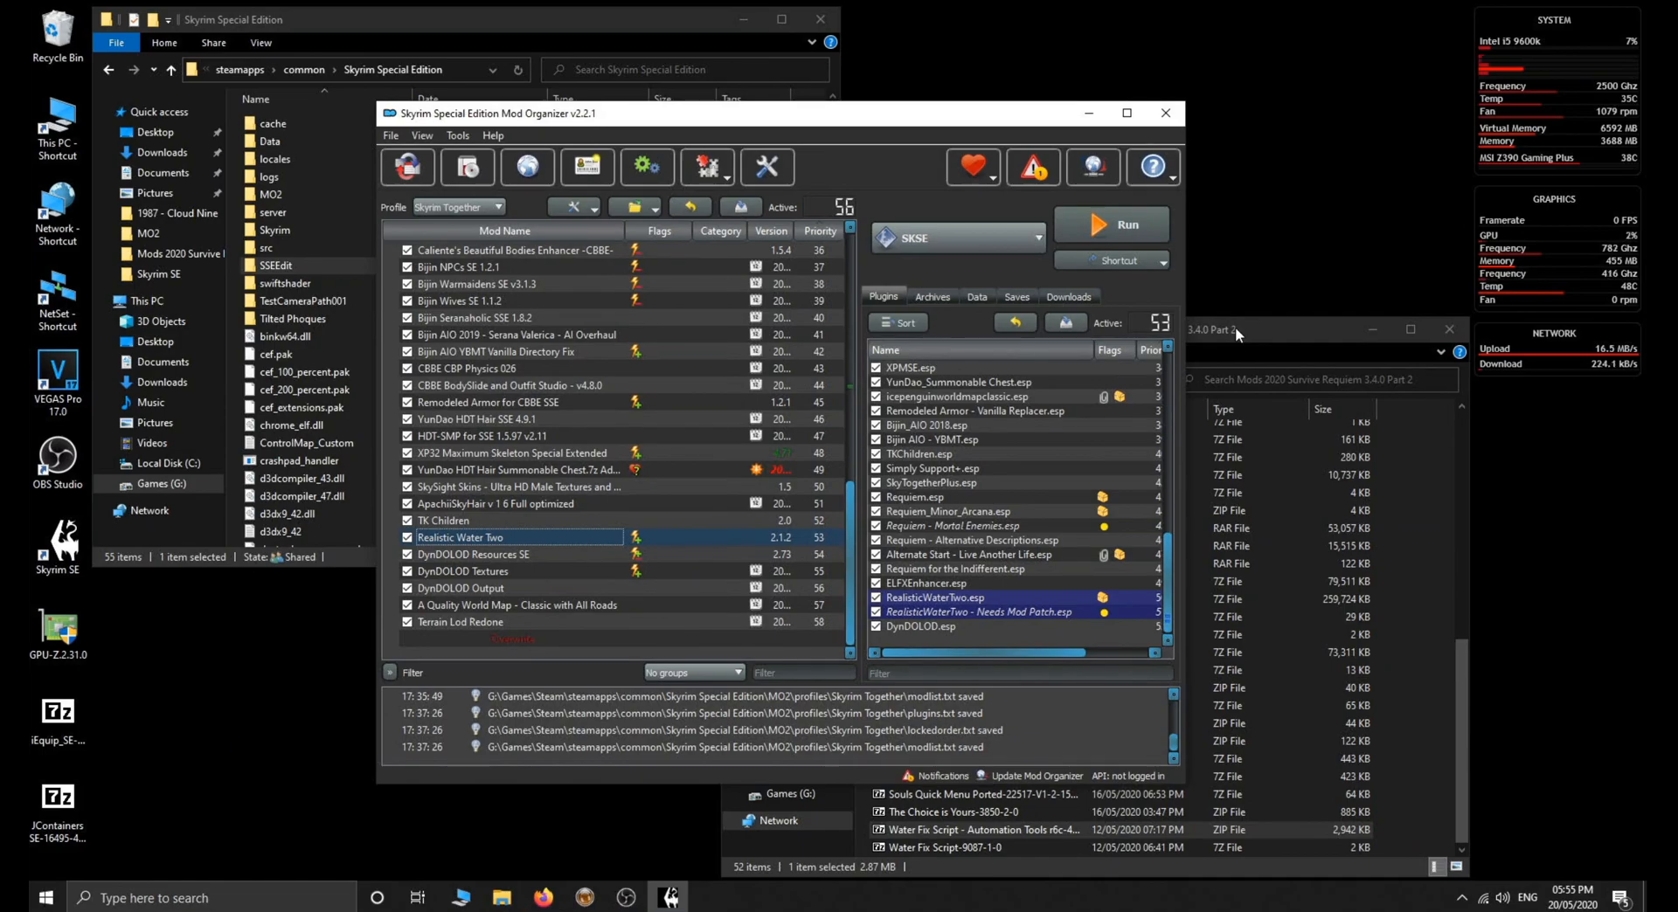
# Locate the two Water Fix Script archives in the Mods 2020 Survive Requiem 3.4.0 Part 2 folder
pyautogui.click(1235, 327)
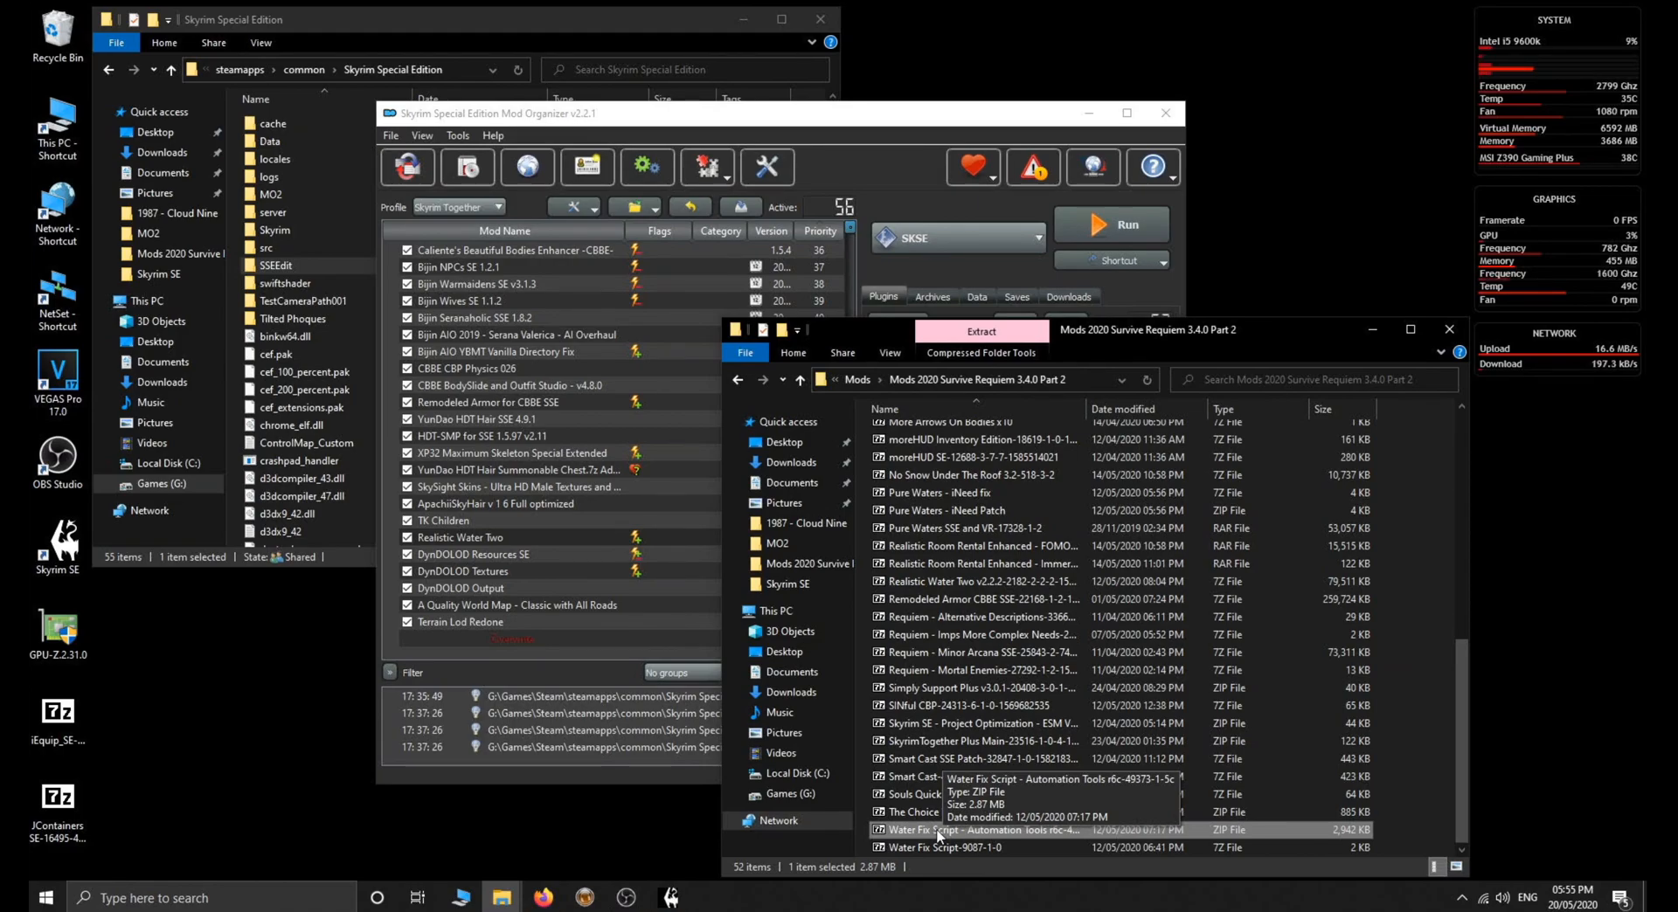
pyautogui.click(915, 848)
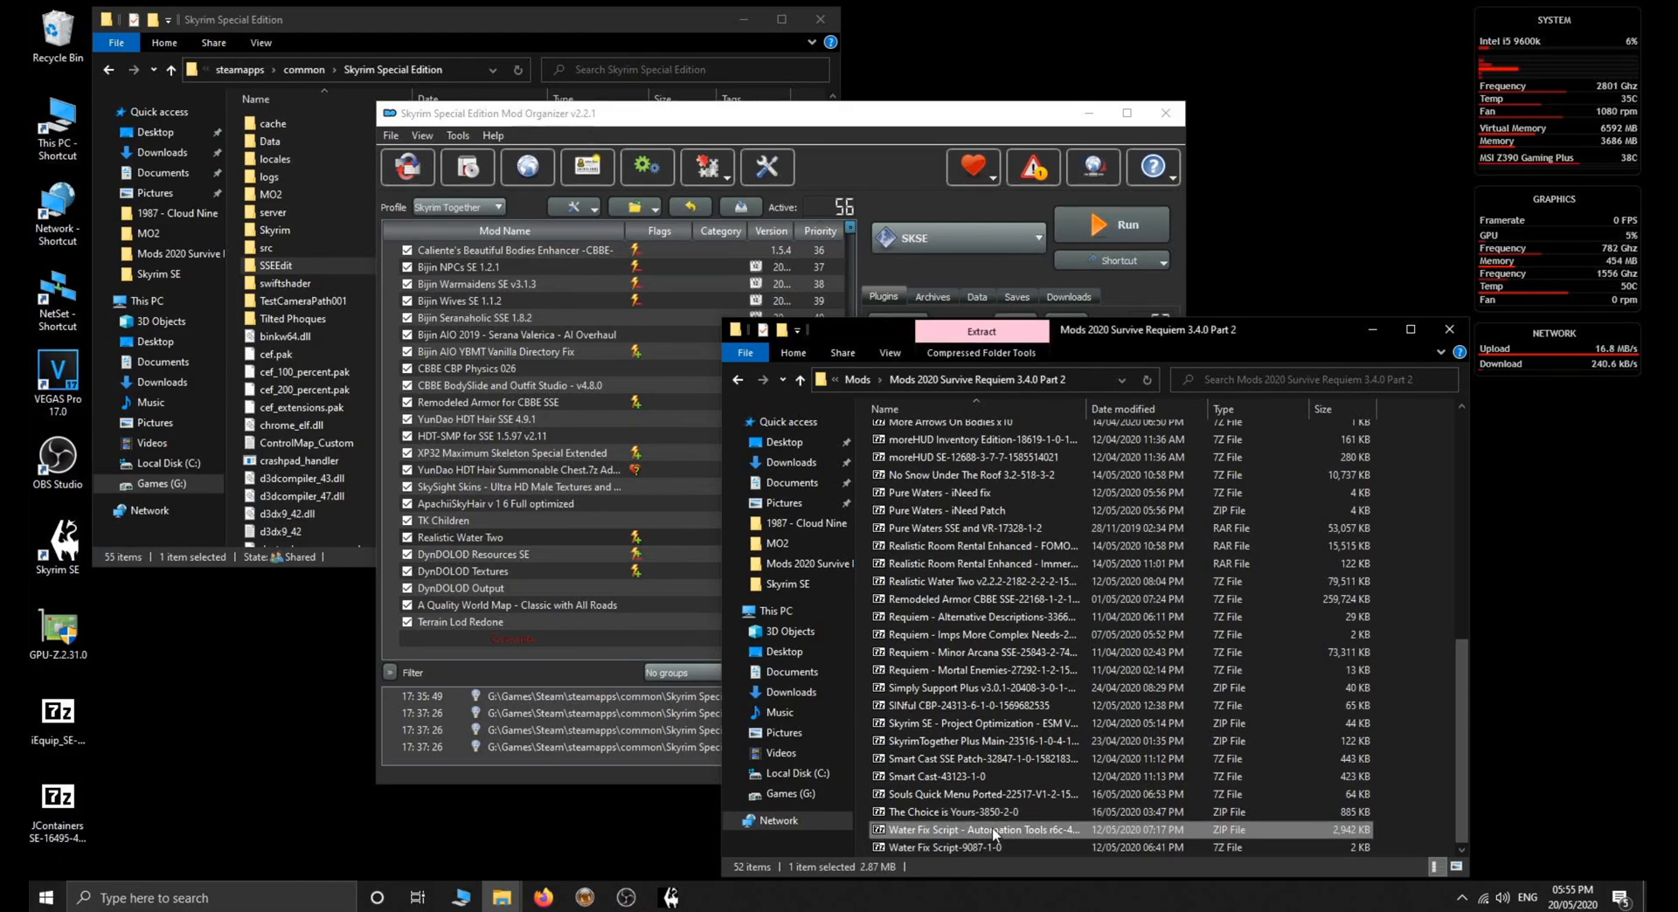
pyautogui.click(979, 832)
pyautogui.click(936, 848)
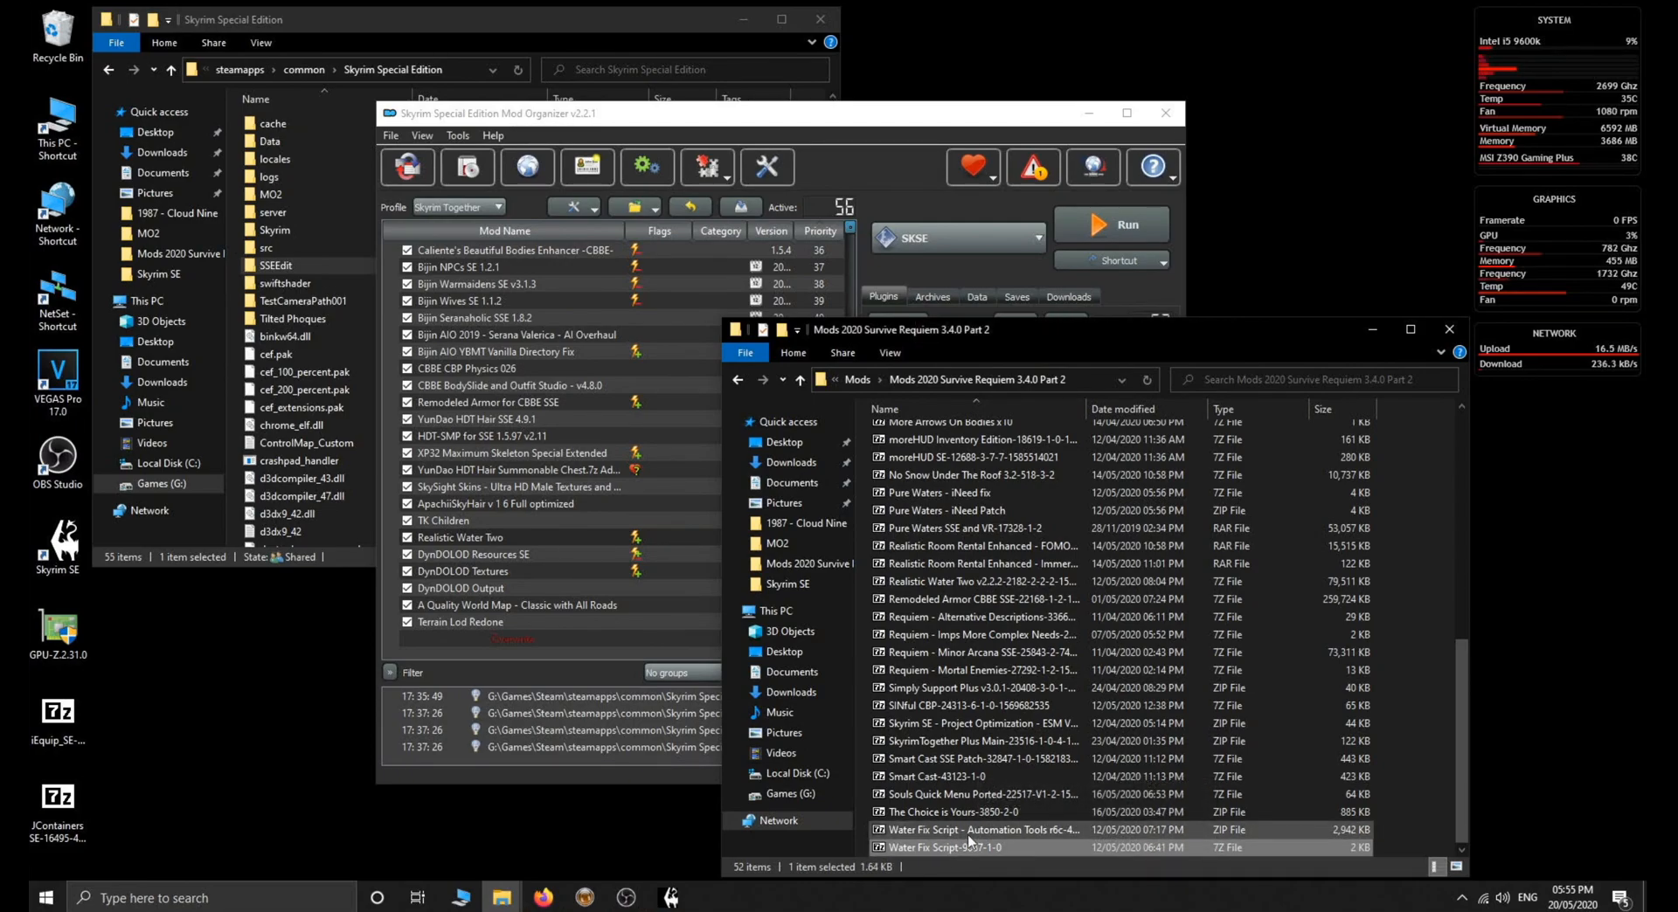
pyautogui.click(965, 831)
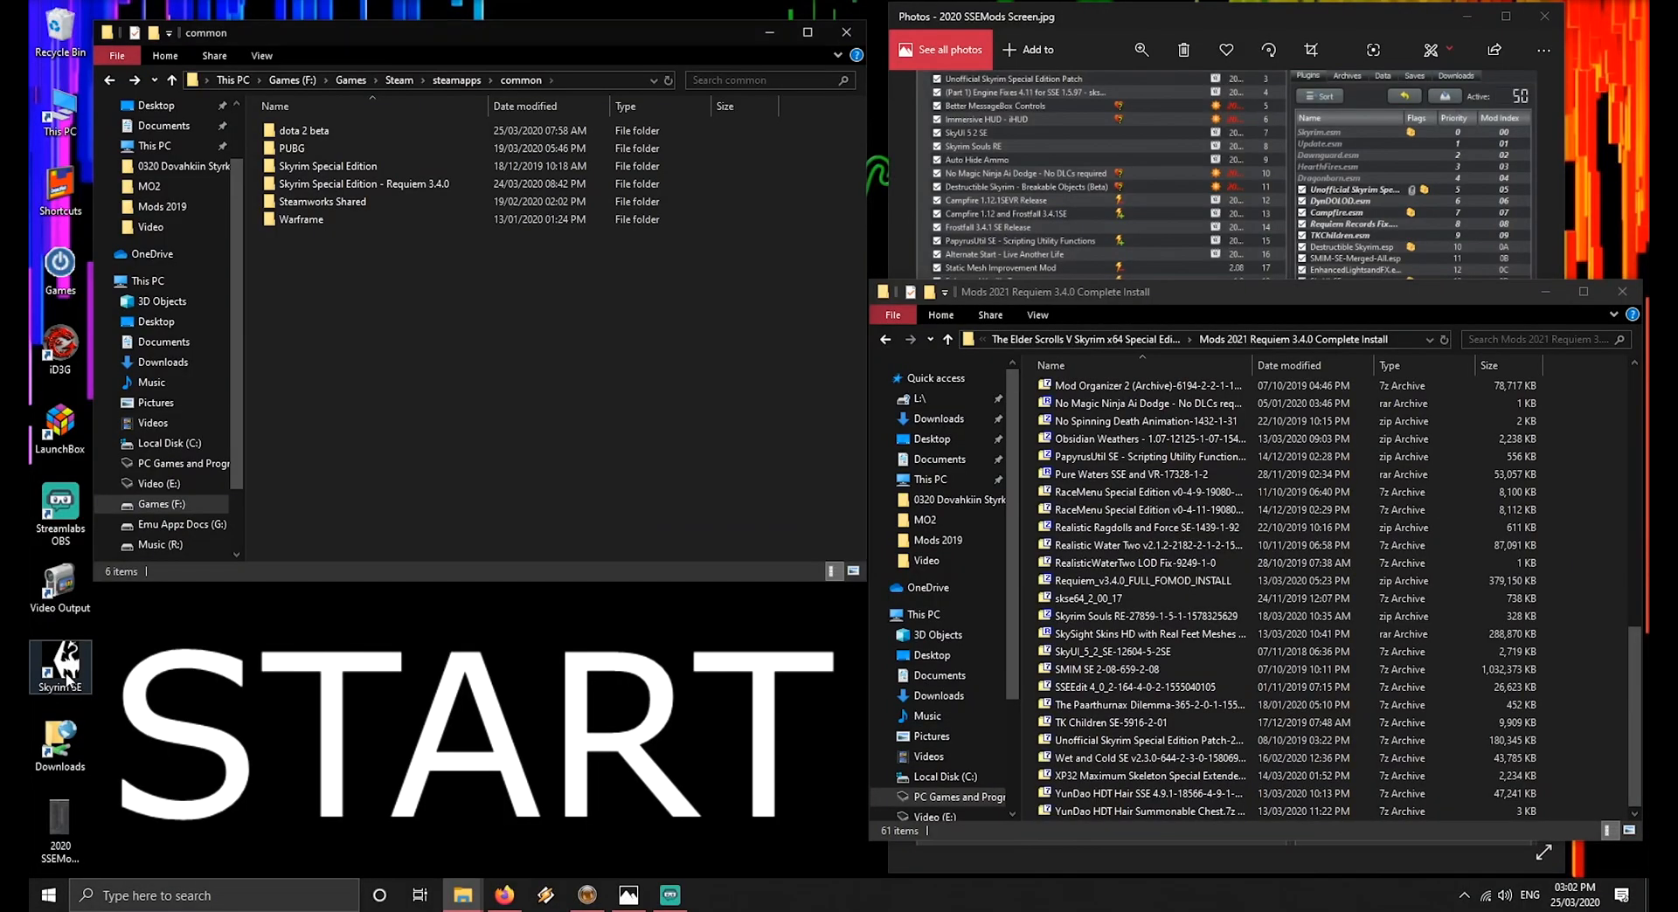
# Duplicate the Skyrim Special Edition folder inside the Steam common folder as a backup copy
pyautogui.rightClick(67, 673)
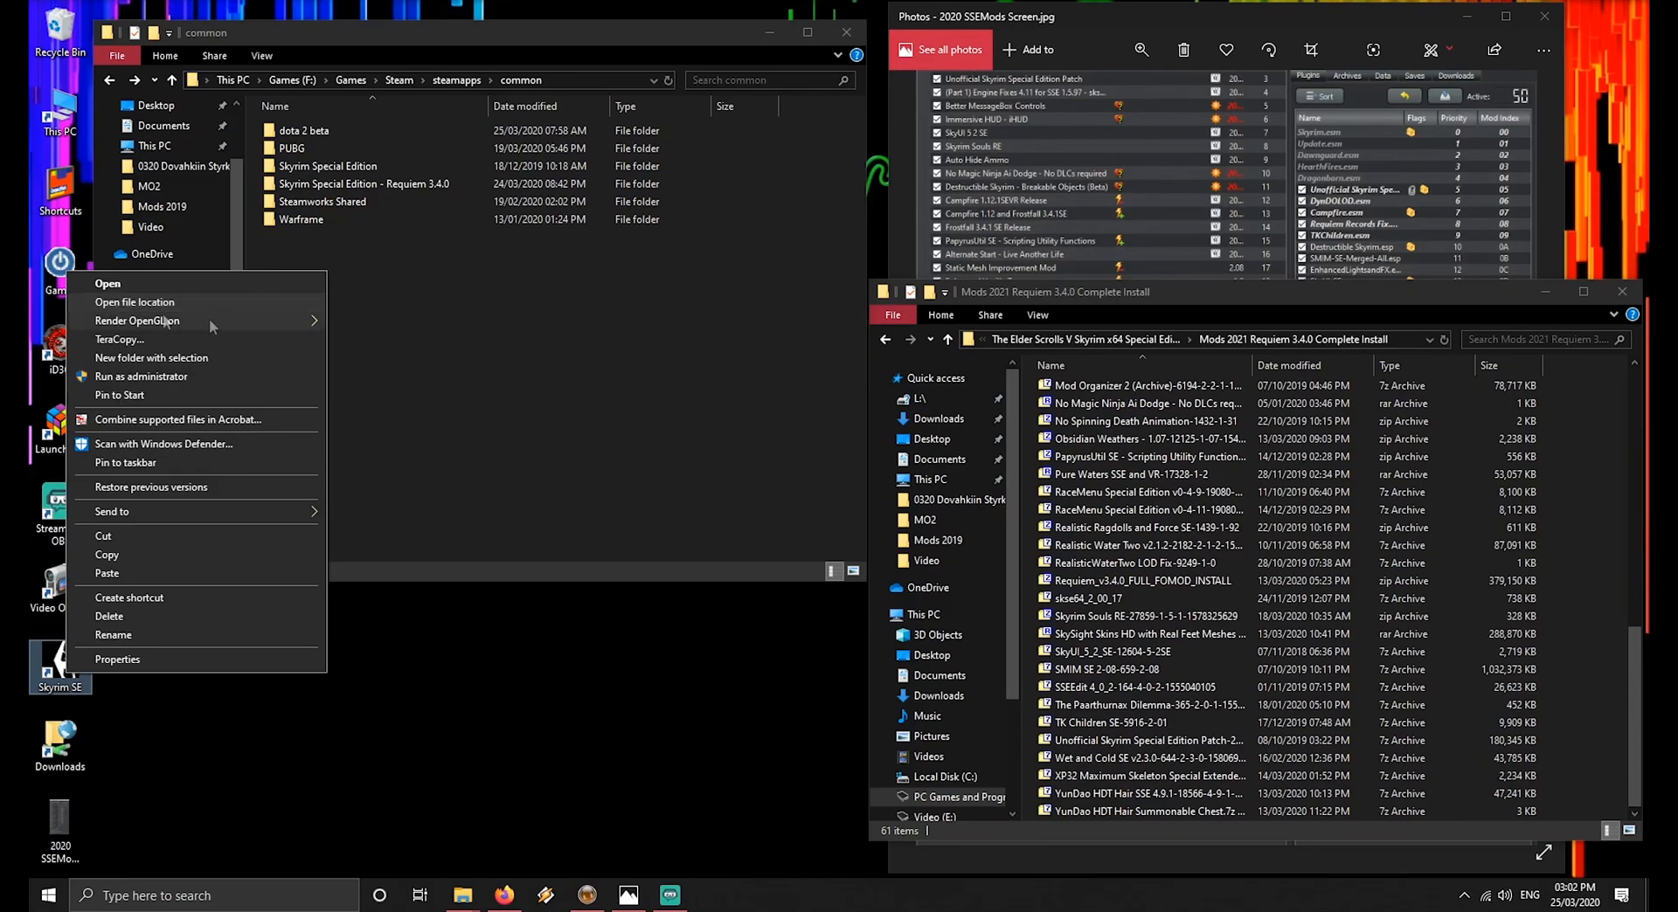
pyautogui.click(108, 301)
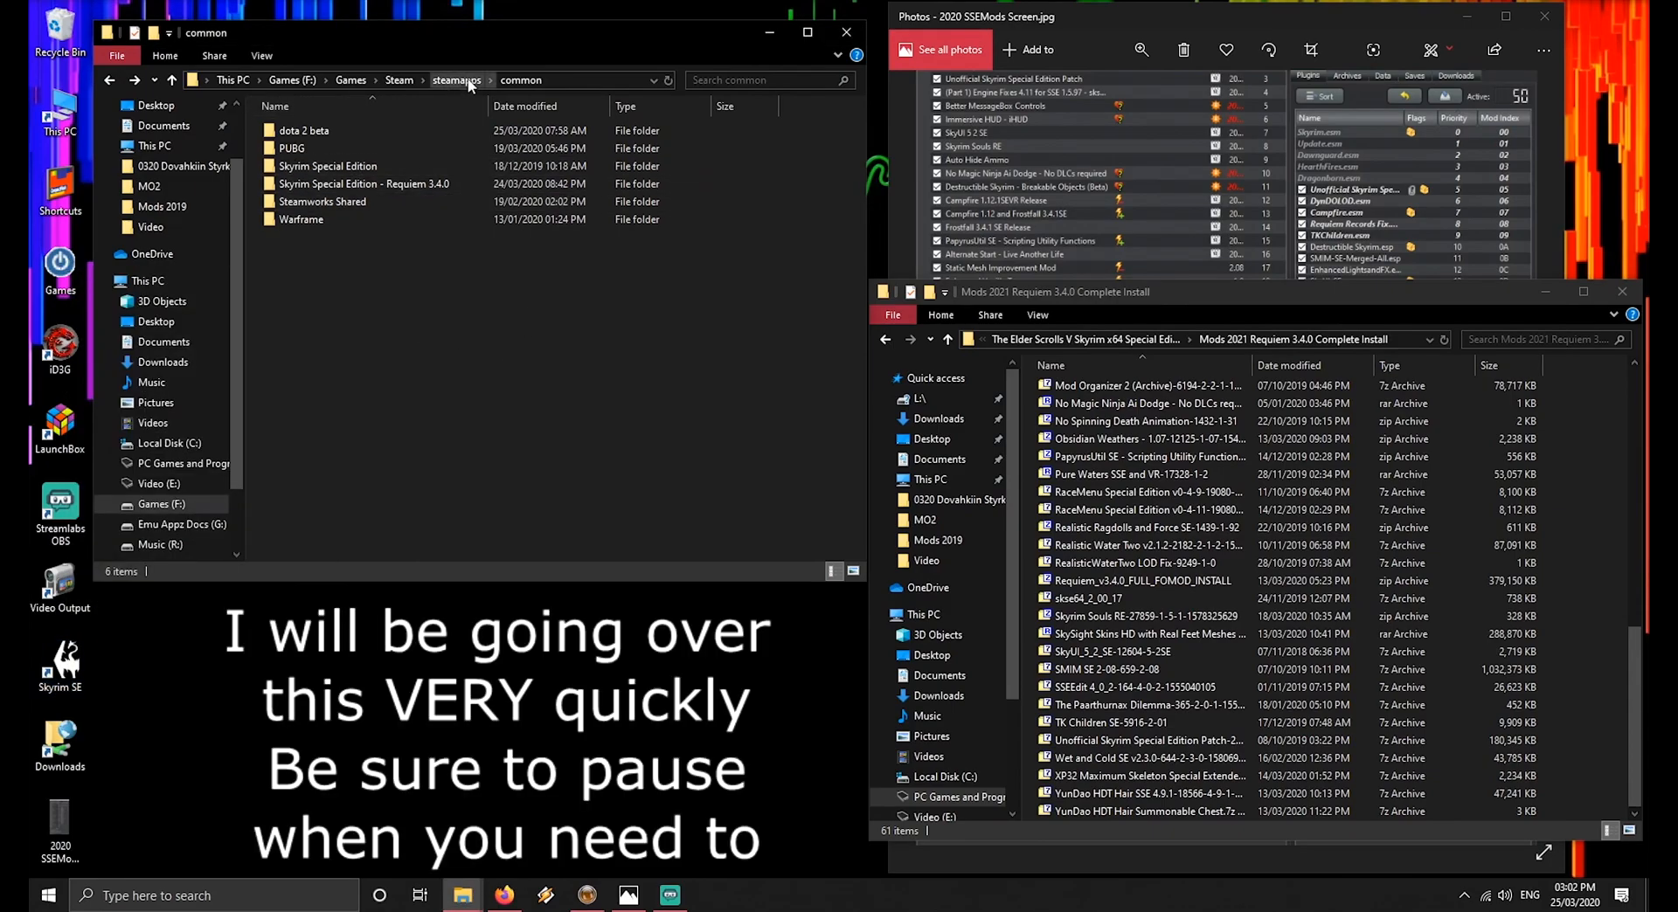
pyautogui.click(329, 167)
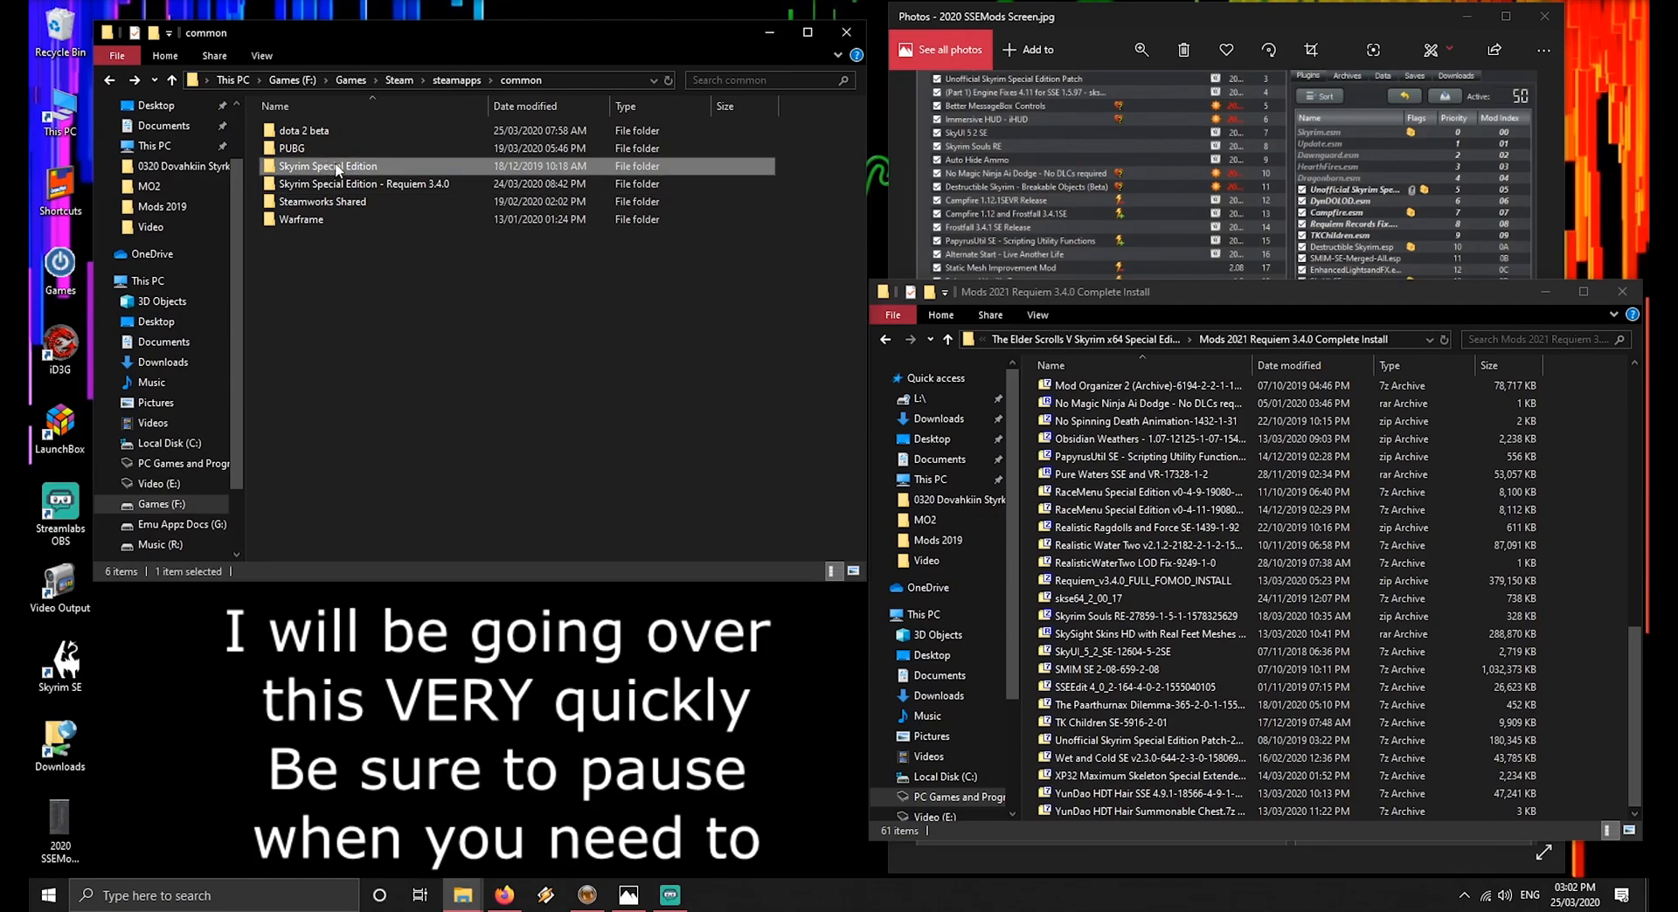
pyautogui.rightClick(337, 167)
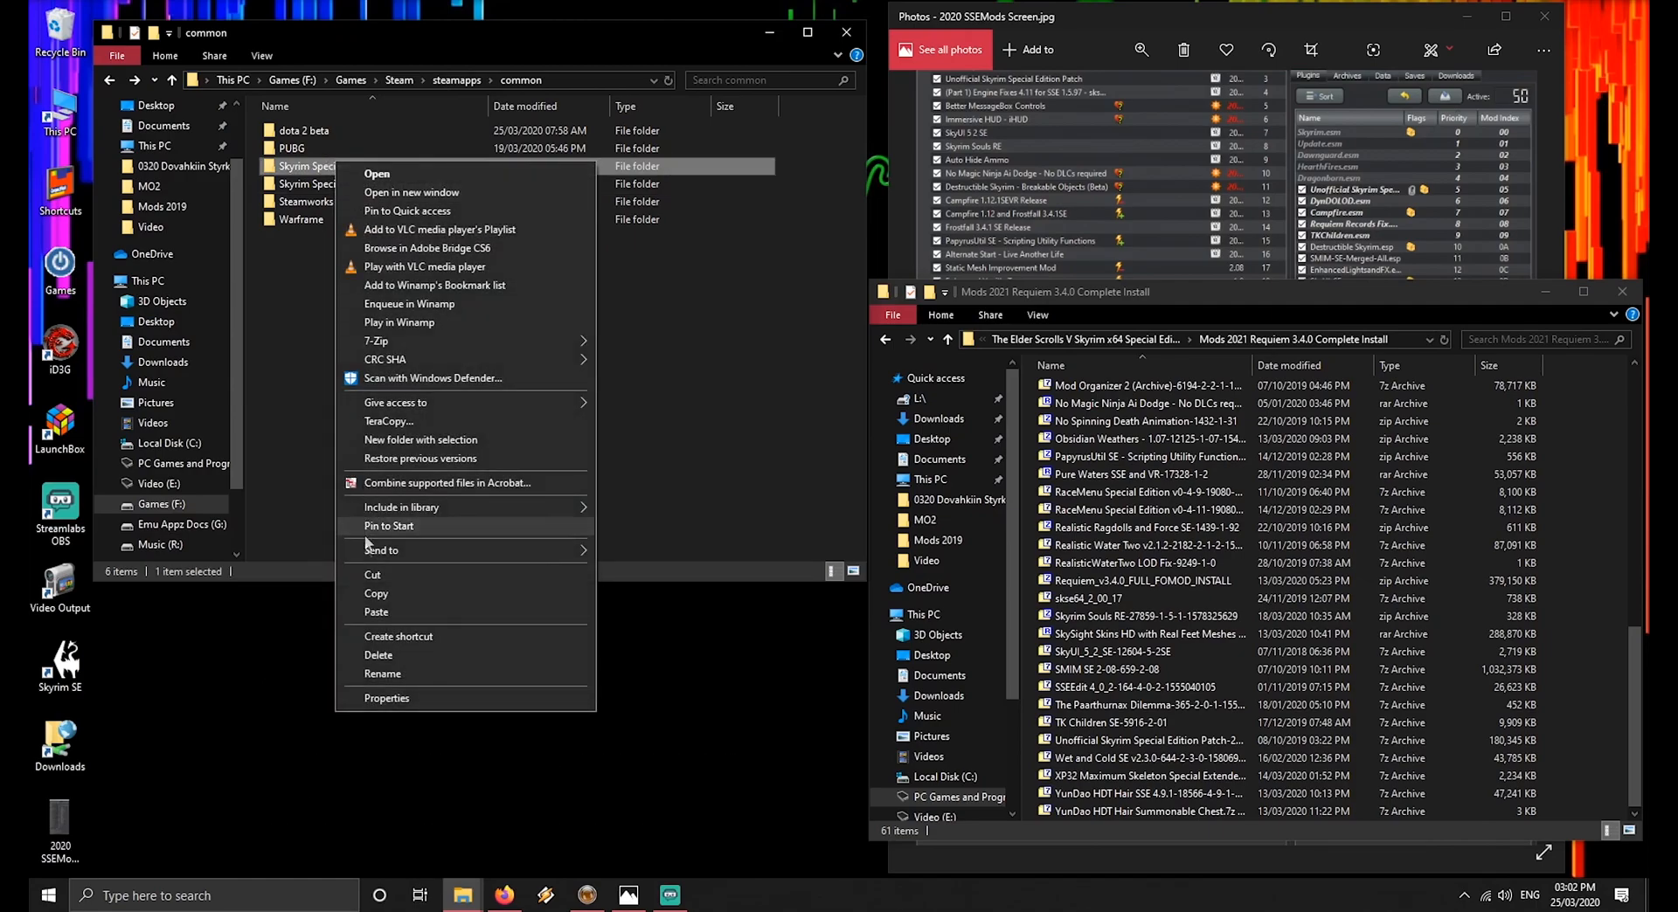
pyautogui.click(377, 594)
pyautogui.rightClick(392, 426)
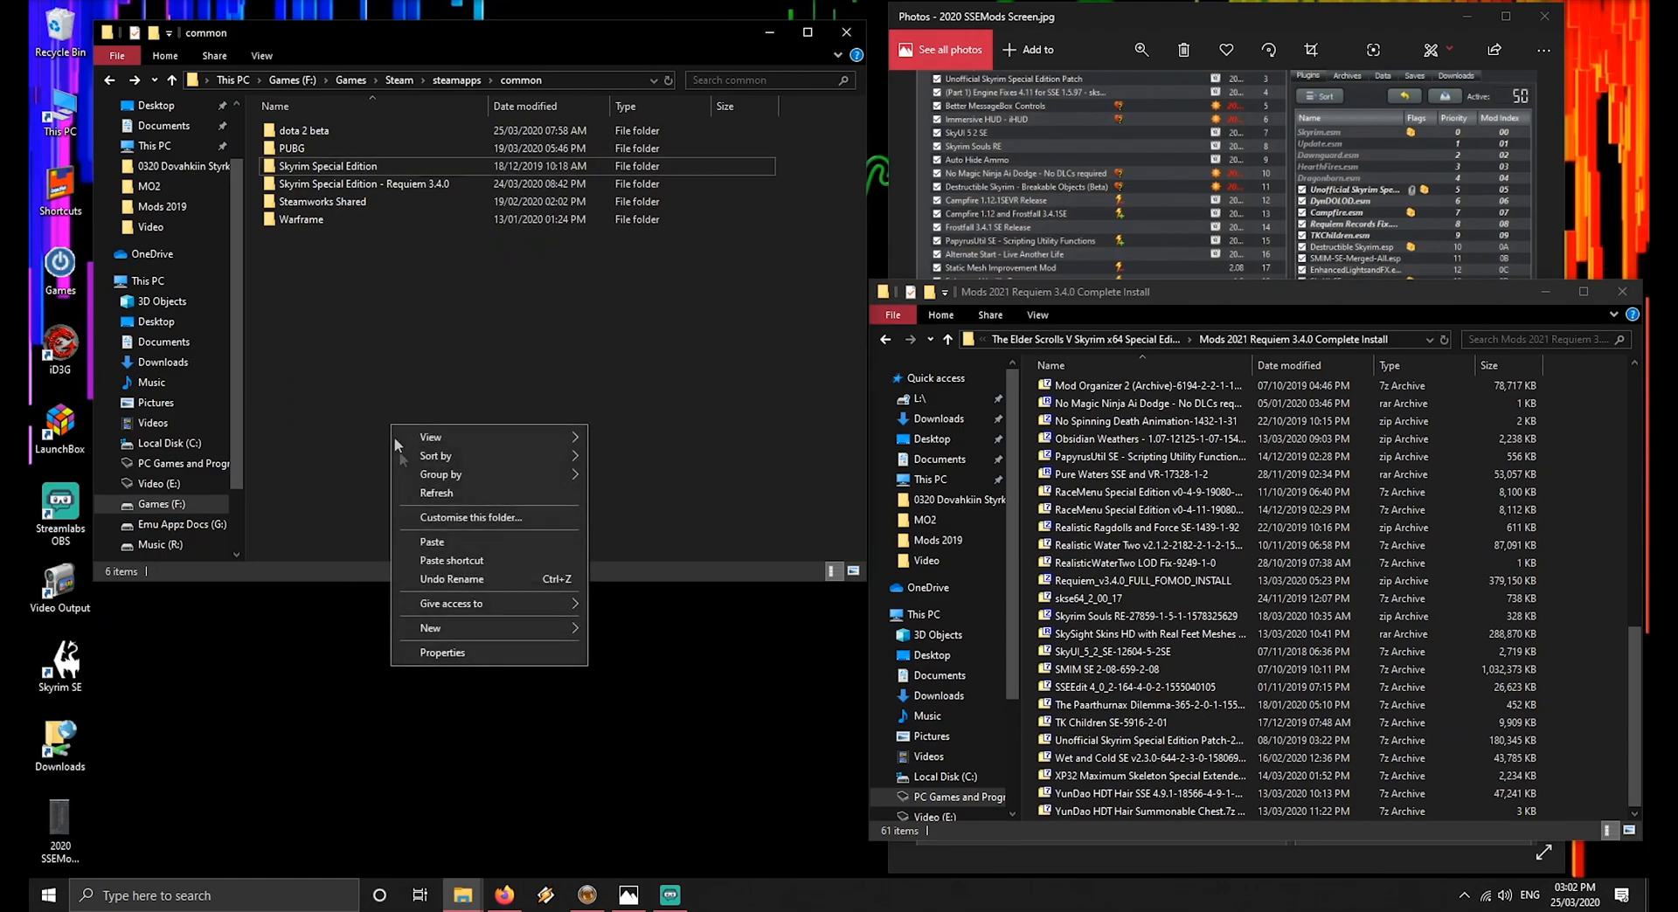
pyautogui.click(431, 542)
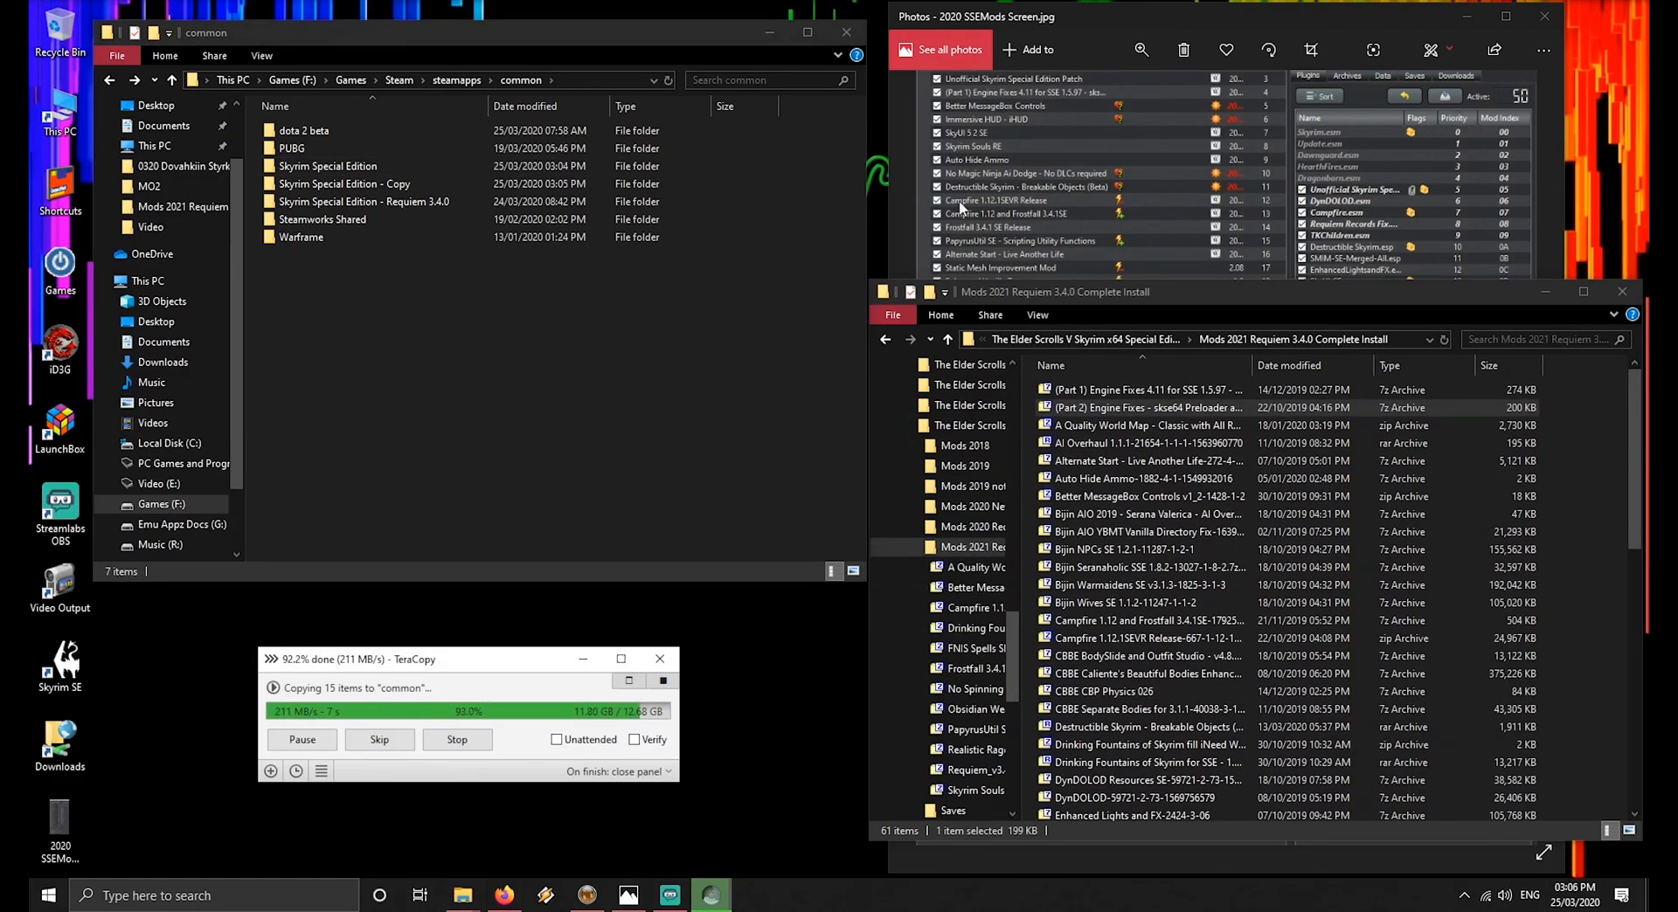
# Extract d3dx9_42.dll, tbb.dll and tbbmalloc.dll from the (Part 2) Engine Fixes archive into the Skyrim Special Edition folder and close the archive
pyautogui.click(1151, 407)
pyautogui.doubleClick(1150, 407)
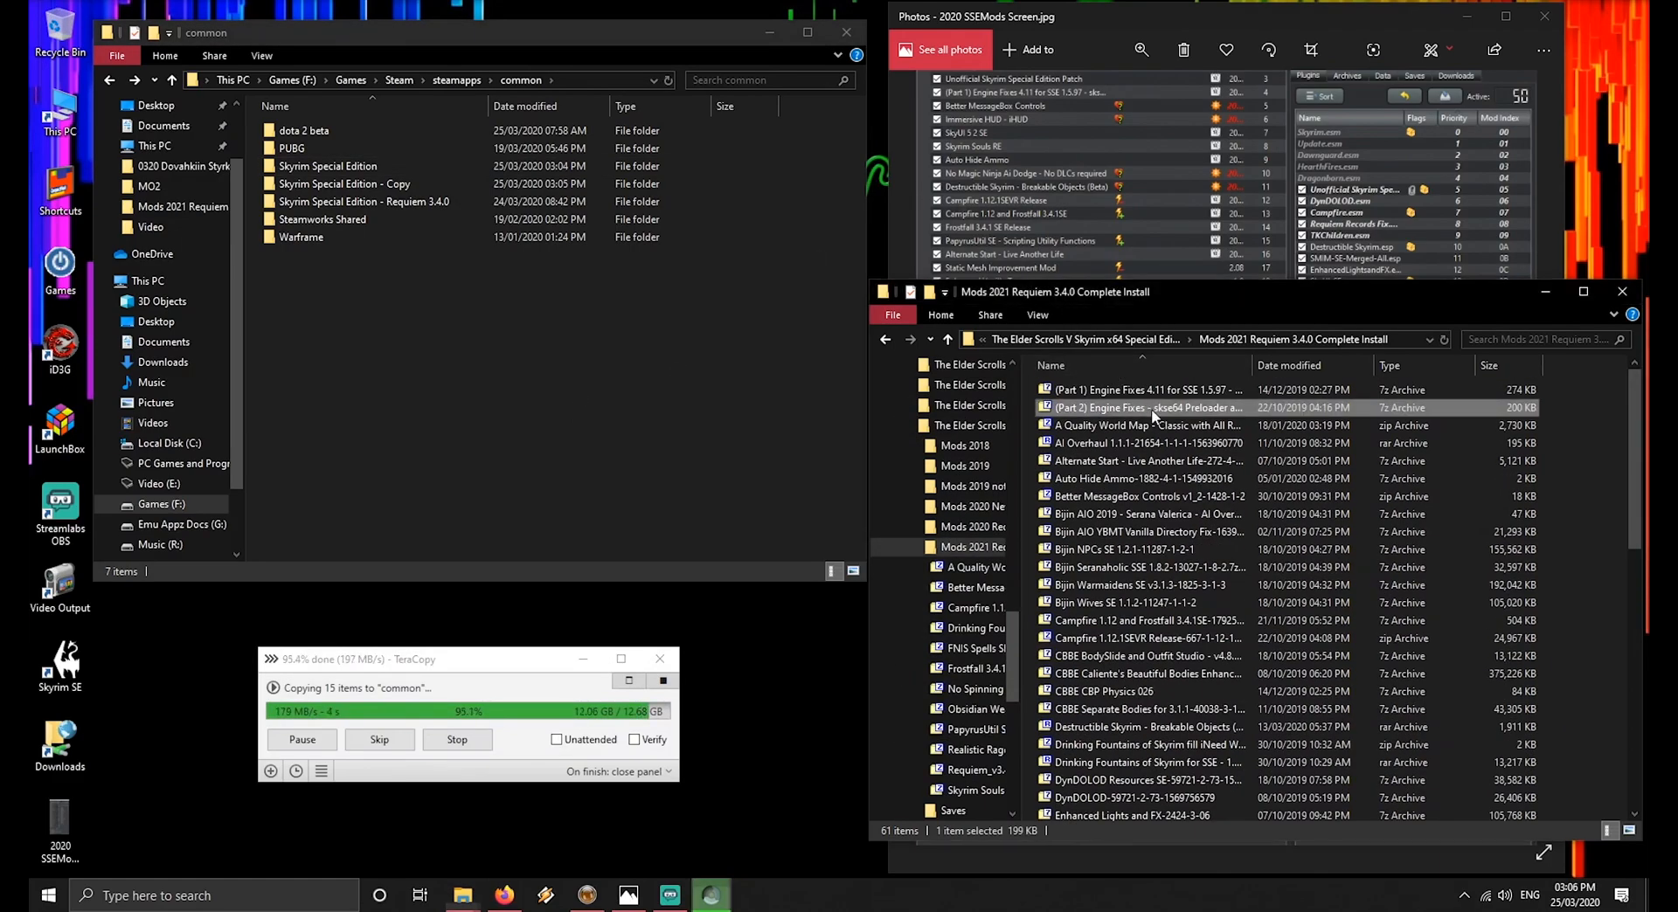
pyautogui.moveTo(1136, 432); pyautogui.dragTo(1154, 246)
pyautogui.doubleClick(455, 164)
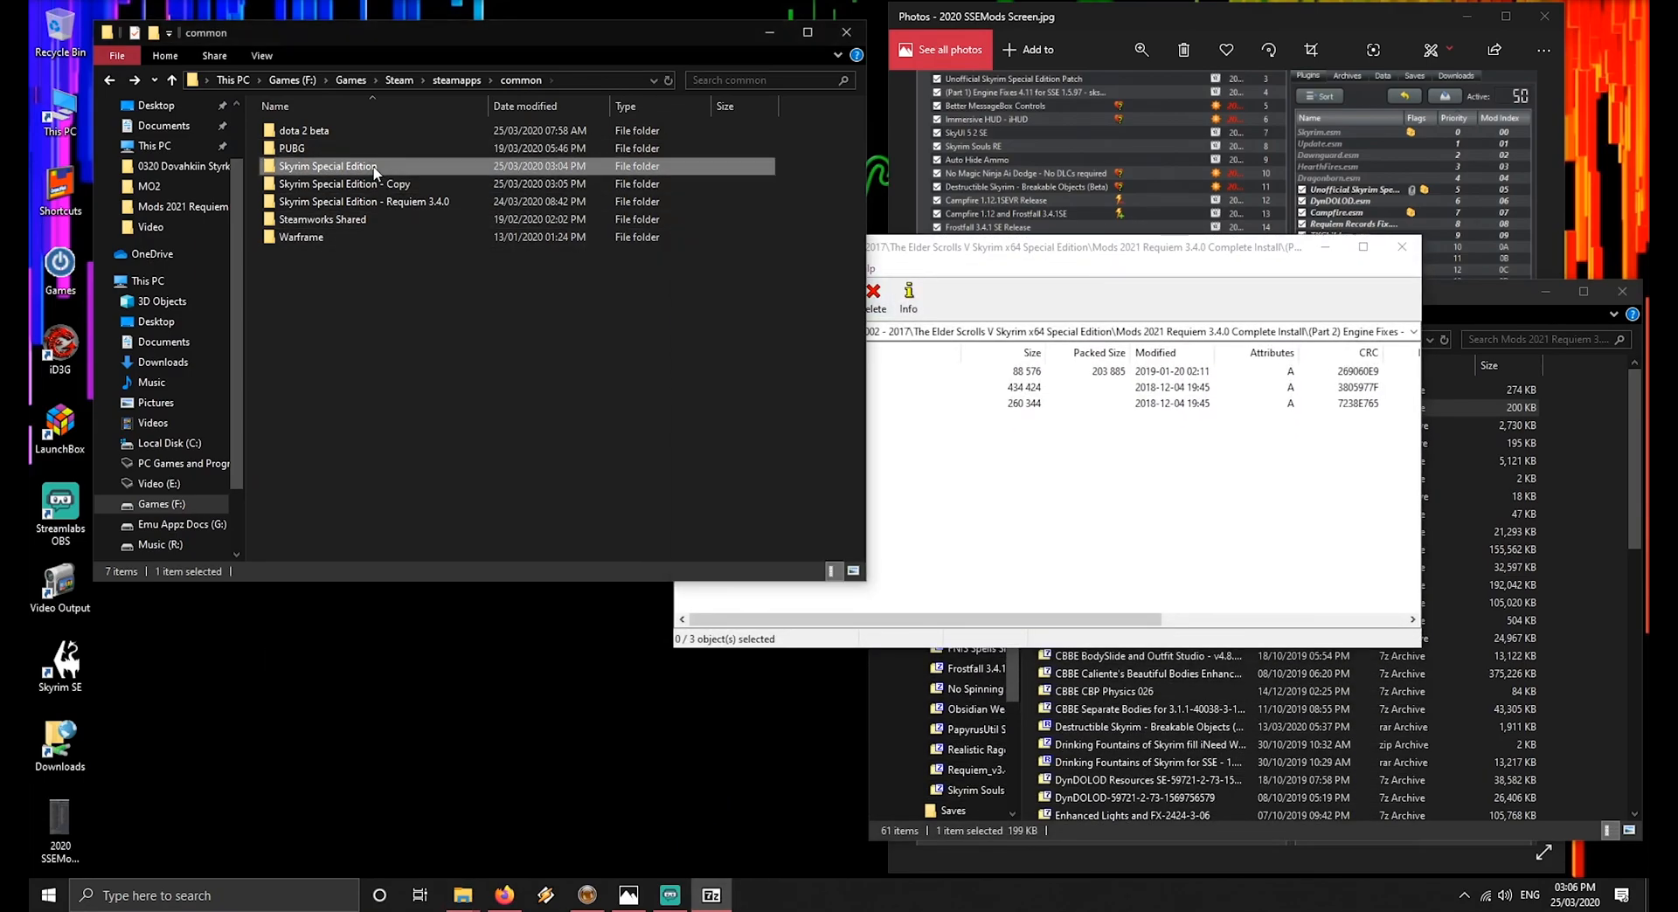
pyautogui.click(1012, 505)
pyautogui.moveTo(689, 440); pyautogui.dragTo(530, 481)
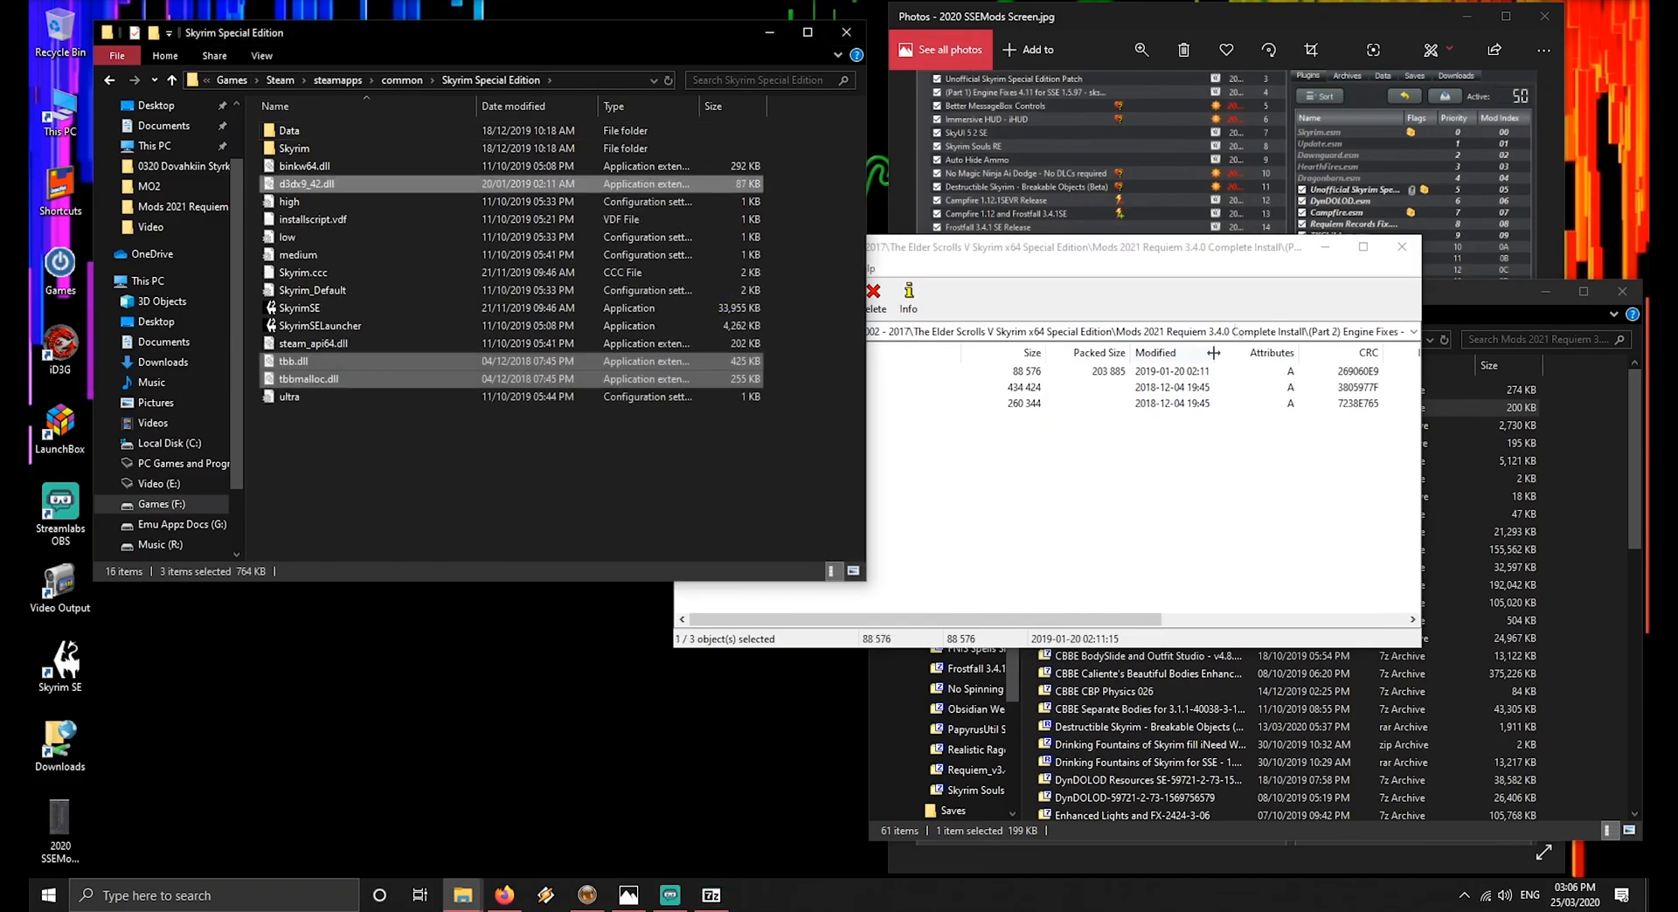
pyautogui.click(1400, 246)
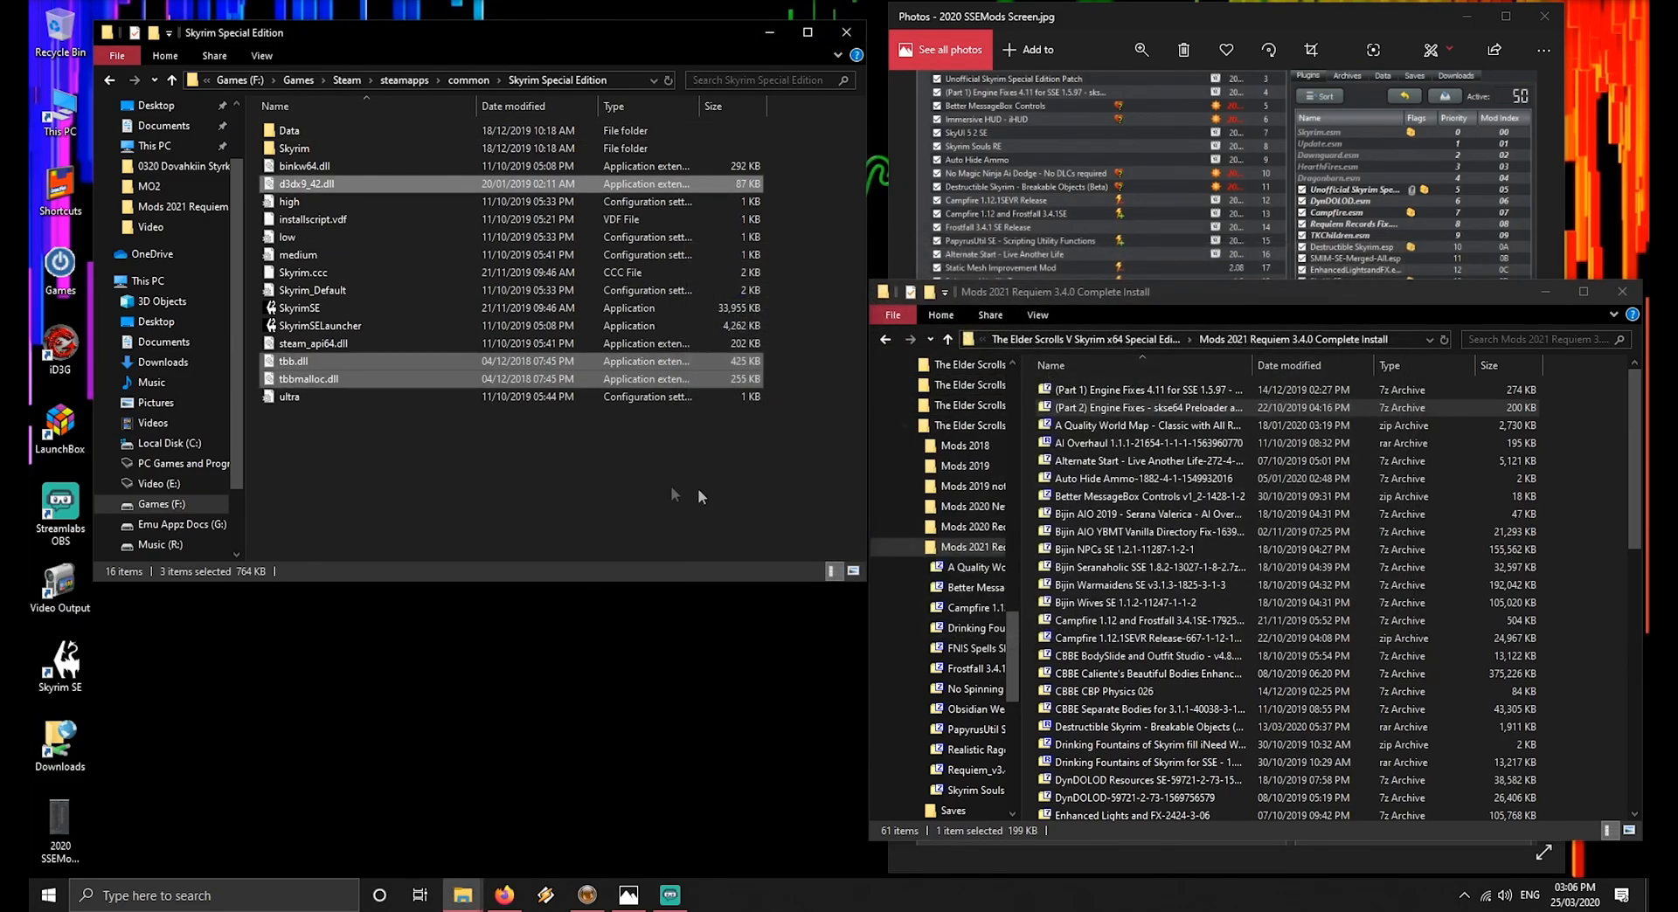
# Extract the DynDOLOD folder from the DynDOLOD-59721 archive into the Skyrim Special Edition folder
pyautogui.click(1143, 425)
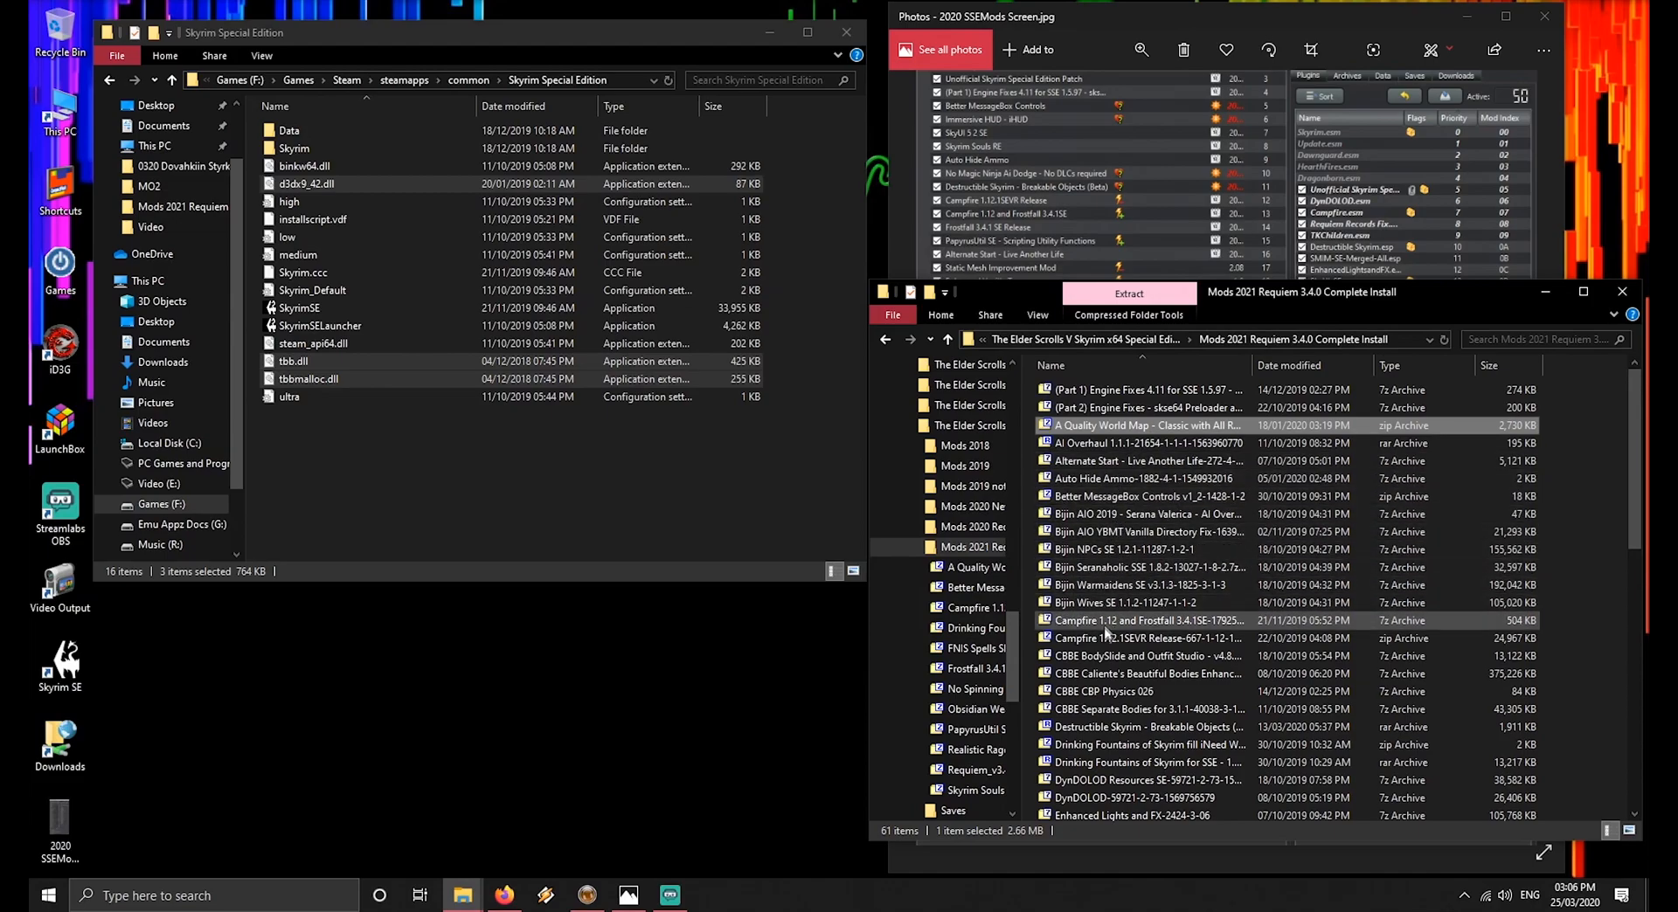
pyautogui.scroll(-2, 1108, 704)
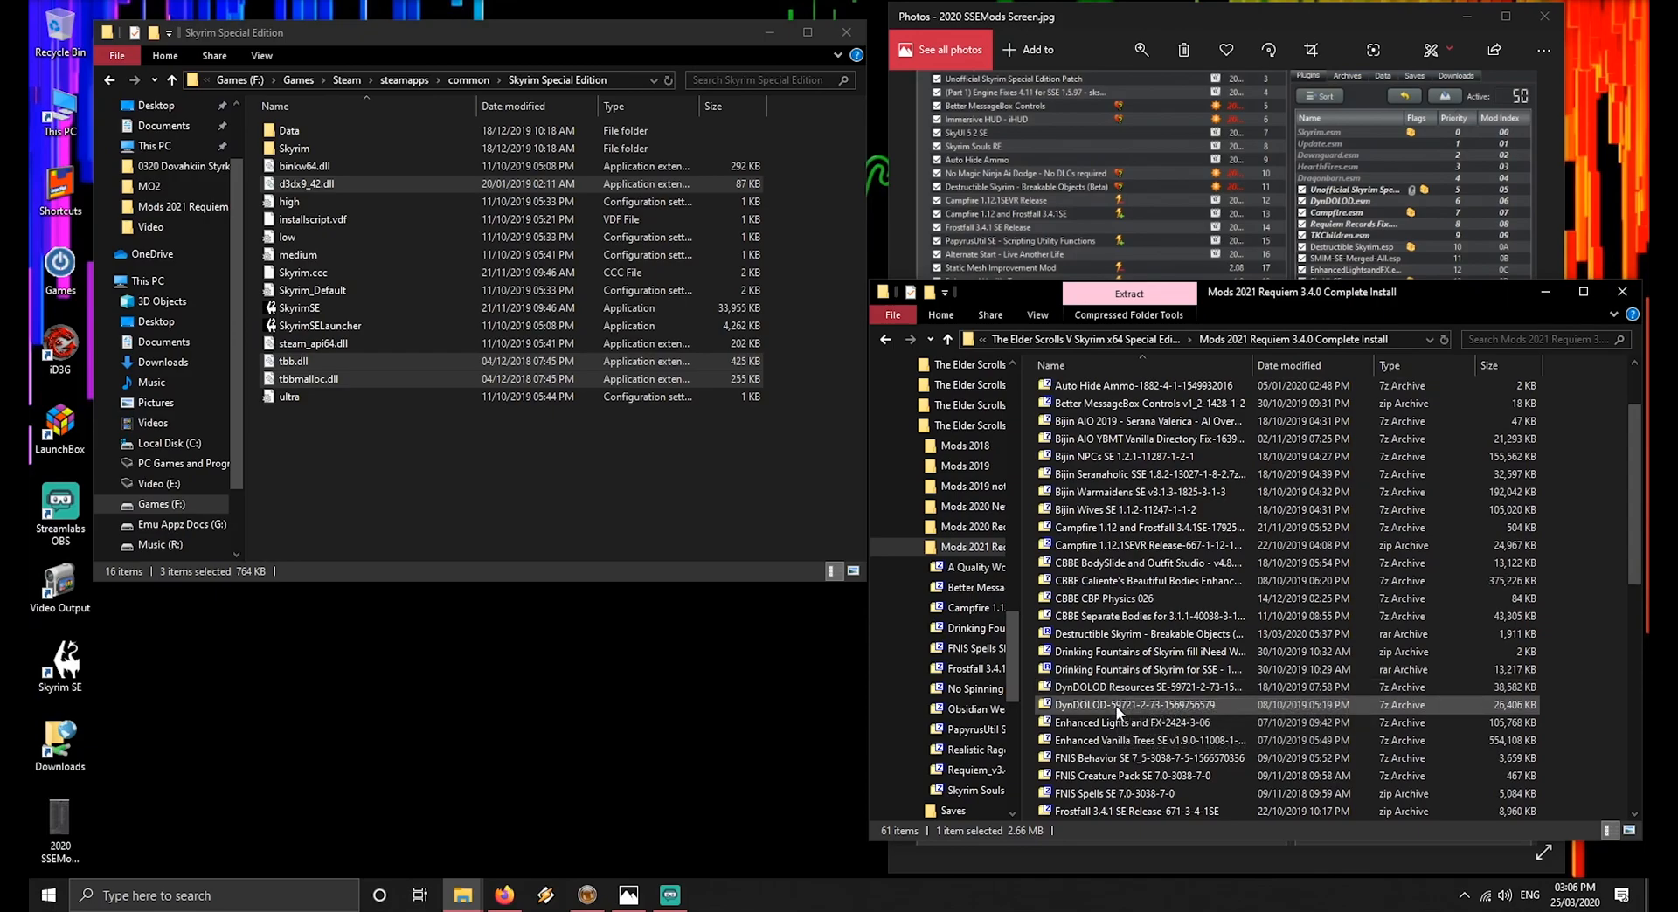
pyautogui.click(1117, 709)
pyautogui.doubleClick(1118, 709)
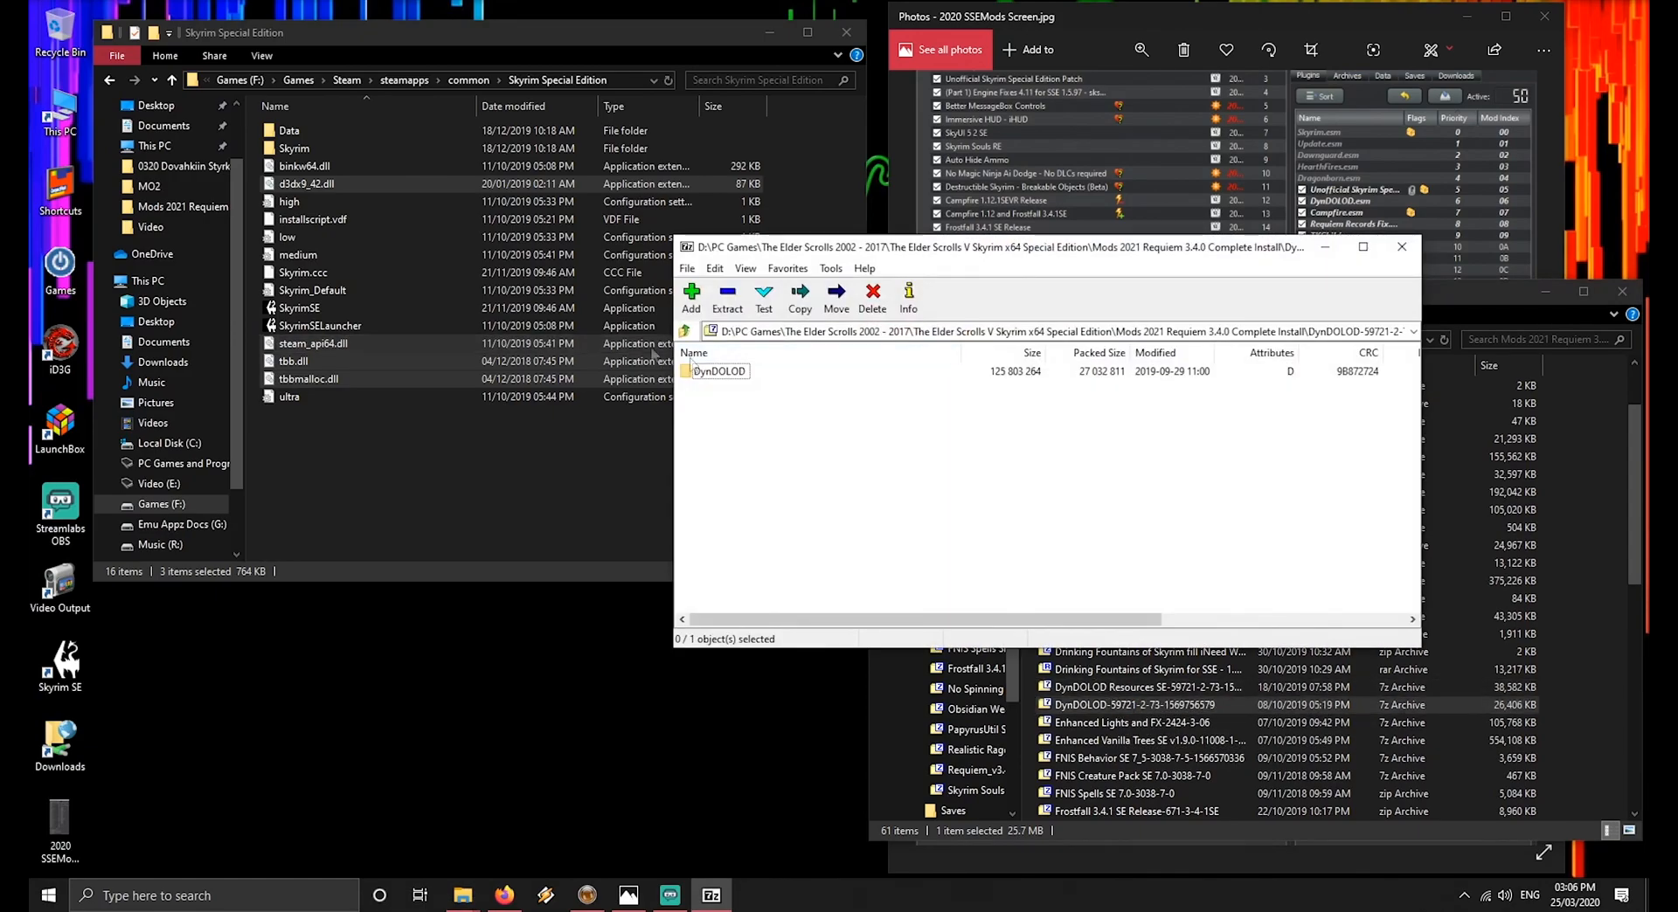
pyautogui.moveTo(730, 376); pyautogui.dragTo(435, 493)
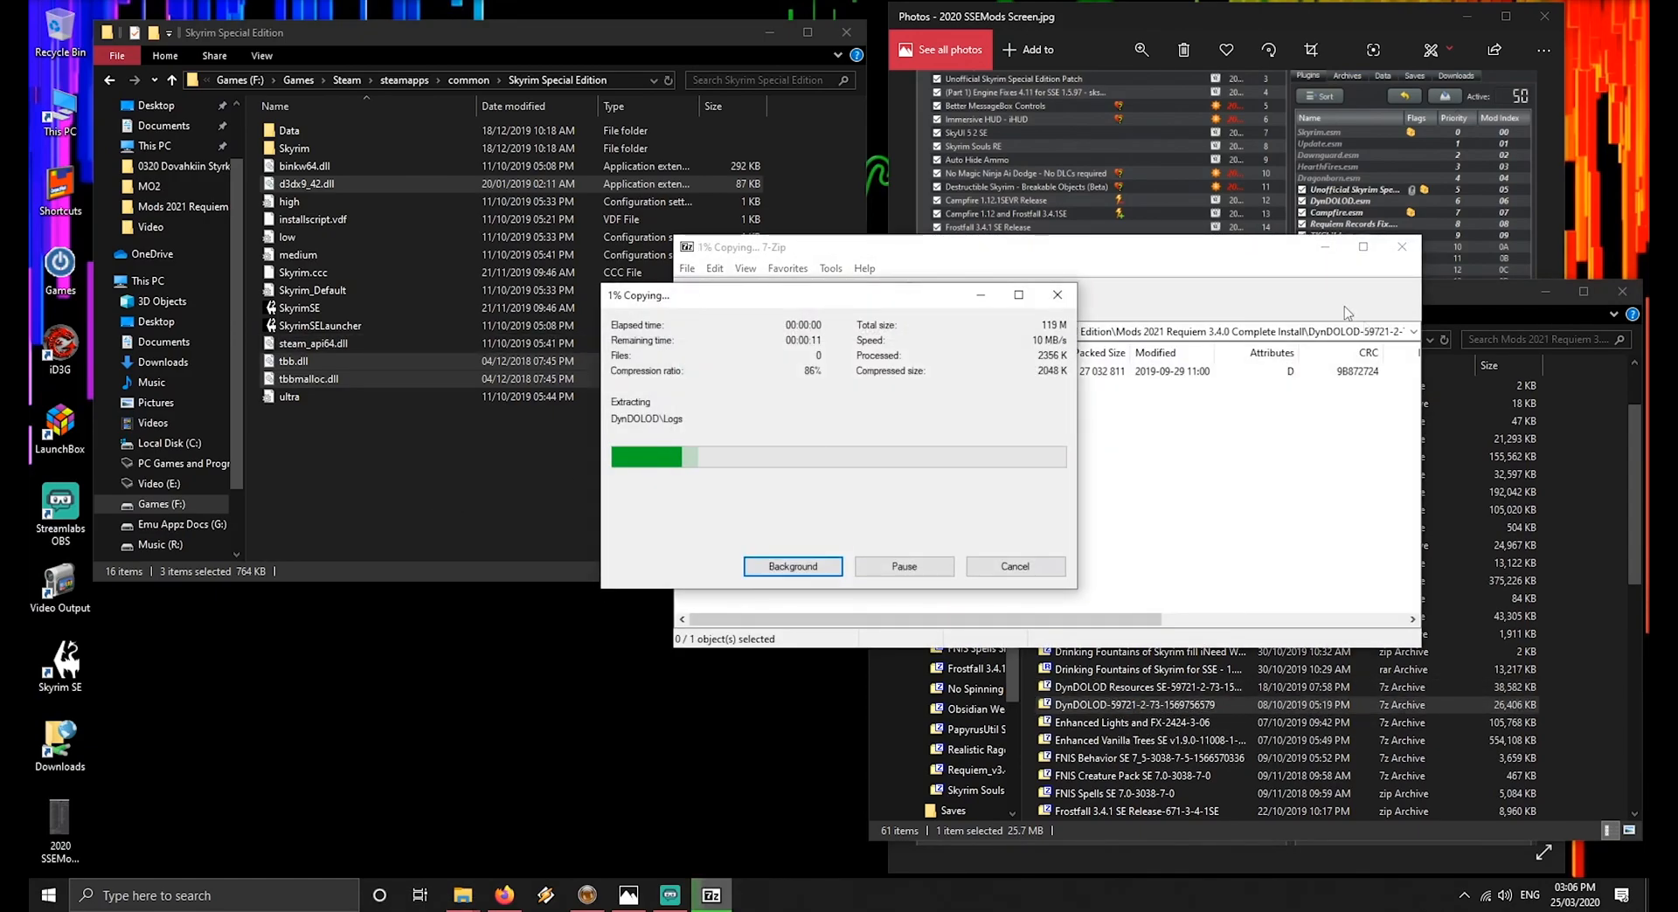
# Open the loot_0.14.6-0-gaa1b7ab_master archive, check the contents of its folder and return to the archive's root
pyautogui.click(1482, 293)
pyautogui.scroll(-2, 1193, 461)
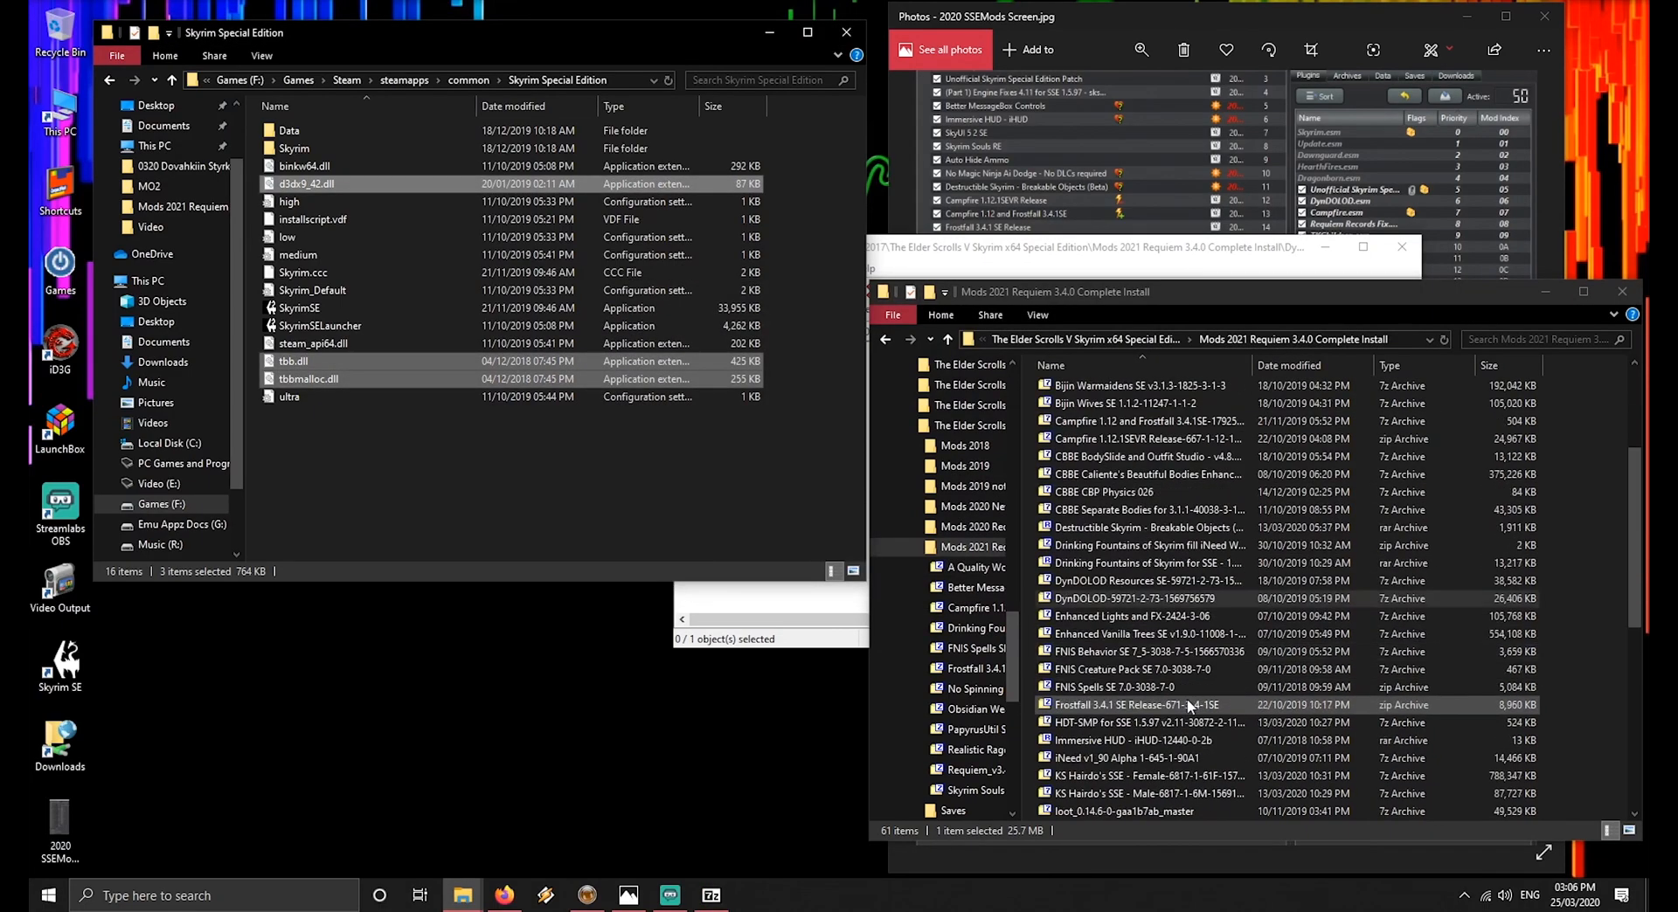
pyautogui.scroll(-2, 1122, 700)
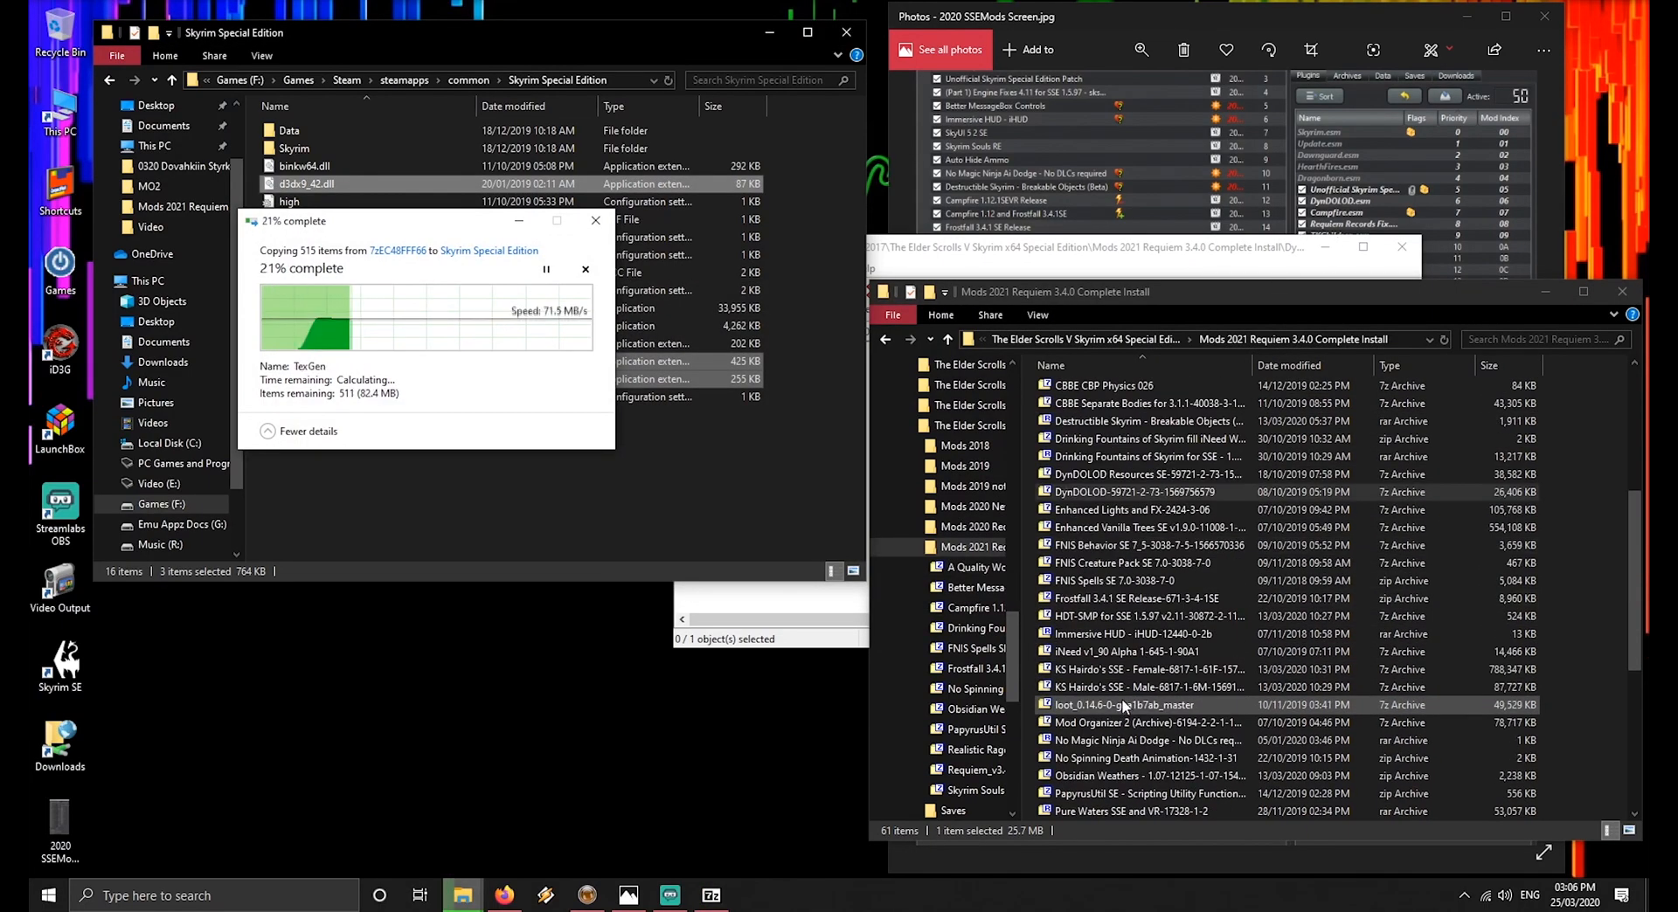
pyautogui.click(1112, 704)
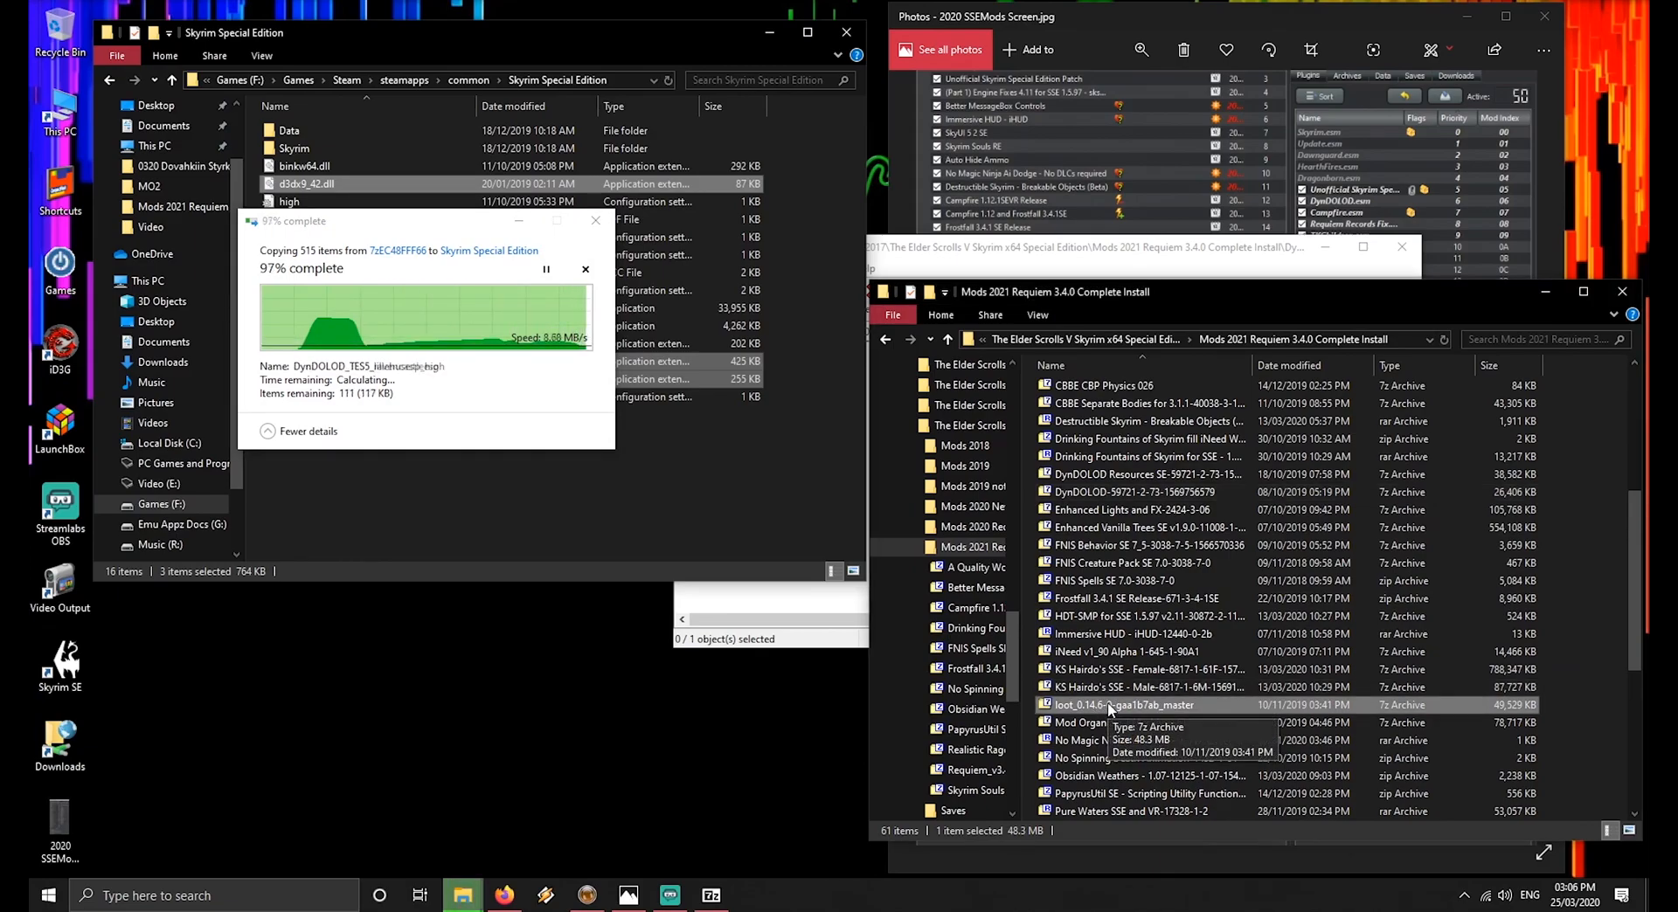
pyautogui.doubleClick(1109, 706)
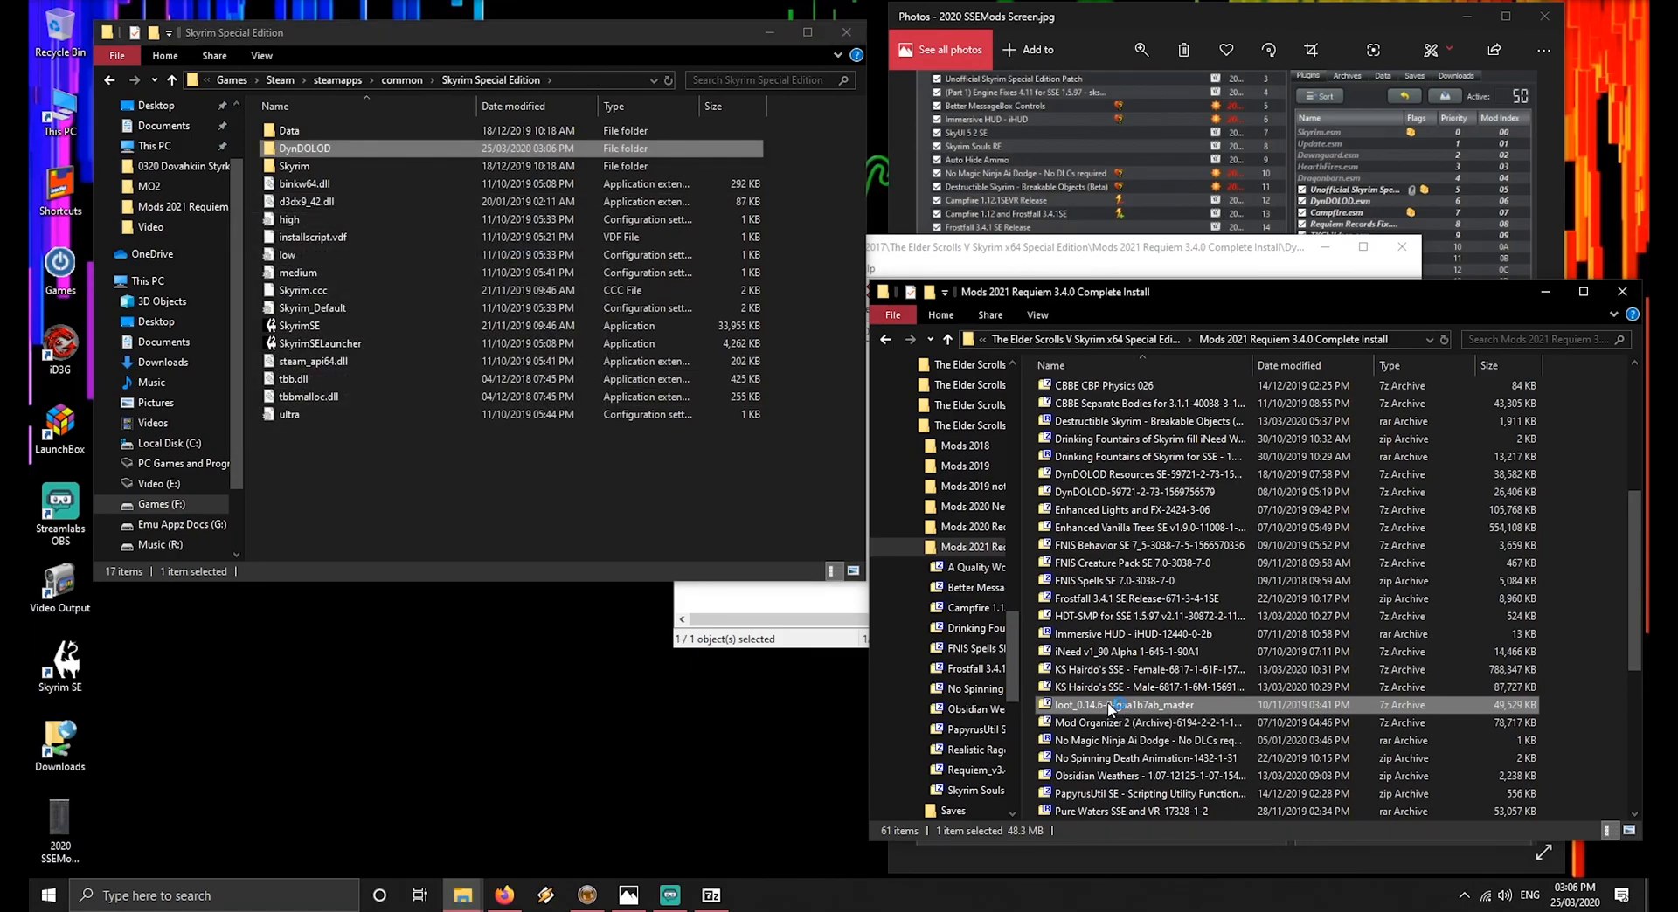
pyautogui.doubleClick(772, 373)
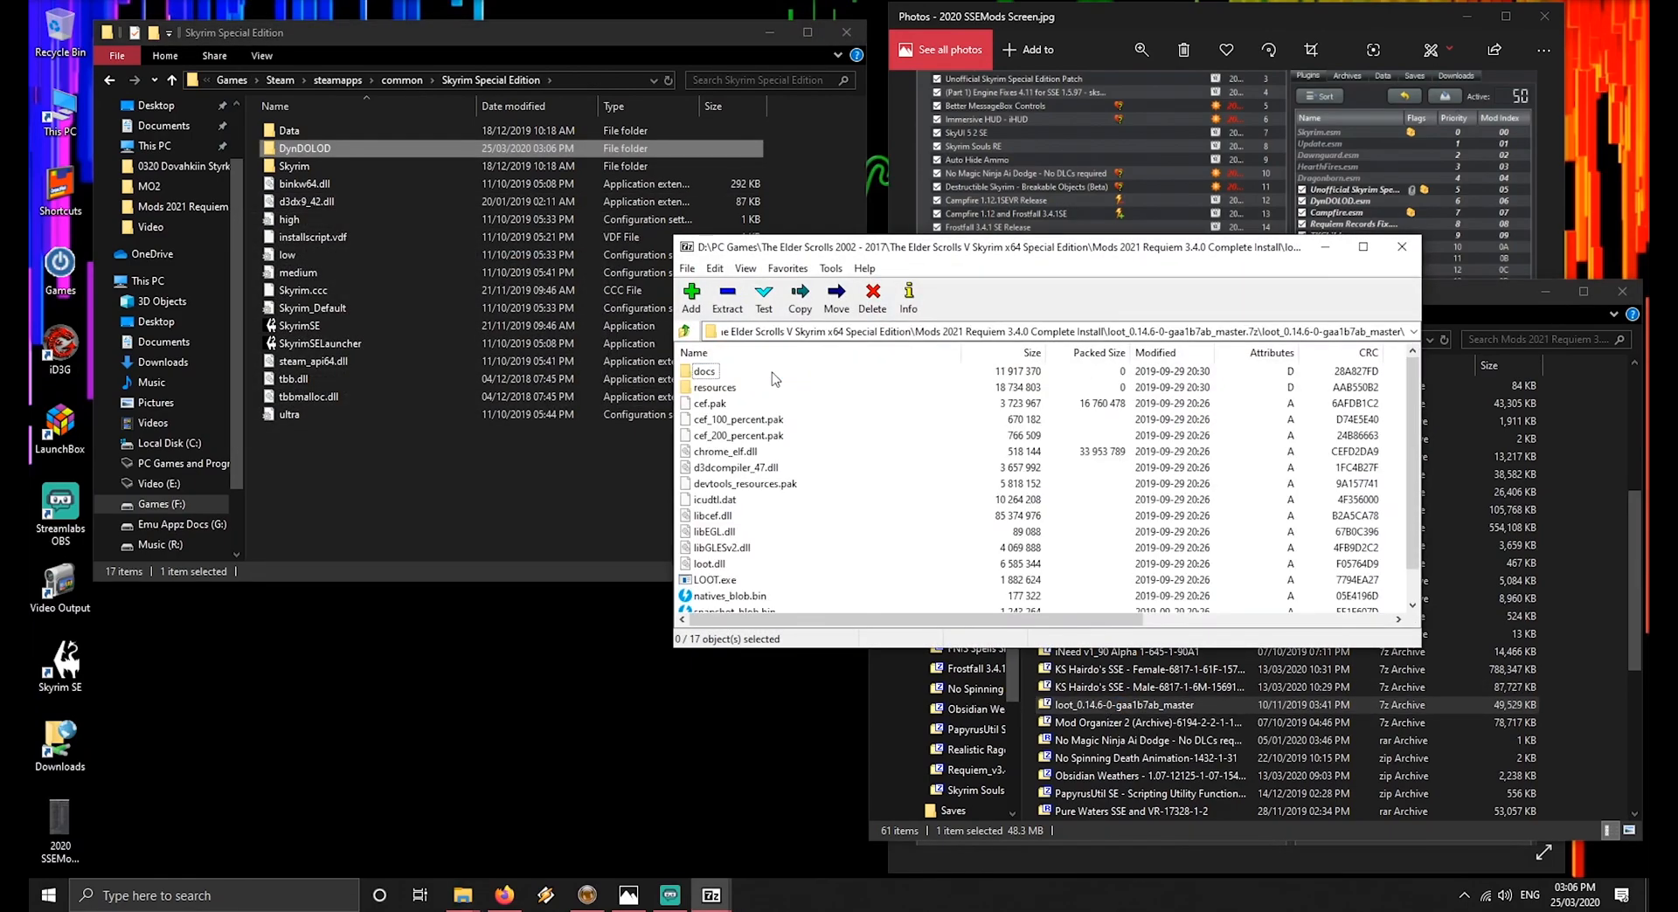
pyautogui.click(684, 330)
# Create a folder named LOOT in the Skyrim Special Edition folder and open it
pyautogui.rightClick(323, 488)
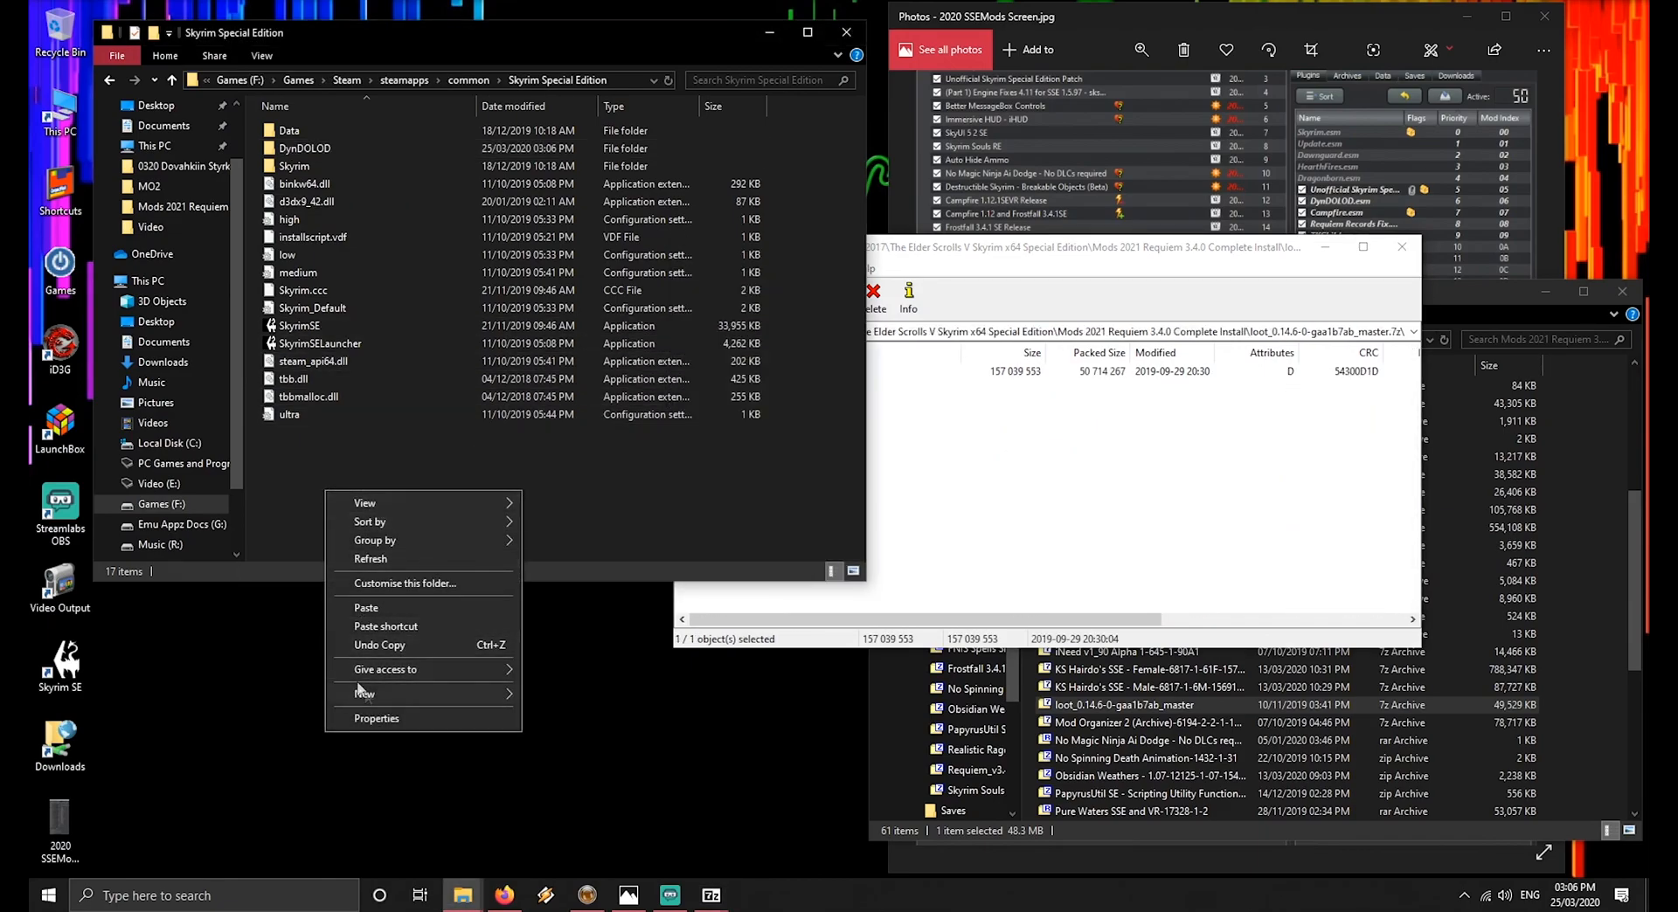
pyautogui.click(535, 695)
pyautogui.write('LOOT')
pyautogui.press('Return')
pyautogui.press('Return')
# Extract everything inside the archive's loot_0.14.6-0-gaa1b7ab_master folder into the empty LOOT folder
pyautogui.click(1039, 398)
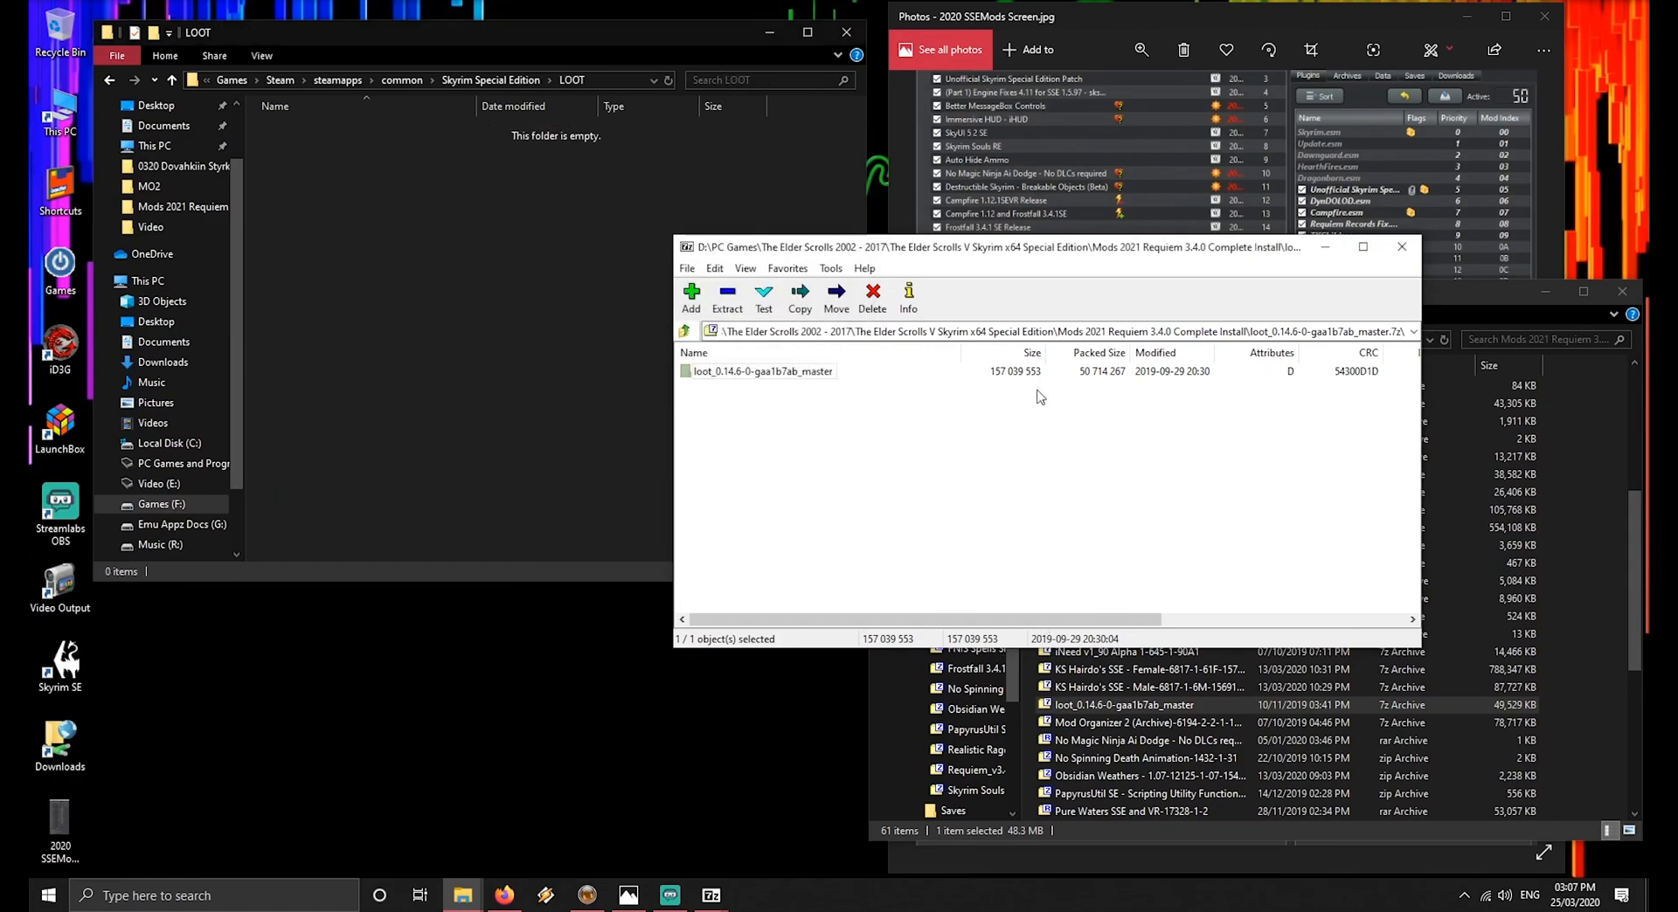
pyautogui.doubleClick(769, 371)
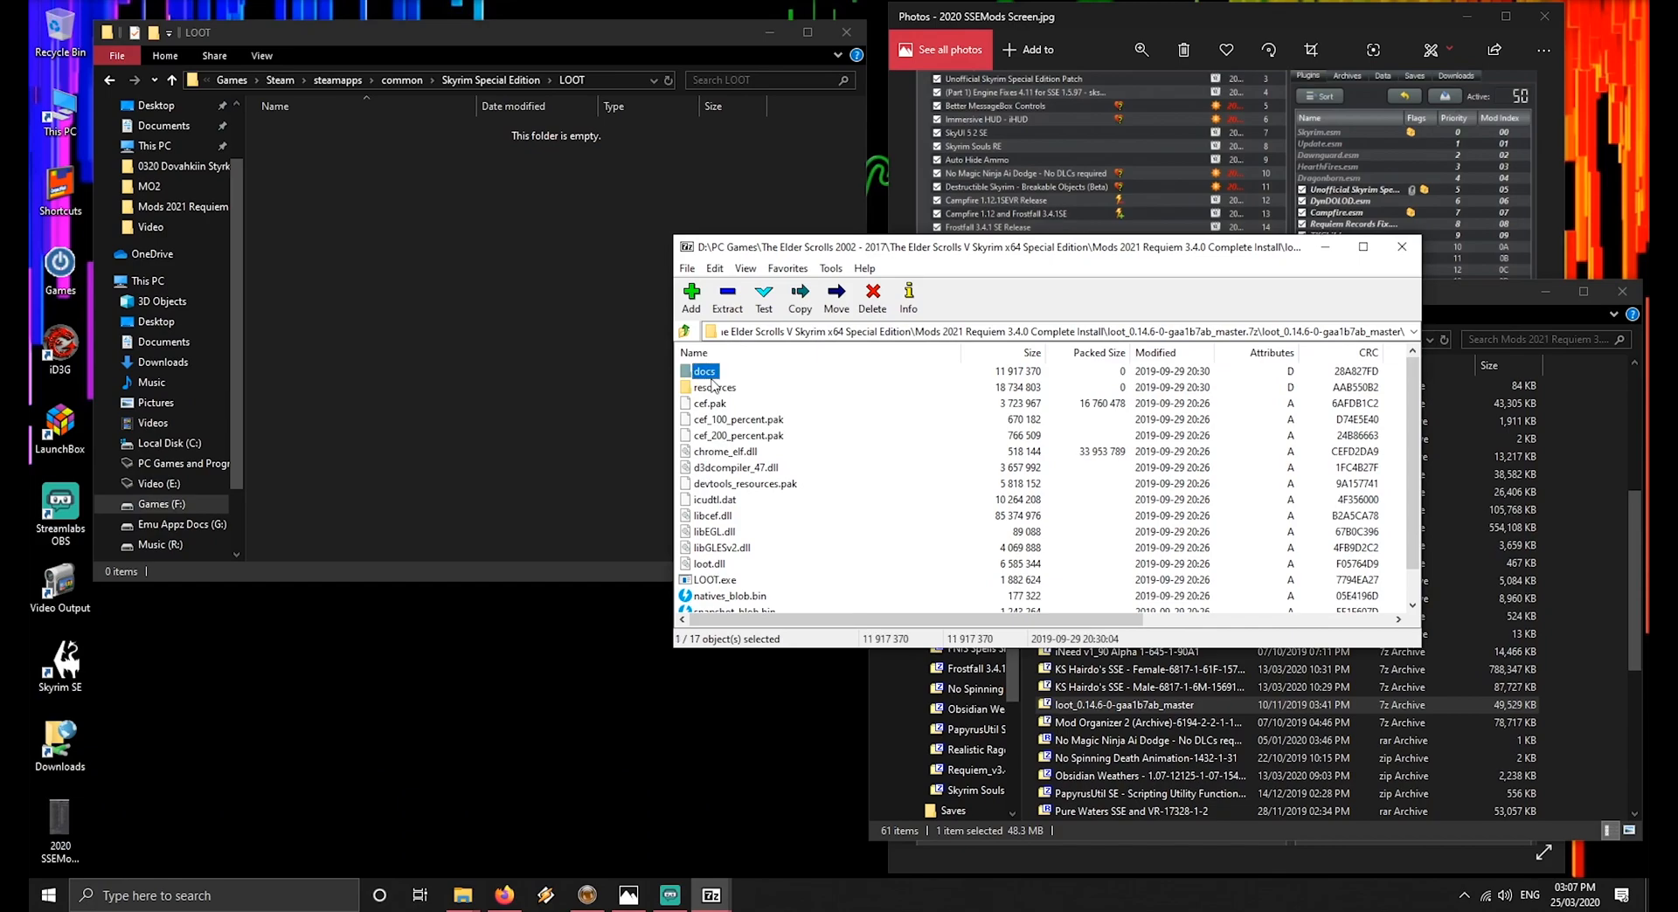
pyautogui.hotkey('ctrl', 'a')
pyautogui.moveTo(711, 417); pyautogui.dragTo(465, 374)
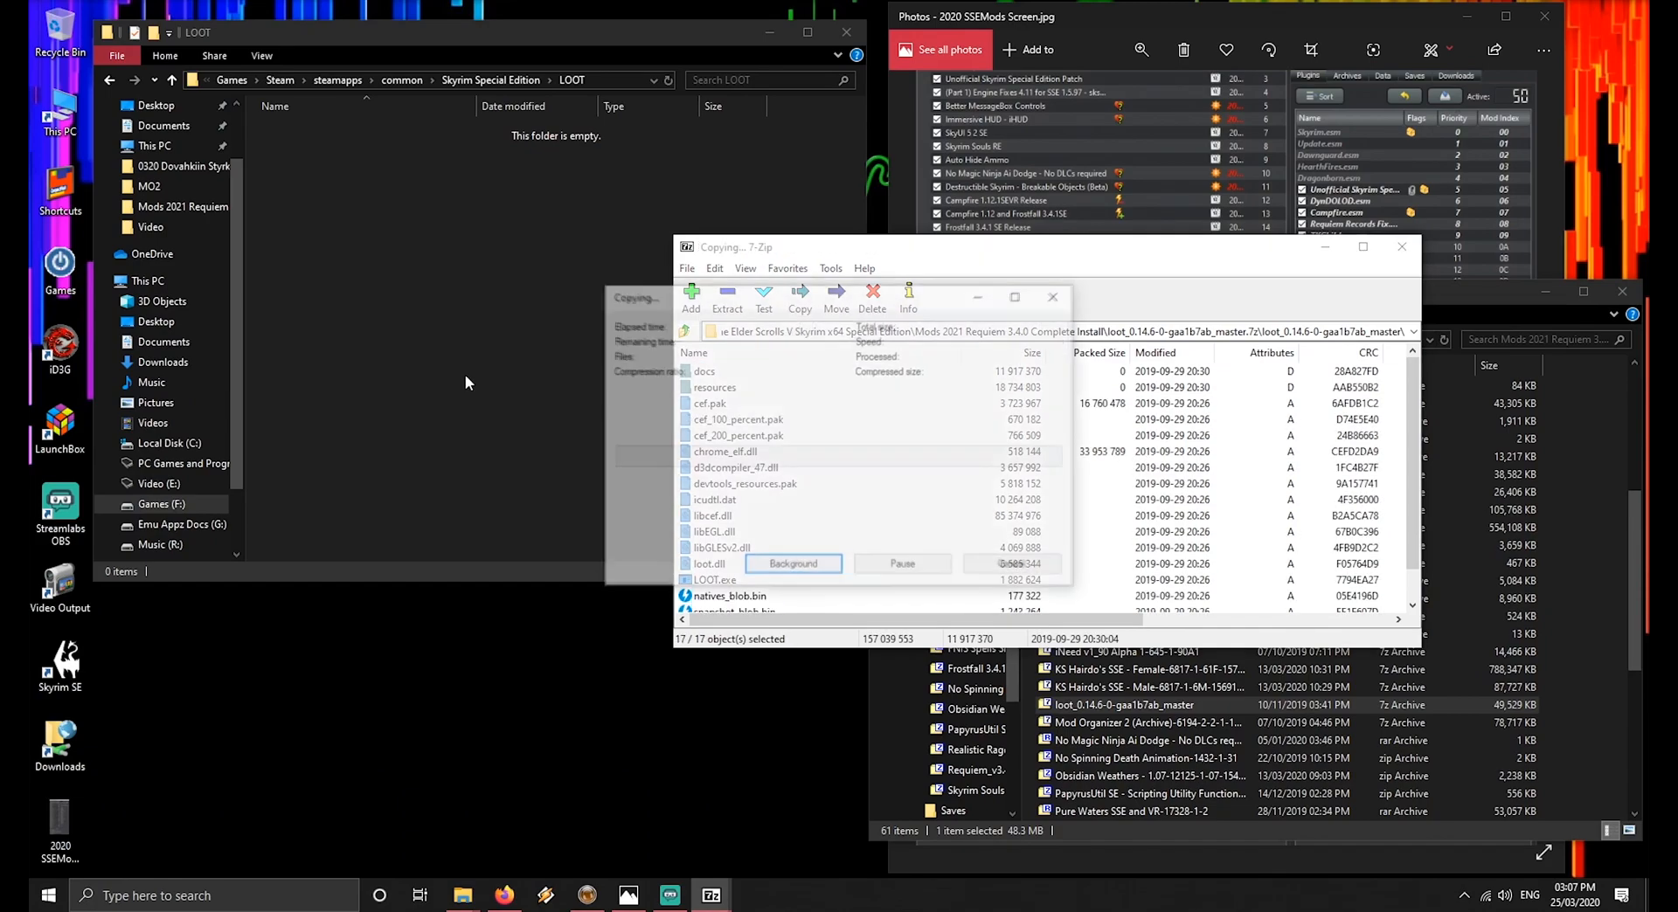
# Open the Mod Organizer 2 archive and move the copy progress window out of the way
pyautogui.click(1127, 723)
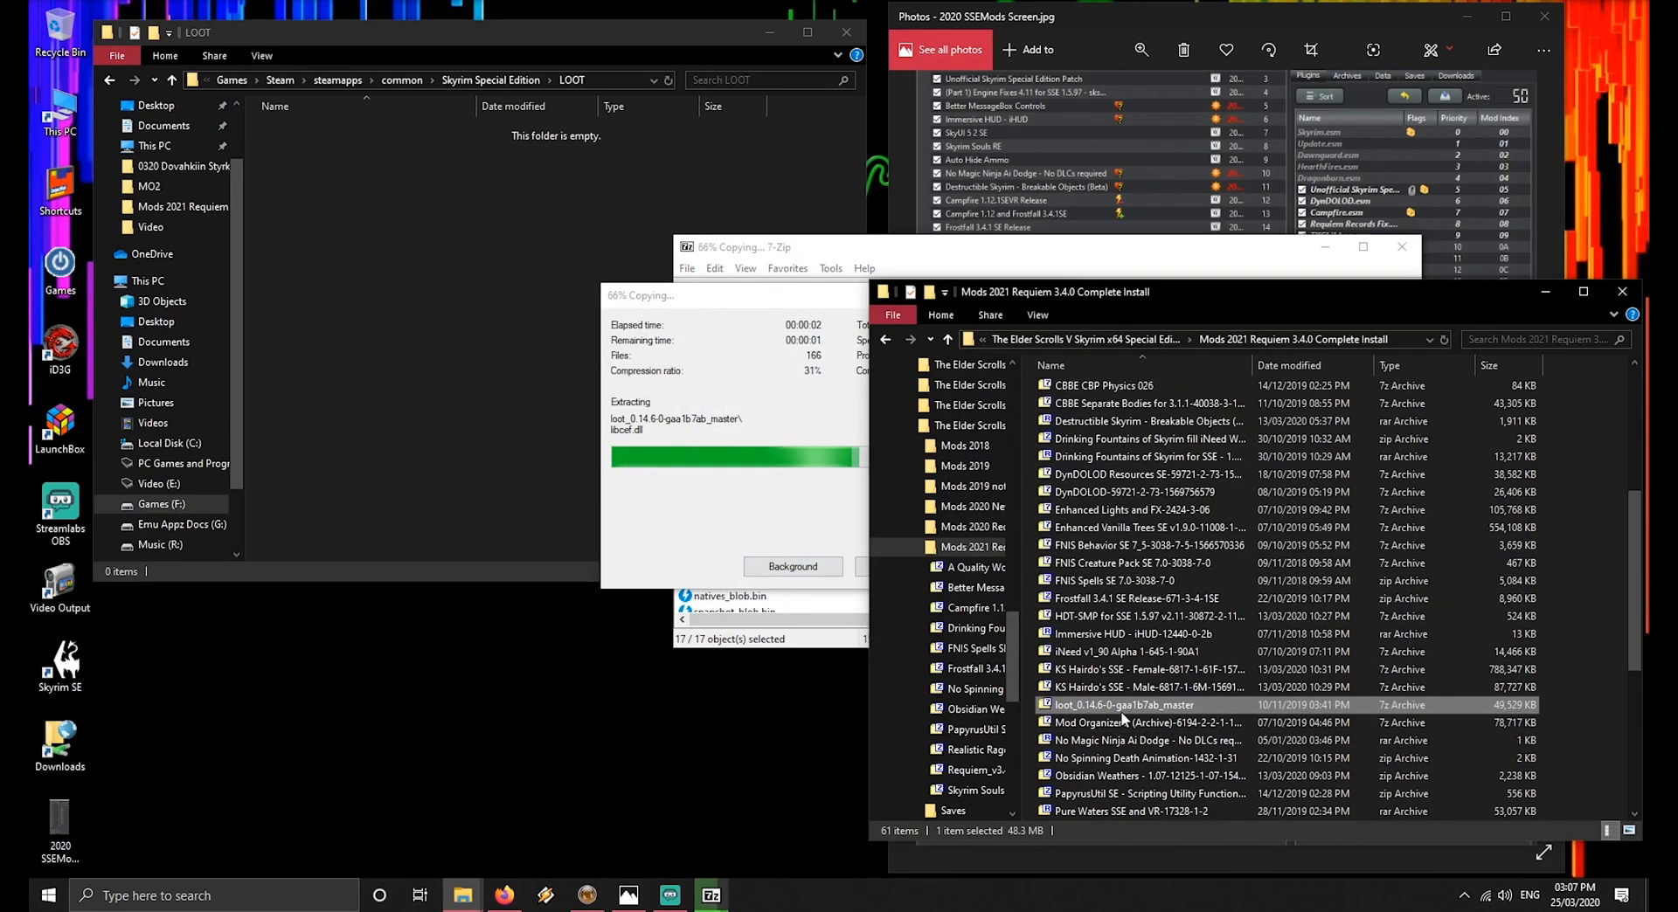
pyautogui.doubleClick(1120, 721)
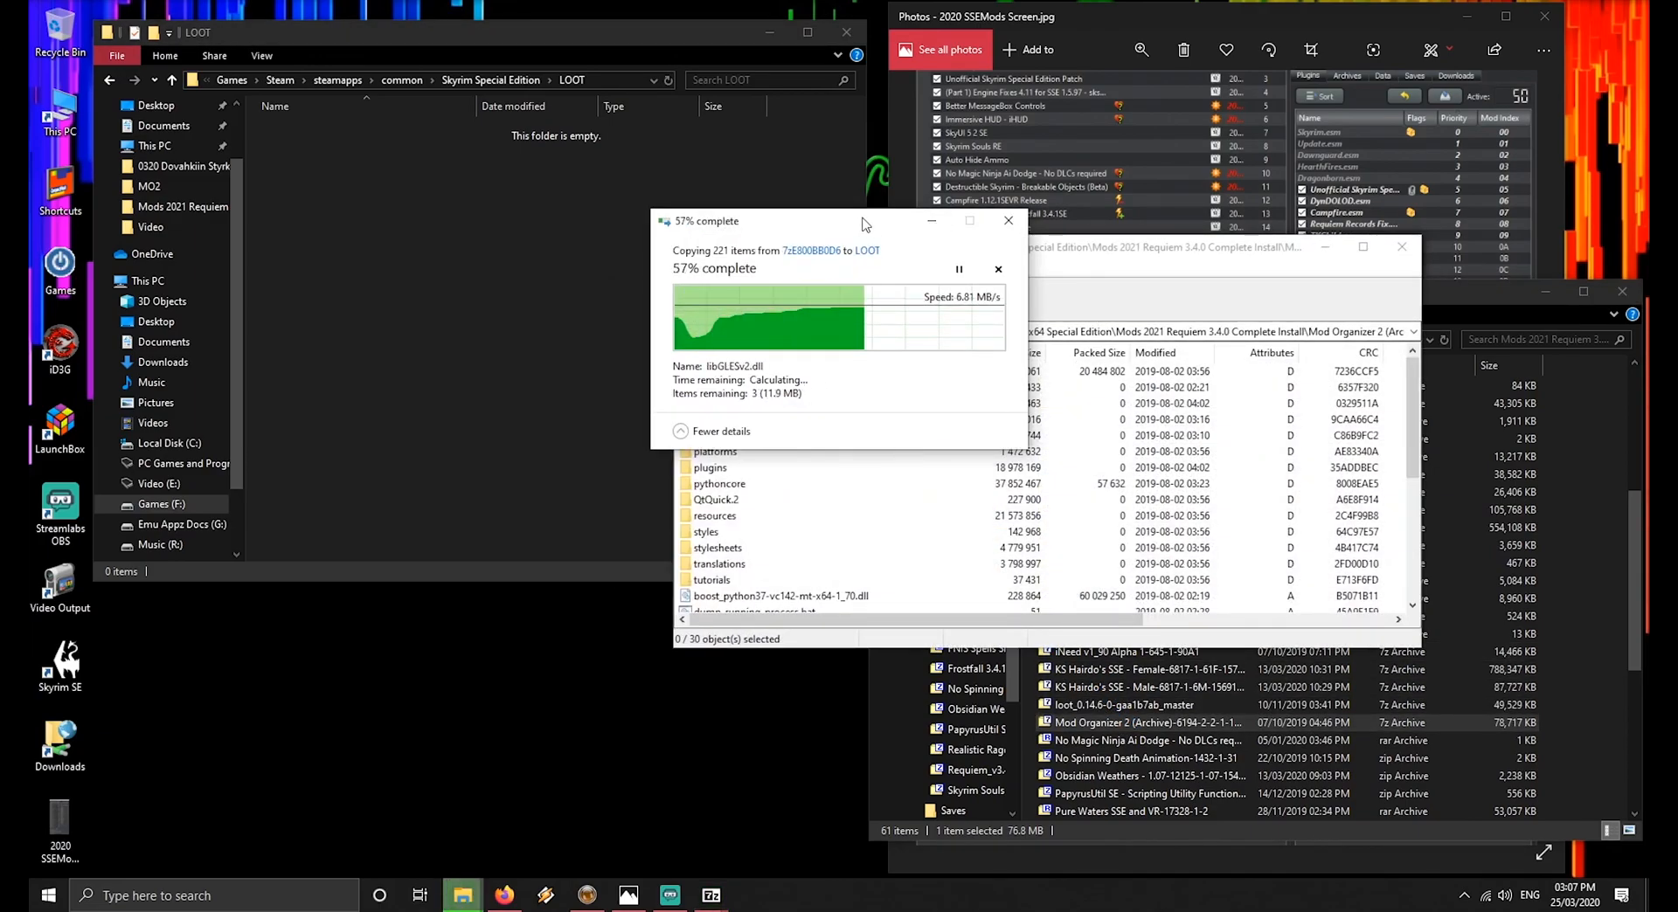
pyautogui.moveTo(865, 217); pyautogui.dragTo(403, 606)
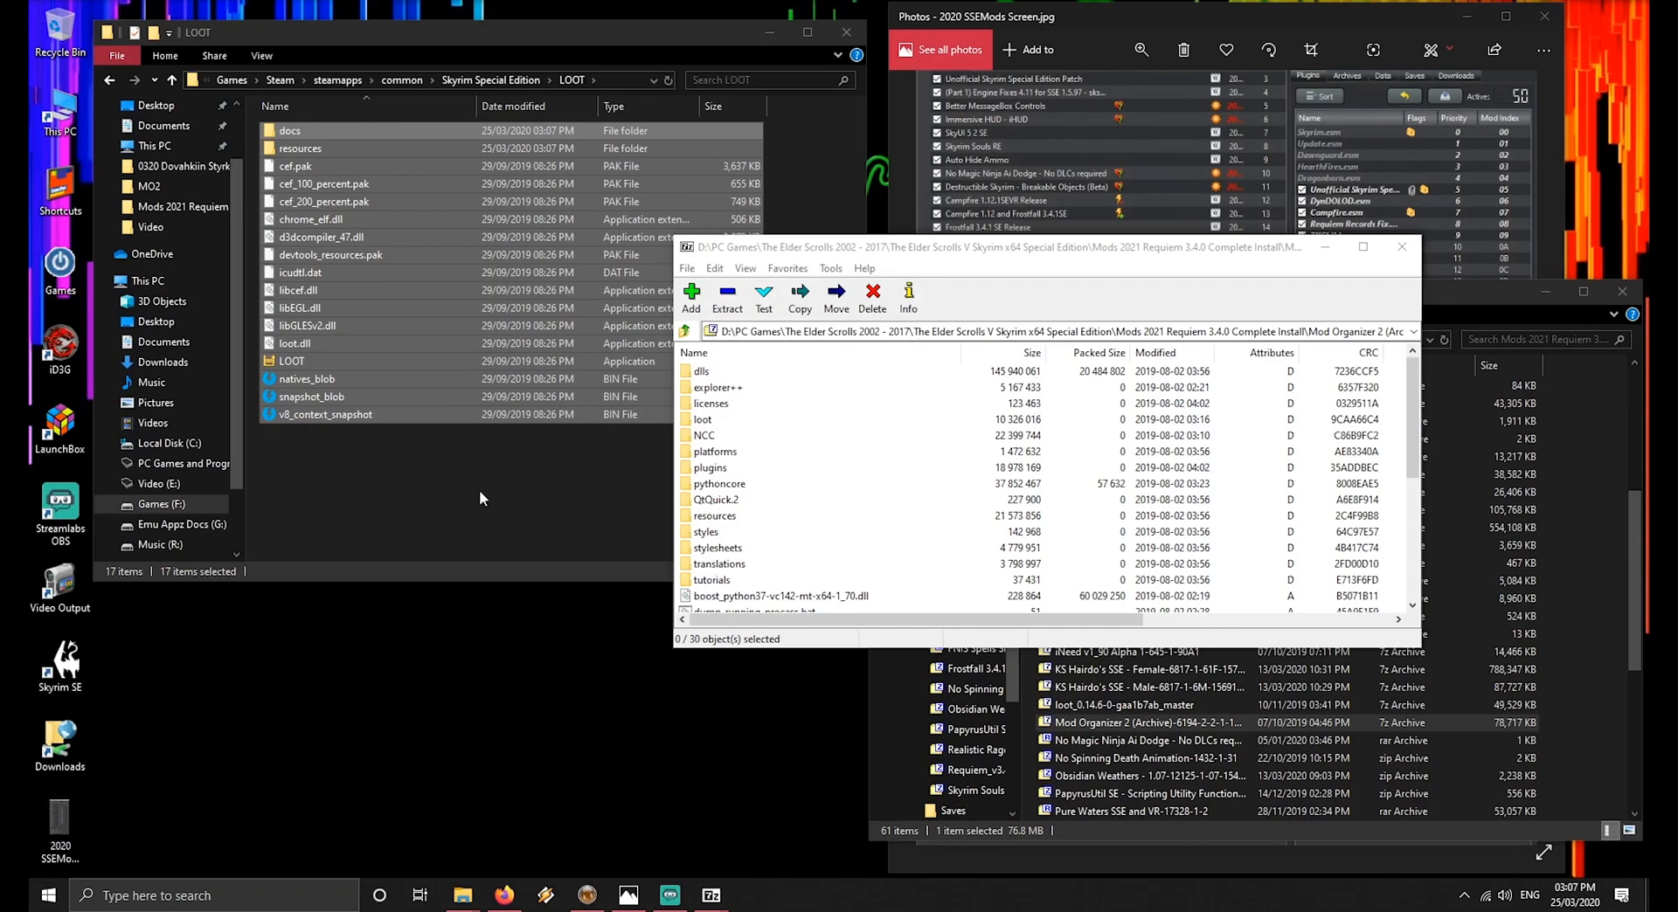
# Return to the Skyrim Special Edition folder, create a folder named MO2 there and open it
pyautogui.click(488, 489)
pyautogui.press('BackSpace')
pyautogui.rightClick(312, 505)
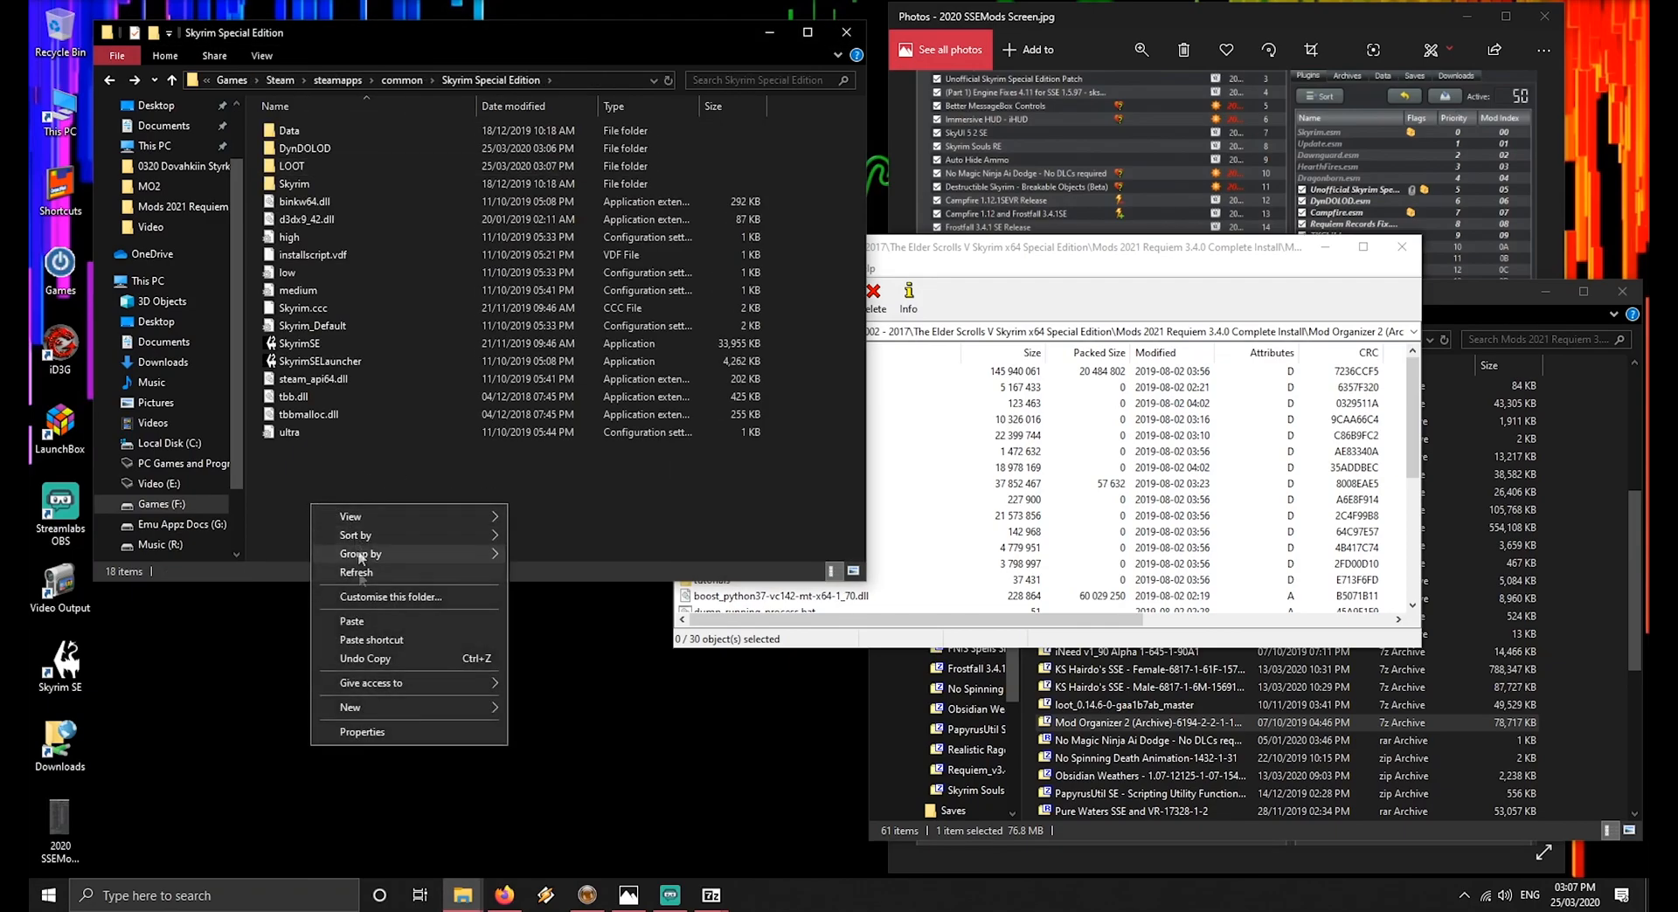
pyautogui.moveTo(359, 700)
pyautogui.click(533, 706)
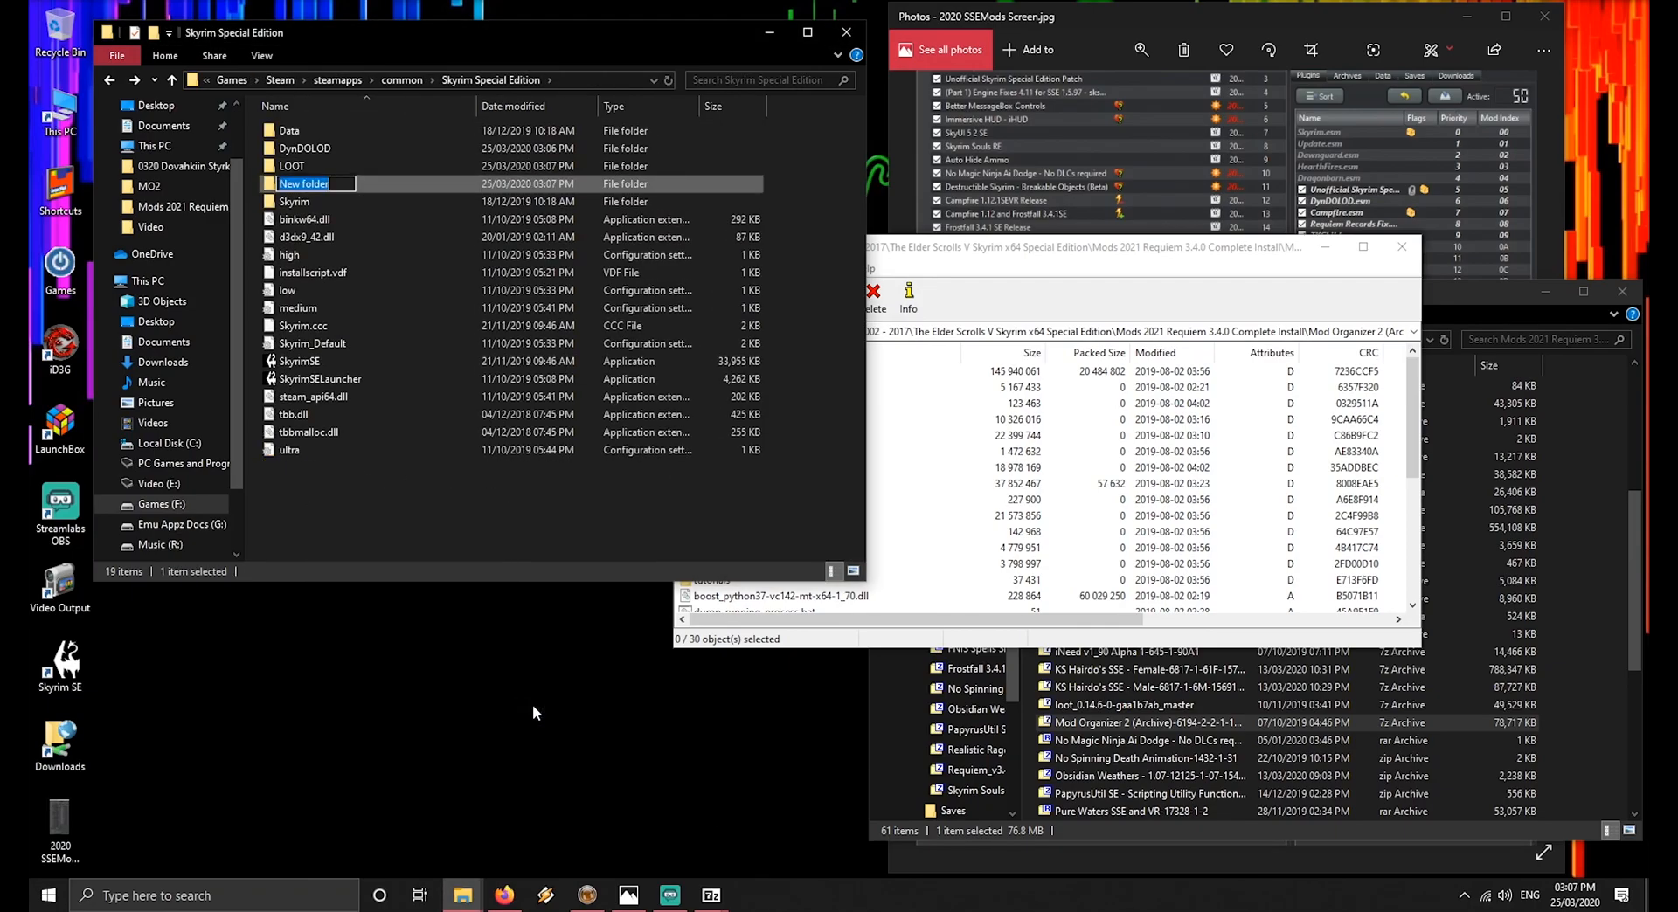
pyautogui.write('MO2')
pyautogui.press('Return')
pyautogui.press('Return')
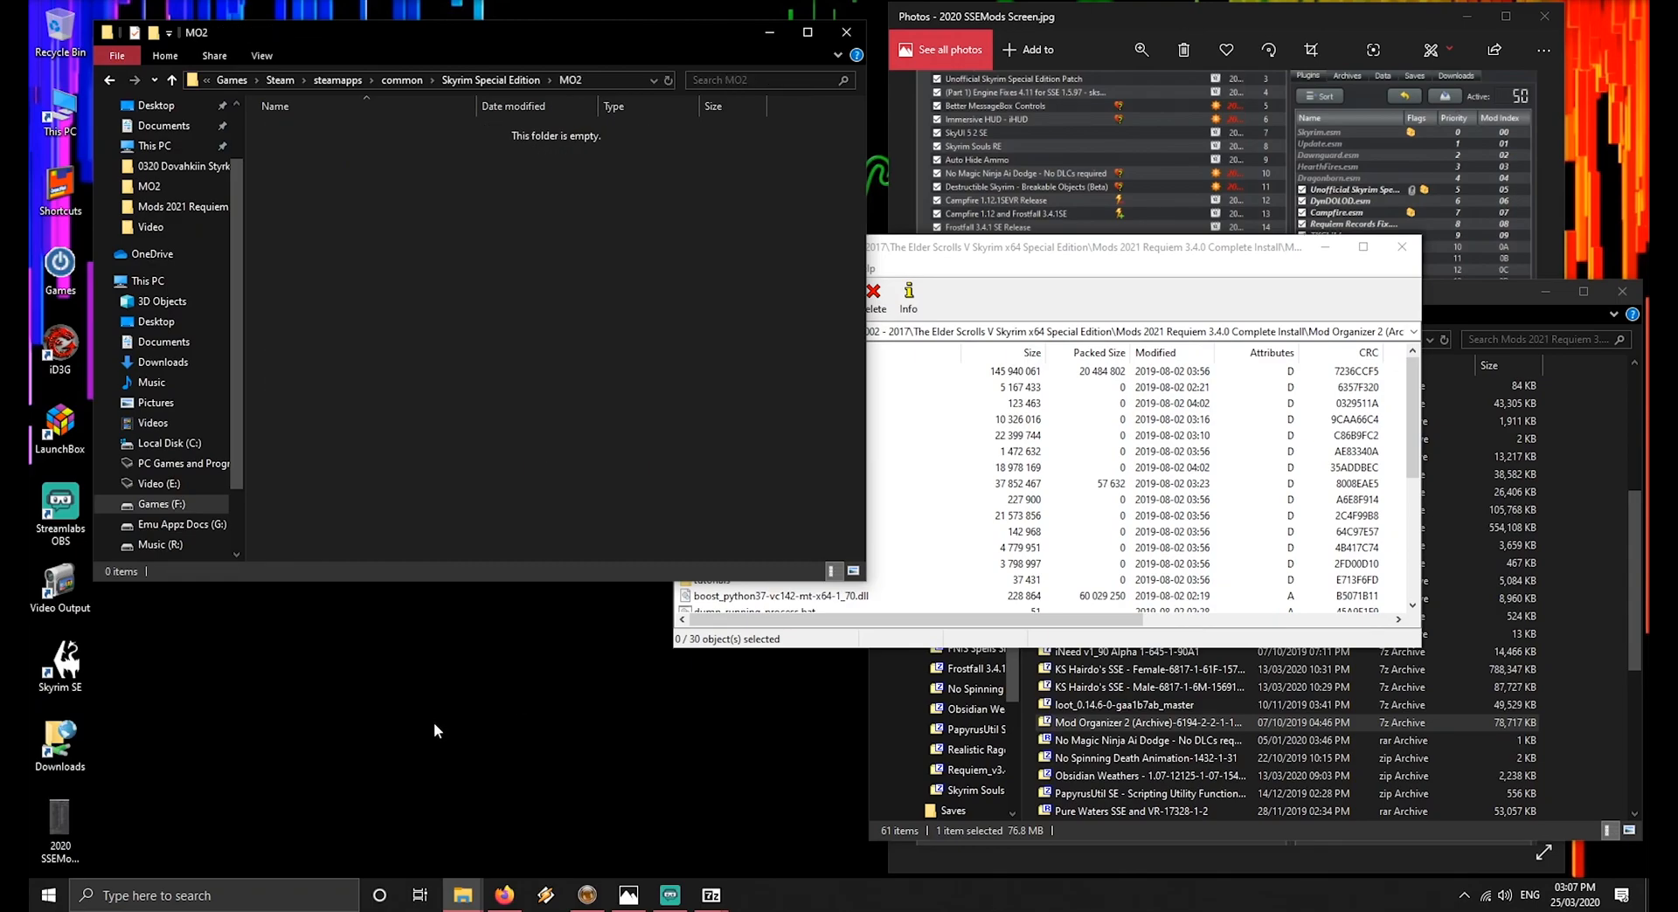
# Extract all files and folders of the Mod Organizer 2 archive into the empty MO2 folder
pyautogui.hotkey('alt', 'Tab')
pyautogui.hotkey('ctrl', 'a')
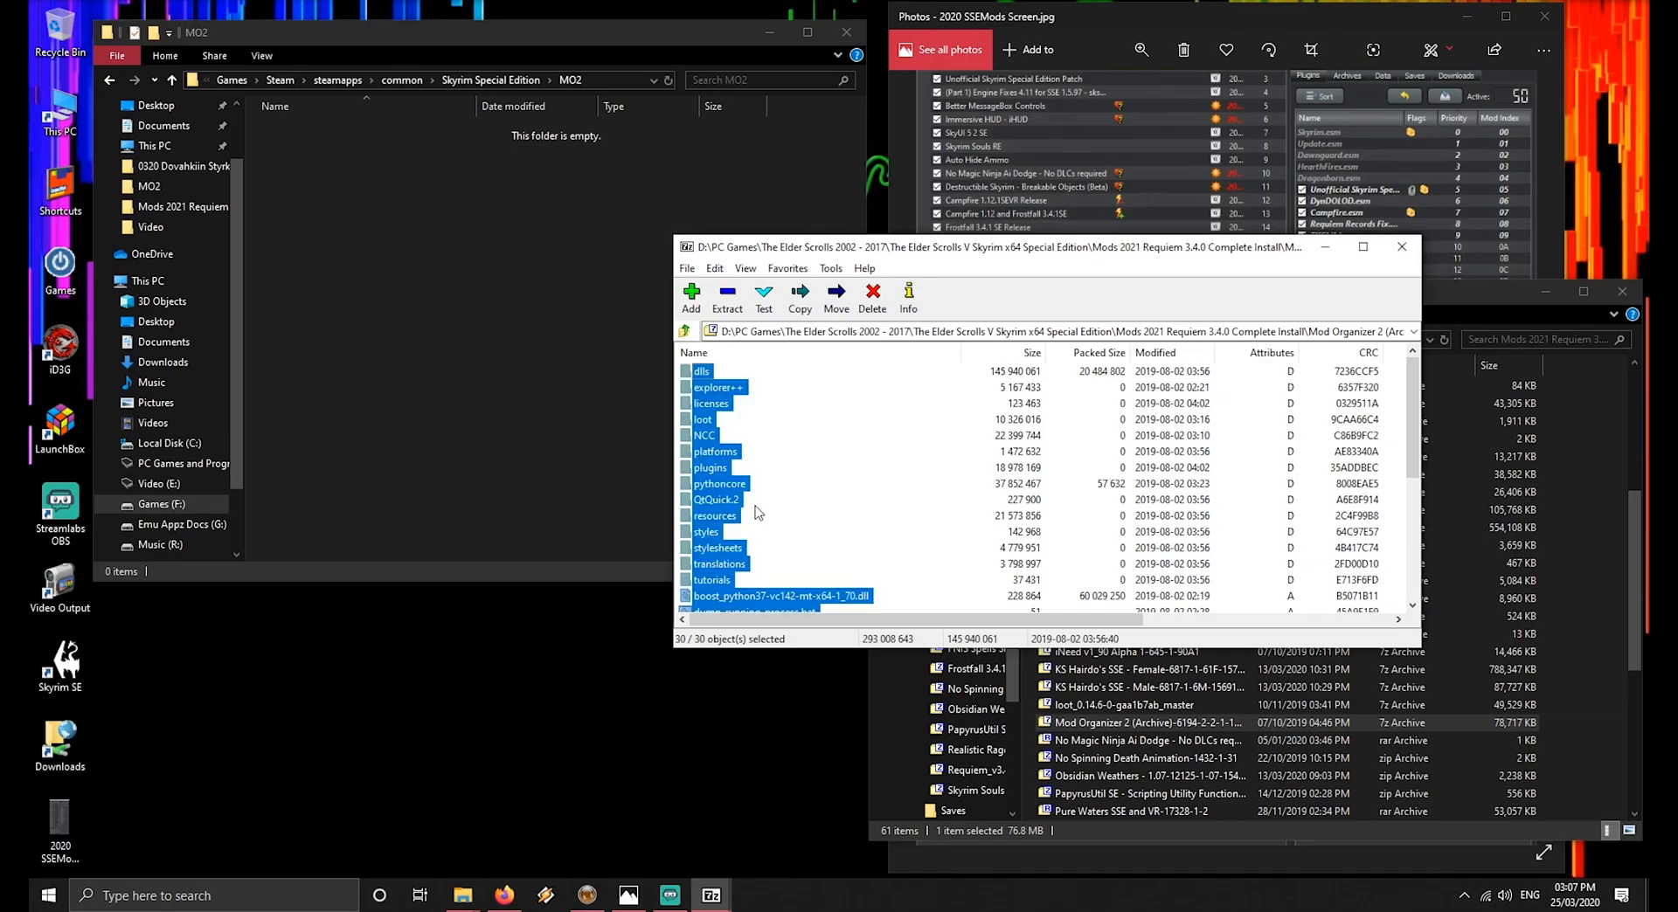
pyautogui.moveTo(724, 425); pyautogui.dragTo(526, 383)
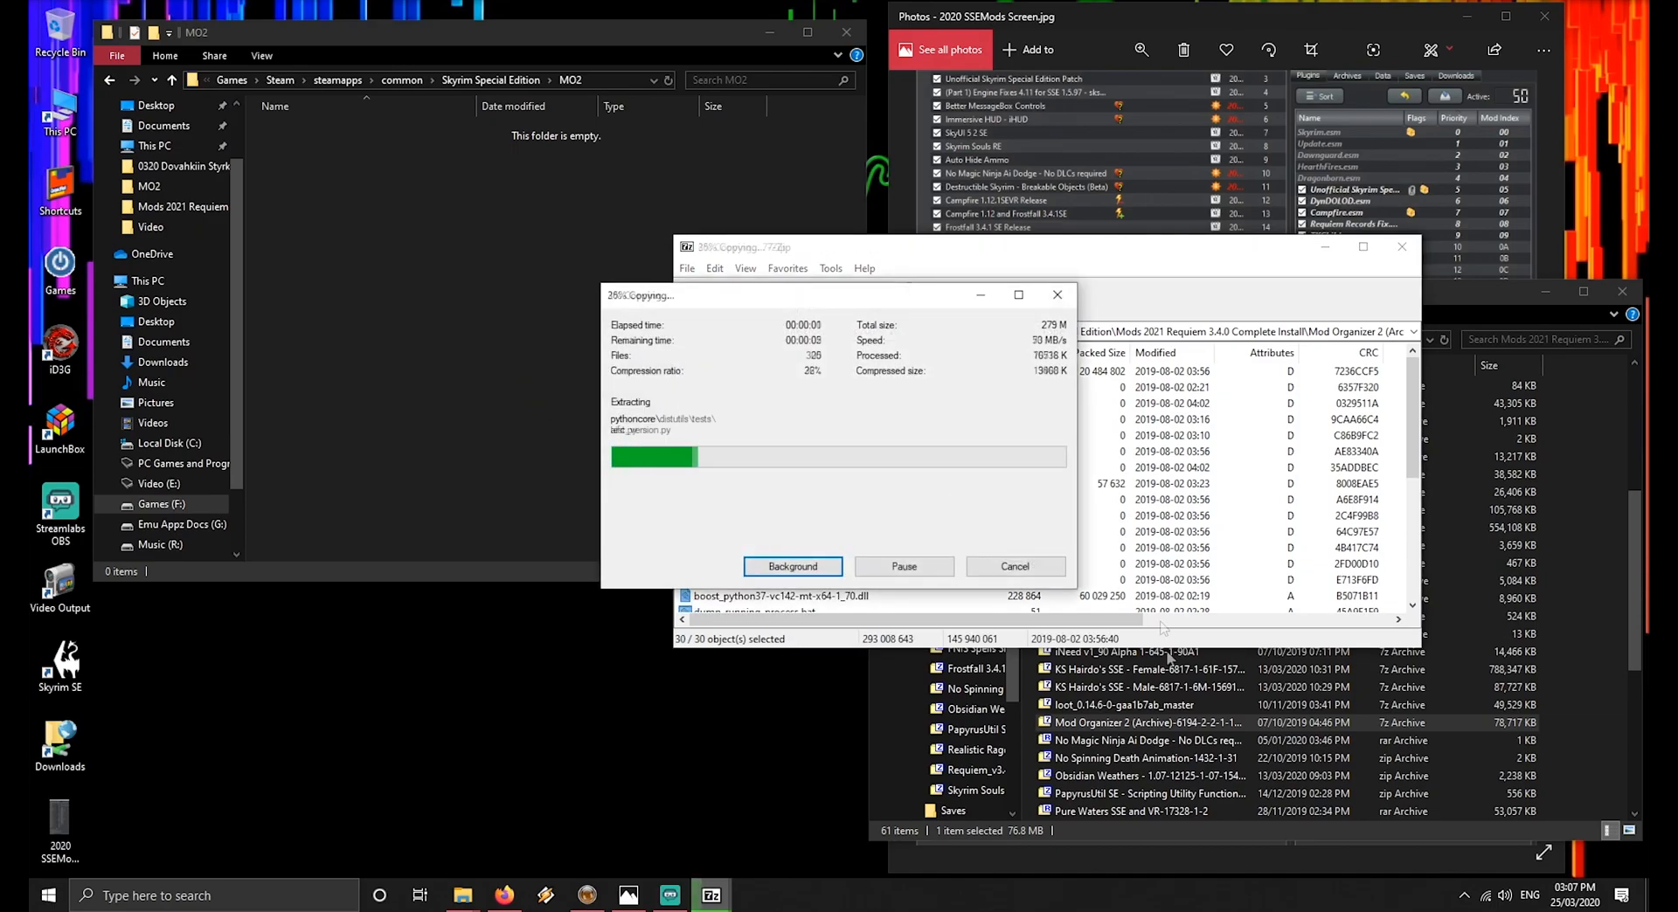
# Open the skse64_2_00_17 archive from the mods folder and move the copy progress window out of the way
pyautogui.click(1134, 722)
pyautogui.scroll(-4, 1134, 721)
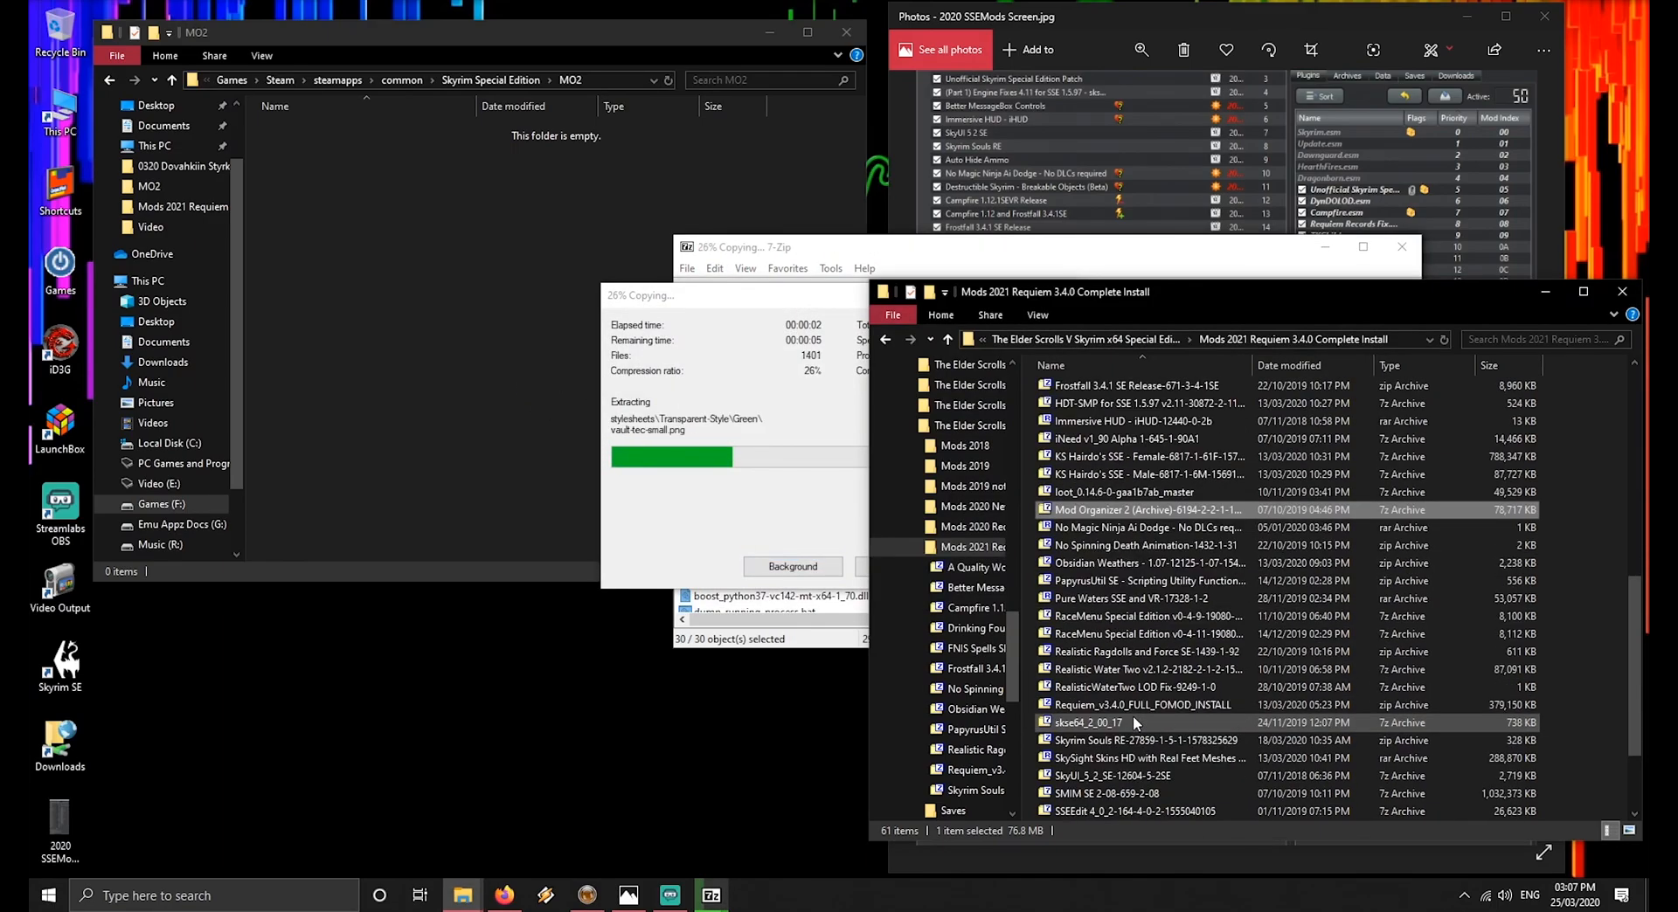
pyautogui.scroll(-2, 1133, 721)
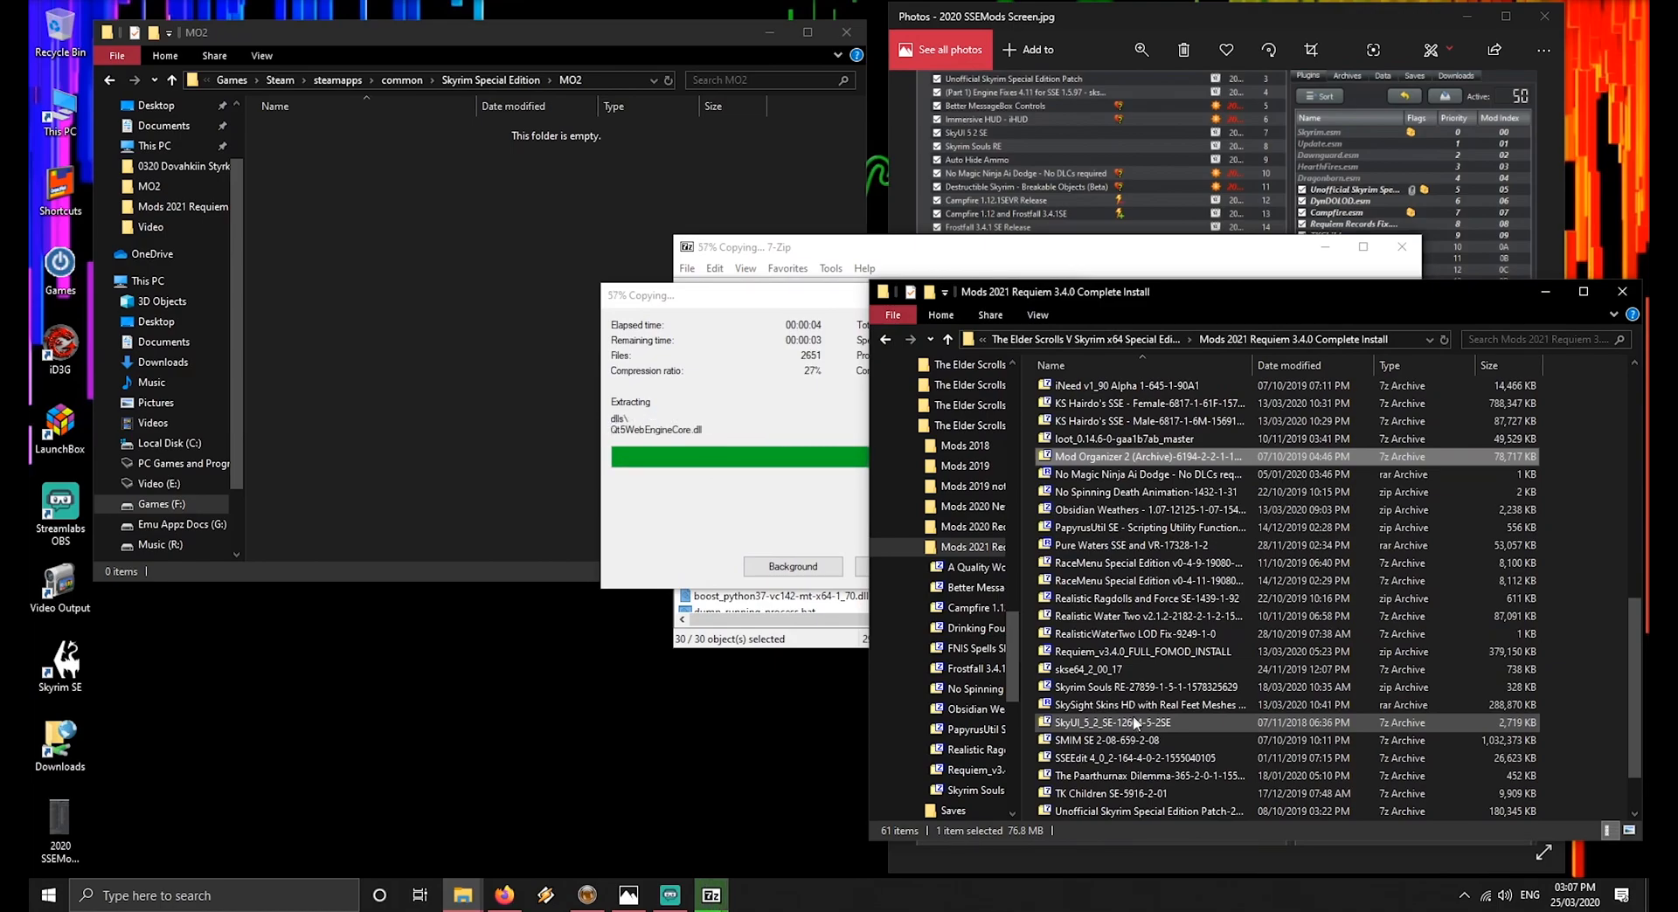
pyautogui.doubleClick(1098, 616)
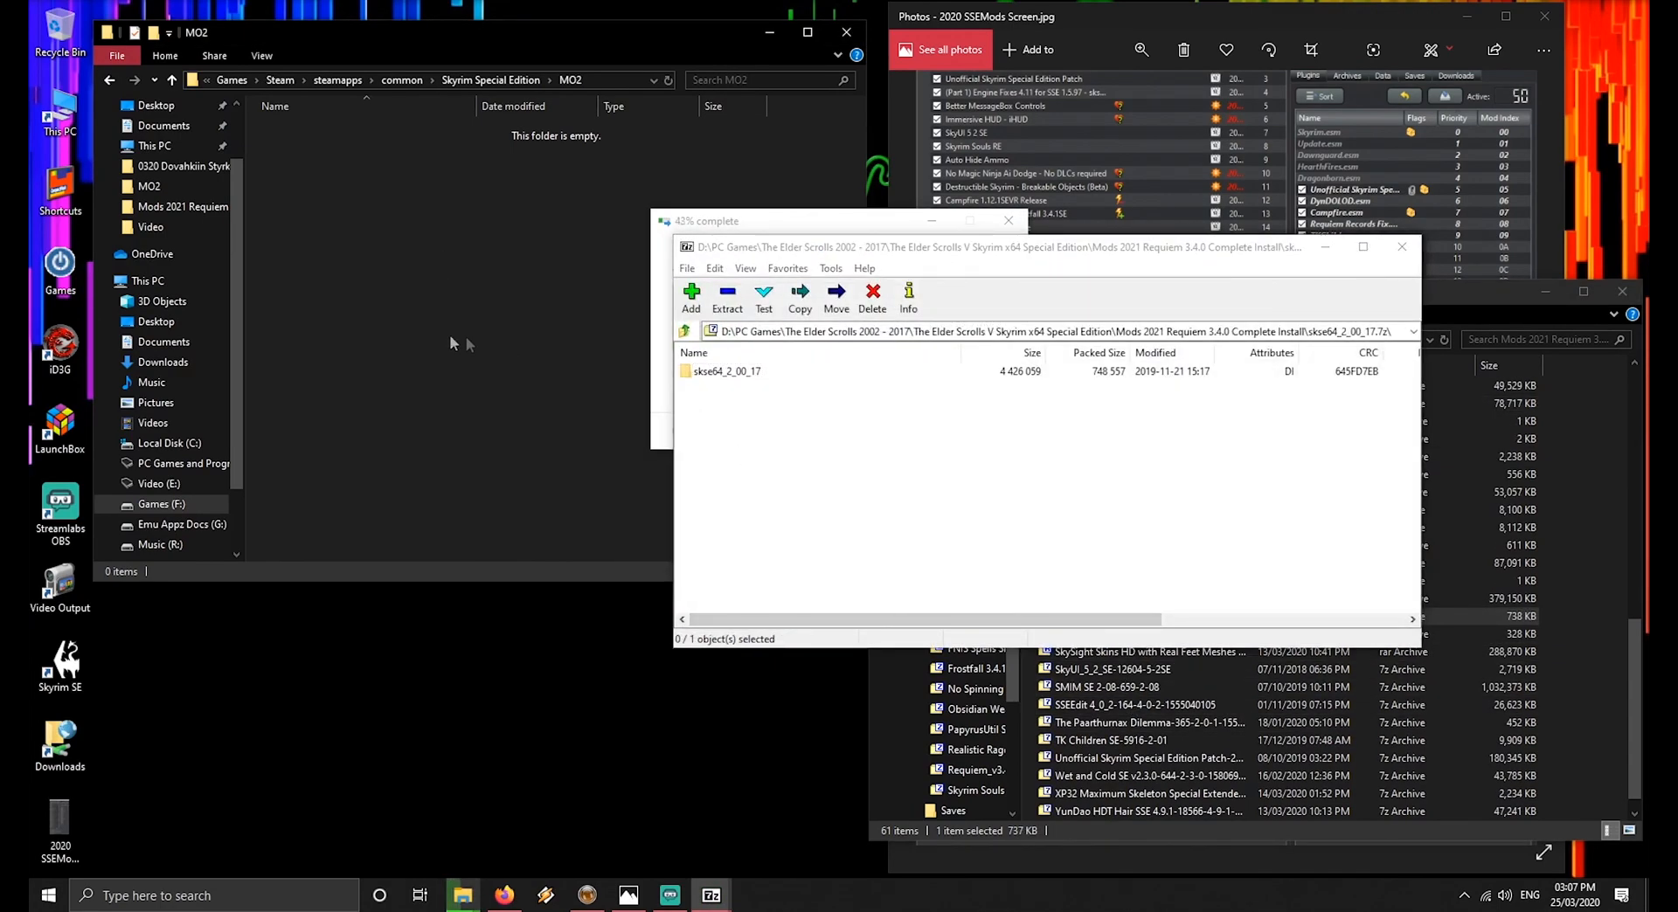
pyautogui.click(725, 231)
pyautogui.moveTo(725, 231); pyautogui.dragTo(317, 635)
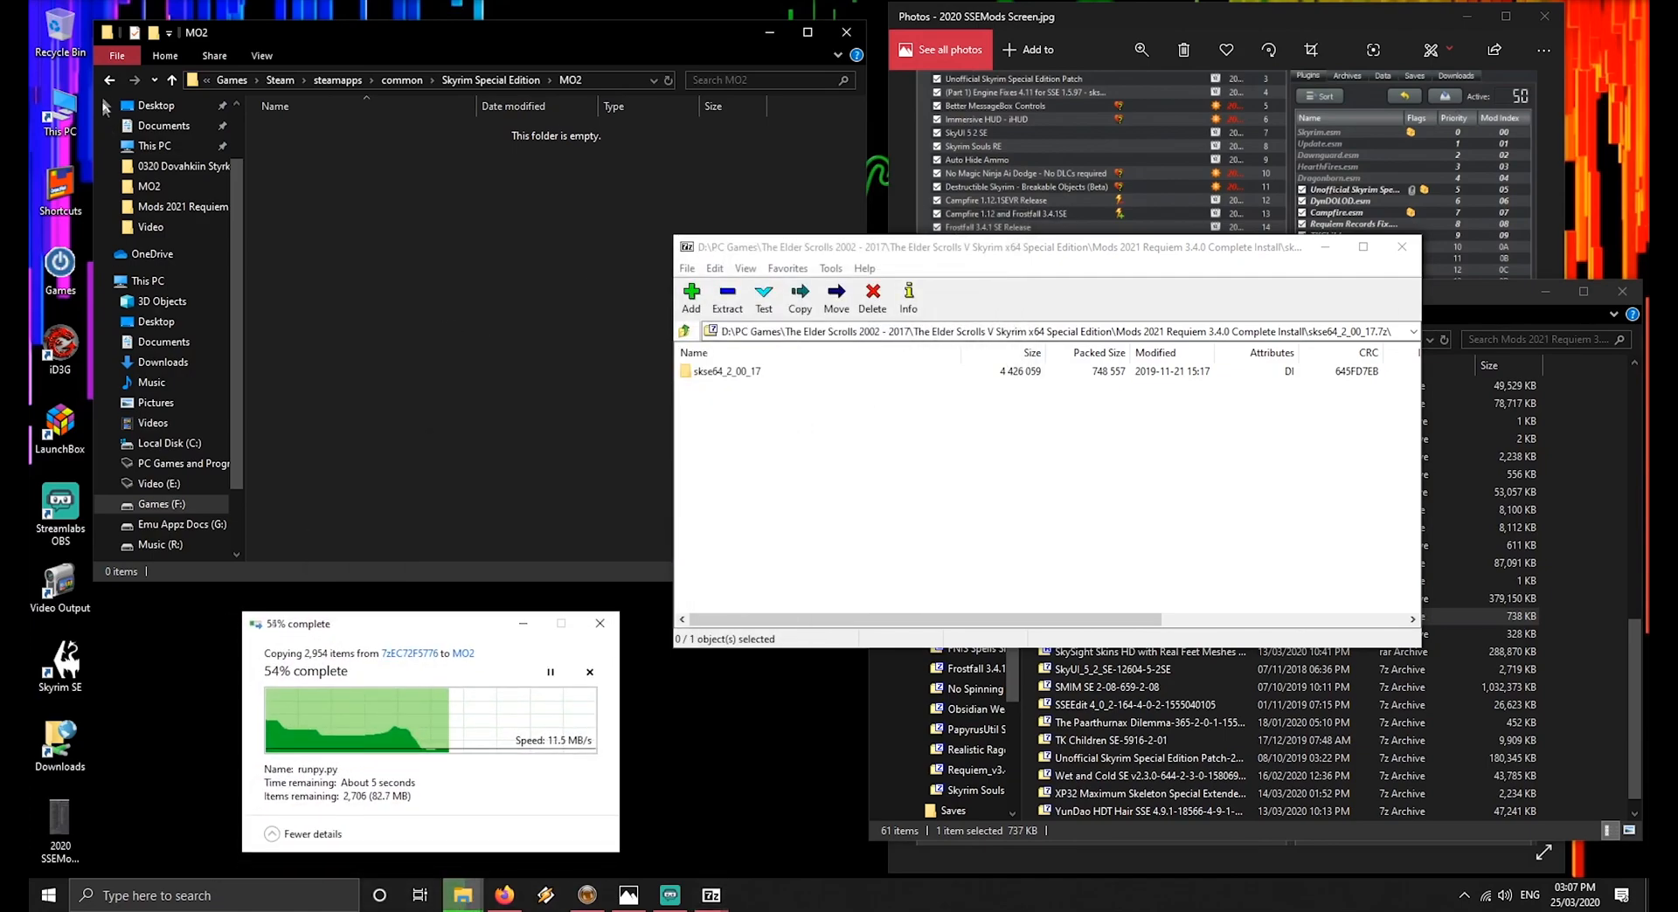
# Return from the MO2 folder to the Skyrim Special Edition game folder
pyautogui.click(87, 148)
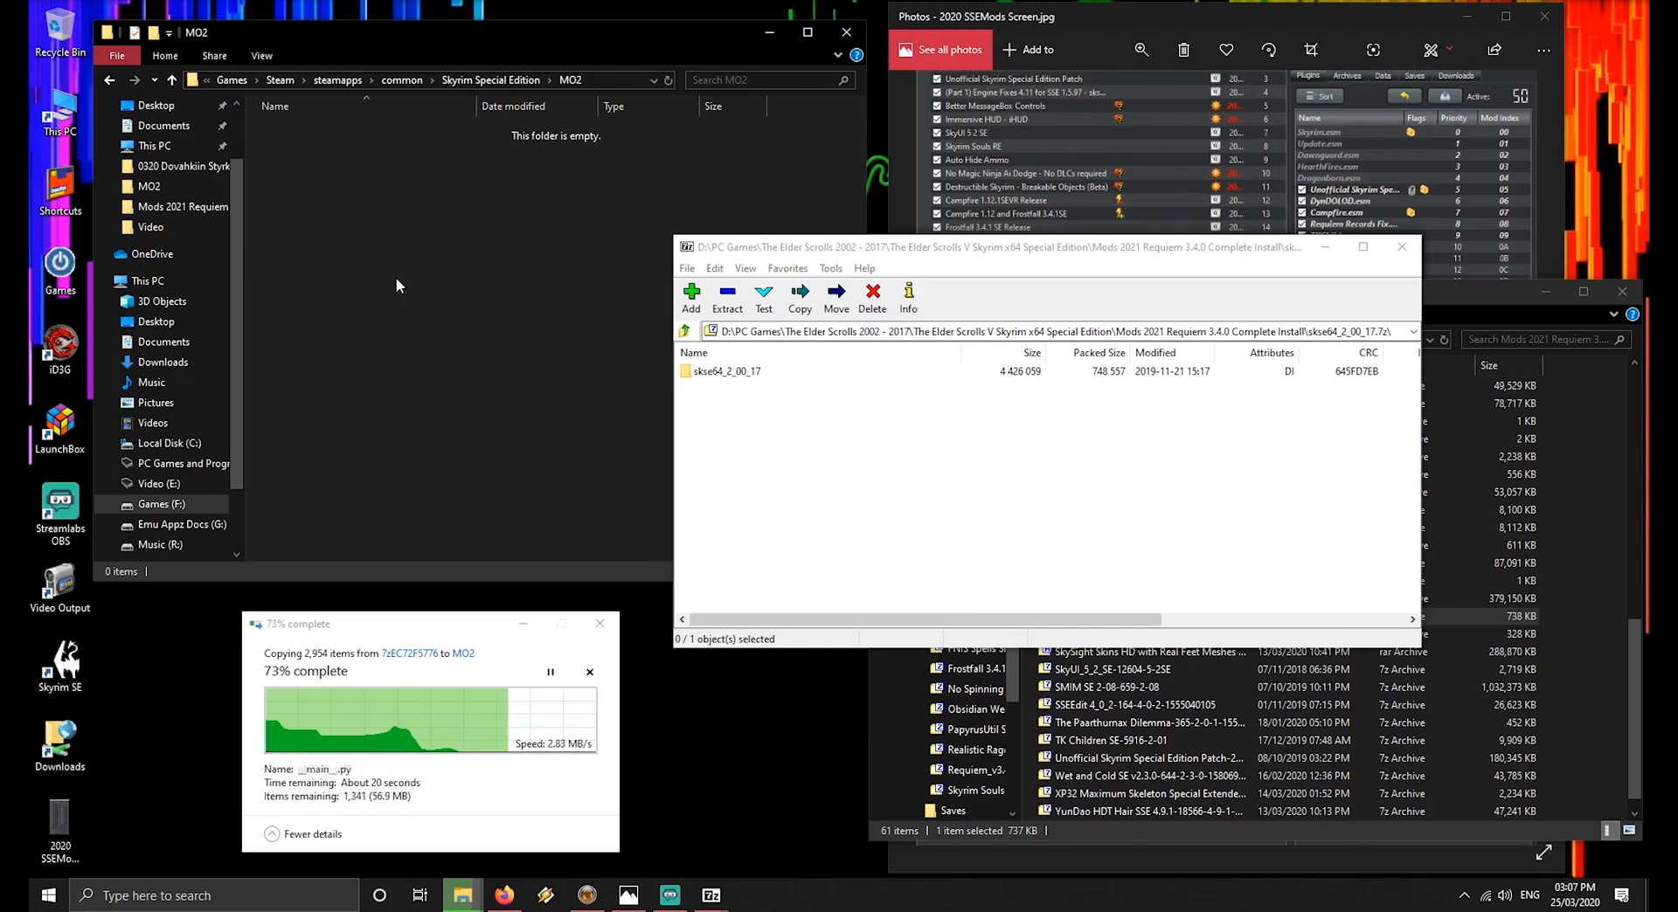
pyautogui.click(396, 278)
pyautogui.hotkey('alt', 'Left')
pyautogui.hotkey('alt', 'Left')
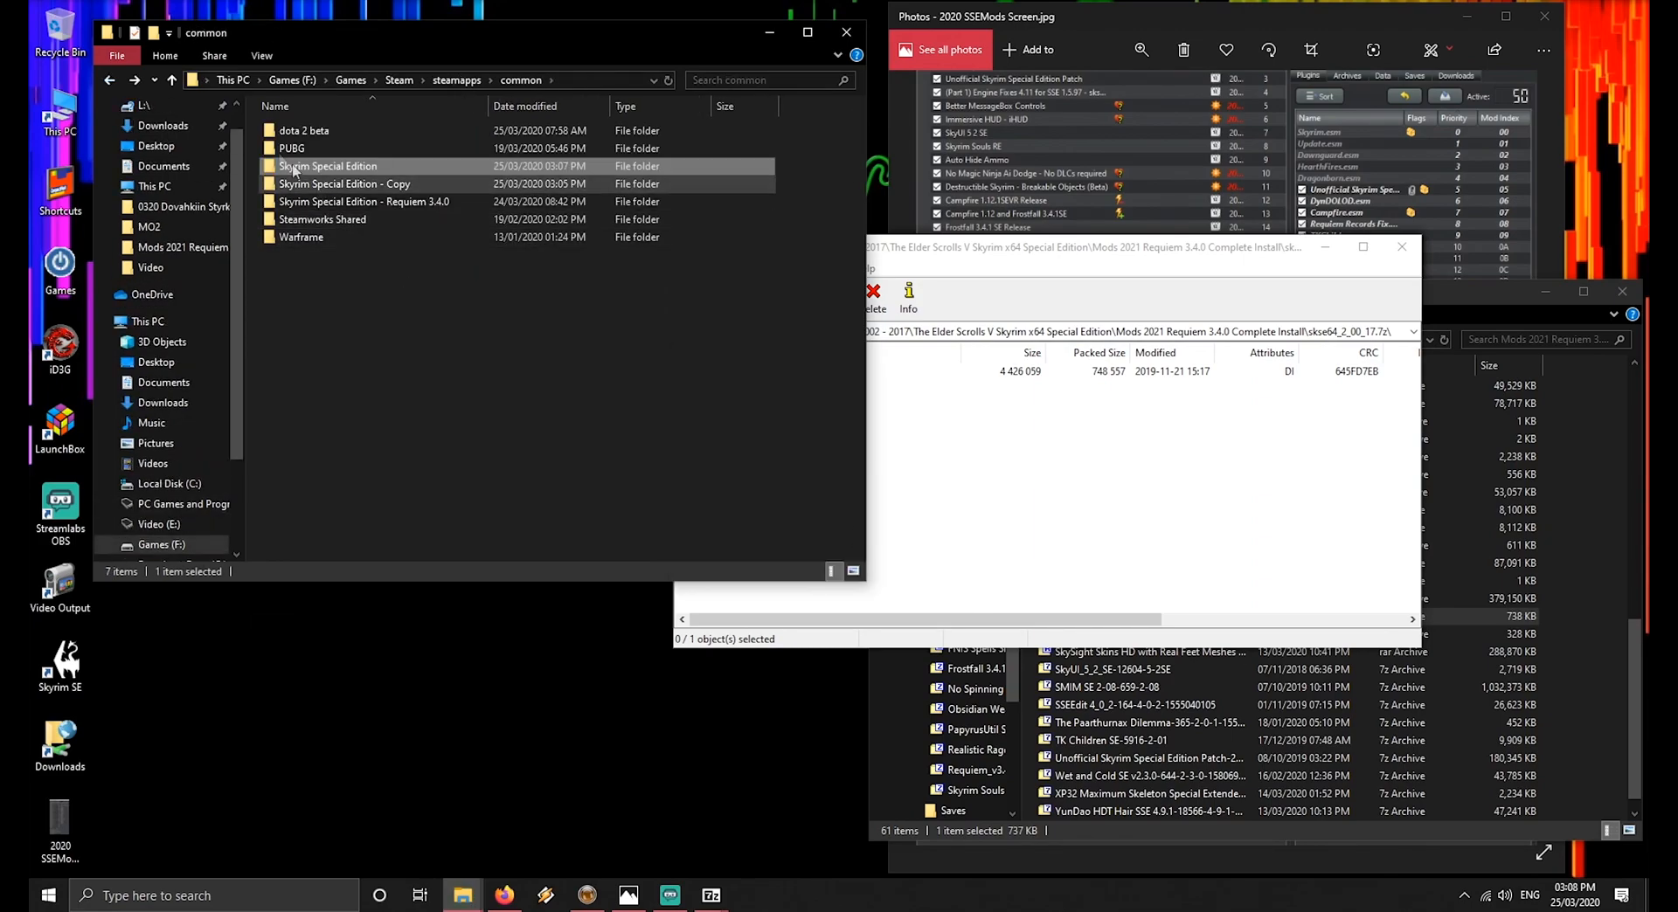
pyautogui.doubleClick(296, 167)
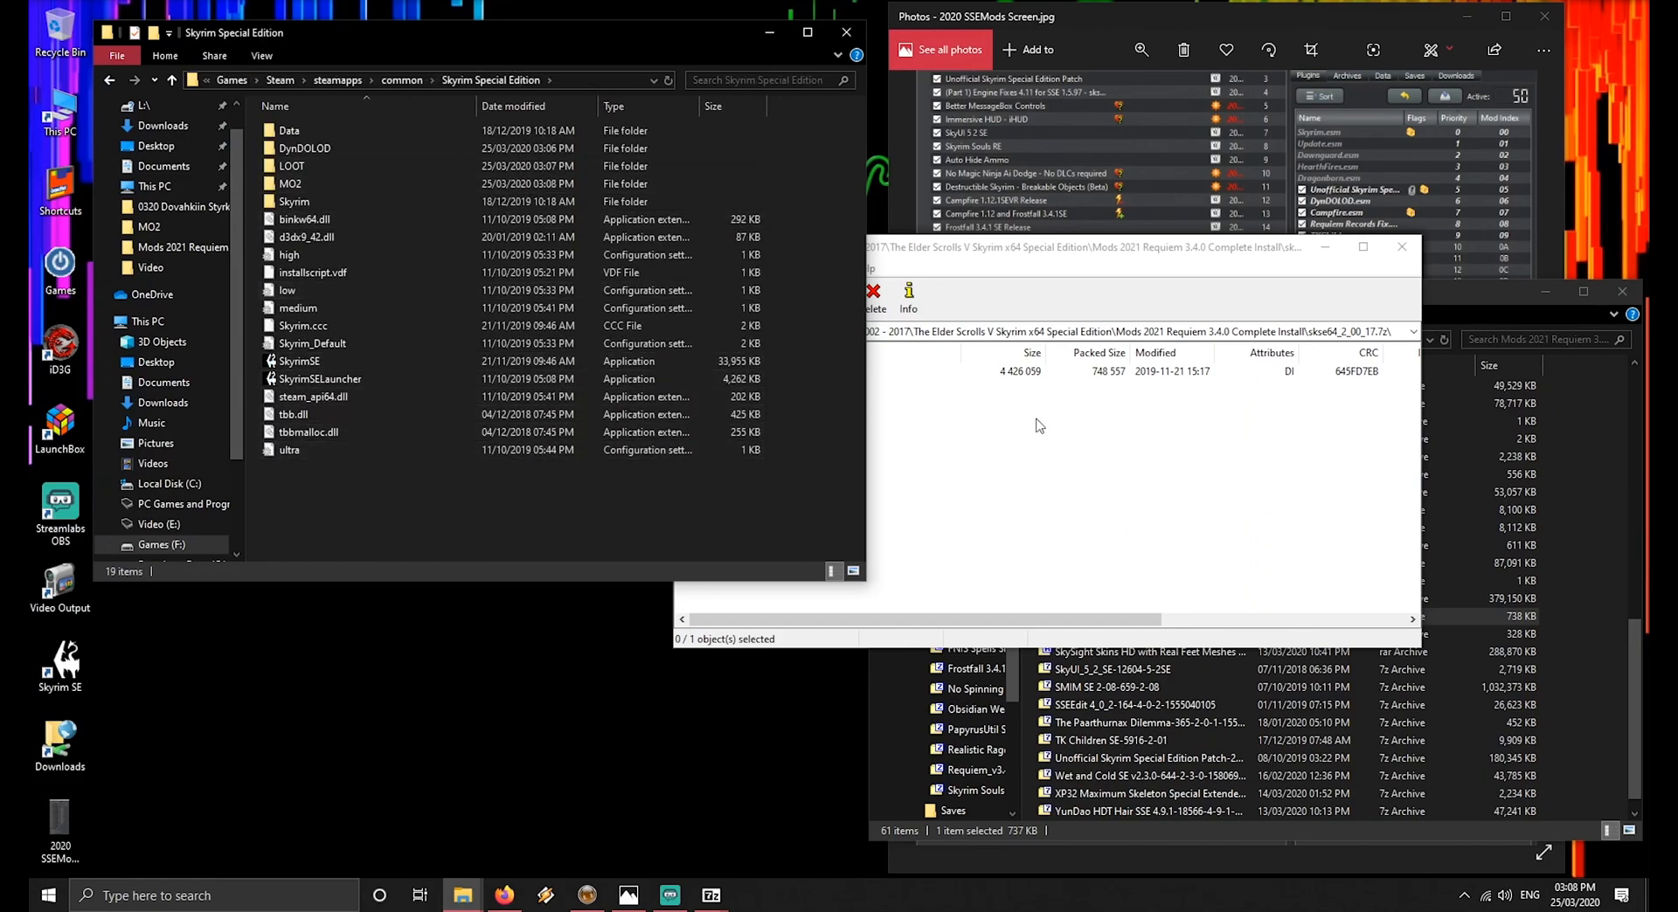
# Extract everything inside the archive's skse64_2_00_17 folder into the Skyrim Special Edition folder
pyautogui.moveTo(1006, 254); pyautogui.dragTo(1009, 248)
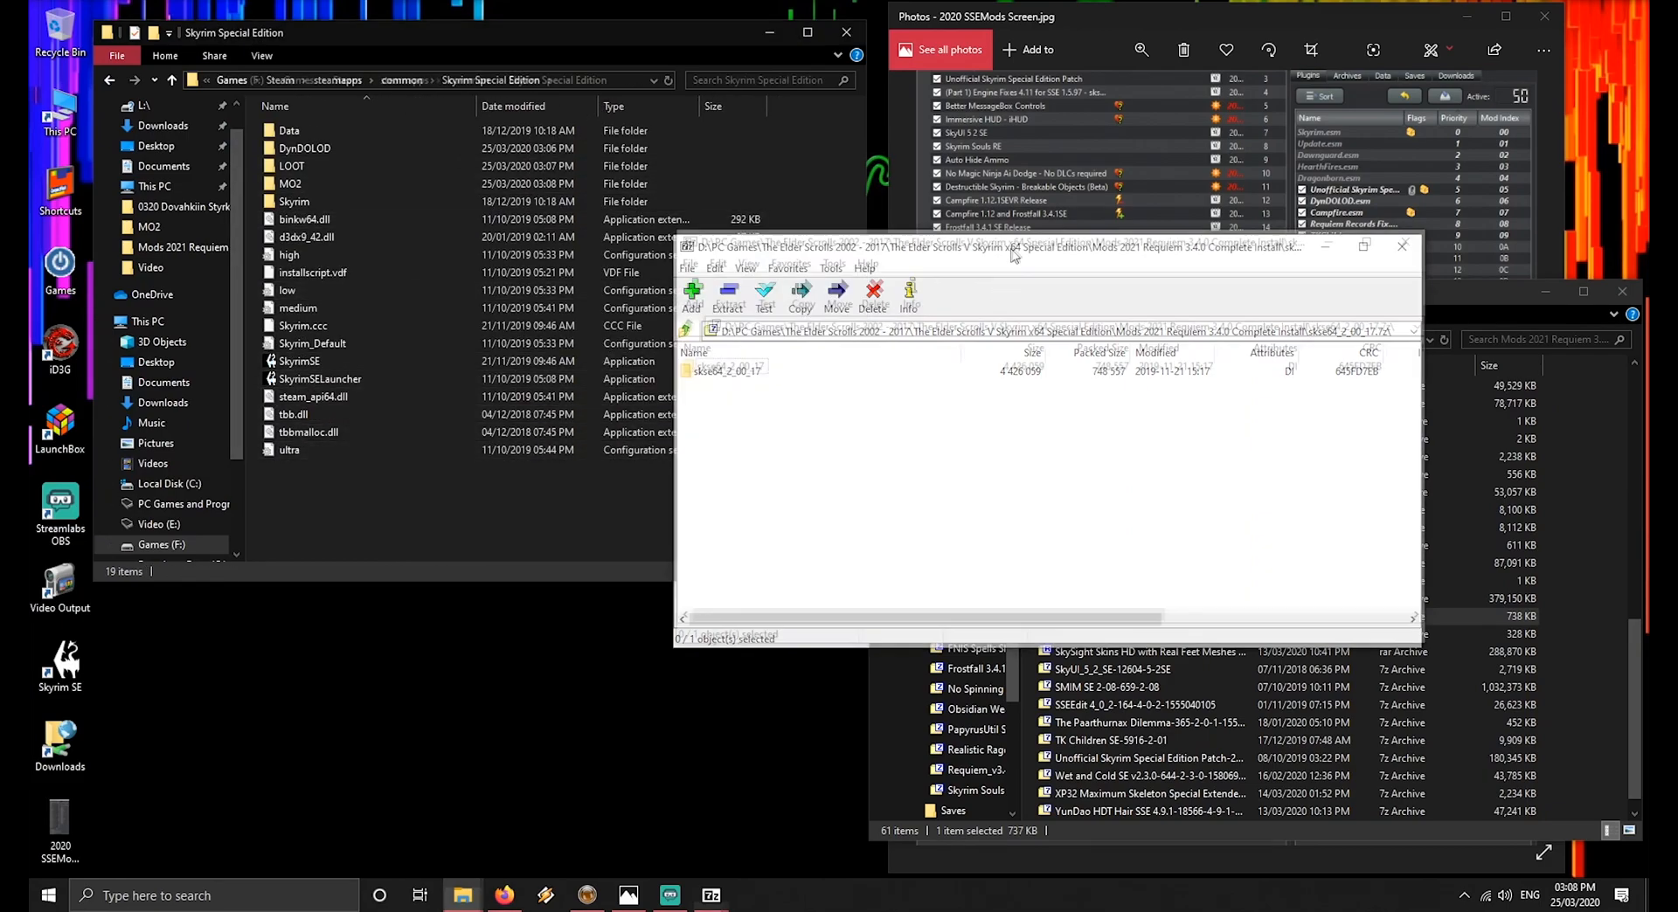
pyautogui.doubleClick(734, 365)
pyautogui.moveTo(698, 509); pyautogui.dragTo(692, 383)
pyautogui.moveTo(385, 515); pyautogui.dragTo(386, 511)
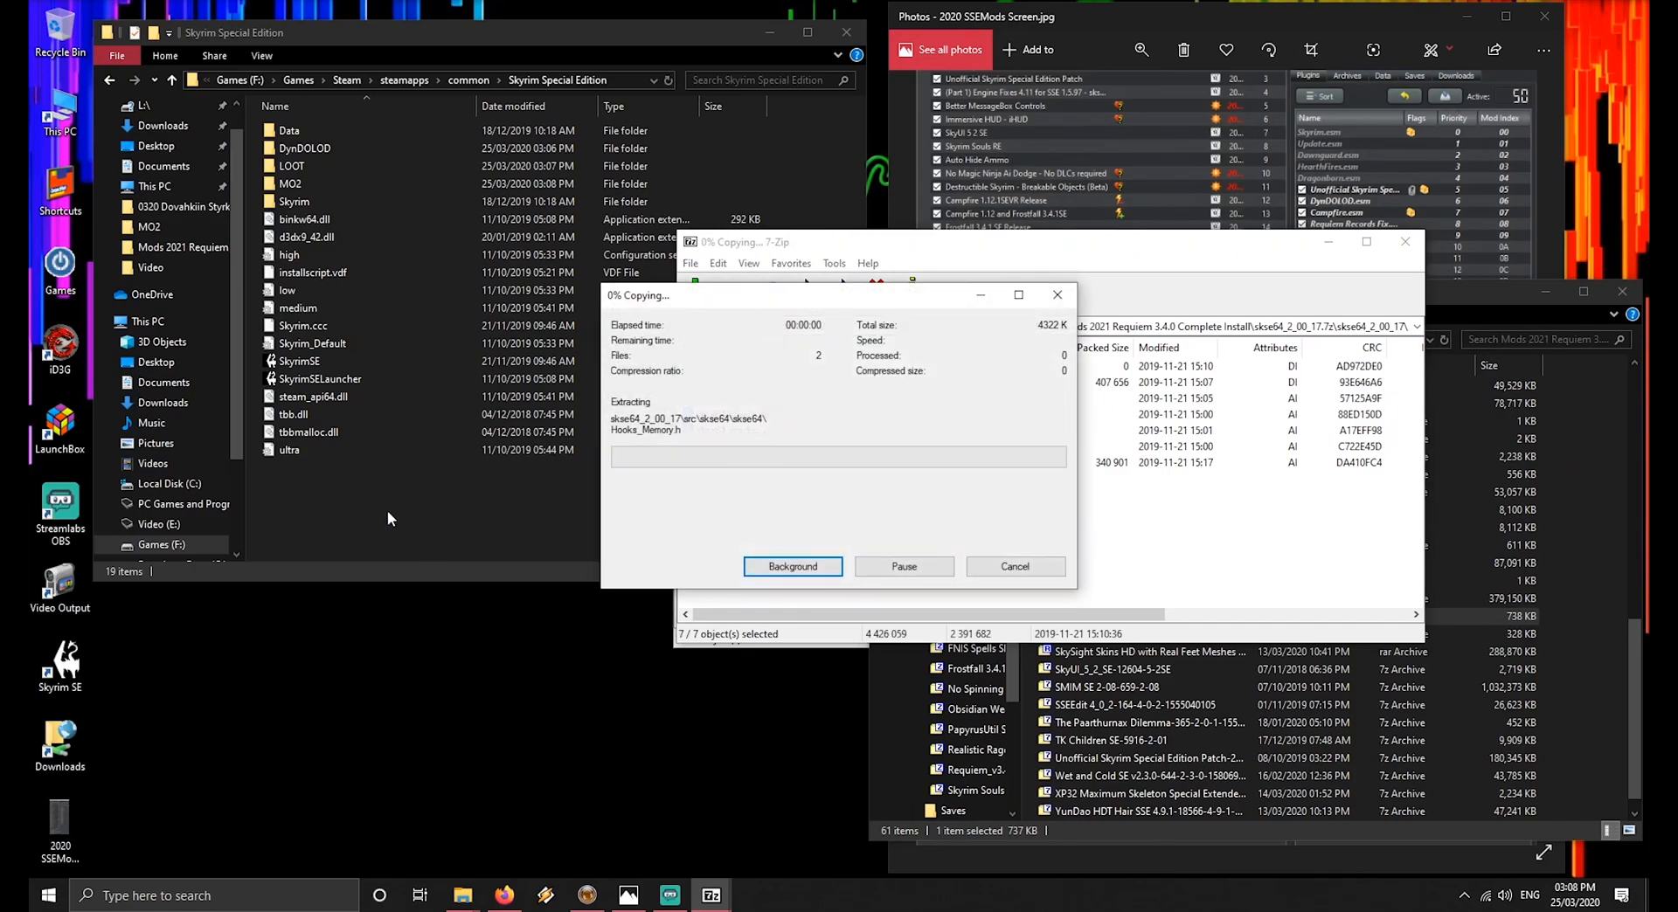
# Open the SSEEdit 4_0_2 archive, create a folder named SSEEdit in the Skyrim Special Edition folder and open that folder
pyautogui.click(1134, 704)
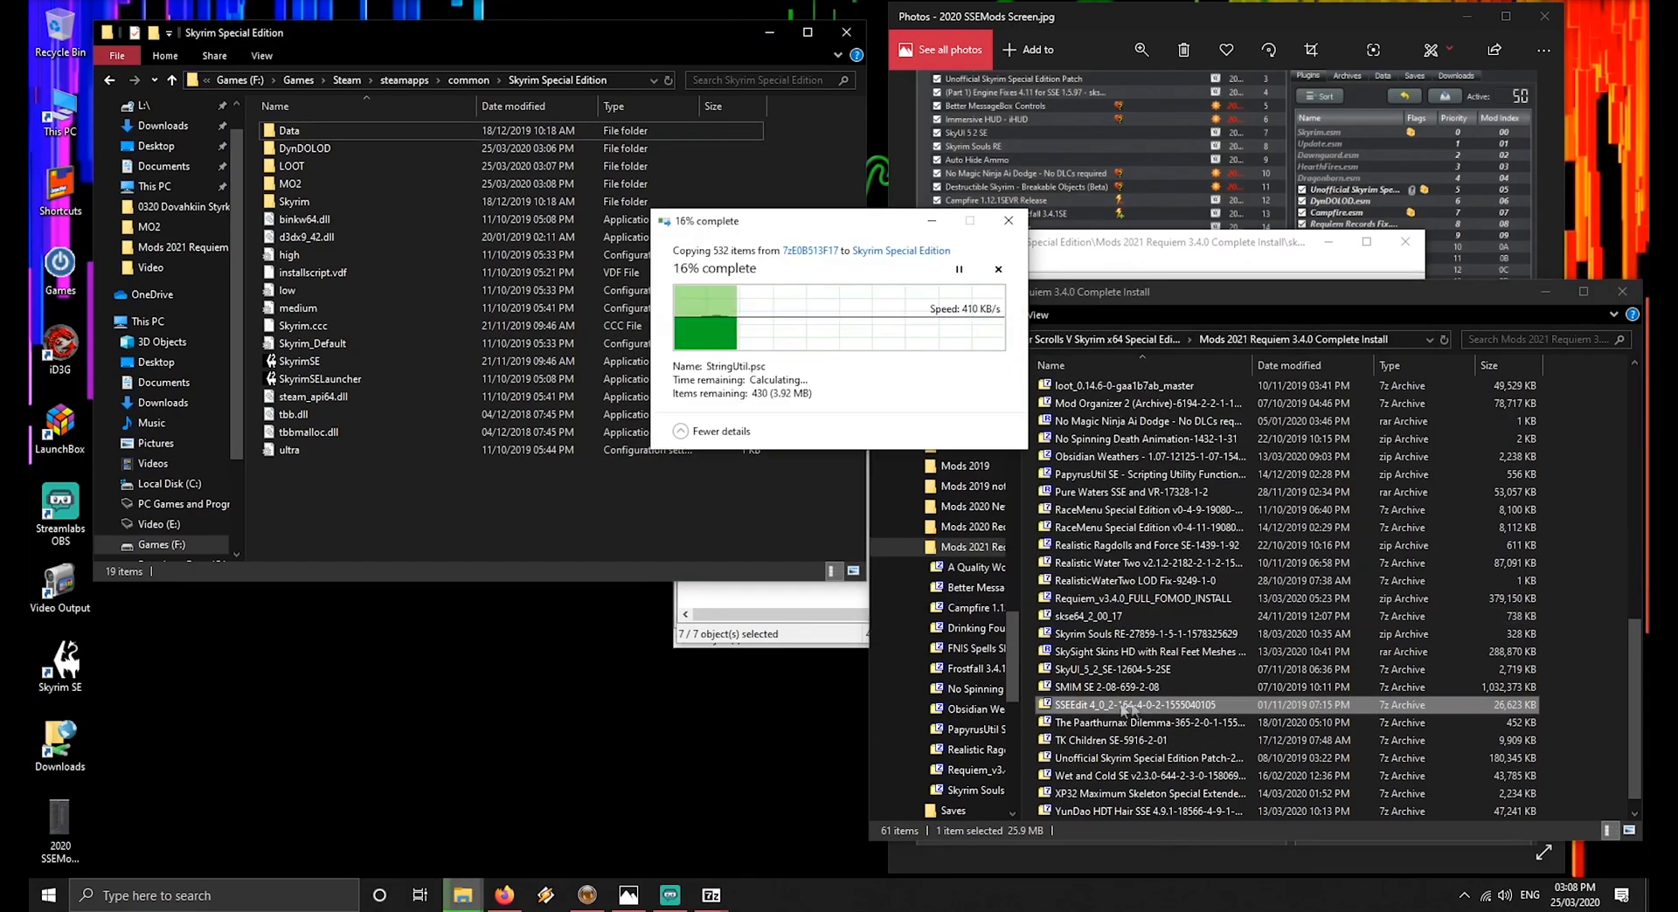
pyautogui.doubleClick(1108, 704)
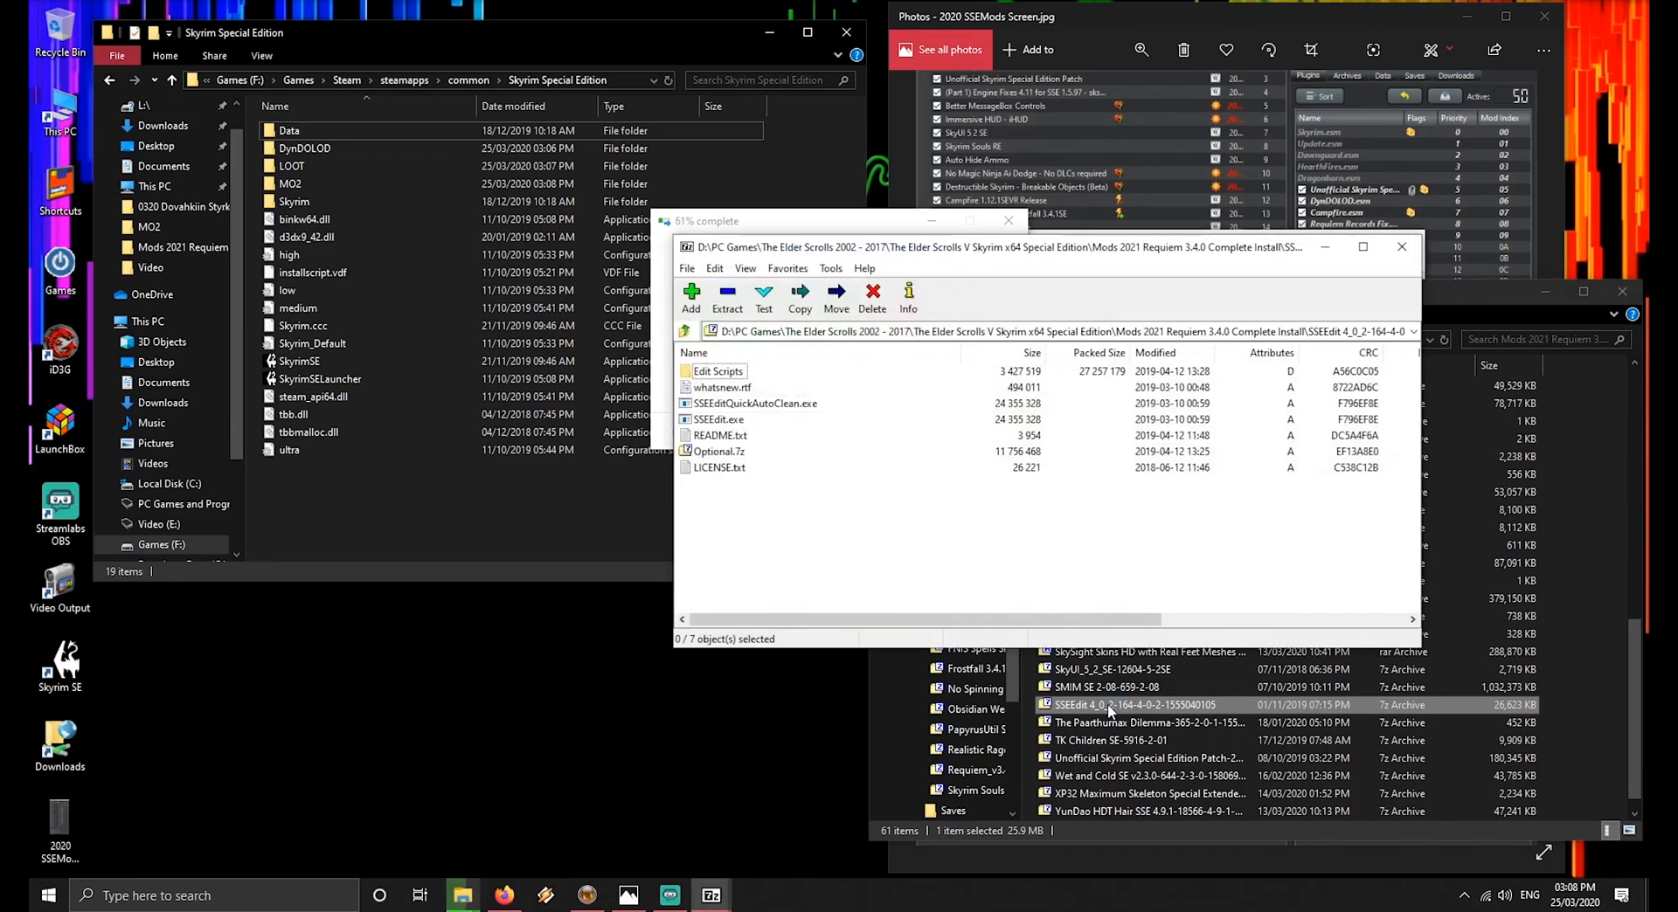
pyautogui.click(313, 514)
pyautogui.rightClick(816, 505)
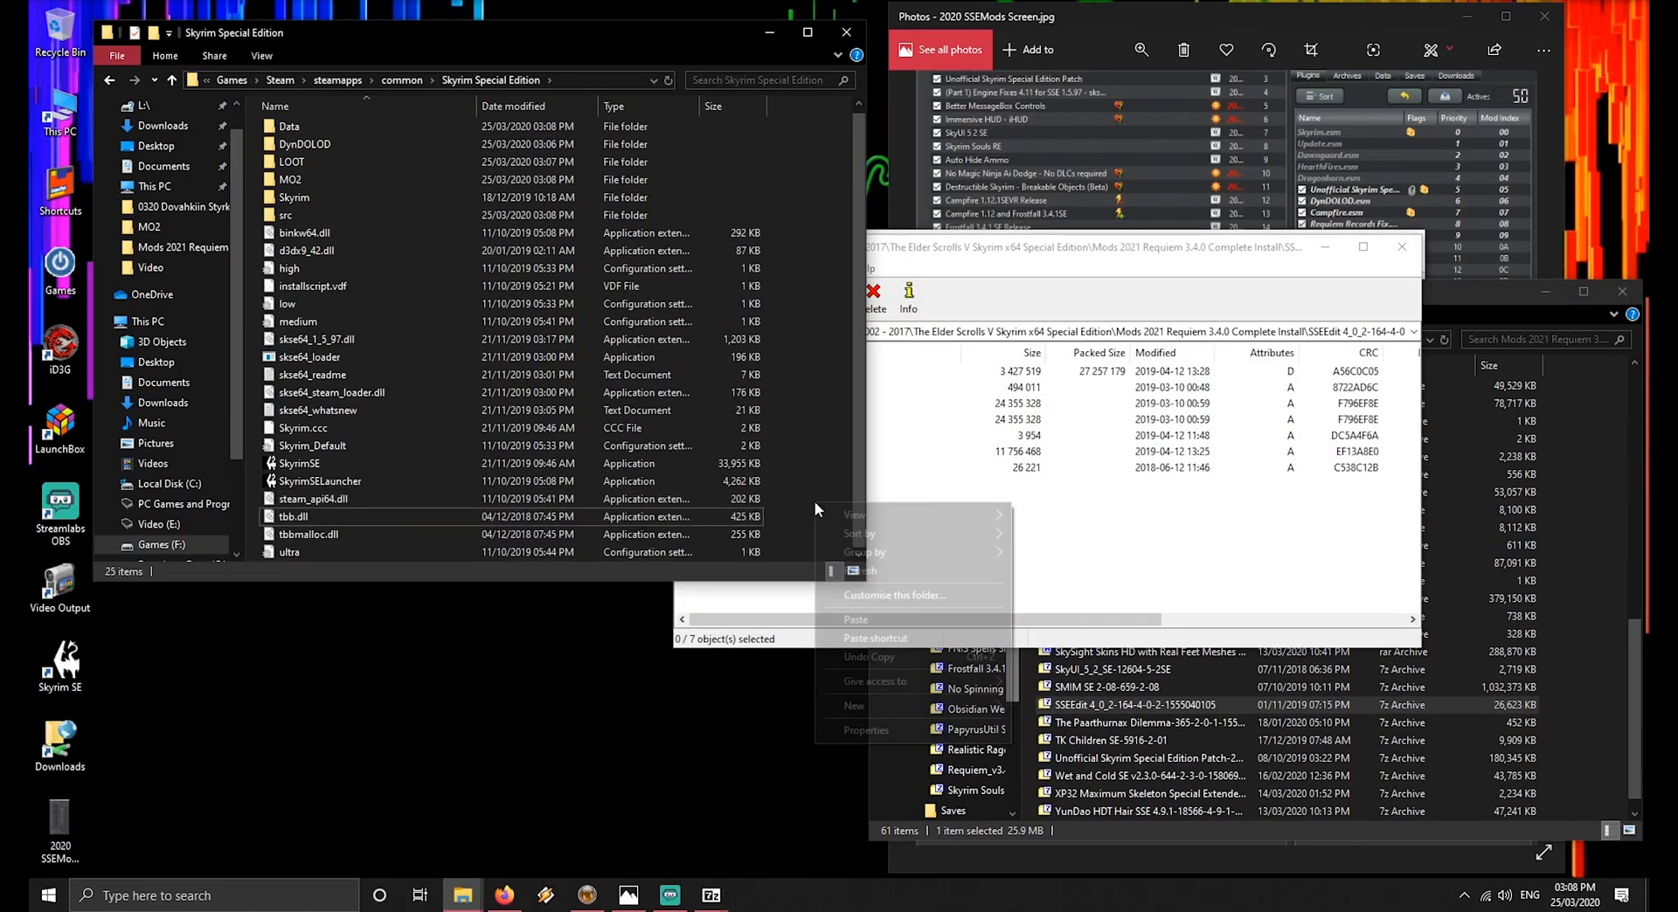
pyautogui.moveTo(871, 718)
pyautogui.click(1042, 710)
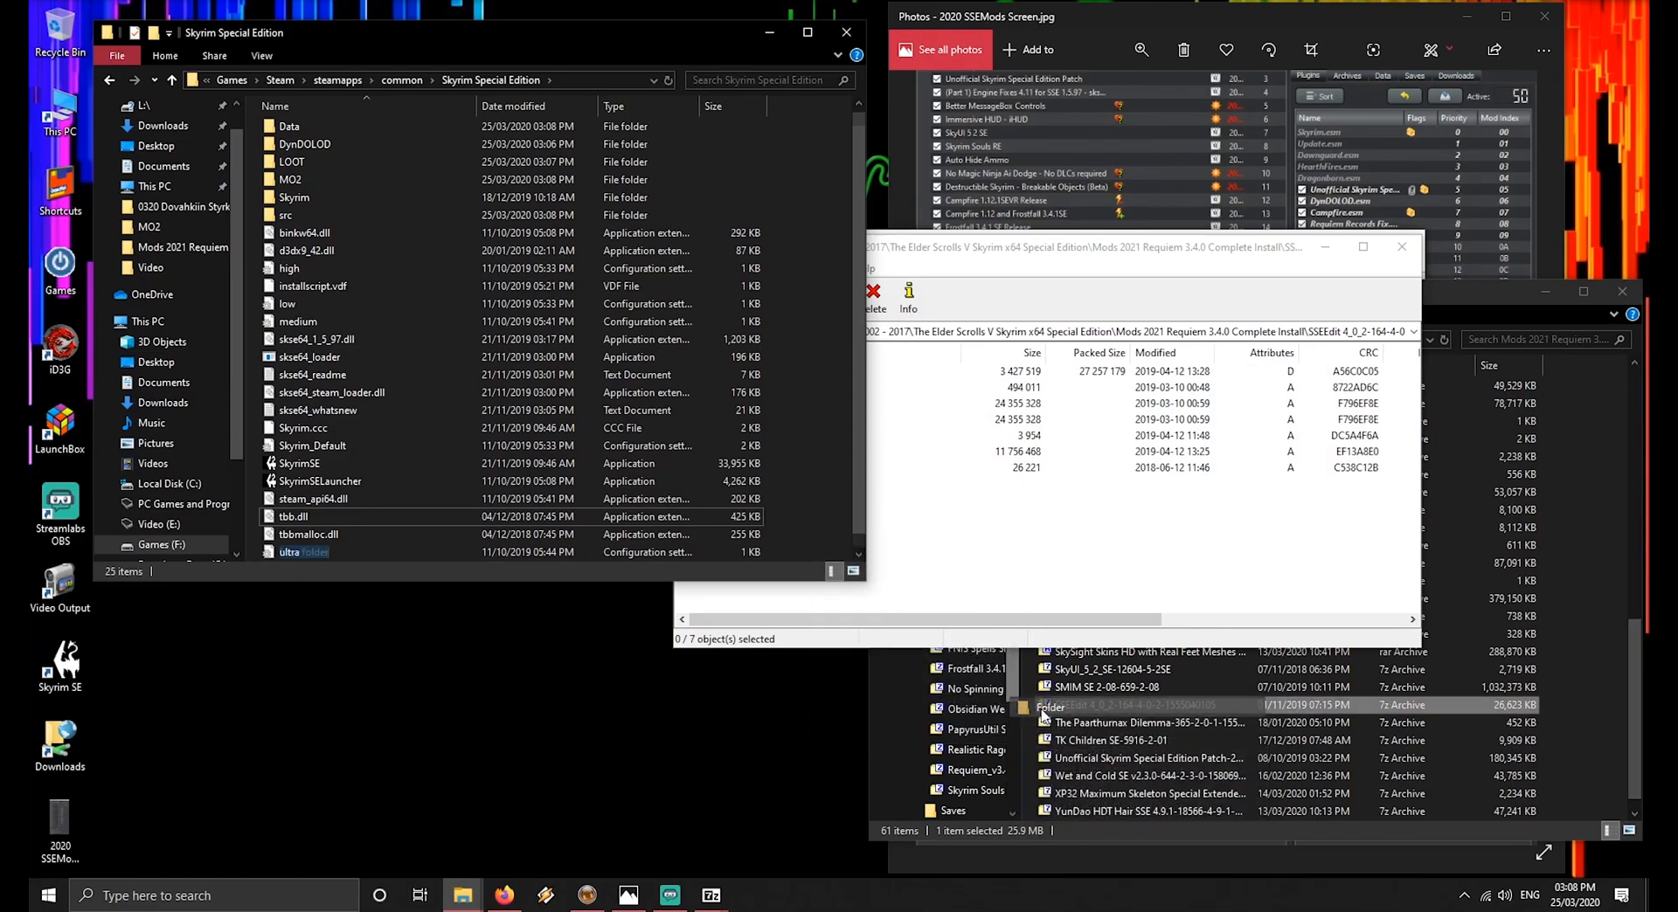
pyautogui.write('SSEEdit')
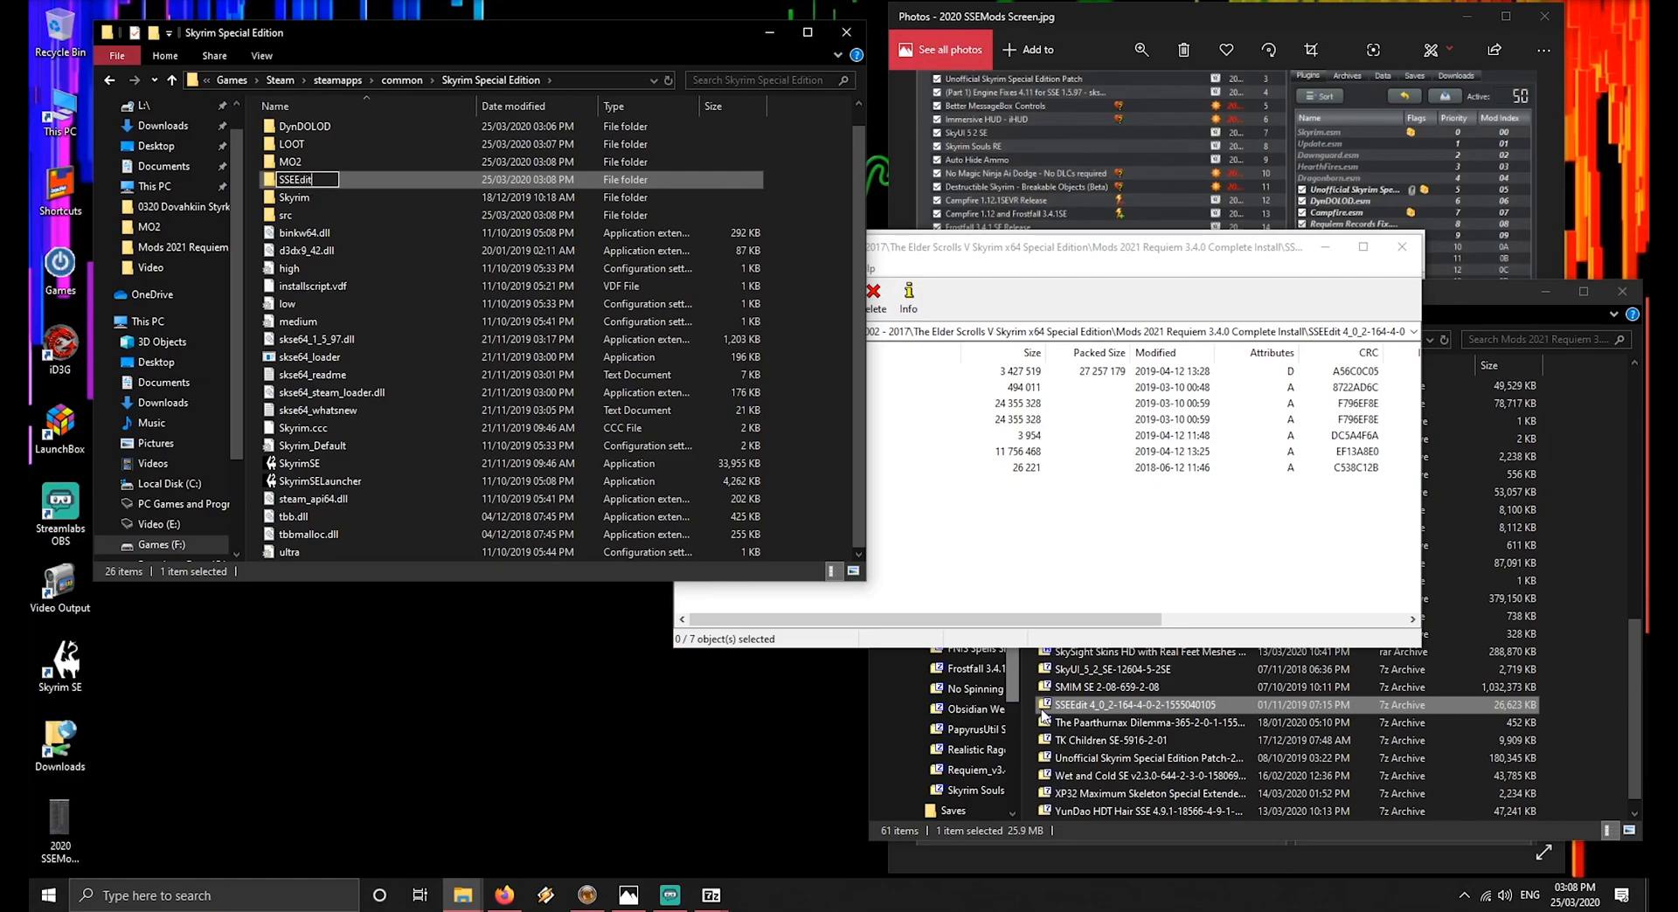
pyautogui.press('Return')
pyautogui.press('Return')
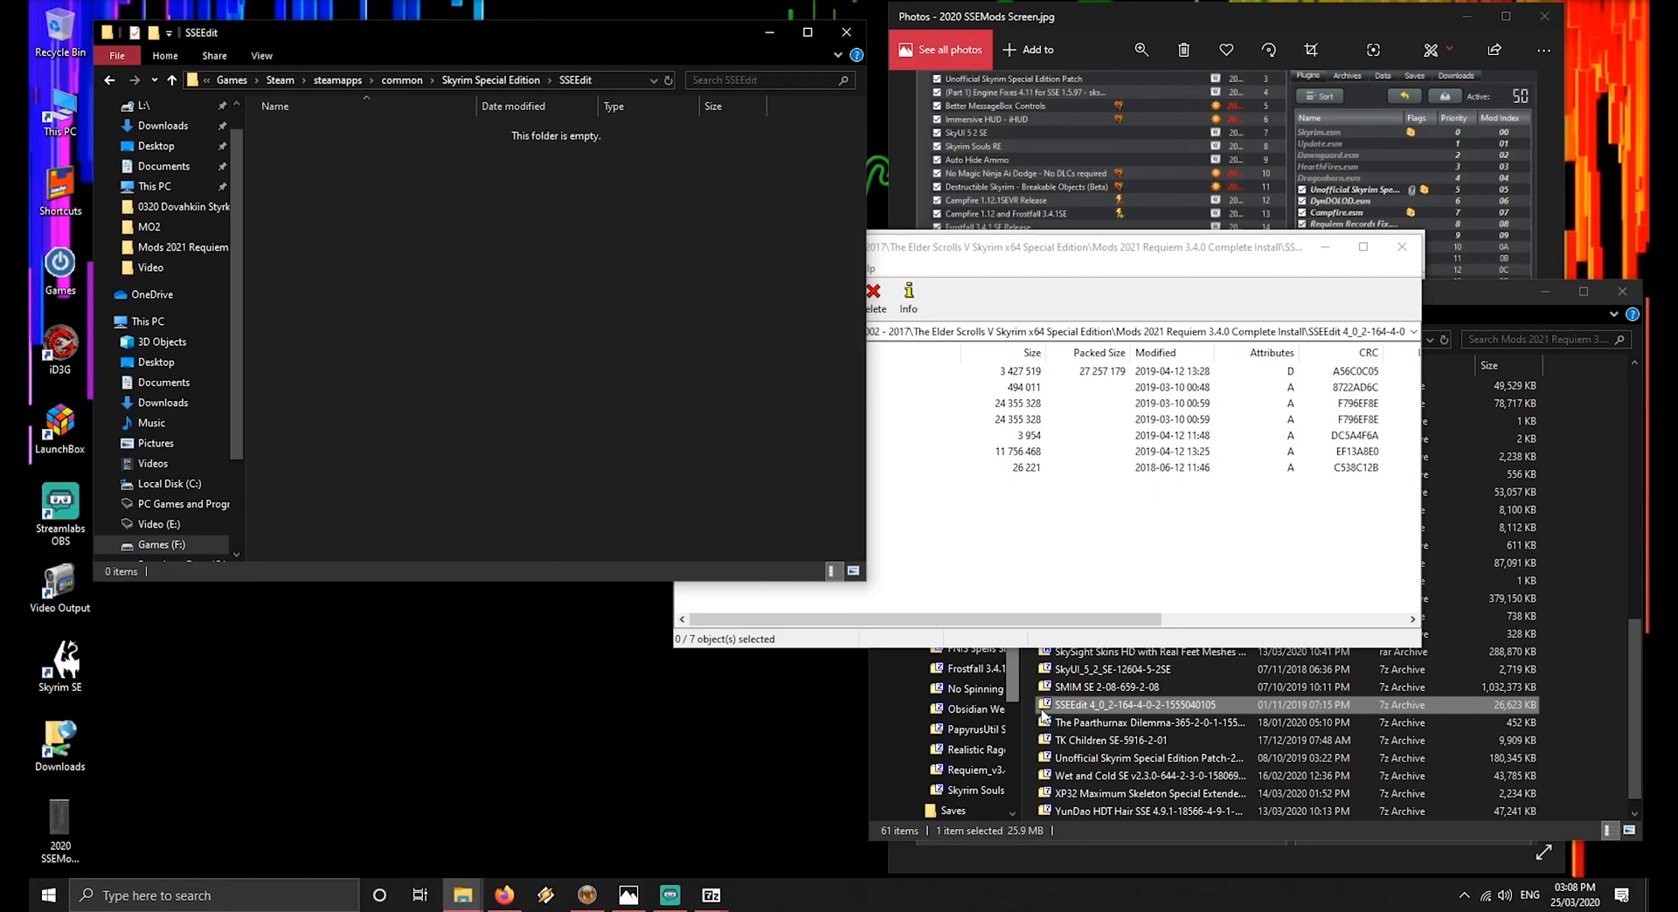
# Extract all files and folders of the SSEEdit archive into the empty SSEEdit folder
pyautogui.click(730, 421)
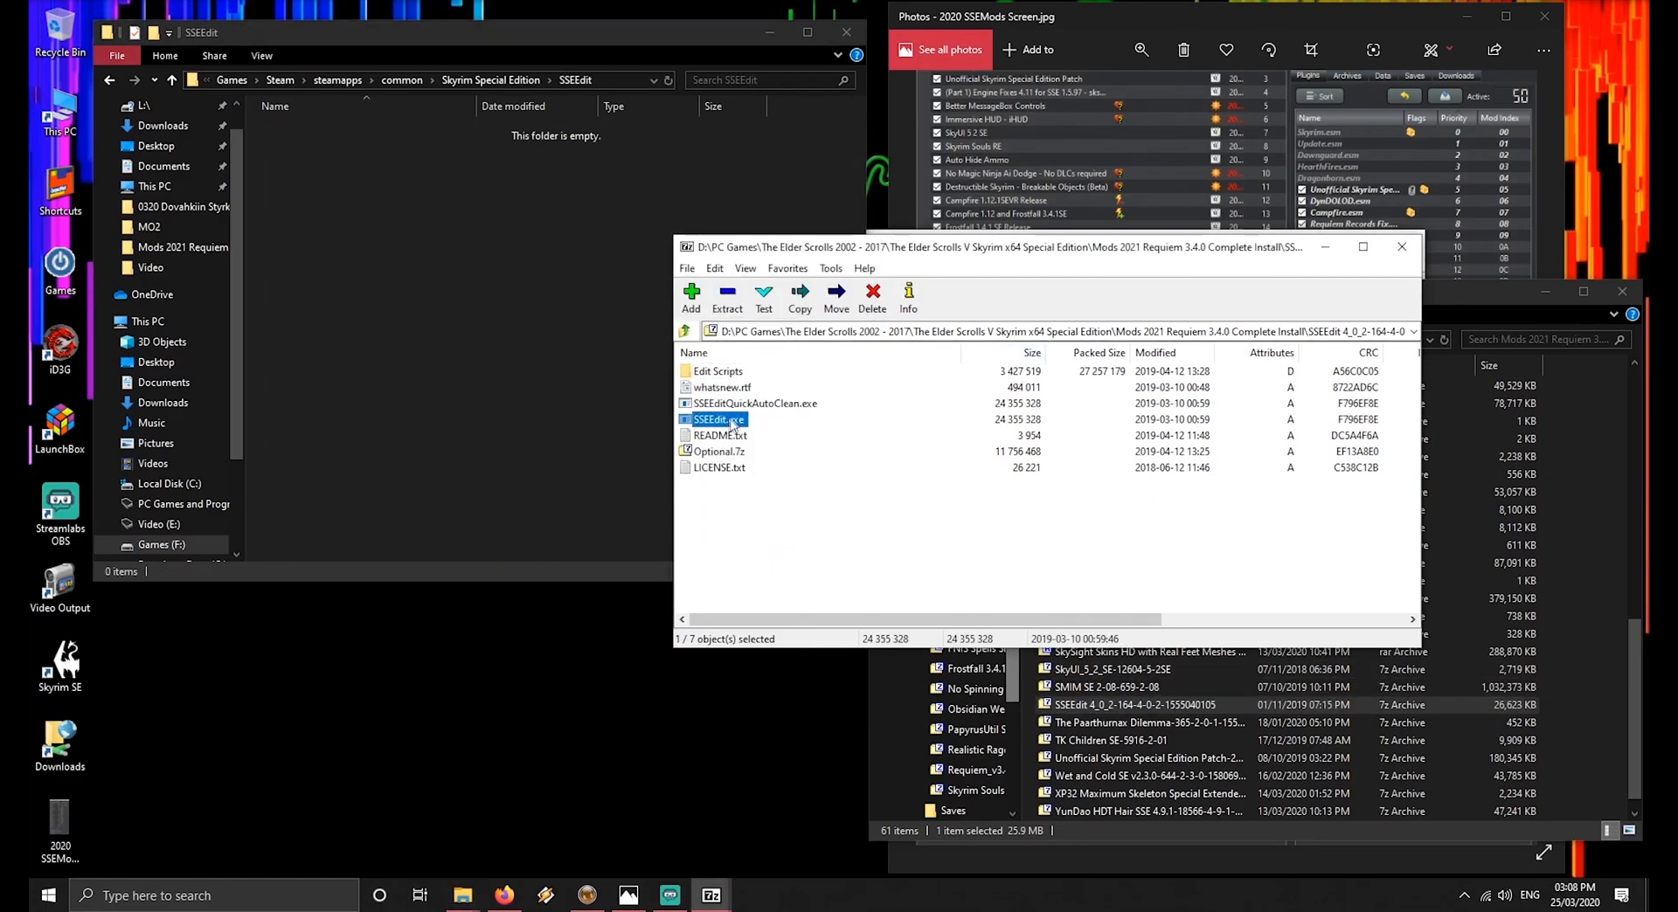
pyautogui.hotkey('ctrl', 'a')
pyautogui.moveTo(482, 355); pyautogui.dragTo(480, 350)
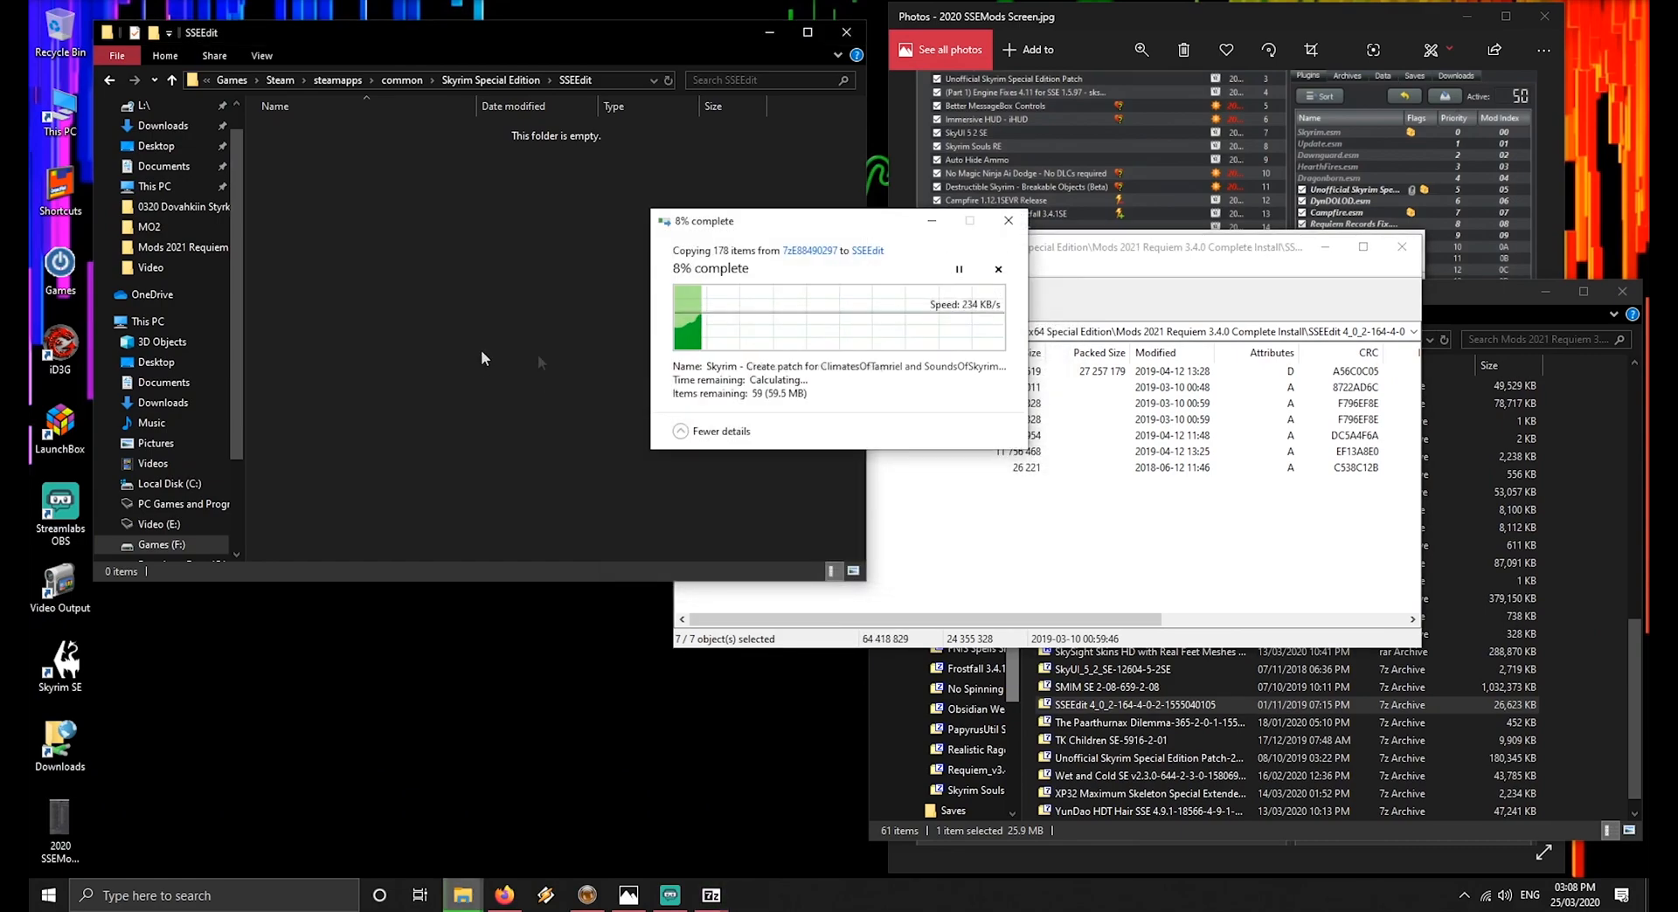
pyautogui.click(1151, 711)
pyautogui.scroll(-1, 1152, 711)
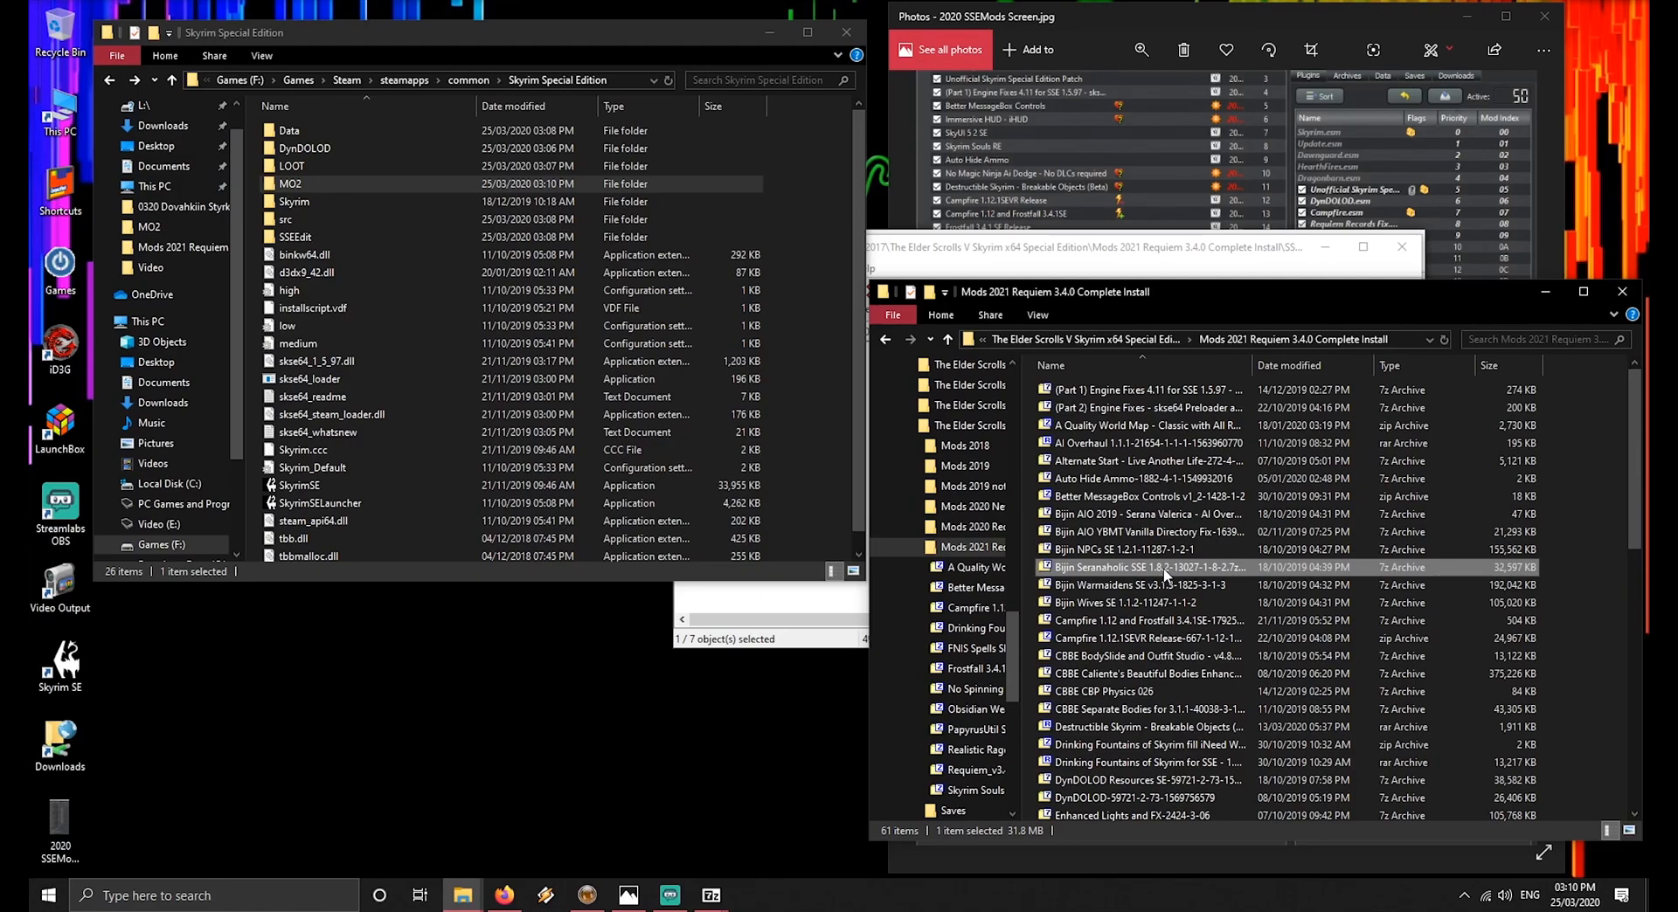
# Open the MO2 folder and create a shortcut to the ModOrganizer application there
pyautogui.doubleClick(296, 184)
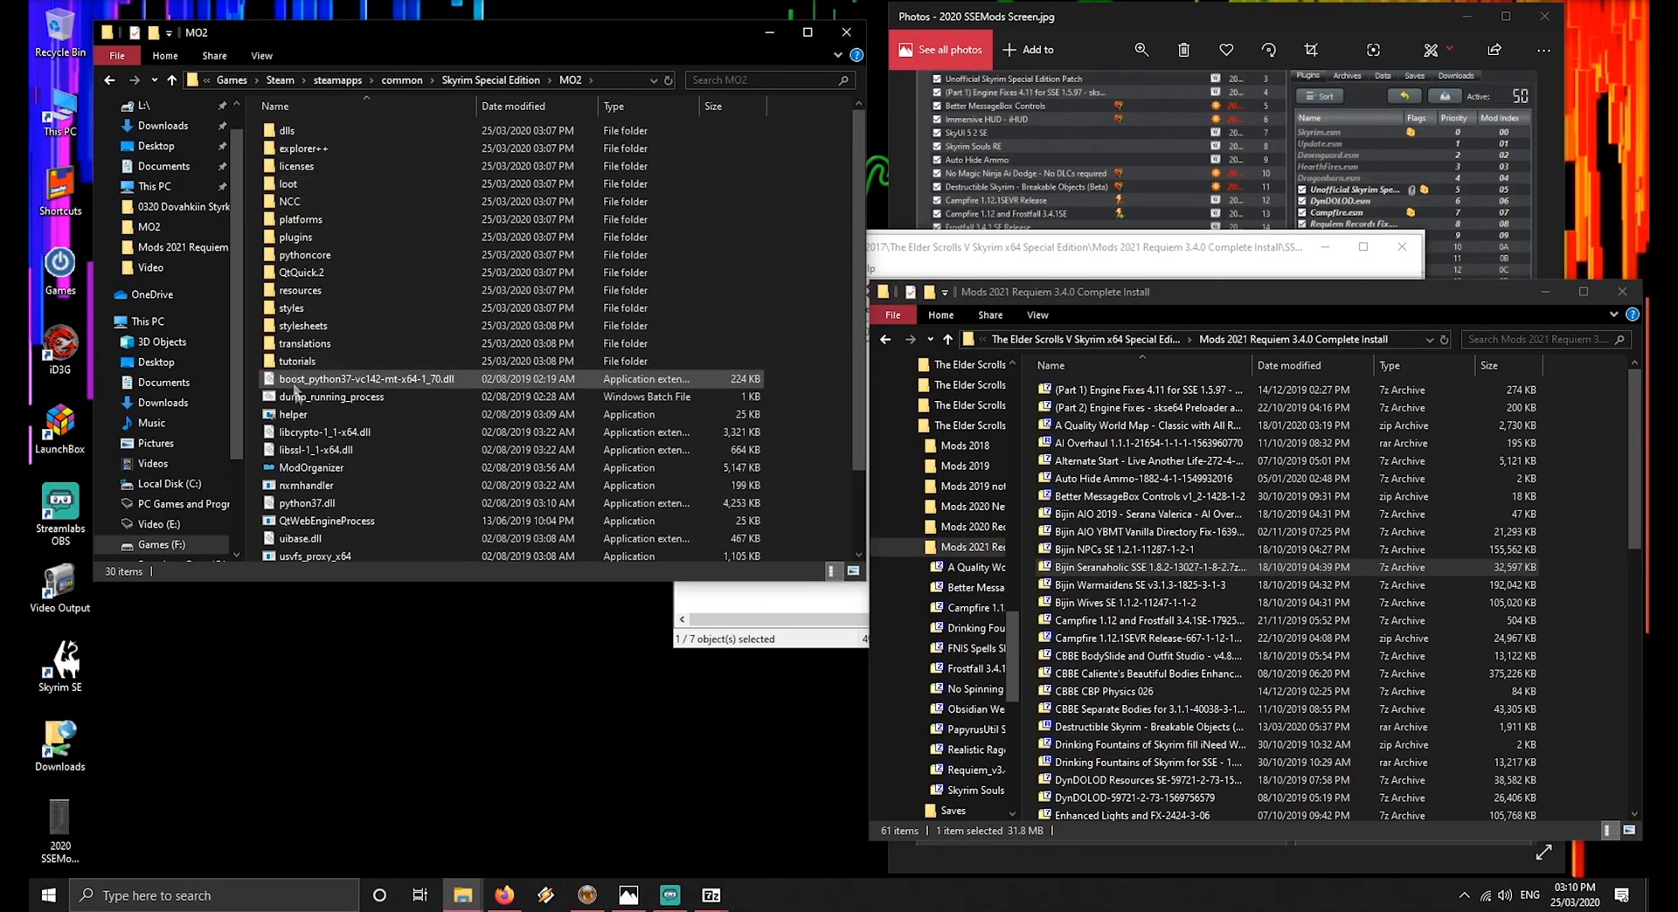
pyautogui.click(323, 471)
pyautogui.rightClick(323, 470)
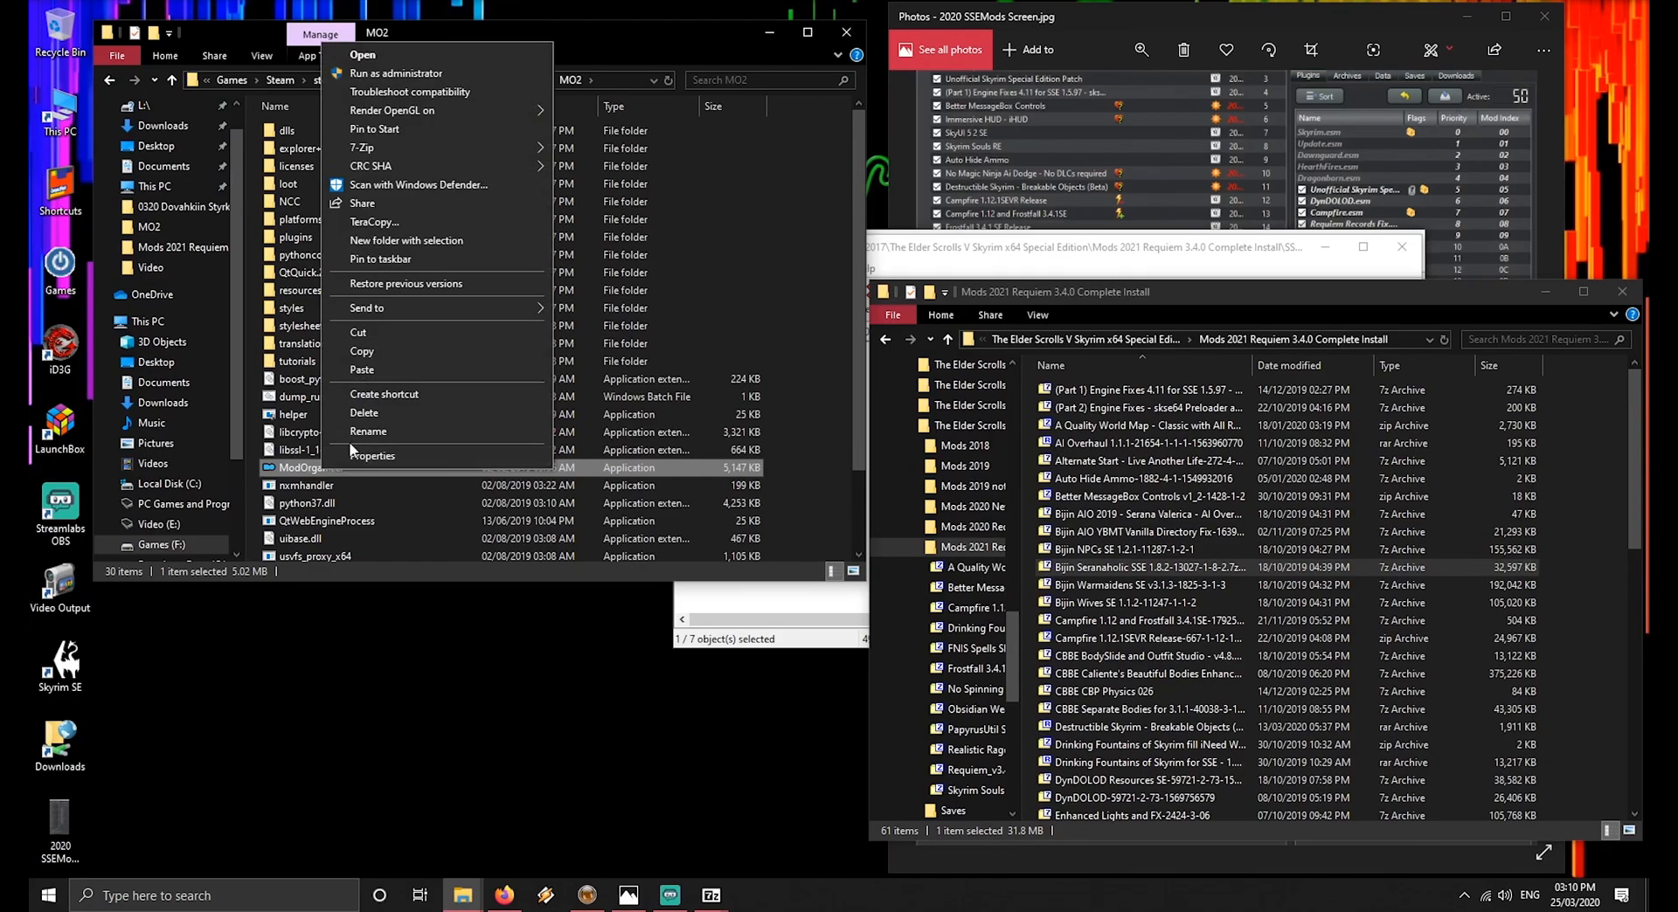
pyautogui.click(375, 393)
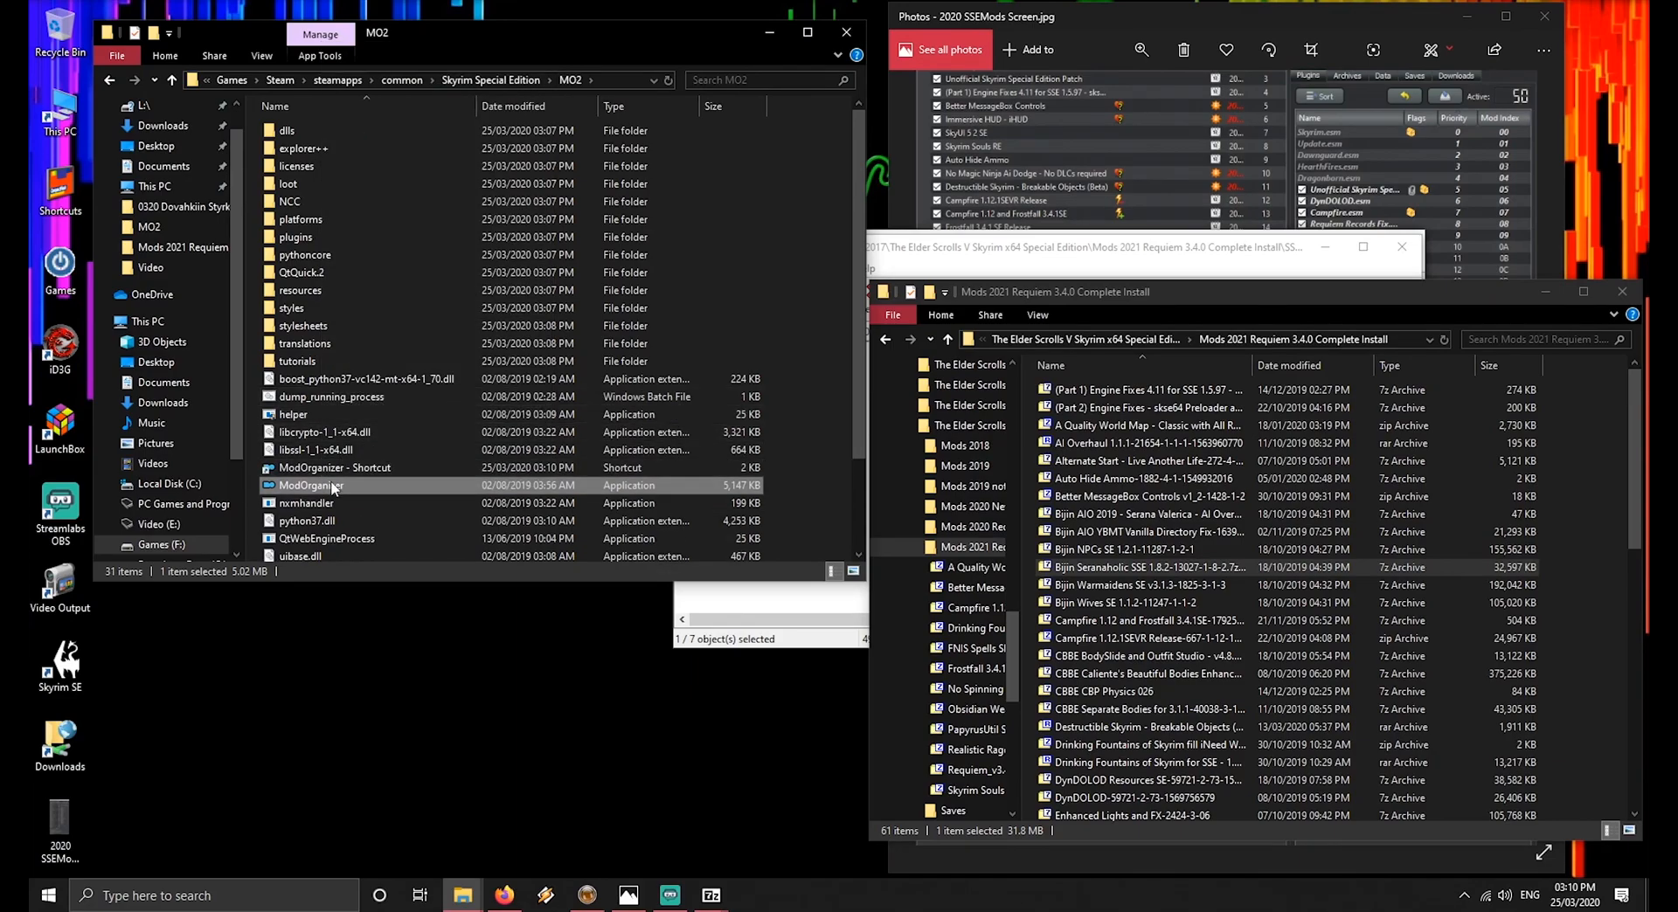
# Open the icon settings of the ModOrganizer shortcut and copy the path F:\Games\Steam\steamapps\common\Skyrim Special Edition
pyautogui.click(345, 469)
pyautogui.rightClick(352, 469)
pyautogui.click(388, 462)
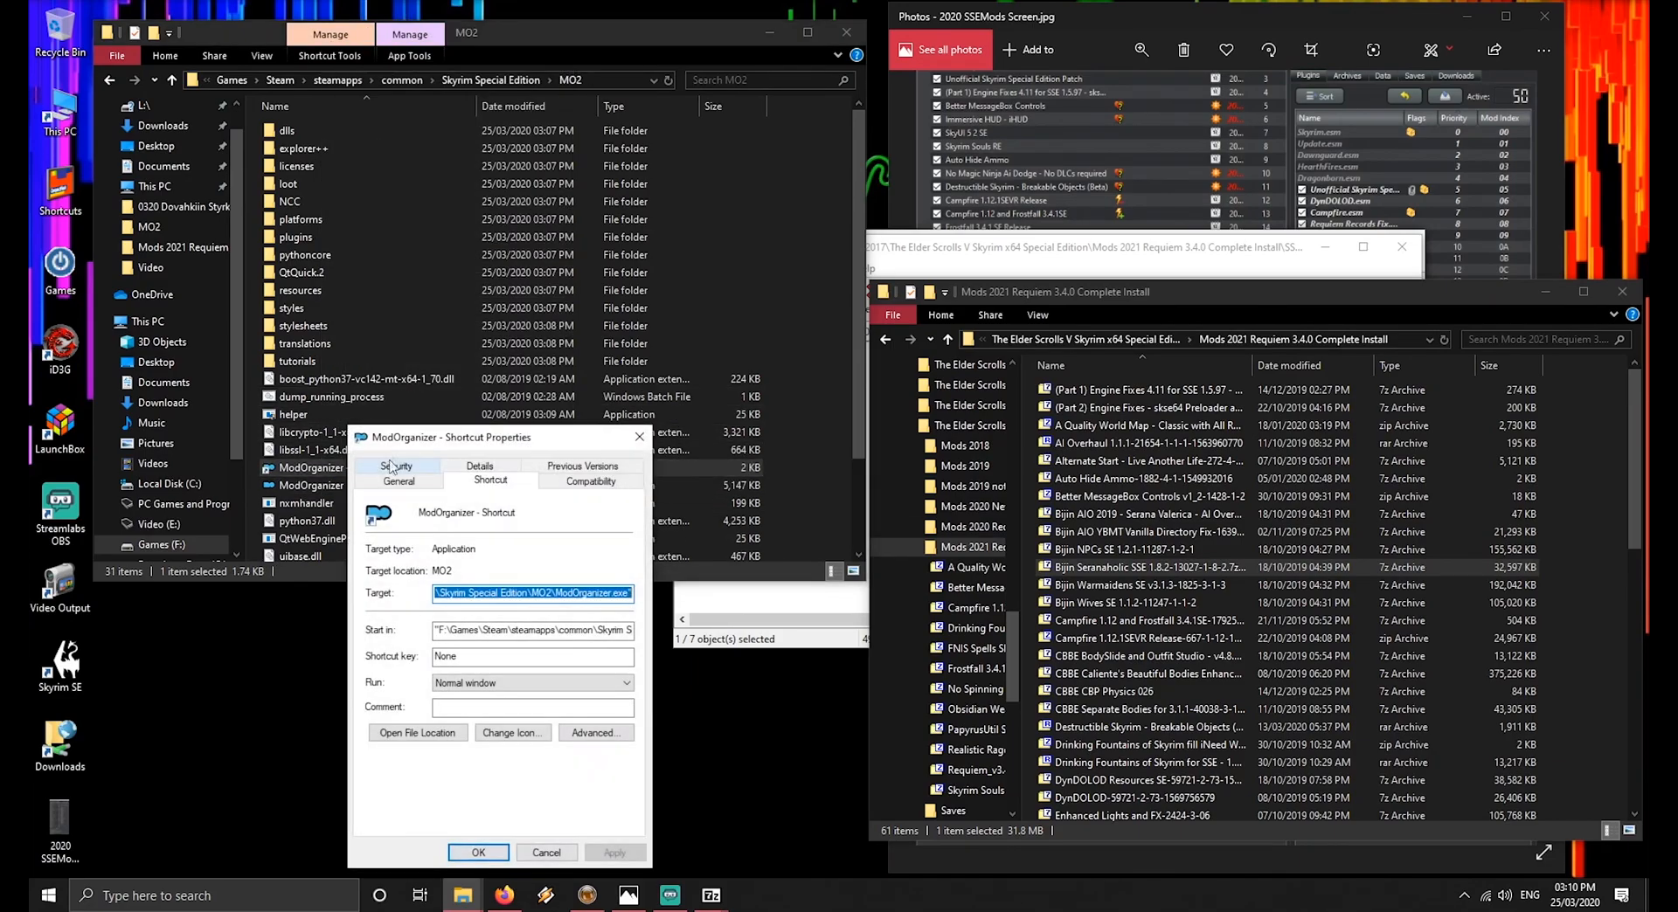
pyautogui.click(513, 737)
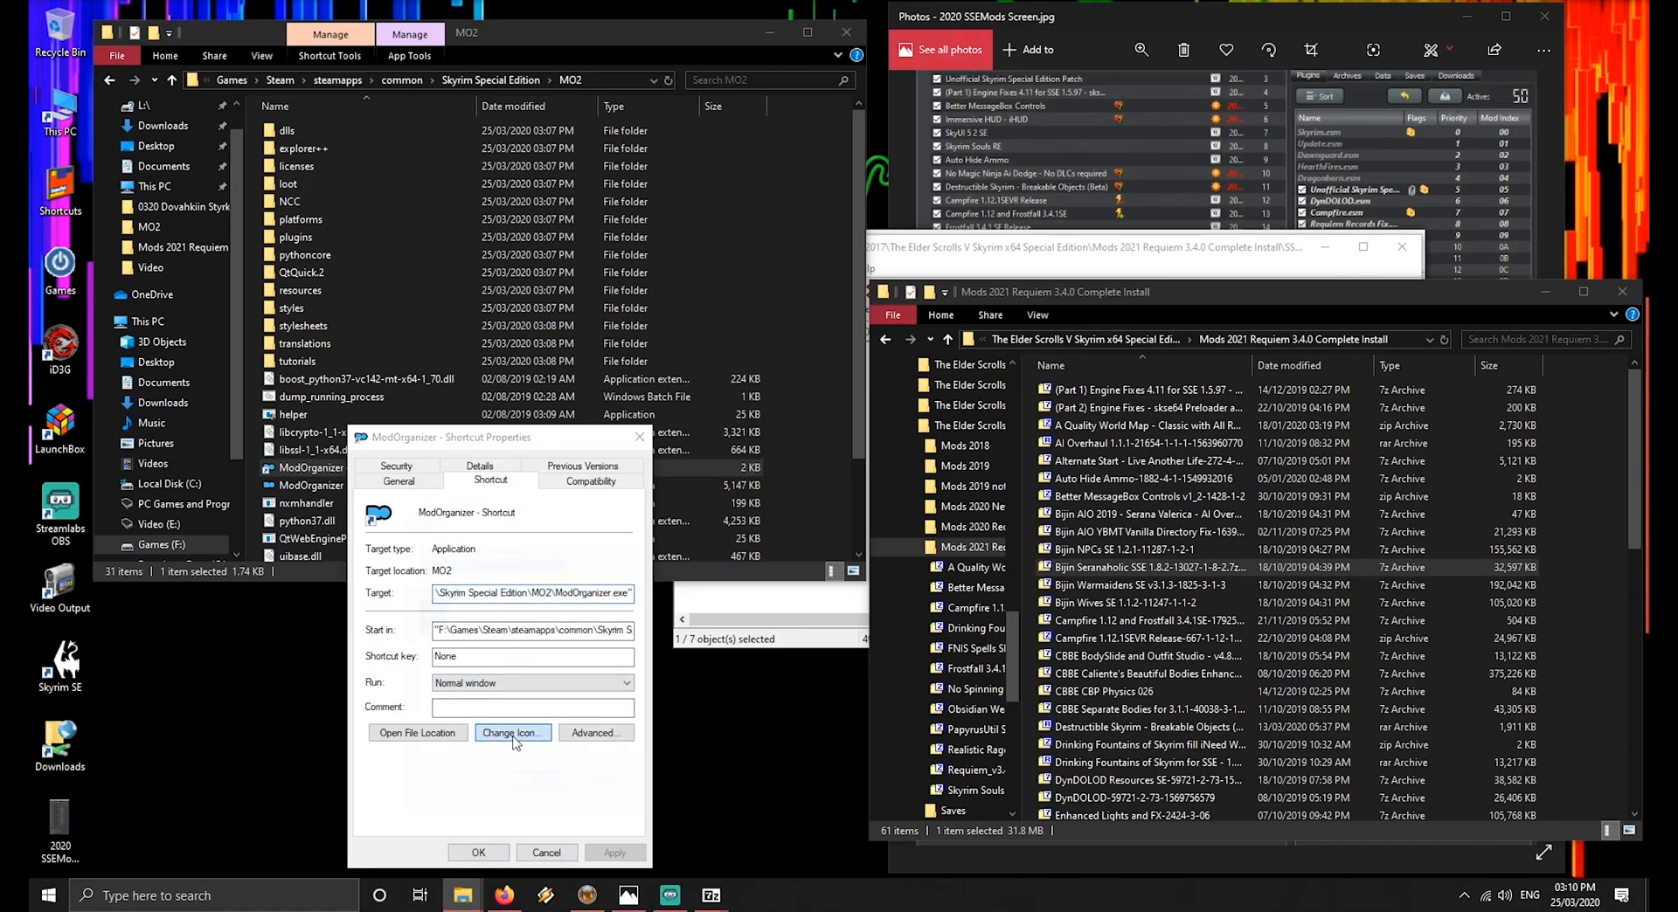
pyautogui.click(610, 81)
pyautogui.moveTo(480, 81); pyautogui.dragTo(203, 81)
pyautogui.hotkey('ctrl', 'c')
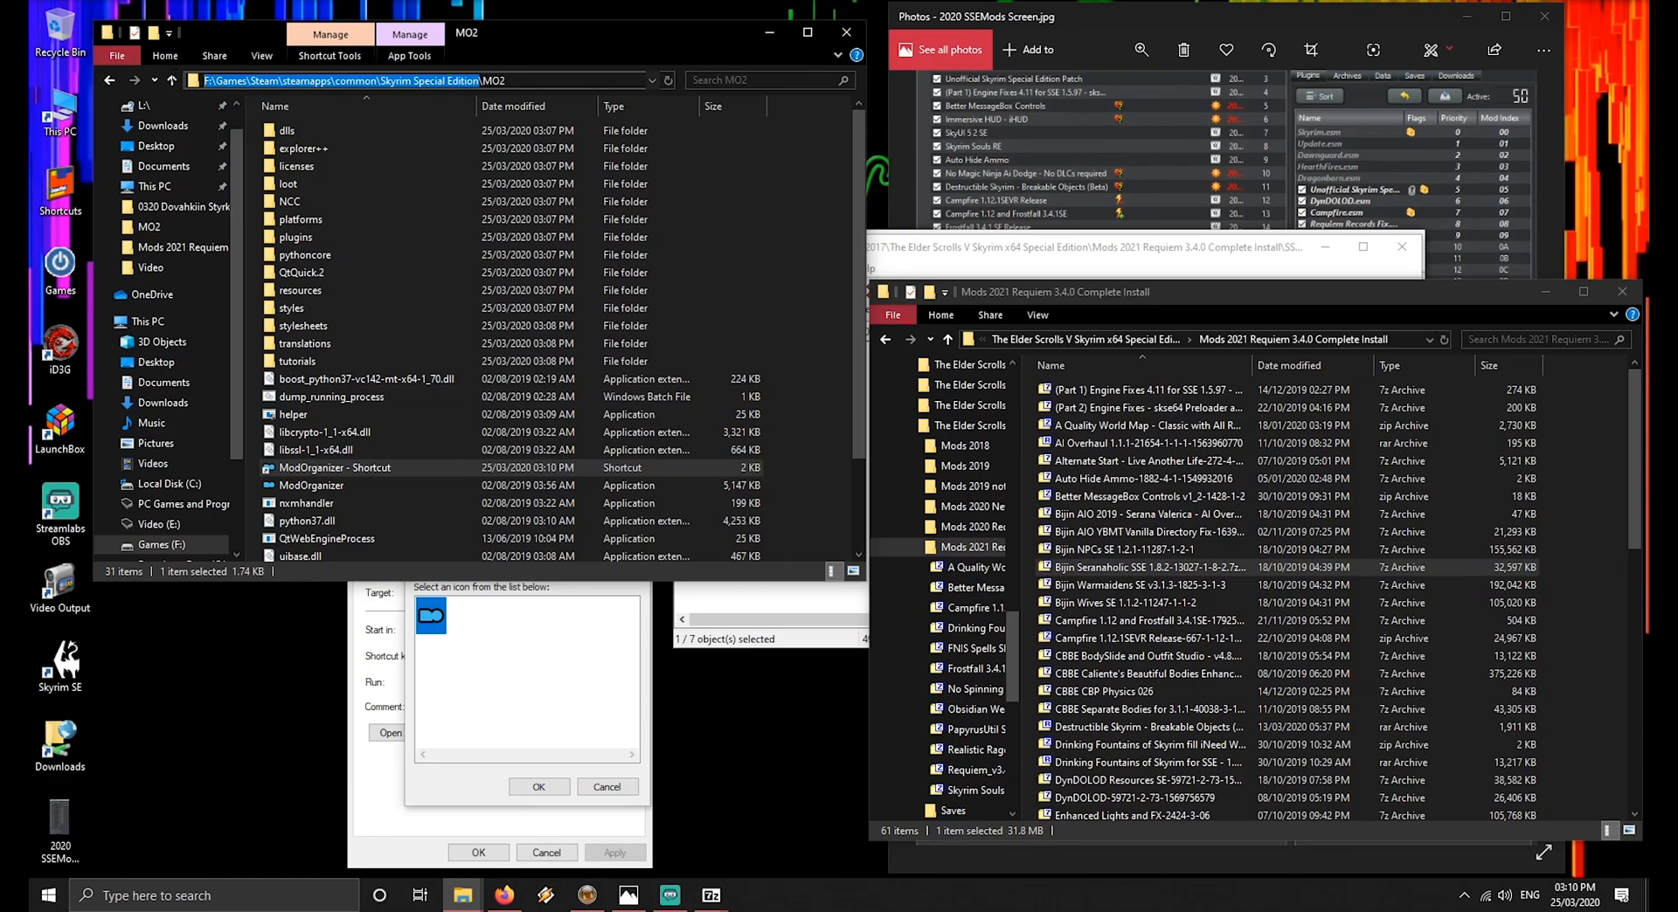
# Change the shortcut's icon to the SkyrimSE application's icon using the copied Skyrim Special Edition path, and save the shortcut properties
pyautogui.click(524, 651)
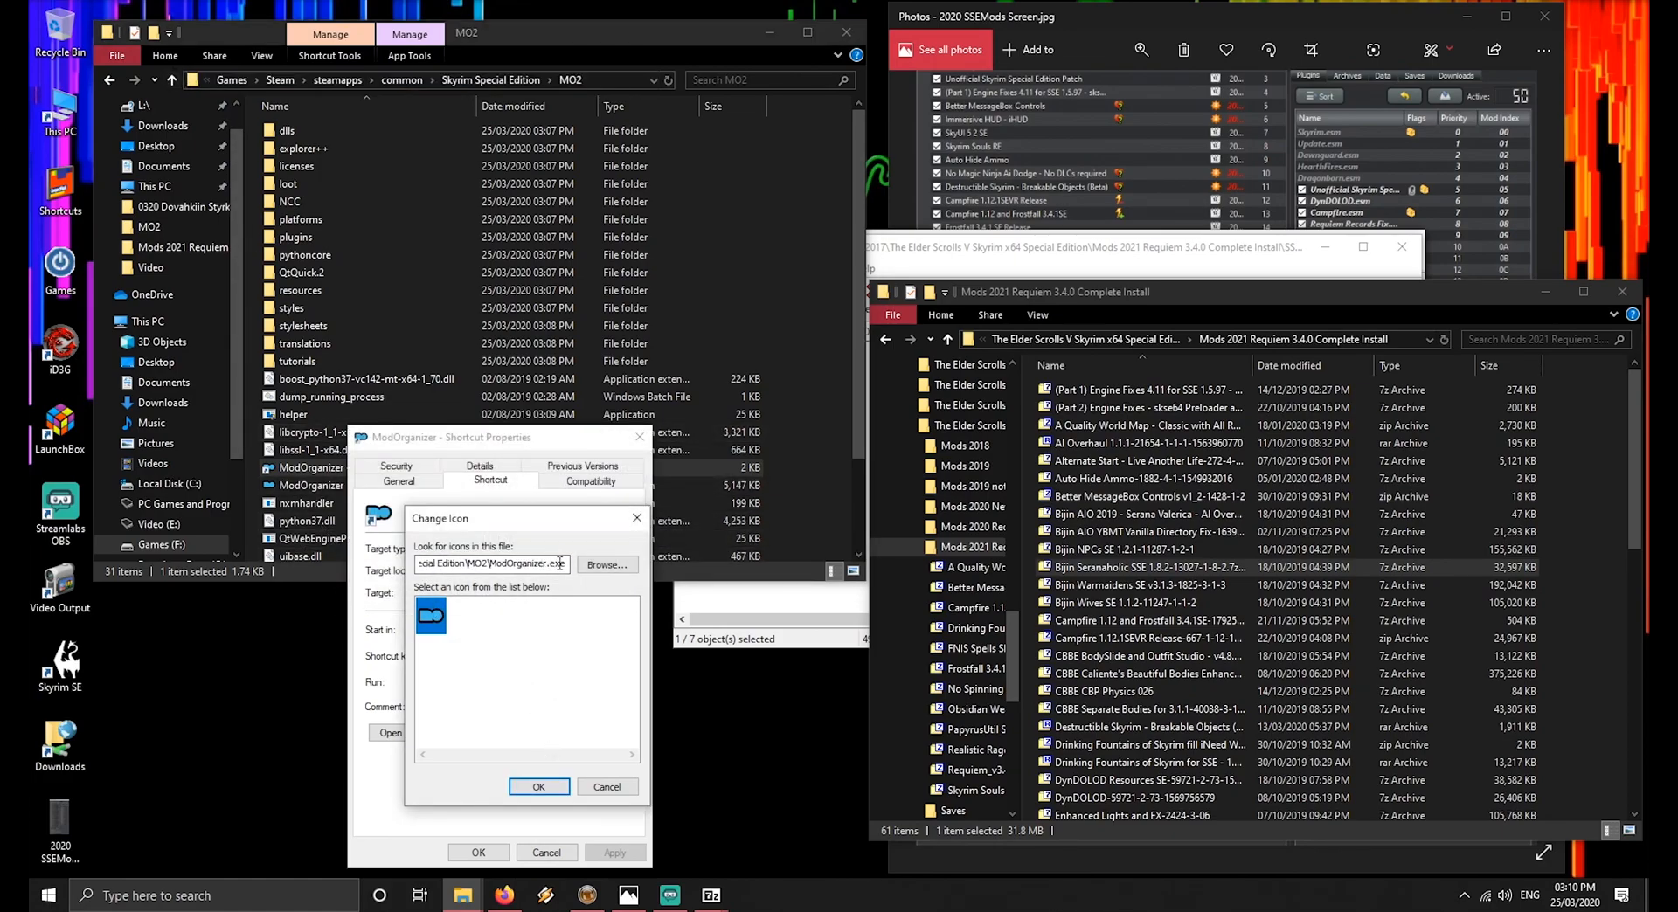
pyautogui.moveTo(546, 565); pyautogui.dragTo(418, 565)
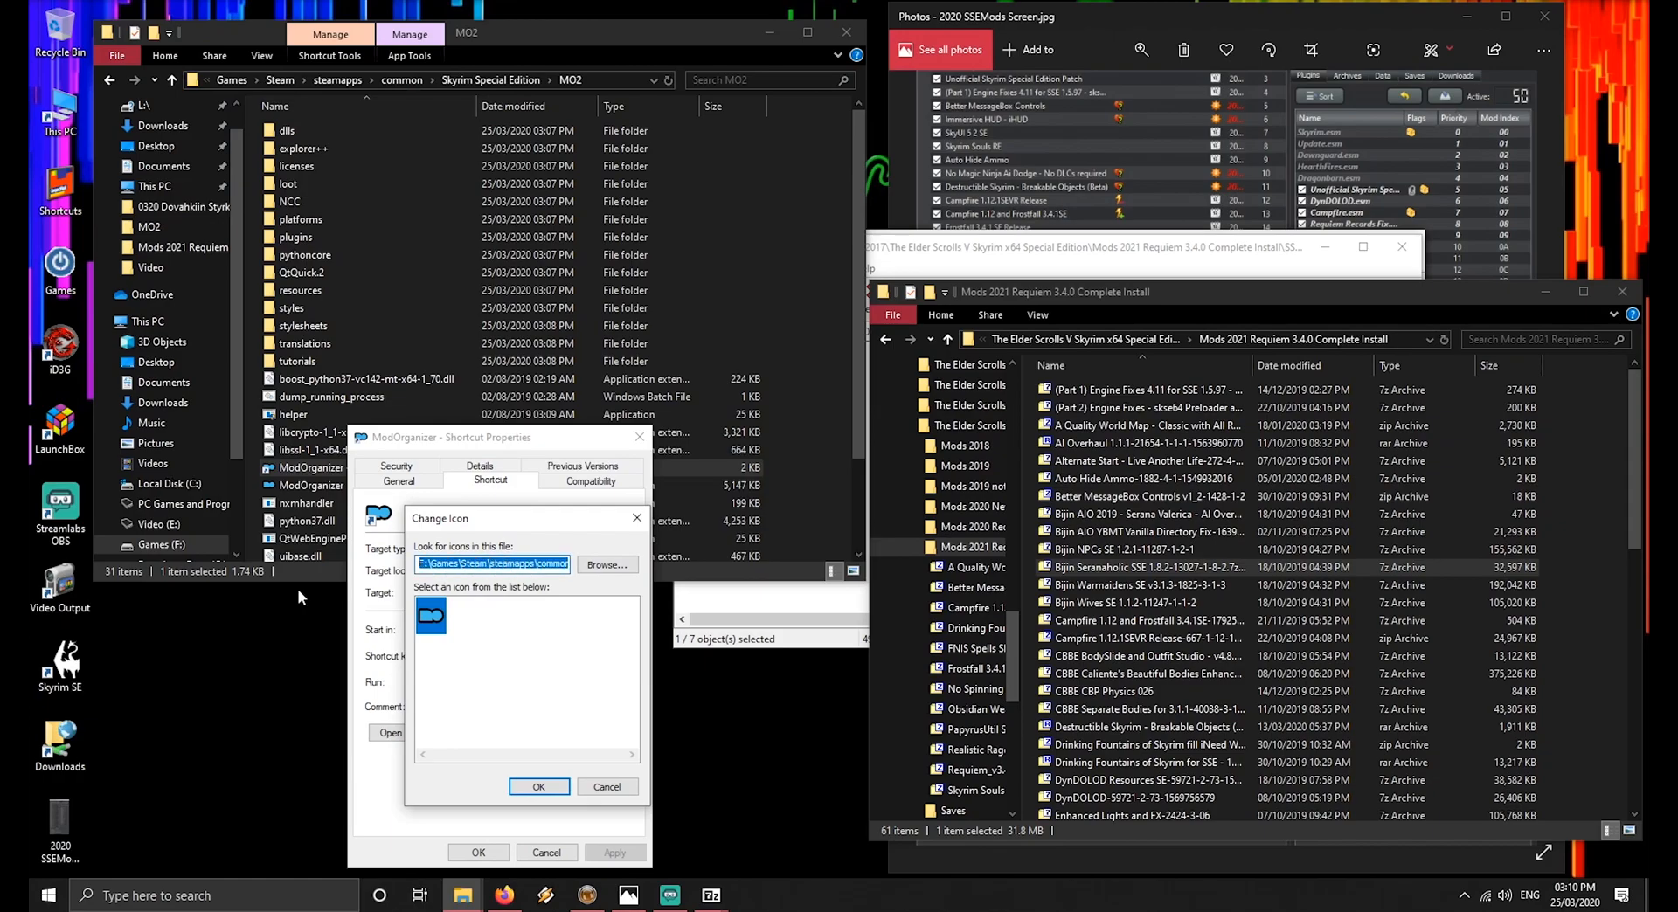
pyautogui.hotkey('ctrl', 'v')
pyautogui.press('BackSpace')
pyautogui.write('\\SkeyrimSe')
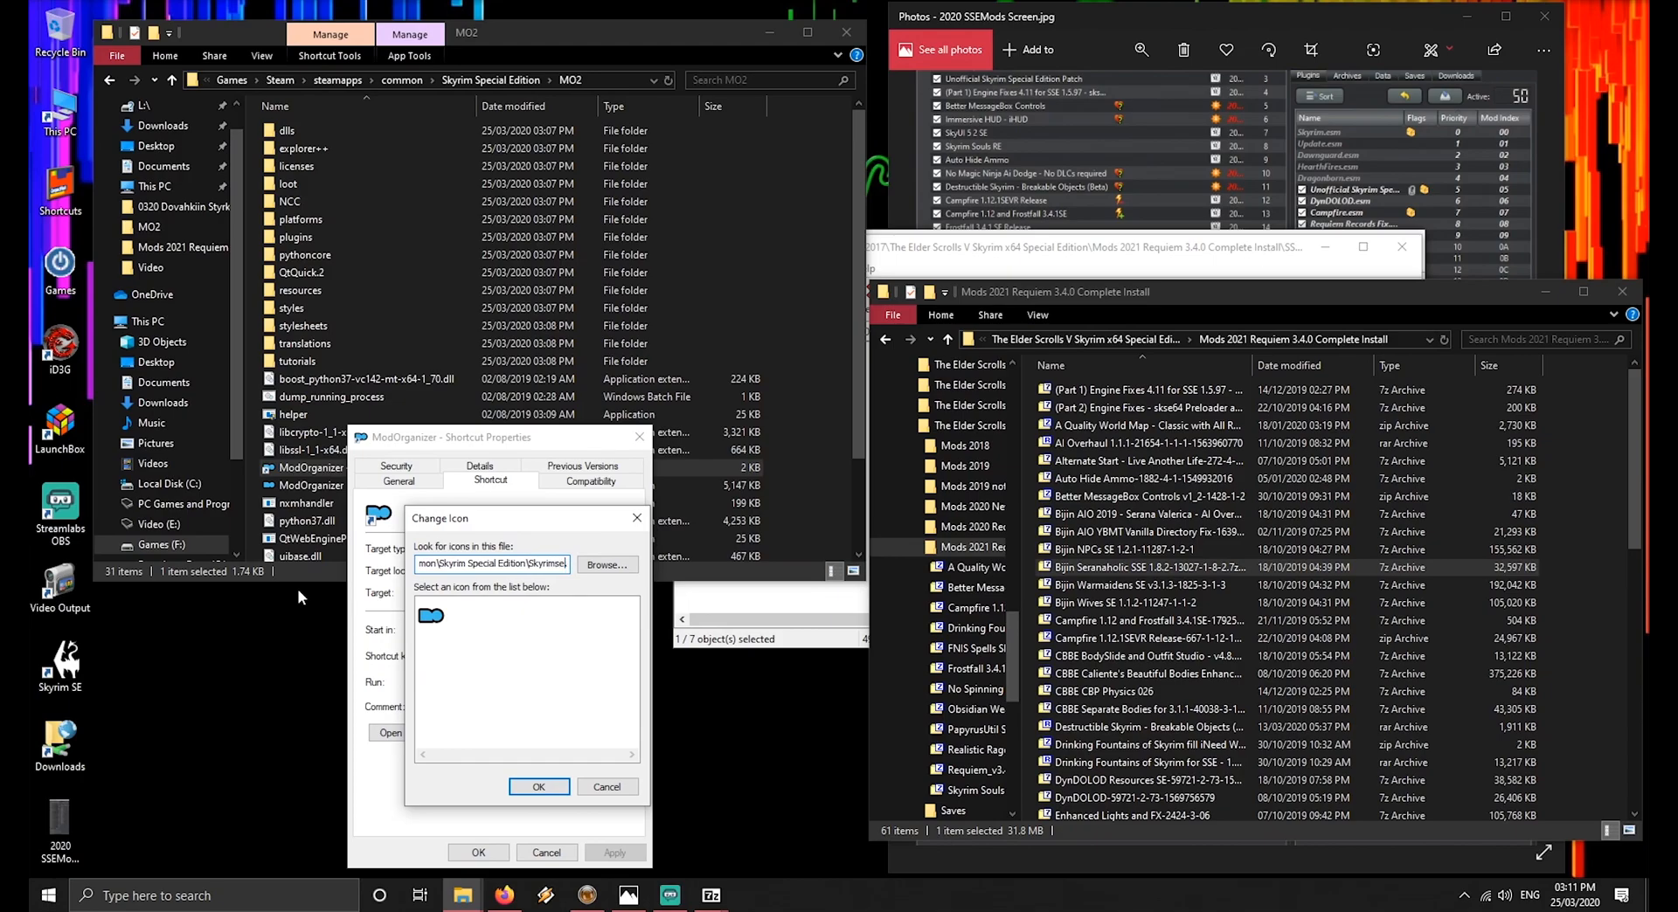
pyautogui.press('Right')
pyautogui.press('Right')
pyautogui.press('Right')
pyautogui.press('Return')
pyautogui.press('Return')
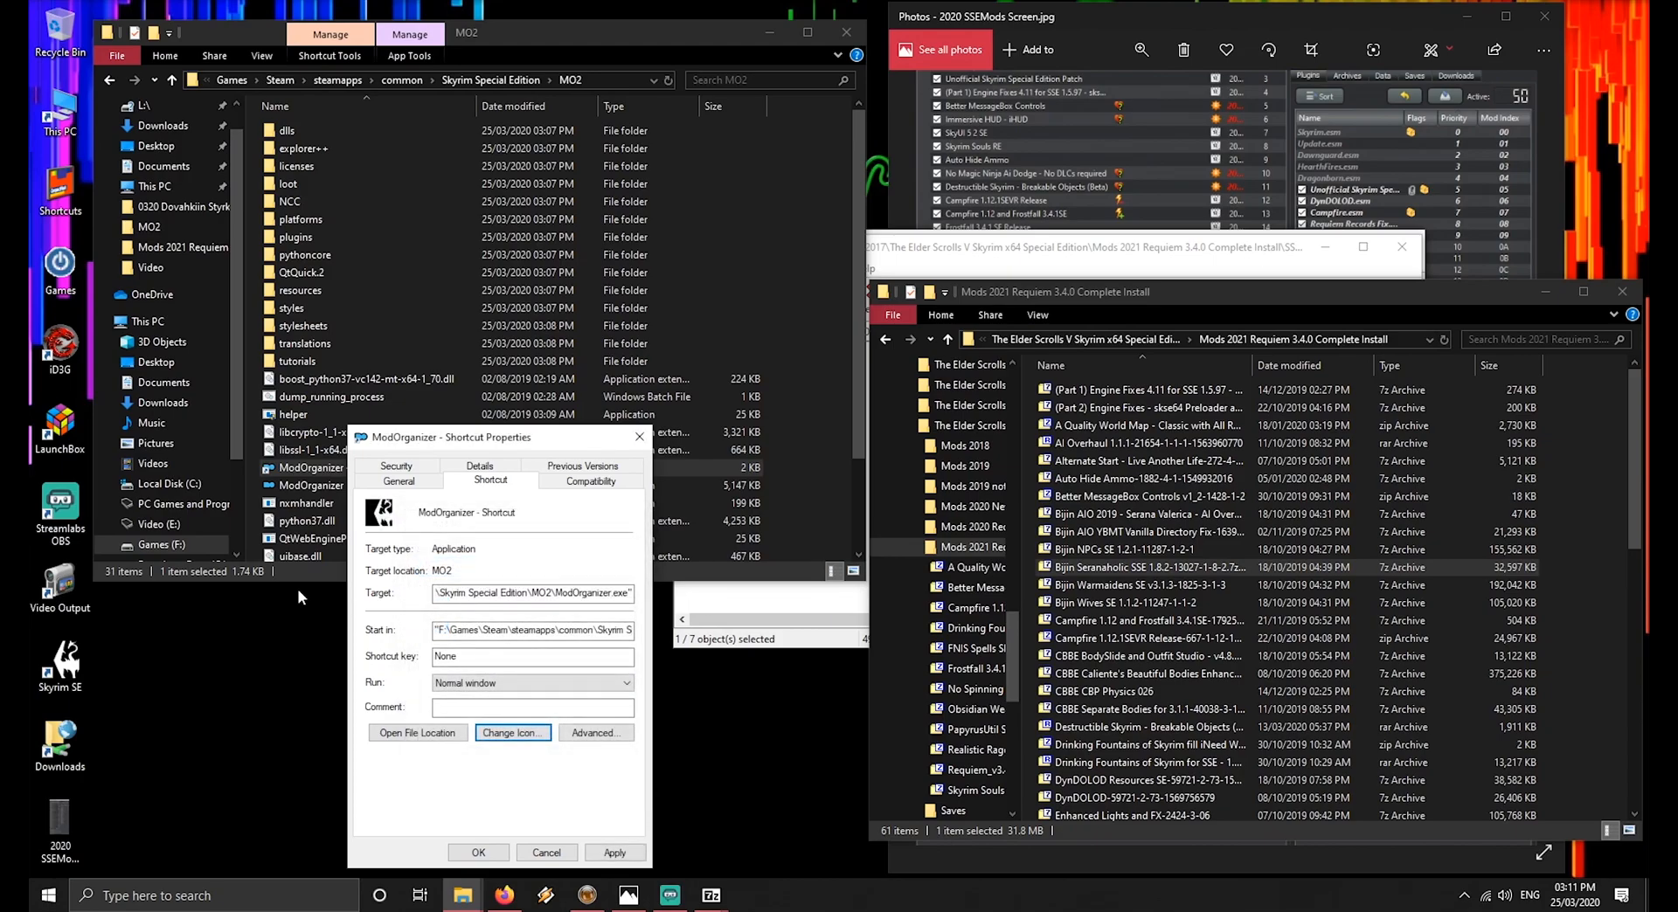
pyautogui.click(615, 851)
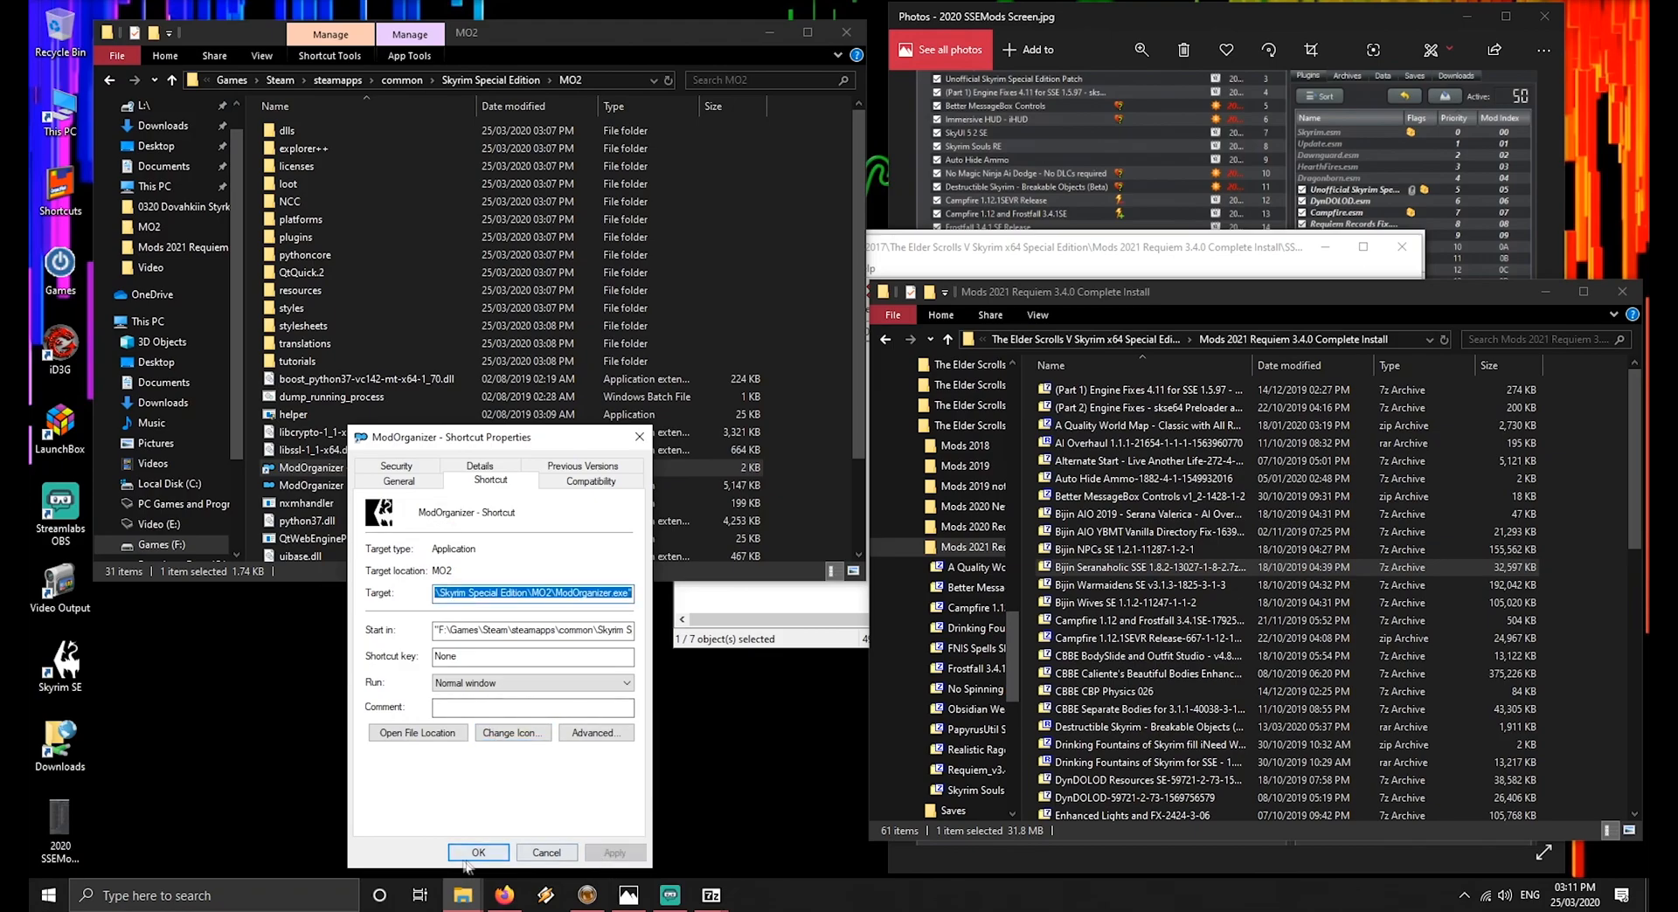
pyautogui.click(477, 854)
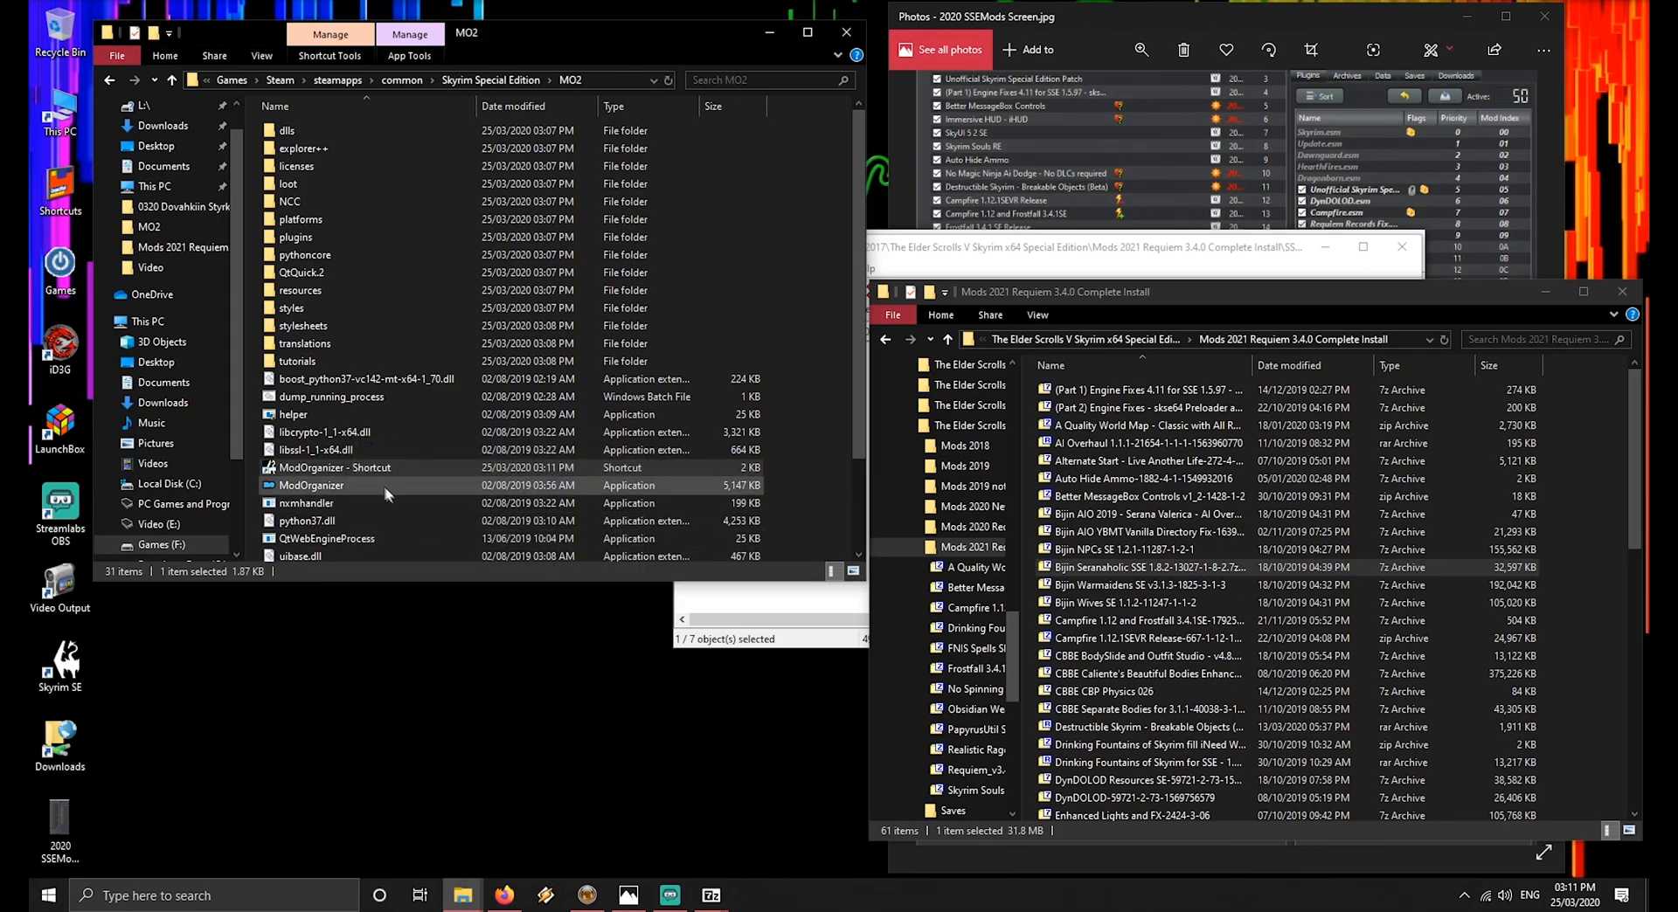
# Delete the ModOrganizer shortcut from the MO2 folder by moving it to the Recycle Bin
pyautogui.click(327, 484)
pyautogui.click(334, 468)
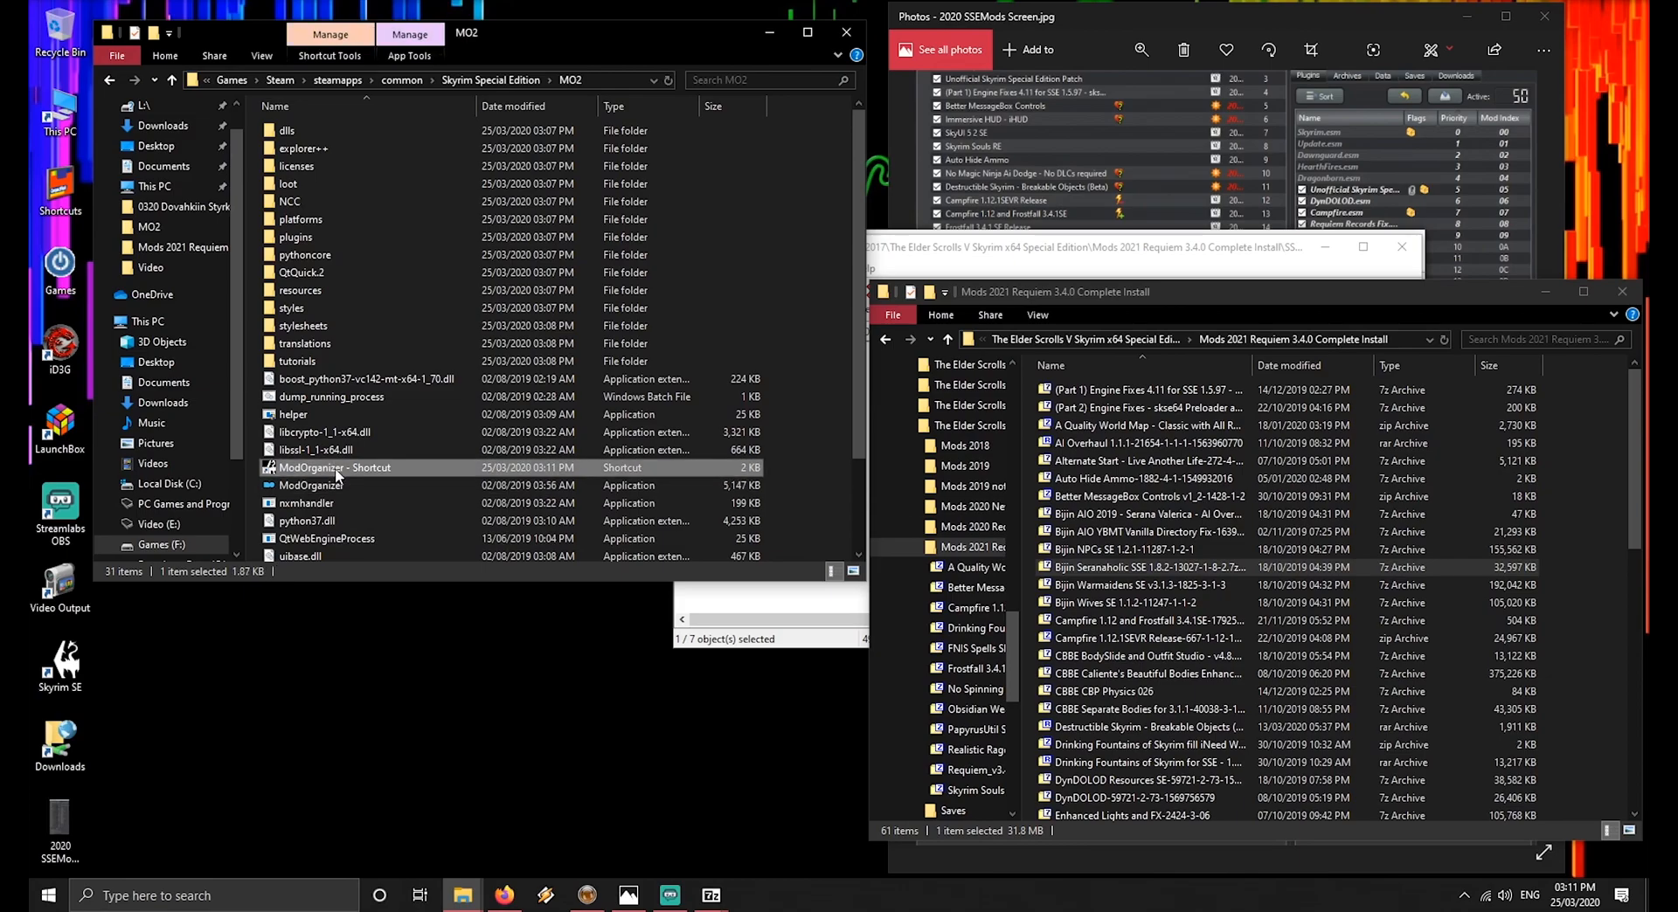
pyautogui.click(64, 669)
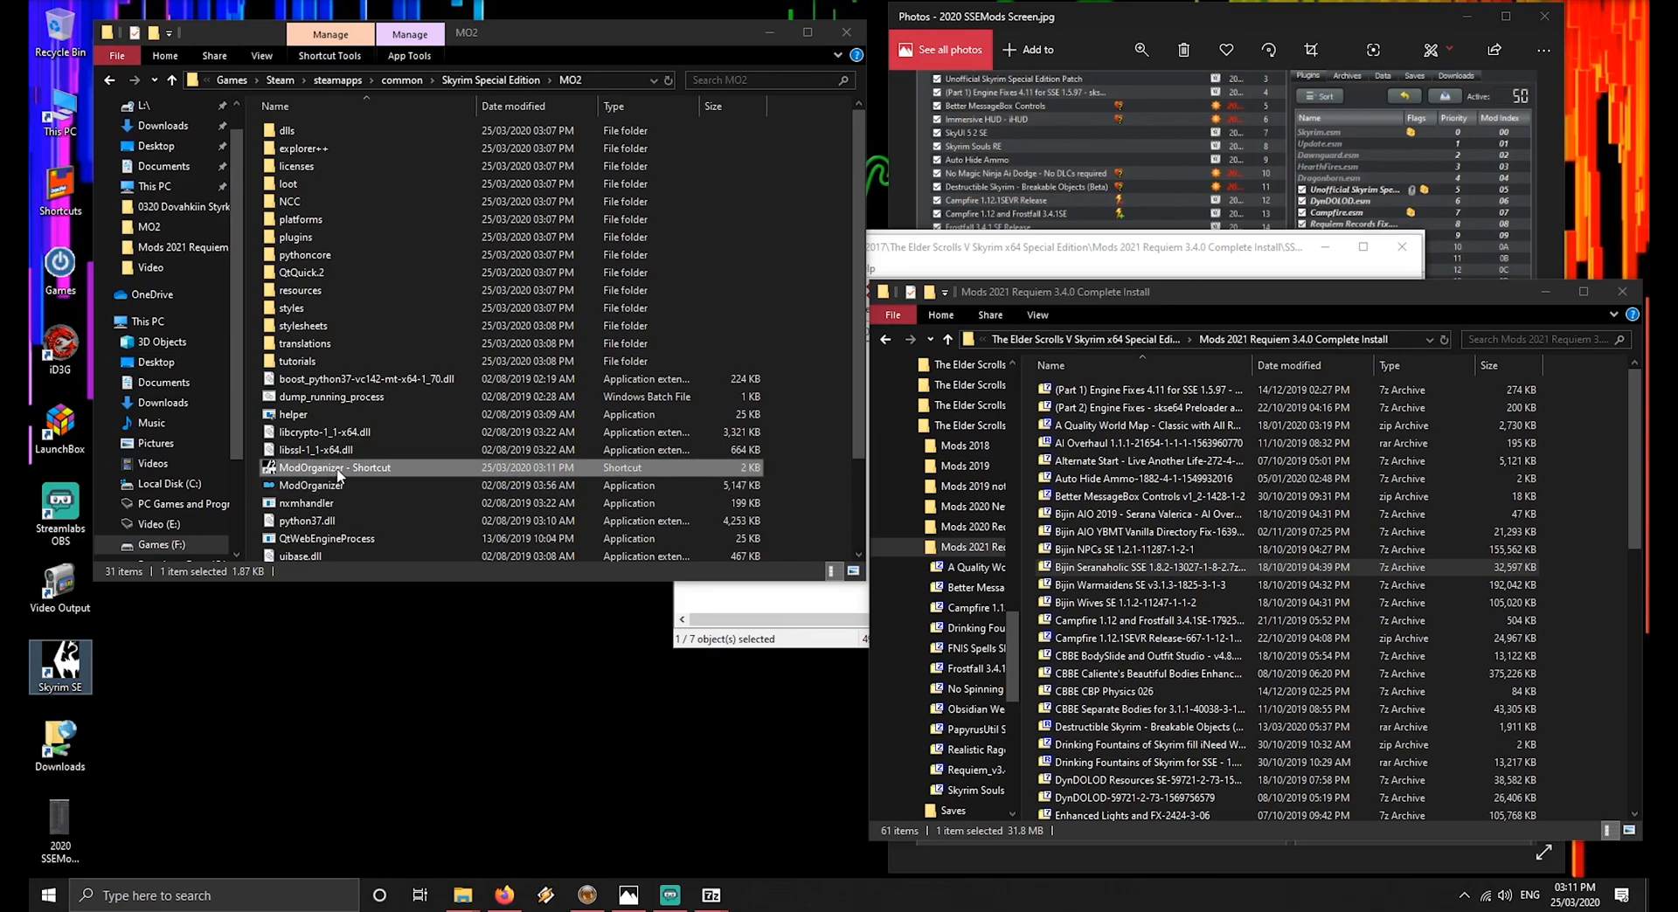
pyautogui.moveTo(338, 473); pyautogui.dragTo(59, 31)
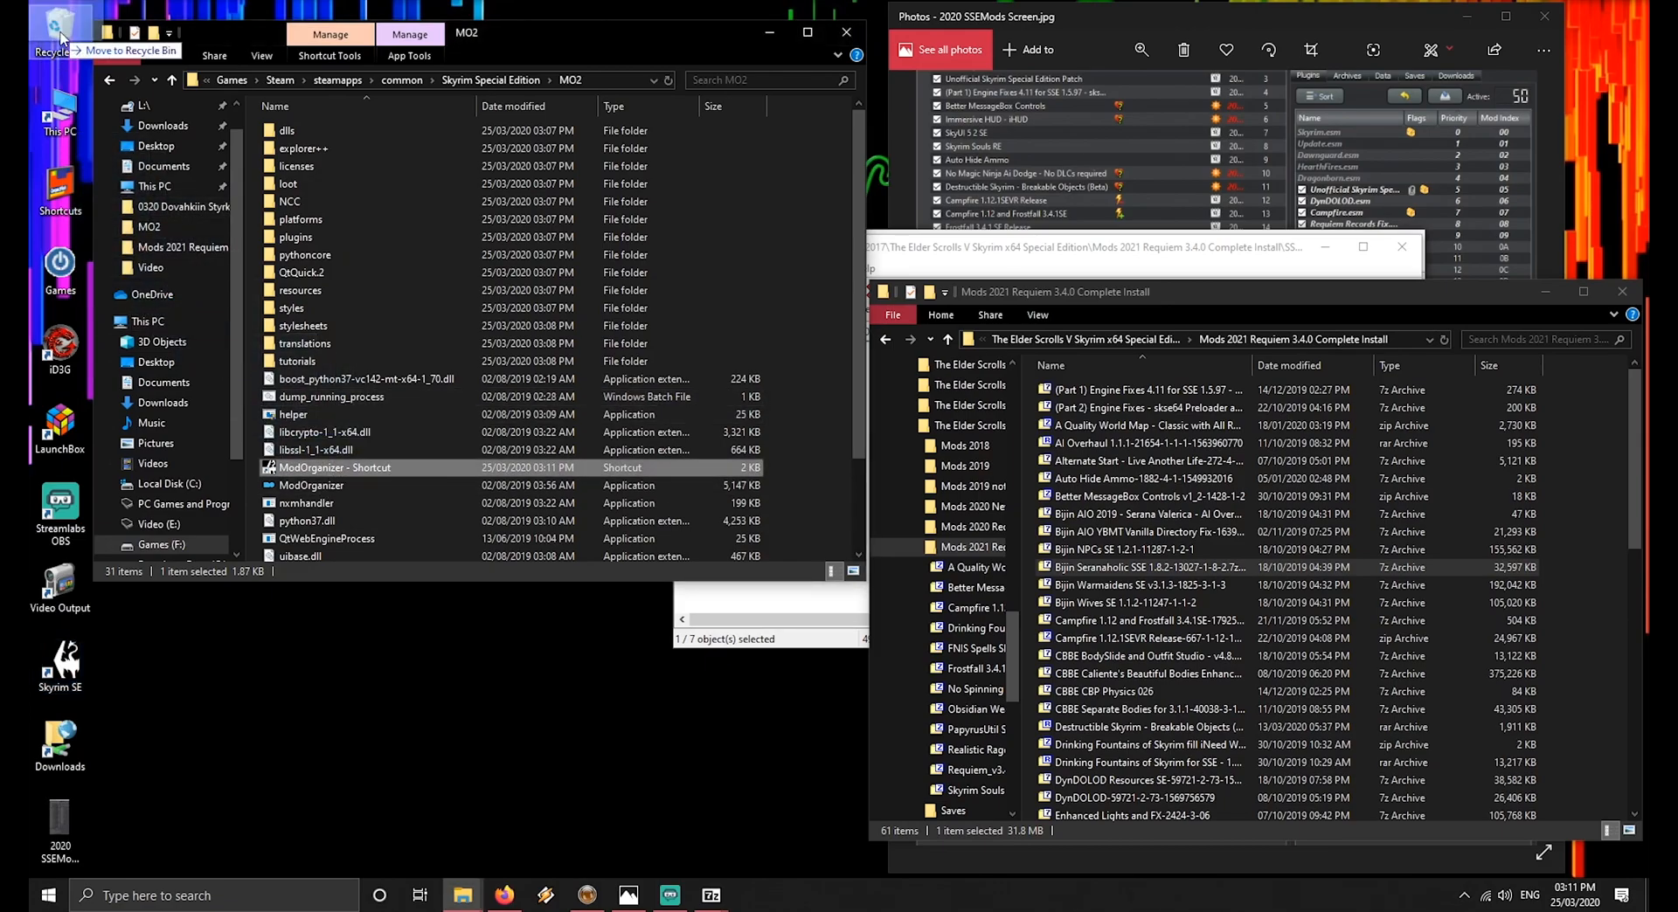
# Launch Mod Organizer with the desktop's Skyrim SE shortcut and choose the Portable instance
pyautogui.doubleClick(63, 671)
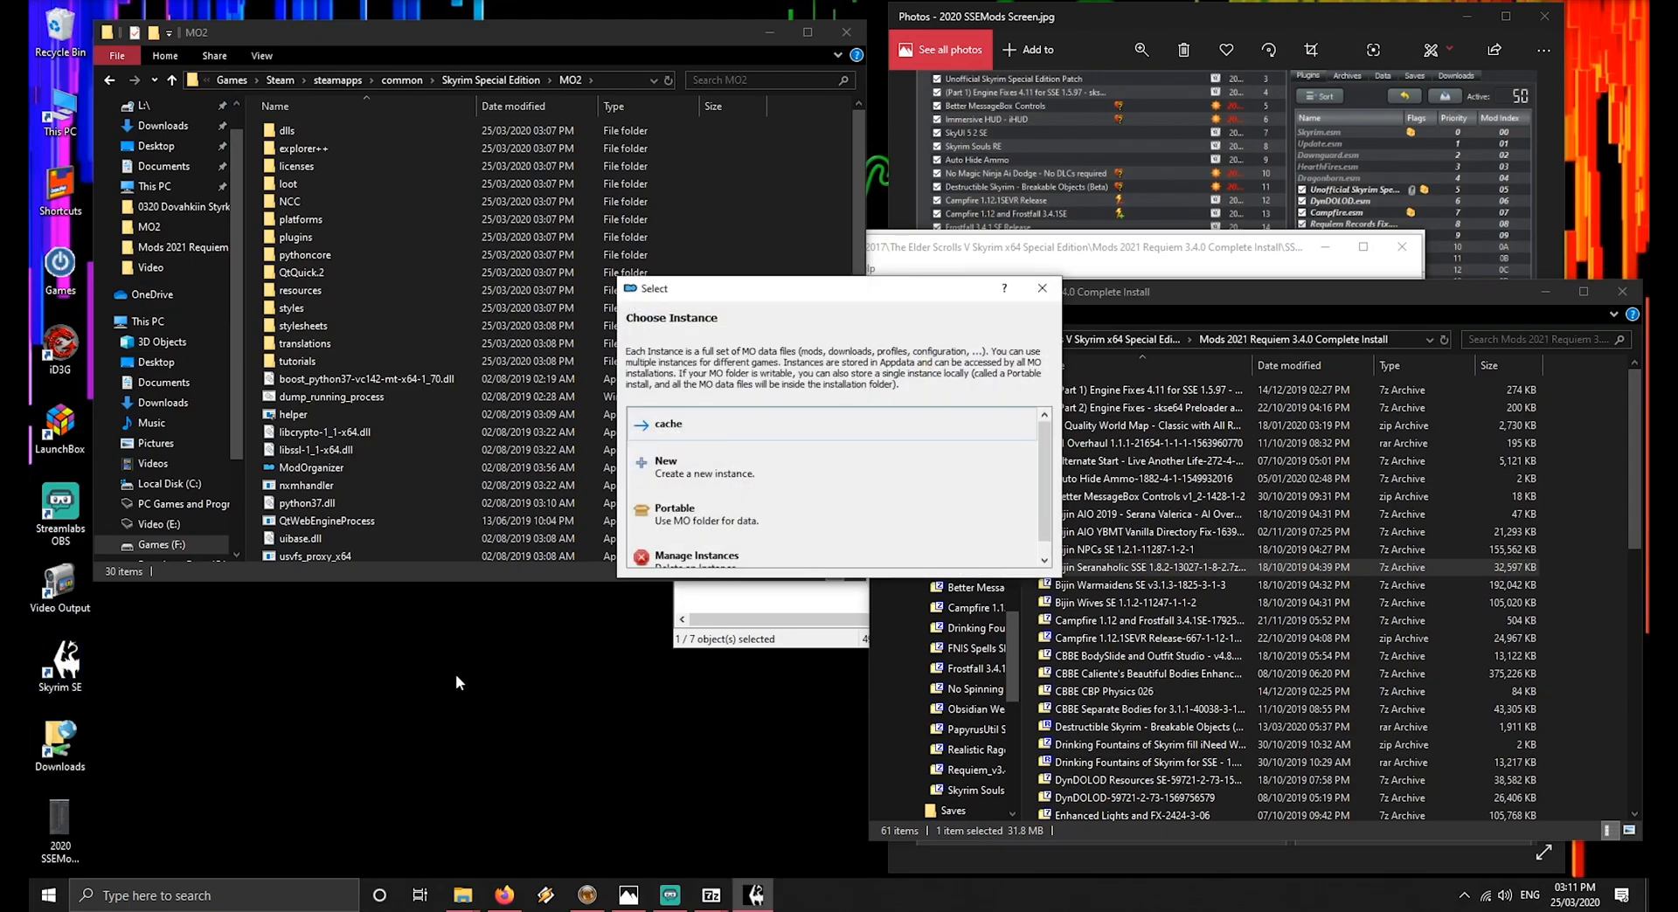
pyautogui.click(696, 520)
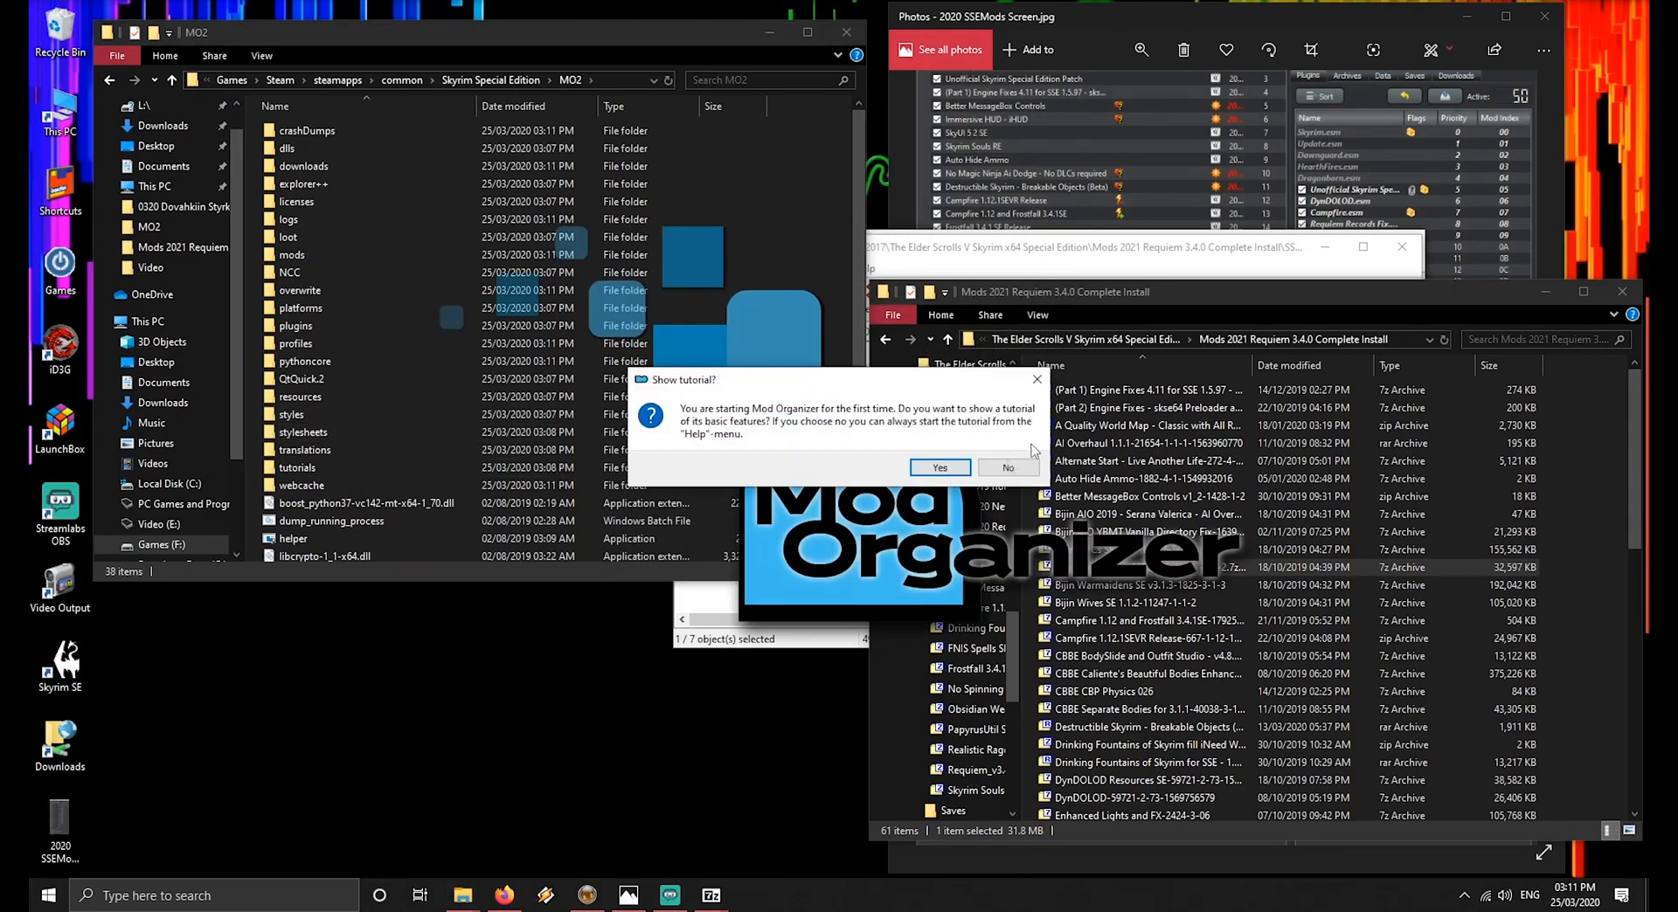
# Decline the first-start tutorial and set the Mod Organizer interface style to dark.qss in the settings
pyautogui.click(1009, 468)
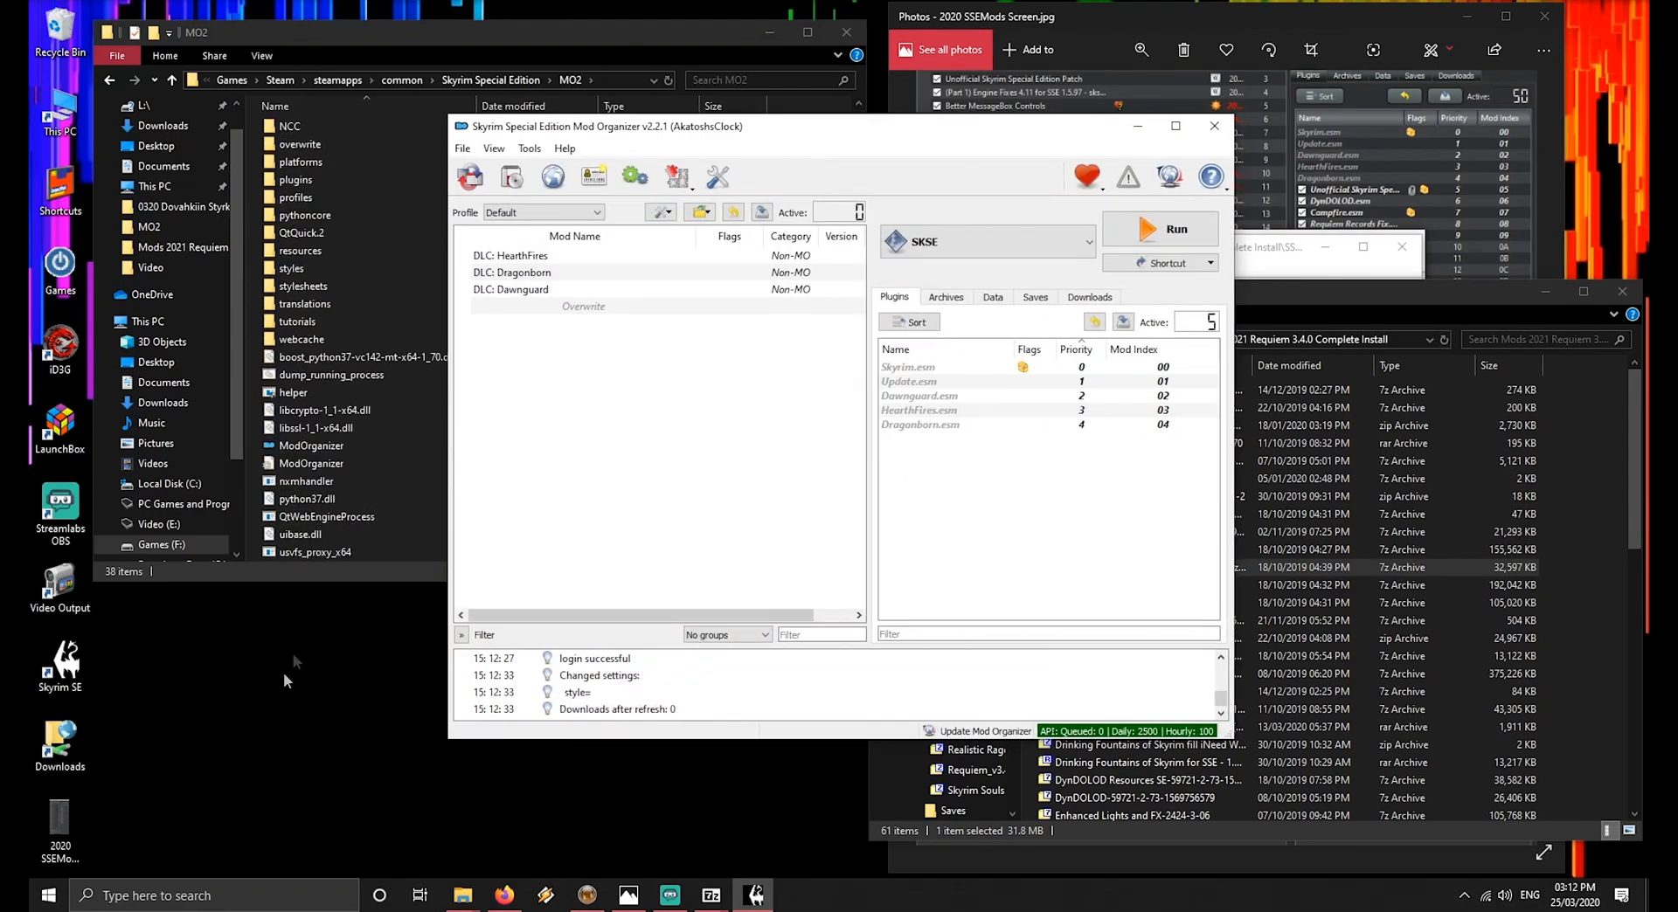
pyautogui.click(526, 149)
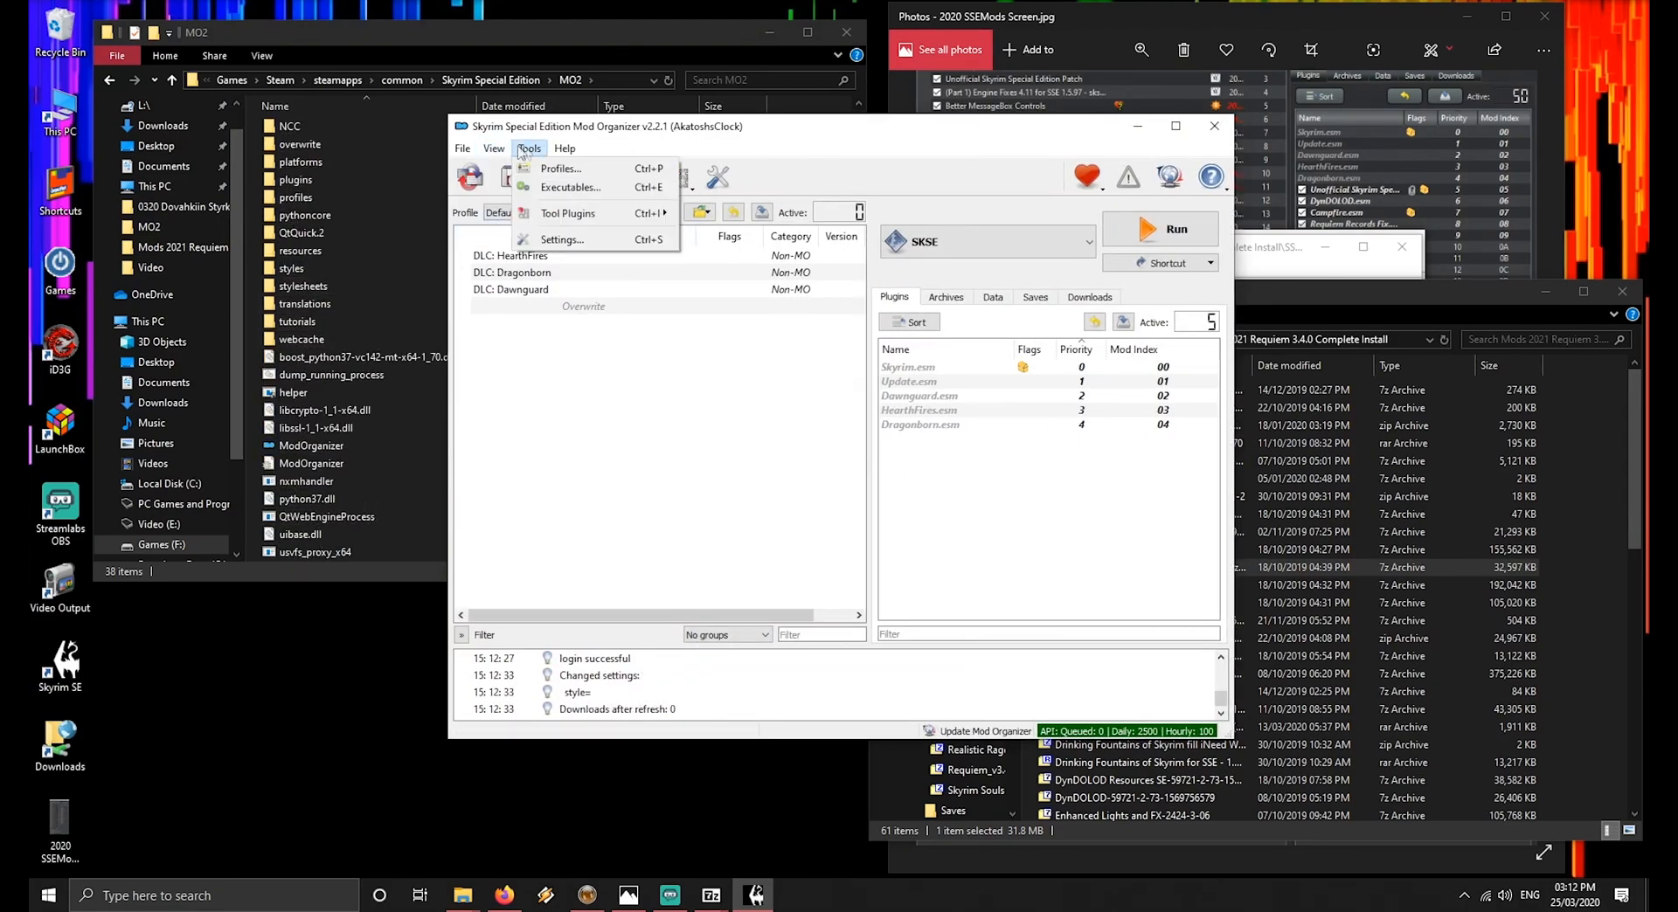
pyautogui.click(561, 240)
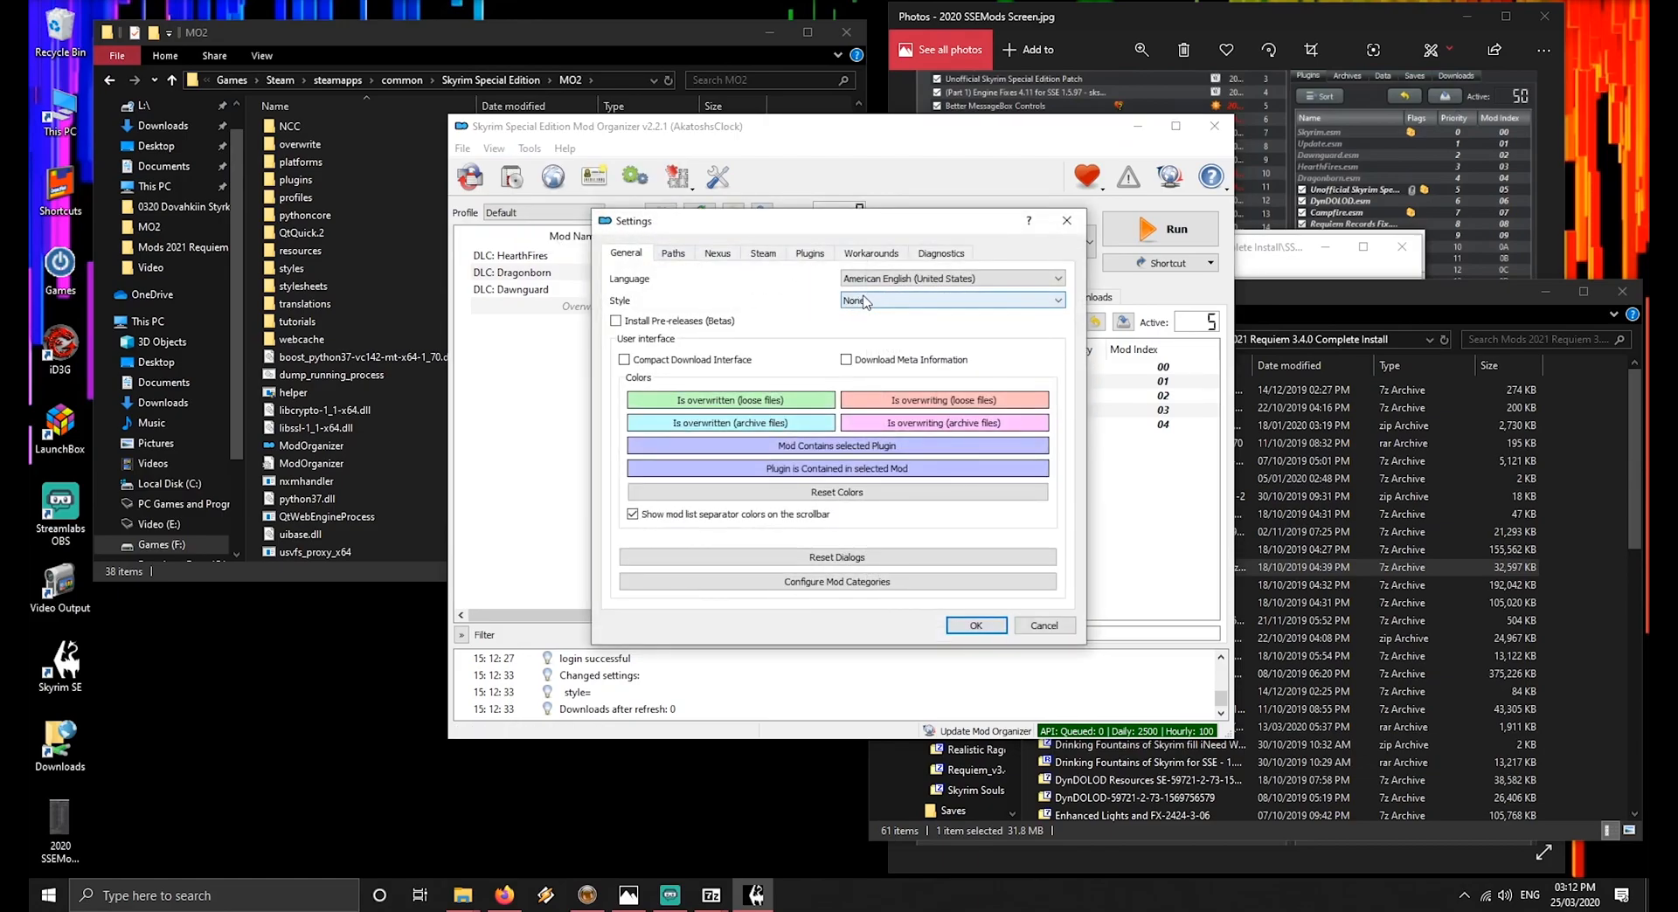
pyautogui.click(864, 301)
pyautogui.click(875, 343)
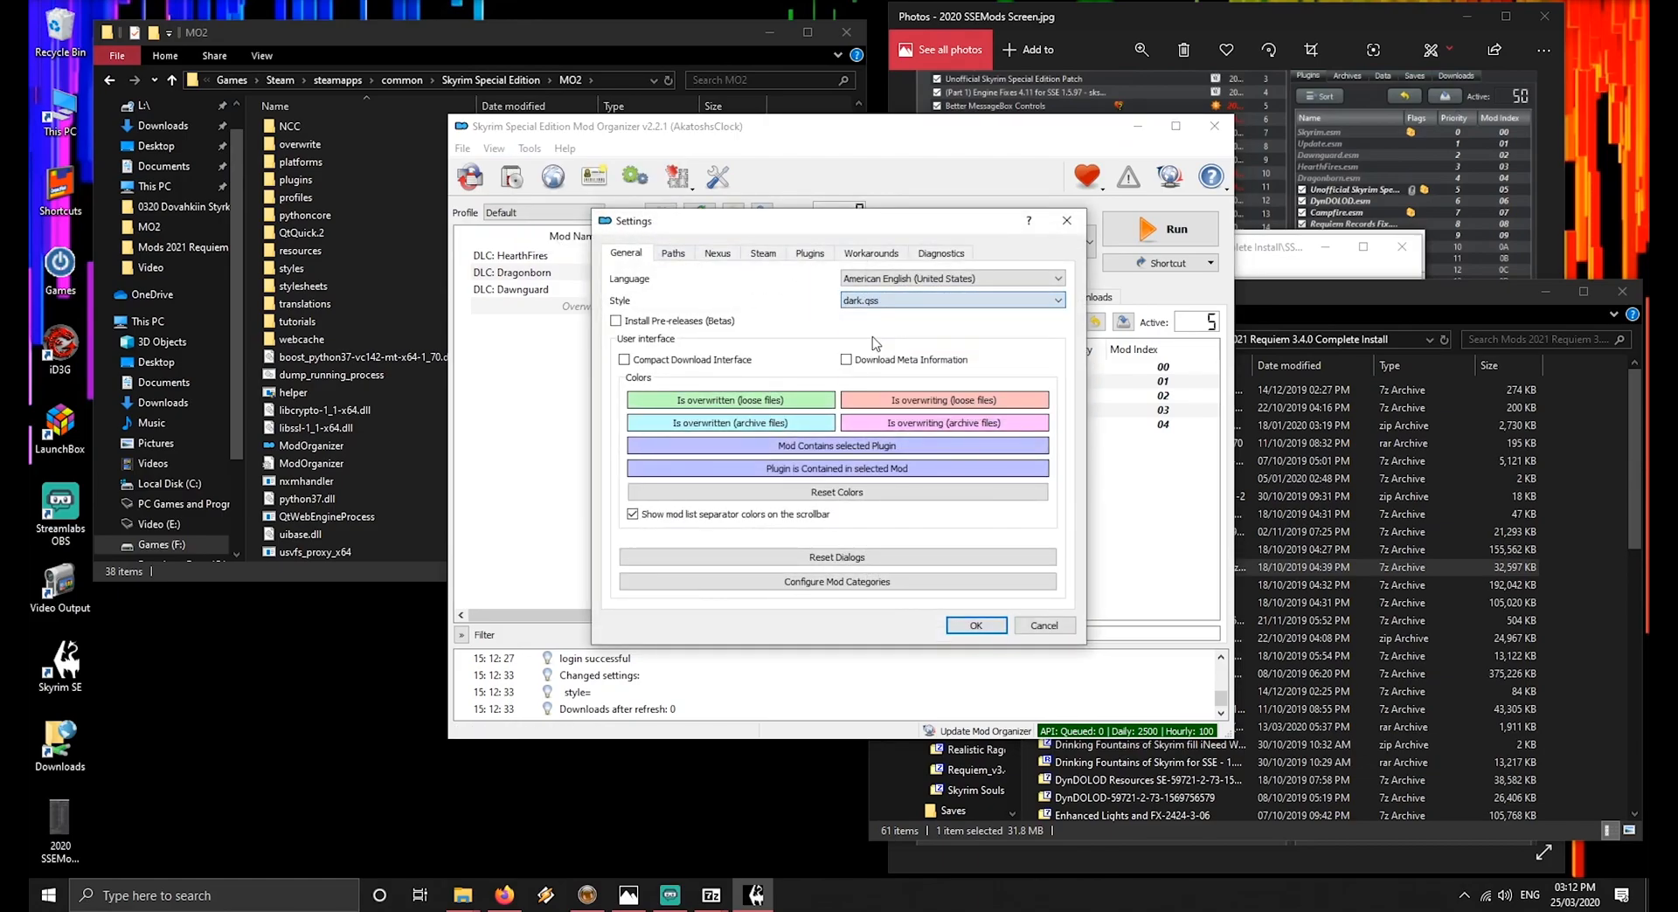
pyautogui.click(975, 625)
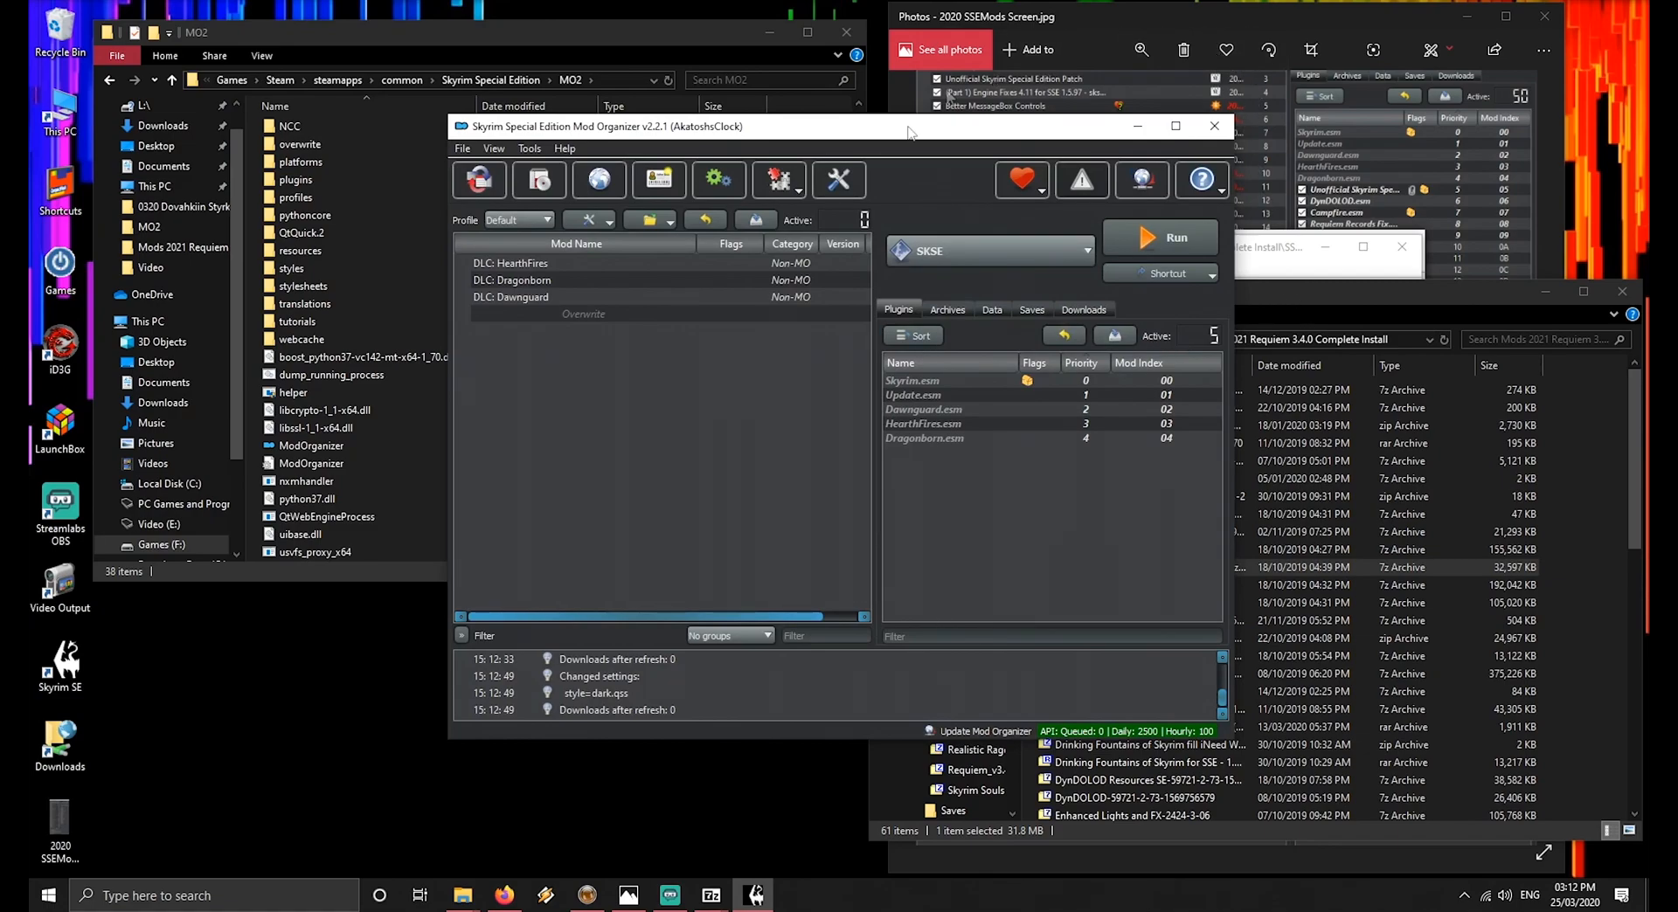
# Start installing a mod from an archive and browse to the Mods 2021 Requiem 3.4.0 Complete Install folder using its copied path
pyautogui.click(536, 182)
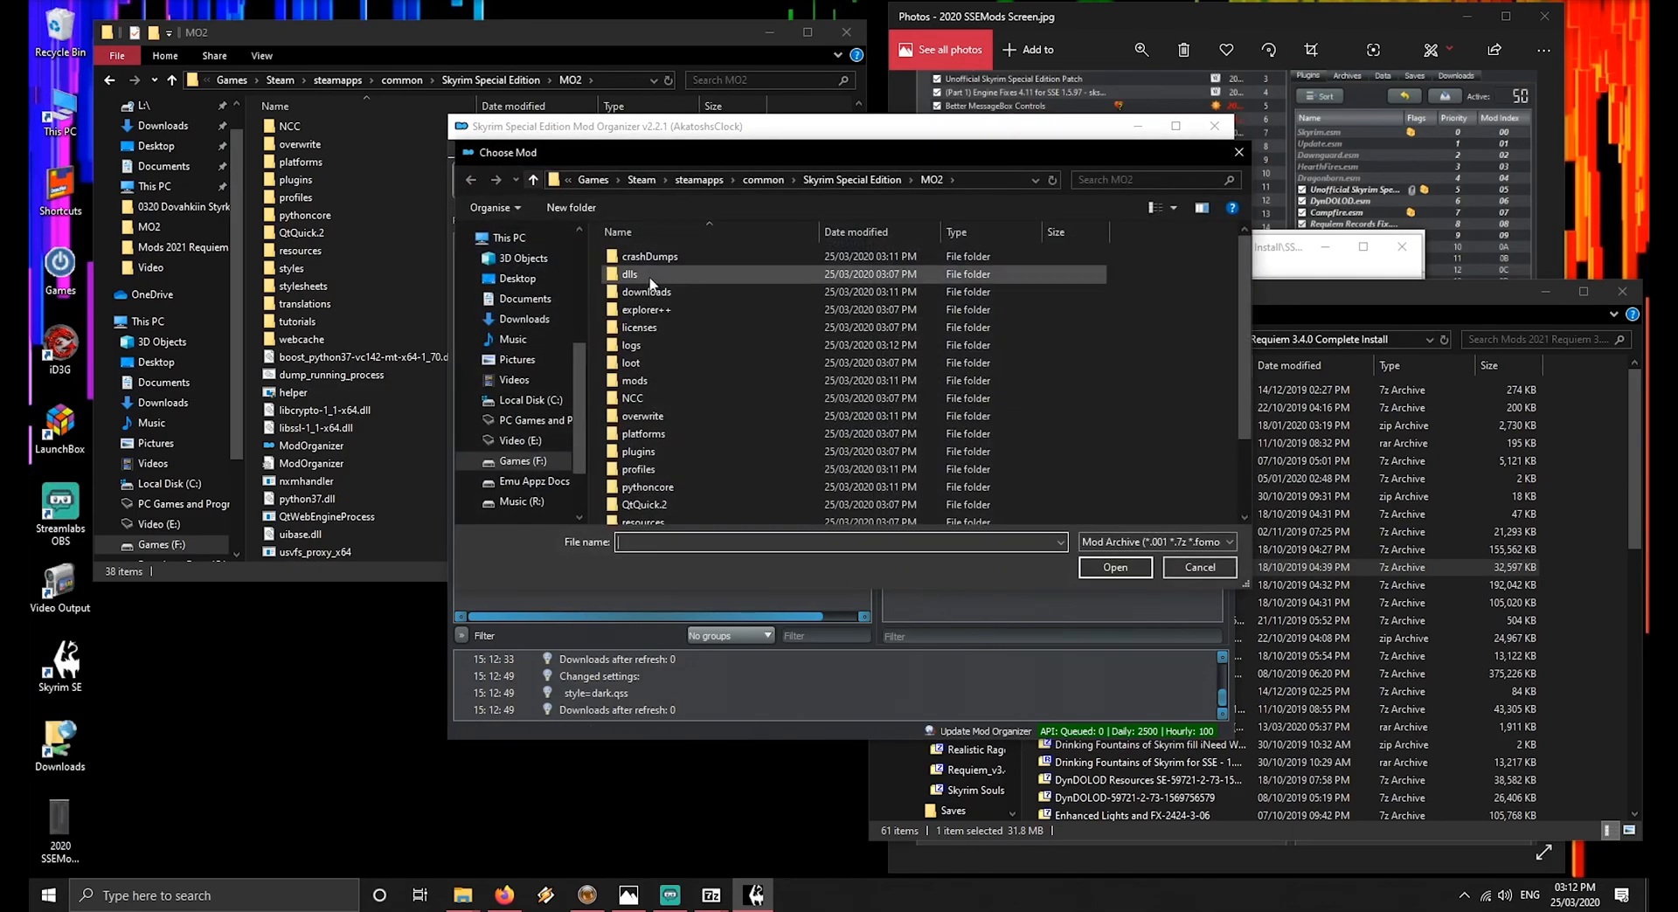
pyautogui.click(1431, 291)
pyautogui.click(1396, 341)
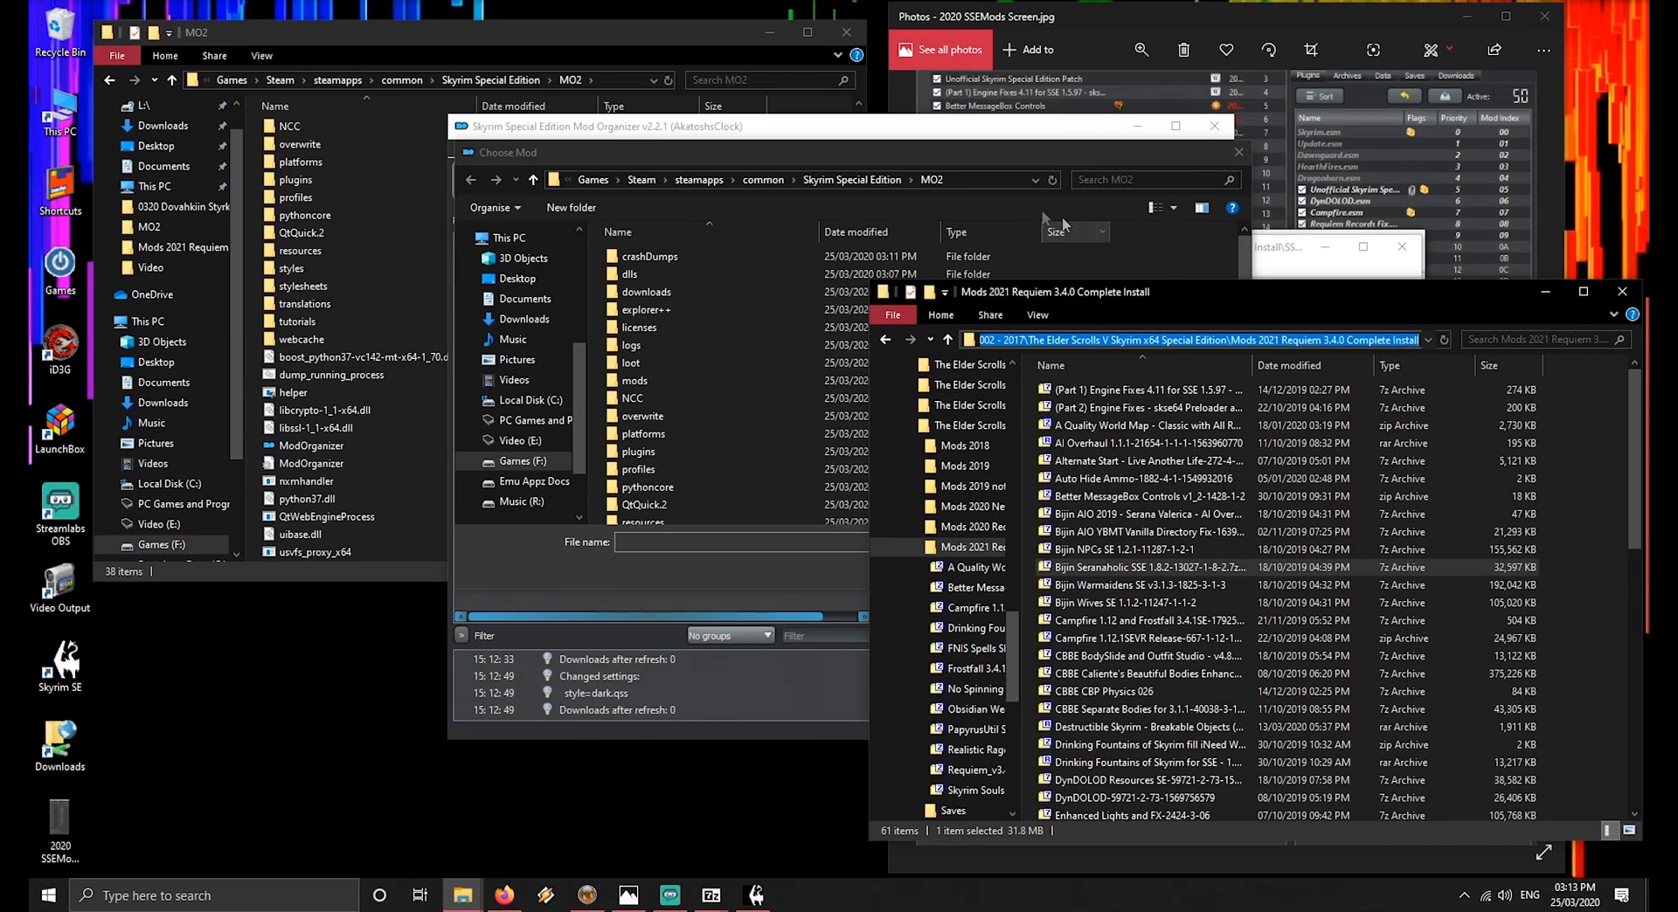
pyautogui.click(977, 179)
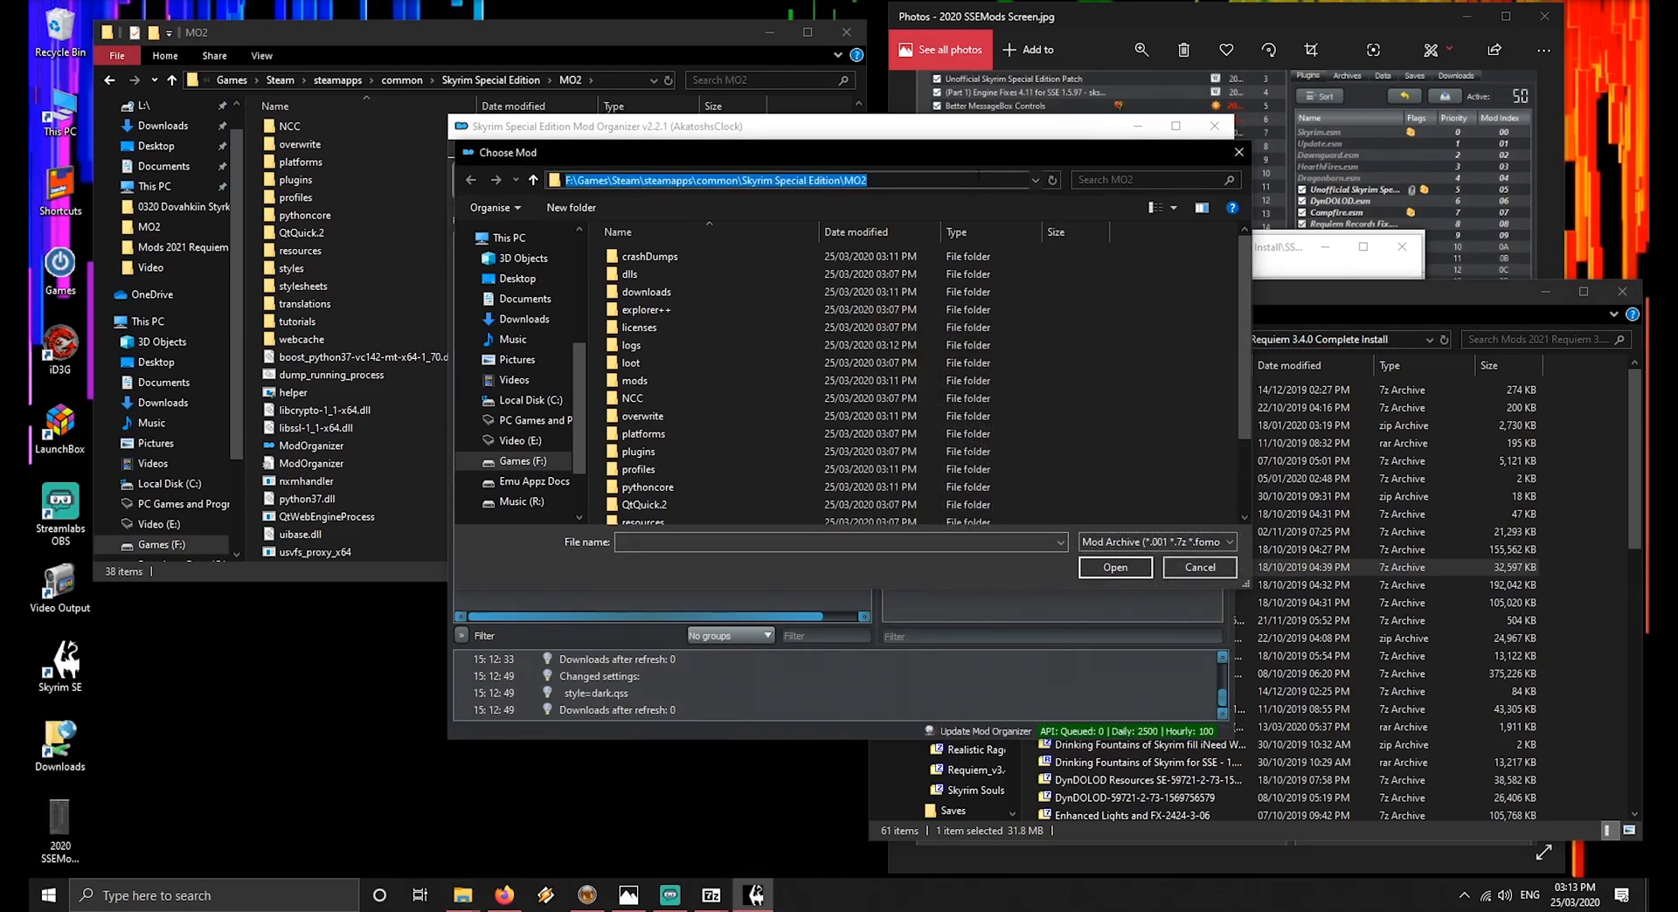
pyautogui.hotkey('ctrl', 'v')
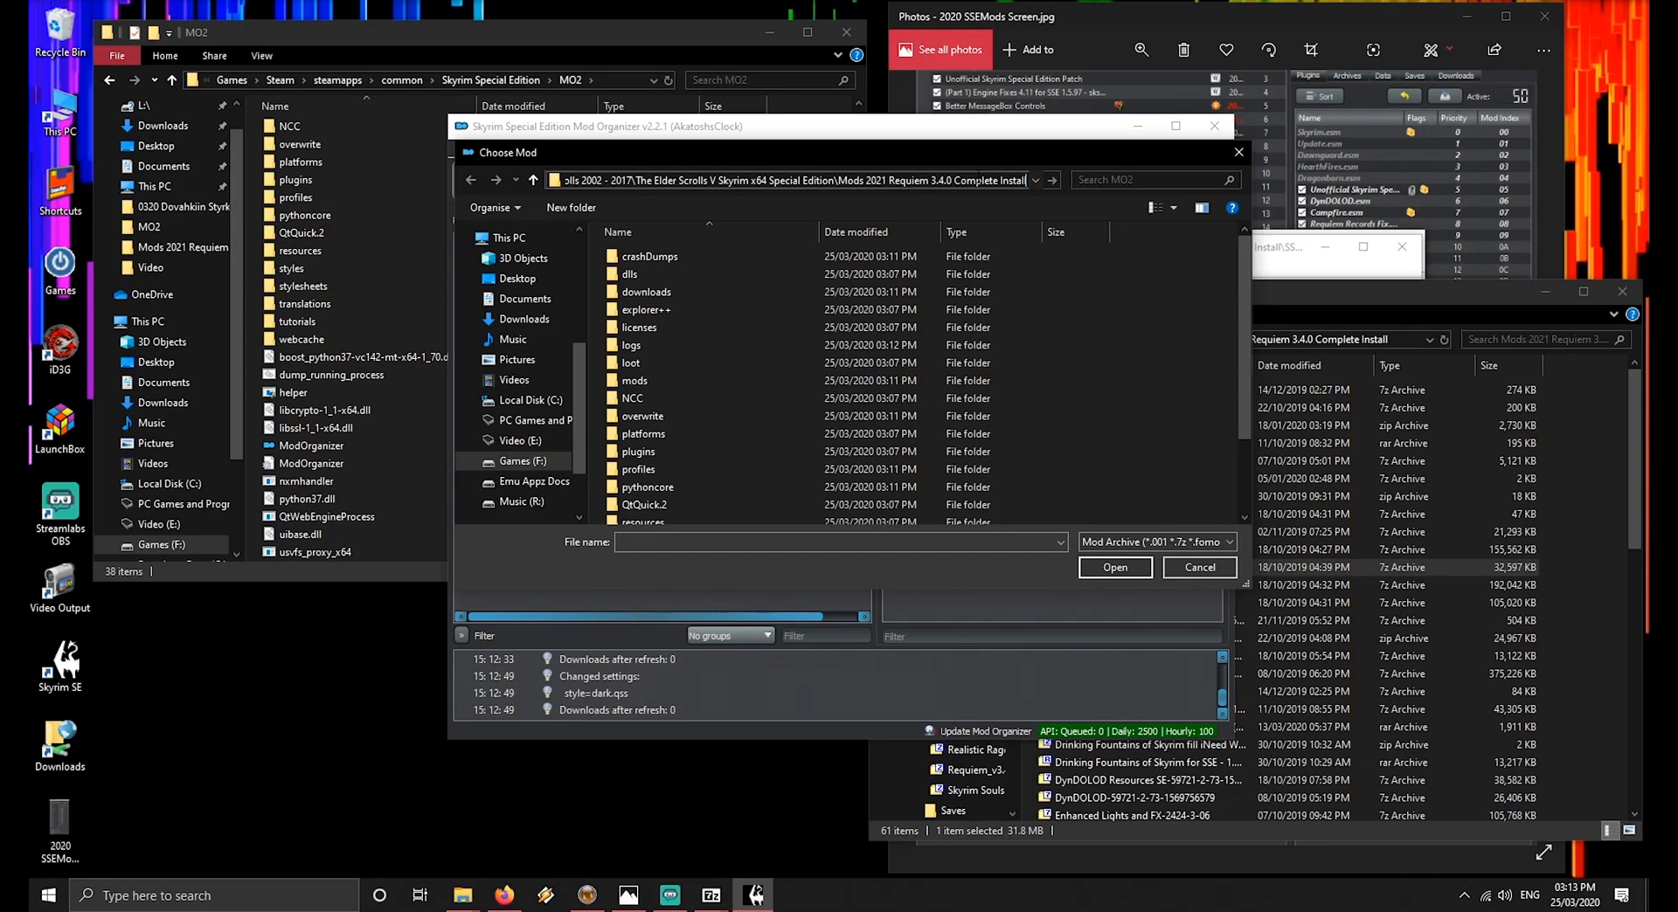
pyautogui.press('Return')
# Check the reference mod order screenshot and install the Unofficial Skyrim Special Edition Patch archive under its suggested name
pyautogui.click(697, 295)
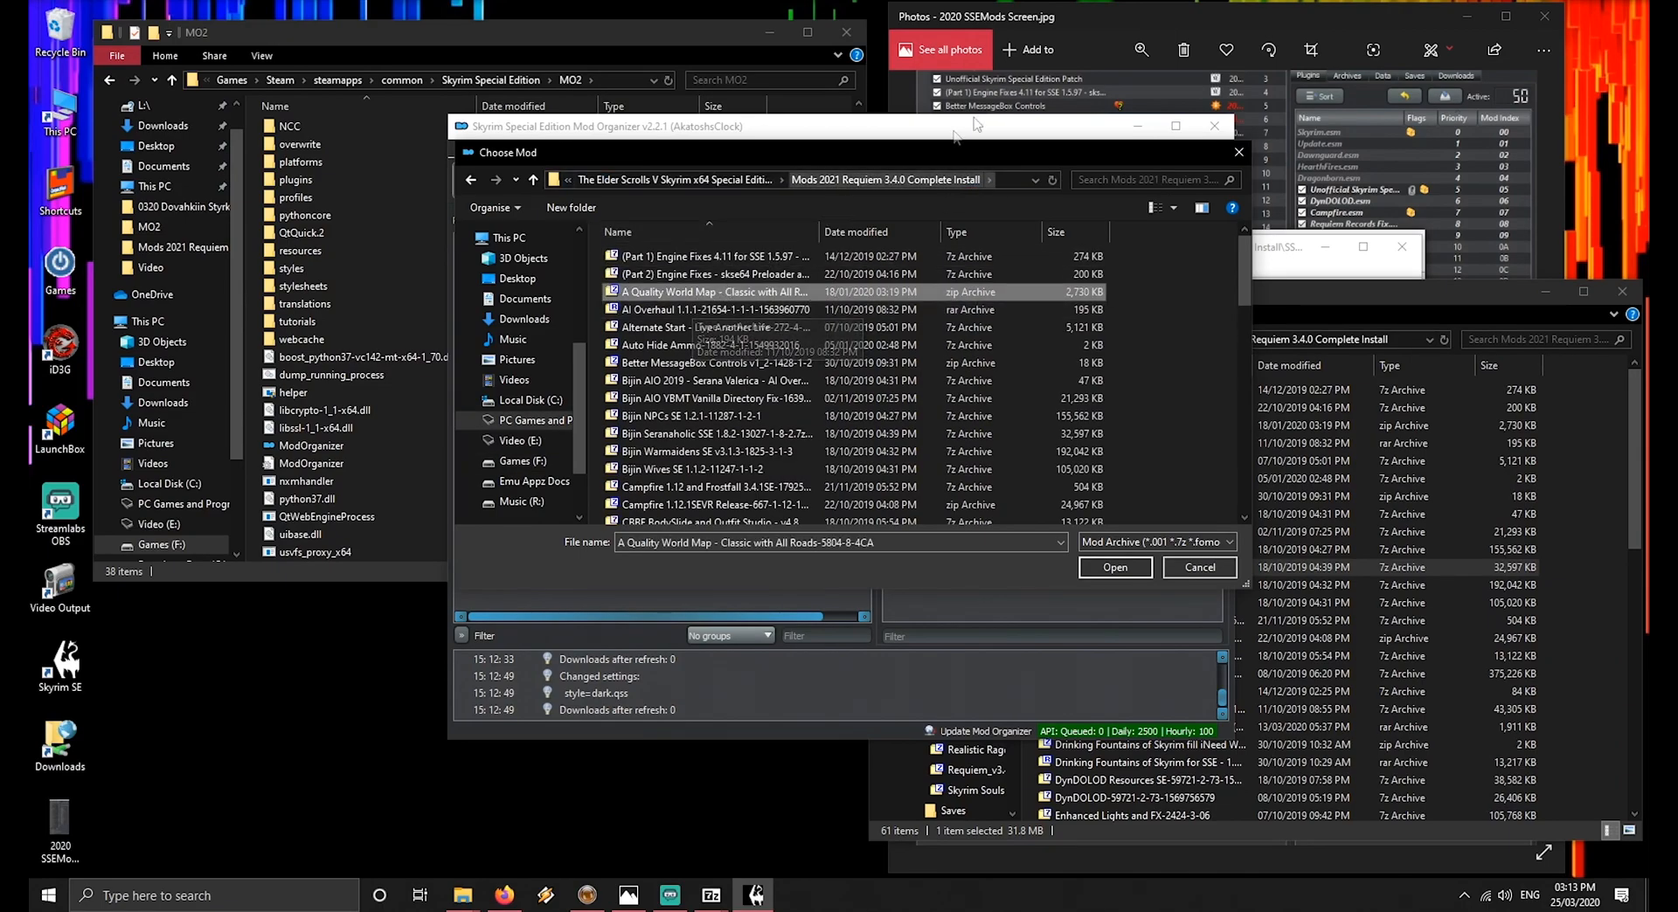
pyautogui.click(1085, 13)
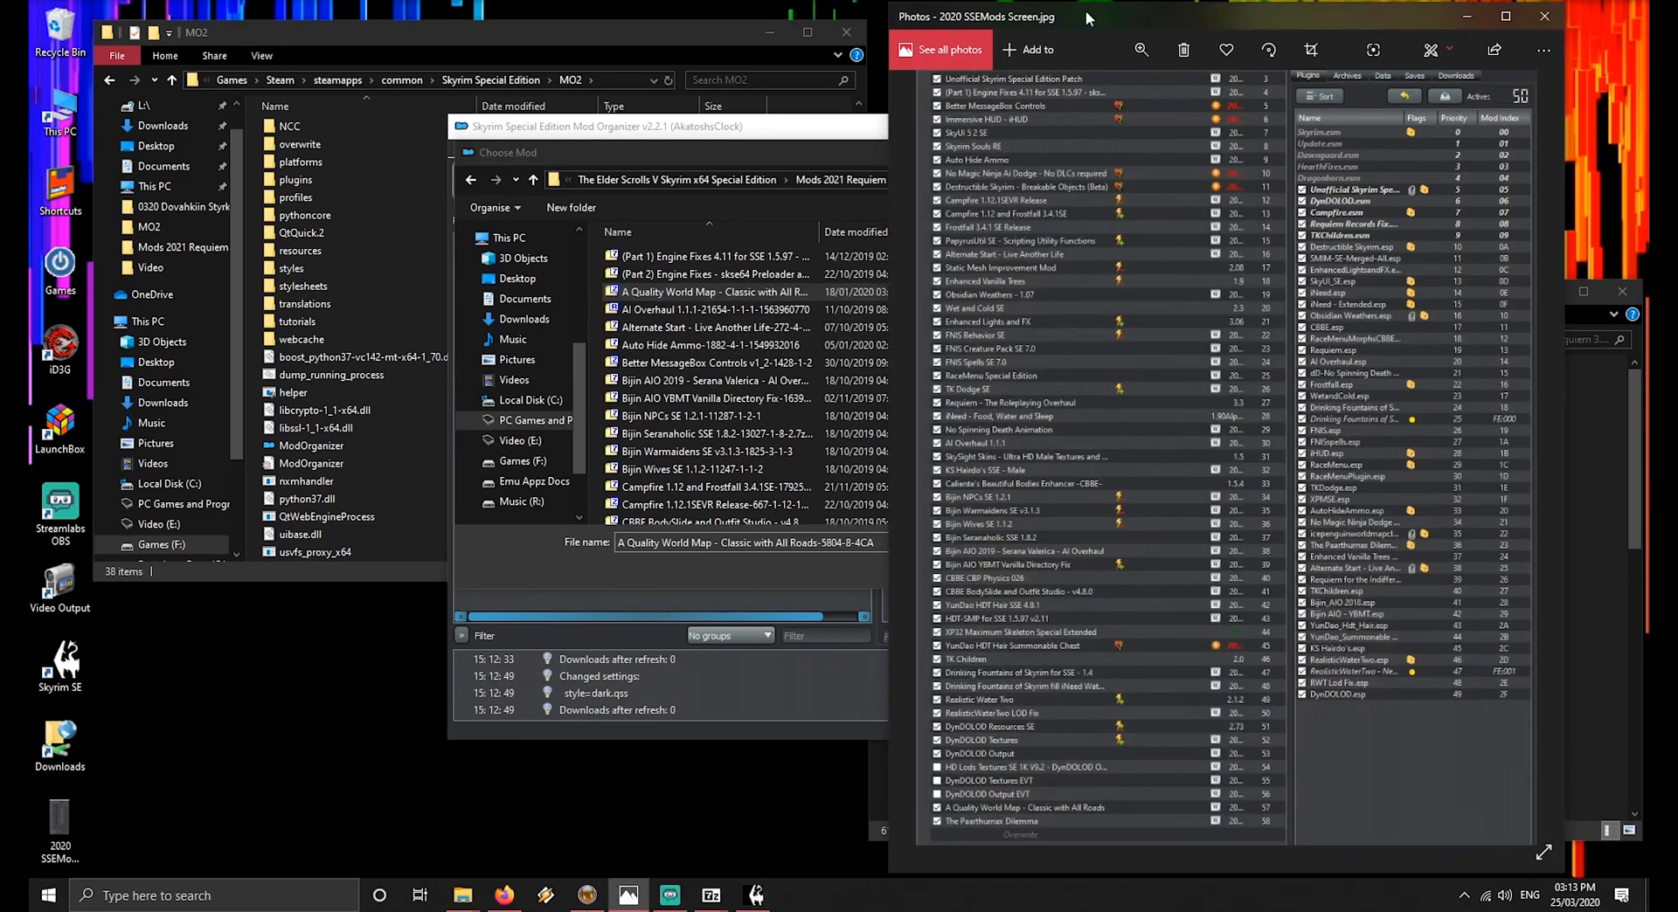
pyautogui.click(822, 133)
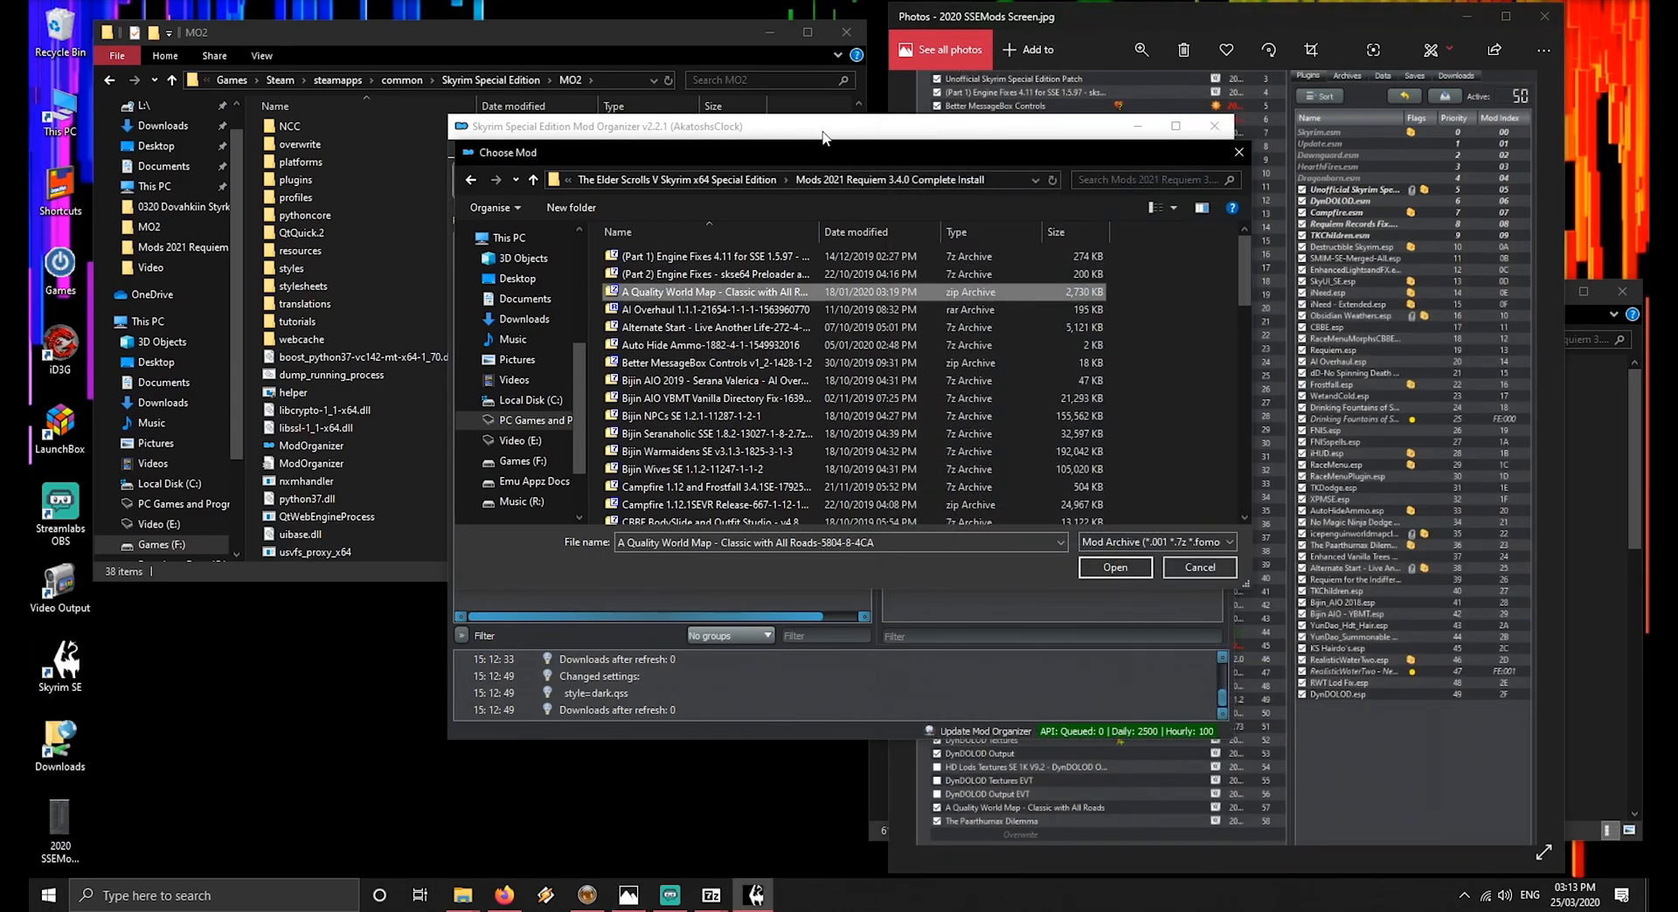
pyautogui.click(1618, 407)
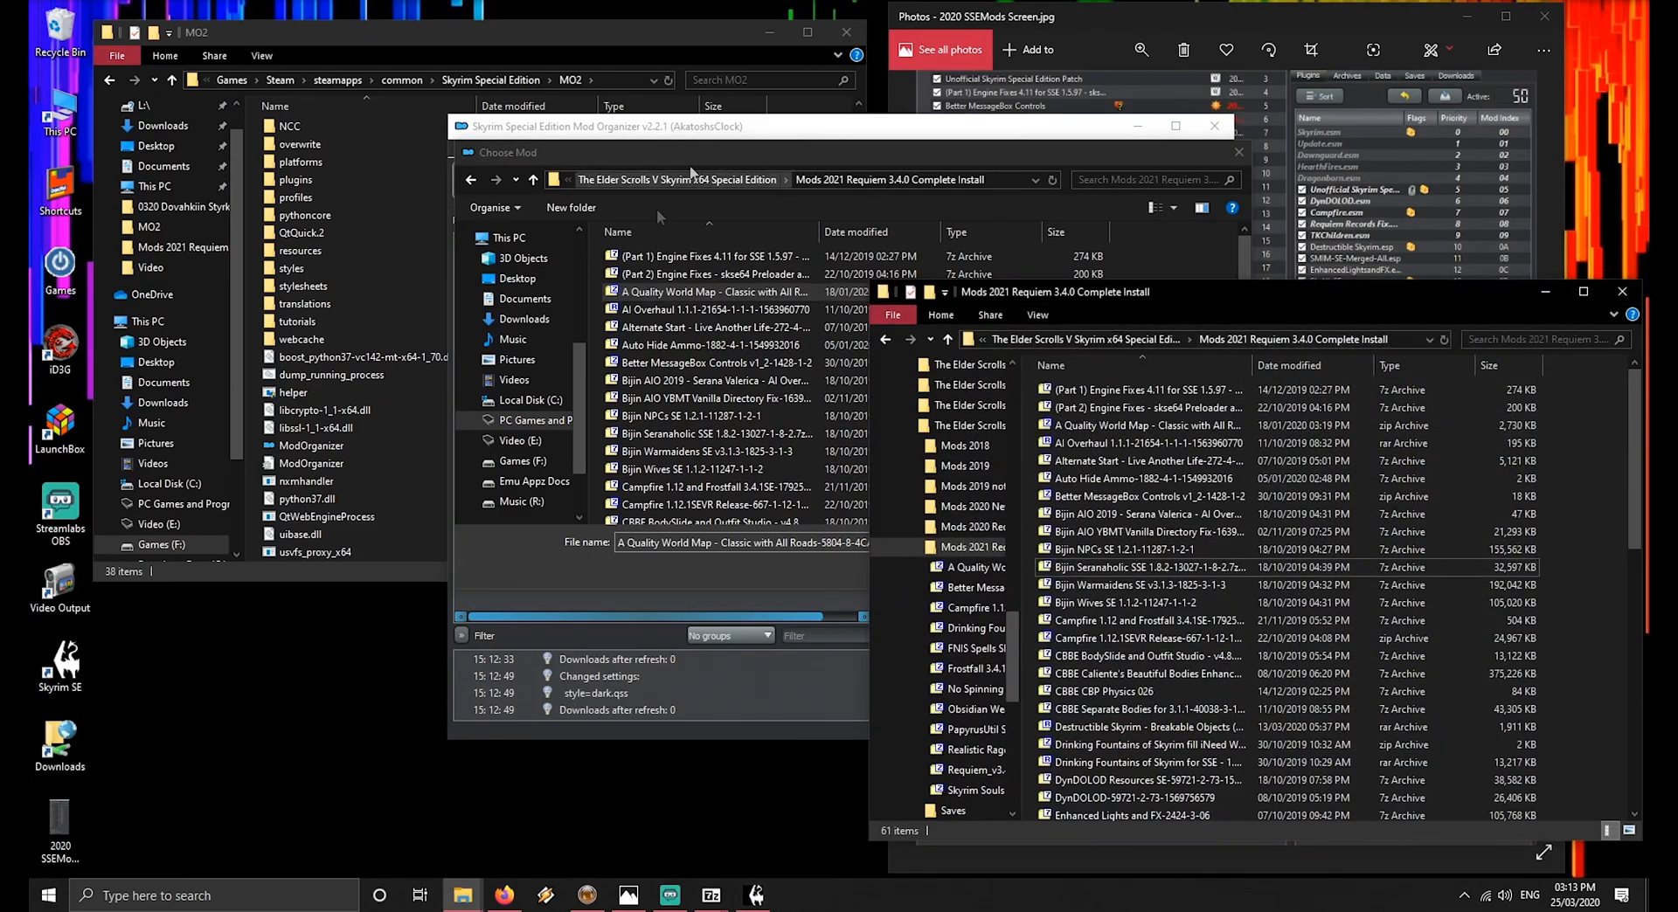
pyautogui.click(653, 295)
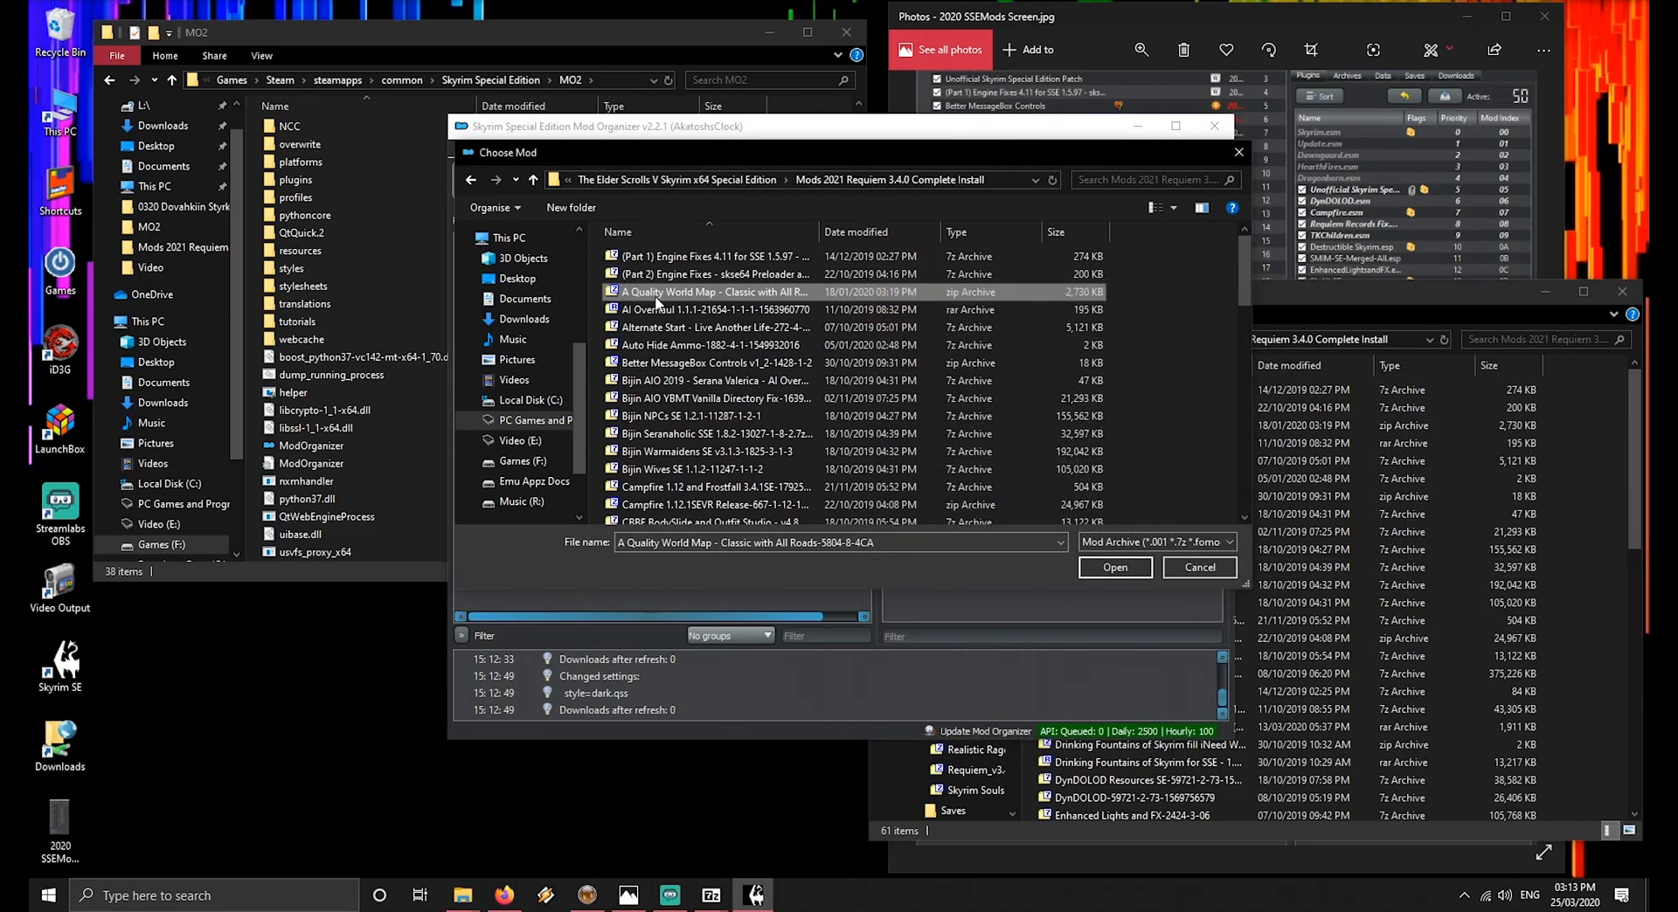
pyautogui.press('u')
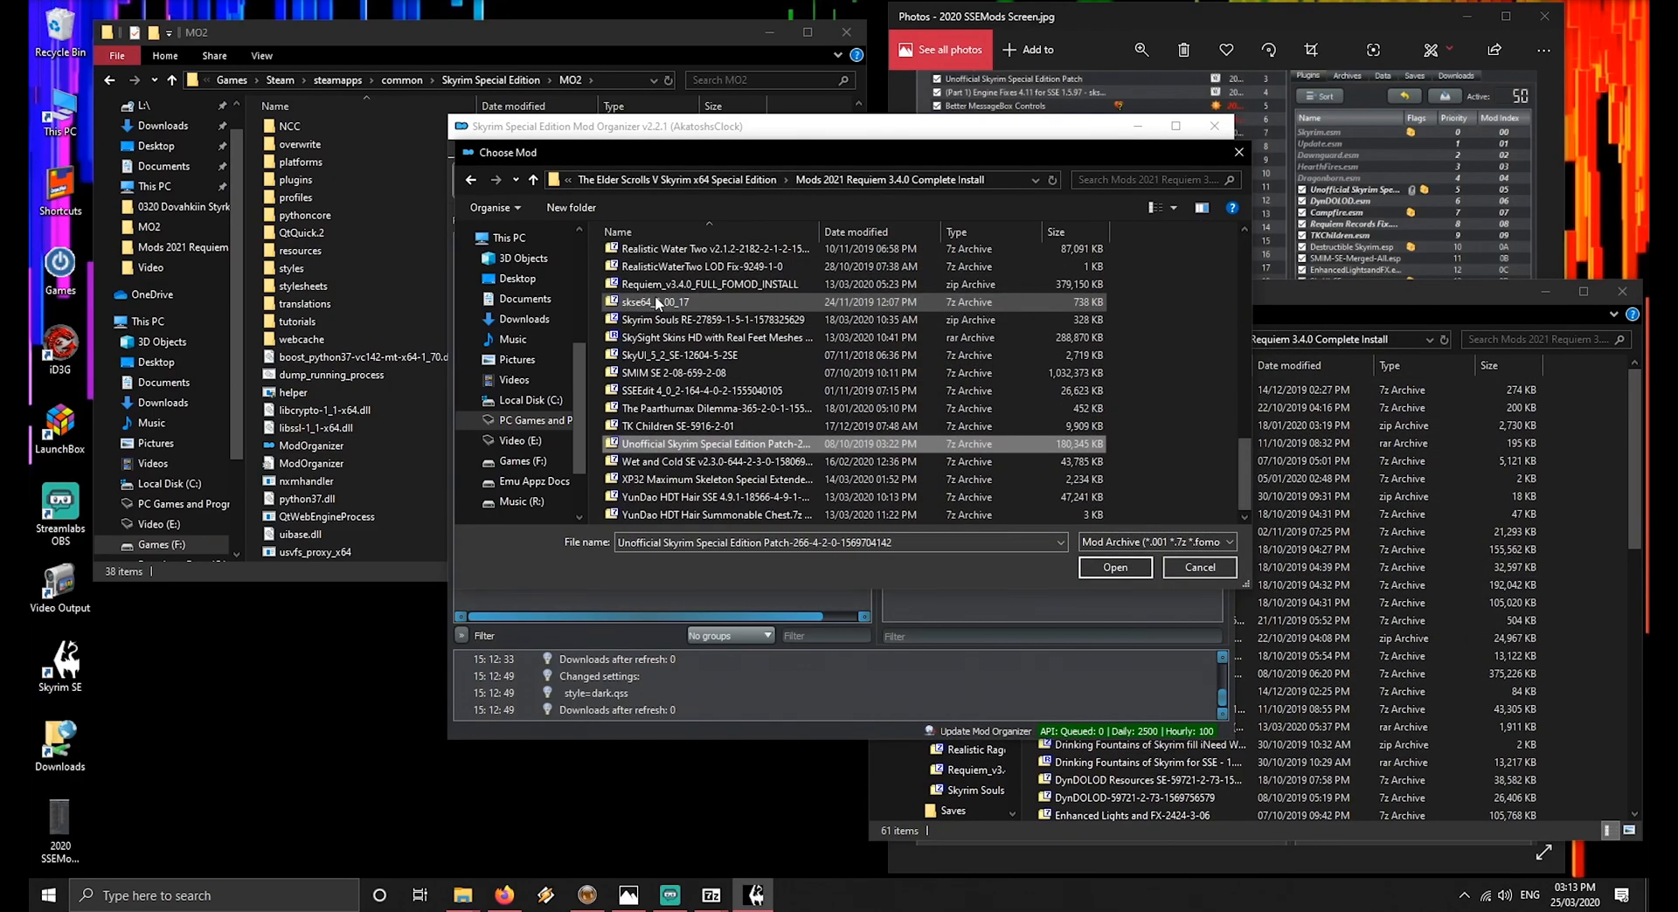
pyautogui.press('Return')
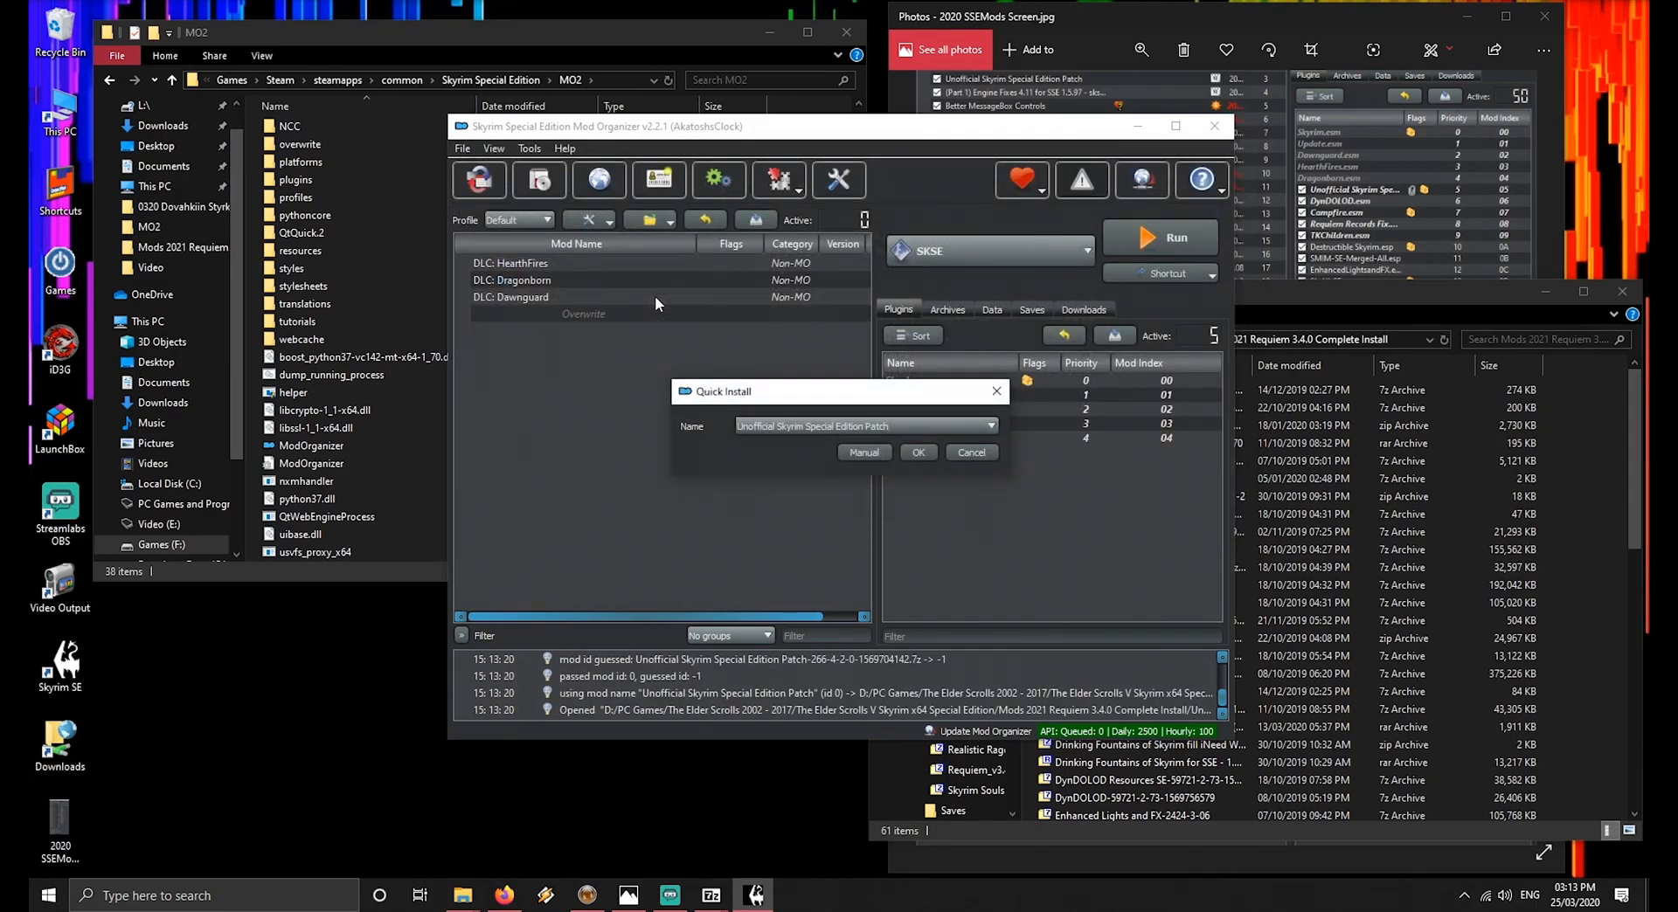
pyautogui.click(919, 452)
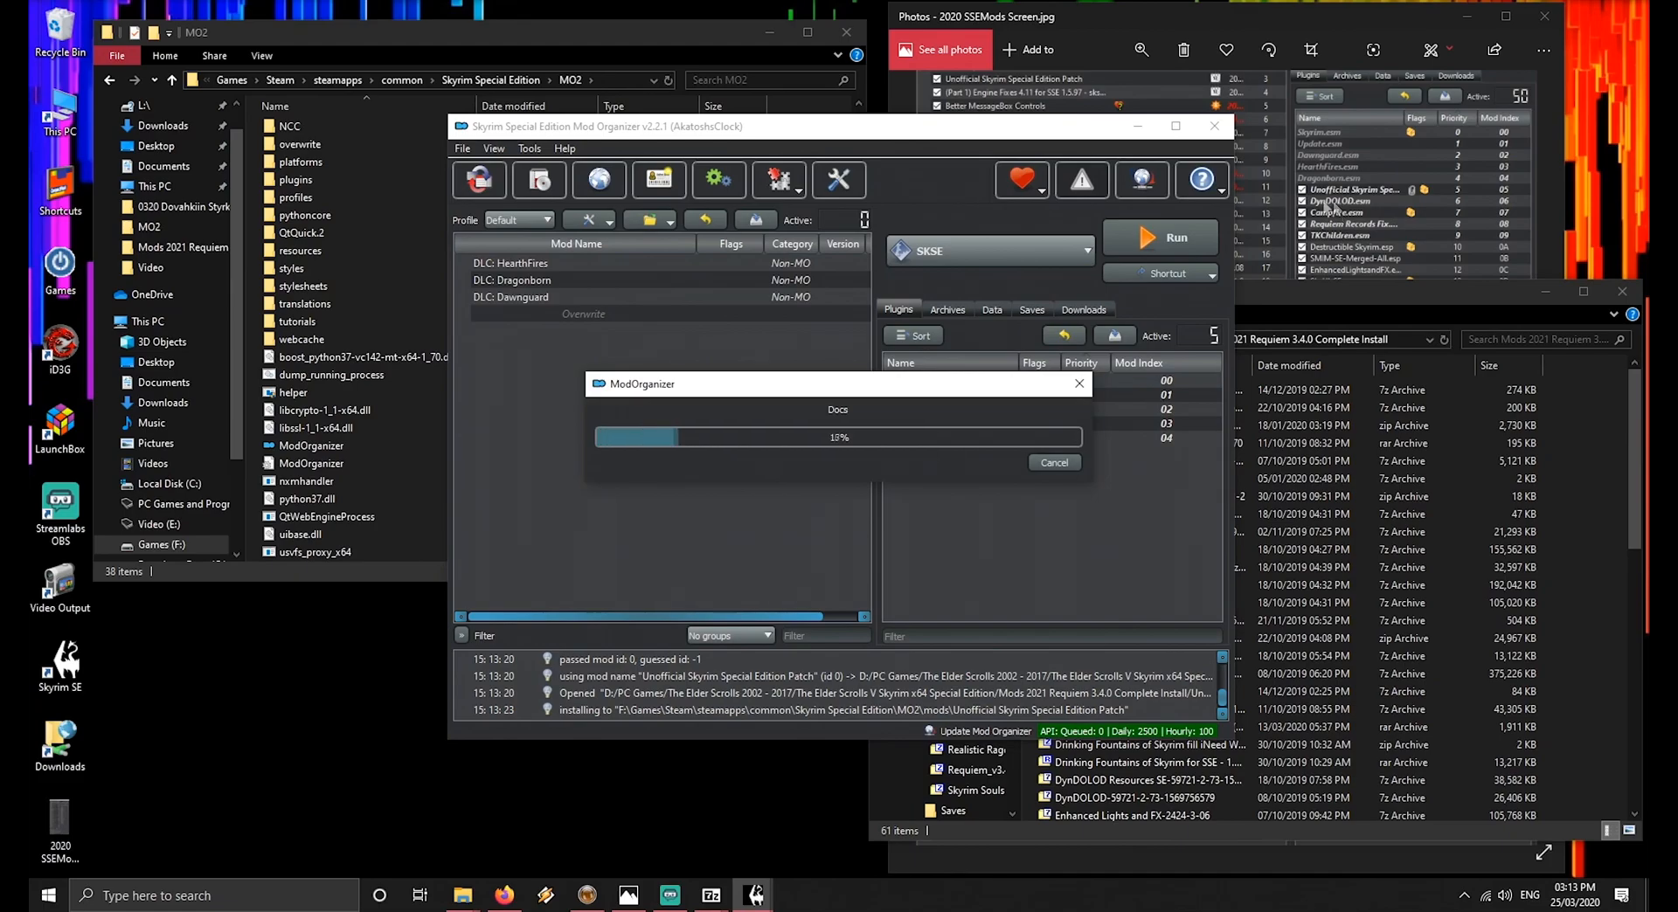
# Install the (Part 1) Engine Fixes 4.11 for SSE 1.5.97 archive as a mod
pyautogui.click(528, 190)
pyautogui.doubleClick(687, 258)
pyautogui.click(952, 451)
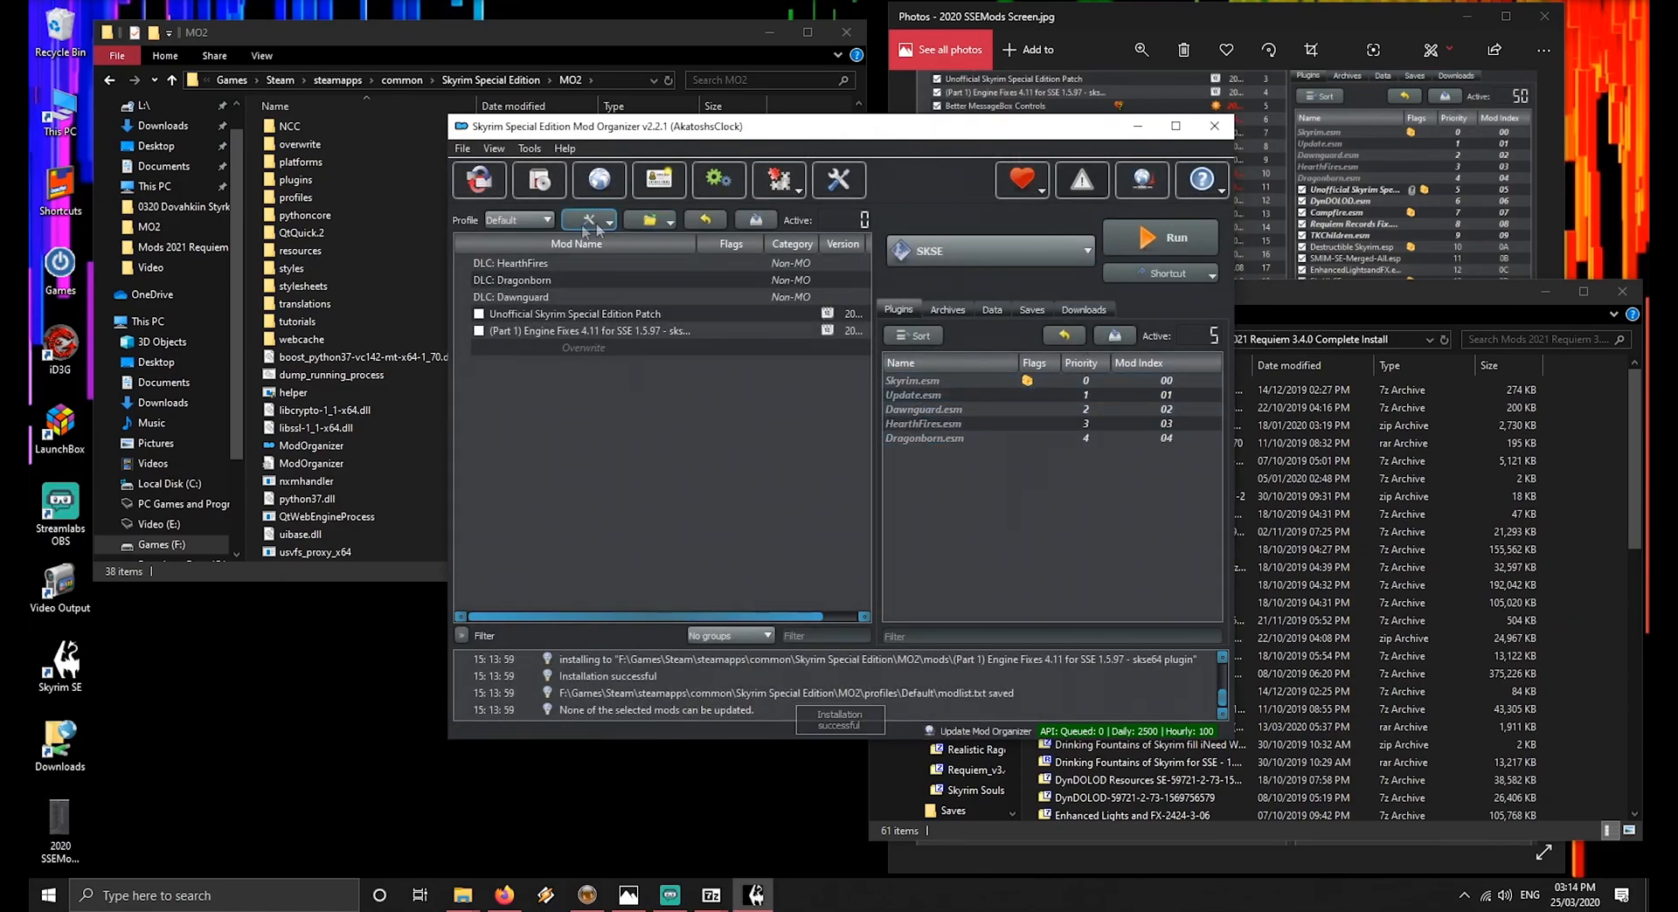
# Install the Better MessageBox Controls v1_2 archive as a mod, keeping the suggested name
pyautogui.click(539, 179)
pyautogui.click(668, 310)
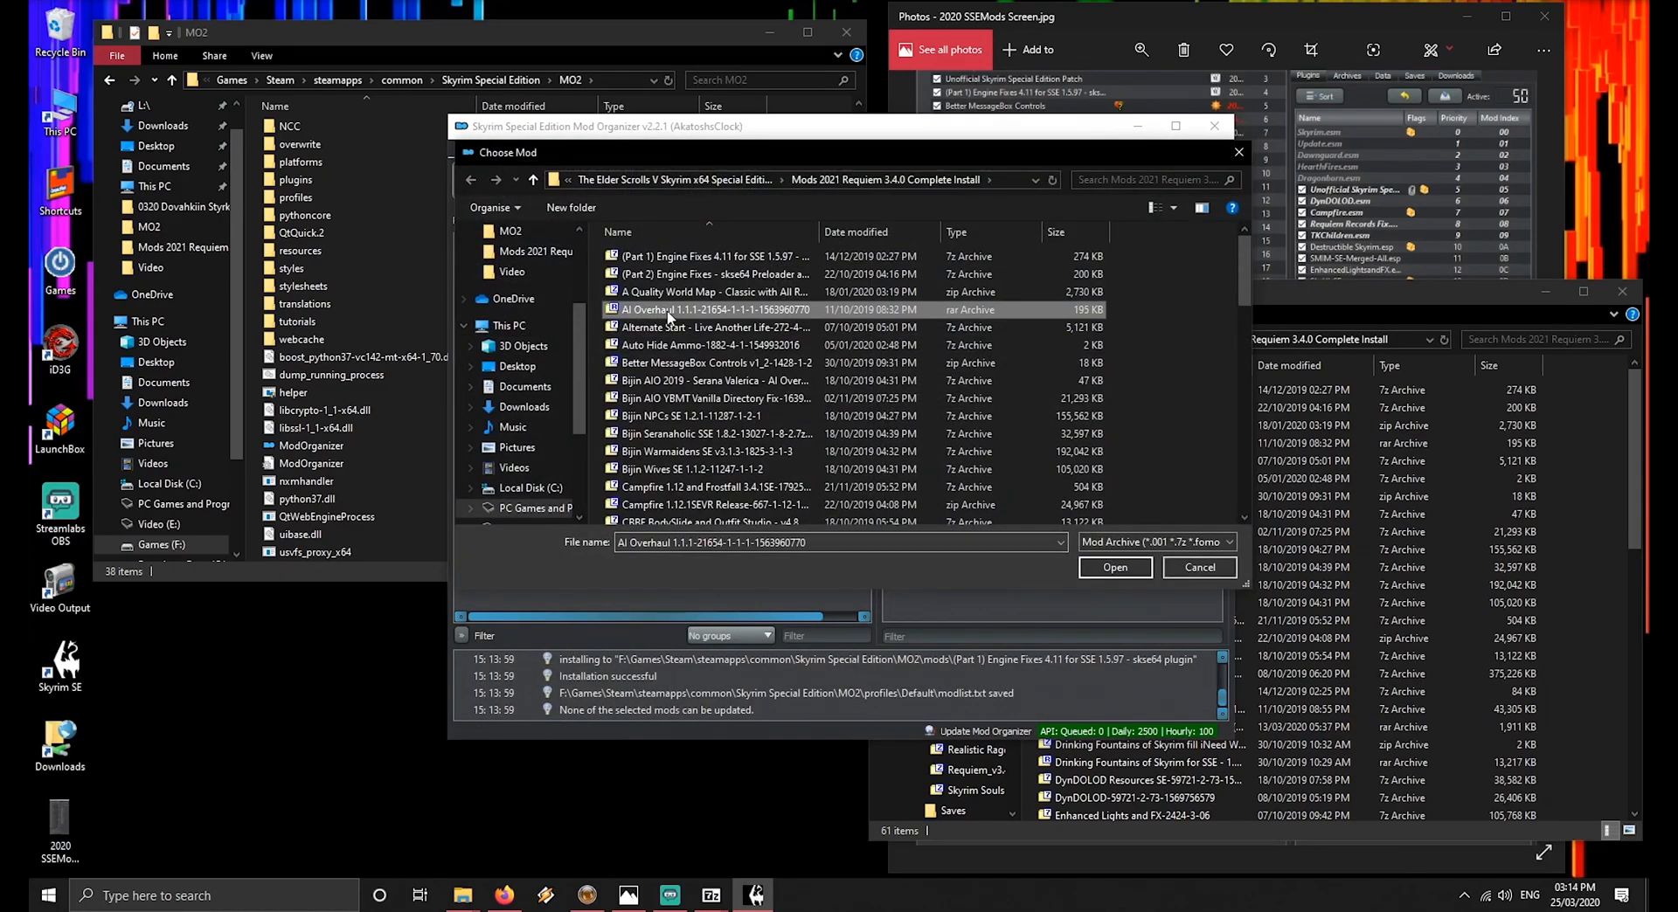
pyautogui.press('Down')
pyautogui.press('Down')
pyautogui.press('Down')
pyautogui.press('Return')
pyautogui.press('Return')
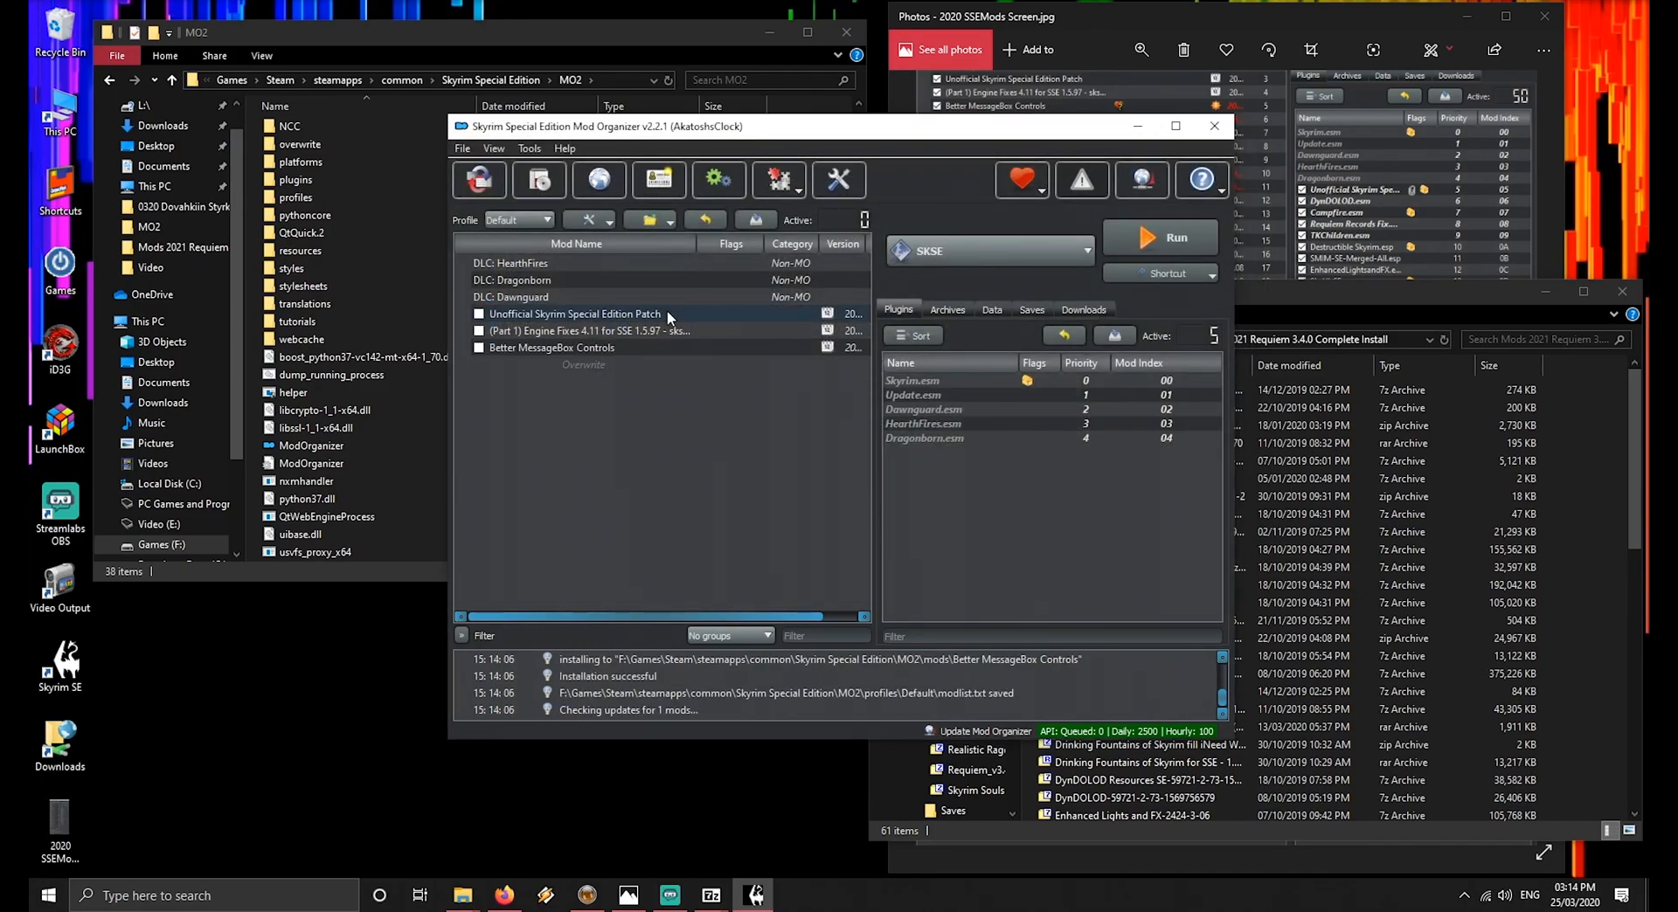
# Consult the reference mod order screenshot and install the Immersive HUD - iHUD archive, keeping the suggested name
pyautogui.click(1068, 19)
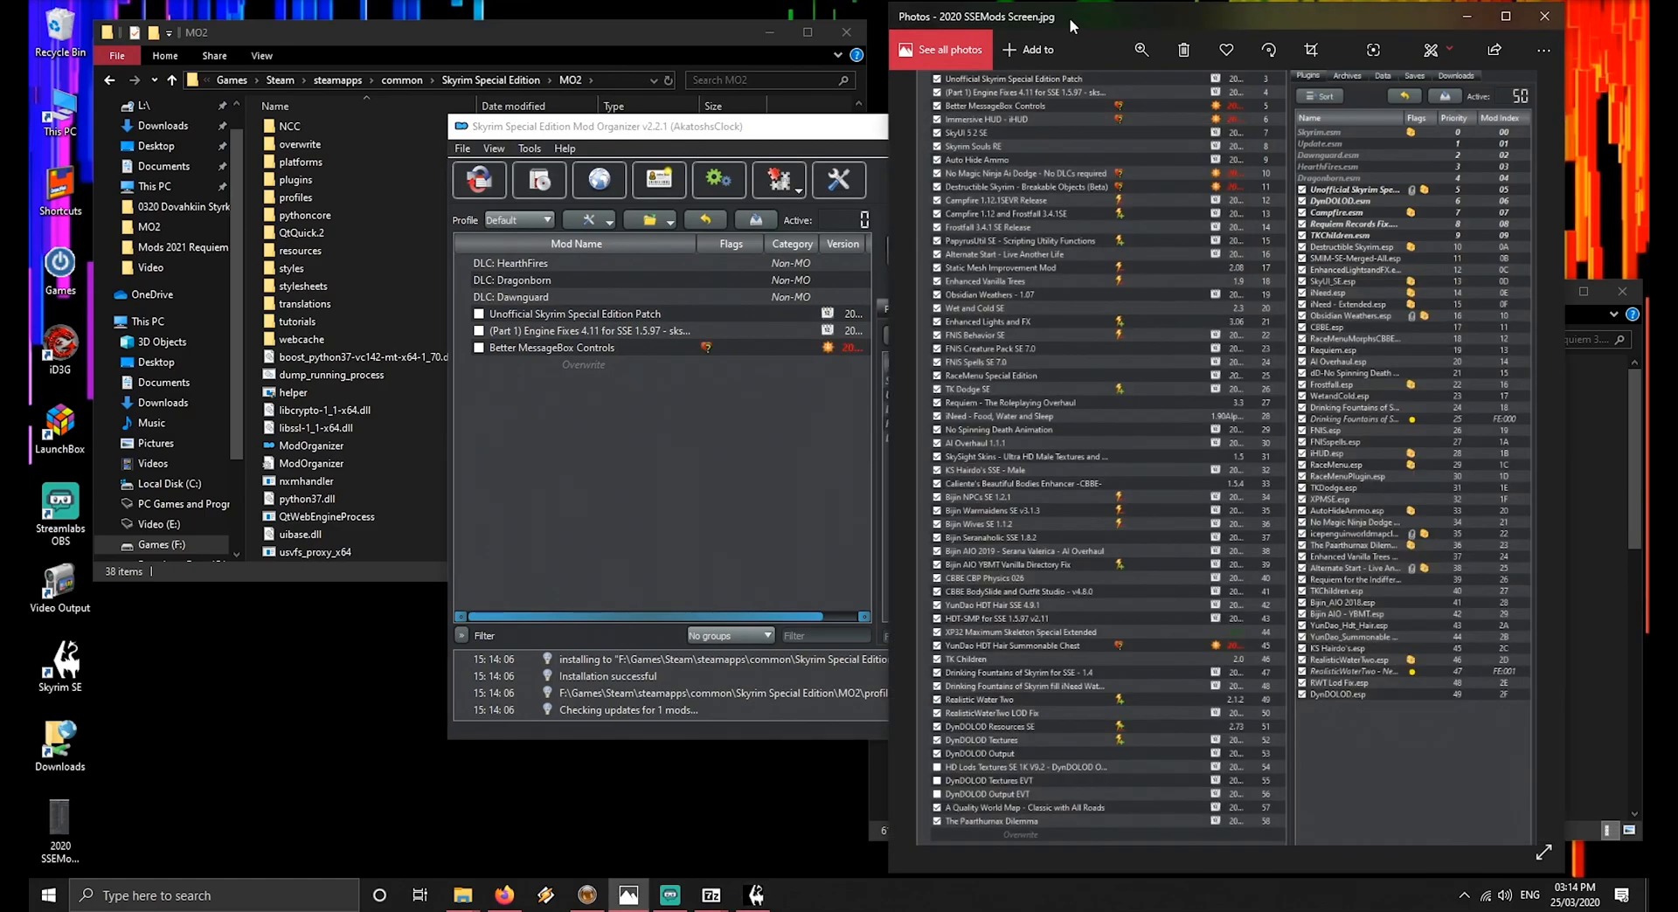
pyautogui.click(671, 136)
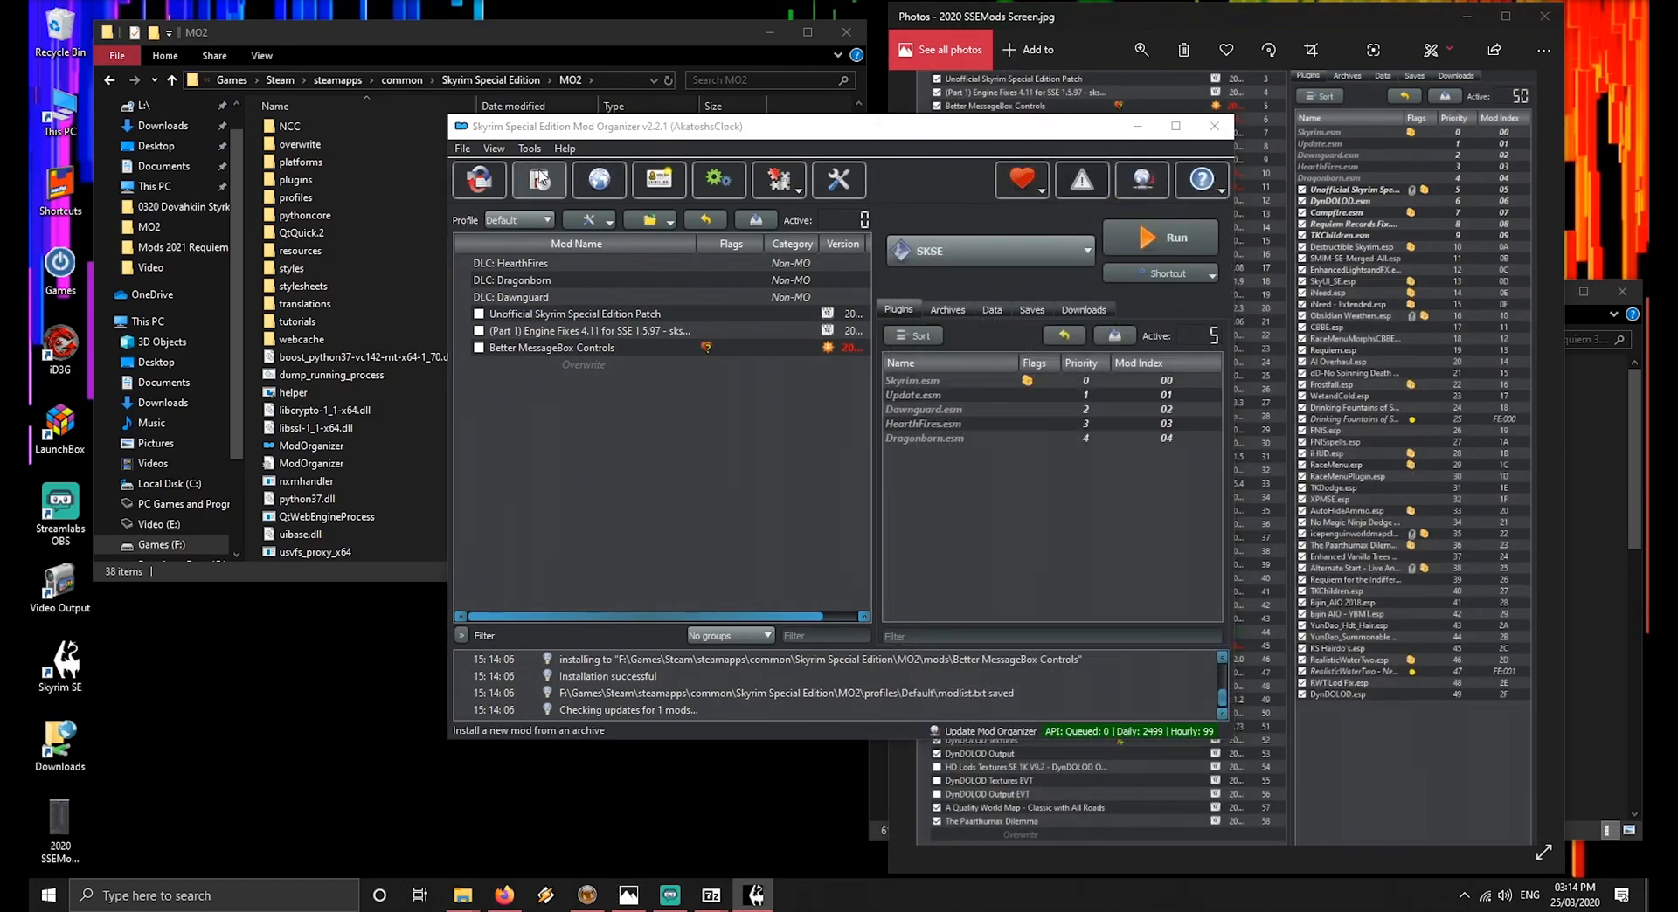
pyautogui.click(540, 179)
pyautogui.click(657, 311)
pyautogui.press('i')
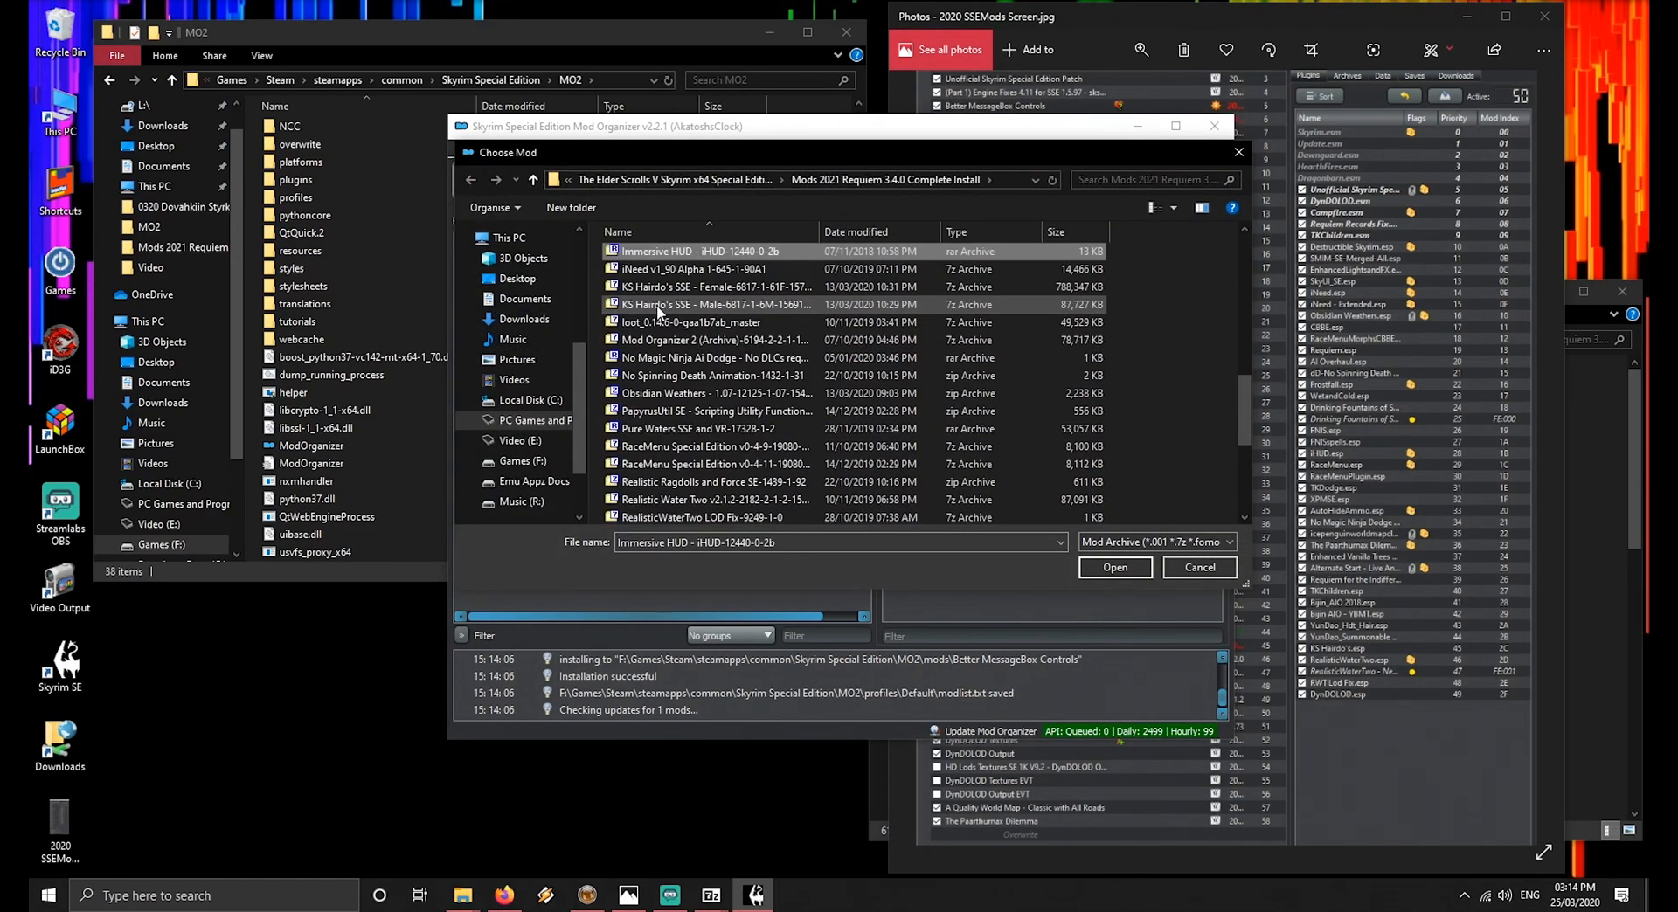
pyautogui.press('Return')
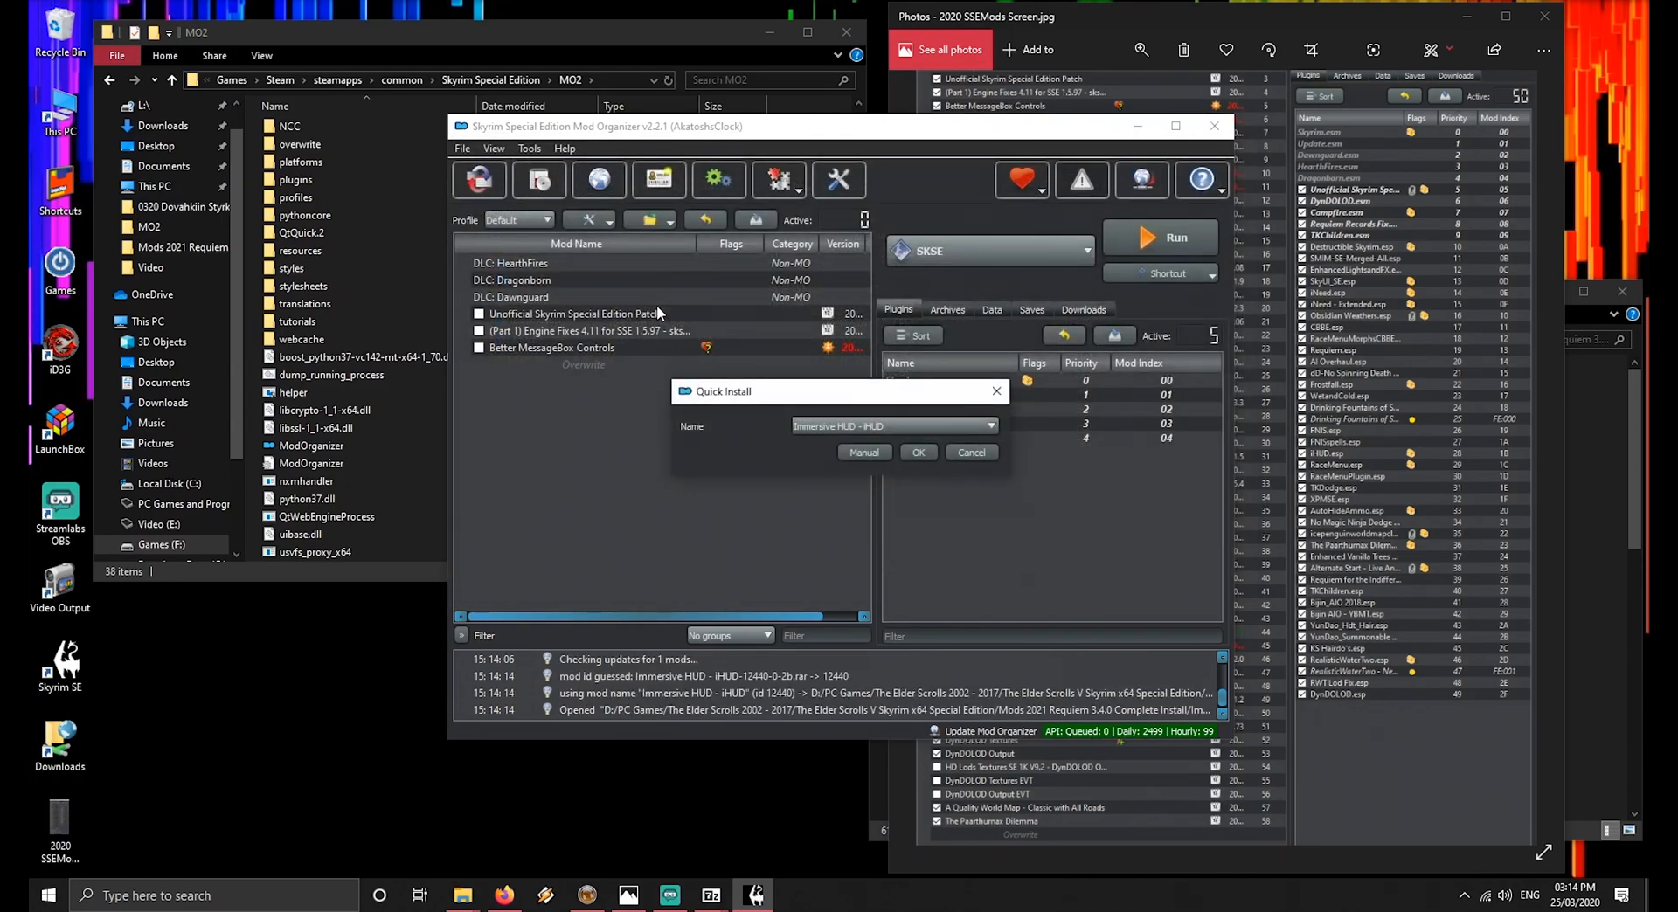
pyautogui.press('Return')
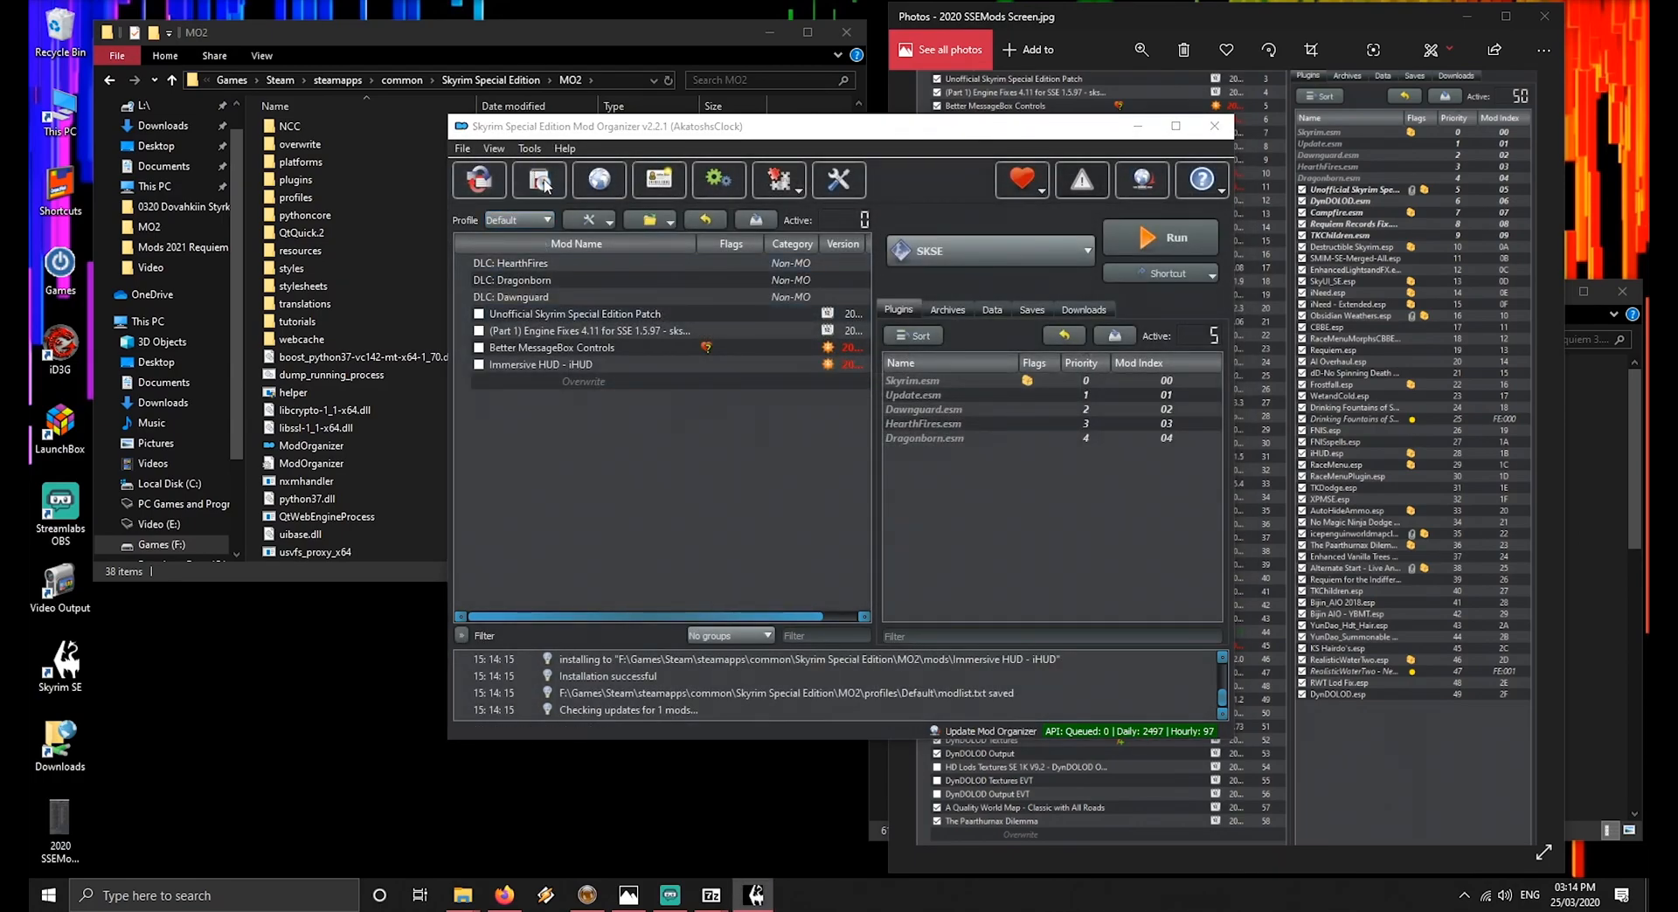
# Install the SkyUI_5_2_SE archive as a mod with the name SkyUI 5 2 SE
pyautogui.click(541, 180)
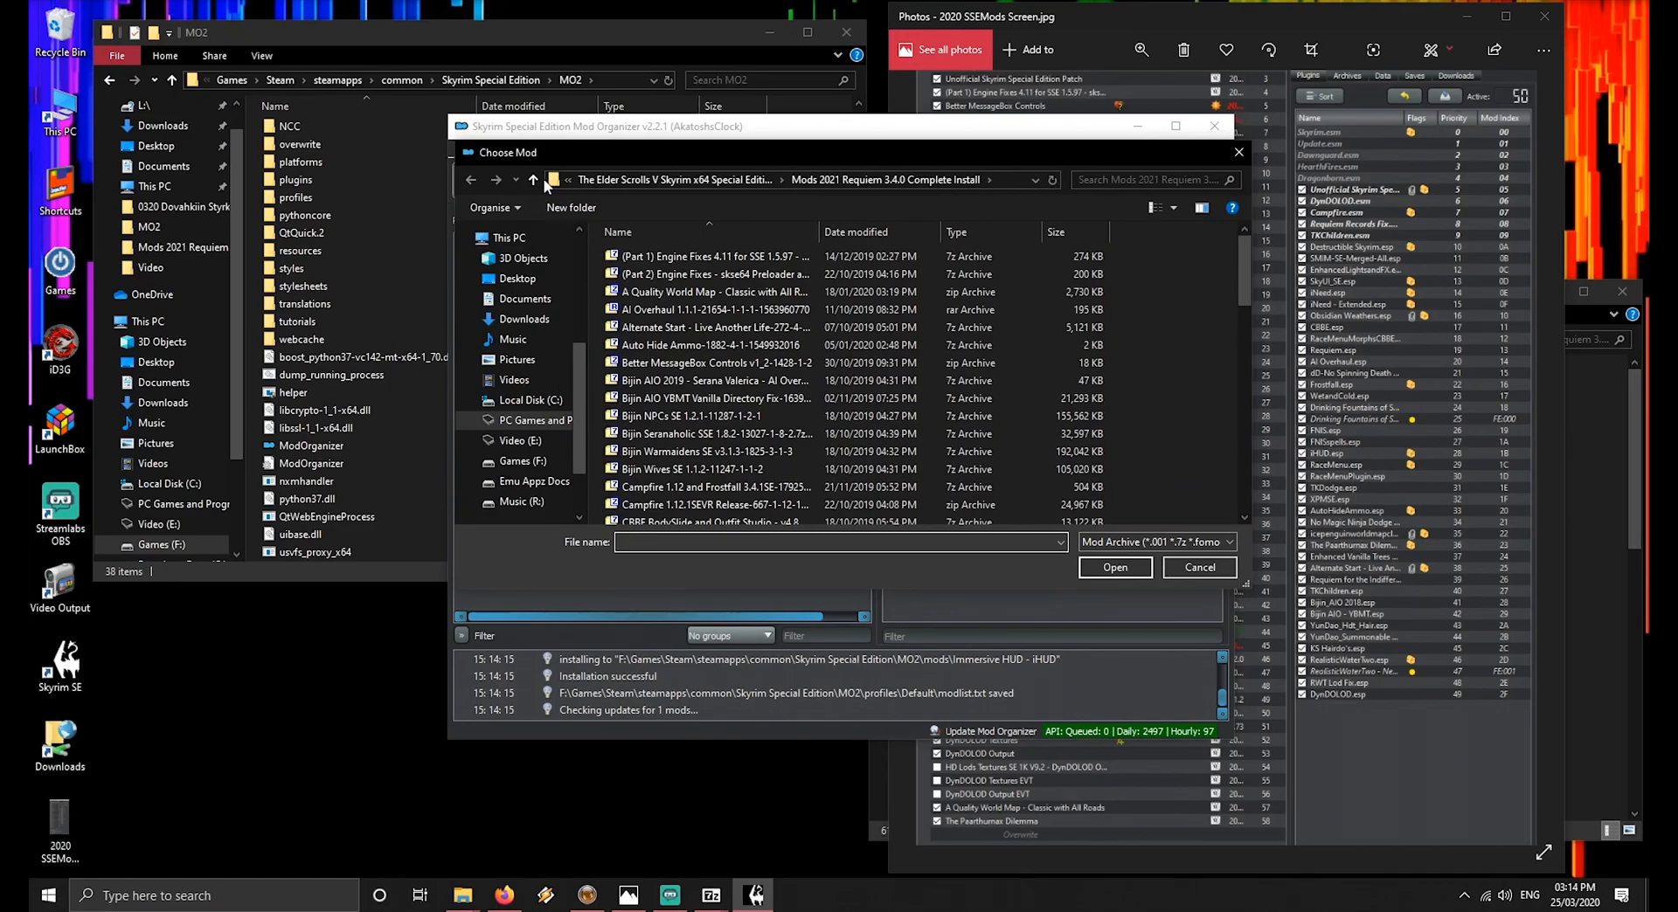
pyautogui.click(744, 311)
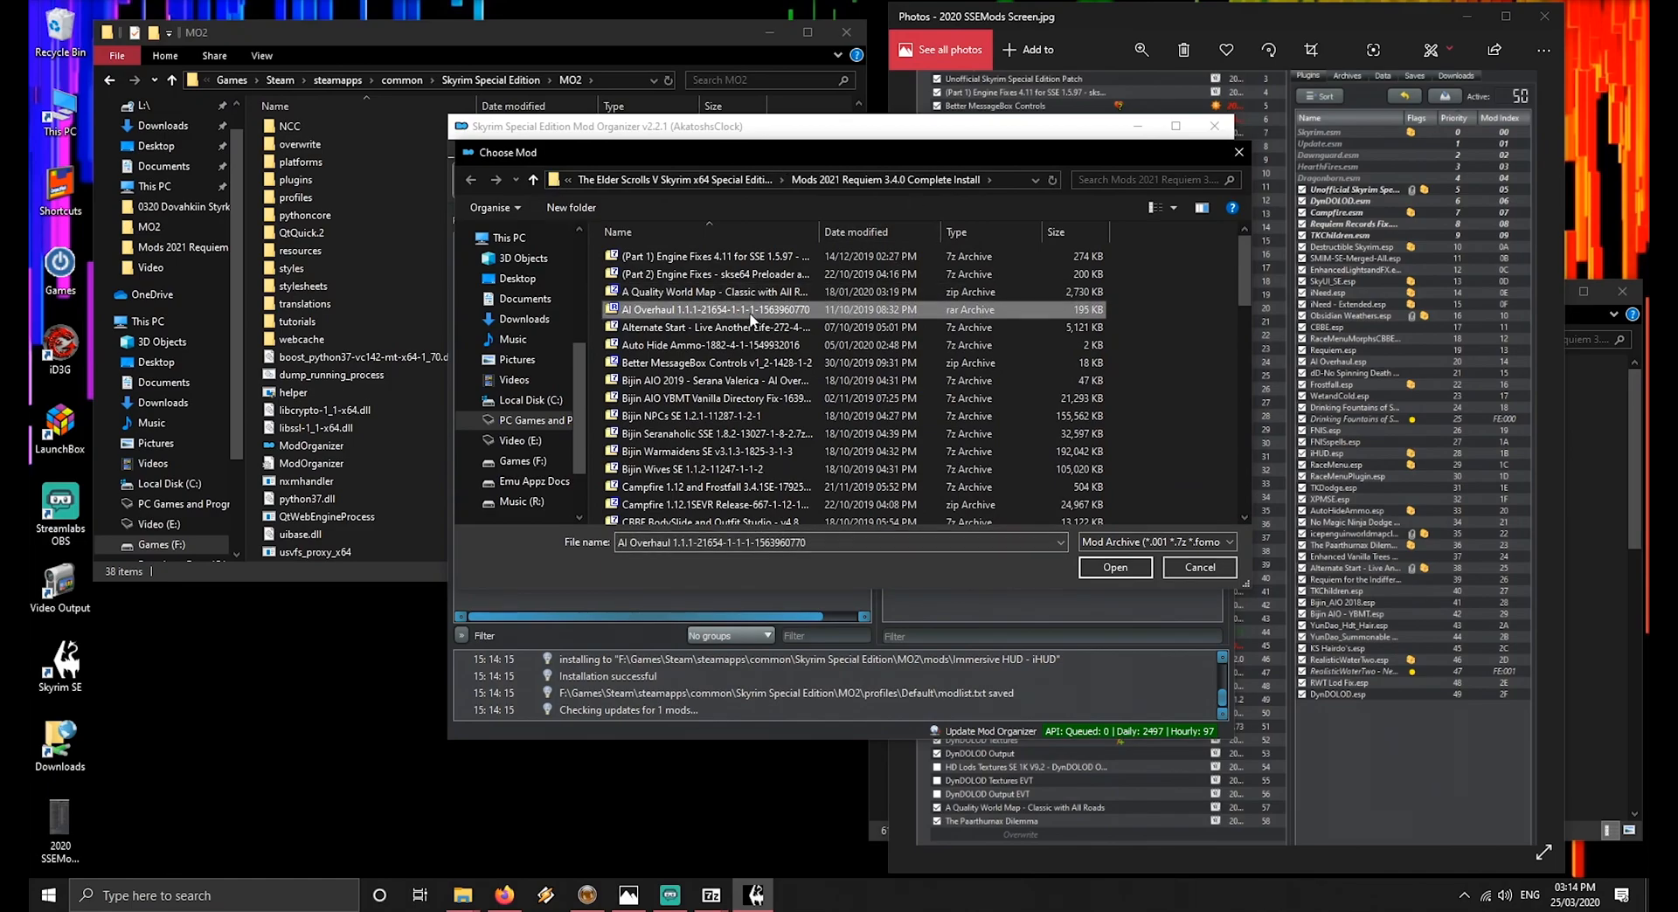
pyautogui.press('s')
pyautogui.press('s')
pyautogui.press('s')
pyautogui.press('s')
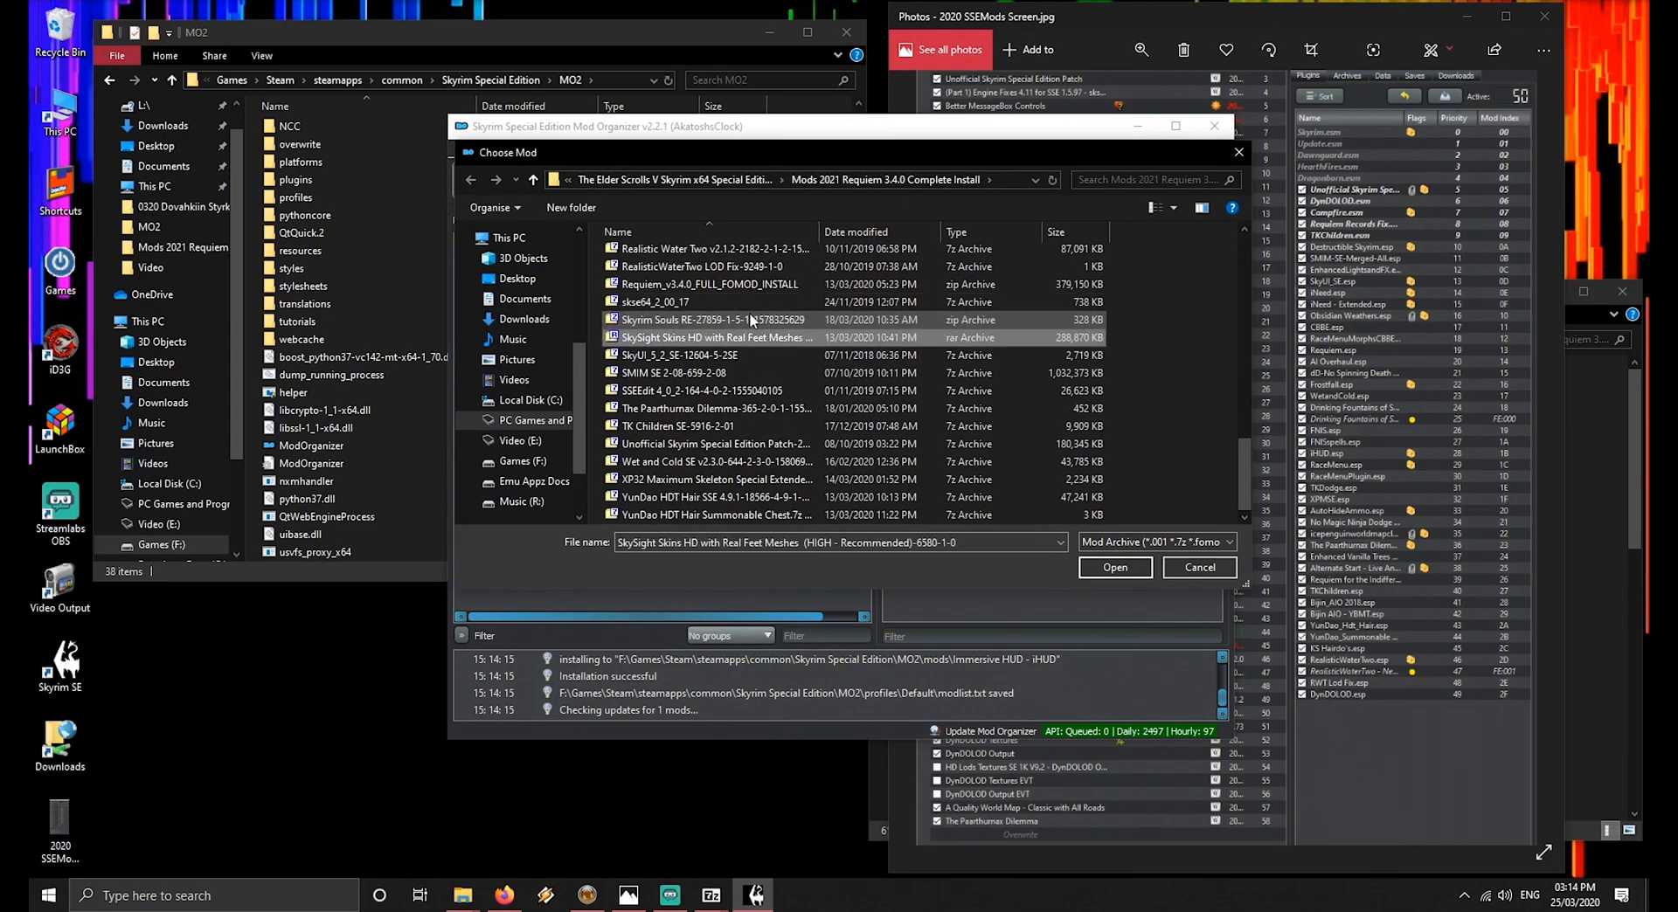
pyautogui.press('Return')
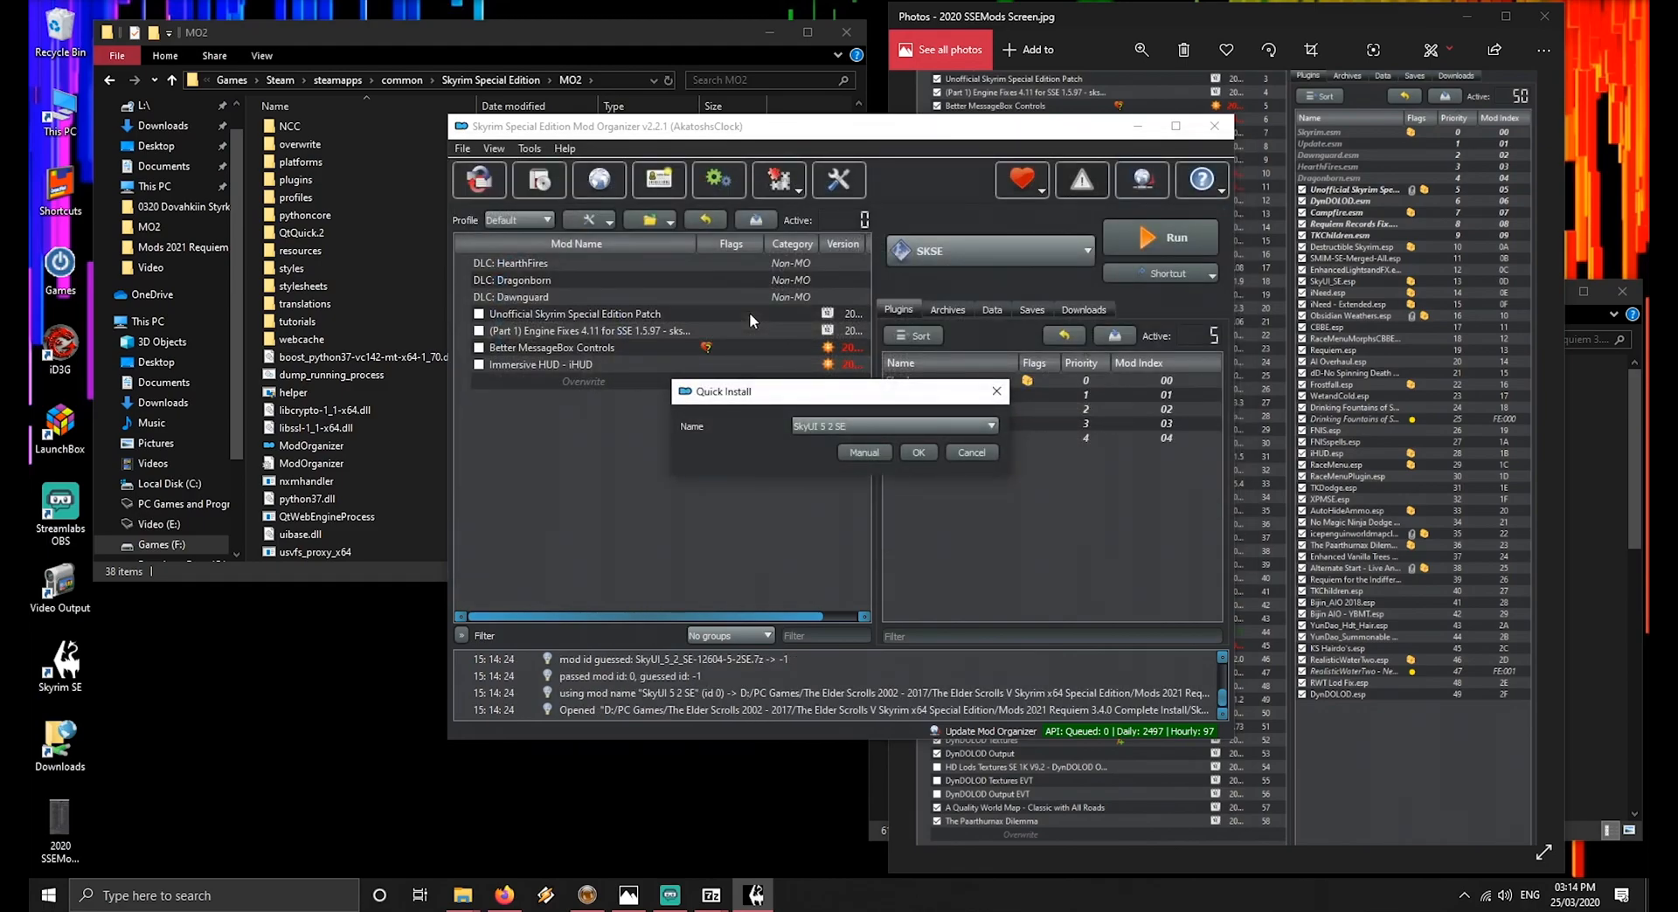
pyautogui.press('Return')
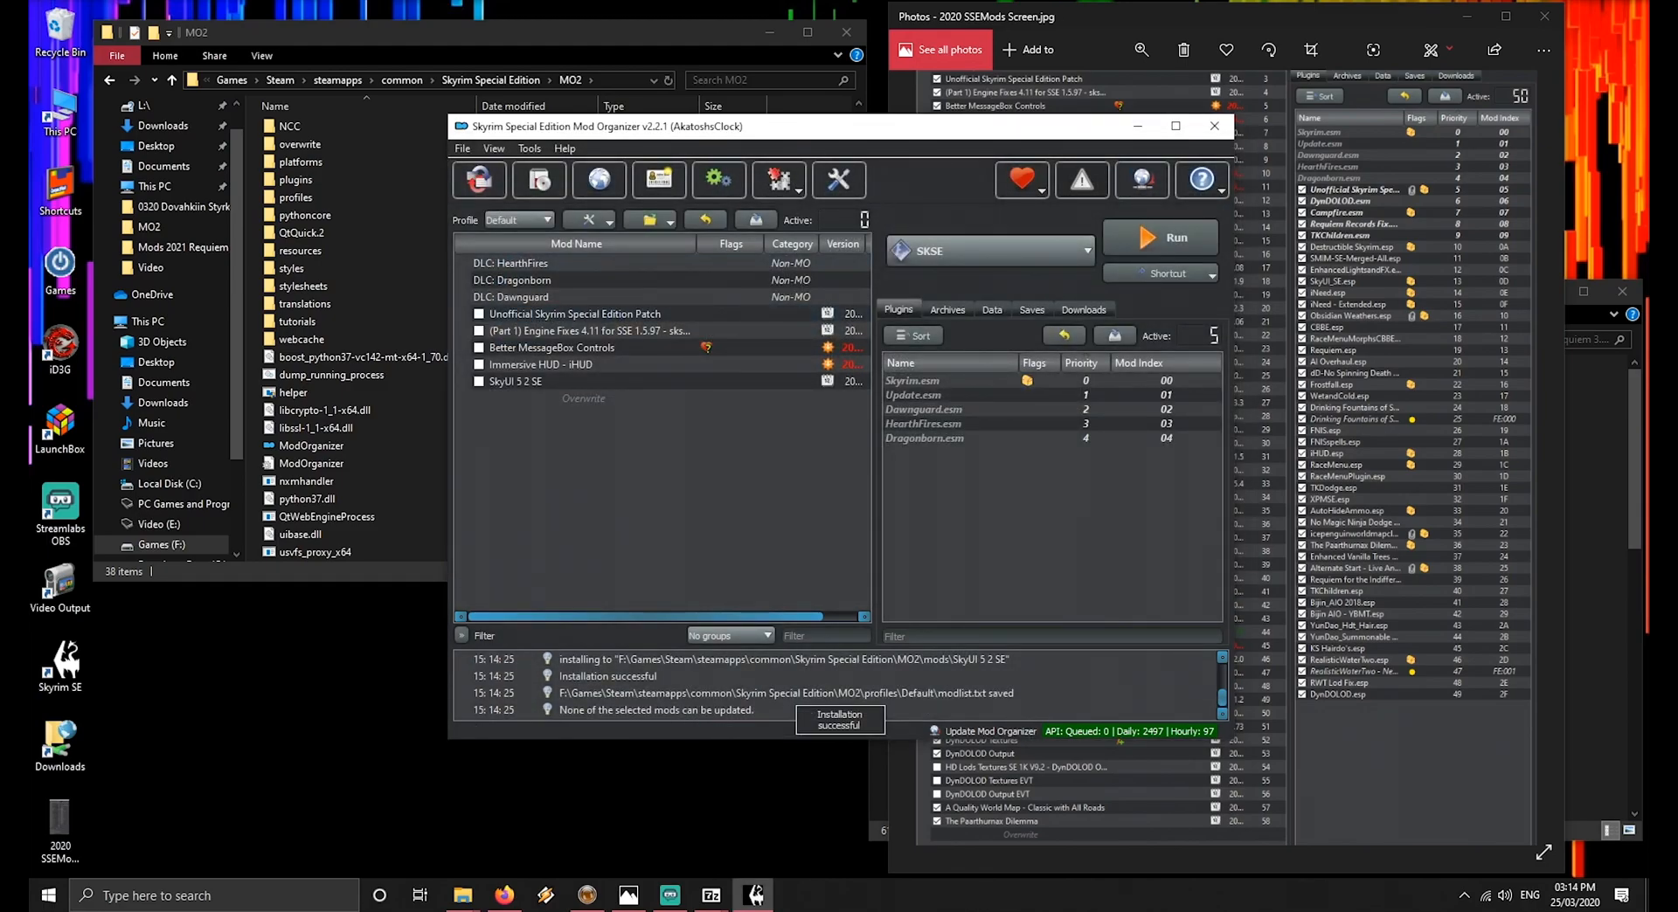
# Check the reference mod order screenshot for the following mod and install the Skyrim Souls RE archive under its suggested name
pyautogui.click(1115, 19)
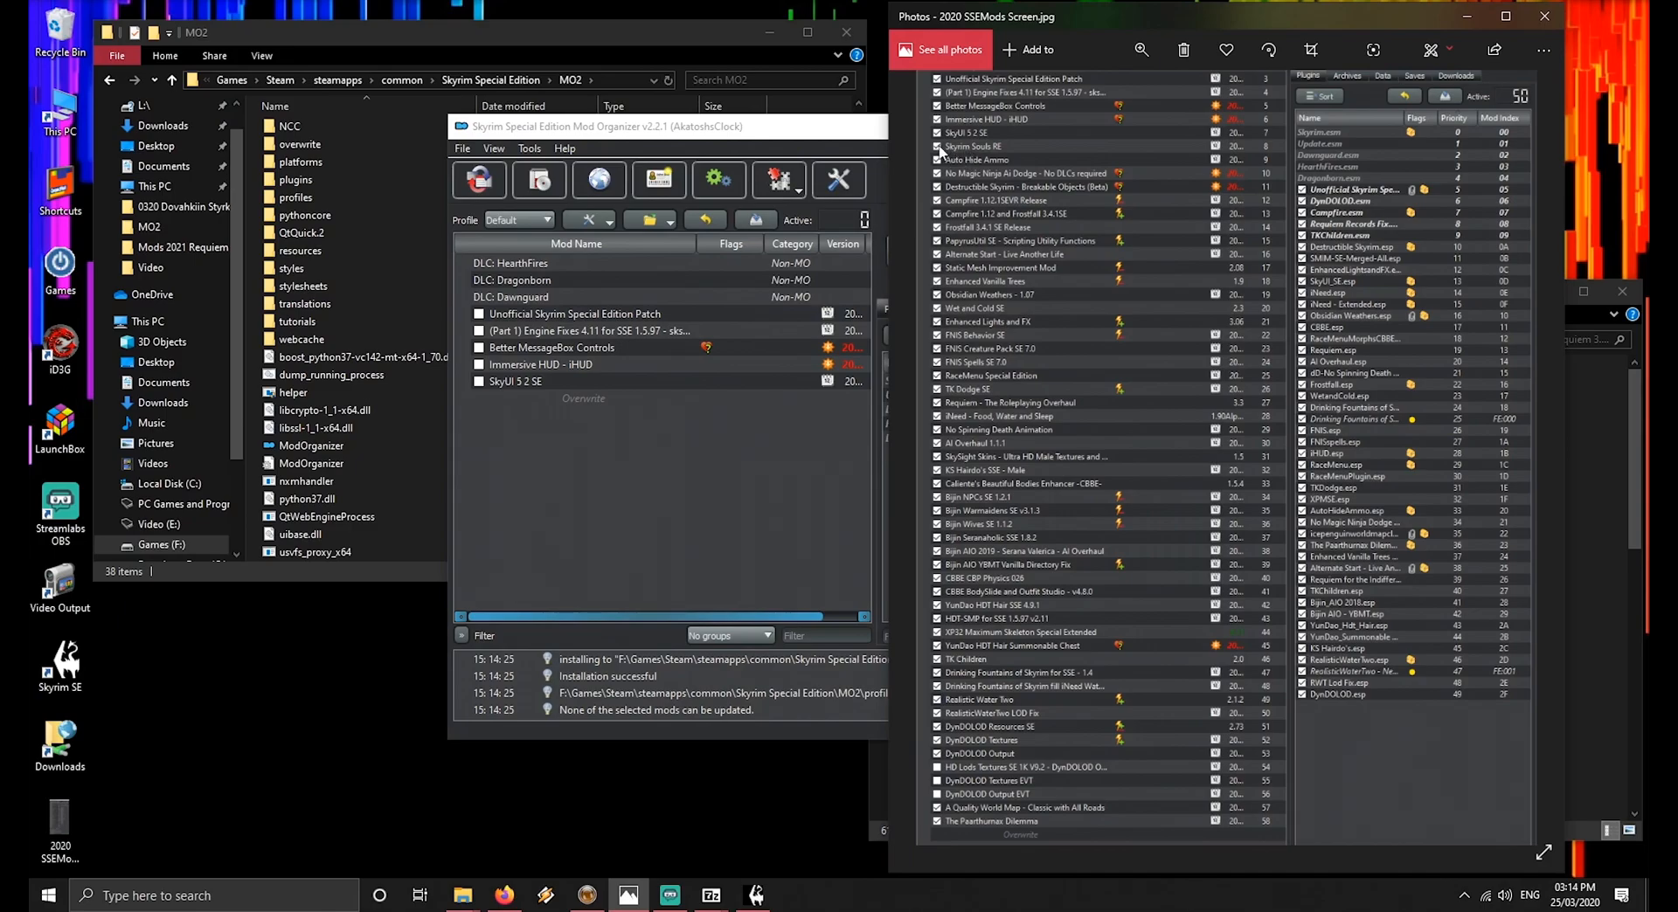
pyautogui.click(629, 126)
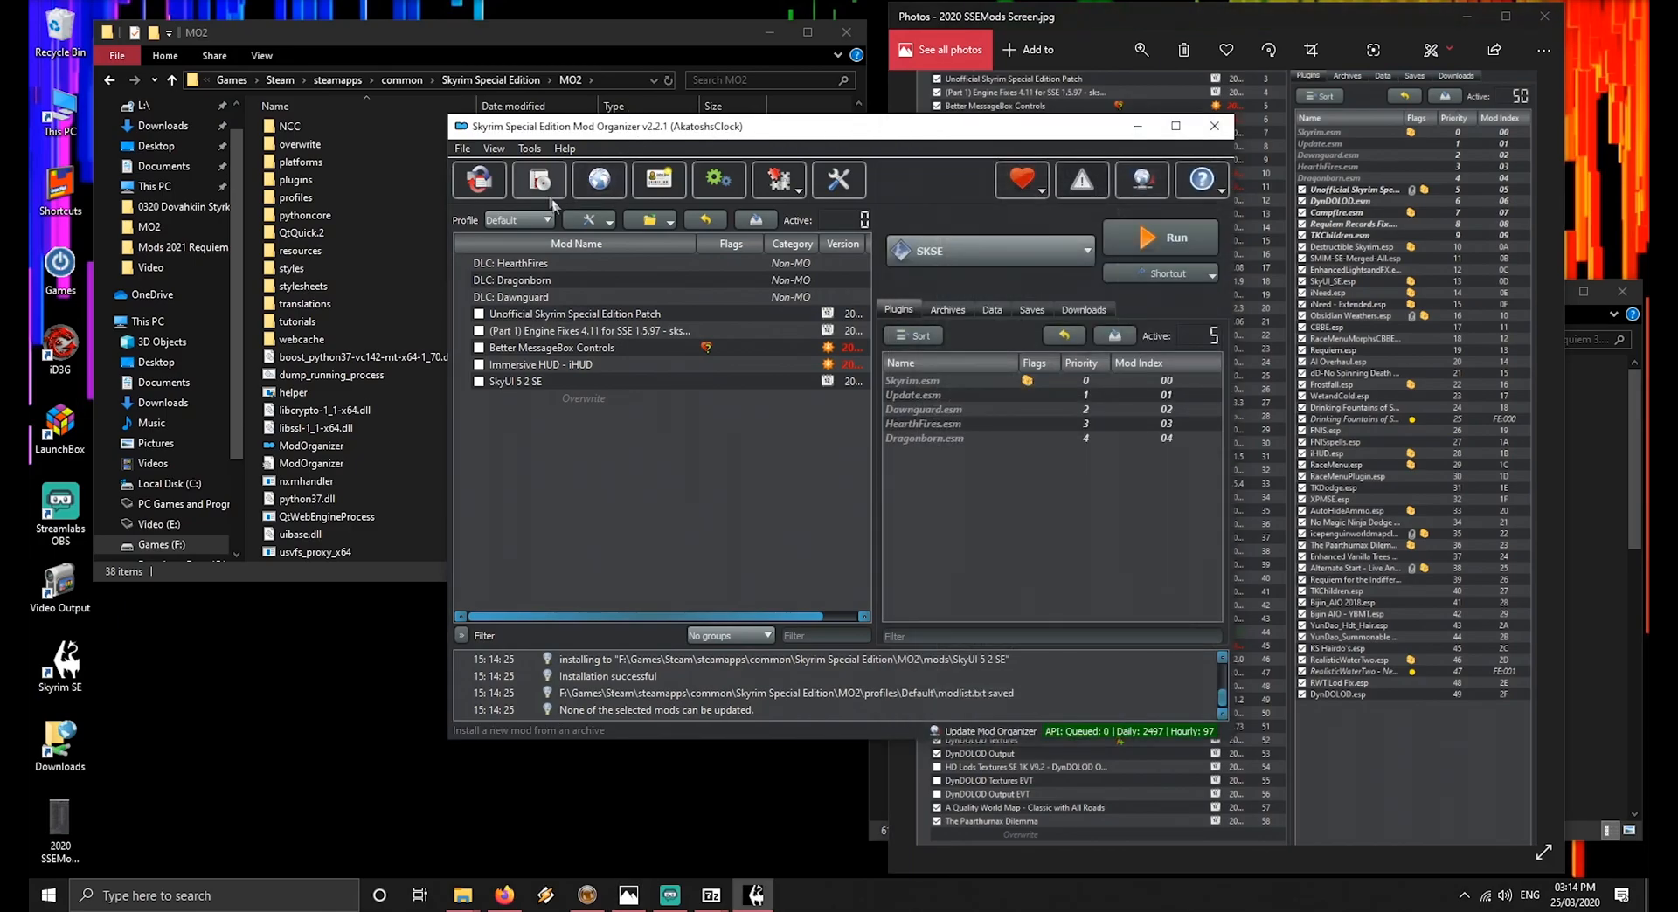
pyautogui.click(542, 182)
pyautogui.click(708, 345)
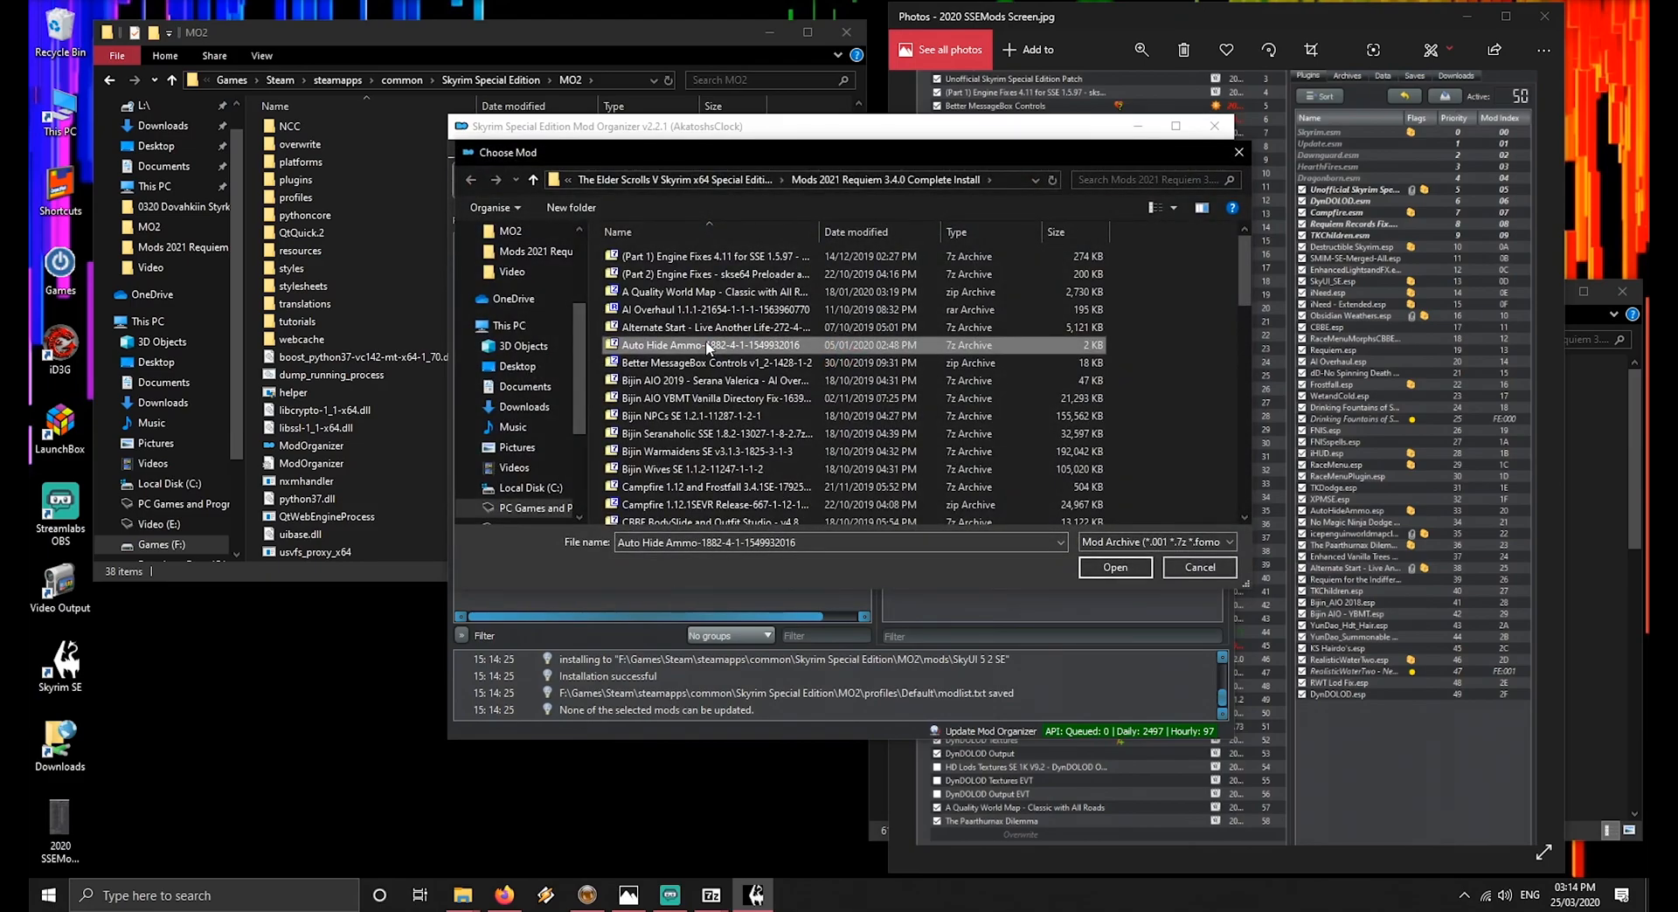
pyautogui.press('s')
pyautogui.press('s')
pyautogui.press('Return')
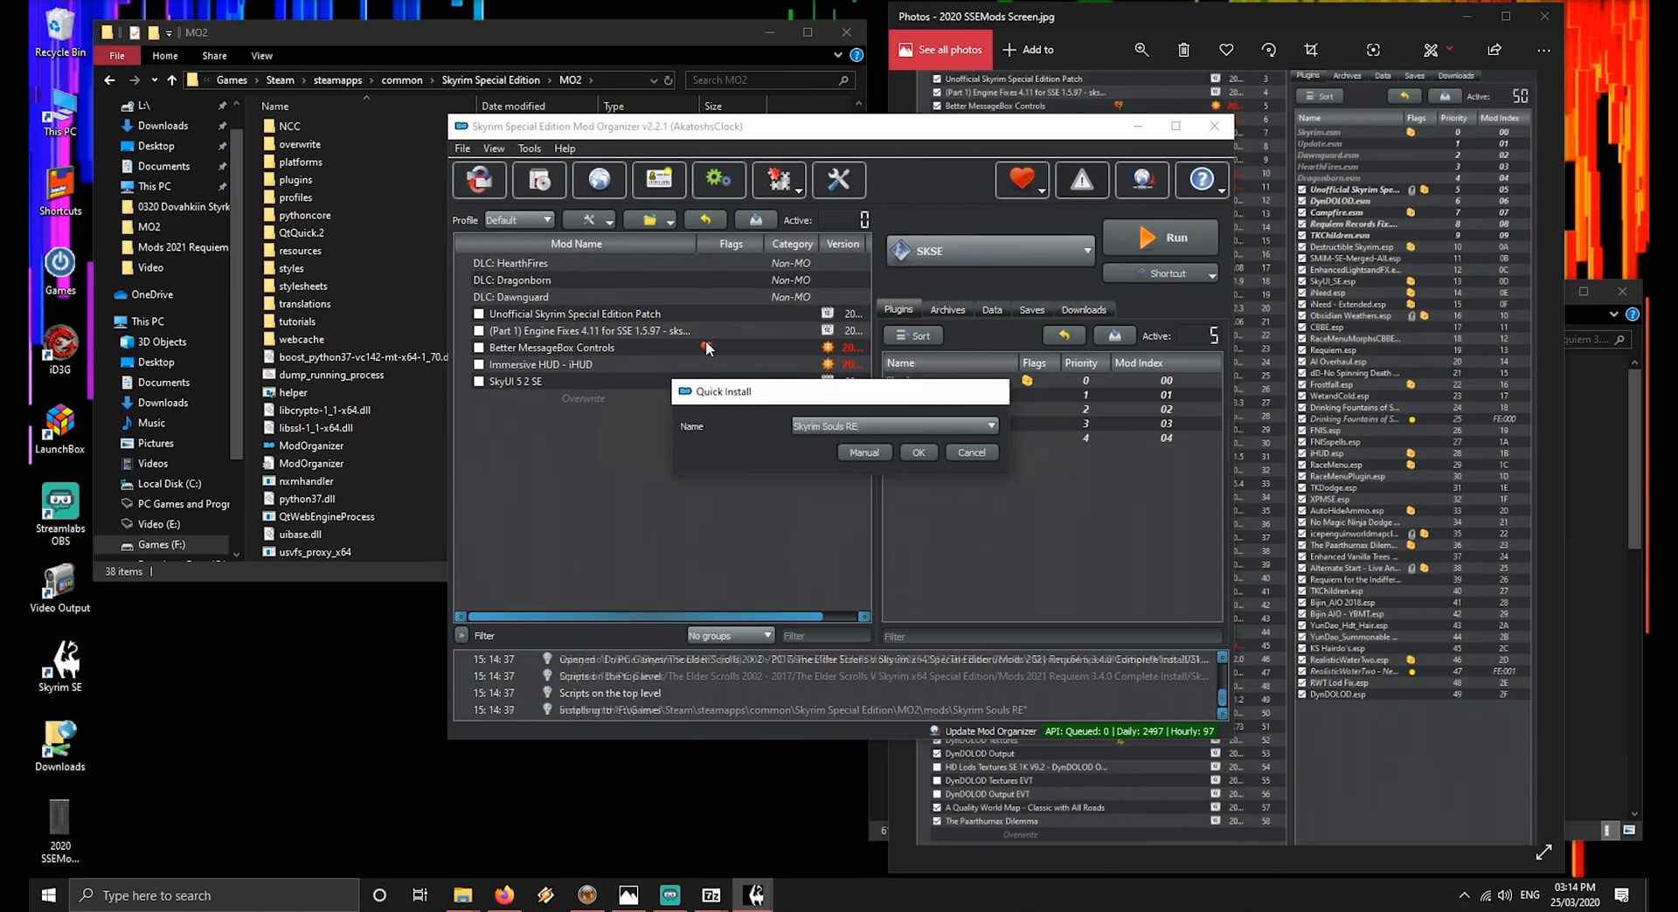
pyautogui.press('Return')
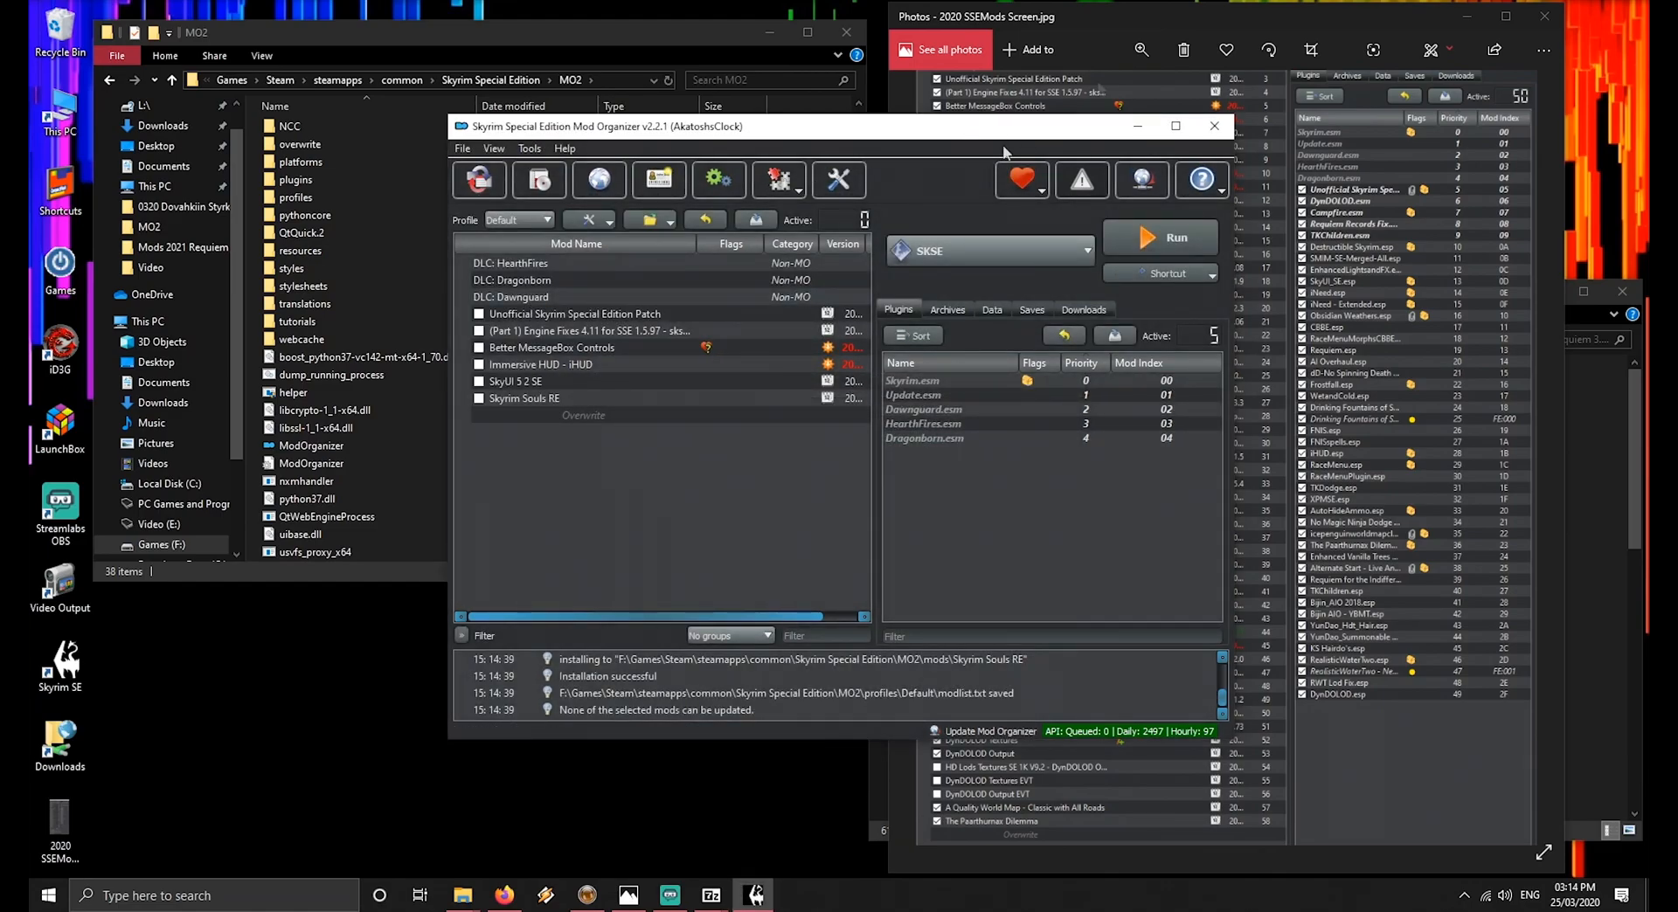
# Check the reference mod order screenshot for the following mod and install the Auto Hide Ammo archive under its suggested name
pyautogui.click(1154, 14)
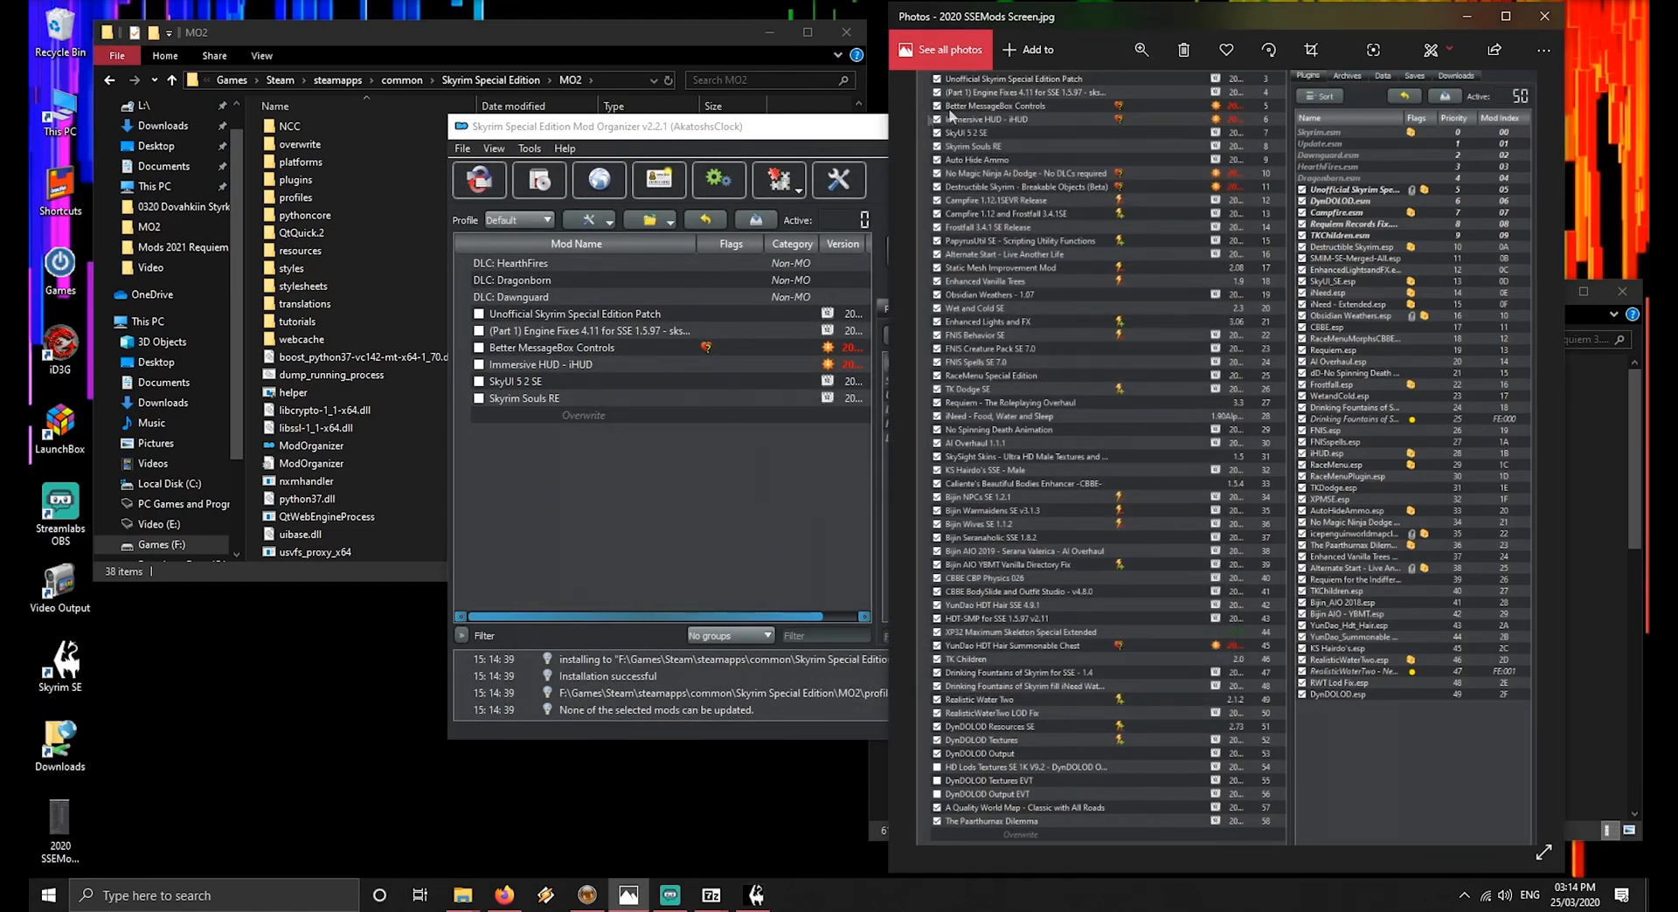
pyautogui.click(799, 135)
pyautogui.click(1102, 12)
pyautogui.click(807, 131)
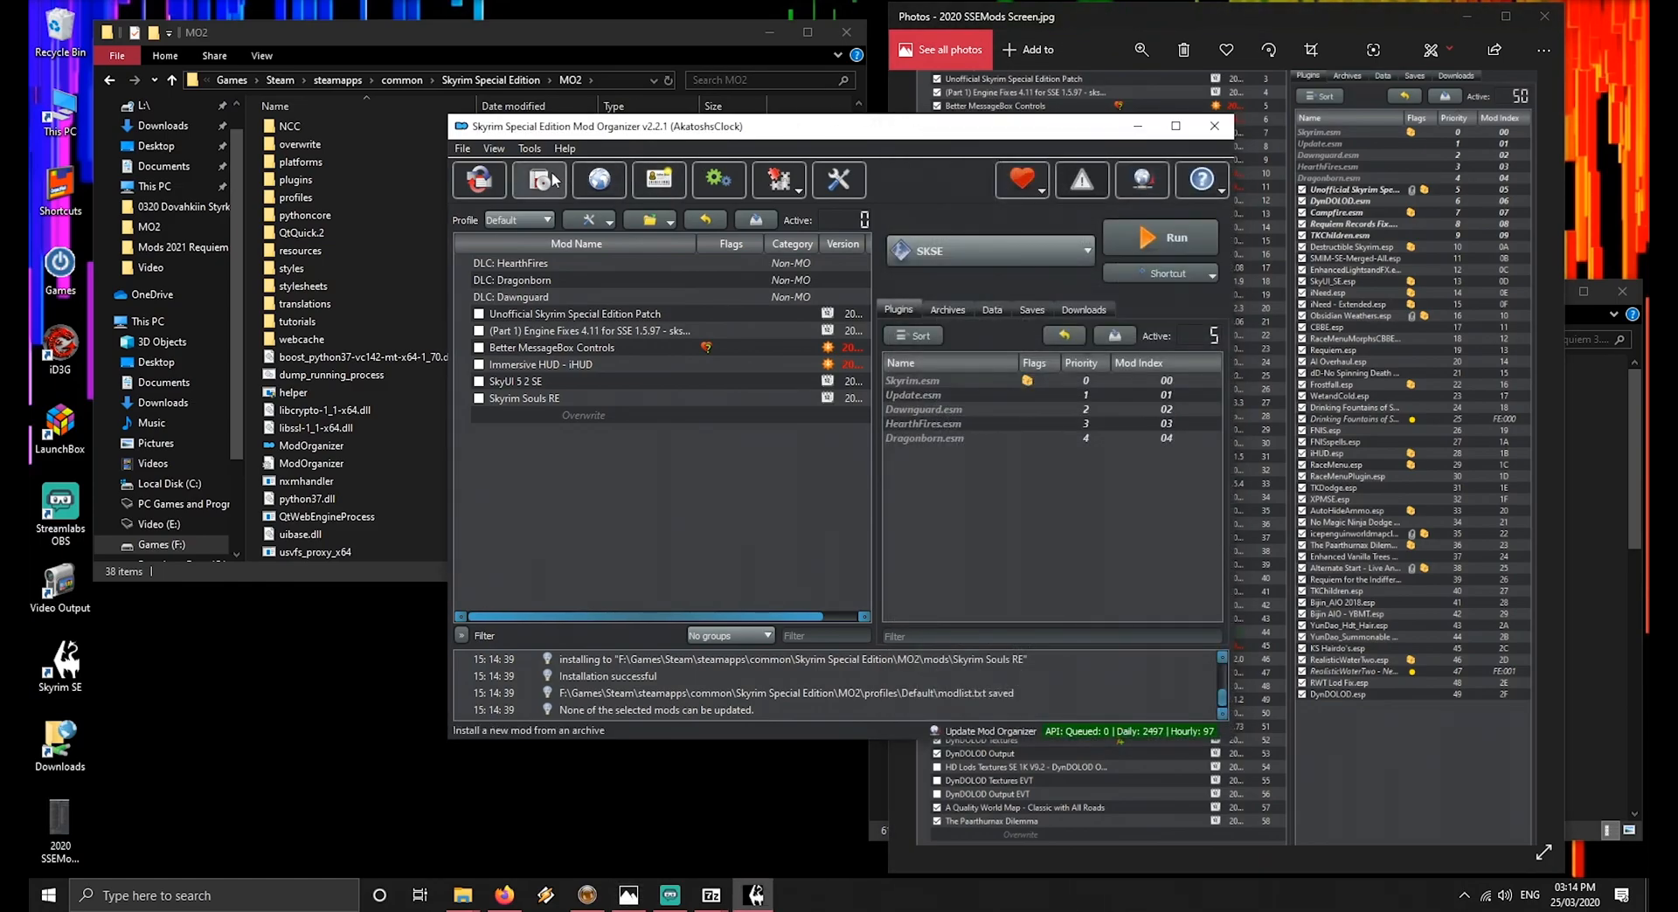
pyautogui.click(552, 171)
pyautogui.click(681, 311)
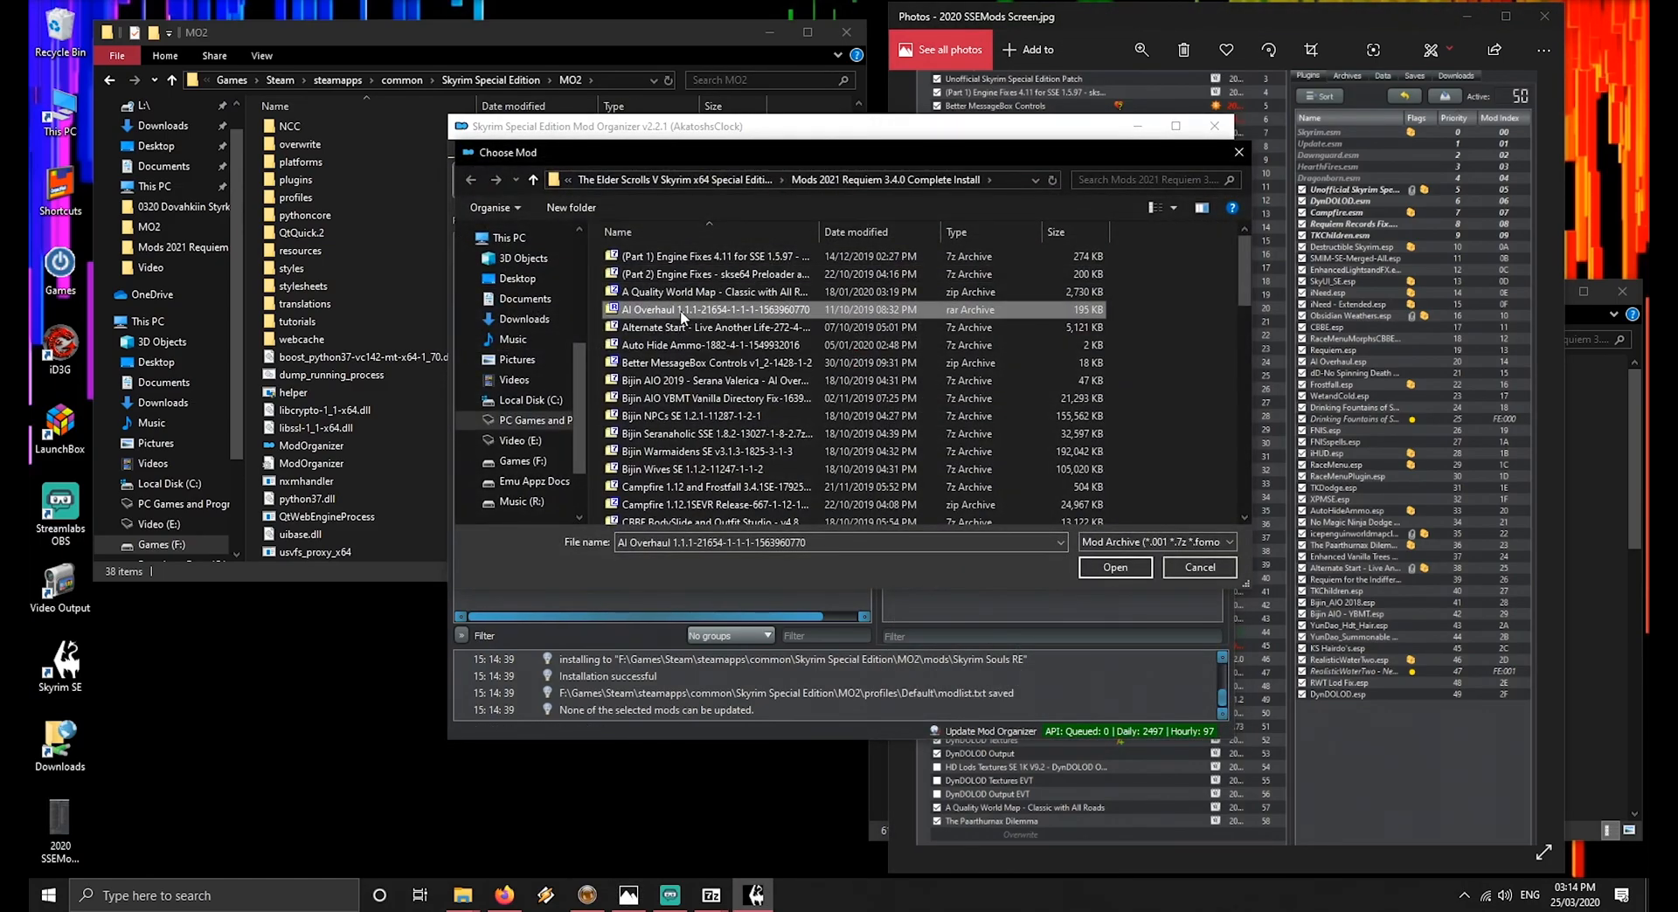
pyautogui.press('Down')
pyautogui.press('Down')
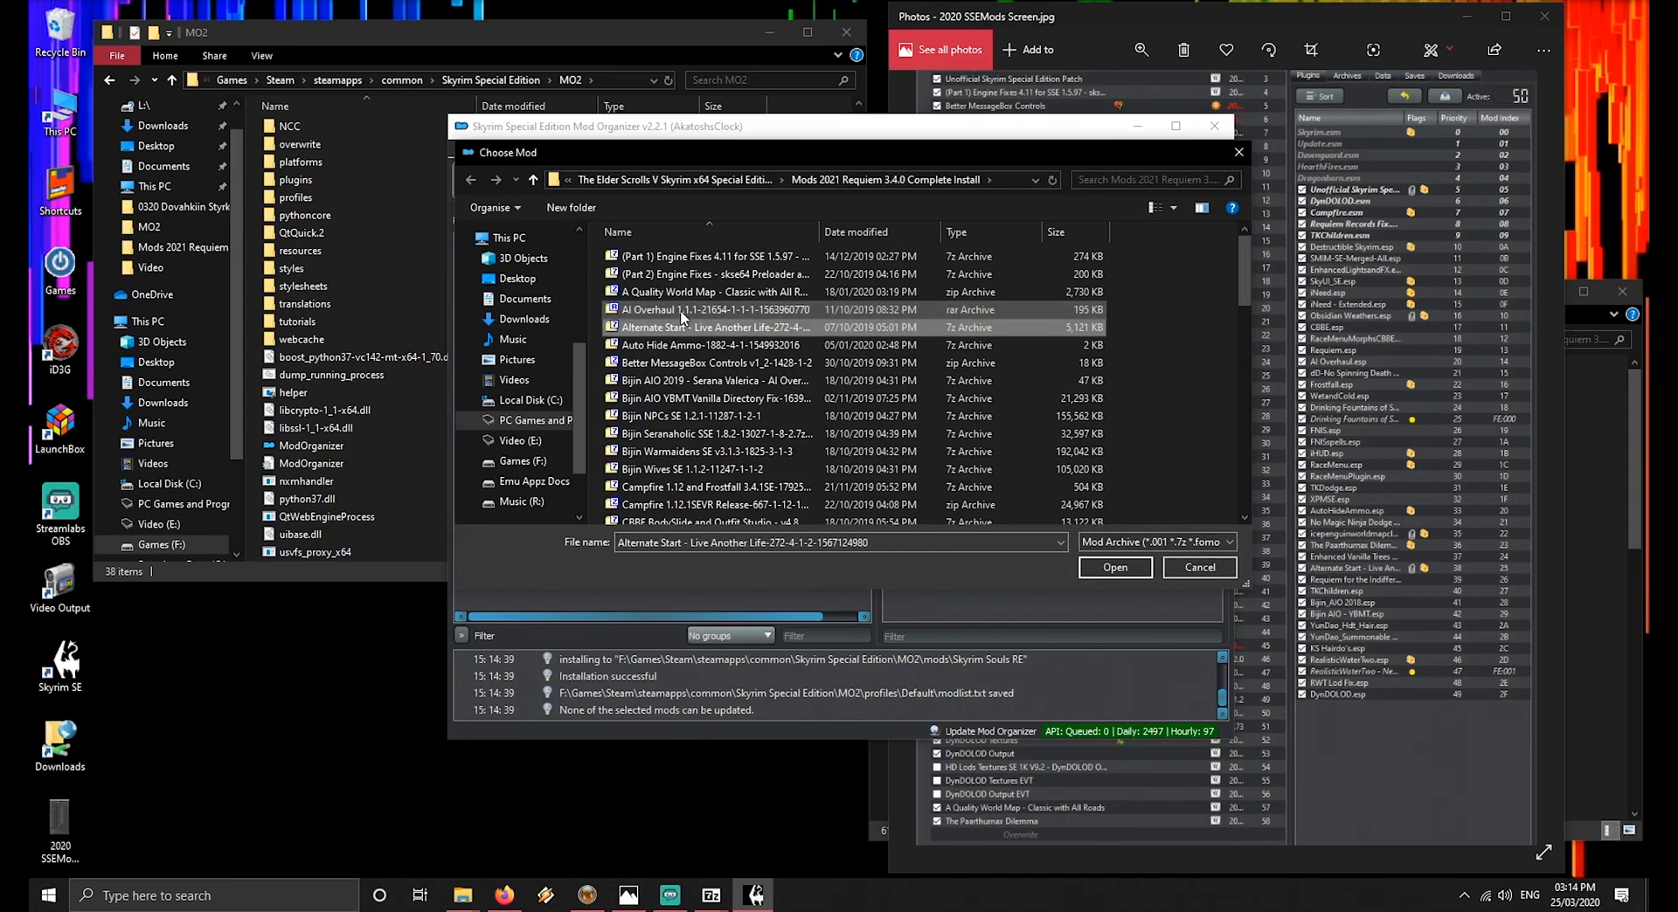
pyautogui.press('Return')
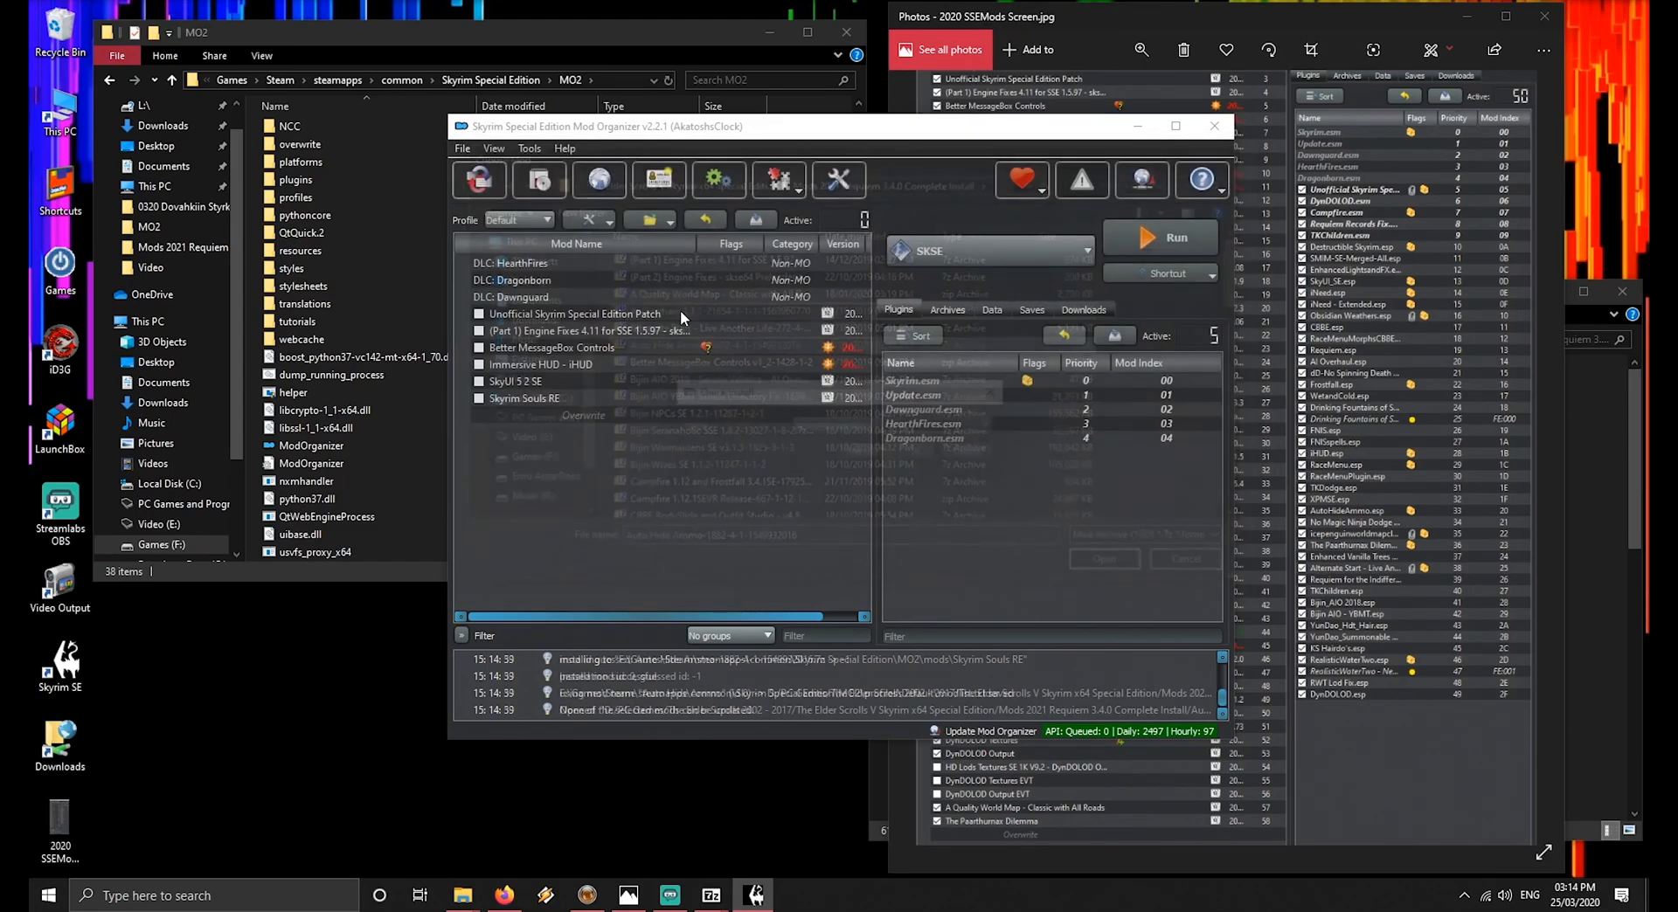
pyautogui.press('Return')
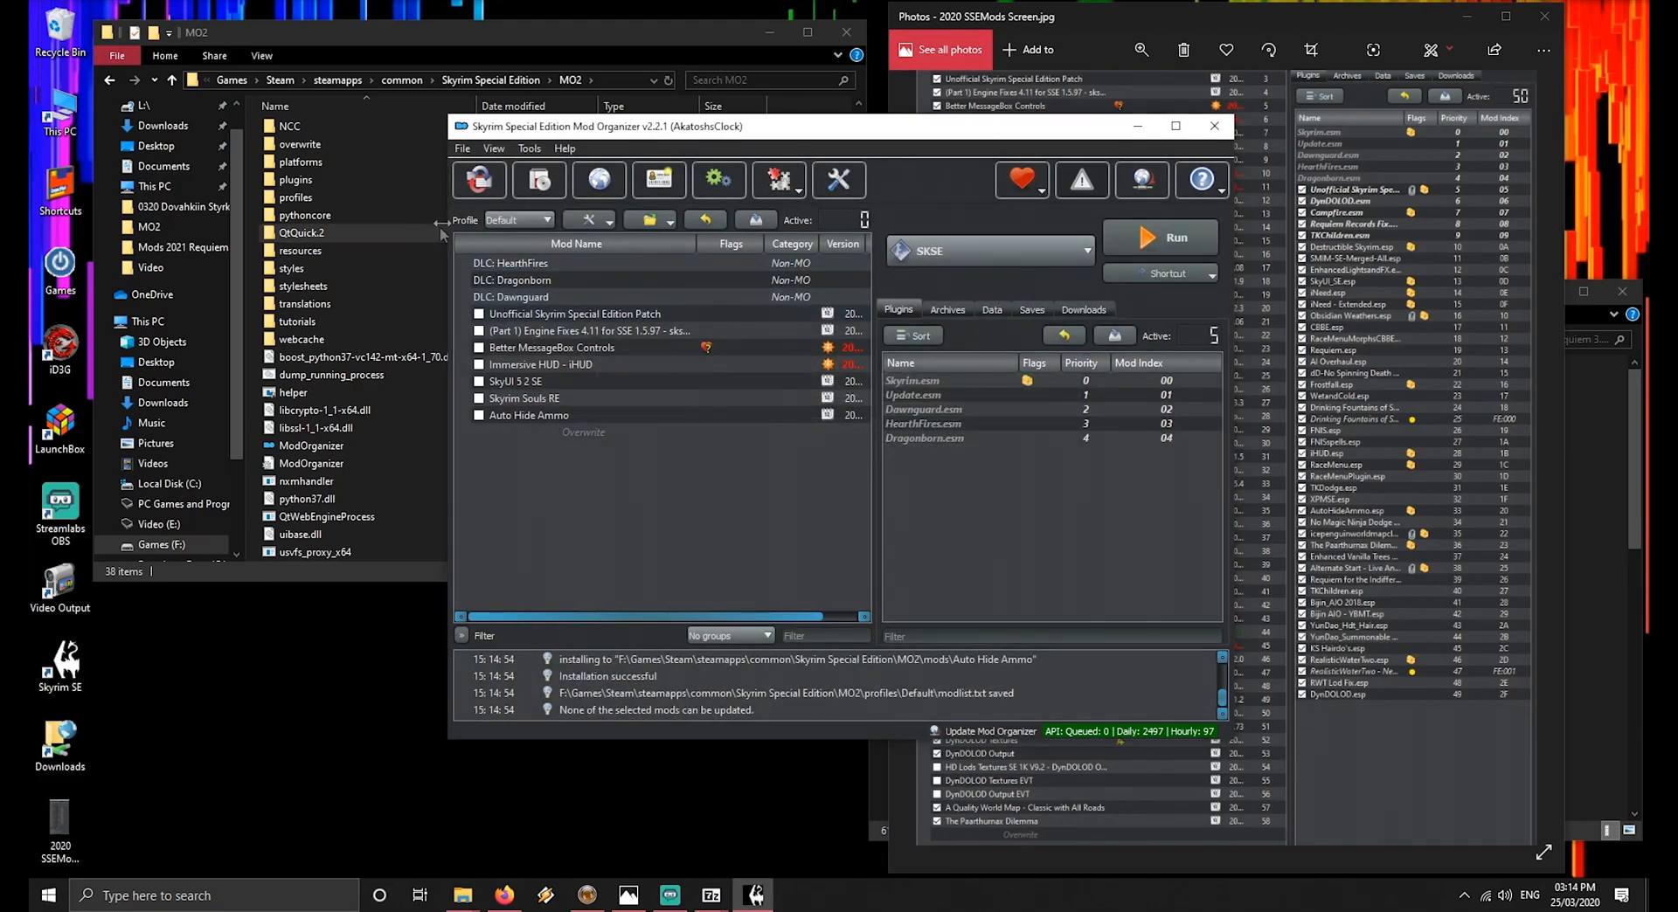
# Install the No Magic Ninja Ai Dodge - No DLCs required archive as a mod, keeping the suggested name
pyautogui.click(657, 322)
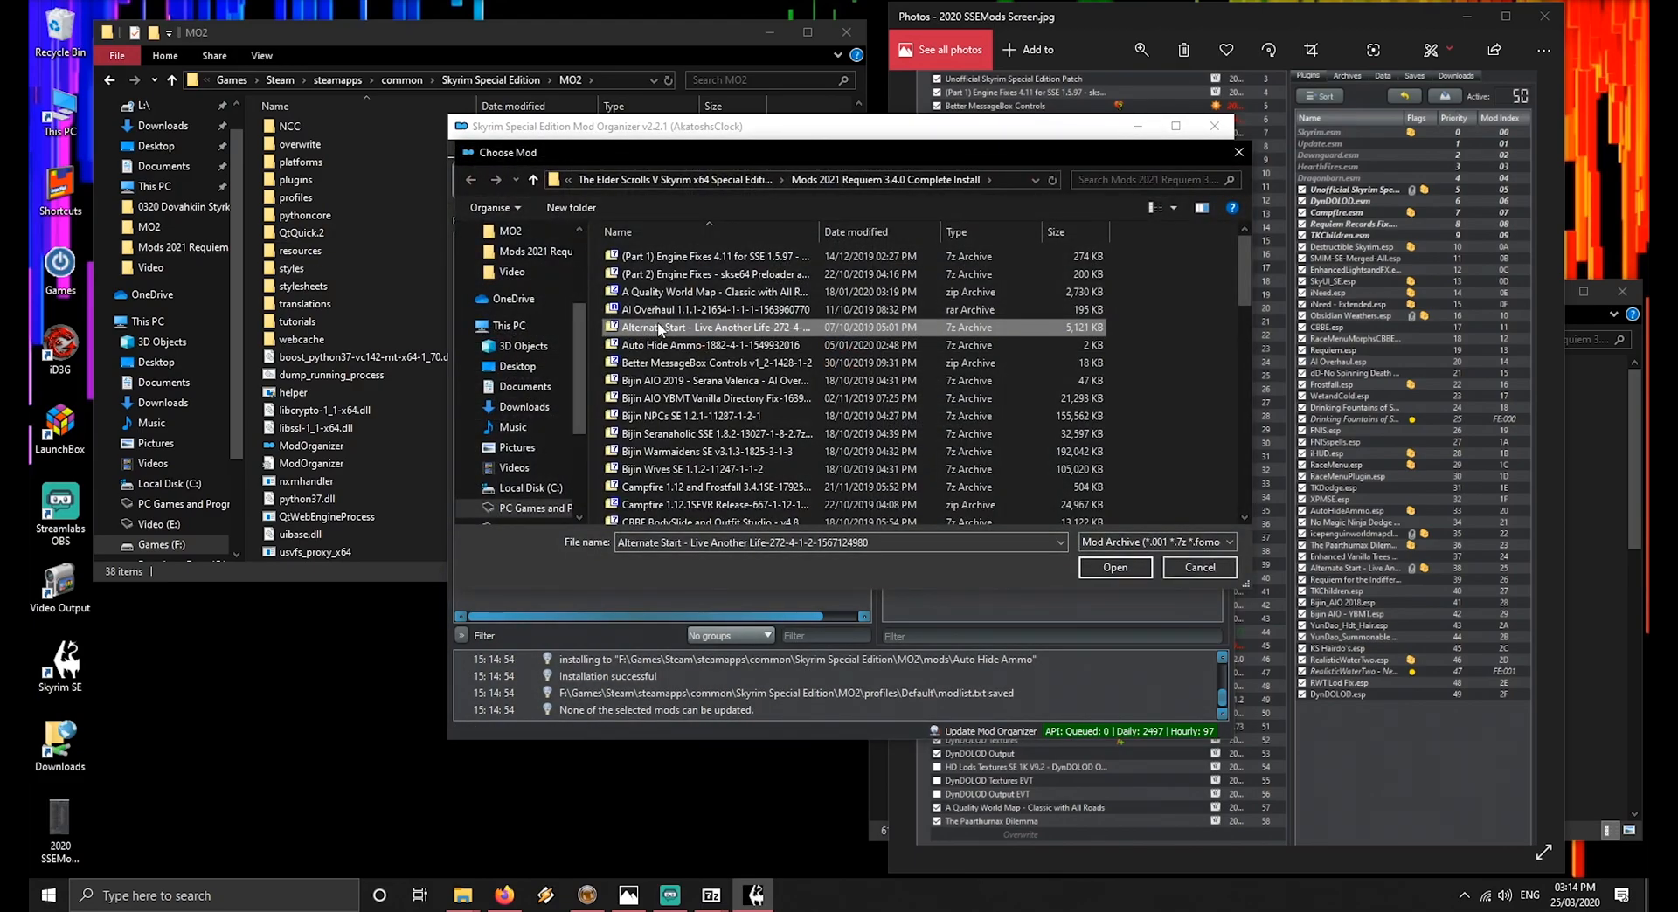
pyautogui.press('n')
pyautogui.press('Return')
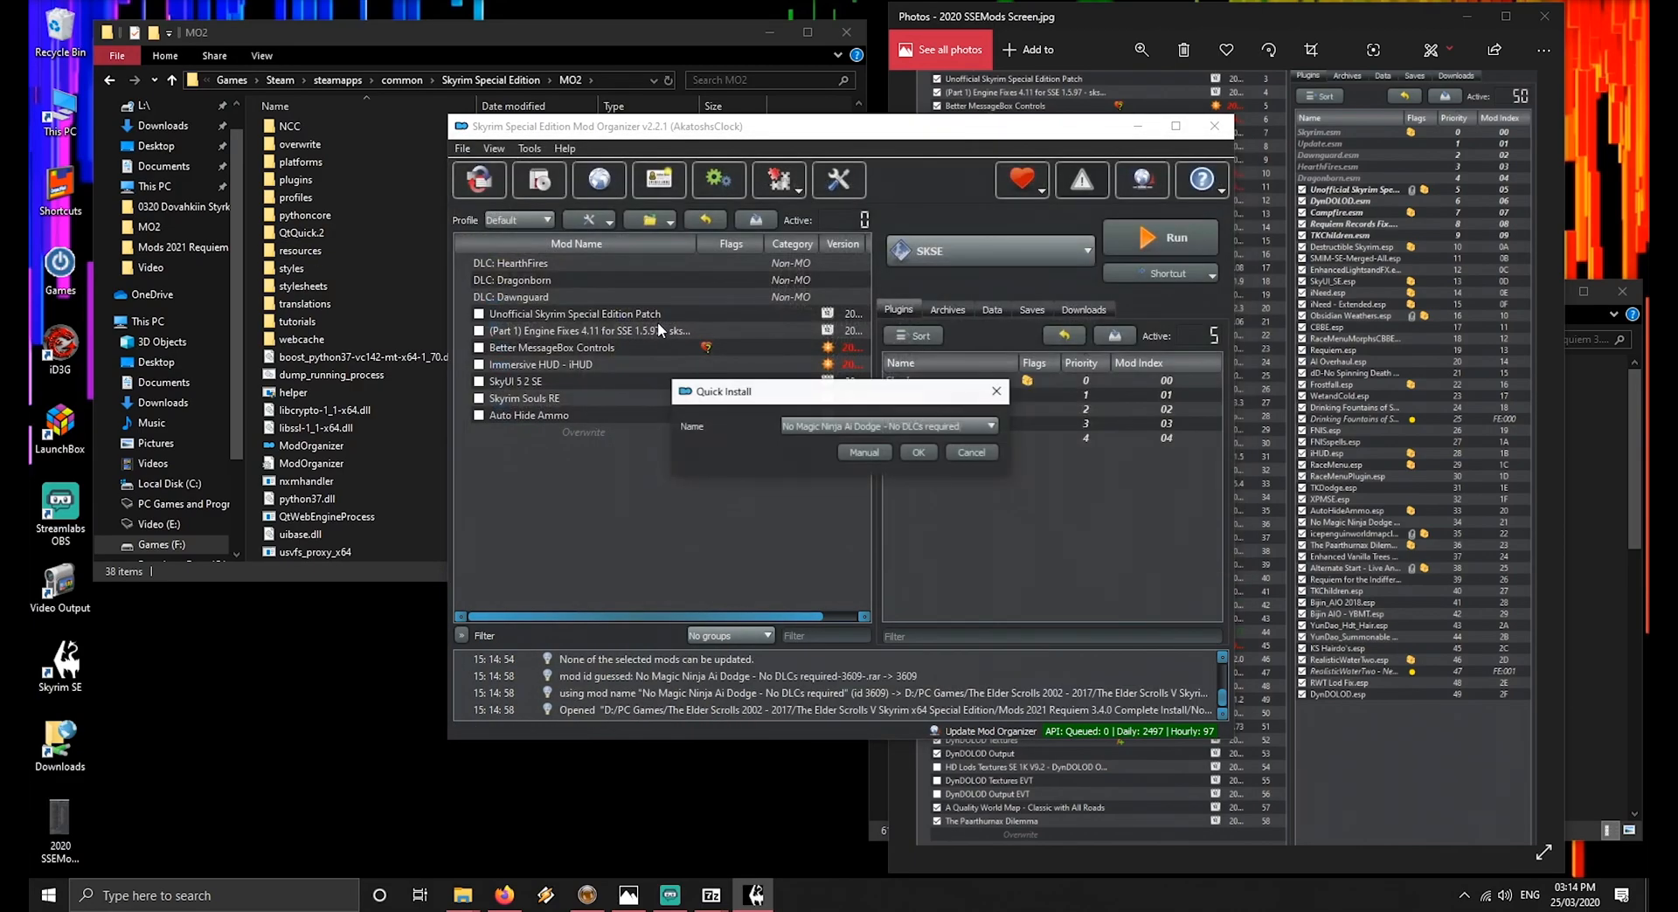
pyautogui.press('Return')
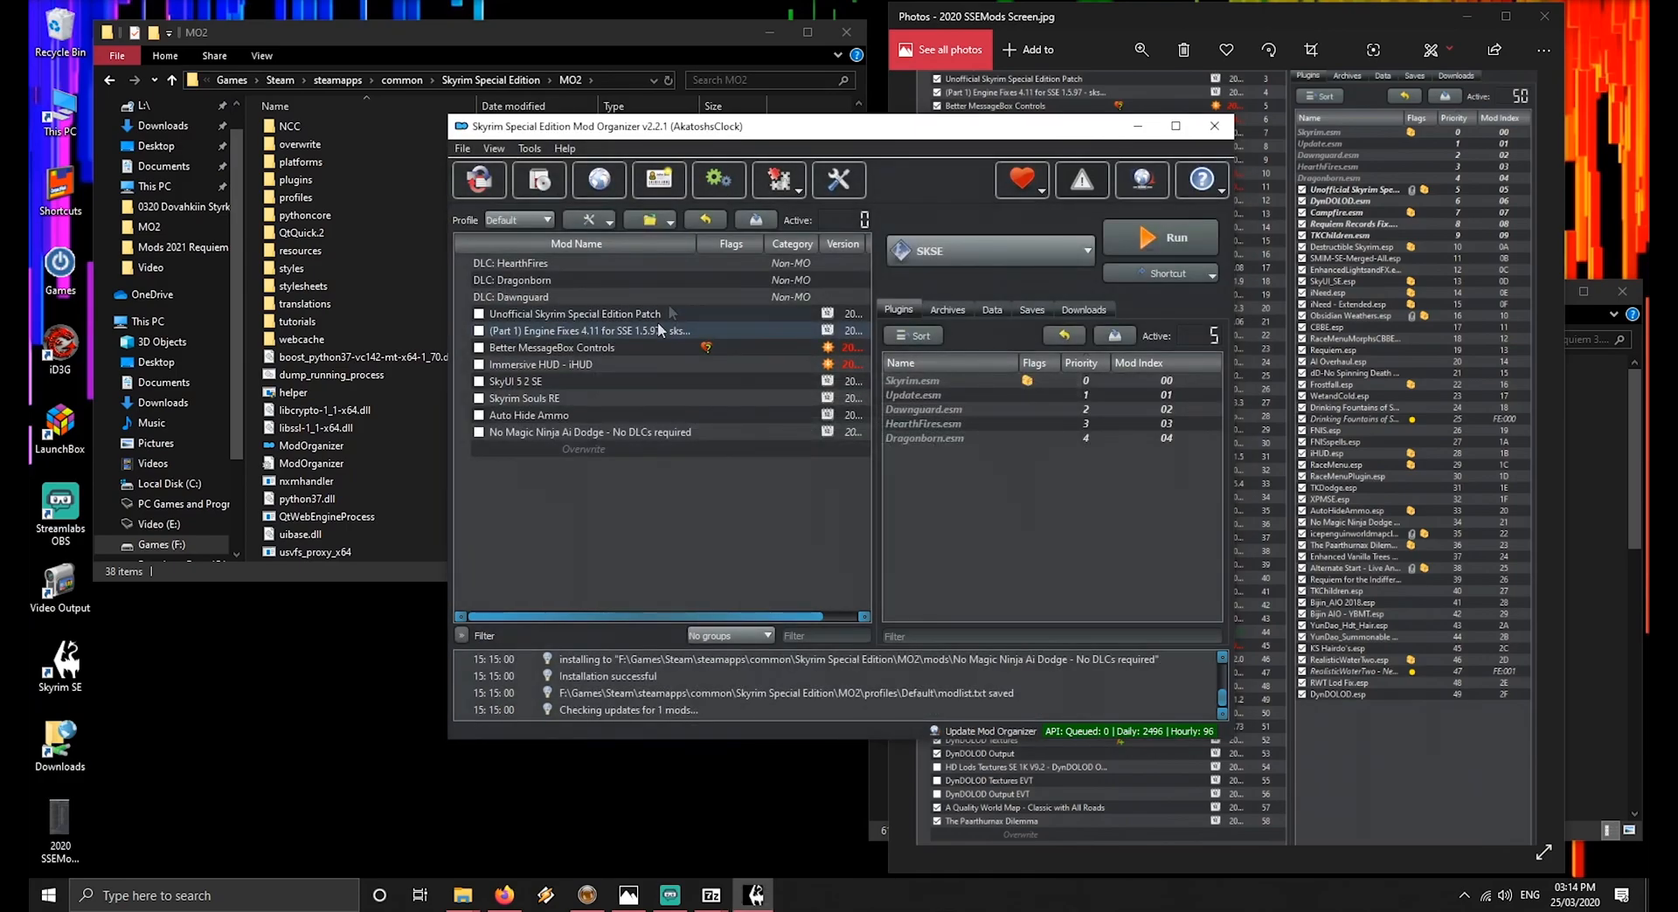
# Consult the reference mod order screenshot and install the Destructible Skyrim - Breakable Objects (Beta) archive, keeping the suggested name
pyautogui.click(1124, 13)
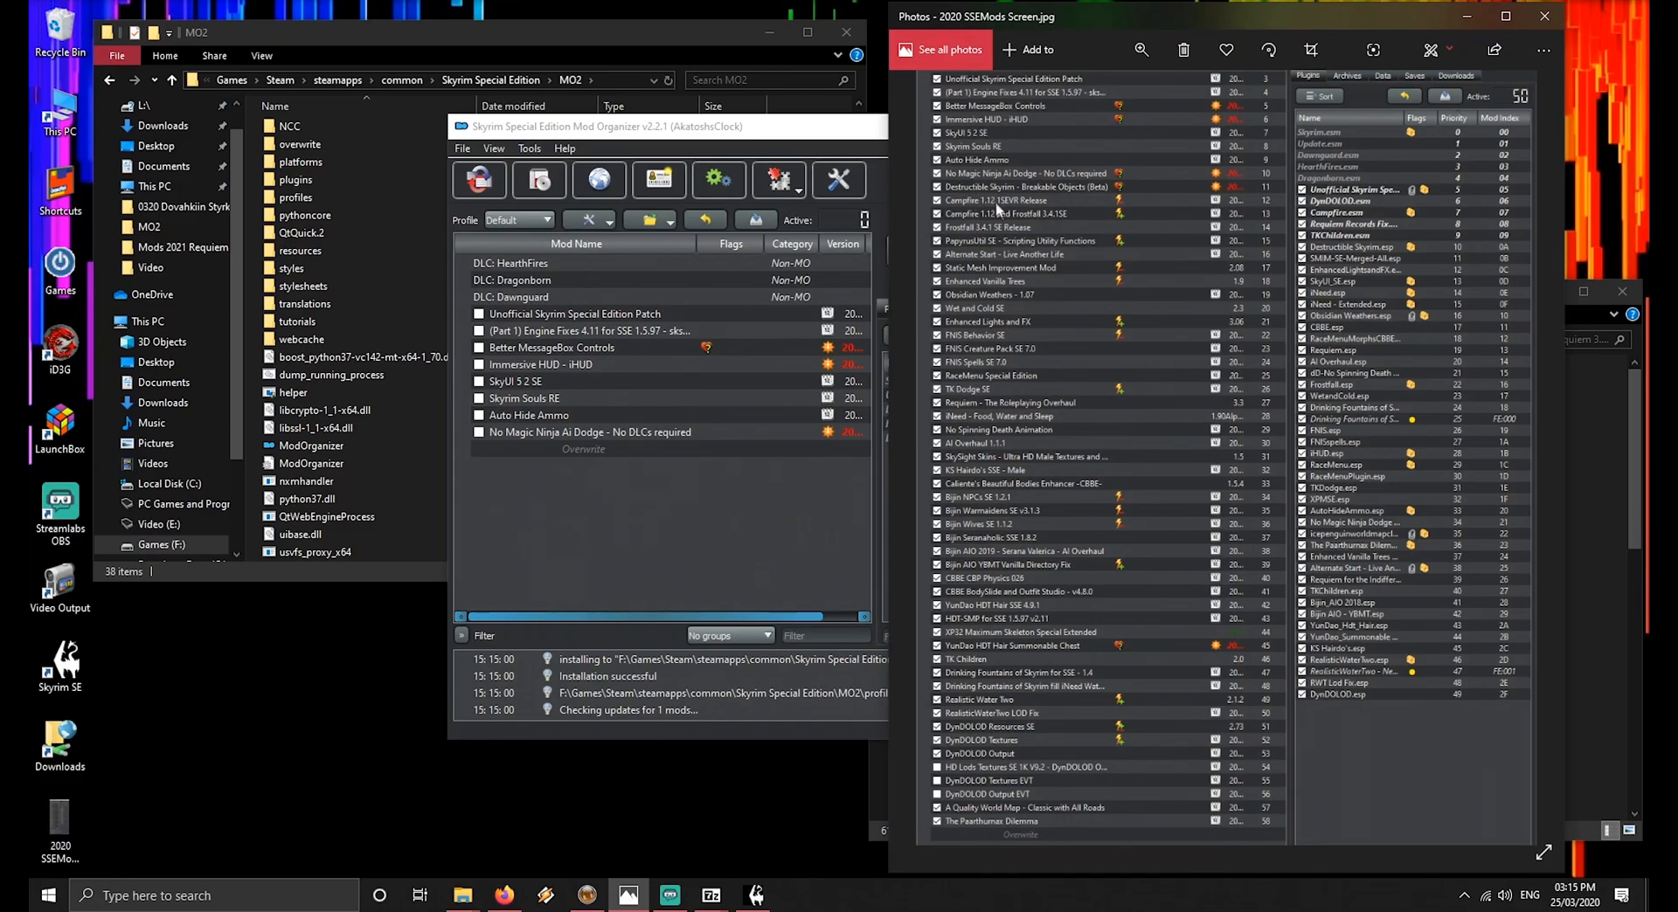
pyautogui.click(642, 135)
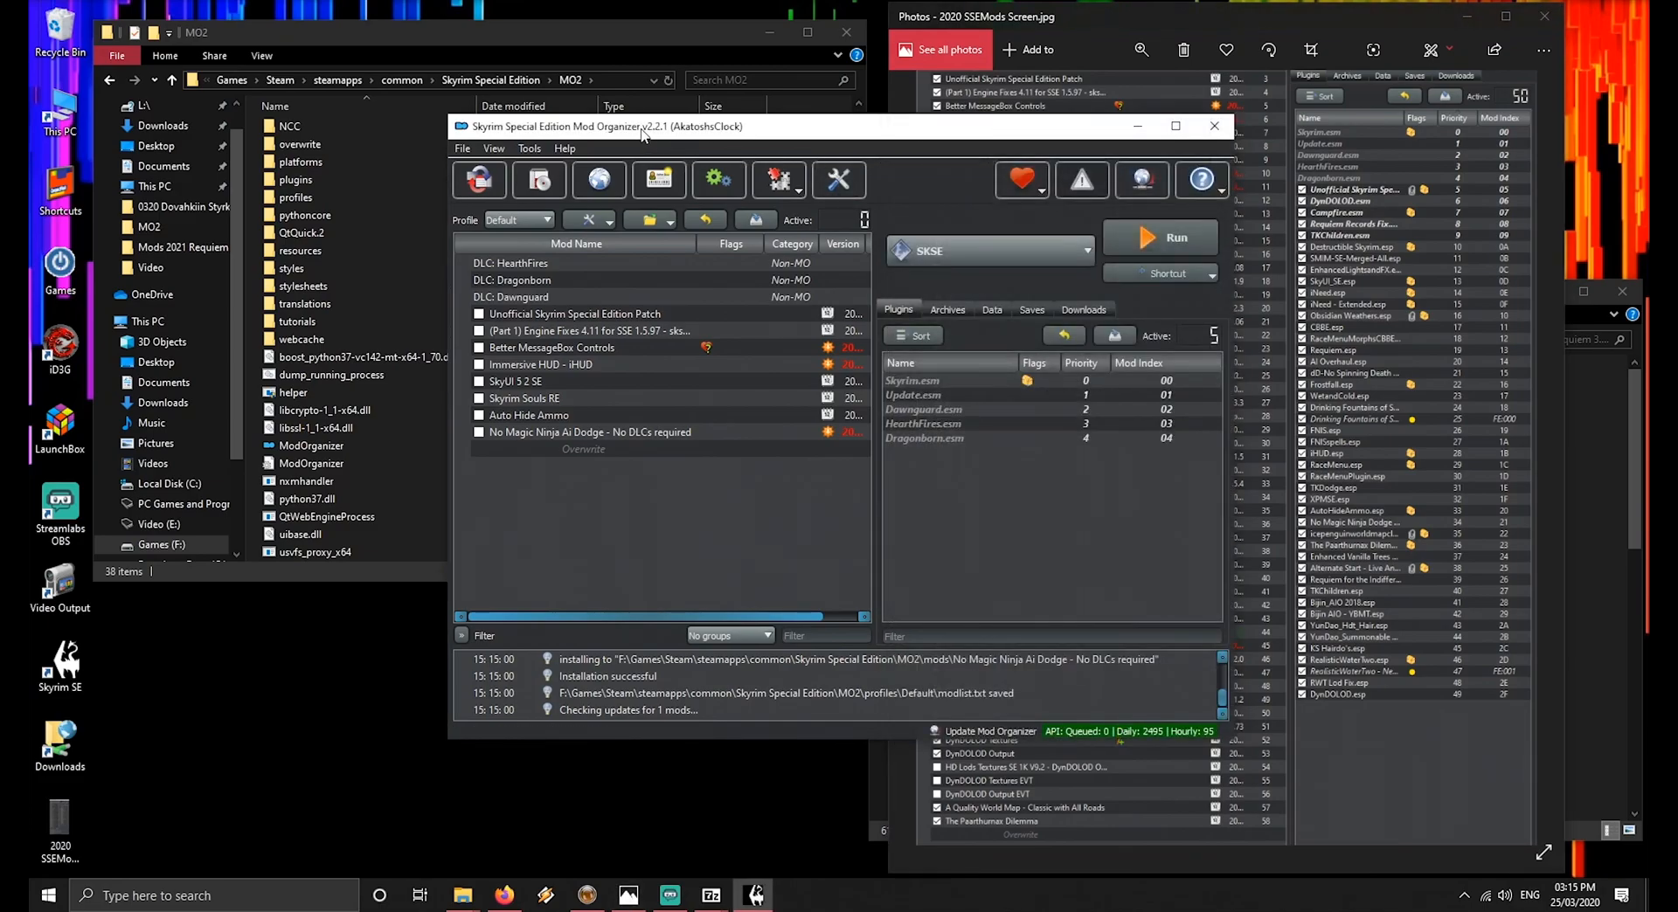
pyautogui.click(538, 188)
pyautogui.click(629, 333)
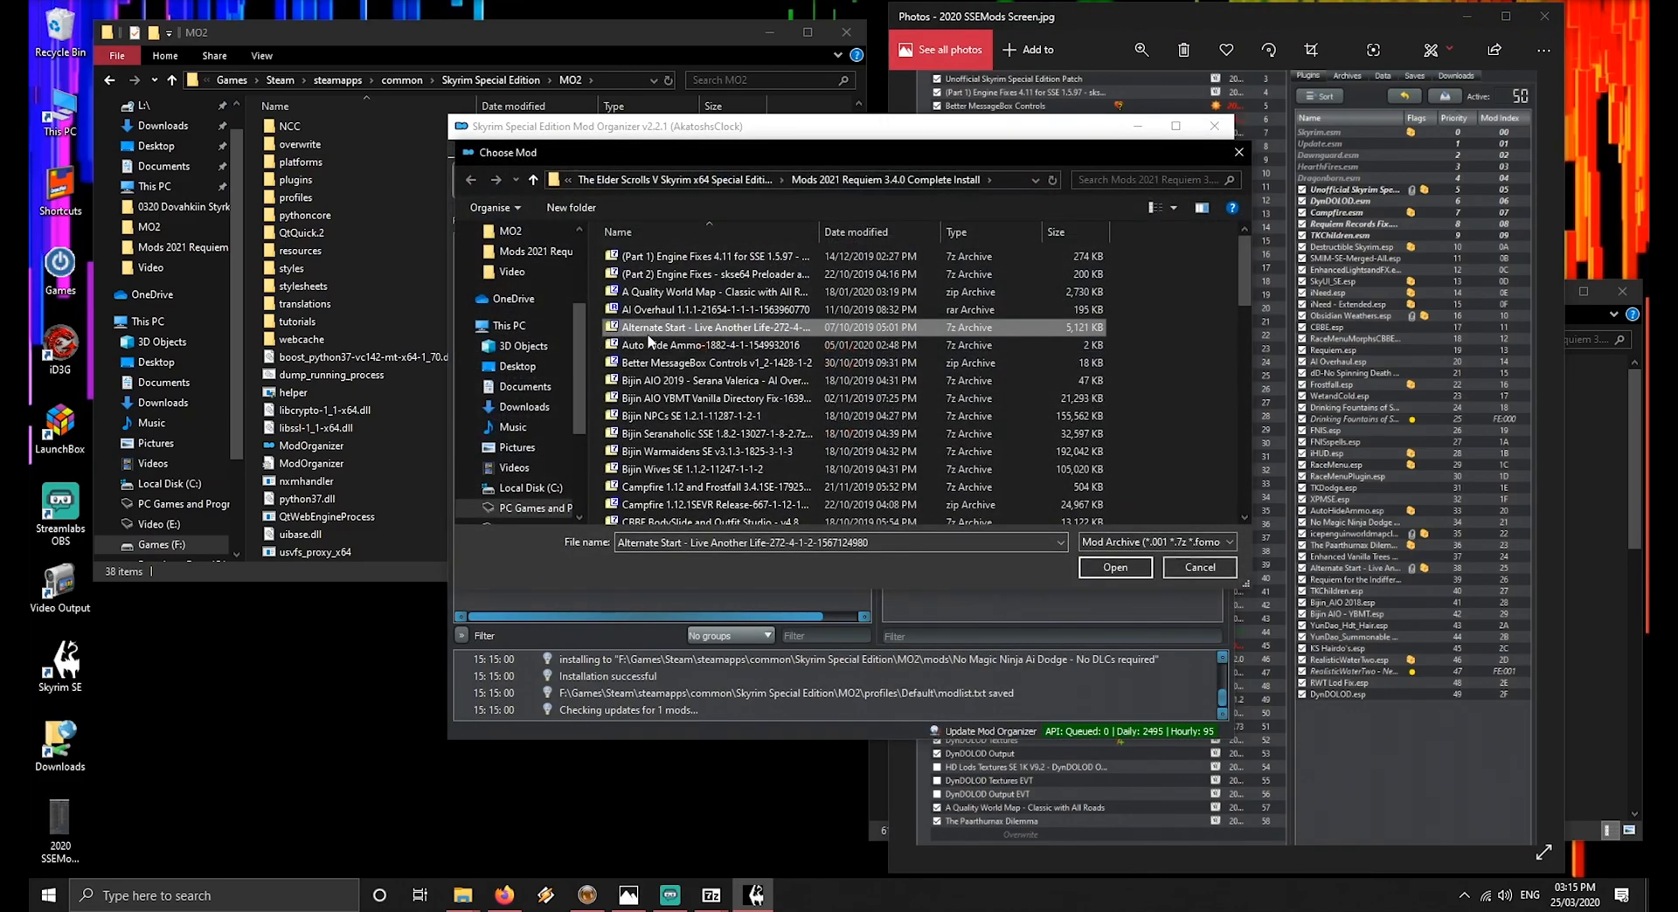
pyautogui.press('d')
pyautogui.press('Return')
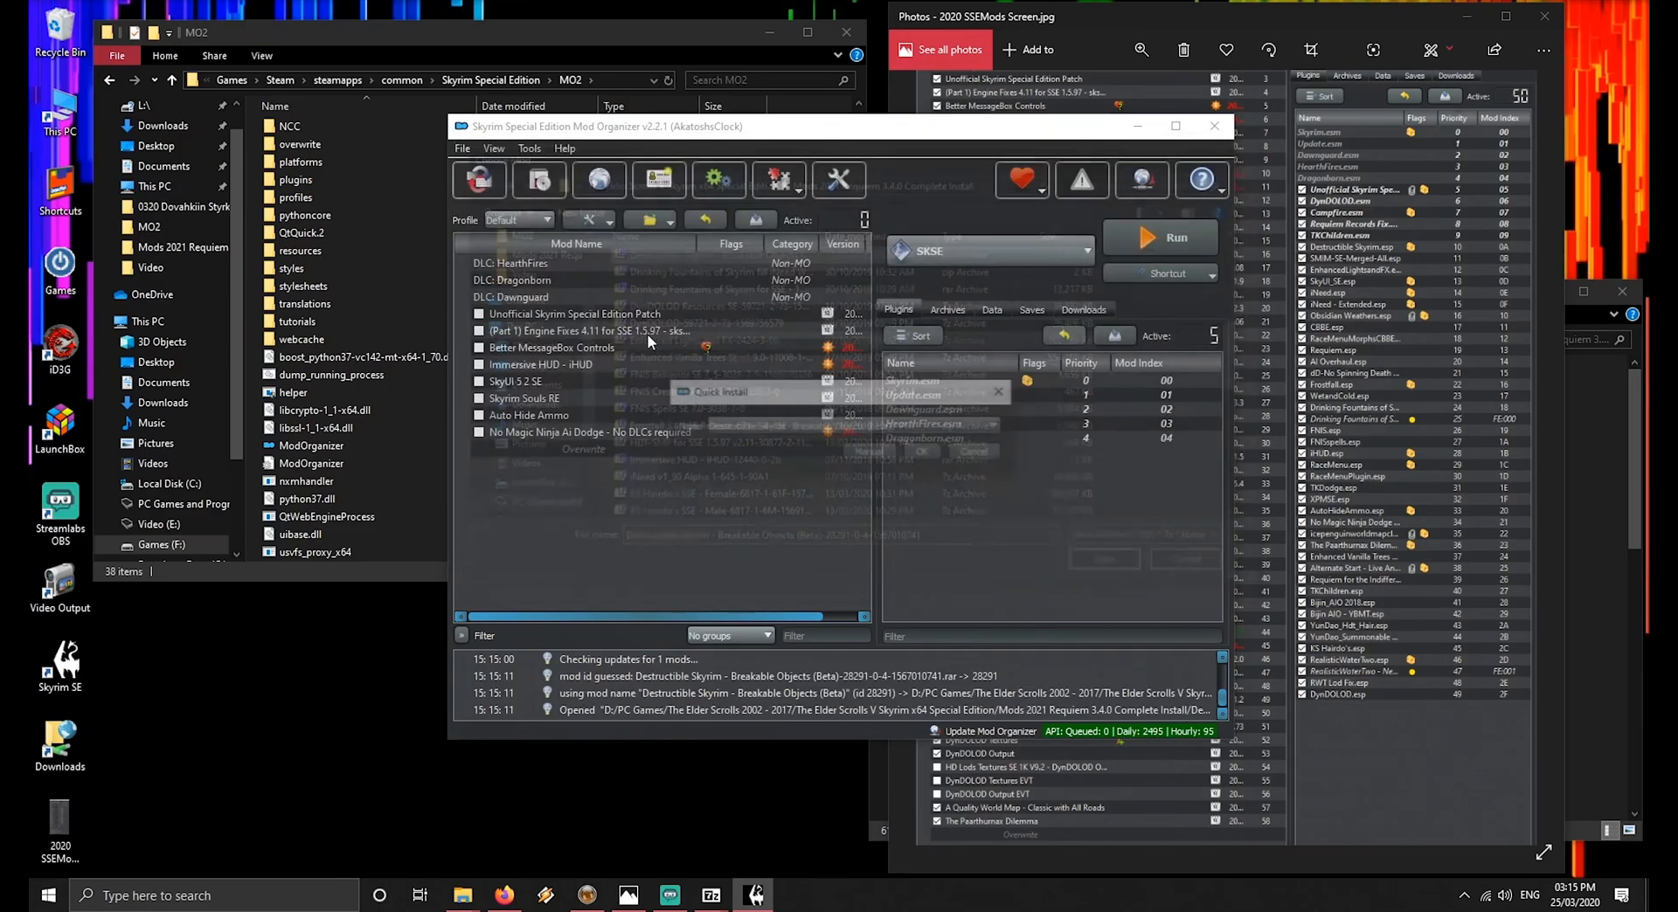
pyautogui.press('Return')
# Install the Campfire 1.12.1SEVR Release archive as a mod under its suggested name
pyautogui.click(539, 179)
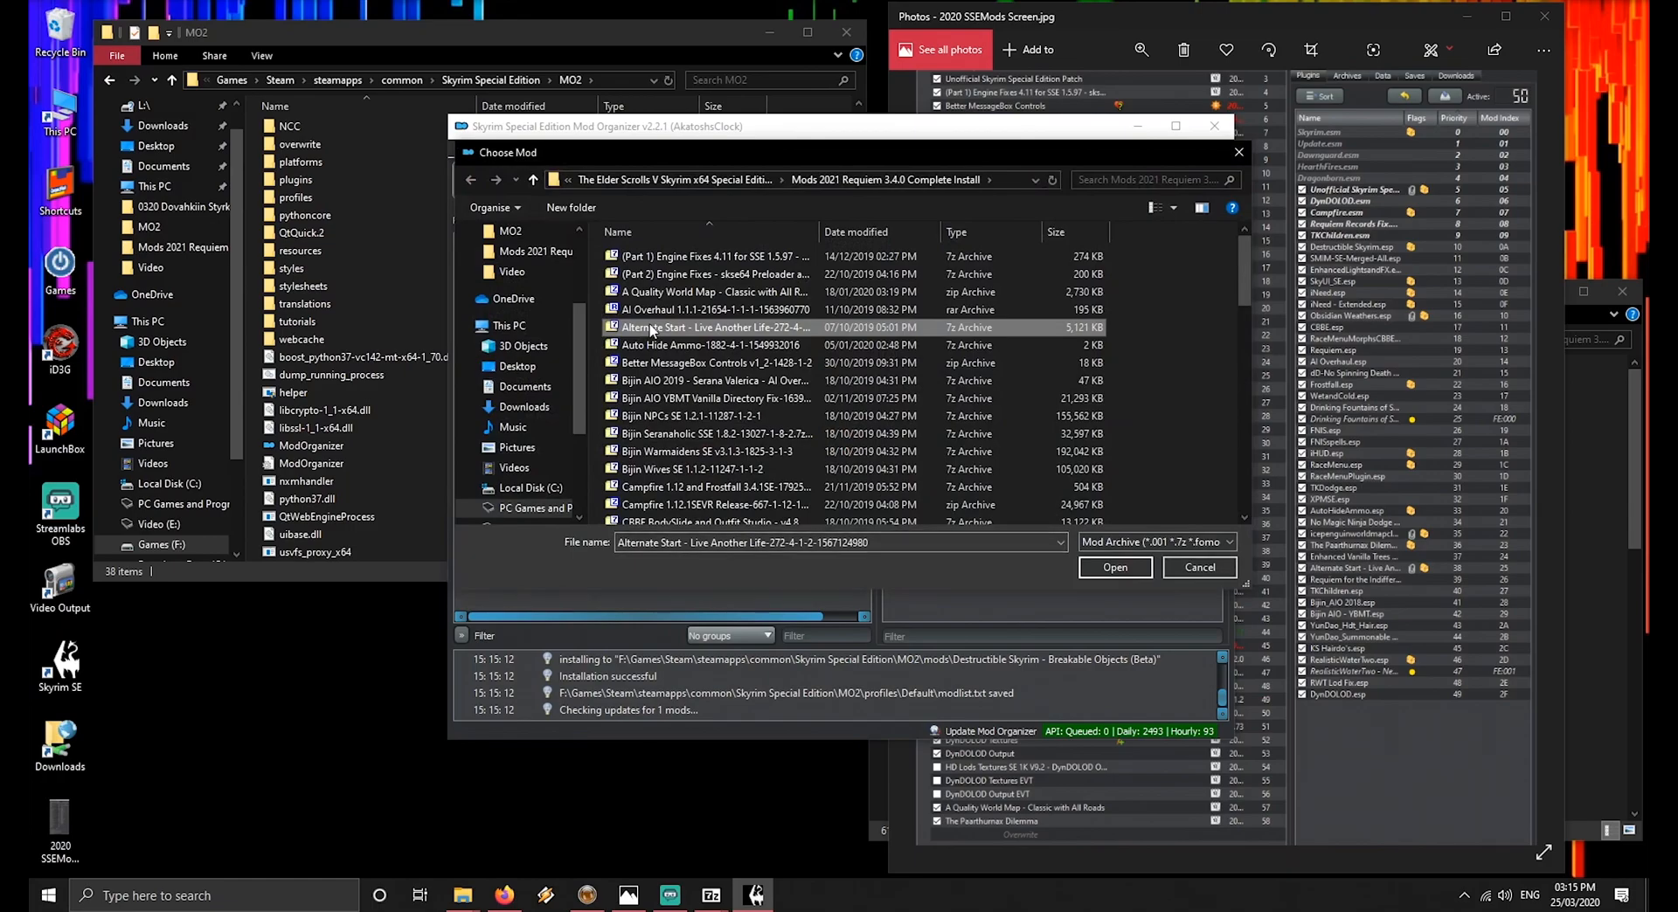
pyautogui.press('c')
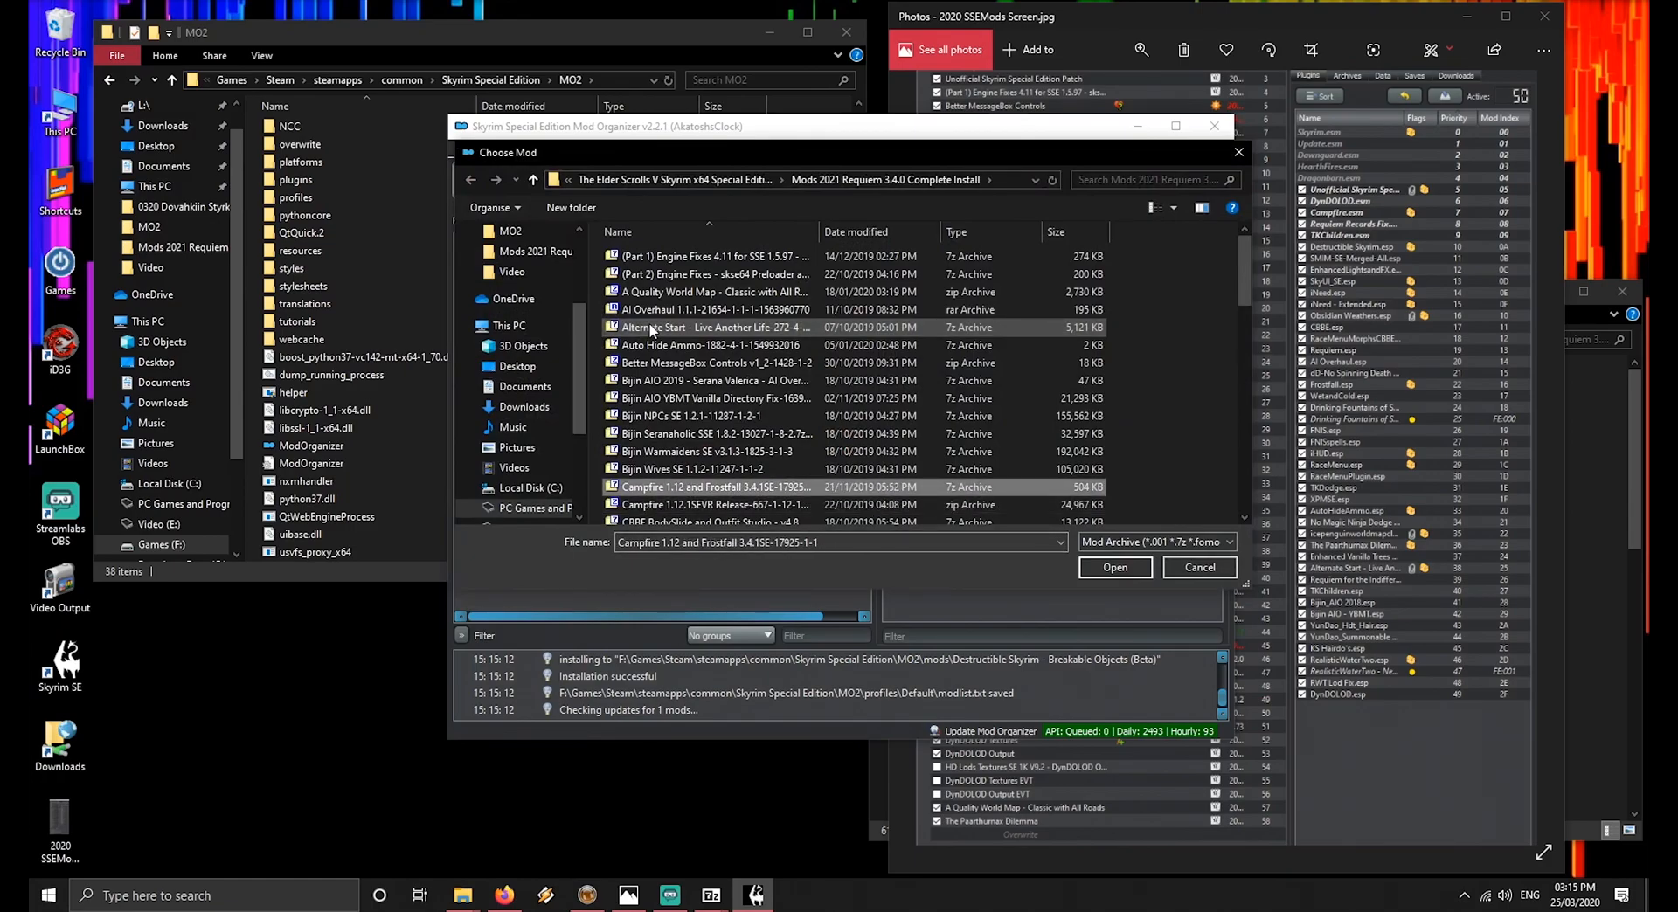
pyautogui.press('Down')
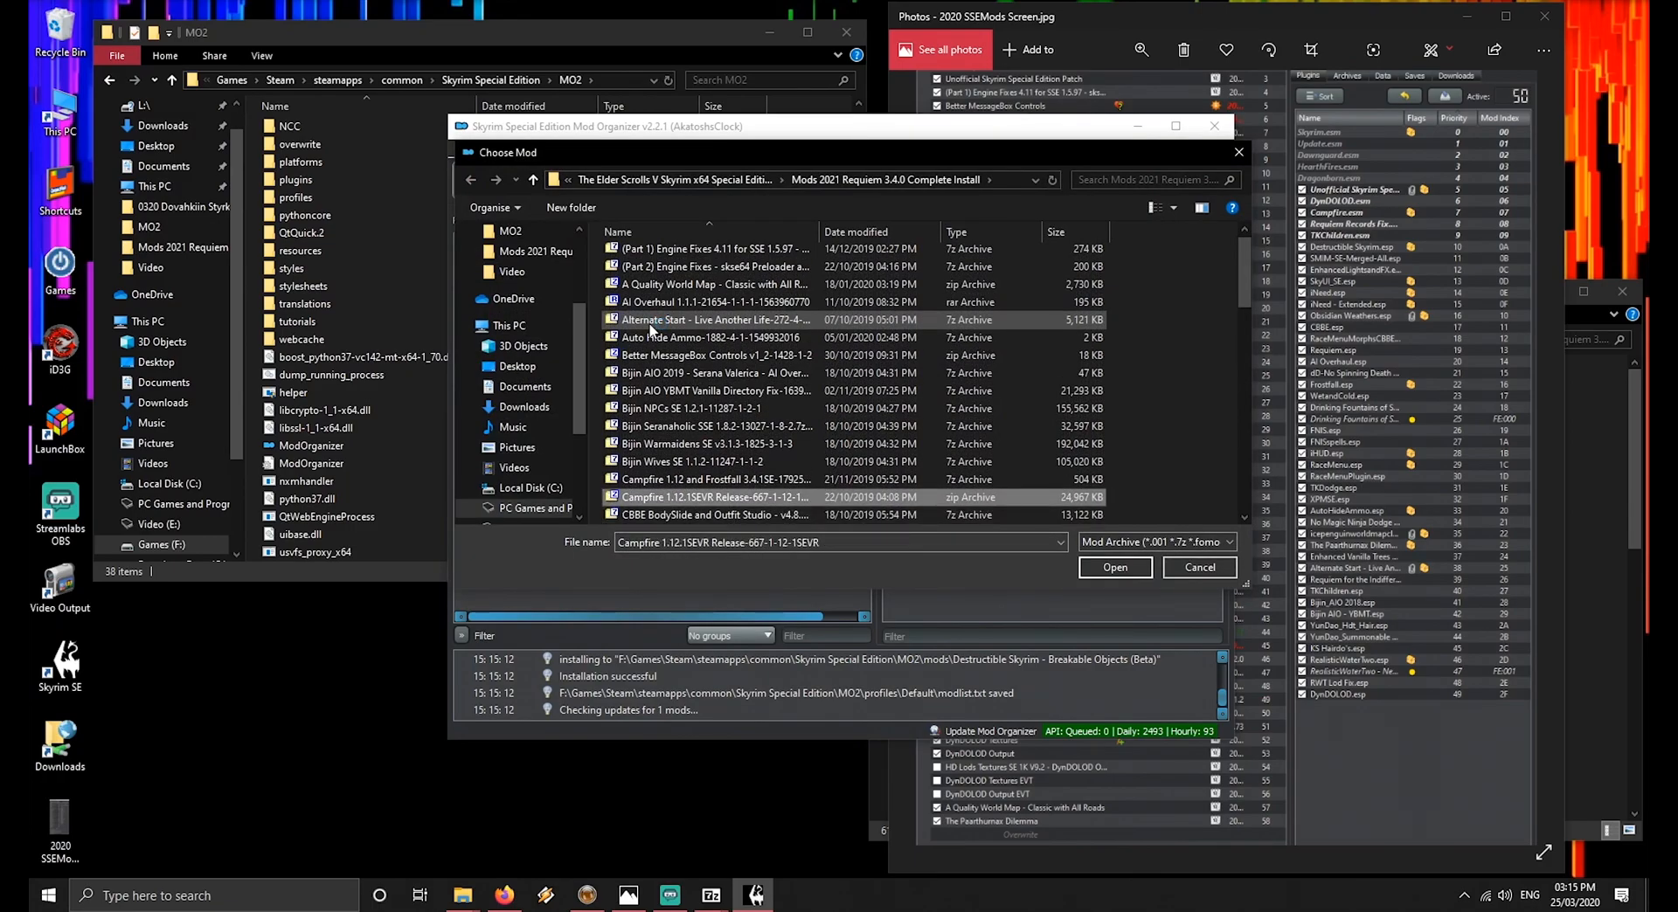
pyautogui.press('Return')
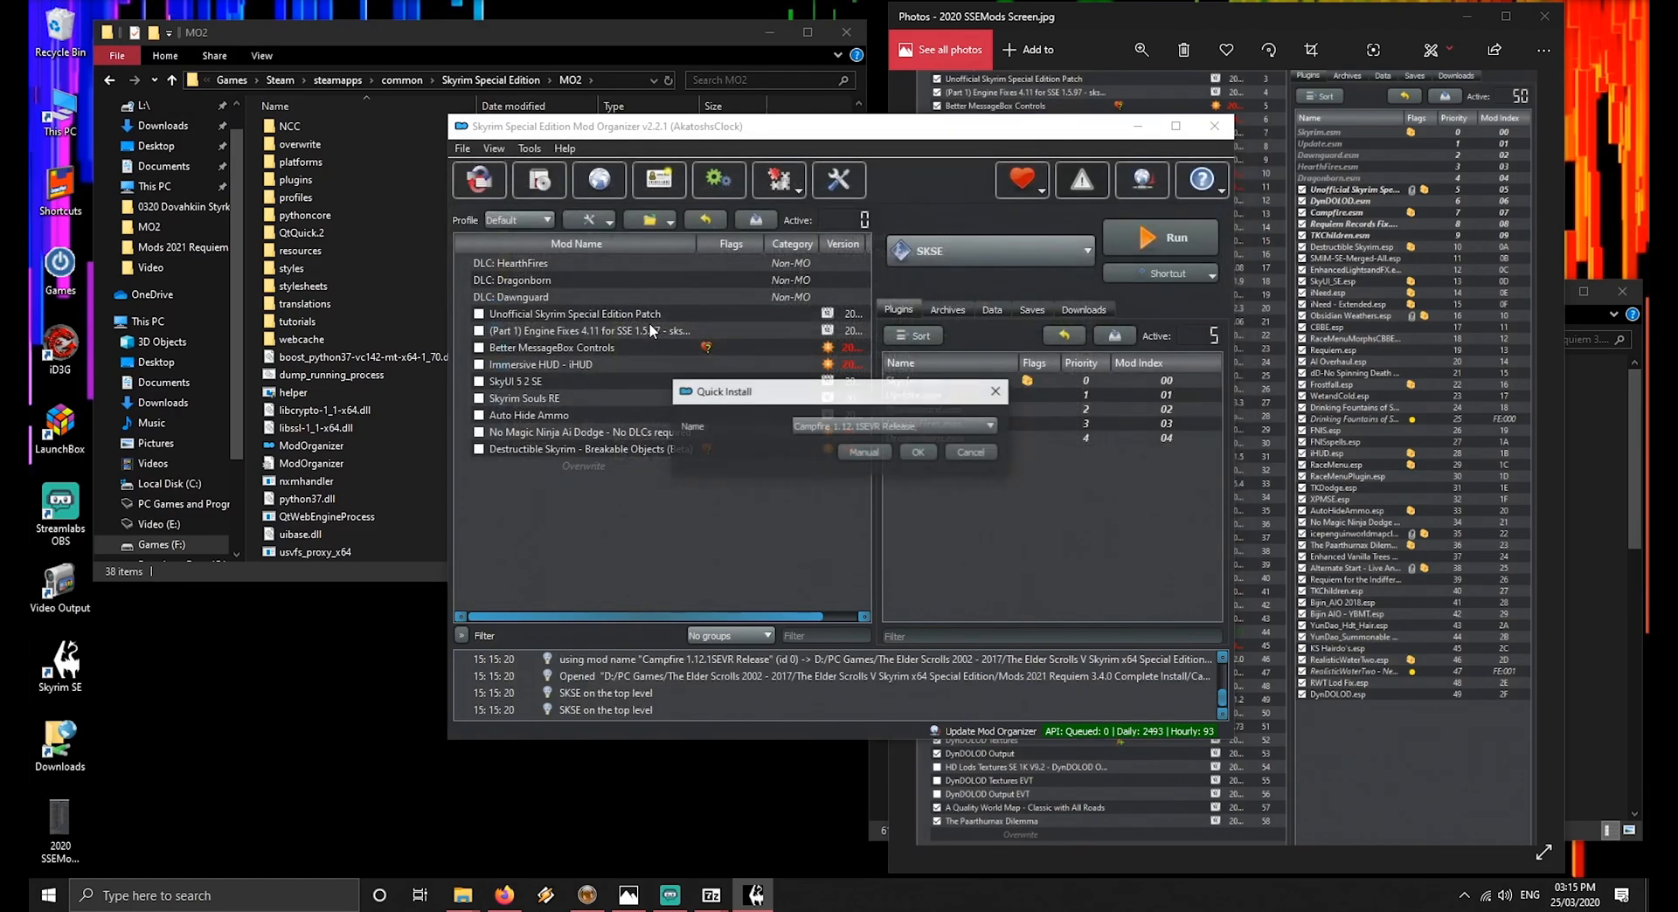
pyautogui.press('Return')
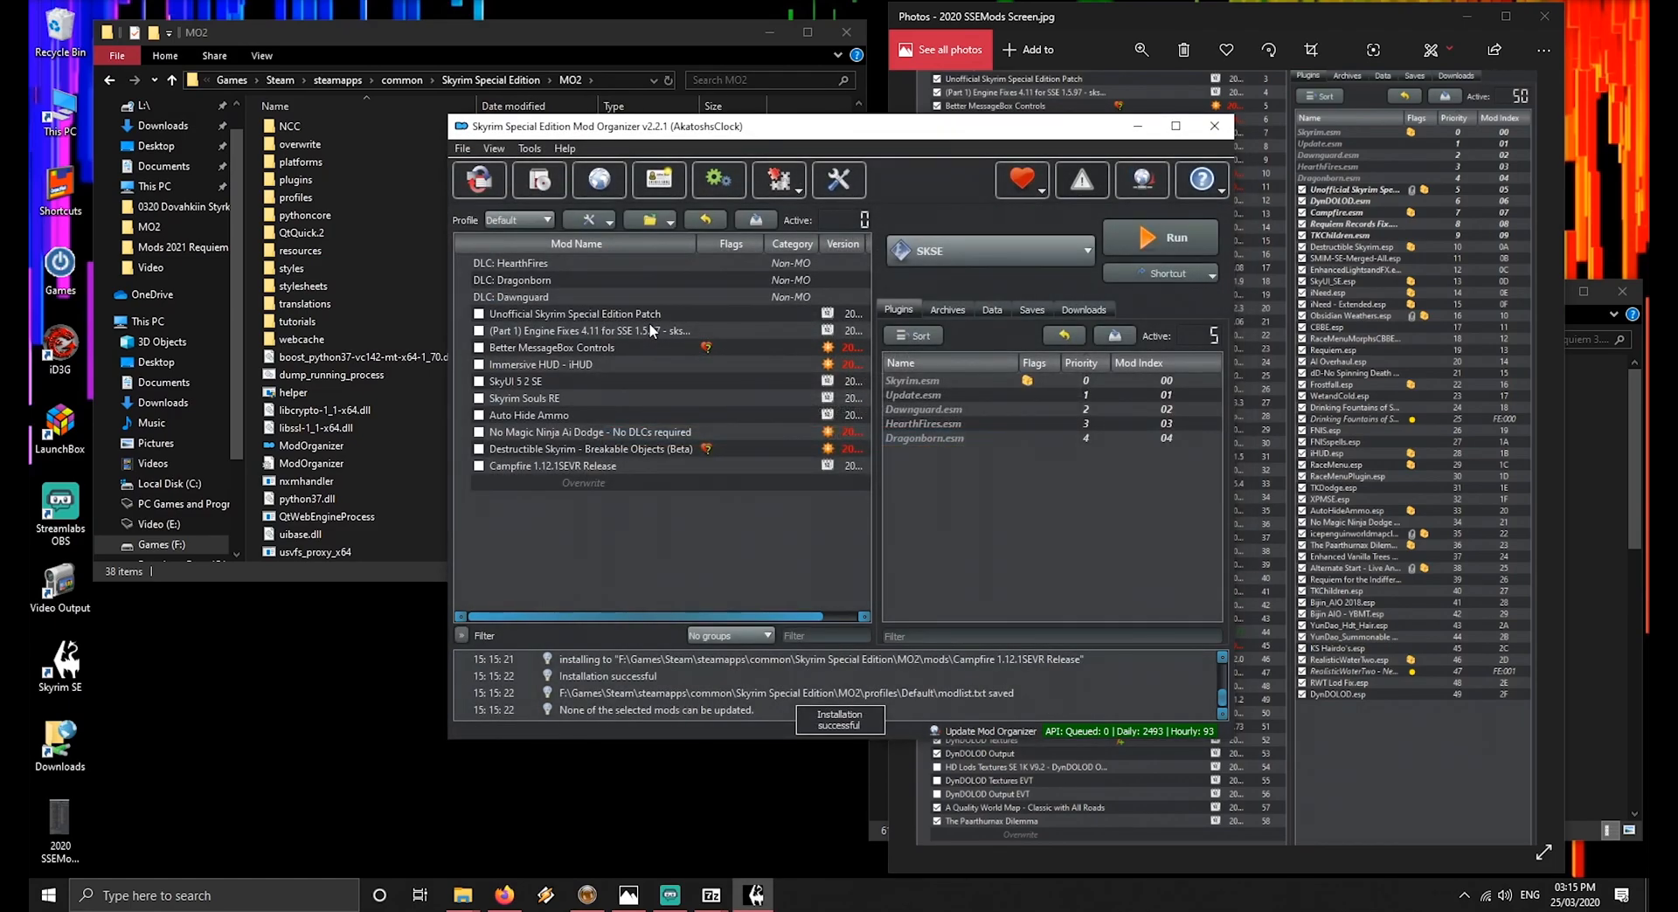
# Check the reference mod order screenshot and install the Campfire 1.12 and Frostfall 3.4.1SE archive as the following mod
pyautogui.click(1087, 20)
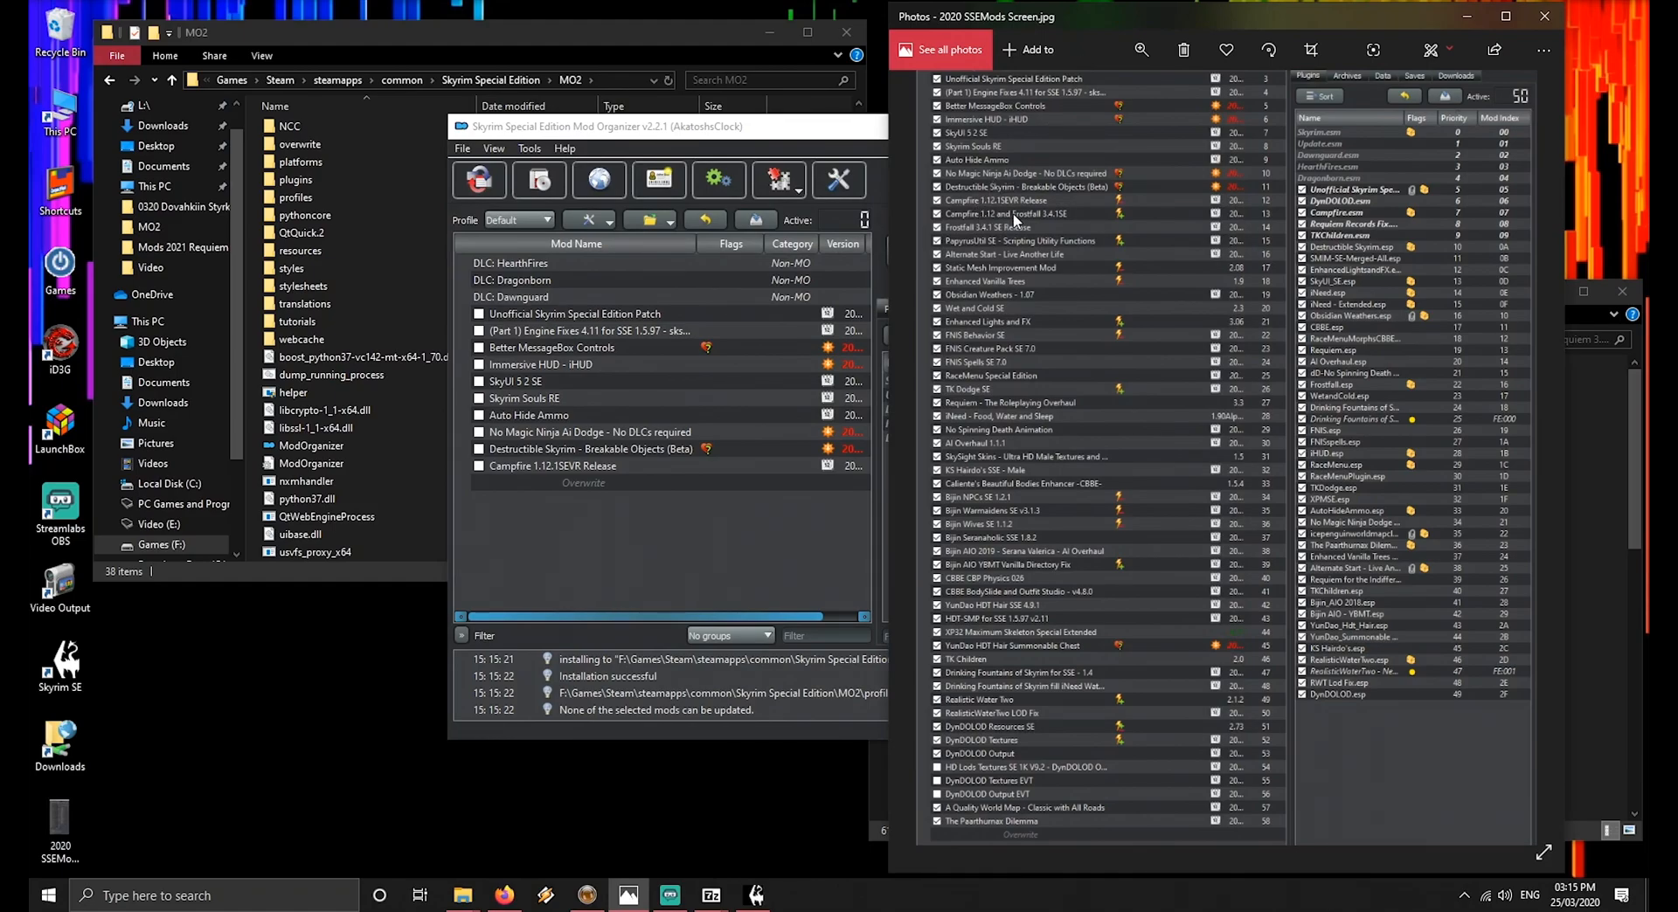
pyautogui.click(683, 559)
pyautogui.click(543, 191)
pyautogui.click(692, 418)
pyautogui.press('Down')
pyautogui.press('Down')
pyautogui.press('Down')
pyautogui.press('Down')
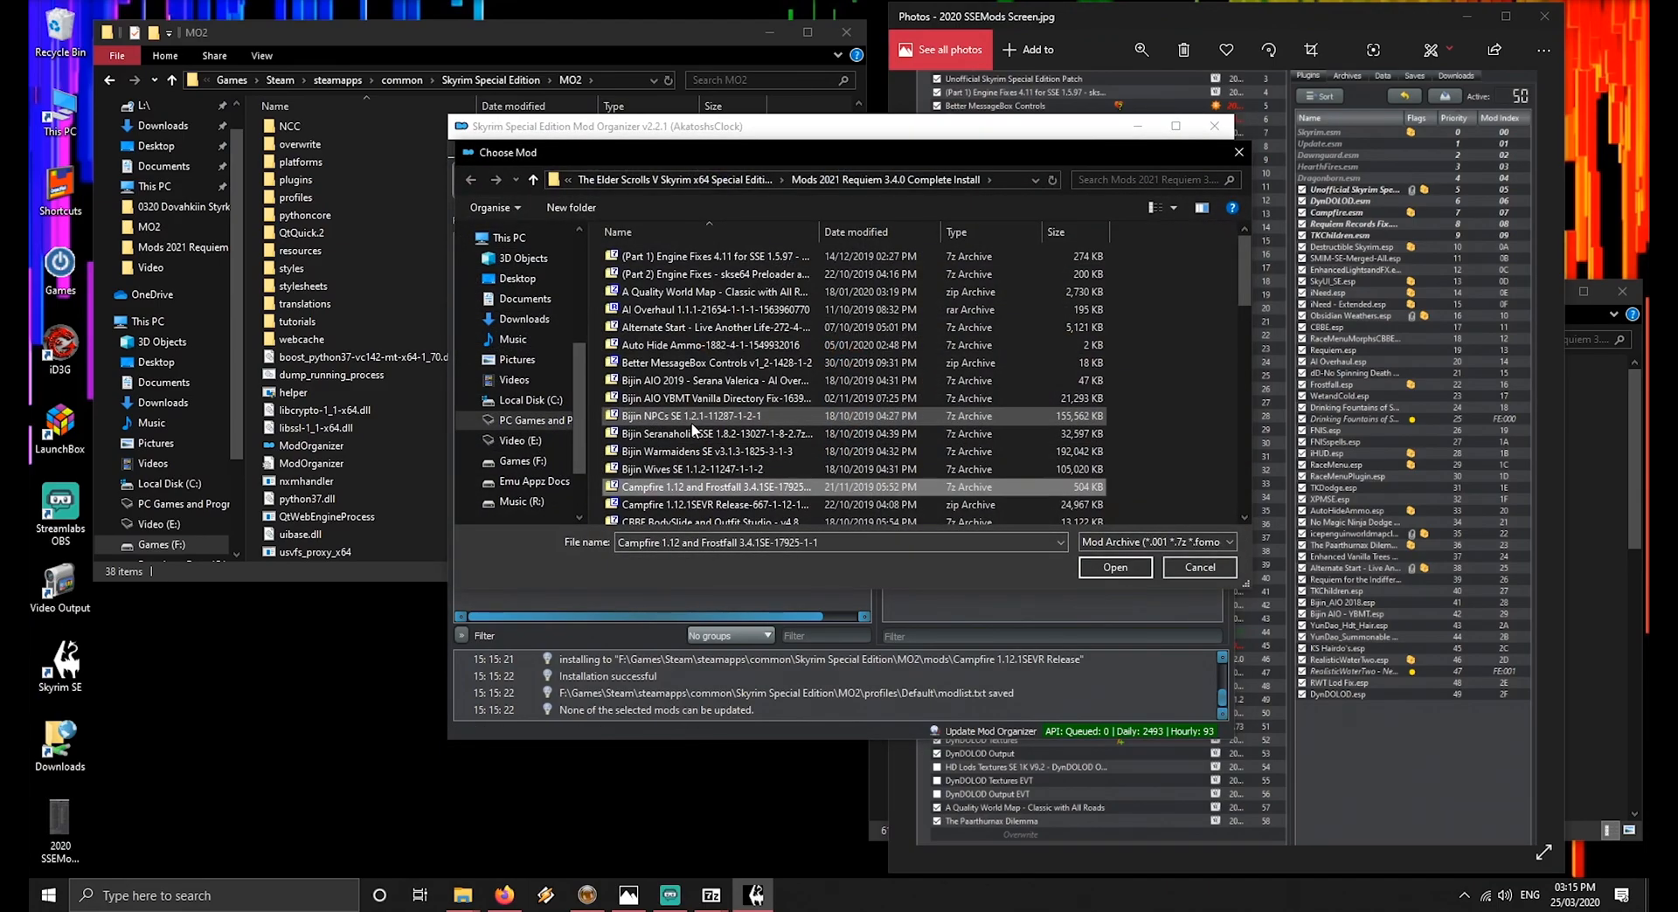
pyautogui.press('Return')
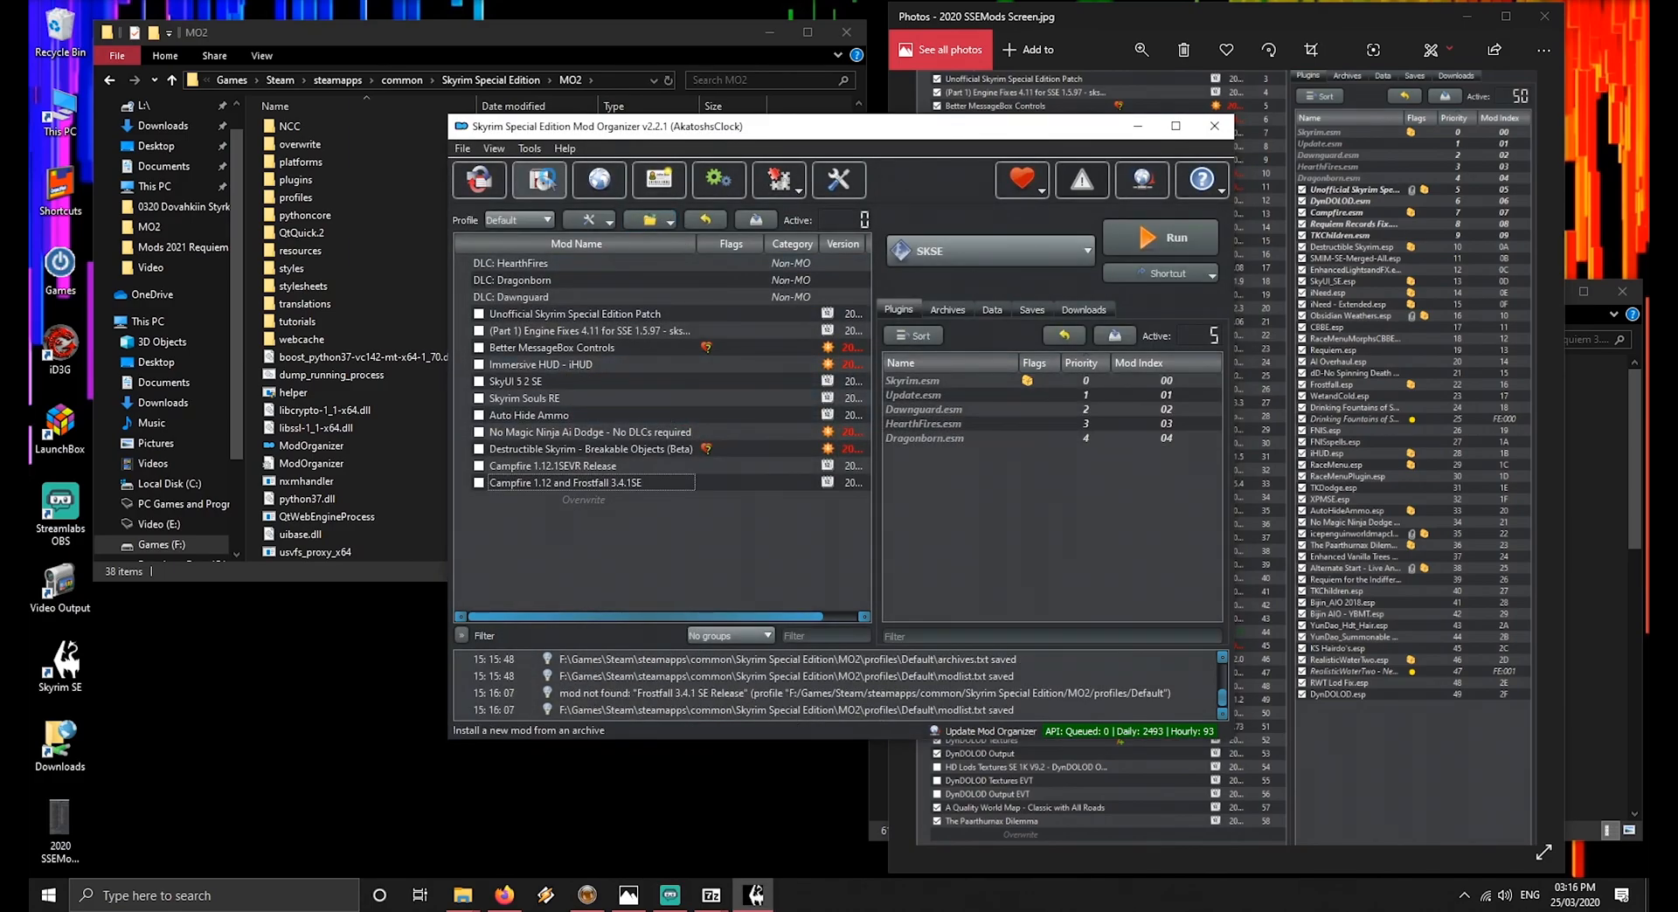
# Install the Frostfall 3.4.1 SE Release archive as a mod, keeping the suggested name
pyautogui.click(543, 179)
pyautogui.click(671, 364)
pyautogui.write('fr')
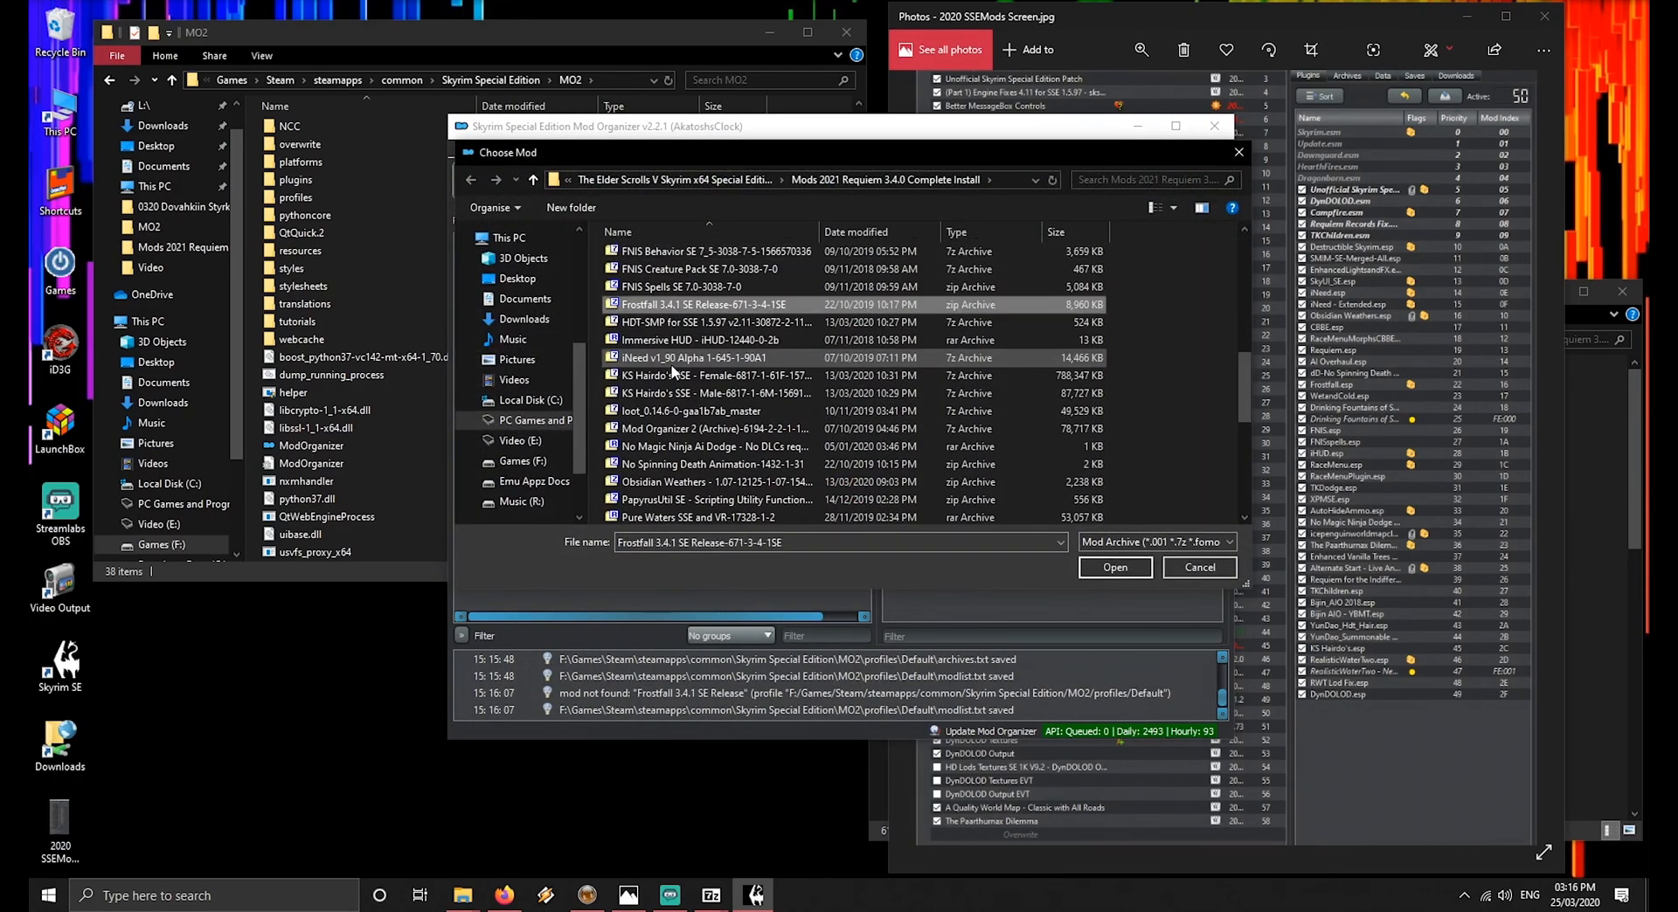
pyautogui.press('Return')
pyautogui.press('Return')
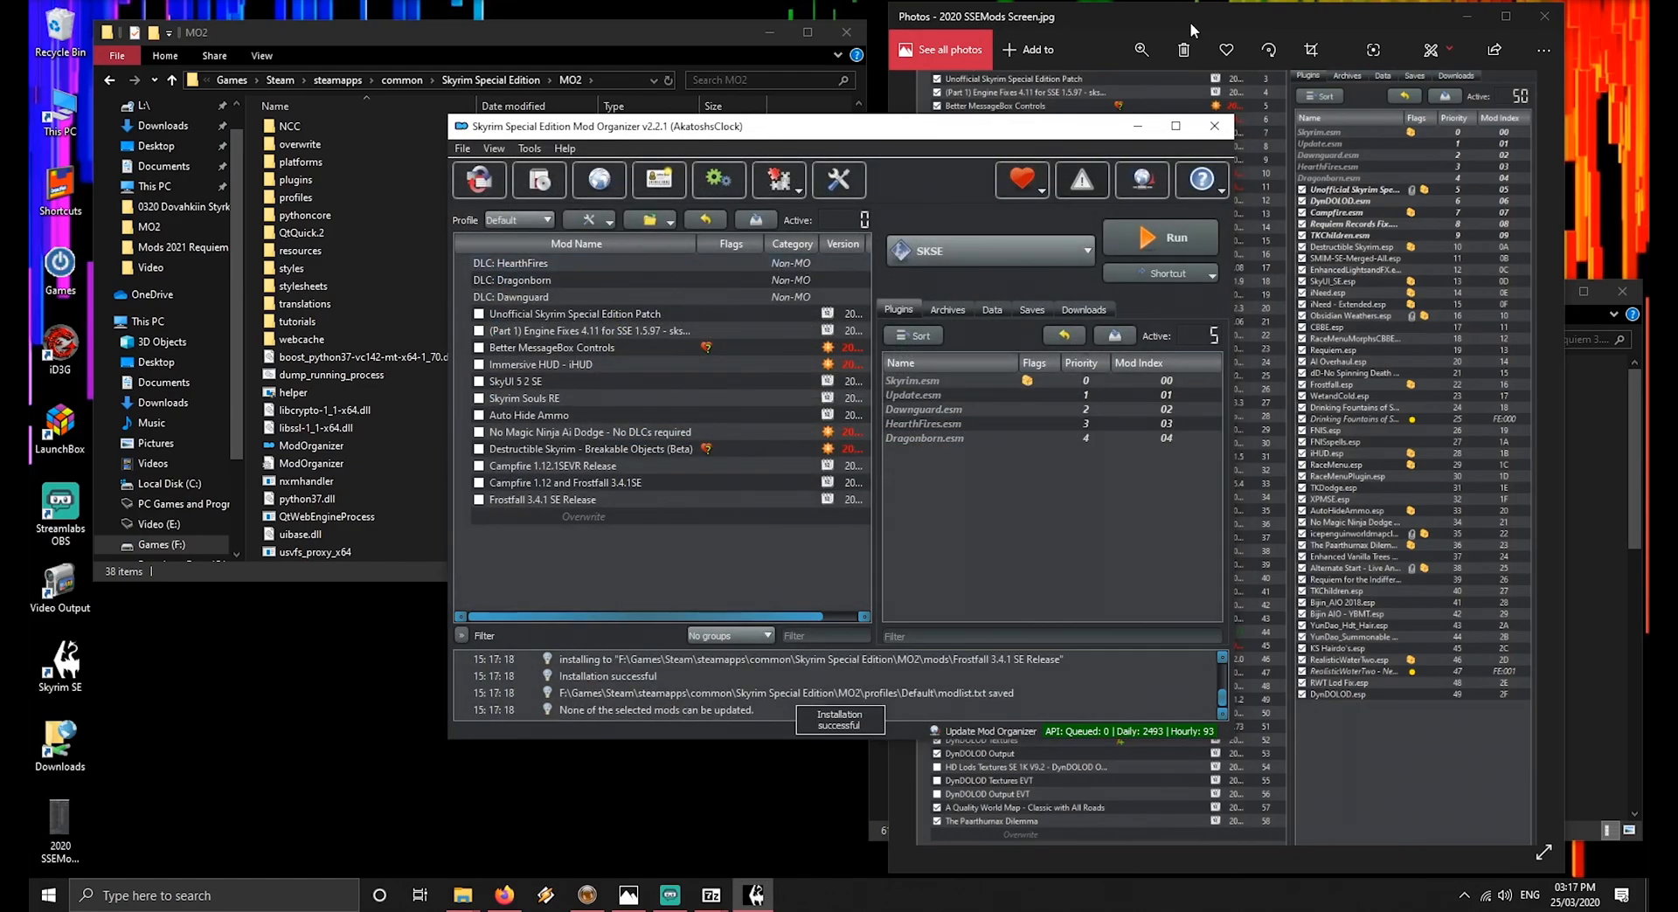
# Consult the reference mod order screenshot and install the PapyrusUtil SE - Scripting Utility Functions archive under its suggested name
pyautogui.click(1179, 19)
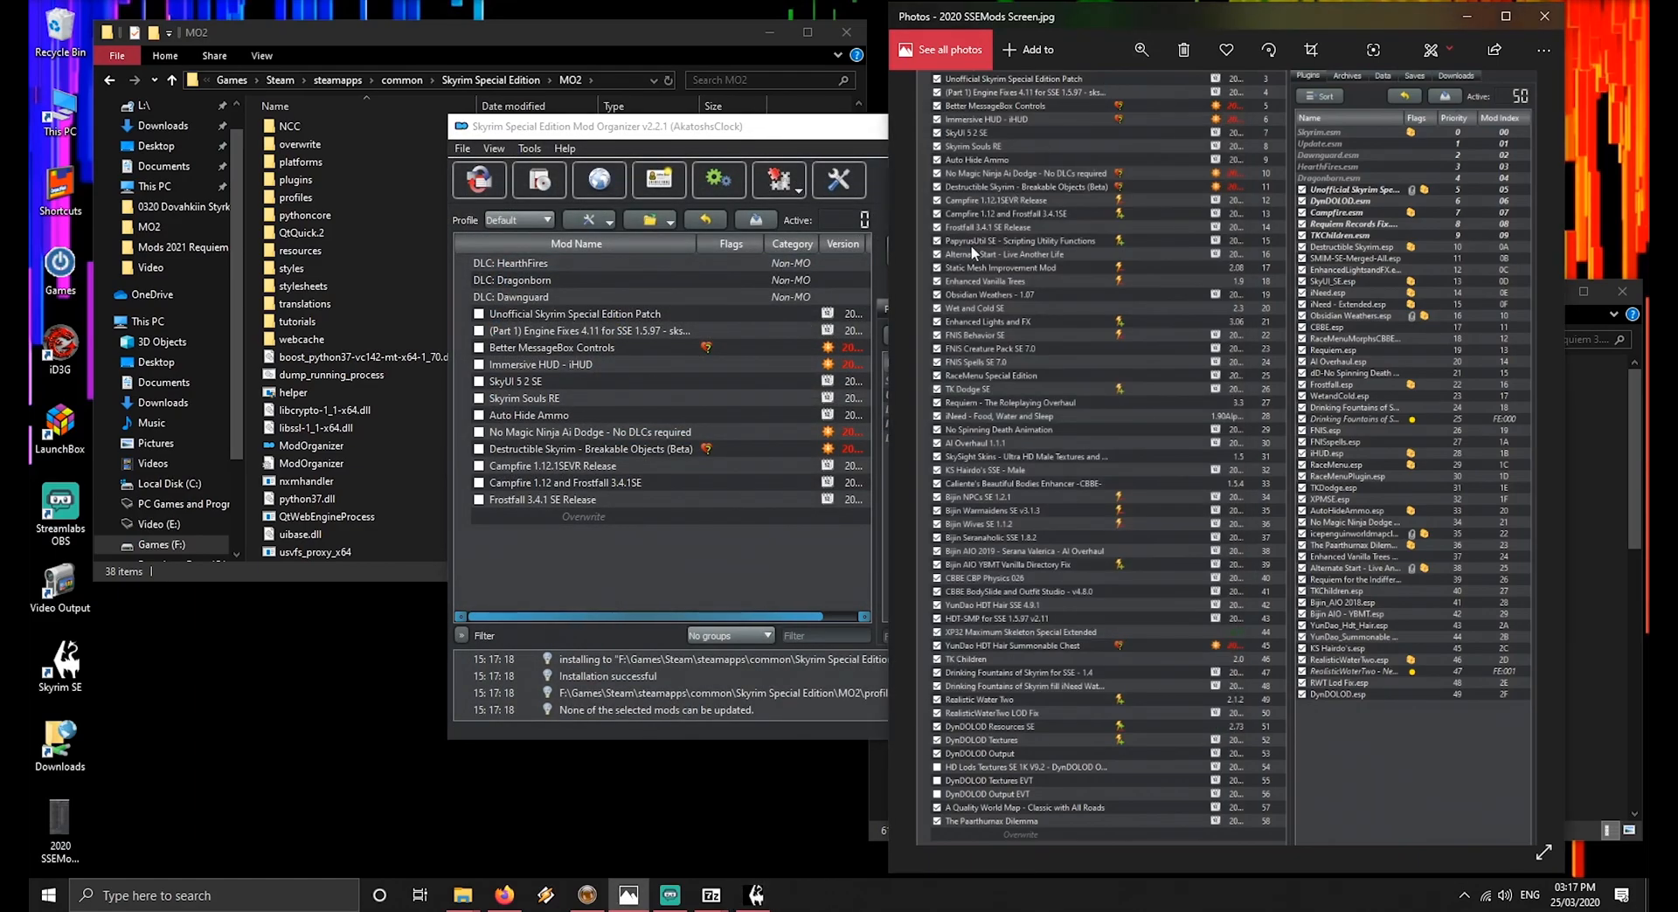
pyautogui.click(611, 566)
pyautogui.click(552, 185)
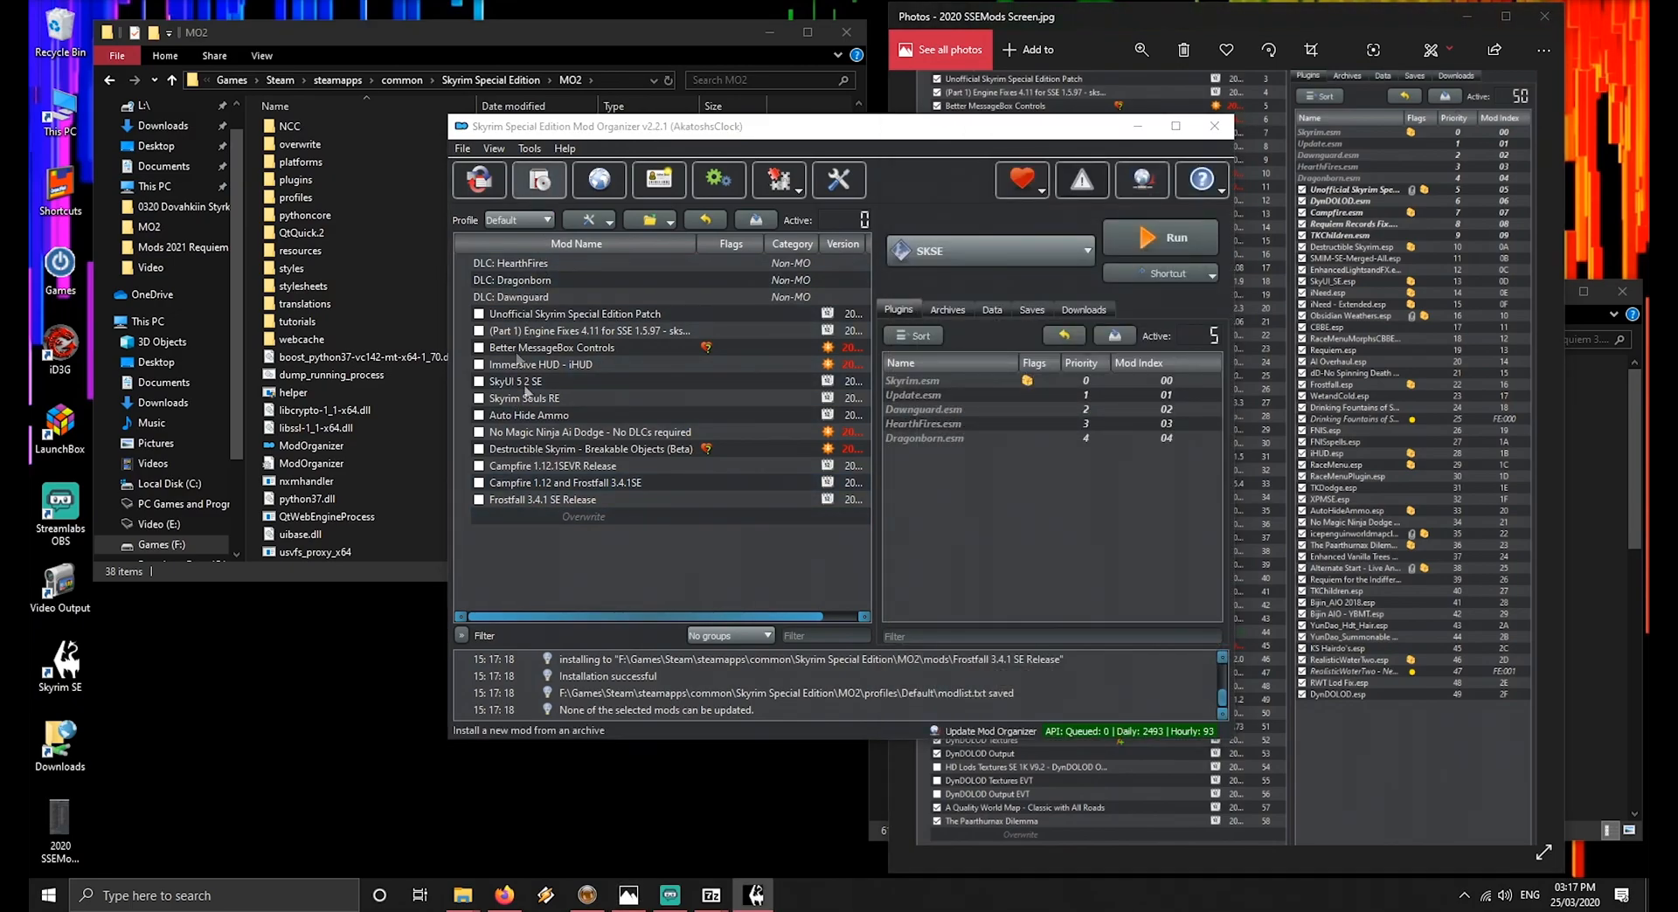
pyautogui.click(693, 384)
pyautogui.press('p')
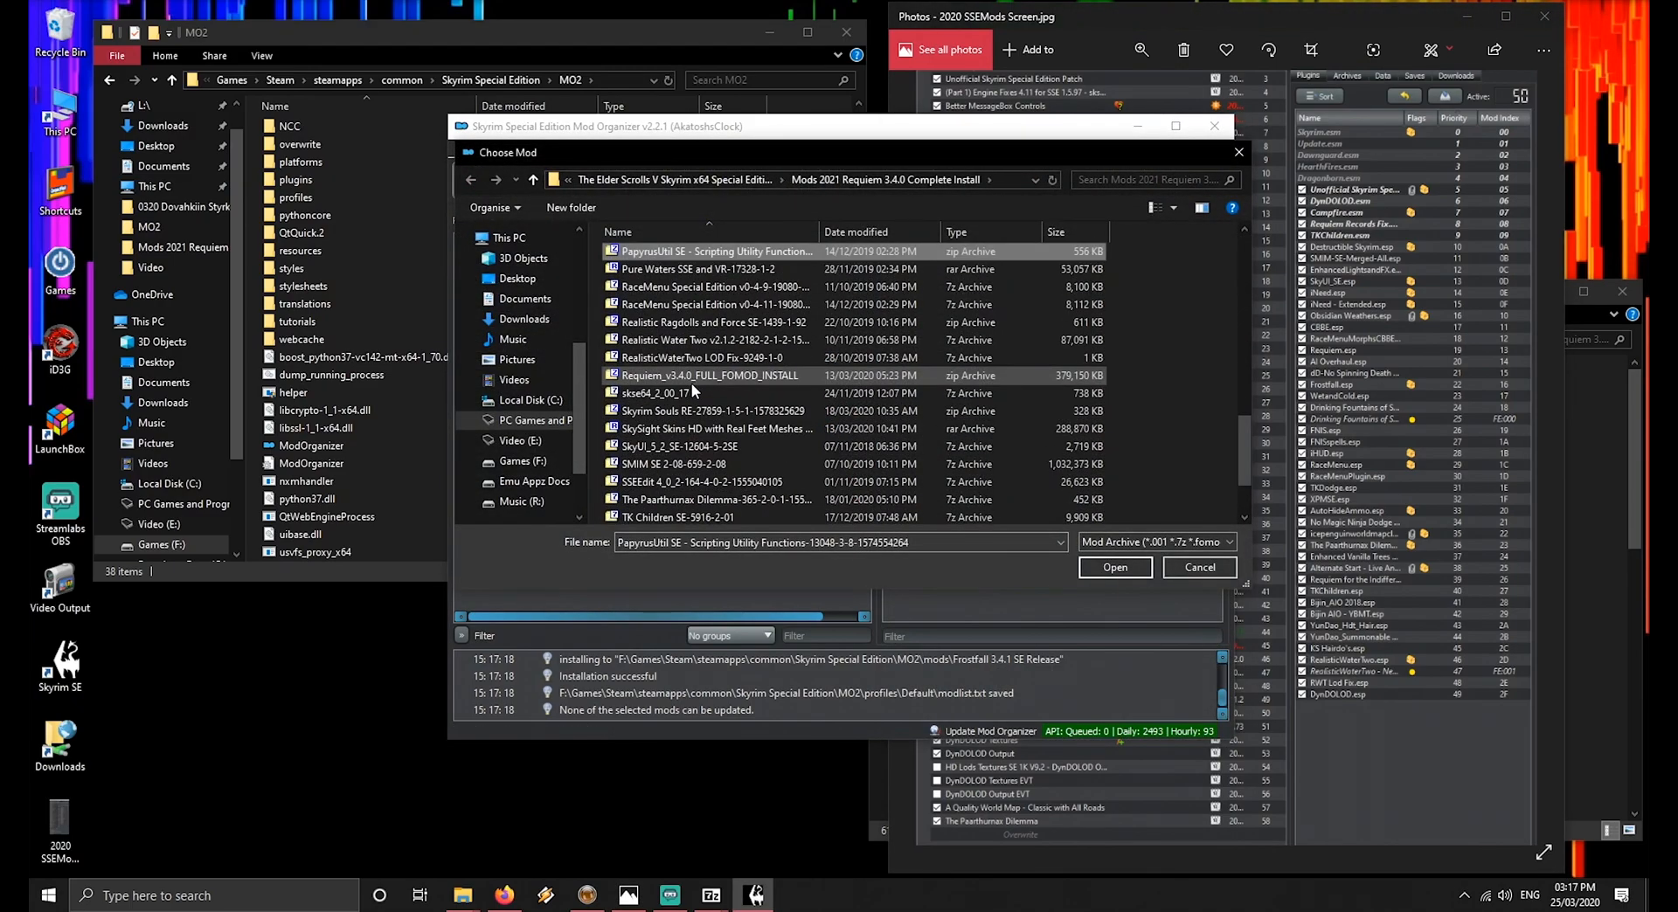
pyautogui.press('Return')
pyautogui.press('Return')
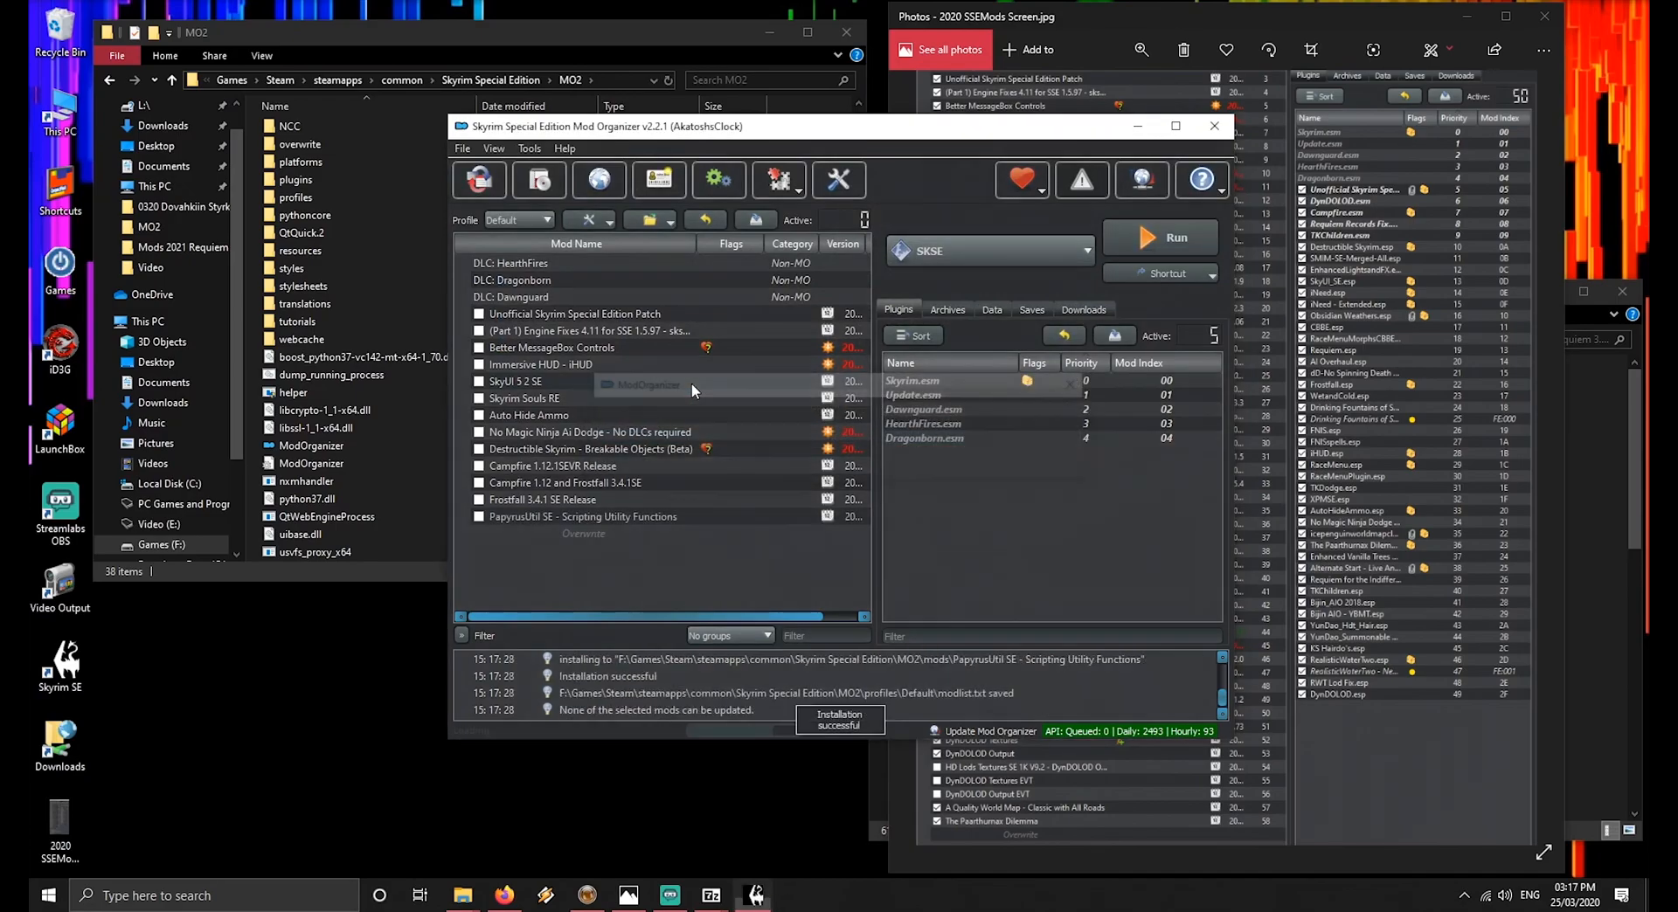
# Install the Alternate Start - Live Another Life archive as a mod, keeping the suggested name
pyautogui.click(537, 181)
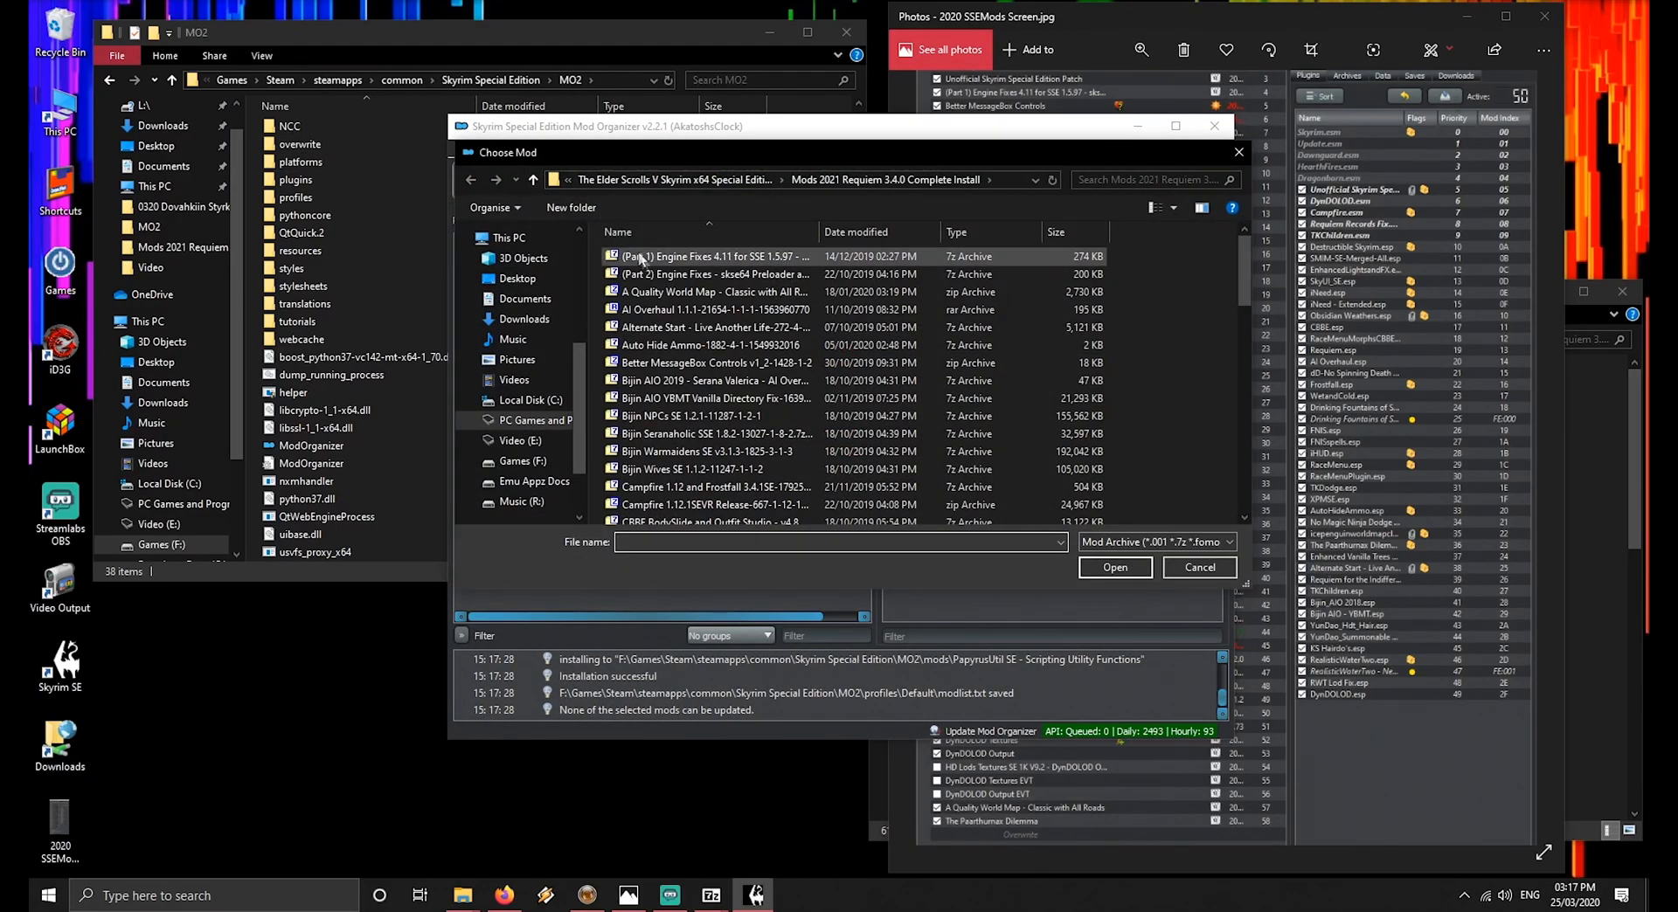
pyautogui.click(664, 276)
pyautogui.press('a')
pyautogui.press('l')
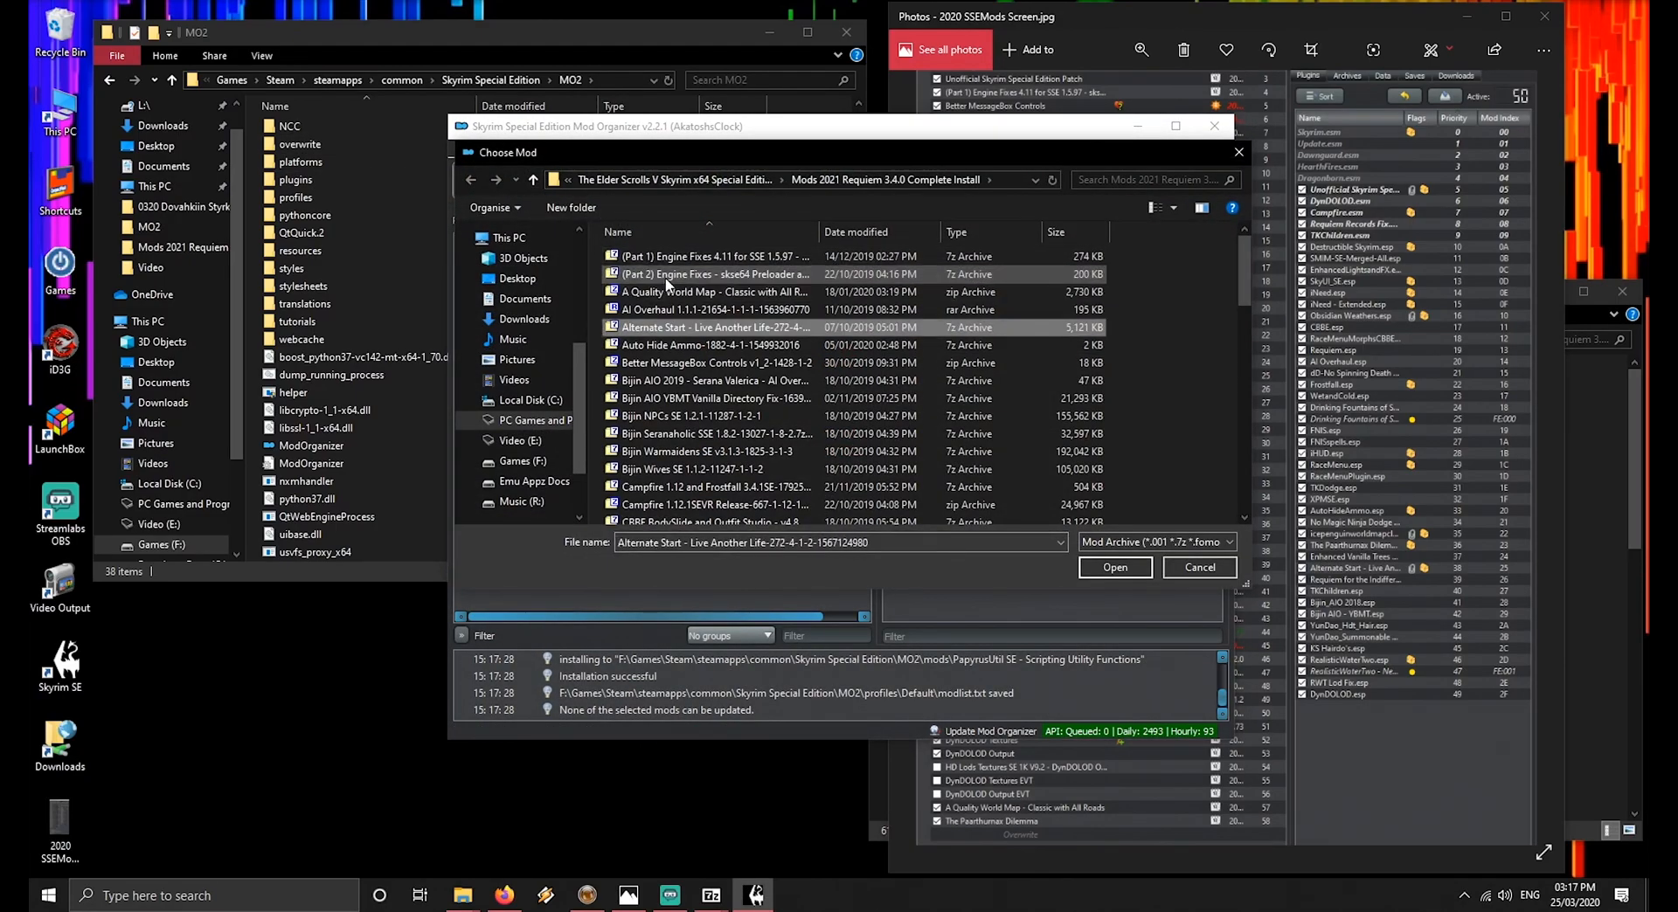
pyautogui.press('Return')
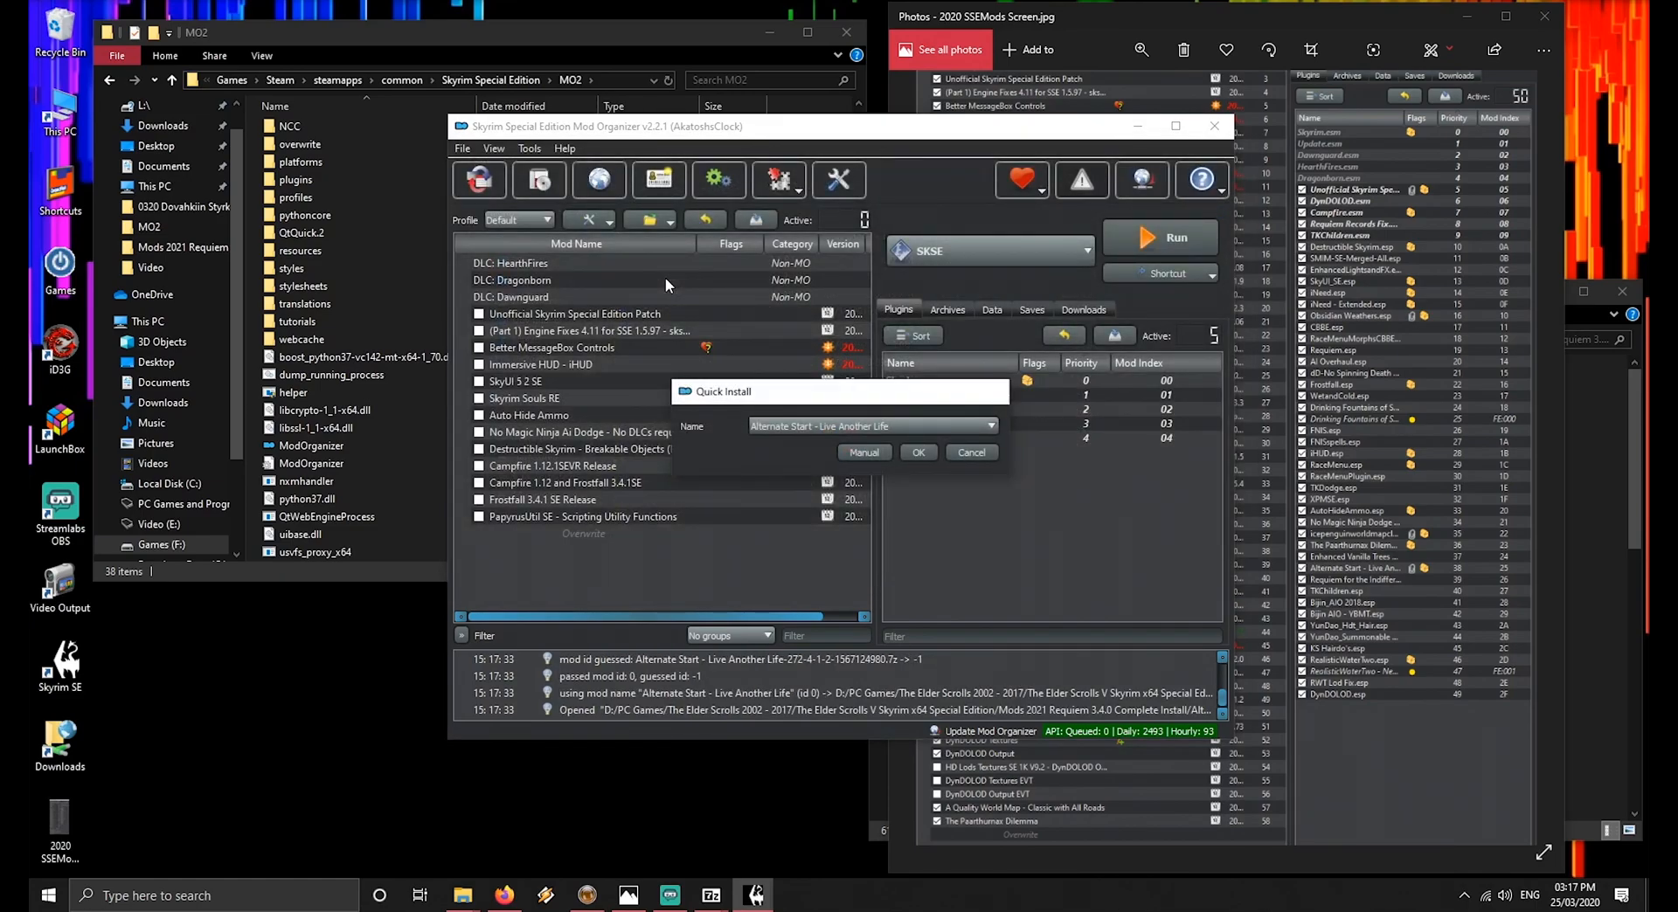
pyautogui.press('Return')
# Check the reference mod order and install the SMIM SE 2-08 archive as Static Mesh Improvement Mod with the Skyrim 2016 Special Edition: Everything option
pyautogui.click(1138, 50)
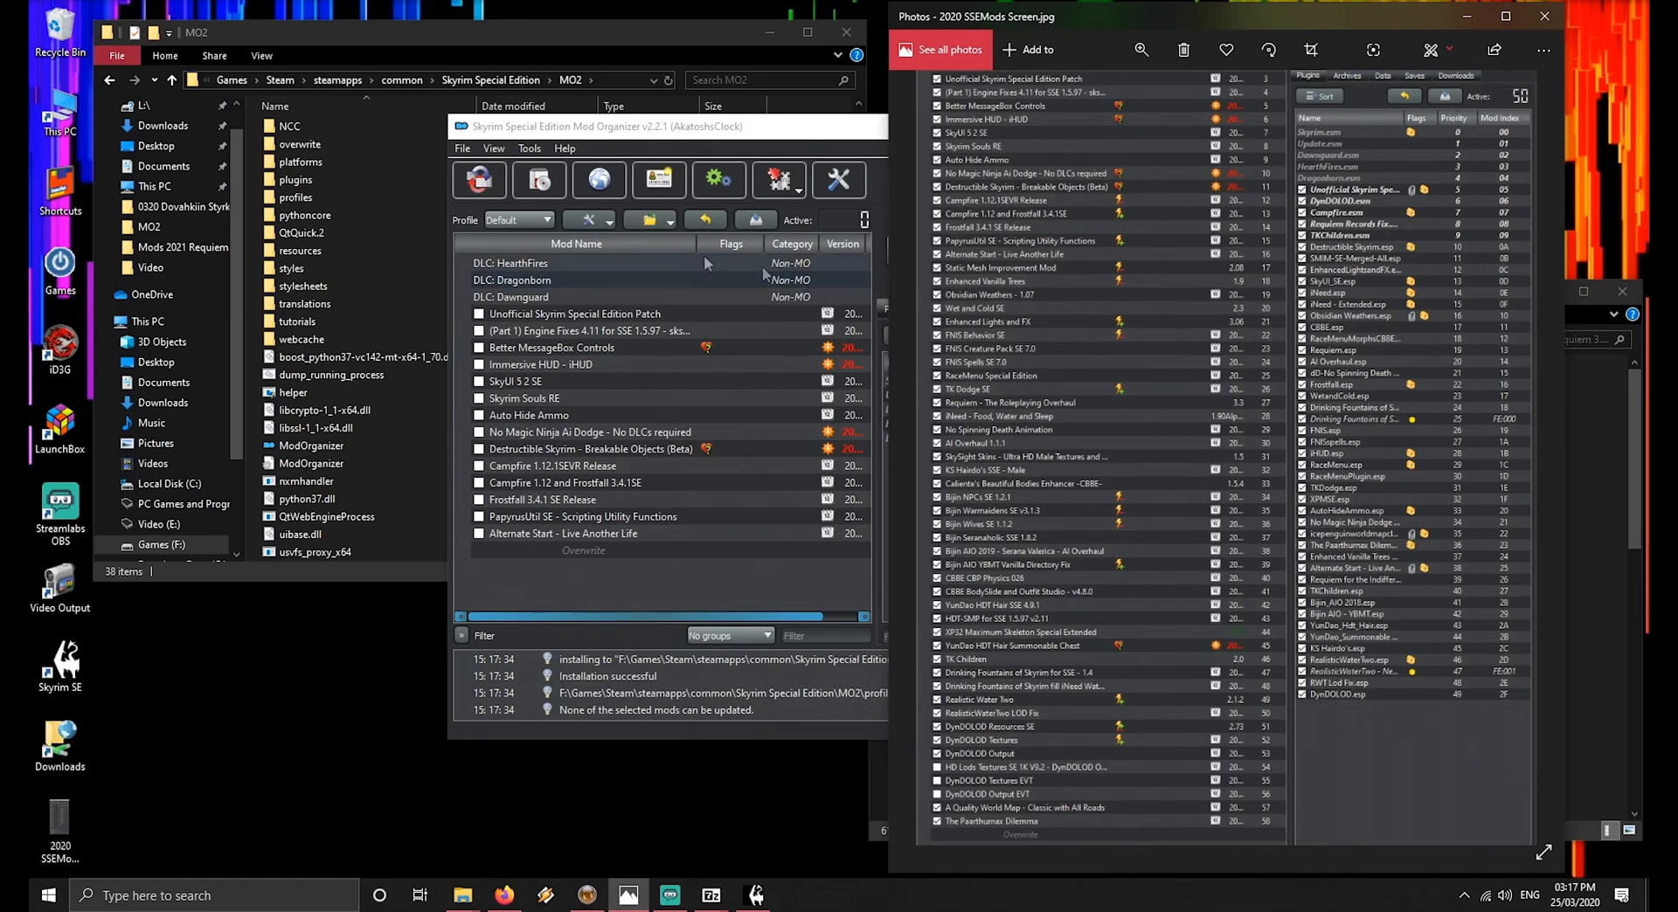
pyautogui.click(537, 181)
pyautogui.click(653, 291)
pyautogui.press('s')
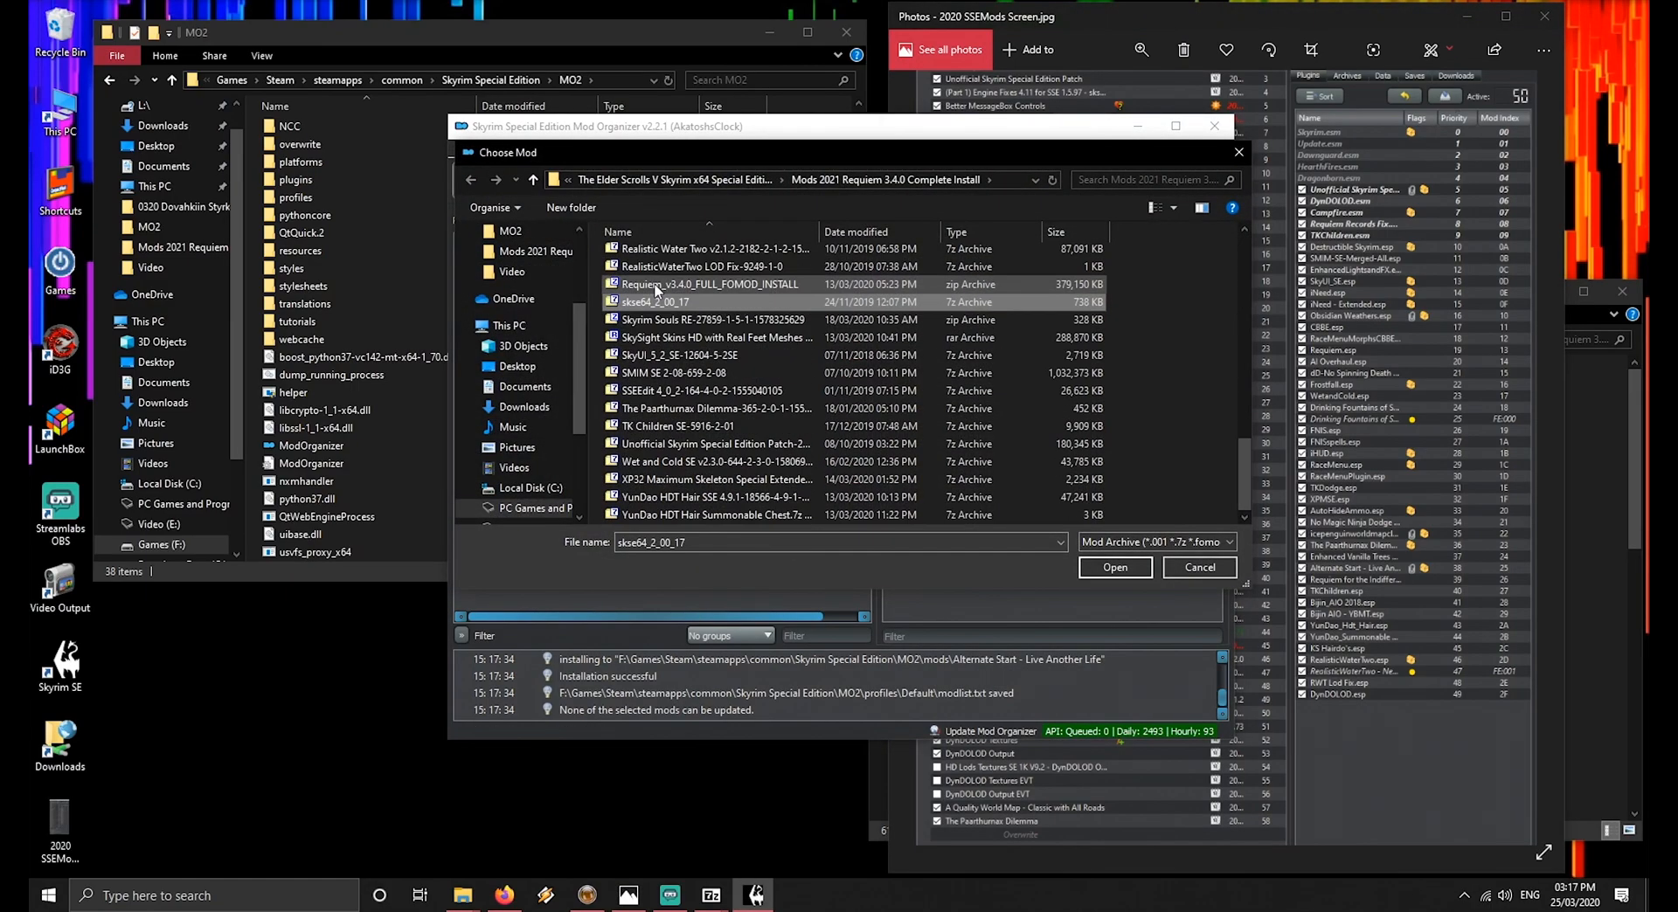
pyautogui.press('s')
pyautogui.press('s')
pyautogui.press('s')
pyautogui.press('s')
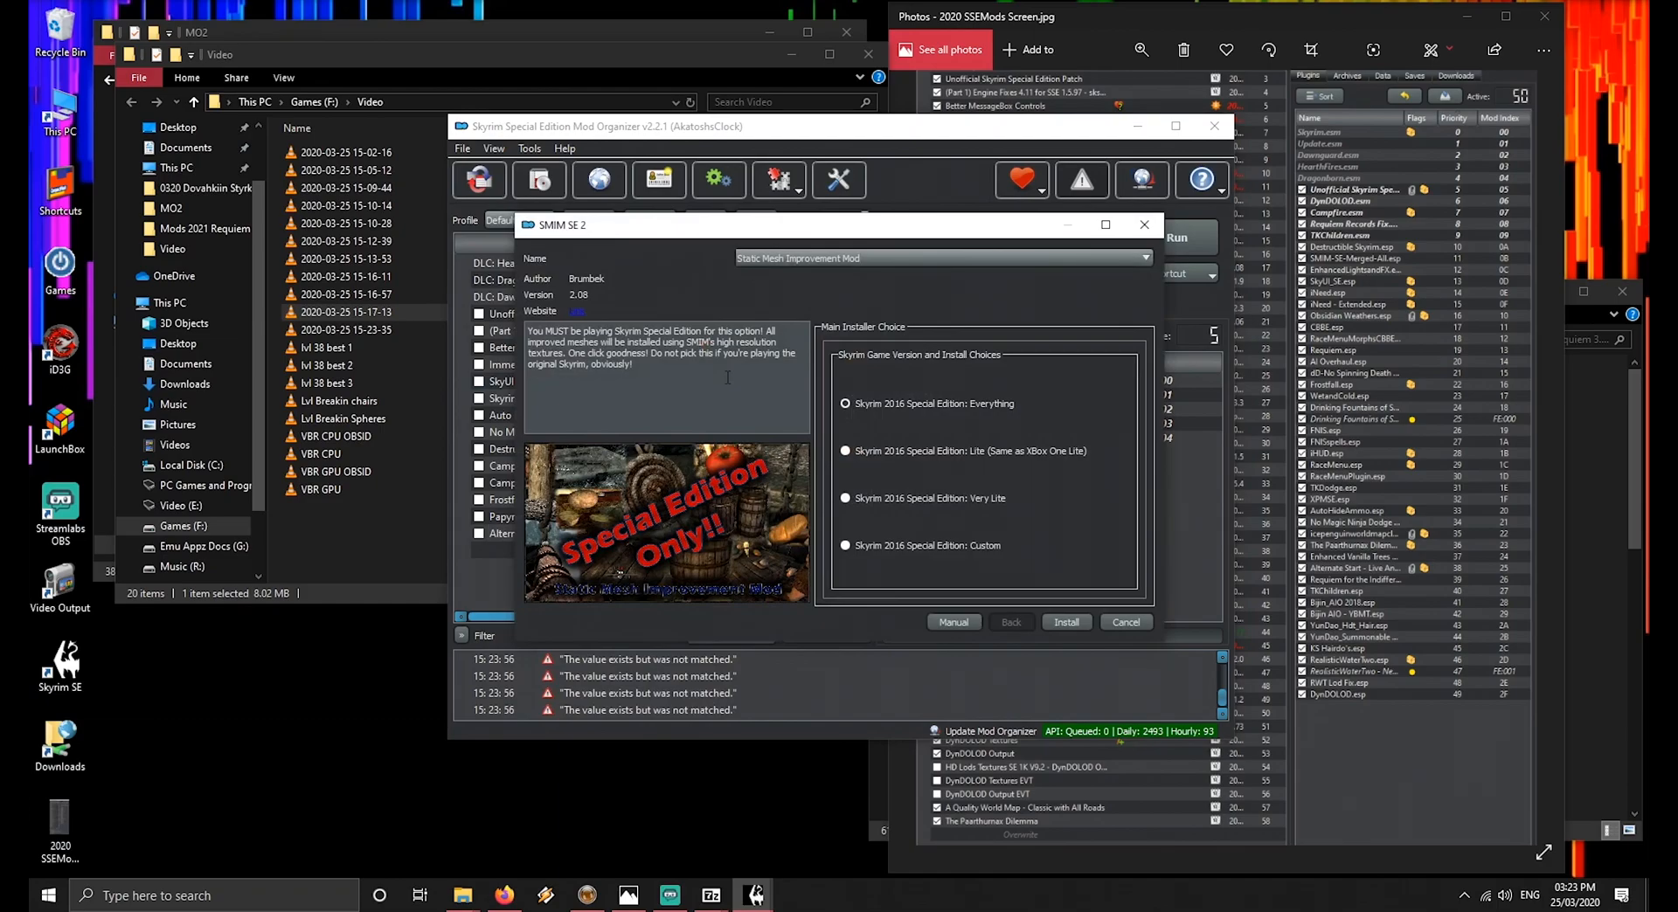
pyautogui.click(1066, 622)
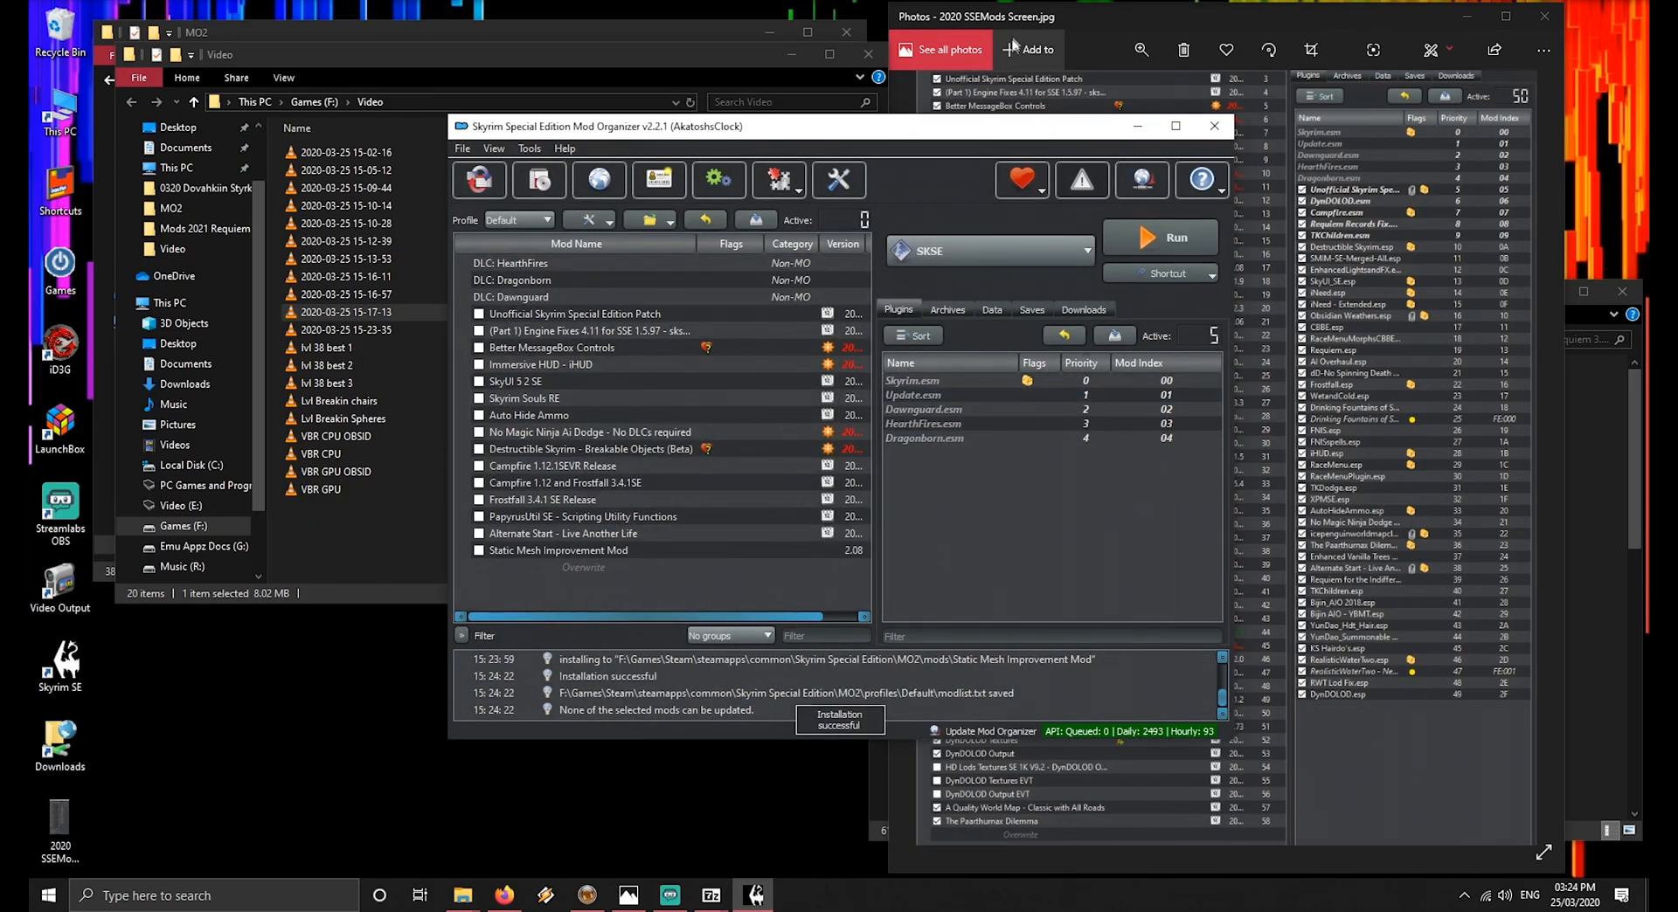
# Consult the reference mod order and open the Enhanced Vanilla Trees SE v1.9.0 archive for installation
pyautogui.click(1090, 21)
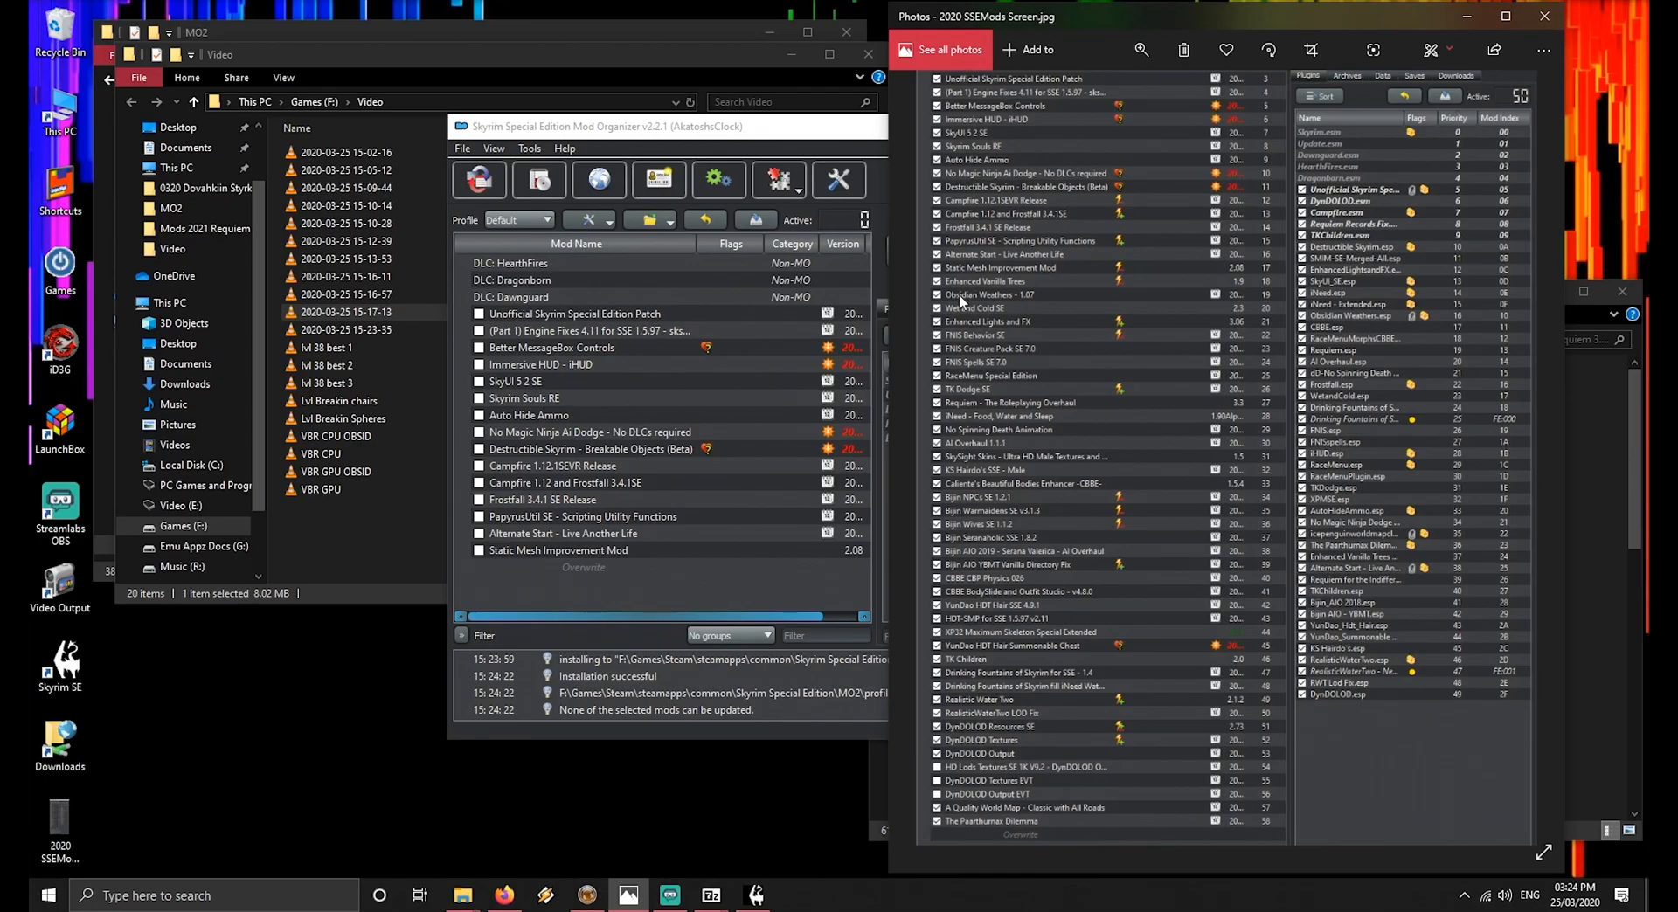
pyautogui.click(525, 603)
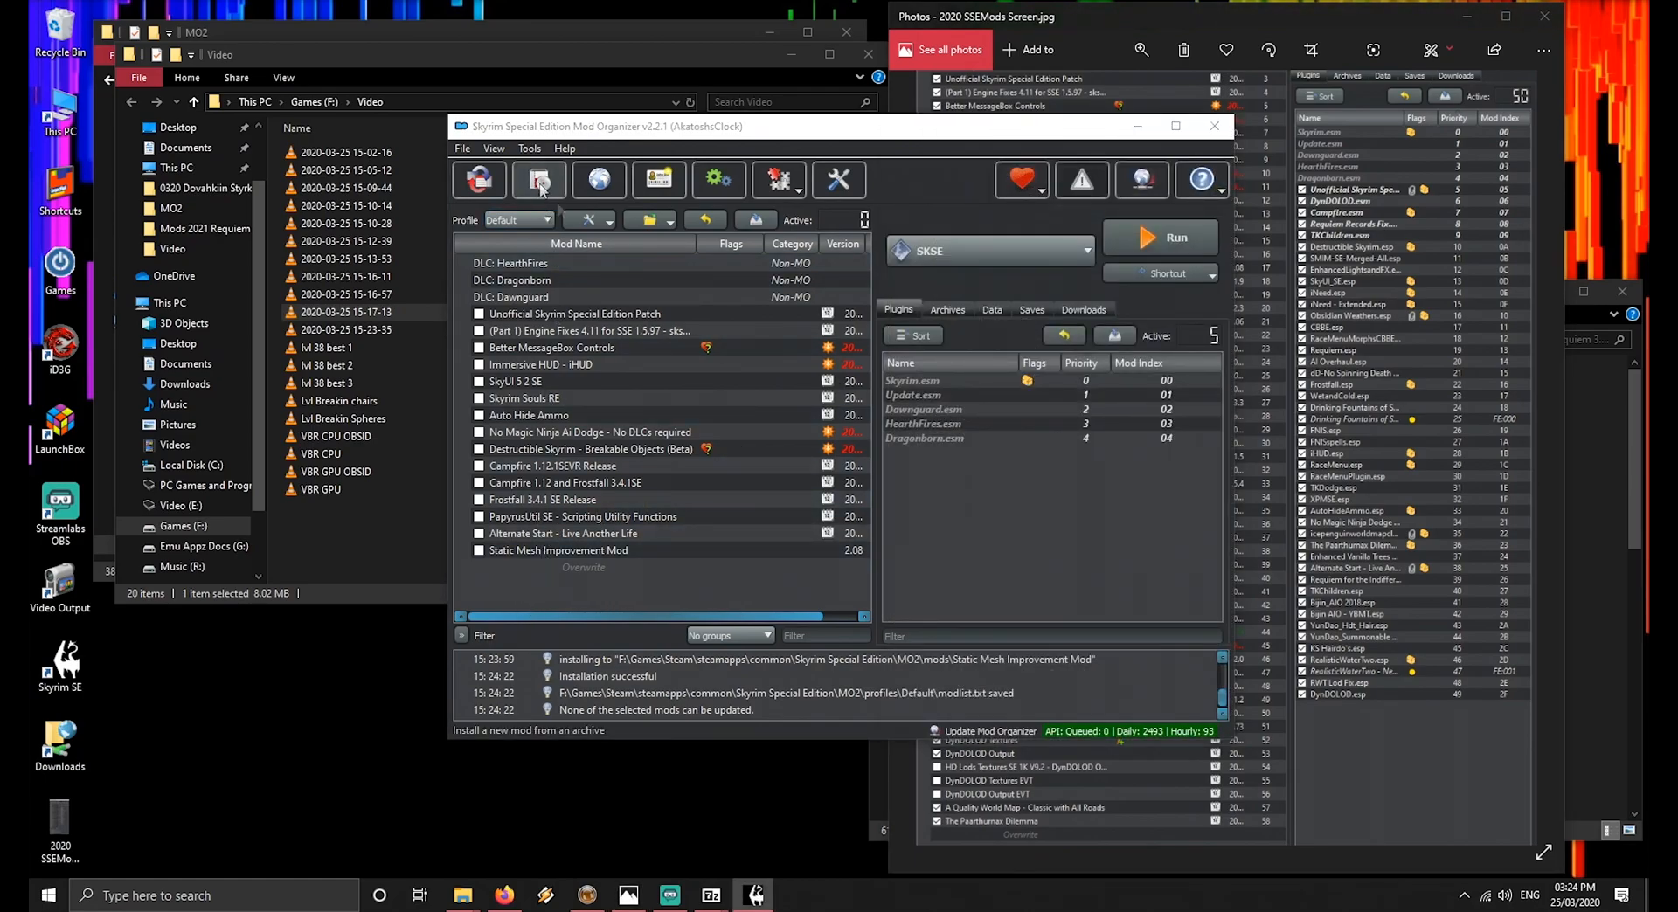
pyautogui.click(540, 183)
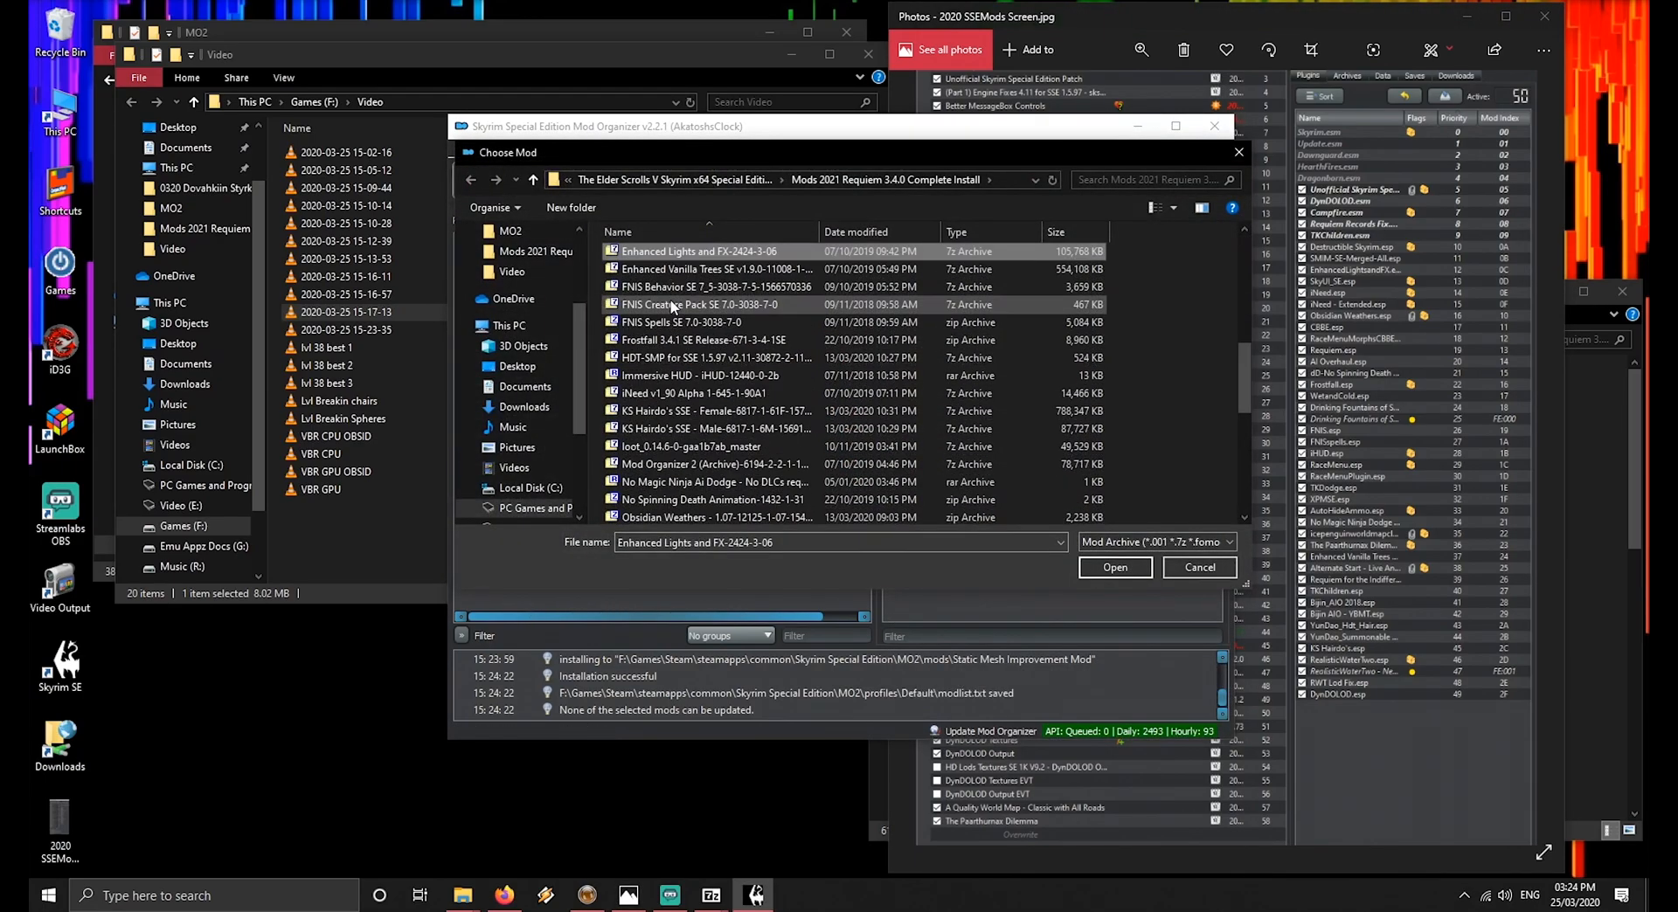
pyautogui.press('Down')
pyautogui.press('Return')
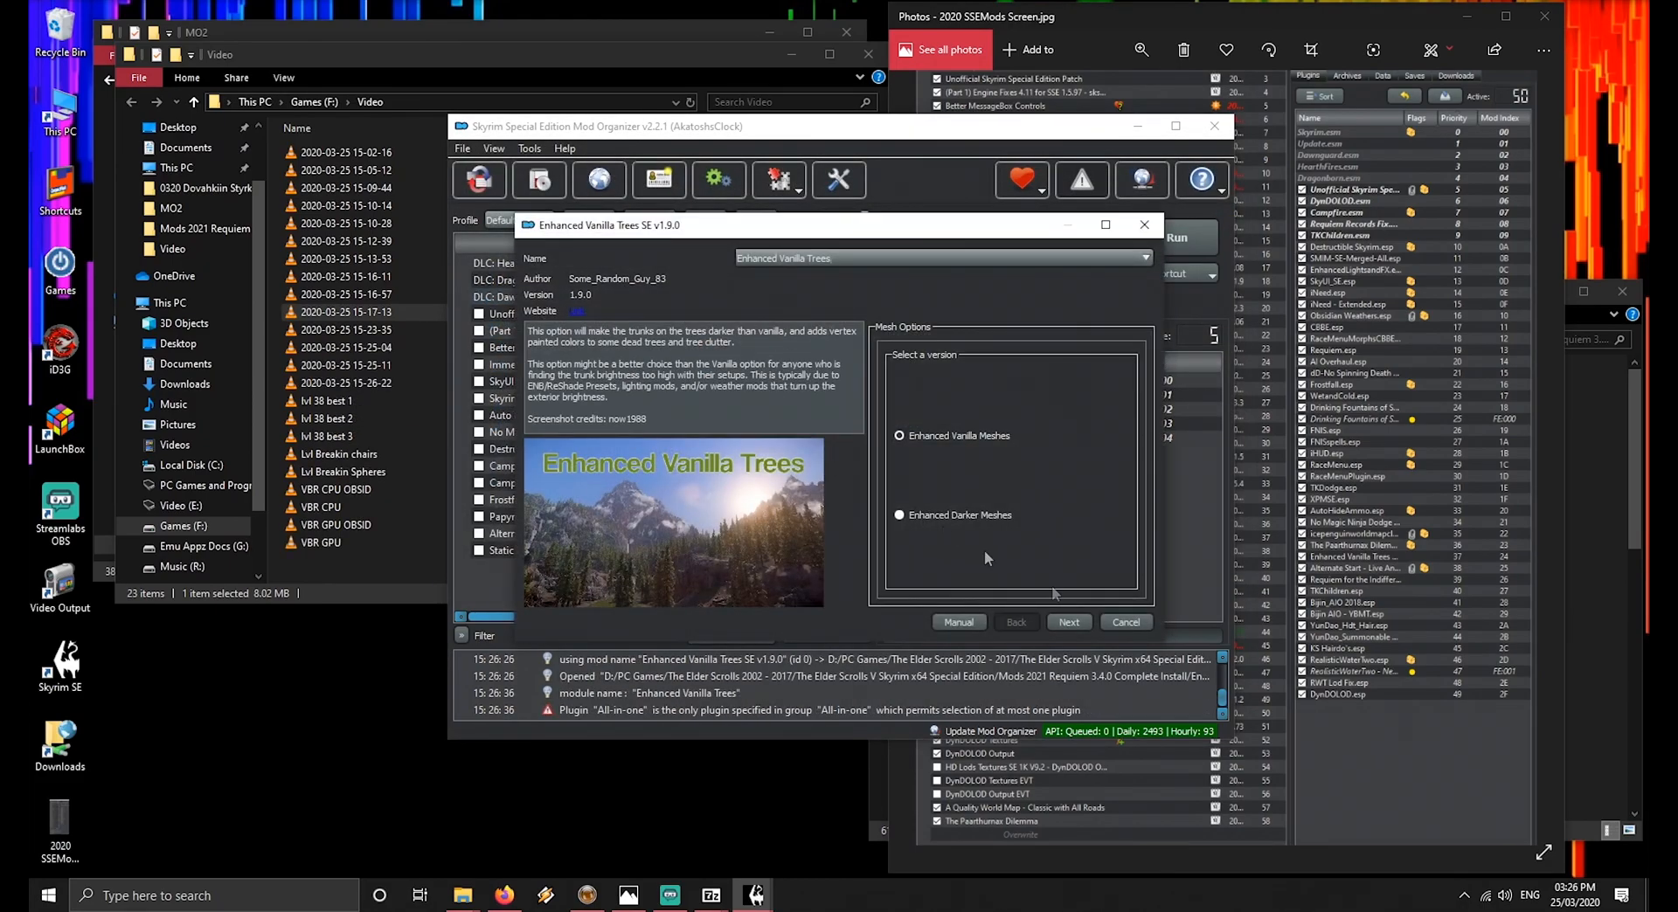
# Install Enhanced Vanilla Trees with the preselected mesh and tree options, adding SFO Branch Textures - Version 4
pyautogui.click(1072, 625)
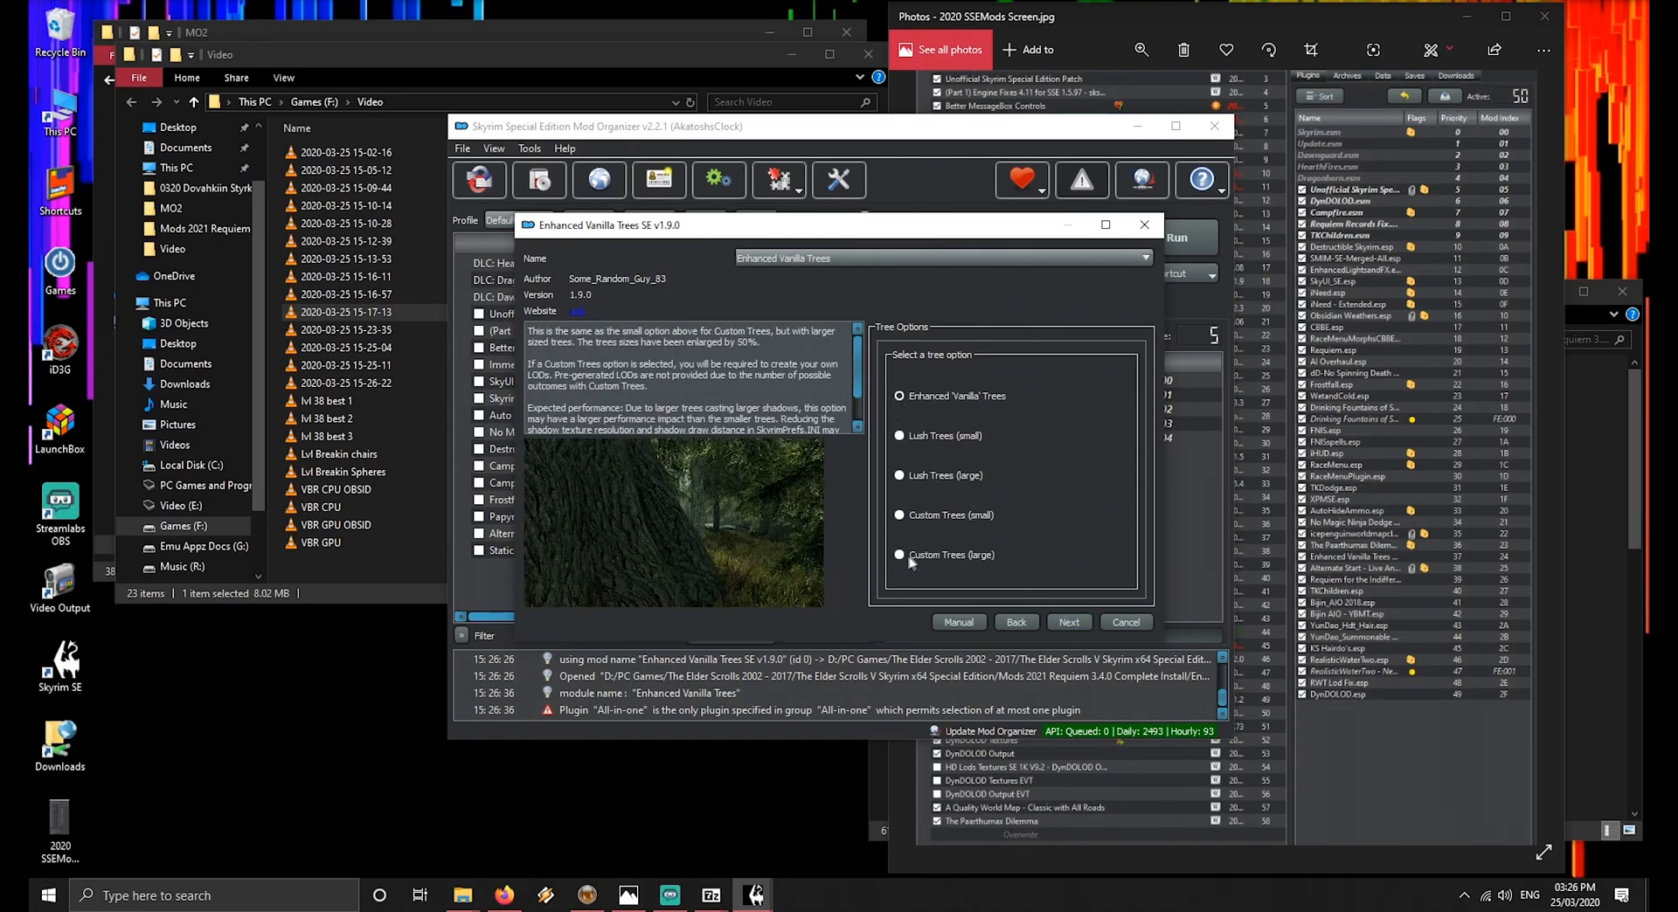
pyautogui.click(1069, 623)
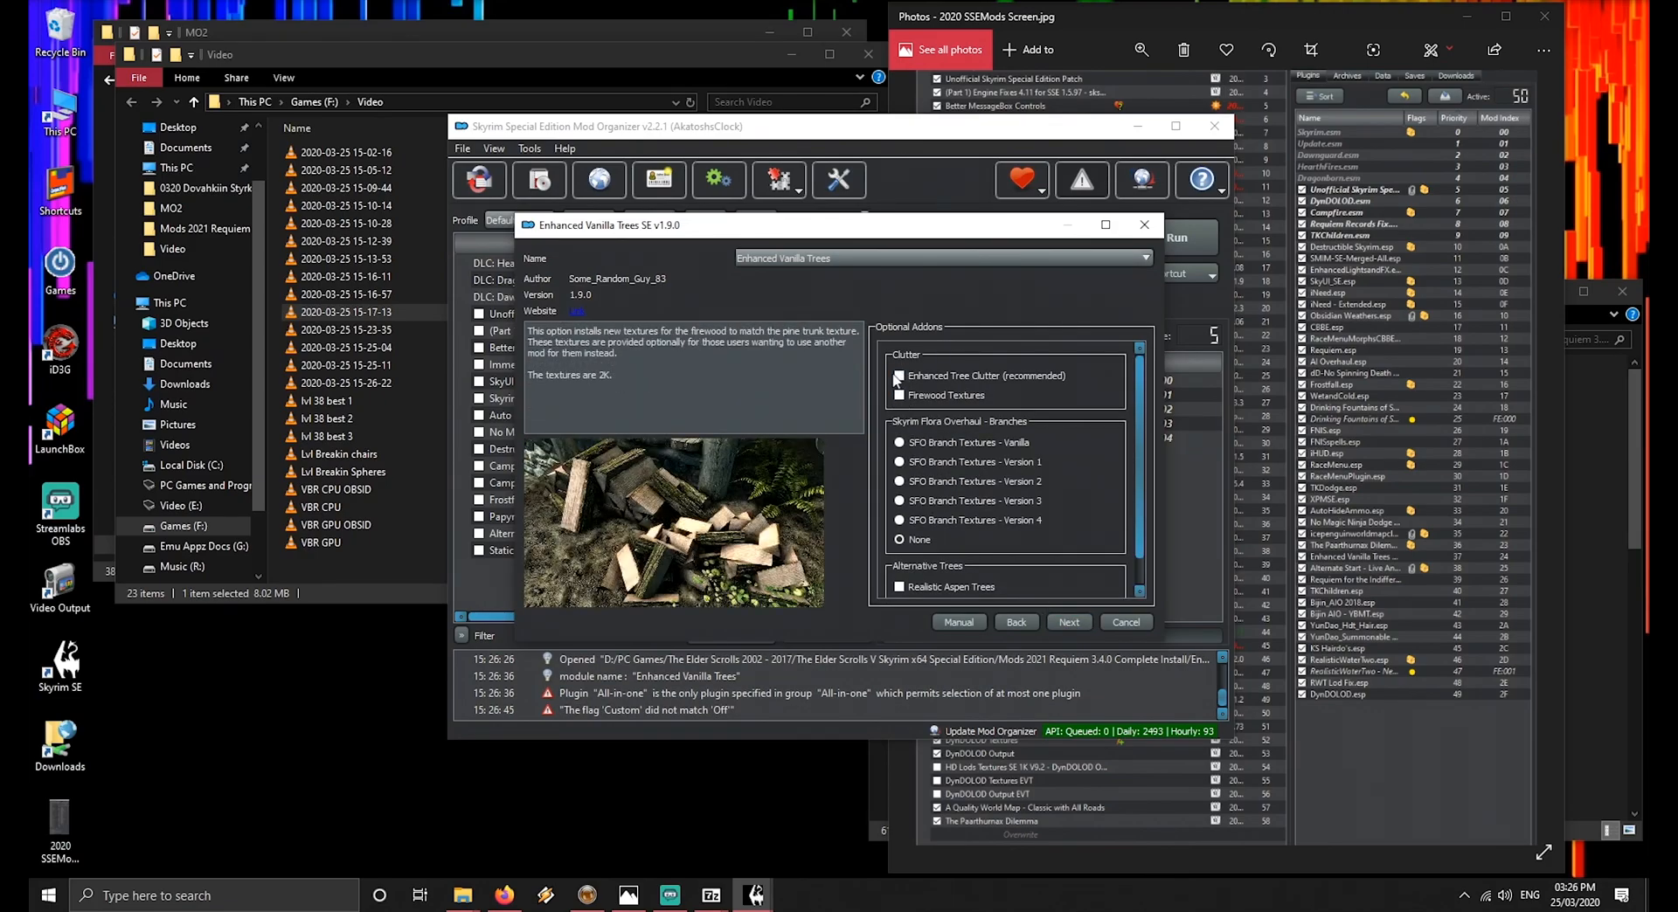
pyautogui.click(900, 520)
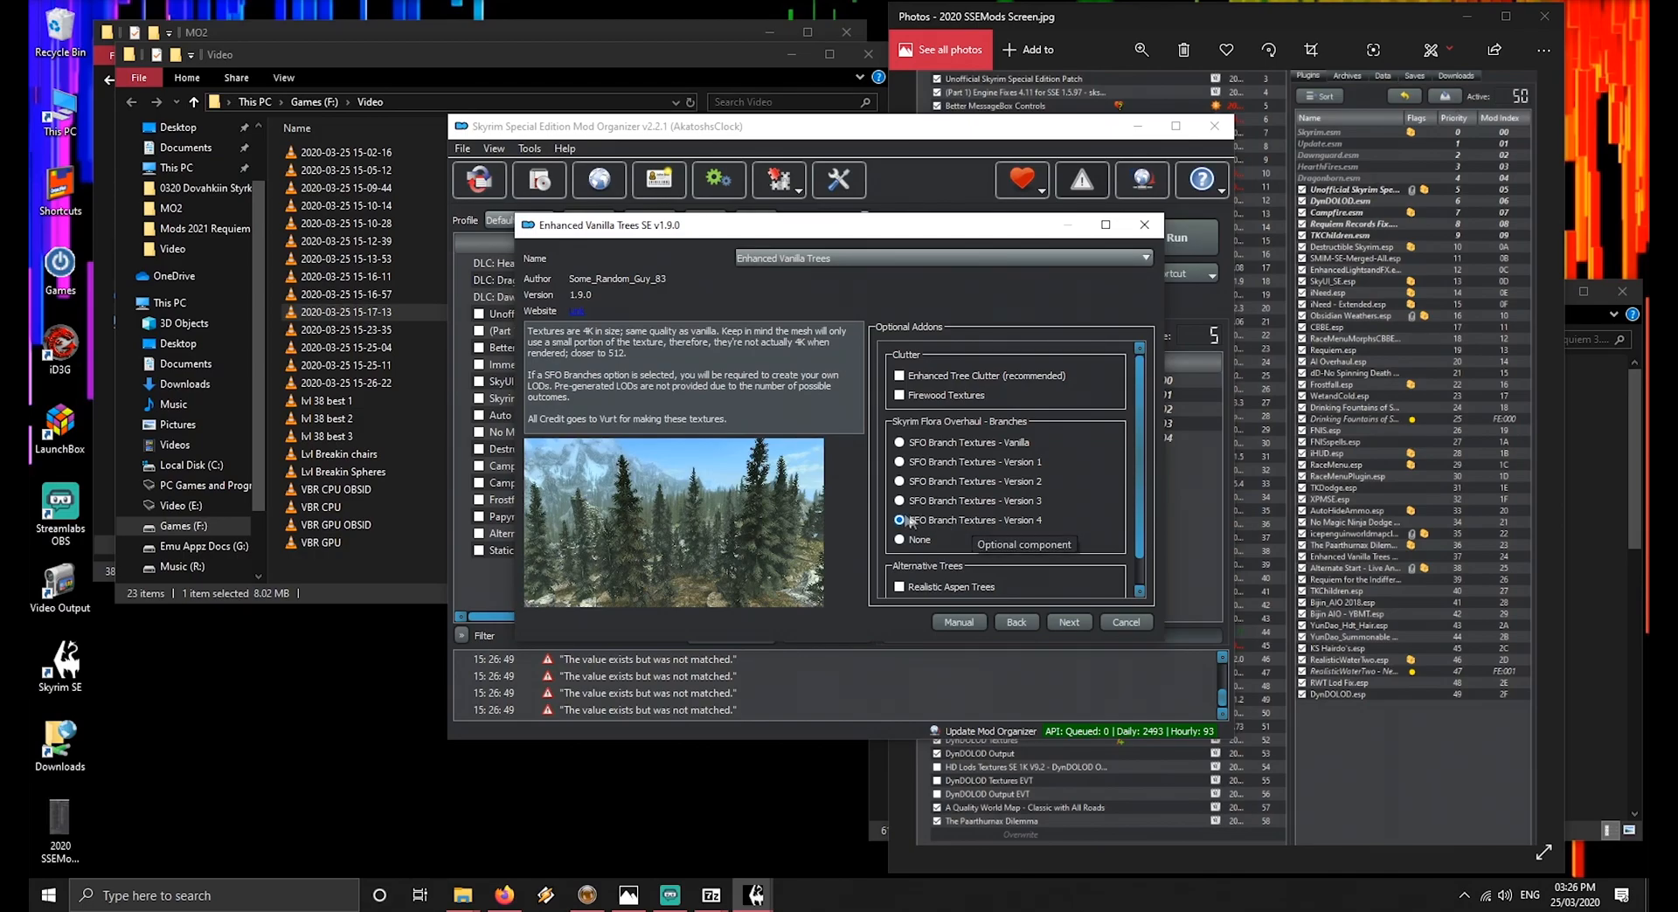
pyautogui.scroll(-1, 1066, 512)
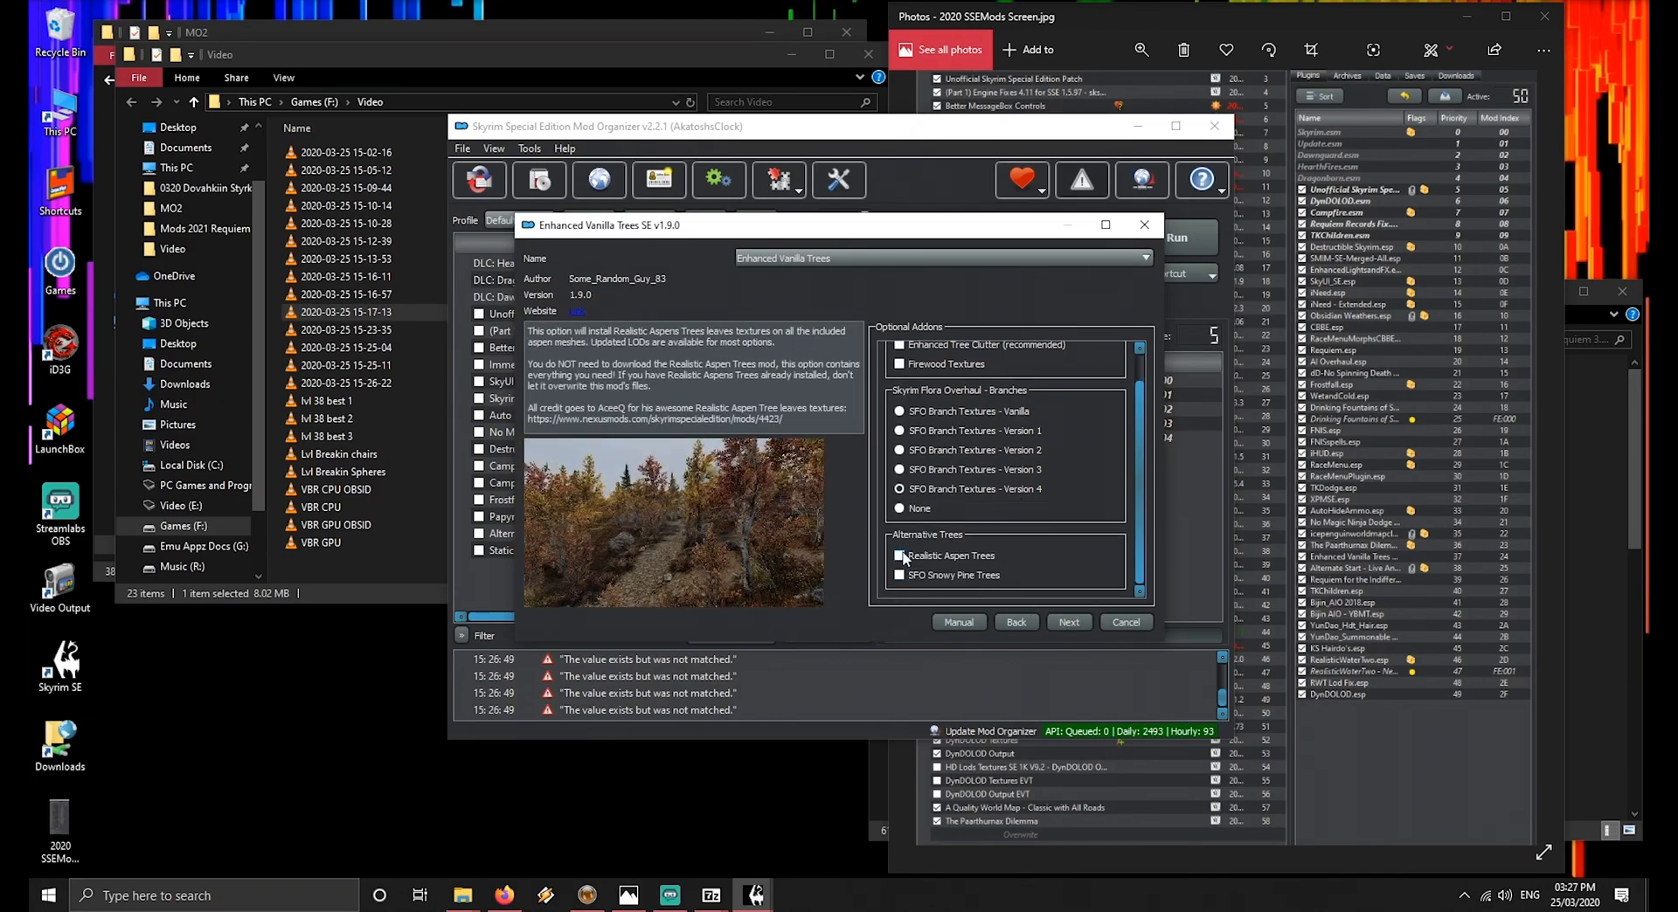
pyautogui.click(1073, 622)
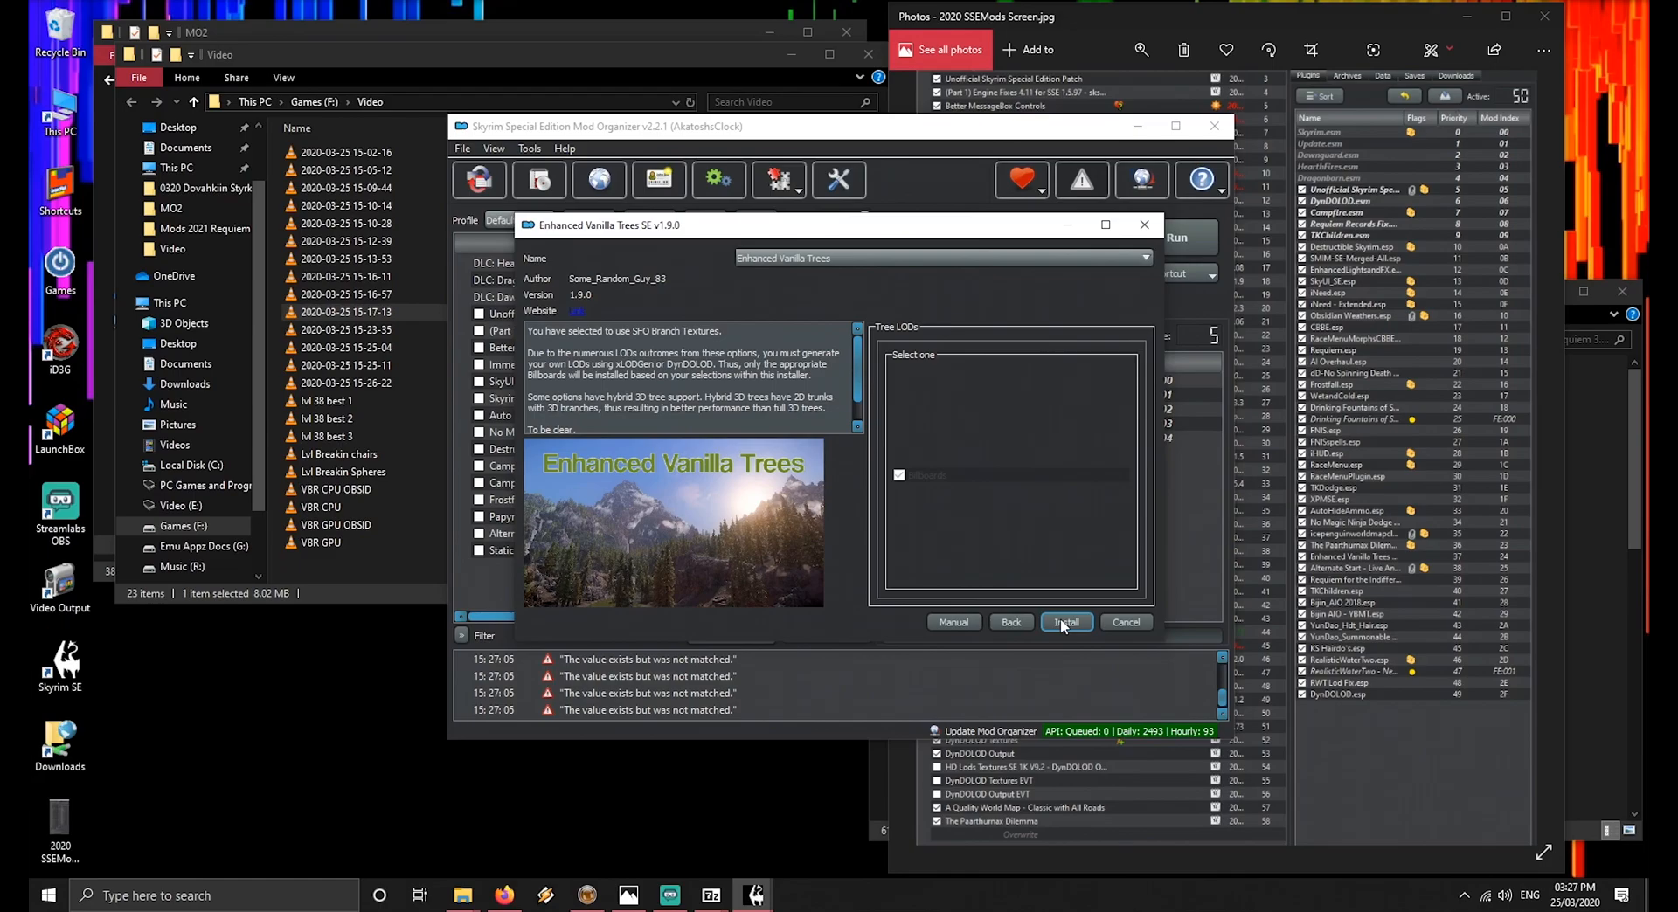
pyautogui.click(1062, 621)
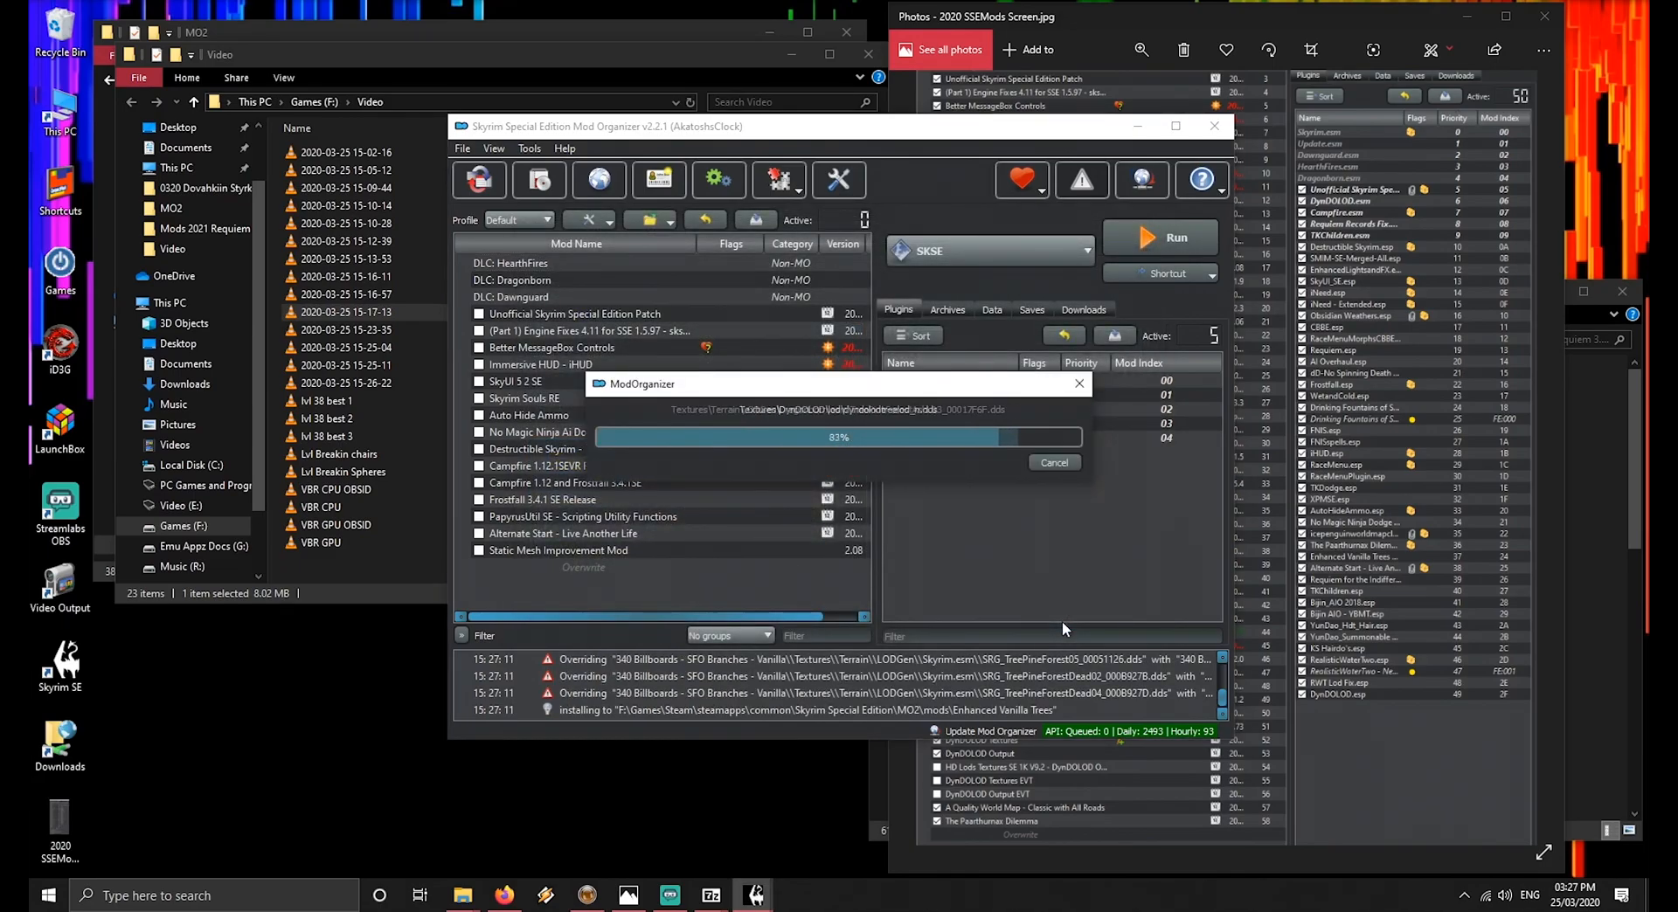
# Check the reference mod order and install the Obsidian Weathers - 1.07 archive, keeping the suggested name
pyautogui.click(1102, 21)
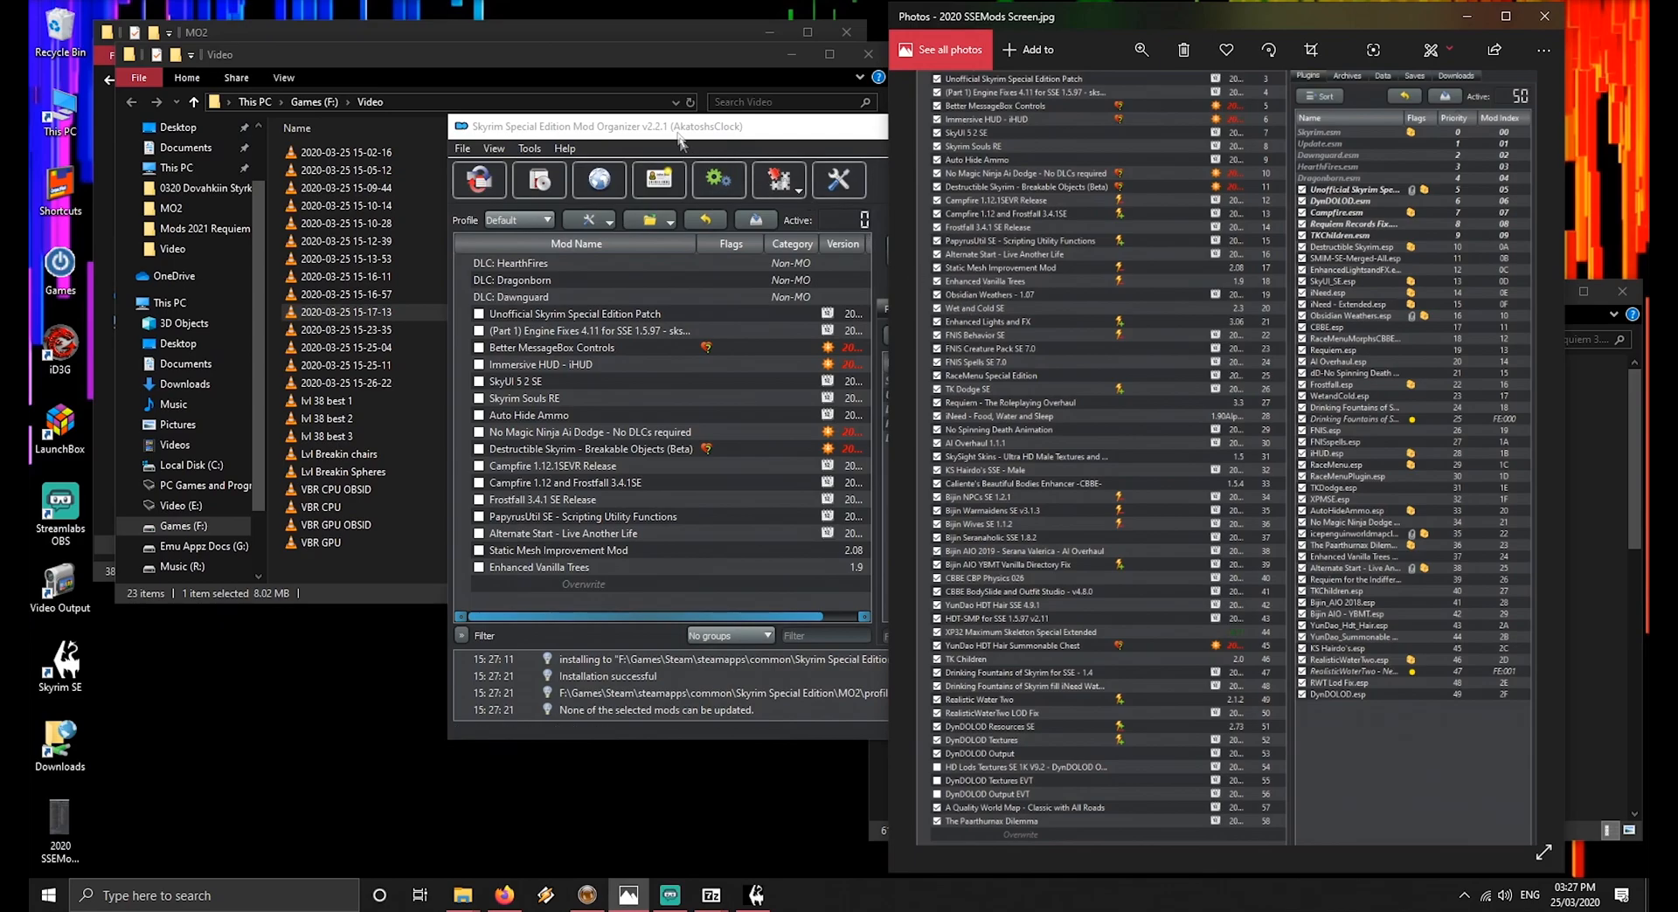
pyautogui.click(547, 194)
pyautogui.write('ob')
pyautogui.press('Down')
pyautogui.press('Return')
pyautogui.press('Return')
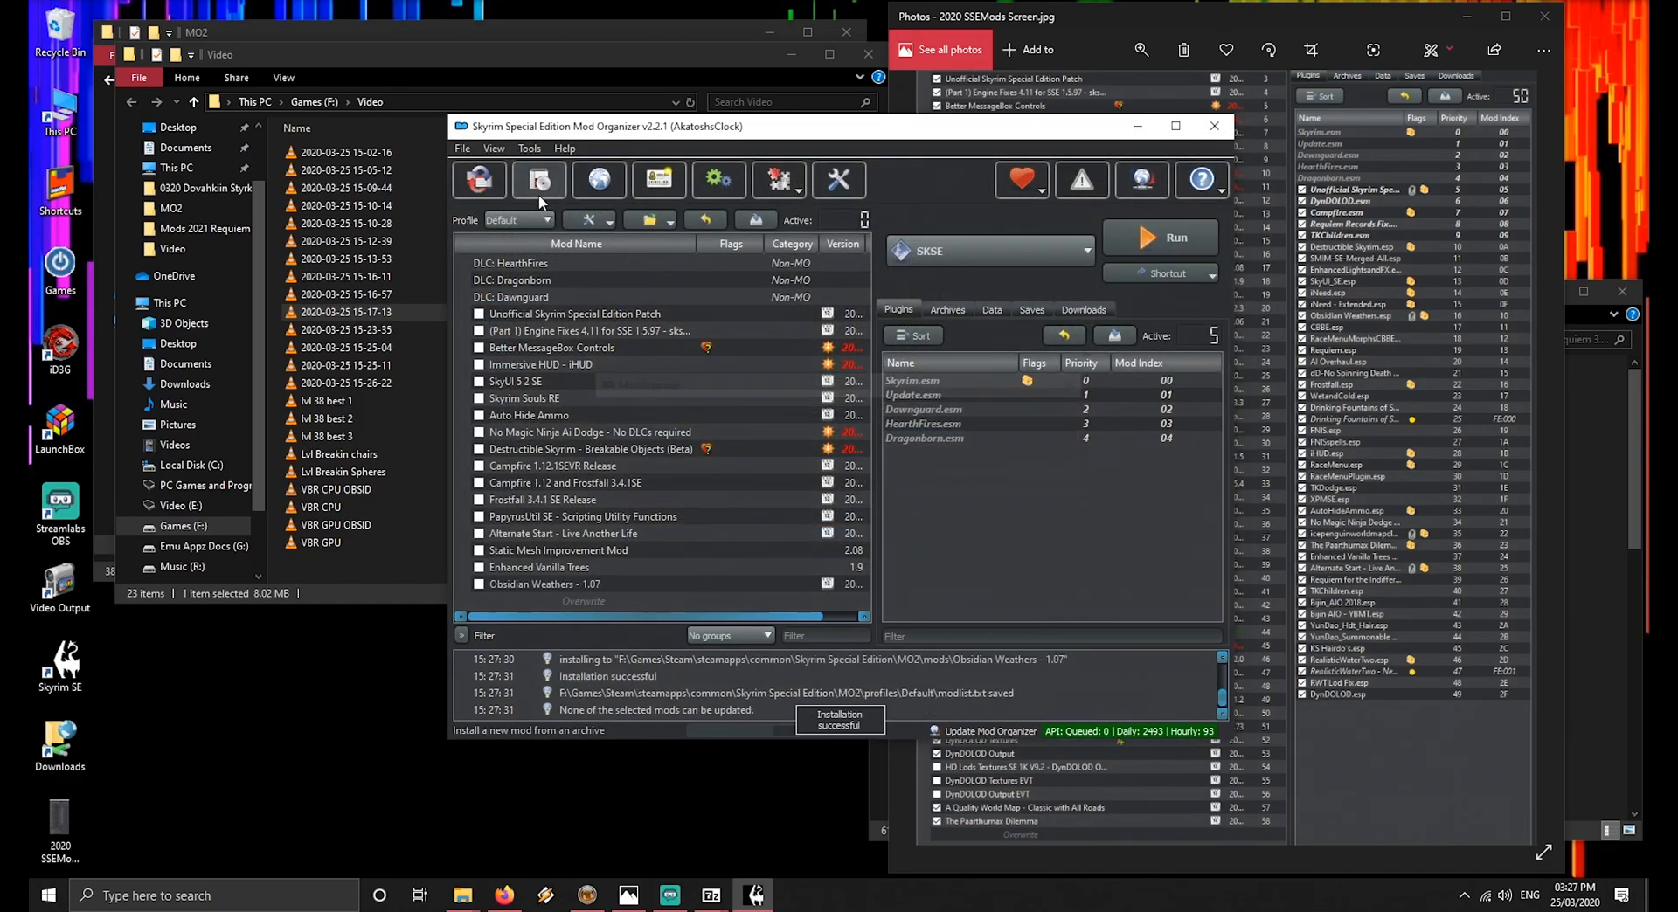
# Install the Wet and Cold SE v2.3.0 archive as Wet and Cold SE without any of its optional components
pyautogui.click(539, 194)
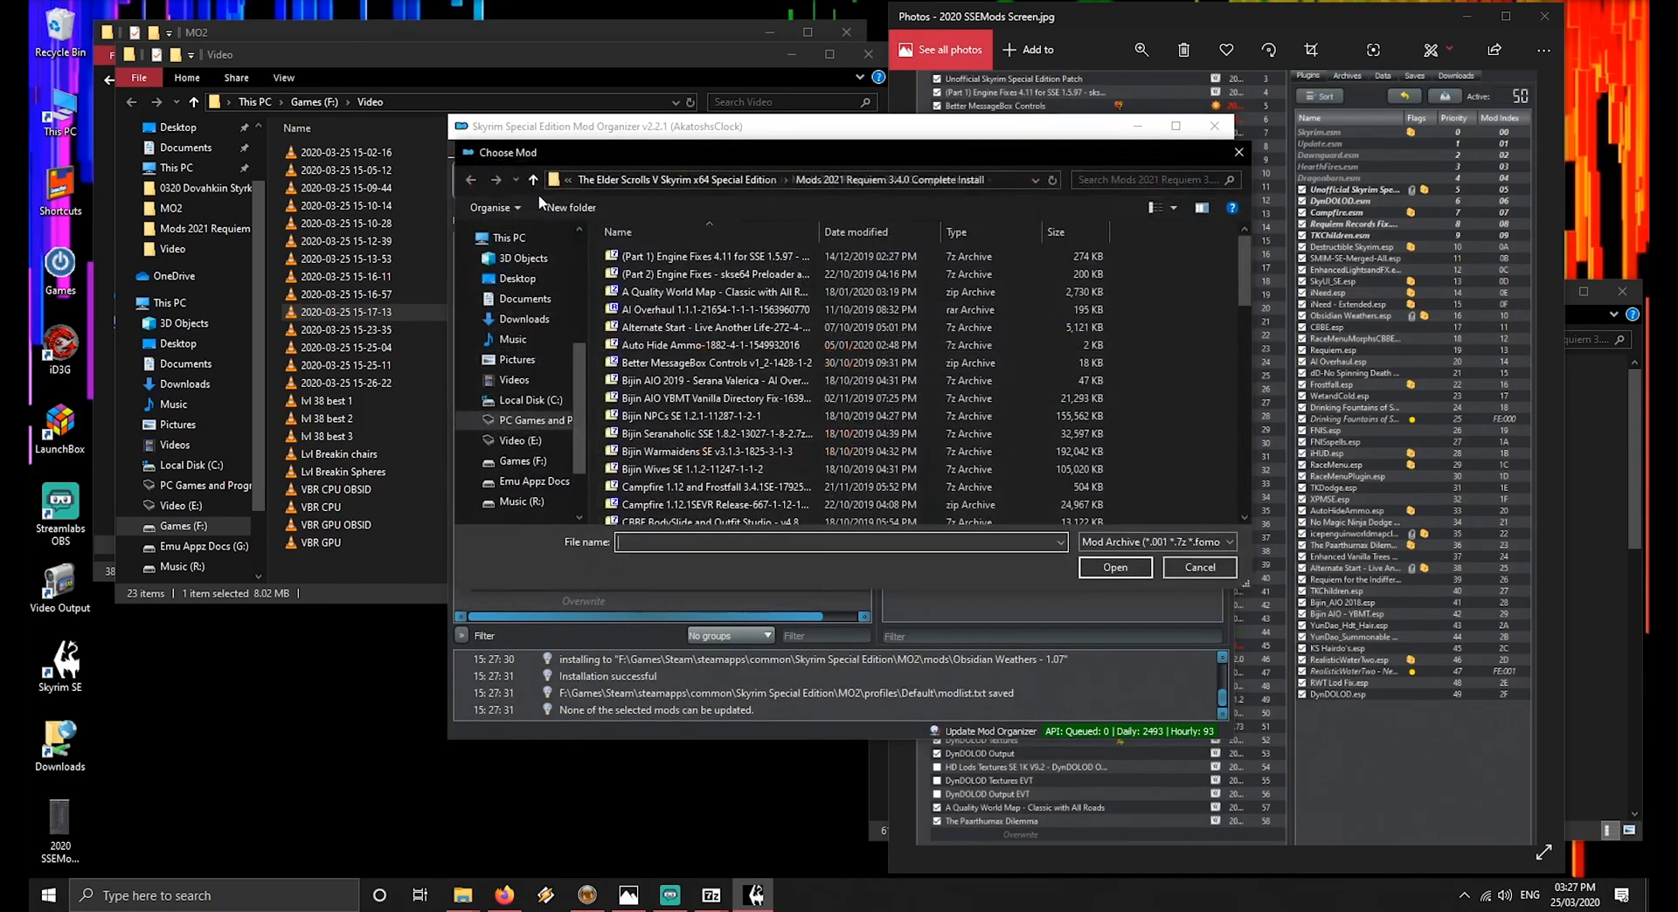
pyautogui.write('we')
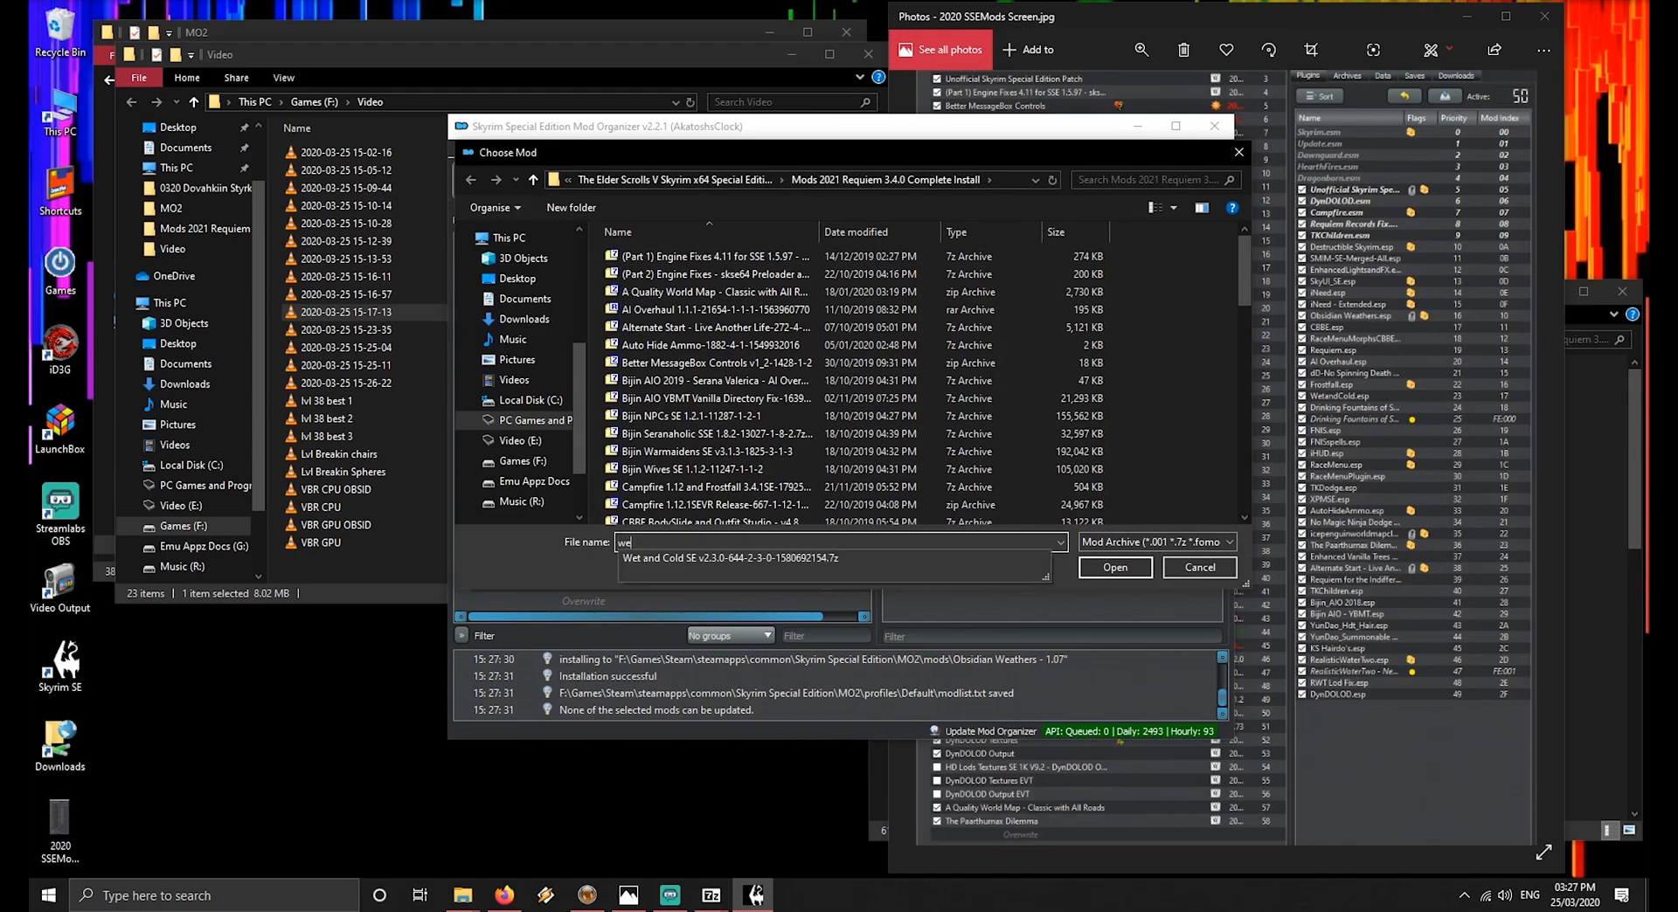
pyautogui.press('Down')
pyautogui.press('Return')
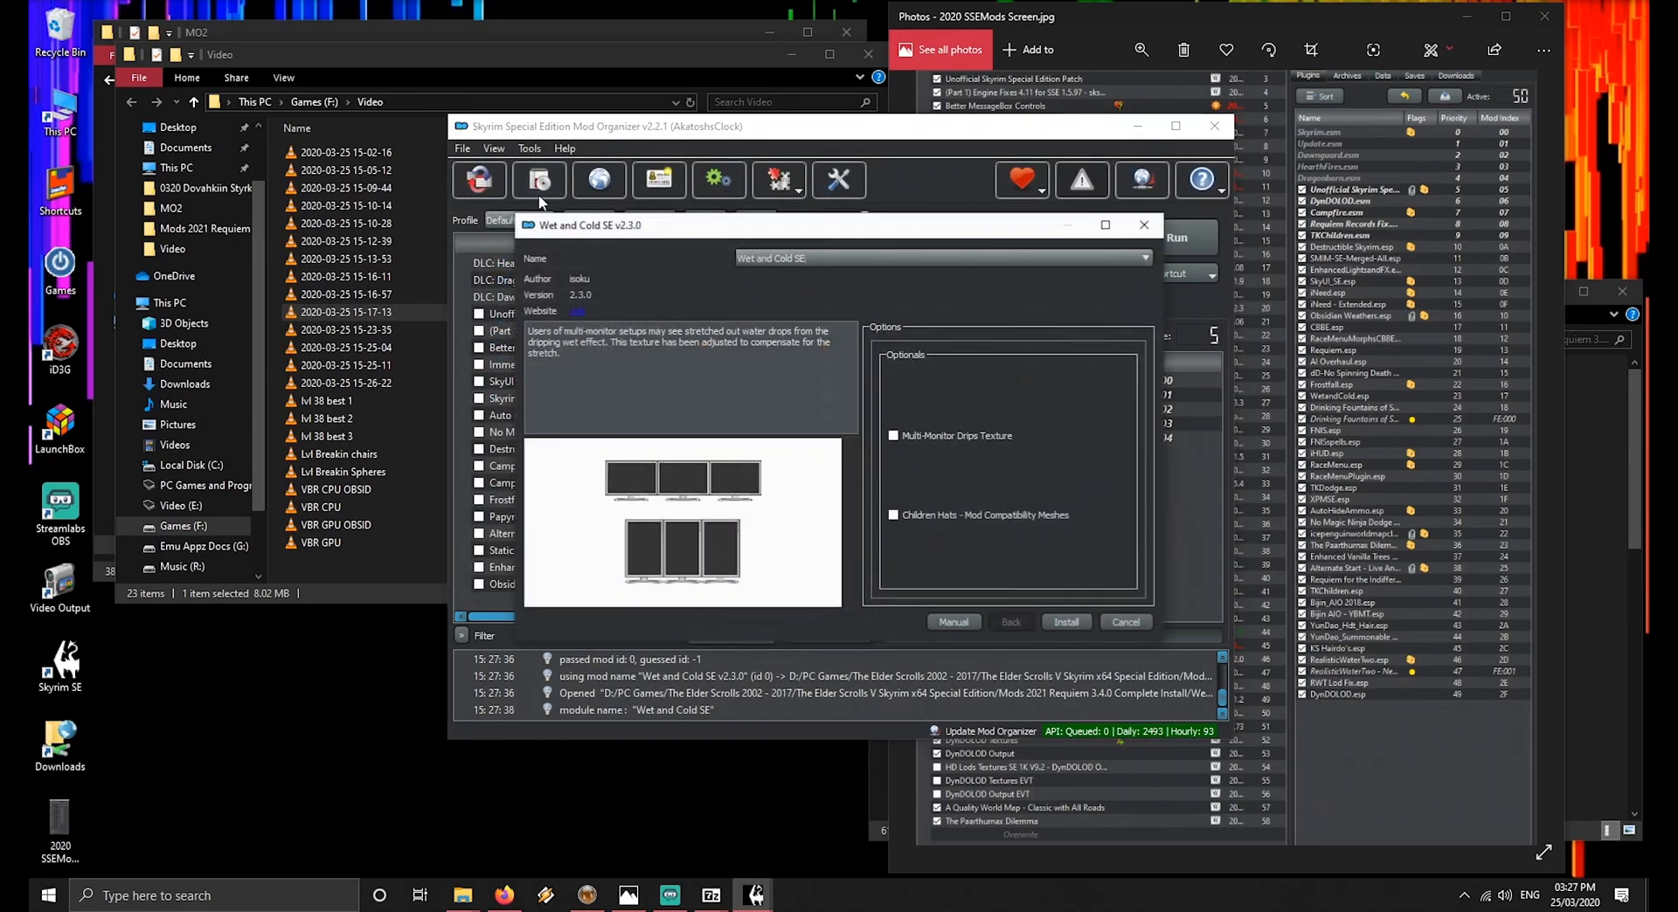
pyautogui.click(1066, 622)
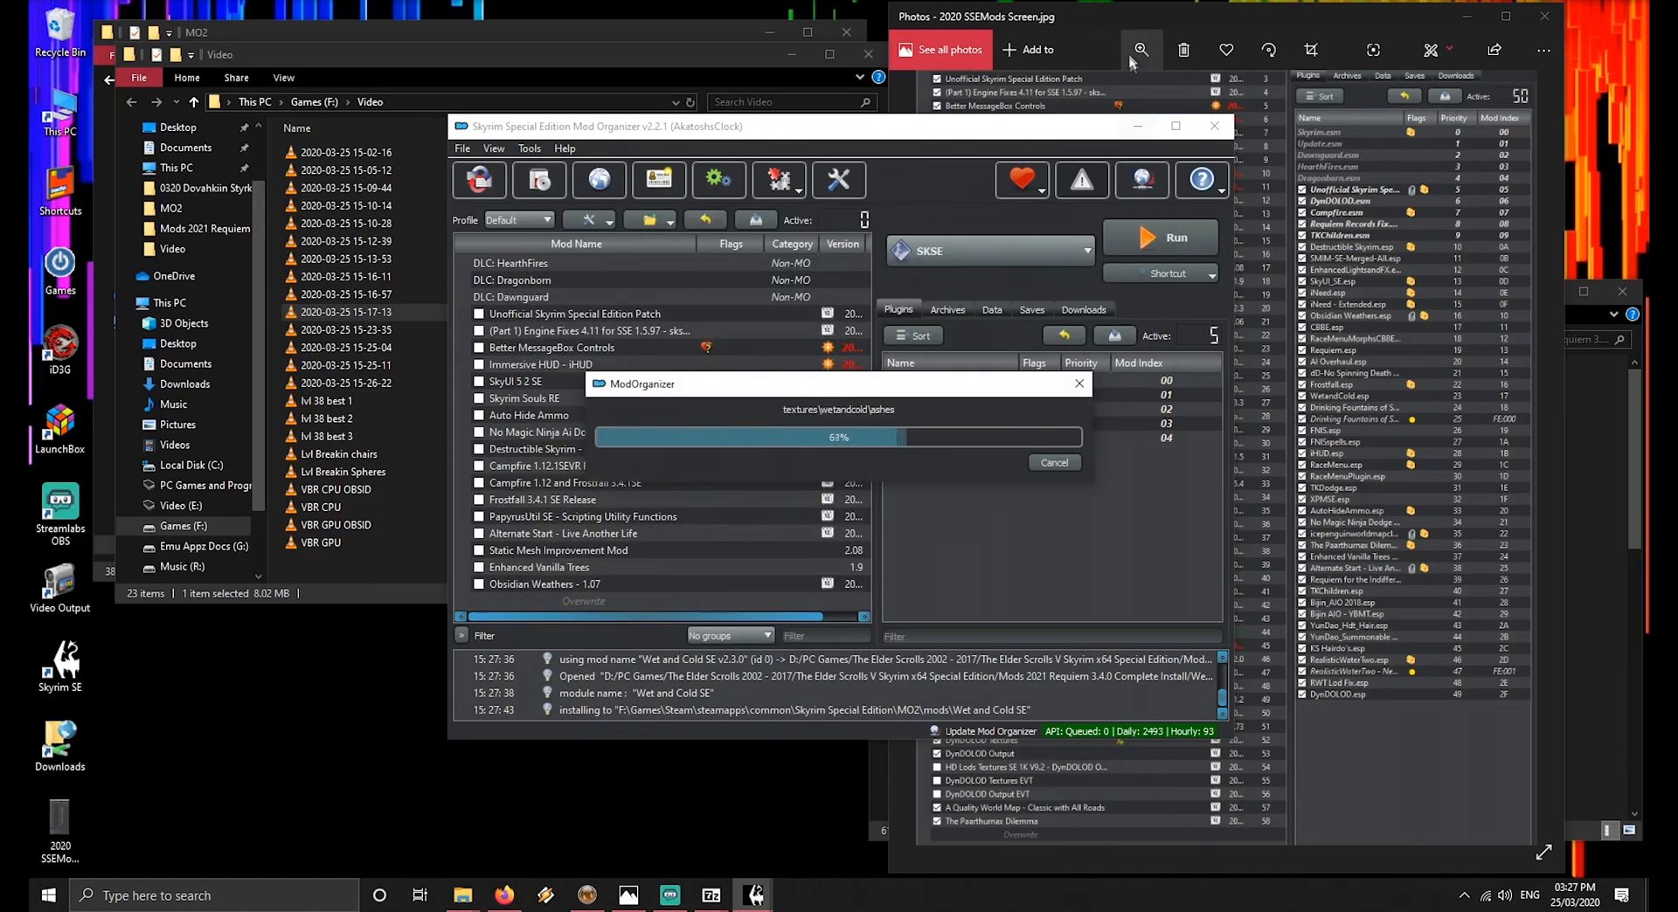
# Consult the reference mod order and open the Enhanced Lights and FX-2424-3-06 archive for installation
pyautogui.click(1130, 12)
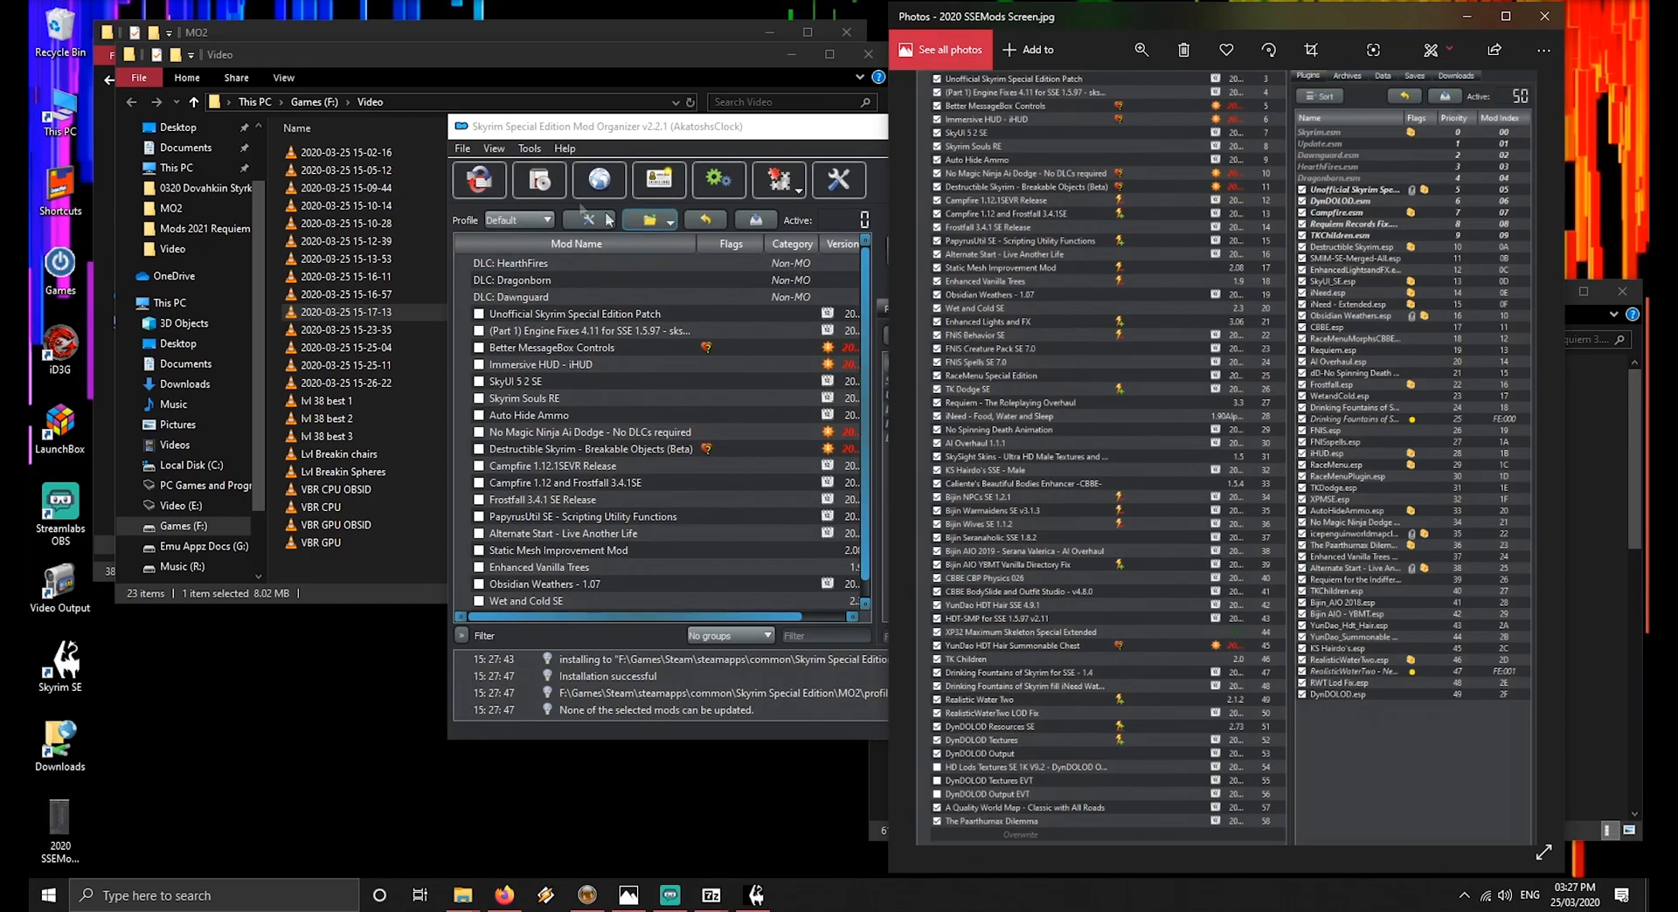
pyautogui.click(553, 179)
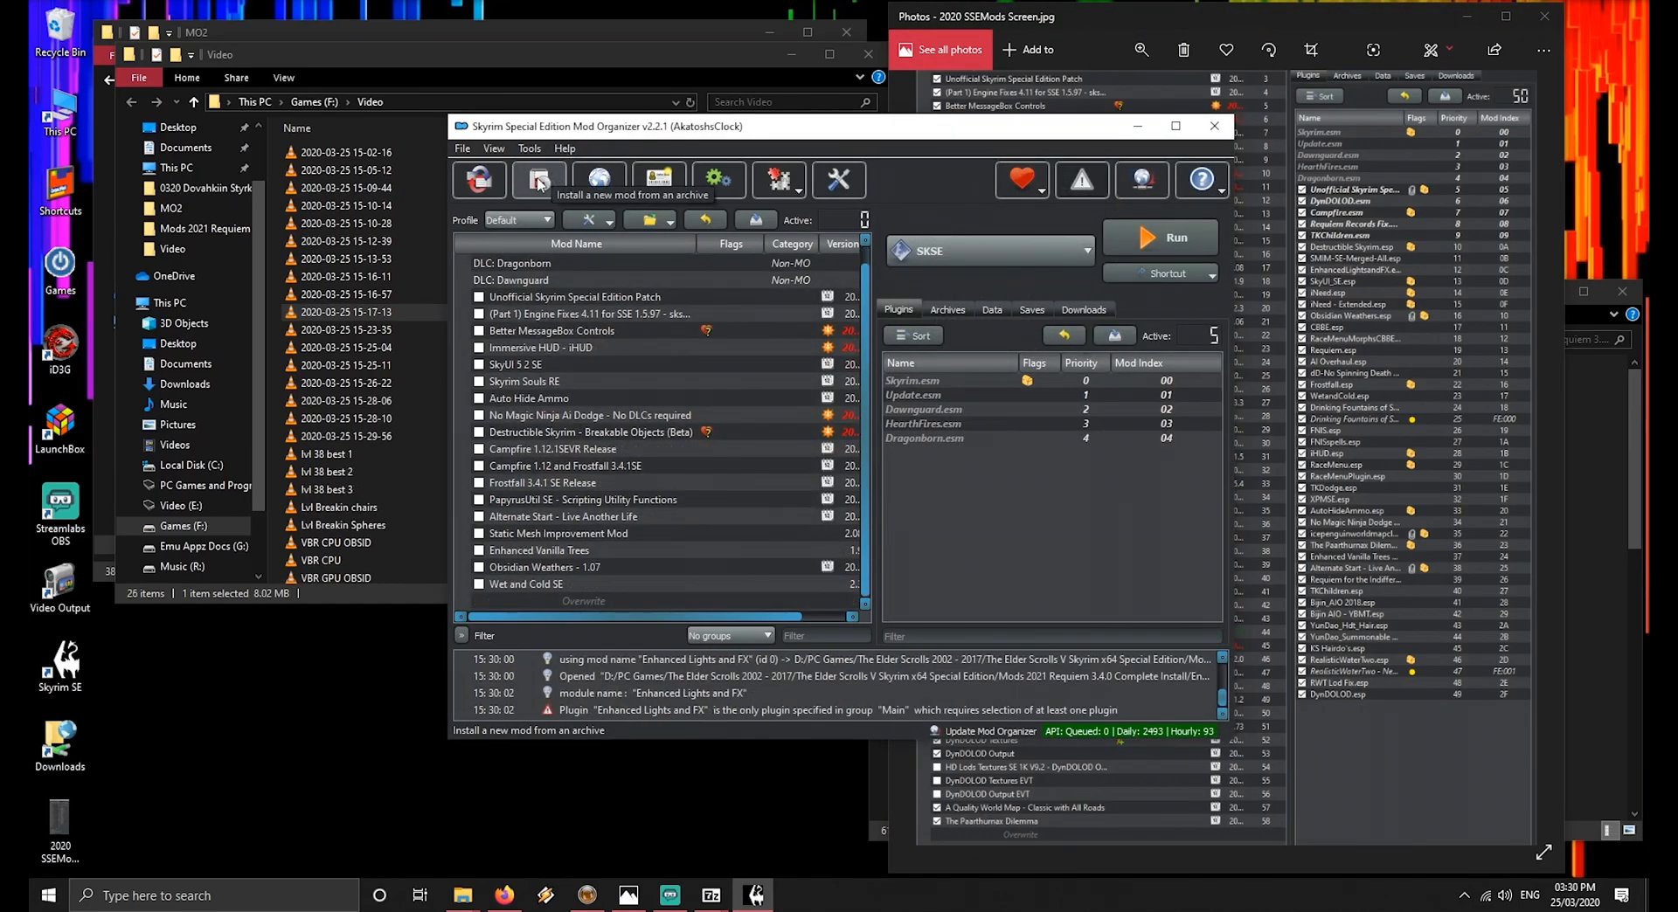
pyautogui.click(539, 181)
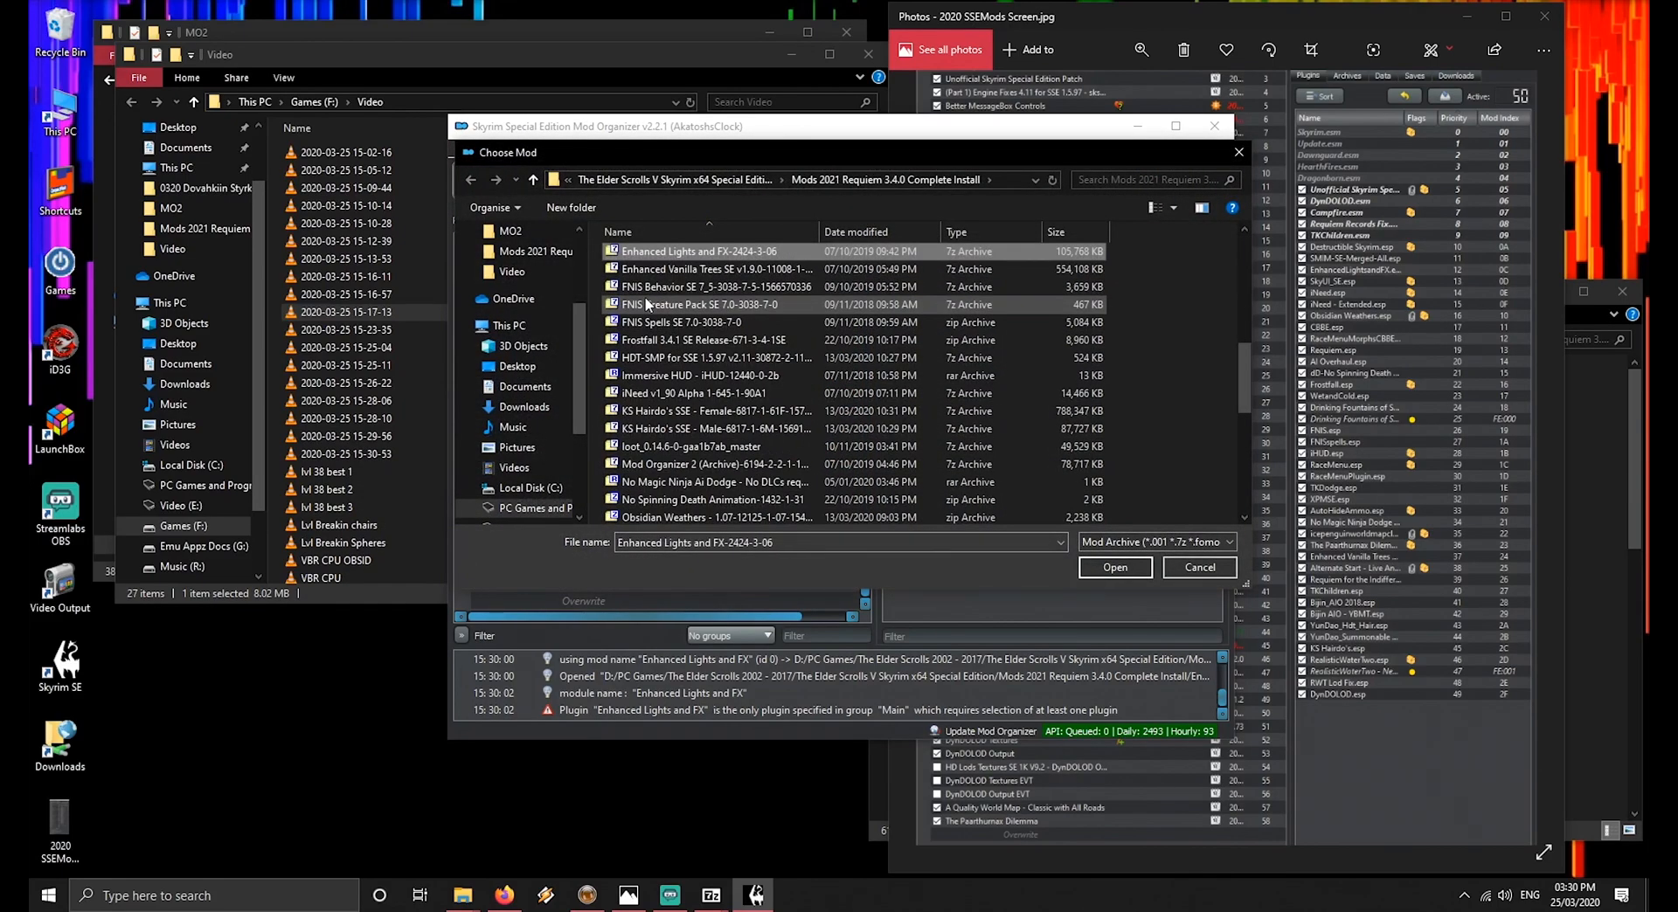
pyautogui.press('Return')
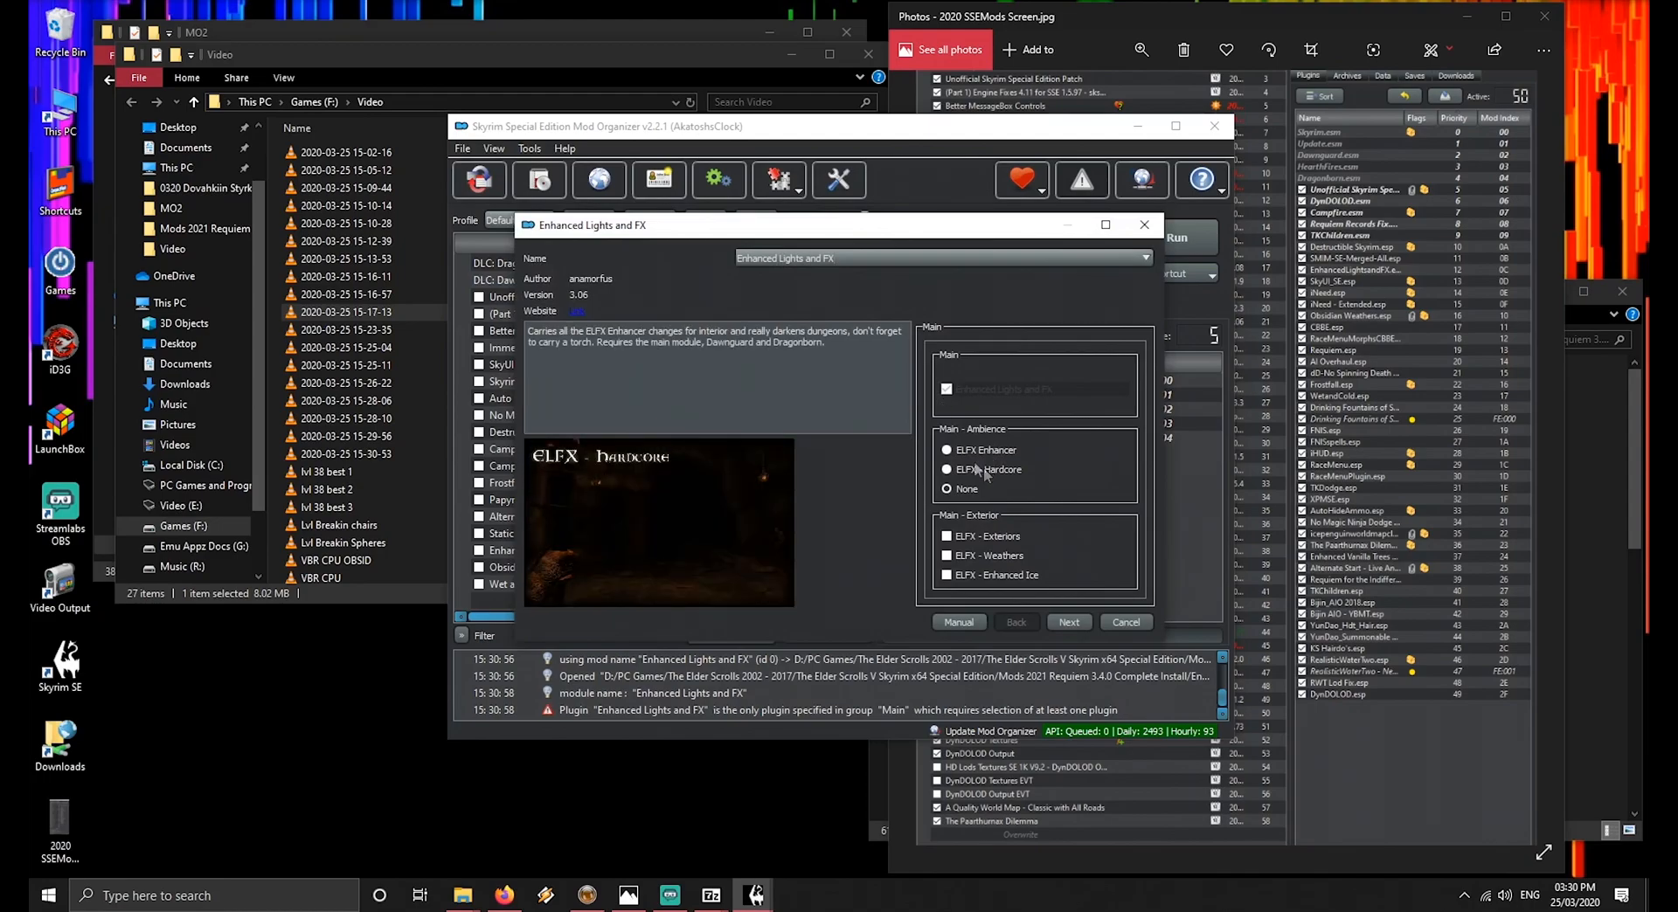
# Choose ELFX Enhancer as the ambience and enable ELFX - Exteriors and ELFX - Enhanced Ice in the main options
pyautogui.click(947, 451)
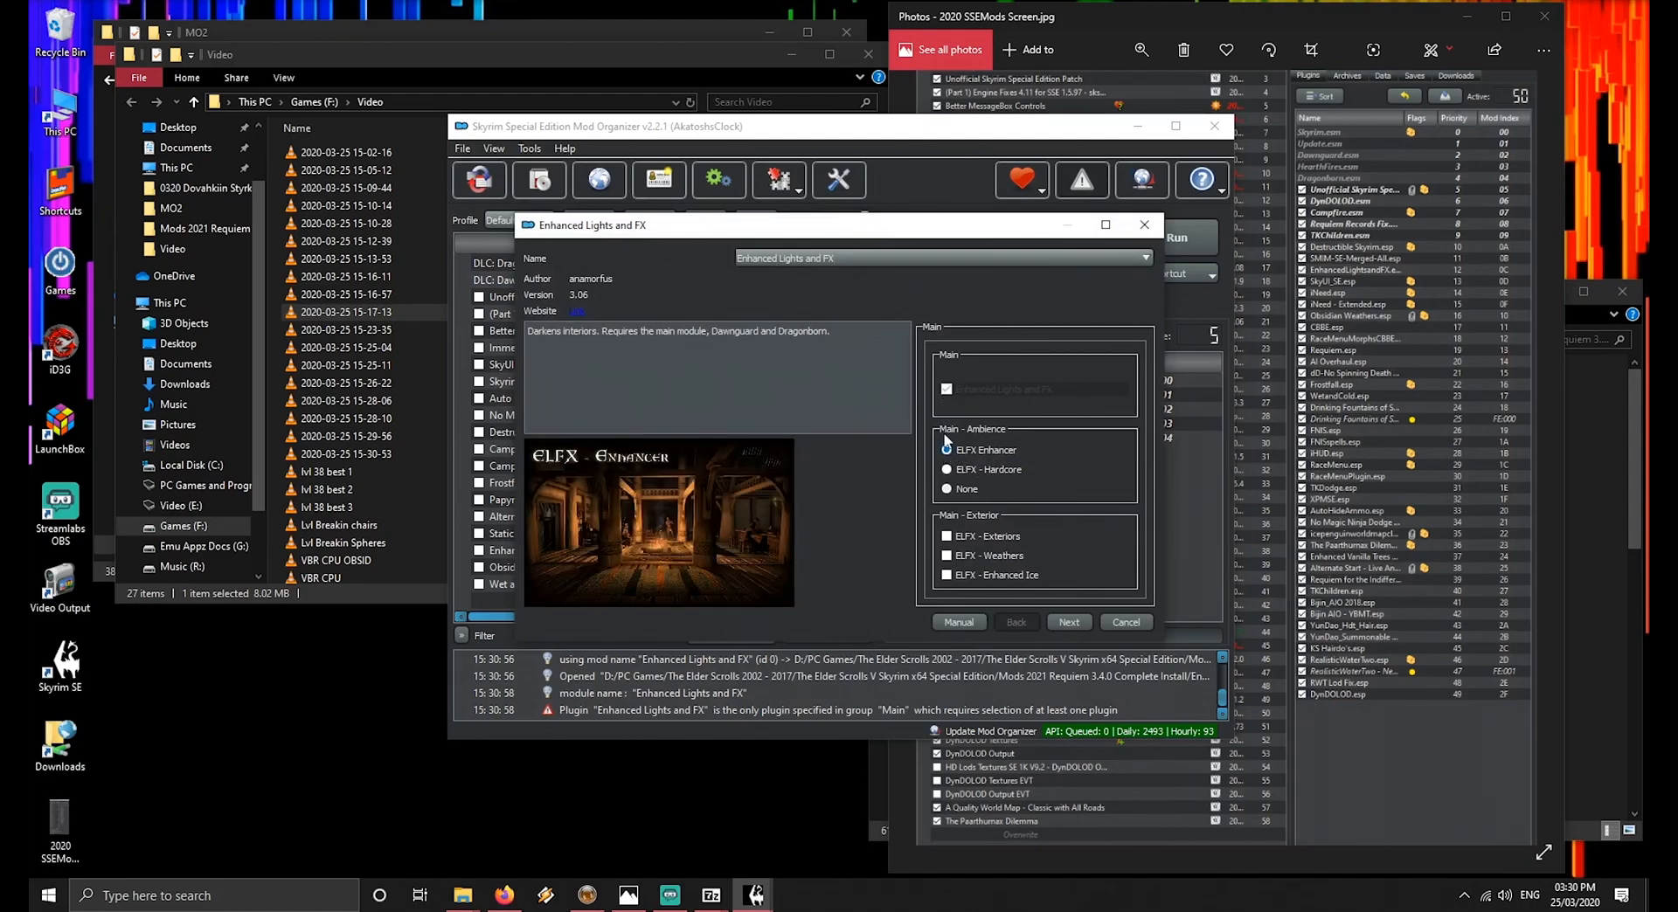
pyautogui.click(946, 536)
pyautogui.click(946, 574)
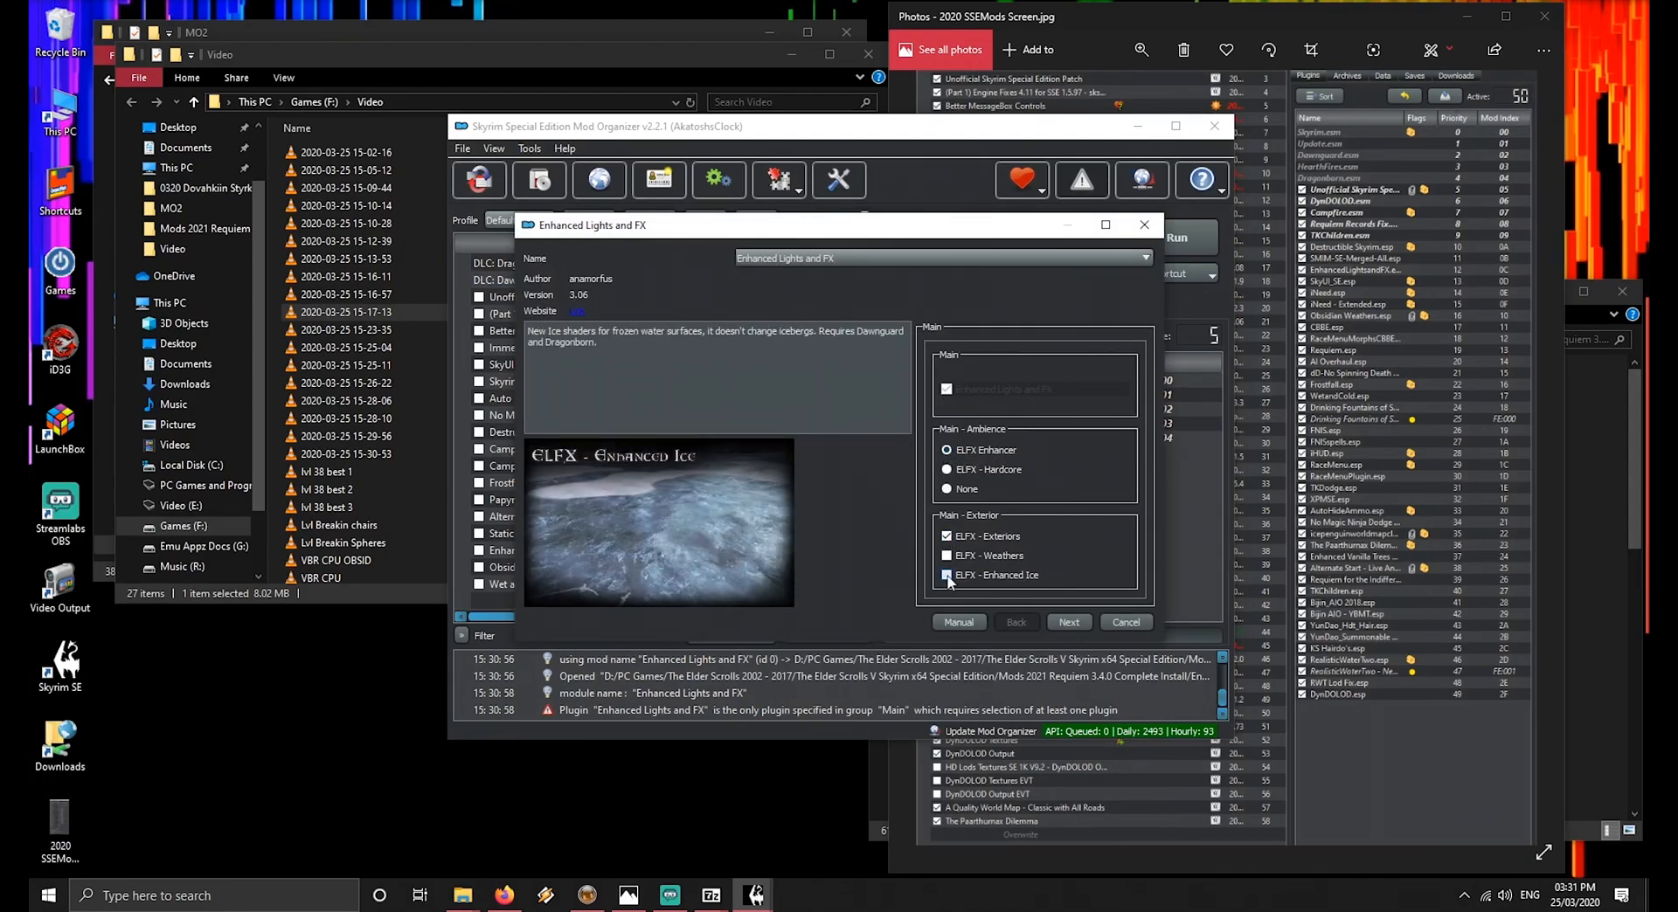
pyautogui.click(1069, 621)
# Enable the SMIM Meshes patch and the Torches optional, and install Enhanced Lights and FX
pyautogui.click(947, 380)
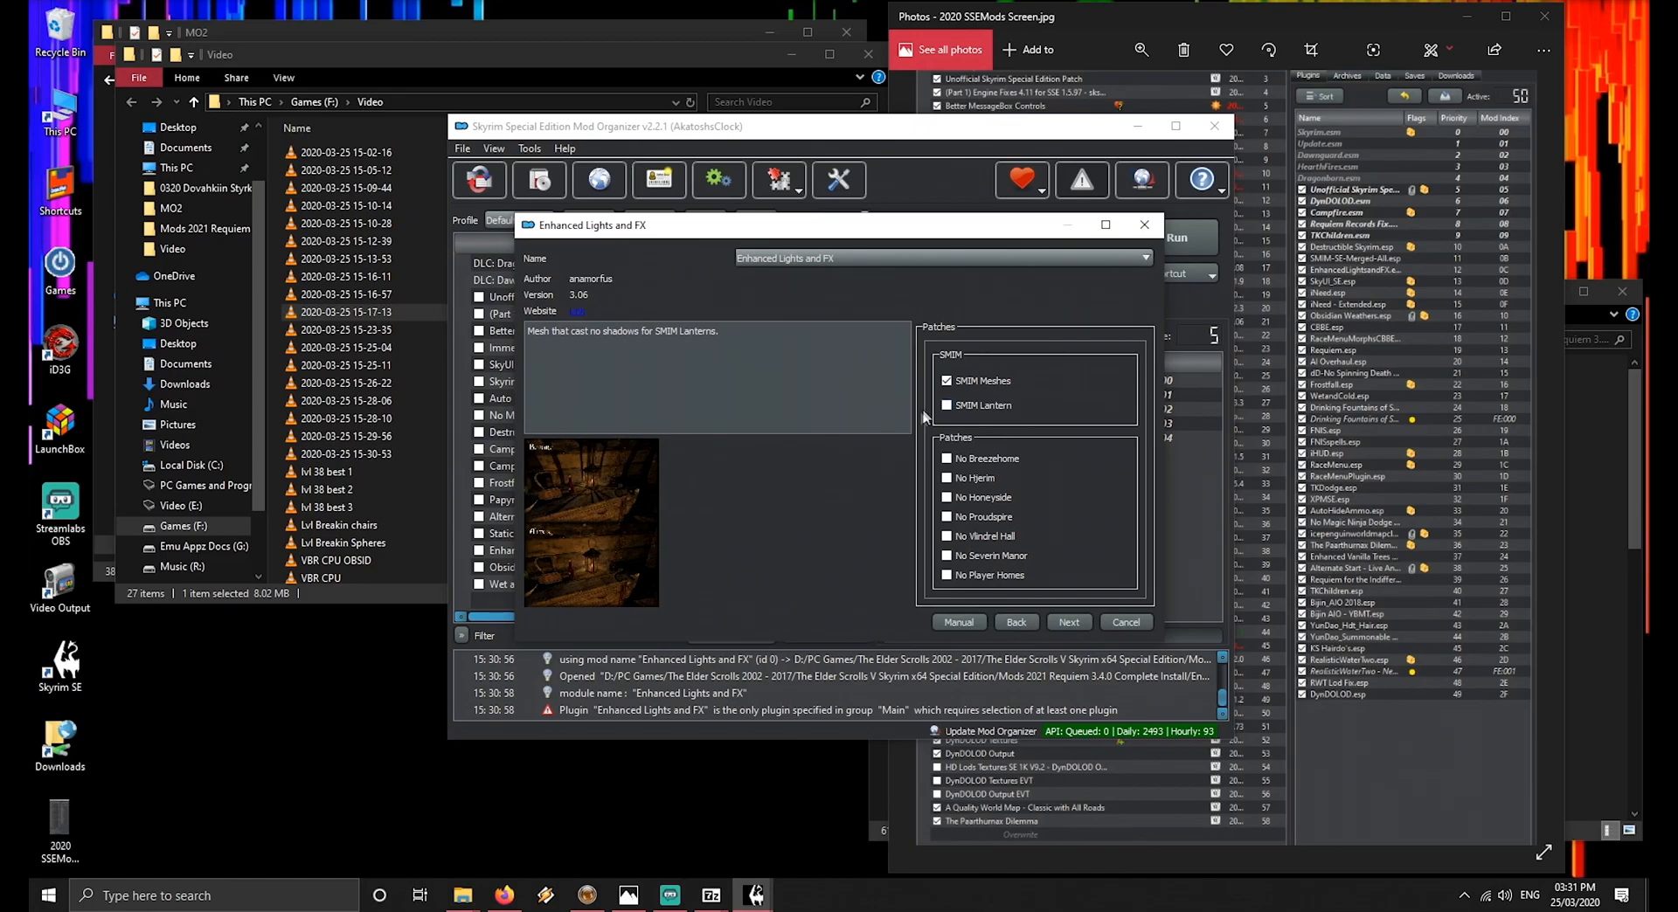
pyautogui.click(1067, 623)
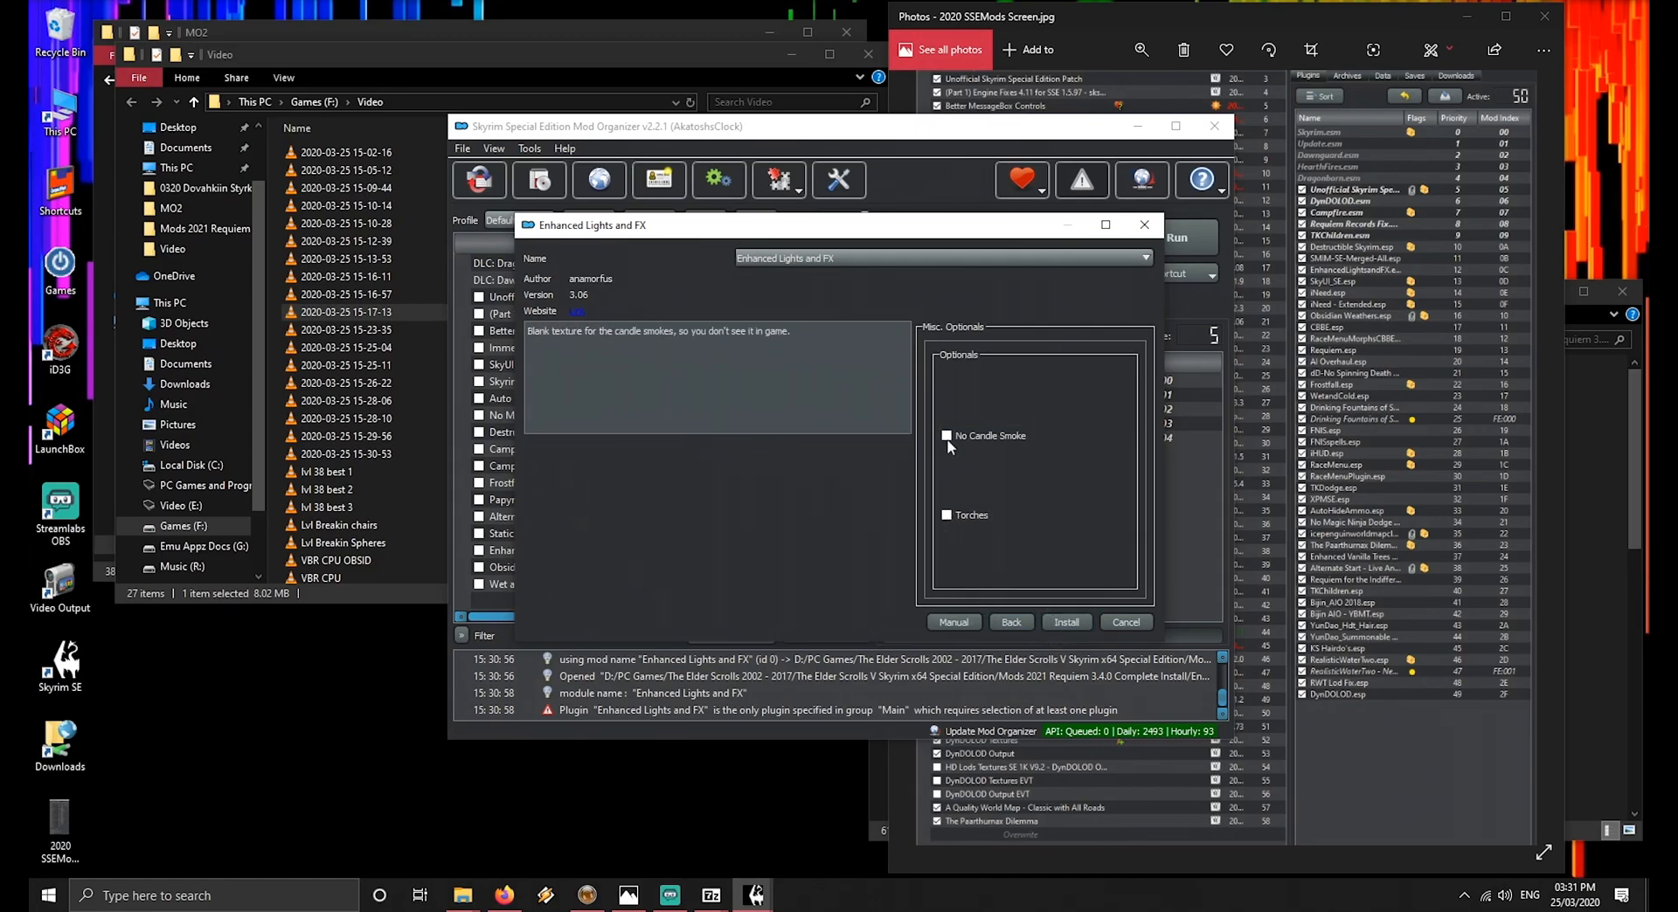
pyautogui.click(947, 515)
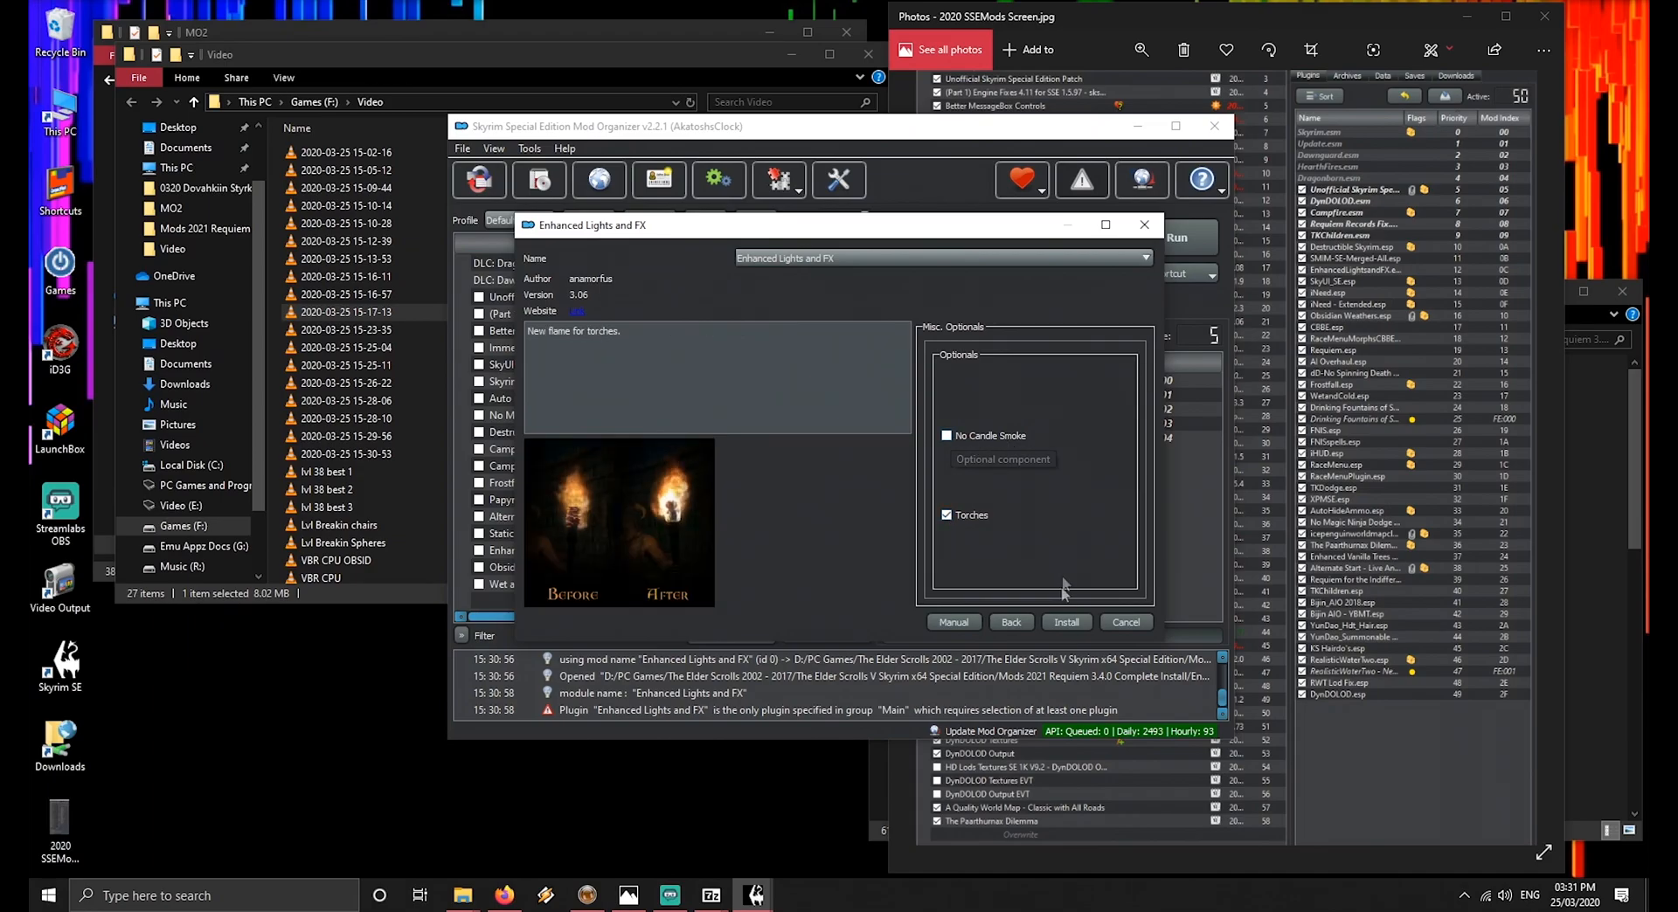
pyautogui.click(1067, 622)
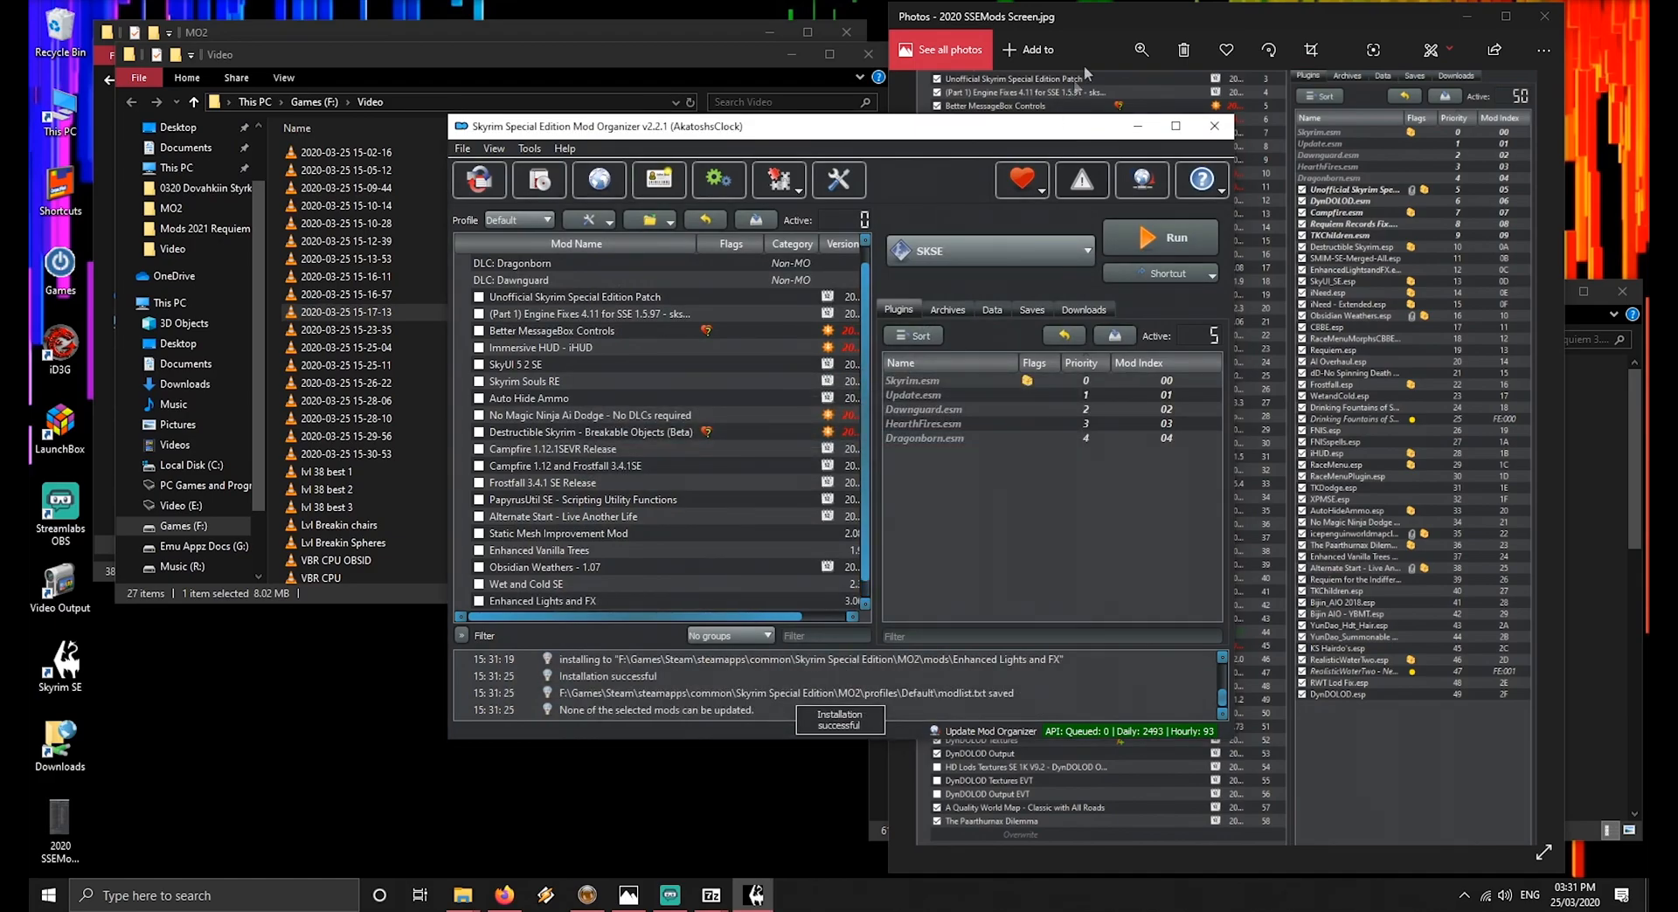
# Check the reference mod order and open the FNIS Behavior SE 7.5 archive for installation
pyautogui.click(1109, 18)
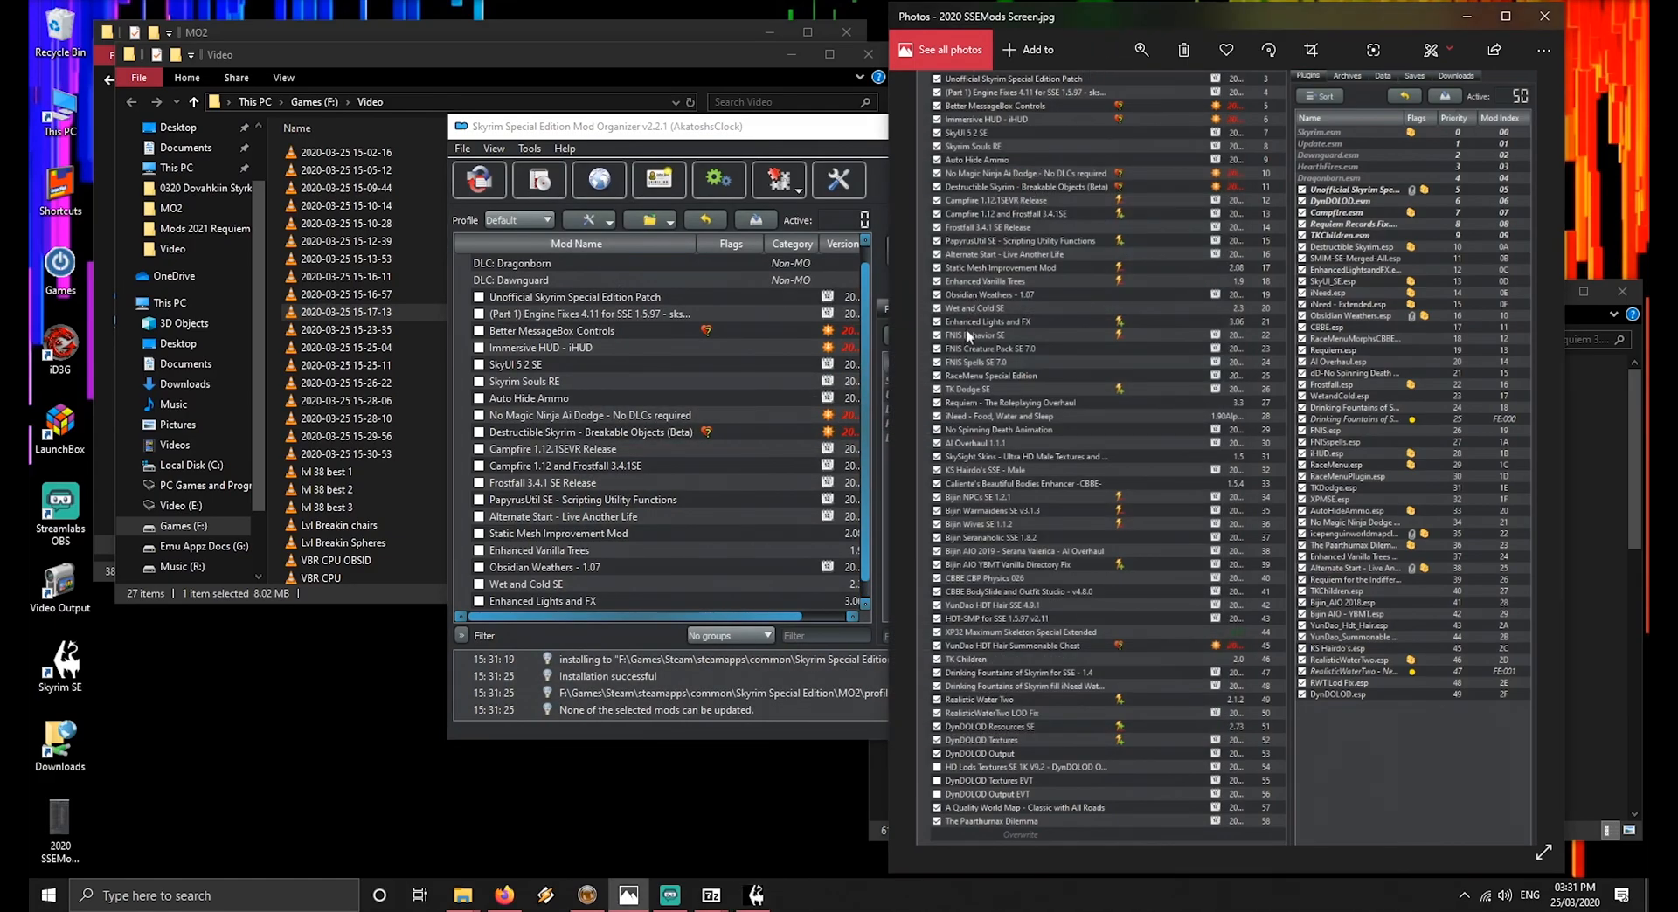
pyautogui.click(666, 132)
pyautogui.click(539, 181)
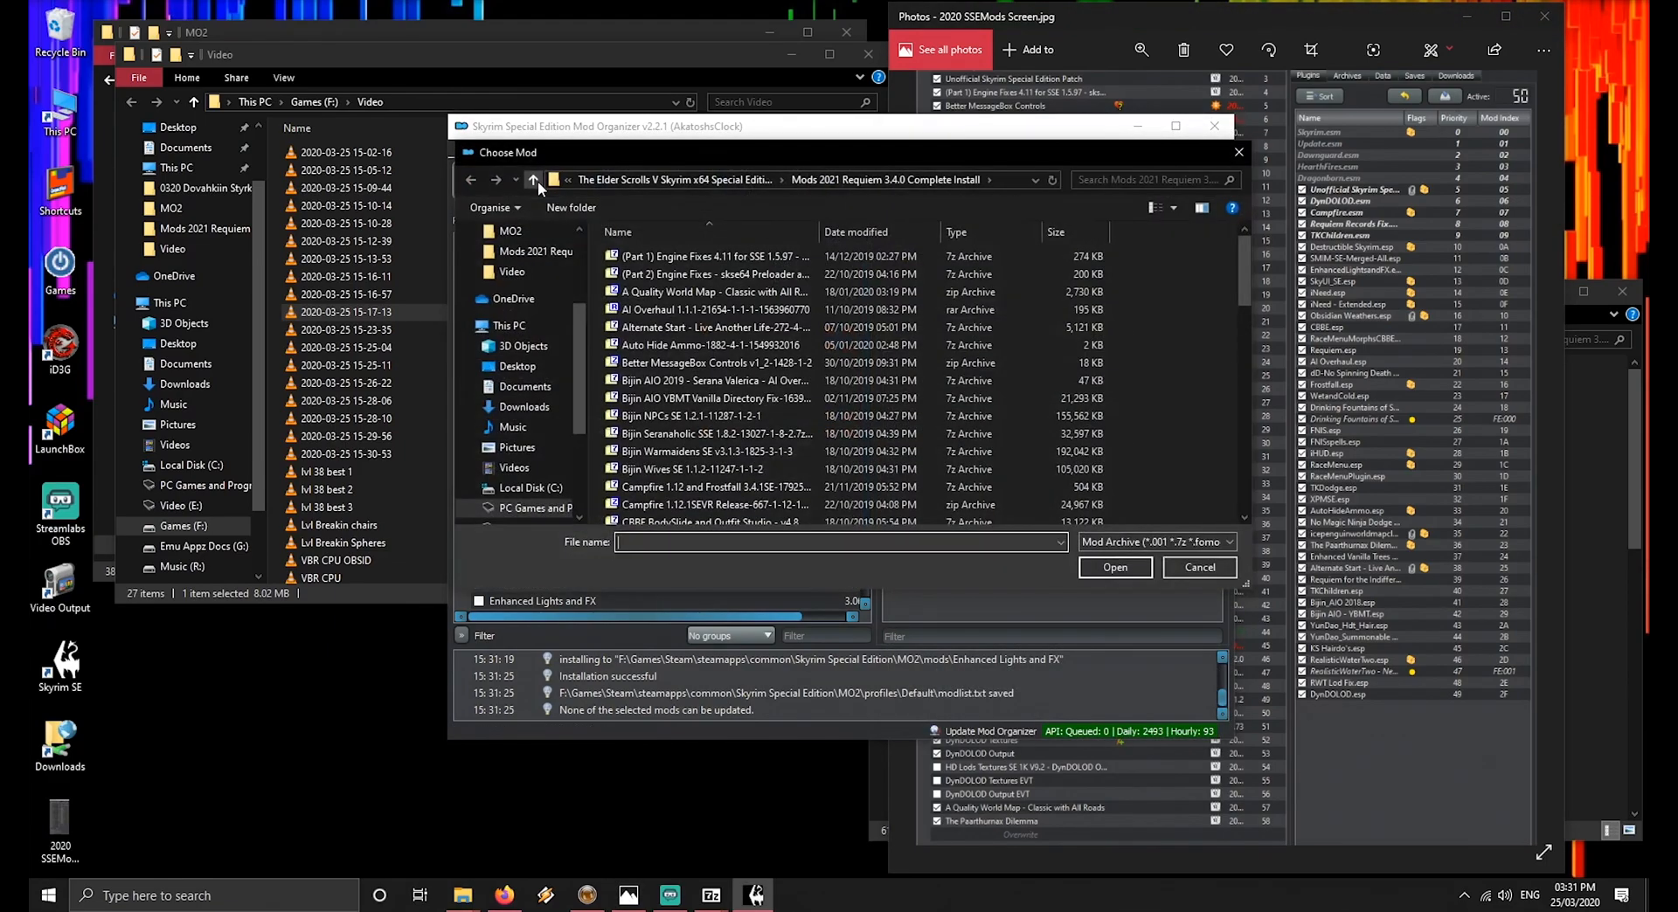
pyautogui.write('f')
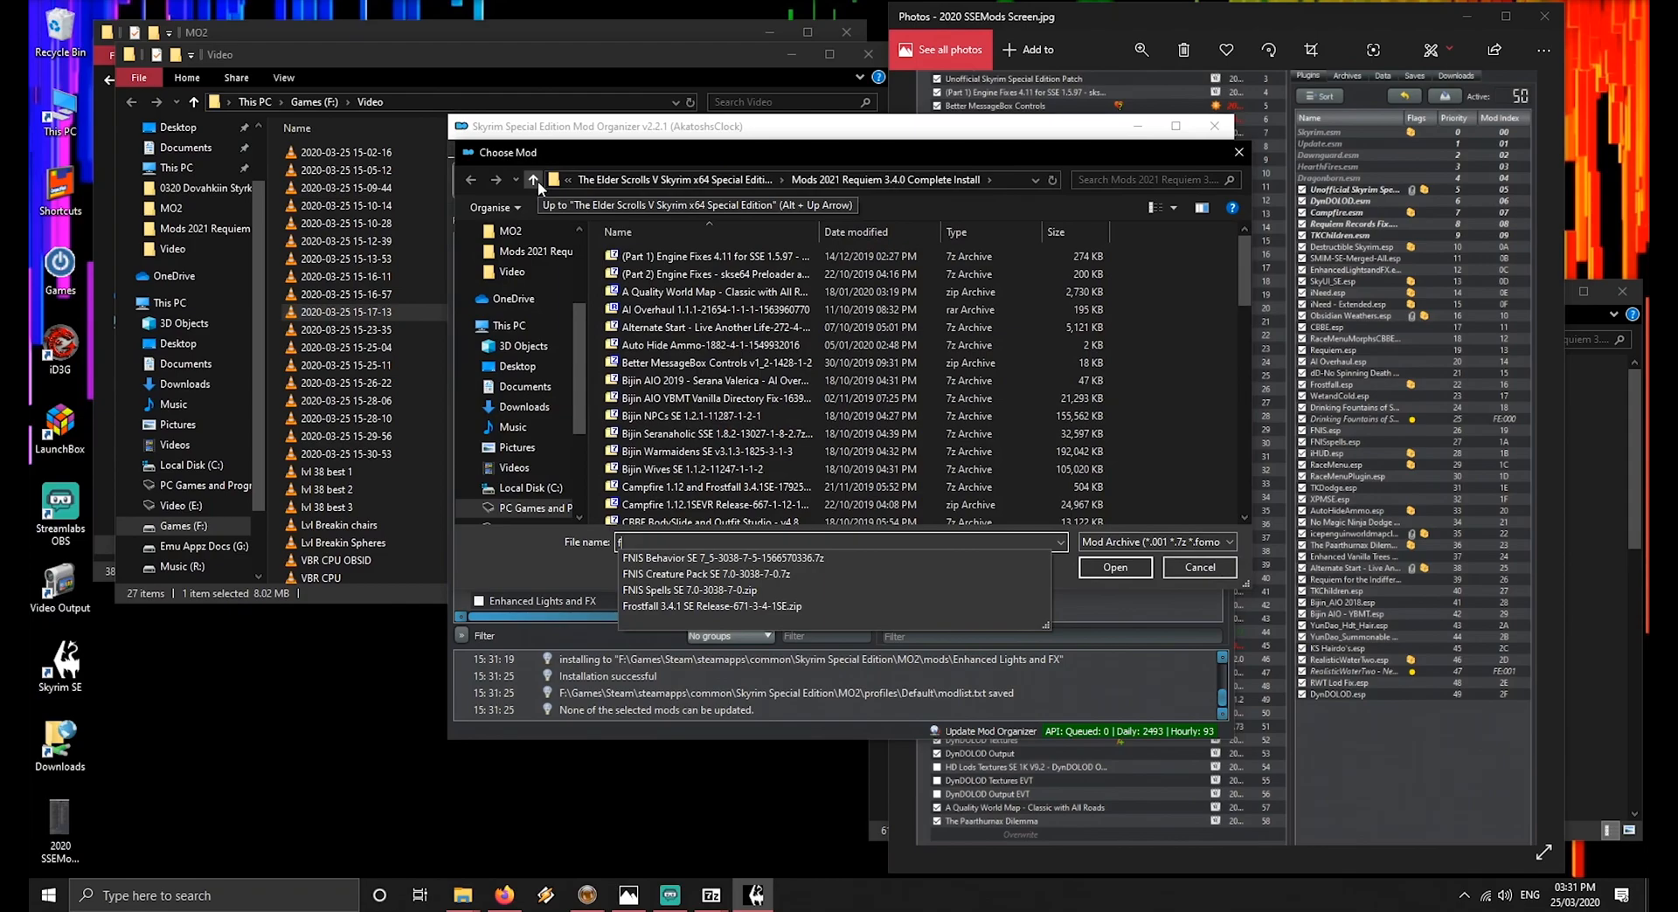
pyautogui.press('Down')
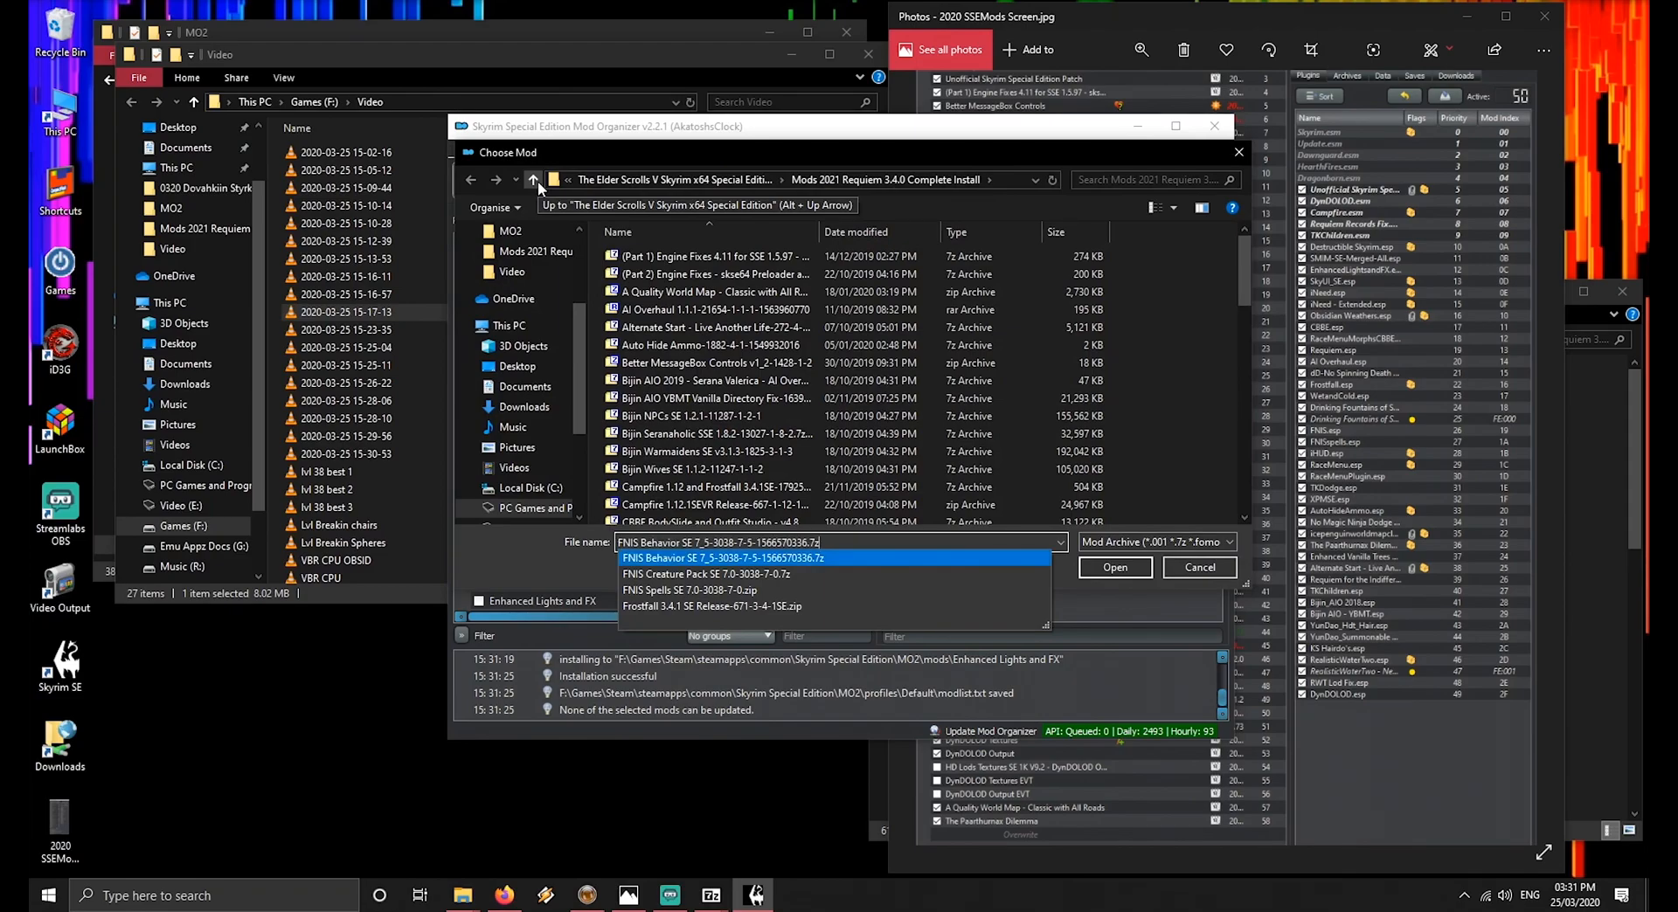
pyautogui.press('Return')
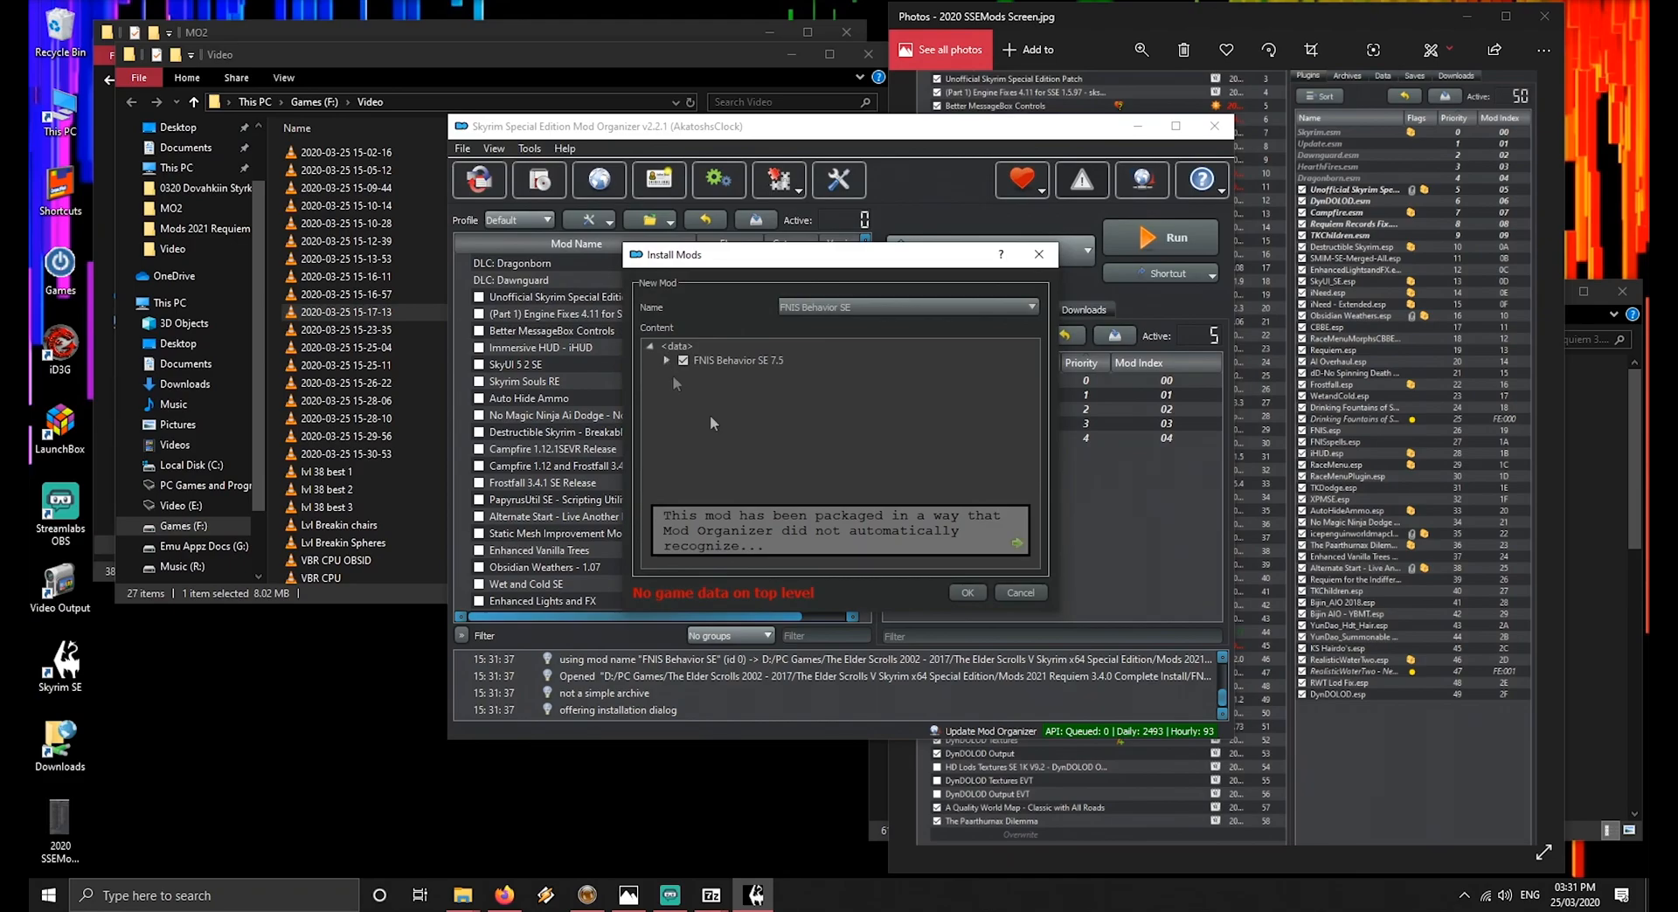
# Dismiss the packaging hints and move Meshes, scripts, source, tools, FNIS.esp and FNIS.ini0 out of Data to the top-level <data> root
pyautogui.click(1018, 541)
pyautogui.click(1018, 541)
pyautogui.click(1018, 540)
pyautogui.click(1018, 541)
pyautogui.click(1018, 544)
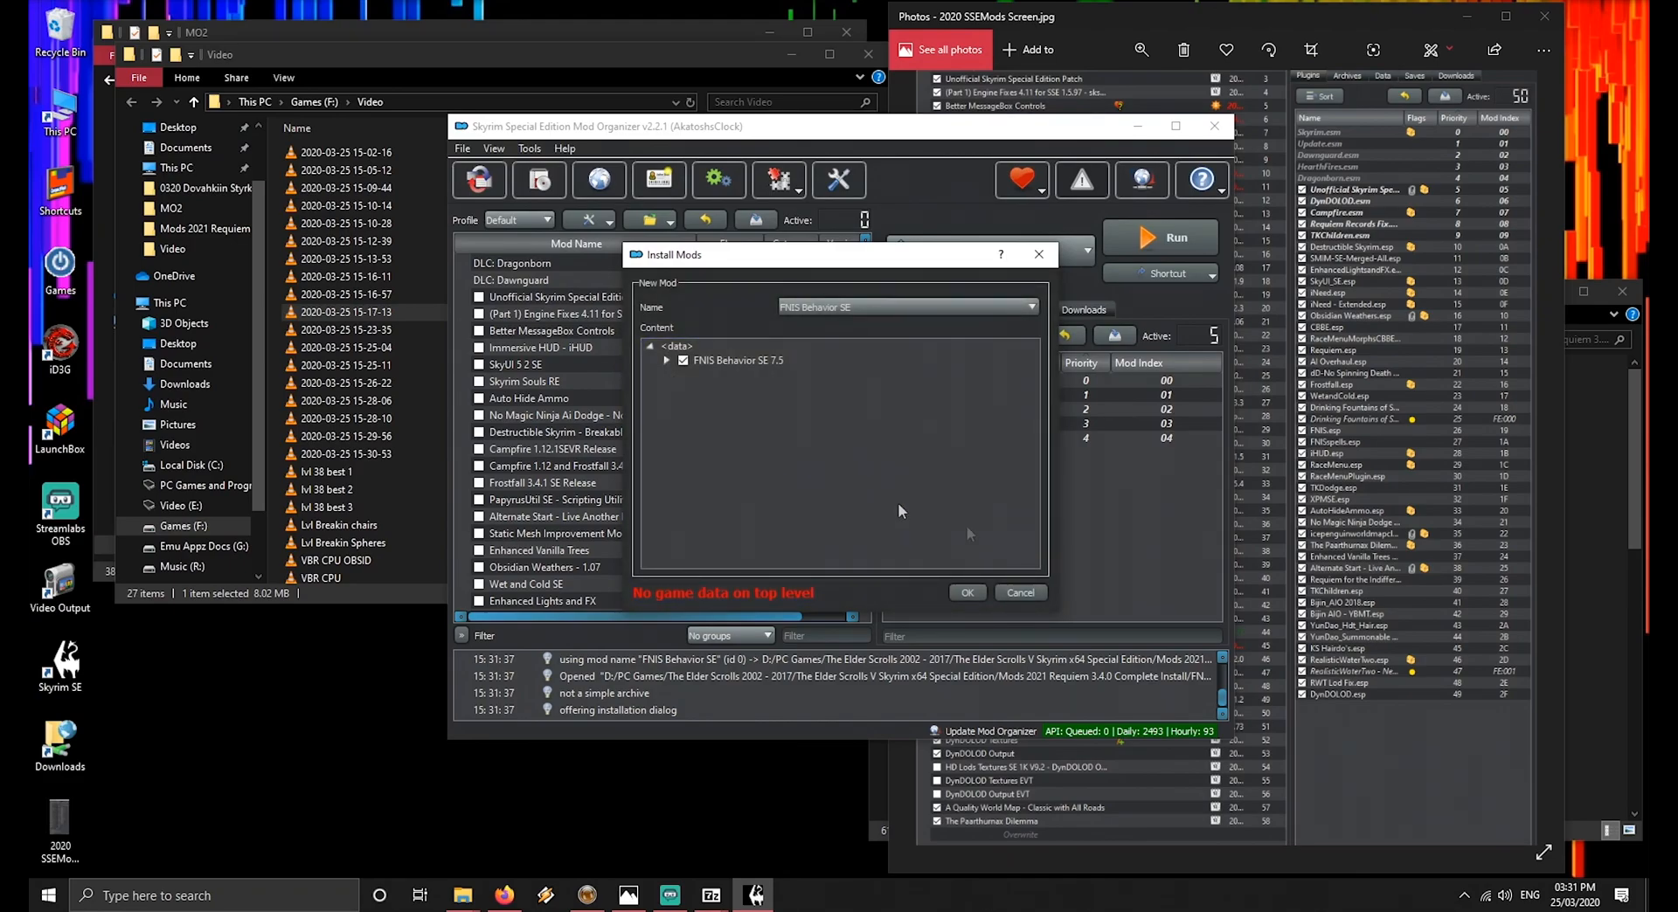
pyautogui.click(664, 361)
pyautogui.click(683, 374)
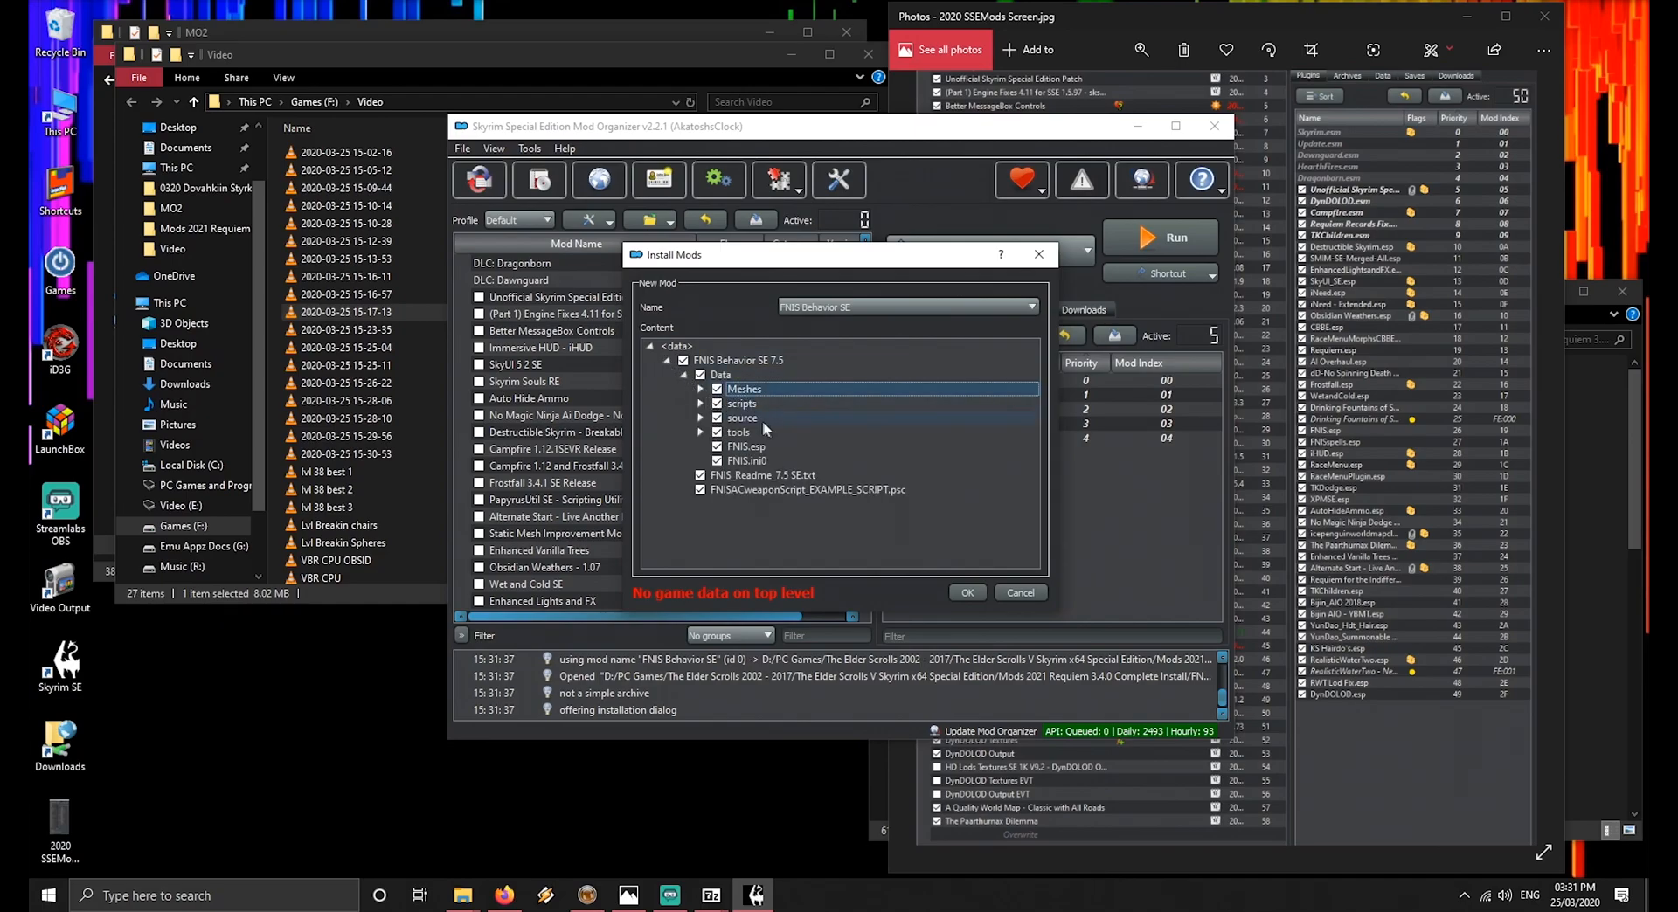
pyautogui.keyDown('shift'); pyautogui.click(757, 461); pyautogui.keyUp('shift')
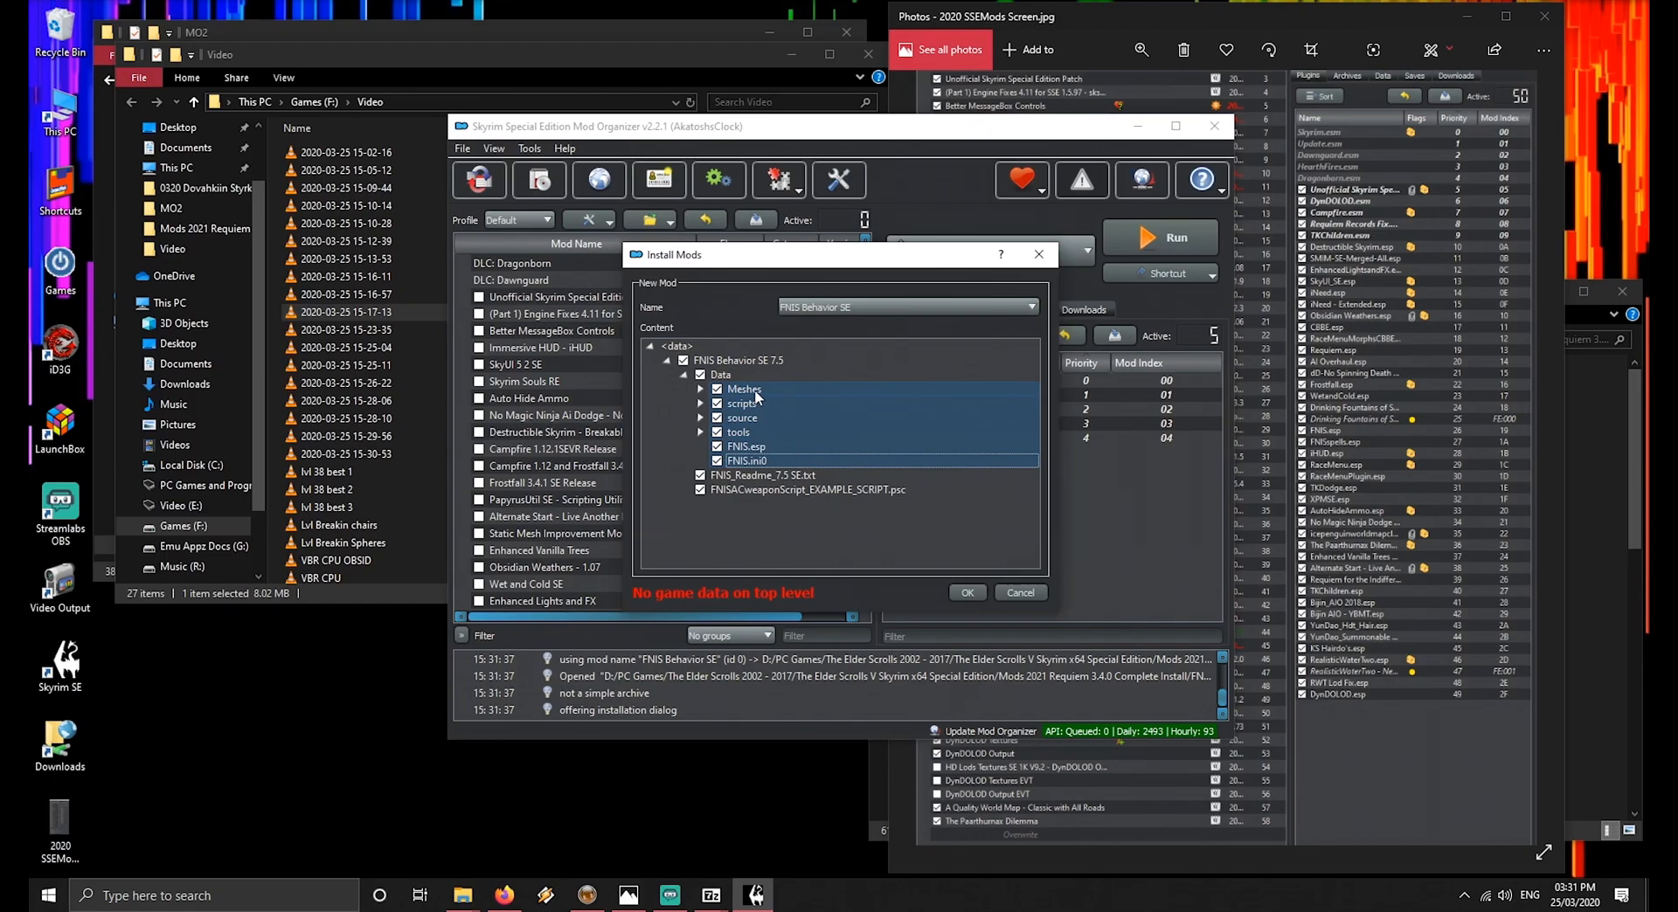
pyautogui.moveTo(757, 395); pyautogui.dragTo(680, 353)
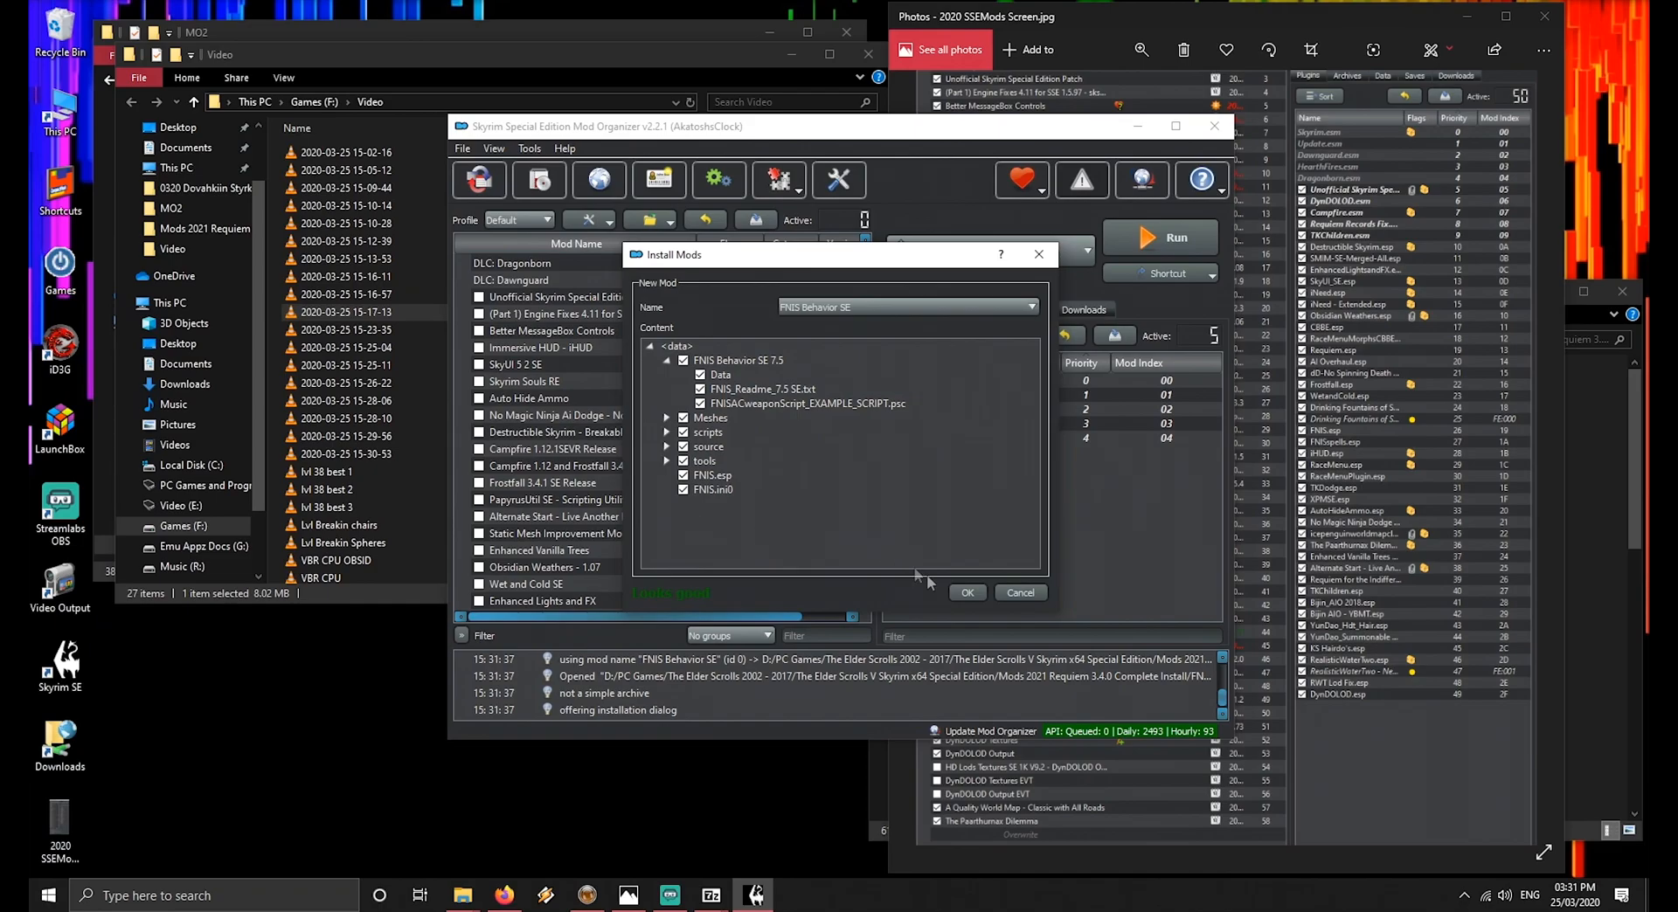
# Finish installing FNIS Behavior SE with the rearranged content, and install the FNIS Creature Pack SE 7.0 archive
pyautogui.click(967, 593)
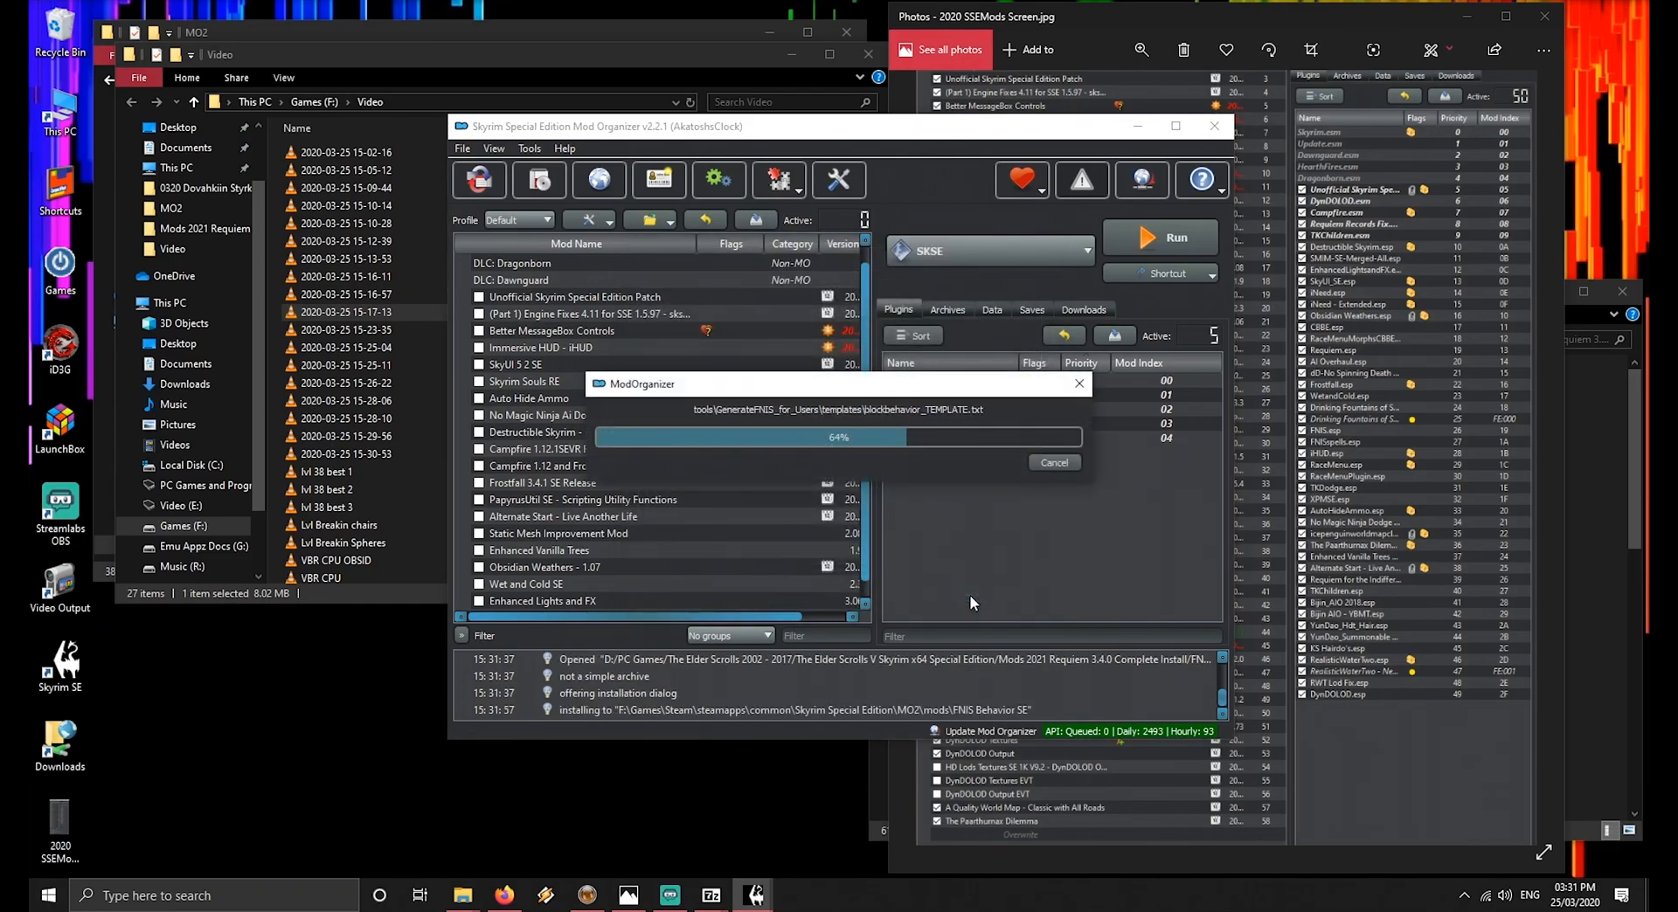
pyautogui.click(544, 185)
pyautogui.click(708, 417)
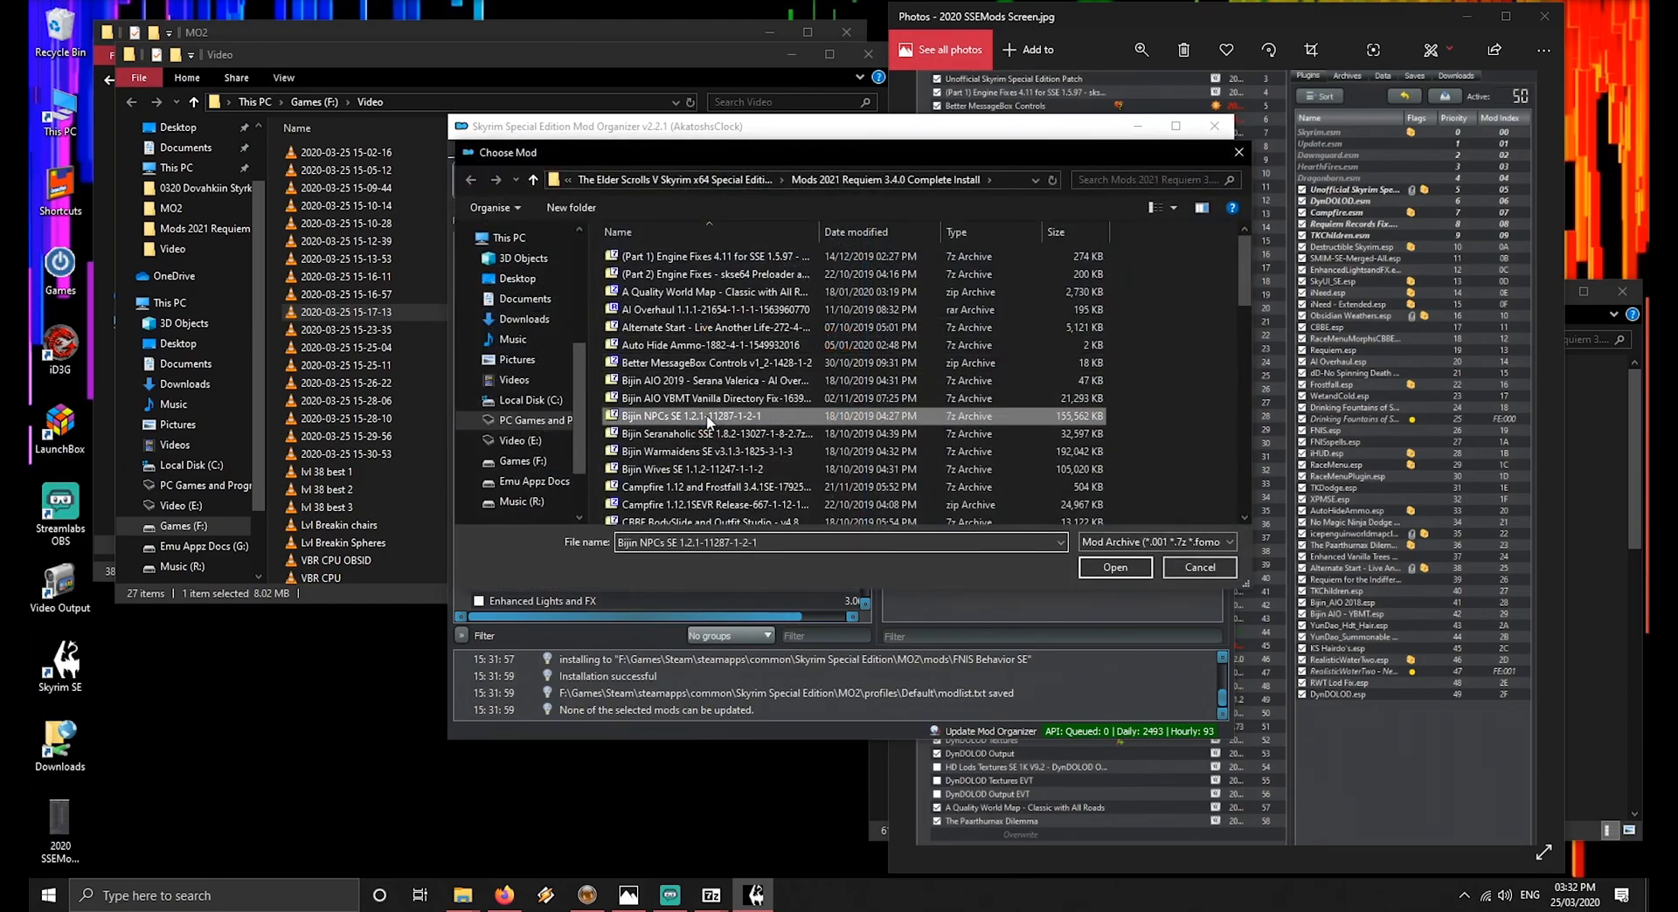
pyautogui.press('f')
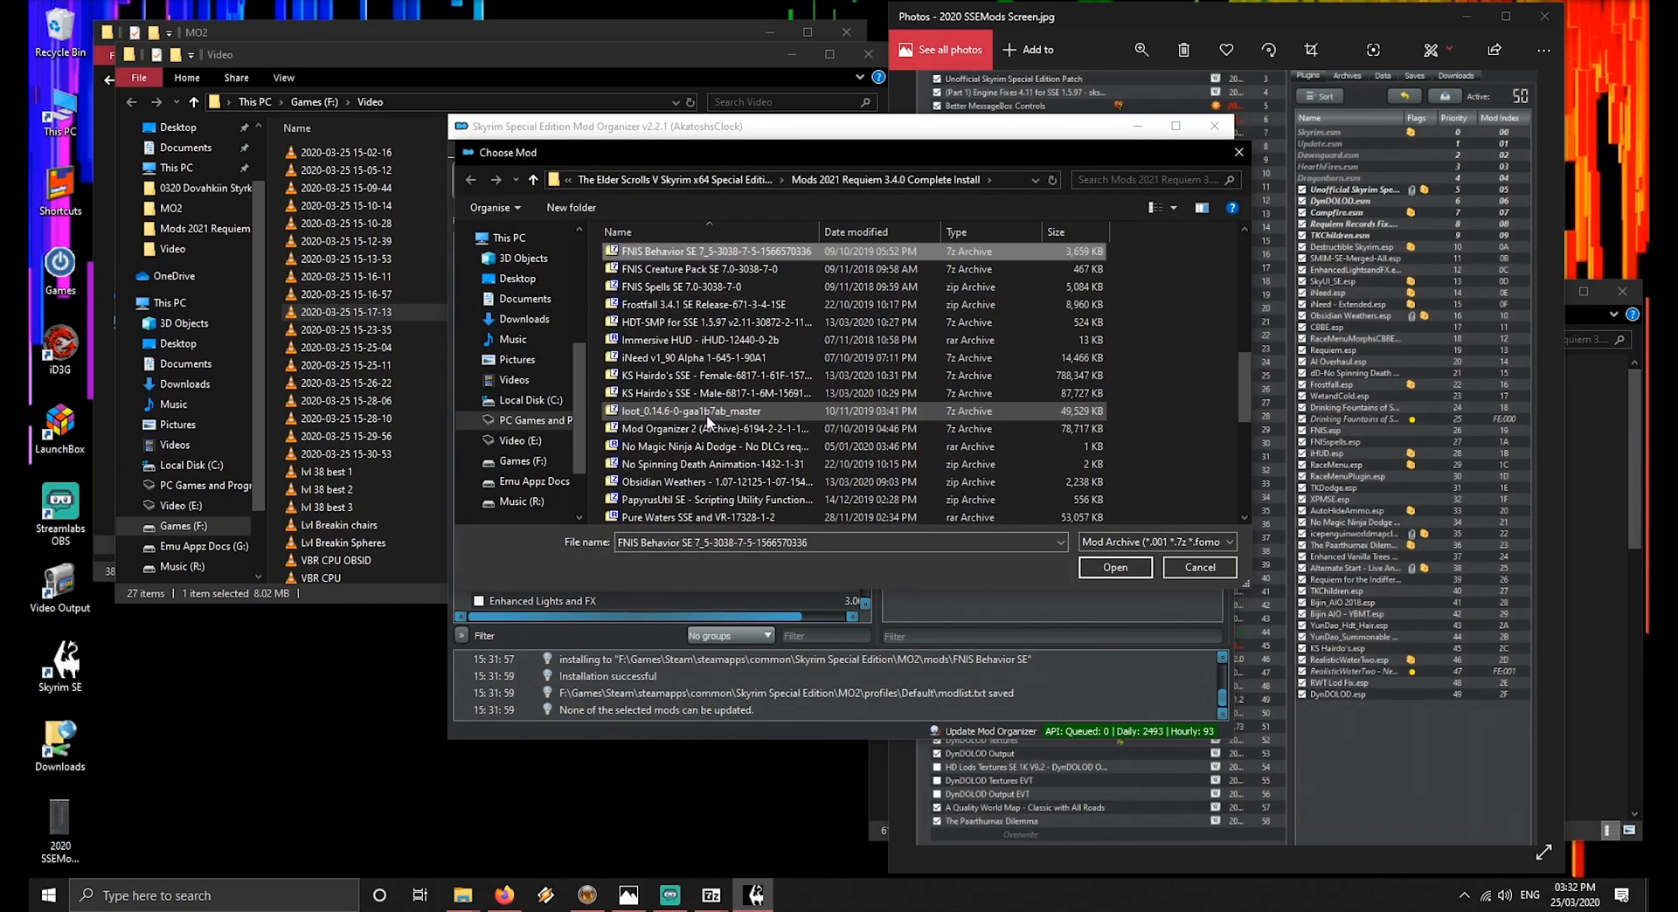
pyautogui.press('Down')
pyautogui.press('Return')
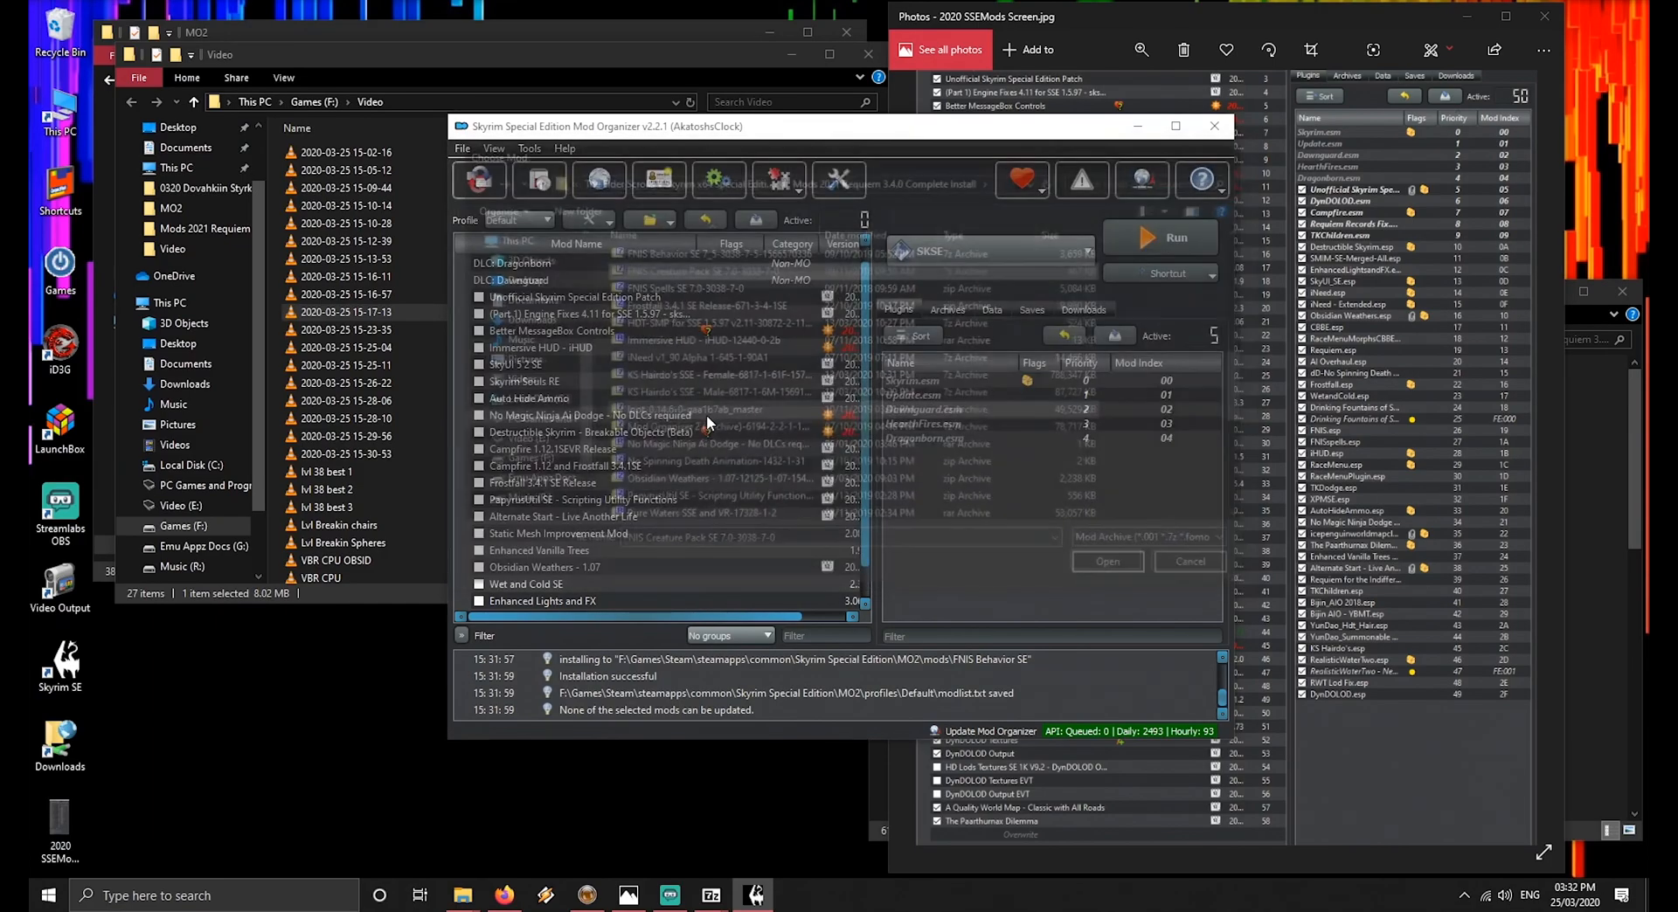
pyautogui.press('Return')
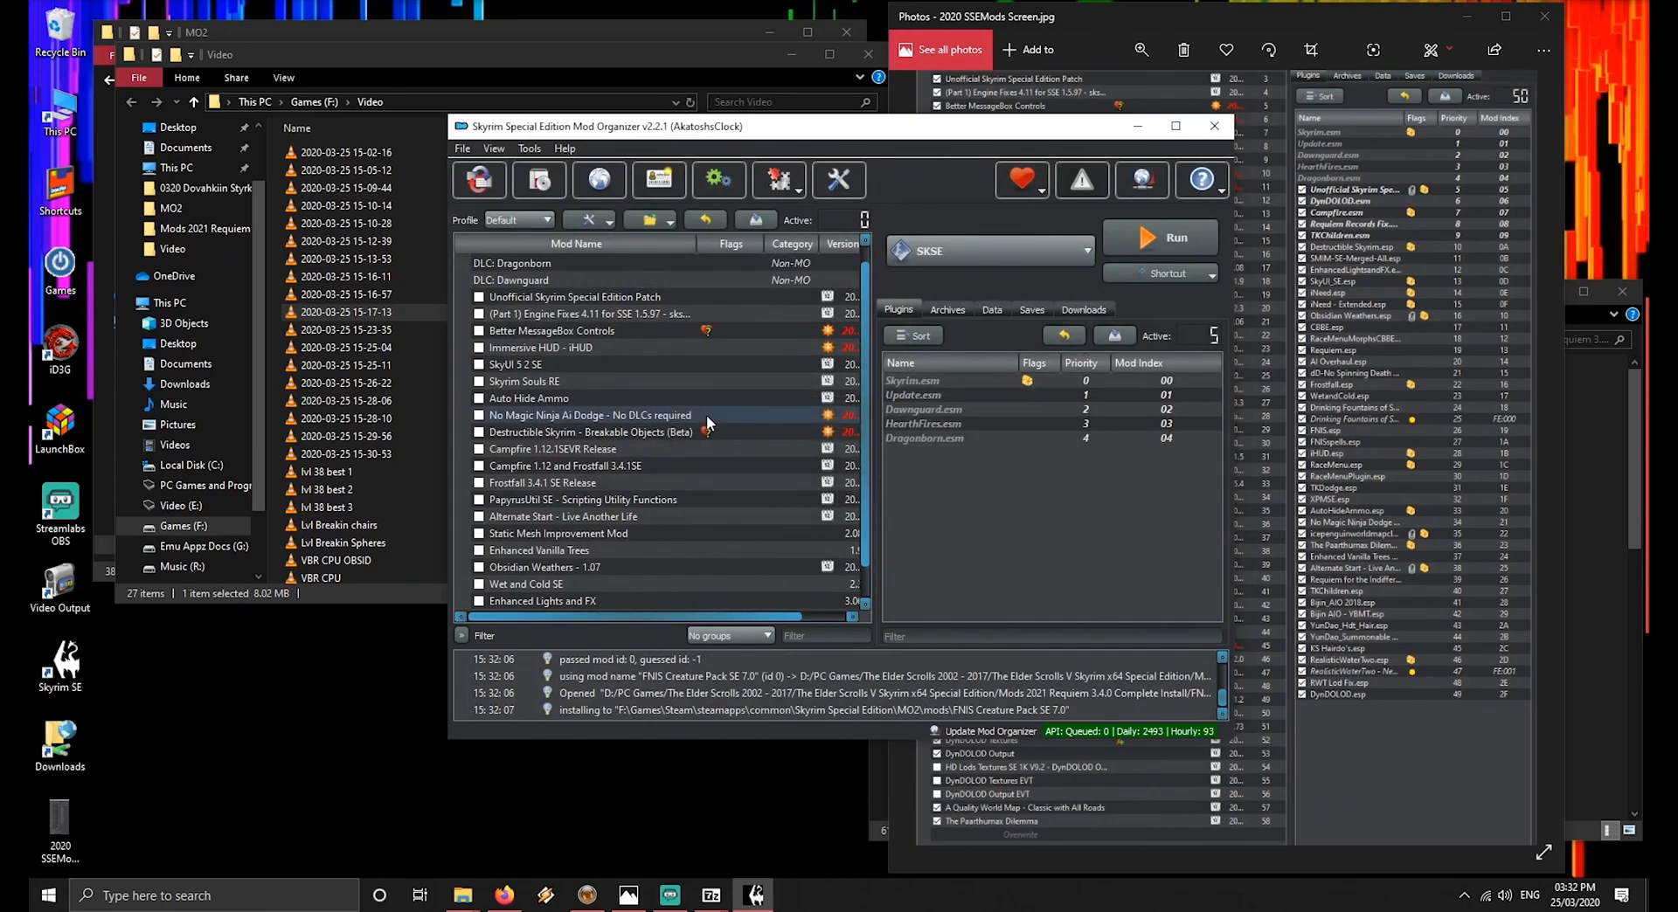
# Install the FNIS Spells SE 7.0 archive under its suggested name
pyautogui.click(539, 184)
pyautogui.click(686, 313)
pyautogui.press('f')
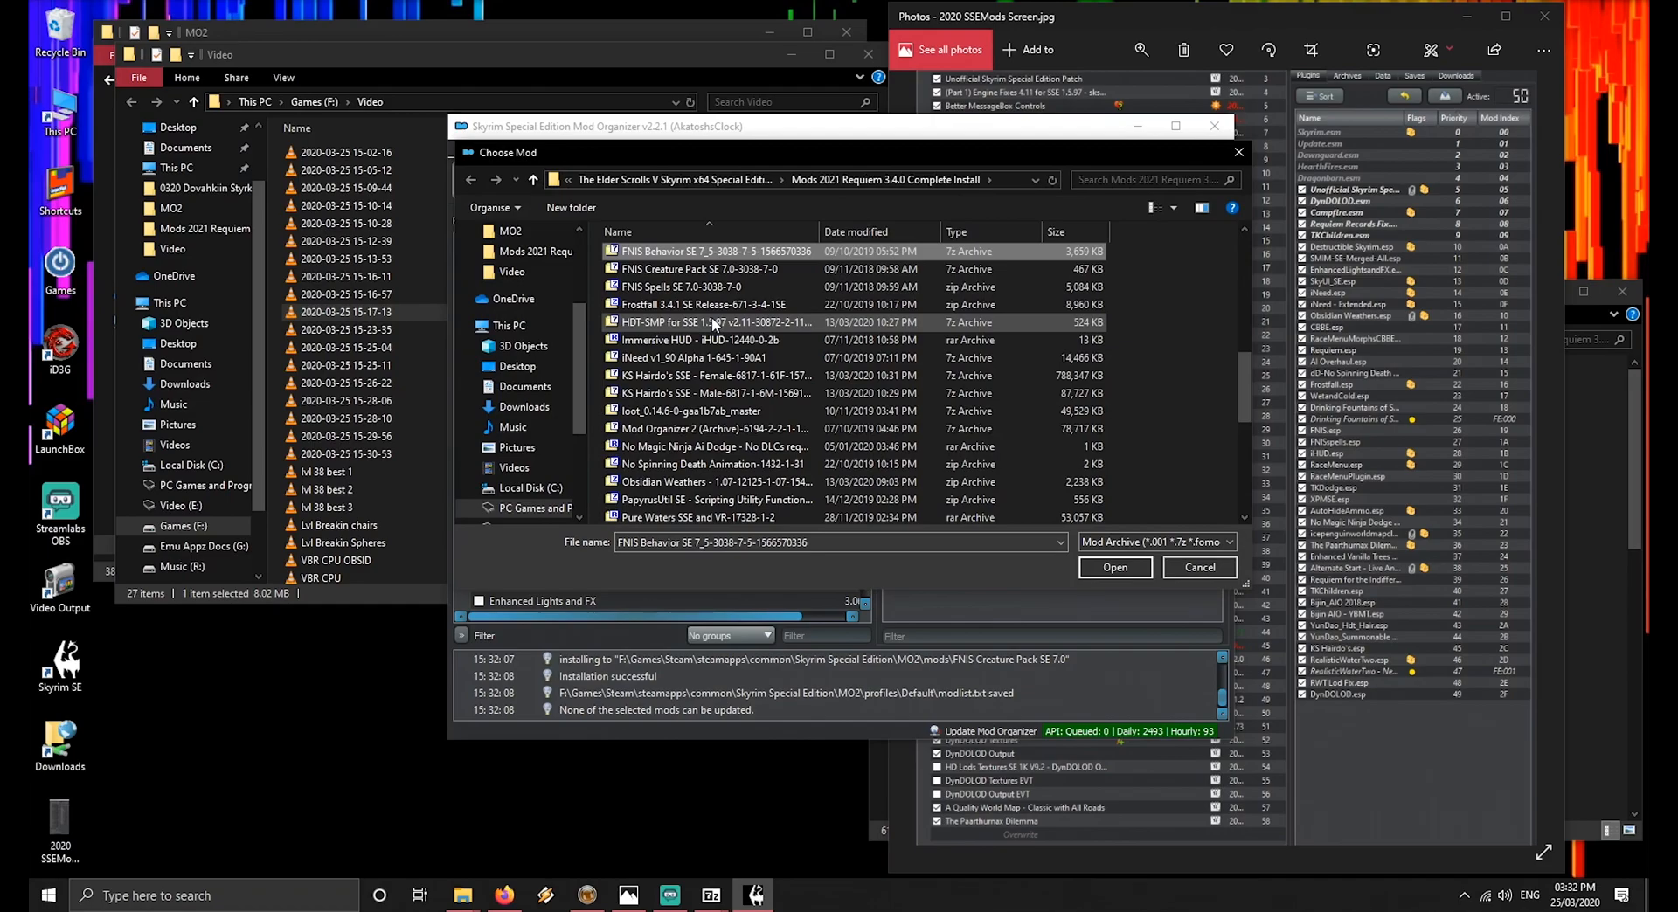
pyautogui.press('f')
pyautogui.press('f')
pyautogui.press('Return')
pyautogui.press('Return')
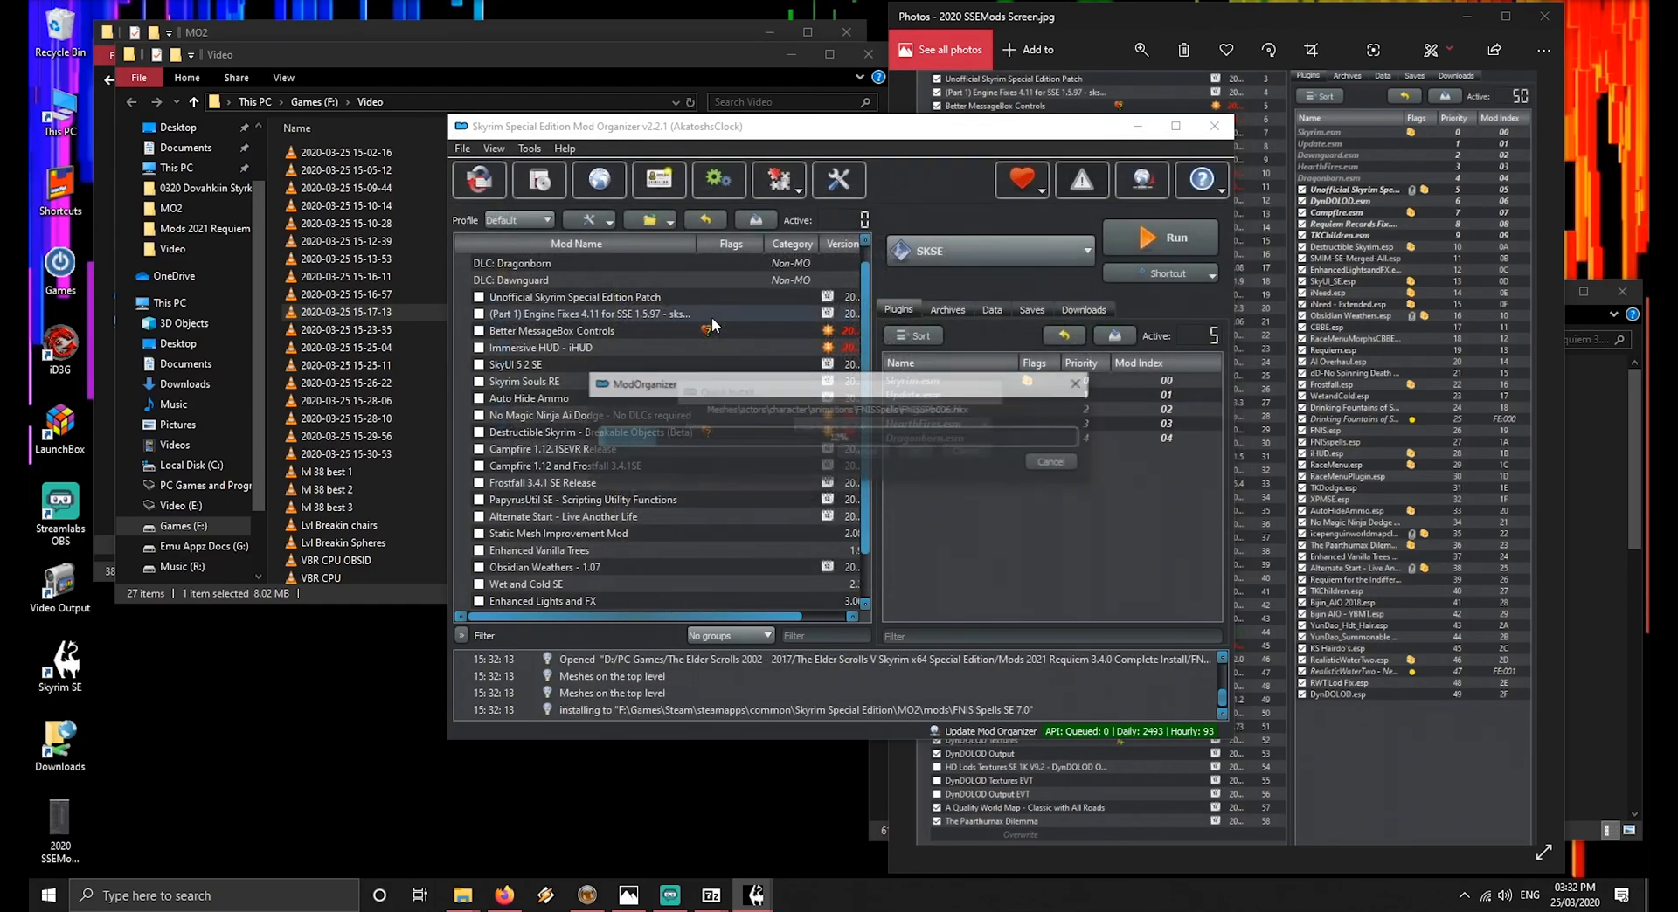
# Check the reference mod order and install the RaceMenu Special Edition v0-4-11 archive
pyautogui.click(1090, 15)
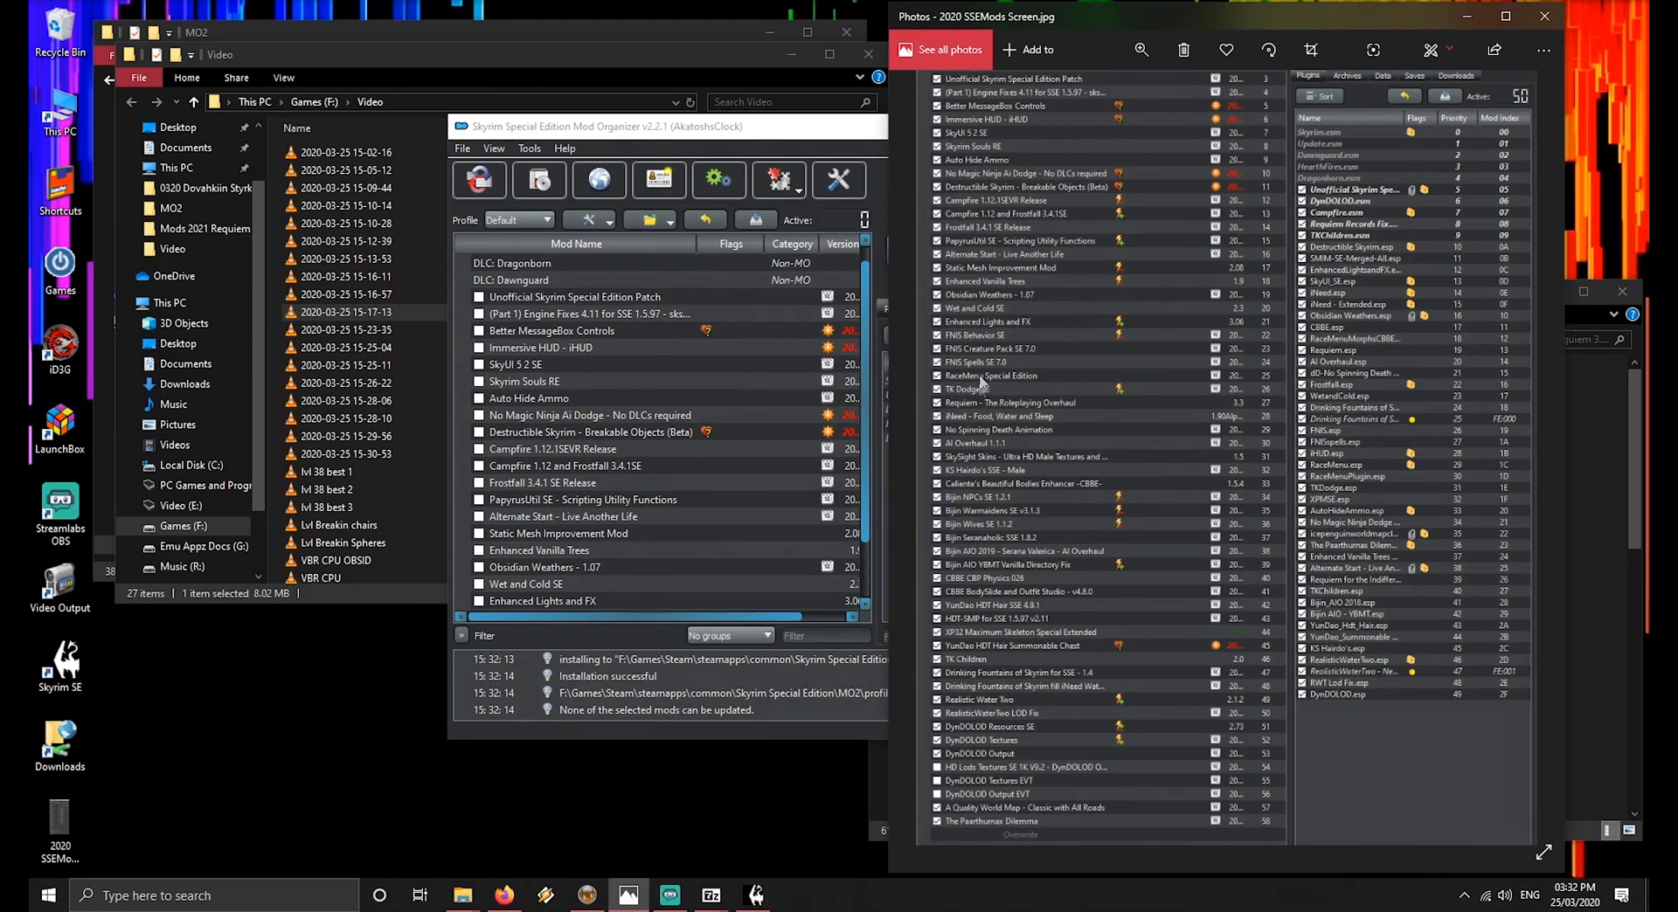
pyautogui.click(631, 125)
pyautogui.click(542, 182)
pyautogui.click(670, 308)
pyautogui.press('r')
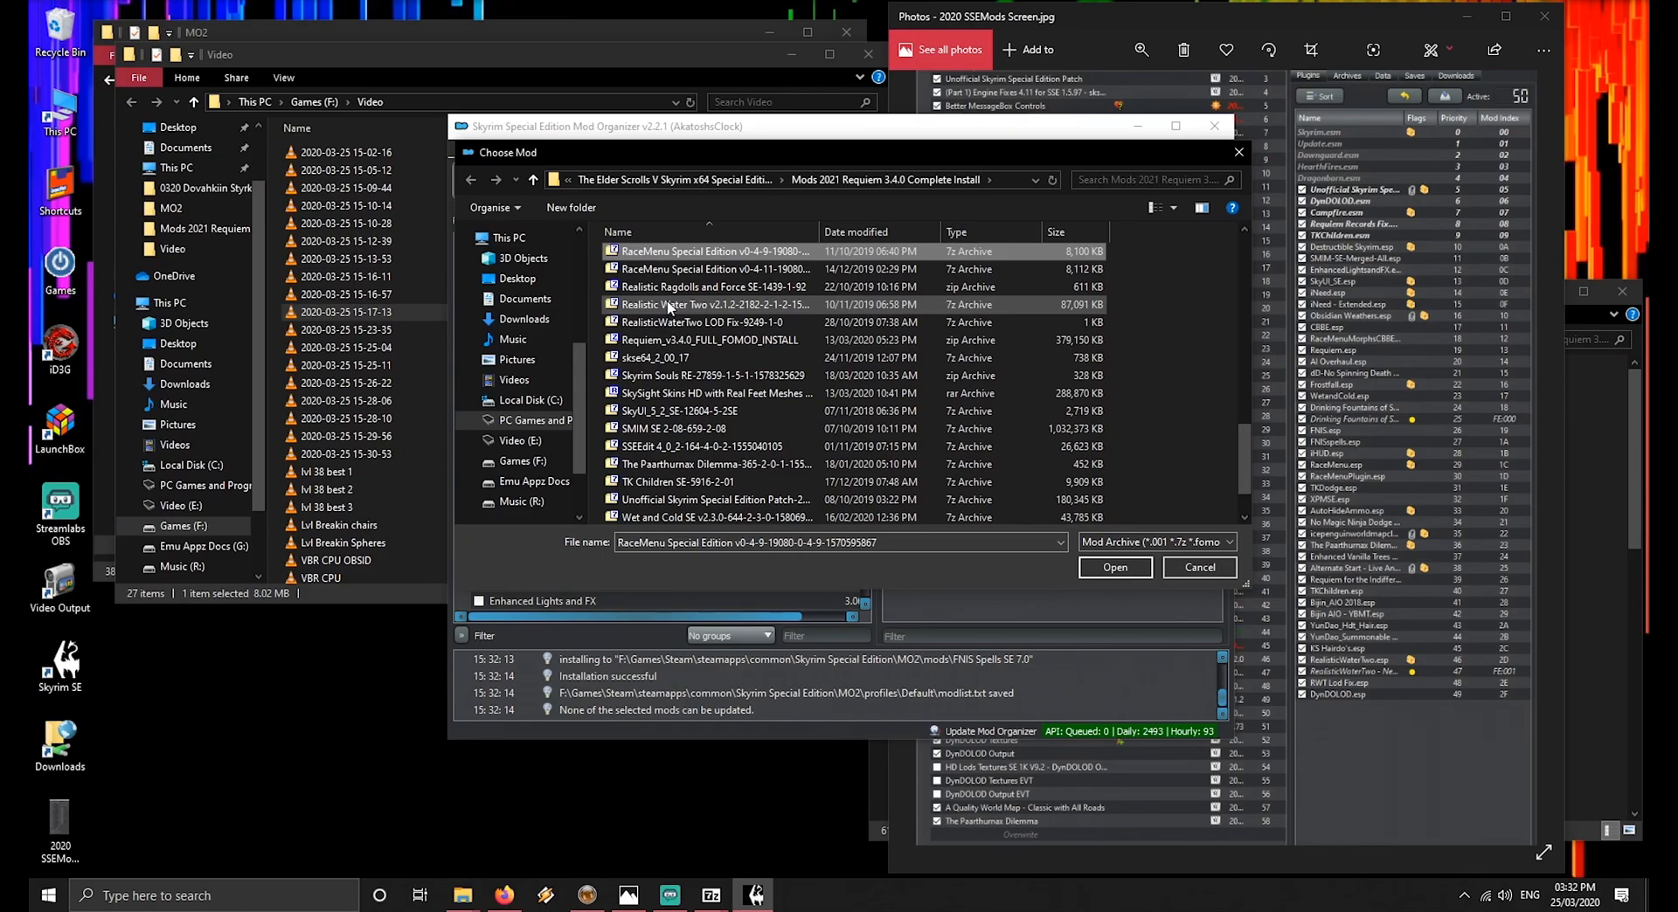
pyautogui.press('r')
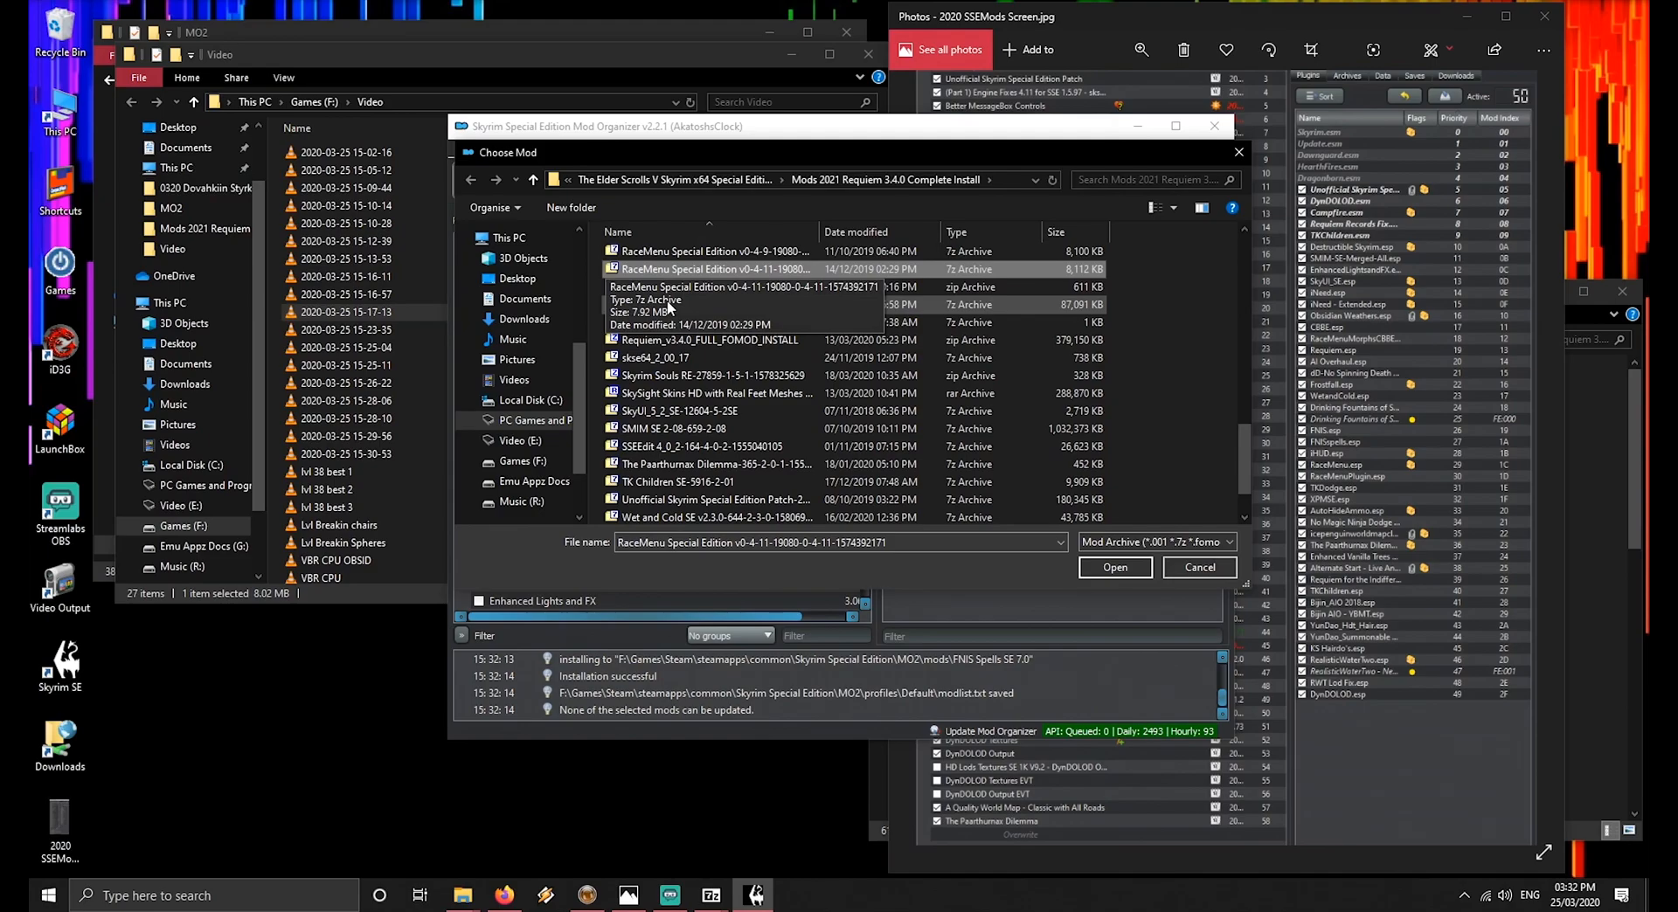
pyautogui.press('Return')
pyautogui.press('Return')
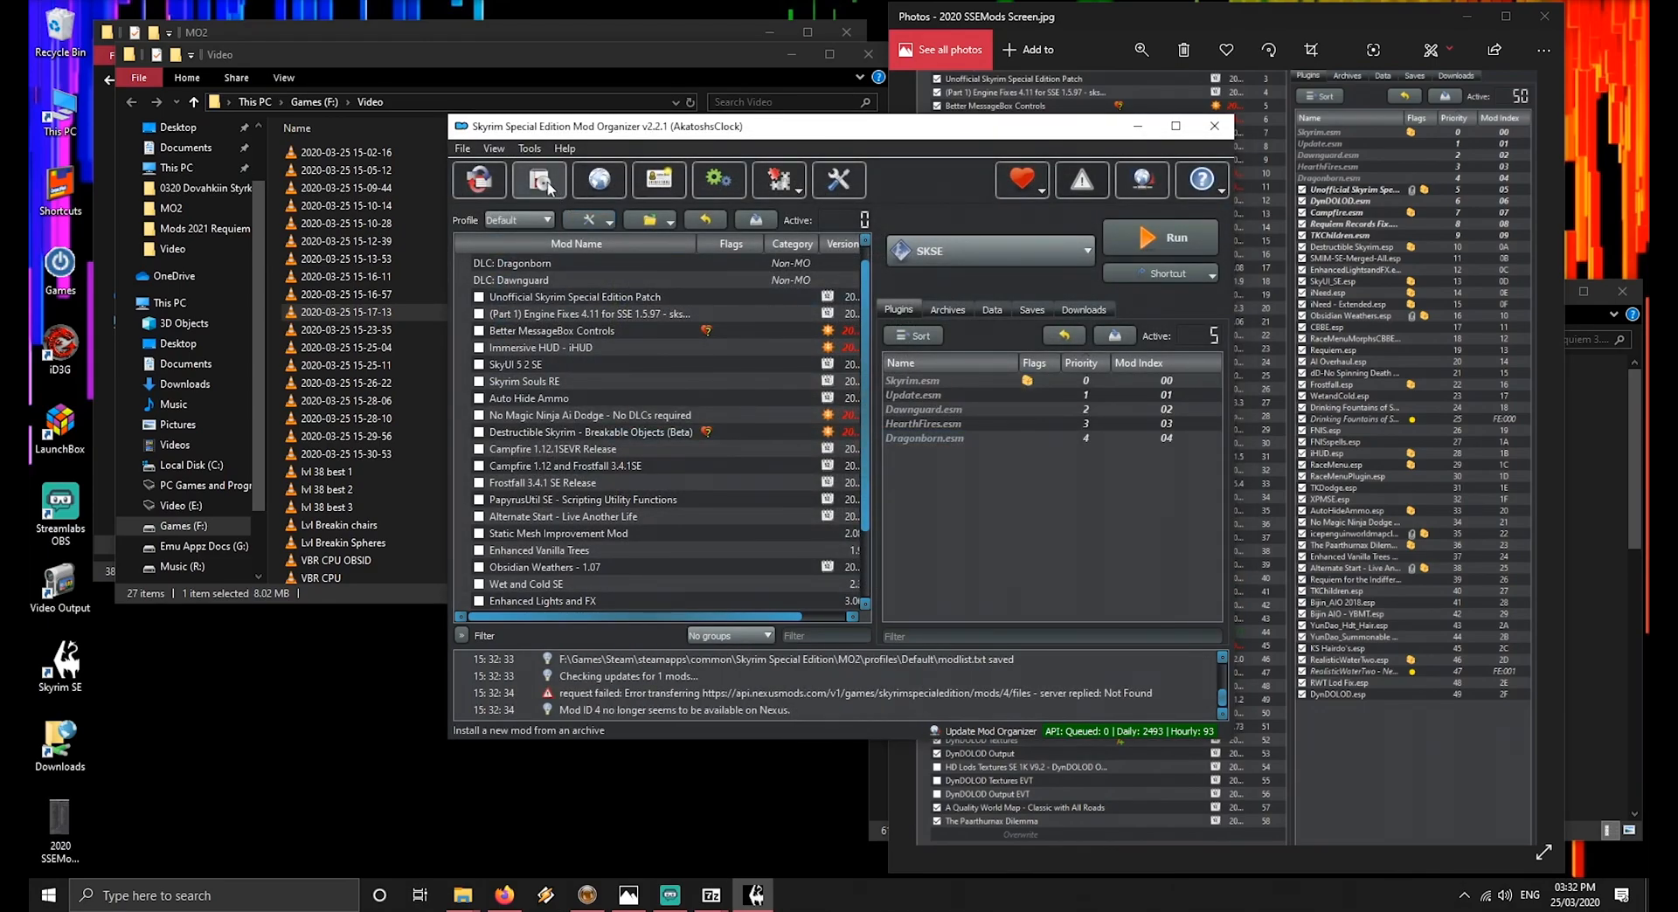
# Check the reference mod order and open the Requiem_v3.4.0_FULL_FOMOD_INSTALL archive for installation
pyautogui.click(1118, 18)
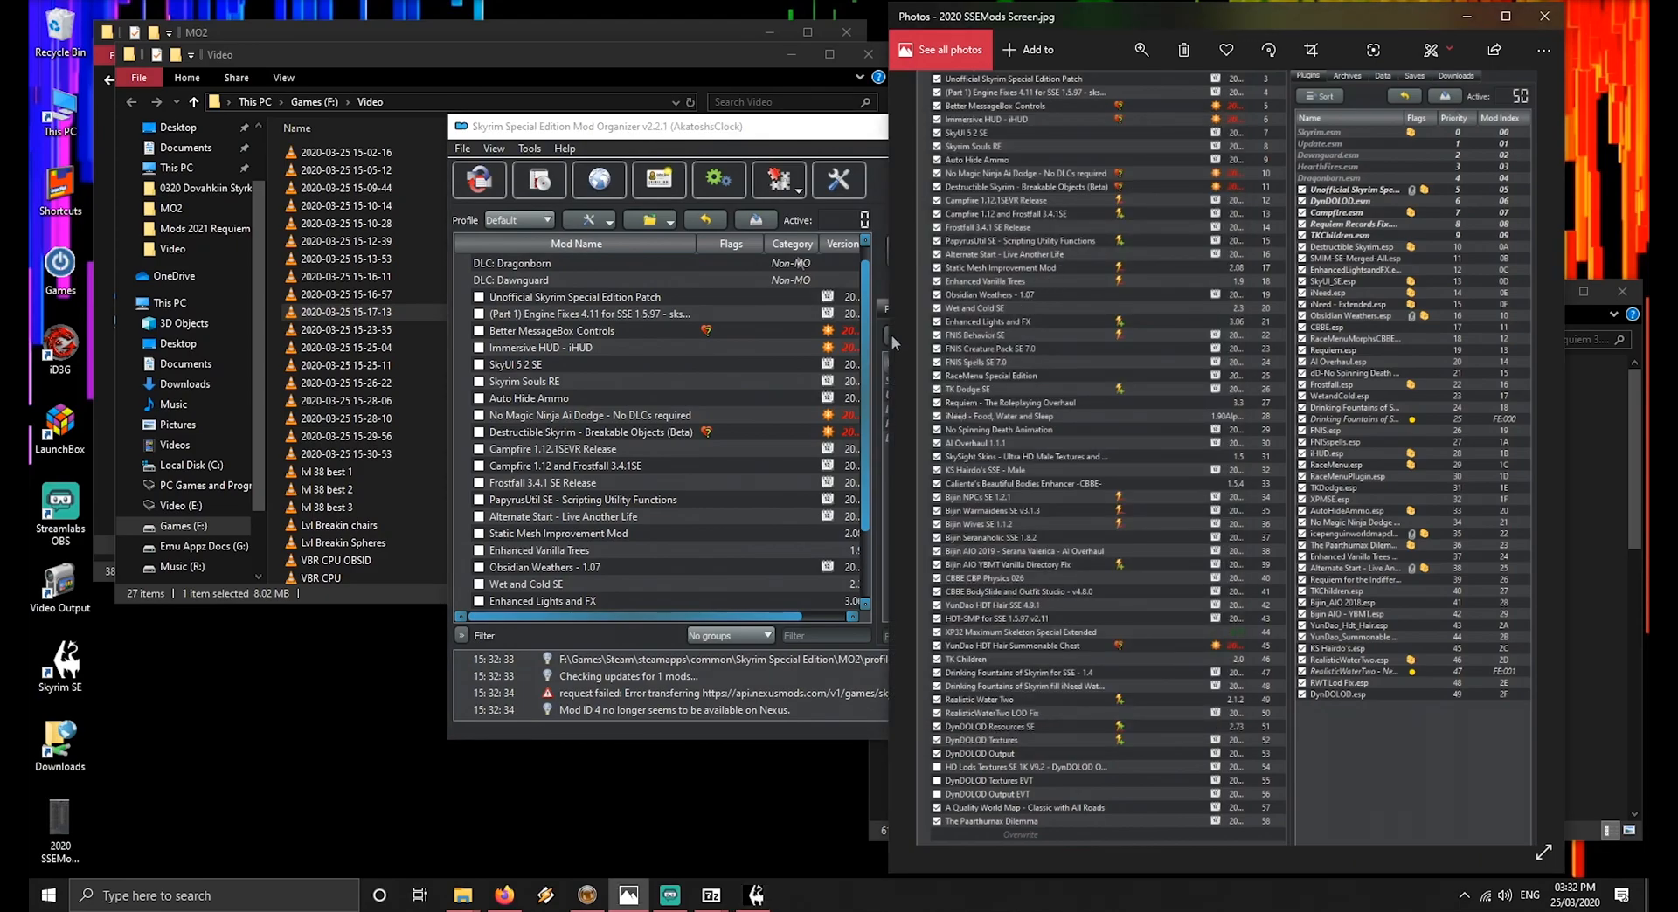
pyautogui.click(631, 129)
pyautogui.click(532, 186)
pyautogui.write('req')
pyautogui.press('Down')
pyautogui.press('Return')
pyautogui.press('Return')
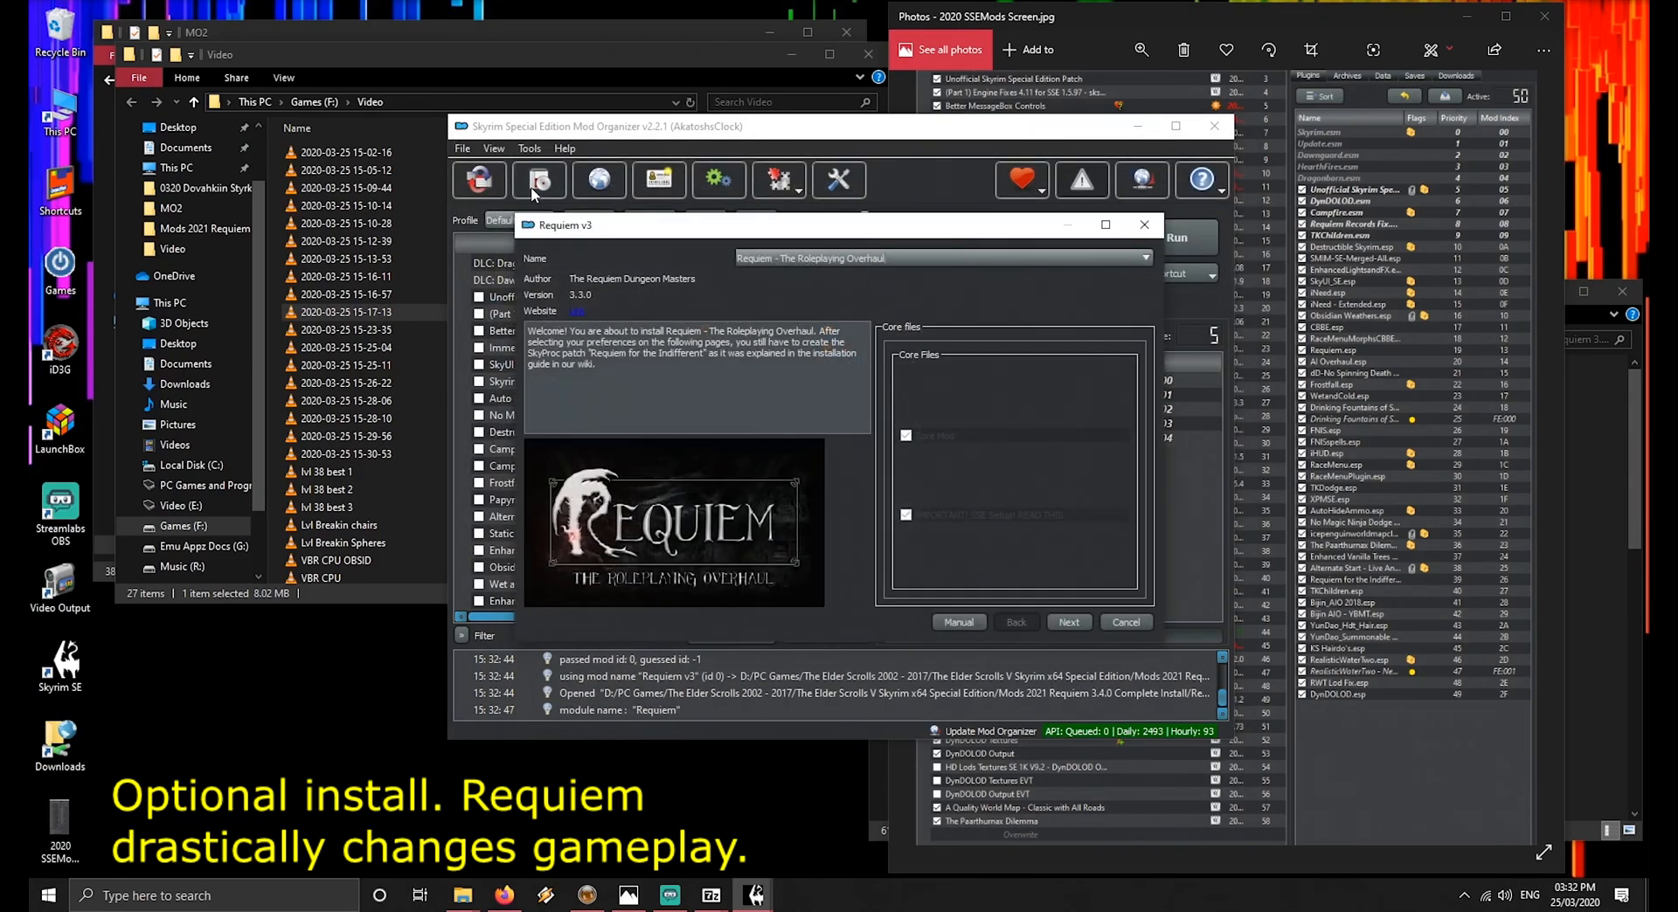
# Install Requiem with the Kingthings Petrock font, Vanilla Skyrim guard armor textures and Hide Activate Button off
pyautogui.click(1068, 623)
pyautogui.click(1072, 622)
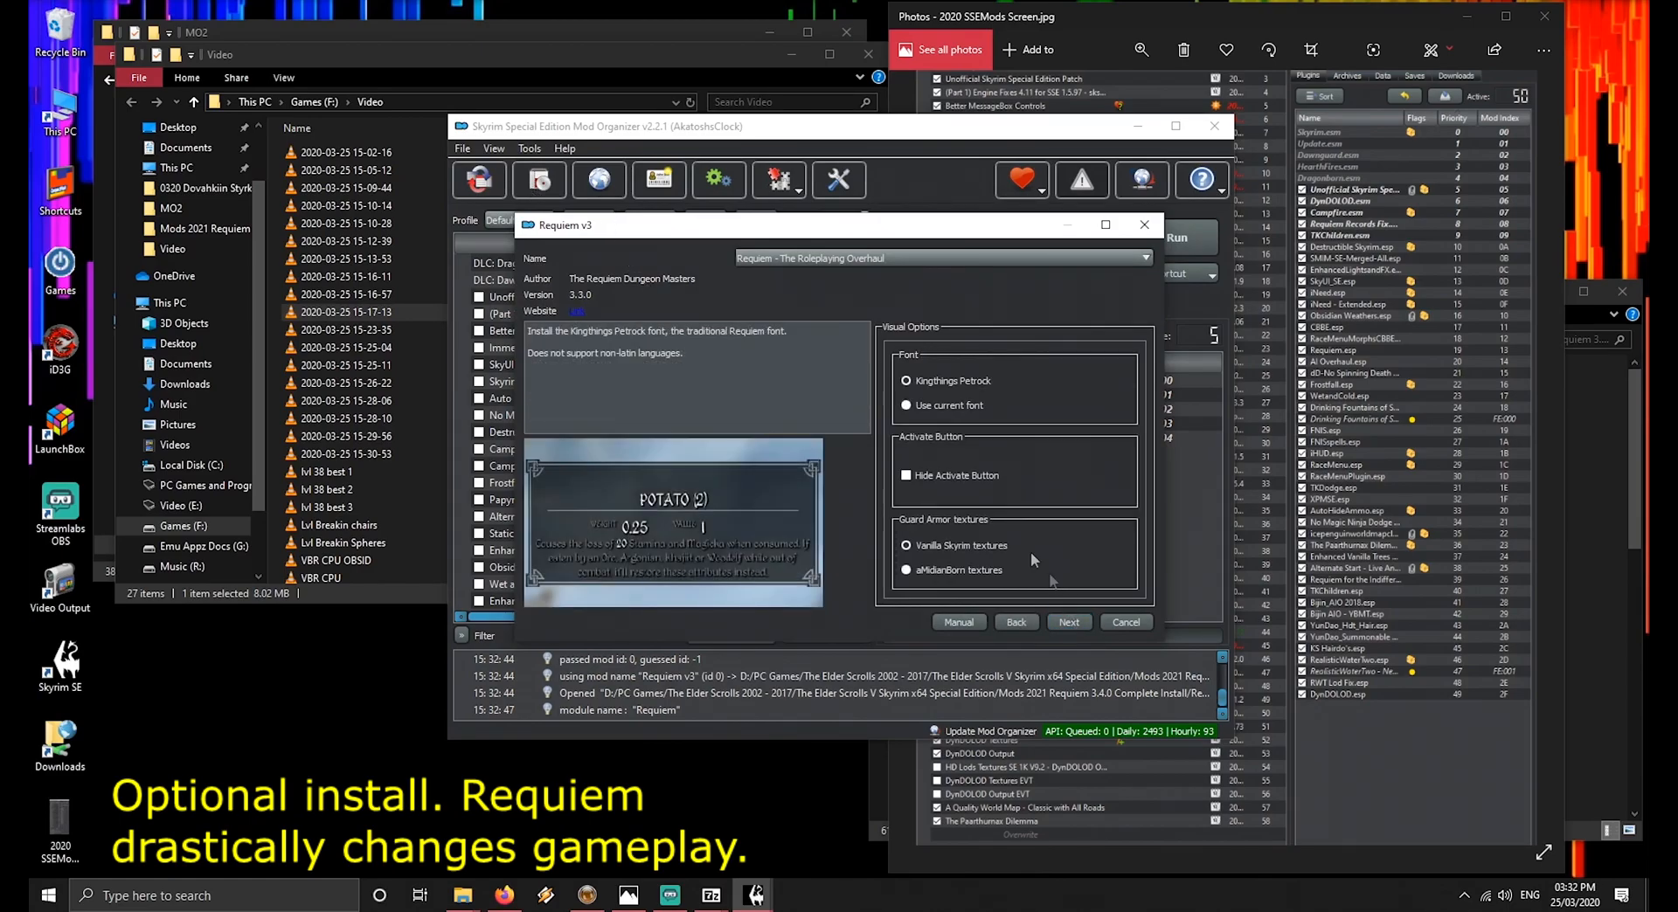
pyautogui.moveTo(894, 474)
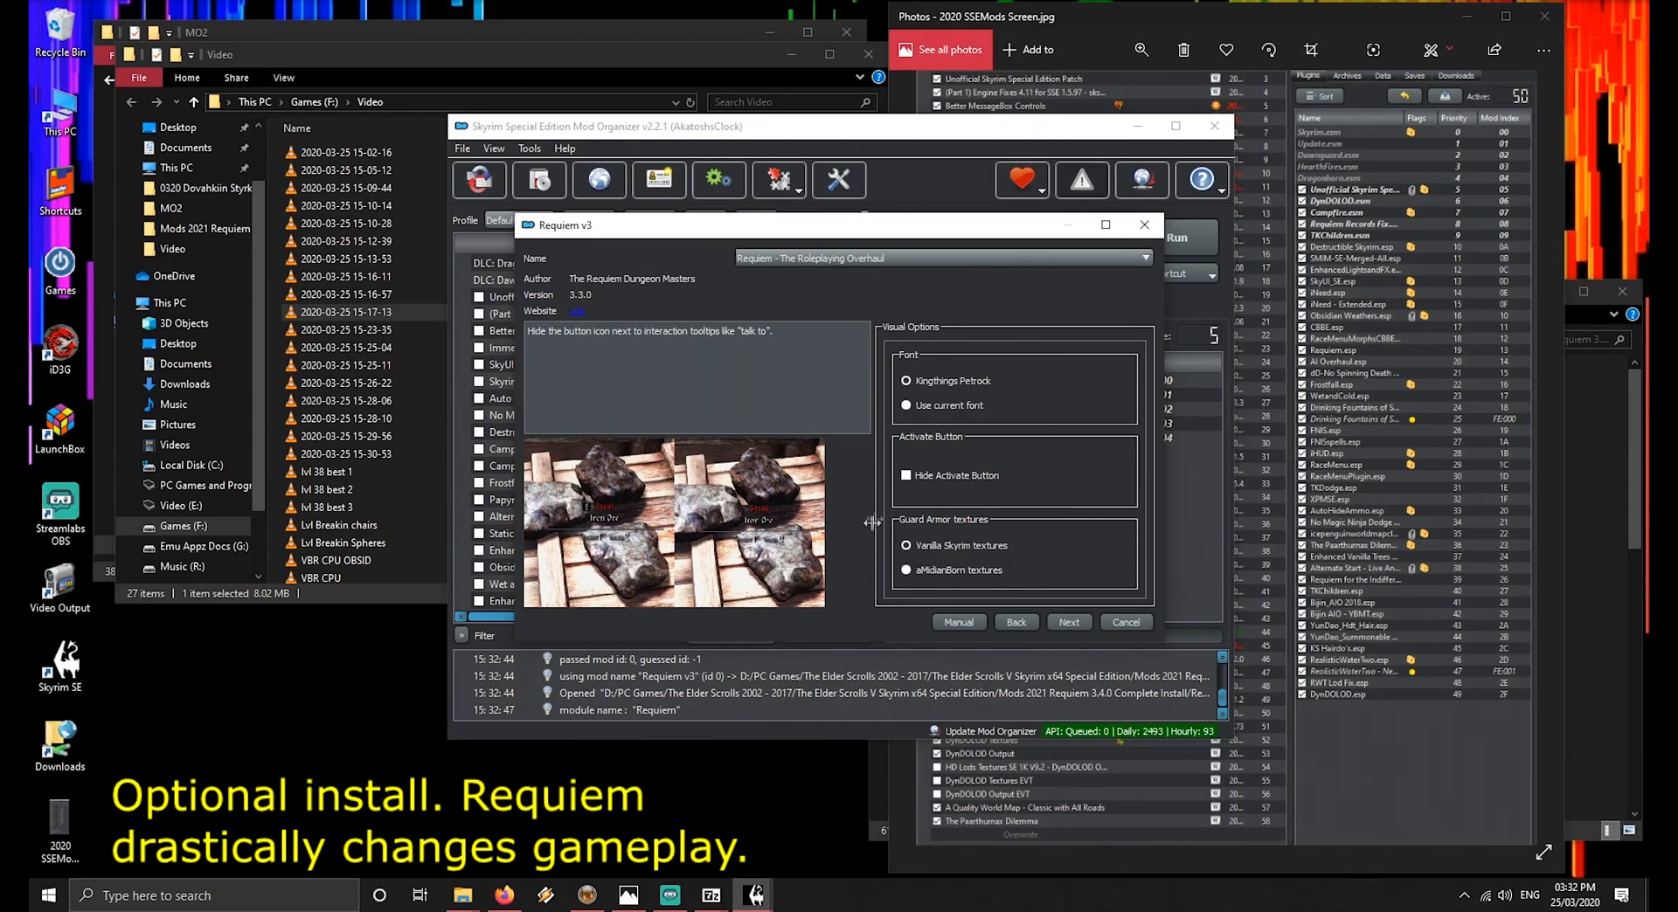
pyautogui.click(1069, 624)
pyautogui.click(1067, 622)
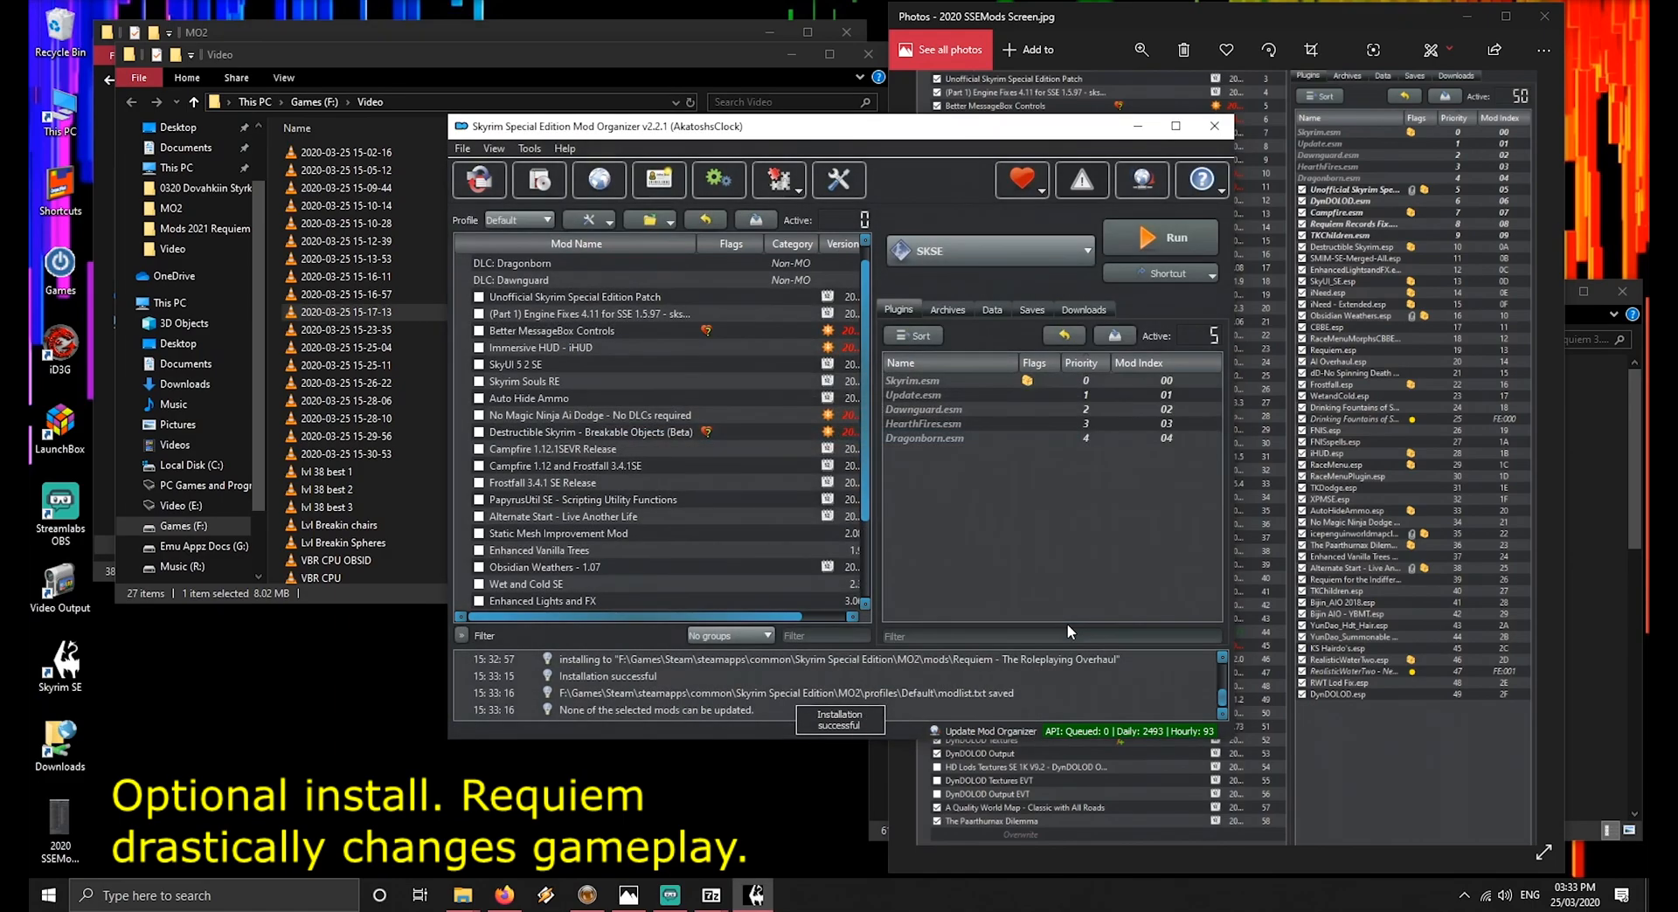
# Check the reference mod order and install iNeed v1.90 Alpha with the Full extended option and no compatibility patches
pyautogui.click(1120, 12)
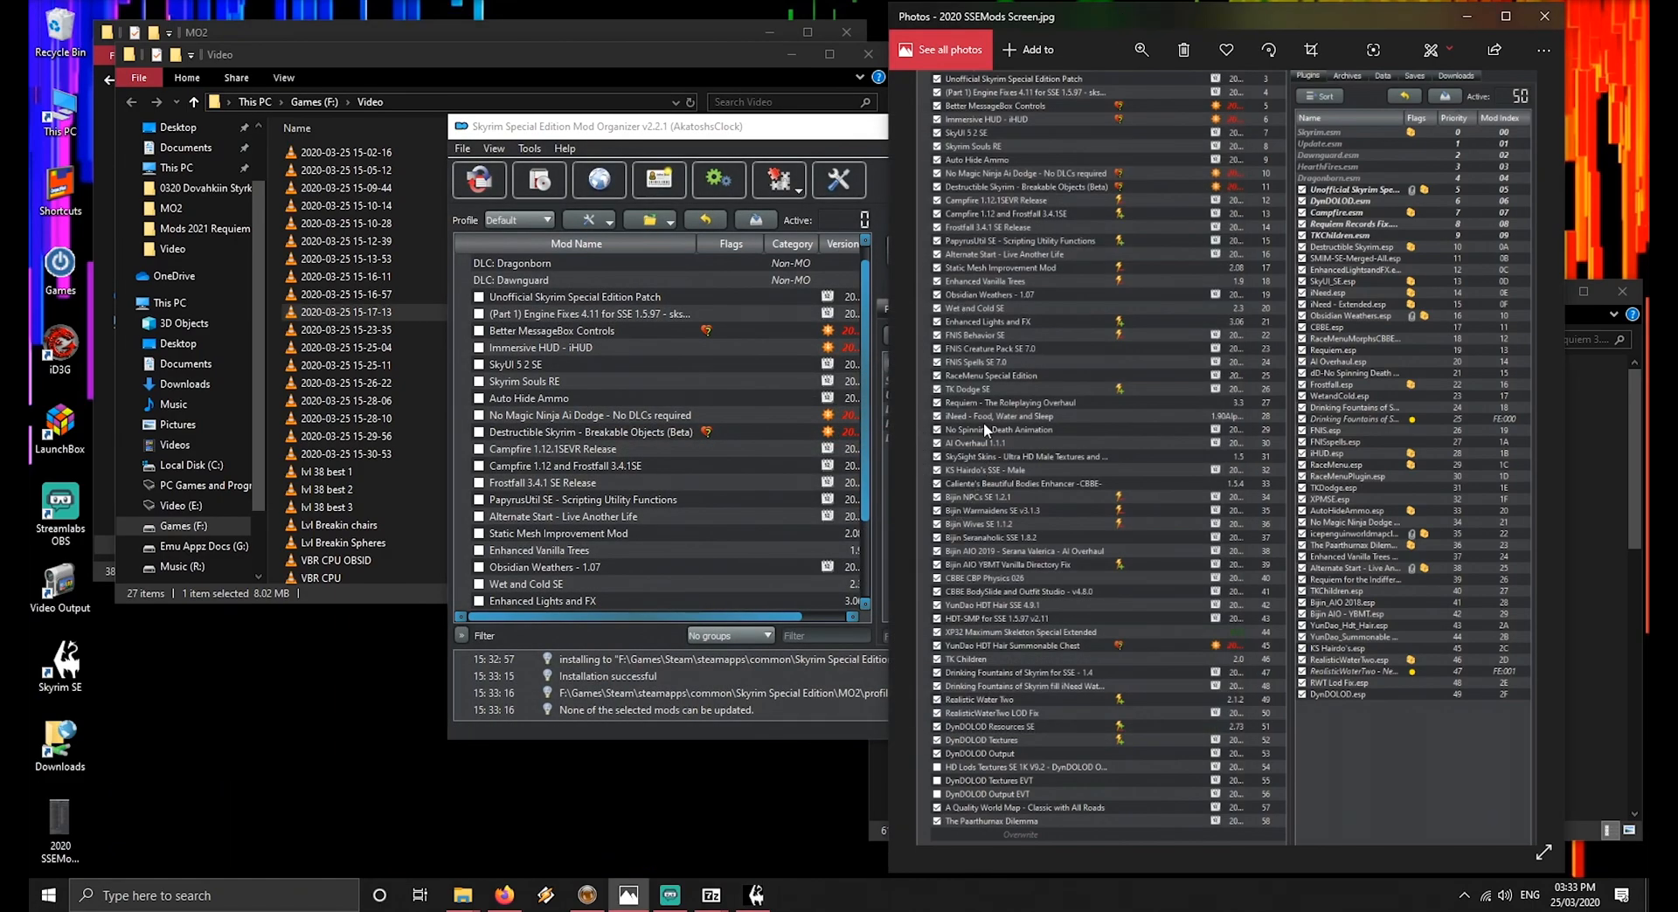
pyautogui.click(665, 133)
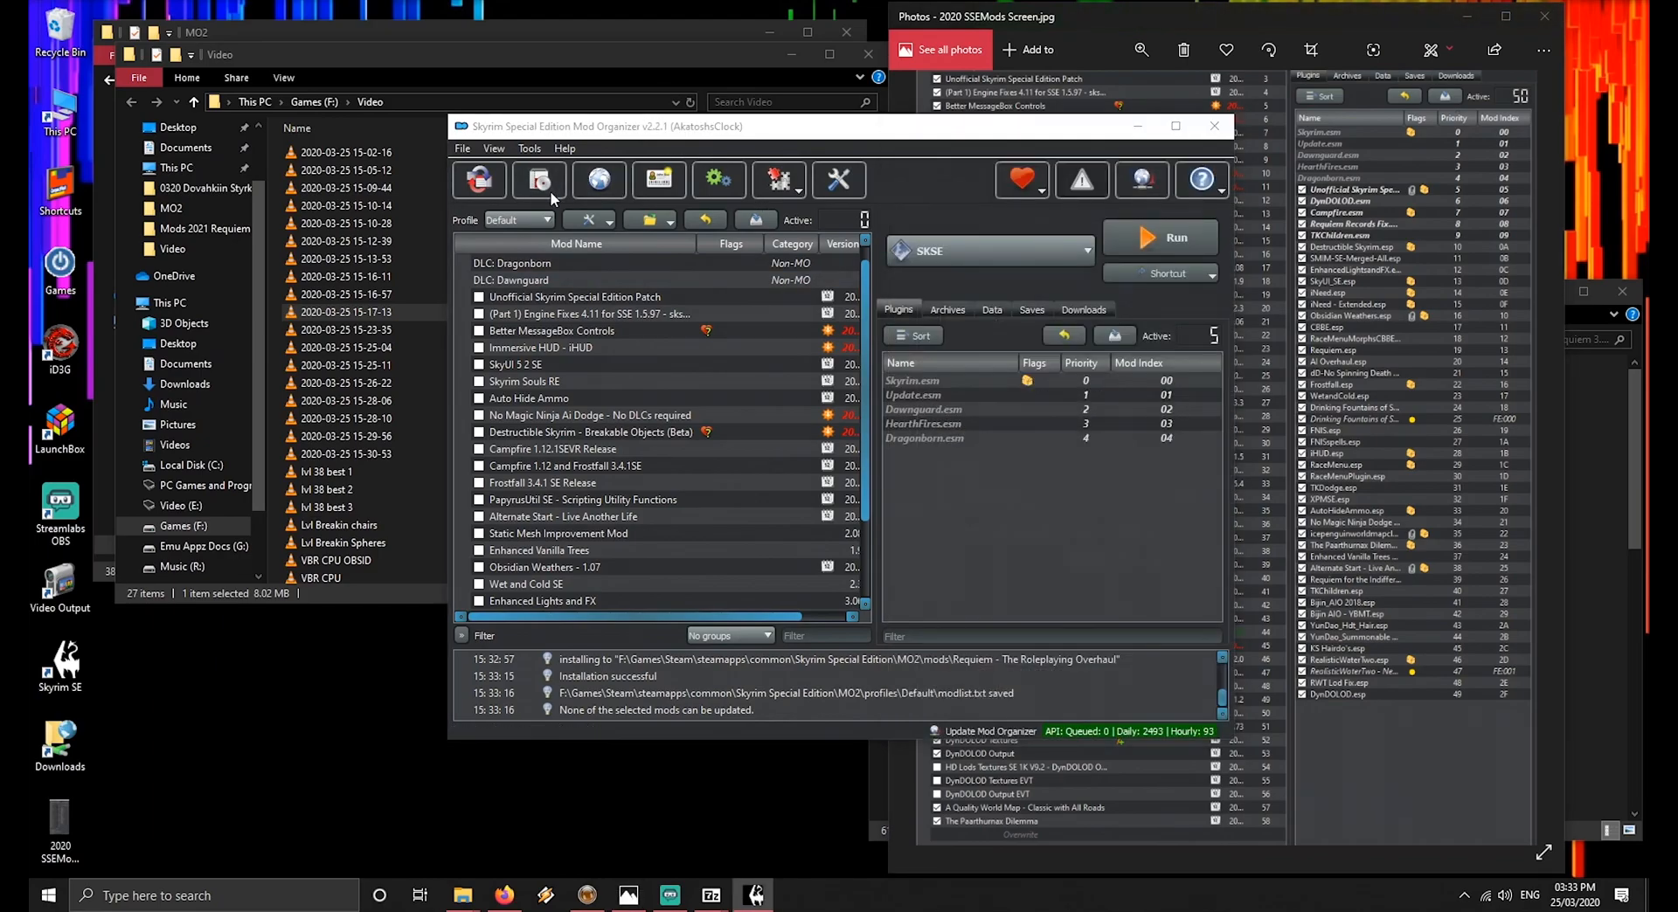
pyautogui.click(549, 190)
pyautogui.write('in')
pyautogui.press('Down')
pyautogui.press('Return')
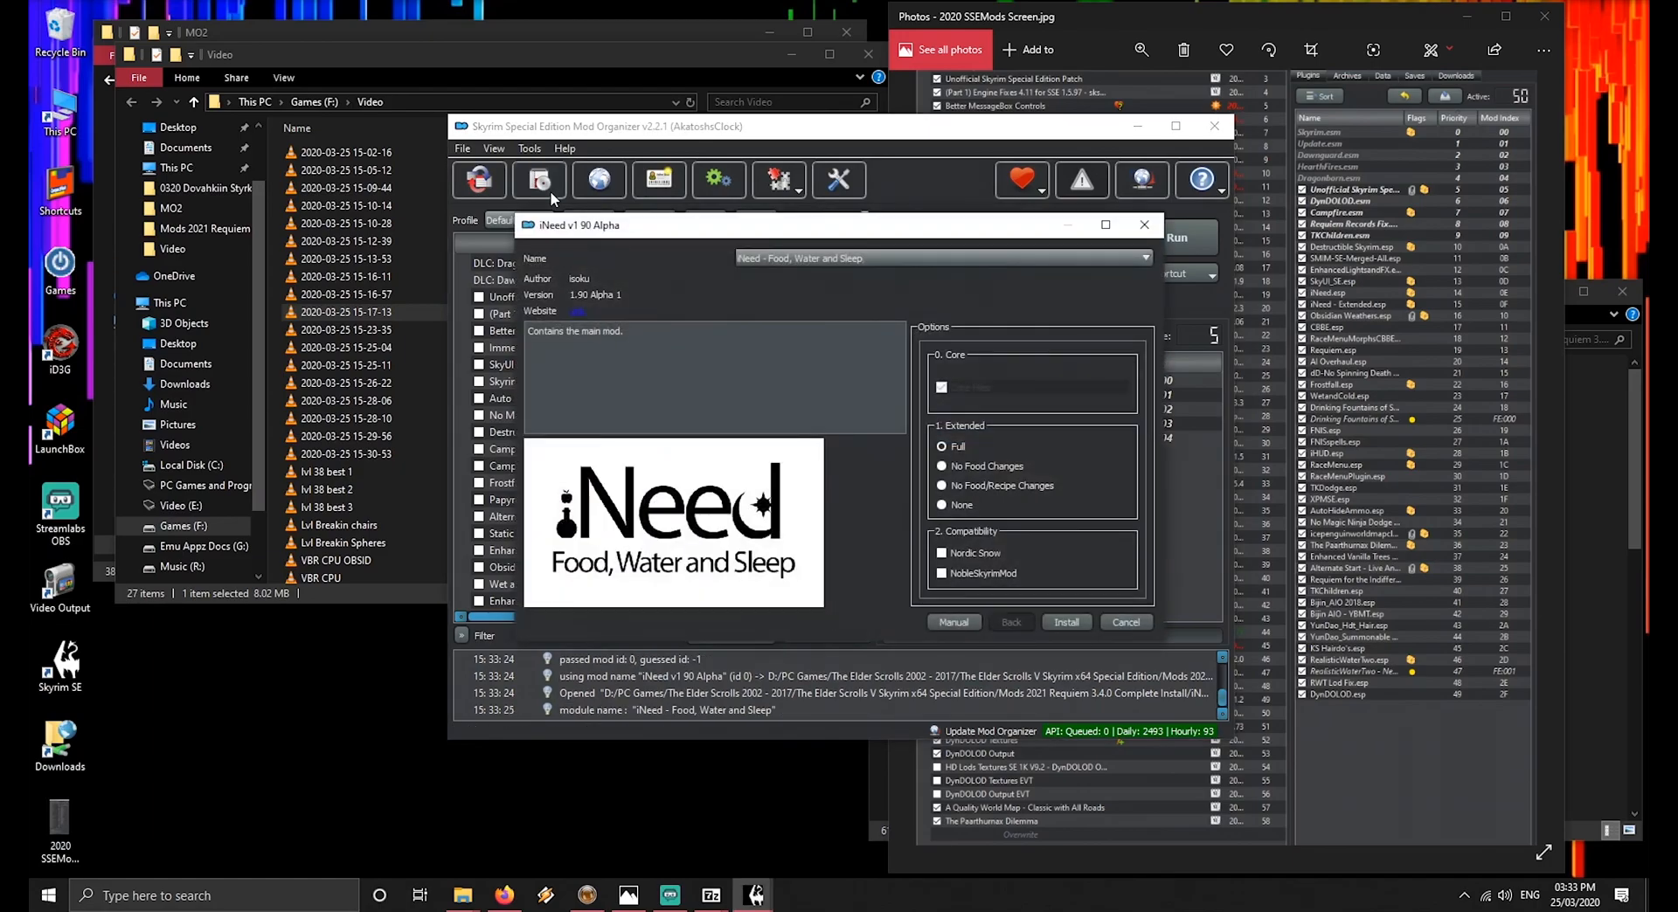
pyautogui.moveTo(968, 586)
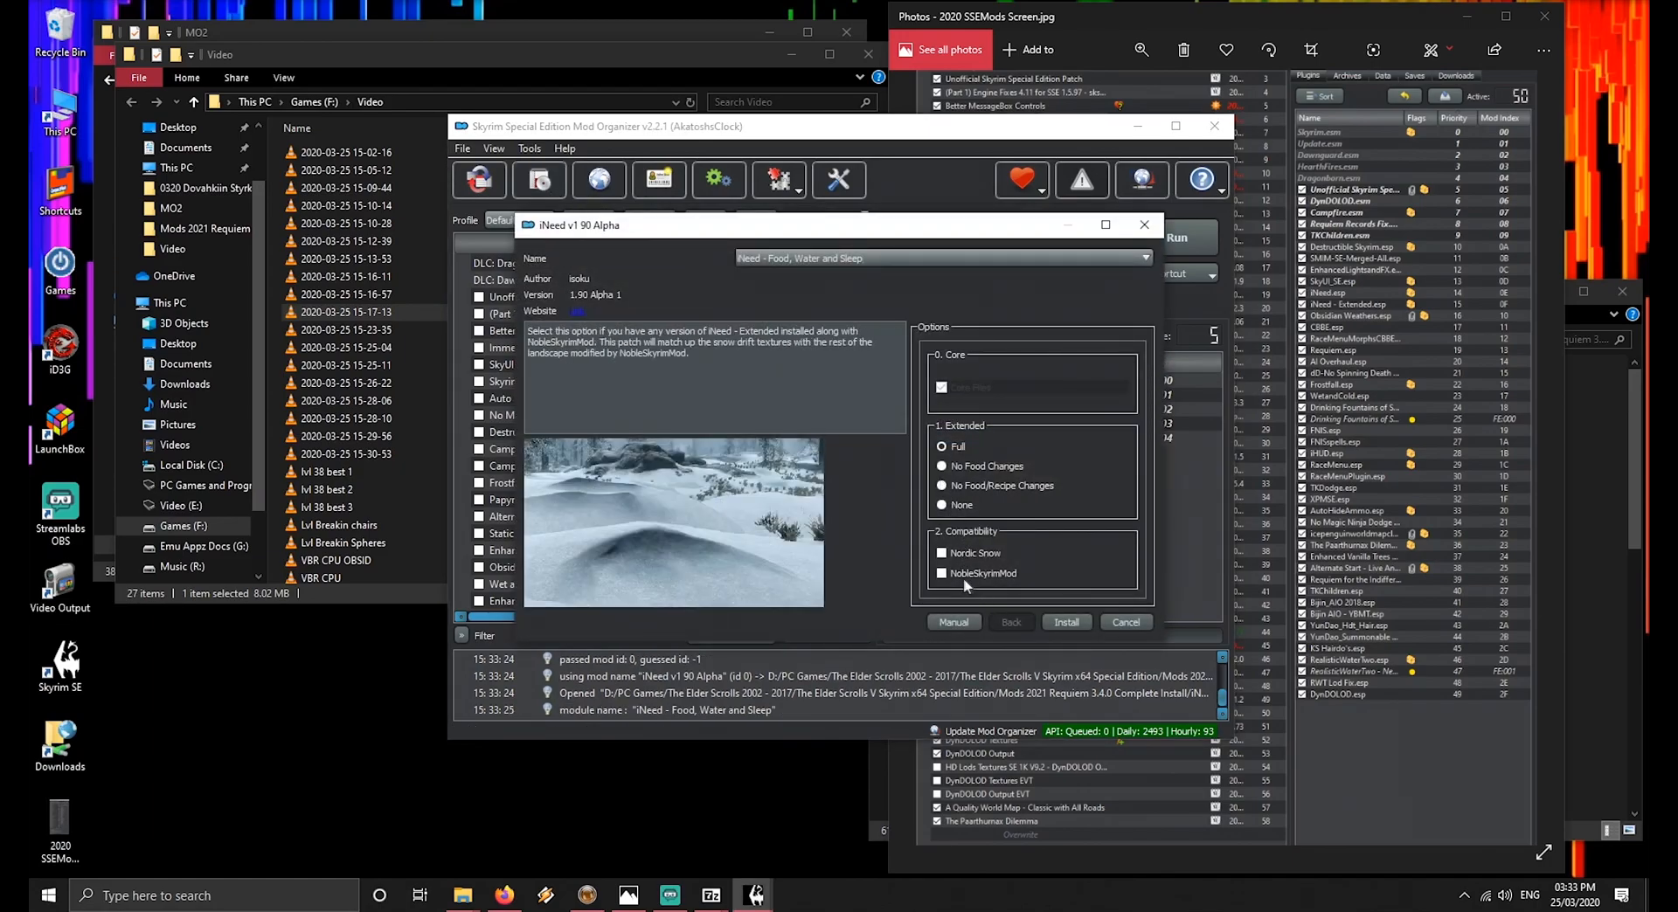
pyautogui.click(1063, 621)
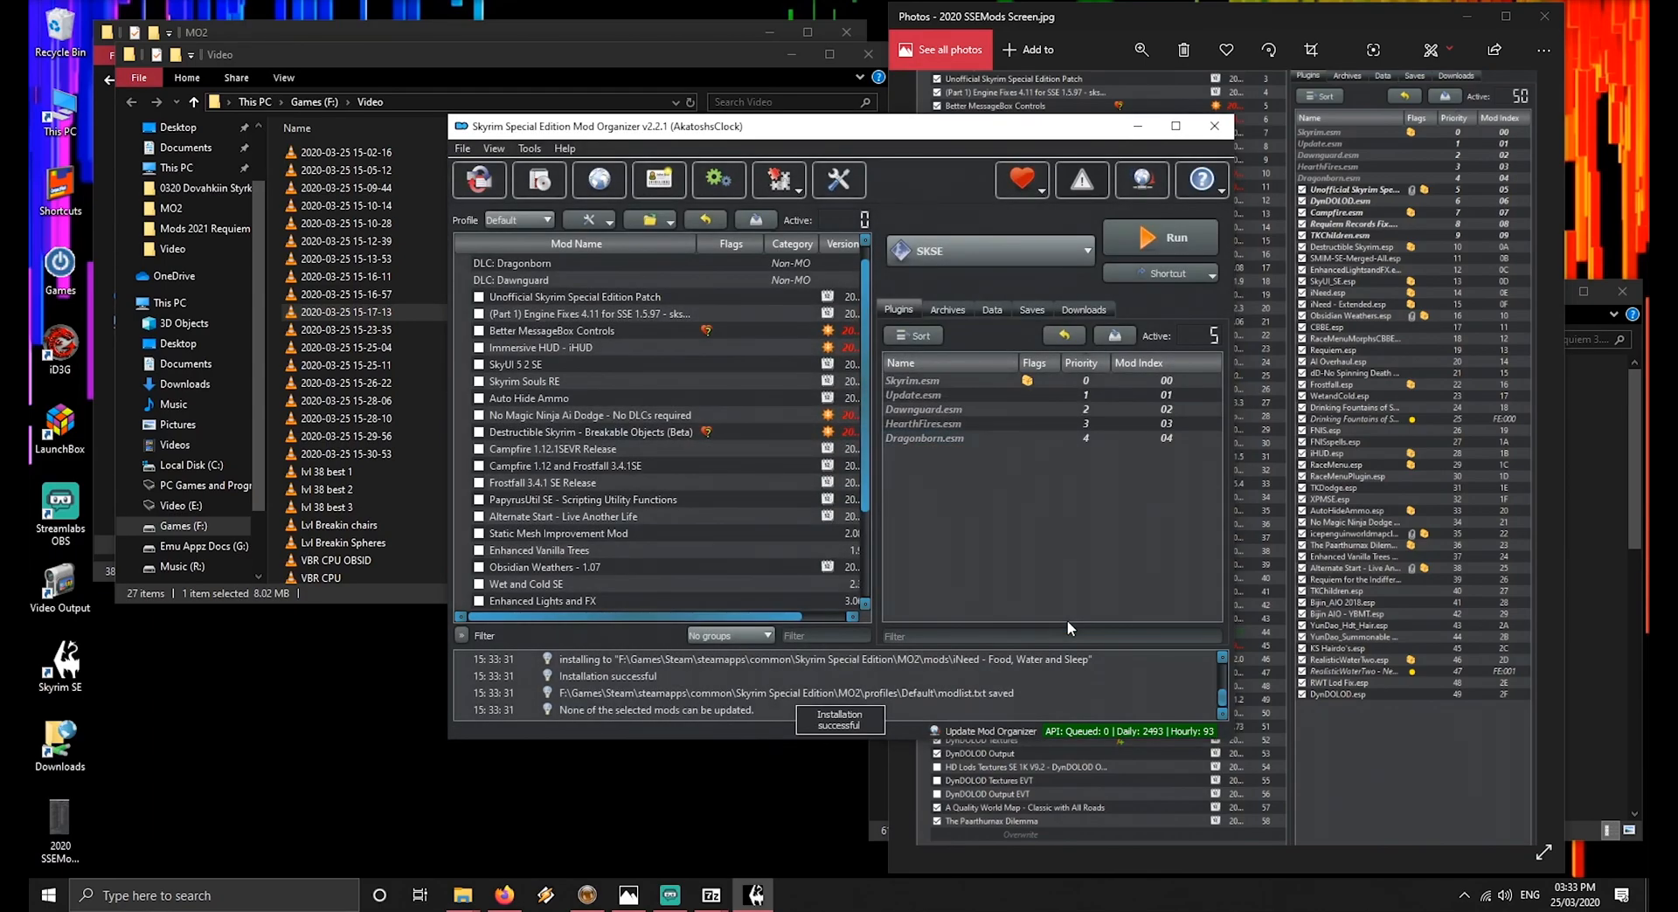
# Install the No Spinning Death Animation archive under its suggested name
pyautogui.click(539, 179)
pyautogui.click(661, 346)
pyautogui.press('n')
pyautogui.scroll(-5, 678, 350)
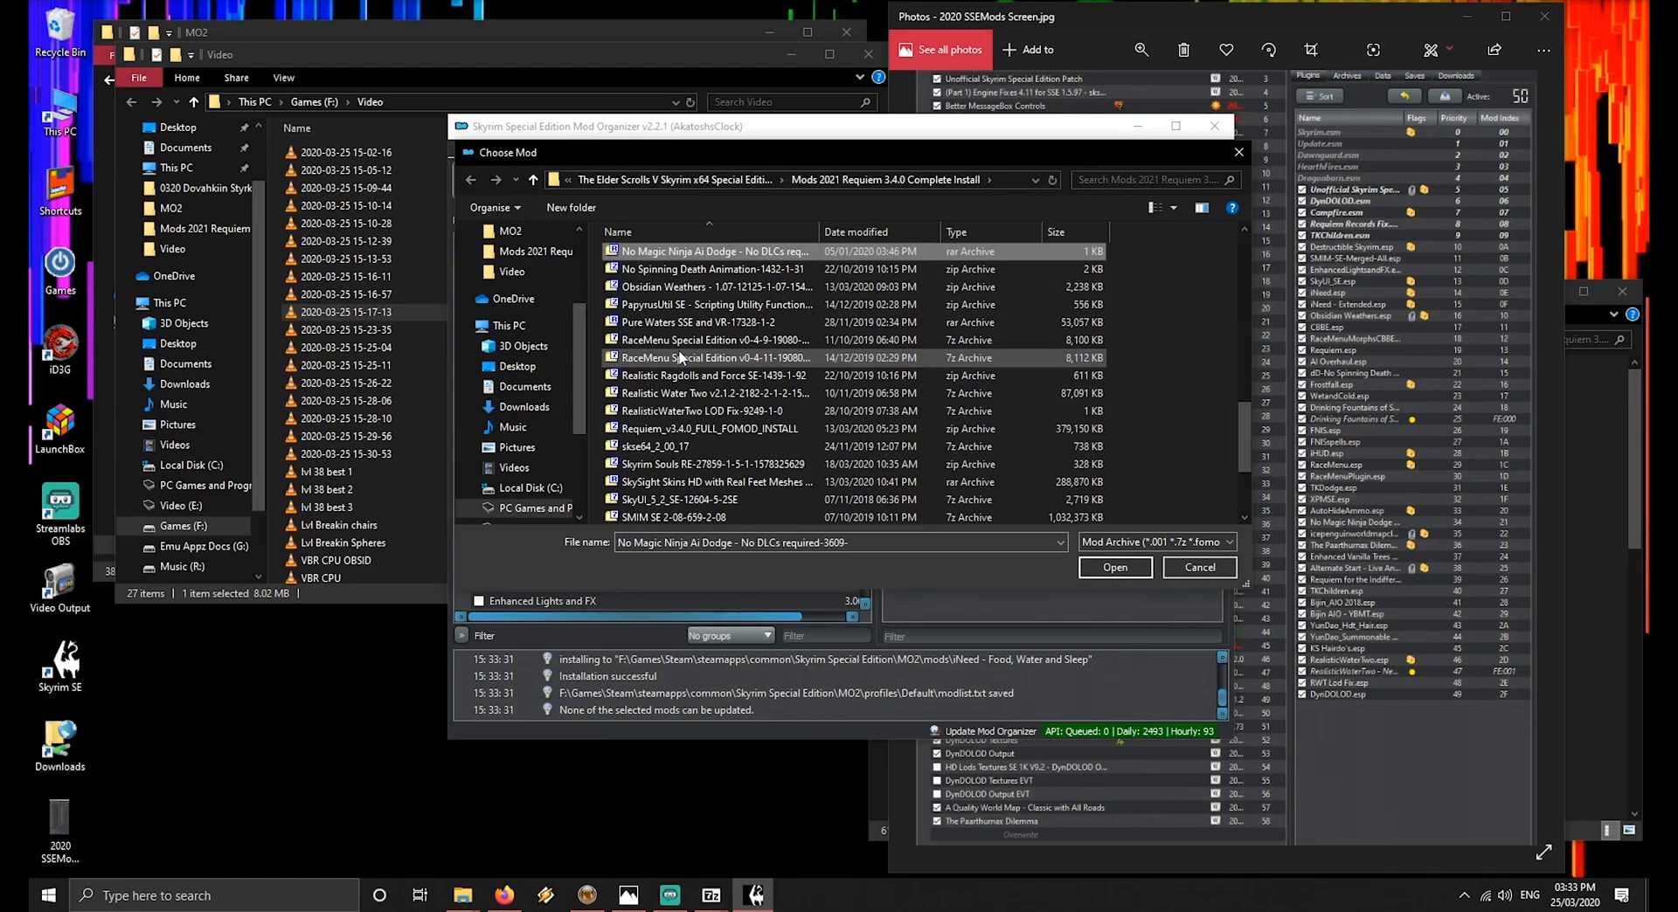
pyautogui.press('n')
pyautogui.press('Return')
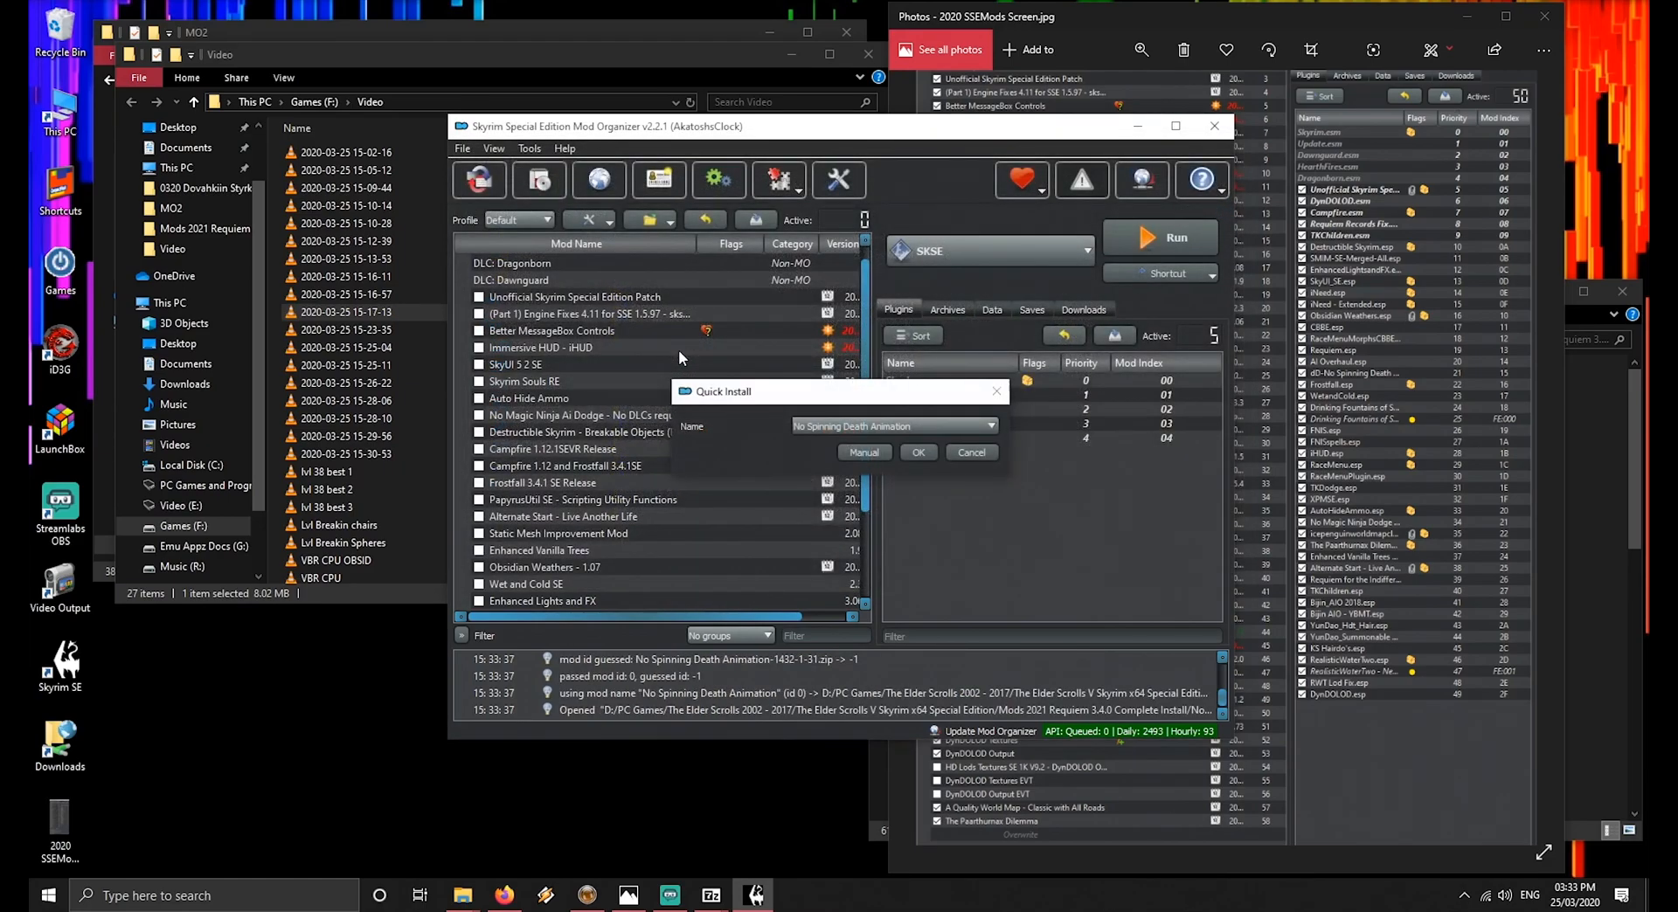
pyautogui.press('Return')
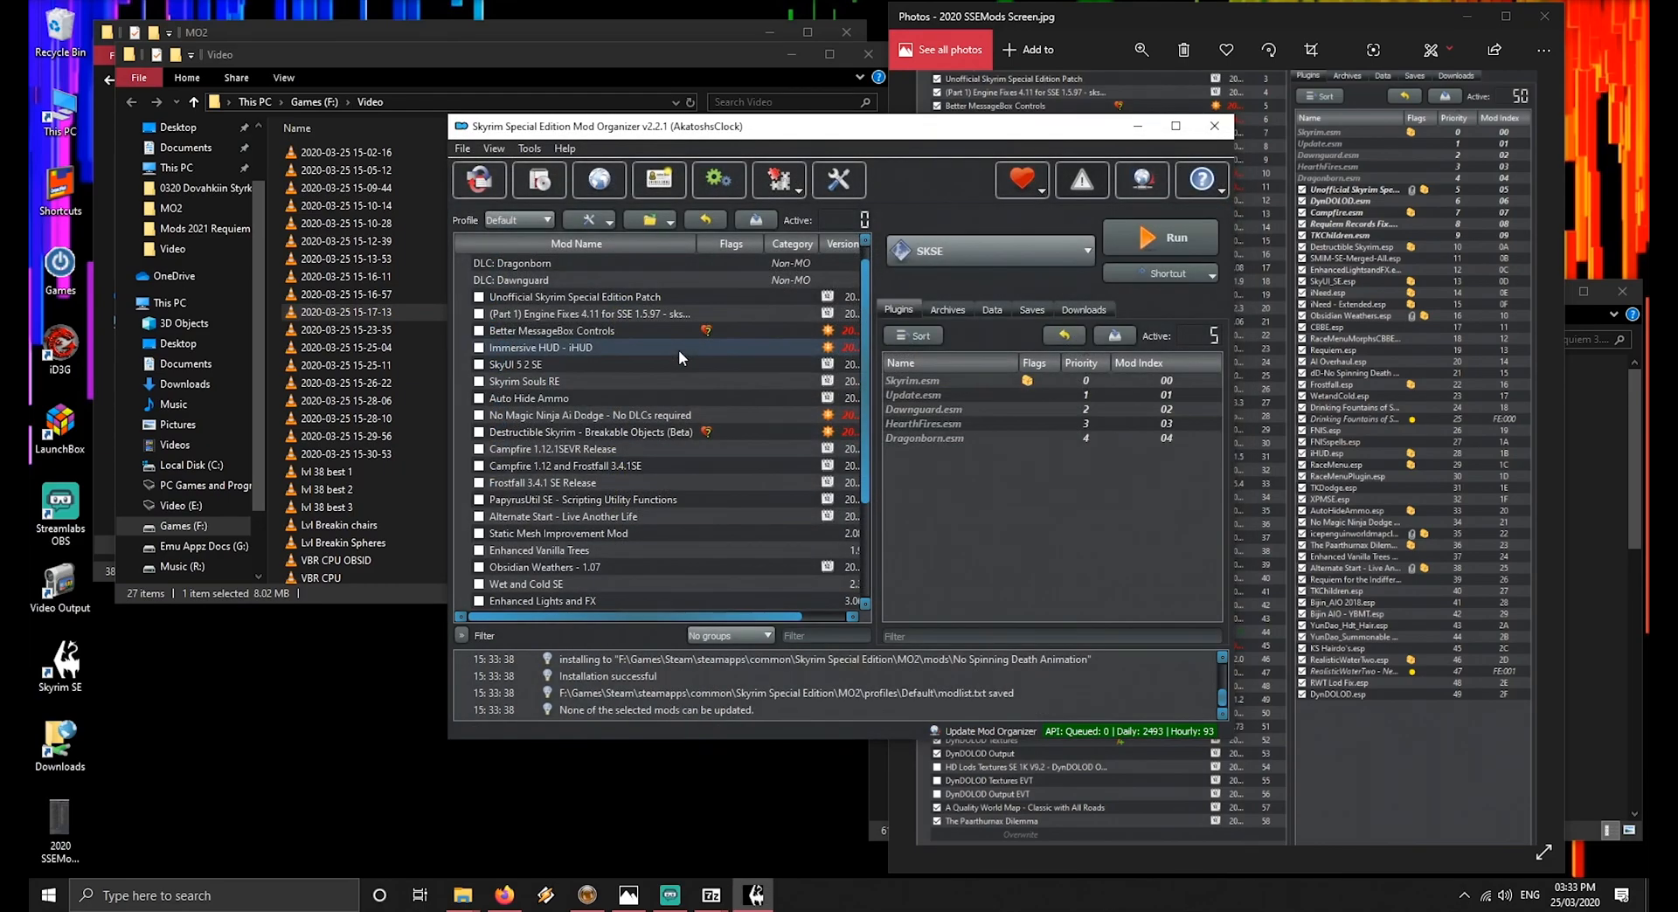
# Check the reference mod order and install the AI Overhaul 1.1.1 archive
pyautogui.click(1171, 19)
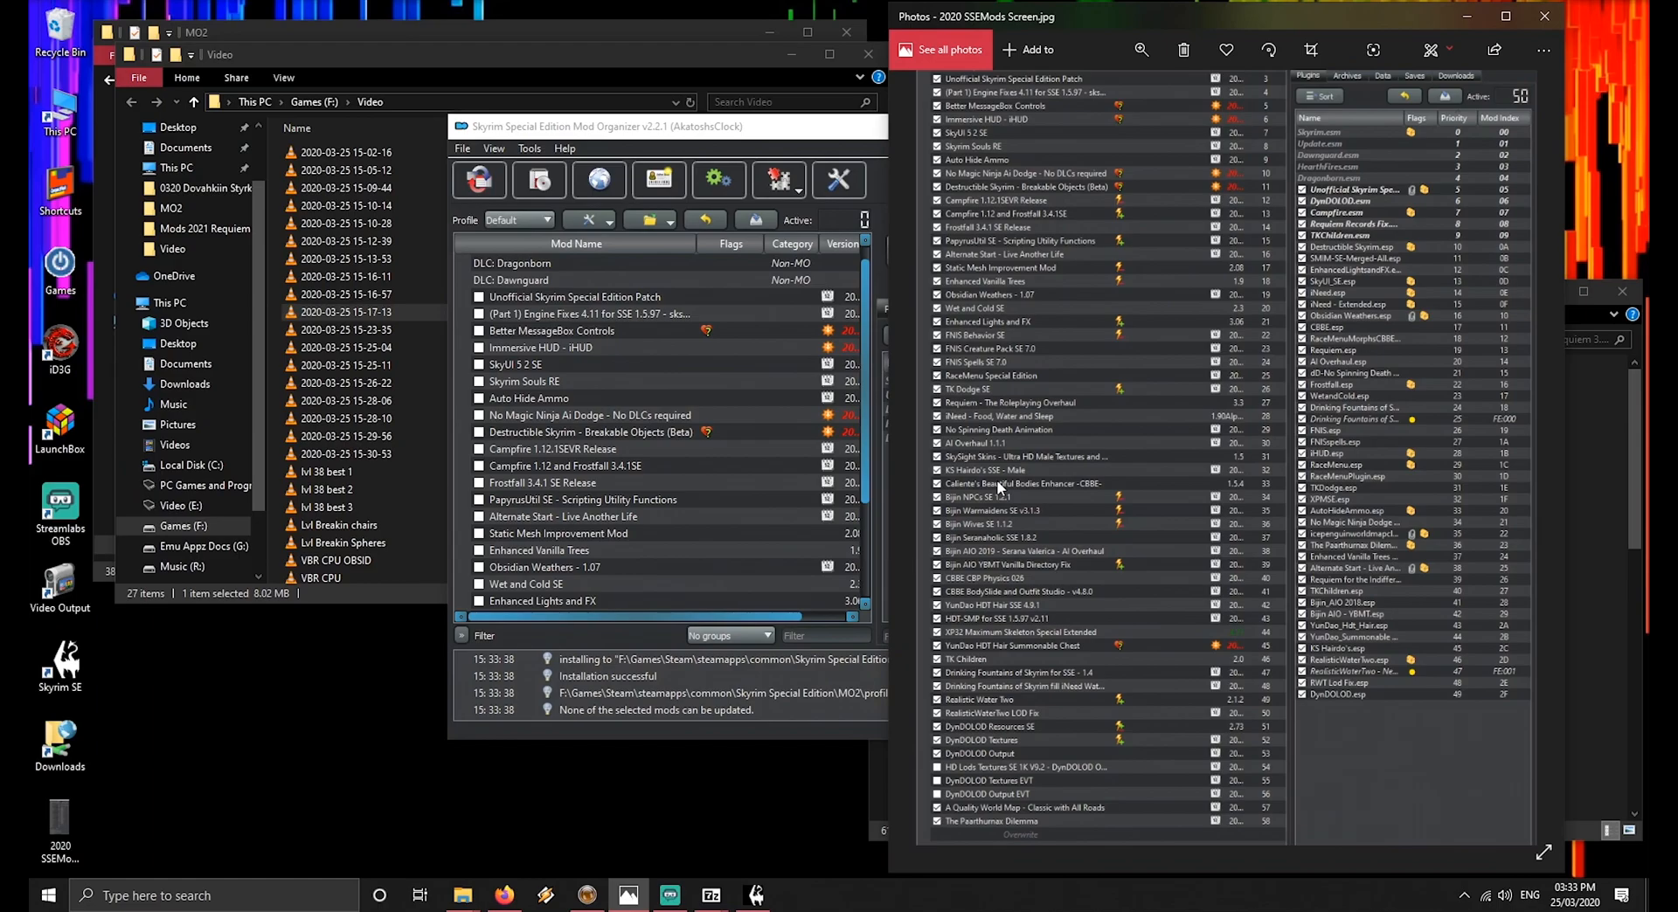
pyautogui.click(579, 131)
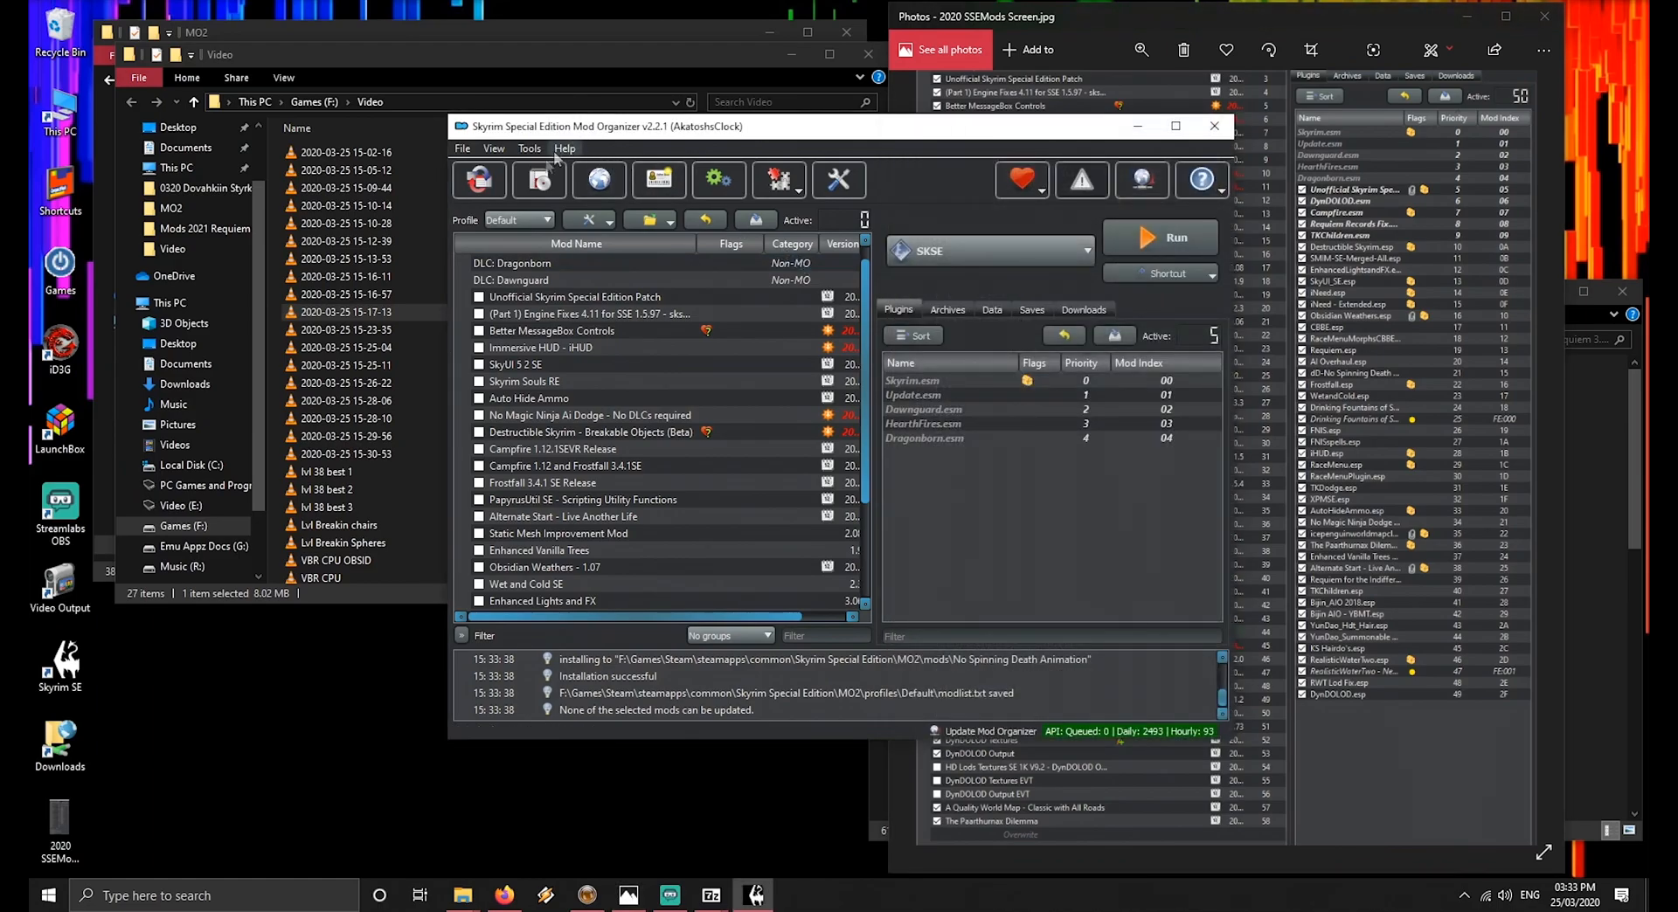
pyautogui.click(479, 179)
pyautogui.click(730, 350)
pyautogui.press('a')
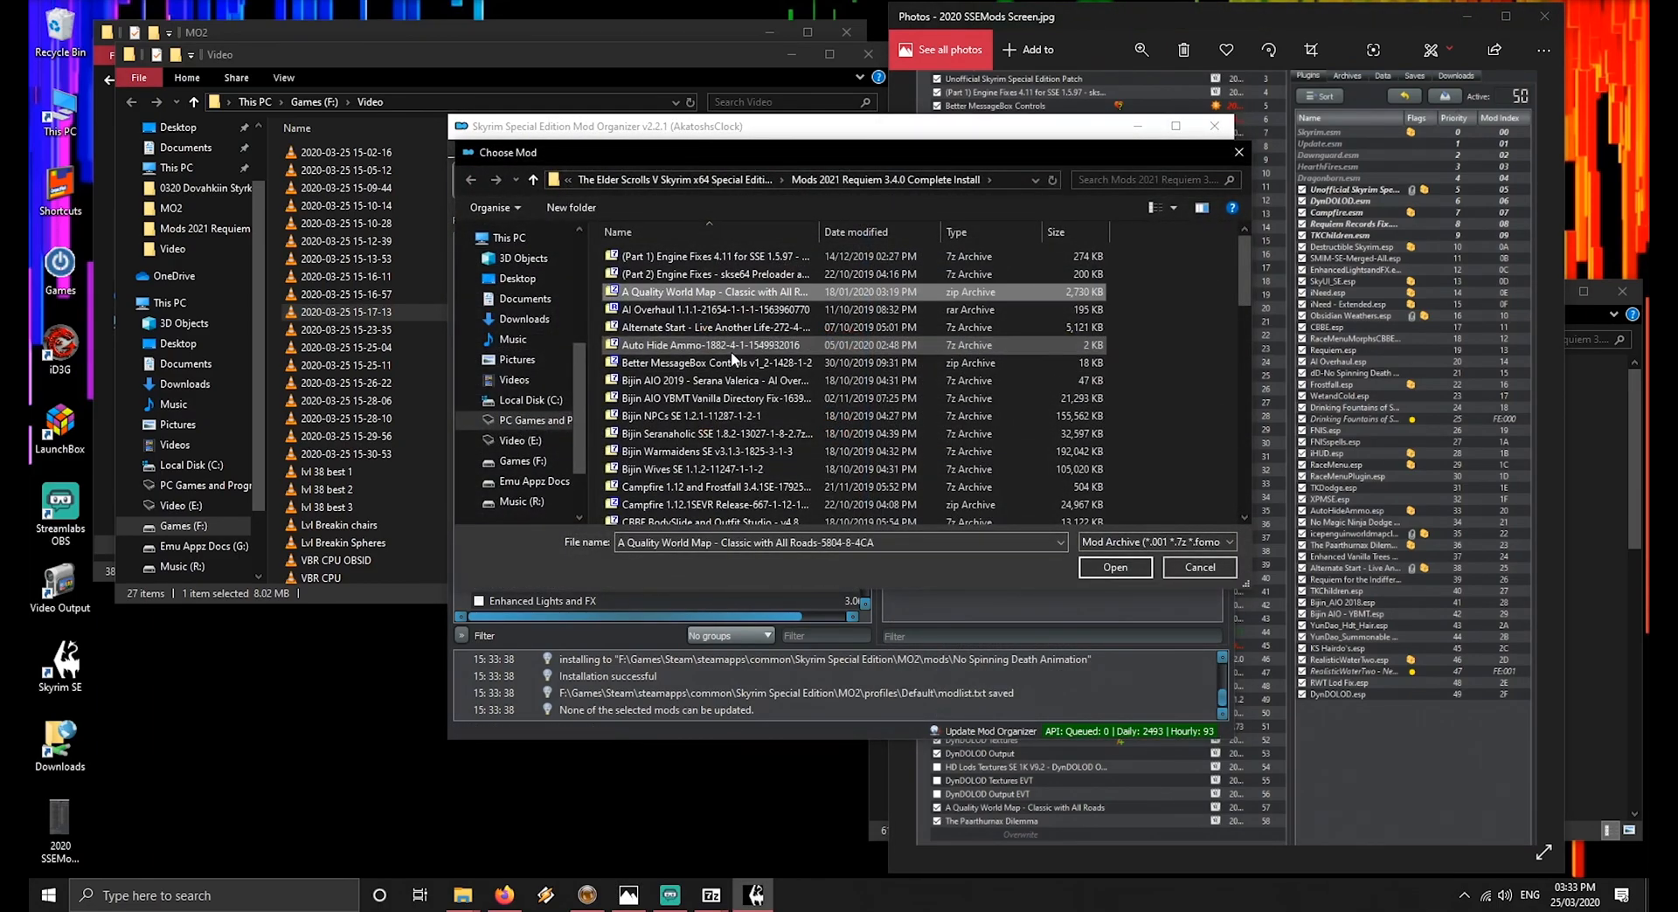
pyautogui.press('i')
pyautogui.press('Return')
pyautogui.press('Return')
# Open the SkySight Skins HD with Real Feet Meshes (HIGH - Recommended) archive and accept the default Real Feet Meshes option
pyautogui.click(537, 180)
pyautogui.write('sky')
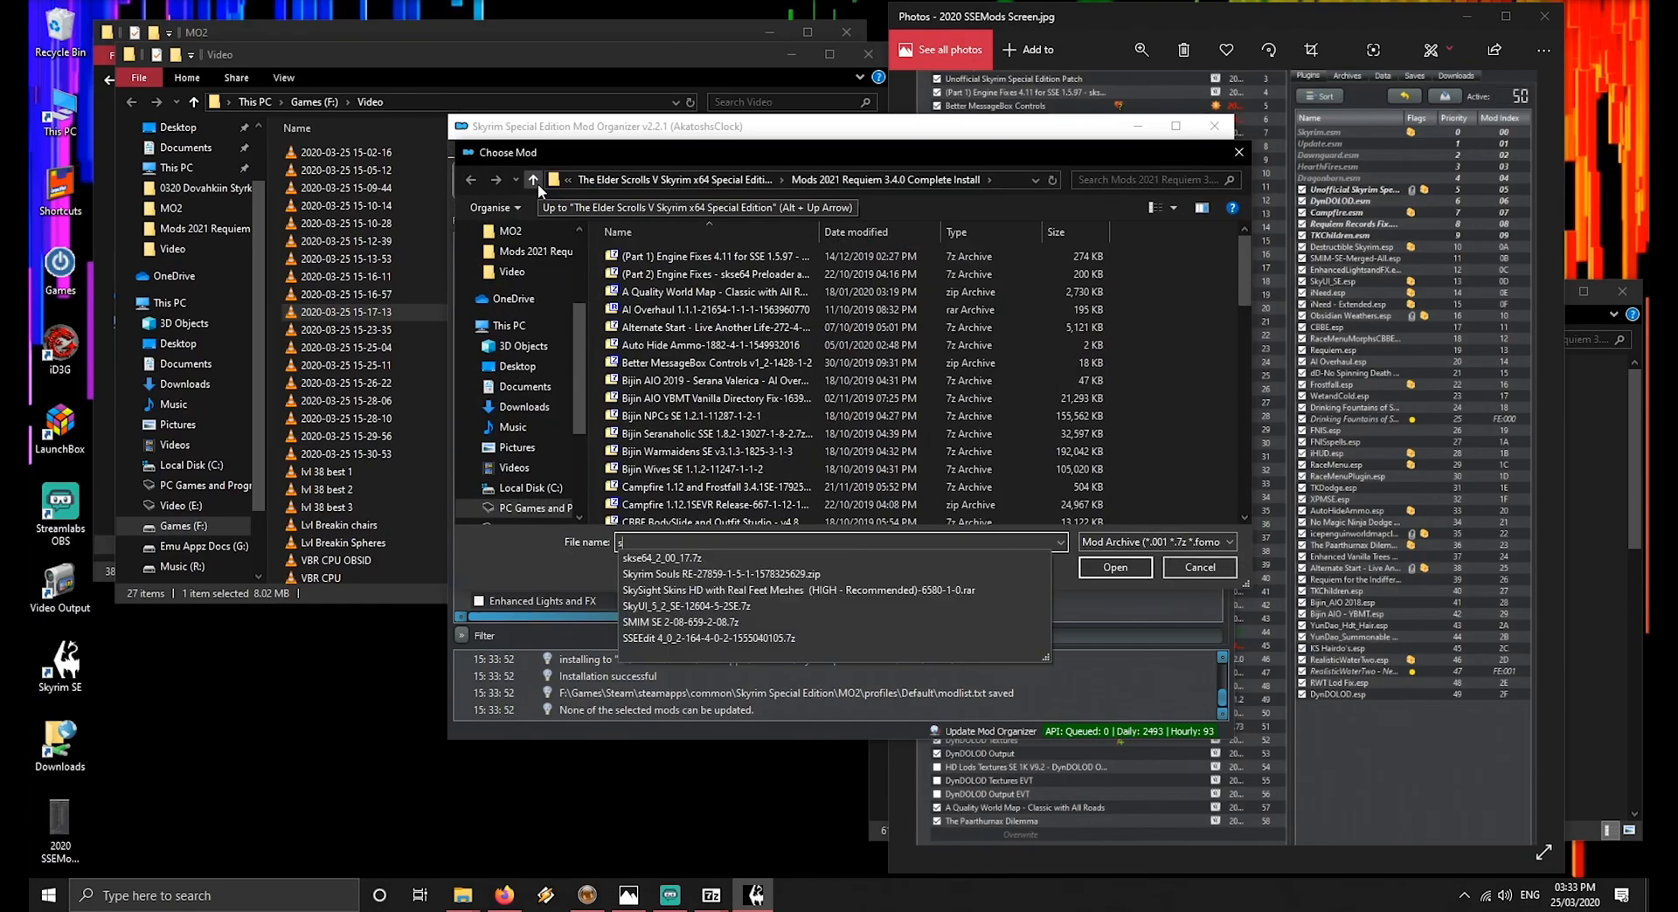
pyautogui.press('Down')
pyautogui.press('Down')
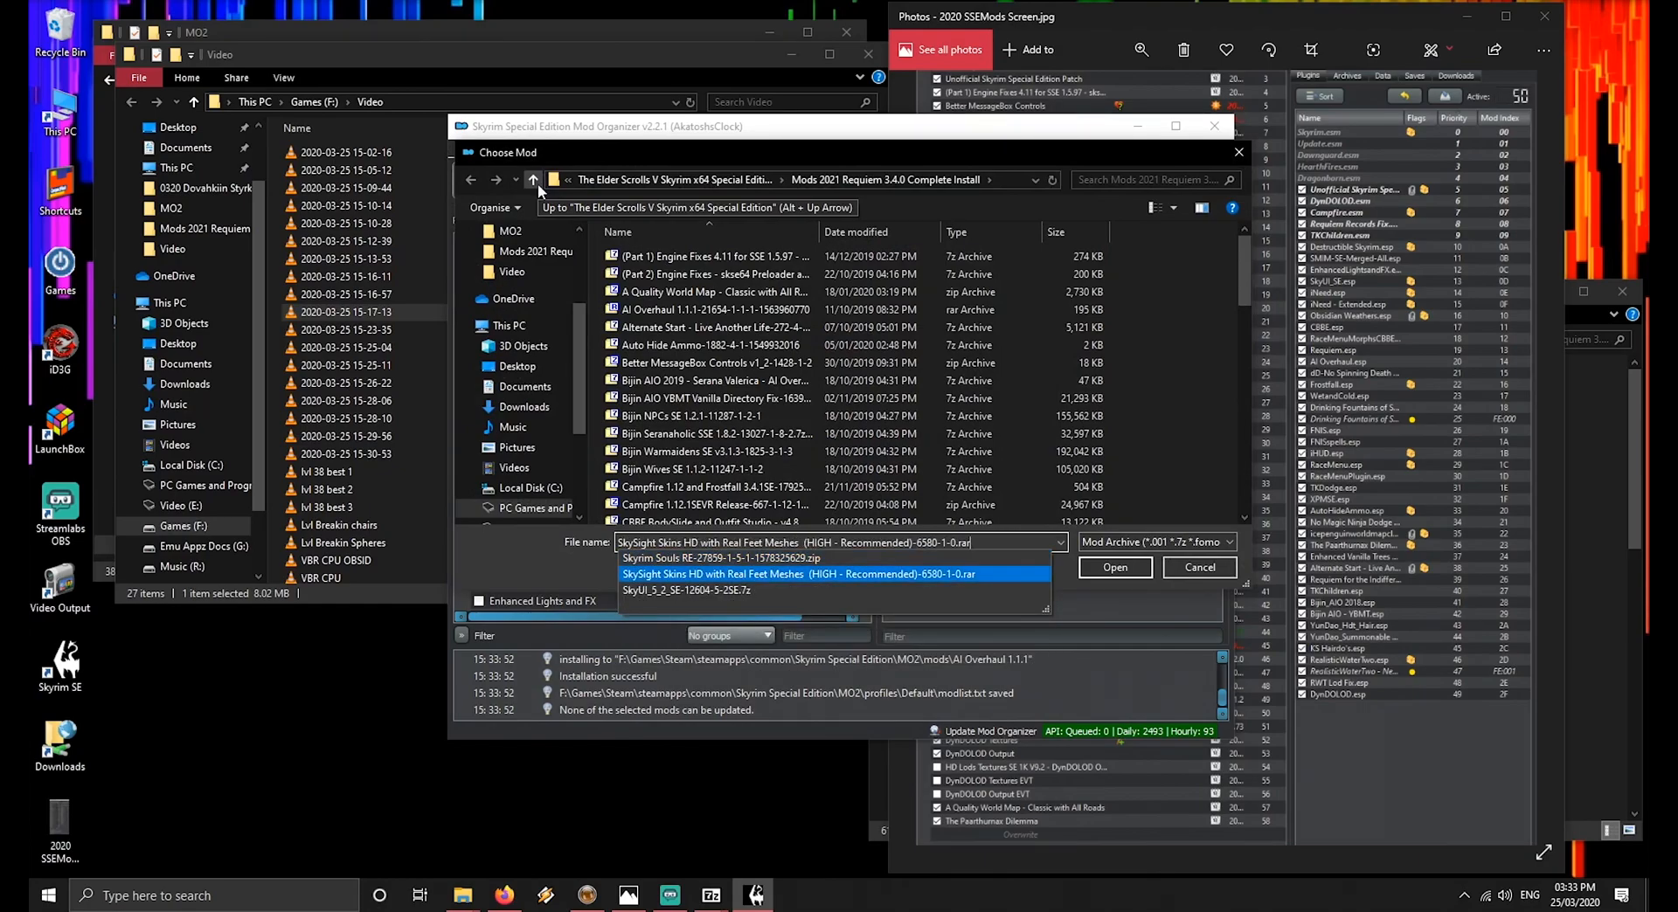
pyautogui.press('Return')
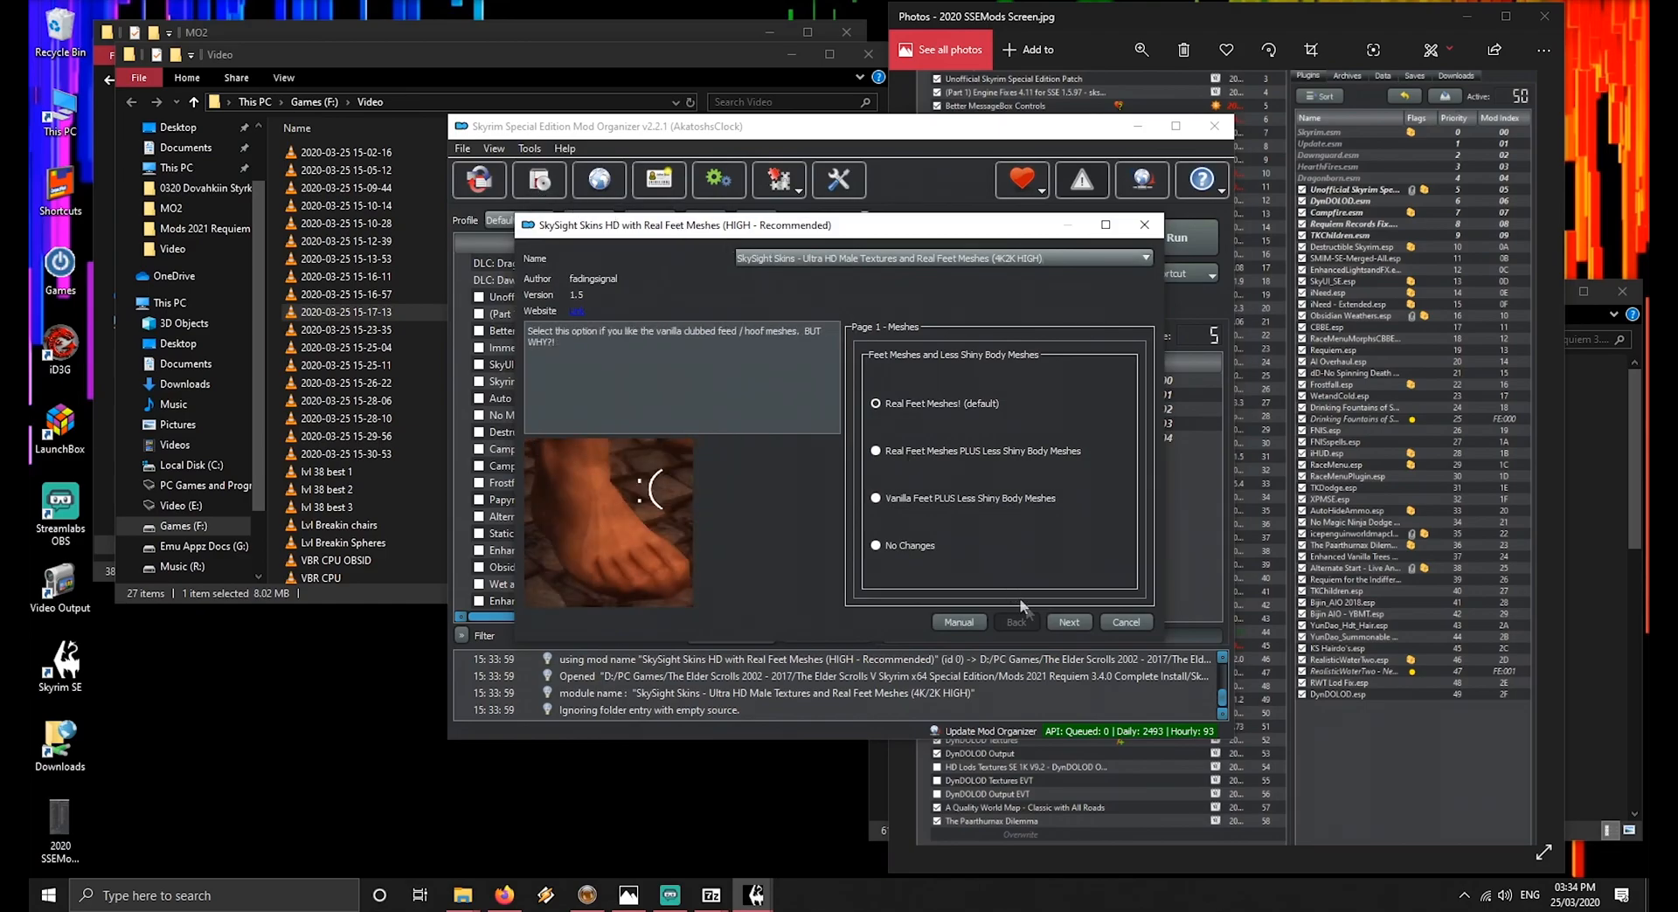
pyautogui.click(1077, 621)
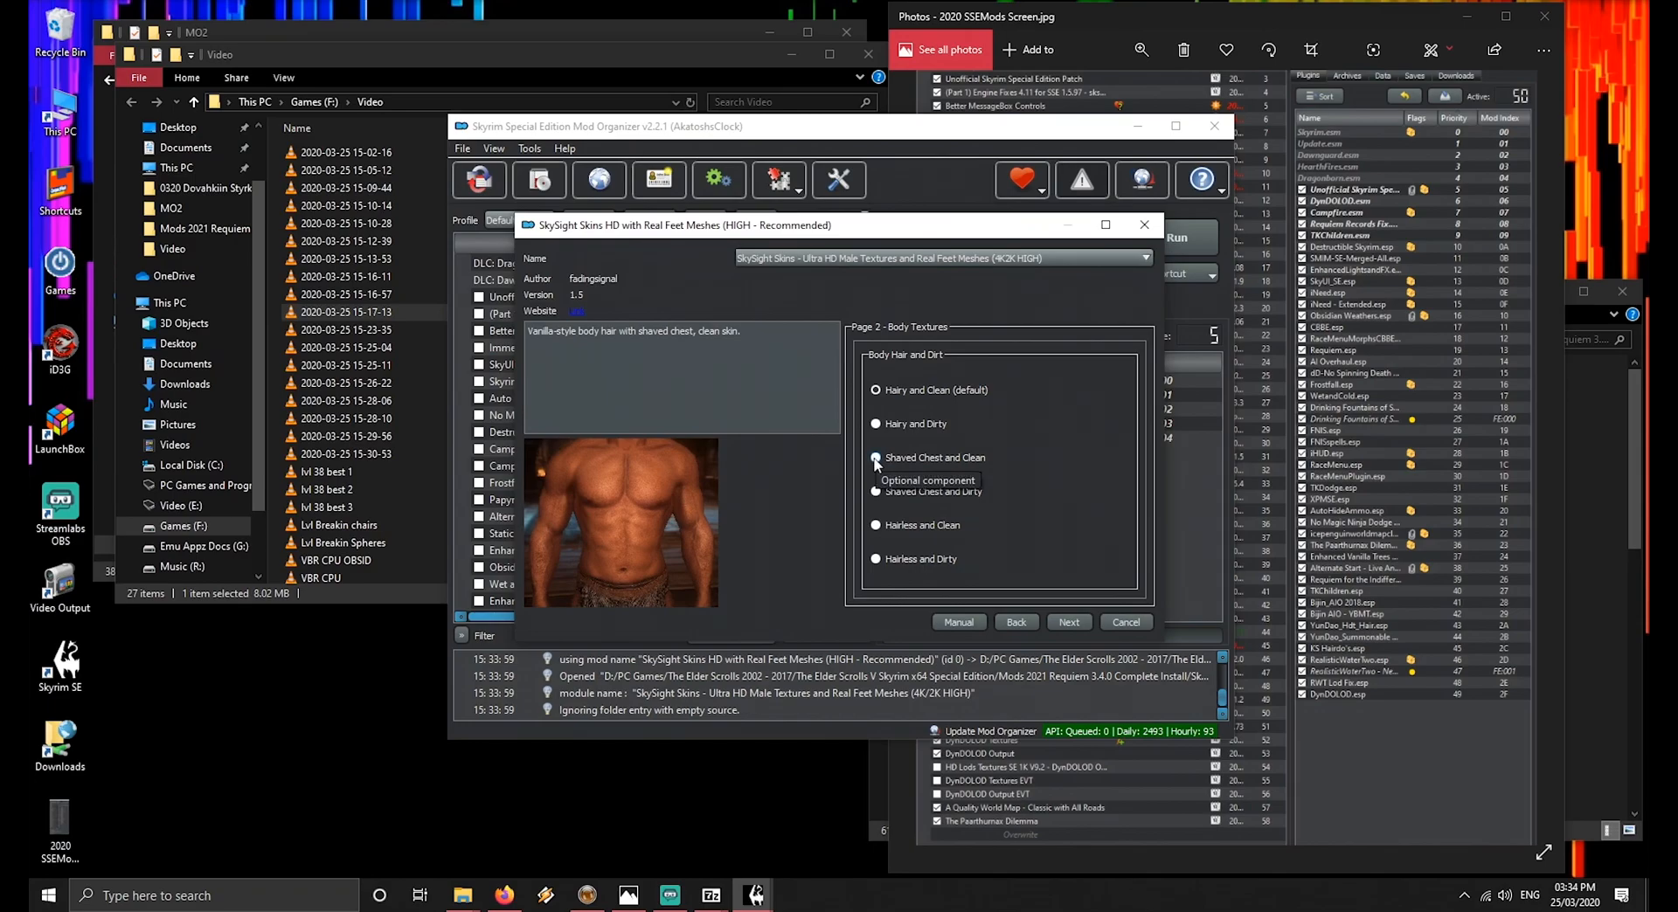
# Choose Shaved Chest and Dirty, Reduced Veins and Vanilla Age, and install SkySight Skins
pyautogui.click(875, 492)
pyautogui.click(1069, 622)
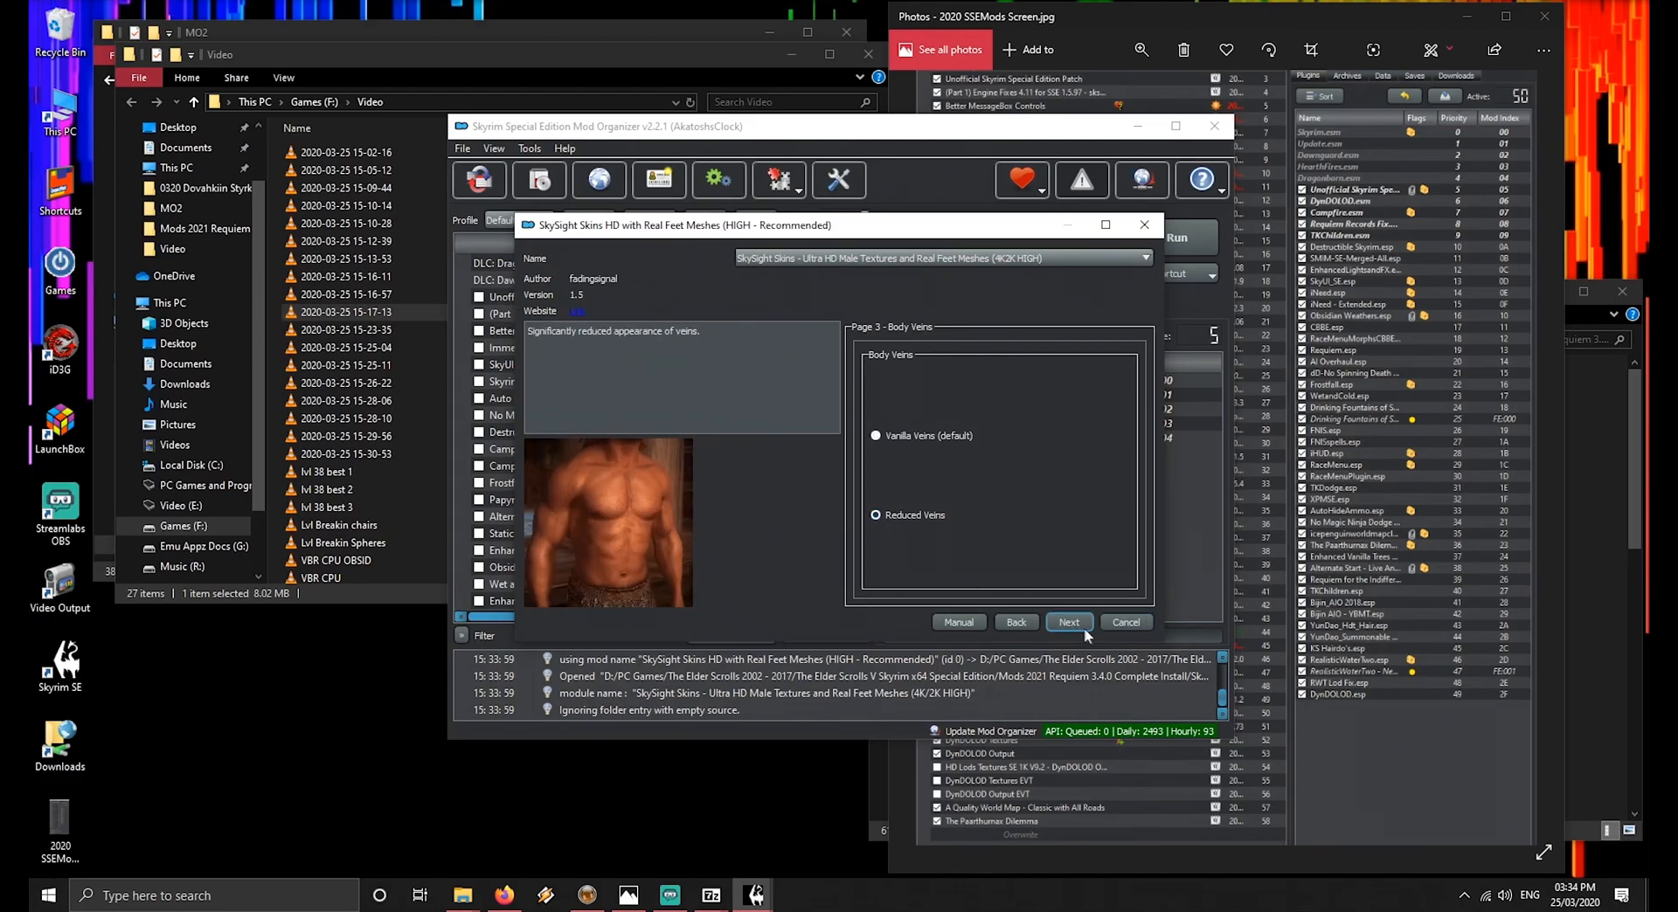
pyautogui.click(1068, 622)
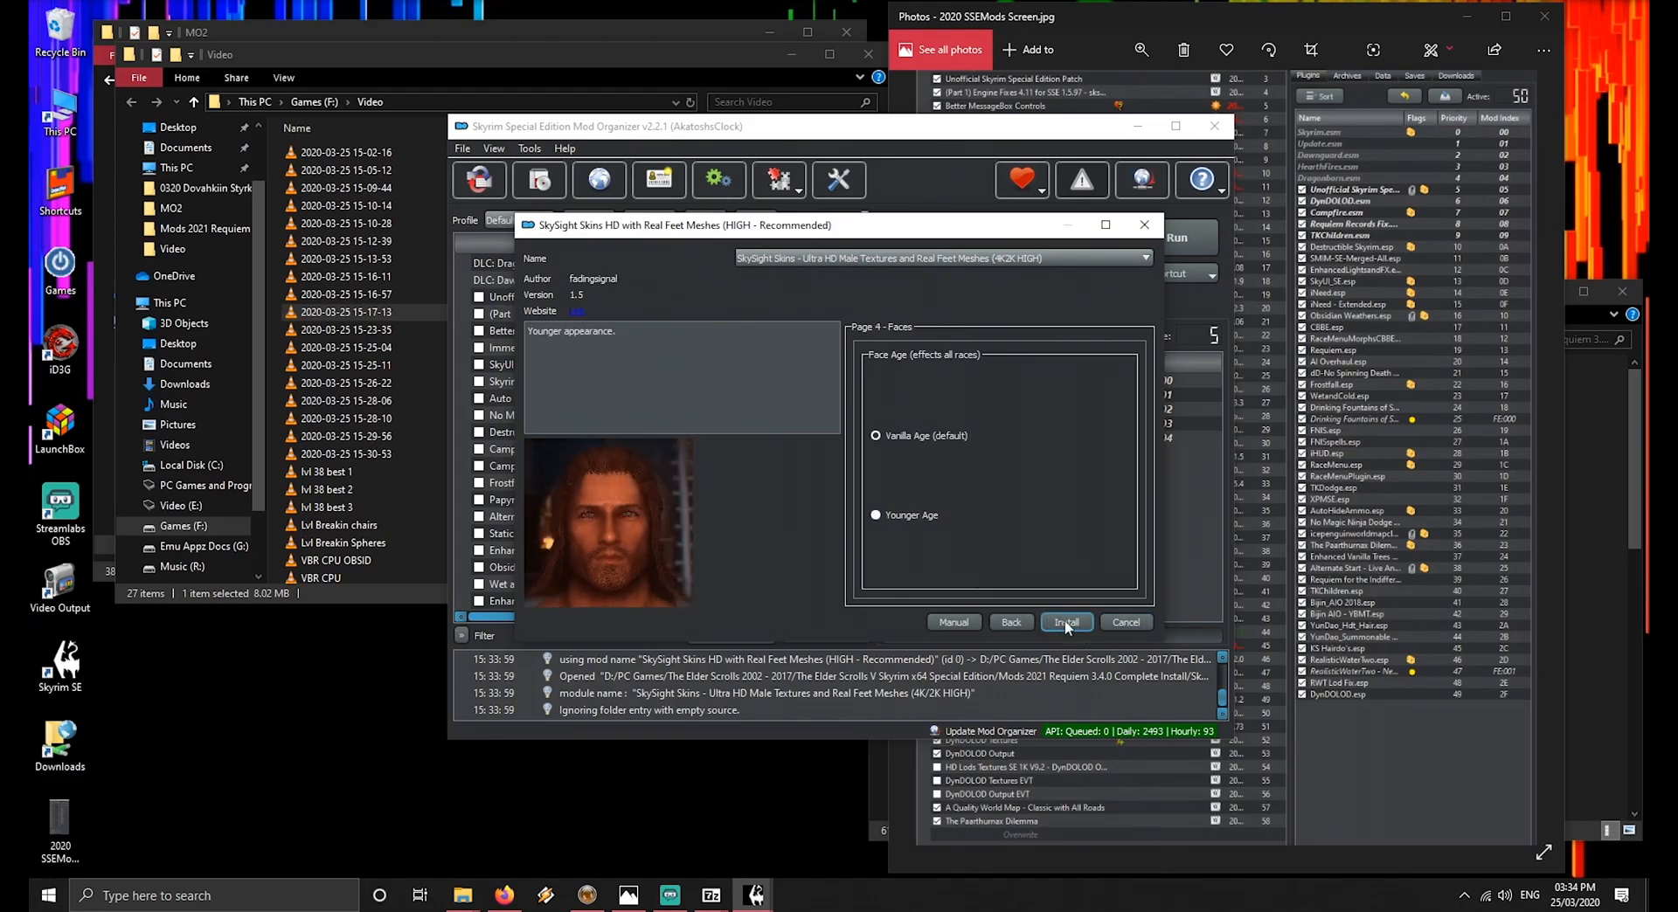
pyautogui.click(1068, 622)
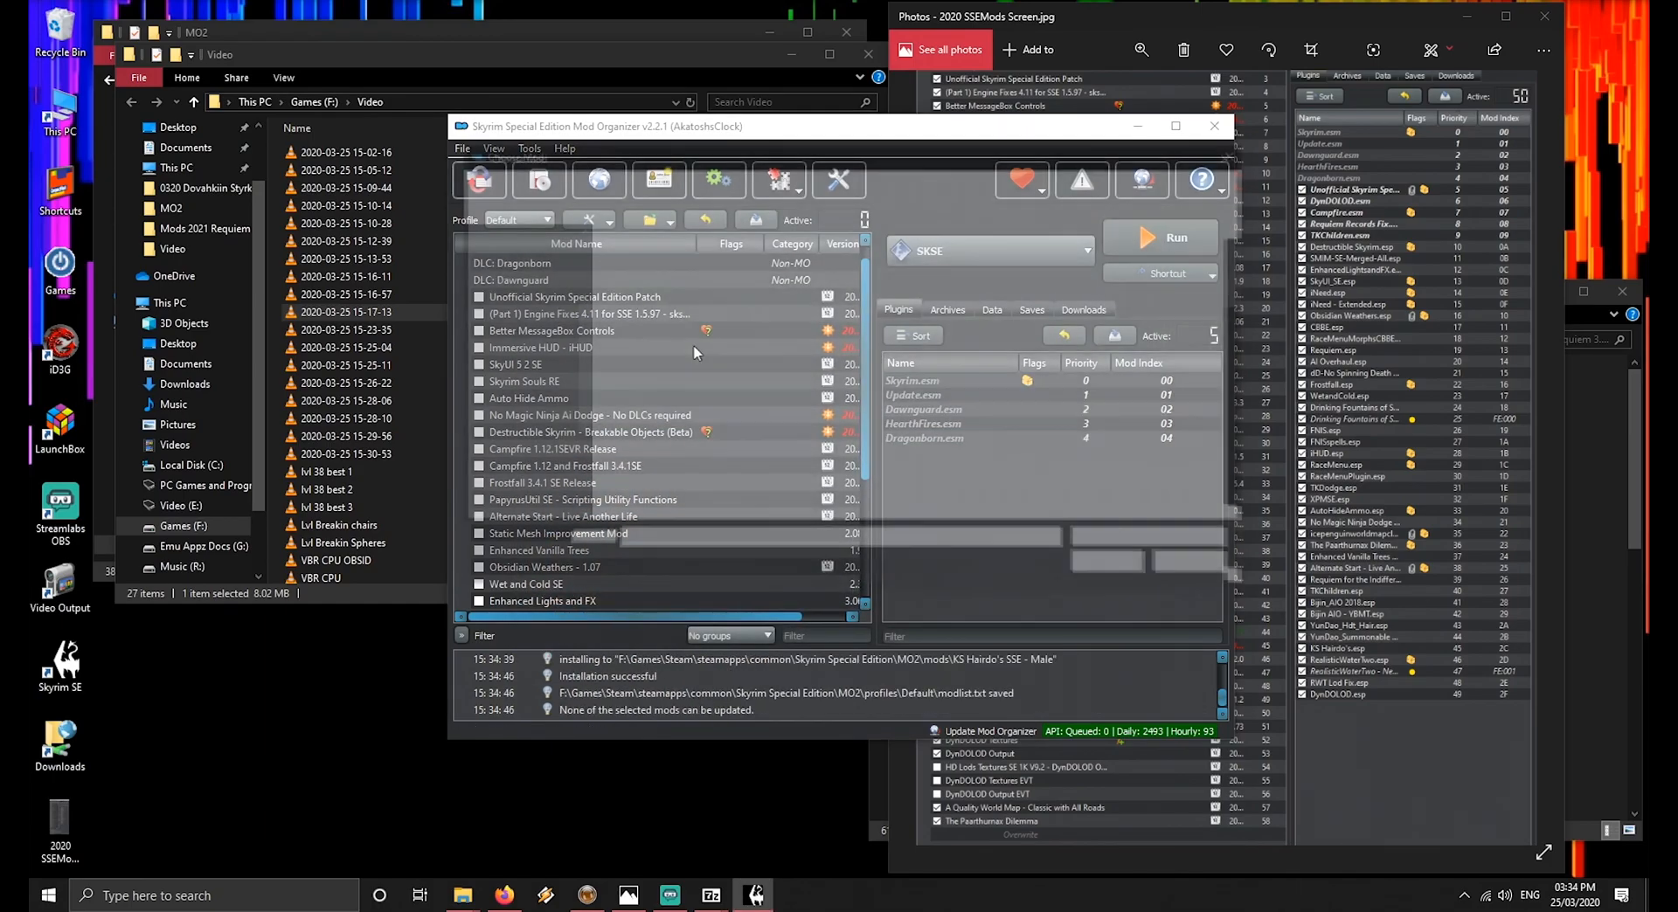
# Open the CBBE Caliente's Beautiful Bodies Enhancer archive and choose the Curvy body shape with the NeverNude underwear option
pyautogui.click(694, 363)
pyautogui.write('cb')
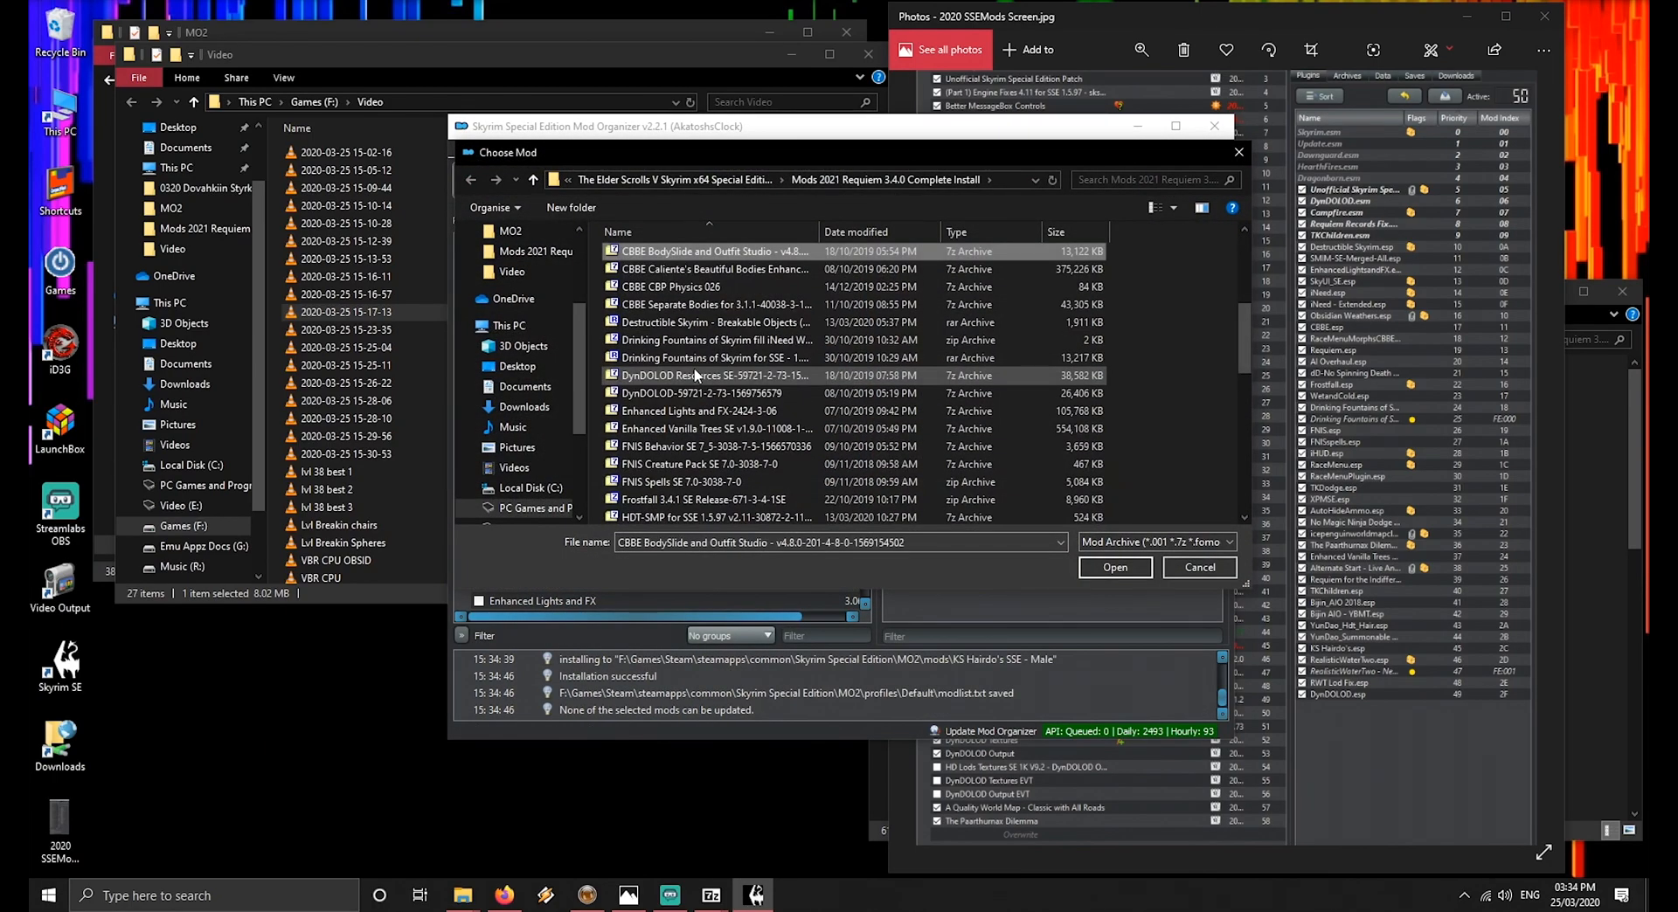
pyautogui.press('Down')
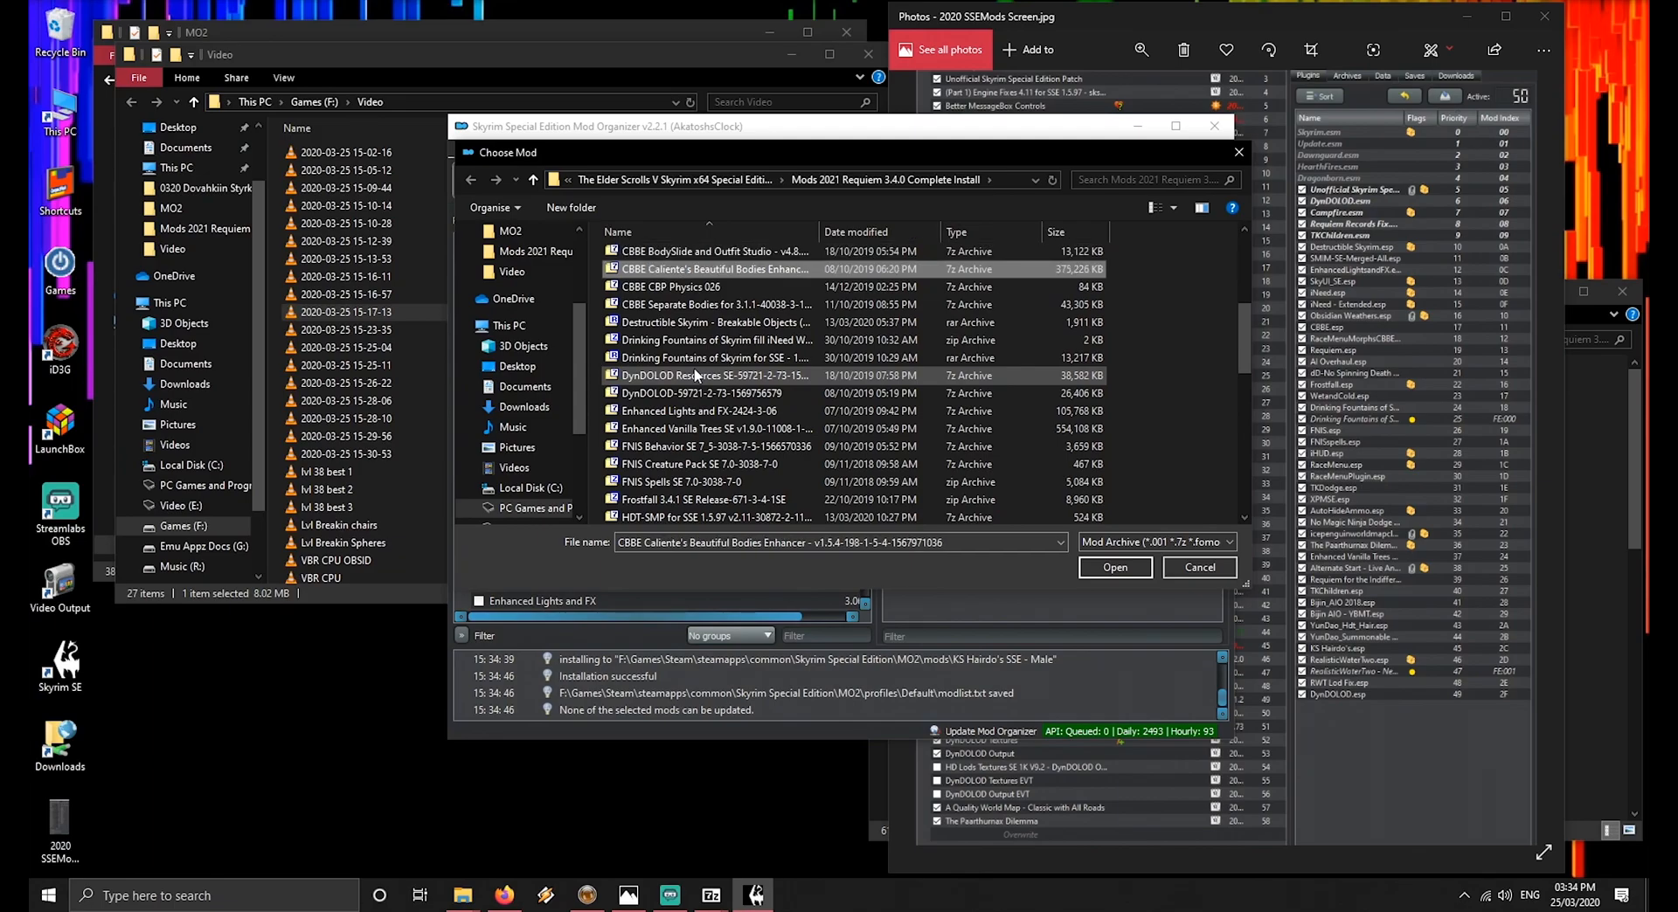
pyautogui.press('Return')
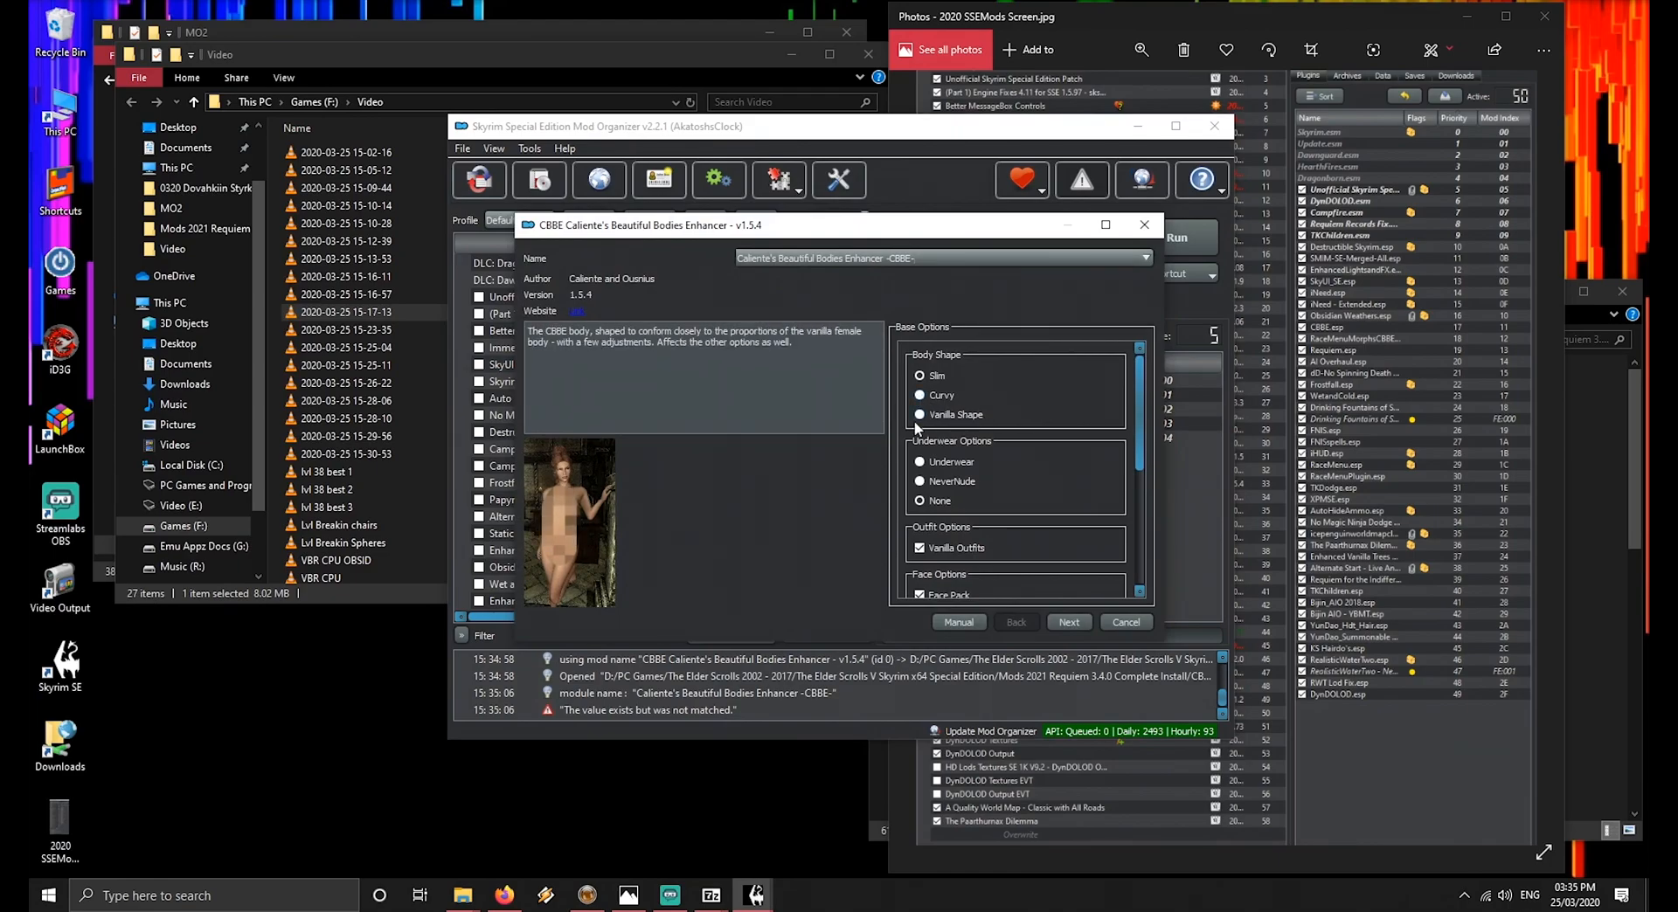
pyautogui.click(921, 483)
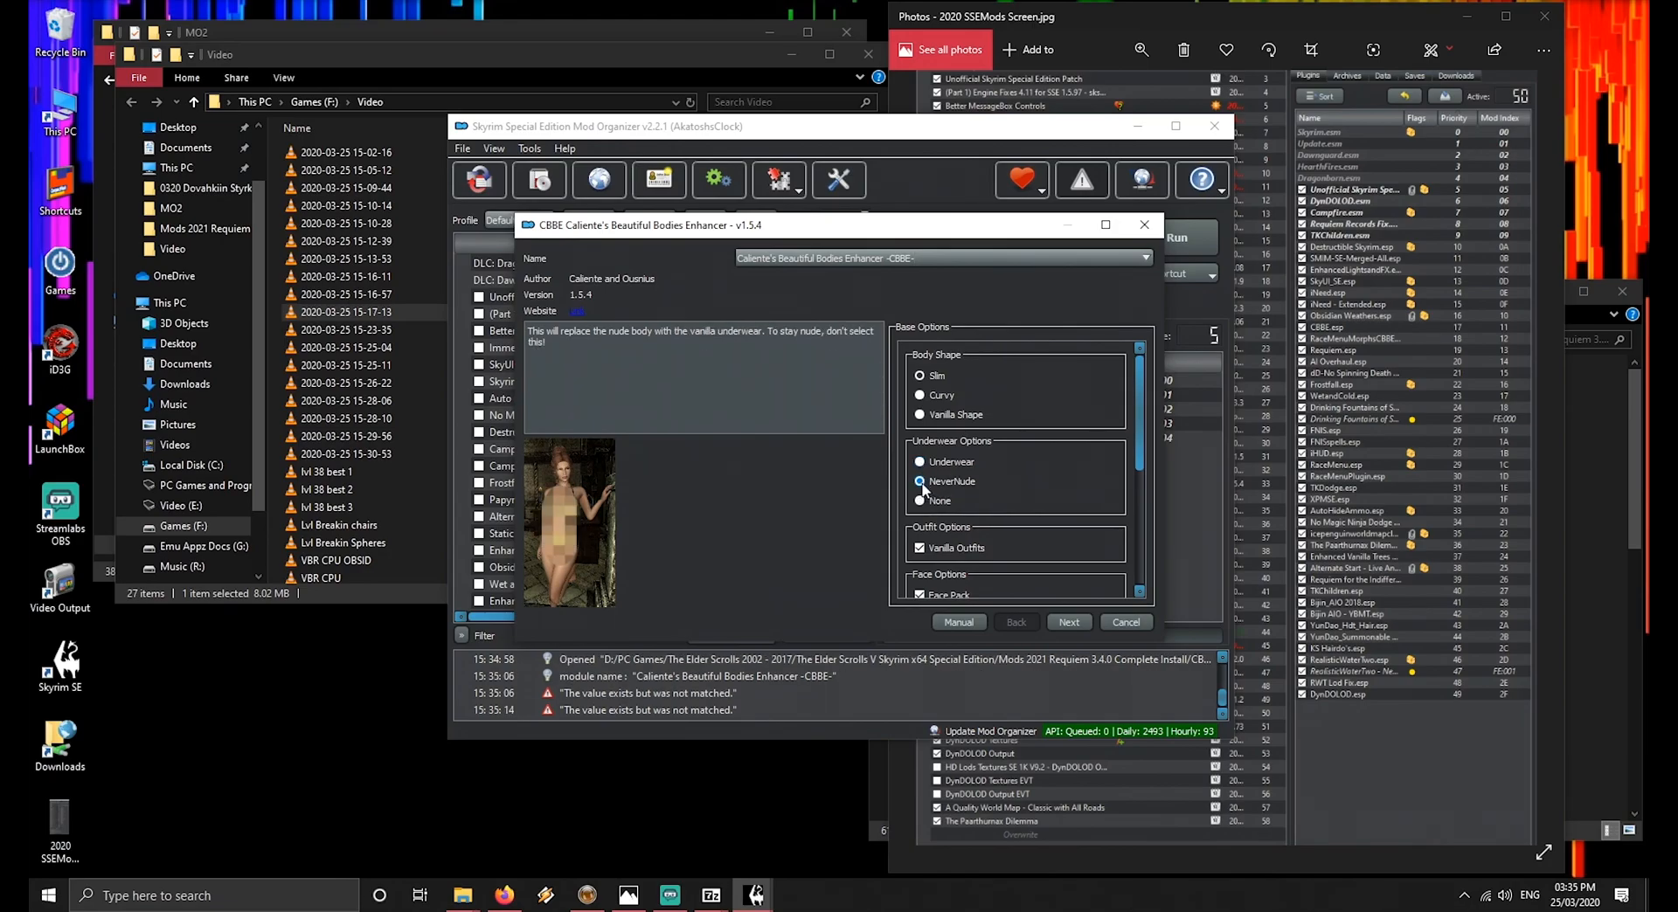
pyautogui.click(918, 397)
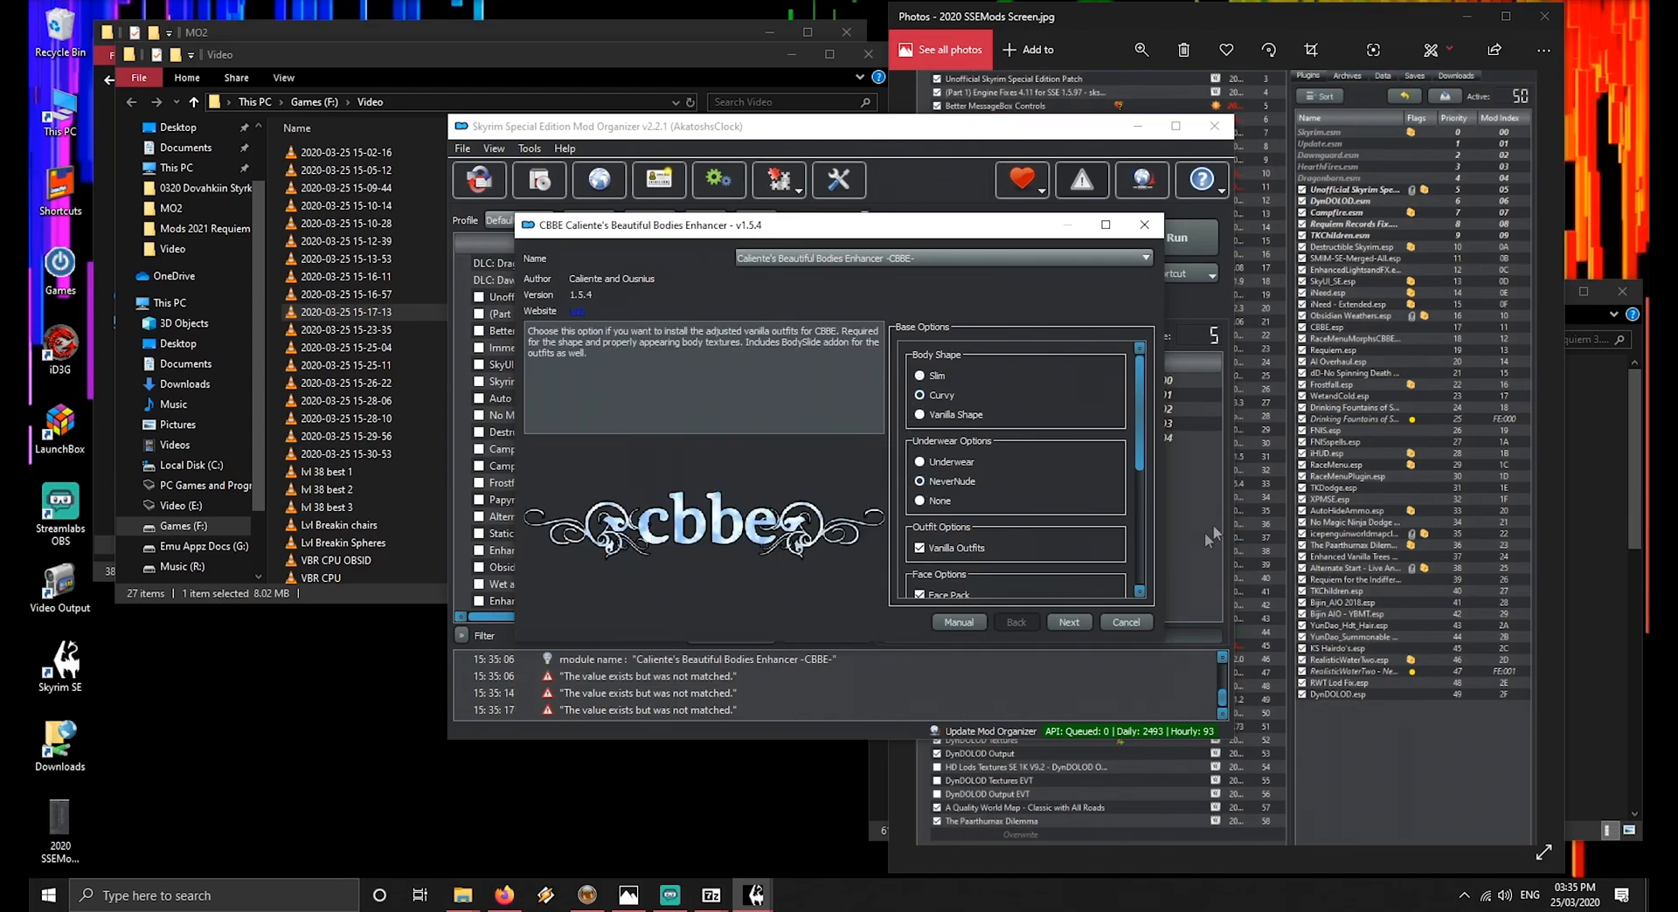
# Choose Thin + Trimmed Brows (Light) as the eyebrow option and install Caliente's Beautiful Bodies Enhancer
pyautogui.moveTo(1135, 447); pyautogui.dragTo(1137, 550)
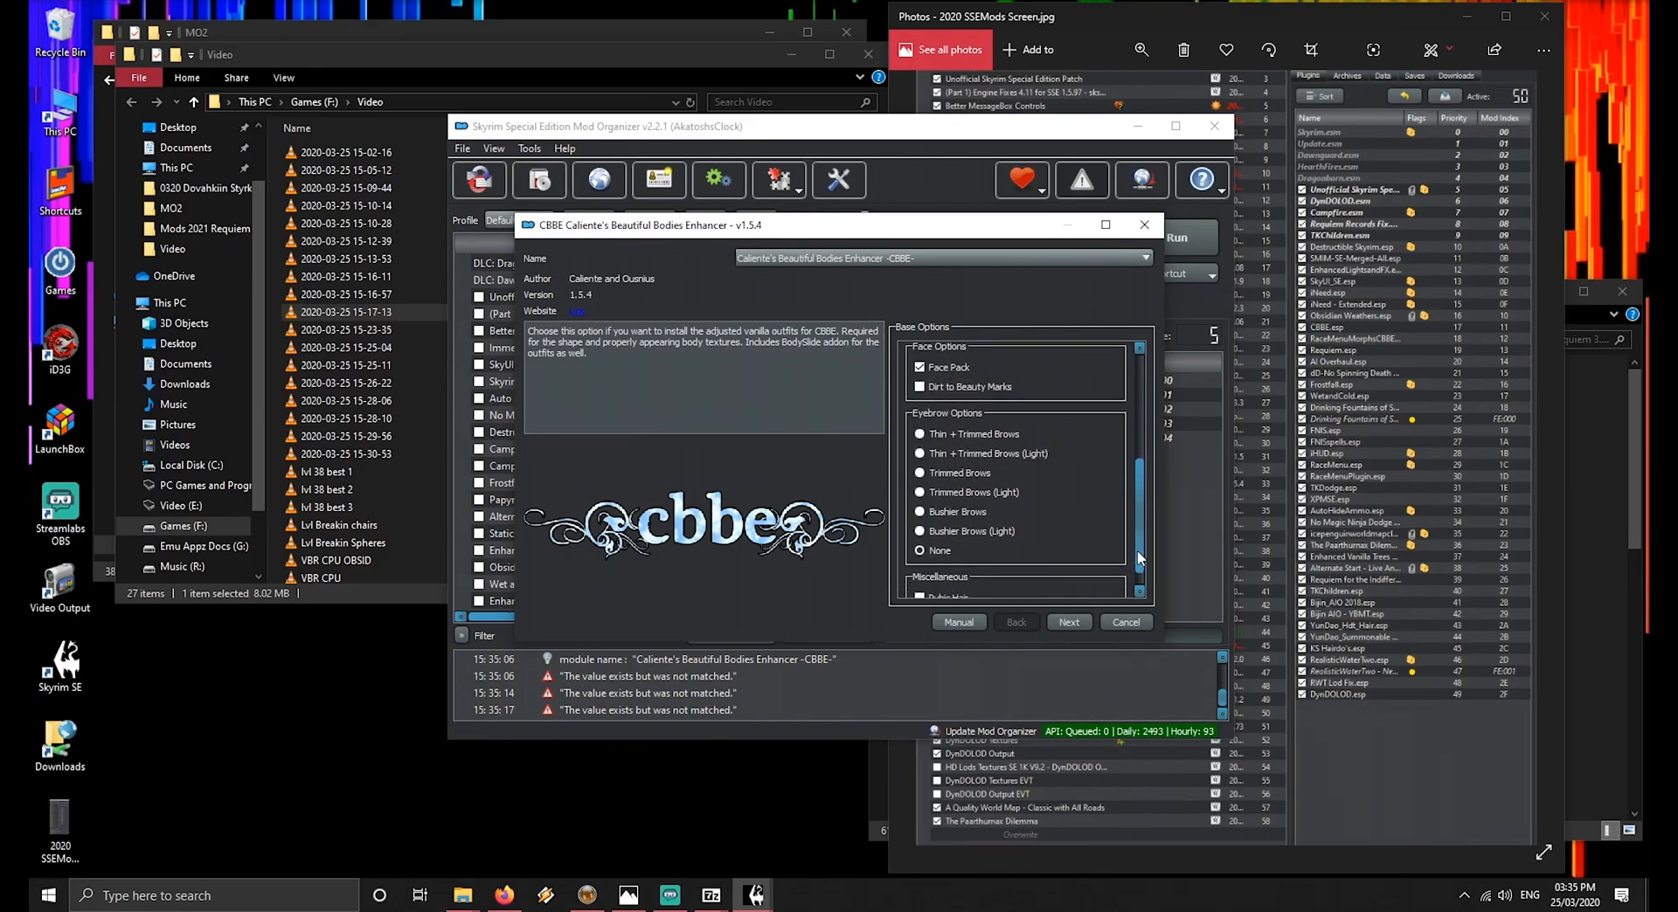
pyautogui.click(920, 456)
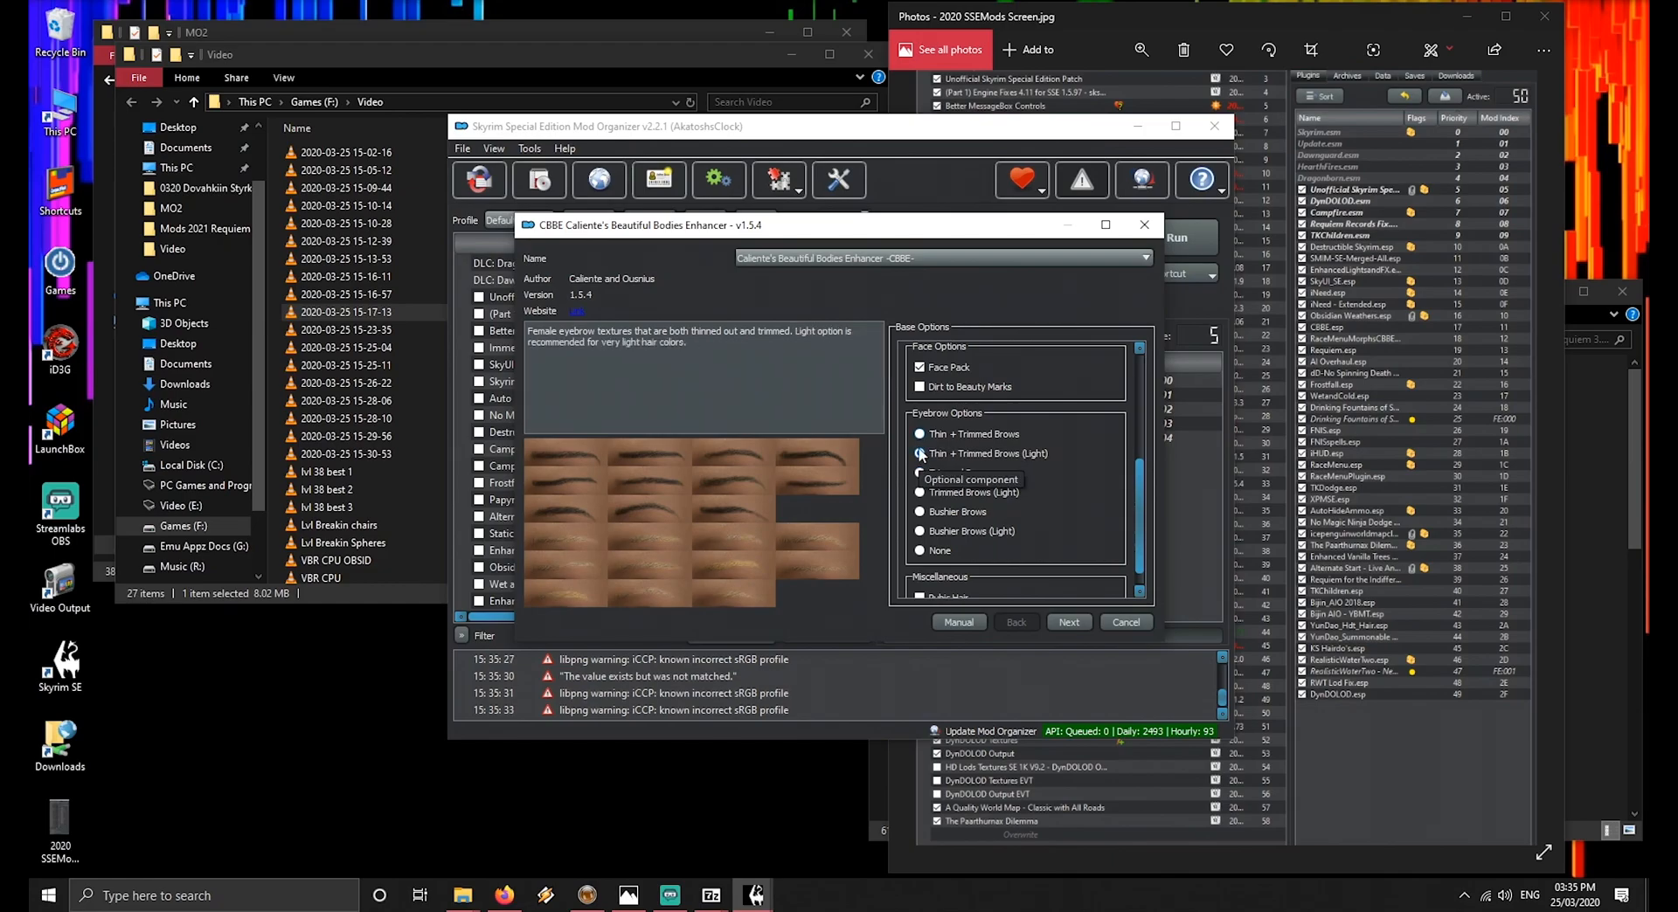
pyautogui.scroll(-1, 1144, 505)
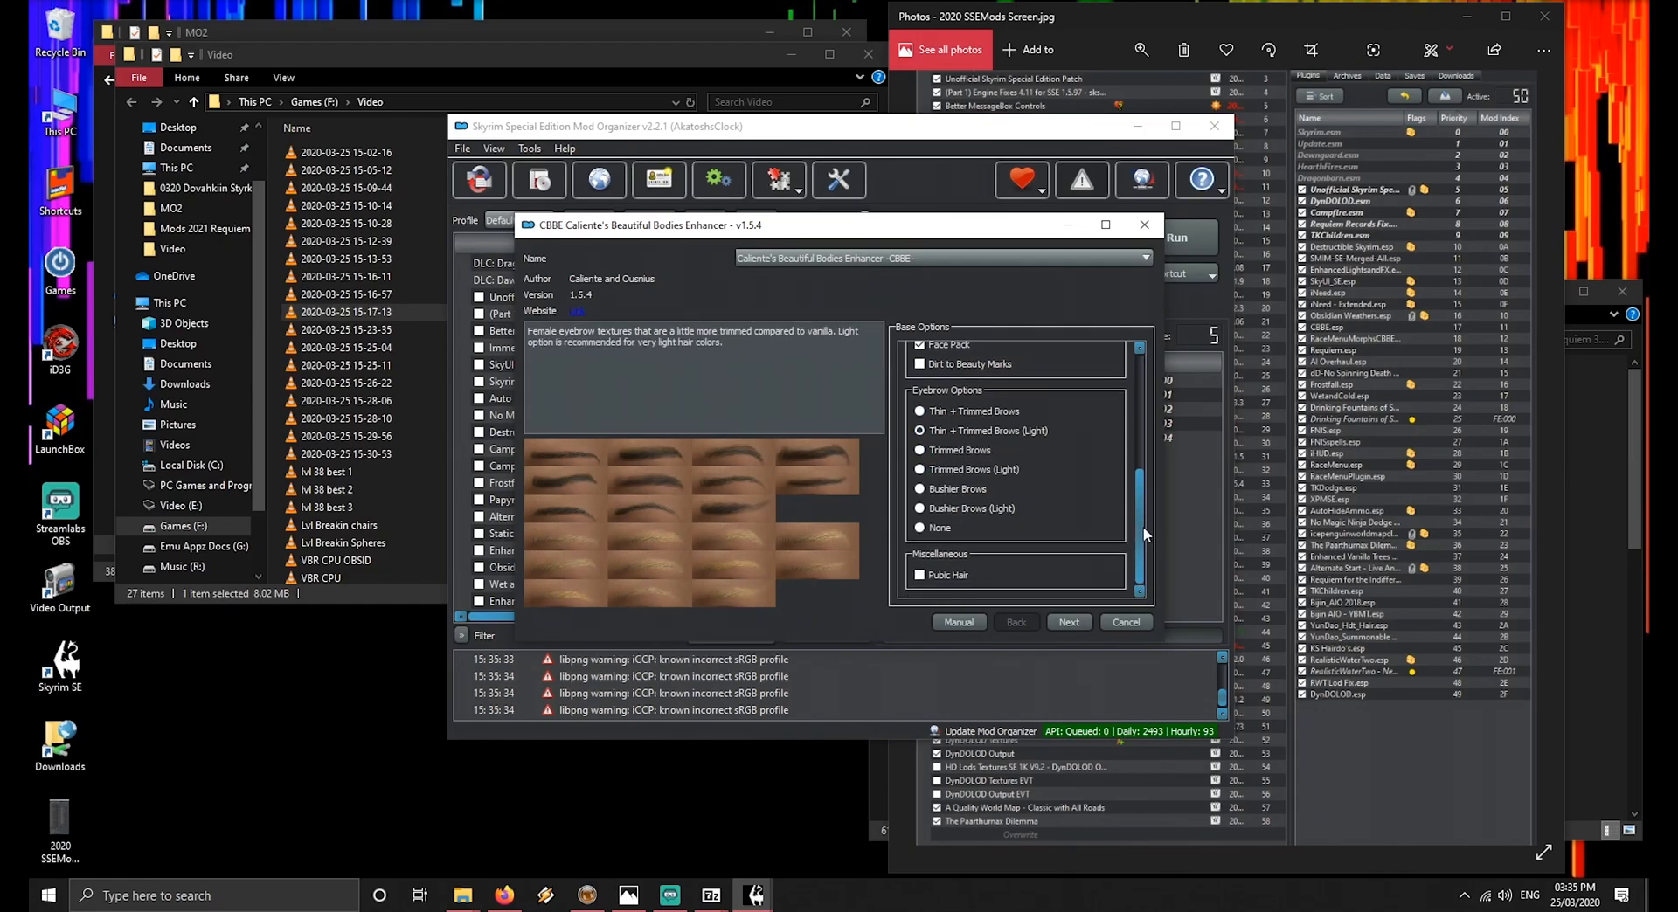
pyautogui.moveTo(1143, 534); pyautogui.dragTo(1146, 401)
pyautogui.click(1081, 620)
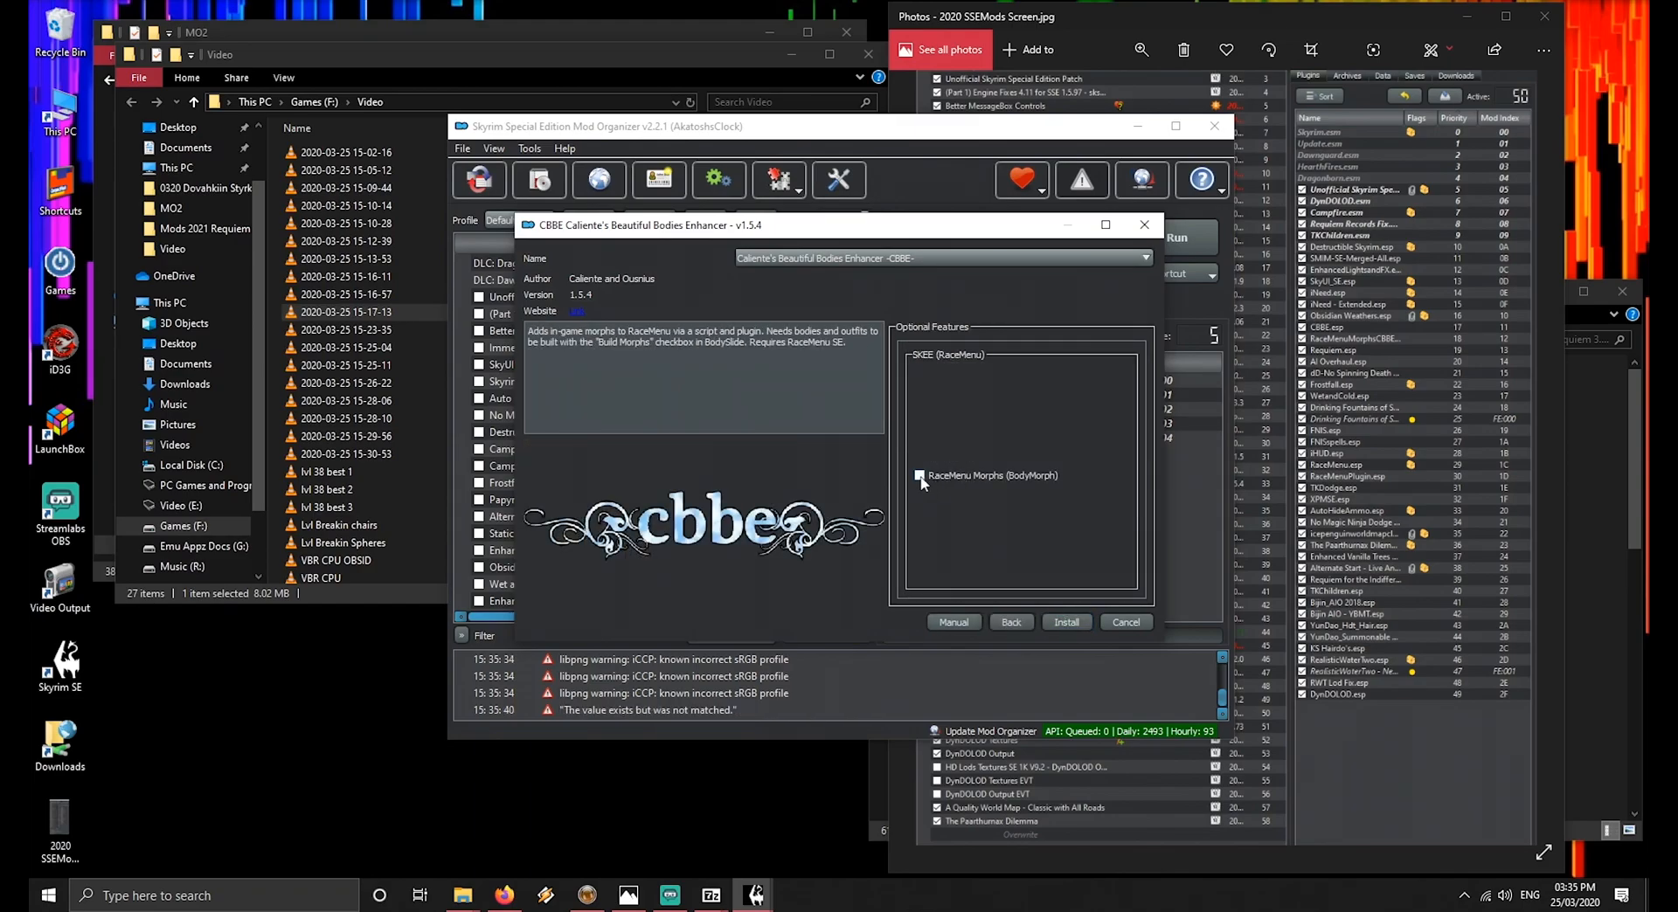
pyautogui.click(1068, 622)
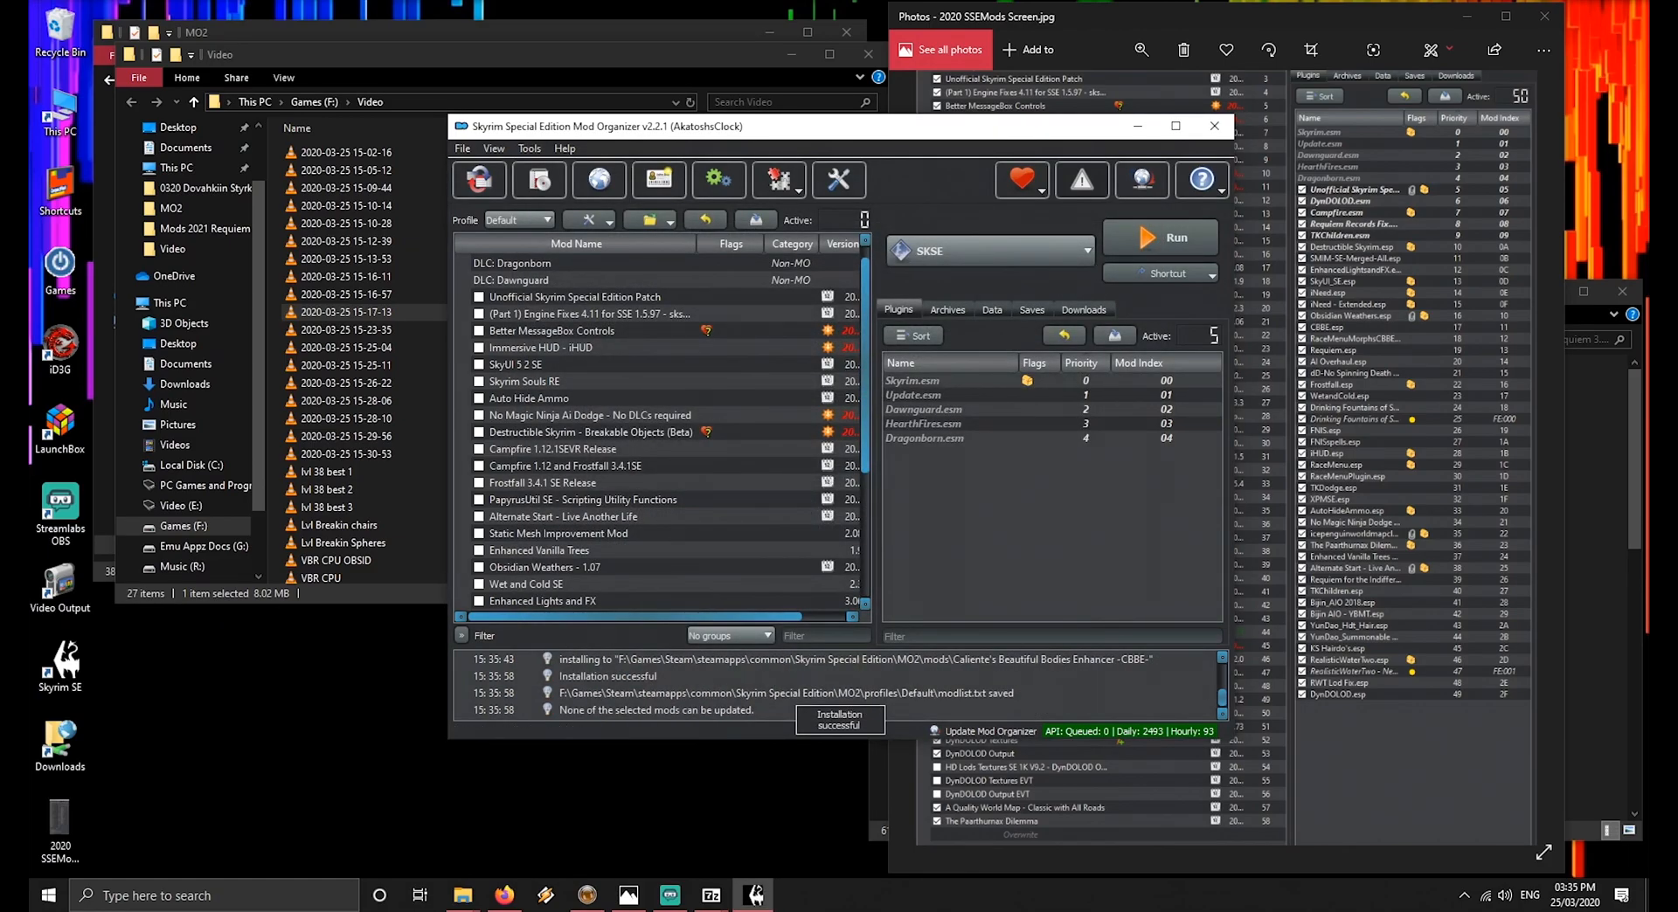
# Check the reference mod order and open the Bijin NPCs SE 1.2.1 archive for installation
pyautogui.click(1087, 32)
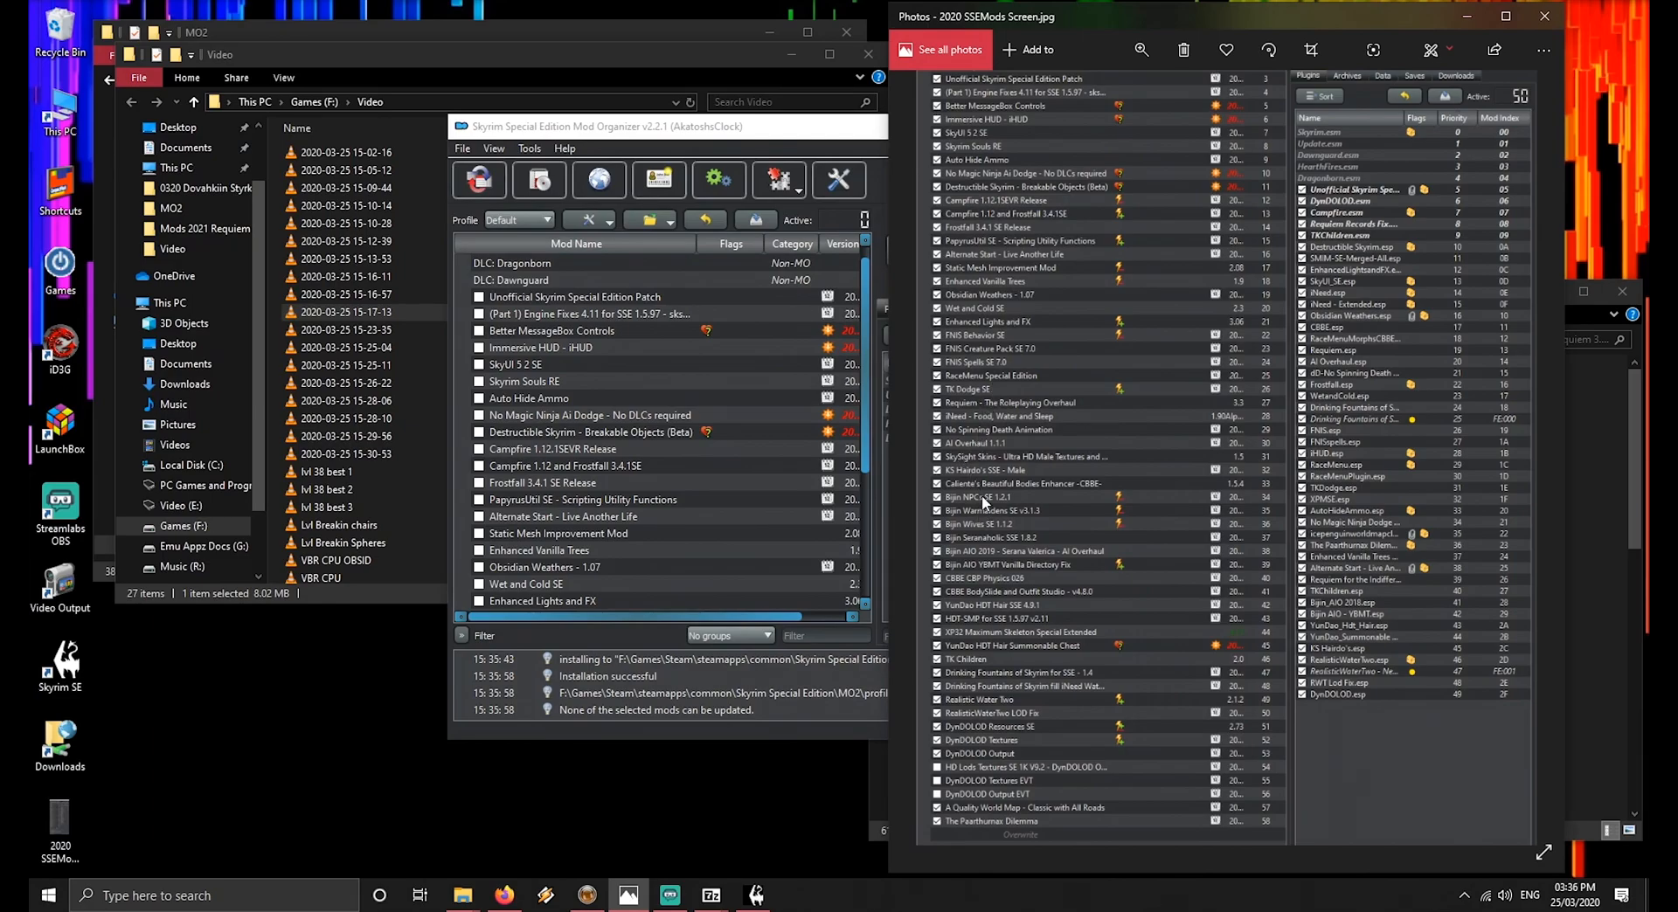
pyautogui.click(539, 180)
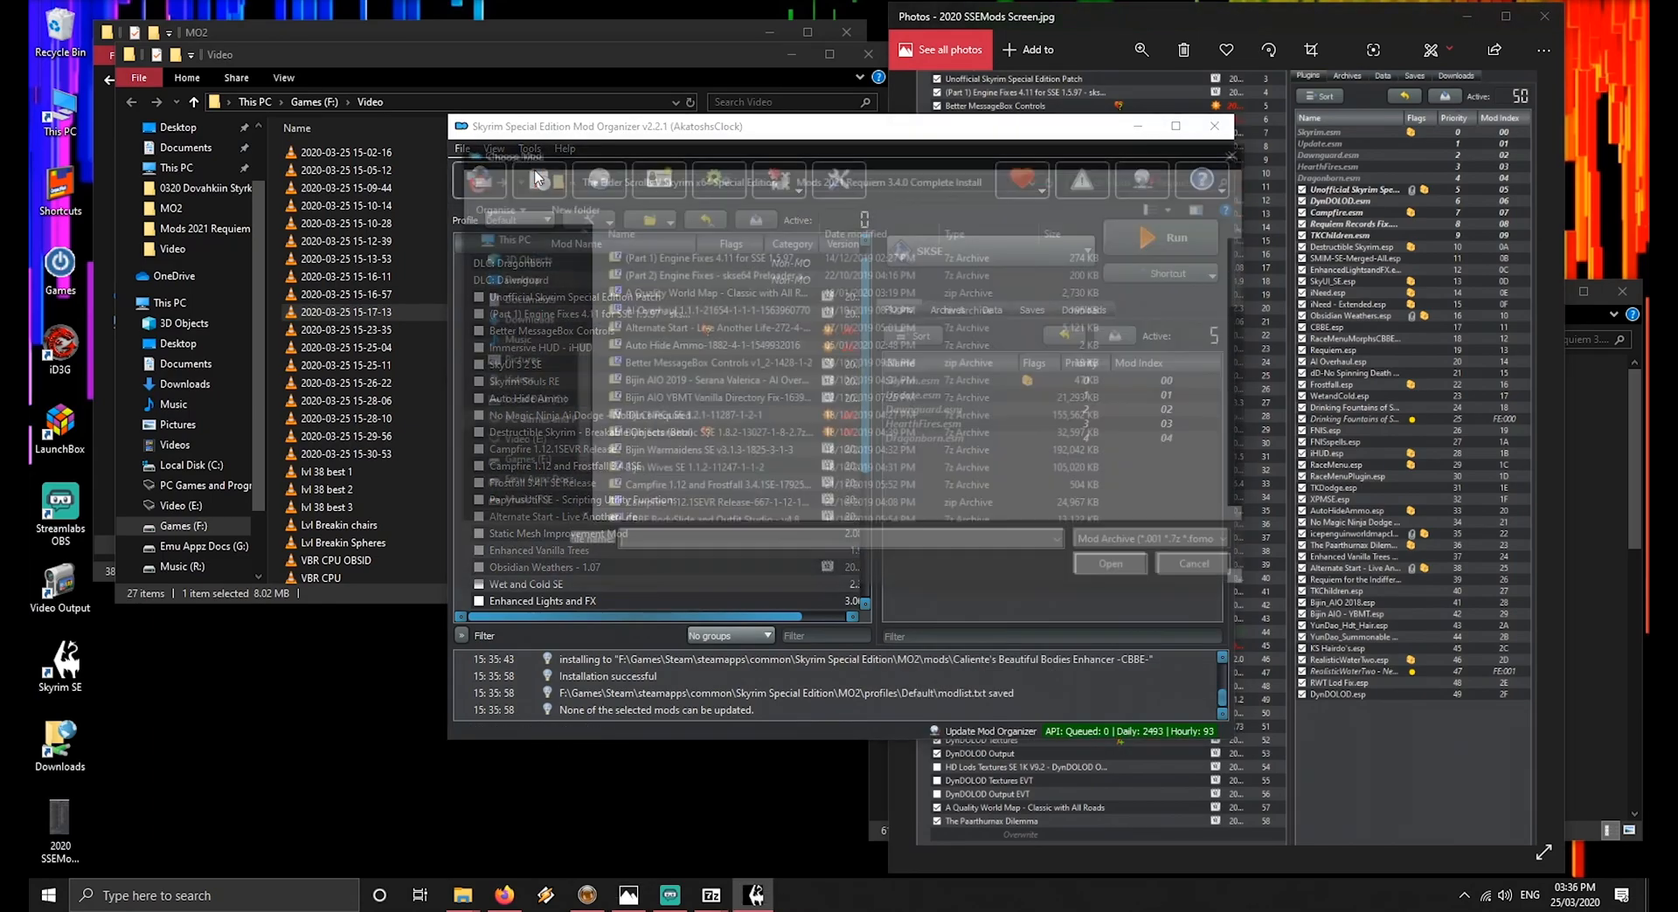
pyautogui.click(697, 347)
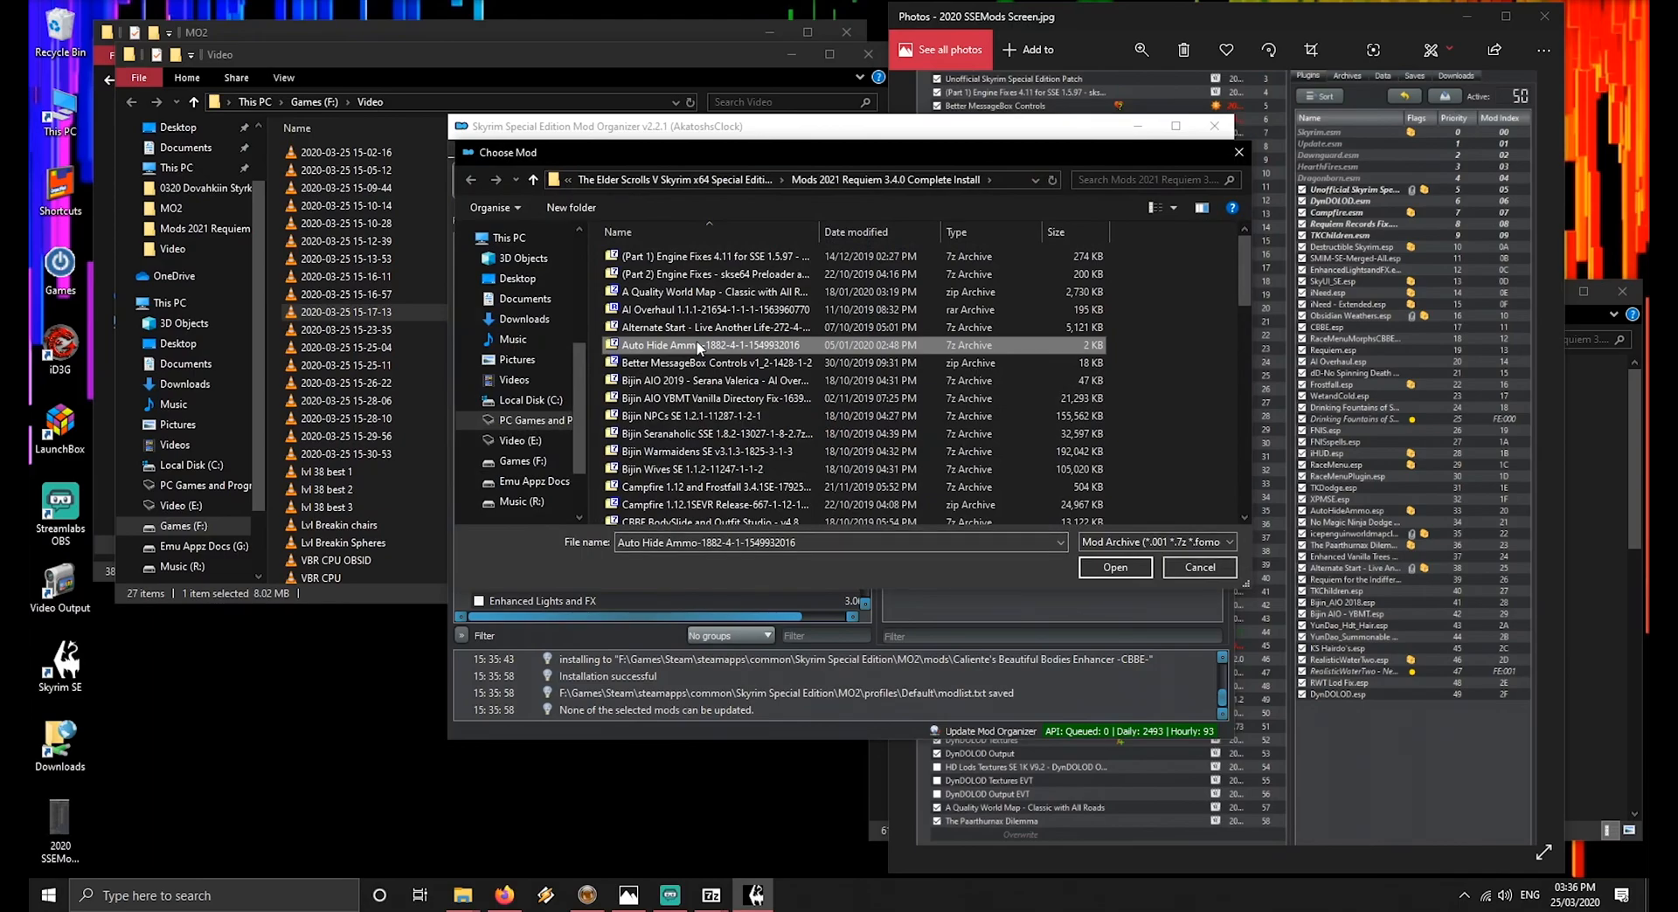
pyautogui.press('Down')
pyautogui.press('Down')
pyautogui.press('Down')
pyautogui.press('Down')
pyautogui.press('Return')
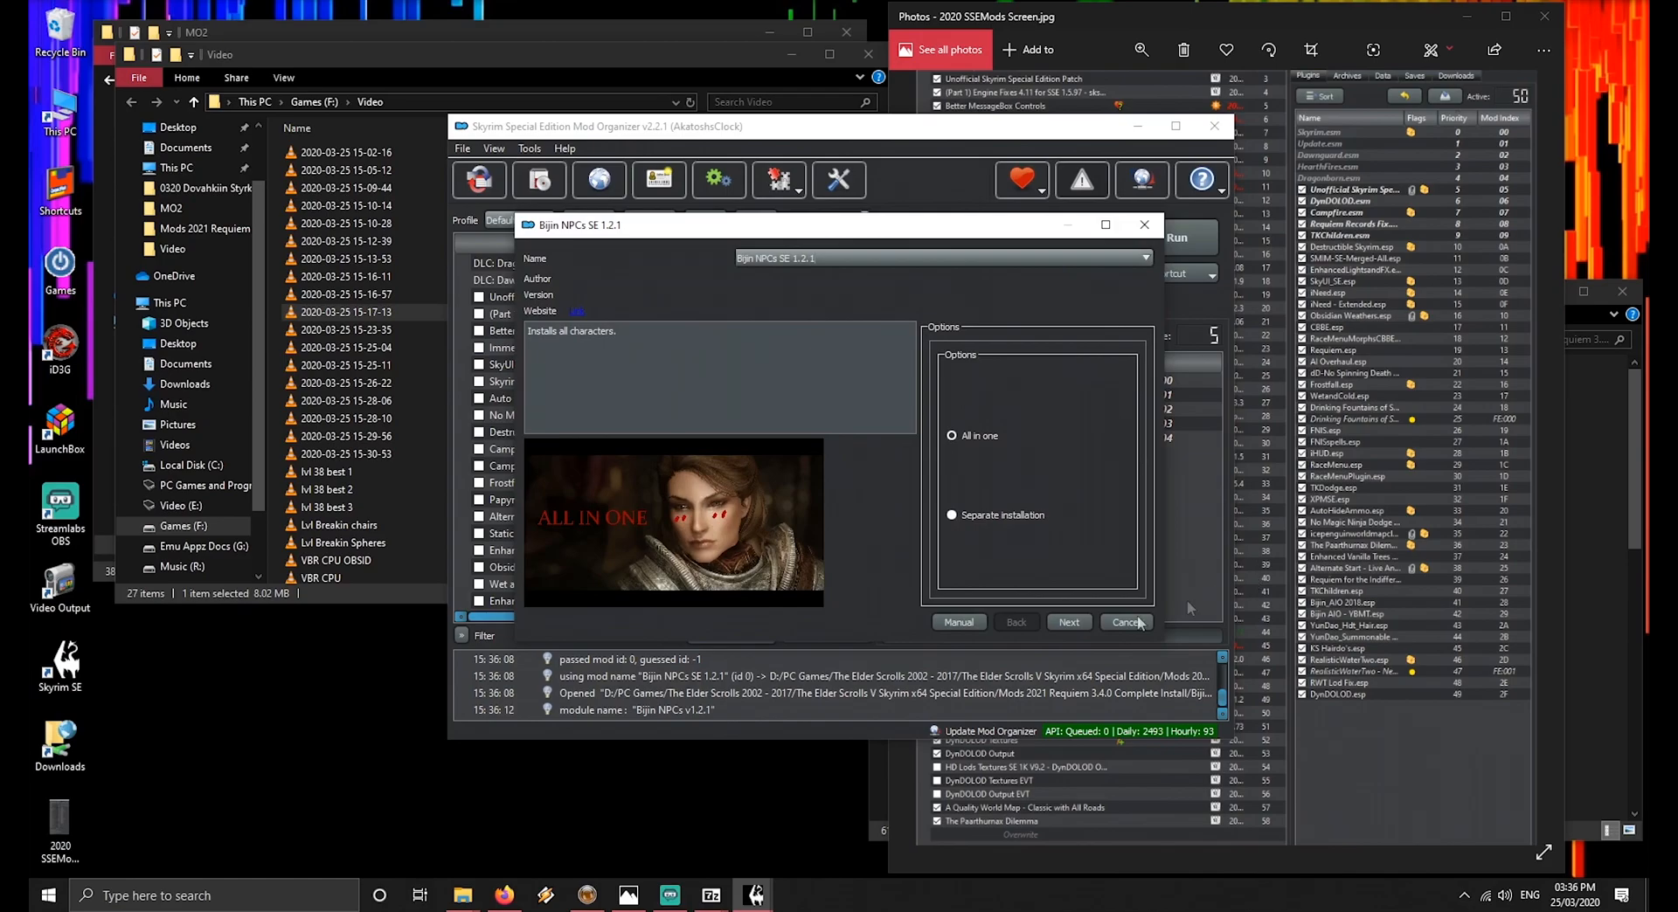
# Keep All in one and the default character options, choose CBBE Body, and install Bijin NPCs SE 1.2.1
pyautogui.click(1066, 620)
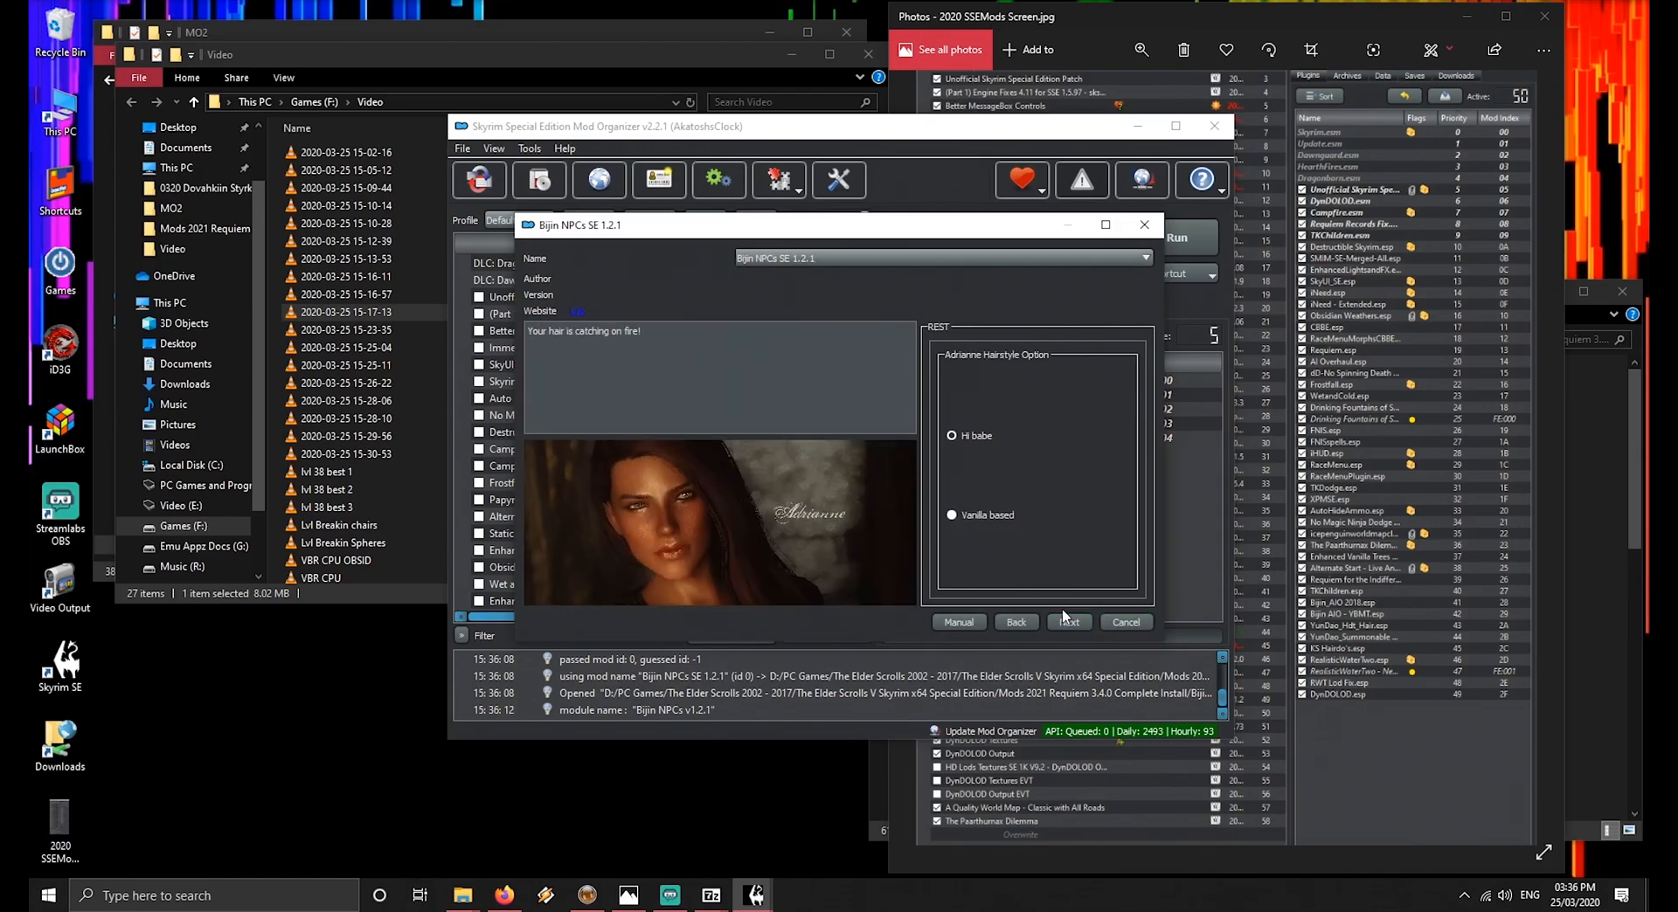
pyautogui.moveTo(957, 517)
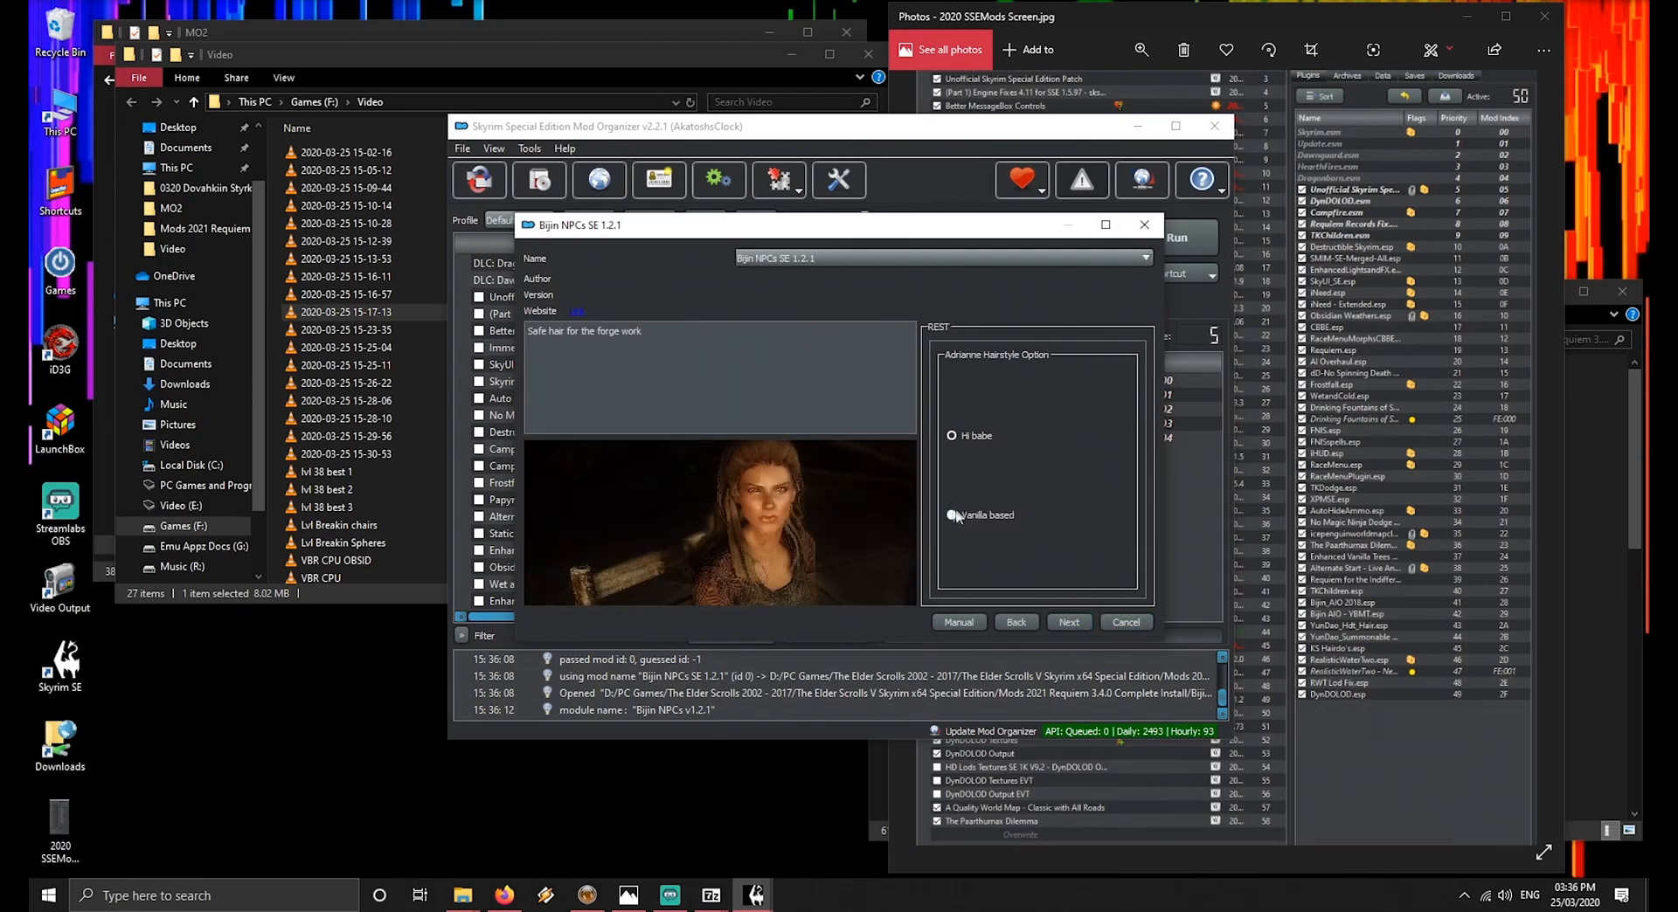
pyautogui.click(1070, 622)
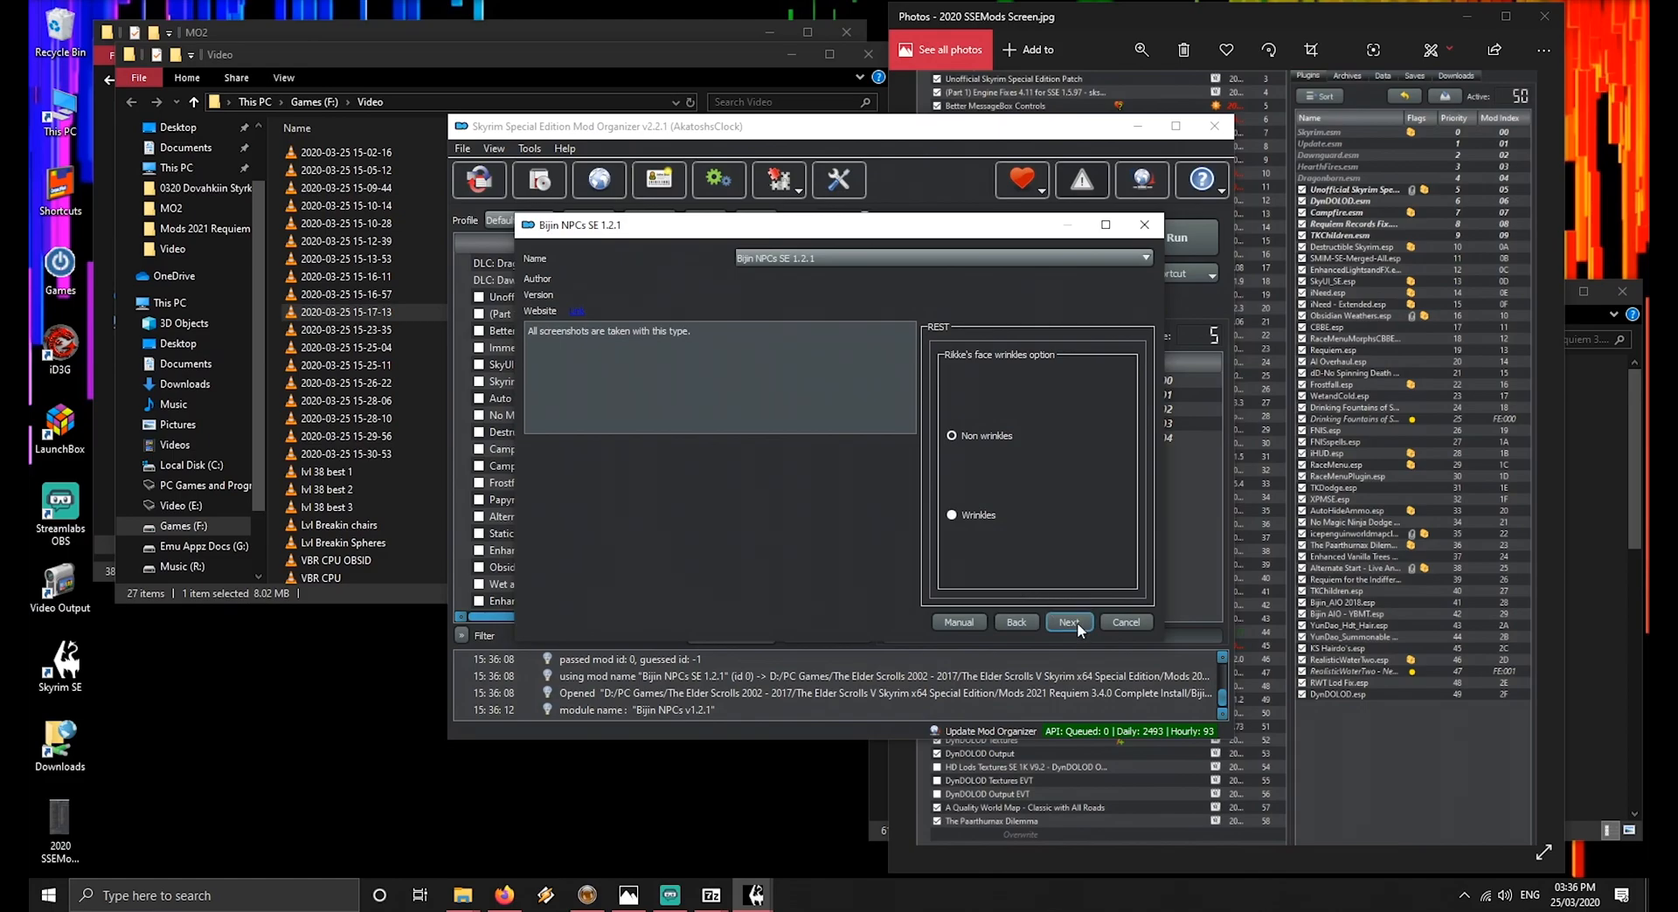
pyautogui.moveTo(951, 518)
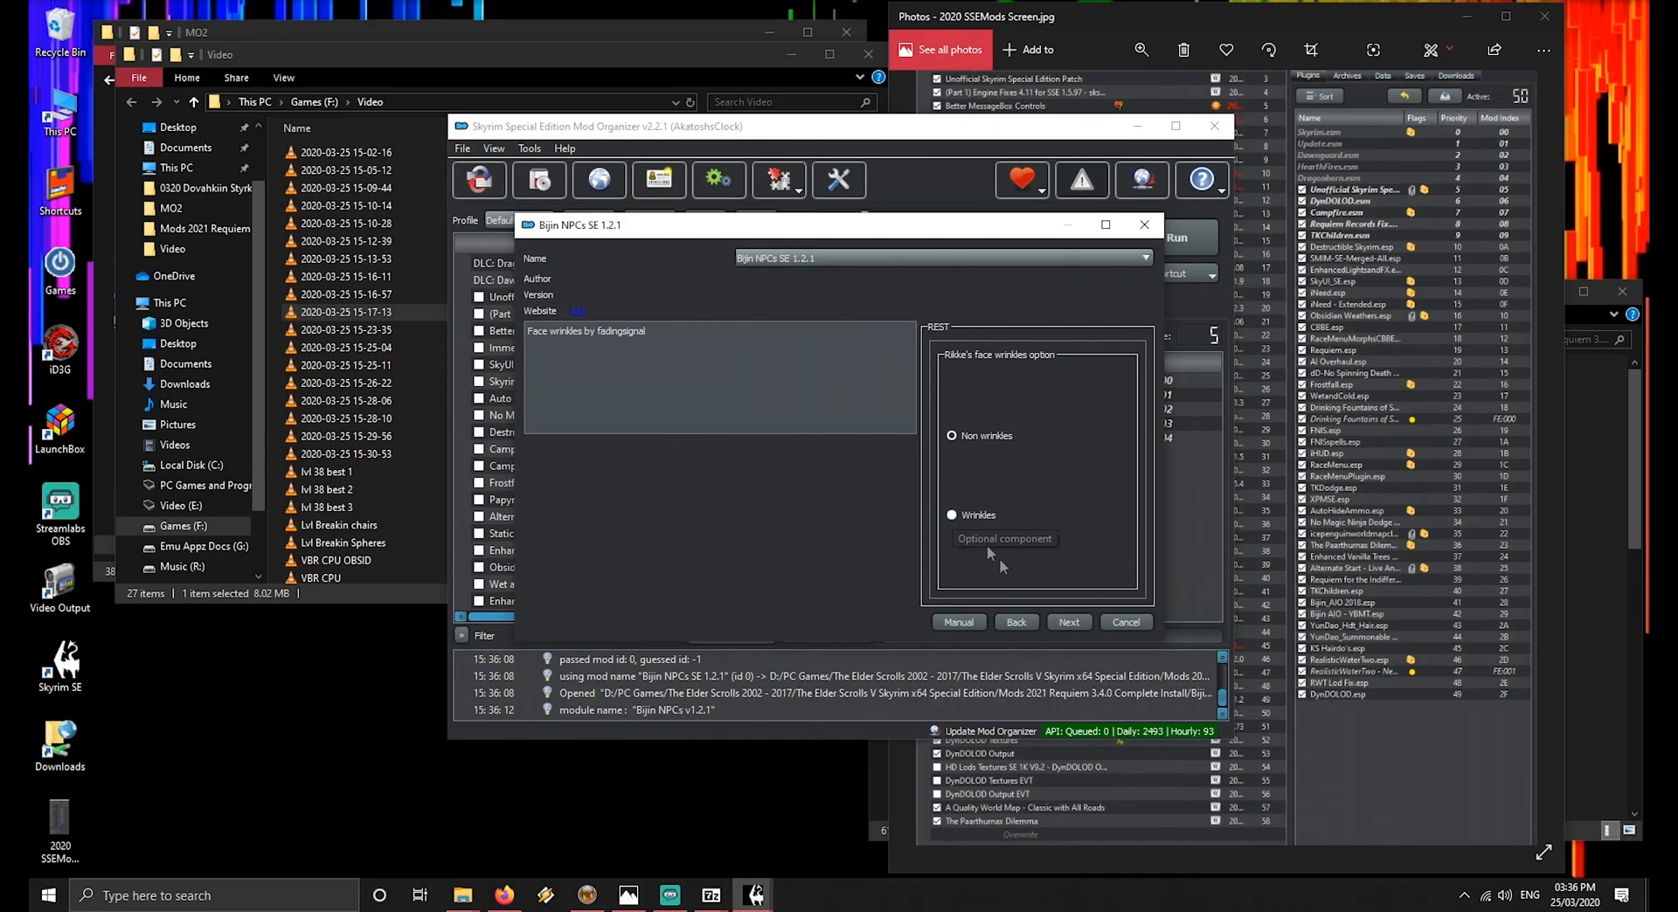
pyautogui.click(1071, 622)
pyautogui.click(1070, 622)
pyautogui.click(1071, 622)
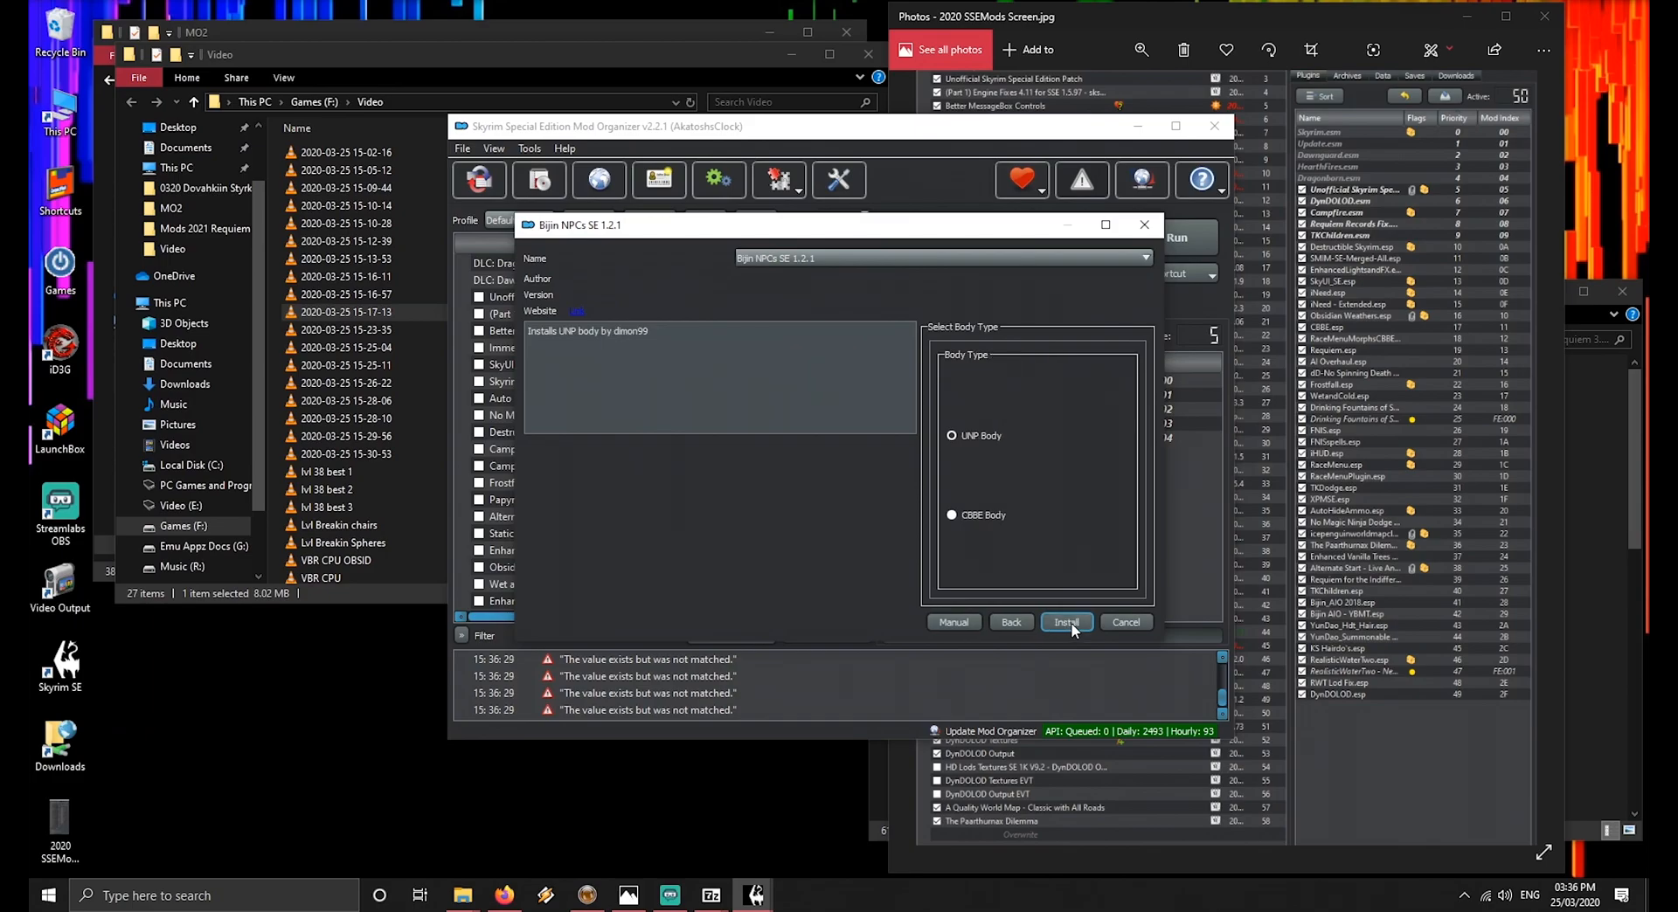
pyautogui.click(952, 523)
pyautogui.click(1066, 621)
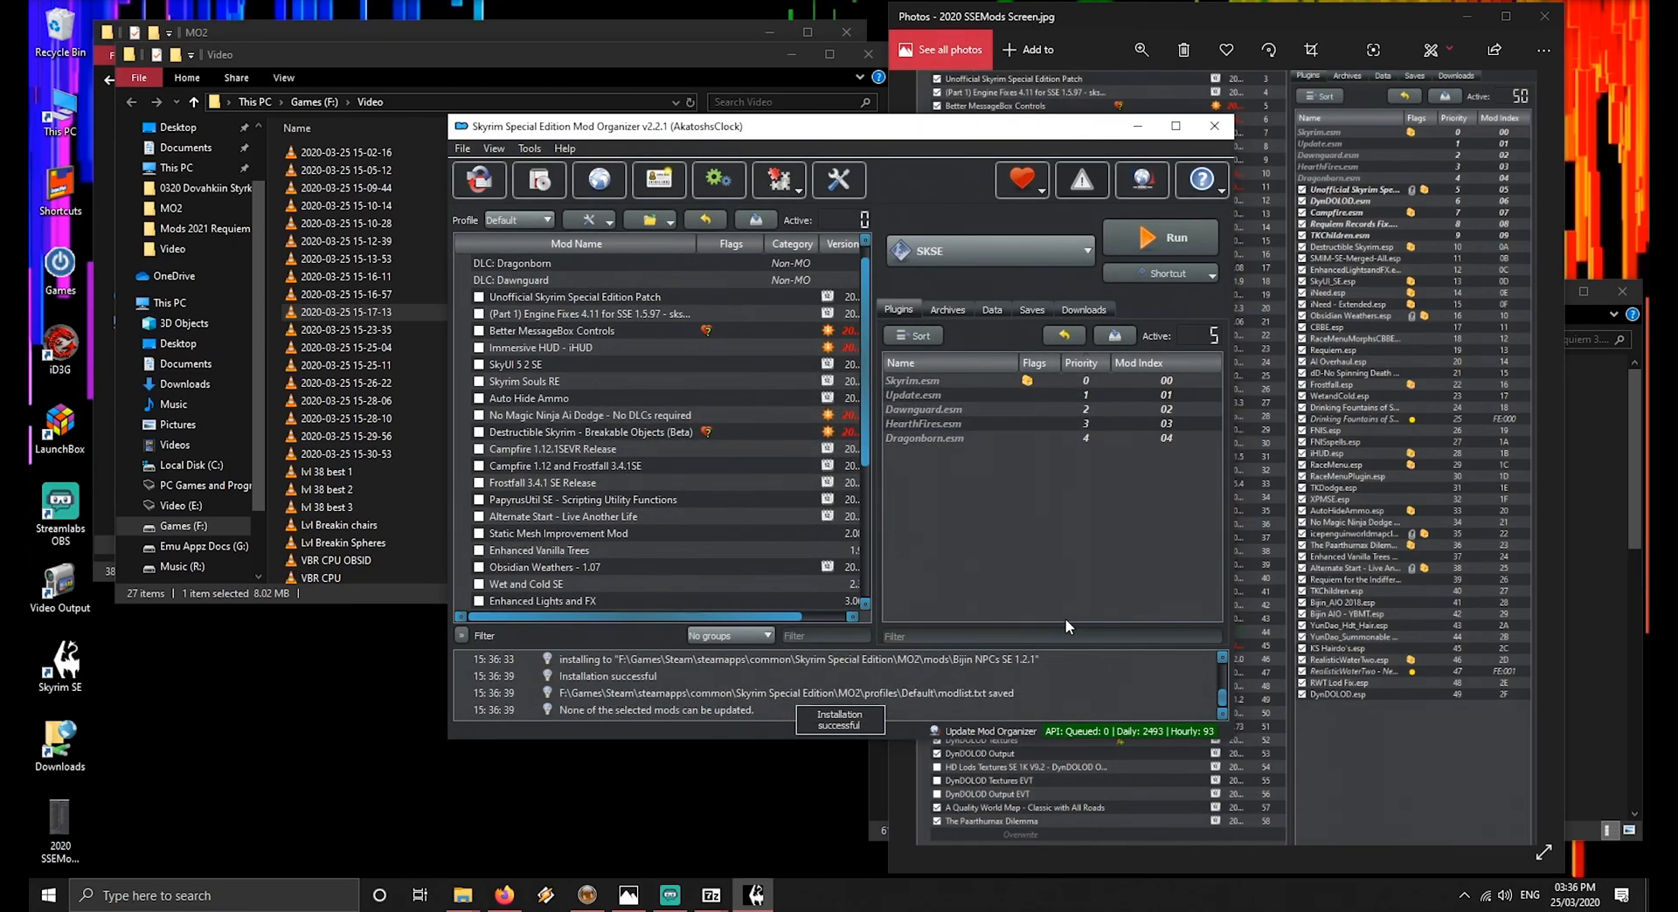
# Check the reference mod order and install Bijin Warmaidens SE v3.1.3 with the ALL-IN-ONE and CBBE Body options
pyautogui.click(1122, 18)
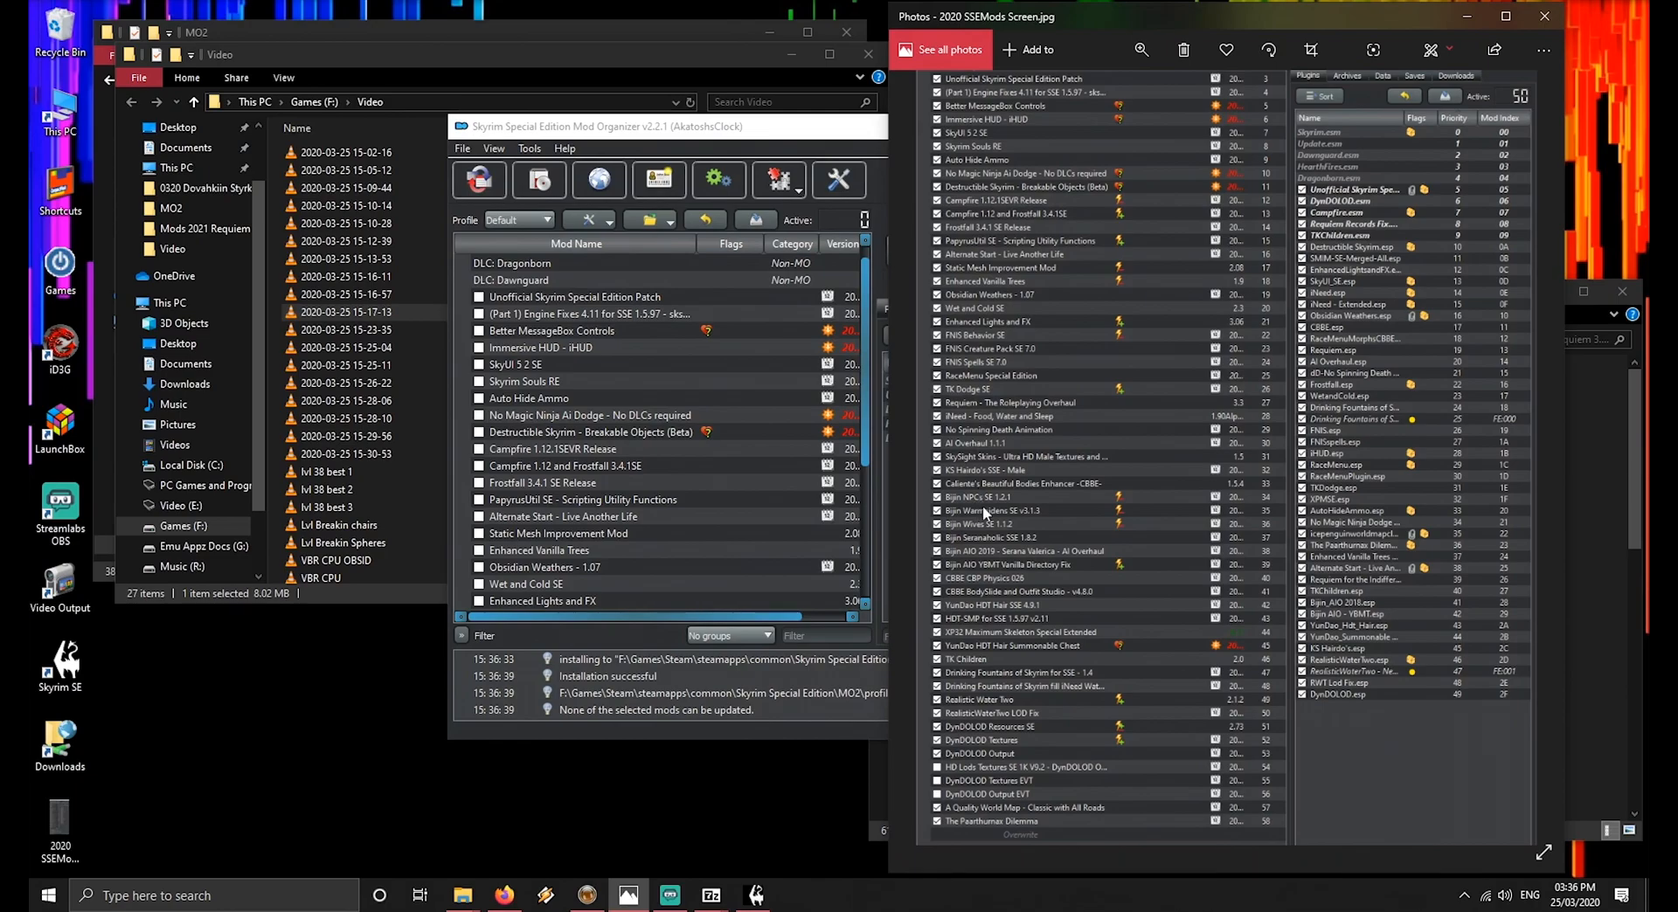
pyautogui.click(553, 194)
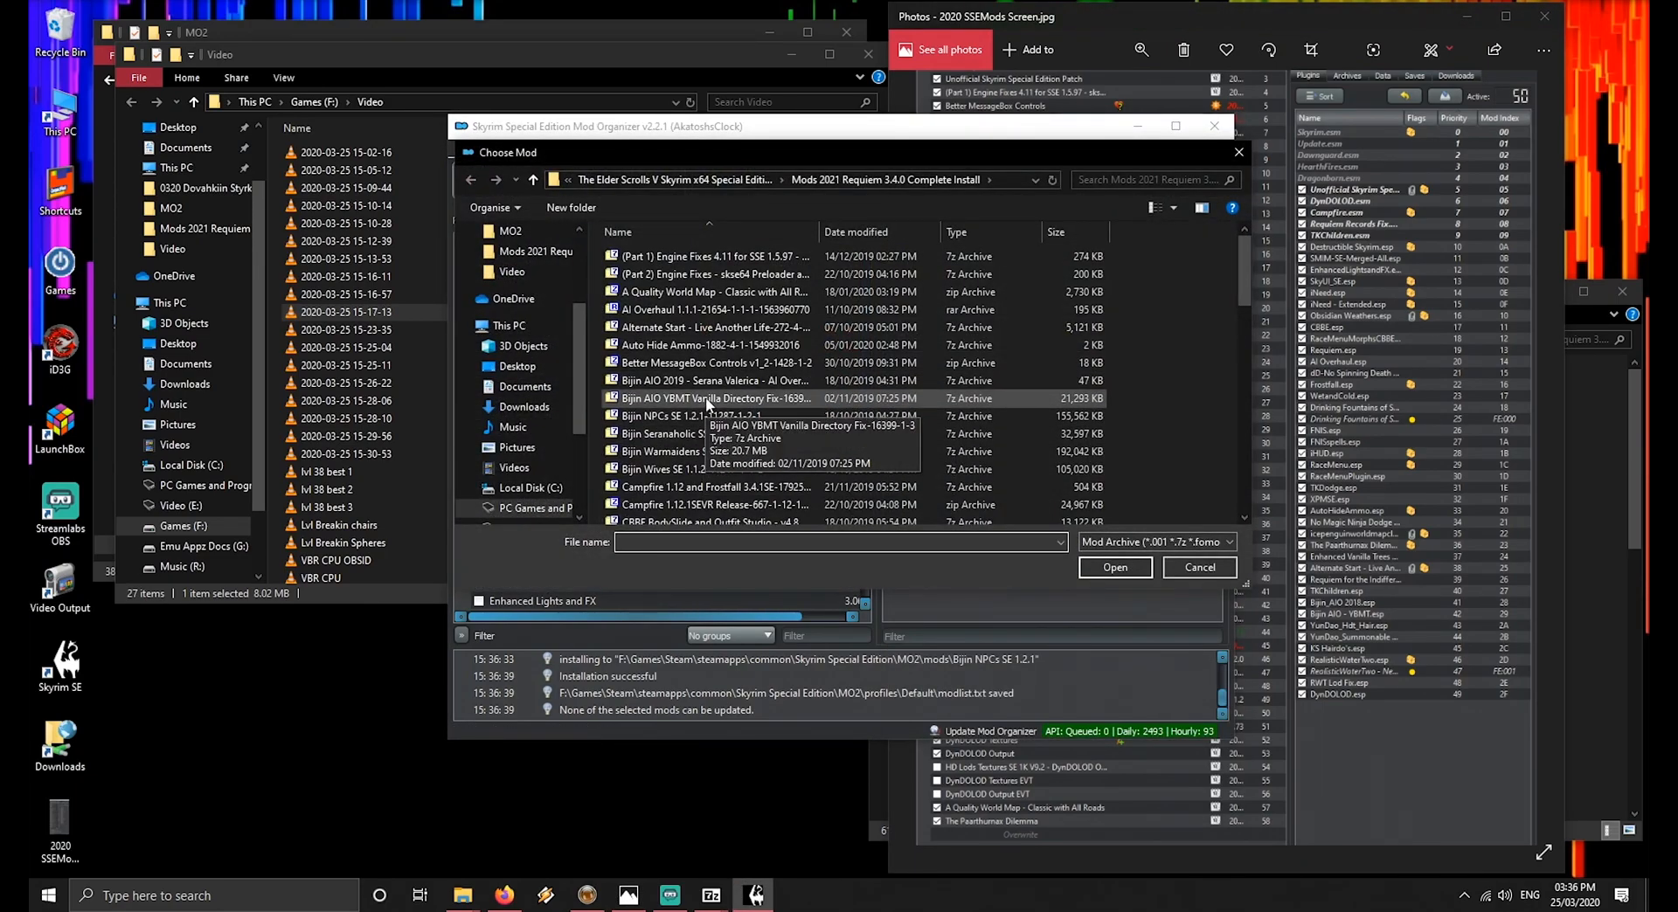
pyautogui.click(702, 453)
pyautogui.doubleClick(701, 453)
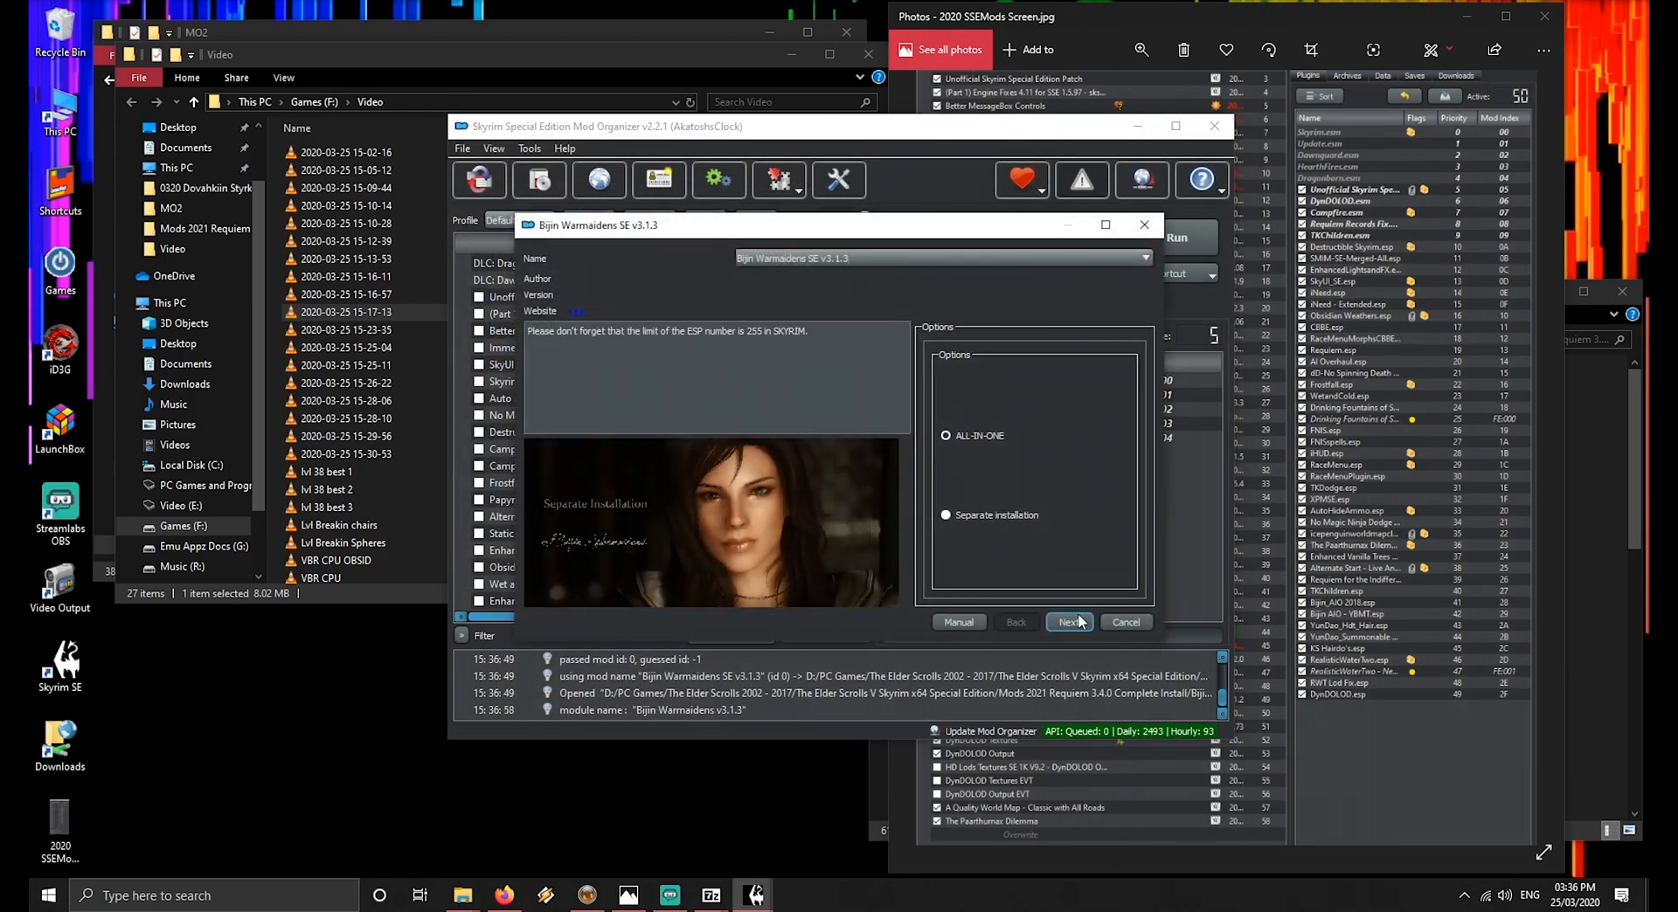
pyautogui.click(1072, 620)
pyautogui.click(1071, 622)
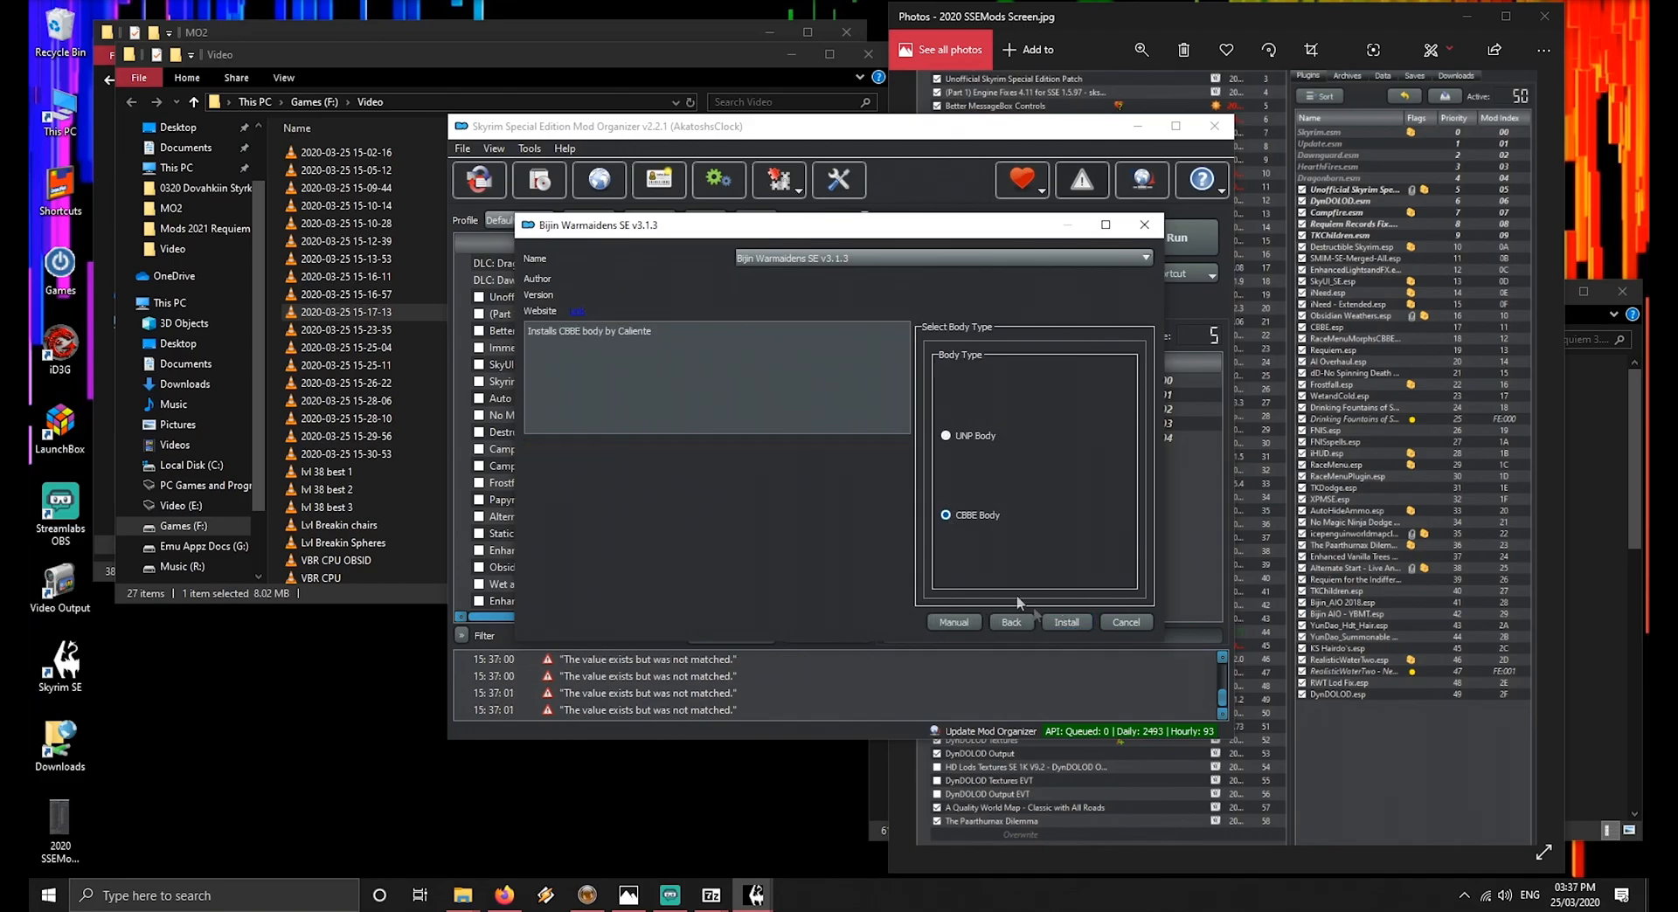
pyautogui.click(1066, 622)
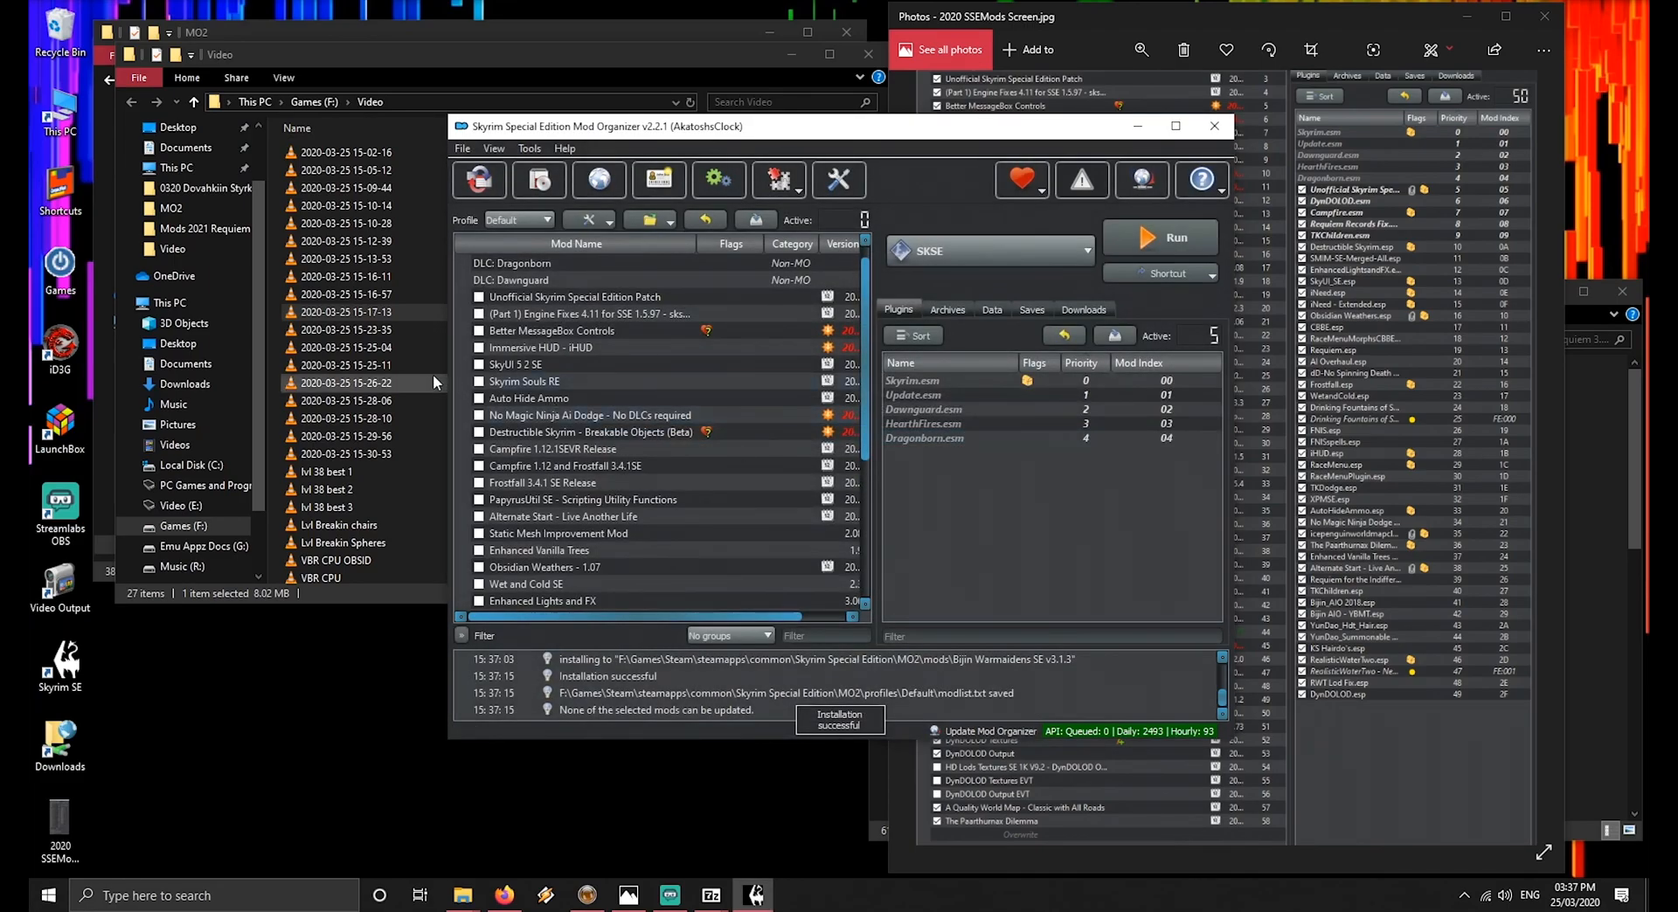
# Review the end of the installed mod list and minimize the Video folder window
pyautogui.scroll(-1, 432, 374)
pyautogui.scroll(-5, 581, 447)
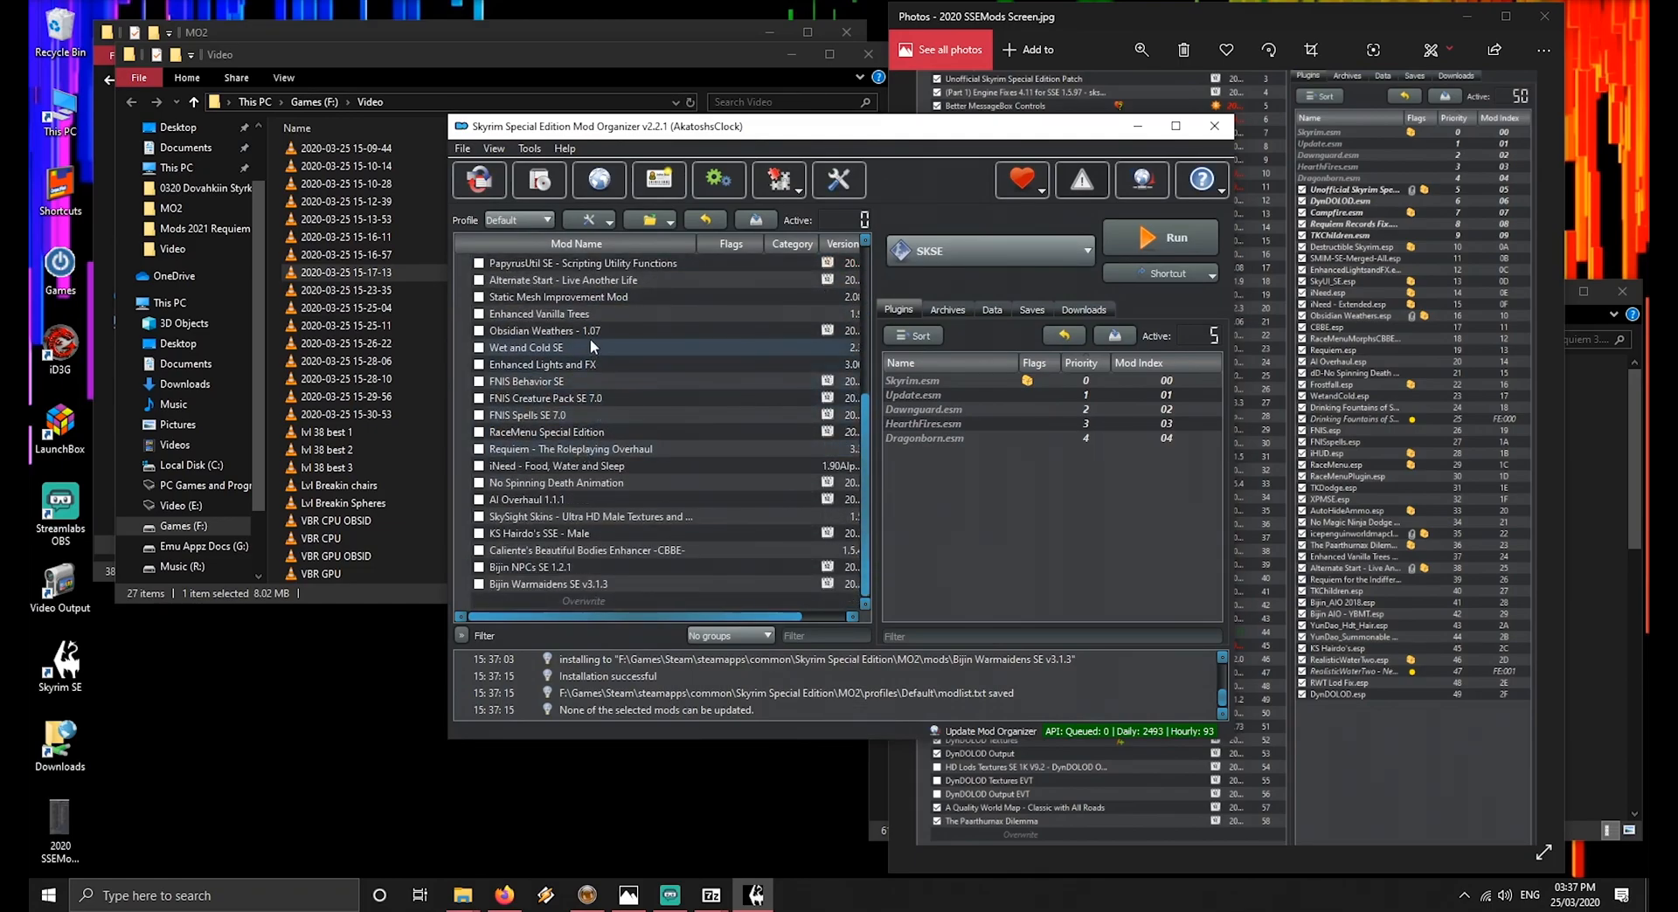
pyautogui.click(790, 56)
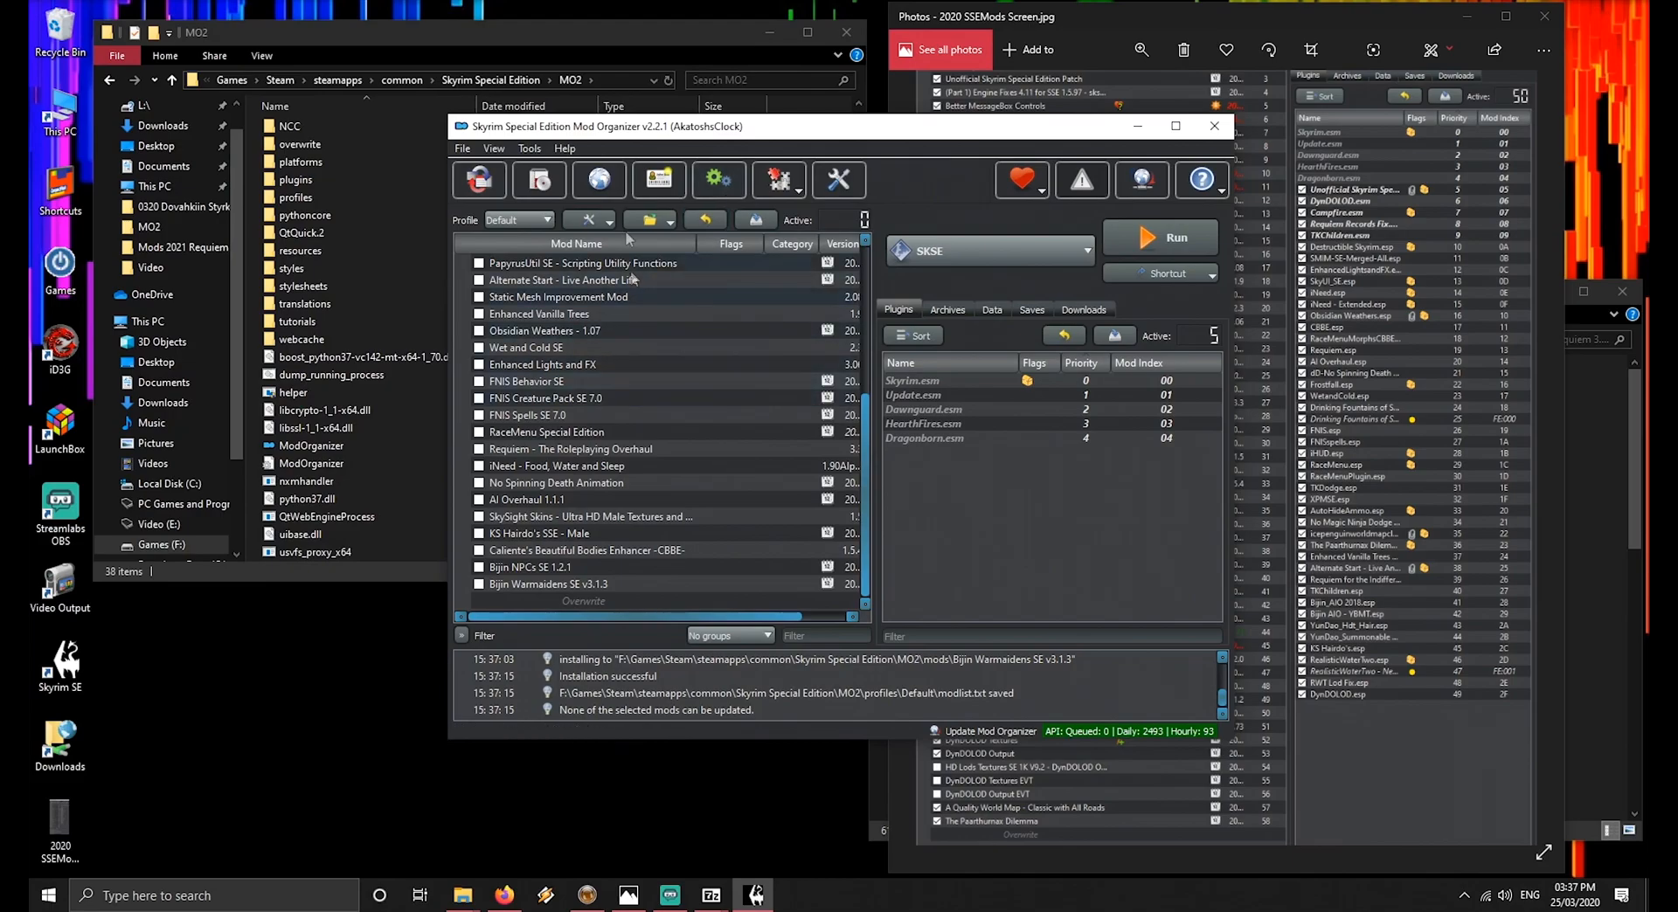
# Install the Bijin Wives SE 1.1.2 archive with the All in One and CBBE Body options
pyautogui.click(556, 185)
pyautogui.click(693, 365)
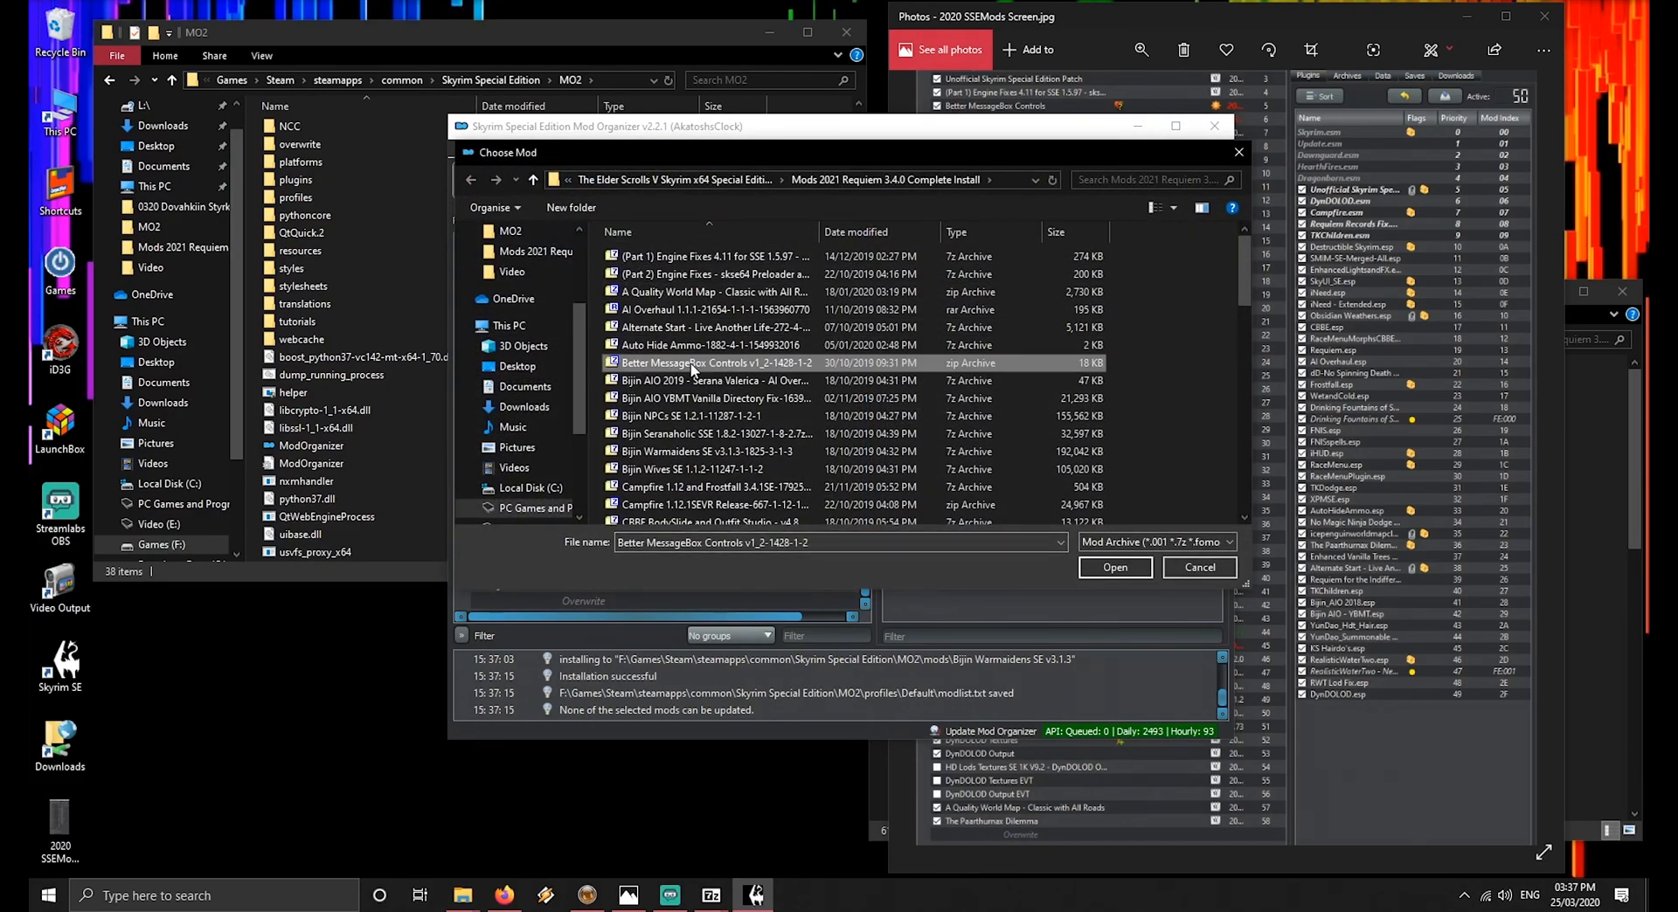
pyautogui.scroll(-1, 690, 384)
pyautogui.click(680, 429)
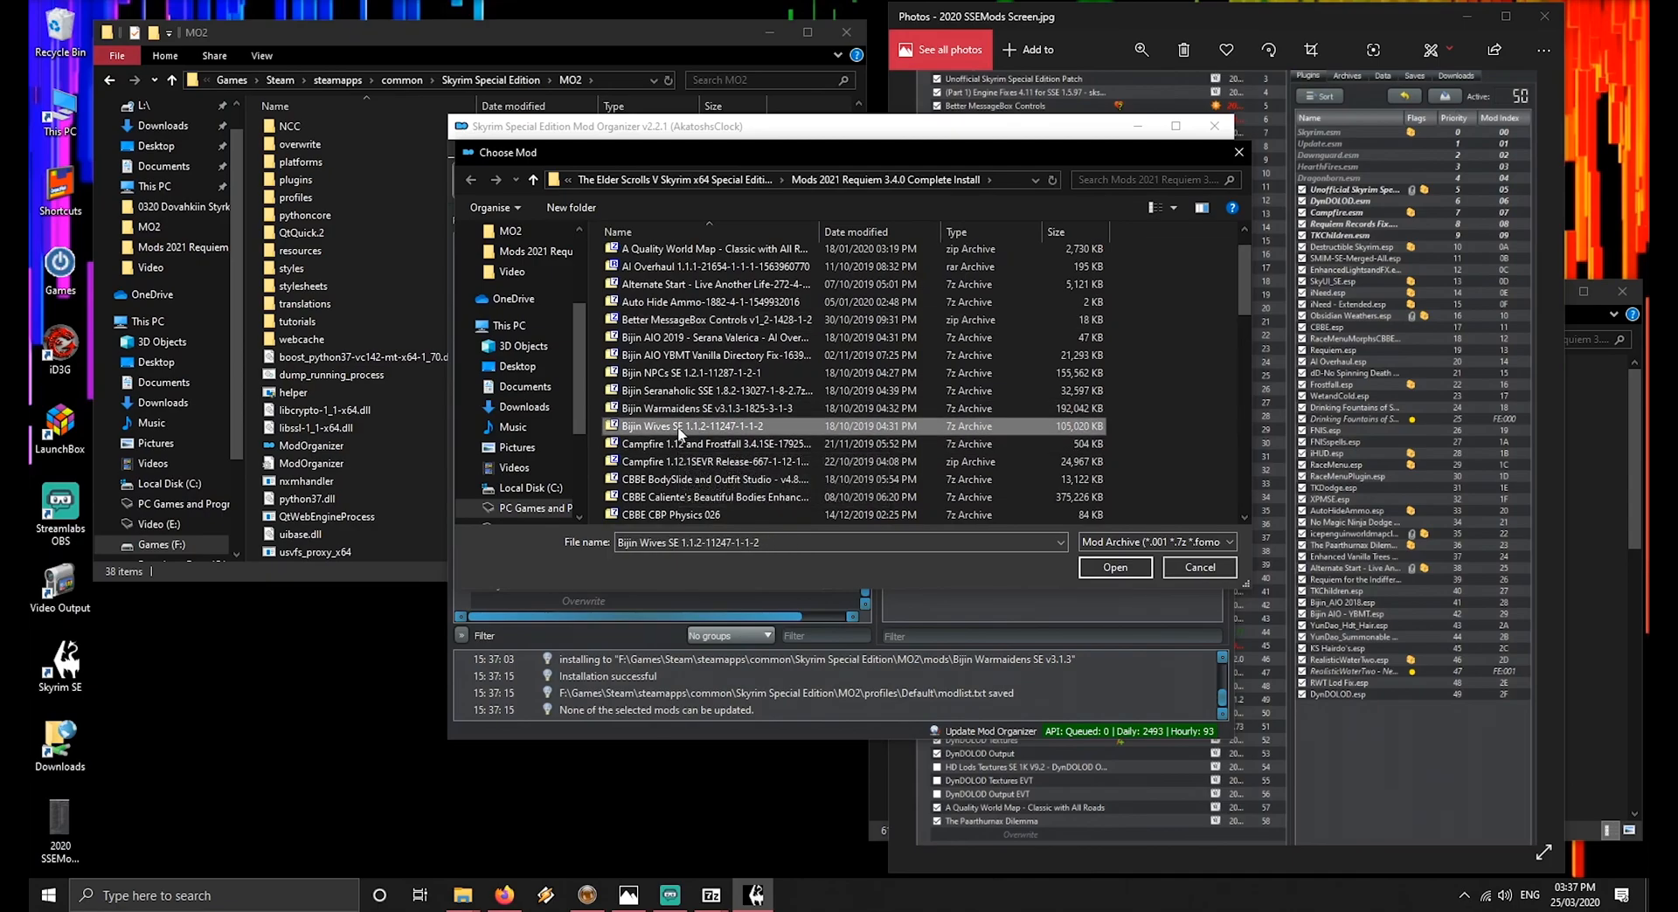
pyautogui.doubleClick(678, 426)
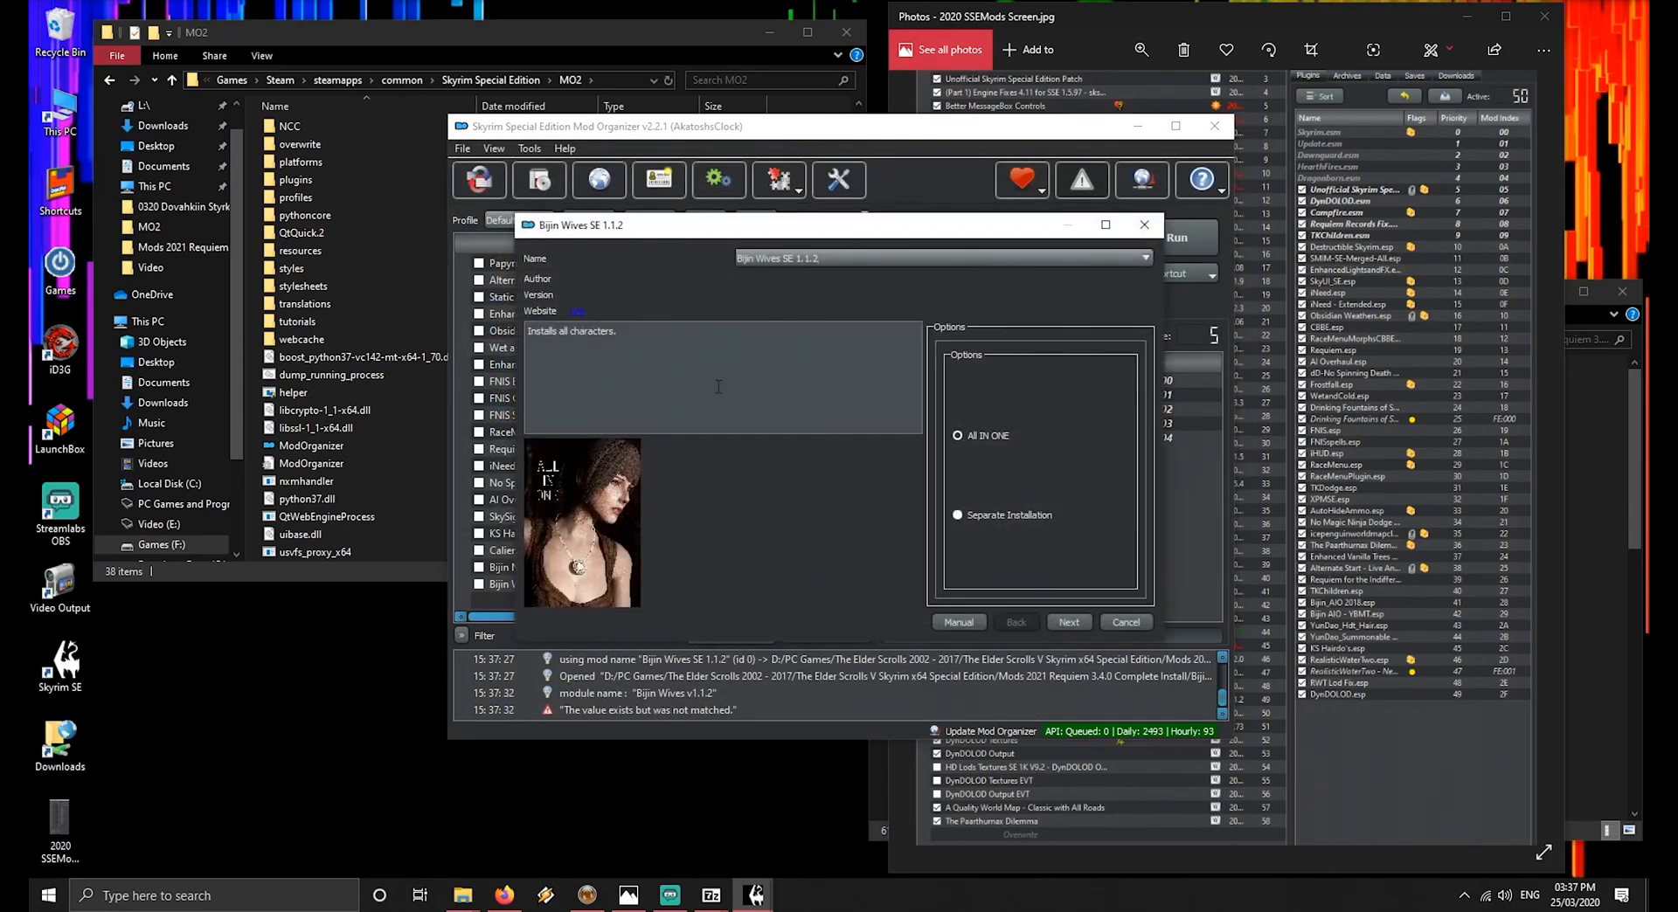
pyautogui.click(1070, 623)
pyautogui.click(983, 516)
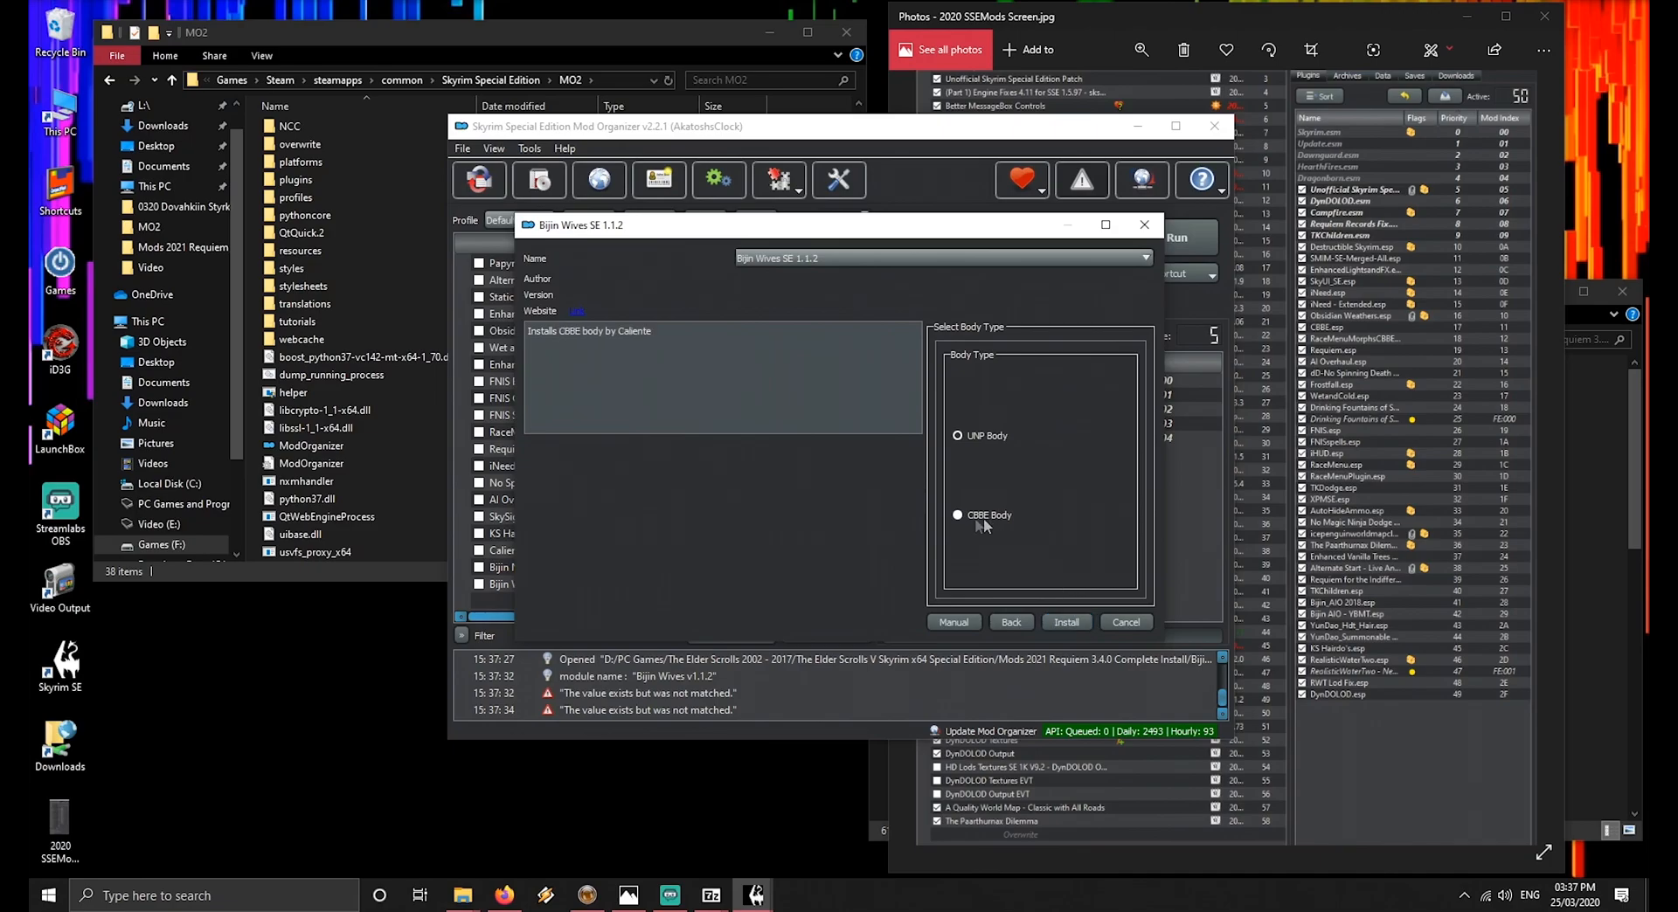
pyautogui.click(1066, 622)
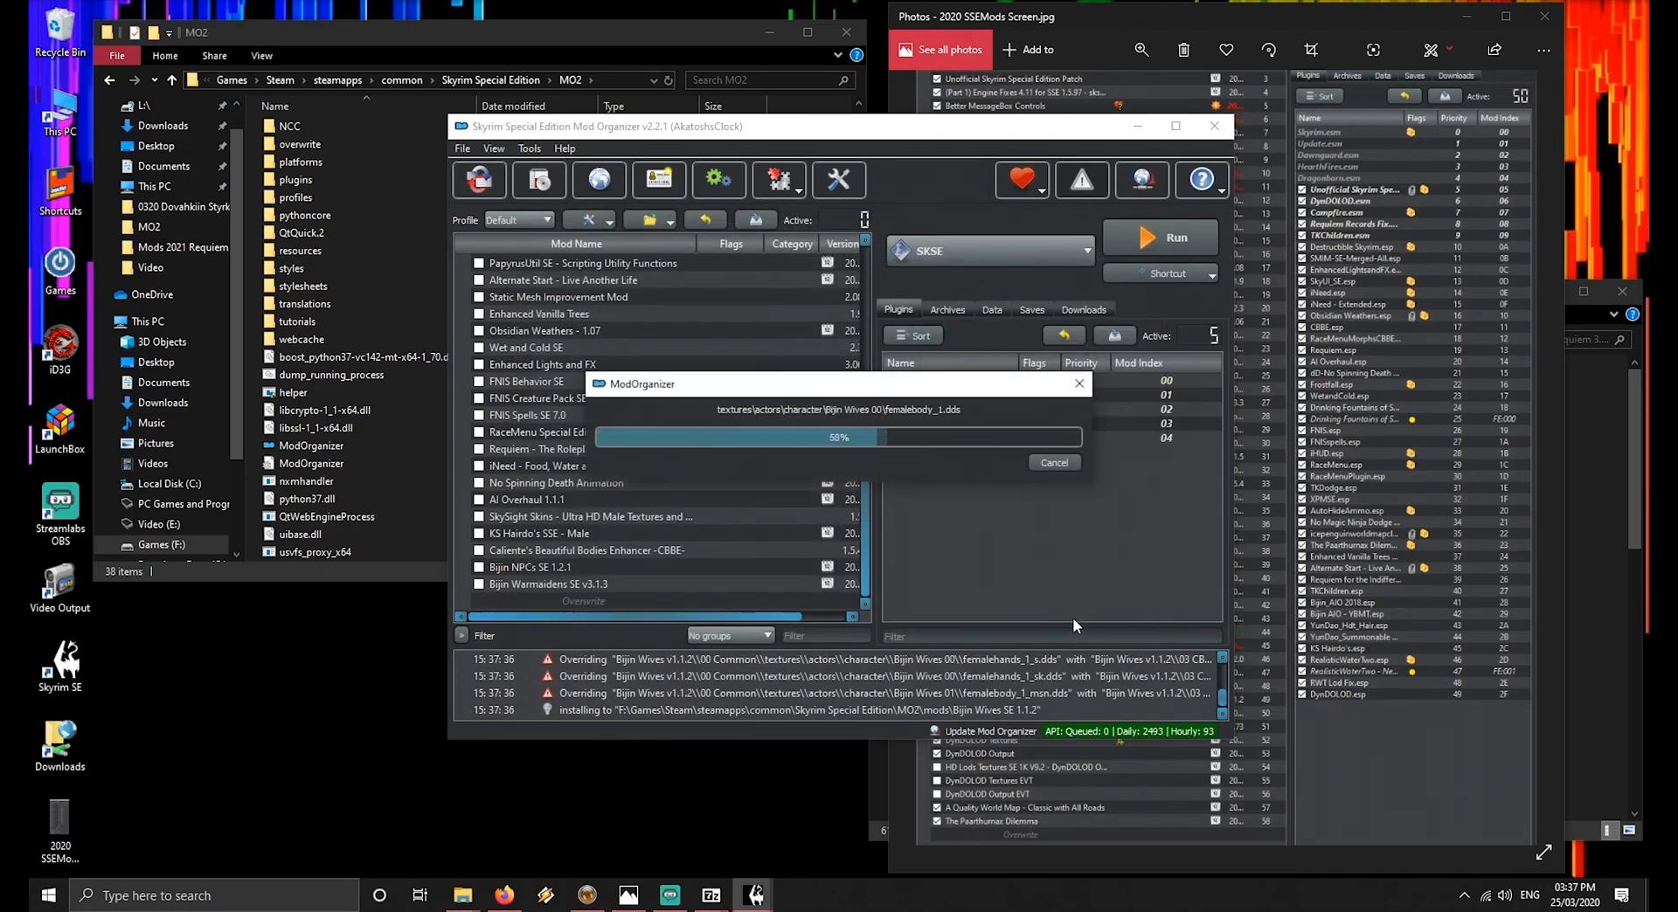
# Check the reference mod order and install Bijin Seranaholic SSE 1.8.2 with Yellow Eye + Default weight 20 and Vampire-style makeup
pyautogui.click(1093, 25)
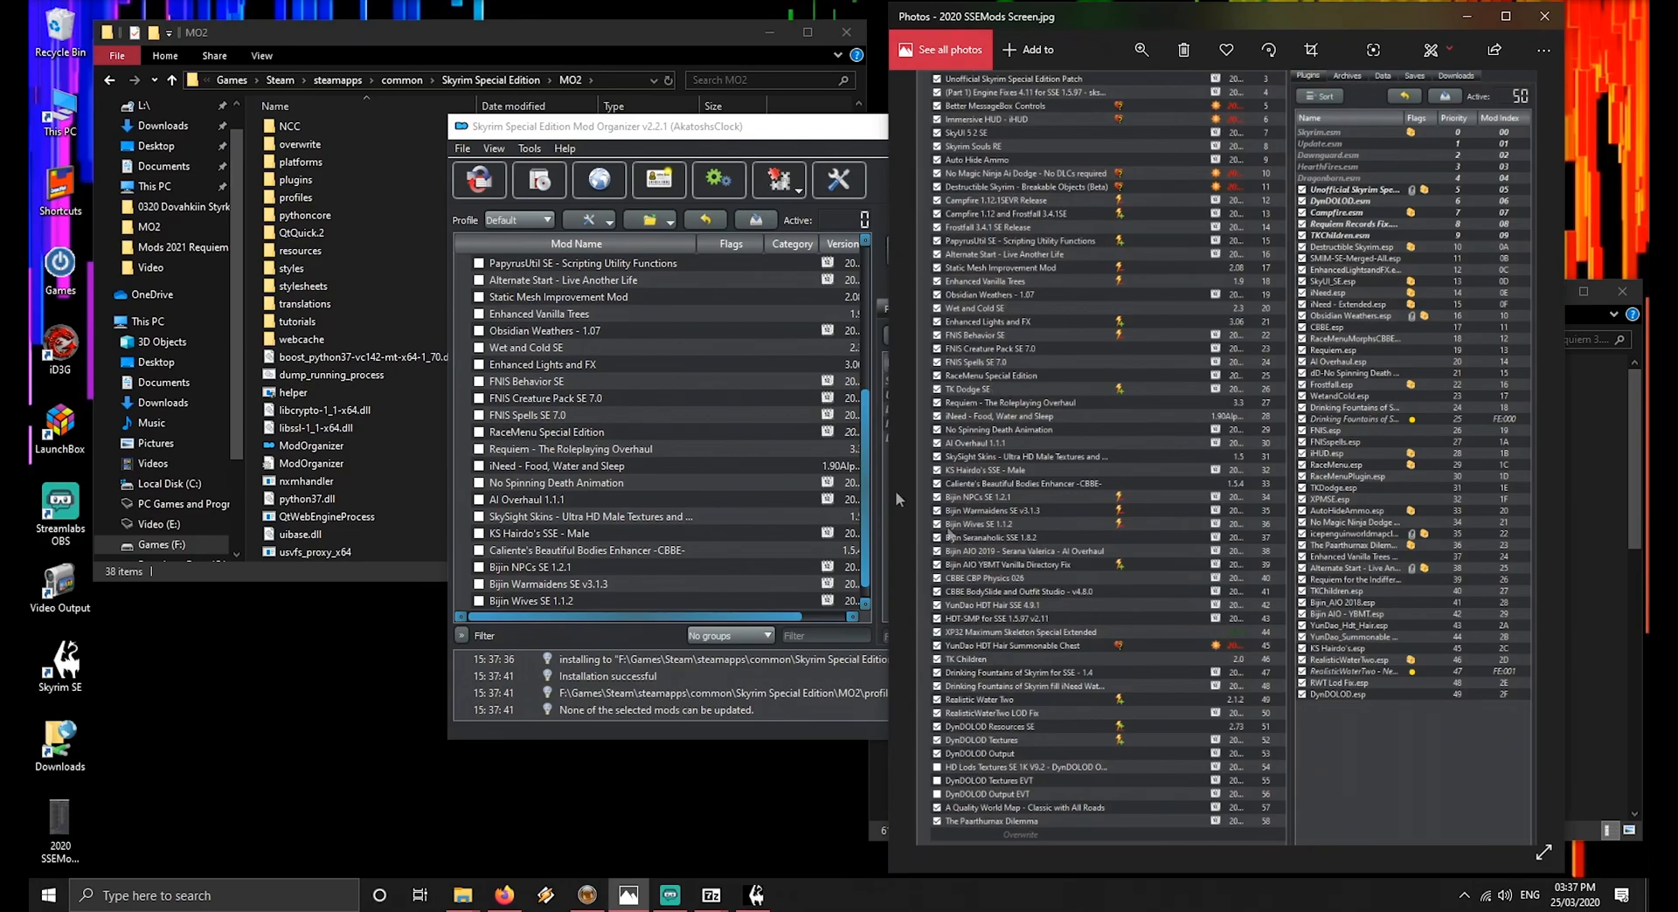
pyautogui.click(541, 181)
pyautogui.click(690, 380)
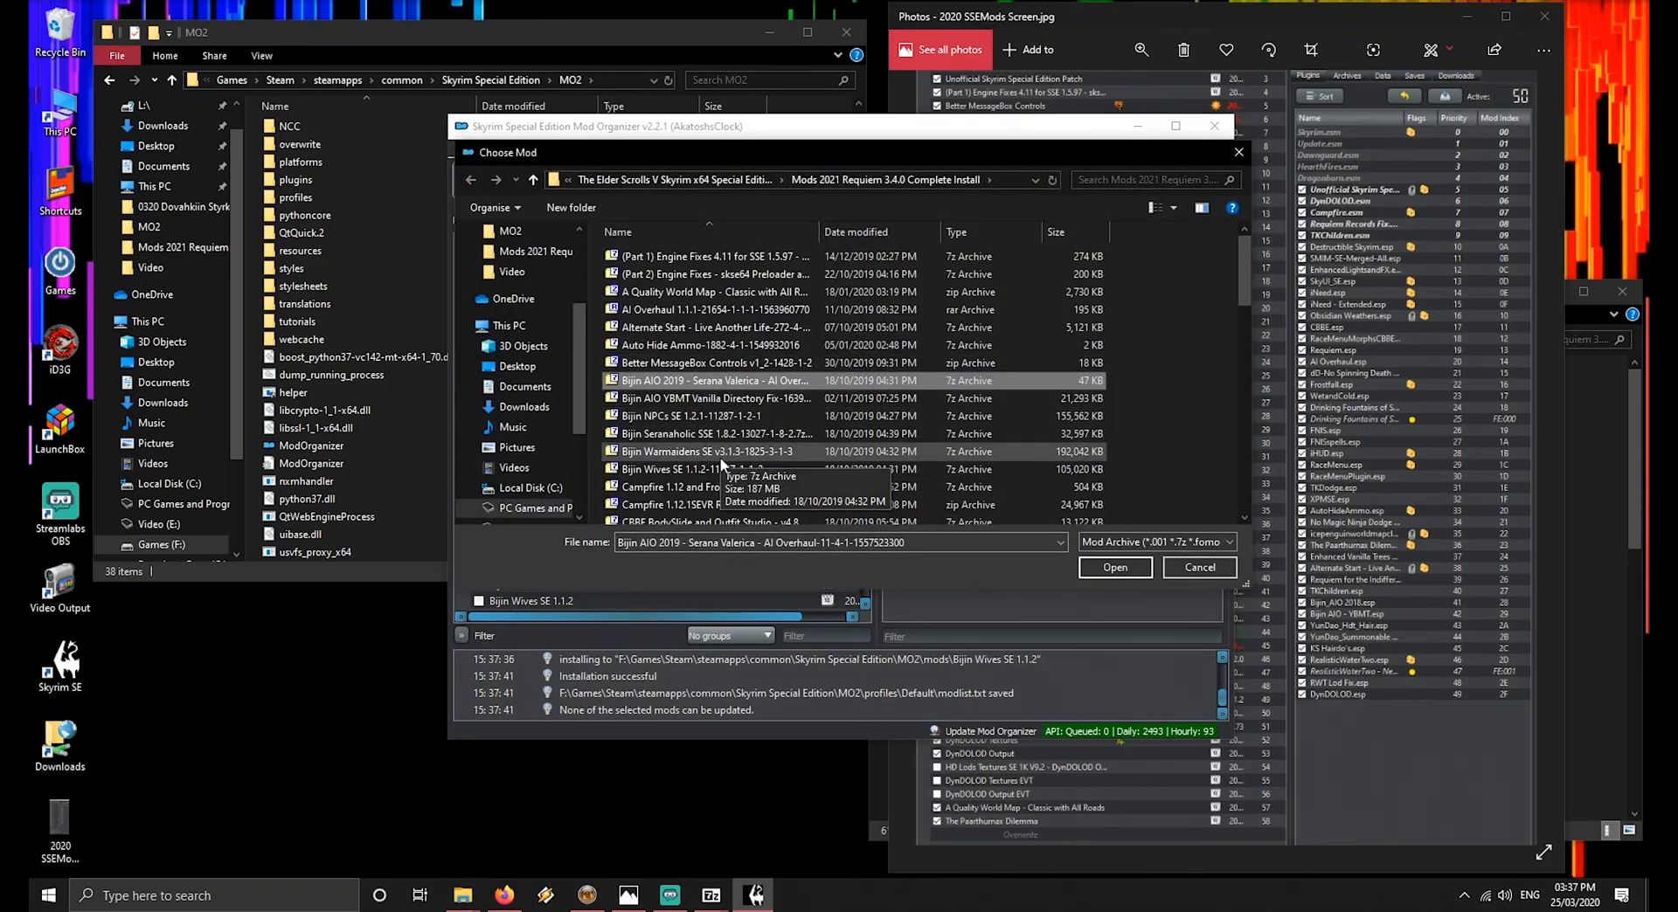
pyautogui.click(708, 424)
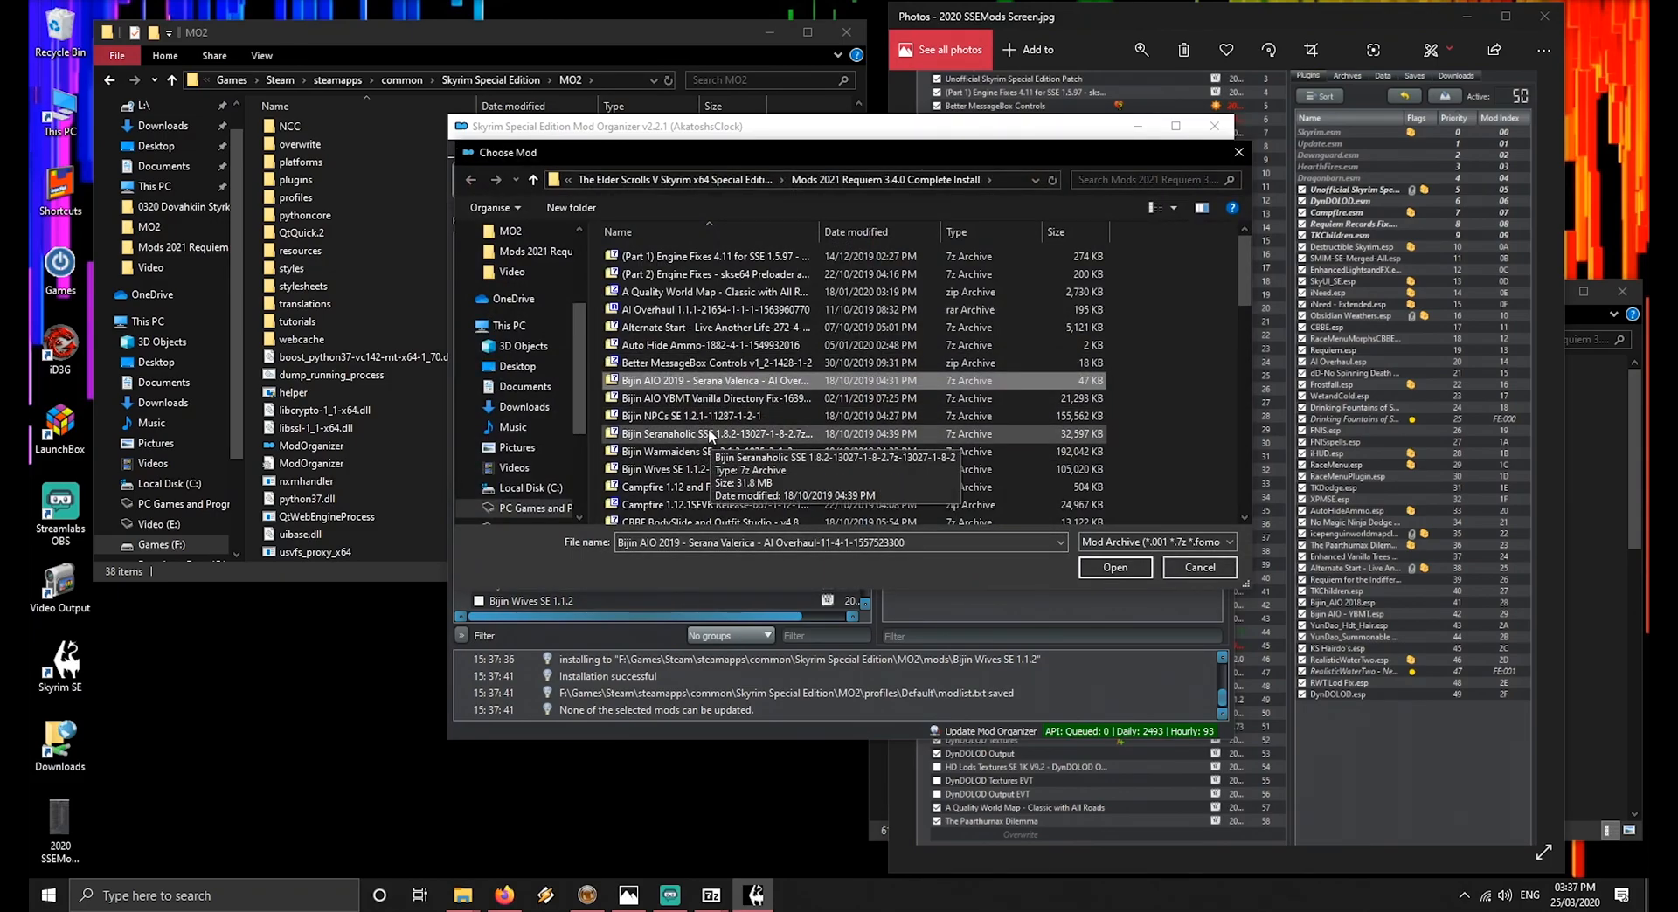
pyautogui.doubleClick(708, 429)
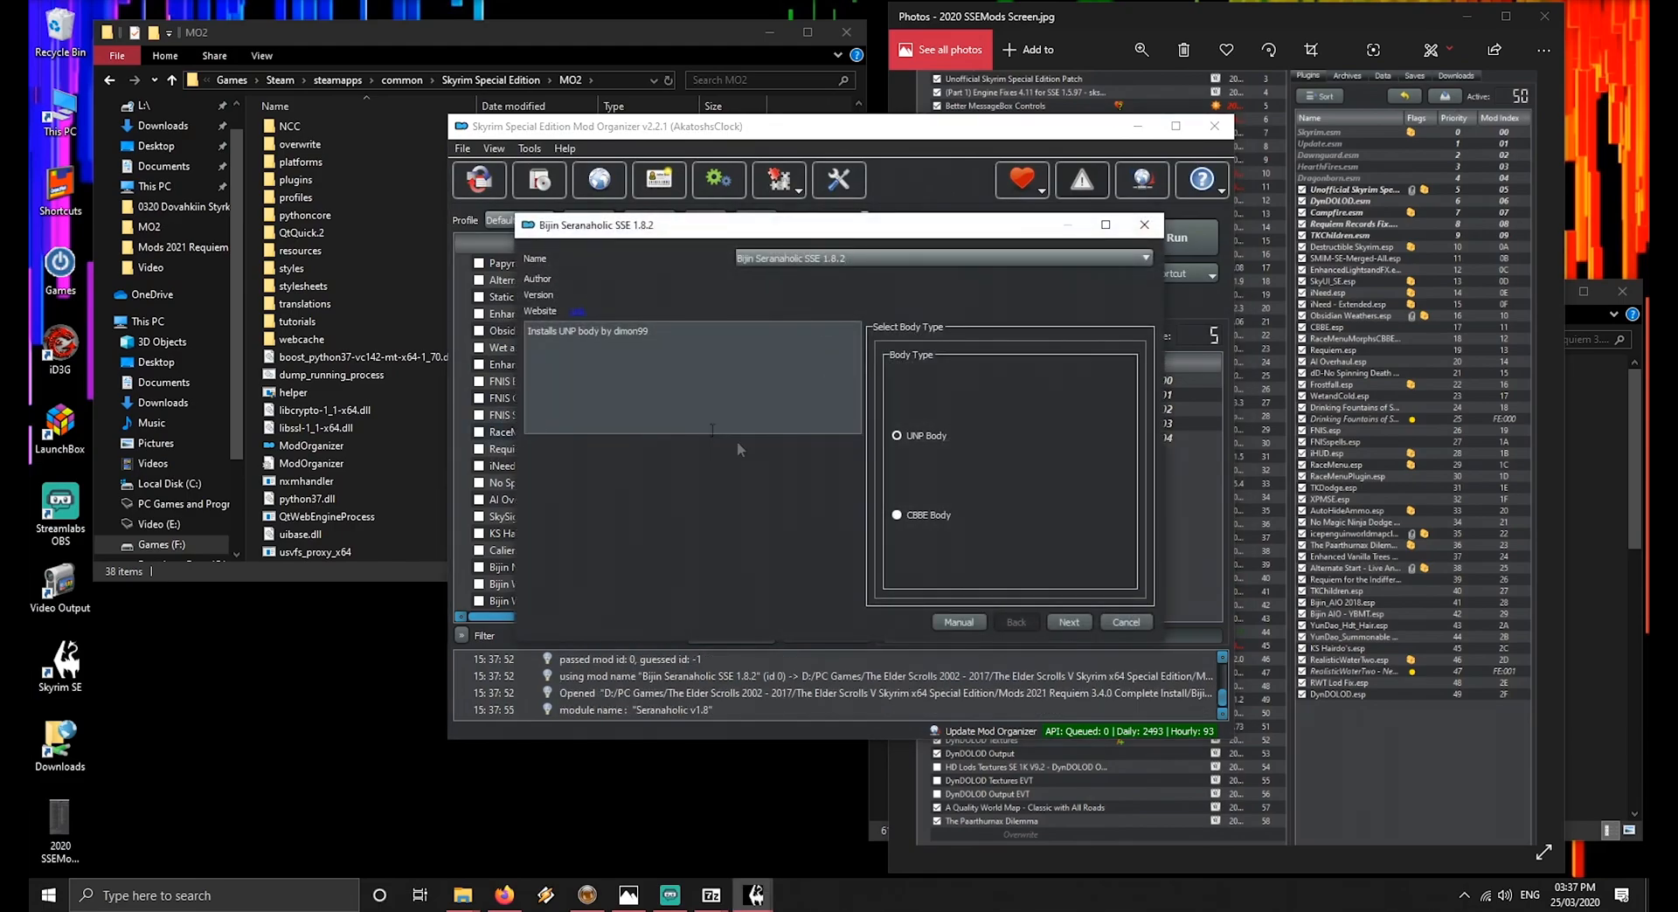
pyautogui.click(1062, 623)
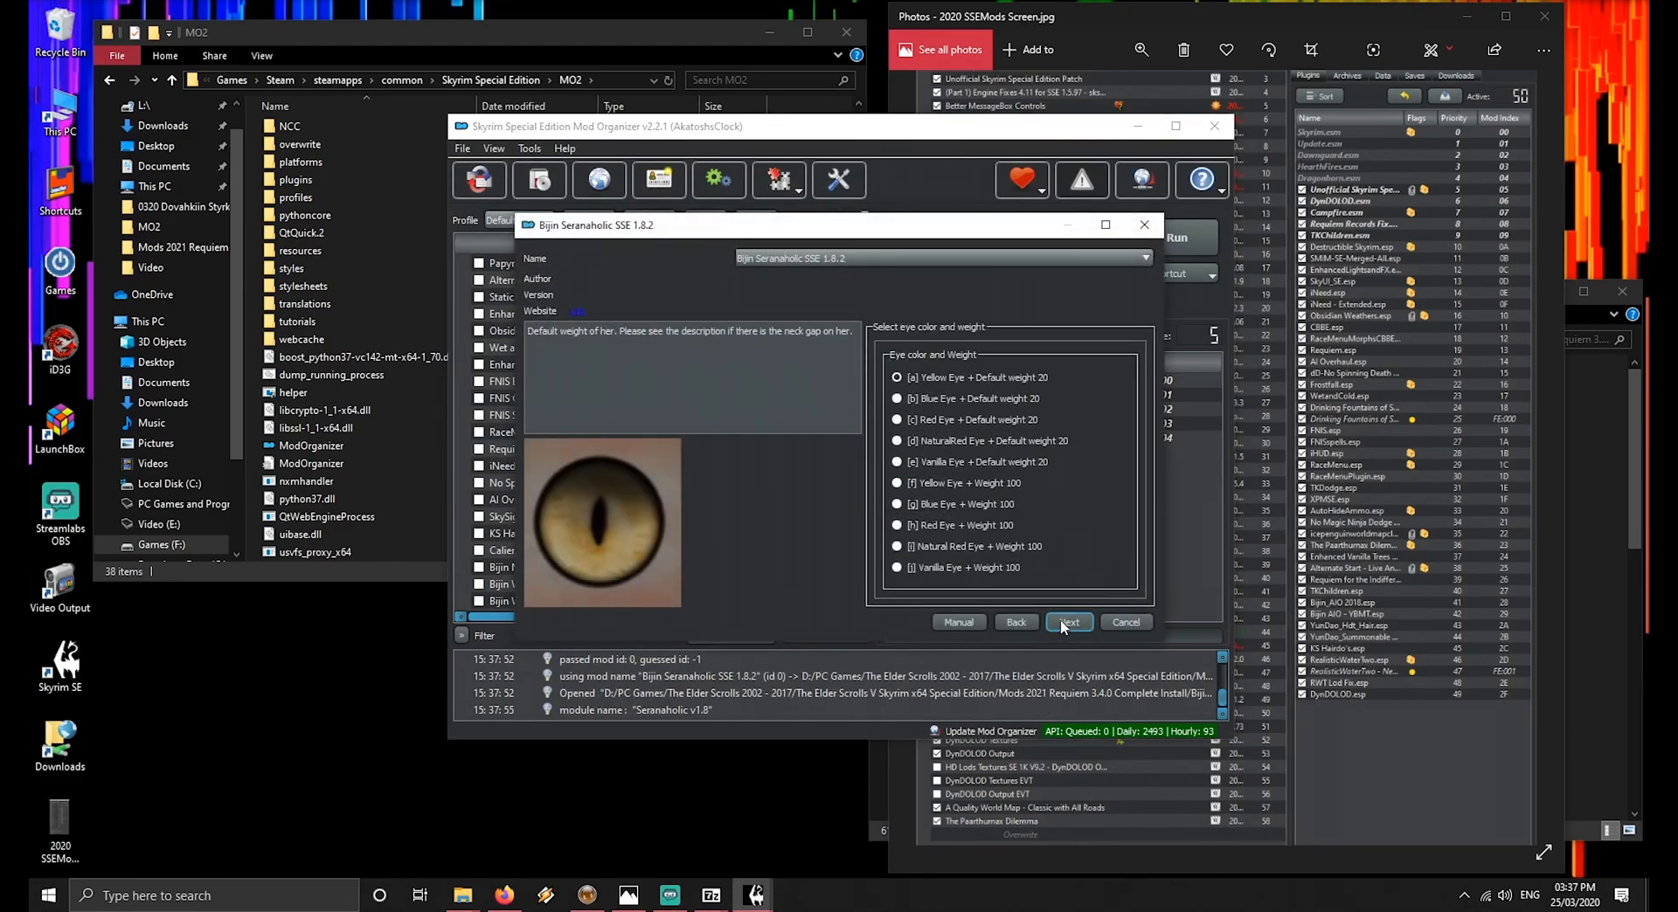
pyautogui.click(1066, 622)
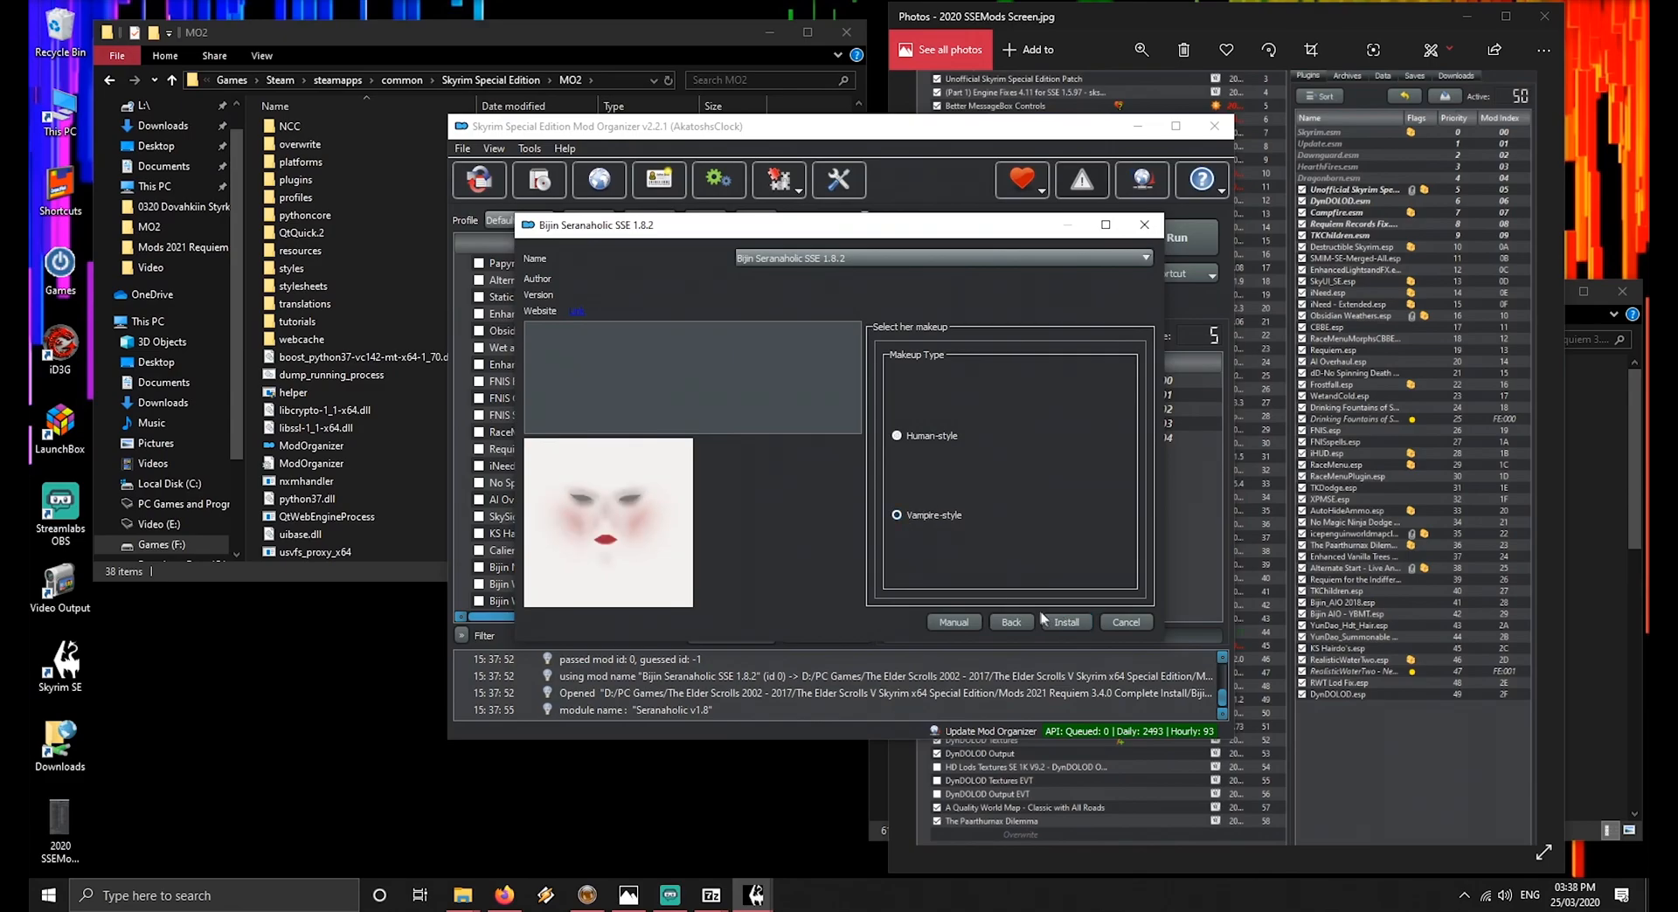
pyautogui.click(1057, 621)
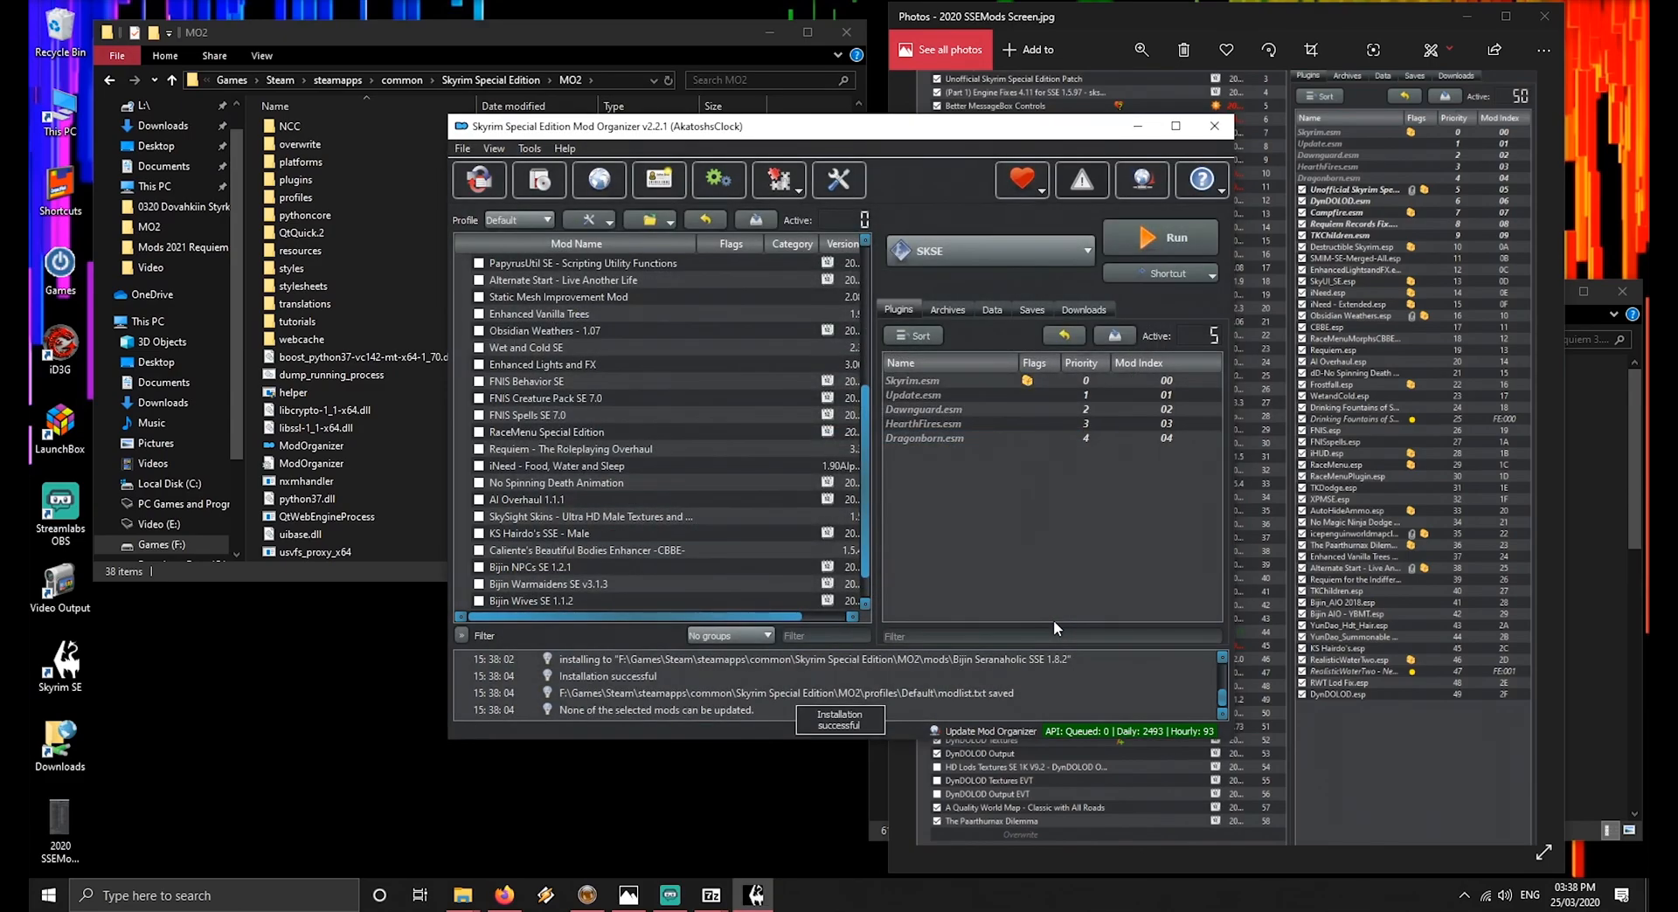
# Install the Bijin AIO 2019 - Serana Valerica - AI Overhaul archive under its suggested name
pyautogui.scroll(-1, 671, 563)
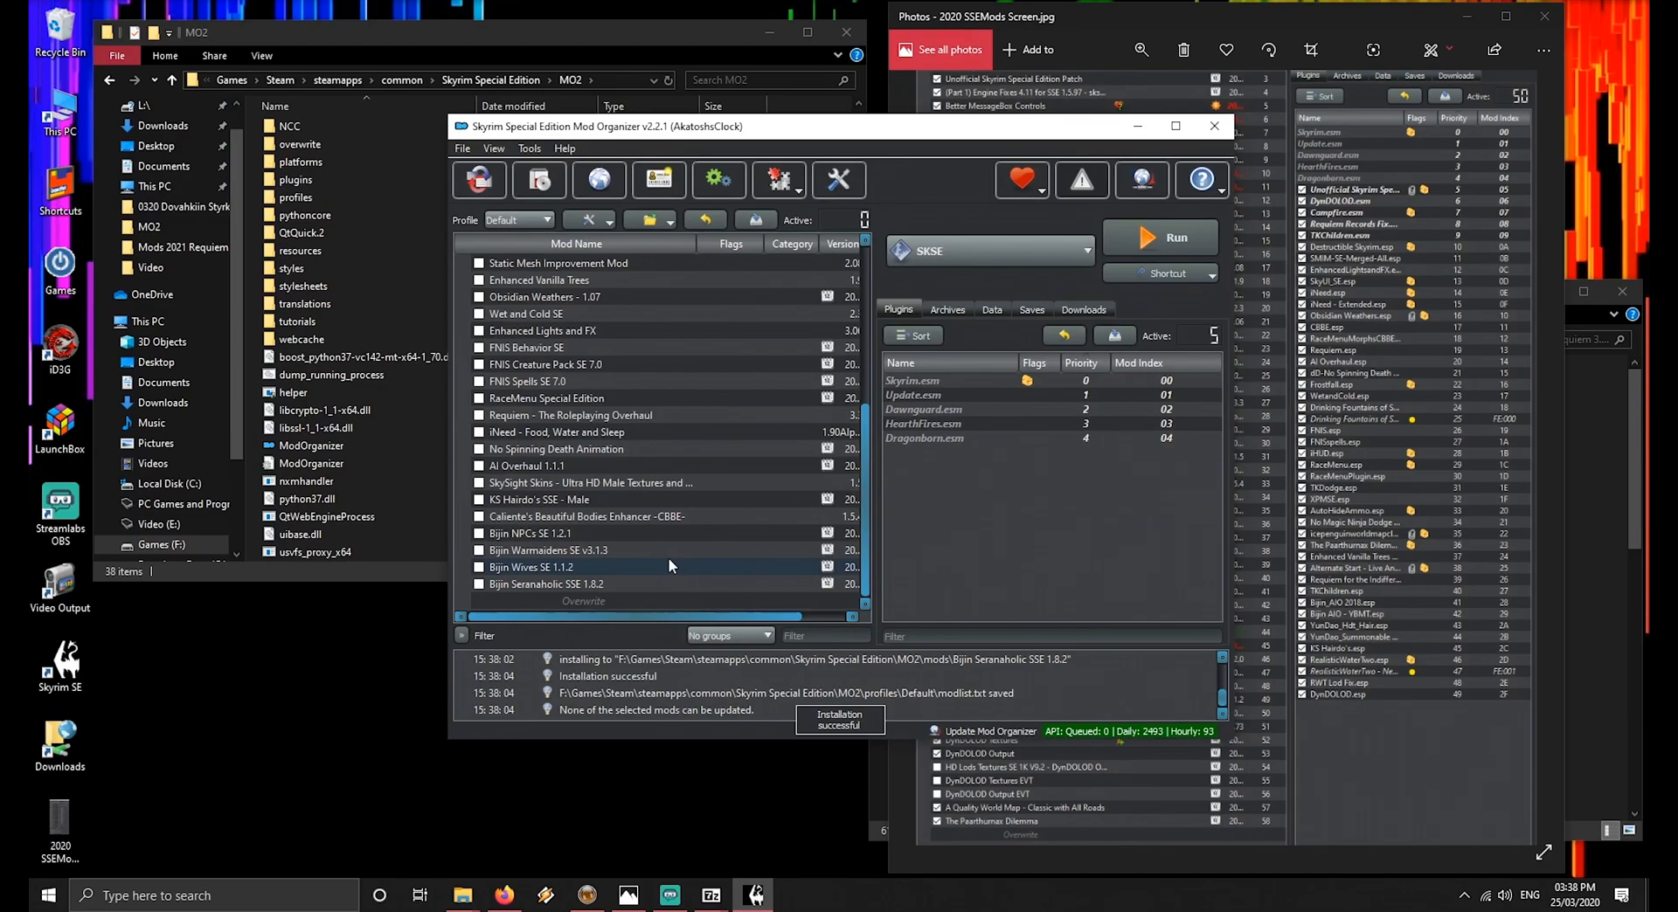
pyautogui.click(542, 181)
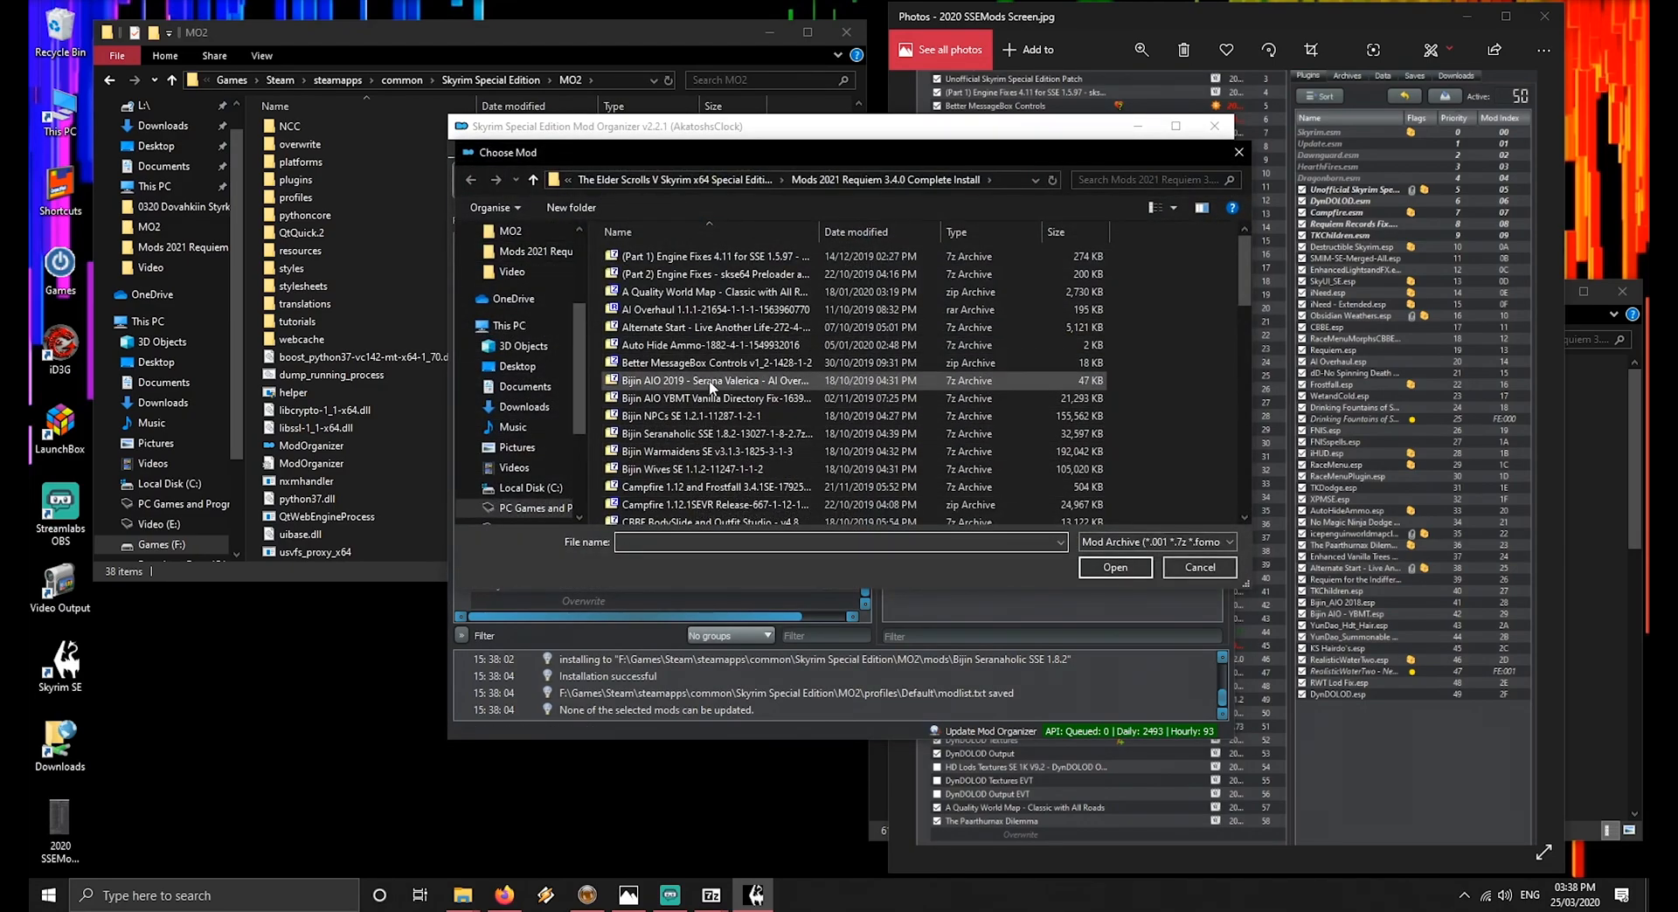
pyautogui.click(712, 385)
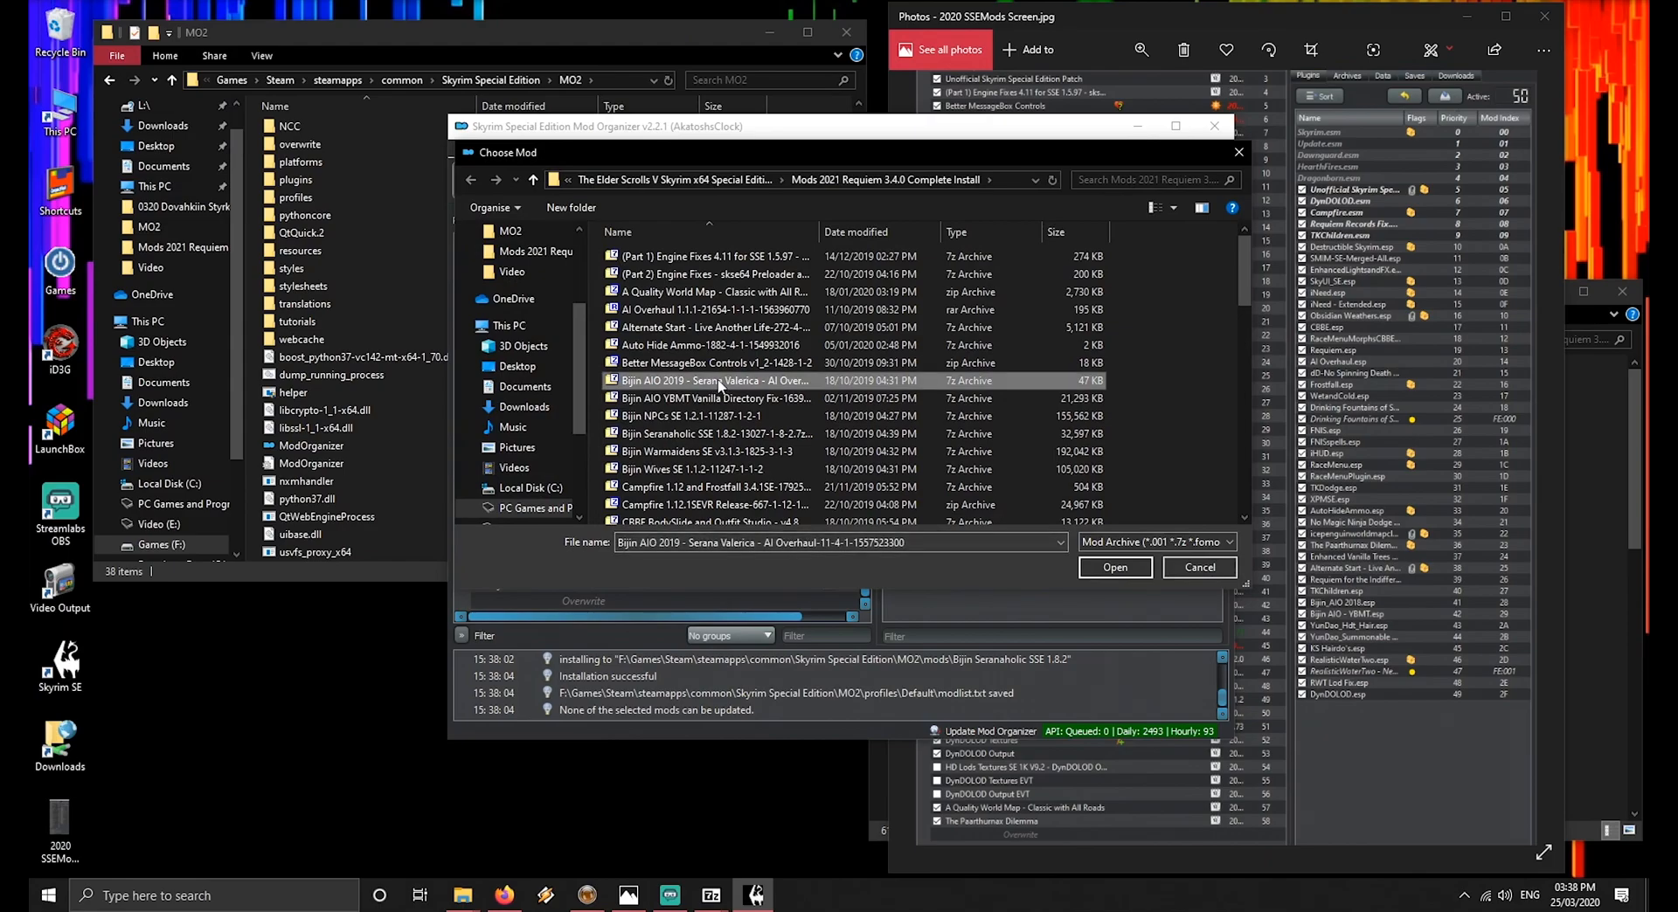
pyautogui.doubleClick(718, 387)
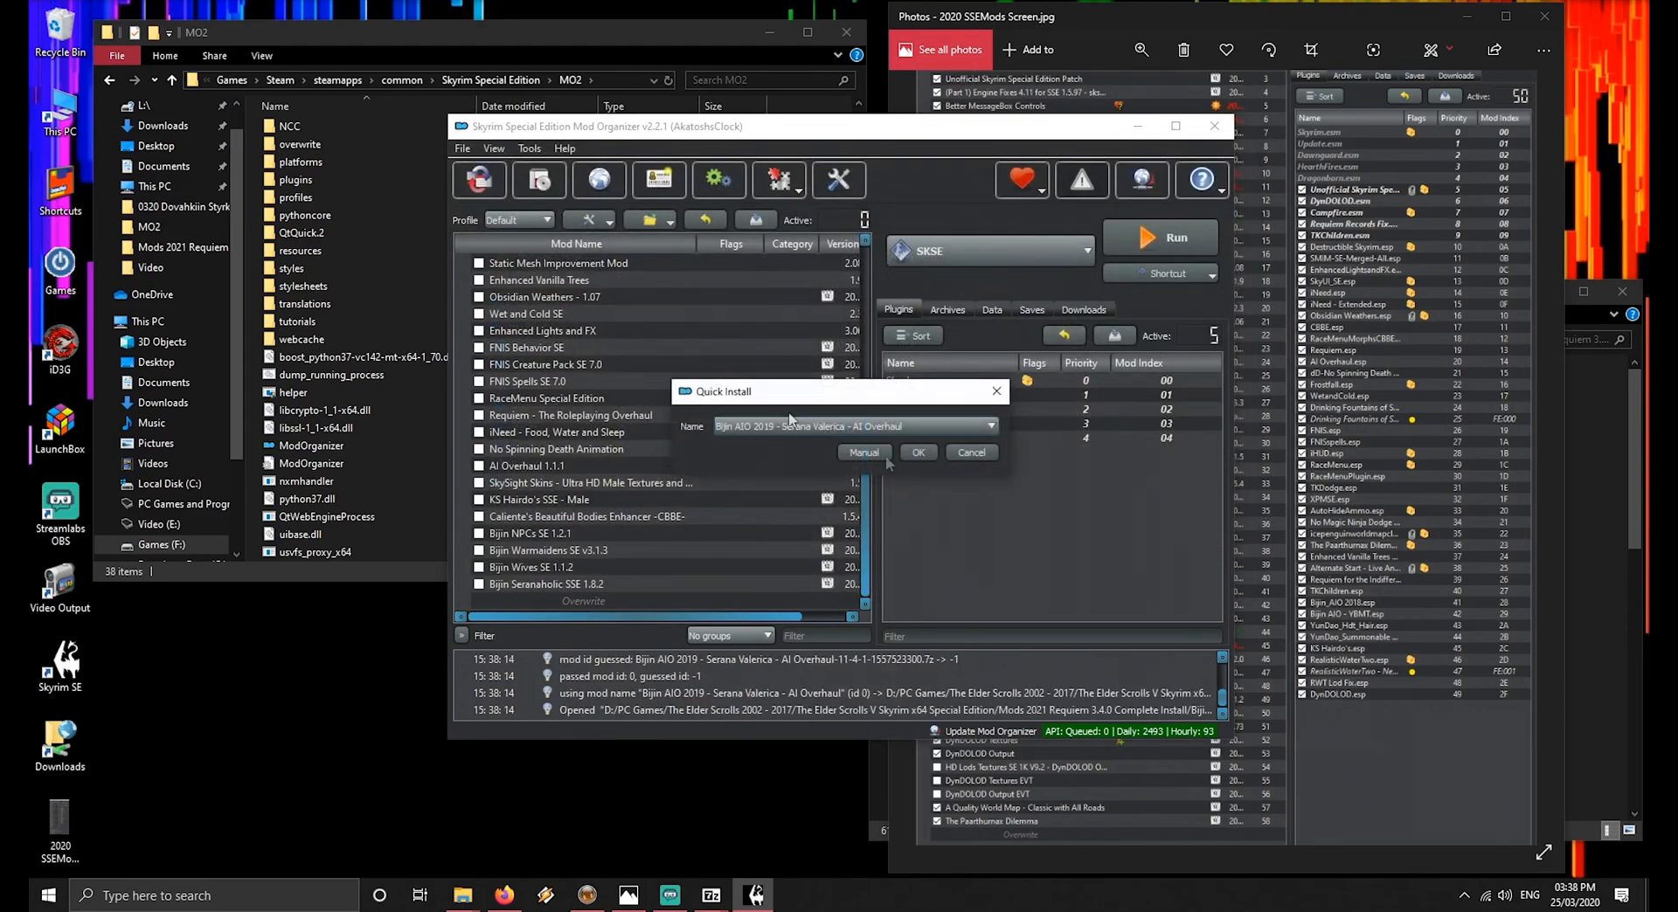
pyautogui.click(919, 453)
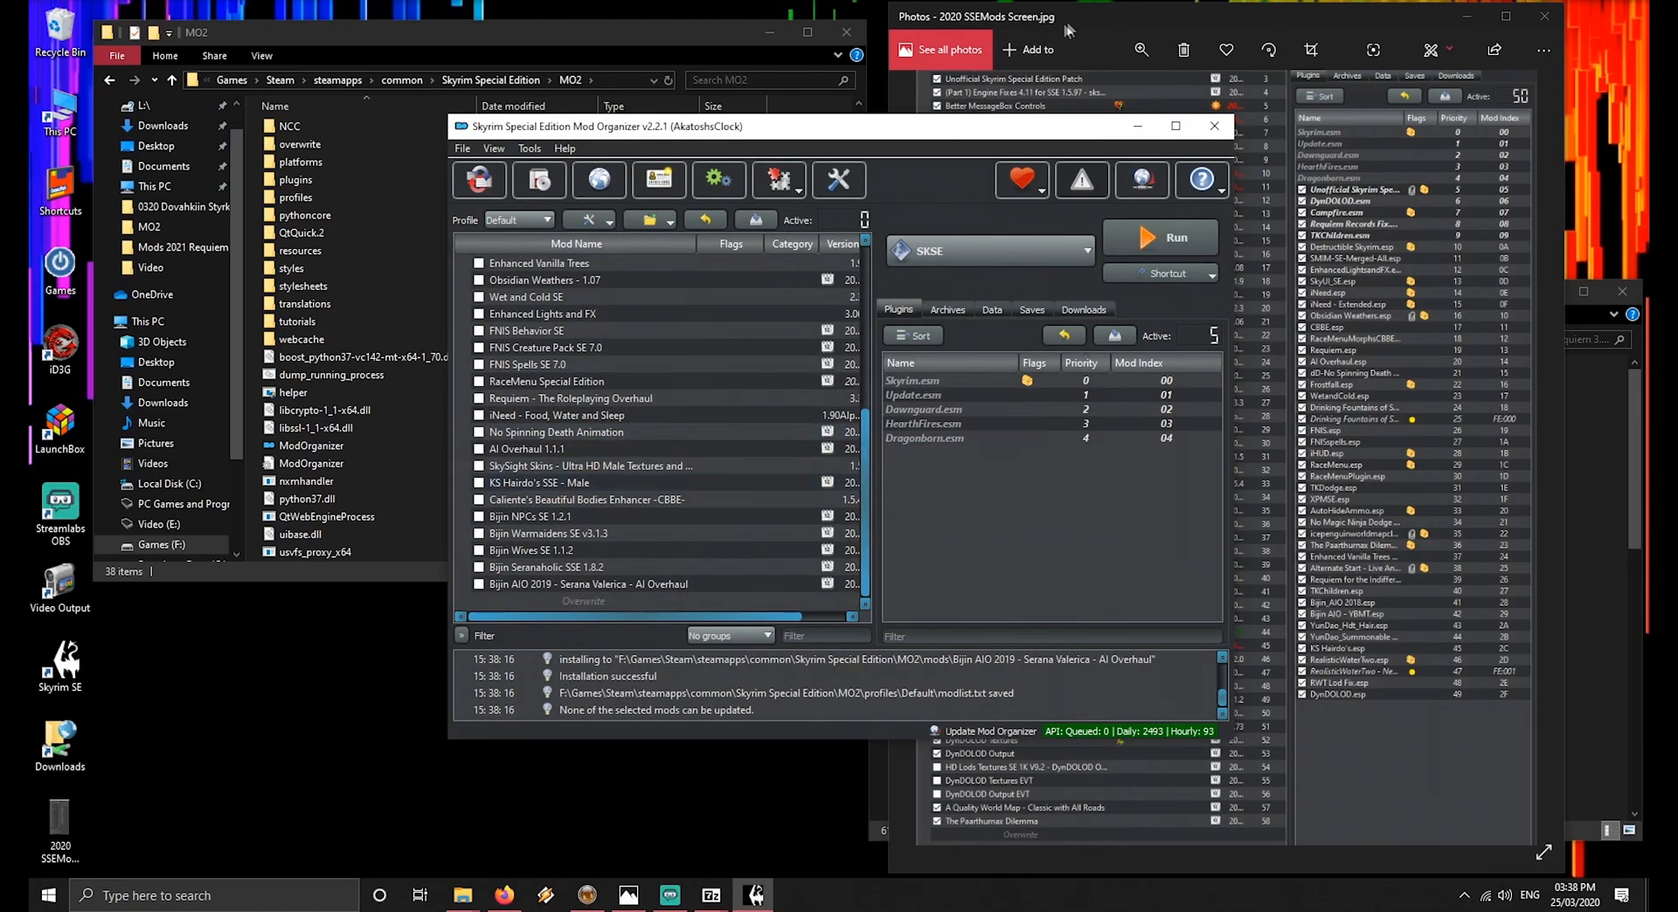
# Check the reference mod order and install the Bijin AIO YBMT Vanilla Directory Fix archive
pyautogui.click(1097, 44)
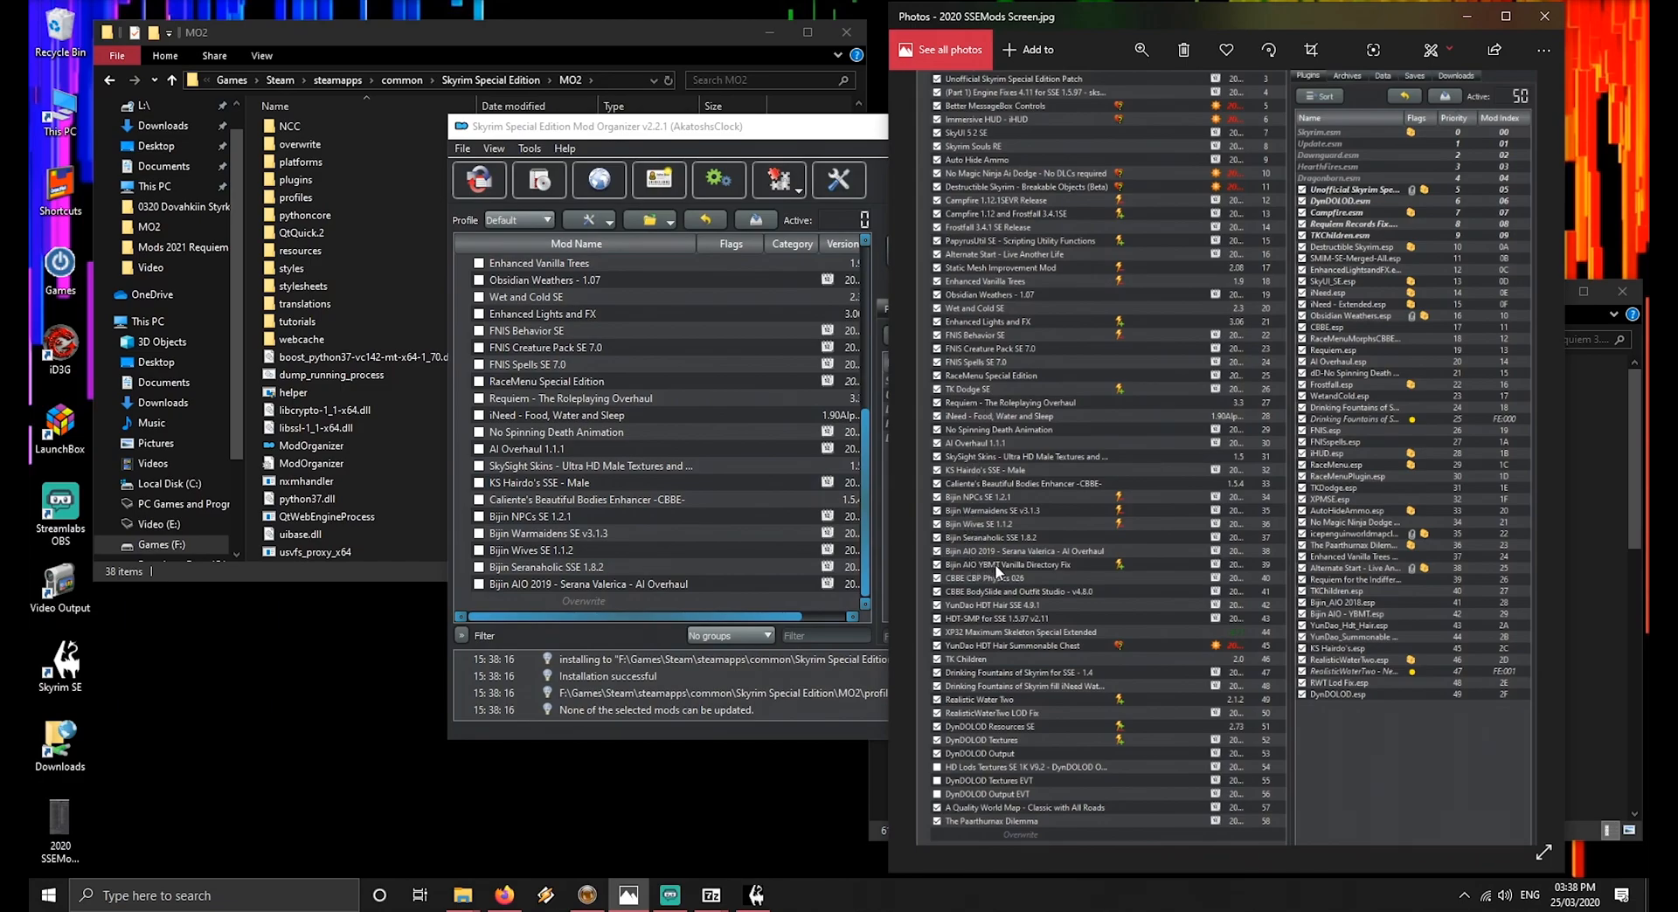
pyautogui.click(666, 144)
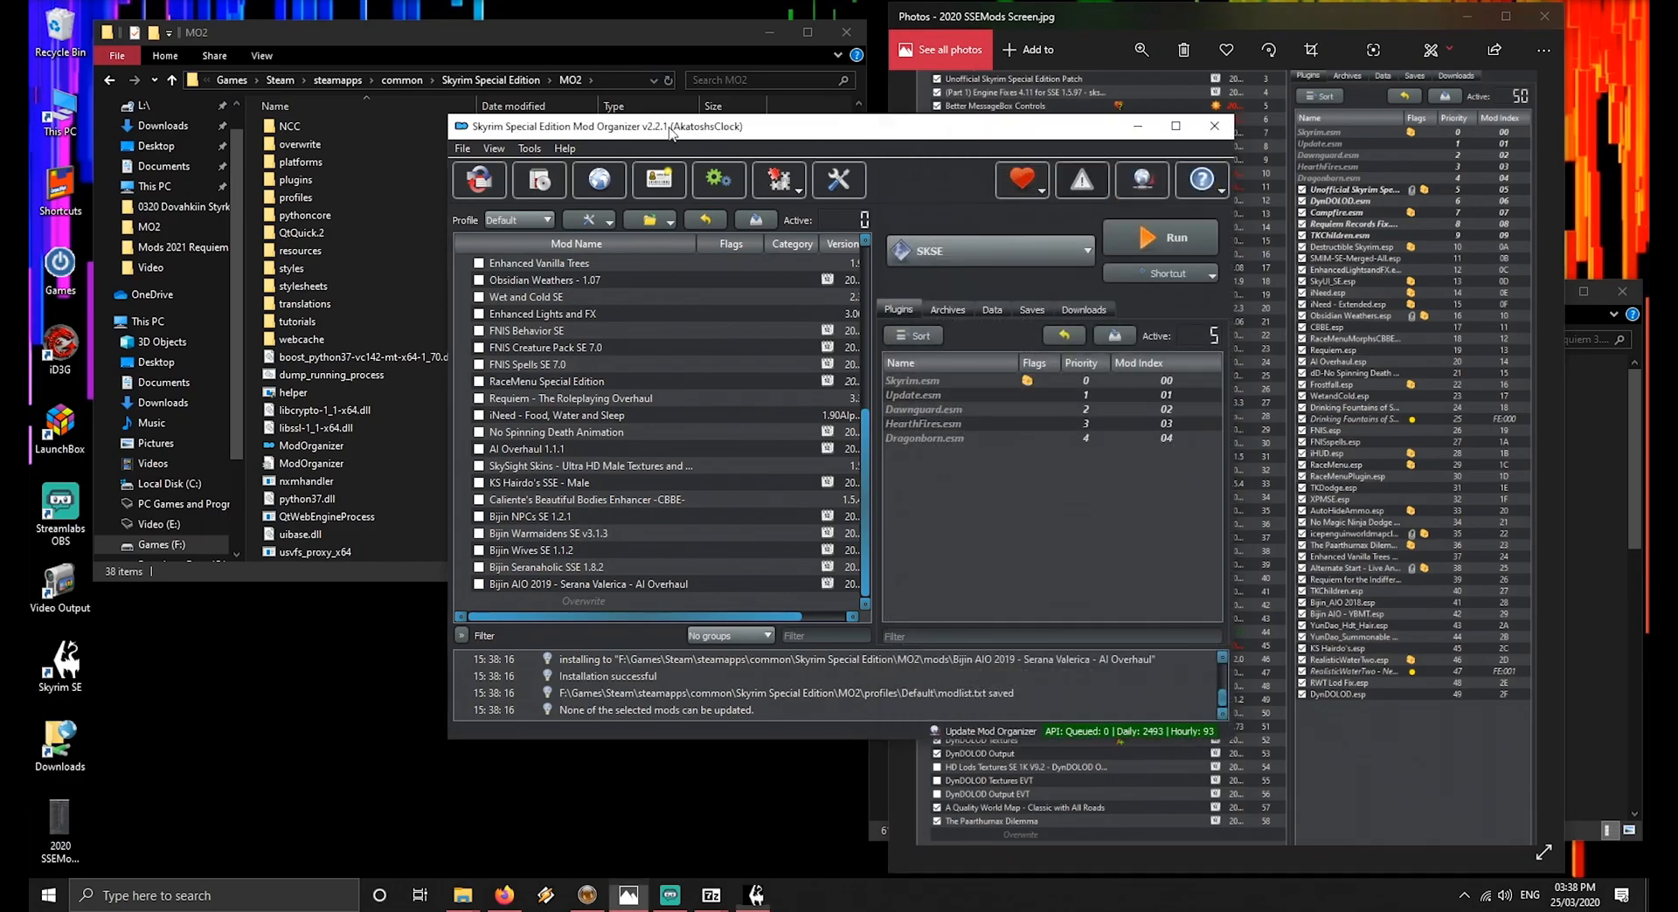
pyautogui.click(539, 179)
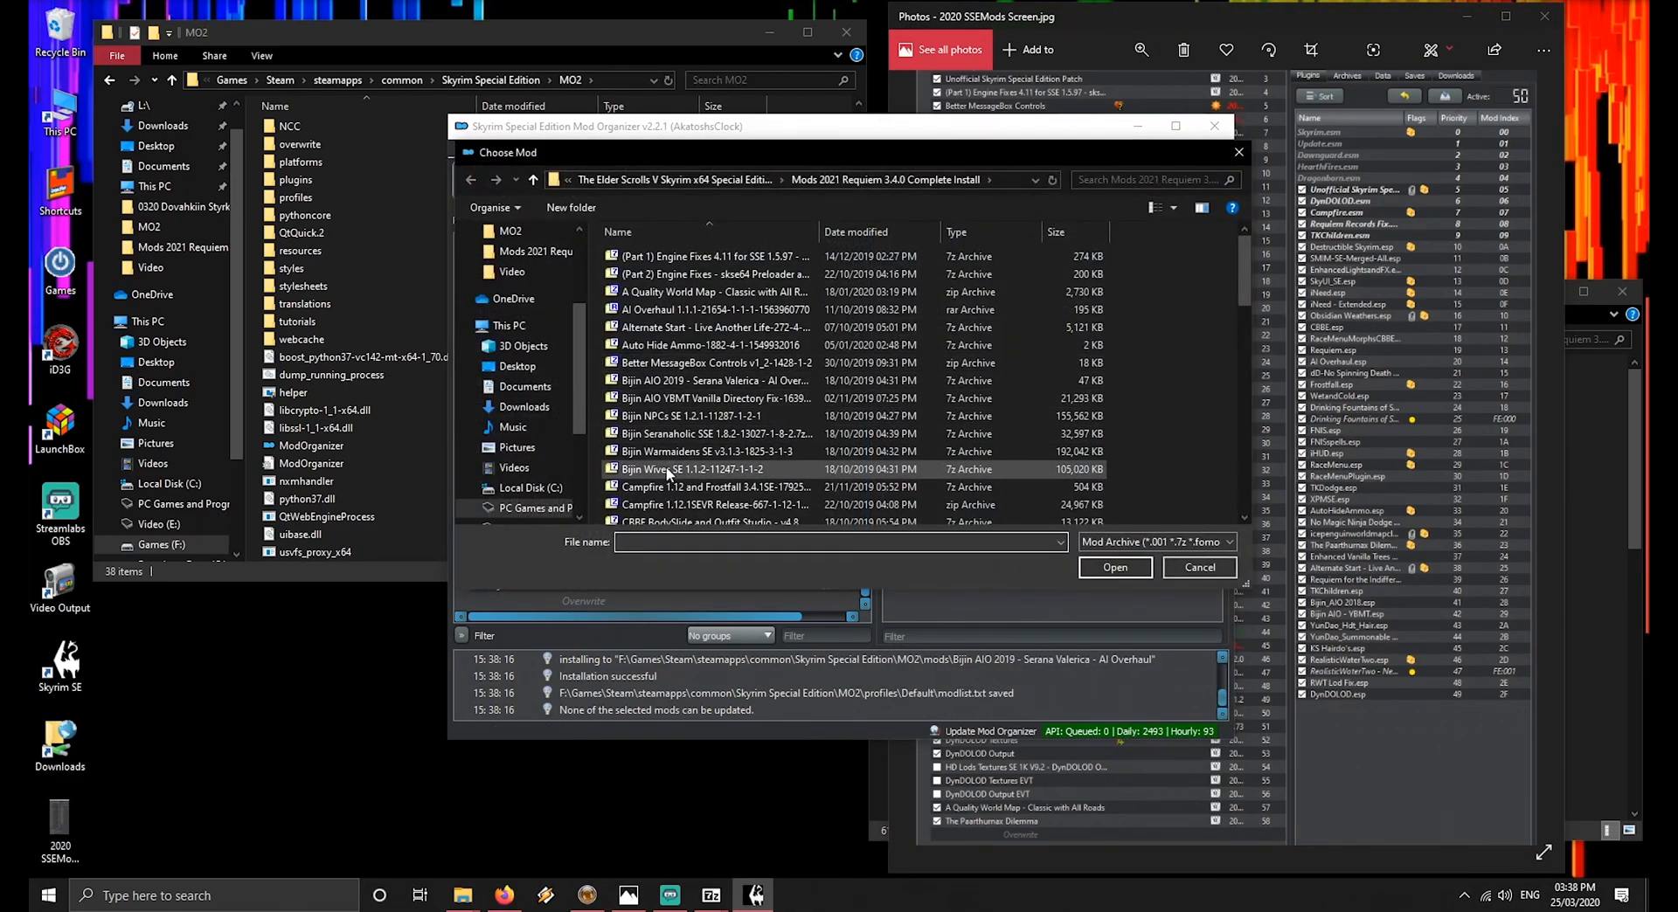
pyautogui.click(699, 401)
pyautogui.doubleClick(699, 400)
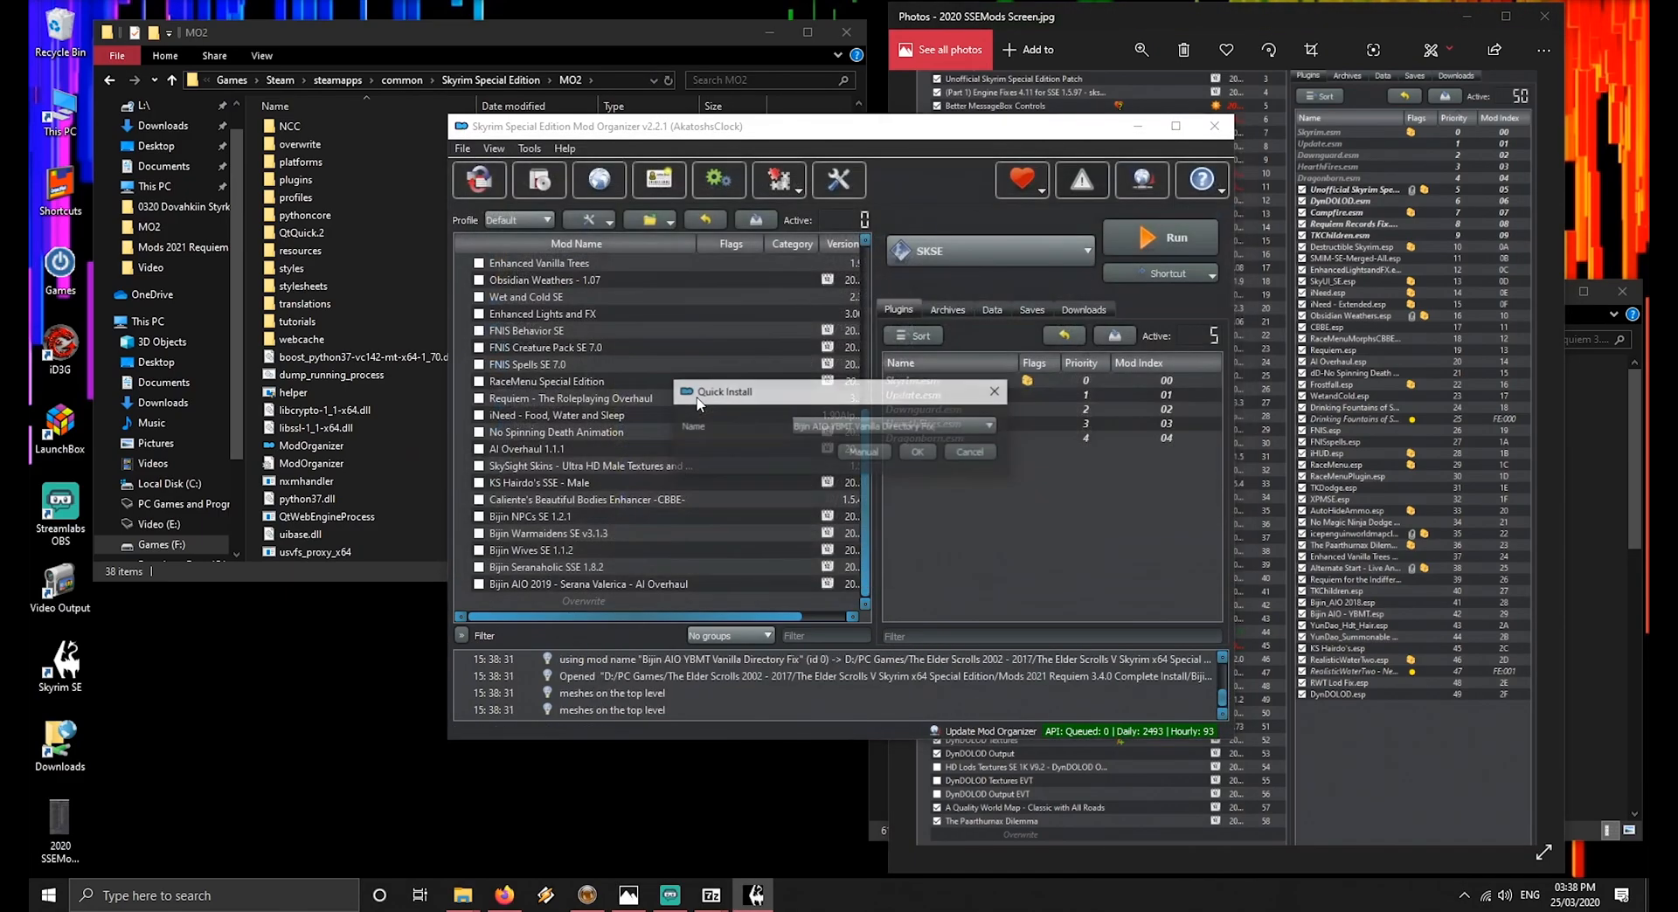
pyautogui.click(921, 454)
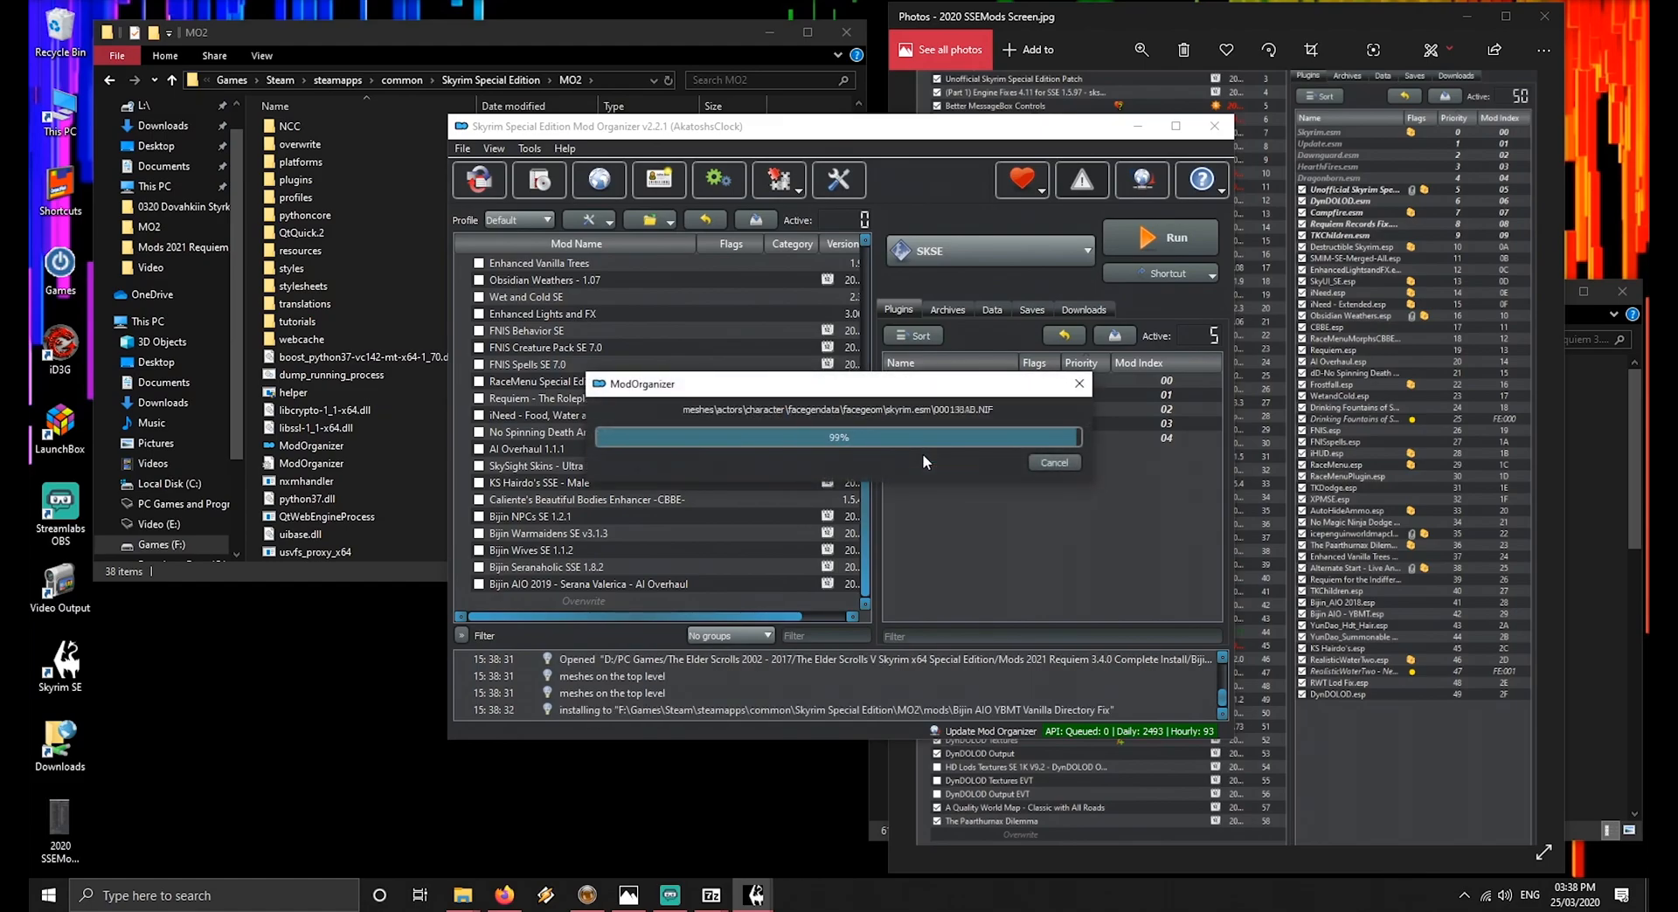
# Consult the reference mod order and install the CBBE CBP Physics 026 archive, naming the mod CBBE CBP Physics 026
pyautogui.click(1099, 16)
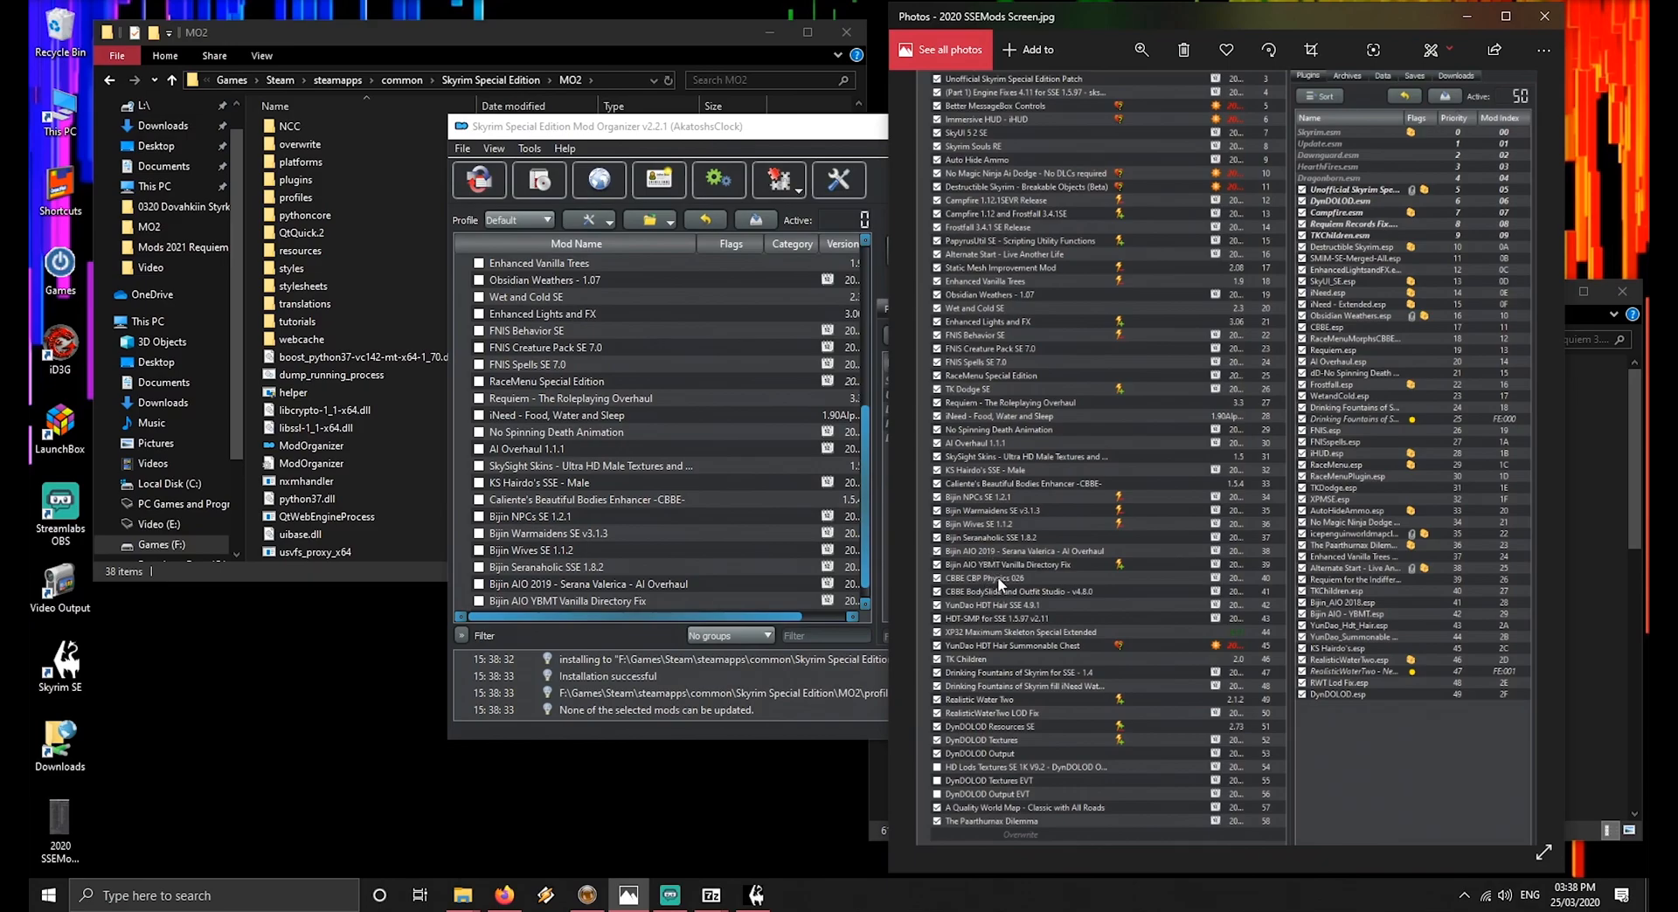
pyautogui.click(677, 125)
pyautogui.click(669, 415)
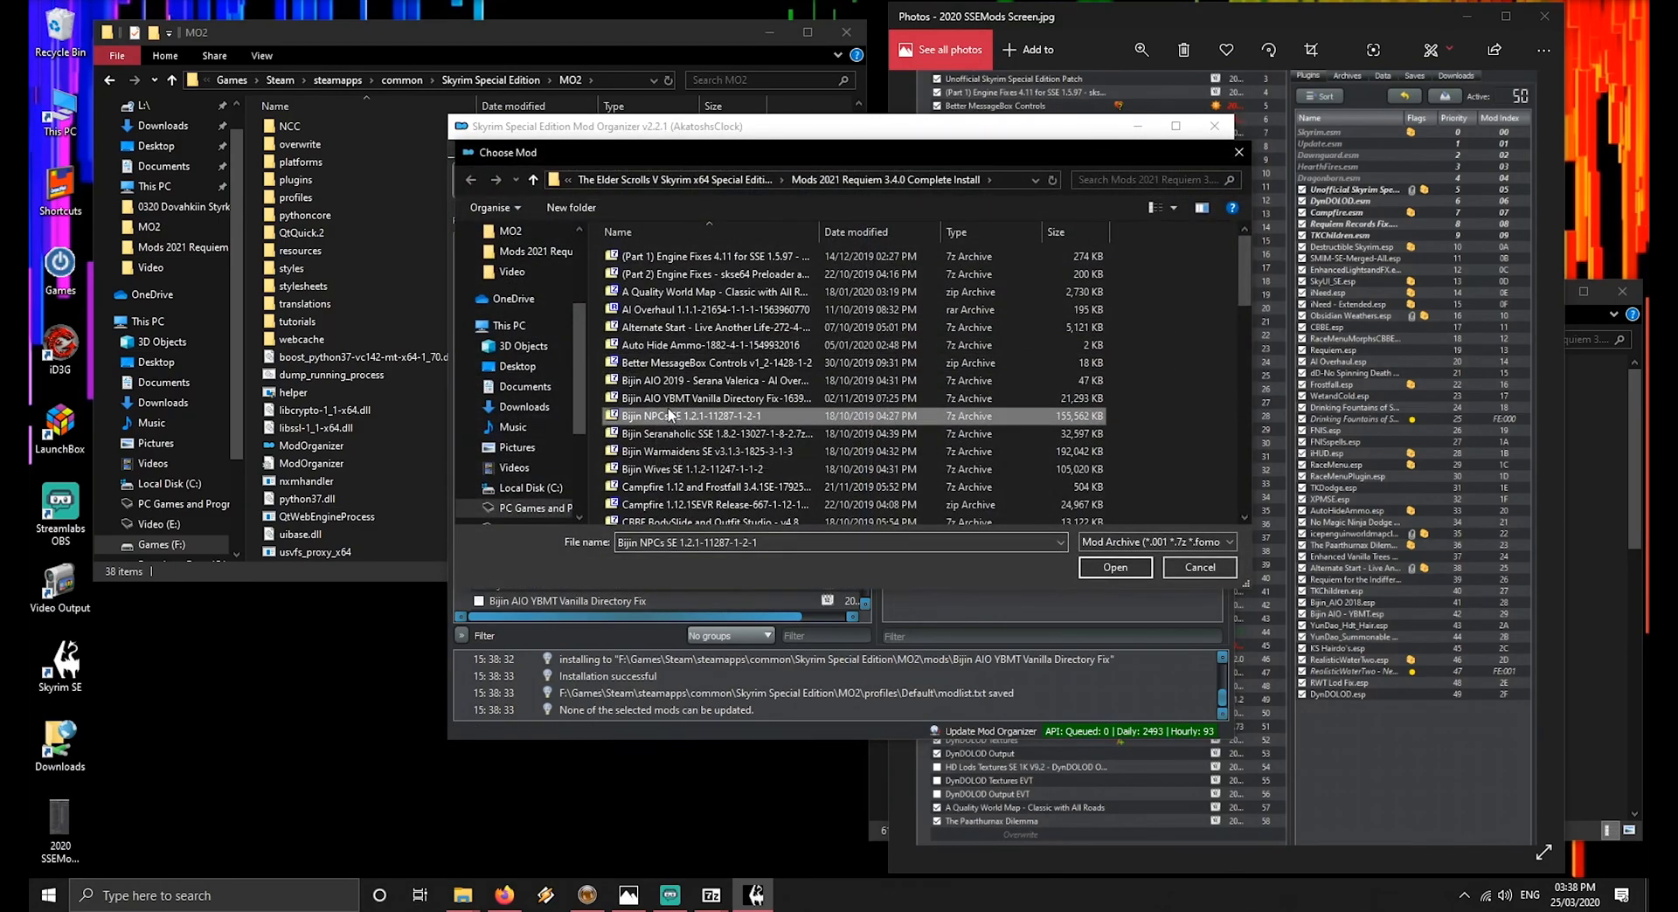
pyautogui.write('cb')
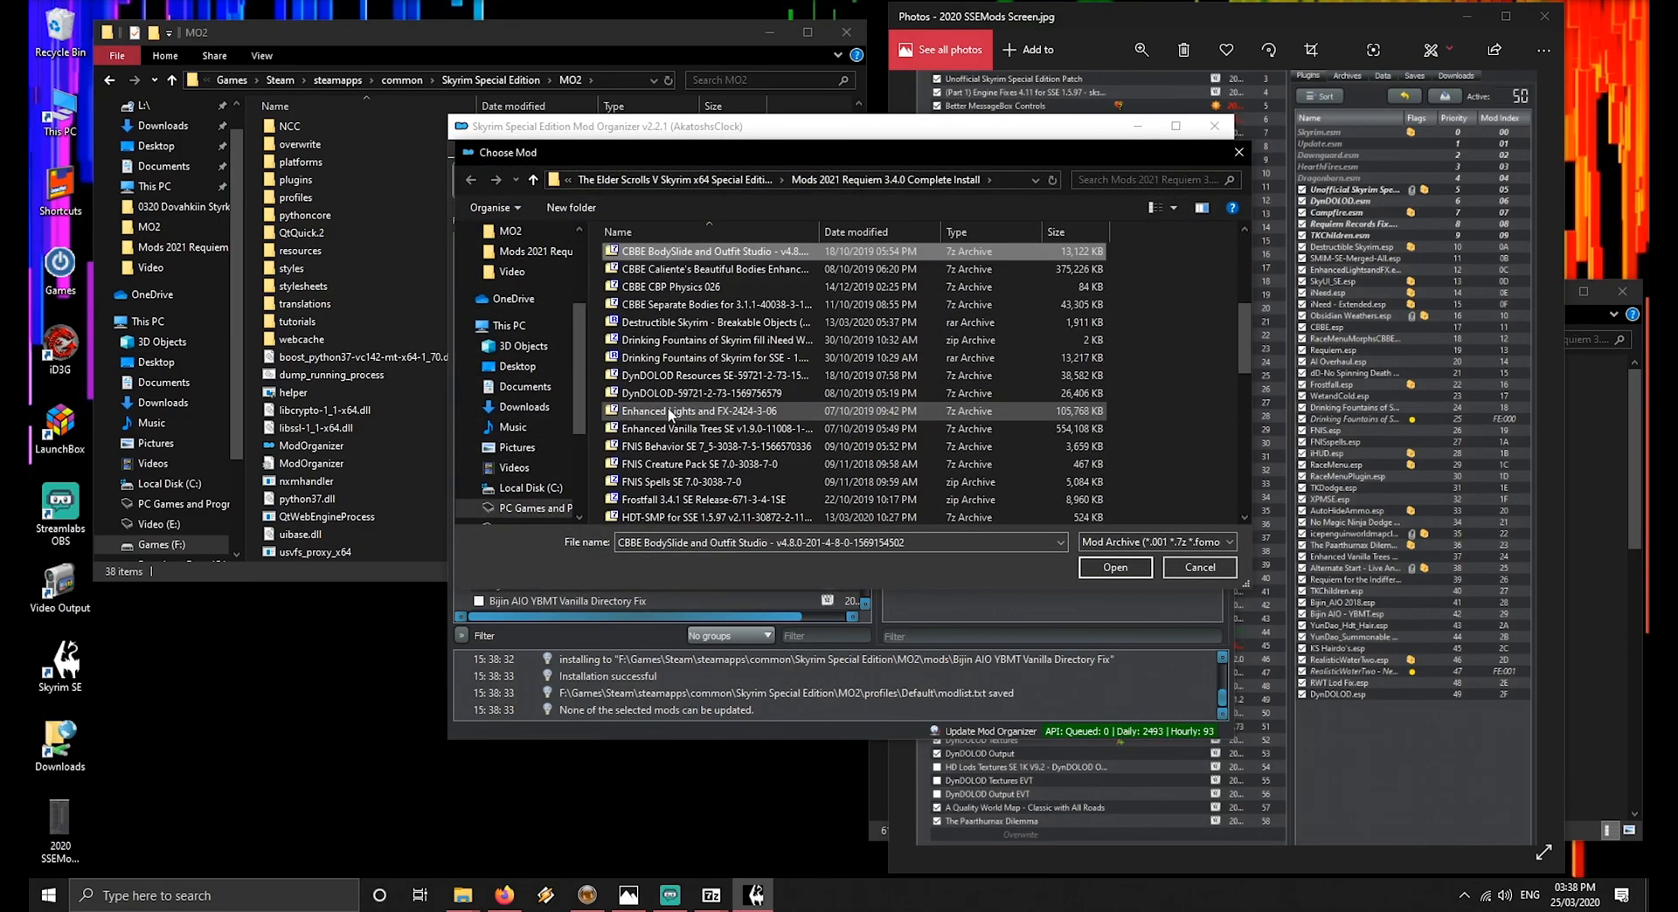
pyautogui.doubleClick(684, 289)
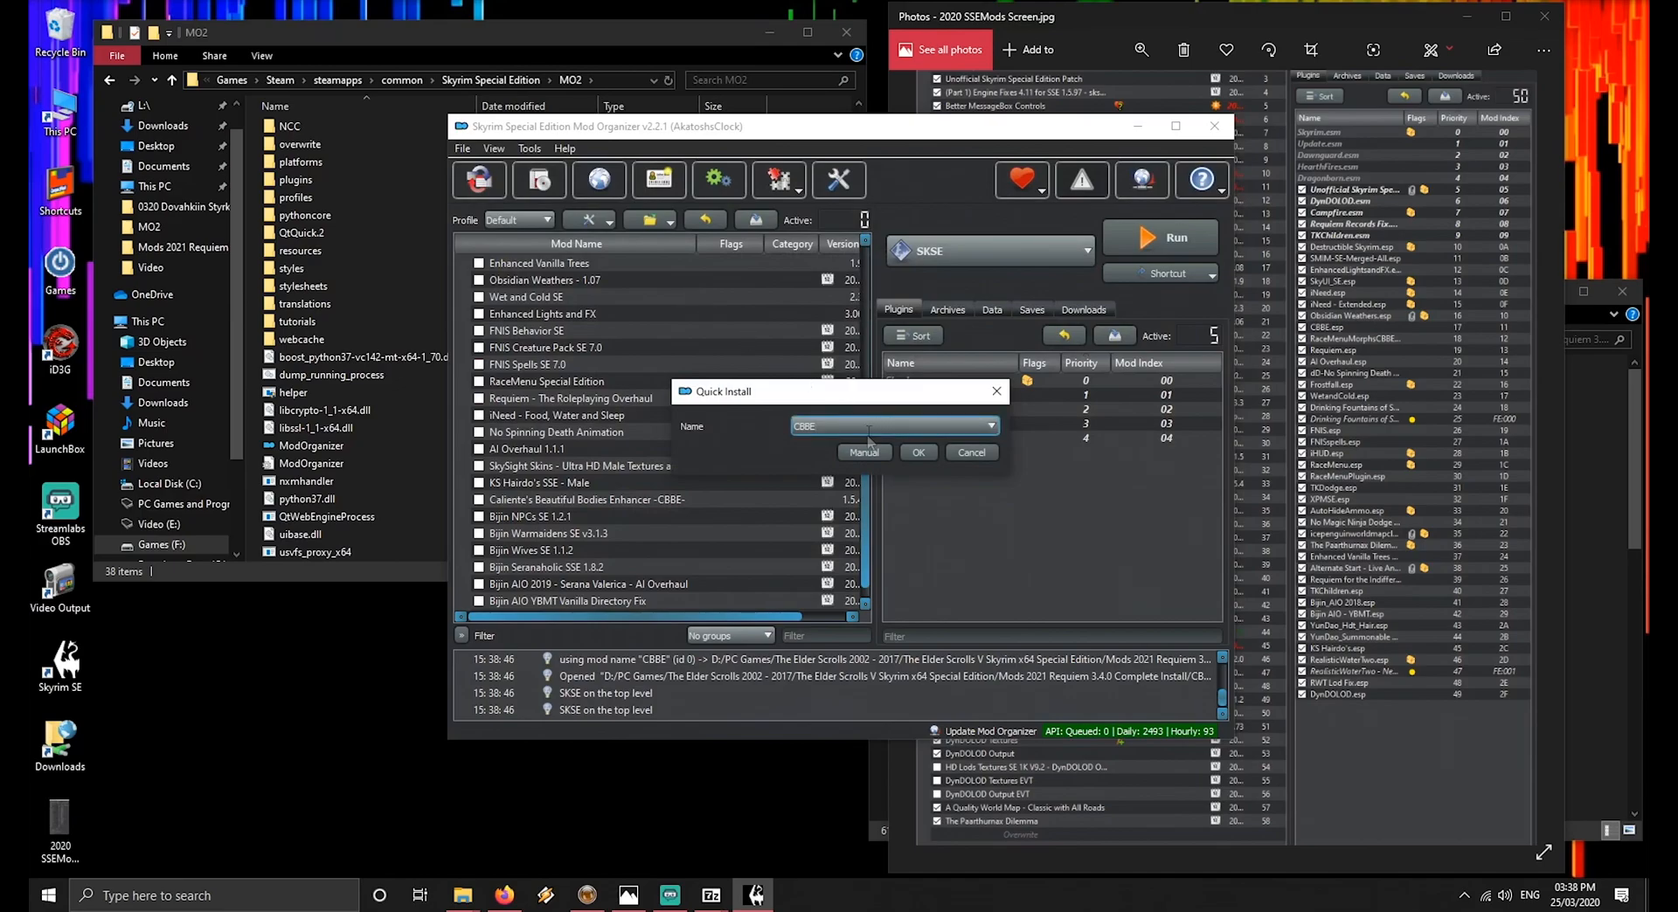
pyautogui.click(904, 427)
pyautogui.click(914, 452)
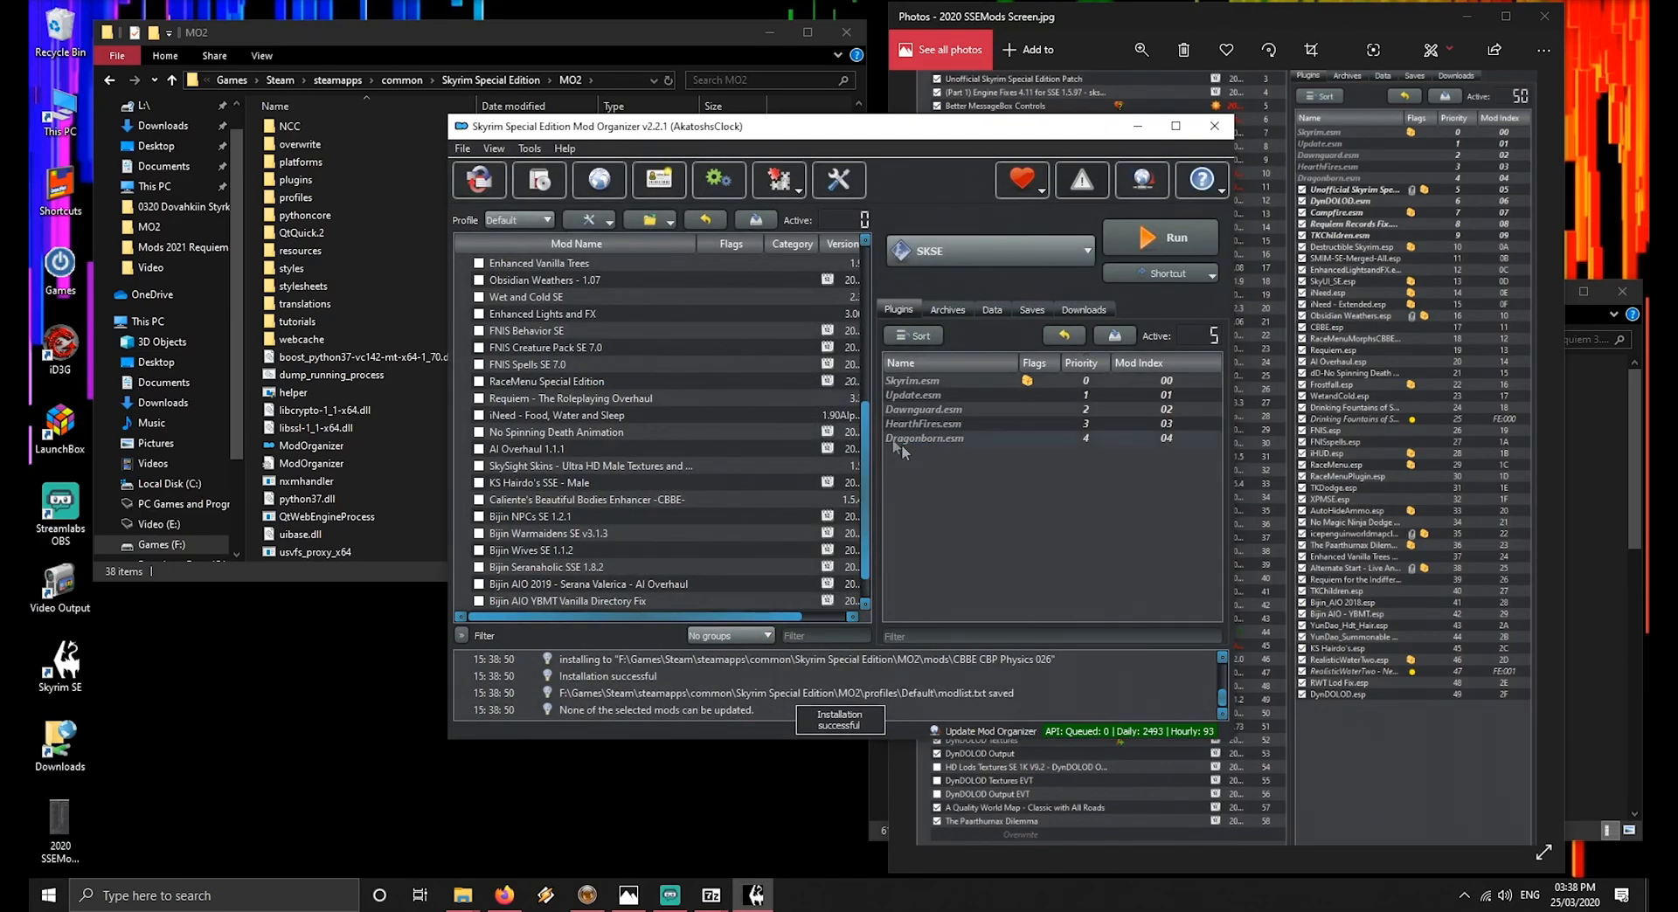
# Install the CBBE BodySlide and Outfit Studio - v4.8.0 archive
pyautogui.click(546, 186)
pyautogui.click(679, 309)
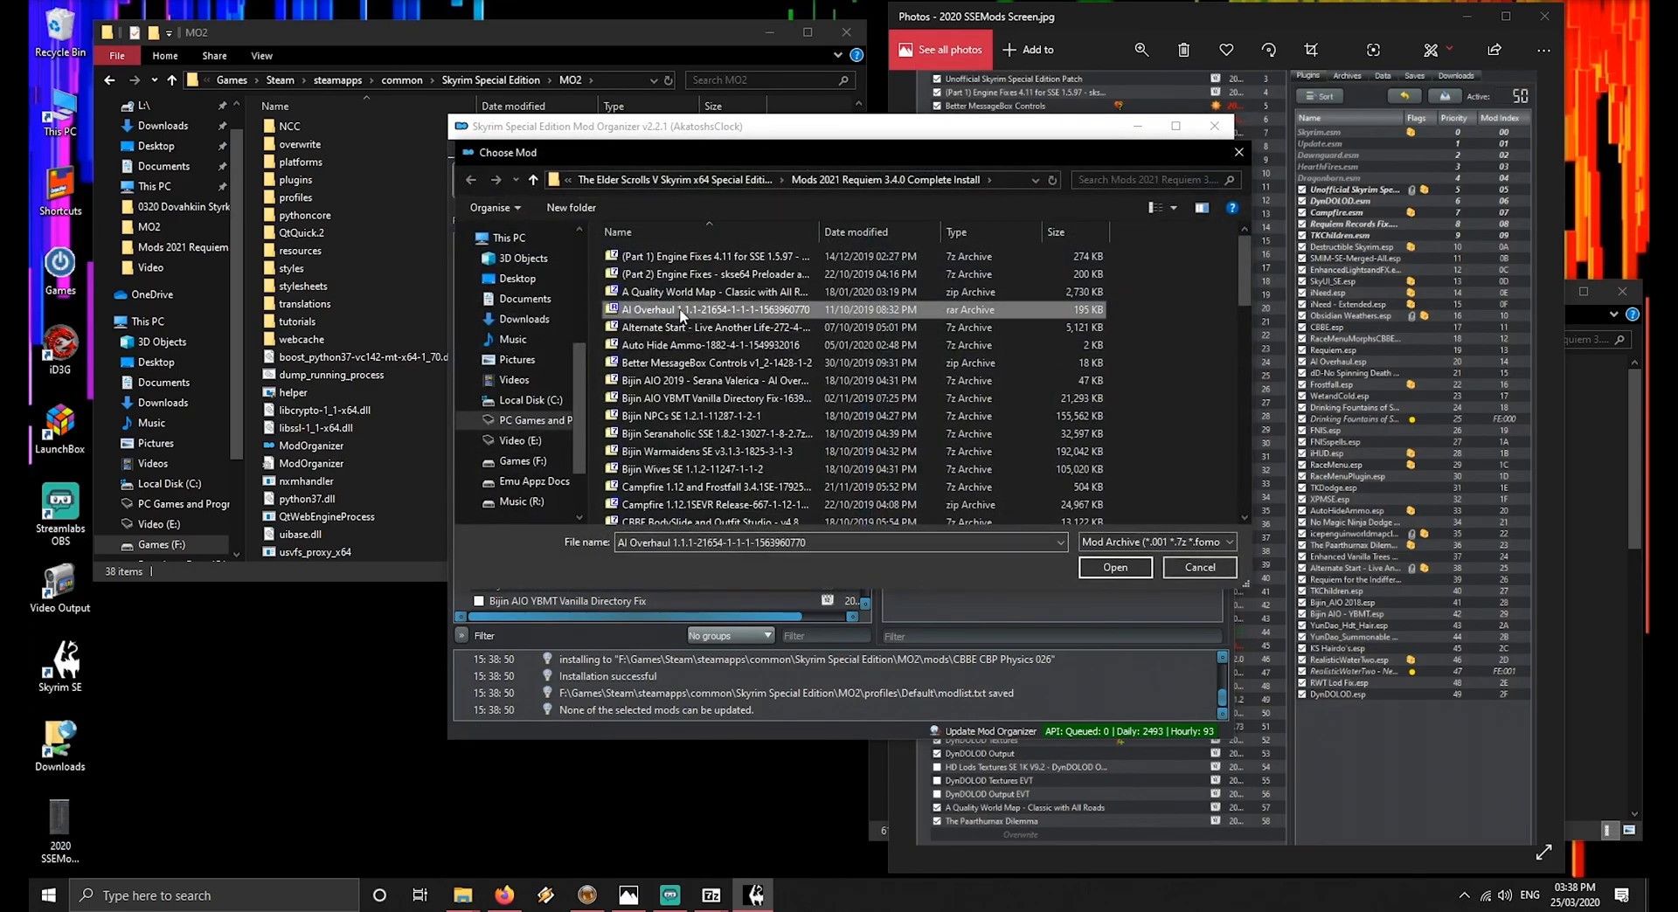
pyautogui.write('cb')
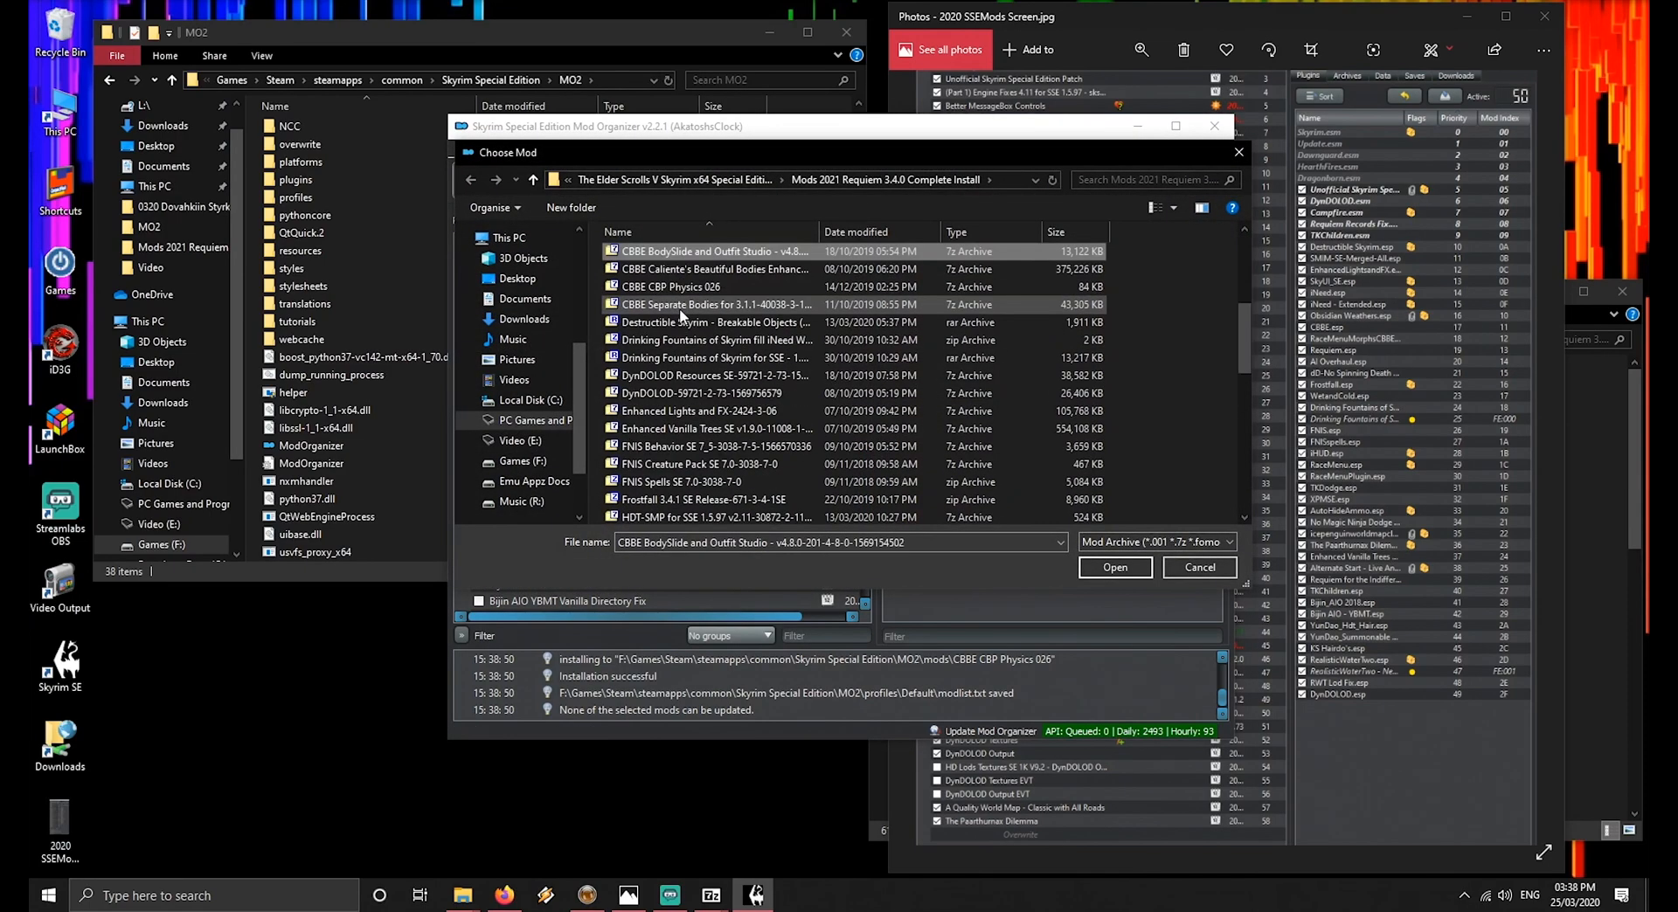
pyautogui.doubleClick(708, 251)
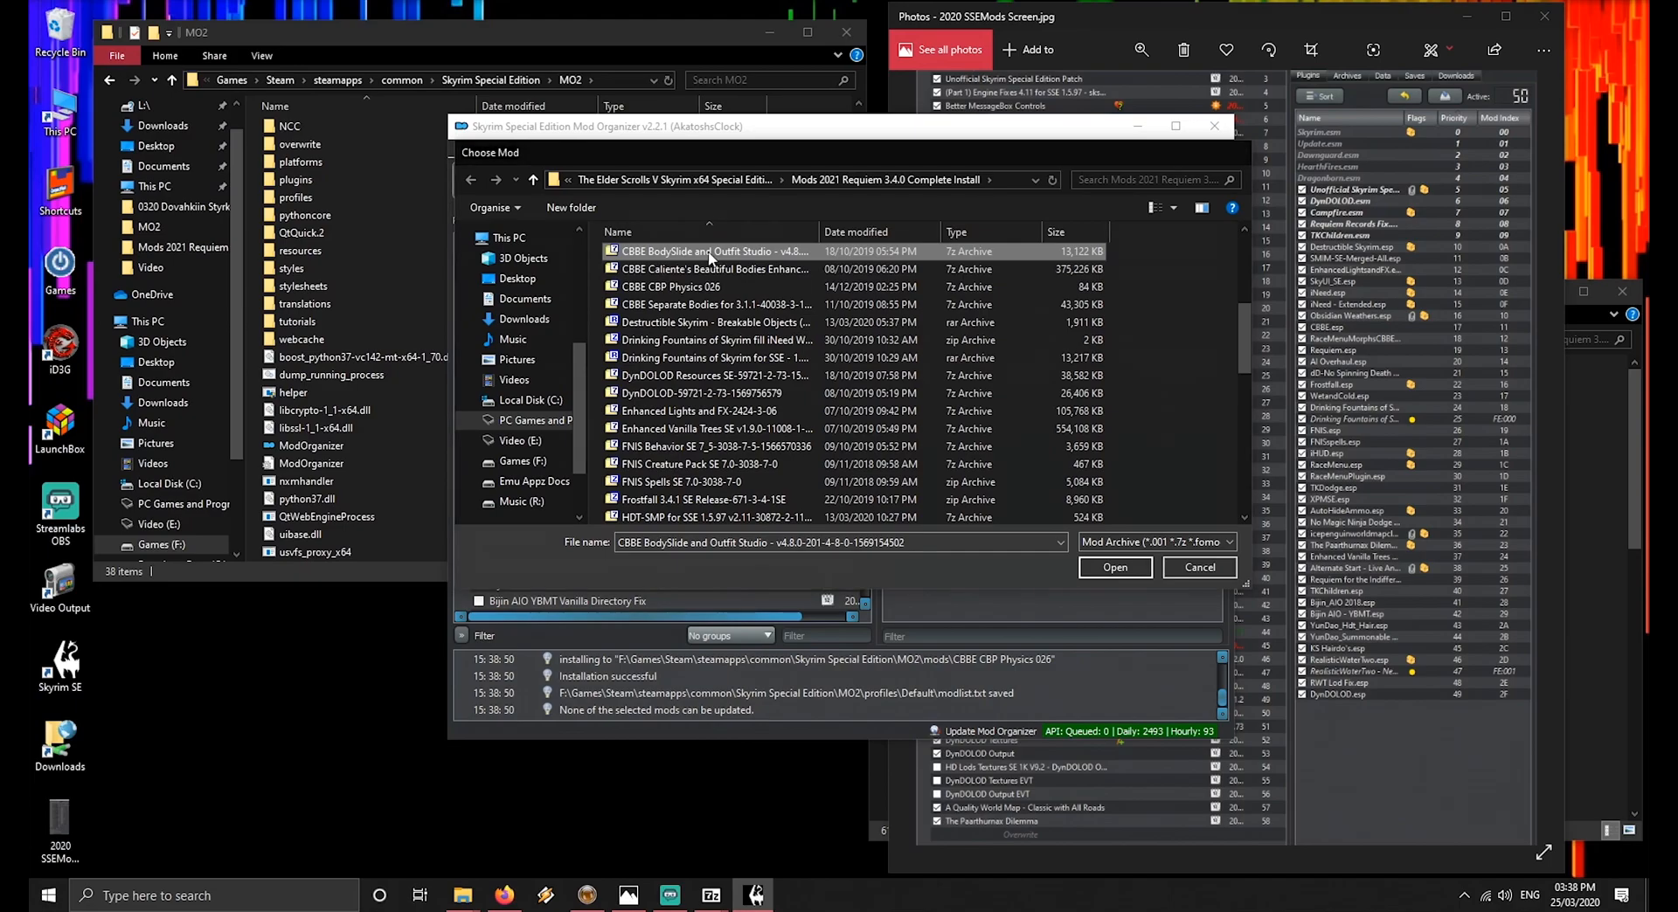
pyautogui.click(909, 448)
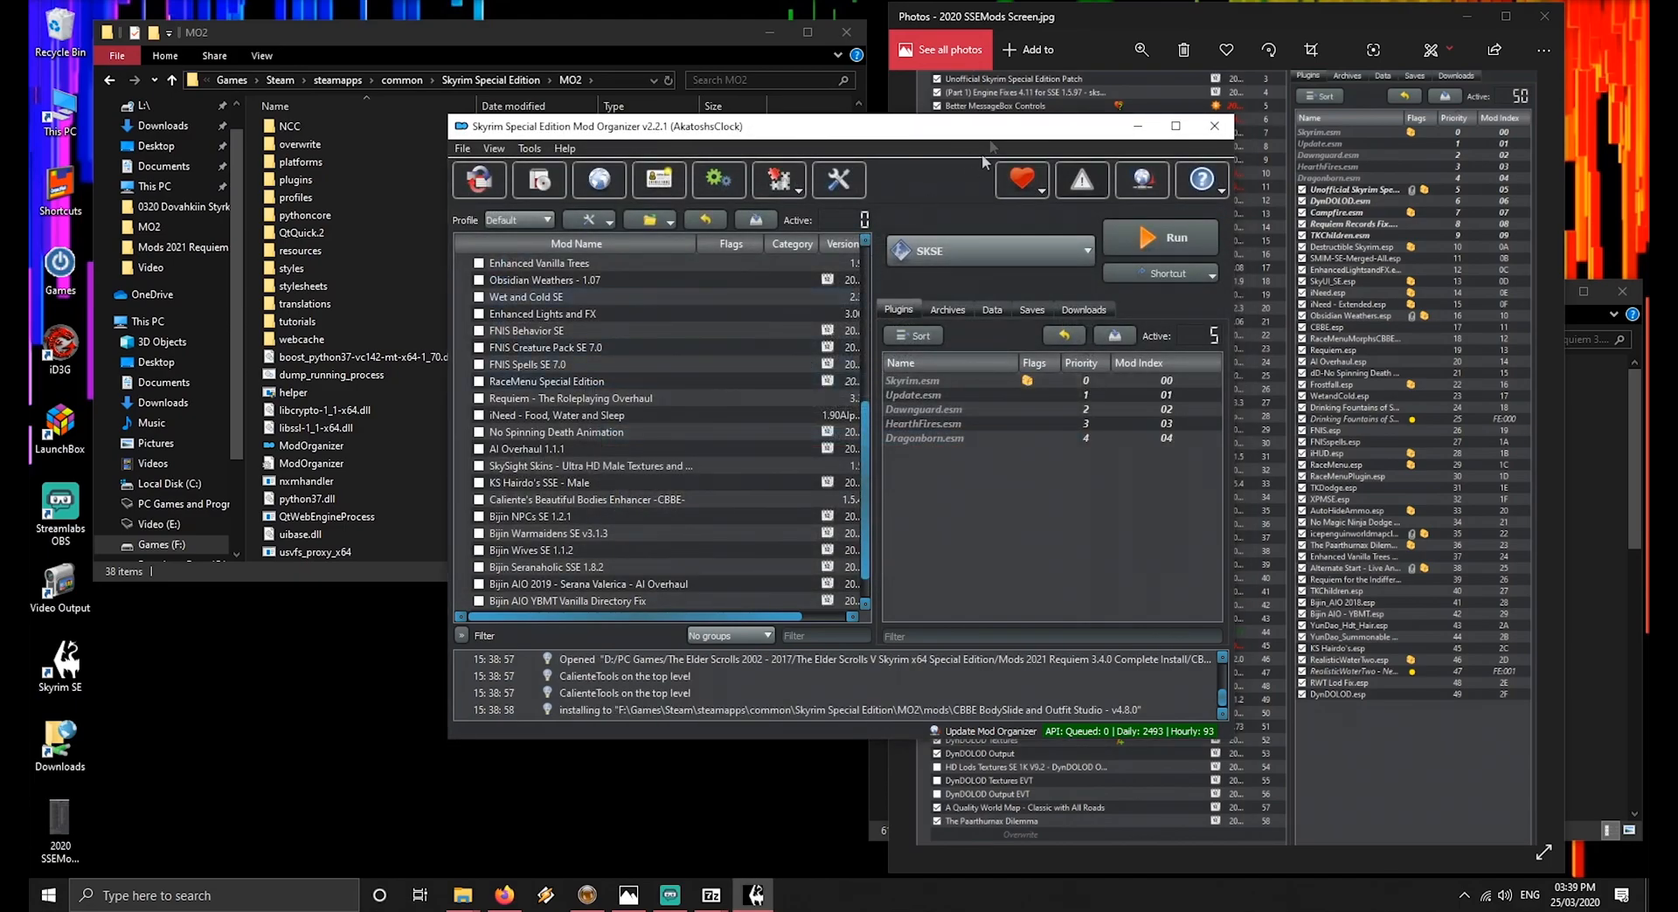
# Look up the next mods in the reference mod order and install the YunDao HDT Hair SSE 4.9.1 archive
pyautogui.click(1100, 10)
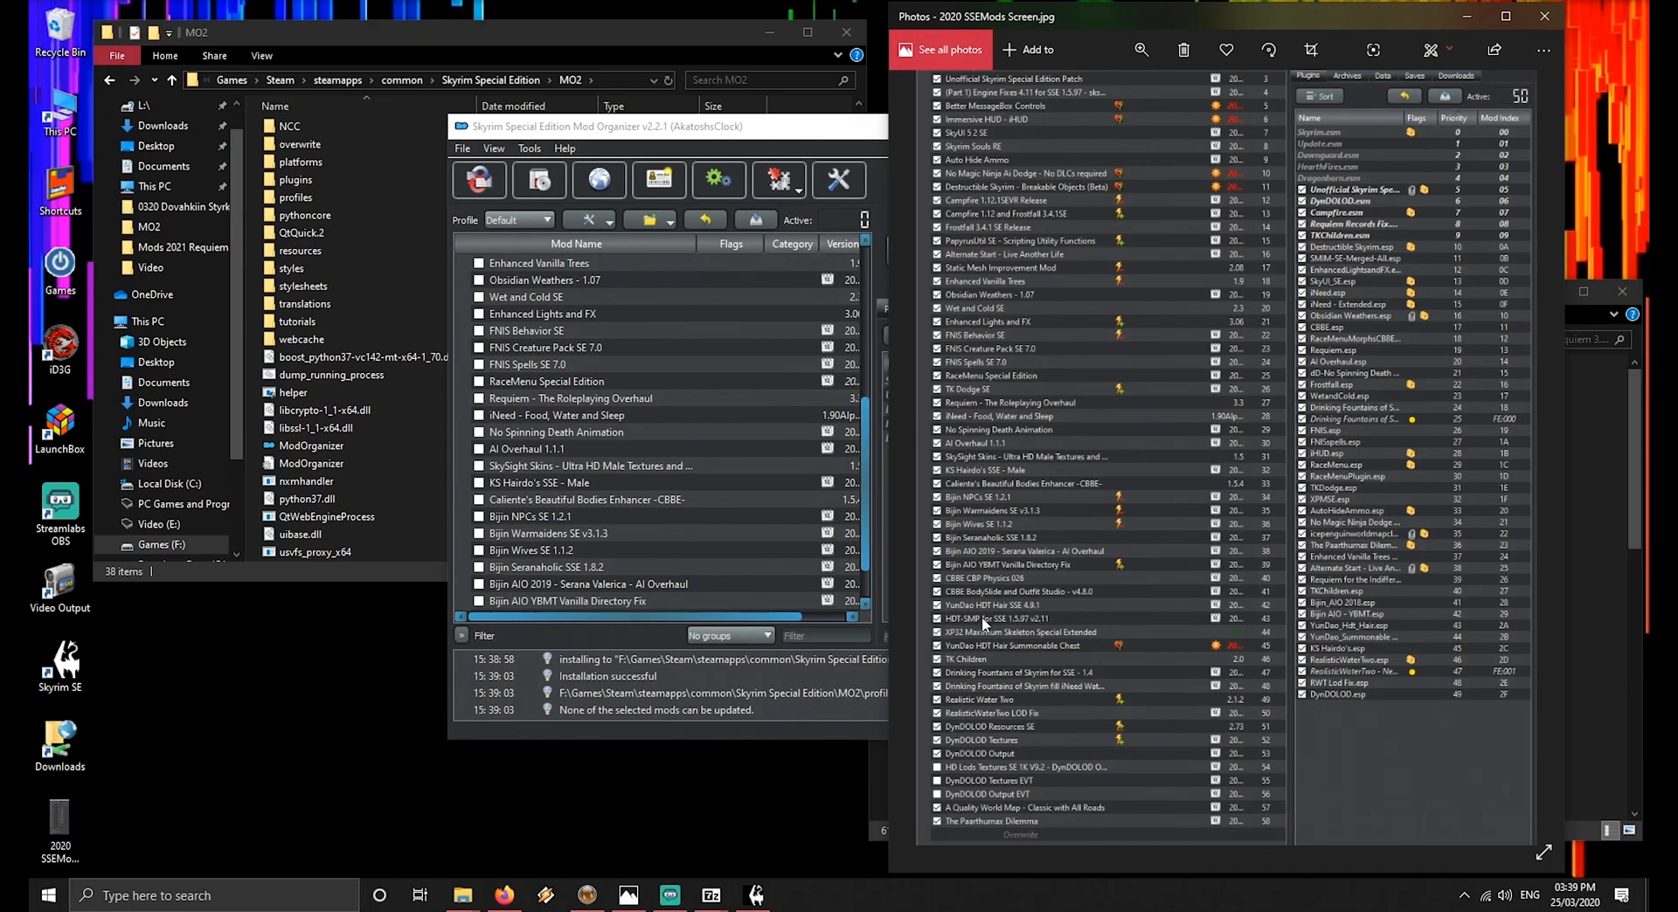
pyautogui.click(478, 179)
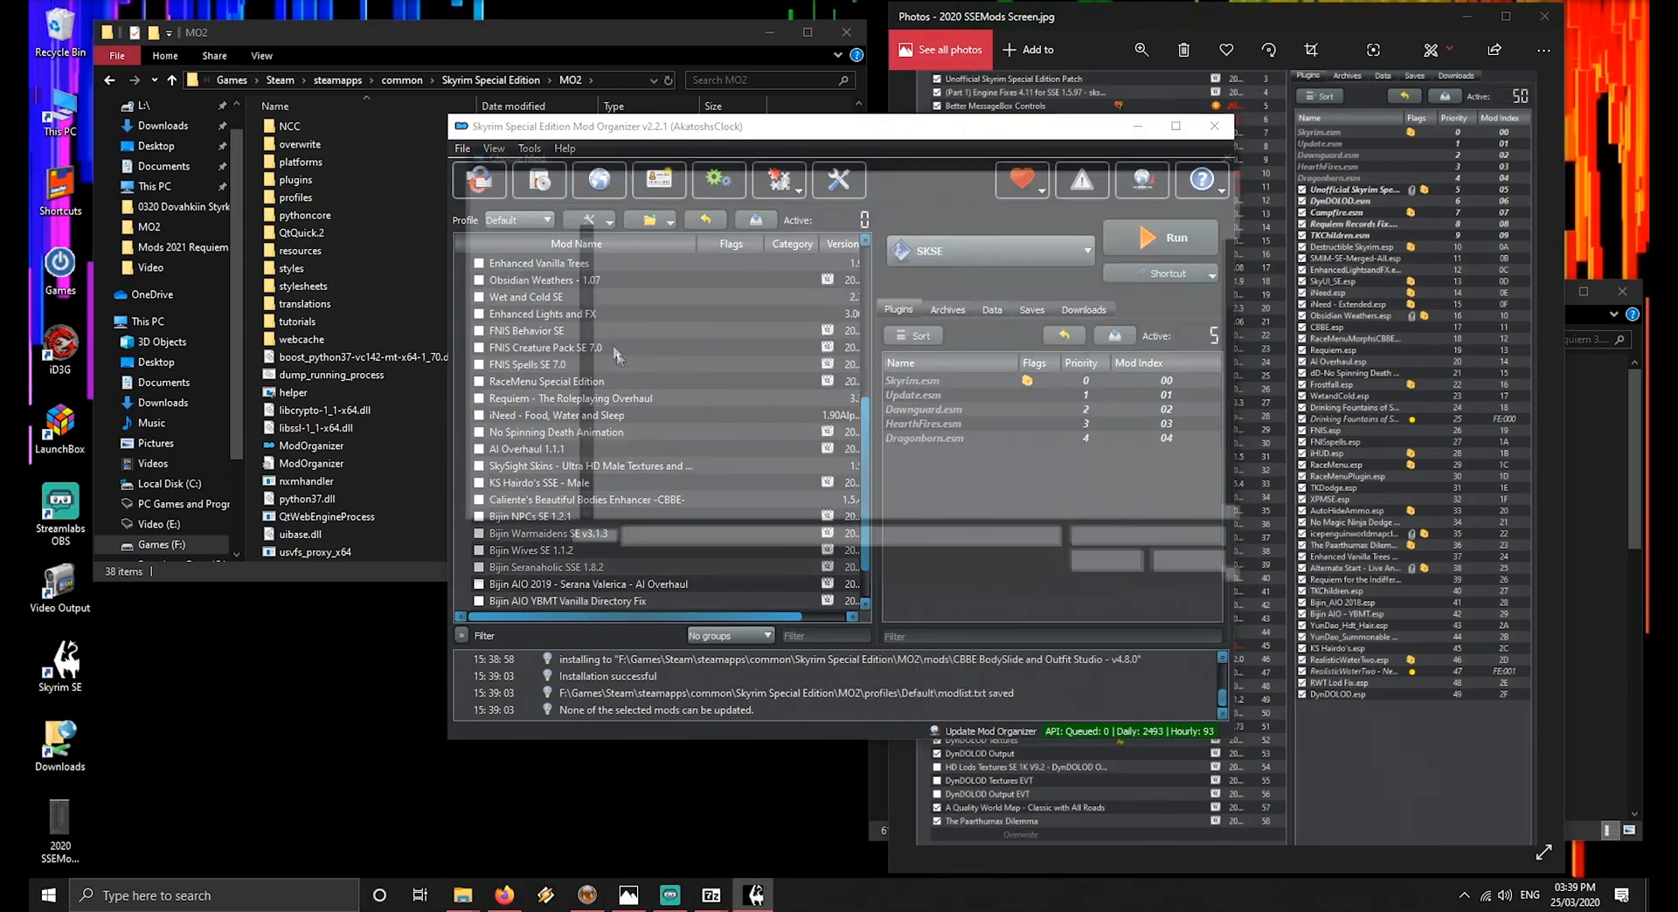
pyautogui.click(640, 361)
pyautogui.press('y')
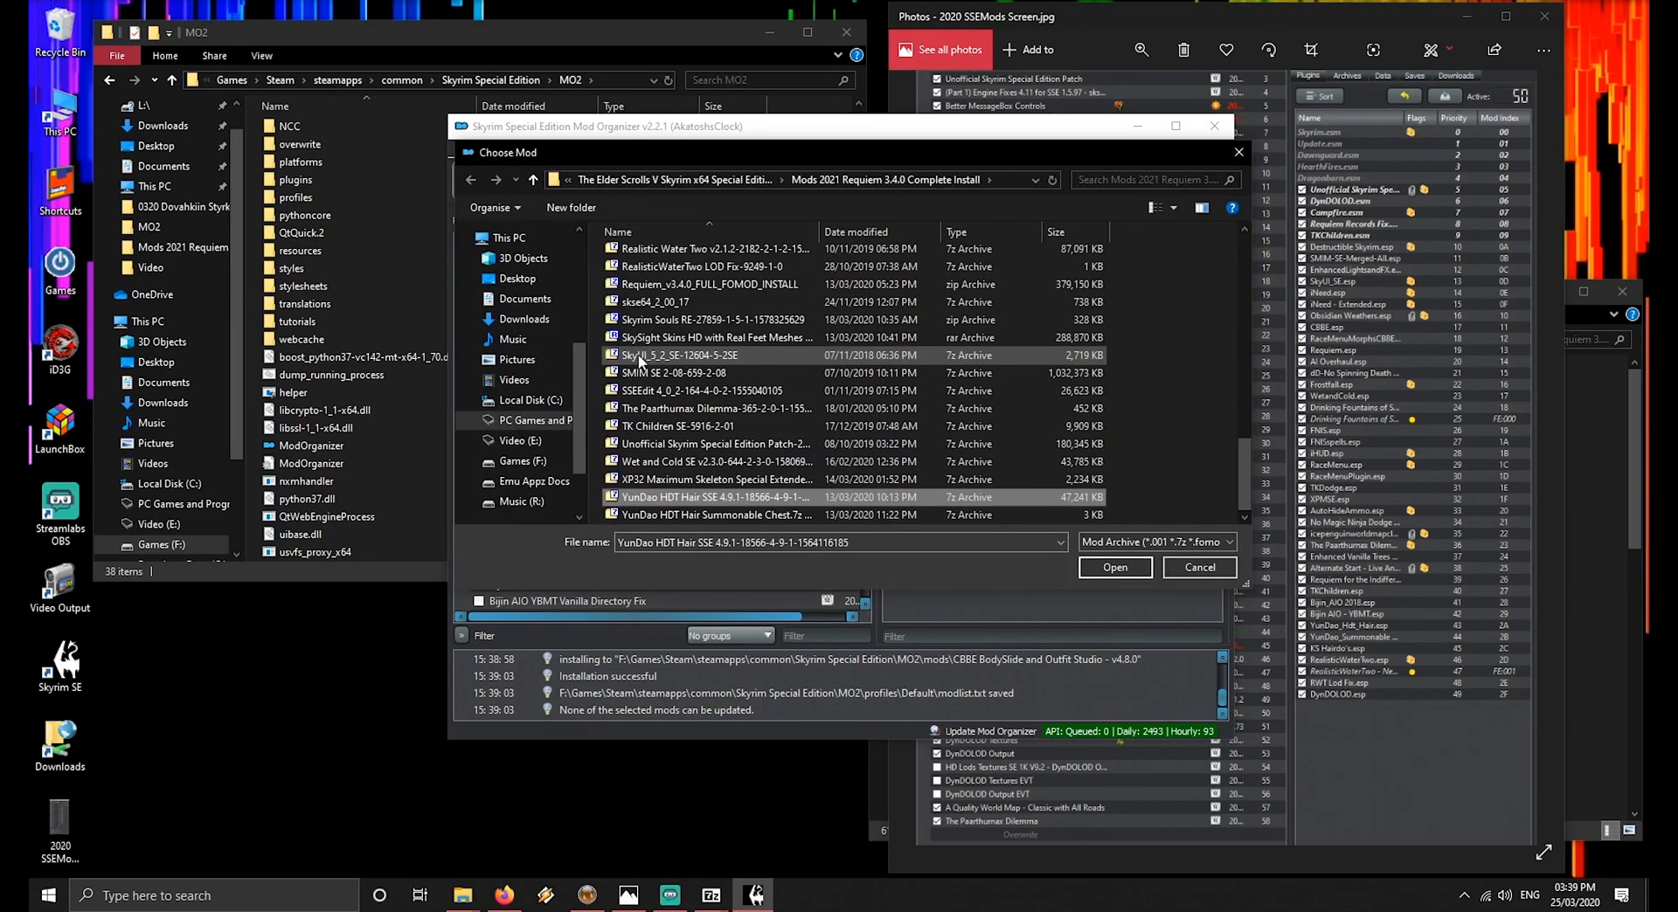
pyautogui.doubleClick(712, 497)
pyautogui.click(915, 454)
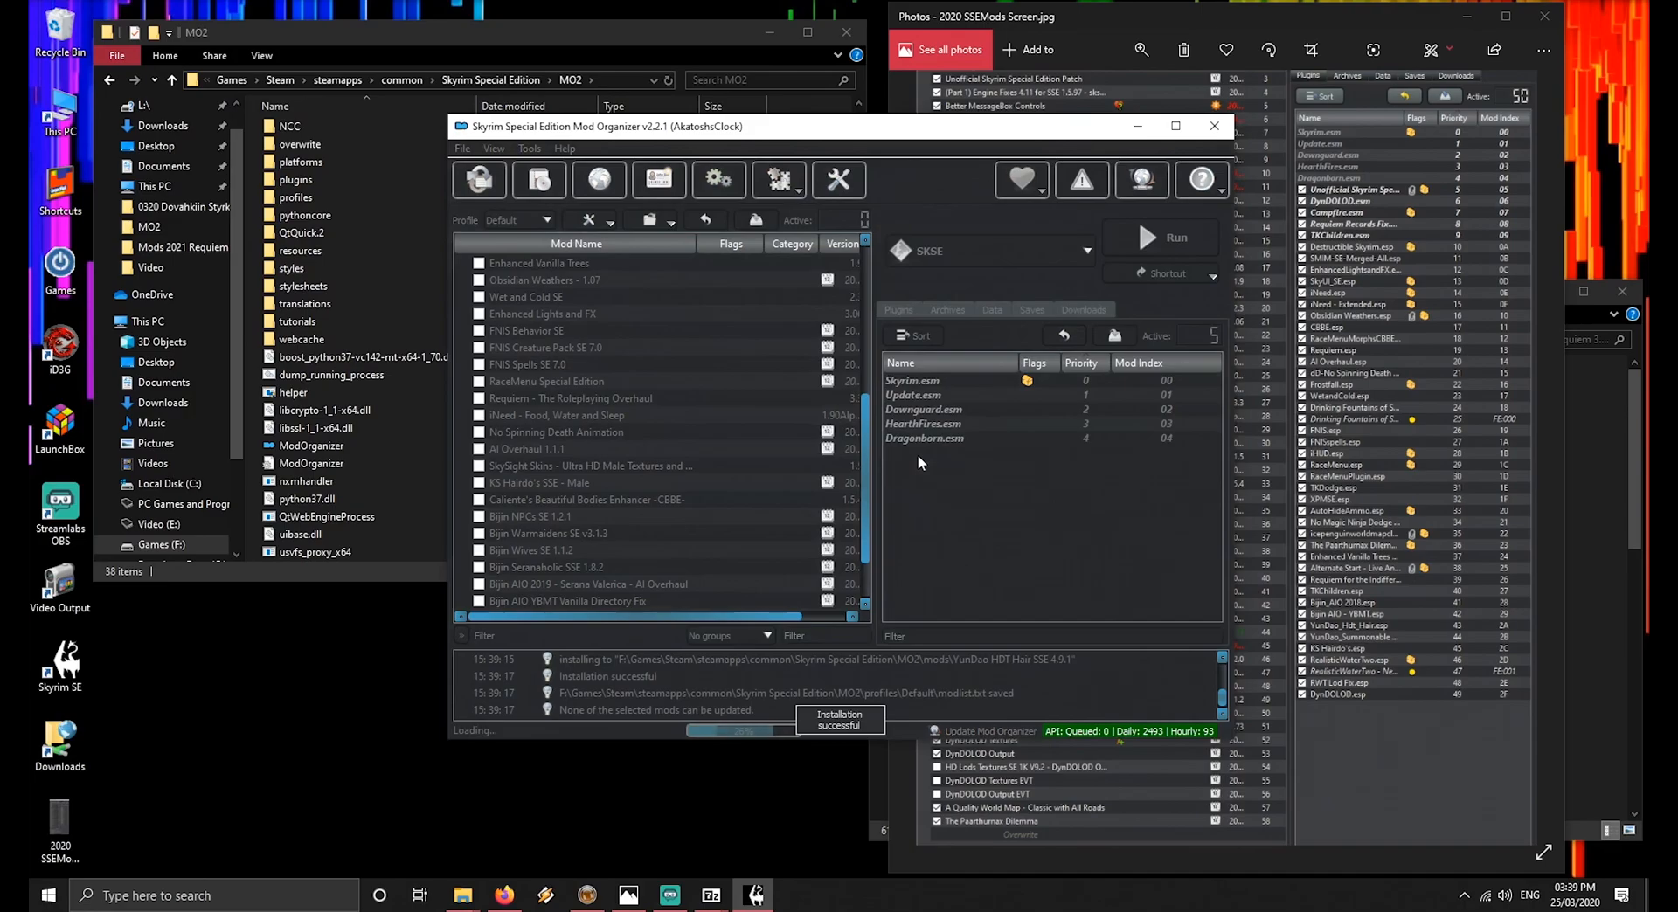
# Install the HDT-SMP for SSE 1.5.97 v2.11 archive and bring the reference mod order back to the front
pyautogui.click(539, 179)
pyautogui.click(657, 367)
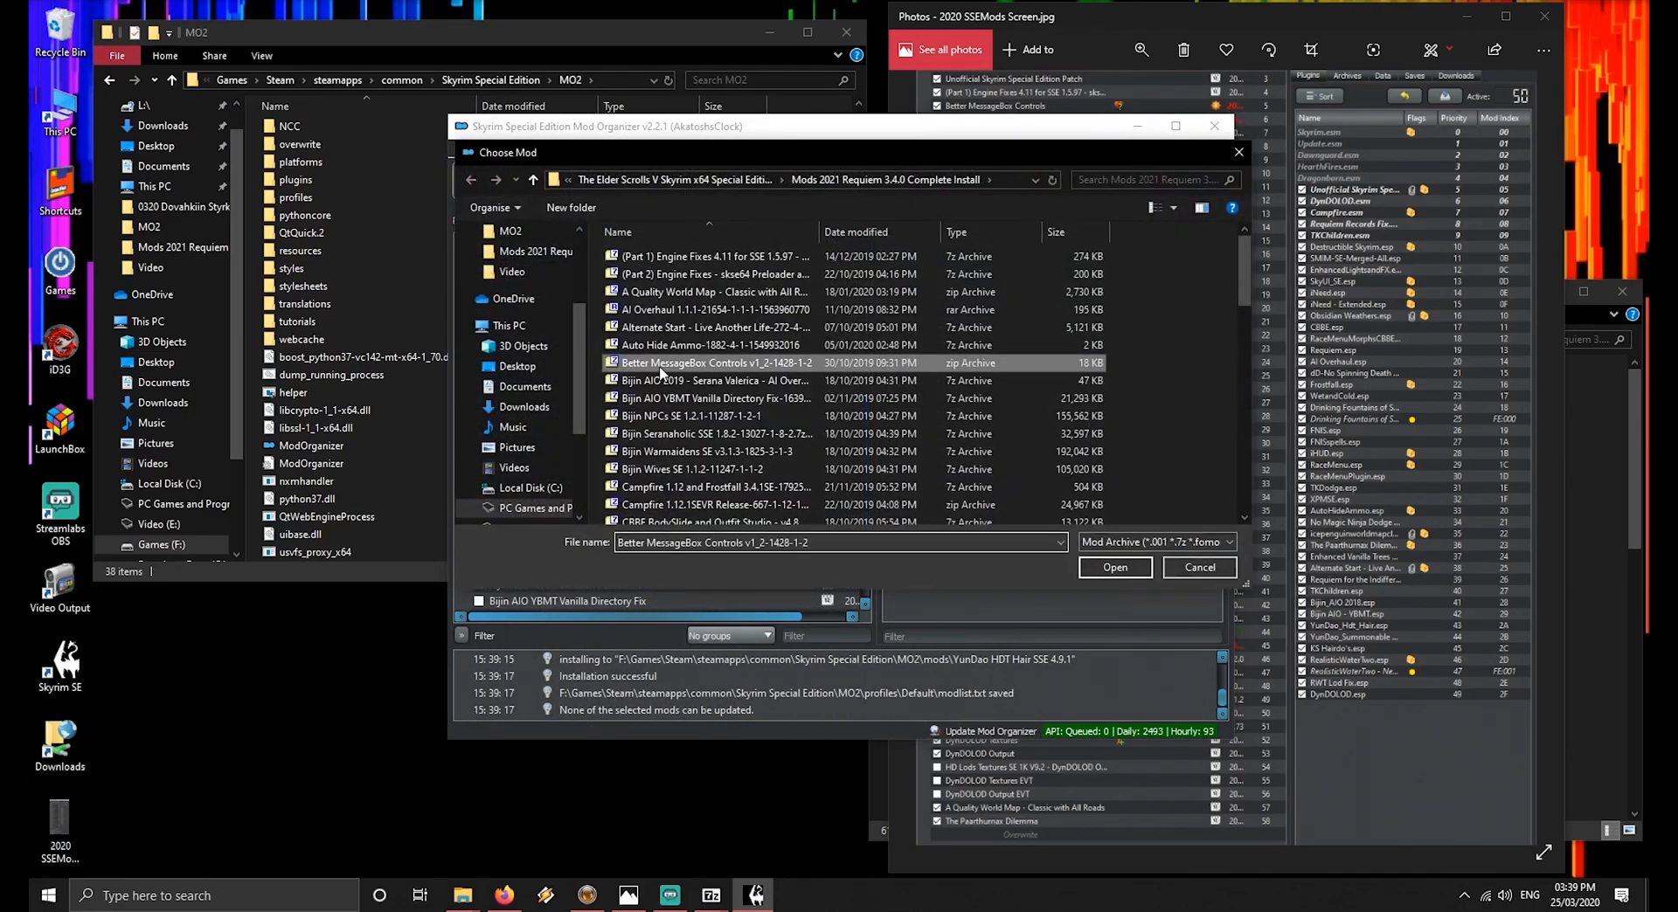
pyautogui.press('h')
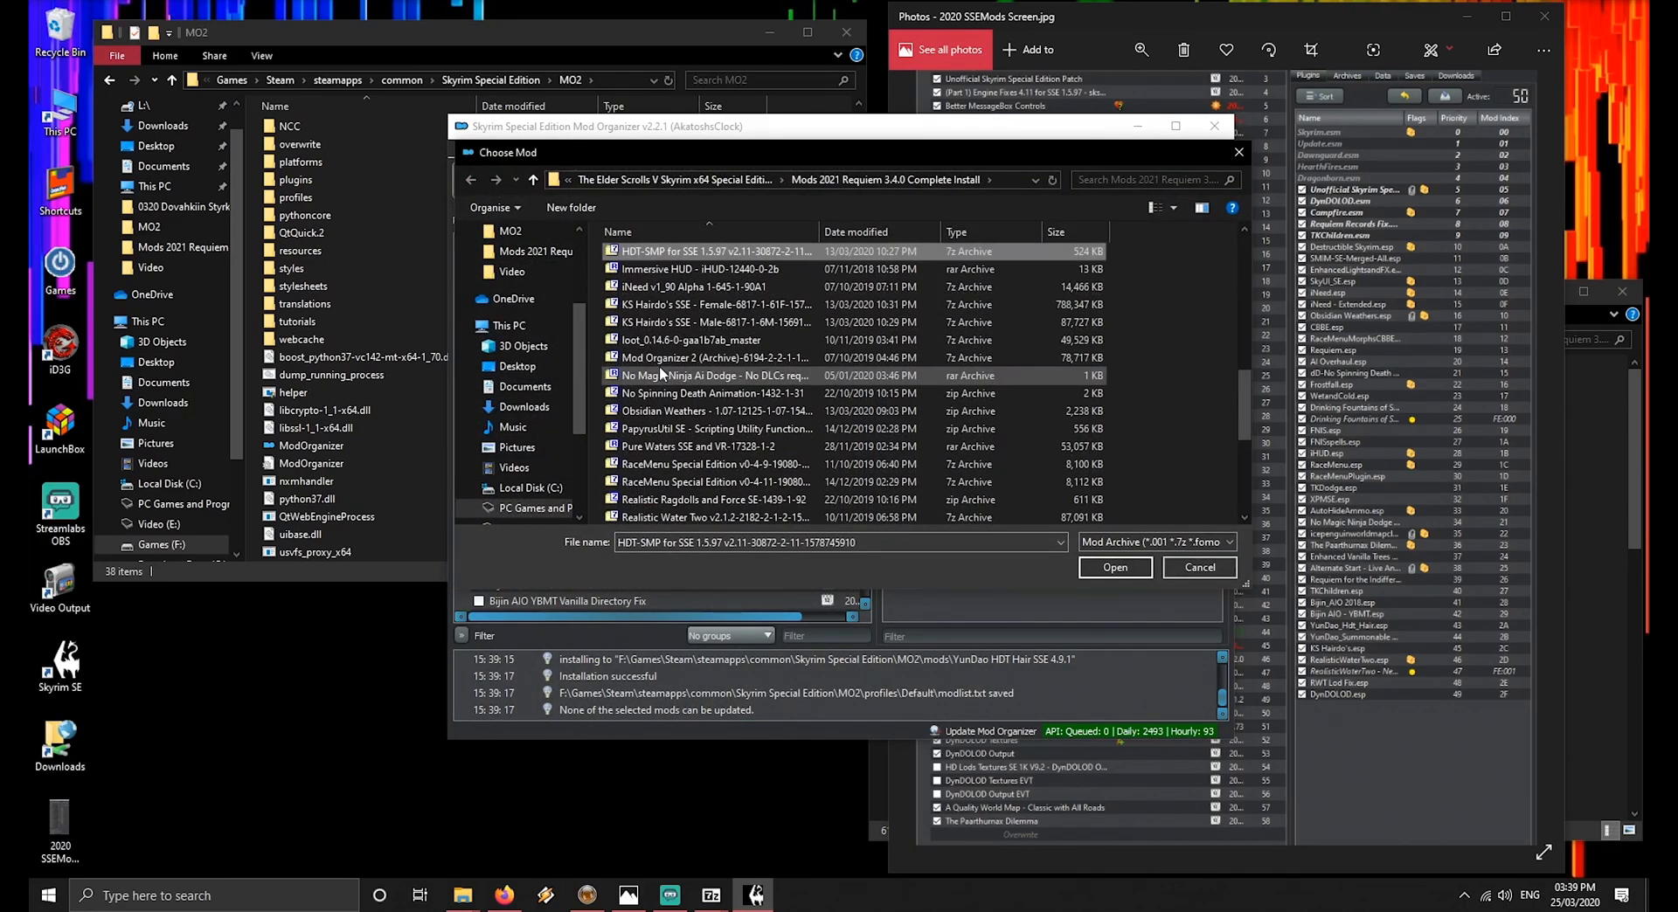
pyautogui.doubleClick(671, 251)
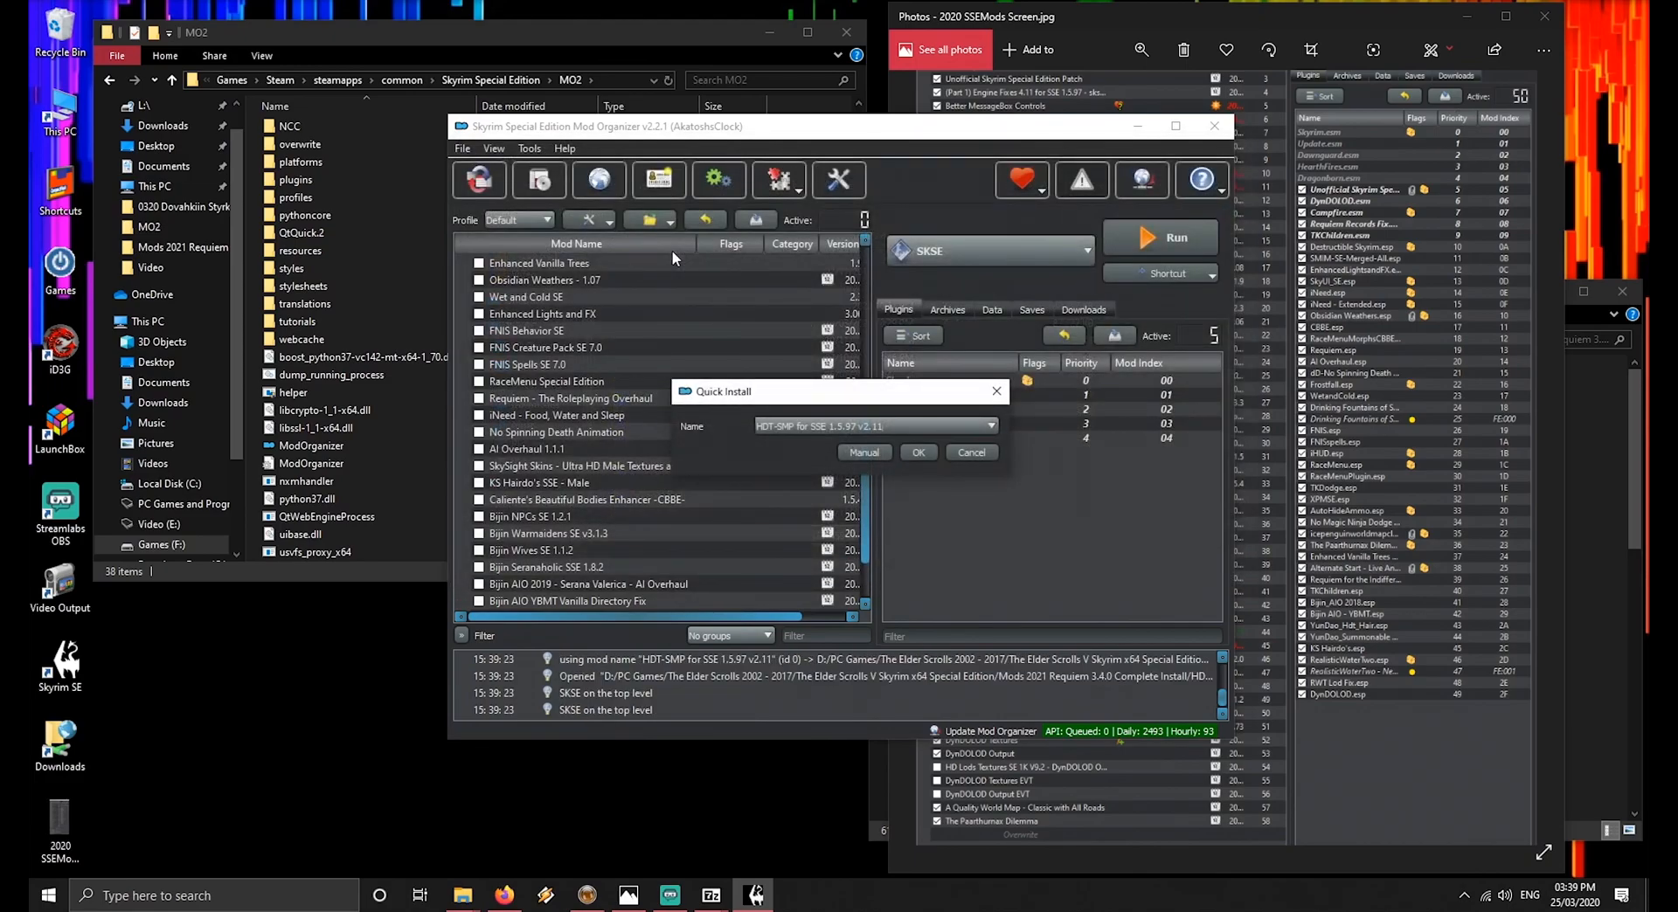
pyautogui.click(917, 451)
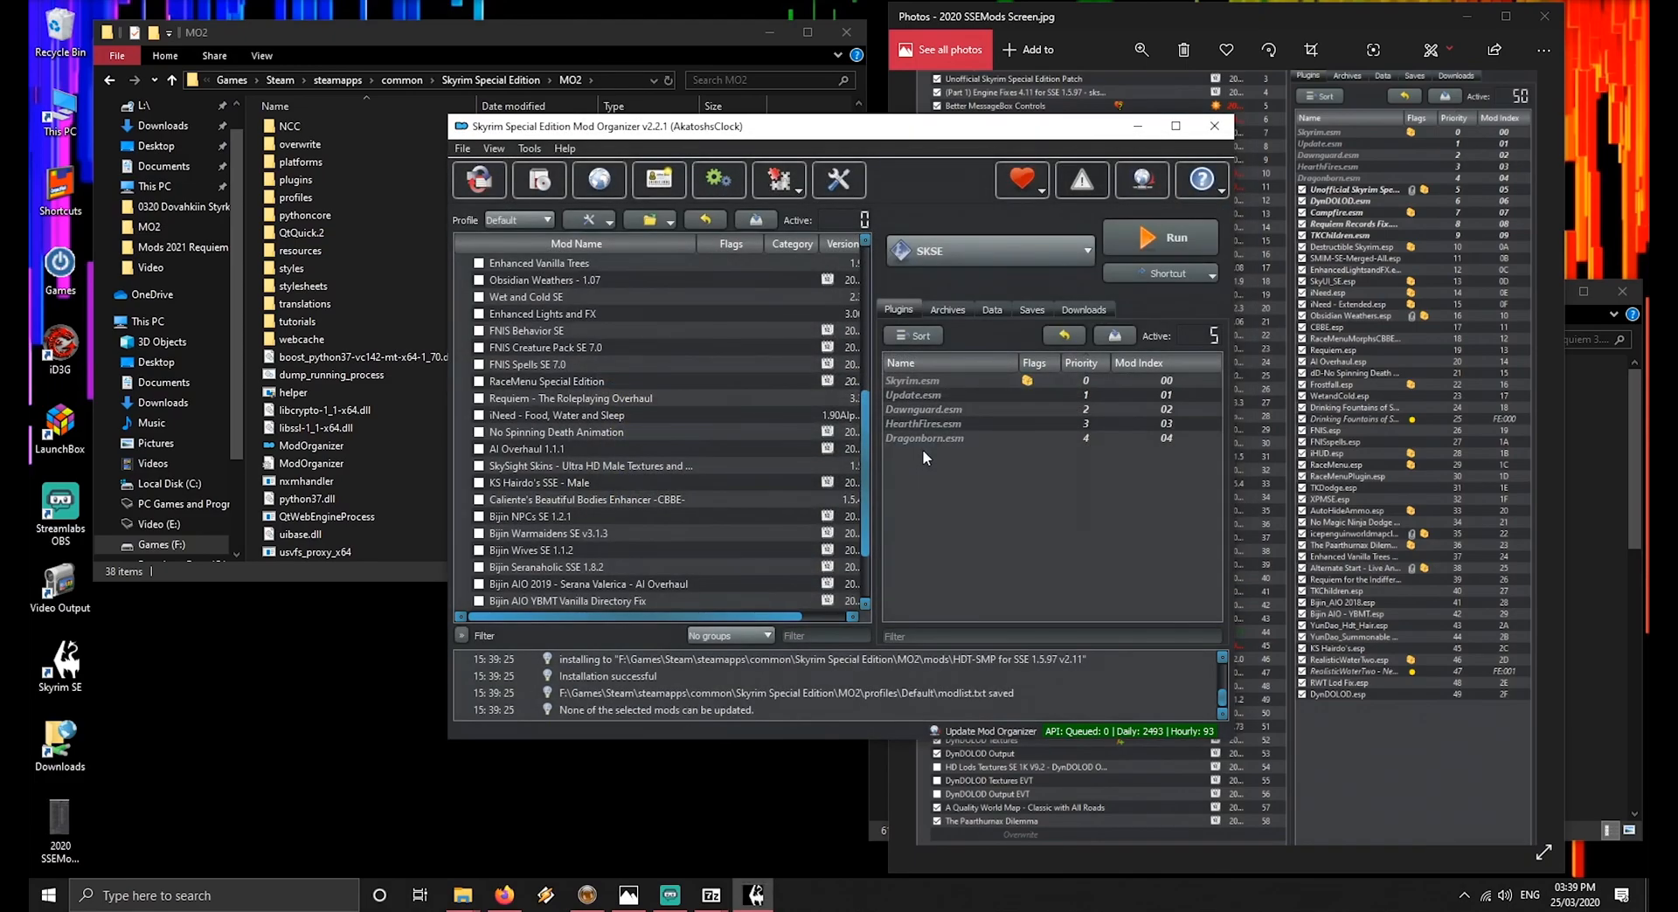
pyautogui.click(1108, 12)
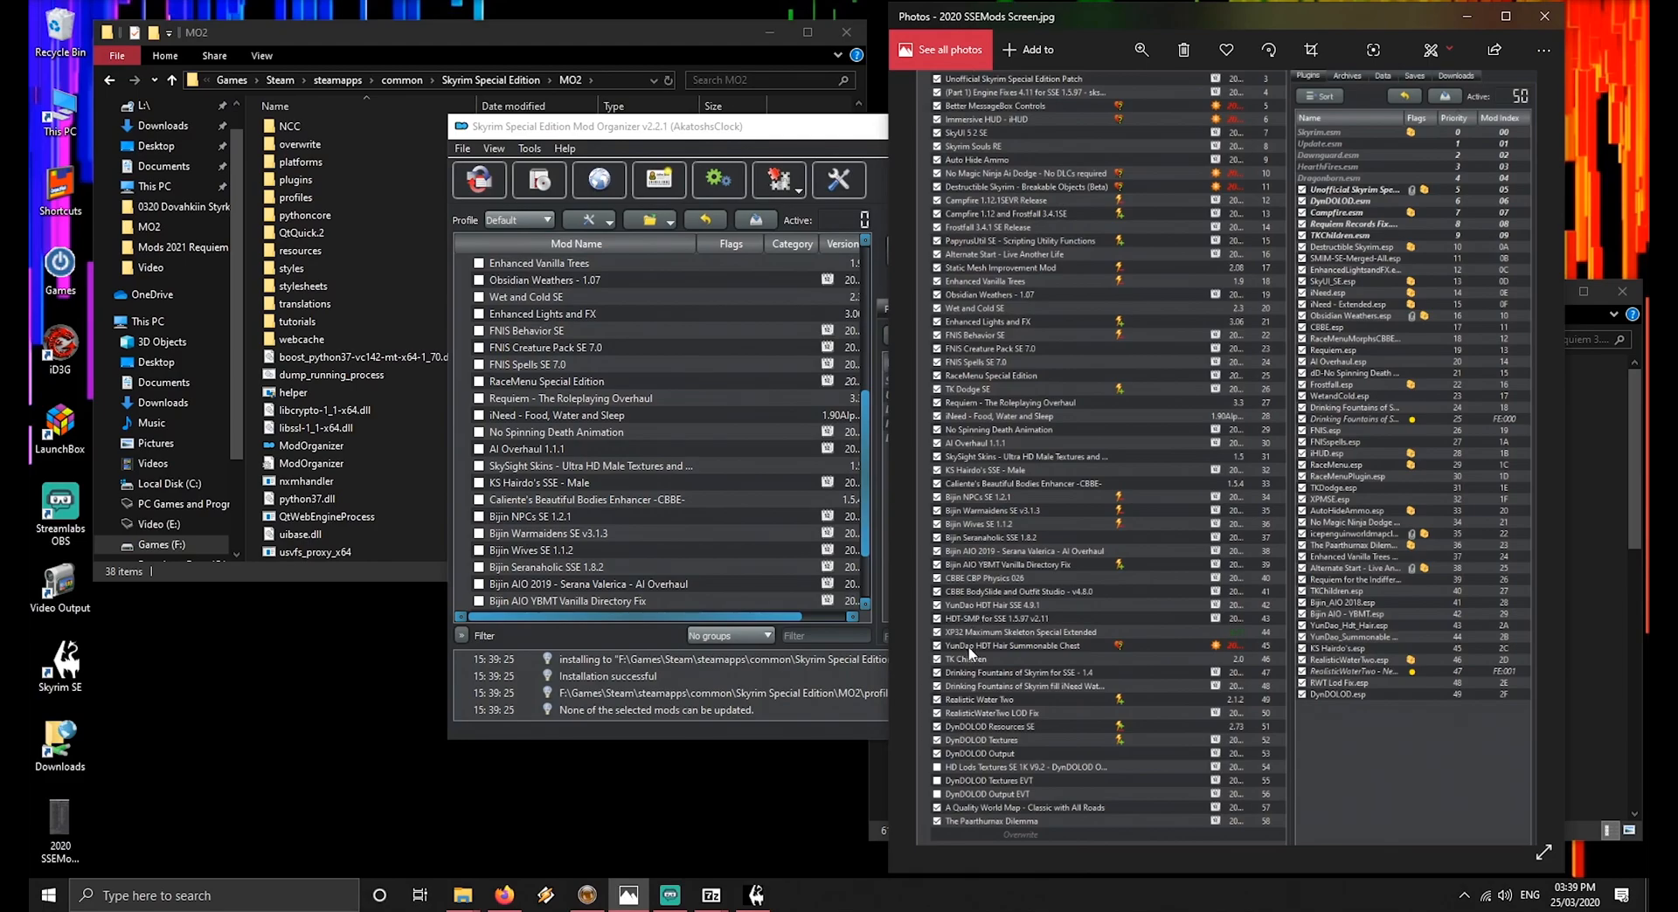
# Start installing the XP32 Maximum Skeleton Special Extended archive with Physics Extensions and Racemenu, keeping None for weapon style randomizer, animation variants and first-person swords
pyautogui.click(542, 181)
pyautogui.click(717, 364)
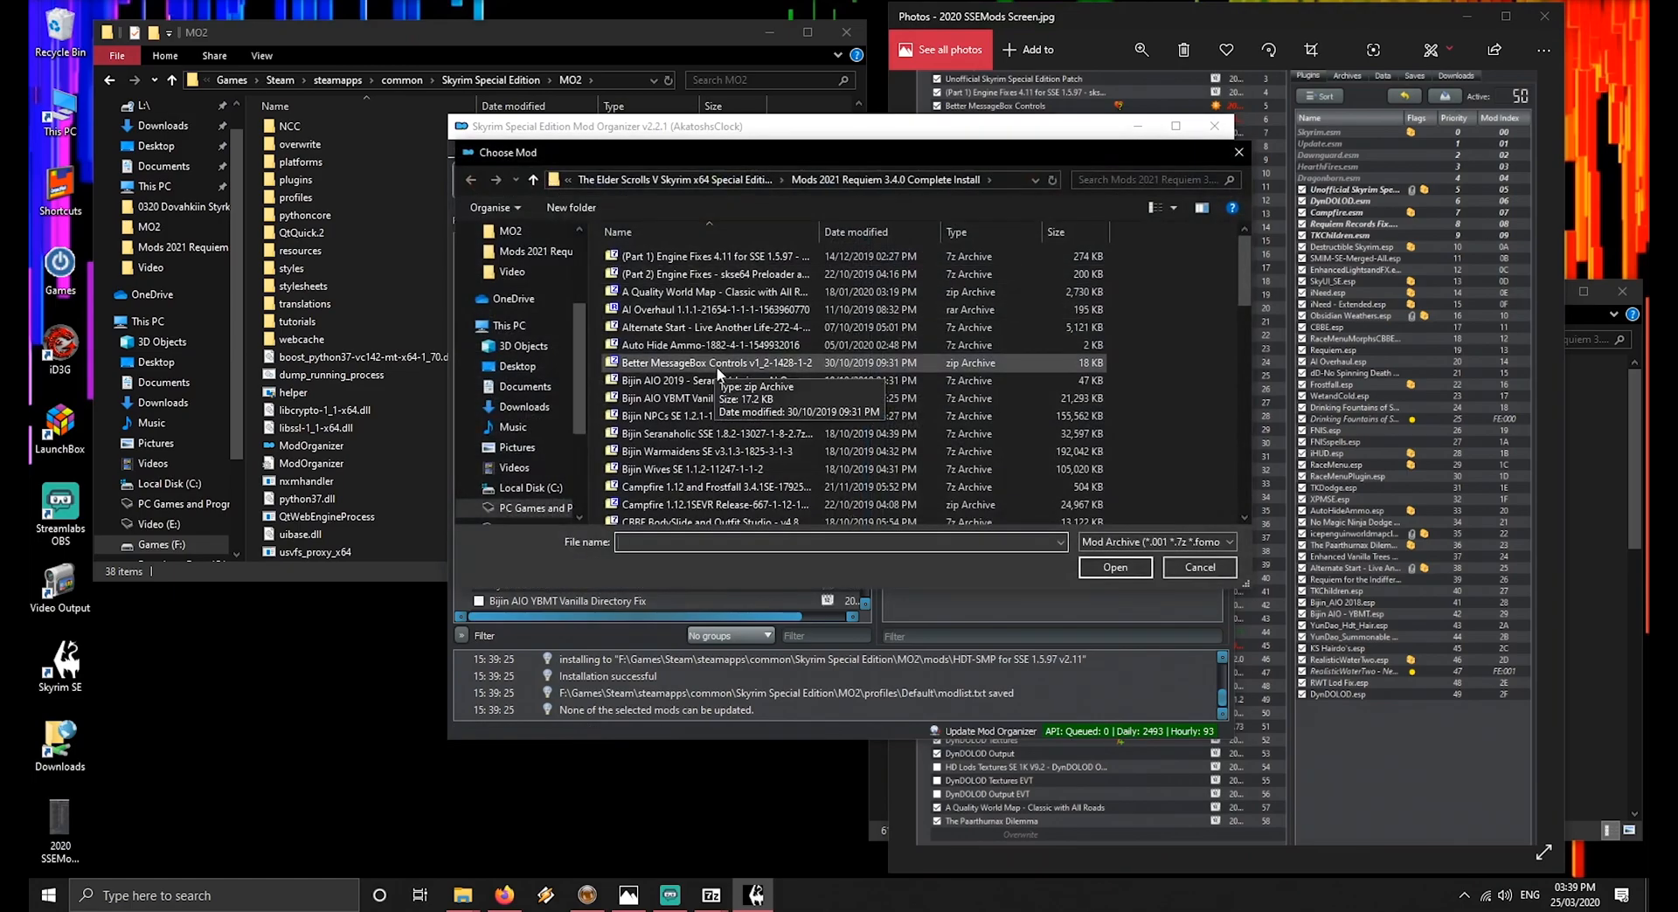
pyautogui.press('x')
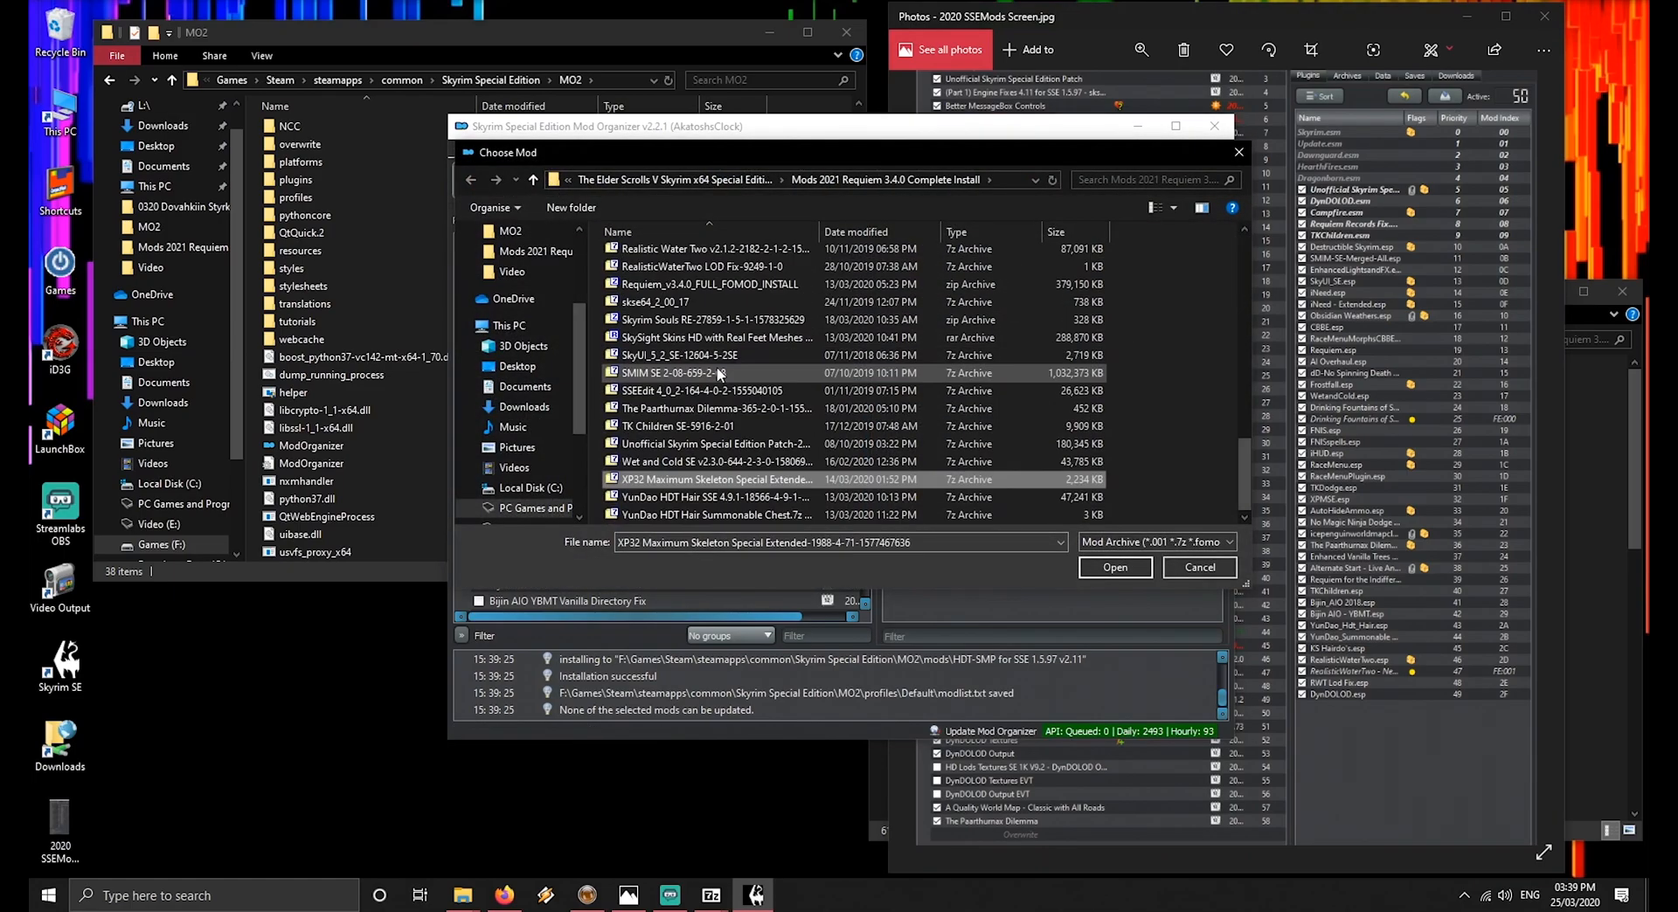
pyautogui.doubleClick(705, 480)
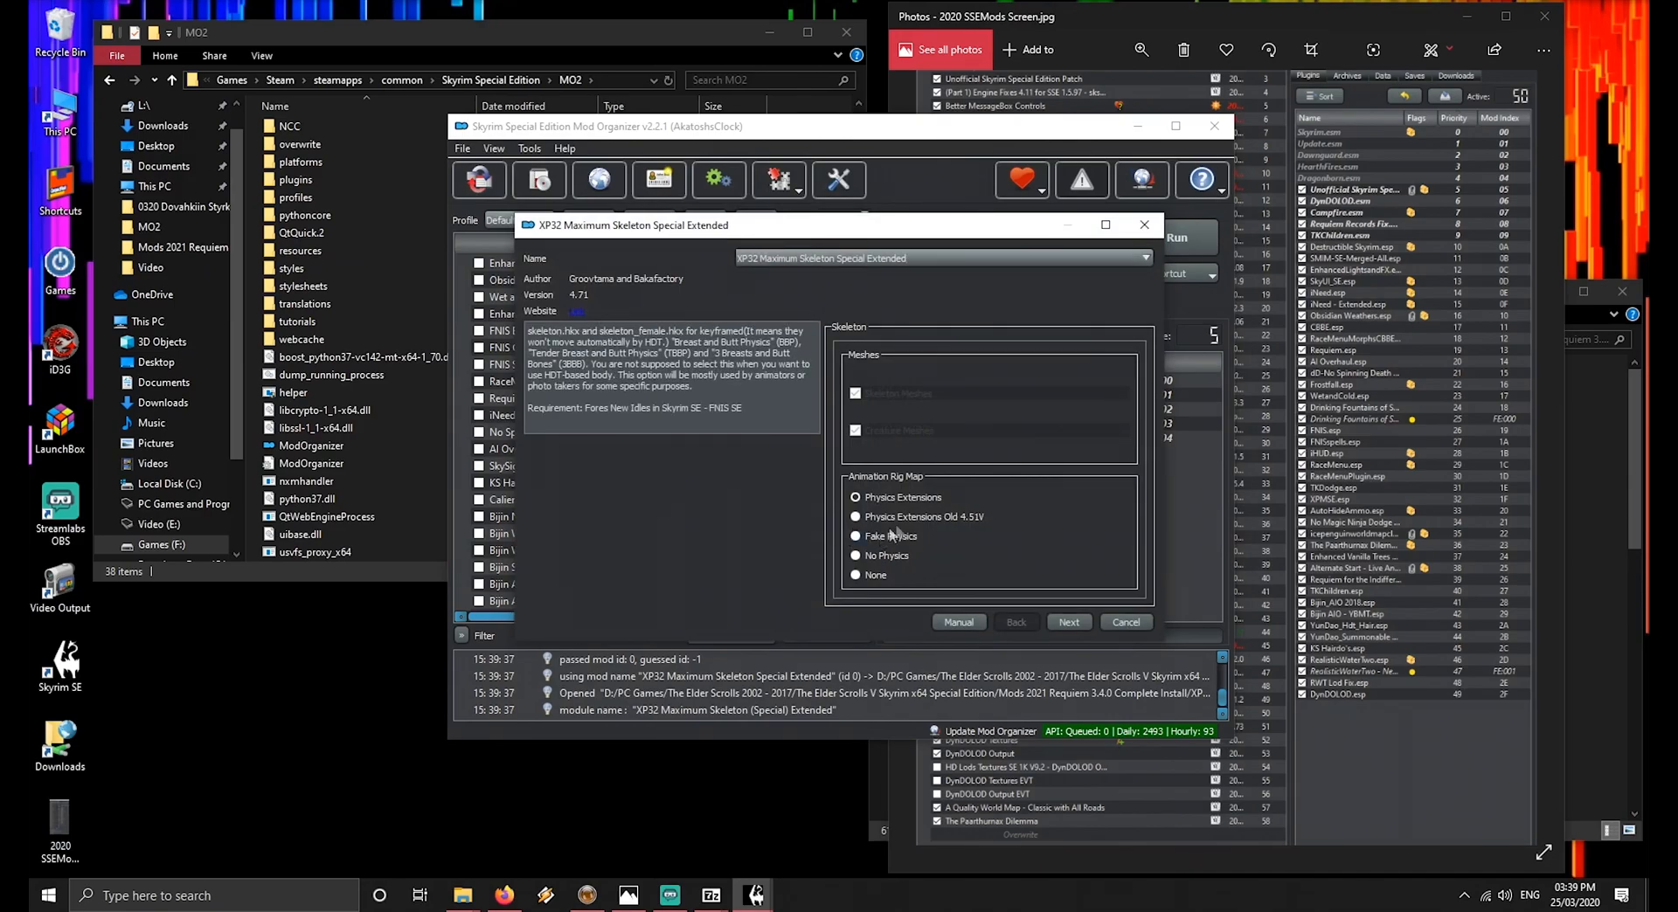
pyautogui.click(1068, 622)
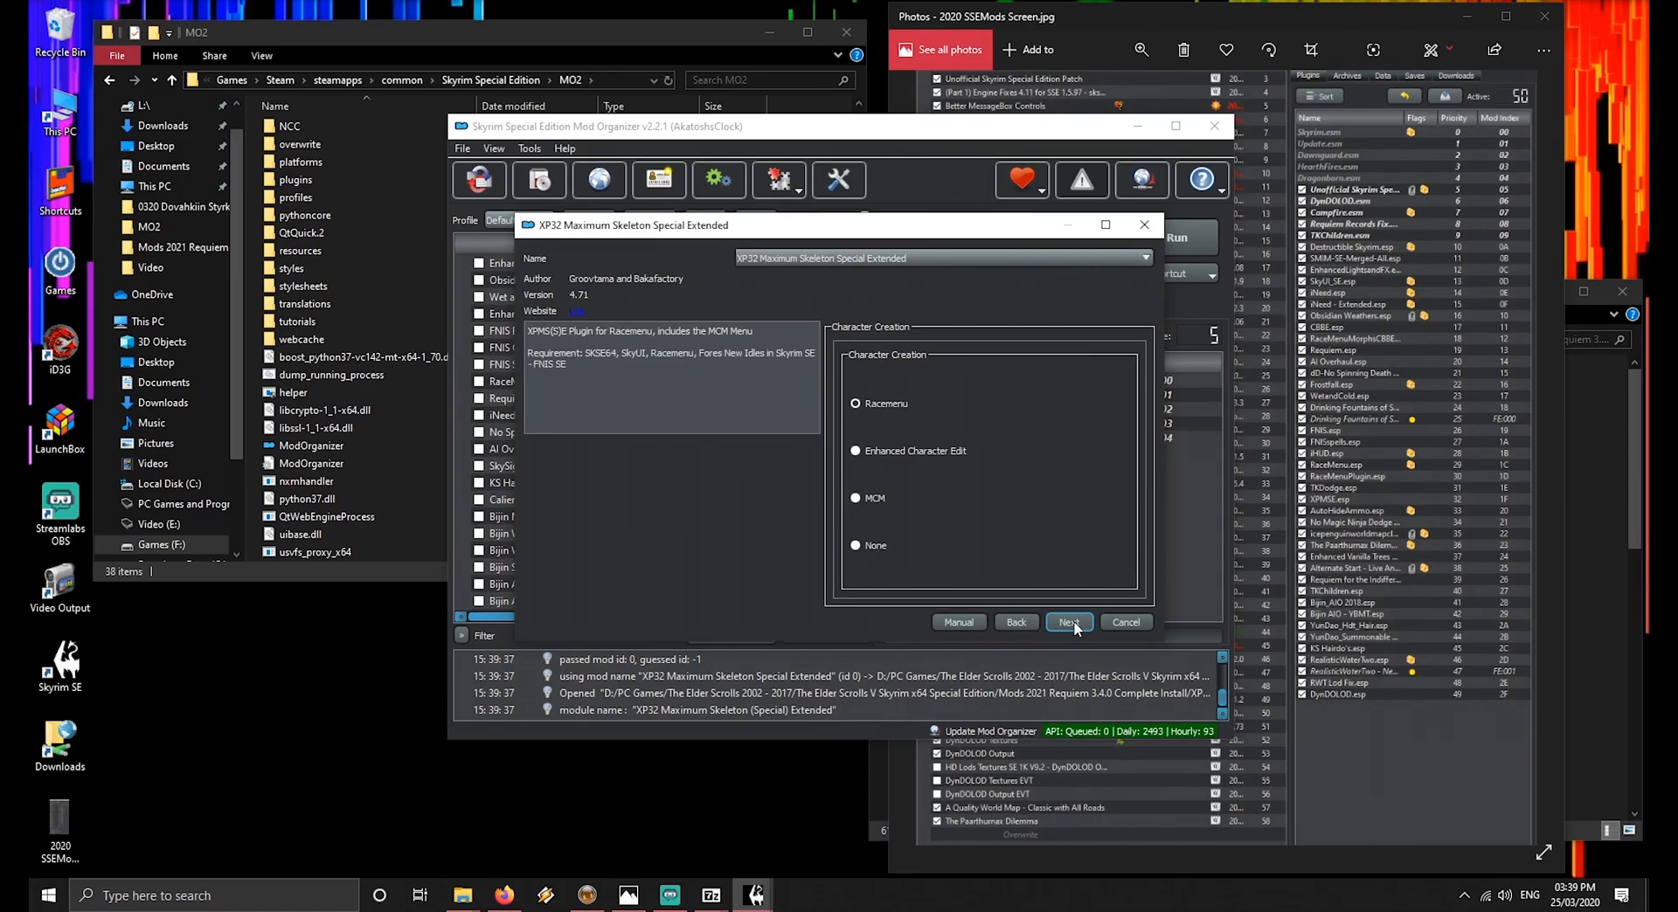
pyautogui.click(1073, 620)
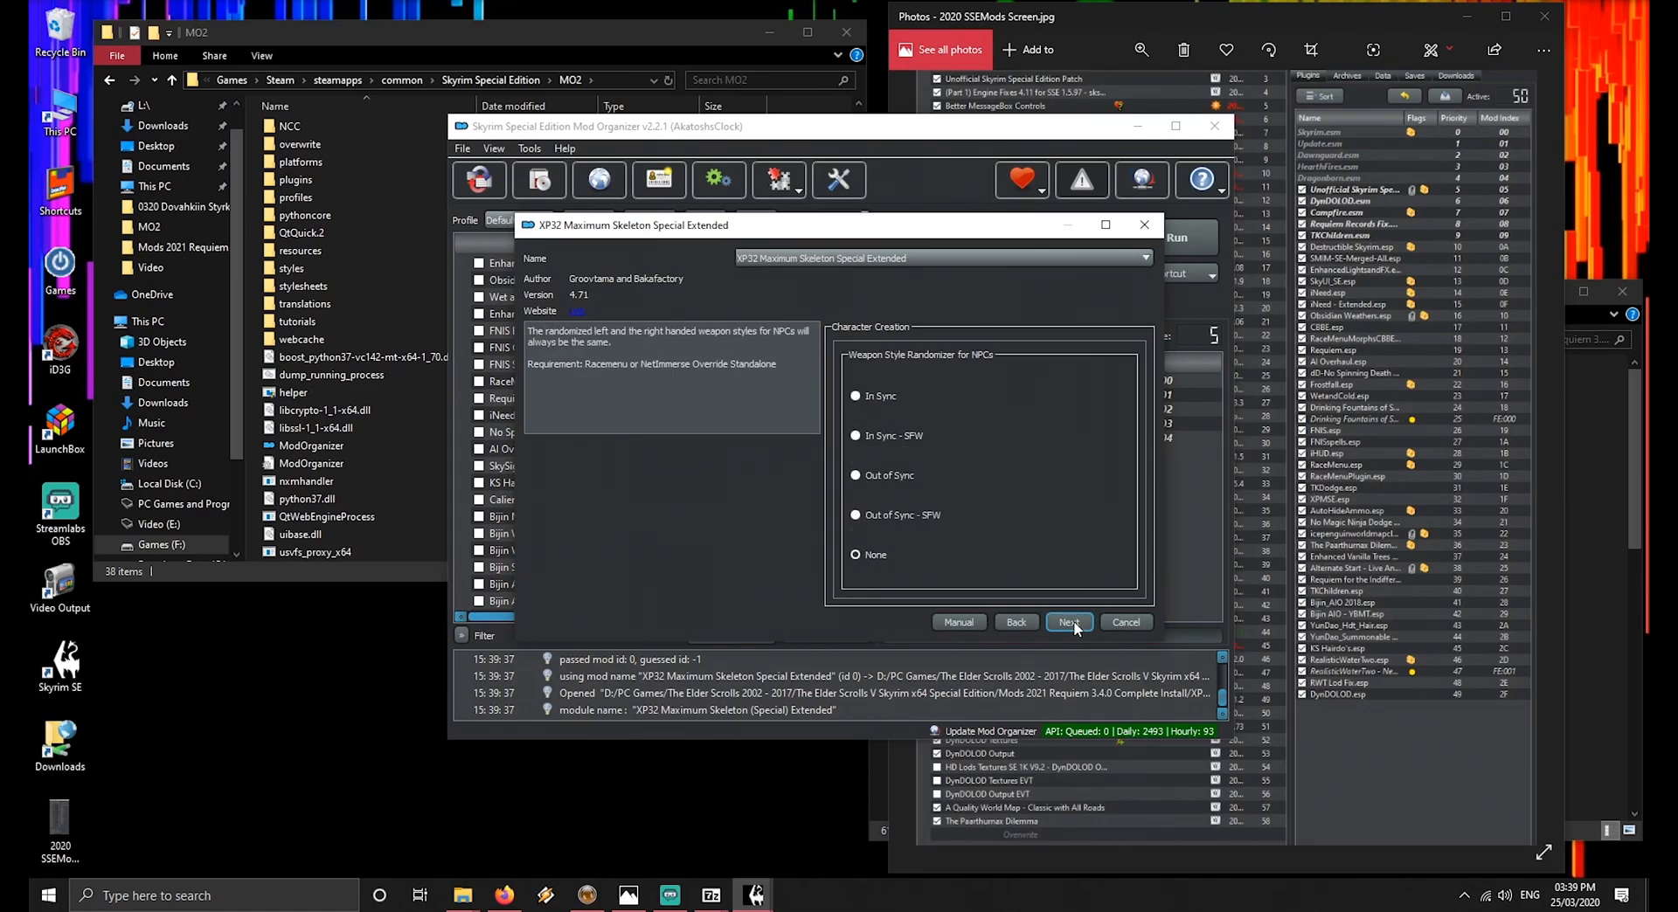
pyautogui.click(1072, 620)
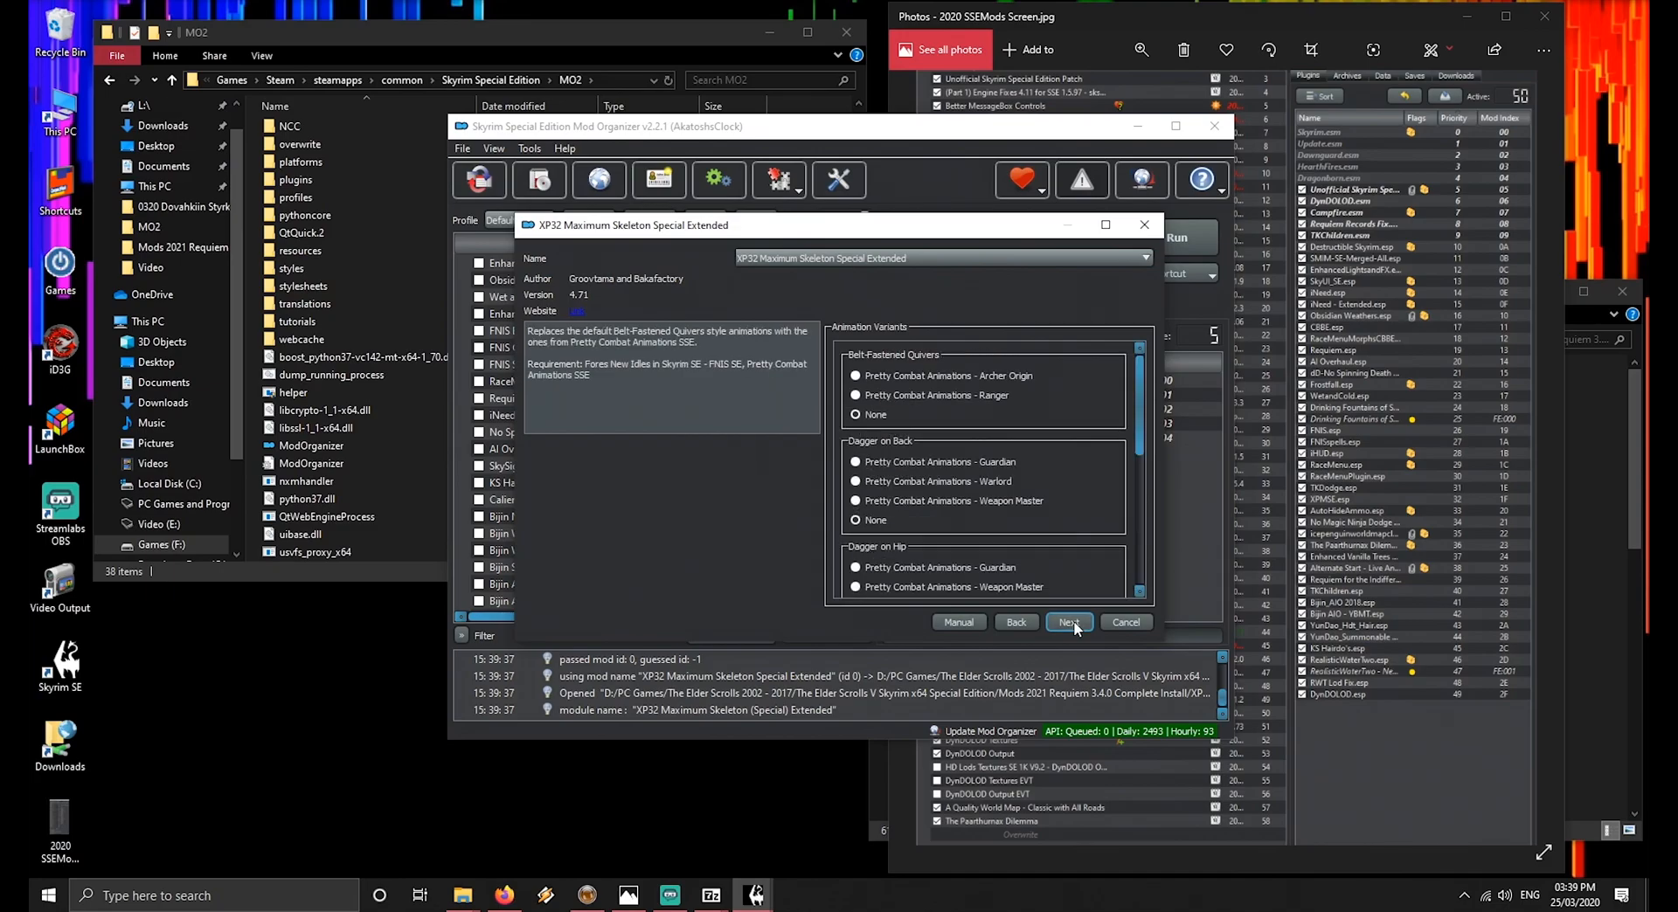
pyautogui.click(1073, 621)
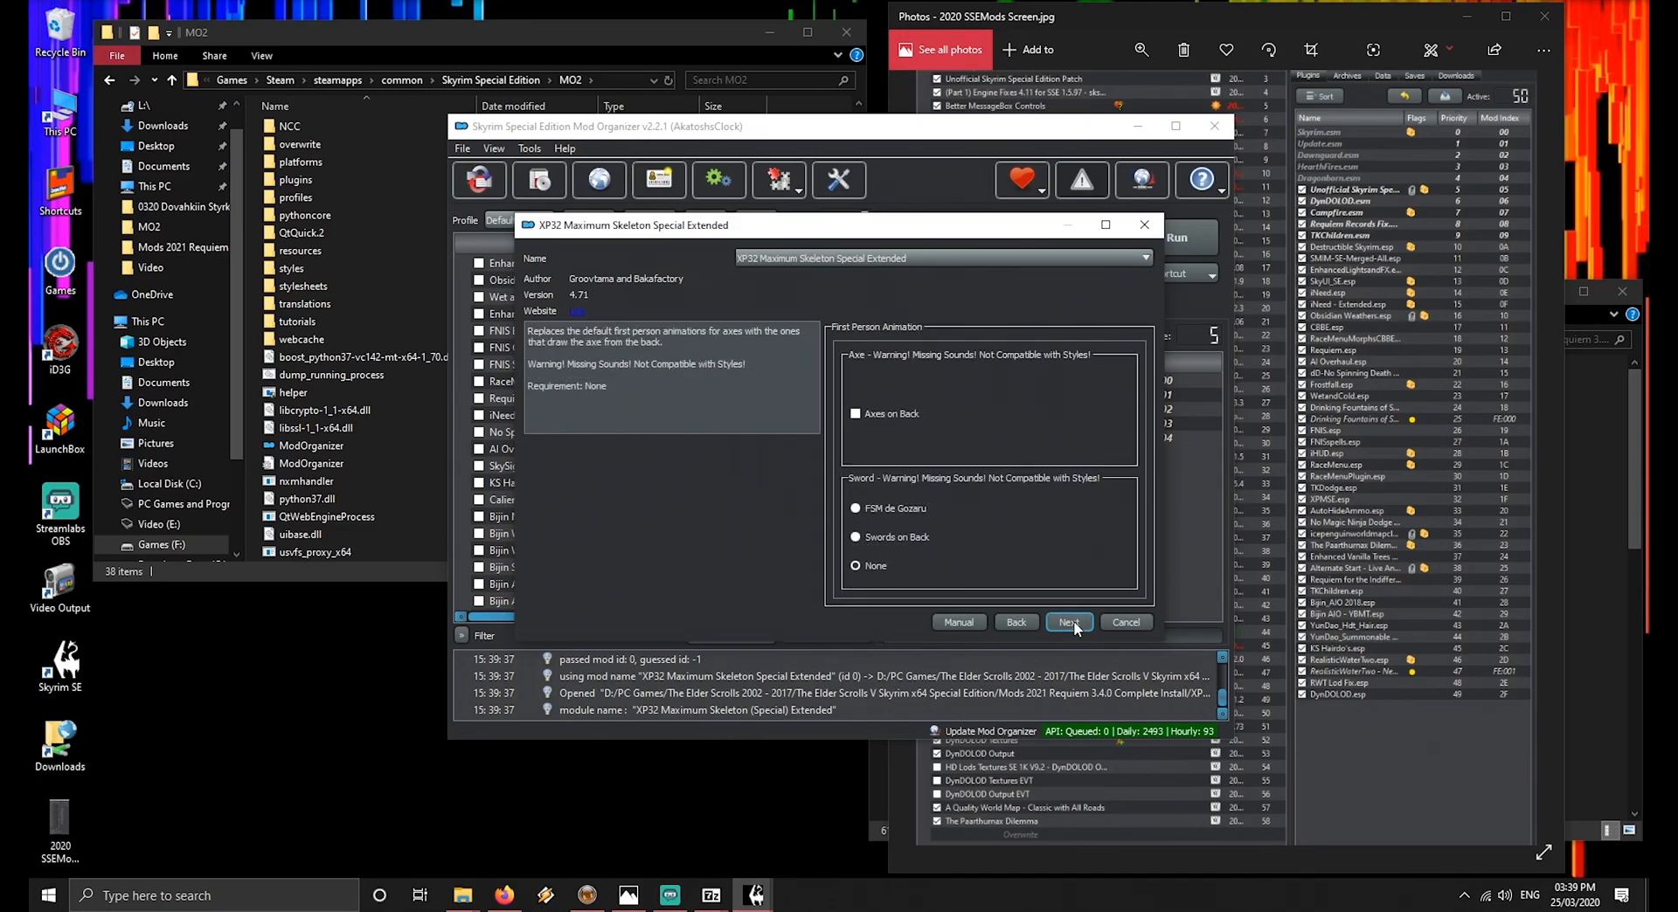
pyautogui.click(1073, 620)
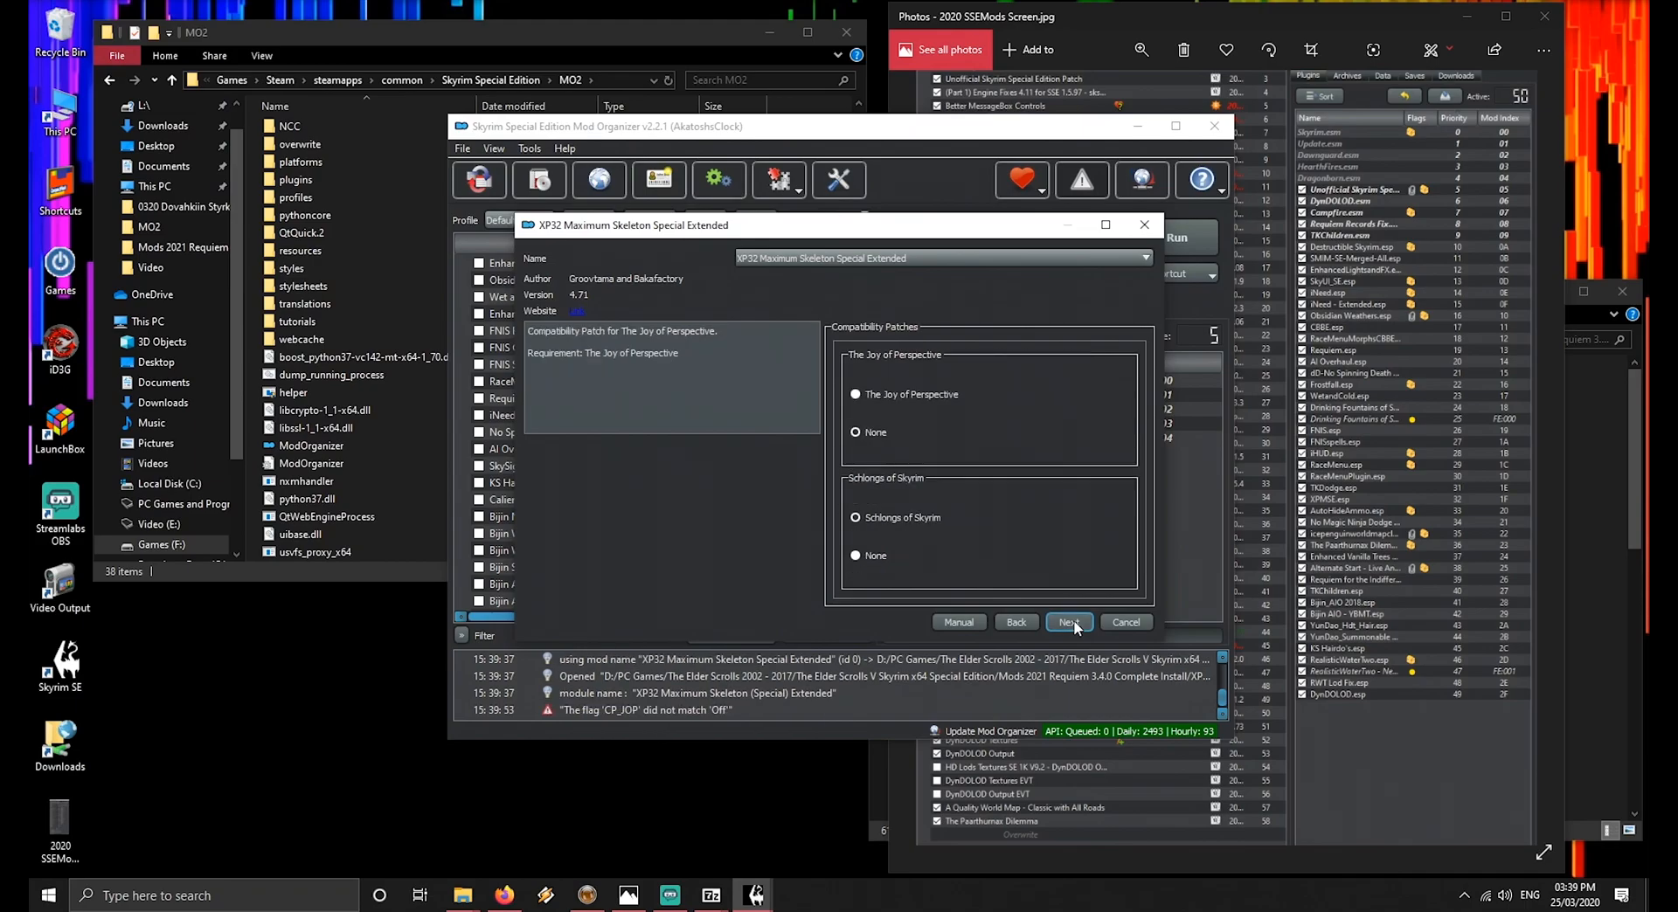
# Choose None for the Schlongs of Skyrim compatibility patch and complete the XP32 Maximum Skeleton installation
pyautogui.click(856, 555)
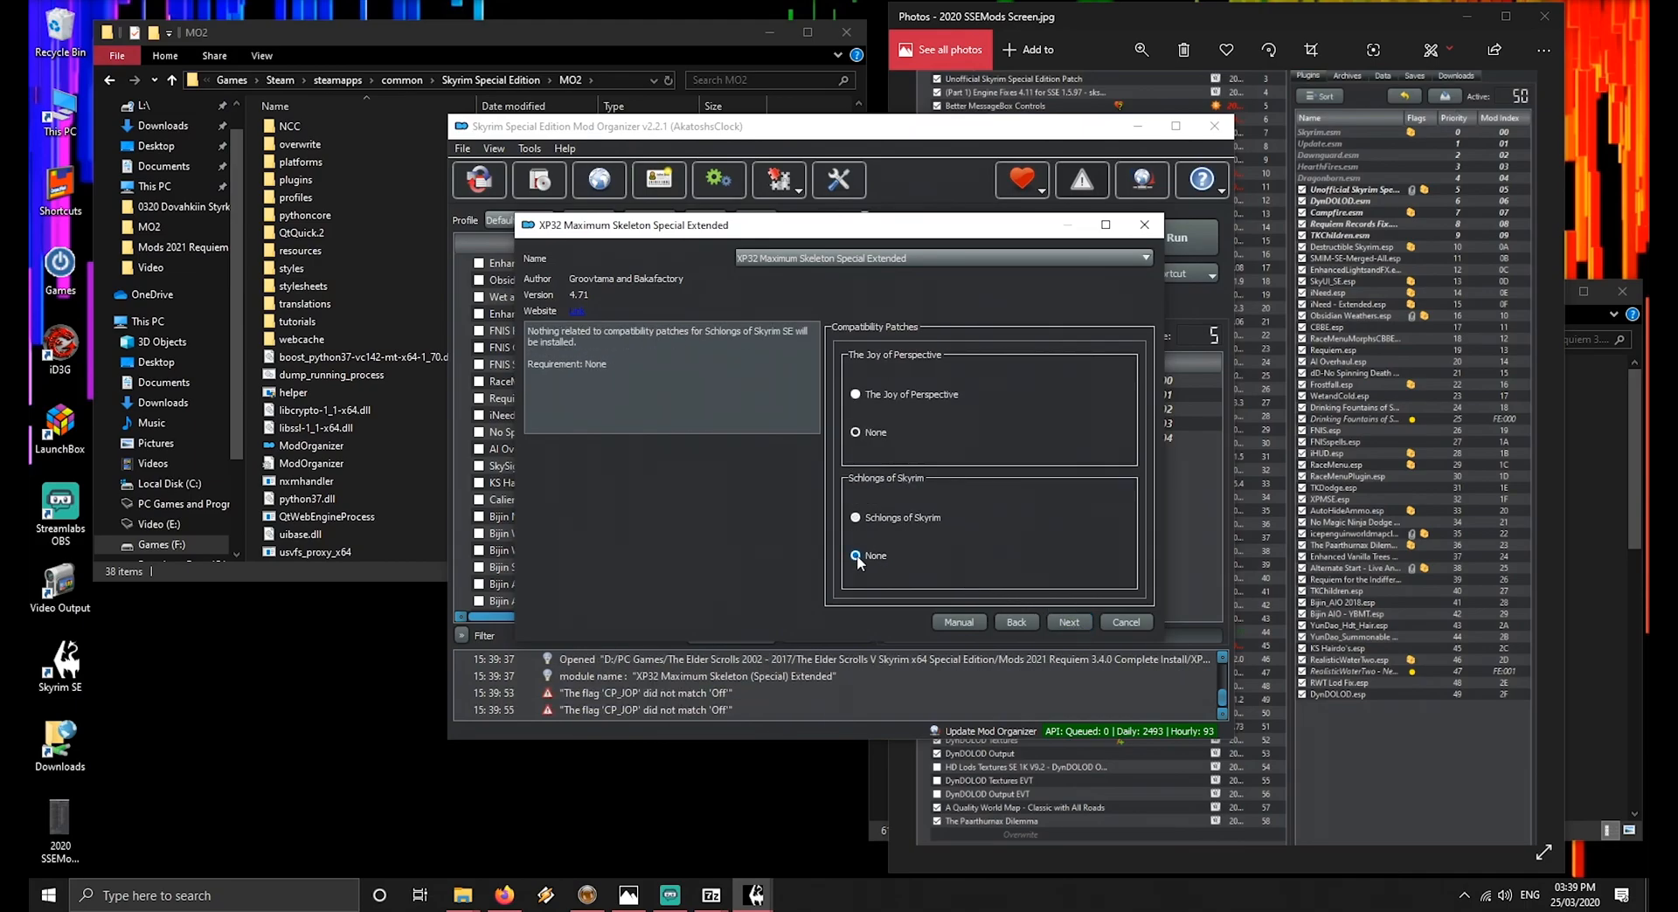
pyautogui.click(1071, 622)
pyautogui.click(1071, 621)
pyautogui.click(1071, 621)
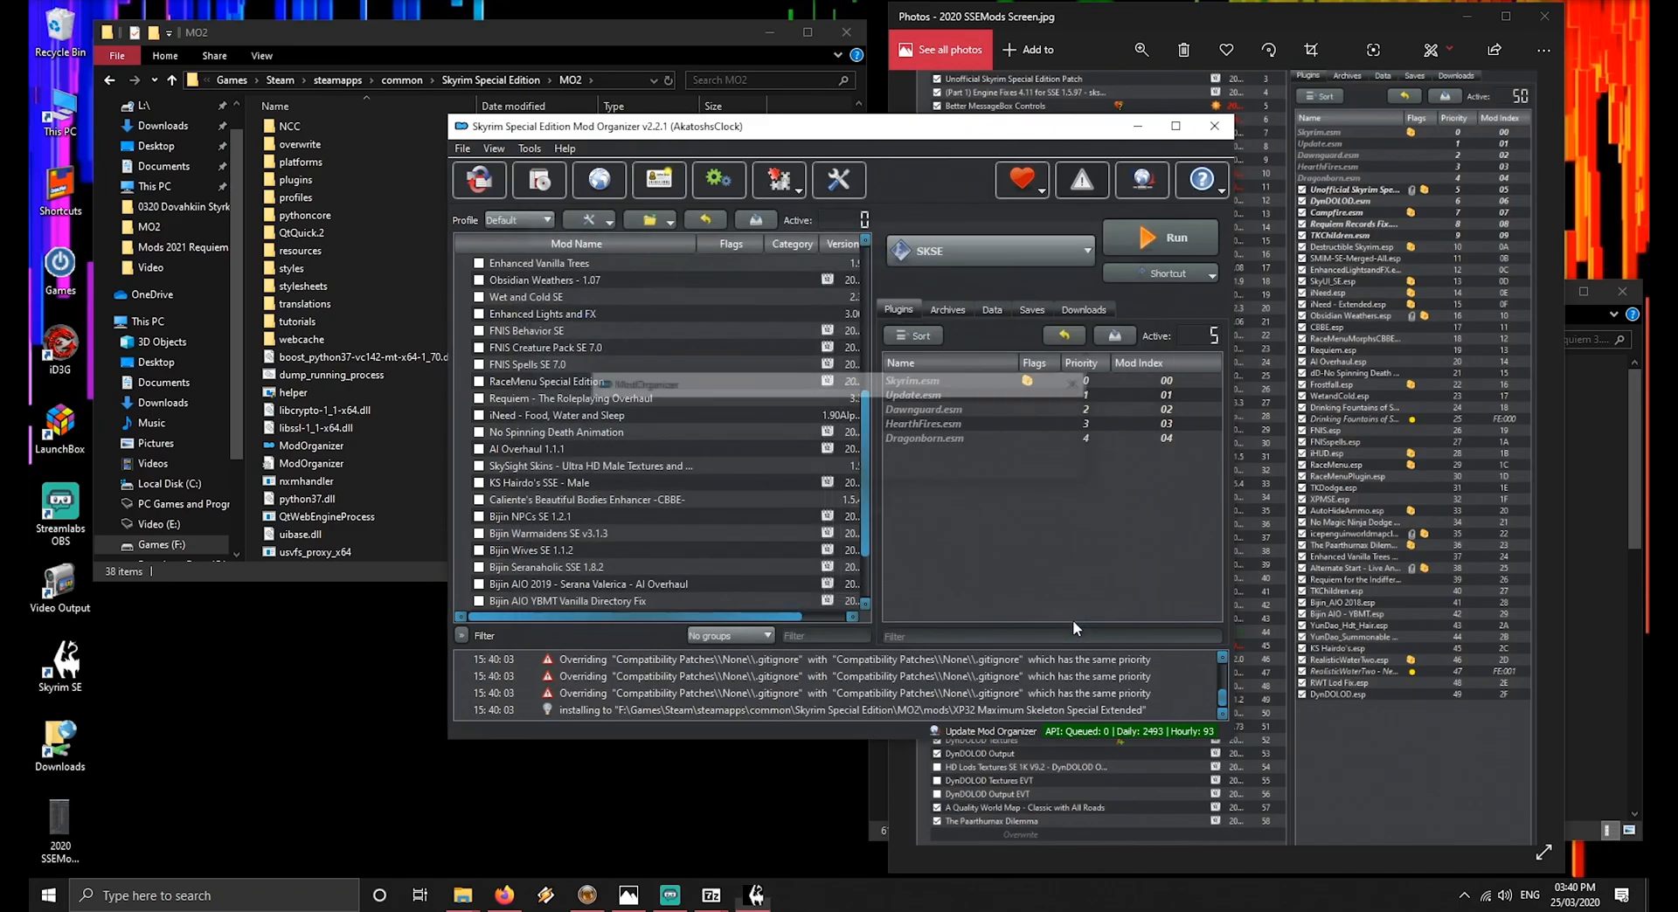
# Check the reference mod order and install the YunDao HDT Hair Summonable Chest archive
pyautogui.click(1124, 14)
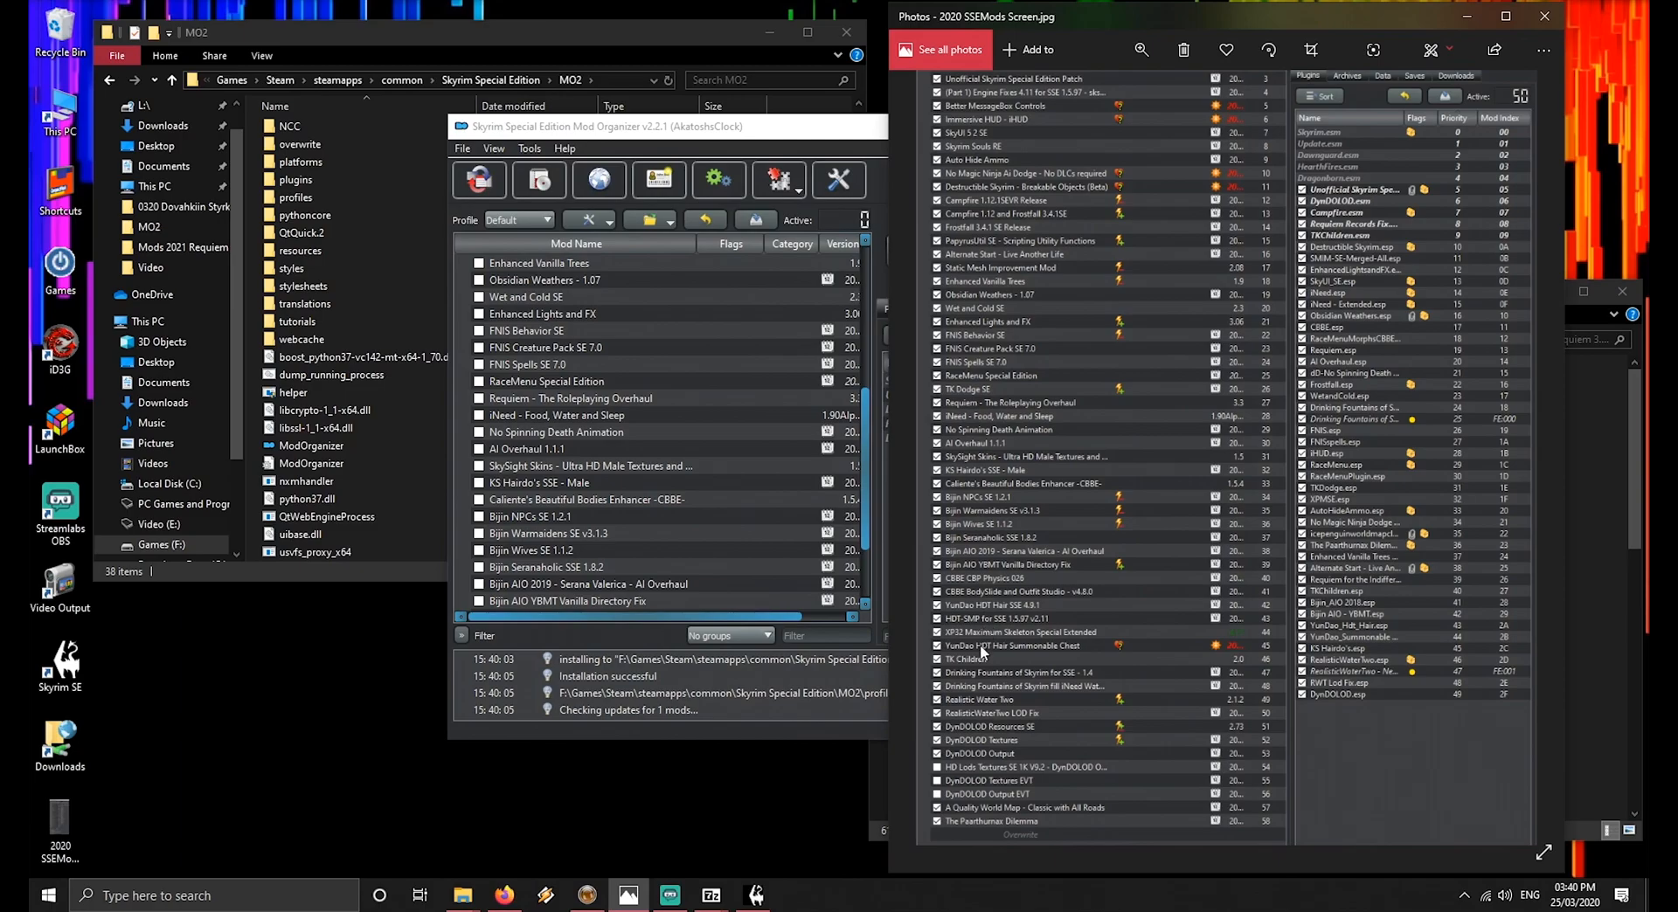
pyautogui.click(547, 189)
pyautogui.click(679, 399)
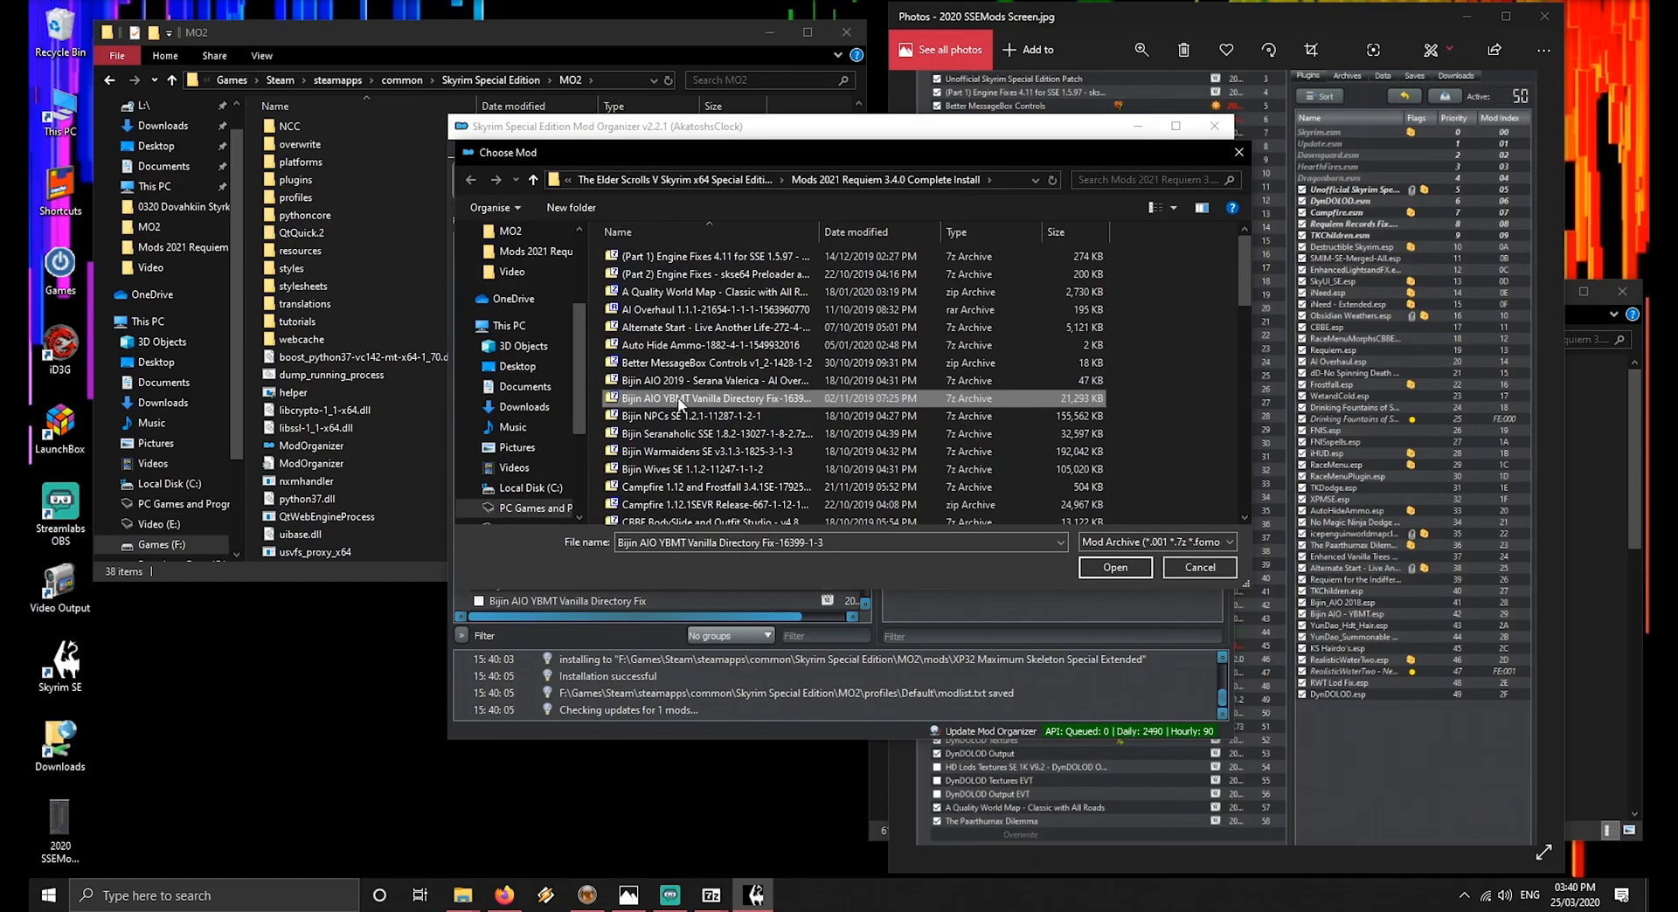
pyautogui.scroll(-7, 678, 400)
pyautogui.doubleClick(690, 511)
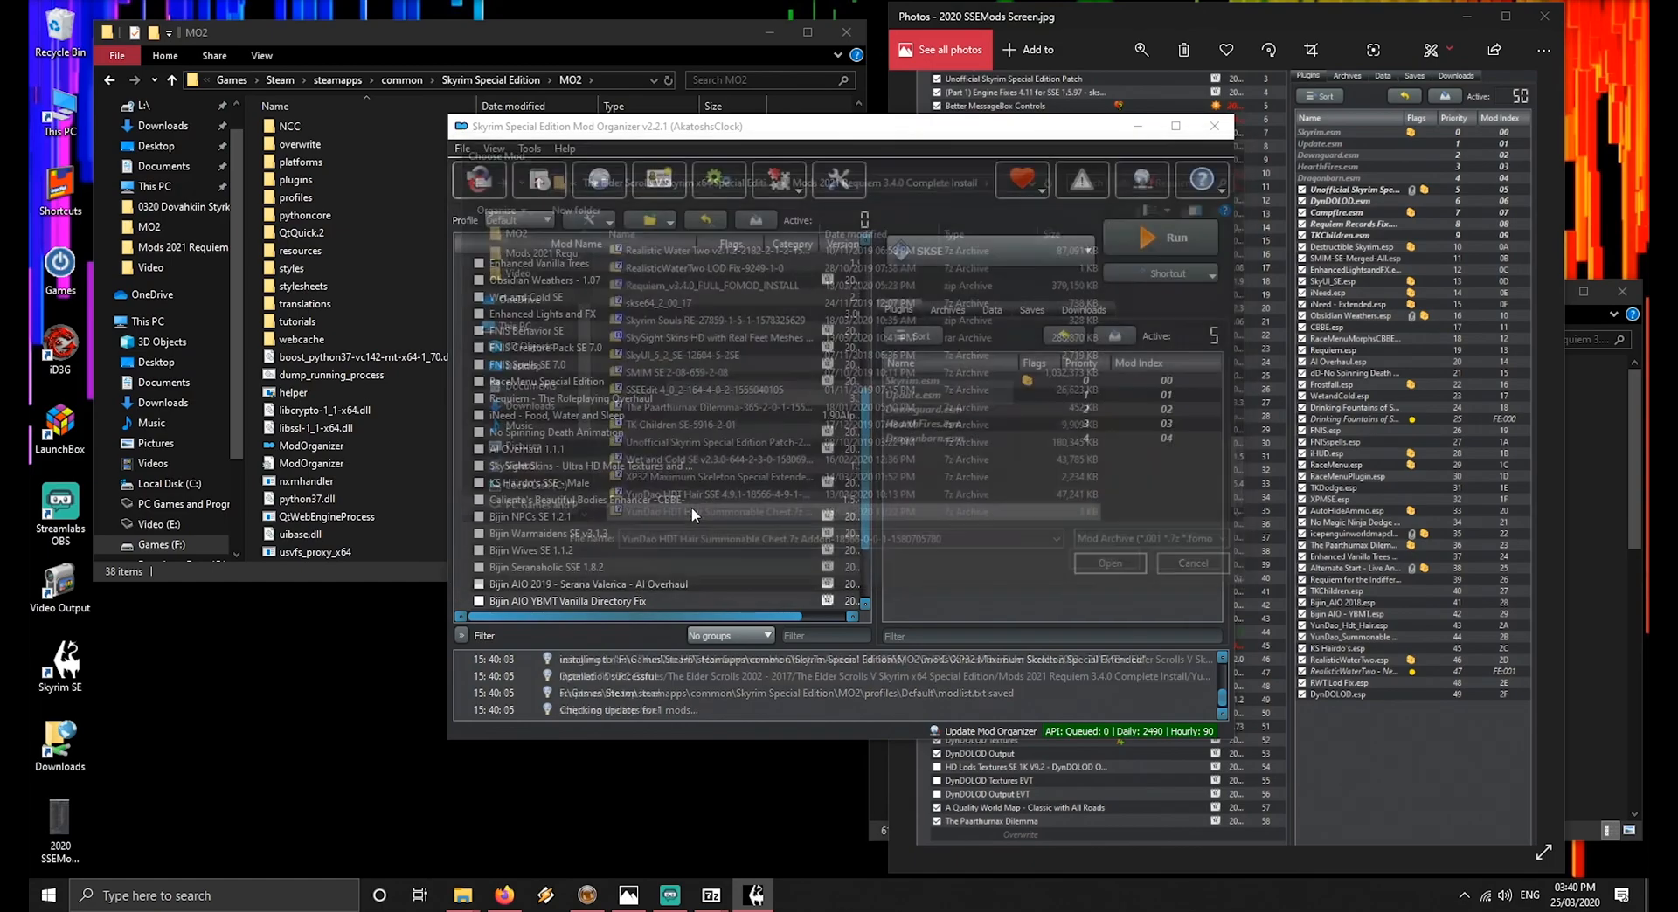
pyautogui.click(929, 453)
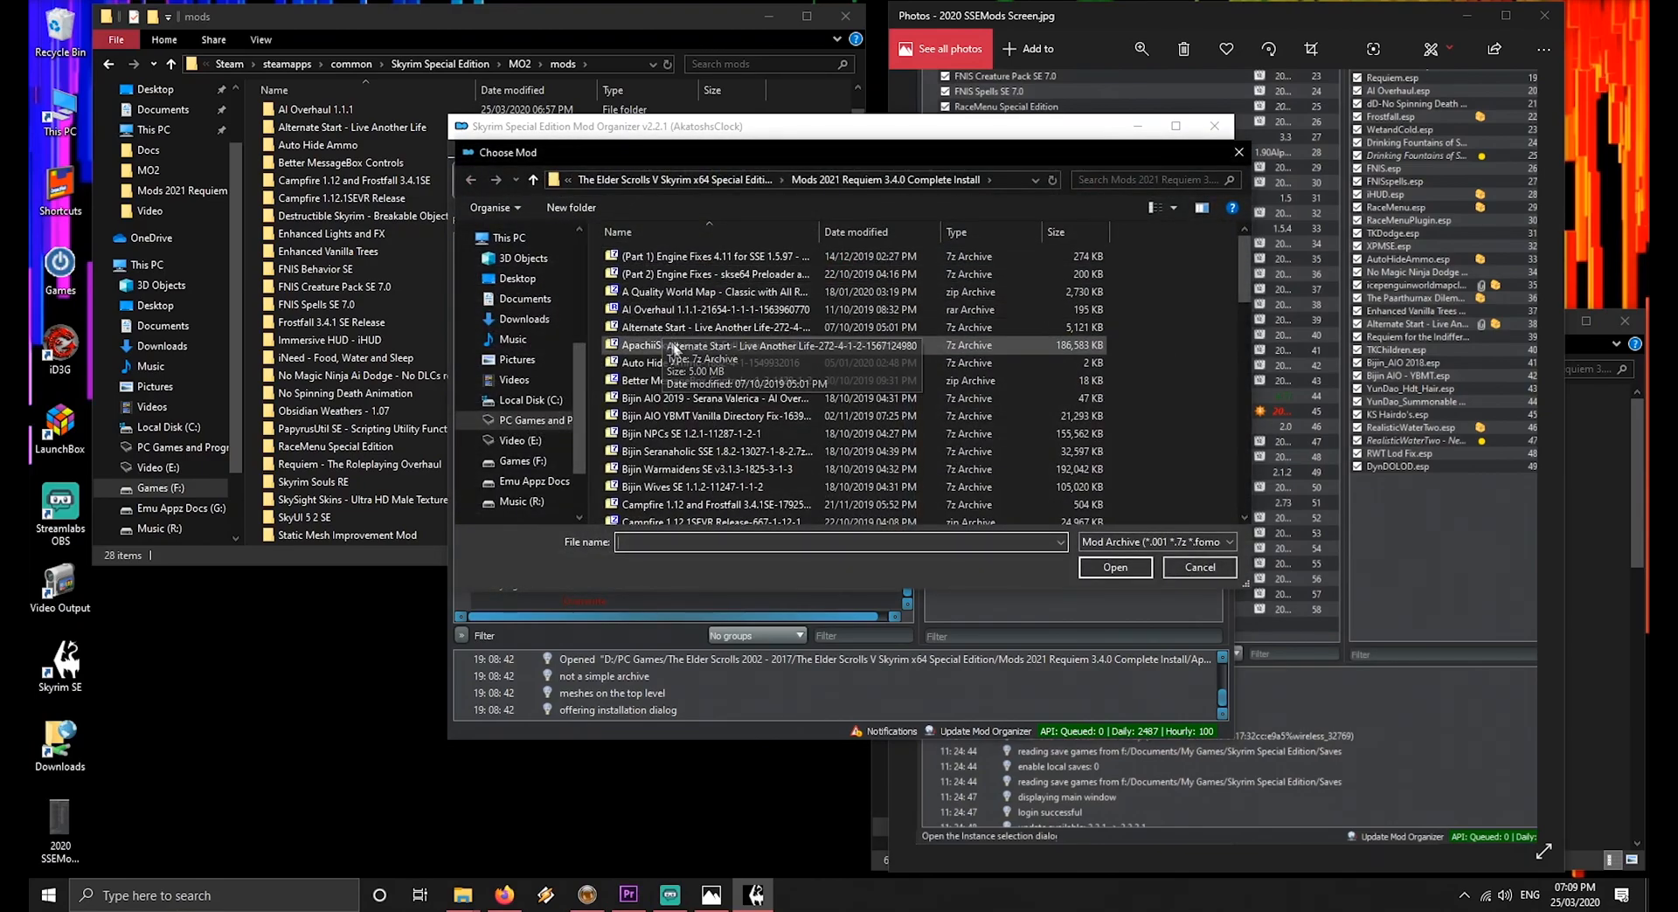
# Install the ApachiiSkyHair v 1.6 Full optimized archive, moving meshes, textures and ApachiiHair.esm from the Data folder to the top-level <data> node
pyautogui.click(676, 347)
pyautogui.doubleClick(676, 347)
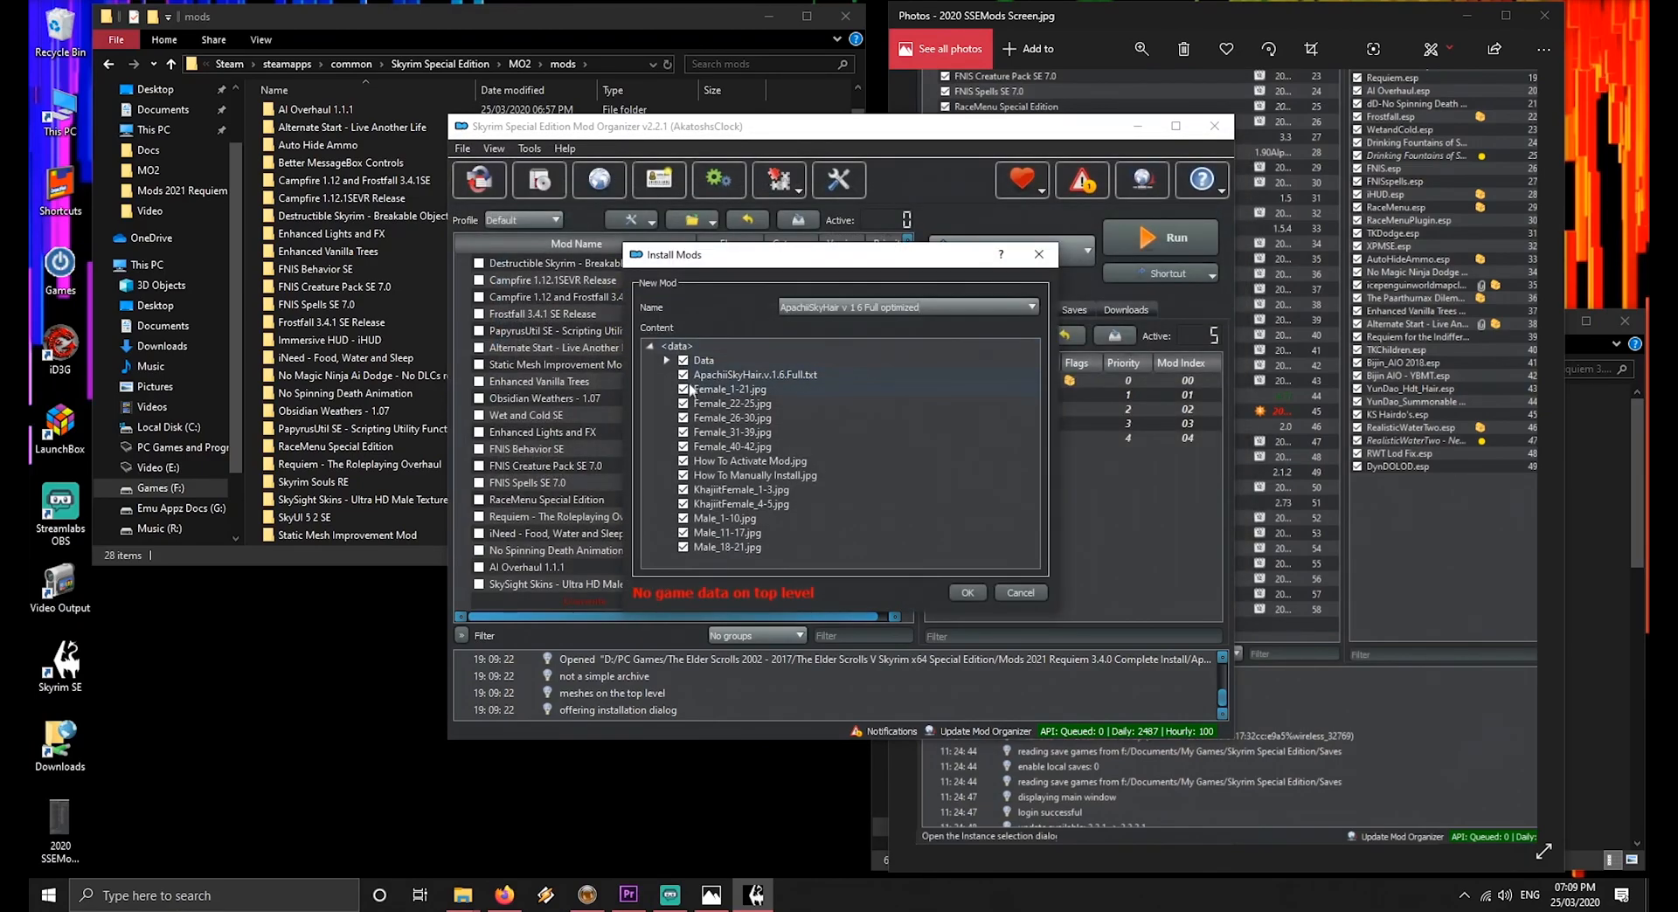
pyautogui.click(667, 360)
pyautogui.click(715, 374)
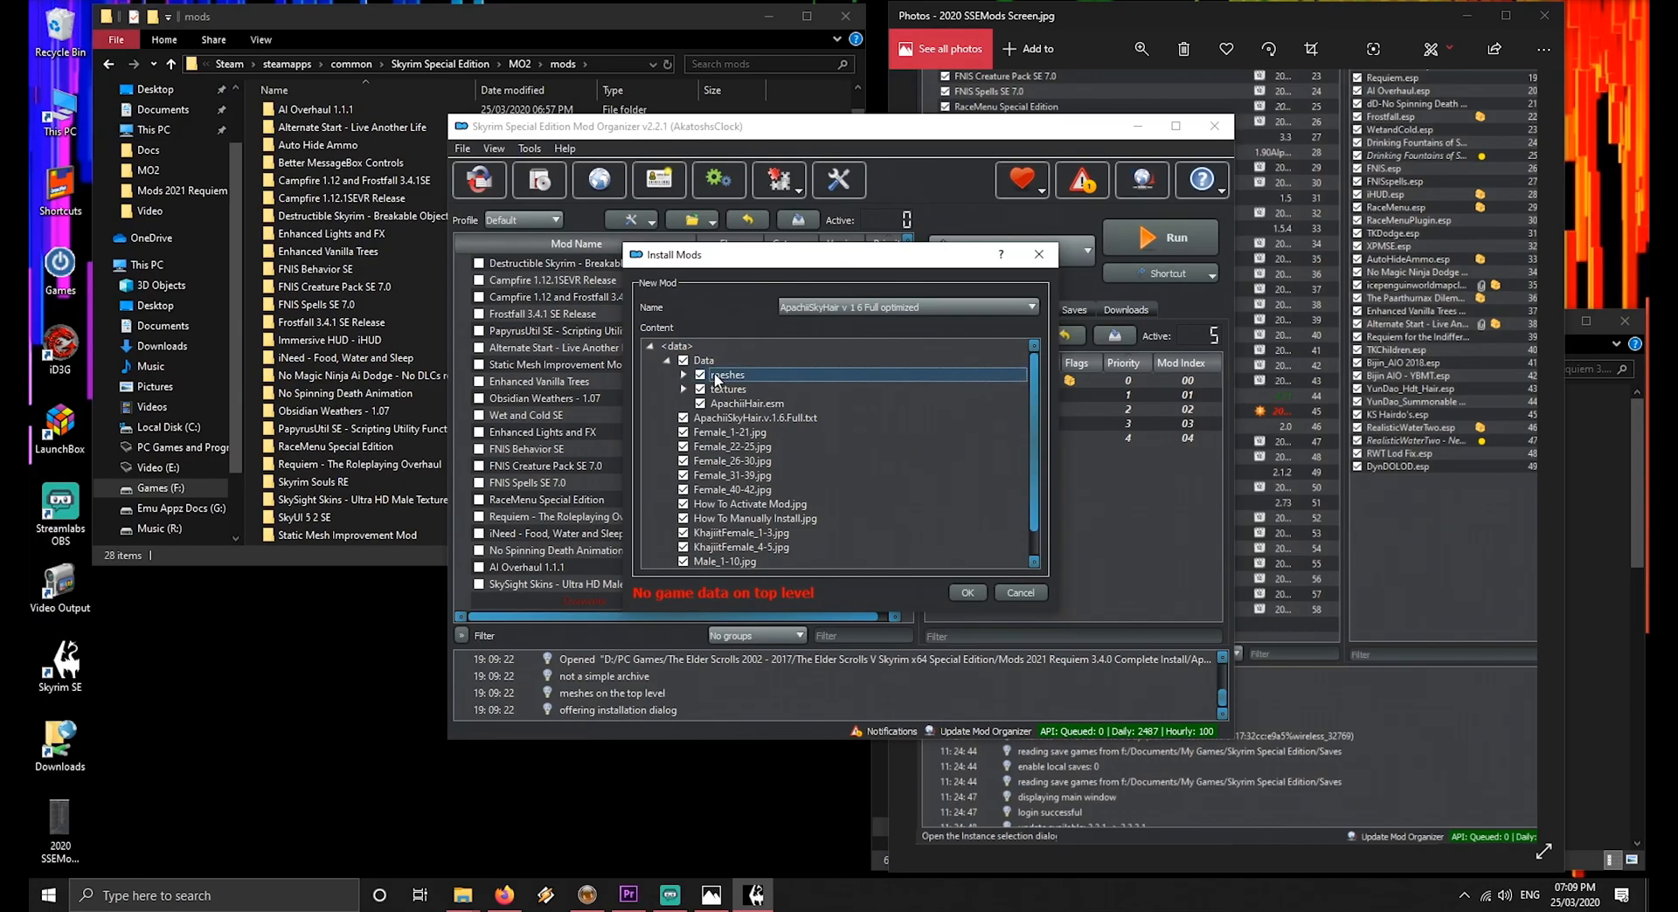
pyautogui.keyDown('shift'); pyautogui.click(742, 403); pyautogui.keyUp('shift')
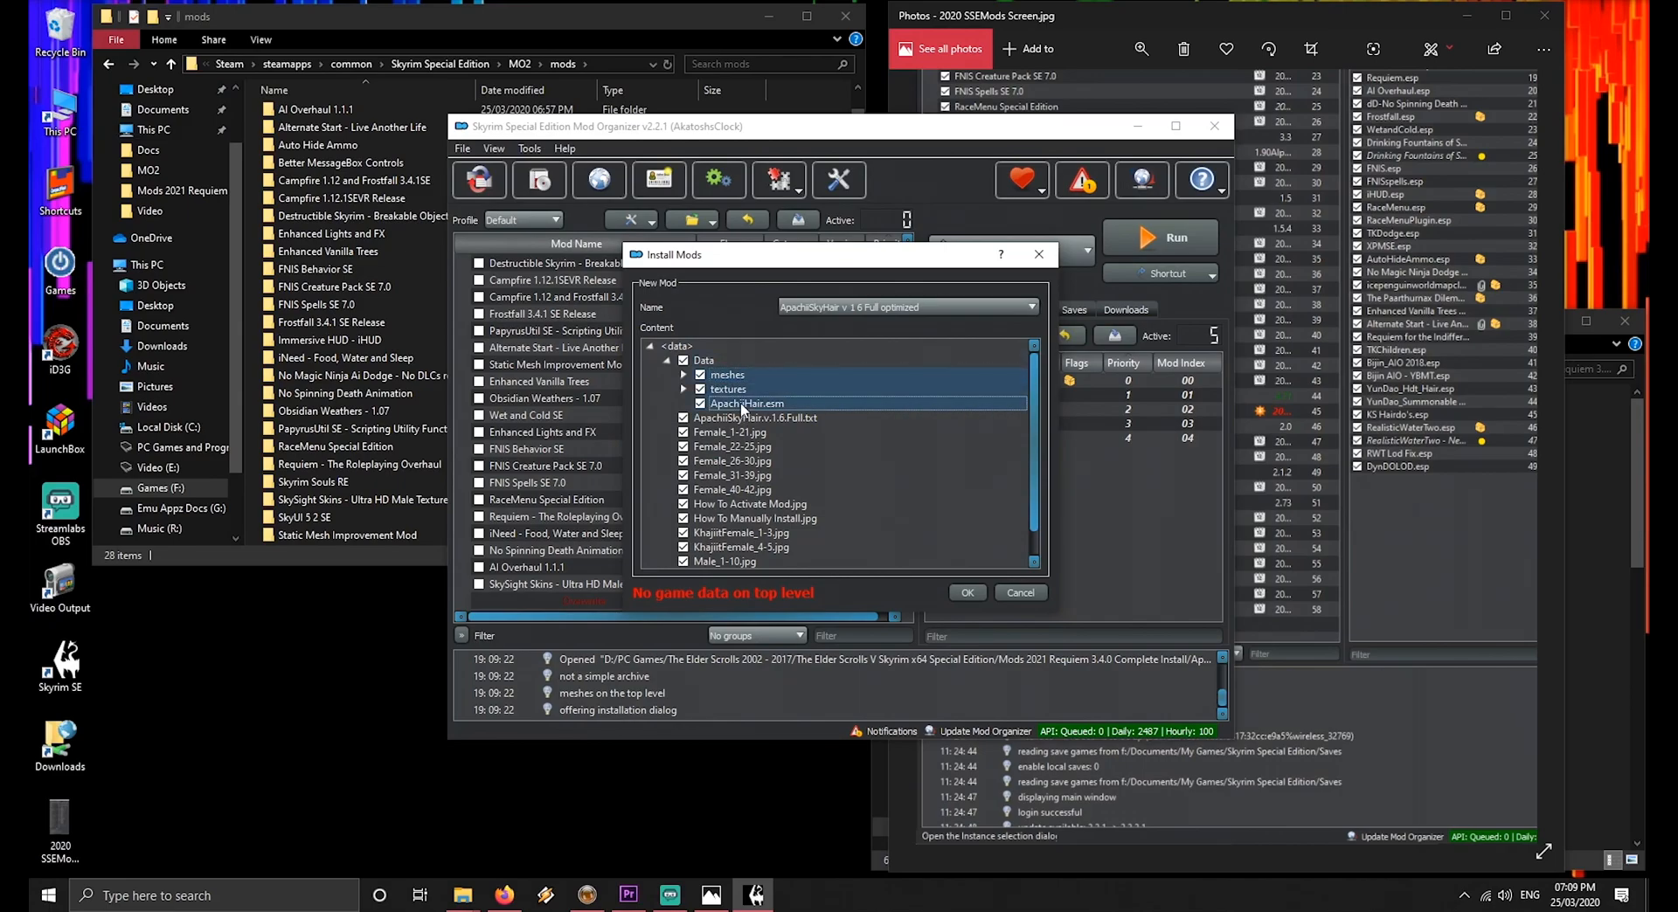
pyautogui.moveTo(733, 378); pyautogui.dragTo(681, 352)
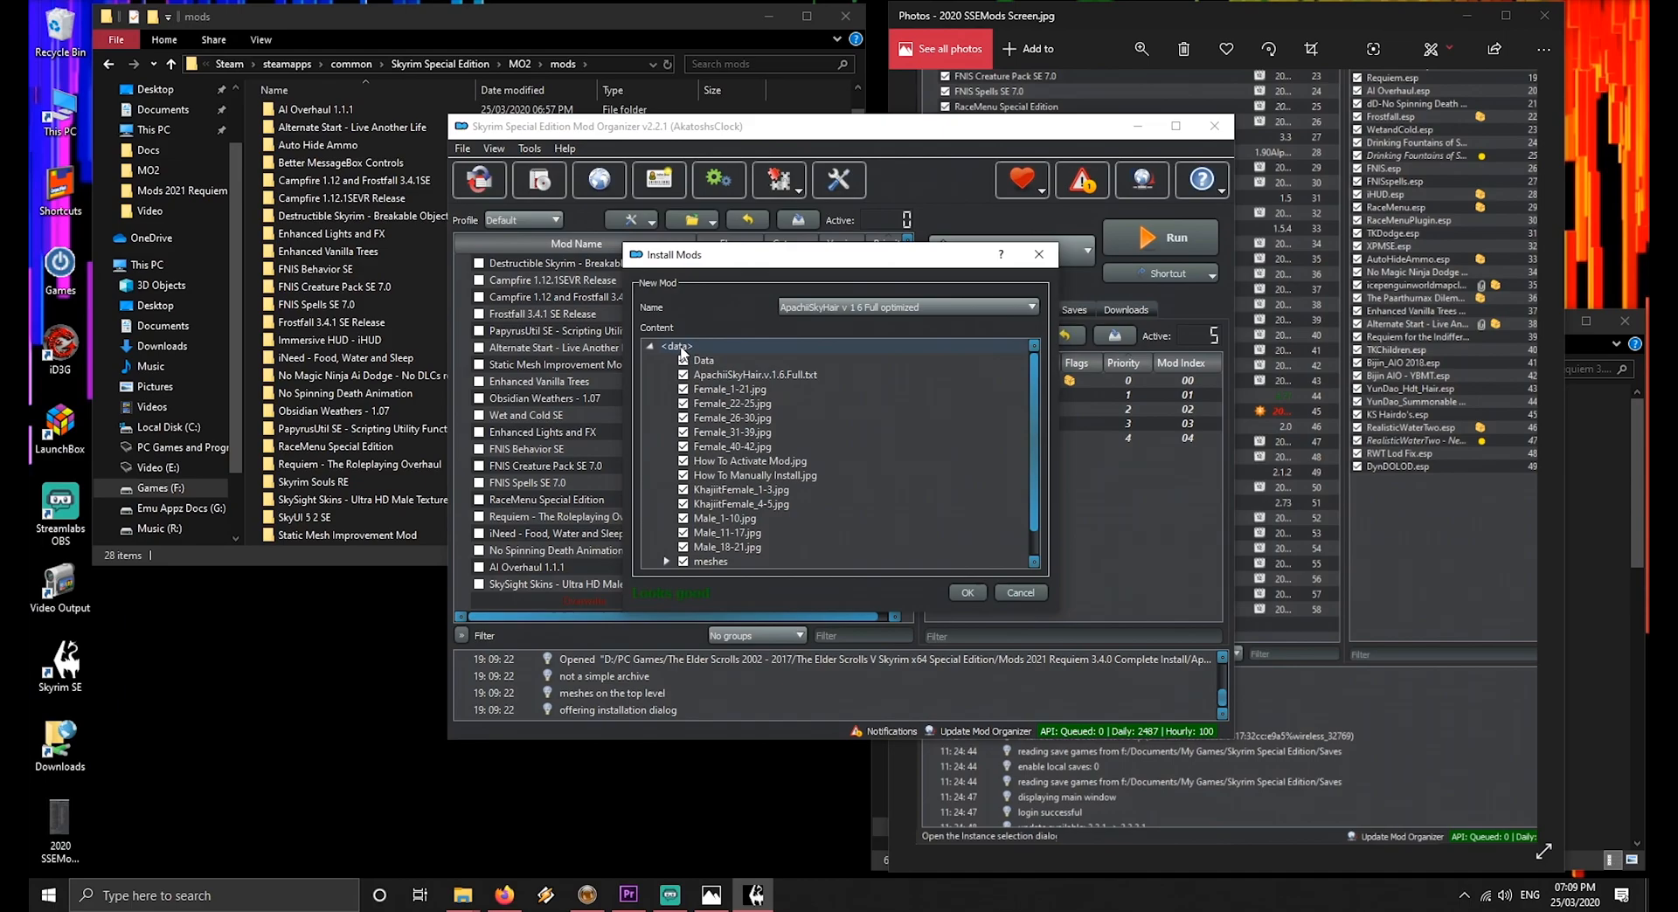
pyautogui.click(964, 592)
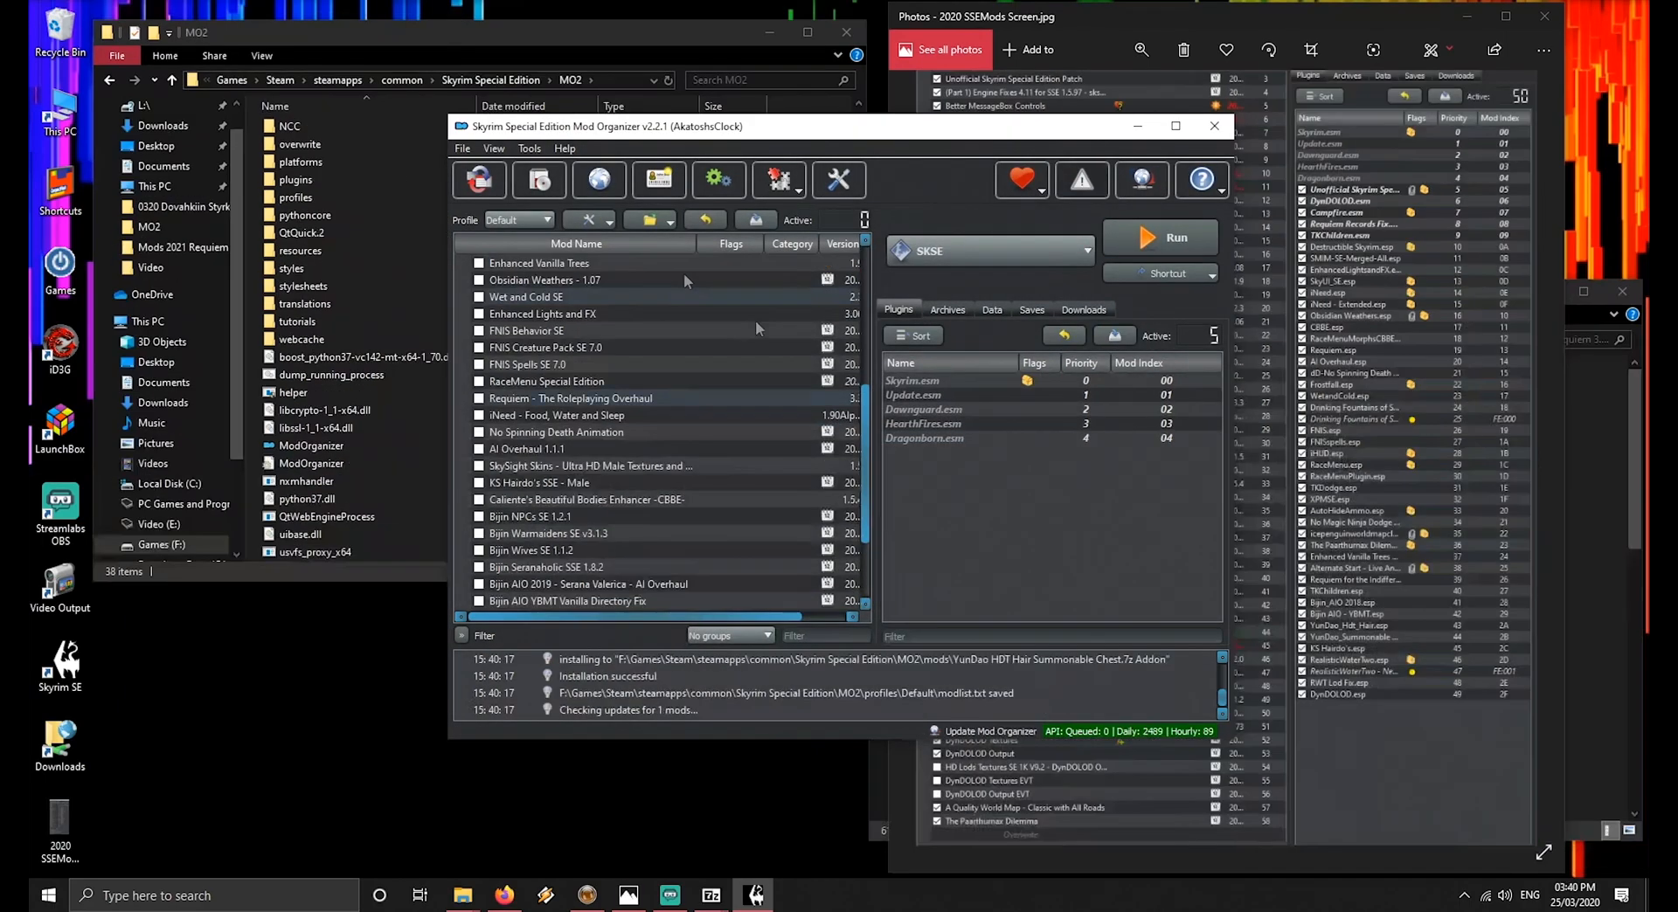
# Start installing the TK Children SE-5916-2-01 archive with English as the language and the USSEP Patch
pyautogui.click(539, 181)
pyautogui.click(662, 346)
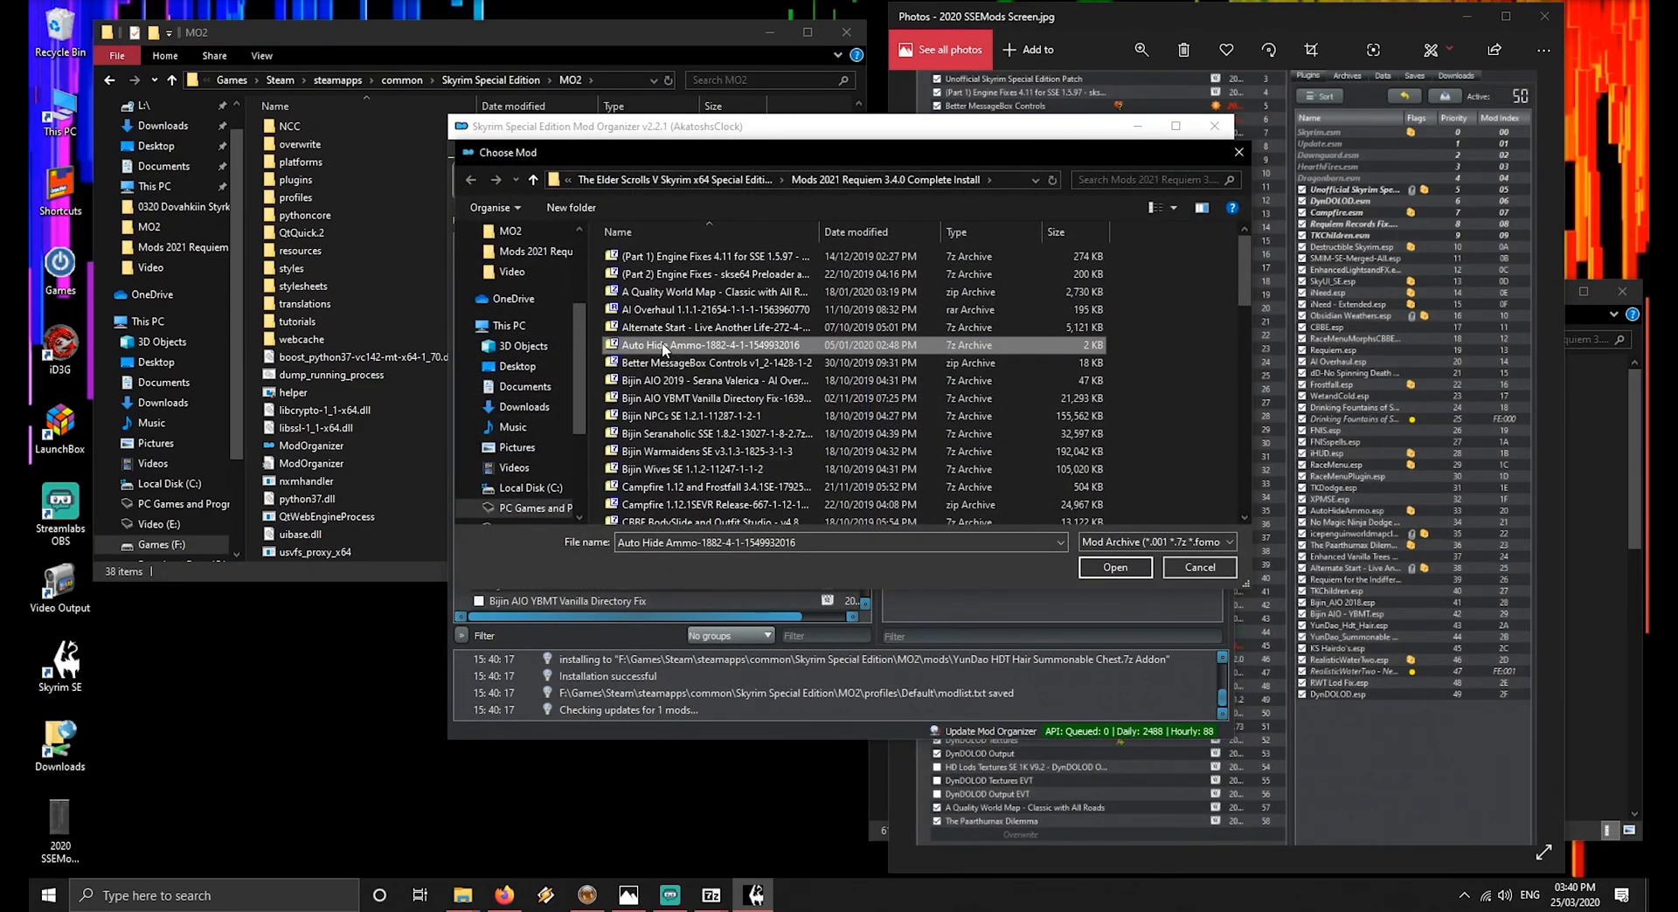
pyautogui.write('tk')
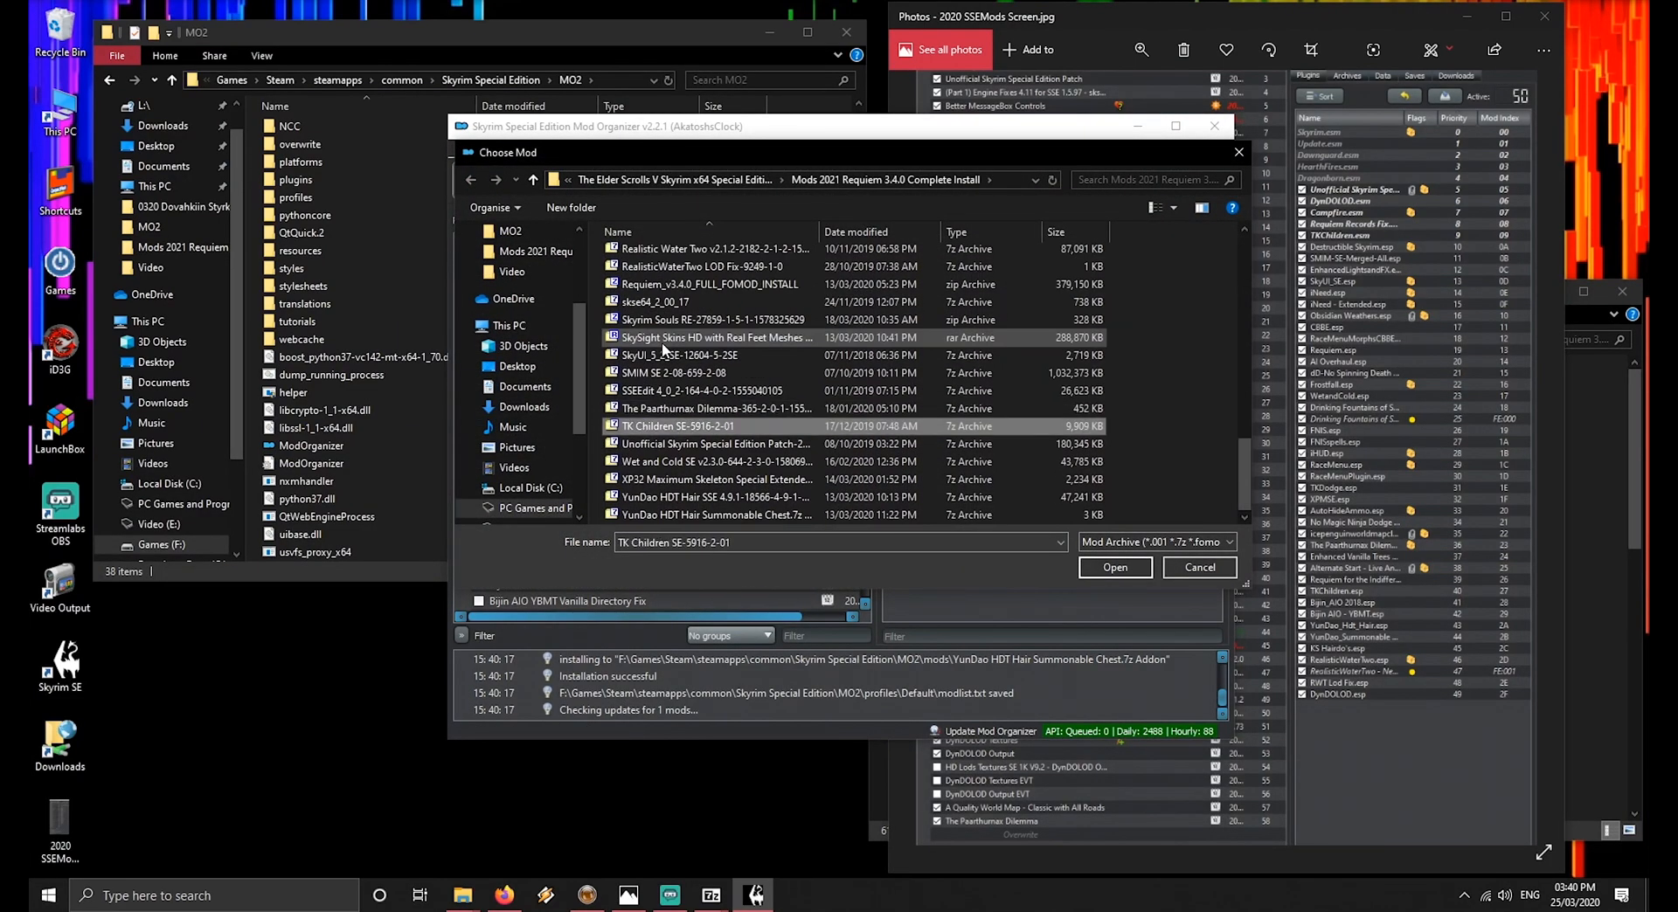
pyautogui.press('Return')
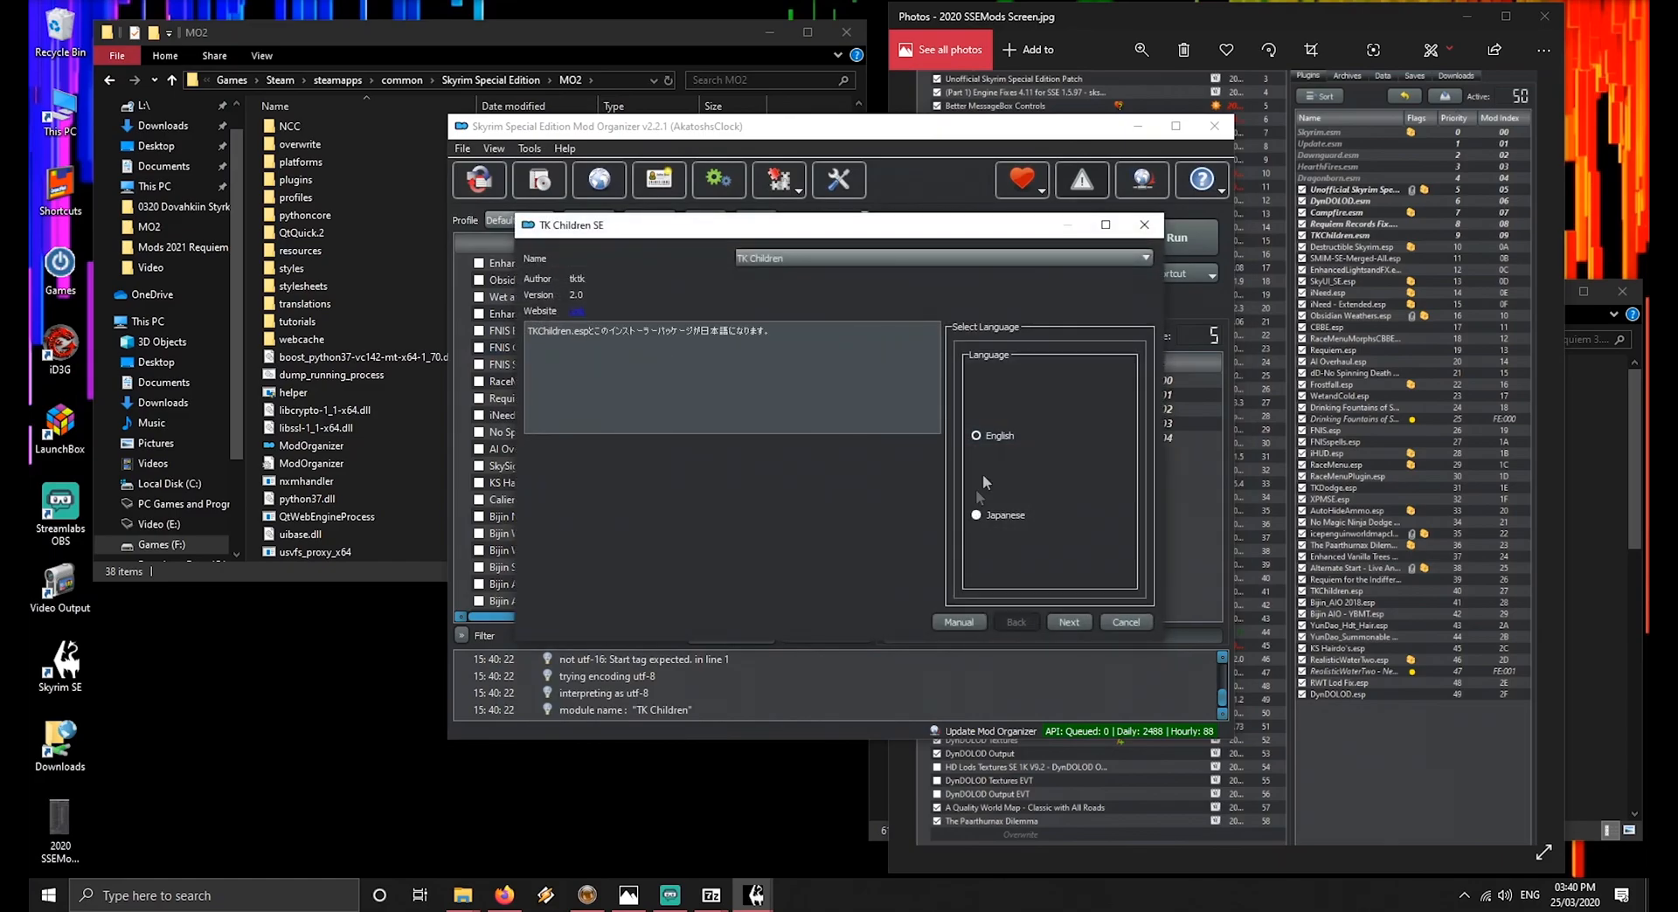
pyautogui.click(1068, 622)
pyautogui.click(977, 516)
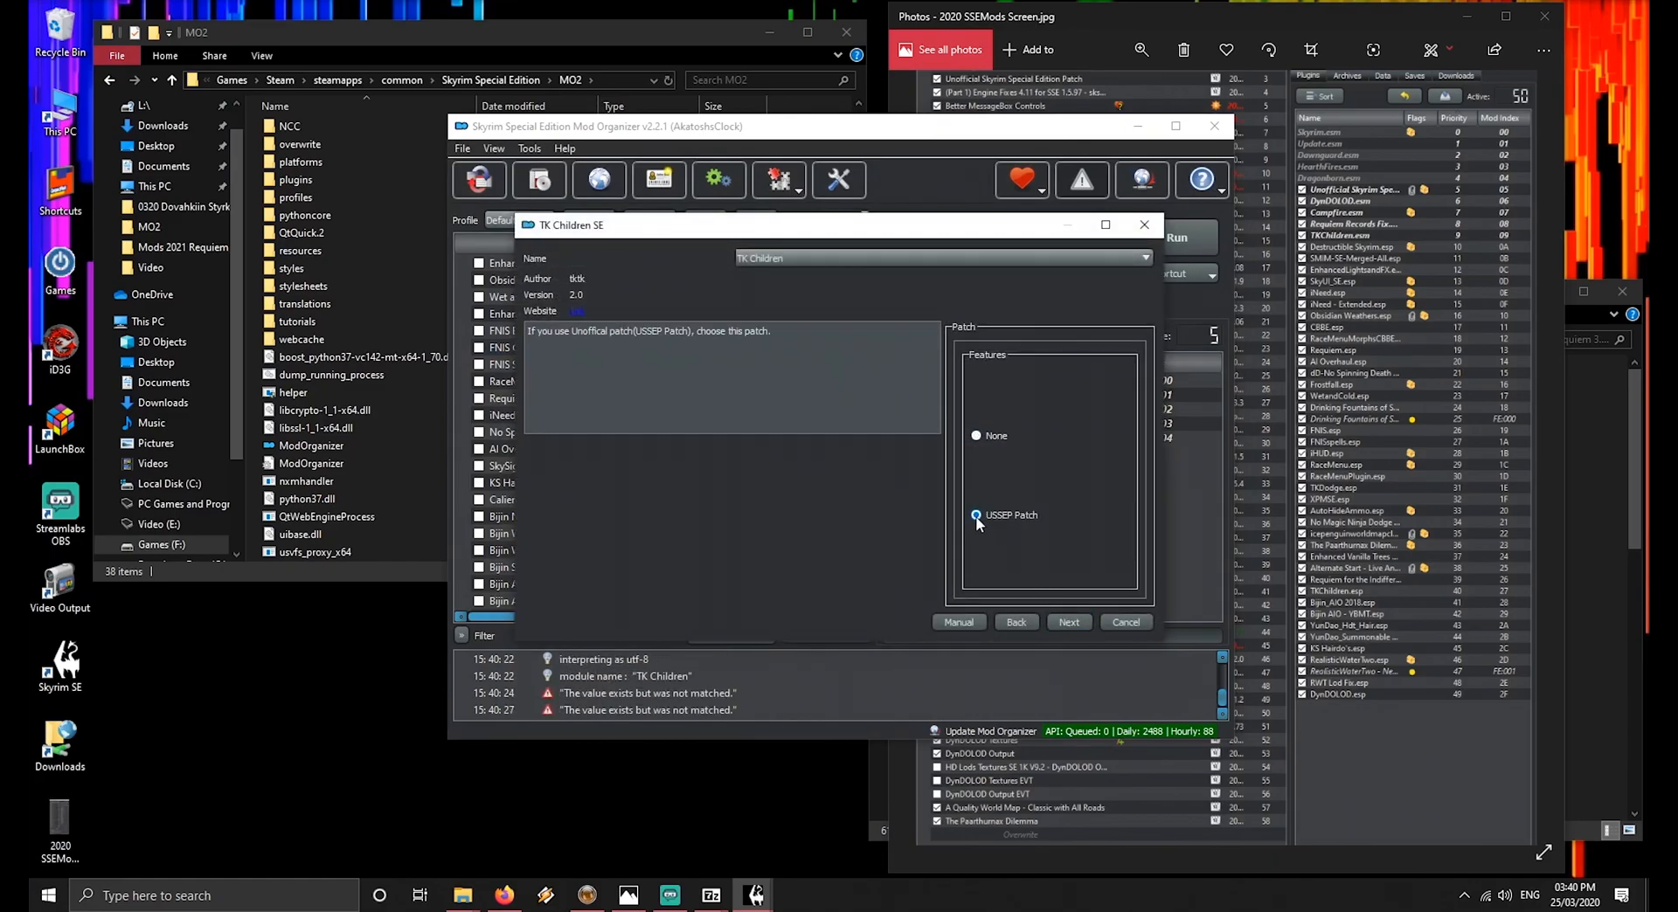
pyautogui.click(1069, 623)
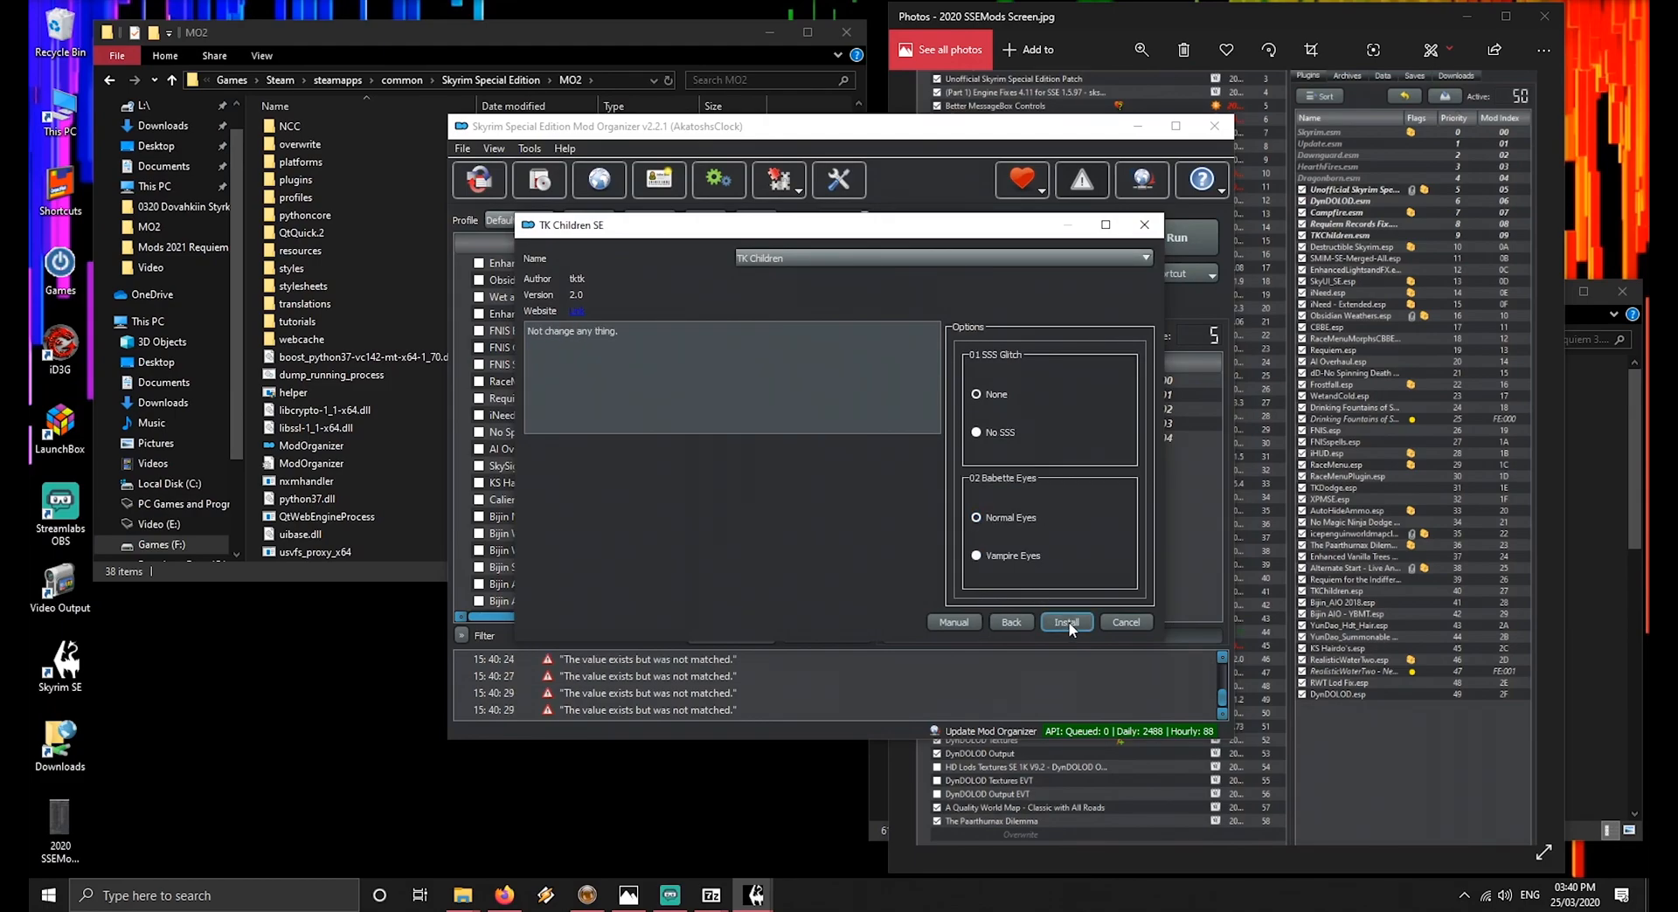
# Select No SSS and Vampire Eyes for TK Children and complete its installation
pyautogui.click(978, 431)
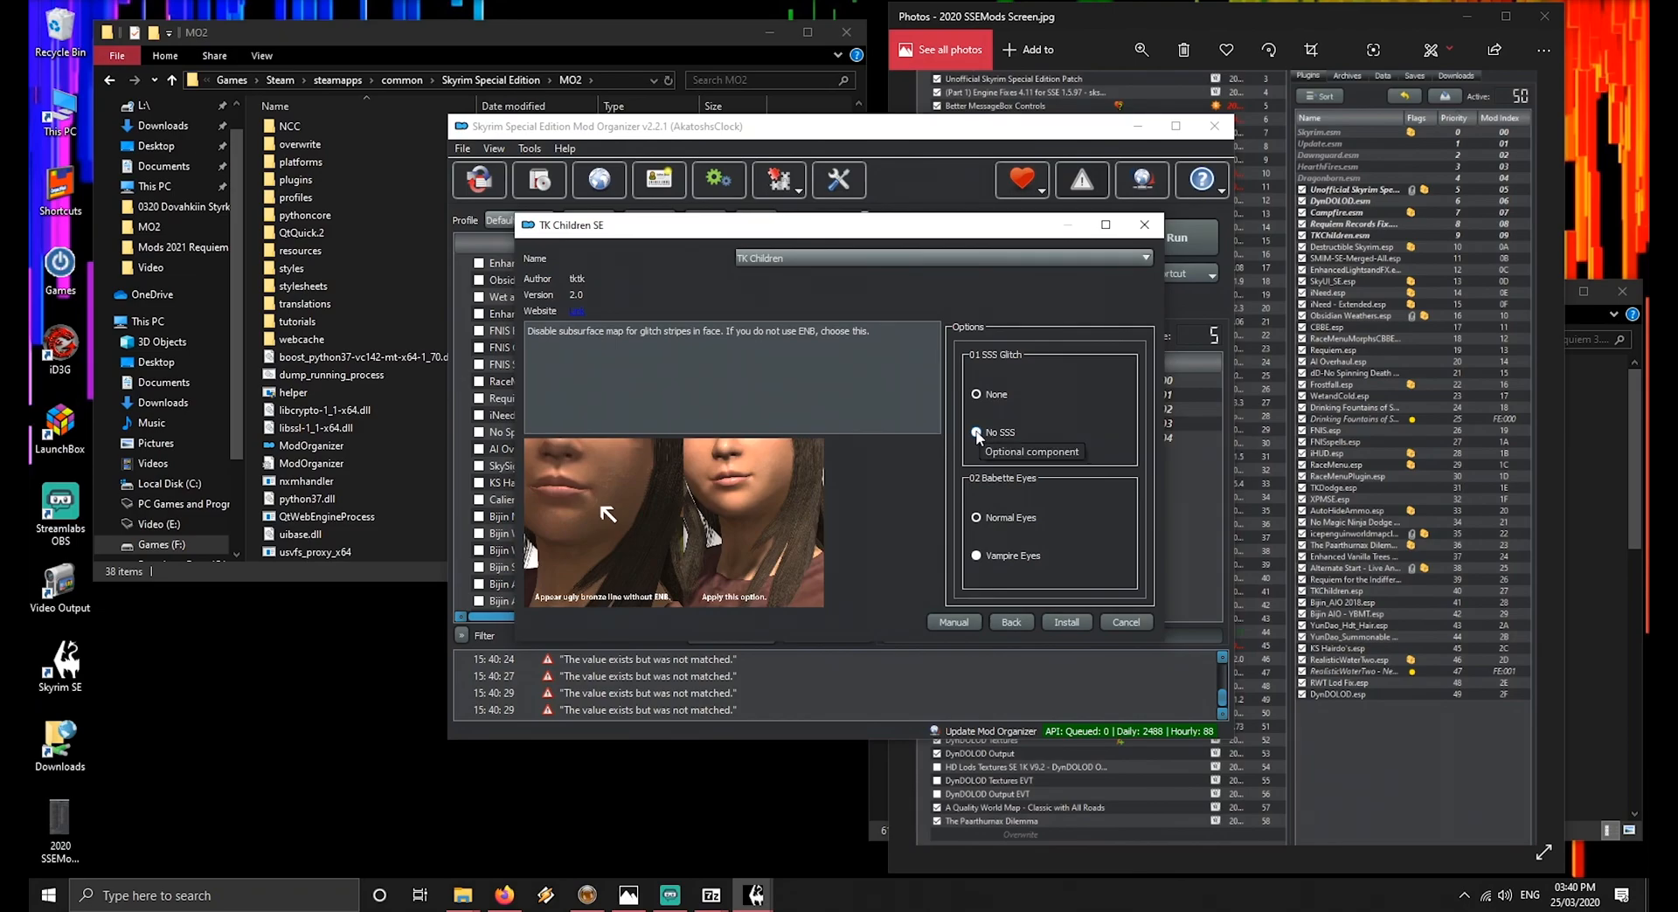
pyautogui.click(977, 434)
pyautogui.click(976, 557)
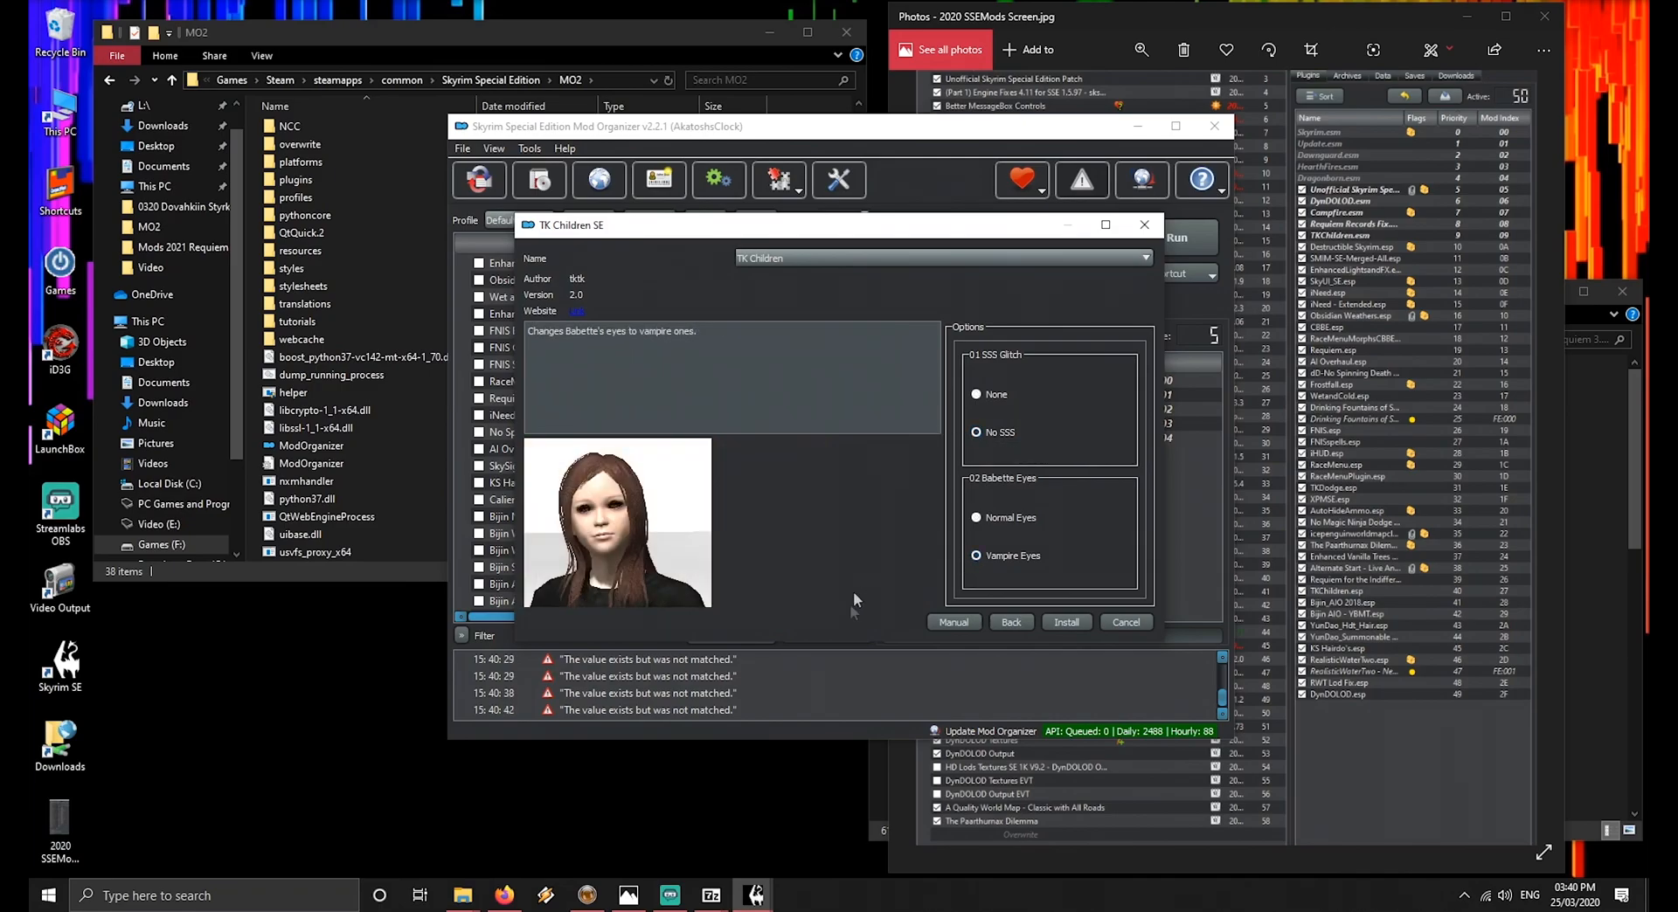
pyautogui.click(1062, 621)
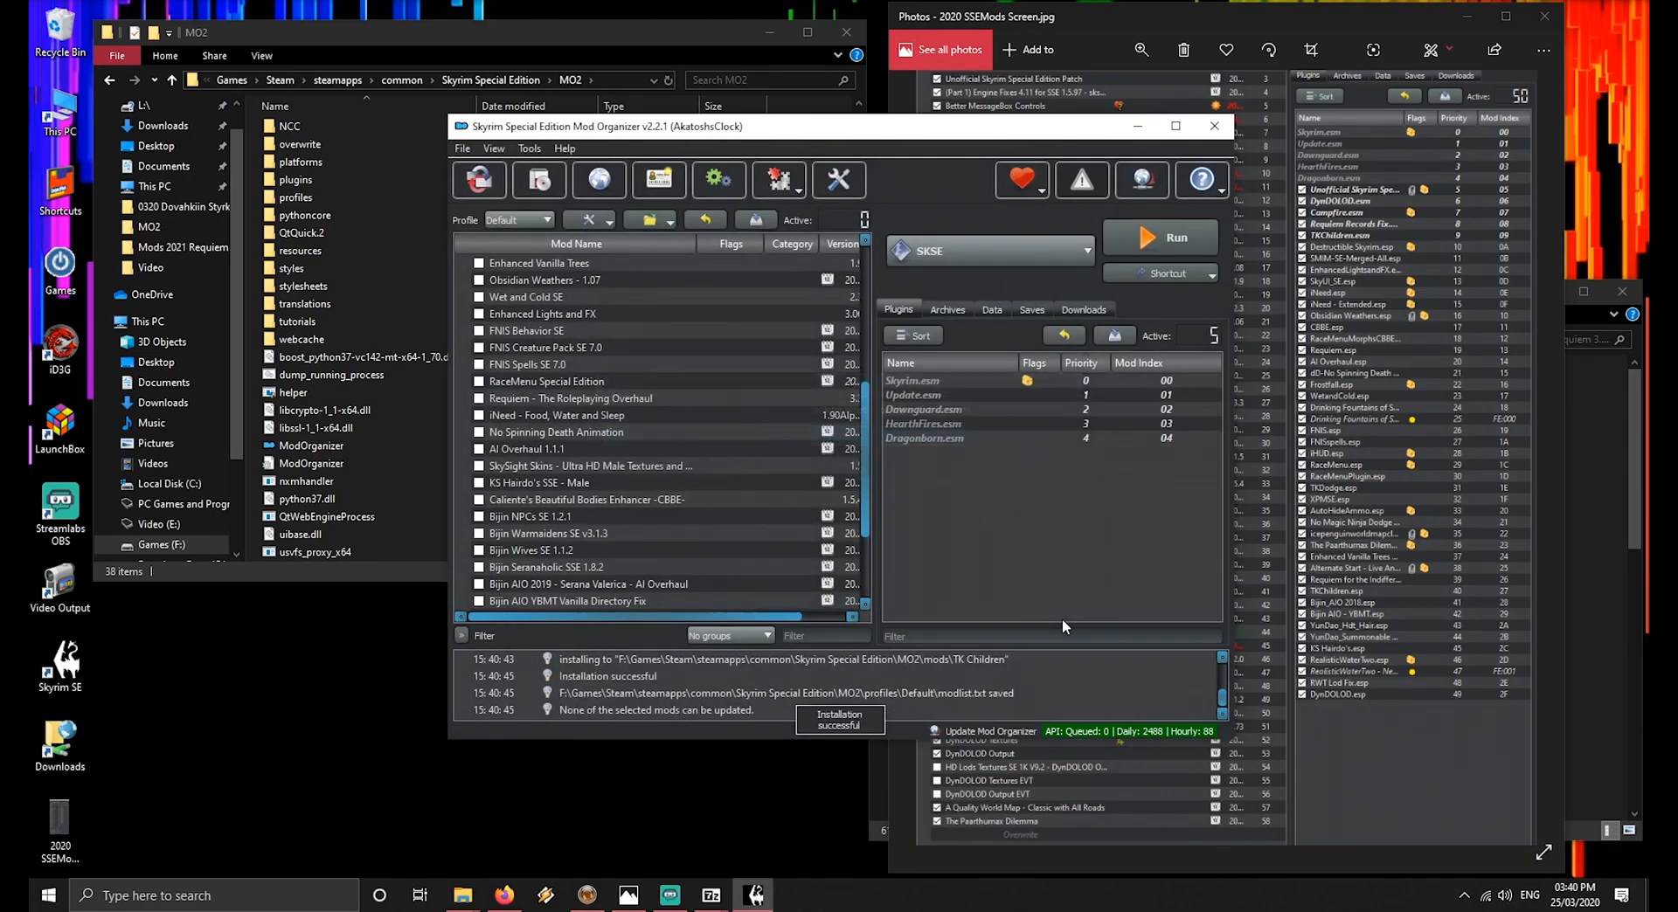
# Check the reference mod order and install the Drinking Fountains of Skyrim for SSE - 1.4 archive
pyautogui.click(1196, 18)
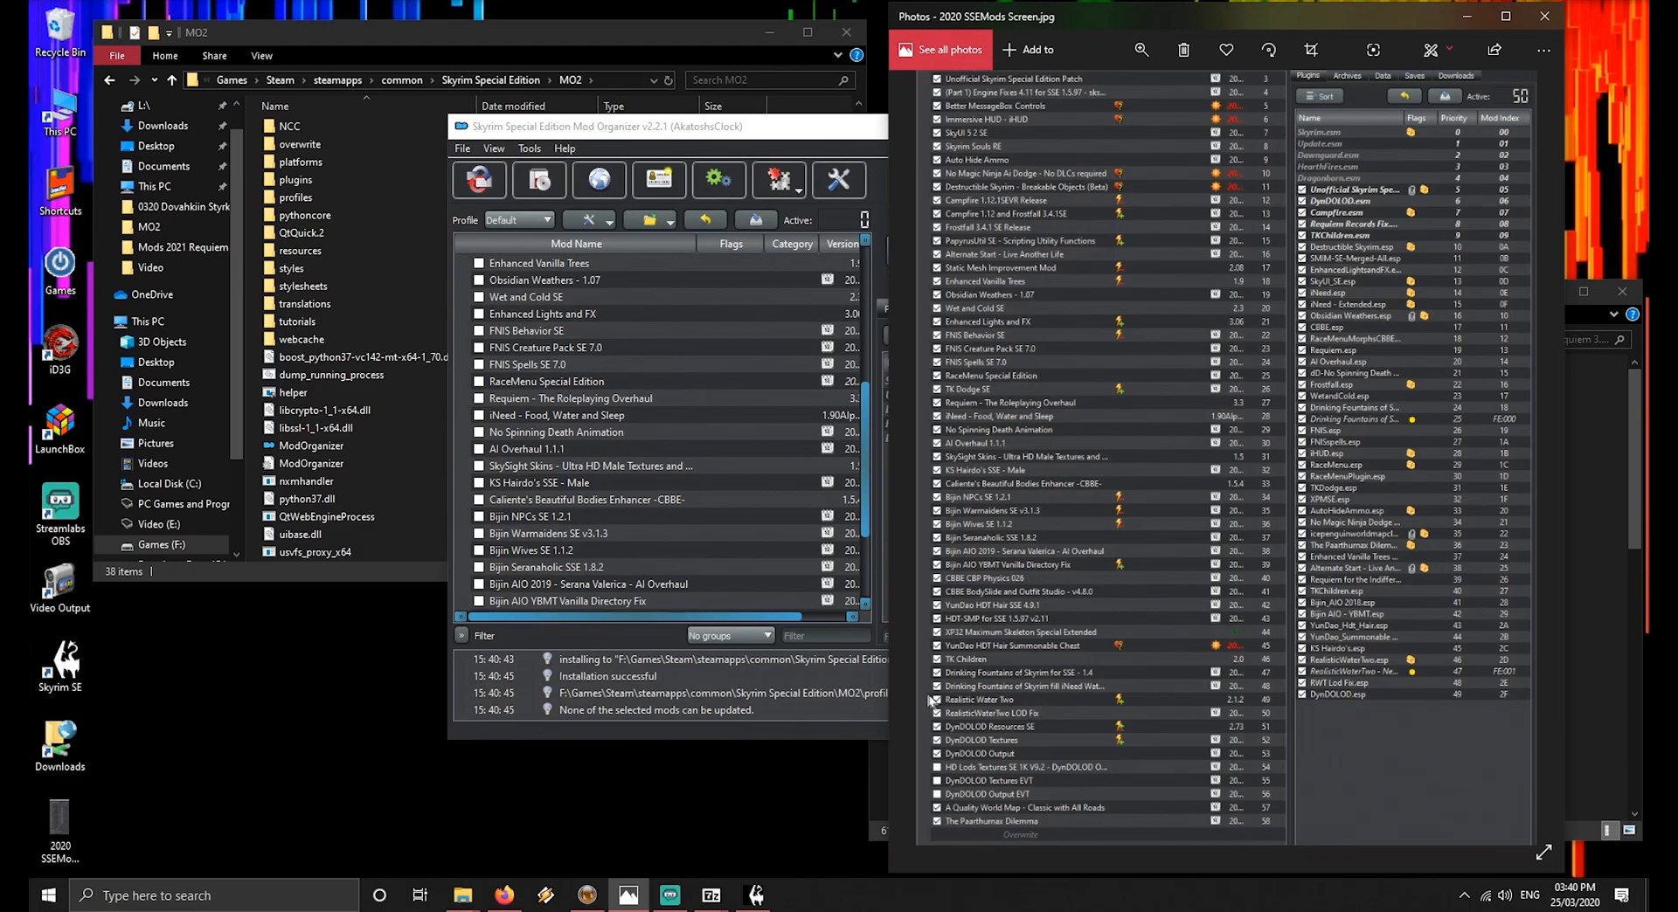
pyautogui.click(541, 181)
pyautogui.click(542, 181)
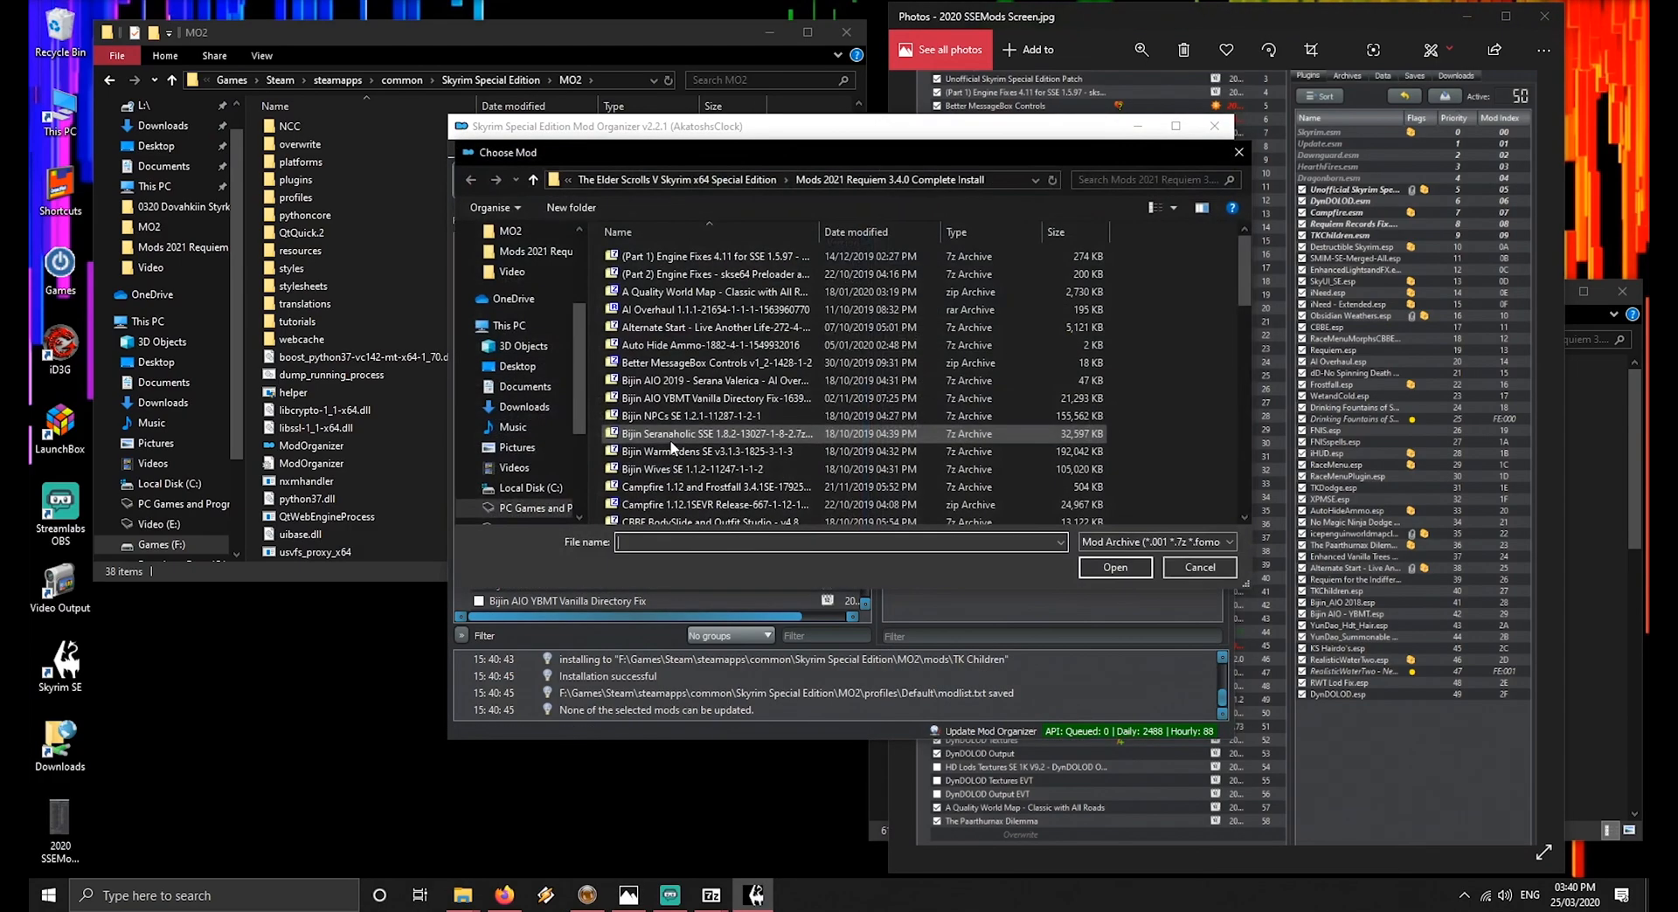
pyautogui.press('r')
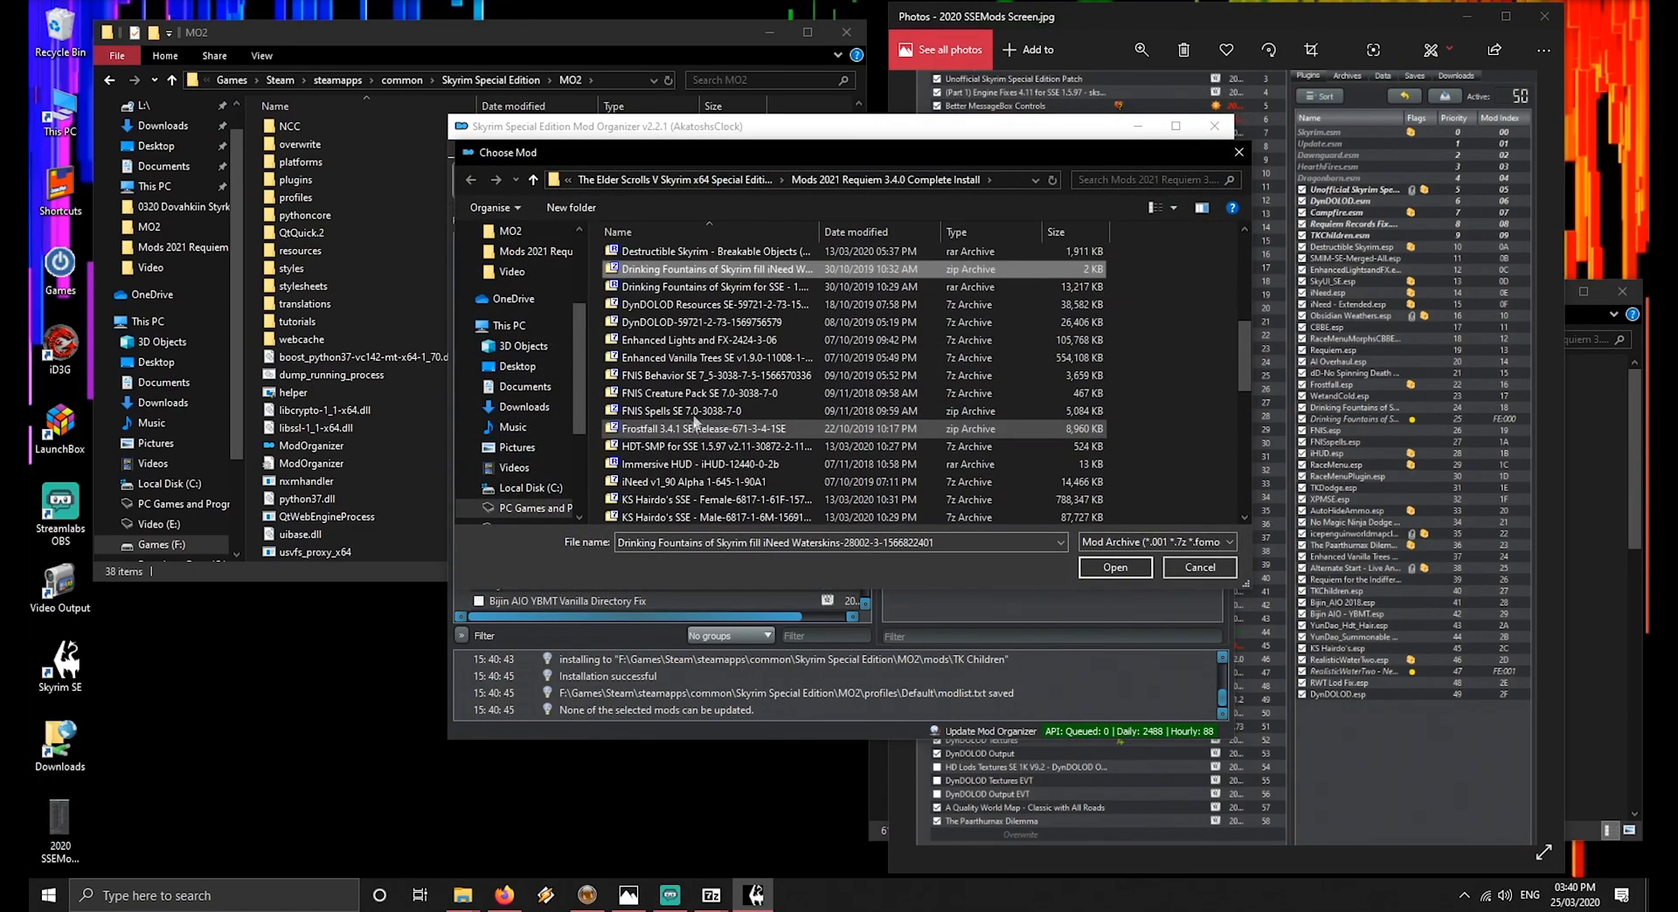
pyautogui.click(730, 290)
pyautogui.doubleClick(732, 293)
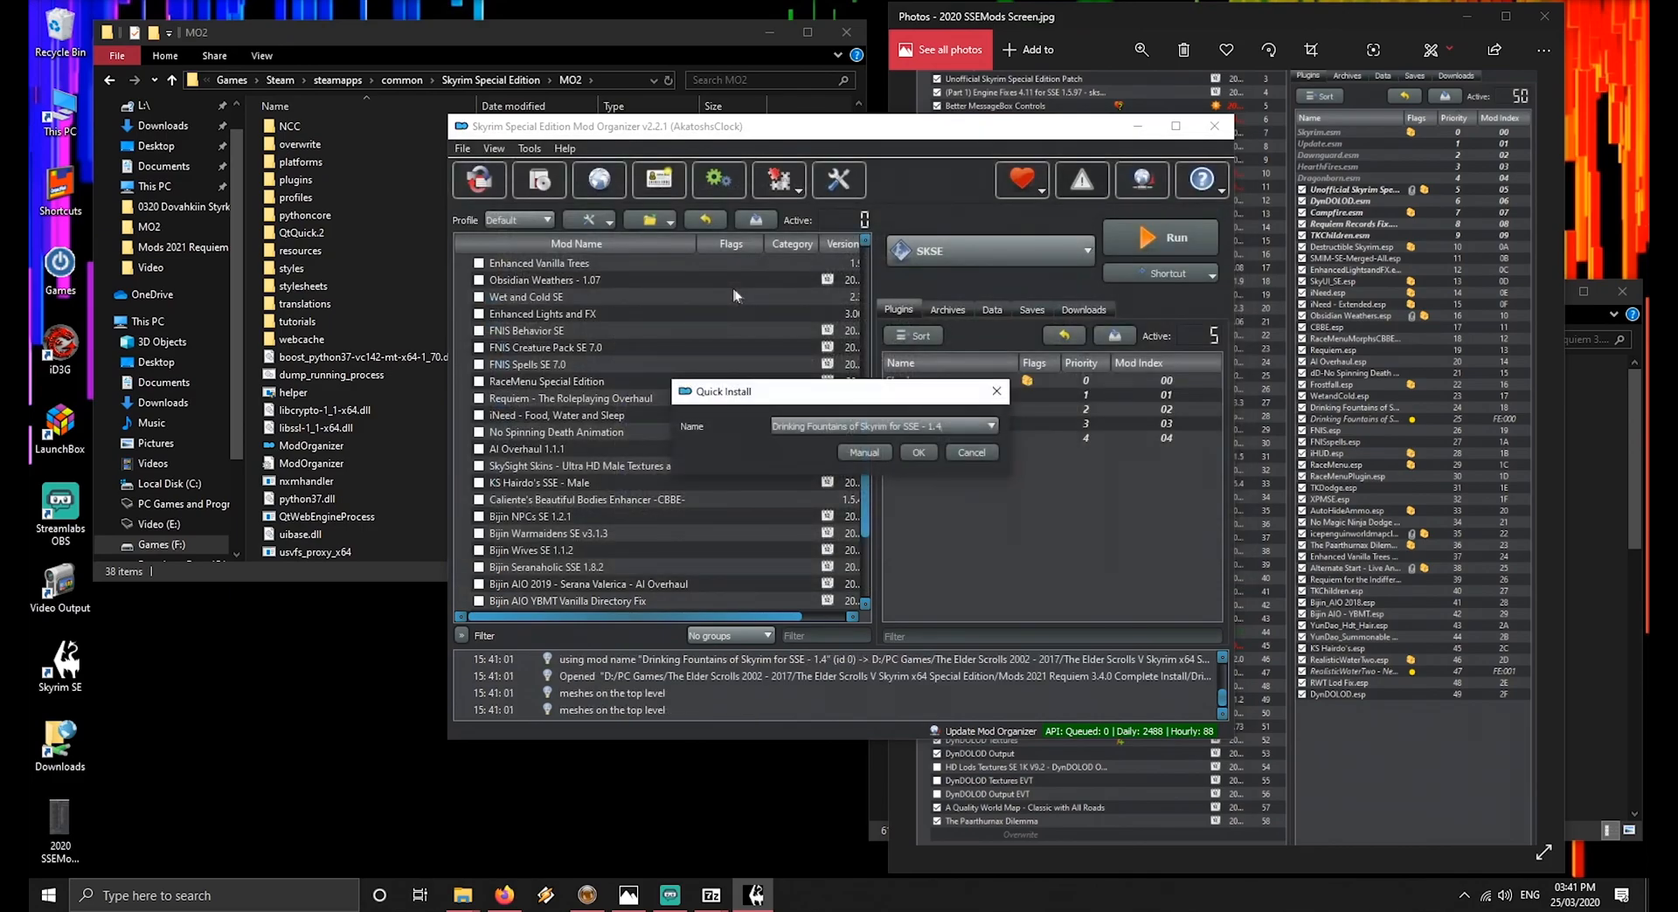
pyautogui.click(891, 454)
# Install the Drinking Fountains of Skyrim fill iNeed Waterskins archive and bring the reference mod order back to the front
pyautogui.click(539, 179)
pyautogui.click(737, 327)
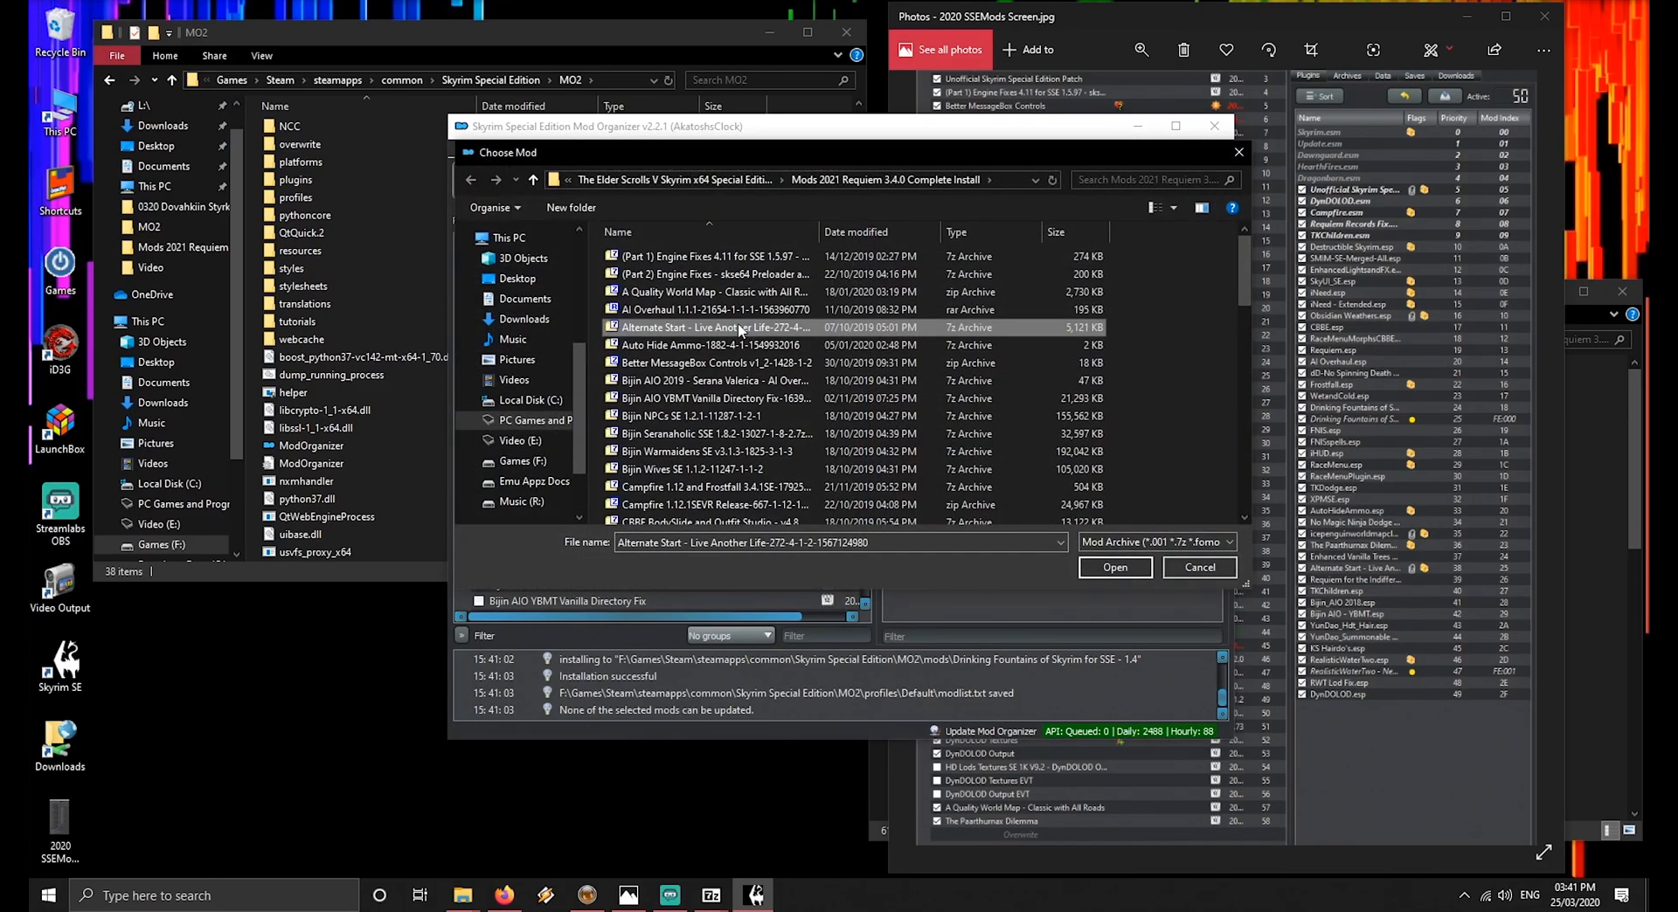
pyautogui.scroll(-6, 737, 323)
pyautogui.click(738, 271)
pyautogui.doubleClick(738, 270)
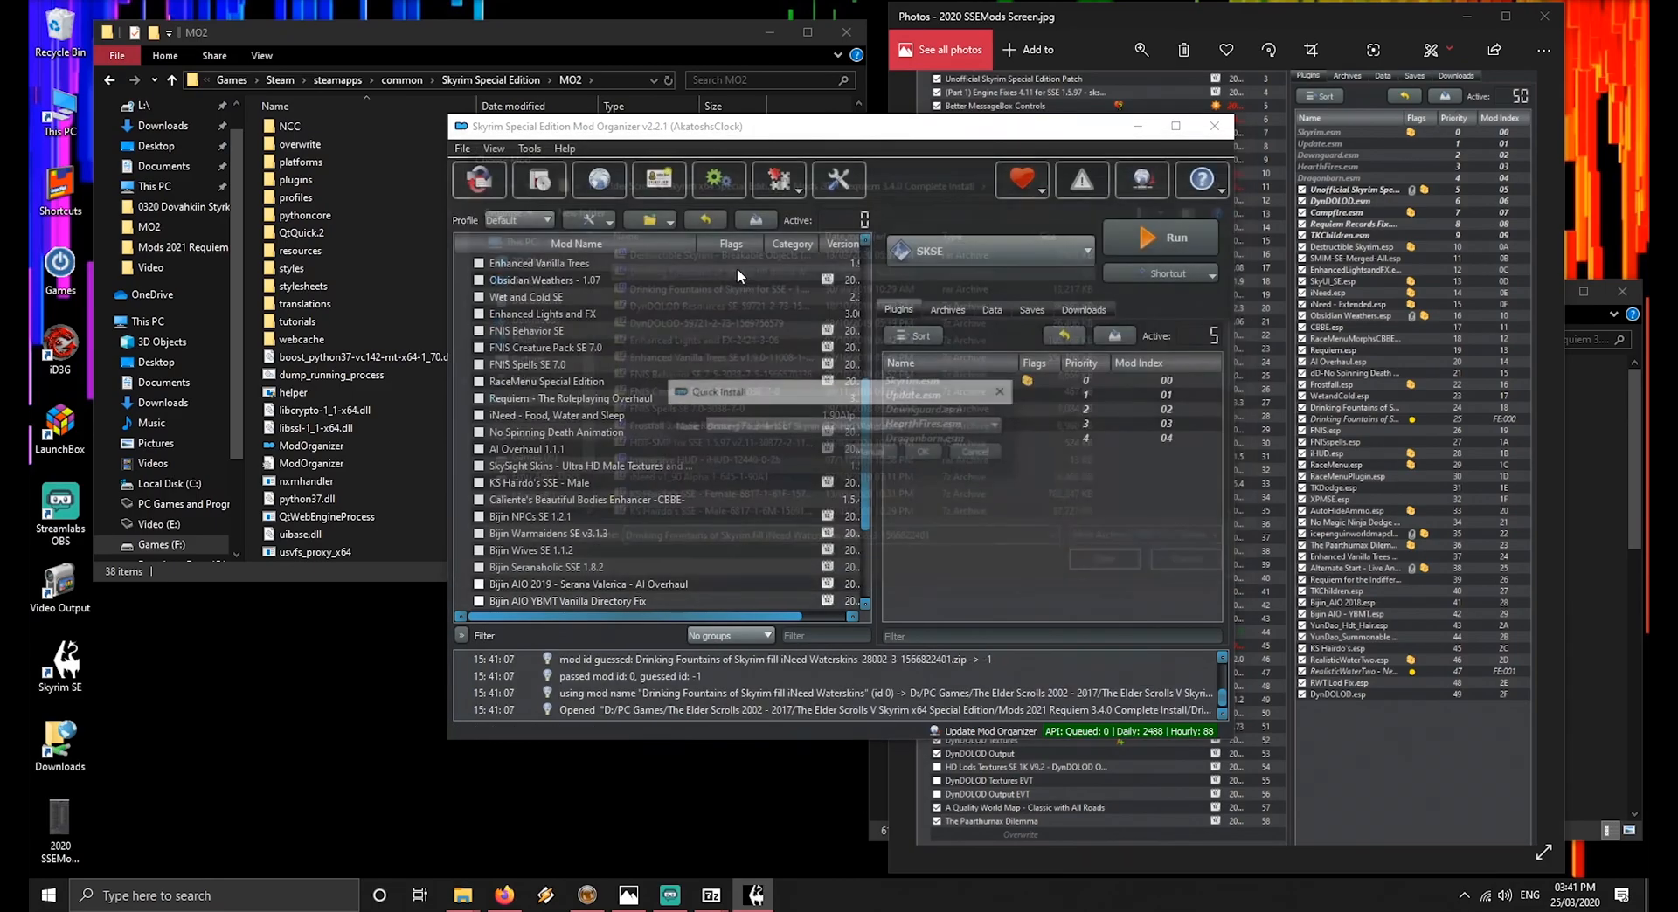
pyautogui.click(922, 450)
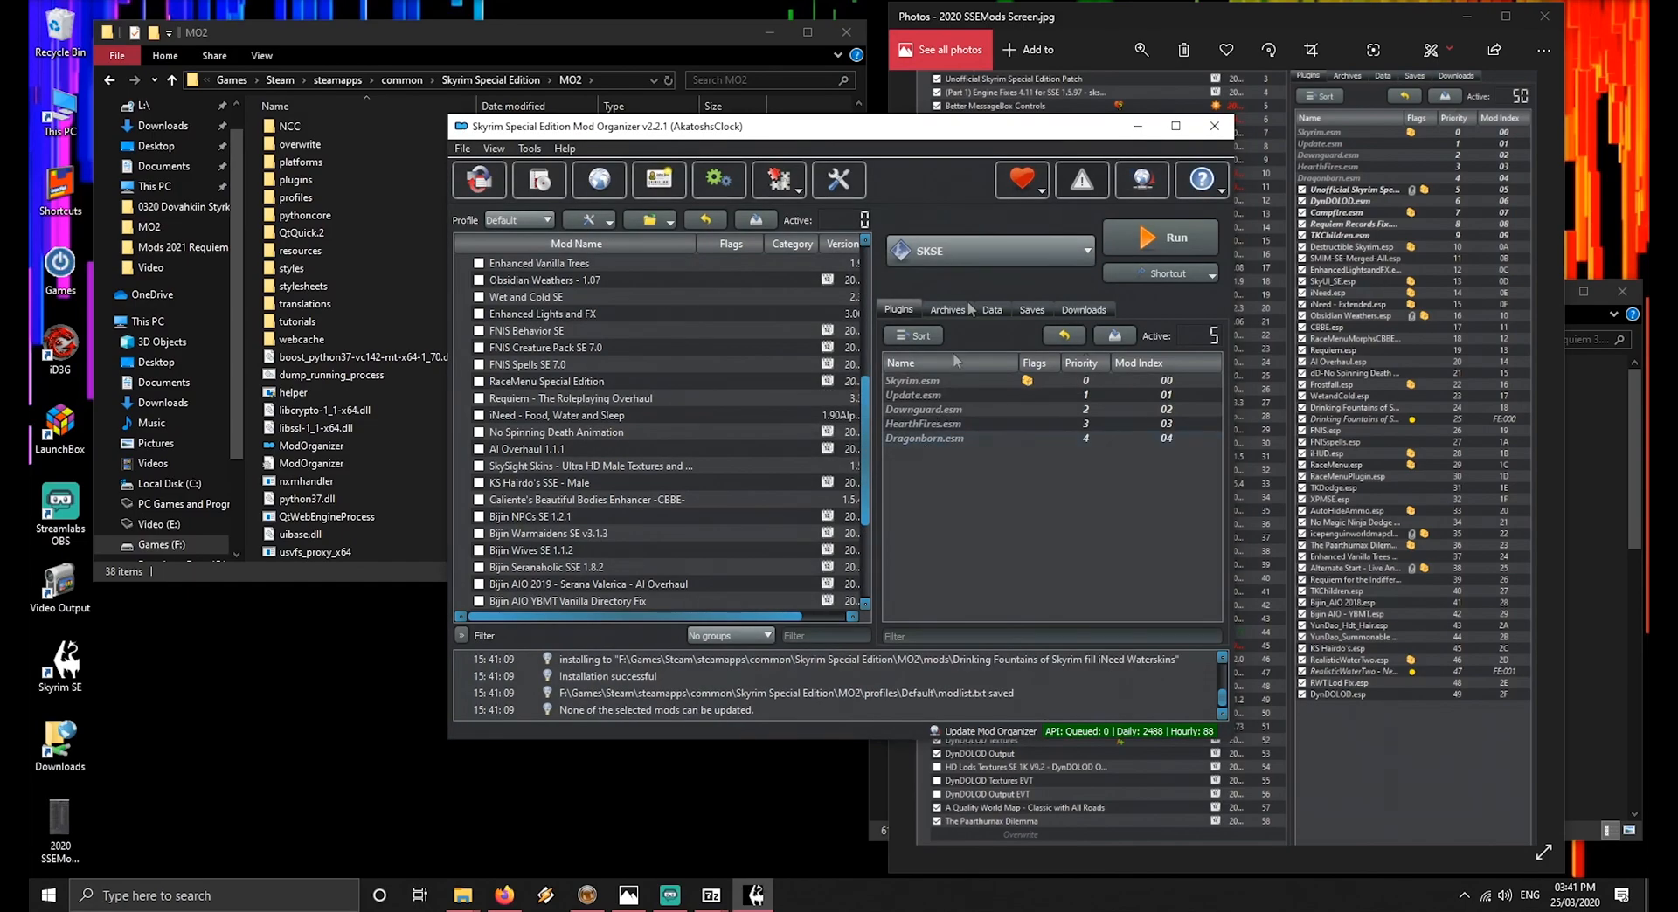
pyautogui.click(1092, 24)
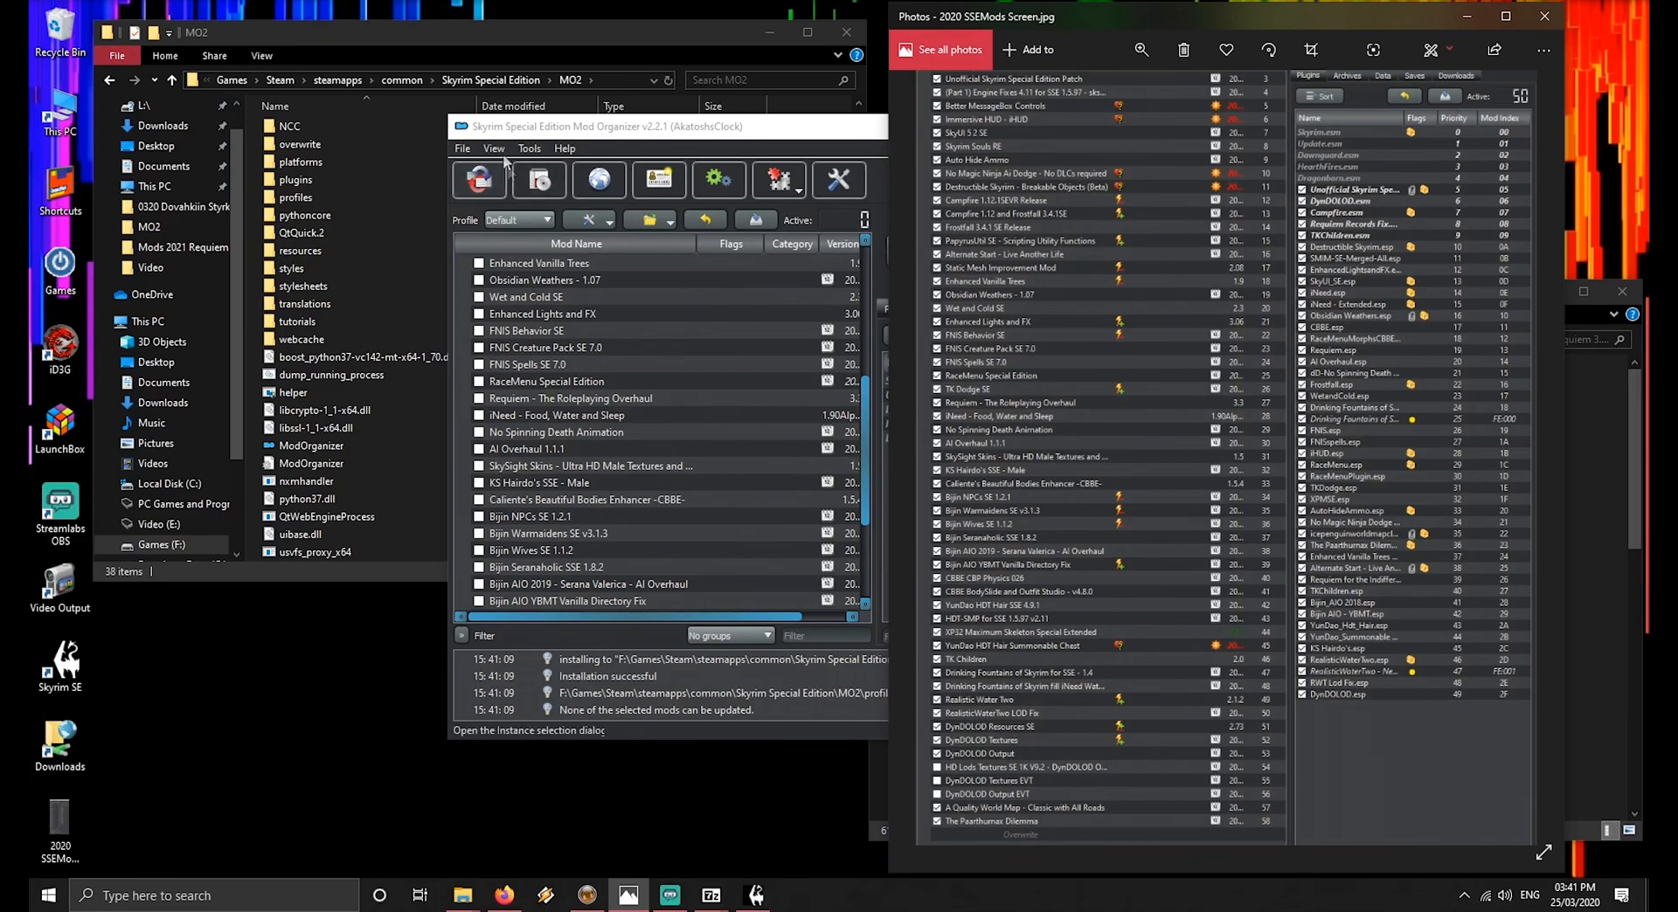
# Start installing the Realistic Water Two v2.1.2 archive from the Mods 2021 Requiem 3.4.0 Complete Install folder
pyautogui.click(539, 180)
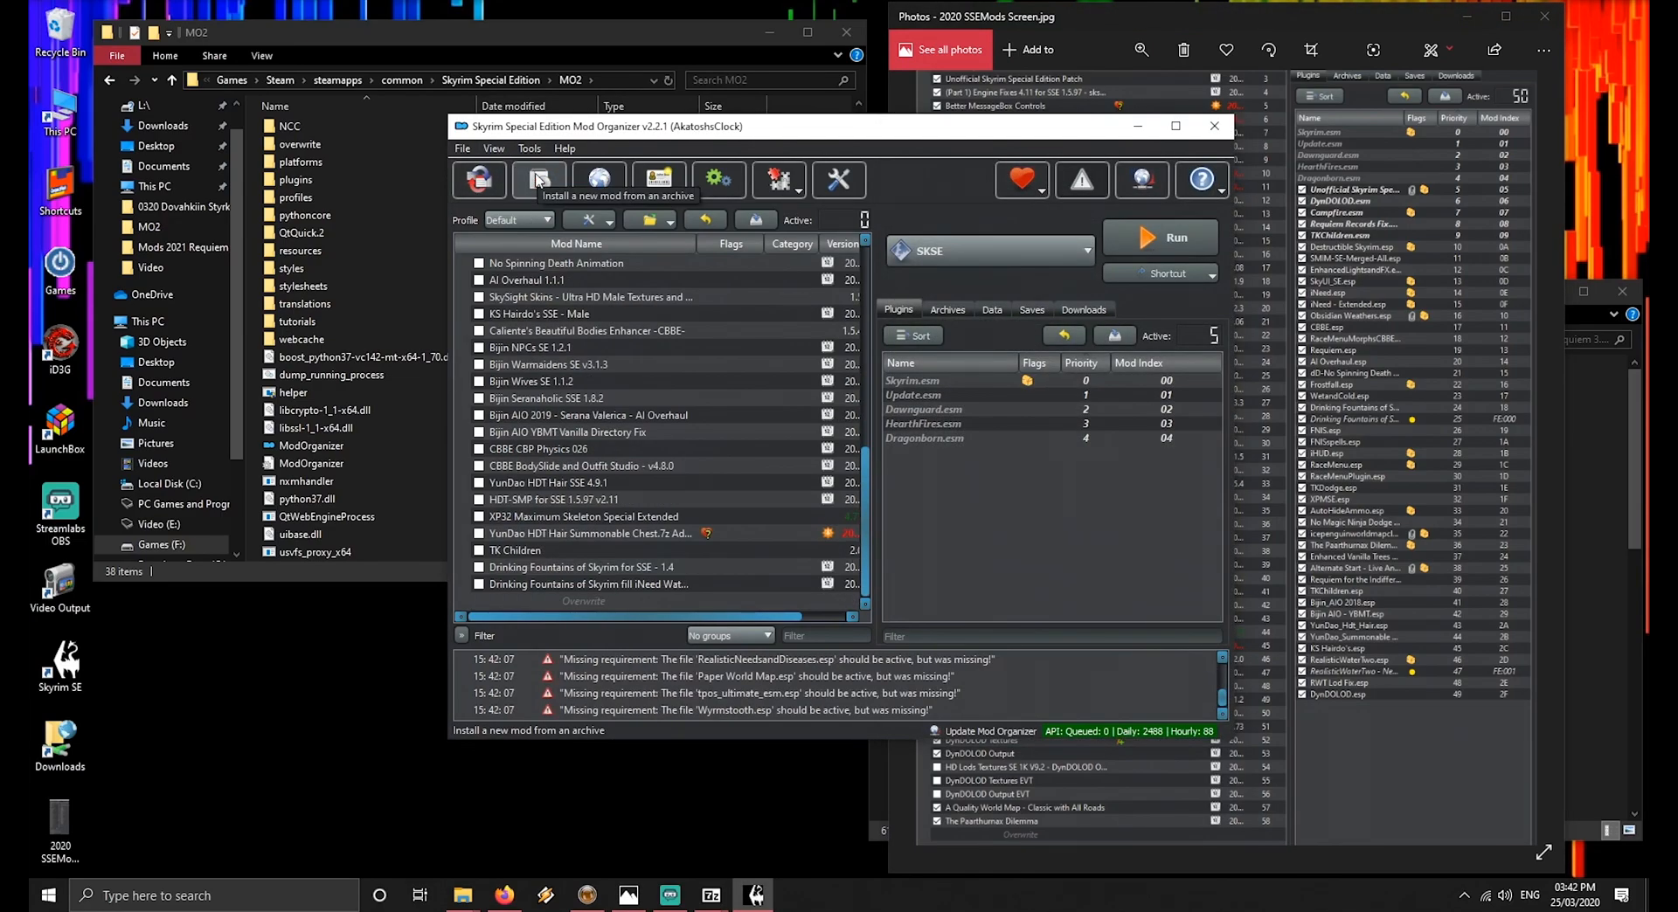
pyautogui.click(538, 180)
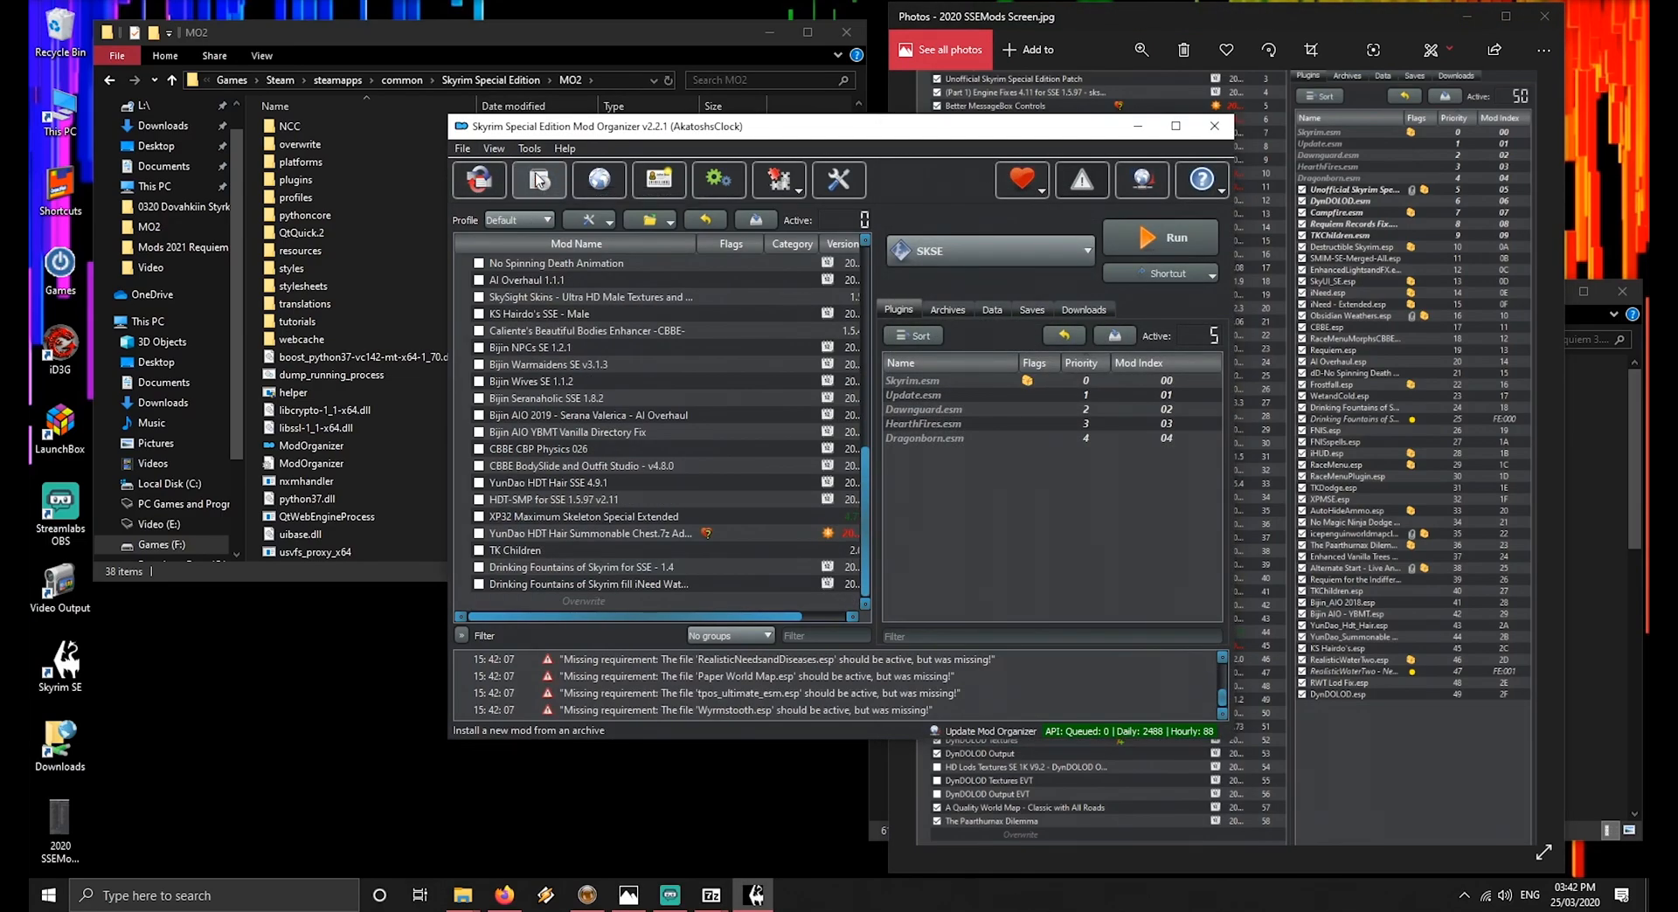
pyautogui.click(690, 309)
pyautogui.scroll(-8, 689, 311)
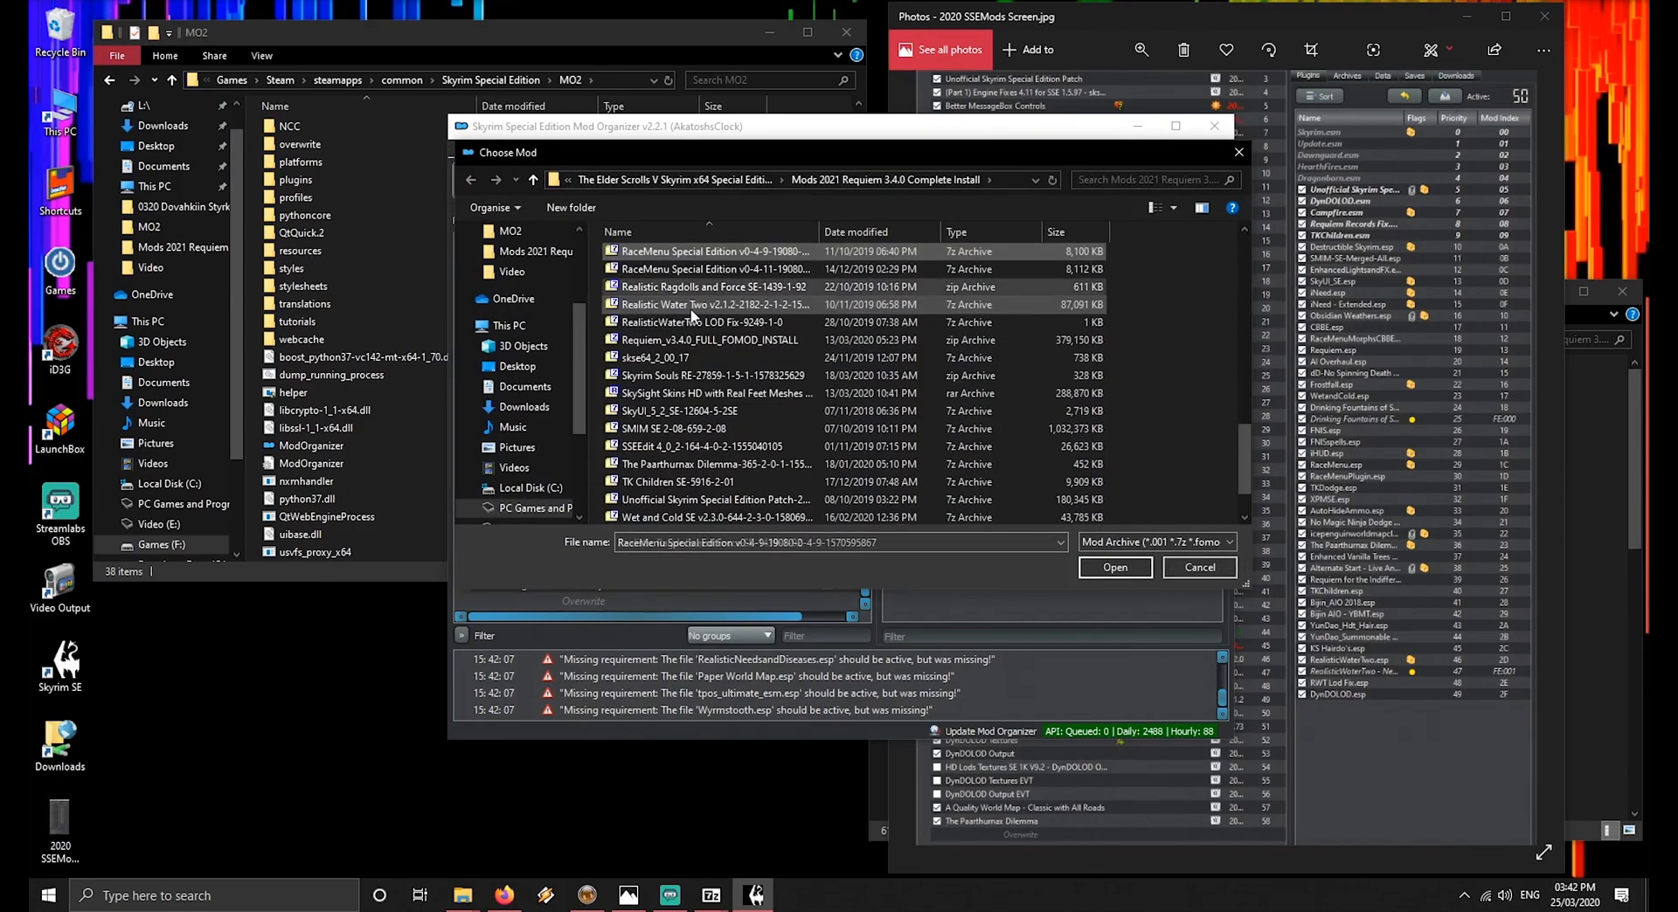
pyautogui.click(689, 305)
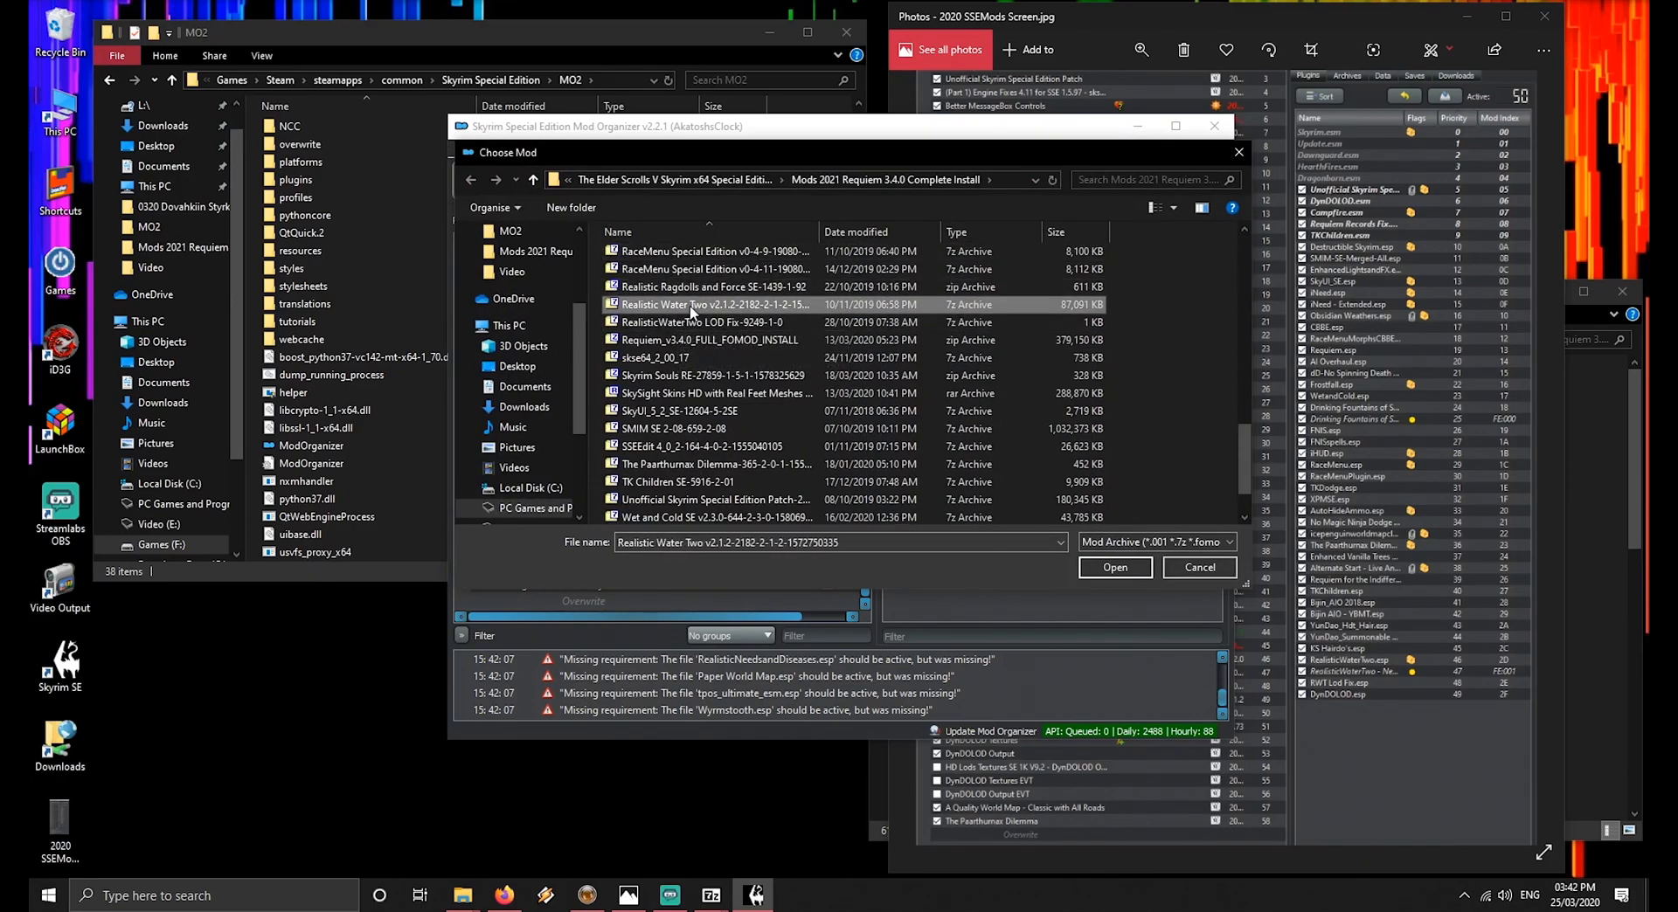
pyautogui.doubleClick(690, 305)
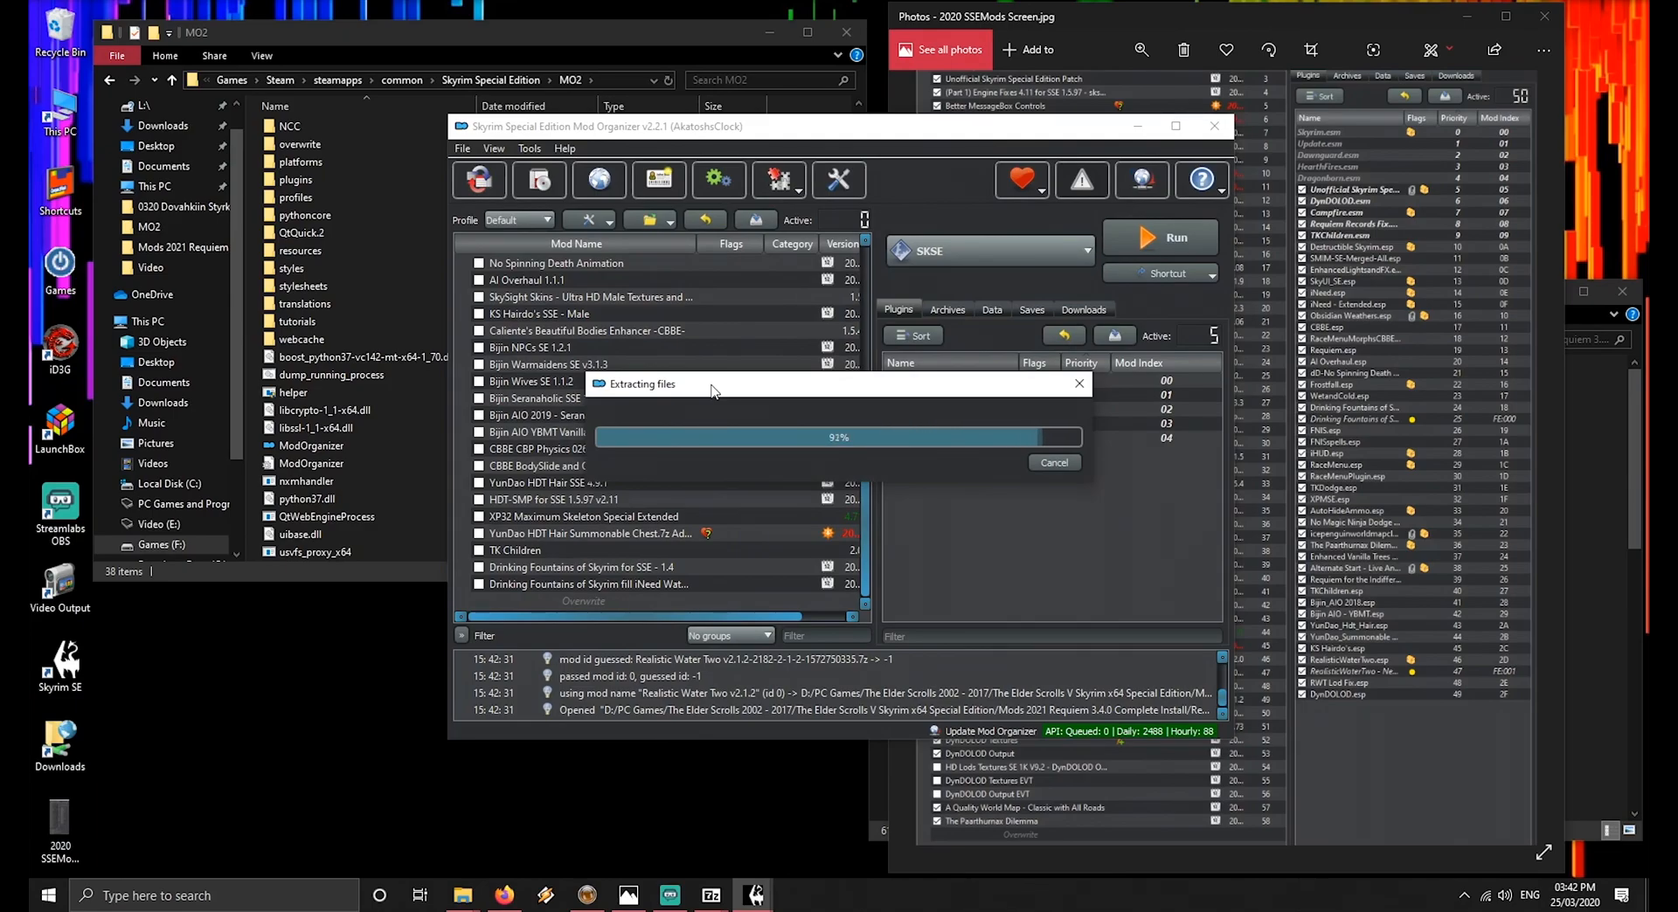
# Leave the optional textures and addons unselected for Realistic Water Two and complete its installation
pyautogui.click(1070, 621)
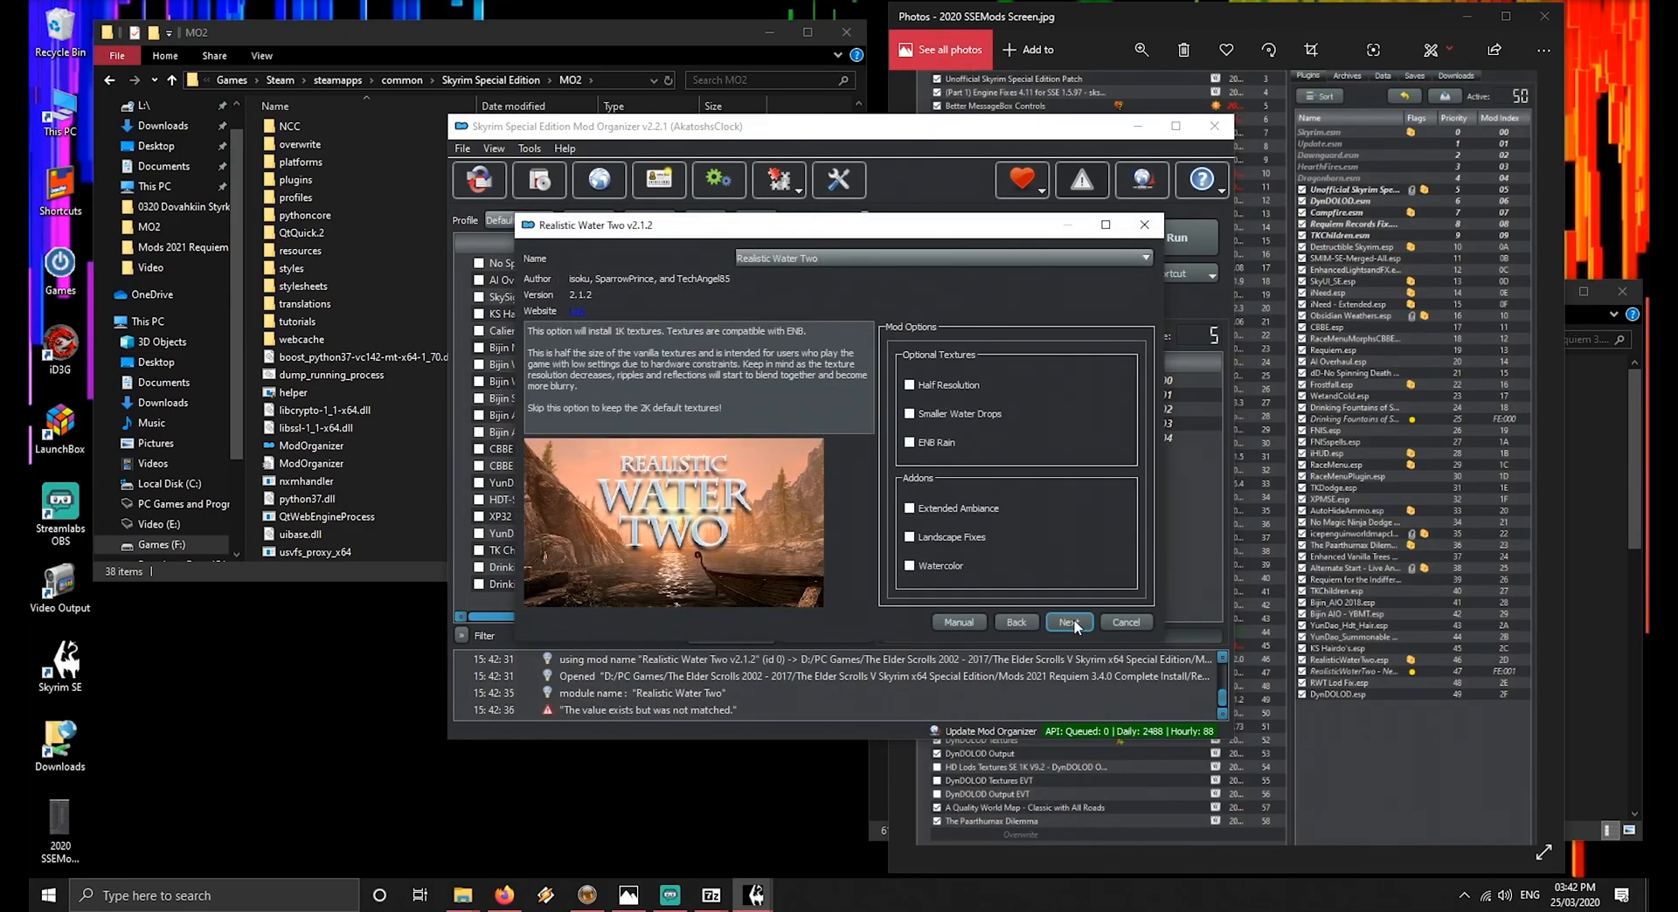
pyautogui.click(1073, 619)
pyautogui.click(909, 476)
pyautogui.click(1073, 622)
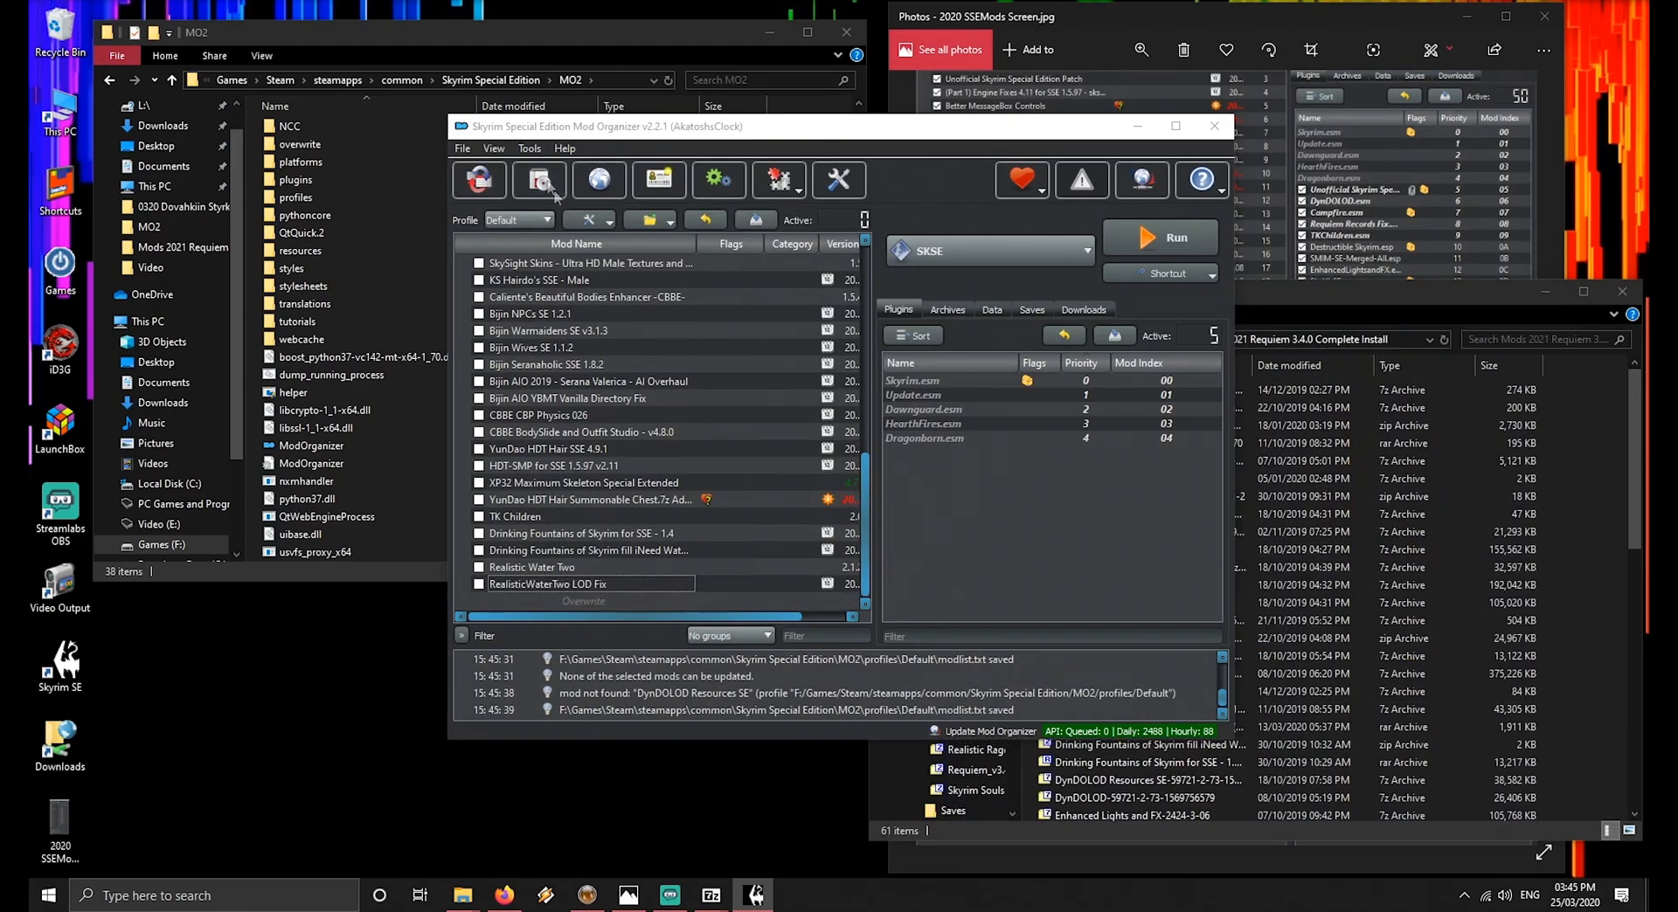
# Install the DynDOLOD Resources SE-59721-2-73 archive with only the Desync Birds of Prey option selected
pyautogui.click(649, 219)
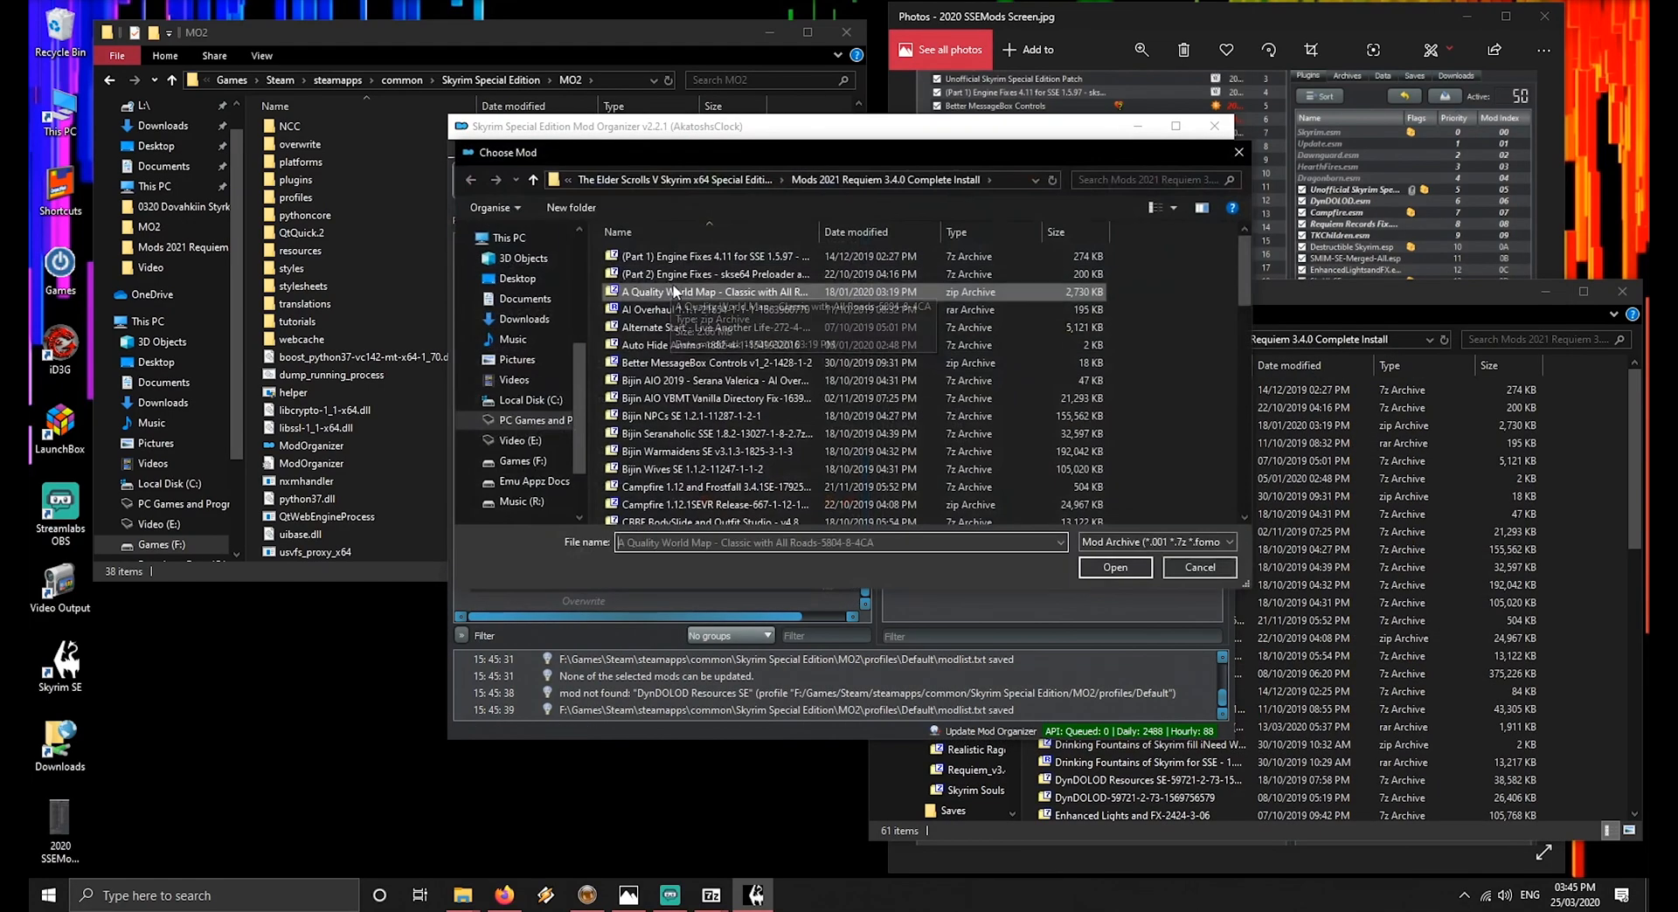
pyautogui.scroll(-6, 675, 291)
pyautogui.click(691, 305)
pyautogui.doubleClick(692, 305)
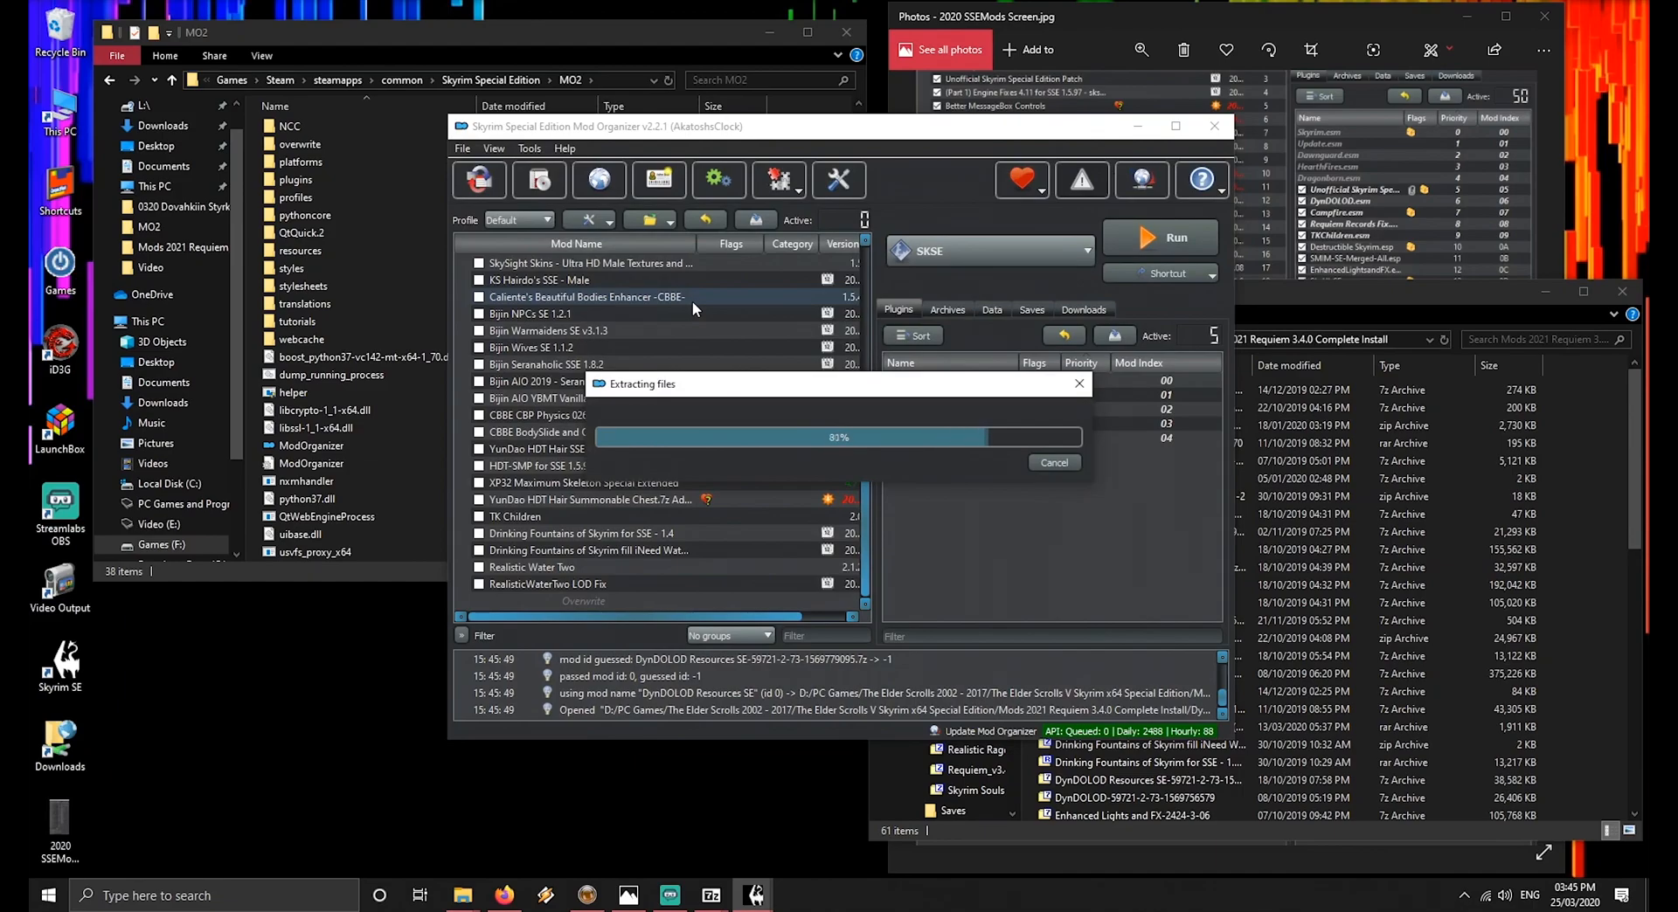
pyautogui.click(1076, 623)
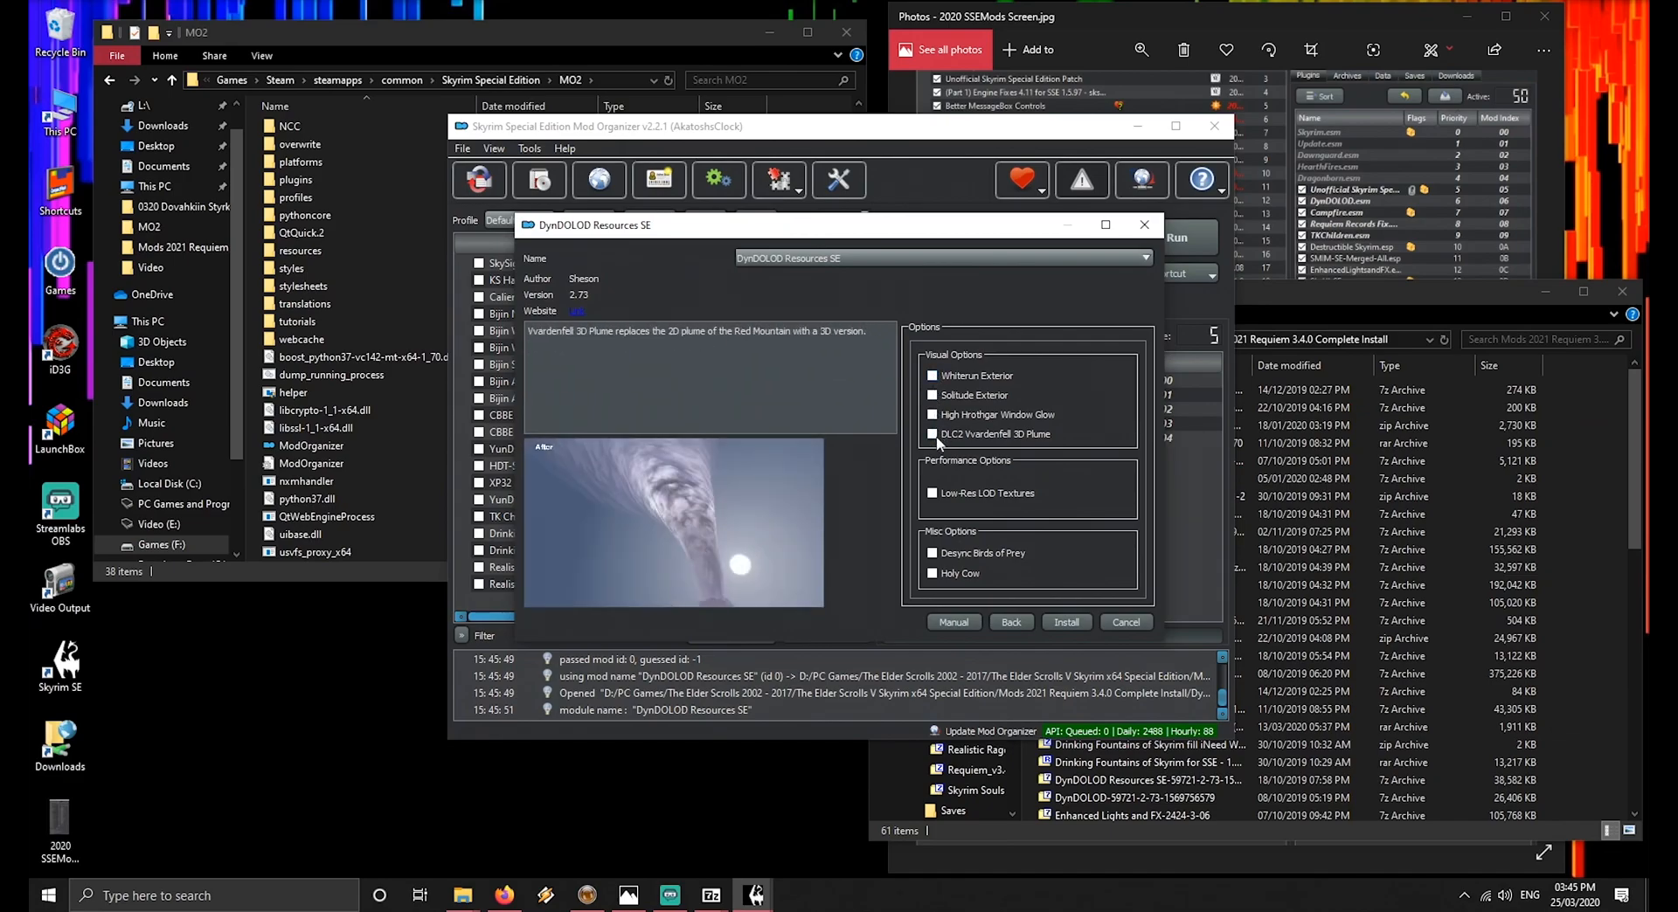
pyautogui.click(932, 553)
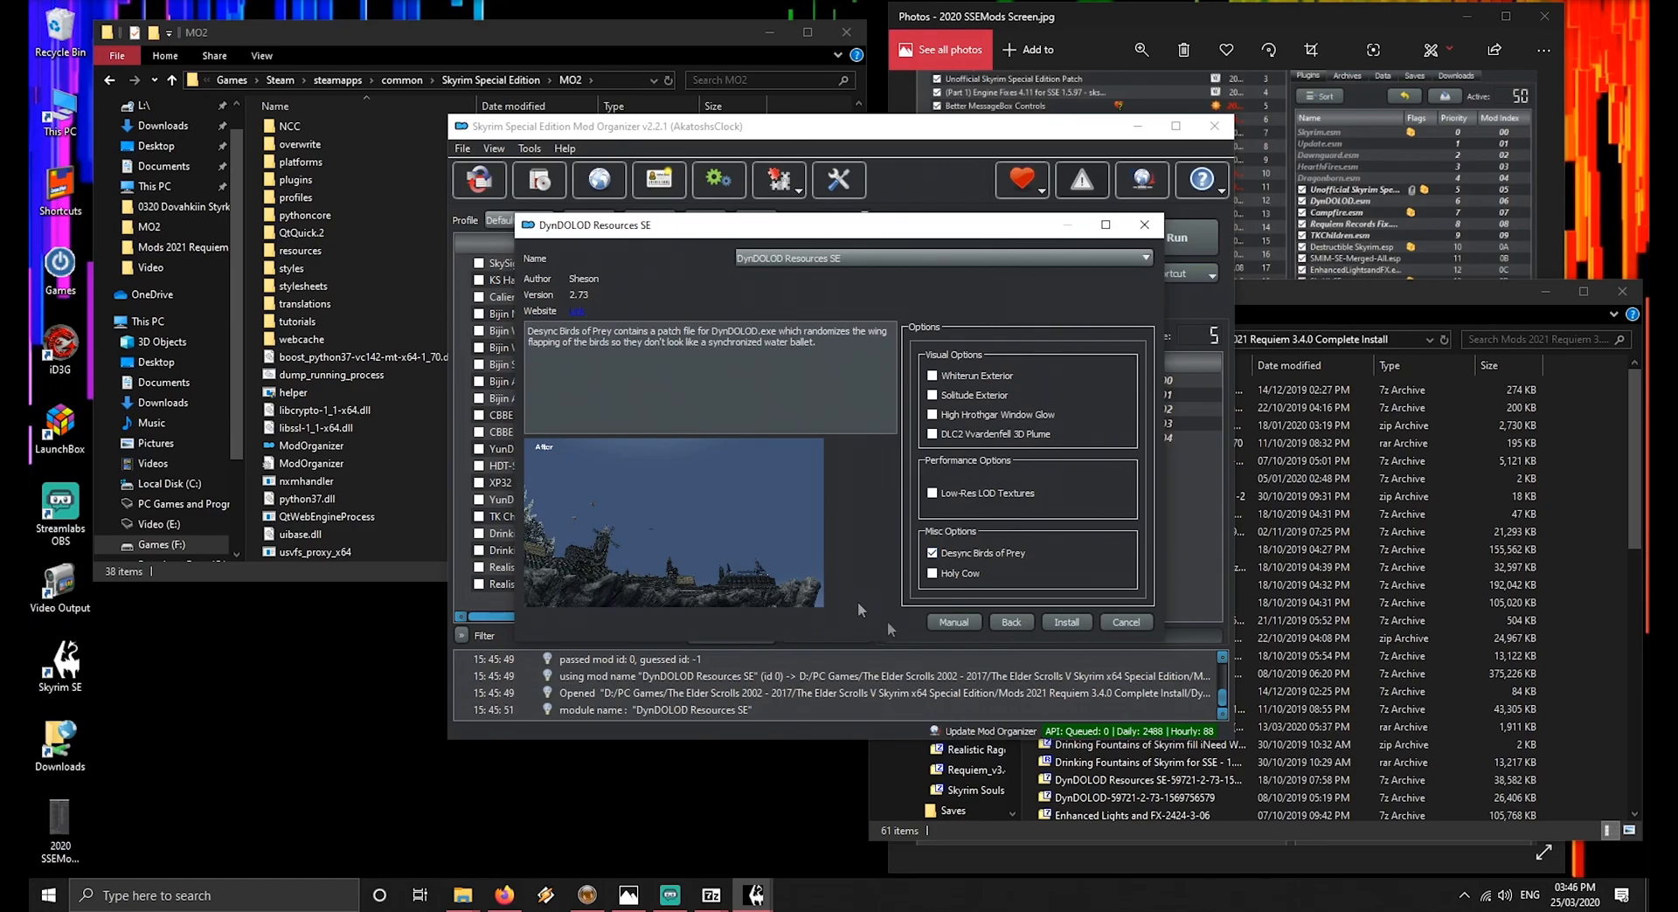
pyautogui.click(1063, 627)
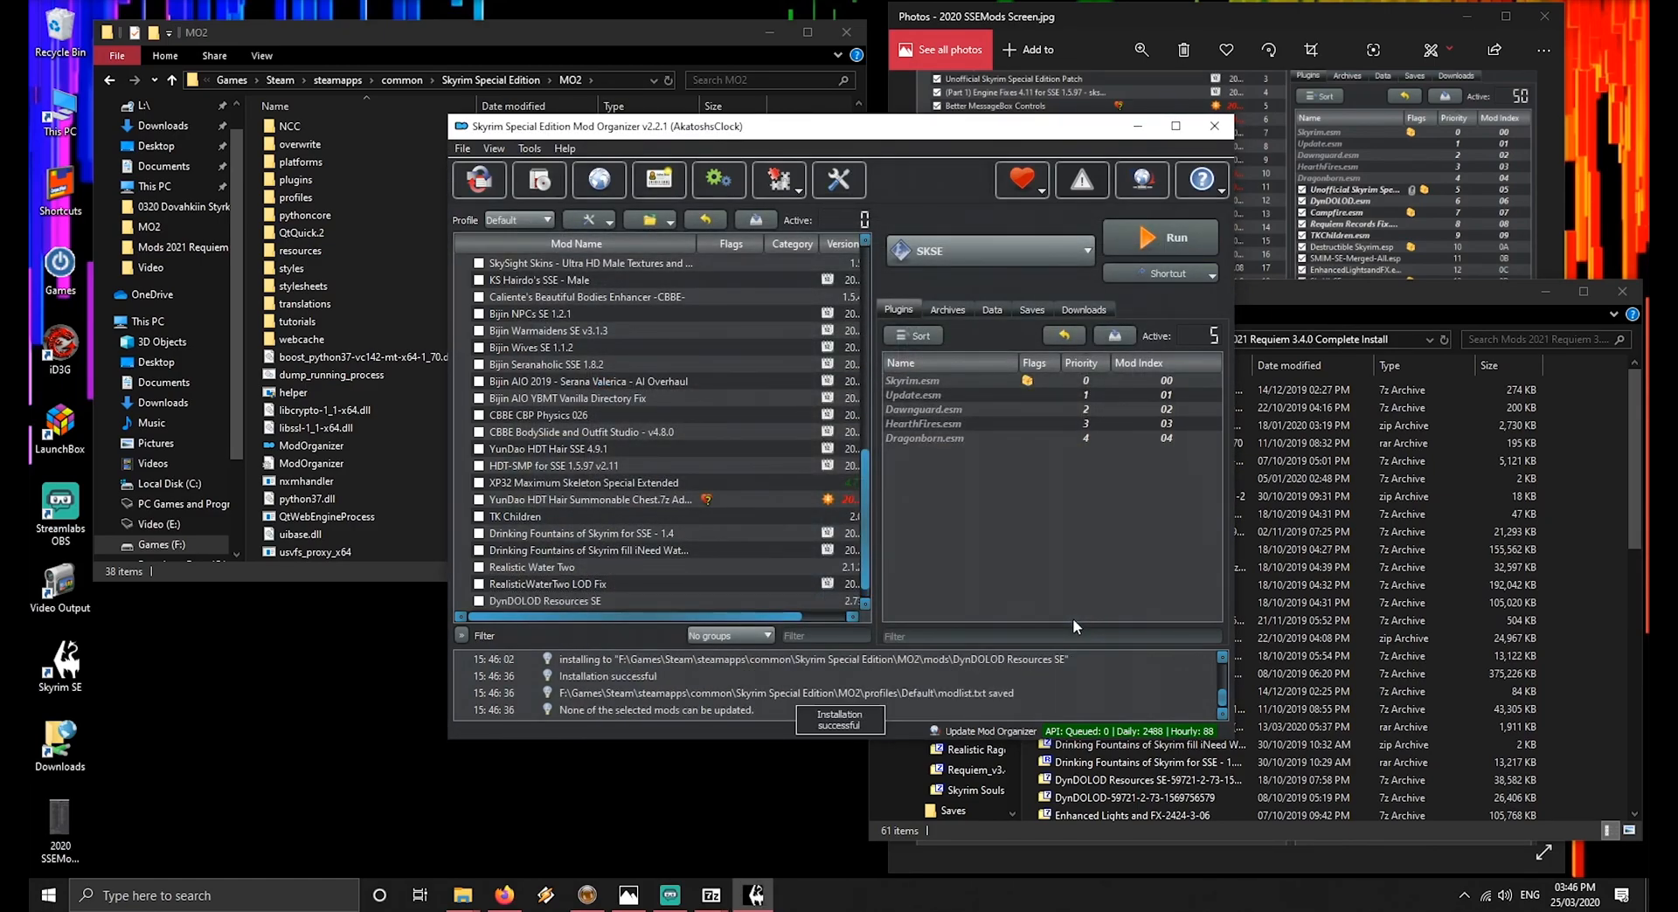
# Check the reference mod order and install the A Quality World Map - Classic with All Roads archive
pyautogui.click(1162, 86)
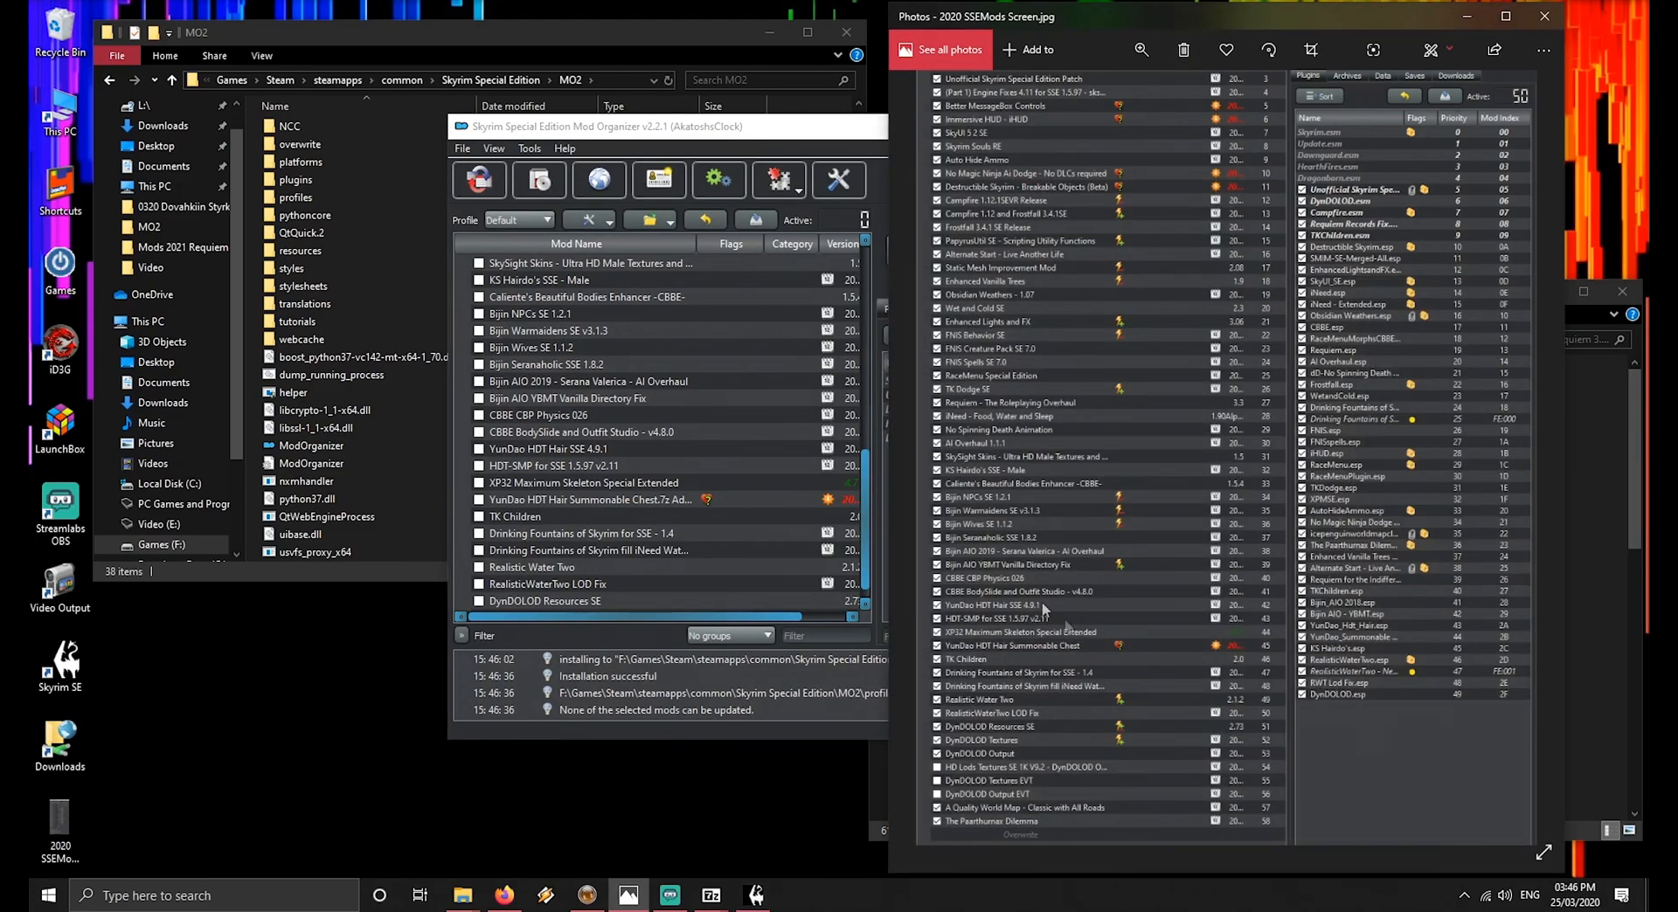
pyautogui.click(552, 187)
pyautogui.click(672, 316)
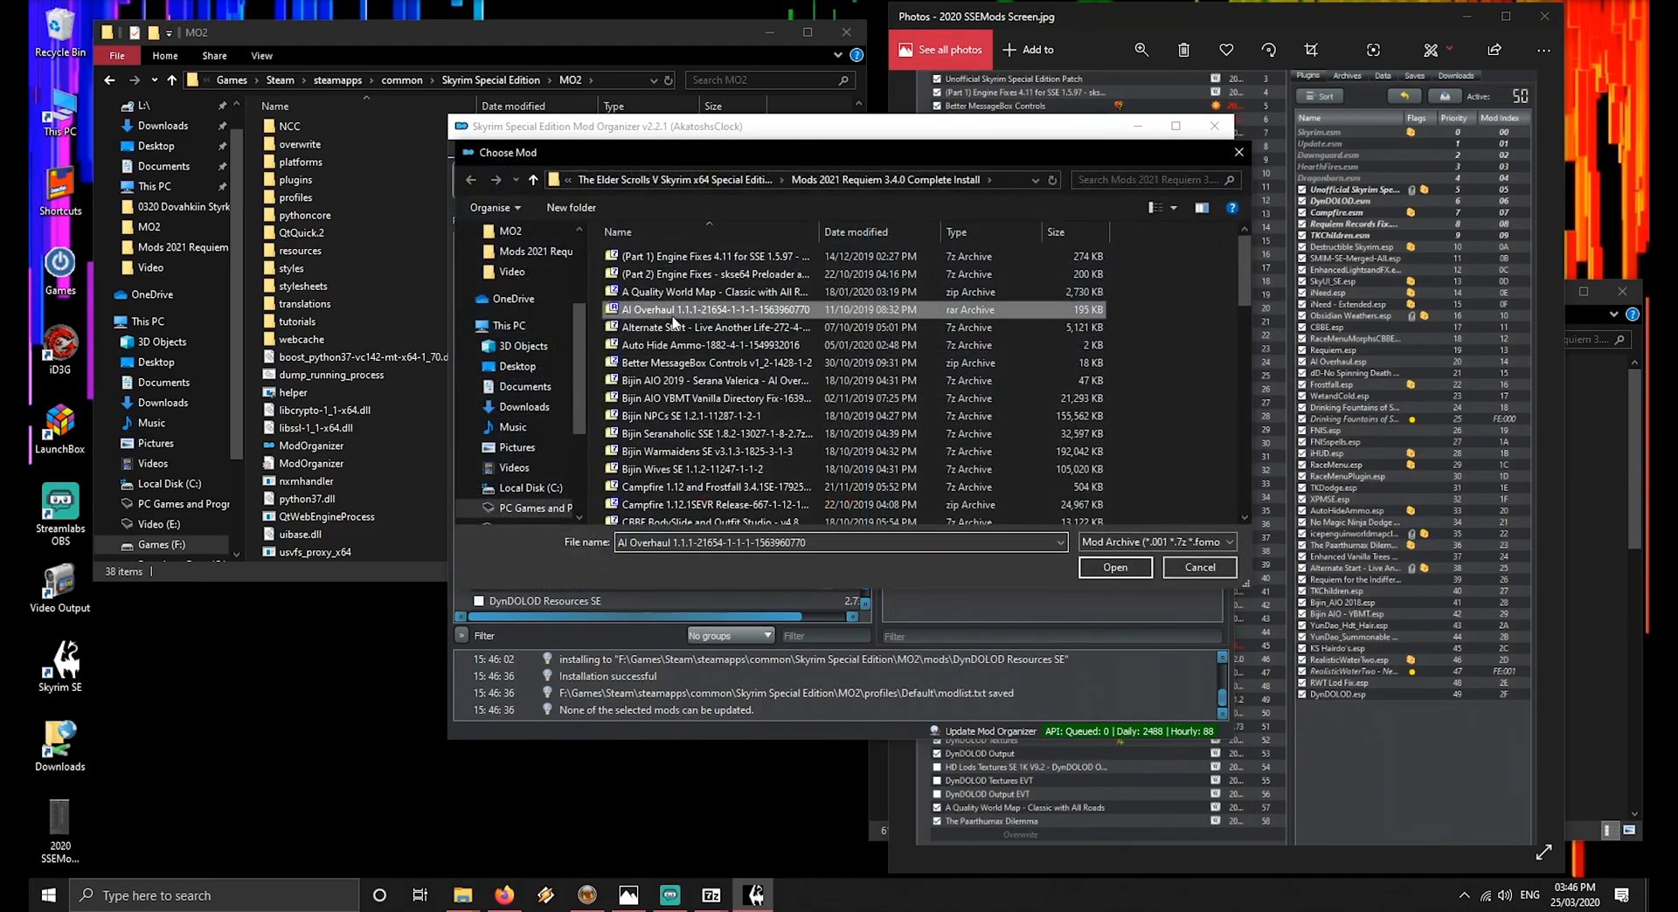
pyautogui.press('Down')
pyautogui.press('Down')
pyautogui.press('Up')
pyautogui.press('Up')
pyautogui.press('Up')
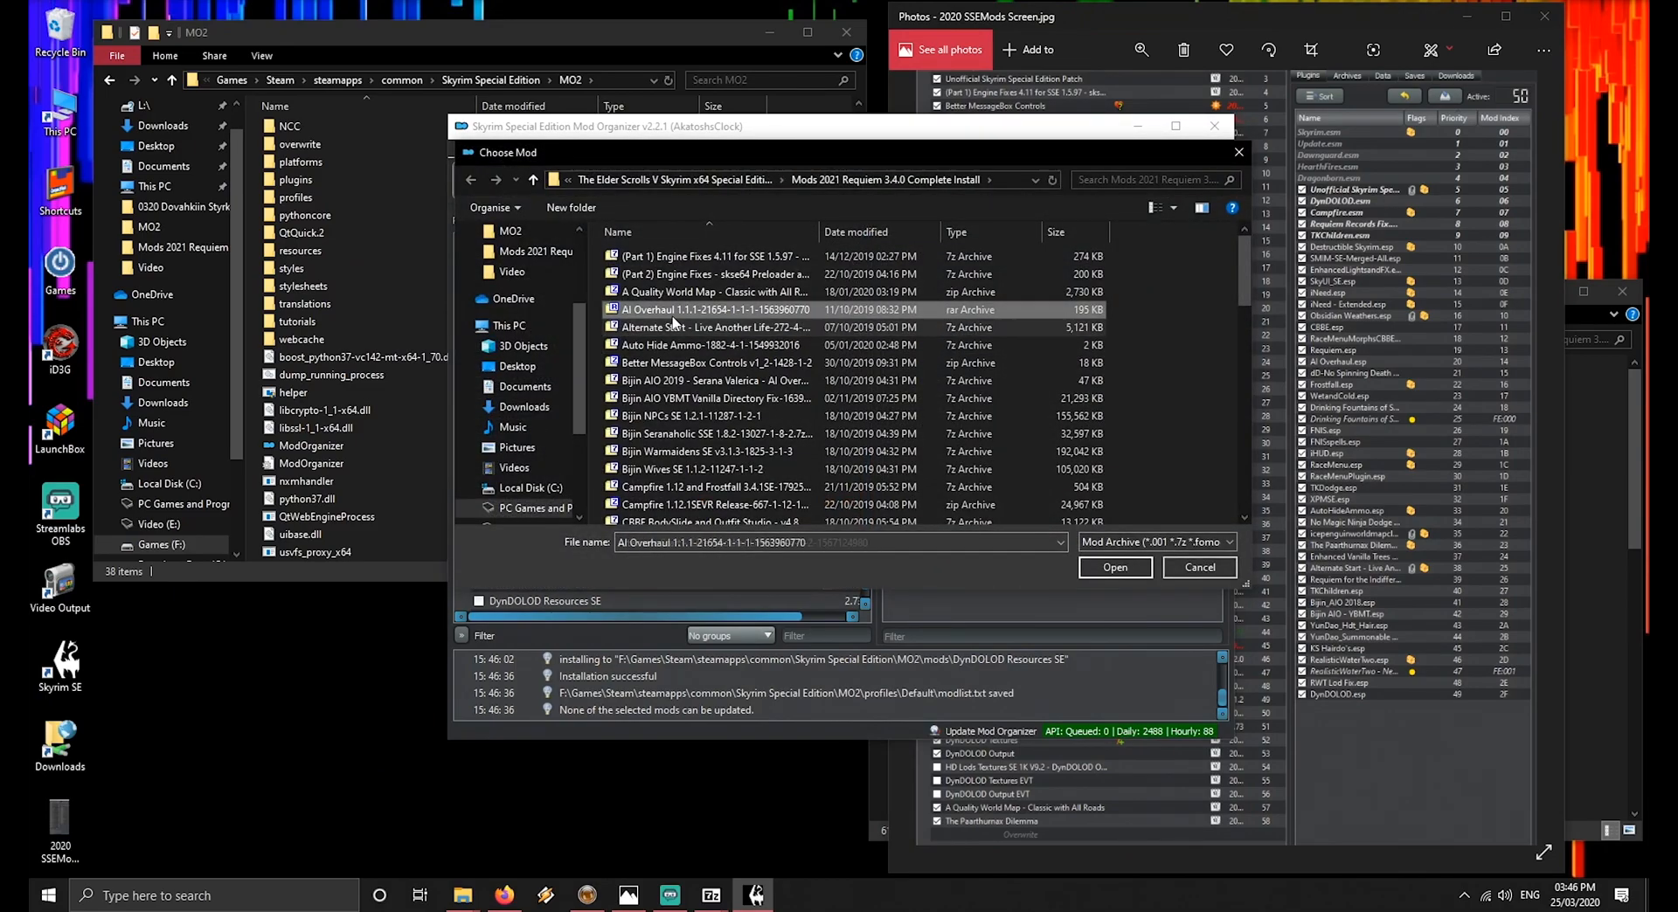
pyautogui.press('Return')
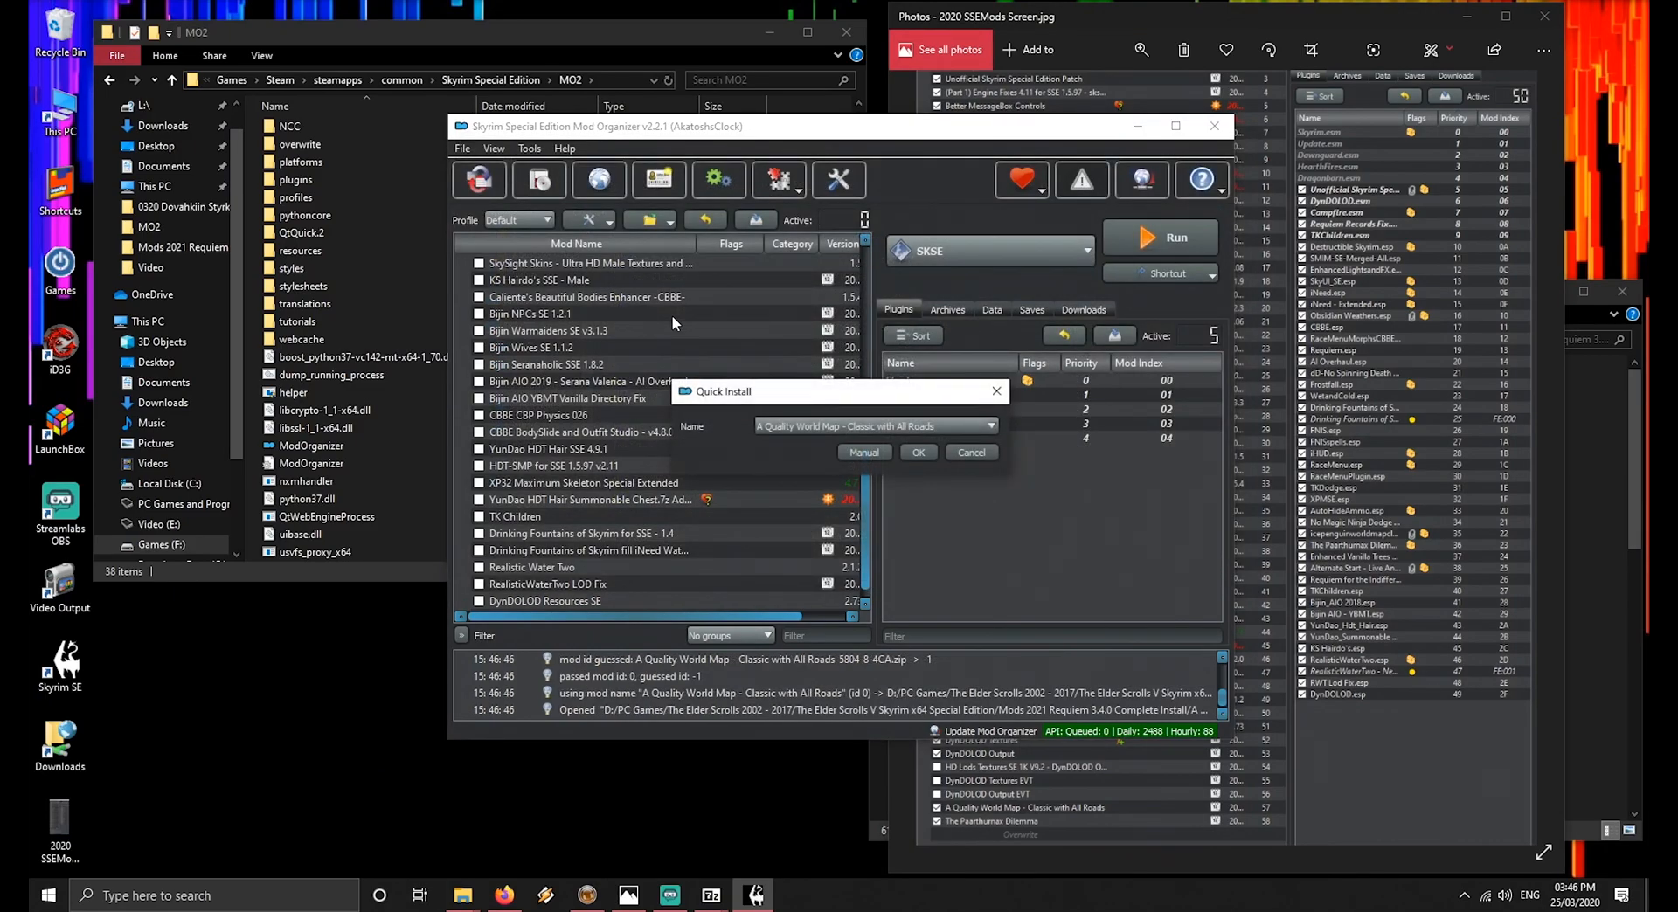
pyautogui.press('Return')
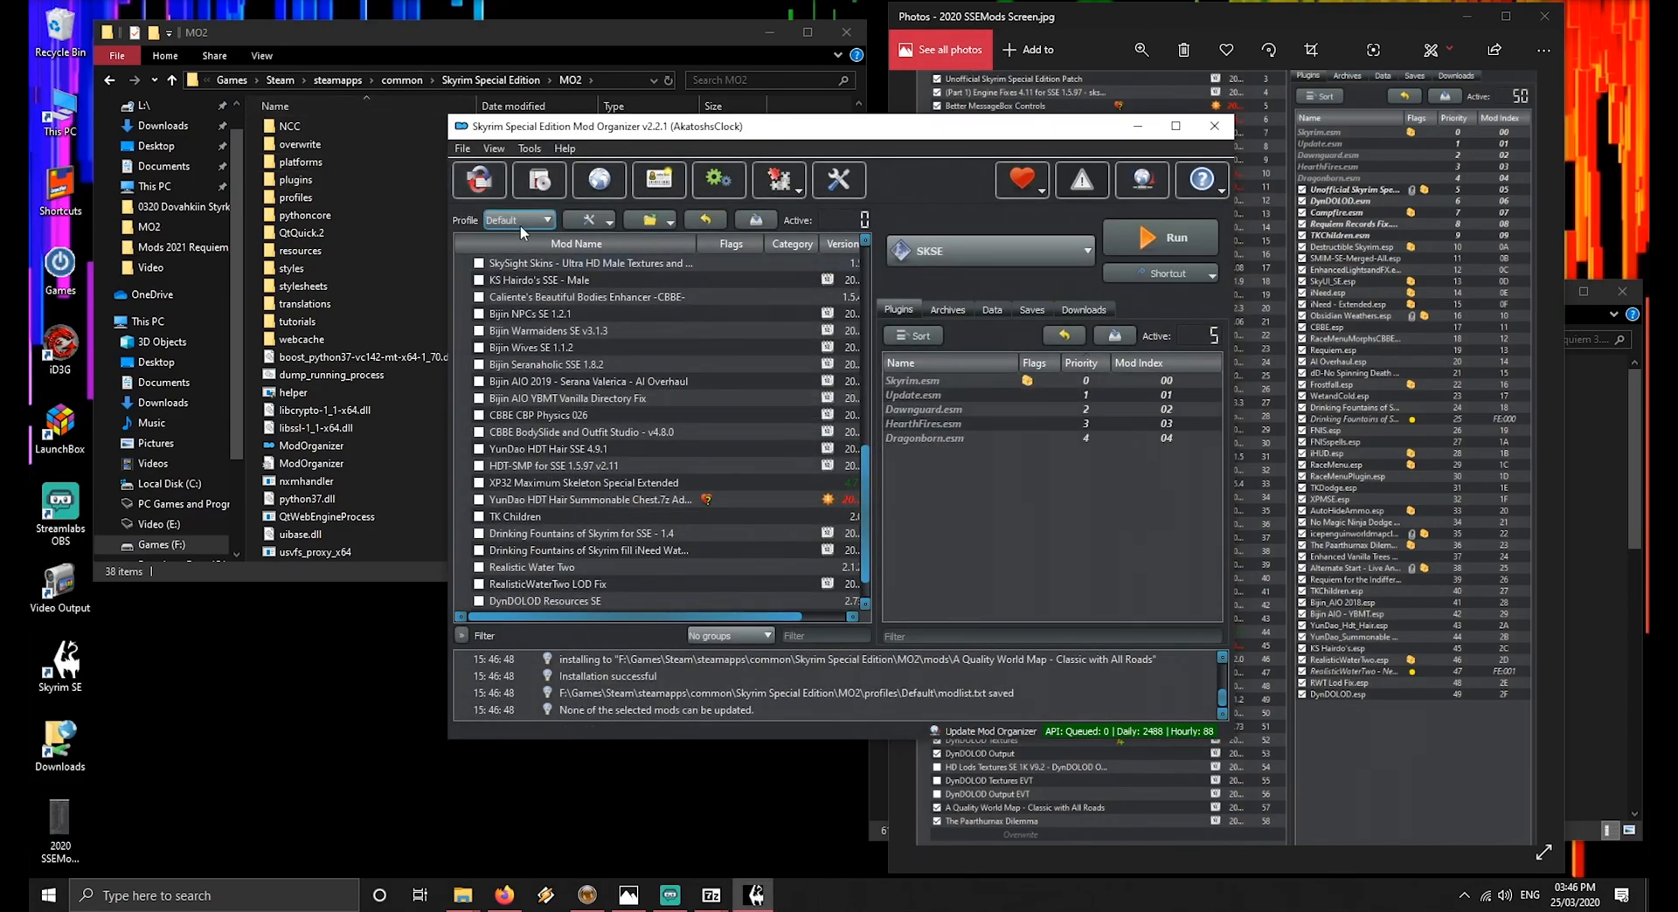
# Install The Paarthurnax Dilemma archive under its suggested name
pyautogui.click(478, 179)
pyautogui.click(647, 311)
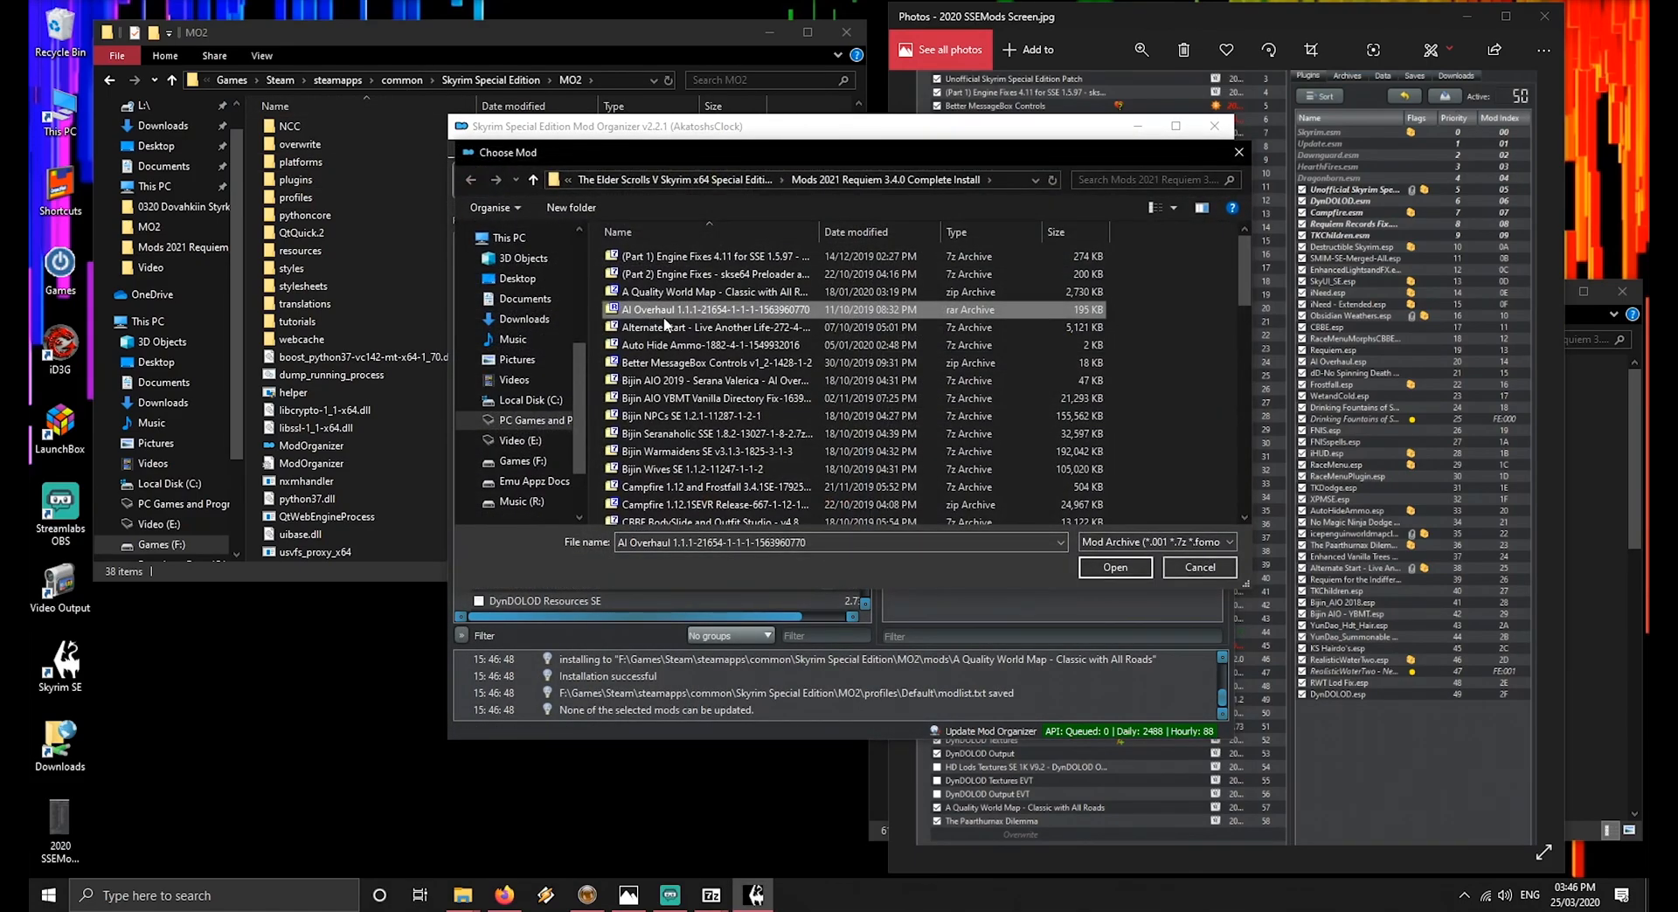
pyautogui.press('t')
pyautogui.press('Return')
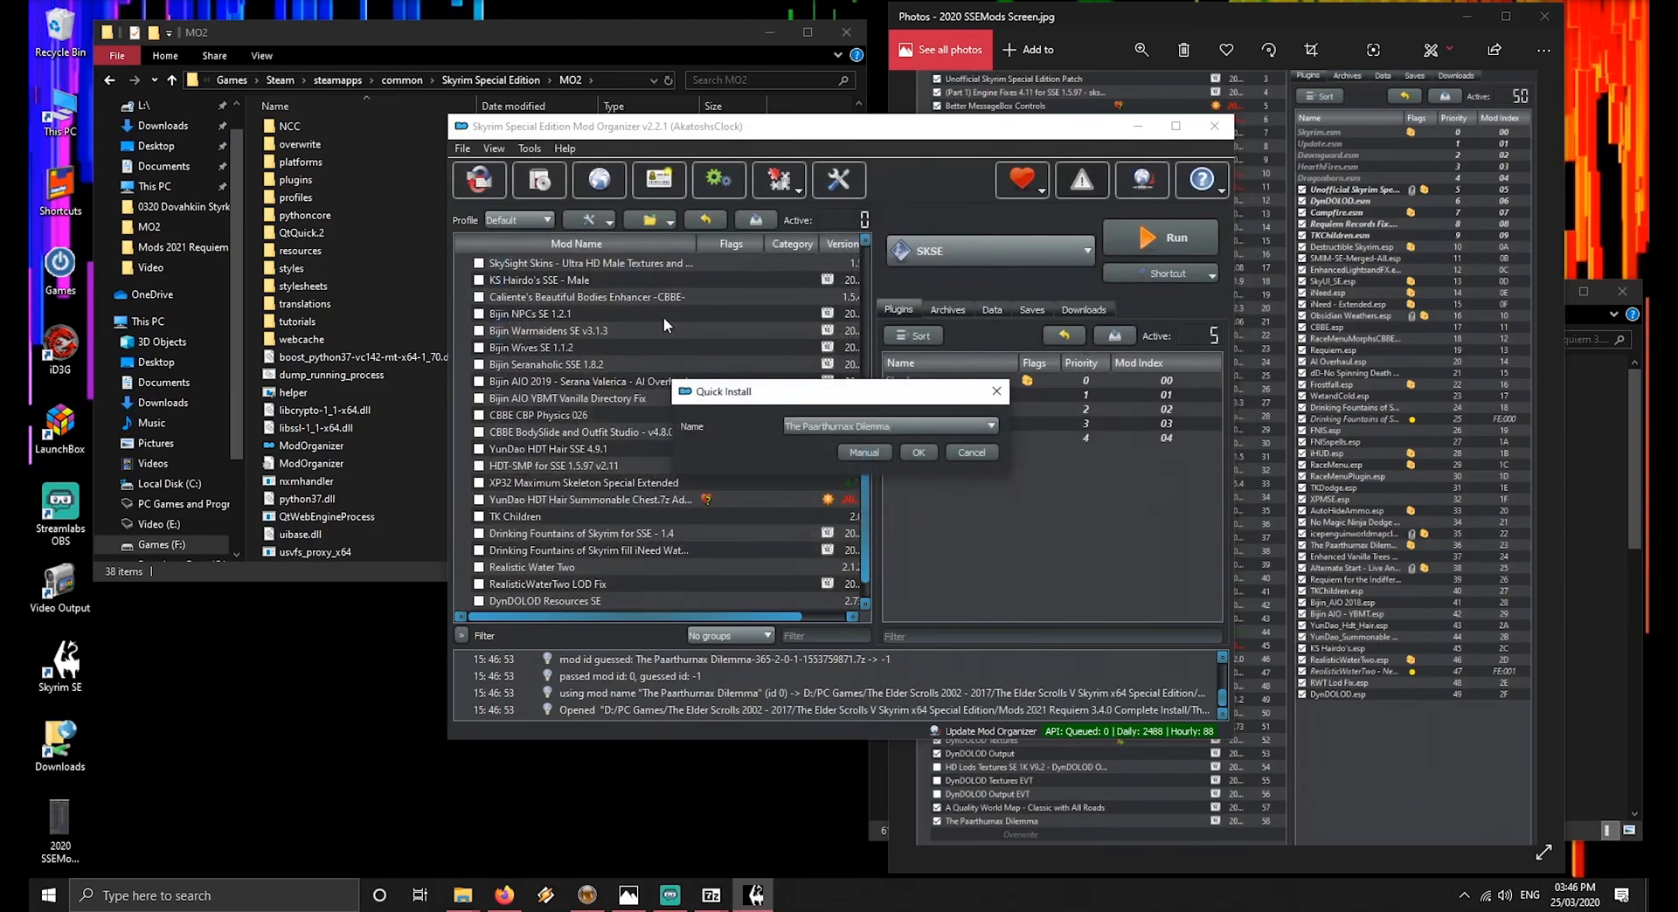
pyautogui.press('Return')
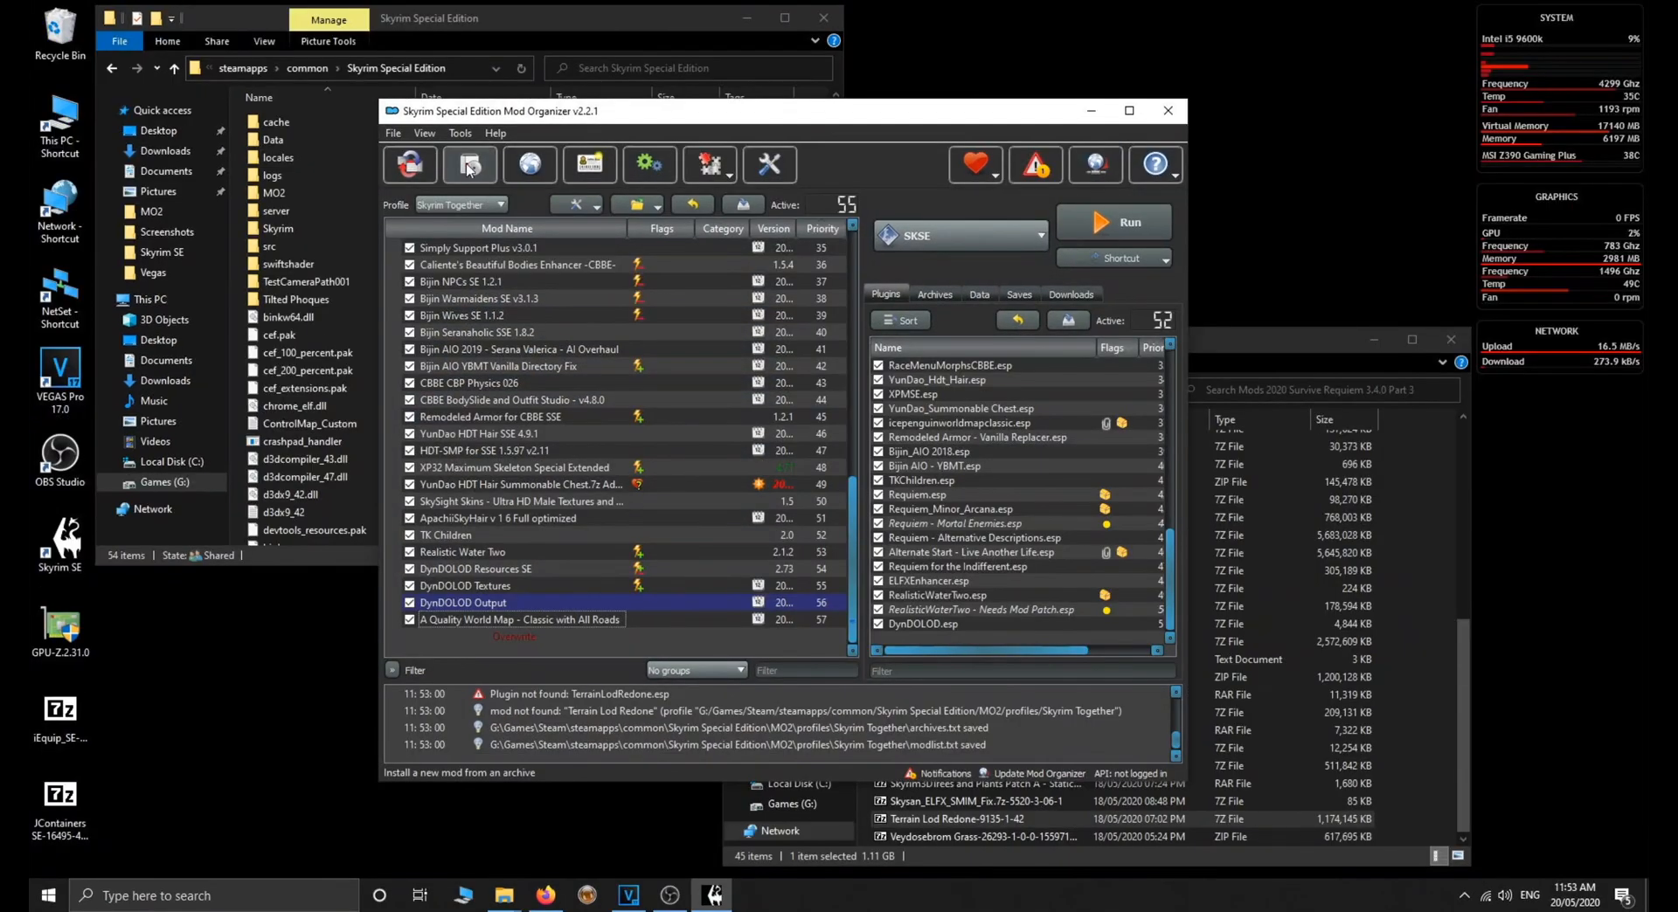
# Install the Terrain Lod Redone-9135-1-42 archive from the Desktop into the Skyrim Together profile
pyautogui.click(464, 160)
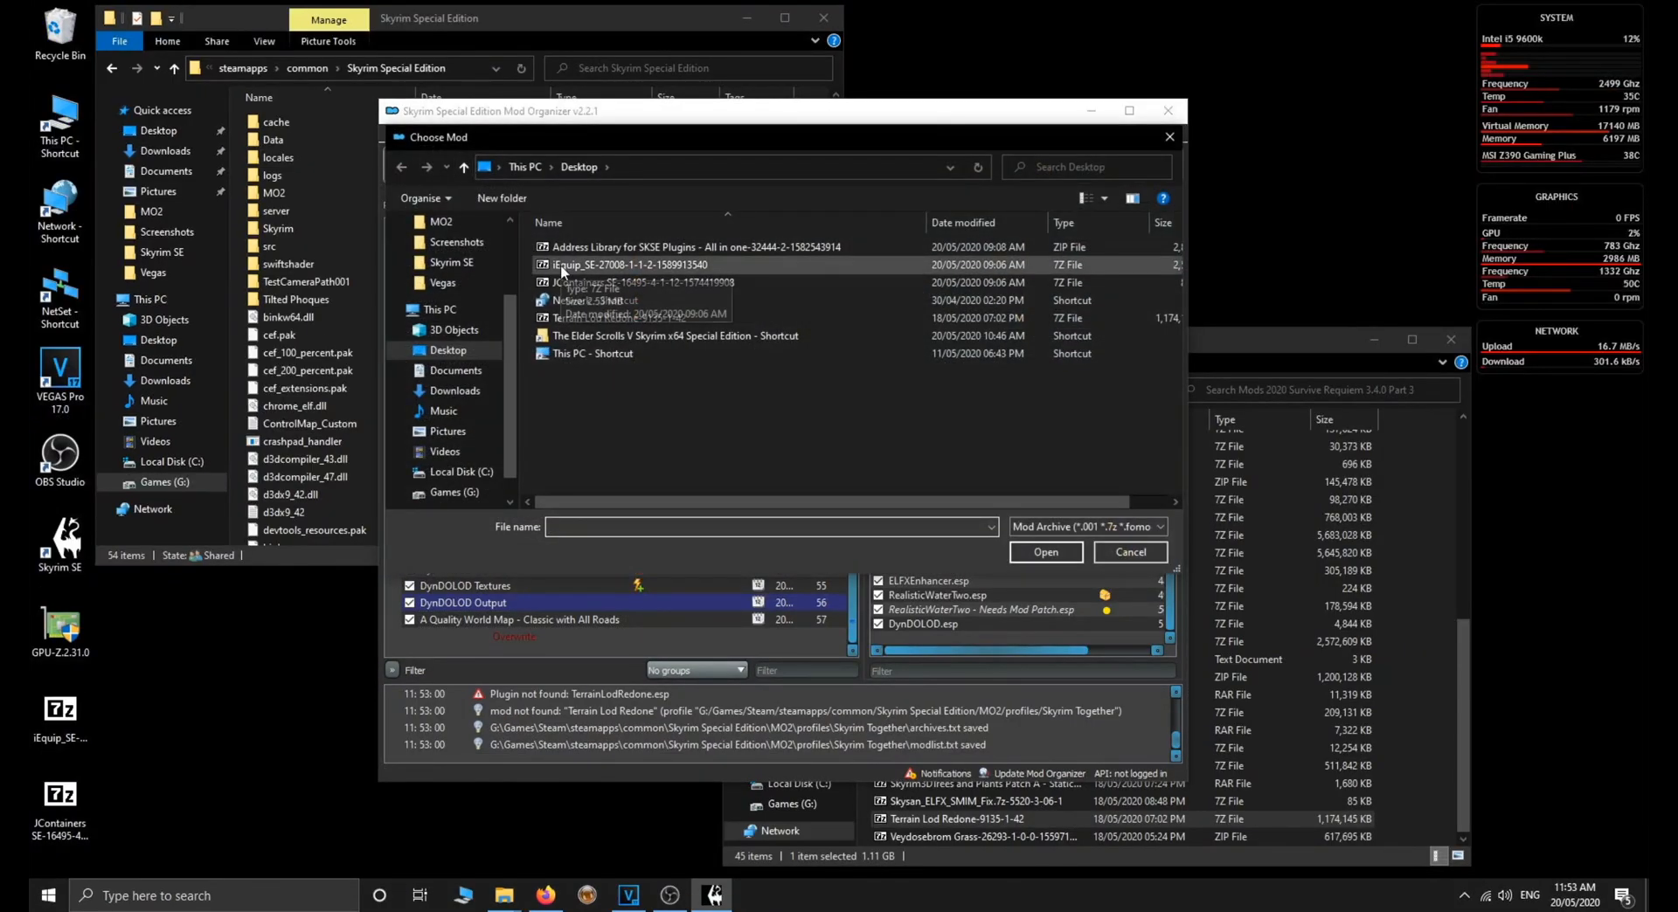
pyautogui.doubleClick(573, 317)
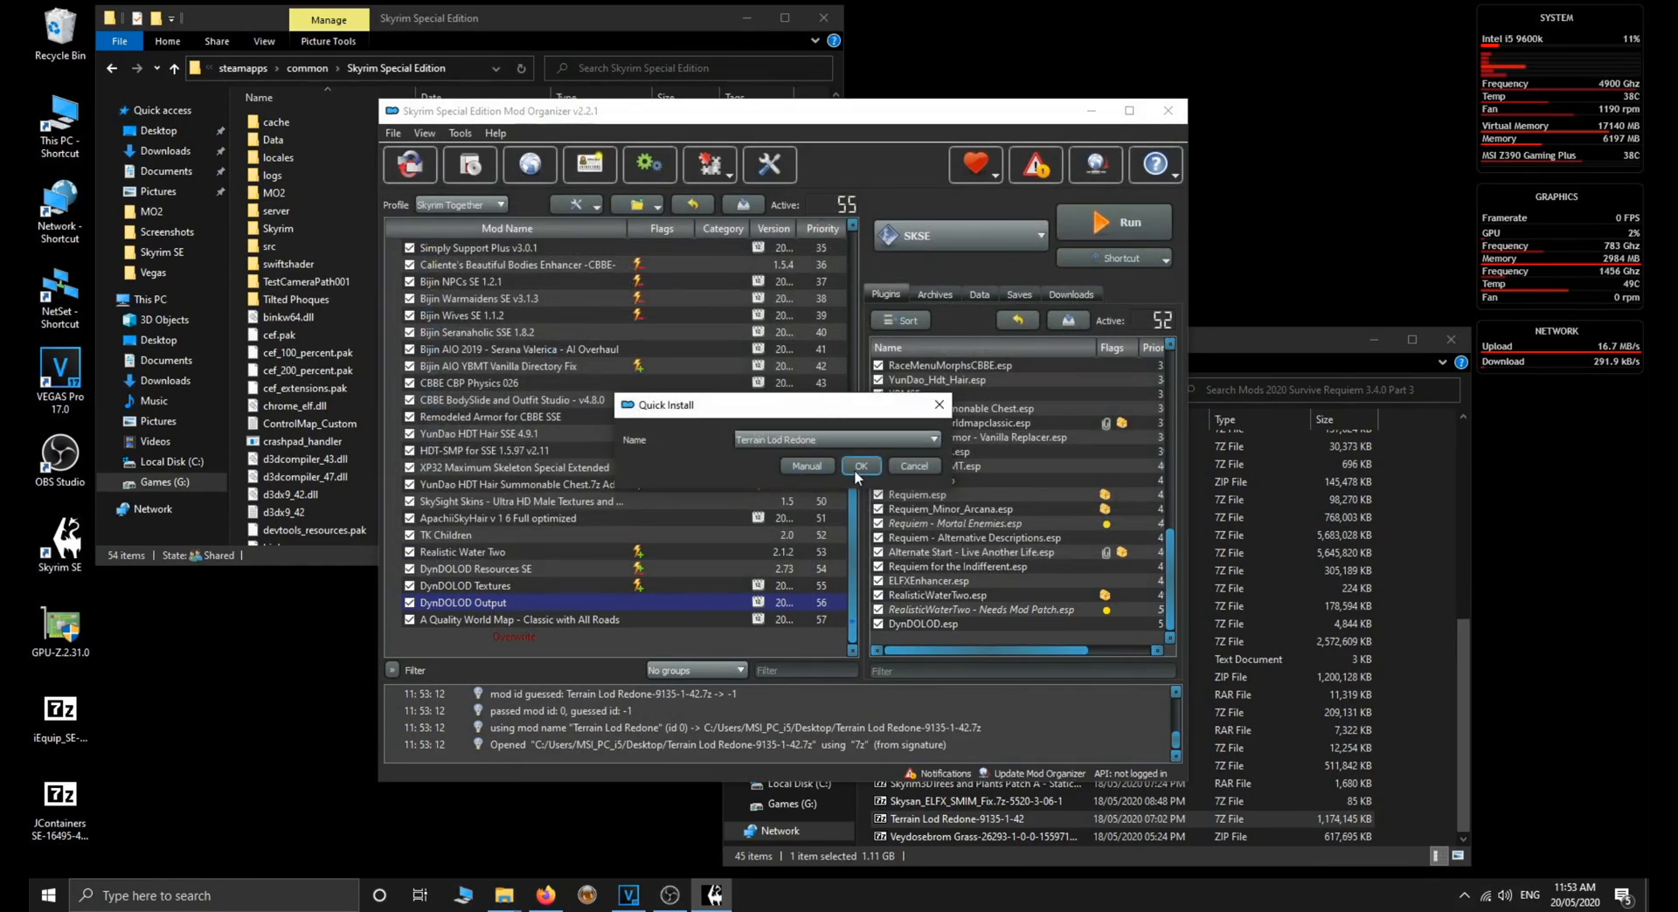
pyautogui.click(858, 465)
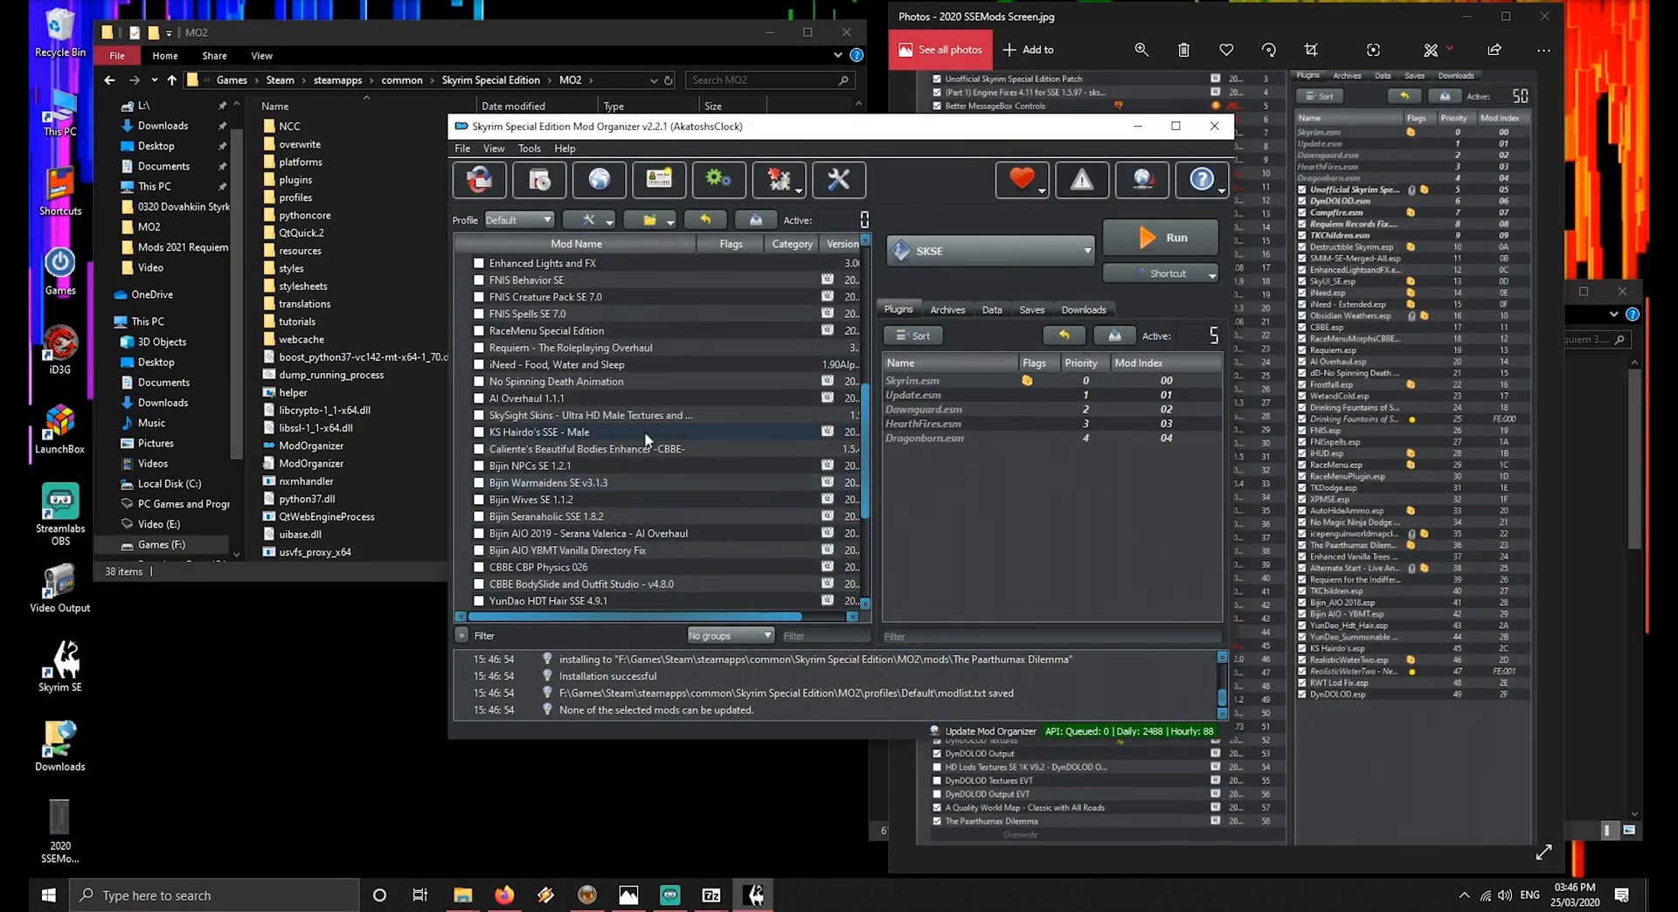
# Open the Bijin NPCs SE 1.2.1 mod's folder, delete the Bijin NPCs plugin file and close the folder
pyautogui.scroll(10, 645, 439)
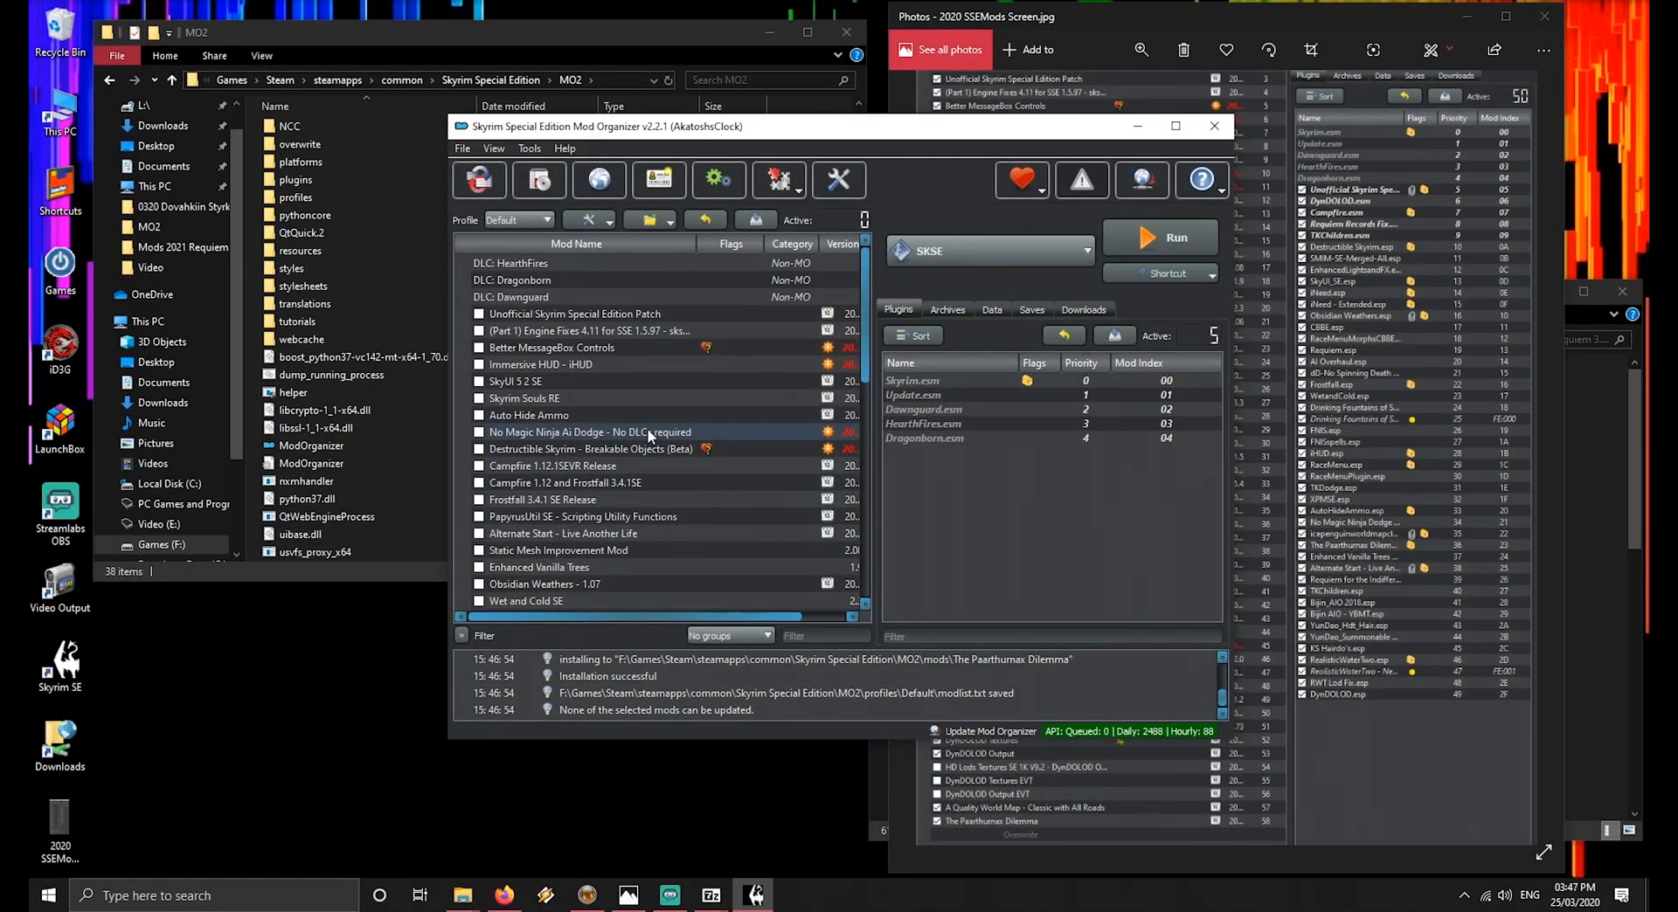
pyautogui.scroll(-1, 647, 442)
pyautogui.scroll(-1, 646, 443)
pyautogui.scroll(-4, 616, 480)
pyautogui.scroll(-2, 616, 481)
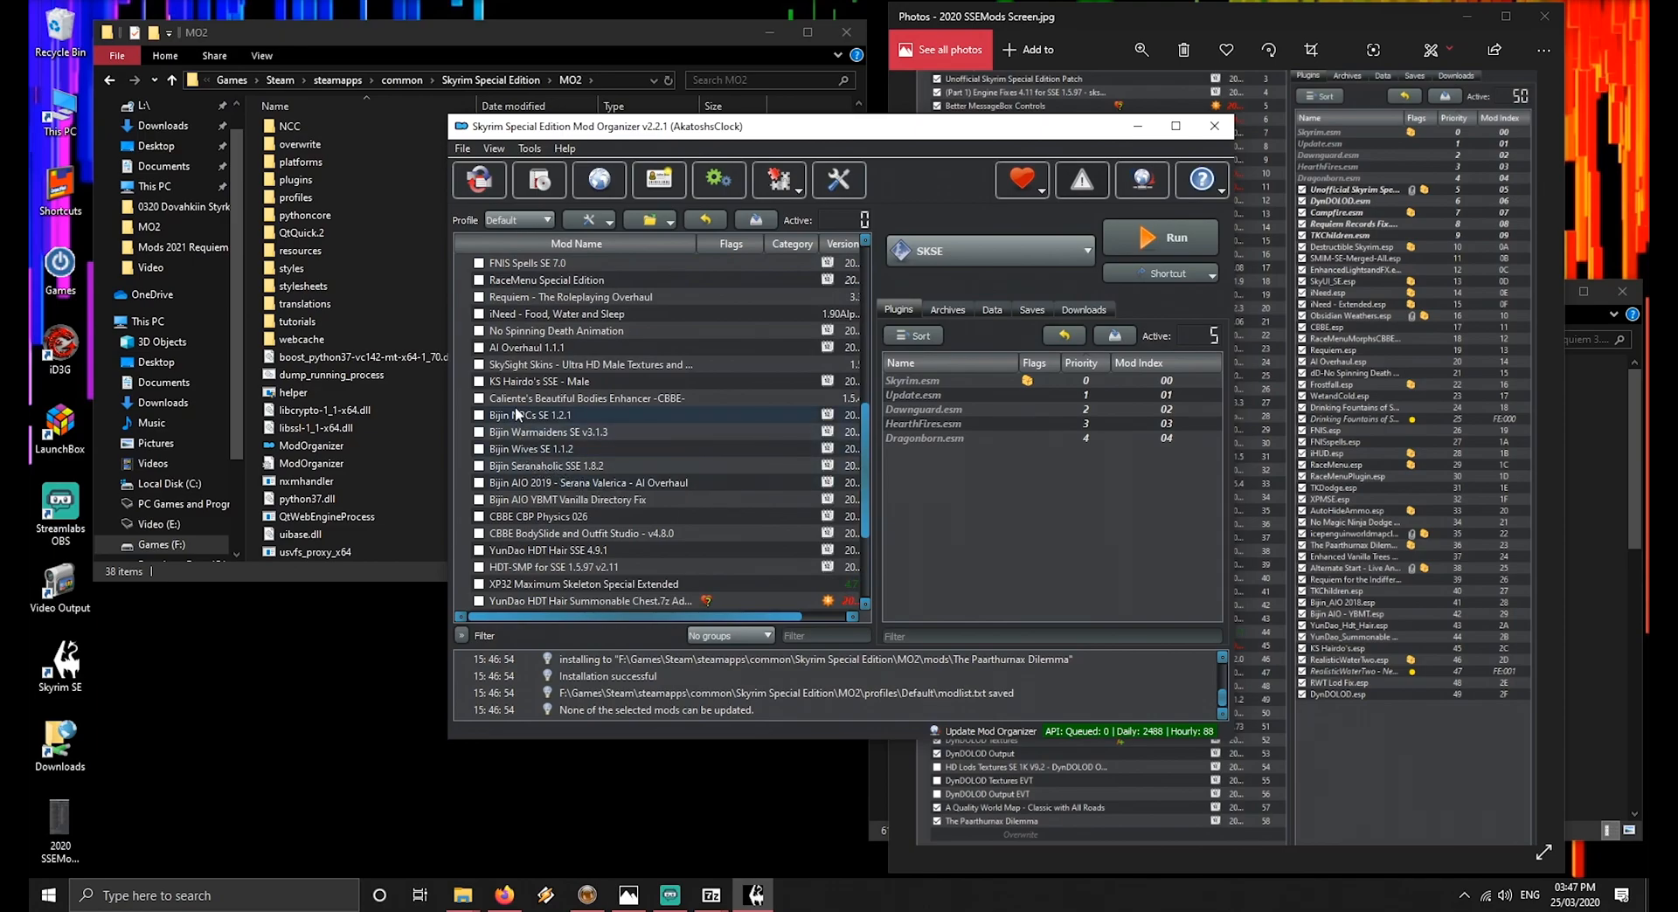
pyautogui.click(515, 409)
pyautogui.rightClick(522, 416)
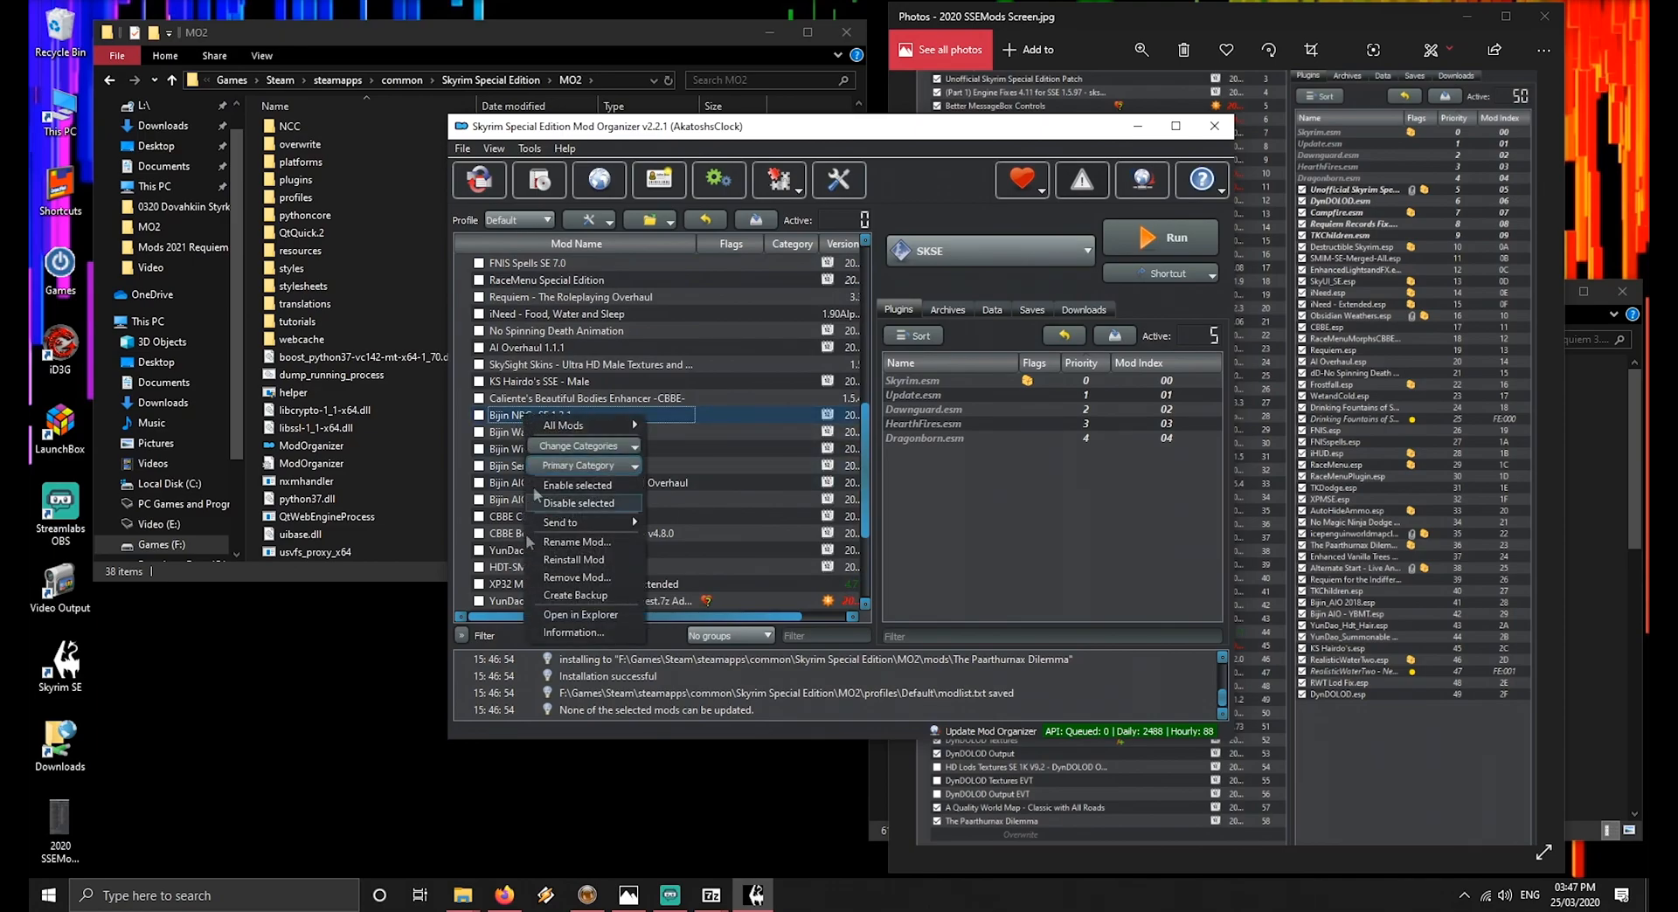
pyautogui.click(556, 615)
pyautogui.click(354, 218)
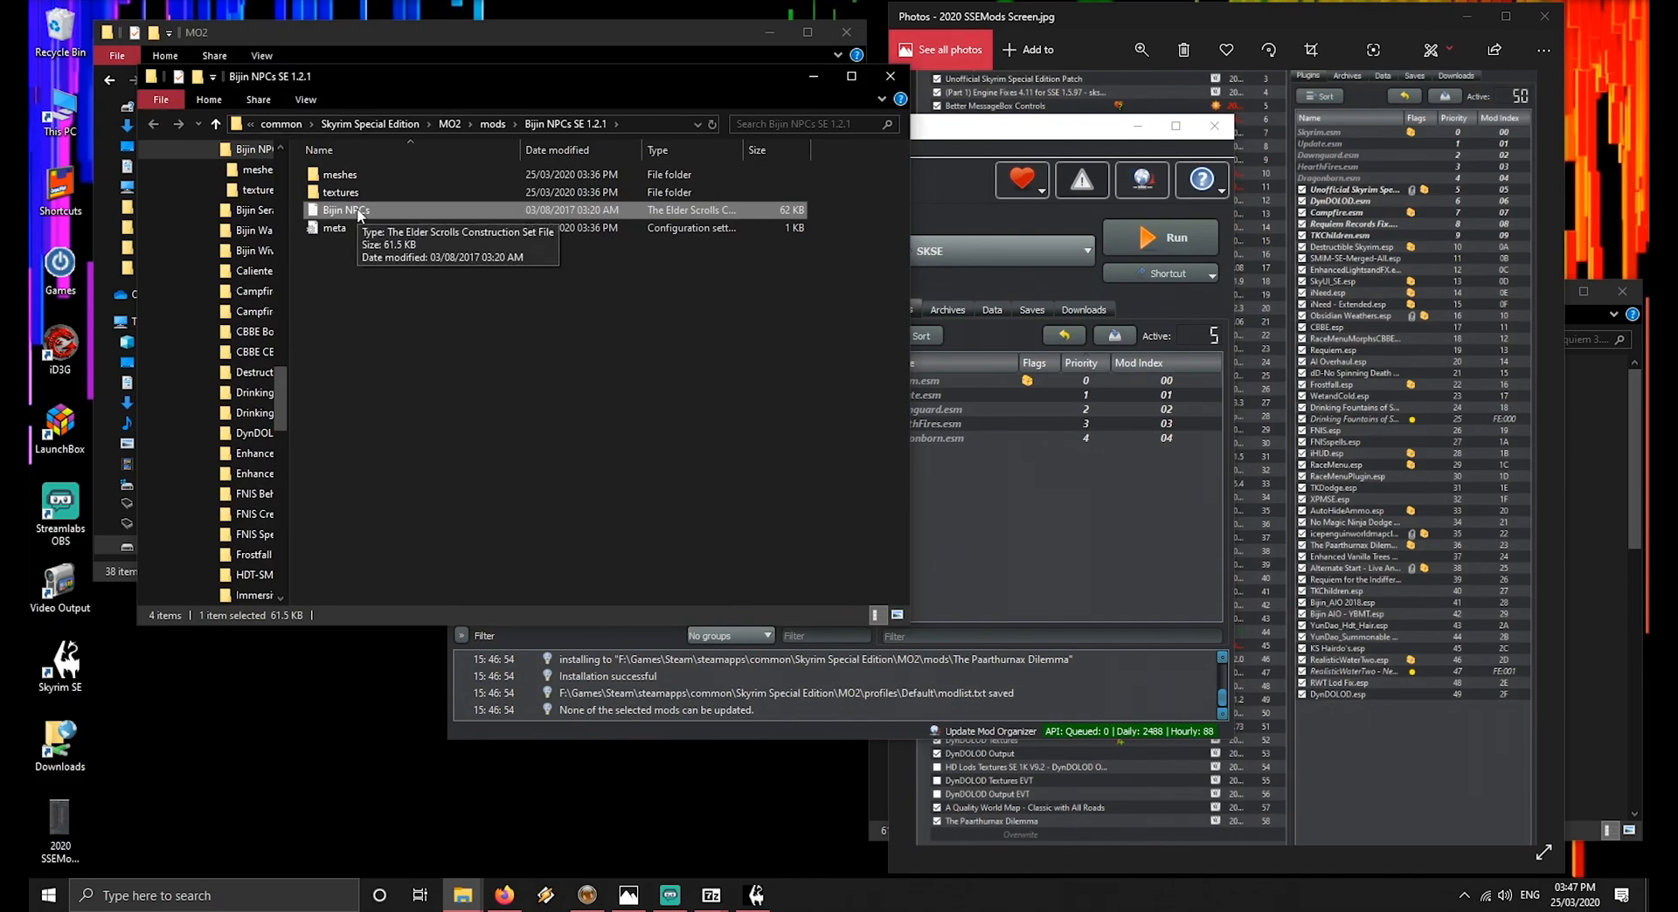
pyautogui.press('Delete')
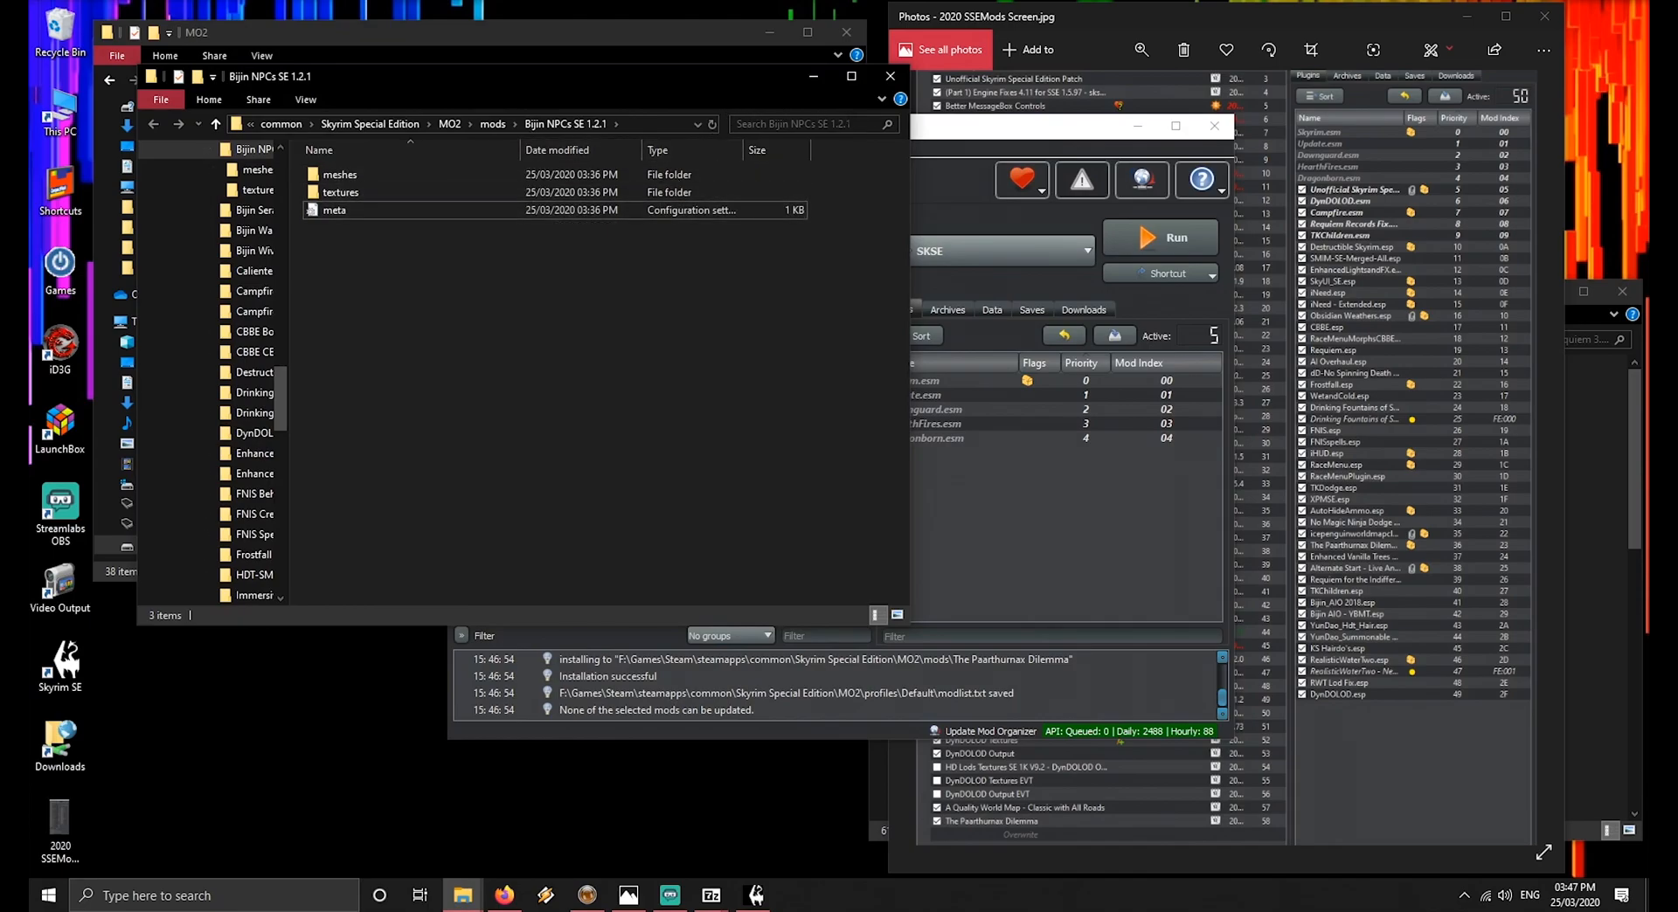
pyautogui.click(897, 85)
# Delete the Bijin Warmaidens plugin file from the Bijin Warmaidens SE v3.1.3 mod's folder and close the folder
pyautogui.rightClick(528, 432)
pyautogui.click(601, 631)
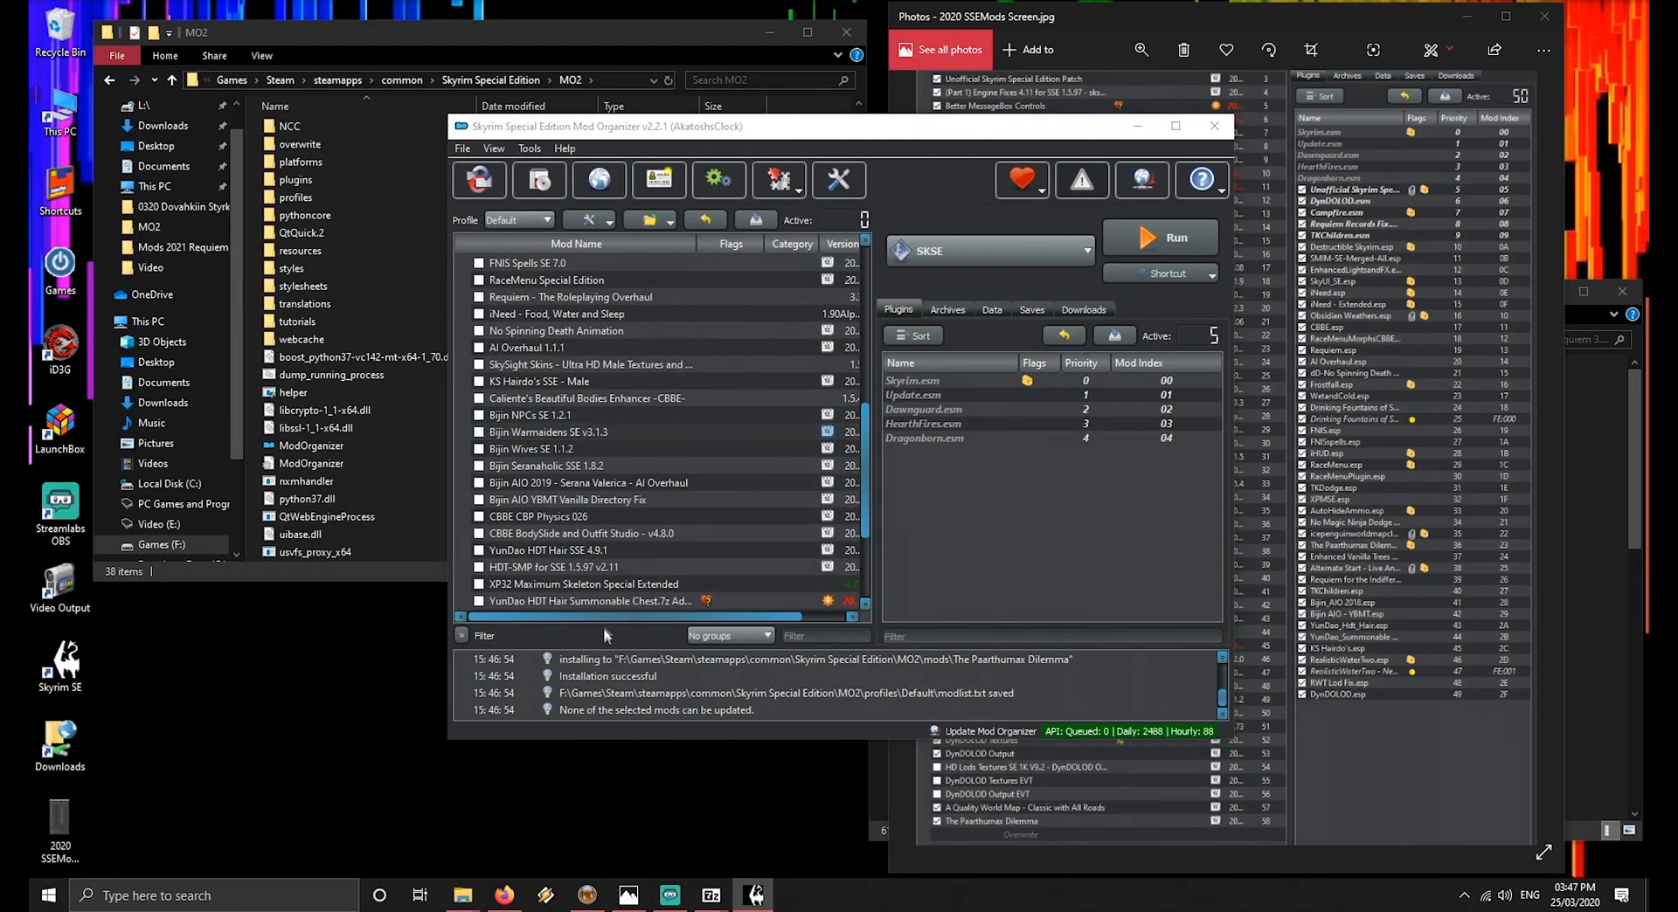
pyautogui.click(387, 234)
pyautogui.press('Delete')
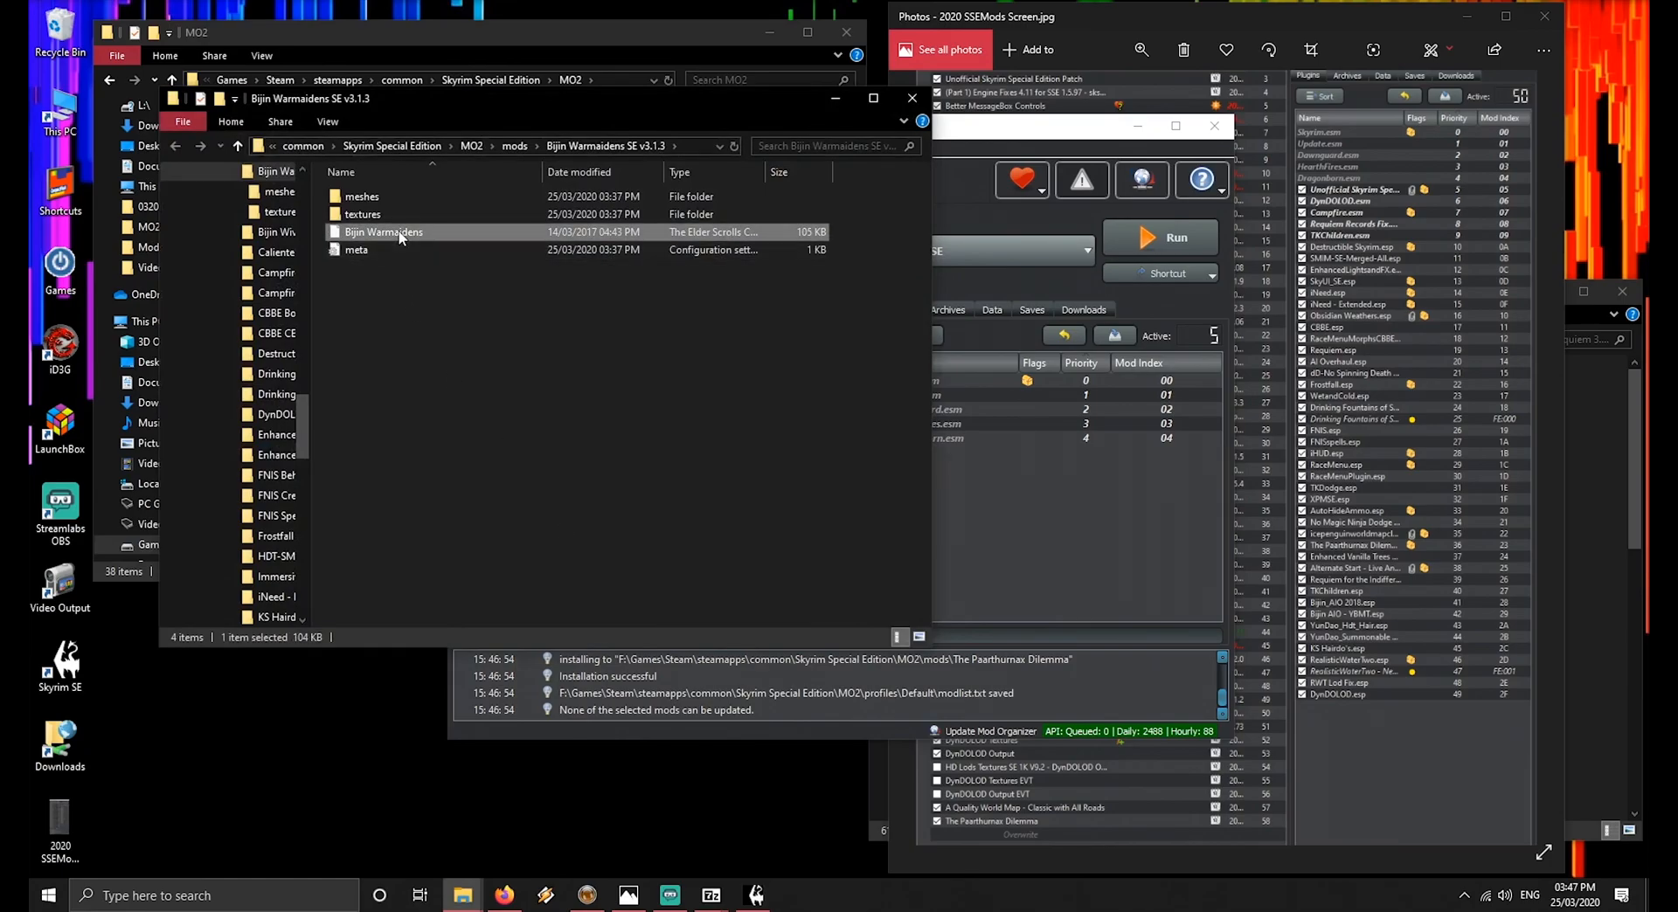
pyautogui.click(913, 98)
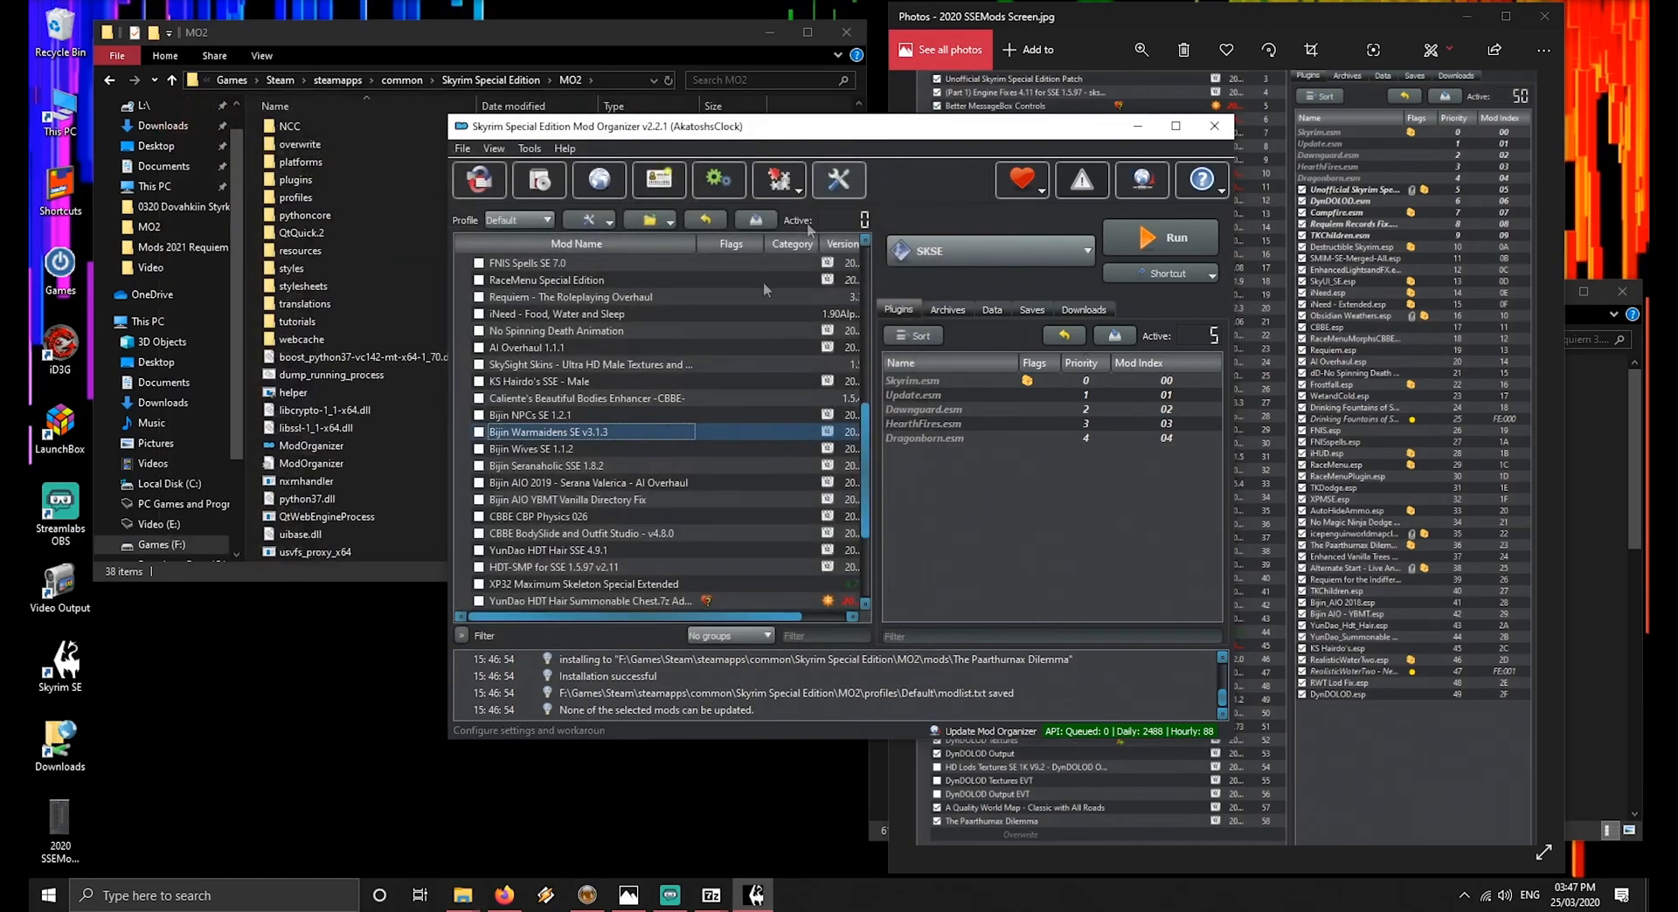
# Delete the Bijin Wives plugin file from the Bijin Wives SE 1.1.2 mod's folder and close the folder
pyautogui.rightClick(537, 446)
pyautogui.click(587, 639)
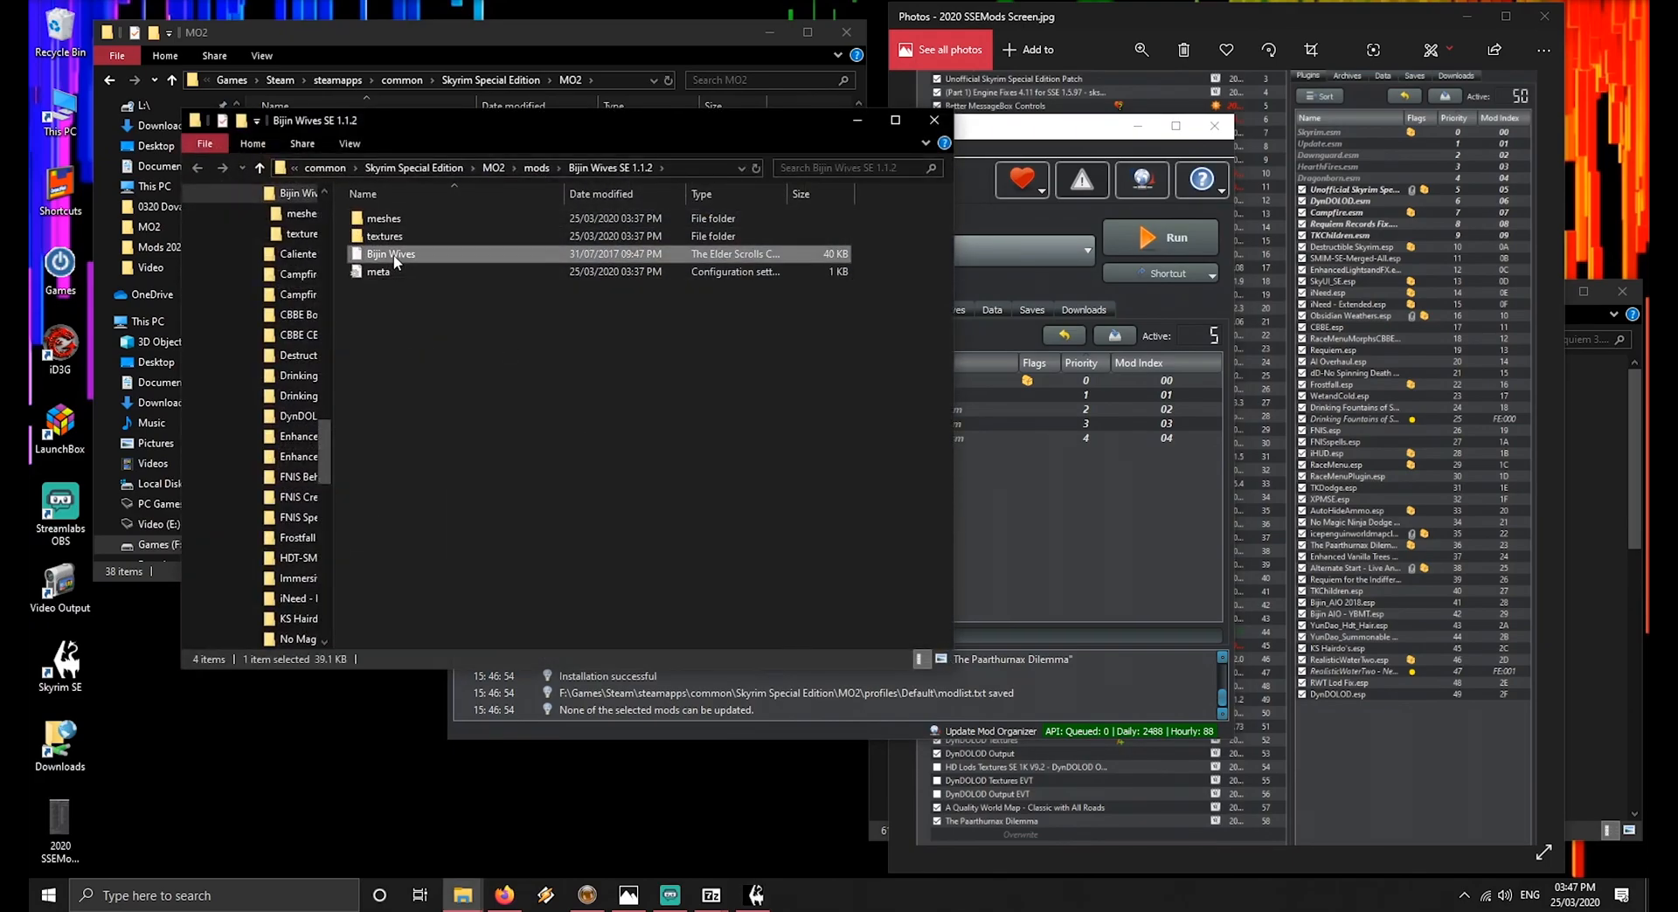
pyautogui.click(934, 119)
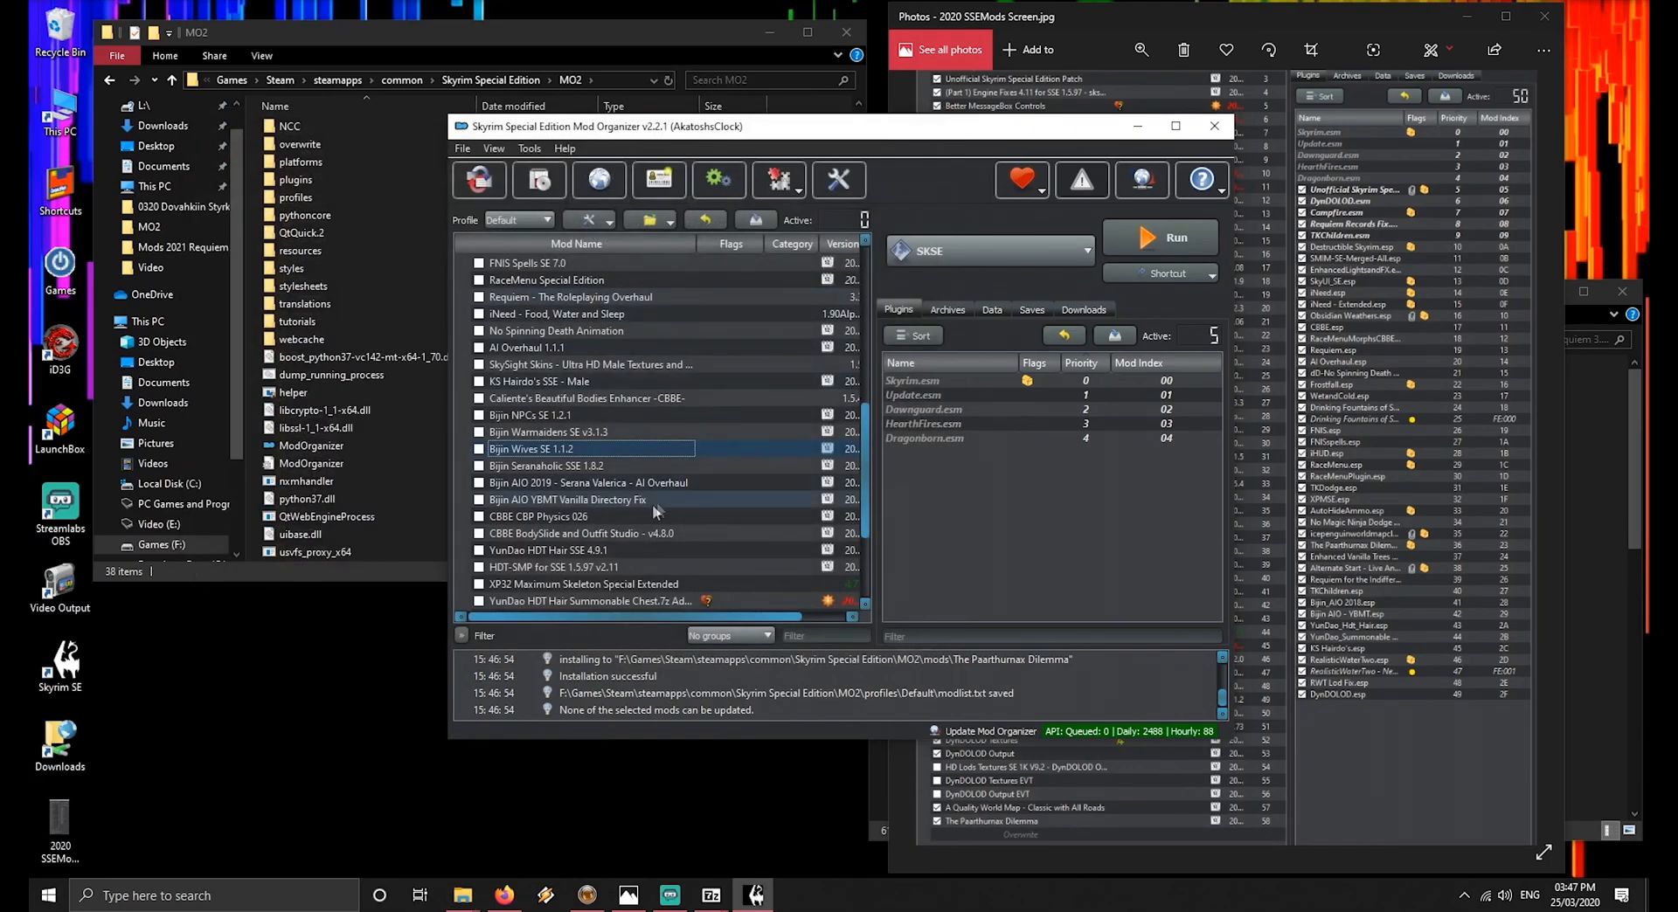
# Delete the plugin file from the Bijin Seranaholic SSE 1.8.2 mod's folder and close the folder
pyautogui.click(543, 468)
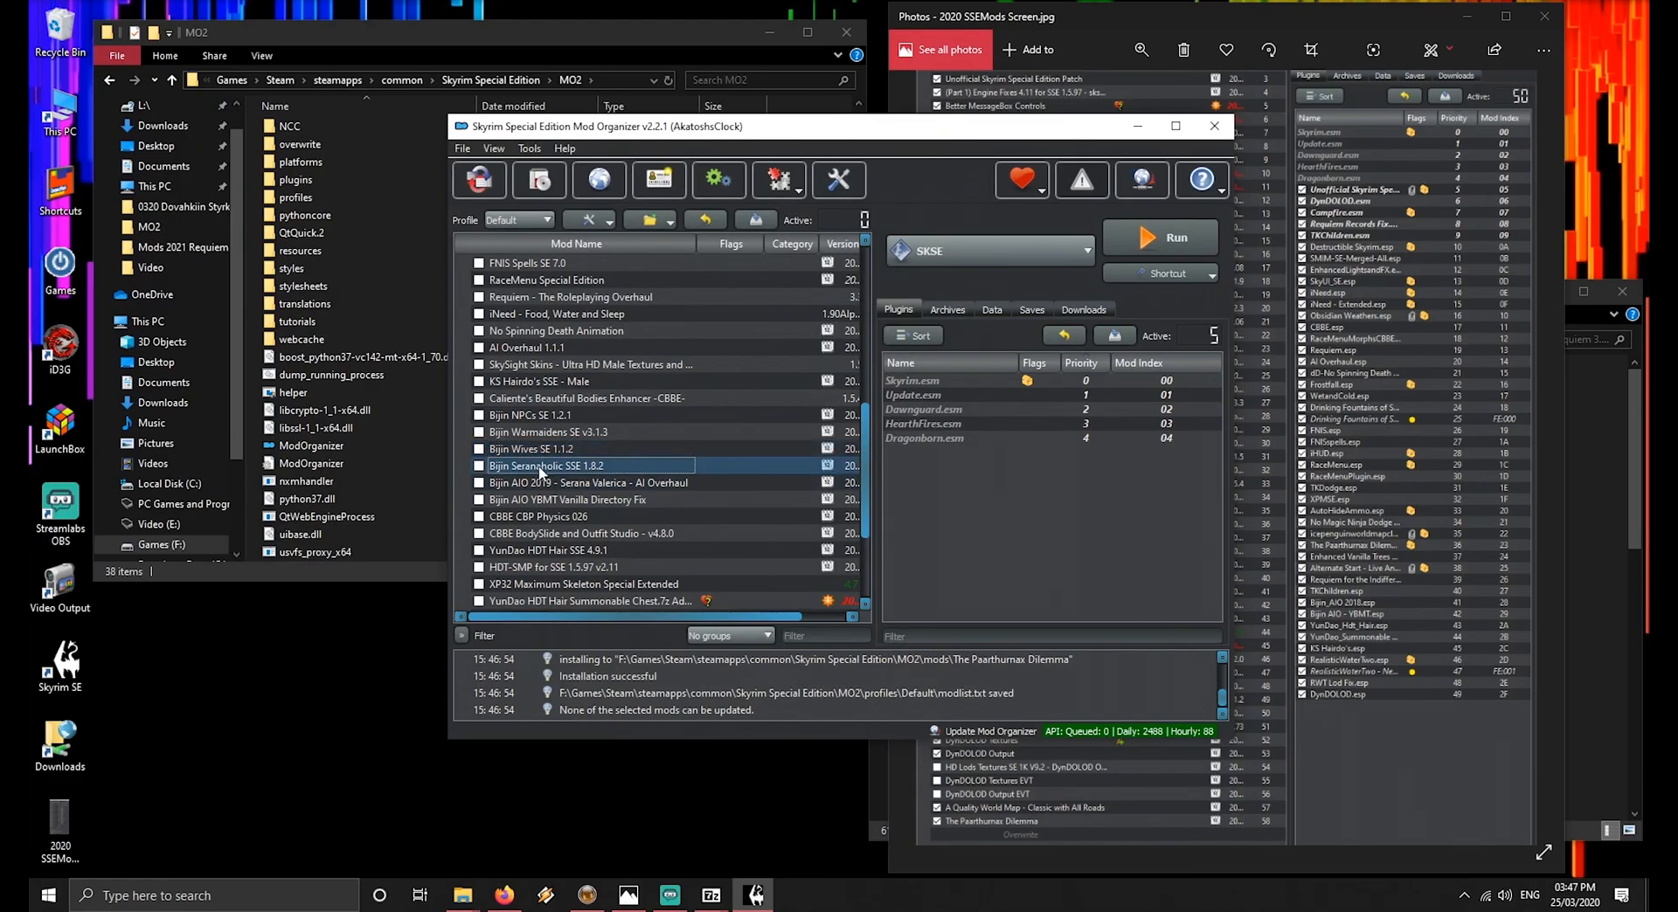
pyautogui.rightClick(540, 465)
pyautogui.click(590, 661)
pyautogui.click(411, 300)
pyautogui.press('Delete')
pyautogui.click(943, 152)
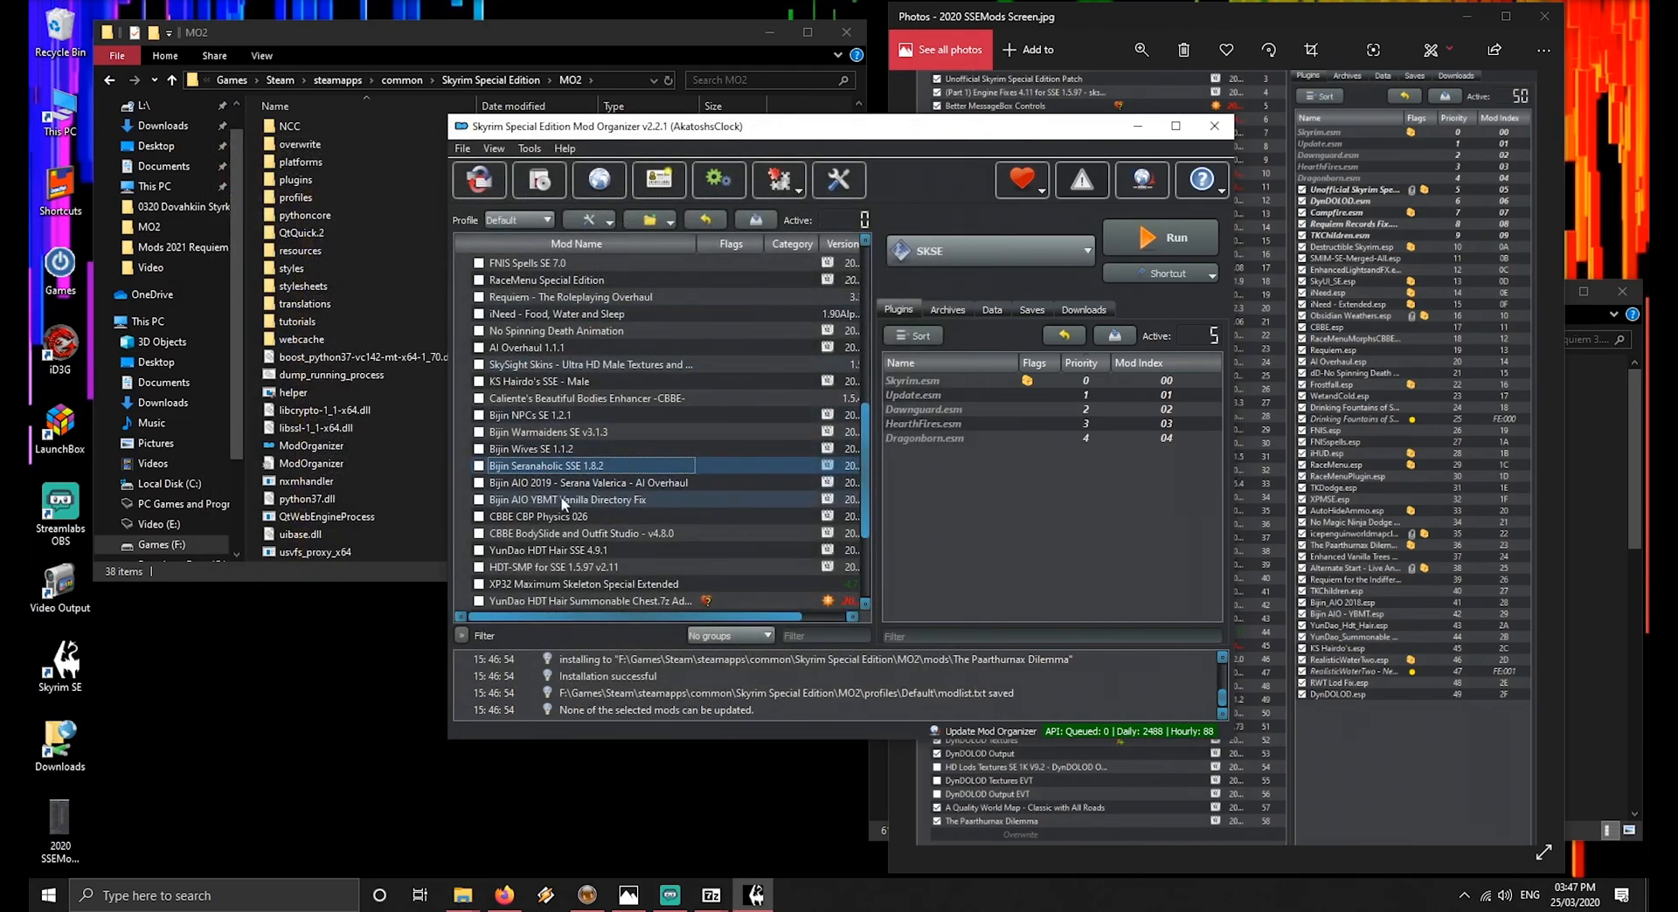
# Rename the plugin file in the Bijin AIO 2019 - Serana Valerica - AI Overhaul mod's folder to "Bijin_AIO 2018" and close the folder
pyautogui.keyDown('ctrl'); pyautogui.click(557, 483); pyautogui.keyUp('ctrl')
pyautogui.rightClick(557, 486)
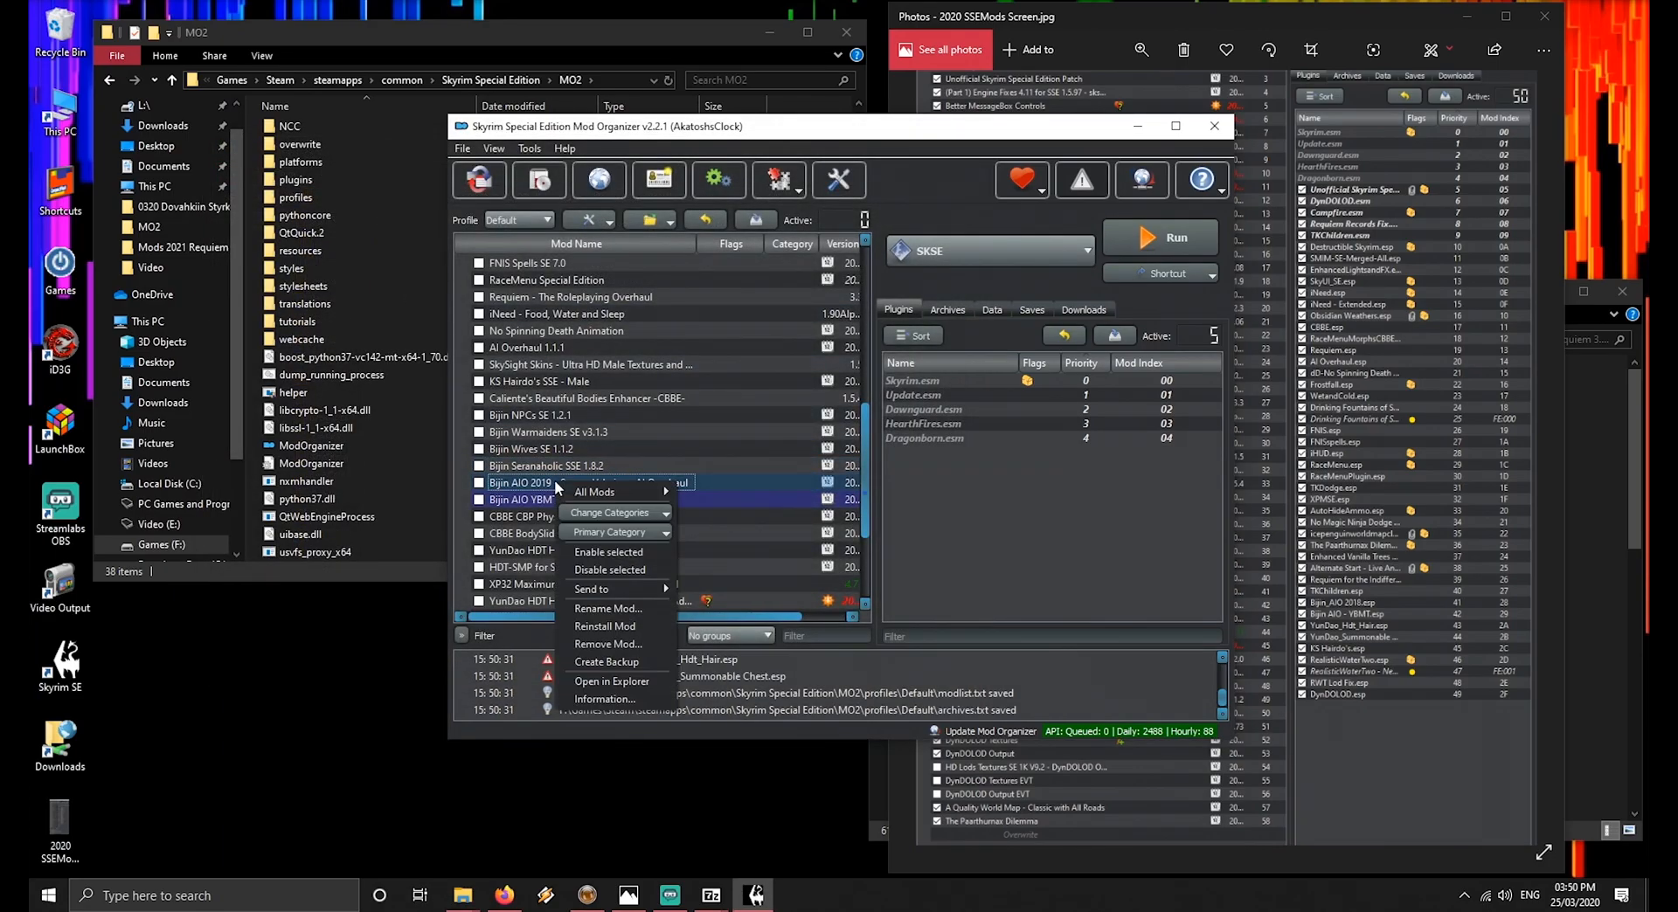
pyautogui.click(612, 681)
pyautogui.click(510, 325)
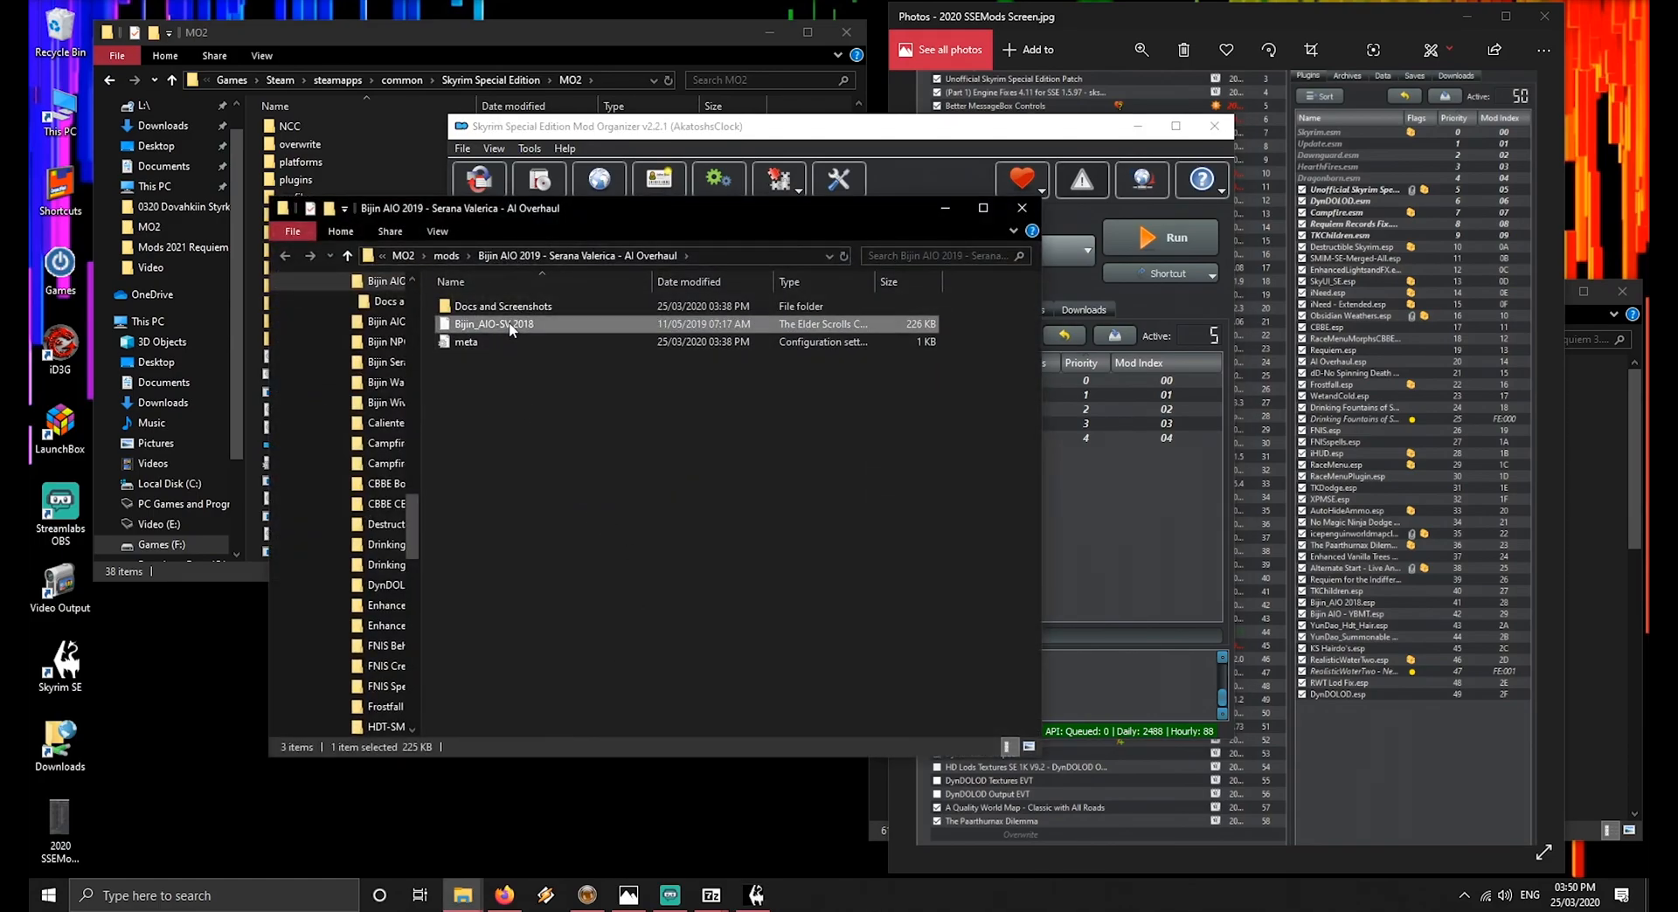
pyautogui.click(499, 328)
pyautogui.doubleClick(505, 324)
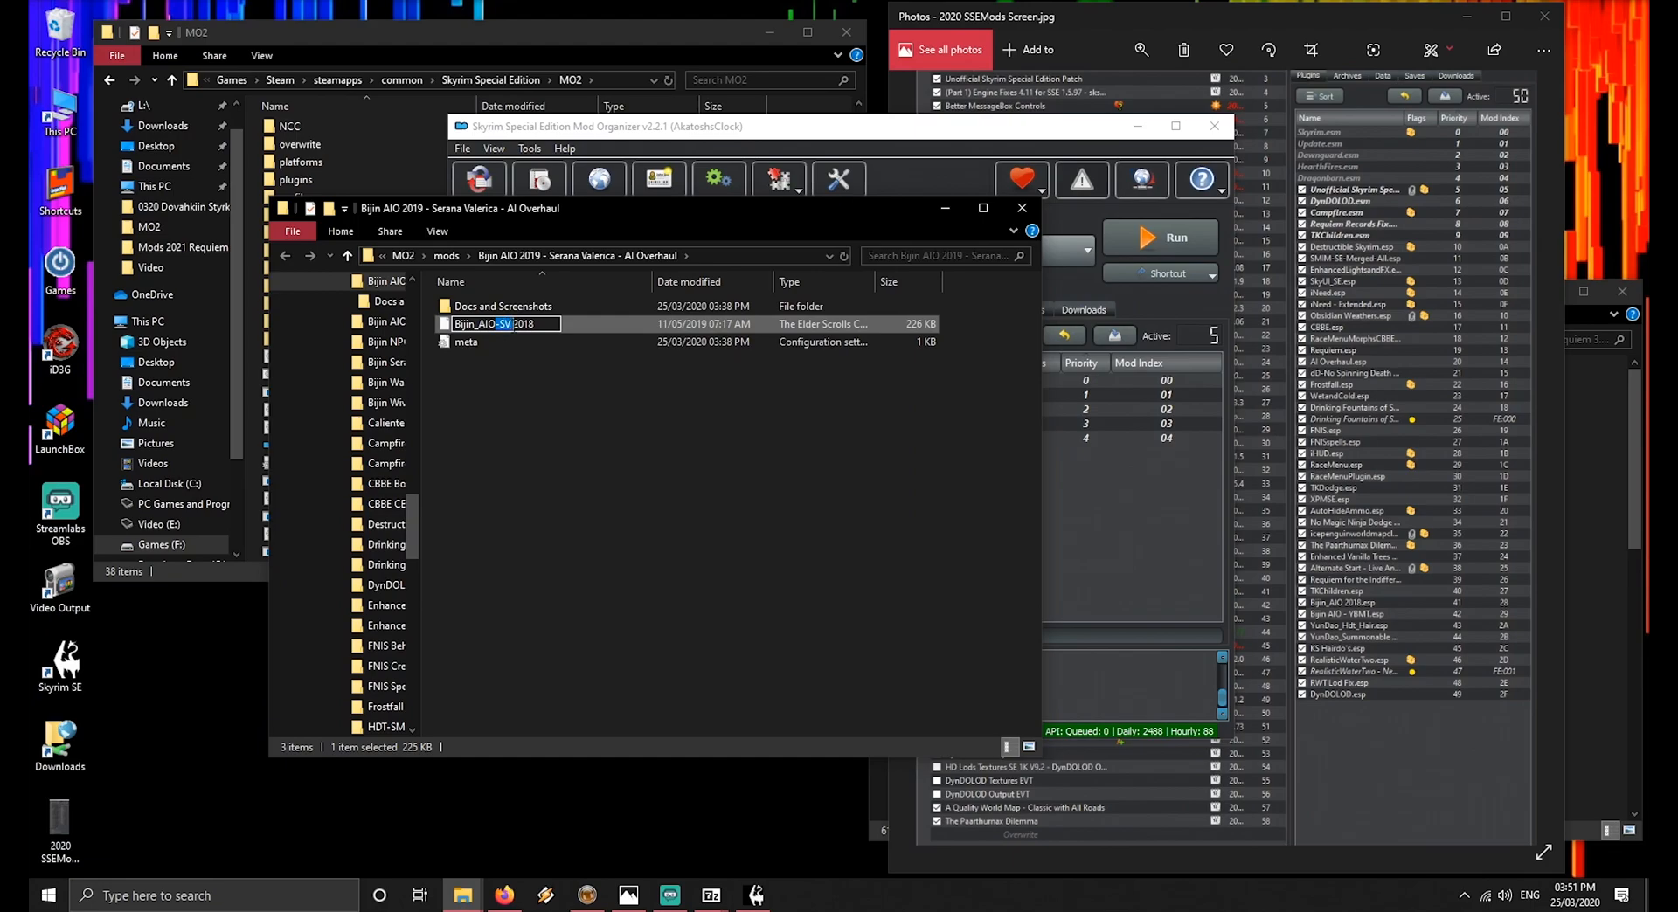
pyautogui.press('BackSpace')
pyautogui.press('Return')
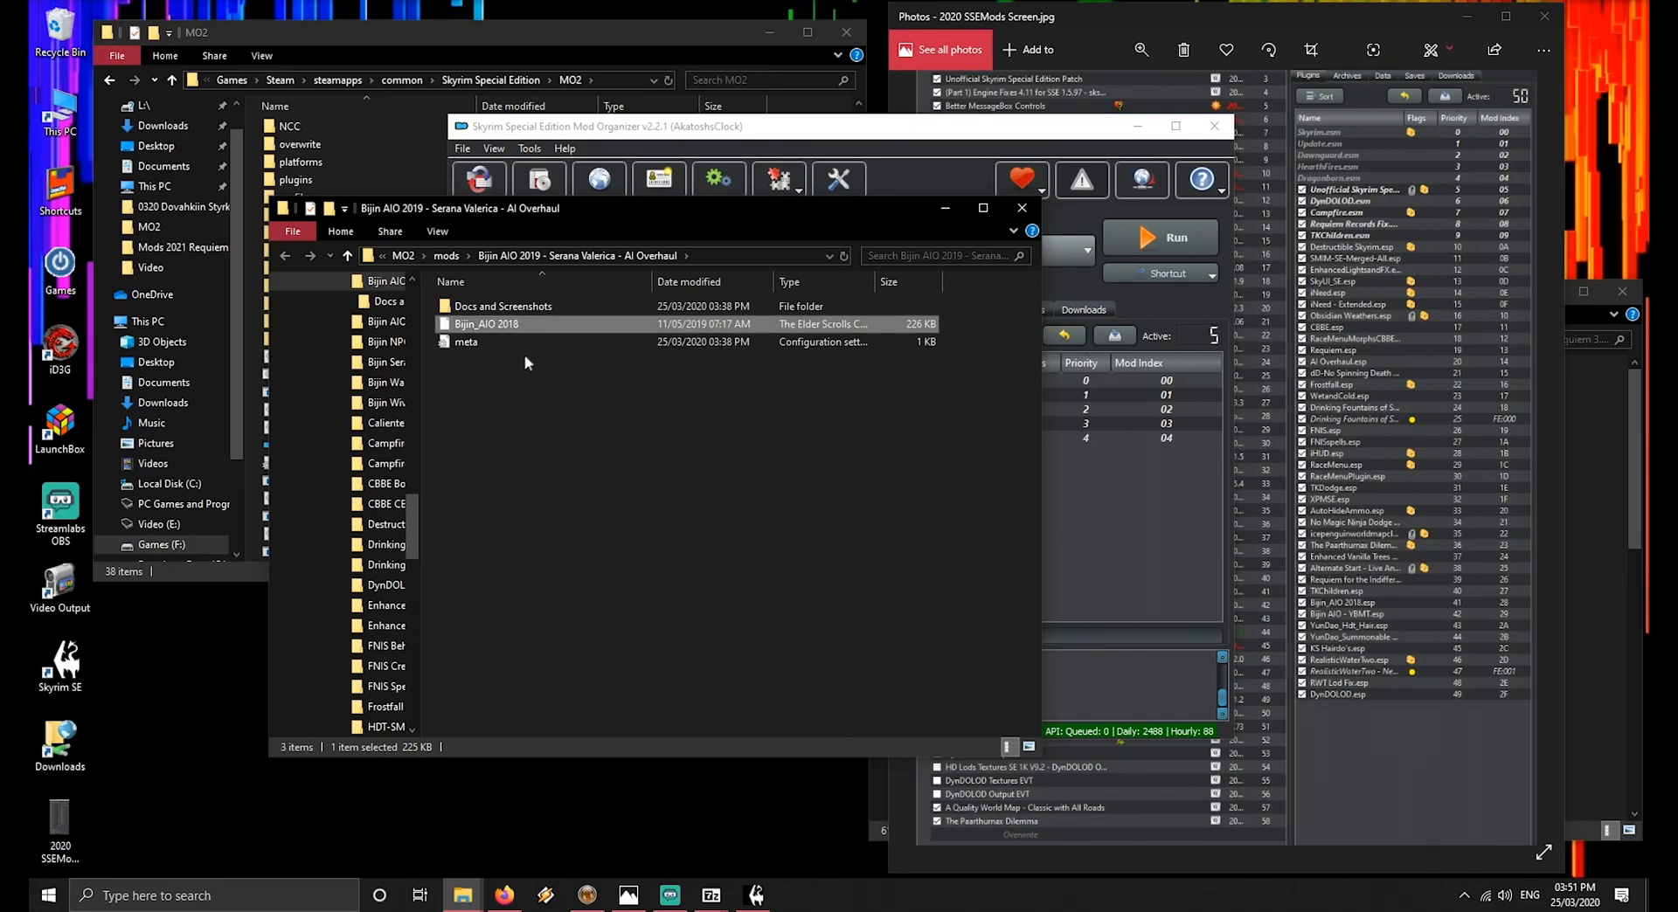
pyautogui.click(1024, 207)
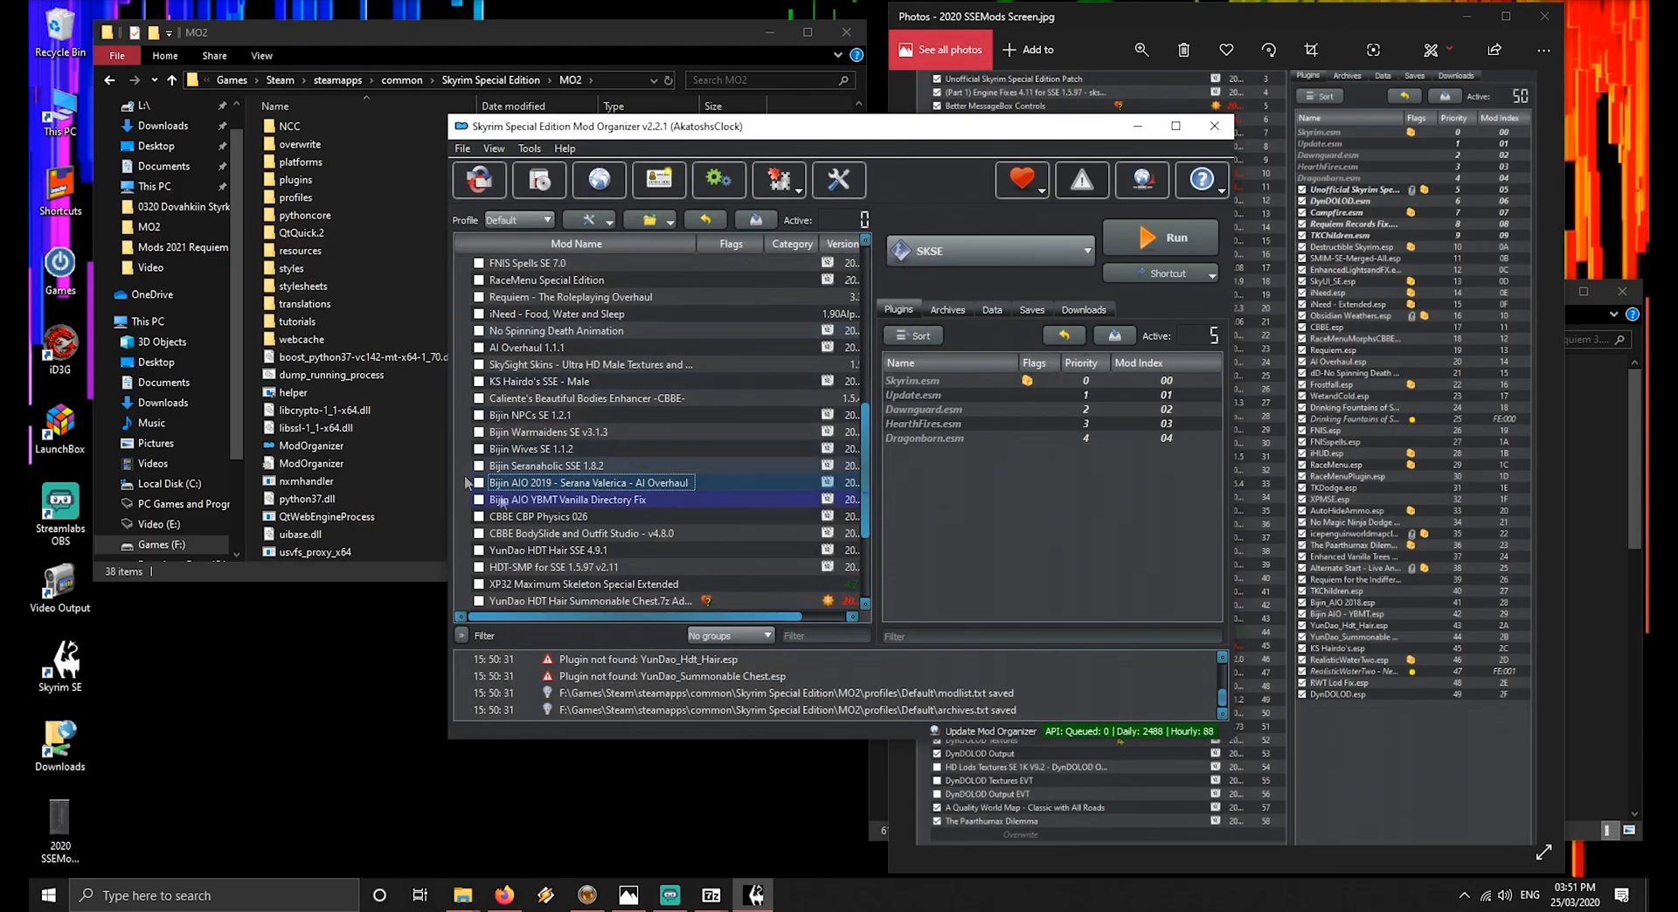
# Enable all visible mods in the mod list and confirm
pyautogui.click(566, 498)
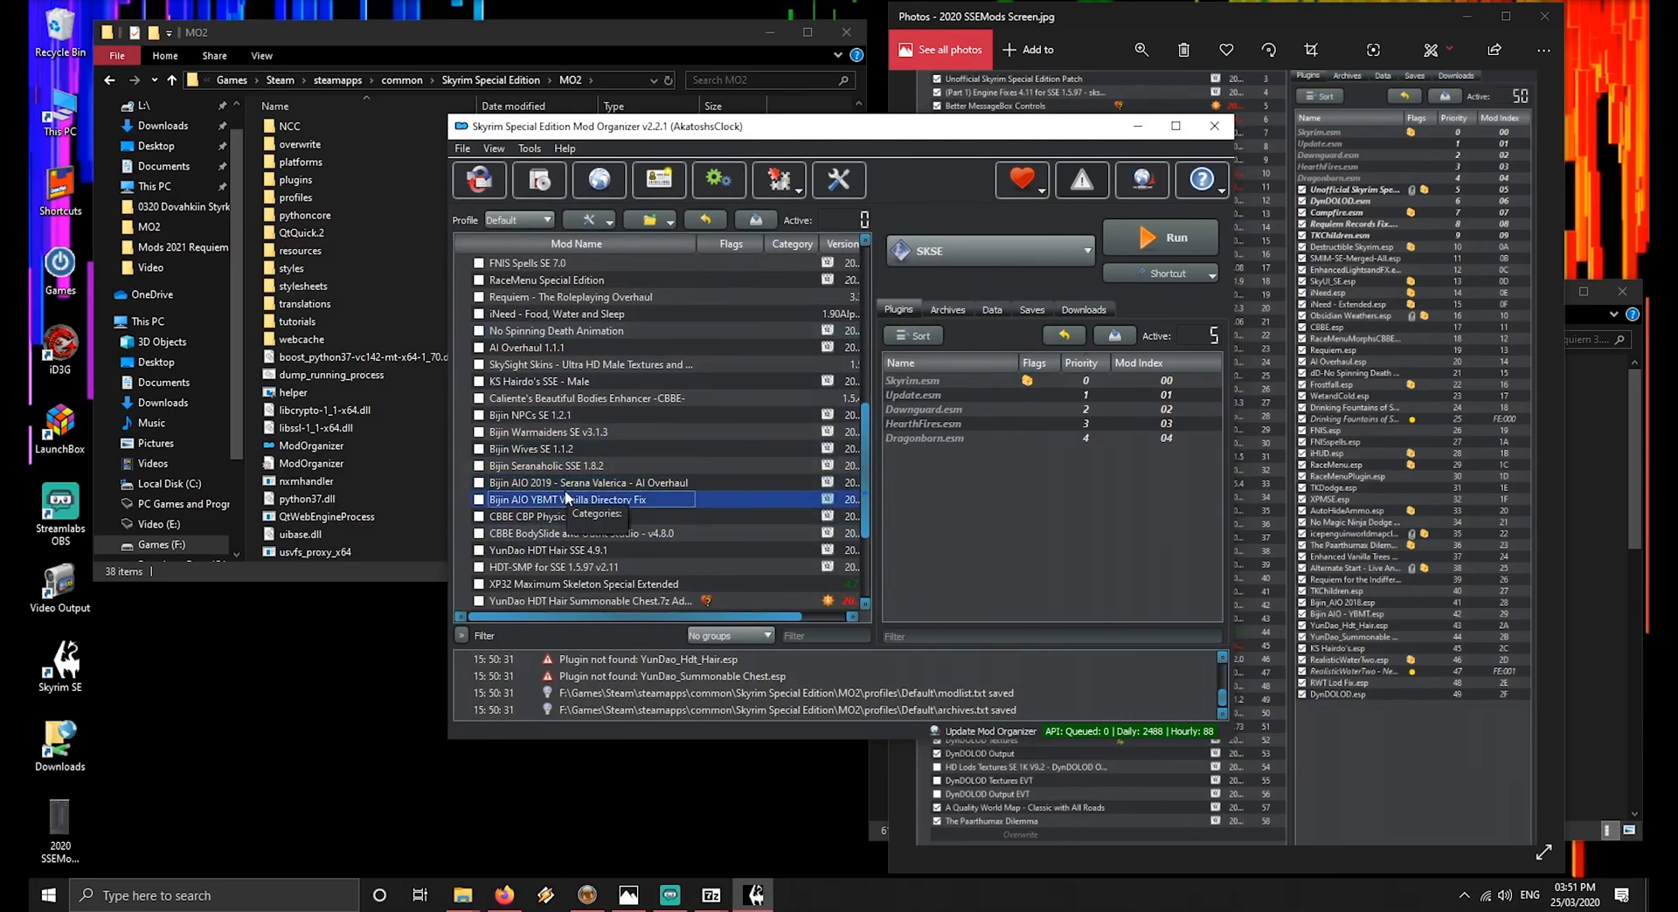
pyautogui.click(596, 223)
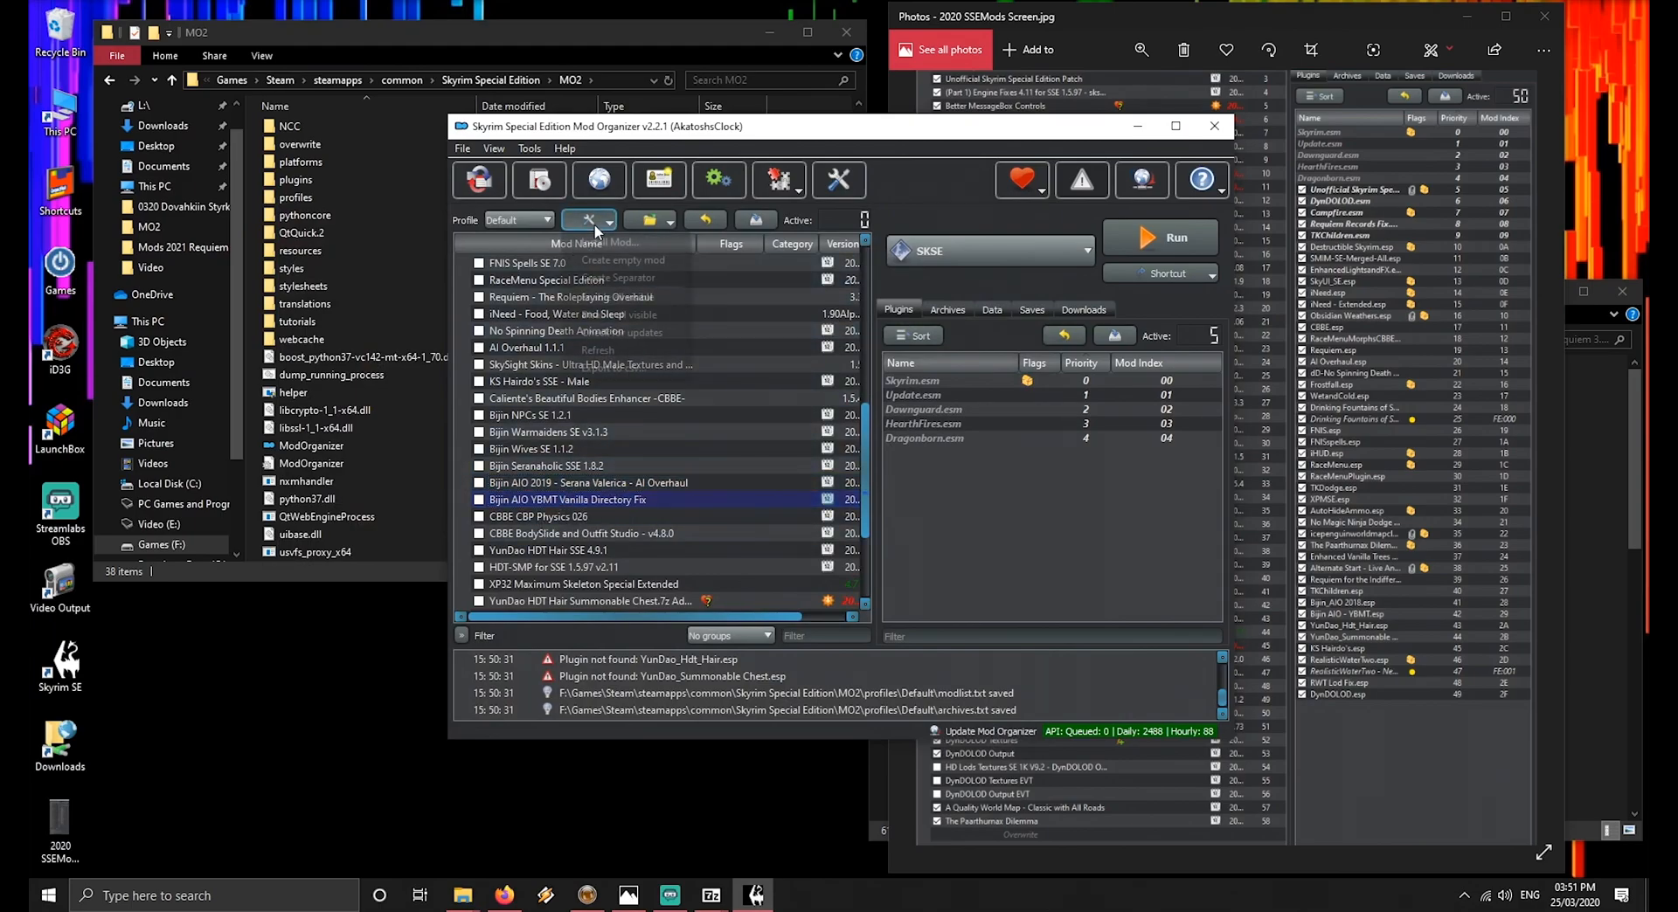
pyautogui.click(605, 298)
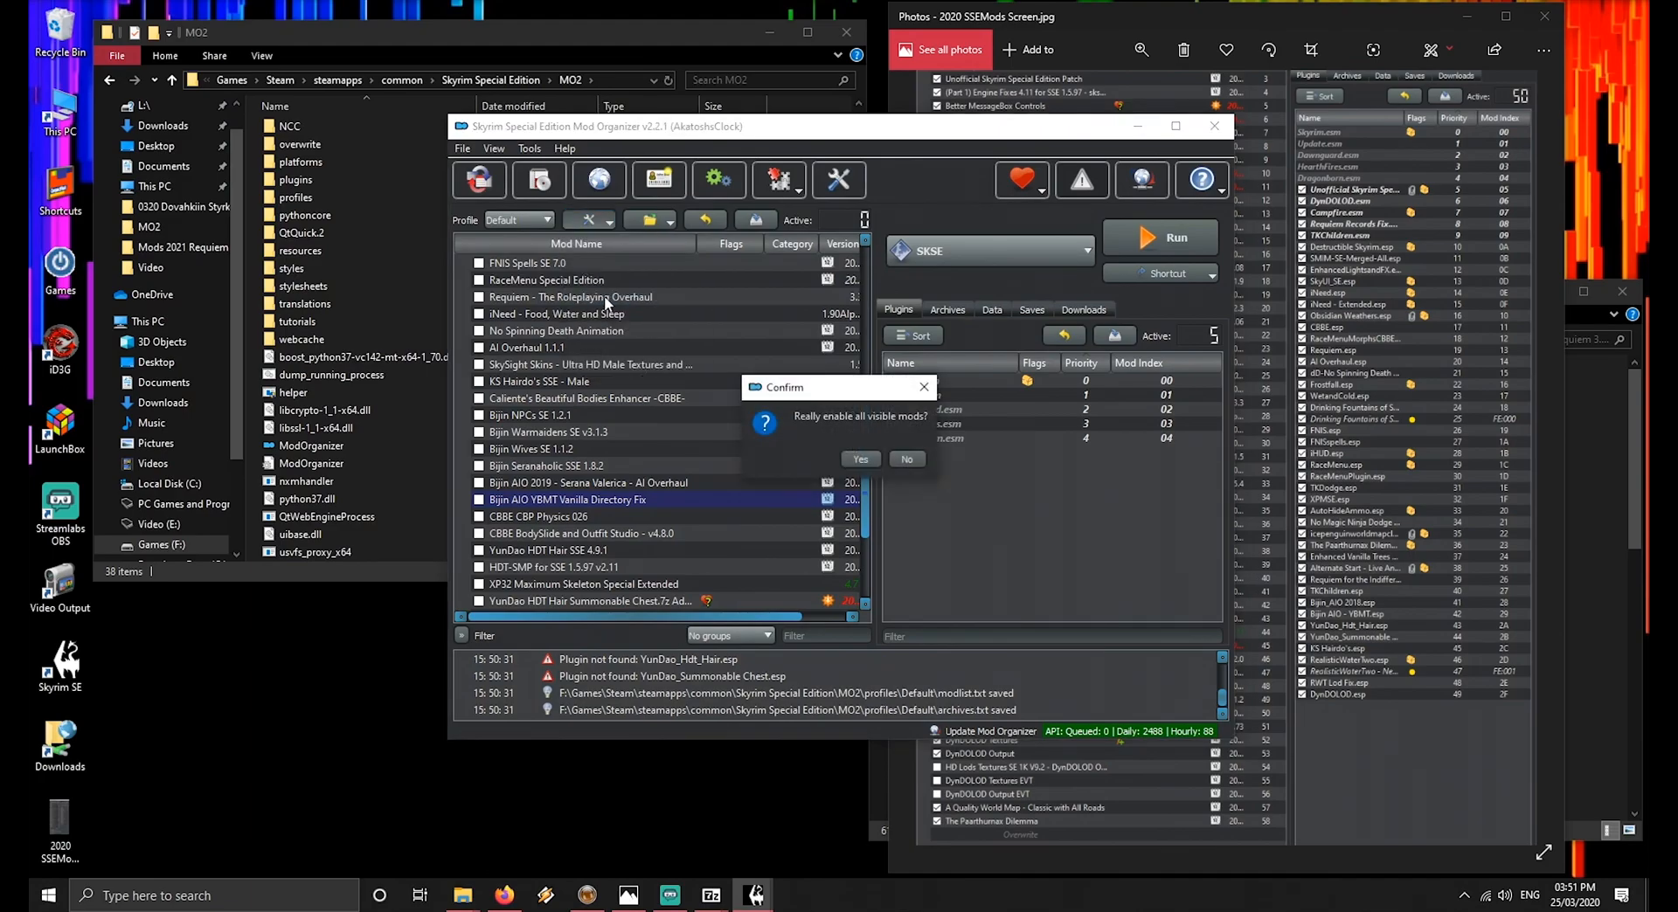
pyautogui.click(860, 460)
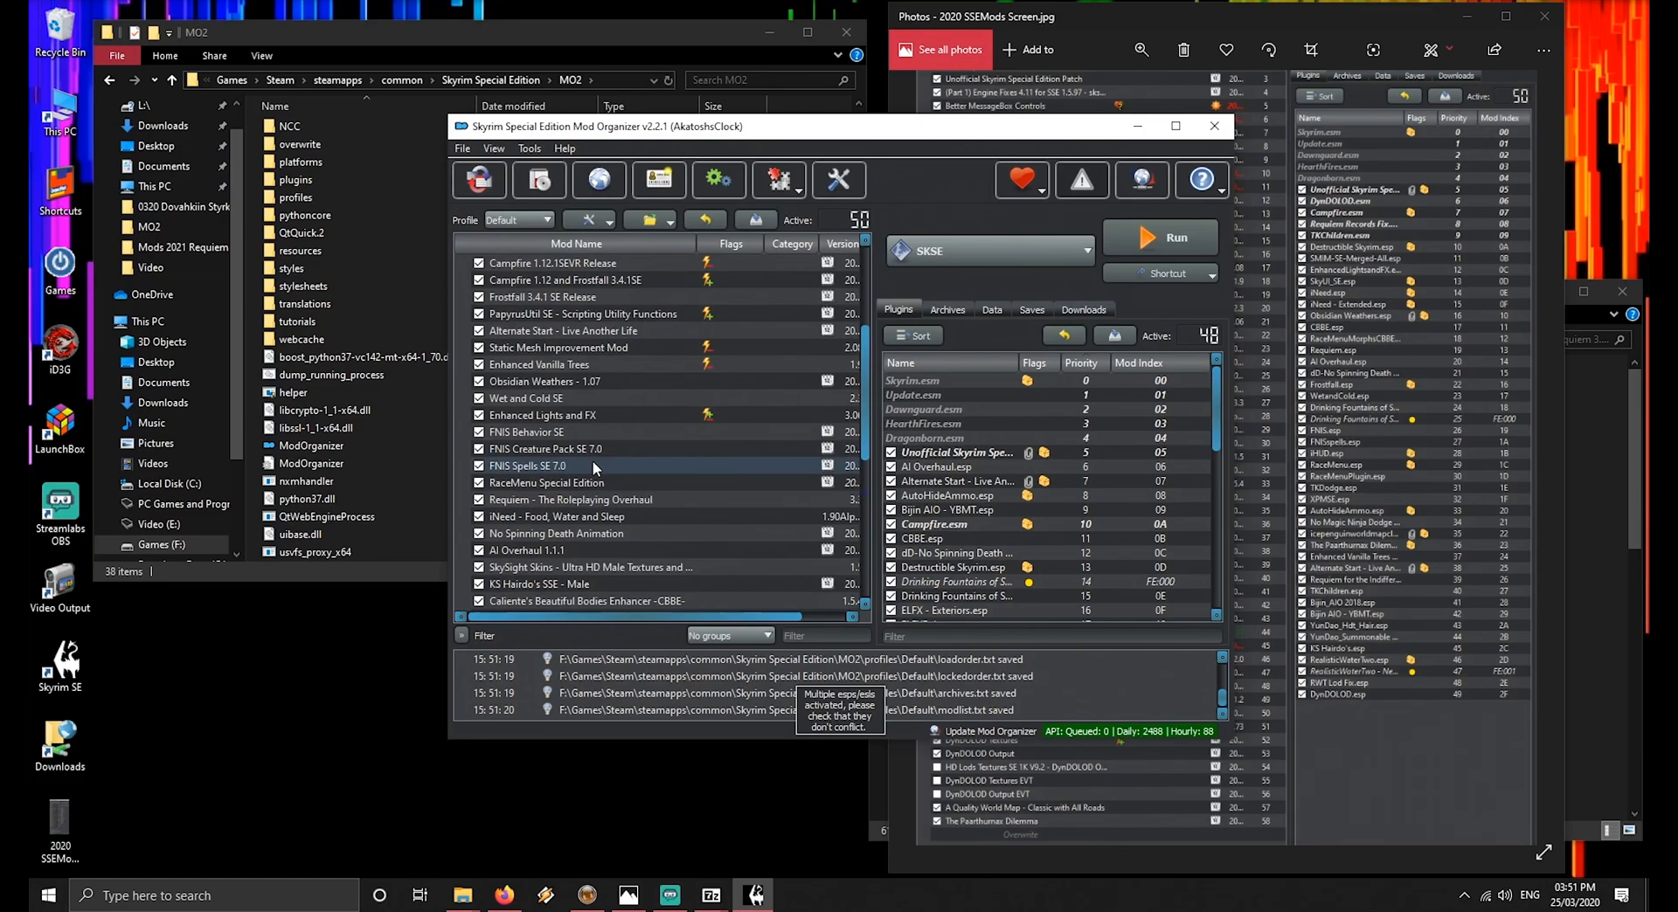
# Sort the plugin load order automatically
pyautogui.scroll(4, 592, 460)
pyautogui.moveTo(1214, 424); pyautogui.dragTo(1223, 386)
pyautogui.click(937, 339)
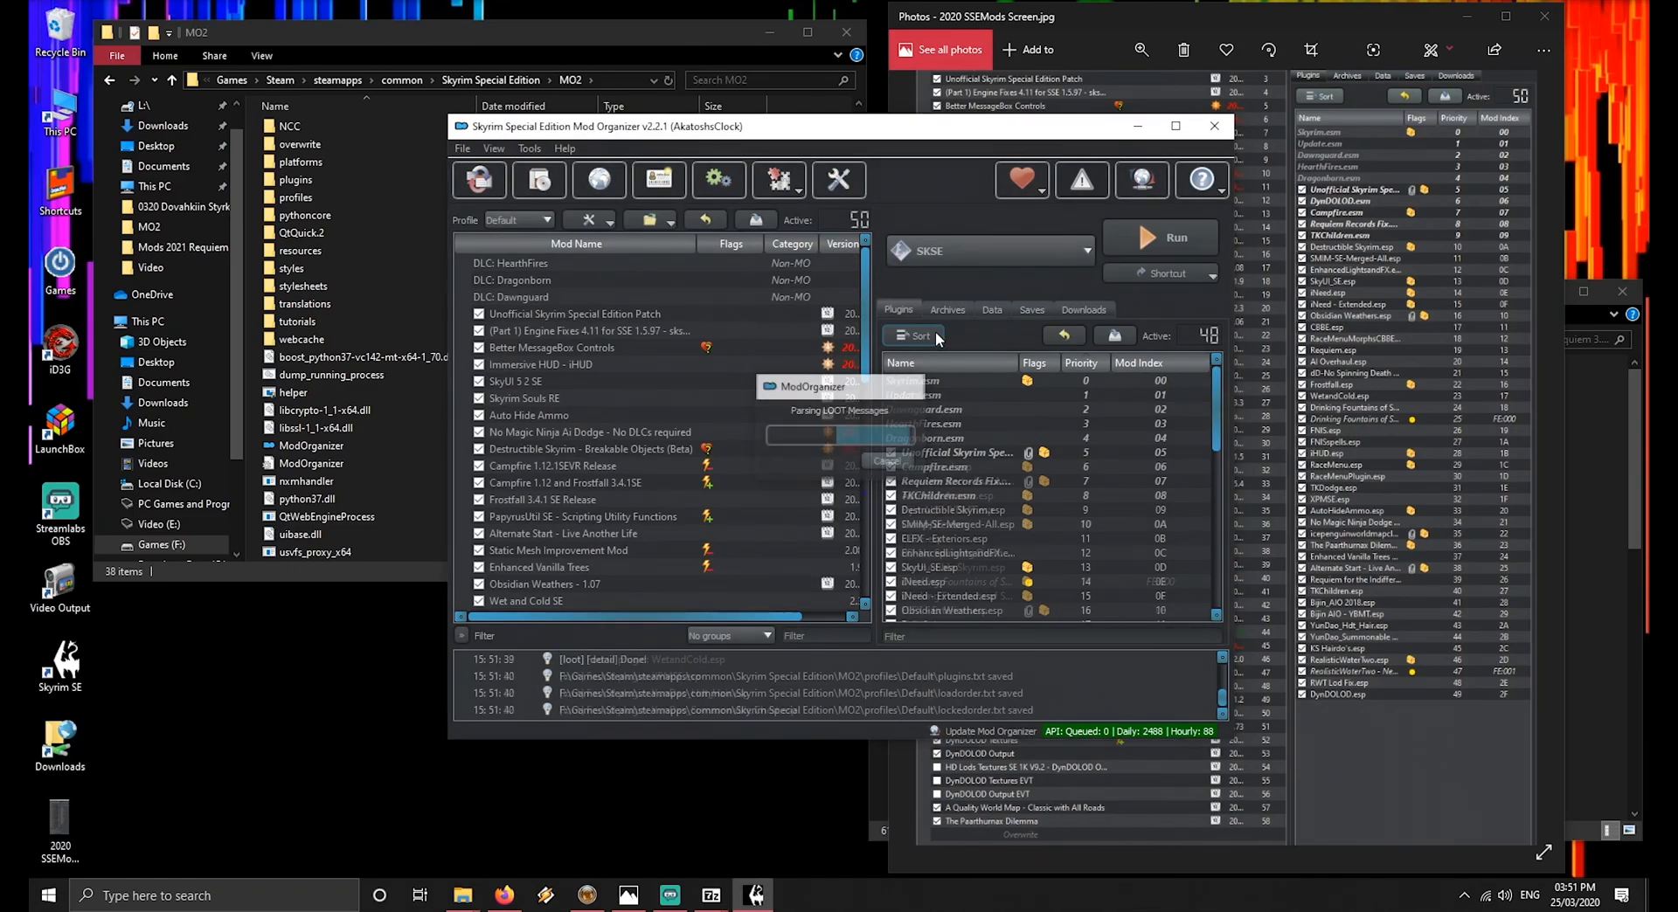
# Add a new executable titled DynDOLOD, checking its folder name in the Skyrim Special Edition directory
pyautogui.click(1059, 255)
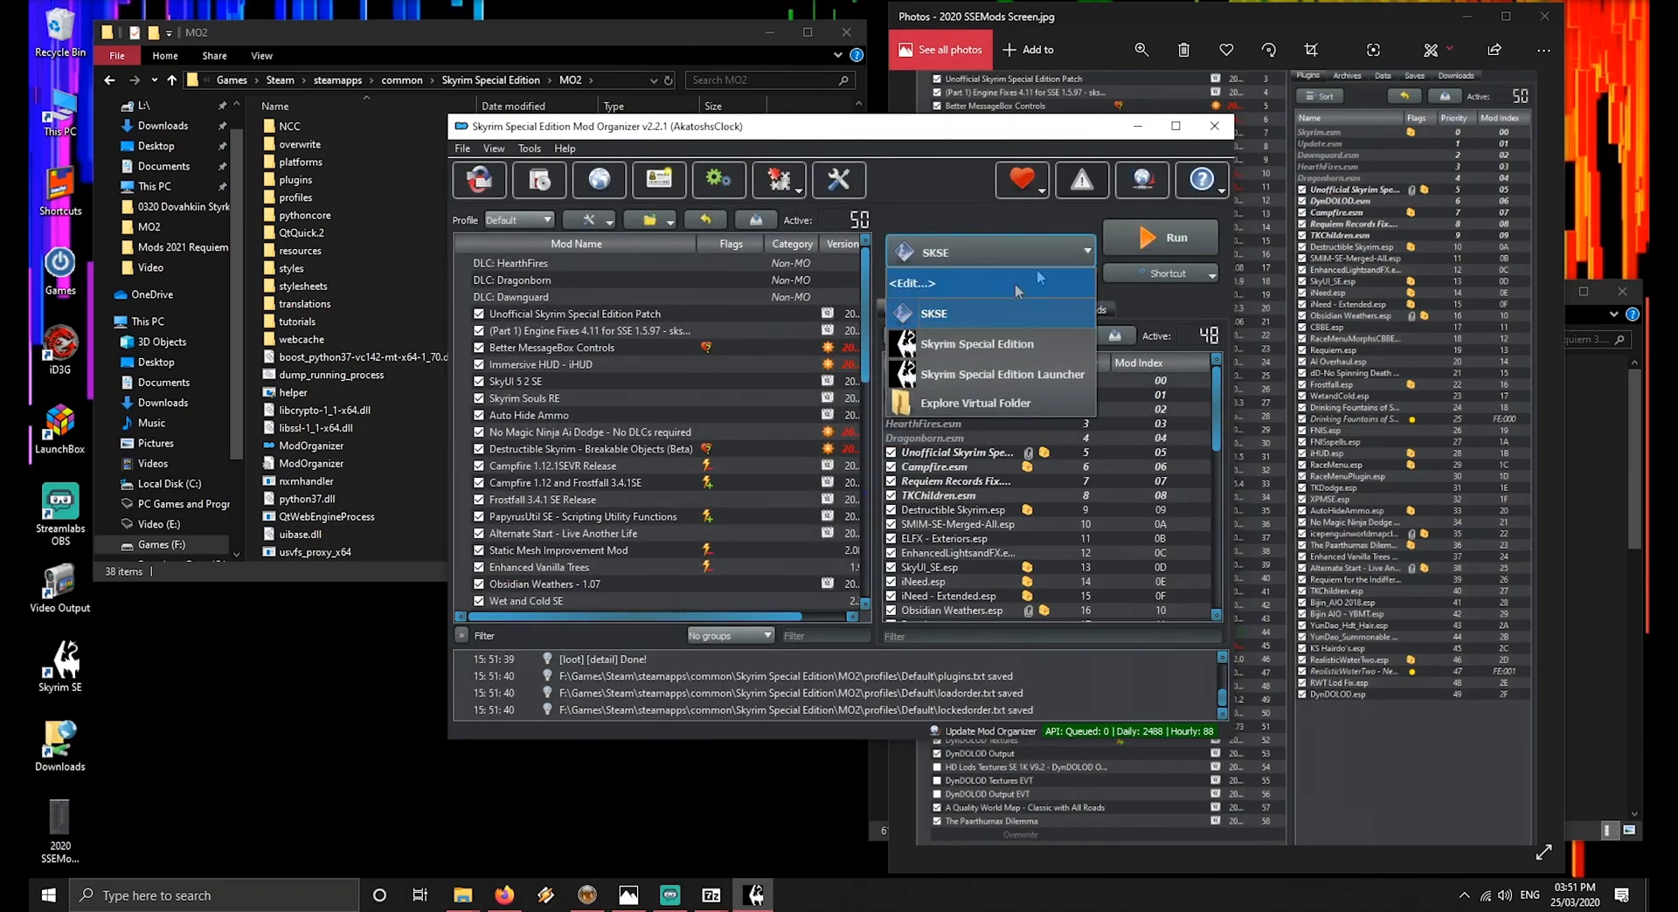
pyautogui.click(937, 186)
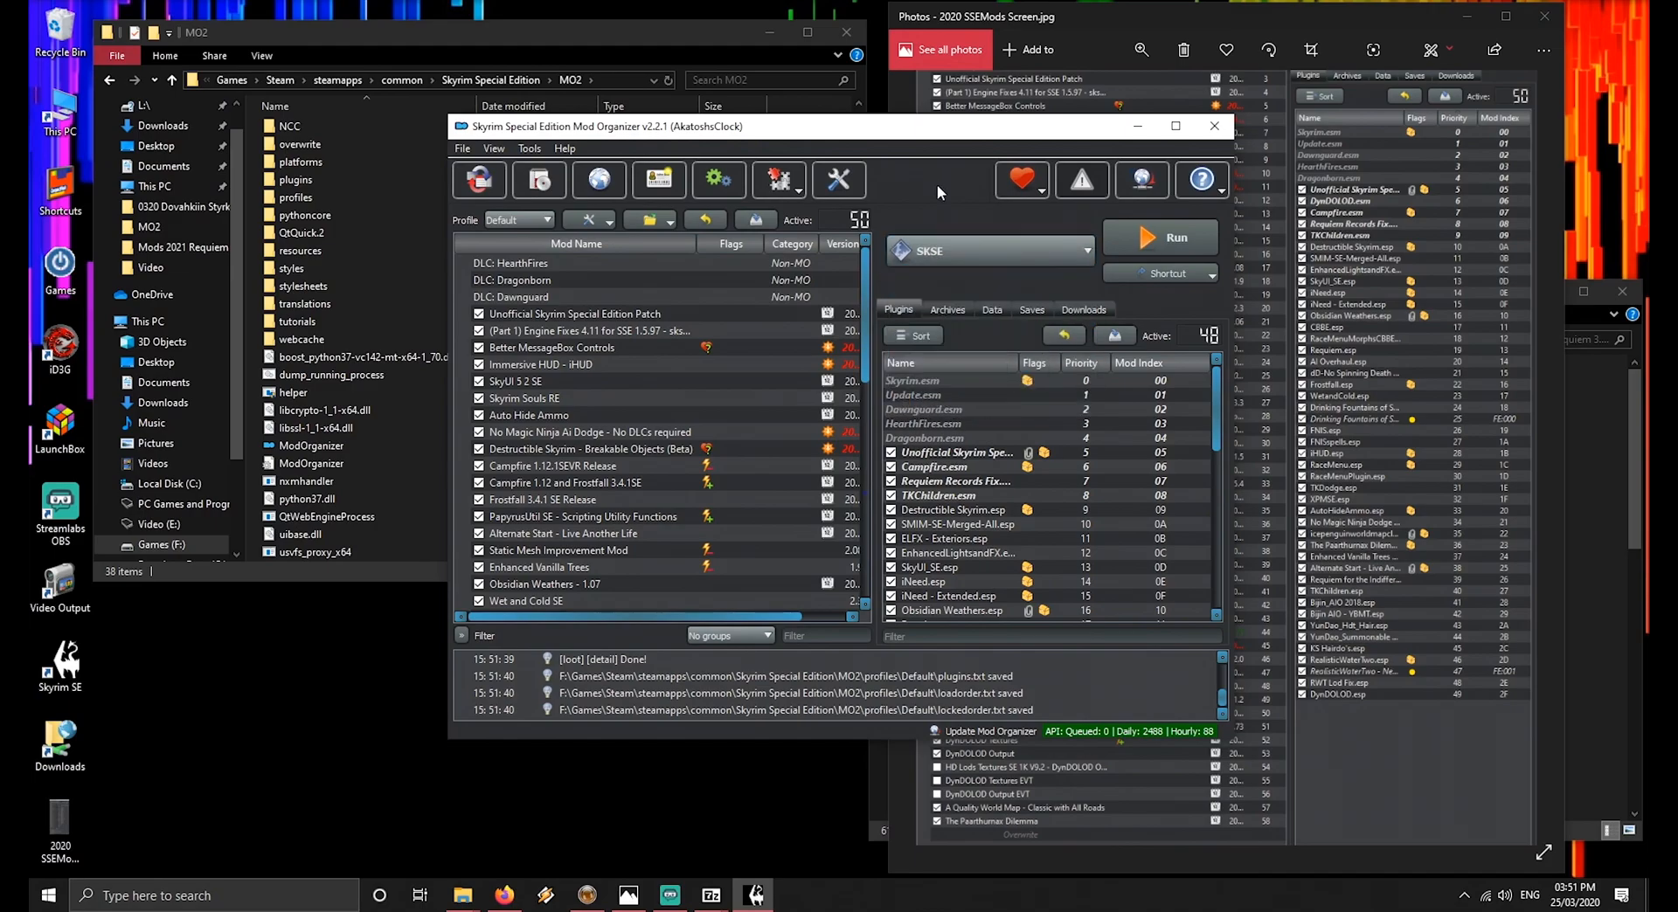
pyautogui.click(718, 184)
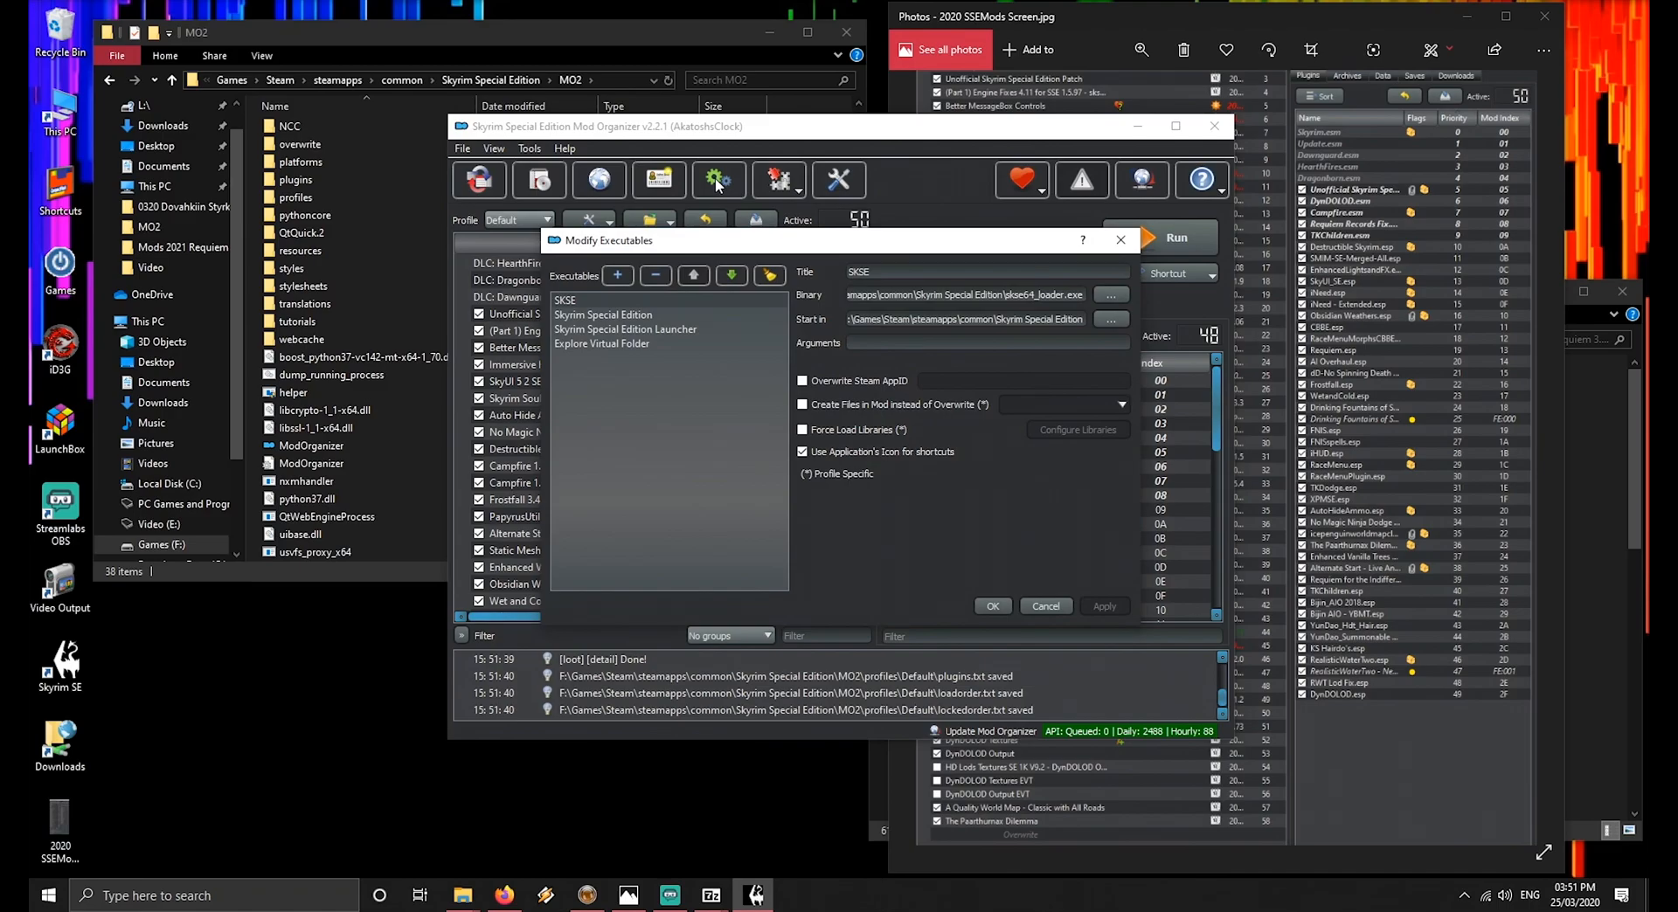
pyautogui.click(617, 275)
pyautogui.moveTo(923, 276); pyautogui.dragTo(826, 265)
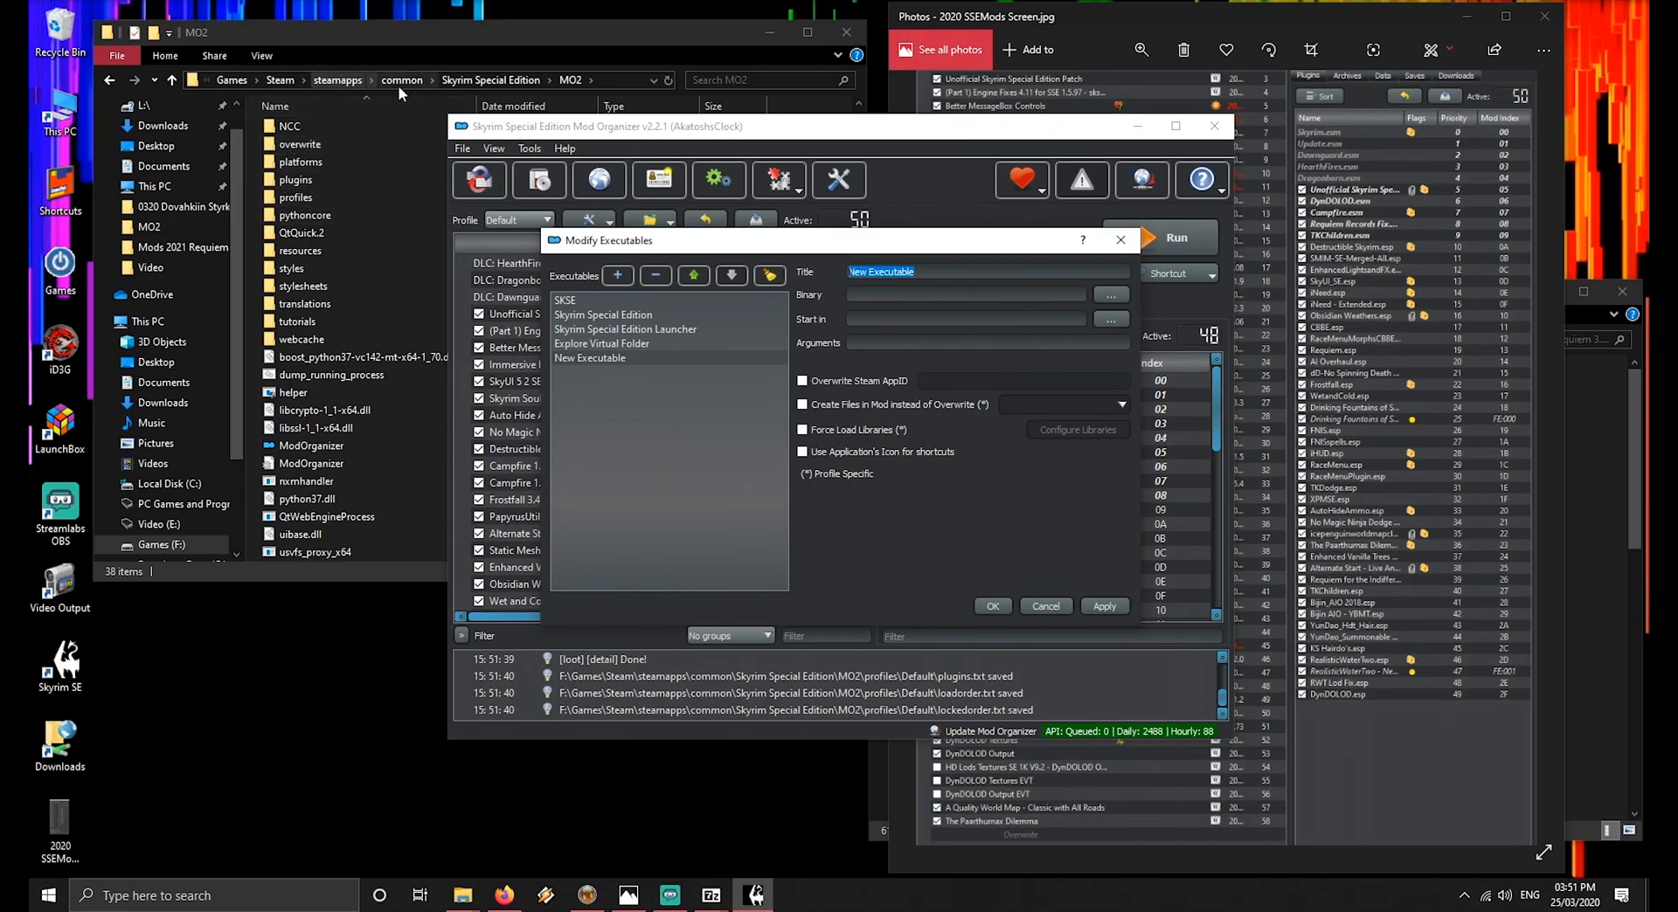
pyautogui.click(463, 80)
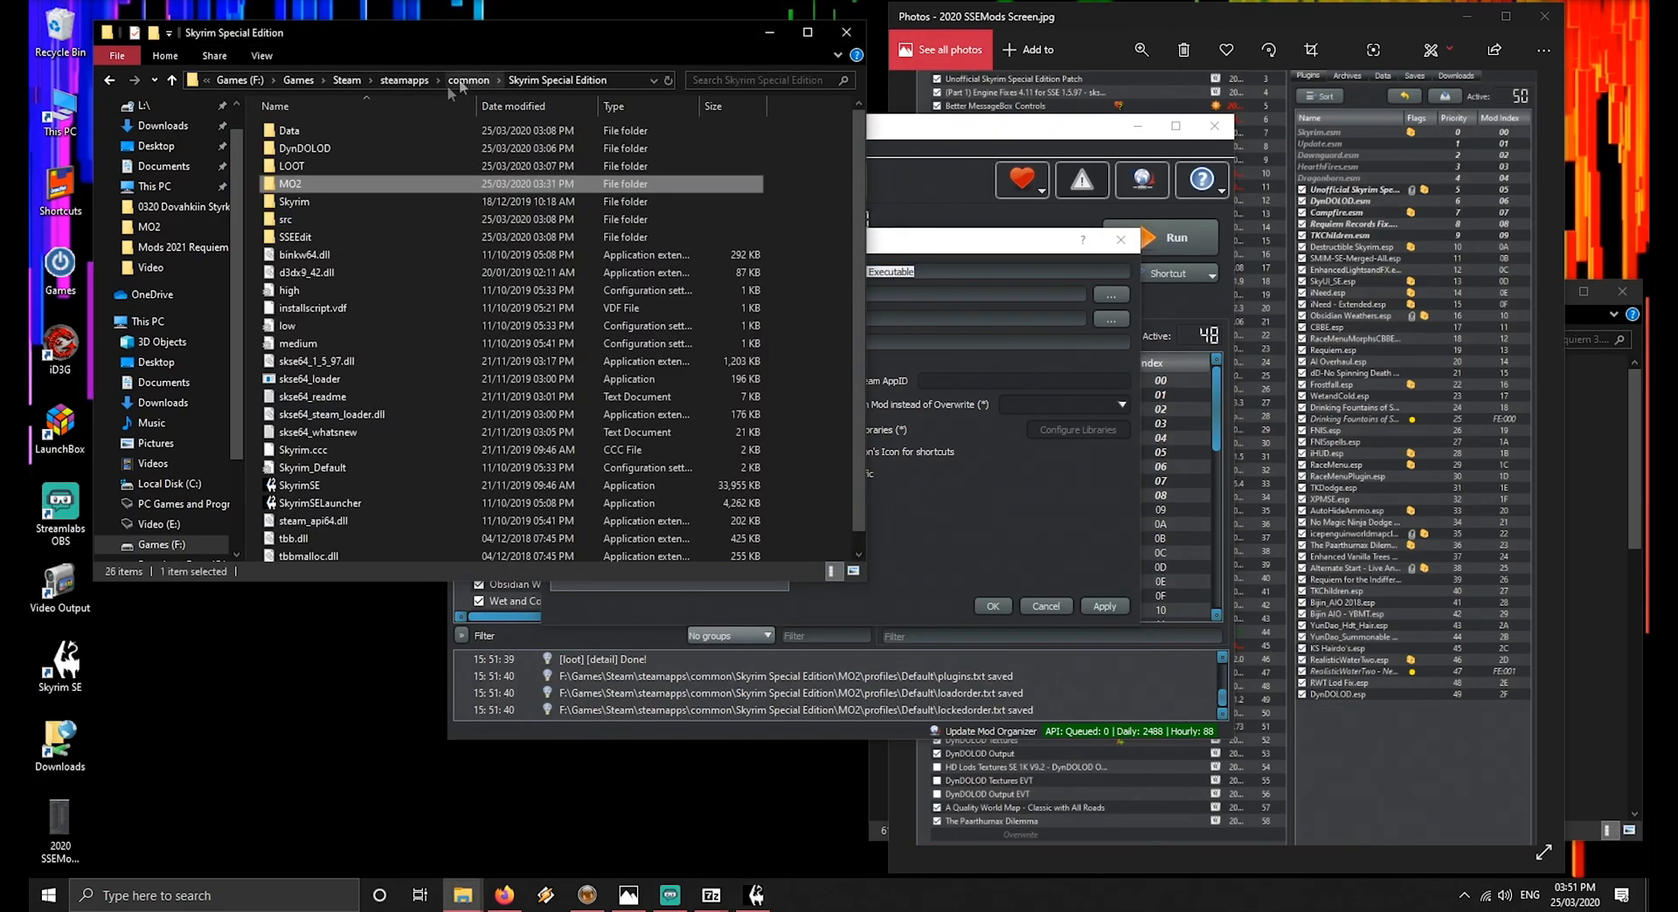
pyautogui.click(305, 148)
pyautogui.click(940, 253)
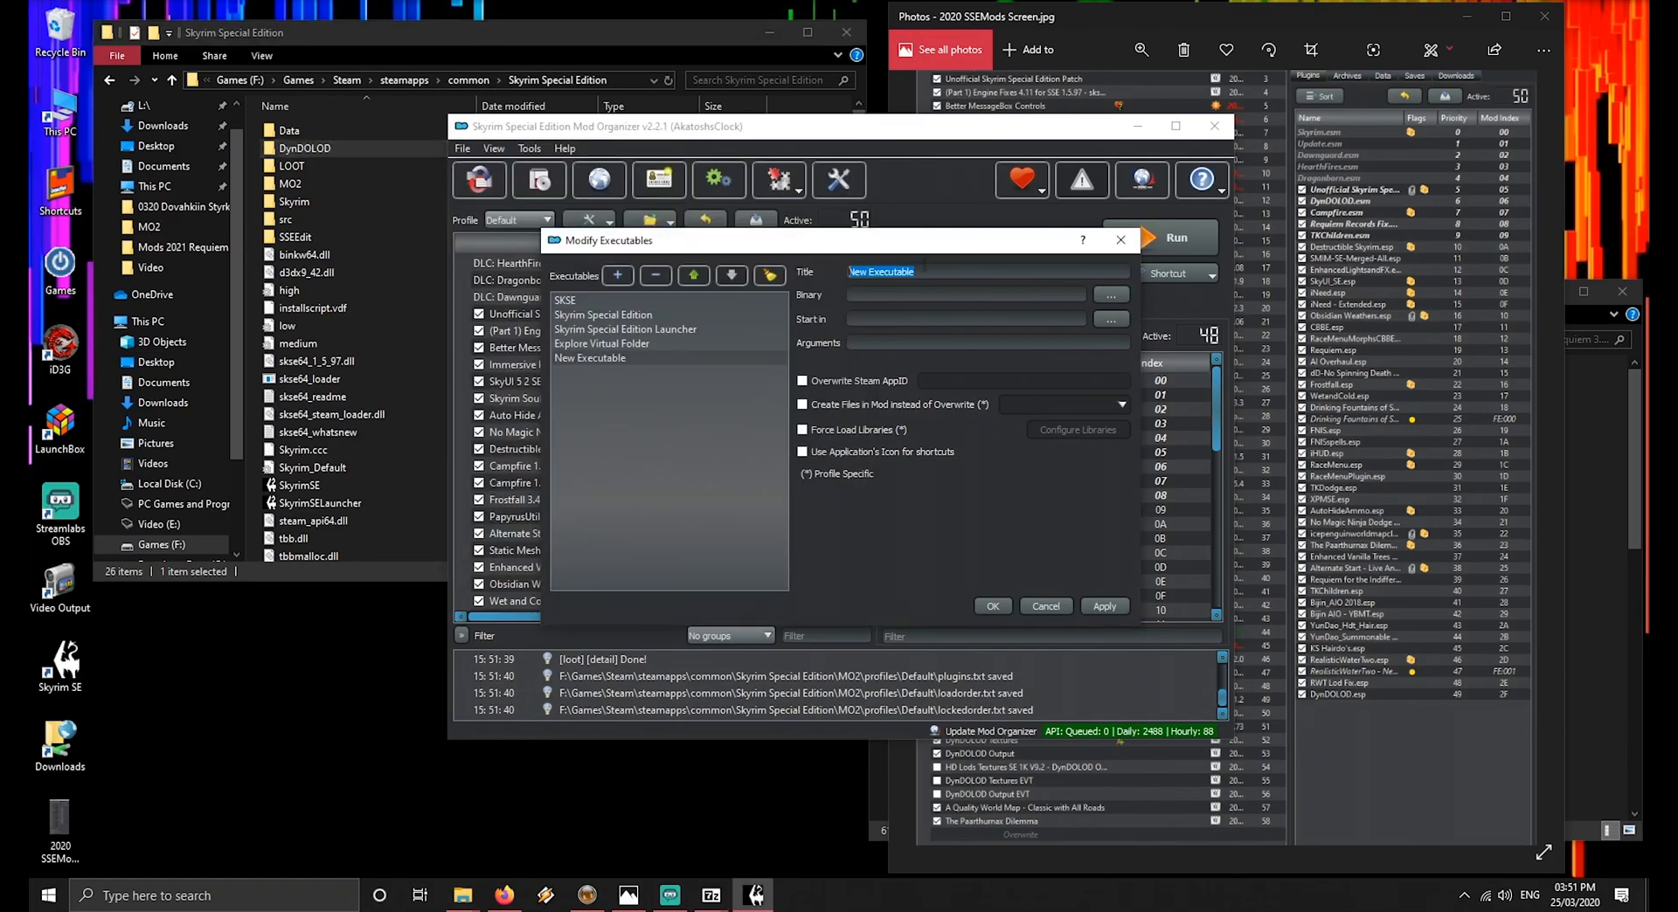
pyautogui.write('D')
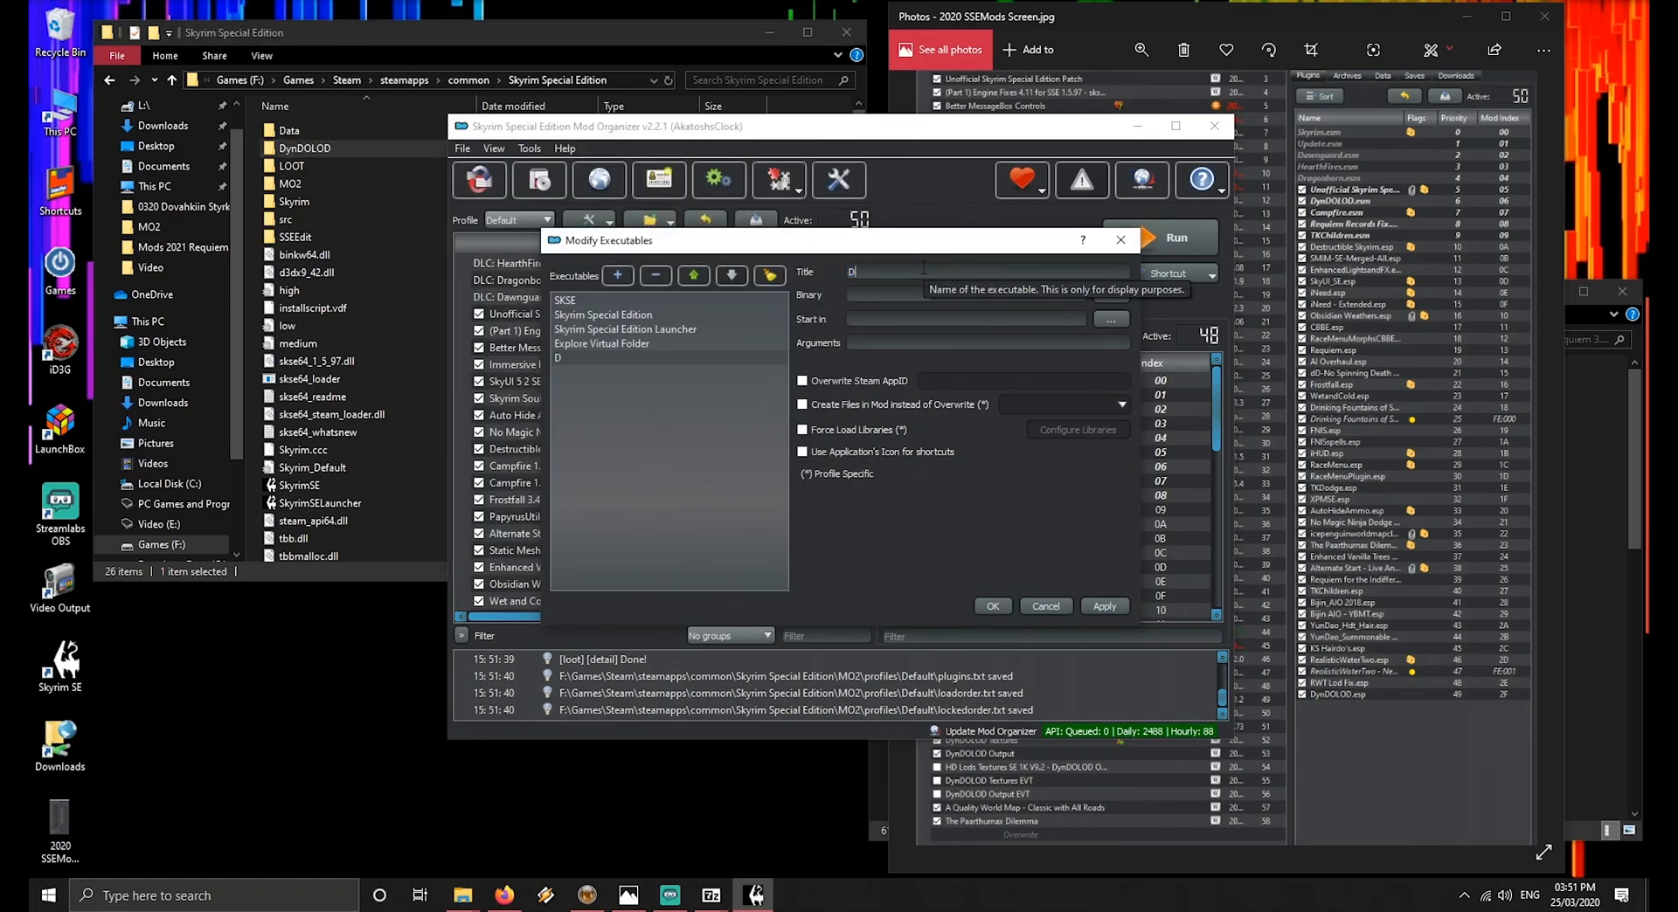
pyautogui.write('ynDOLOD')
# Set the DynDOLOD executable's binary to DynDOLODx64 from the DynDOLOD folder, using the copied Skyrim Special Edition path to reach it
pyautogui.click(1113, 294)
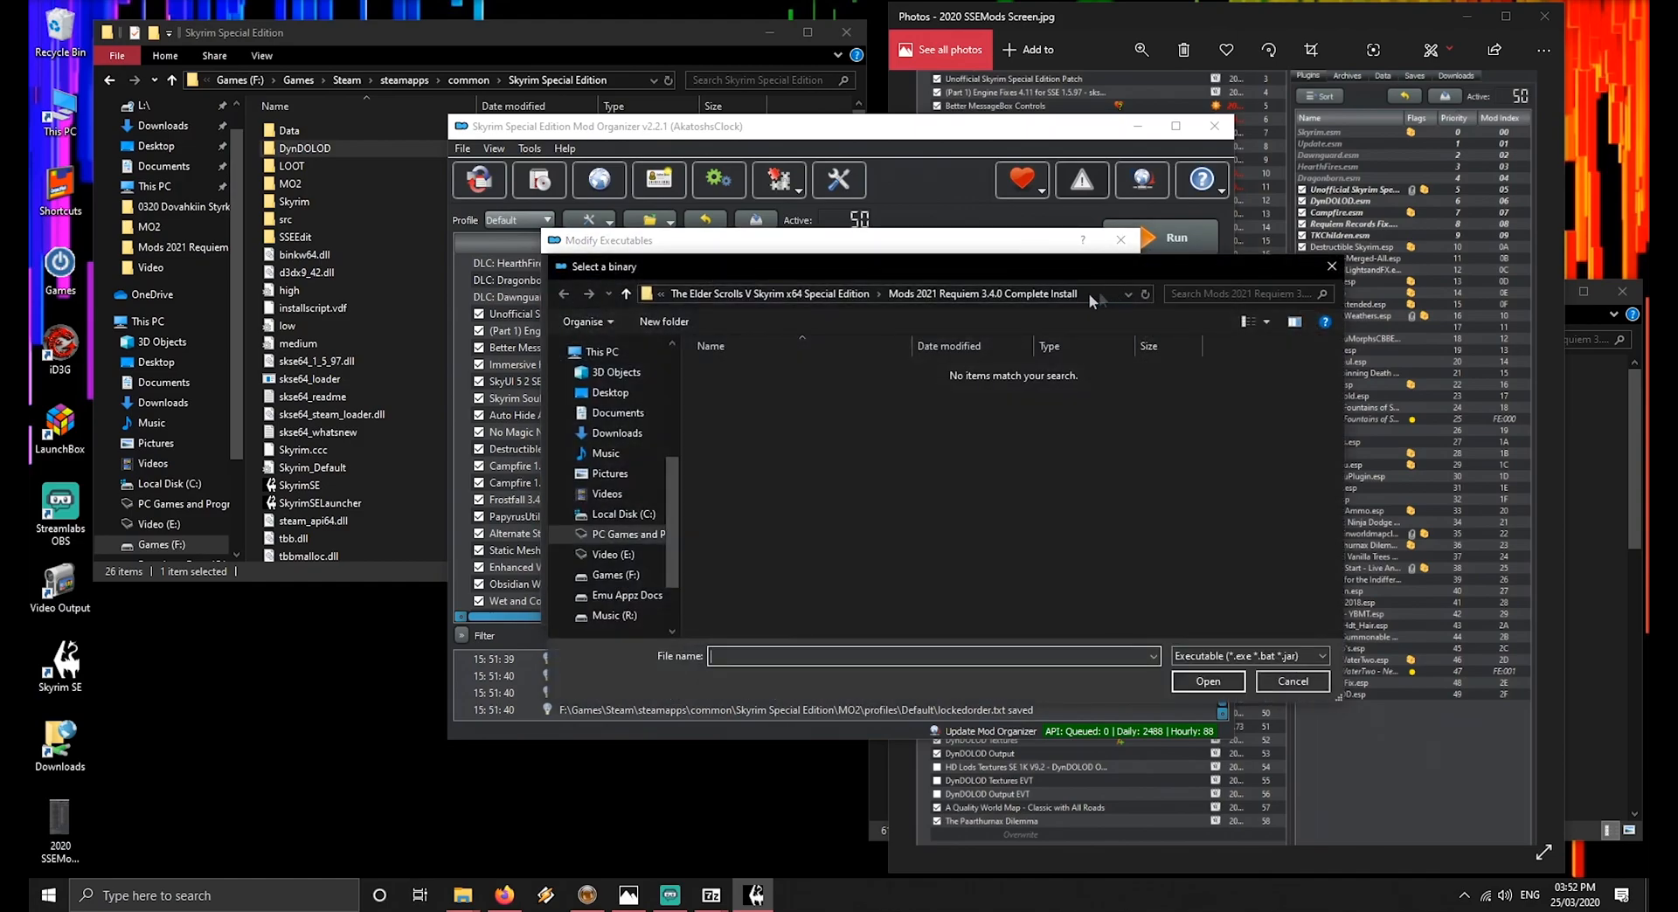
pyautogui.click(849, 295)
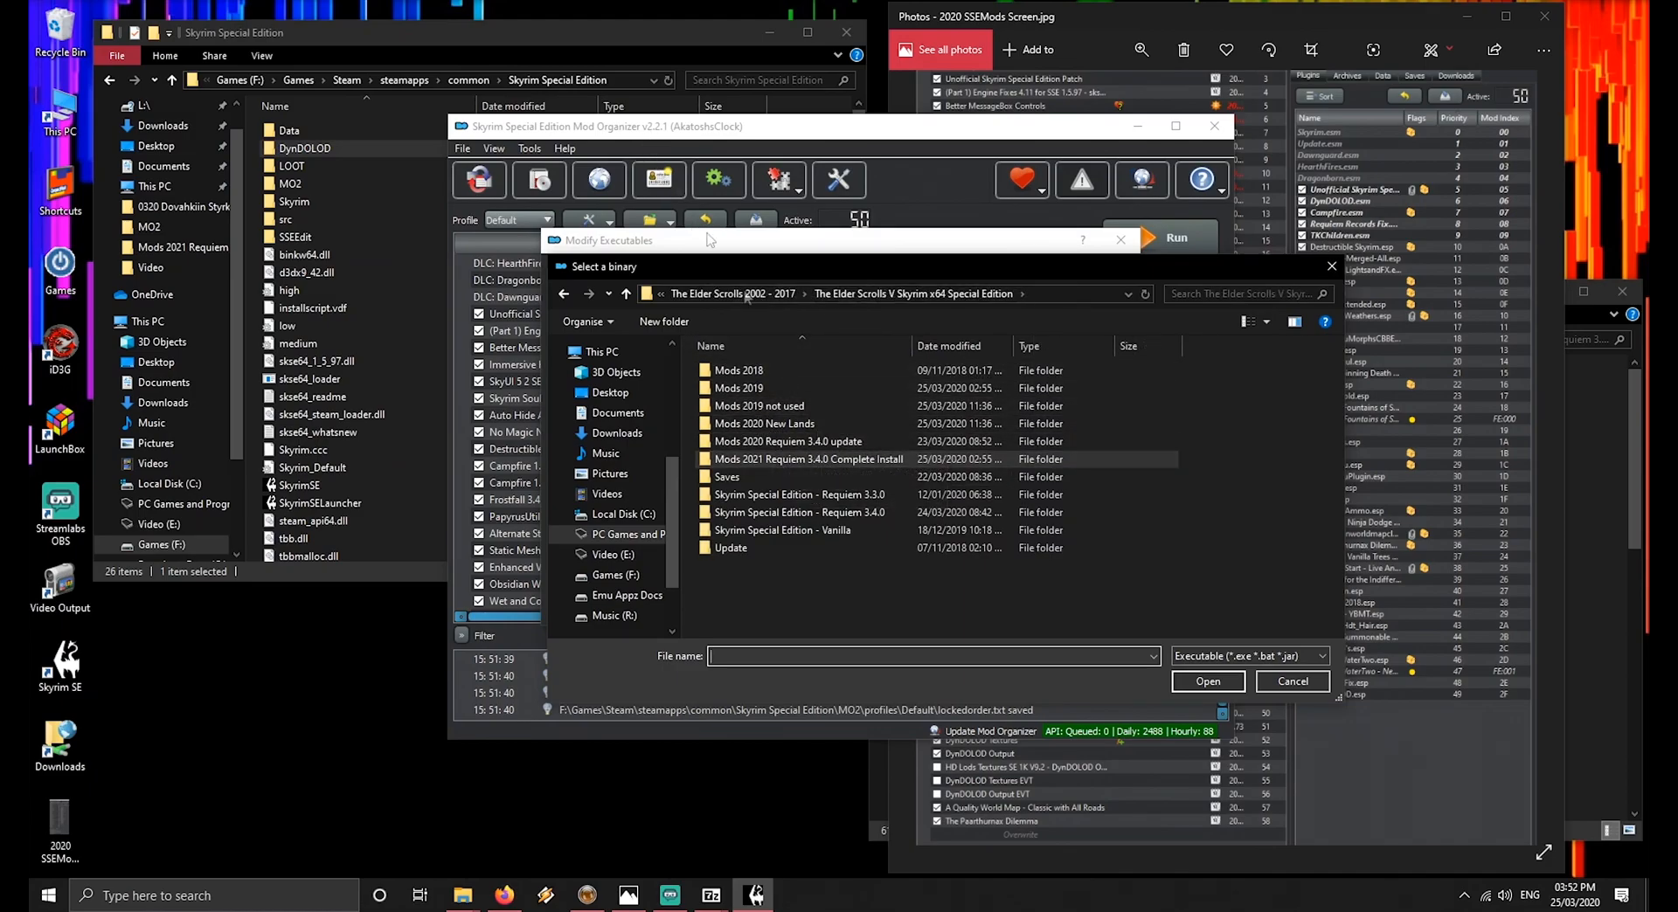
pyautogui.doubleClick(854, 460)
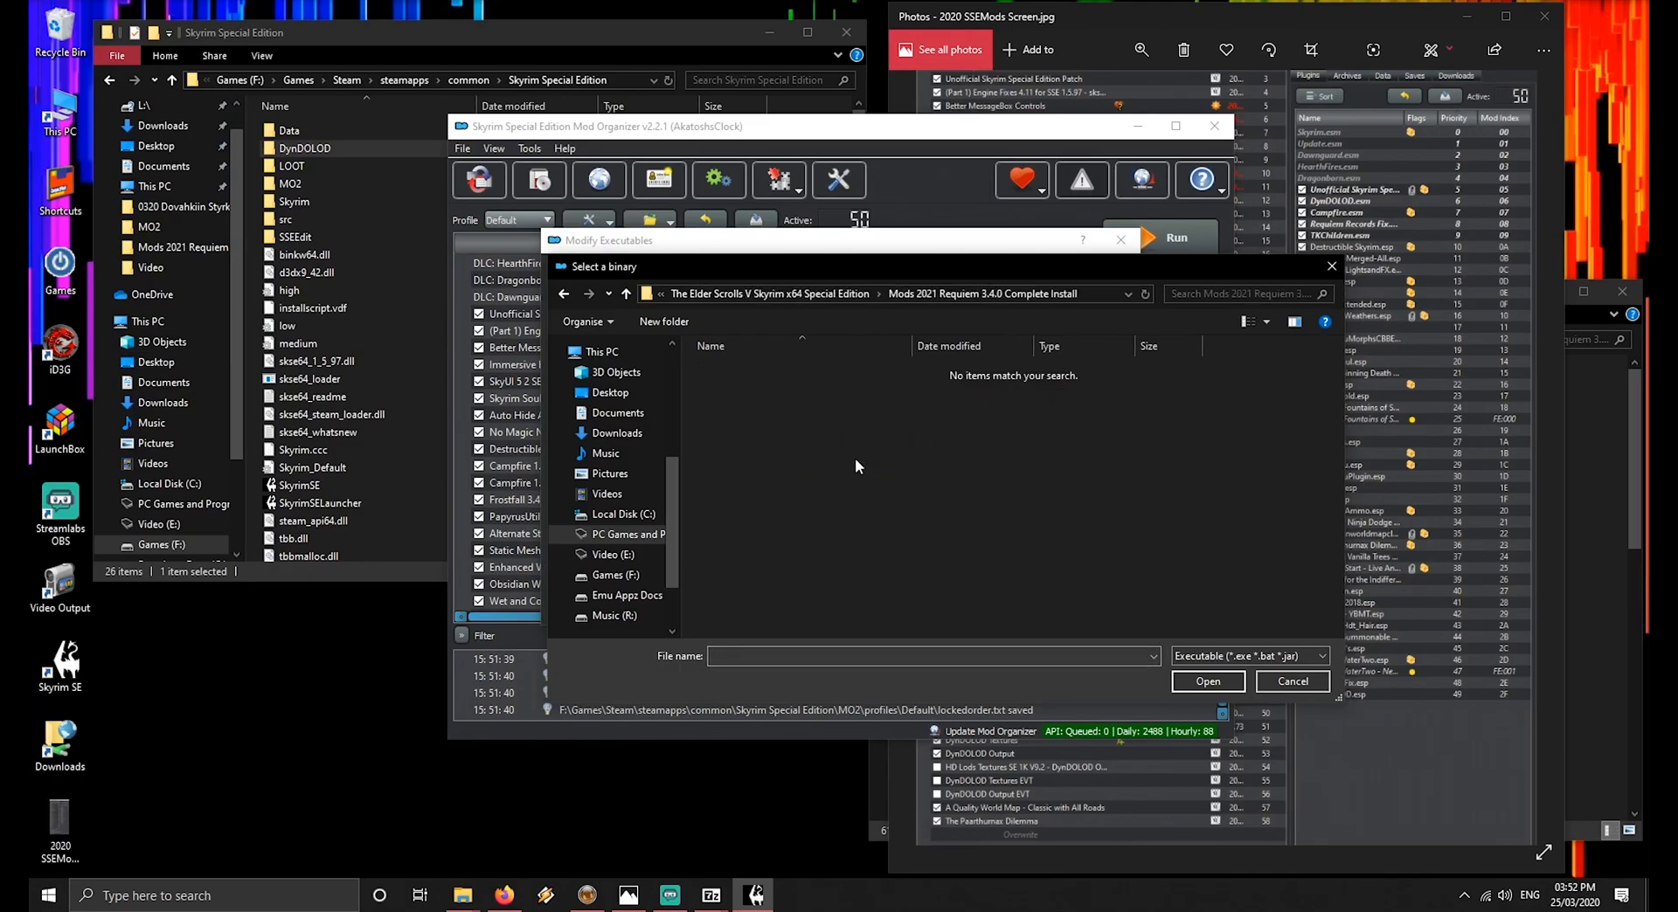
pyautogui.click(708, 30)
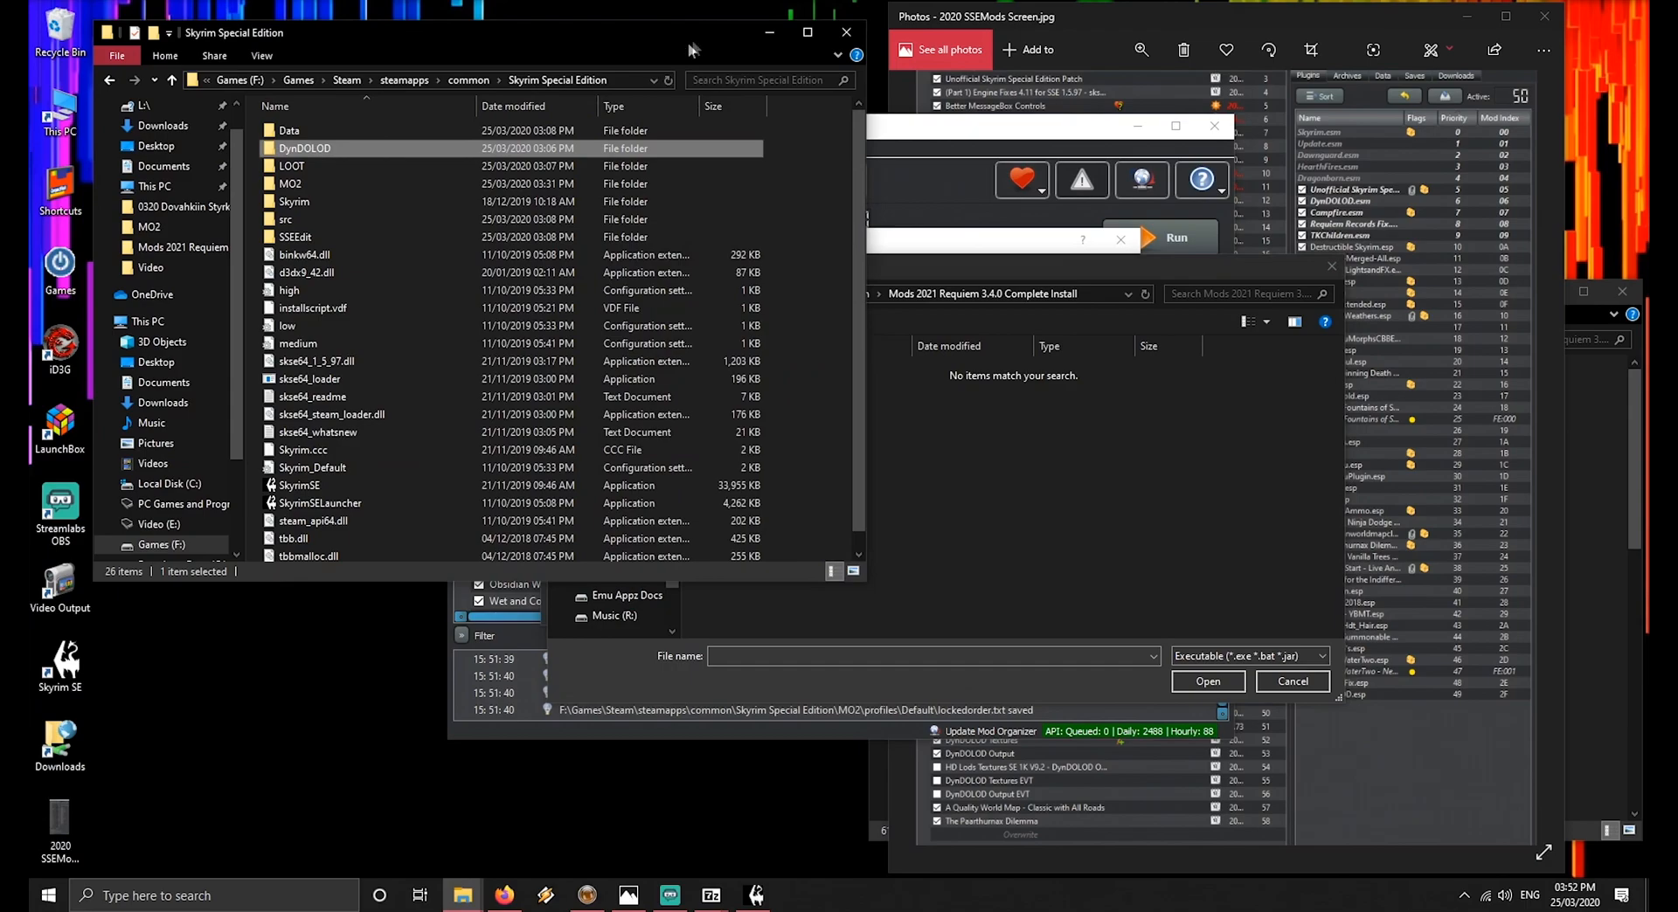
pyautogui.click(622, 81)
pyautogui.hotkey('ctrl', 'c')
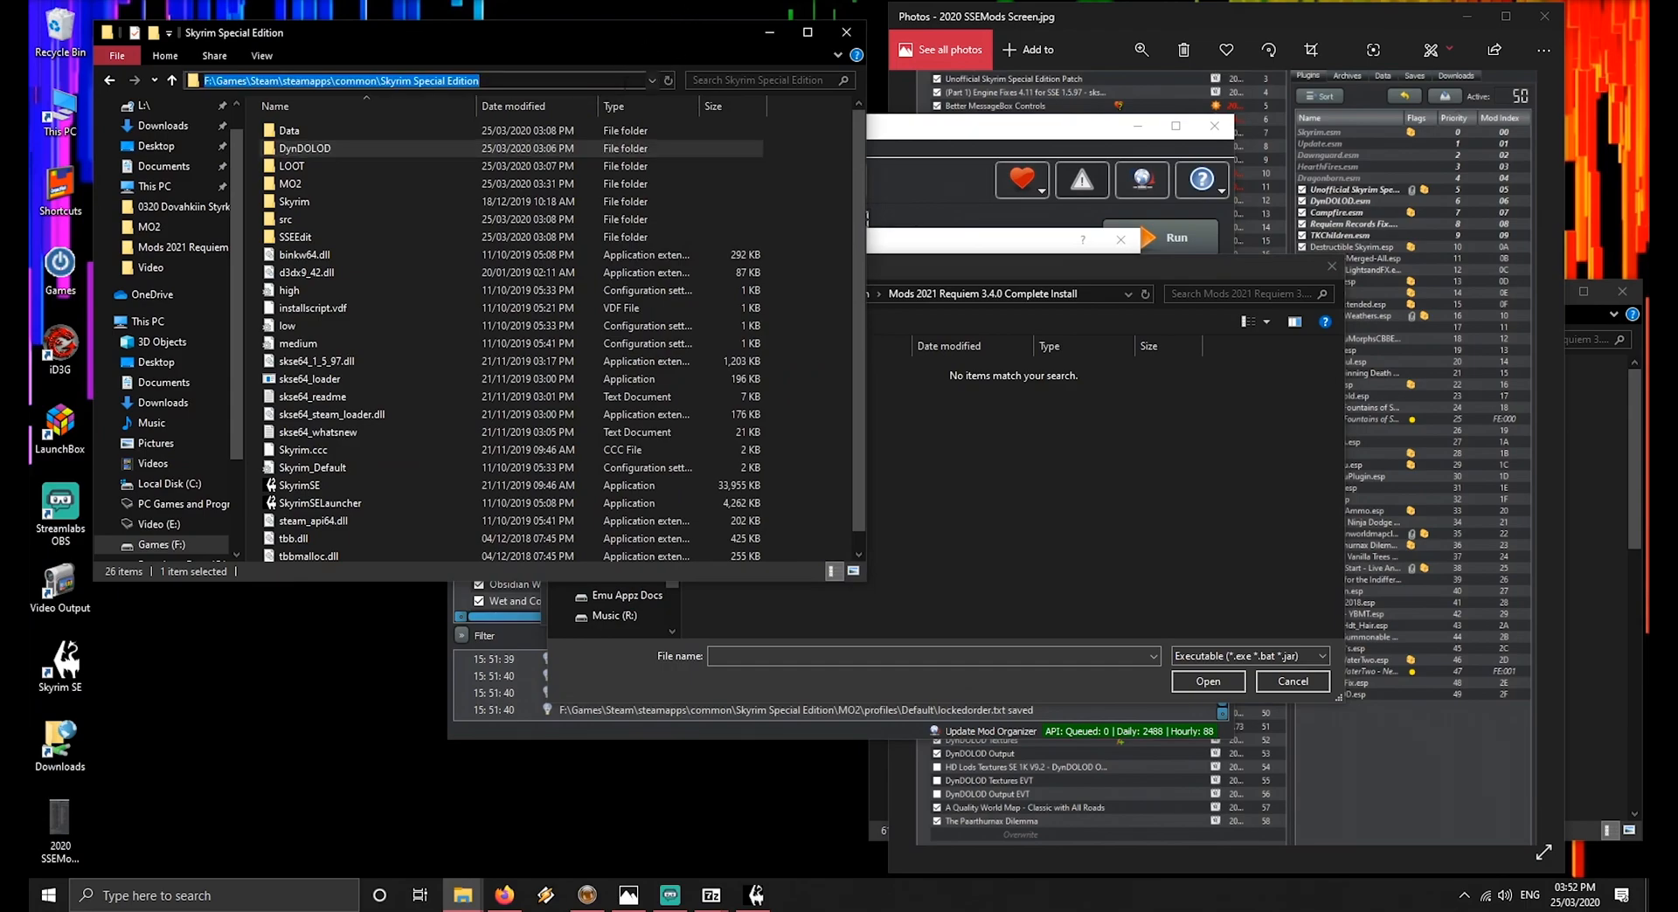
pyautogui.click(893, 514)
pyautogui.click(1099, 294)
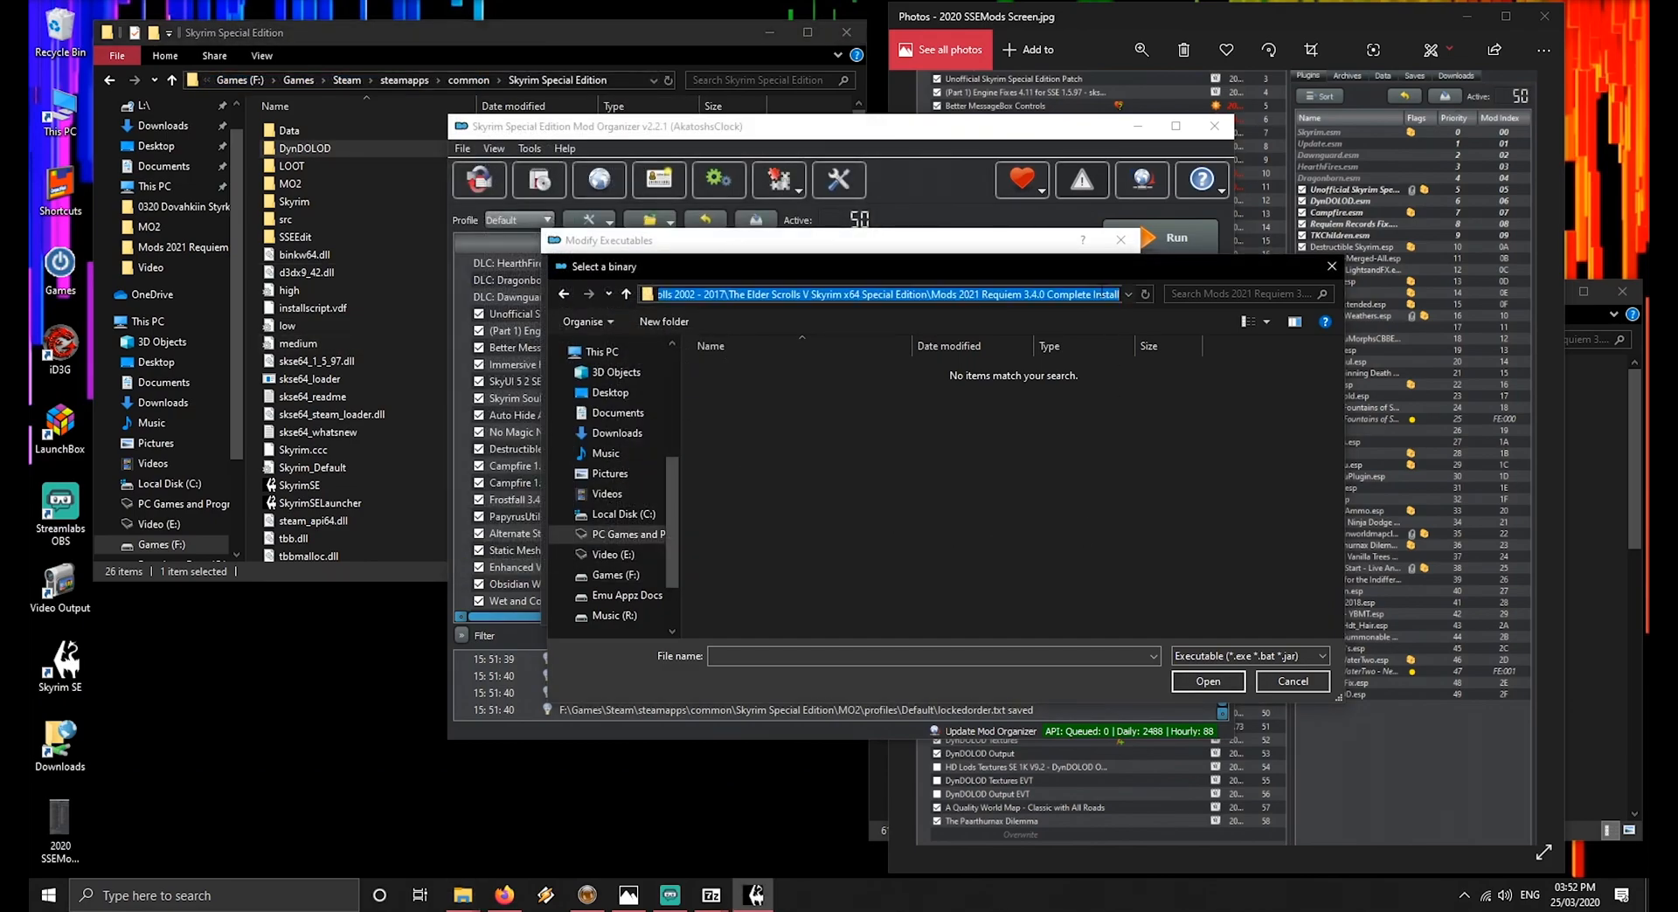
pyautogui.hotkey('ctrl', 'v')
pyautogui.press('Return')
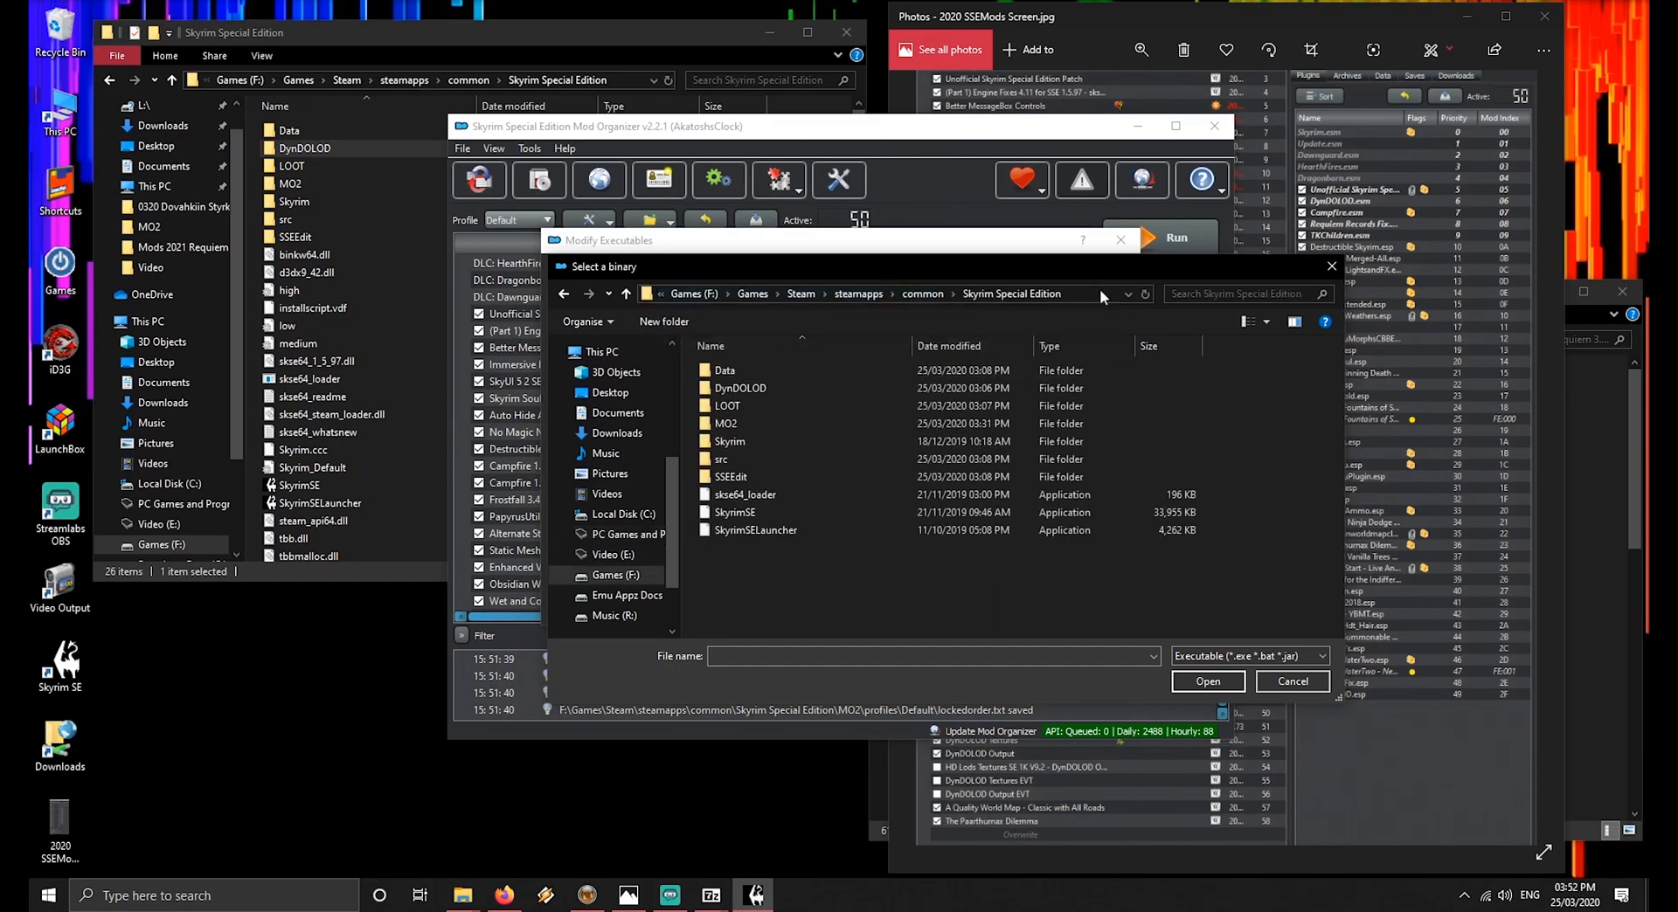
pyautogui.doubleClick(741, 389)
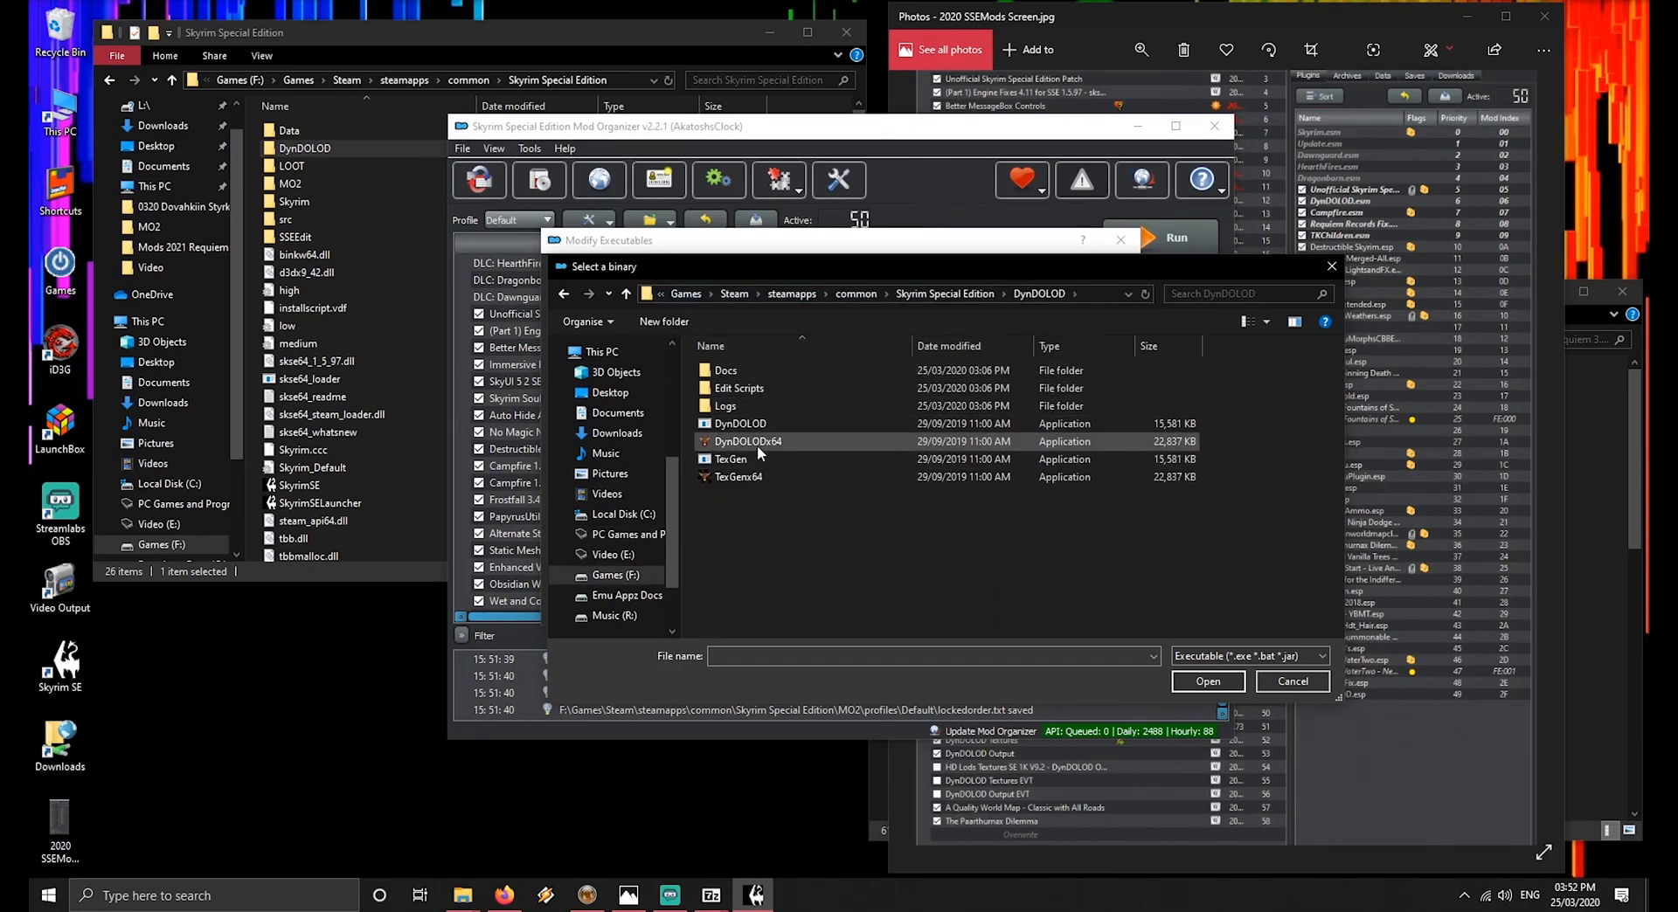
pyautogui.doubleClick(761, 445)
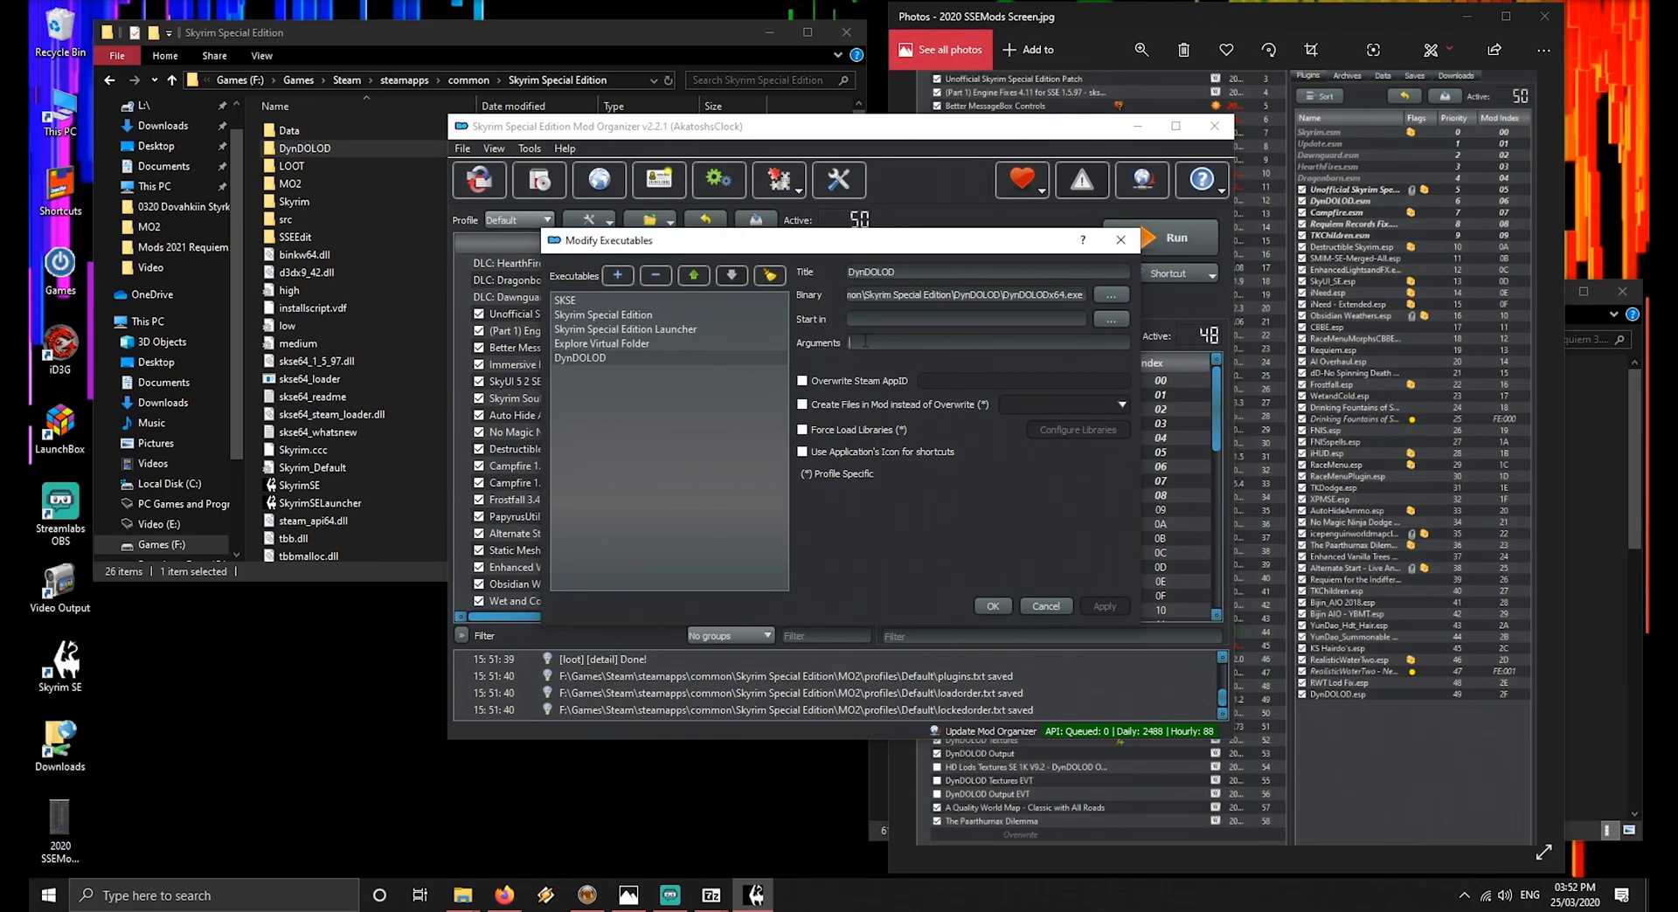
# Set the DynDOLOD executable's arguments to -sse and apply the entry
pyautogui.write('-')
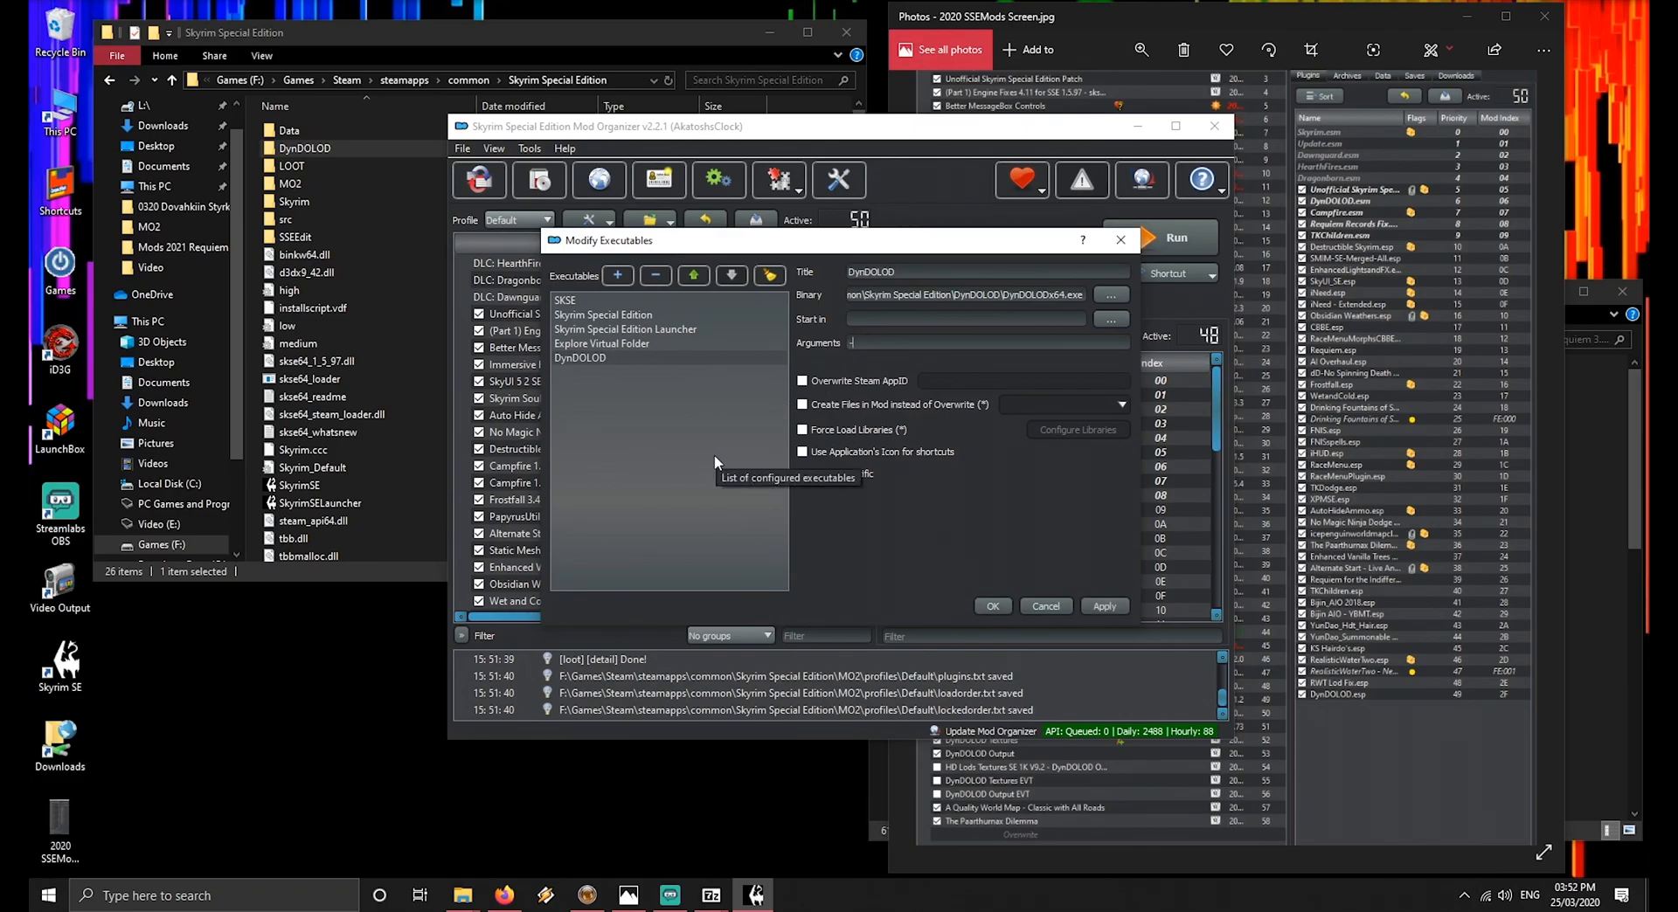
pyautogui.write('sse')
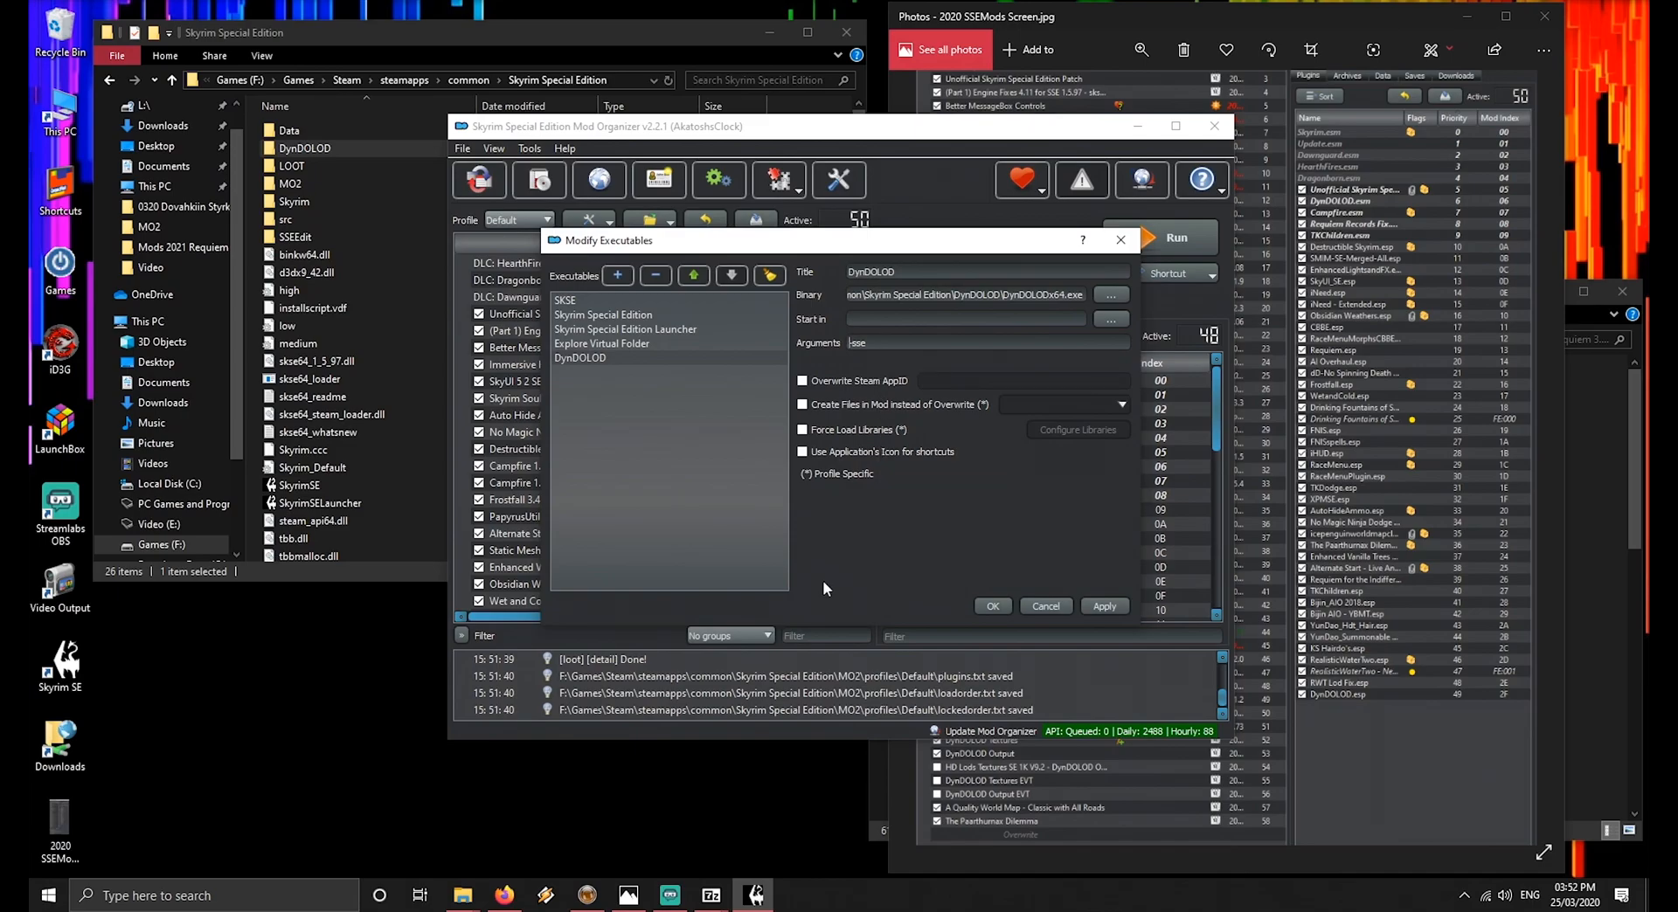
pyautogui.click(1105, 609)
# Add a new executable titled TexGen with TexGenx64 from the DynDOLOD folder as its binary
pyautogui.click(616, 275)
pyautogui.moveTo(923, 272); pyautogui.dragTo(830, 271)
pyautogui.click(921, 272)
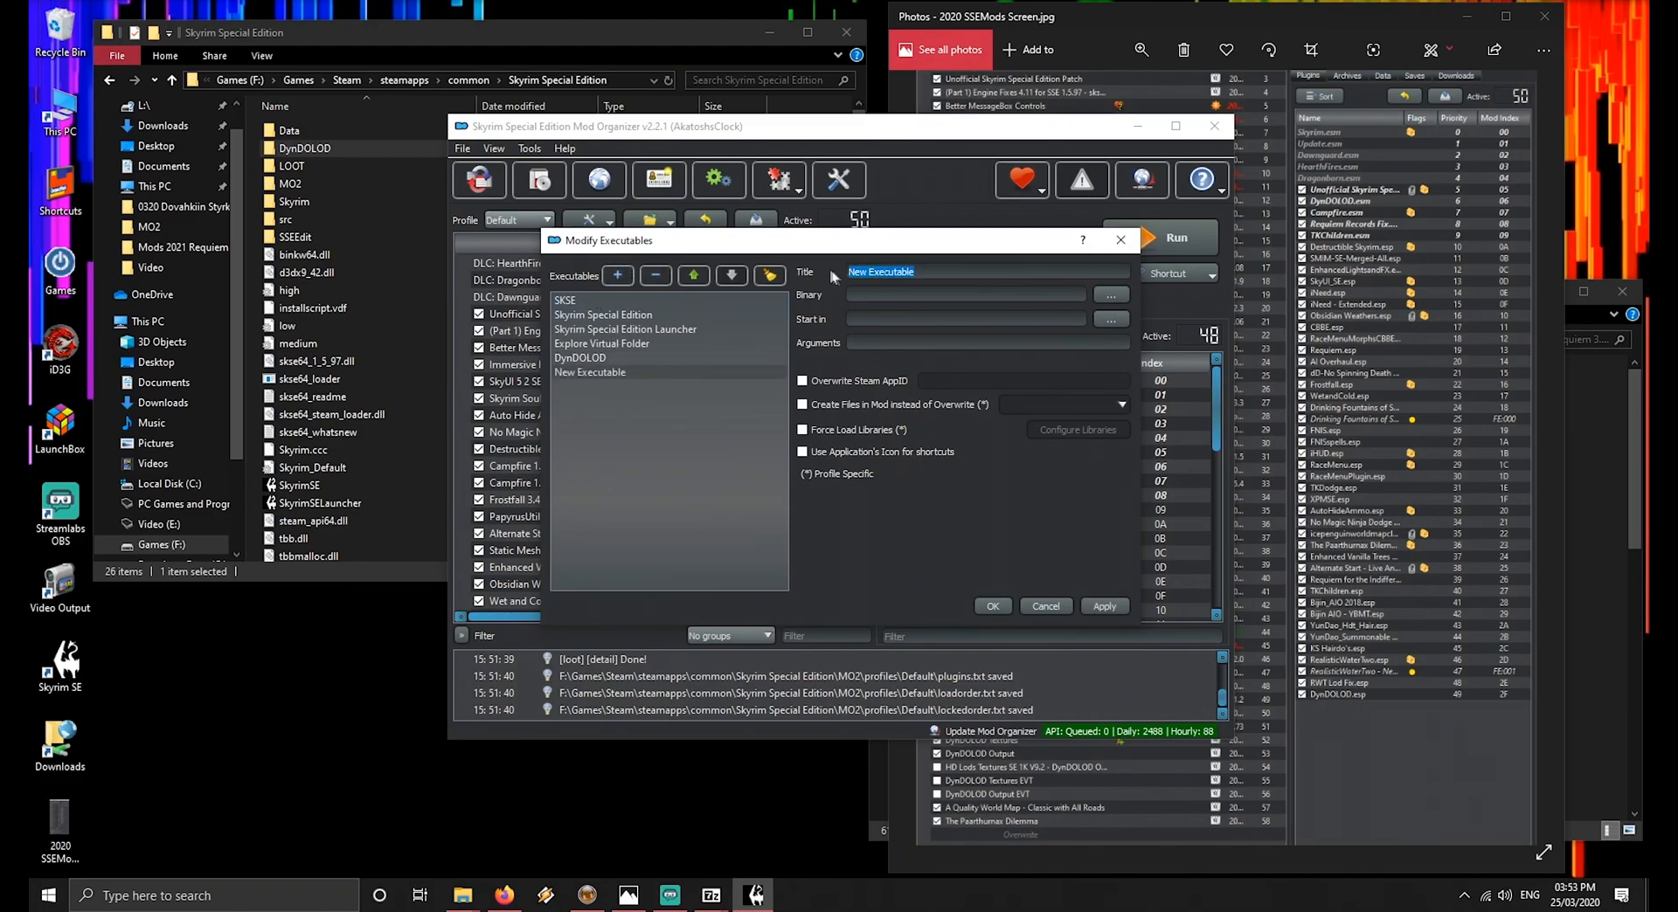
pyautogui.write('TE')
pyautogui.click(1107, 293)
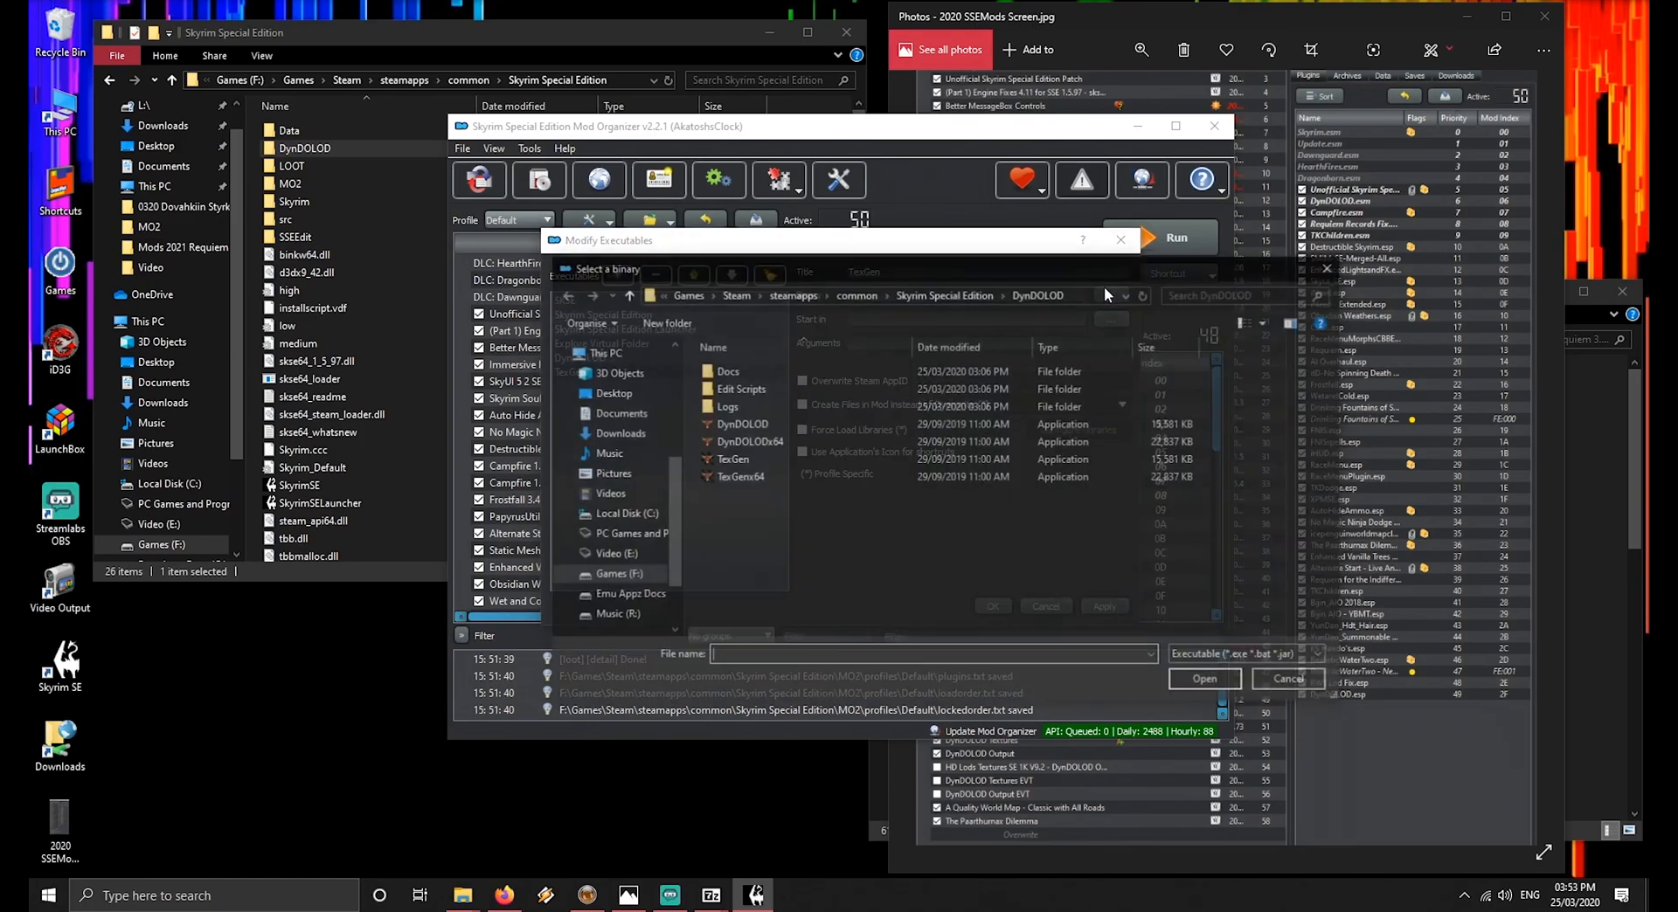
pyautogui.doubleClick(753, 478)
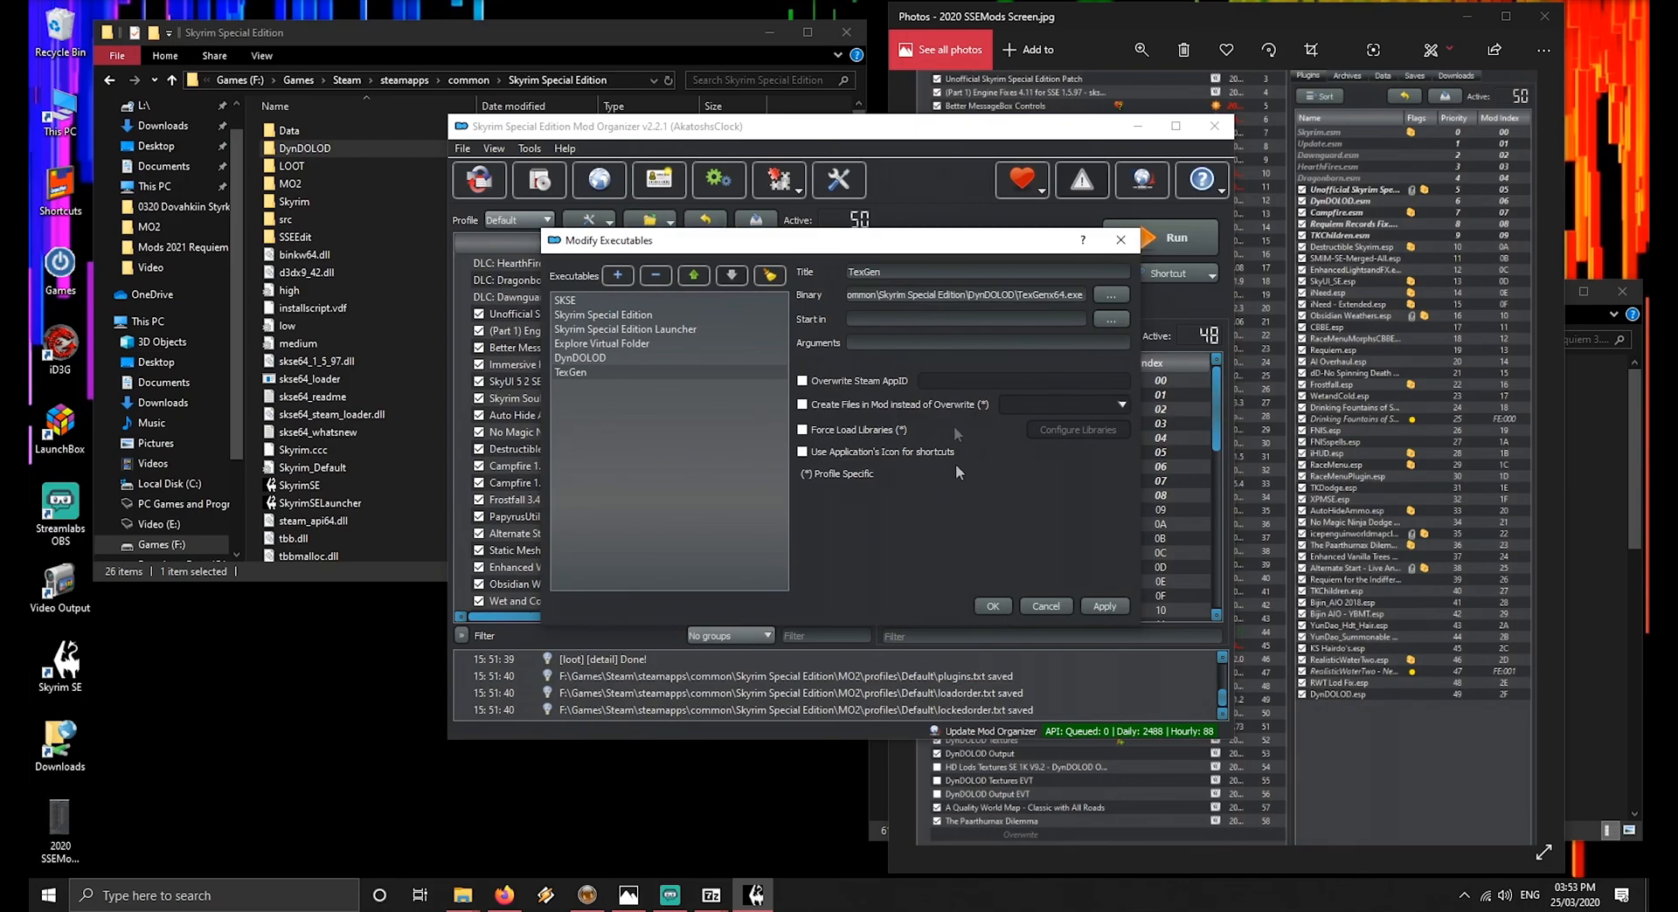
# Set the TexGen executable's arguments to -sse and review the DynDOLOD and TexGen entries
pyautogui.click(866, 340)
pyautogui.write('-sse')
pyautogui.click(586, 358)
pyautogui.click(577, 374)
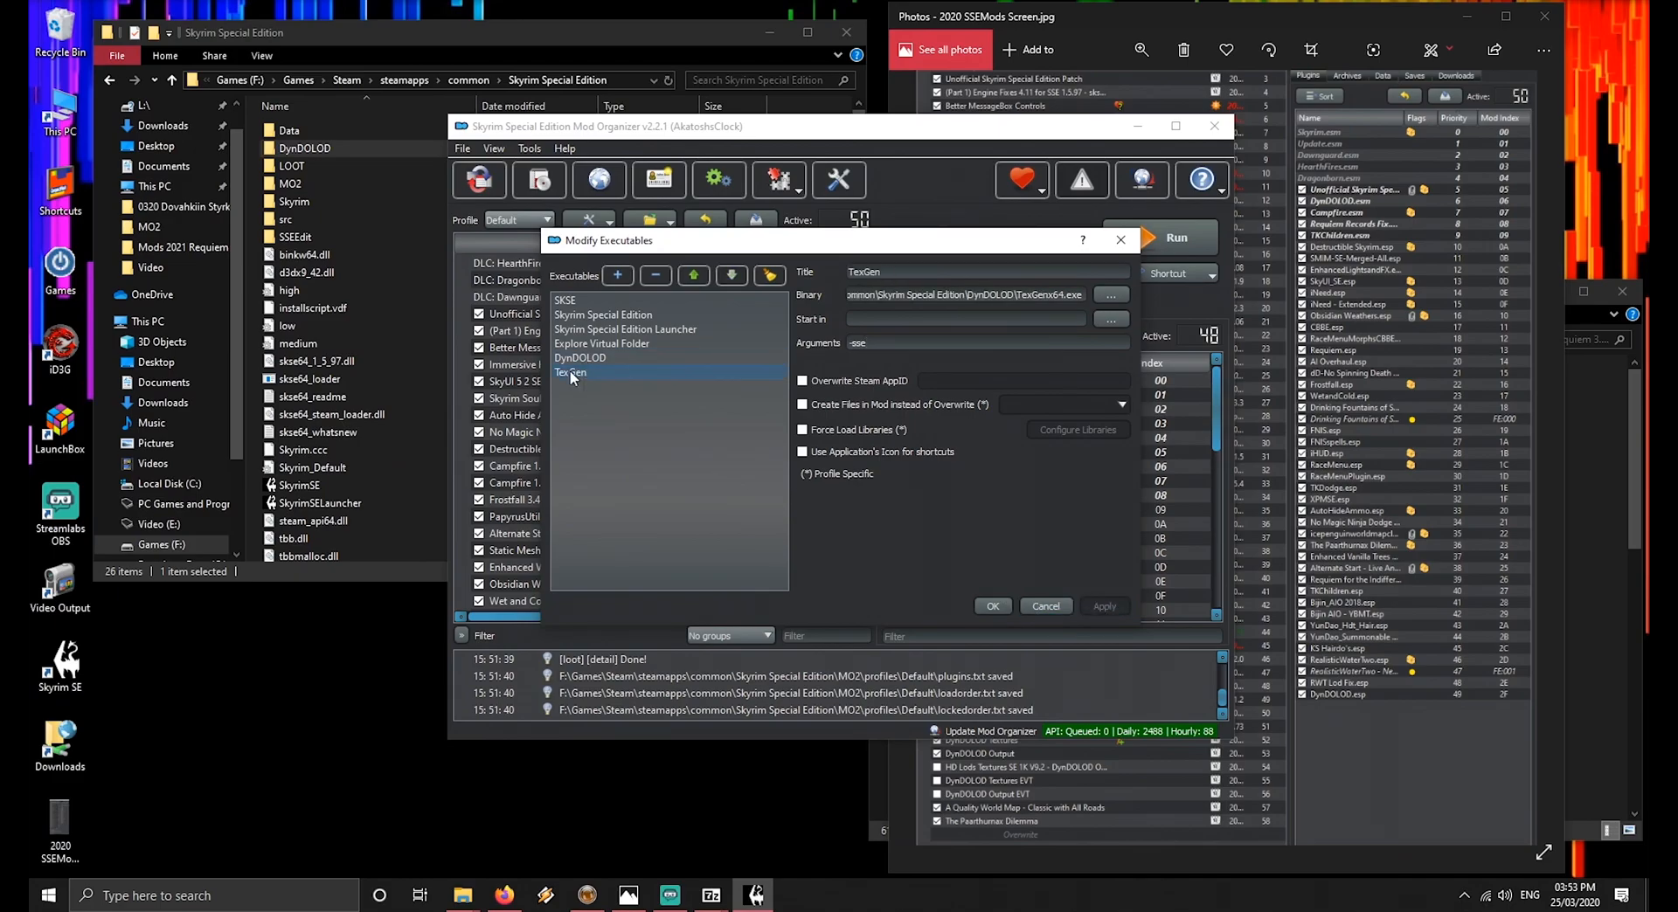
# Add another new executable and set its binary to LOOT.exe from the LOOT folder in the Skyrim Special Edition directory
pyautogui.click(613, 280)
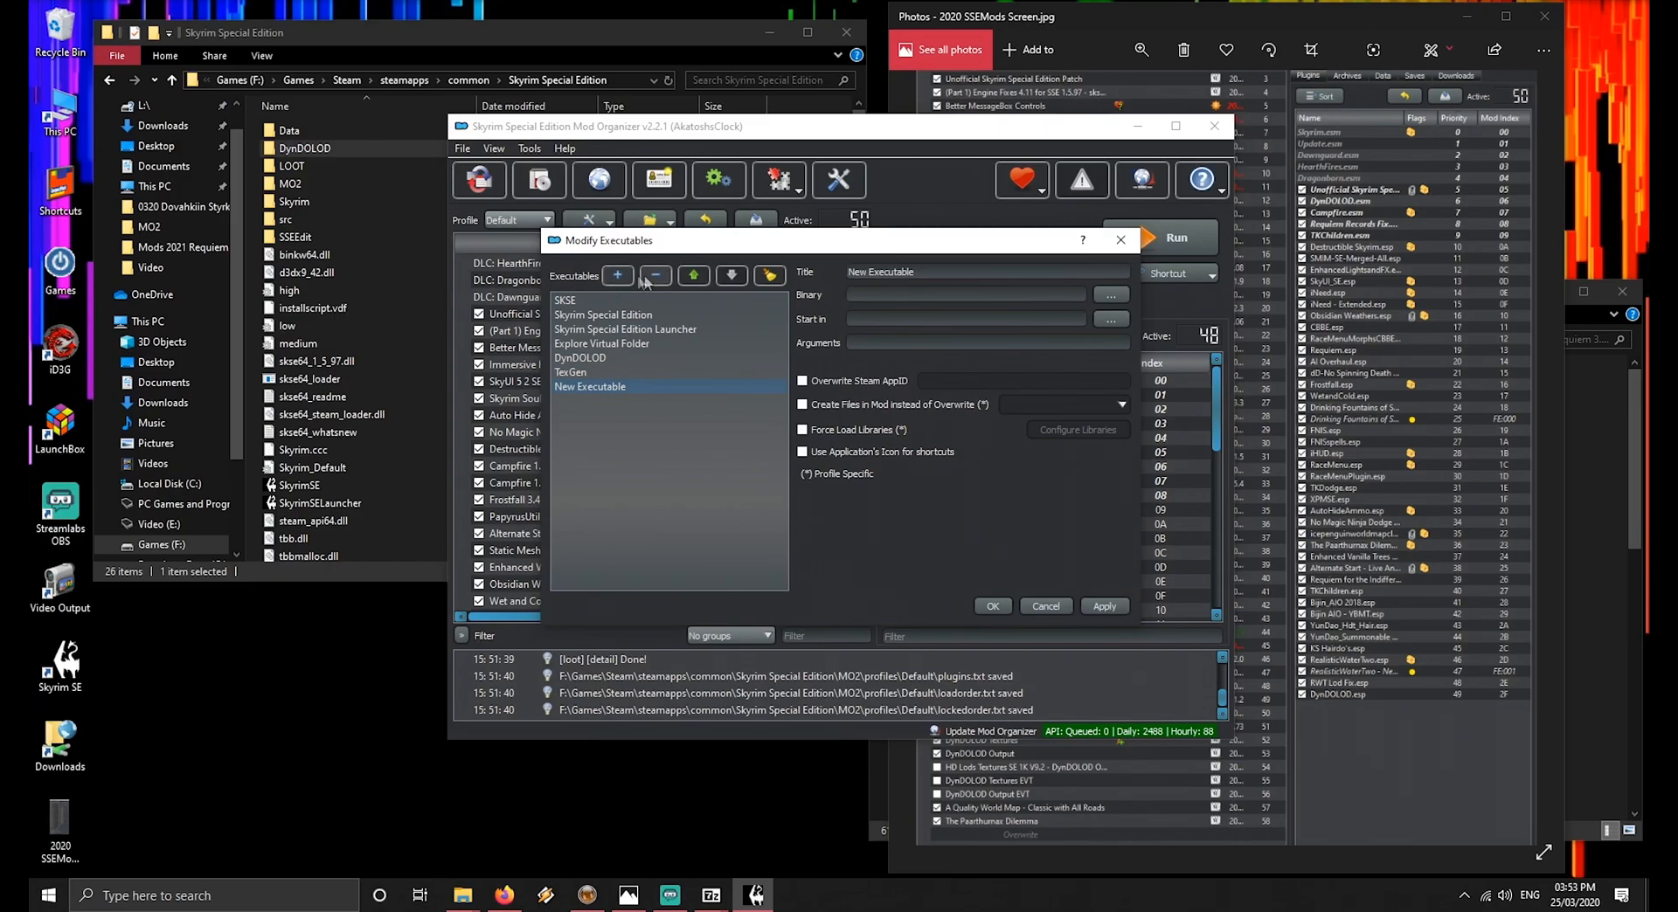
pyautogui.click(1110, 293)
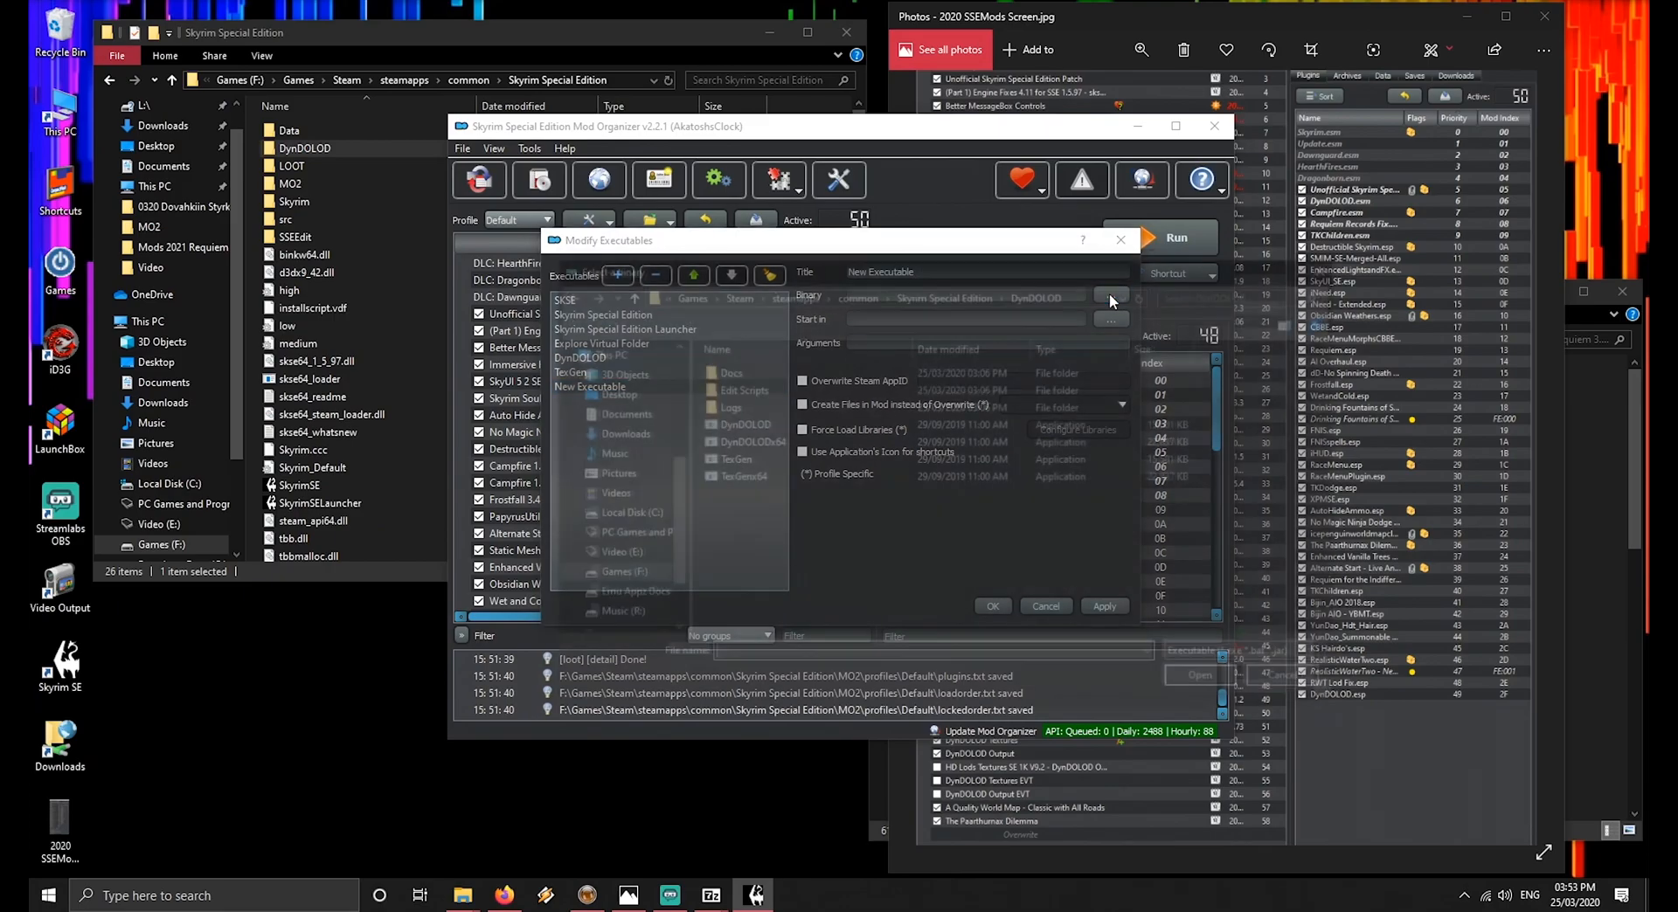
pyautogui.click(930, 294)
pyautogui.doubleClick(748, 403)
pyautogui.doubleClick(748, 404)
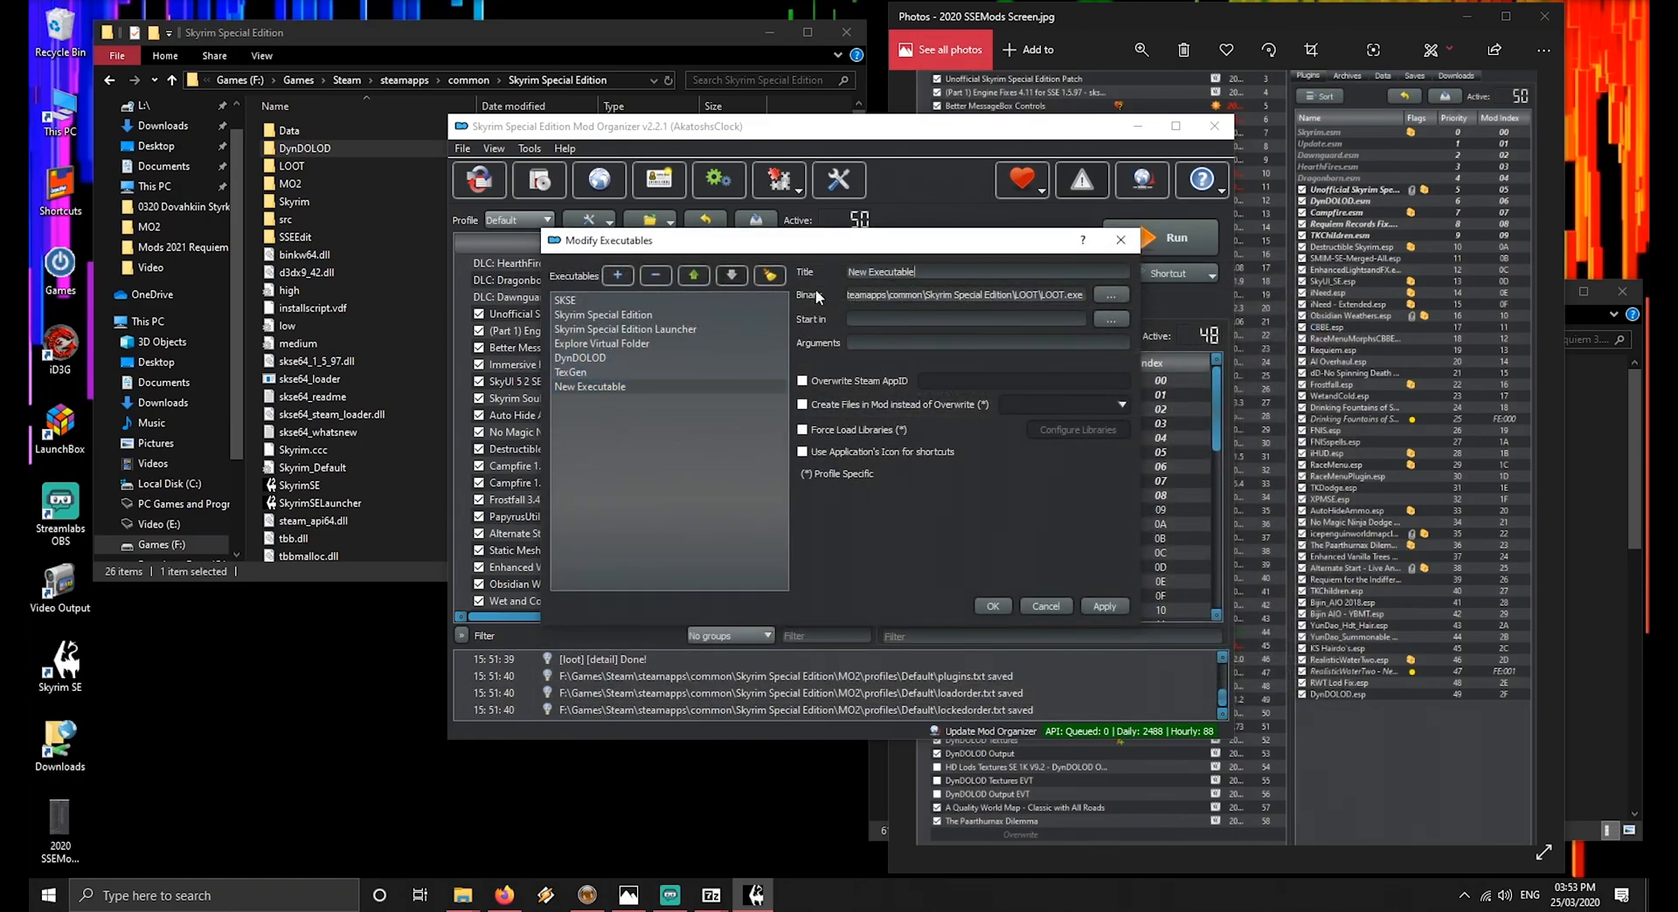
# Title the new executable for LOOT.exe as LOOT and apply the entry
pyautogui.tripleClick(836, 273)
pyautogui.write('LOOT')
pyautogui.click(1105, 606)
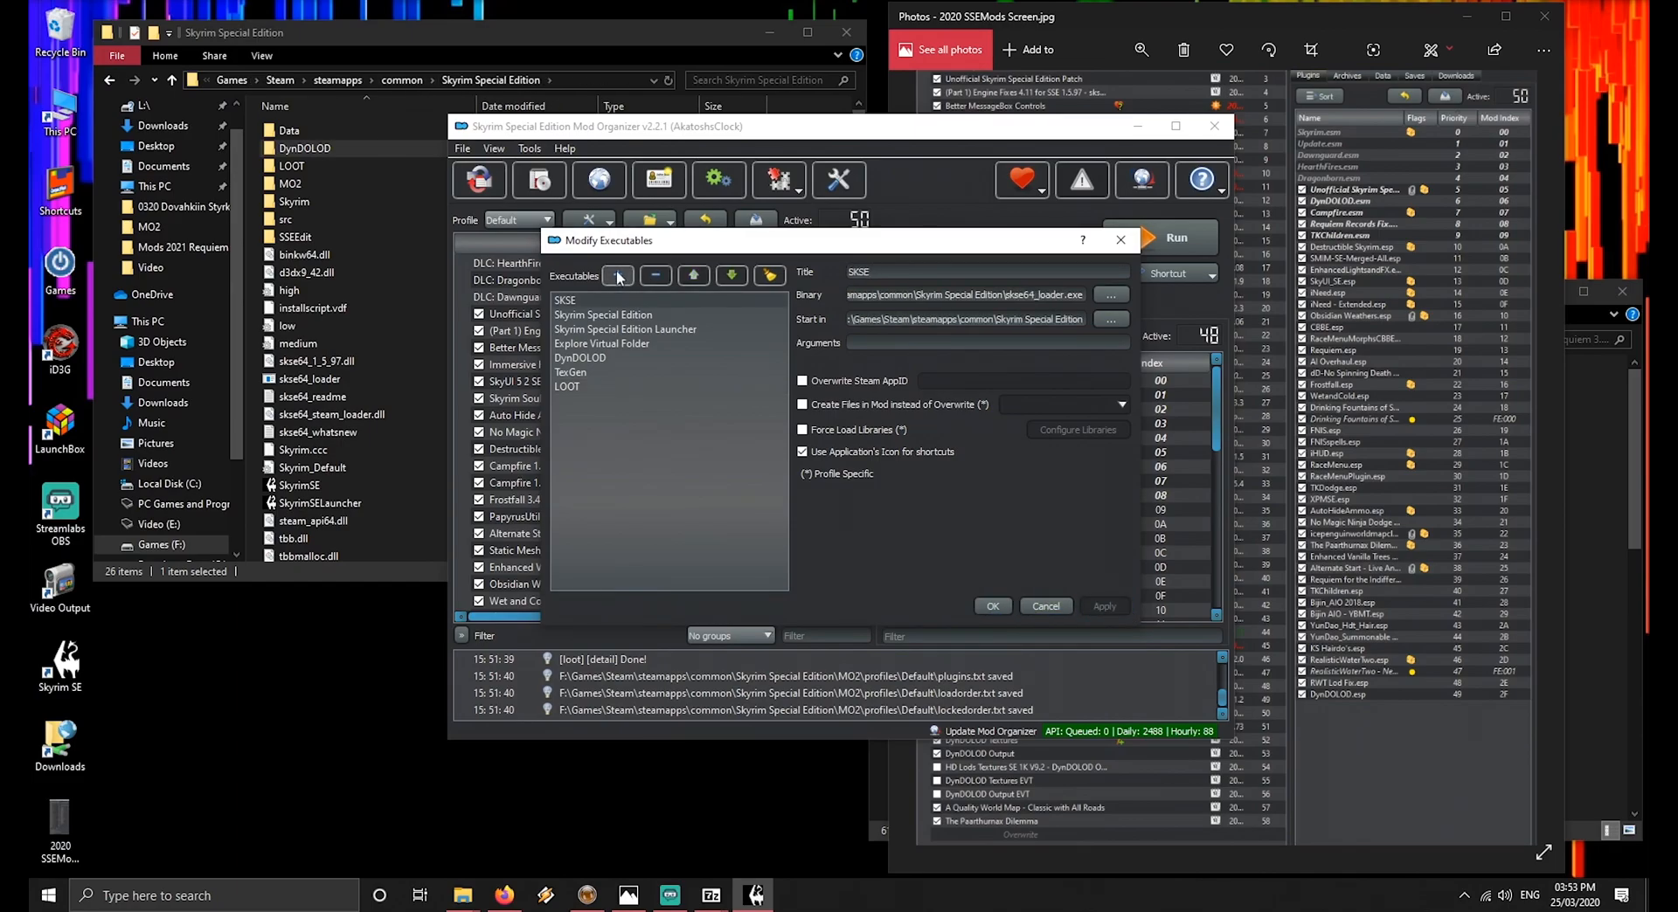
# Add and apply a new executable titled SSEEdit with SSEEdit.exe from the SSEEdit folder in the Skyrim Special Edition directory as its binary
pyautogui.click(617, 276)
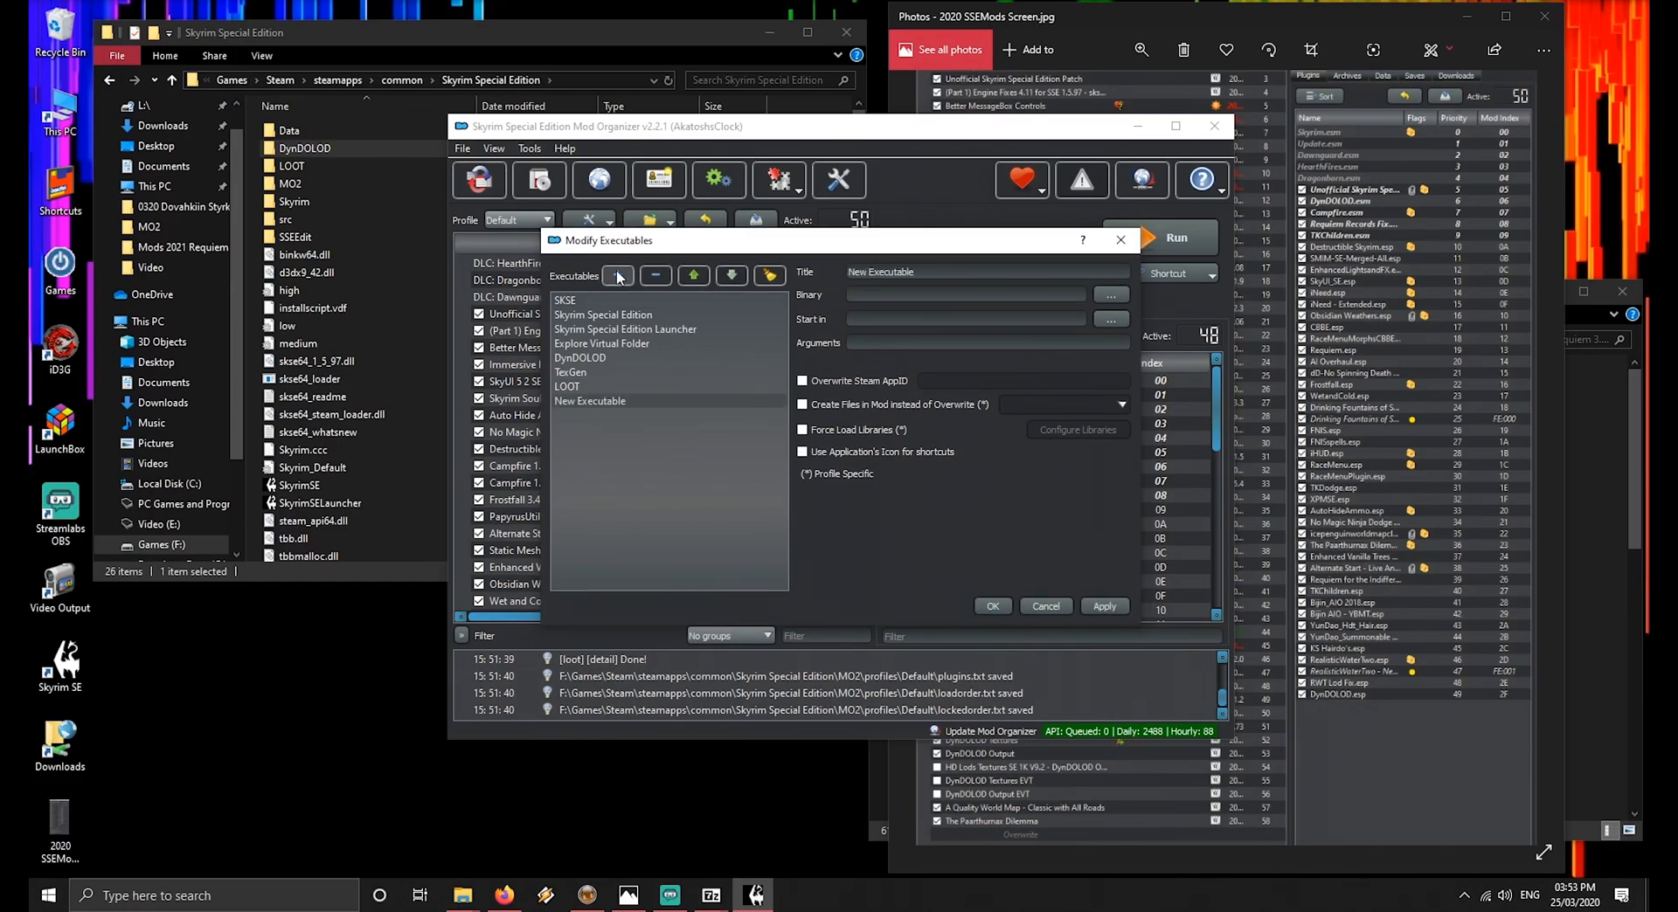
pyautogui.click(1113, 294)
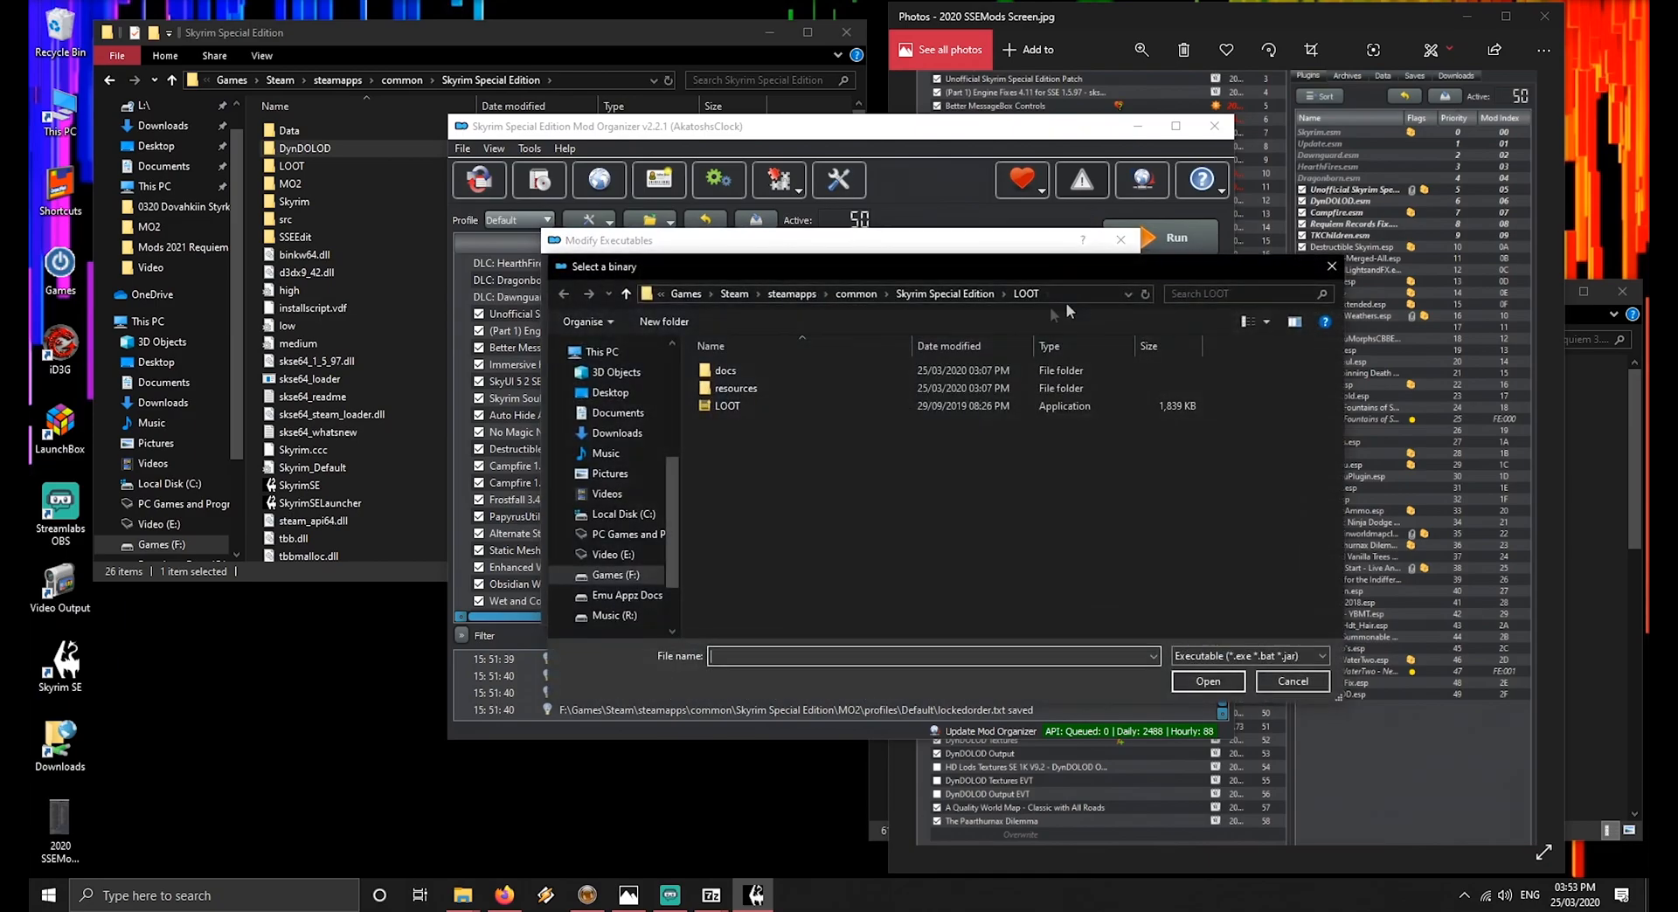
pyautogui.click(924, 294)
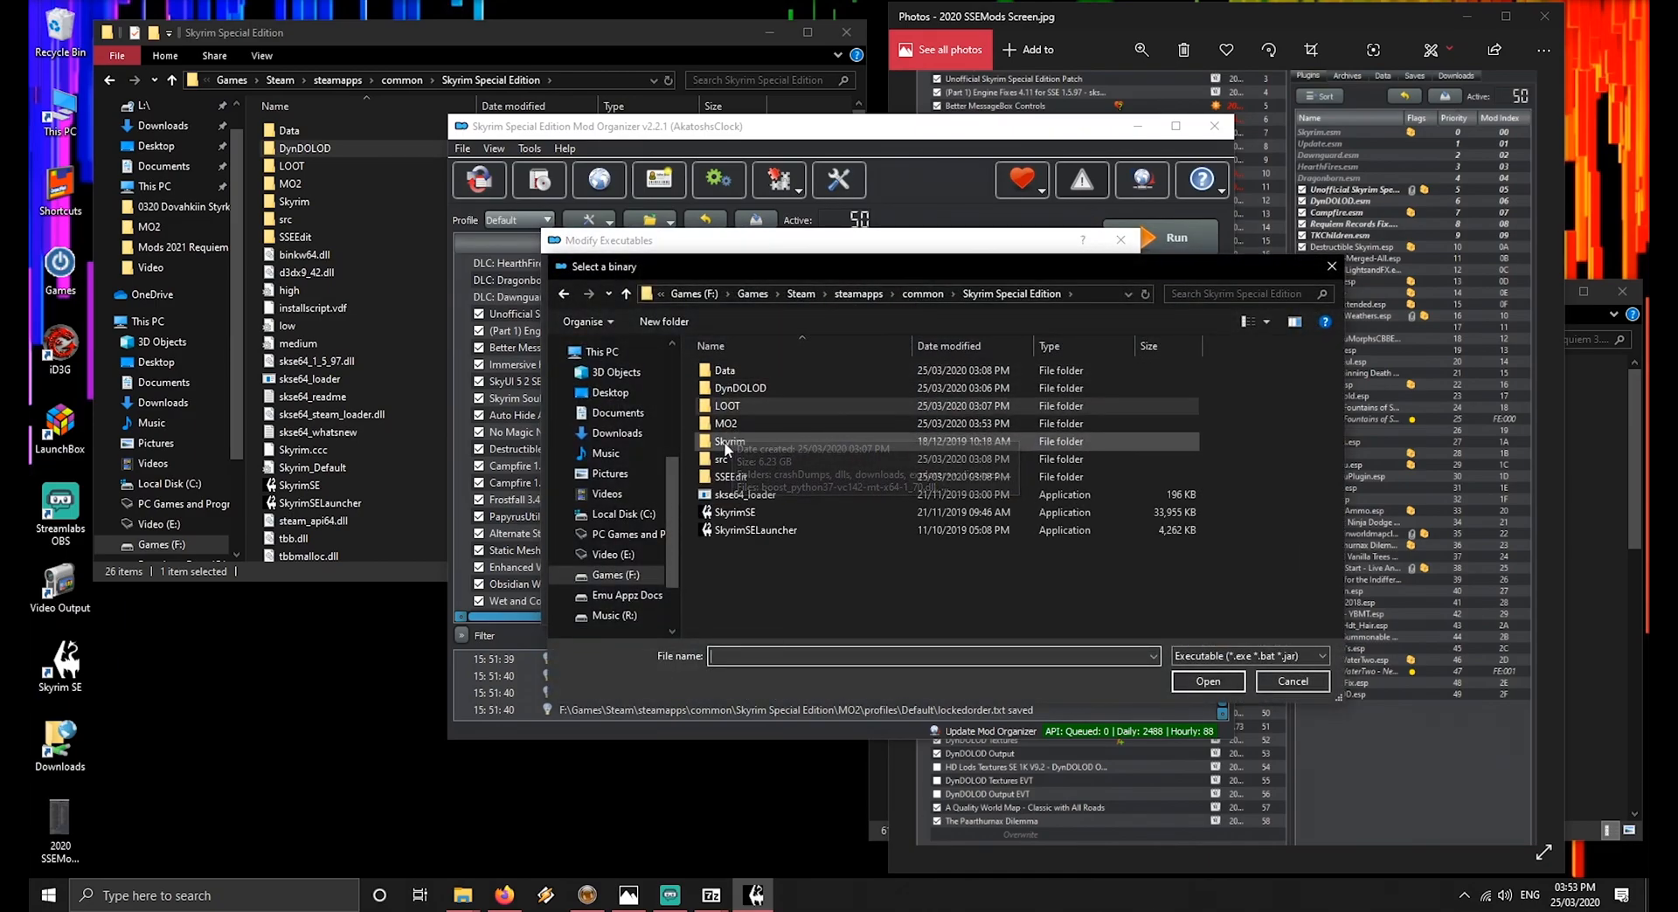
pyautogui.doubleClick(726, 474)
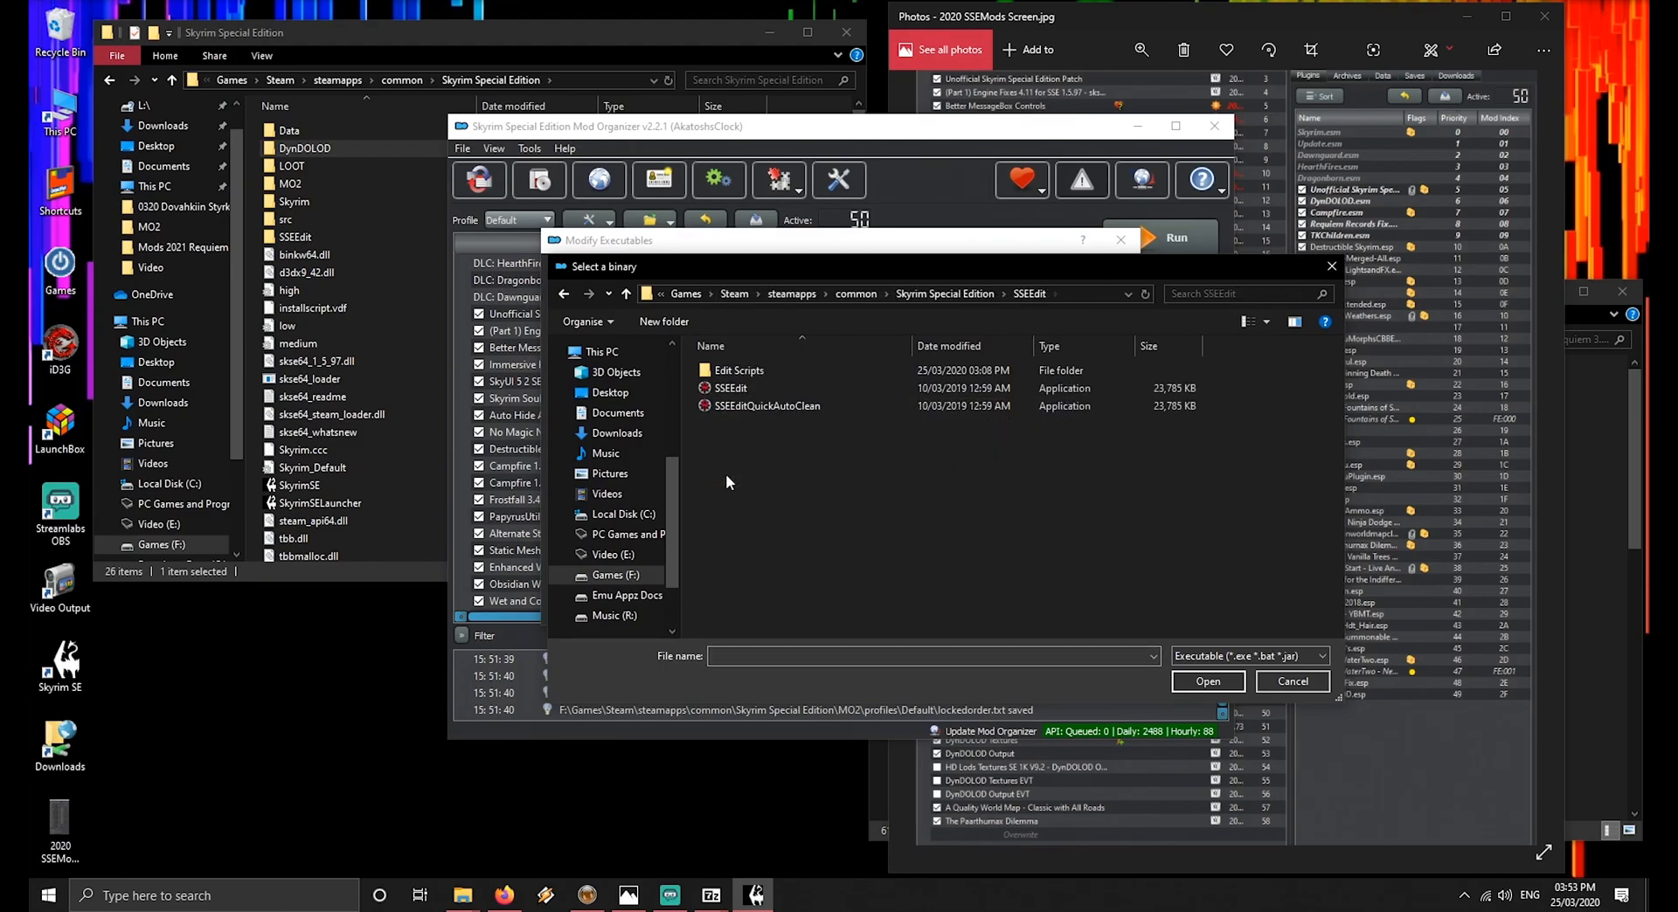
pyautogui.doubleClick(751, 388)
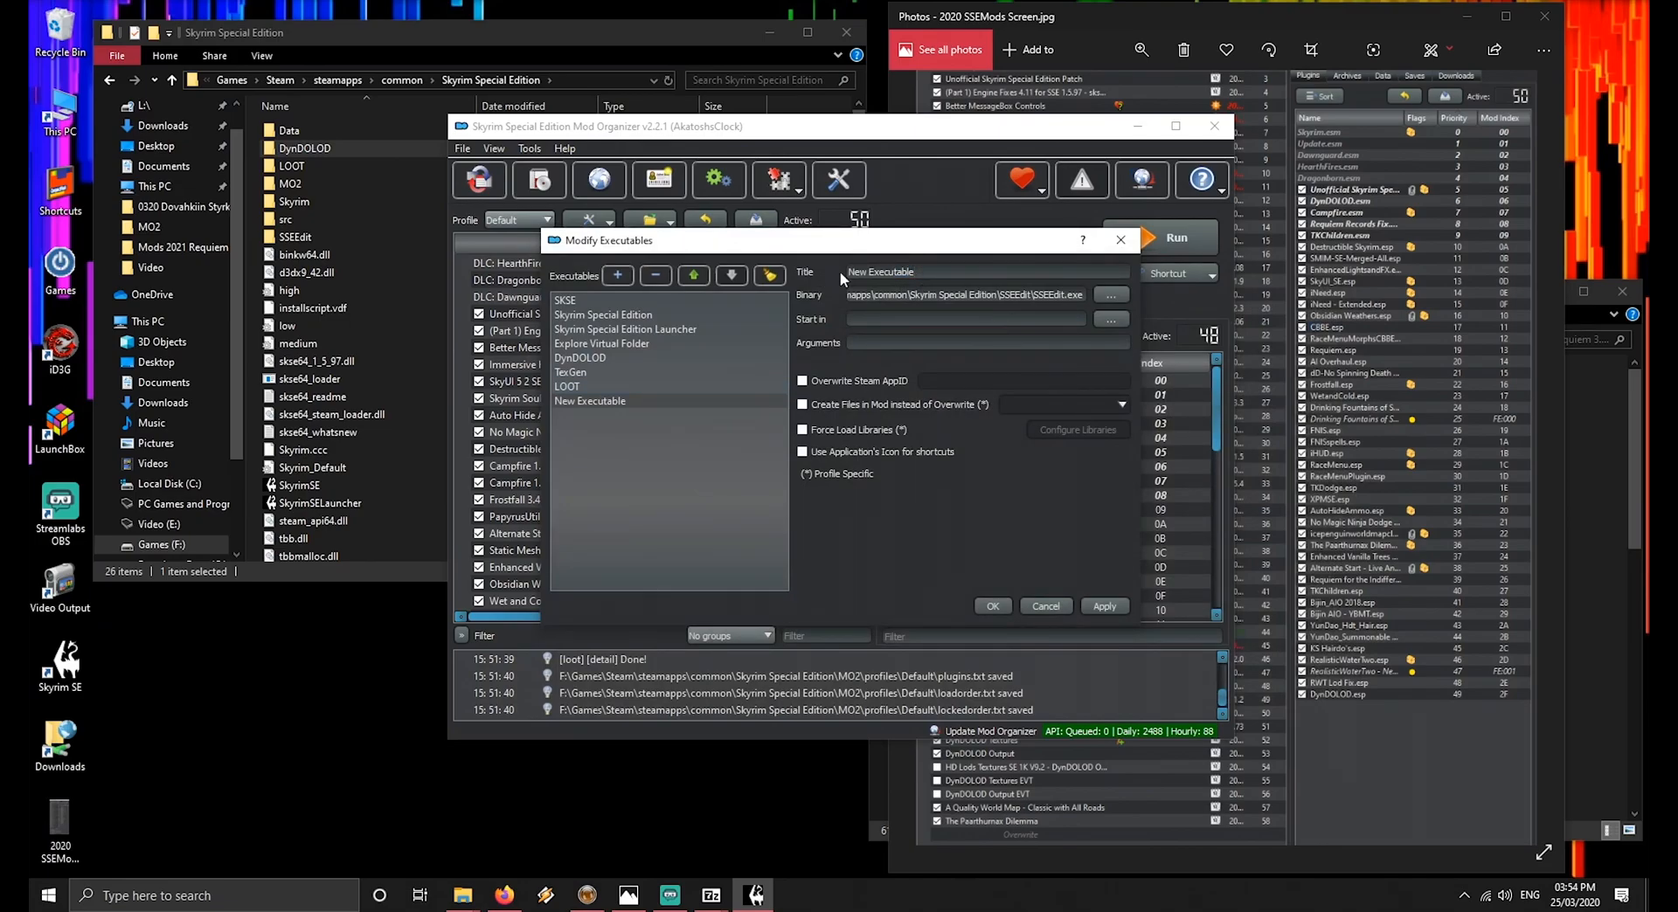
pyautogui.tripleClick(907, 273)
pyautogui.write('SSEEdit')
pyautogui.click(1103, 611)
# Add another blank executable entry below SSEEdit
pyautogui.click(618, 277)
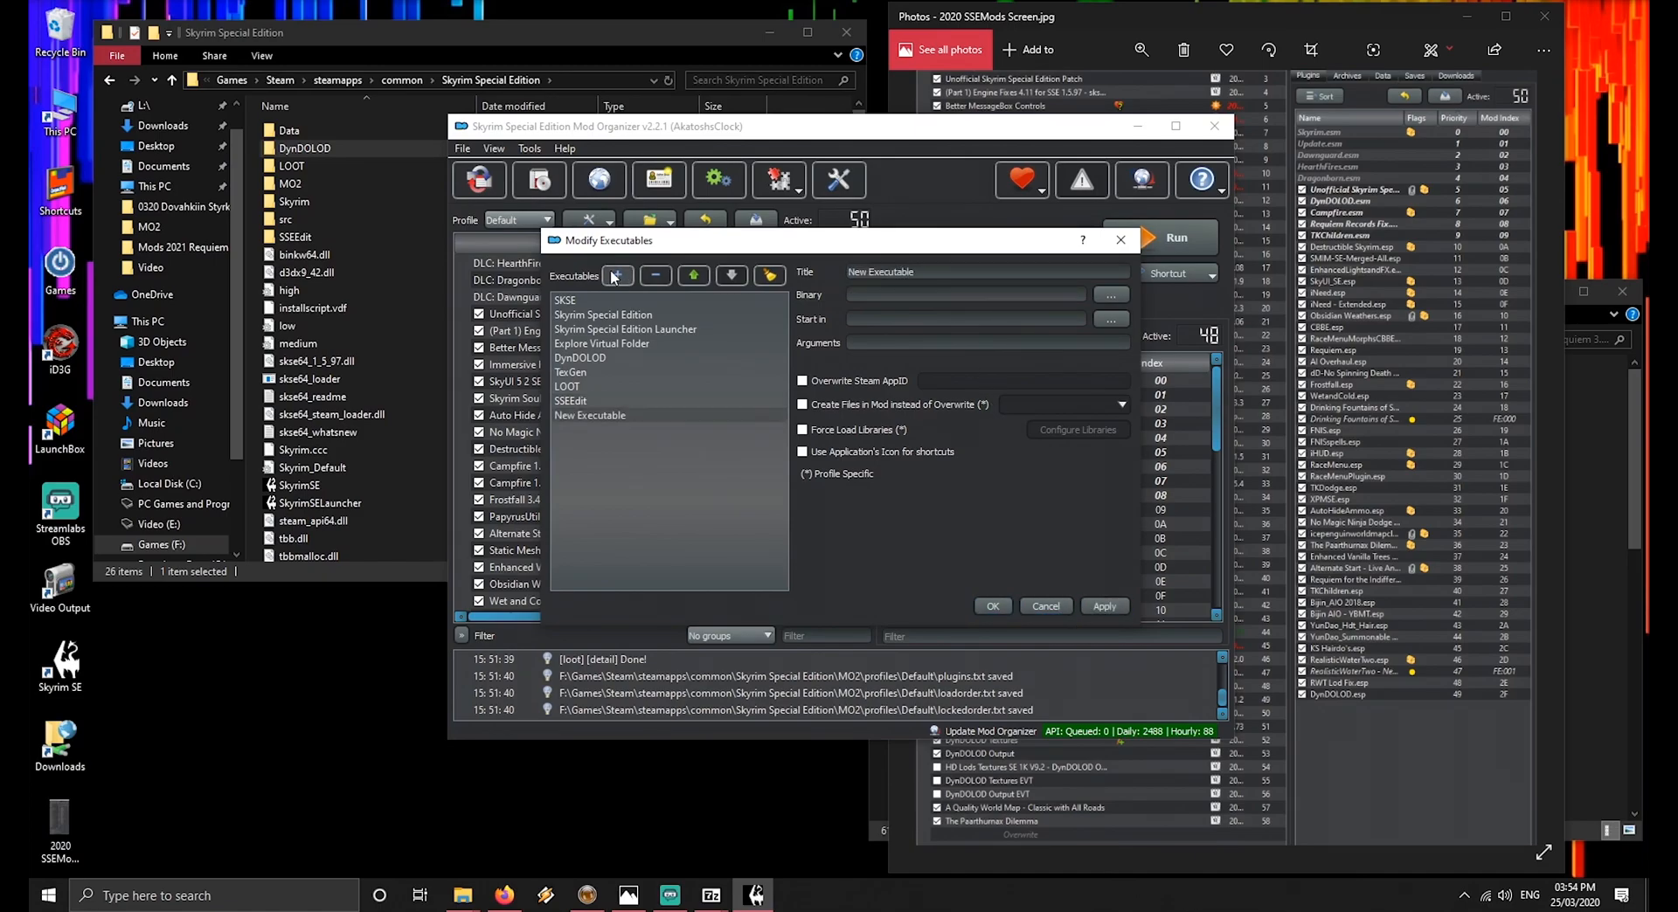
# Set the new executable's binary to SSEEditQuickAutoClean.exe from the SSEEdit folder, title it SSEEditQuickAutoClean and apply
pyautogui.click(1111, 295)
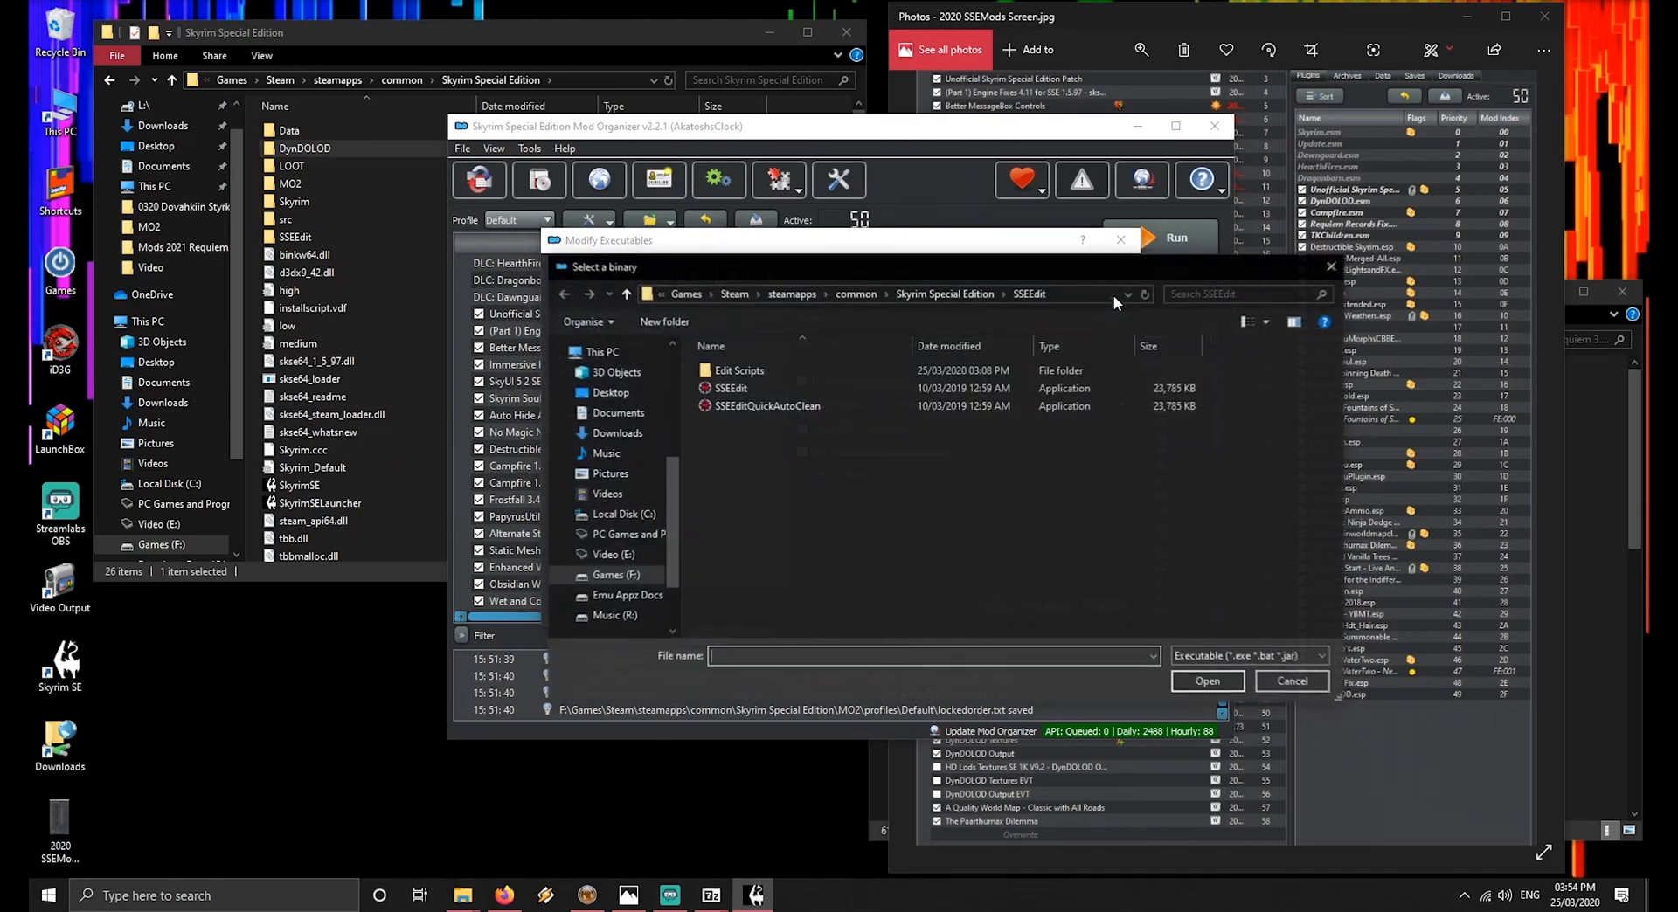
pyautogui.doubleClick(753, 405)
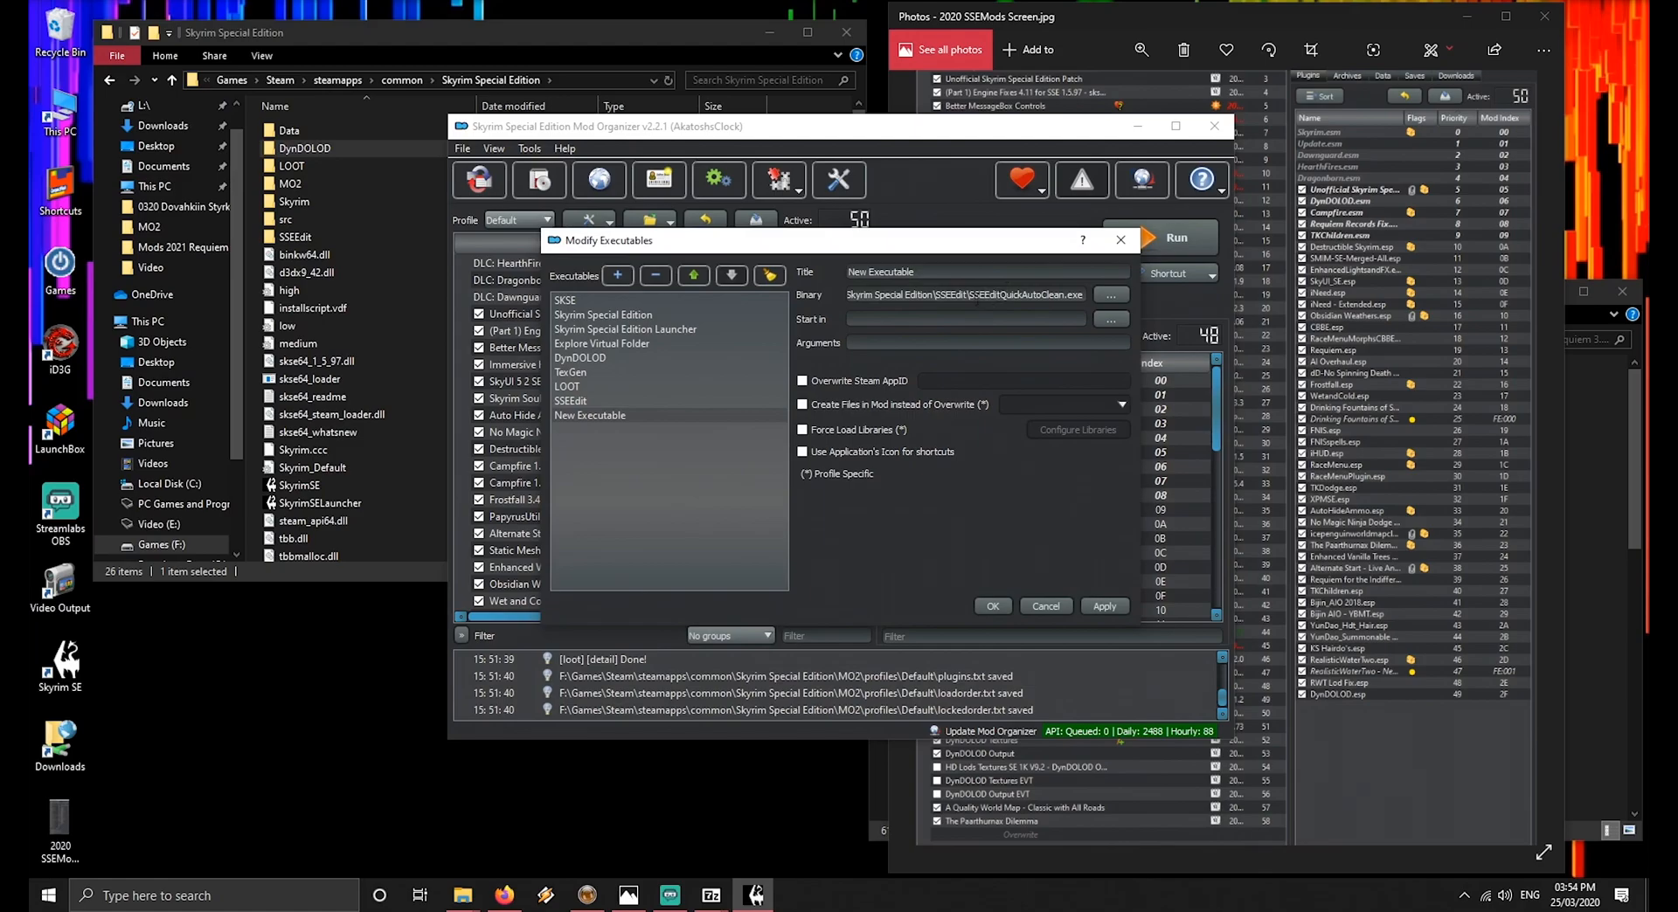
pyautogui.moveTo(970, 295); pyautogui.dragTo(1064, 300)
pyautogui.hotkey('ctrl', 'c')
pyautogui.click(937, 271)
pyautogui.hotkey('ctrl', 'a')
pyautogui.hotkey('ctrl', 'v')
pyautogui.click(1104, 603)
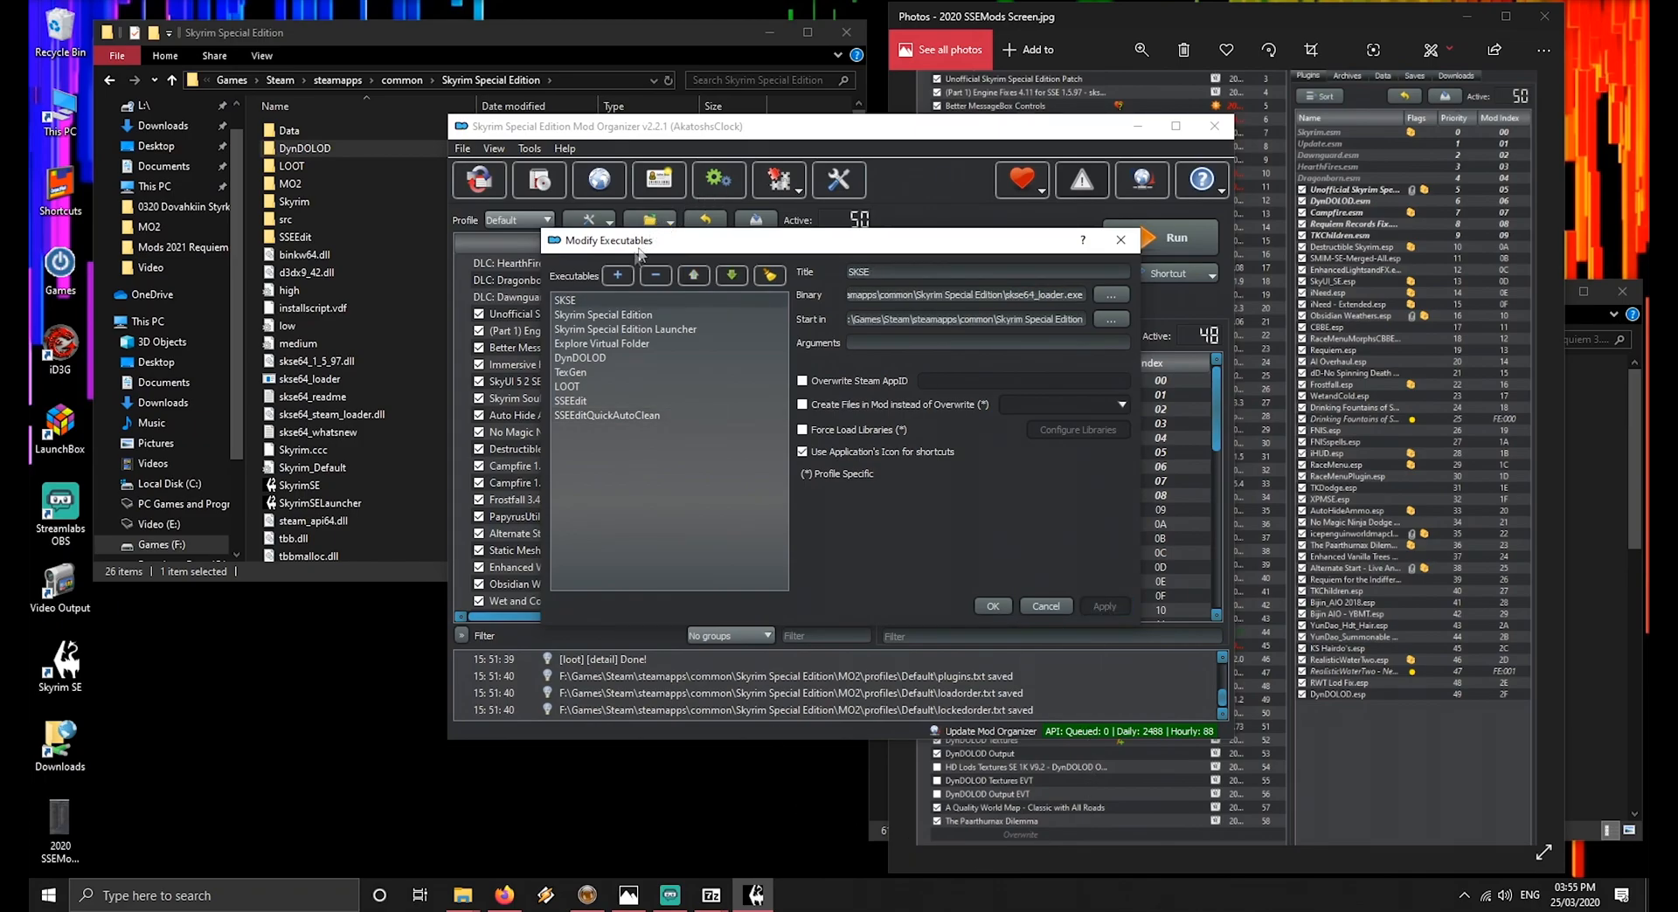
# Add a new executable with GenerateFNISforUsers.exe as its binary, from the FNIS Behavior SE mod's tools\GenerateFNIS_for_Users folder
pyautogui.click(618, 276)
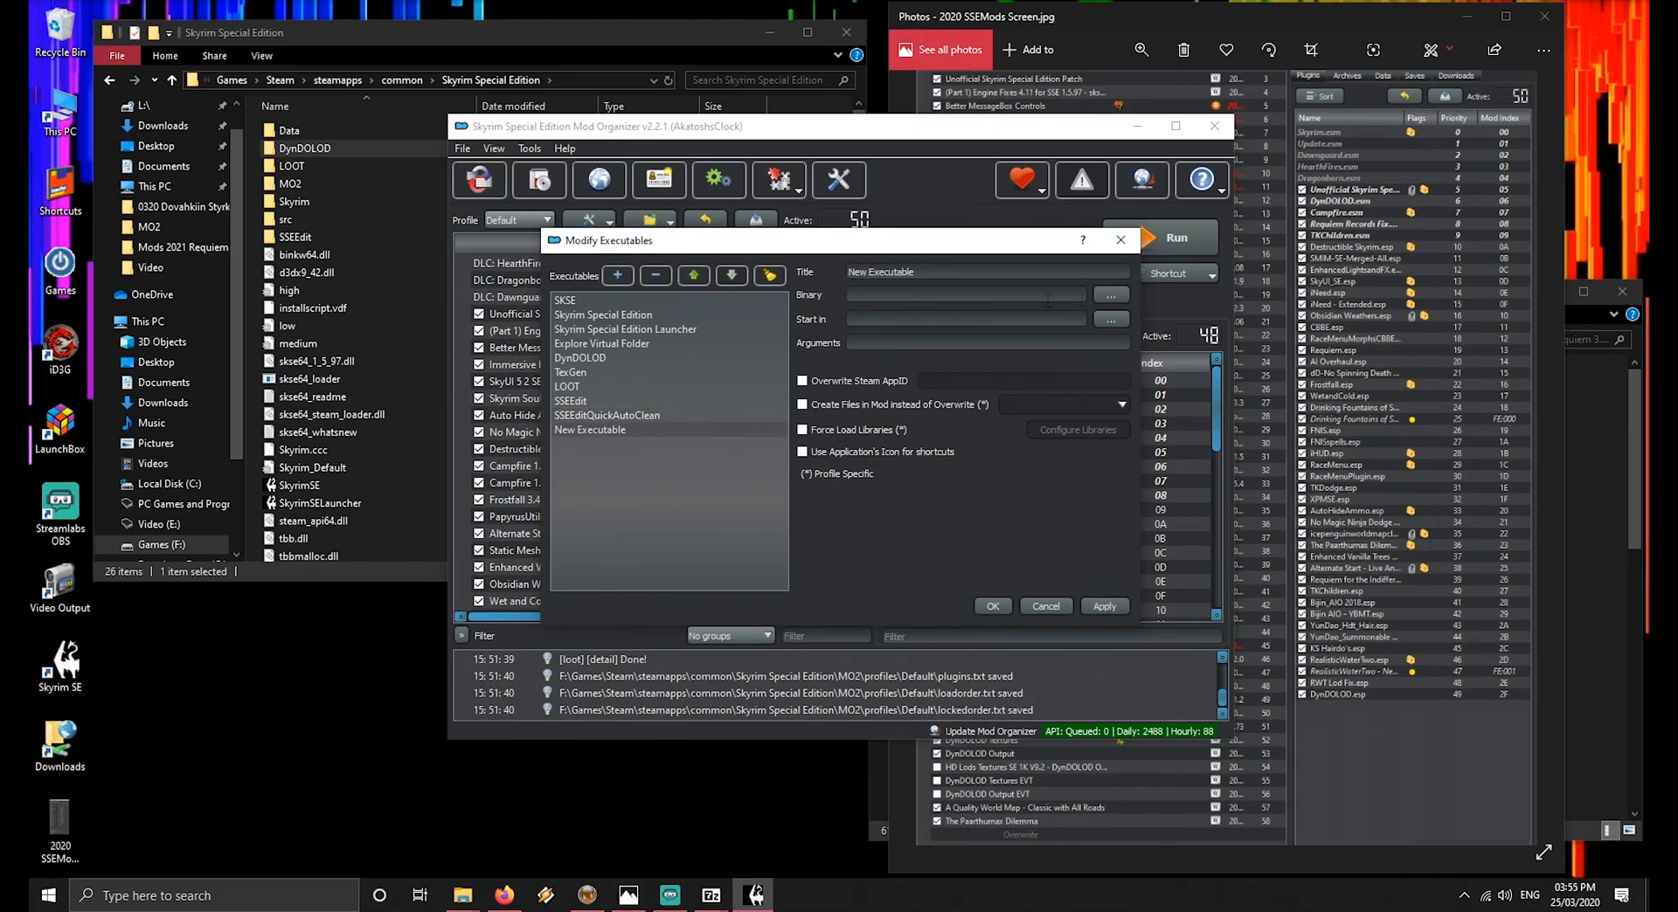
pyautogui.click(1122, 297)
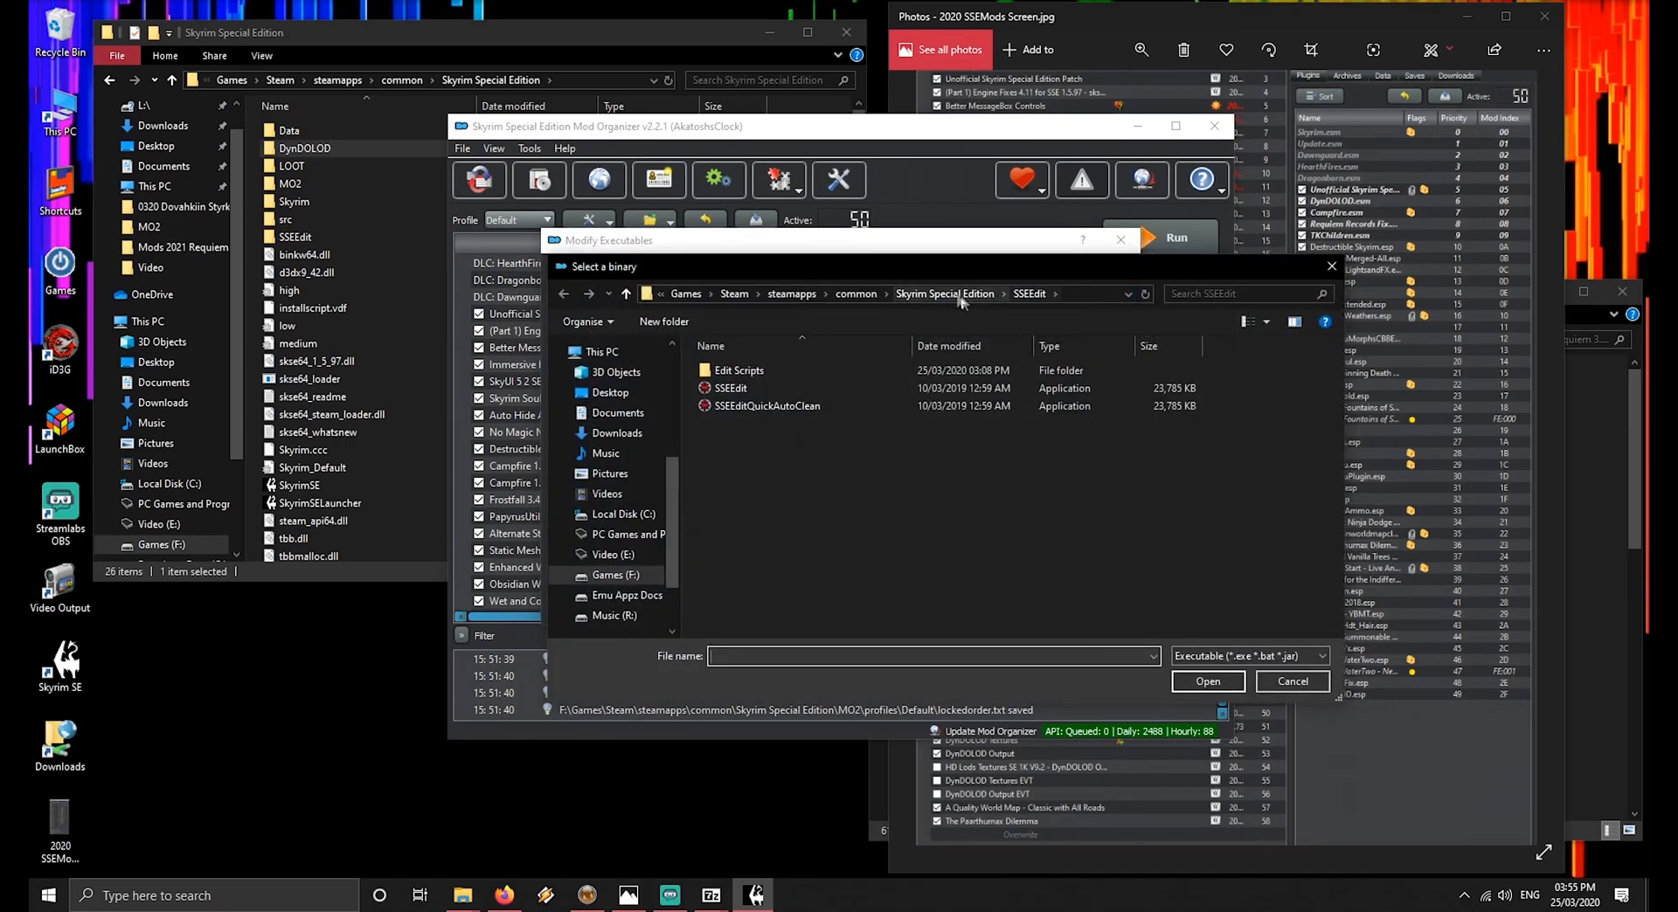
pyautogui.doubleClick(730, 424)
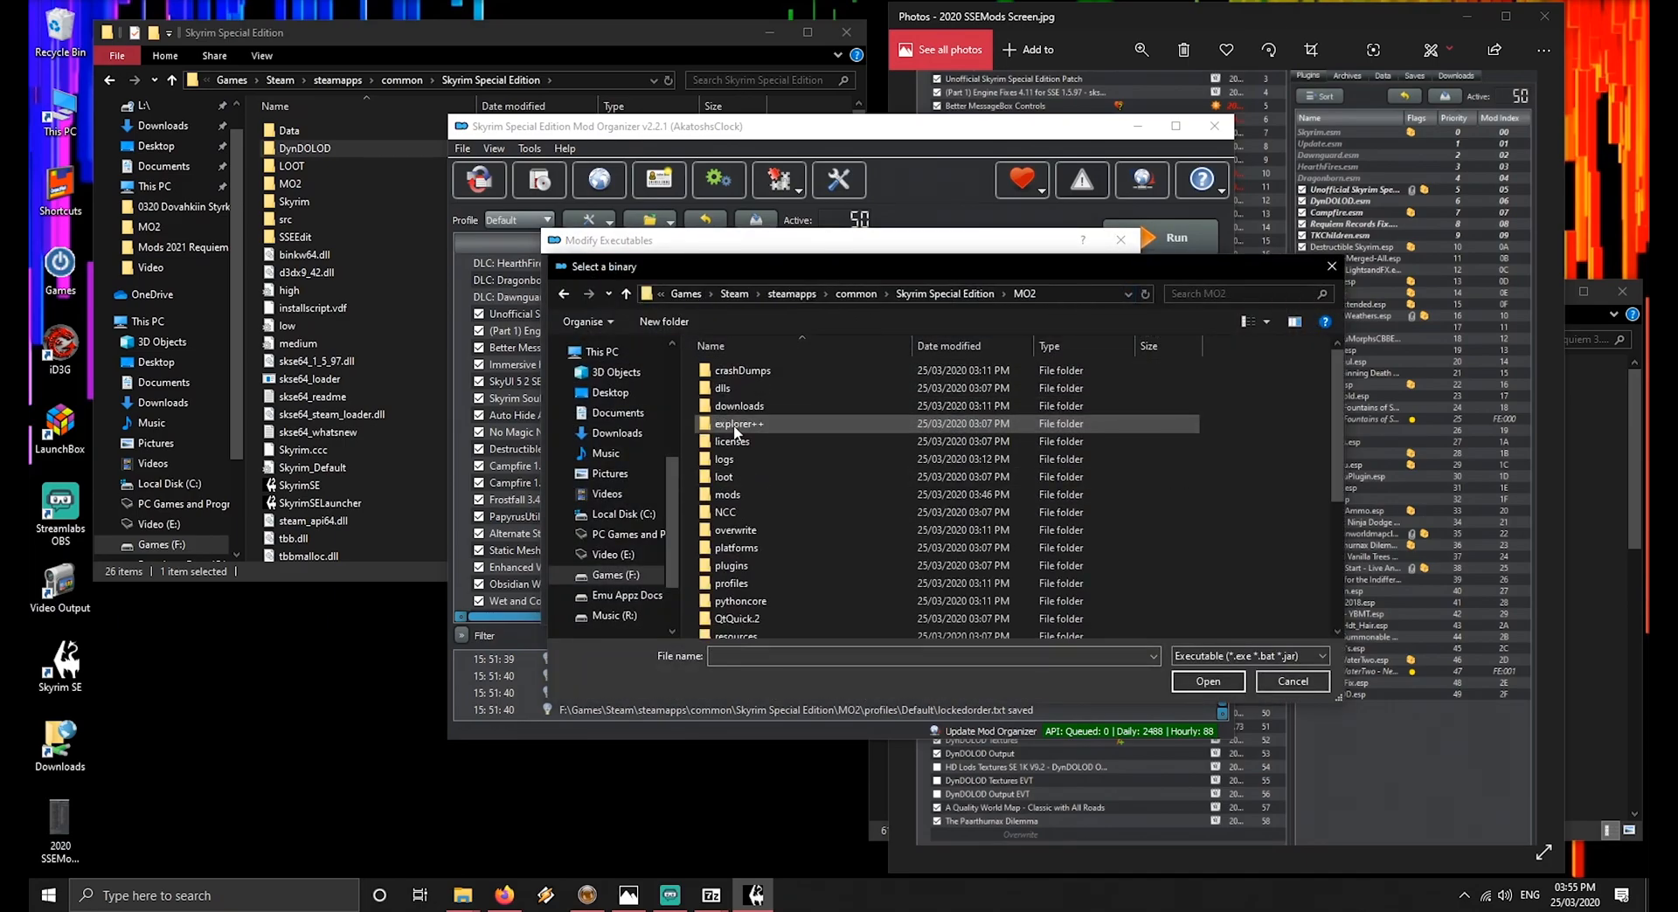
pyautogui.doubleClick(734, 494)
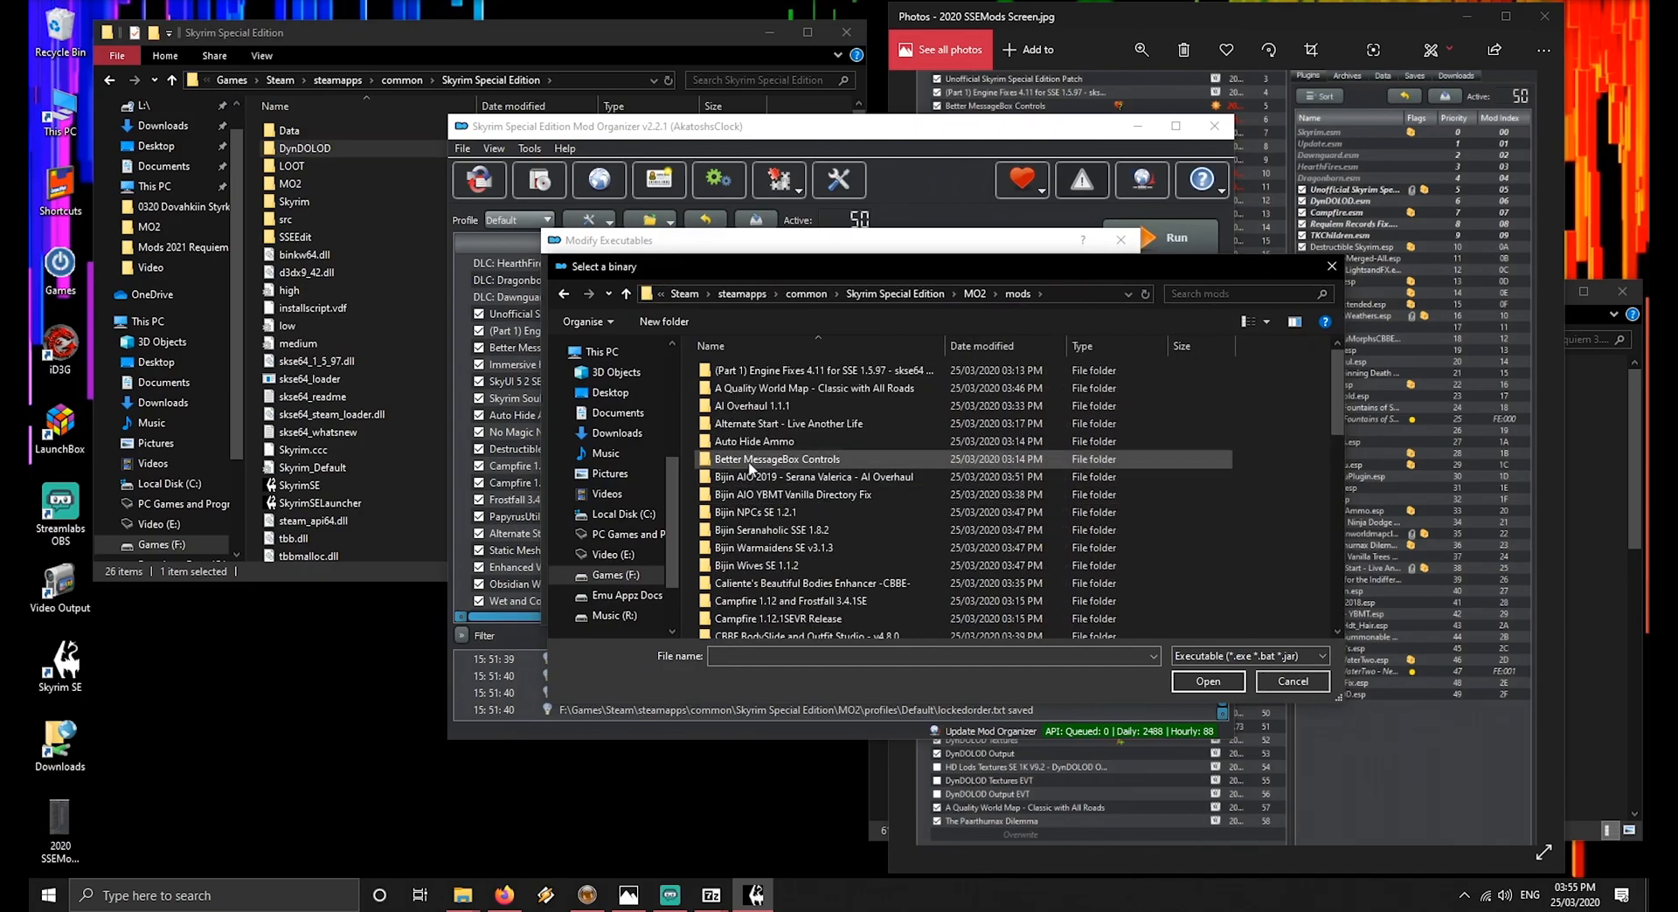
pyautogui.scroll(-8, 751, 464)
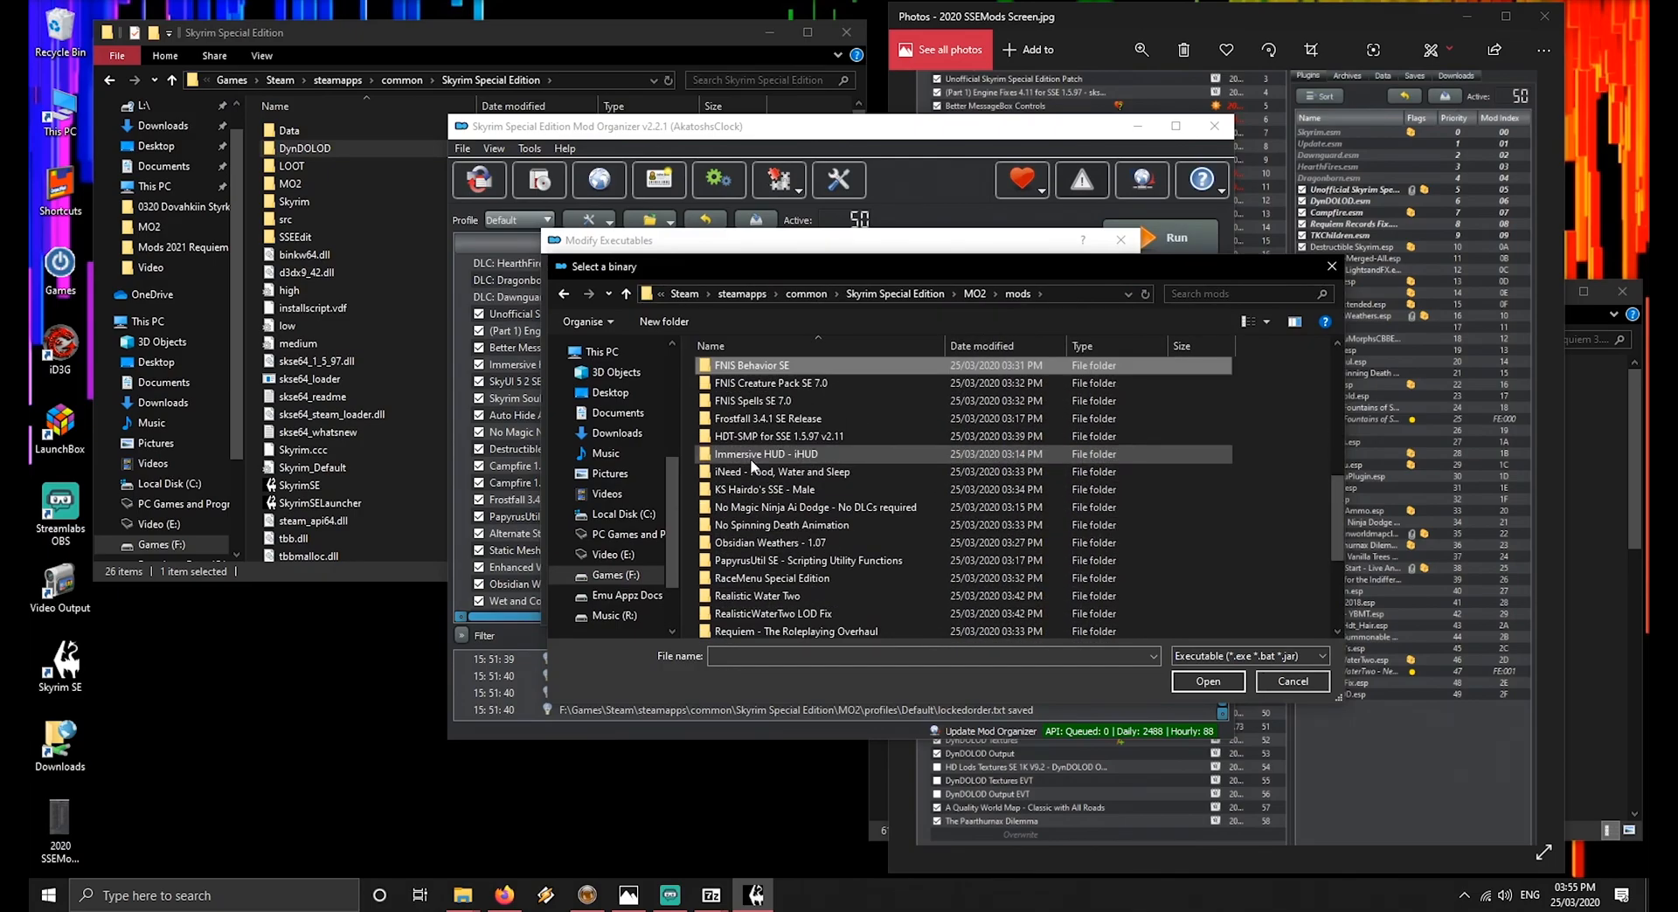
pyautogui.doubleClick(774, 368)
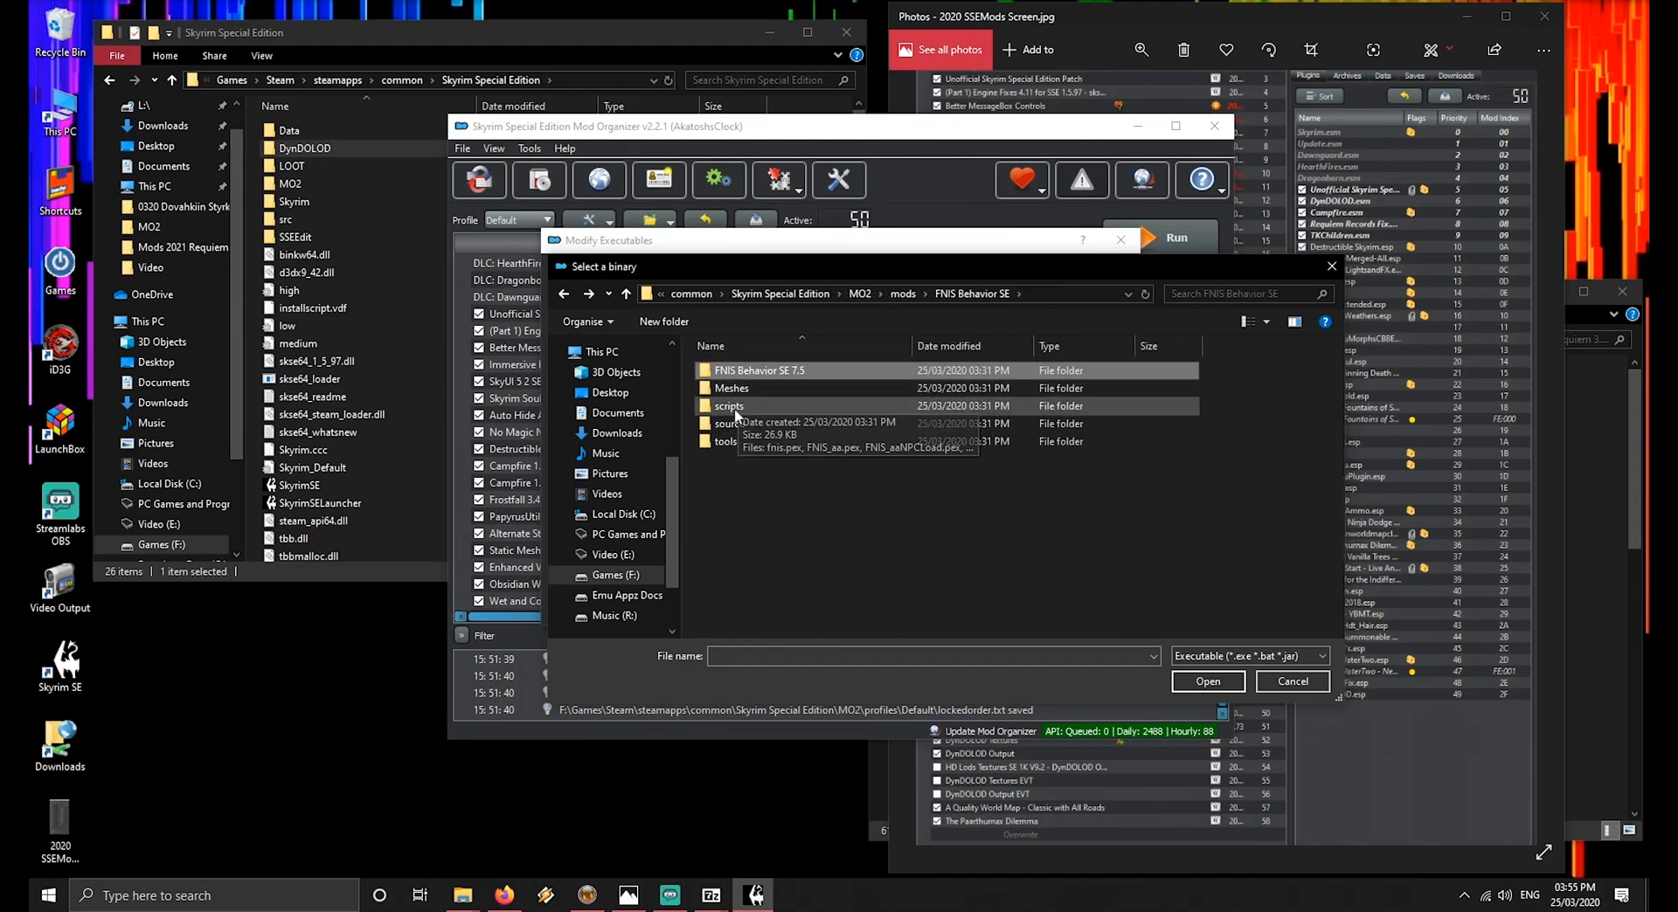
pyautogui.doubleClick(726, 444)
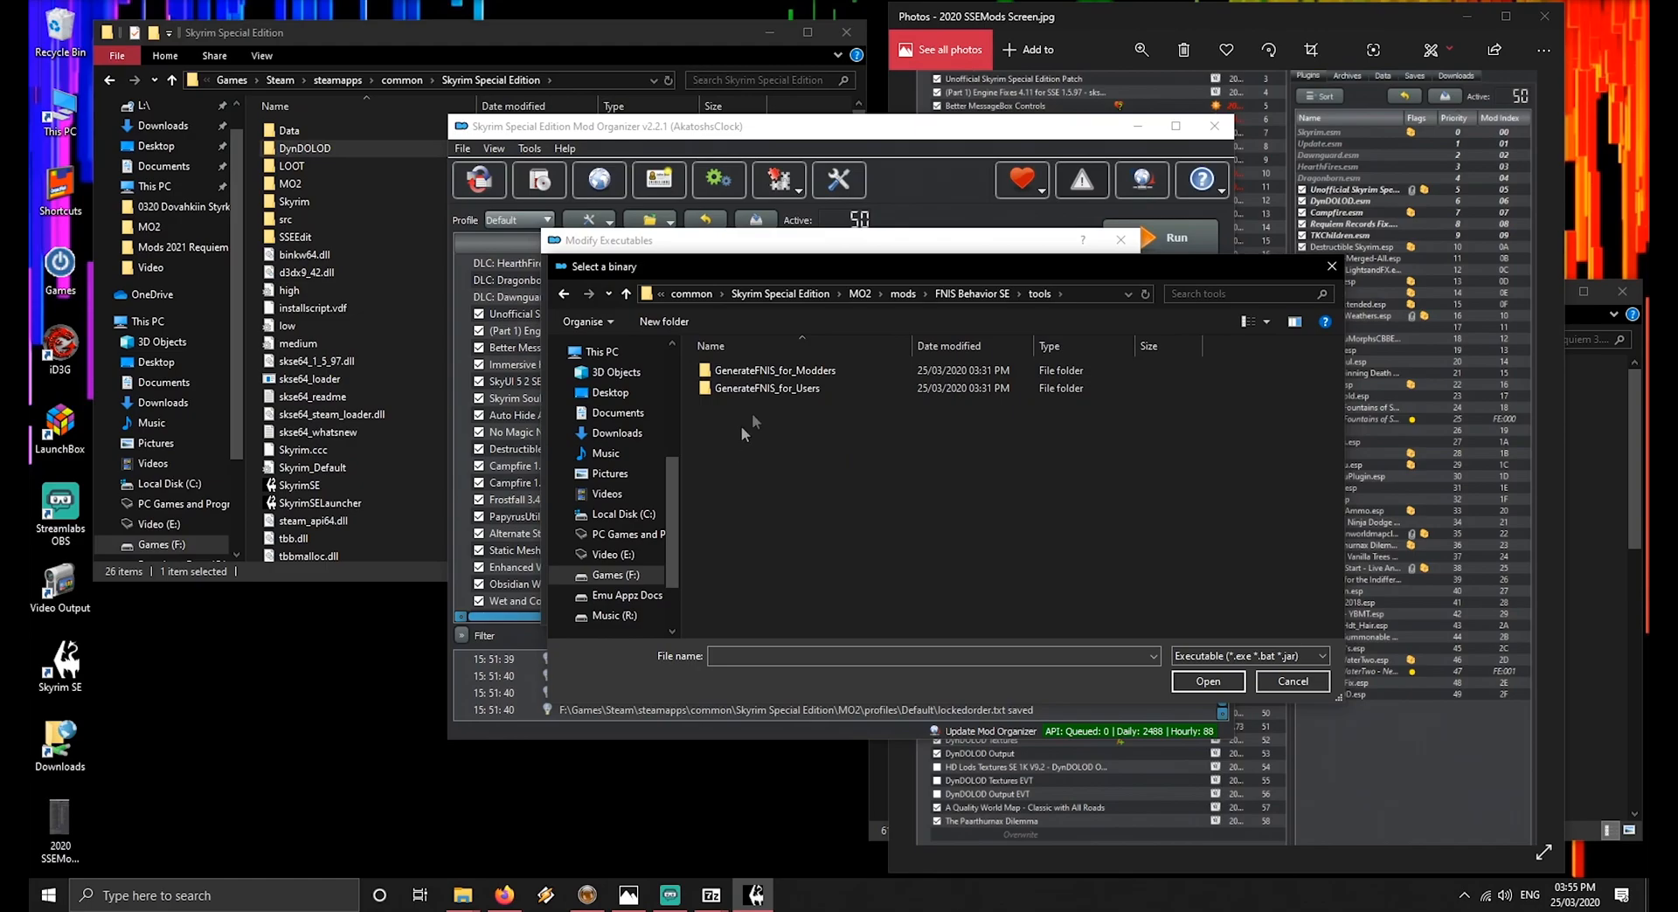
pyautogui.doubleClick(774, 388)
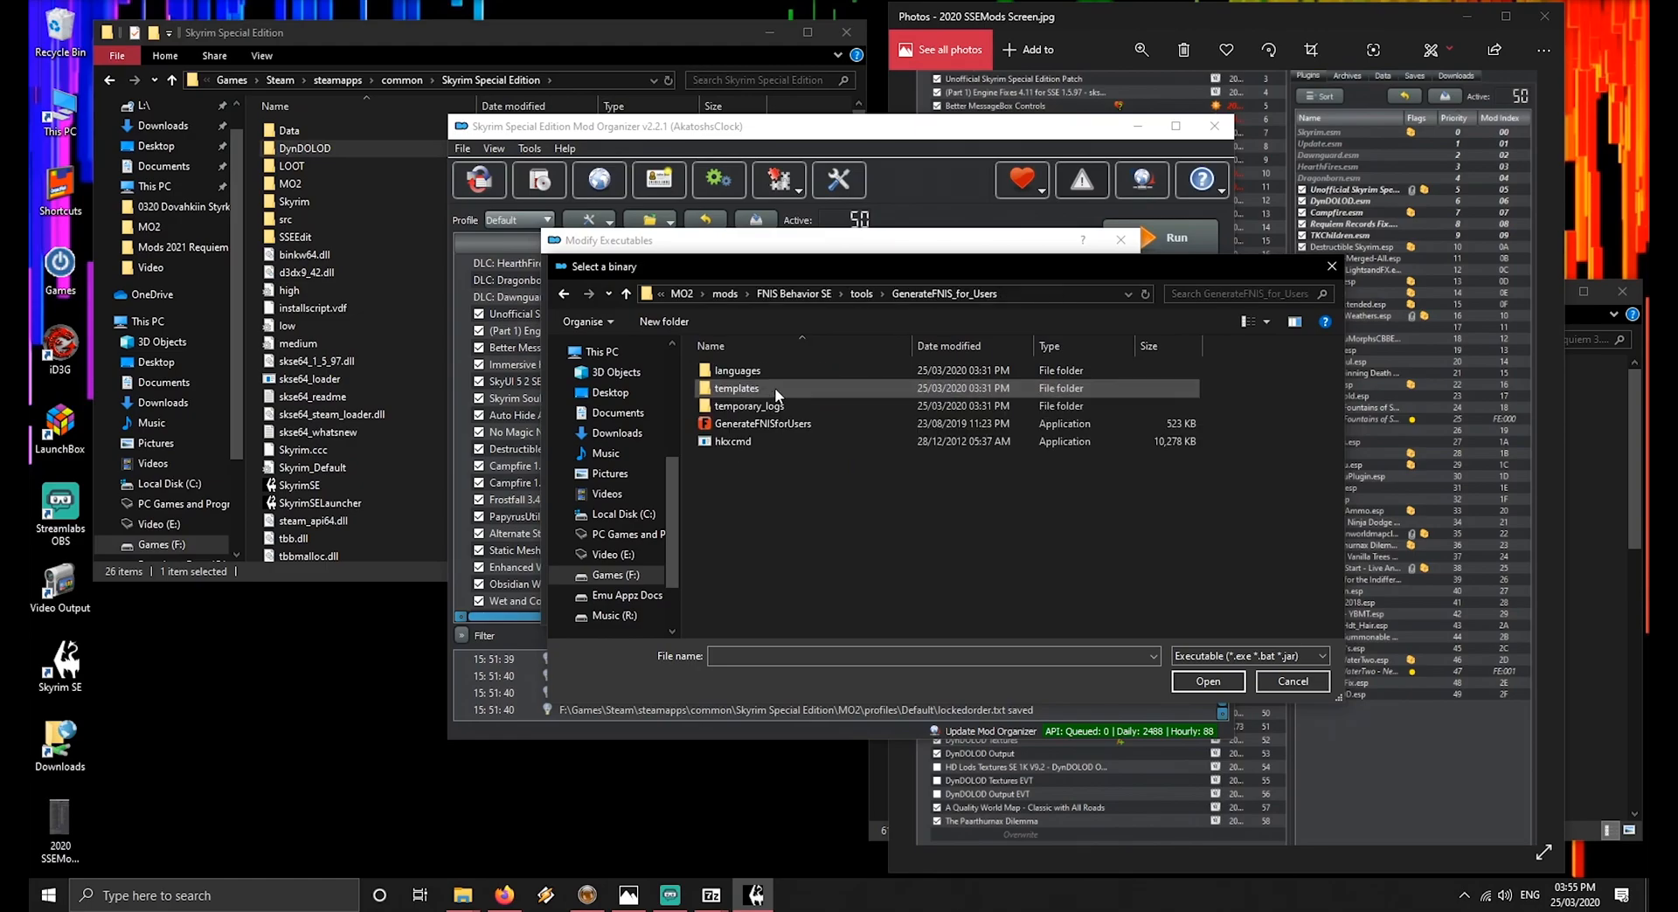
pyautogui.doubleClick(749, 424)
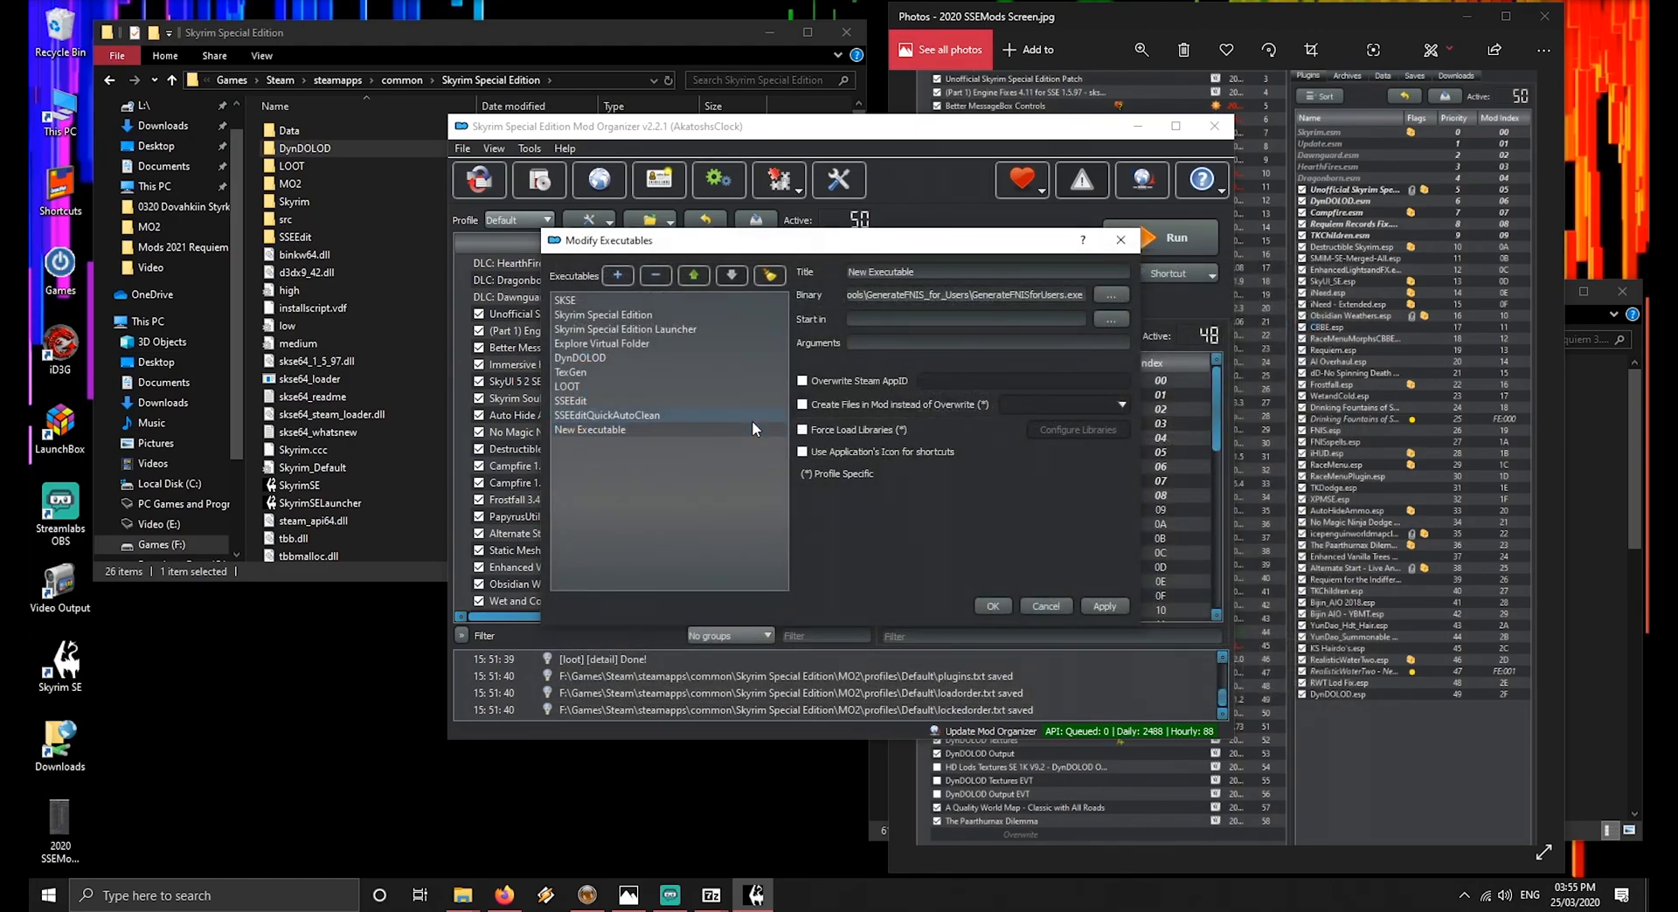
# Title the GenerateFNISforUsers executable FNIS and apply the change
pyautogui.click(933, 274)
pyautogui.hotkey('ctrl', 'a')
pyautogui.write('F')
pyautogui.write('N')
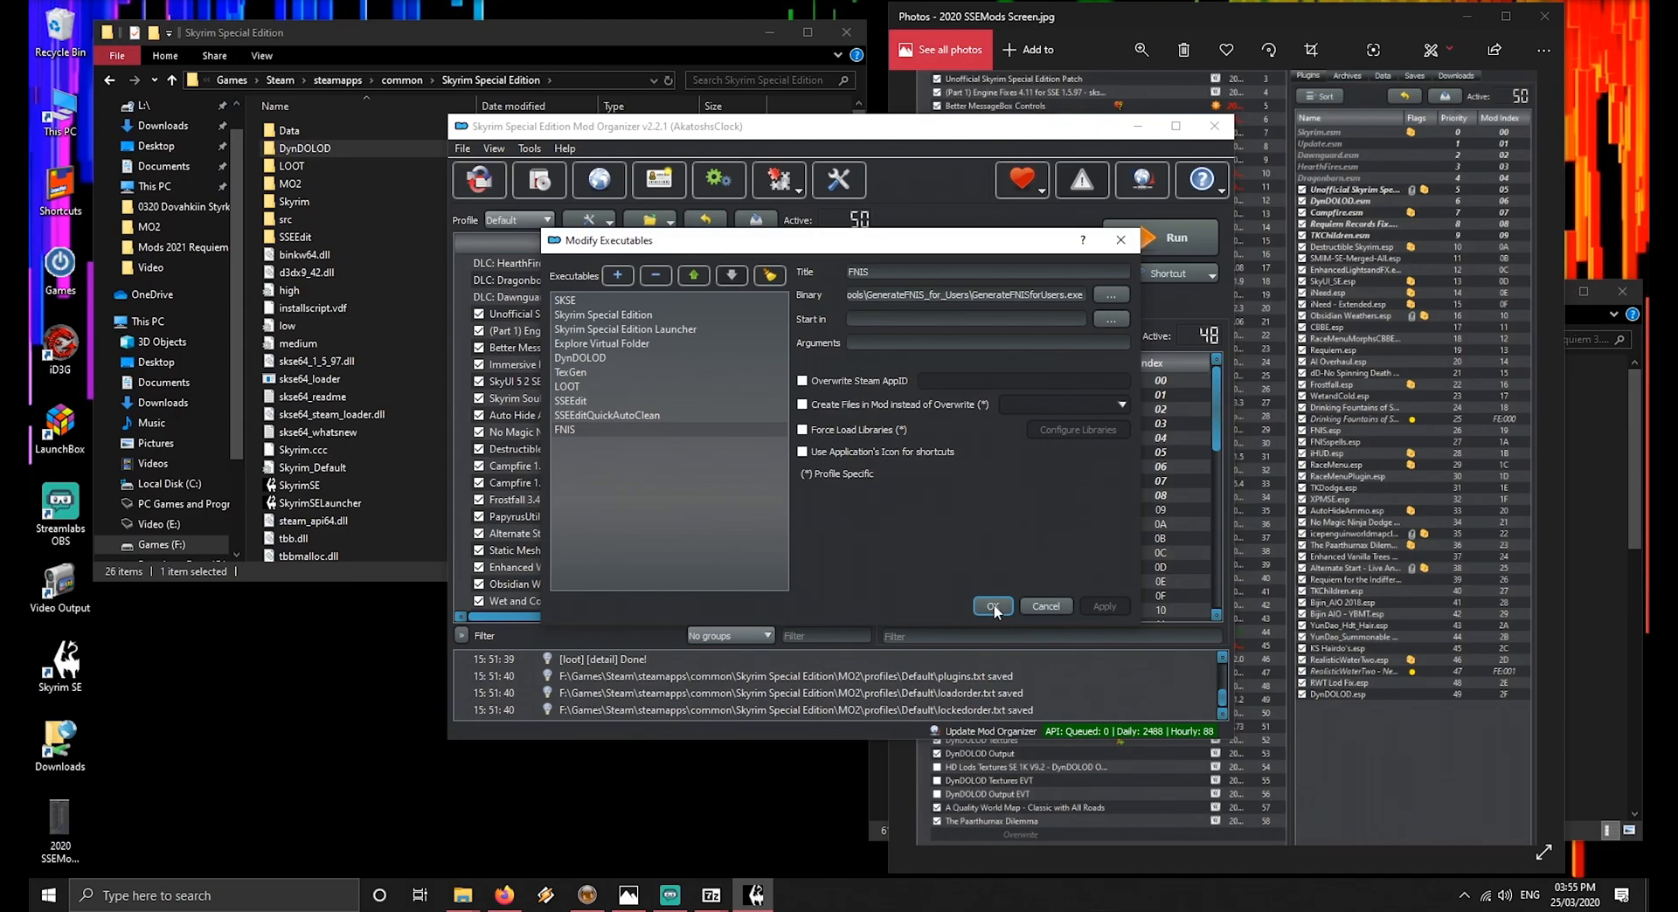
# Add an executable titled BodySlide that runs BodySlide x64.exe from the CBBE BodySlide and Outfit Studio - v4.8.0 mod's CalienteTools\BodySlide folder
pyautogui.click(617, 275)
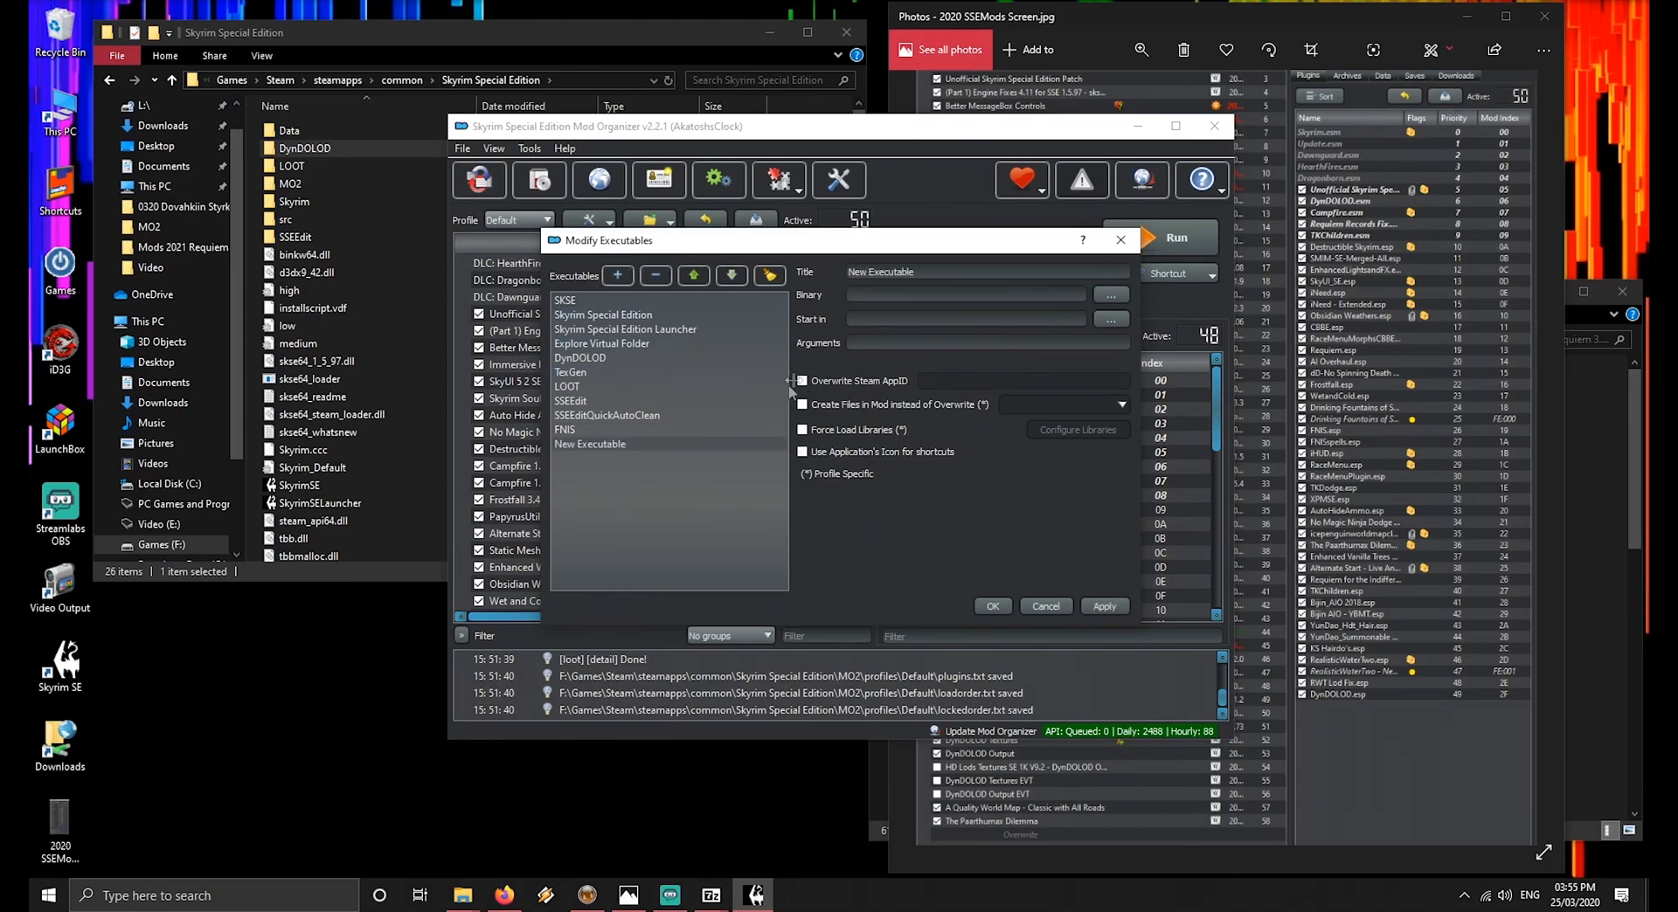
pyautogui.click(1110, 295)
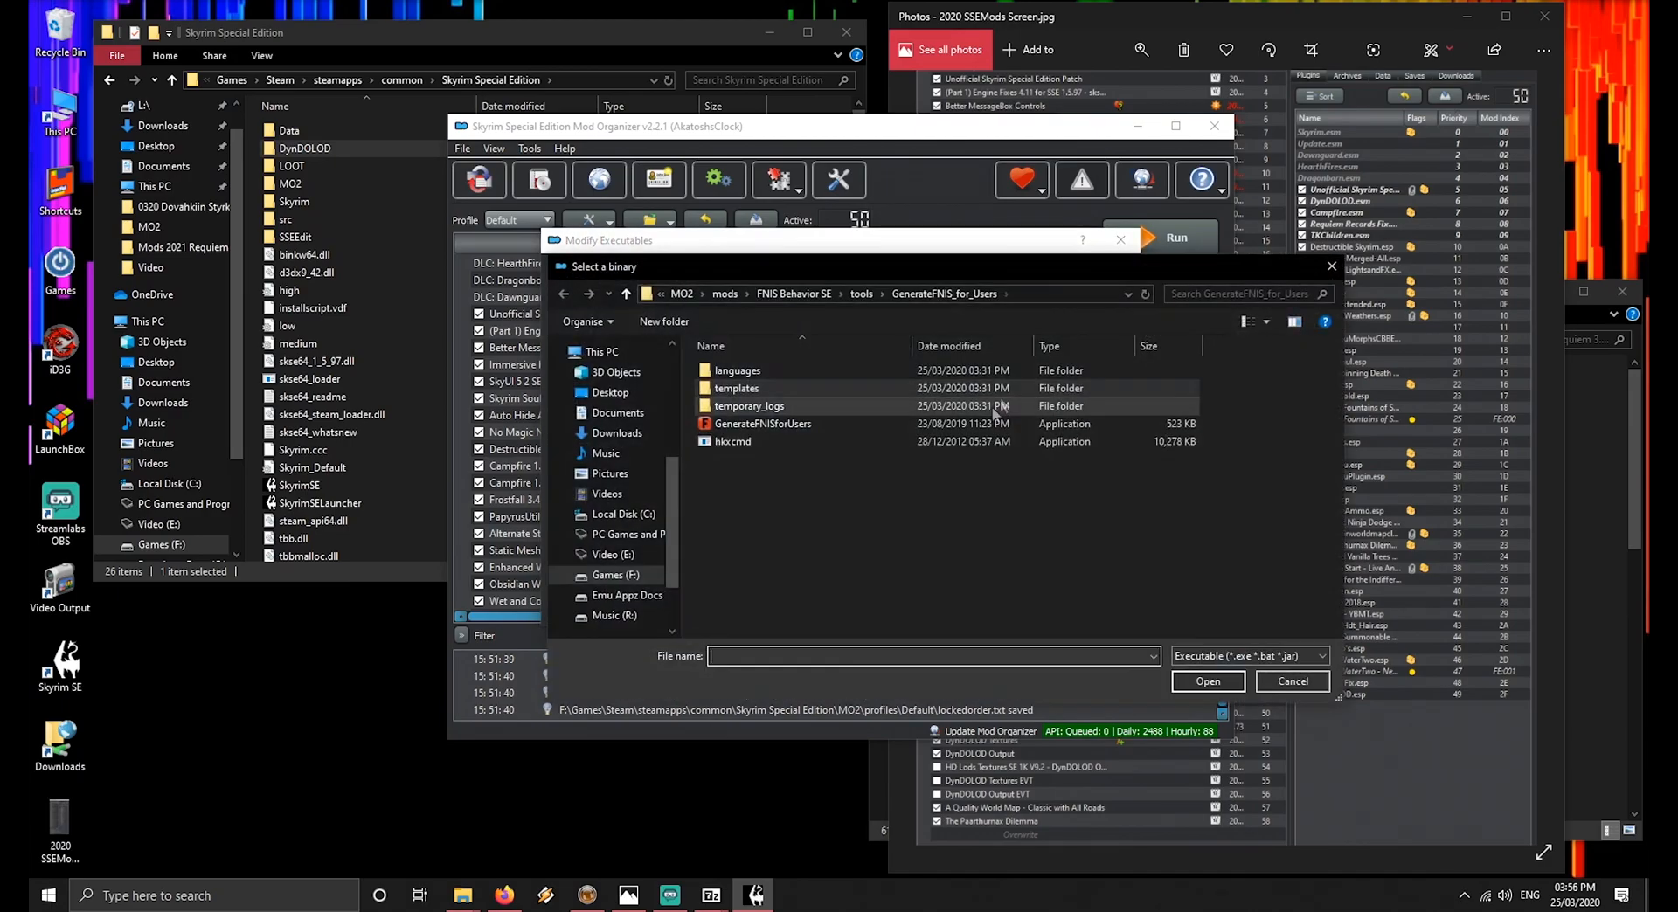
pyautogui.click(858, 294)
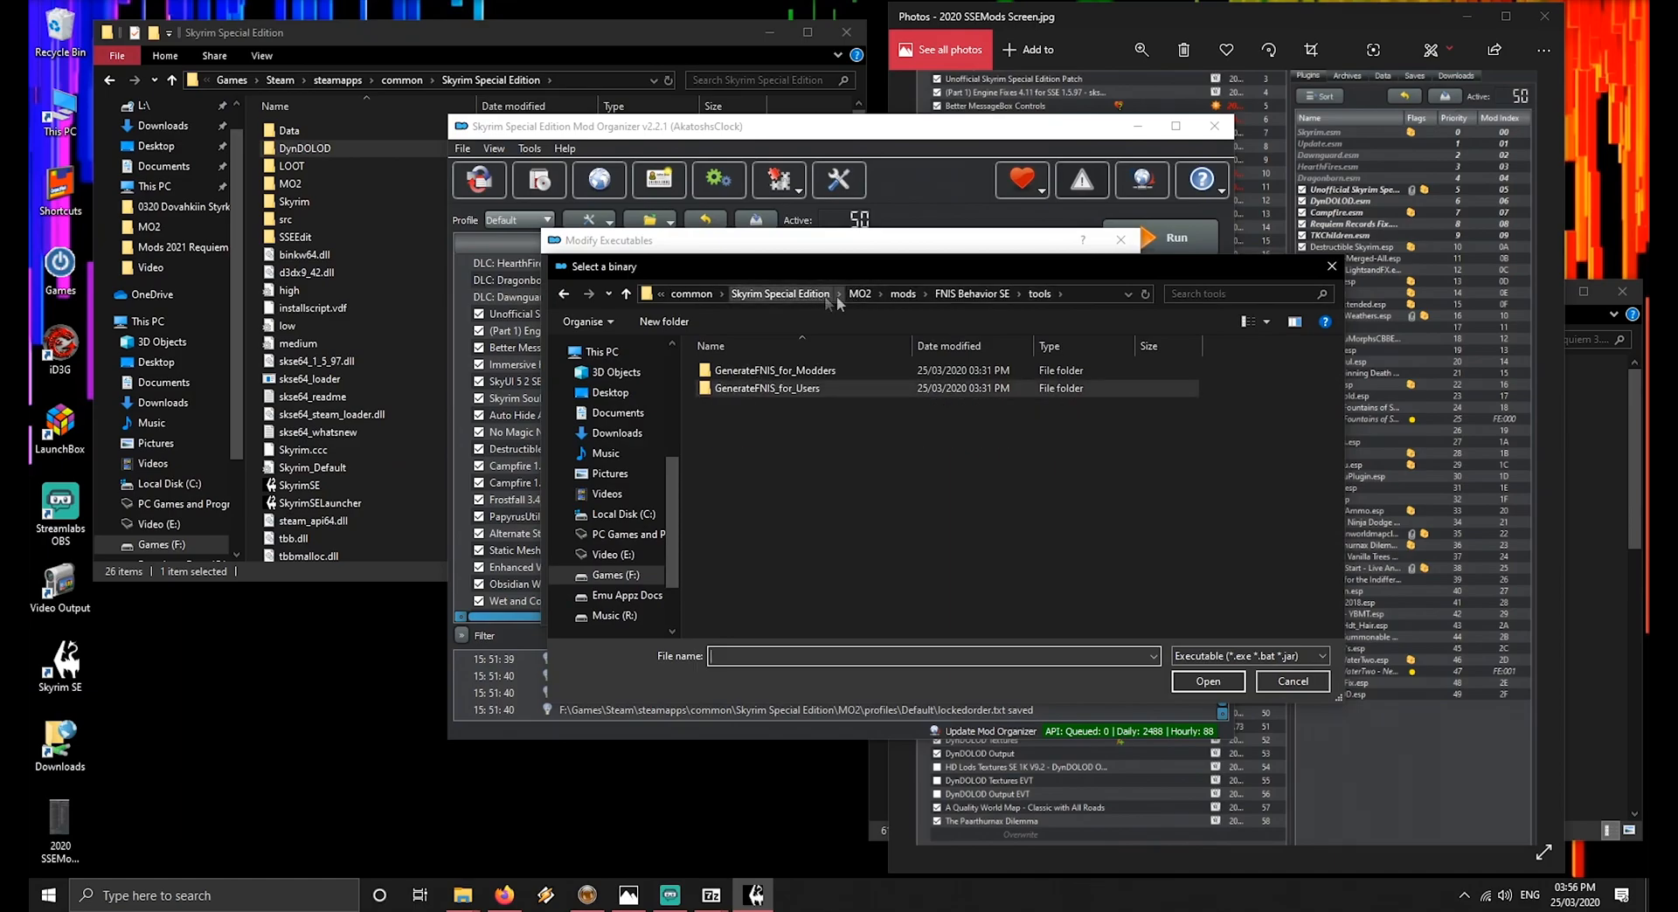
pyautogui.click(904, 294)
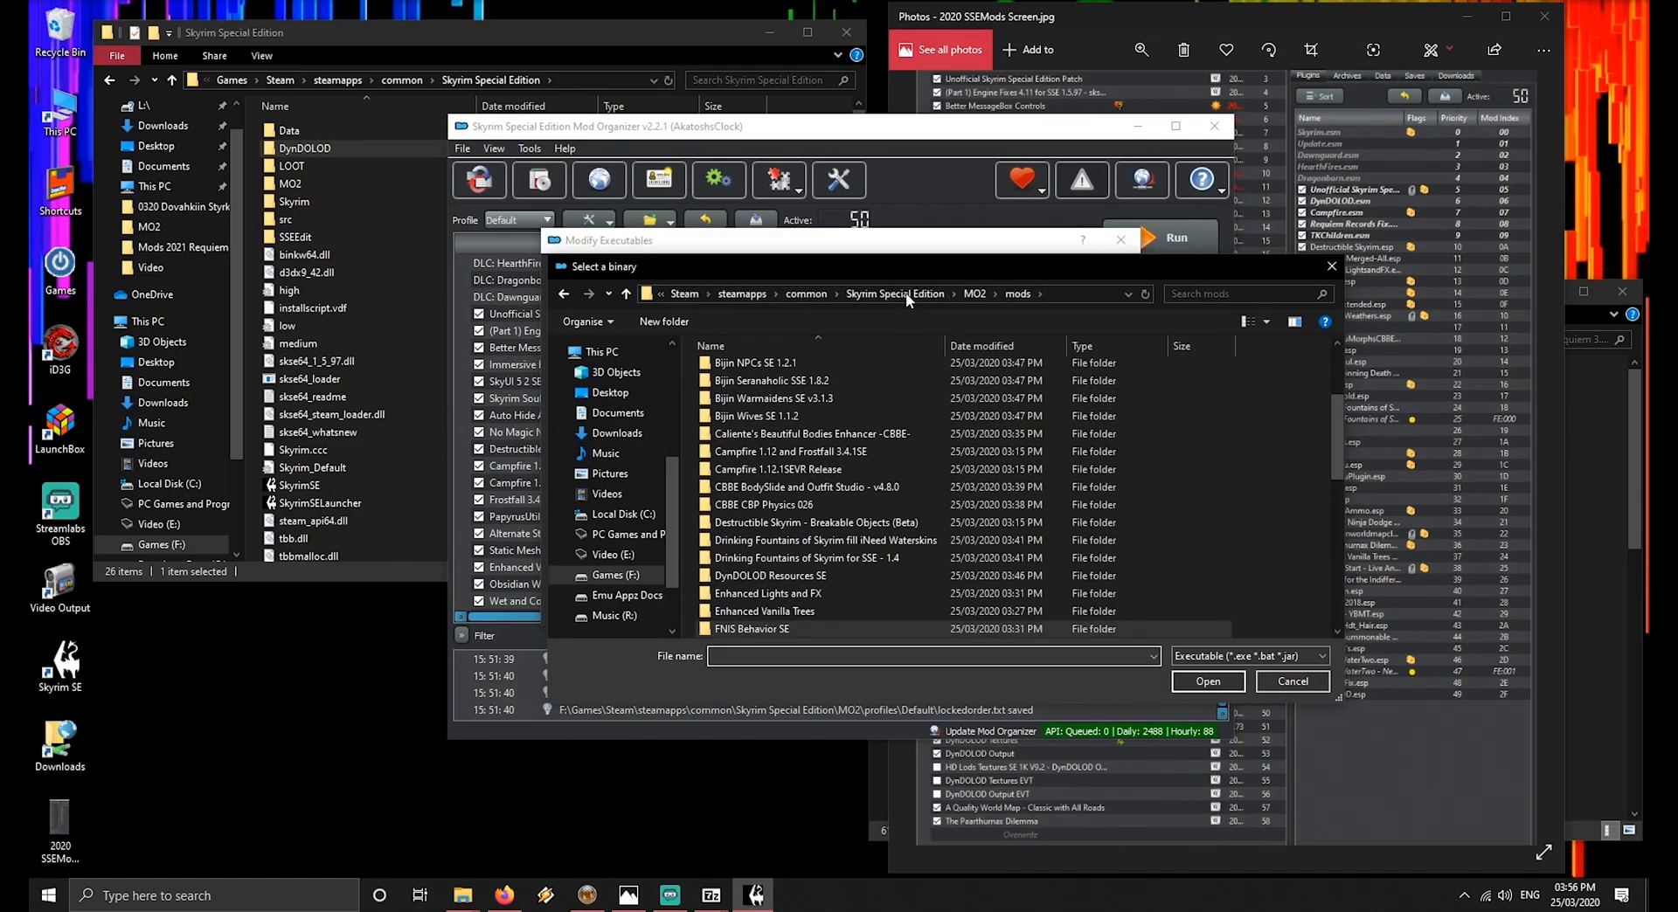
pyautogui.doubleClick(796, 488)
pyautogui.doubleClick(743, 371)
pyautogui.doubleClick(745, 372)
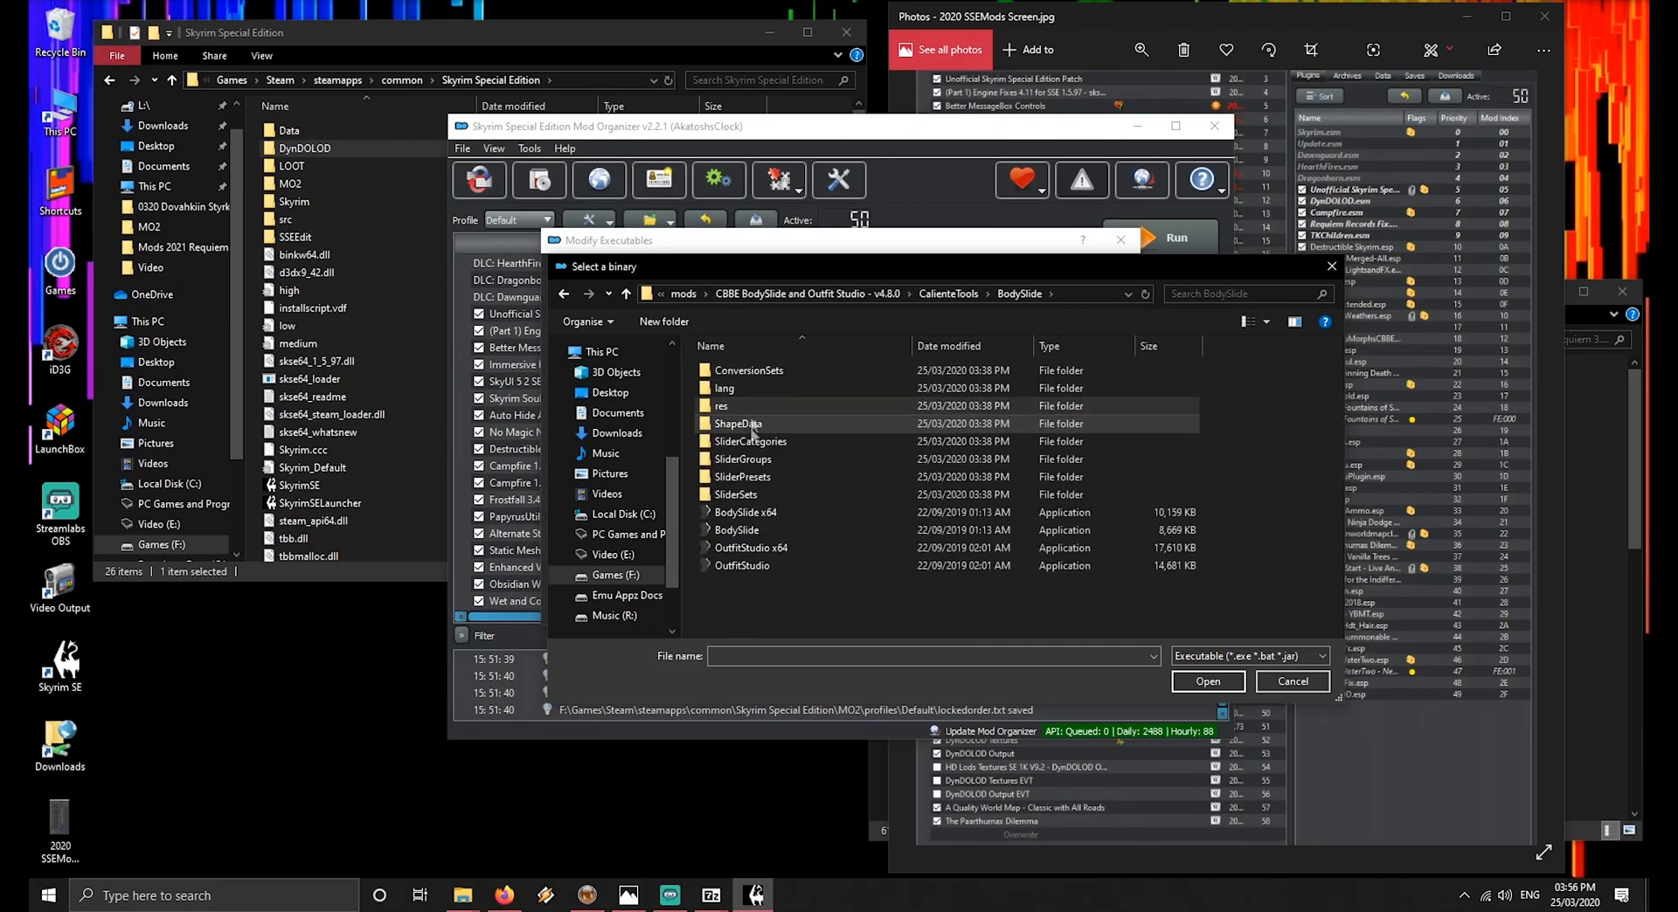
pyautogui.doubleClick(750, 514)
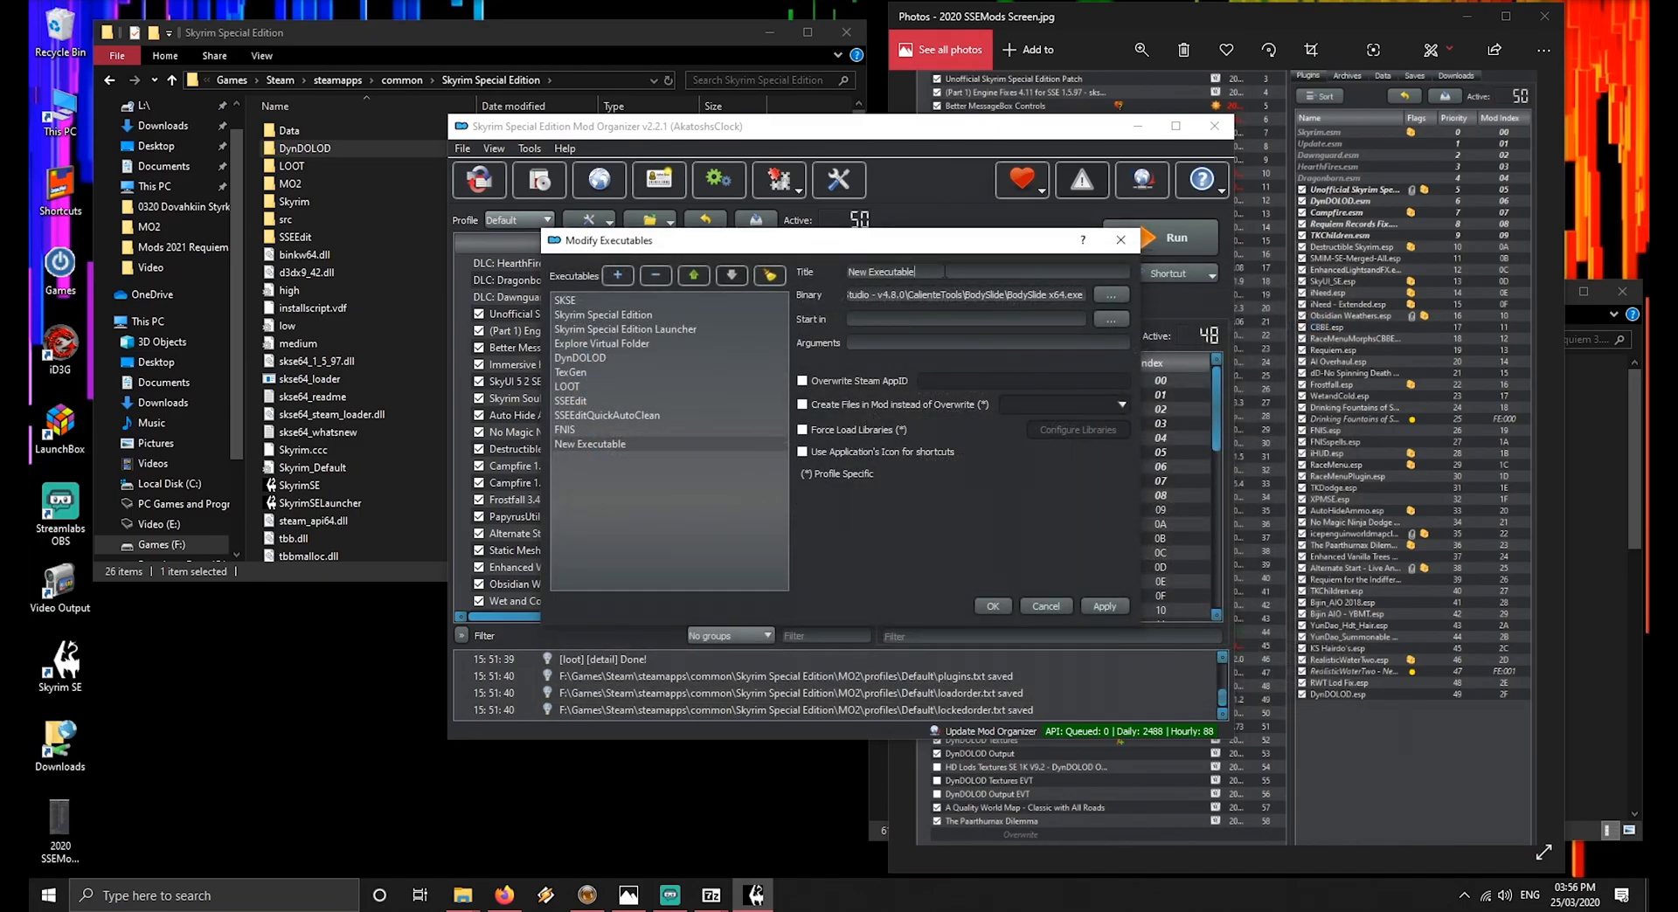
pyautogui.tripleClick(944, 272)
pyautogui.write('BodySlide')
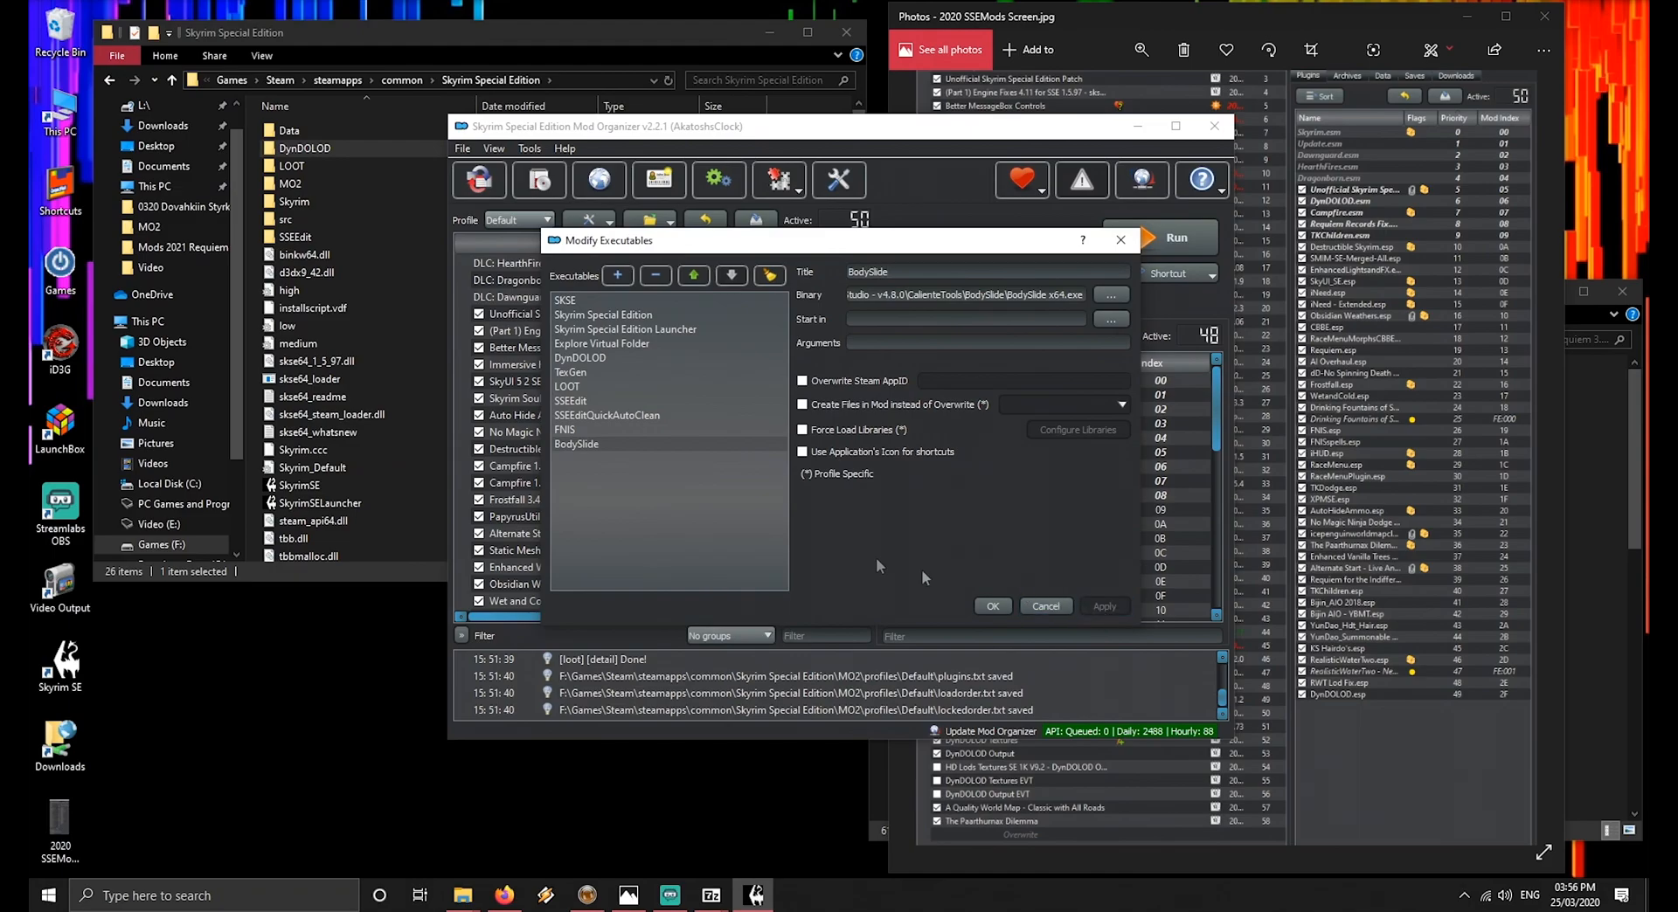
# Add an executable titled OutfitStudio that runs OutfitStudio x64.exe from the same BodySlide folder
pyautogui.click(618, 278)
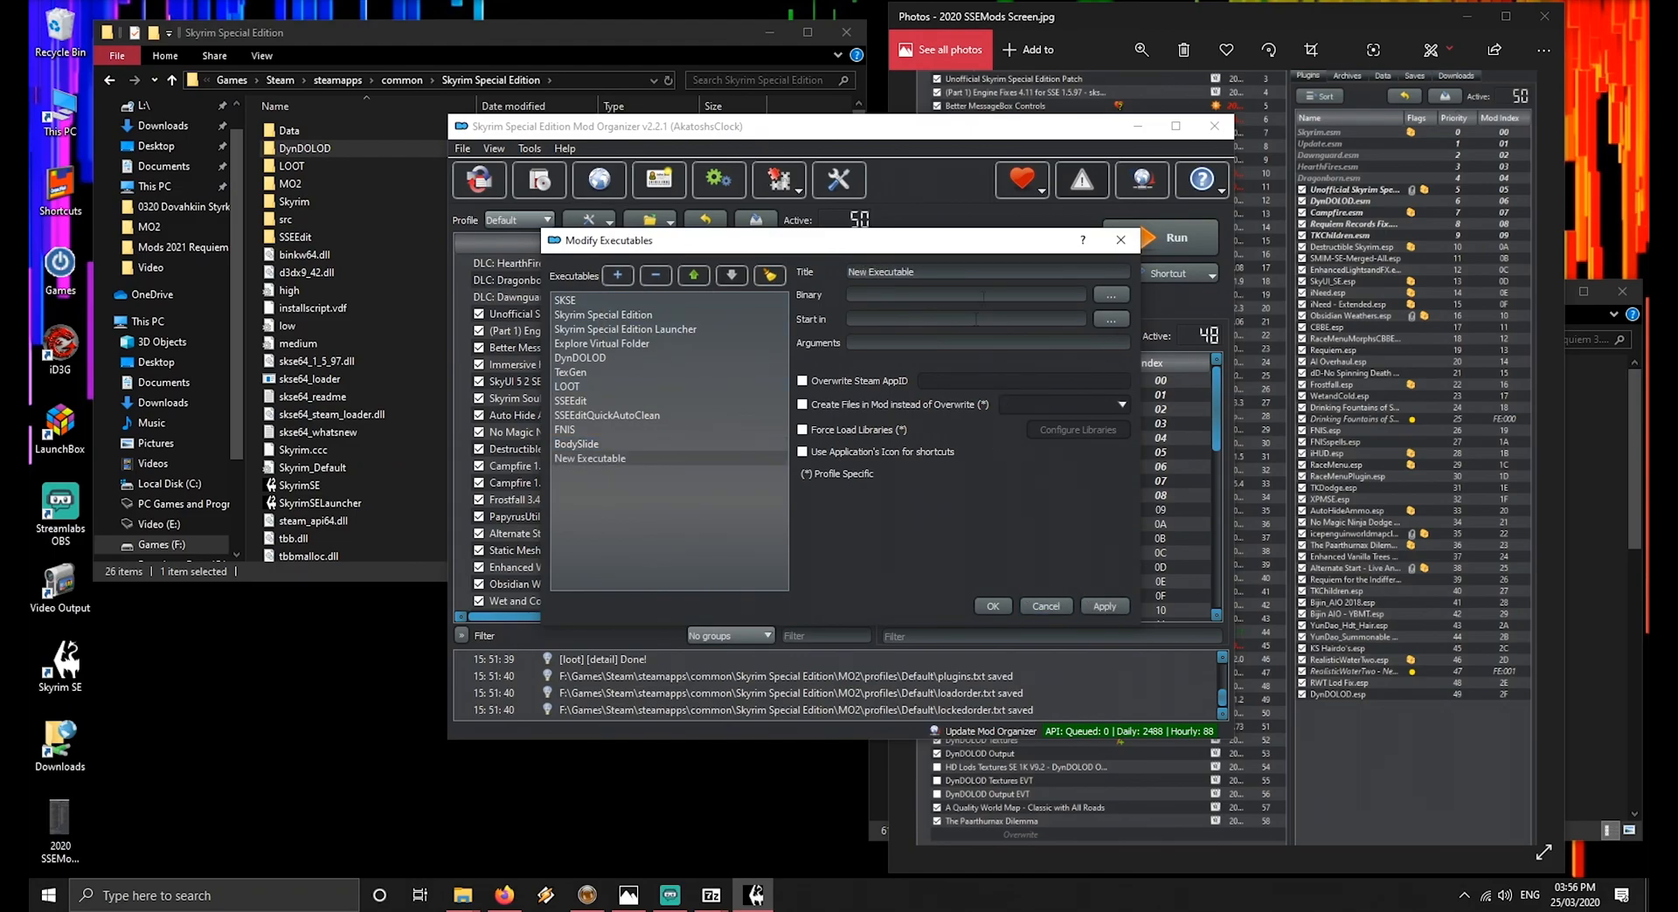
pyautogui.click(1113, 296)
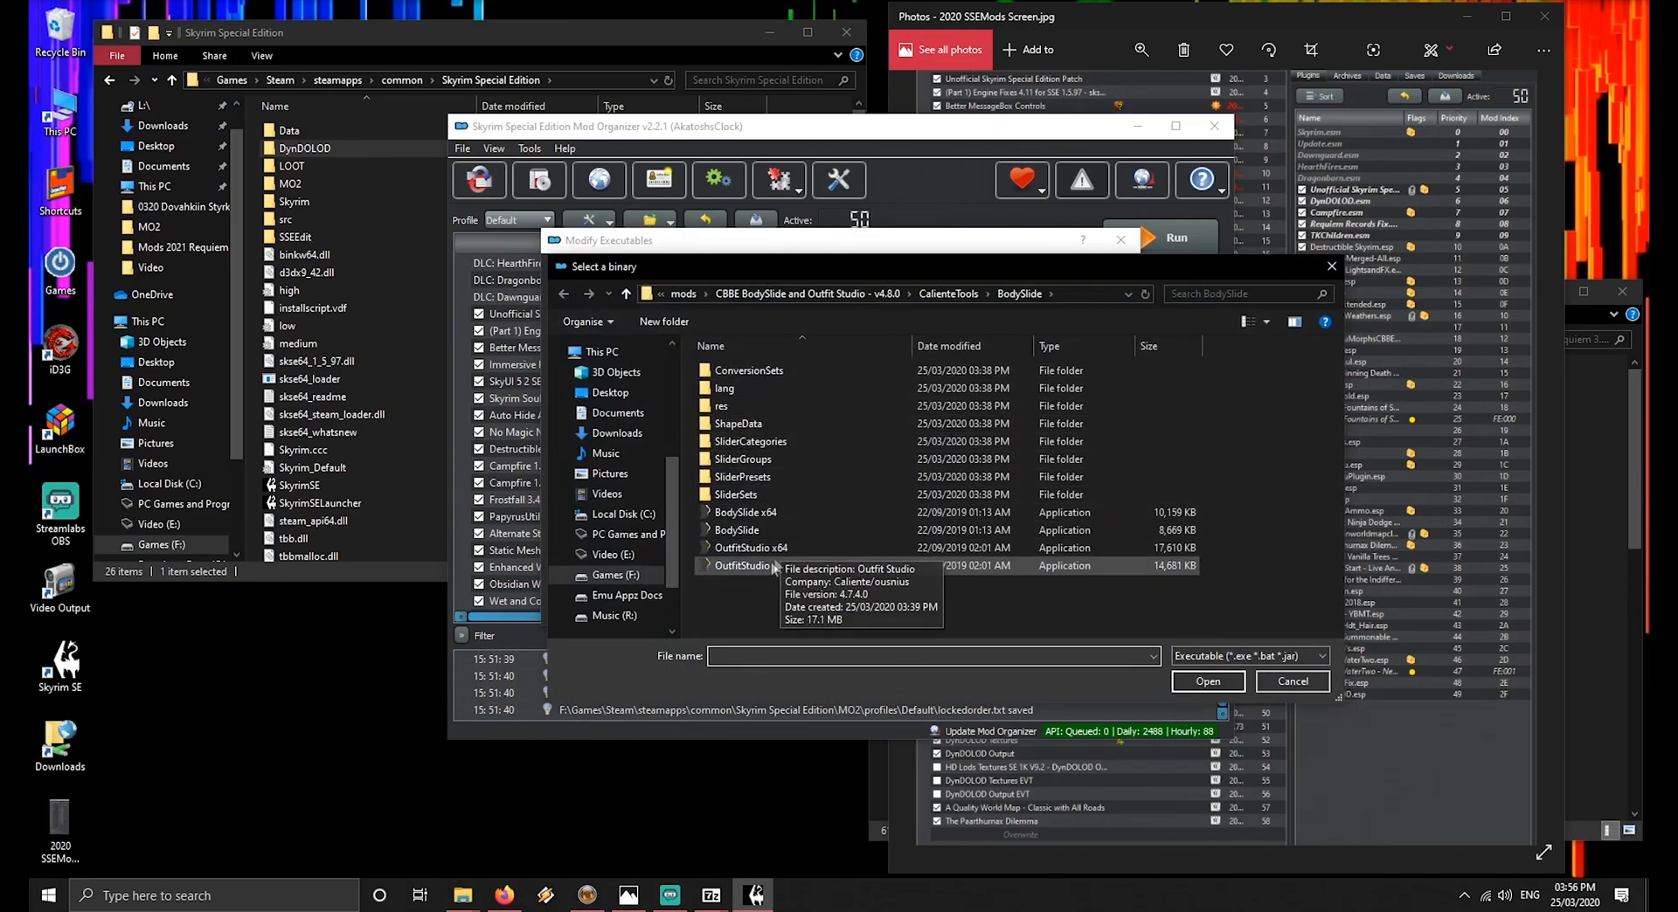
pyautogui.click(776, 550)
pyautogui.doubleClick(776, 549)
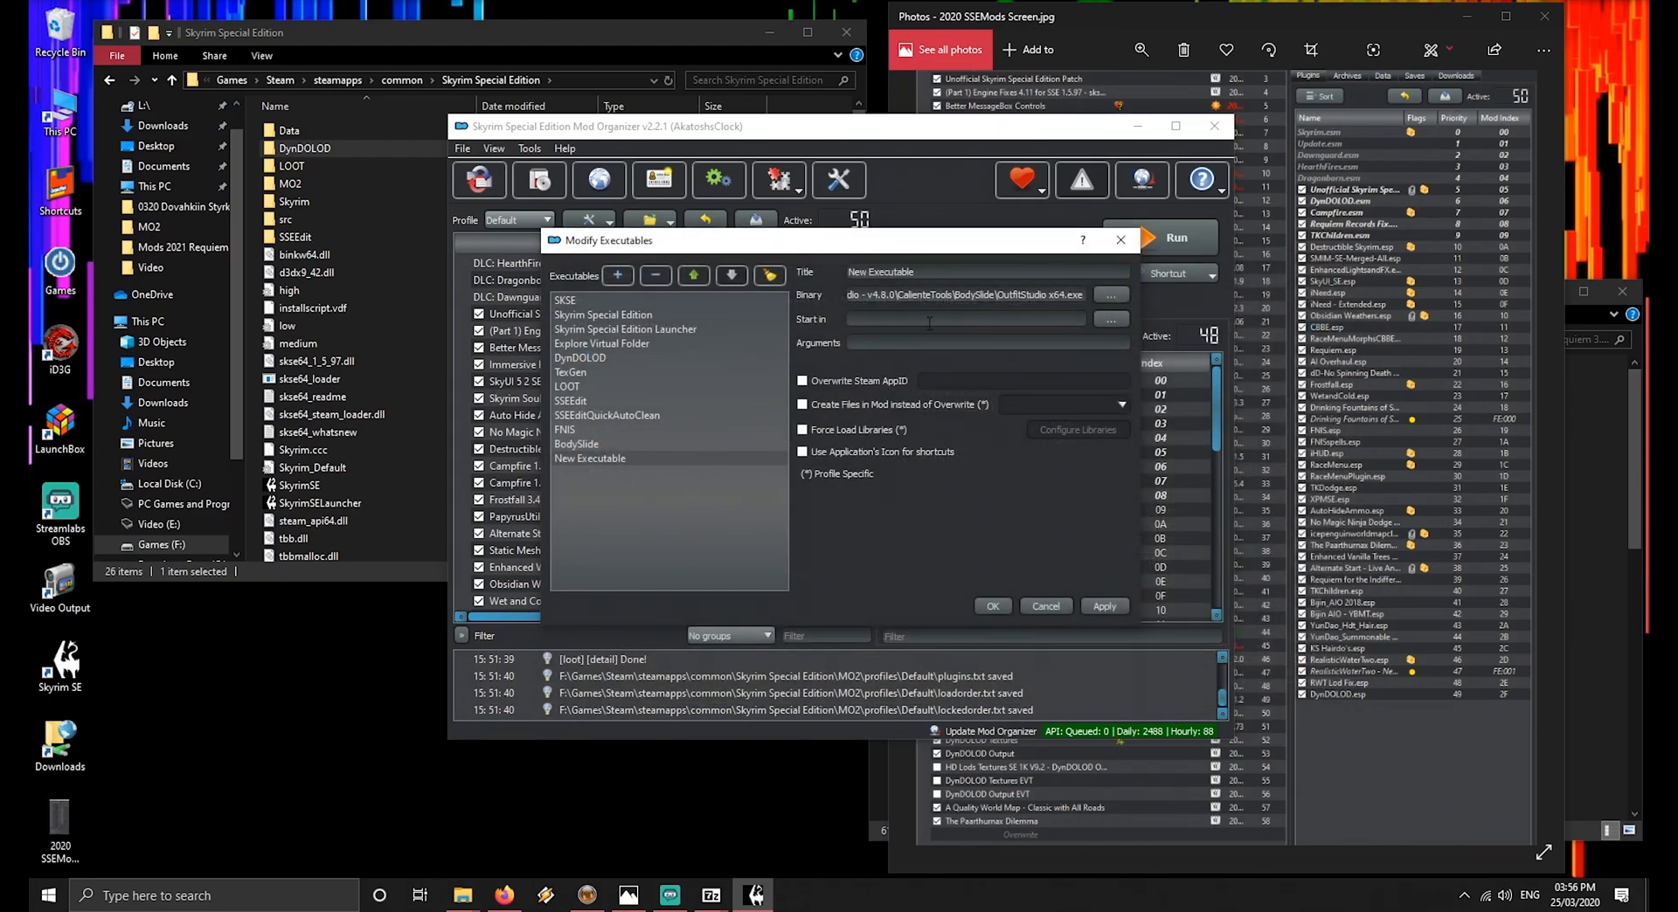
pyautogui.tripleClick(935, 273)
pyautogui.write('OutfitStudio')
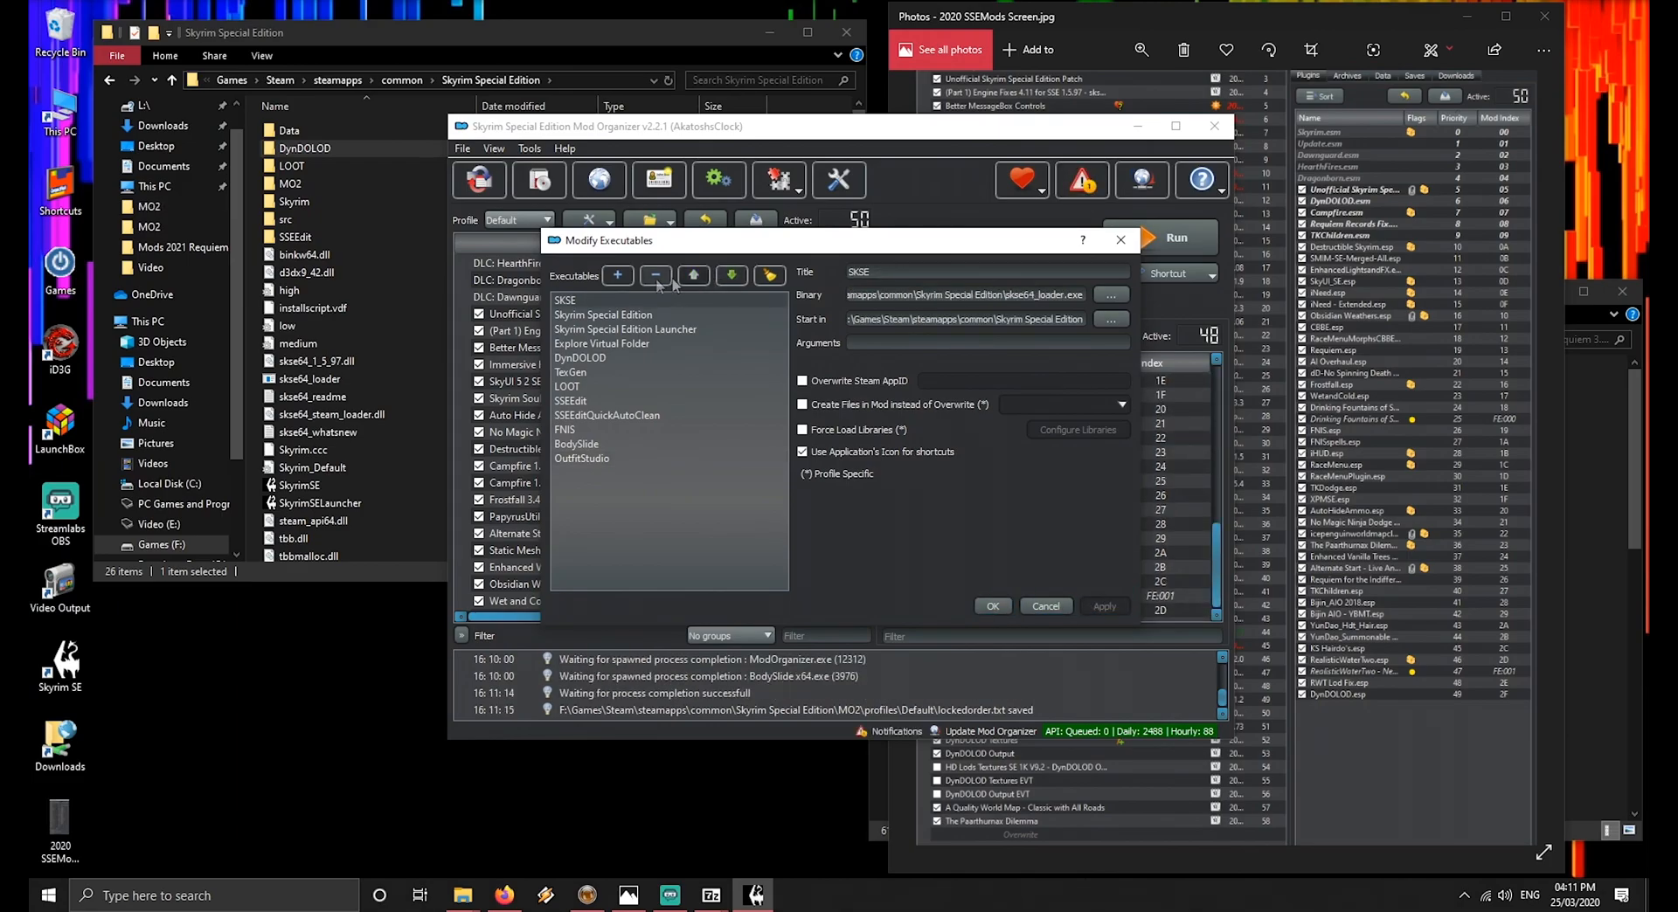
# Add an executable titled Reqtificator that runs Reqtificator.bat from the Requiem - The Roleplaying Overhaul mod folder, and save the executables list
pyautogui.click(617, 276)
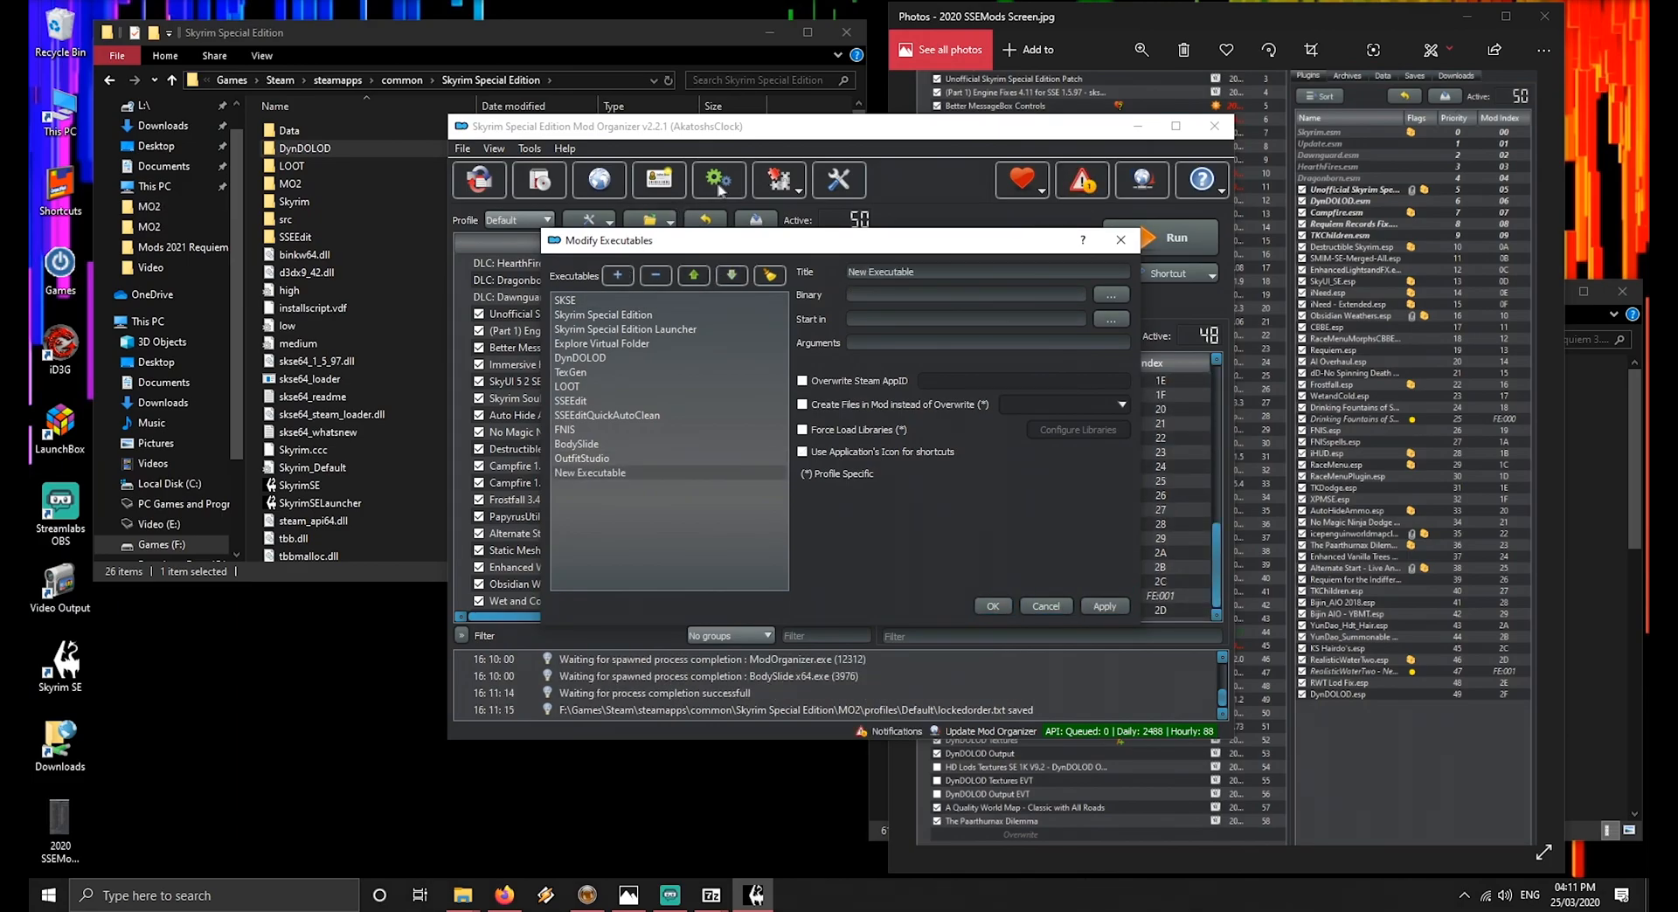
pyautogui.click(1109, 294)
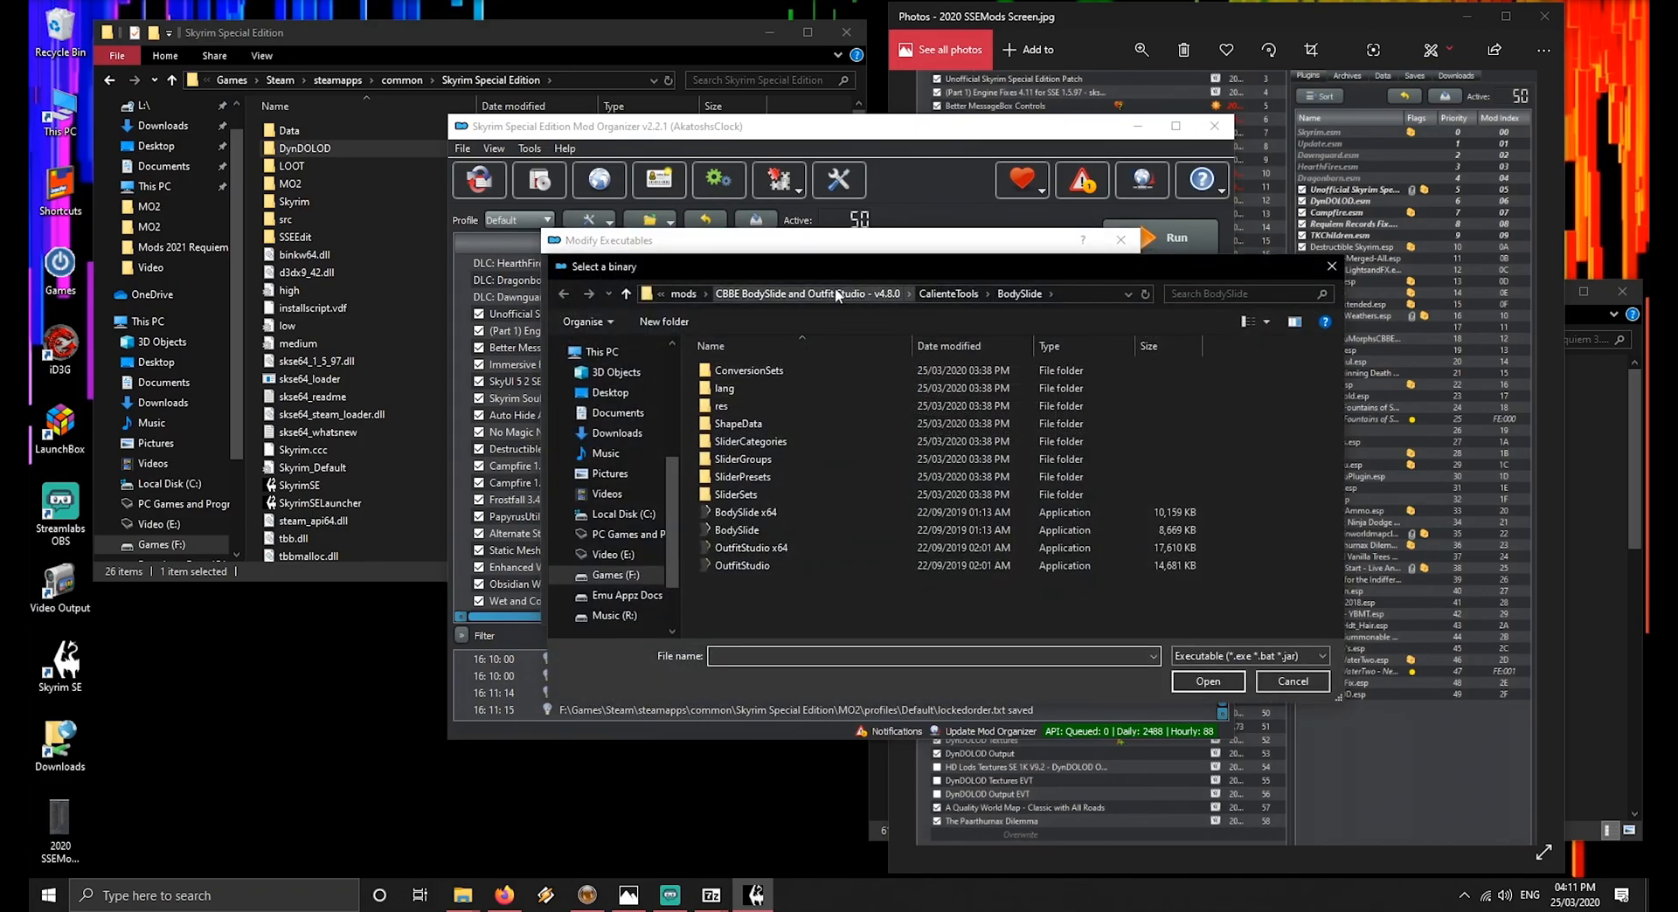
pyautogui.click(687, 294)
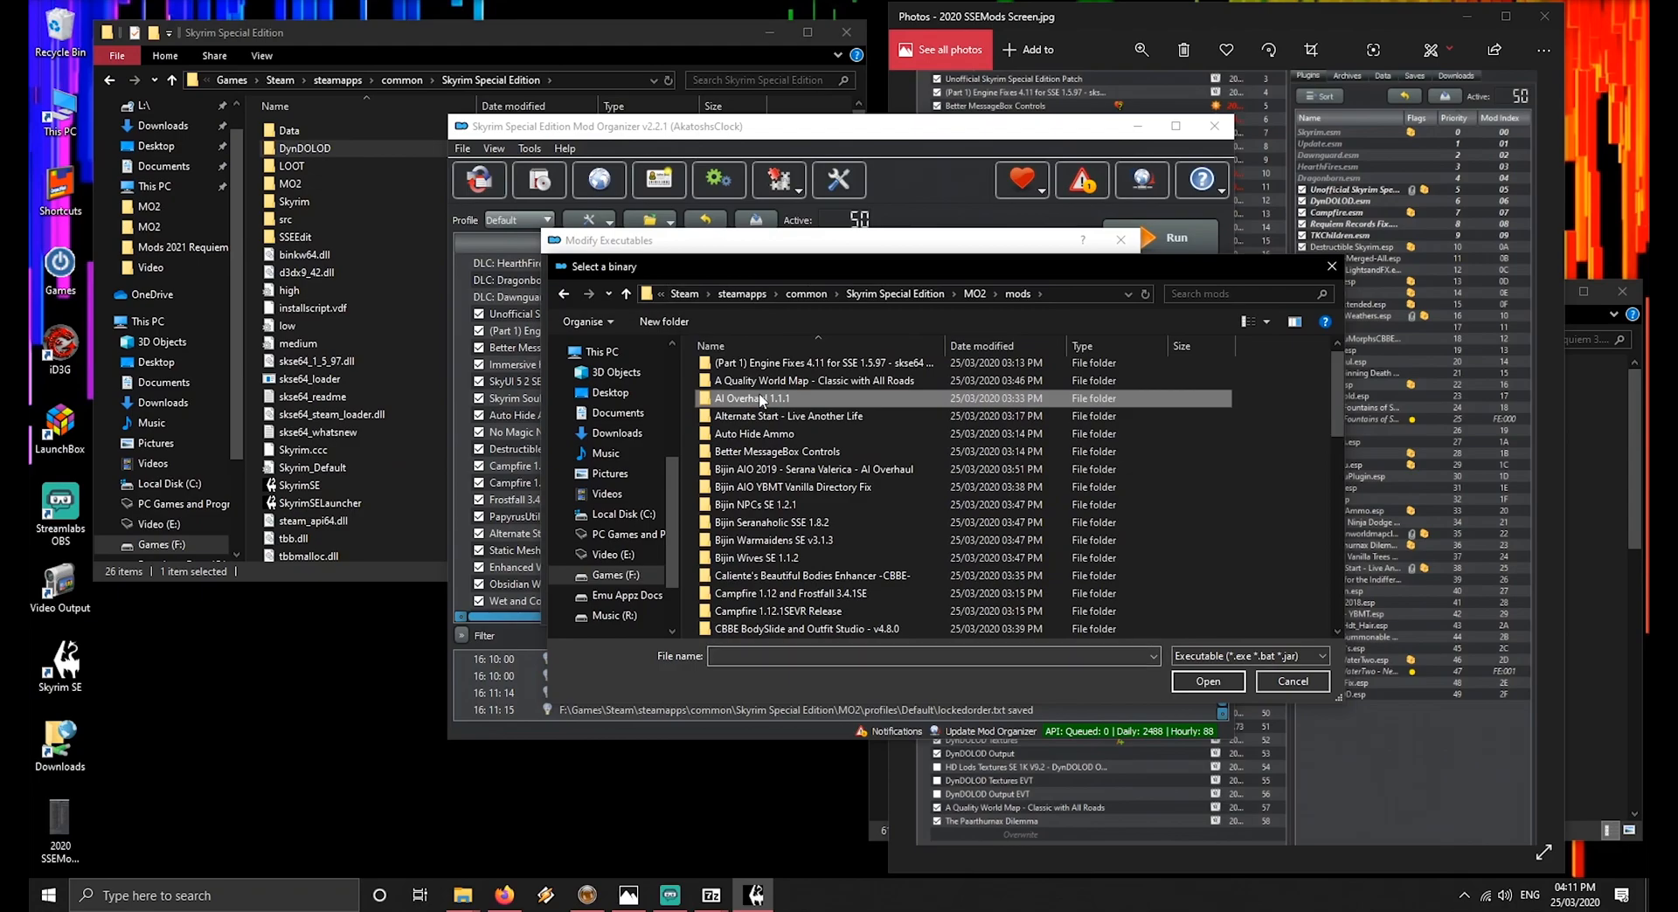
pyautogui.scroll(-10, 760, 400)
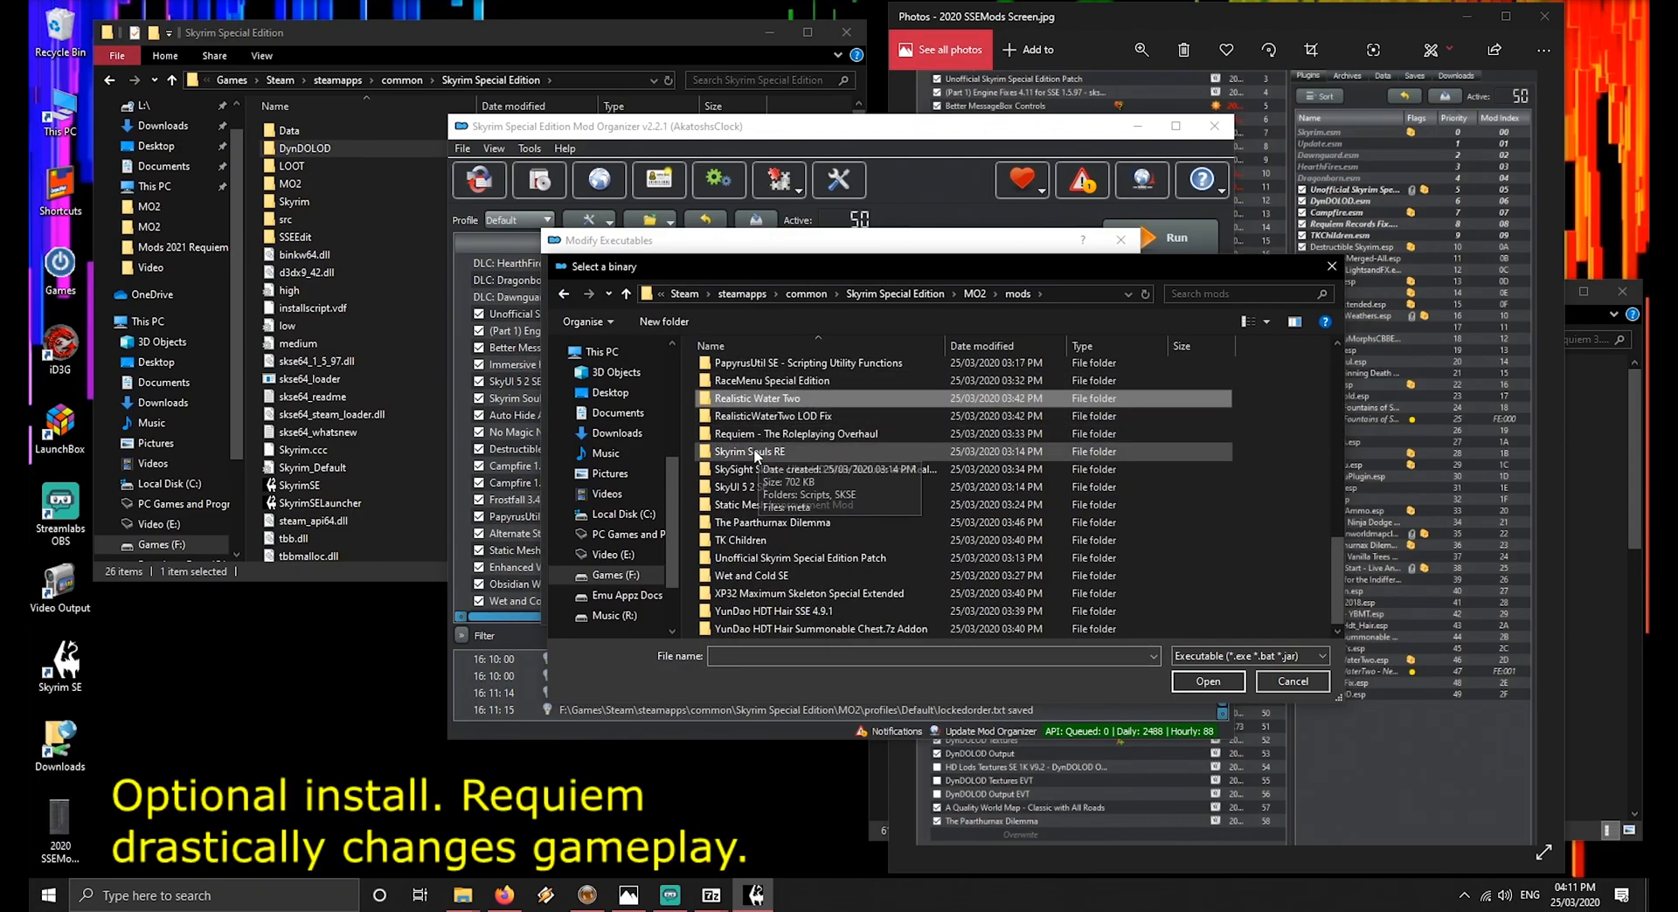
pyautogui.doubleClick(782, 440)
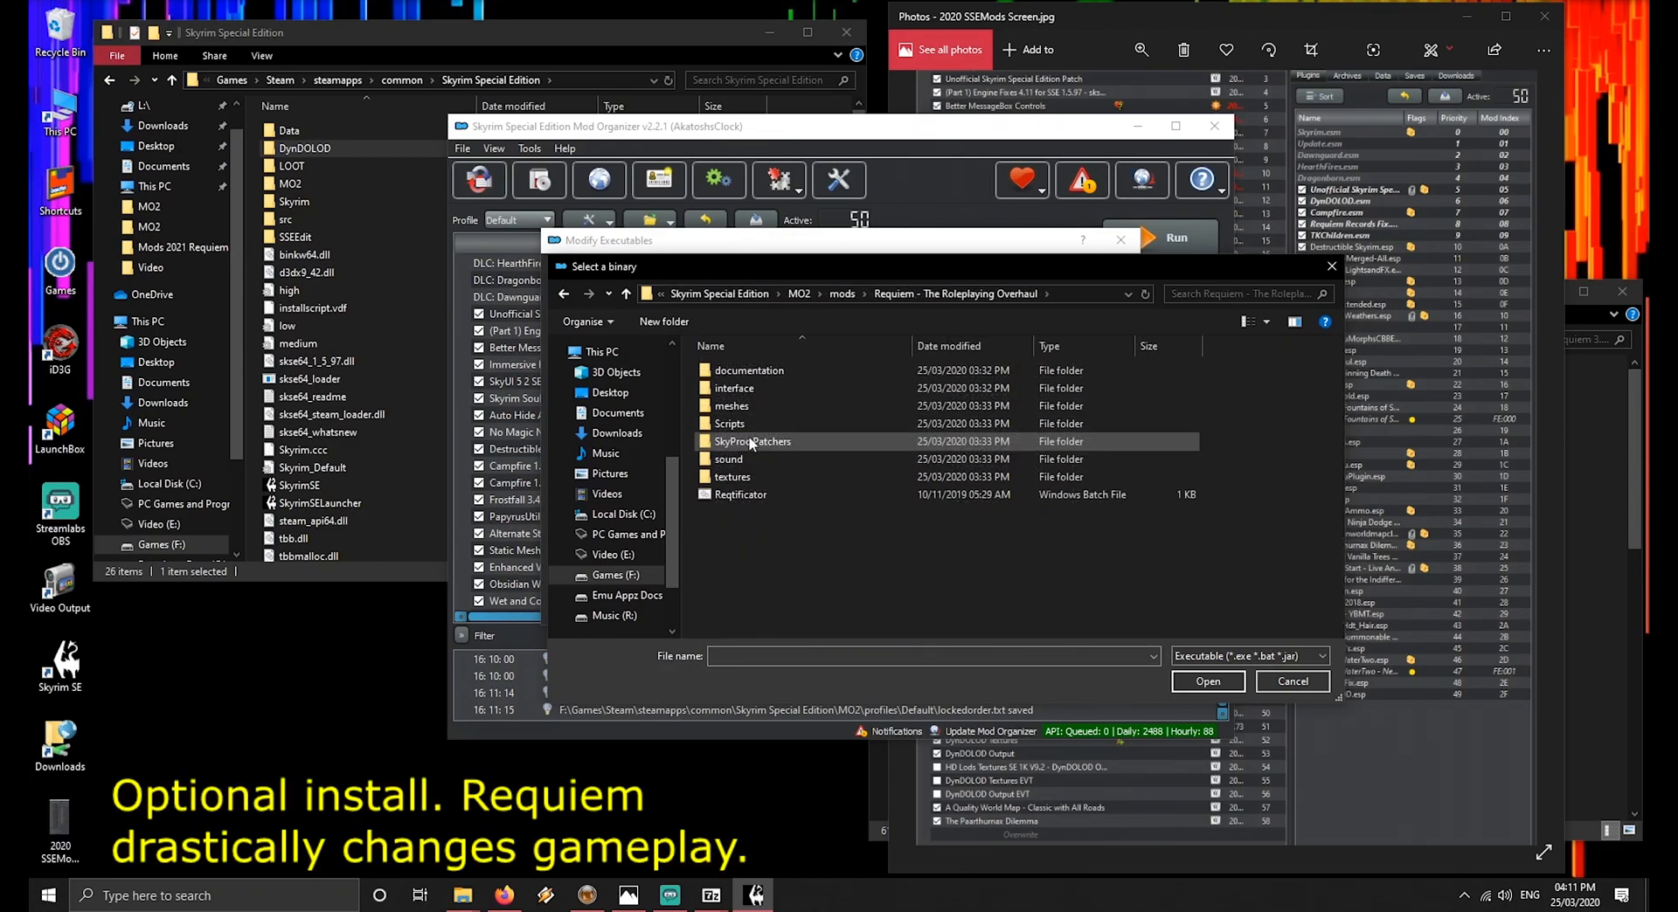
pyautogui.doubleClick(736, 494)
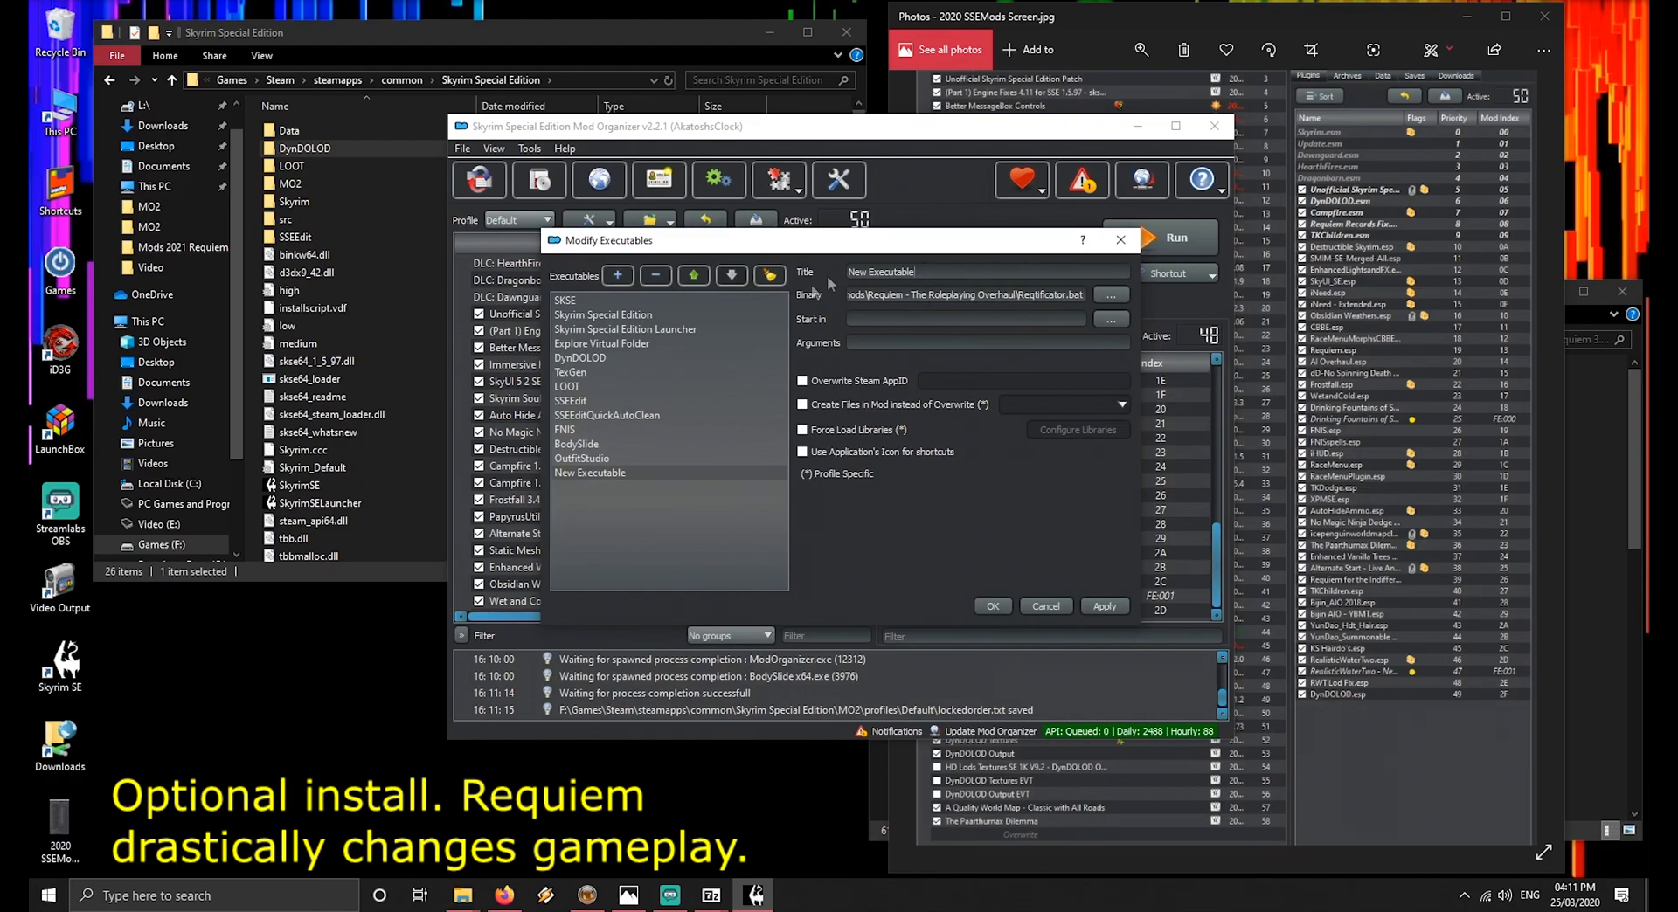
pyautogui.moveTo(1015, 294)
pyautogui.mouseDown()
pyautogui.moveTo(1050, 296)
pyautogui.moveTo(1018, 295)
pyautogui.mouseUp()
pyautogui.hotkey('ctrl', 'c')
pyautogui.moveTo(915, 272); pyautogui.dragTo(848, 271)
pyautogui.hotkey('ctrl', 'v')
pyautogui.click(990, 606)
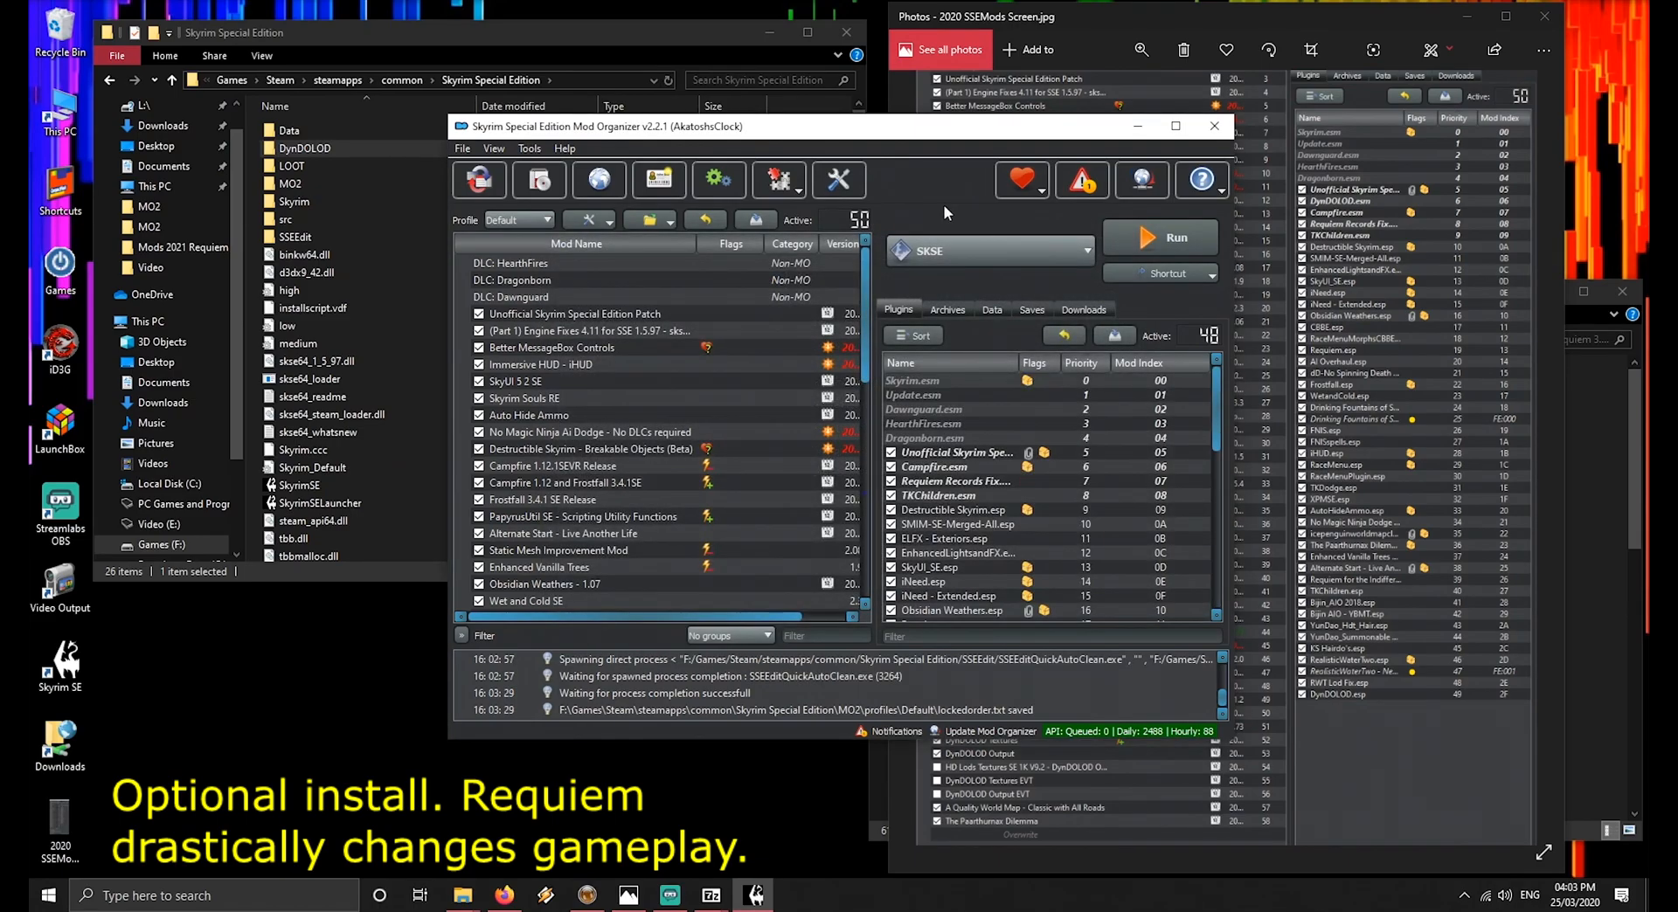
# Run LOOT from Mod Organizer and examine its plugin report for plugins that need cleaning
pyautogui.click(1041, 255)
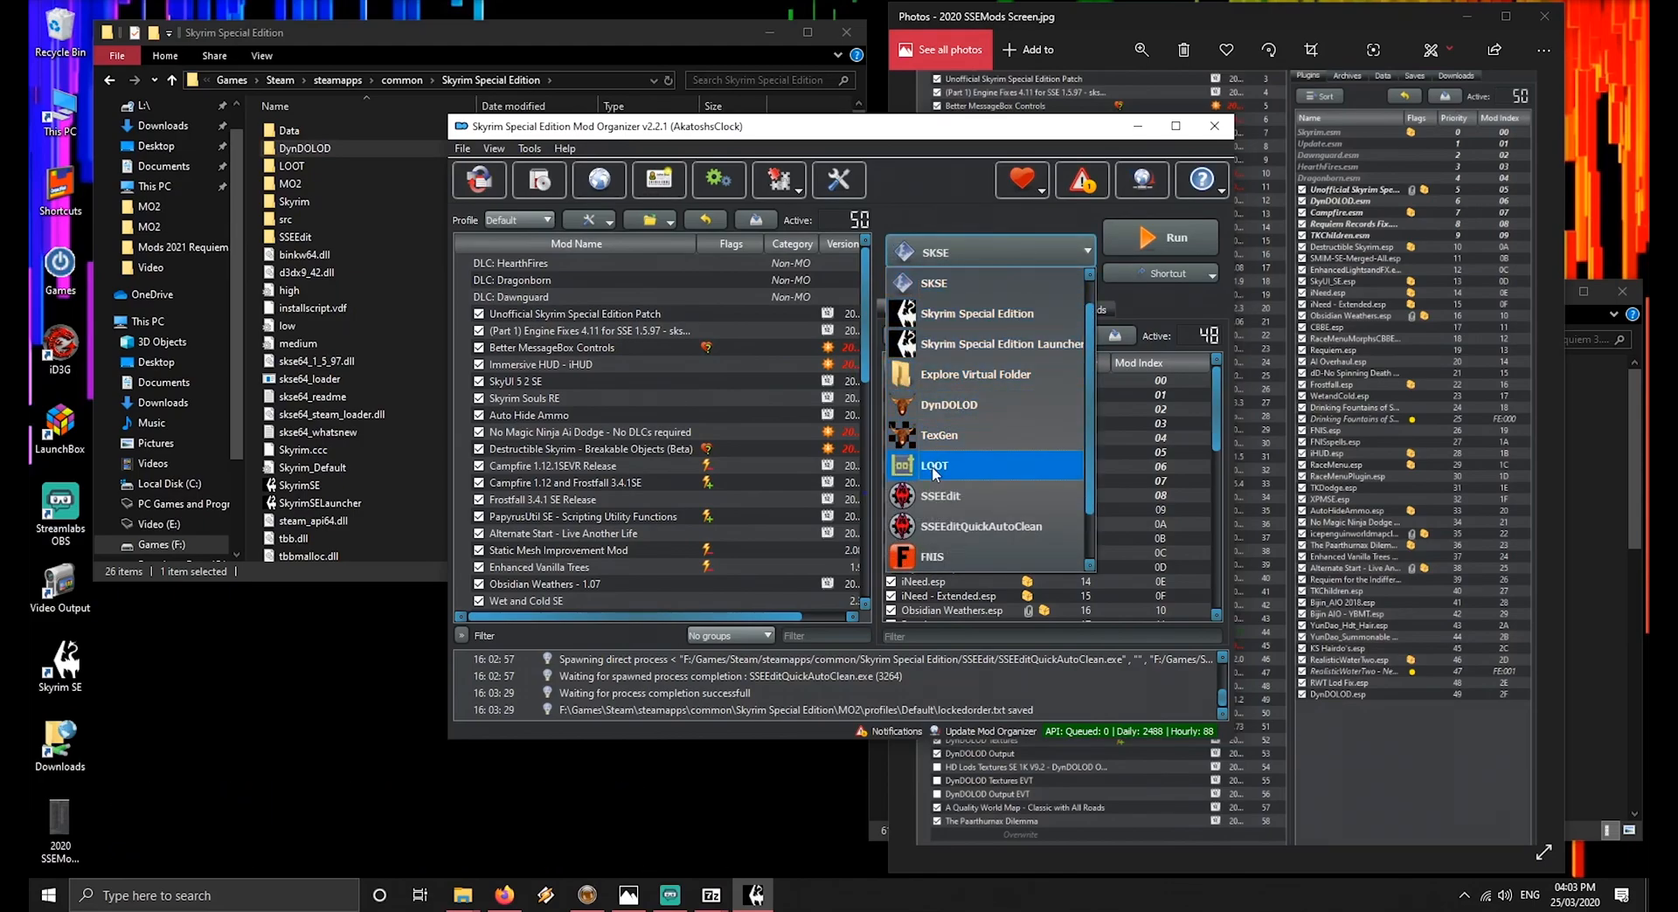
pyautogui.click(933, 468)
pyautogui.click(1145, 238)
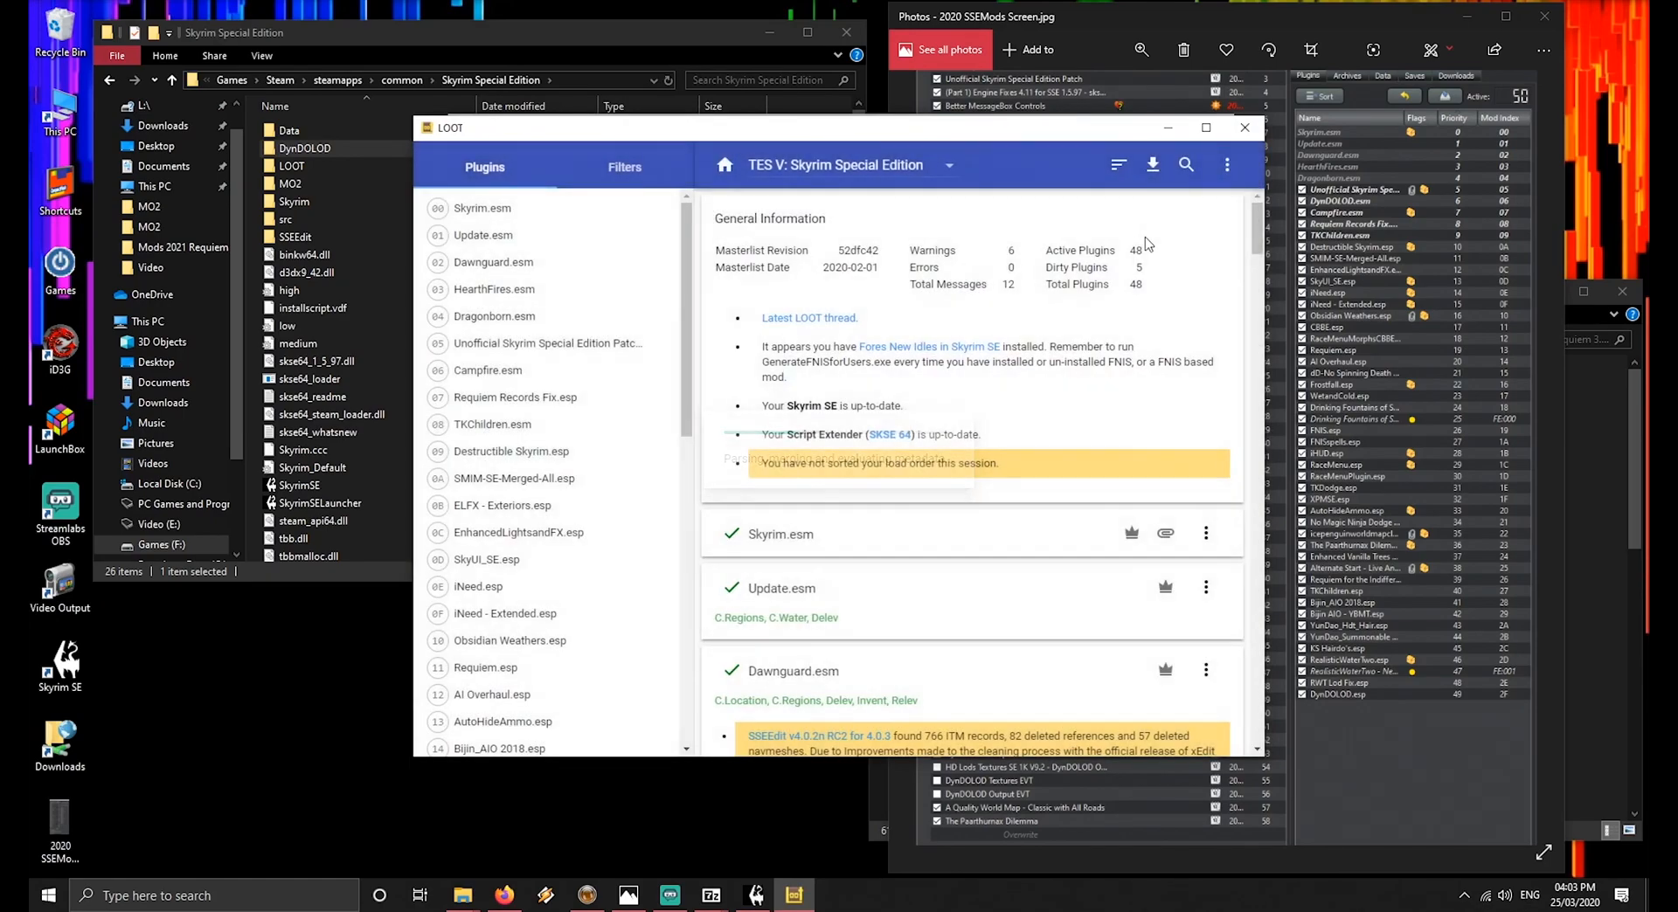
pyautogui.scroll(-4, 1049, 381)
pyautogui.scroll(-10, 1049, 382)
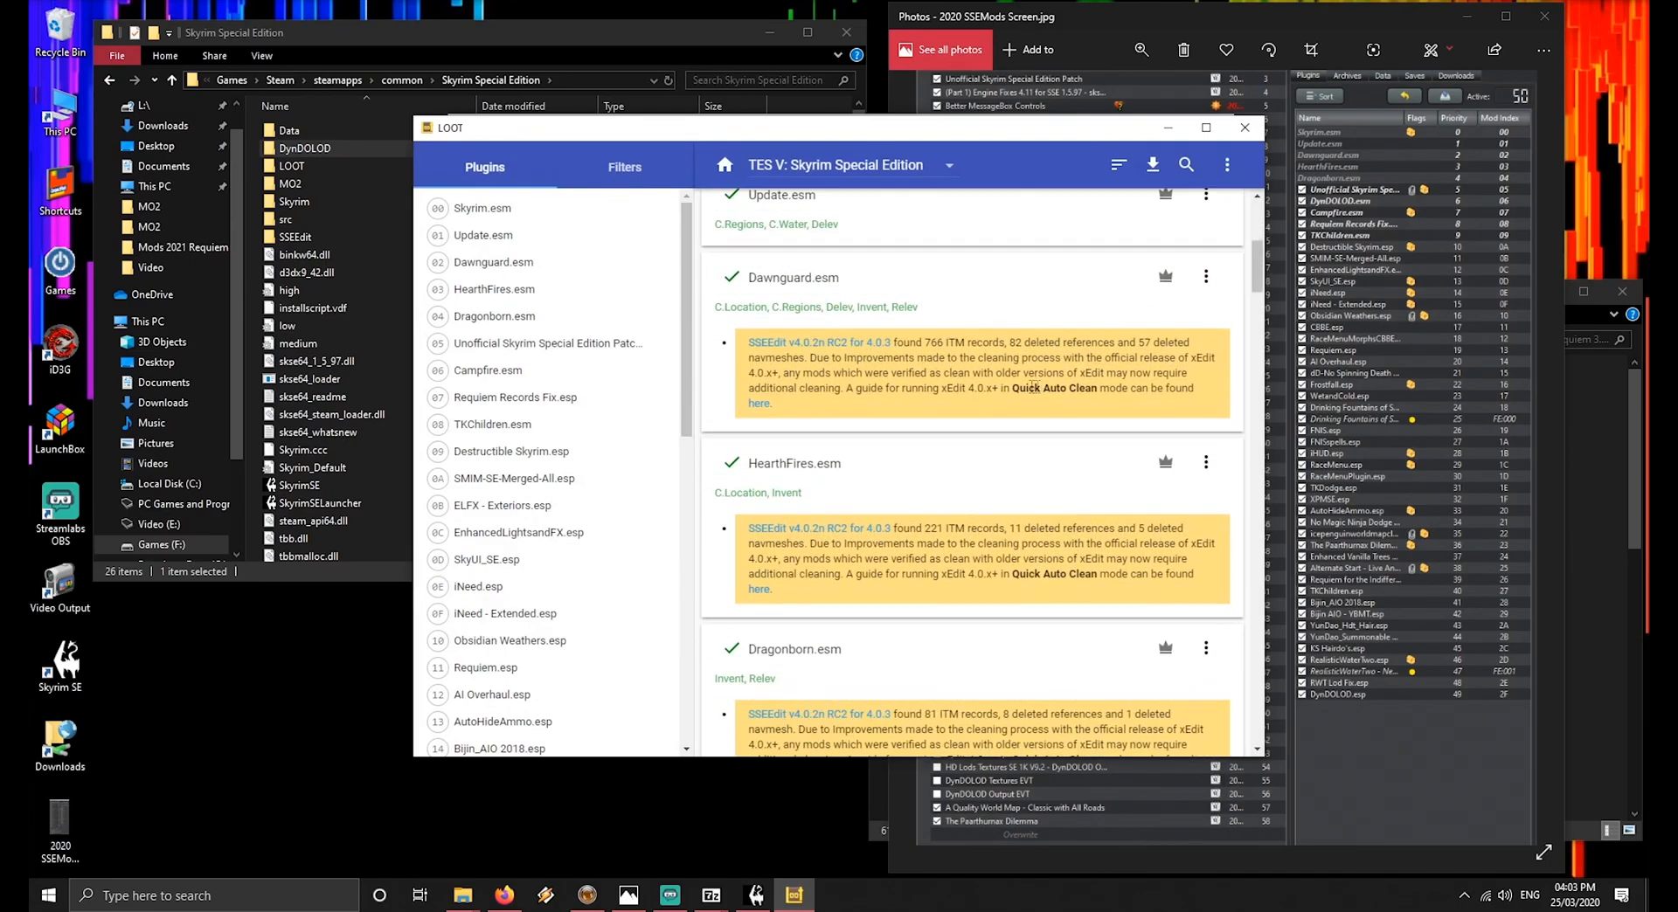
pyautogui.scroll(-3, 940, 474)
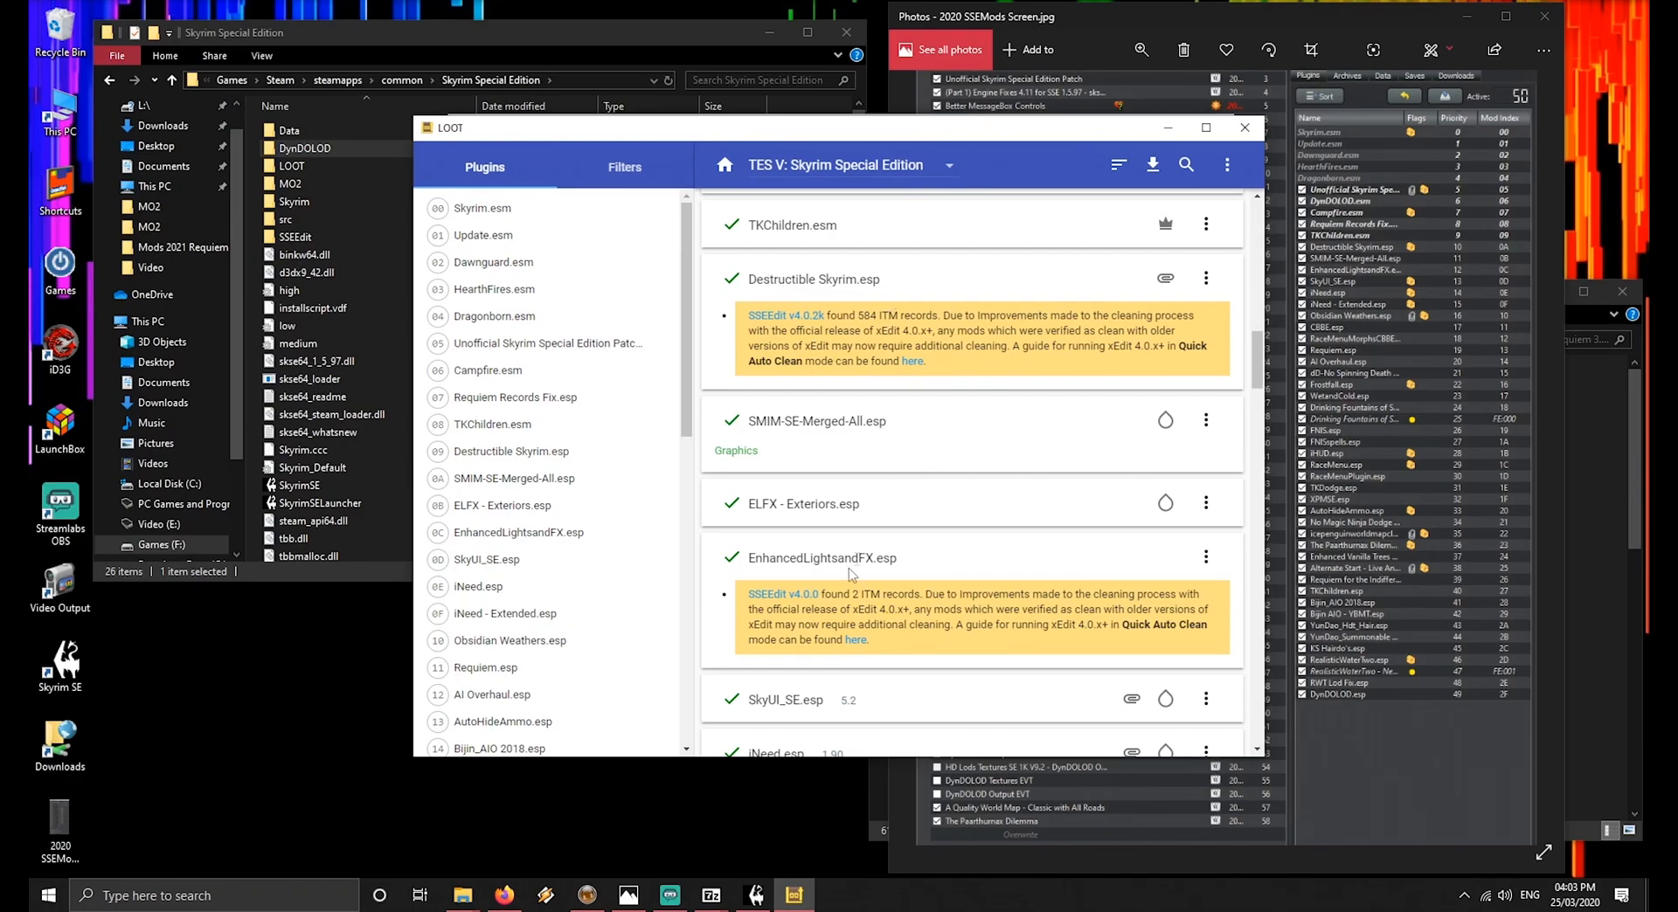
# Review the rest of the LOOT report for plugins with ITM records or deleted references, and close LOOT
pyautogui.scroll(-15, 922, 577)
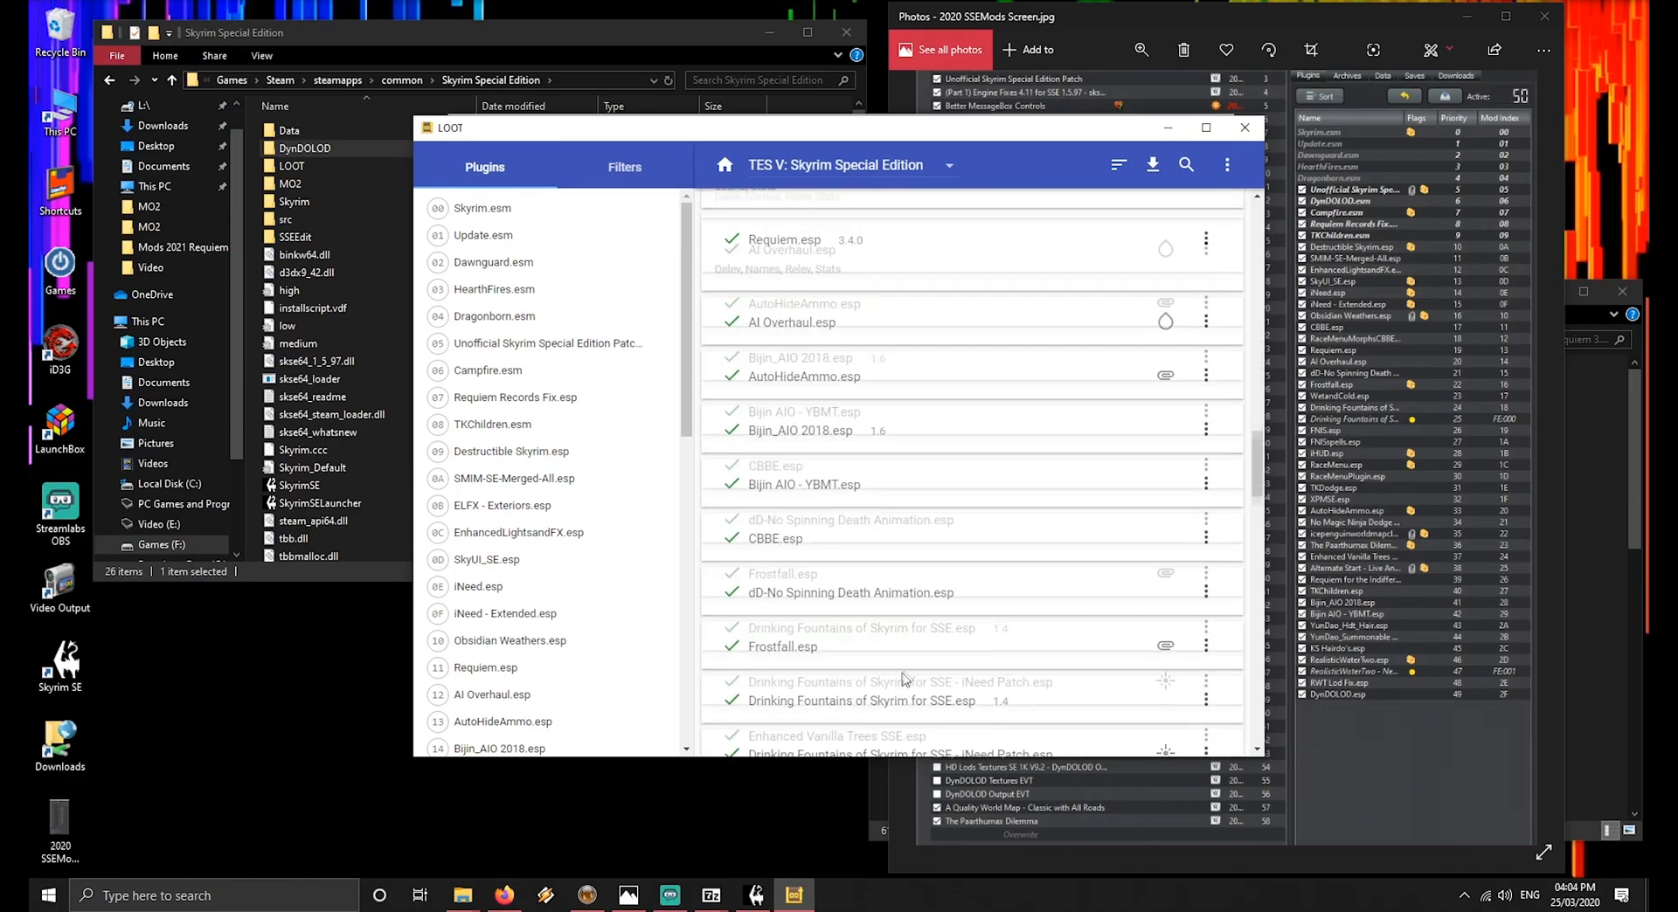
pyautogui.scroll(-5, 942, 644)
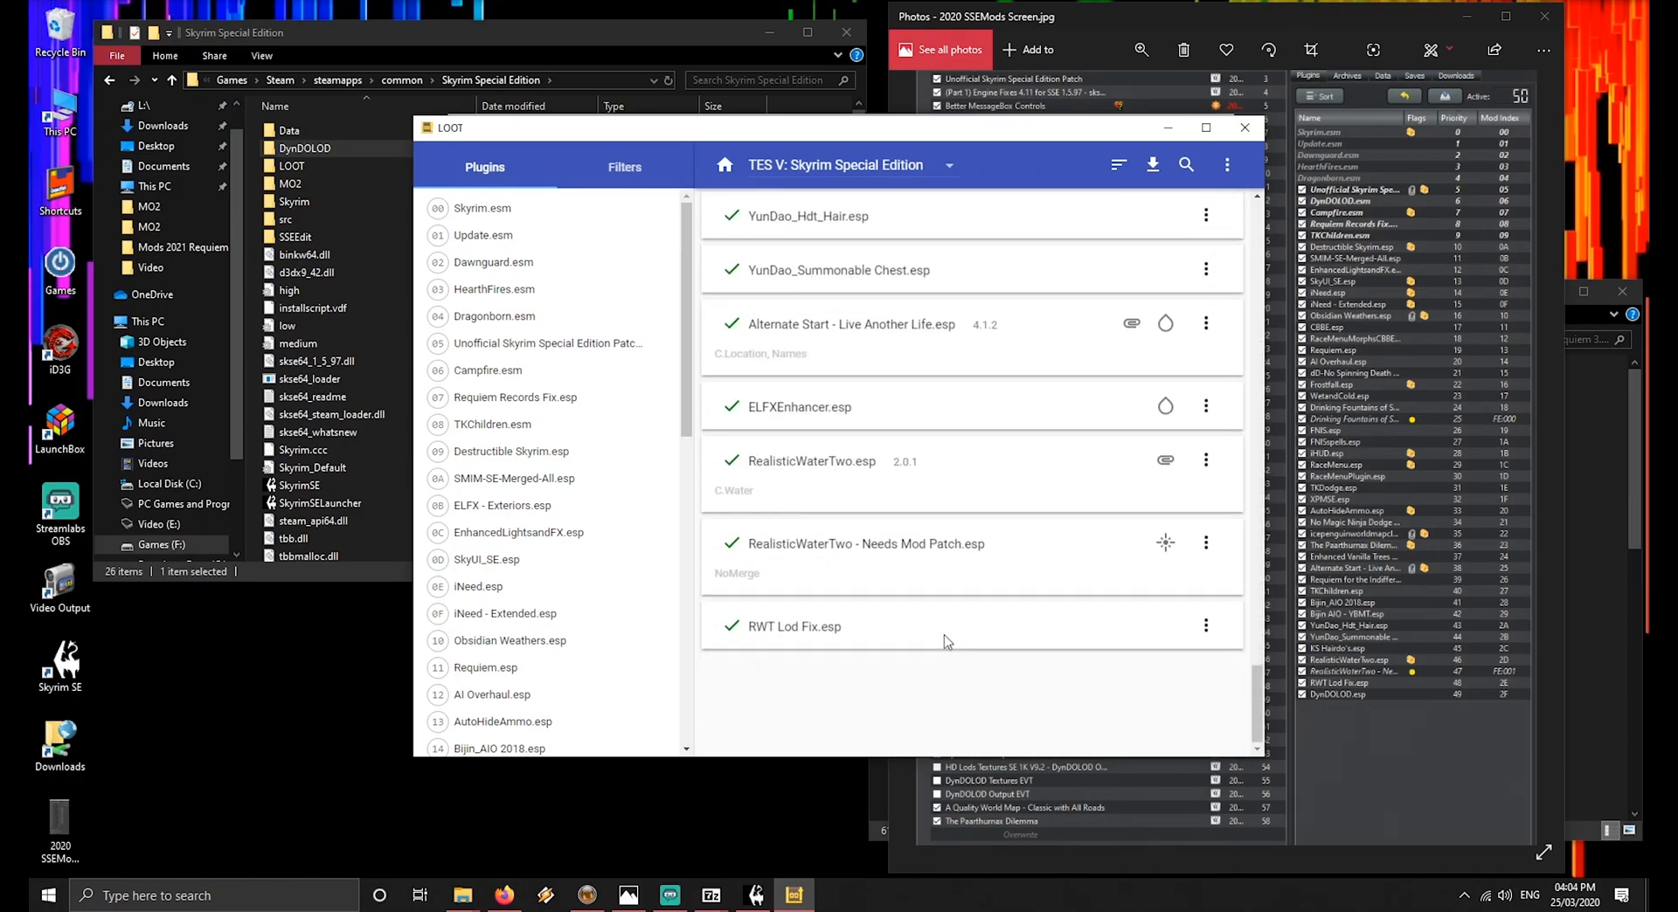
pyautogui.scroll(15, 939, 612)
pyautogui.scroll(10, 939, 585)
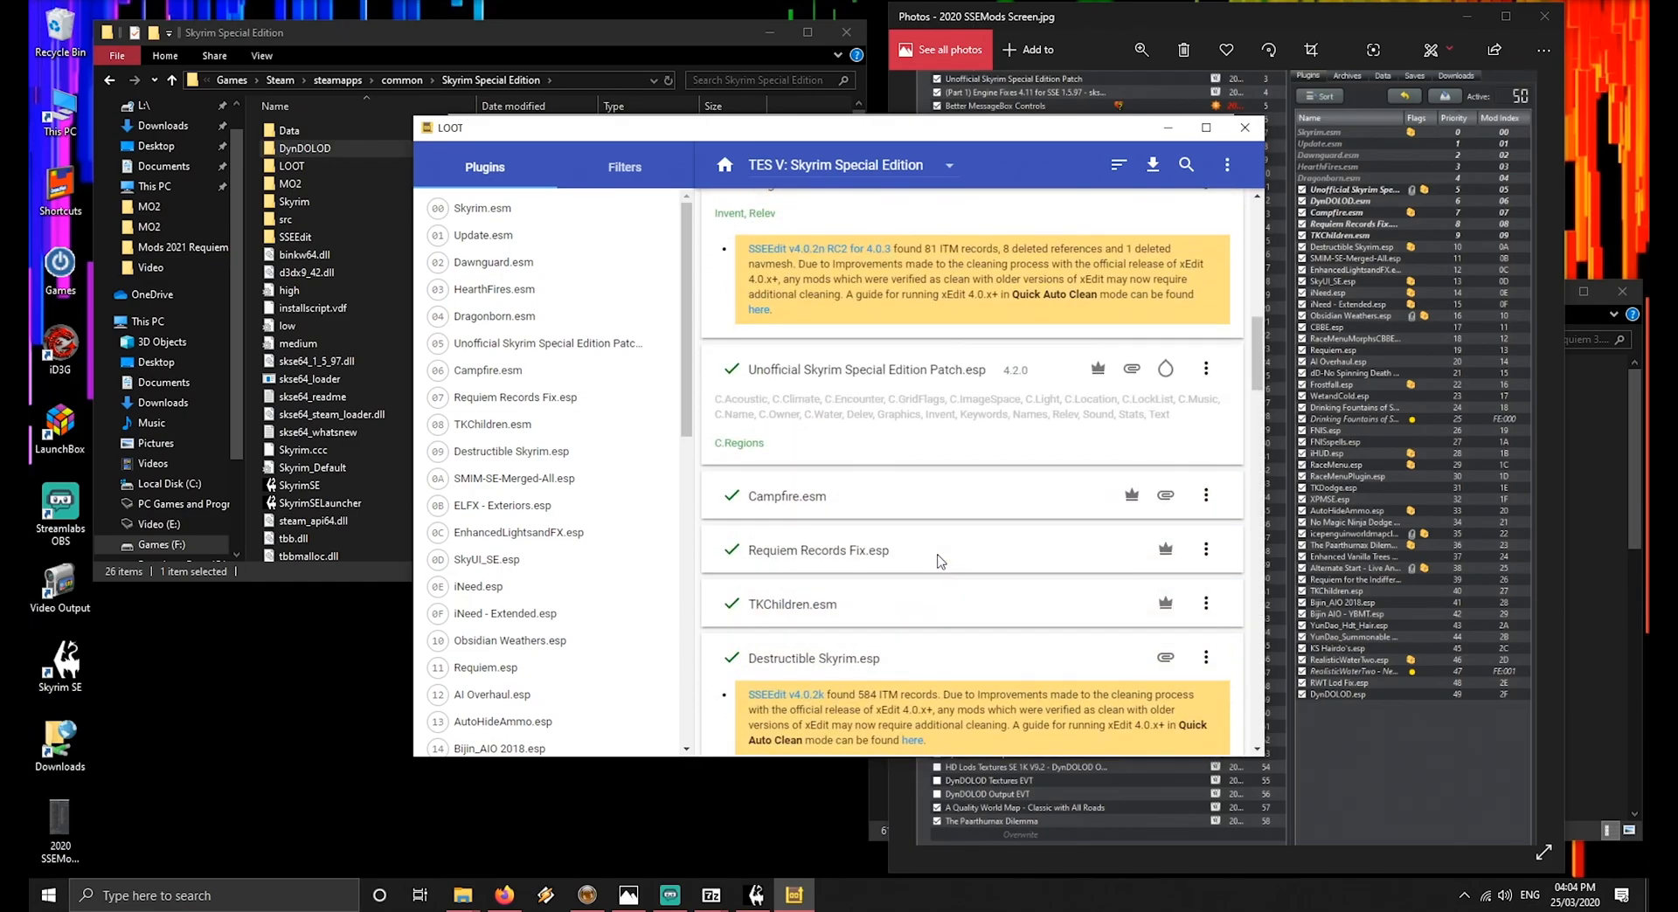
pyautogui.scroll(3, 797, 503)
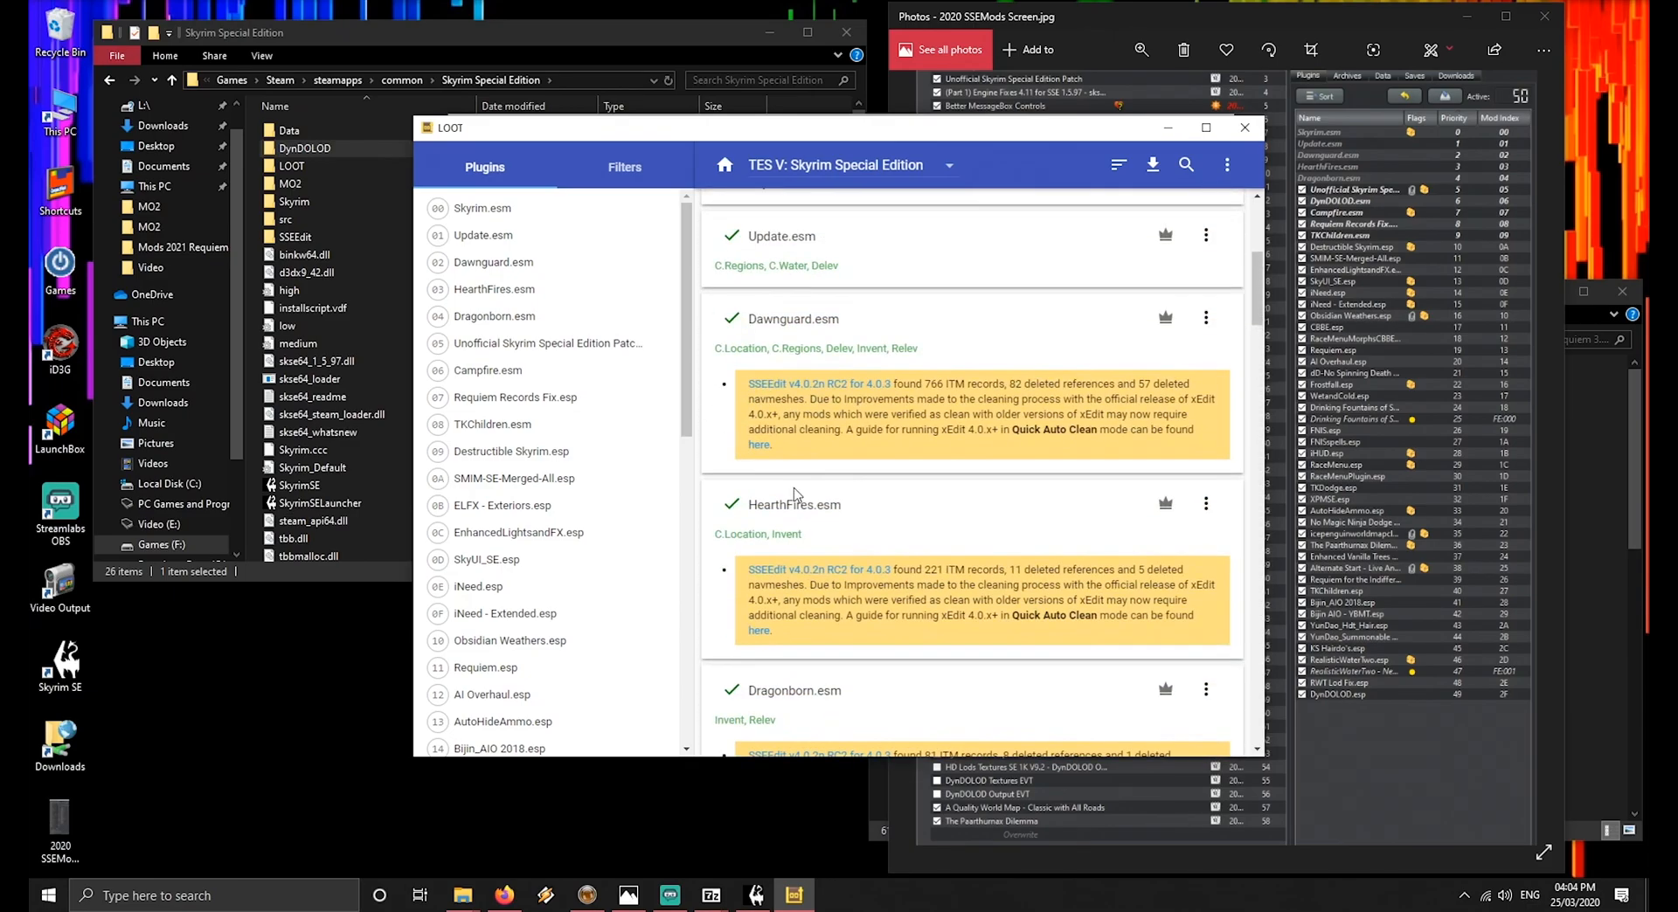
pyautogui.scroll(3, 830, 395)
pyautogui.scroll(2, 848, 403)
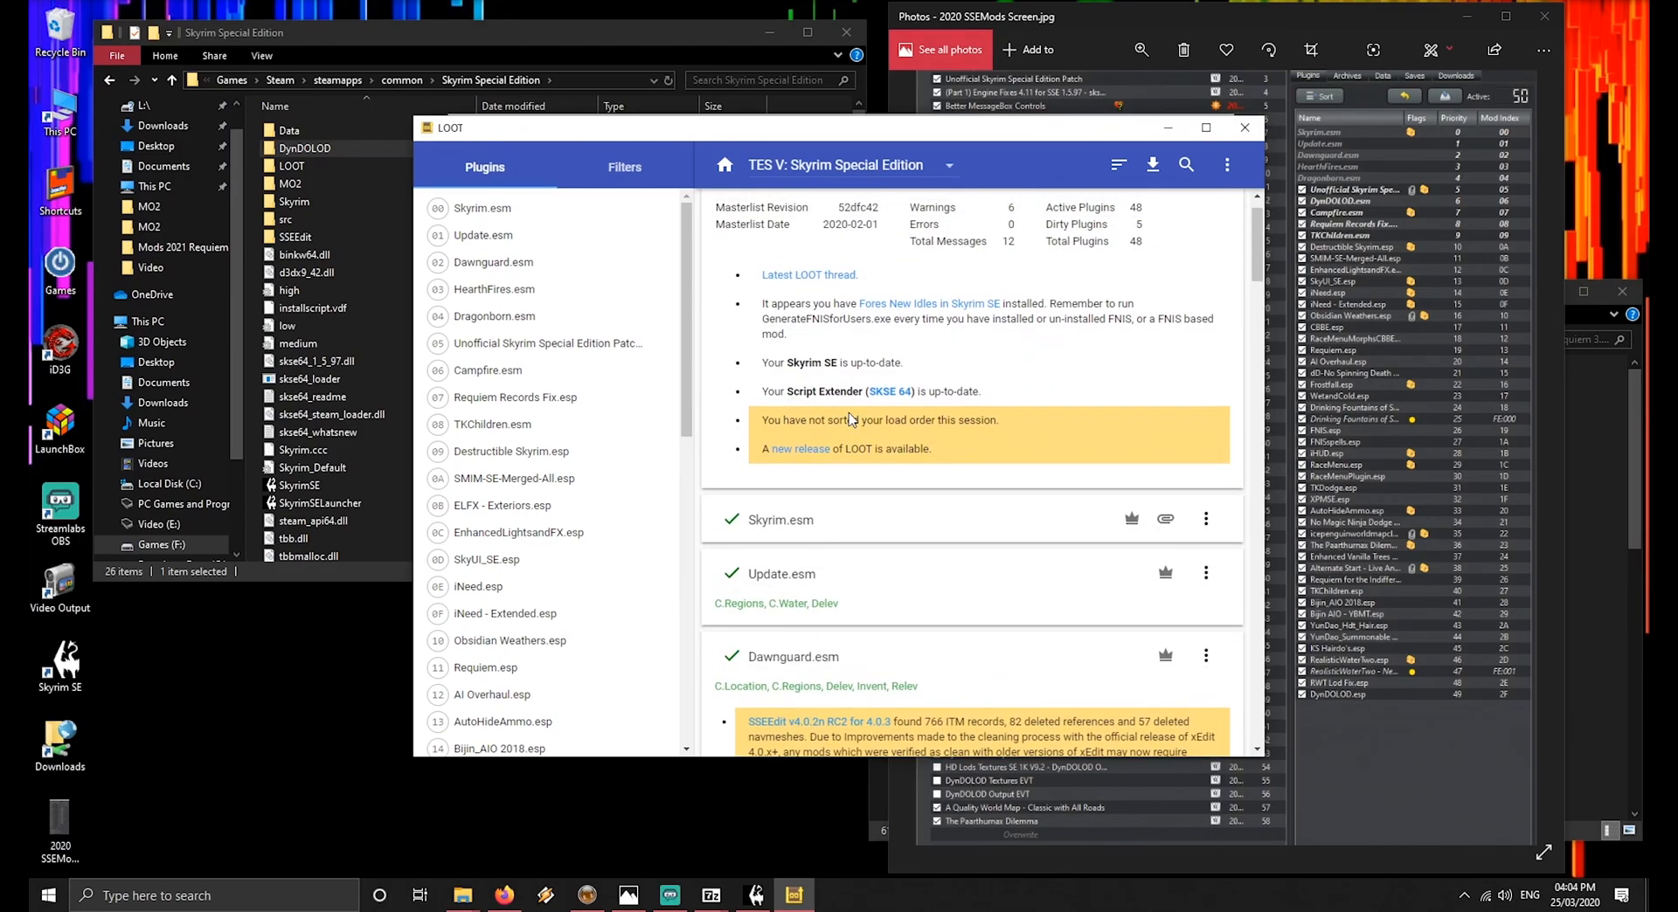
pyautogui.click(1245, 129)
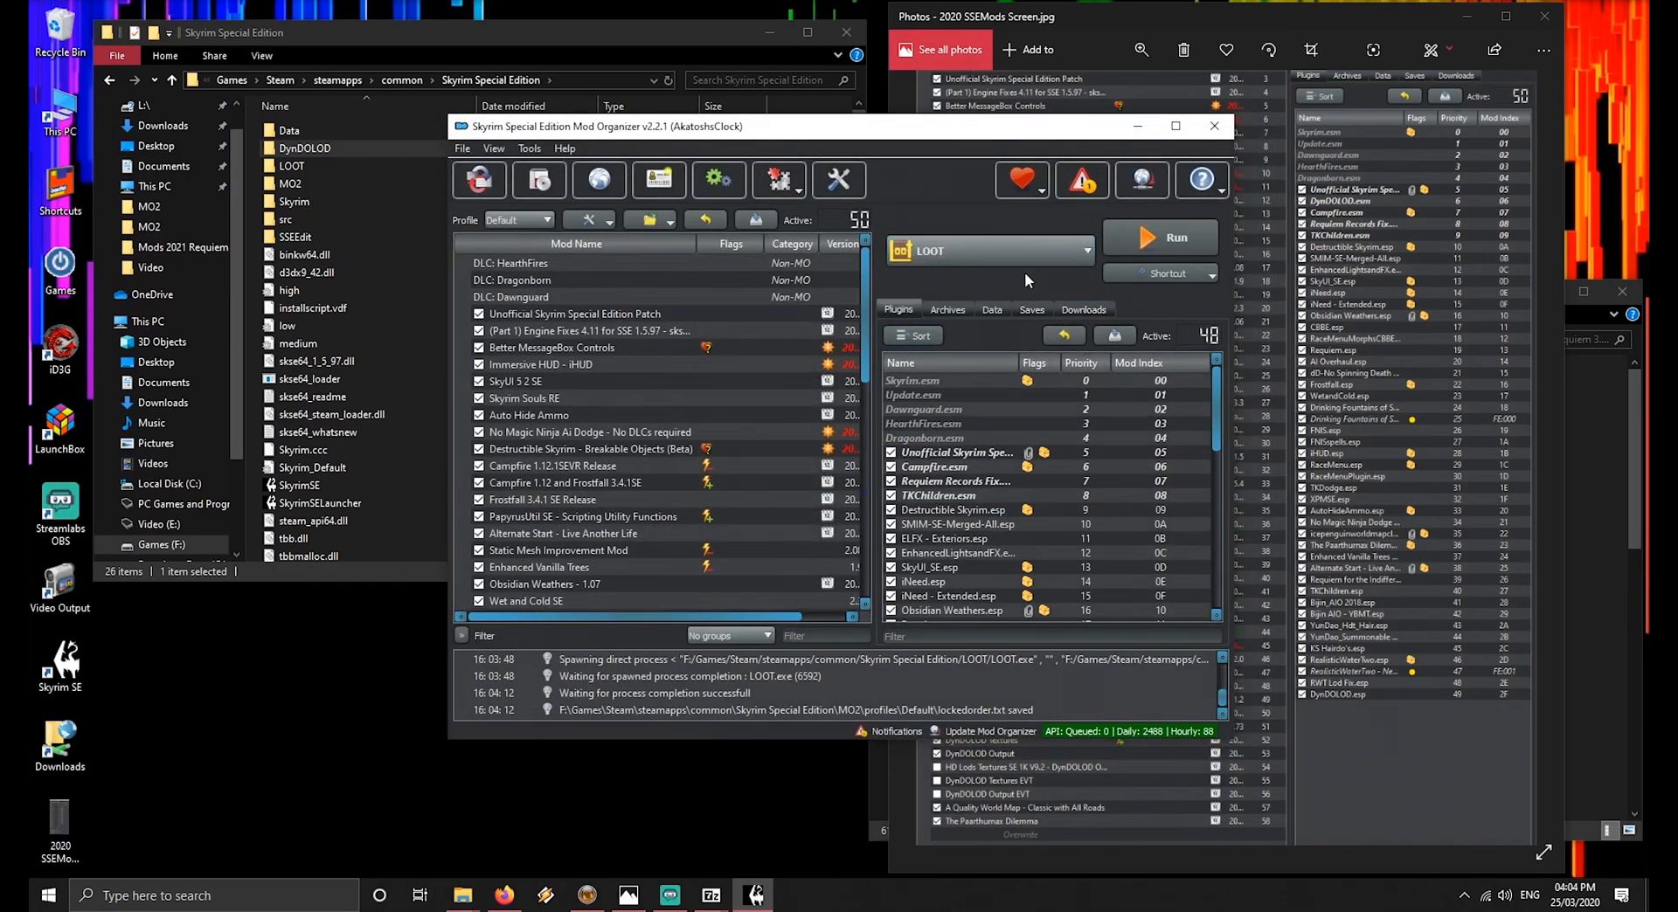
# Run SSEEditQuickAutoClean from Mod Organizer on the Dawnguard.esm module
pyautogui.click(1039, 260)
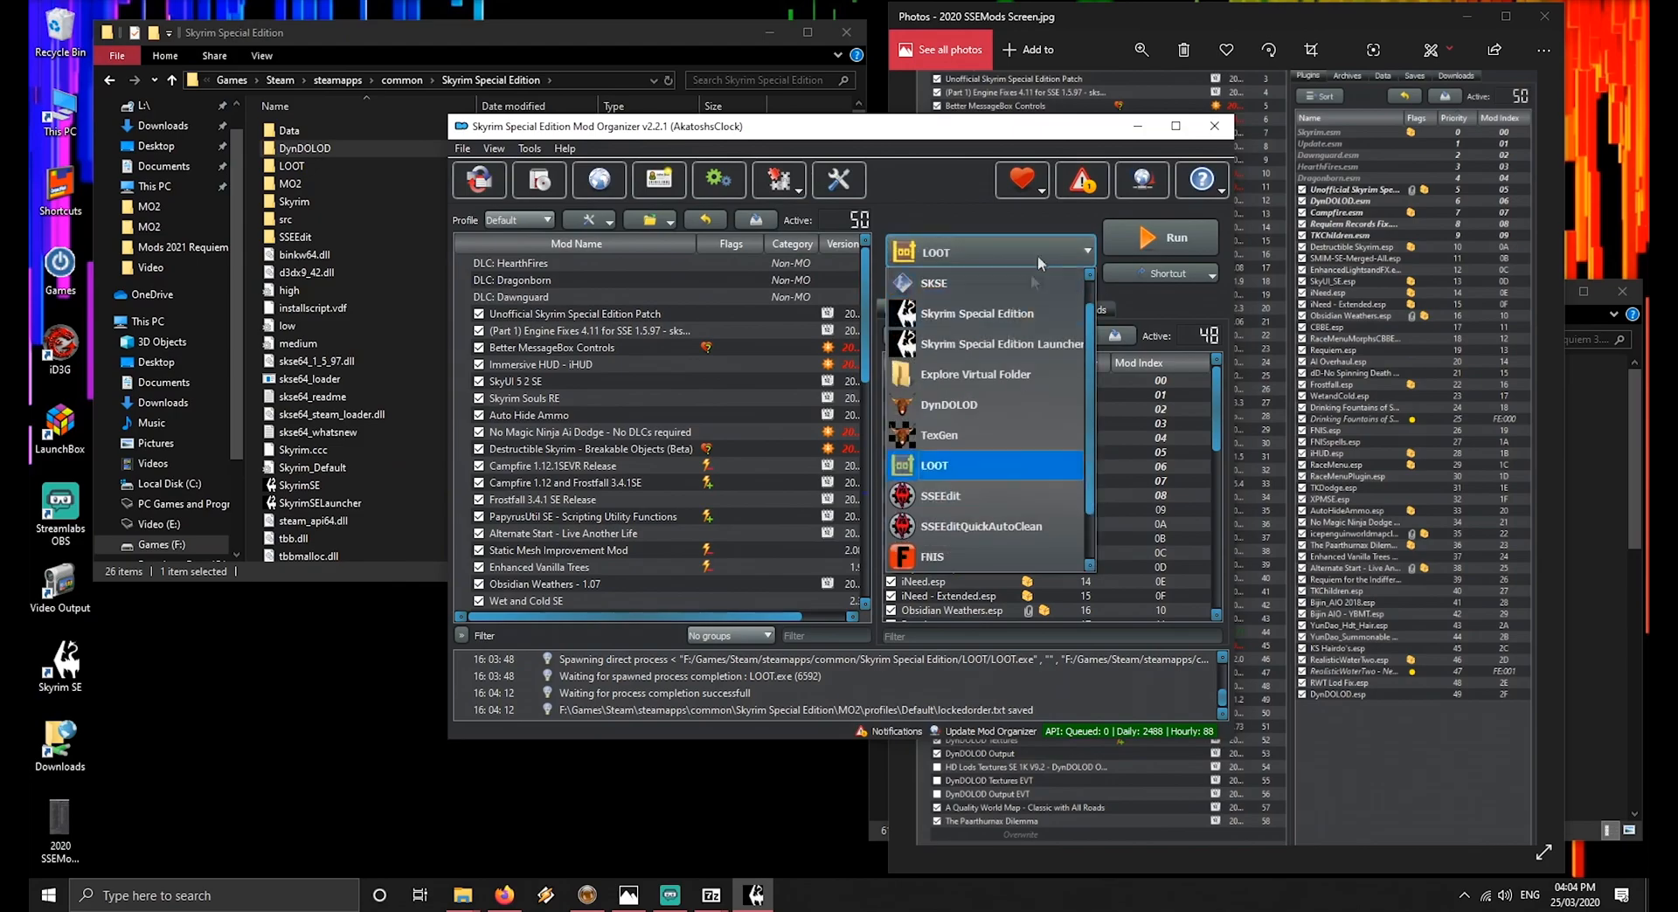
pyautogui.click(987, 530)
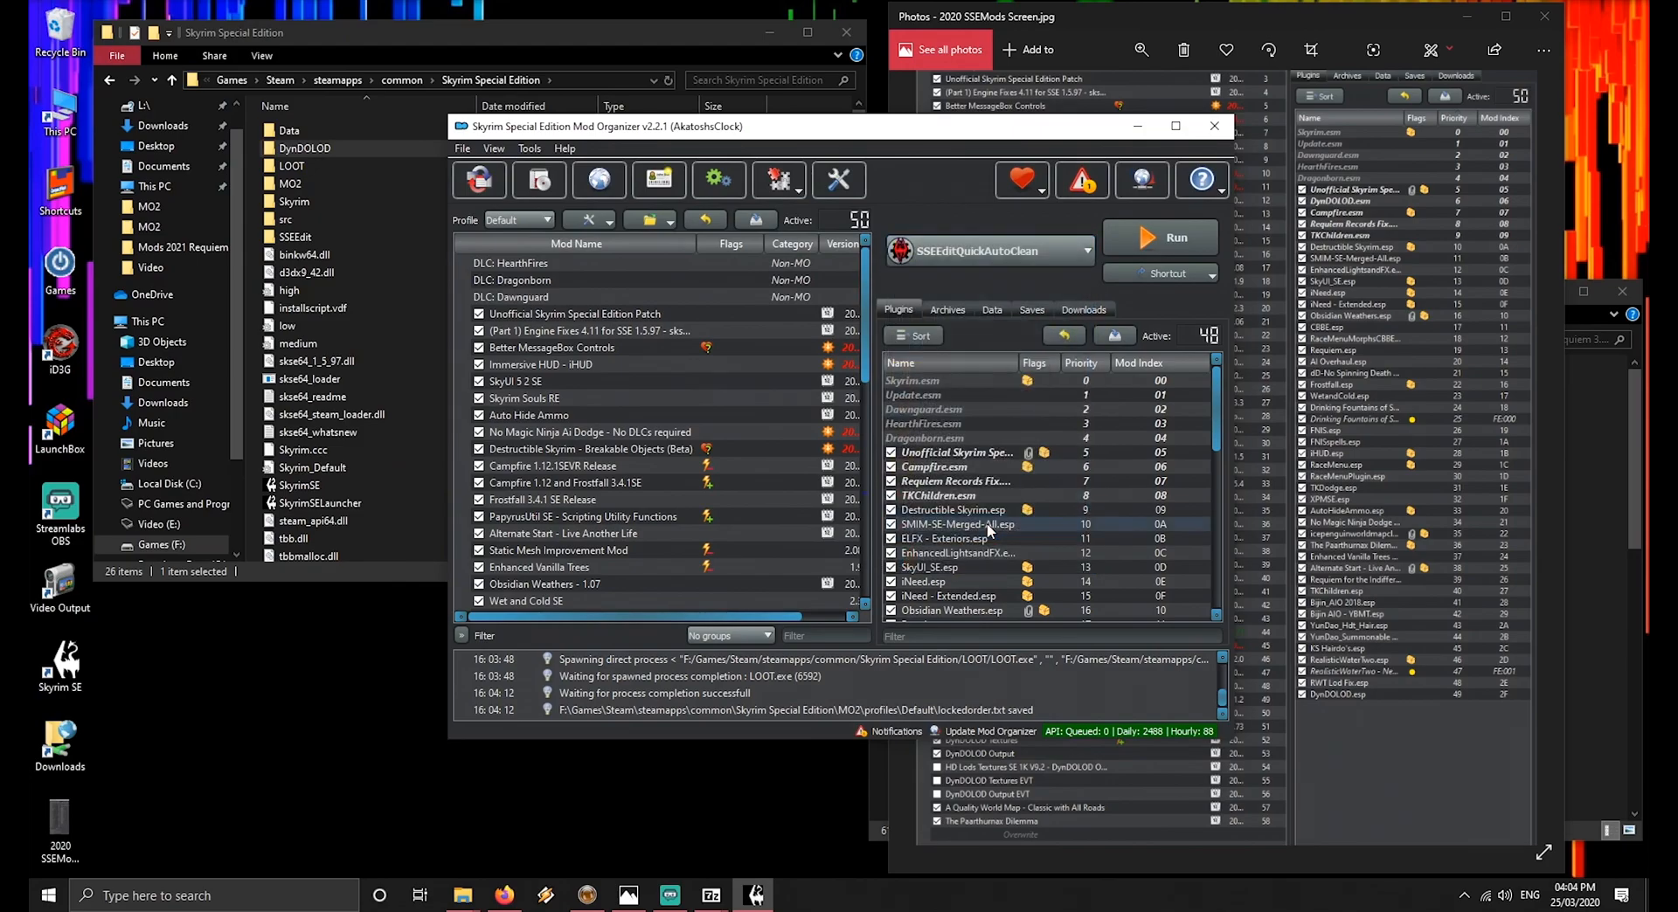
pyautogui.click(1152, 240)
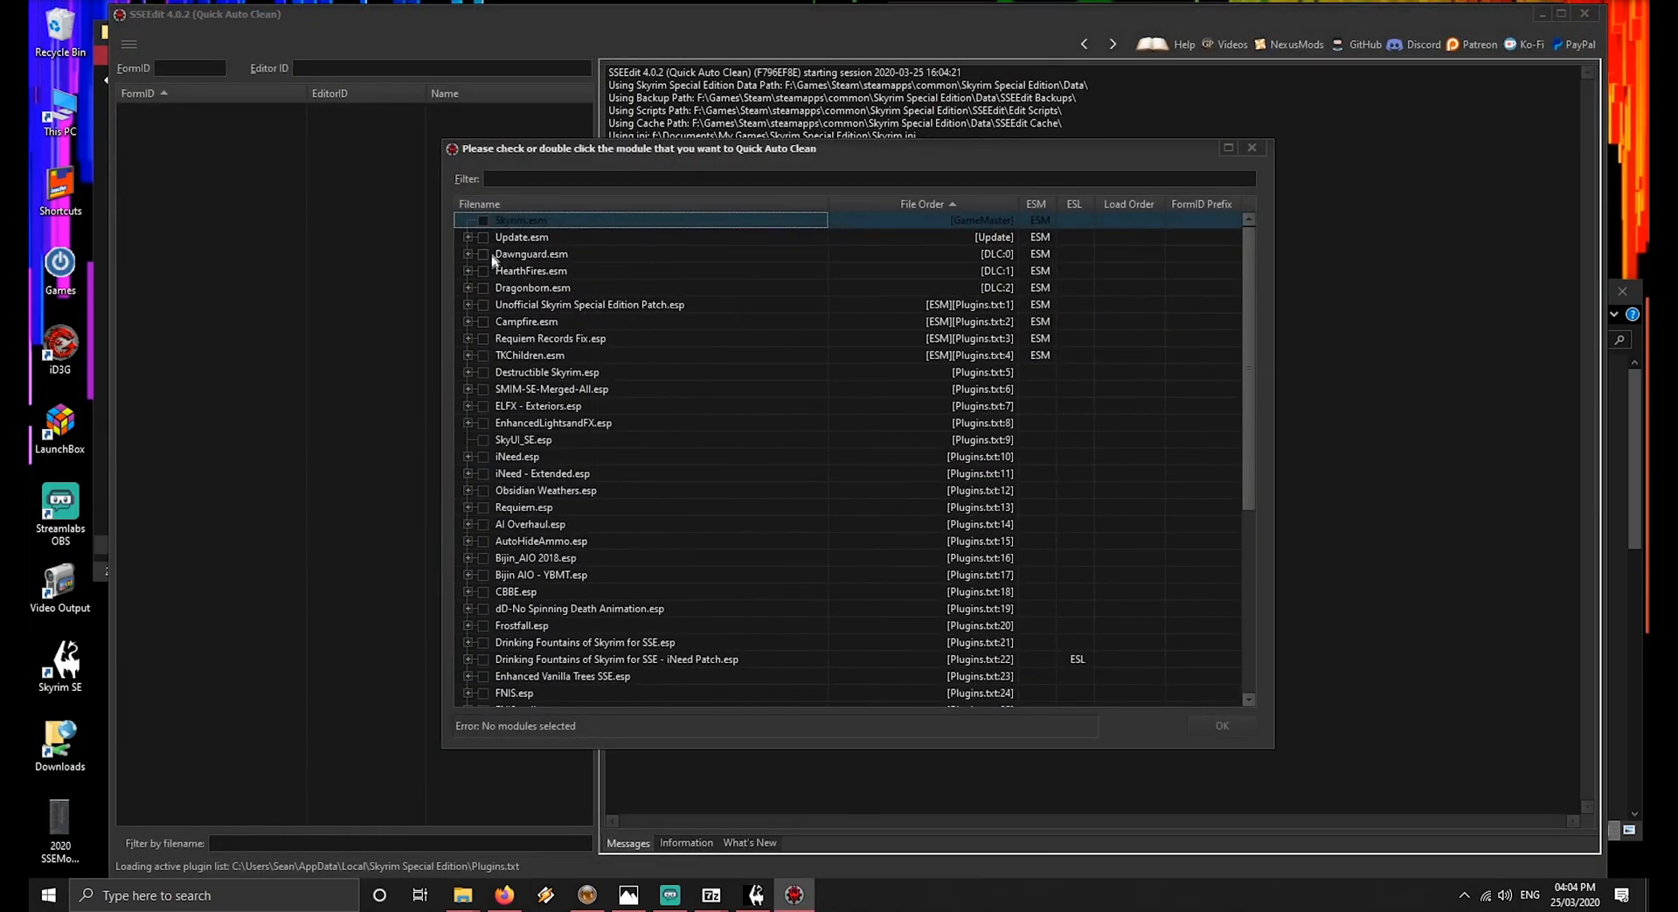
pyautogui.click(483, 254)
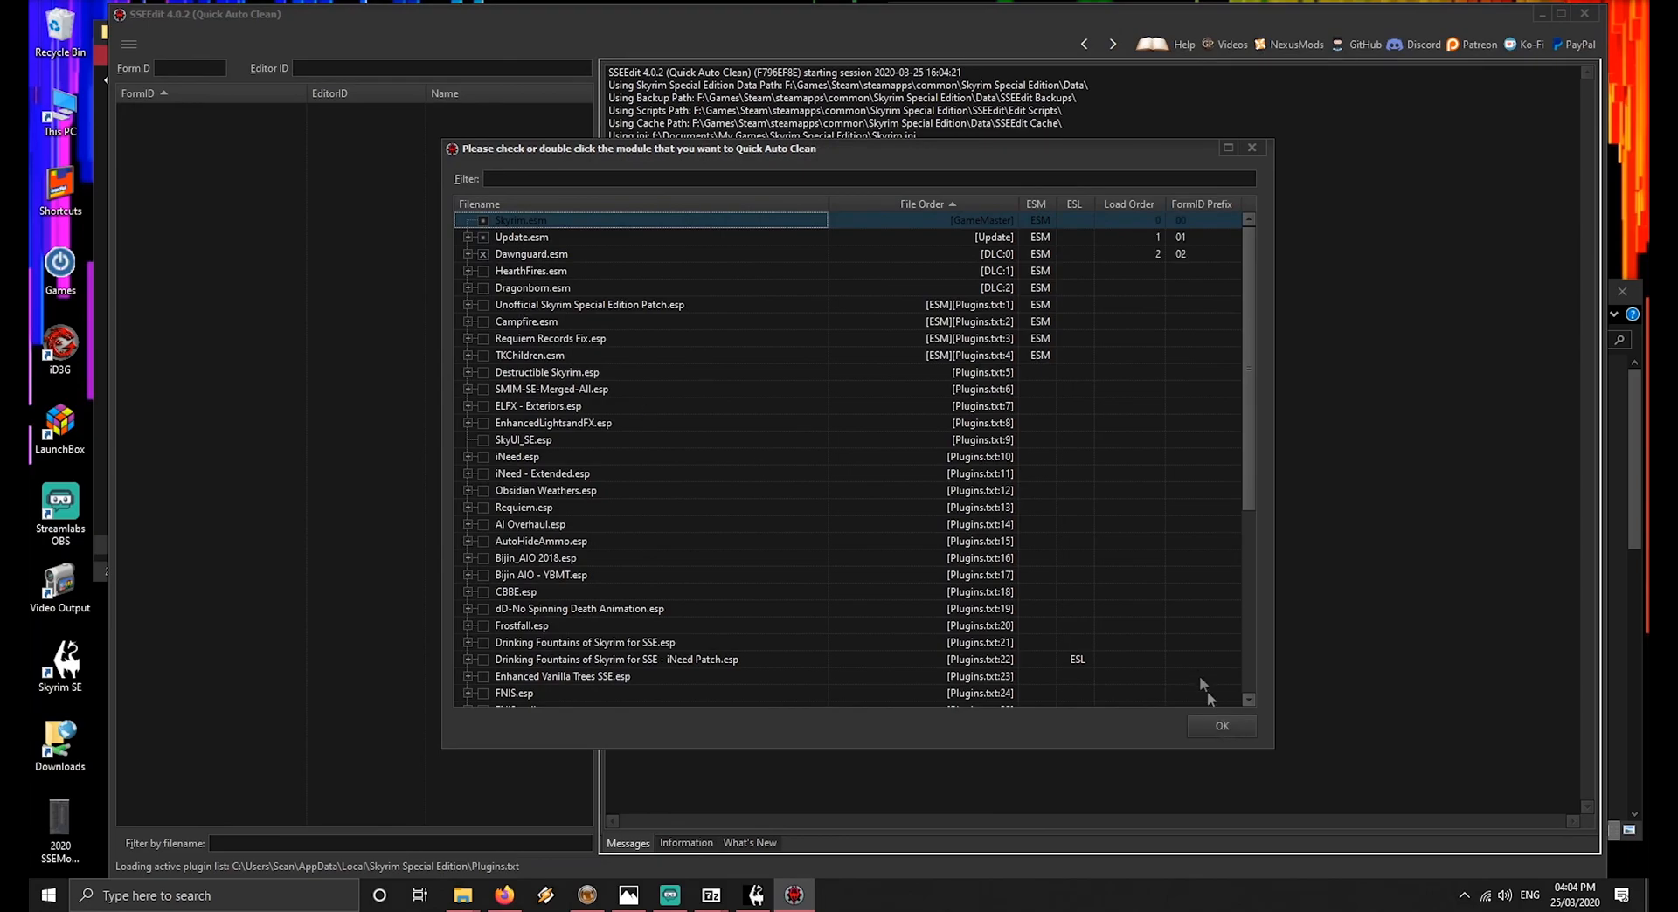
pyautogui.click(1221, 726)
pyautogui.click(1042, 514)
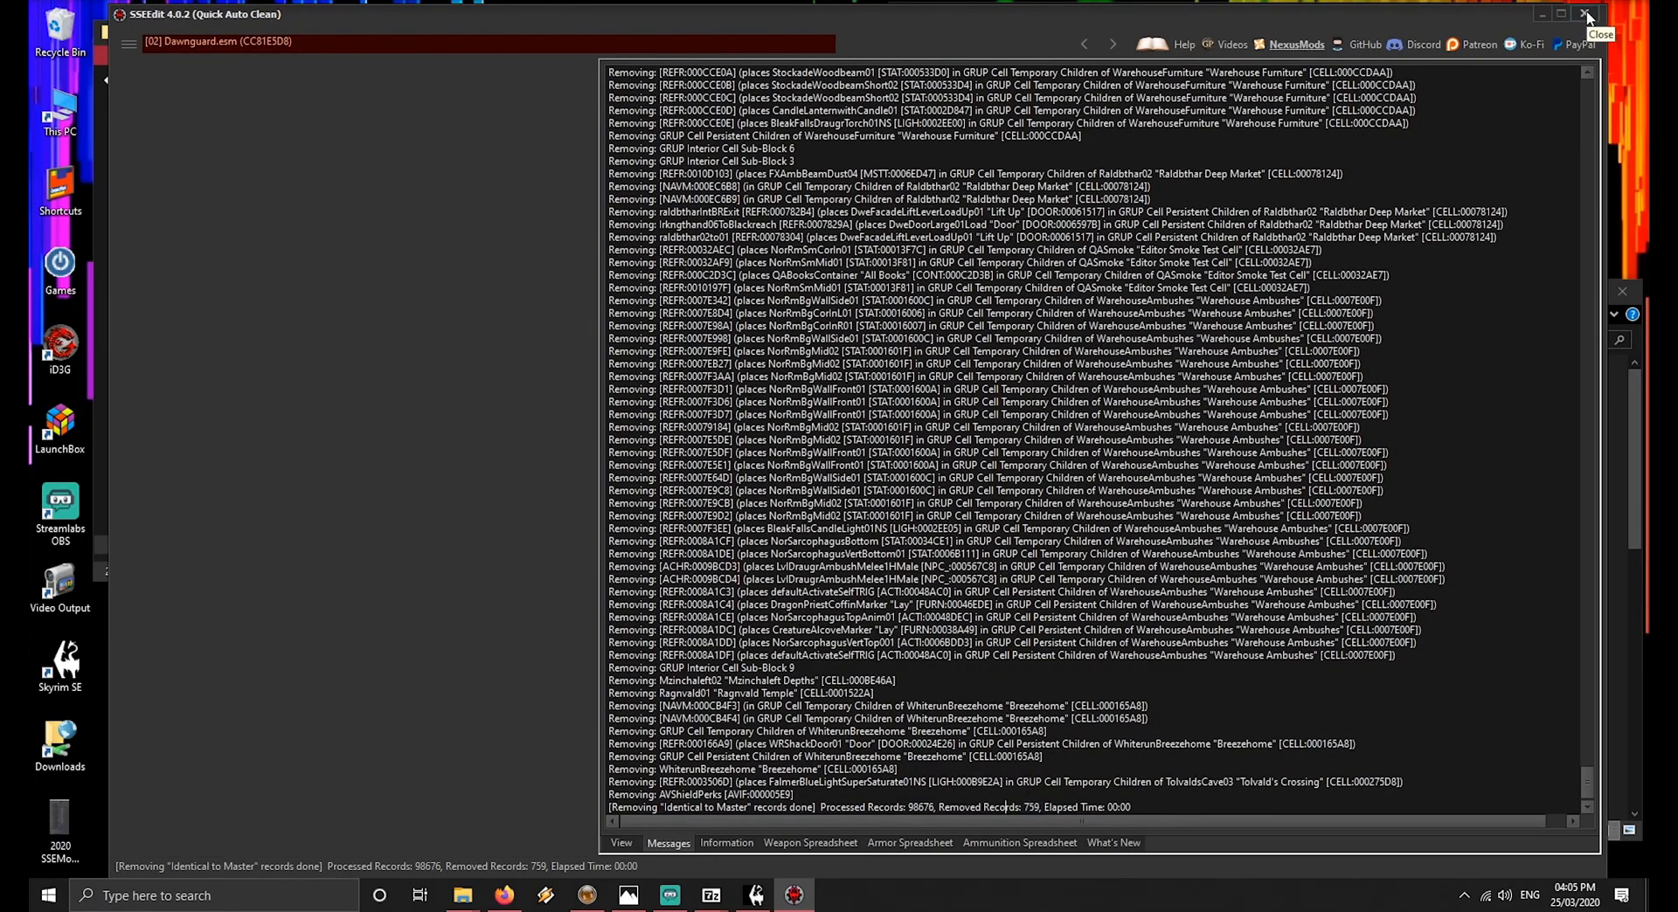
# Close SSEEdit and save the cleaned Dawnguard.esm
pyautogui.click(1589, 16)
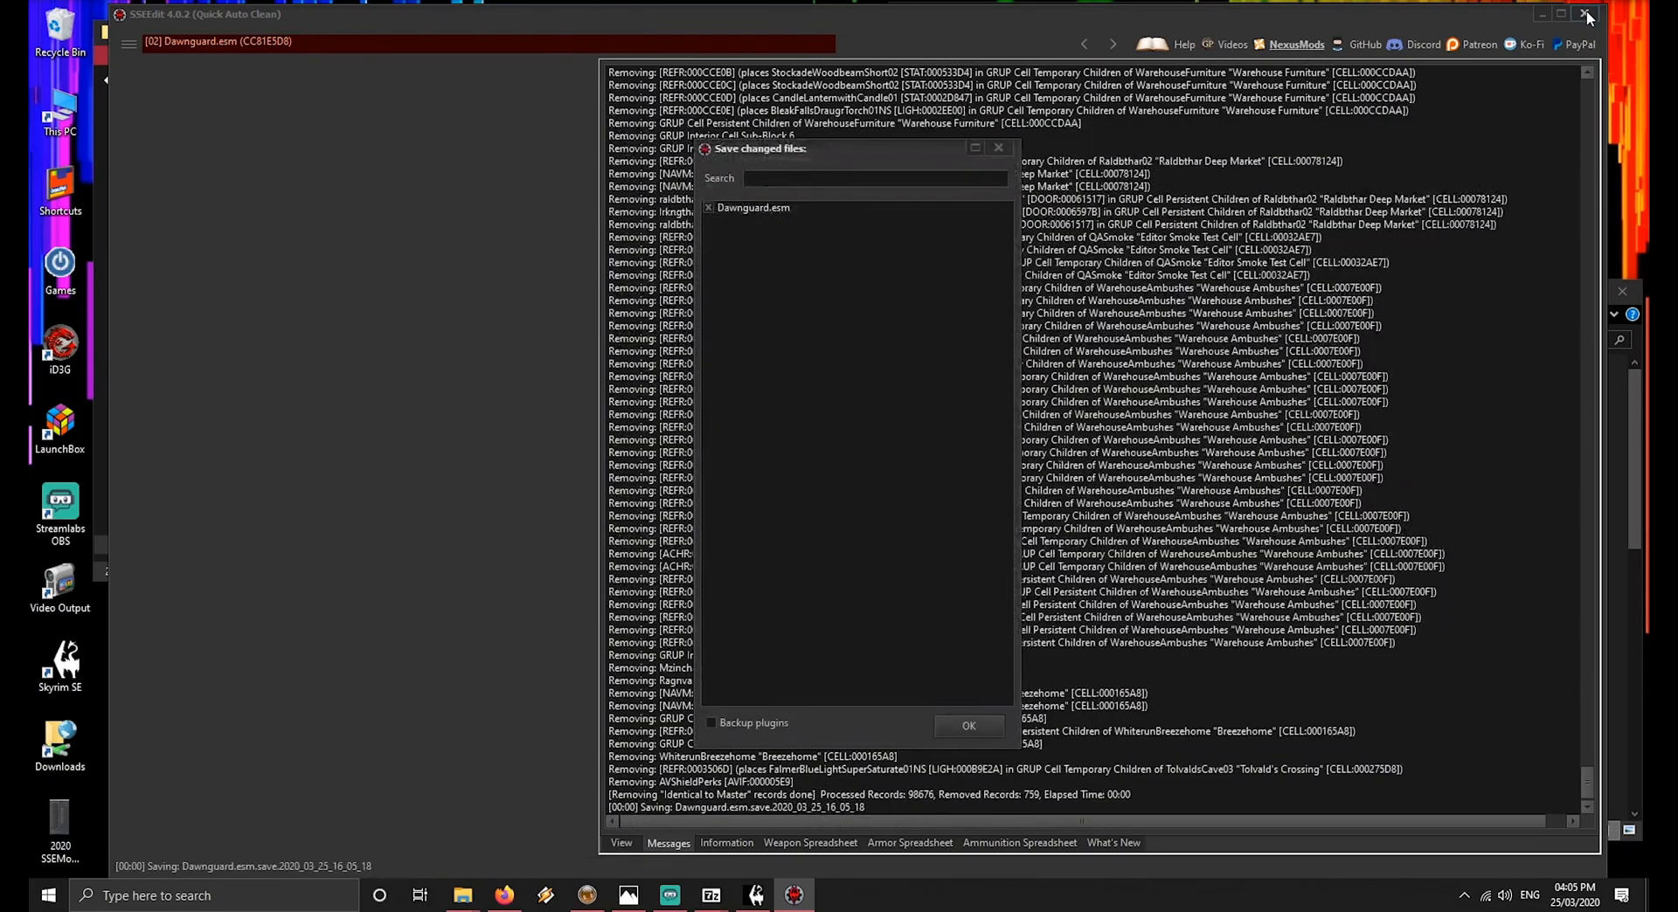
pyautogui.click(991, 729)
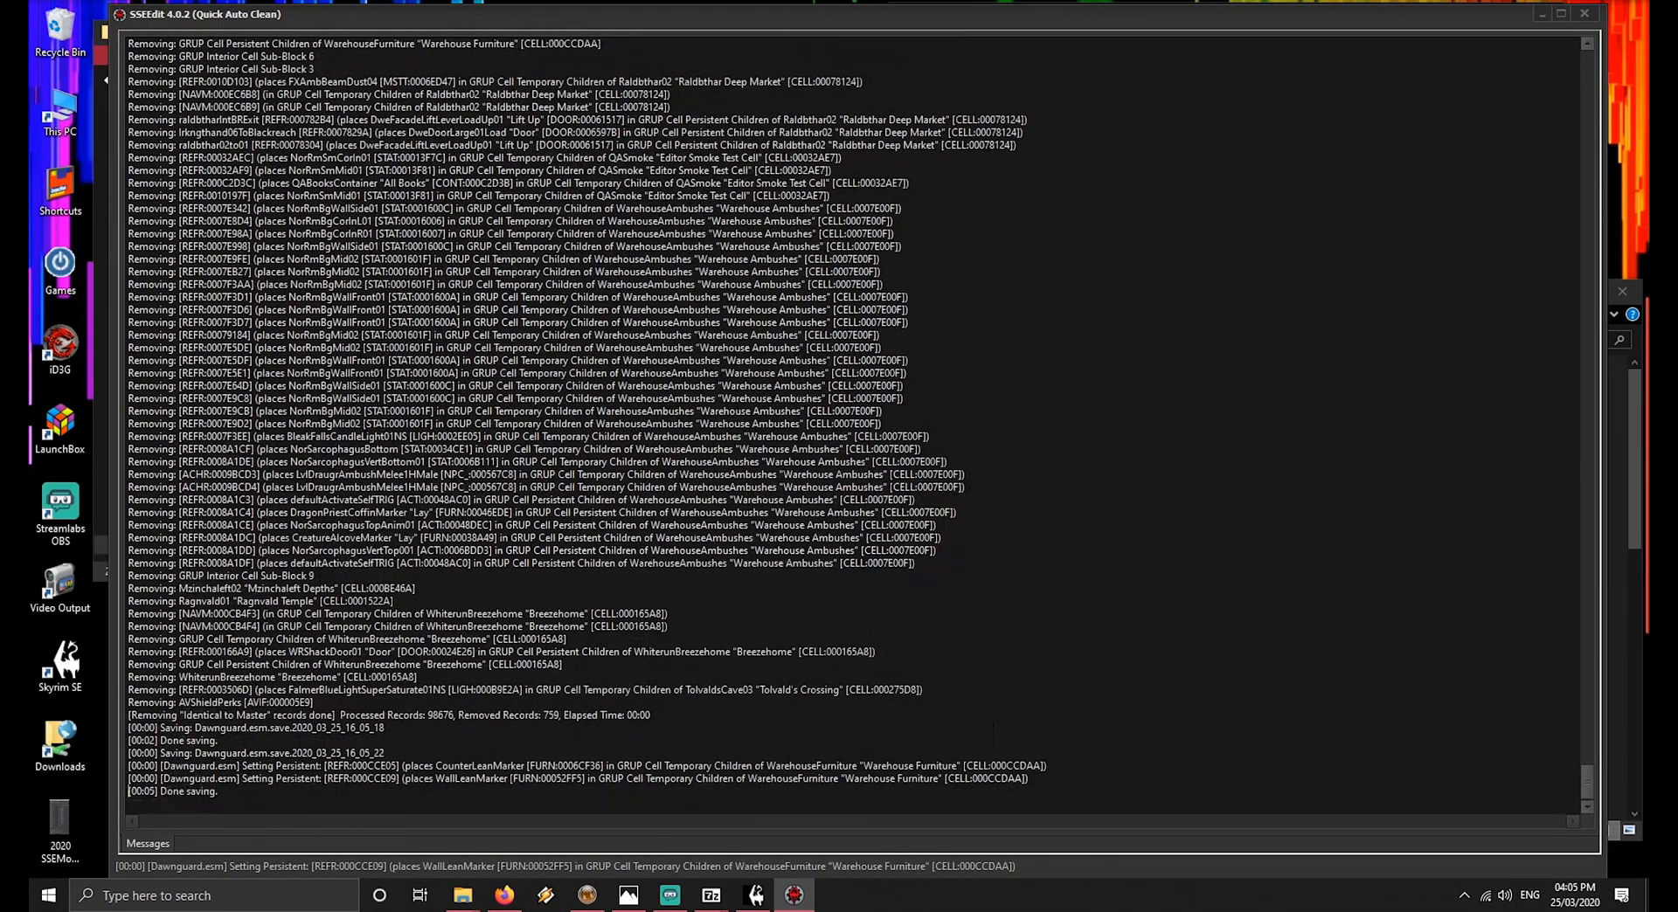
pyautogui.click(960, 508)
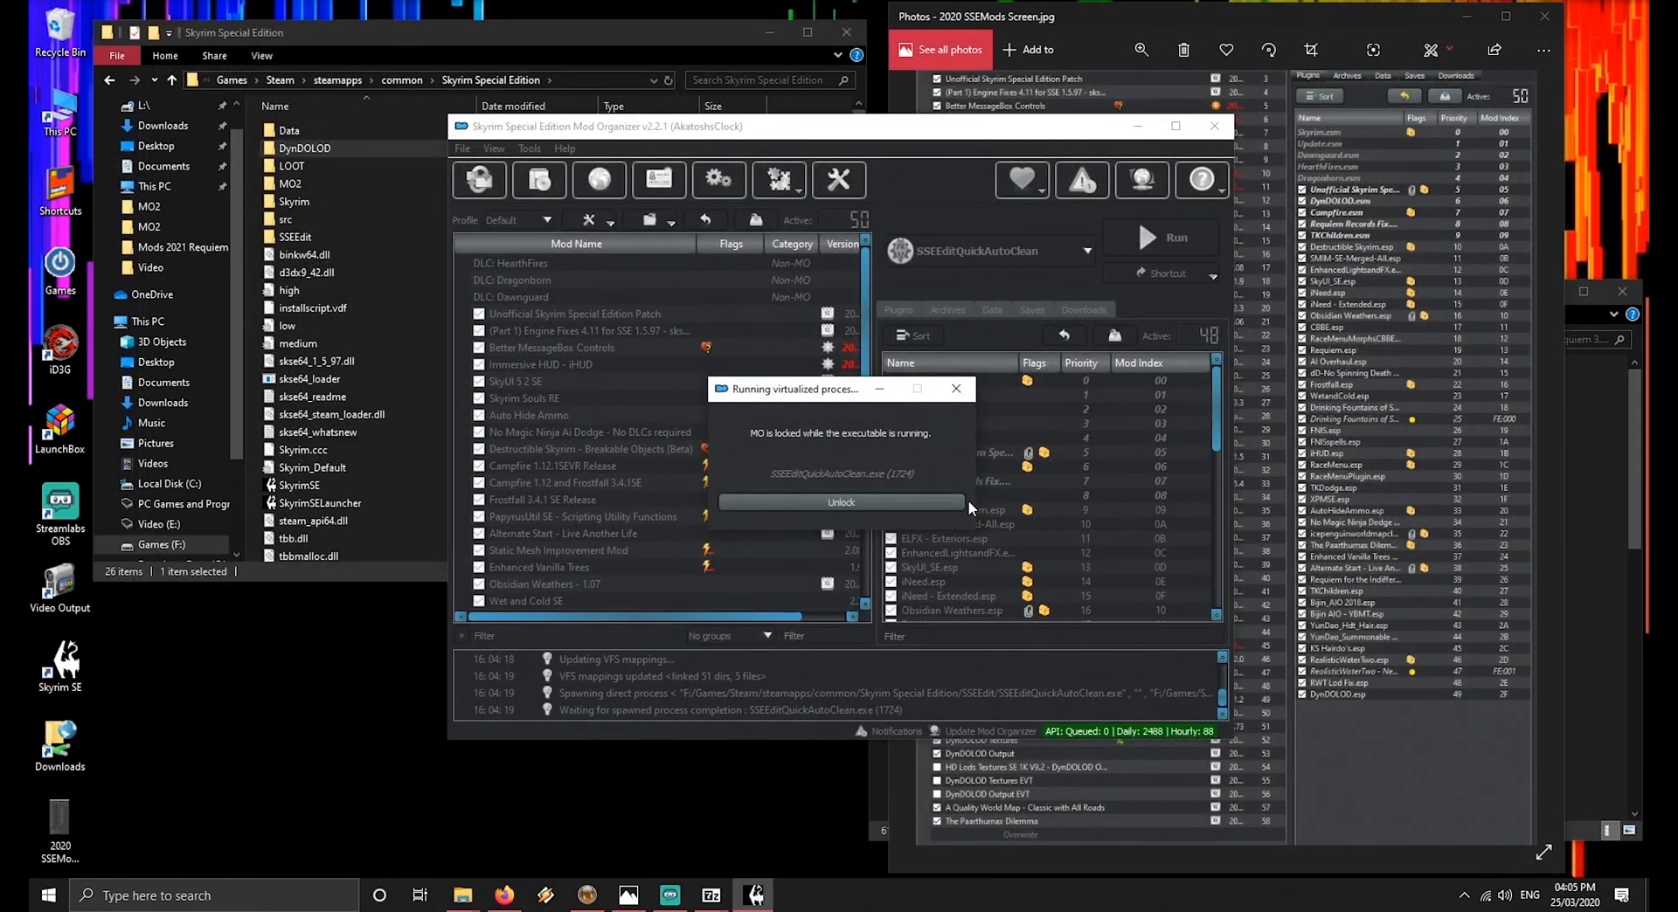
# Run LOOT again from Mod Organizer to check the Dawnguard.esm entry for cleaning warnings, and close it
pyautogui.click(1078, 250)
pyautogui.click(928, 470)
pyautogui.click(1169, 242)
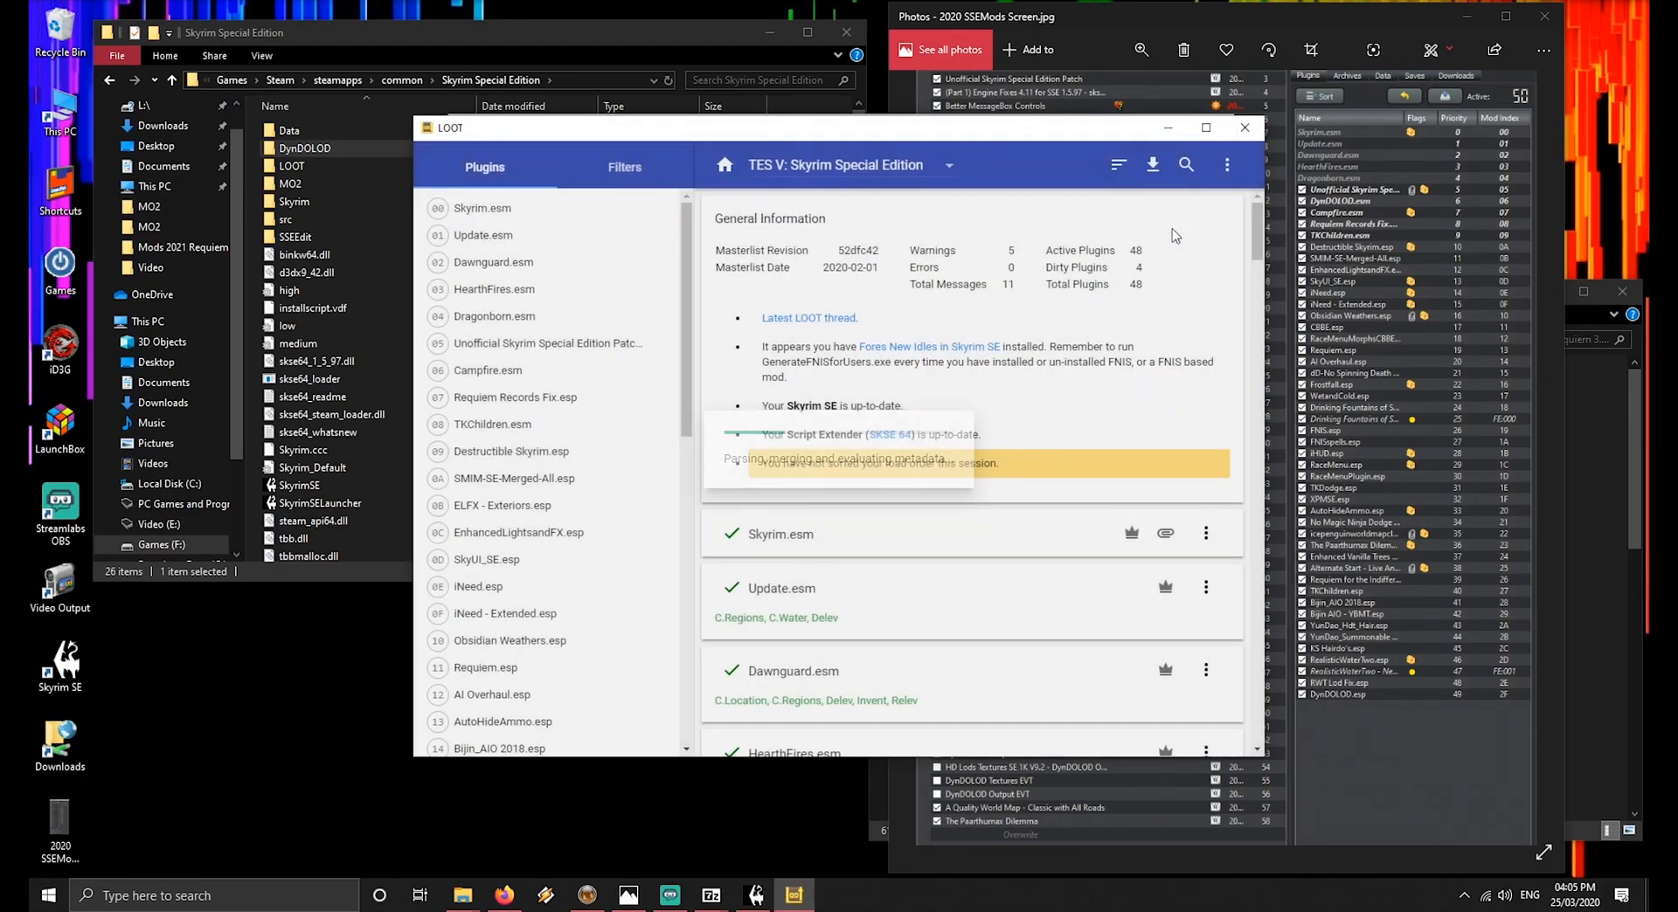
pyautogui.scroll(-3, 1077, 411)
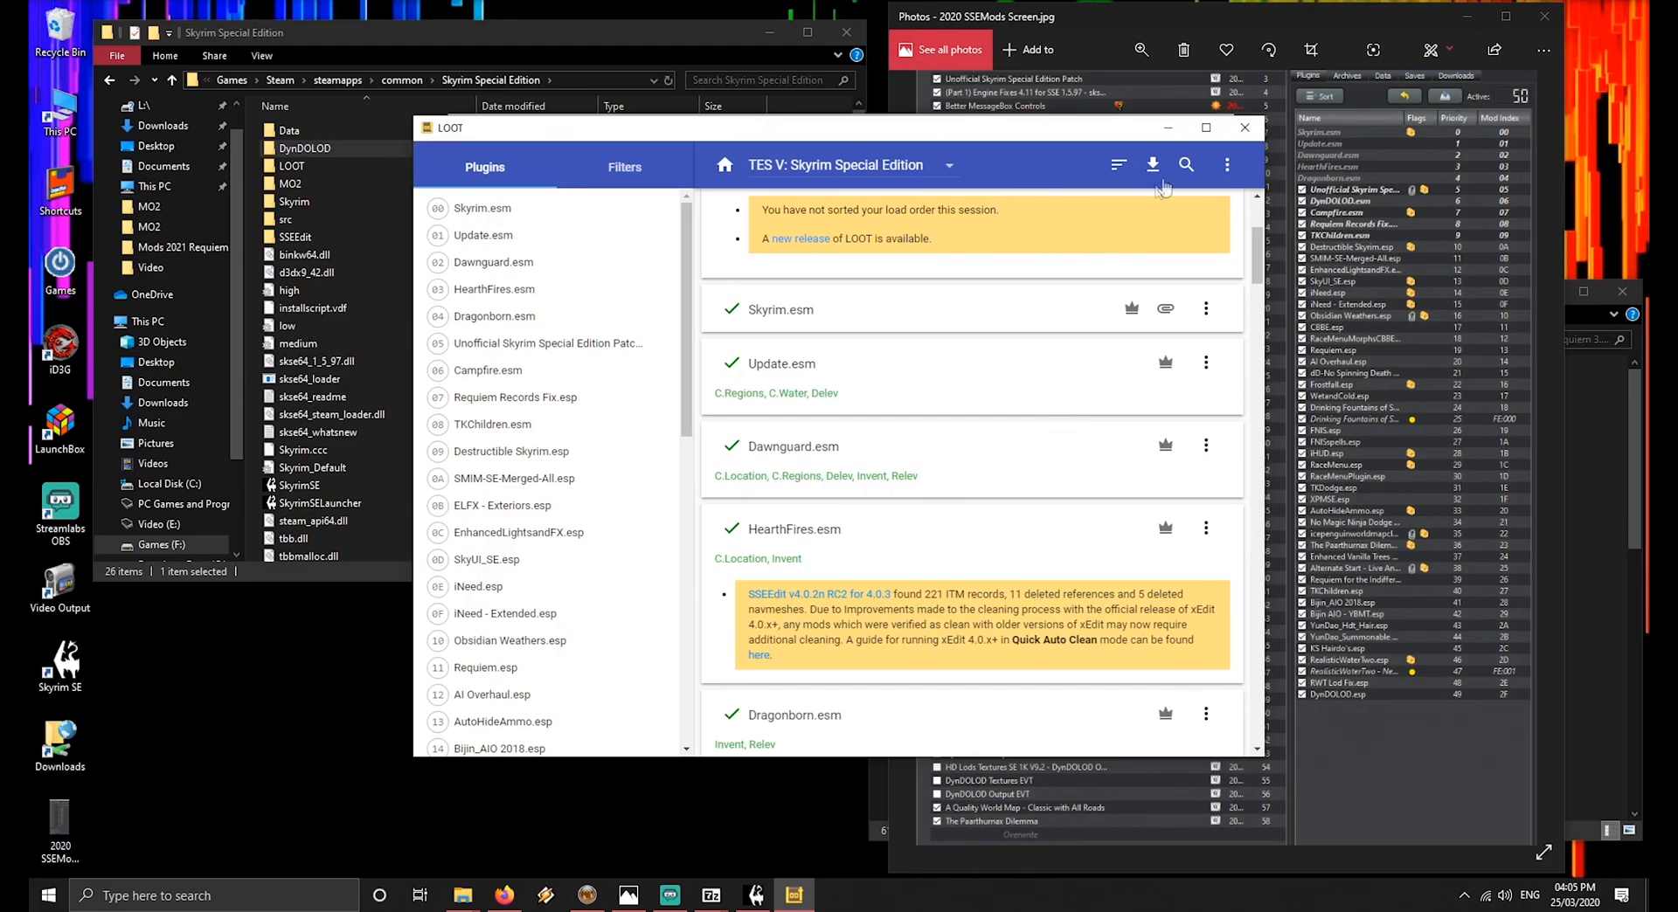
pyautogui.click(1246, 128)
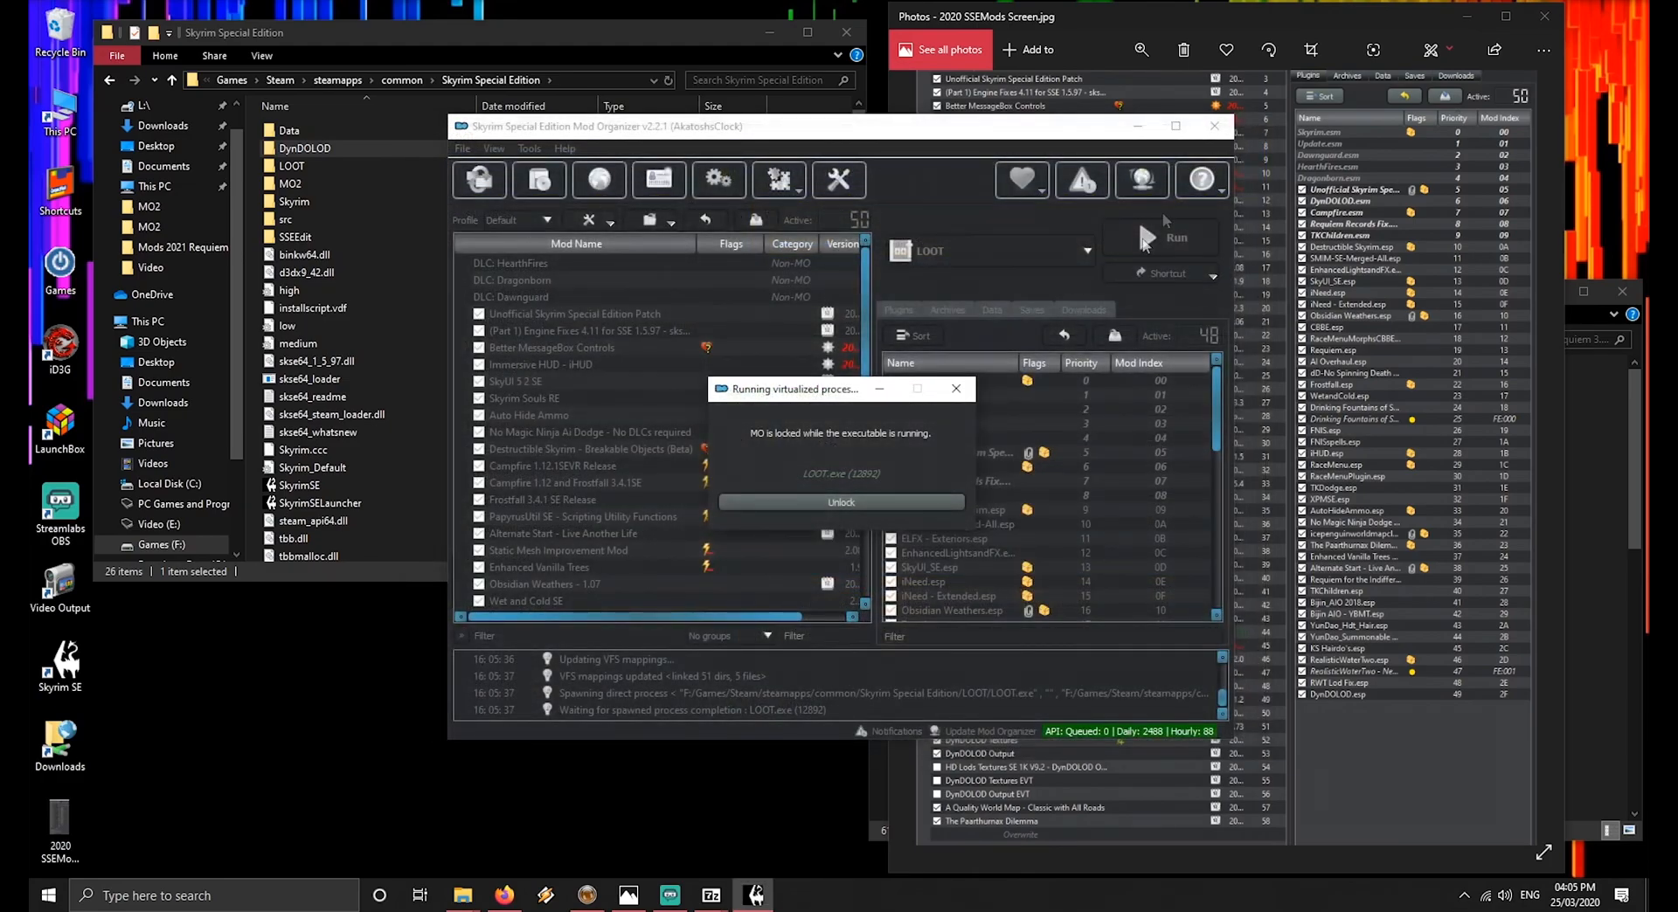
# Run SSEEditQuickAutoClean on the HearthFires.esm module and close SSEEdit once Quick Clean mode has finished
pyautogui.click(1077, 250)
pyautogui.click(970, 526)
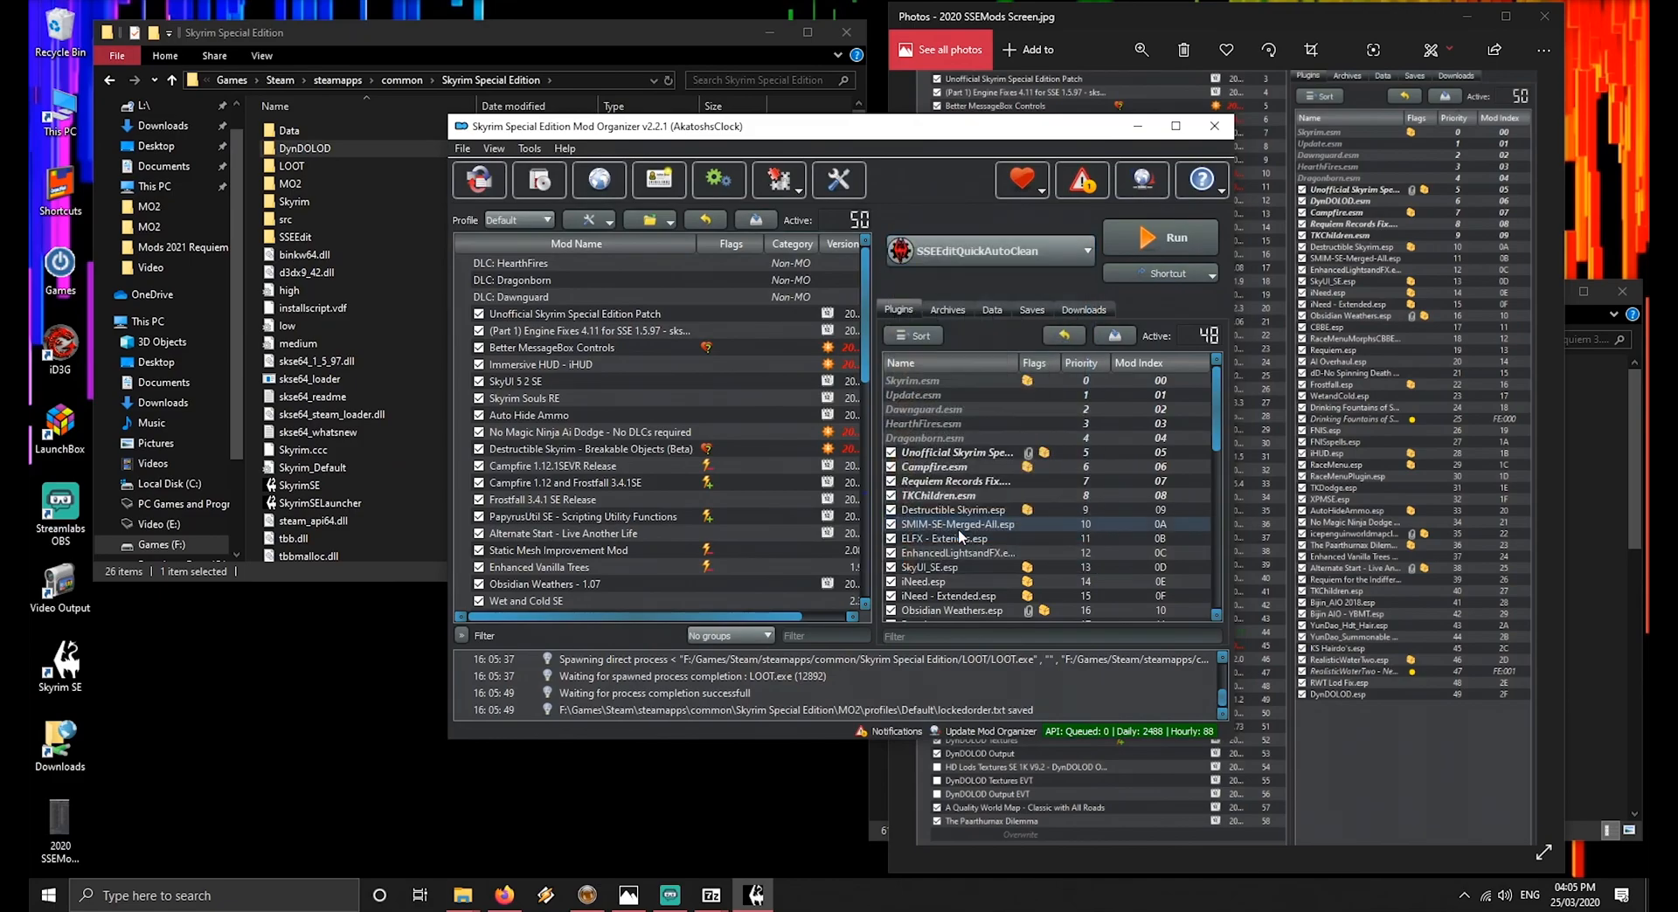
pyautogui.click(1176, 239)
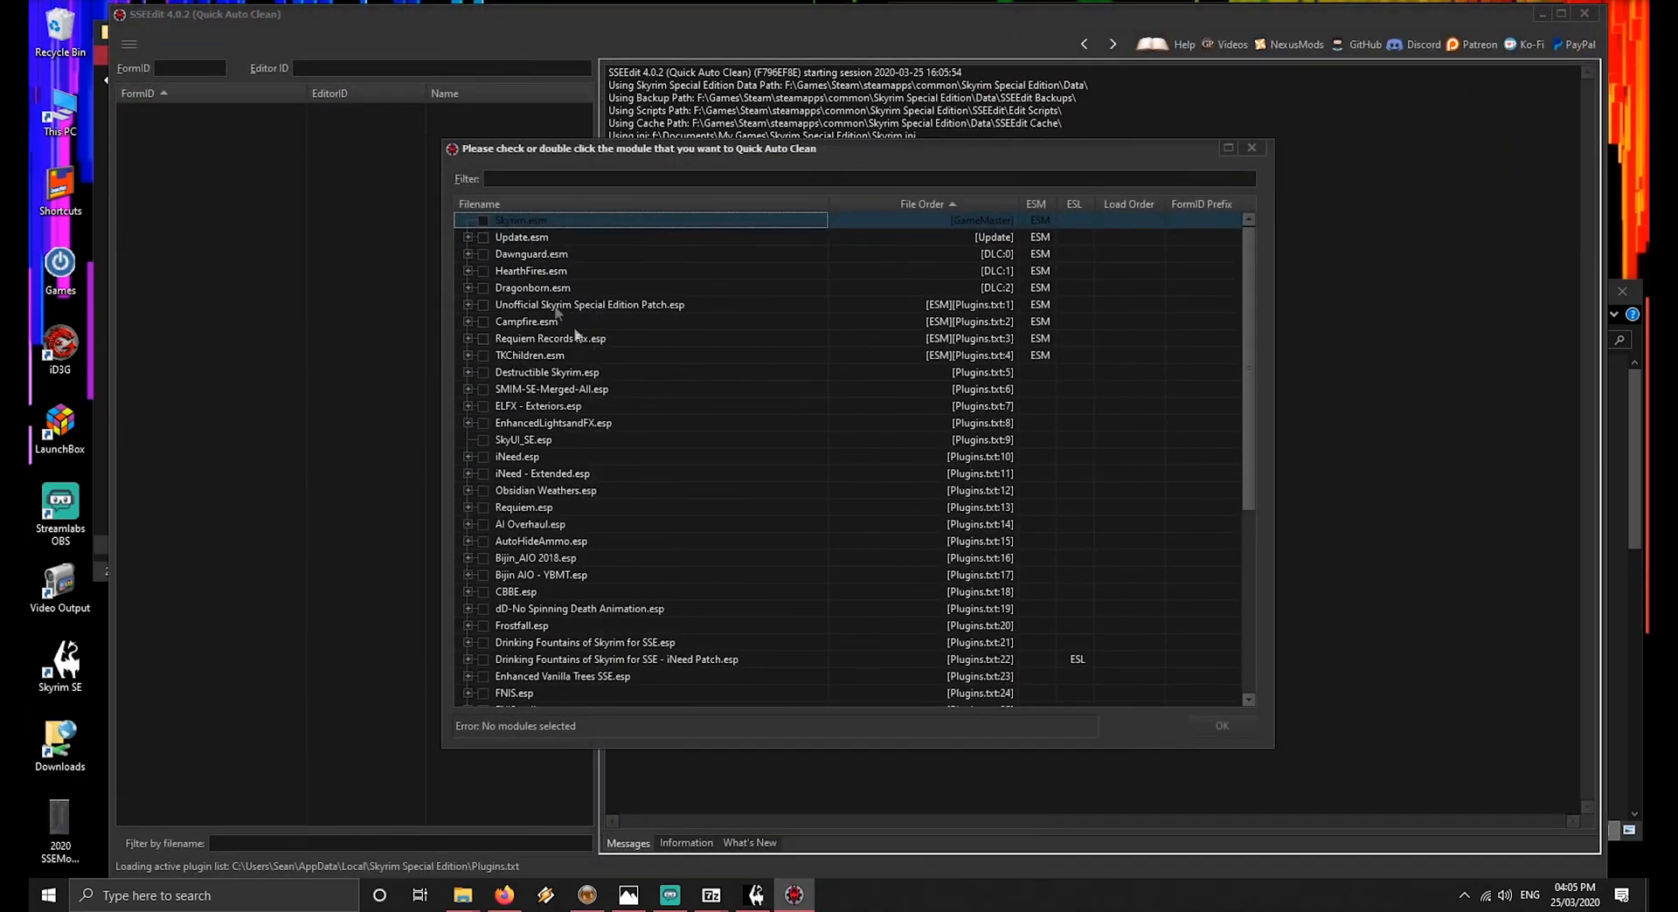
pyautogui.click(482, 270)
pyautogui.click(1221, 726)
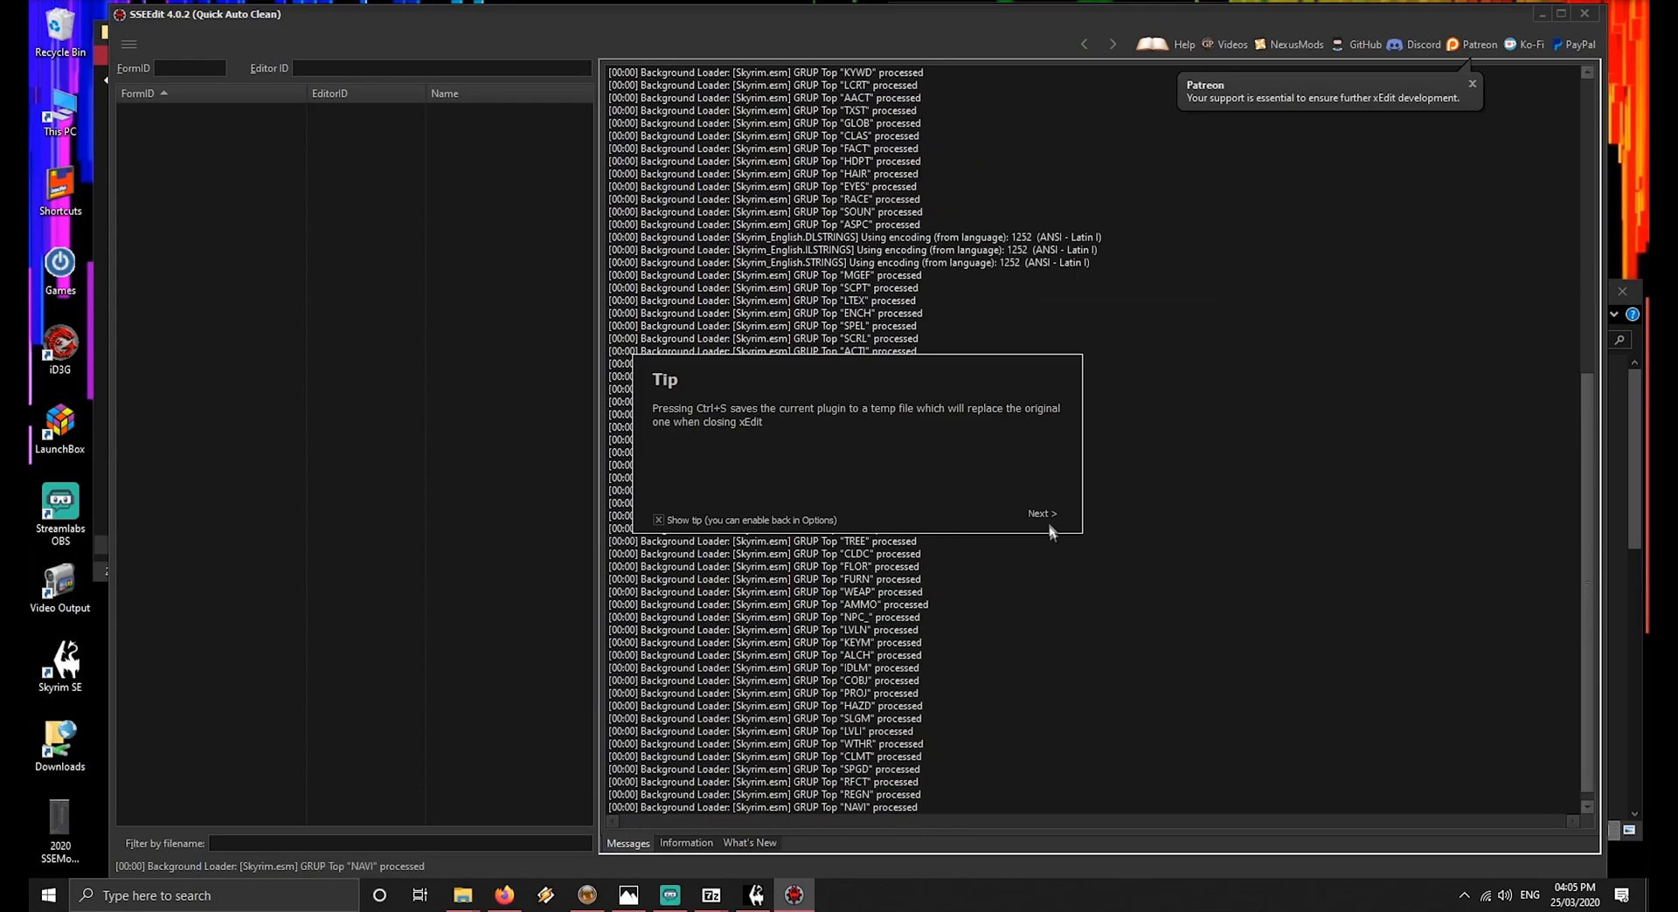
pyautogui.click(1043, 515)
pyautogui.click(1043, 515)
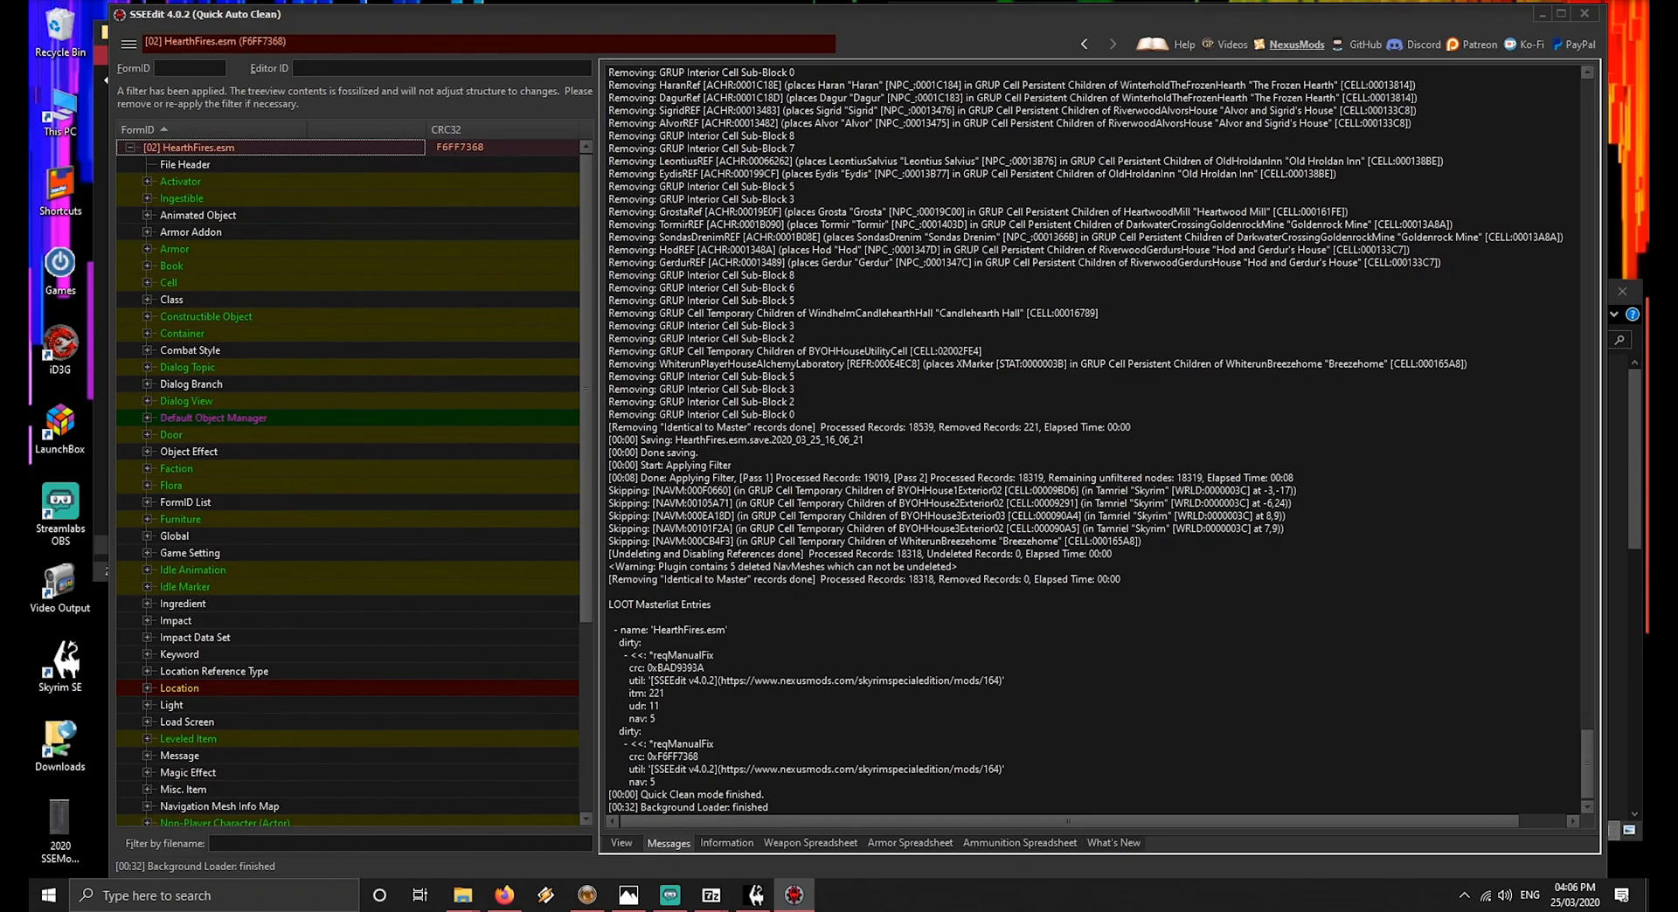
pyautogui.click(1586, 16)
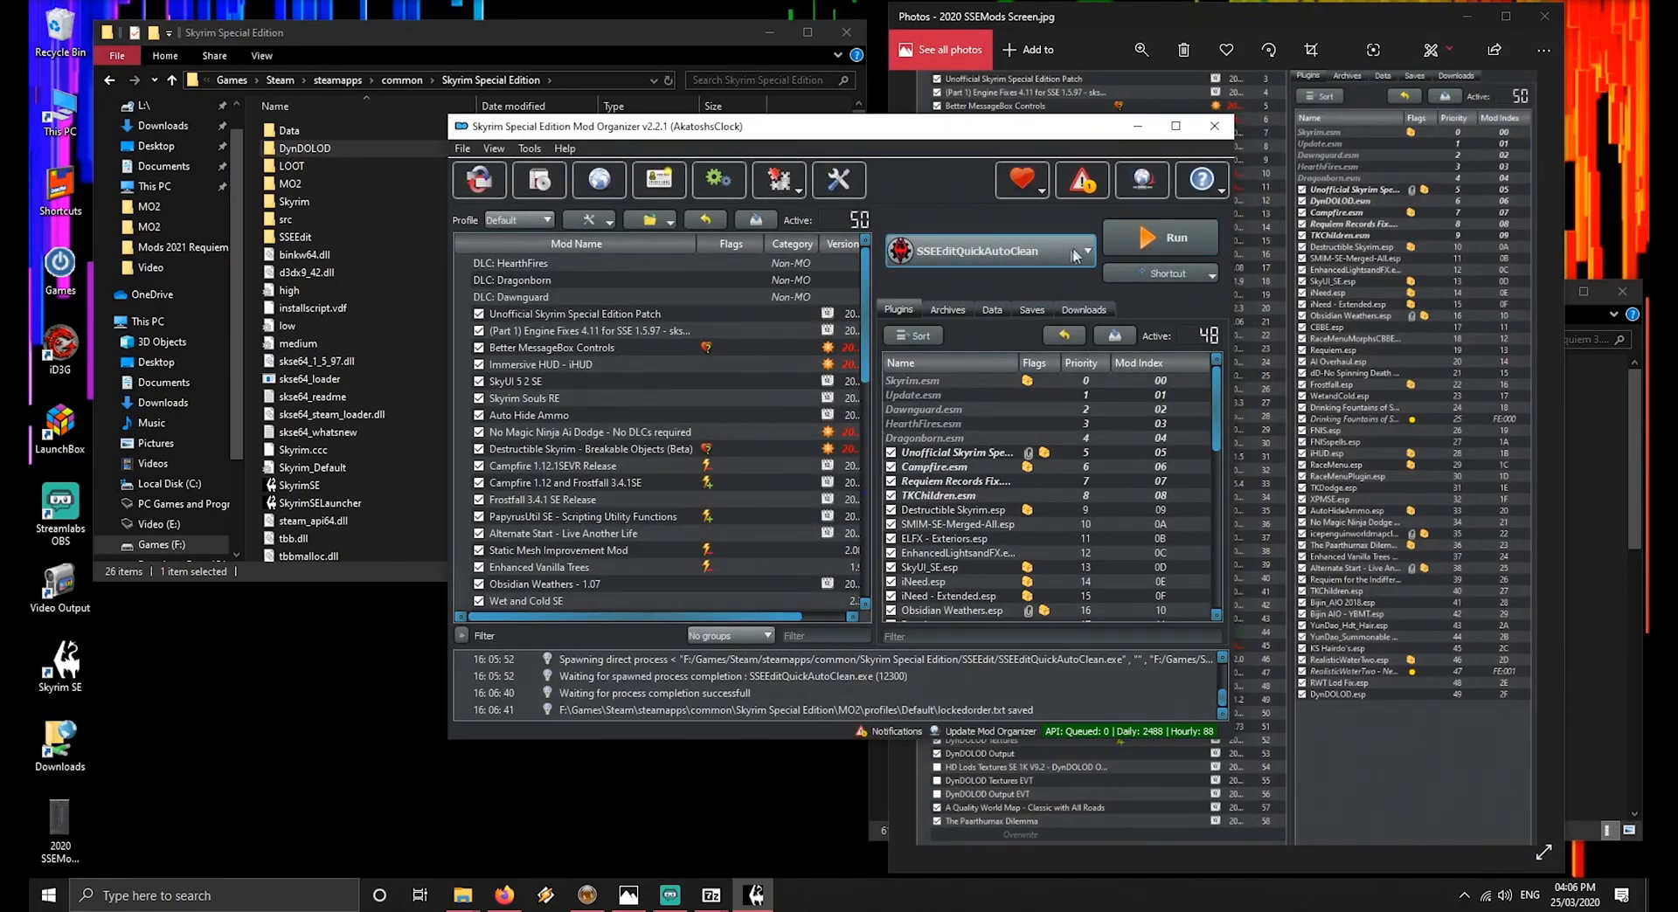
# Rerun LOOT to check the HearthFires.esm entry for cleaning warnings, and close it
pyautogui.click(1005, 252)
pyautogui.click(947, 467)
pyautogui.click(1149, 236)
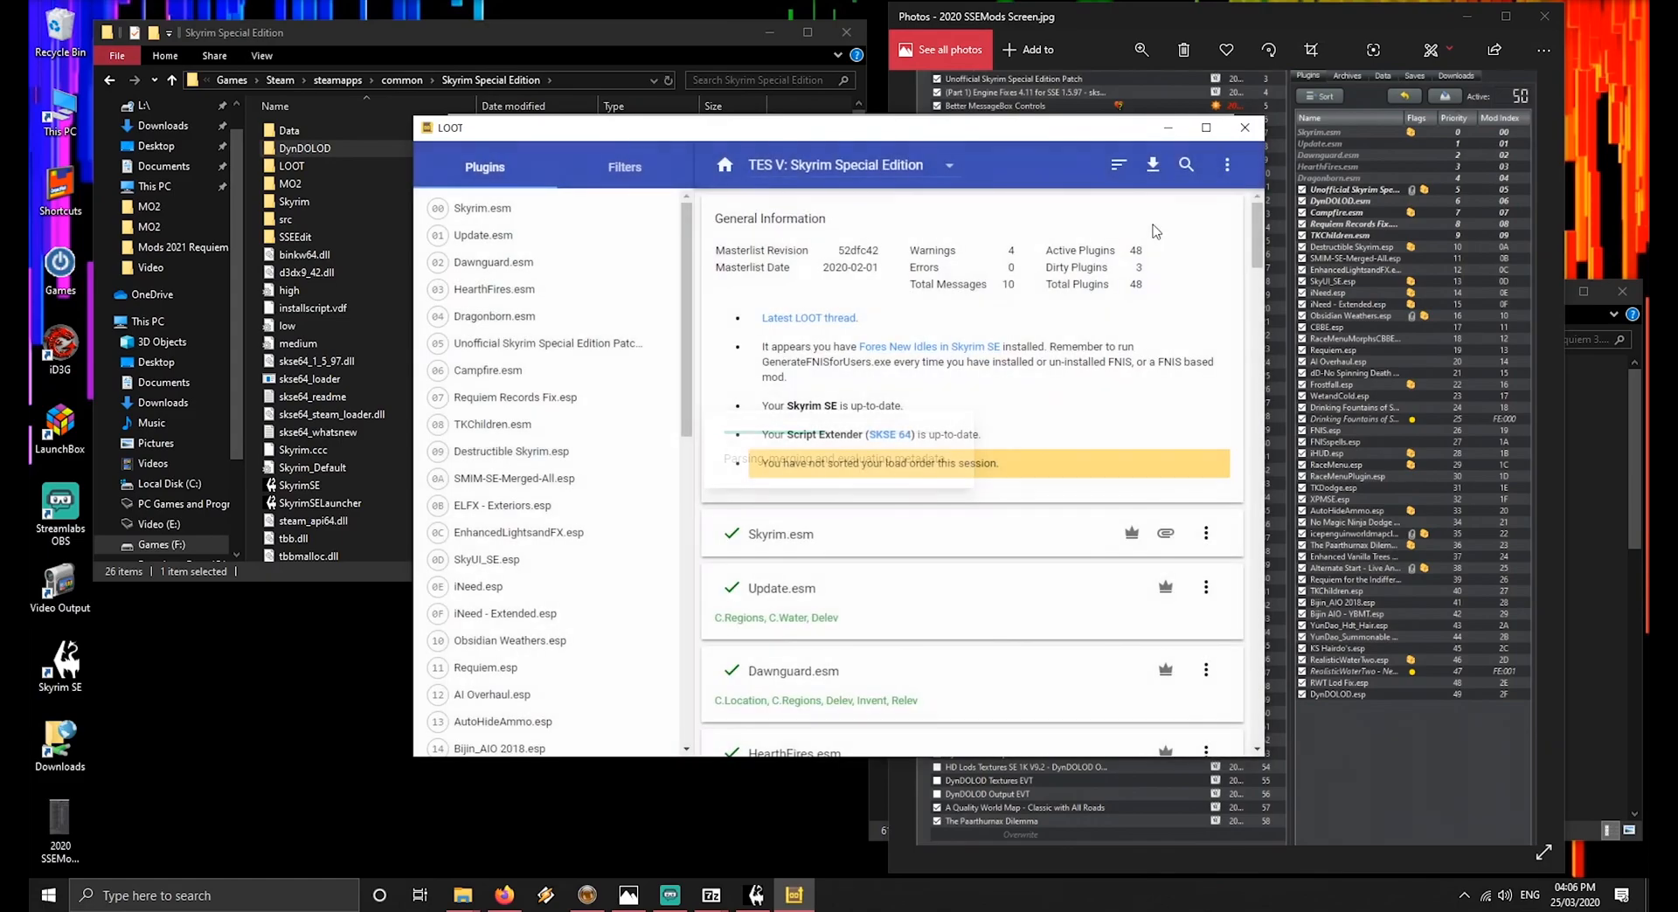
pyautogui.scroll(-4, 1019, 365)
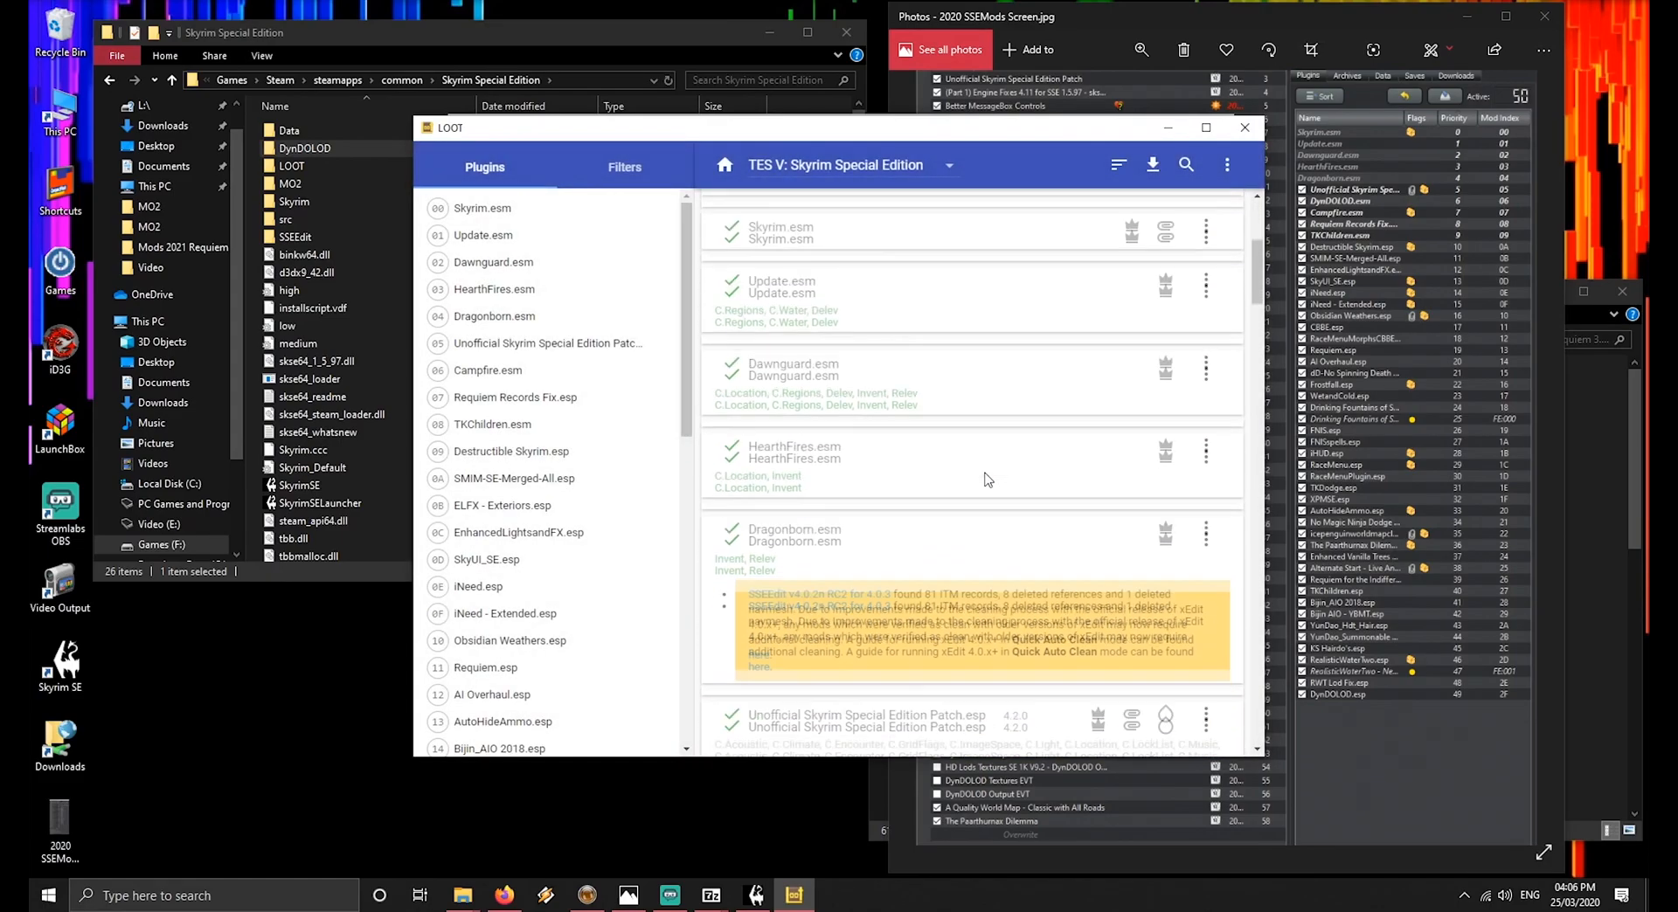
pyautogui.click(1244, 126)
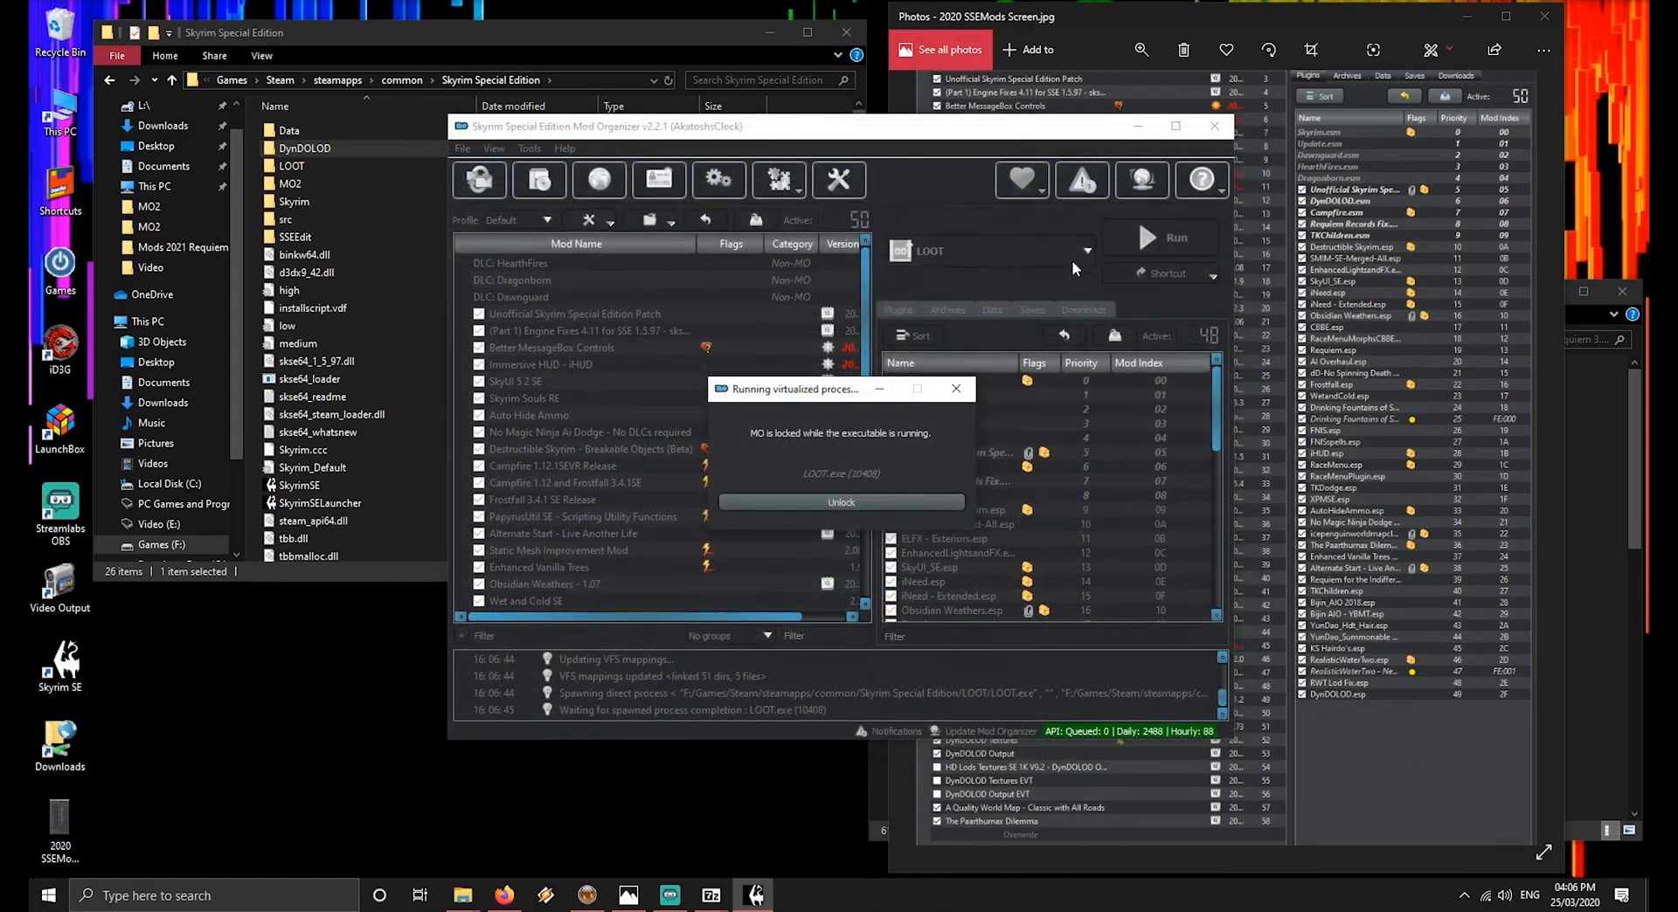
# Run SSEEditQuickAutoClean on the Dragonborn.esm module and highlight the removed records count in the messages
pyautogui.click(1088, 254)
pyautogui.click(988, 512)
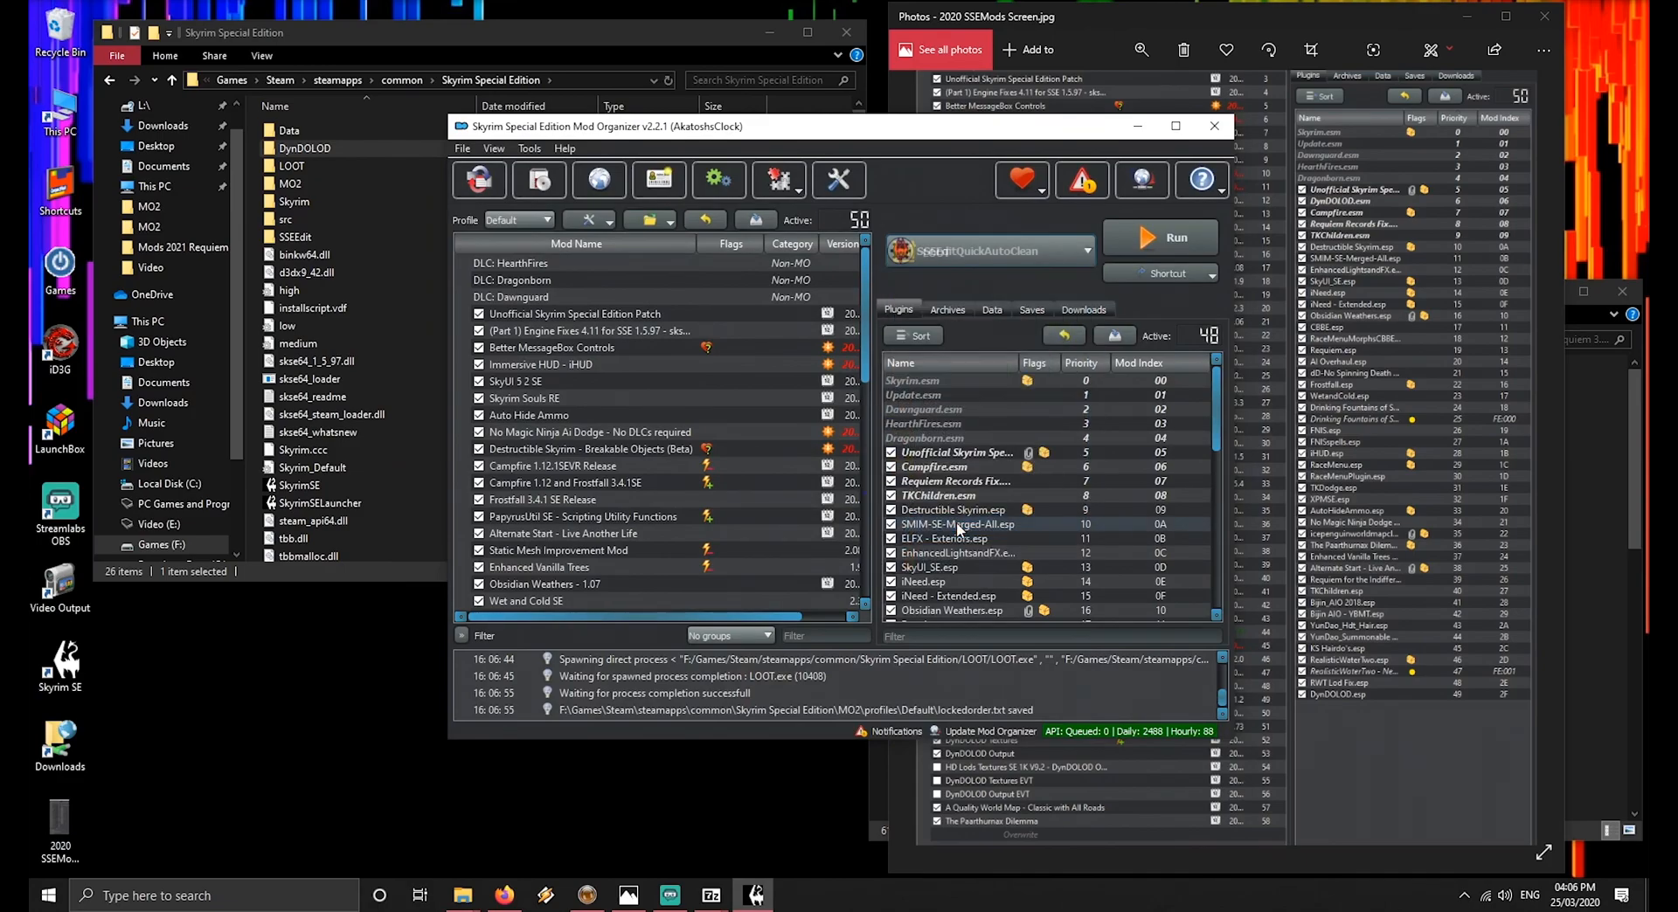
pyautogui.click(1162, 236)
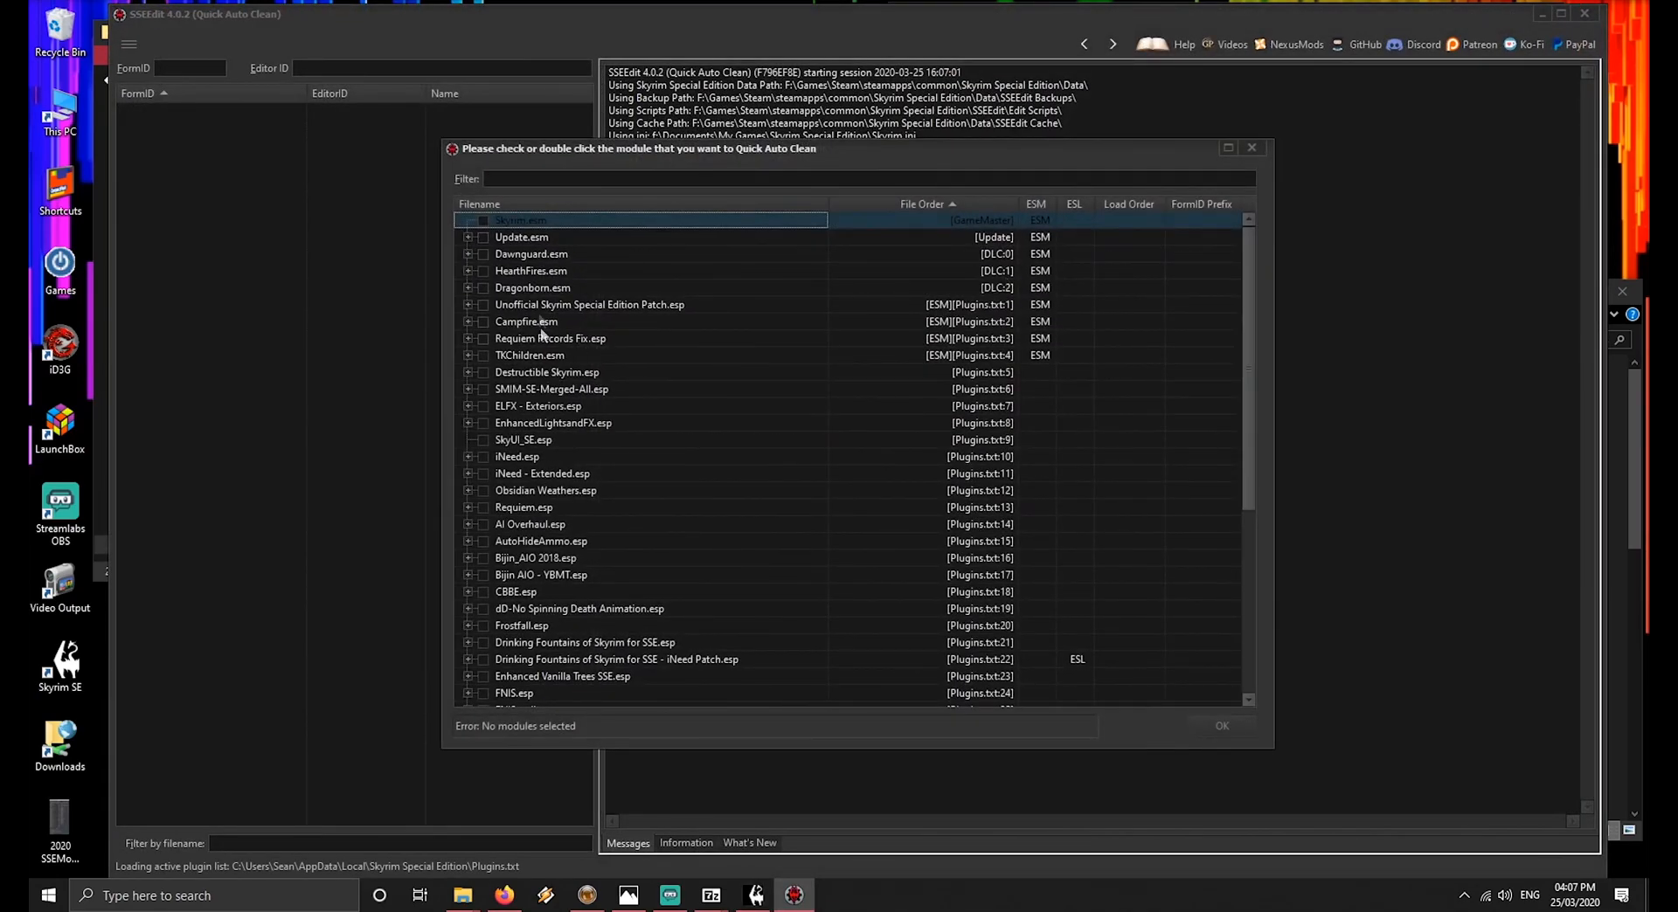
pyautogui.click(479, 288)
pyautogui.click(1220, 732)
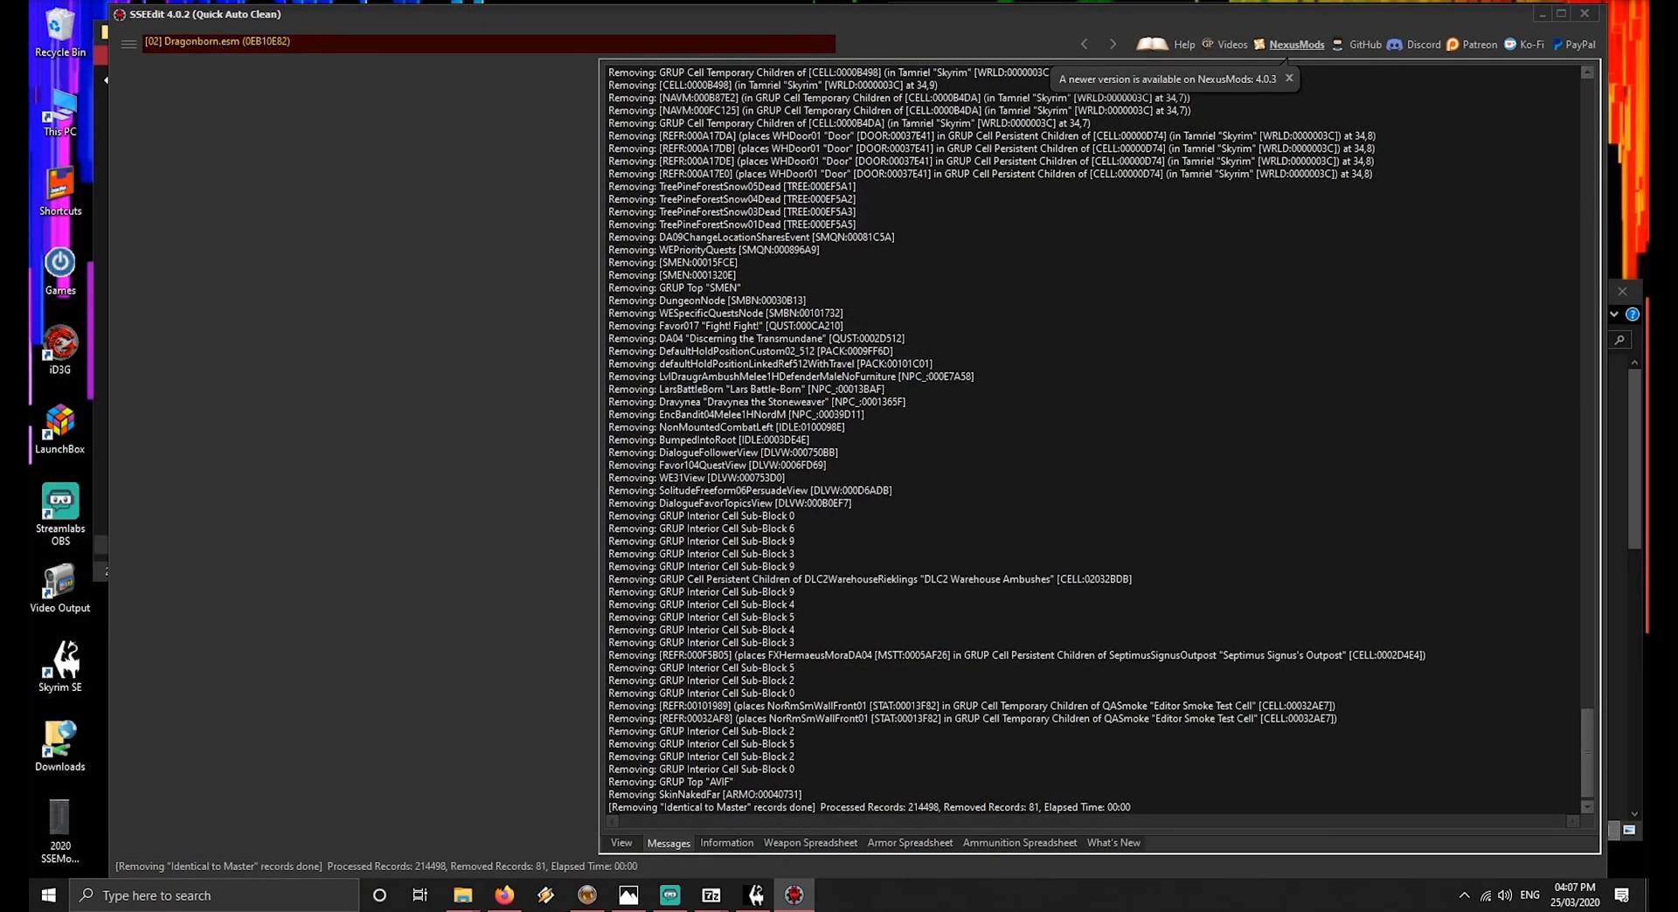
pyautogui.doubleClick(1035, 807)
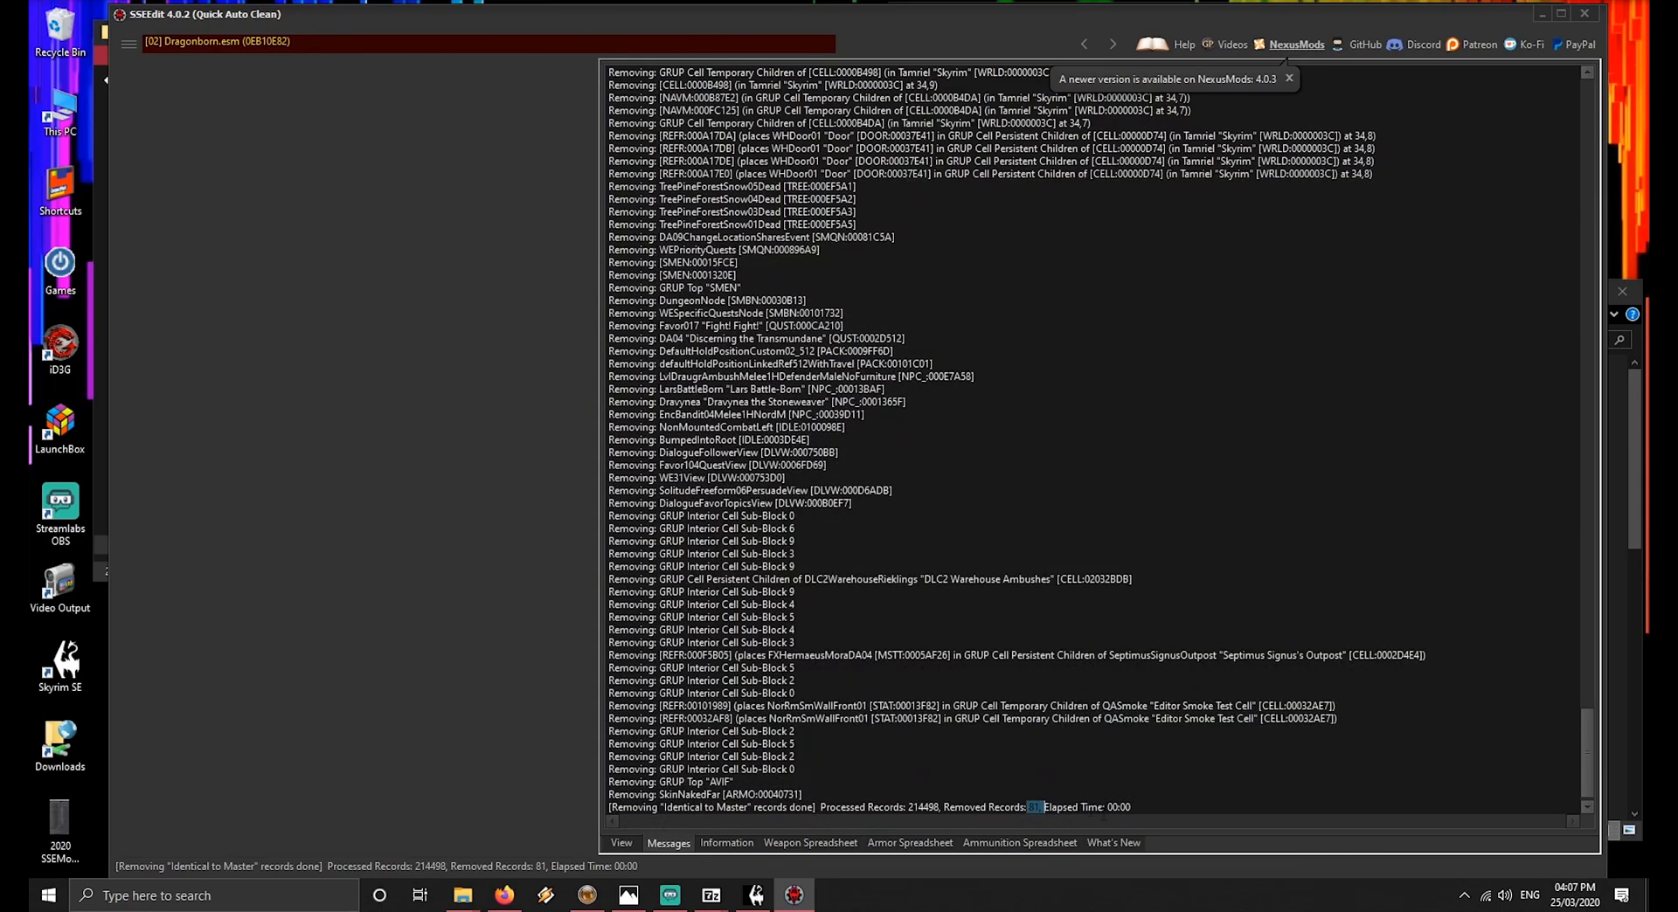
# Close SSEEdit and save the cleaned Dragonborn.esm
pyautogui.click(1585, 14)
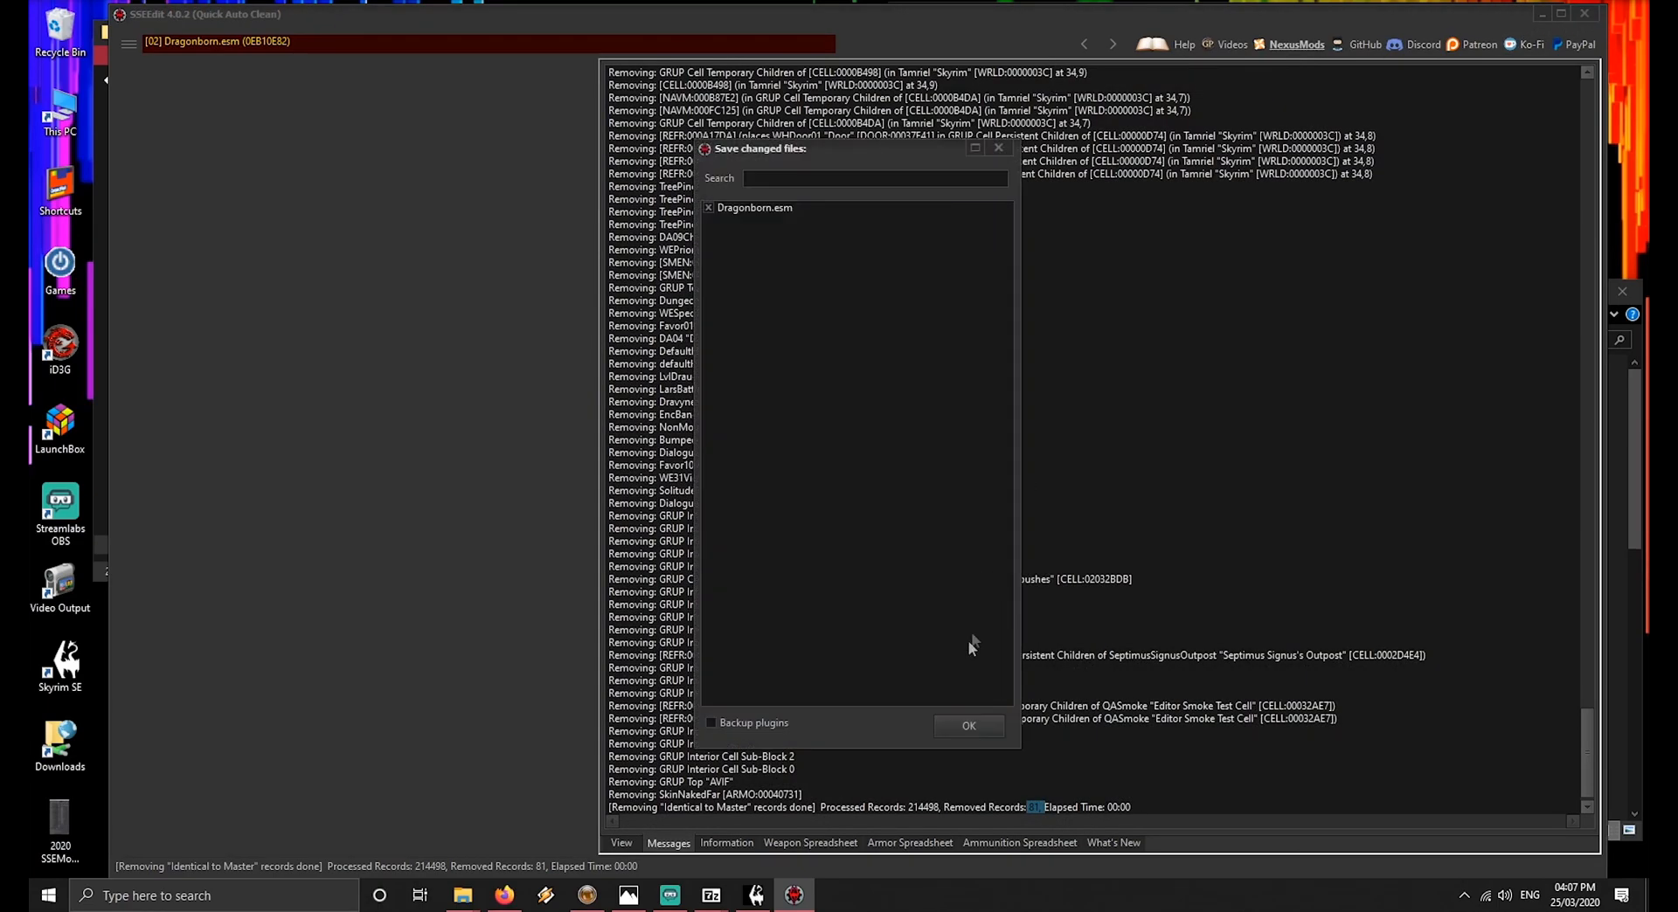
pyautogui.click(968, 726)
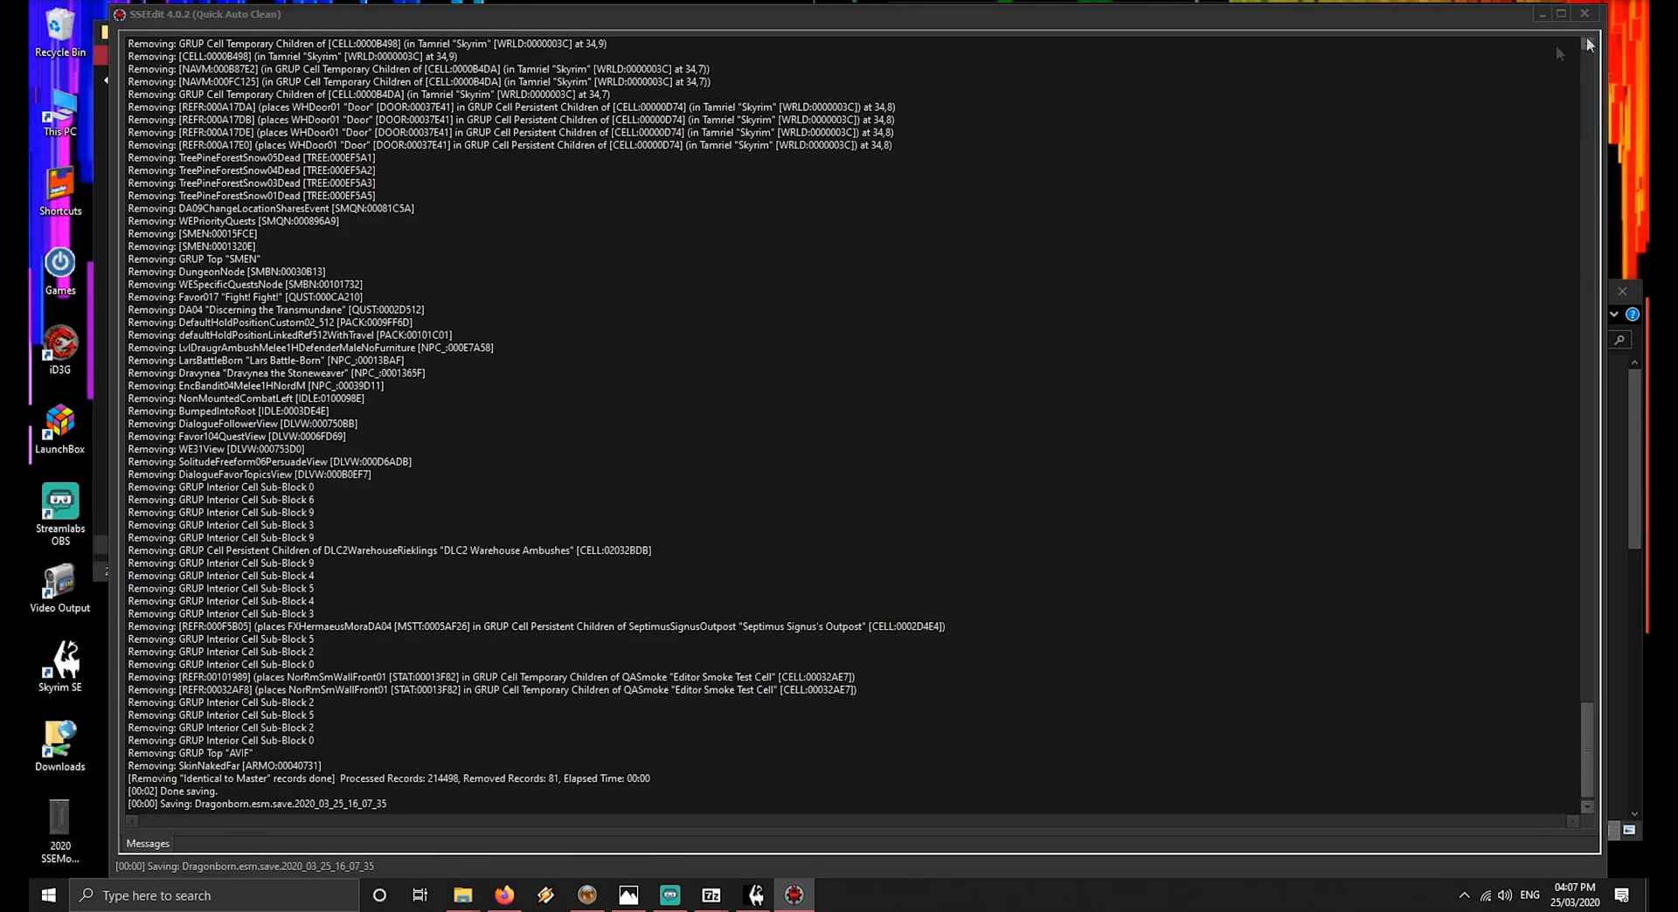
pyautogui.click(952, 506)
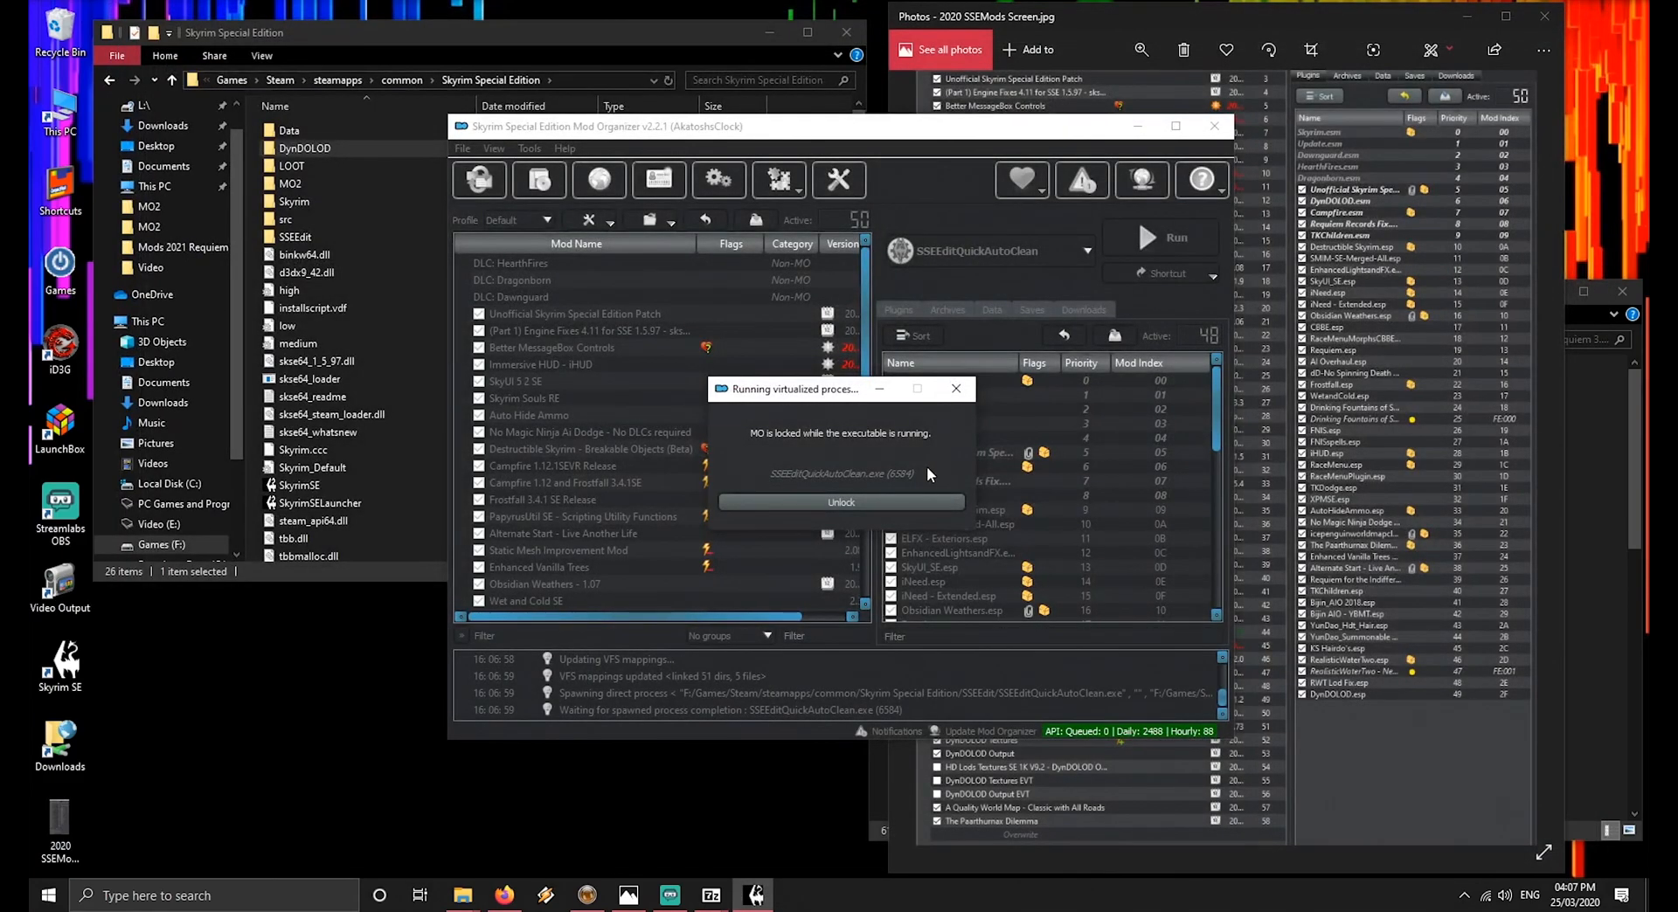
# Run LOOT from Mod Organizer and check the Dawnguard, HearthFires and Dragonborn entries for cleaning warnings
pyautogui.click(978, 251)
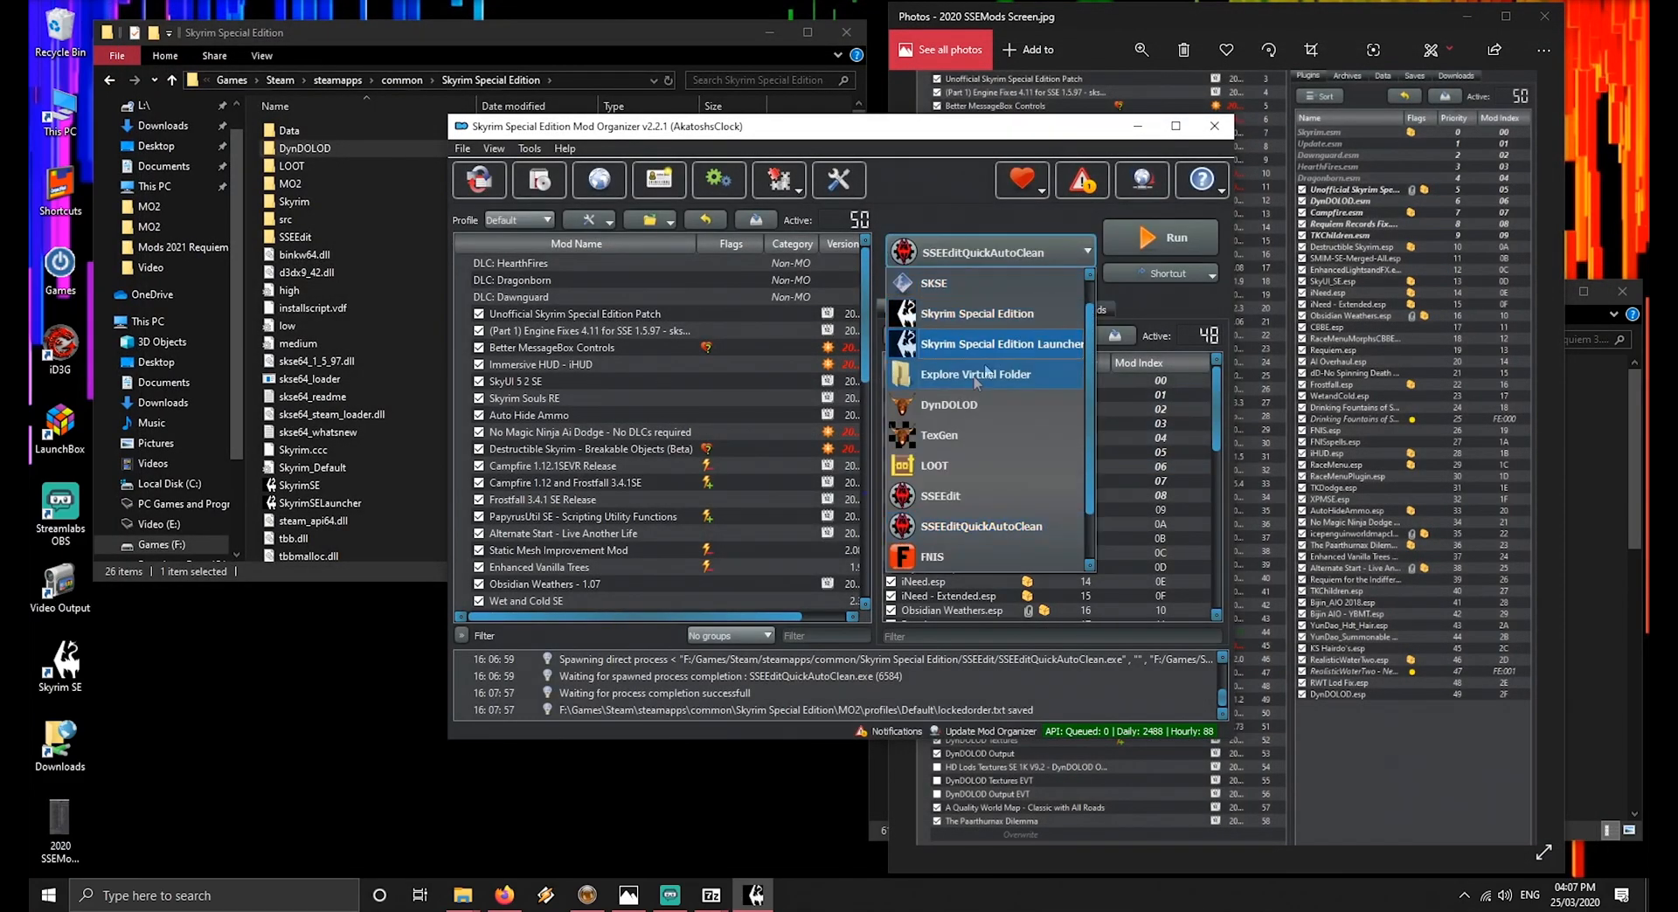
pyautogui.click(930, 466)
pyautogui.click(1162, 240)
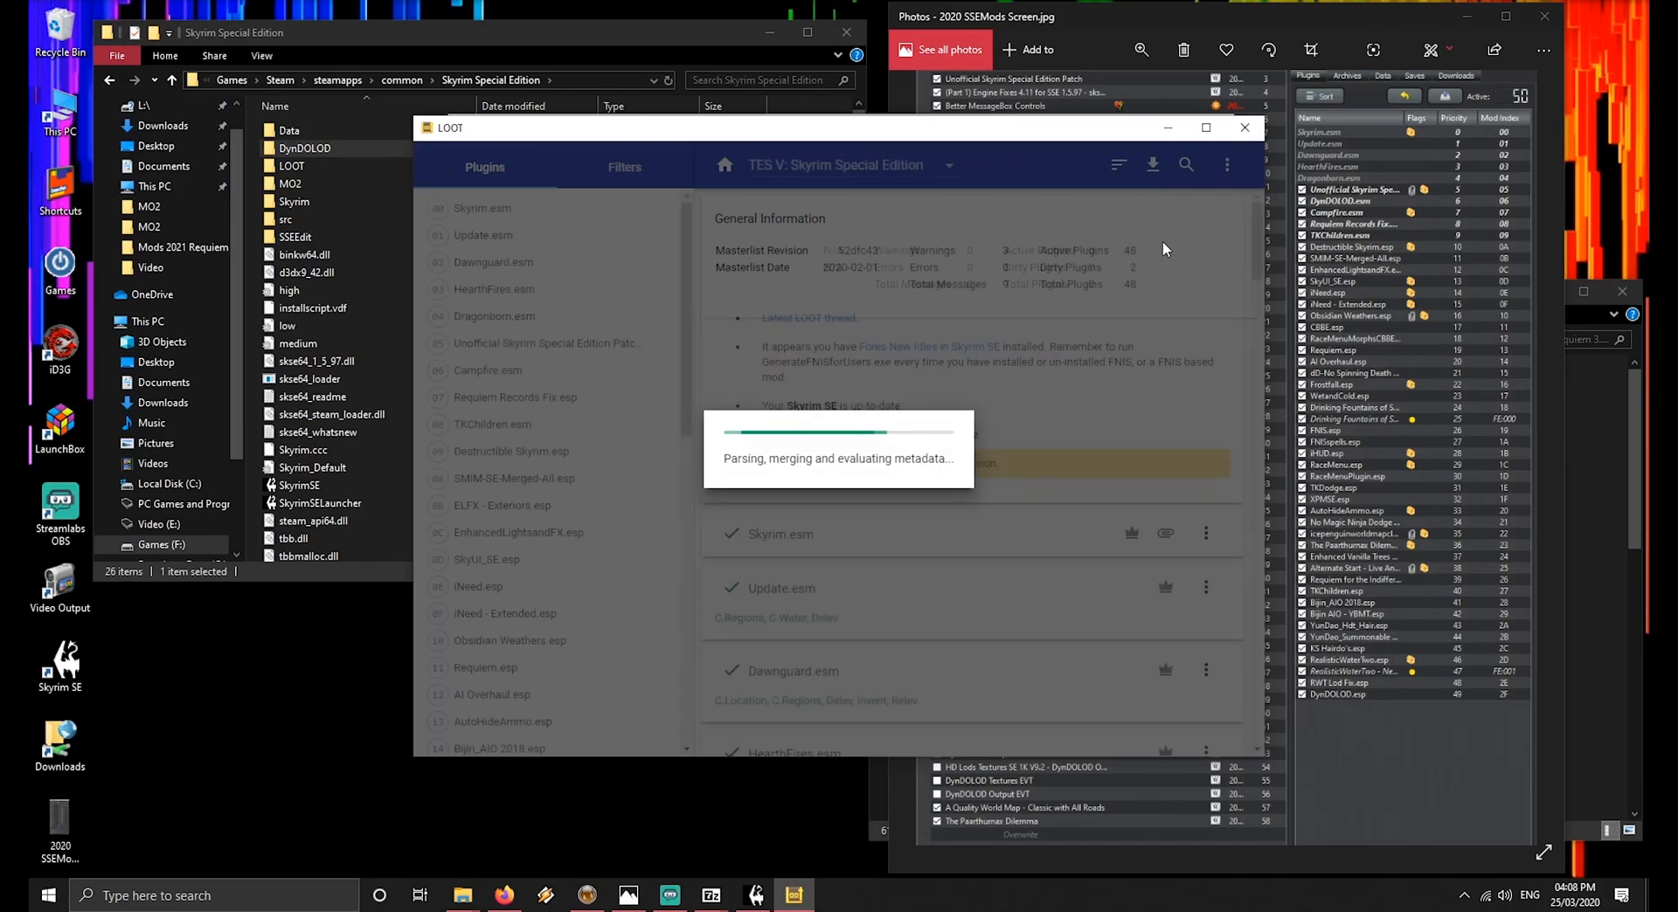
pyautogui.scroll(-4, 738, 520)
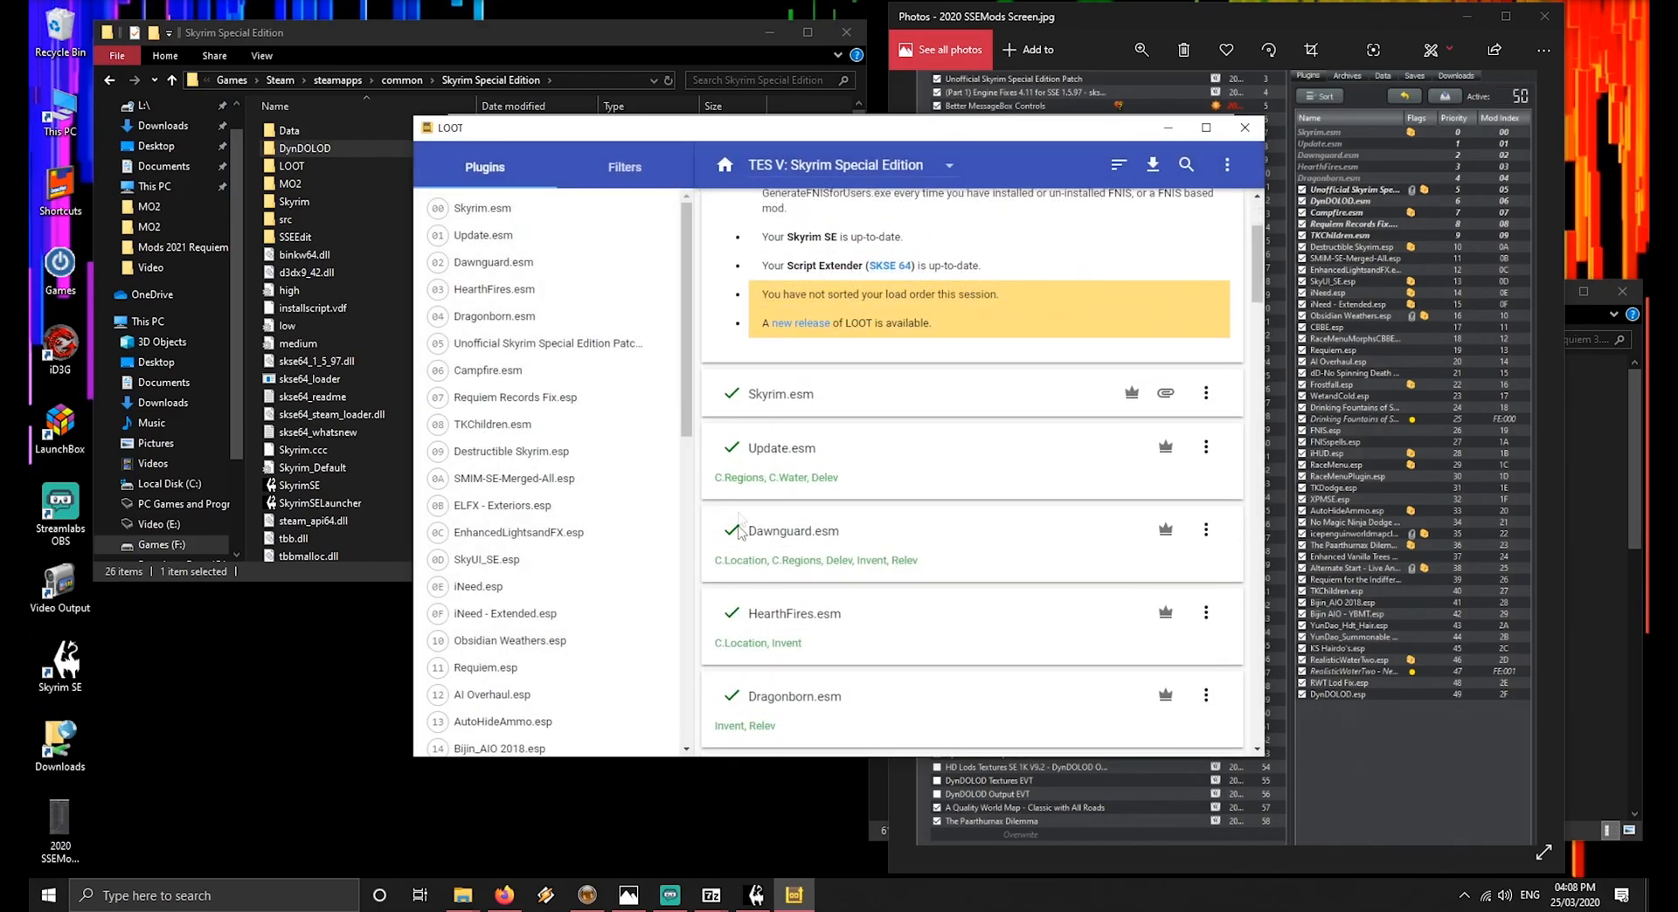
# Check the remaining master file entries in LOOT for cleaning warnings and close LOOT
pyautogui.scroll(-2, 740, 524)
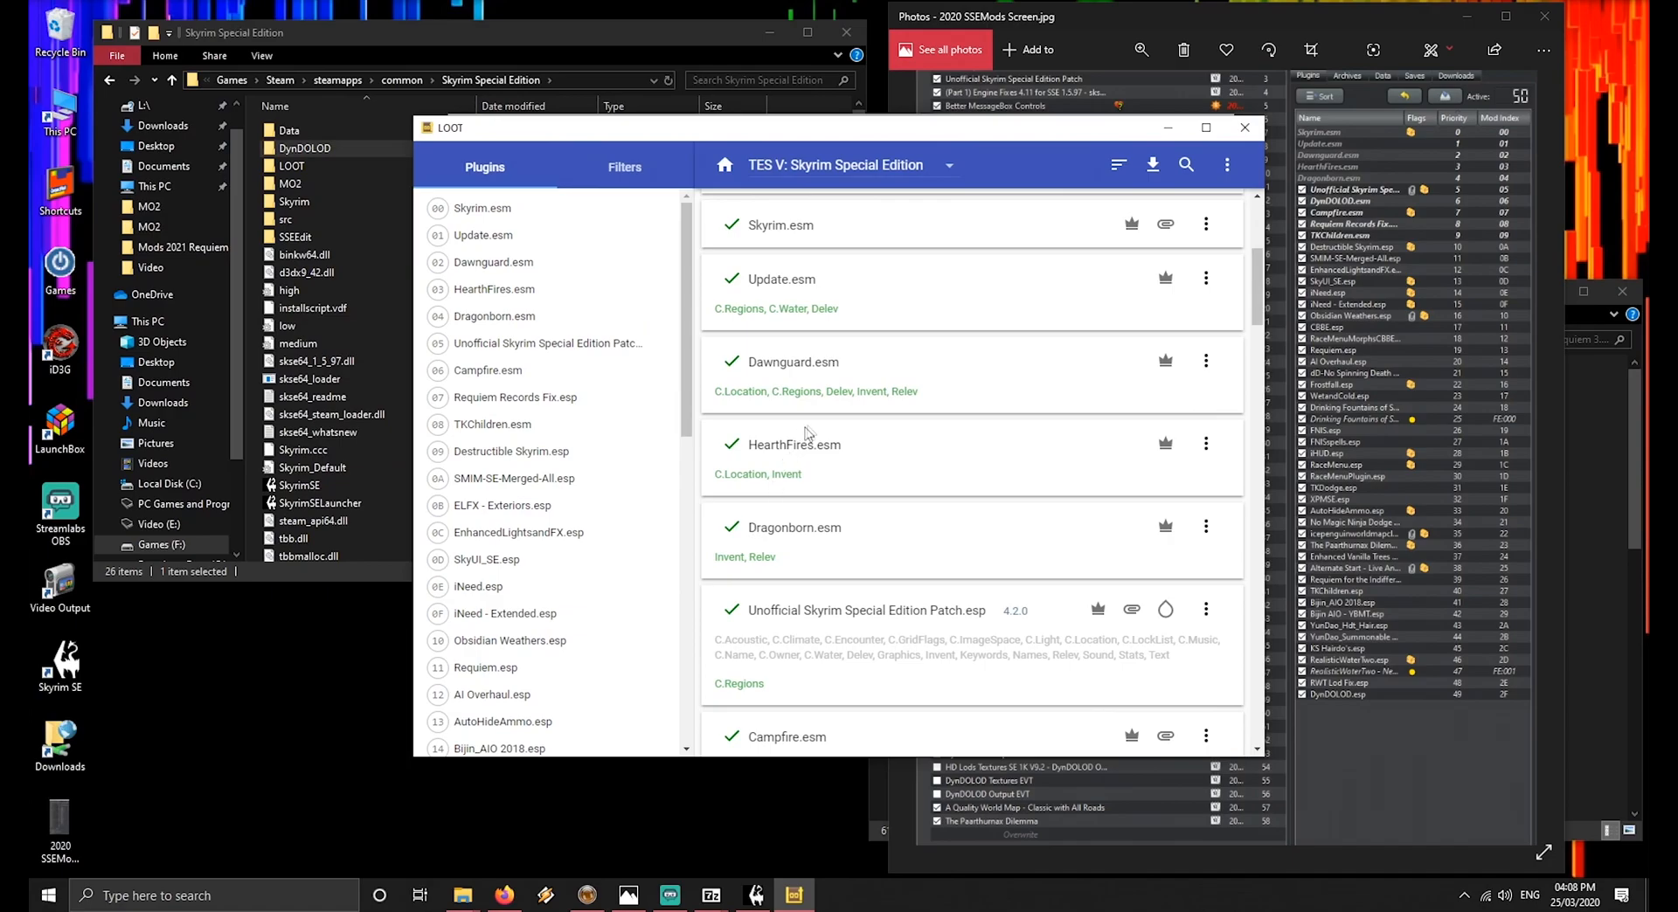
pyautogui.click(1245, 129)
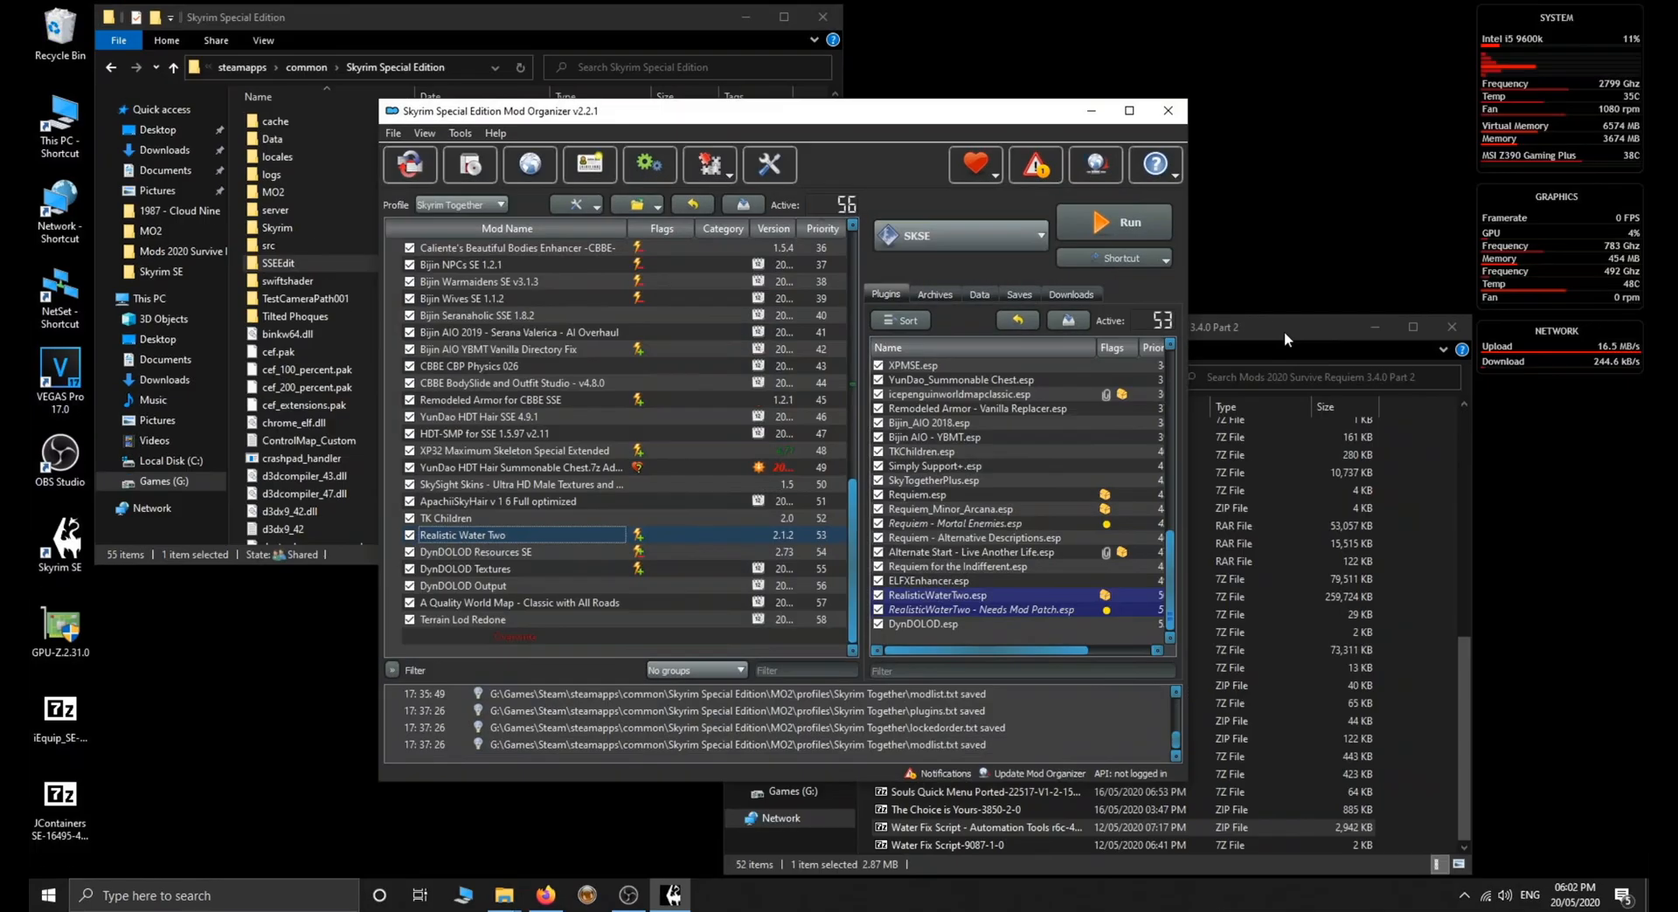
# Extract the contents of the Water Fix Script - Automation Tools archive into the SSEEdit folder and close the archive
pyautogui.click(501, 24)
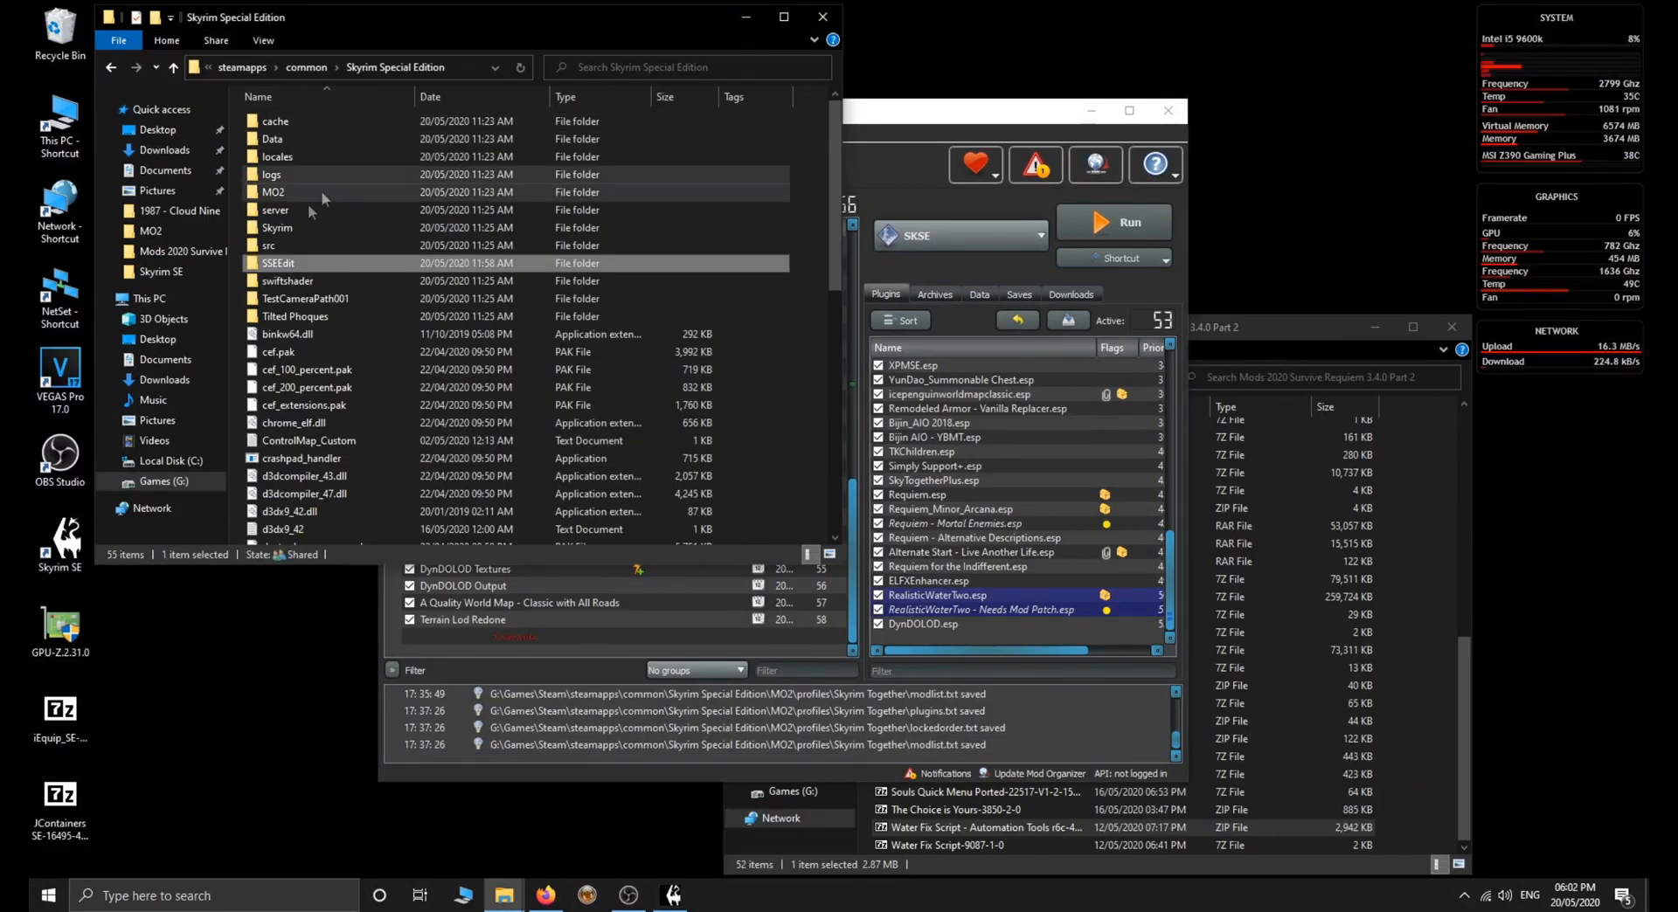
pyautogui.doubleClick(278, 262)
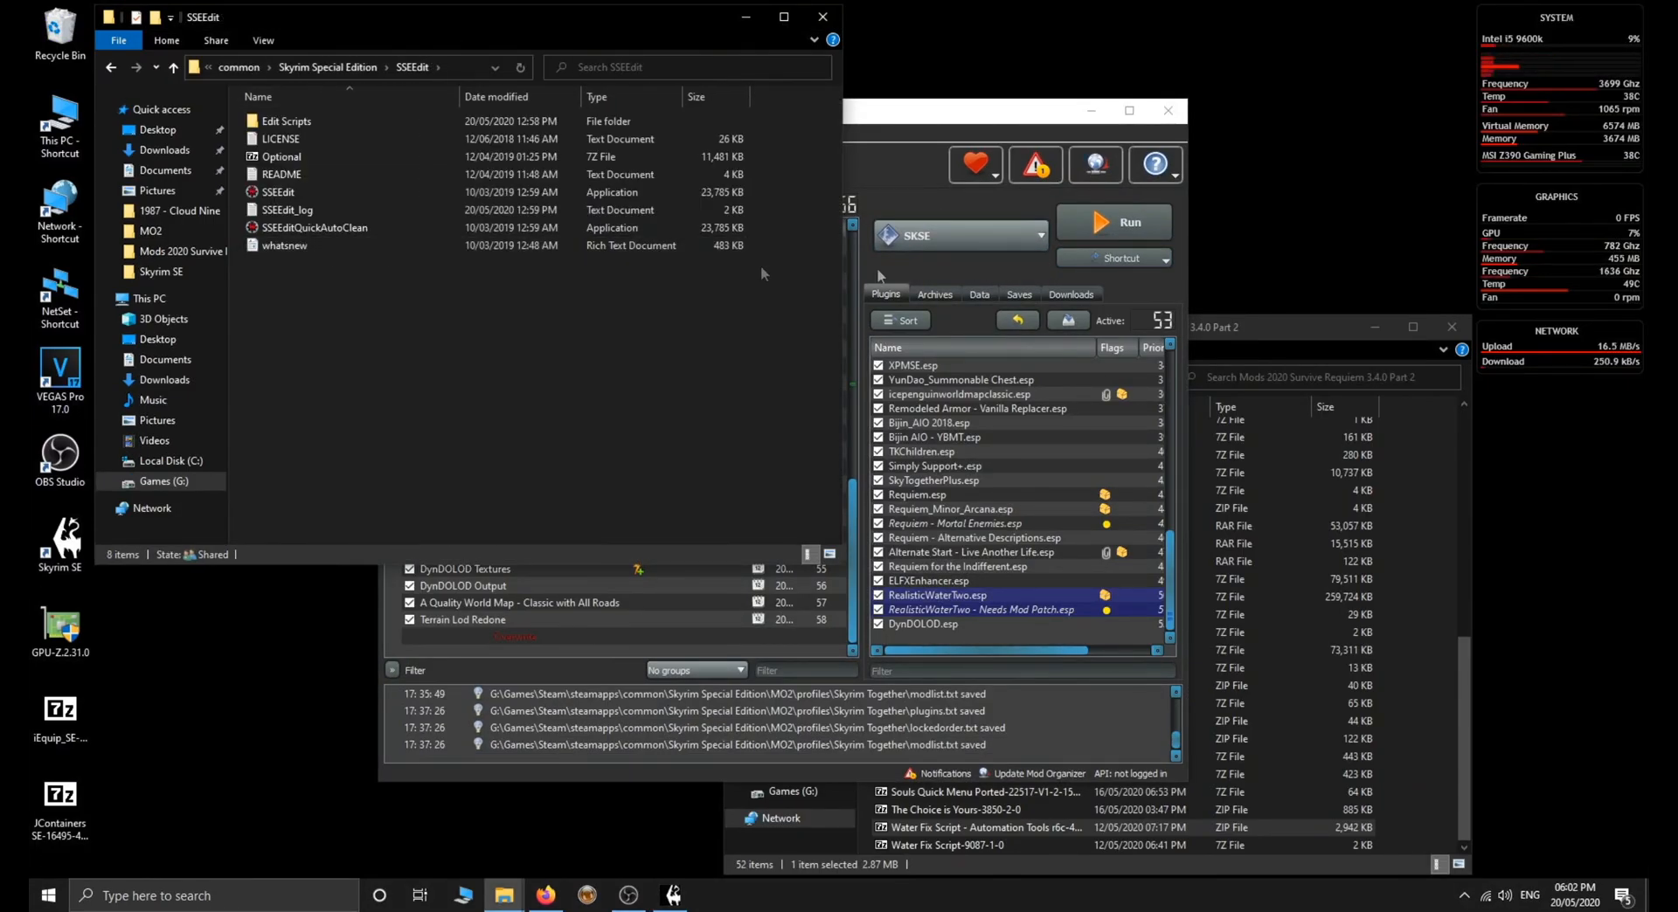
pyautogui.click(1277, 341)
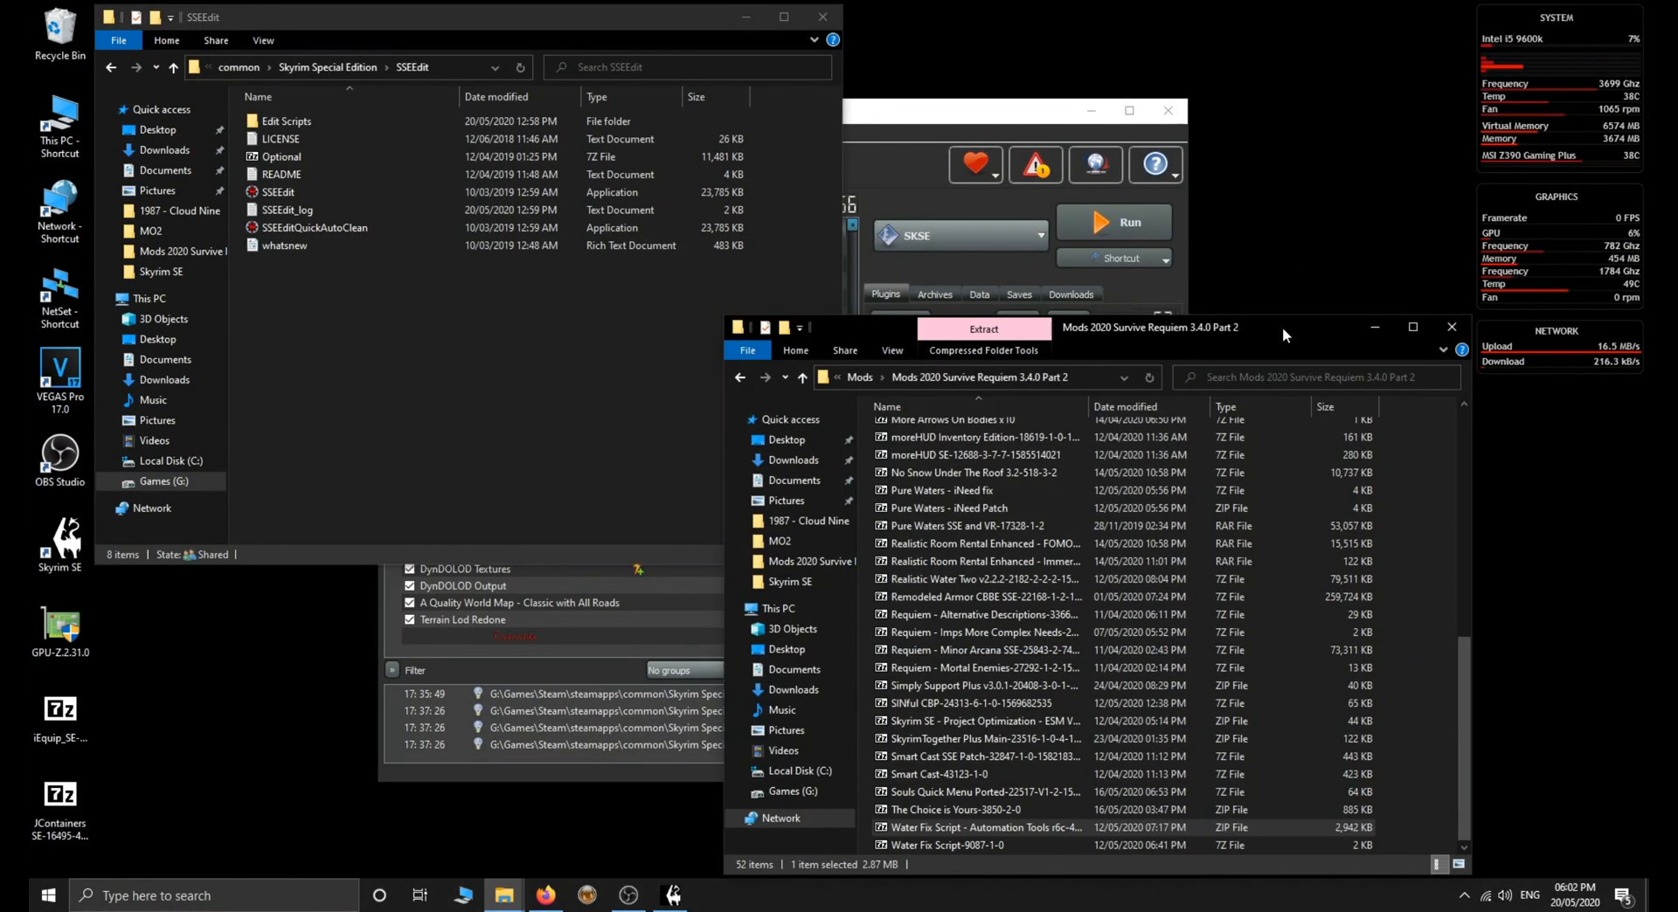
pyautogui.doubleClick(948, 830)
pyautogui.moveTo(552, 417); pyautogui.dragTo(353, 397)
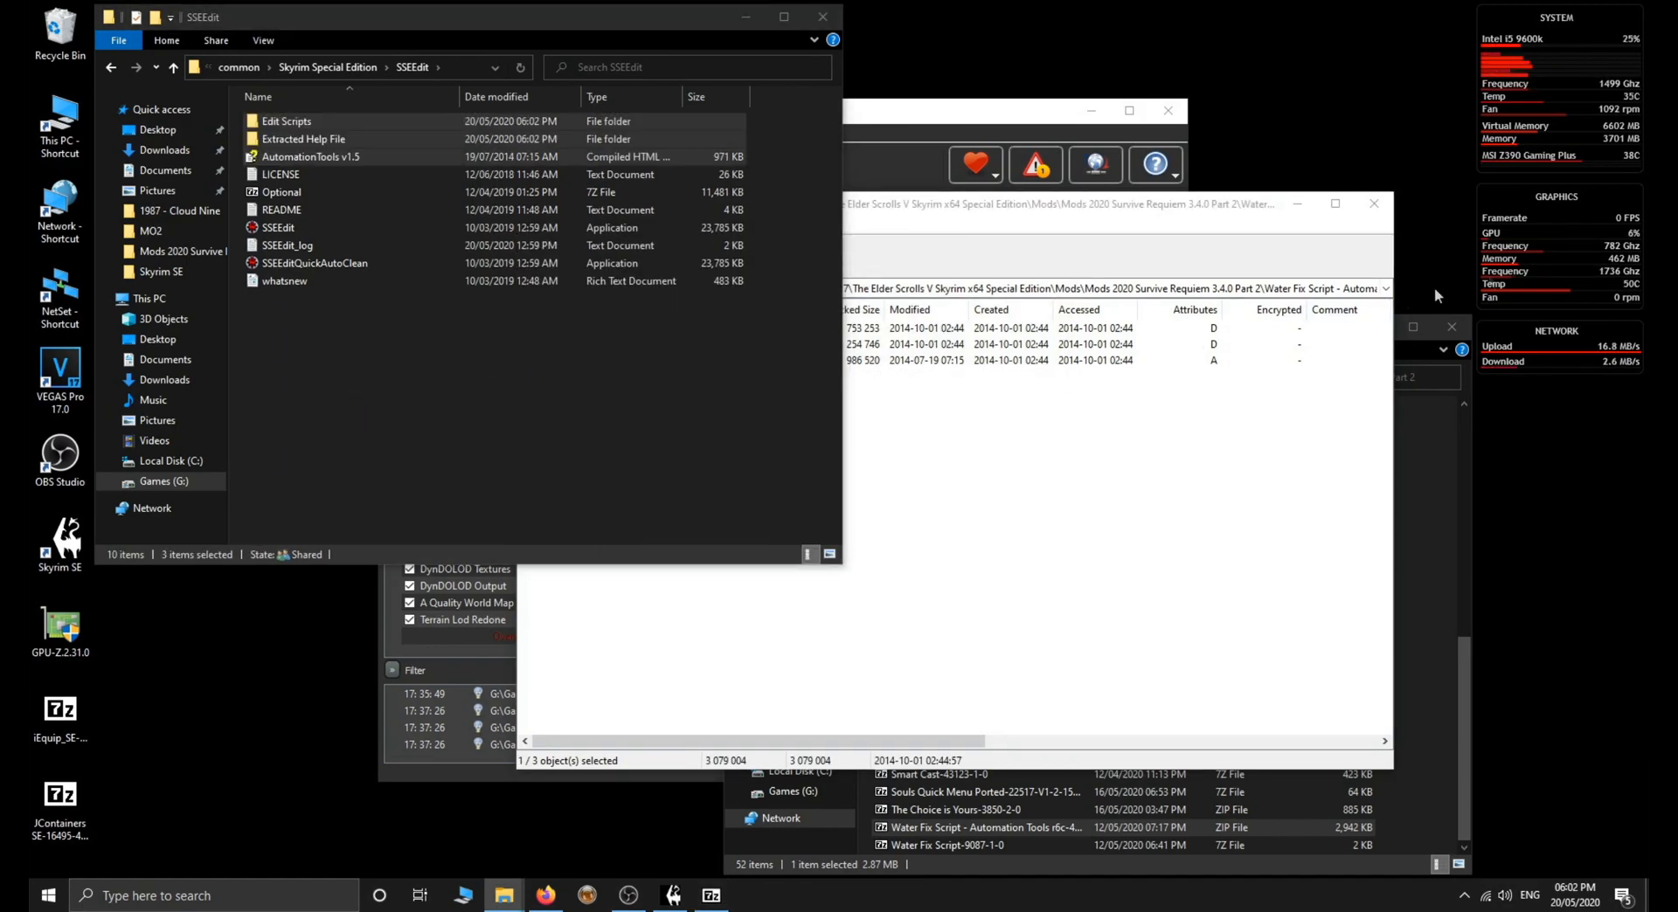
pyautogui.click(1373, 204)
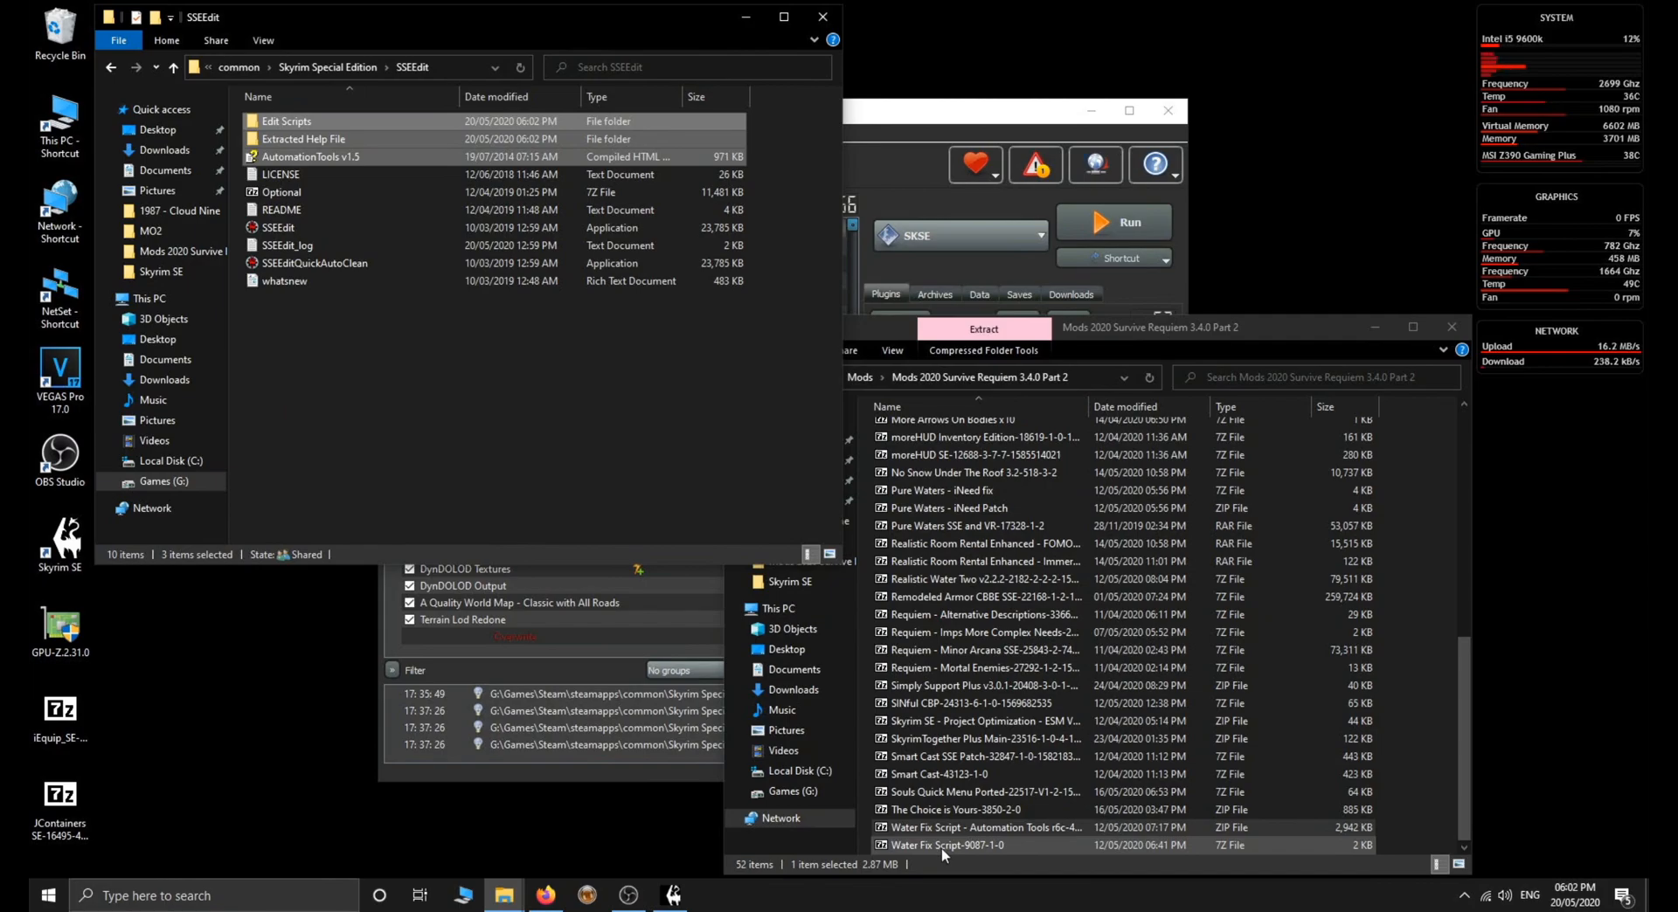
# Extract _azzendix - Water Fix v1.0.pas from the Water Fix Script-9087-1-0 archive into SSEEdit's Edit Scripts folder and close the archive
pyautogui.doubleClick(943, 848)
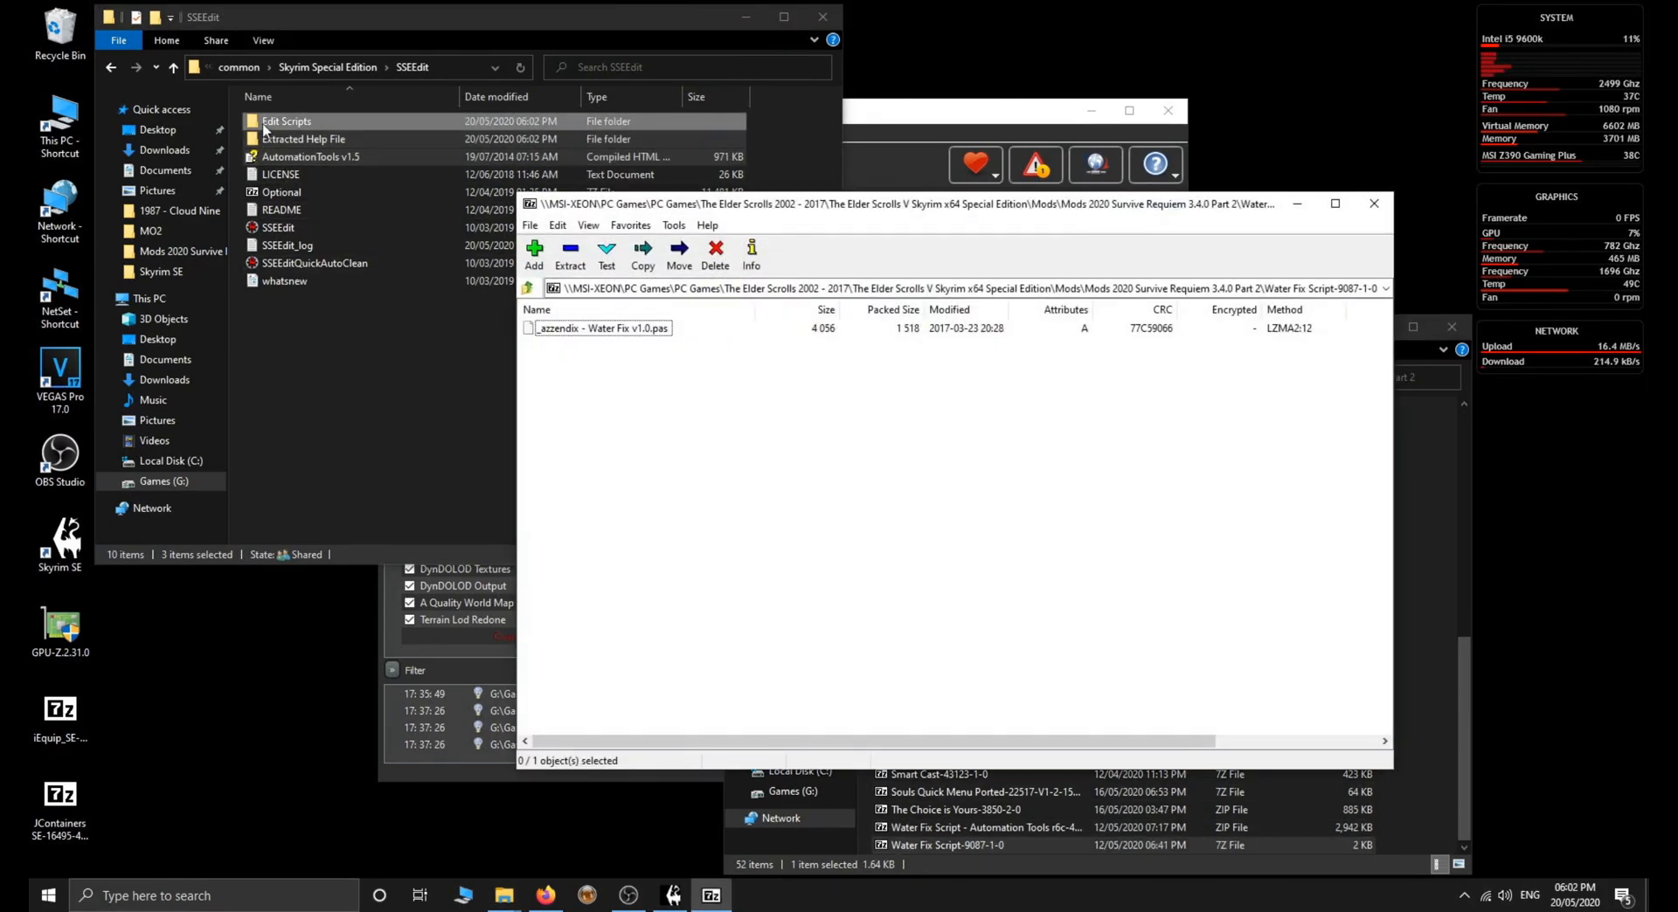
pyautogui.doubleClick(262, 123)
pyautogui.click(1034, 479)
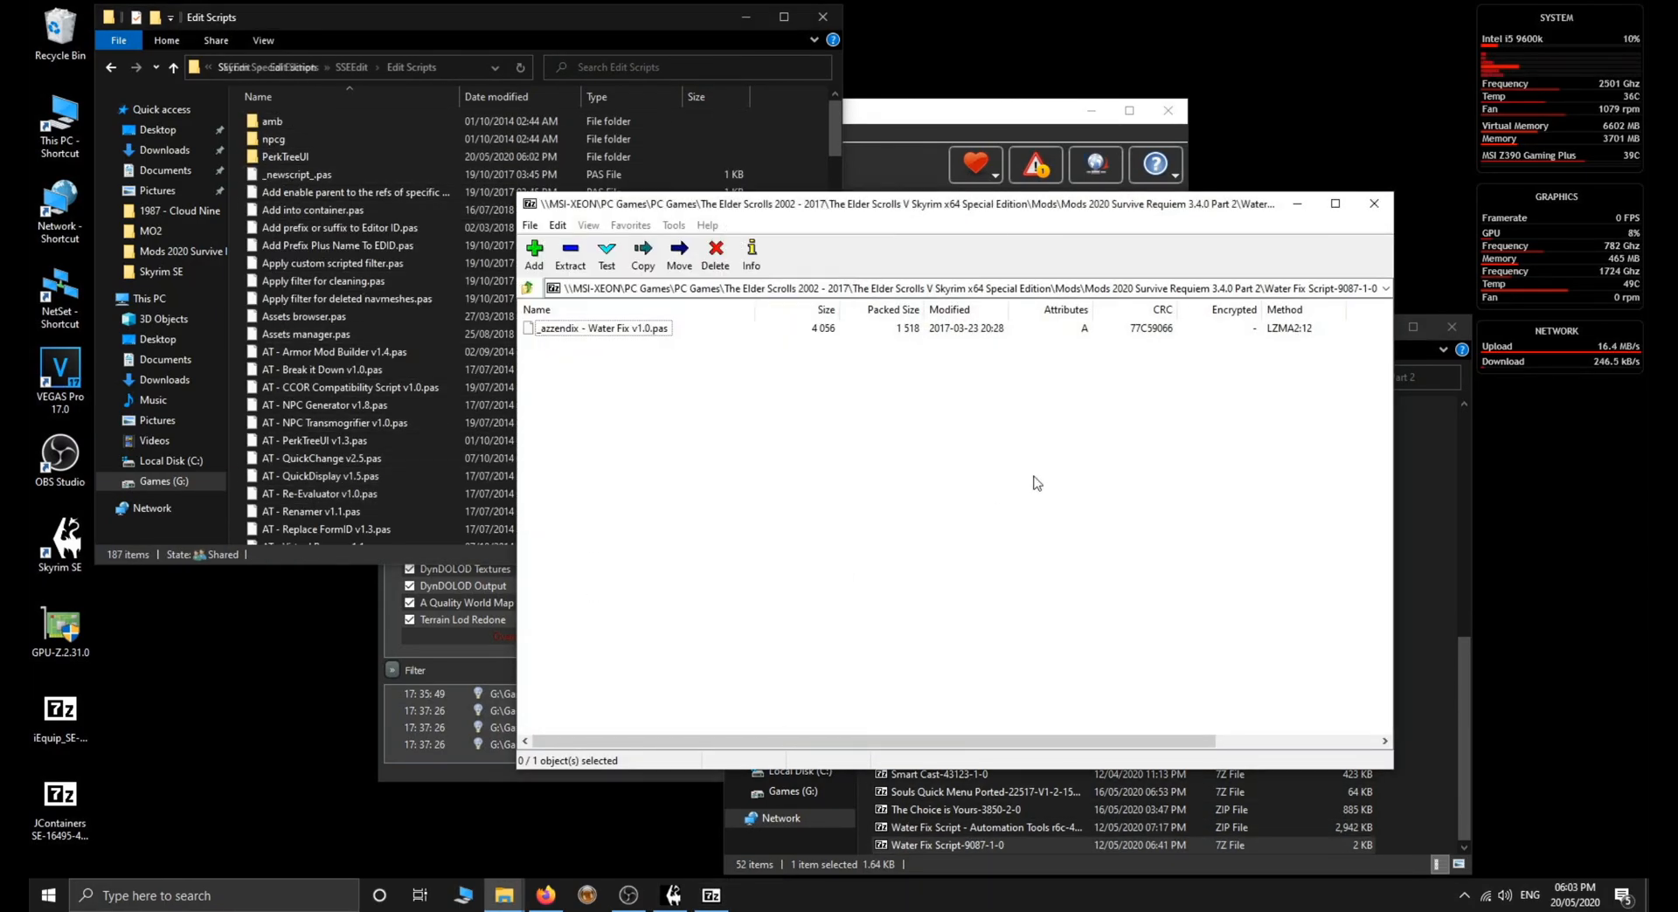
pyautogui.moveTo(566, 339); pyautogui.dragTo(789, 130)
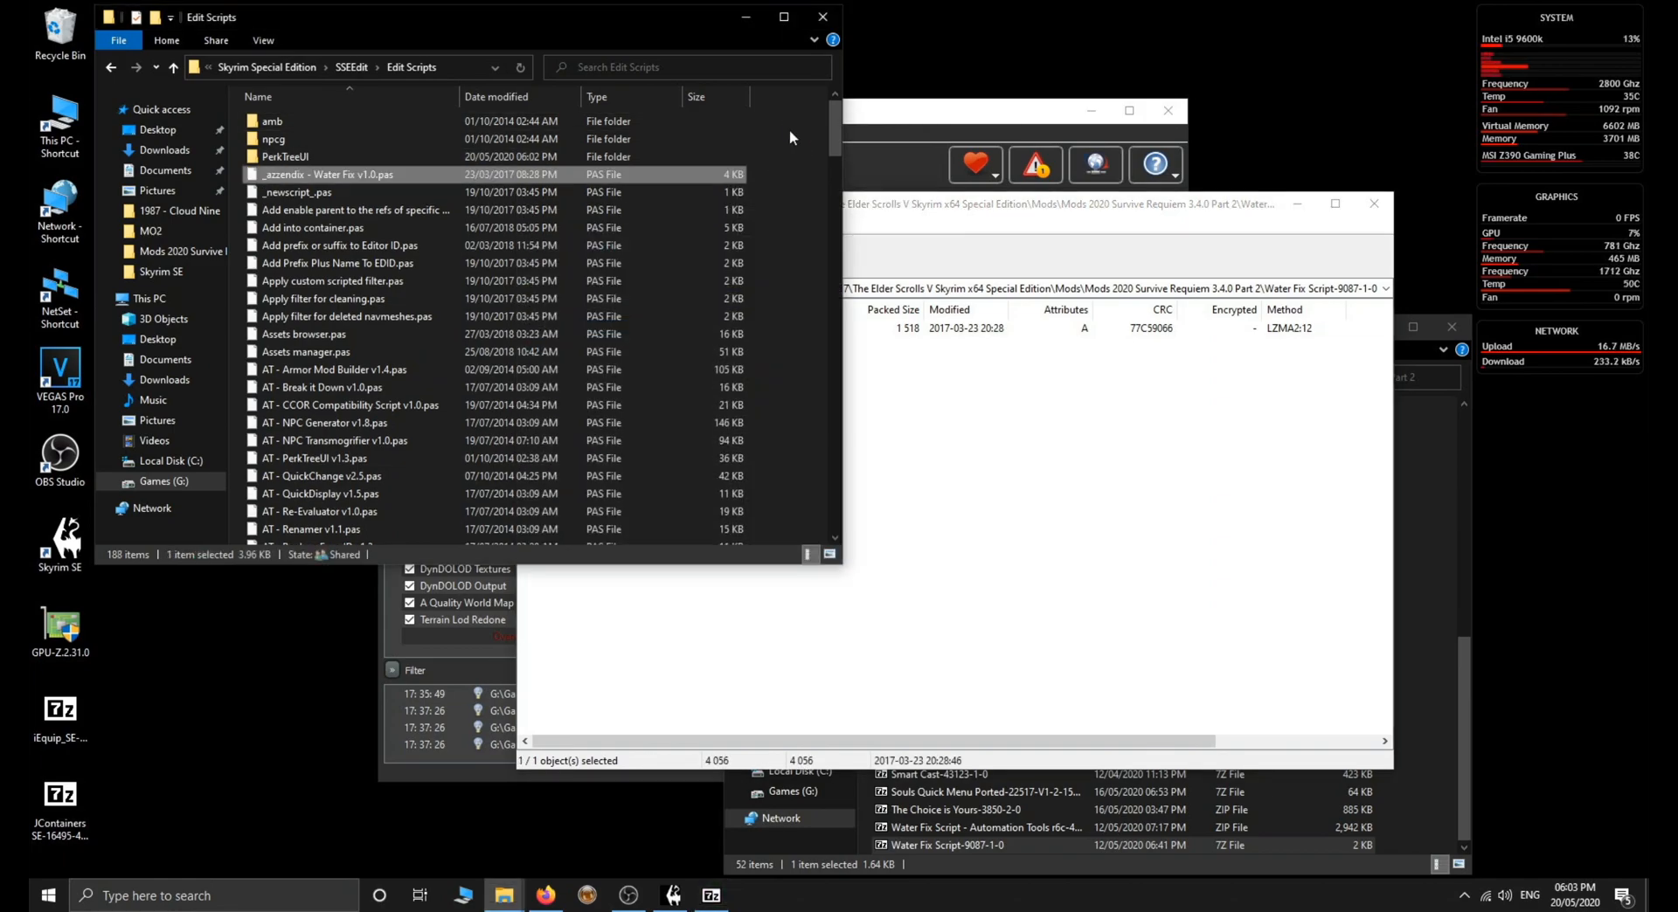
pyautogui.click(1373, 206)
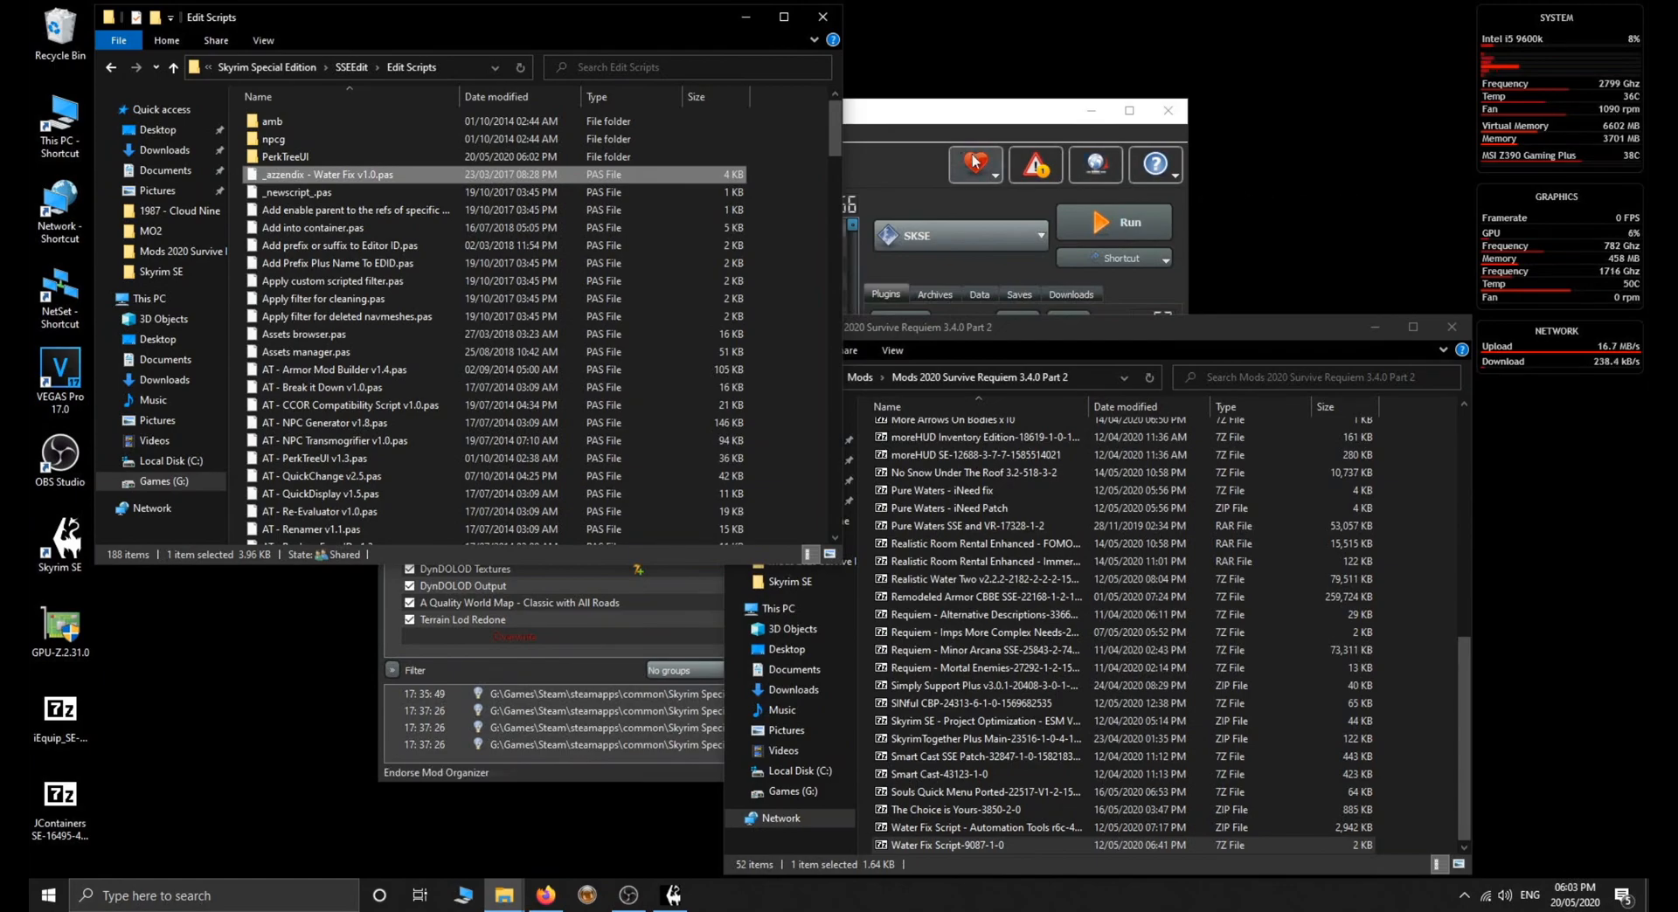
# Run SSEEdit from Mod Organizer, load all active plugins and accept the Unofficial Skyrim Special Edition Patch ModGroup
pyautogui.click(956, 175)
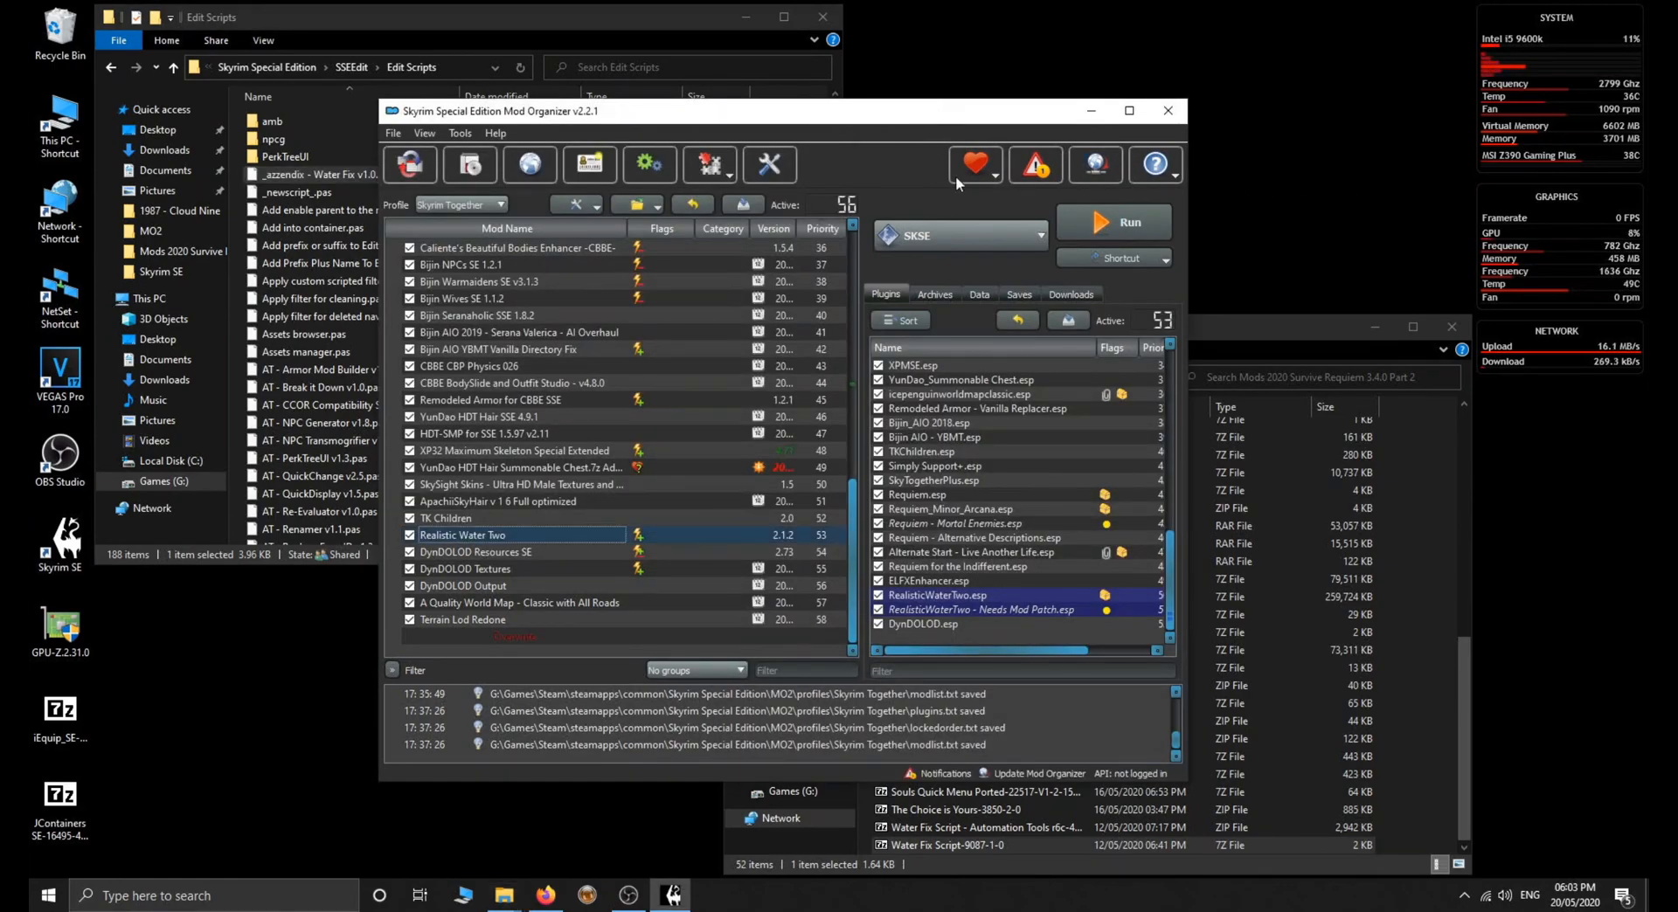
pyautogui.click(986, 234)
pyautogui.click(933, 479)
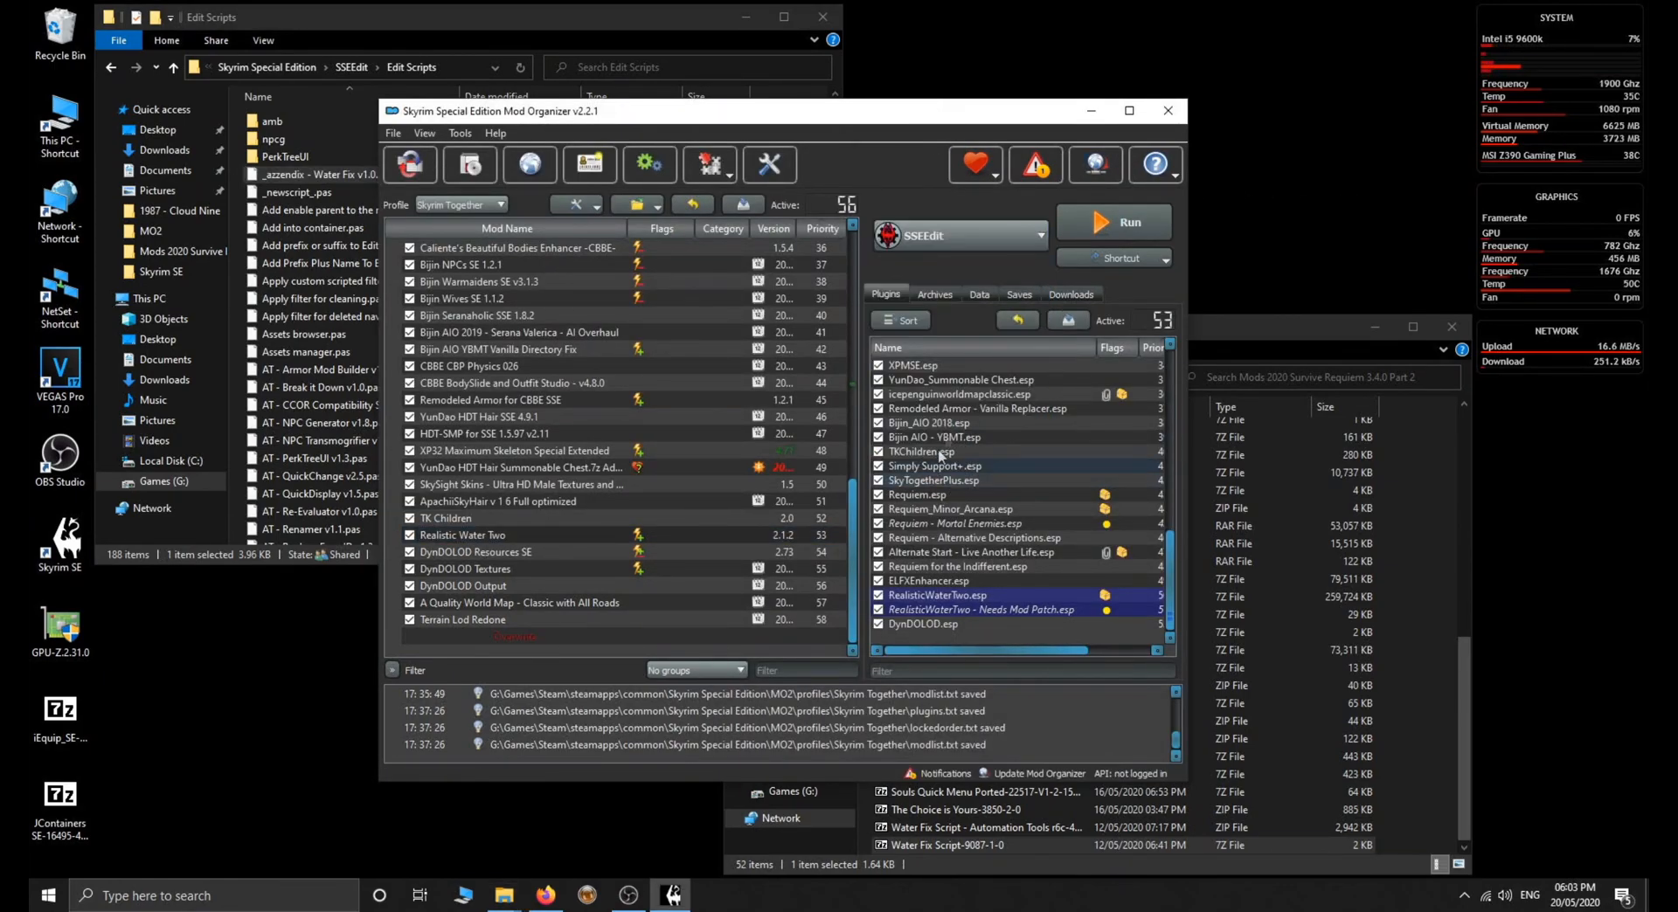
pyautogui.click(1115, 234)
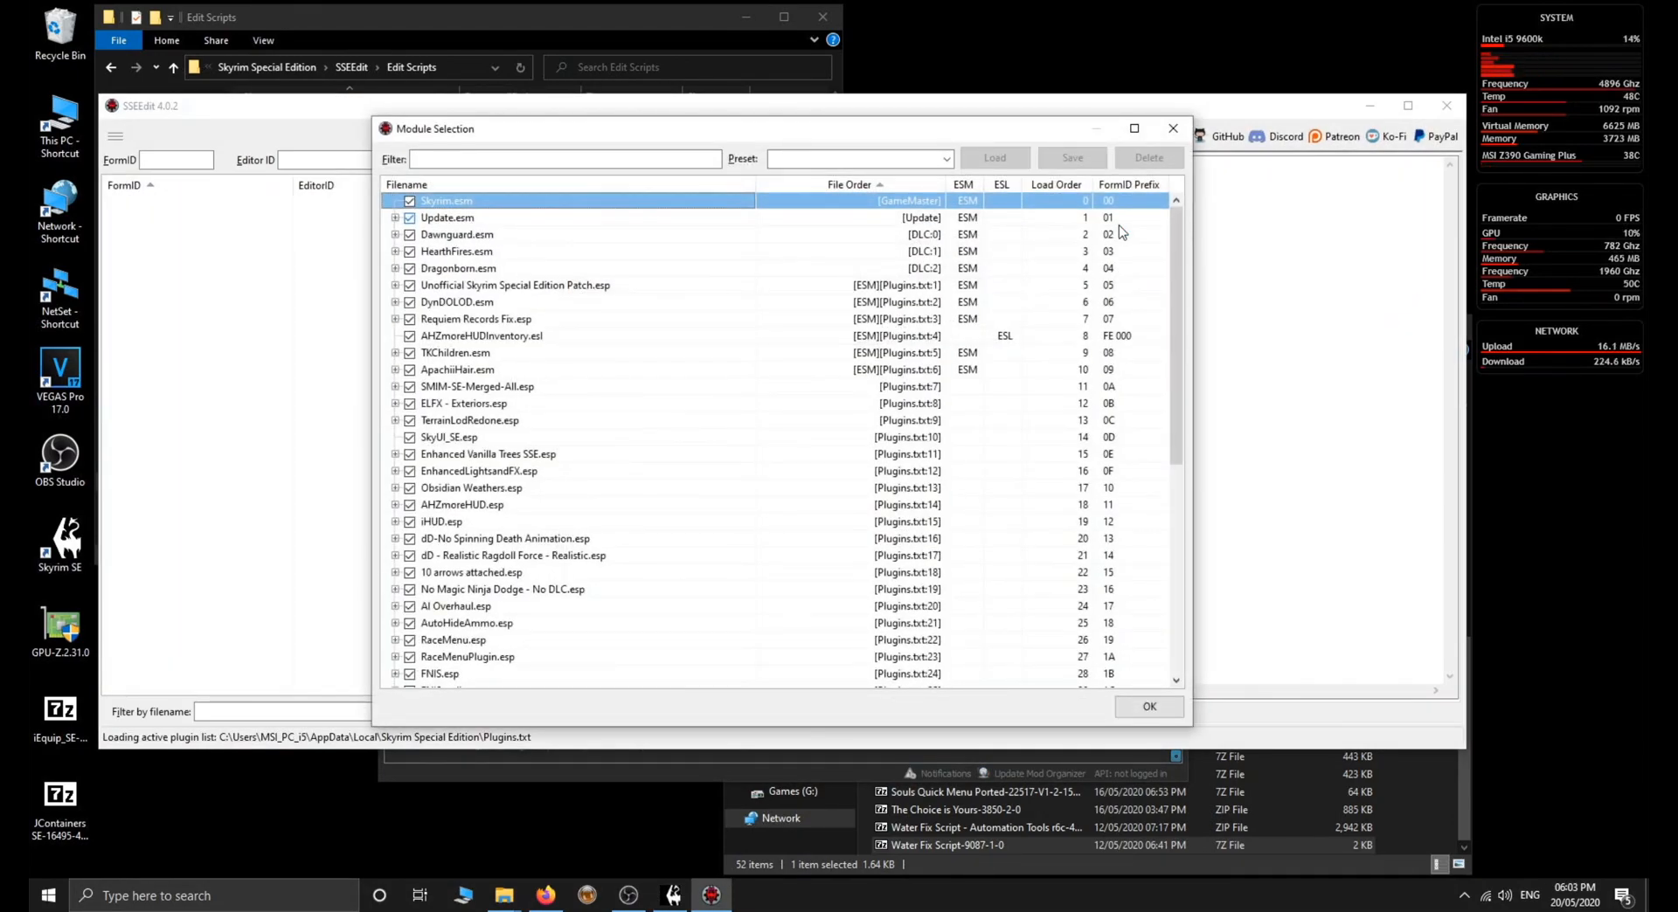
pyautogui.click(1147, 708)
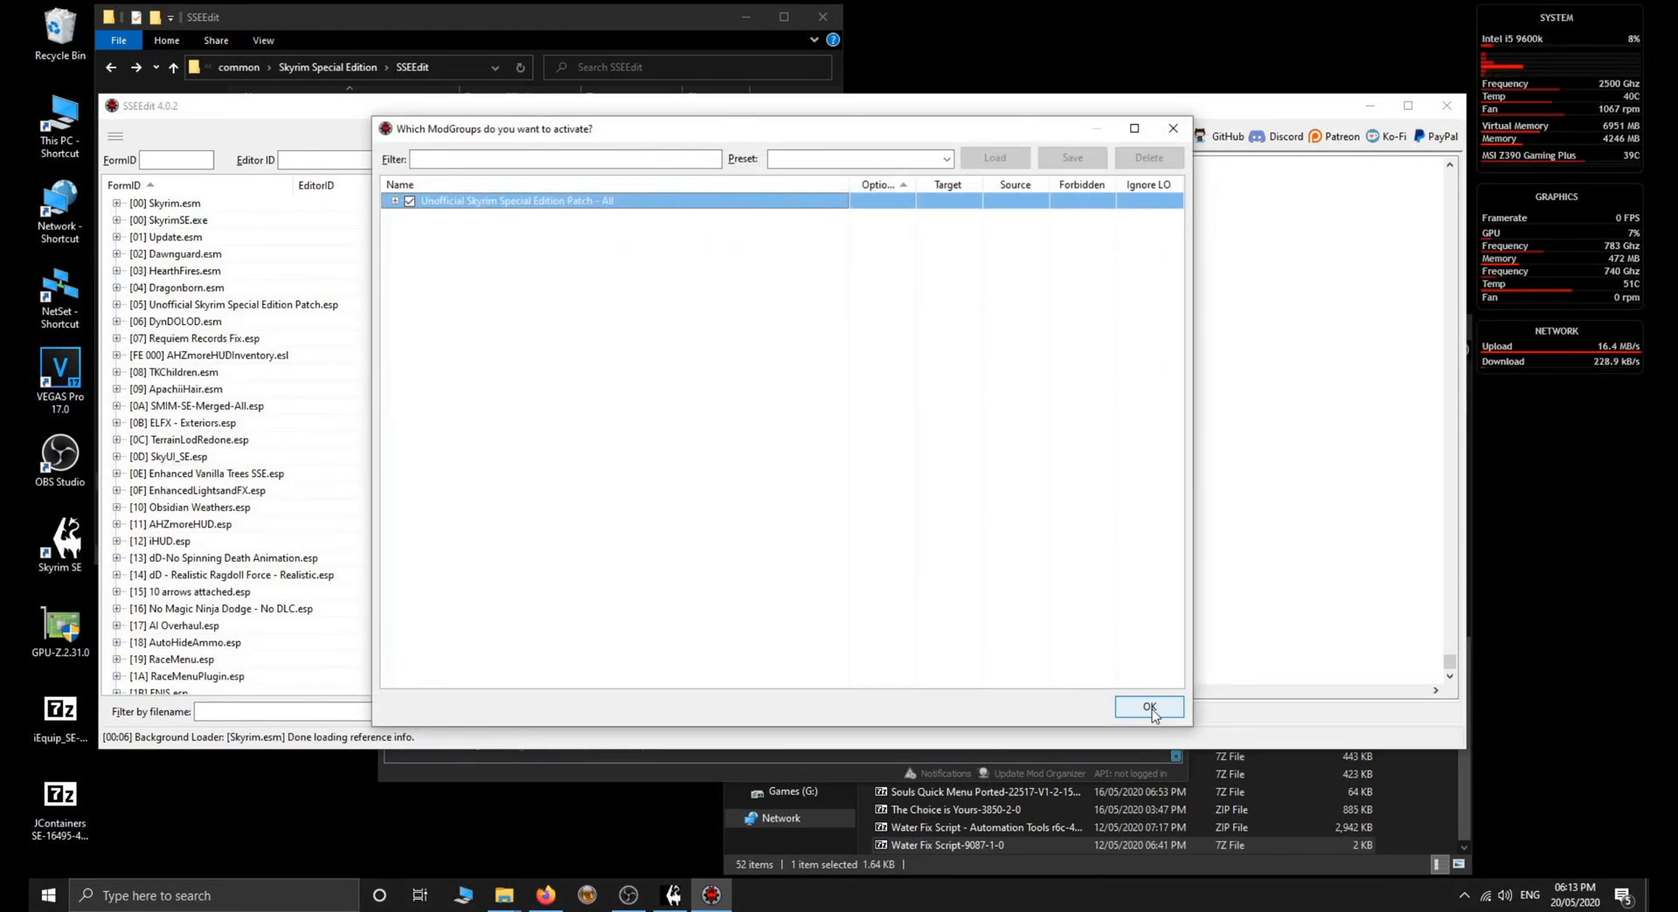
pyautogui.click(1153, 712)
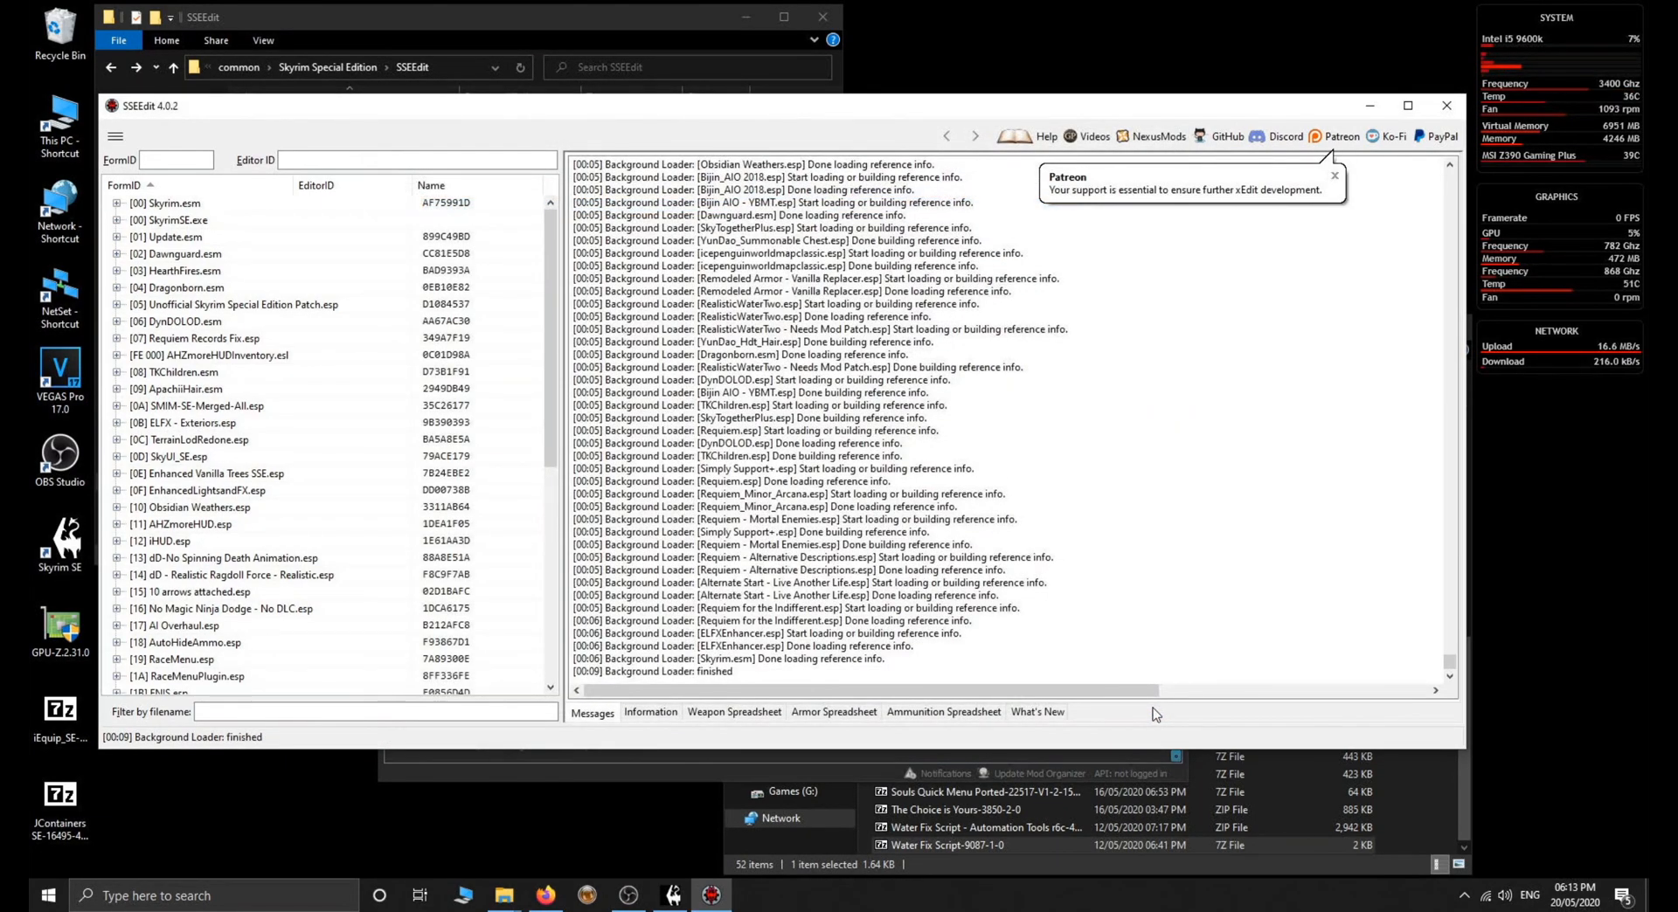
# Apply the script _azzendix - Water Fix v1.0 to RealisticWaterTwo.esp and check the changed records count in the messages
pyautogui.scroll(-8, 236, 634)
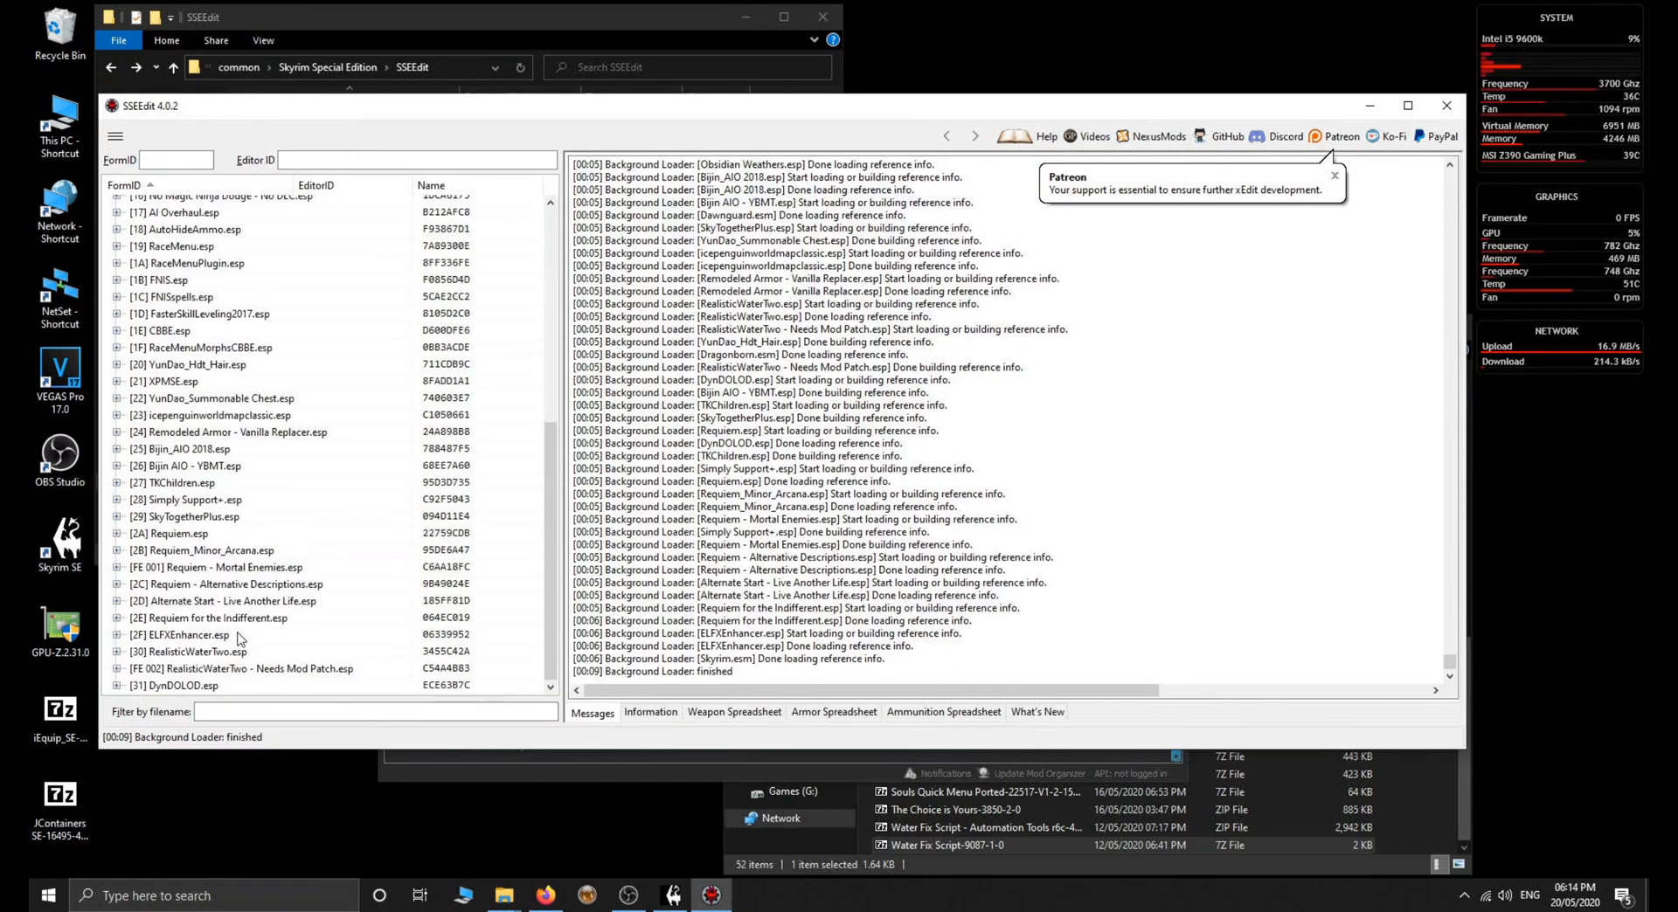
pyautogui.rightClick(186, 655)
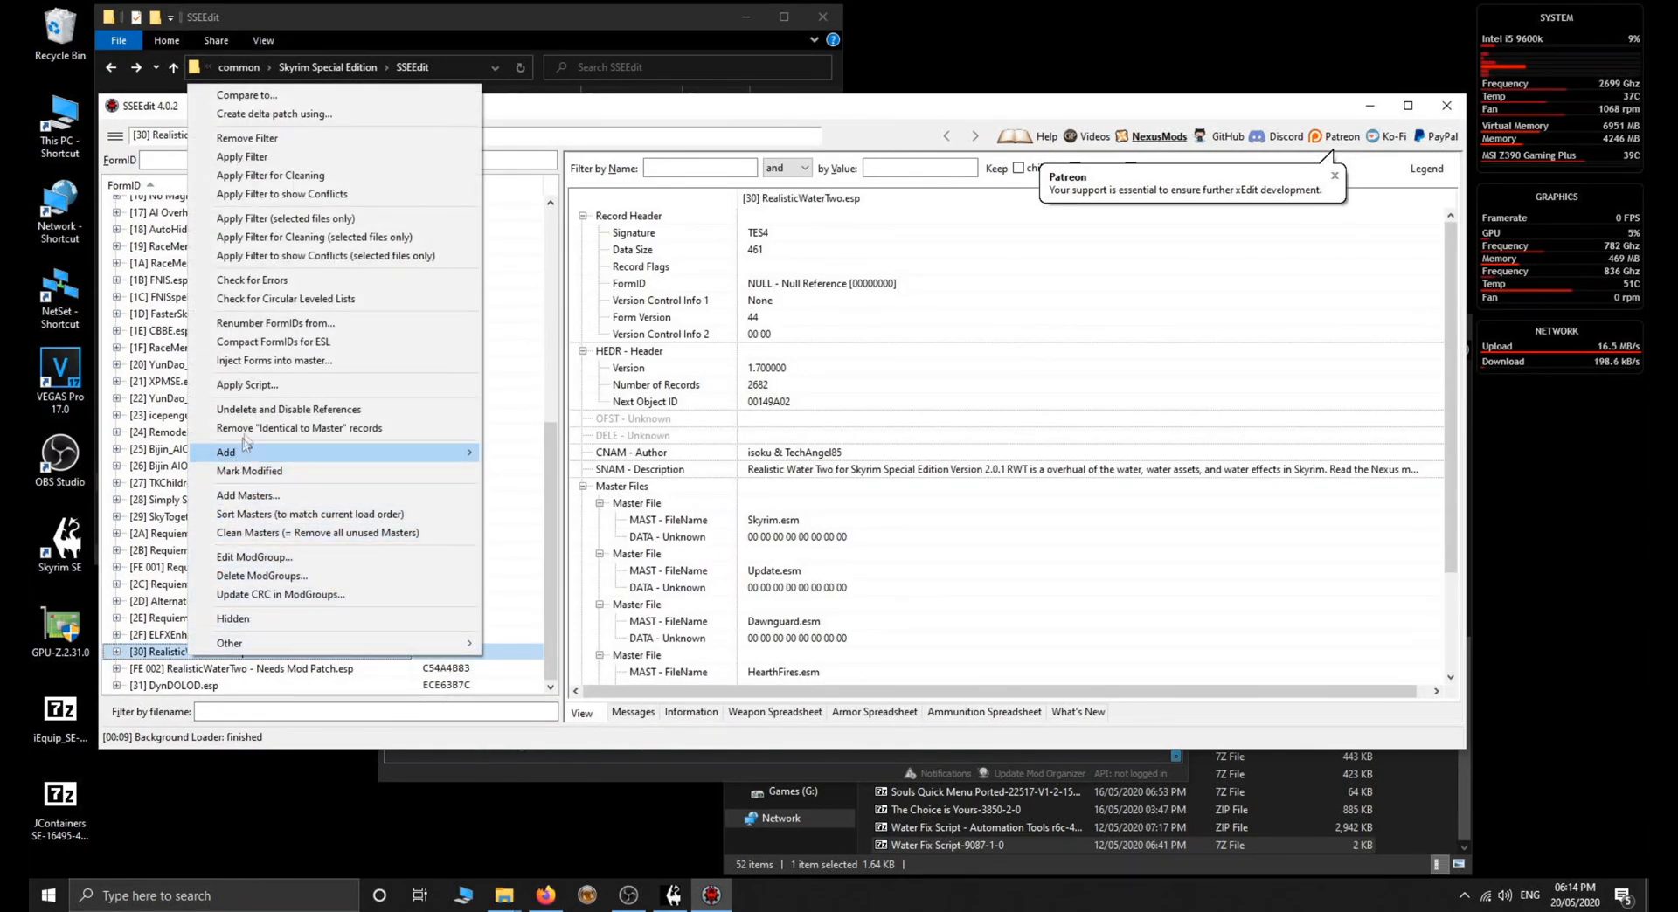
pyautogui.click(271, 387)
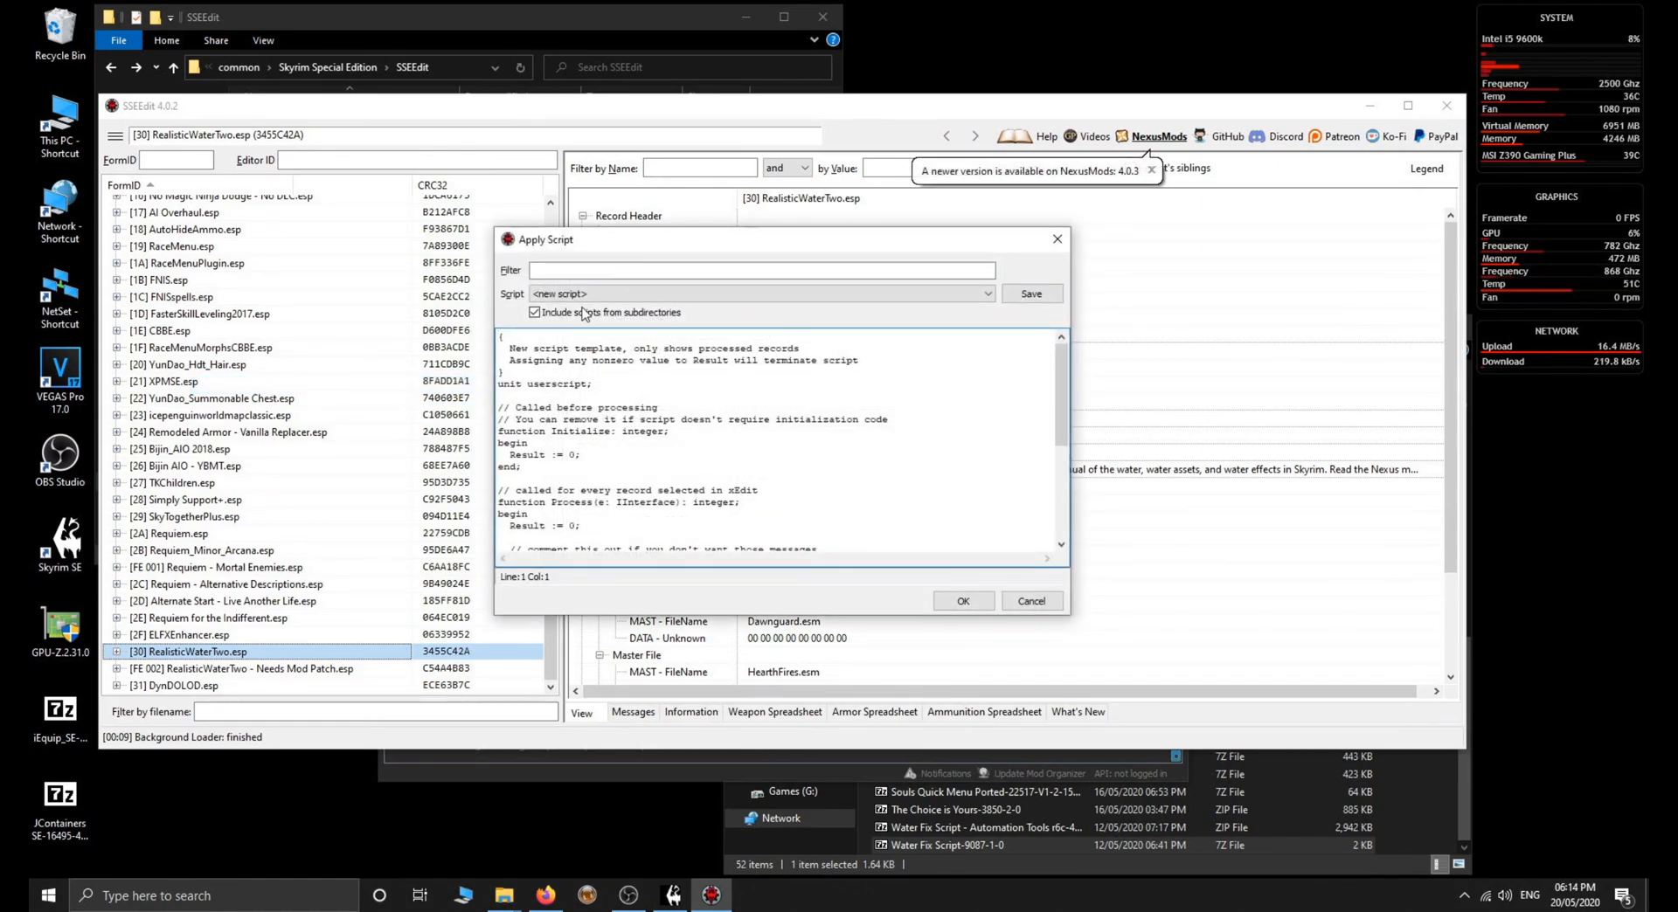
pyautogui.click(609, 296)
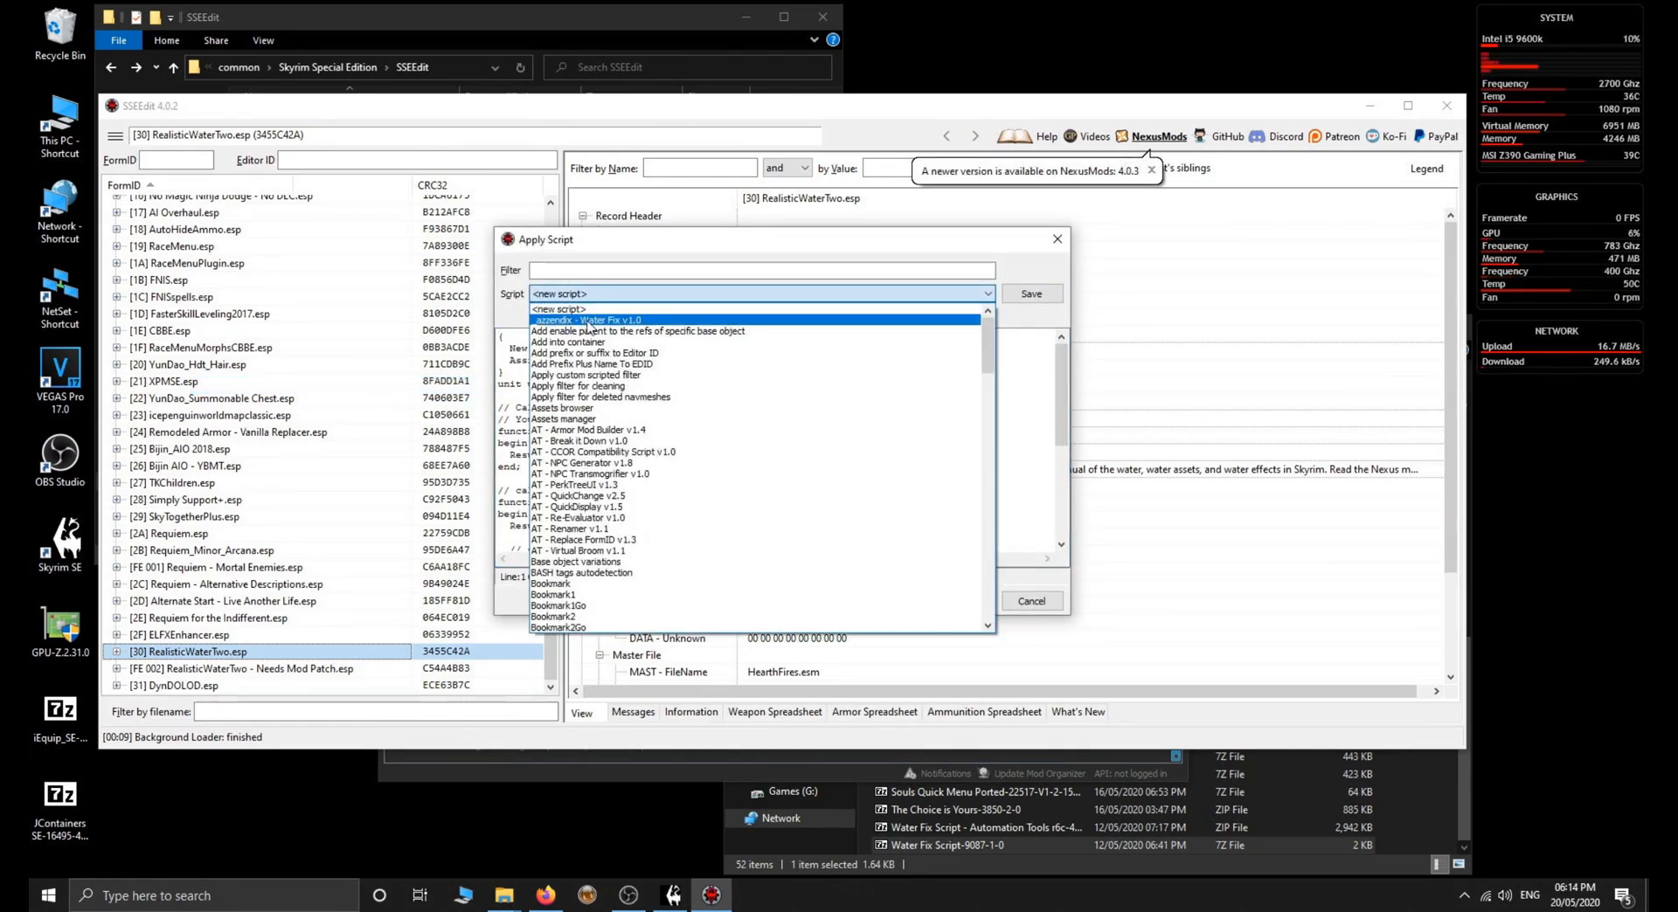
pyautogui.click(588, 323)
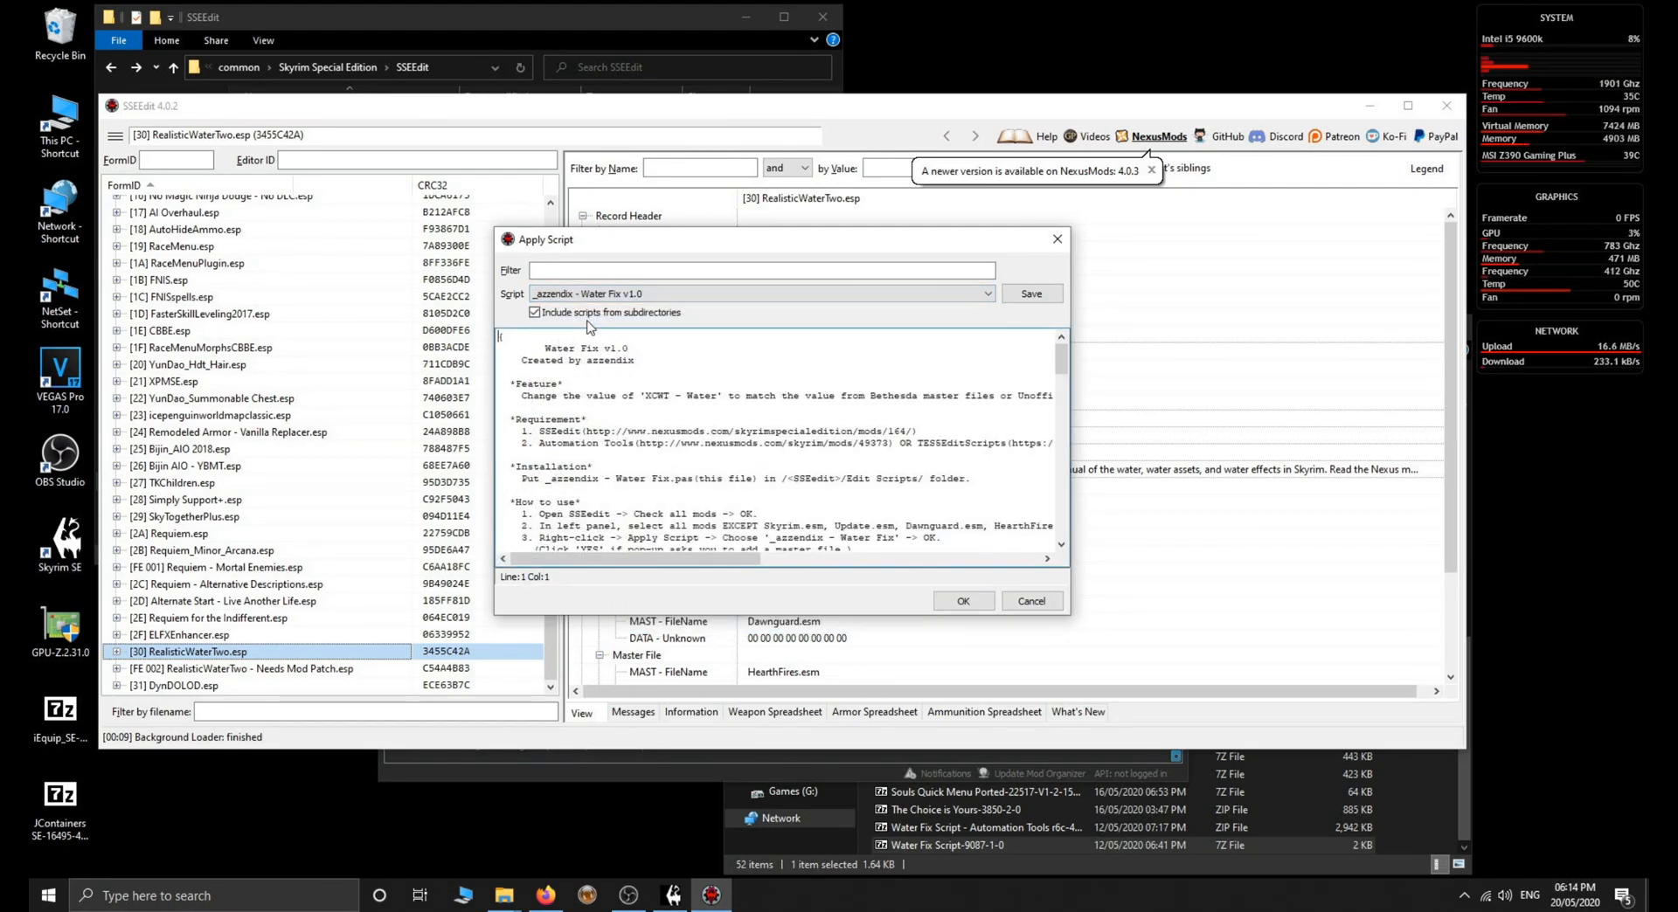
pyautogui.click(963, 602)
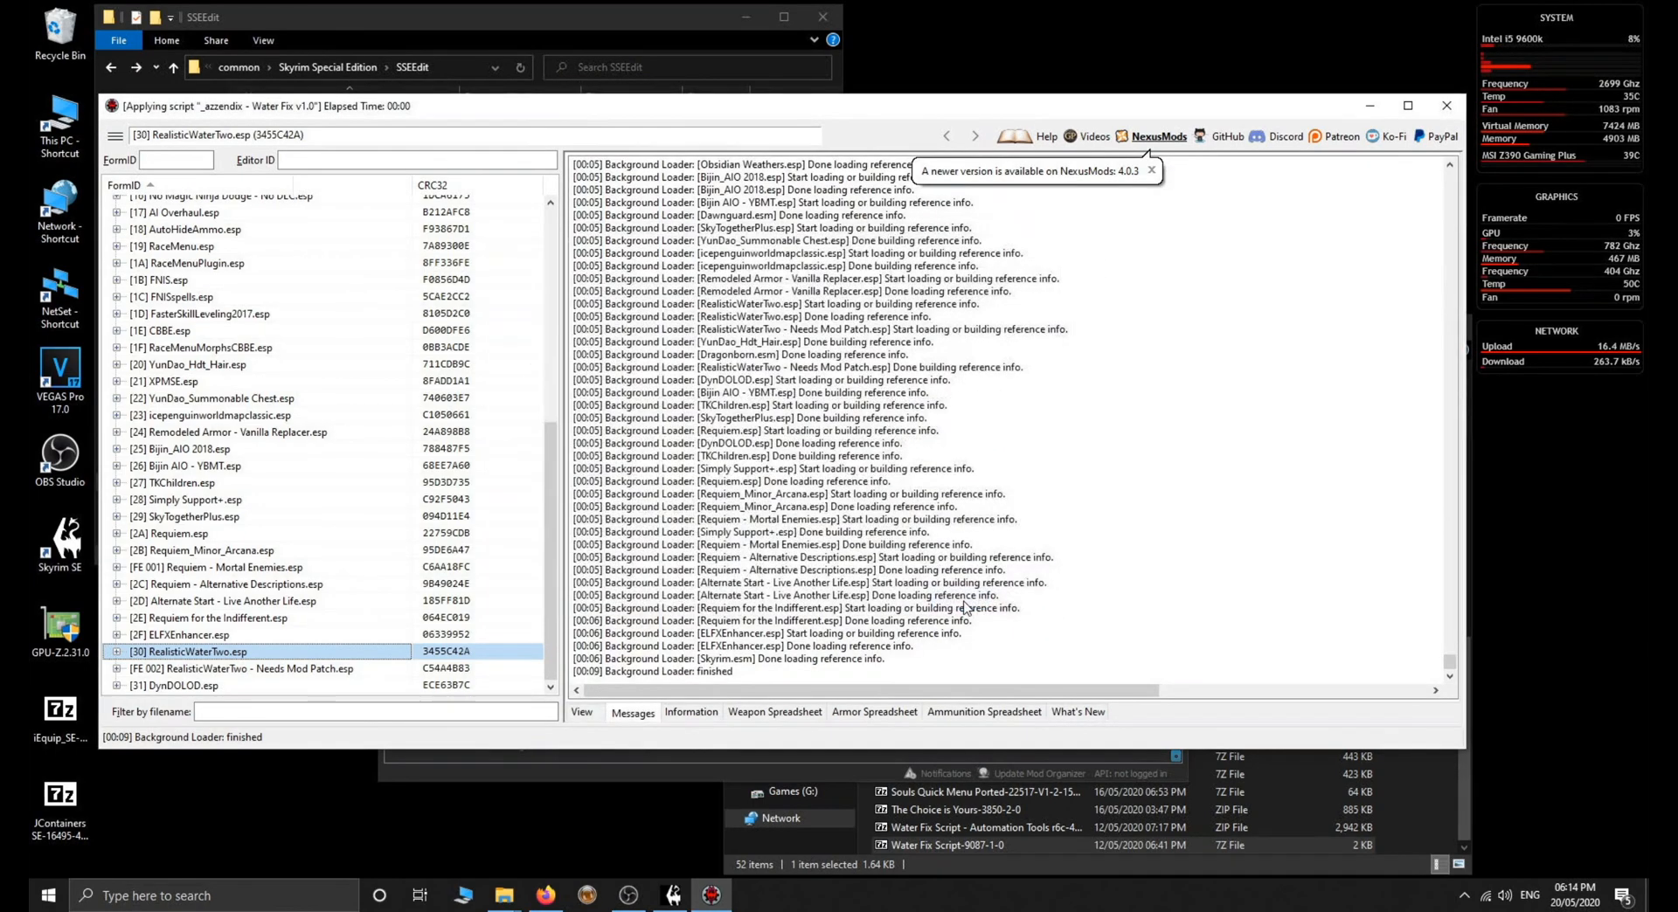
pyautogui.moveTo(573, 658); pyautogui.dragTo(753, 668)
pyautogui.click(611, 648)
pyautogui.click(723, 659)
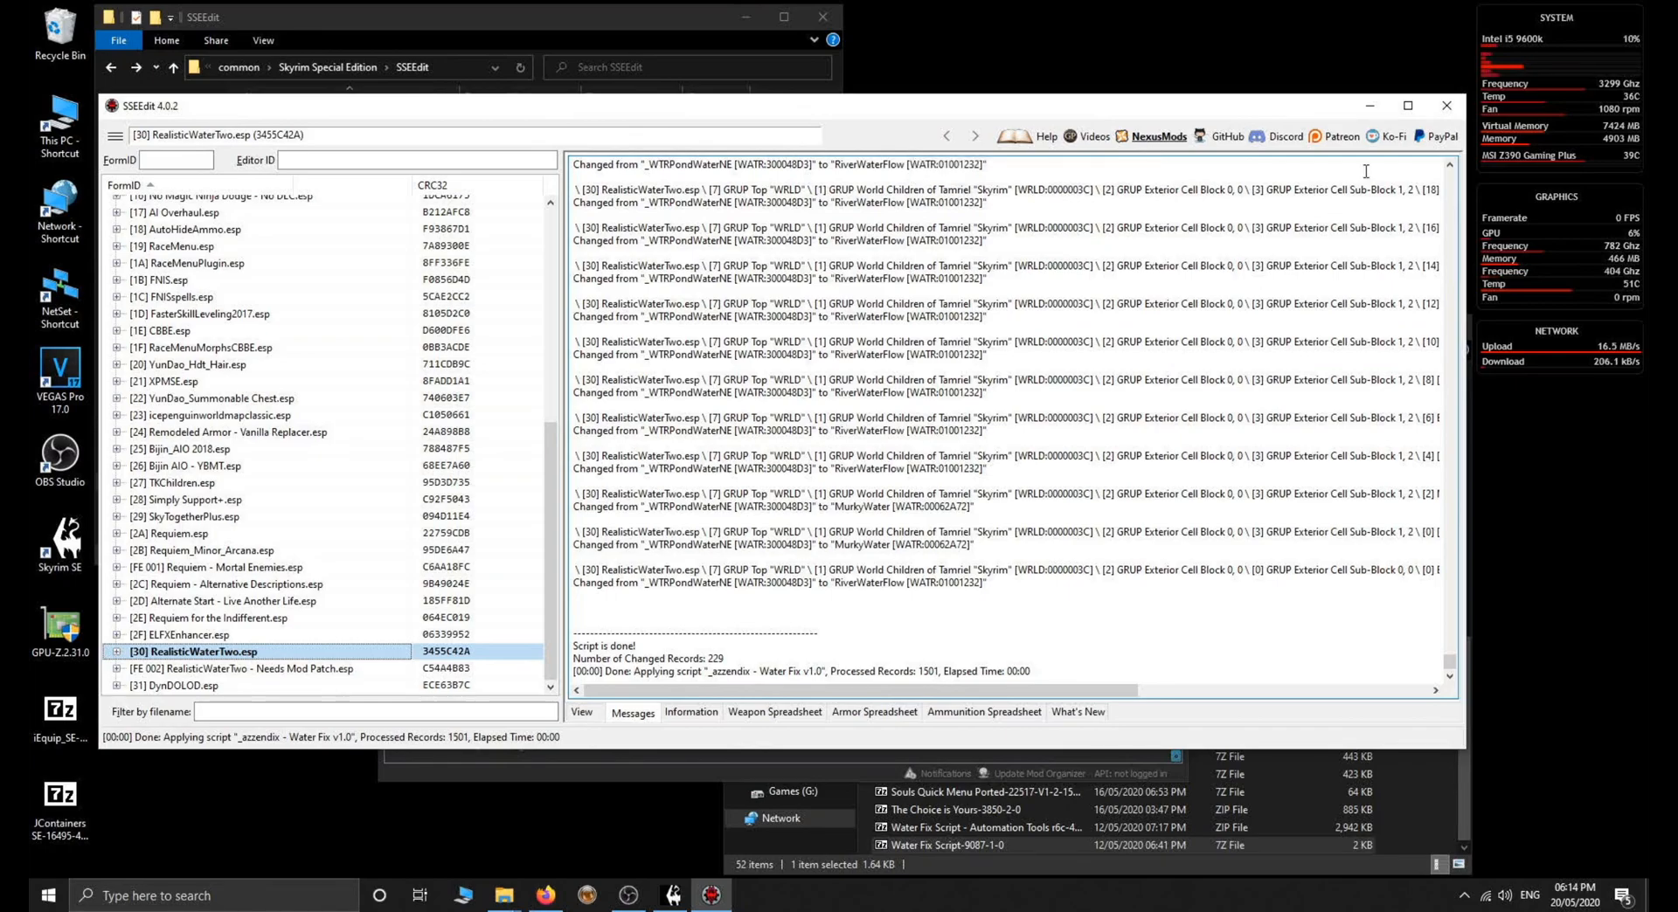
# Close SSEEdit and save the changed RealisticWaterTwo.esp with plugin backup turned off
pyautogui.click(1446, 105)
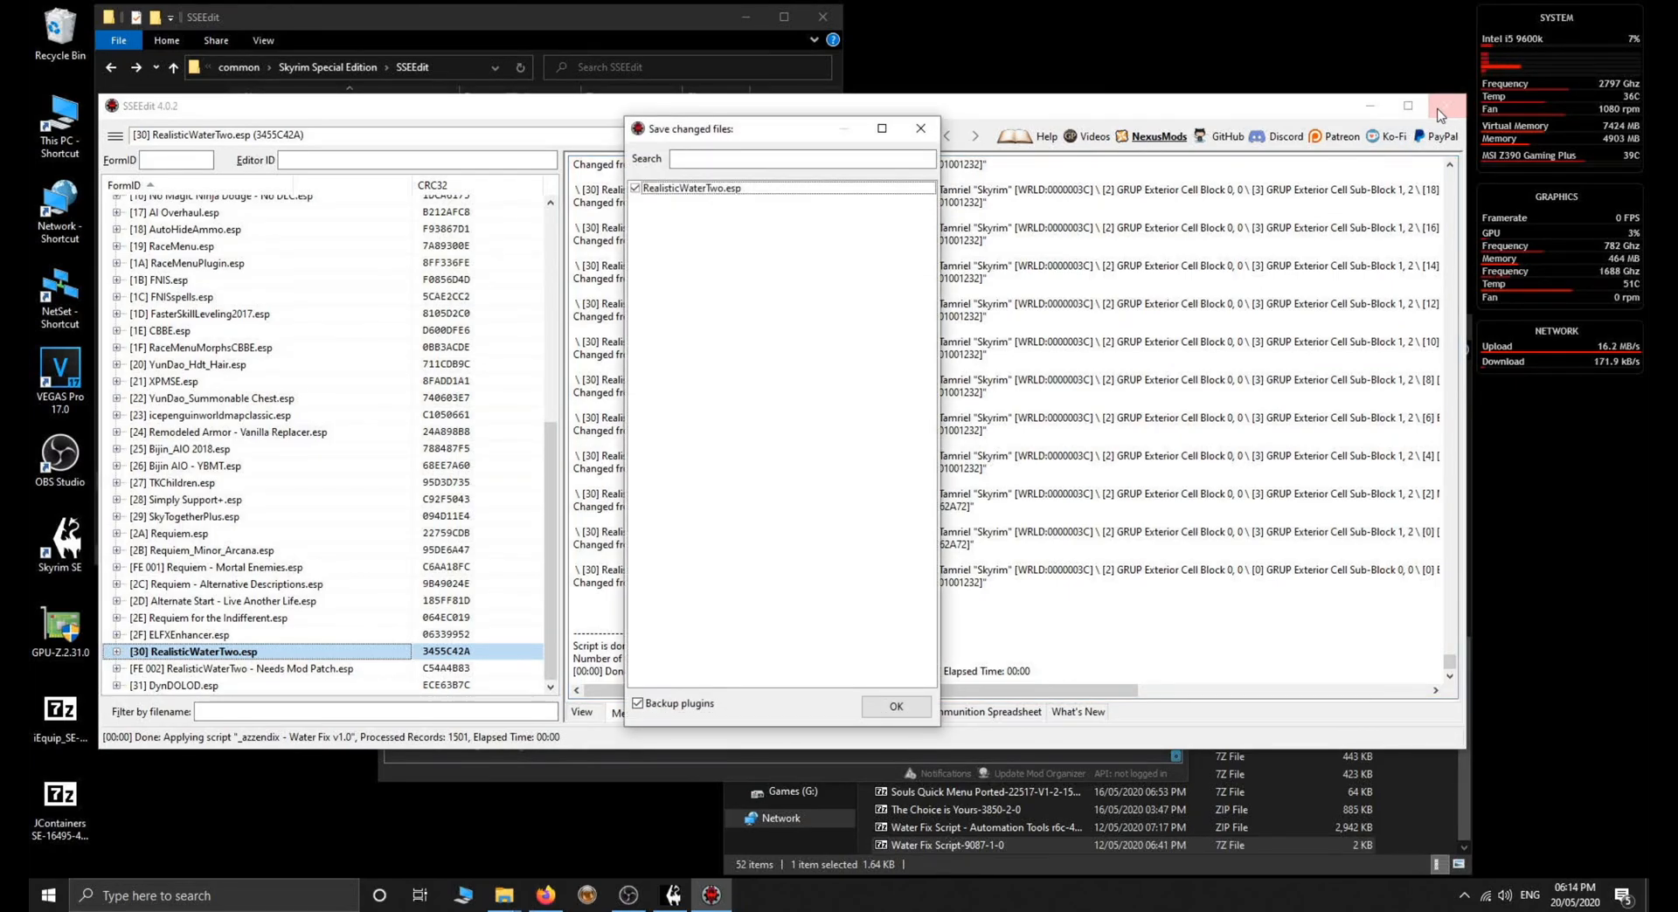
pyautogui.click(637, 704)
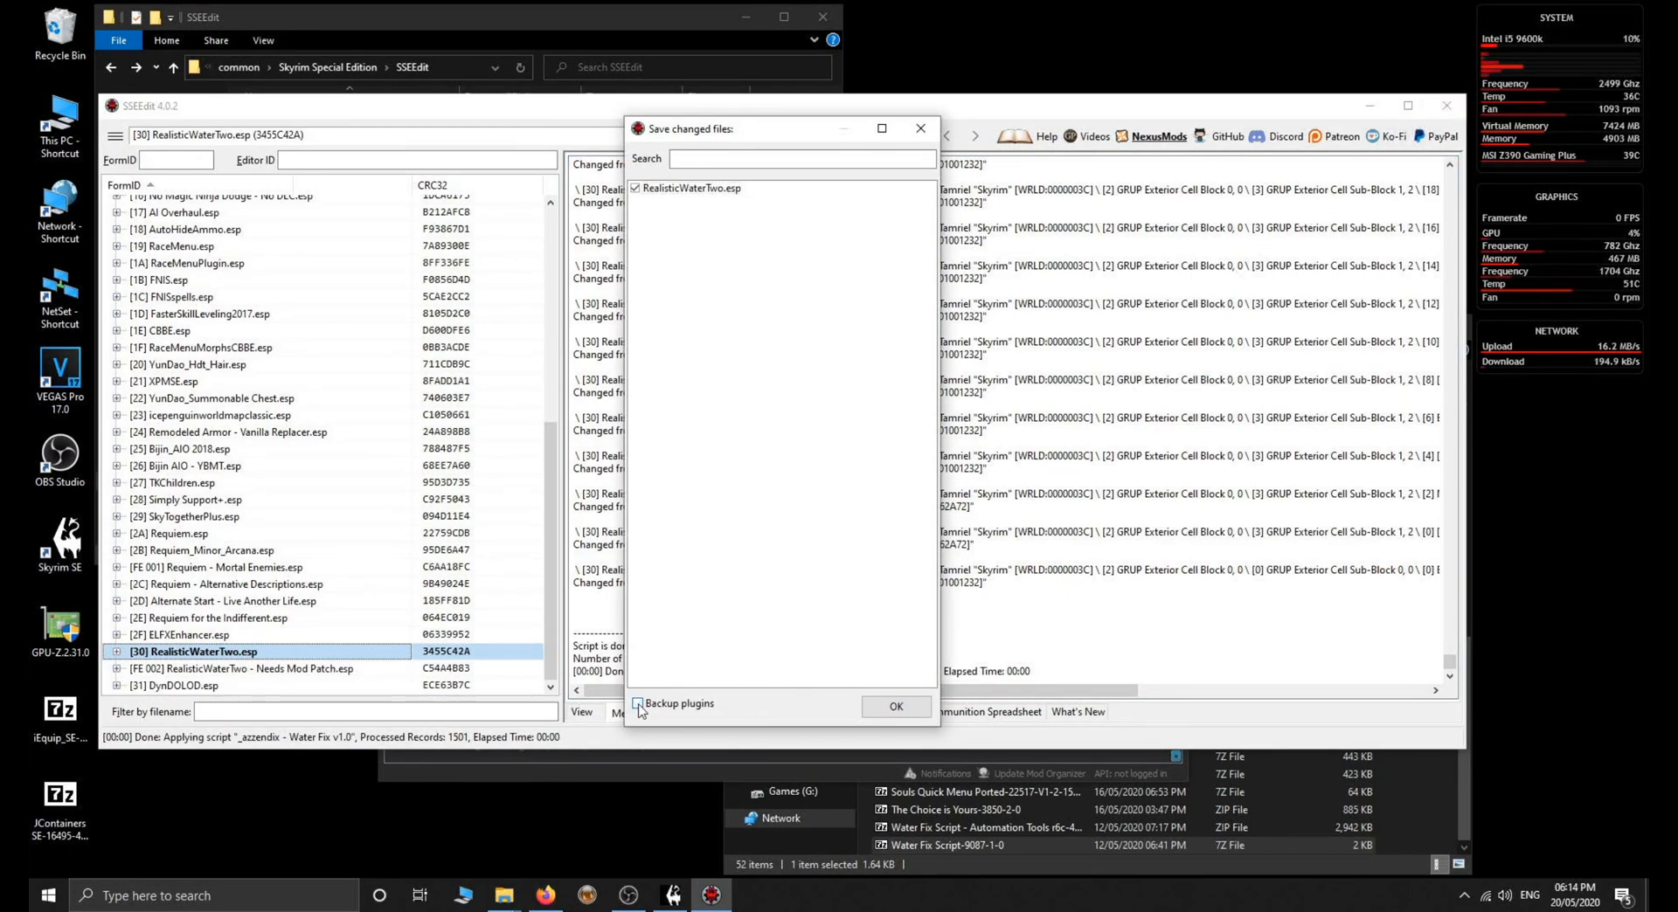
pyautogui.click(896, 706)
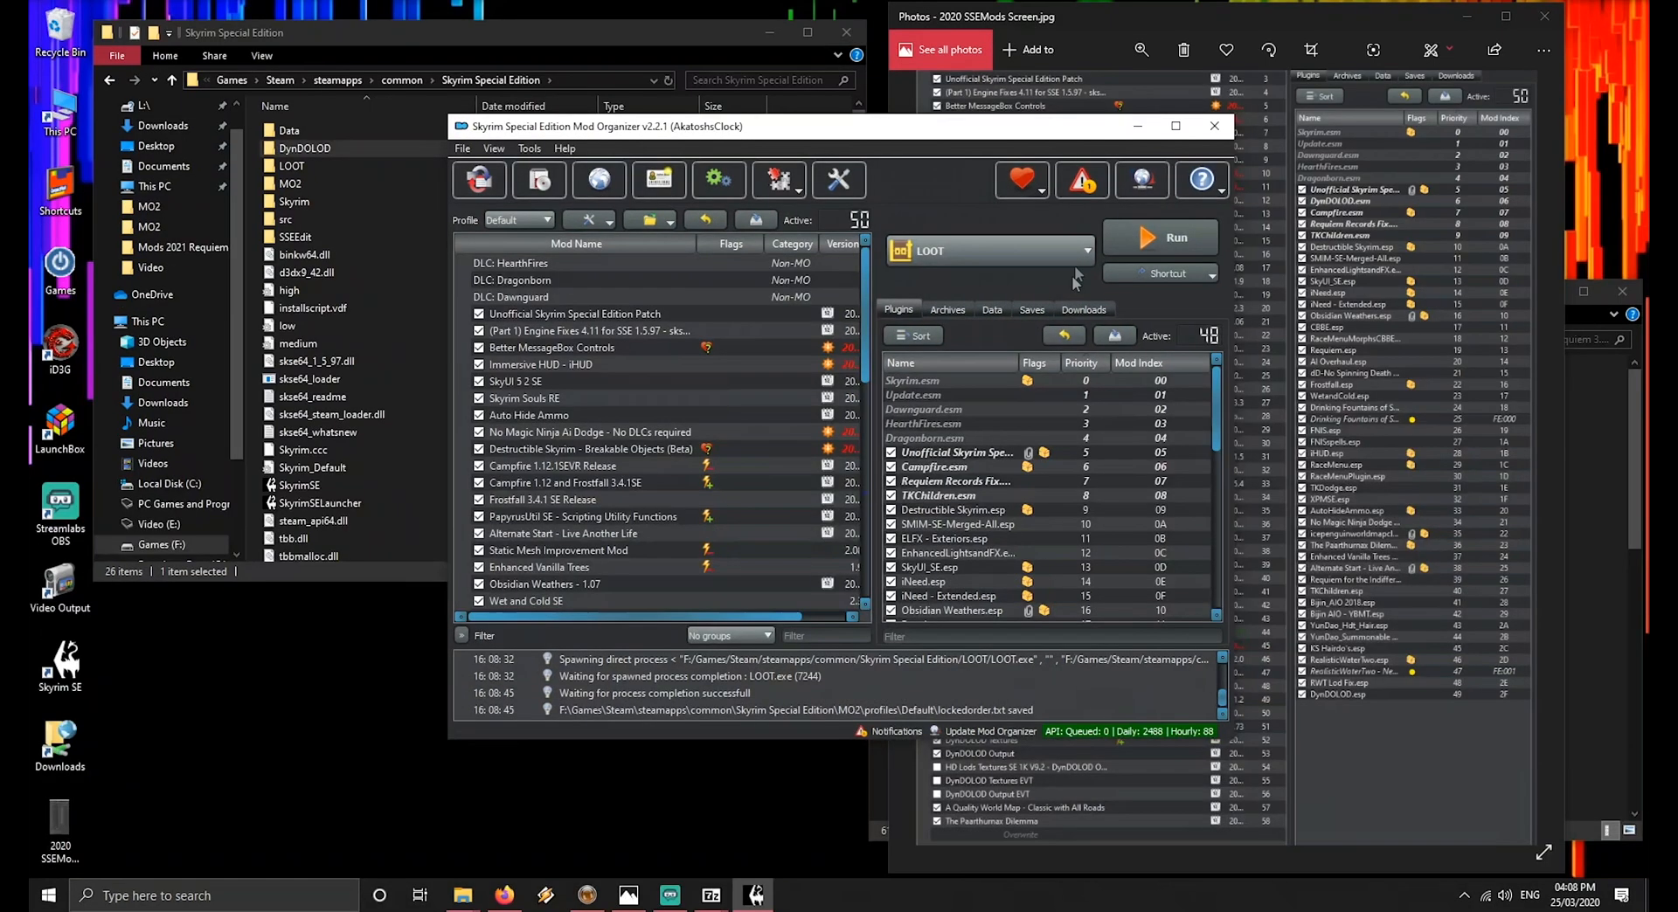
# Run FNIS from Mod Organizer and update the FNIS behavior files
pyautogui.click(1081, 253)
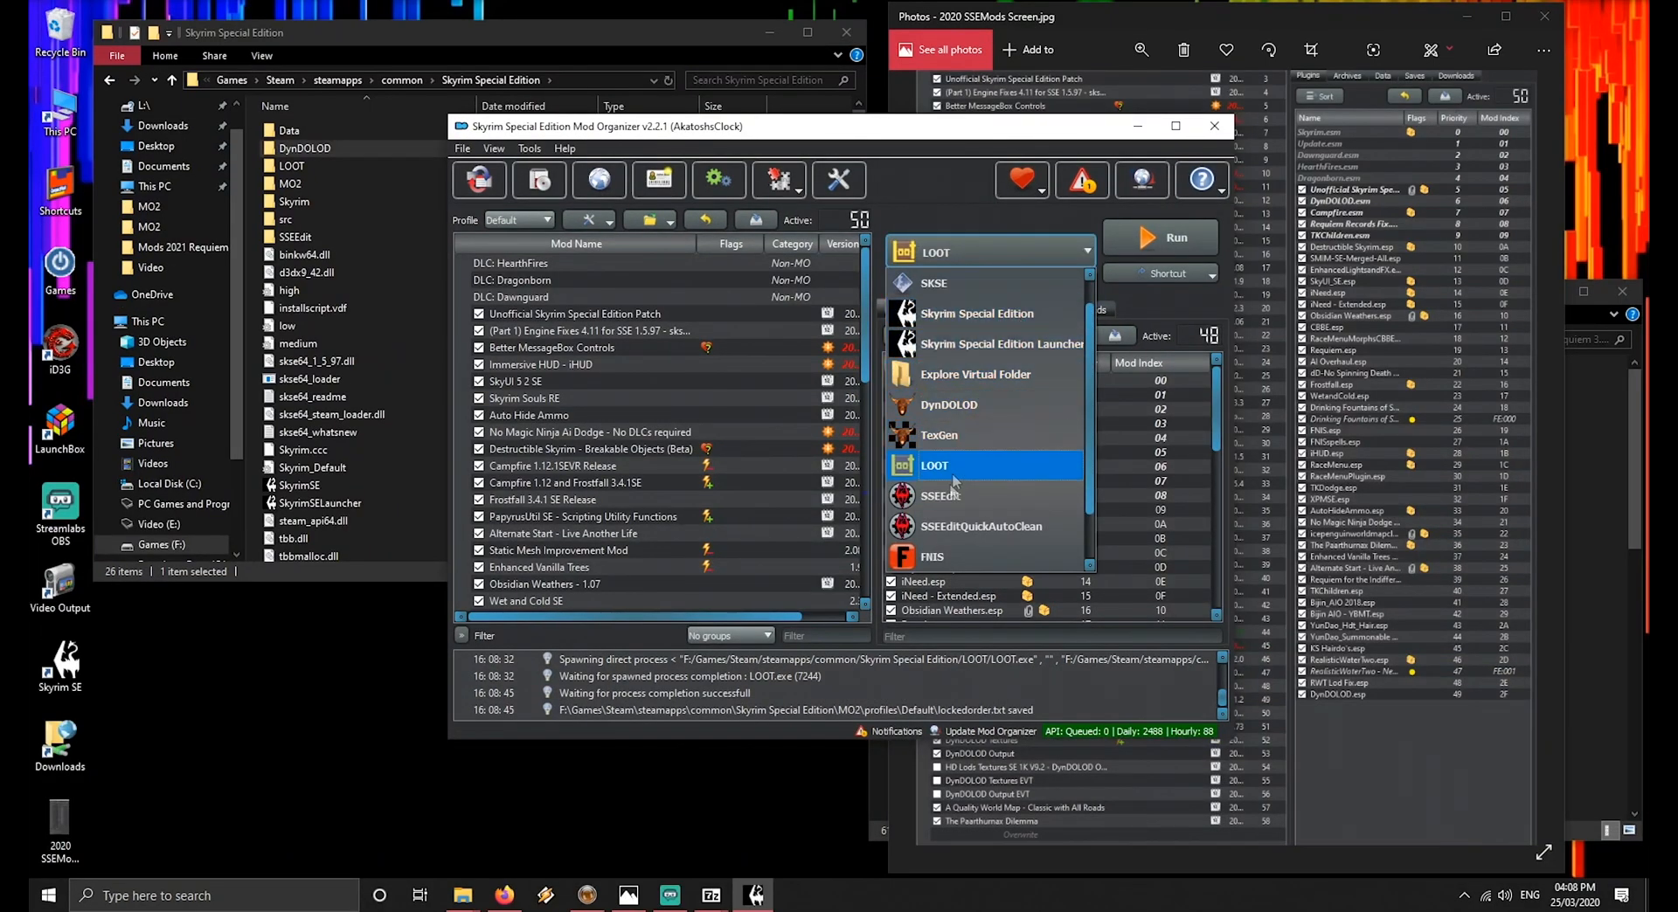
pyautogui.click(936, 560)
pyautogui.click(1178, 246)
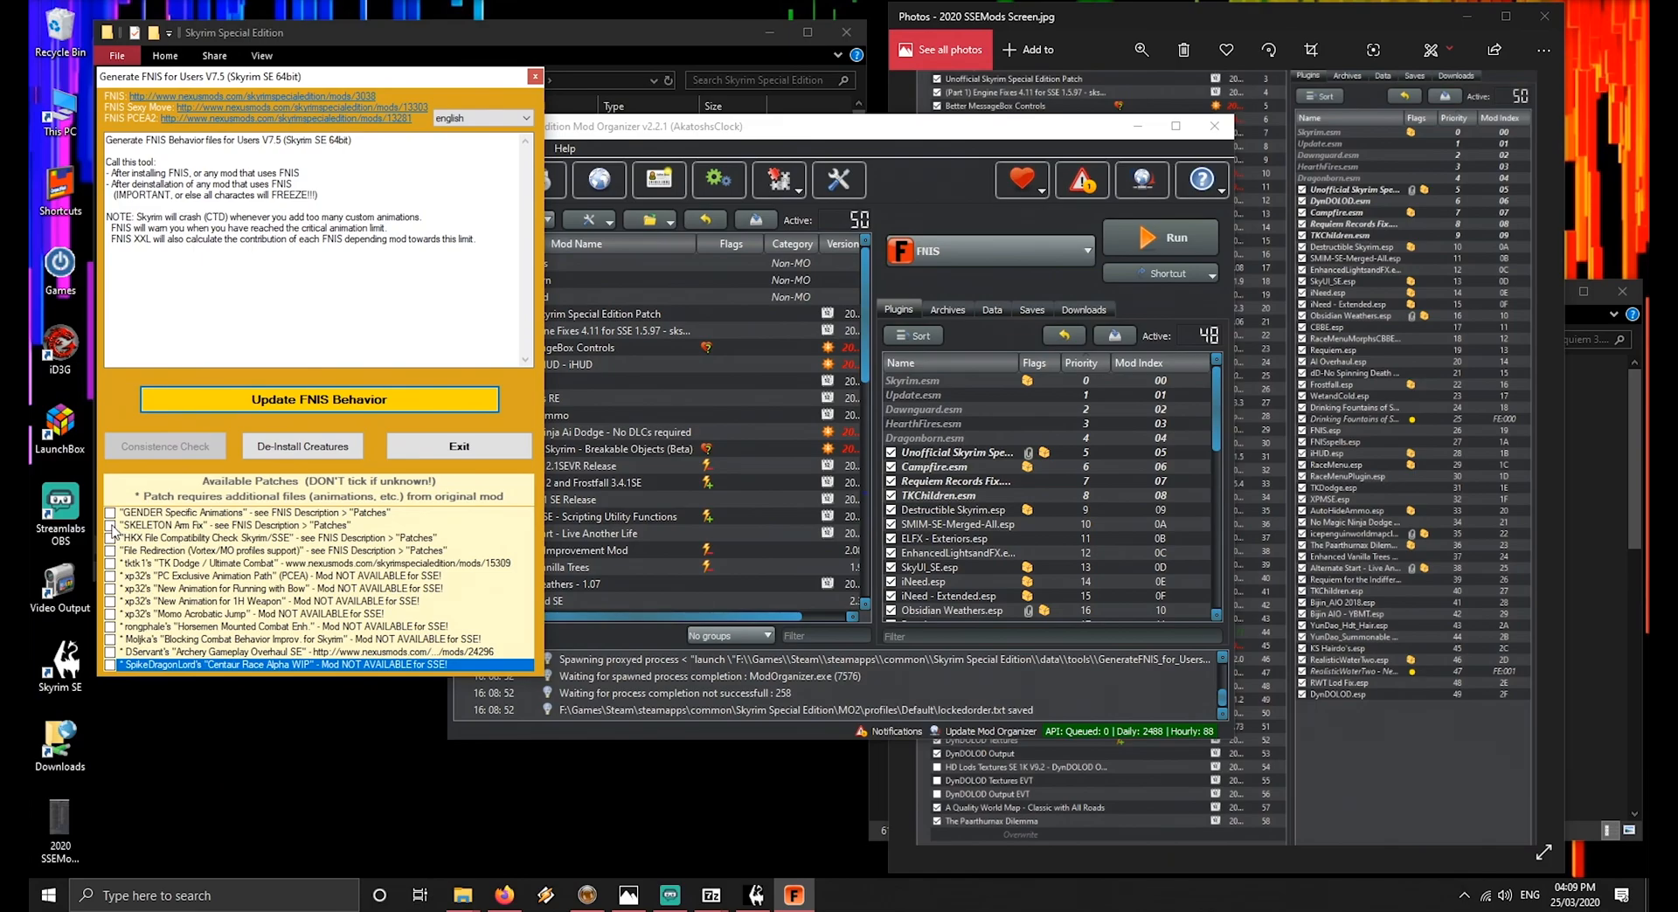
pyautogui.click(330, 400)
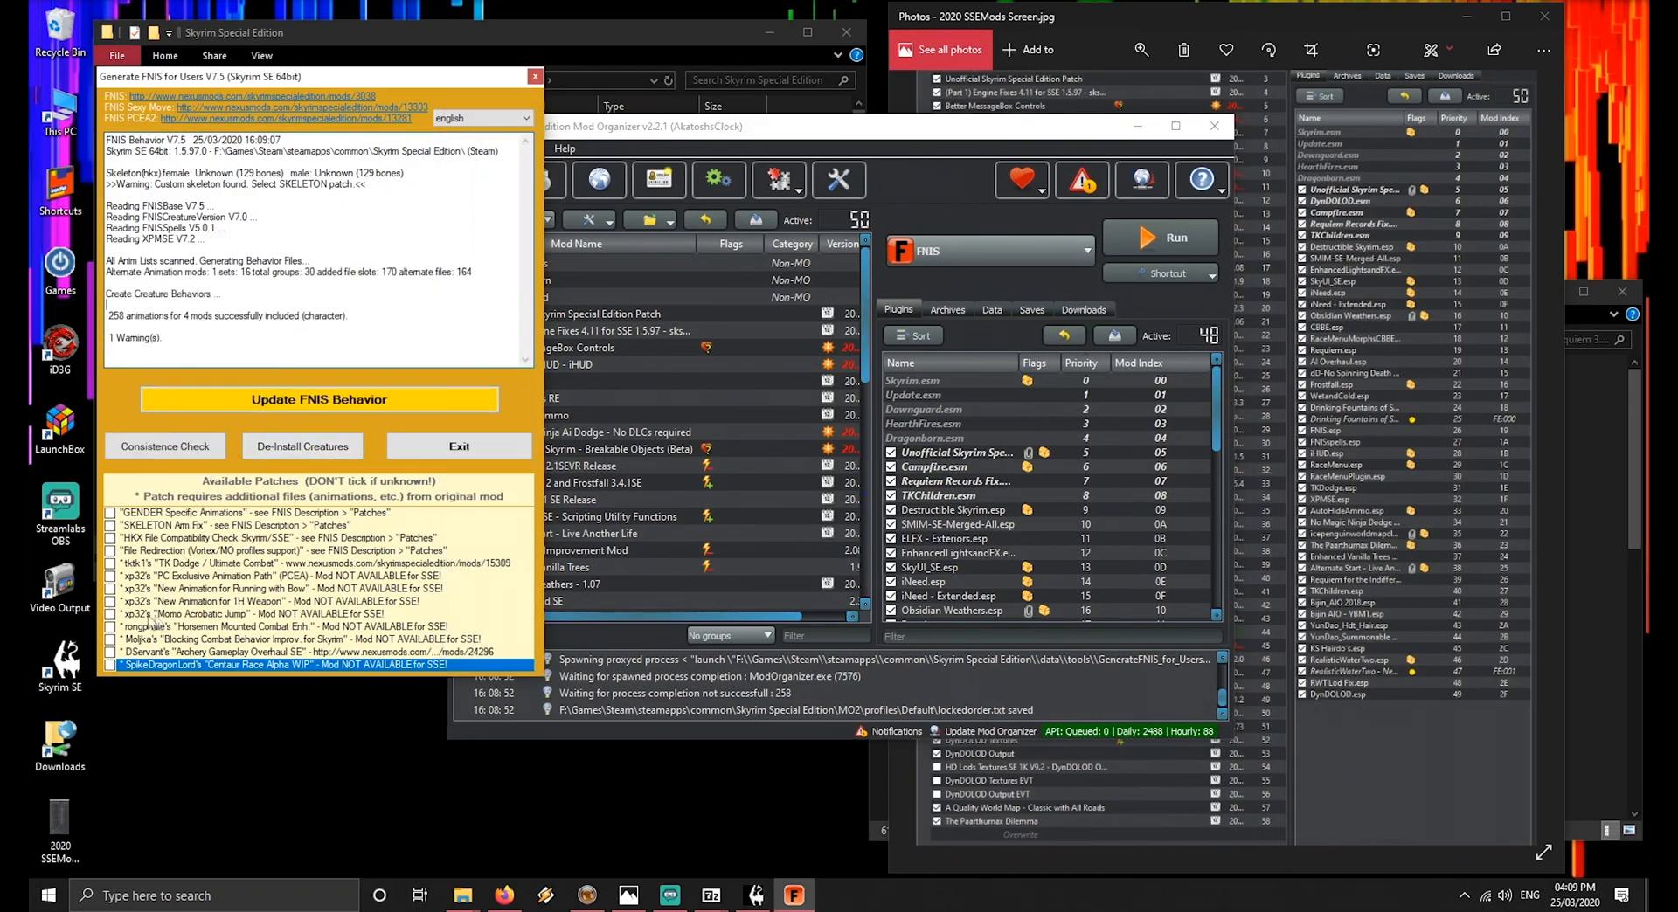
# Enable the SKELETON Arm Fix patch, update the FNIS behavior again, and exit FNIS, permanently declining the desktop shortcut
pyautogui.click(110, 525)
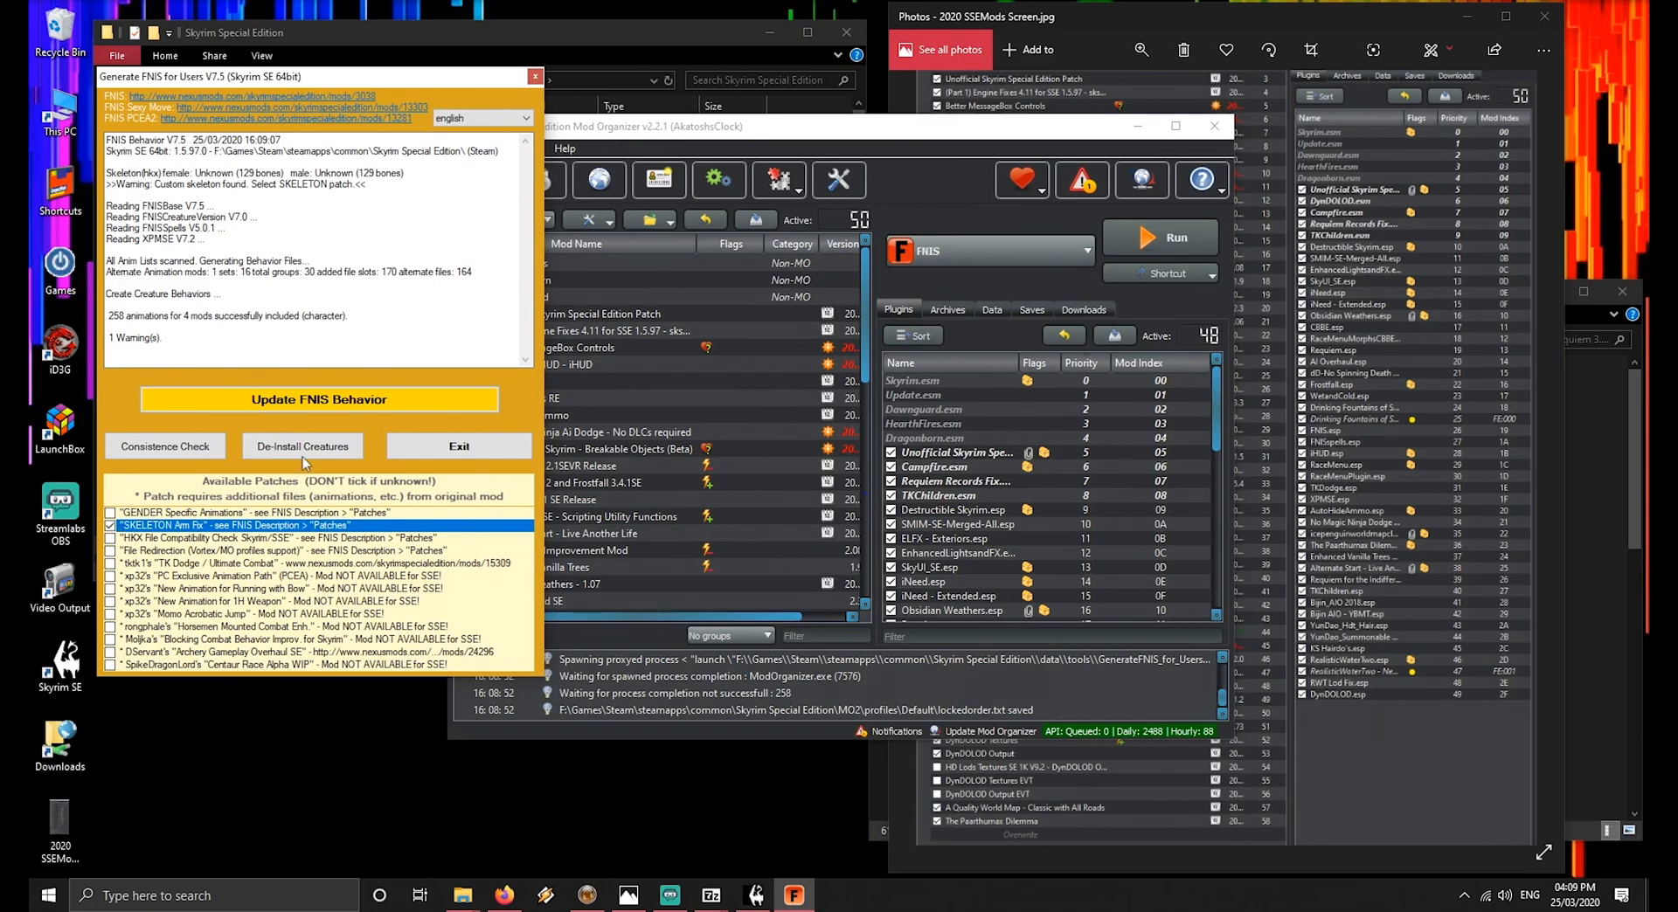
pyautogui.click(306, 397)
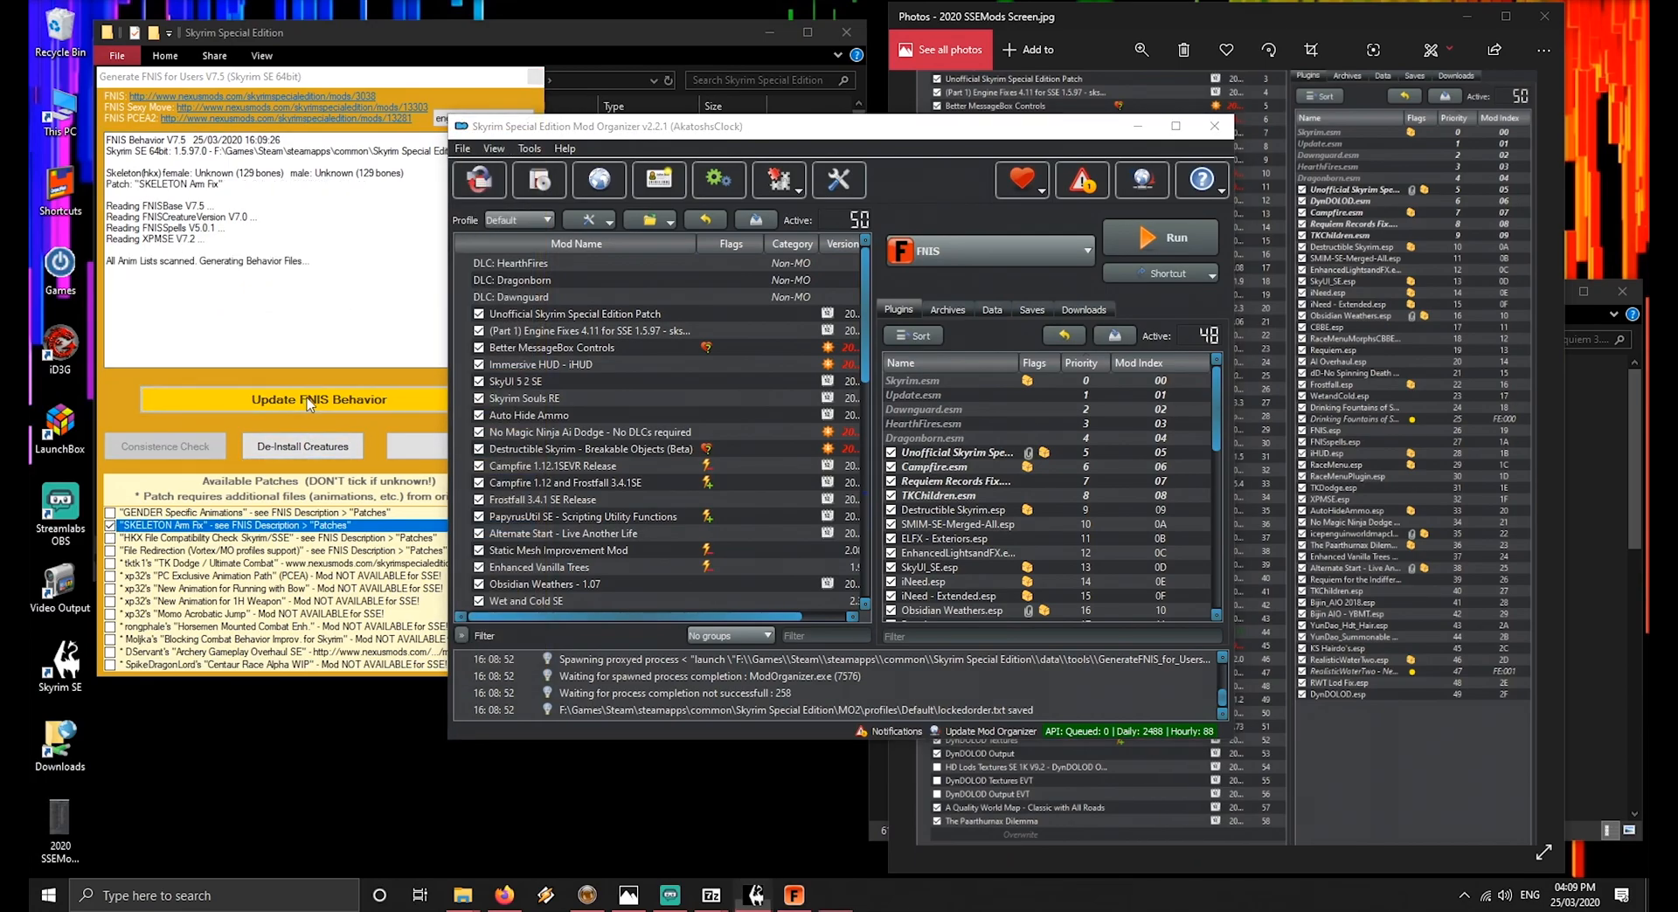
pyautogui.click(334, 304)
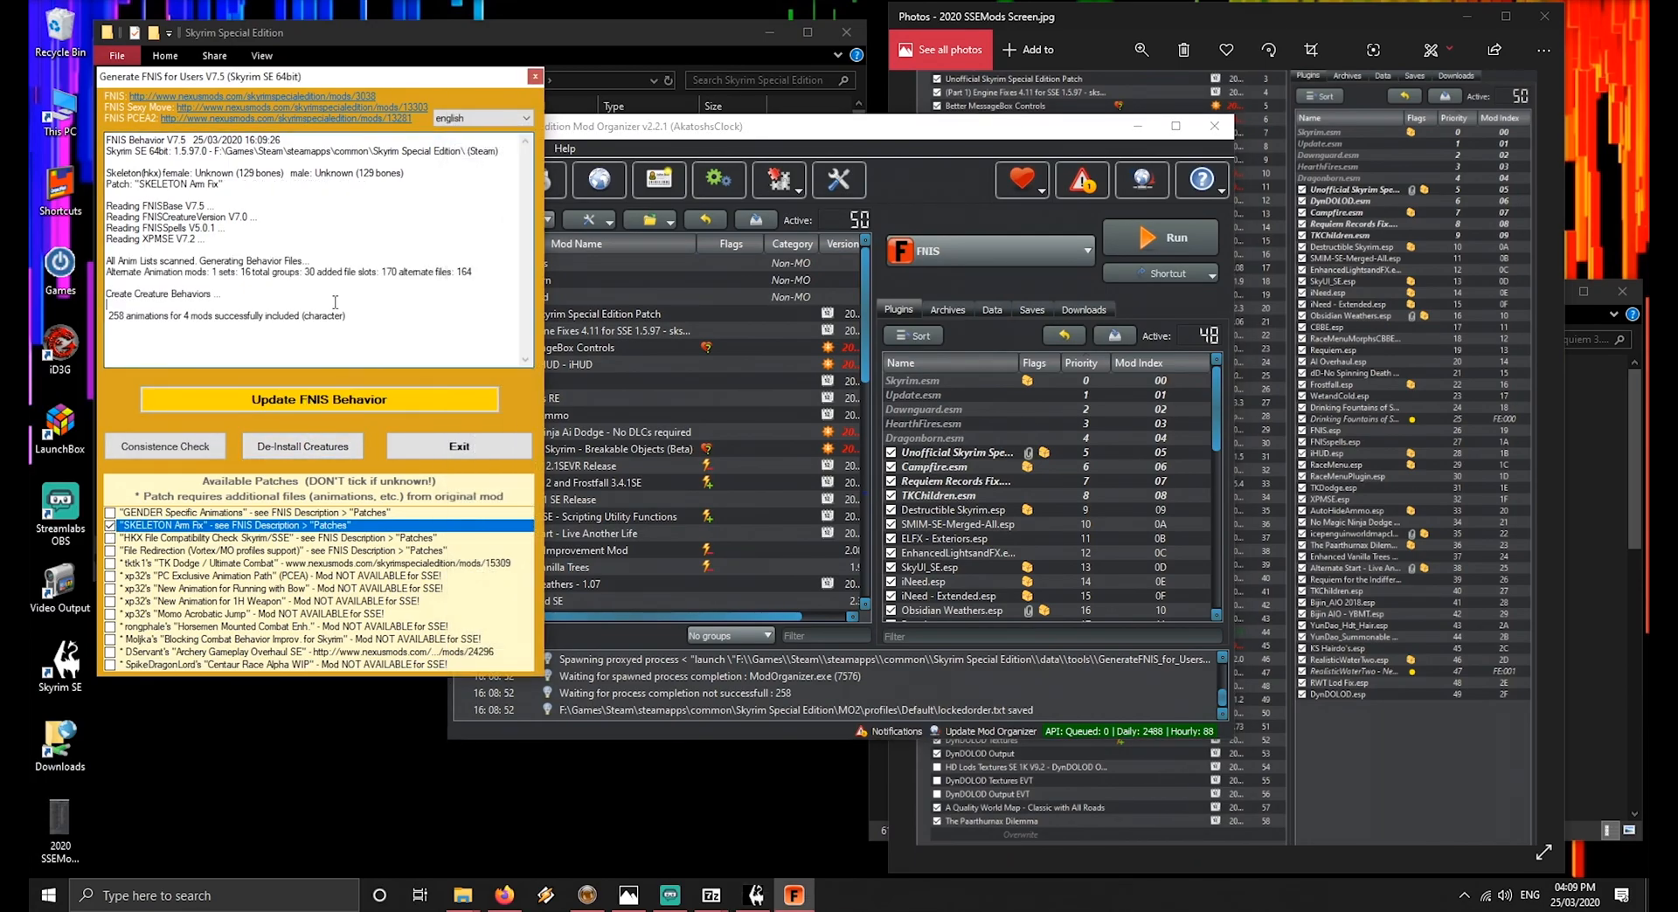
pyautogui.click(421, 449)
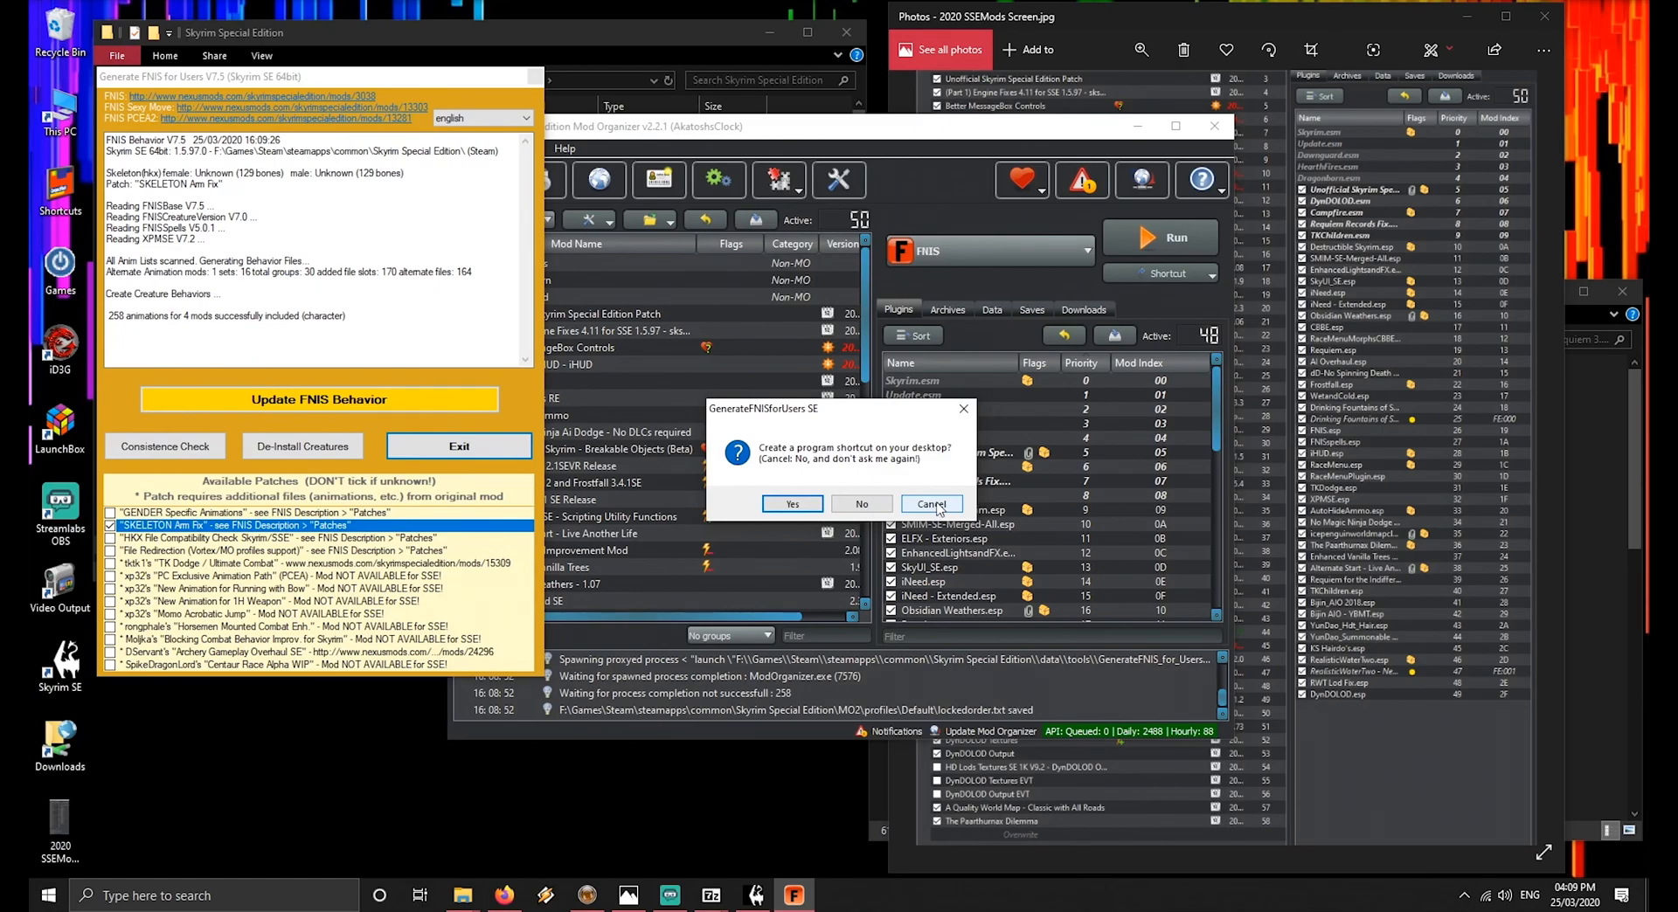
pyautogui.click(932, 505)
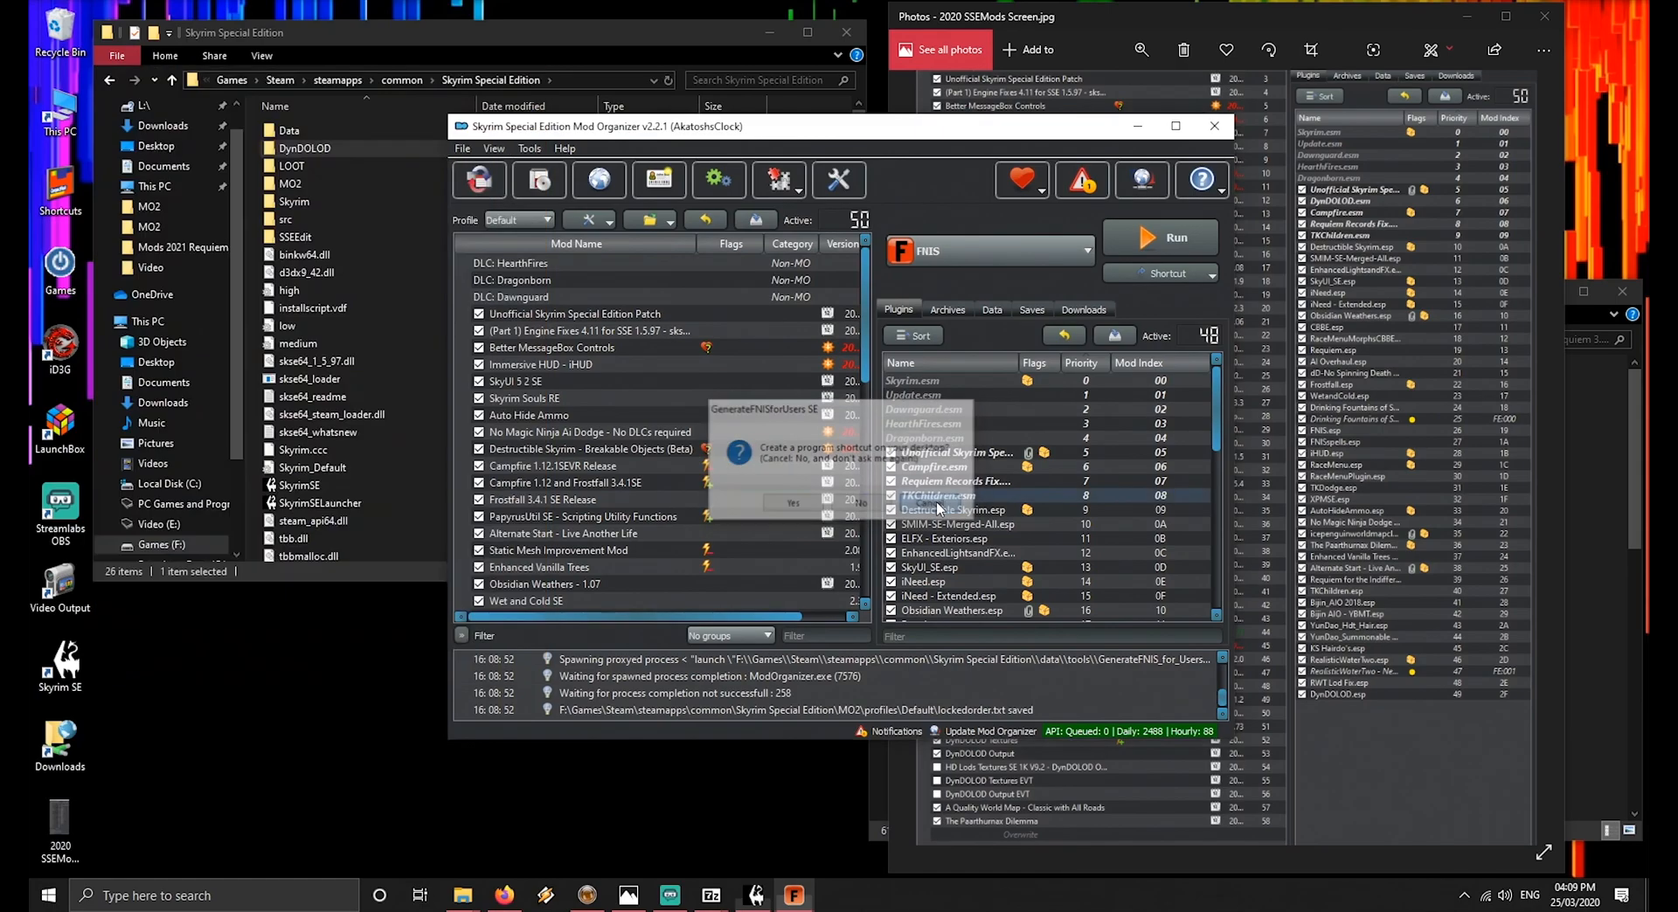
# Run BodySlide from Mod Organizer and choose Skyrim Special Edition as its target game
pyautogui.click(1086, 256)
pyautogui.scroll(-1, 944, 450)
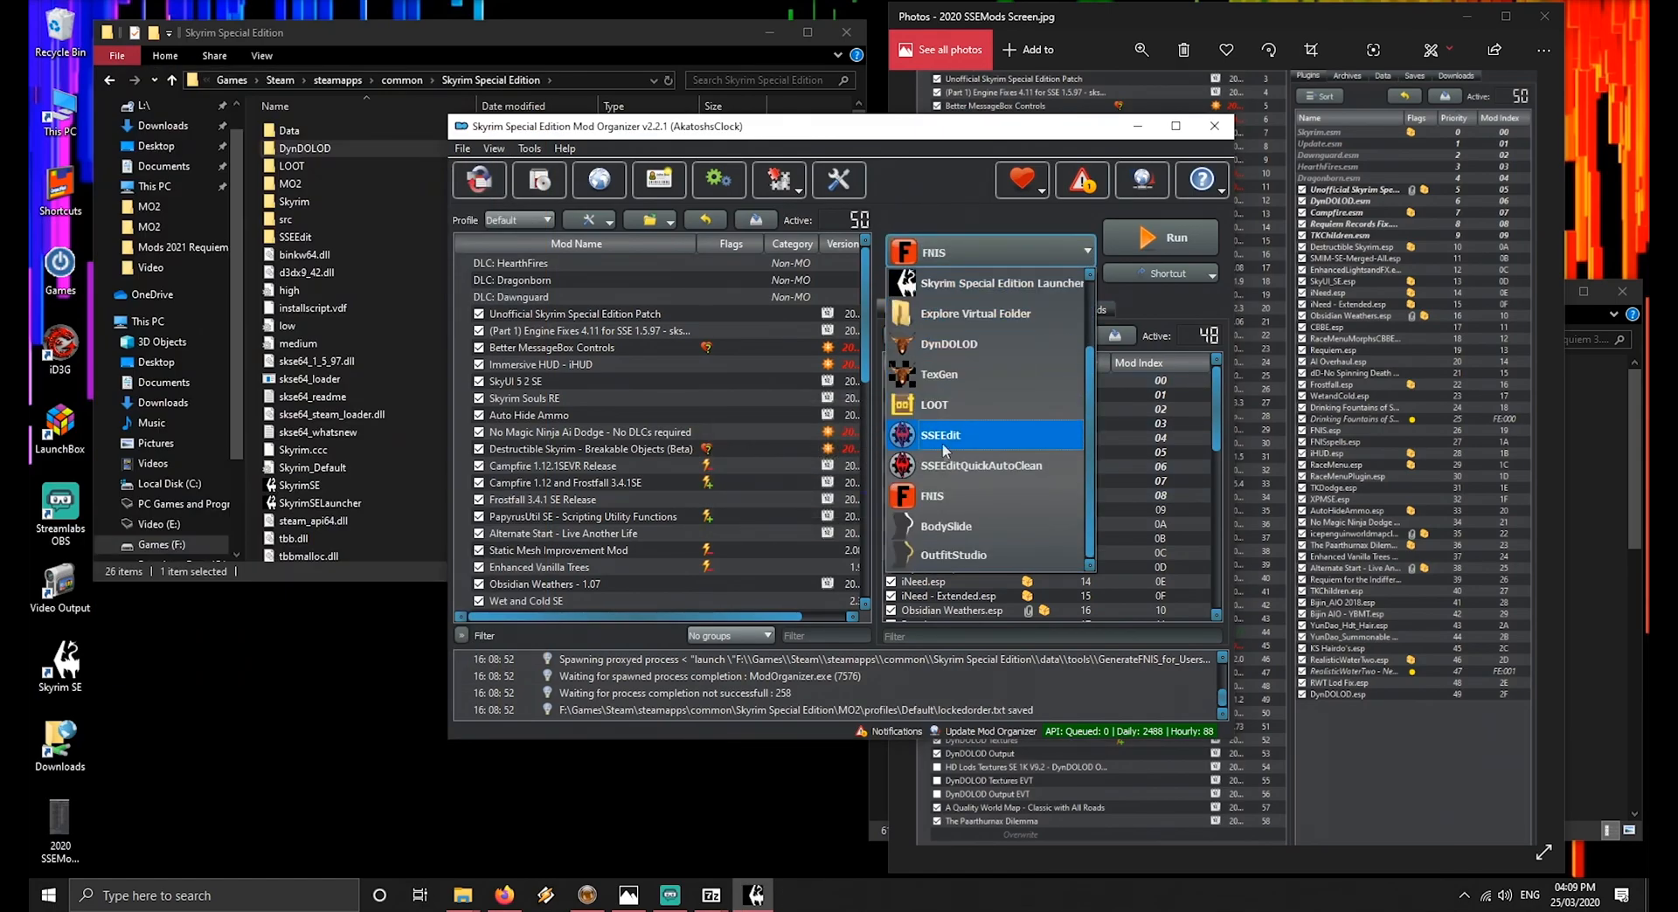
pyautogui.click(964, 528)
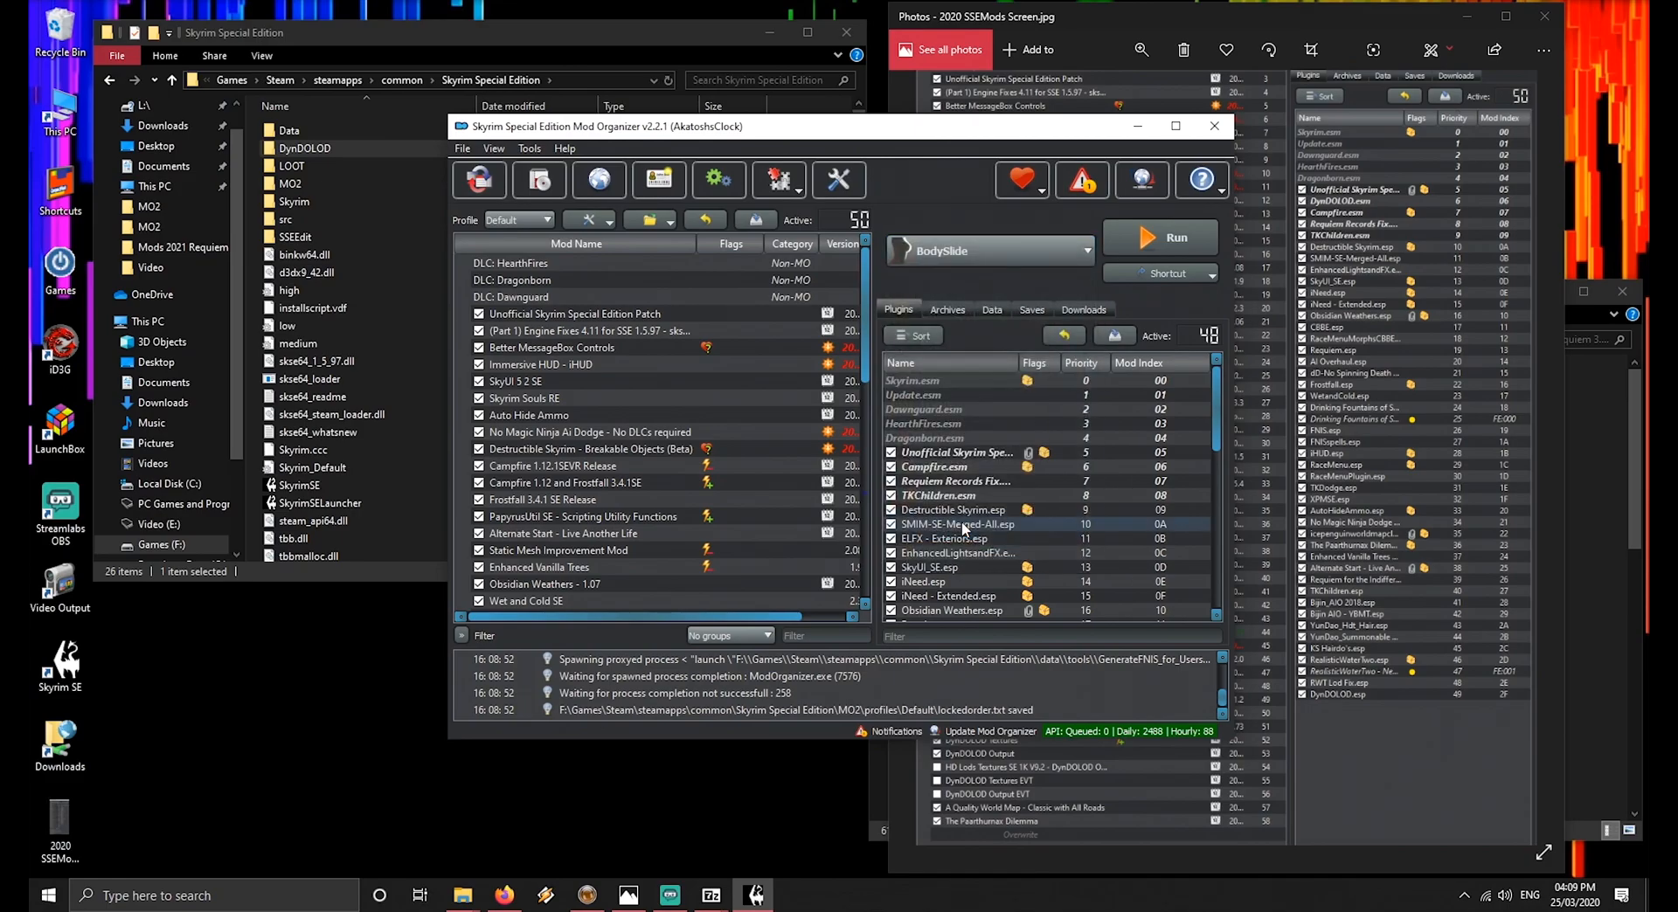
pyautogui.click(1183, 236)
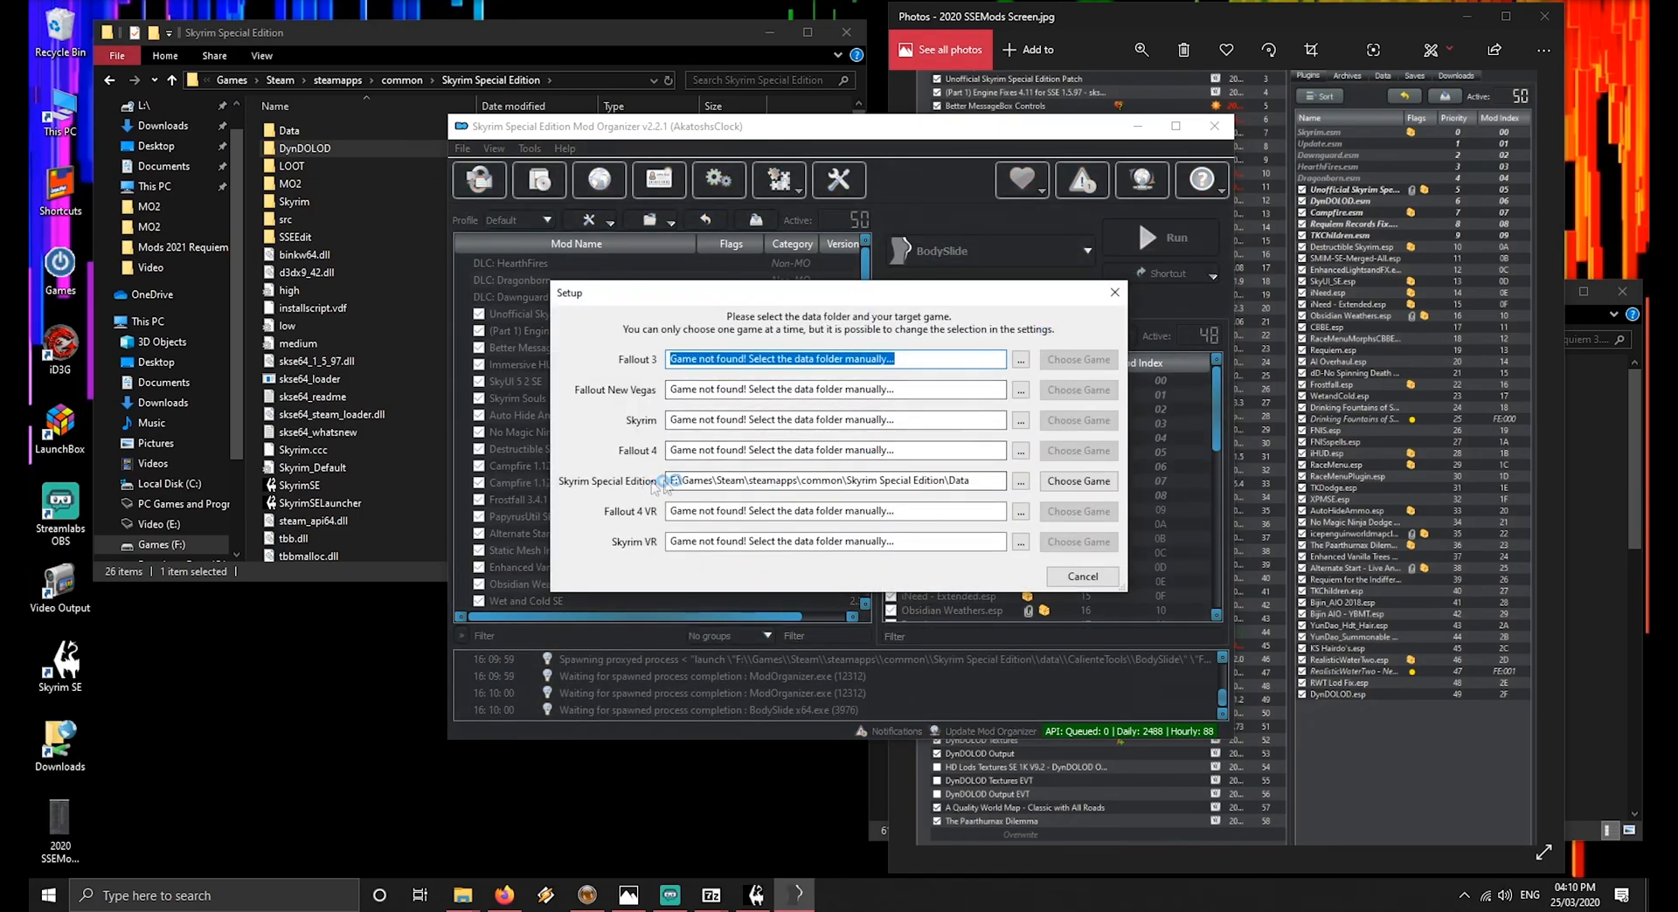
pyautogui.click(1092, 487)
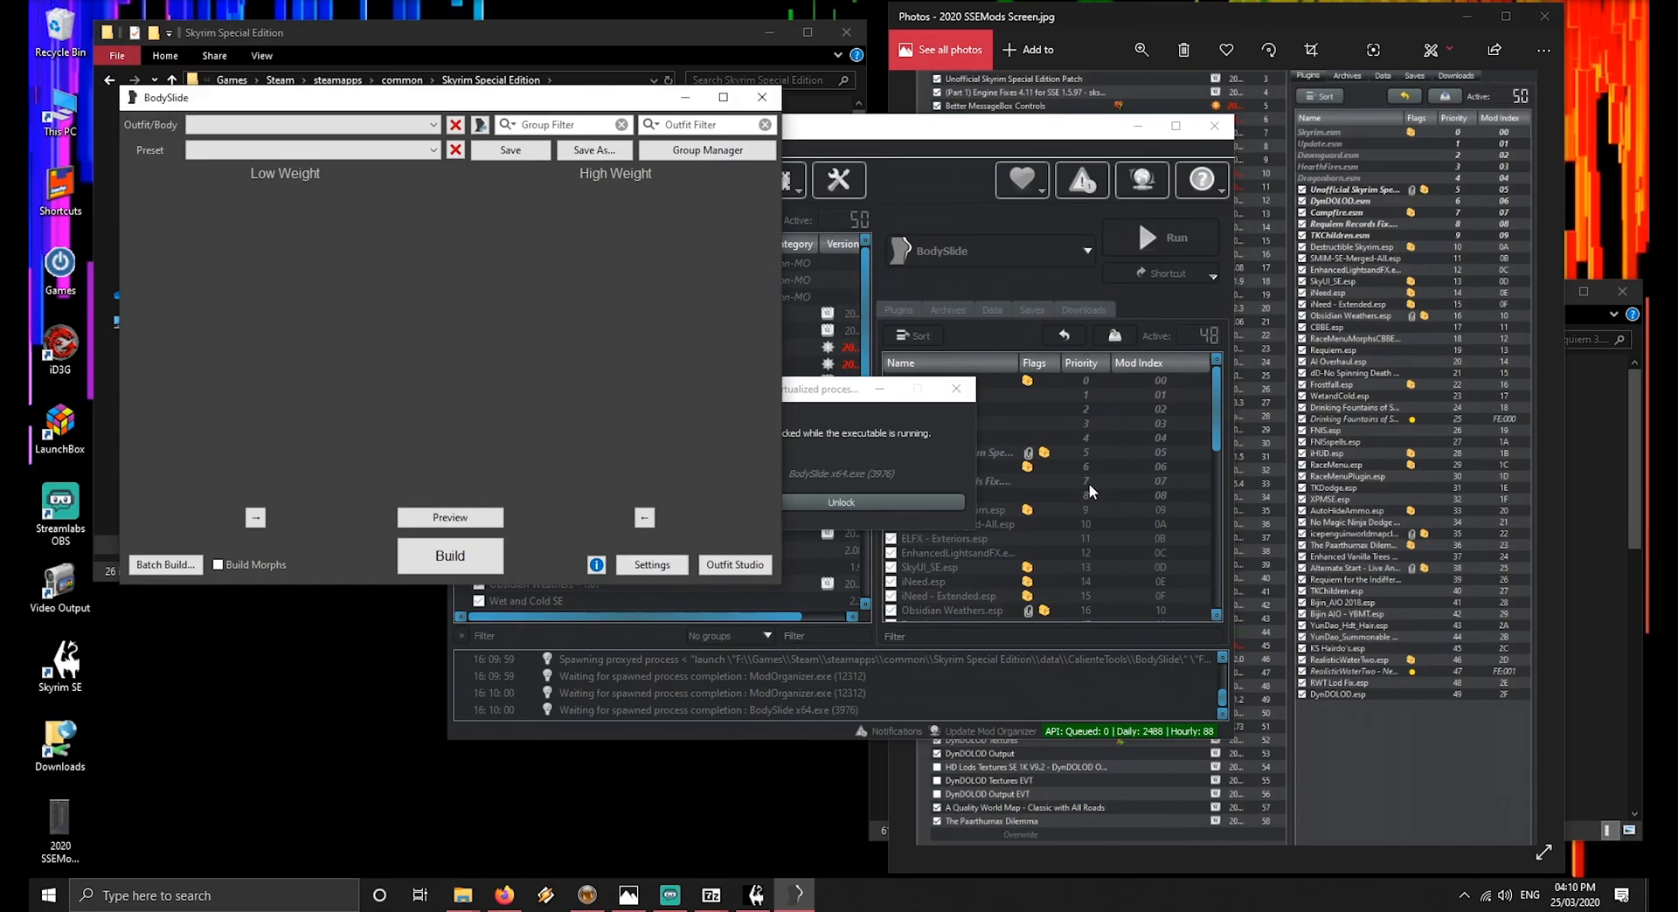
# Select the CBBE Body Physics outfit and the CBBE Curvy (Outfit) preset in BodySlide
pyautogui.moveTo(268, 101); pyautogui.dragTo(429, 249)
pyautogui.click(600, 276)
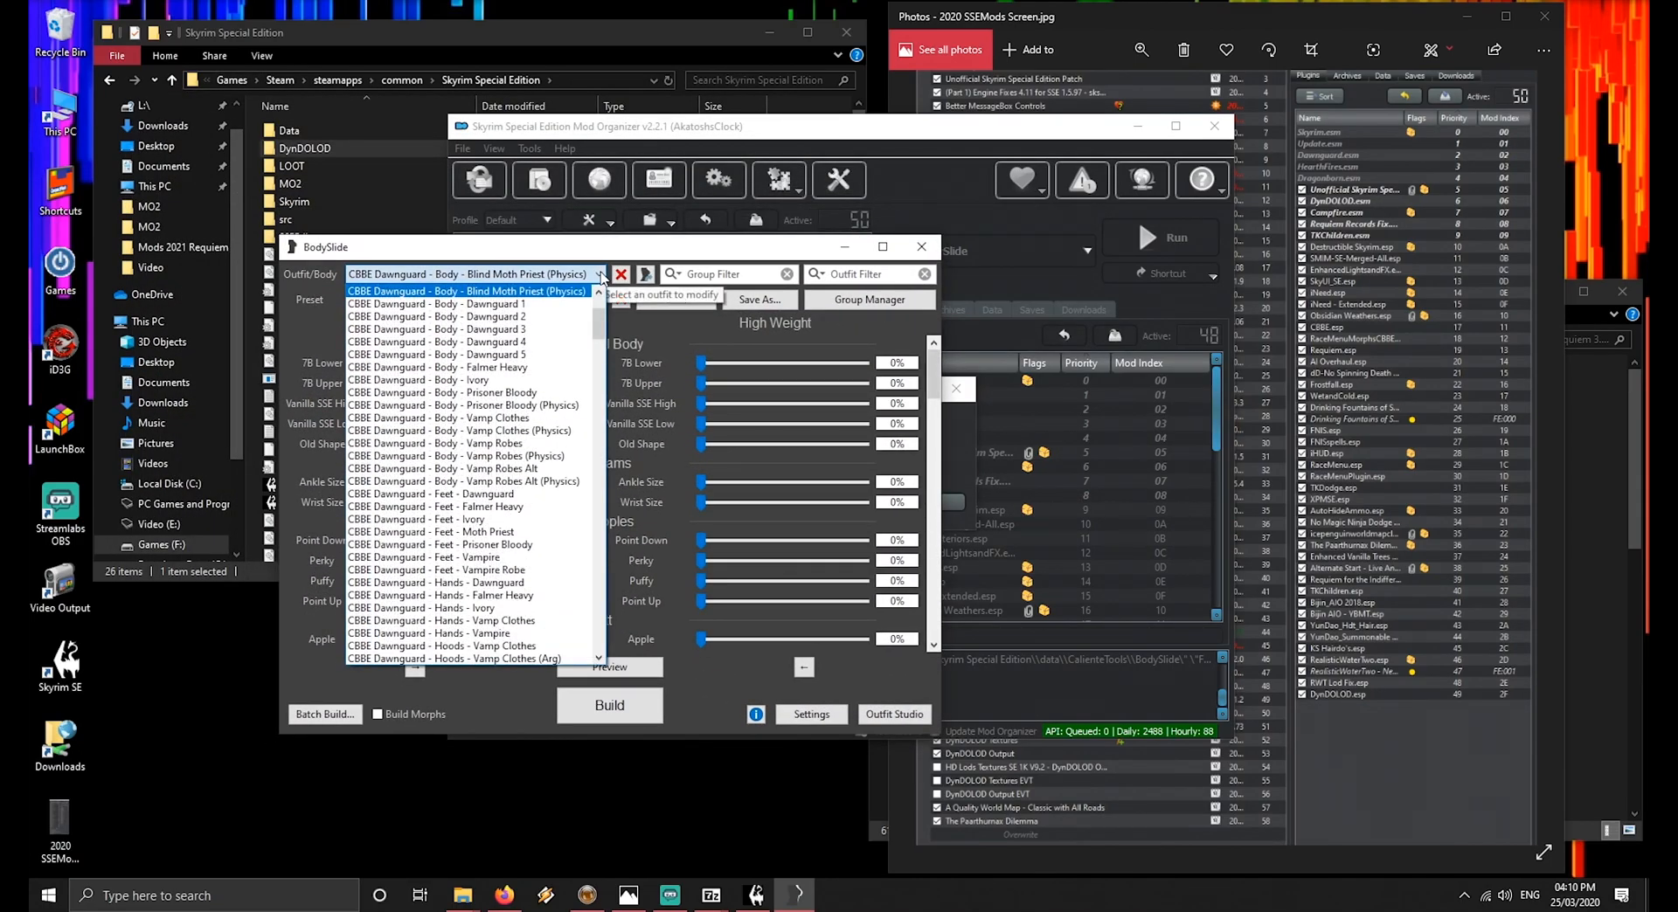
pyautogui.scroll(3, 393, 302)
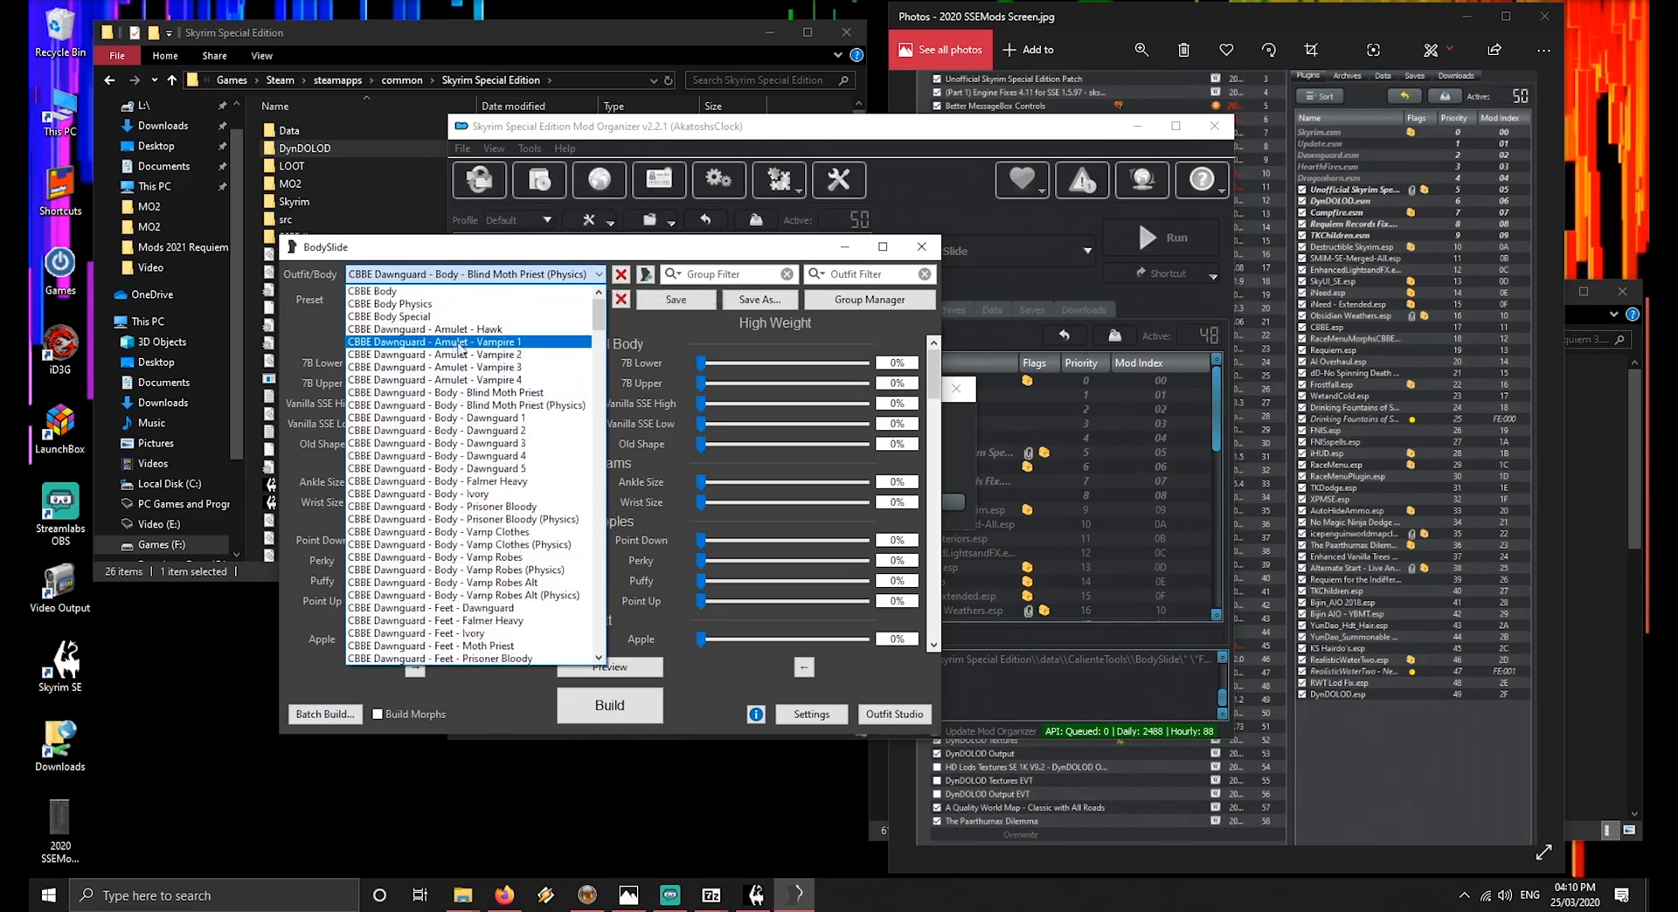
pyautogui.click(382, 304)
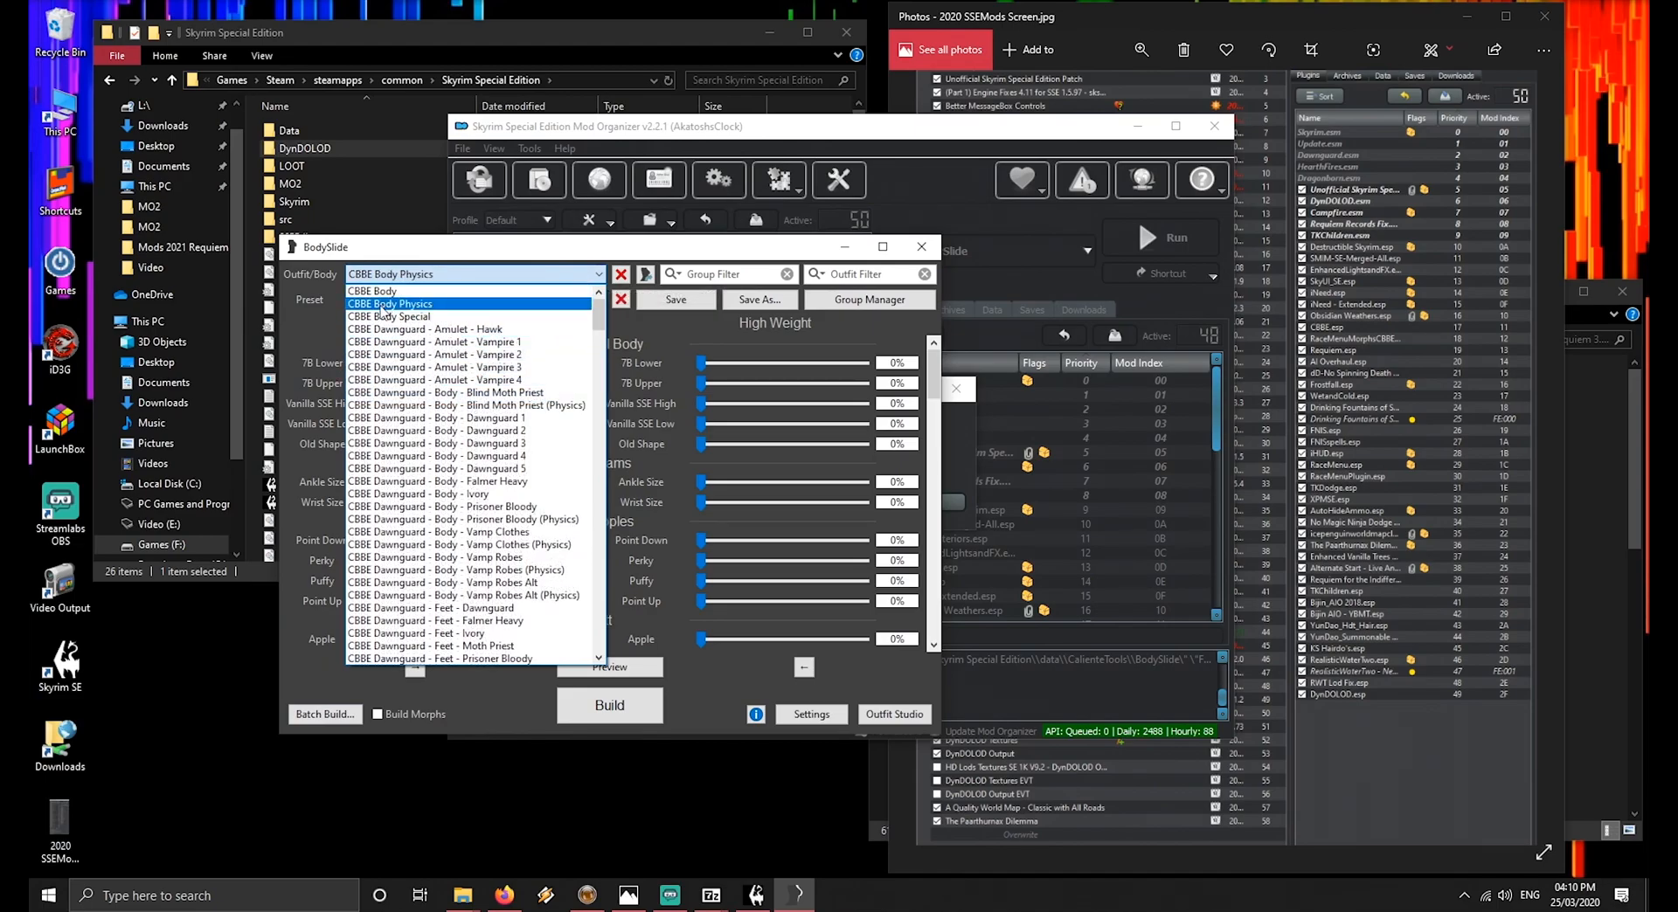
pyautogui.click(599, 300)
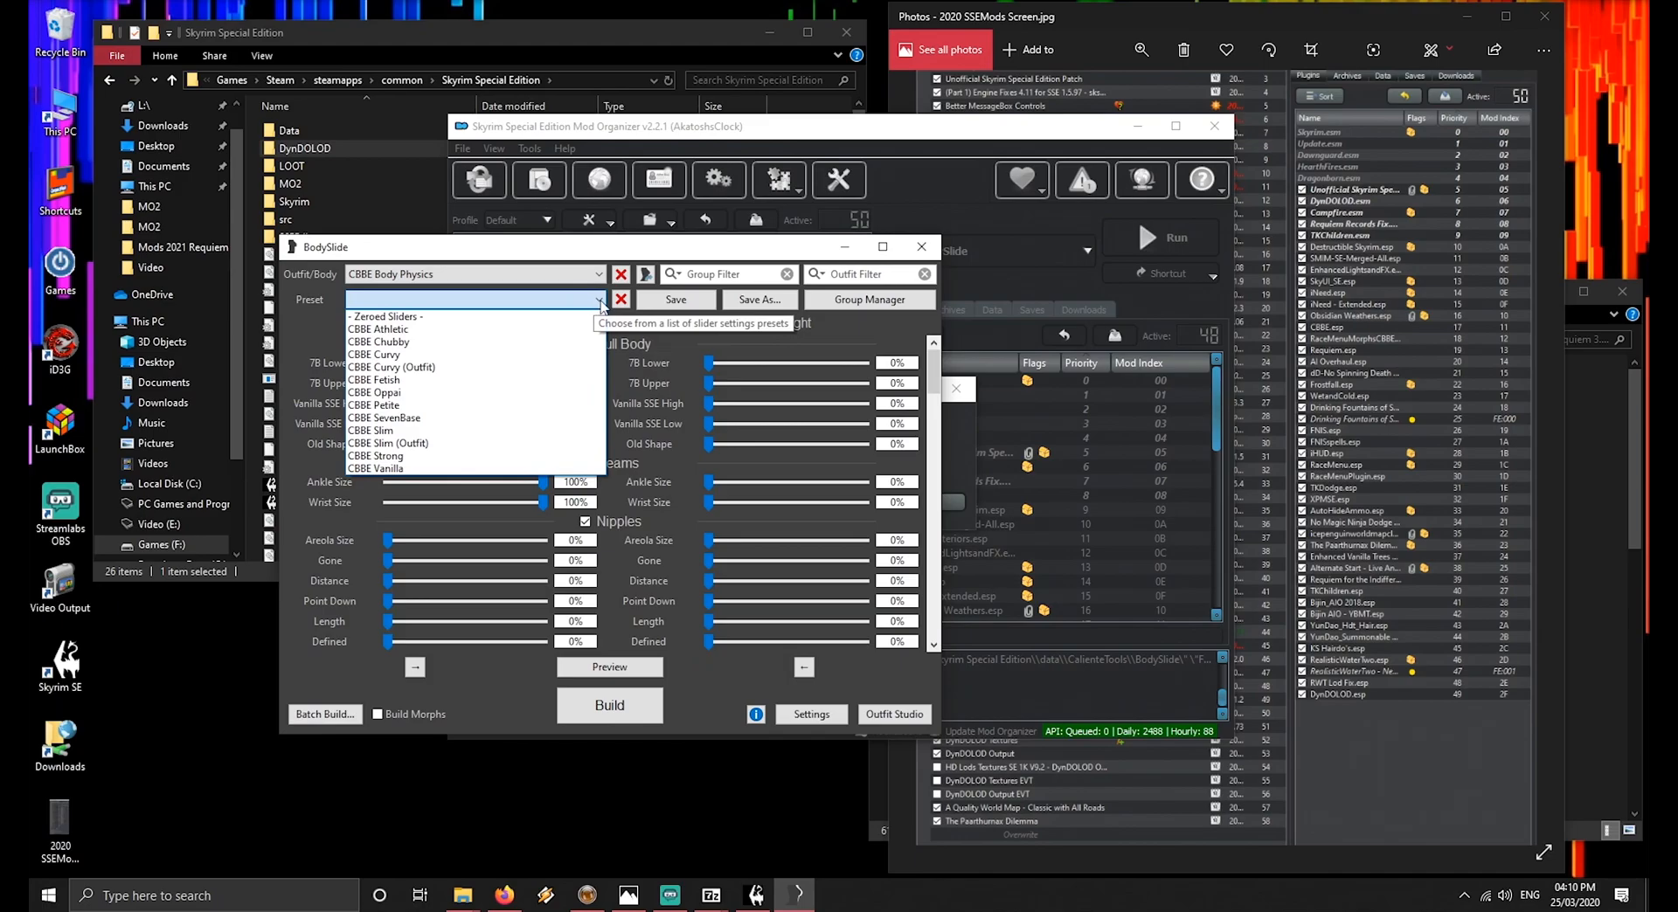
pyautogui.click(412, 368)
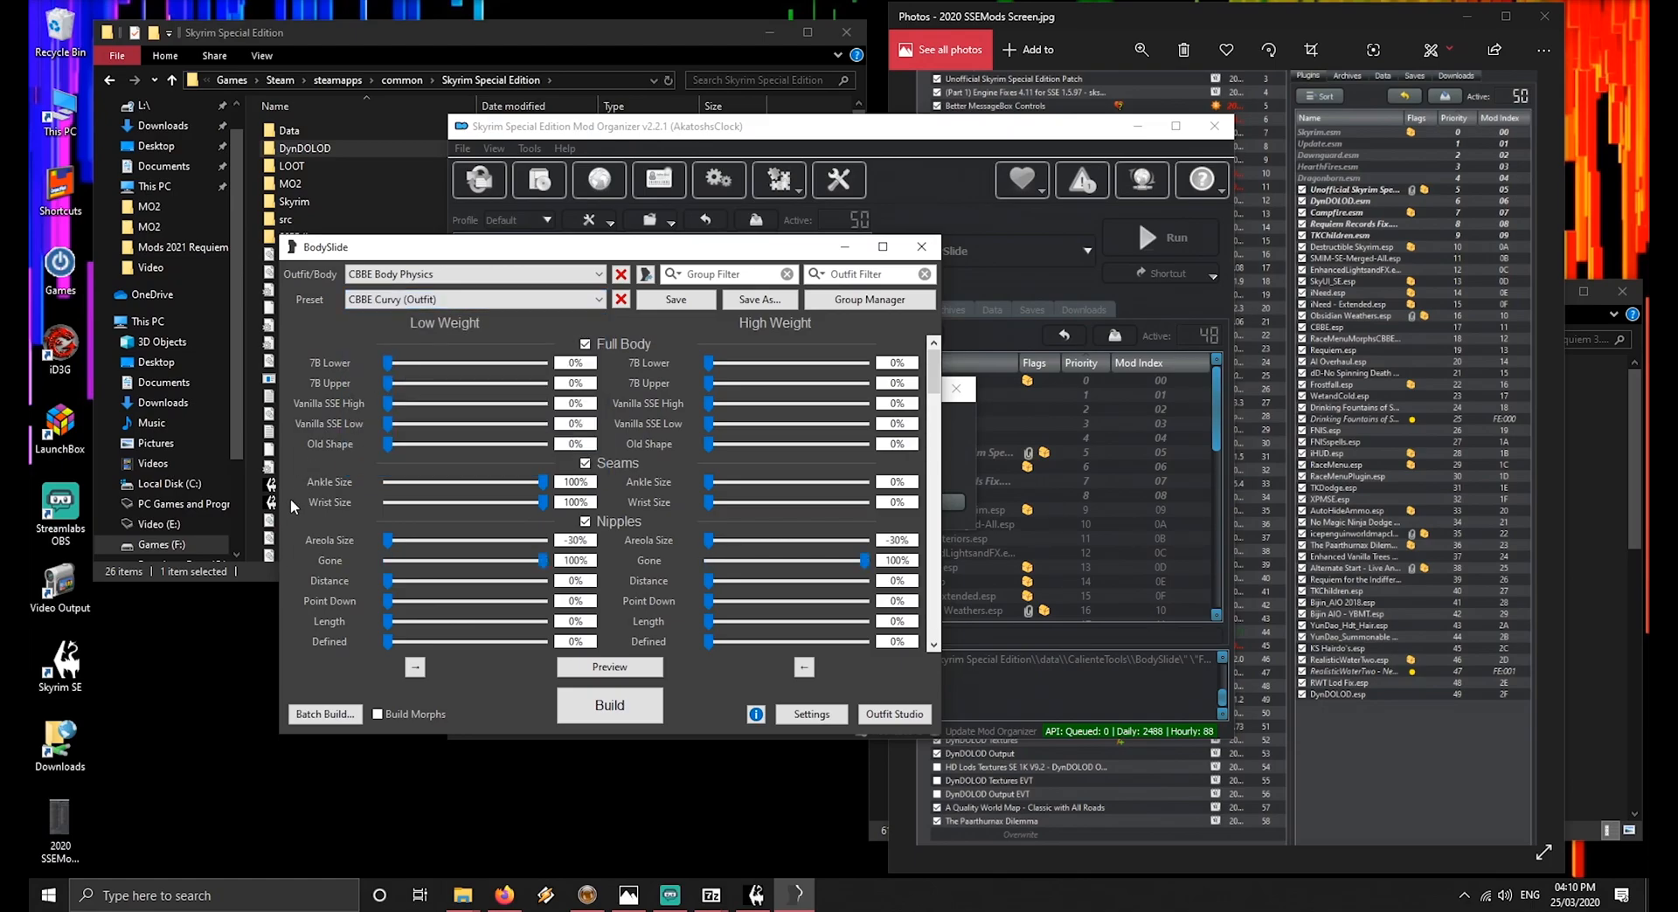
# Batch build all listed slider sets with CBBE NeverNude Physics as output set #1, and close BodySlide
pyautogui.click(323, 713)
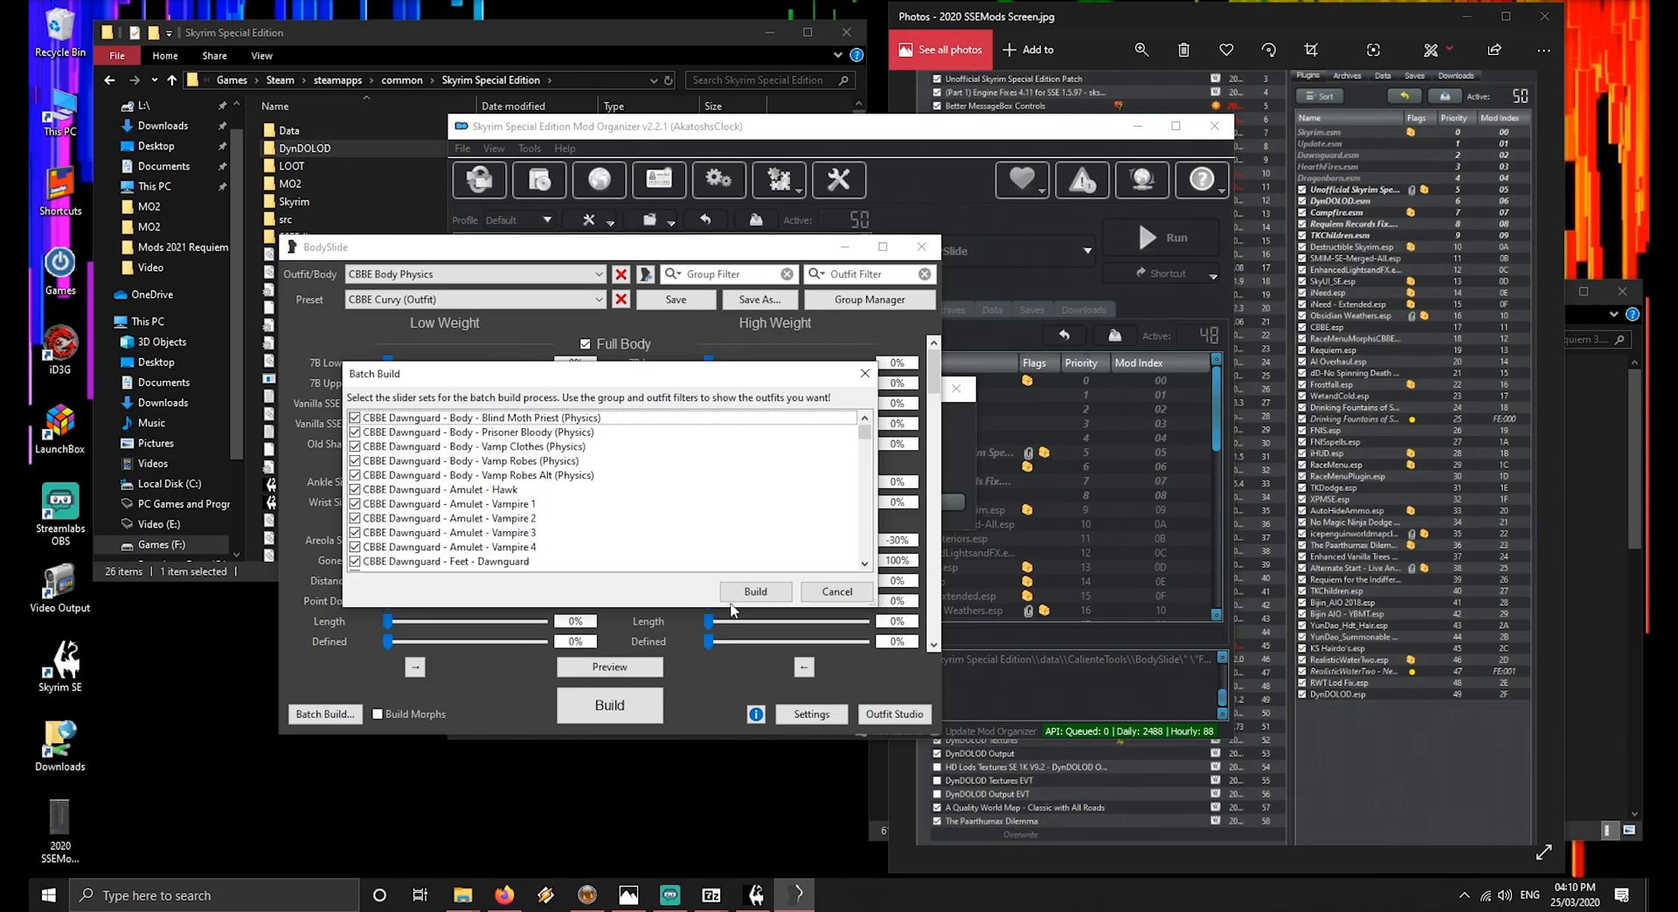
pyautogui.click(756, 592)
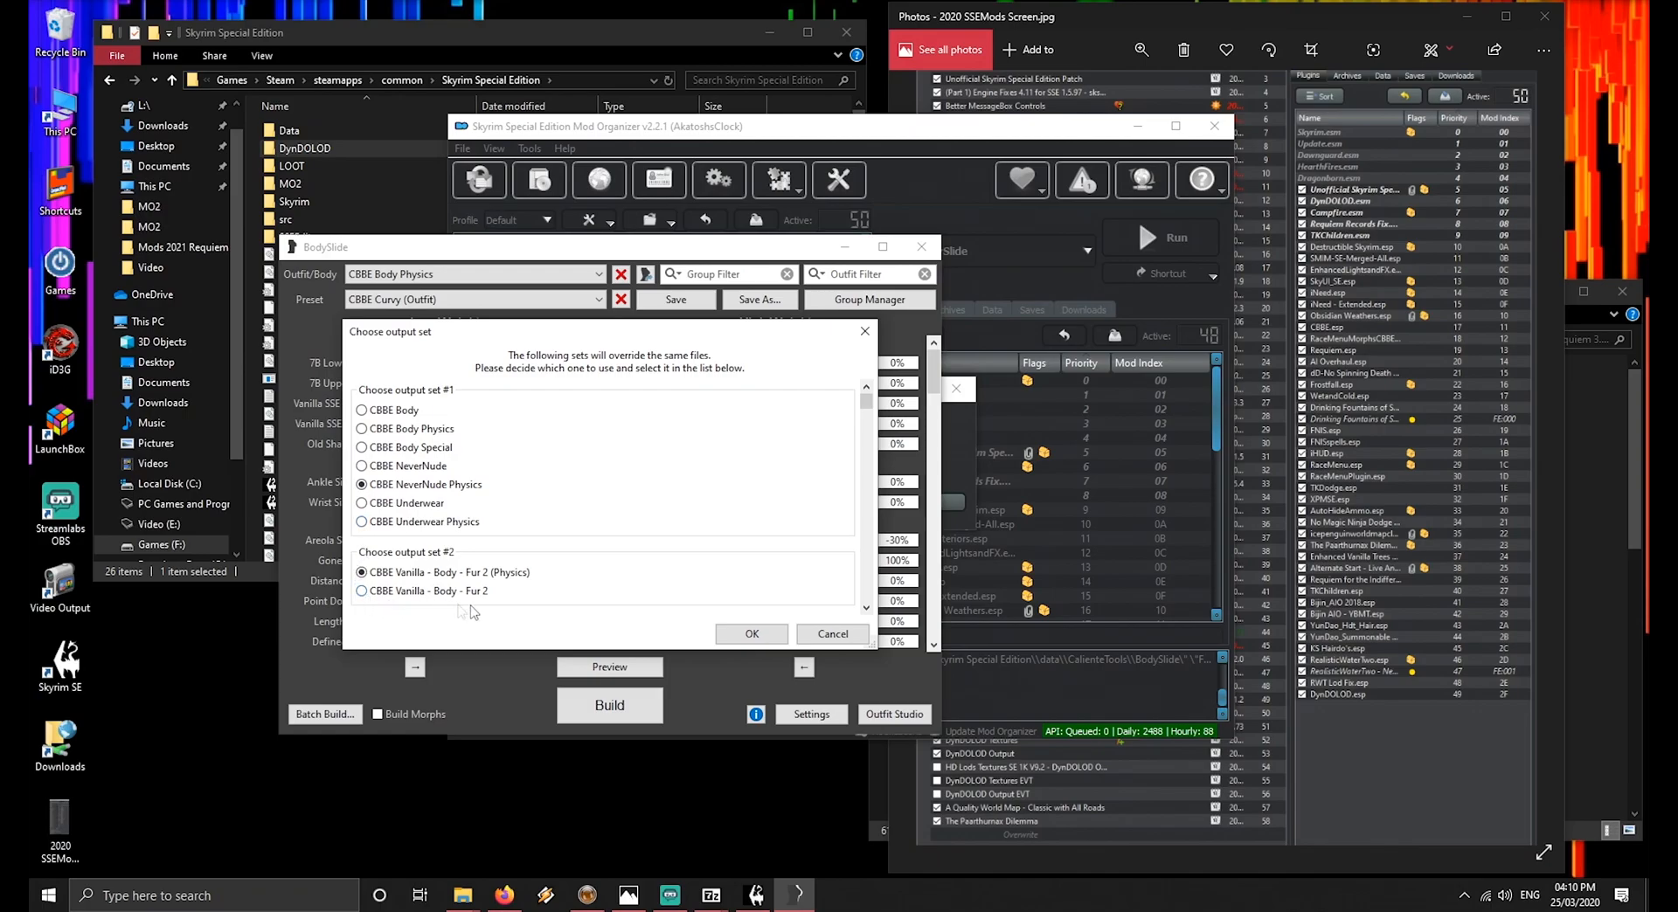
pyautogui.click(752, 636)
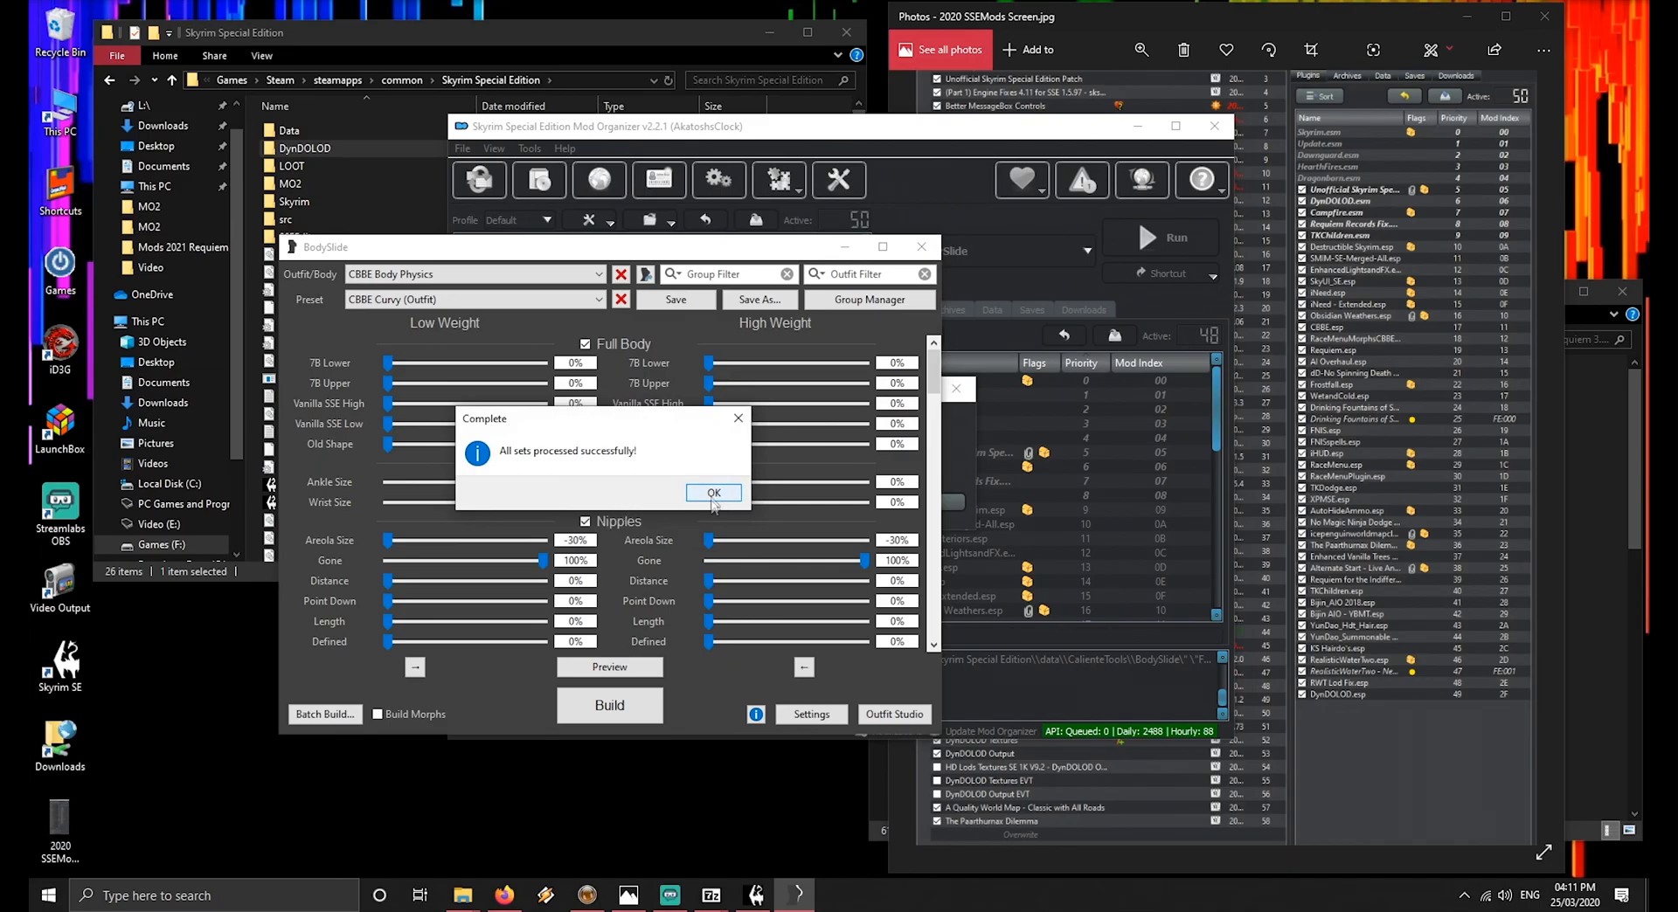
pyautogui.click(714, 494)
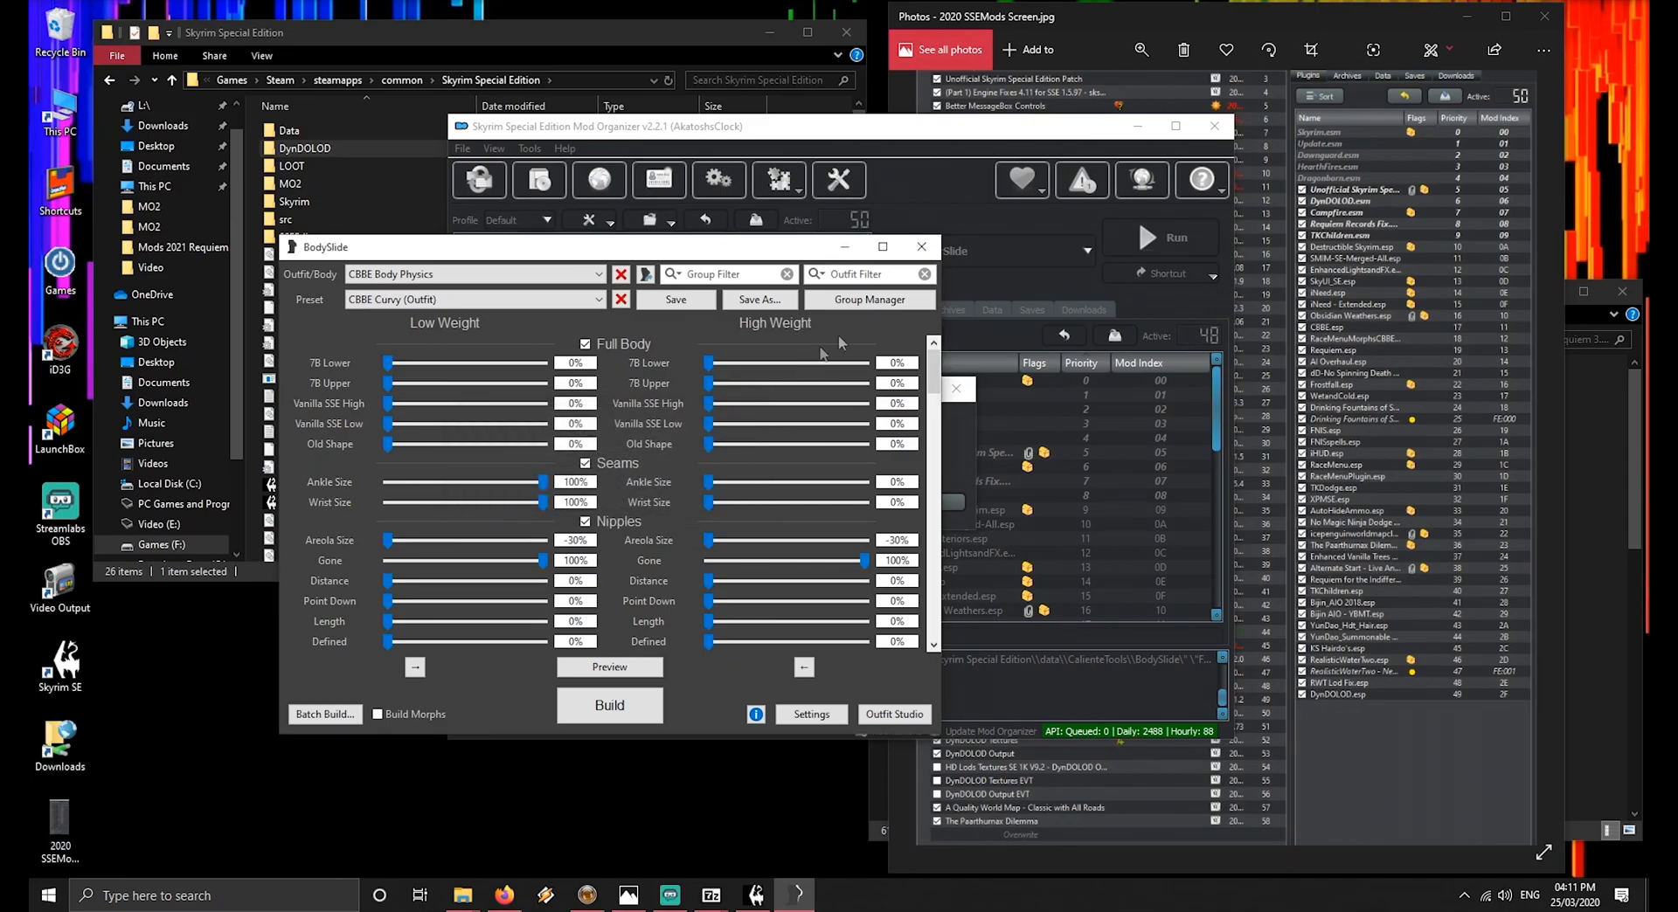
pyautogui.click(923, 259)
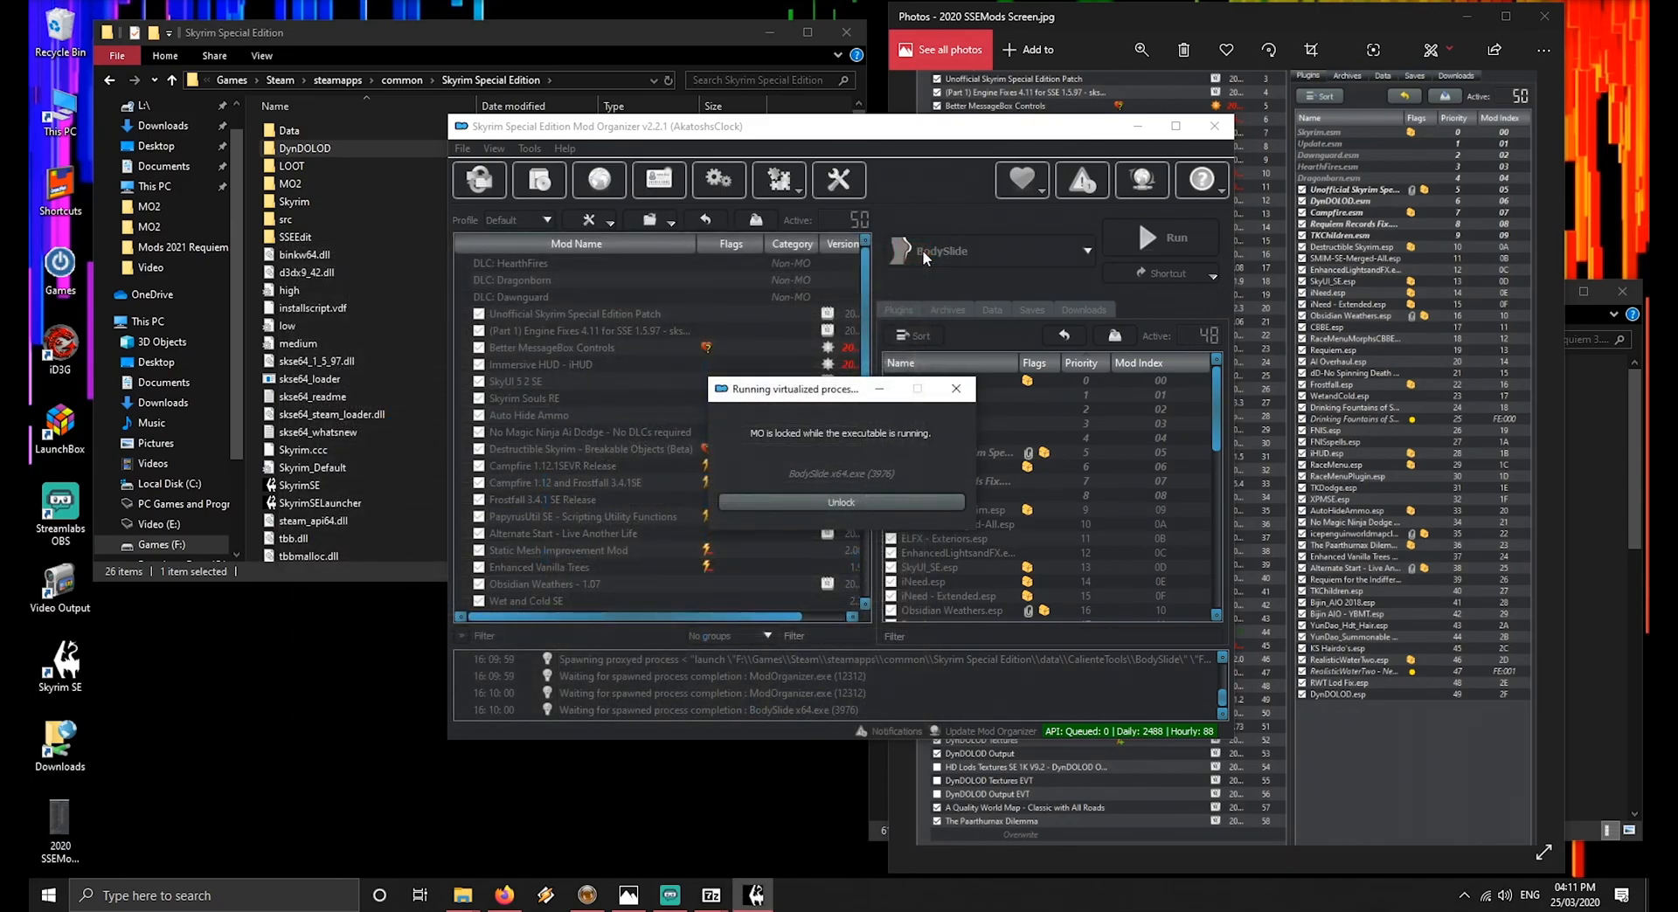
pyautogui.click(1057, 249)
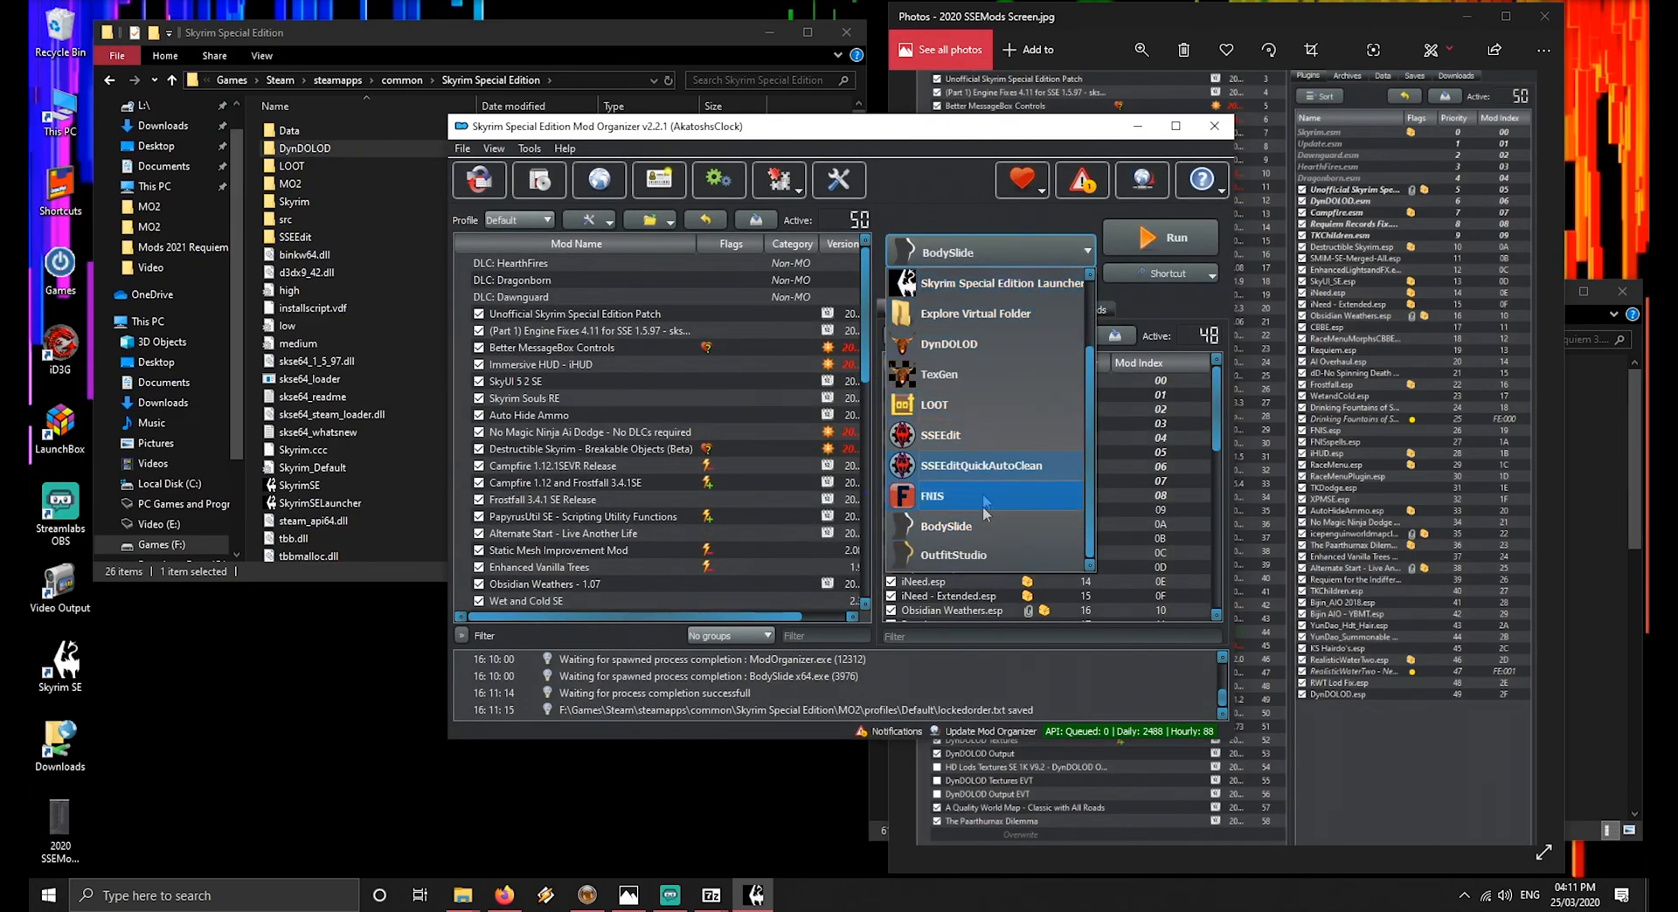
pyautogui.scroll(2, 984, 489)
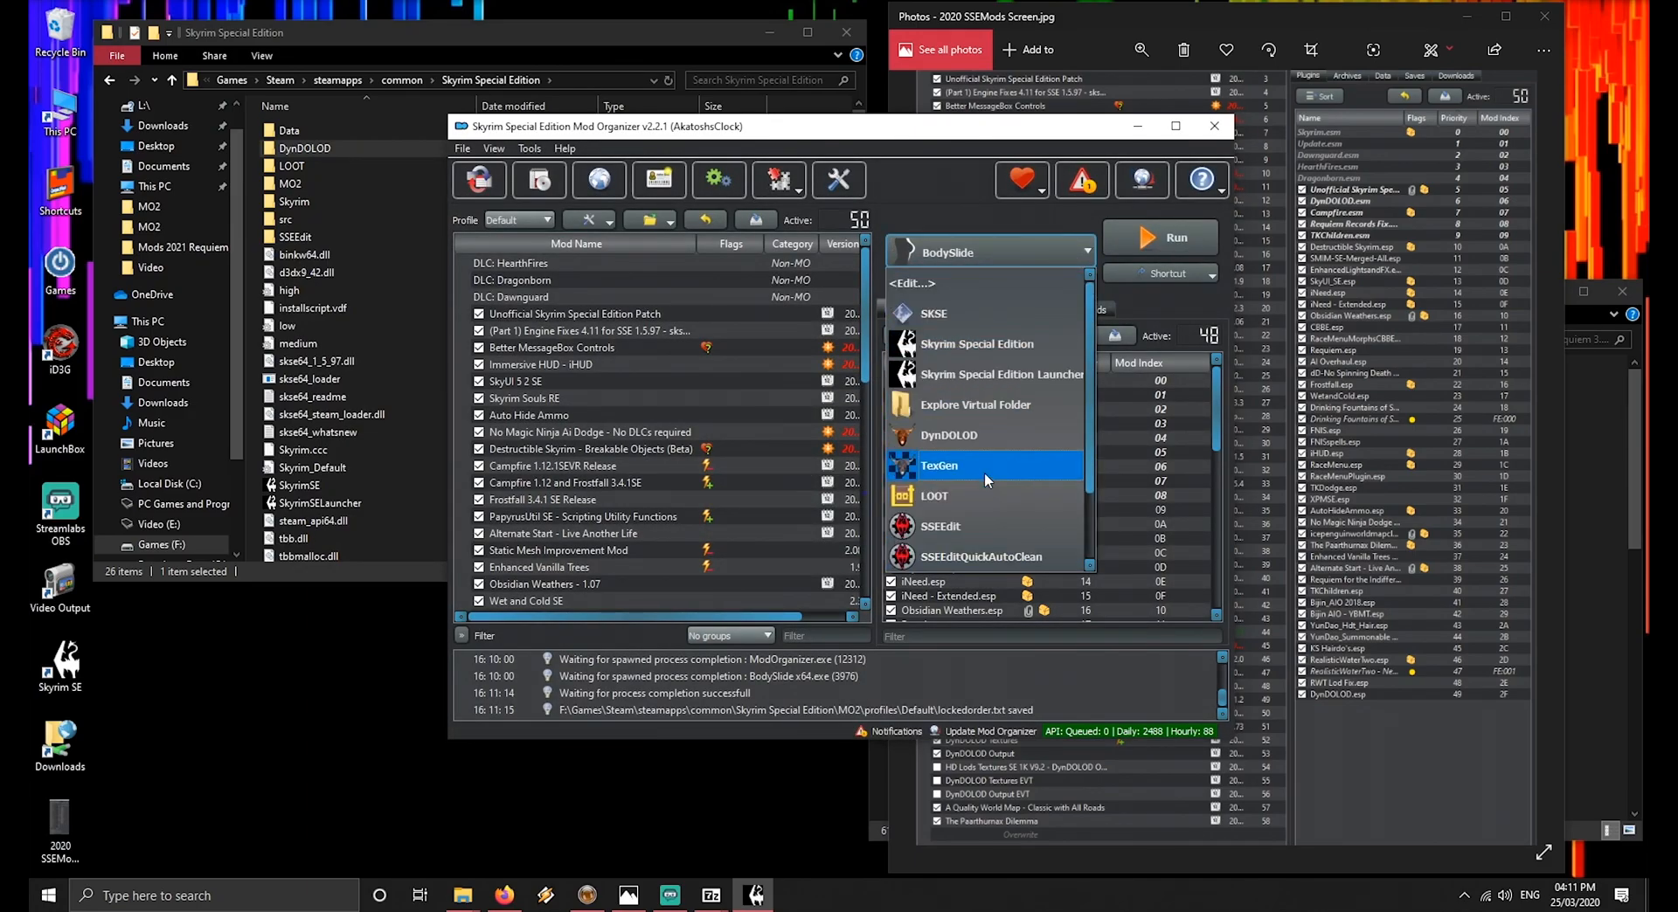
pyautogui.click(932, 187)
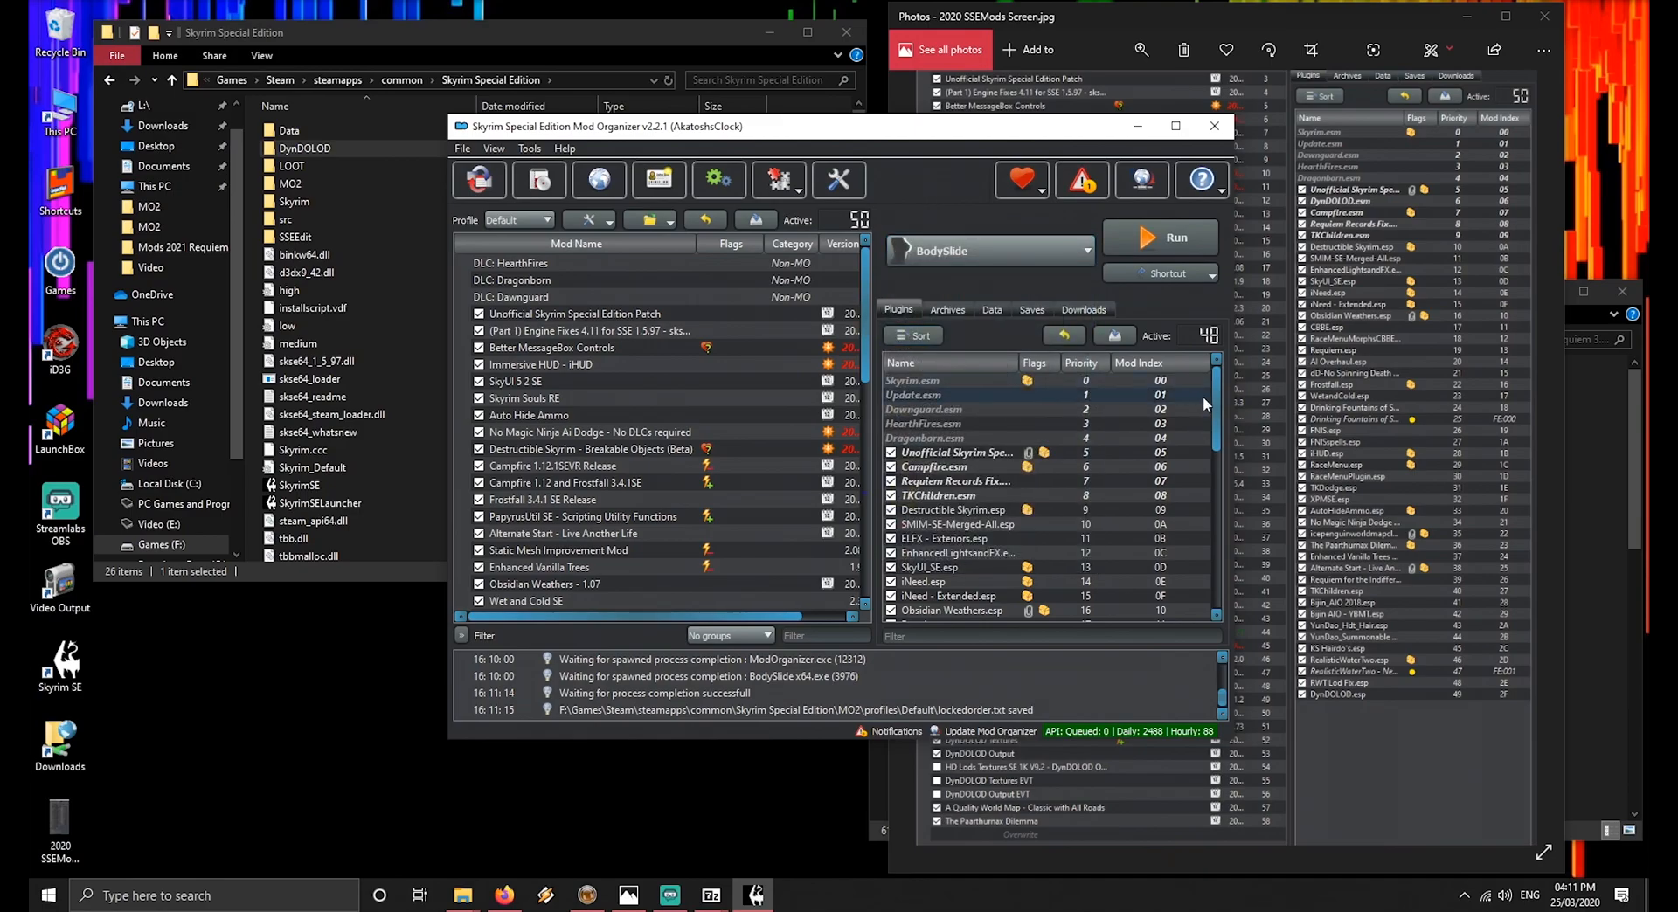
pyautogui.moveTo(1220, 414); pyautogui.dragTo(1225, 586)
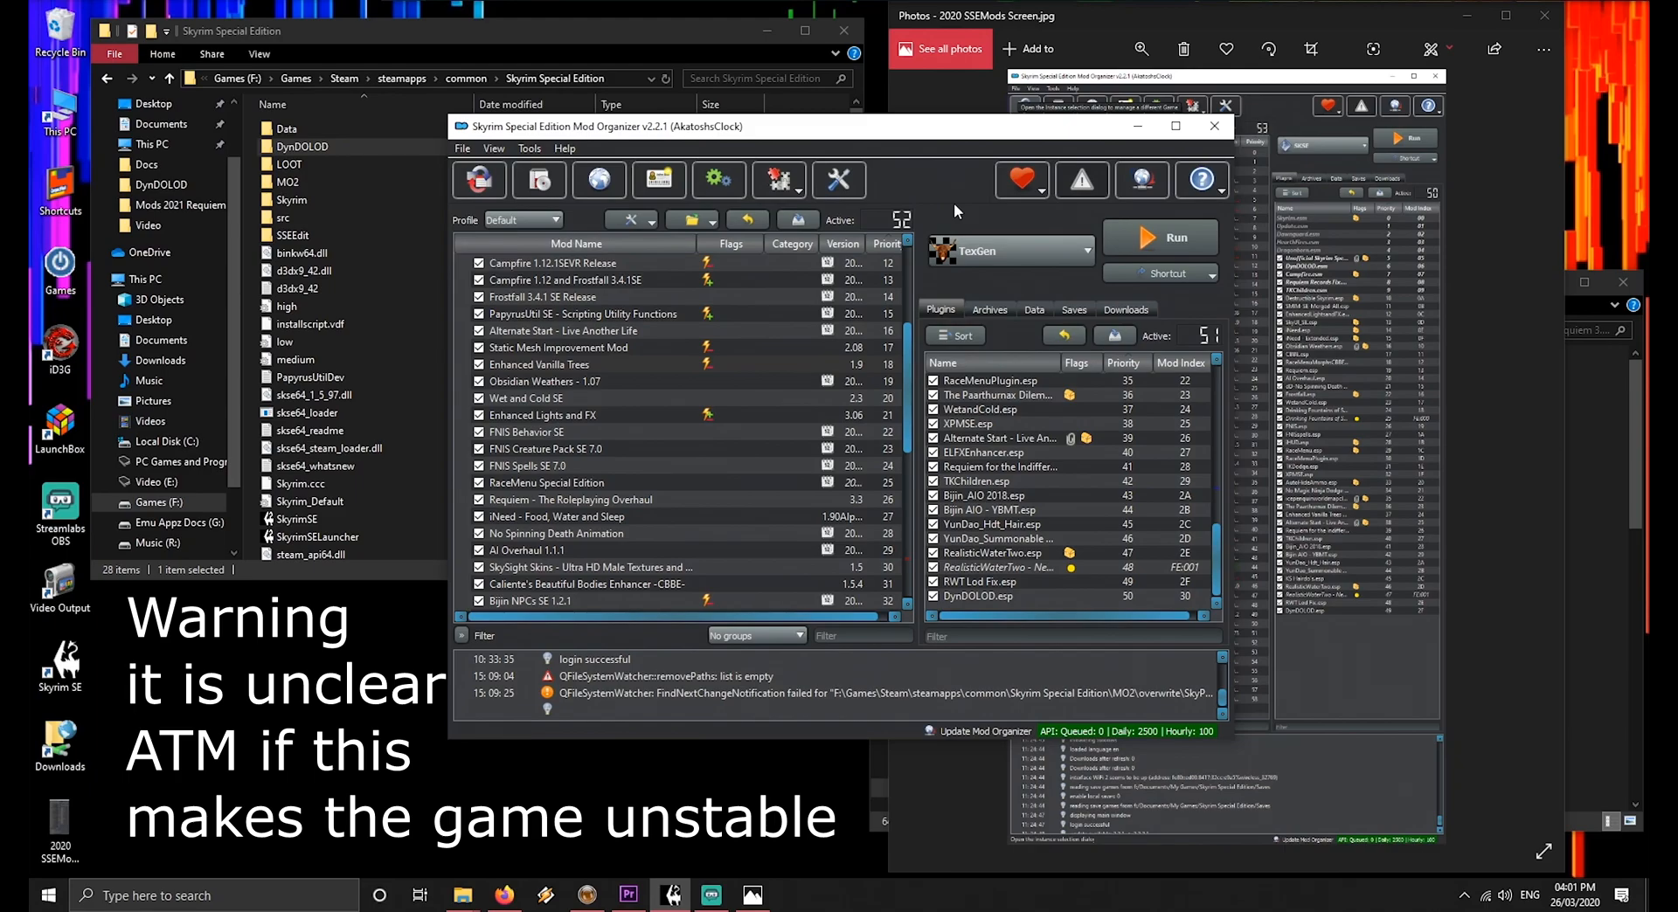
# Open the 3D LODs Help document from the Docs folder of the Enhanced Vanilla Trees mod and close the folder window
pyautogui.rightClick(539, 365)
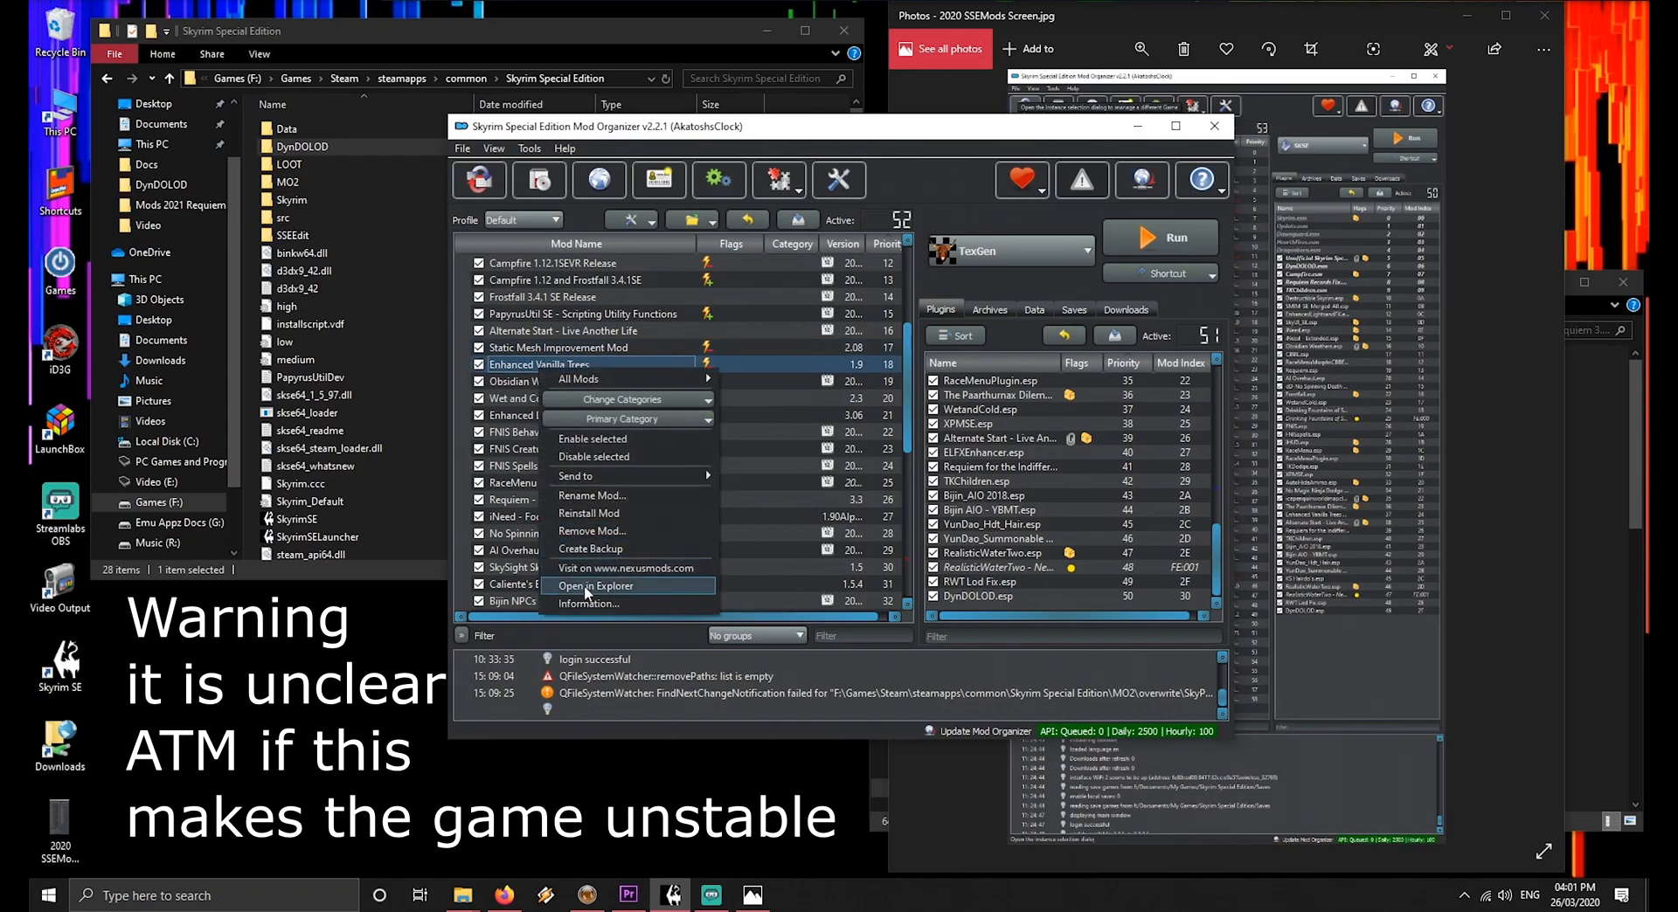
pyautogui.click(585, 588)
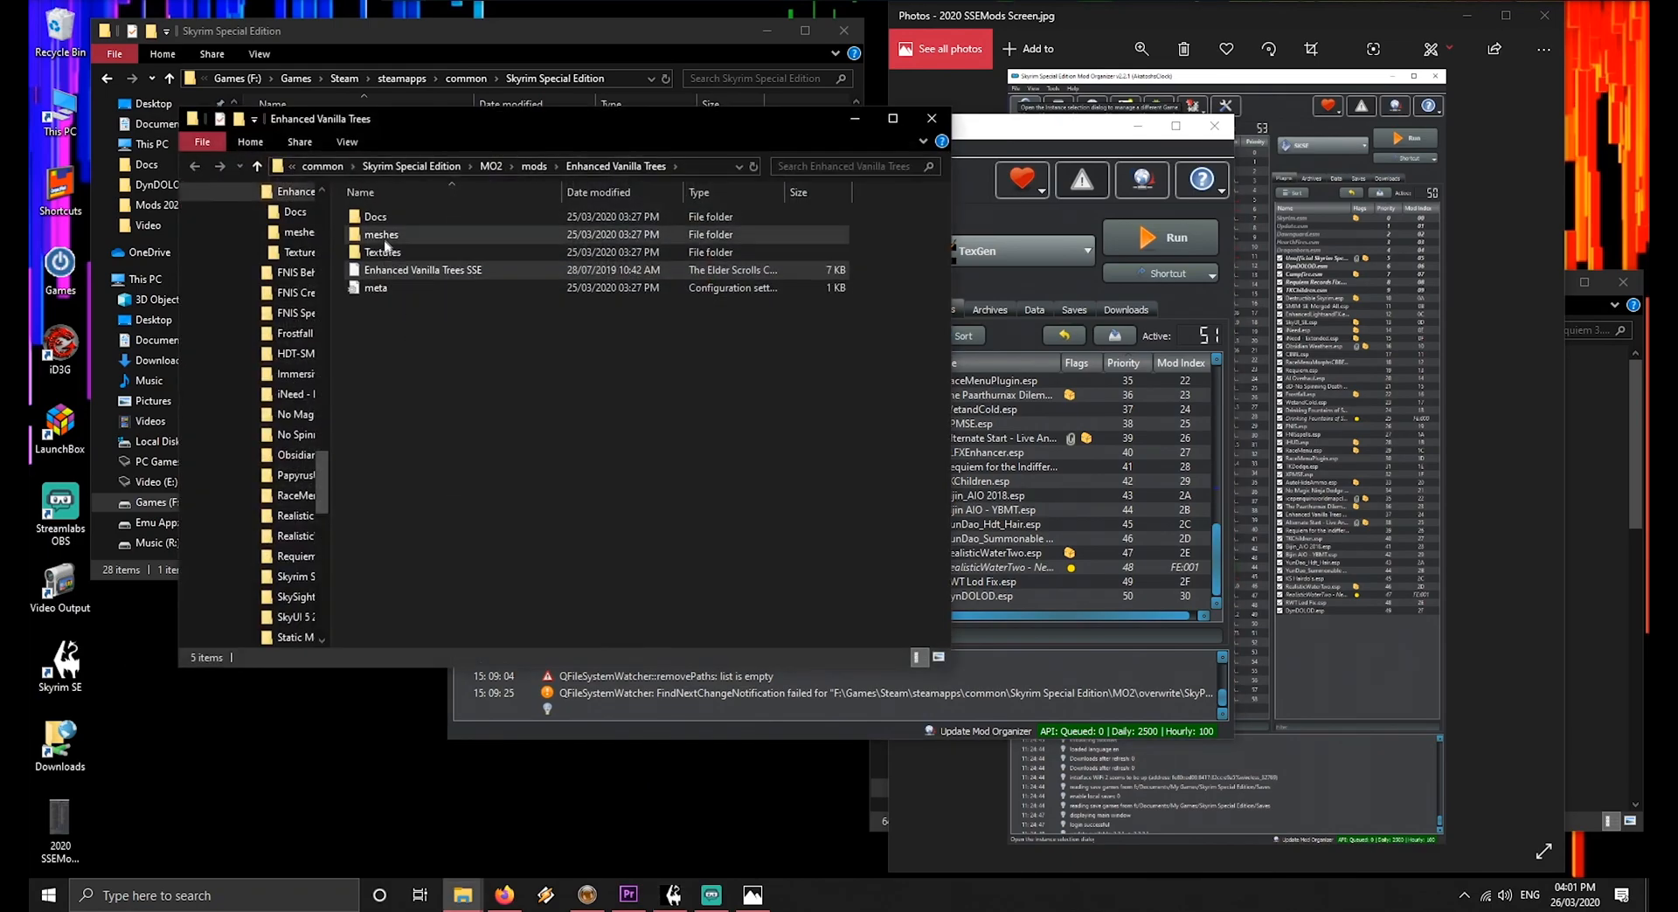
pyautogui.doubleClick(384, 222)
pyautogui.doubleClick(394, 218)
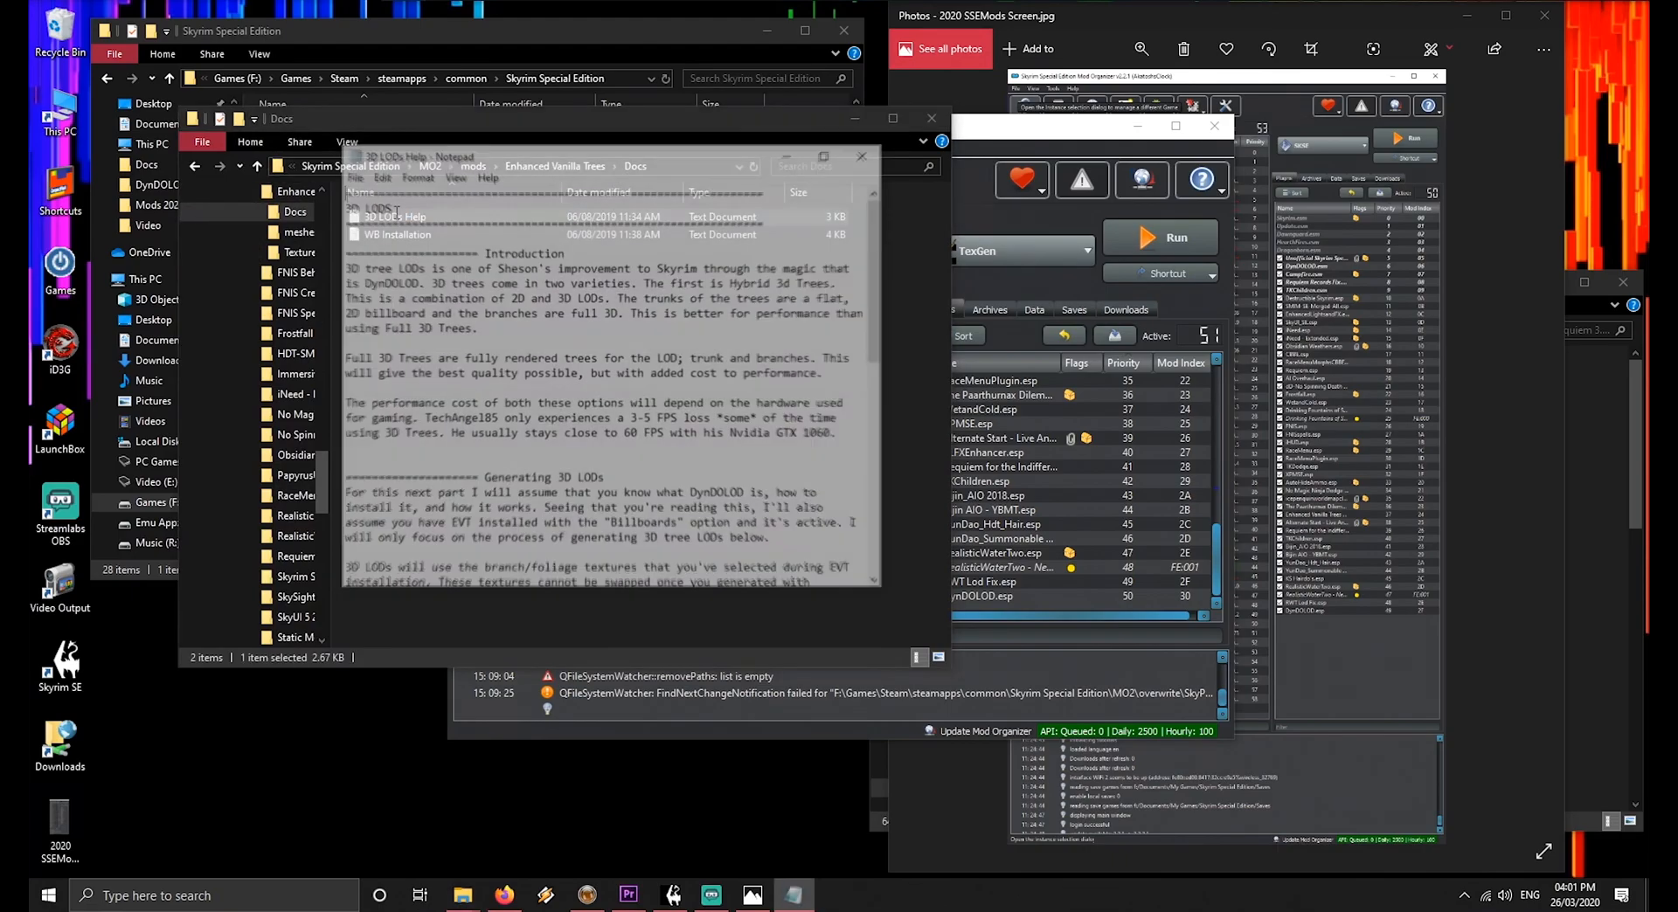
pyautogui.moveTo(581, 163); pyautogui.dragTo(1120, 169)
pyautogui.click(931, 118)
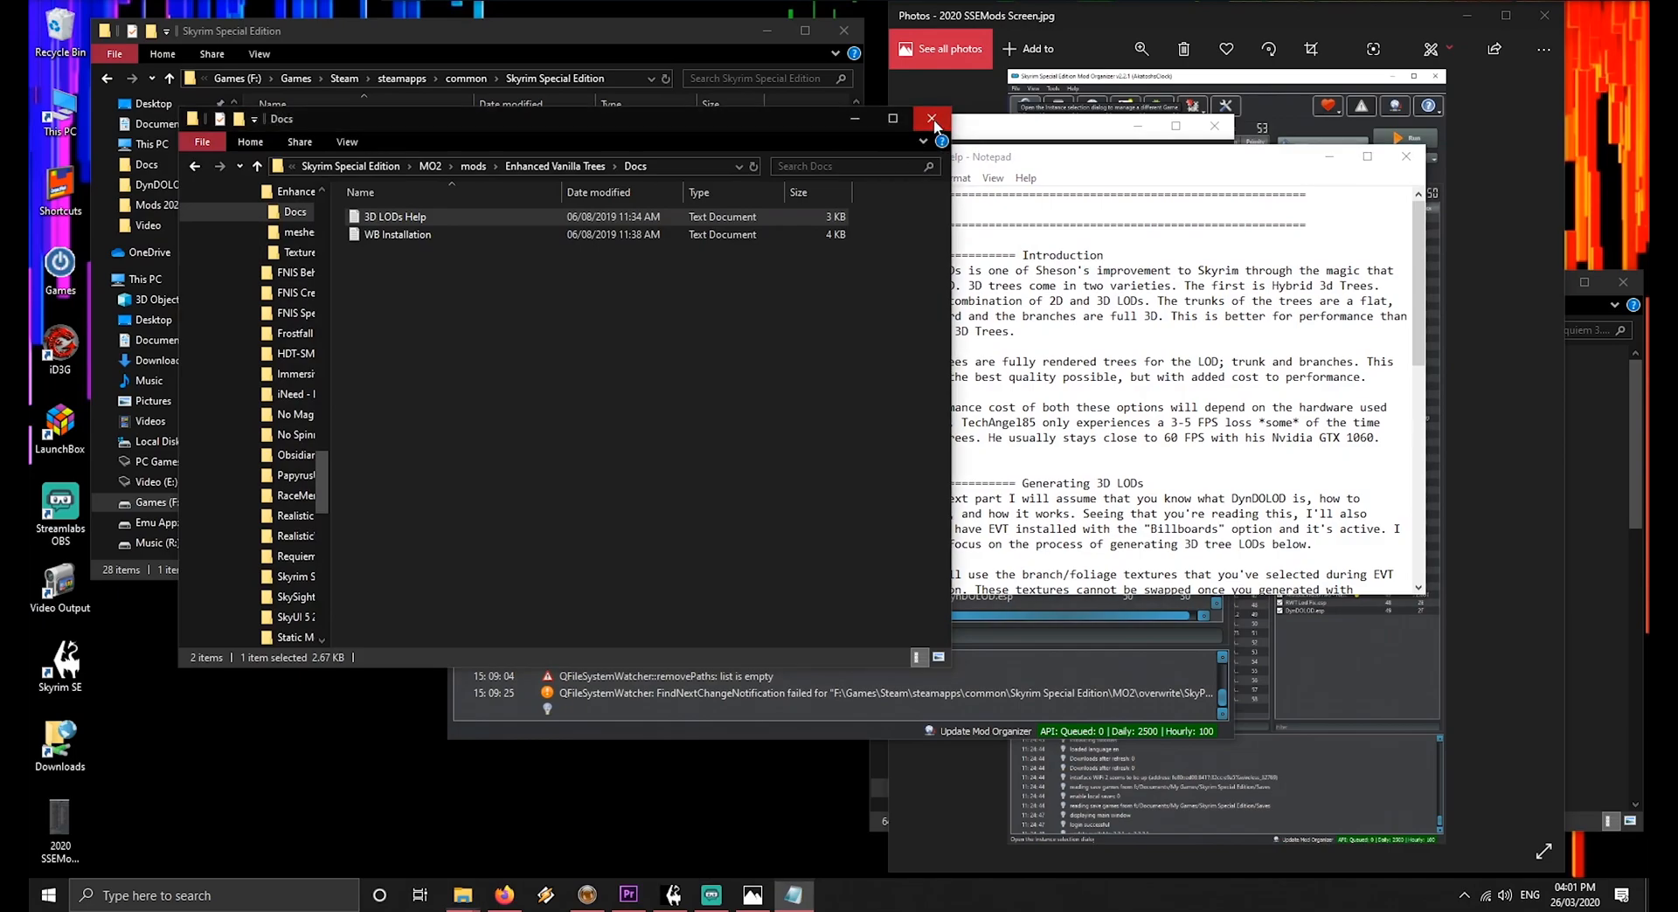
# Open the DynDOLOD_SSE configuration file from the game's DynDOLOD\Edit Scripts\DynDOLOD folder
pyautogui.click(673, 33)
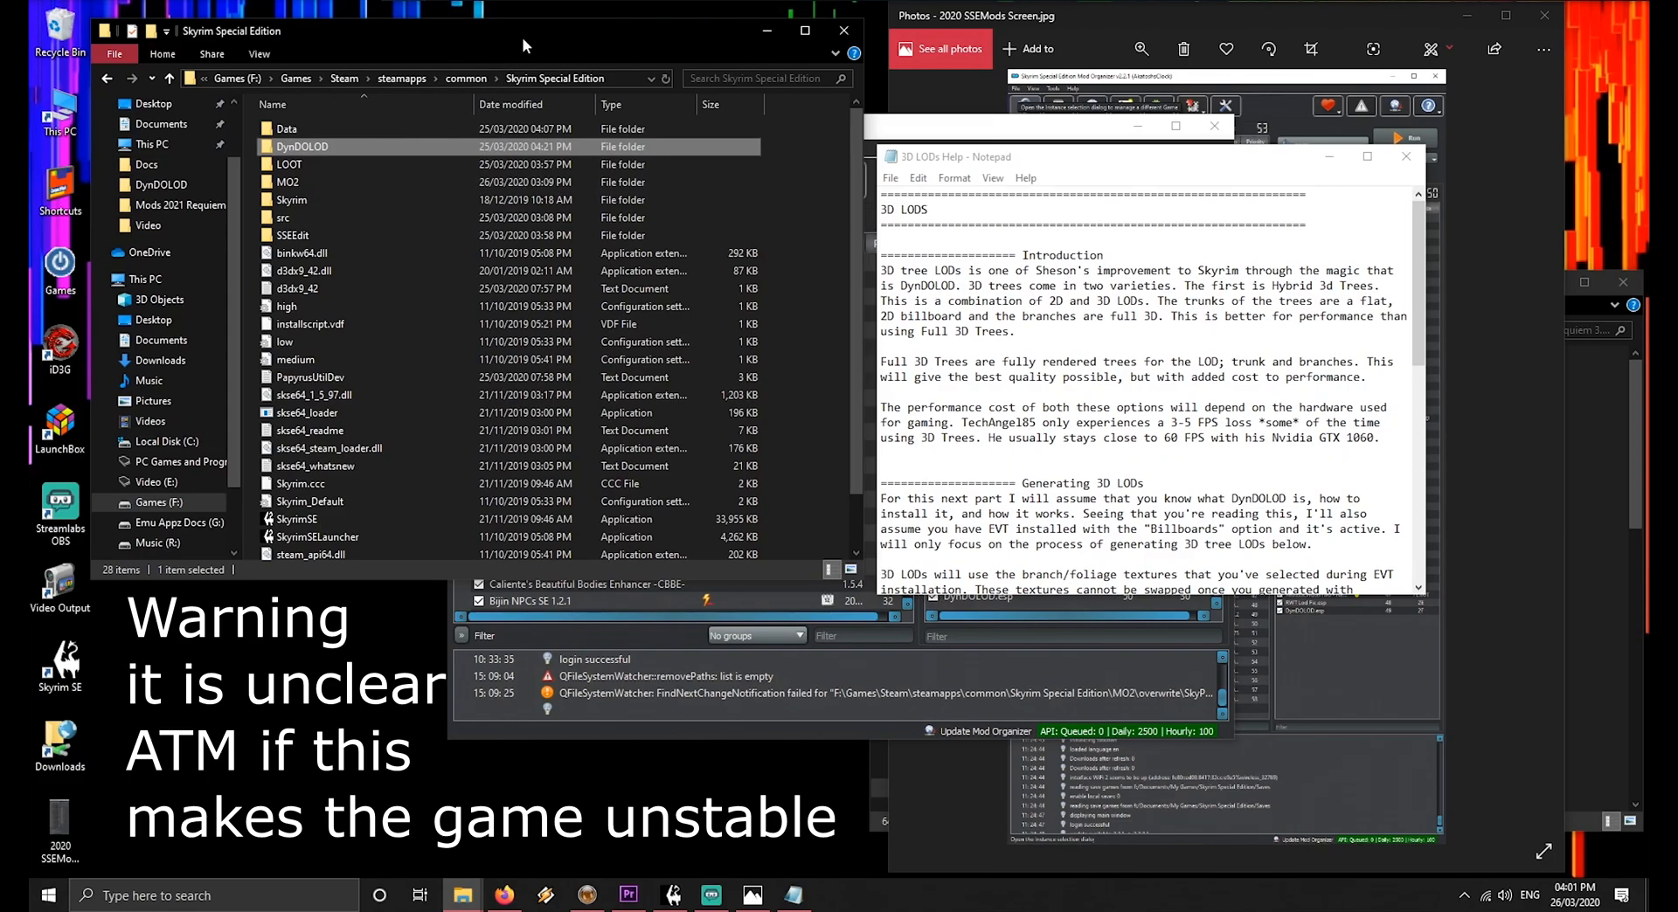
pyautogui.doubleClick(323, 148)
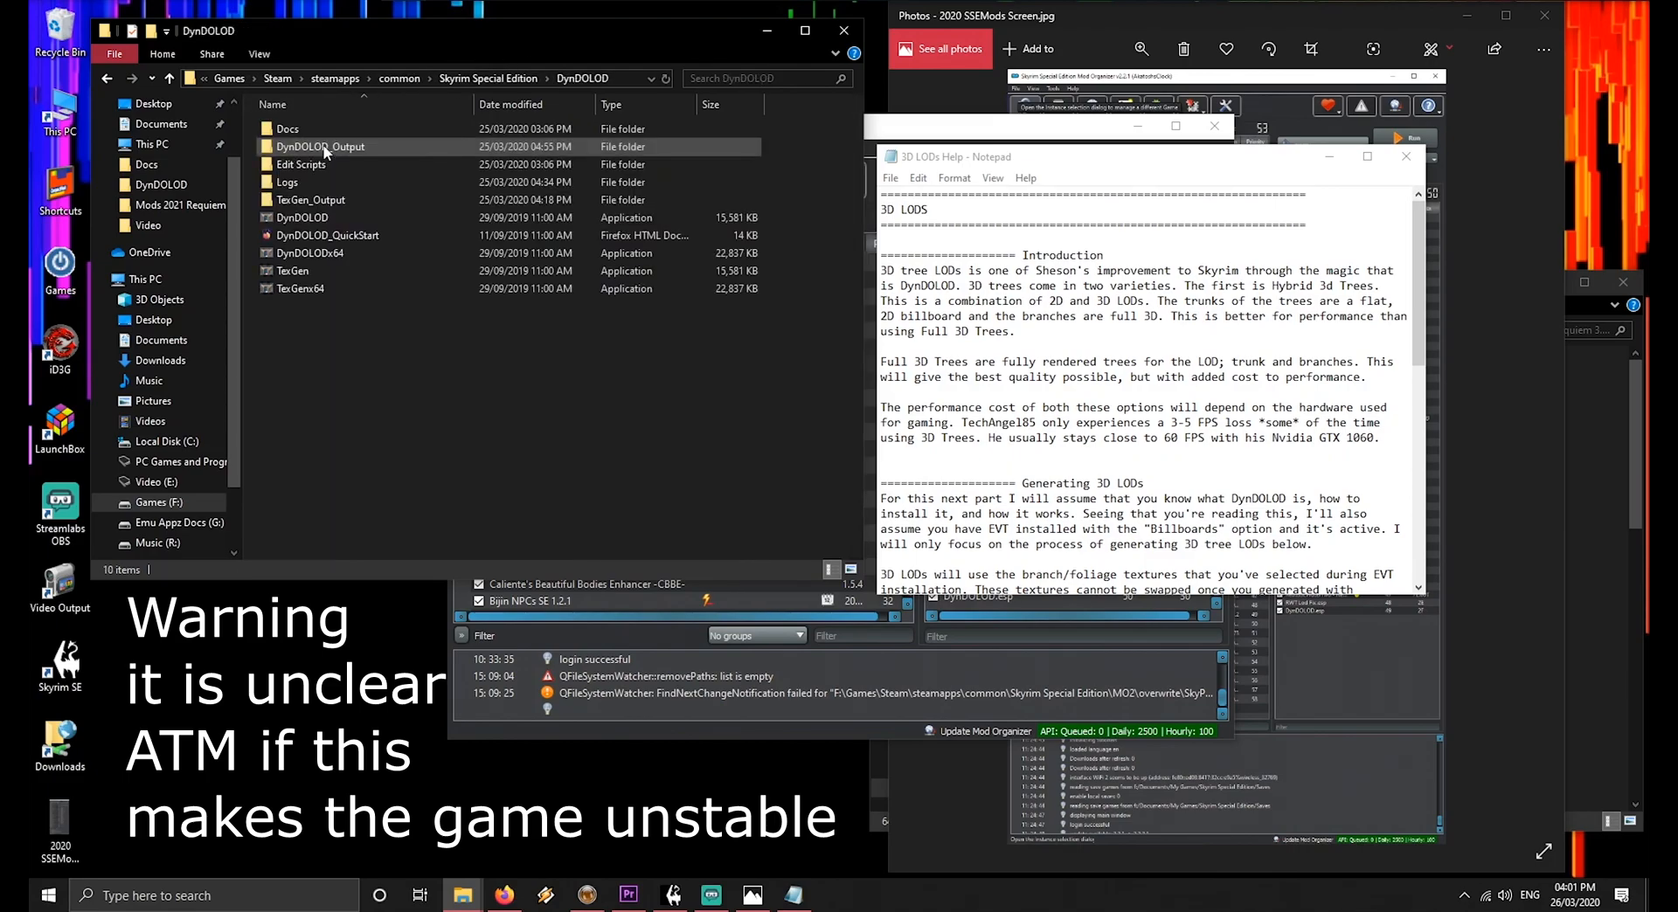
pyautogui.doubleClick(297, 164)
pyautogui.doubleClick(301, 129)
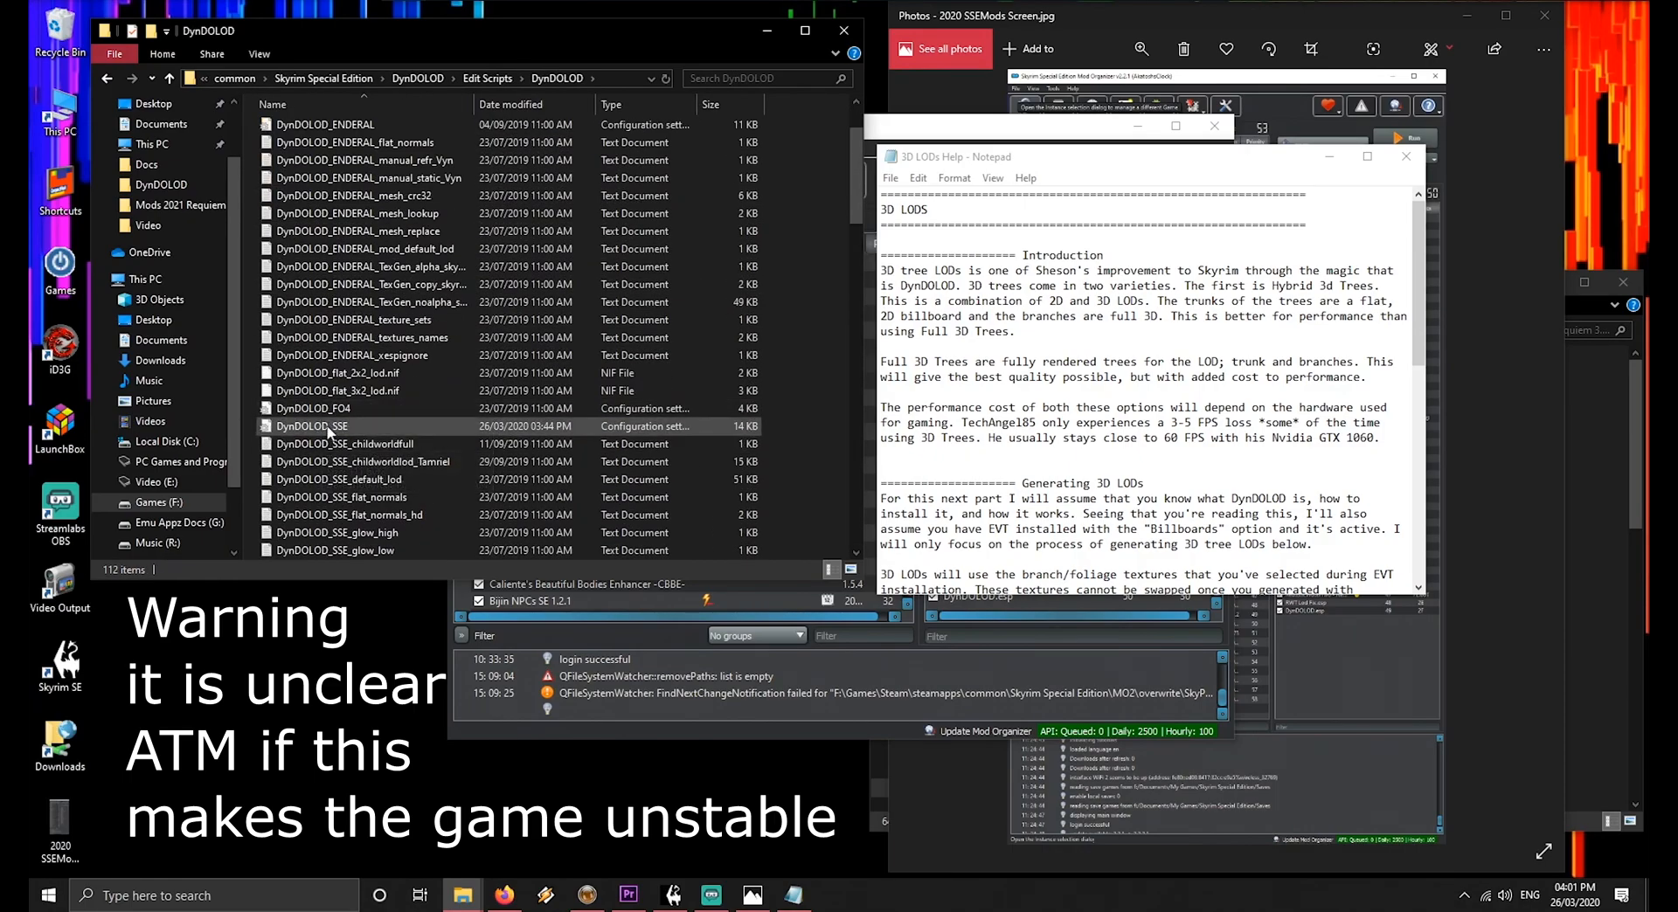
pyautogui.doubleClick(326, 426)
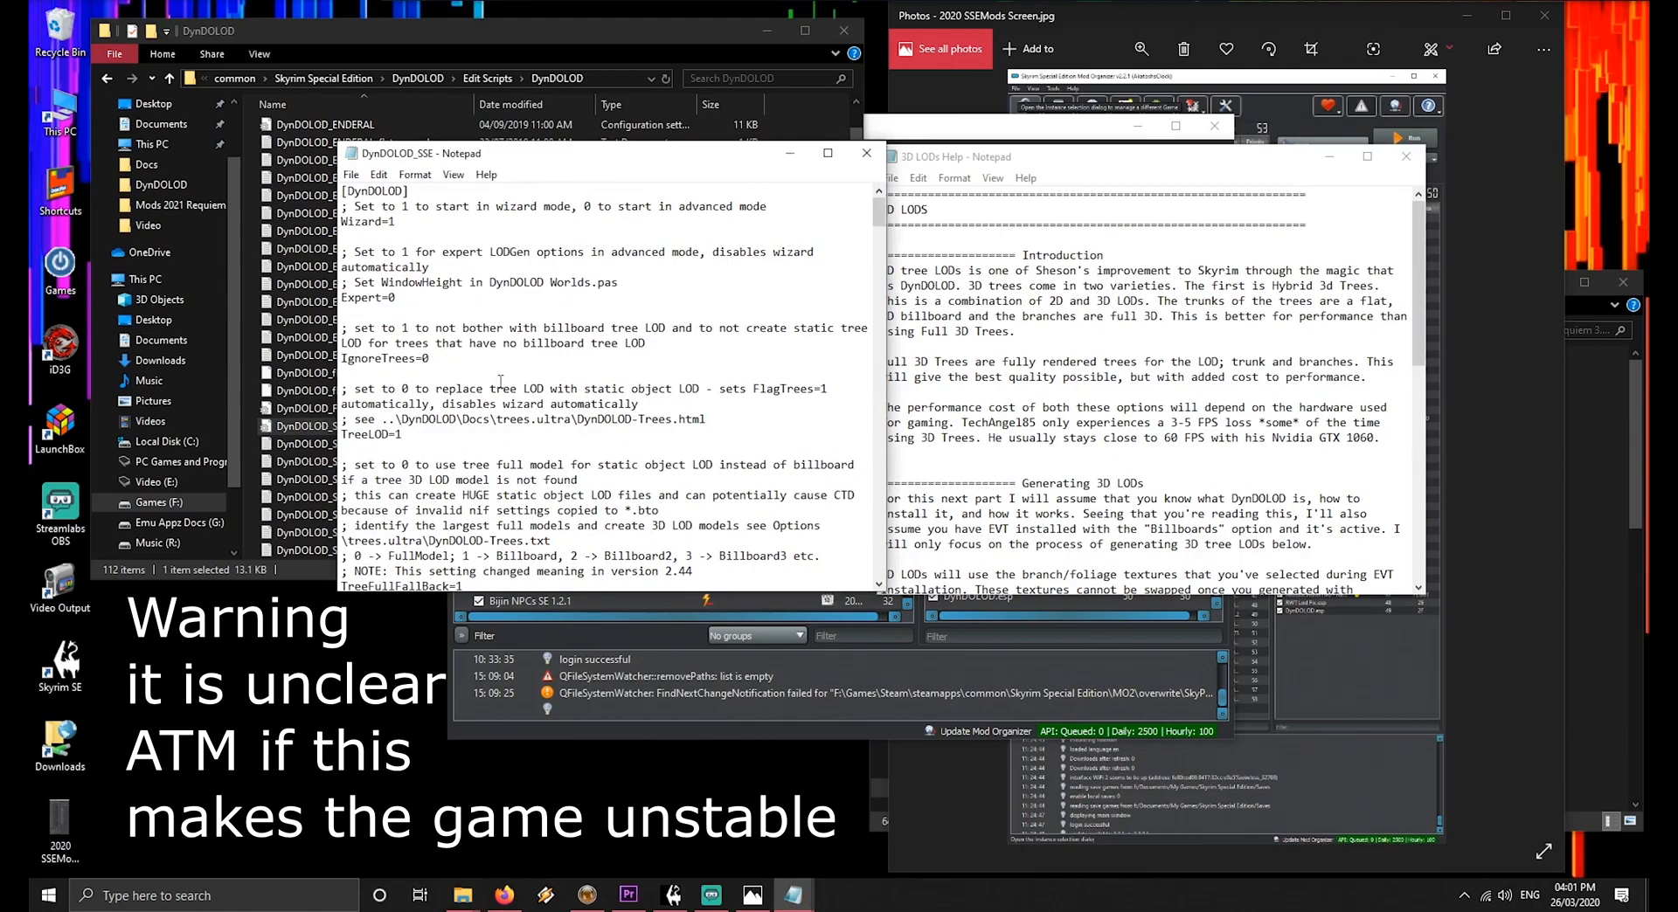
# Set both TreeLOD and TreeFullFallBack to 0 in the DynDOLOD_SSE configuration file
pyautogui.scroll(-1, 450, 376)
pyautogui.doubleClick(397, 389)
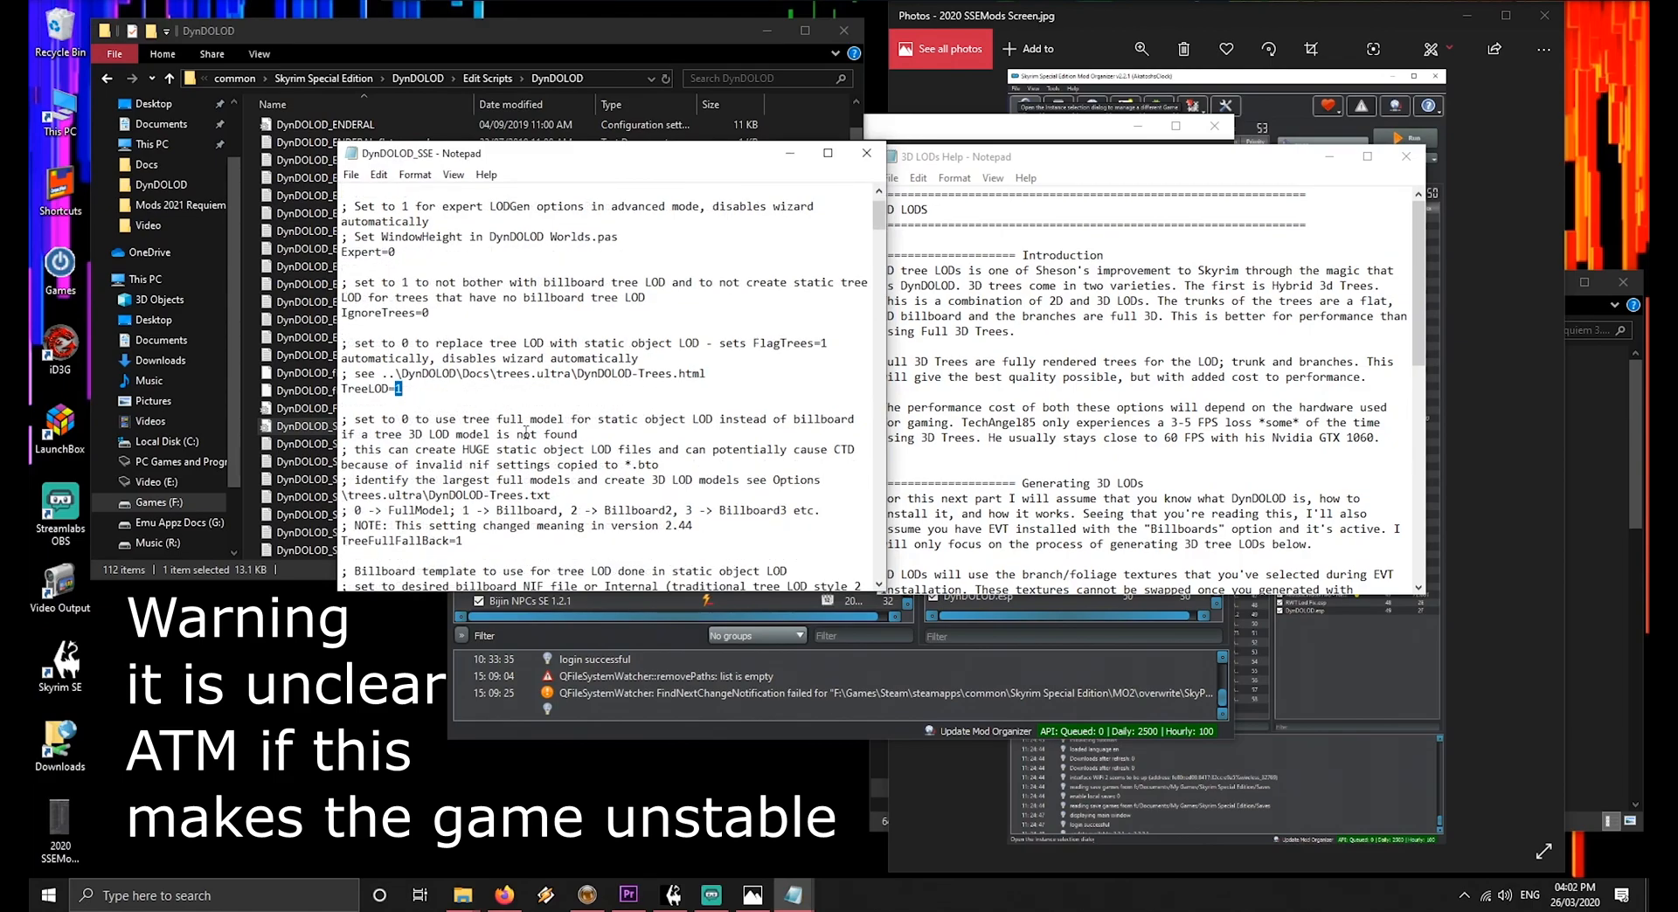
pyautogui.write('0')
pyautogui.doubleClick(458, 541)
pyautogui.scroll(-1, 489, 537)
pyautogui.write('0')
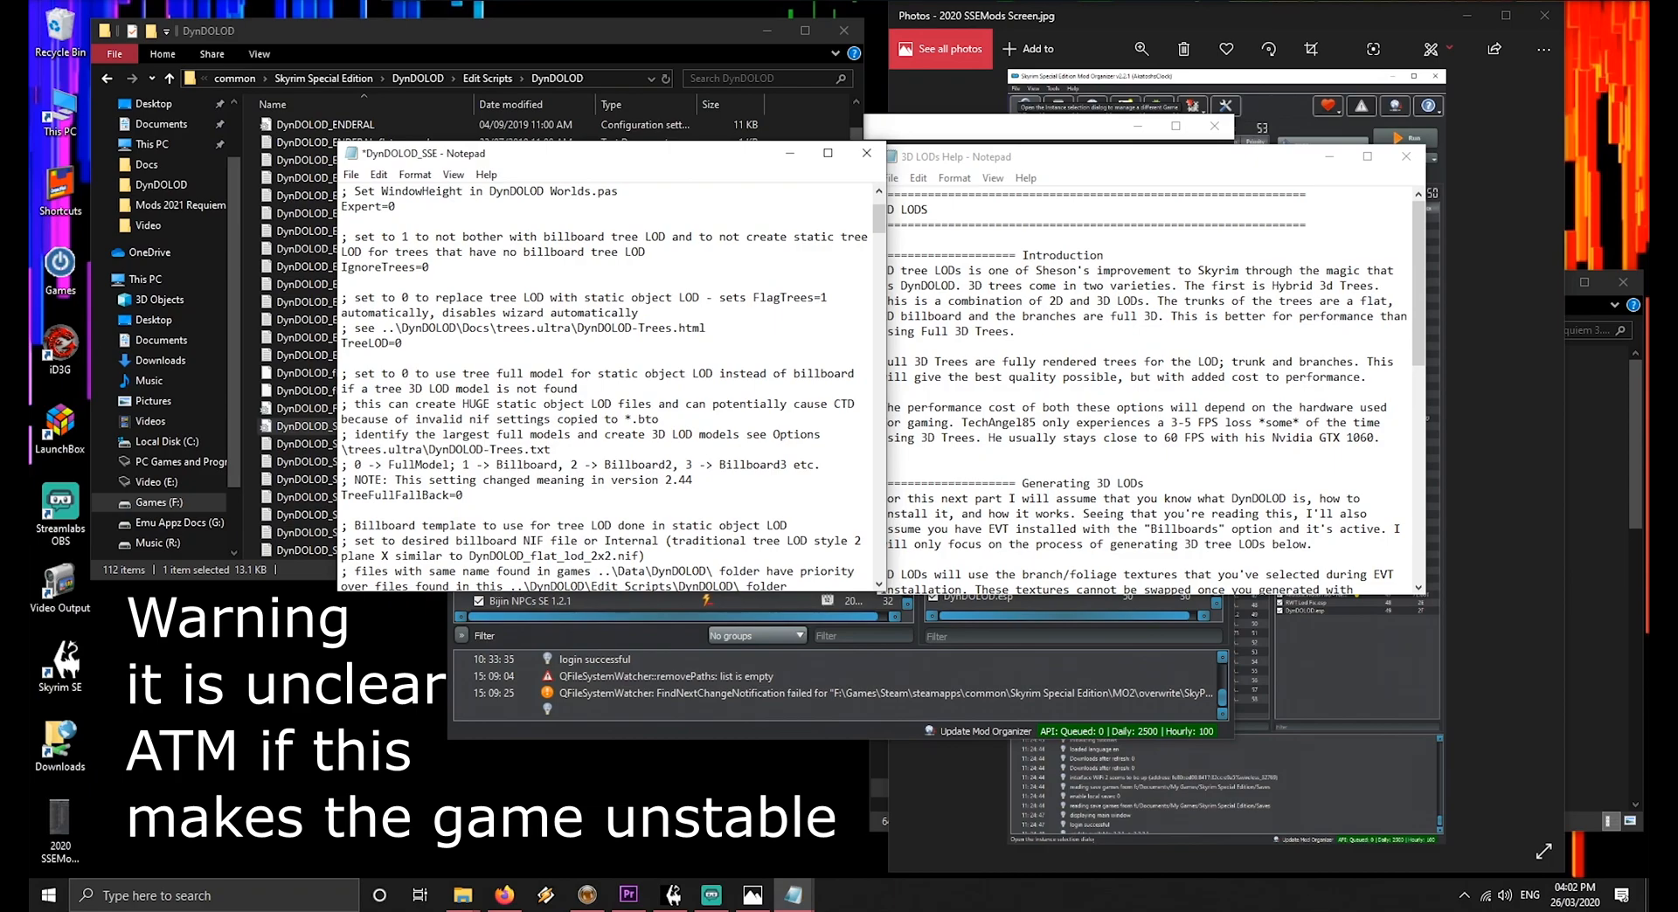
# Save the DynDOLOD_SSE file, close it and the 3D LODs Help document, and return to the Skyrim Special Edition folder
pyautogui.click(350, 175)
pyautogui.click(382, 258)
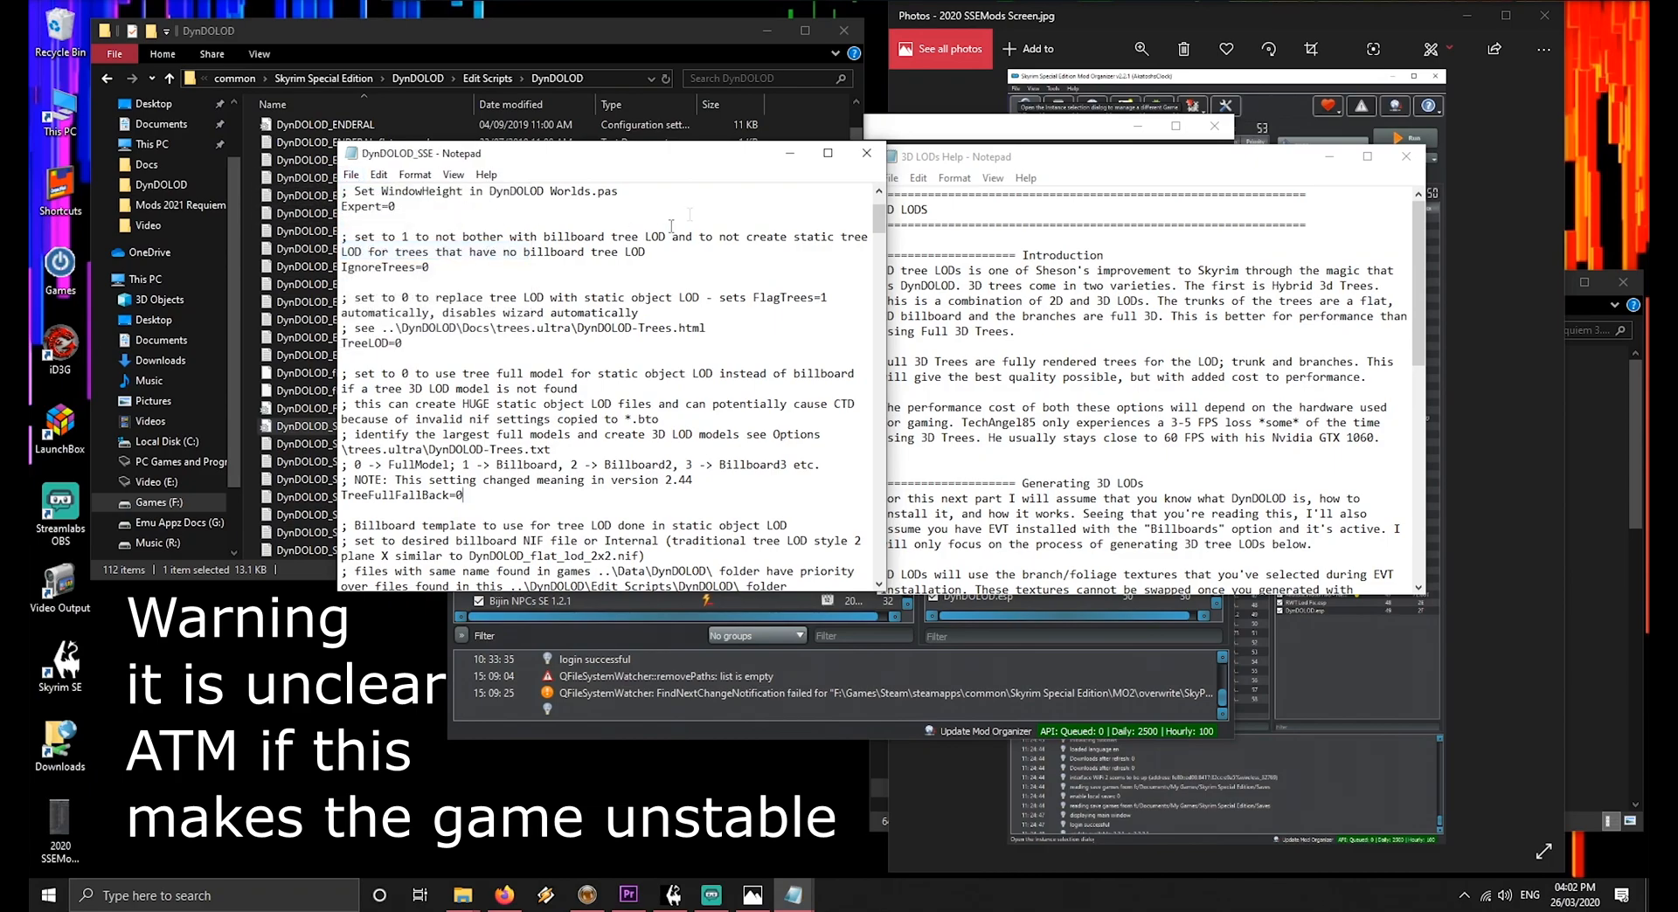
pyautogui.click(866, 153)
pyautogui.click(1407, 159)
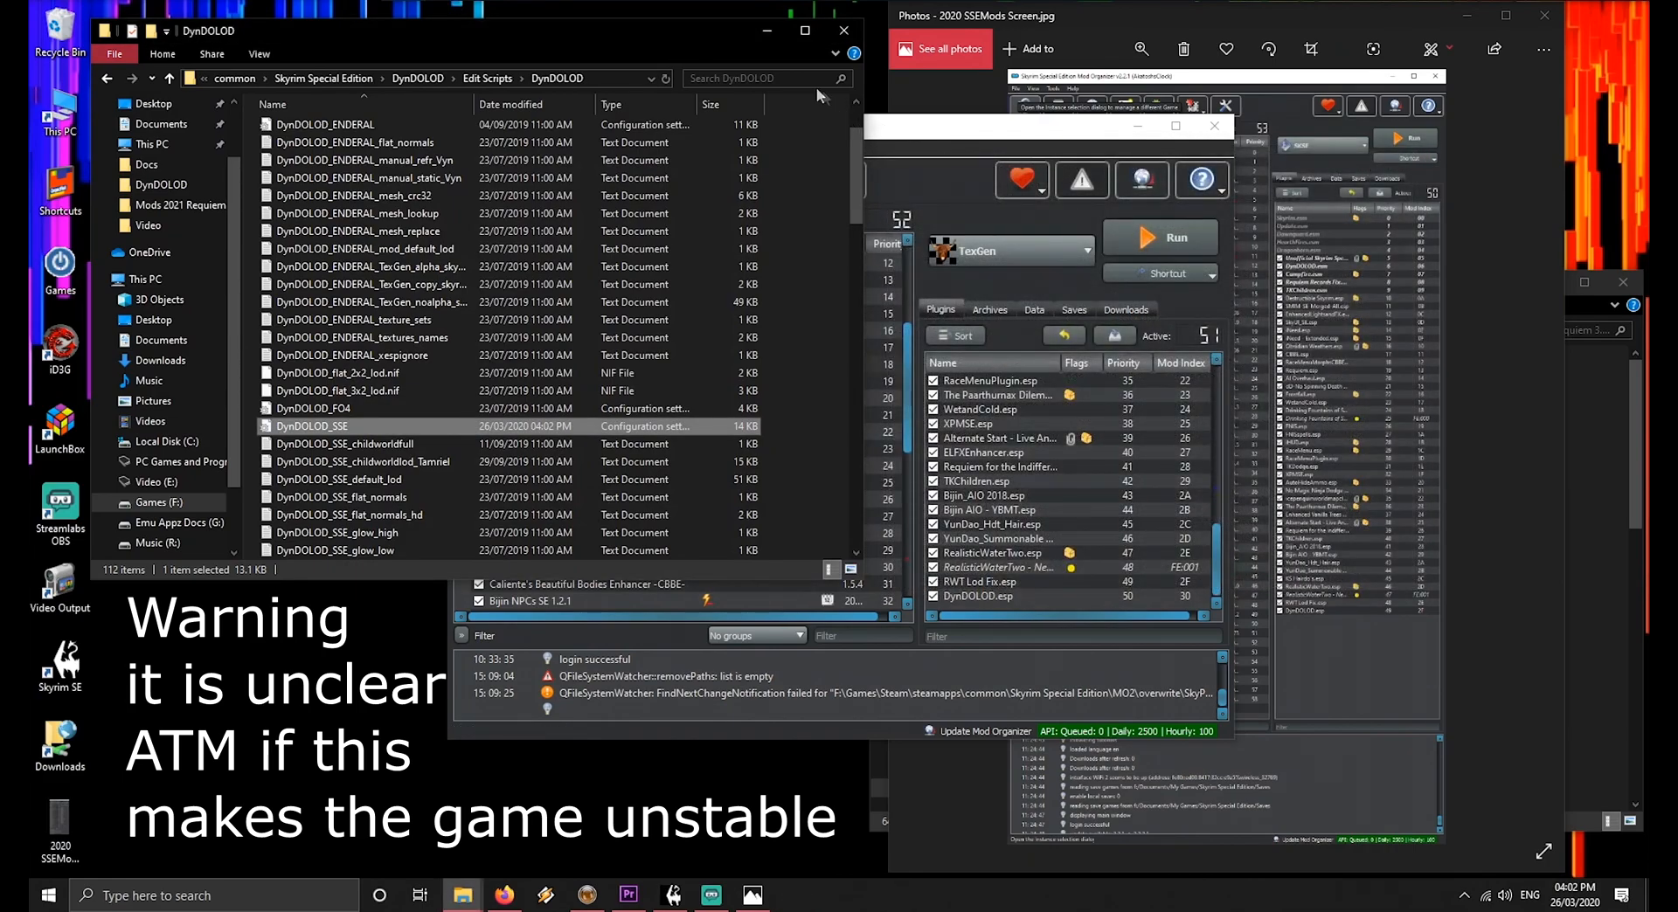
pyautogui.click(339, 79)
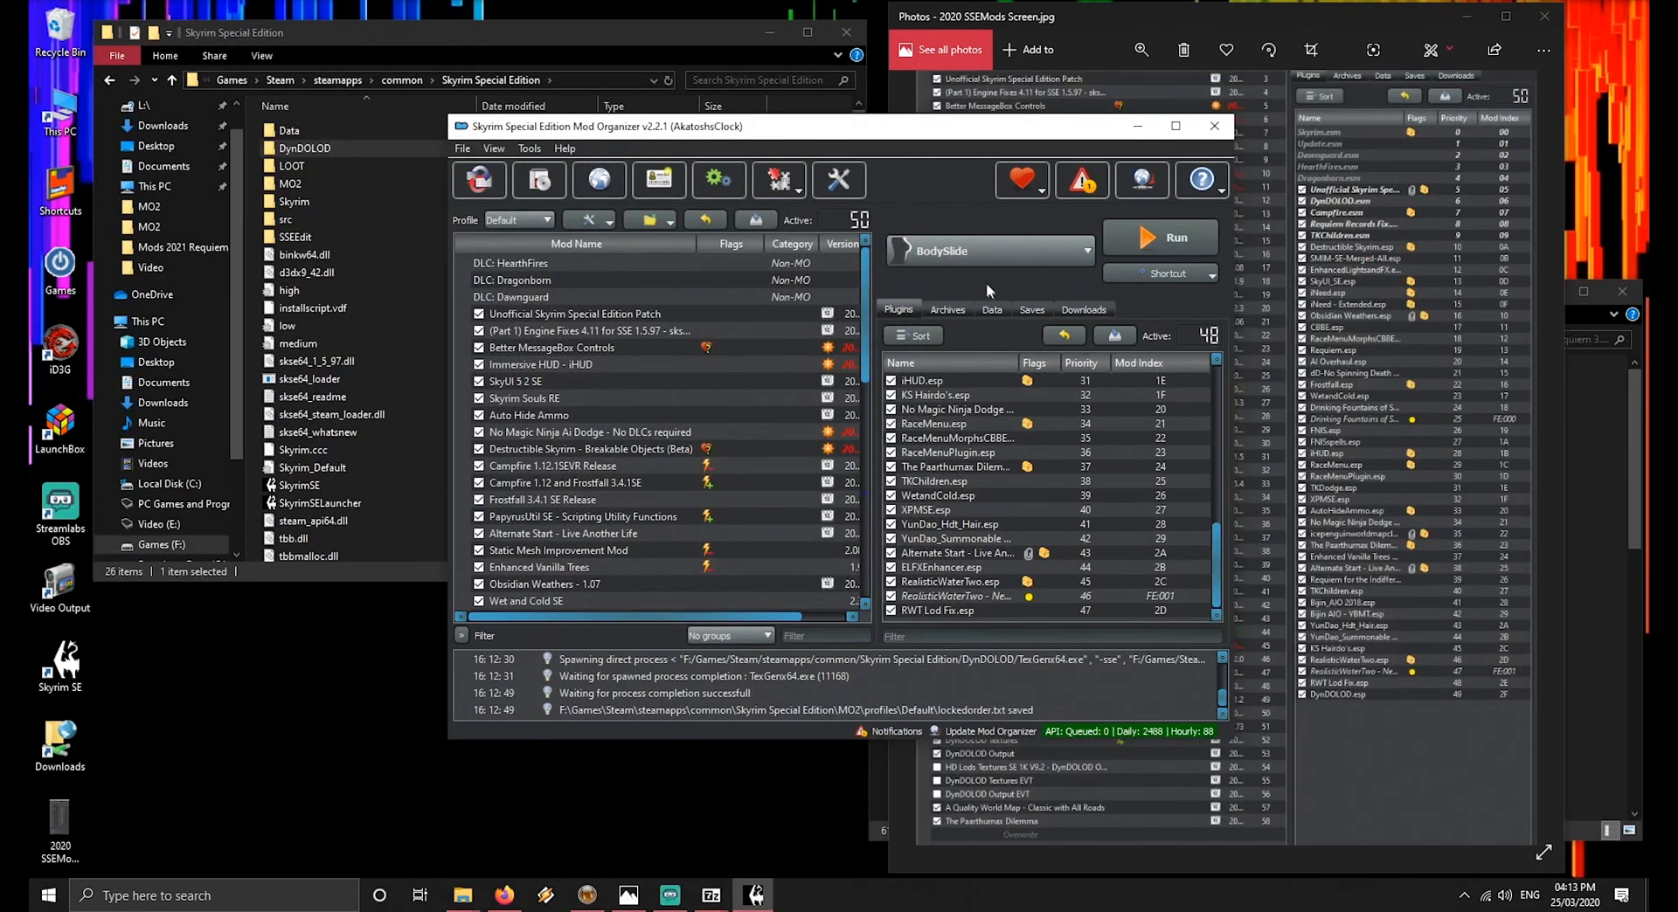
# Run TexGen from Mod Organizer with the LOD texture size set to 1024, and exit it once generation completes
pyautogui.click(998, 251)
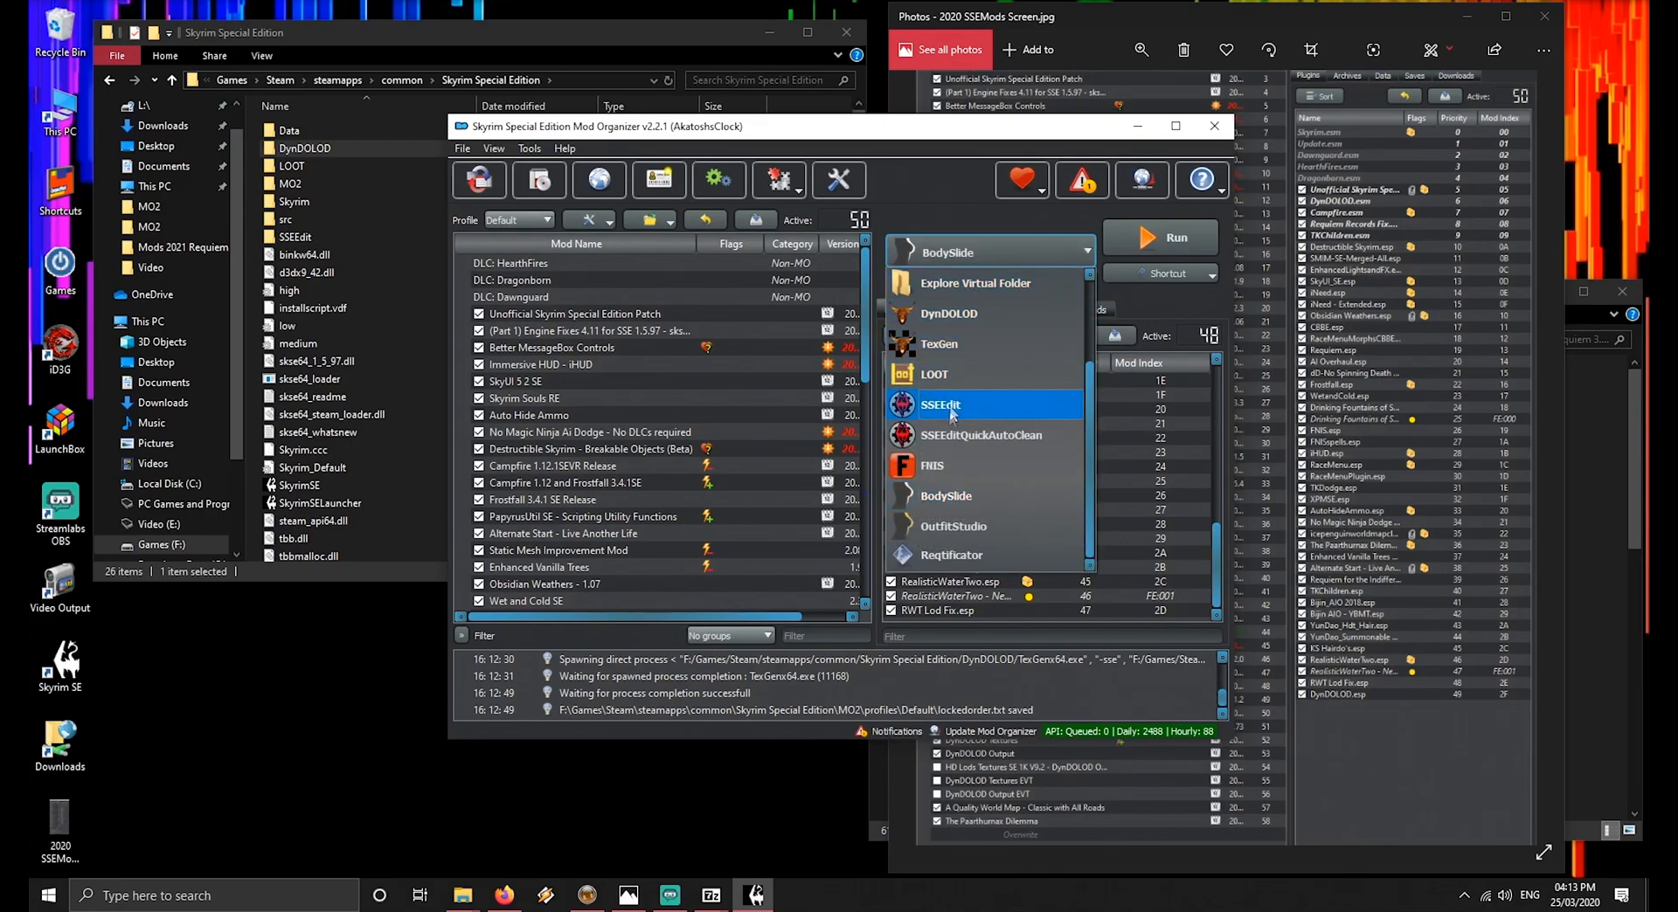
pyautogui.click(950, 344)
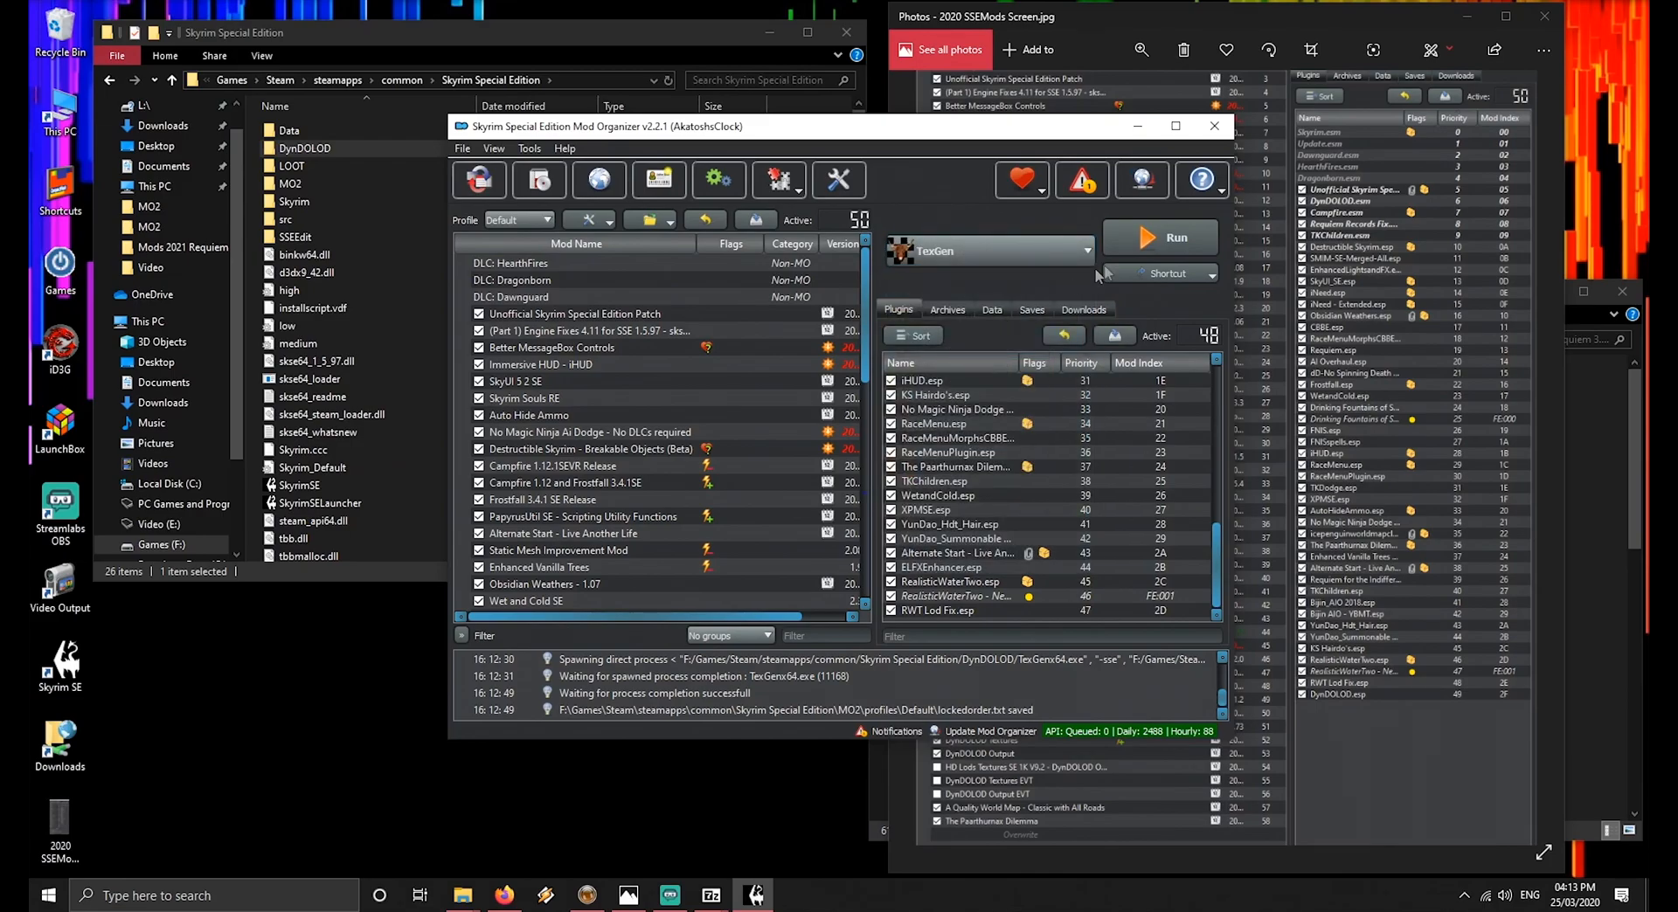
pyautogui.click(1148, 236)
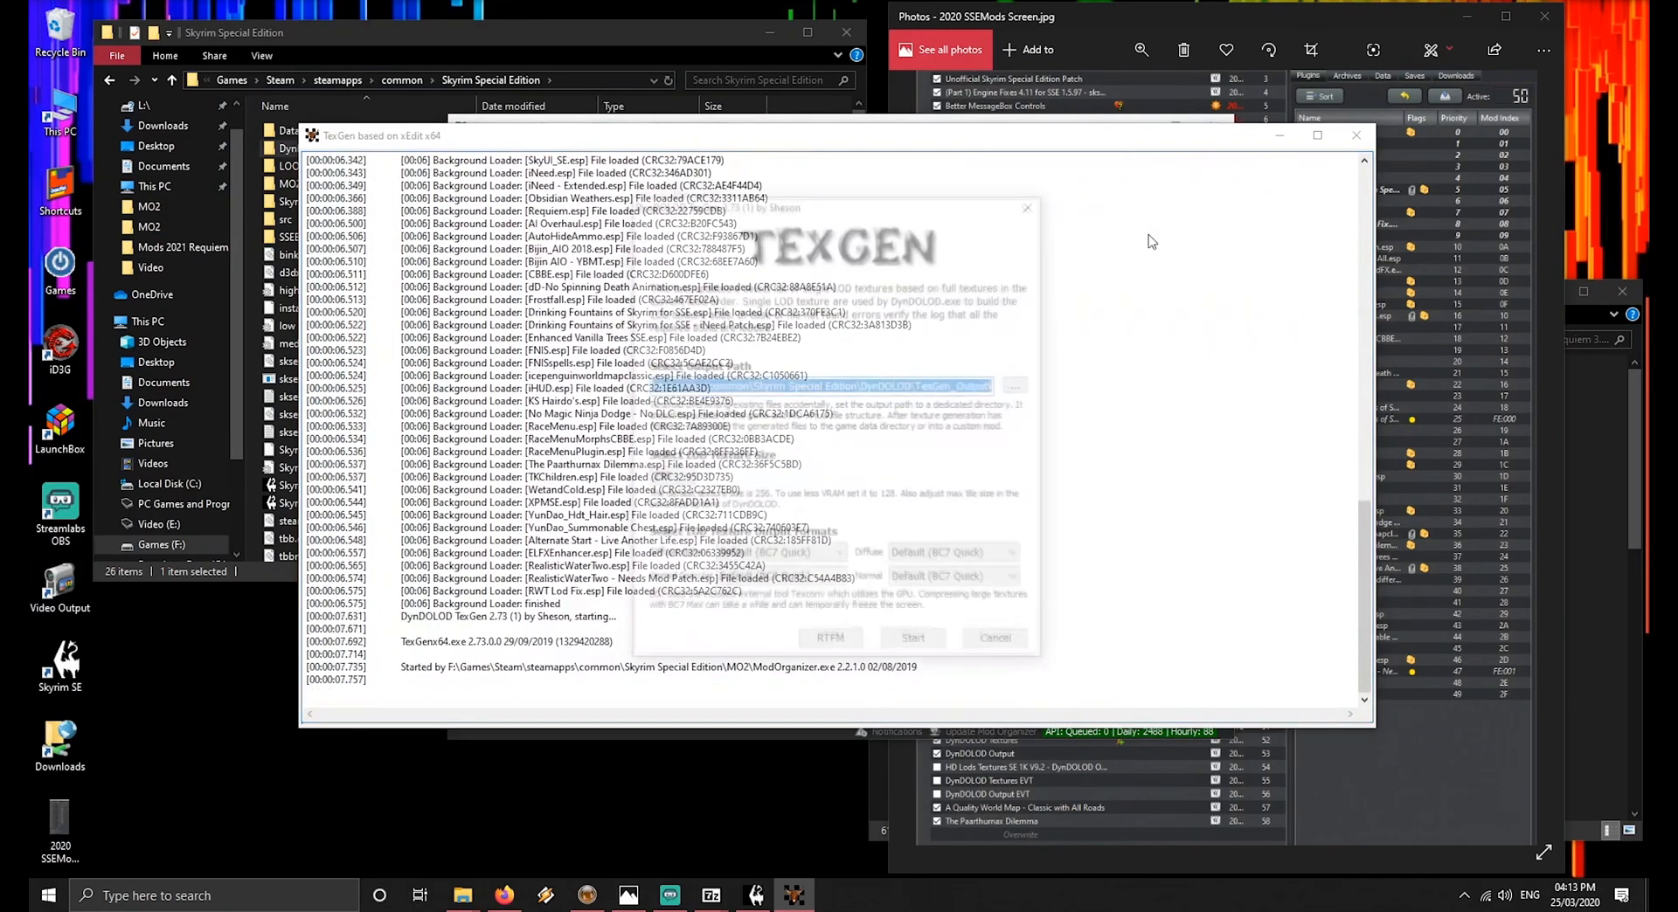
pyautogui.click(685, 480)
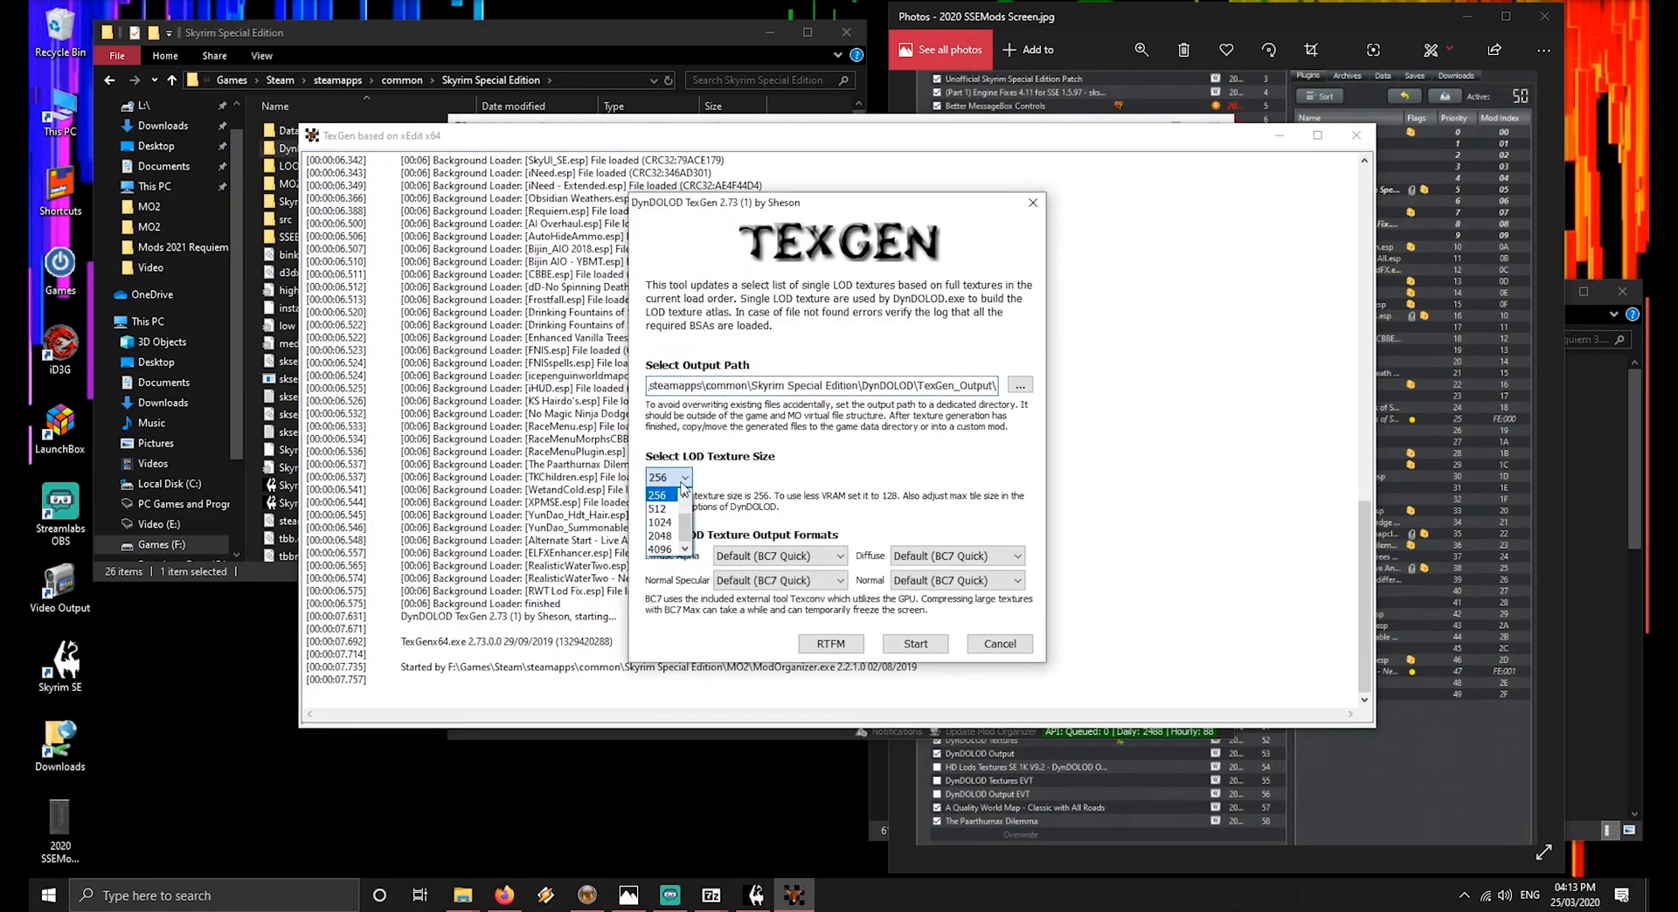
pyautogui.click(675, 527)
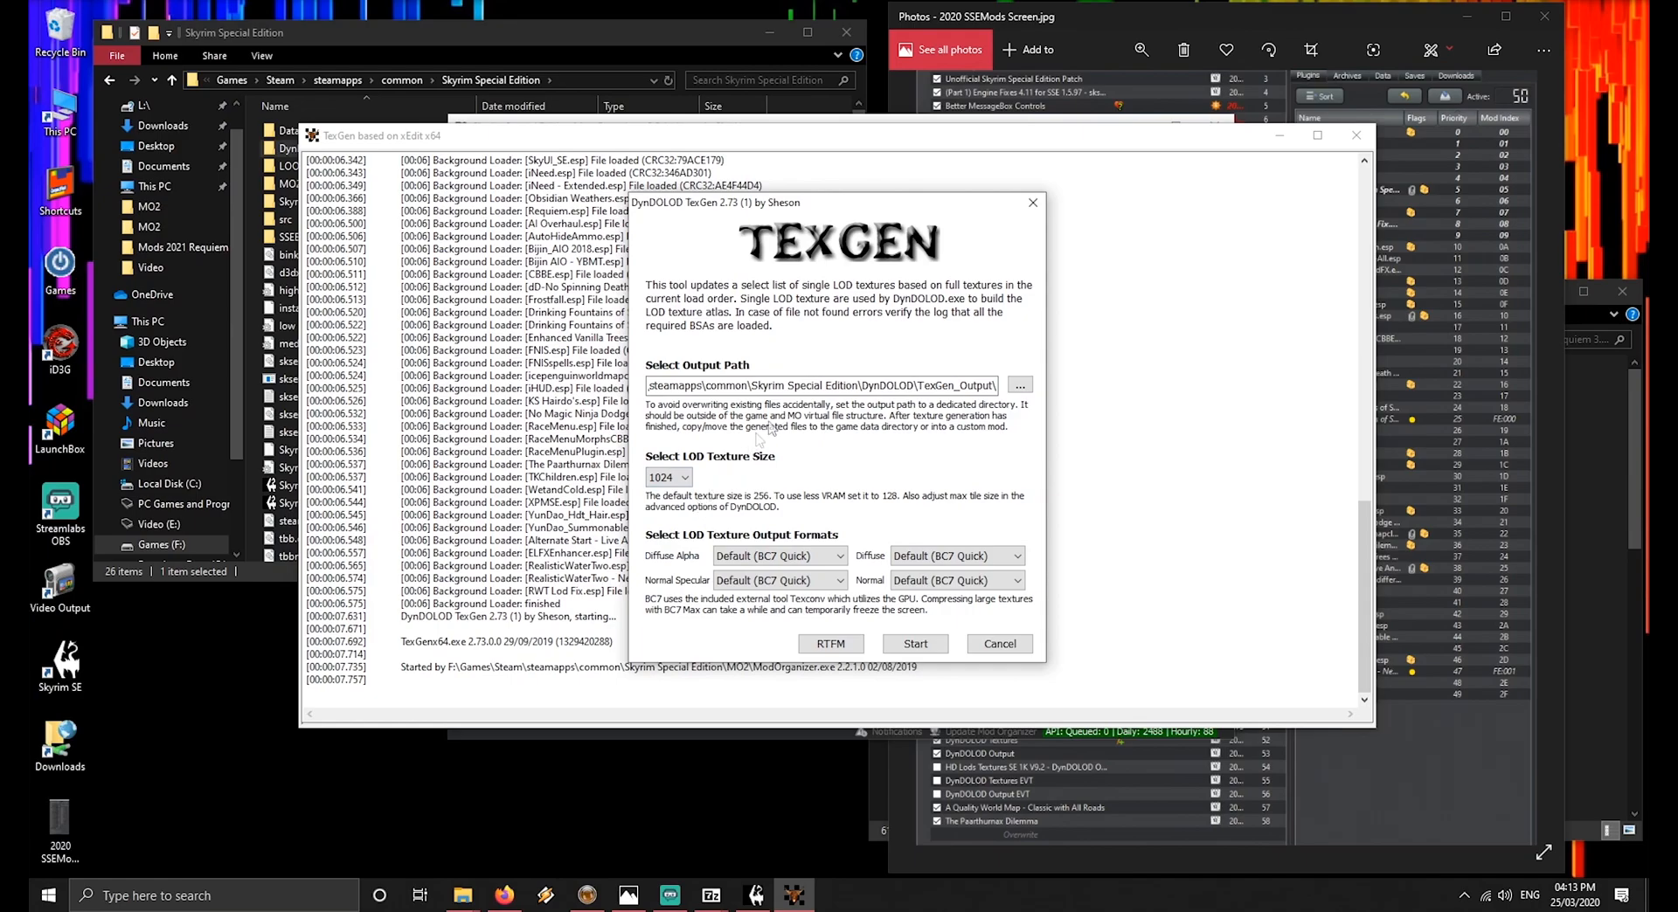
pyautogui.click(910, 646)
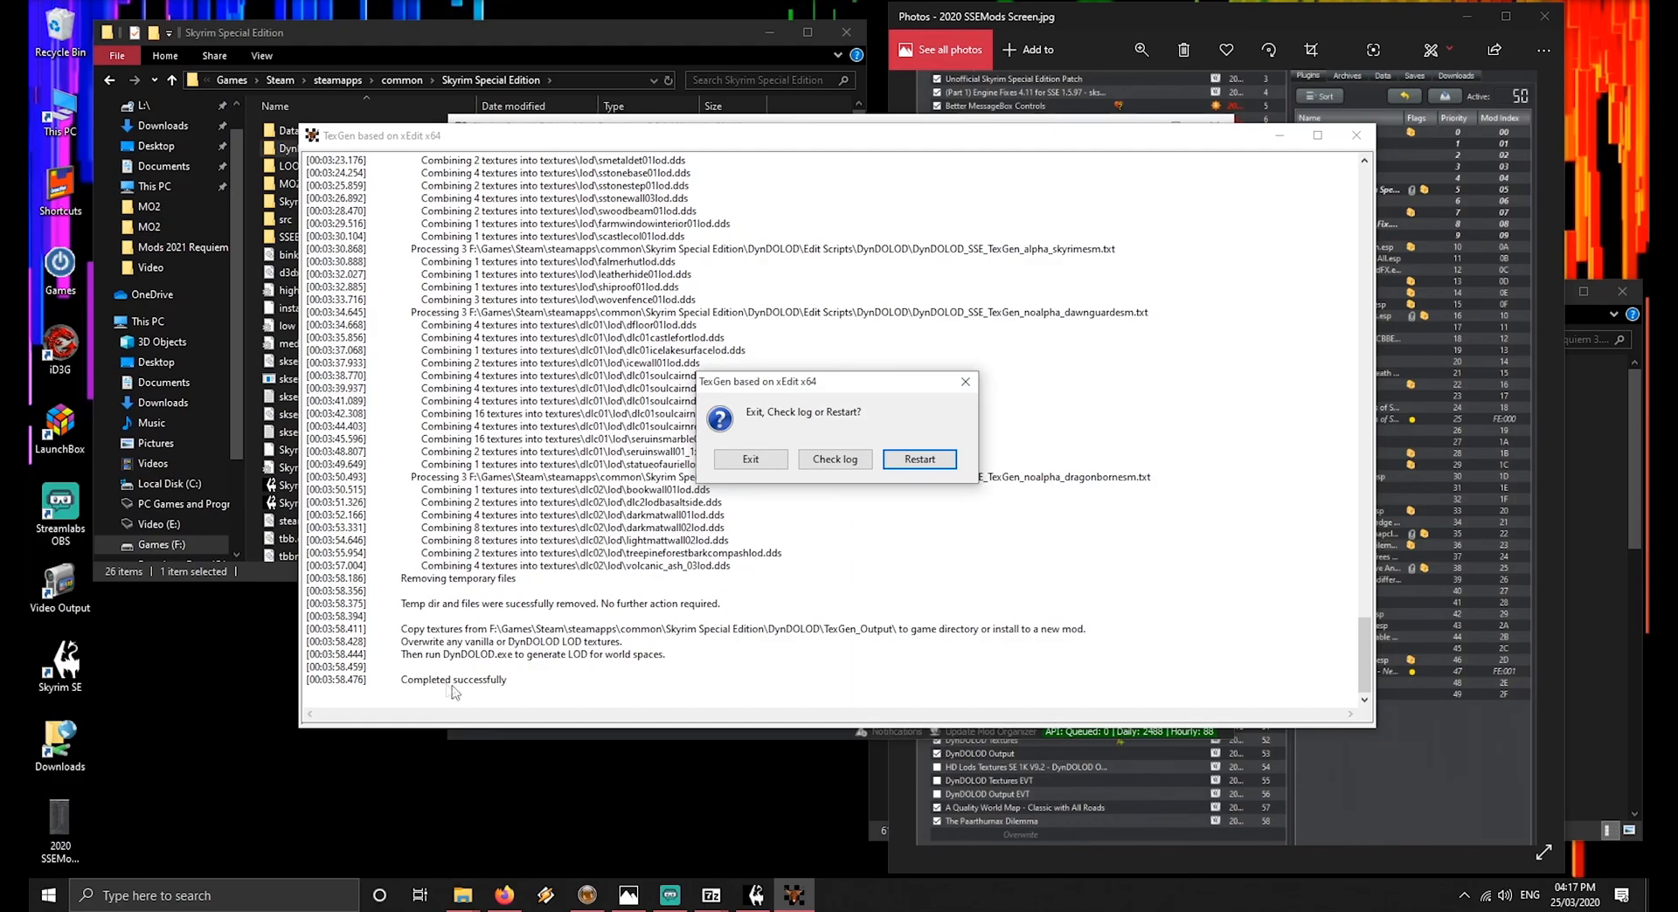
pyautogui.click(752, 460)
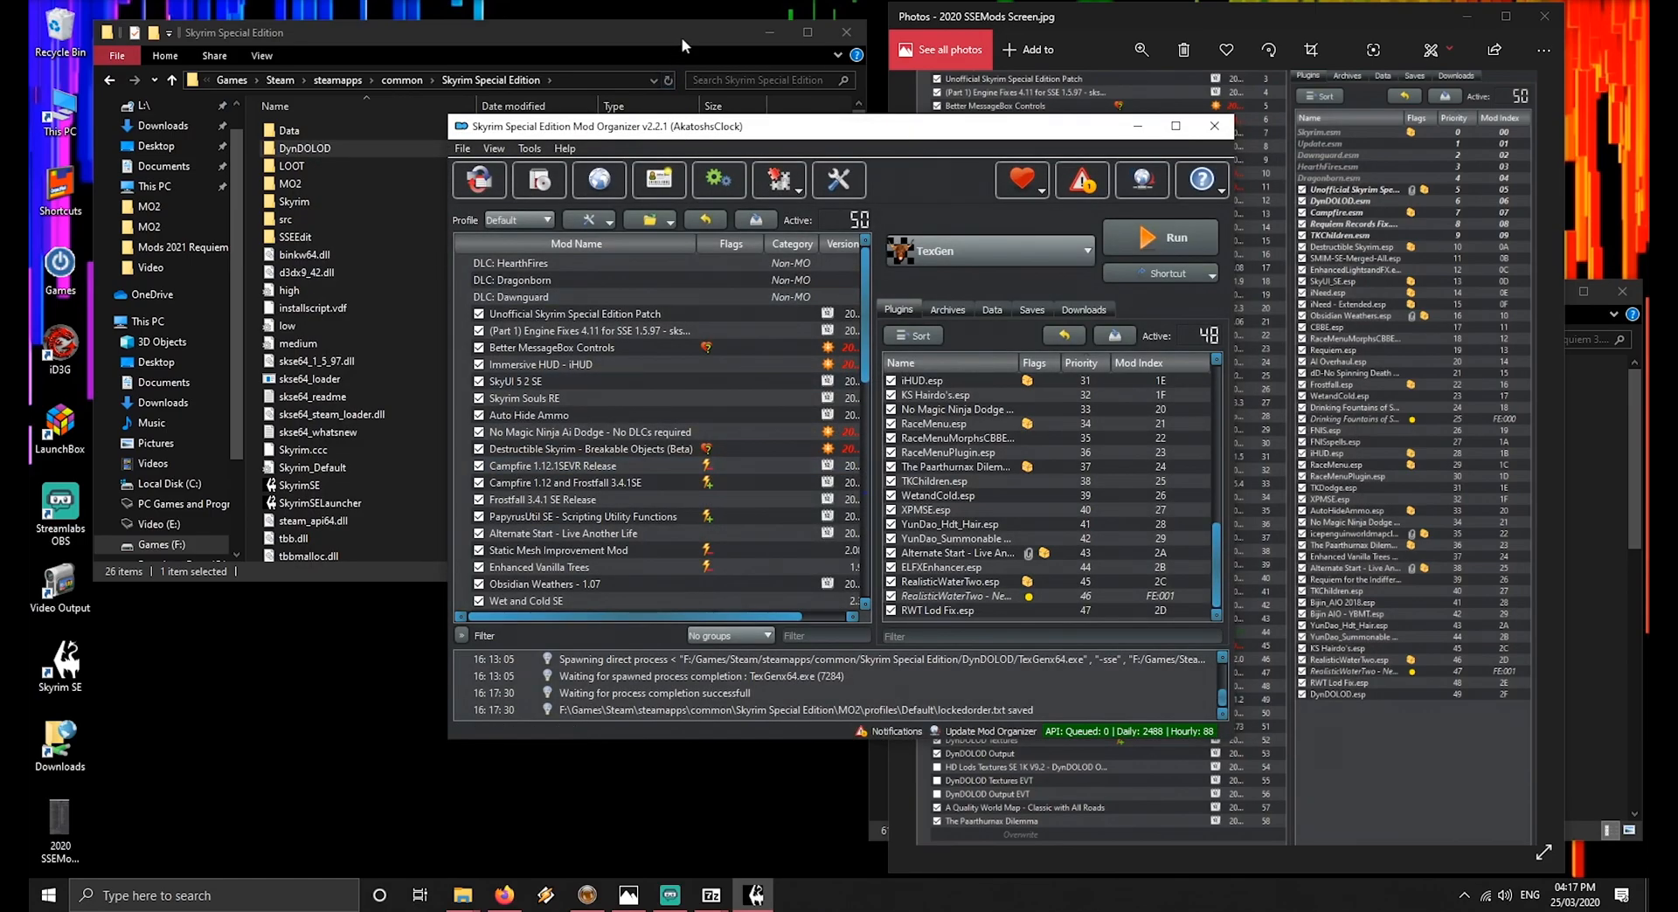
# Open the TexGen_Output folder inside the game's DynDOLOD folder in File Explorer
pyautogui.click(689, 30)
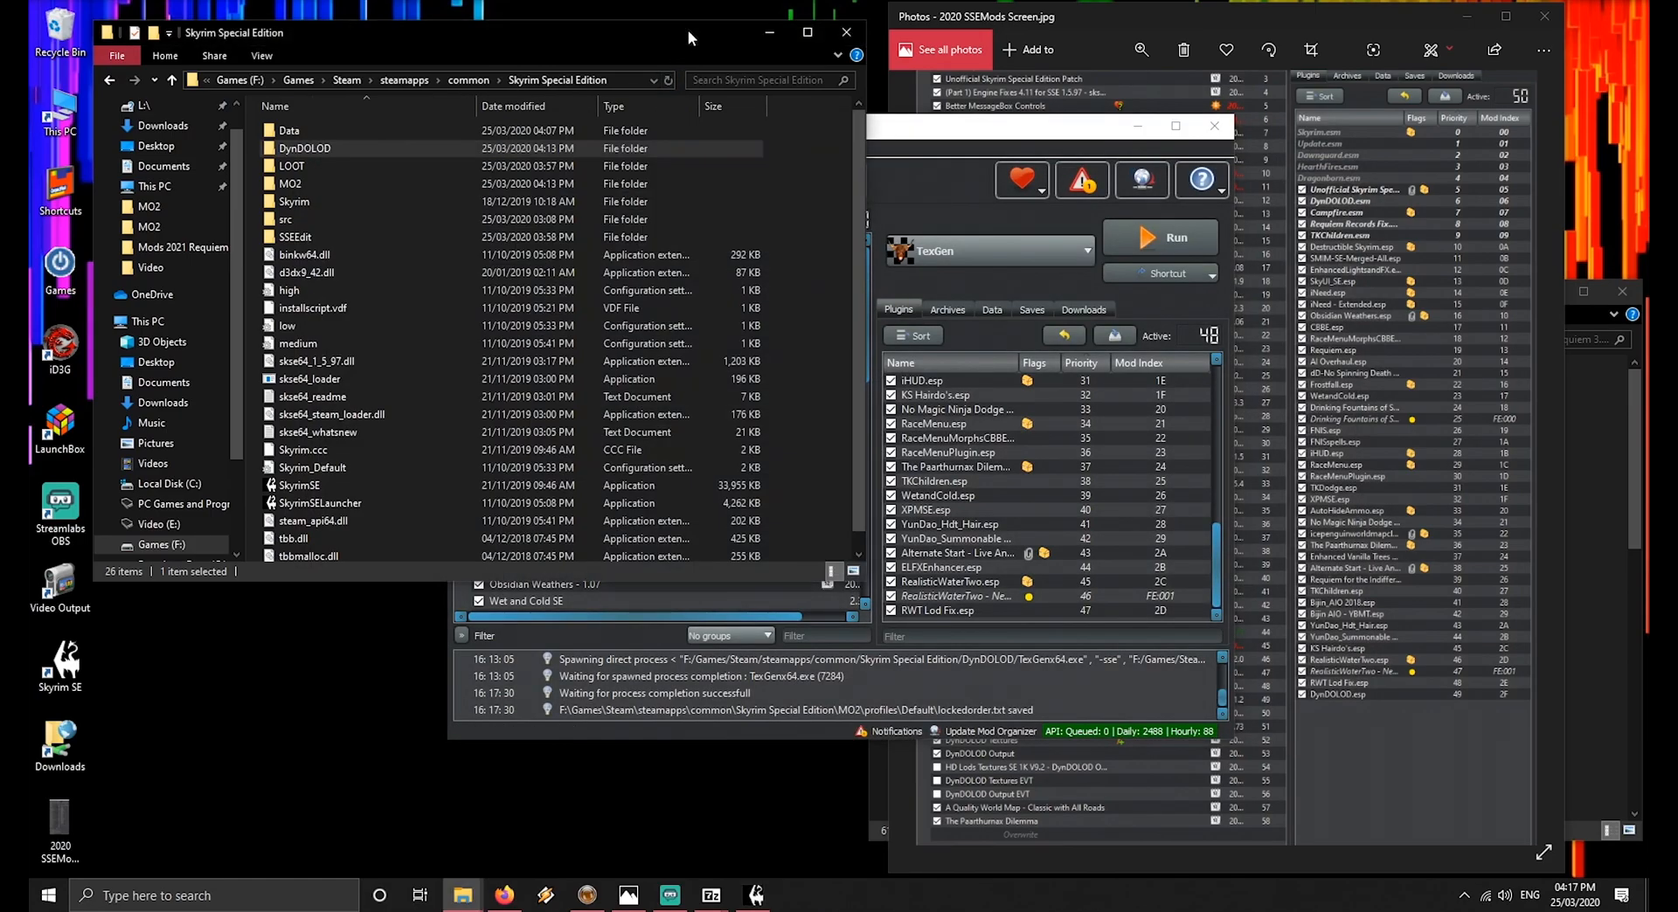
pyautogui.doubleClick(321, 149)
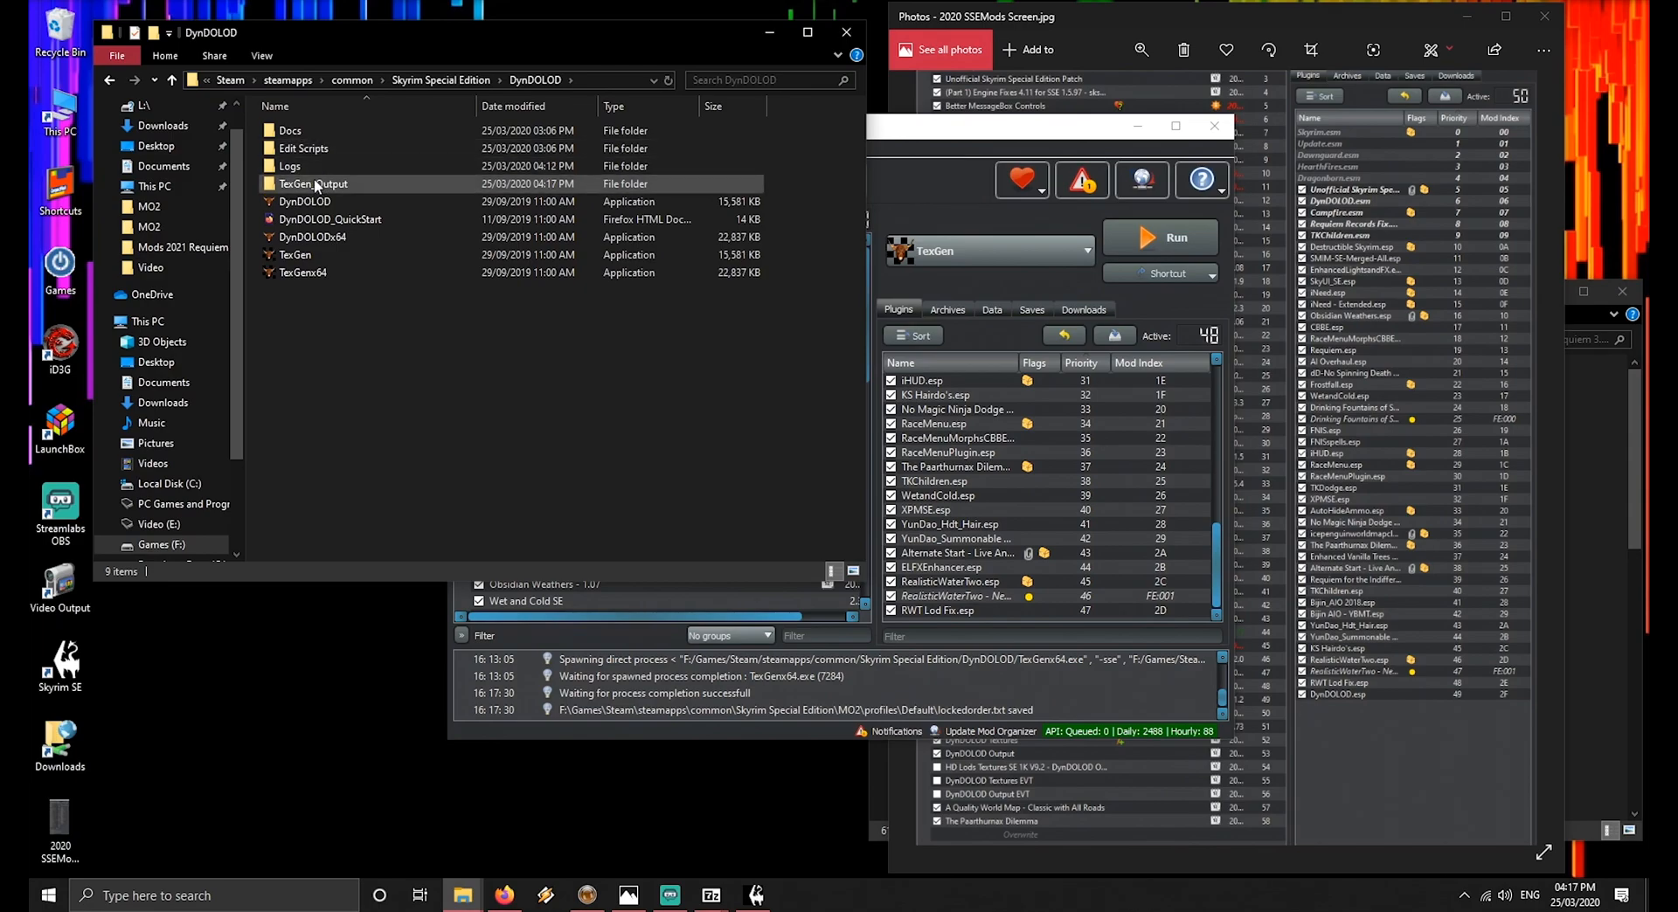
pyautogui.doubleClick(320, 185)
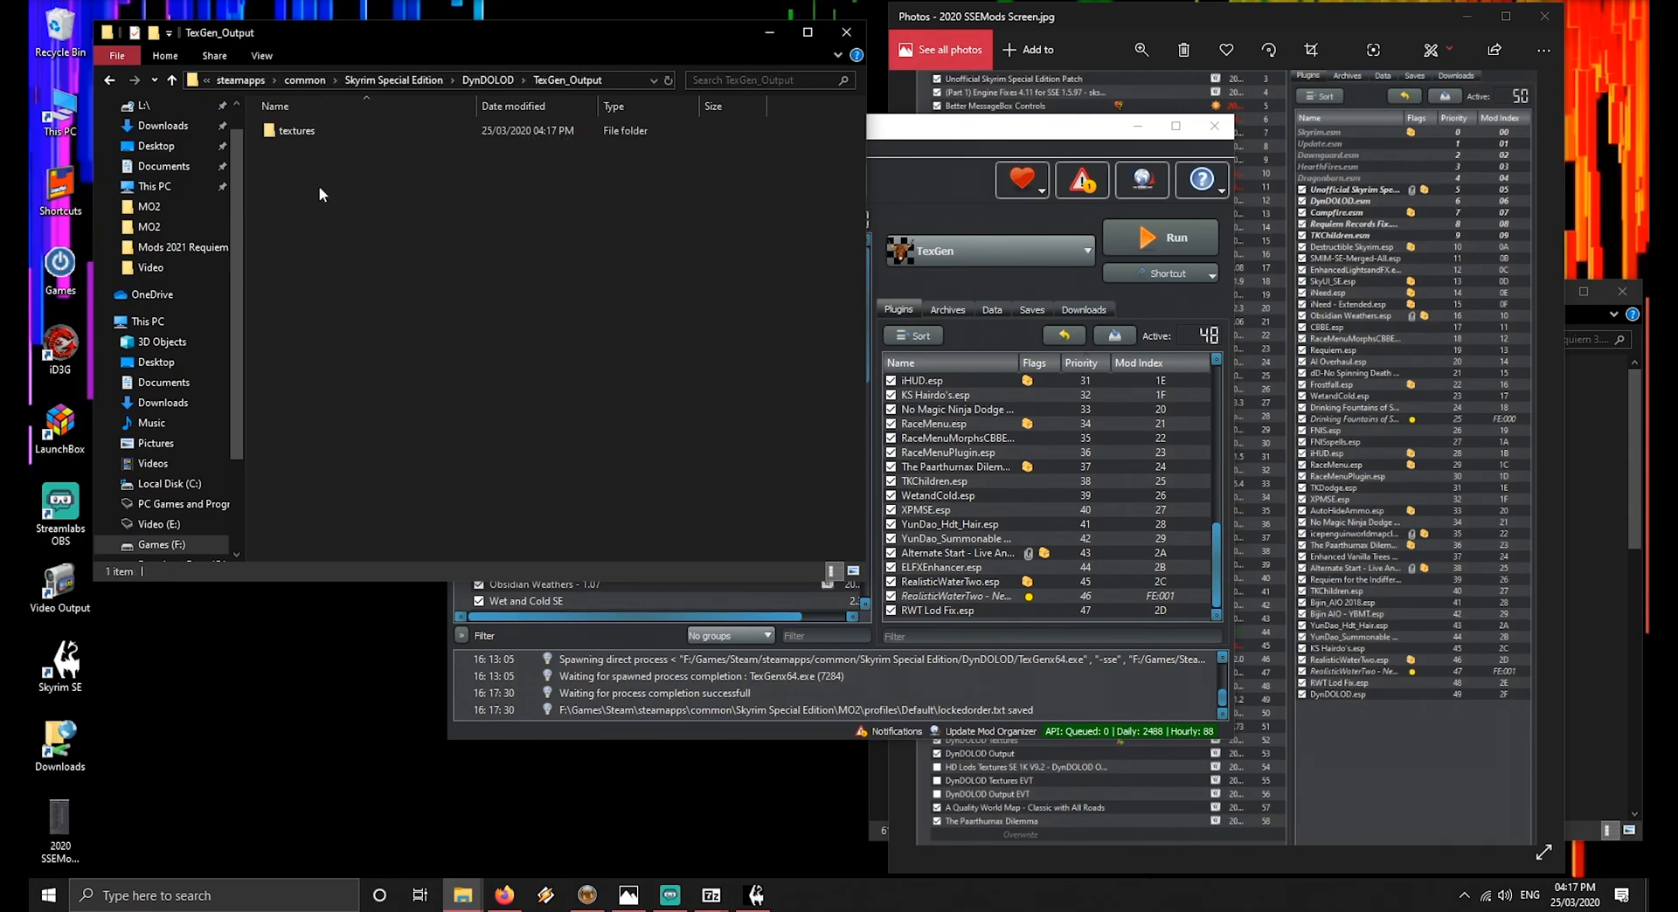
# Compress the textures folder into a zip archive named DynDOLOD_Textures with 7-Zip, and delete the original folder
pyautogui.click(299, 136)
pyautogui.rightClick(299, 138)
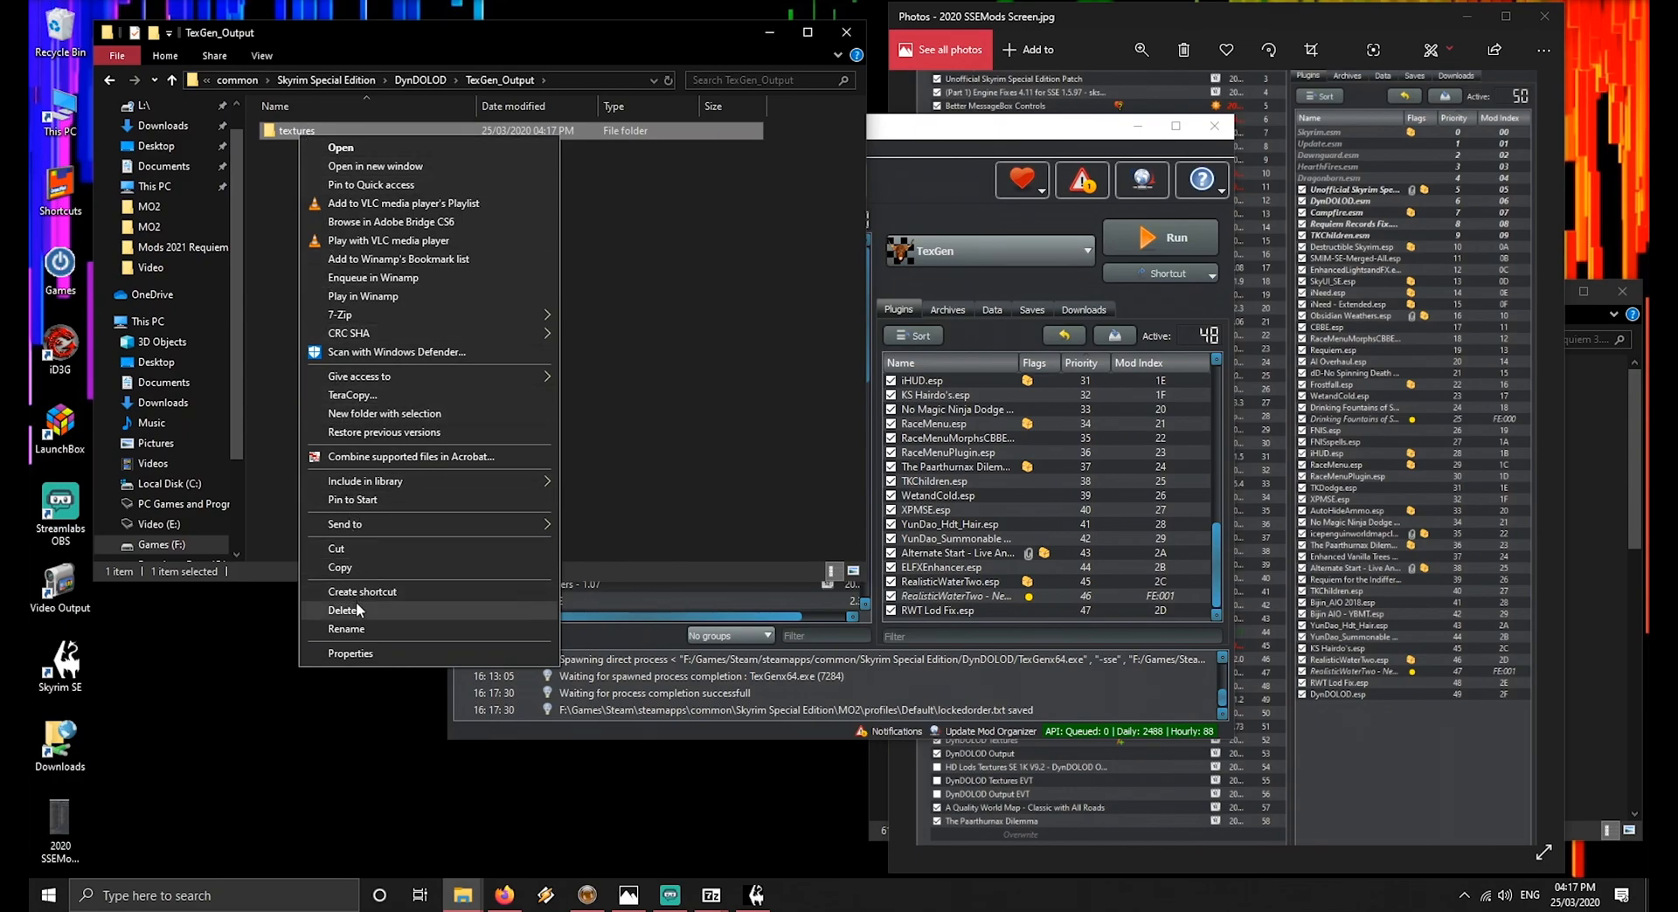
pyautogui.moveTo(546, 314)
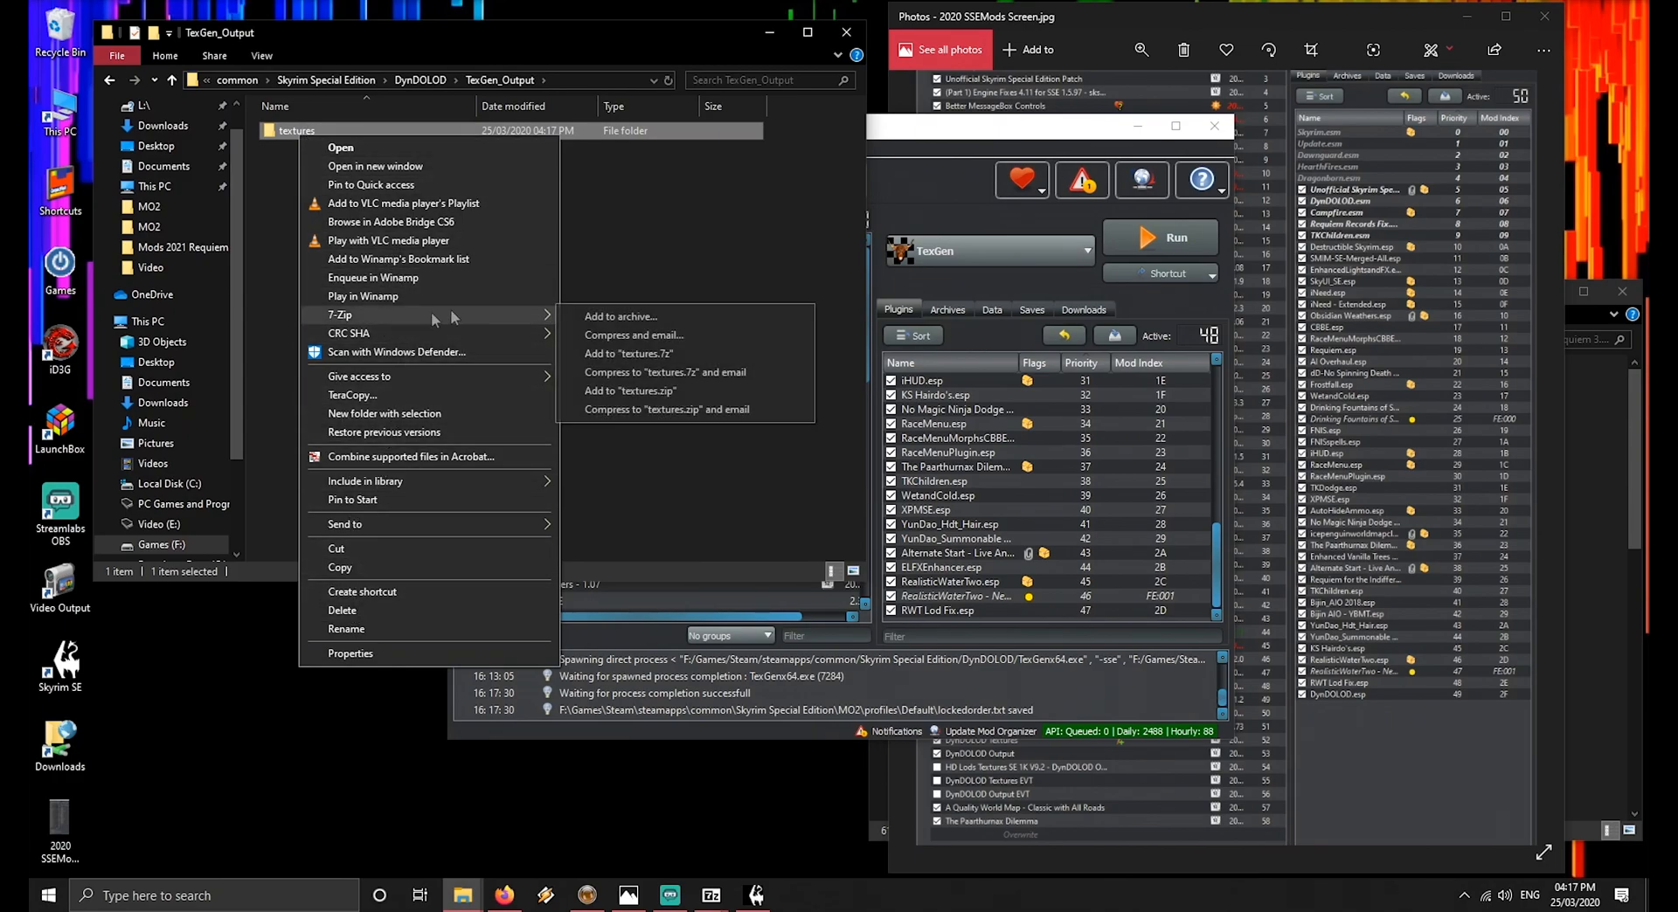
pyautogui.click(617, 316)
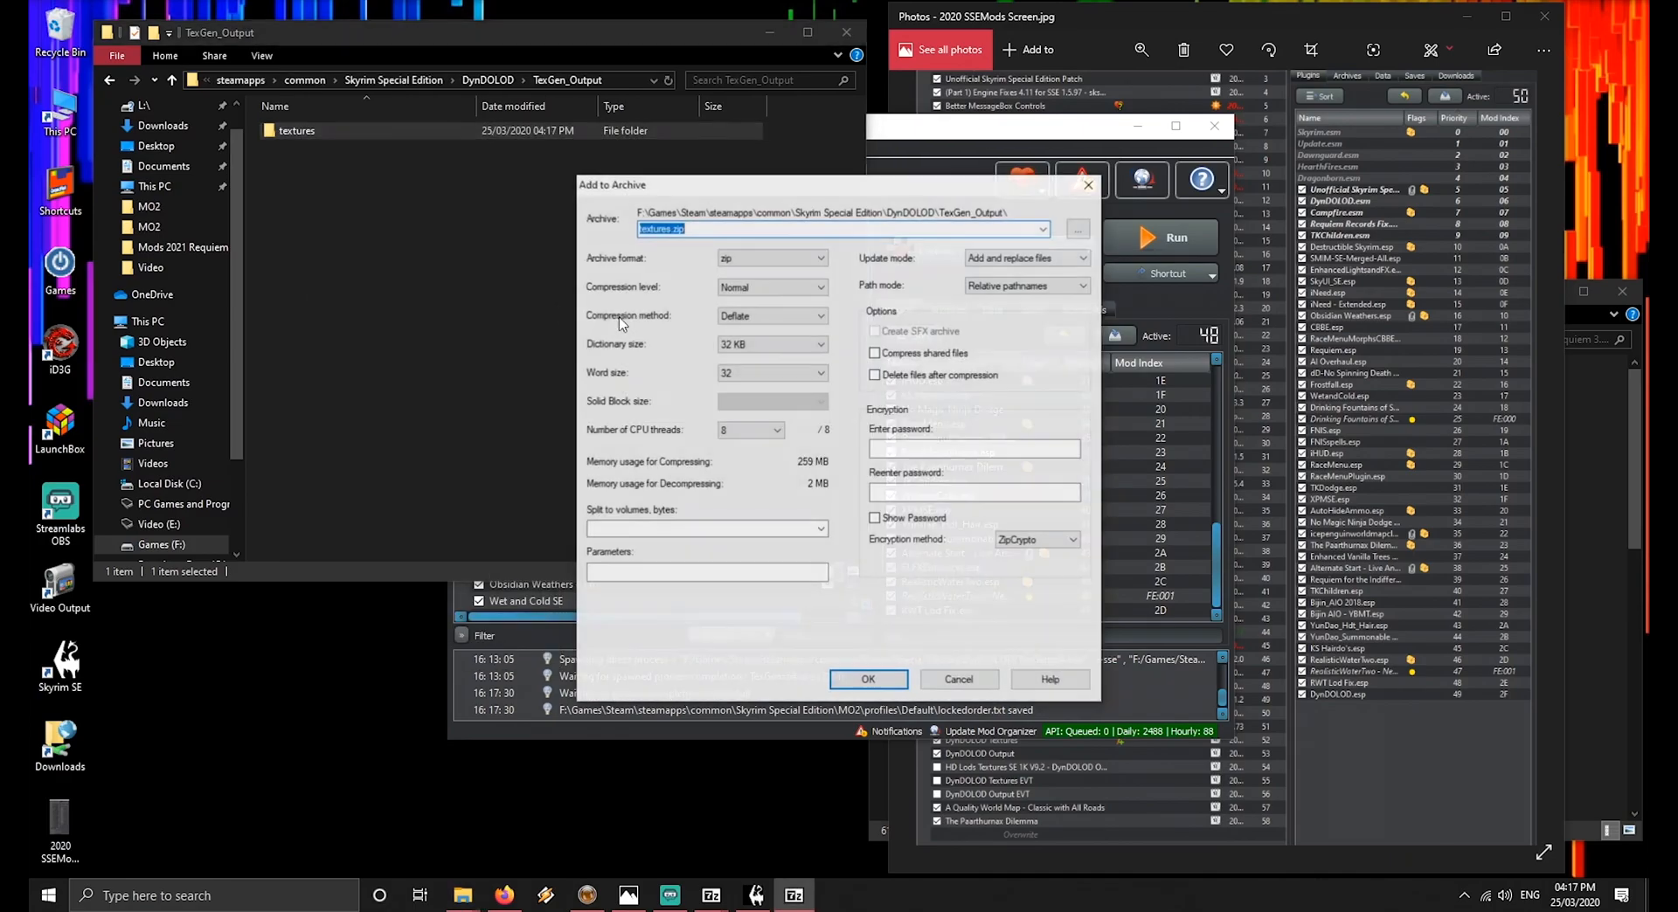
pyautogui.write('DynDOLOD_Tes')
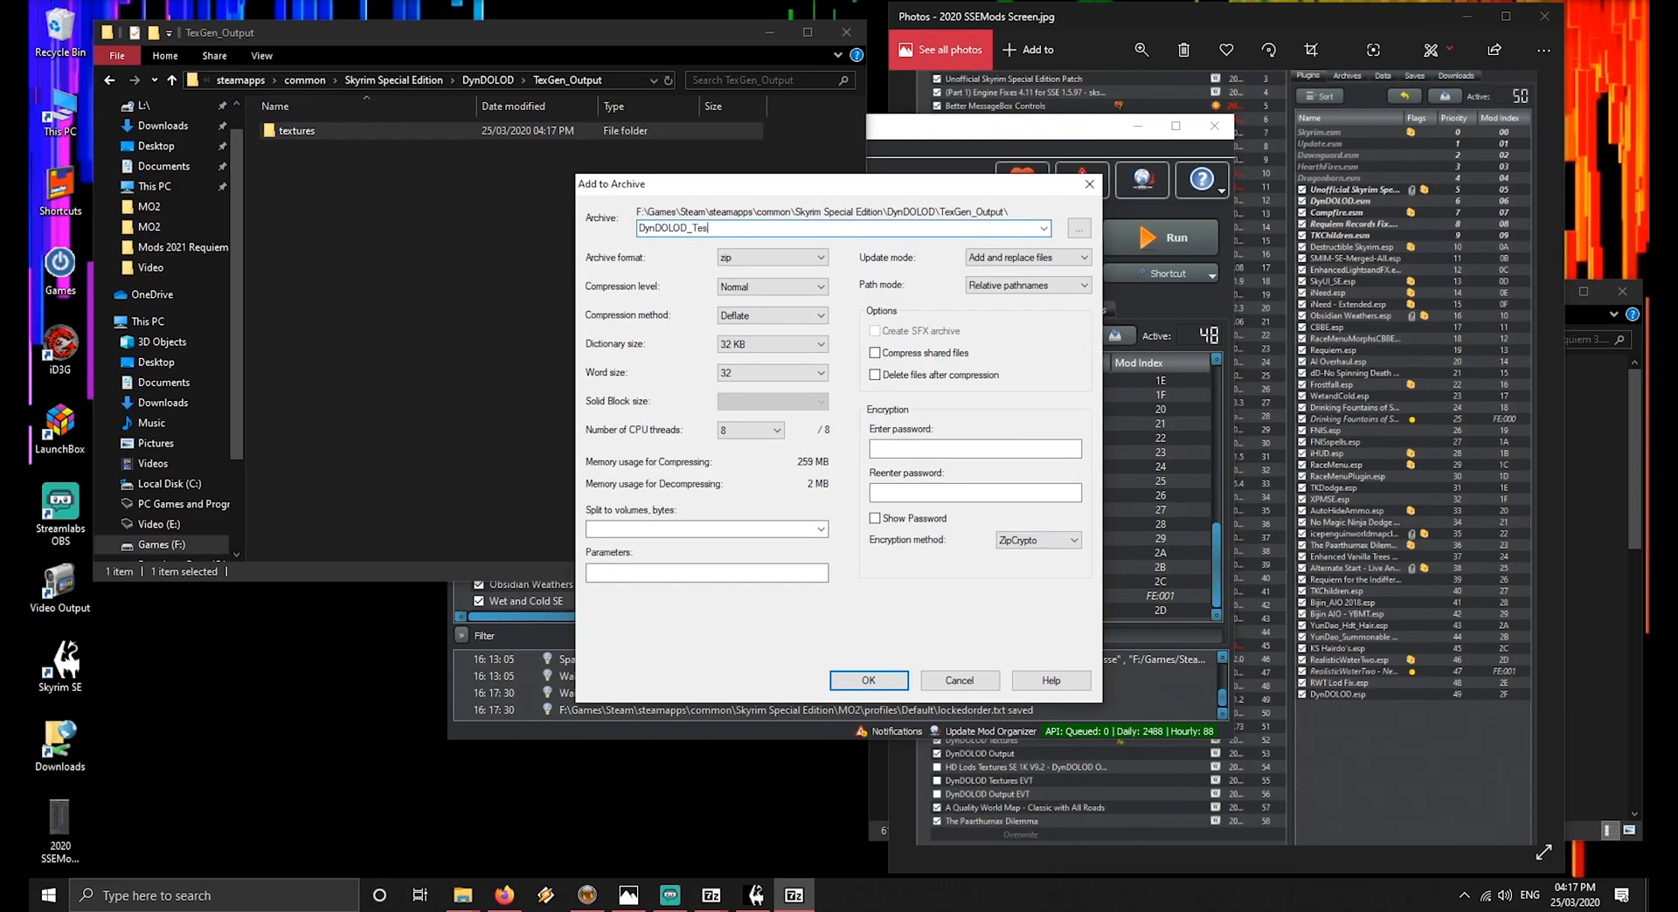
pyautogui.write('xtures')
pyautogui.press('Return')
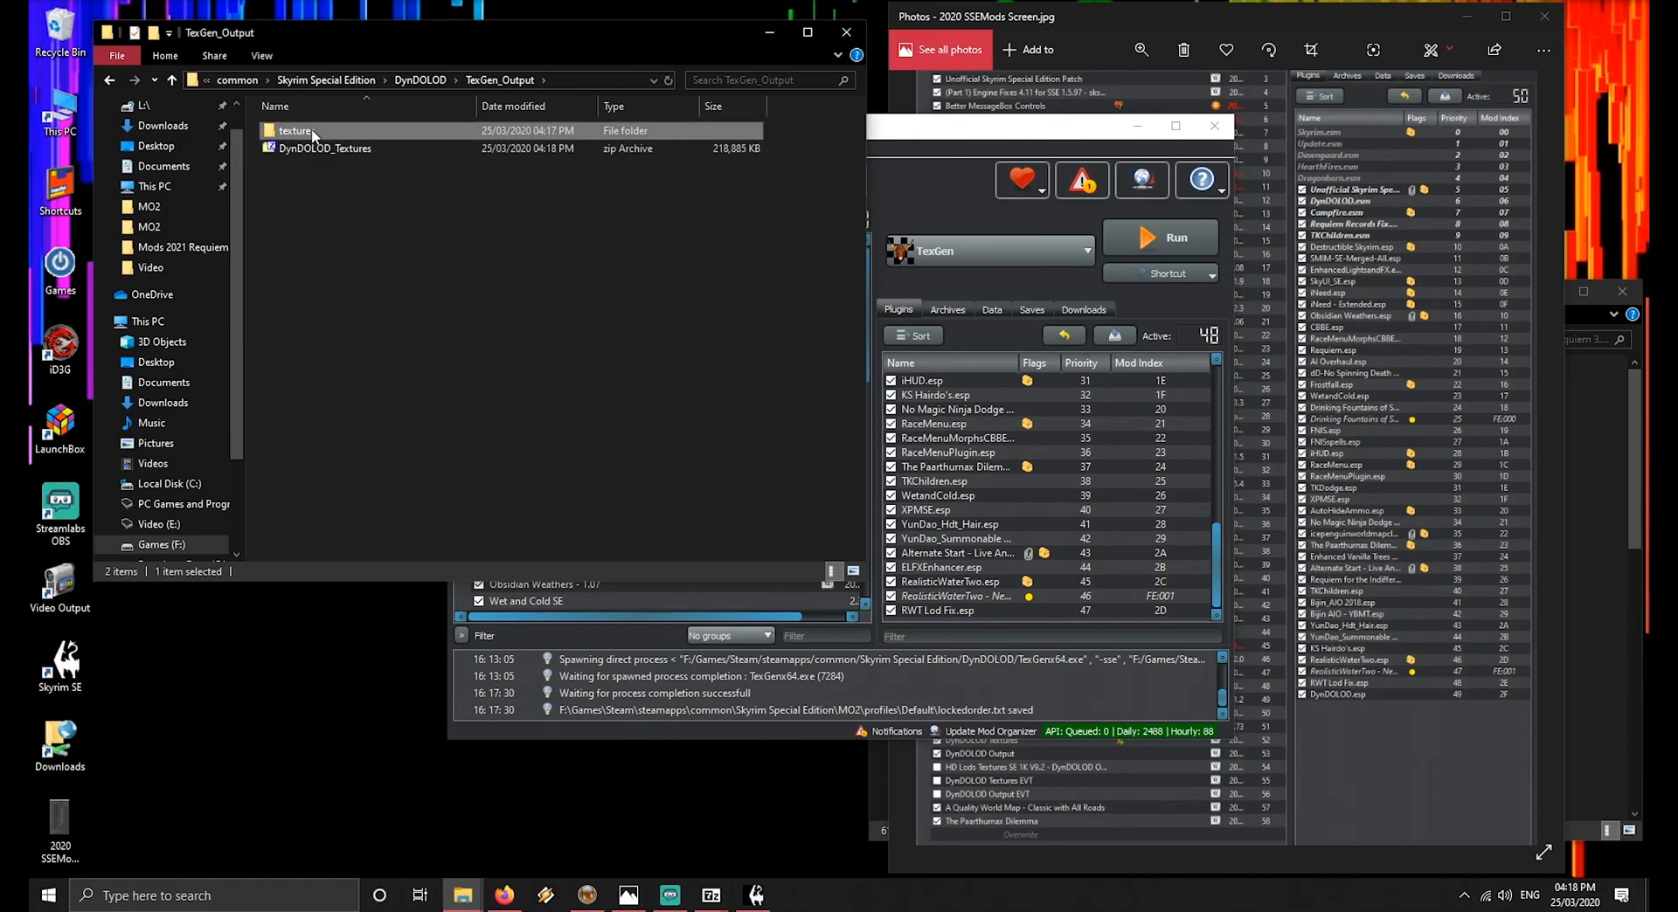
pyautogui.press('Delete')
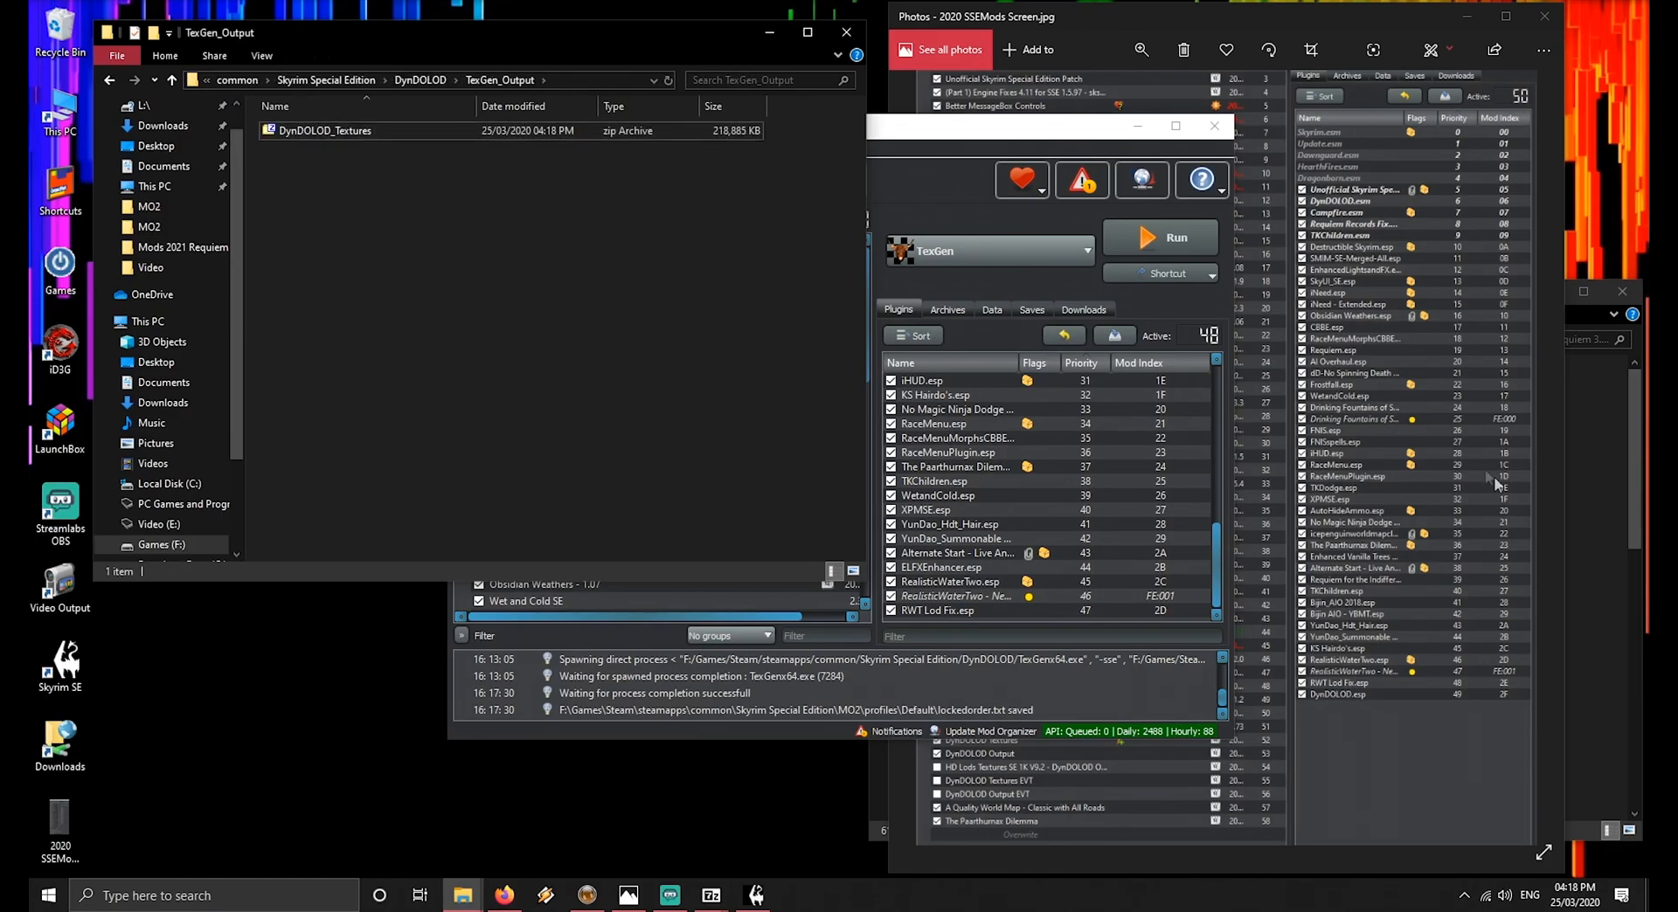
# Move the DynDOLOD_Textures archive into the Mods 2021 Requiem 3.4.0 Complete Install folder and select it there
pyautogui.click(1587, 444)
pyautogui.click(331, 131)
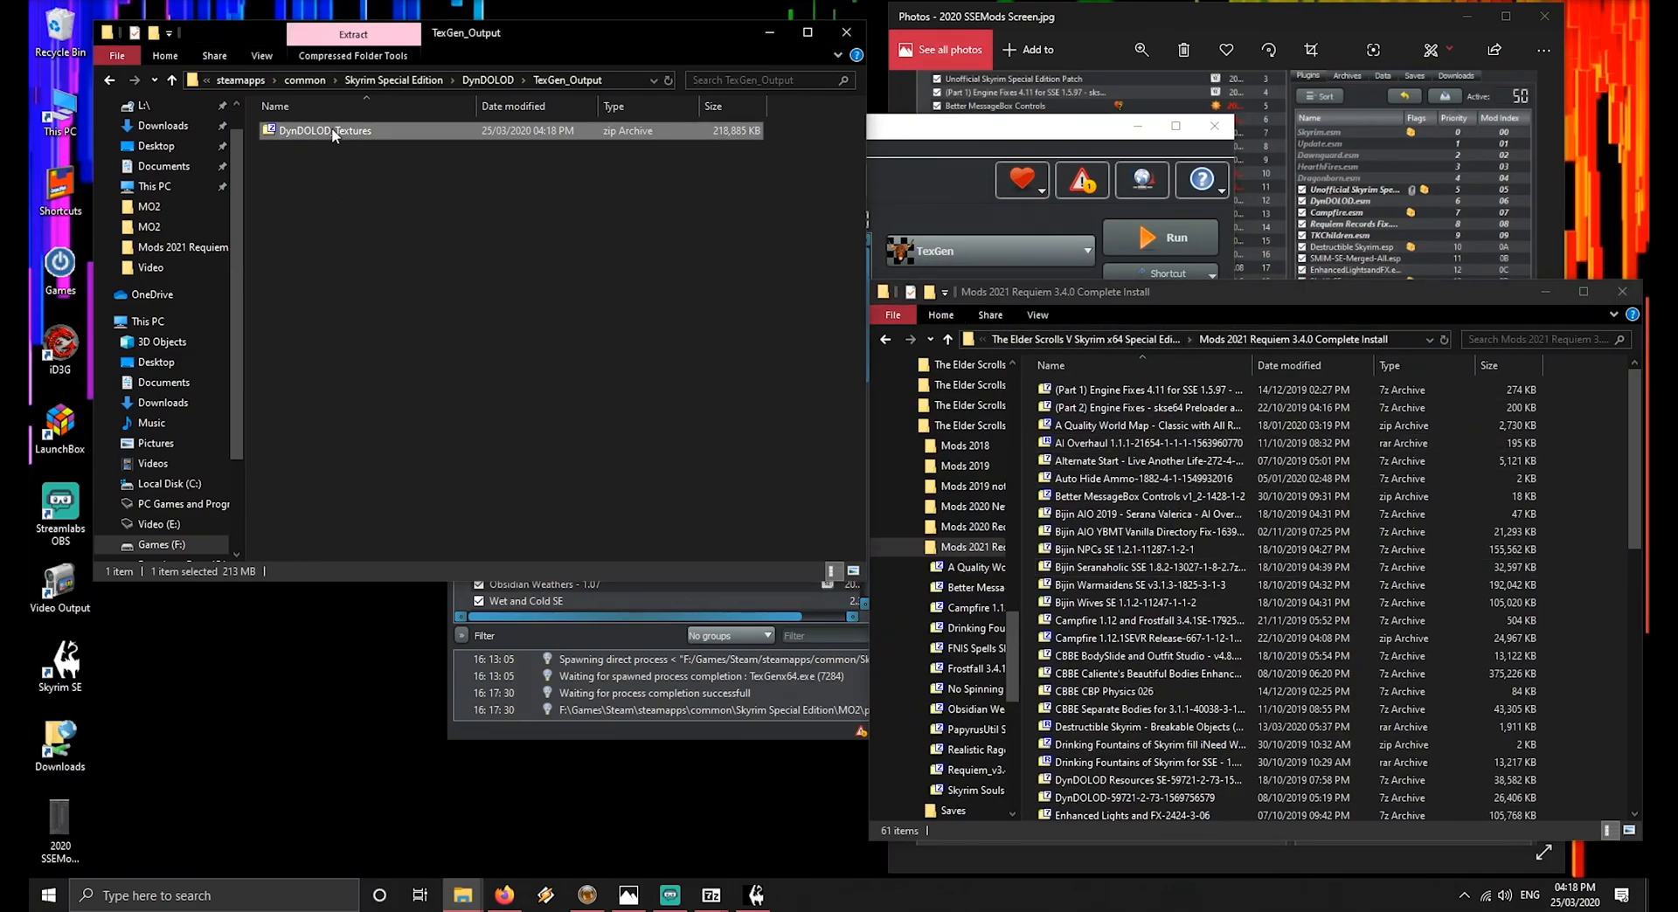
pyautogui.click(1599, 550)
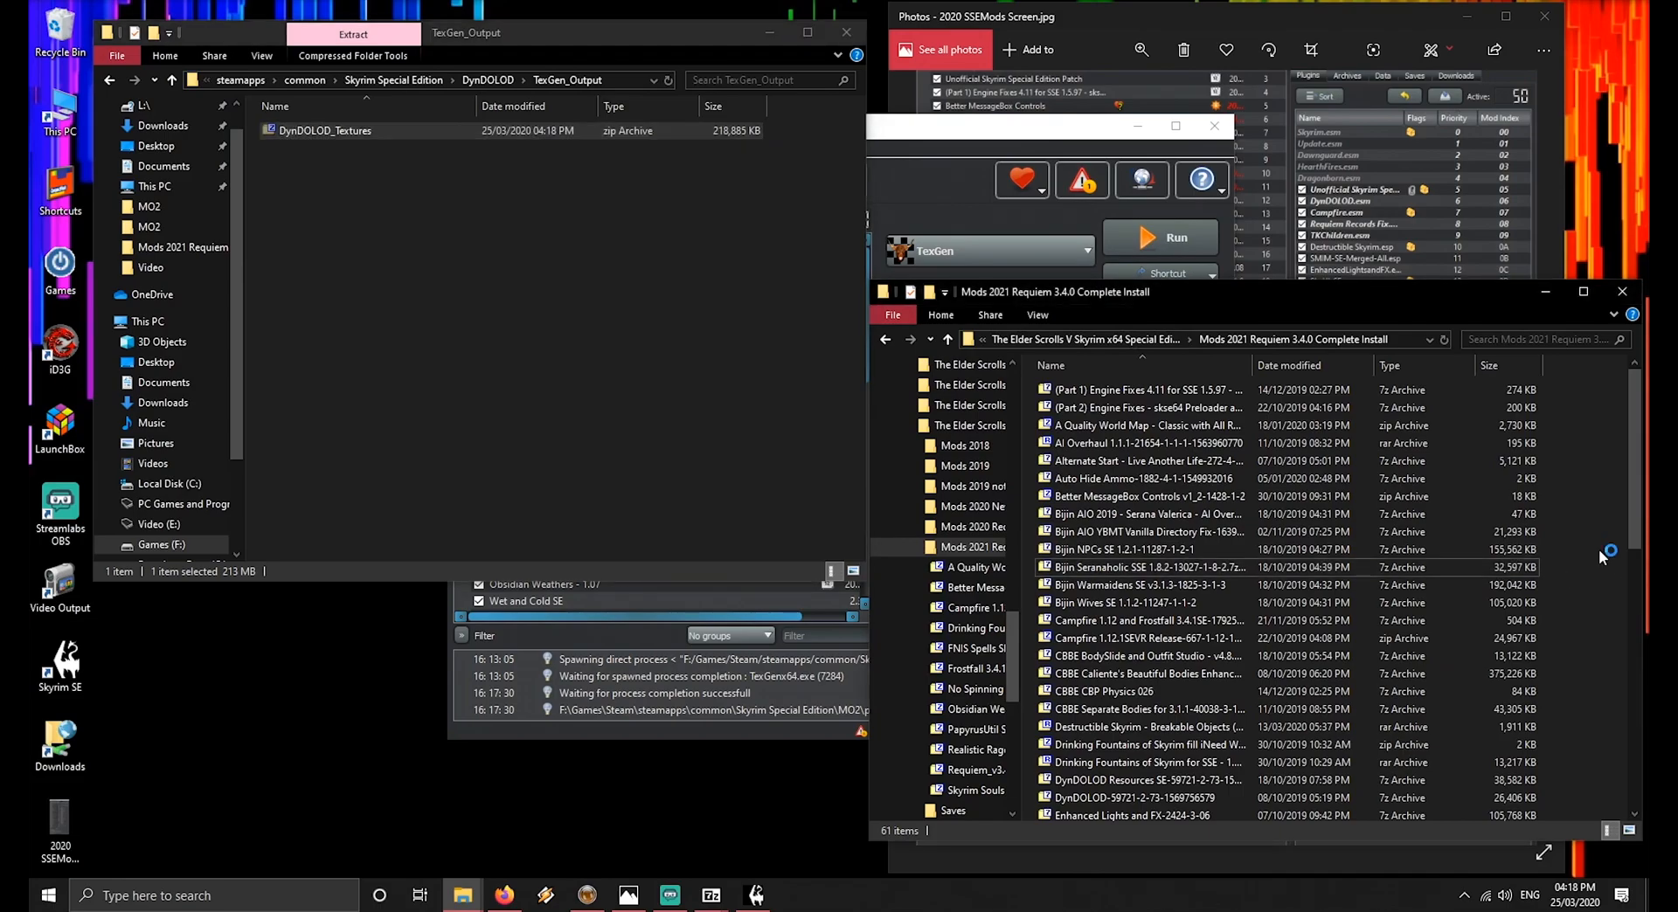
pyautogui.hotkey('ctrl', 'v')
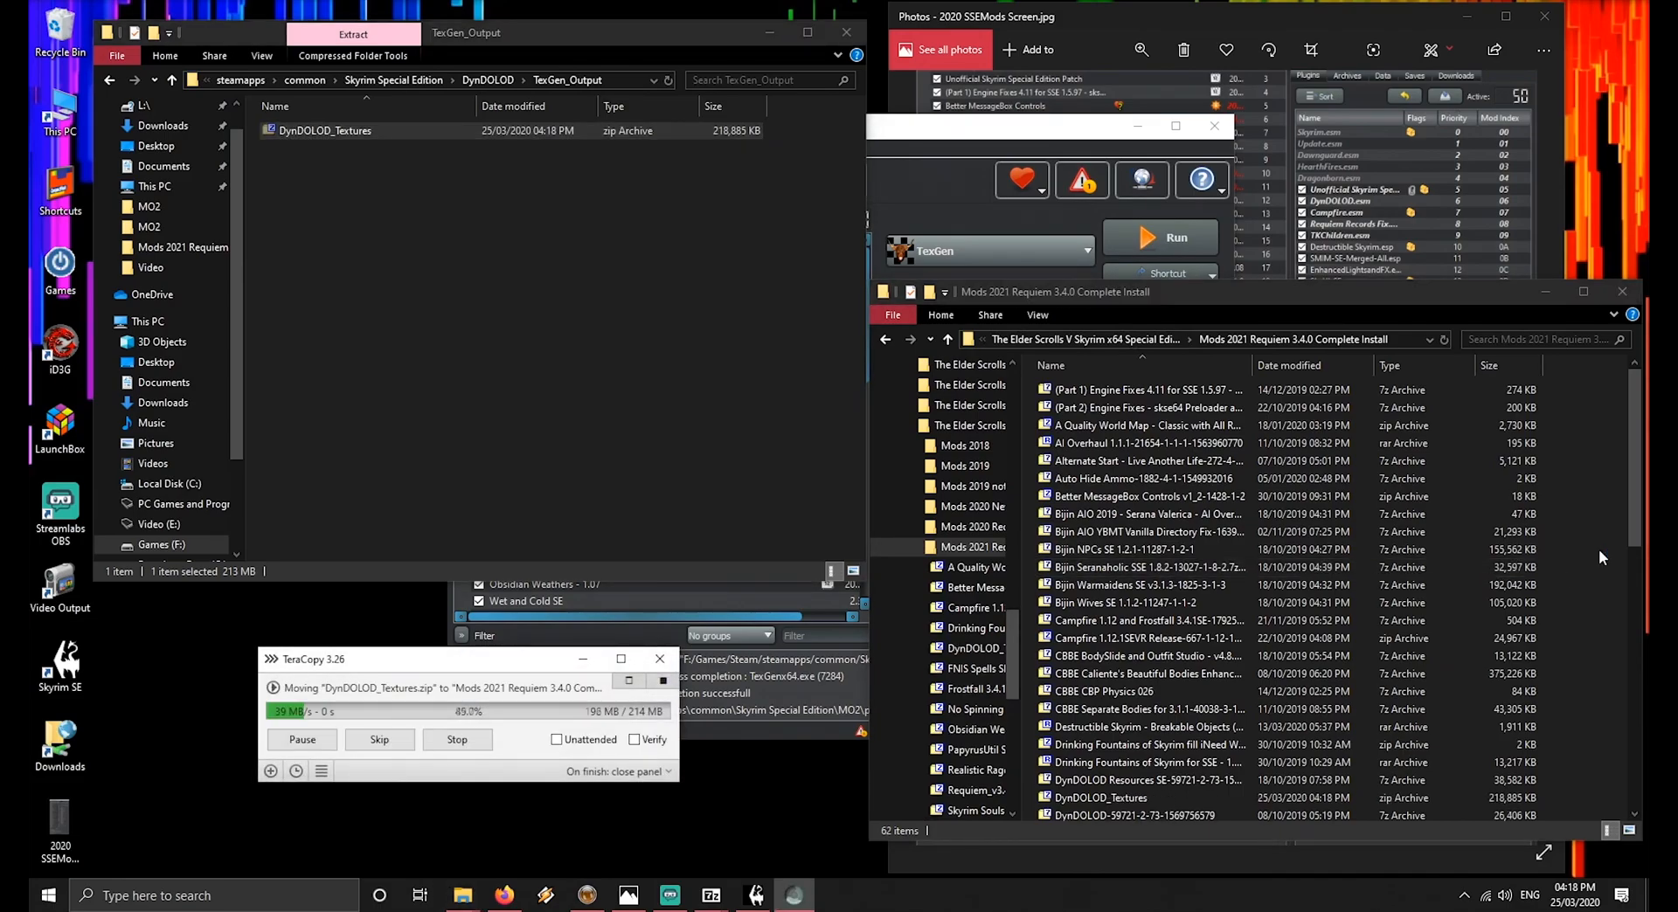
pyautogui.click(1127, 601)
pyautogui.press('d')
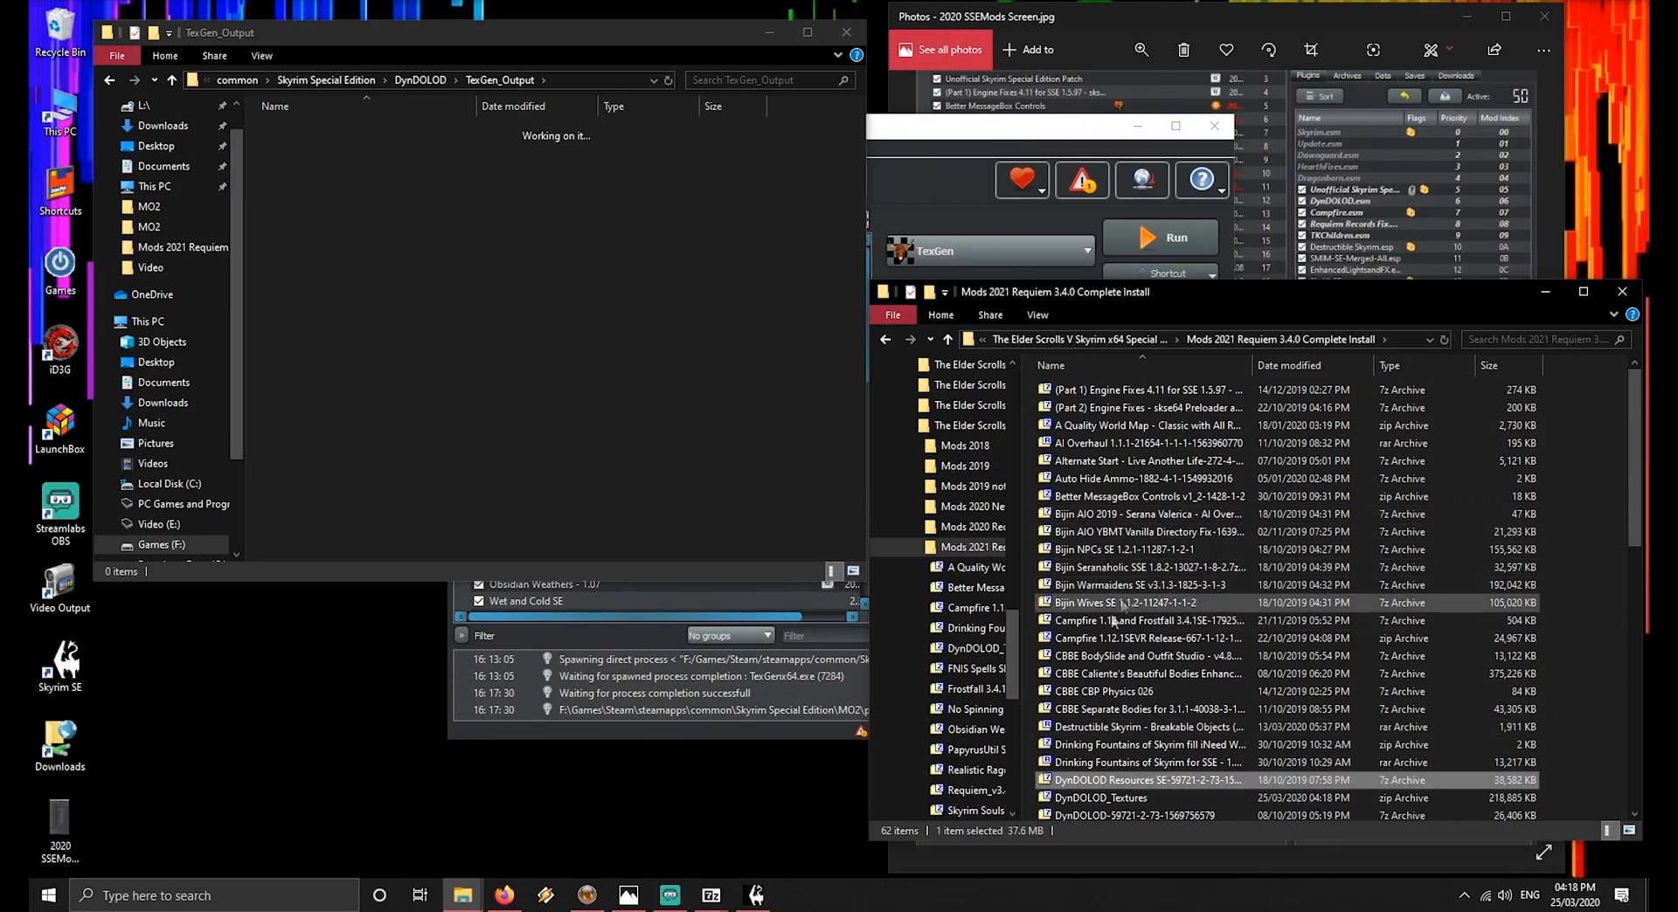
pyautogui.click(1144, 797)
pyautogui.scroll(-2, 1143, 800)
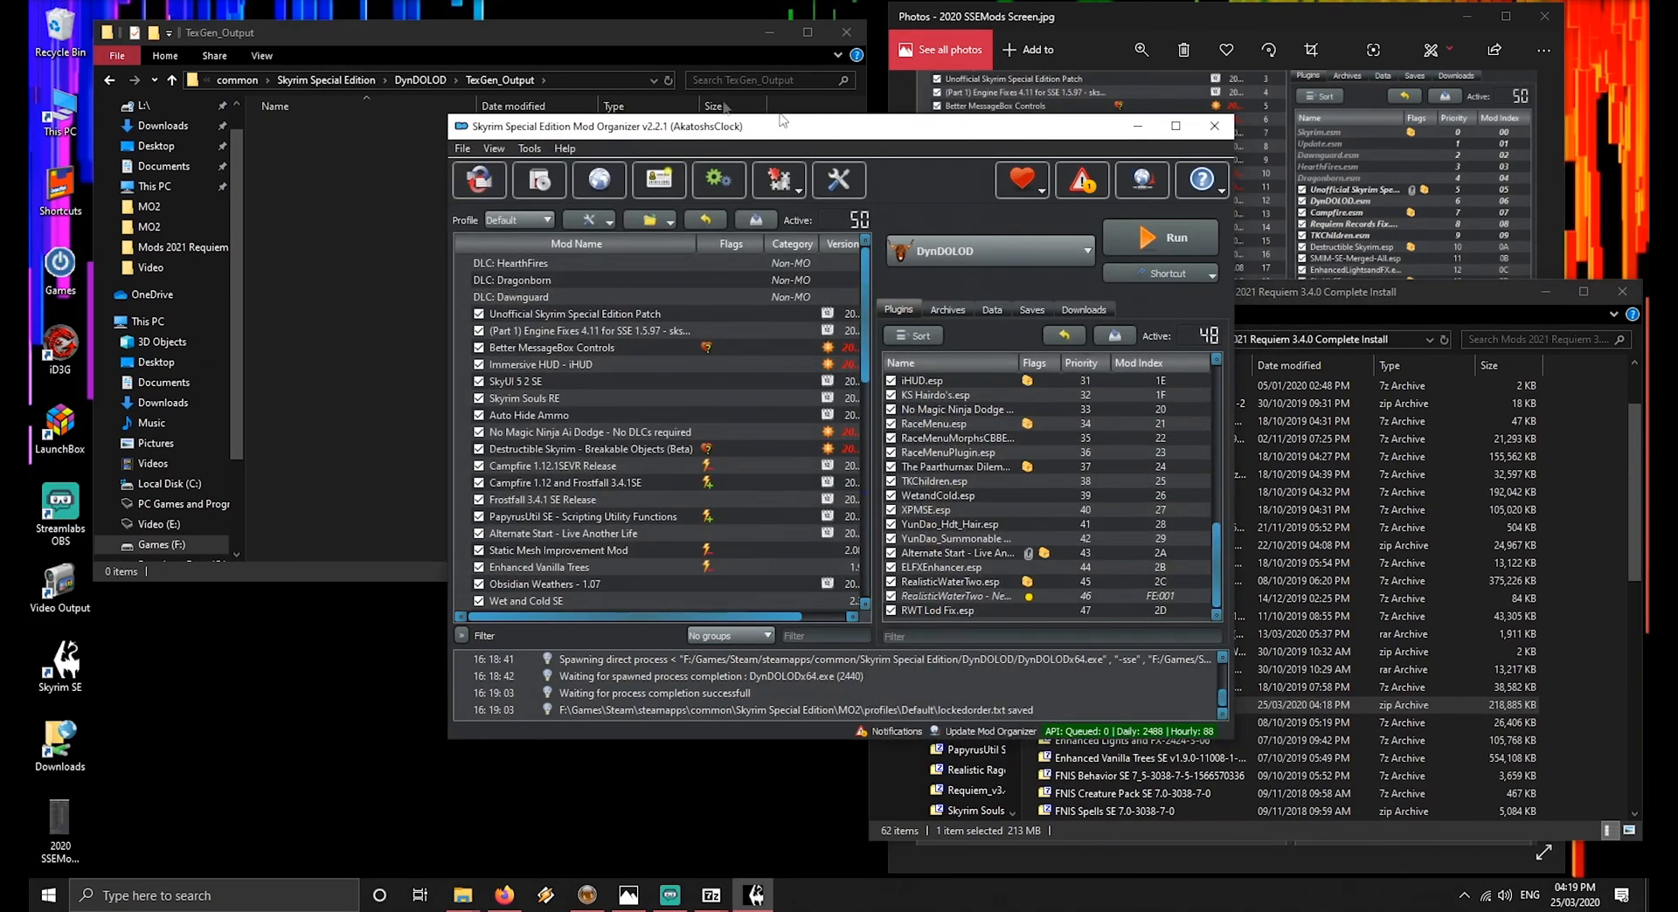
# Install the DynDOLOD_Textures archive in Mod Organizer under the name DynDOLOD Textures and enable the mod
pyautogui.click(543, 185)
pyautogui.click(716, 289)
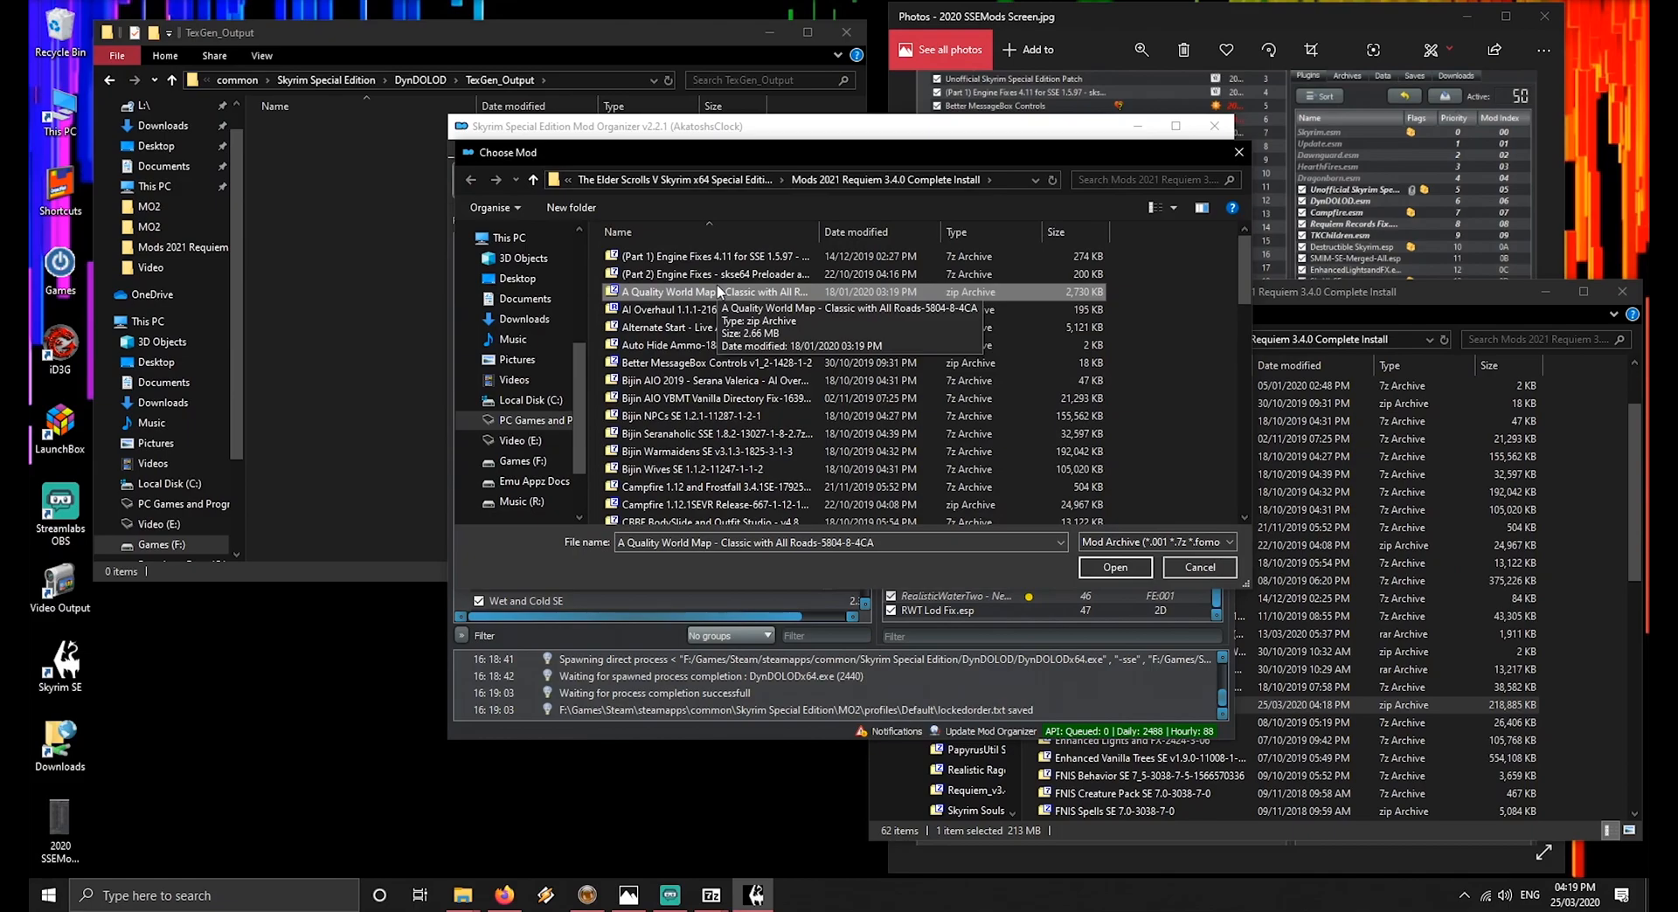
pyautogui.scroll(-6, 716, 291)
pyautogui.click(717, 304)
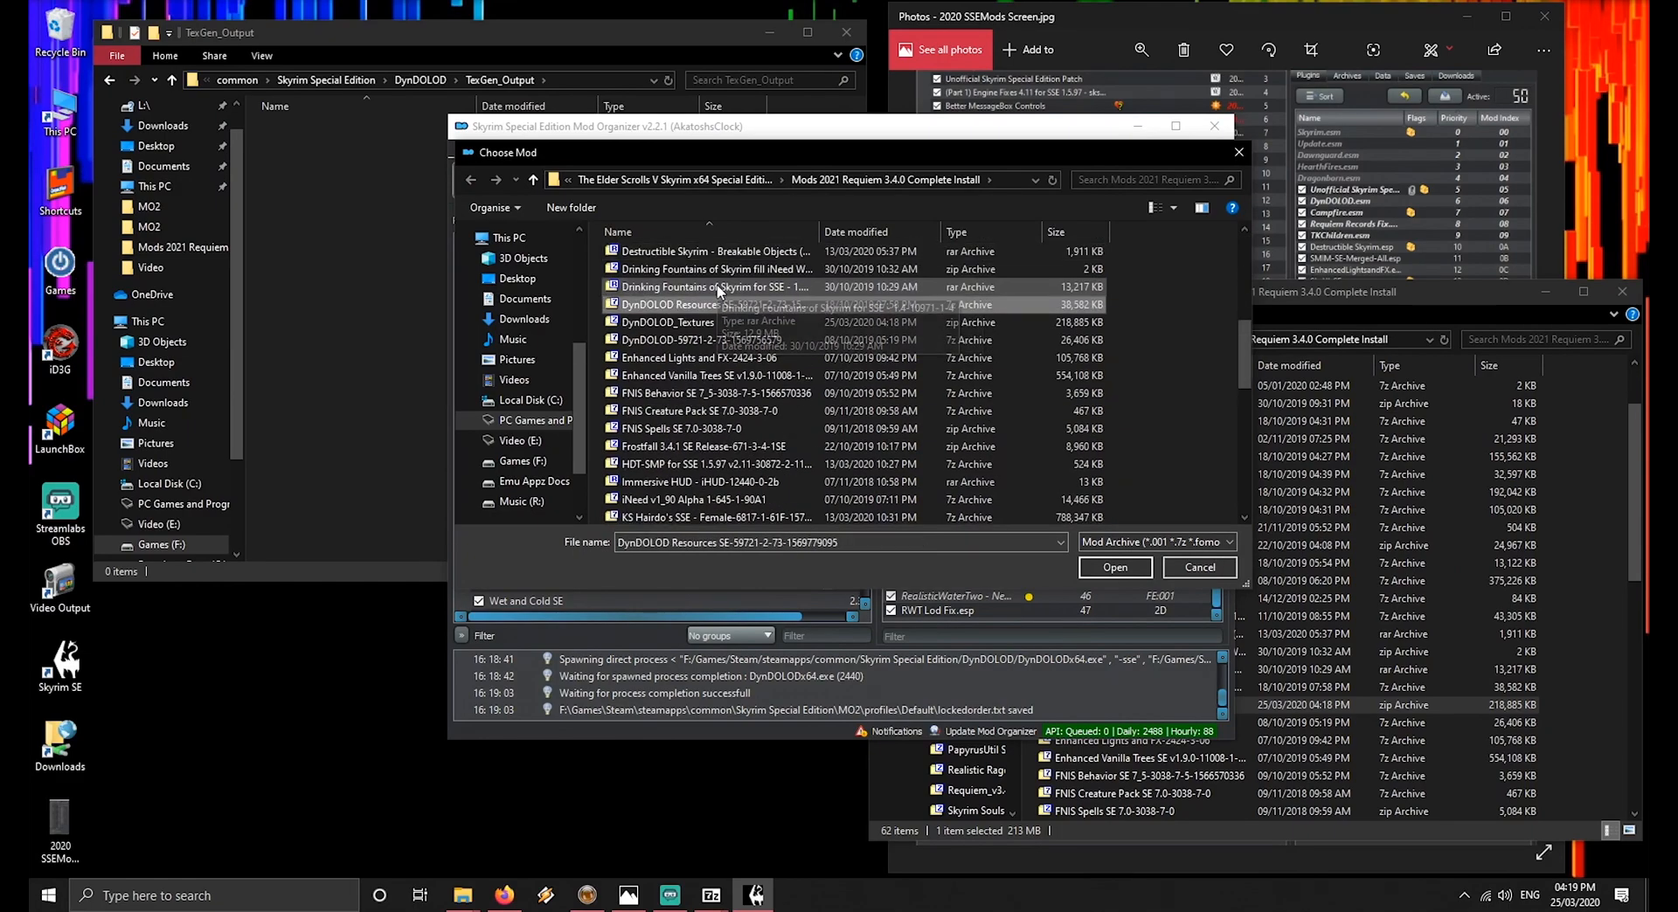
pyautogui.press('Down')
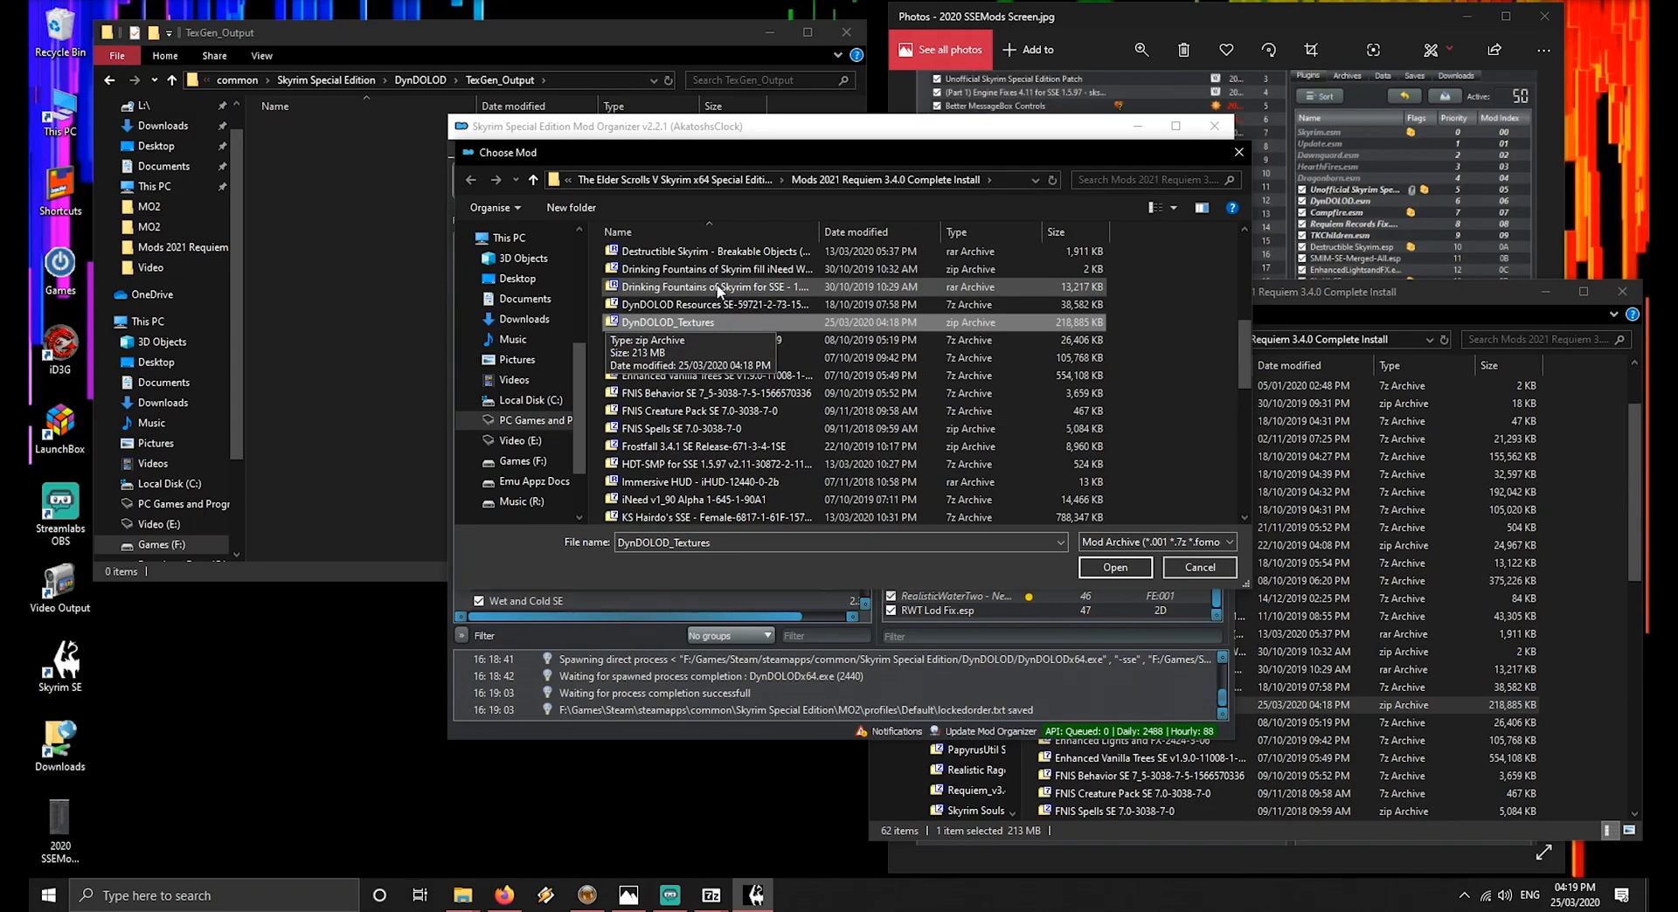
pyautogui.press('Return')
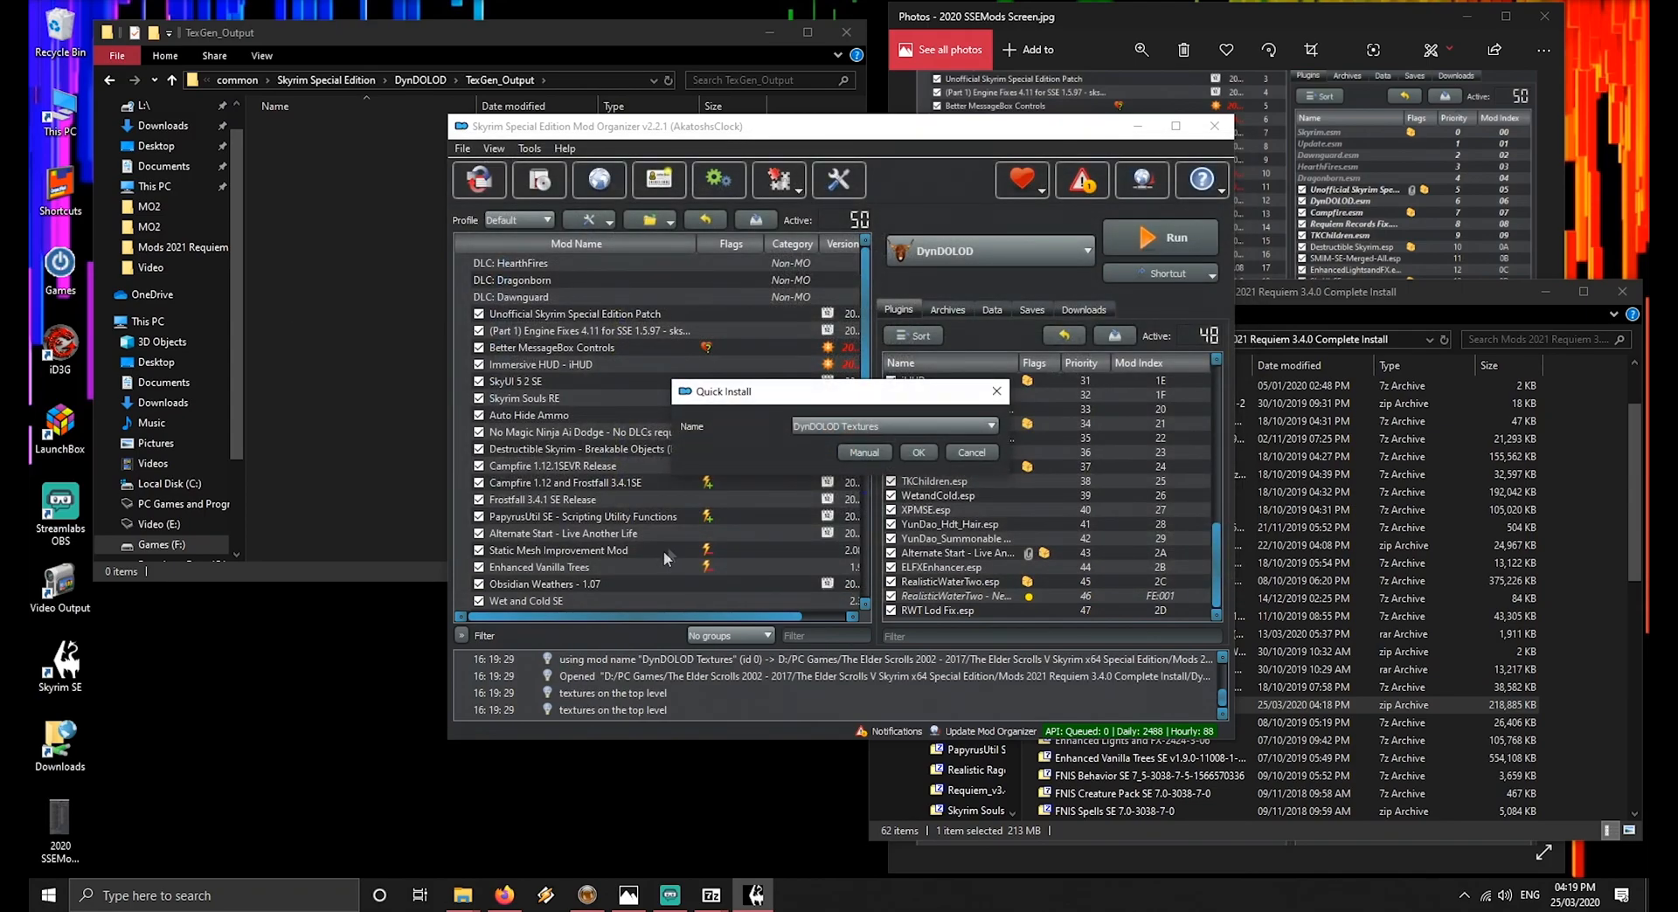
pyautogui.click(922, 450)
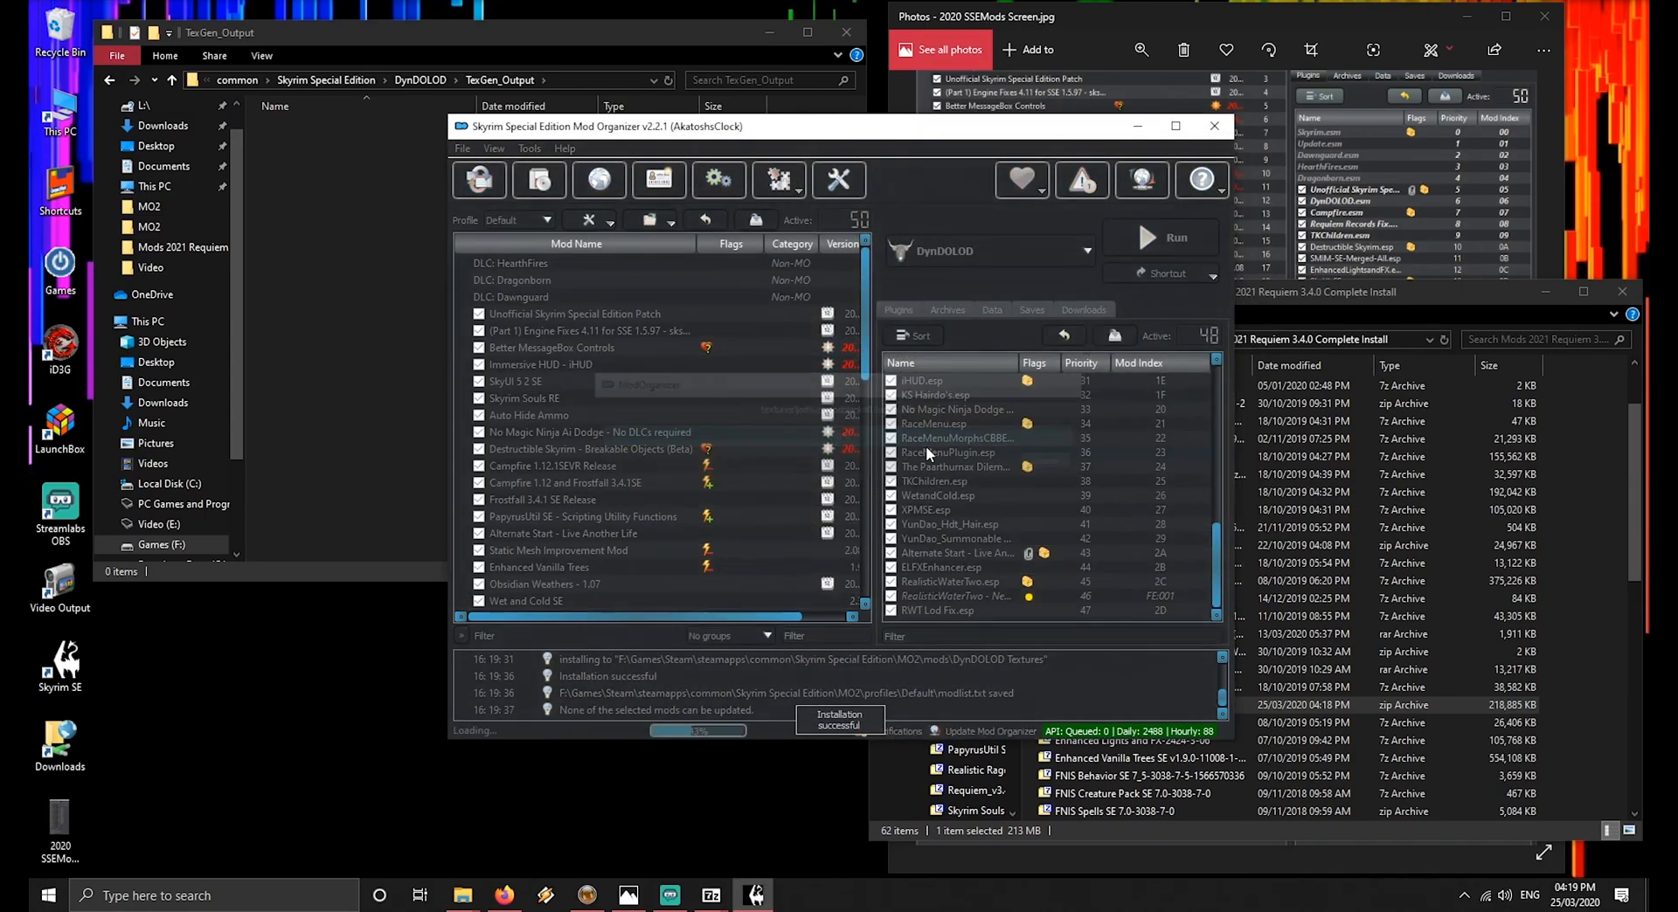
pyautogui.scroll(-15, 777, 457)
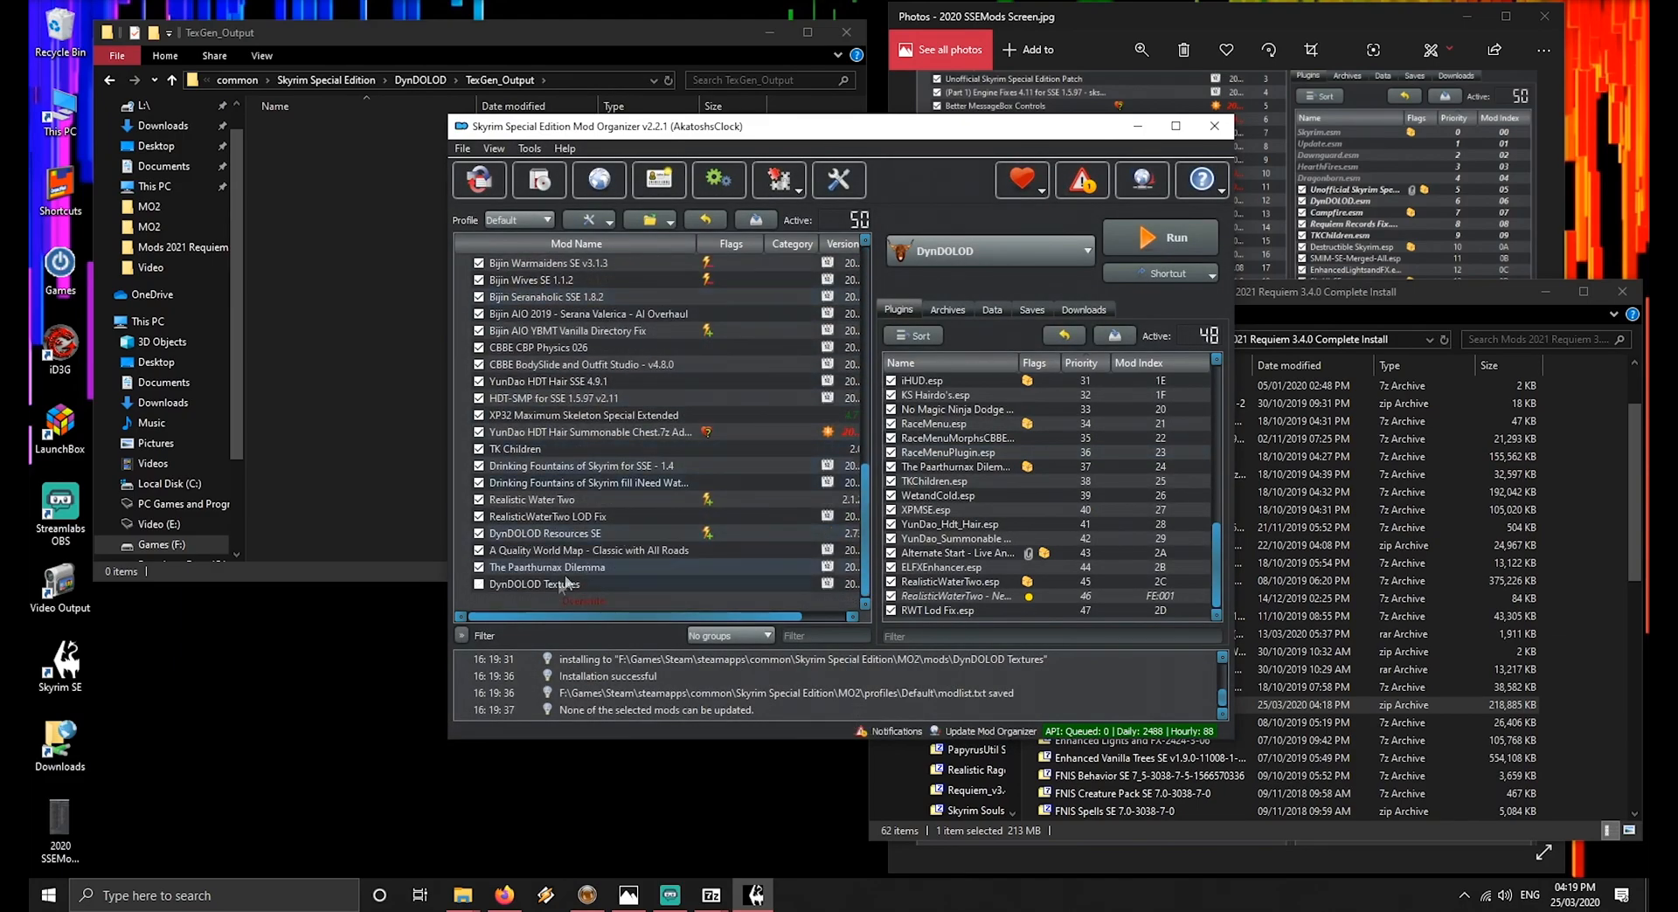
pyautogui.click(479, 584)
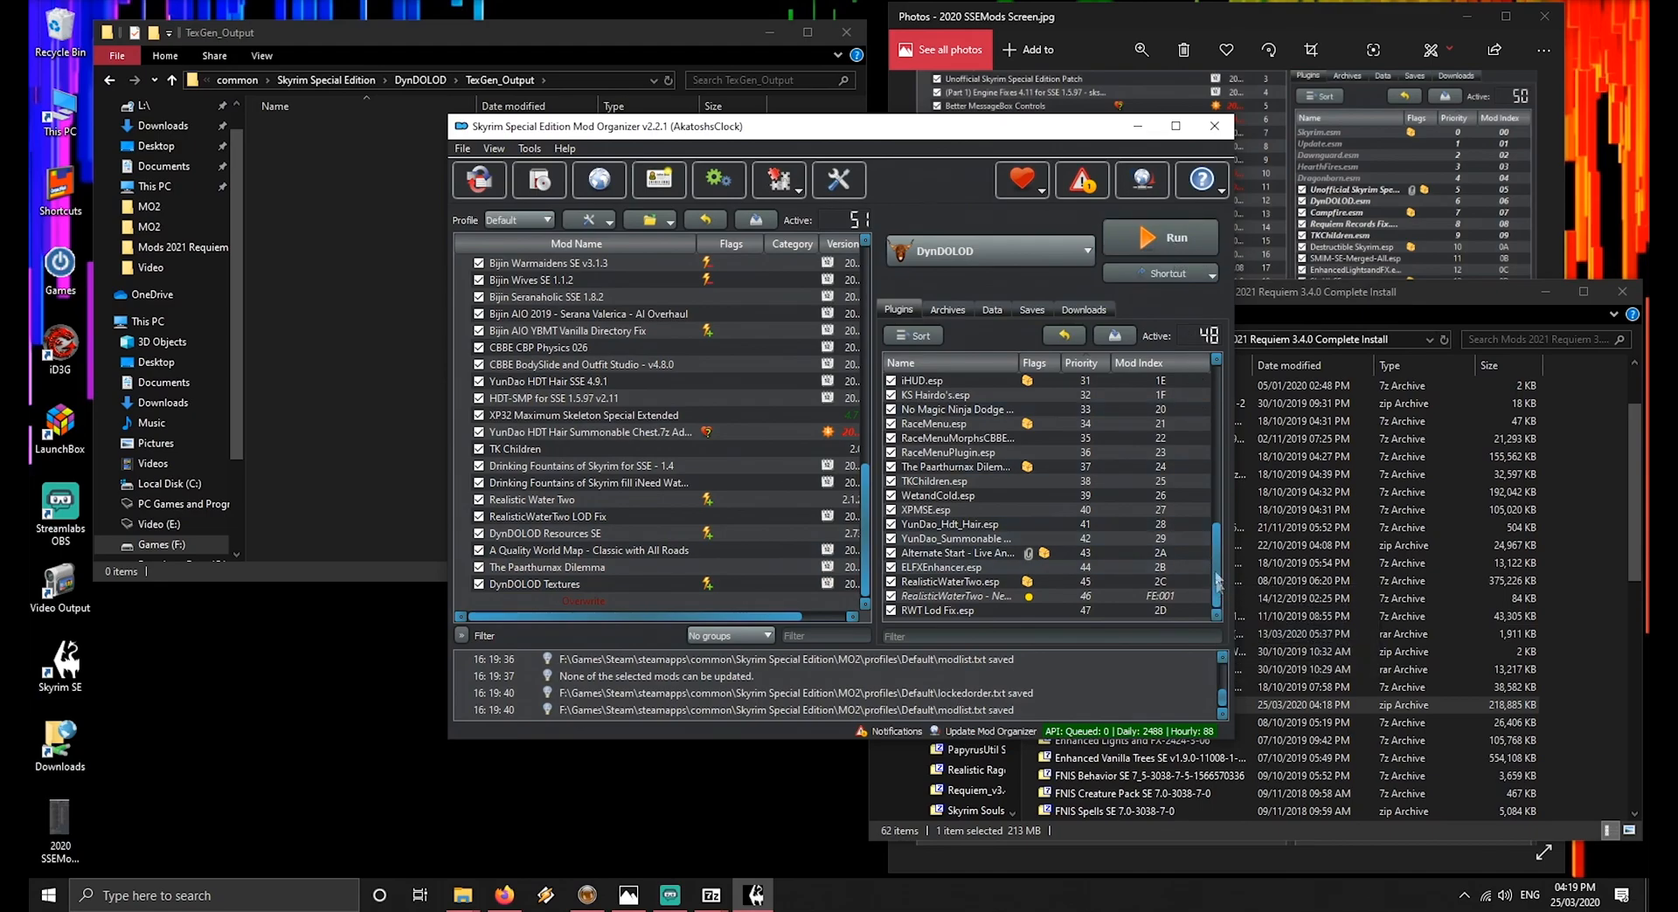
# Run DynDOLOD from Mod Organizer, show its advanced options and select all worlds for LOD generation
pyautogui.click(1173, 241)
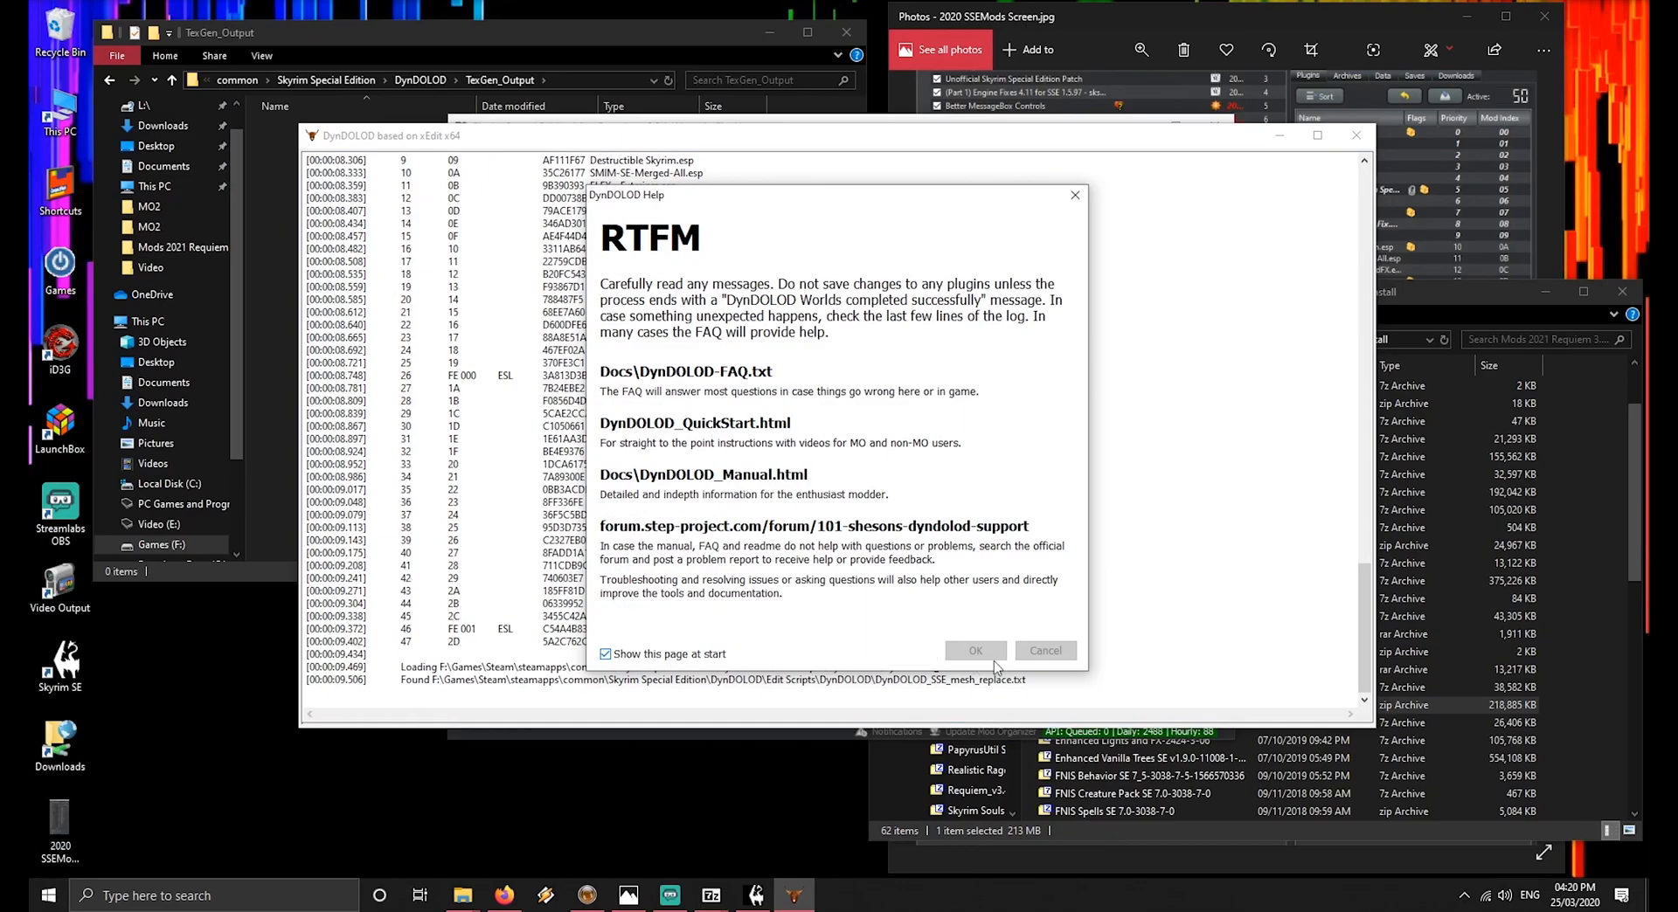
pyautogui.click(975, 651)
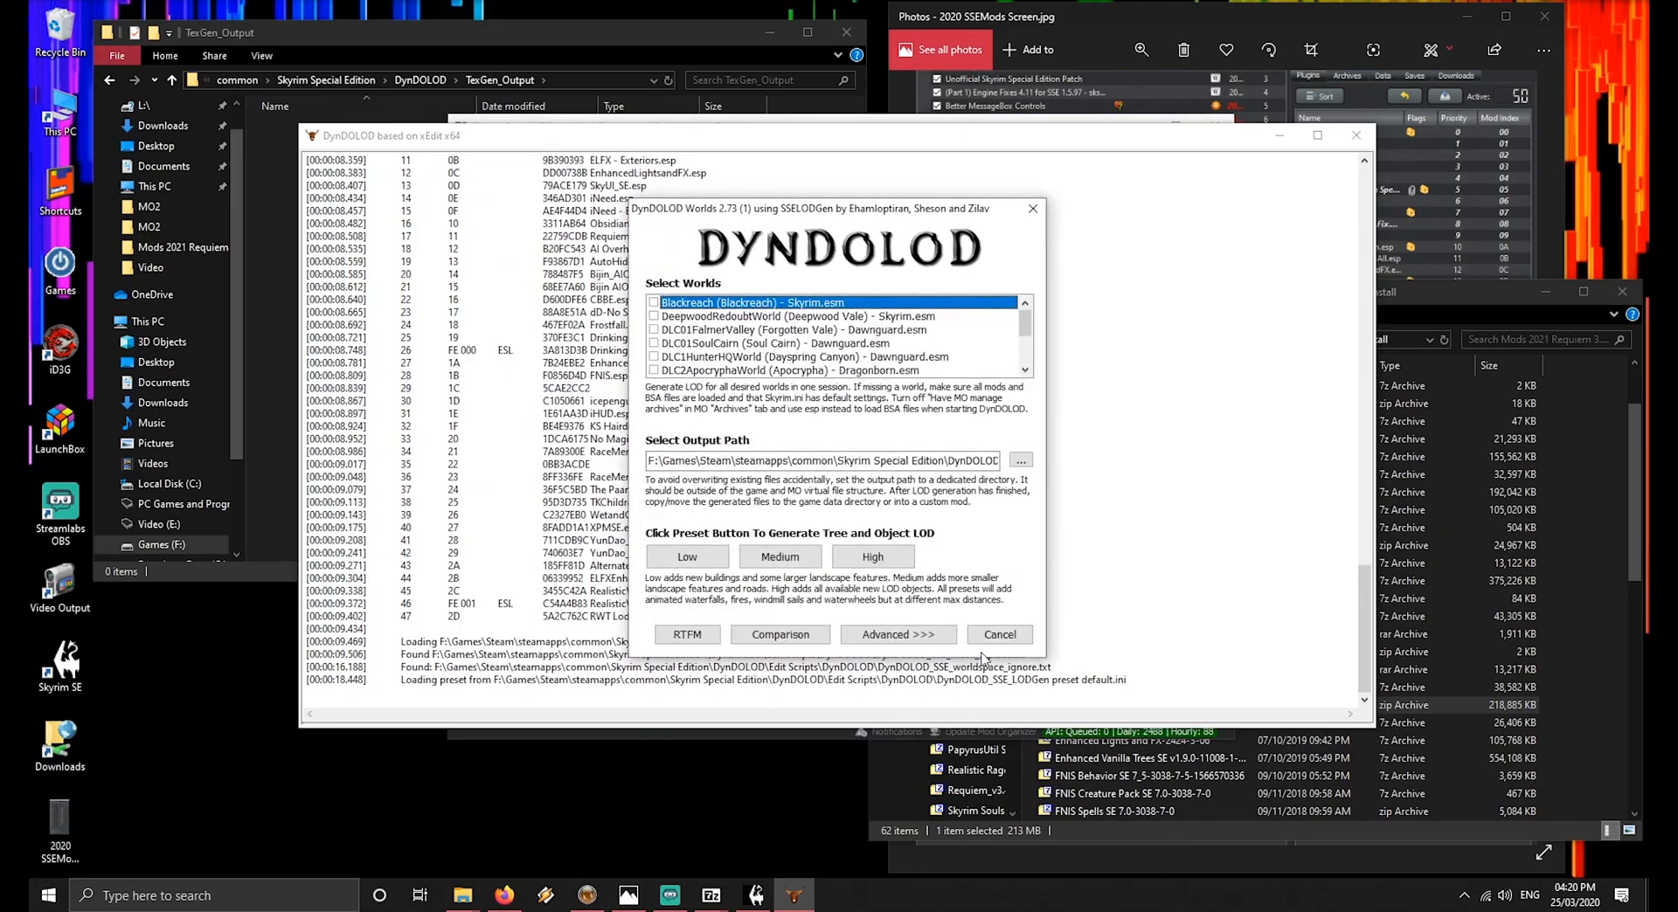
pyautogui.click(887, 635)
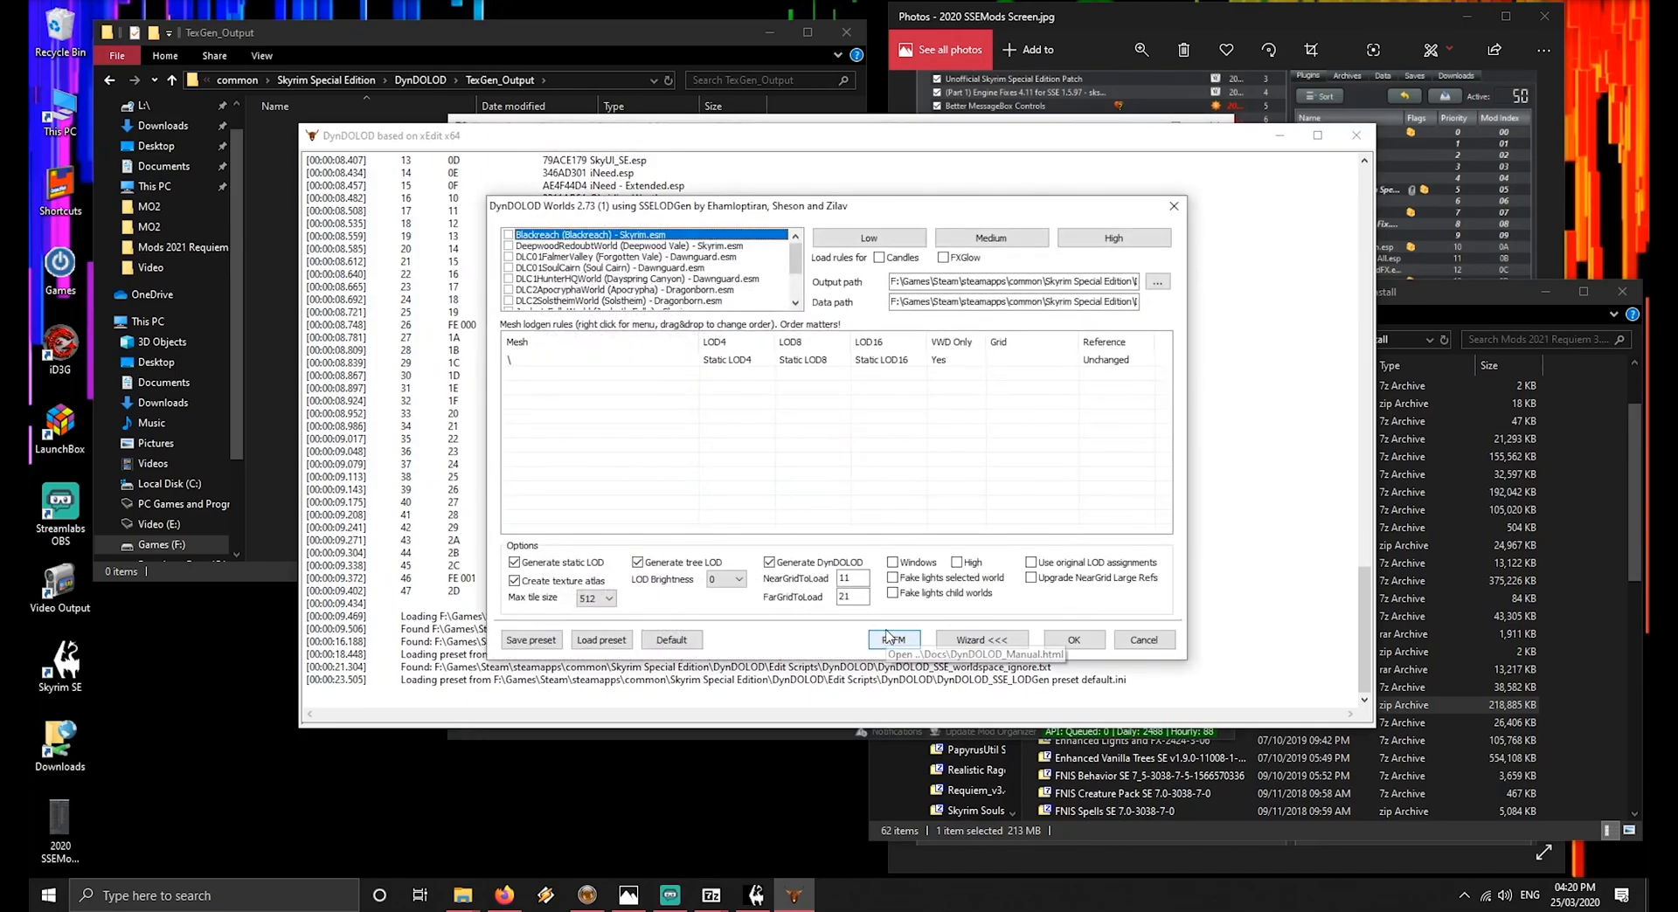
pyautogui.rightClick(598, 274)
pyautogui.click(638, 286)
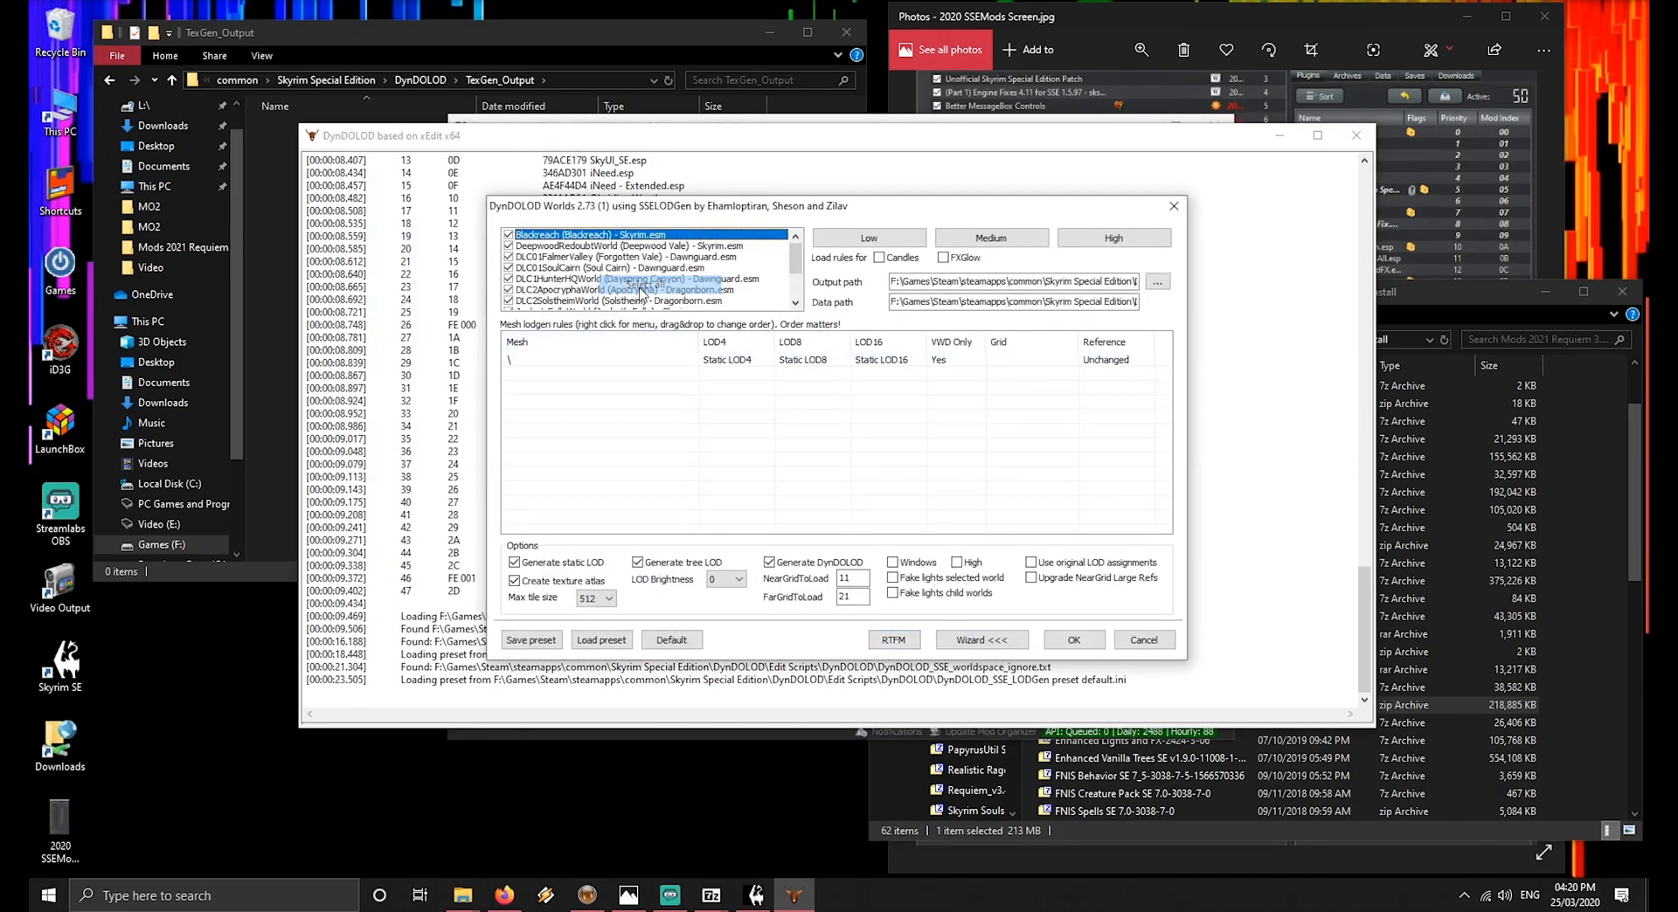
# Load the High preset mesh rules in DynDOLOD and set the max tile size to 1024
pyautogui.click(1134, 243)
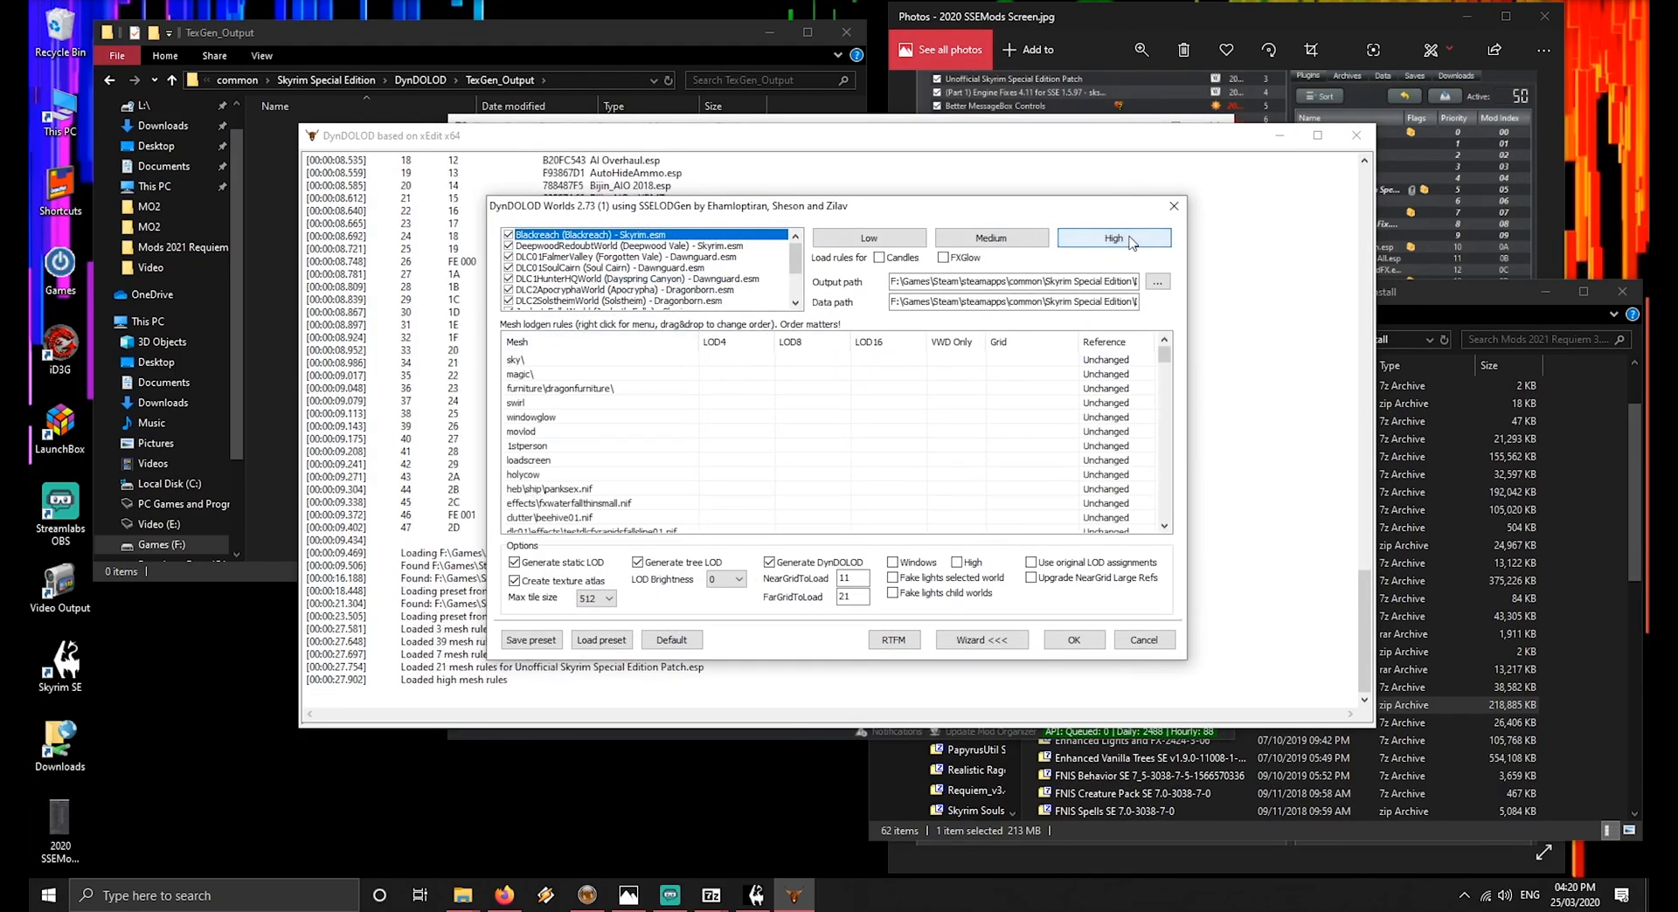
pyautogui.click(596, 599)
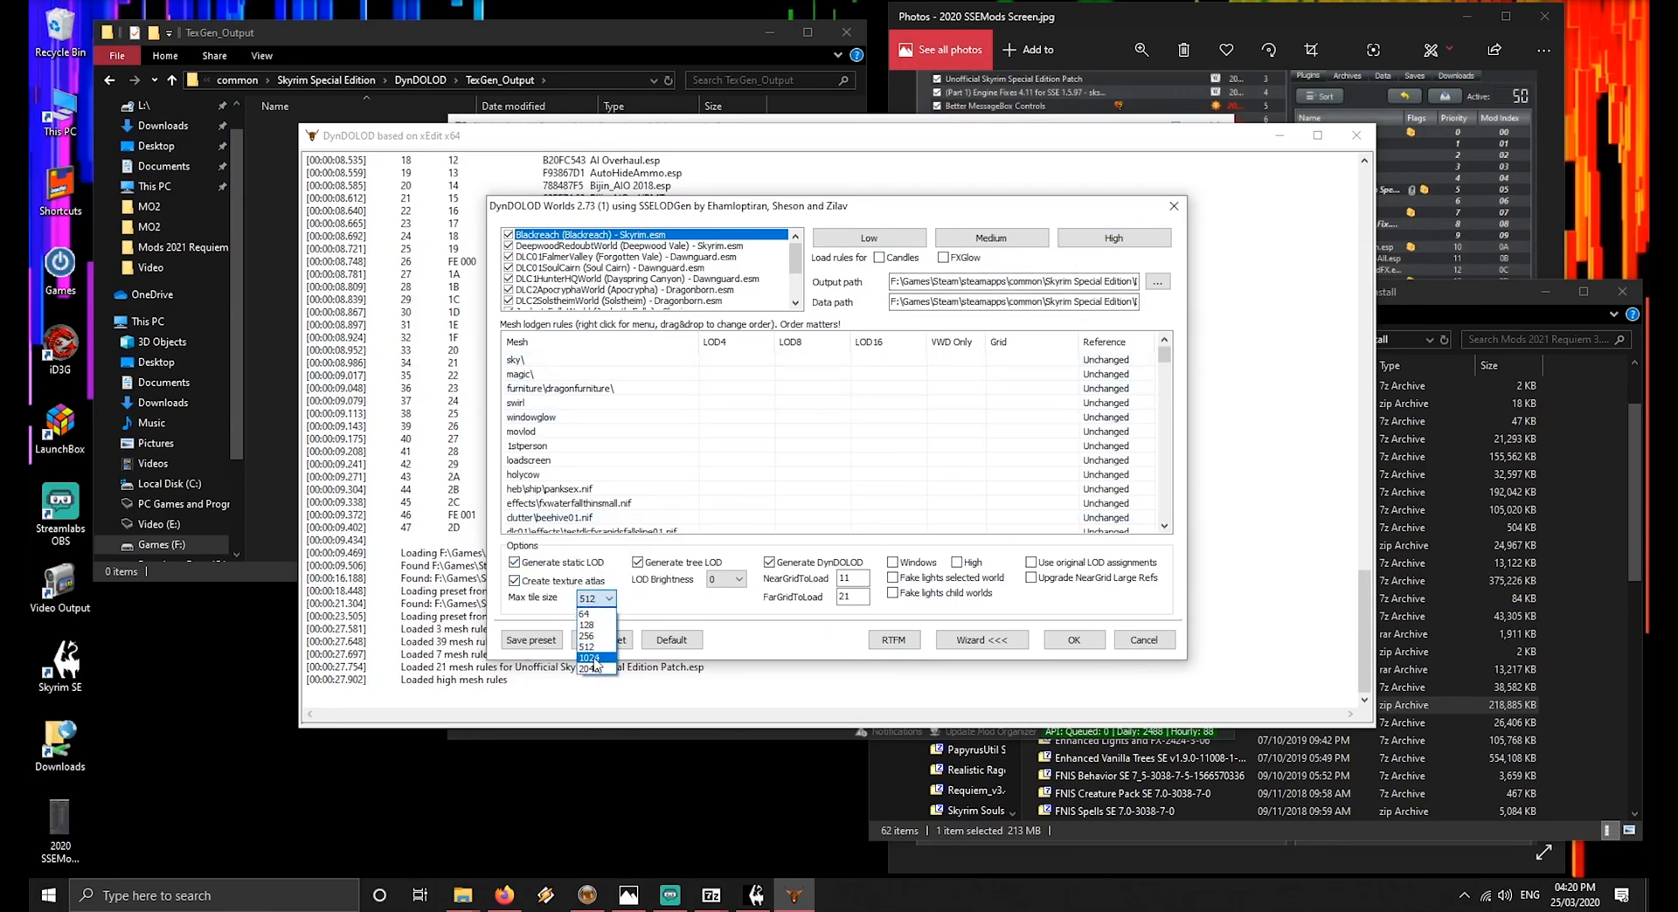
pyautogui.click(594, 660)
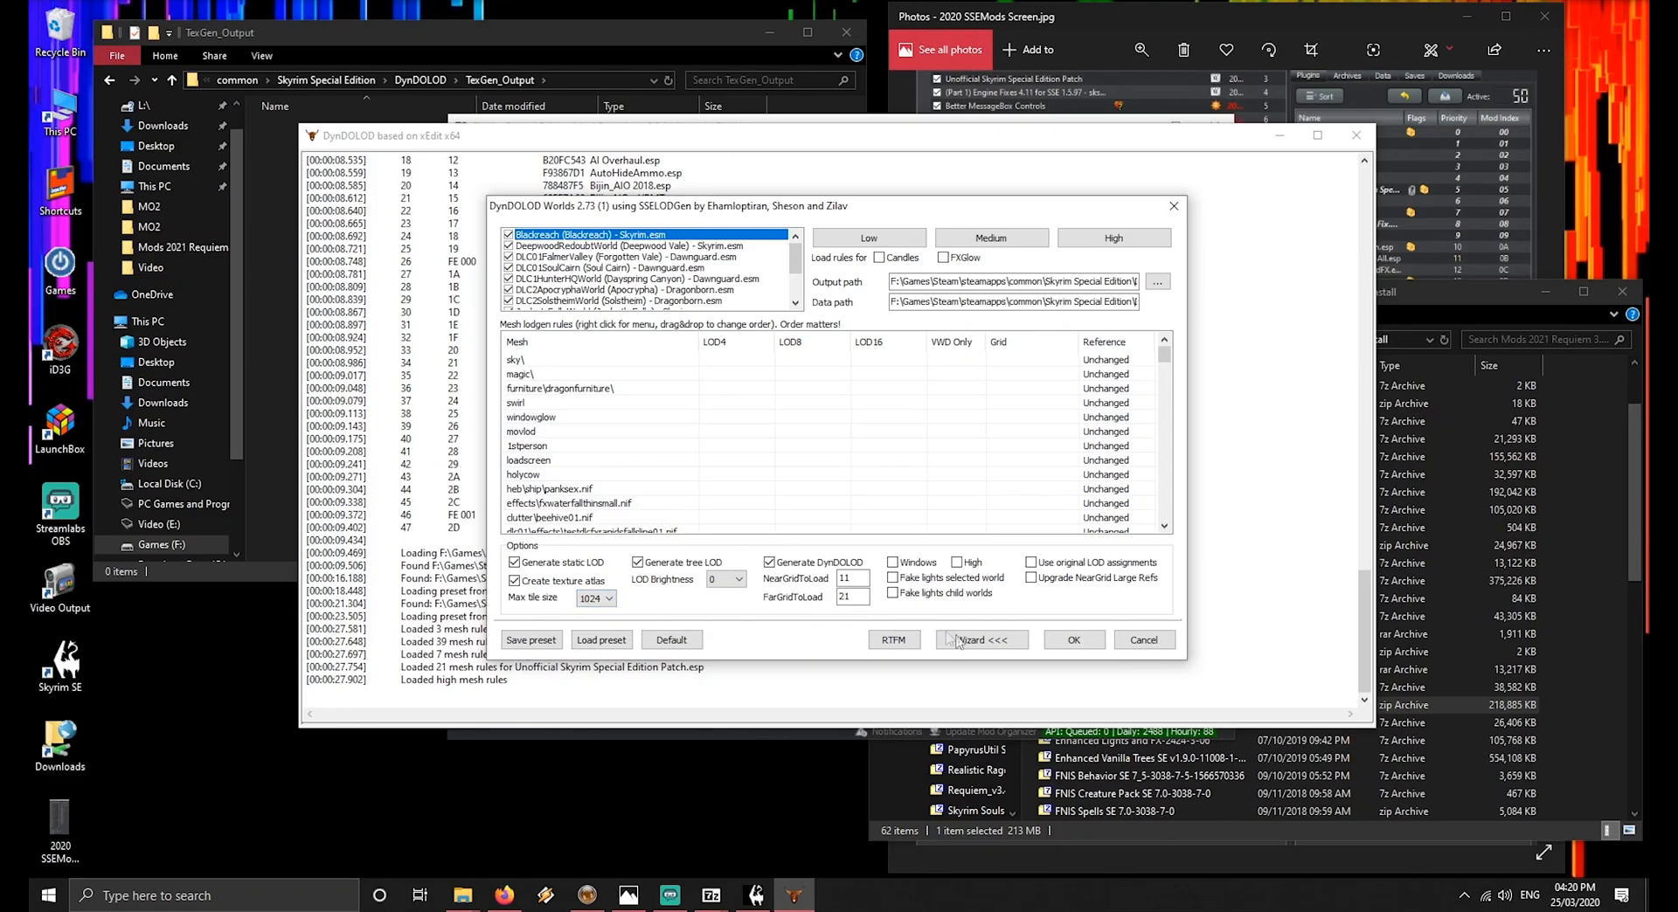
# Generate the LODs for the selected worlds, save the DynDOLOD plugins and exit DynDOLOD
pyautogui.click(1074, 640)
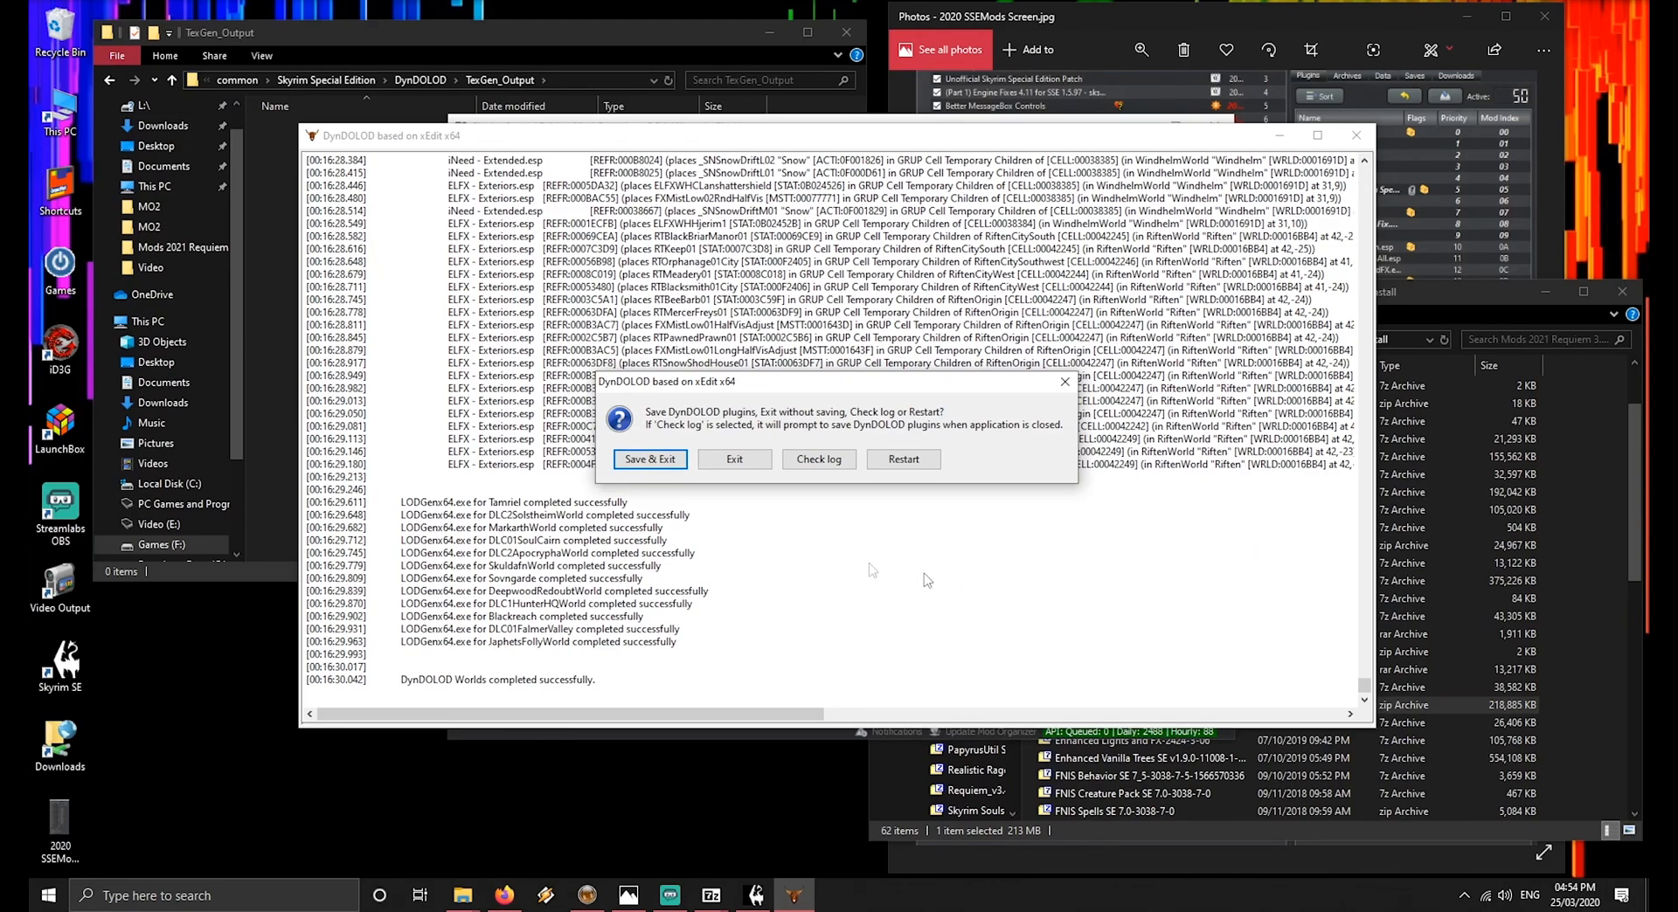
pyautogui.click(649, 460)
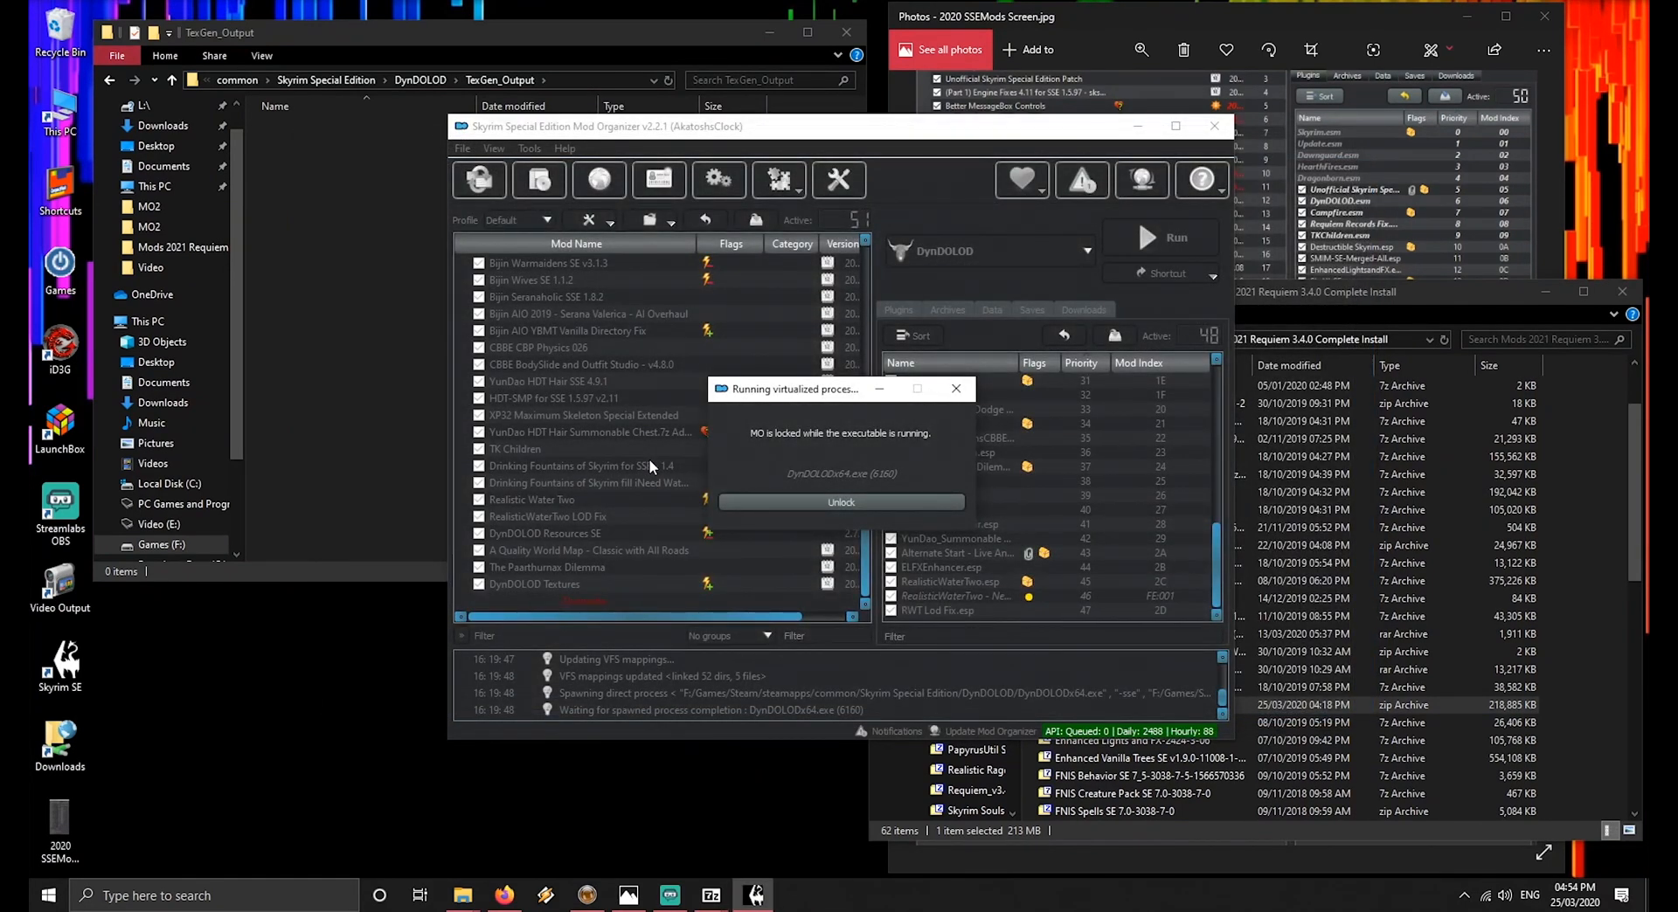
# Compress all contents of the DynDOLOD_Output folder into a zip archive named DynDOLOD_Output
pyautogui.click(360, 315)
pyautogui.hotkey('alt', 'Left')
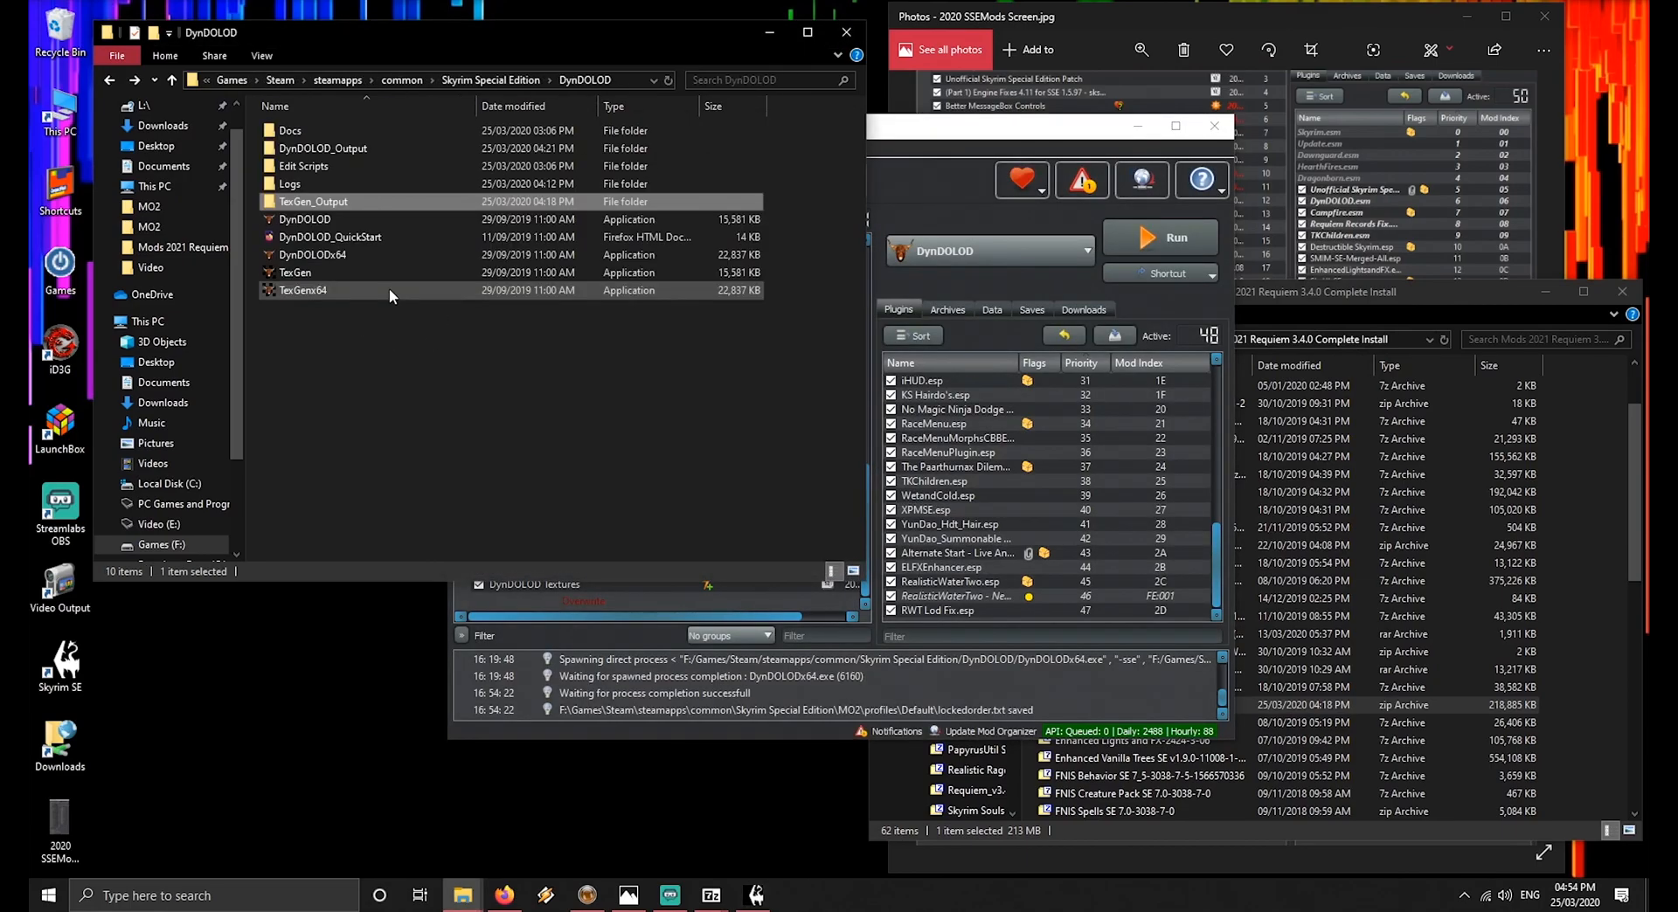
pyautogui.doubleClick(328, 147)
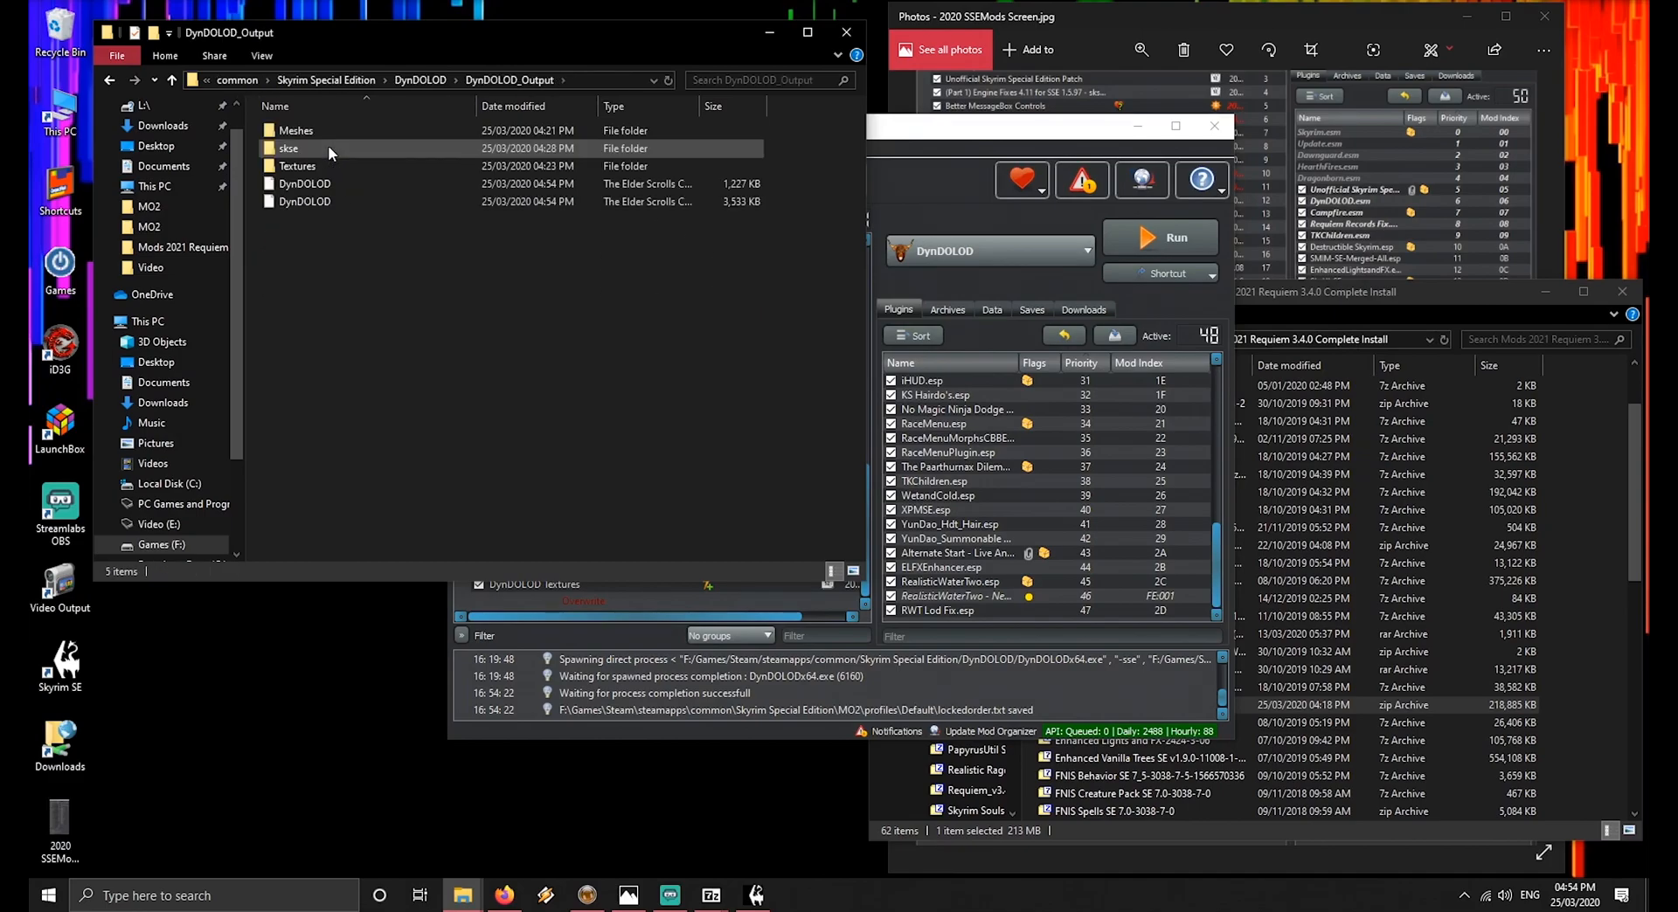
pyautogui.moveTo(284, 268); pyautogui.dragTo(339, 124)
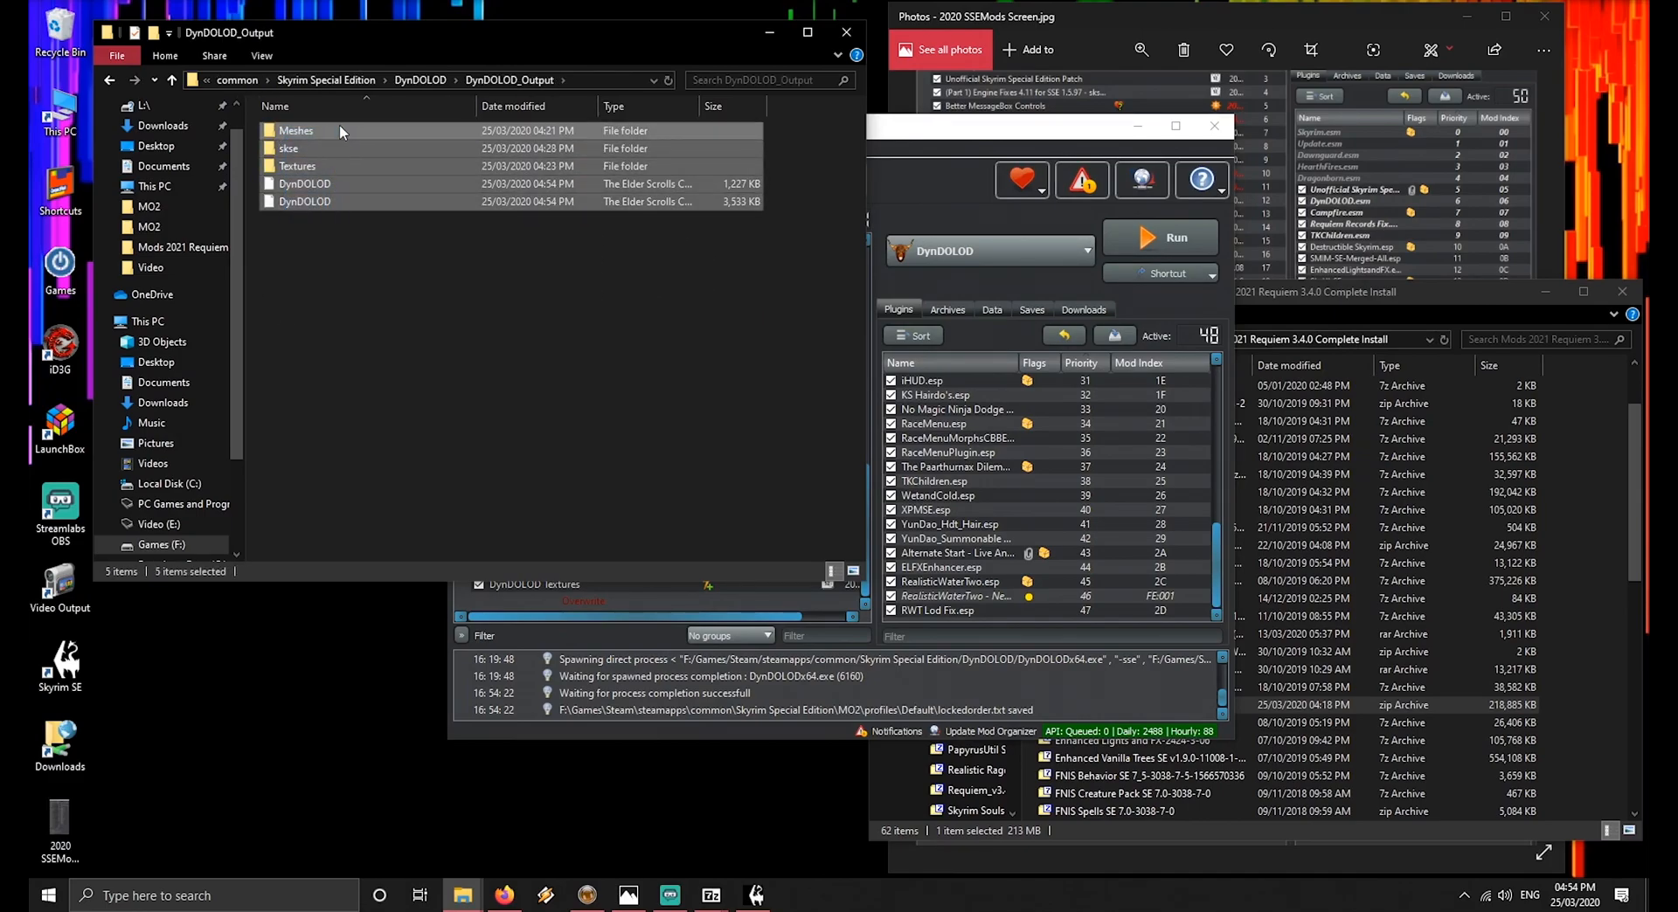
pyautogui.rightClick(338, 124)
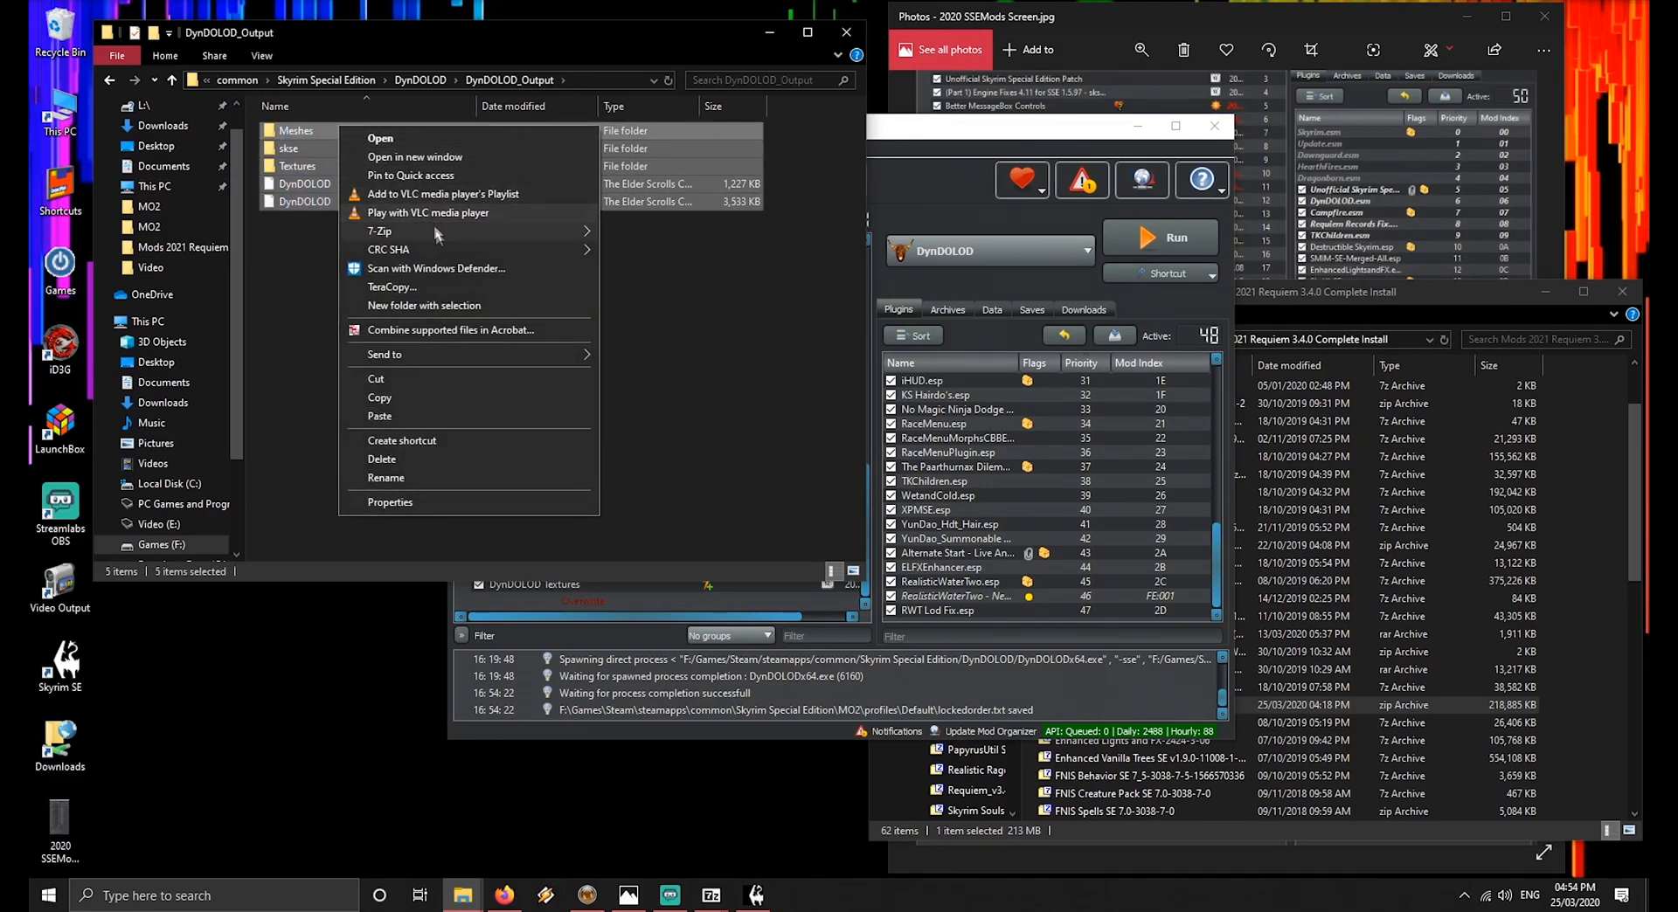
pyautogui.moveTo(524, 234)
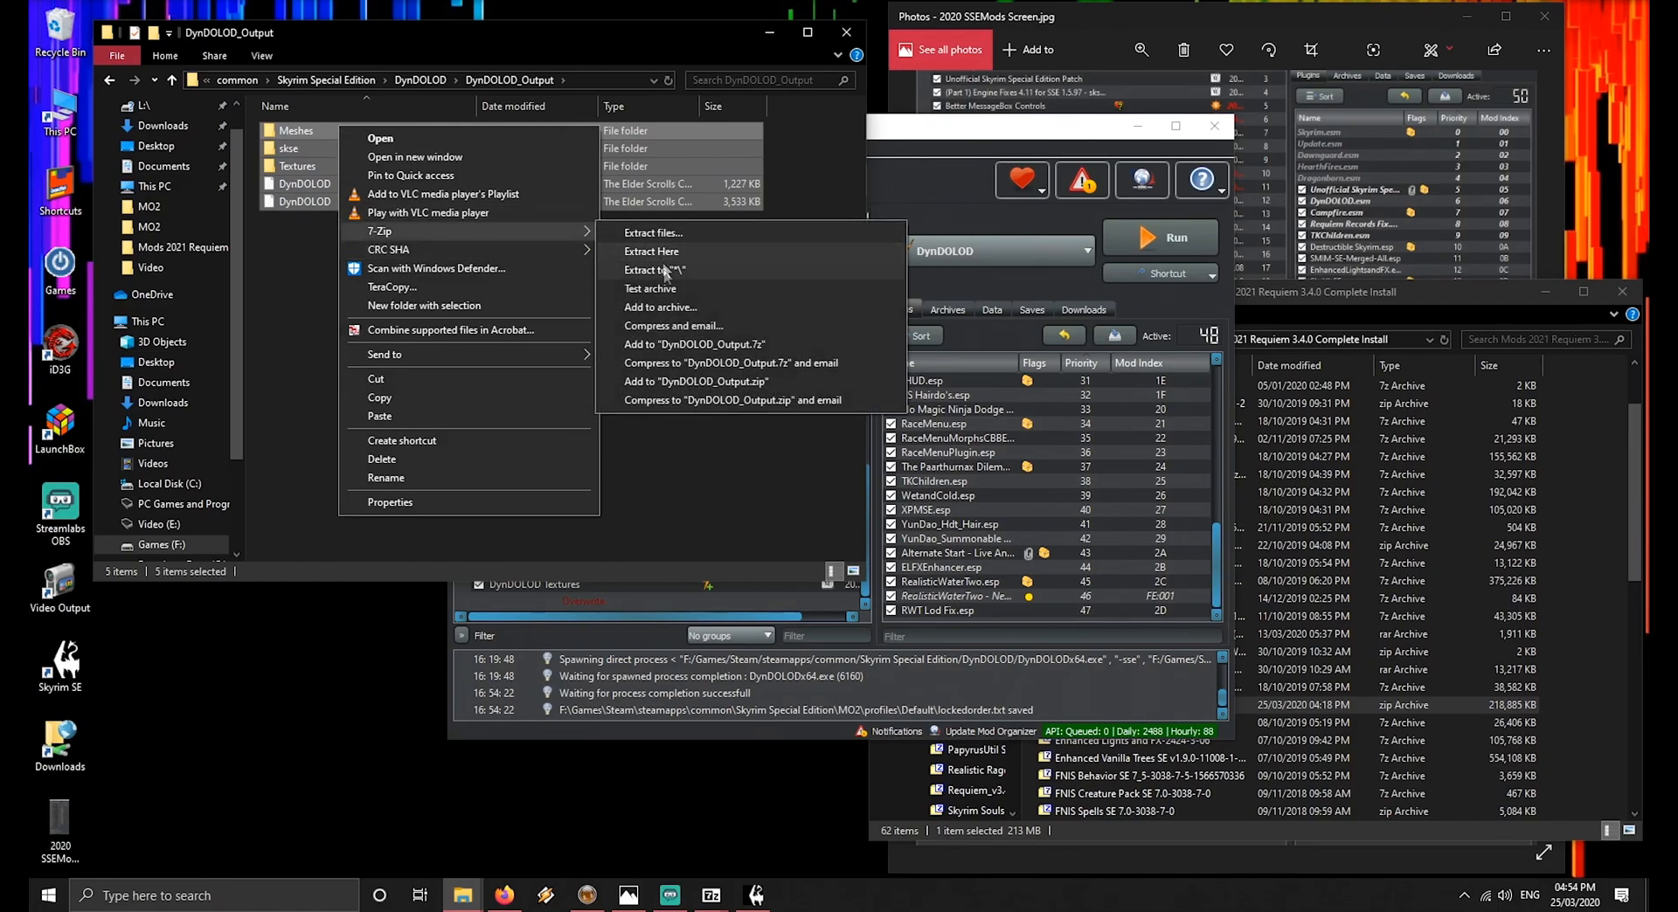
pyautogui.click(682, 308)
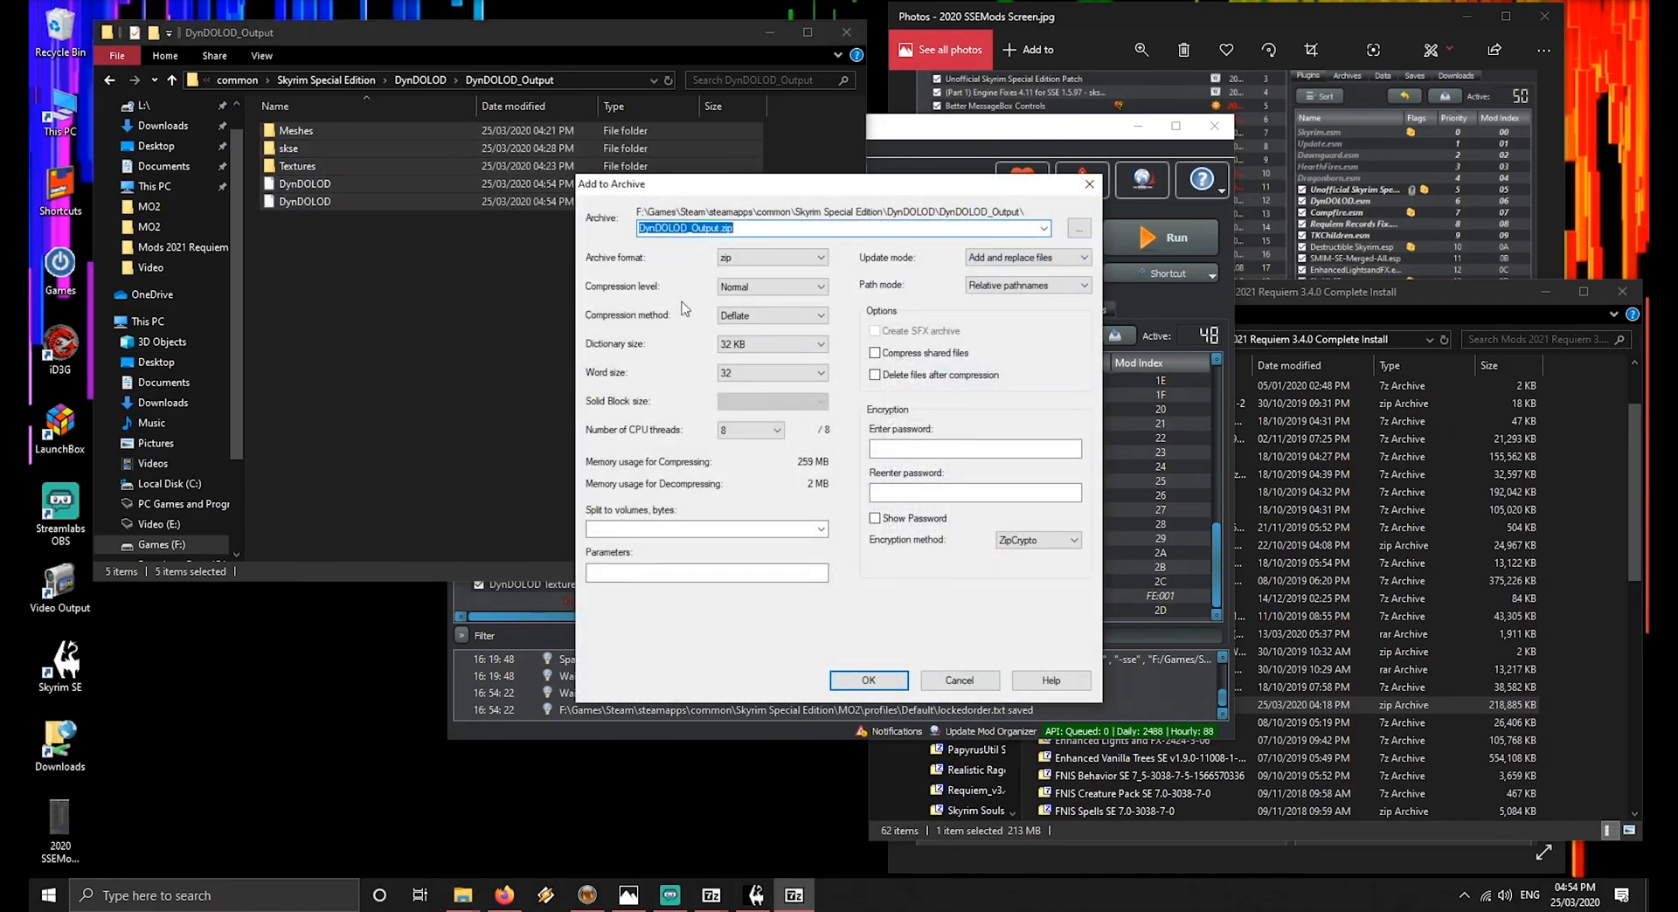
pyautogui.click(867, 685)
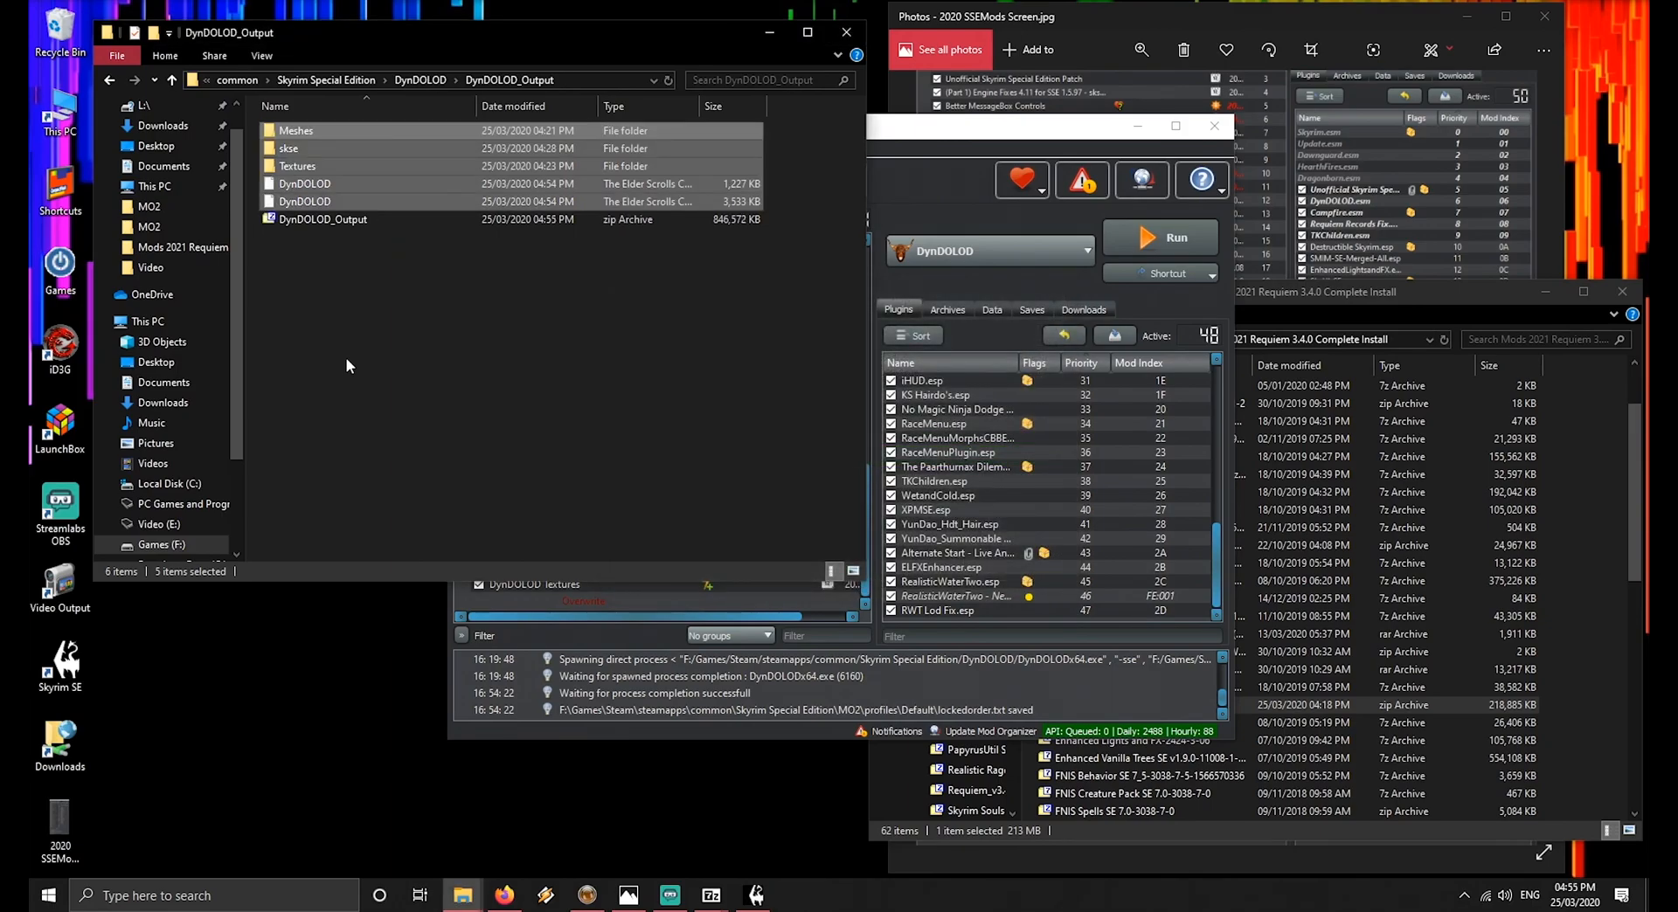
# Delete the loose files and folders in DynDOLOD_Output and move the DynDOLOD_Output archive into the Mods 2021 Requiem 3.4.0 Complete Install folder
pyautogui.click(1334, 295)
pyautogui.click(346, 259)
pyautogui.click(327, 222)
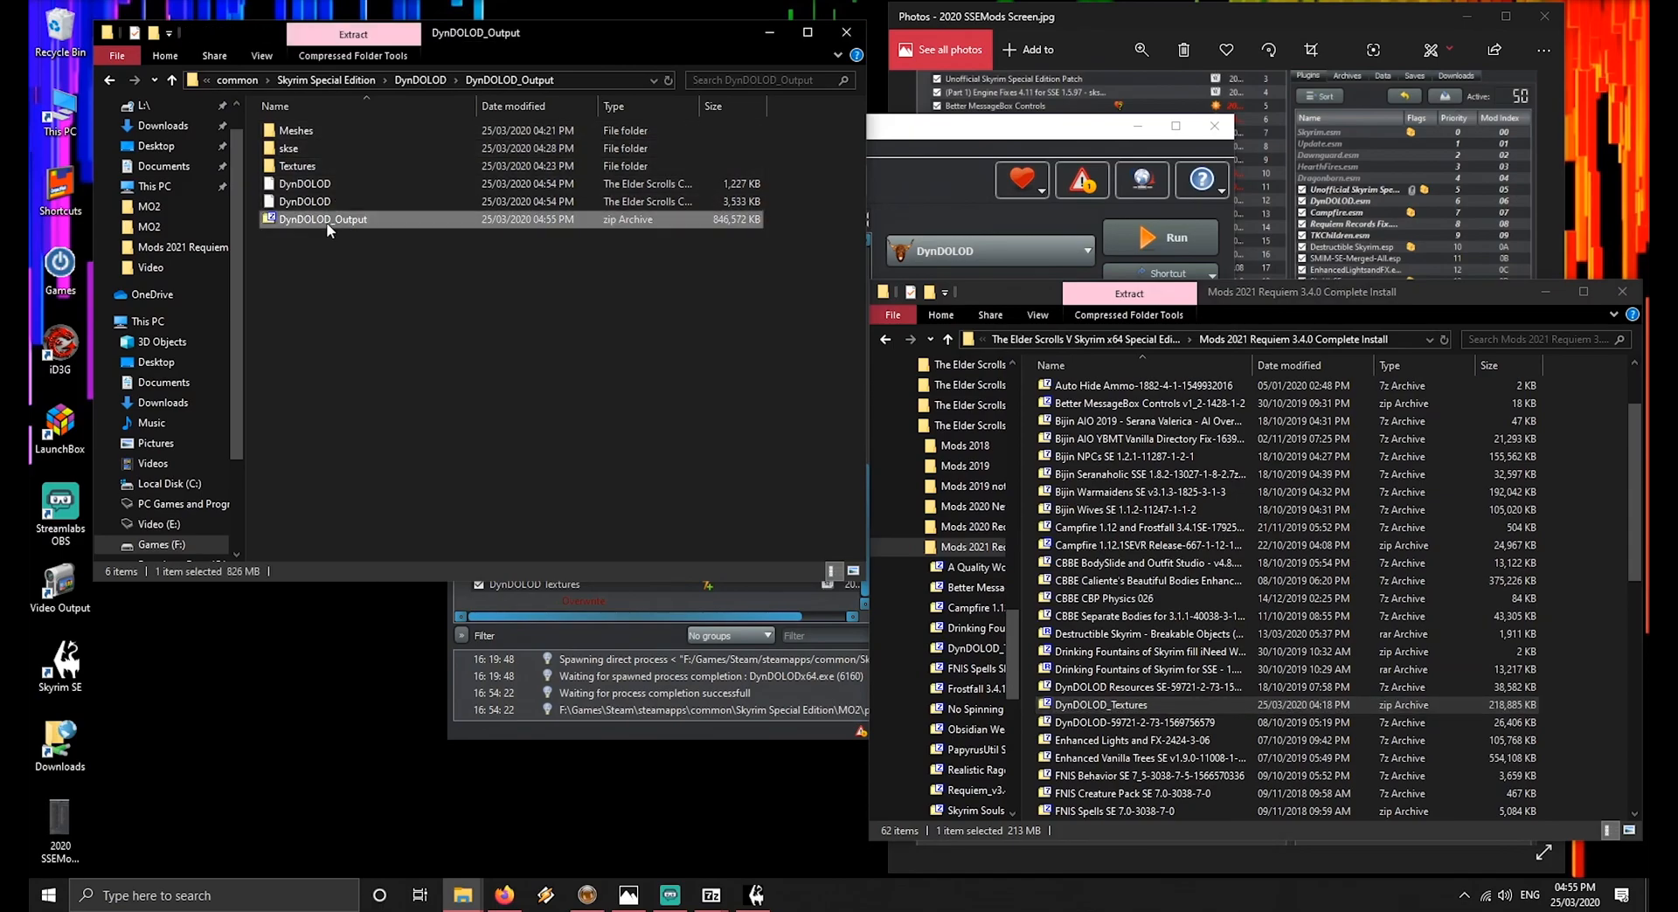
pyautogui.moveTo(252, 210); pyautogui.dragTo(304, 132)
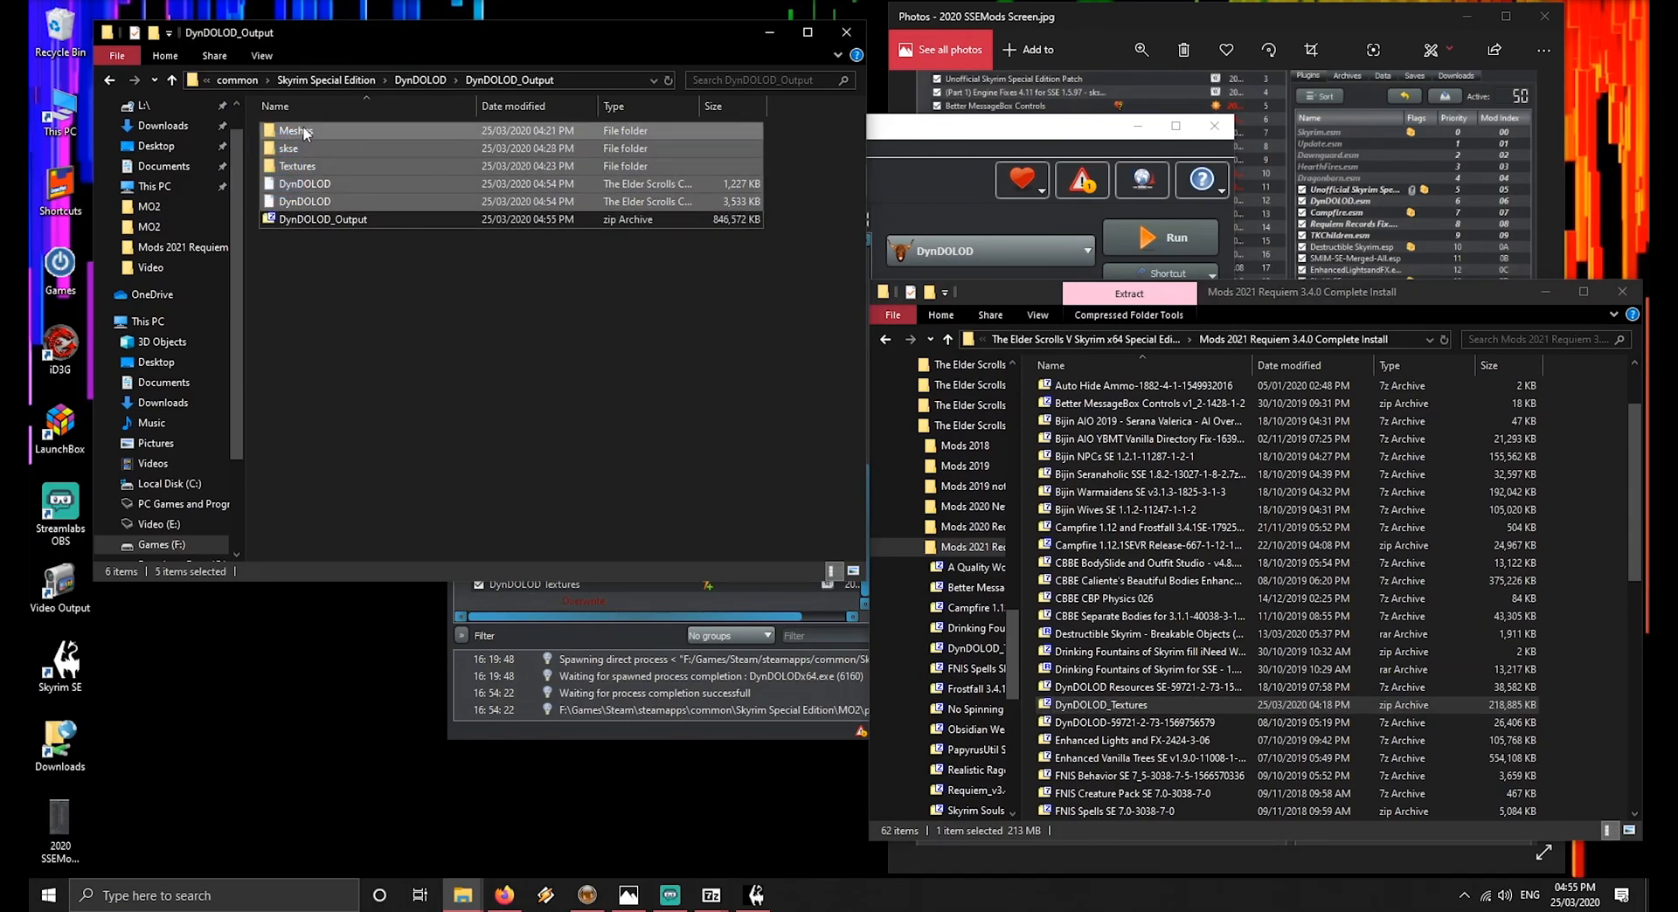
pyautogui.press('Delete')
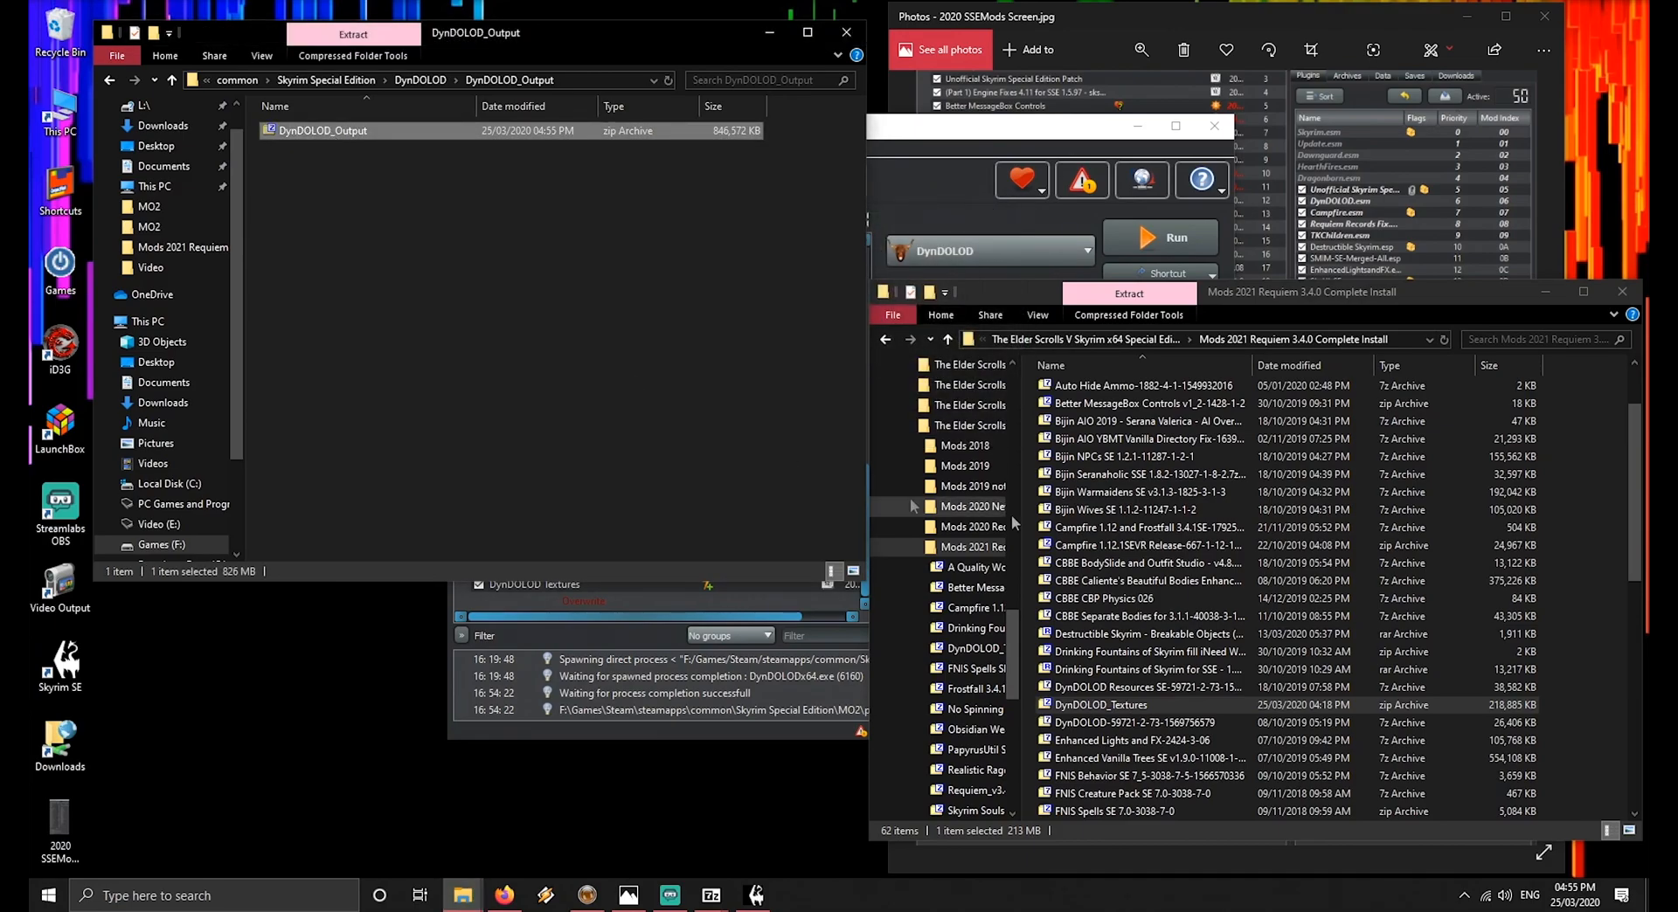
pyautogui.click(1577, 586)
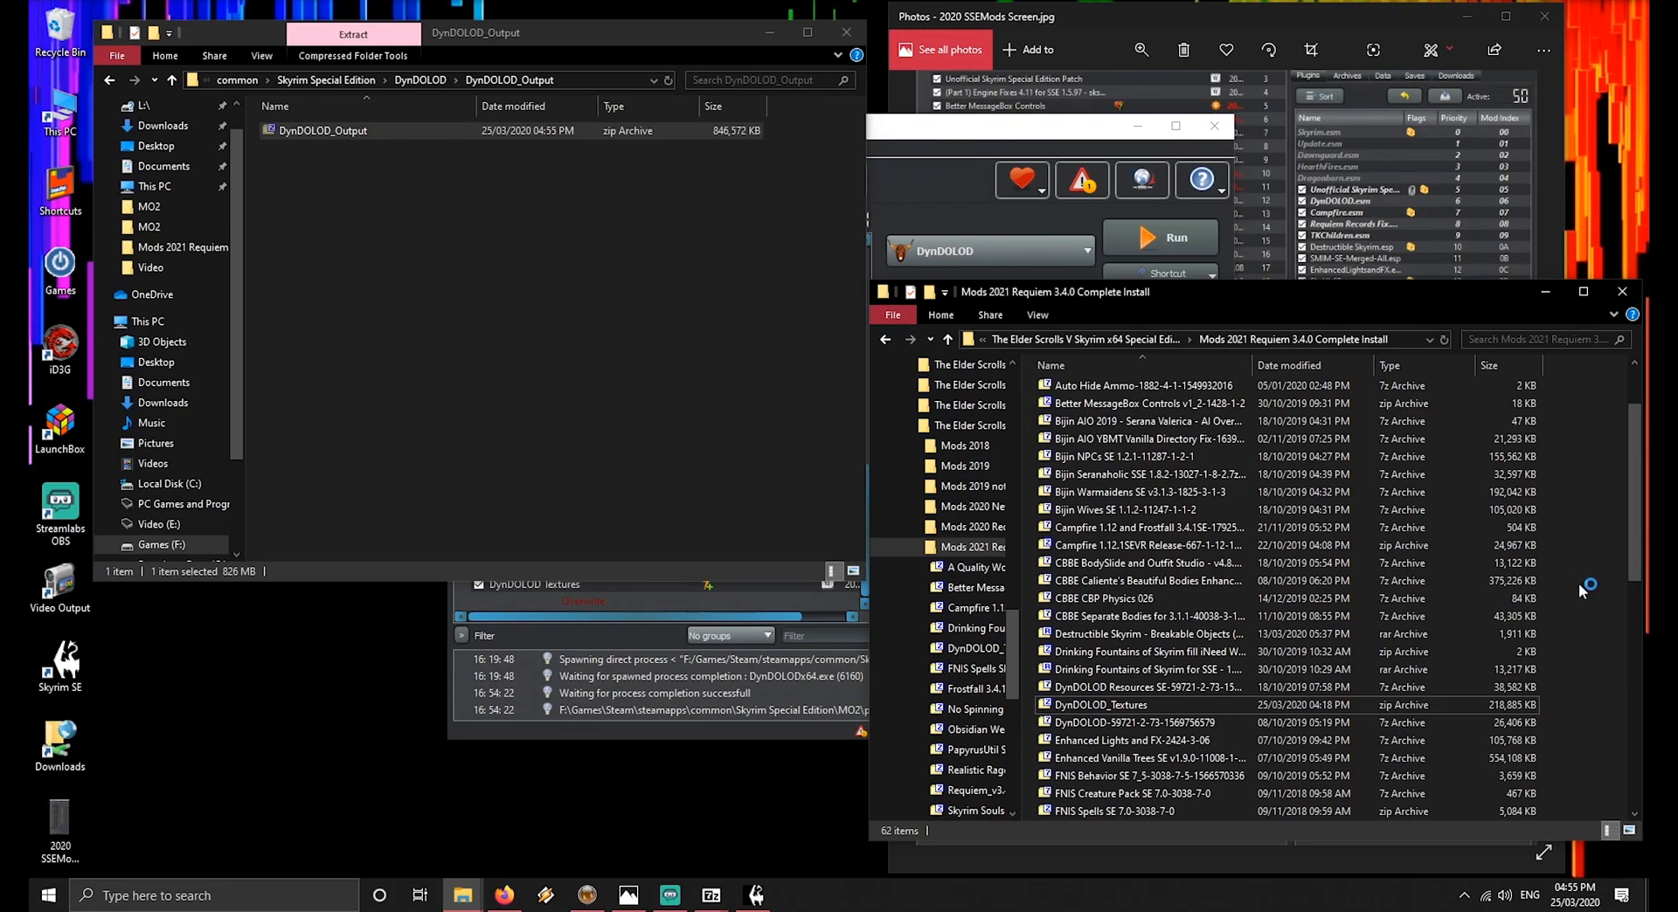
pyautogui.hotkey('ctrl', 'v')
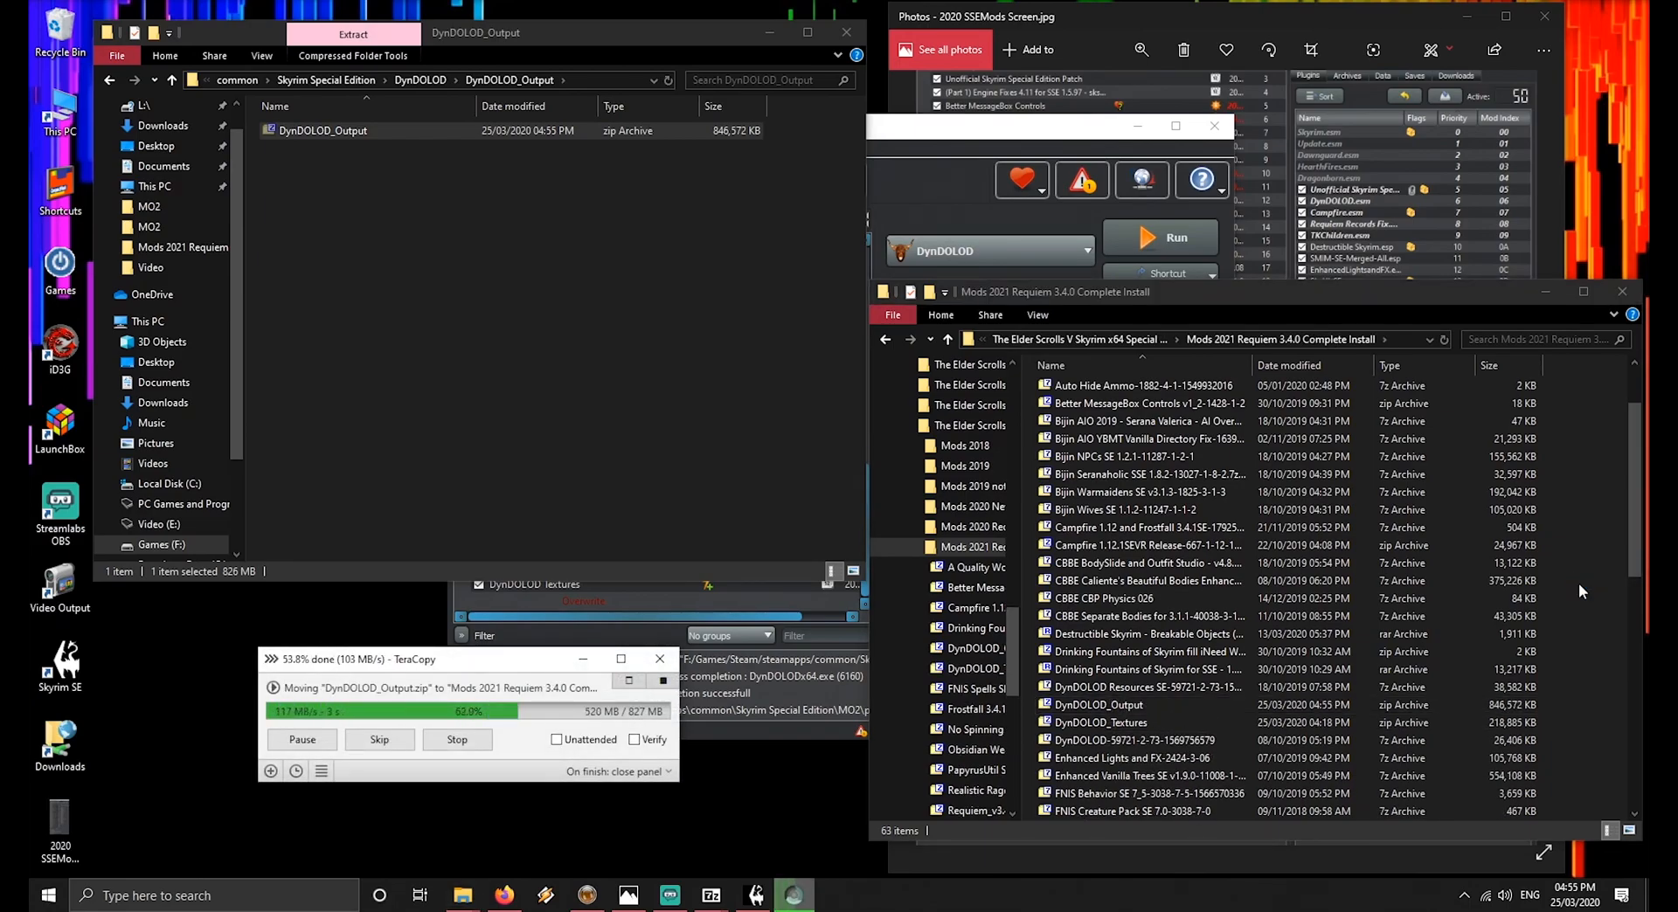
# Install the DynDOLOD_Output archive in Mod Organizer under the name DynDOLOD Output and enable the mod
pyautogui.click(918, 131)
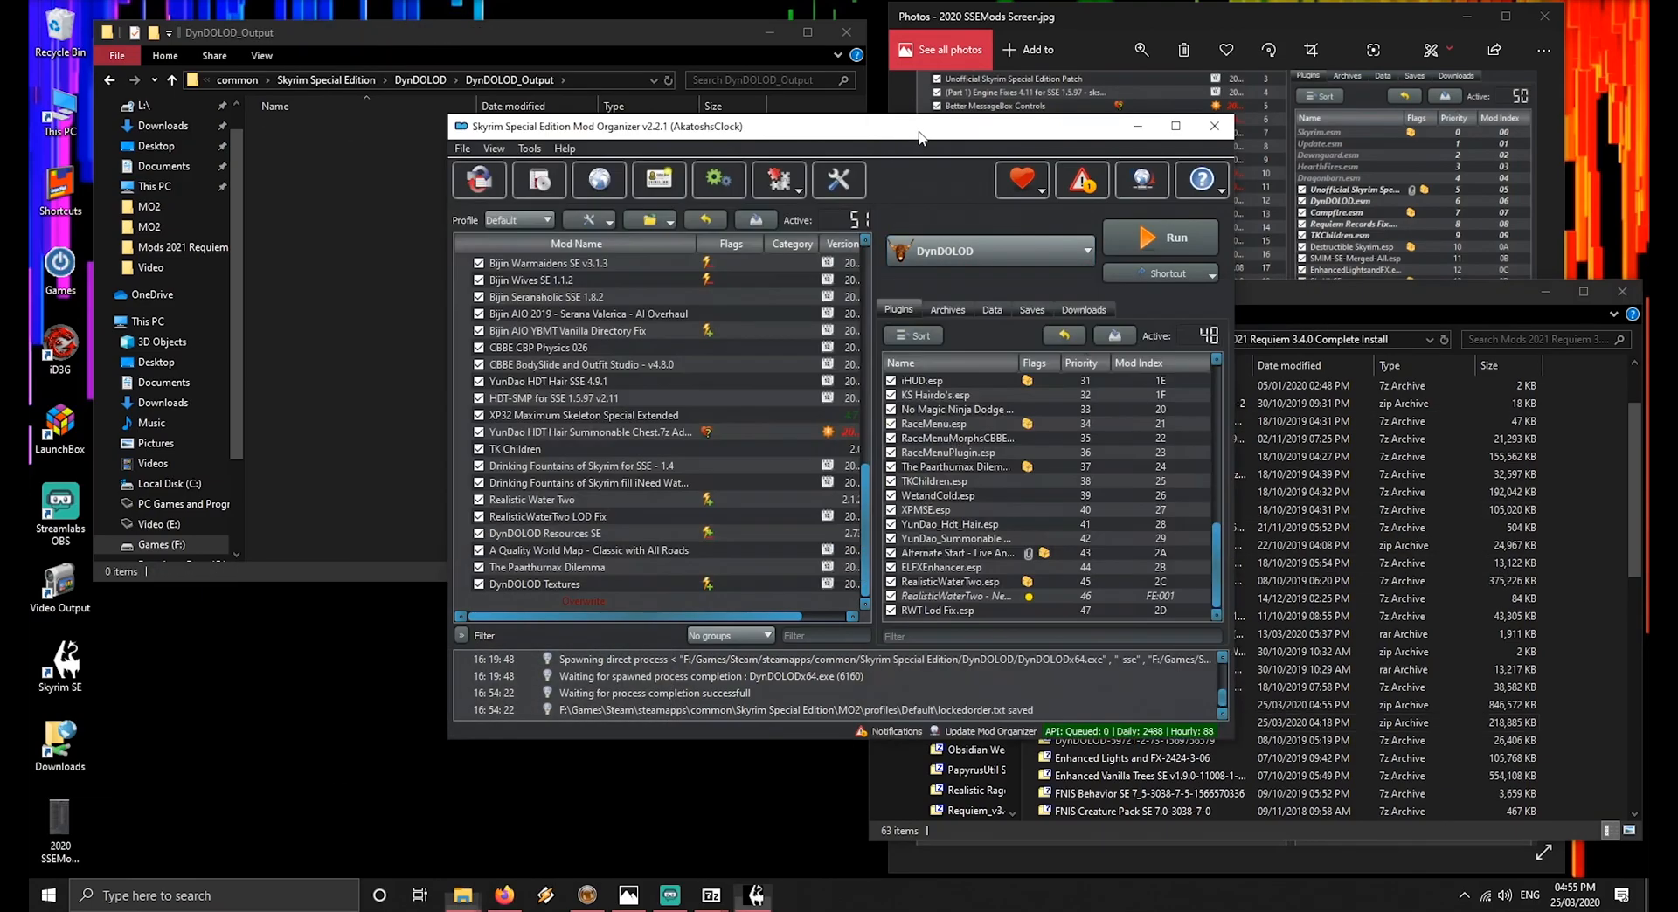
pyautogui.click(532, 187)
pyautogui.click(691, 360)
pyautogui.write('dy')
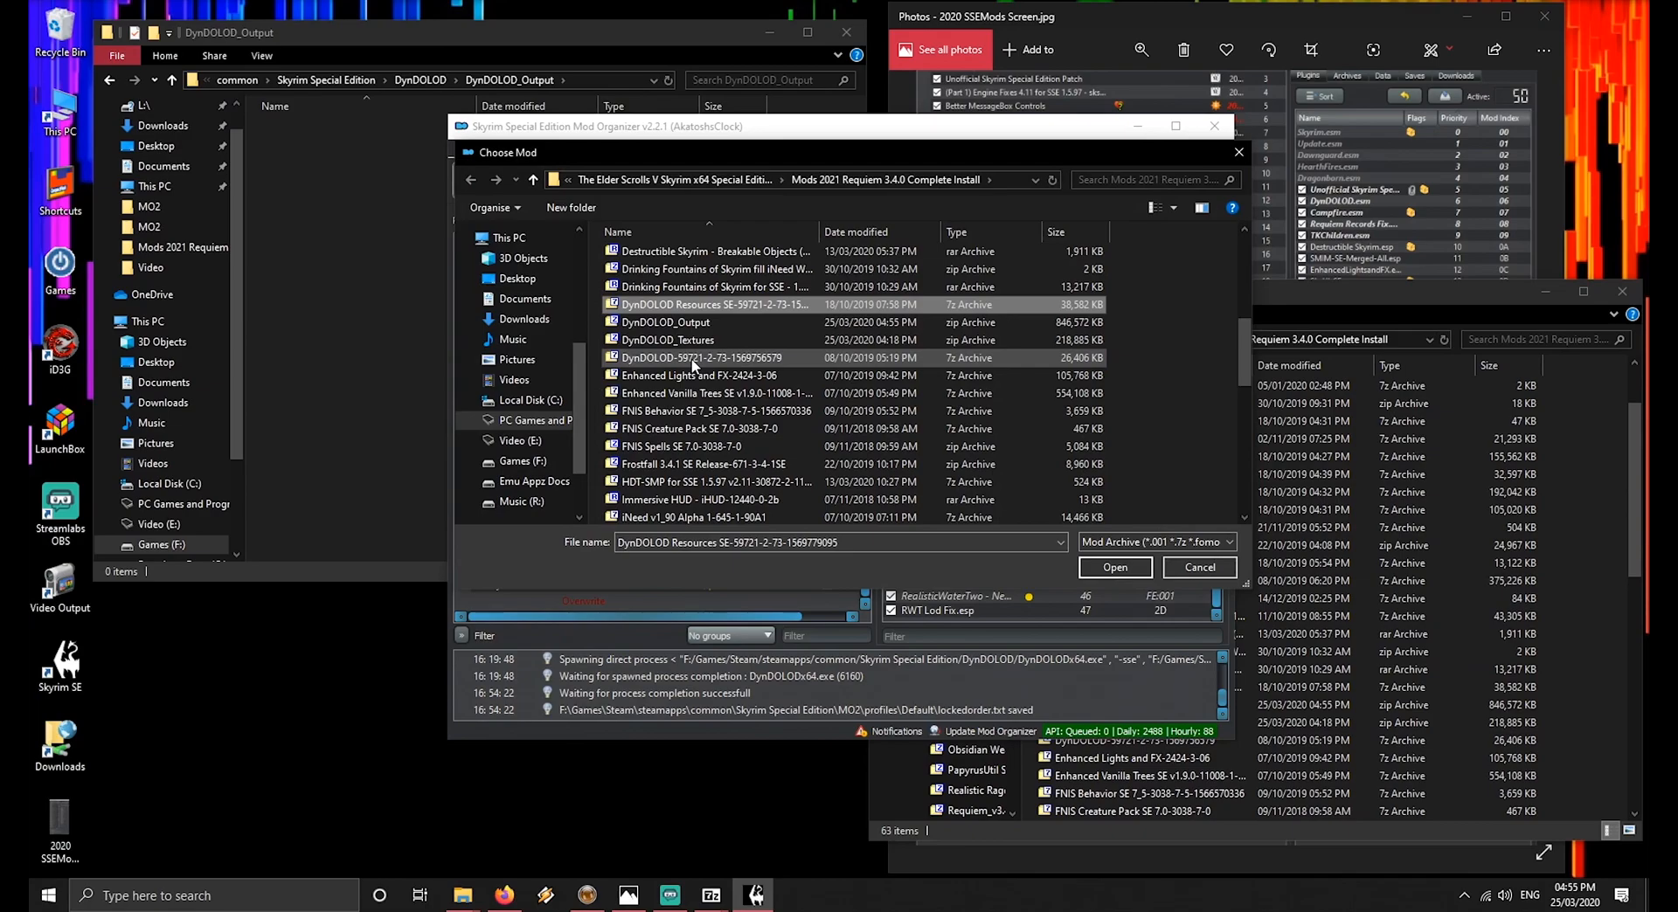
pyautogui.doubleClick(711, 324)
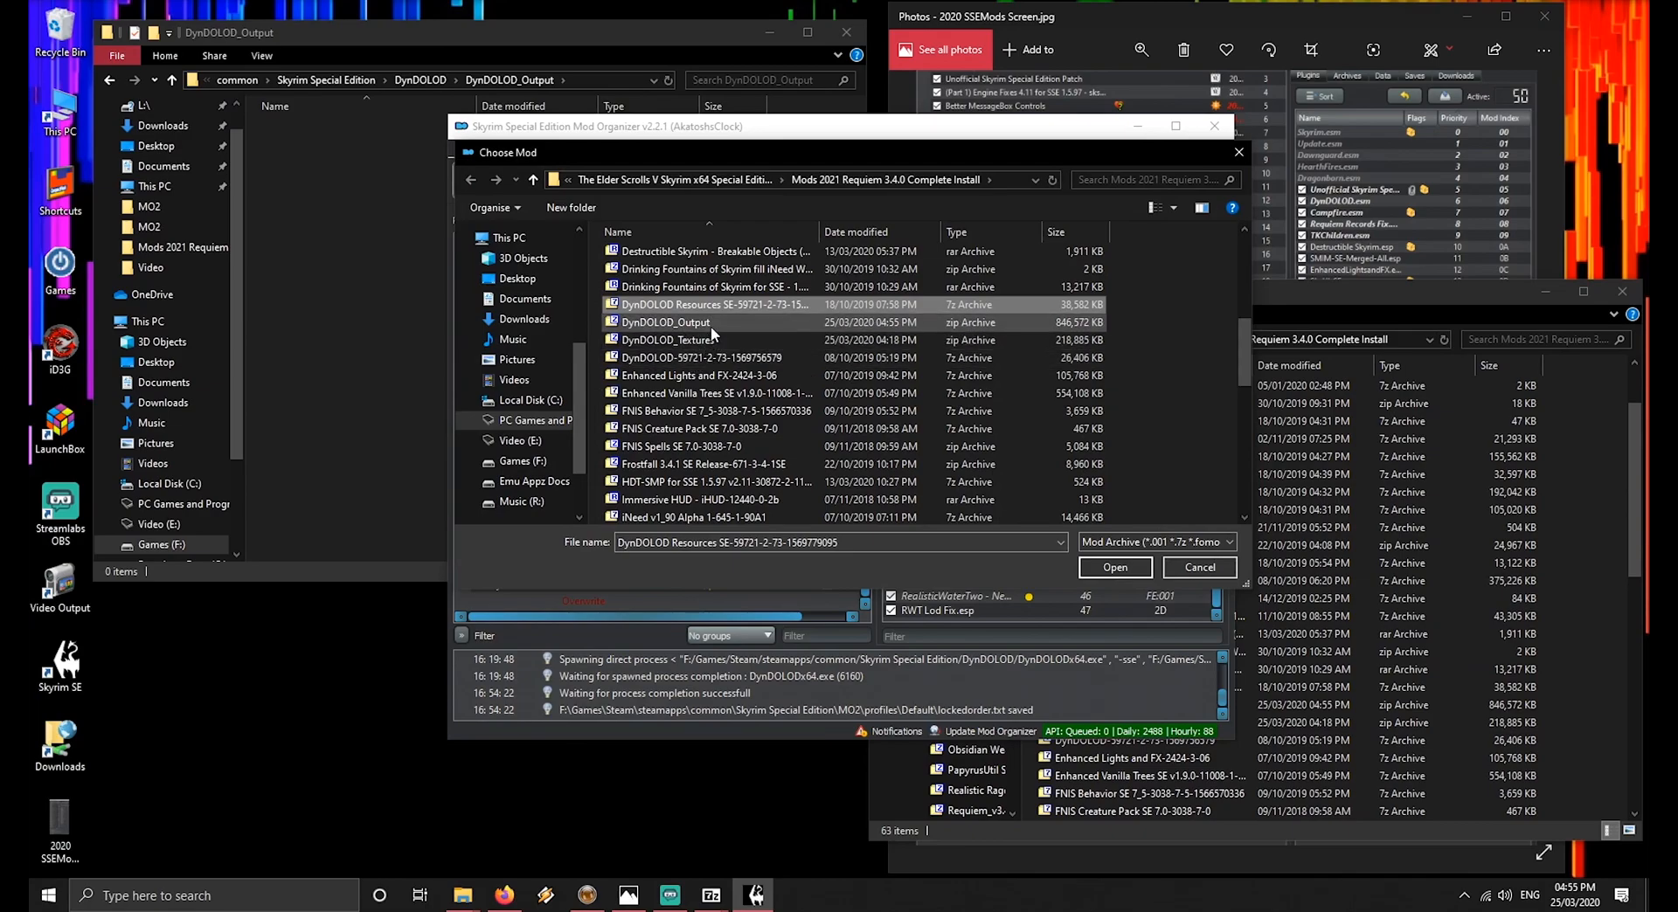
pyautogui.click(924, 453)
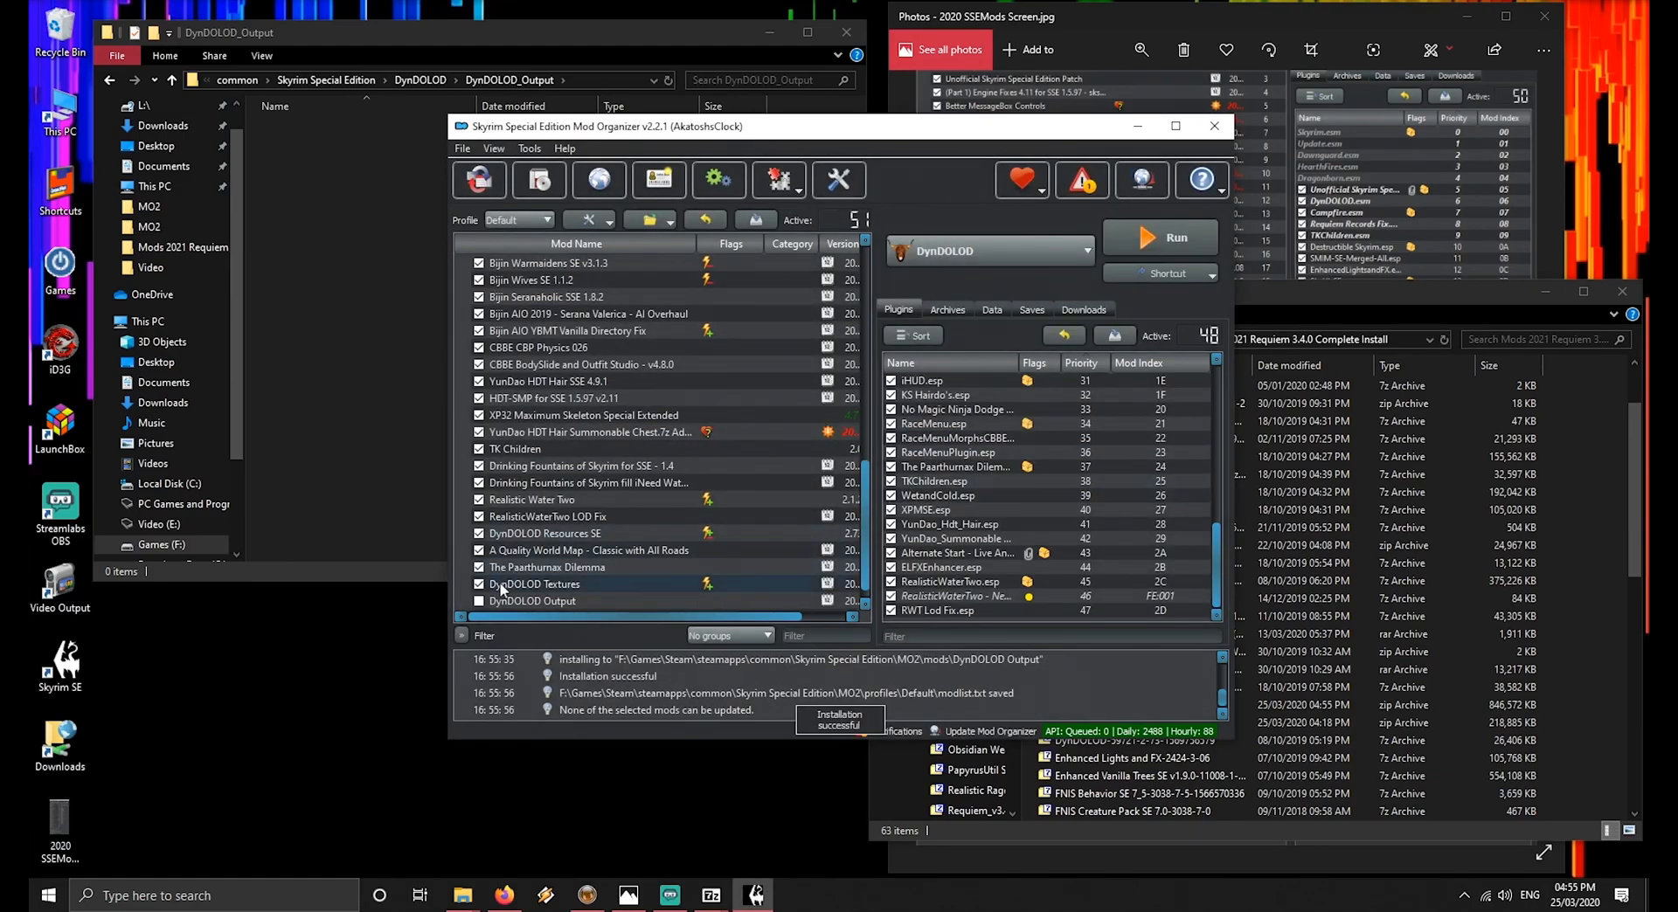
pyautogui.click(479, 602)
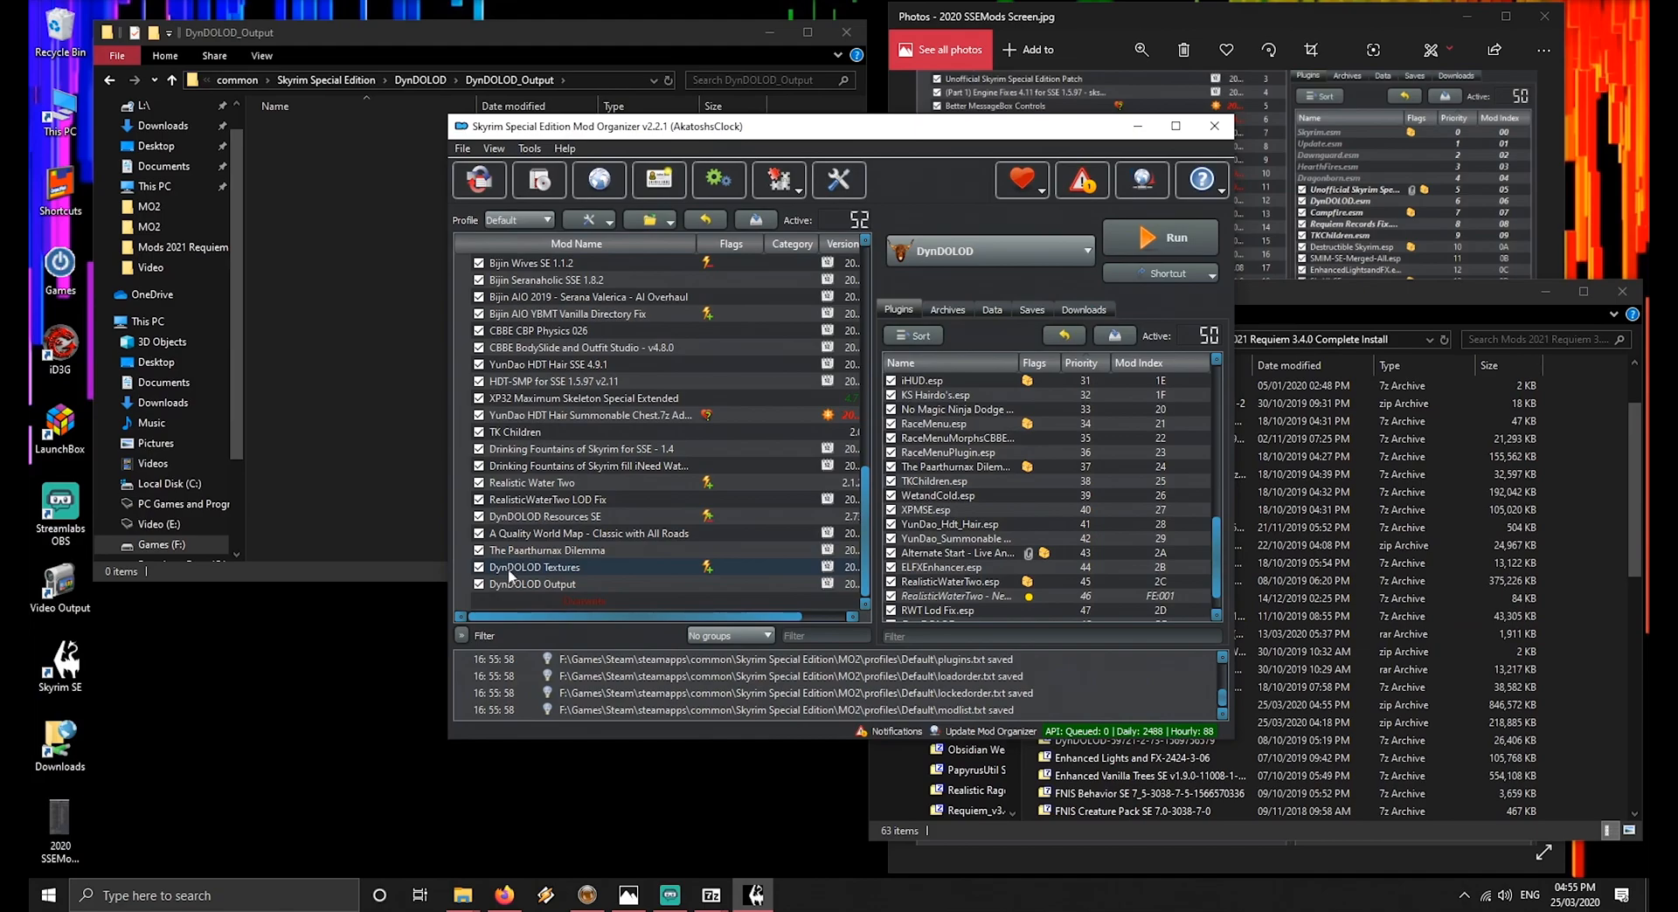
# Place DynDOLOD Textures and DynDOLOD Output directly below DynDOLOD Resources SE in the mod order
pyautogui.moveTo(514, 570); pyautogui.dragTo(545, 525)
pyautogui.click(557, 514)
pyautogui.click(561, 534)
pyautogui.click(553, 551)
pyautogui.click(567, 534)
pyautogui.click(563, 517)
pyautogui.click(566, 534)
pyautogui.click(558, 550)
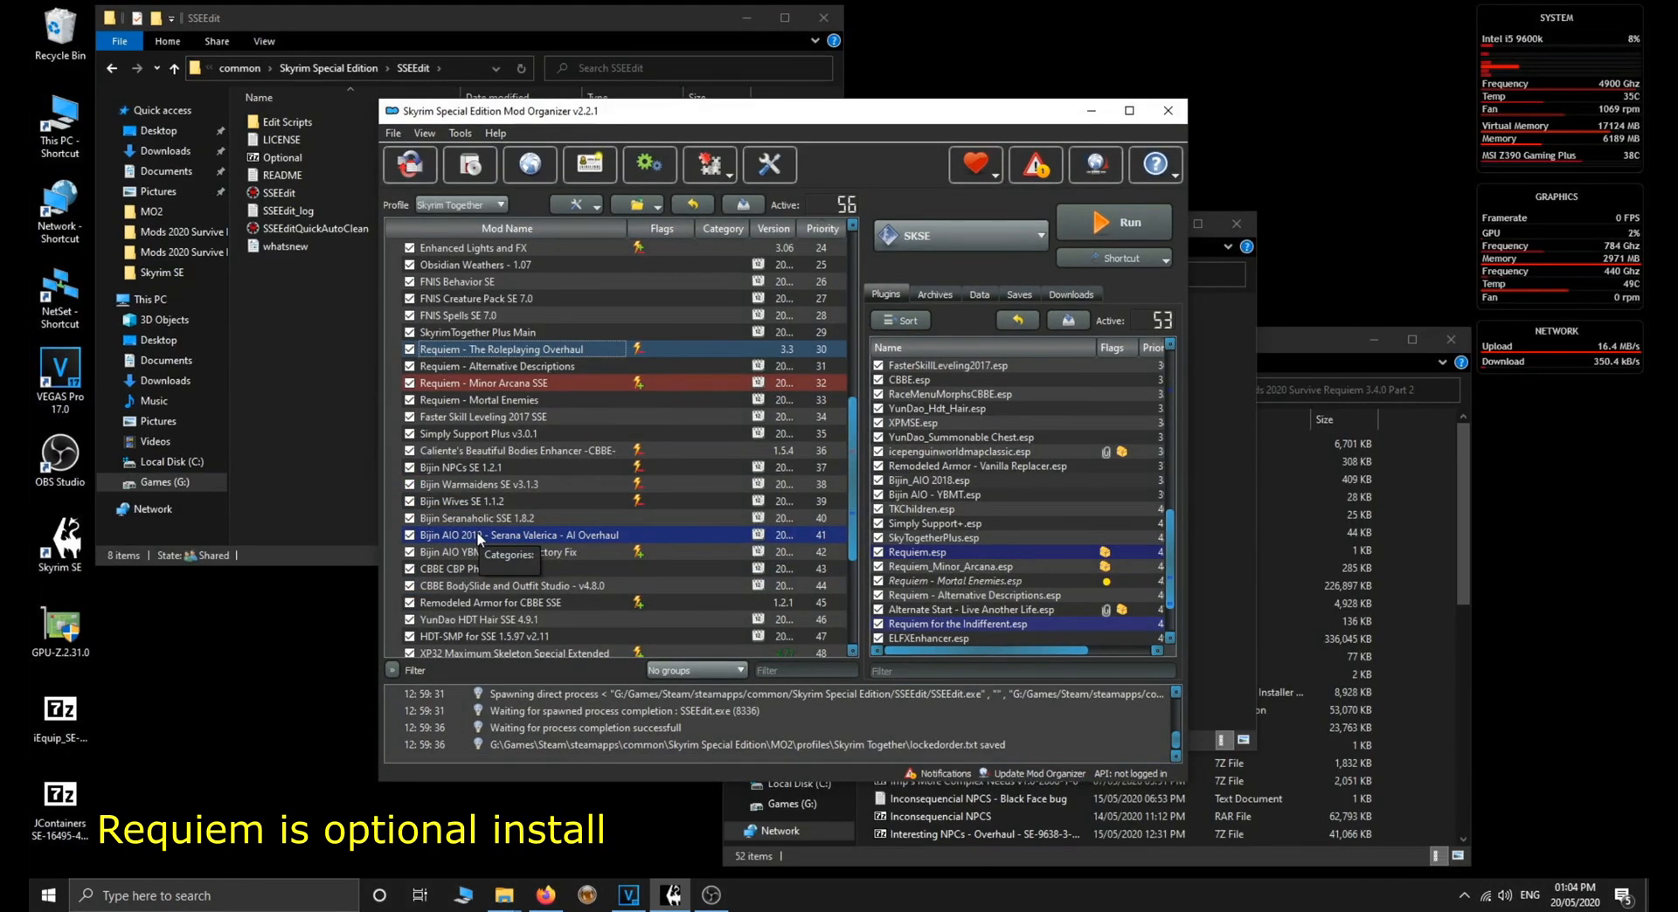
# Copy the plugin file name from the Bijin AIO 2019 - Serana Valerica - AI Overhaul mod folder and close the folder
pyautogui.rightClick(479, 537)
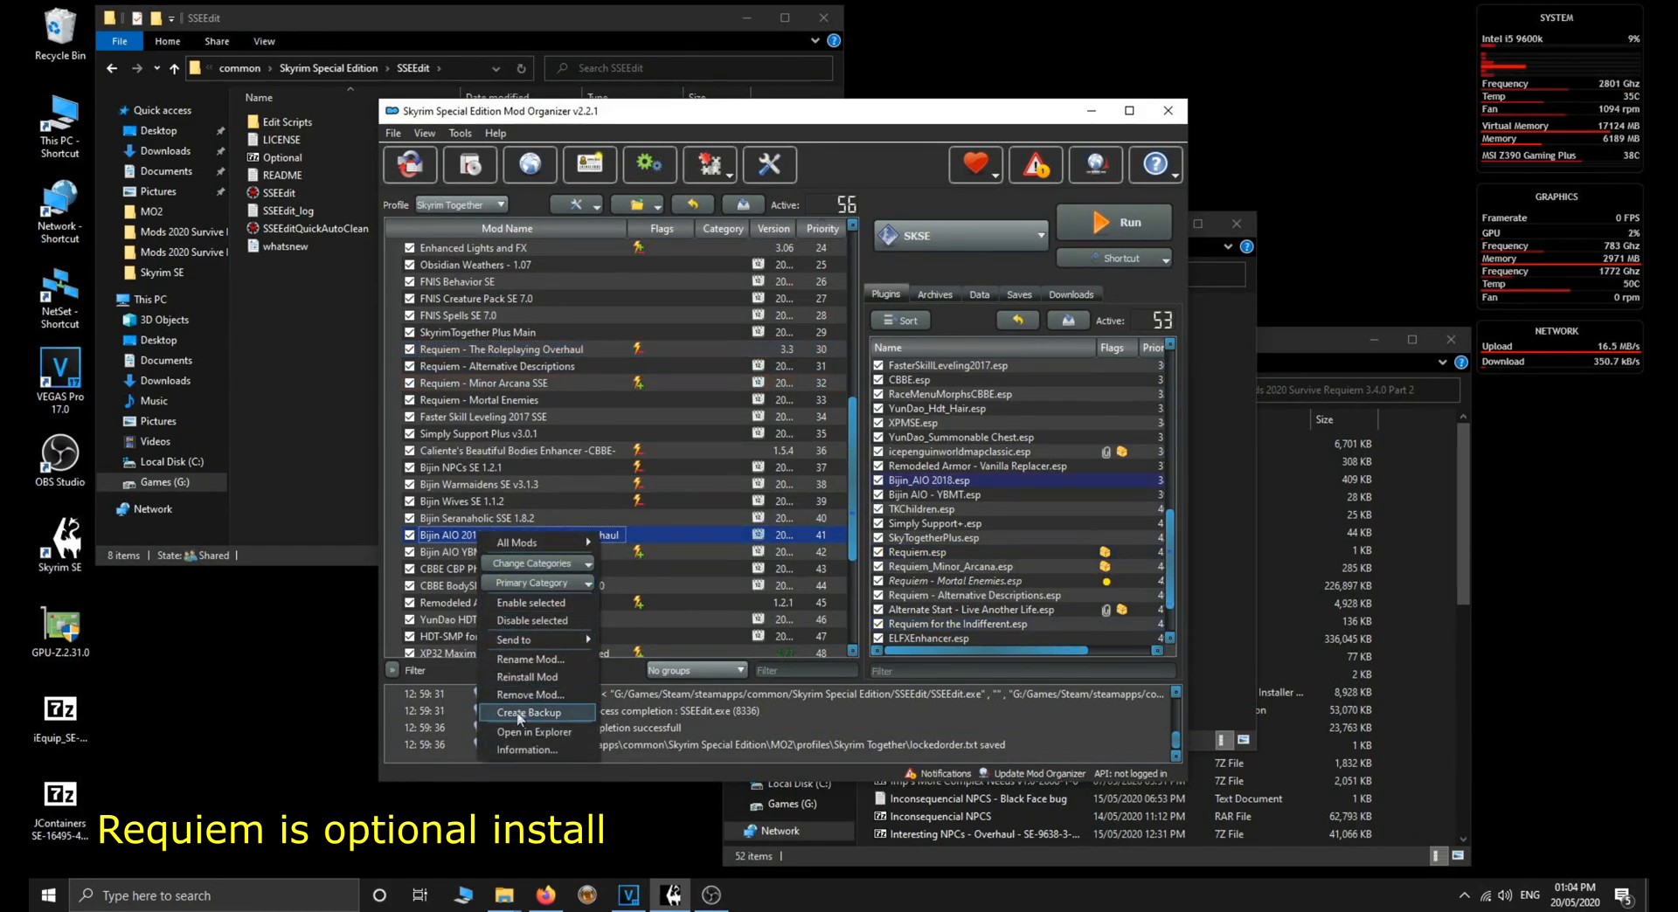
pyautogui.click(516, 727)
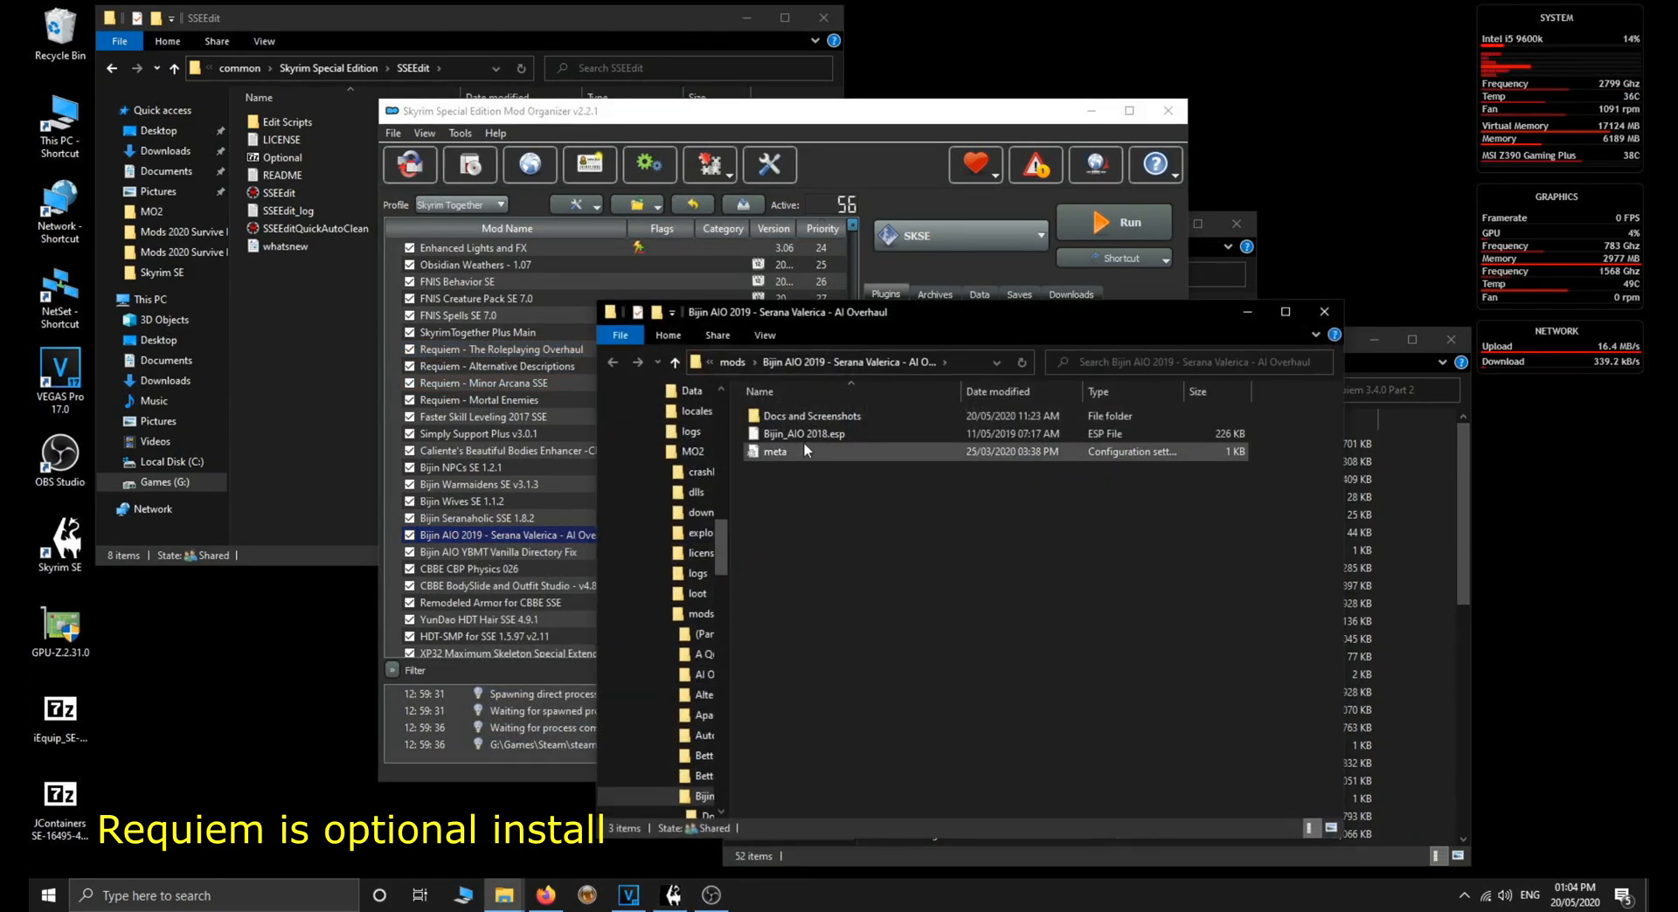
pyautogui.click(813, 434)
pyautogui.press('F2')
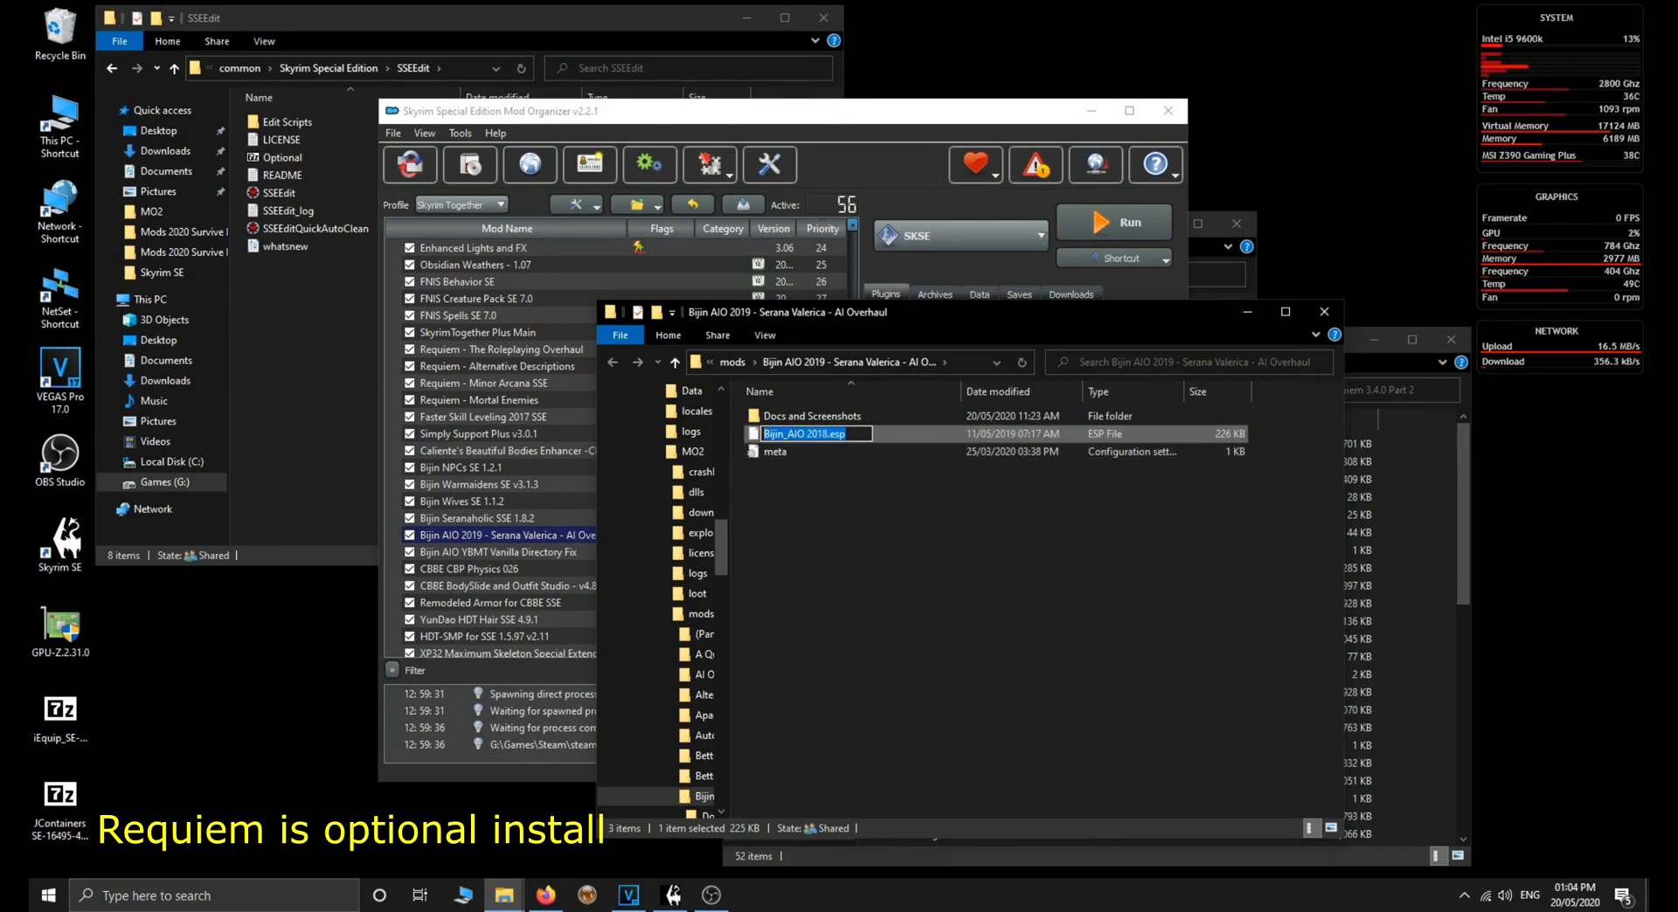
pyautogui.click(1324, 312)
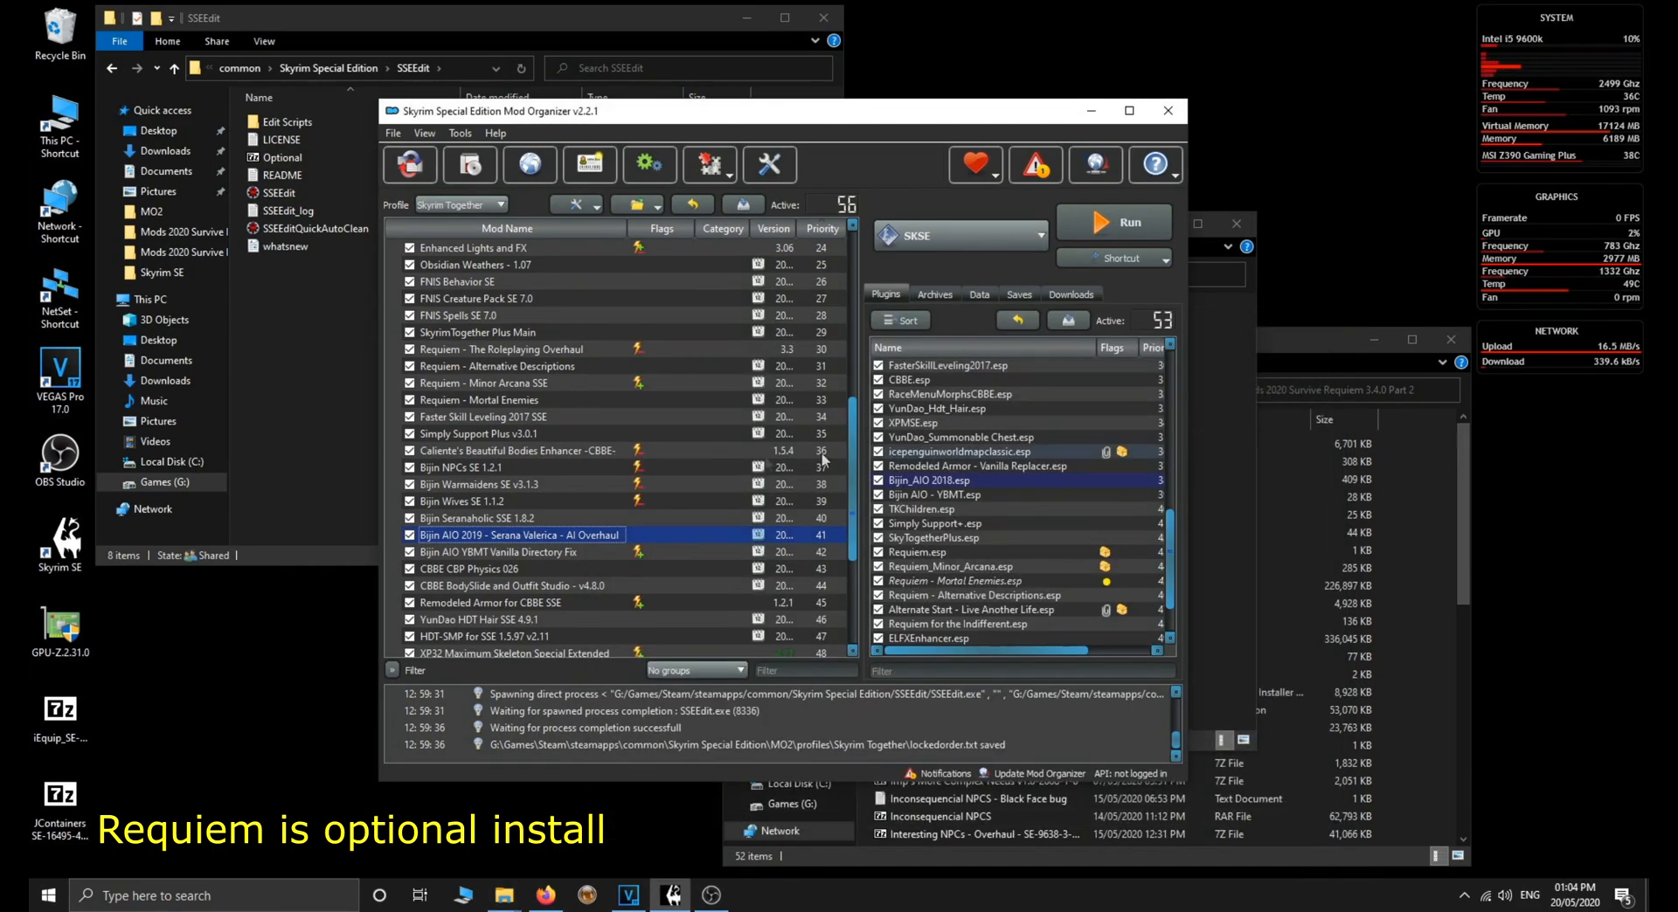
# Open the Reqtificator configuration file from the SkyProc Patchers\Requiem folder of the Requiem - The Roleplaying Overhaul mod
pyautogui.rightClick(496, 350)
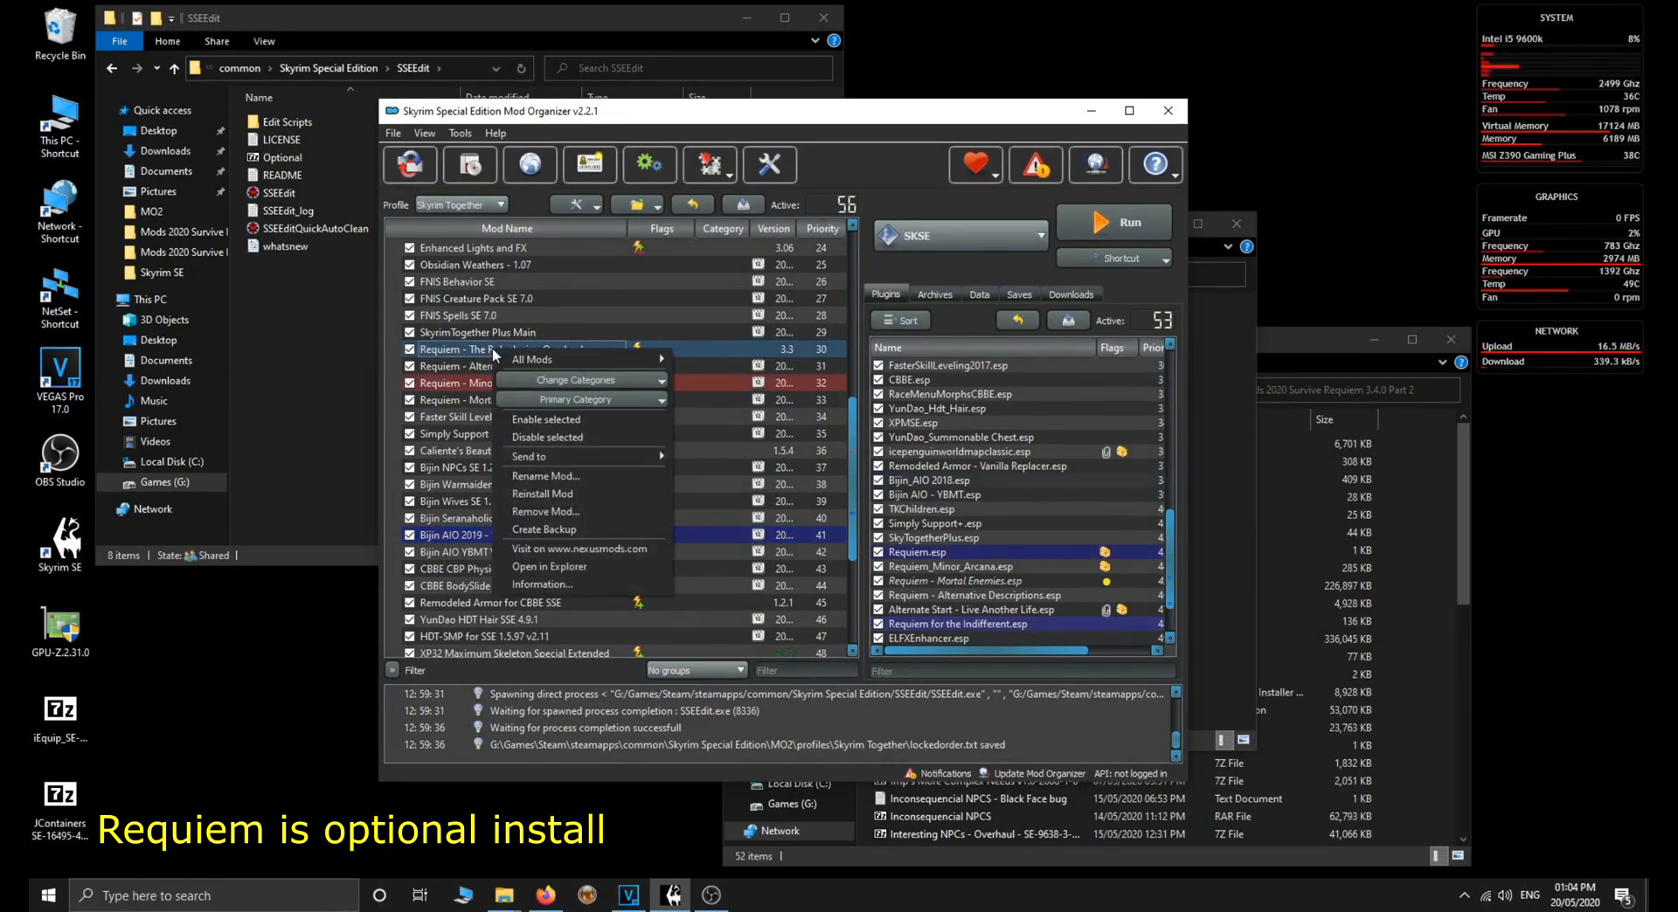
pyautogui.click(526, 566)
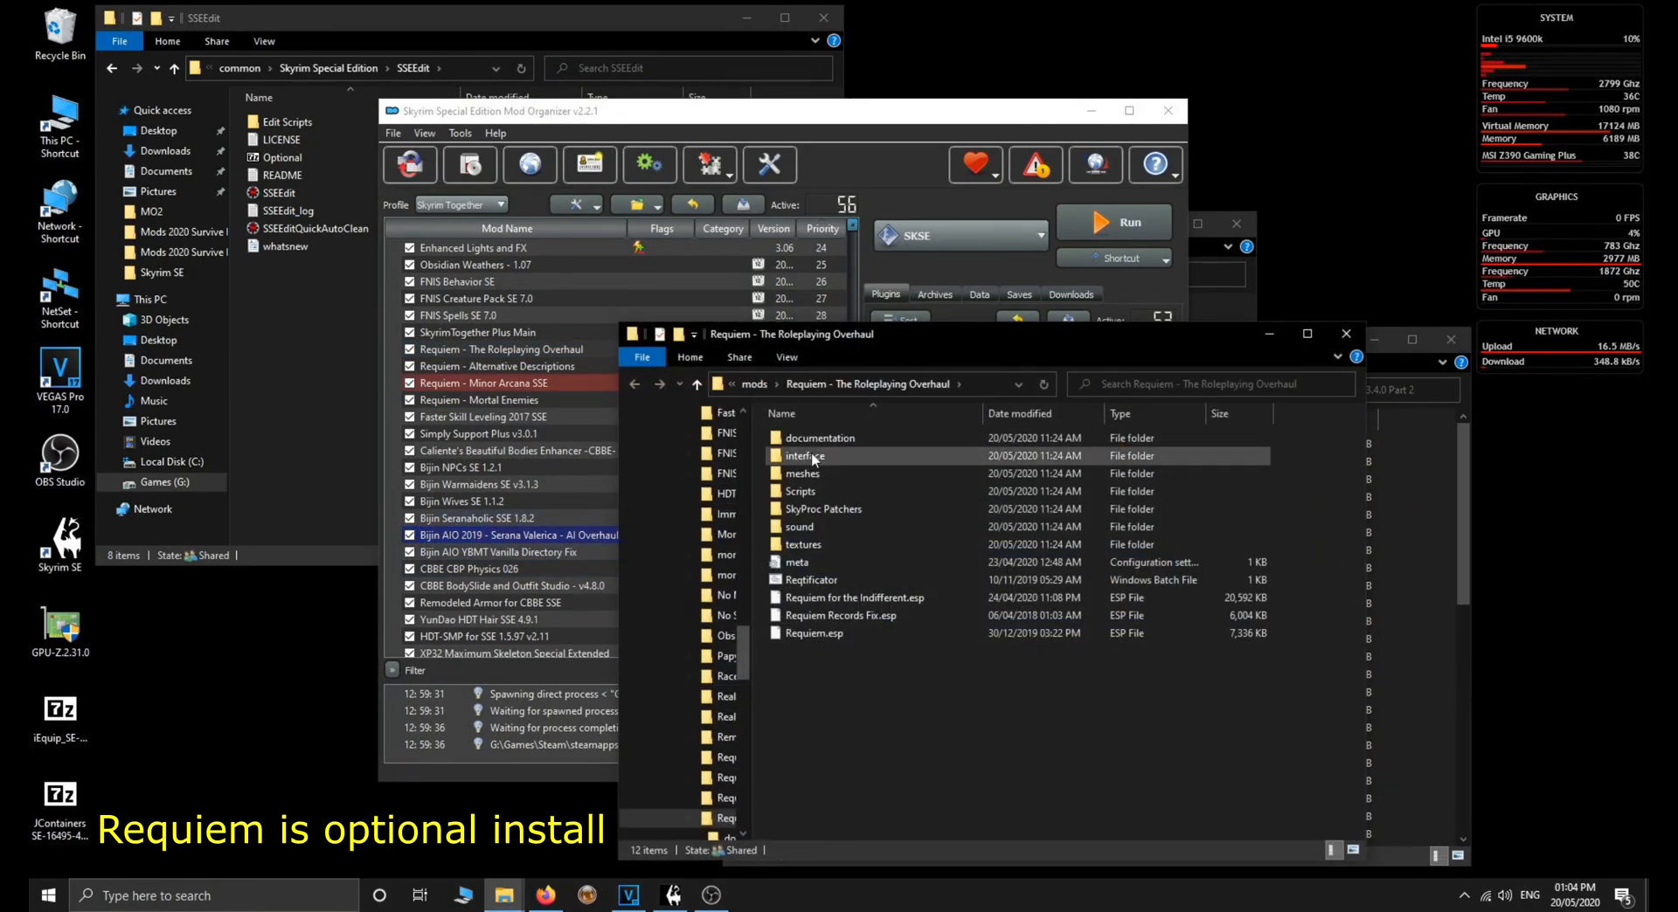
pyautogui.doubleClick(806, 511)
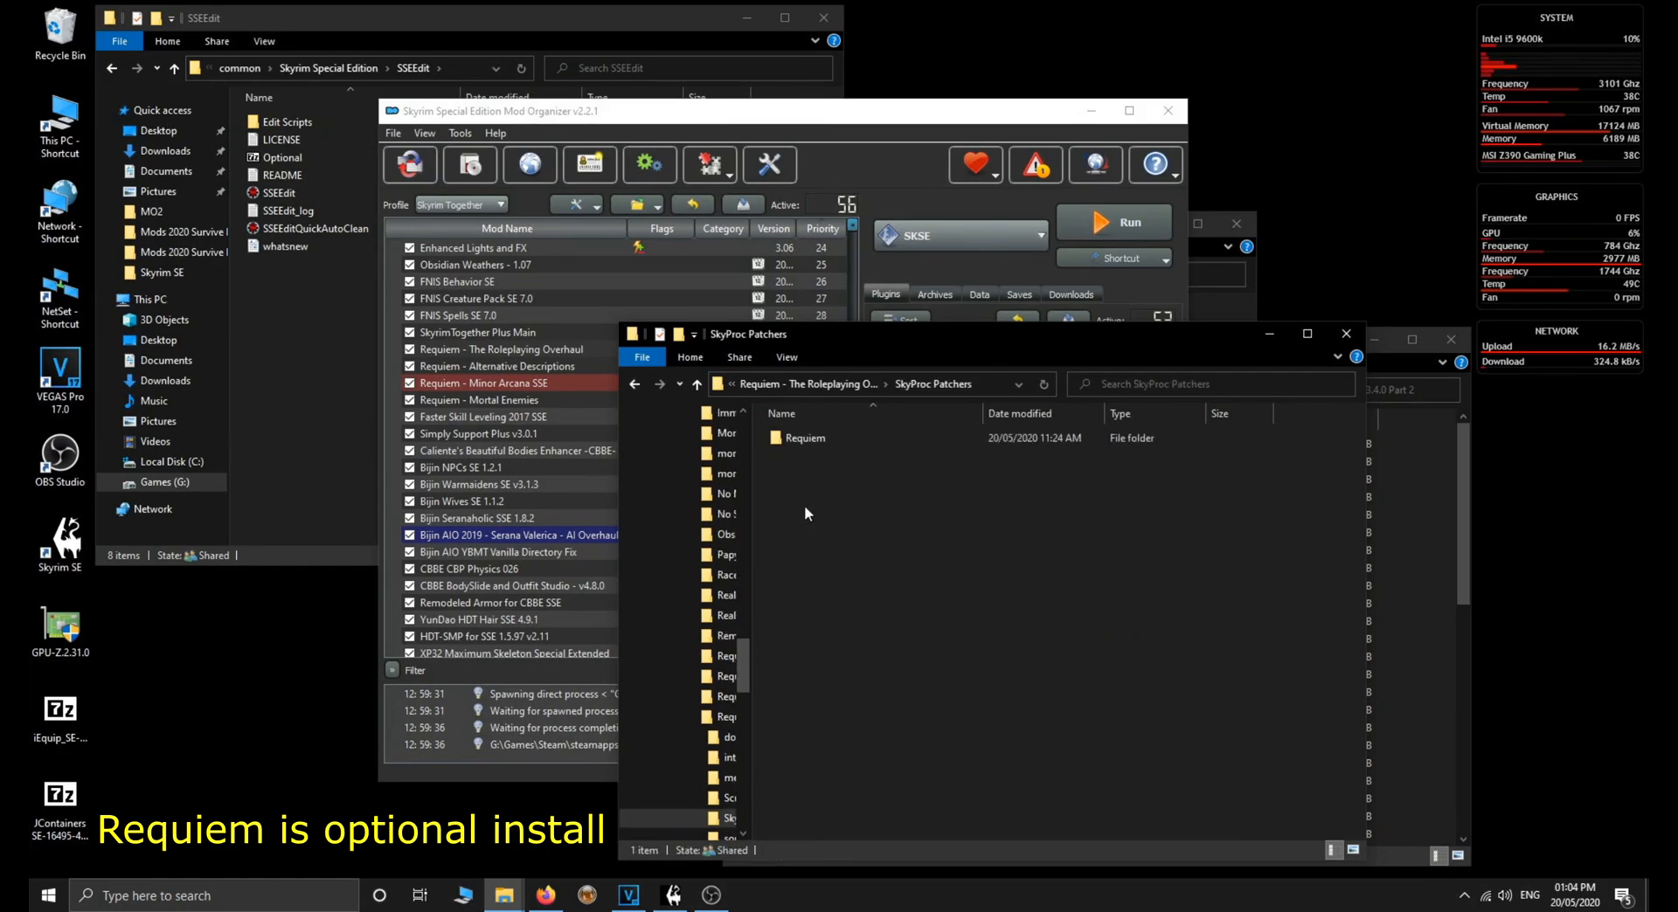
pyautogui.doubleClick(809, 442)
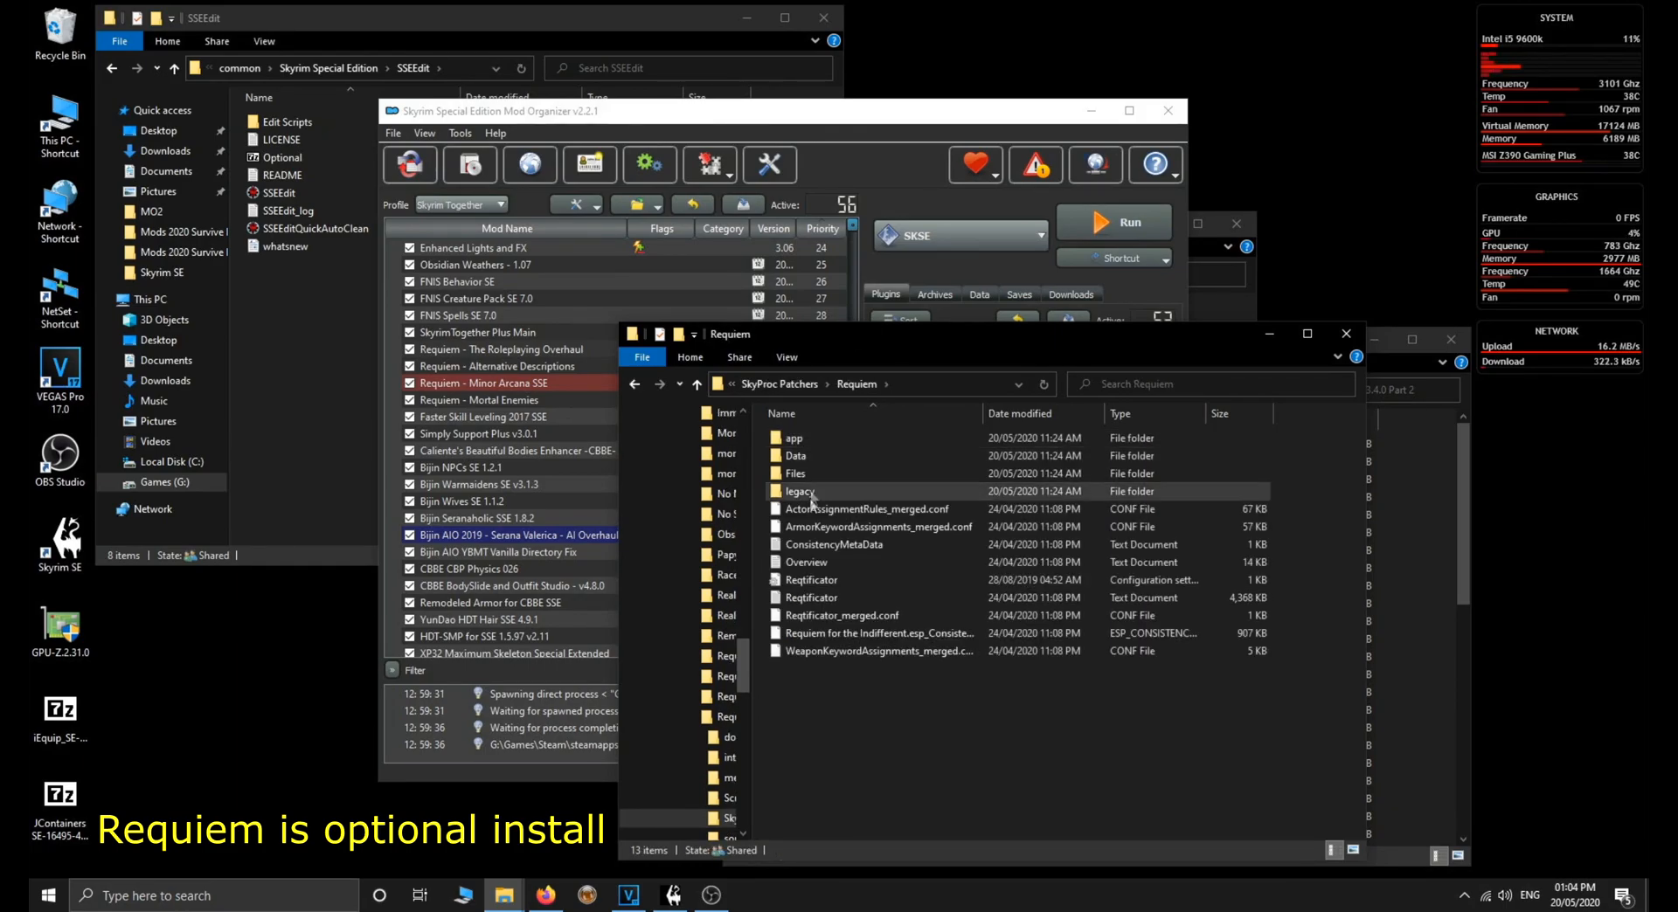
pyautogui.doubleClick(812, 580)
# Add Bijin_AIO 2018.esp under the [NPCVisuals] group in the Reqtificator configuration, save the file and close it
pyautogui.click(173, 329)
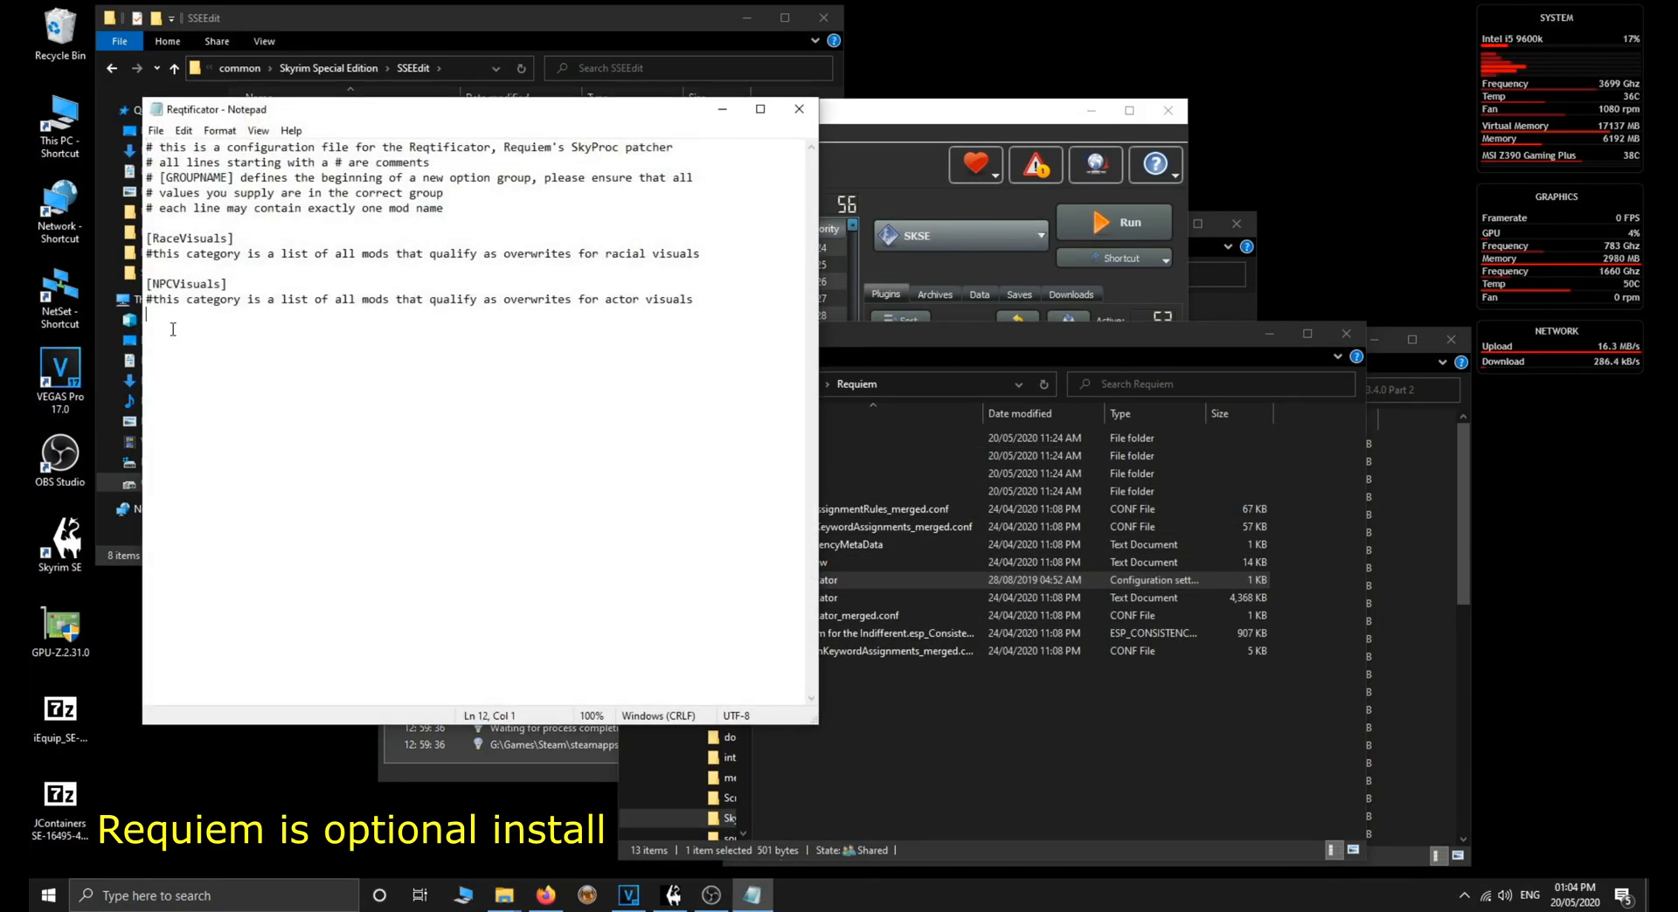
pyautogui.write('Bijin_AIO 2018.esp')
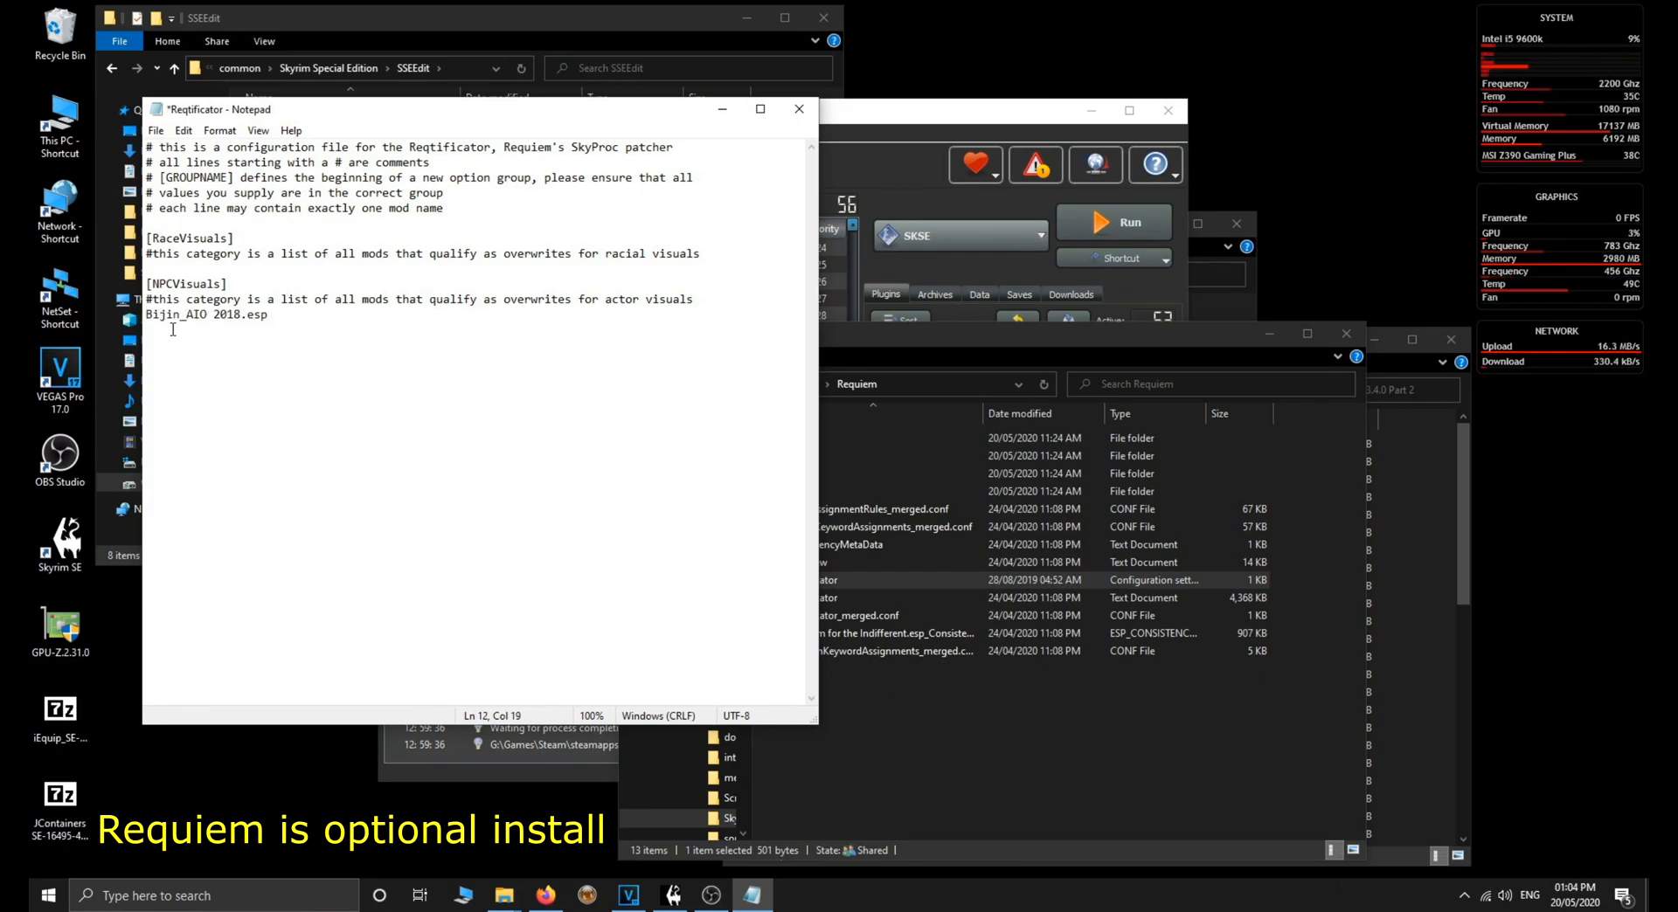
pyautogui.click(156, 130)
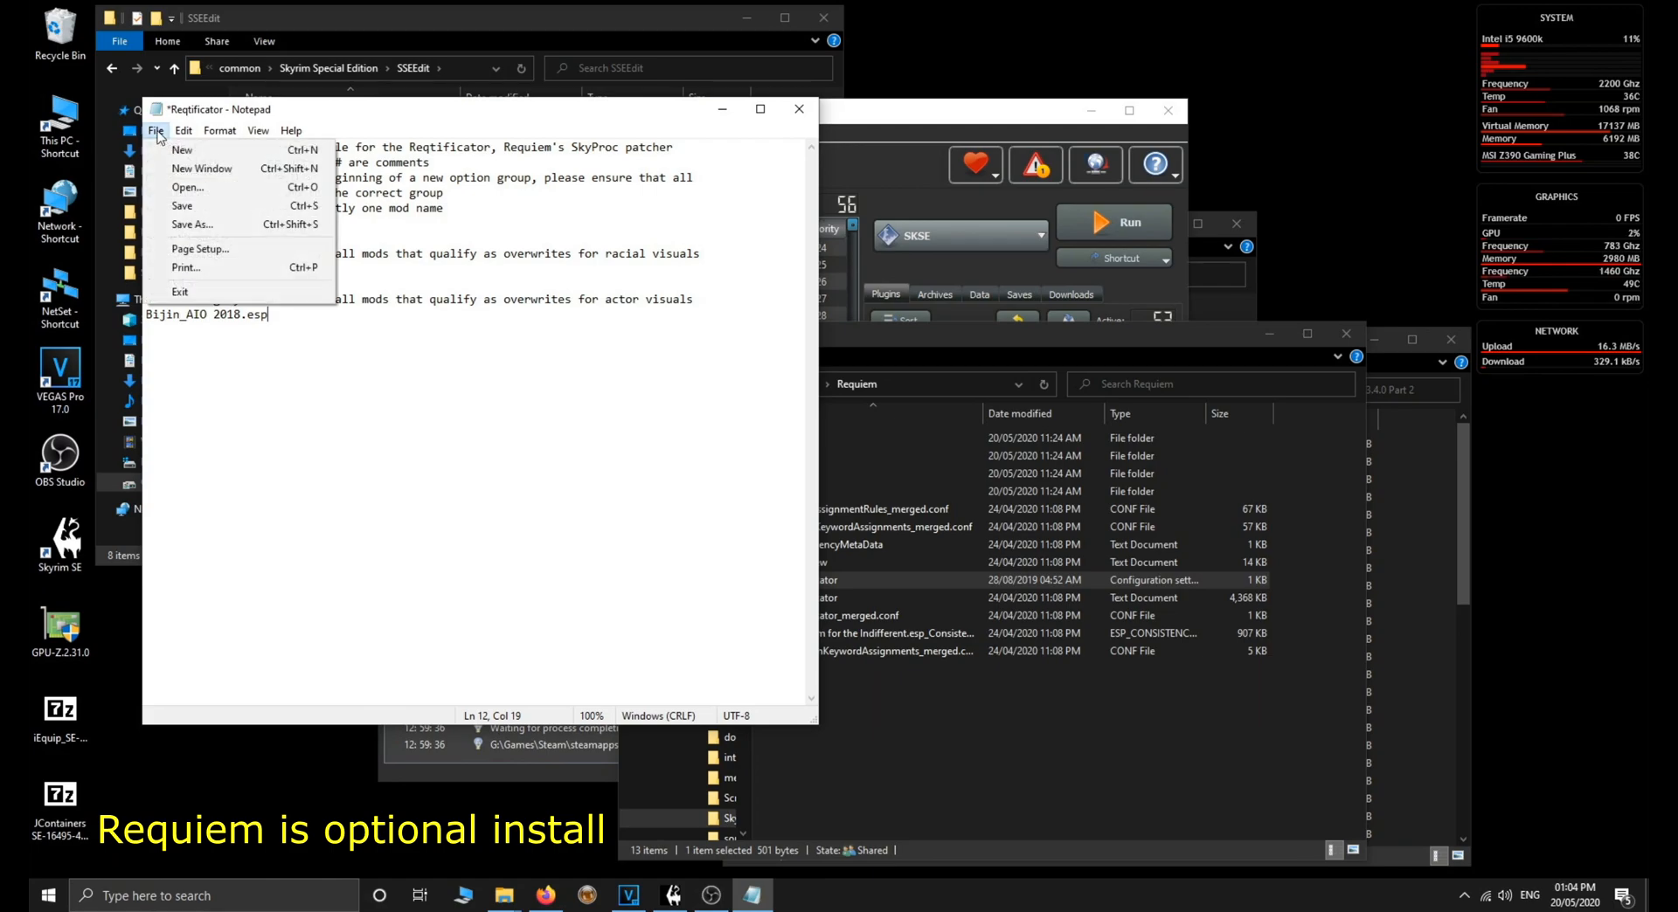
pyautogui.click(177, 208)
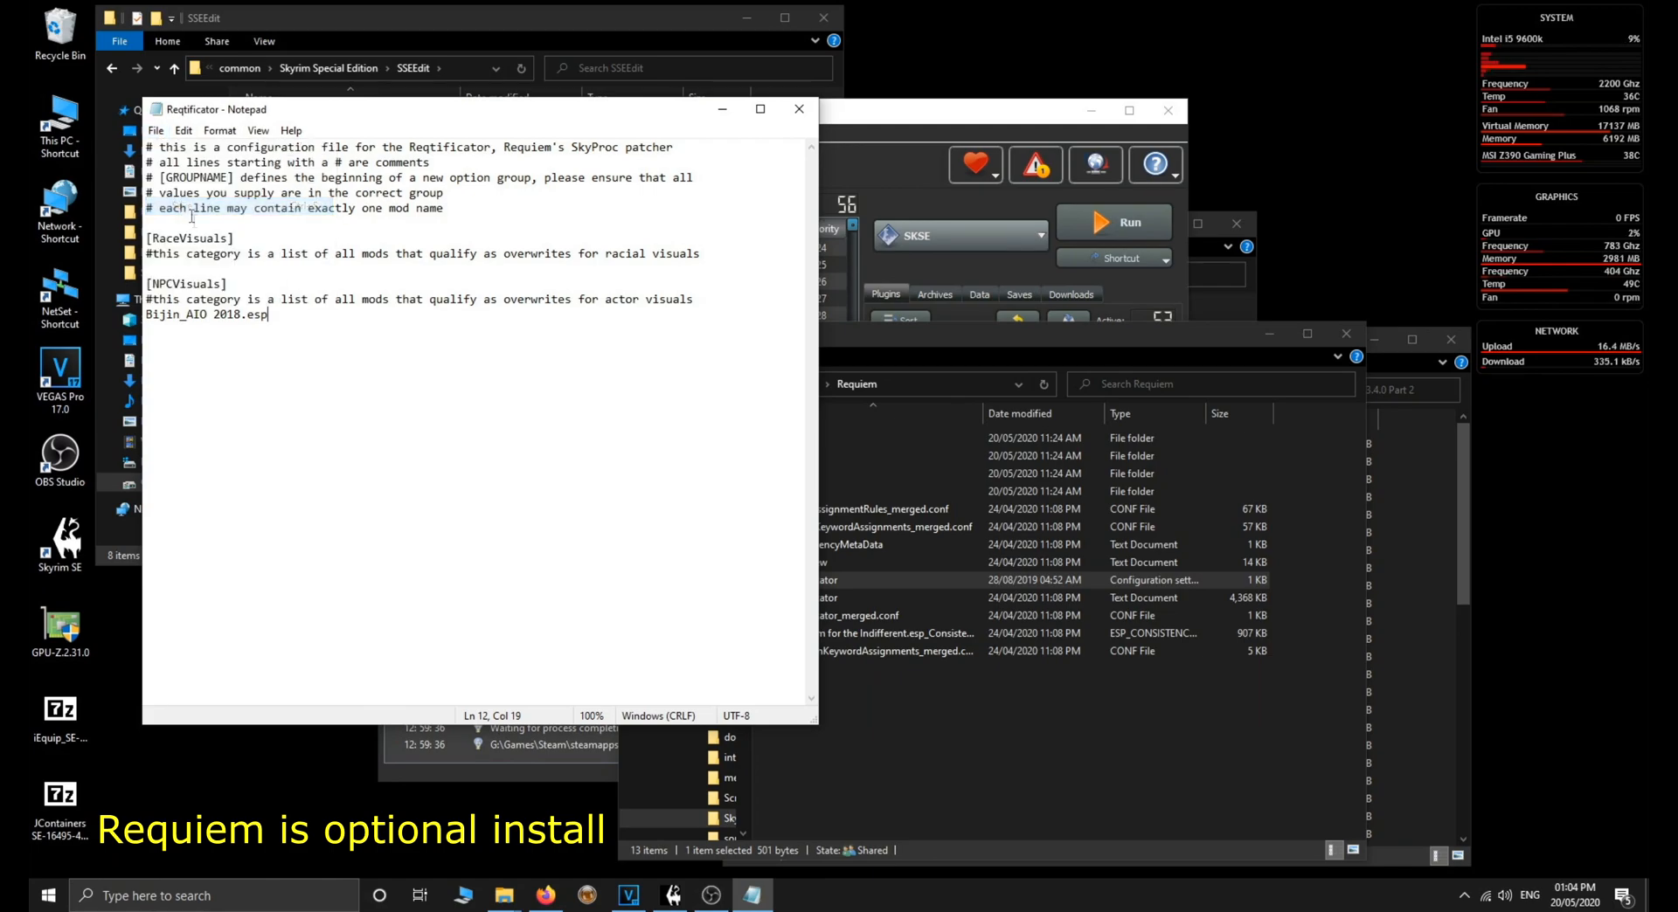
pyautogui.click(799, 111)
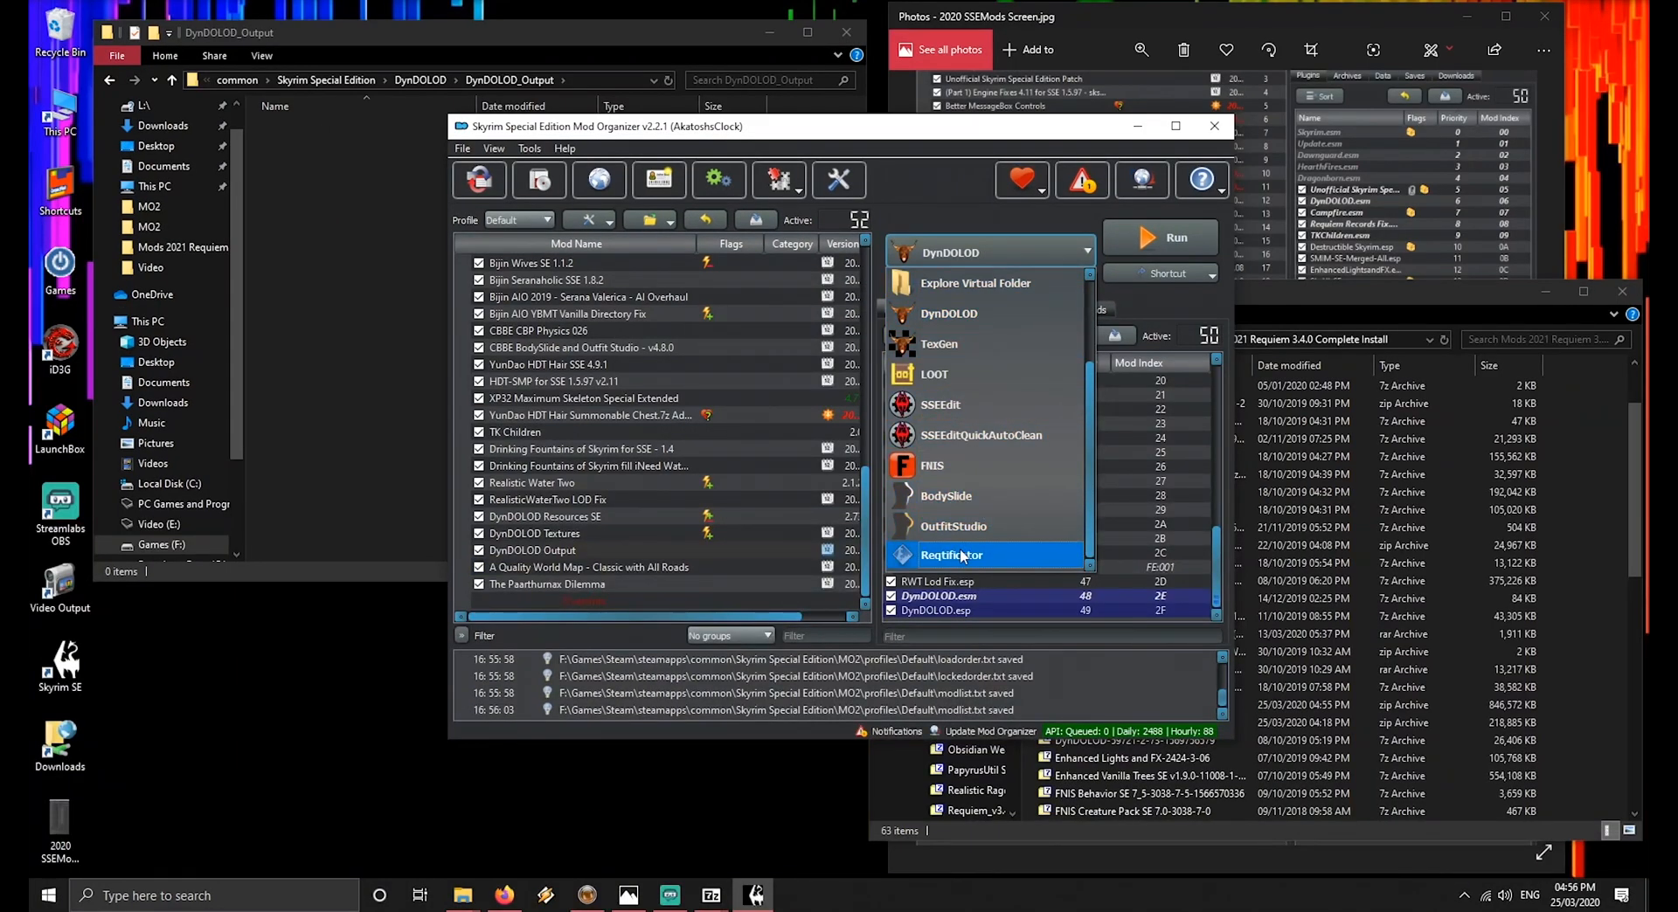
# Set Reqtificator as the executable in Mod Organizer and run it
pyautogui.click(961, 557)
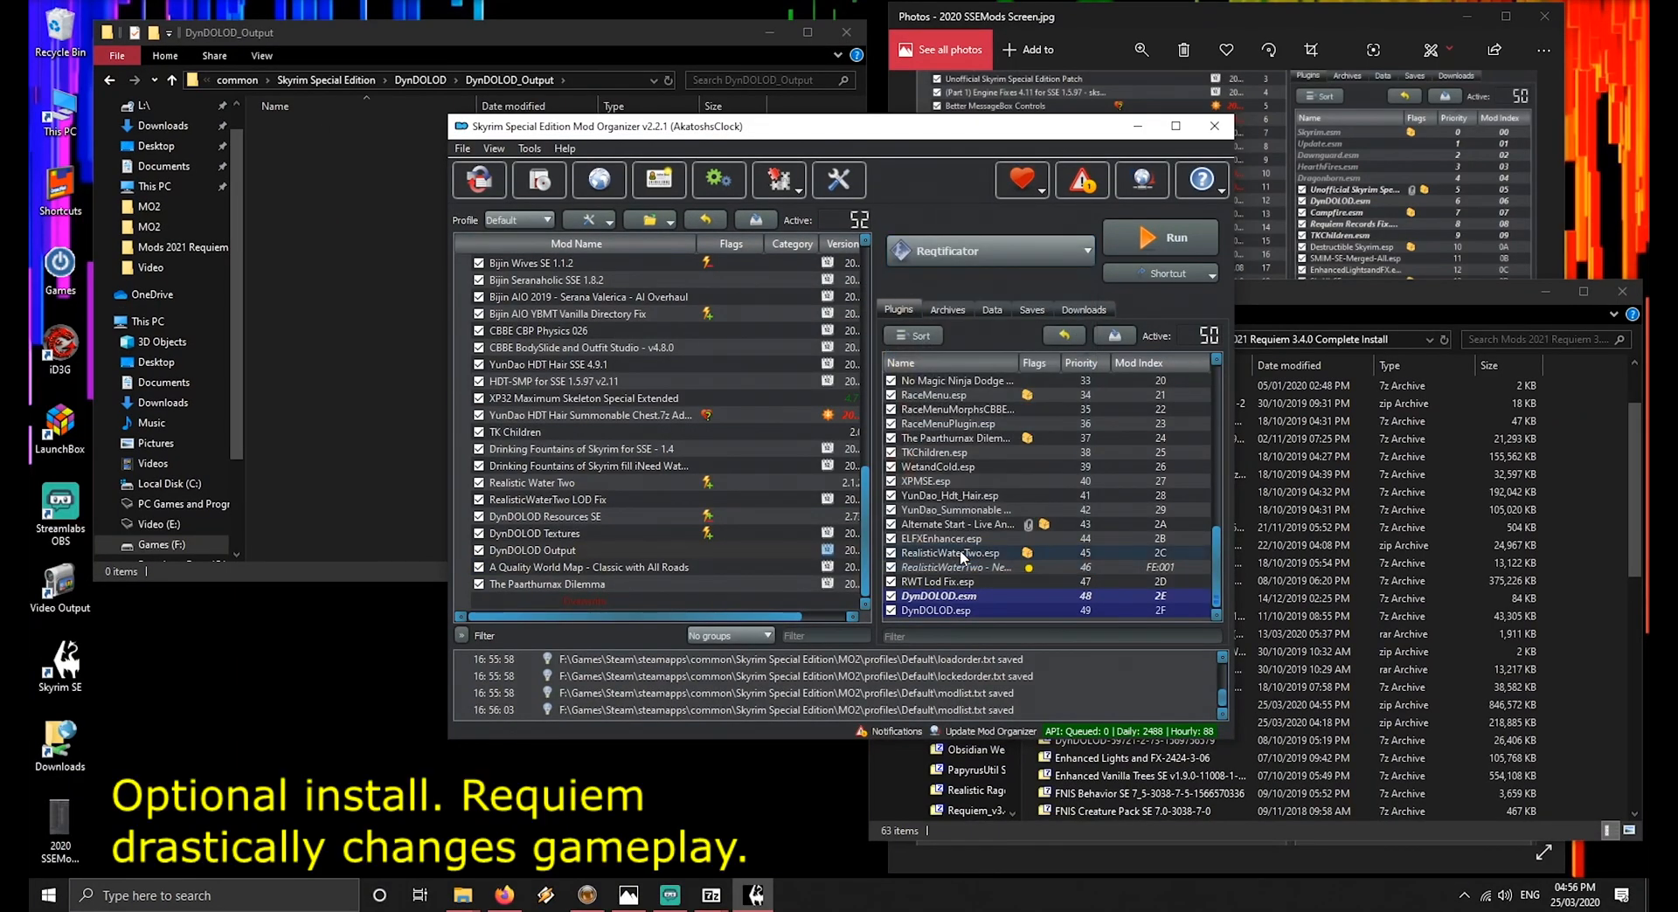
pyautogui.click(1171, 243)
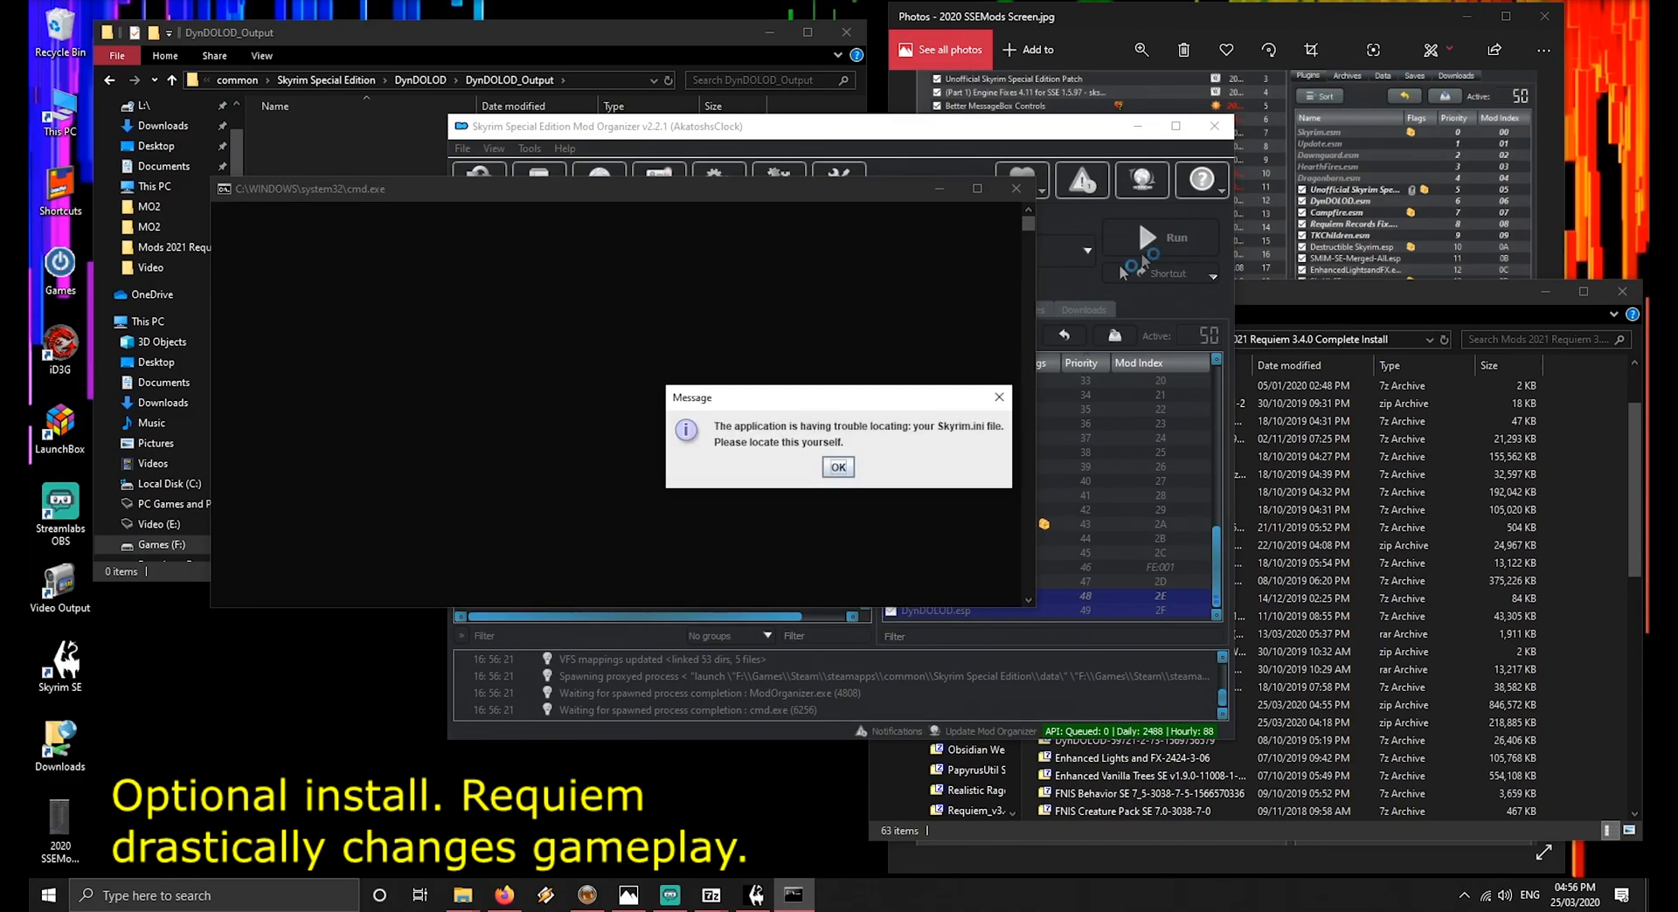
# Try to supply Skyrim.ini through the Skyrim Special Edition folder, run Reqtificator again and dismiss its failure message
pyautogui.click(839, 468)
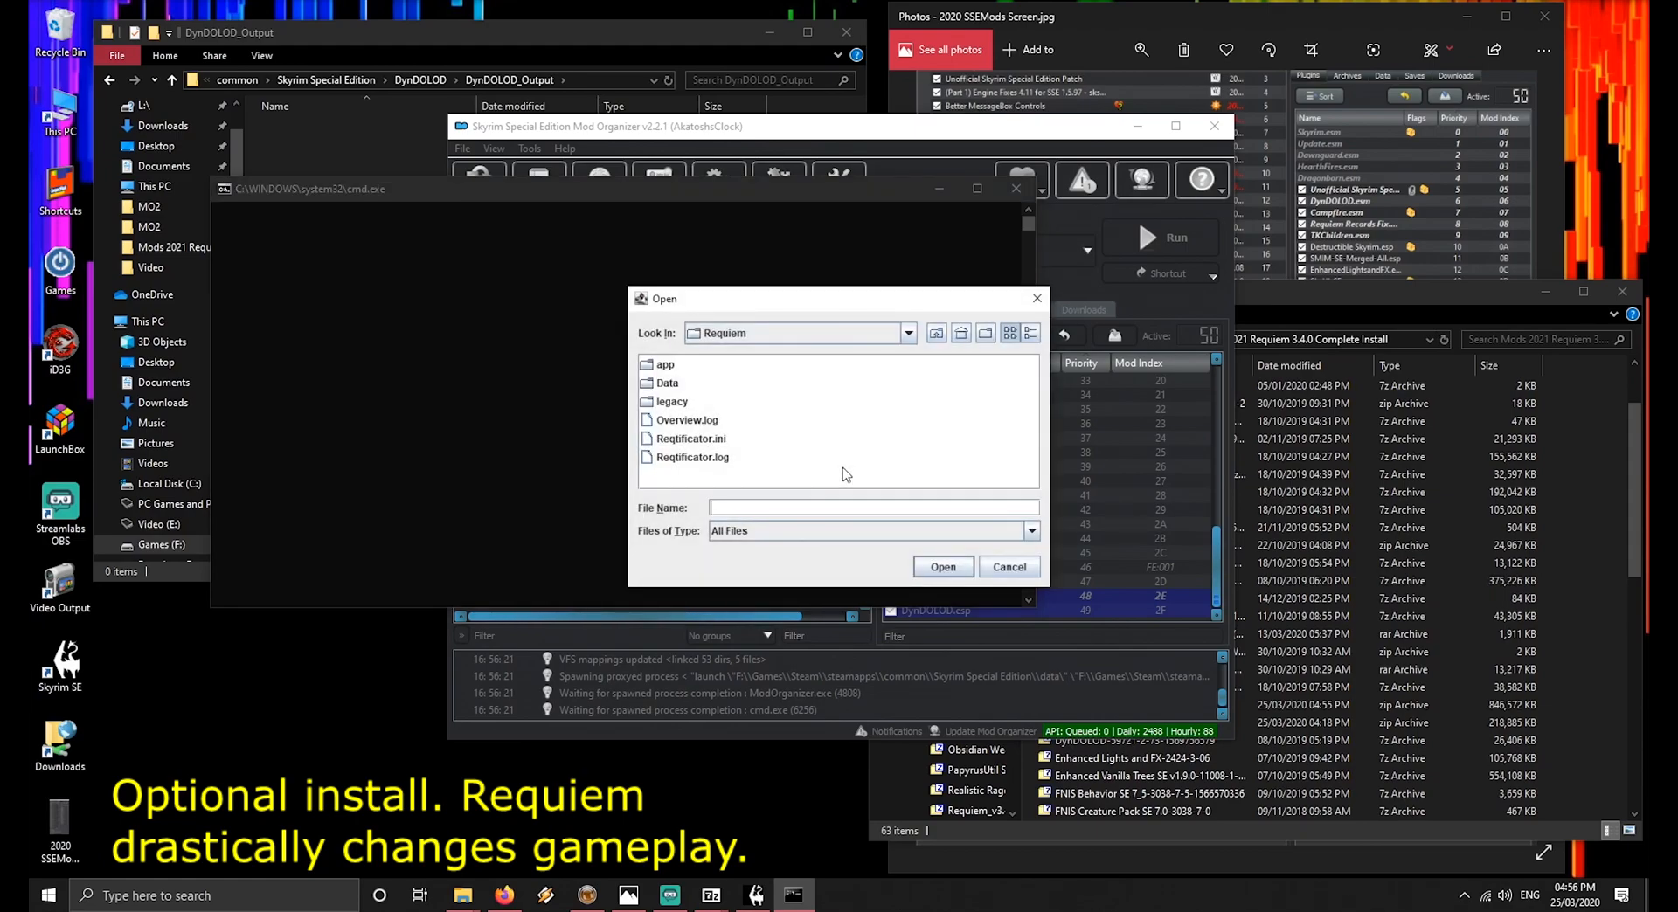
pyautogui.click(908, 333)
pyautogui.scroll(2, 850, 406)
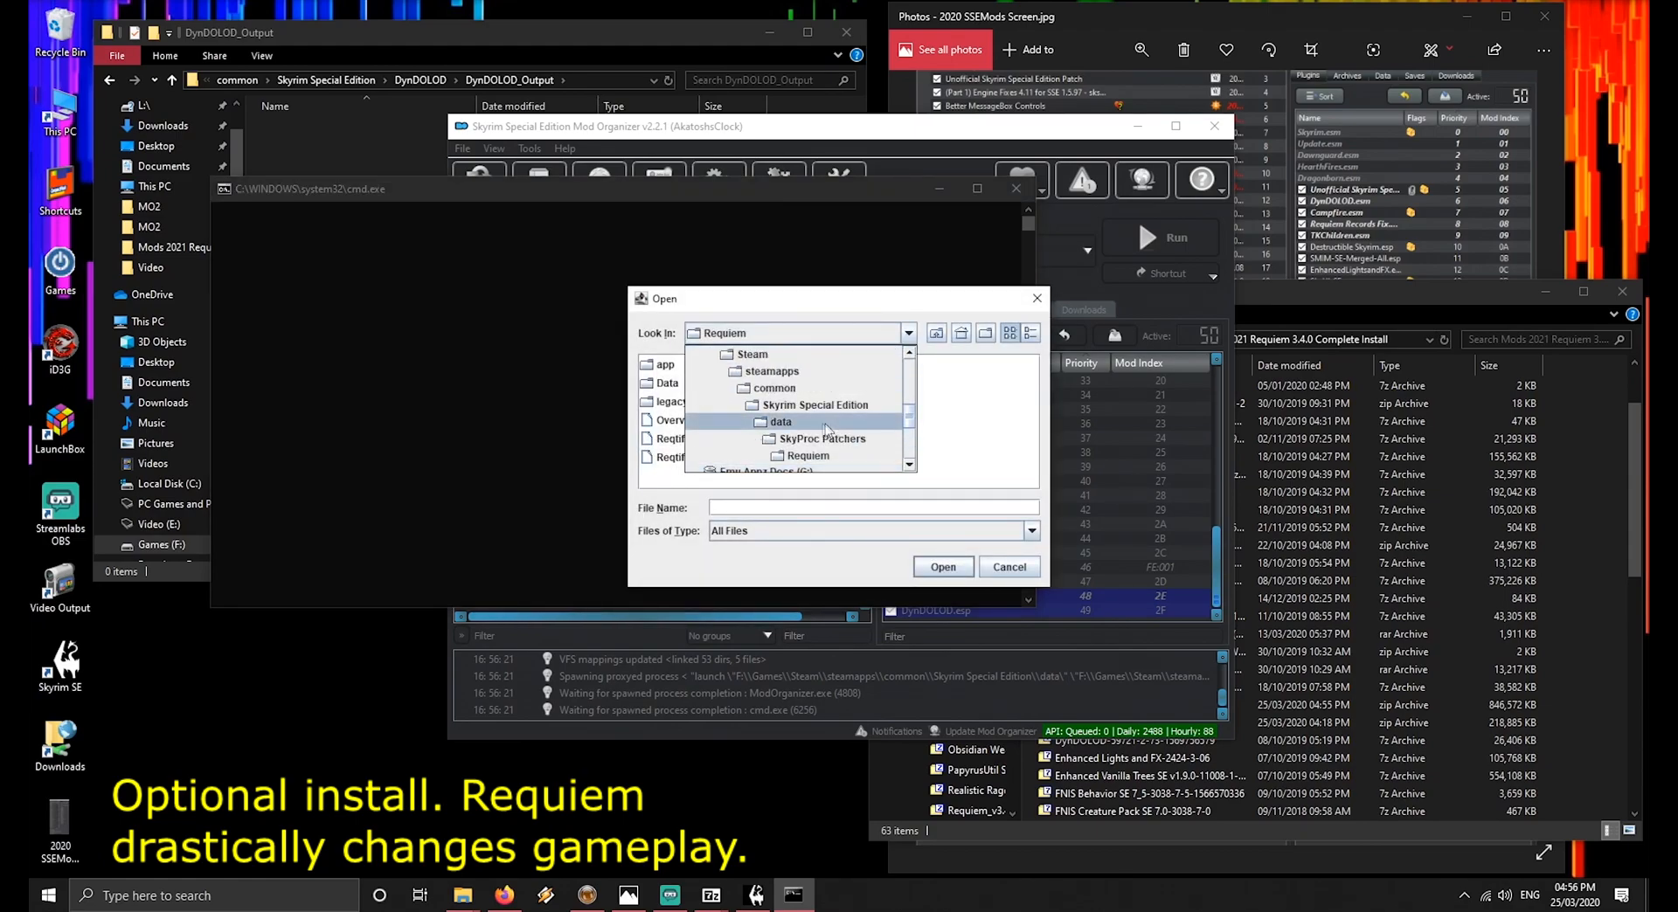
pyautogui.doubleClick(817, 411)
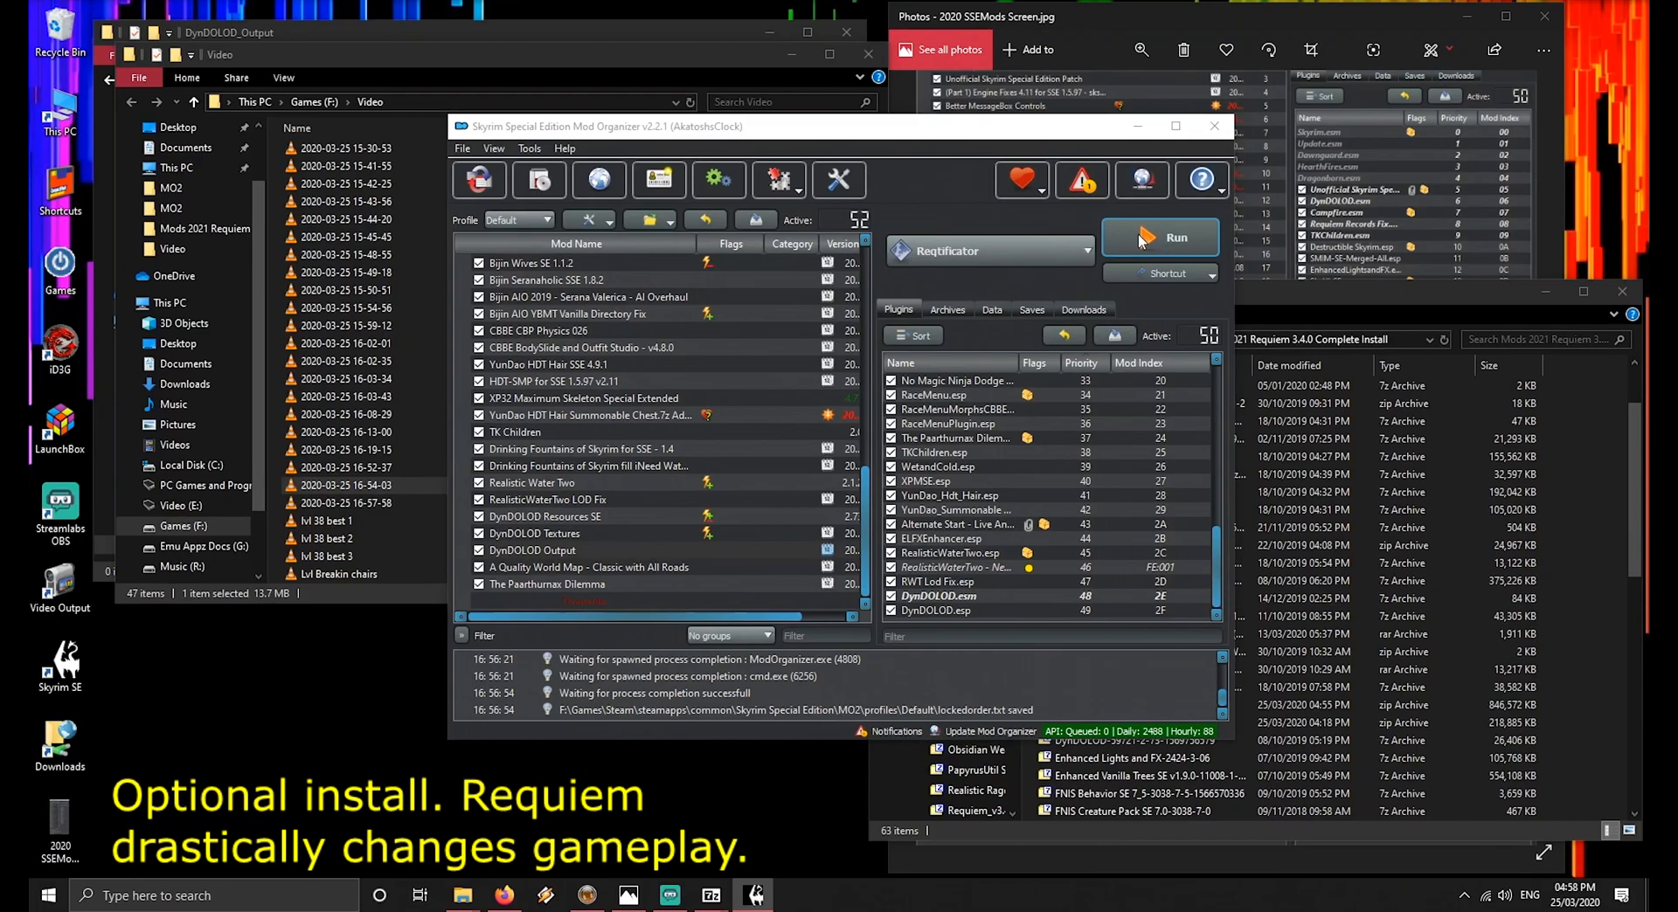
pyautogui.click(1140, 236)
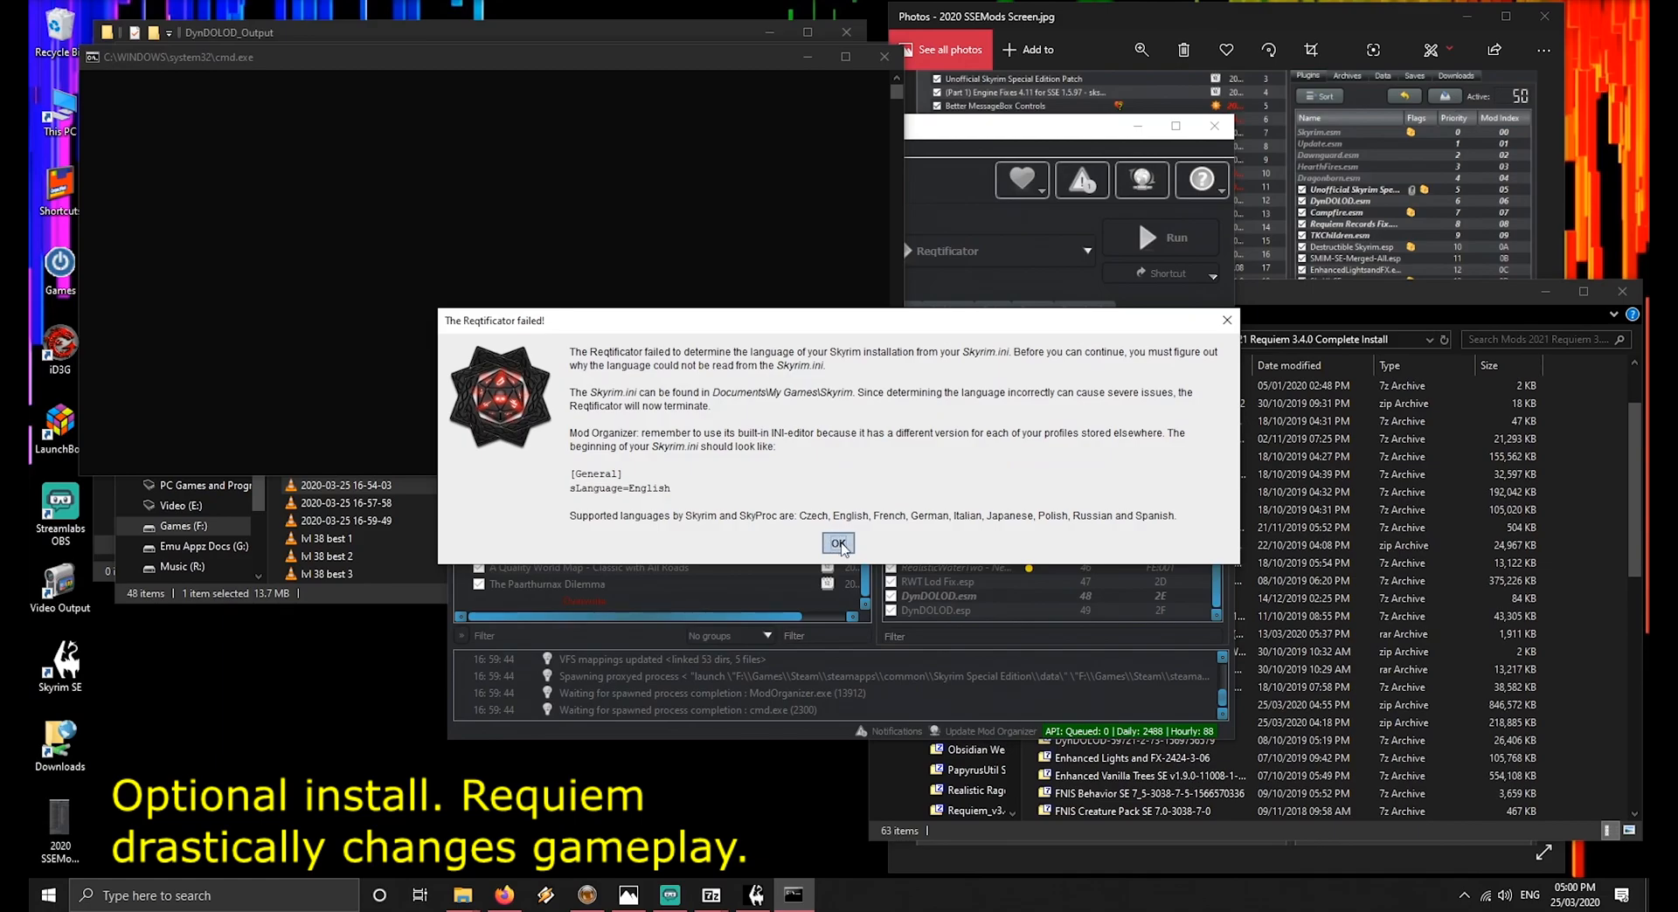
pyautogui.click(838, 544)
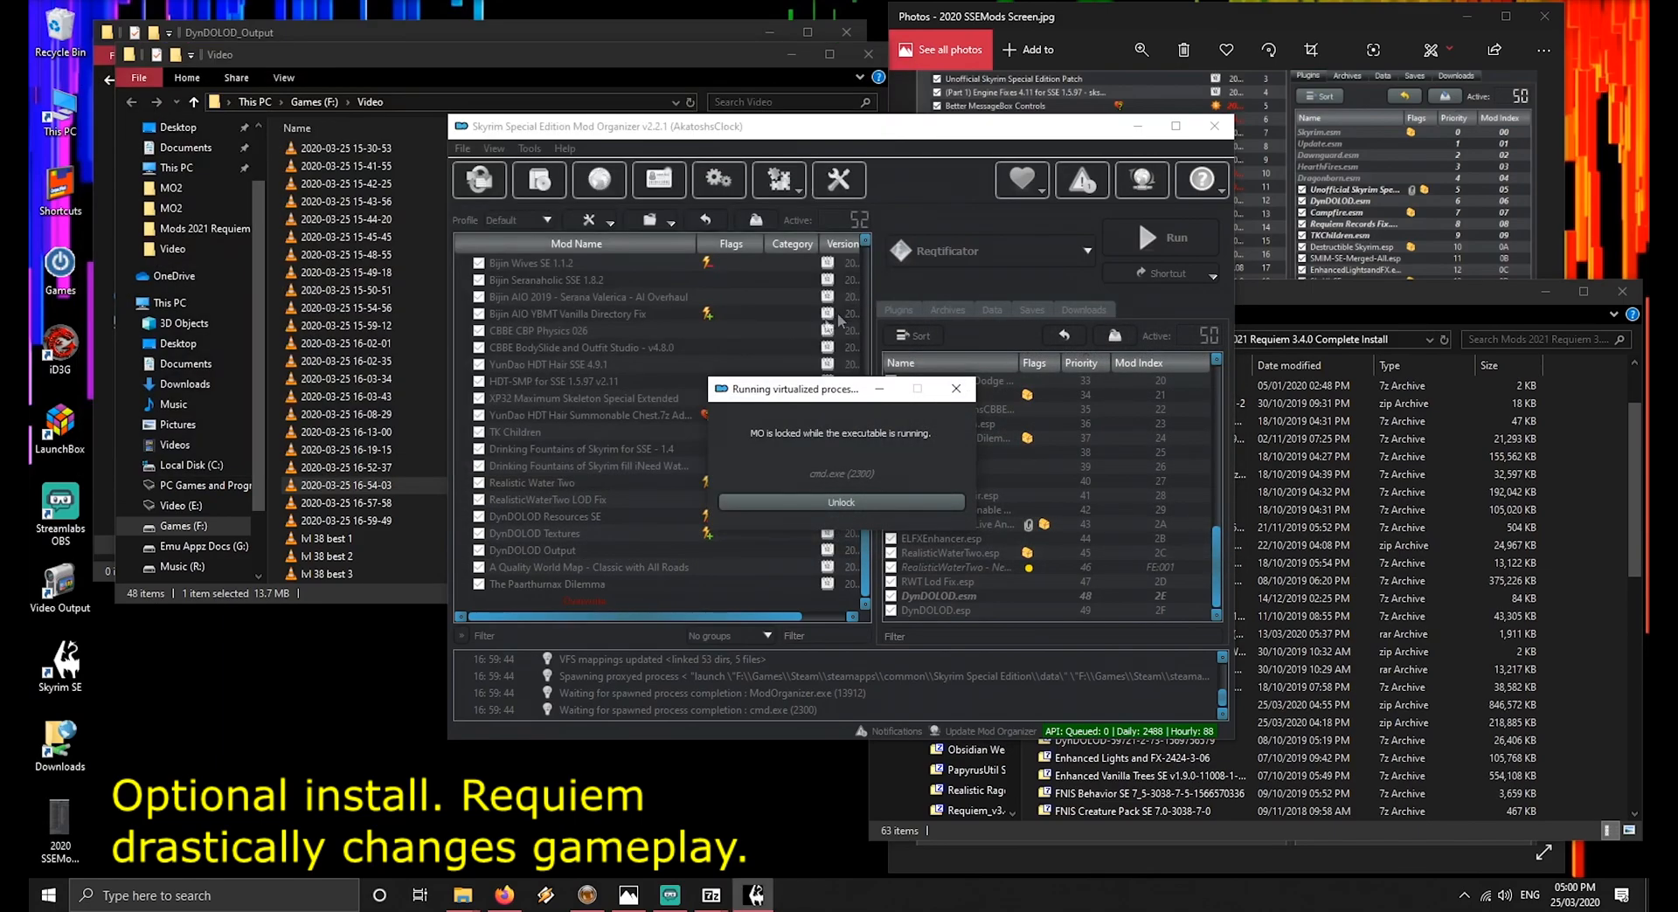
# Check the SkyProc Patchers folder in Mod Organizer's Overwrite contents, delete that folder and close the Overwrite window
pyautogui.doubleClick(591, 598)
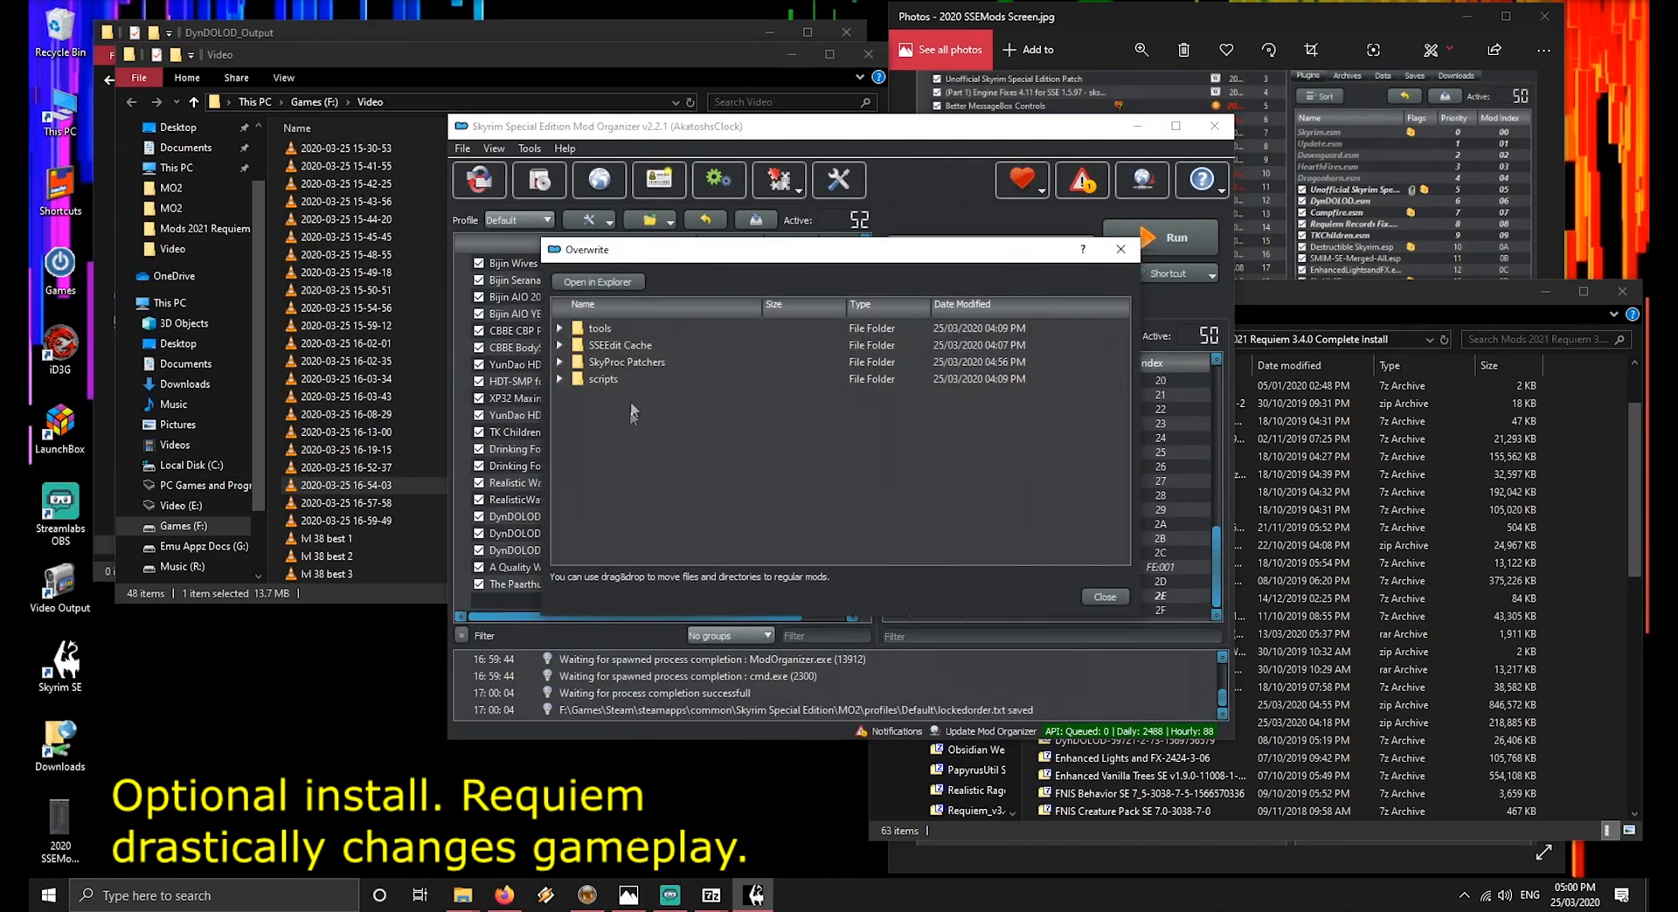
pyautogui.click(559, 362)
pyautogui.click(576, 378)
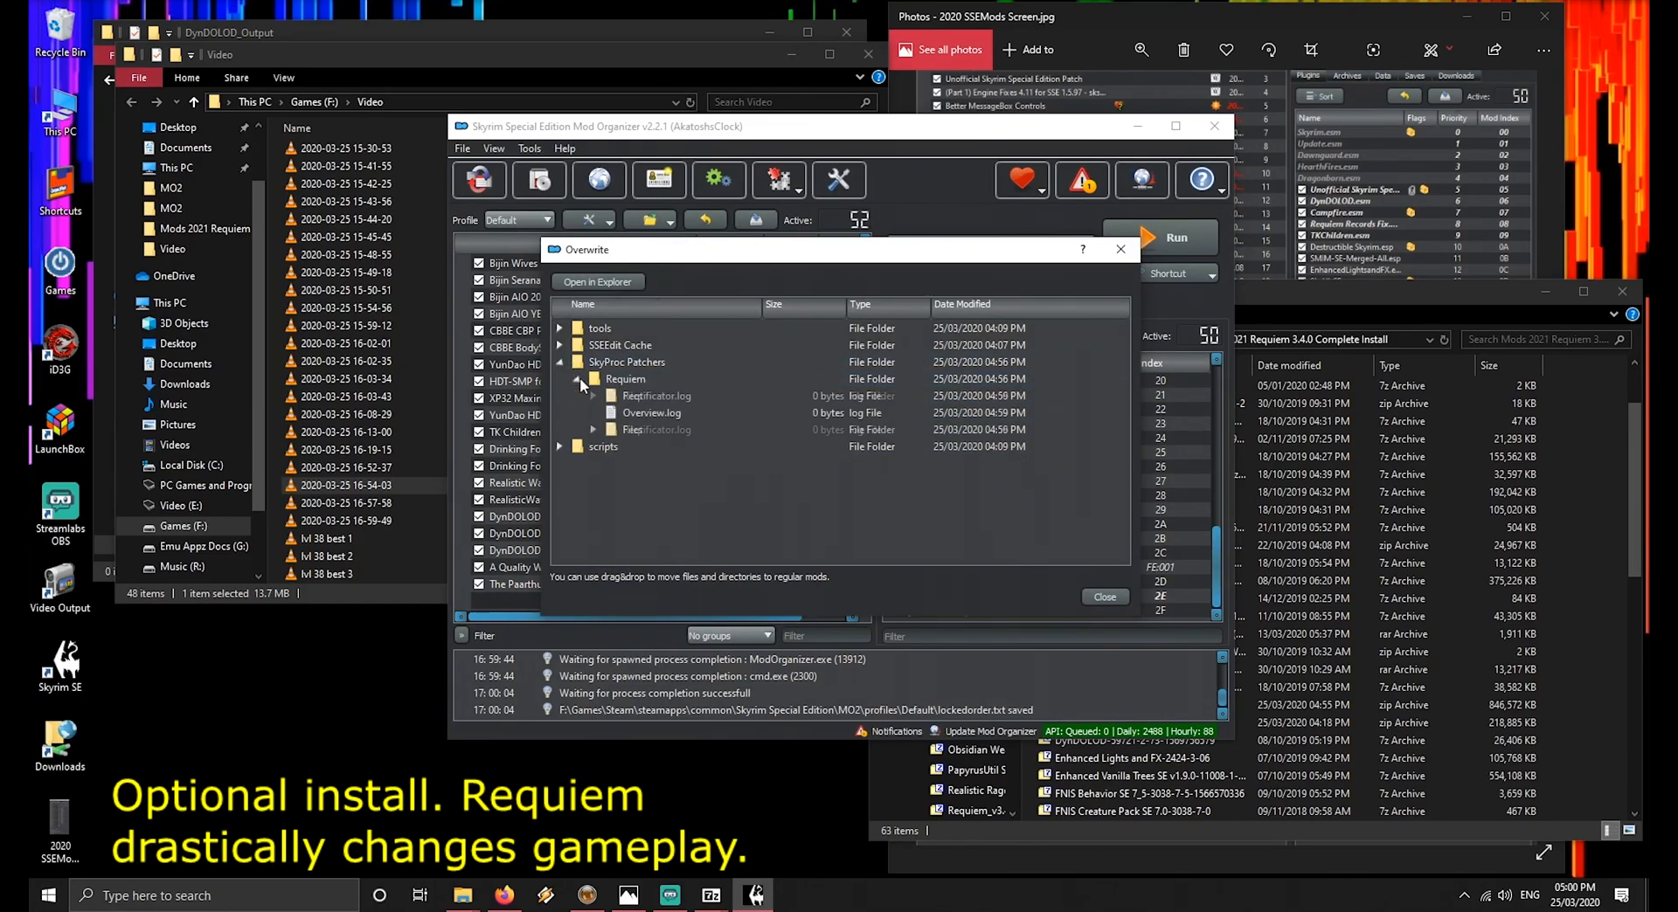
pyautogui.click(594, 430)
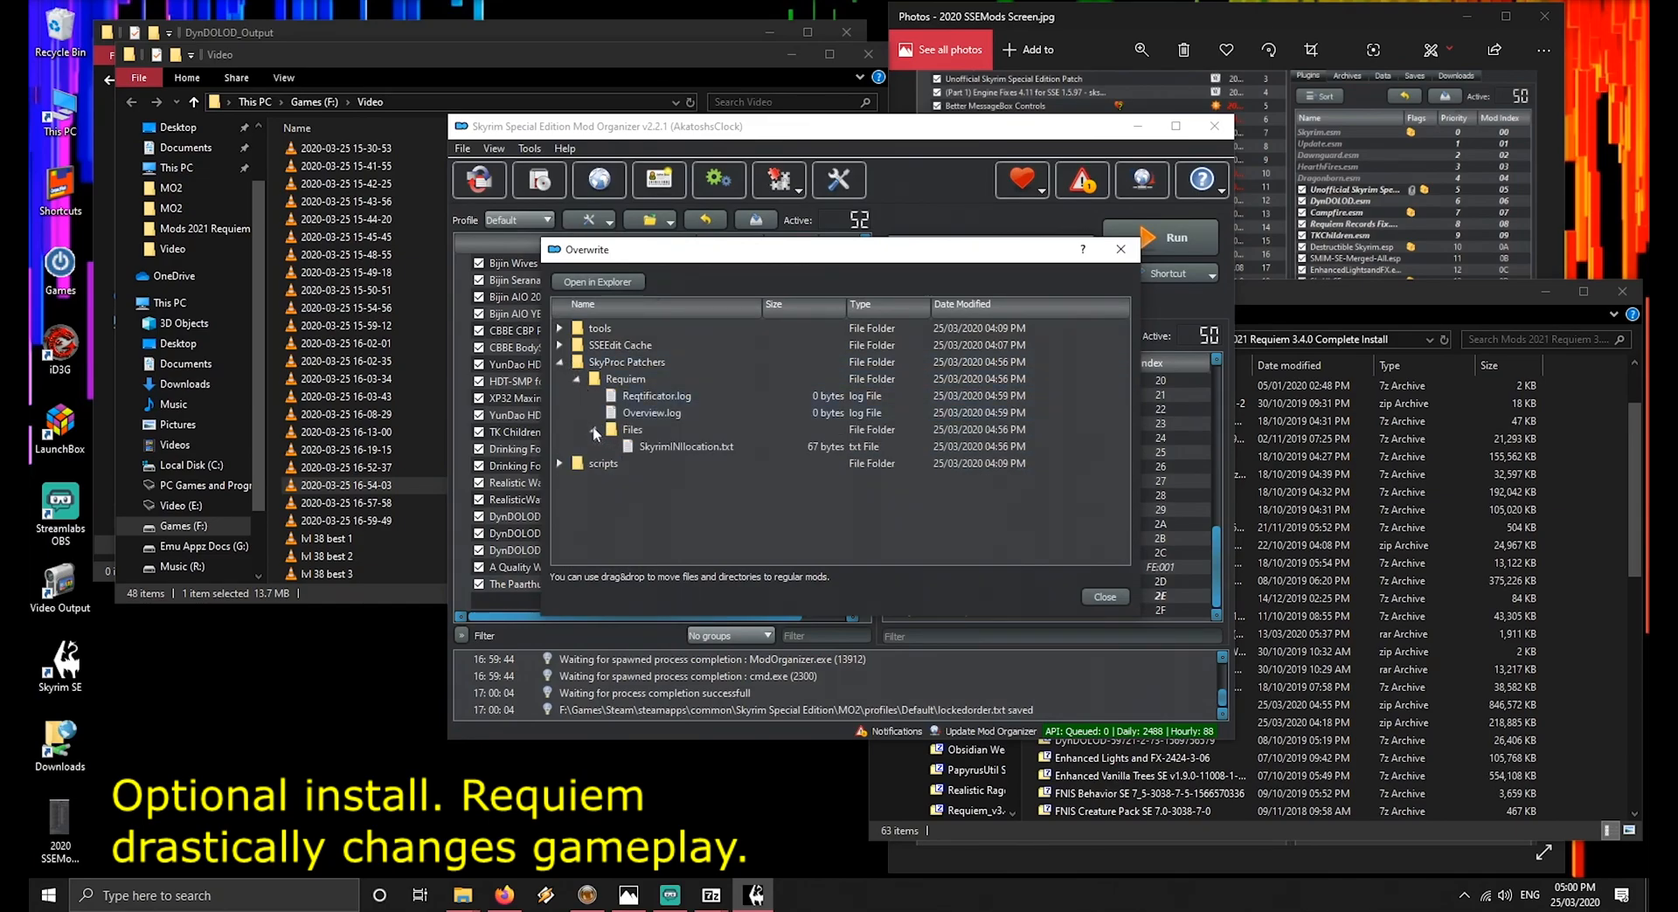
pyautogui.click(559, 361)
pyautogui.rightClick(595, 362)
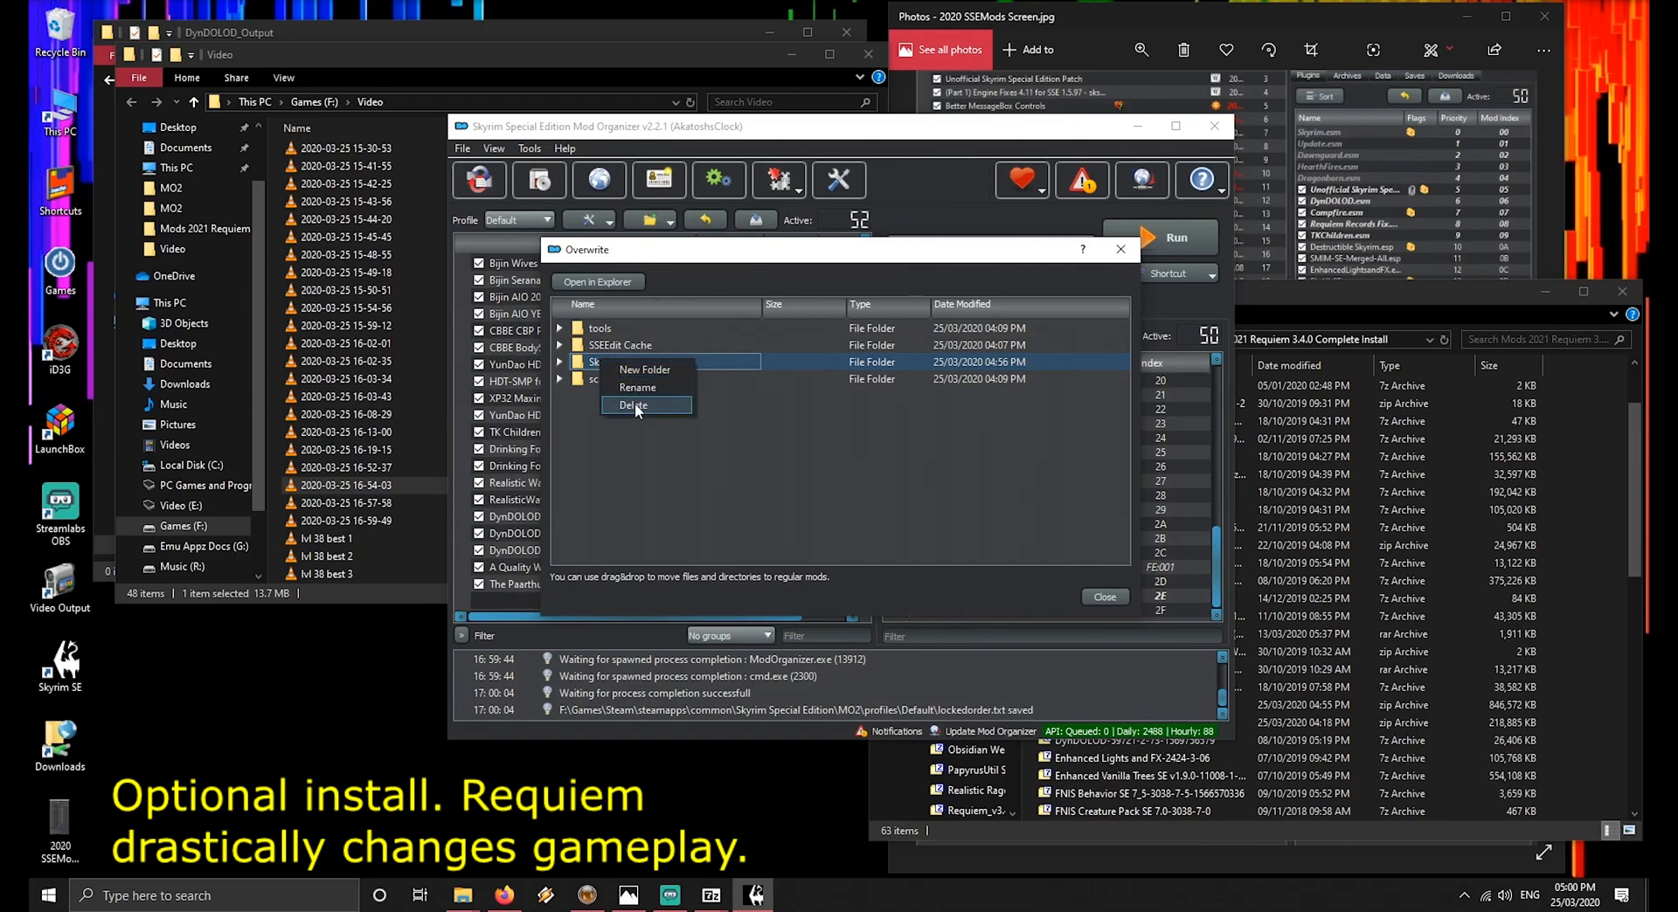
pyautogui.click(635, 403)
pyautogui.click(909, 460)
pyautogui.click(1120, 249)
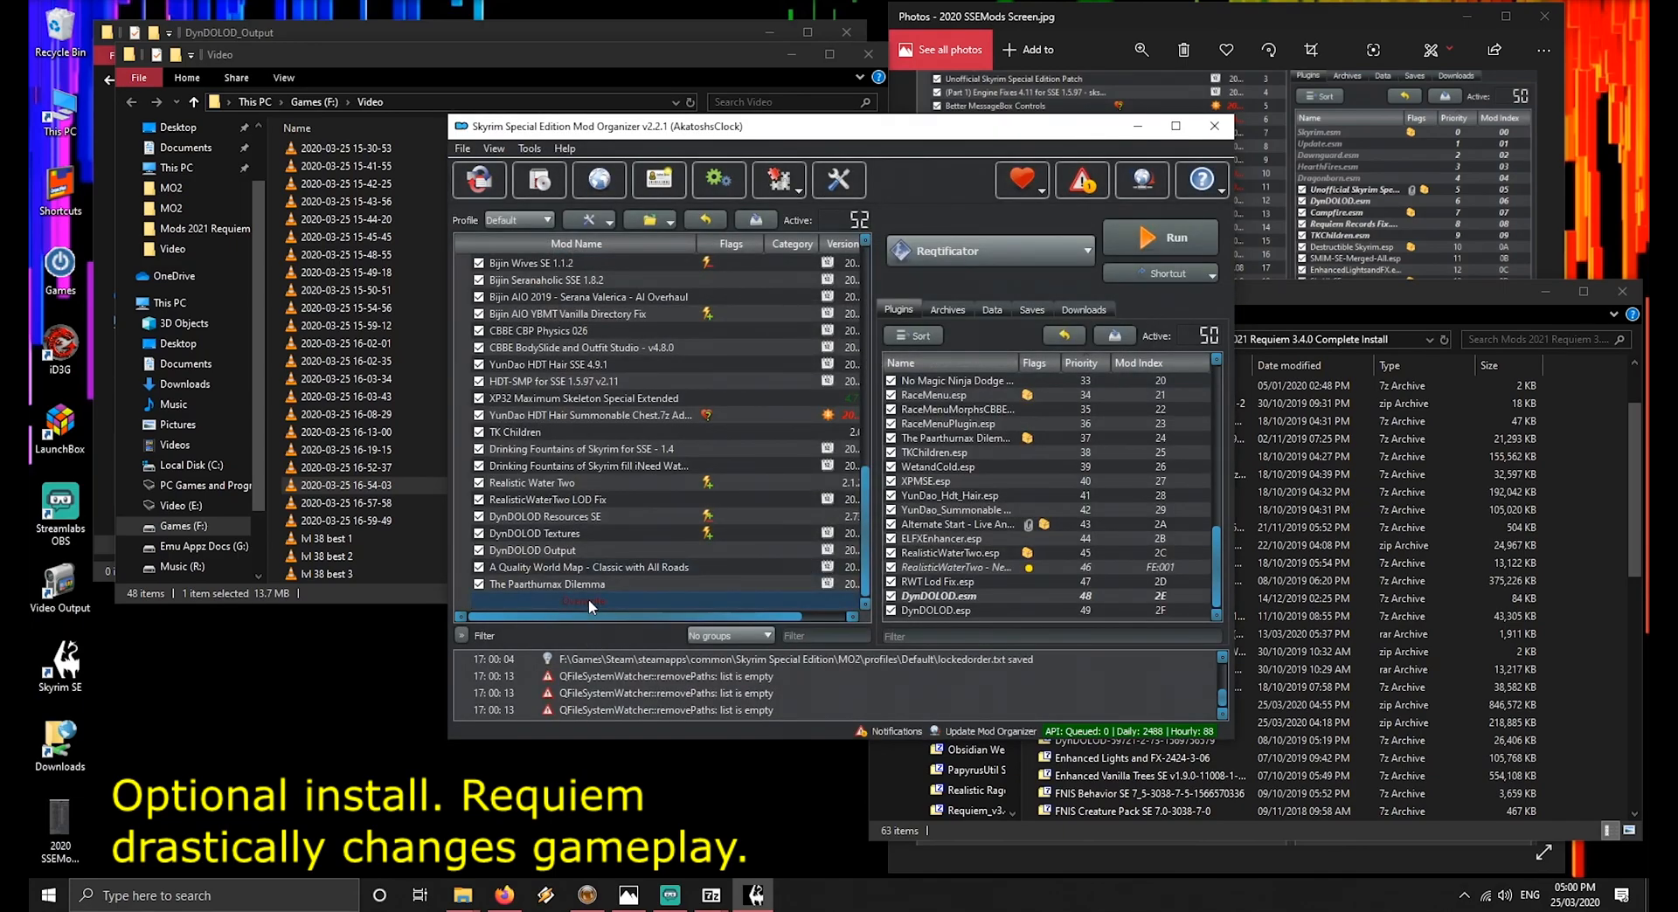
# Run Reqtificator and supply skyrim.ini from the Default profile folder under Skyrim Special Edition\MO2\profiles
pyautogui.click(1194, 225)
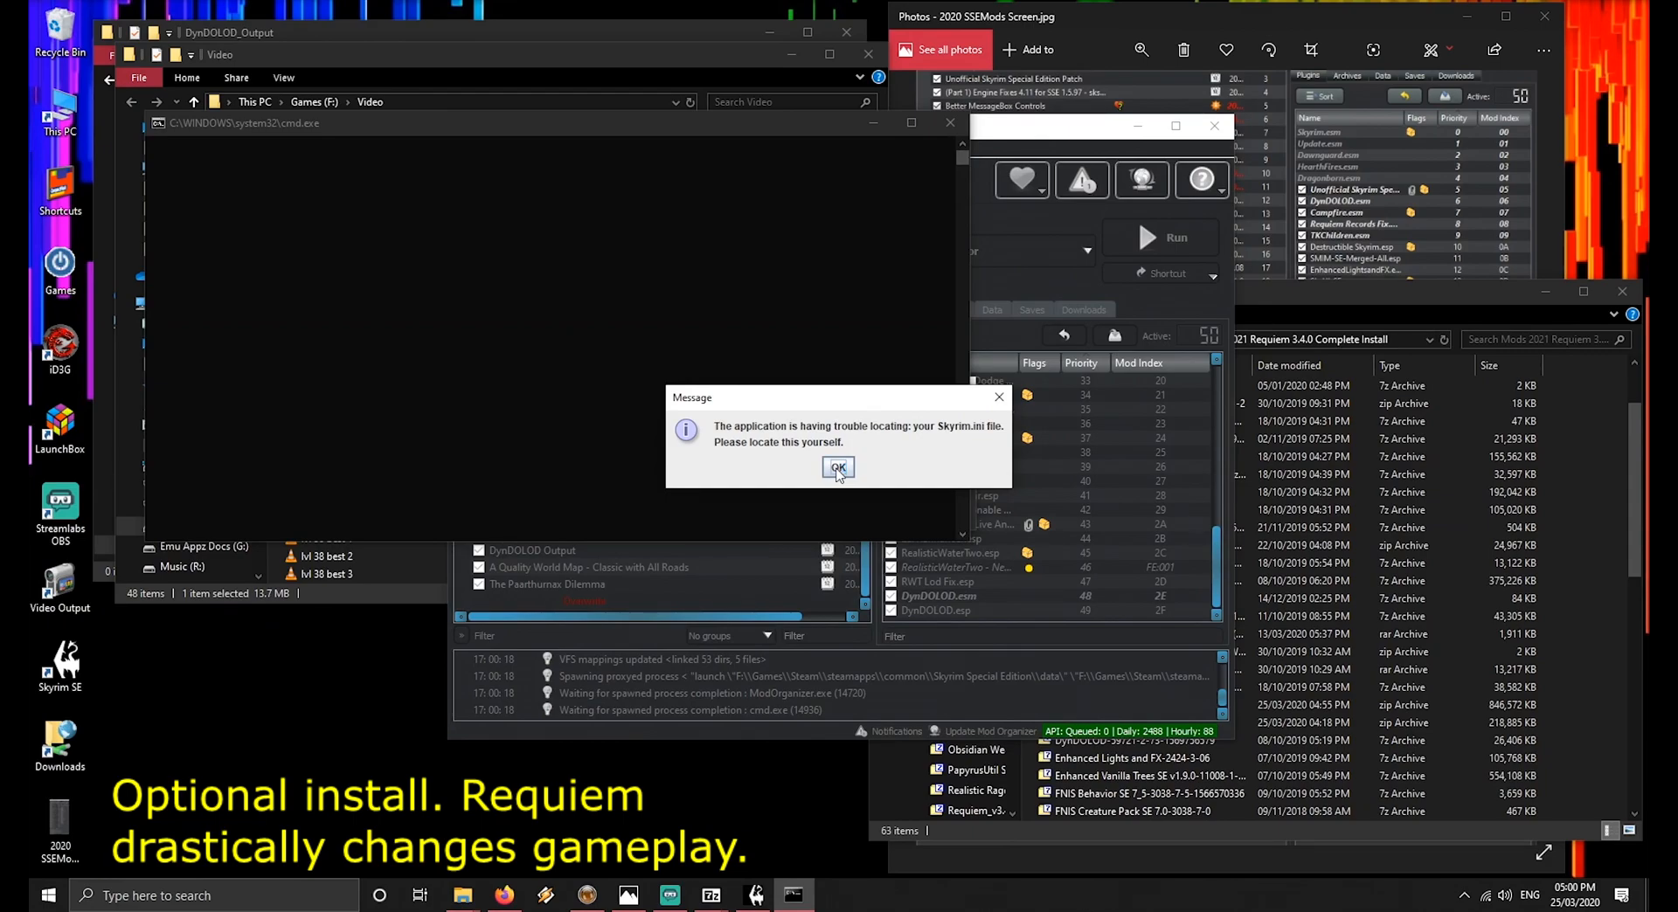
pyautogui.click(837, 468)
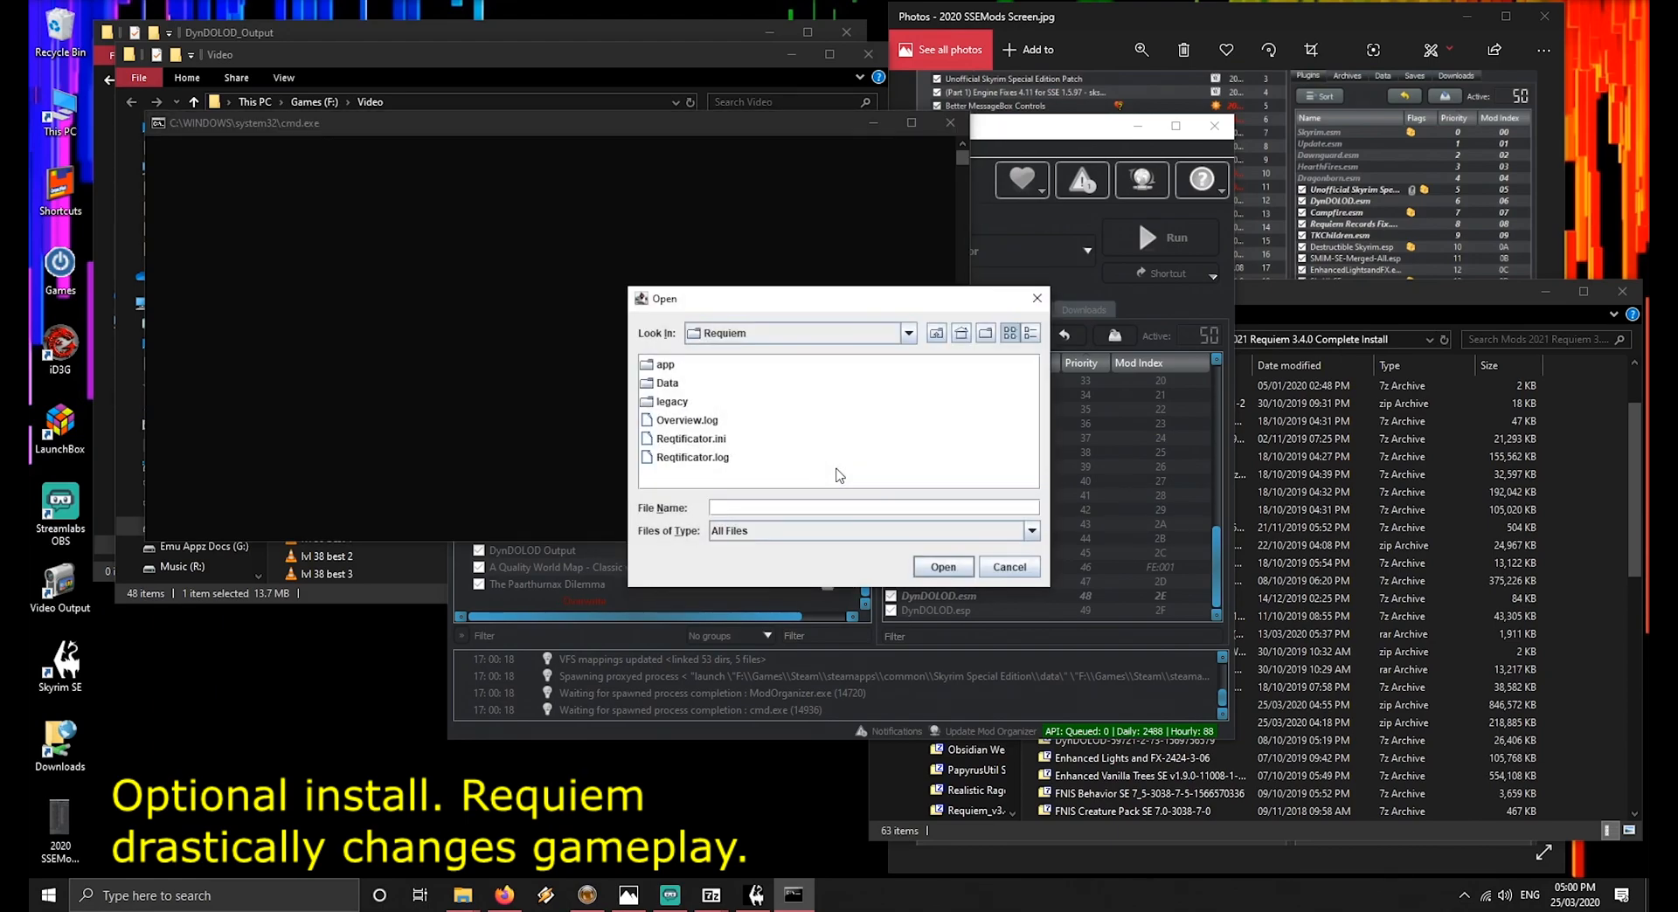
pyautogui.click(908, 333)
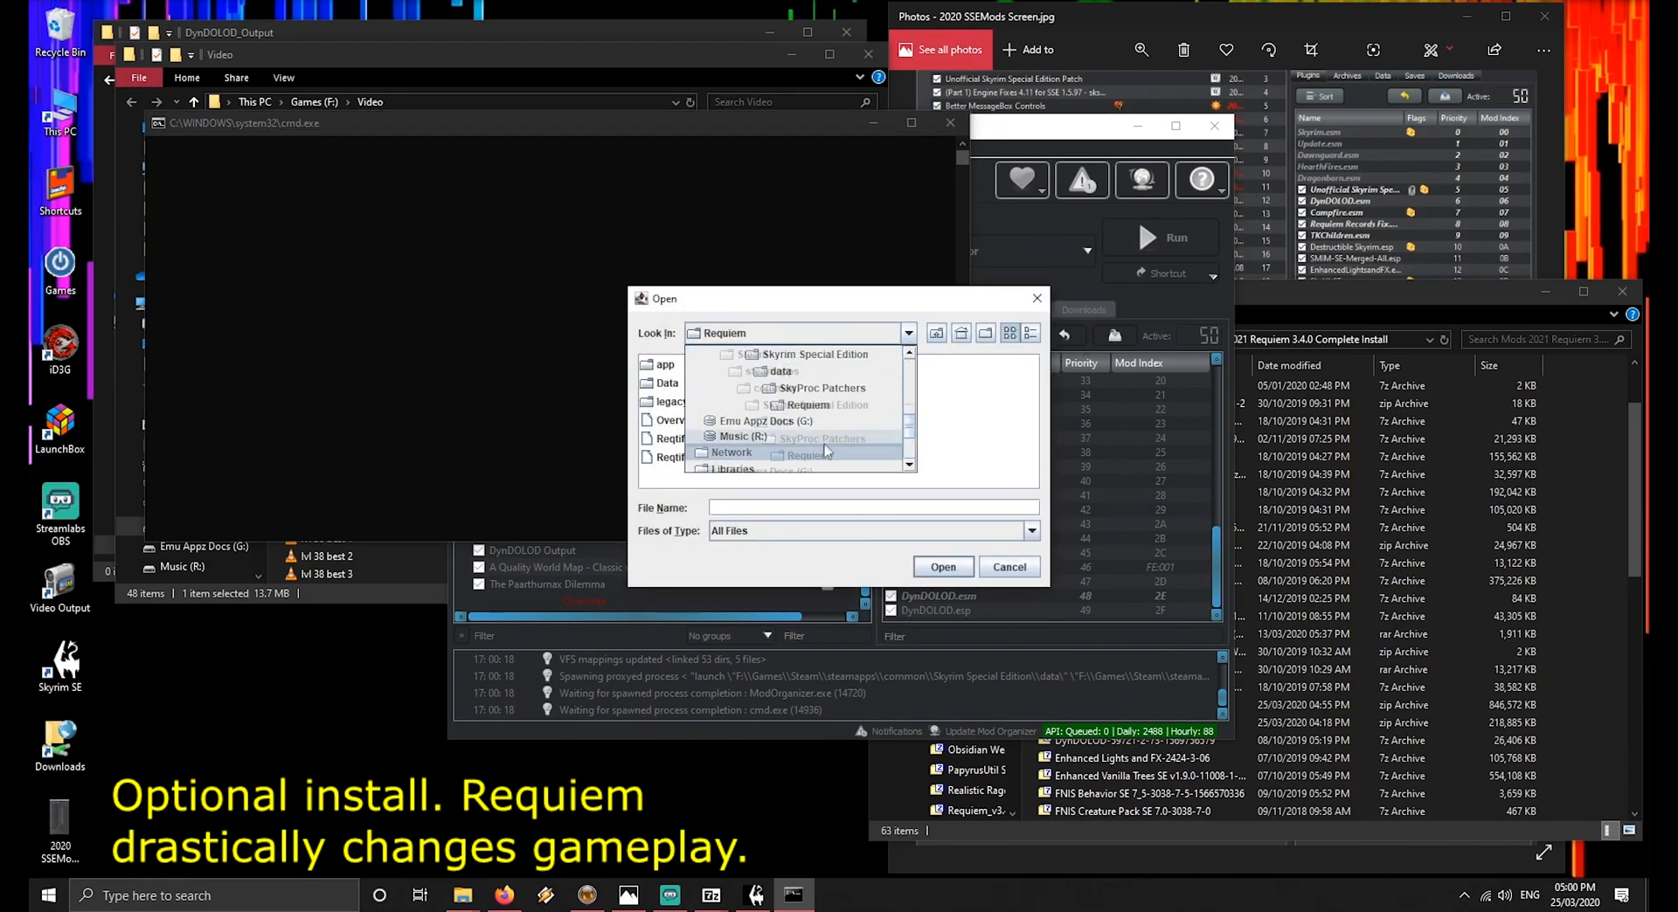
pyautogui.click(821, 405)
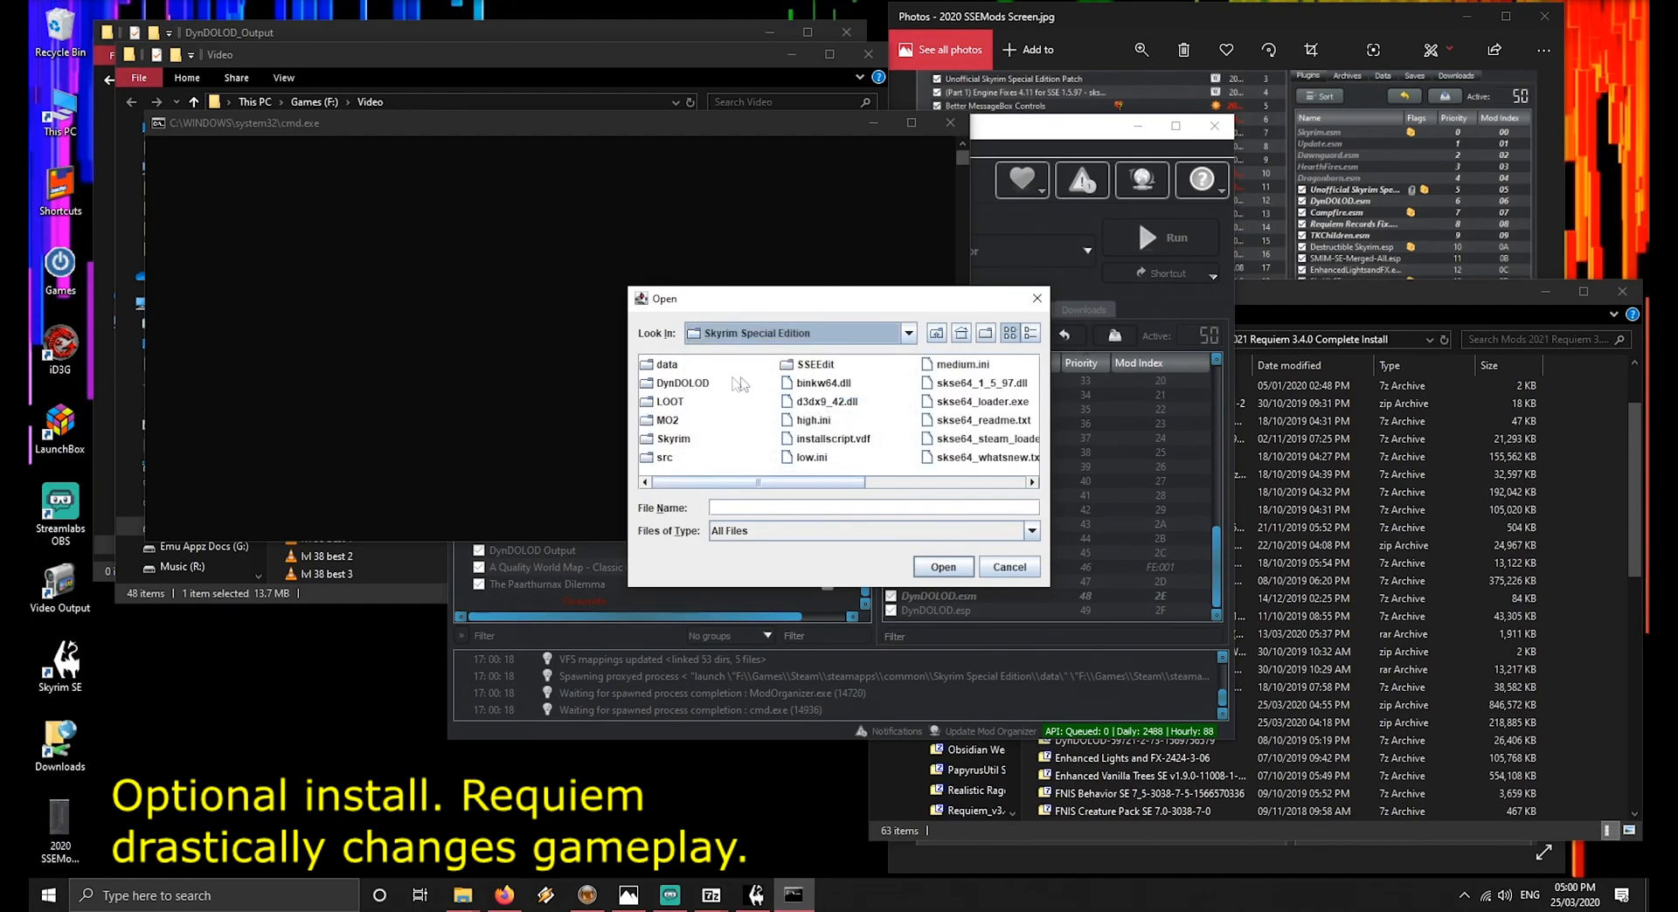
pyautogui.doubleClick(668, 422)
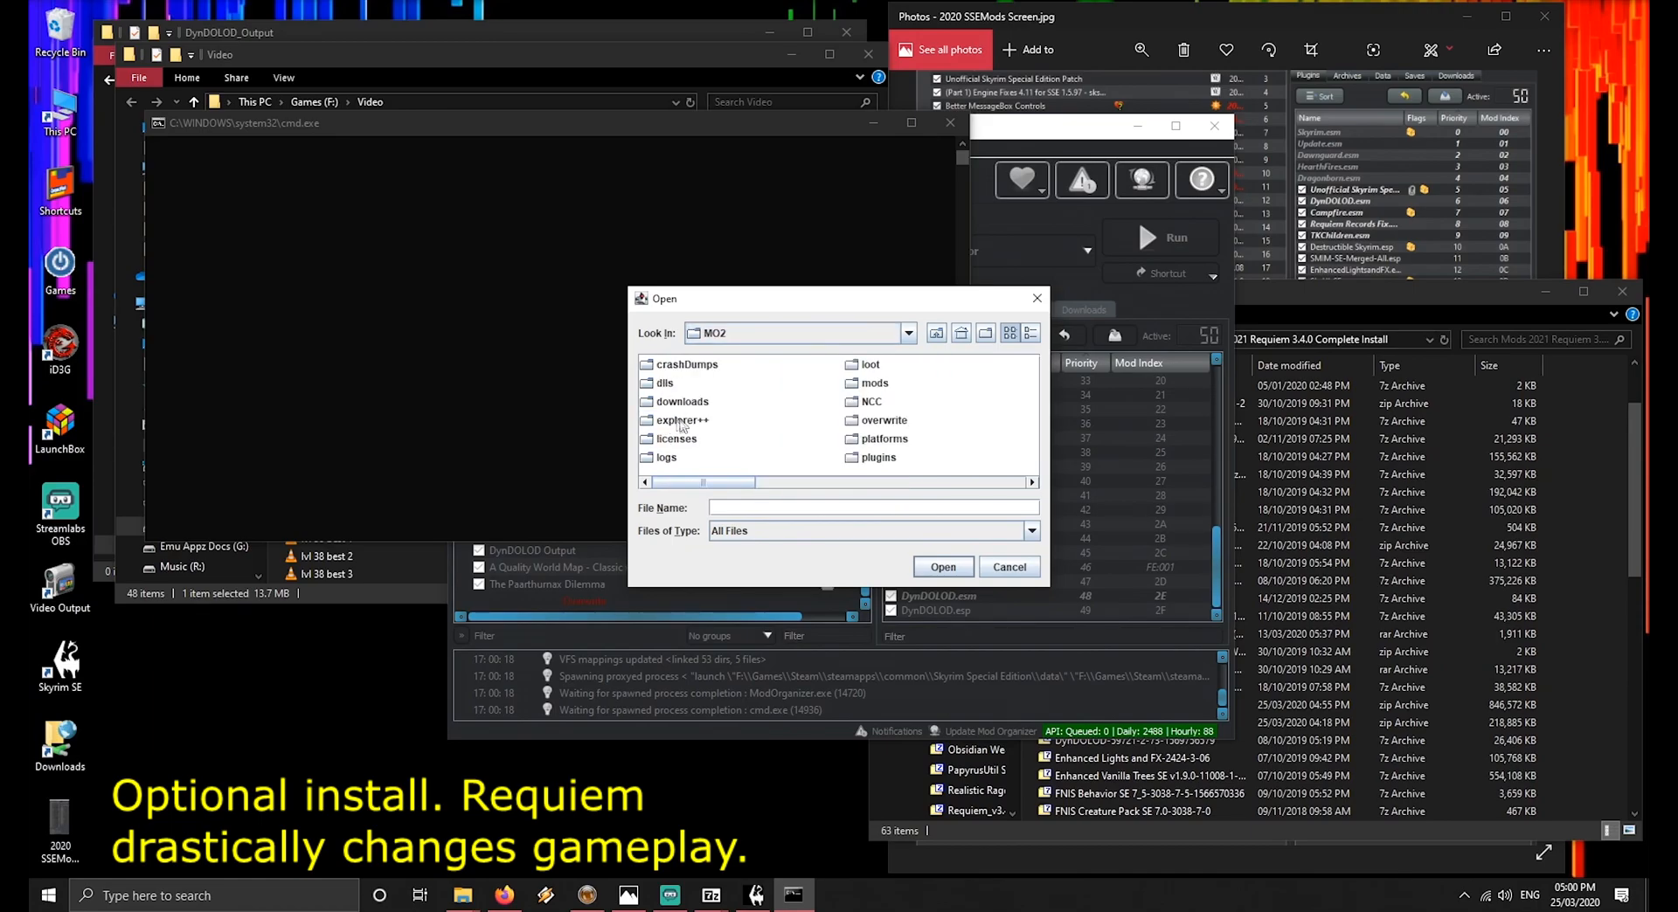
pyautogui.click(1031, 484)
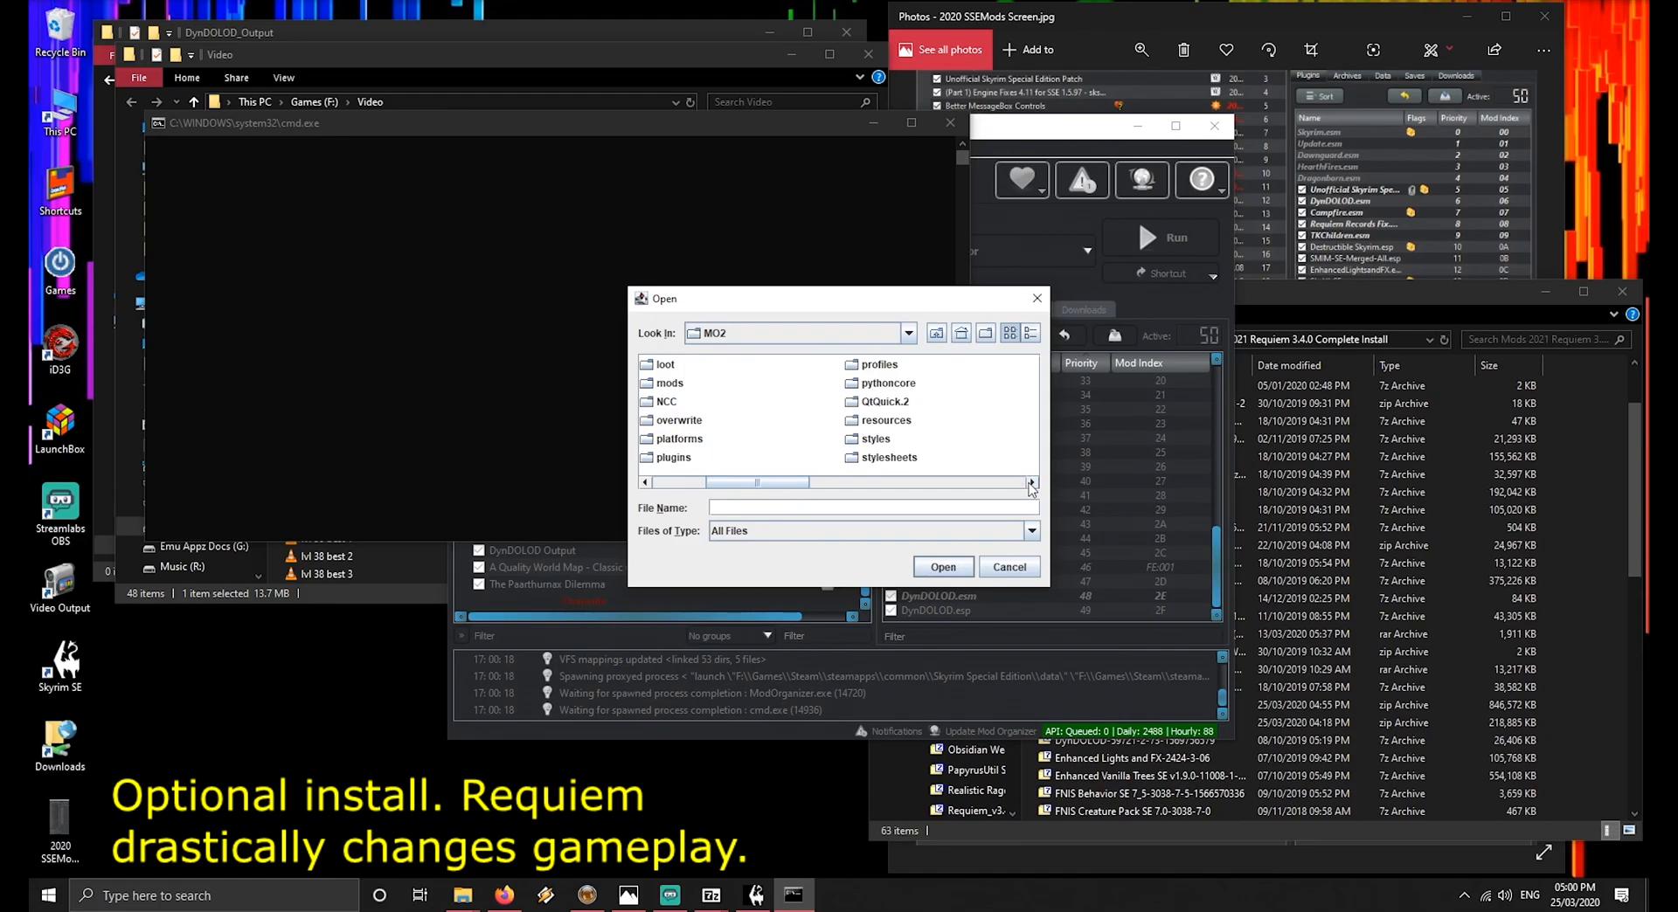
pyautogui.doubleClick(885, 365)
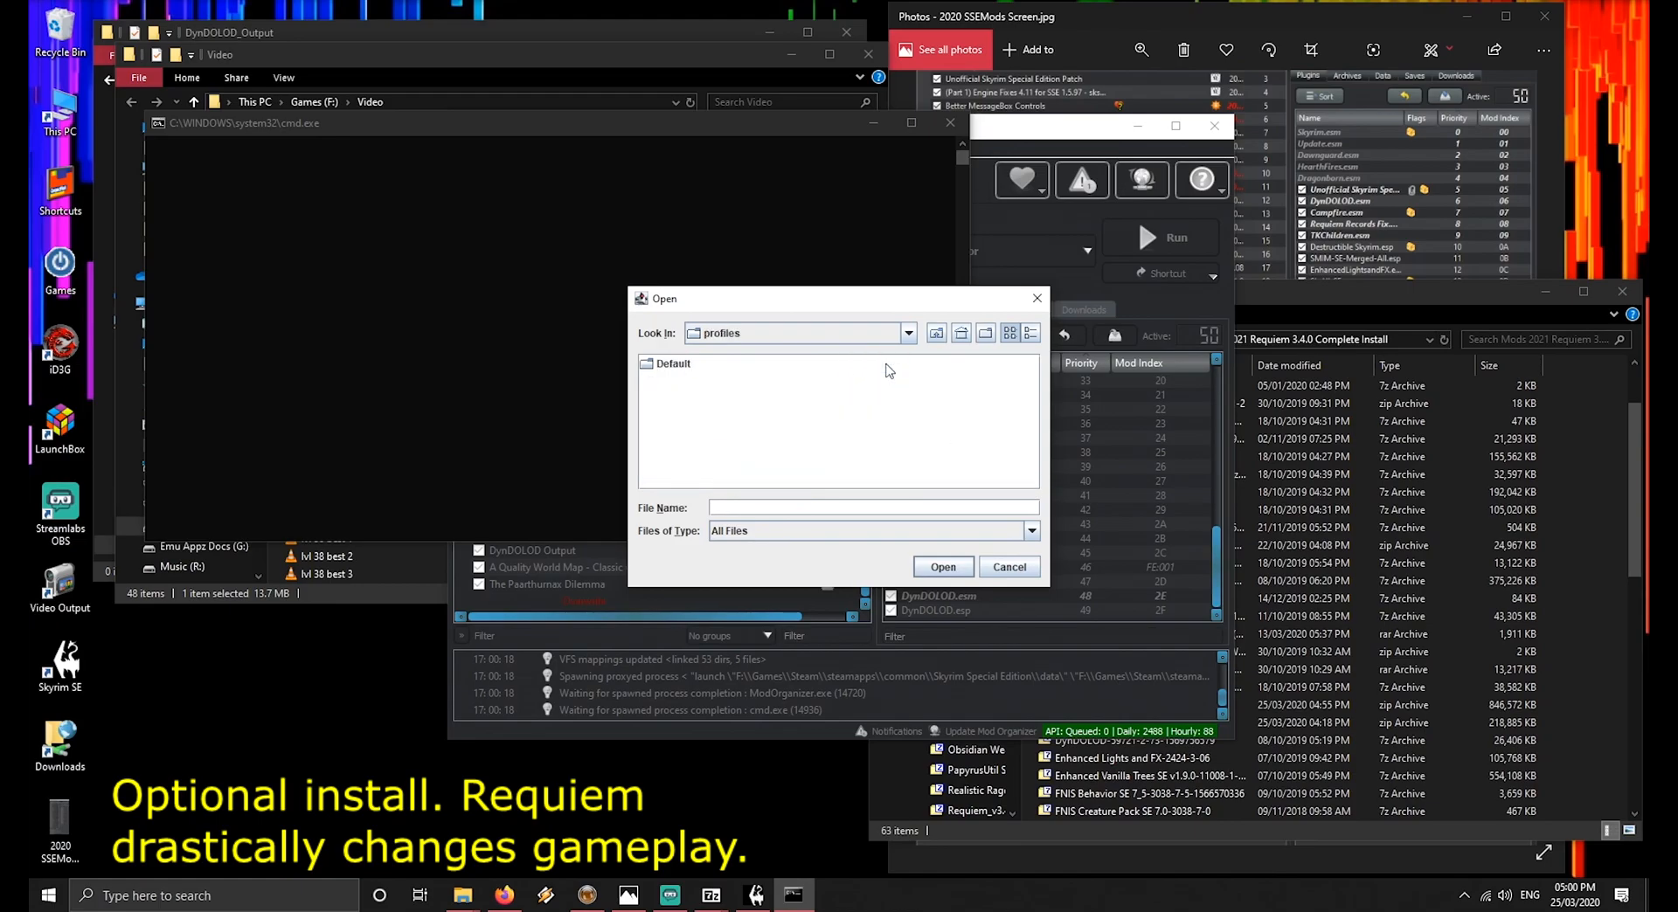
pyautogui.doubleClick(672, 364)
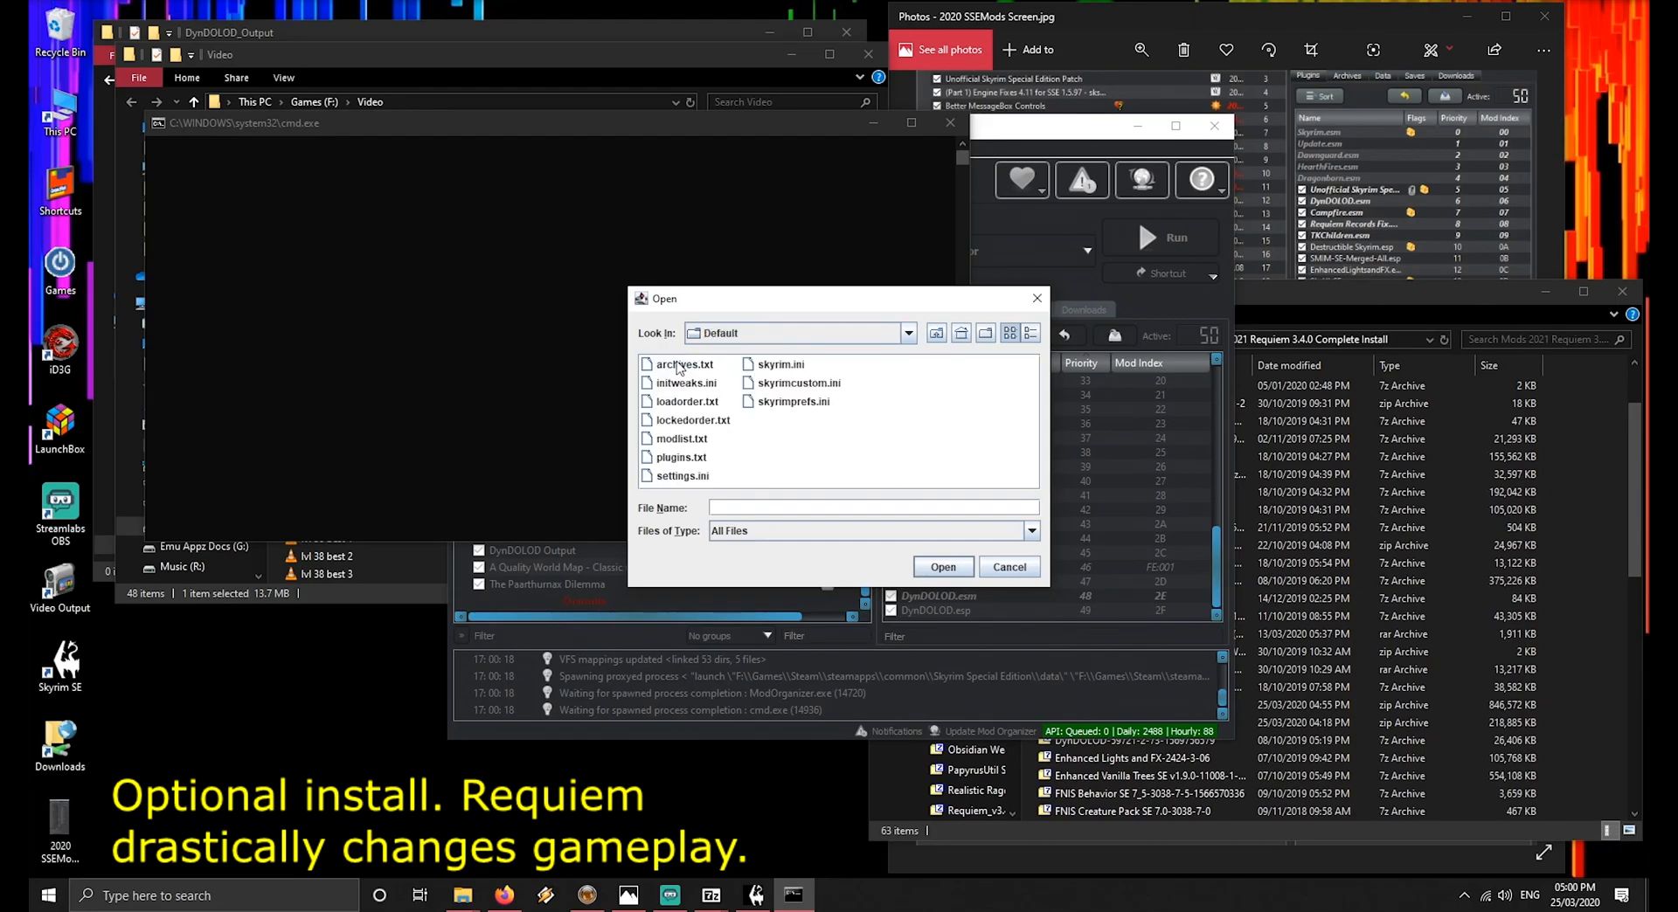
pyautogui.click(781, 367)
pyautogui.doubleClick(780, 367)
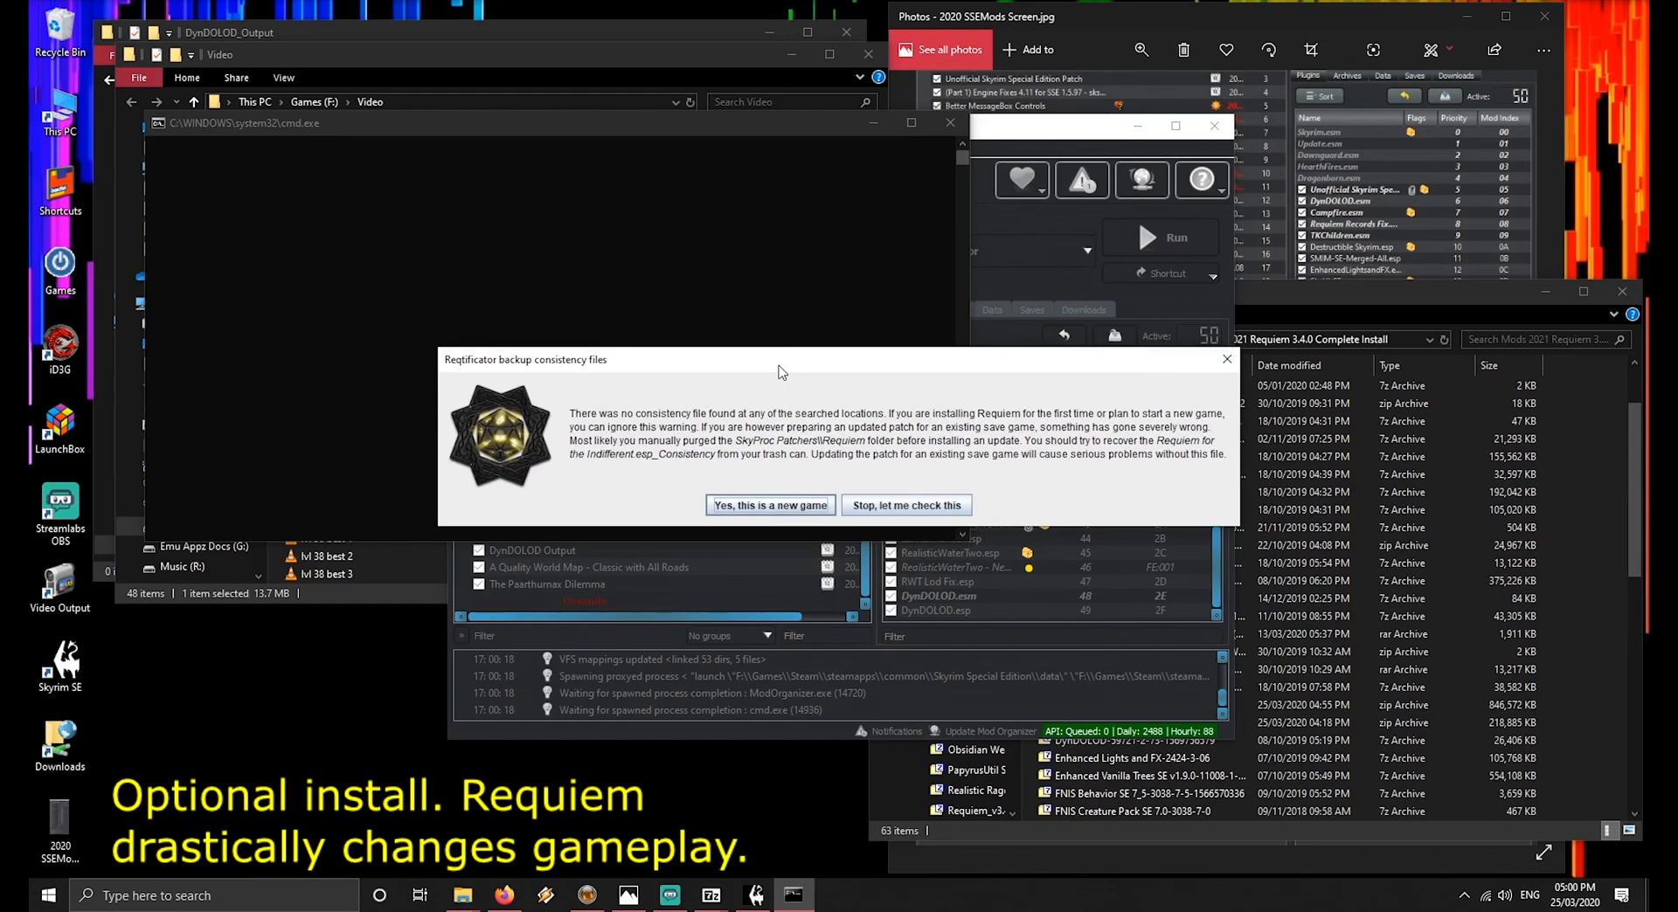
# Confirm a new game, enable Merge Leveled Characters and Merge Leveled Items in Other Settings, and start the patch
pyautogui.click(749, 506)
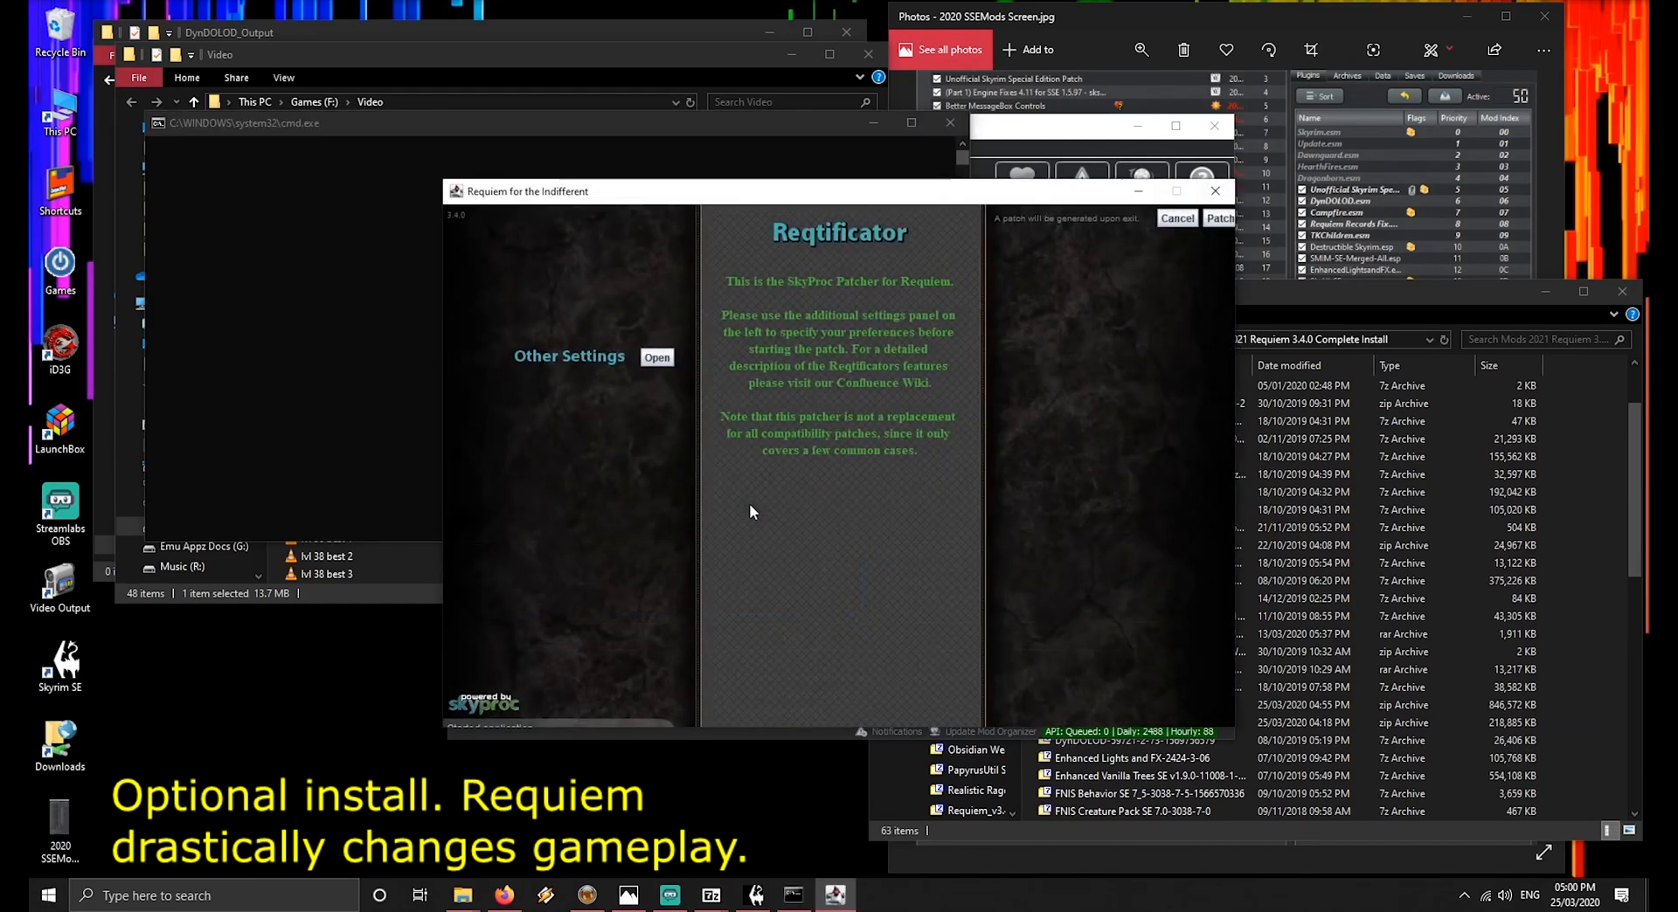
pyautogui.click(657, 357)
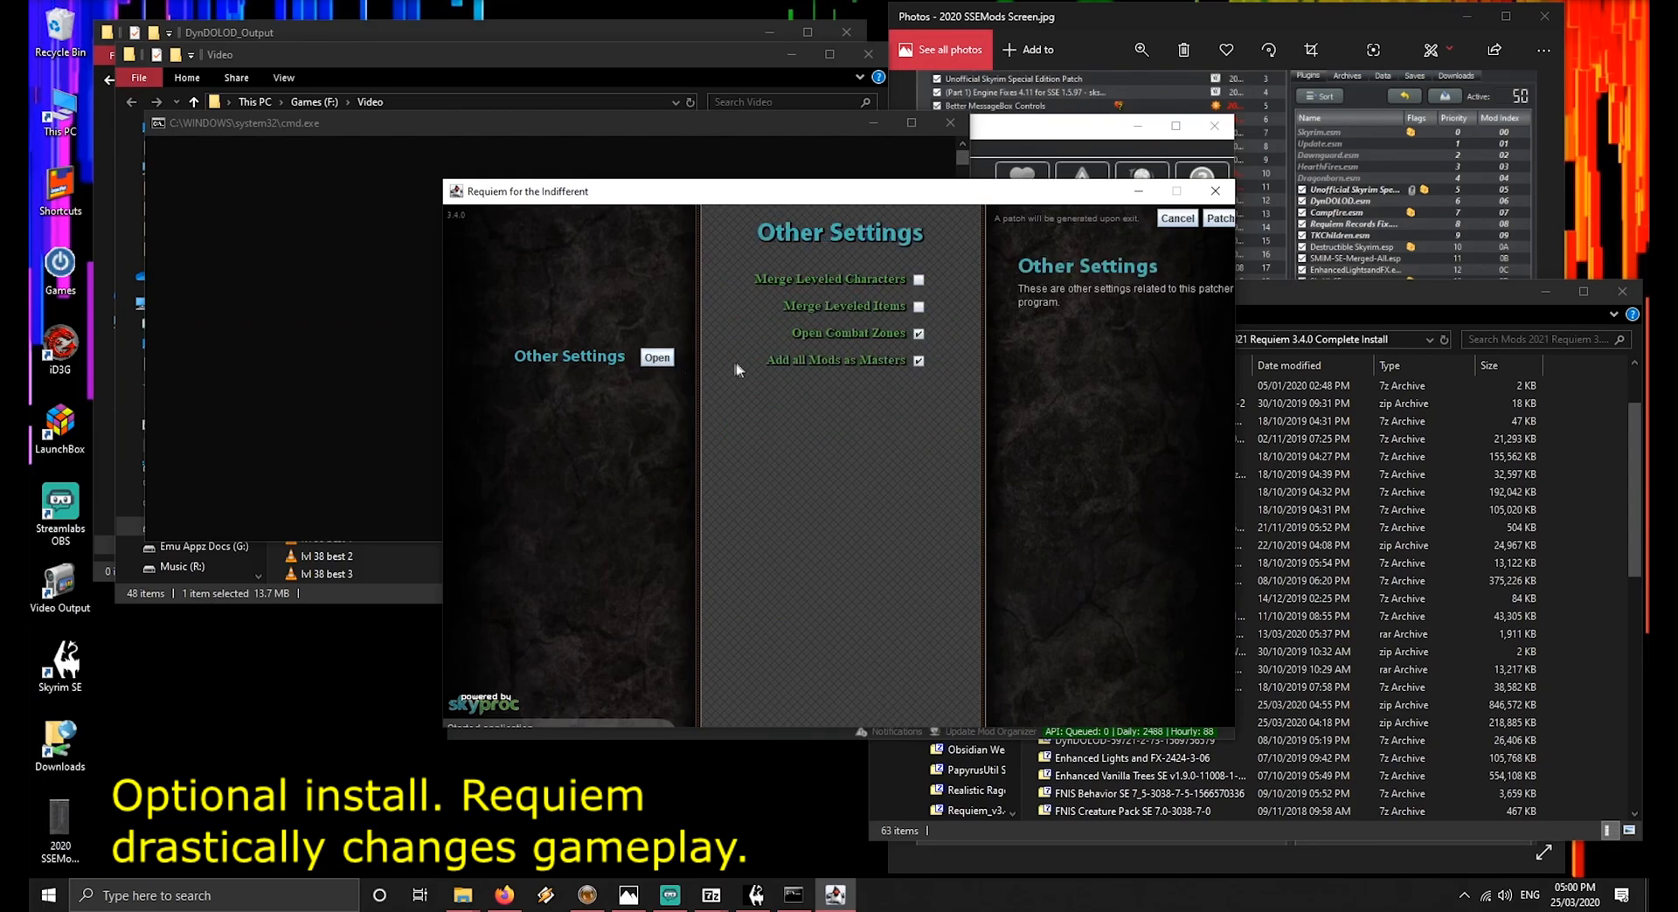
pyautogui.click(918, 280)
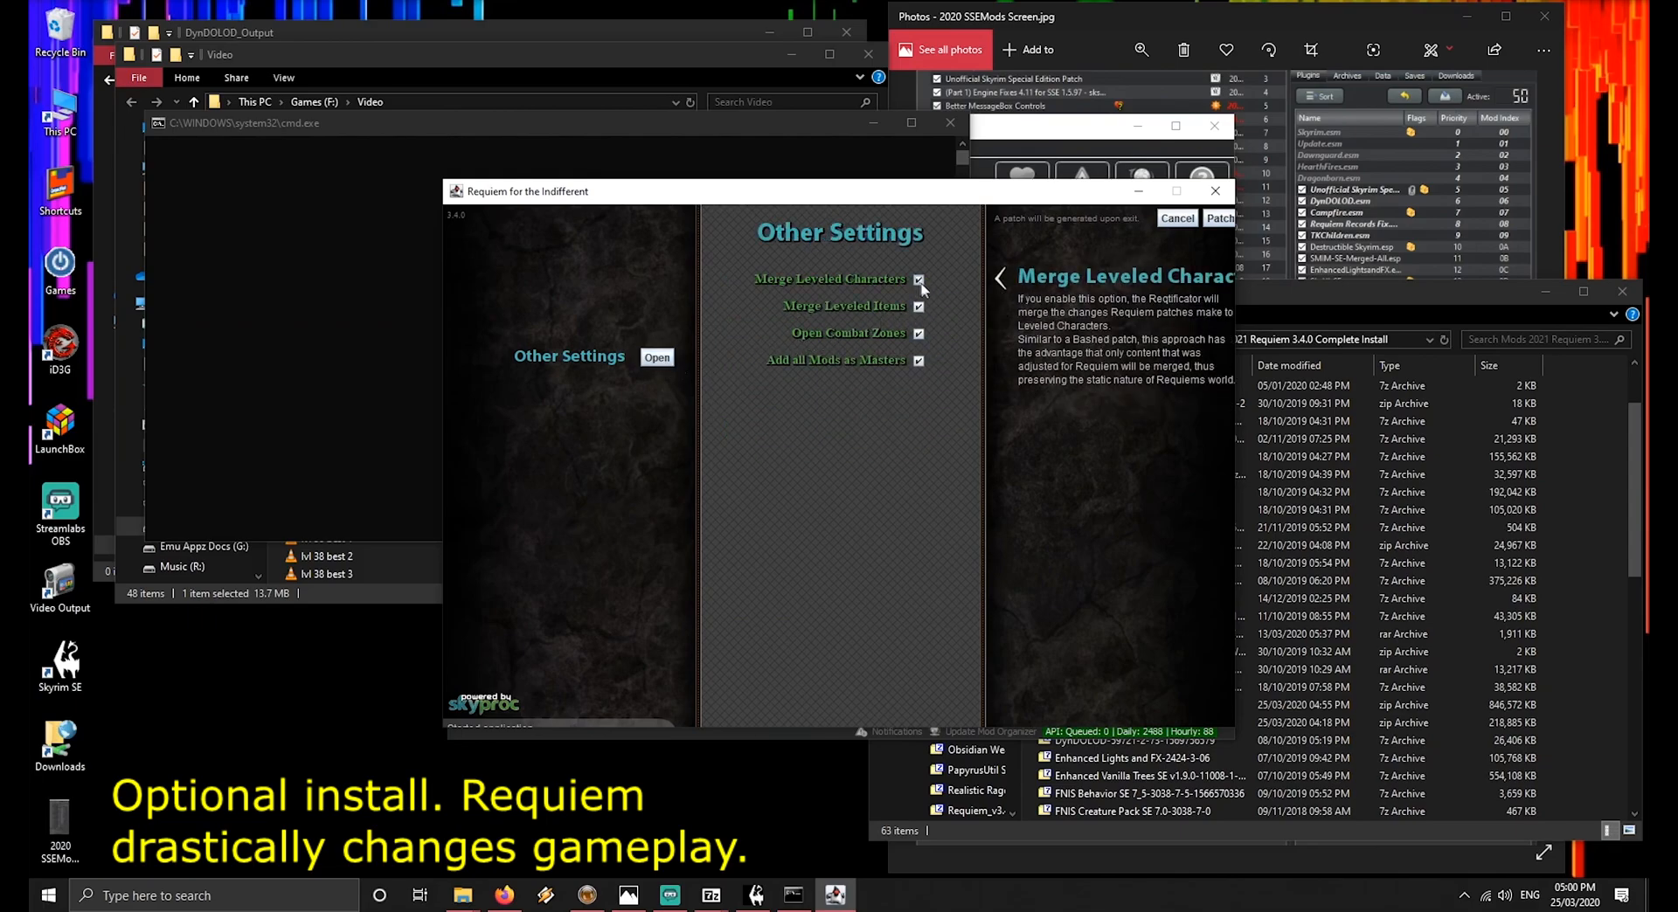
pyautogui.click(1222, 217)
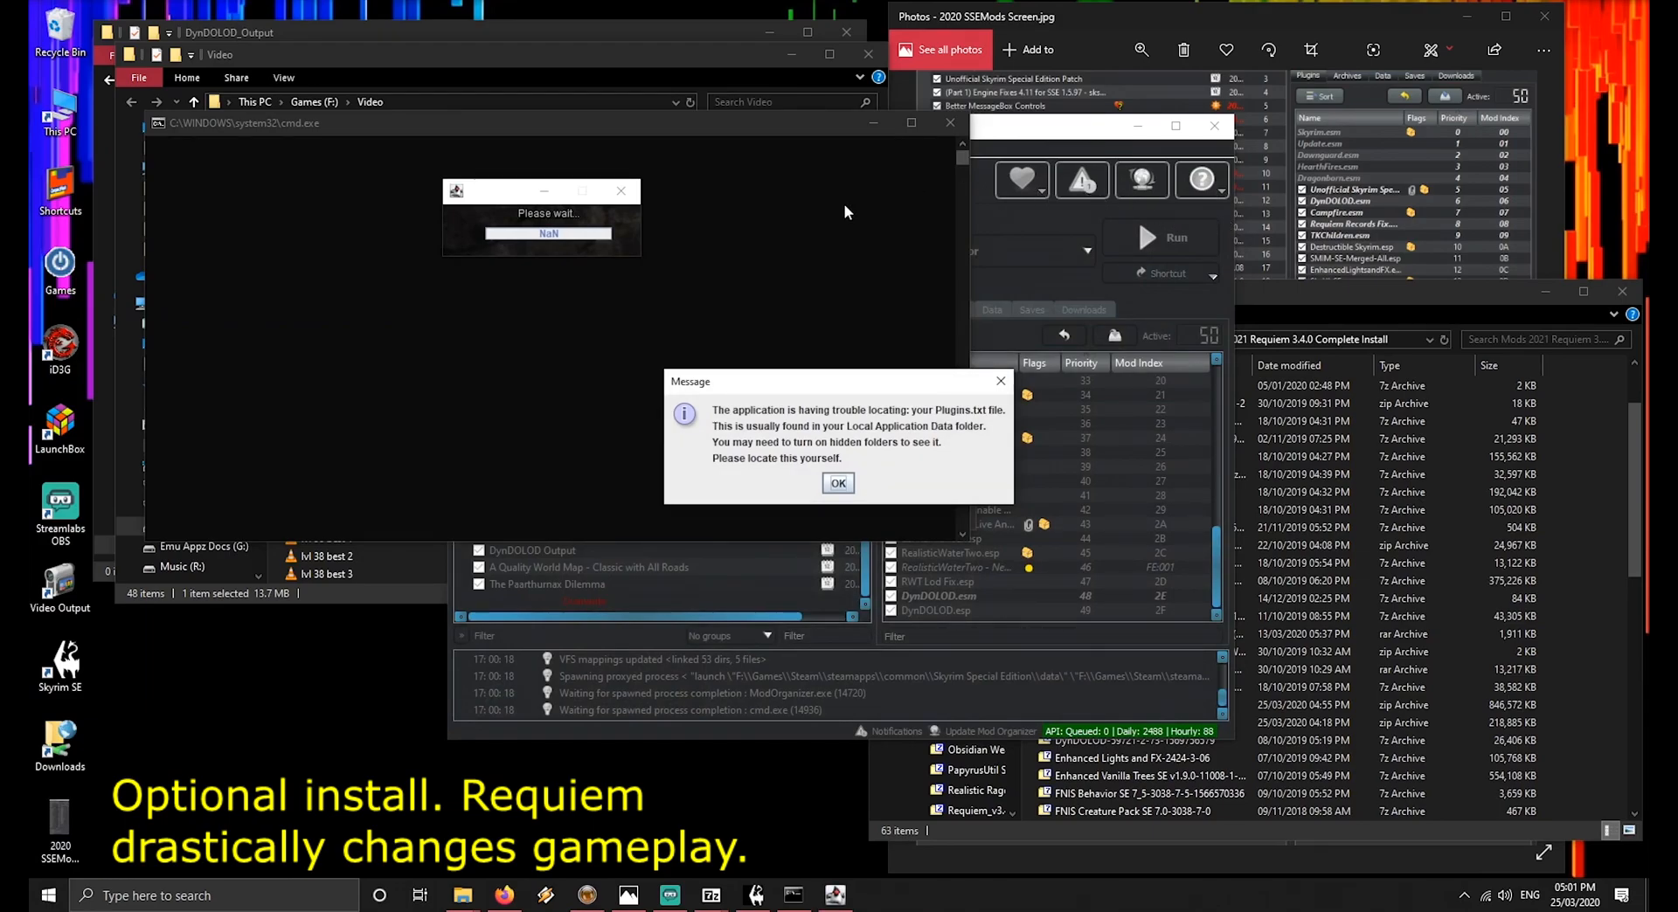
# Supply loadorder.txt from Skyrim Special Edition\MO2\profiles\Default as the plugins list the patcher asks for
pyautogui.click(840, 485)
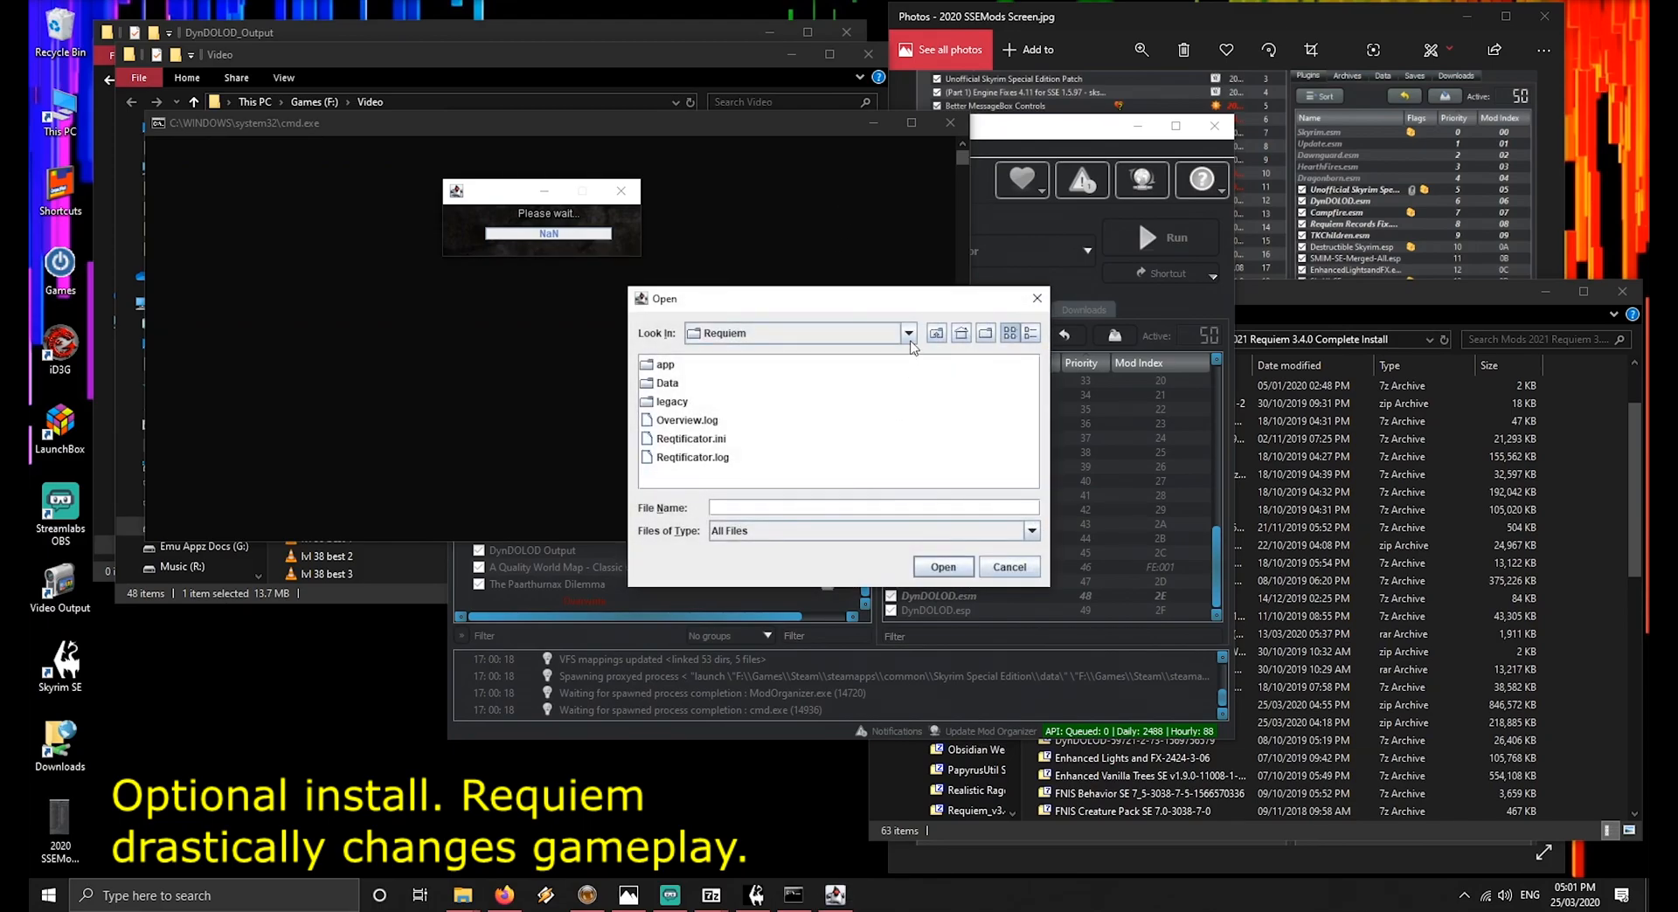
pyautogui.click(909, 339)
pyautogui.scroll(3, 804, 410)
pyautogui.click(806, 409)
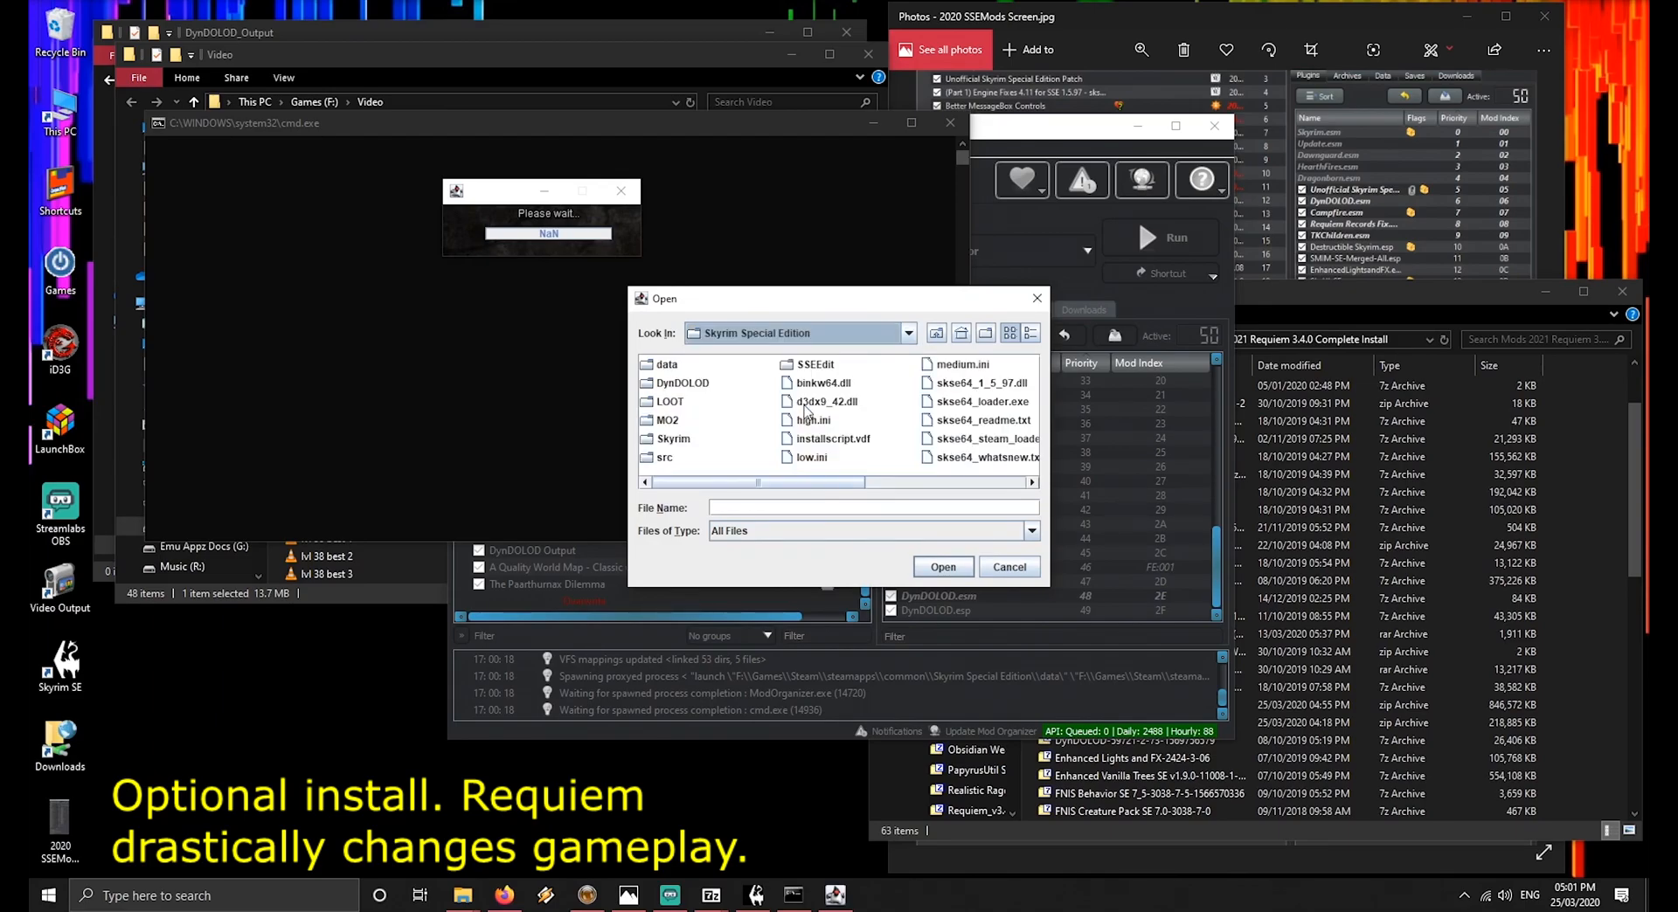
pyautogui.doubleClick(667, 420)
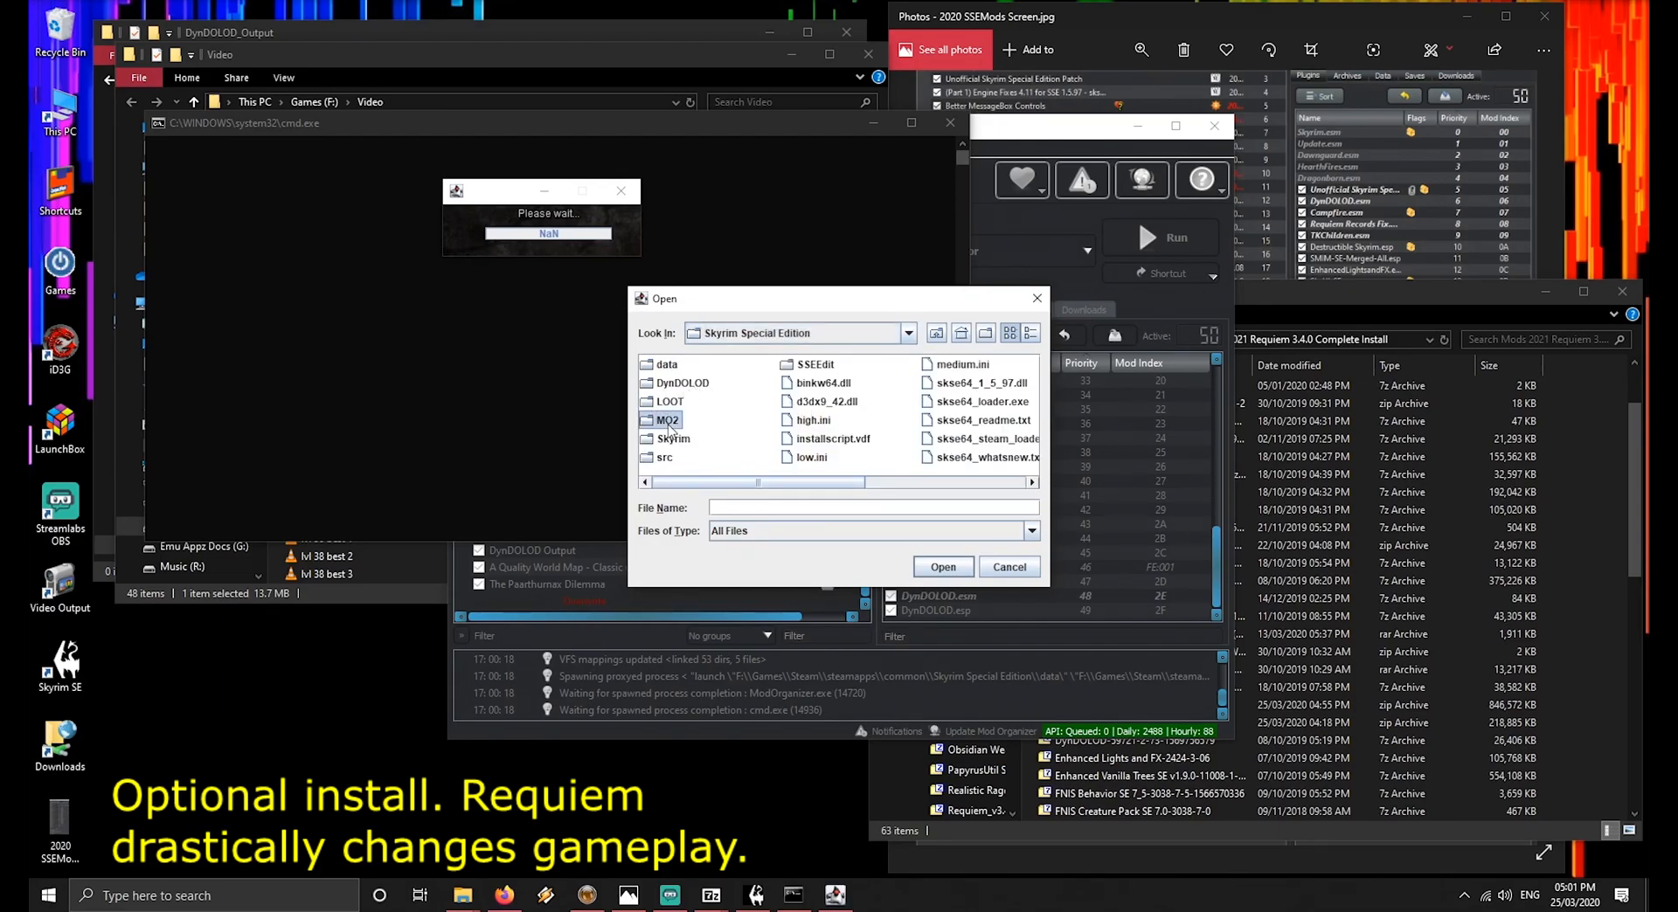
pyautogui.click(1031, 482)
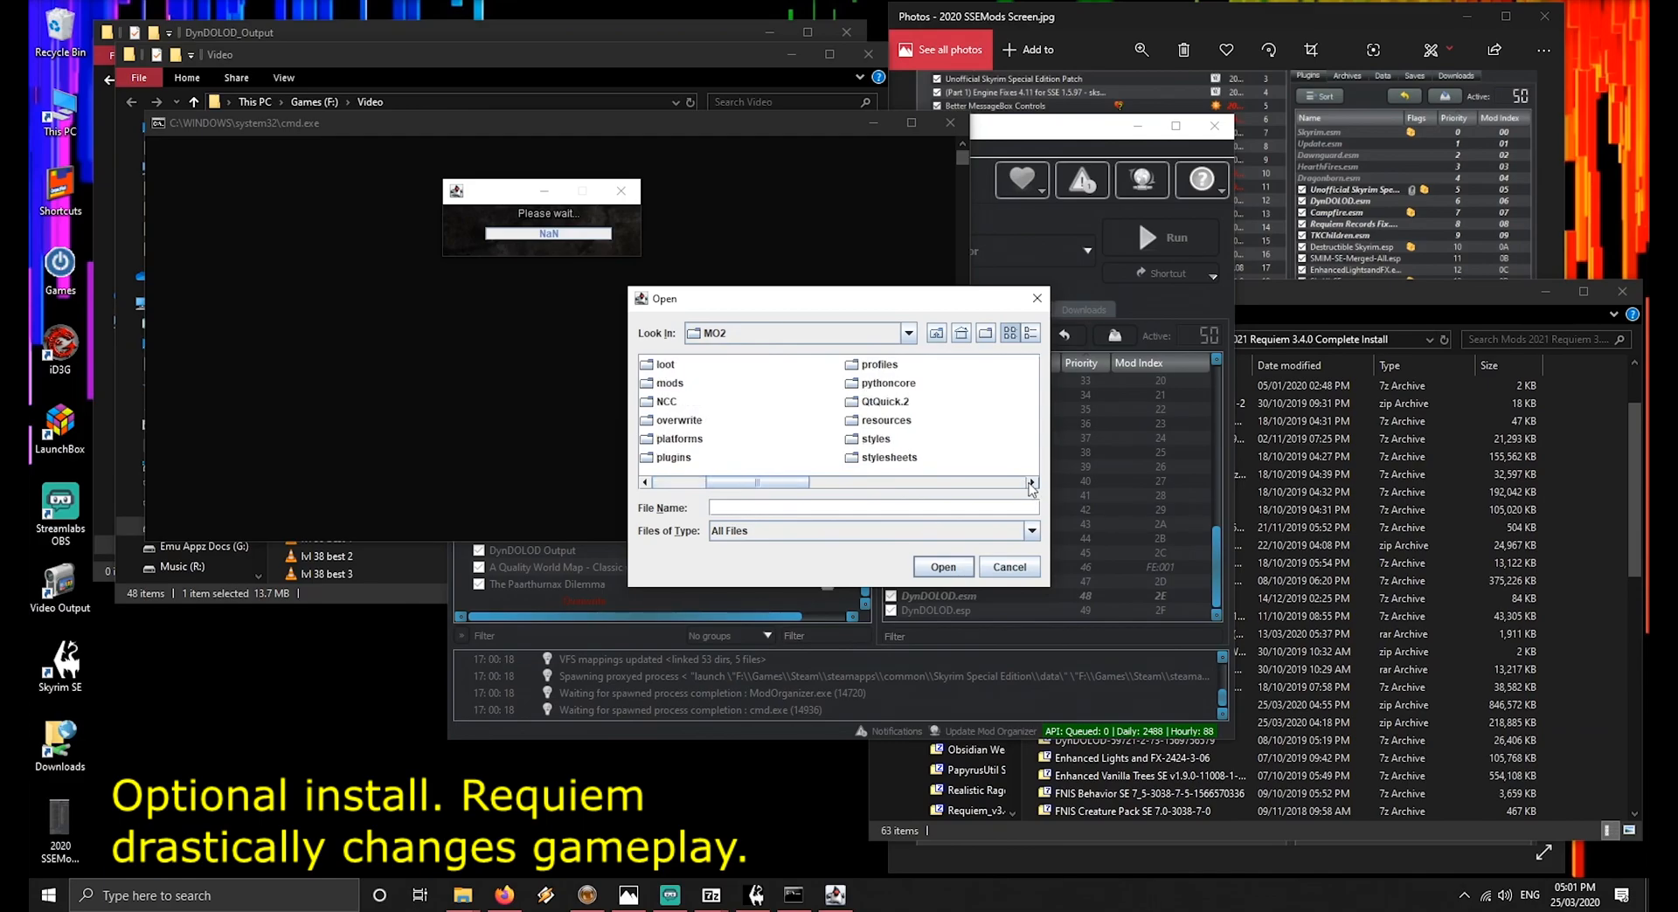
pyautogui.doubleClick(881, 366)
pyautogui.click(678, 365)
pyautogui.doubleClick(672, 365)
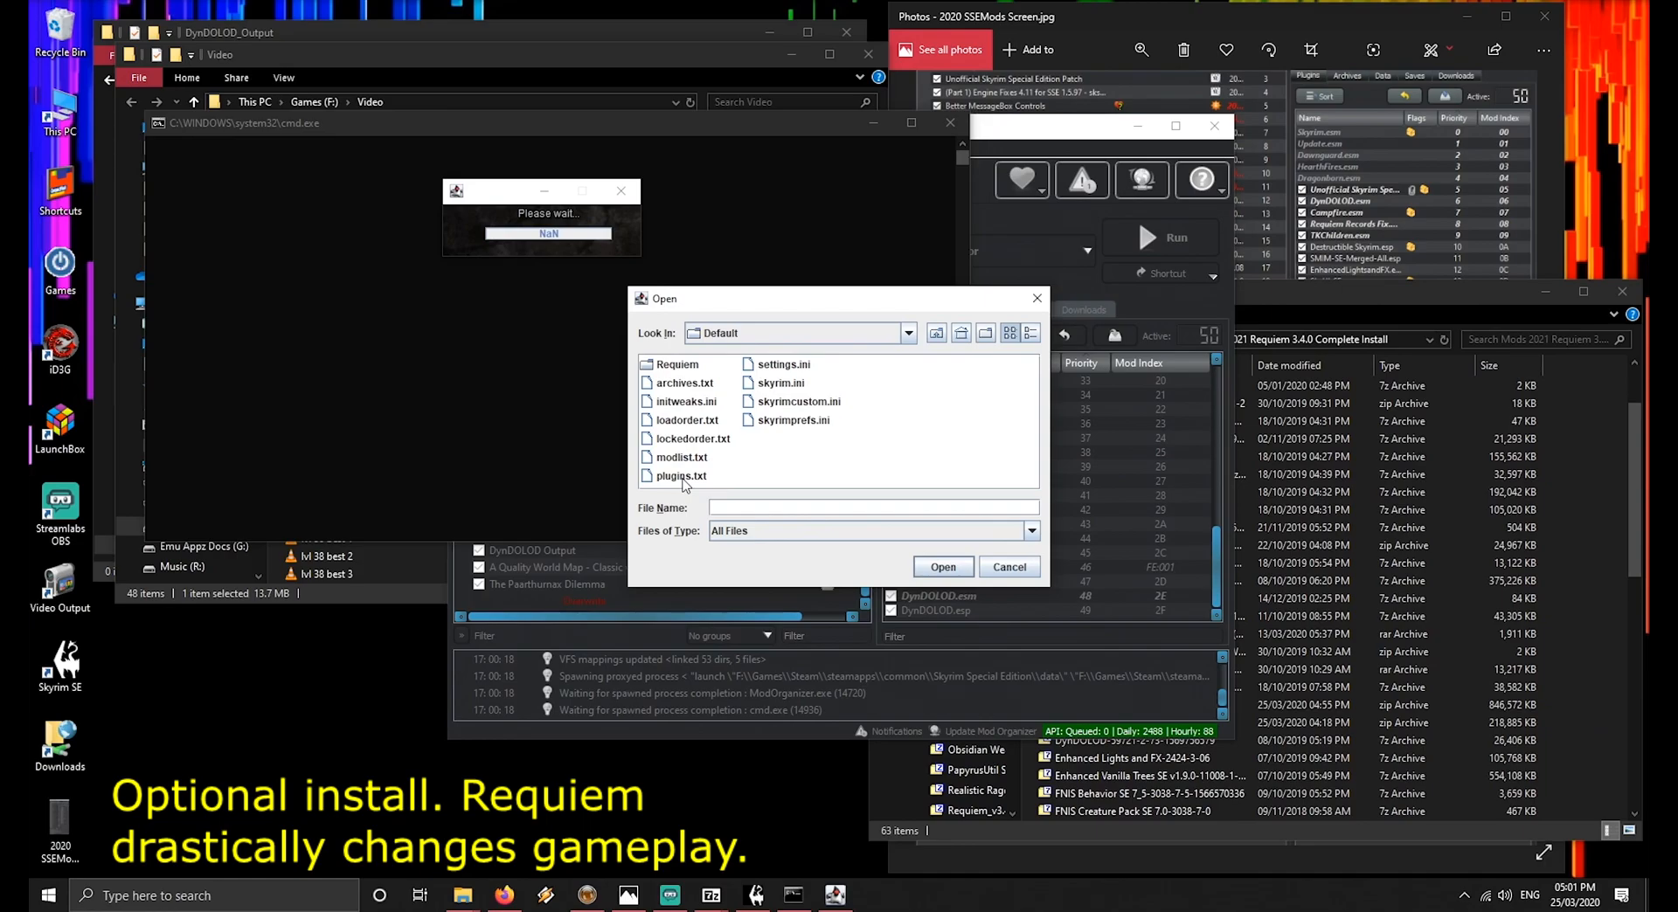
pyautogui.click(677, 422)
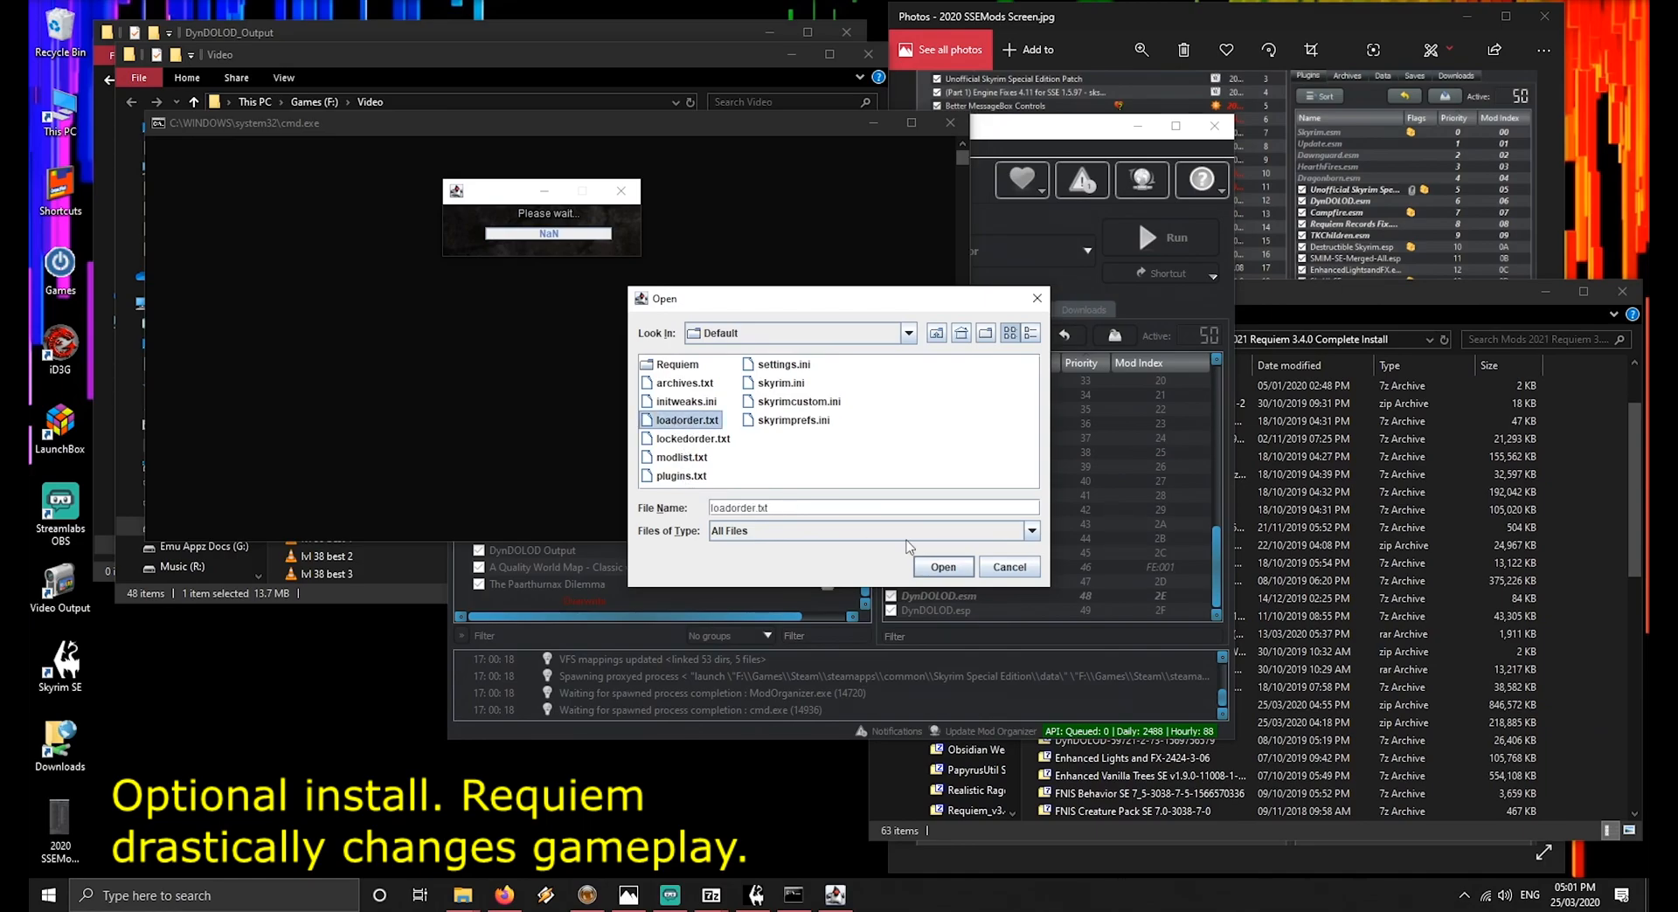
pyautogui.click(942, 568)
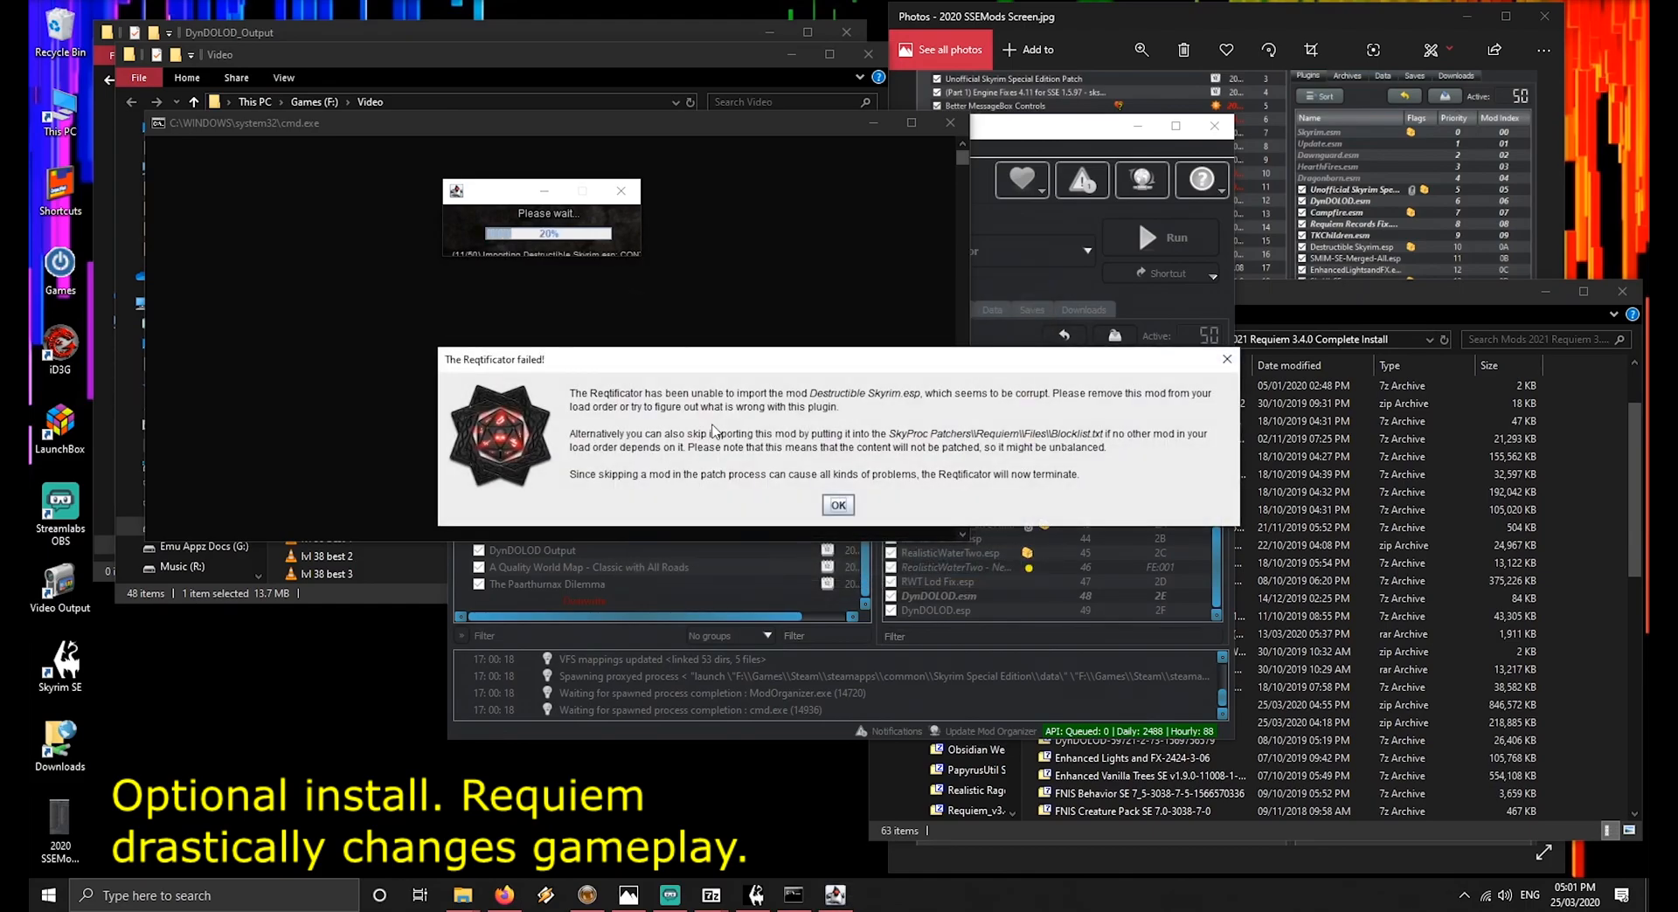
# Dismiss the Reqtificator failure message and disable the Destructible Skyrim - Breakable Objects (Beta) mod in the mod list
pyautogui.click(837, 507)
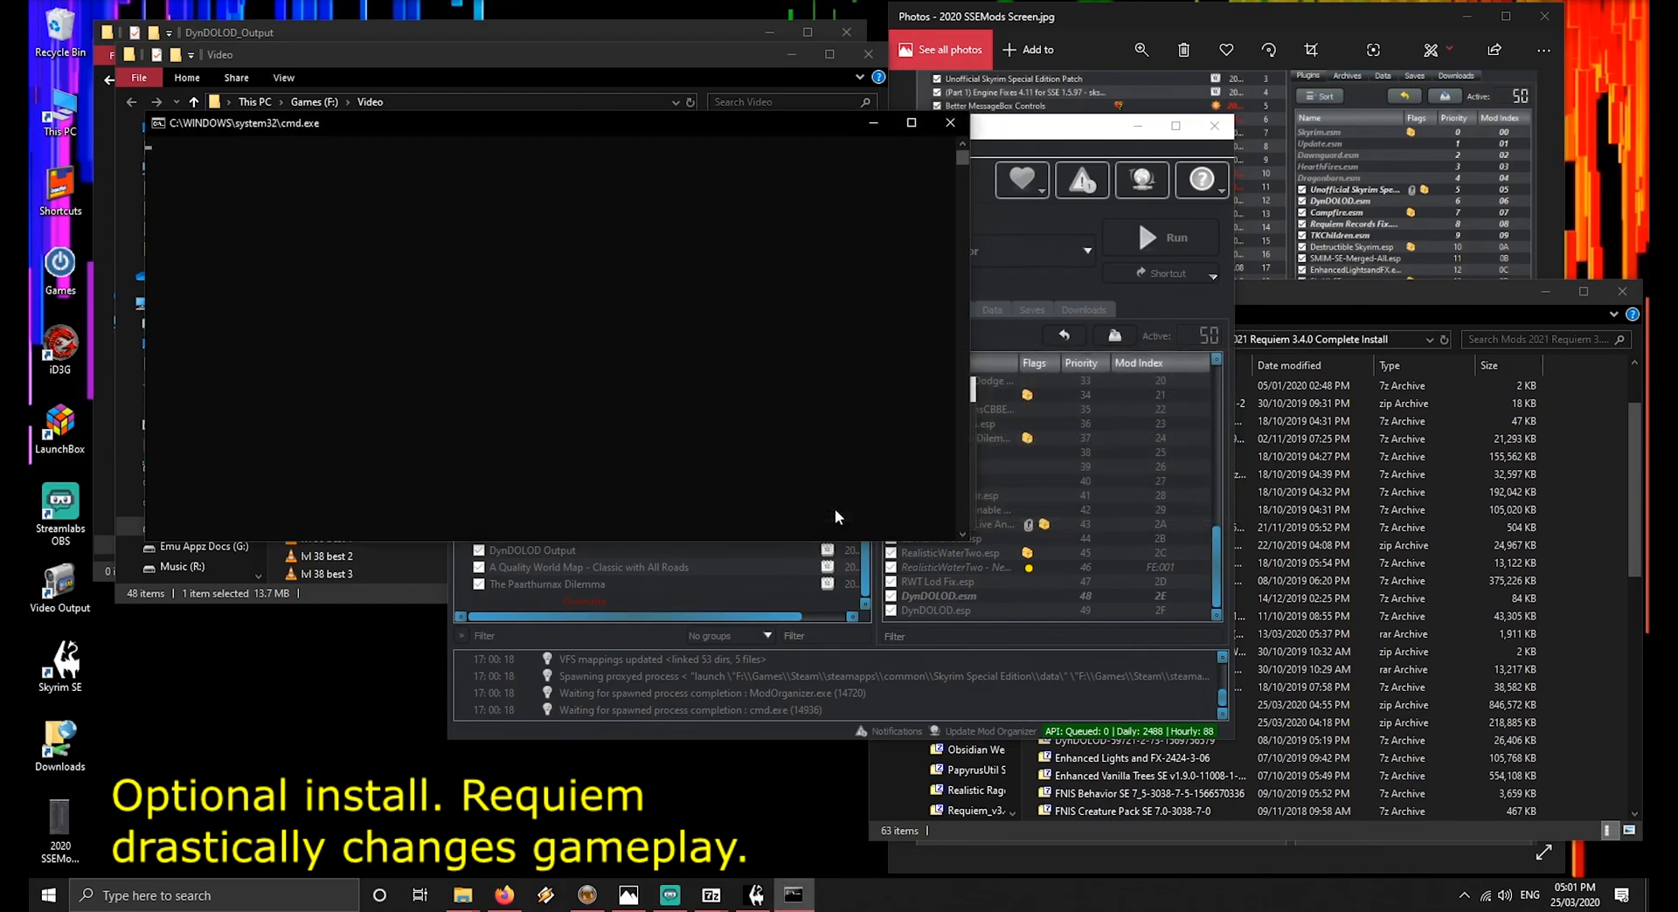
pyautogui.moveTo(869, 505); pyautogui.dragTo(867, 248)
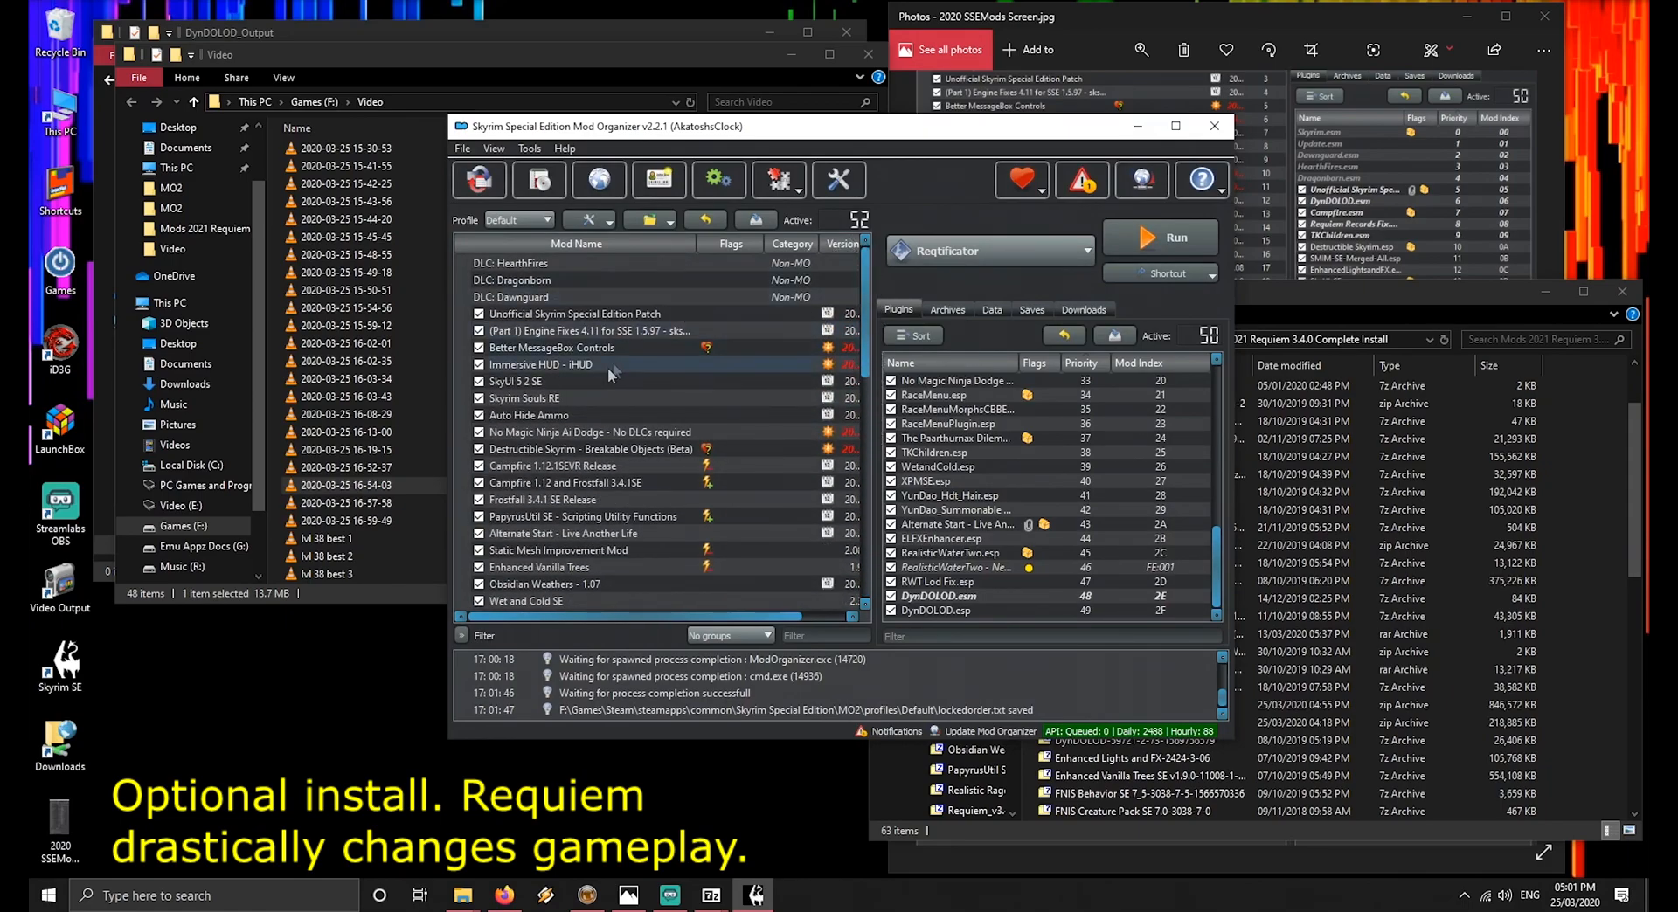
pyautogui.click(478, 449)
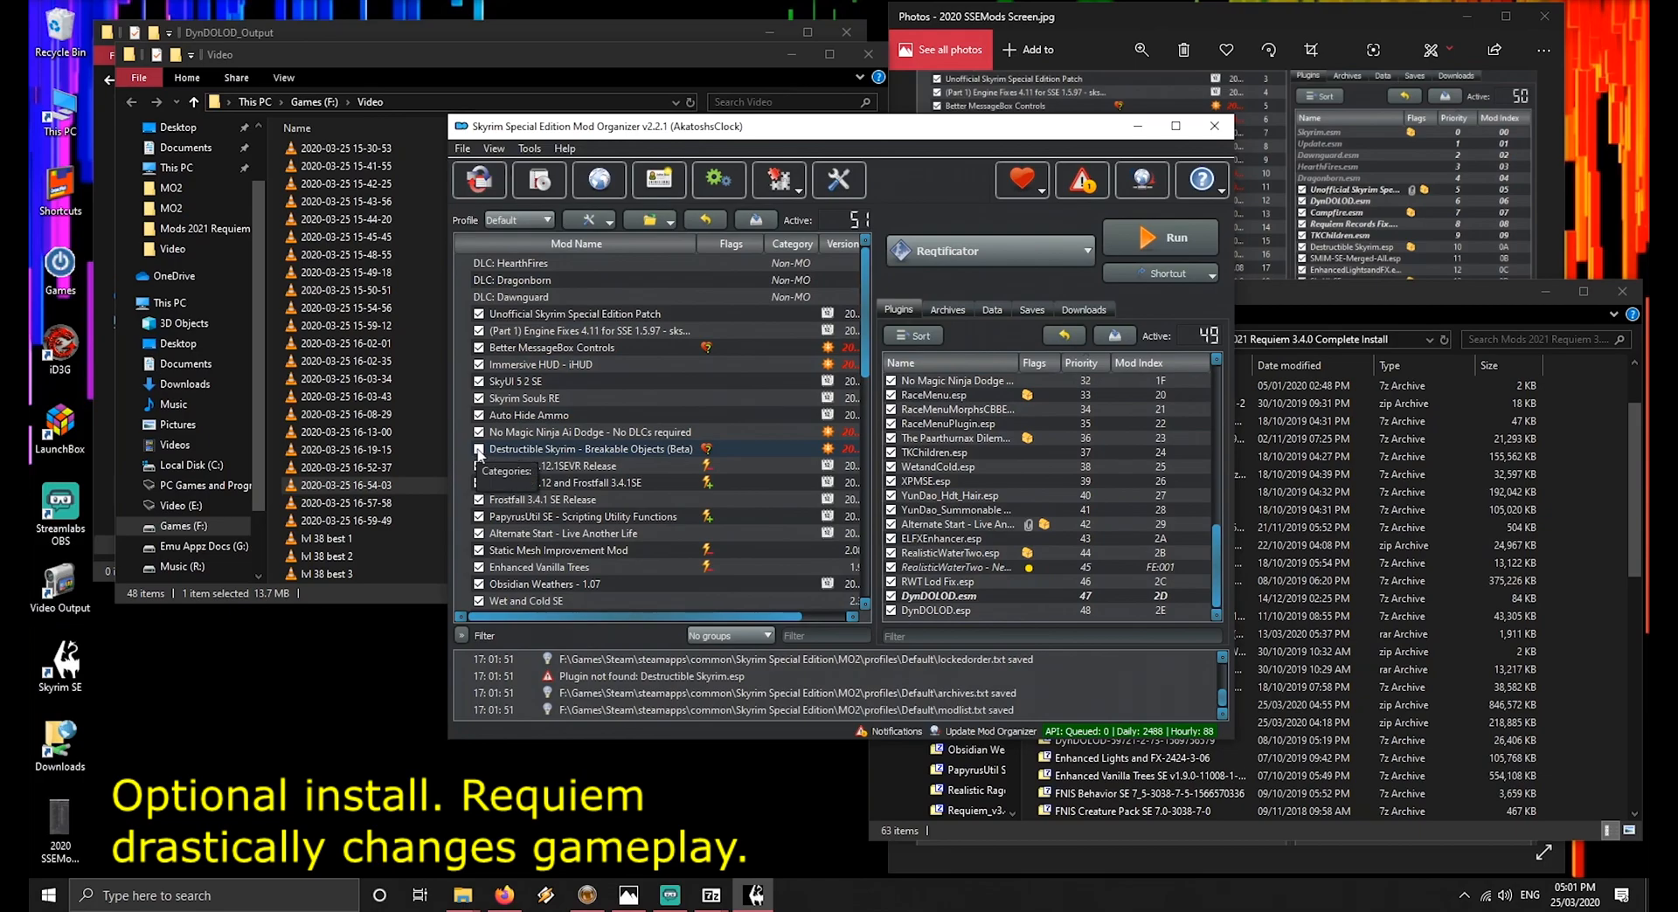
# Sort the plugin load order in Mod Organizer and run Reqtificator again
pyautogui.click(916, 337)
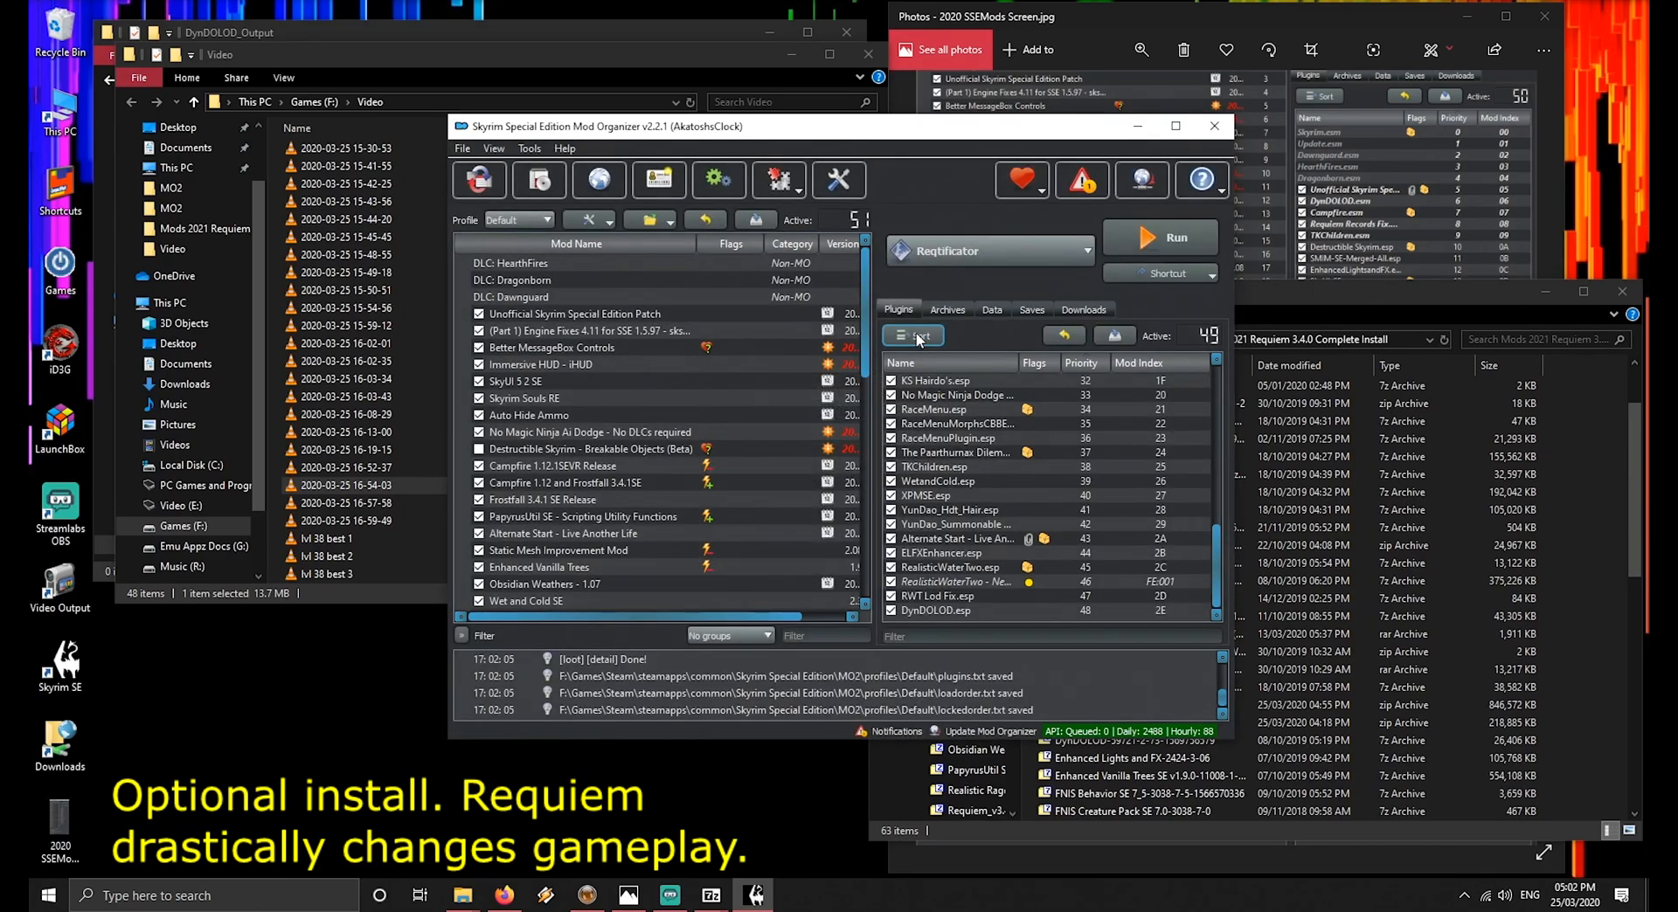
pyautogui.click(1153, 238)
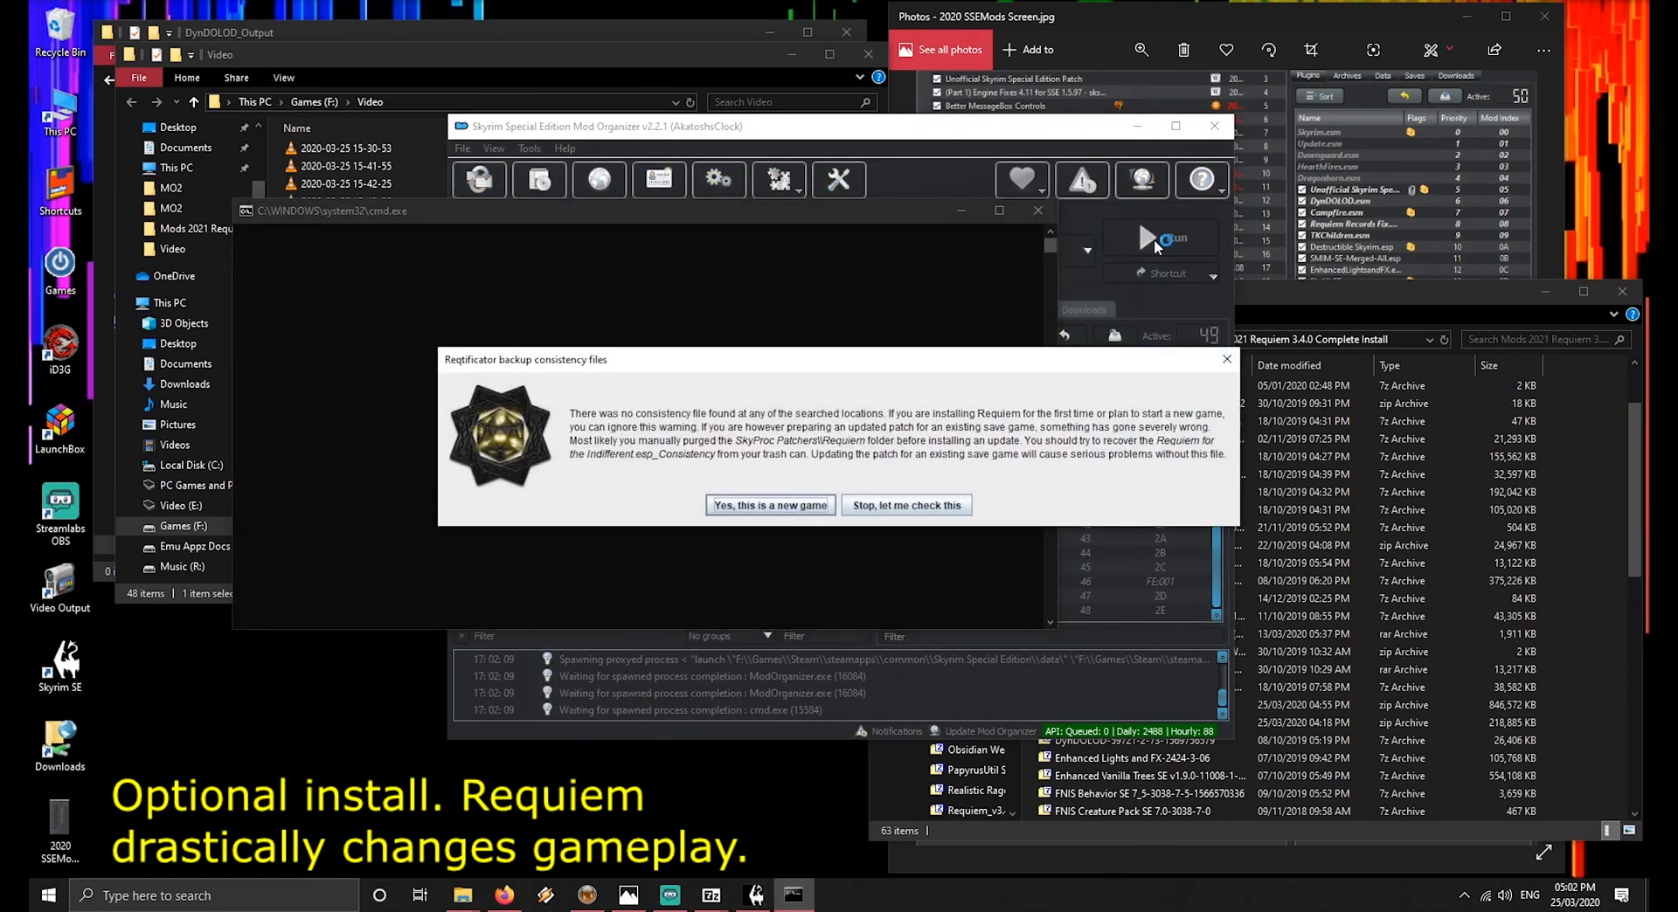
# Confirm a new game, enable Merge Leveled Characters and Merge Leveled Items for Requiem for the Indifferent, and start generating the patch
pyautogui.click(770, 505)
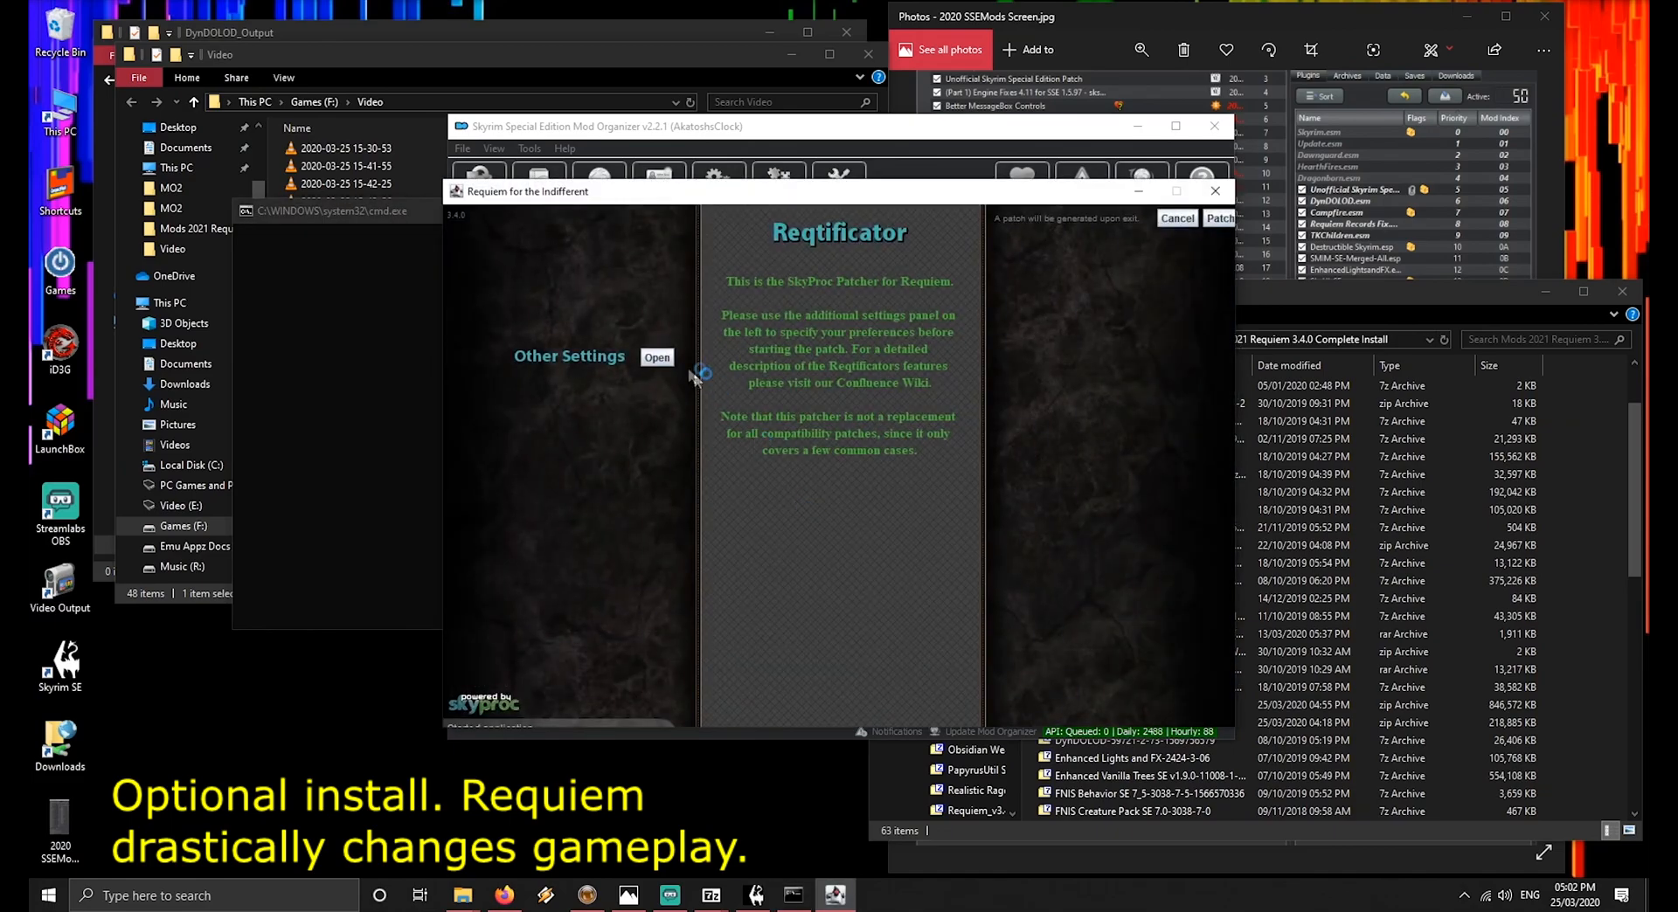
pyautogui.click(657, 357)
pyautogui.click(918, 280)
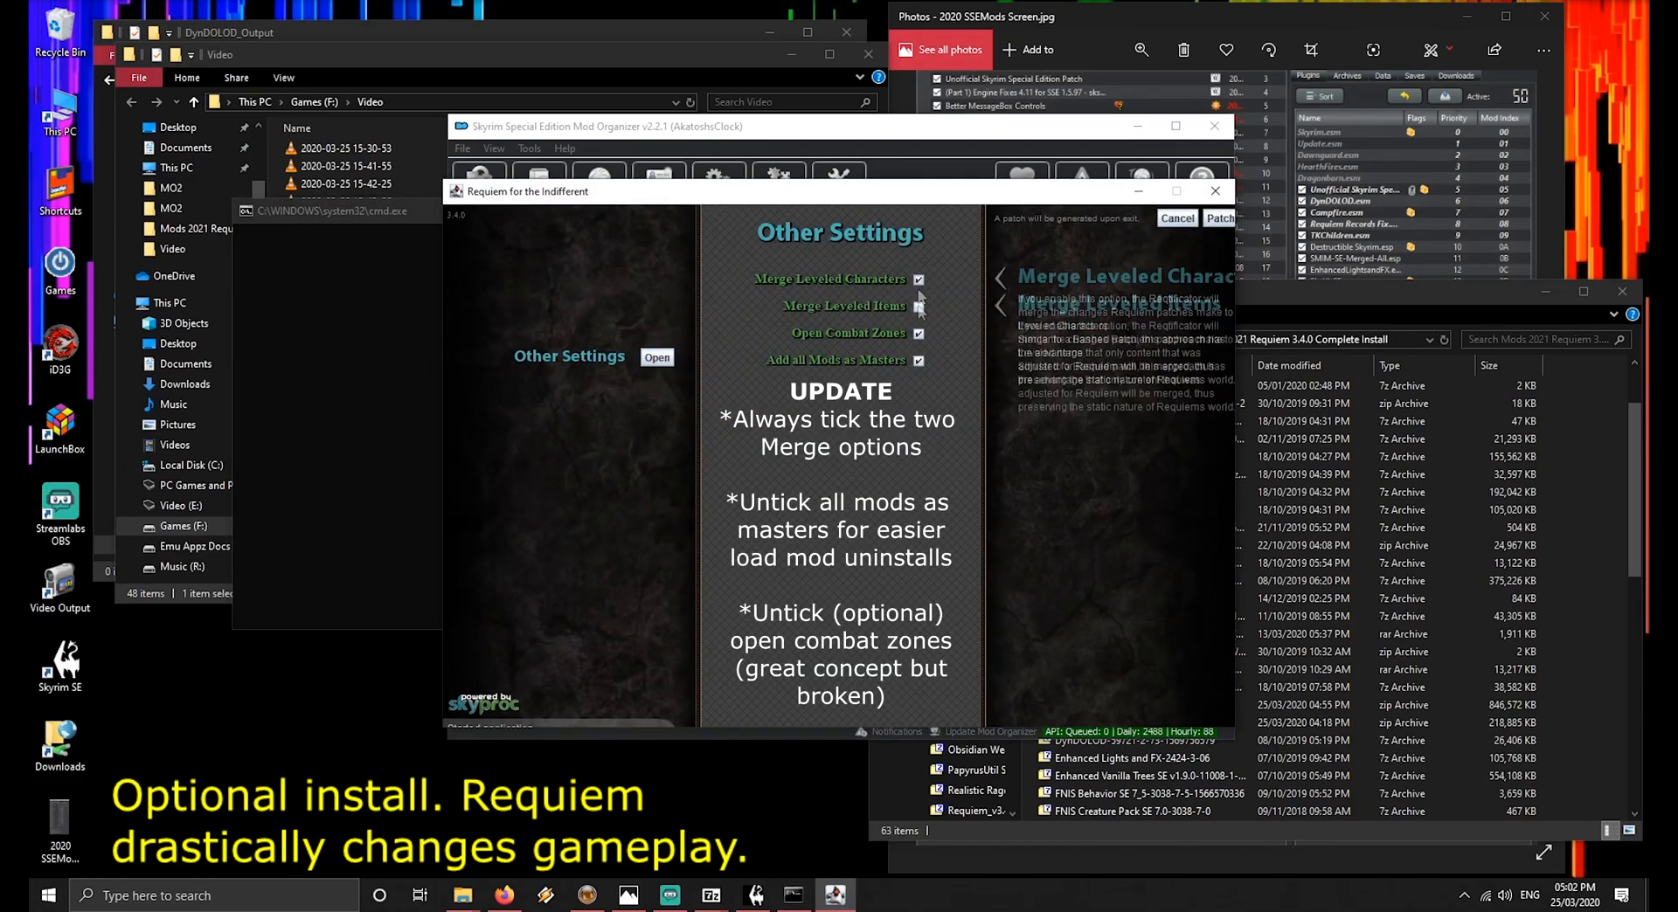
pyautogui.click(1230, 215)
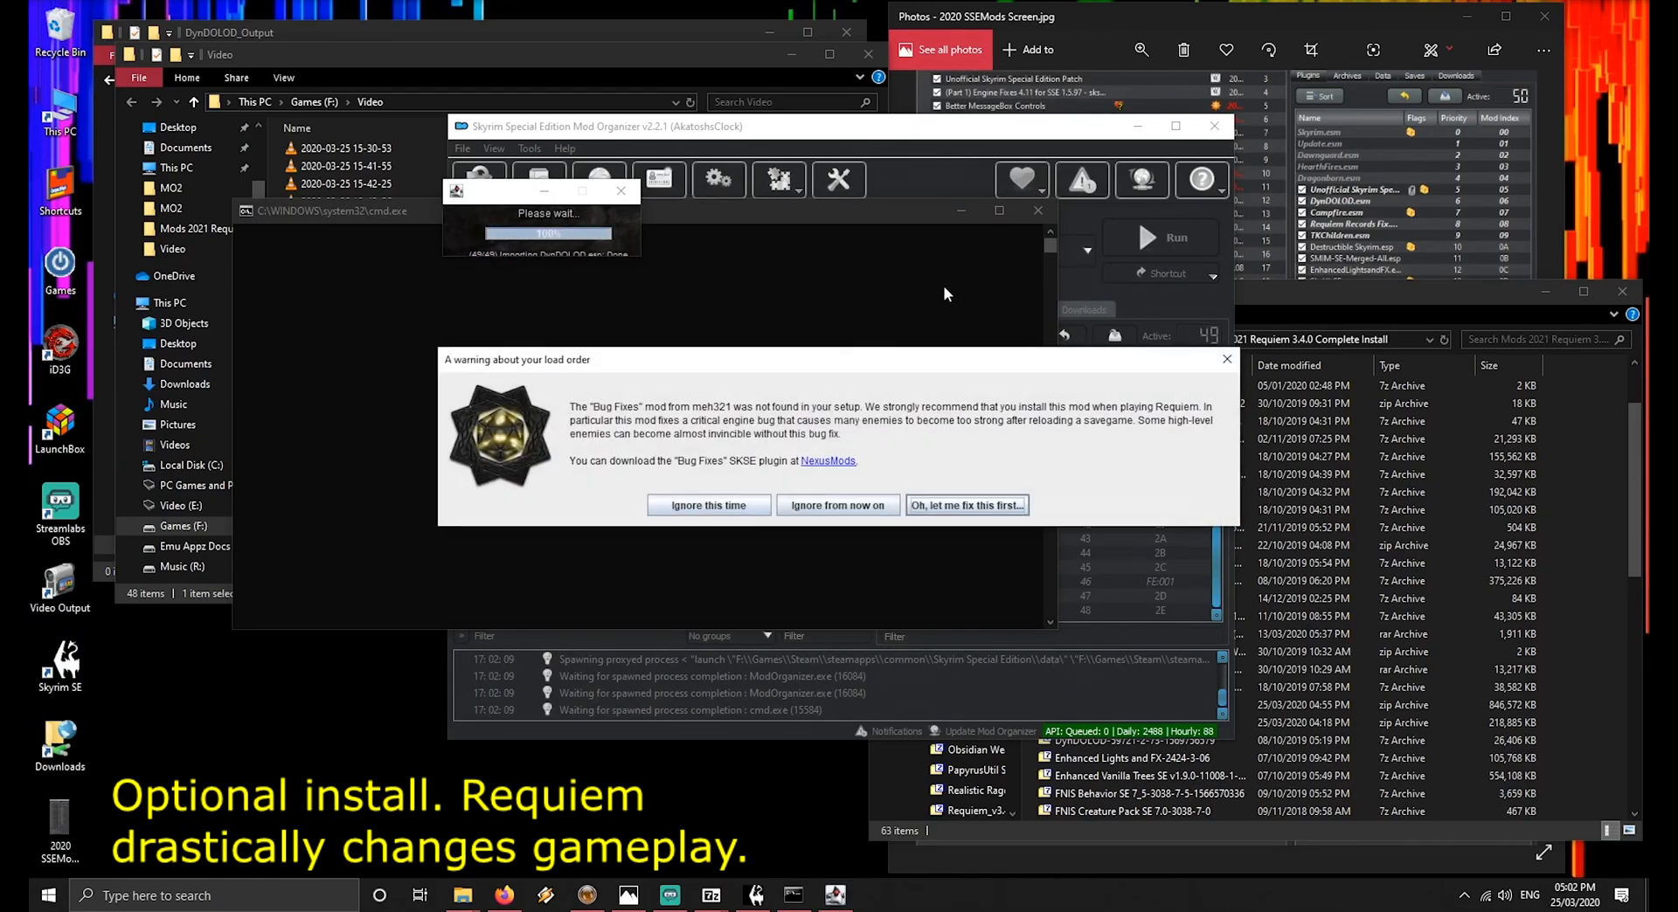
# Permanently ignore the missing Bug Fixes and Crash Fixes warnings and acknowledge the finished patch
pyautogui.click(829, 507)
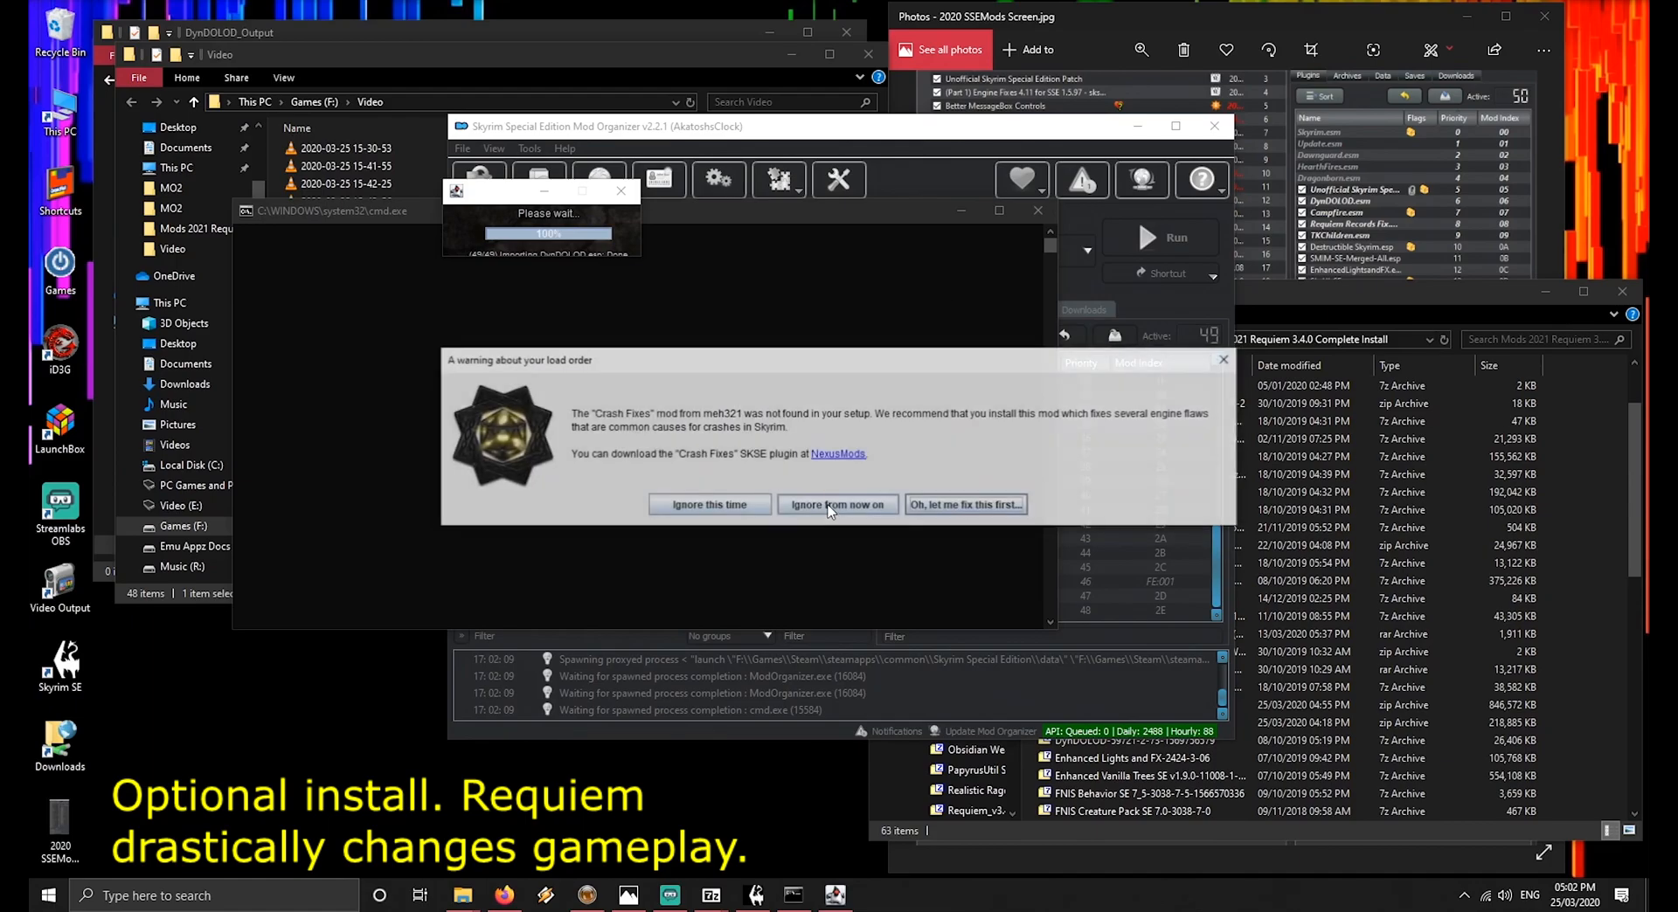
pyautogui.click(827, 504)
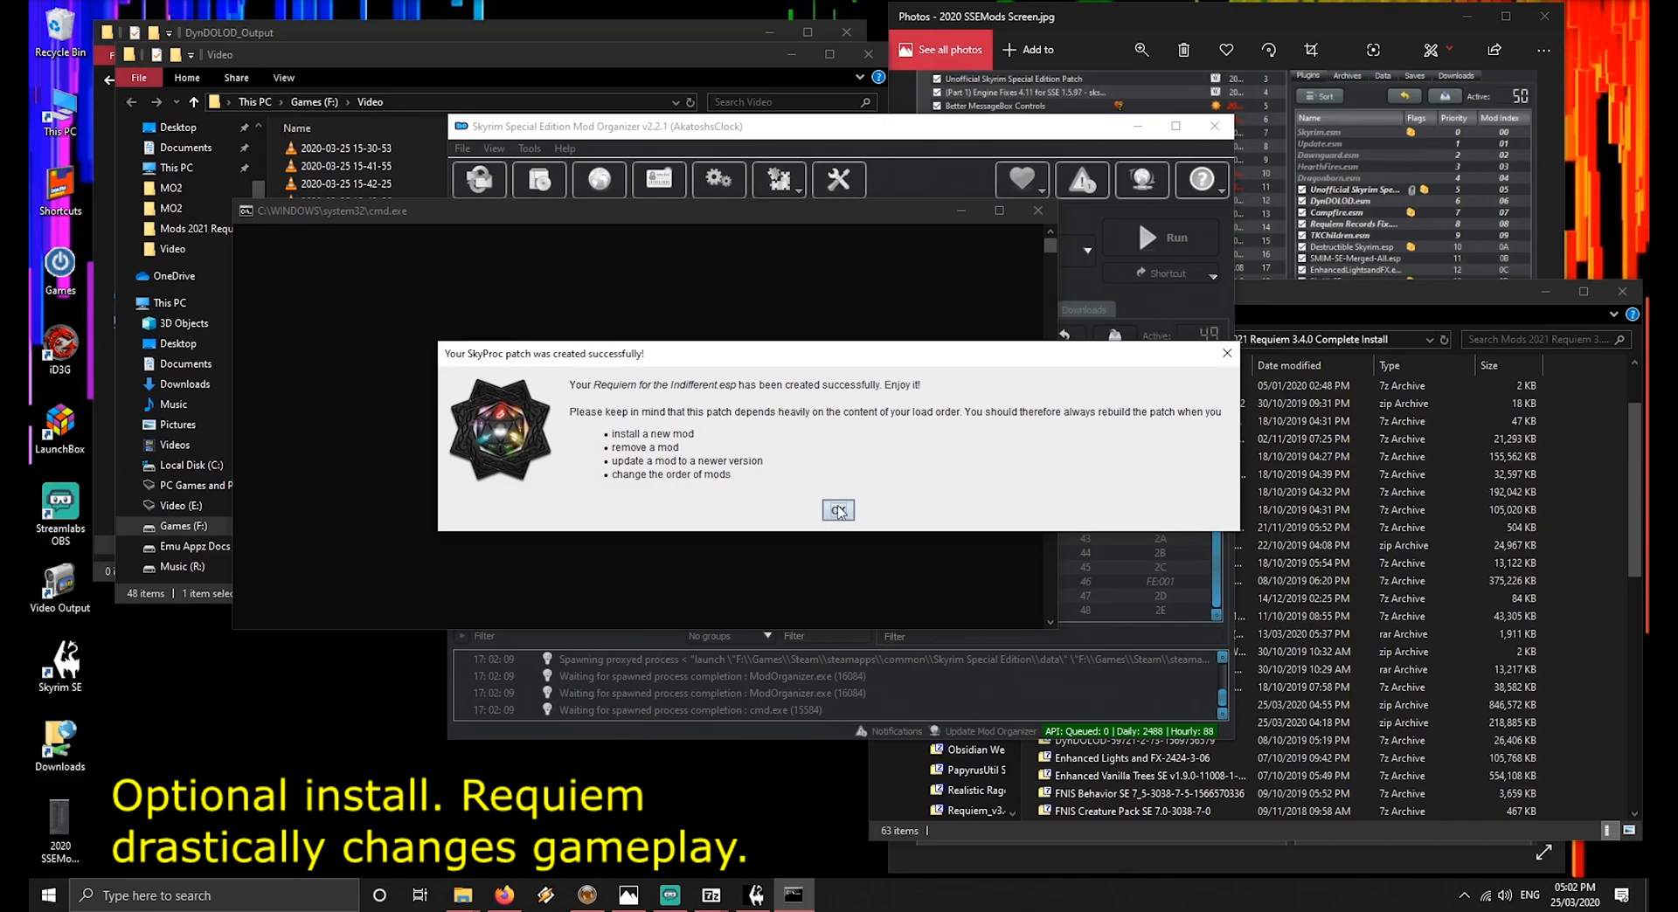
pyautogui.click(838, 510)
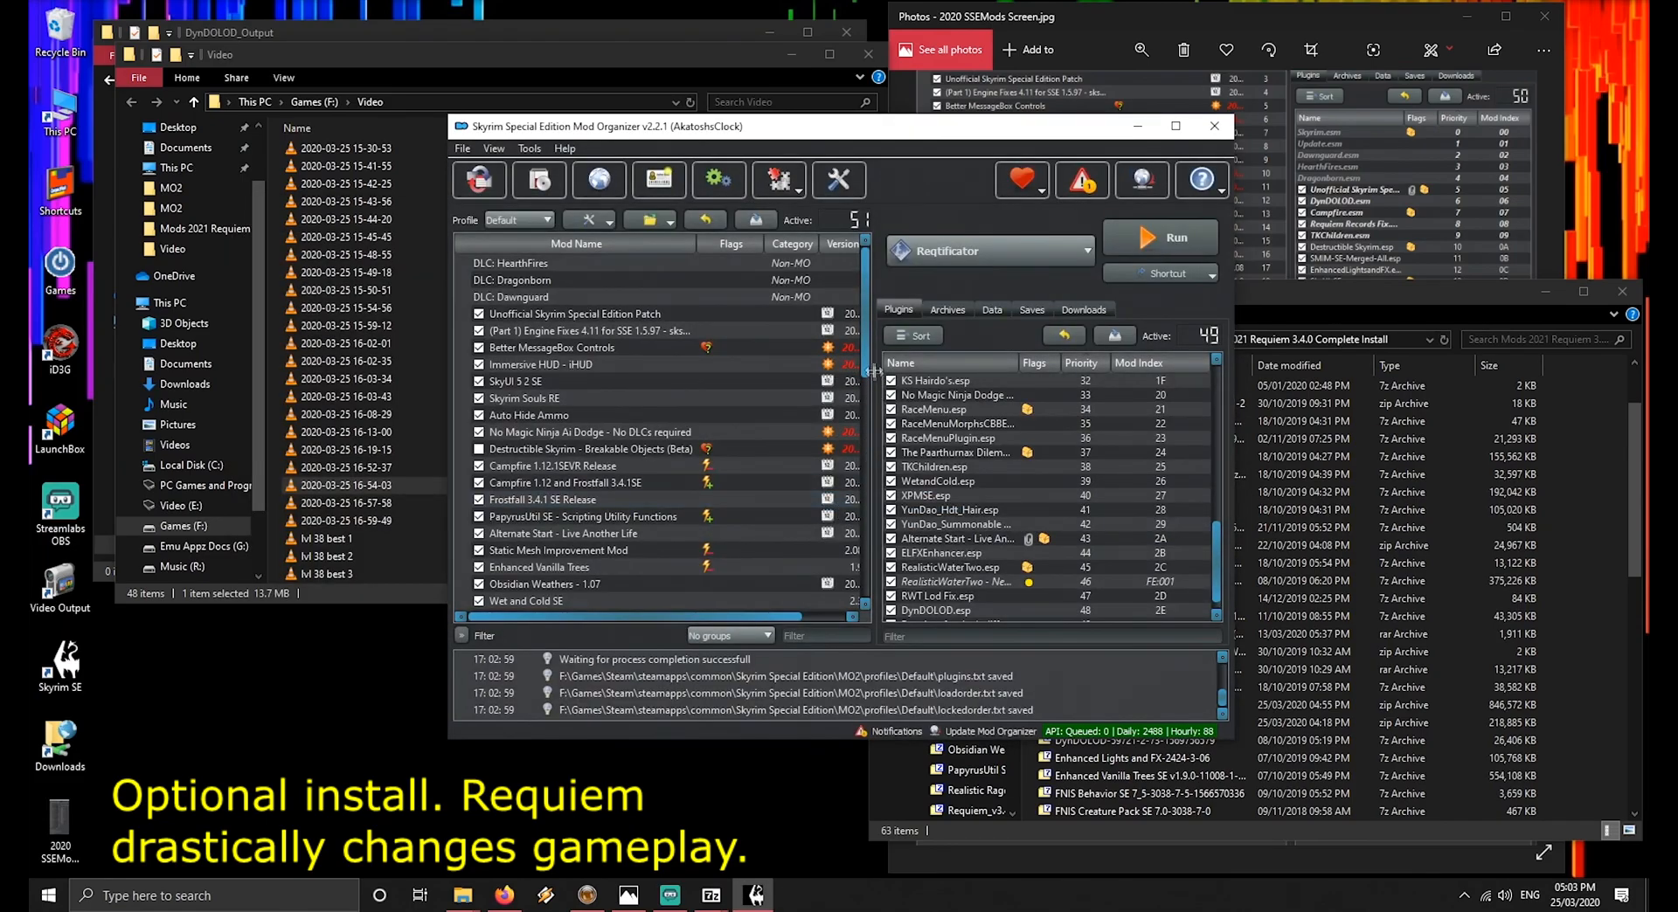
# Open the Overwrite contents at the end of the mod list and select Requiem for the Indifferent.esp and the SkyProc Patchers folder
pyautogui.moveTo(864, 361); pyautogui.dragTo(856, 603)
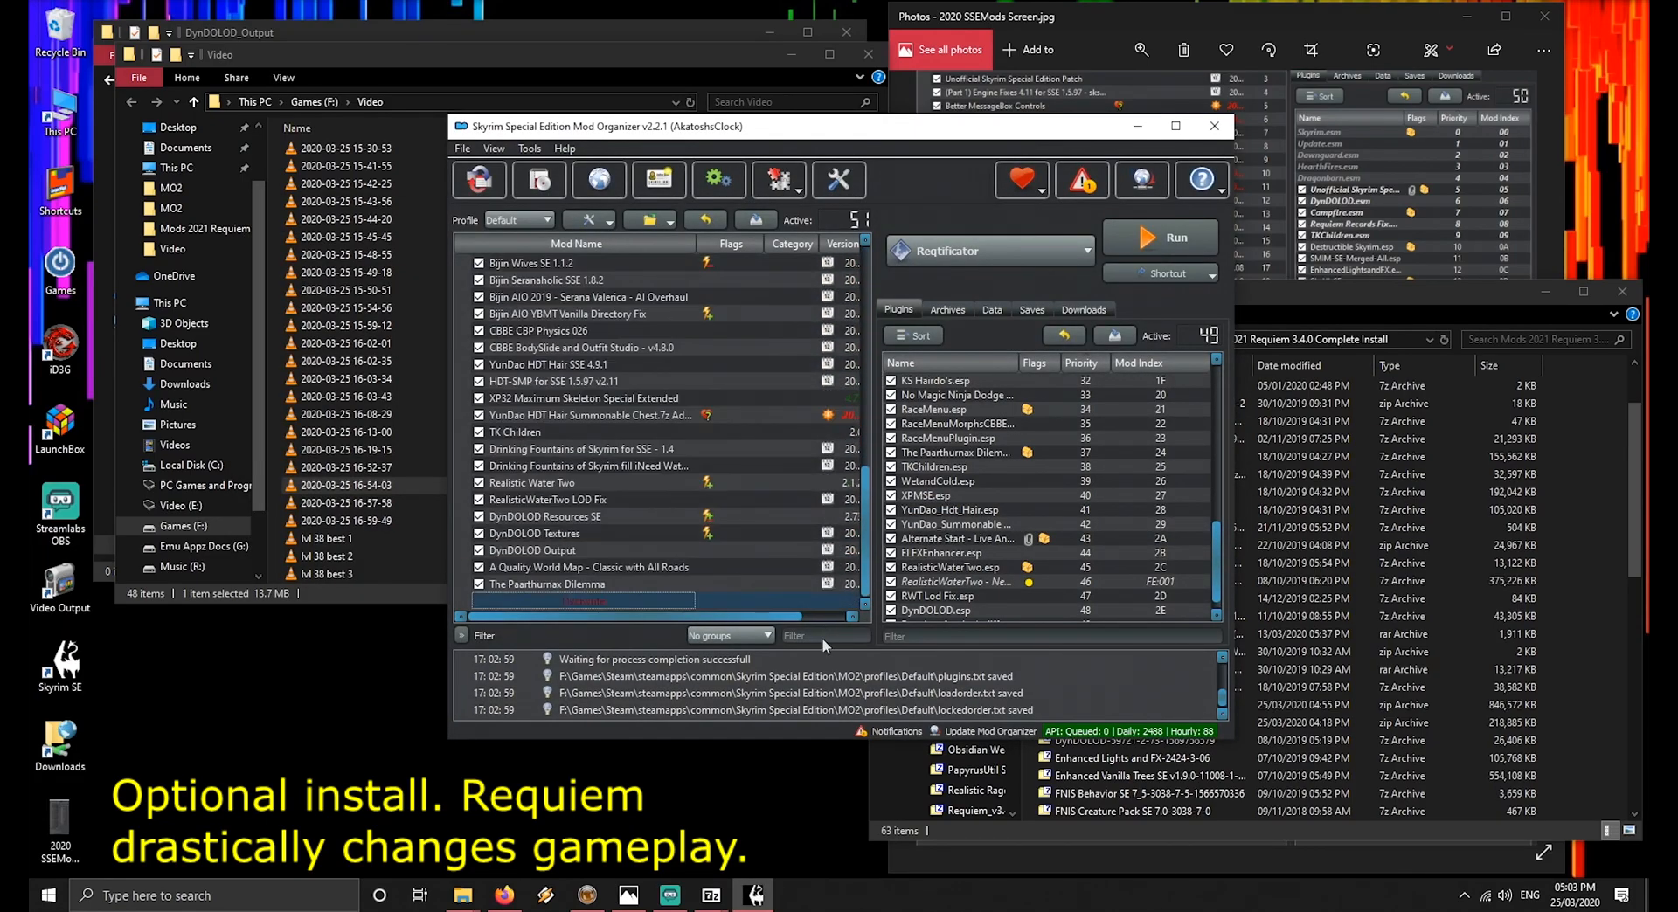
pyautogui.doubleClick(615, 600)
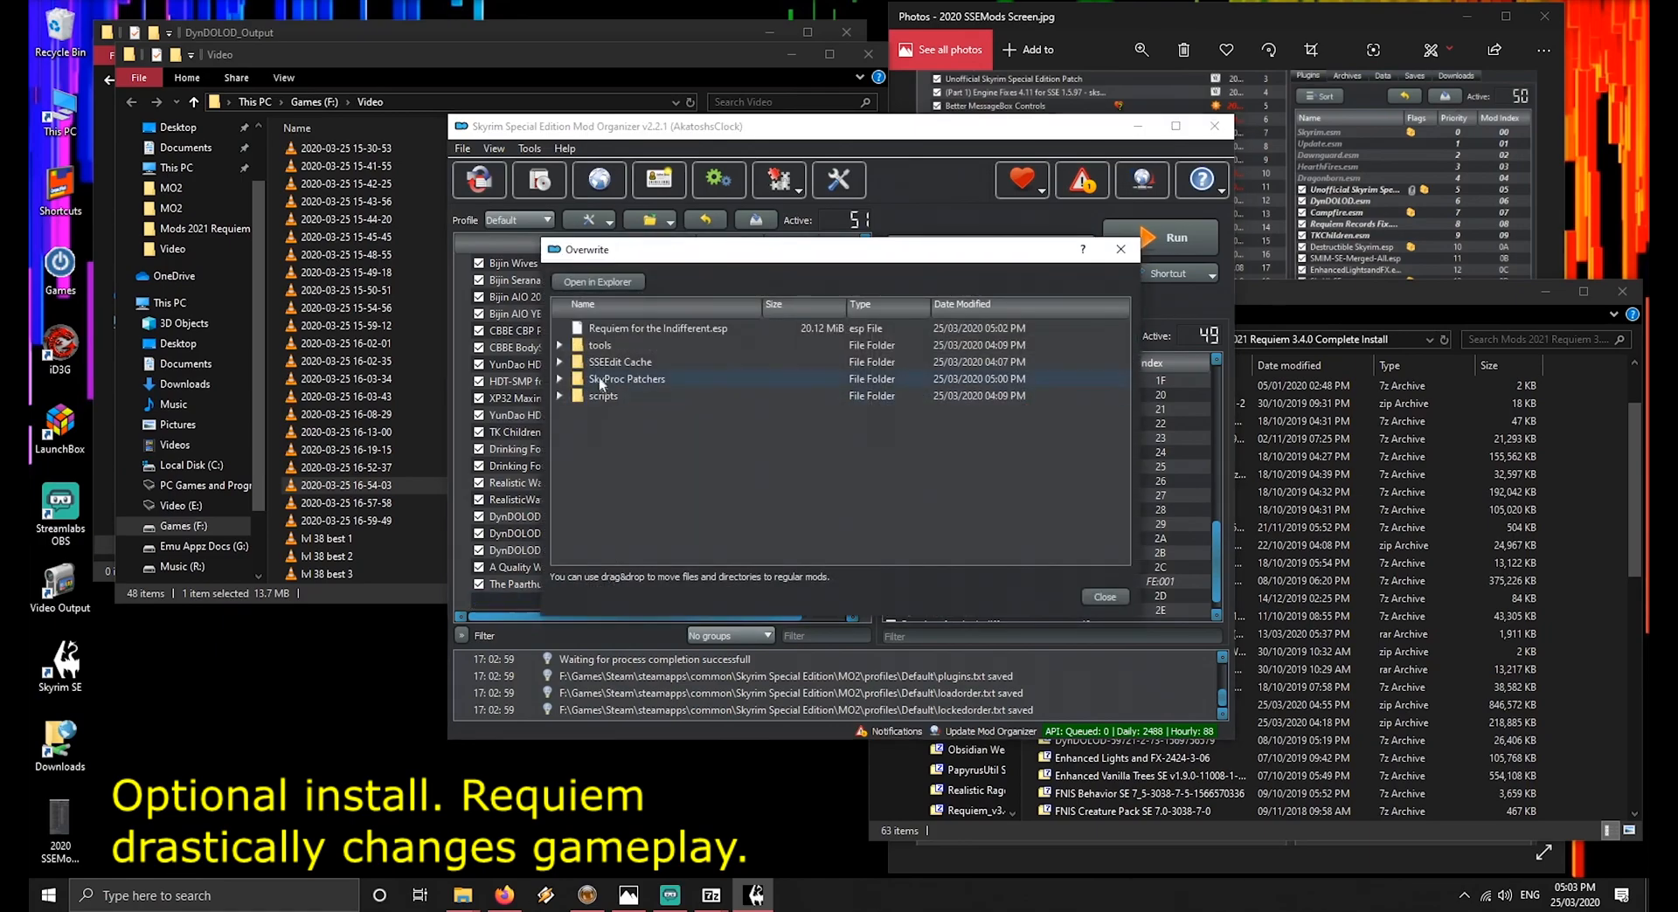
pyautogui.click(619, 329)
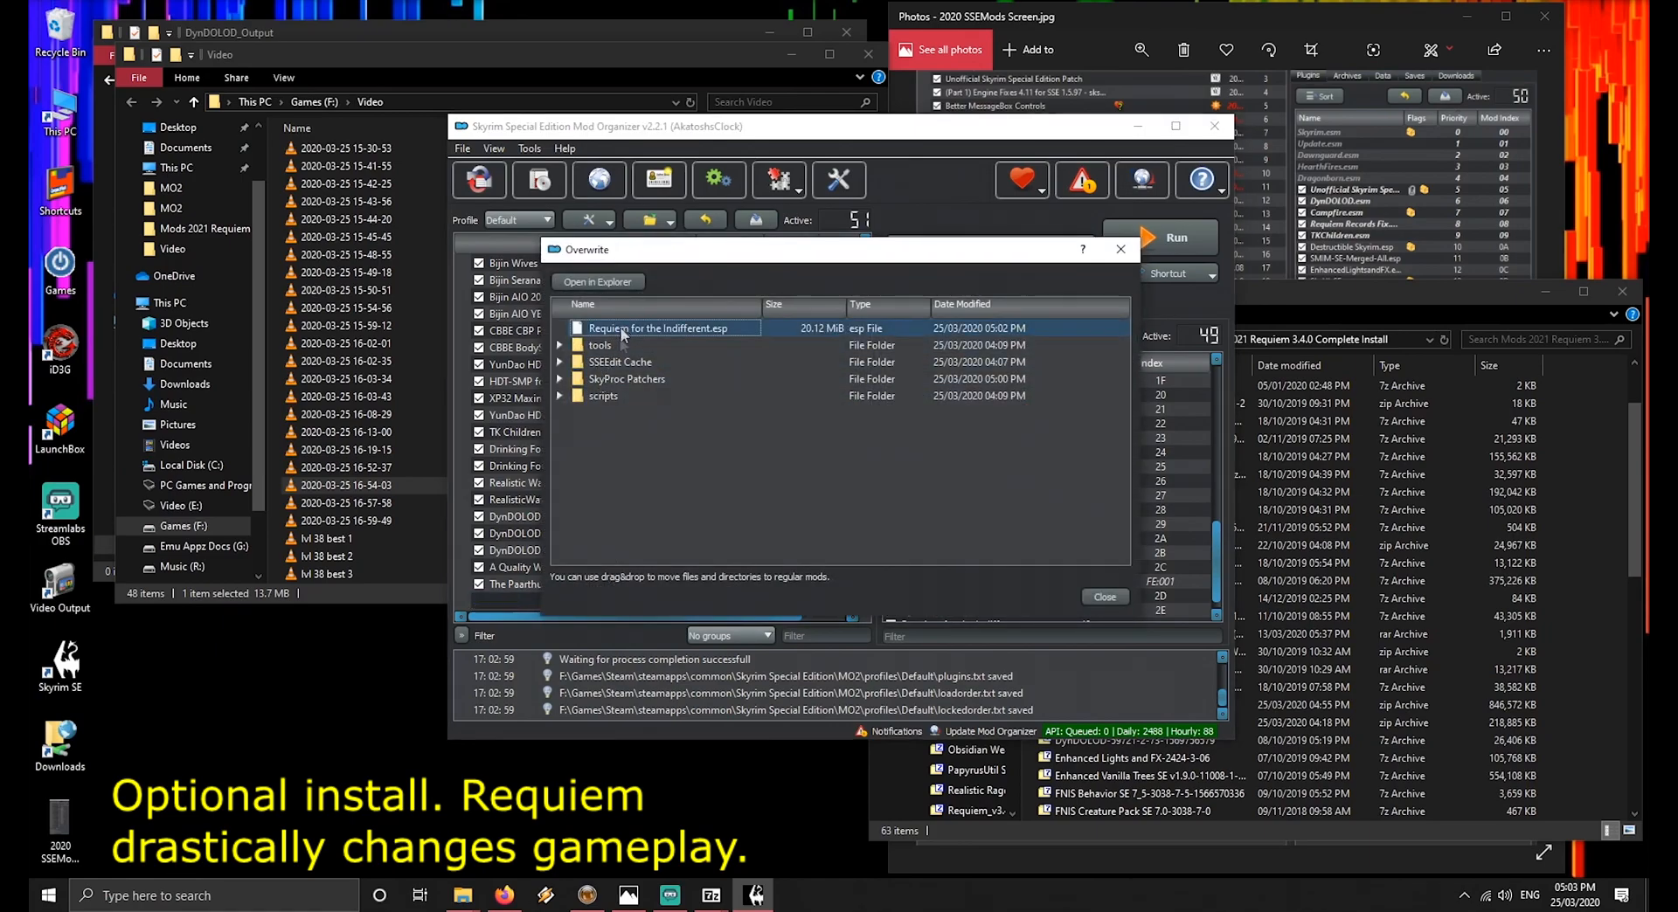
pyautogui.keyDown('ctrl'); pyautogui.click(618, 381); pyautogui.keyUp('ctrl')
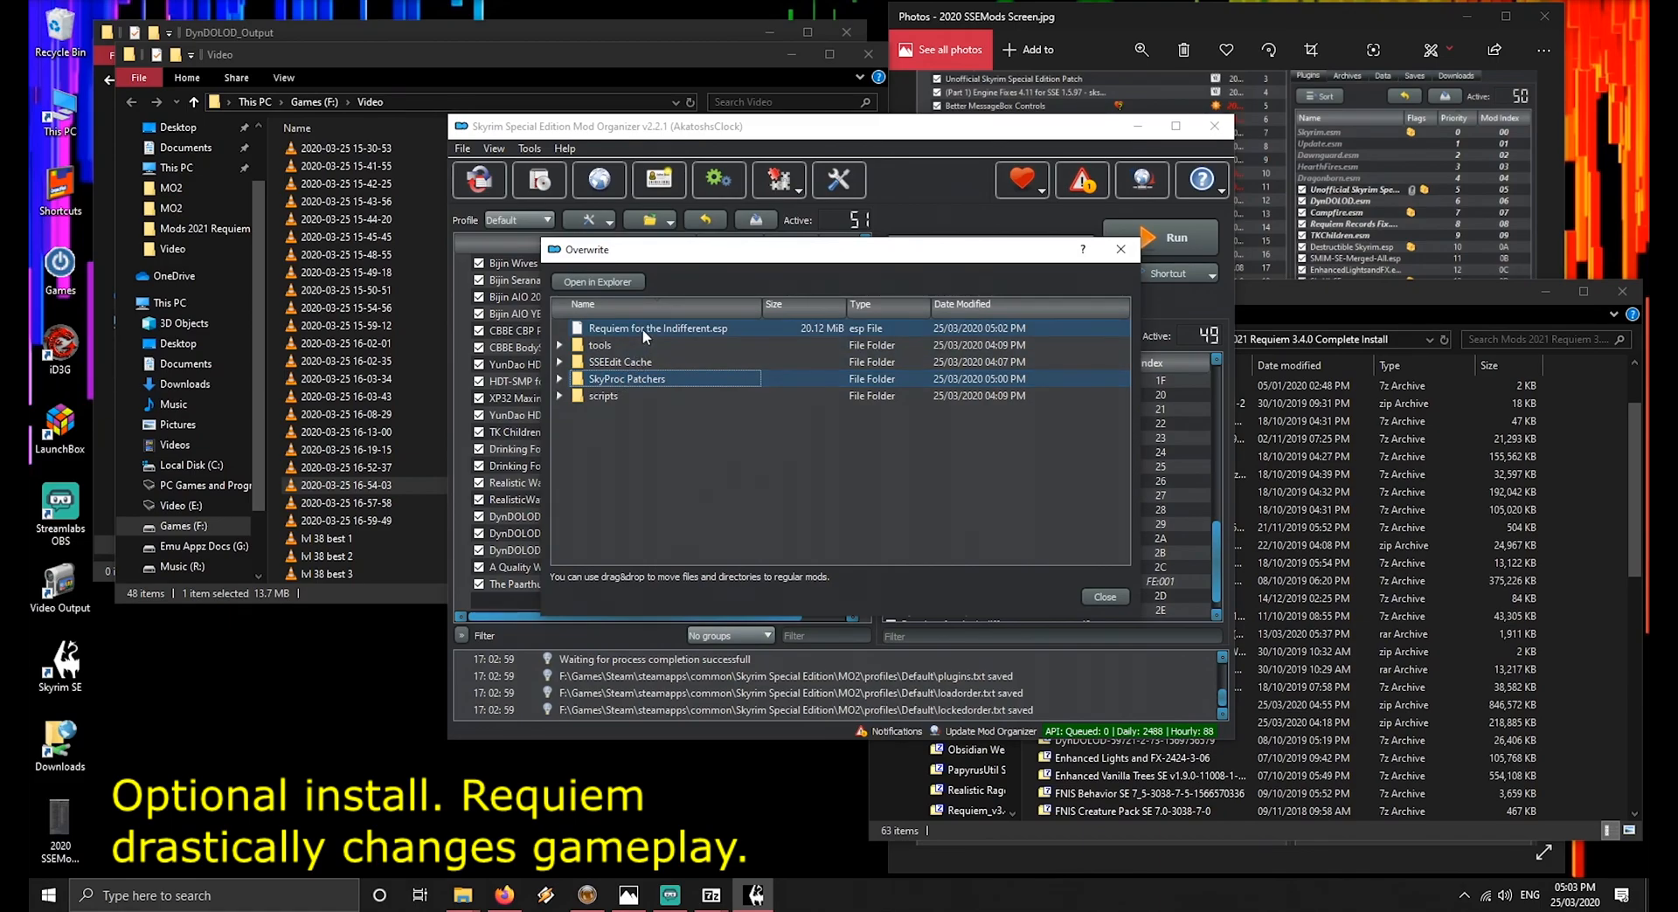
pyautogui.click(558, 345)
pyautogui.click(558, 345)
pyautogui.click(559, 361)
pyautogui.click(559, 361)
# Open the folder of the Requiem - The Roleplaying Overhaul mod in File Explorer
pyautogui.click(789, 54)
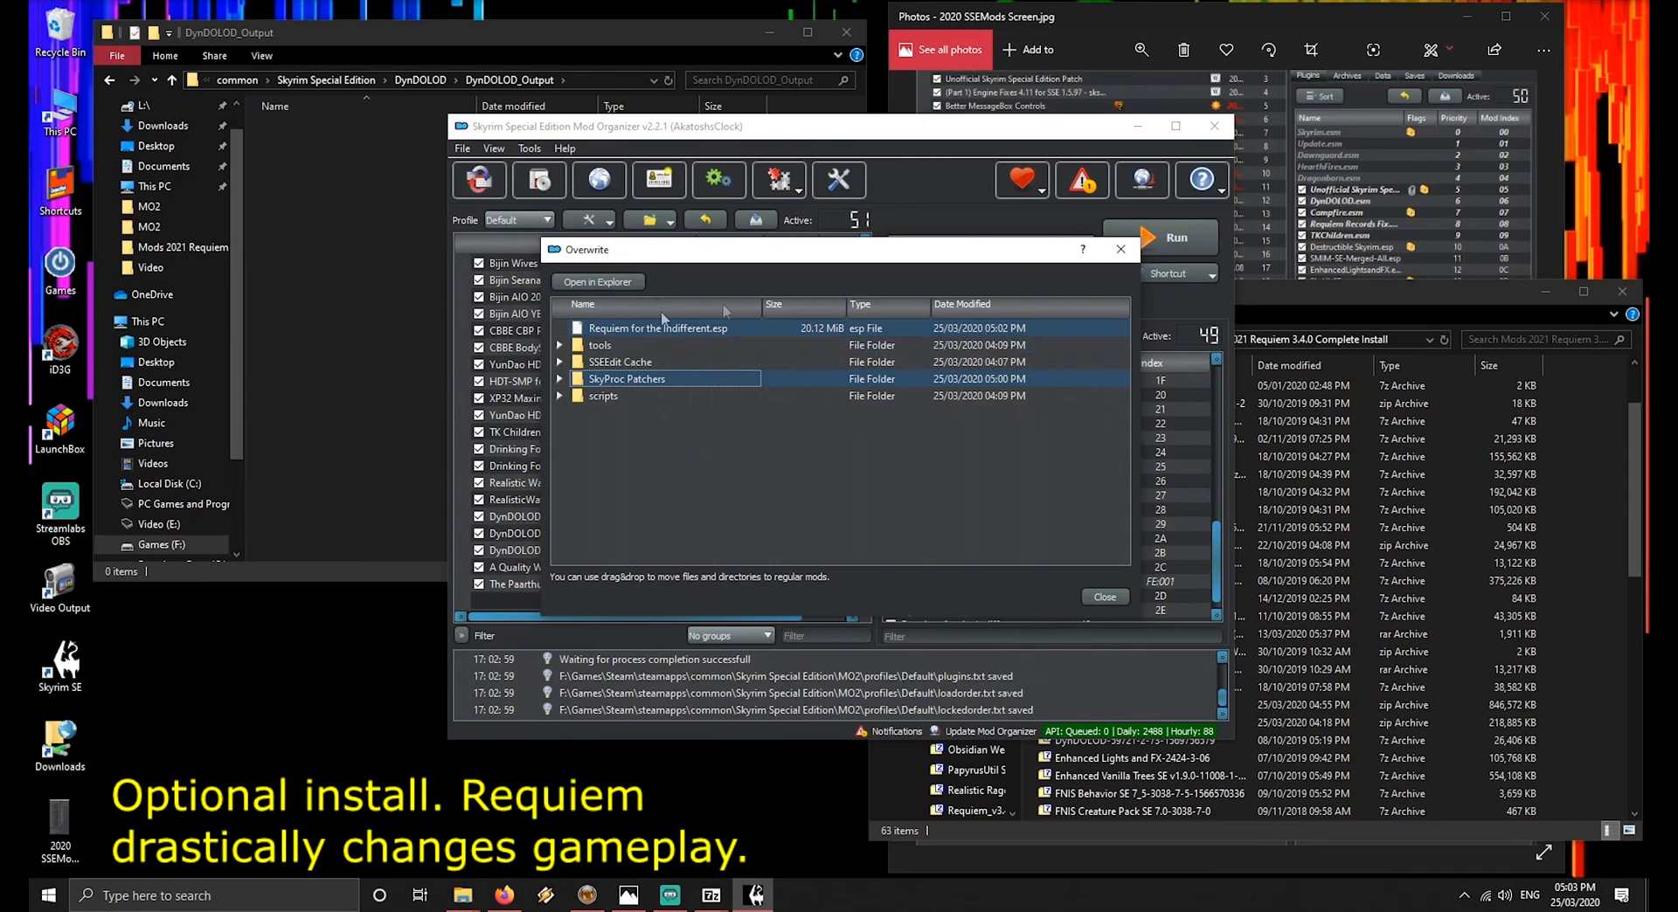
pyautogui.click(516, 356)
pyautogui.scroll(7, 516, 356)
pyautogui.scroll(-1, 511, 375)
pyautogui.rightClick(511, 412)
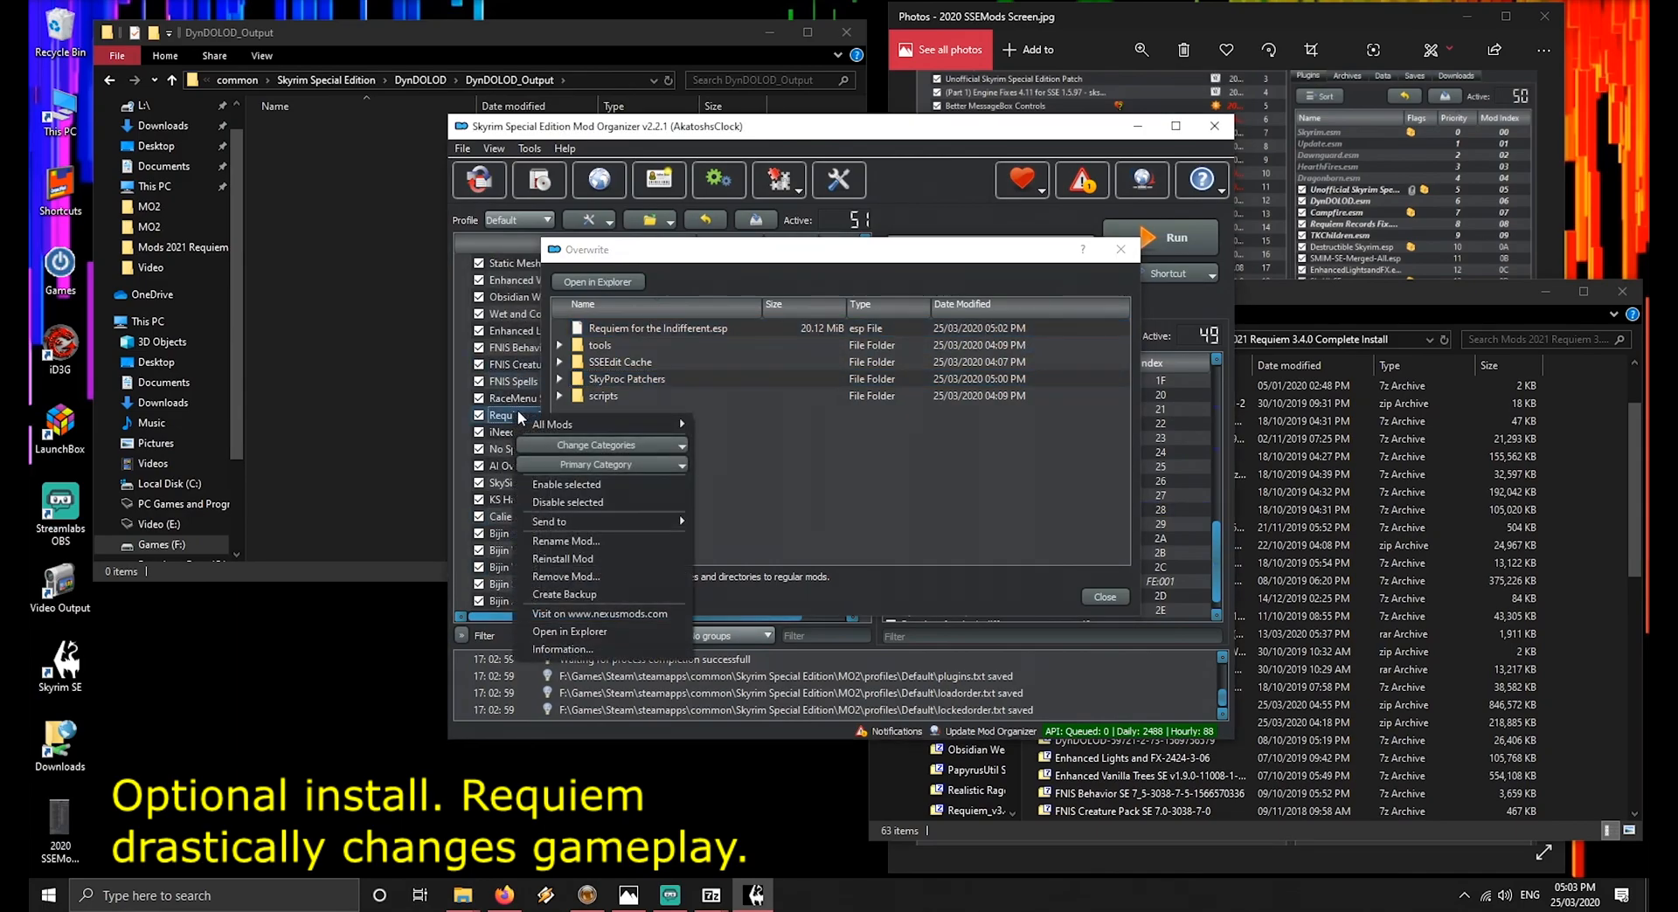
pyautogui.click(539, 632)
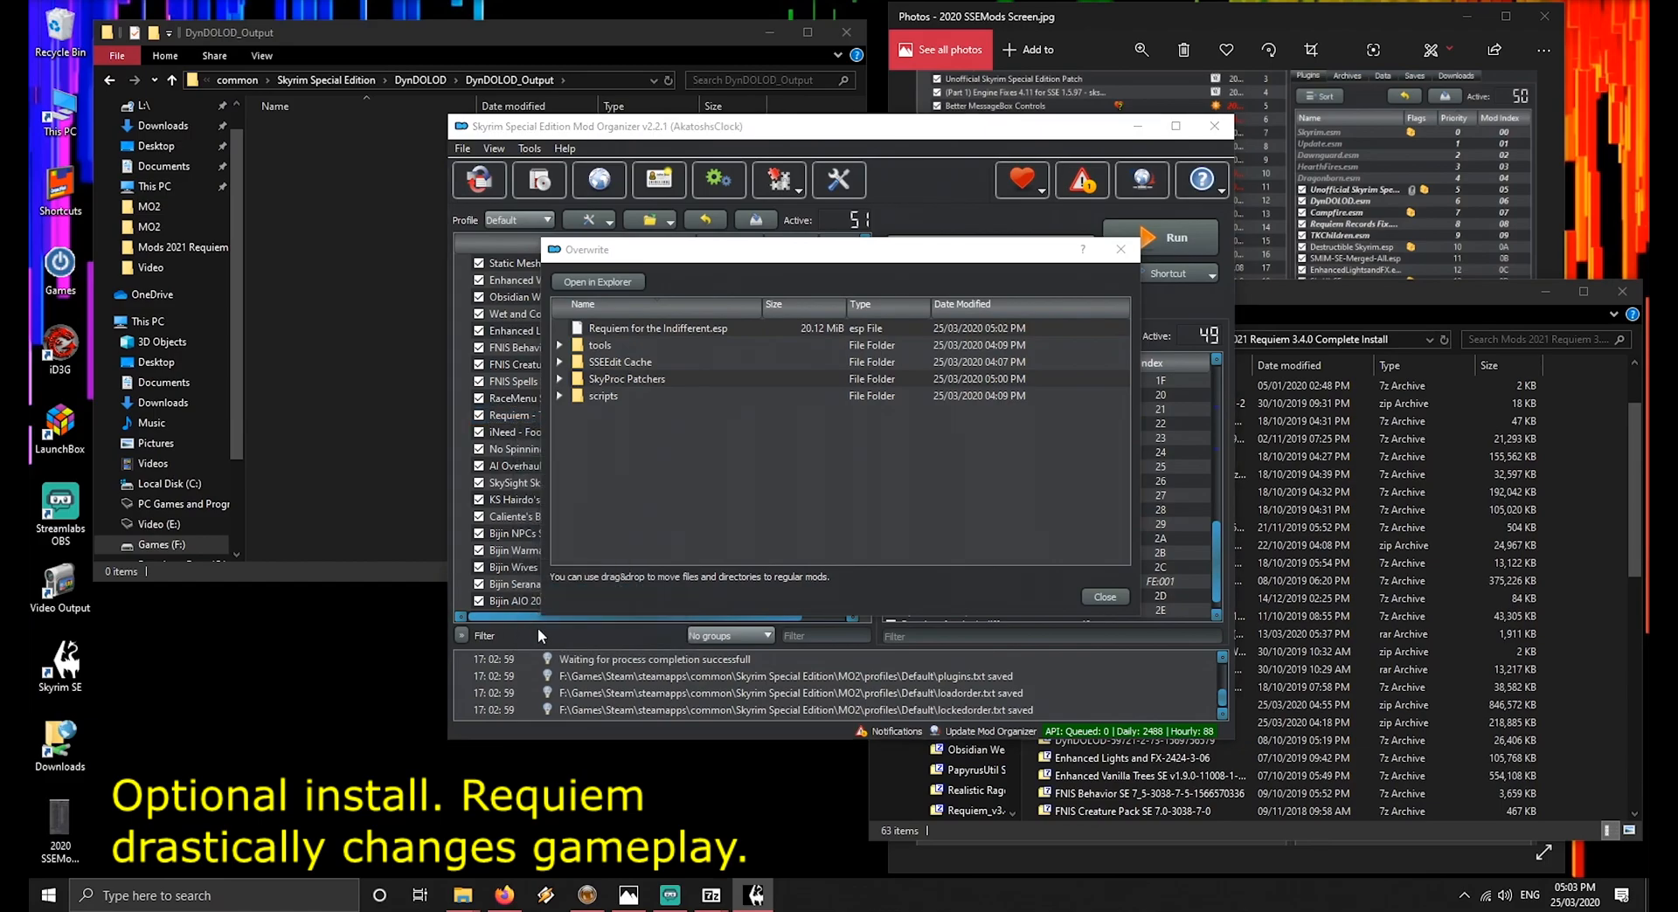
# Move Requiem for the Indifferent.esp and the SkyProc Patchers folder from Overwrite into the Requiem mod's folder, then close that folder window
pyautogui.moveTo(744, 250); pyautogui.dragTo(1255, 103)
pyautogui.moveTo(636, 379); pyautogui.dragTo(1450, 514)
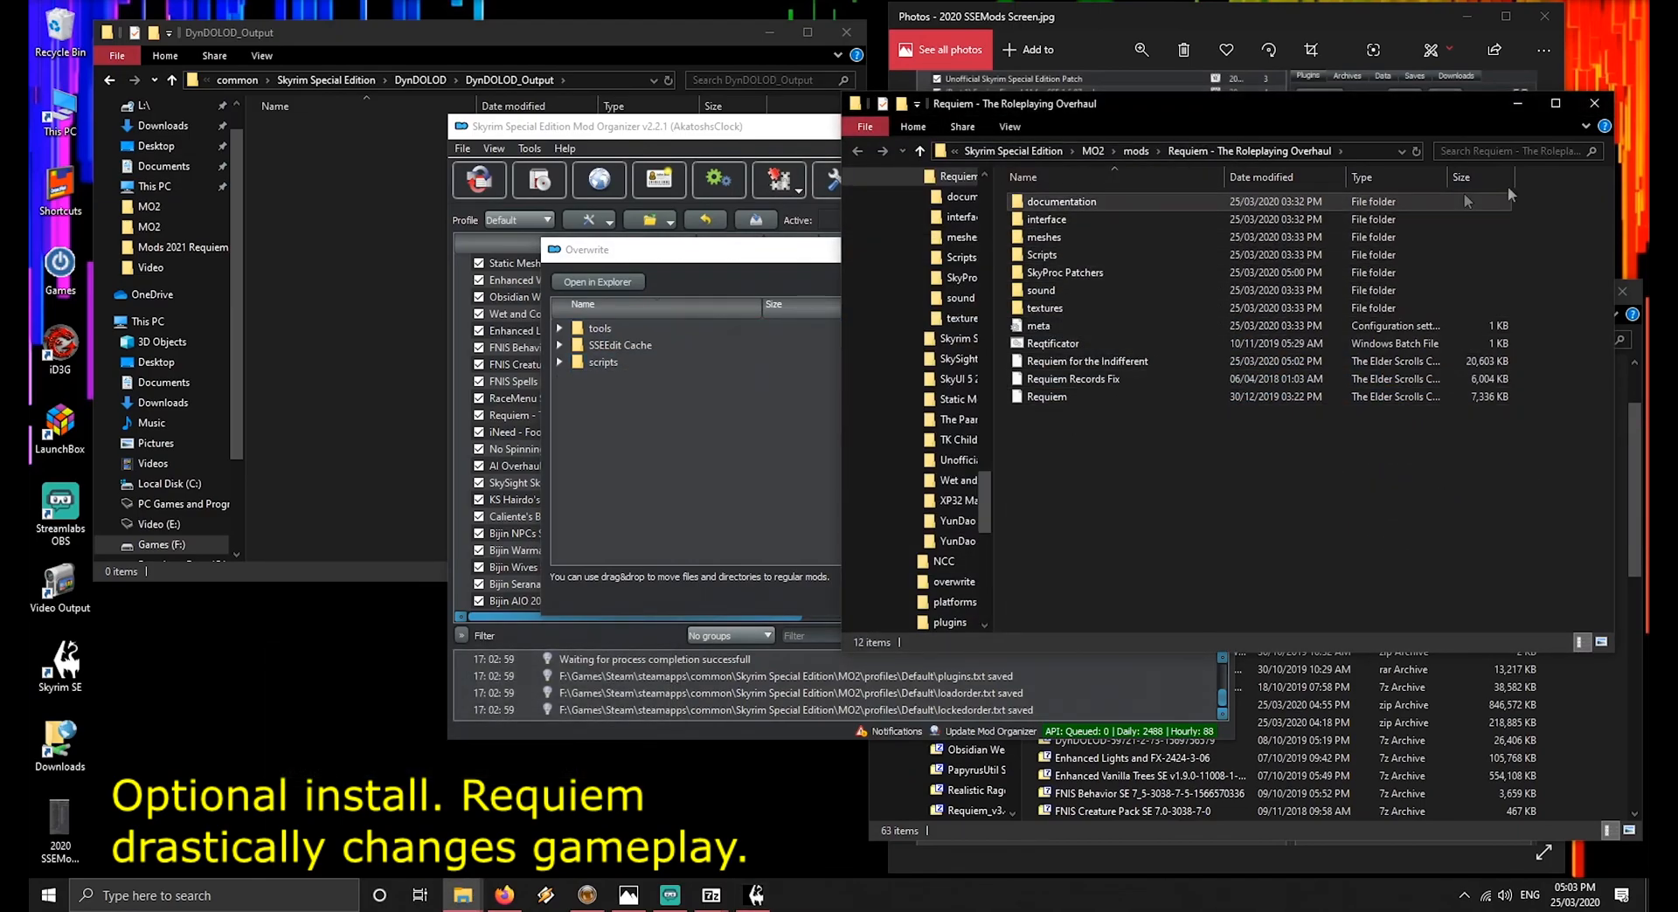
pyautogui.click(1593, 105)
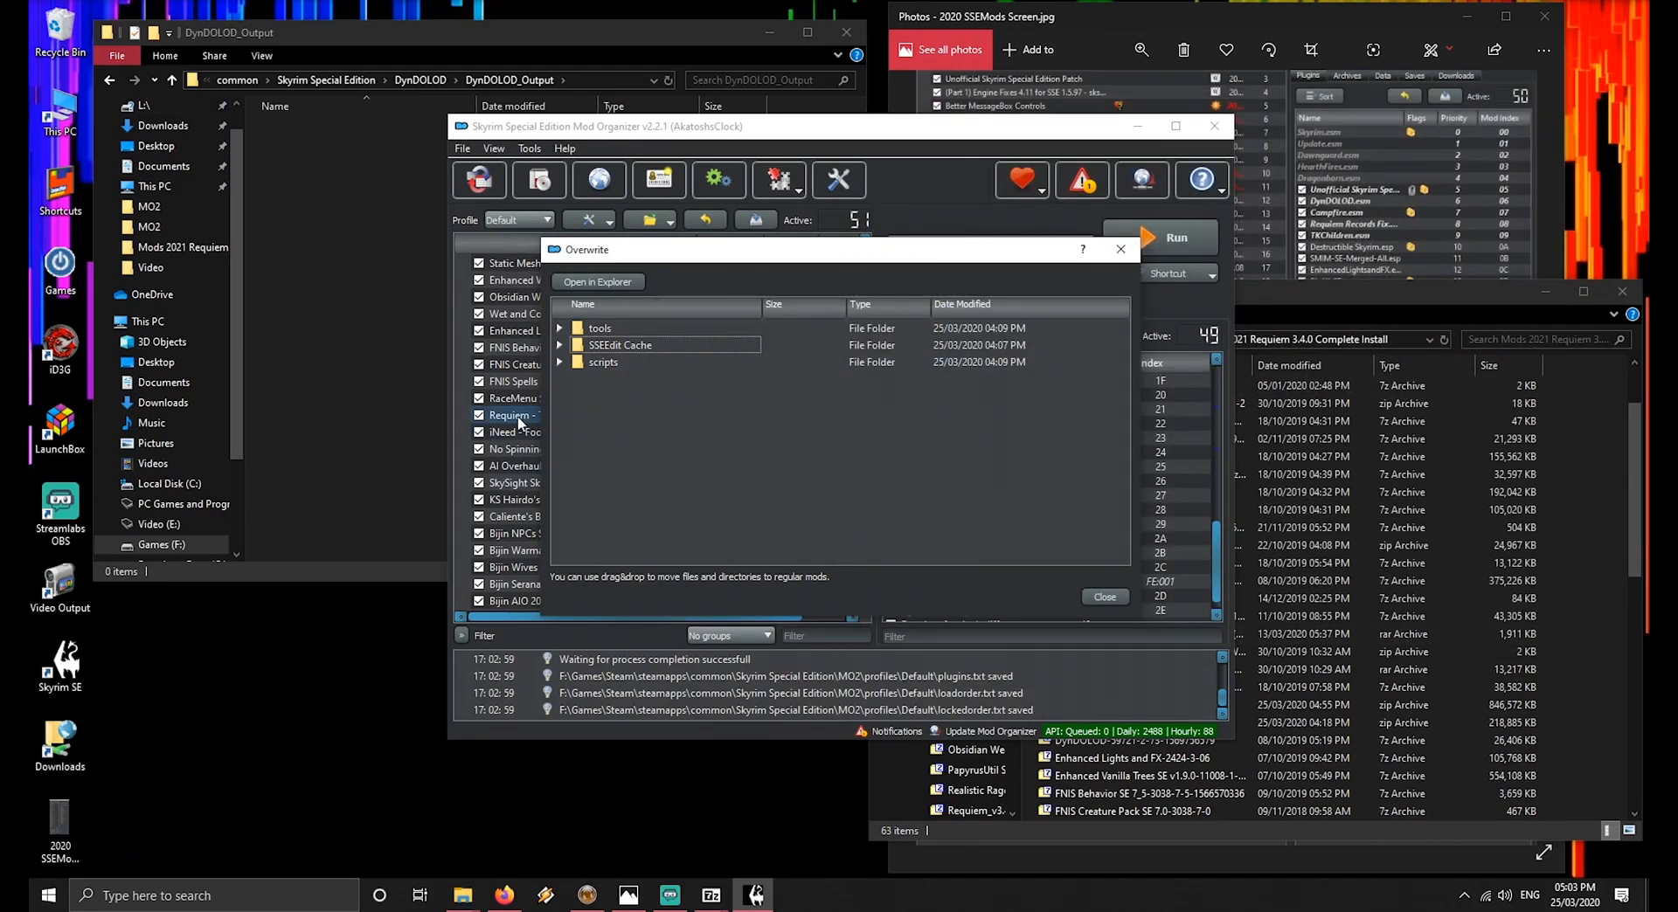
# Move the tools and scripts folders from Overwrite into the FNIS Behavior SE mod's folder and close that folder window
pyautogui.scroll(1, 519, 422)
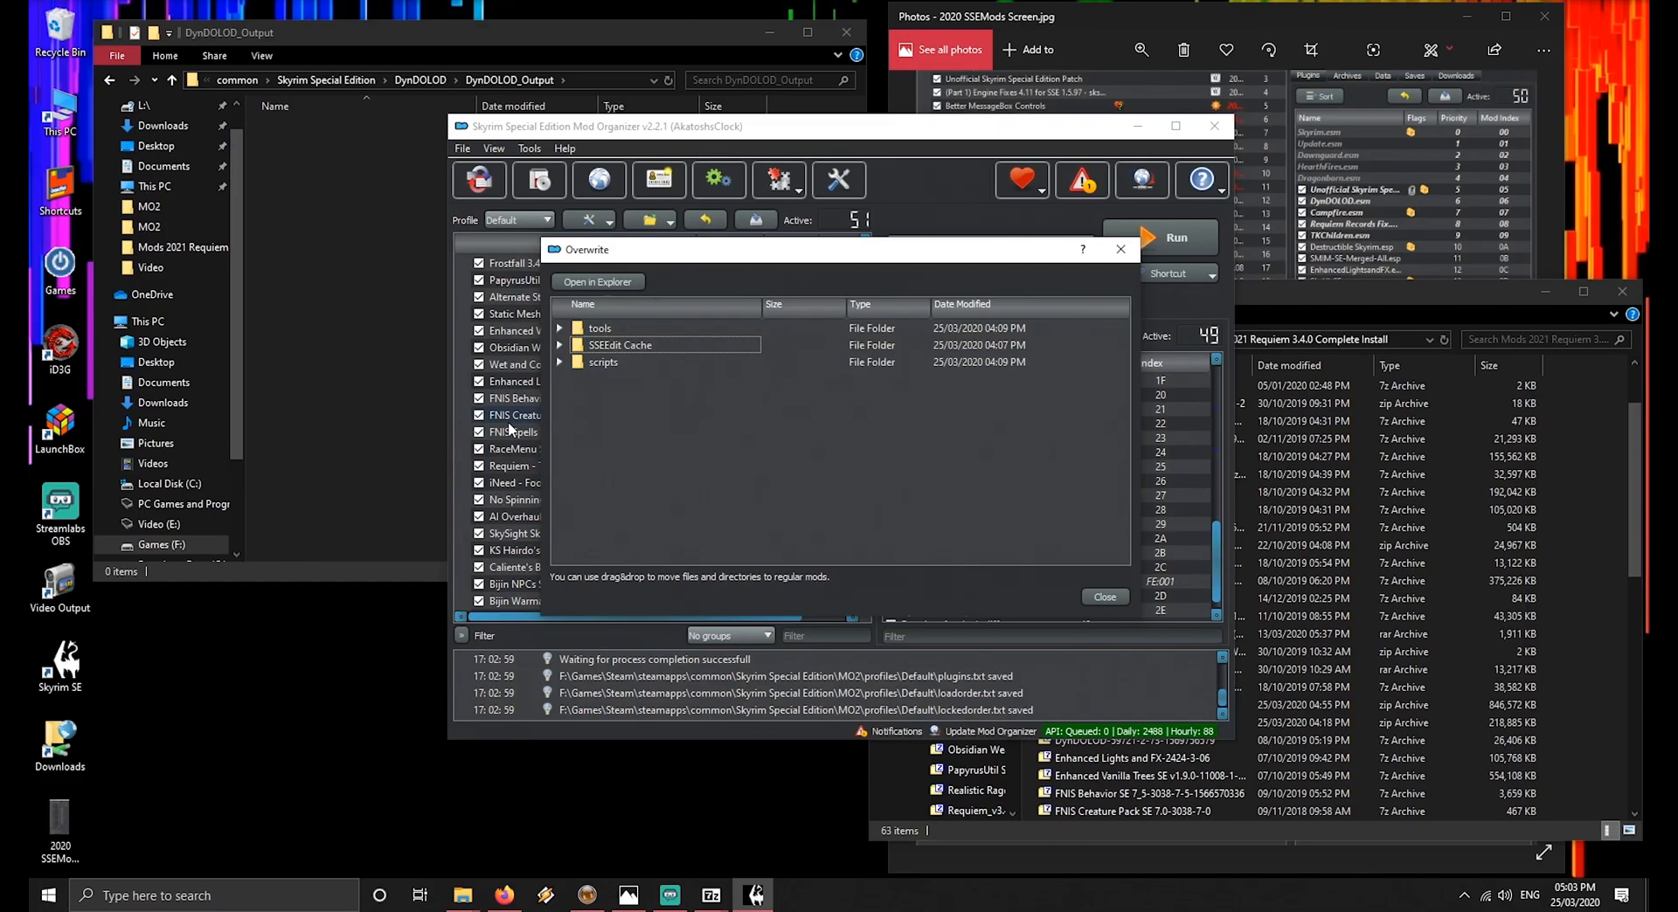
pyautogui.rightClick(526, 397)
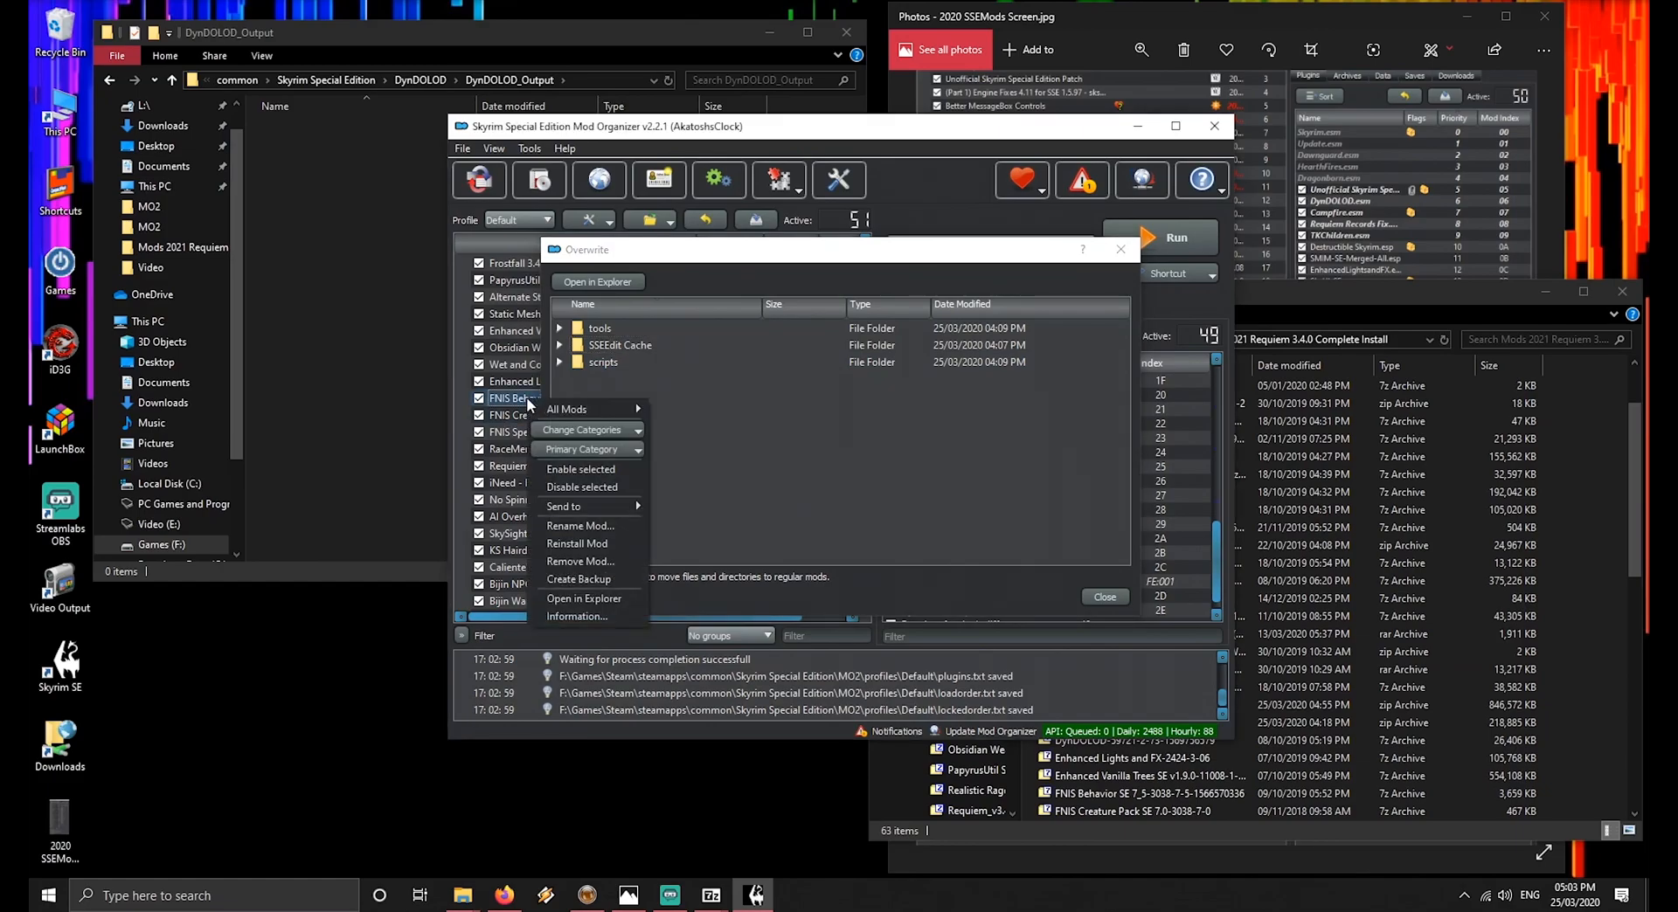
pyautogui.click(568, 600)
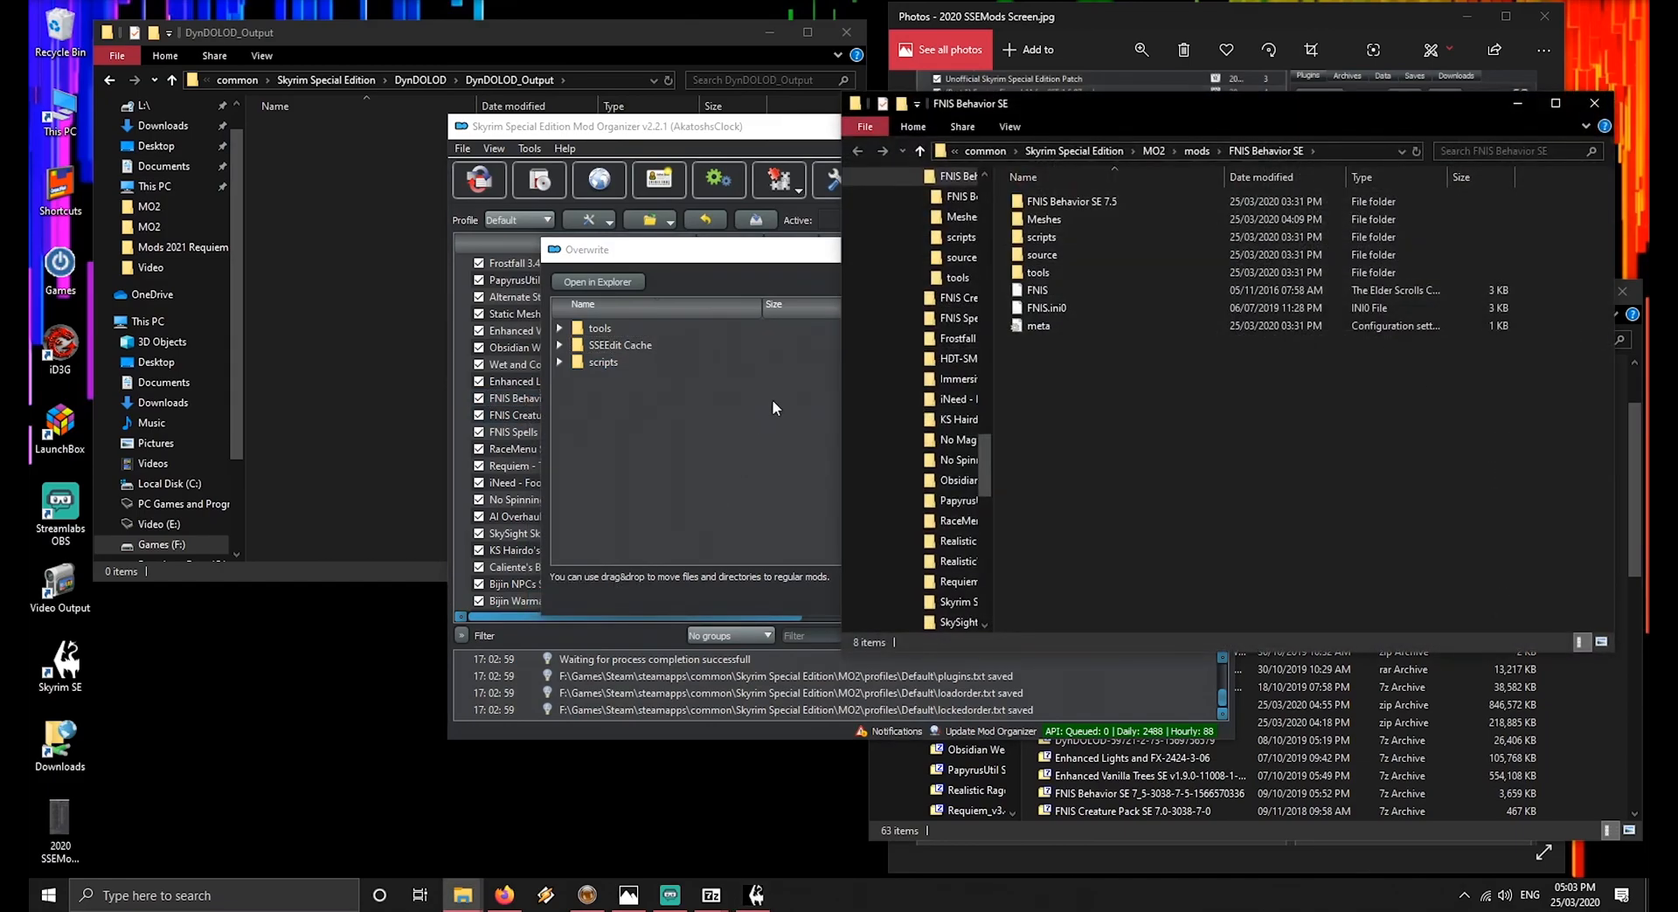
pyautogui.click(605, 329)
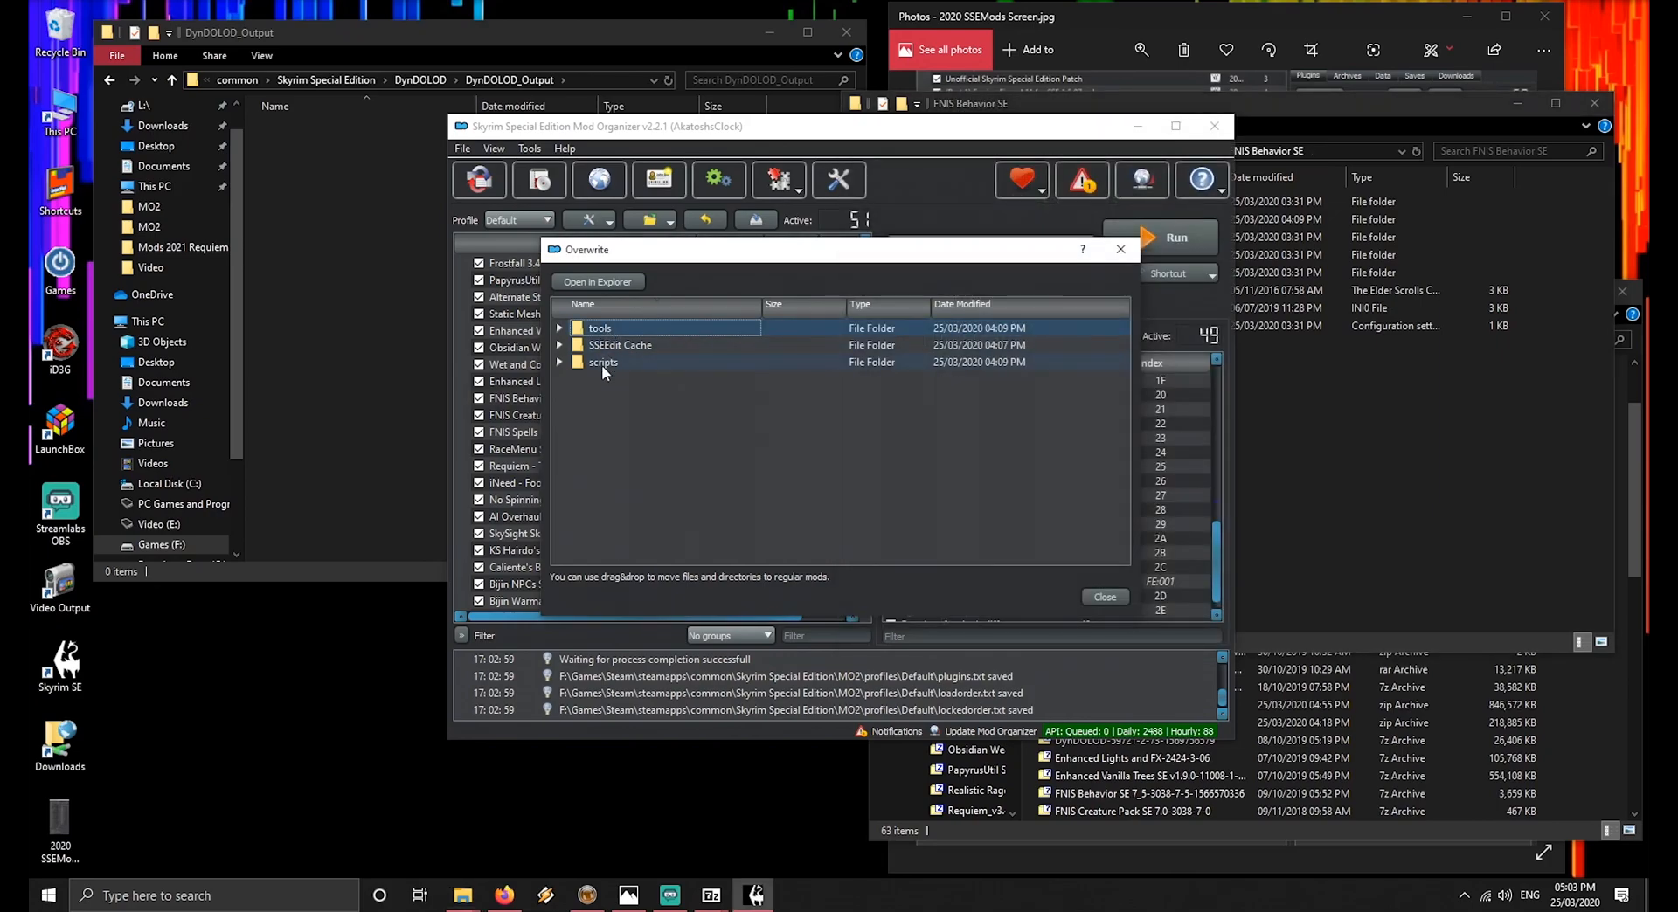
pyautogui.click(602, 366)
pyautogui.click(1424, 470)
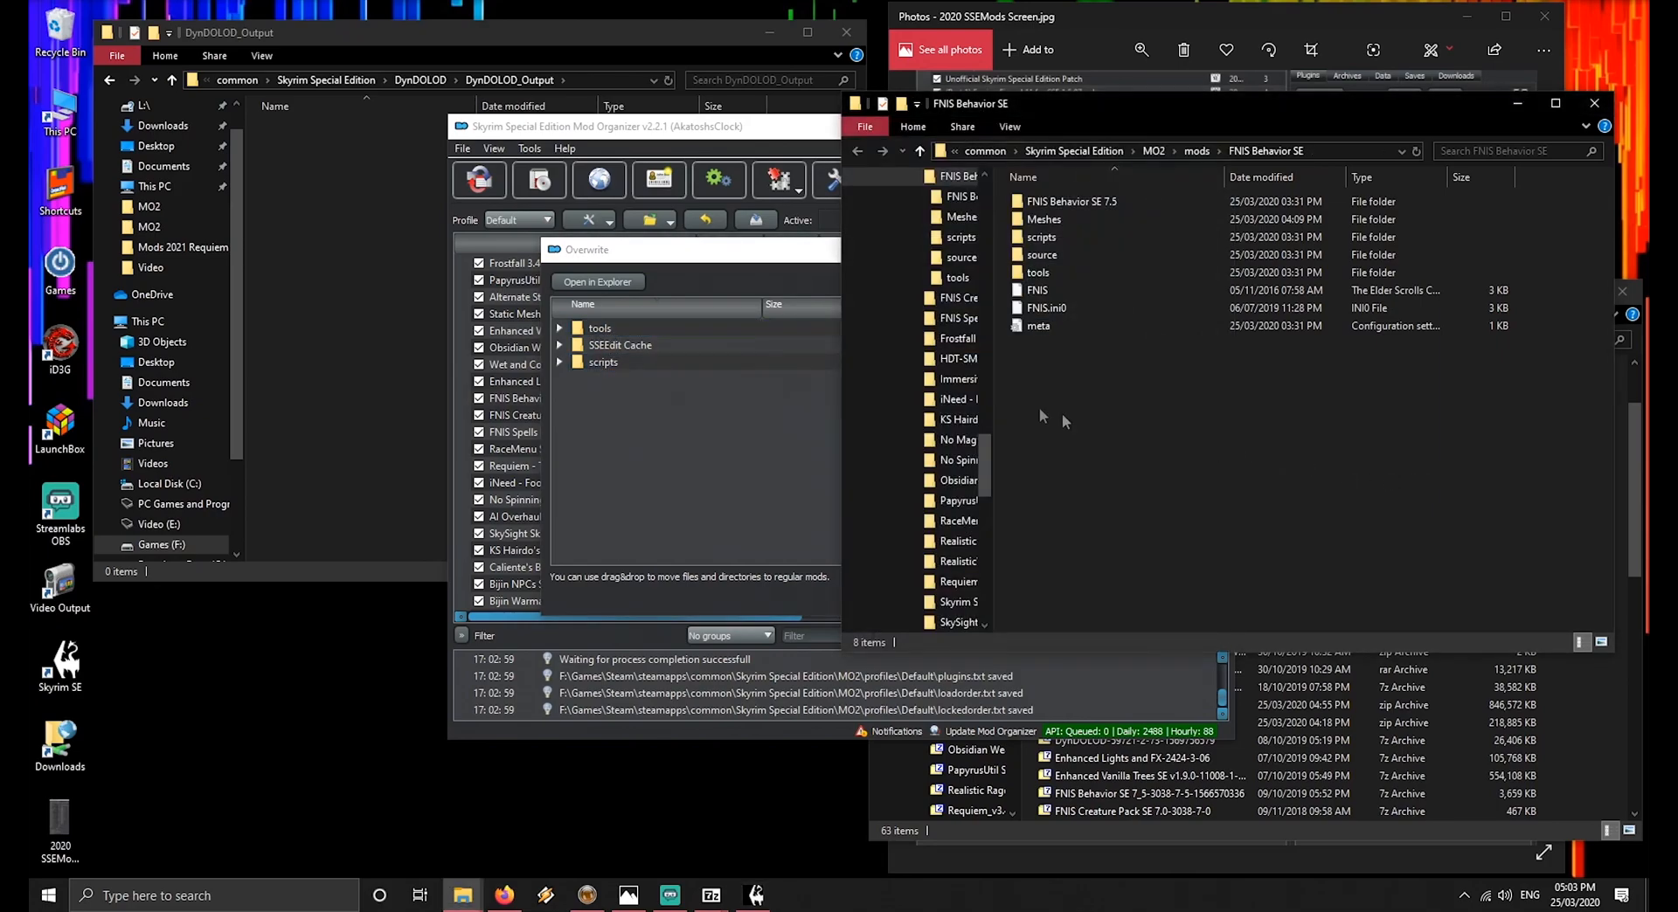
pyautogui.moveTo(604, 364); pyautogui.dragTo(1358, 451)
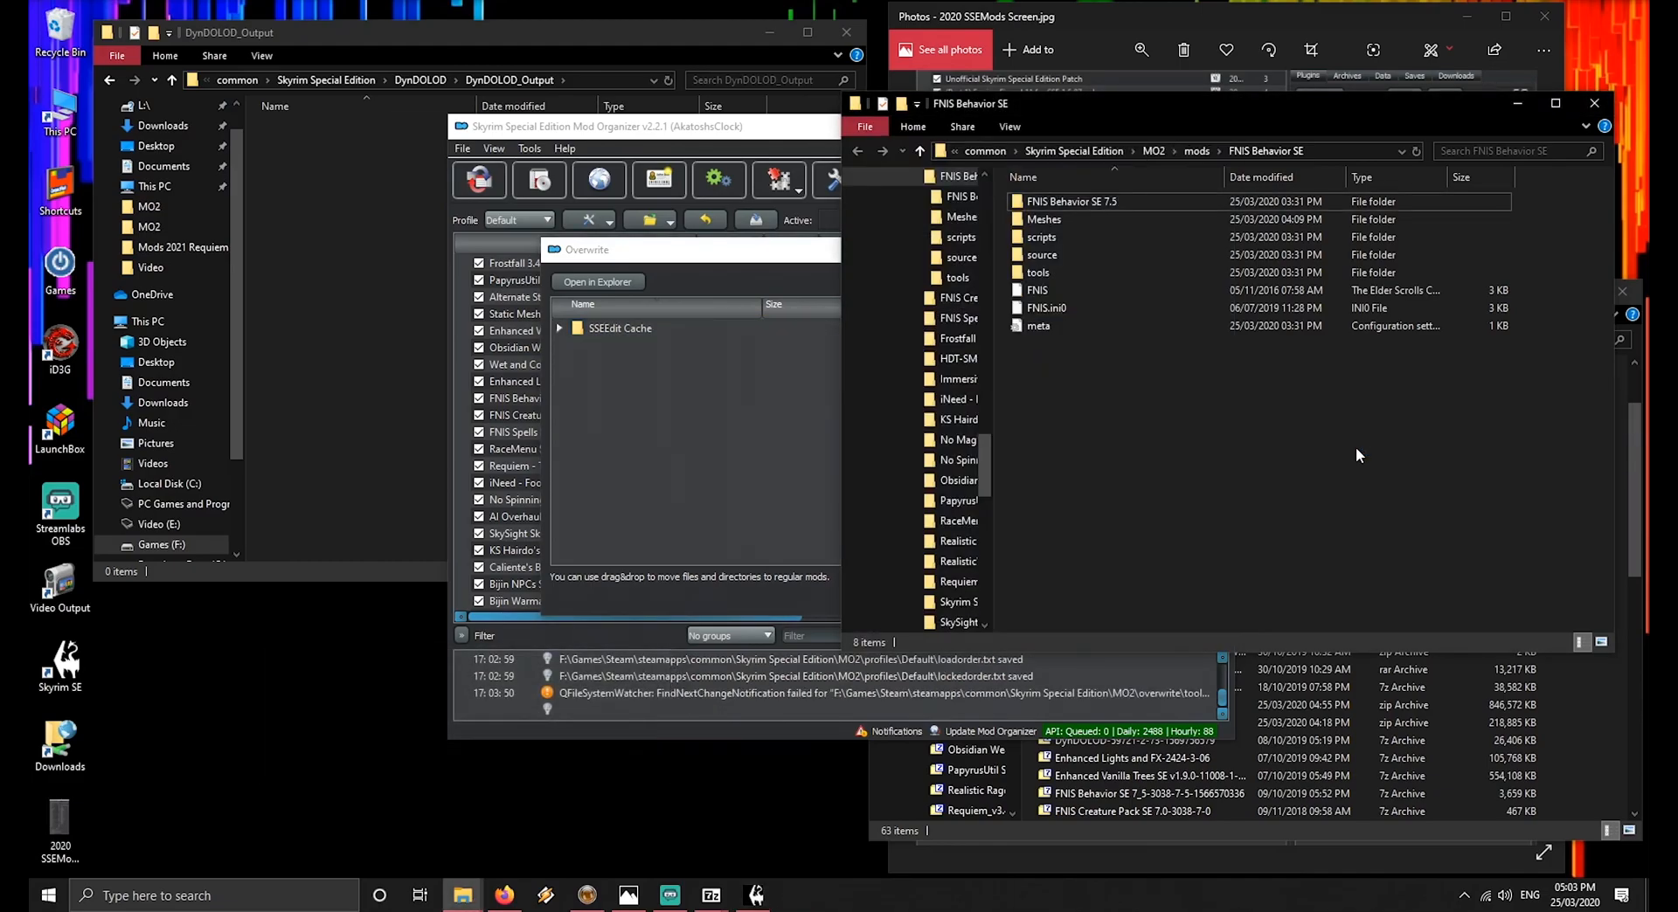
pyautogui.click(1593, 103)
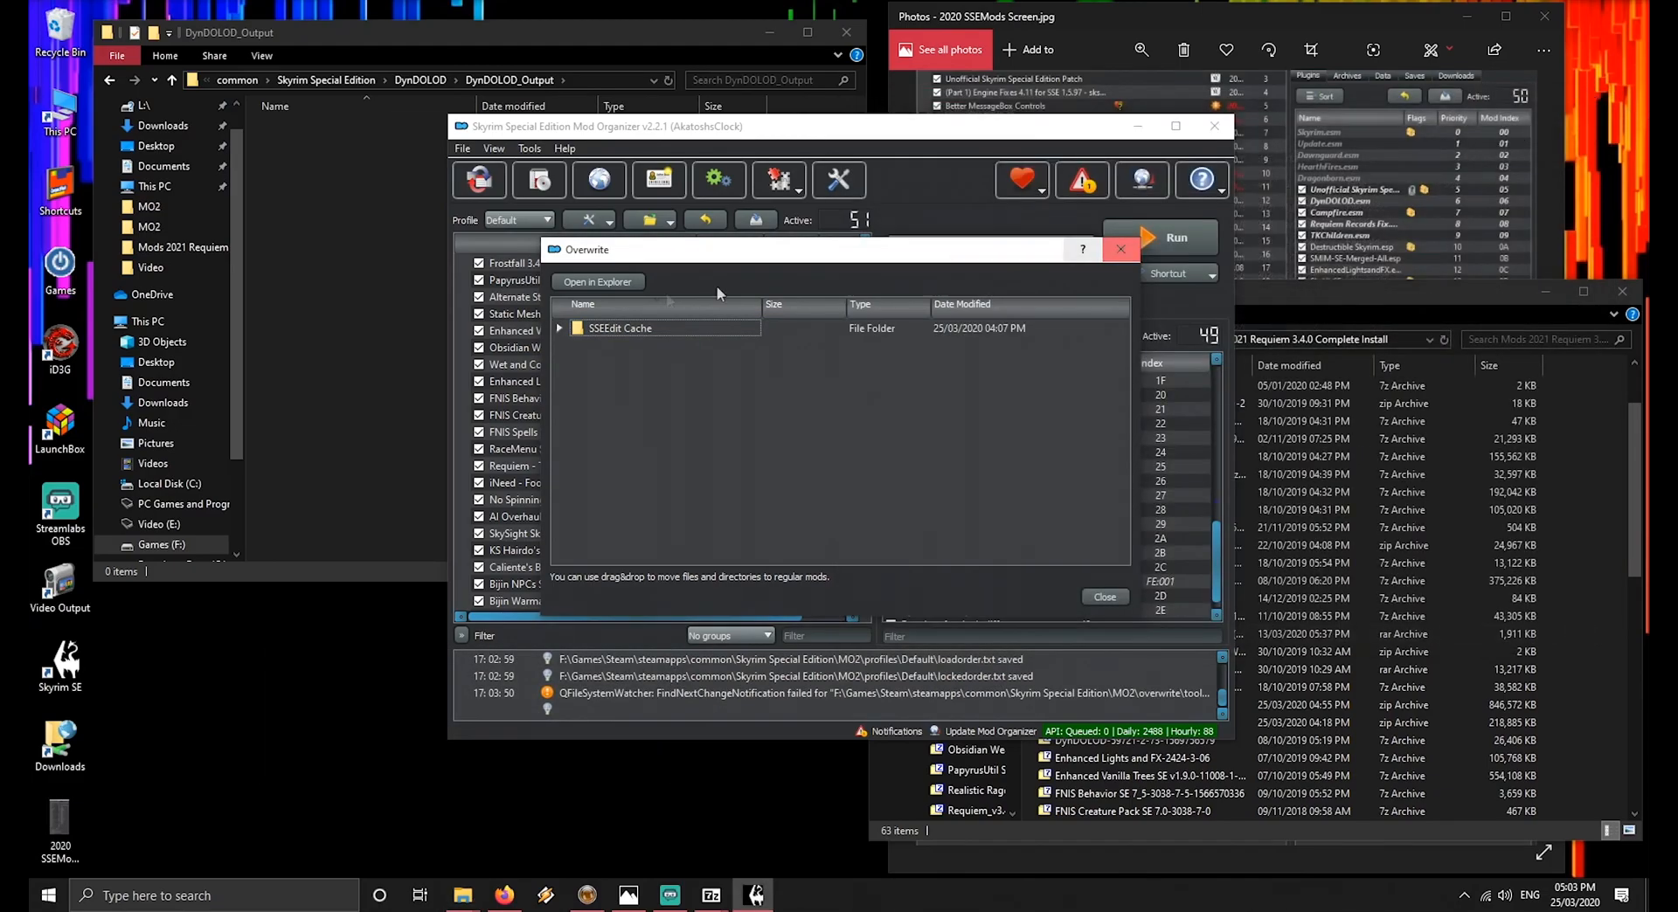
# Delete the SSEEdit Cache folder from Overwrite and close the Overwrite window
pyautogui.rightClick(598, 328)
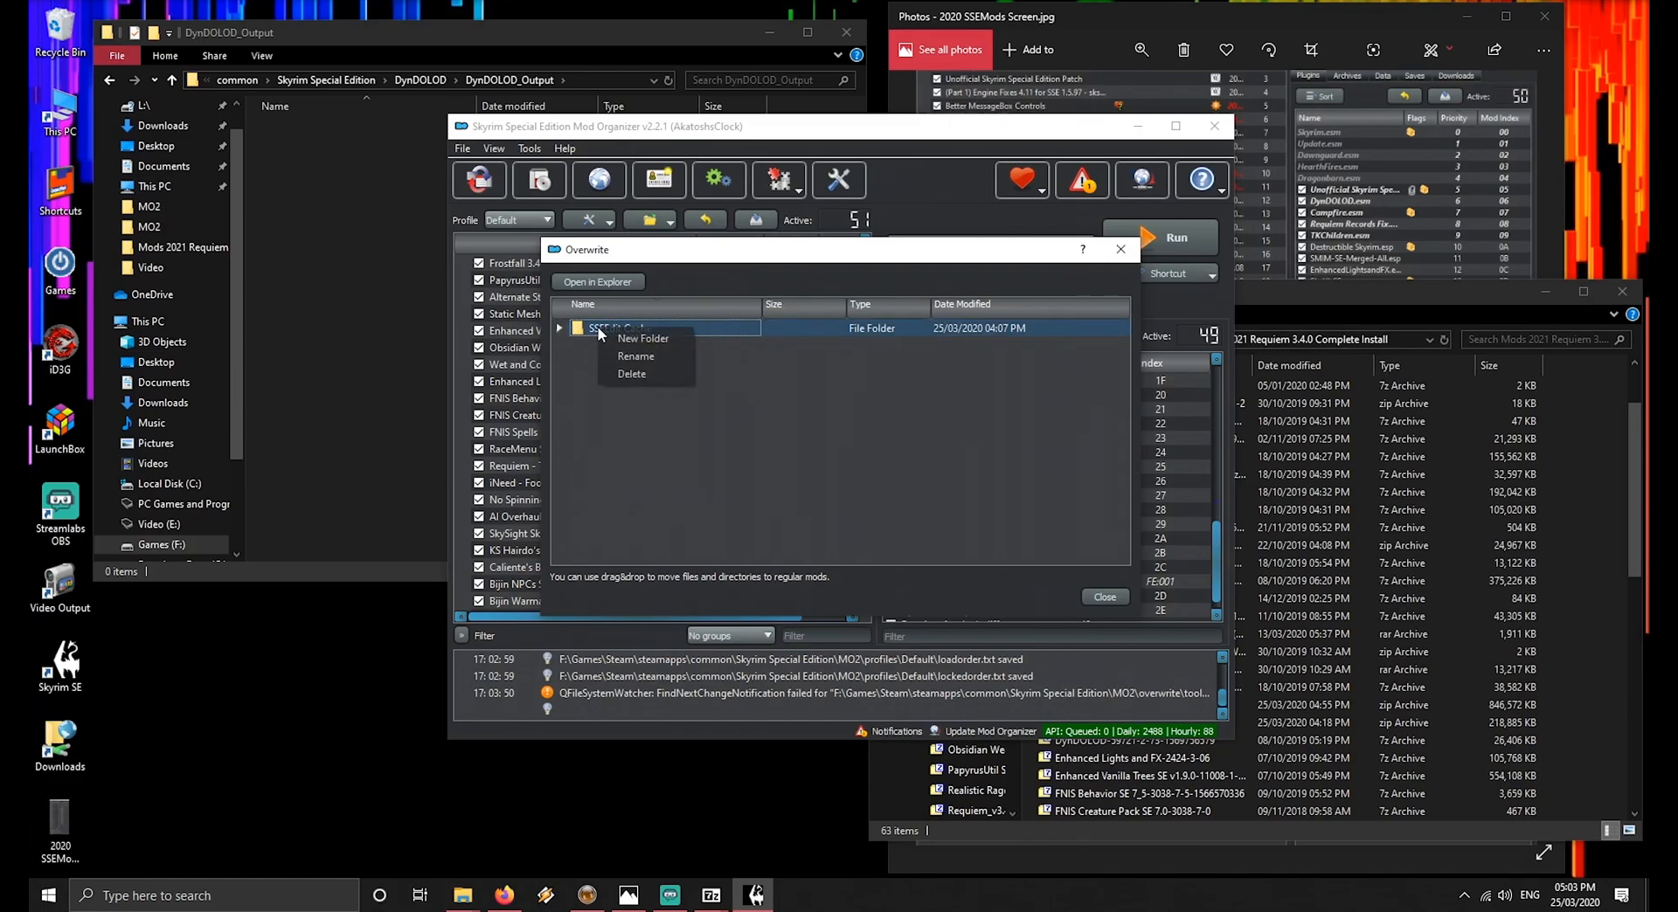
pyautogui.click(628, 374)
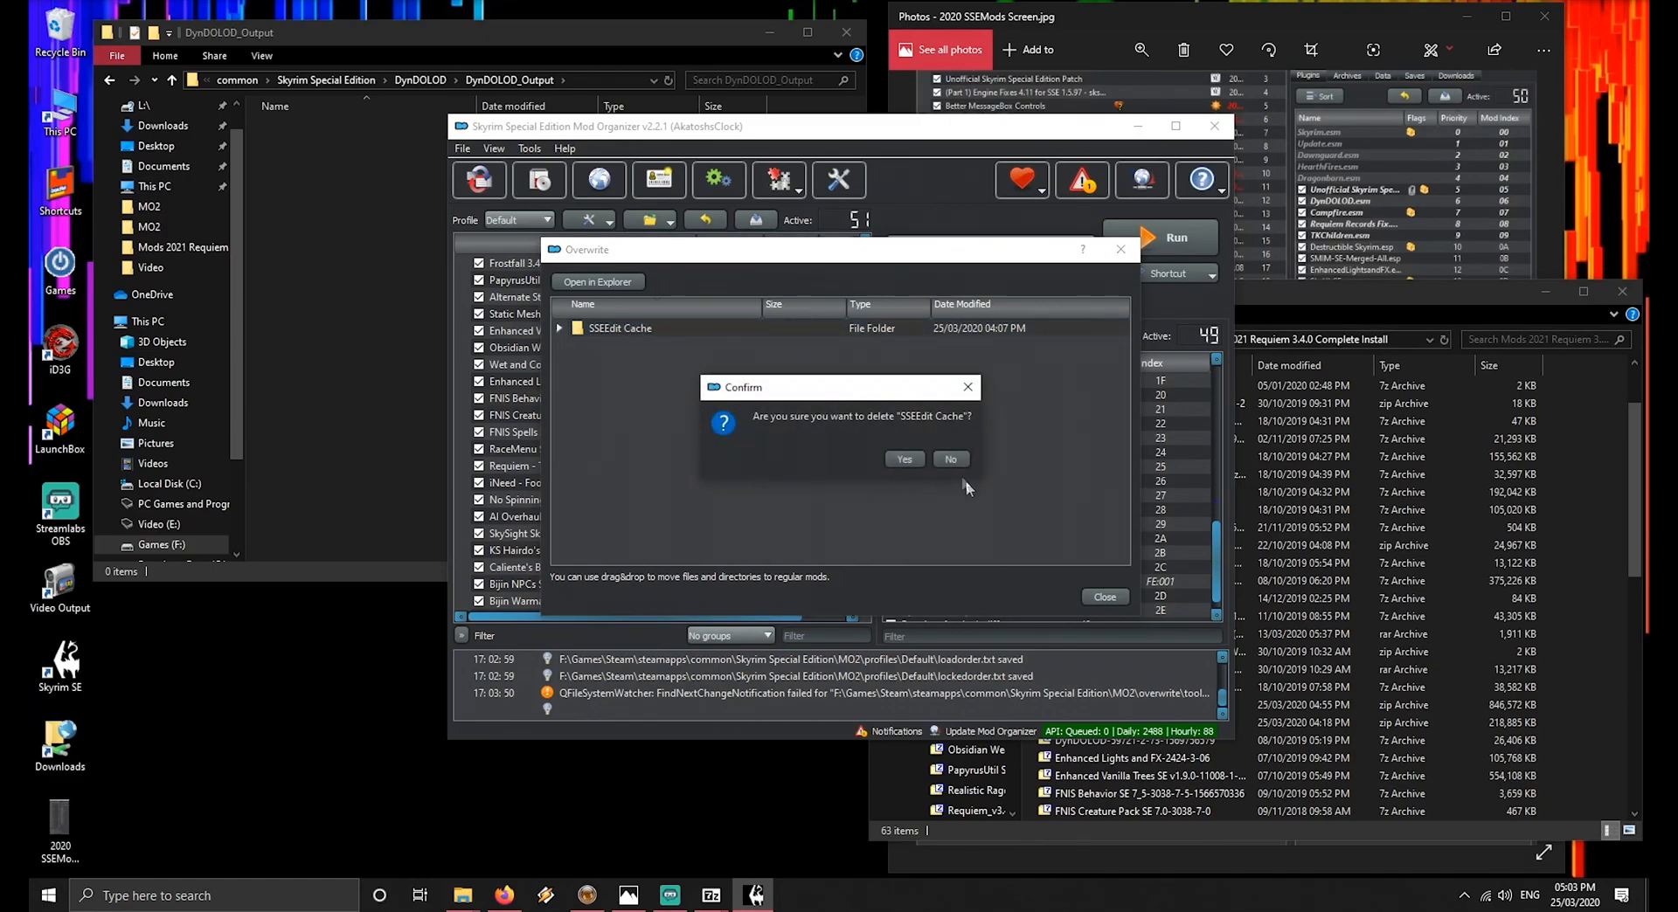
pyautogui.click(904, 460)
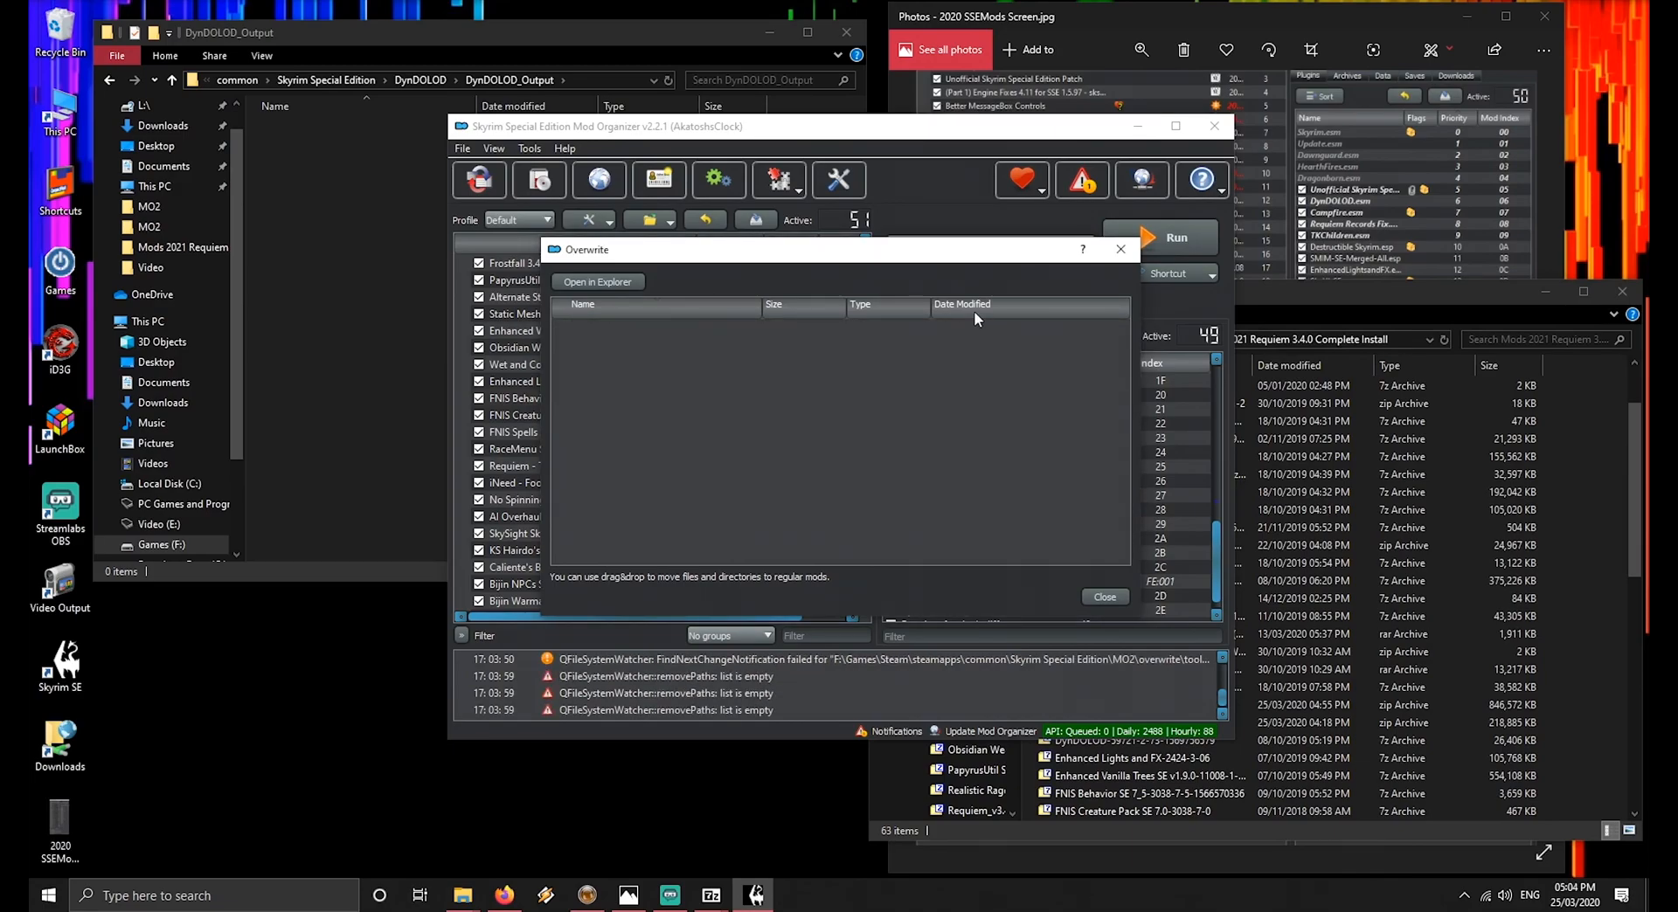
pyautogui.click(1121, 251)
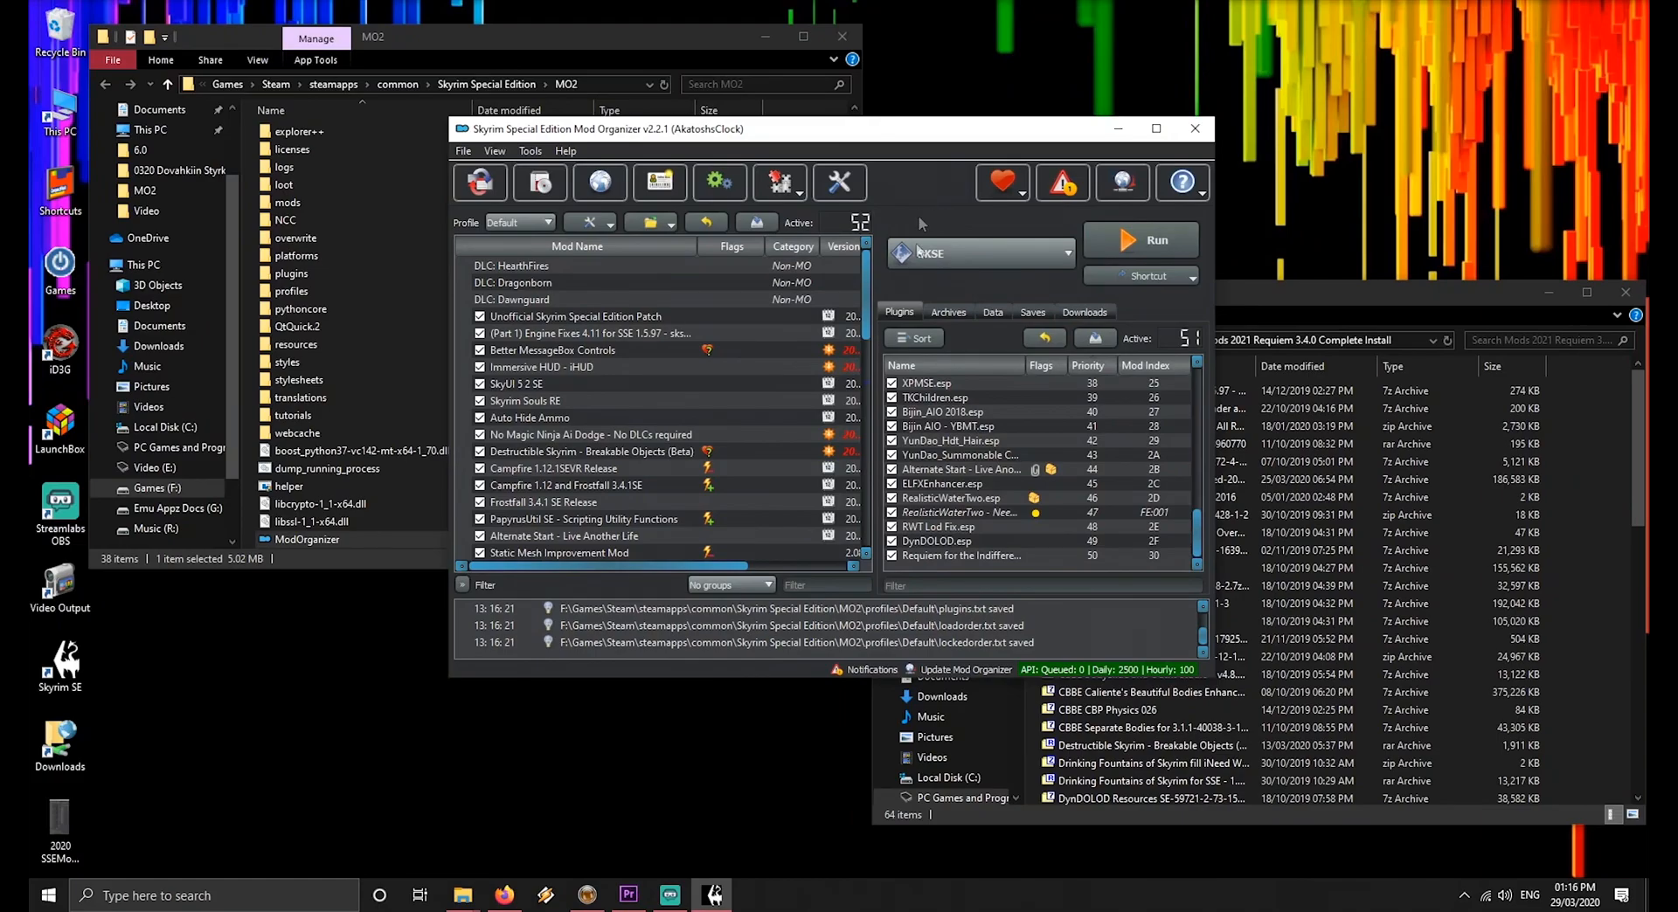
# Sort the plugin load order and move Requiem for the Indifferent.esp up near Alternate Start - Live Another Life.esp
pyautogui.click(922, 341)
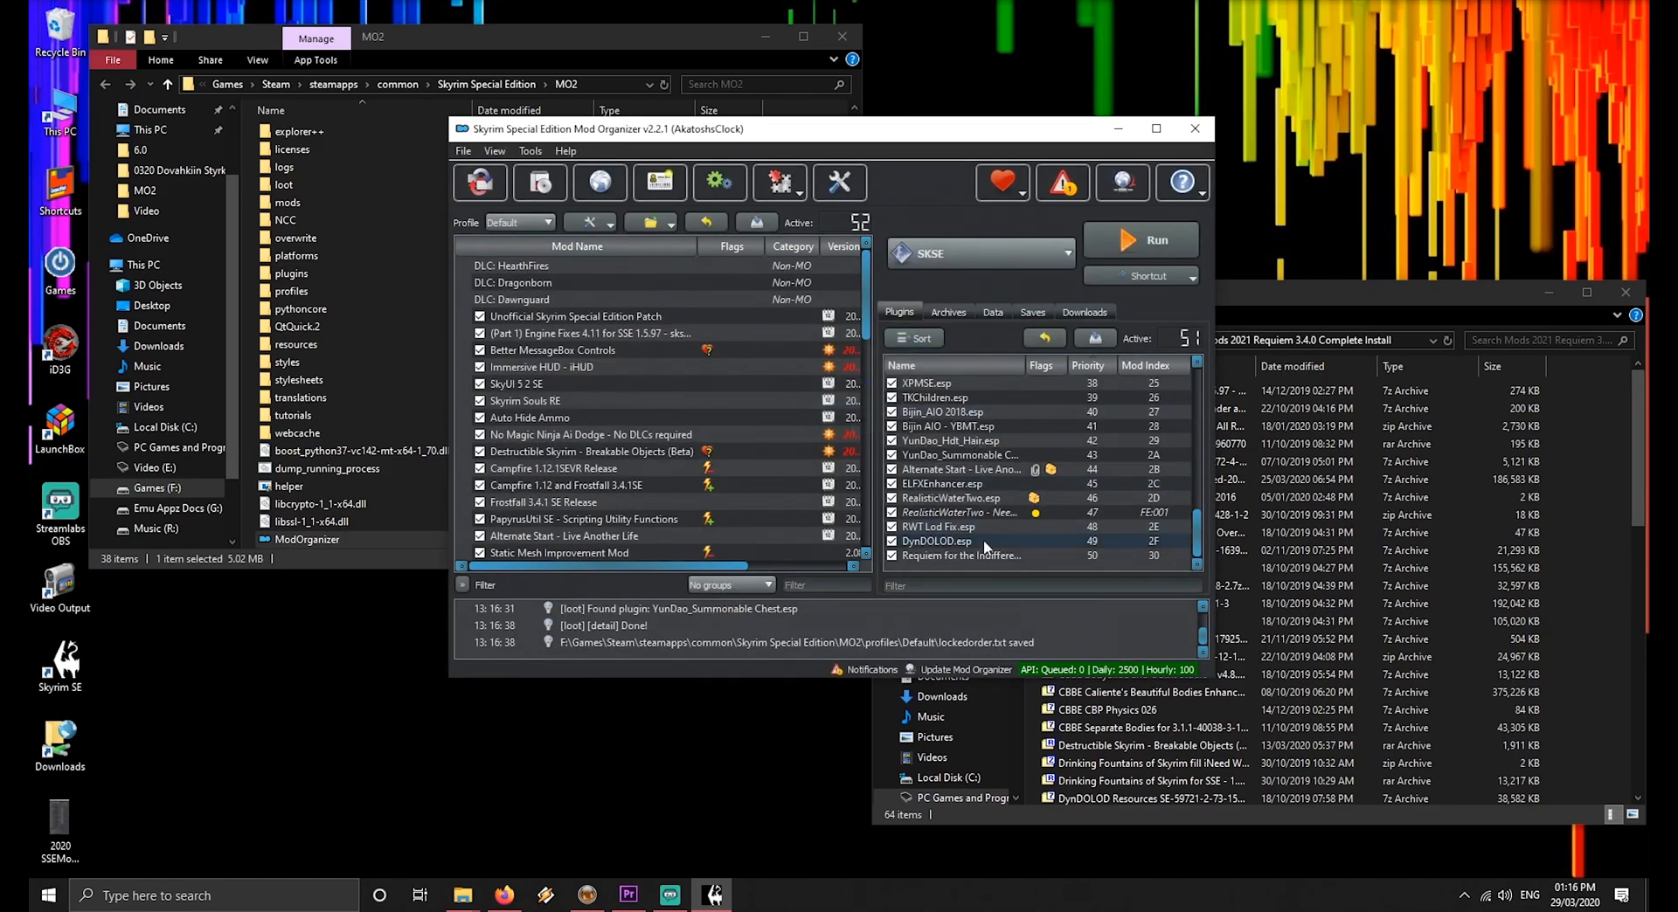
pyautogui.click(891, 556)
pyautogui.click(891, 556)
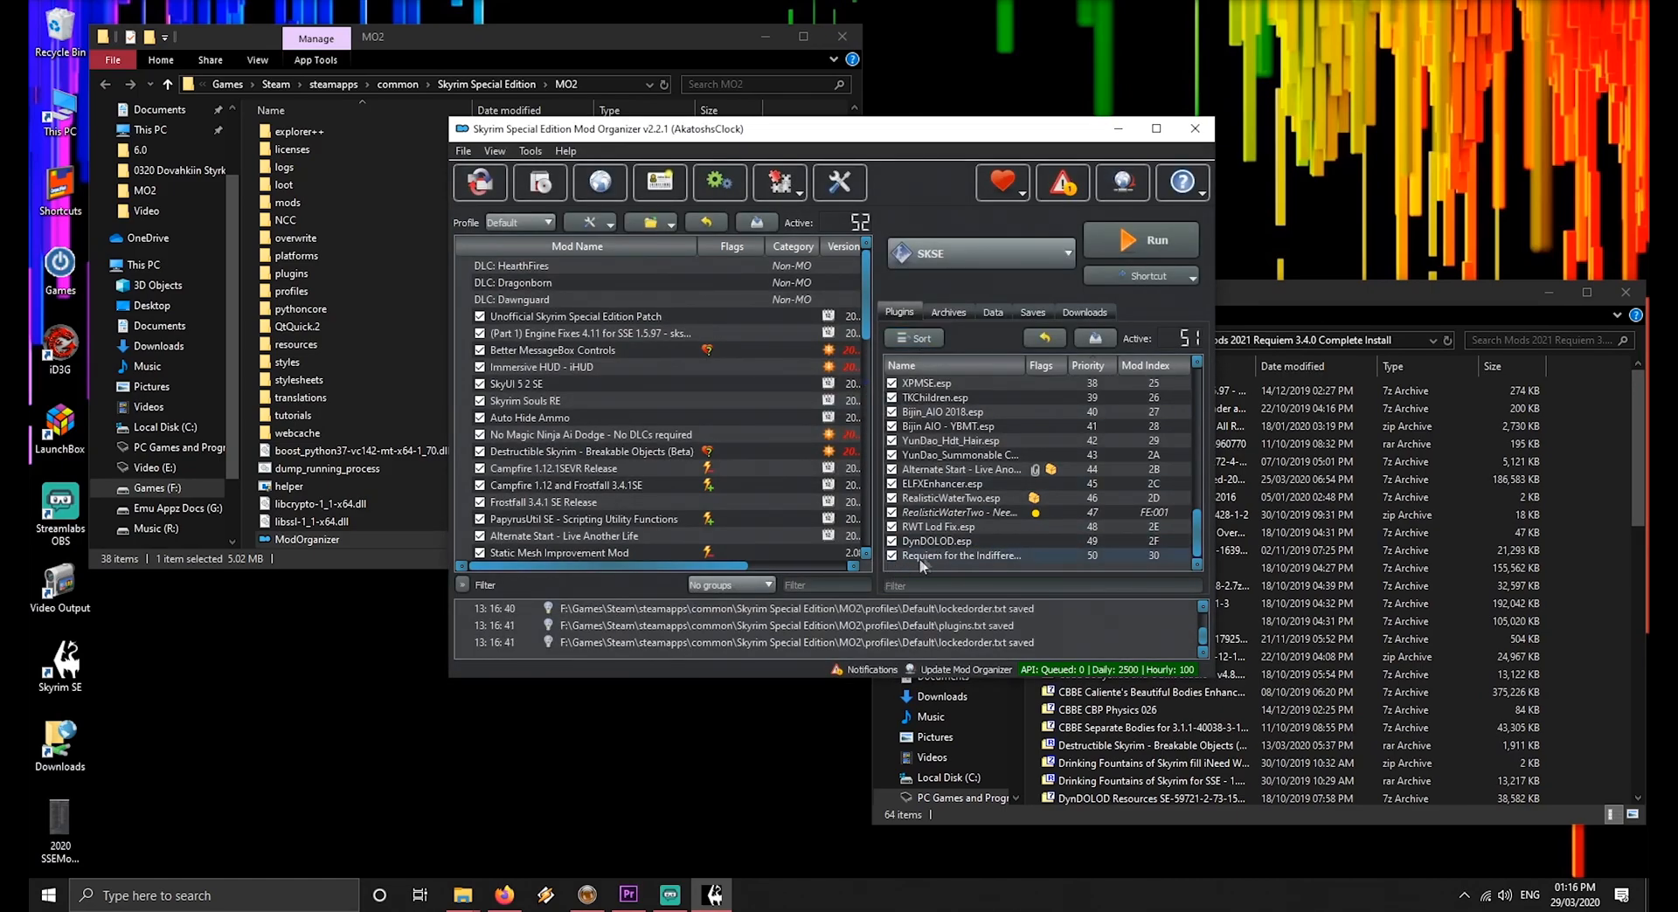
pyautogui.moveTo(931, 553); pyautogui.dragTo(927, 489)
pyautogui.click(939, 472)
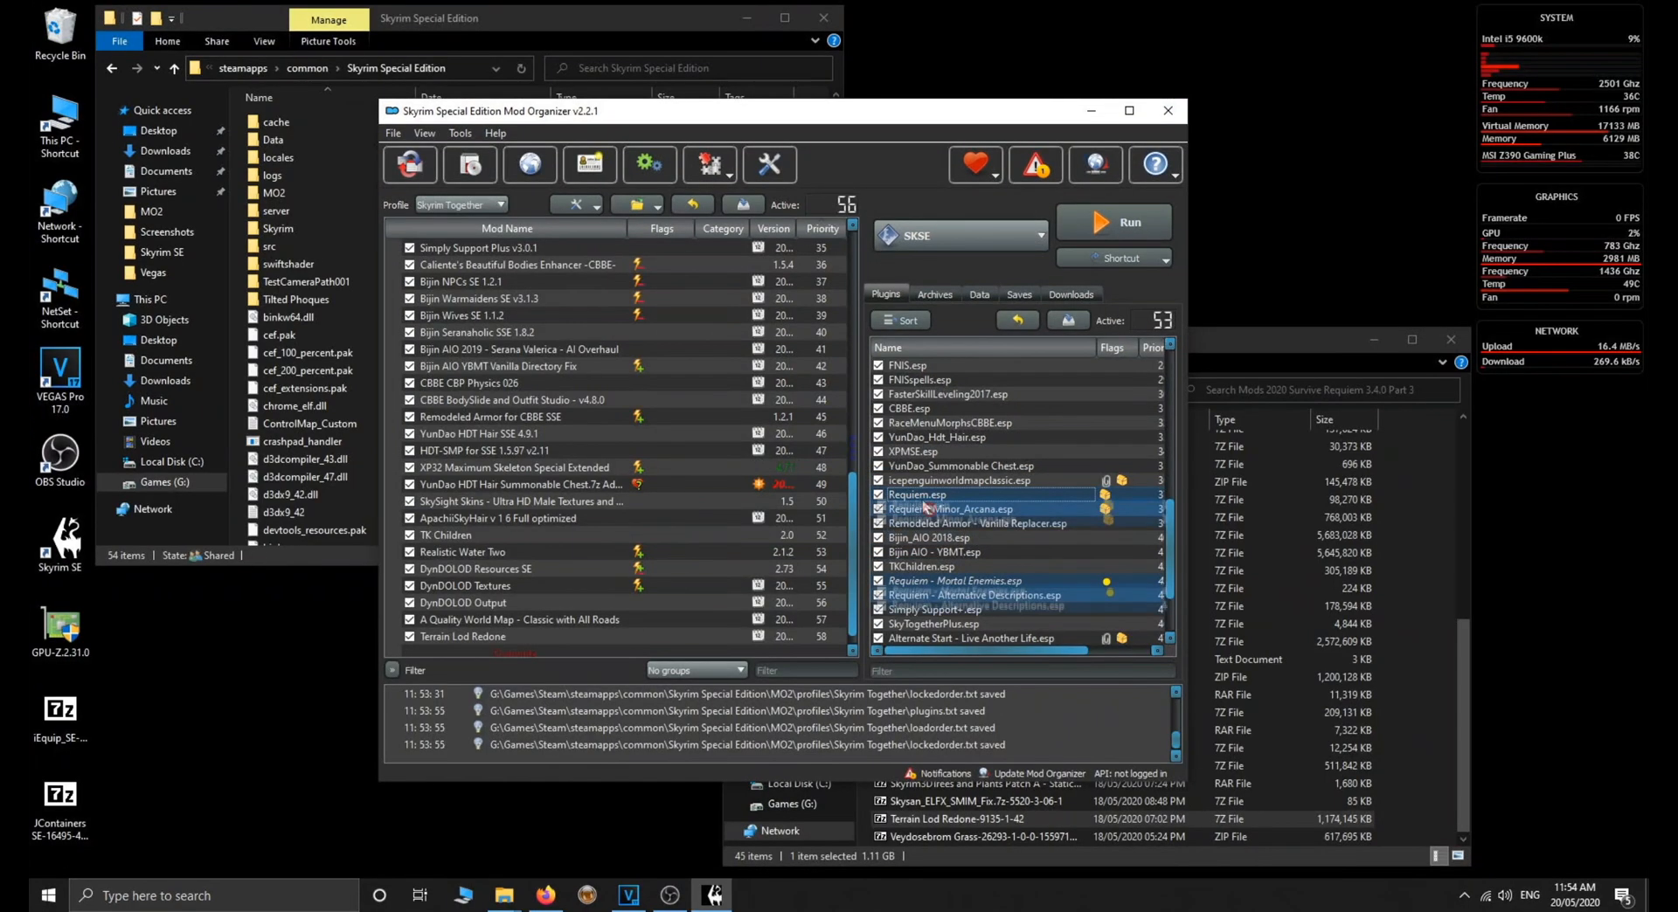
# Move Requiem.esp, Requiem_Minor_Arcana.esp, Requiem - Mortal Enemies.esp and Requiem - Alternative Descriptions.esp directly above Alternate Start - Live Another Life.esp
pyautogui.moveTo(926, 559)
pyautogui.mouseDown()
pyautogui.moveTo(930, 638)
pyautogui.moveTo(924, 547)
pyautogui.mouseUp()
# Review the load order from Requiem.esp through Alternate Start - Live Another Life.esp and Requiem for the Indifferent.esp to ELFXEnhancer.esp
pyautogui.click(915, 498)
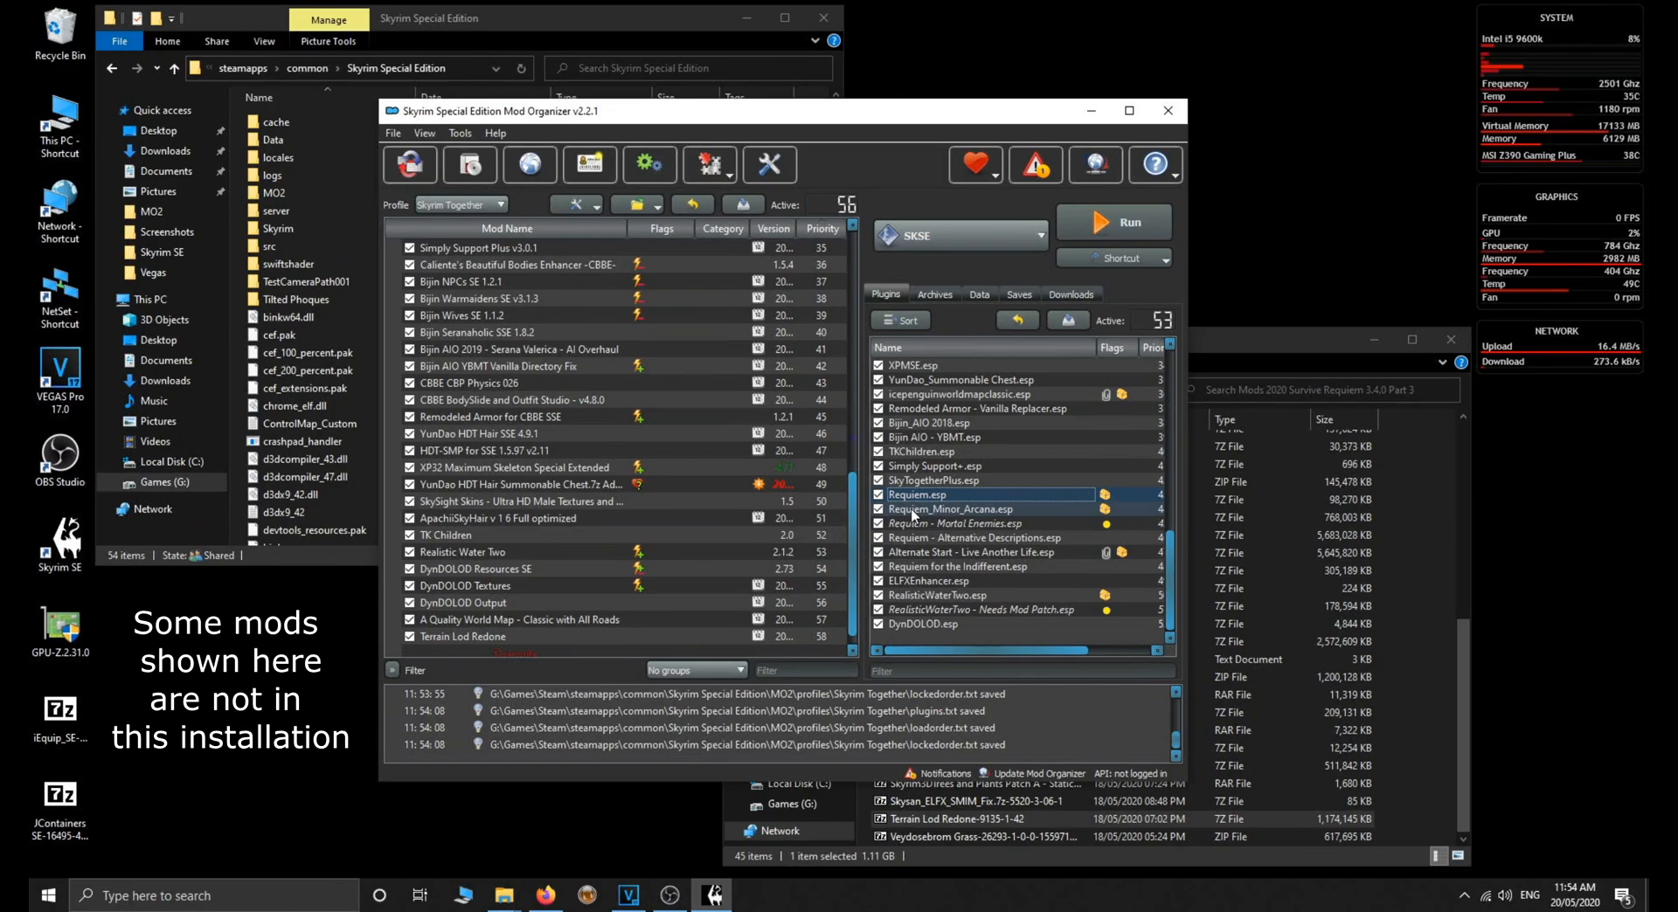
pyautogui.click(912, 510)
pyautogui.press('Down')
pyautogui.press('Down')
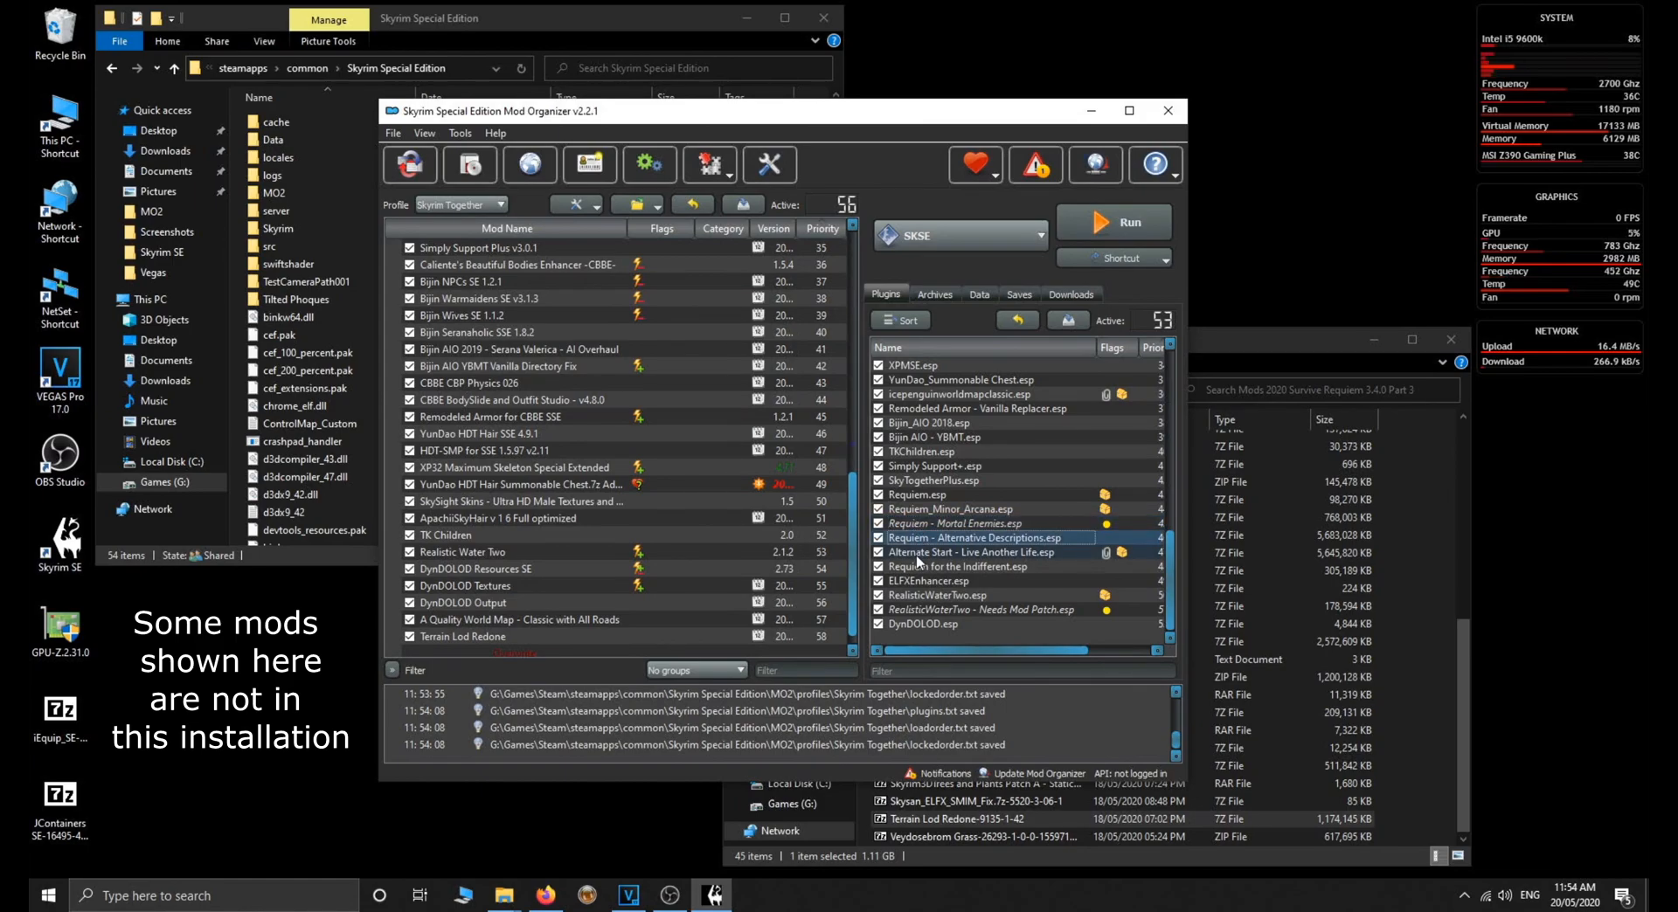
pyautogui.click(919, 554)
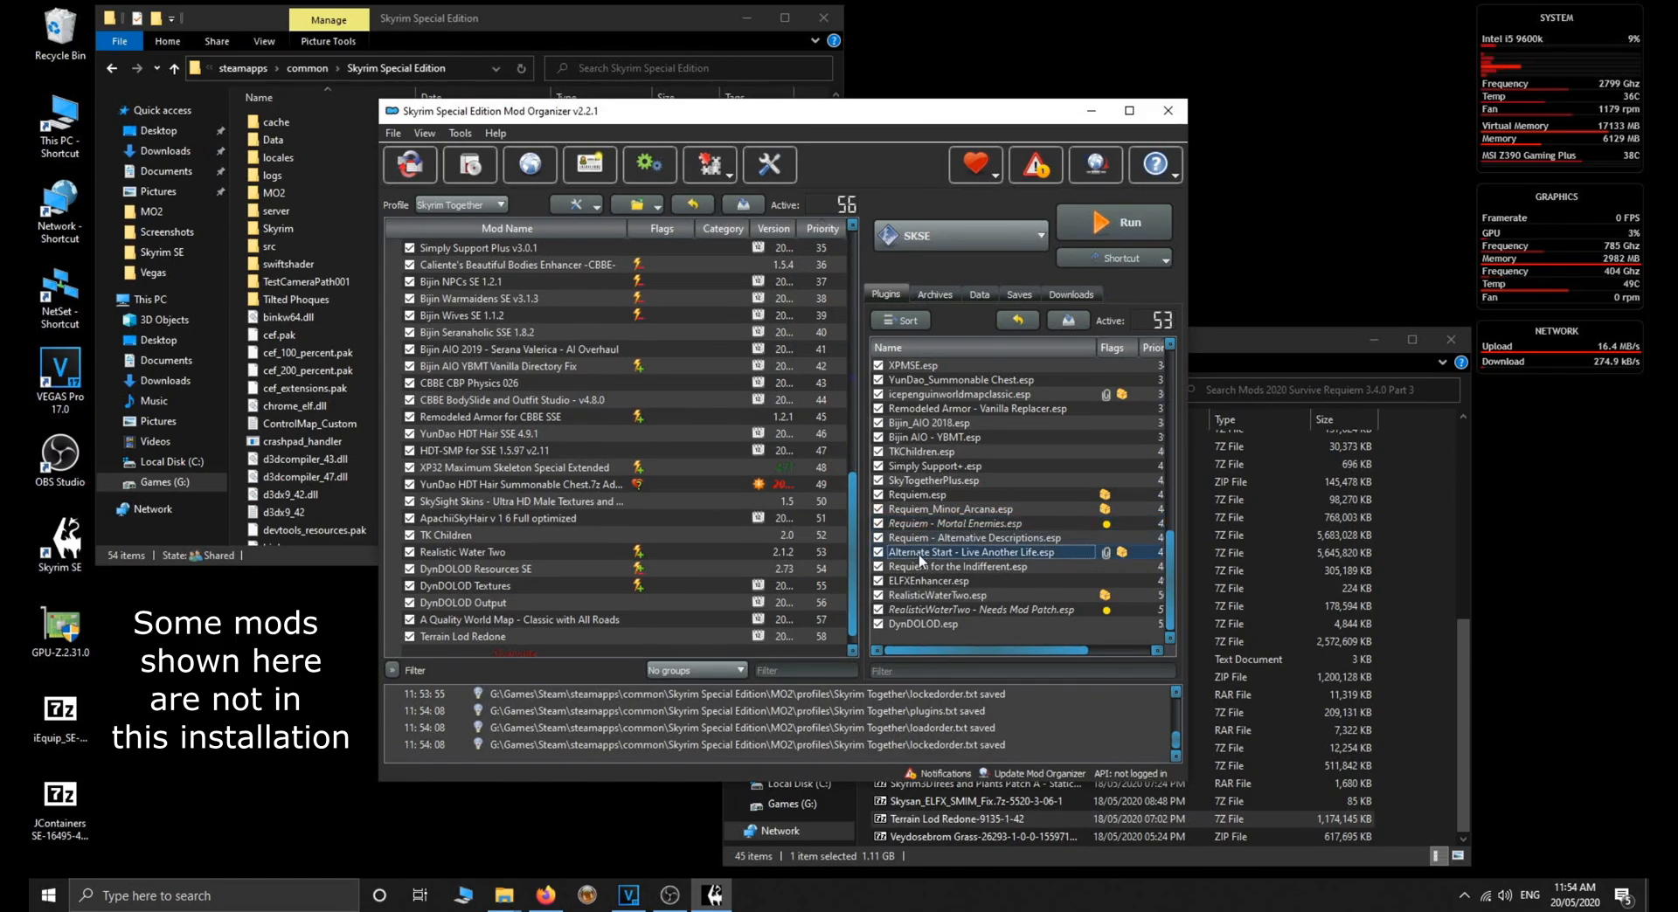
pyautogui.click(917, 569)
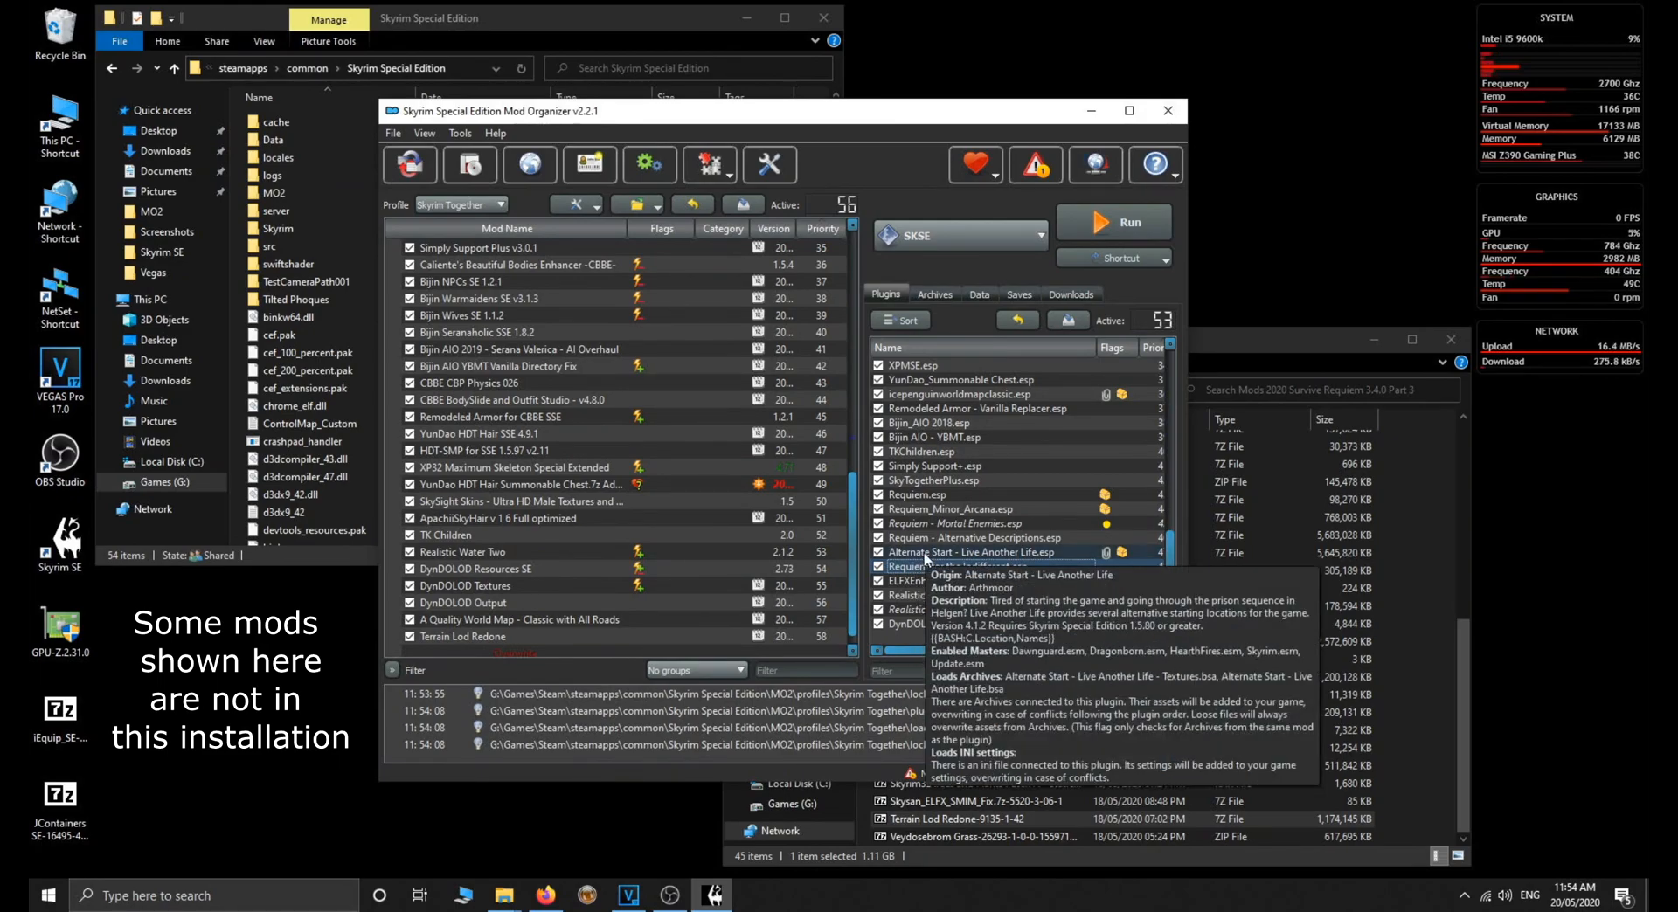
pyautogui.click(969, 556)
pyautogui.click(961, 568)
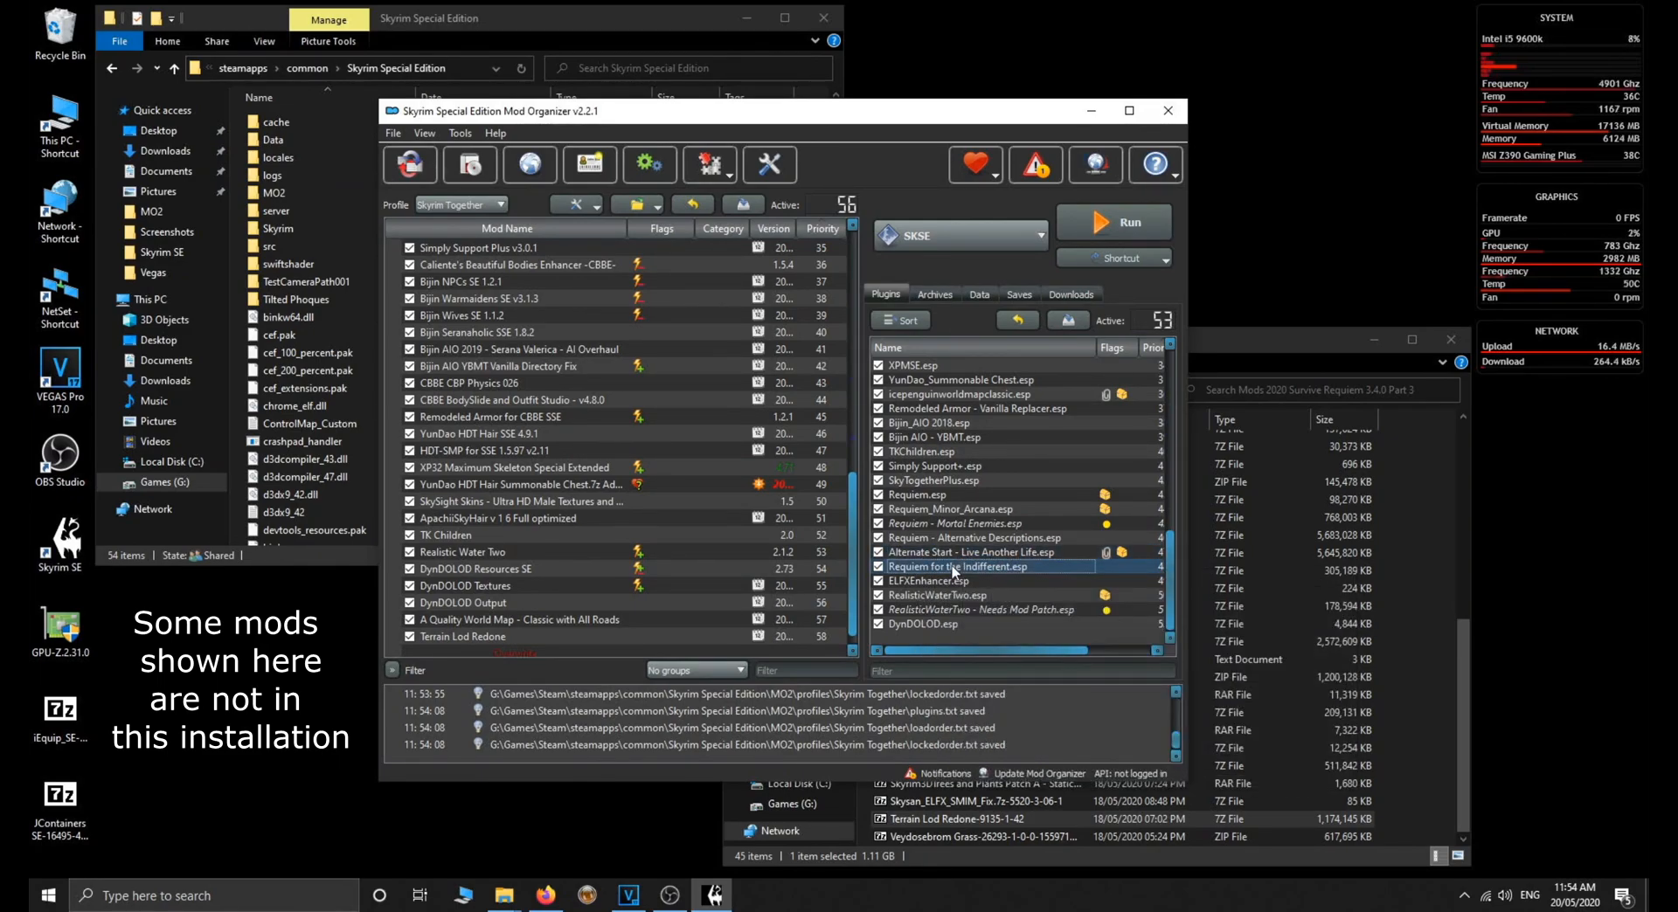
pyautogui.click(909, 580)
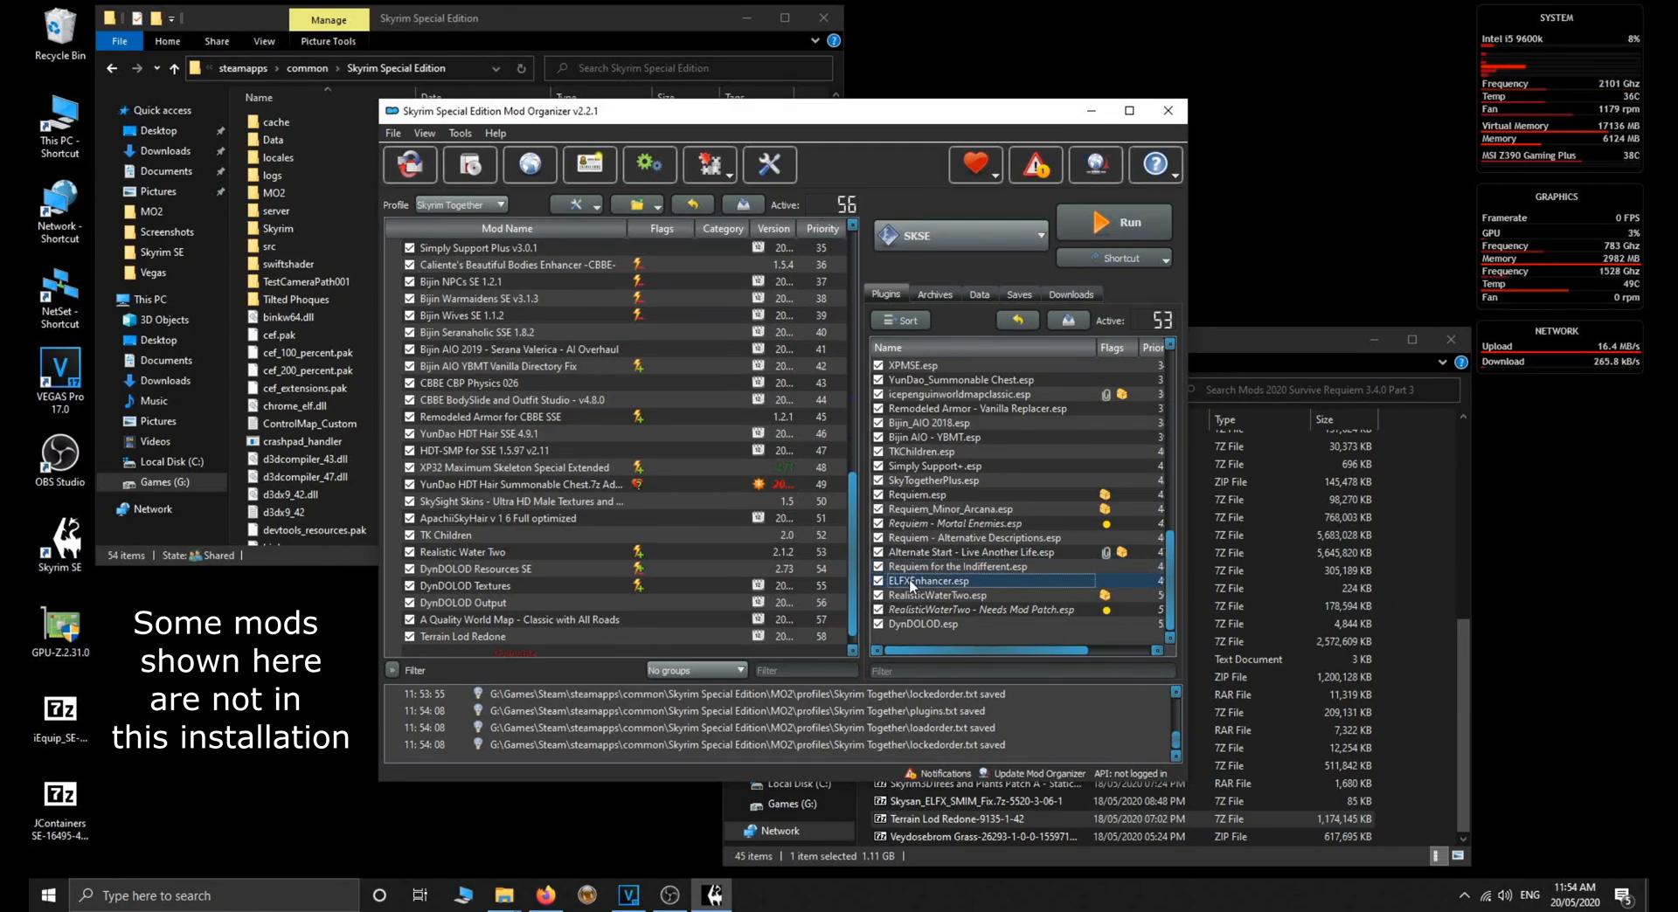
# Review the end of the load order: ELFXEnhancer.esp, RealisticWaterTwo.esp, RealisticWaterTwo - Needs Mod Patch.esp and DynDOLOD.esp
pyautogui.moveTo(909, 581)
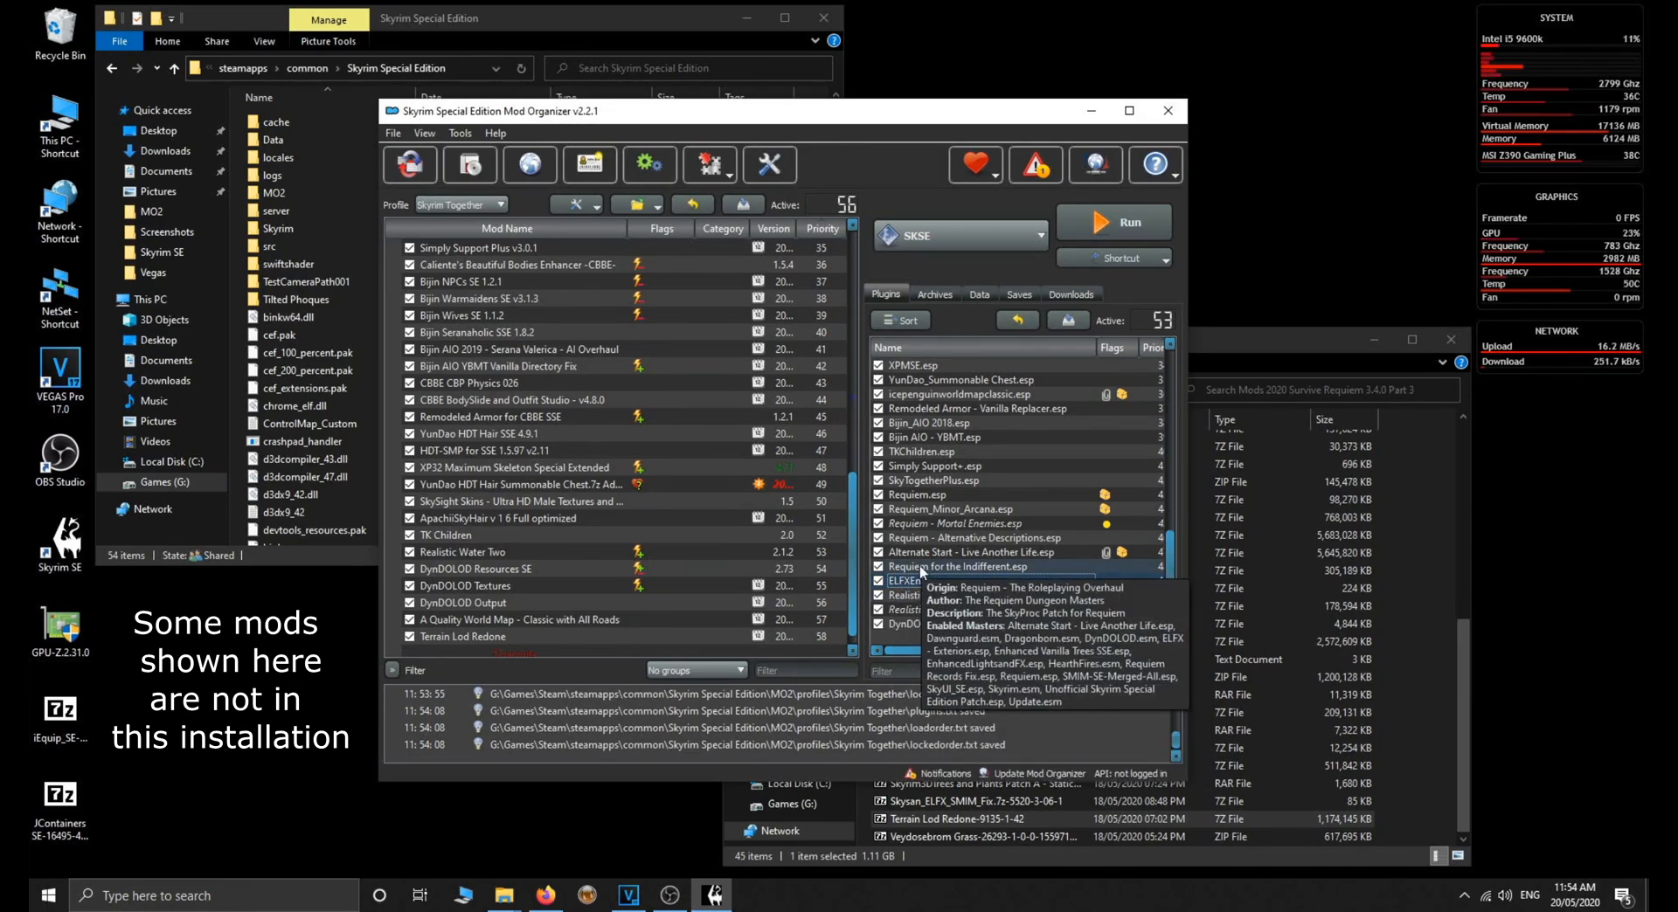
pyautogui.click(919, 596)
pyautogui.click(919, 610)
pyautogui.click(923, 594)
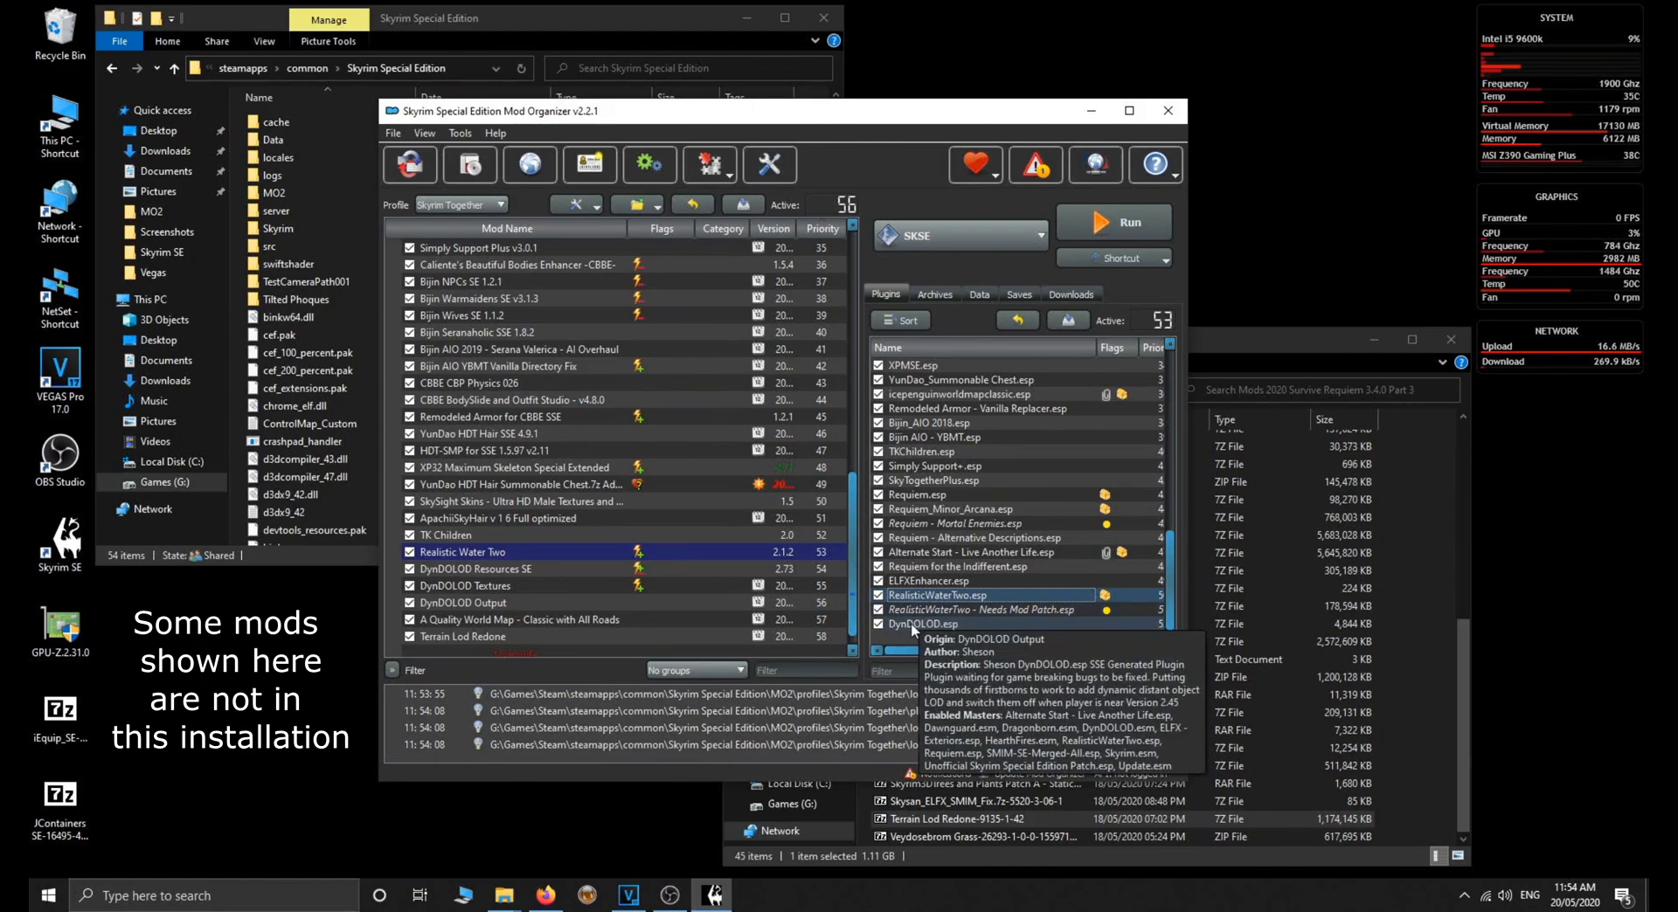
pyautogui.click(910, 623)
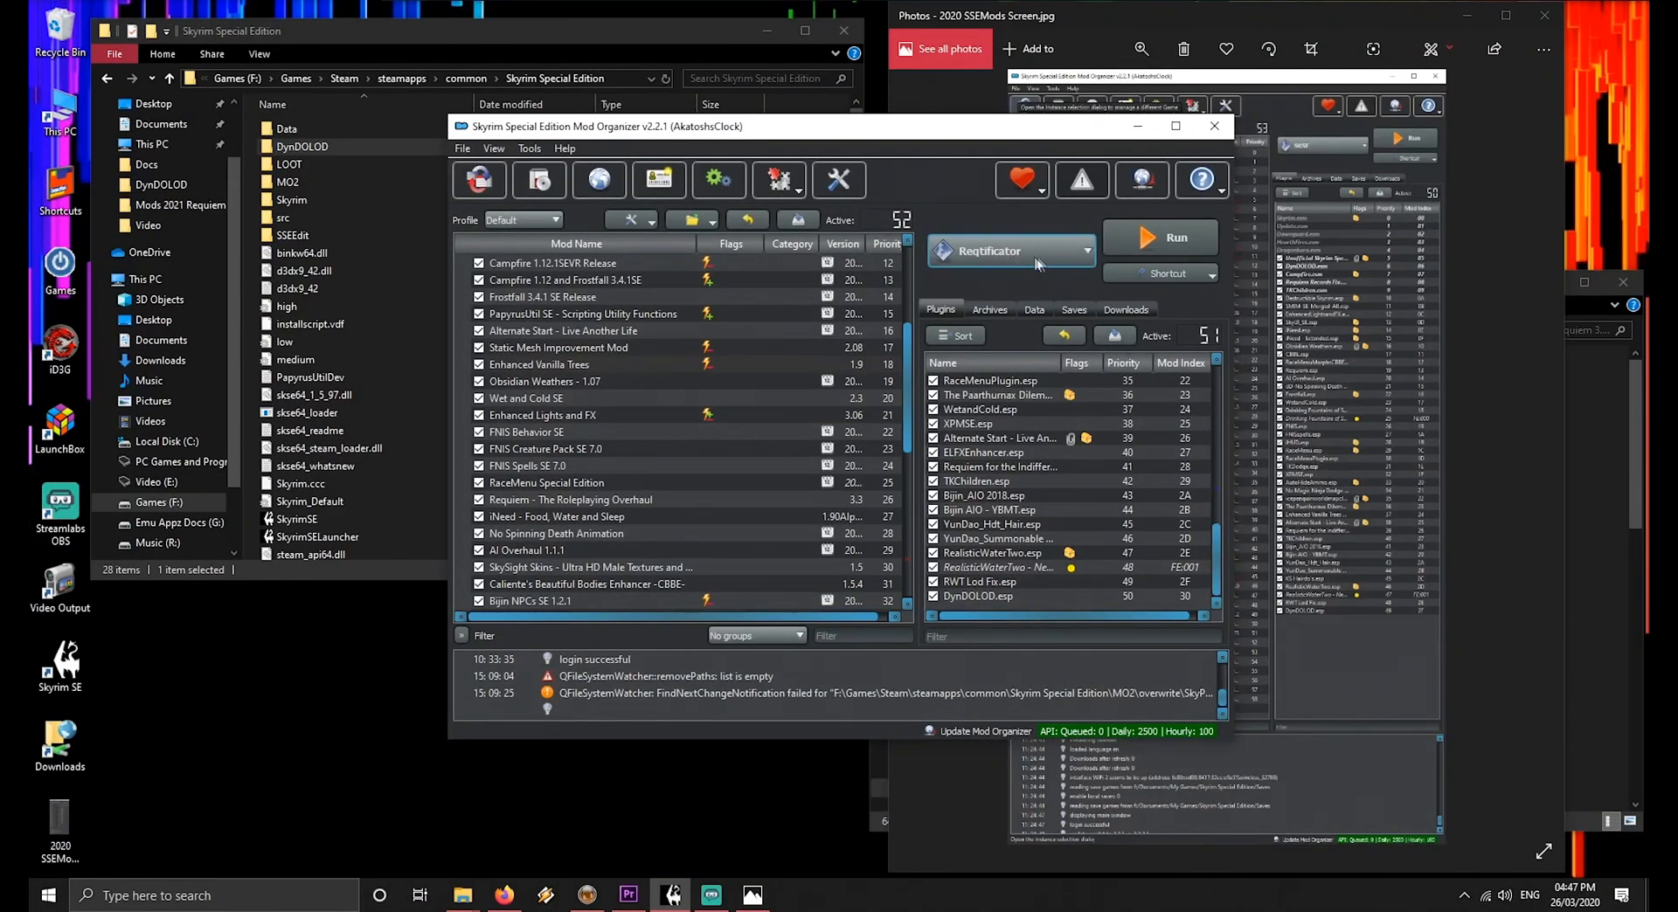
# Run the Skyrim Special Edition Launcher through Mod Organizer and open the launcher's options
pyautogui.click(1071, 253)
pyautogui.scroll(2, 996, 410)
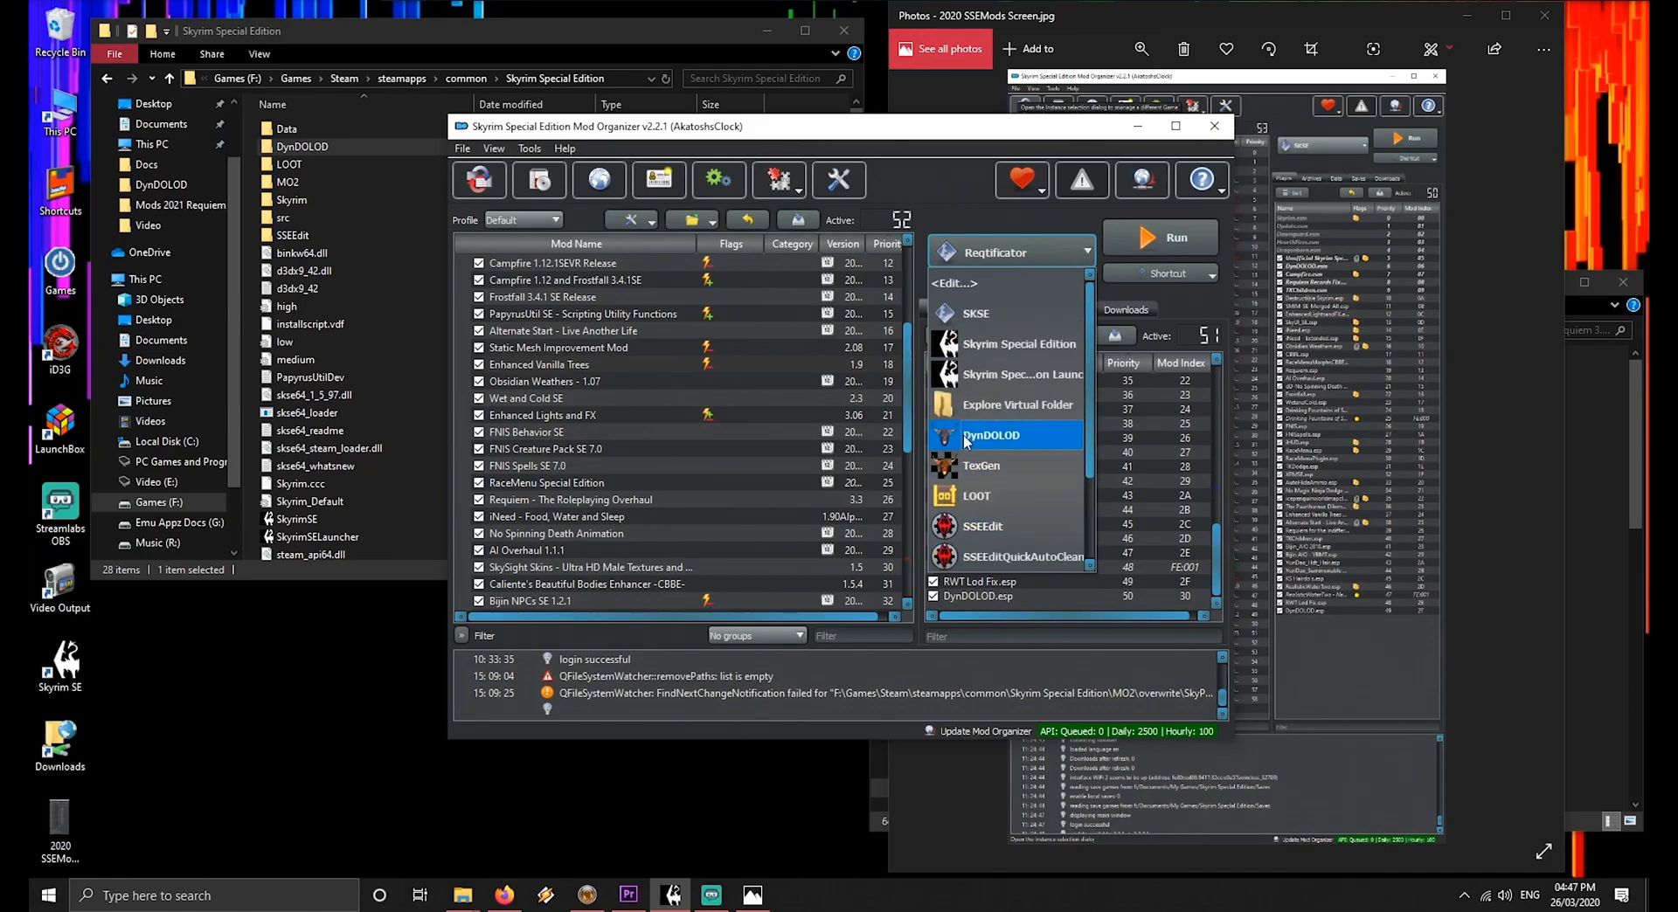
pyautogui.click(1042, 375)
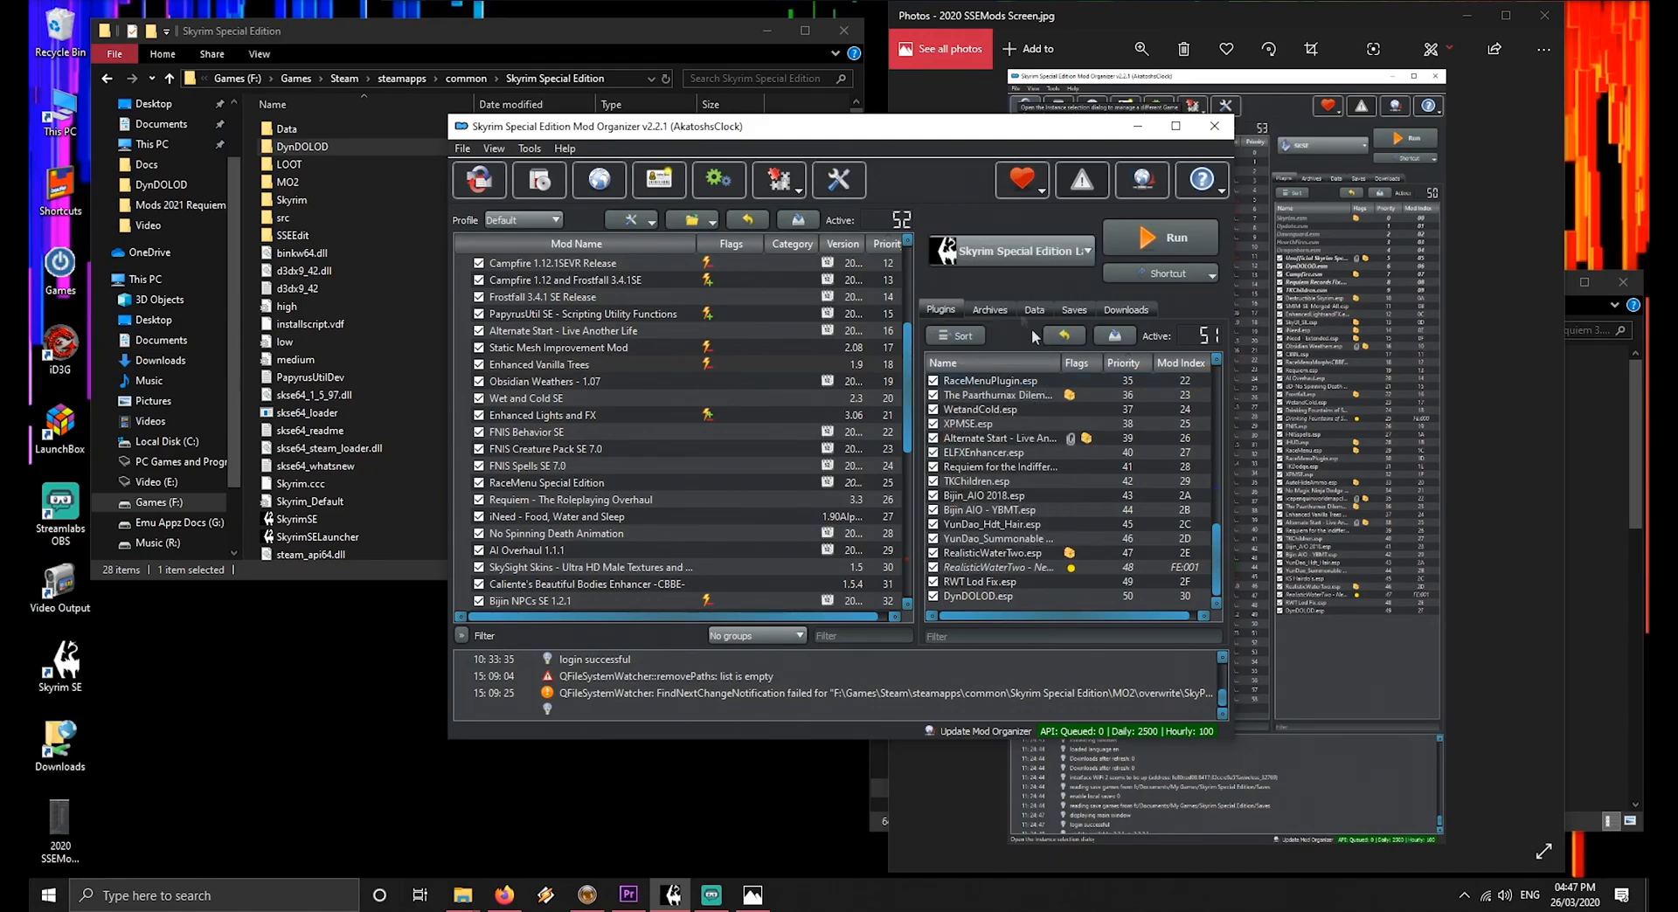
pyautogui.click(1010, 253)
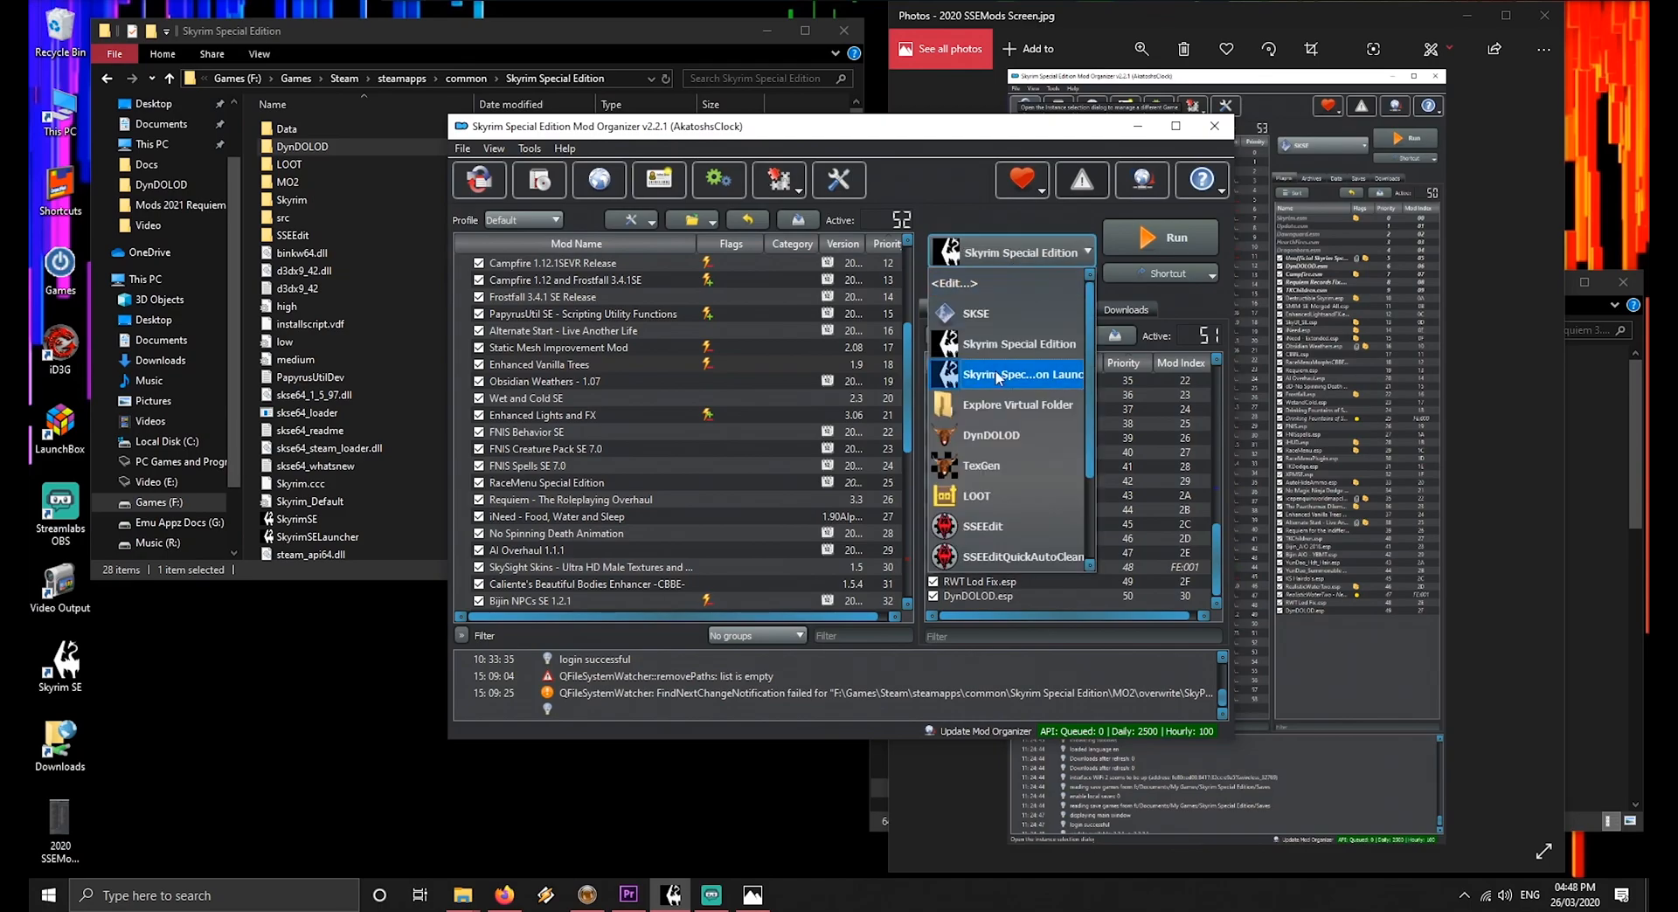
pyautogui.click(1003, 376)
pyautogui.click(1138, 251)
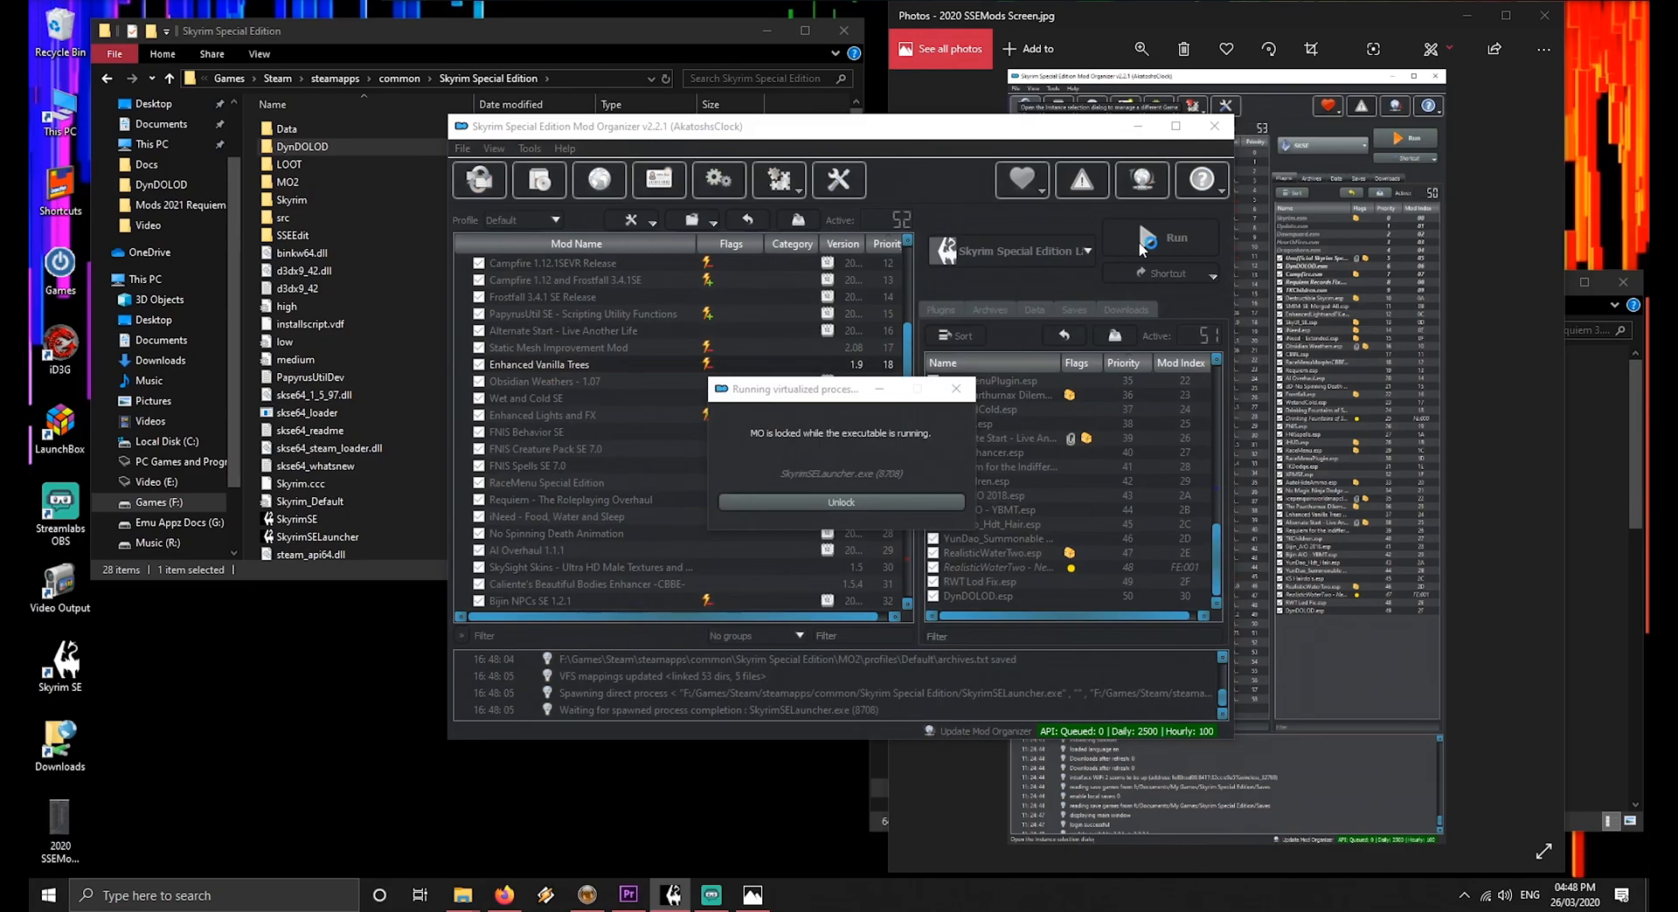
pyautogui.click(1136, 463)
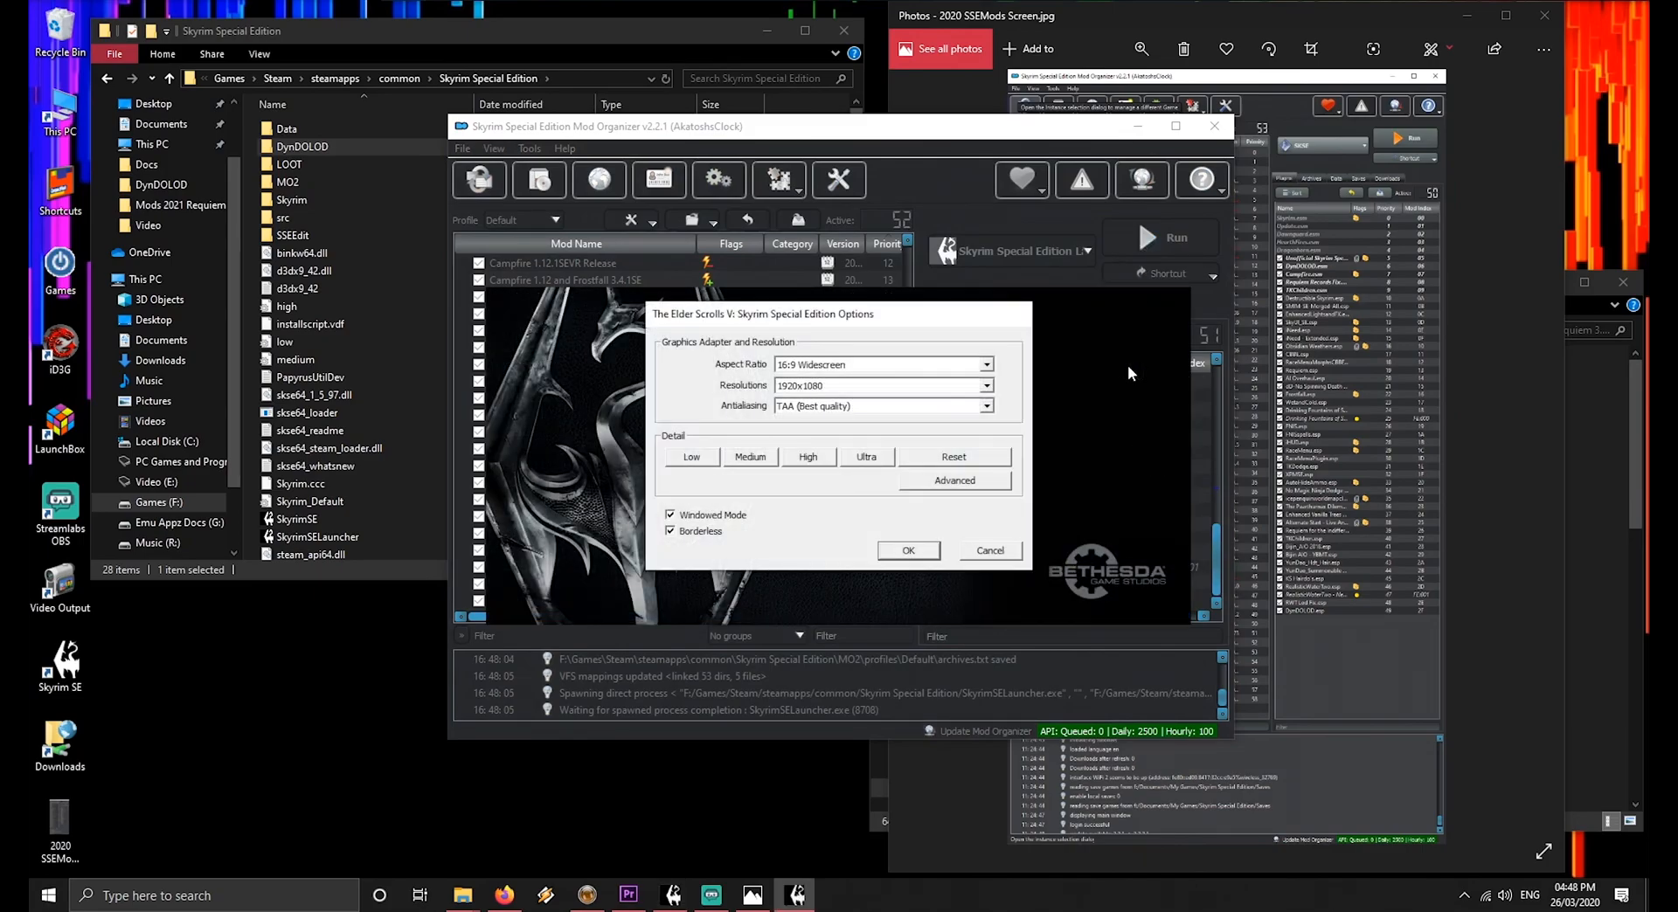
# Apply the Ultra detail preset with Windowed Mode enabled in the Skyrim launcher options
pyautogui.click(868, 456)
pyautogui.click(944, 511)
pyautogui.click(670, 515)
pyautogui.click(670, 516)
# Check the advanced Detail and View Distance settings, accept the launcher options and exit the launcher
pyautogui.click(959, 491)
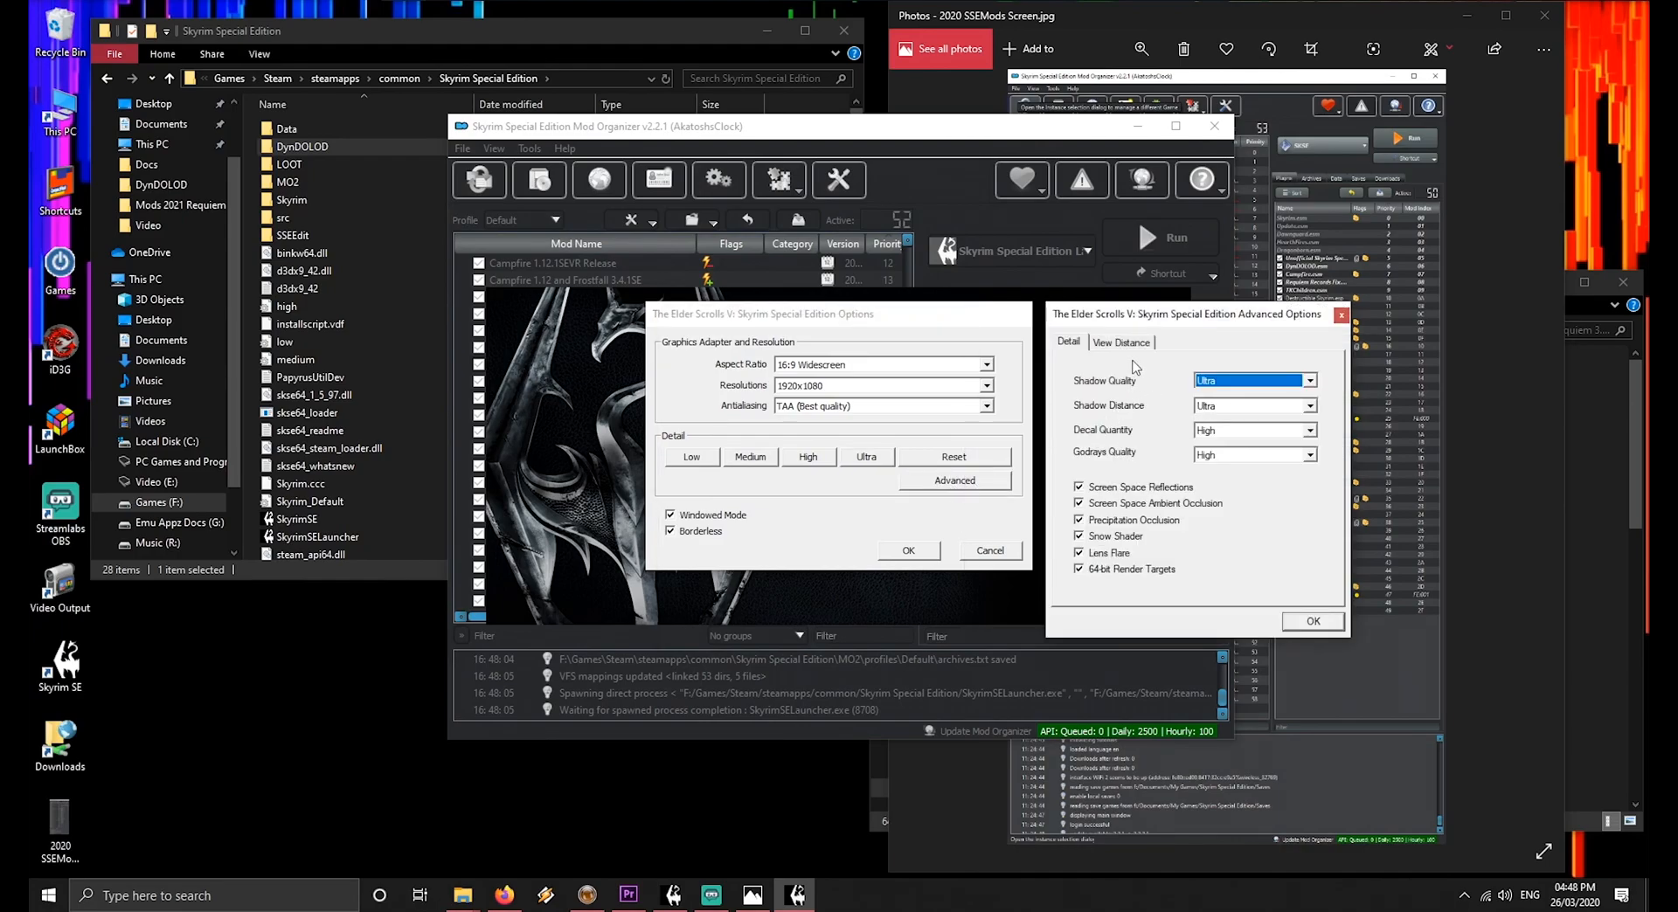
pyautogui.click(1127, 342)
pyautogui.click(1068, 341)
pyautogui.click(1310, 621)
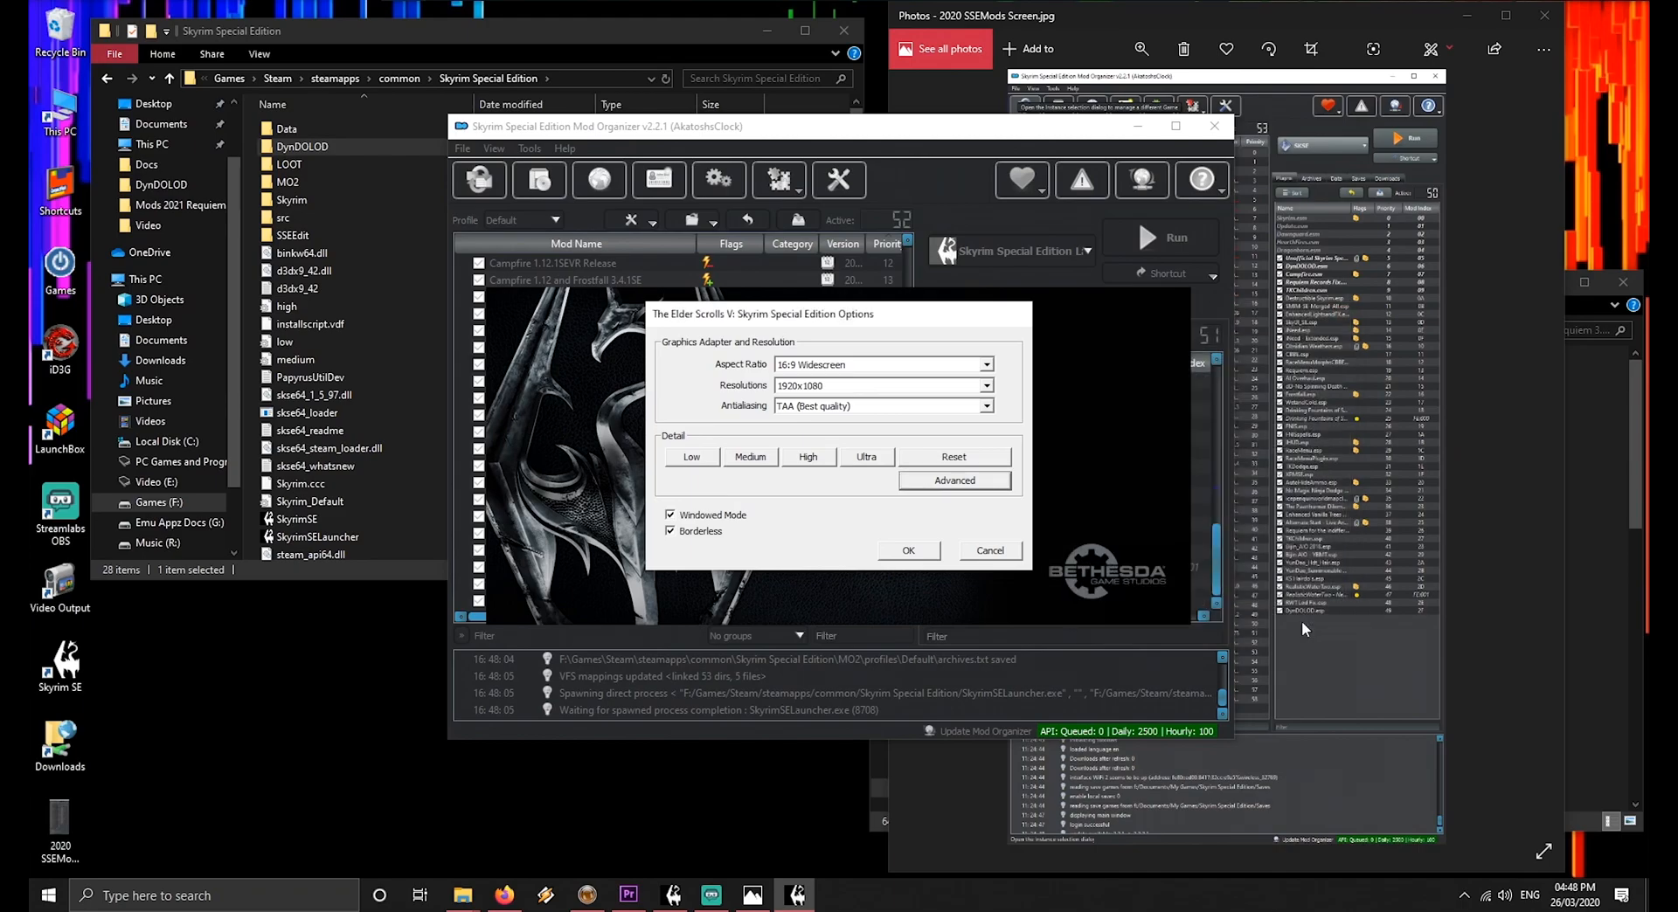
pyautogui.click(902, 553)
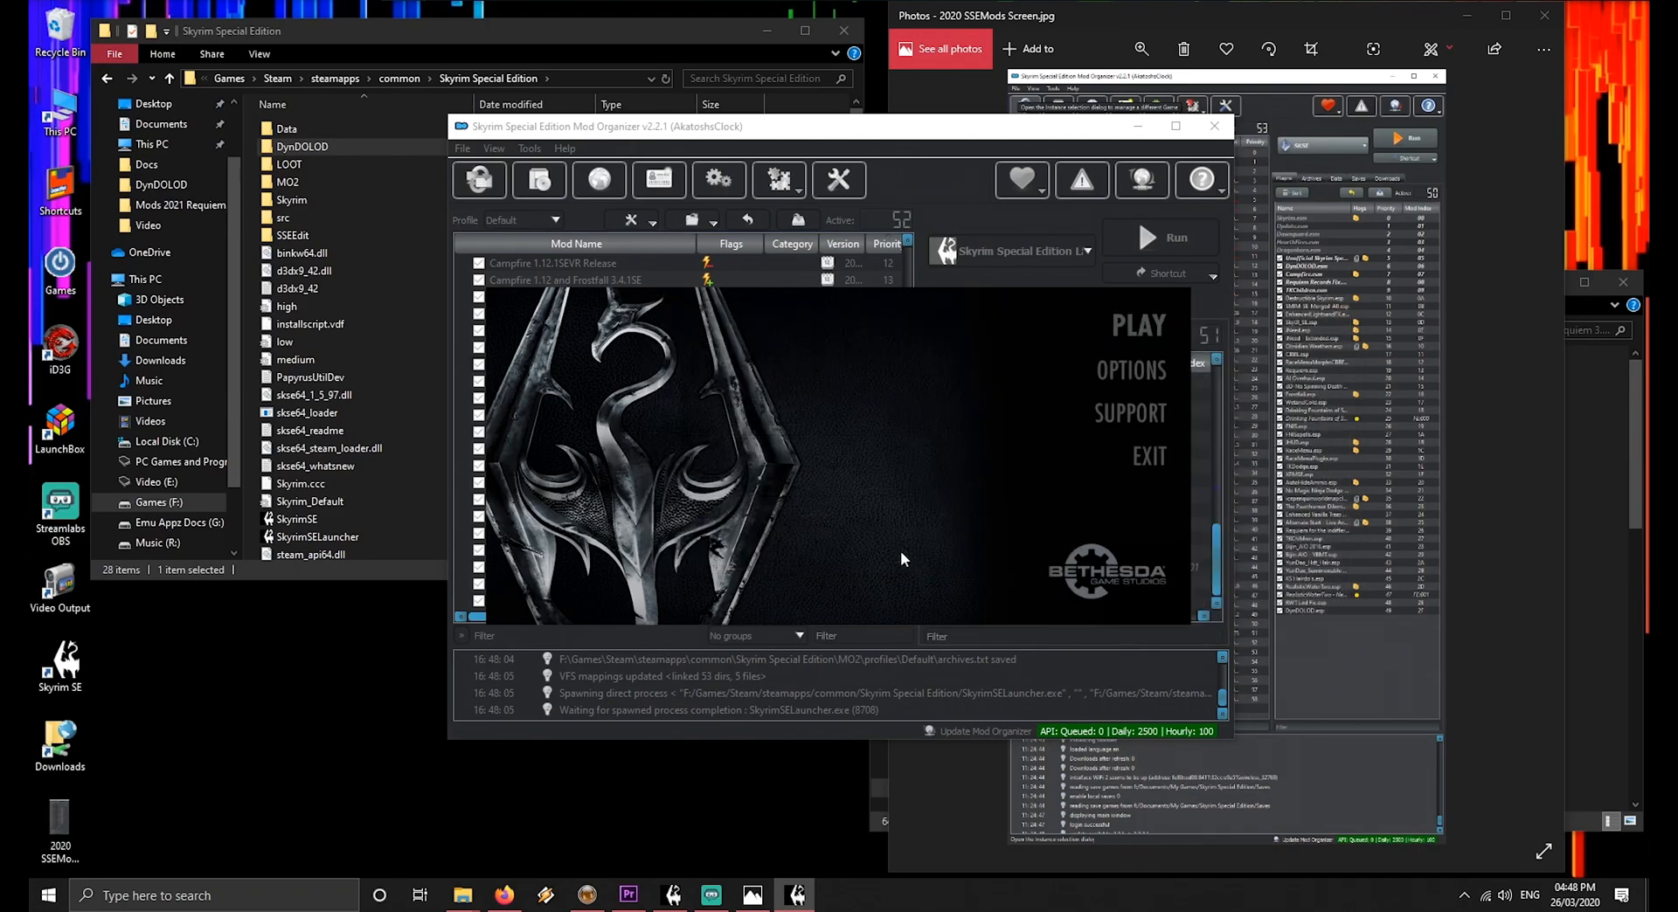
pyautogui.click(1155, 463)
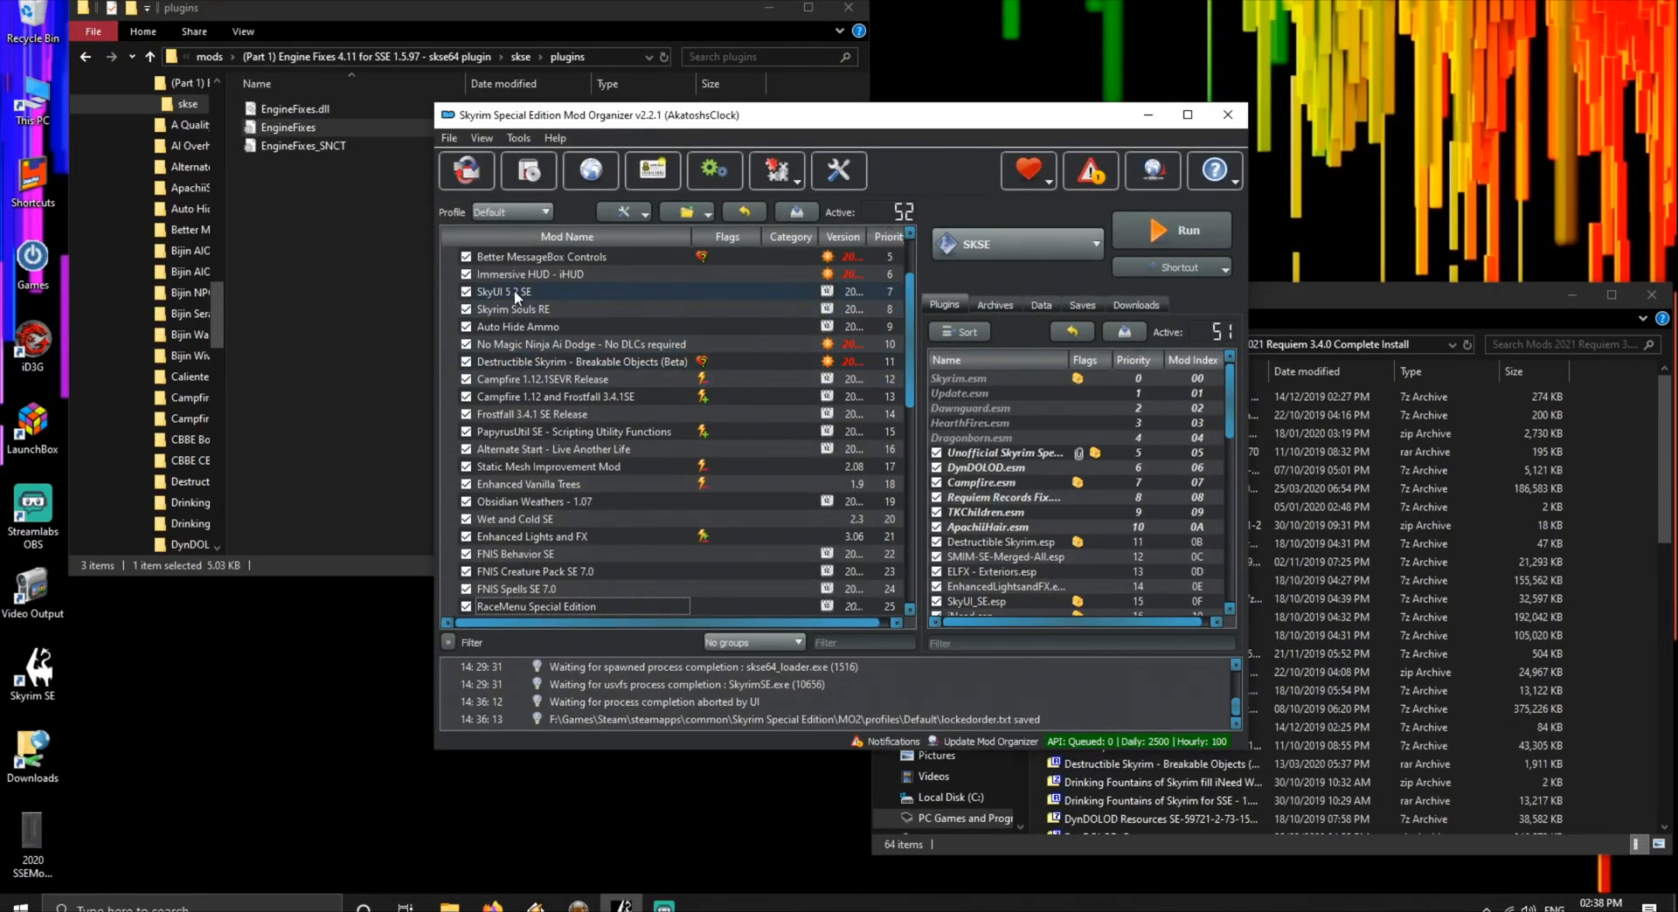
# Open the folder of the mod (Part 1) Engine Fixes 4.11 for SSE 1.5.97 - skse64 plugin in Explorer
pyautogui.scroll(2, 514, 290)
pyautogui.click(497, 321)
pyautogui.click(547, 326)
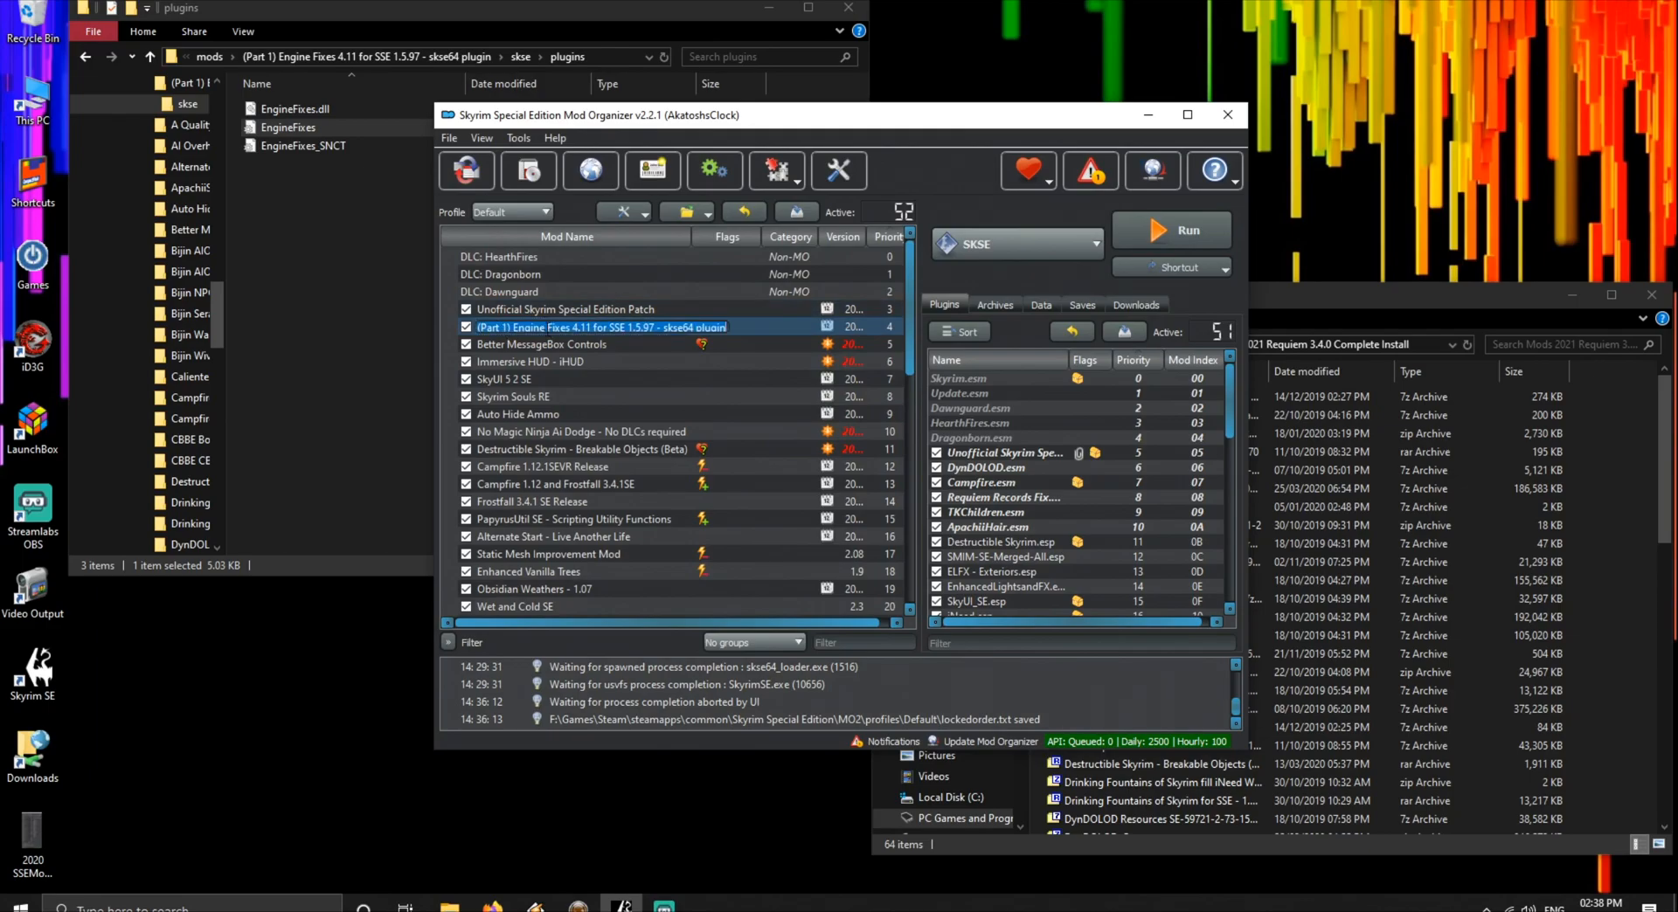
pyautogui.rightClick(551, 332)
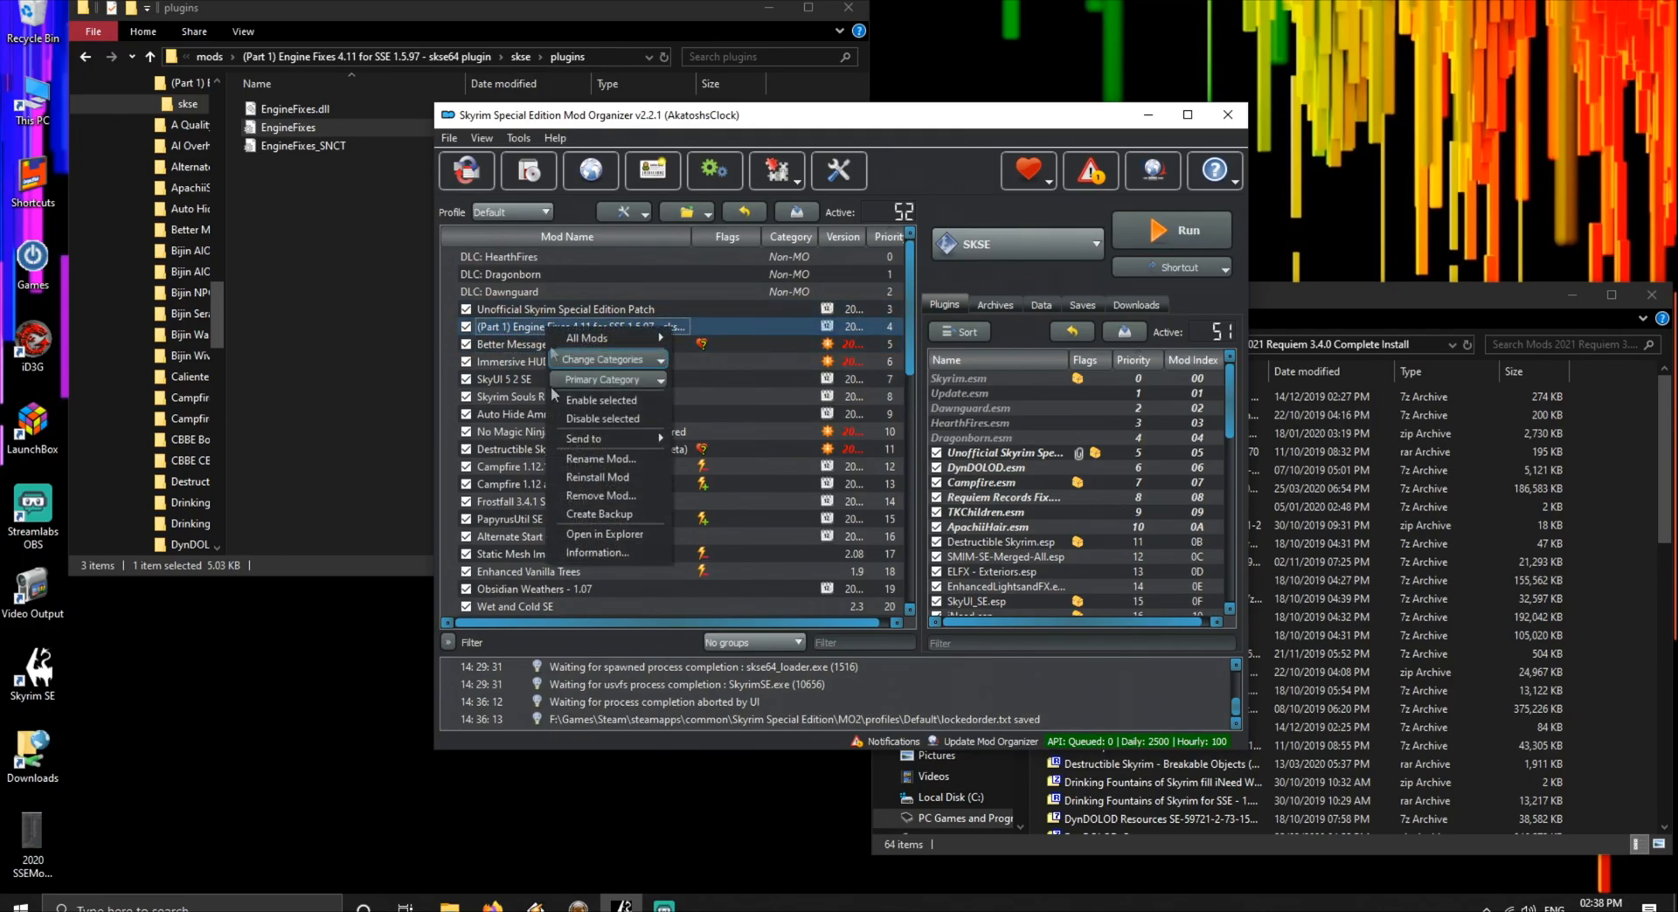
pyautogui.click(581, 533)
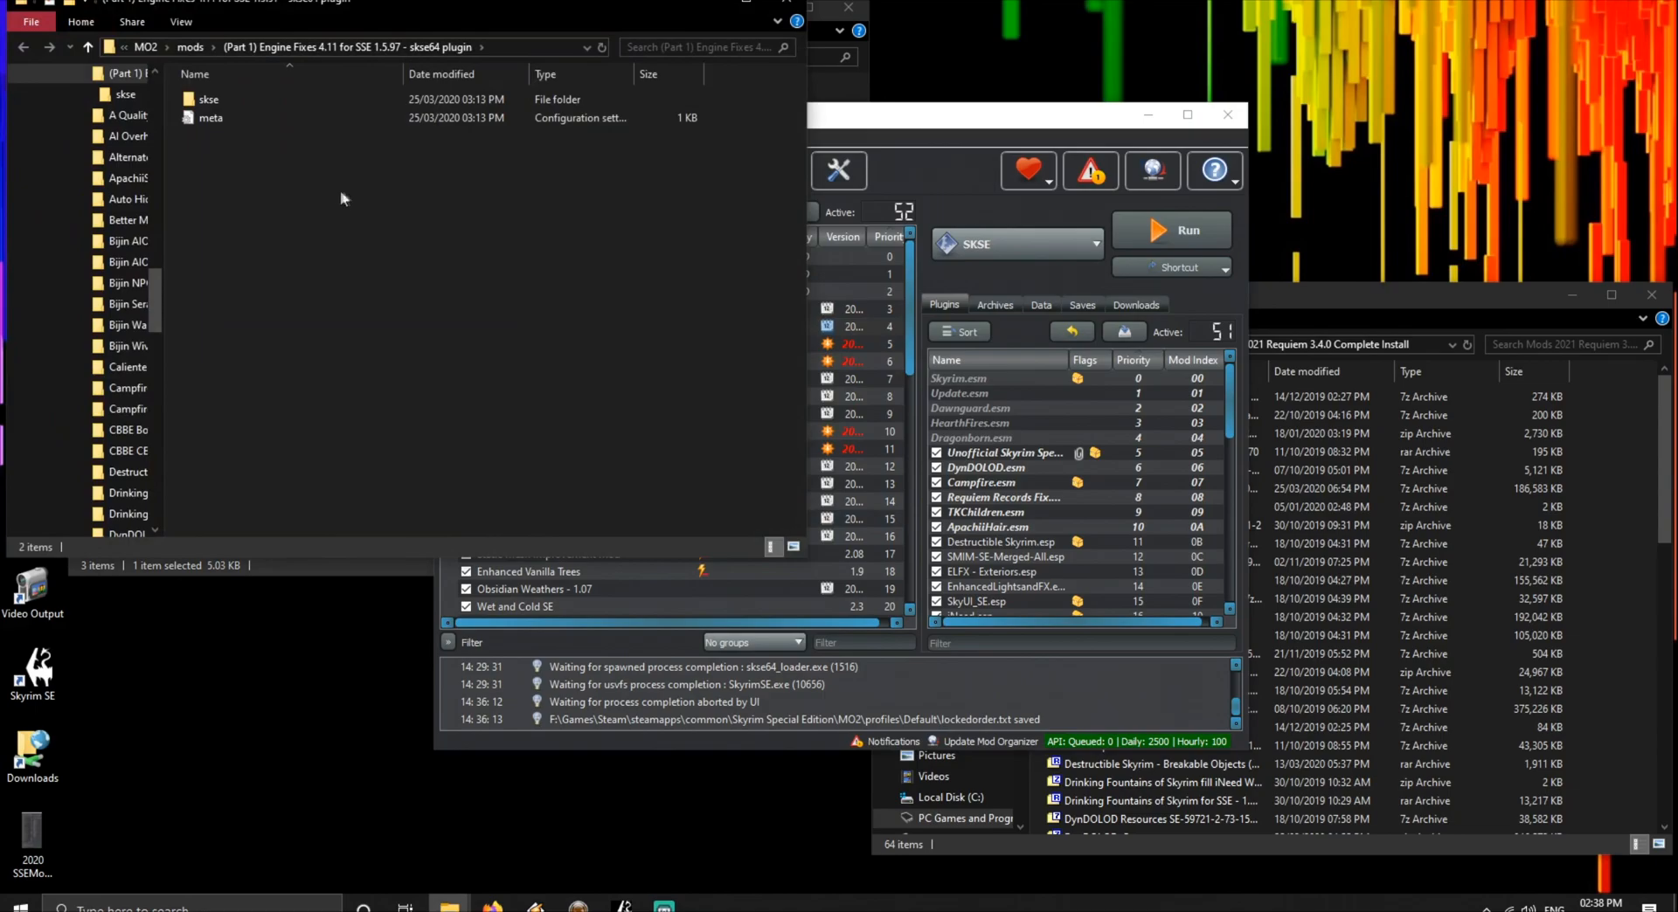
# Open the EngineFixes configuration file from the mod's skse\plugins folder and set RegularQuicksaves to true
pyautogui.moveTo(304, 2); pyautogui.dragTo(465, 154)
pyautogui.doubleClick(396, 250)
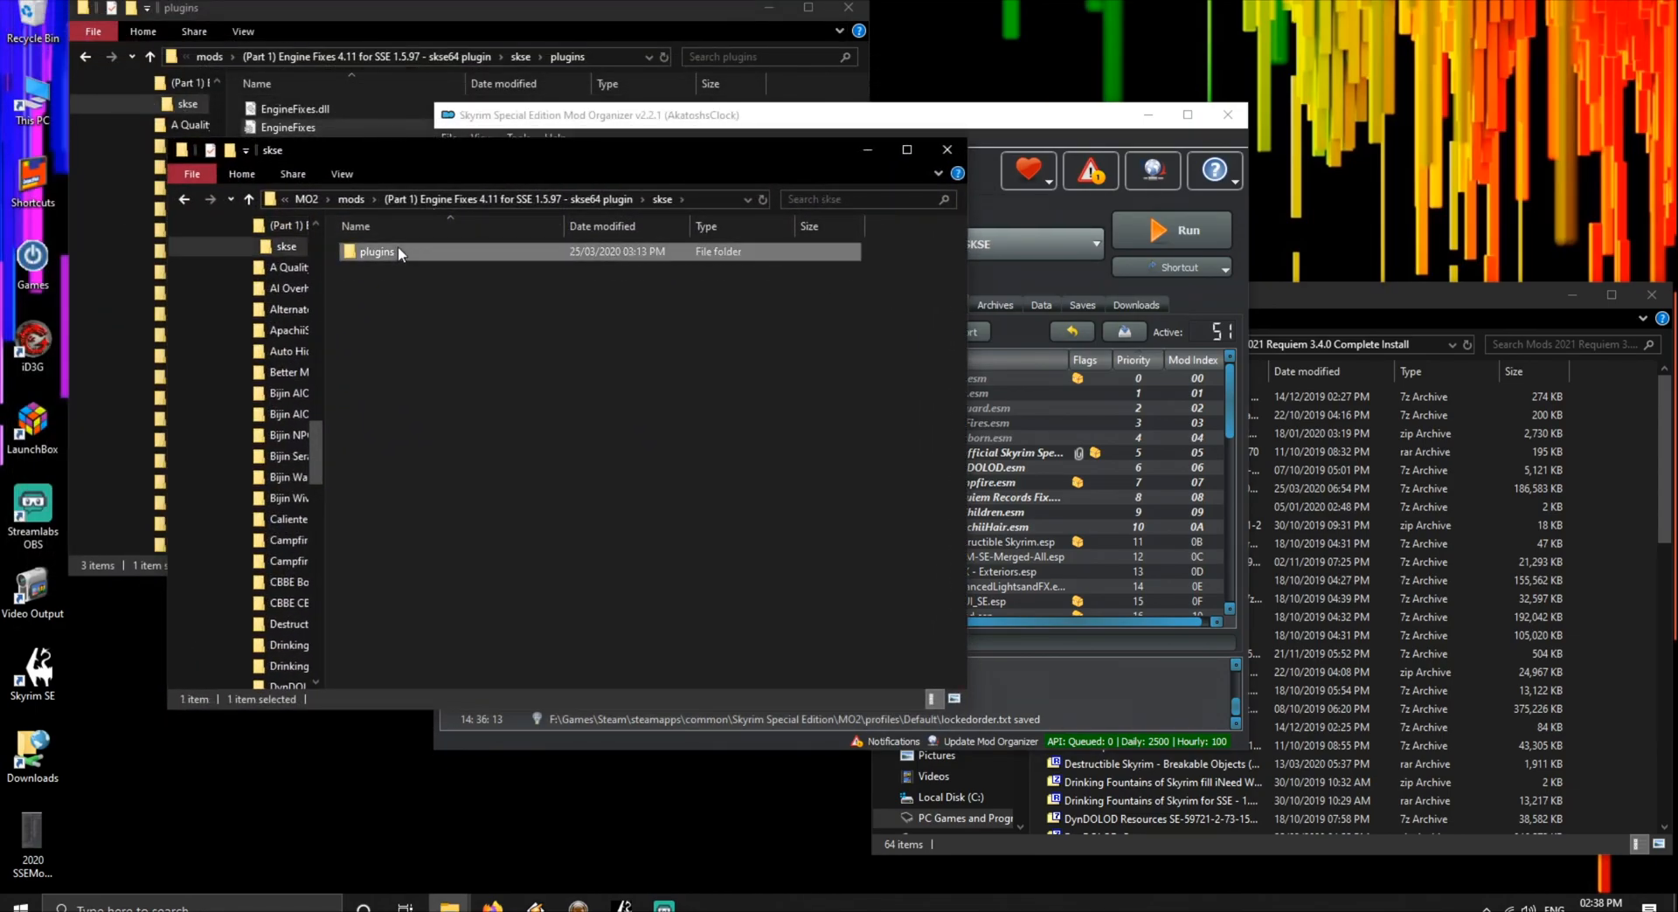
pyautogui.doubleClick(397, 249)
pyautogui.doubleClick(406, 269)
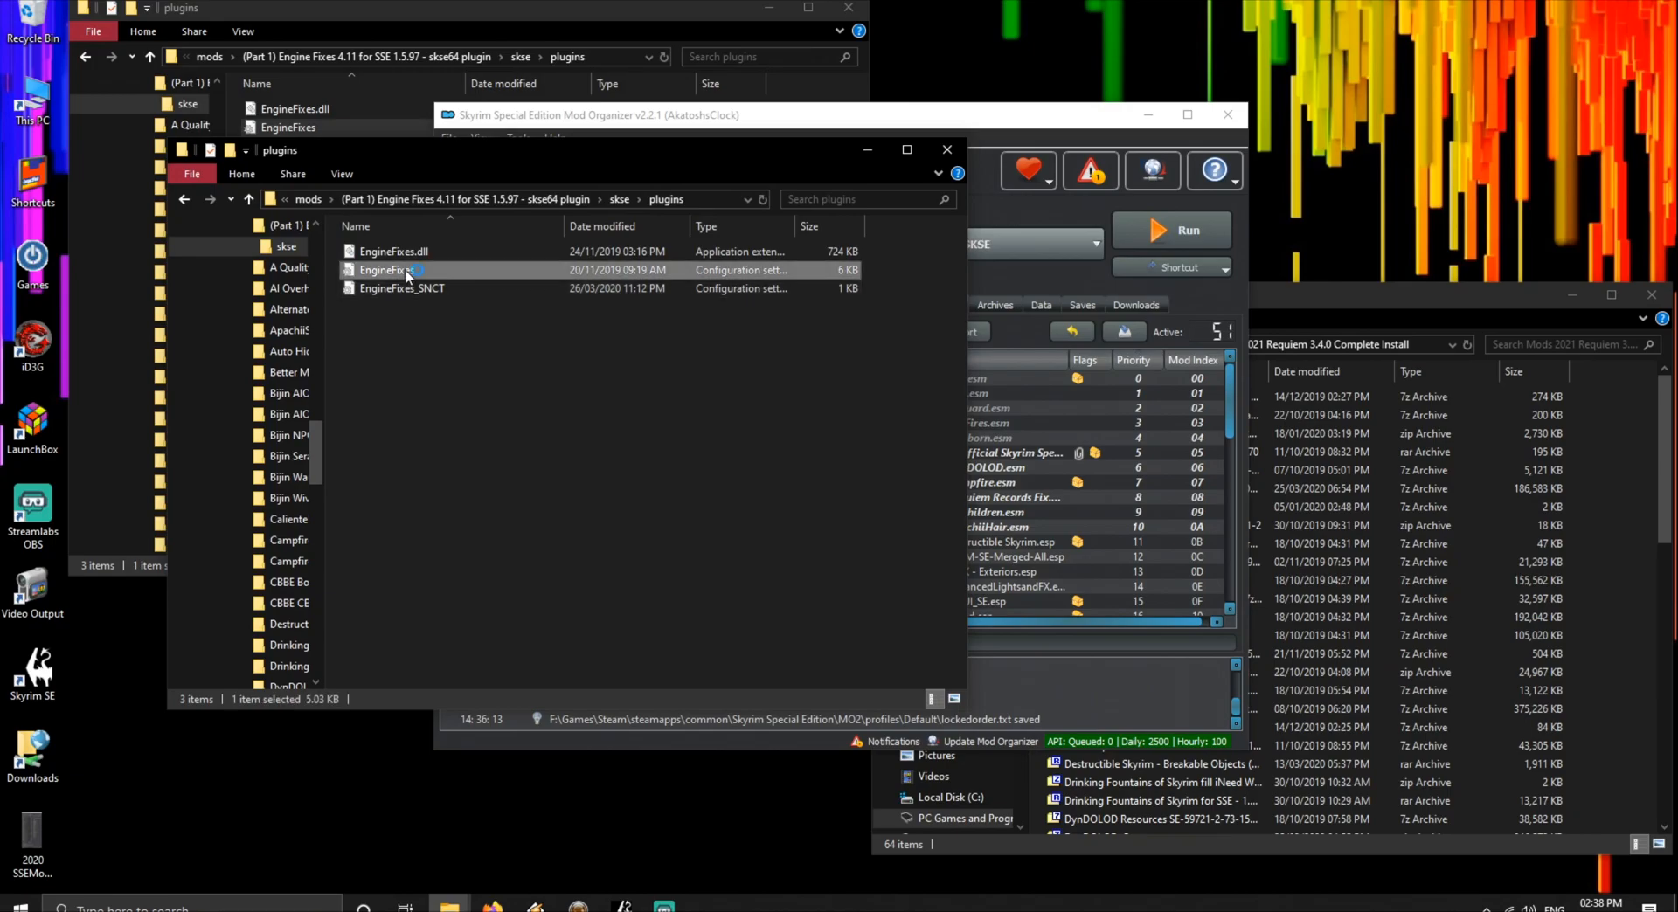
pyautogui.scroll(-2, 1092, 432)
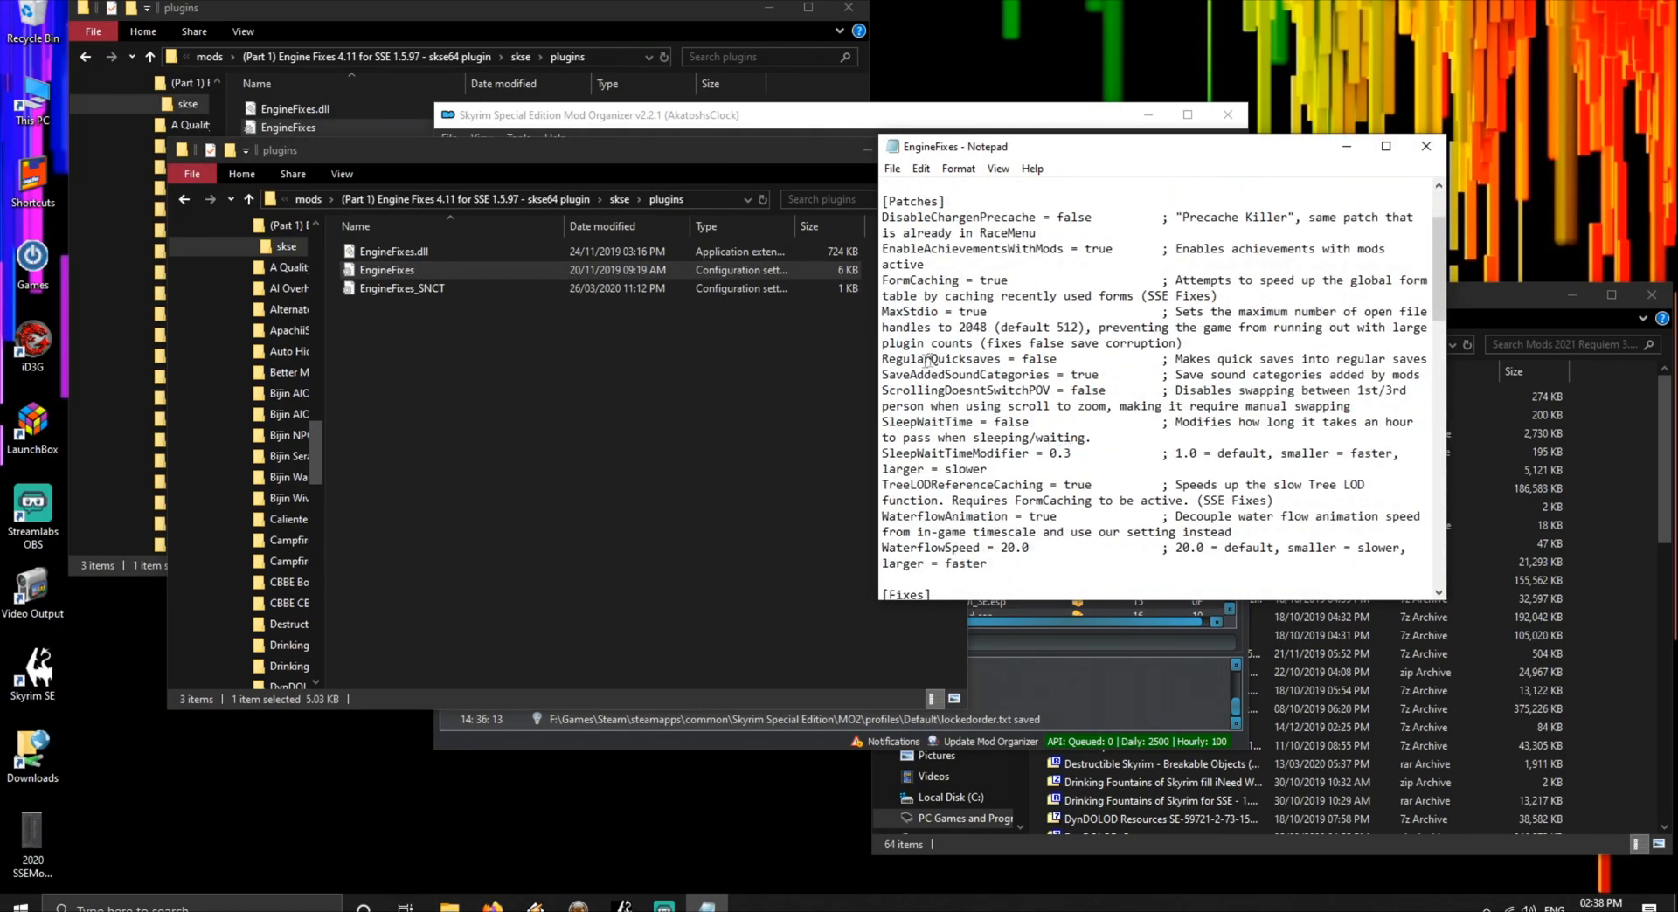
pyautogui.moveTo(945, 359); pyautogui.dragTo(1063, 359)
pyautogui.write('true')
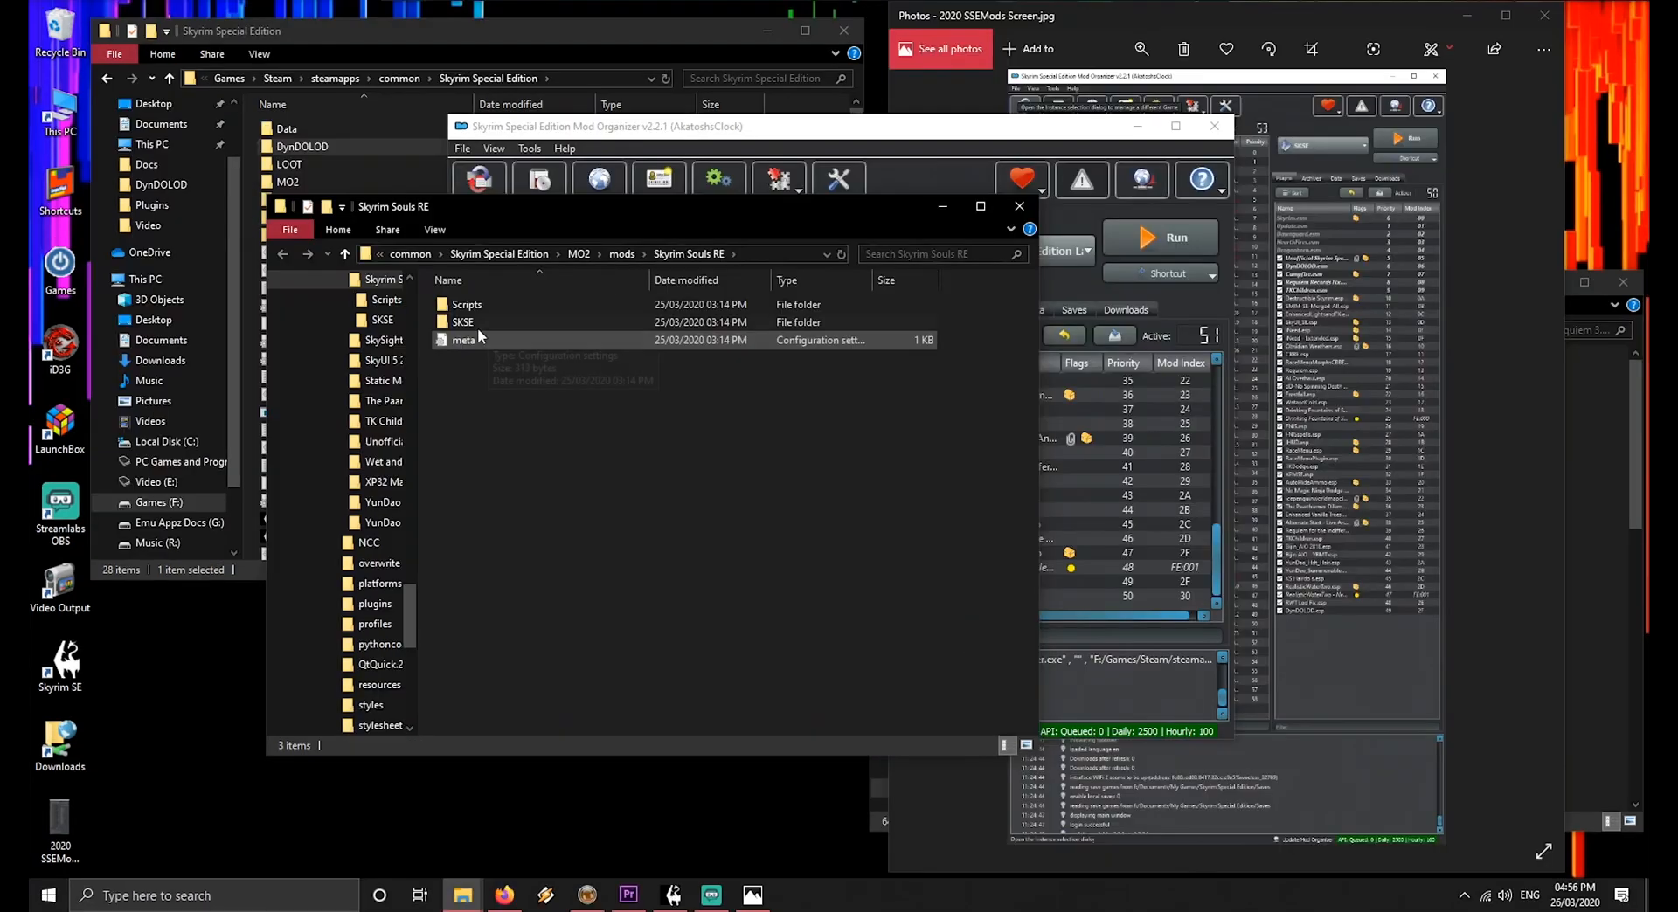
# Open the SkyrimSoulsRE configuration file from the Skyrim Souls RE mod's SKSE\Plugins folder
pyautogui.doubleClick(476, 327)
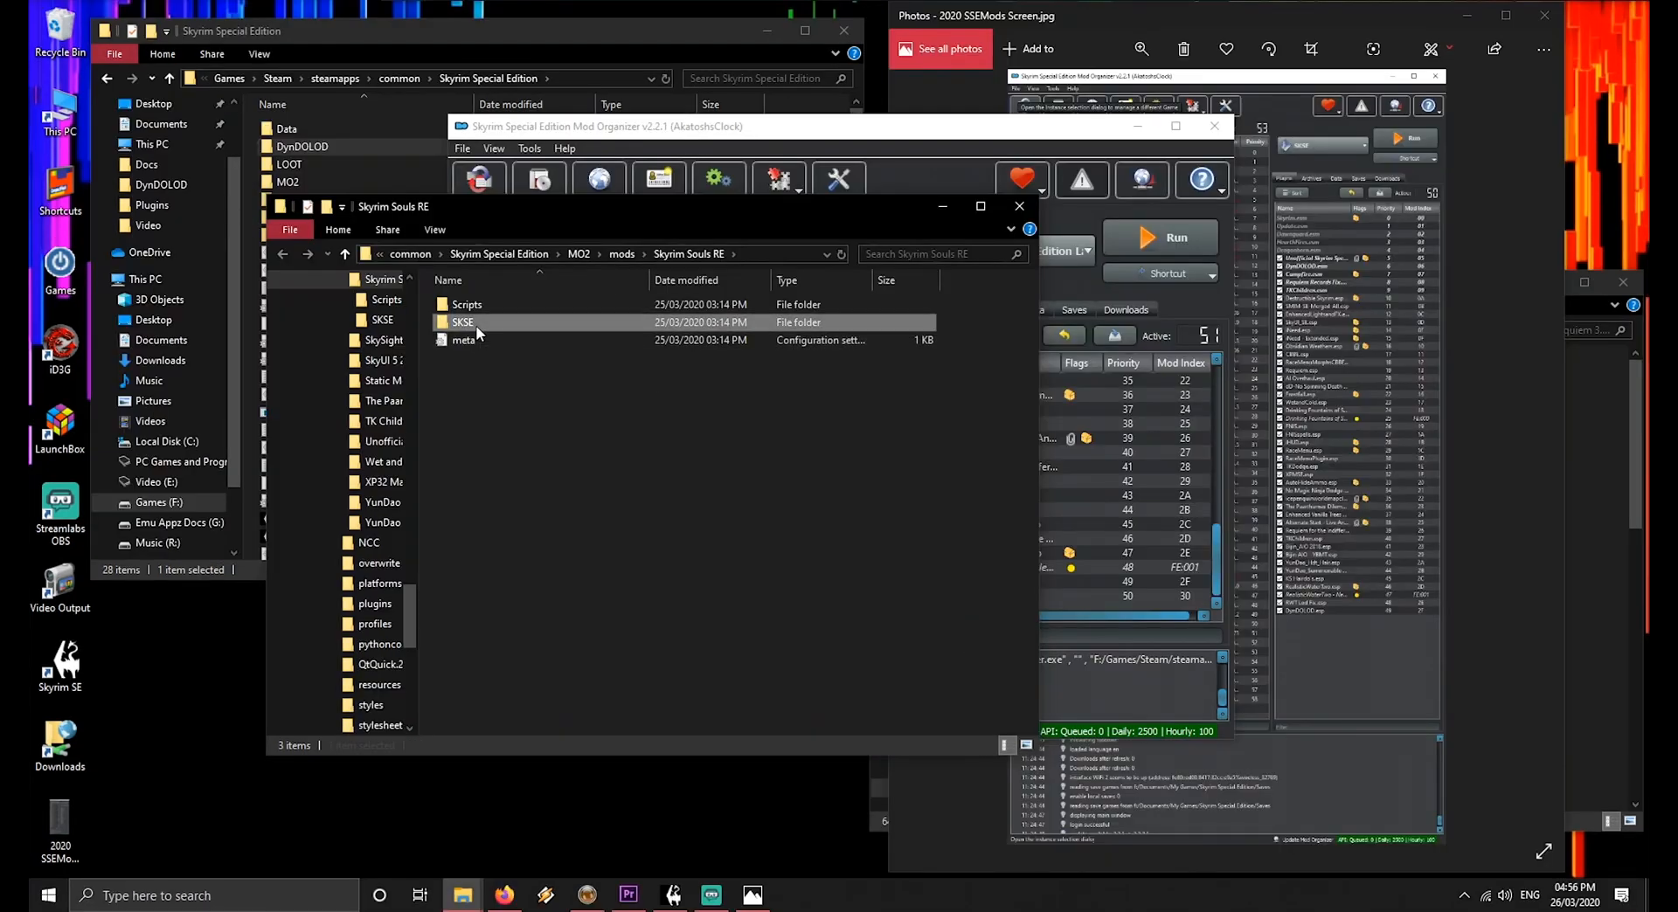
pyautogui.doubleClick(476, 306)
pyautogui.doubleClick(484, 321)
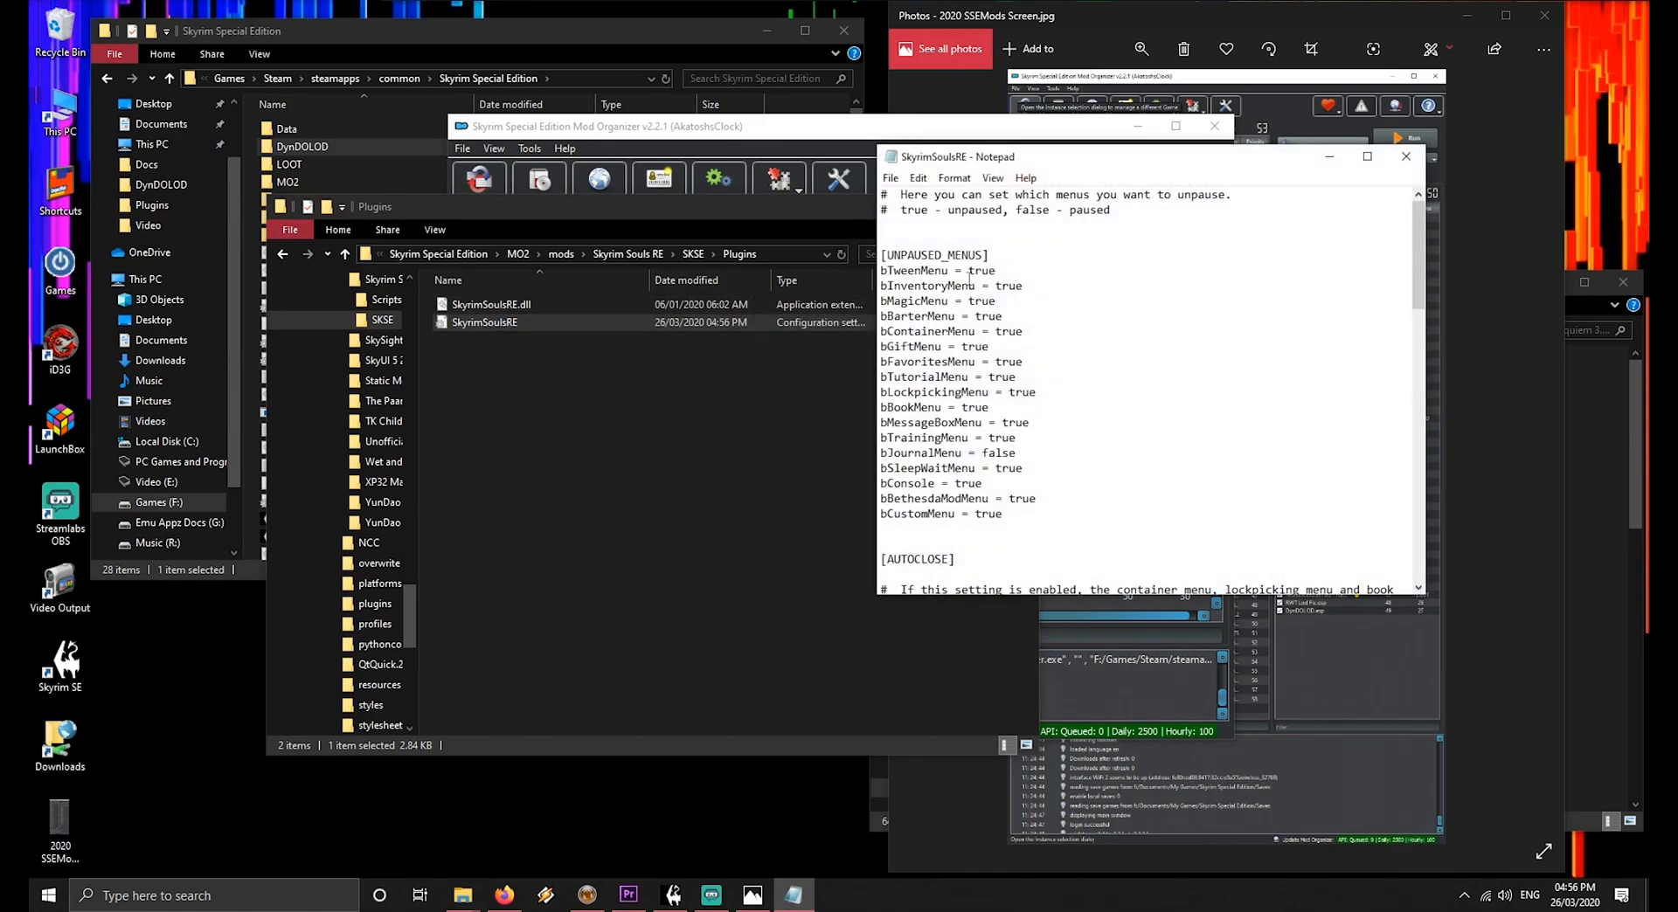
# Check that bJournalMenu is set to false under UNPAUSED_MENUS, save the SkyrimSoulsRE file and close it
pyautogui.moveTo(969, 271); pyautogui.dragTo(997, 302)
pyautogui.click(988, 452)
pyautogui.moveTo(923, 454); pyautogui.dragTo(1011, 452)
pyautogui.click(994, 461)
pyautogui.click(962, 452)
pyautogui.moveTo(988, 451); pyautogui.dragTo(1017, 456)
pyautogui.click(890, 177)
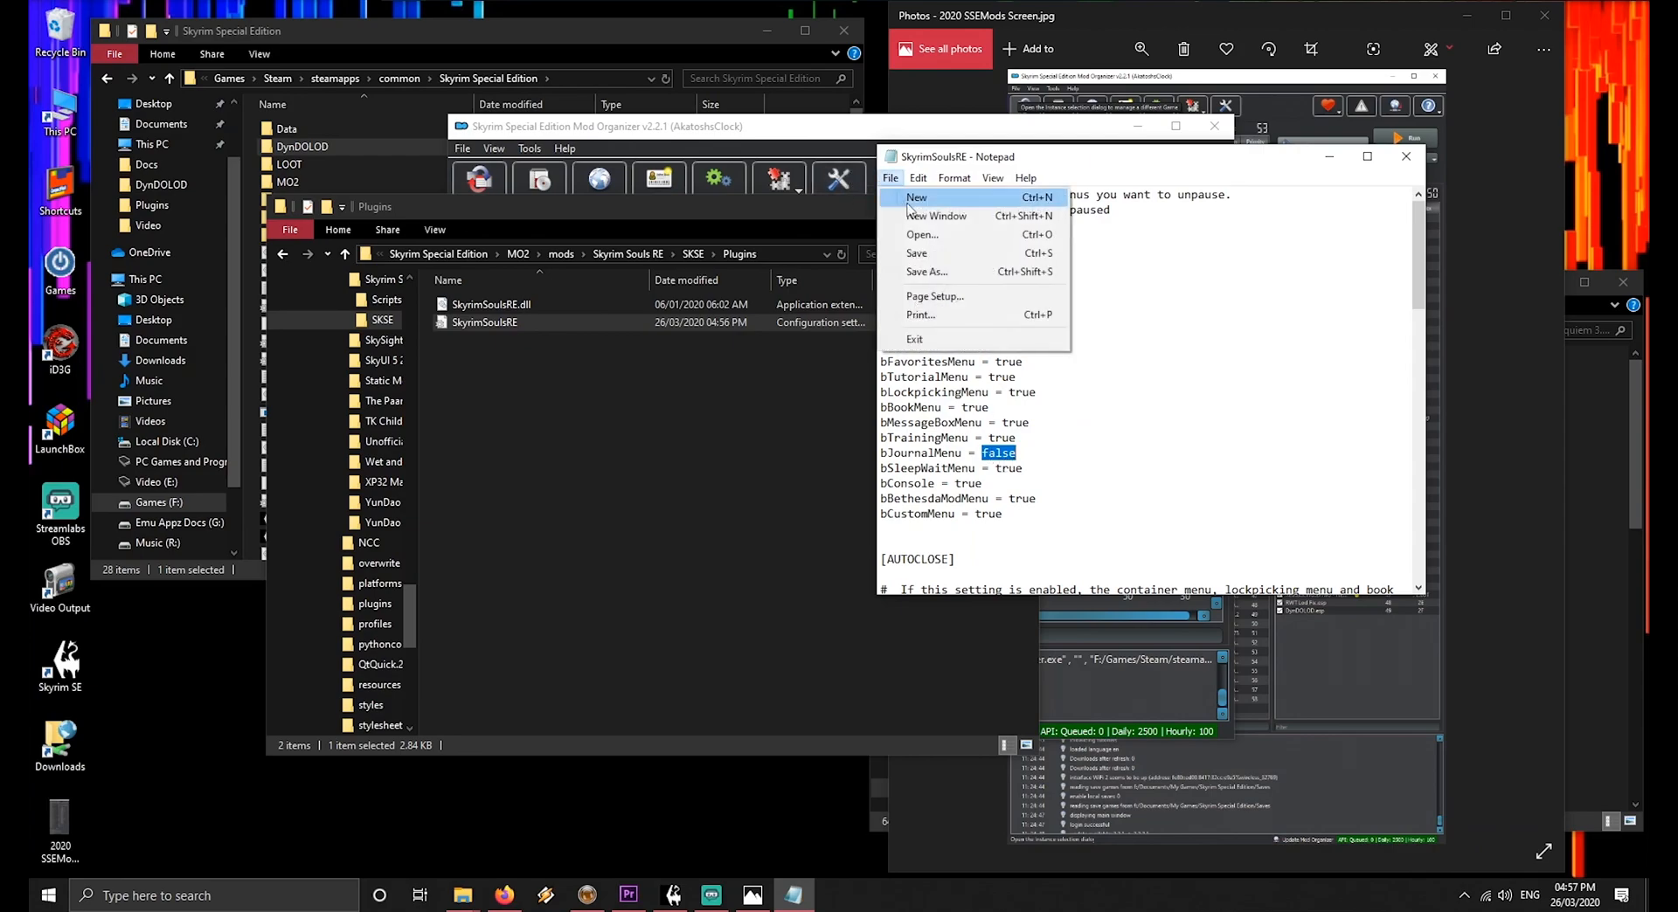
pyautogui.click(921, 255)
pyautogui.click(1405, 157)
pyautogui.click(758, 515)
pyautogui.hotkey('alt', 'Left')
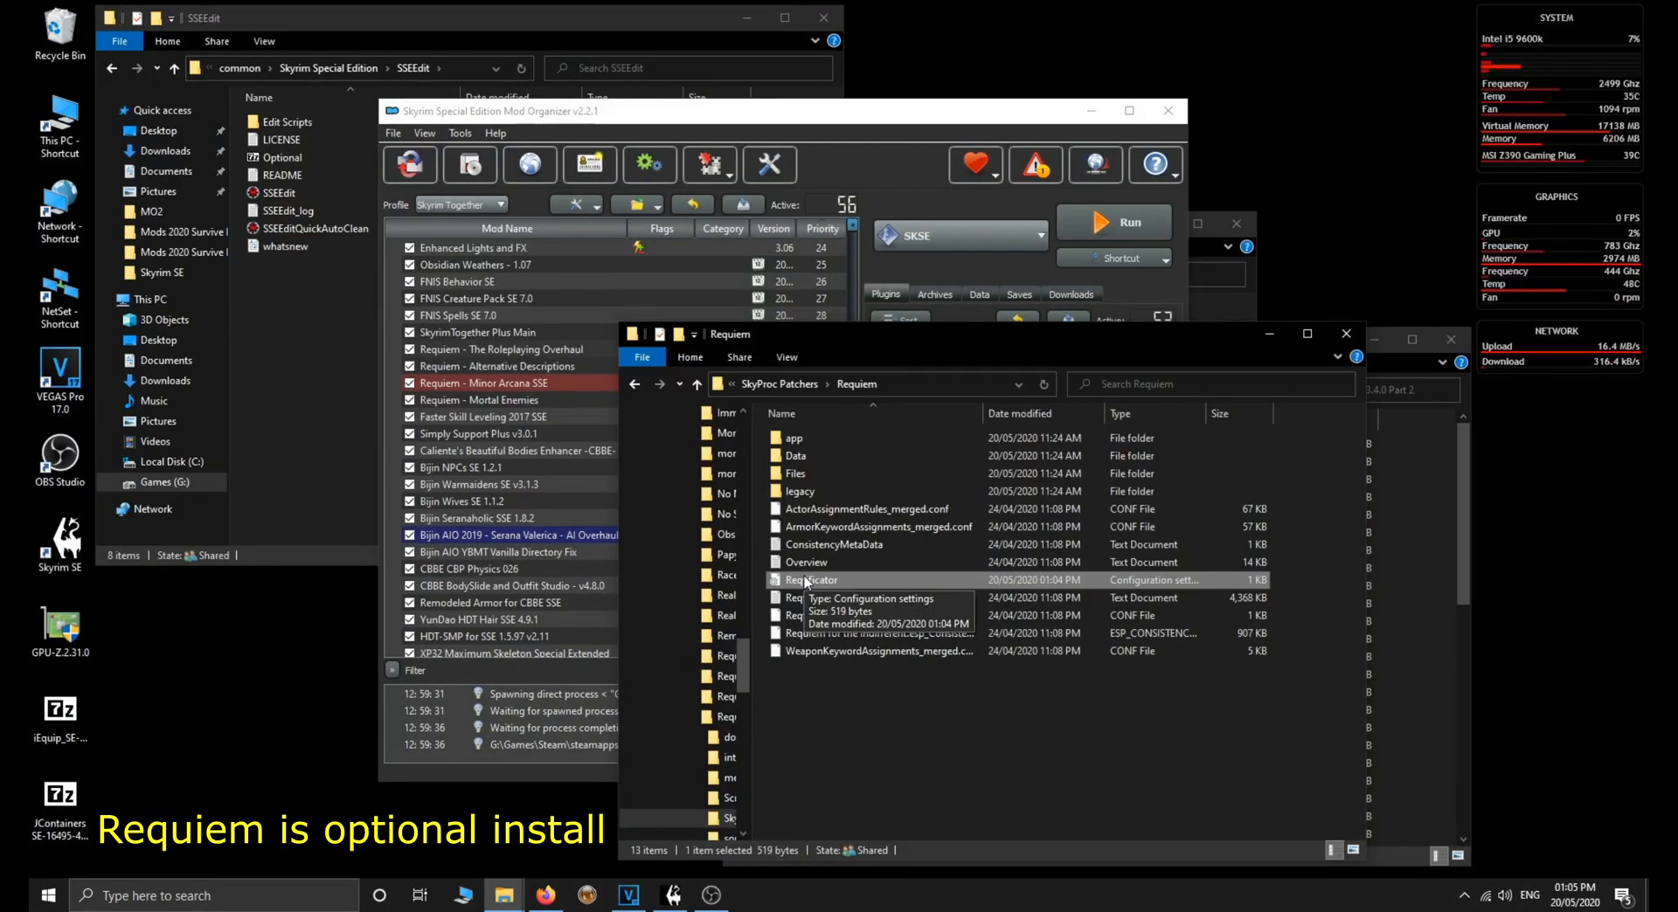
# Go up to the Requiem - The Roleplaying Overhaul mod folder and open Requiem-Manual from its documentation folder
pyautogui.click(783, 383)
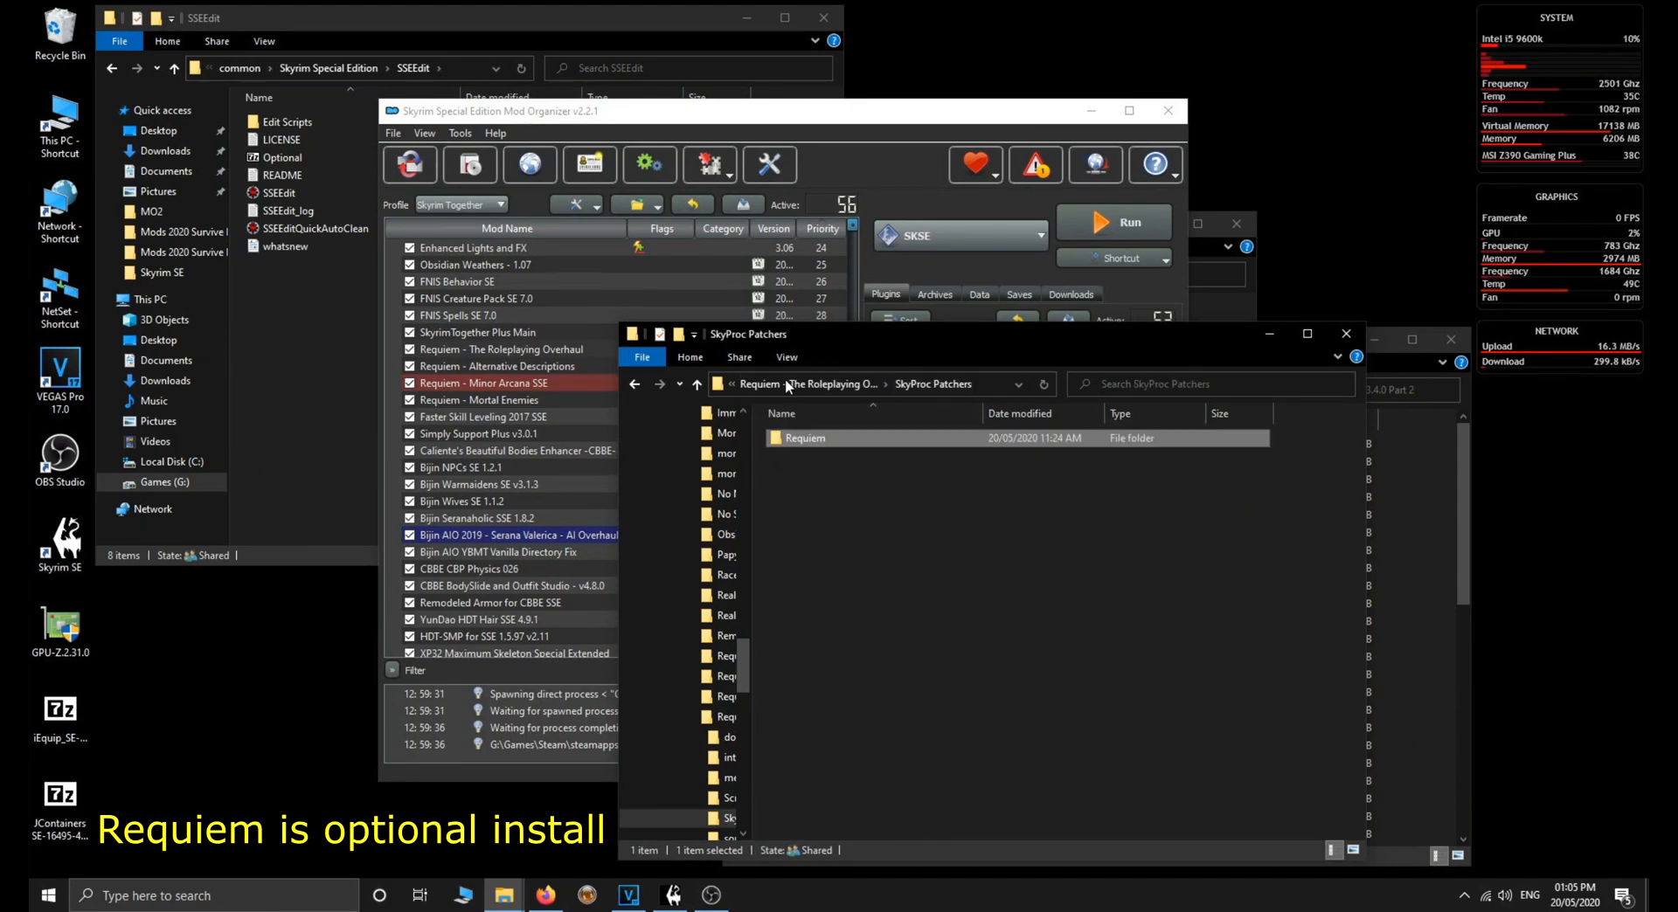
pyautogui.click(801, 385)
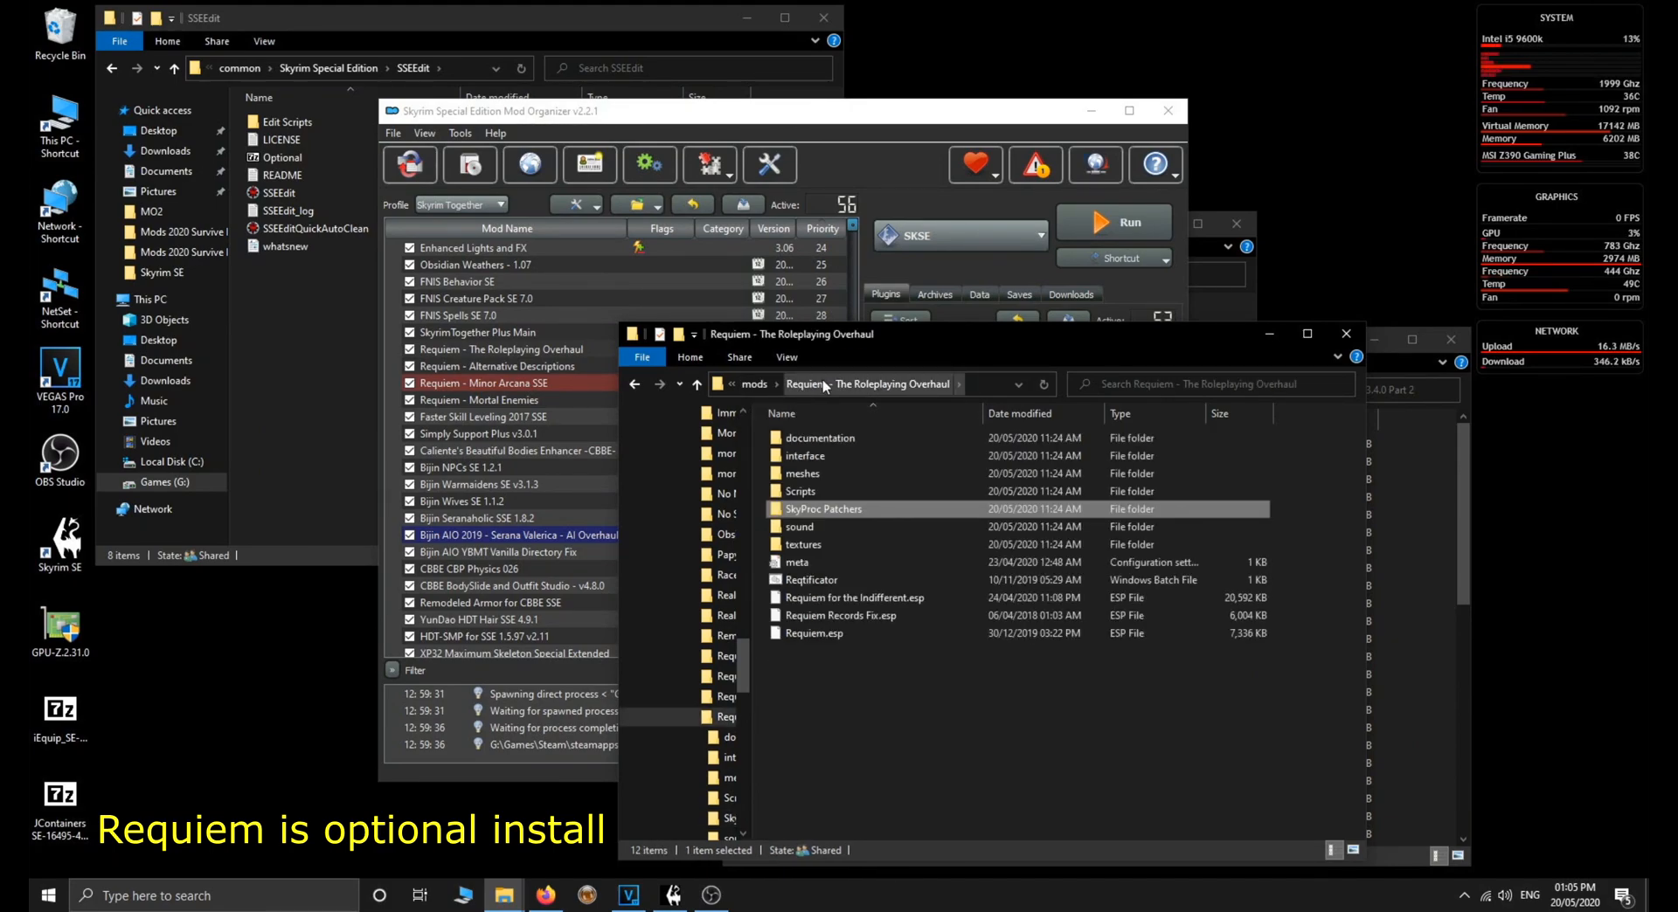
pyautogui.doubleClick(818, 439)
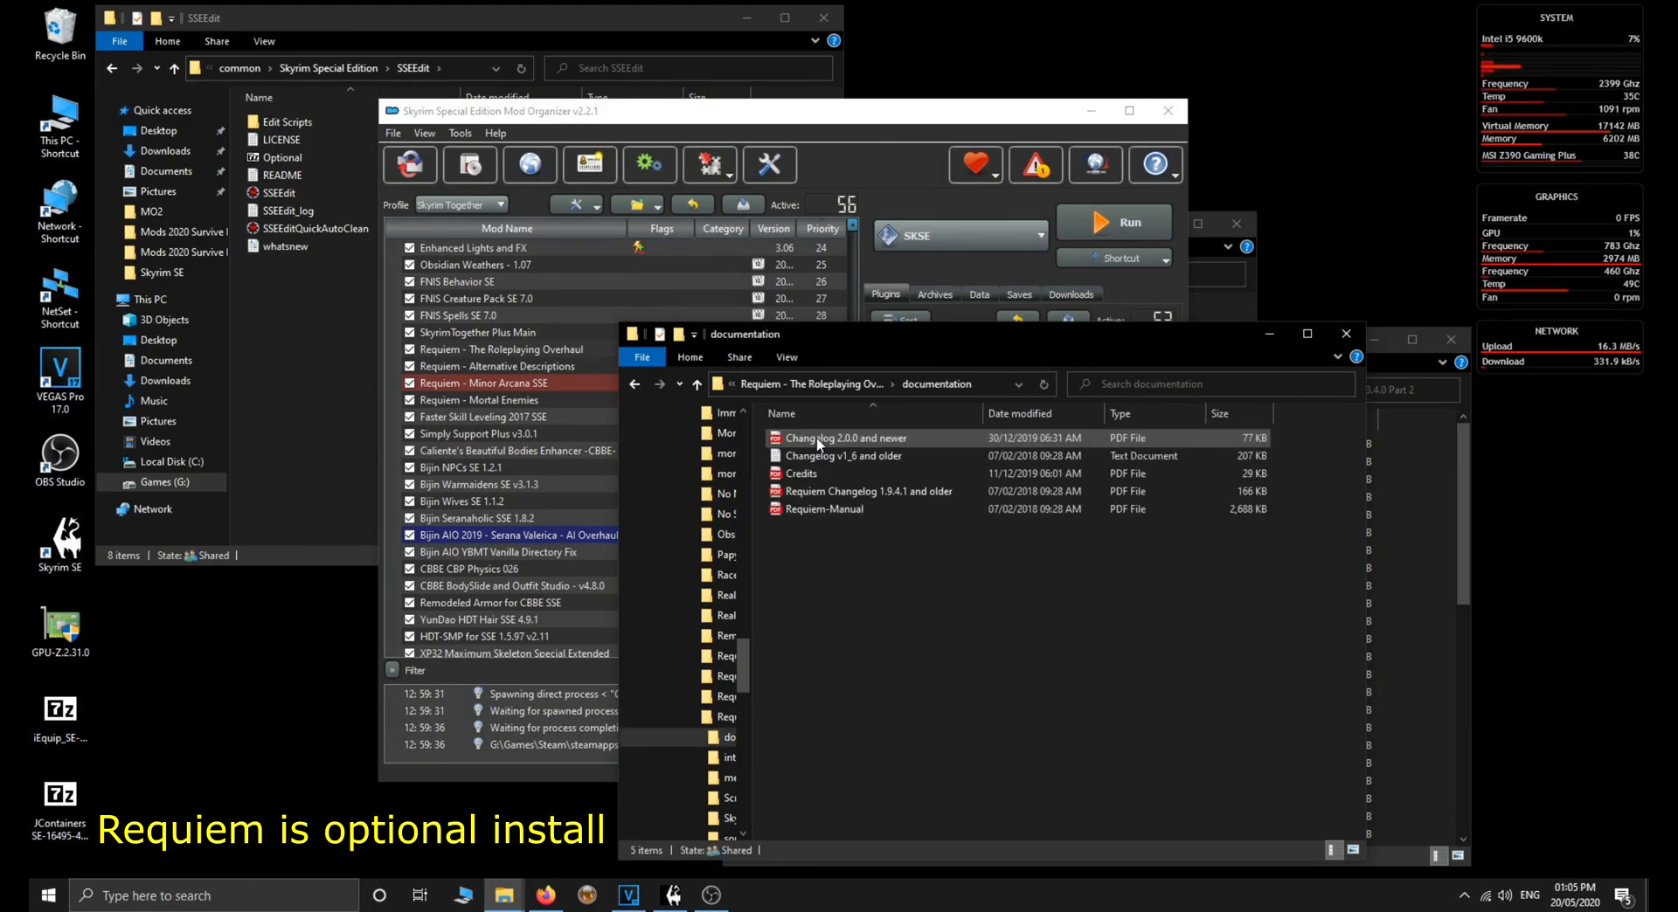
pyautogui.doubleClick(821, 510)
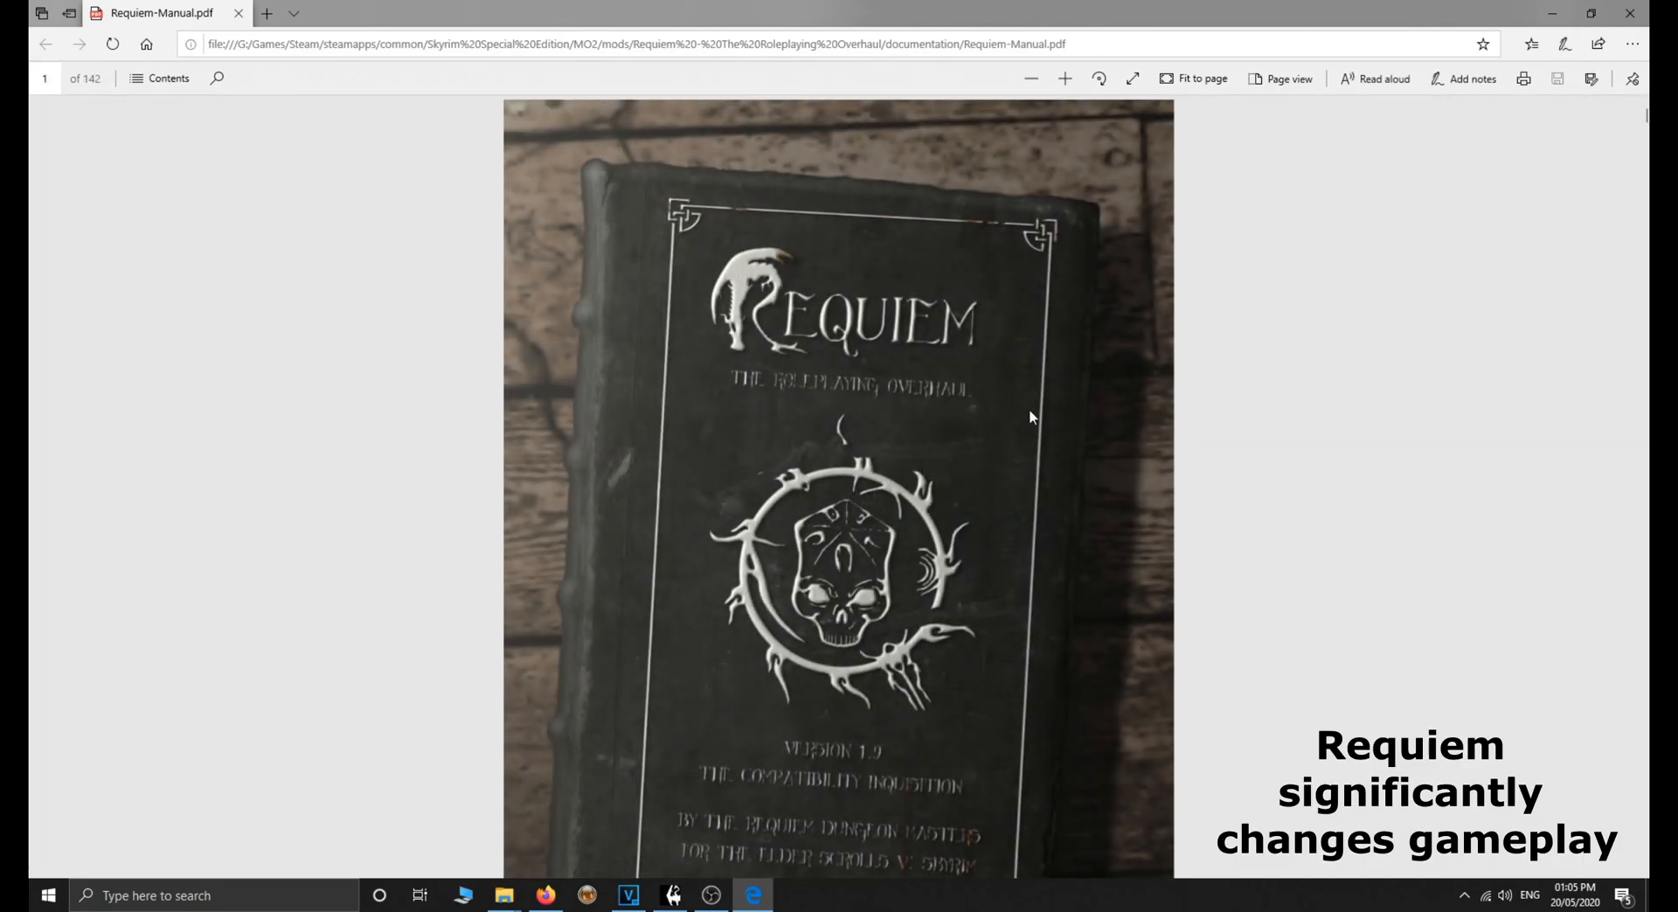
# Skim the Requiem manual up to the Rogue's skills section and browse its table of contents to the Magic chapter
pyautogui.scroll(-20, 1029, 409)
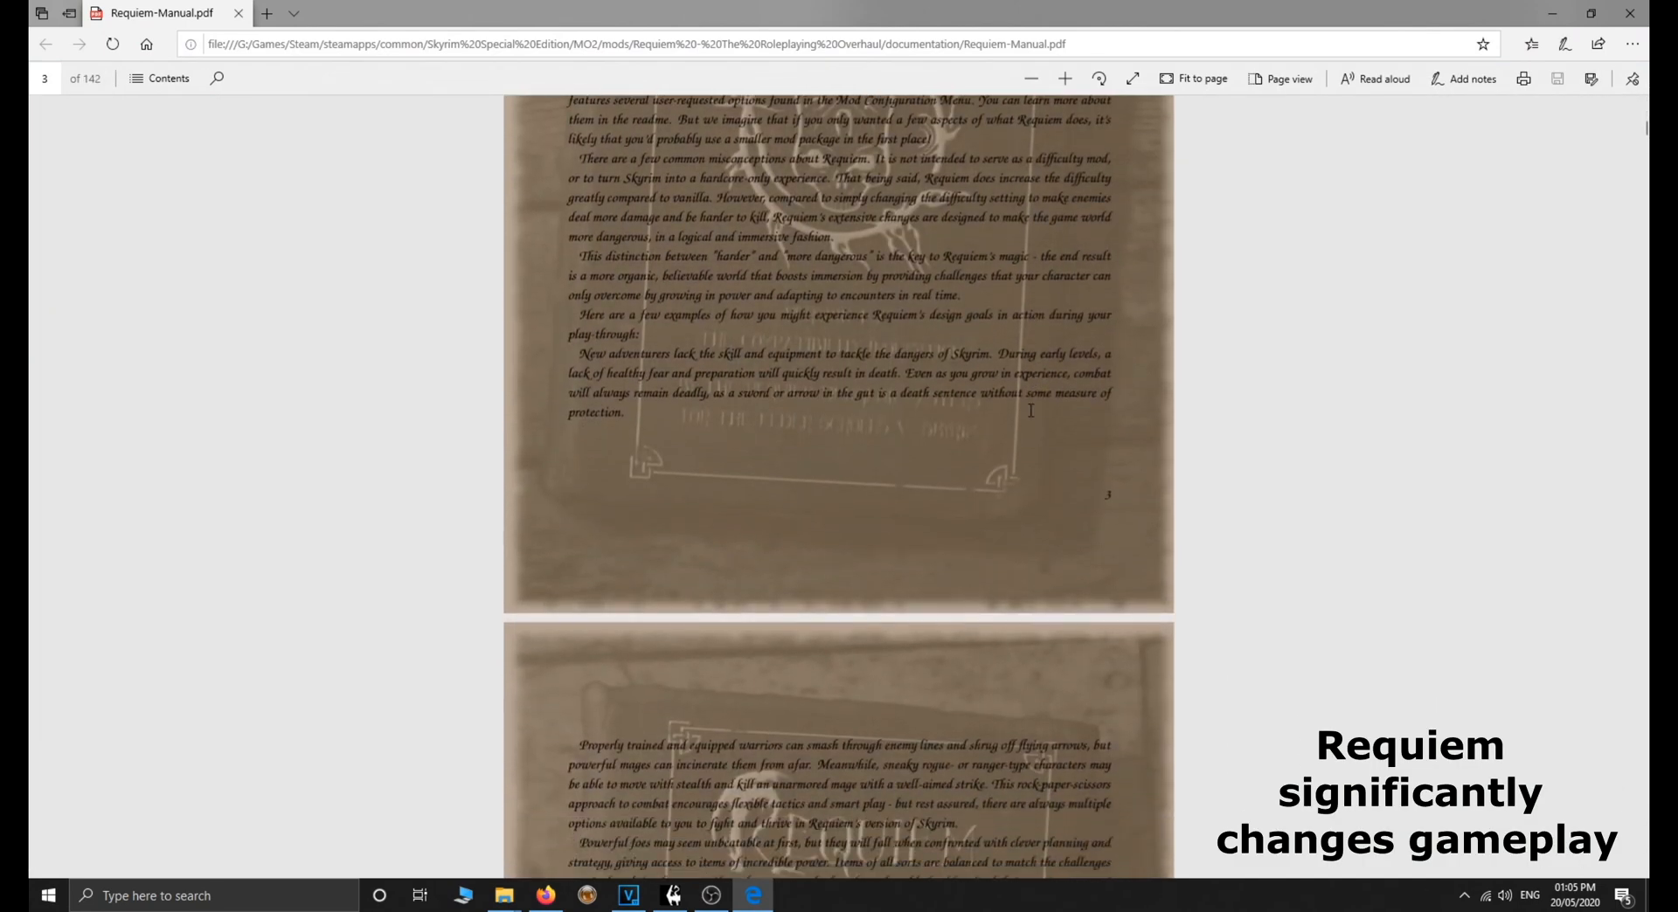
pyautogui.scroll(-20, 1030, 411)
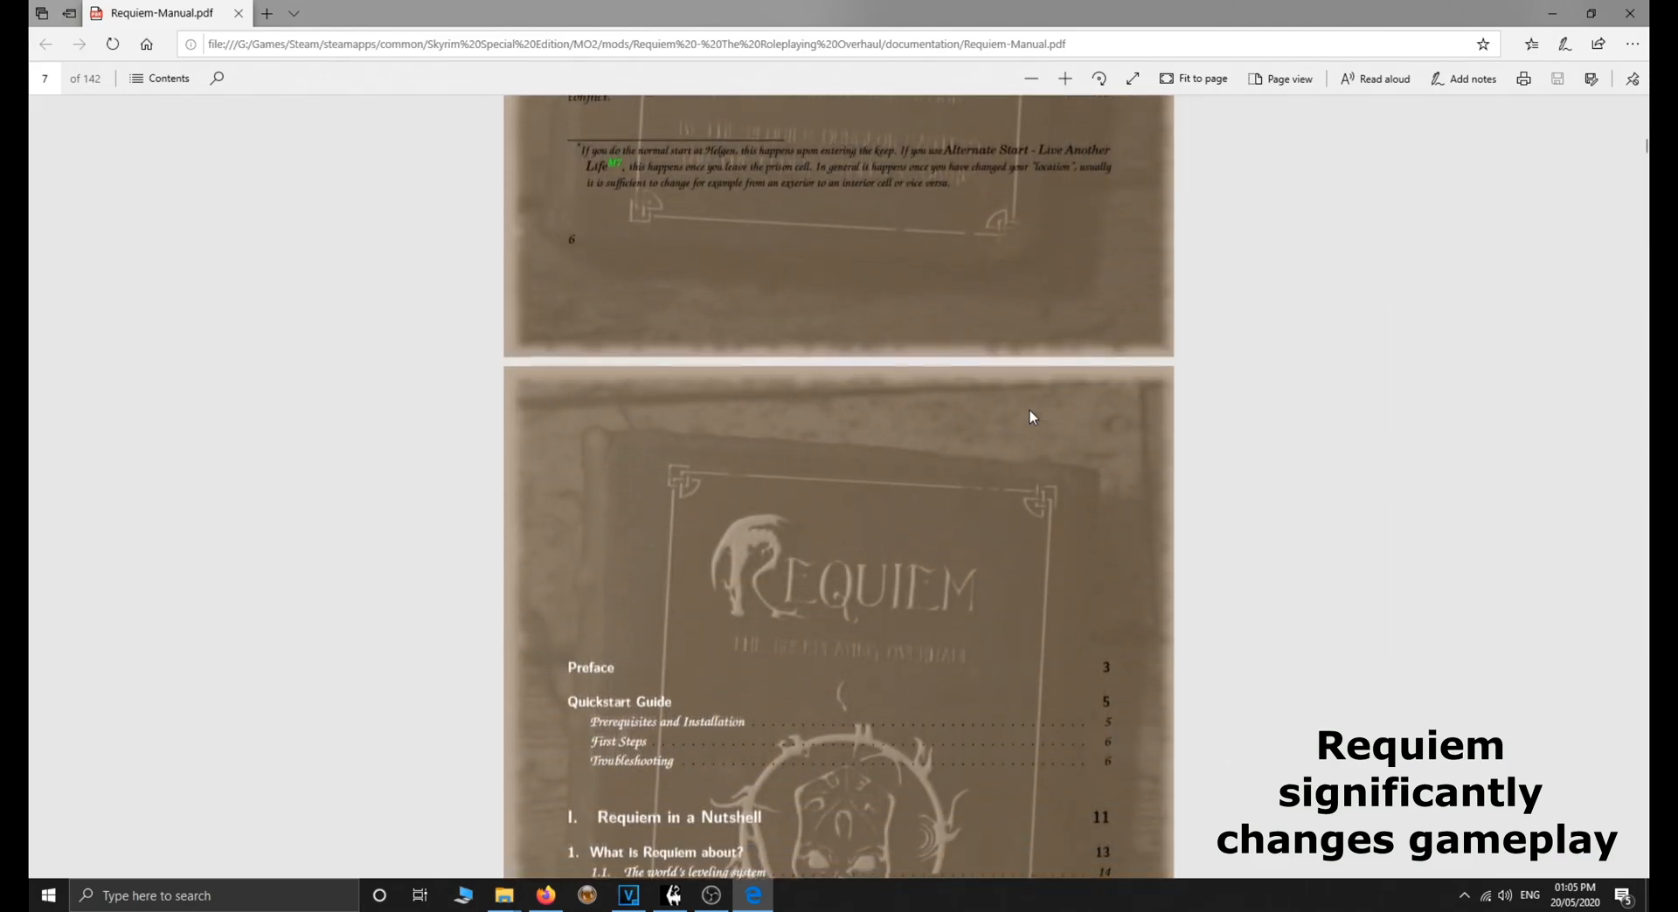
pyautogui.scroll(-20, 1029, 410)
pyautogui.scroll(-15, 1030, 410)
pyautogui.scroll(-20, 1029, 410)
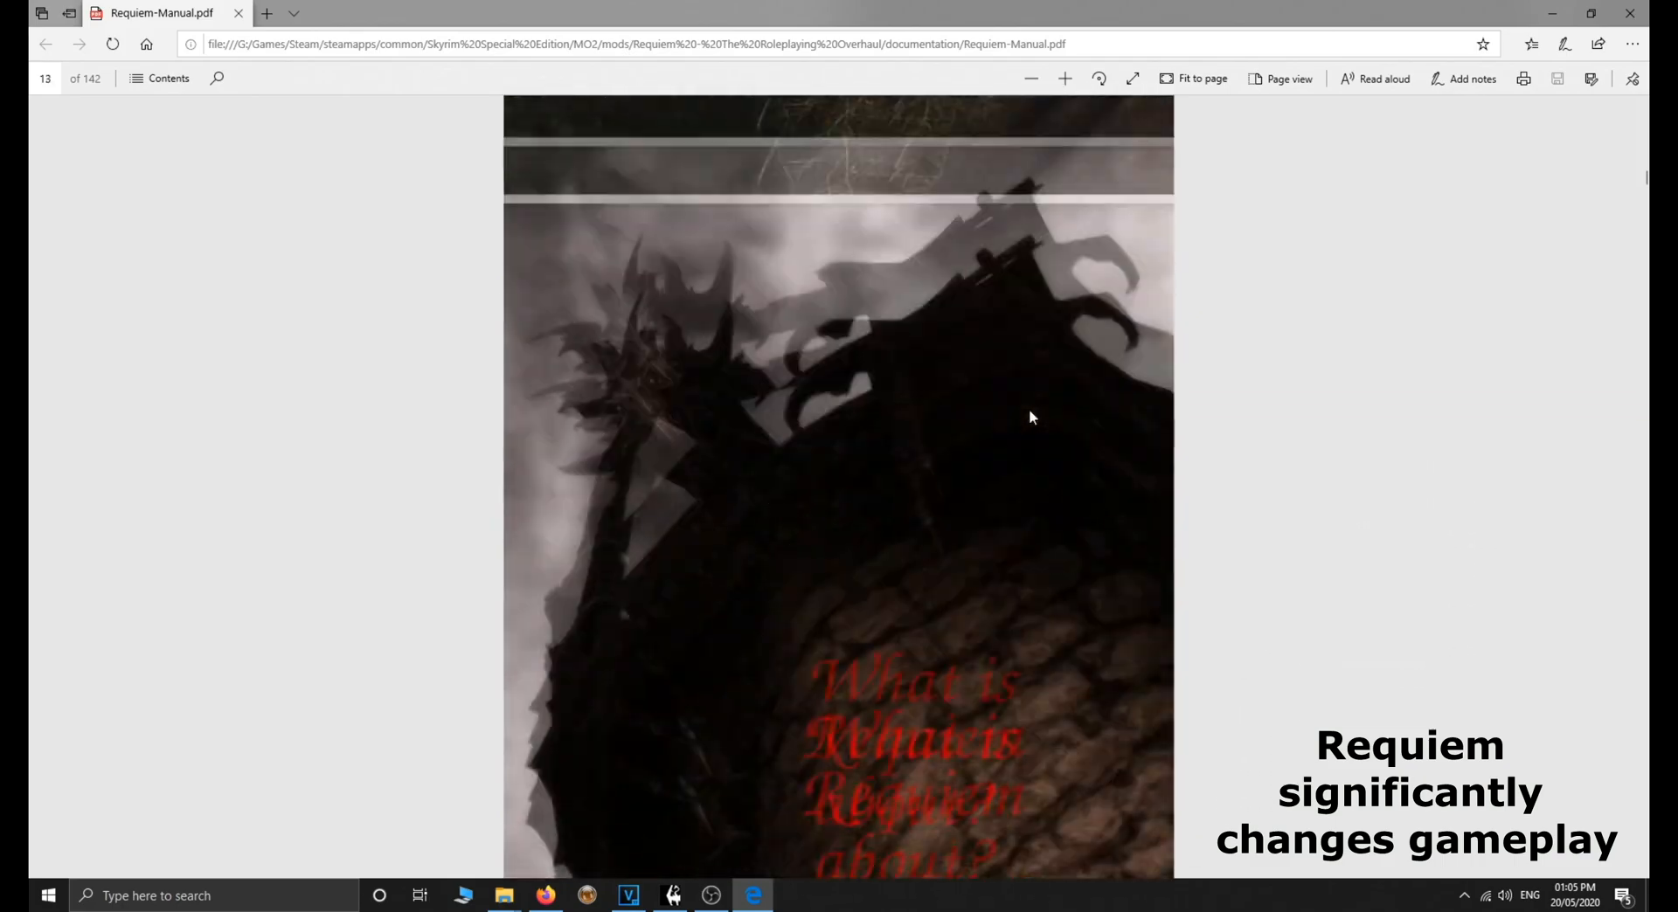
pyautogui.scroll(-20, 1029, 408)
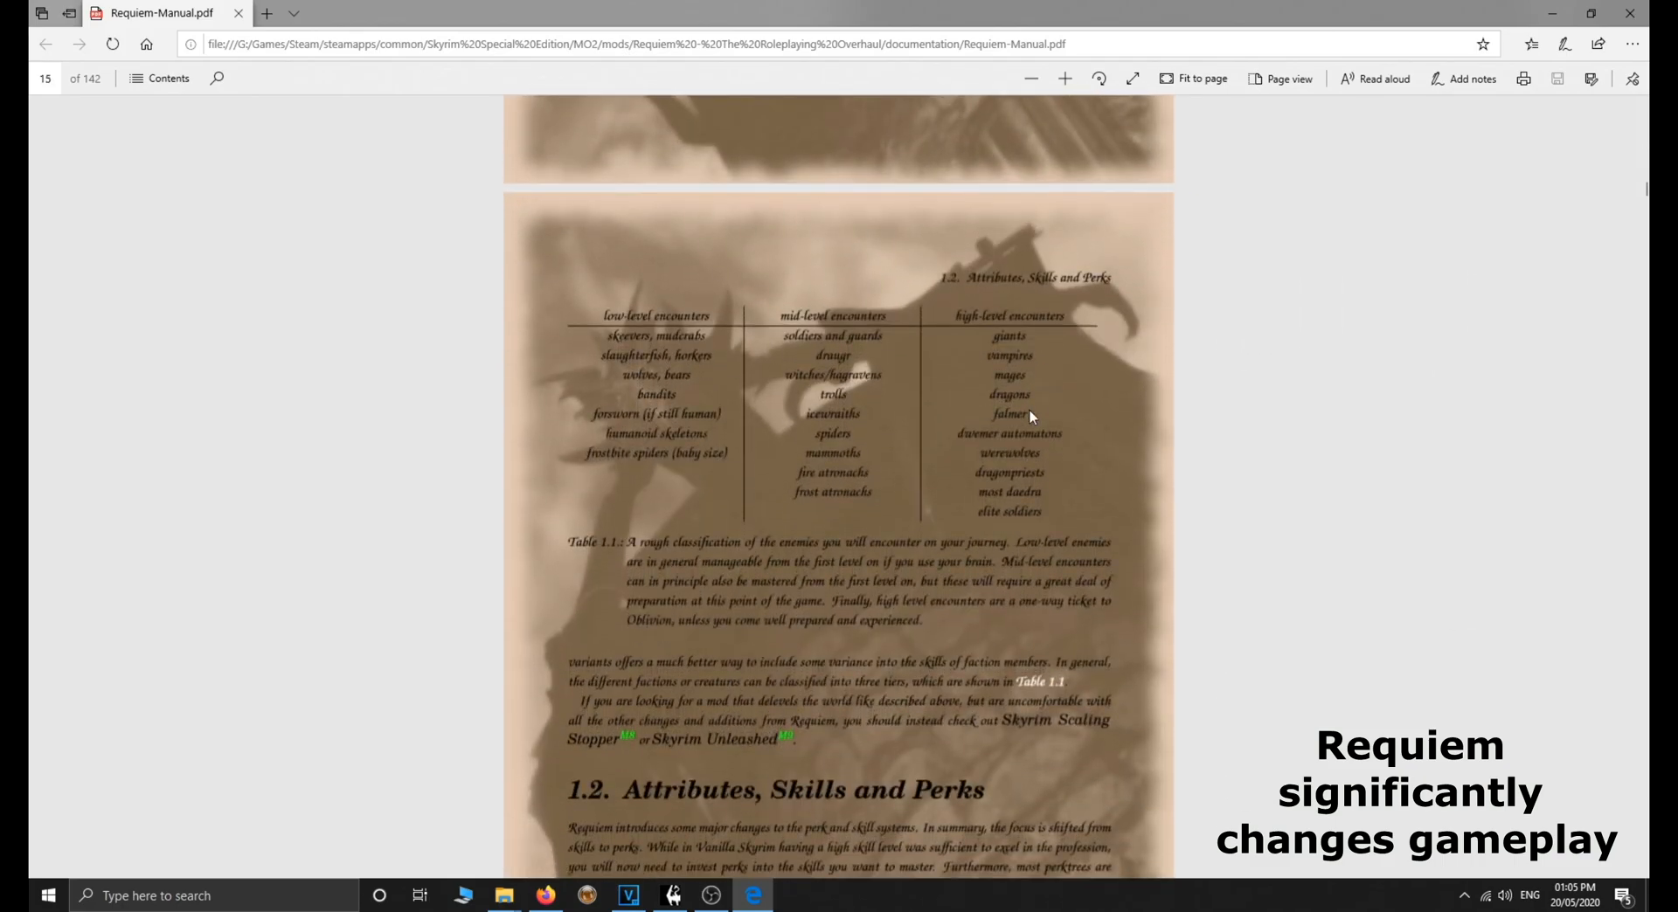
pyautogui.scroll(-20, 1029, 411)
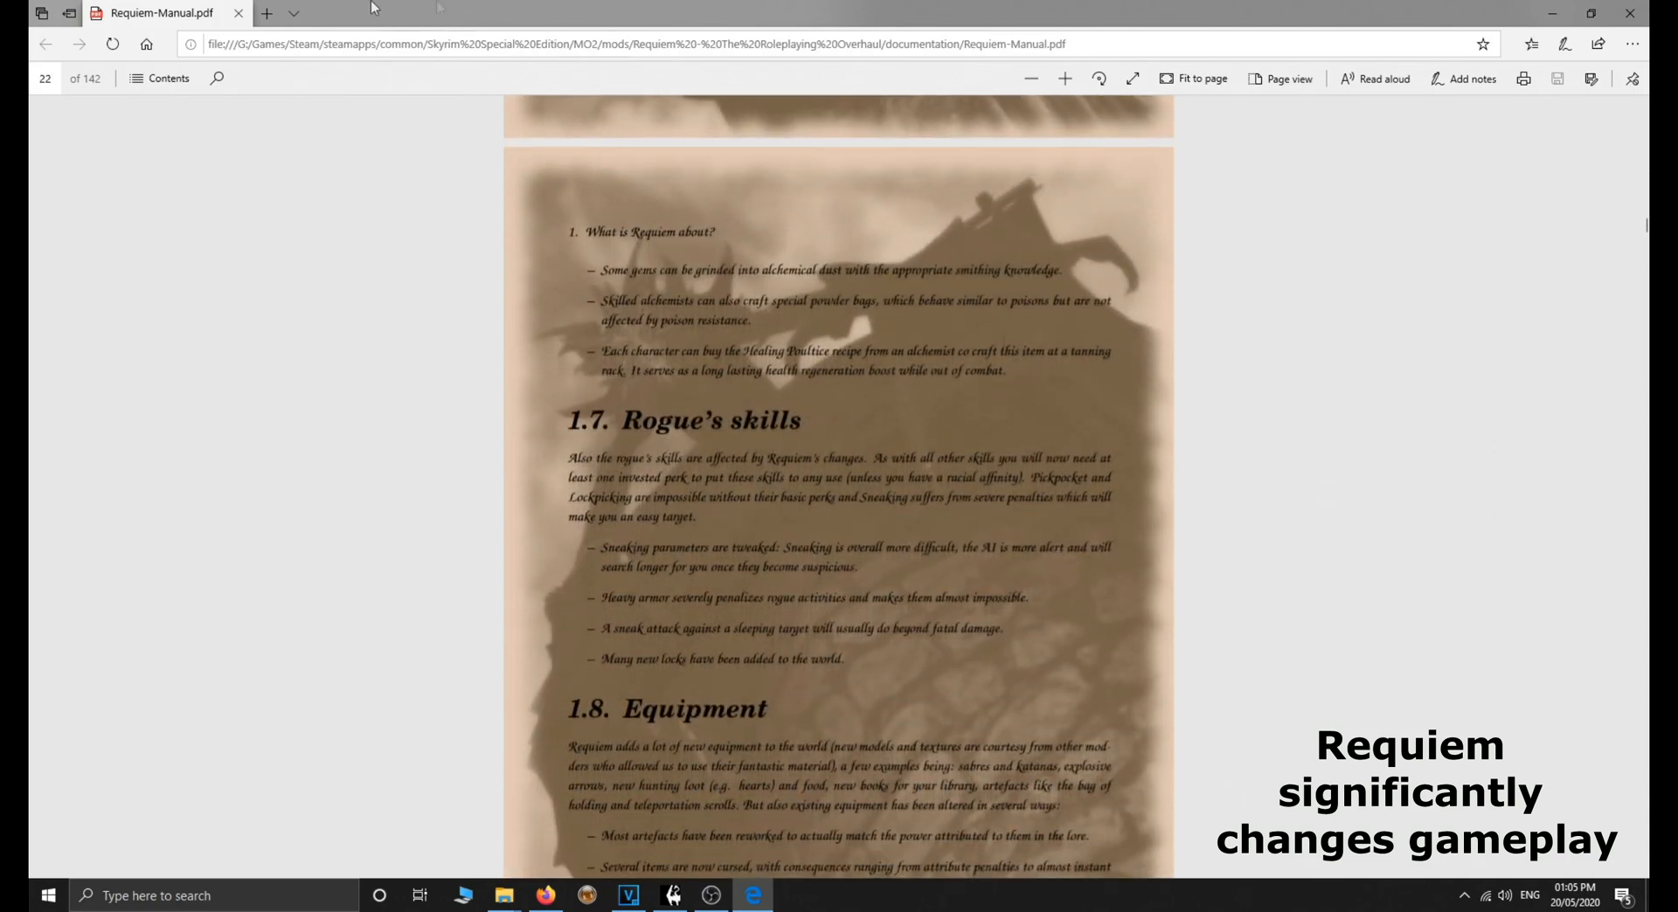
pyautogui.click(179, 80)
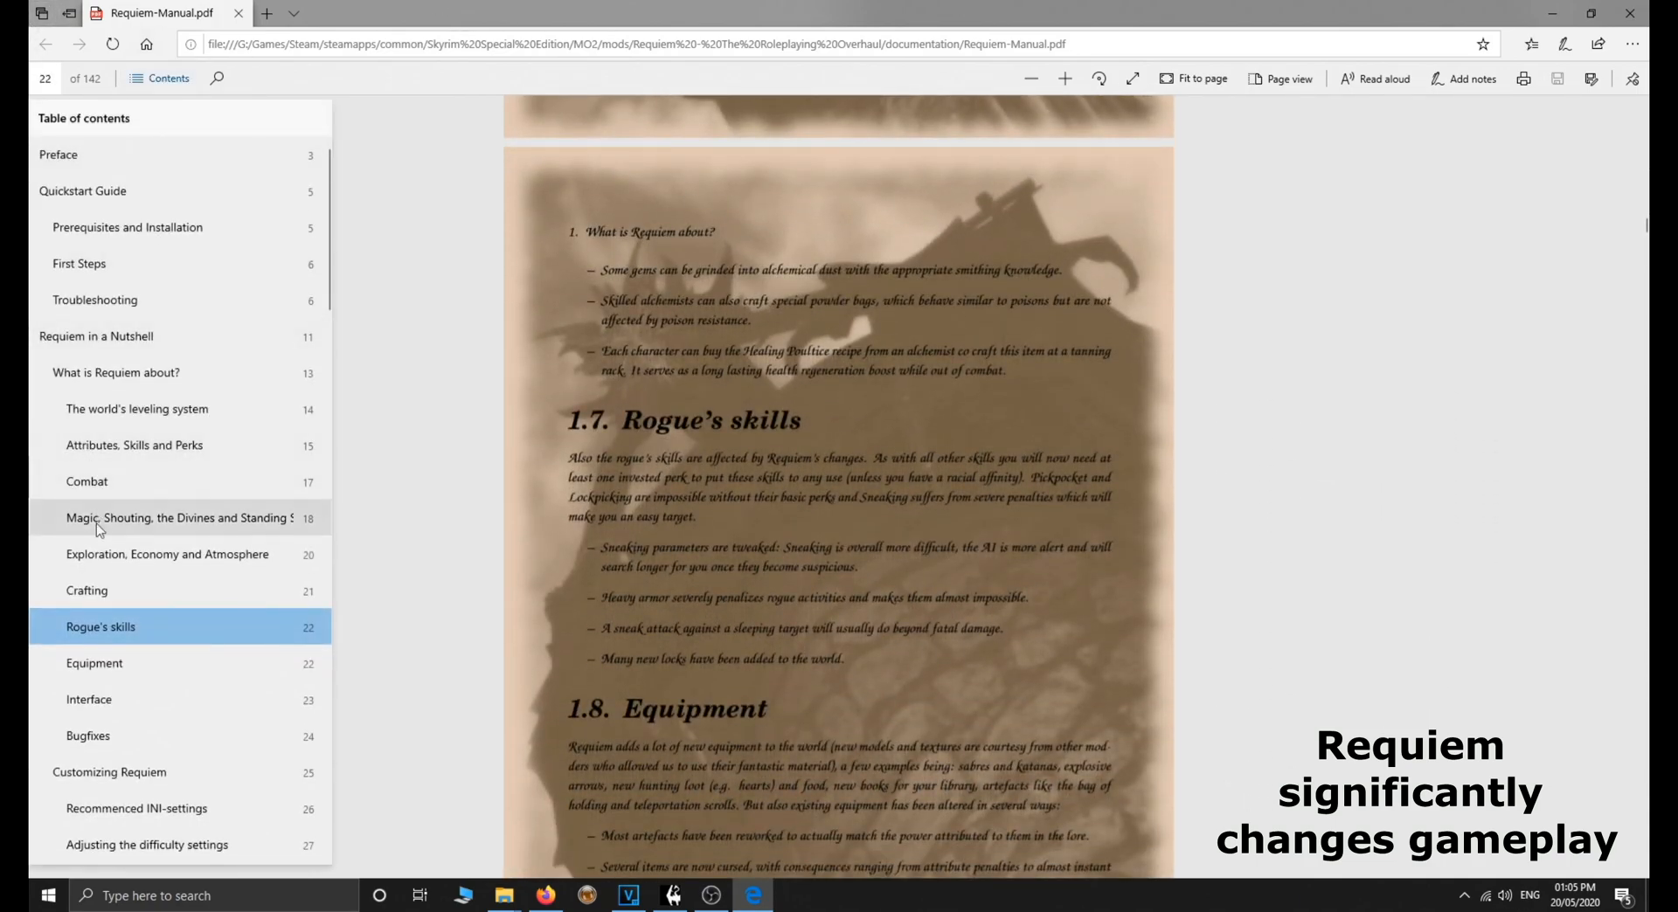
pyautogui.scroll(-10, 110, 546)
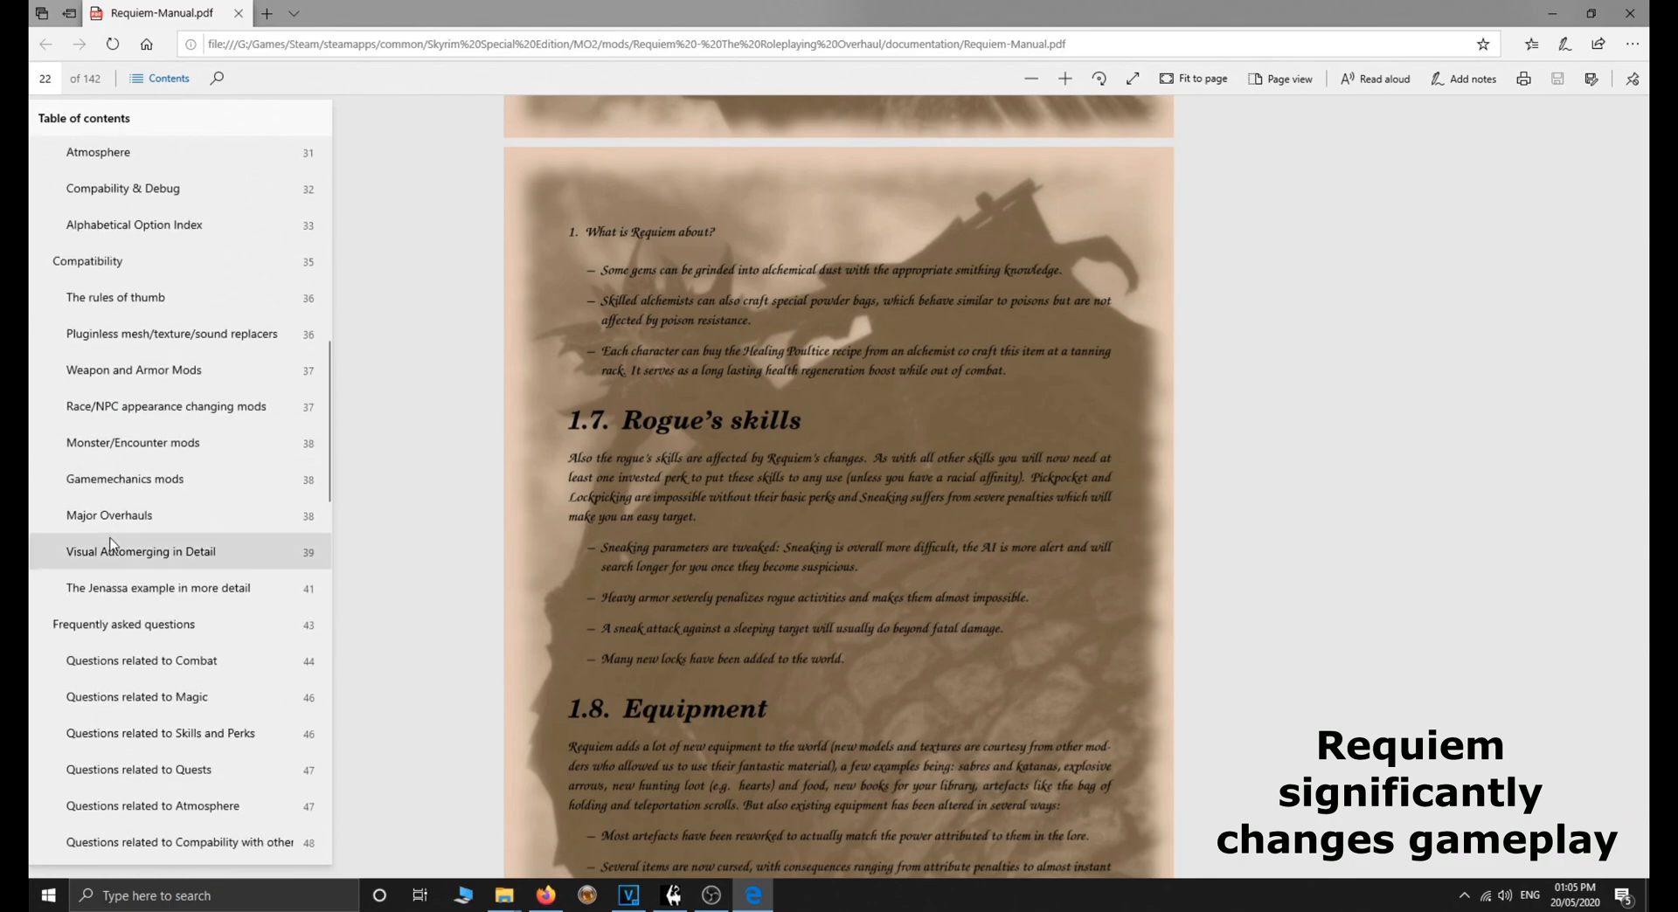
pyautogui.scroll(-8, 110, 546)
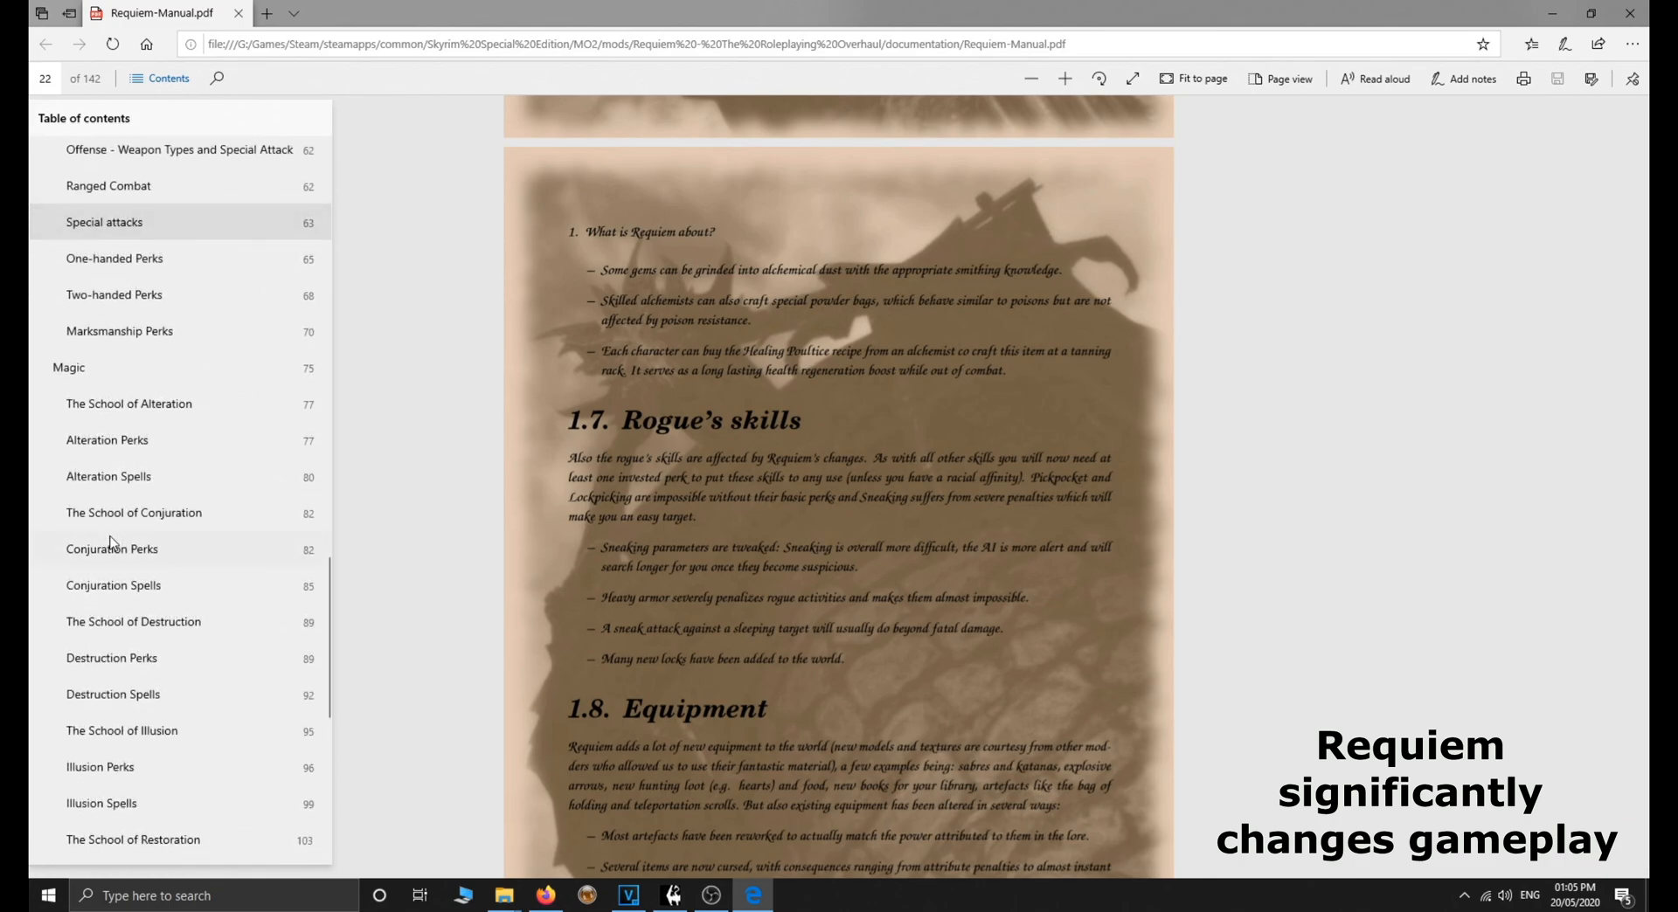
# Look up the School of Alteration section and the Alteration Spells list in the Requiem manual
pyautogui.click(122, 442)
pyautogui.click(161, 77)
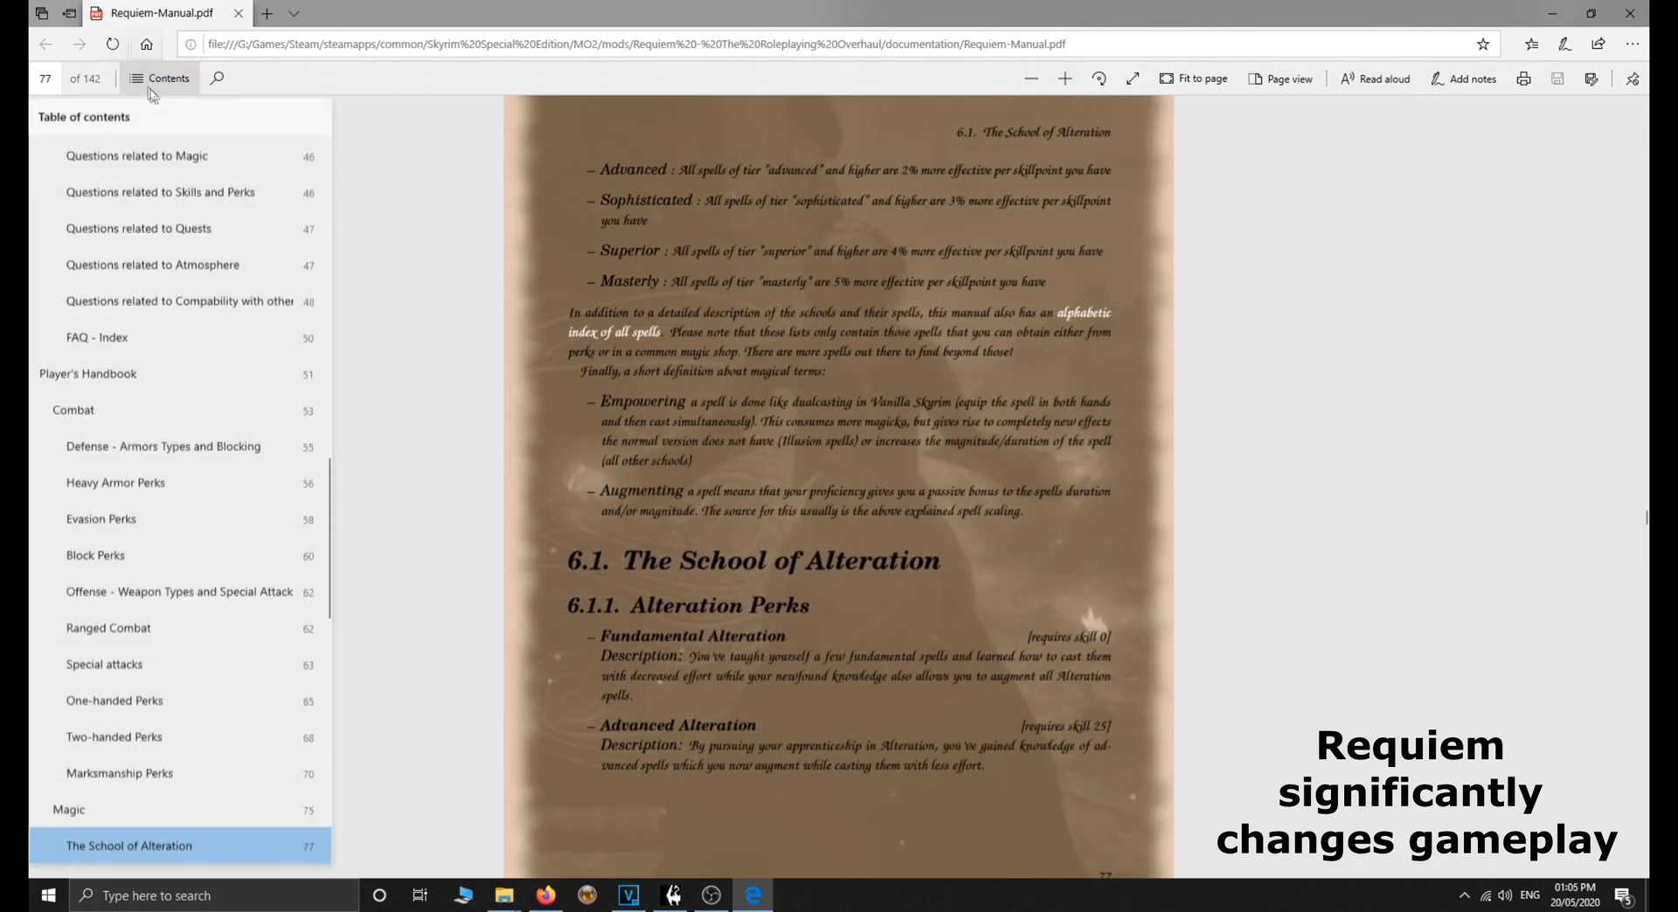
pyautogui.scroll(-5, 131, 498)
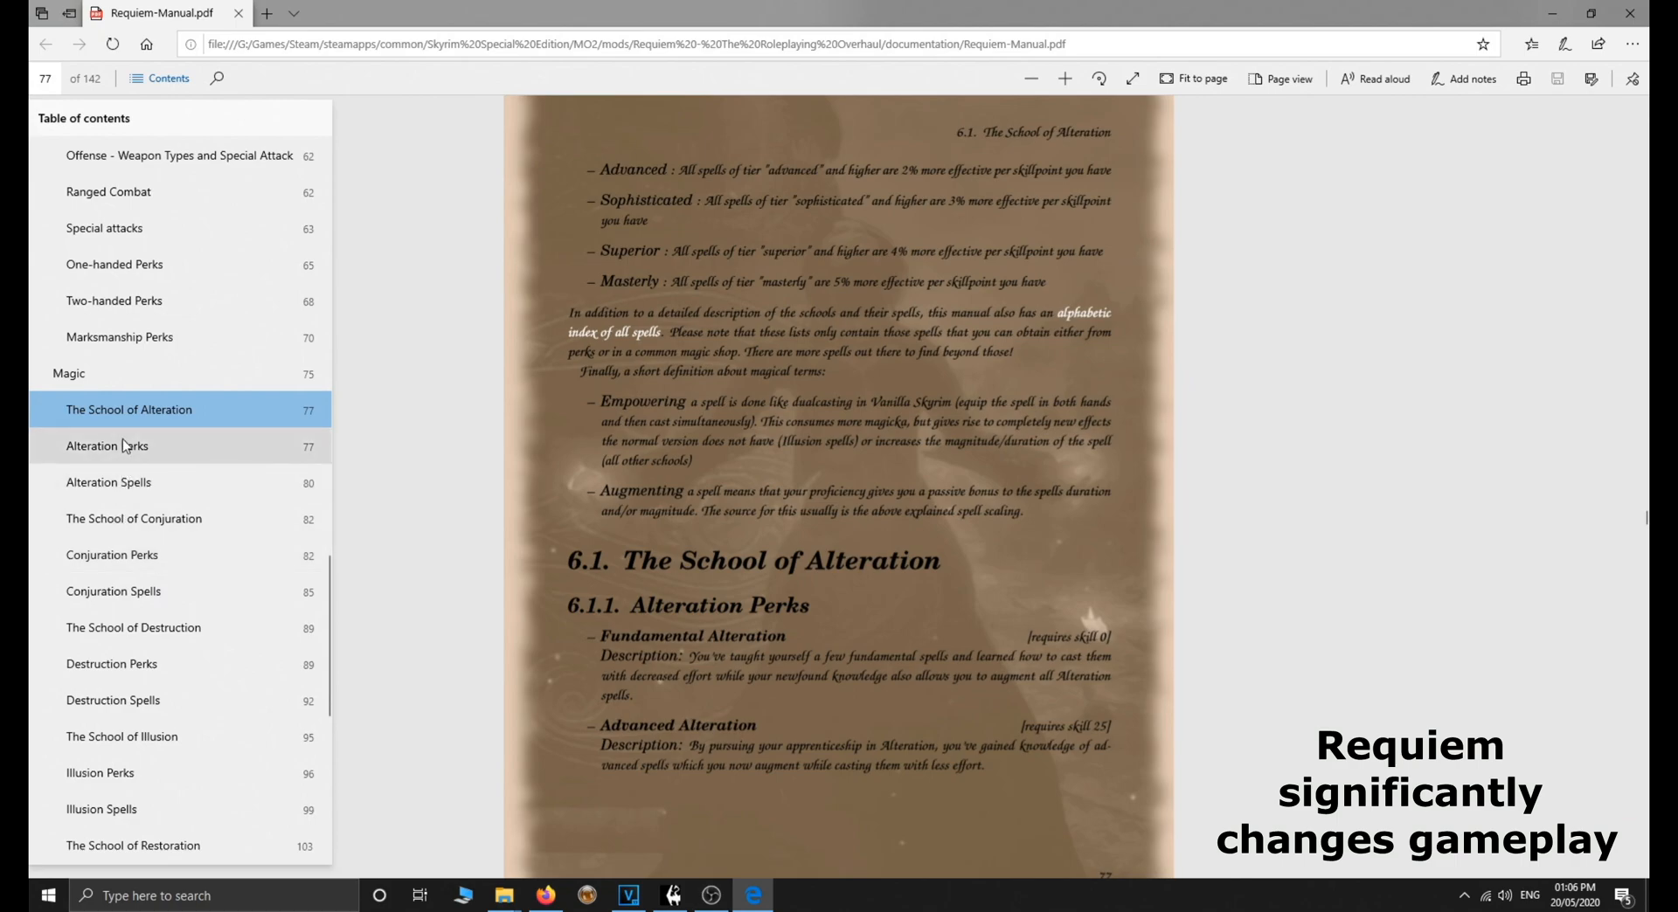
pyautogui.click(131, 482)
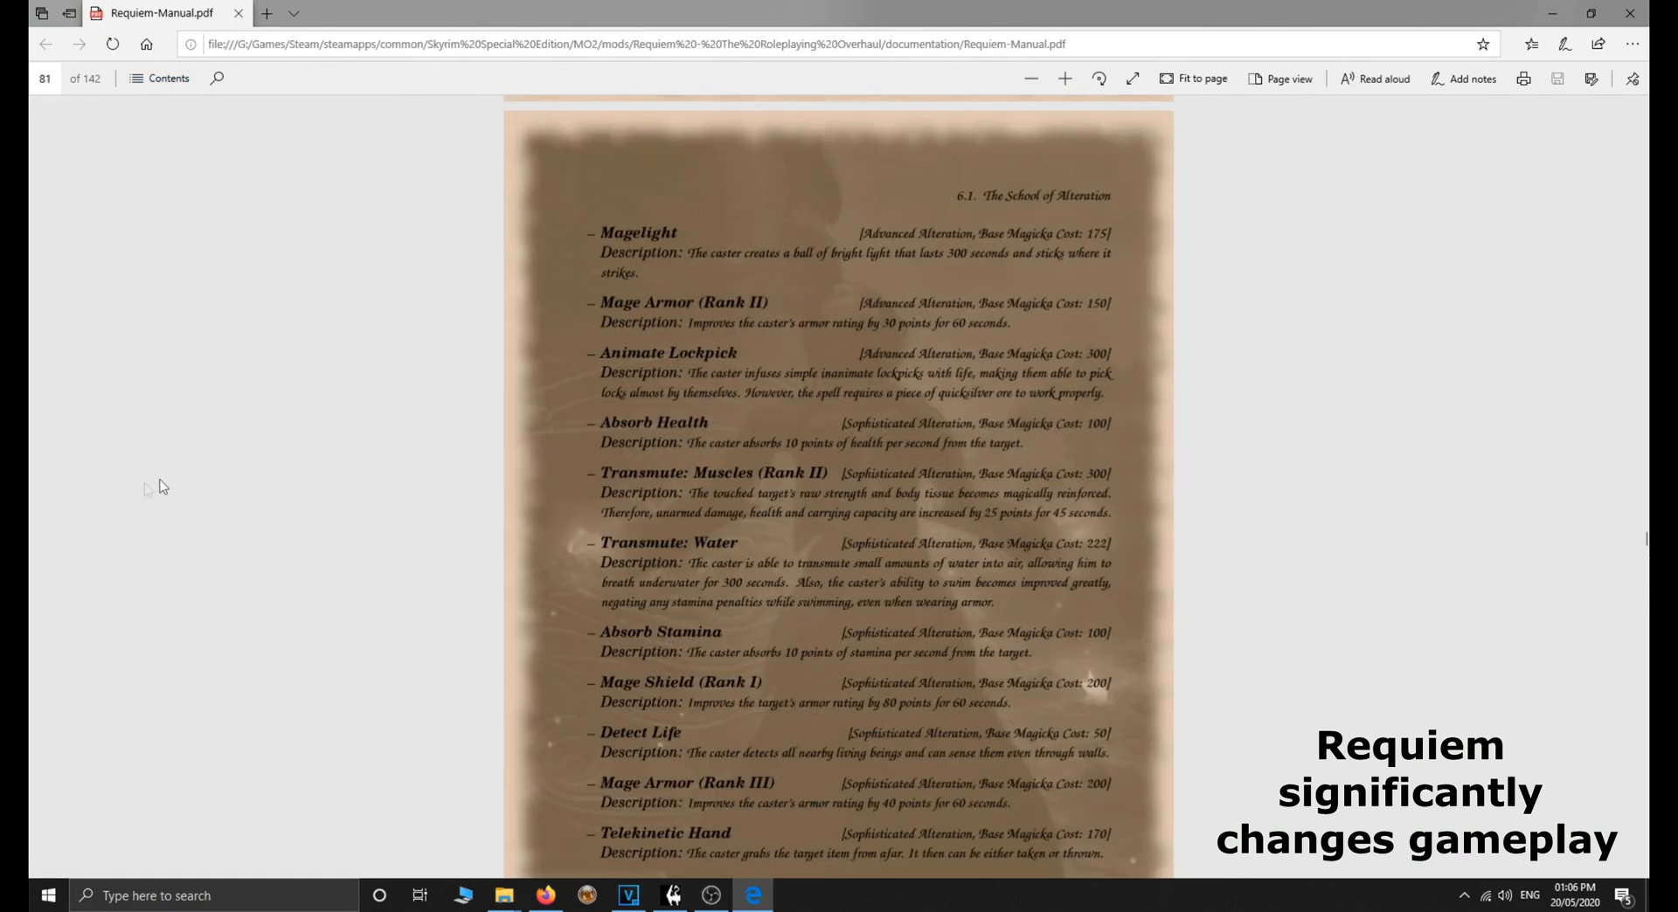
# Browse the manual's contents through the Game Mechanics chapter, go back to the Combat chapter and read the Heavy Armor Perks section
pyautogui.click(162, 77)
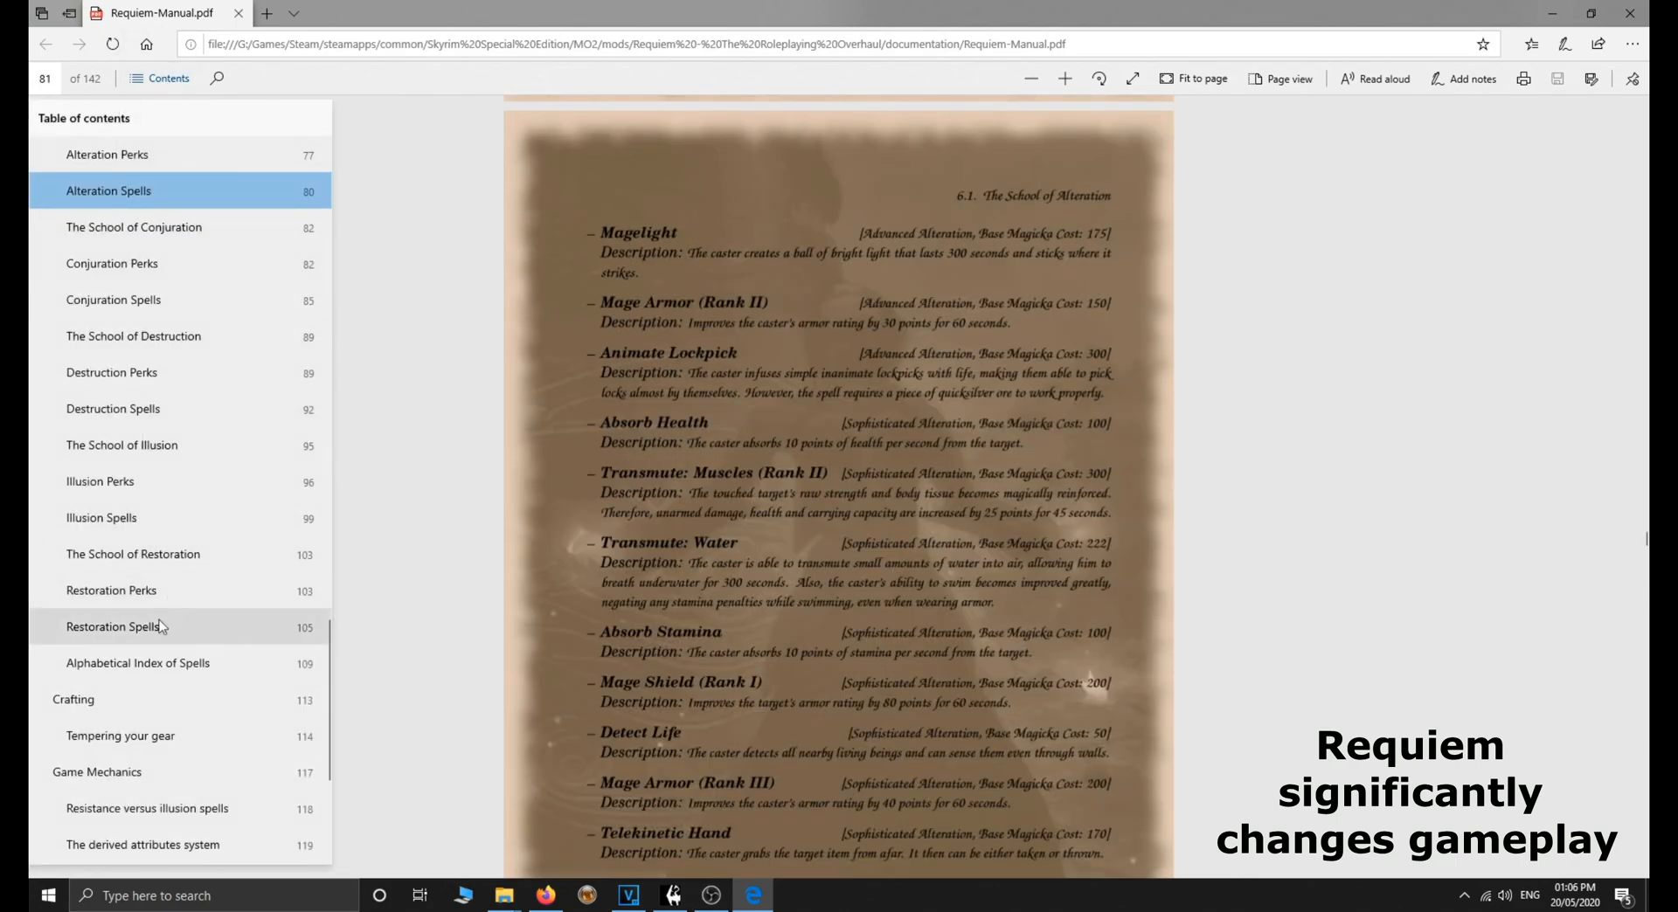
pyautogui.scroll(-3, 147, 643)
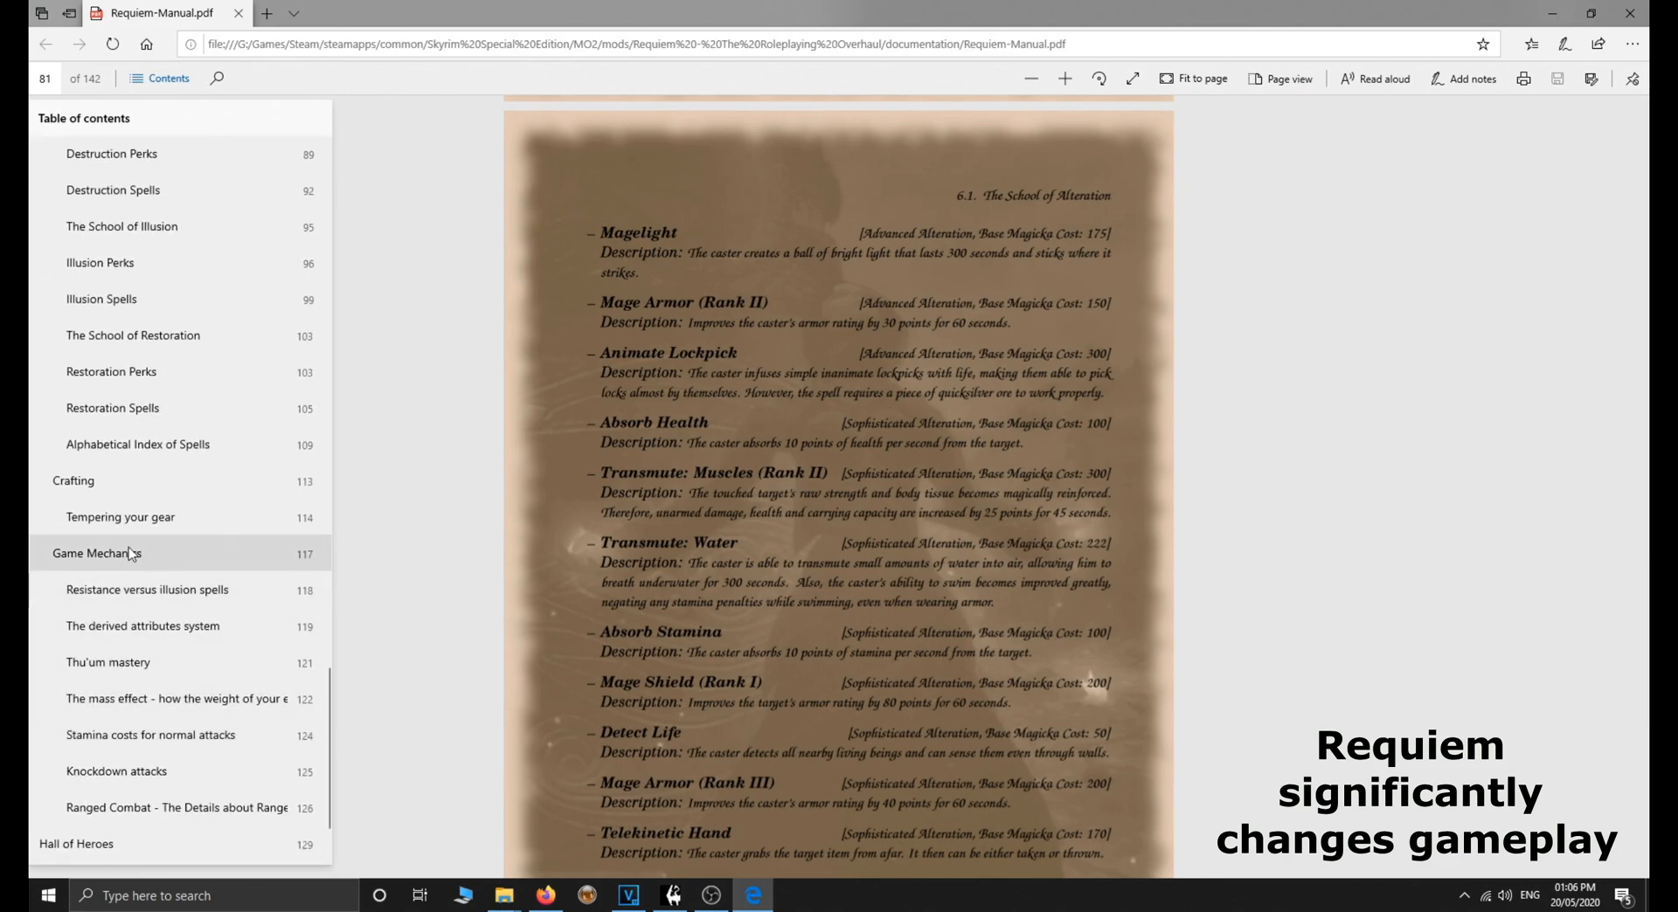
pyautogui.scroll(-2, 147, 612)
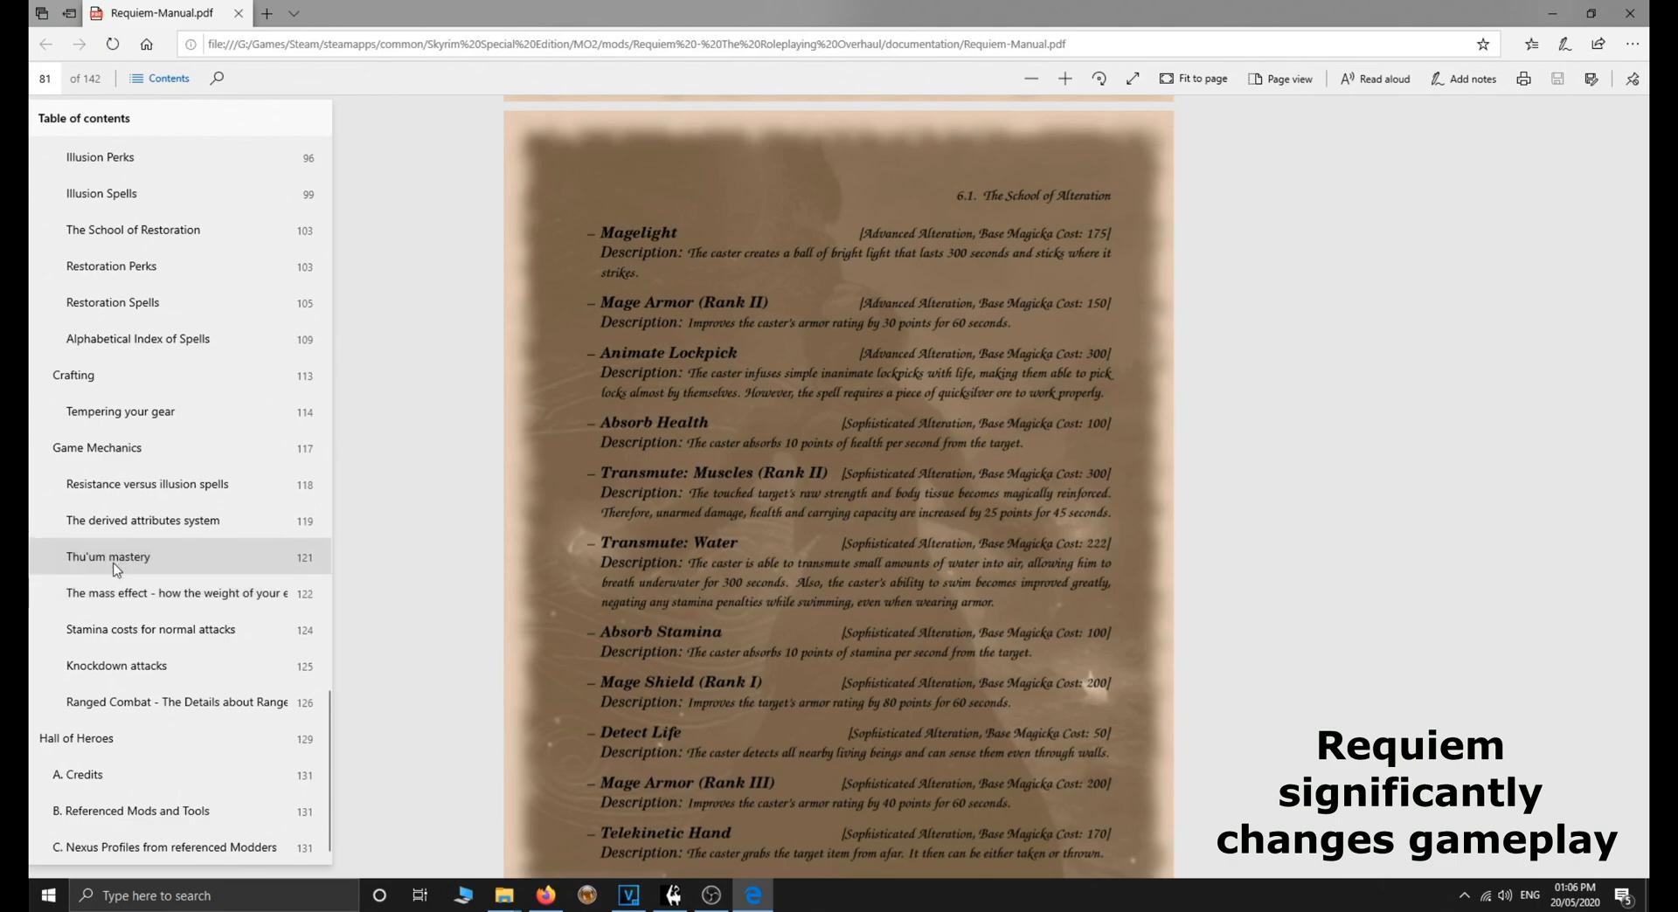
pyautogui.scroll(5, 123, 585)
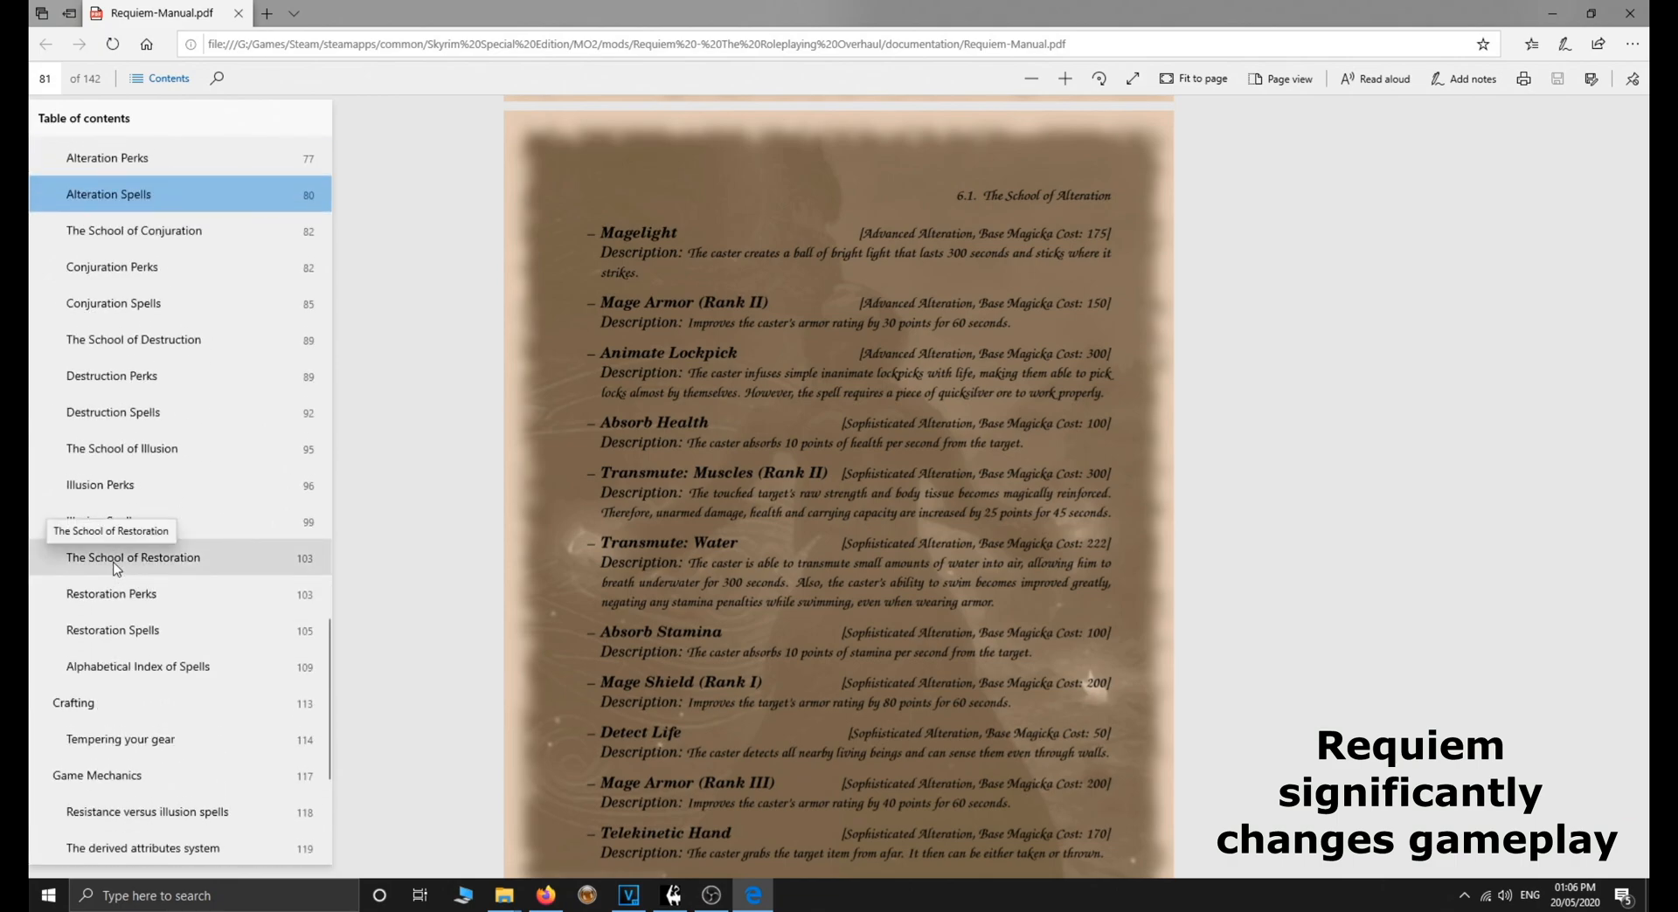
pyautogui.scroll(8, 147, 498)
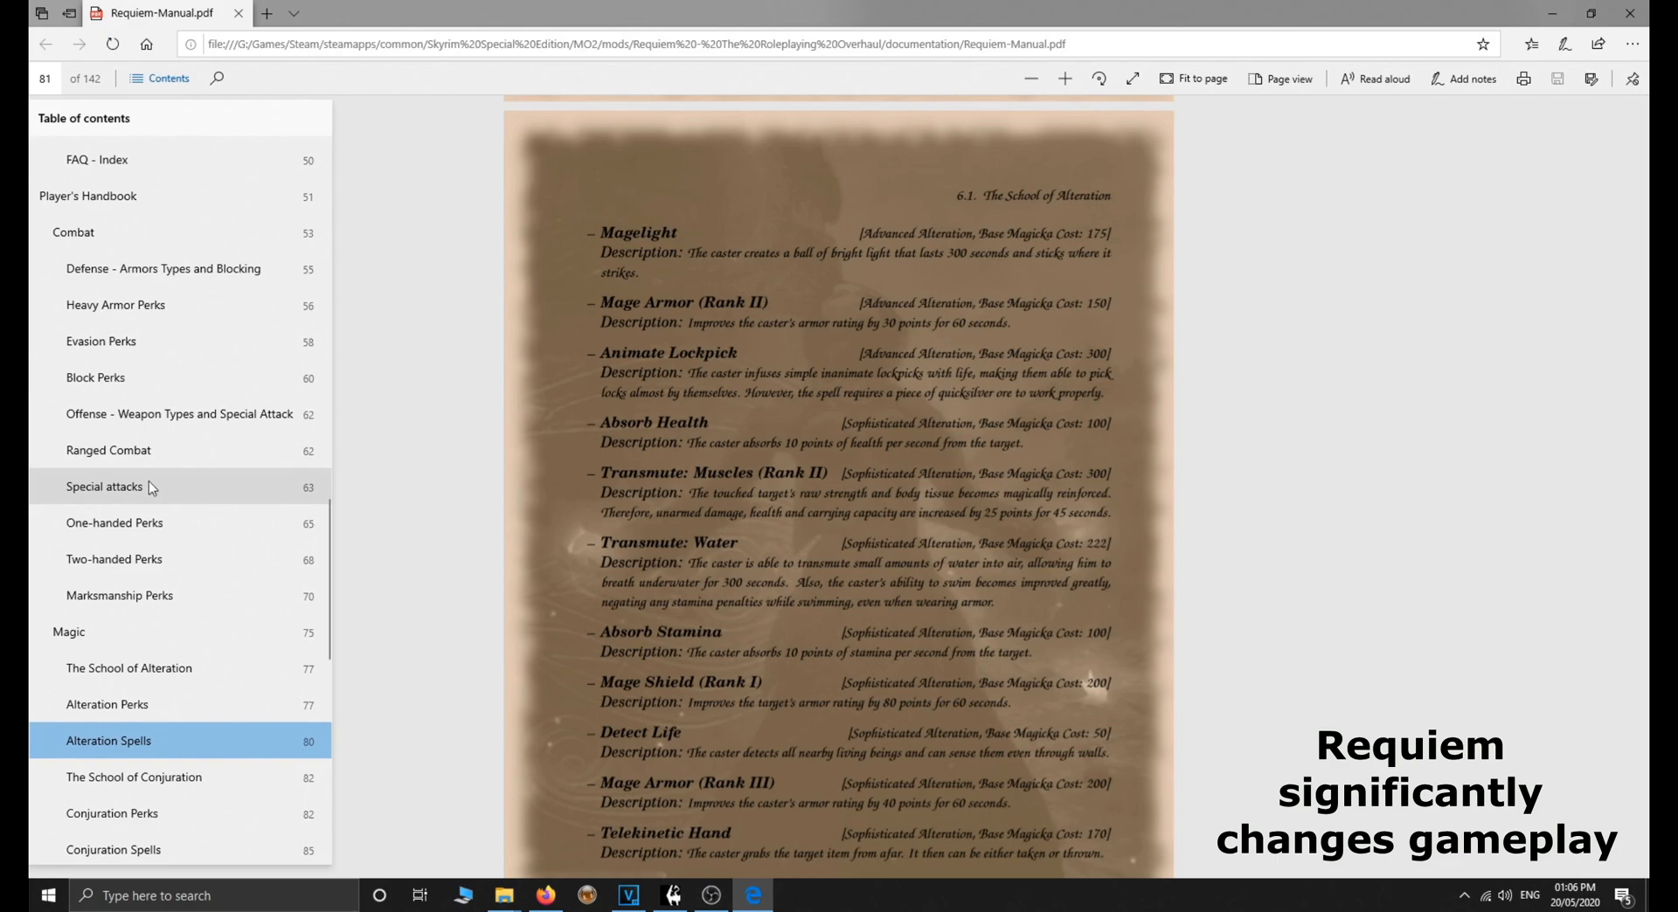
pyautogui.scroll(2, 149, 480)
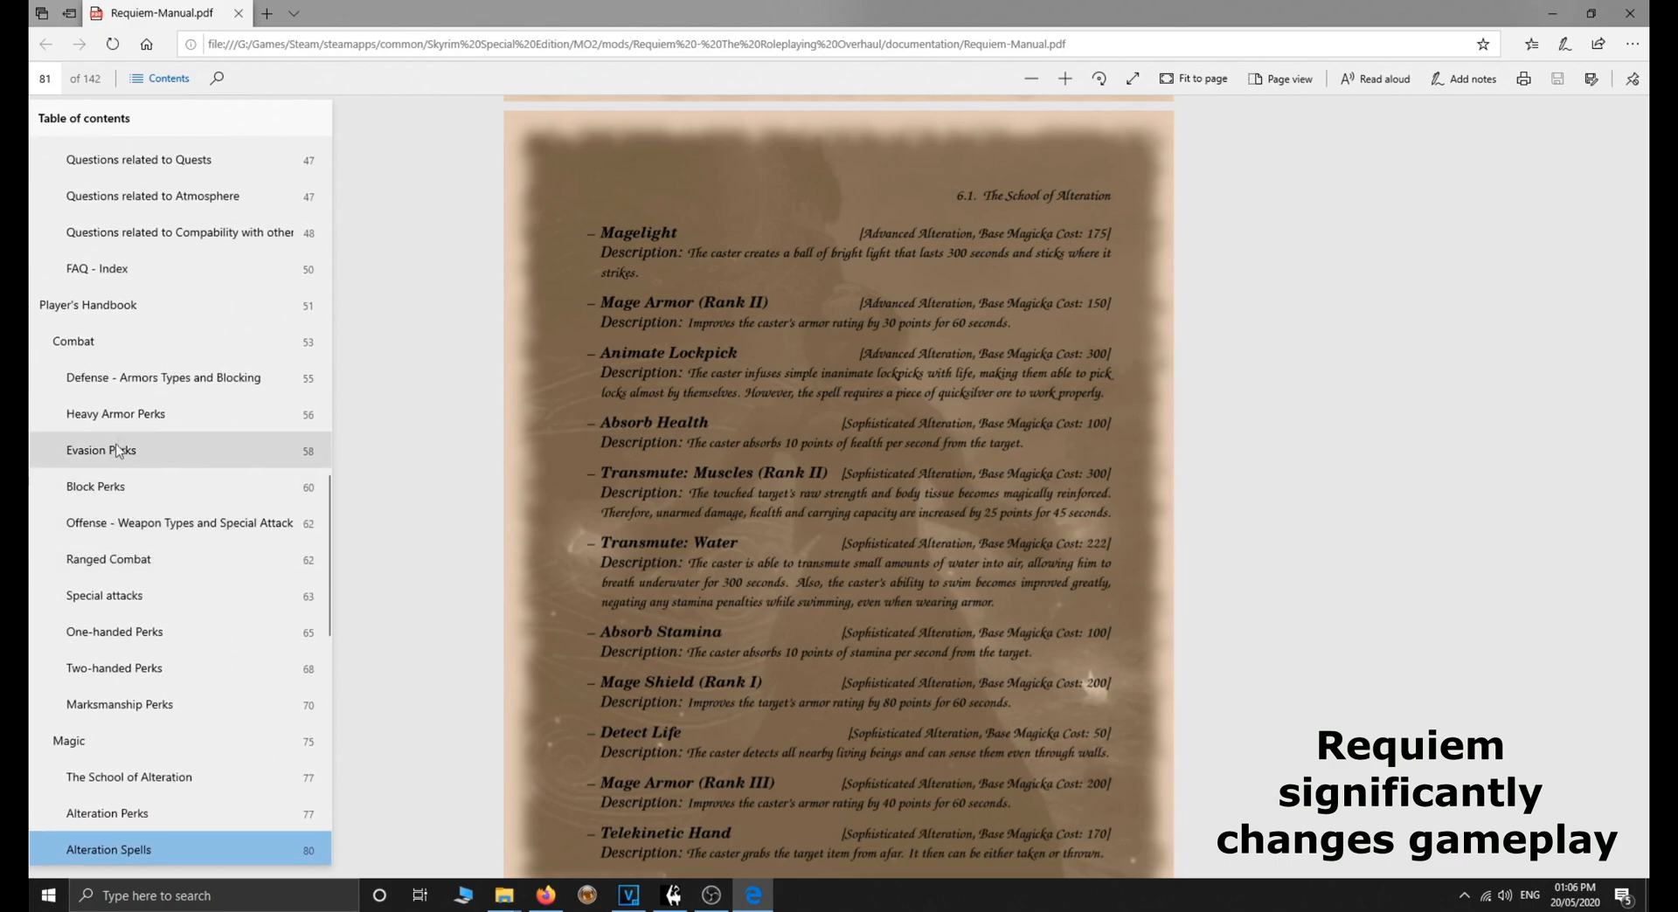
pyautogui.click(124, 416)
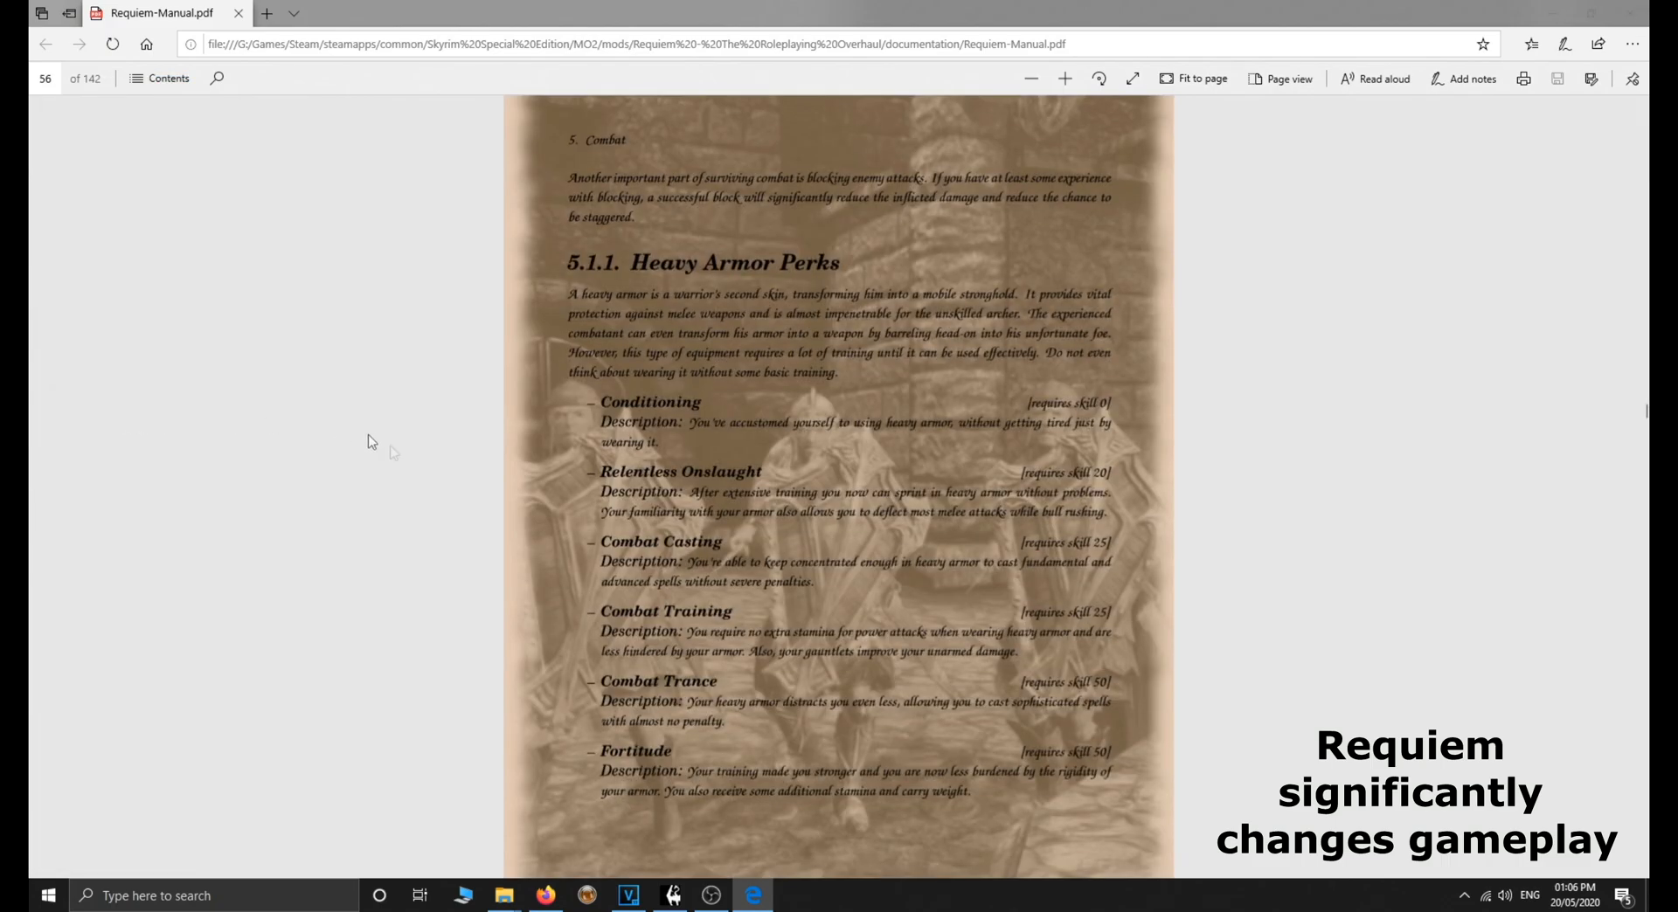
pyautogui.scroll(-2, 772, 559)
pyautogui.scroll(4, 773, 556)
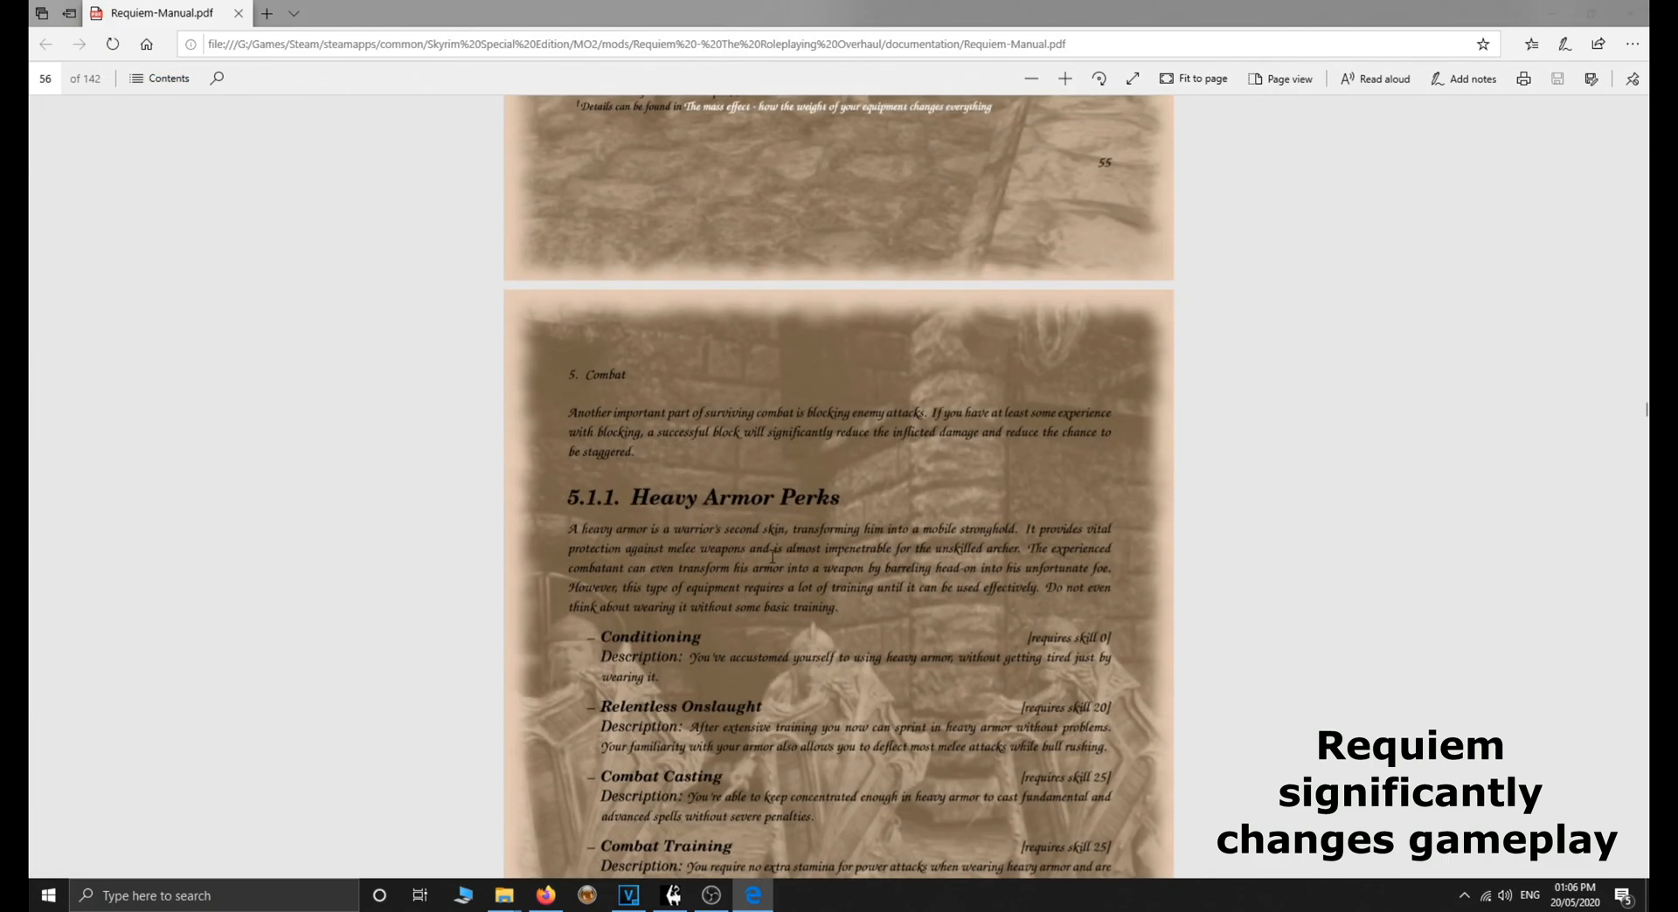
pyautogui.scroll(-3, 773, 557)
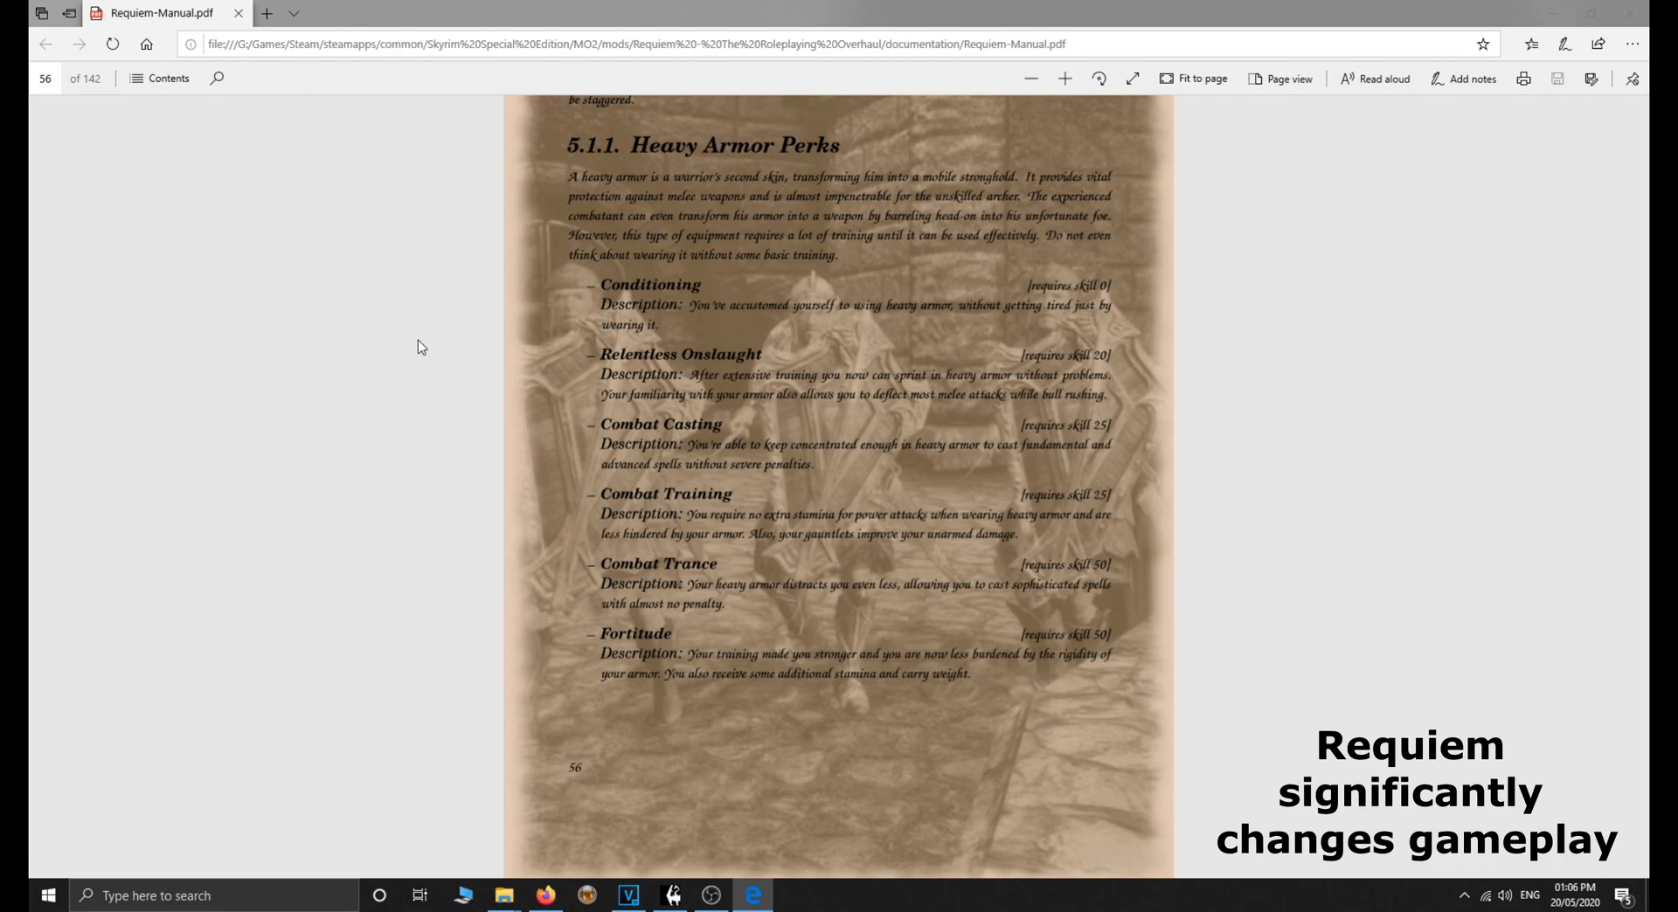
# Read on past the heavy armor perk tree to the Evasion Perks section and examine the Agility perk's description
pyautogui.scroll(-10, 345, 456)
pyautogui.scroll(-8, 455, 452)
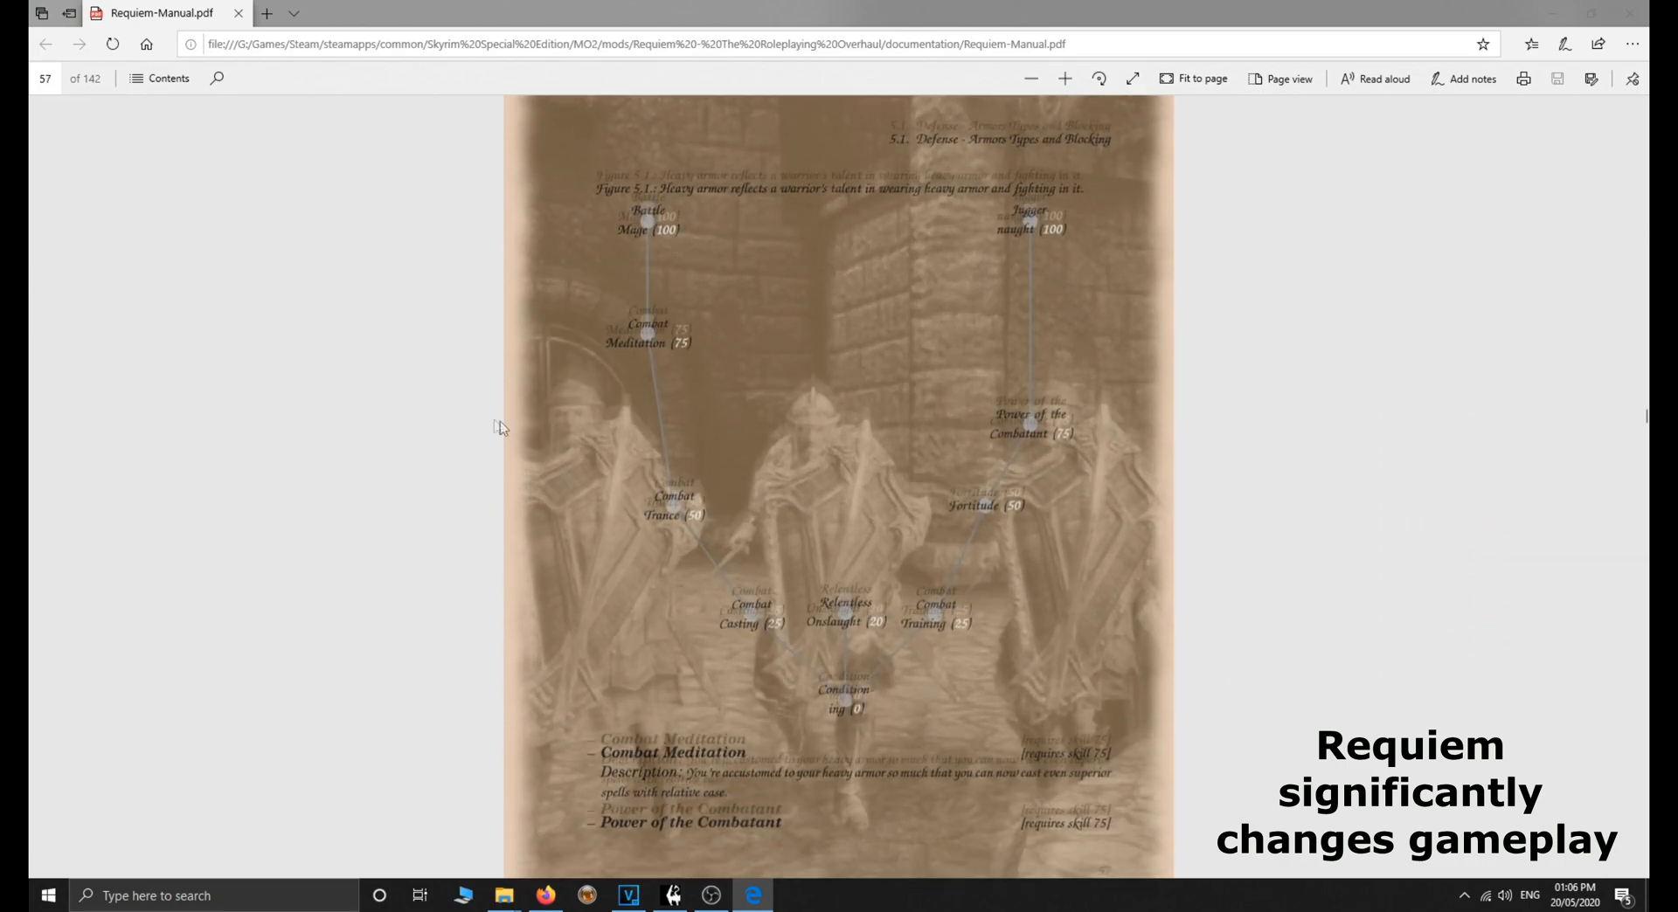
pyautogui.scroll(-7, 393, 378)
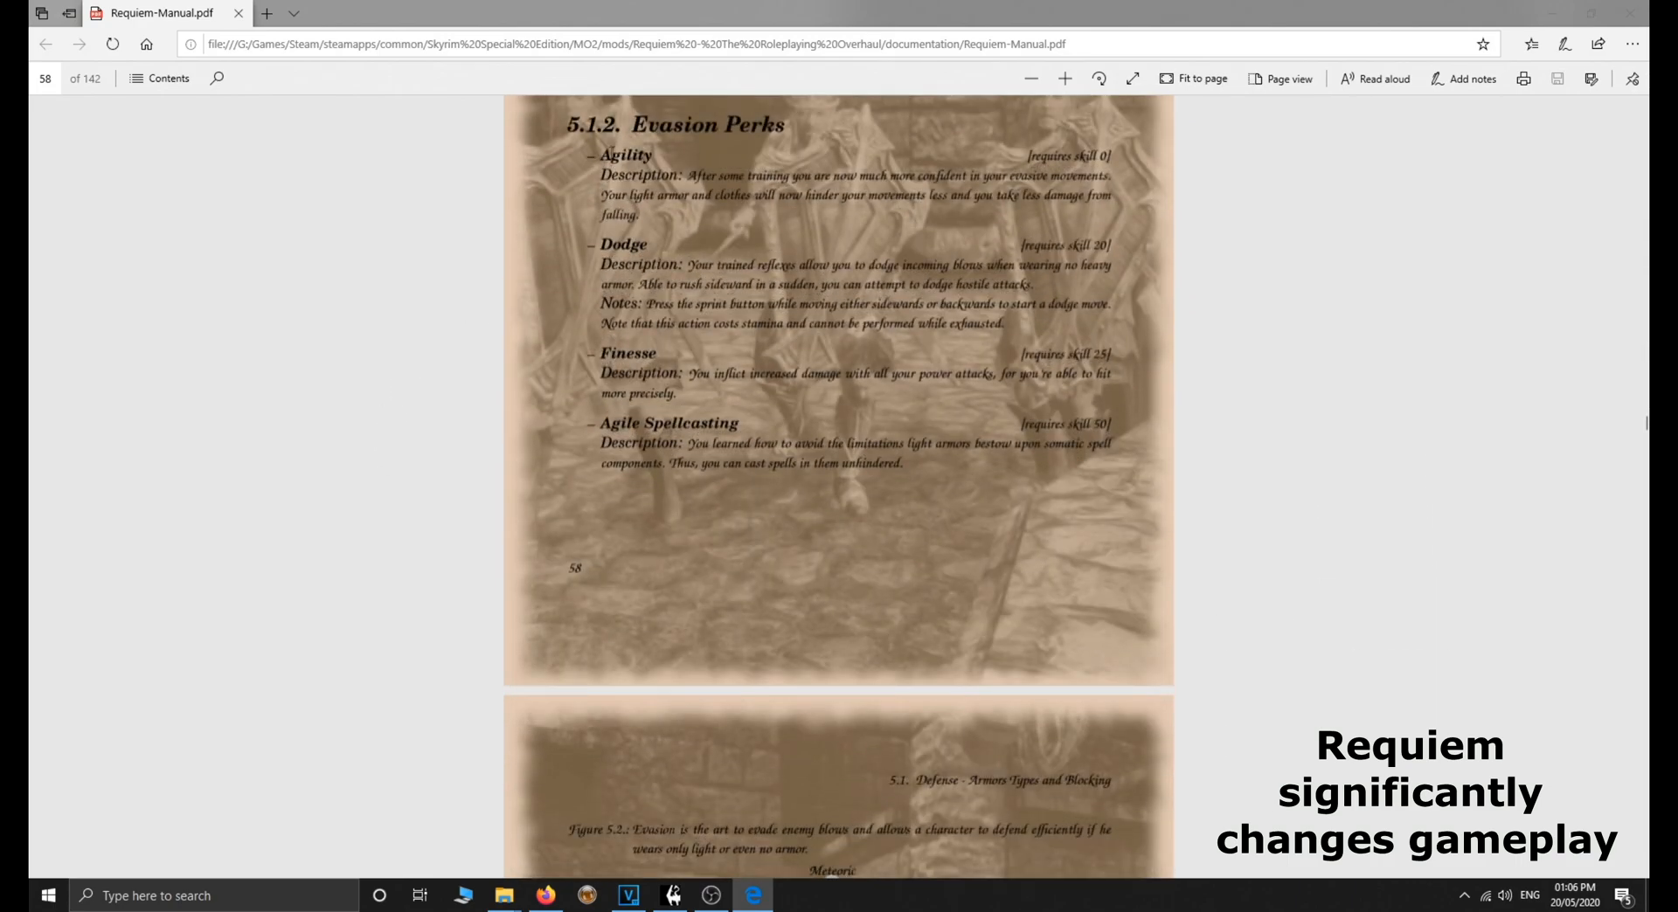
pyautogui.moveTo(675, 179); pyautogui.dragTo(1112, 196)
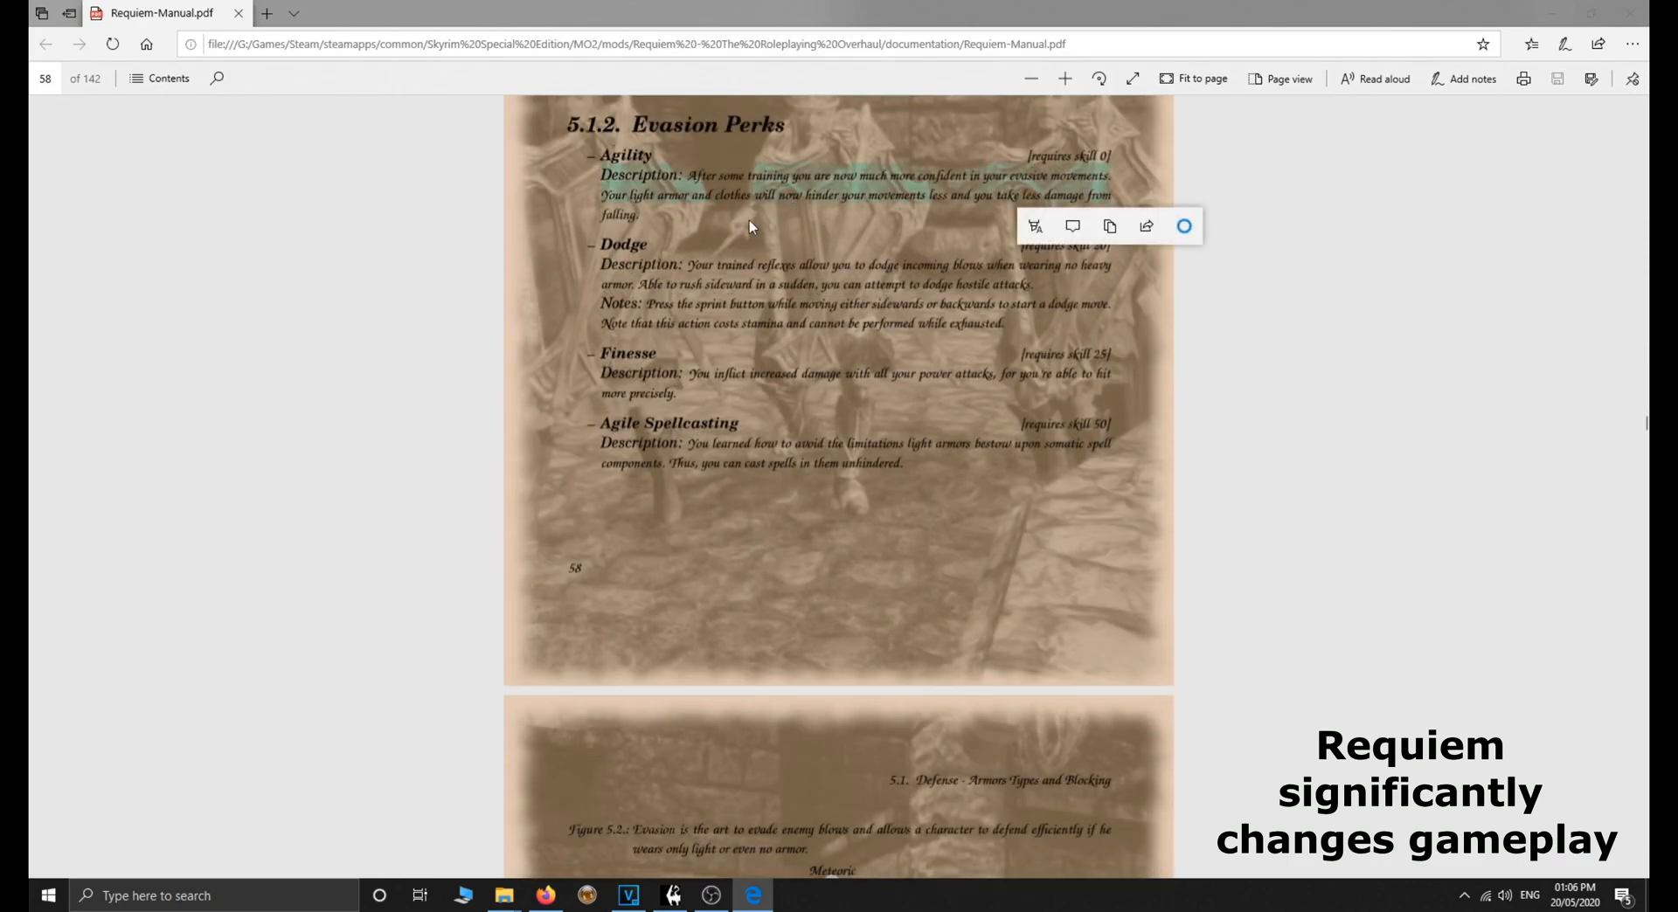
pyautogui.click(554, 193)
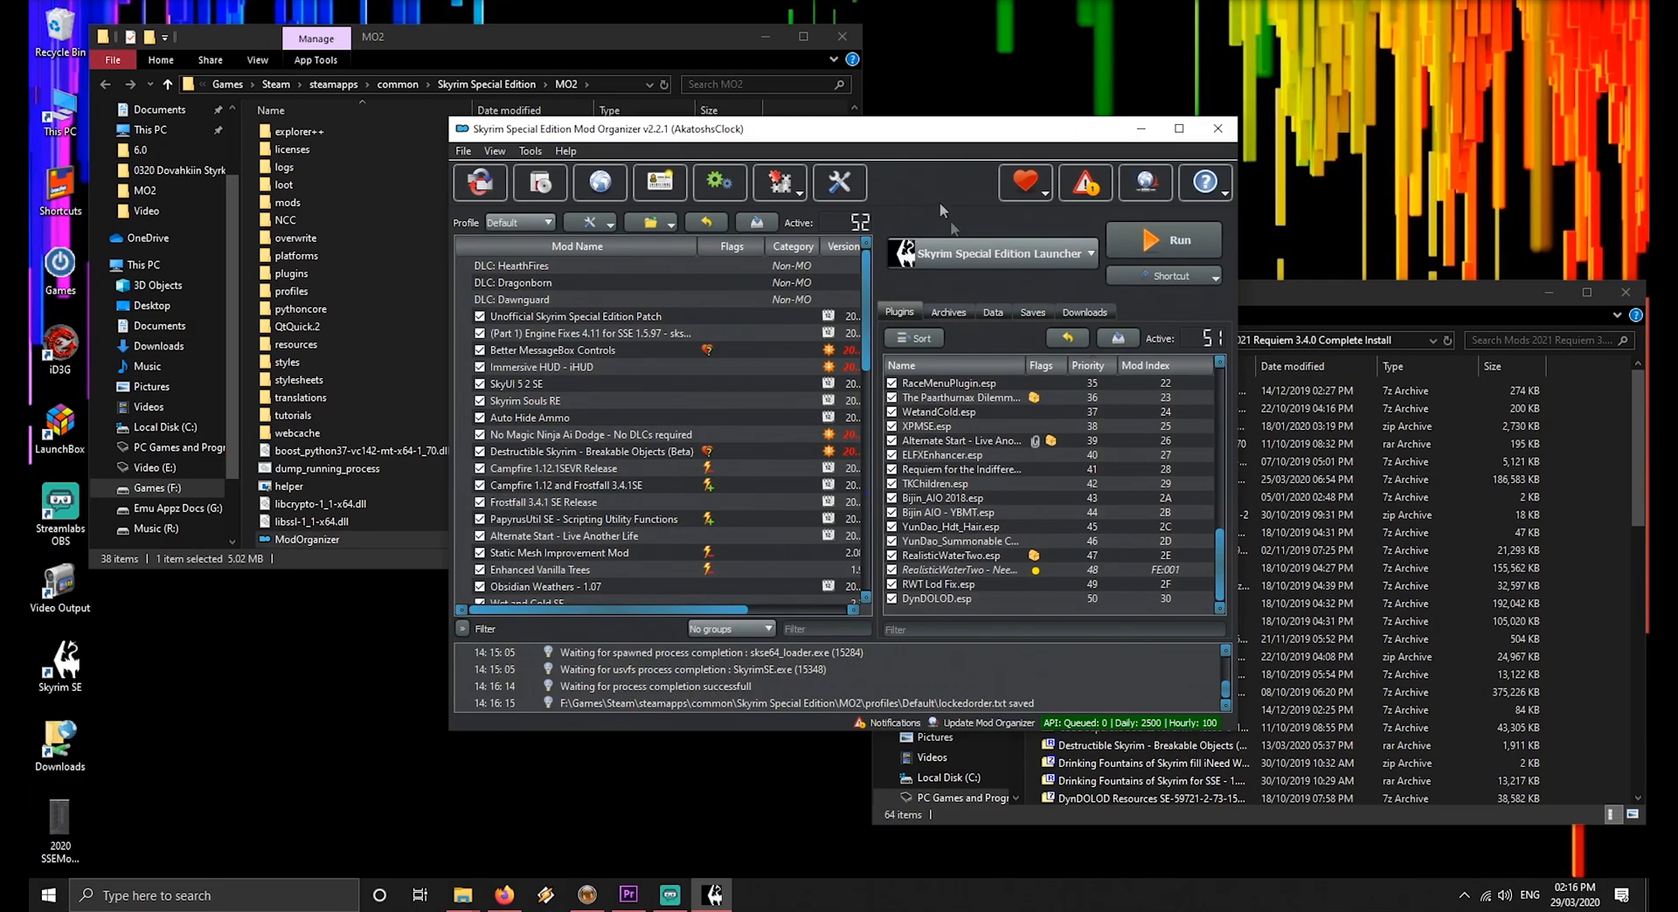
# Switch to Mod Organizer, change the executable from Skyrim Special Edition Launcher to the game's loader entry and run it
pyautogui.click(948, 253)
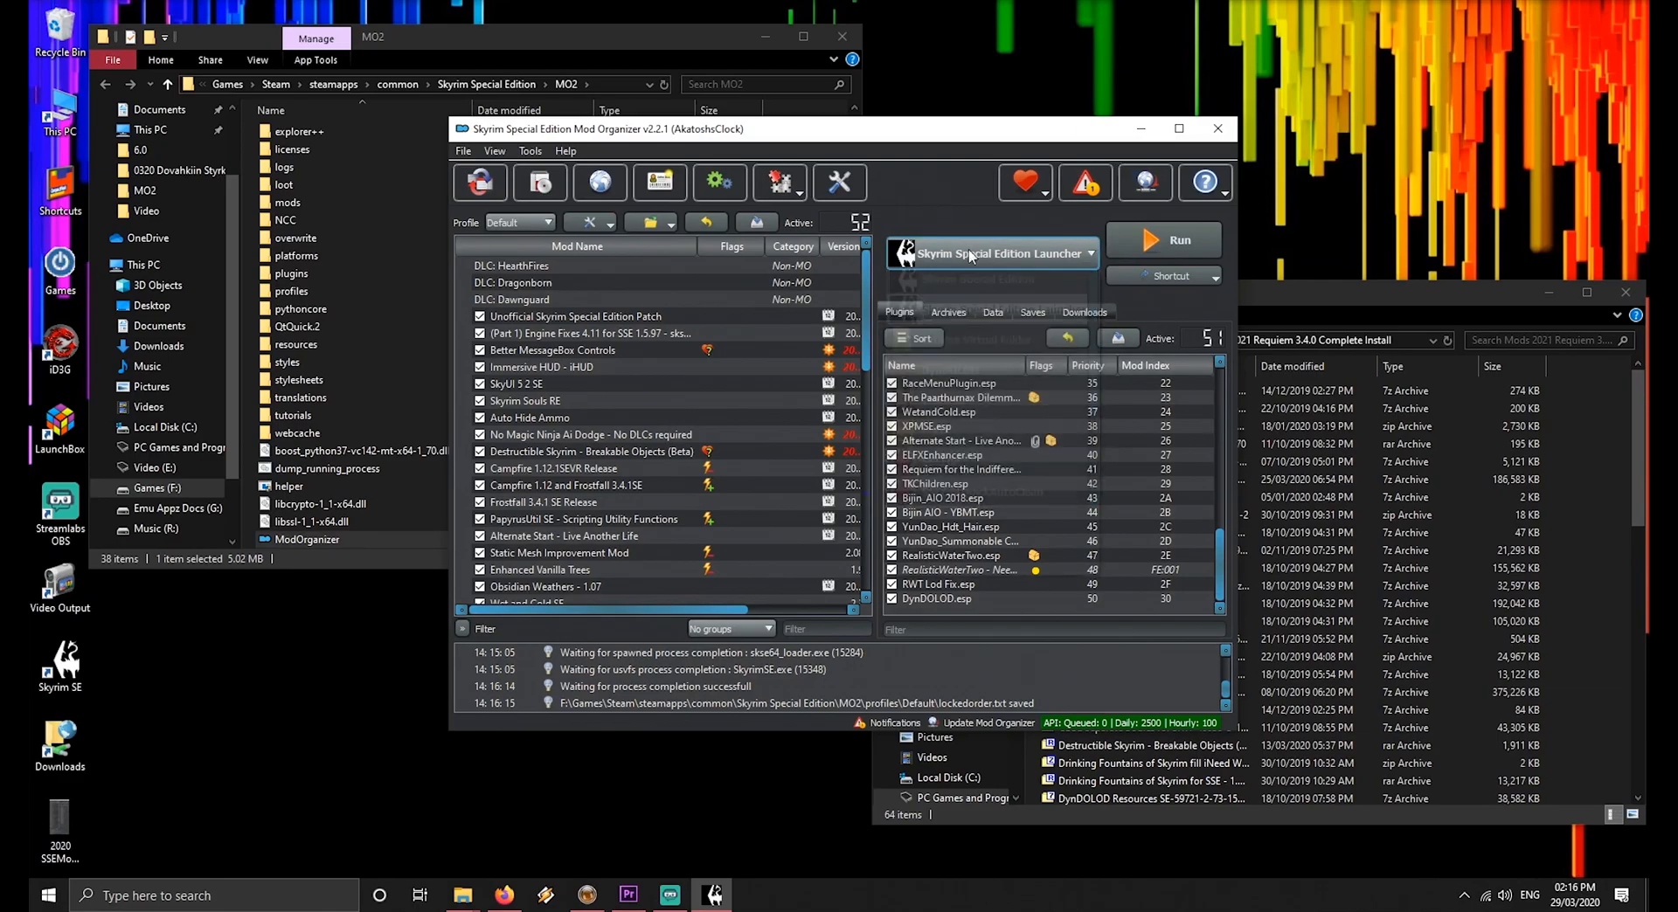
pyautogui.click(935, 314)
pyautogui.click(1184, 236)
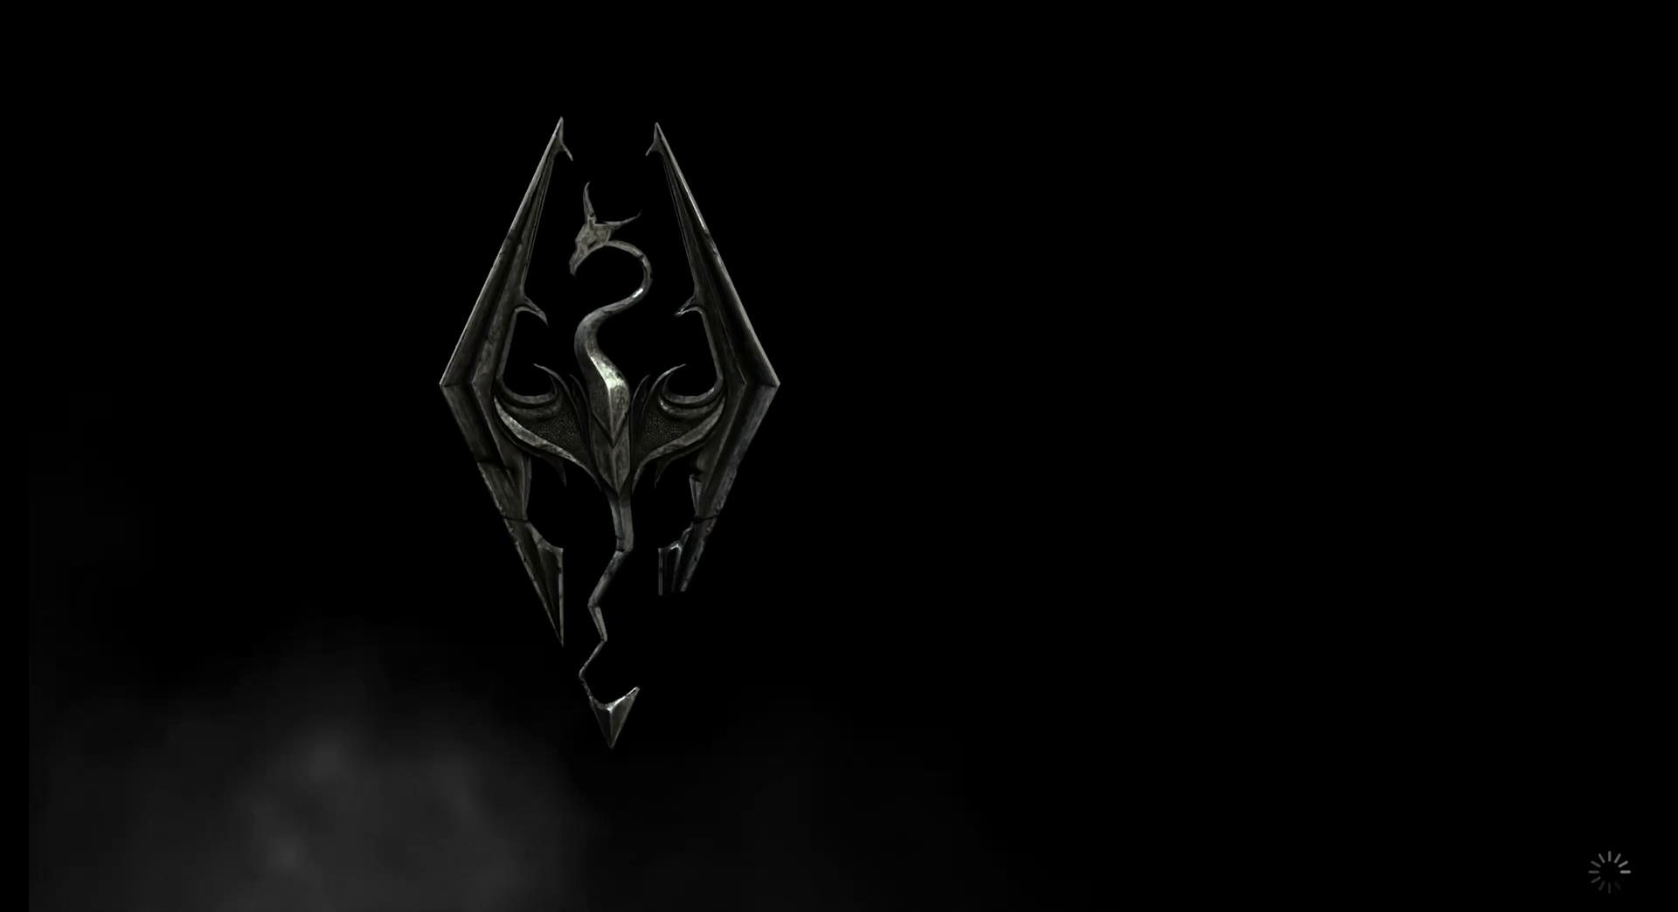
# Start a new game and dismiss the missing-plugins message in character creation
pyautogui.press('Down')
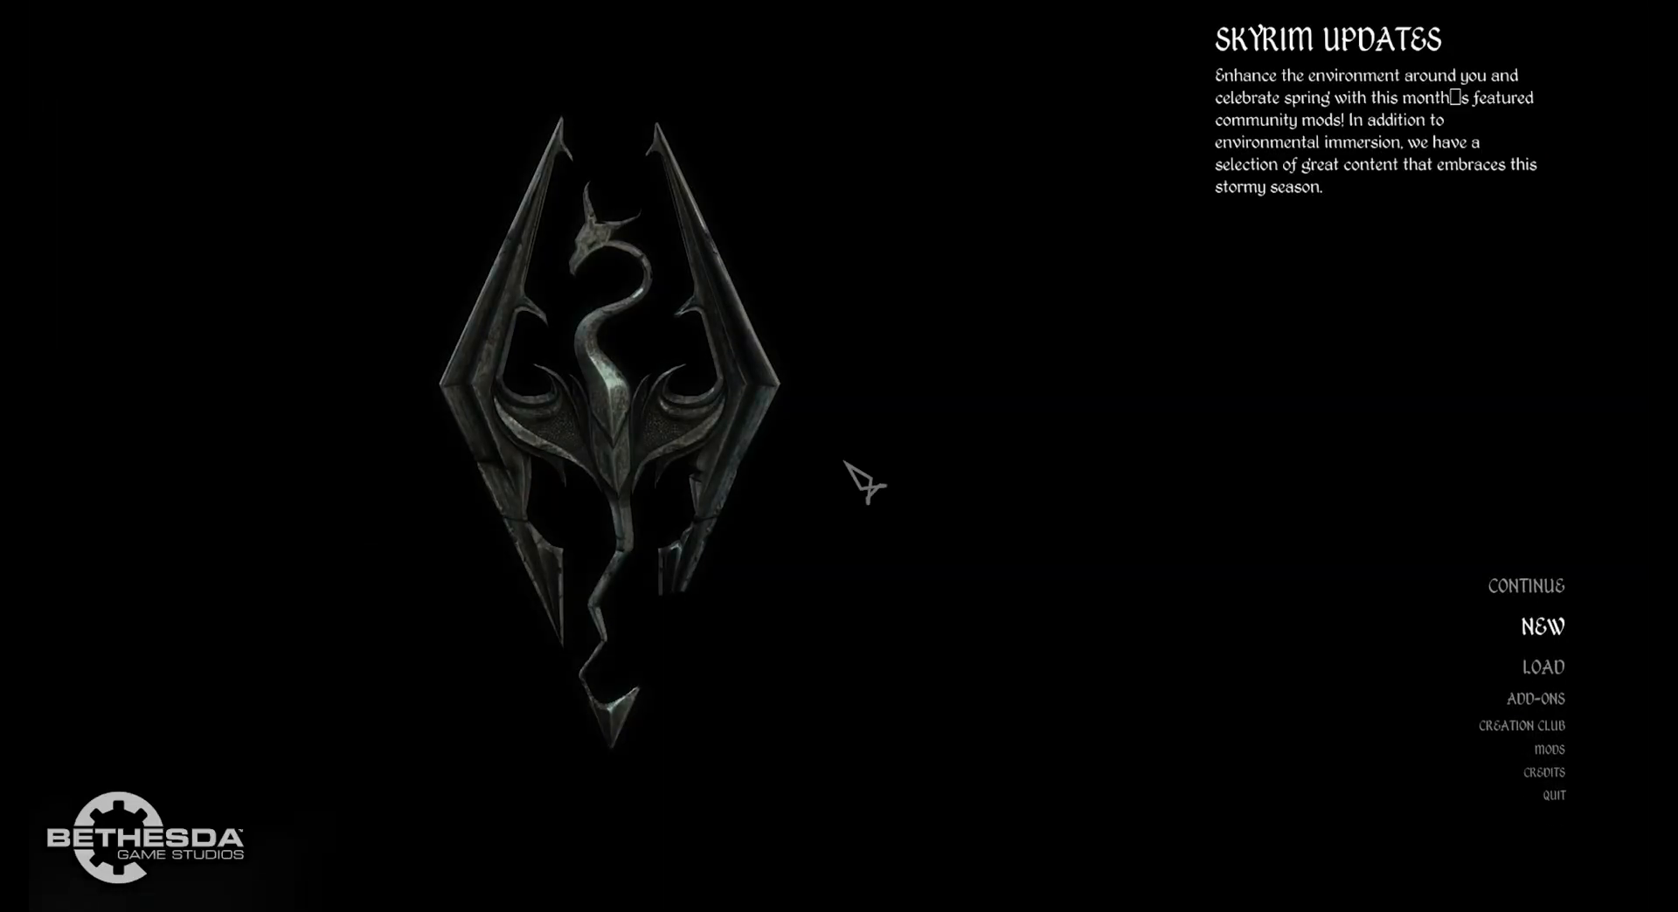
pyautogui.press('Return')
pyautogui.press('Return')
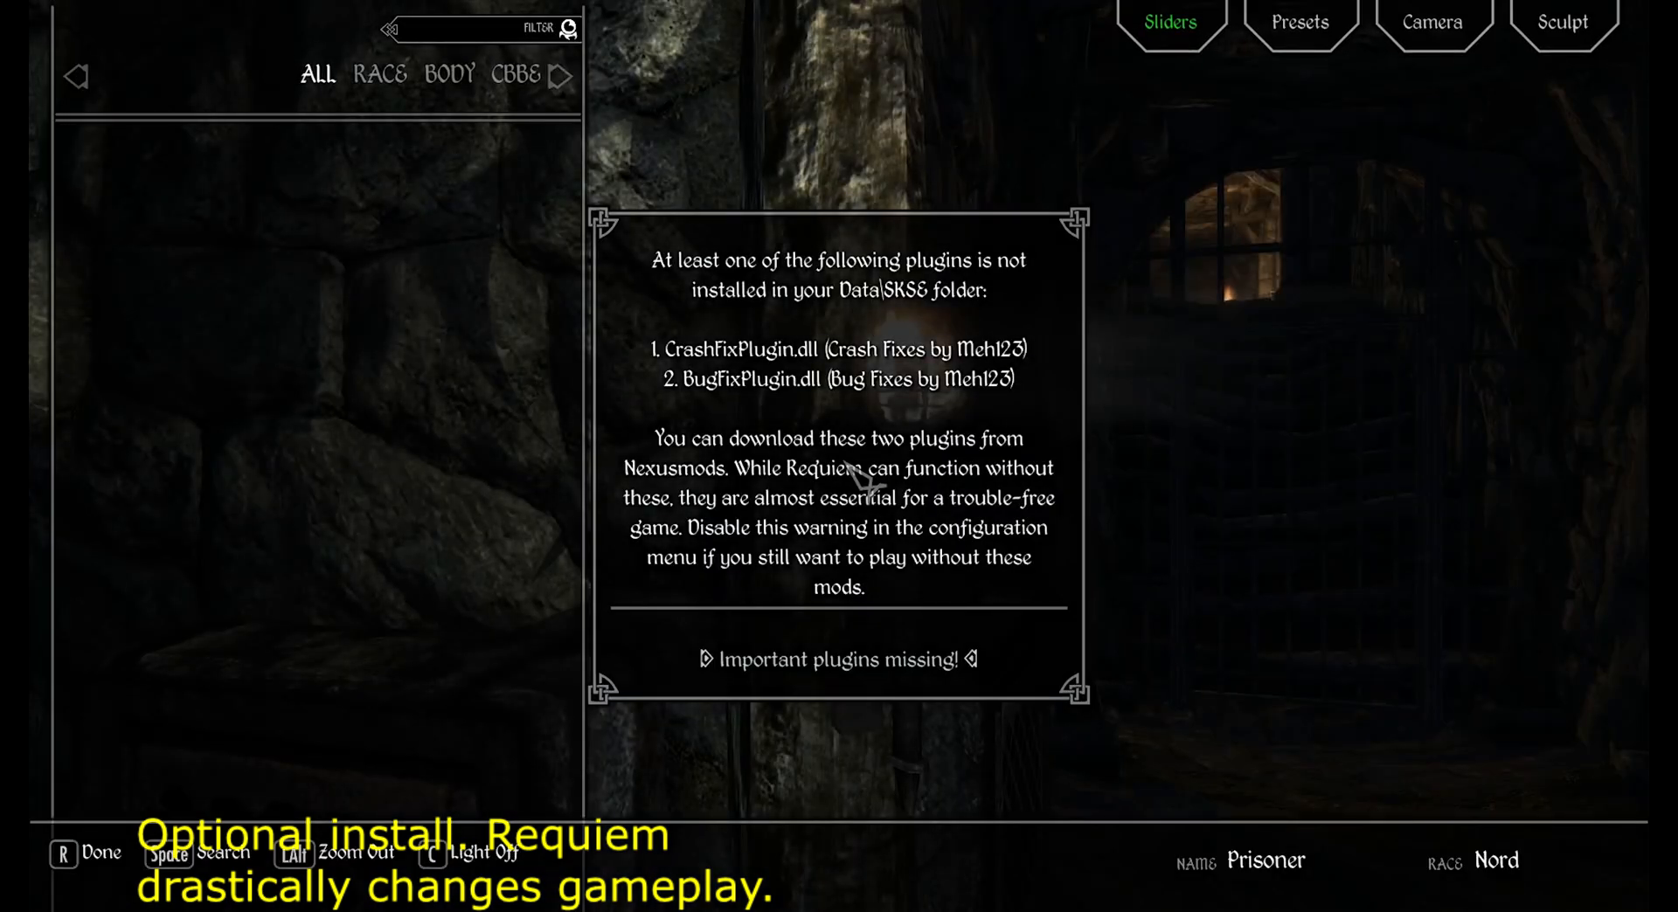
pyautogui.press('Return')
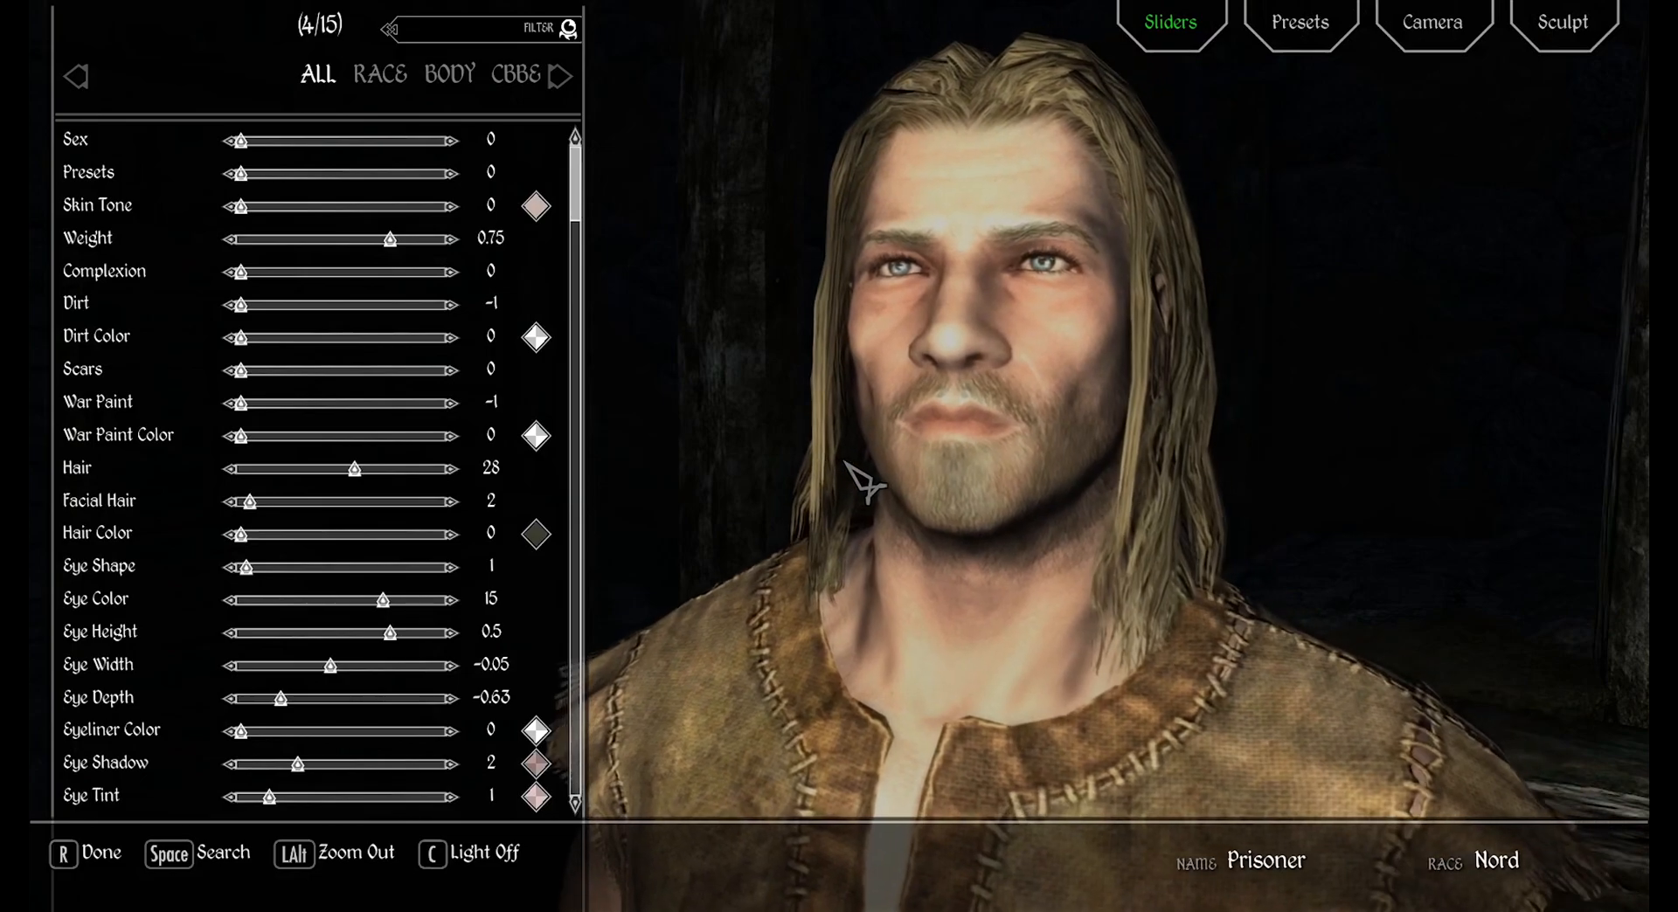
# Set the character's race to Redguard, Sex to 1 and Hair to 67
pyautogui.click(400, 83)
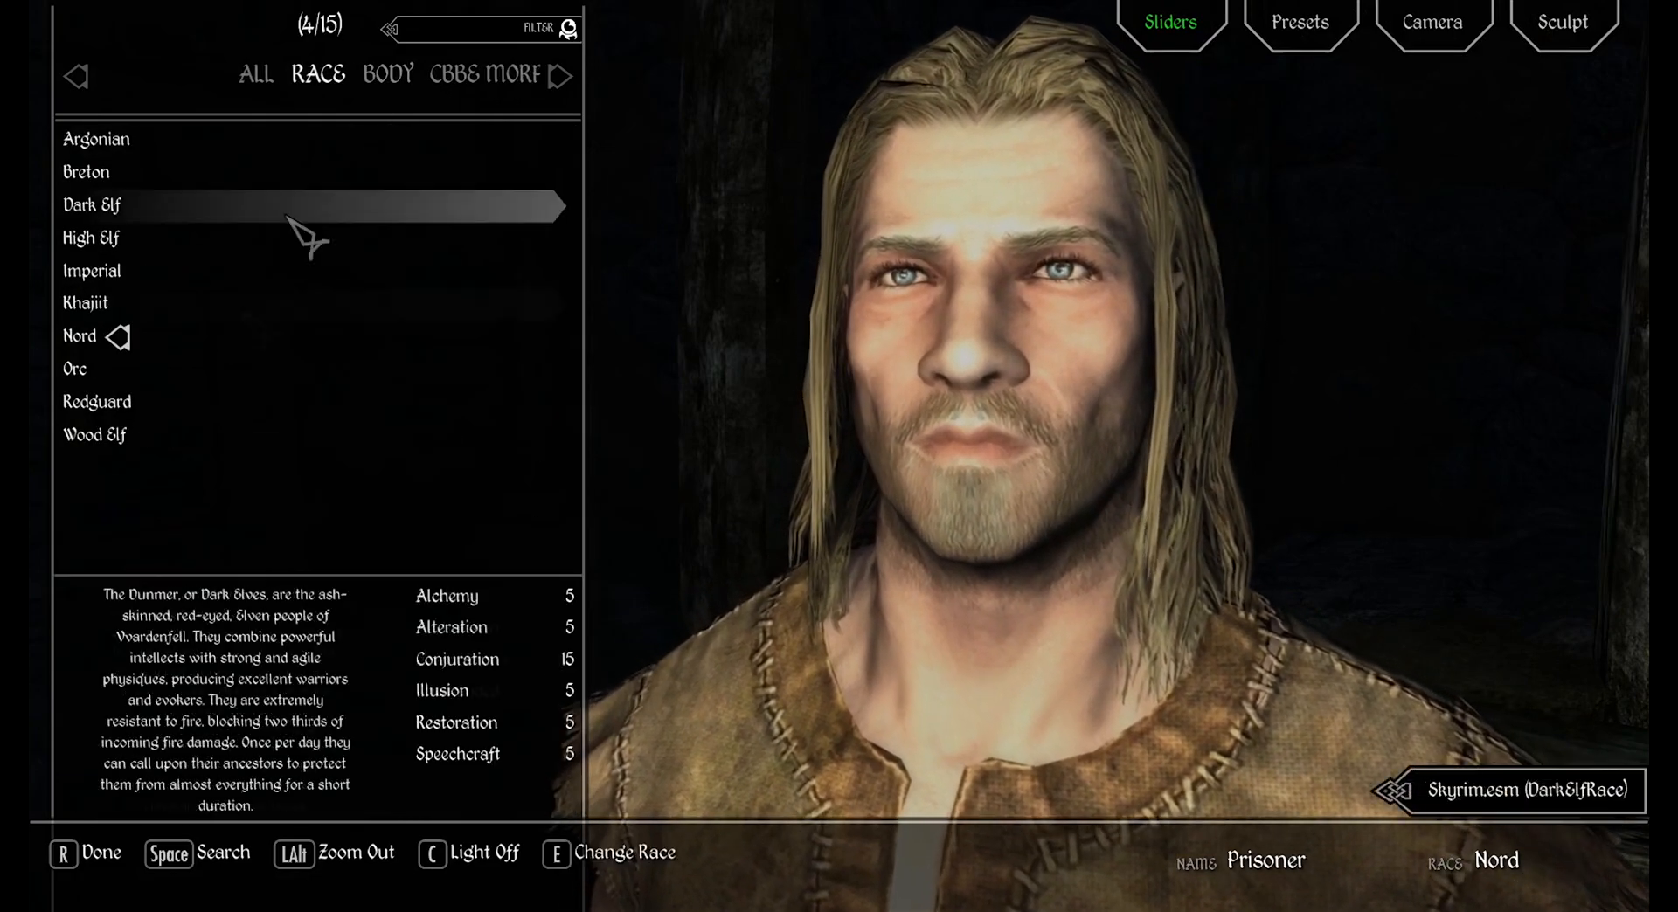
pyautogui.click(148, 407)
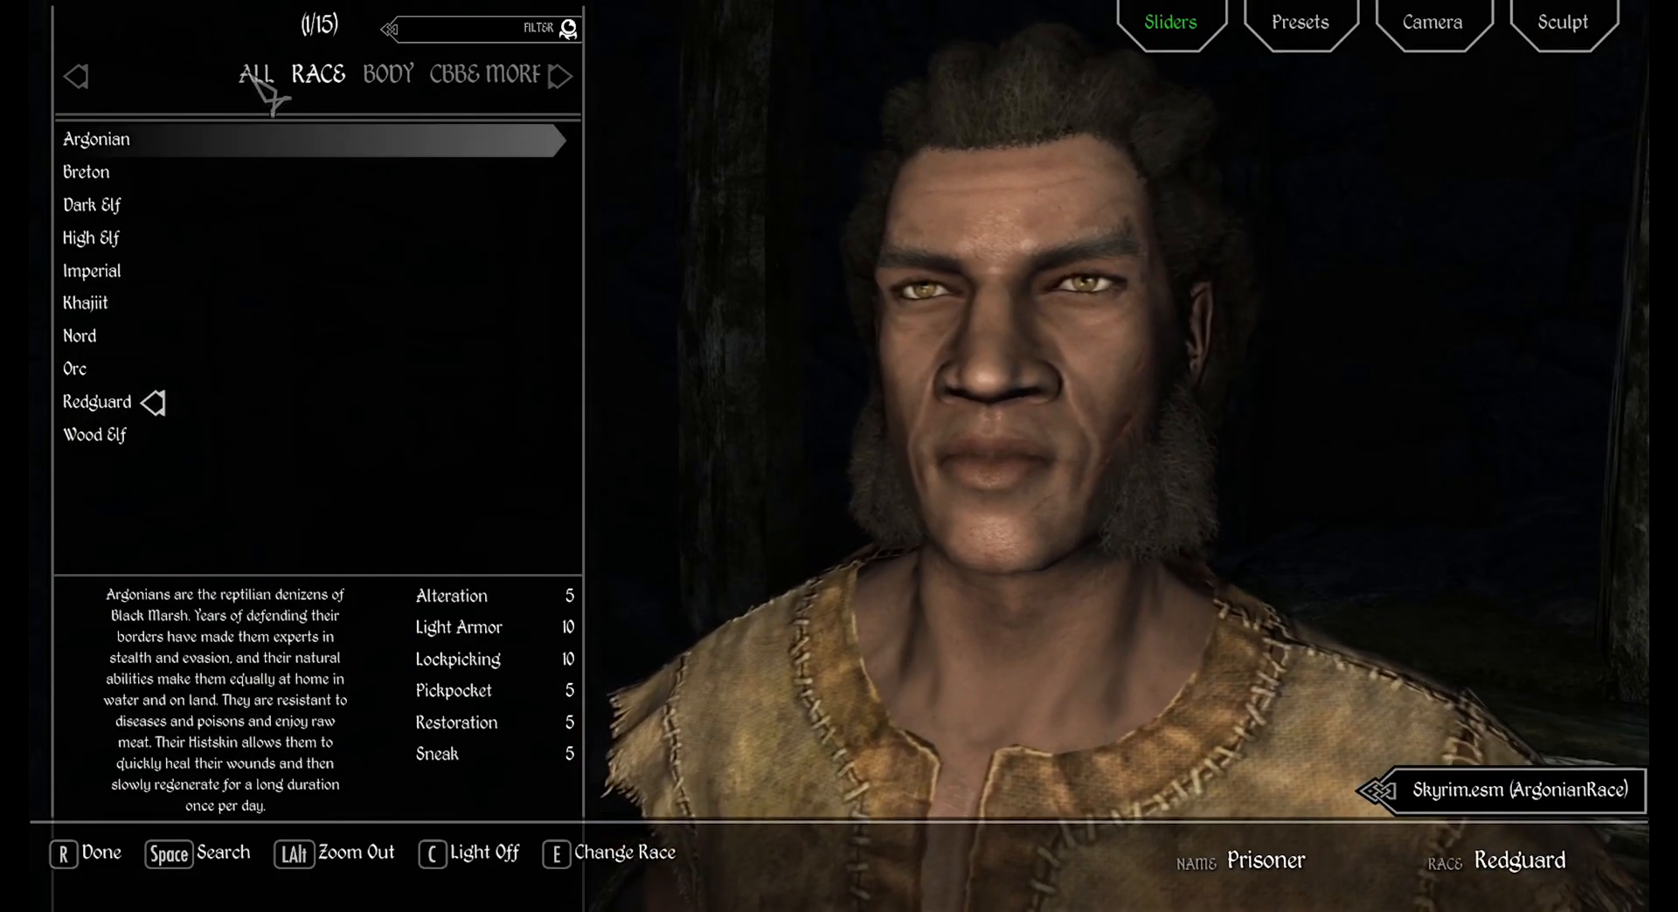
pyautogui.click(262, 81)
pyautogui.click(363, 149)
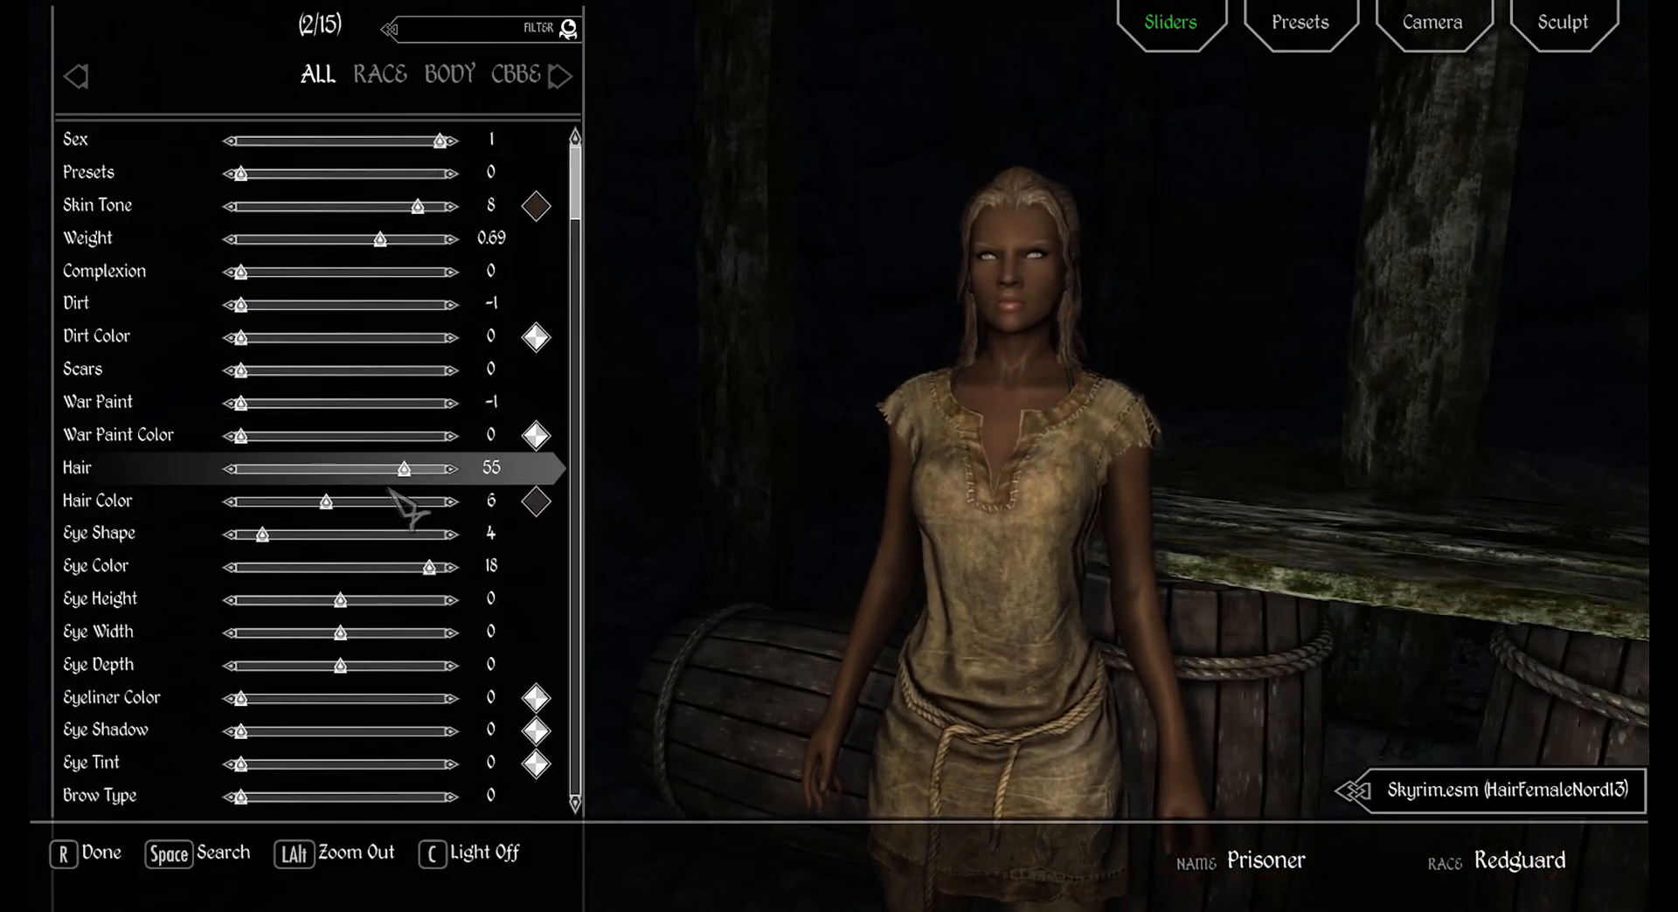
pyautogui.click(440, 470)
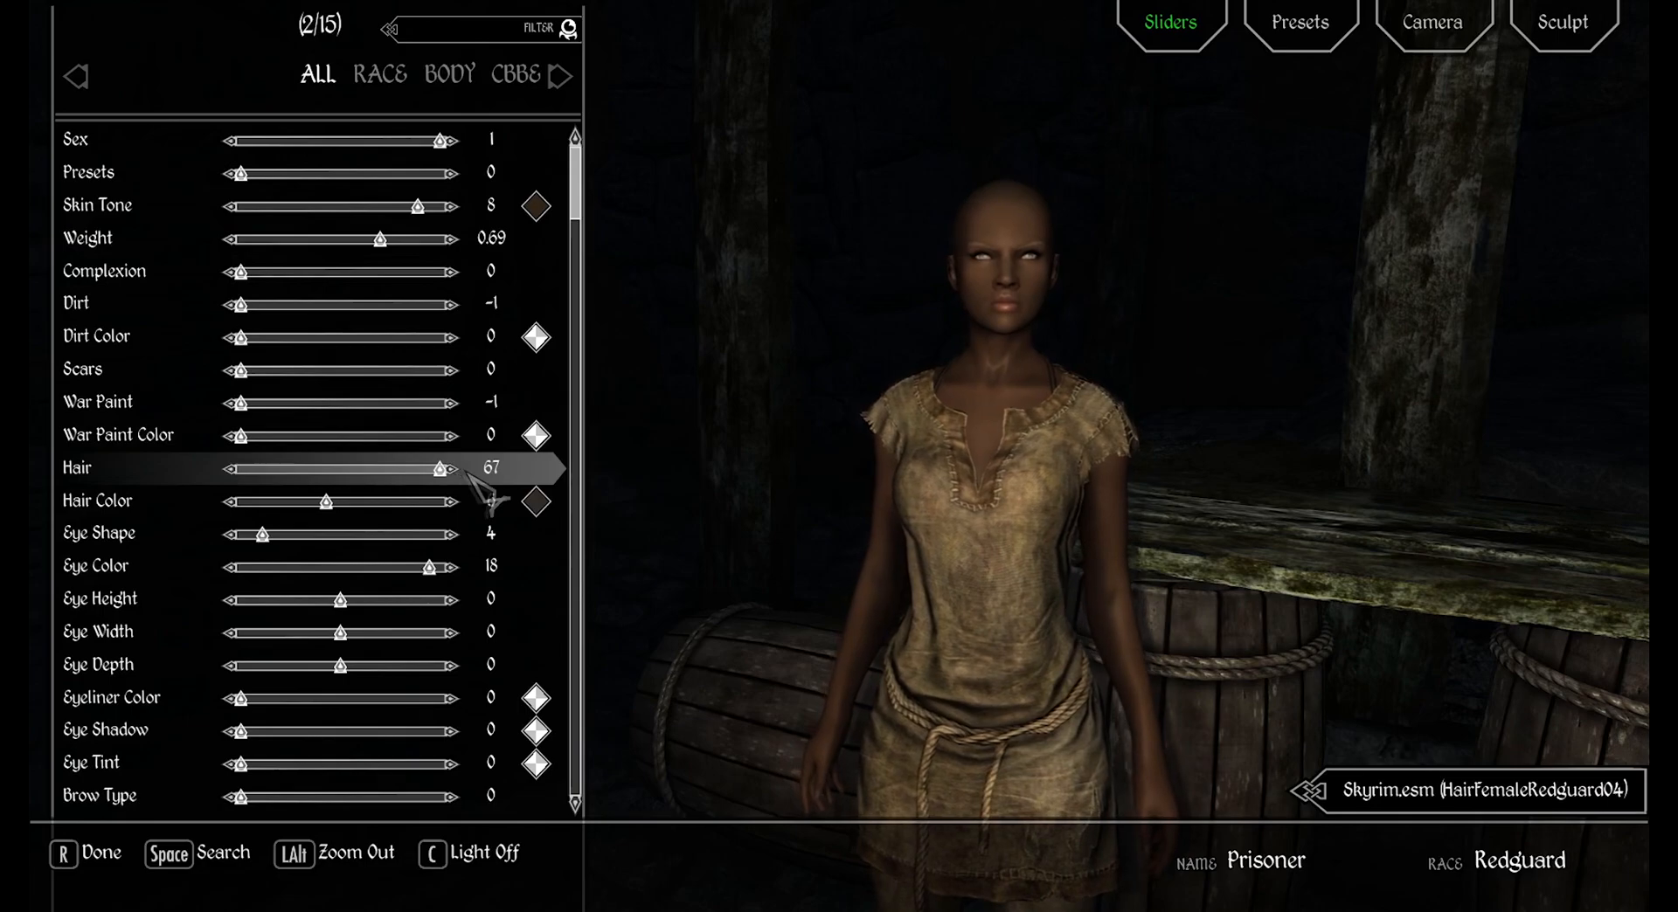
# Finish the character creation and name the character dfg
pyautogui.press('r')
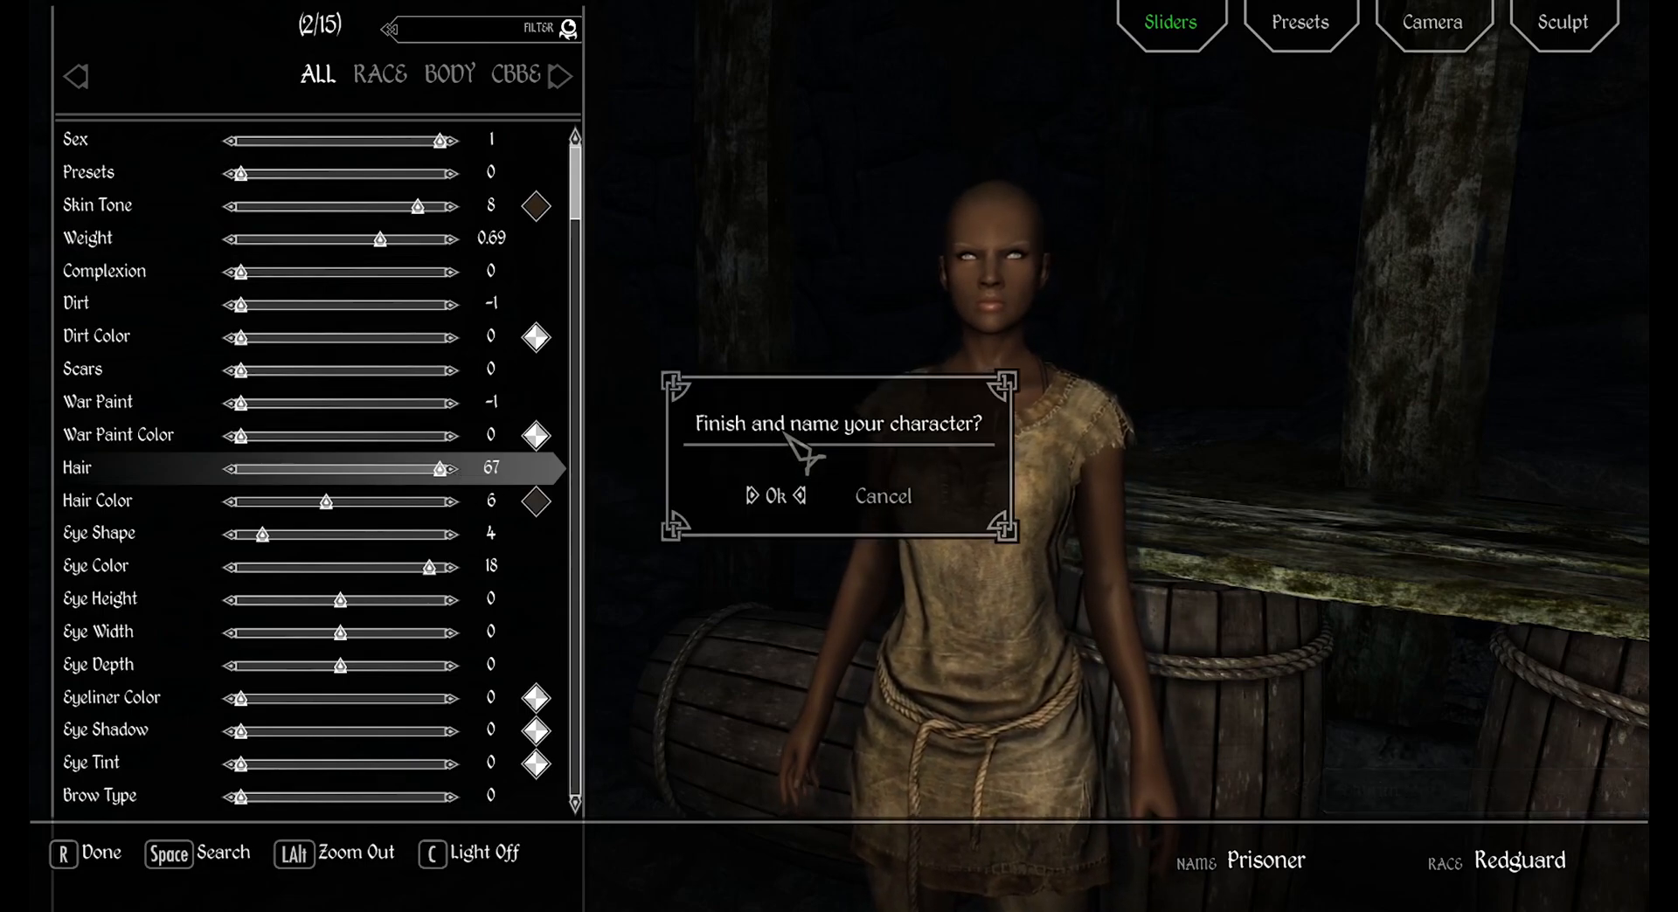
pyautogui.press('Return')
pyautogui.write('dfg')
pyautogui.press('Return')
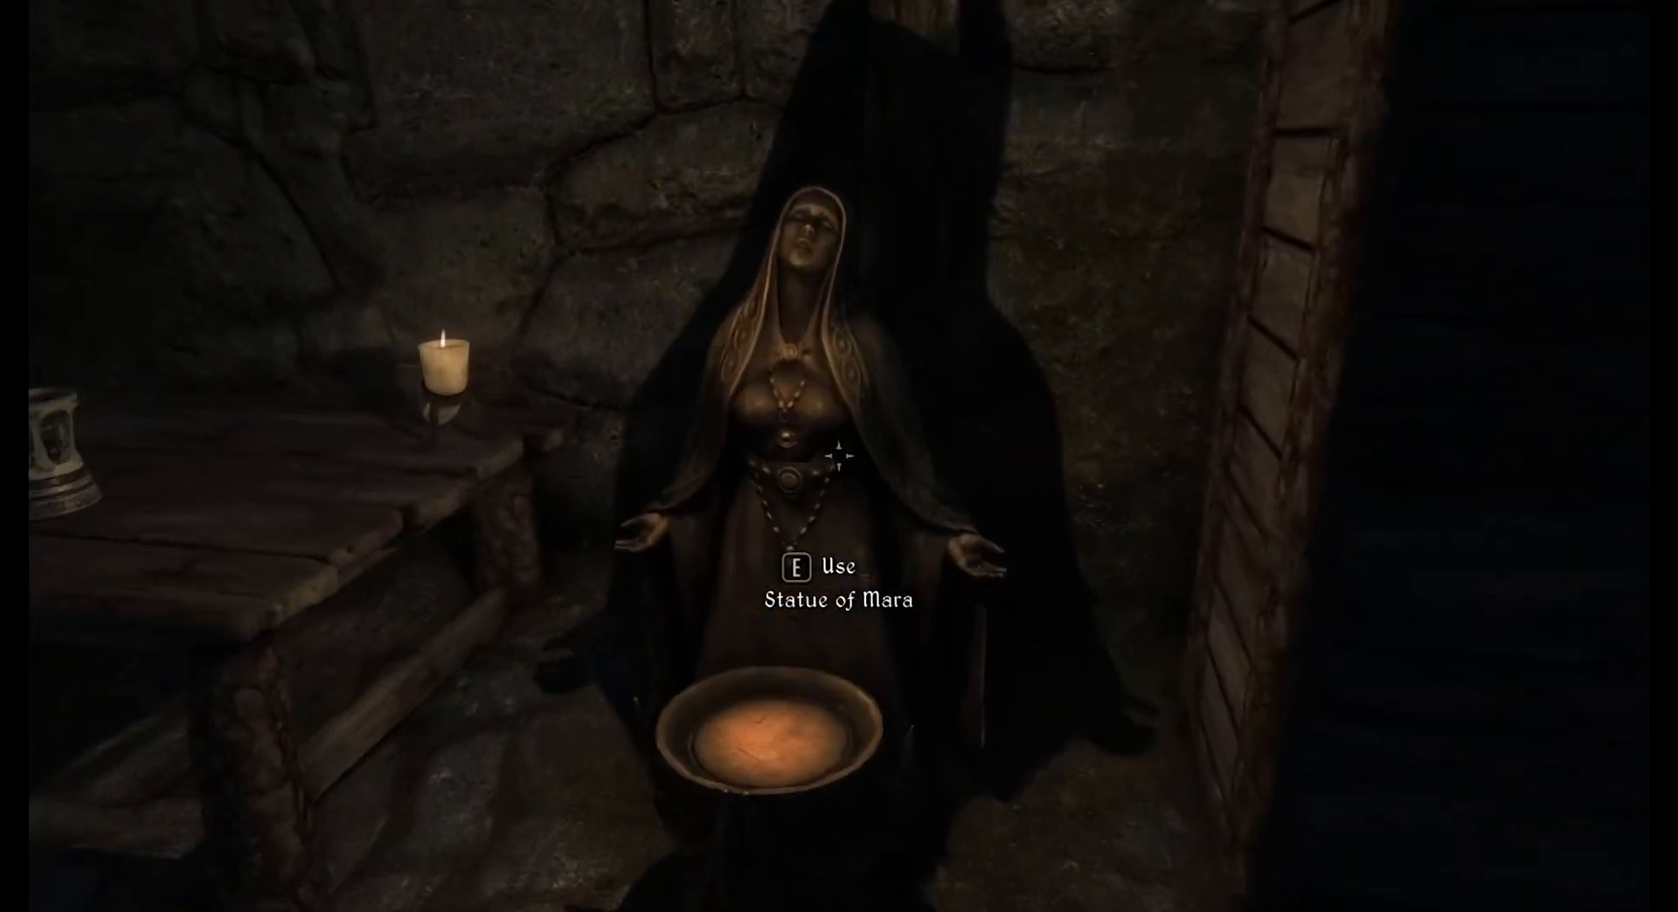
# Use the Statue of Mara and choose "I am camping in the woods." as the new life
pyautogui.press('e')
pyautogui.scroll(-7, 1171, 542)
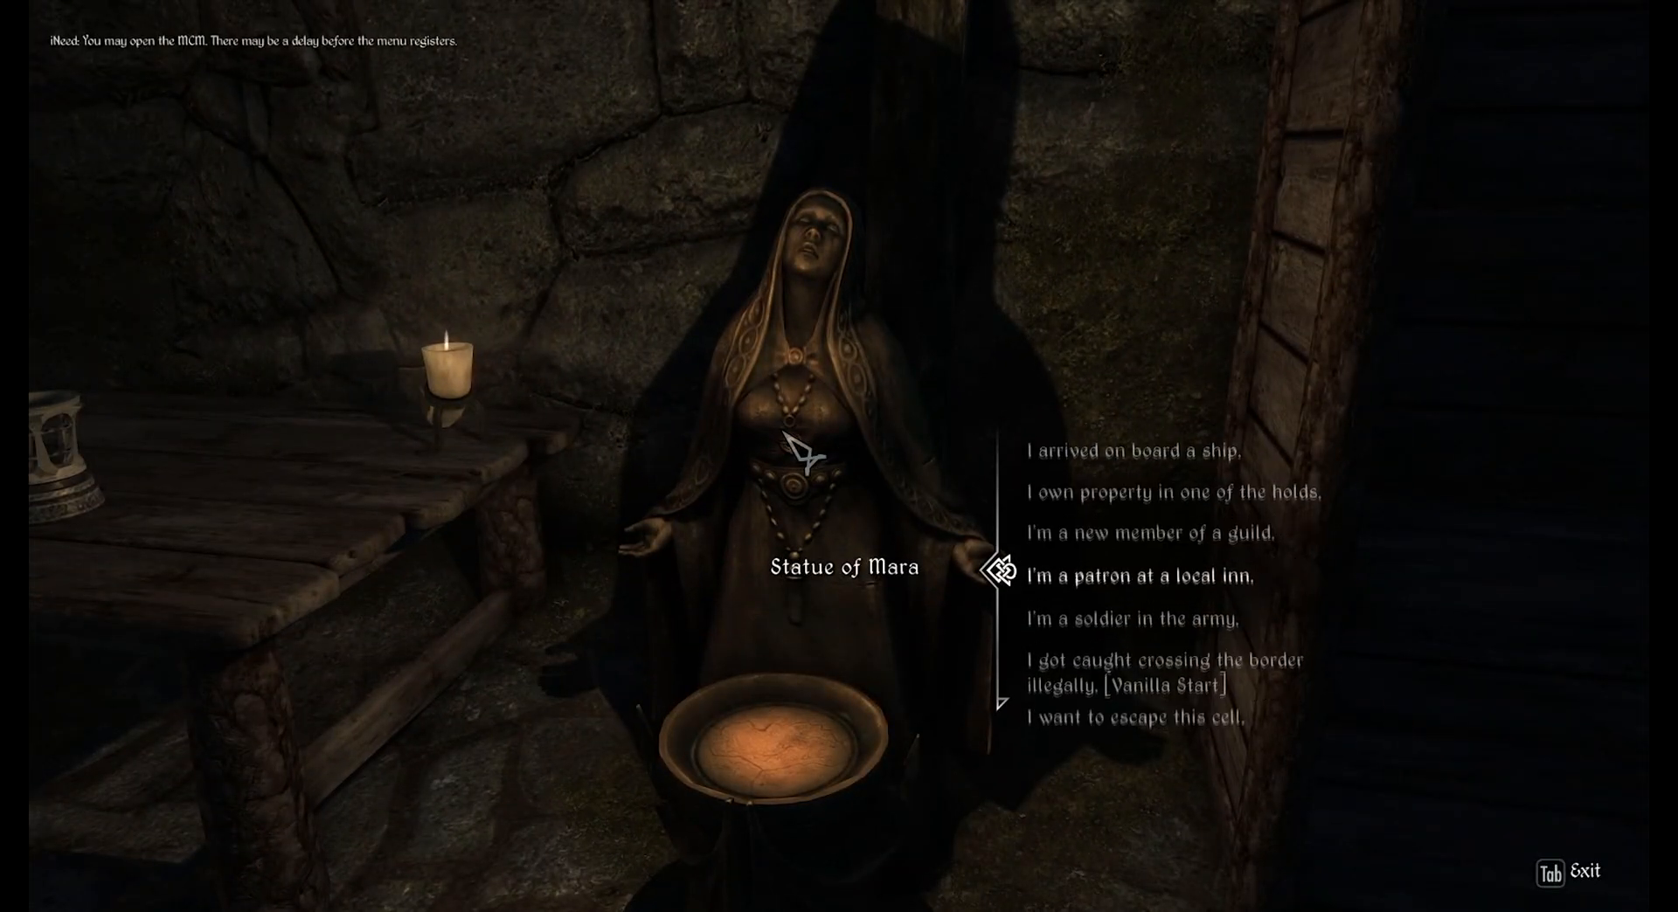
pyautogui.scroll(-2, 1171, 542)
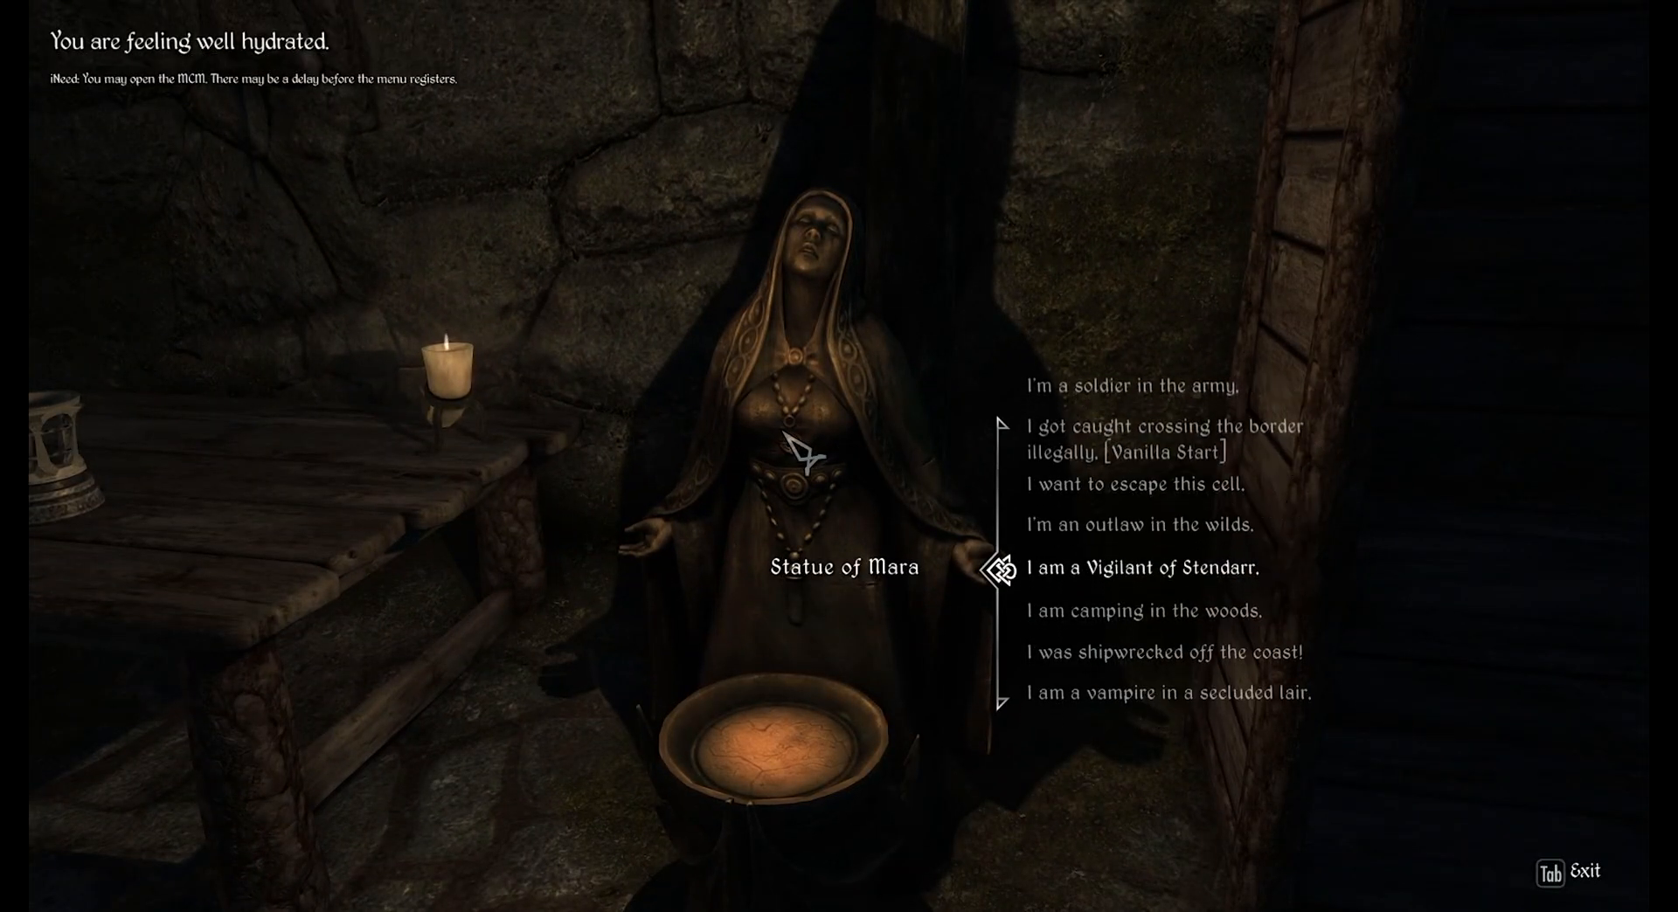
pyautogui.press('e')
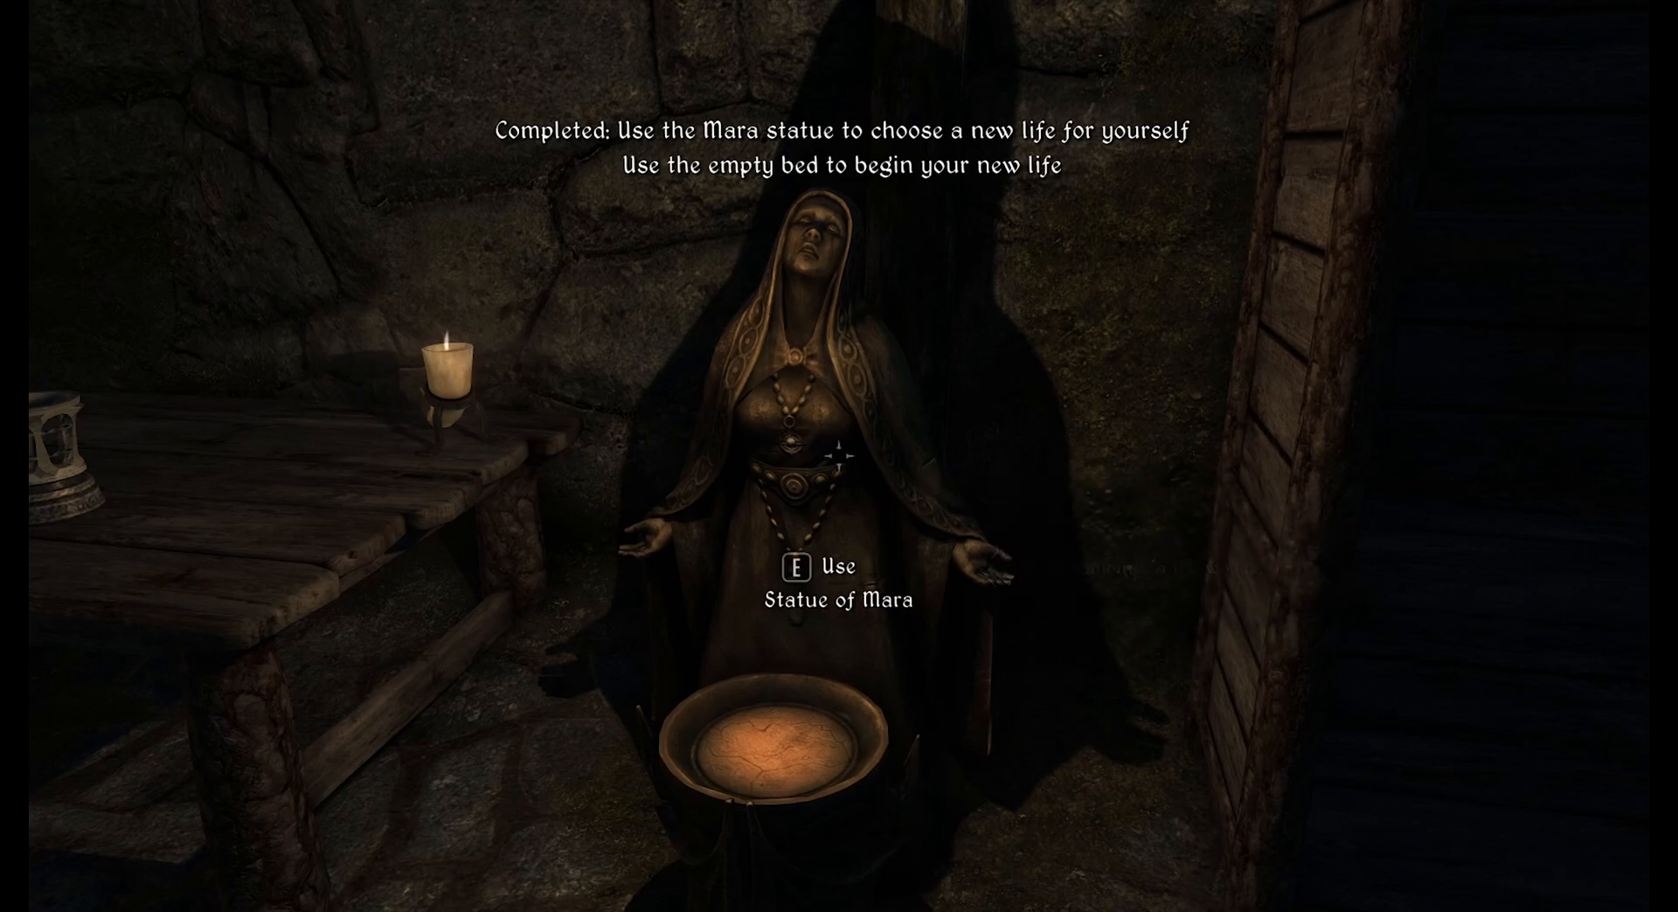
# Walk over to the empty bed in the cell and use it to begin the new life
pyautogui.press('s')
pyautogui.press('w')
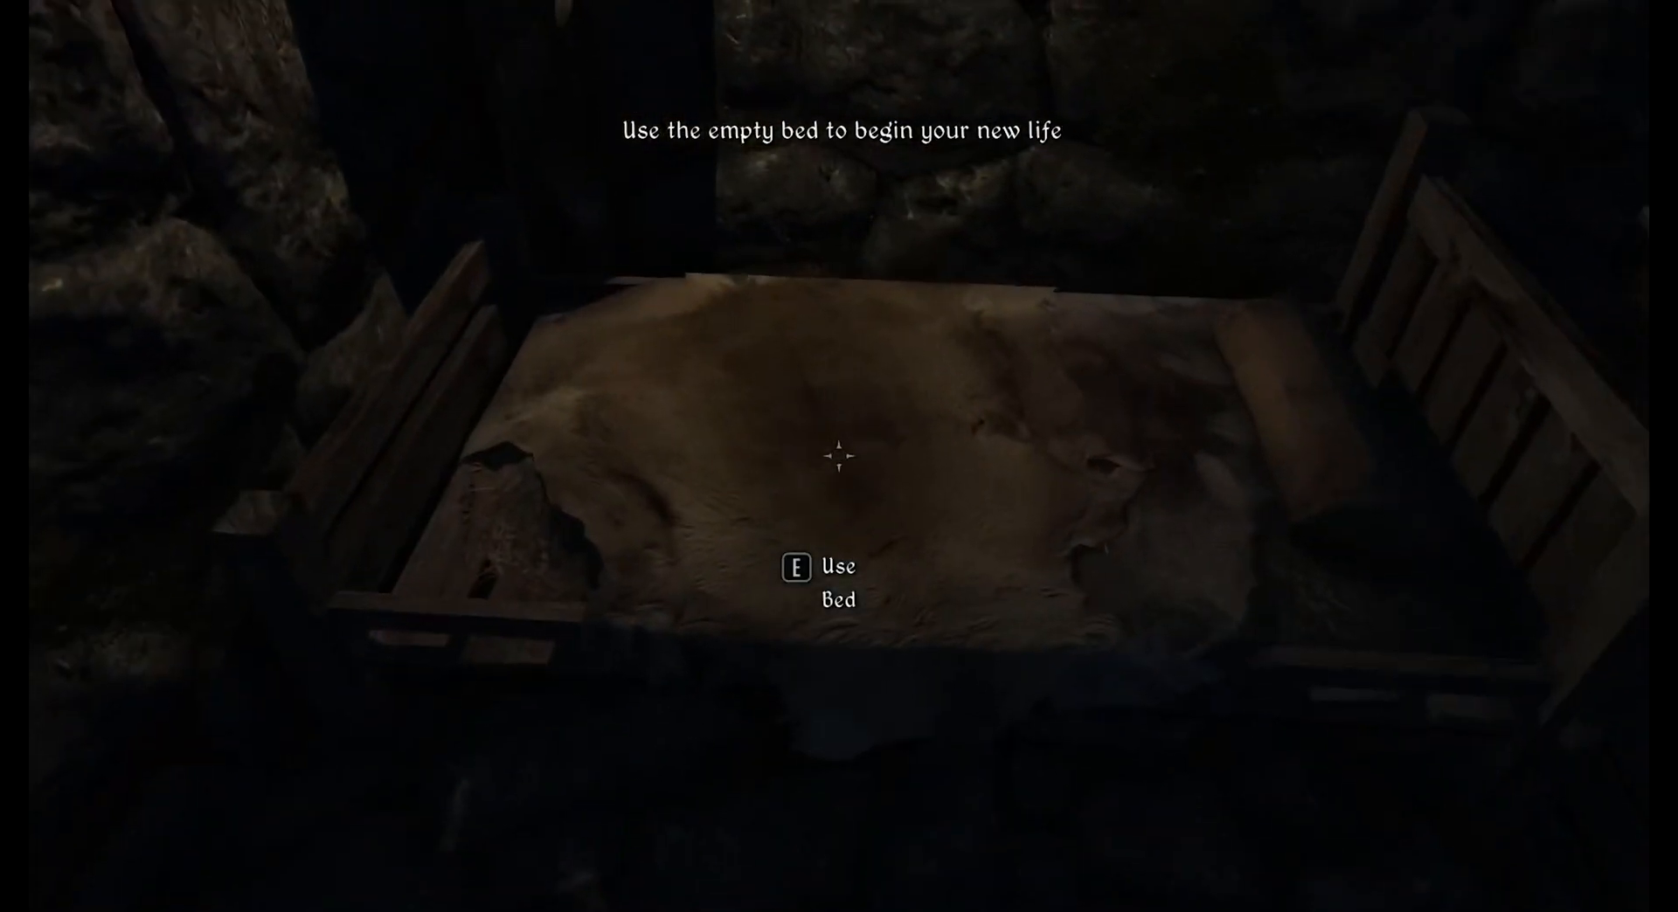
pyautogui.press('e')
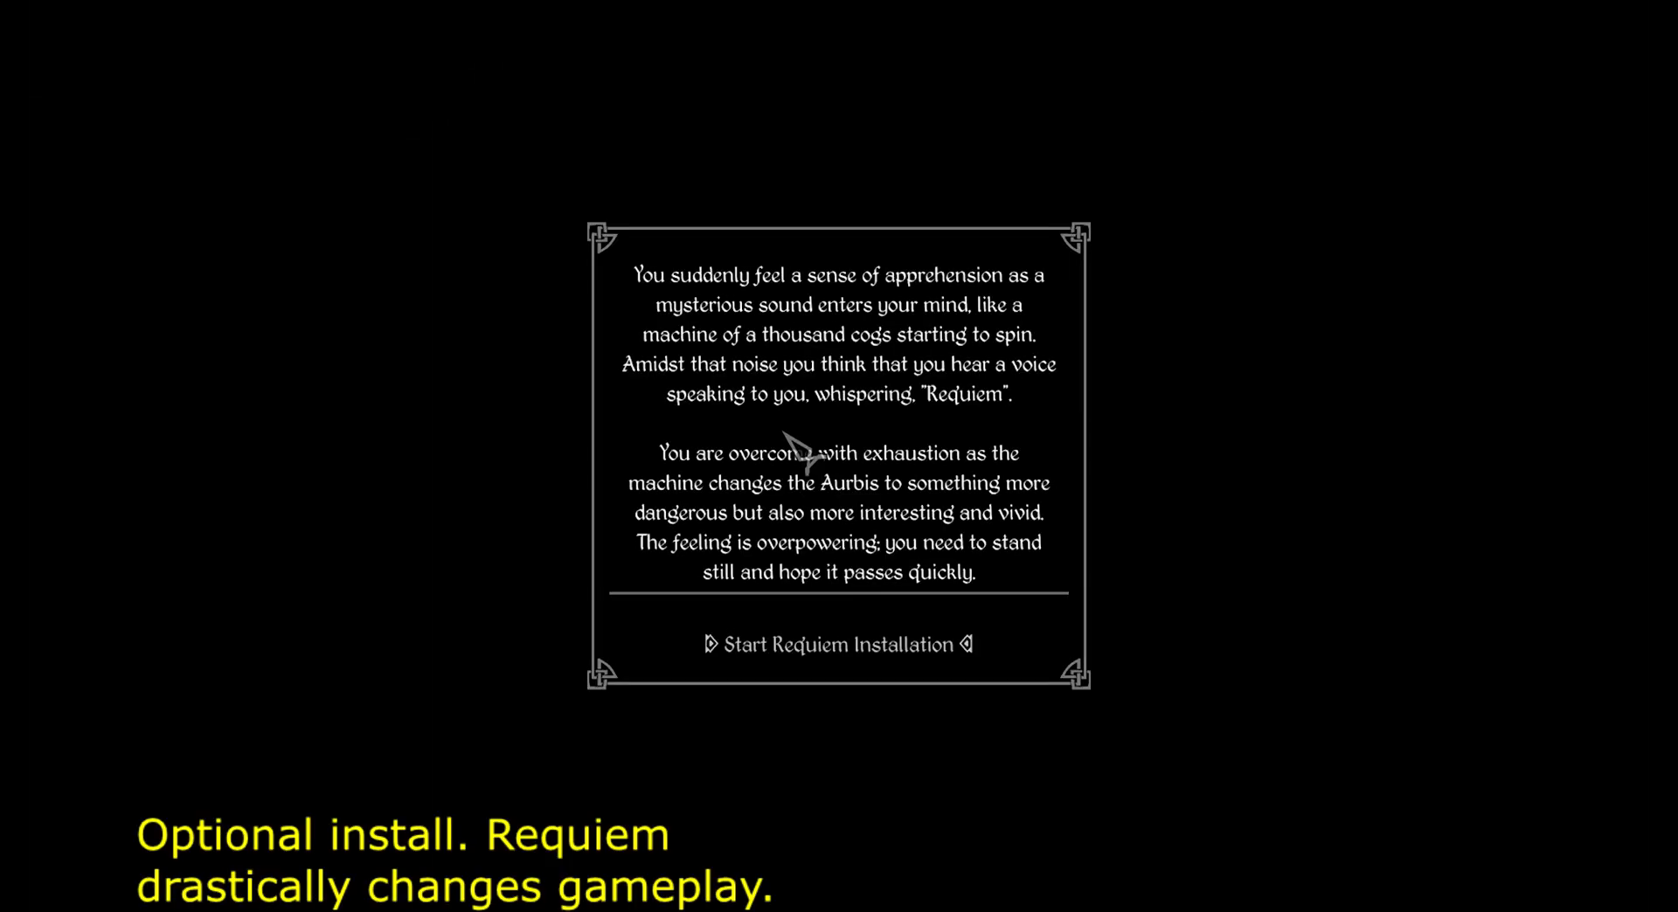
# Start the Requiem installation, dismiss the missing-plugins message and finish the installation
pyautogui.press('Return')
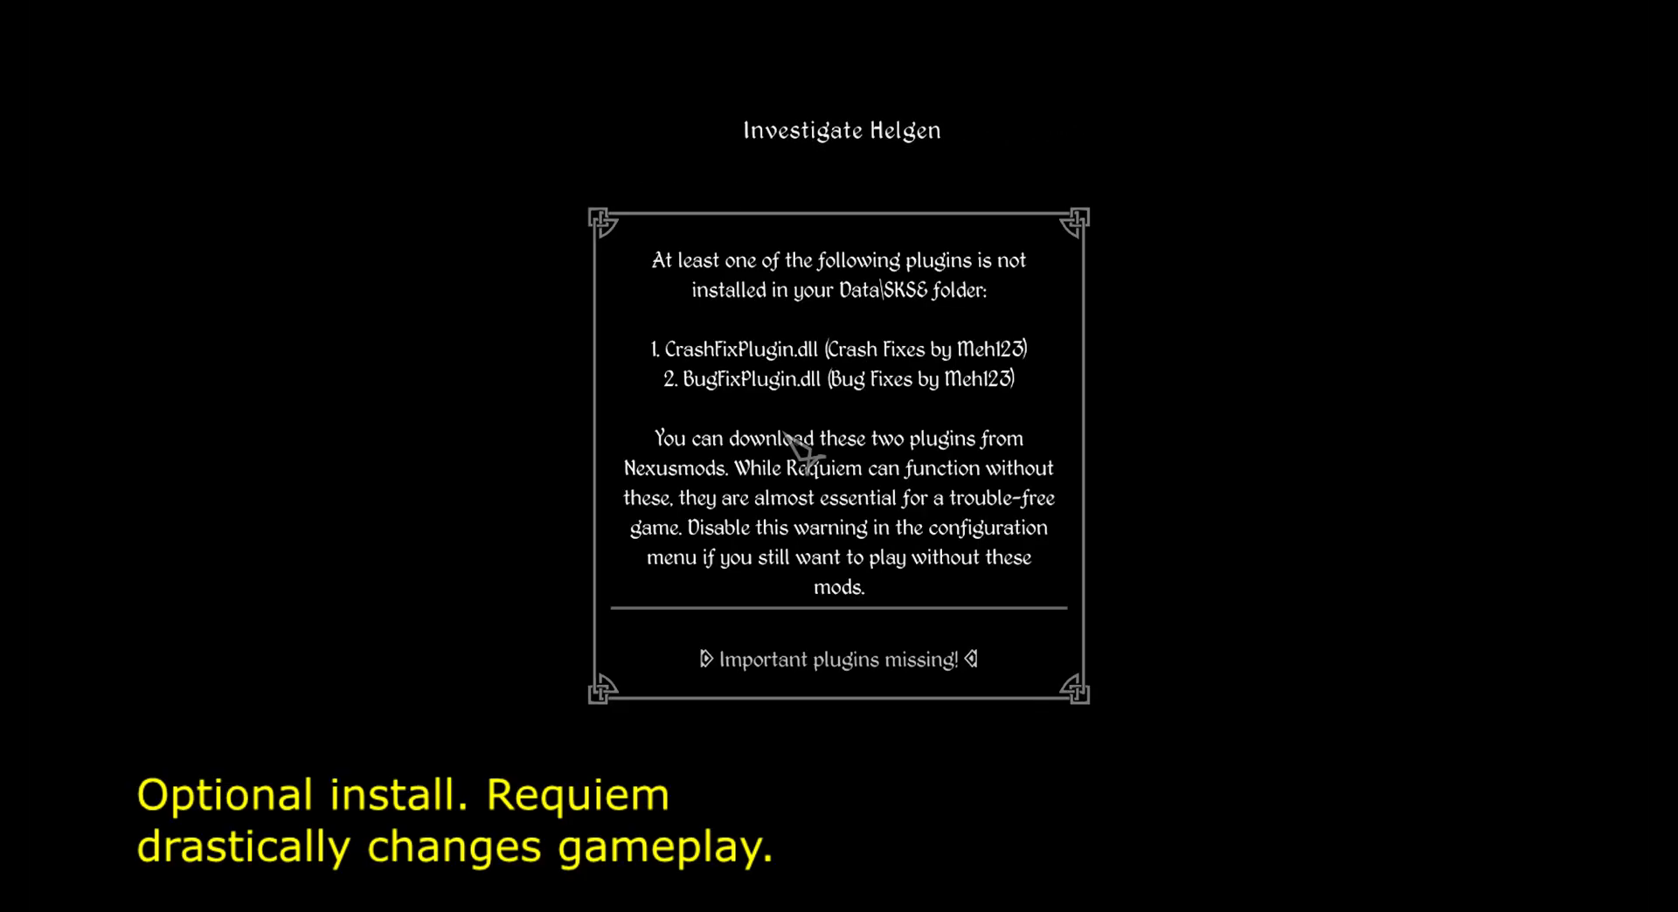
pyautogui.press('Return')
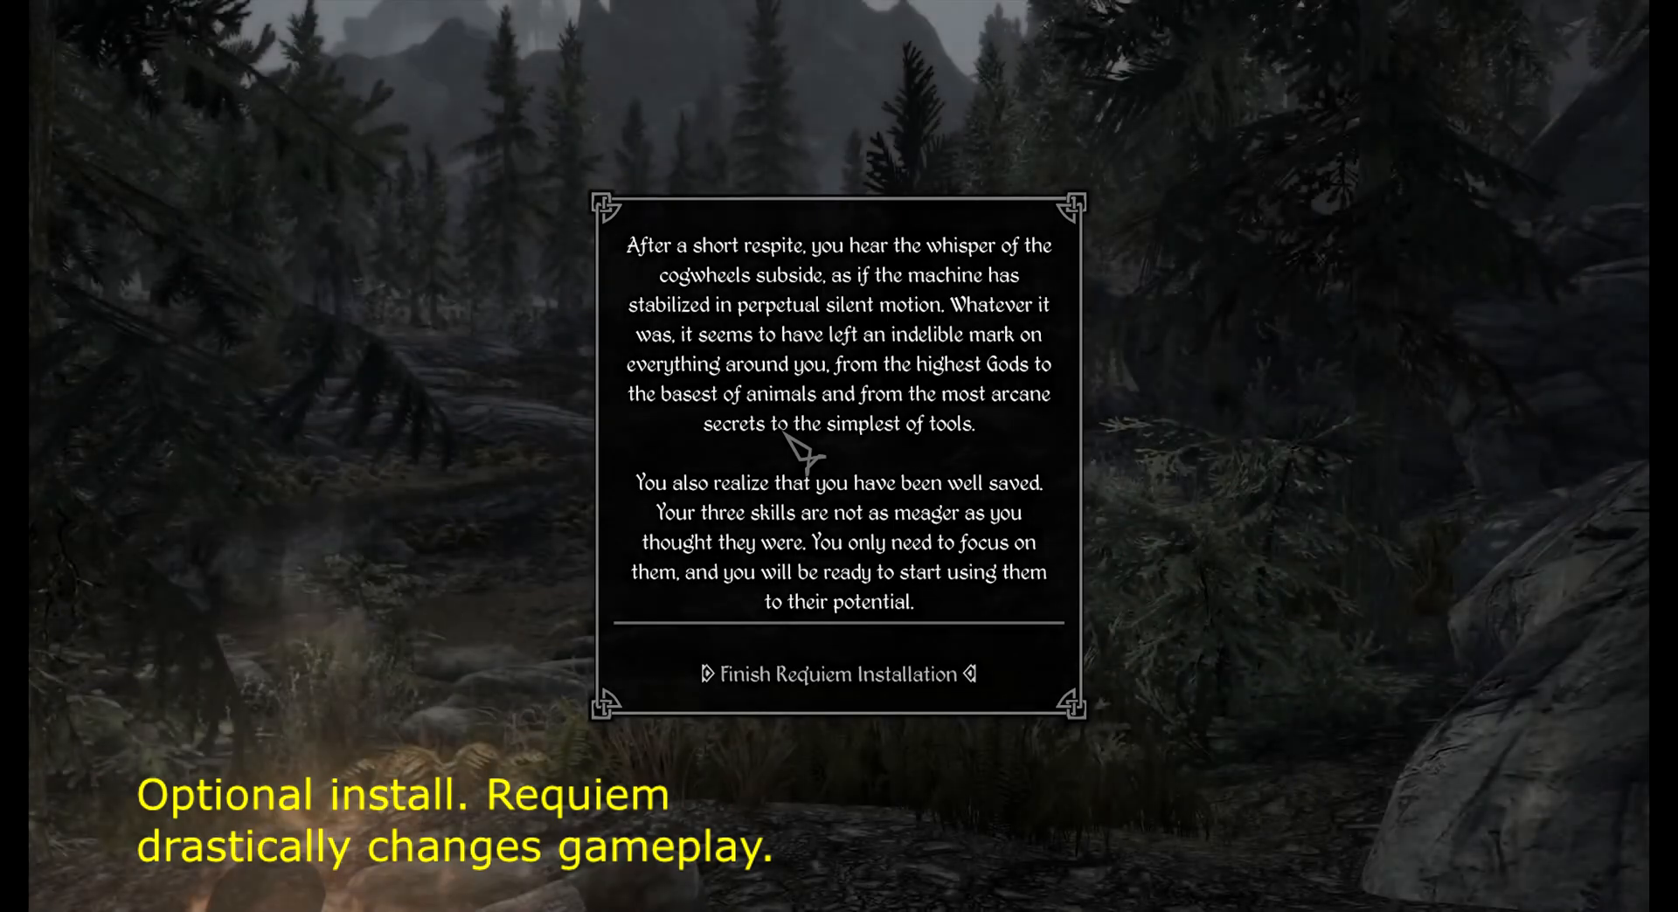
pyautogui.press('Return')
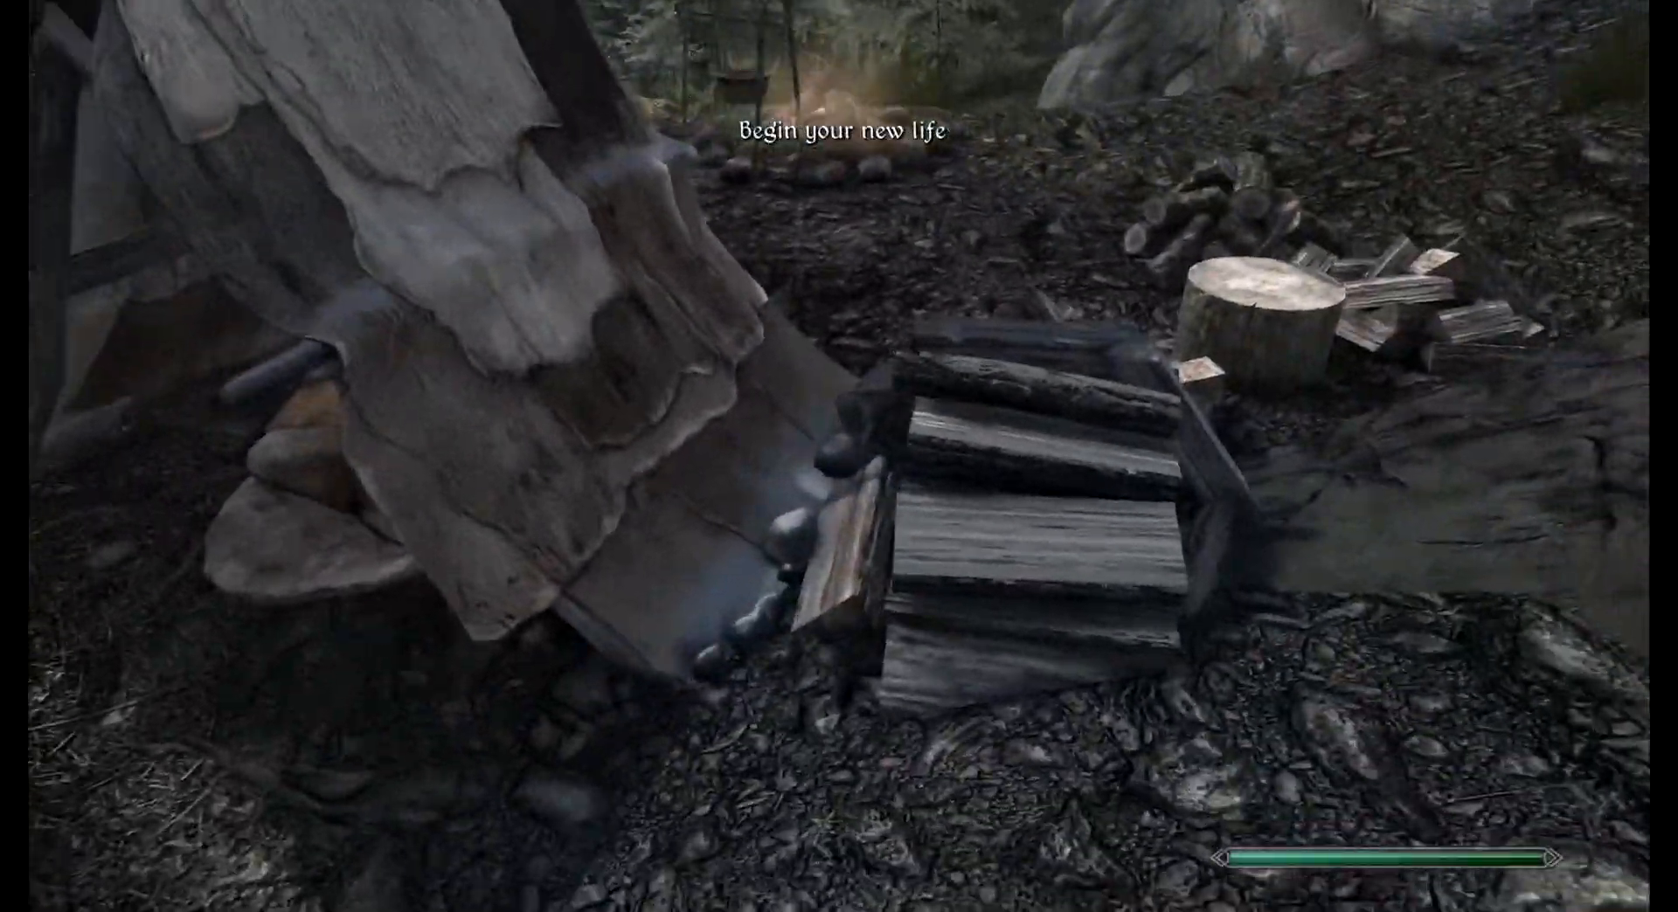
# Use the Yundao wigs item from the inventory and collect the wigs from the YunDao Wigs container on the ground
pyautogui.press('i')
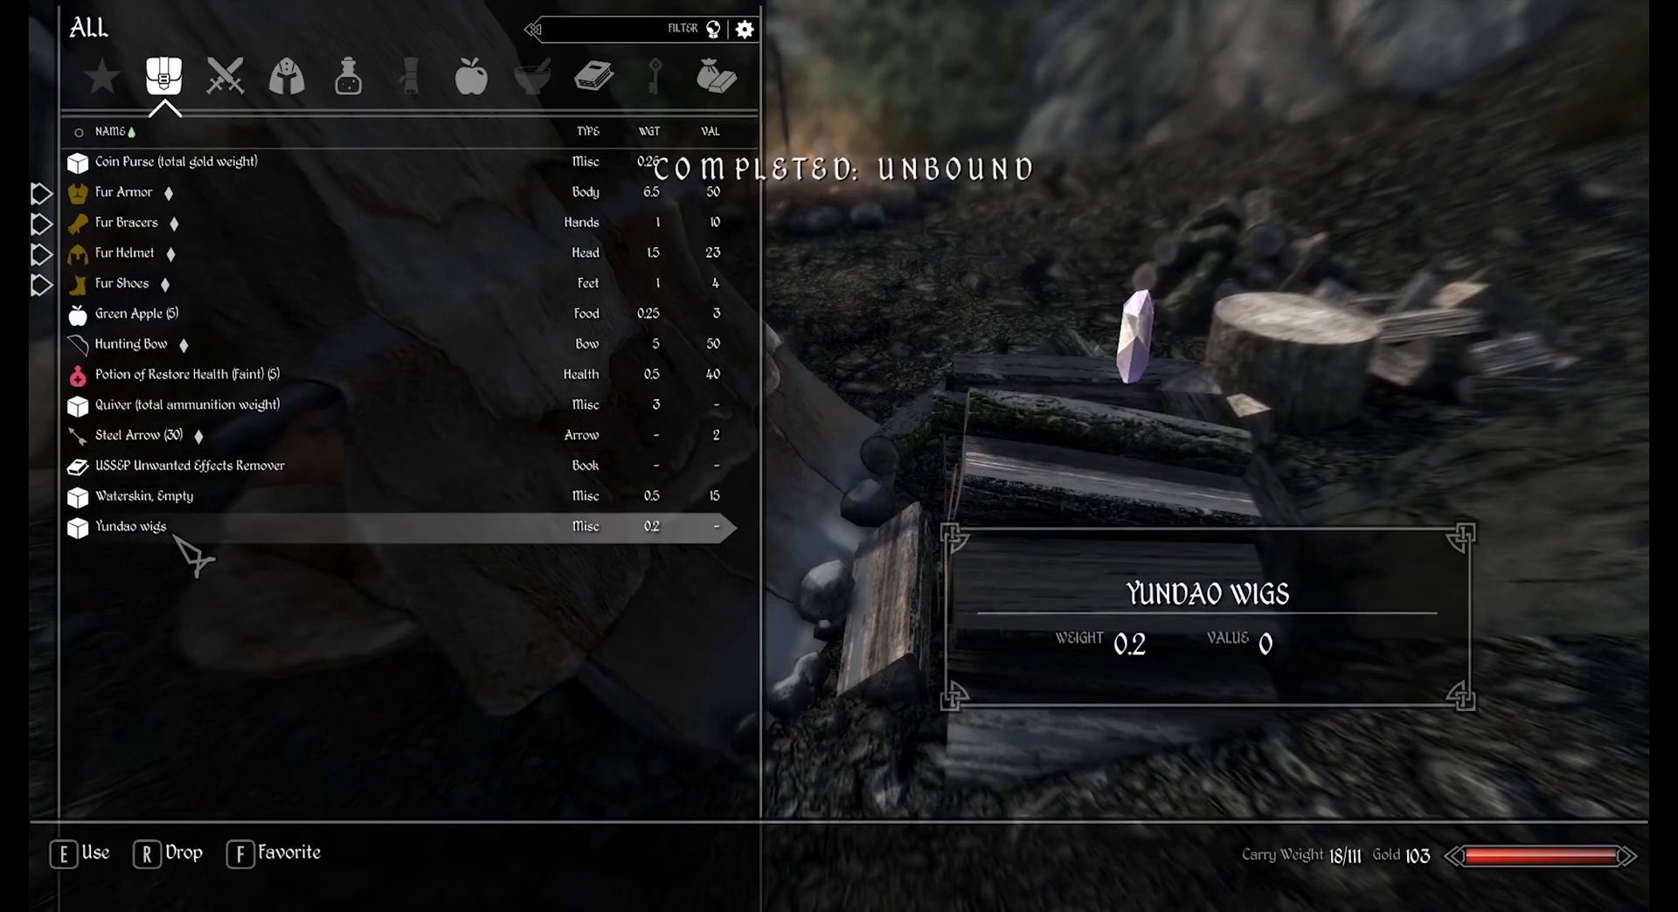
pyautogui.press('Tab')
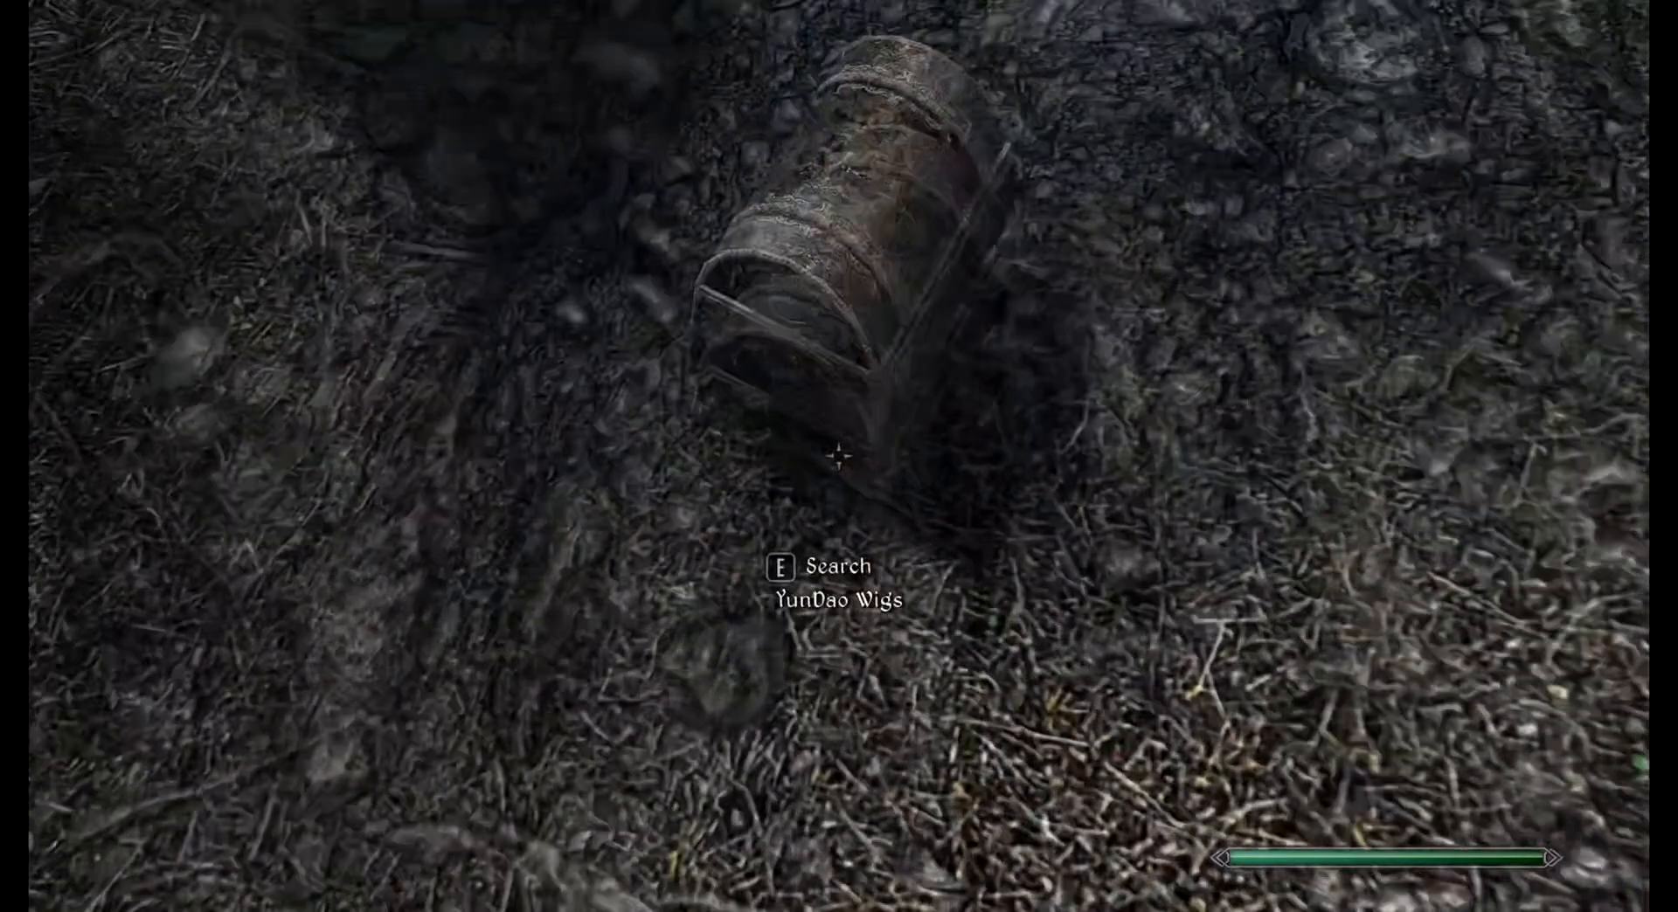
pyautogui.press('e')
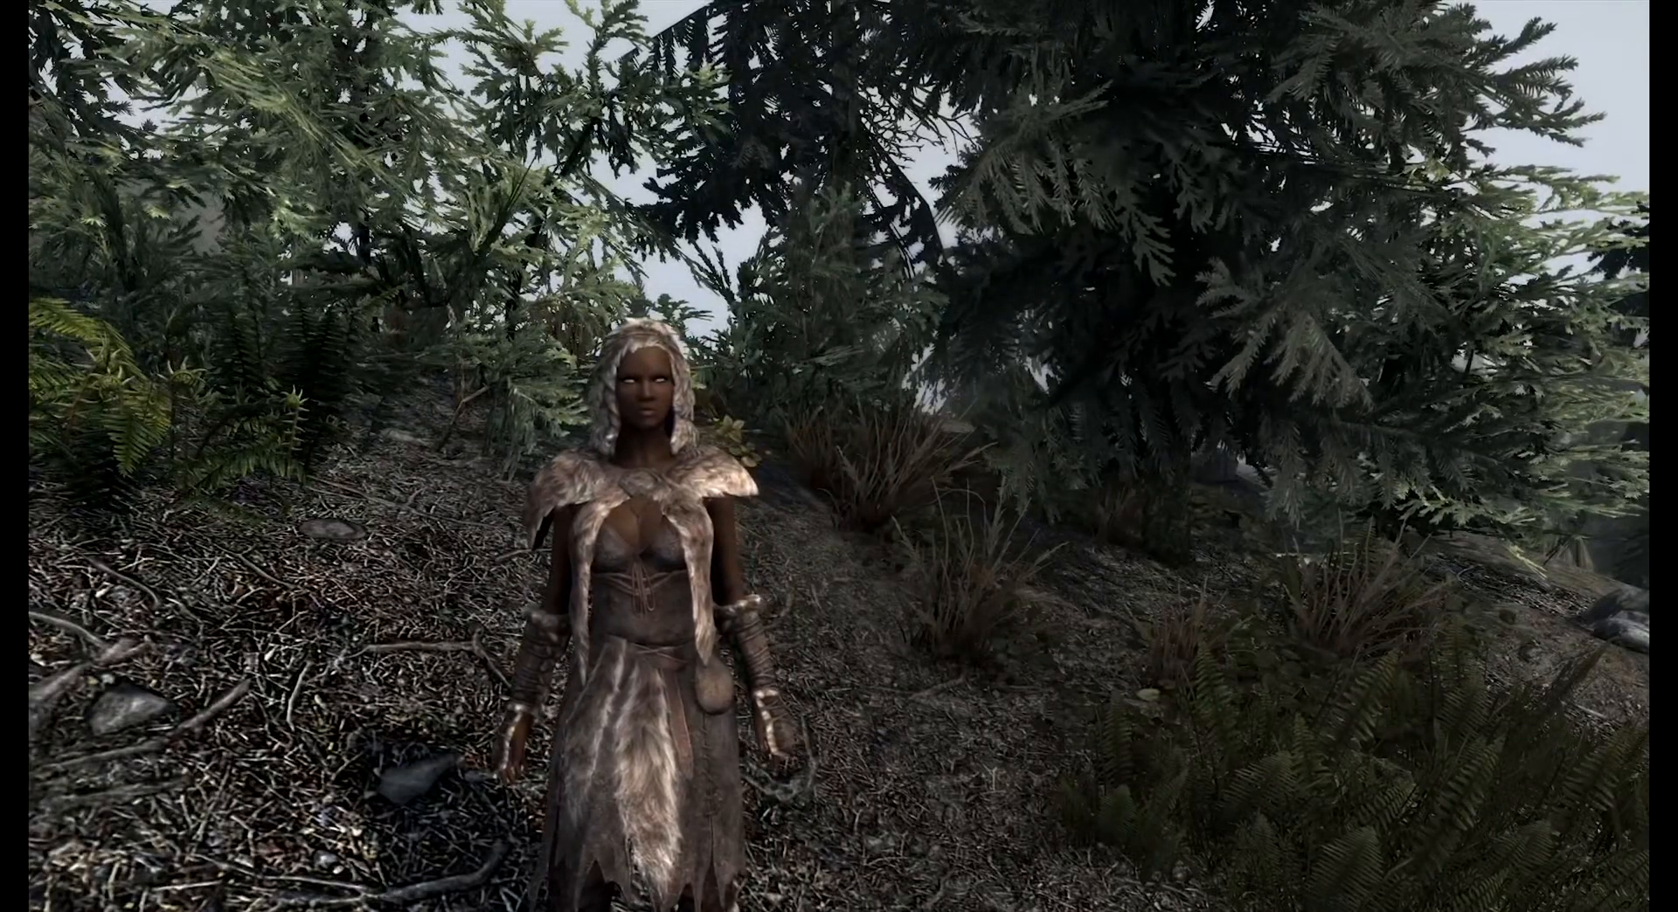
# Equip a YD FGNY wig from the inventory on the character and return to the game
pyautogui.press('i')
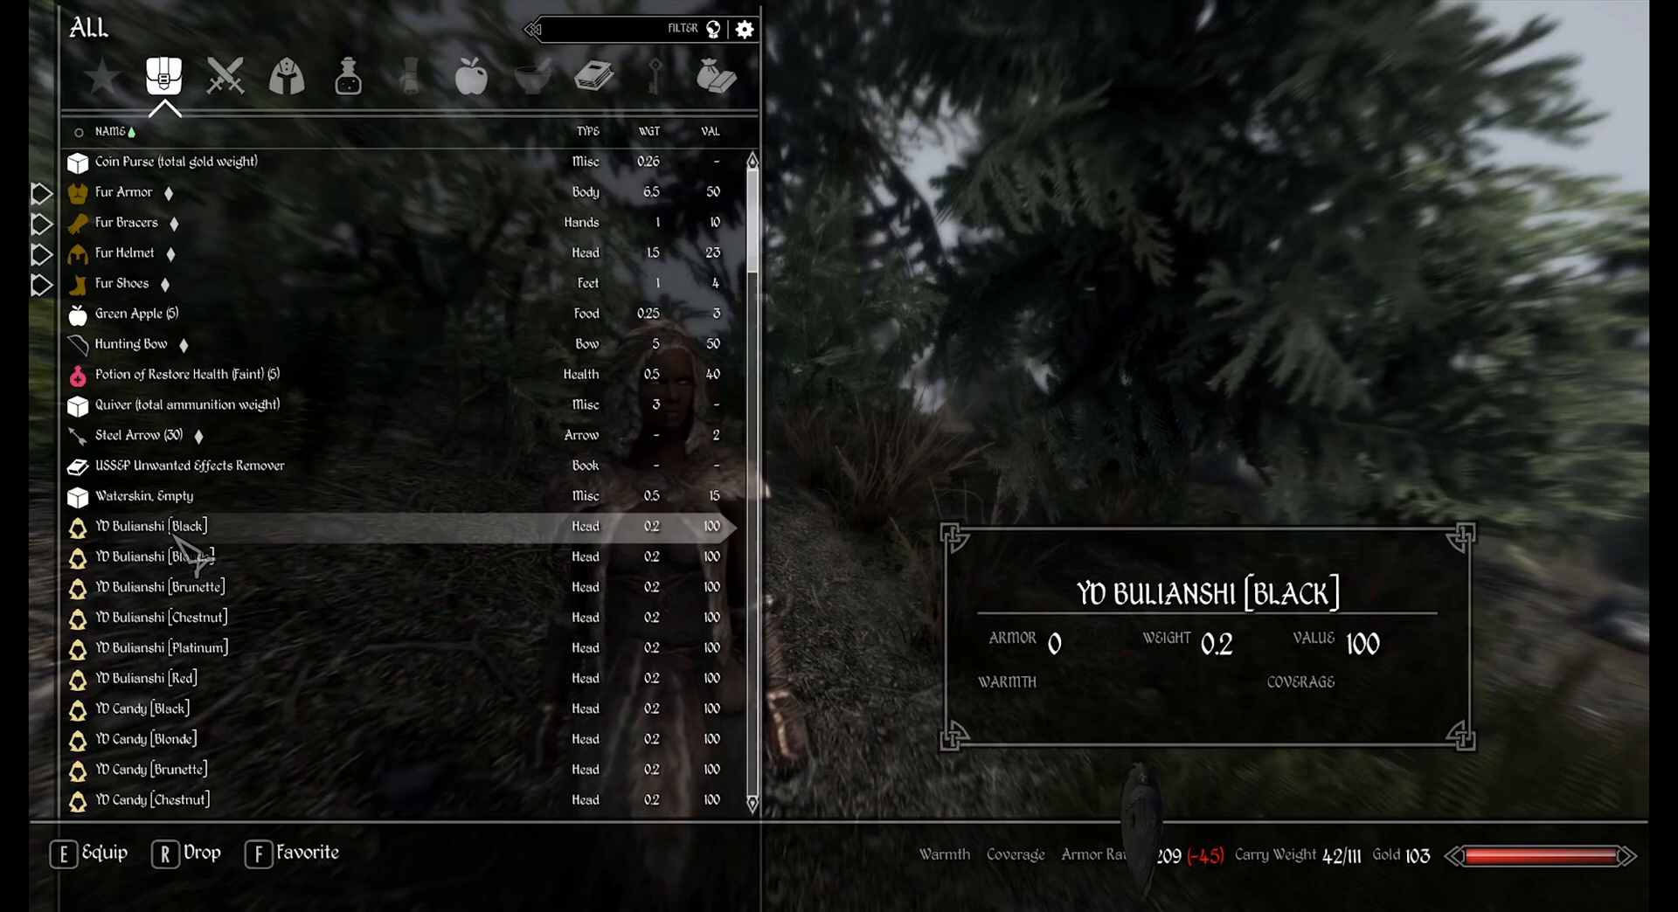
pyautogui.scroll(-7, 179, 611)
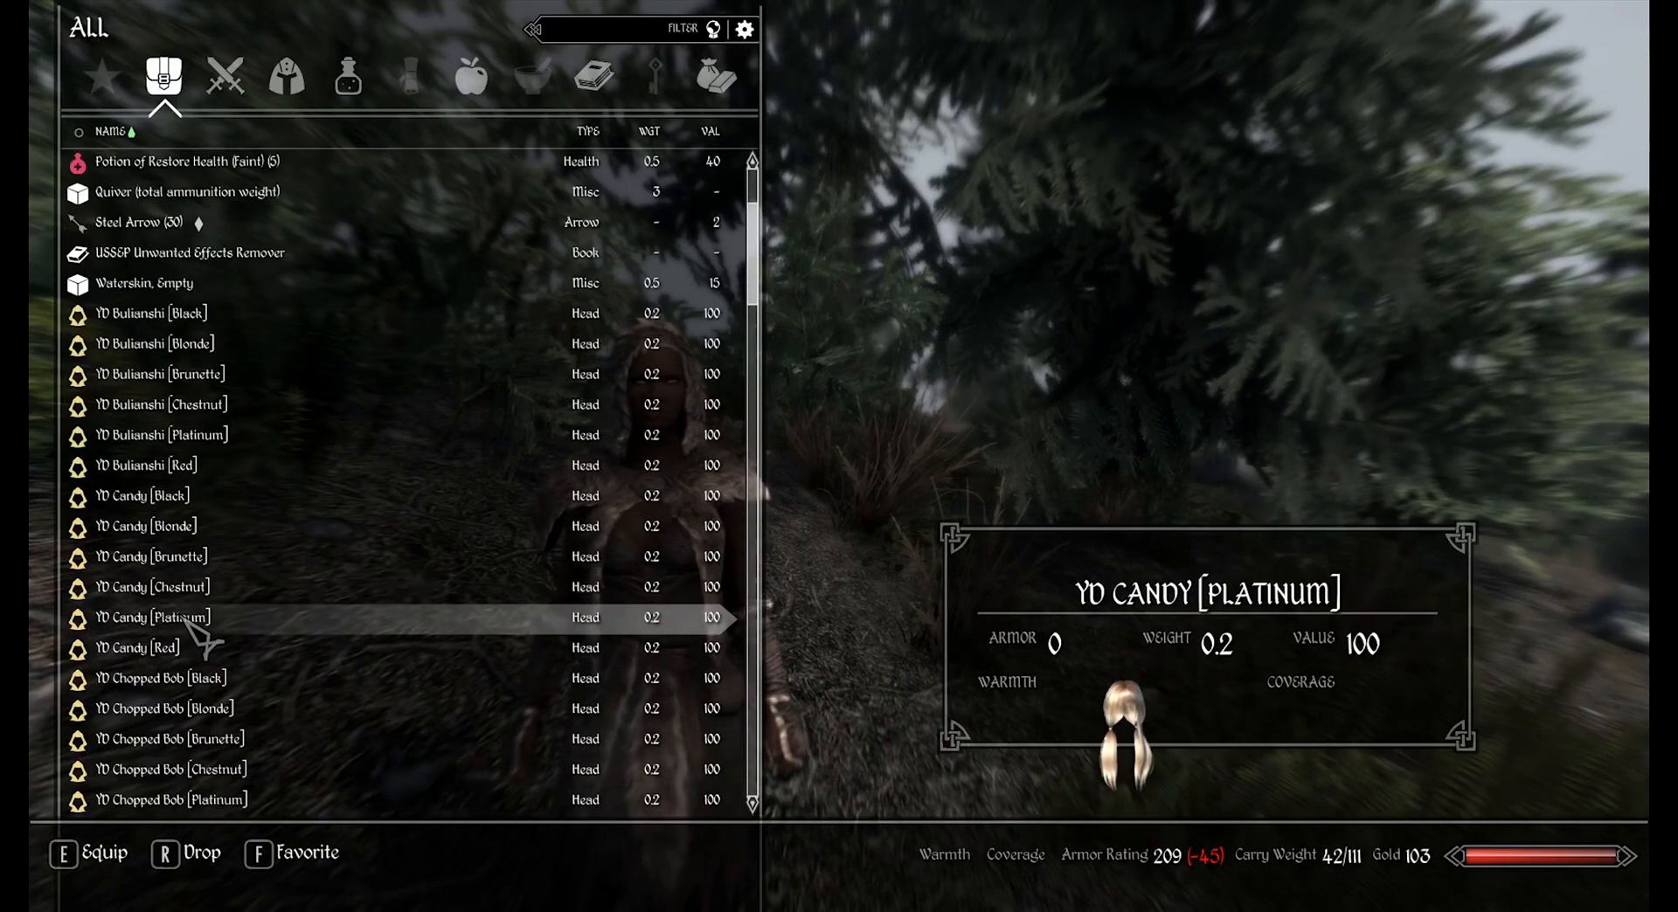
pyautogui.scroll(-11, 153, 678)
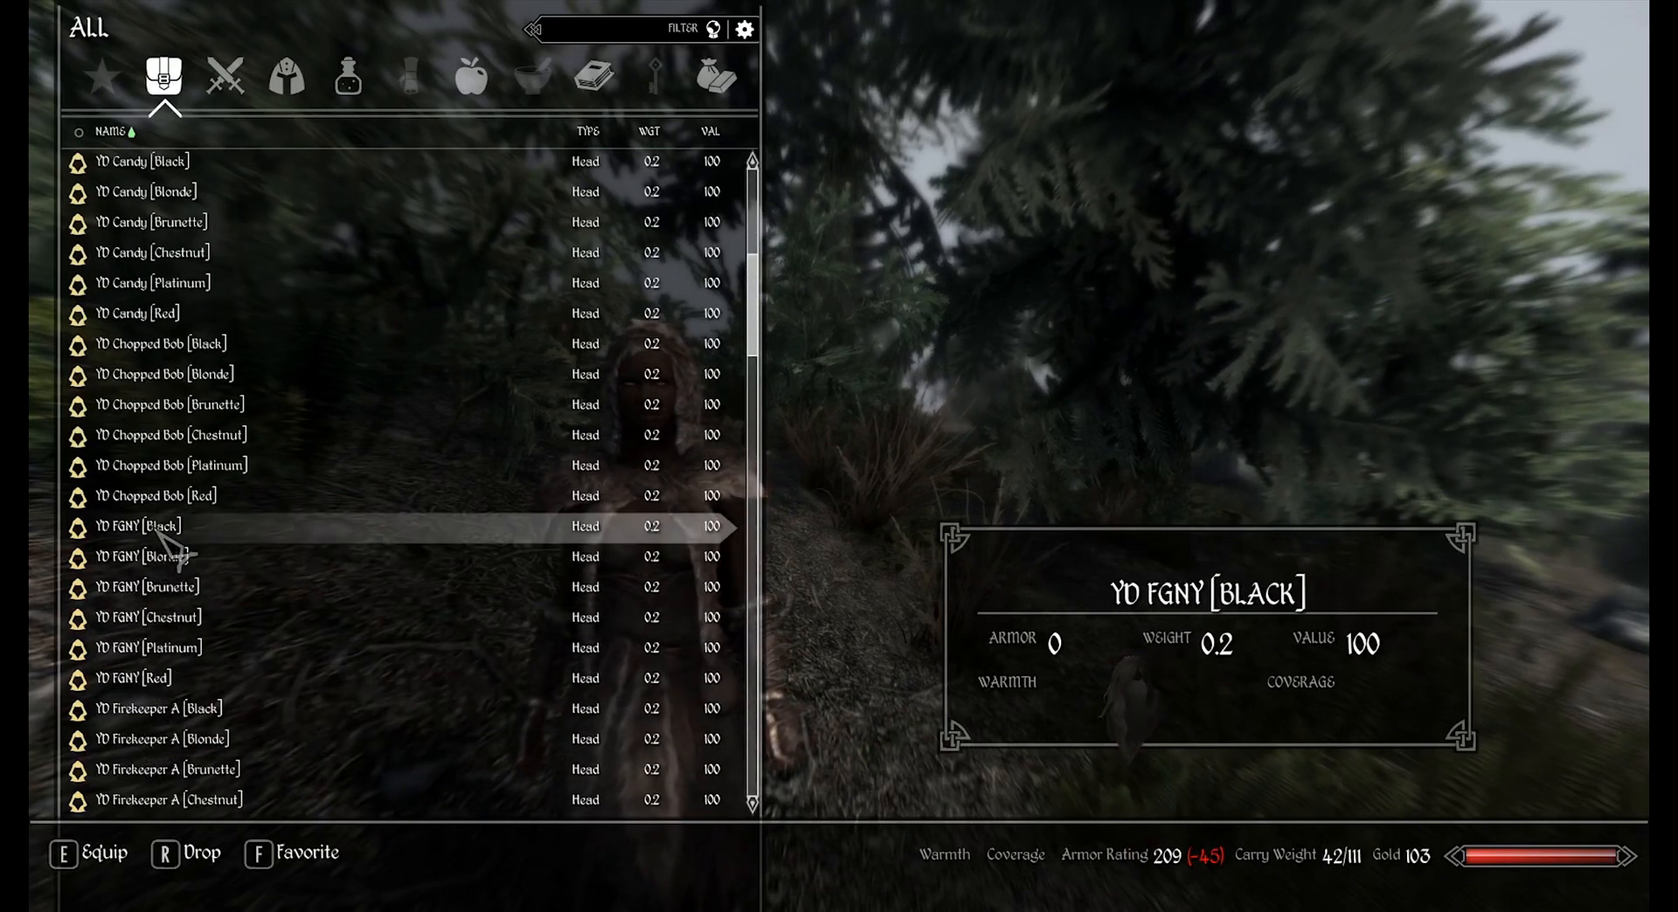
pyautogui.click(160, 528)
pyautogui.press('Tab')
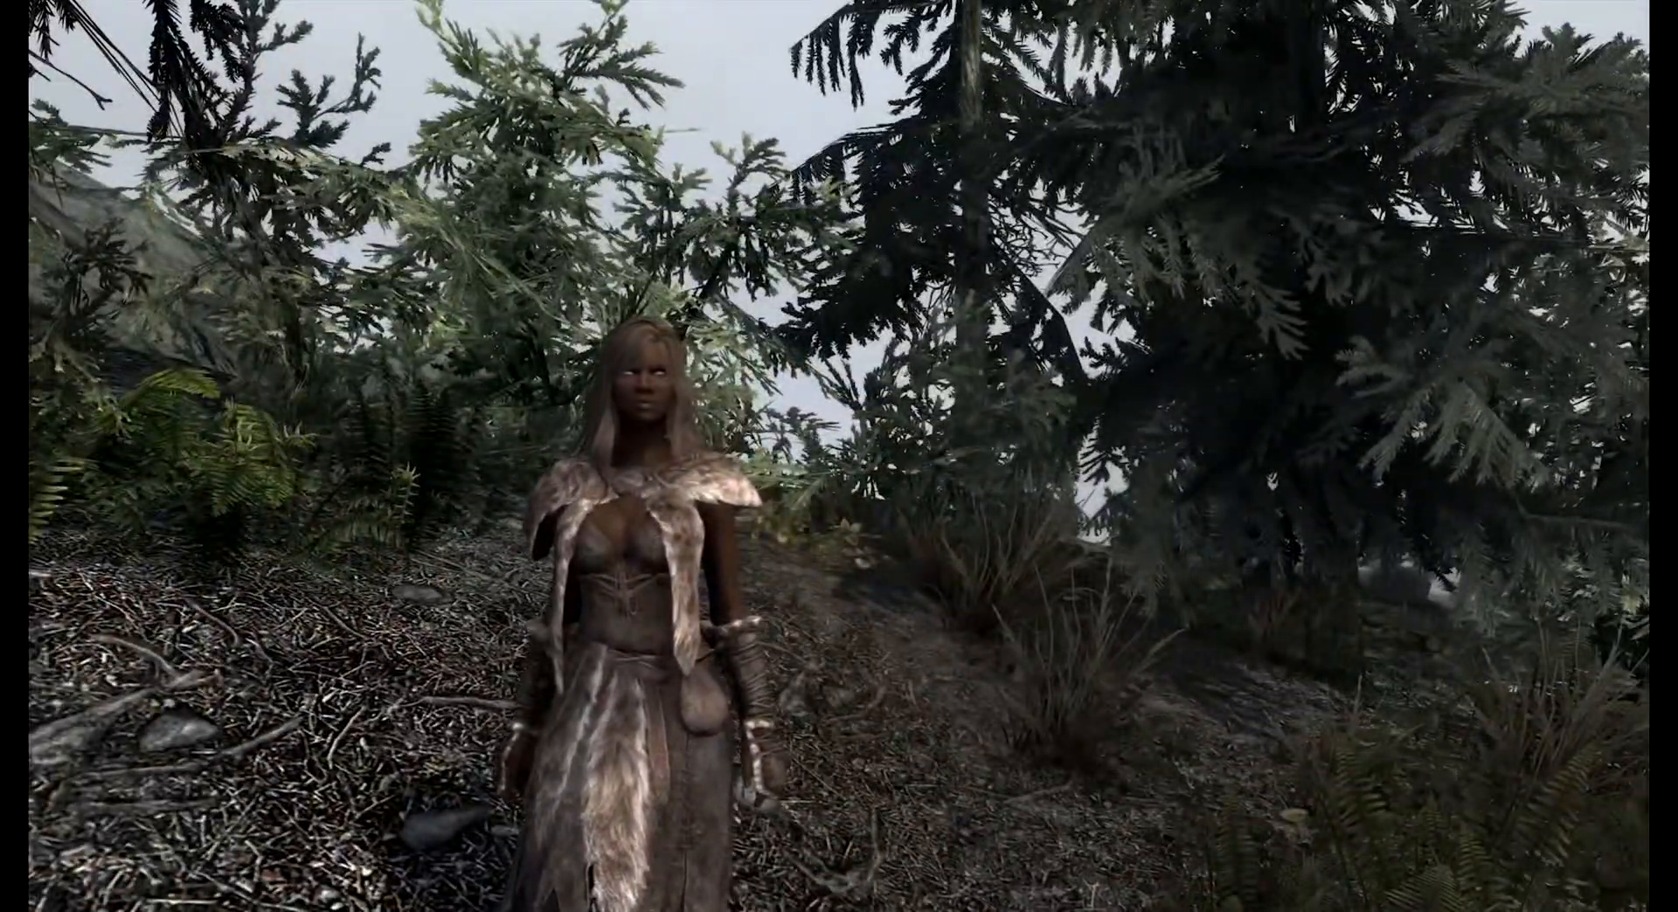
# Enable Frostfall from the Overview page of its mod configuration, accept its startup and dismiss the Survivor's Guide message
pyautogui.press('j')
pyautogui.click(1179, 87)
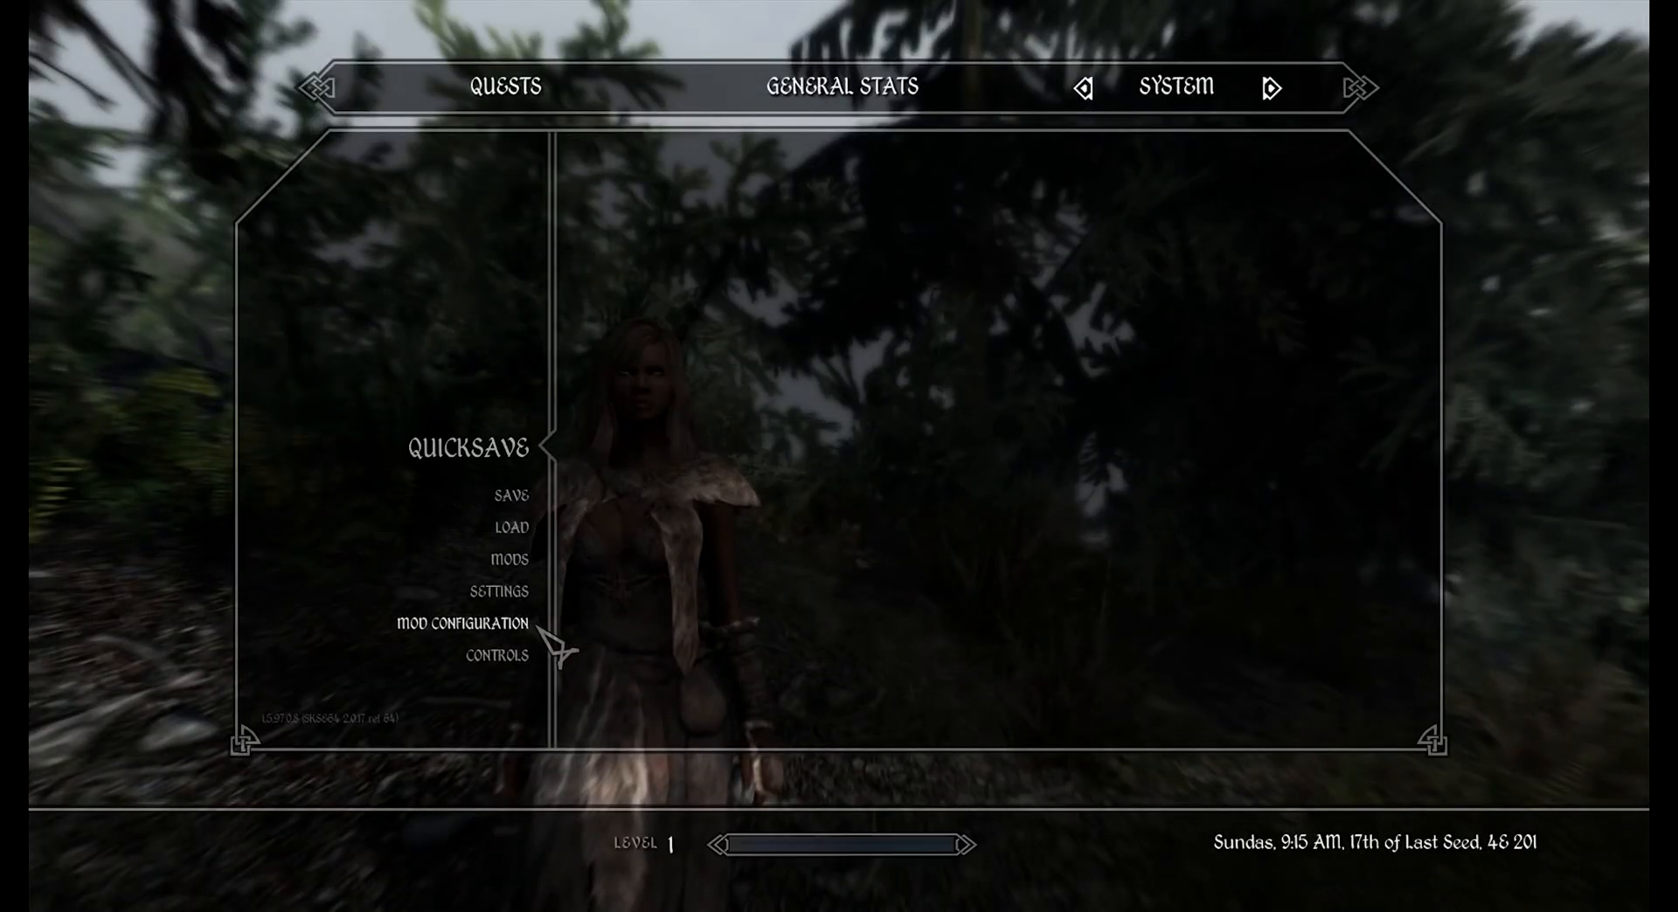
pyautogui.click(483, 625)
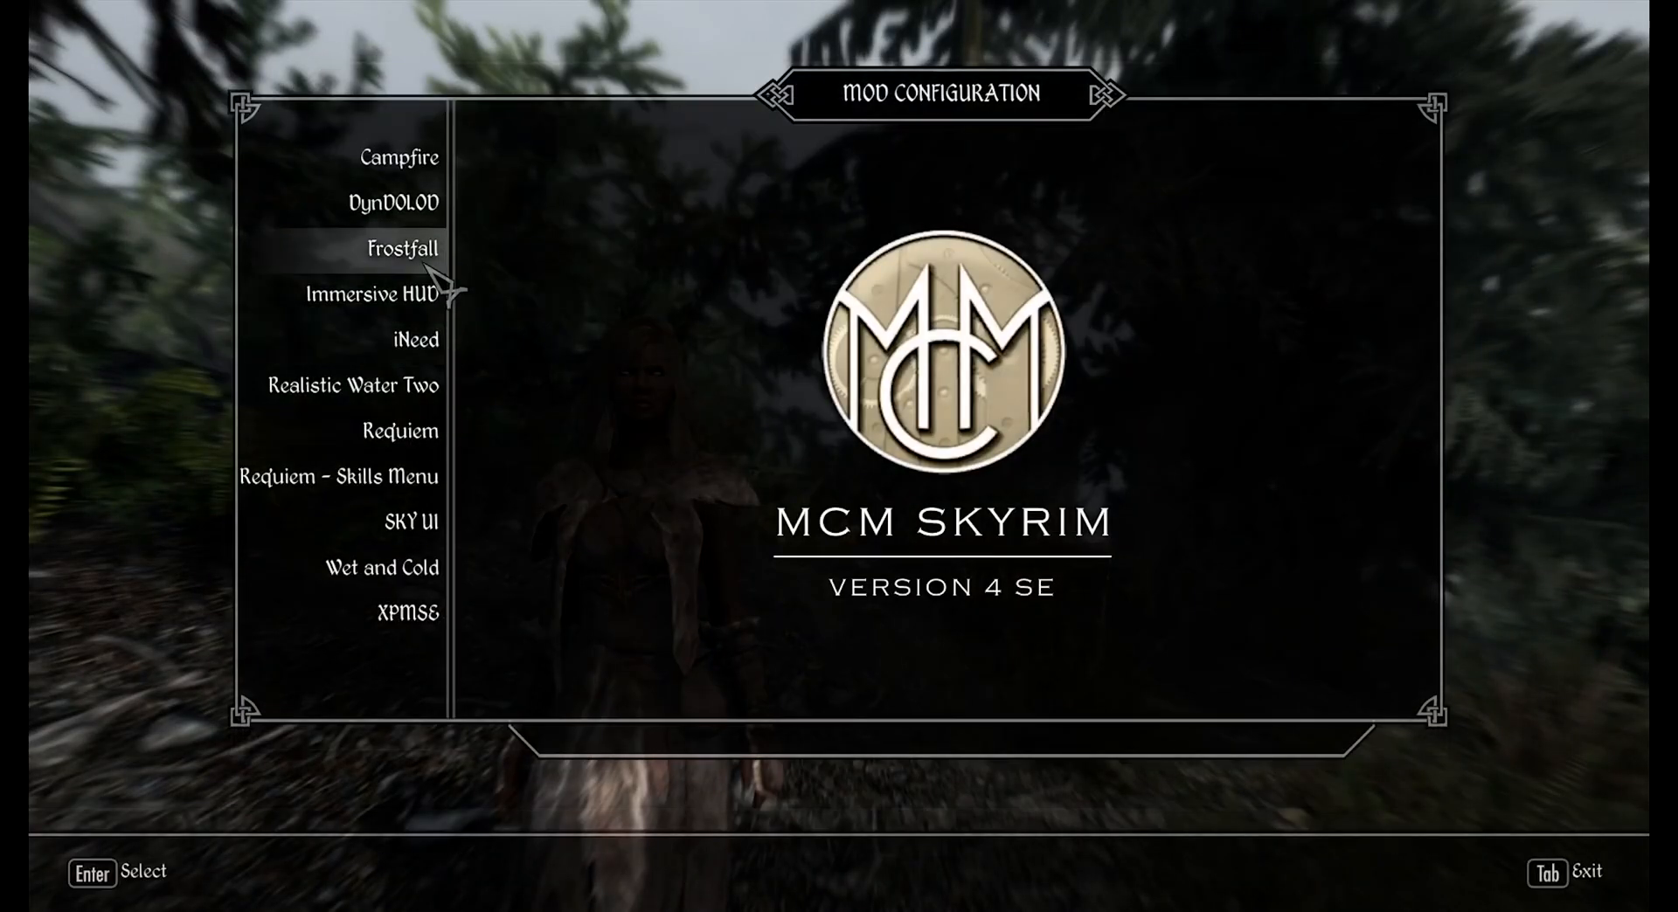
pyautogui.click(411, 254)
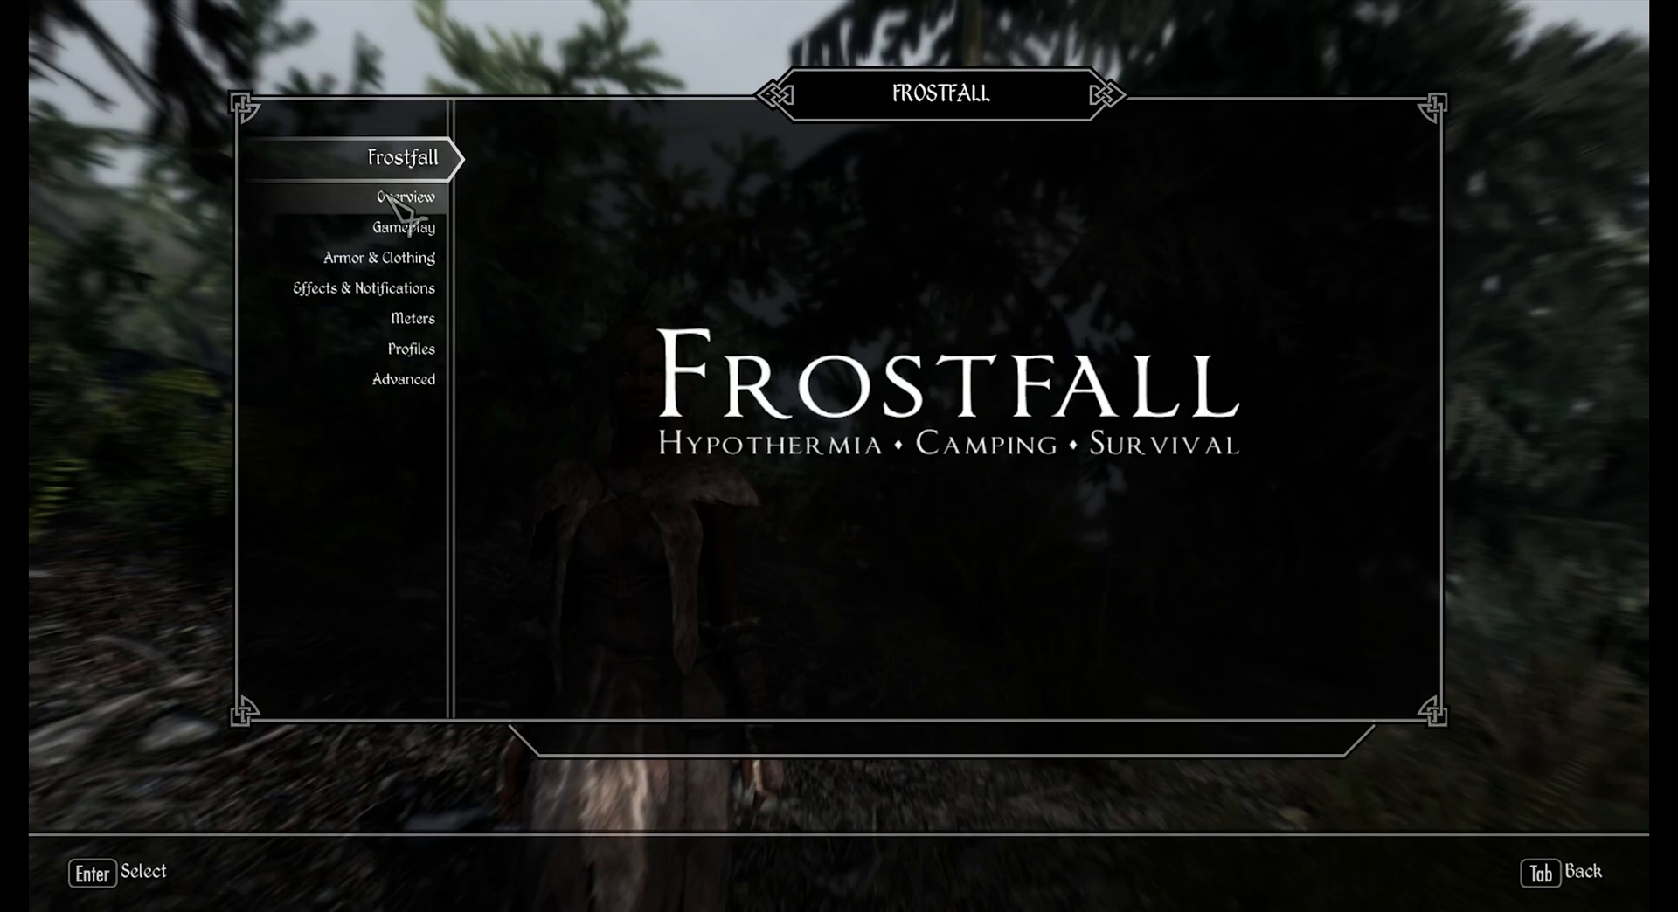
pyautogui.click(403, 198)
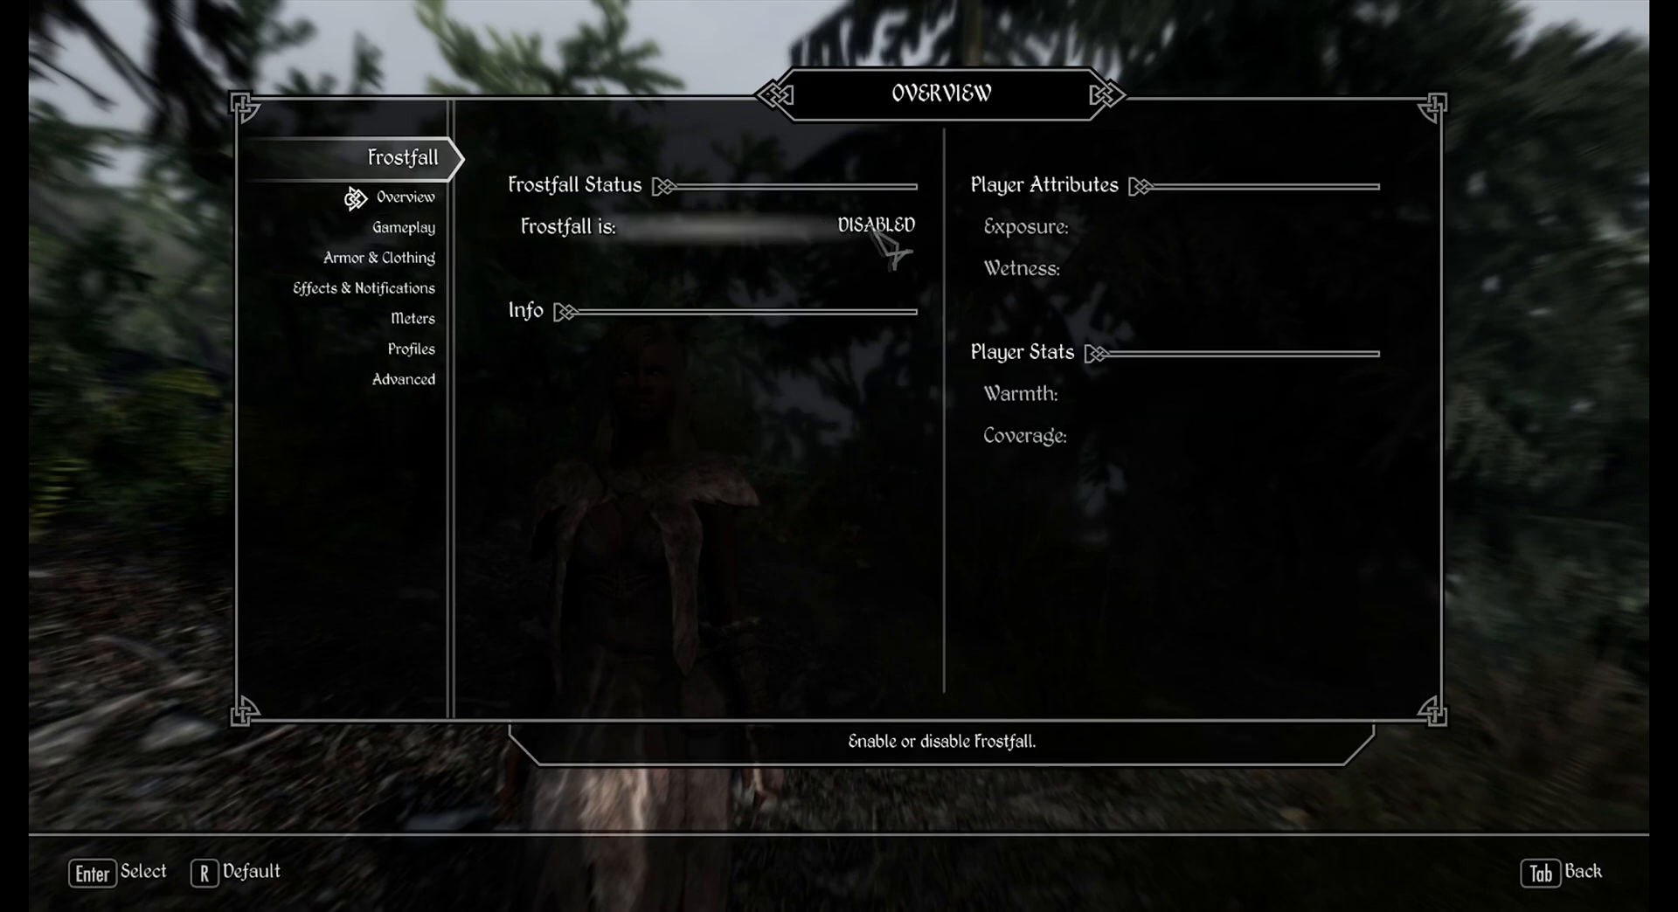
pyautogui.click(876, 229)
pyautogui.press('Return')
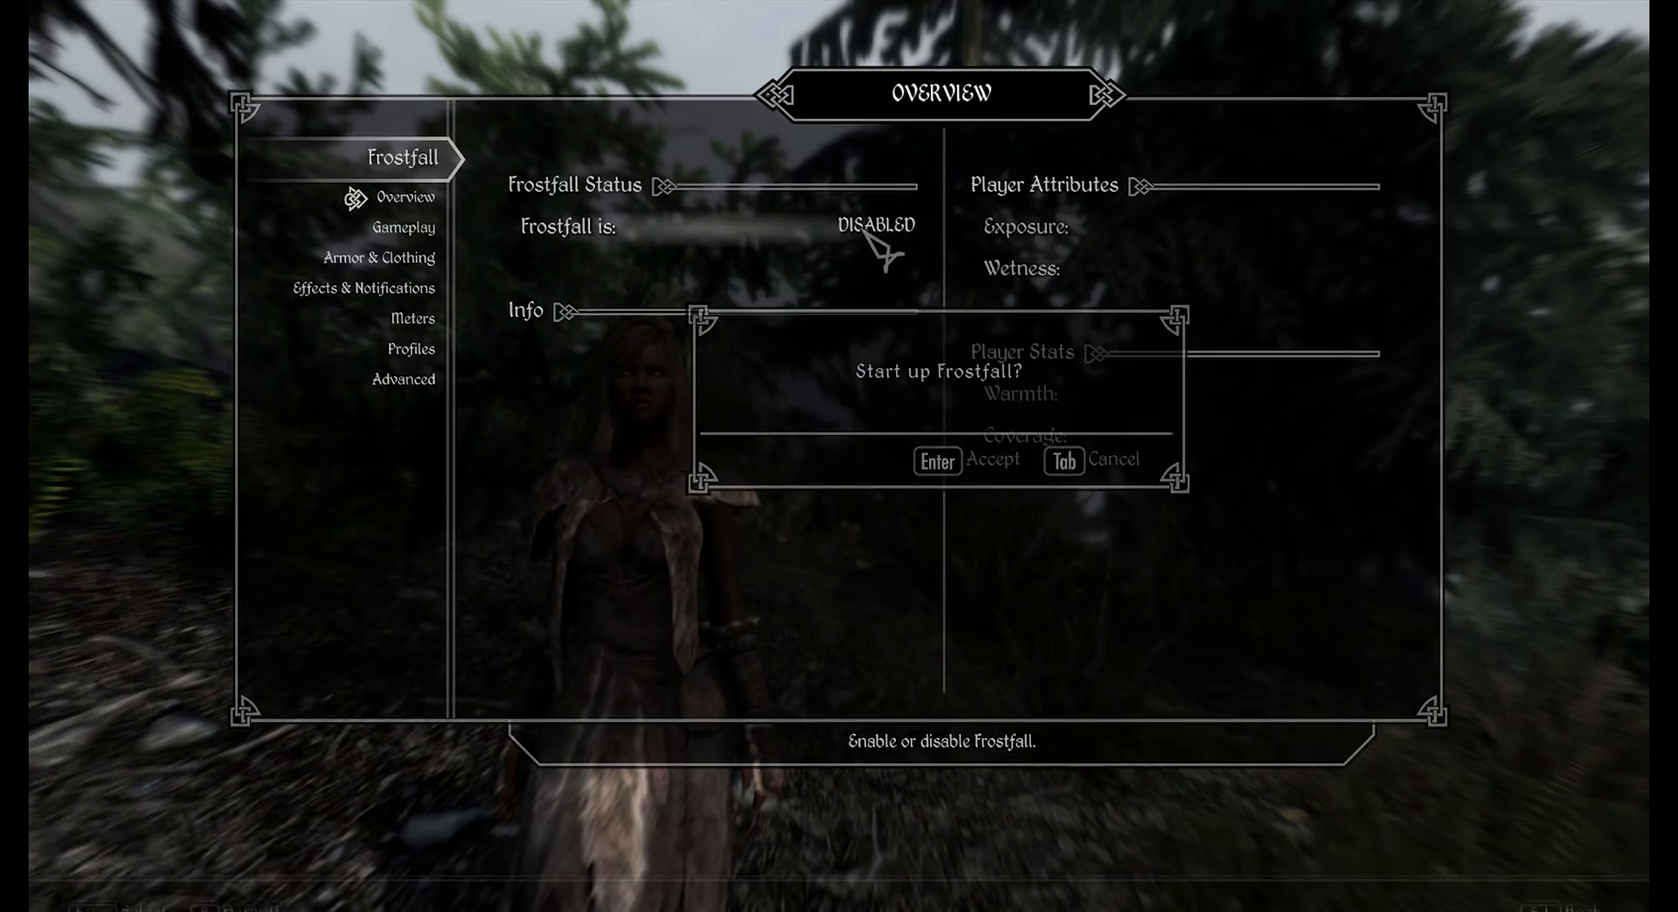
pyautogui.press('Tab')
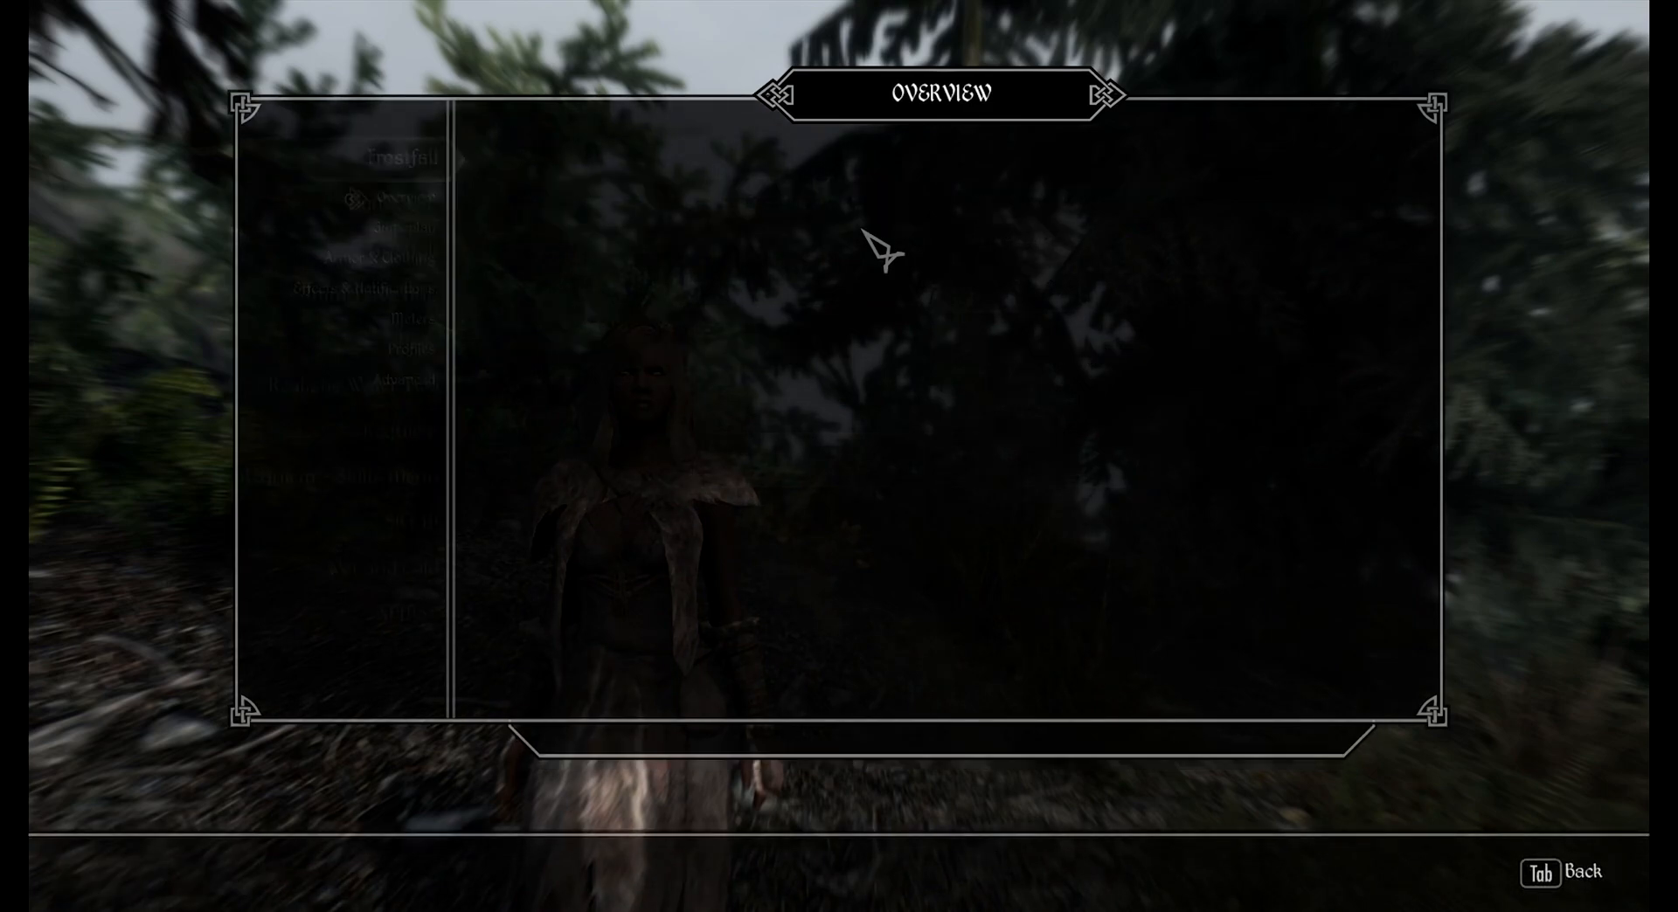
pyautogui.press('Tab')
pyautogui.press('Tab')
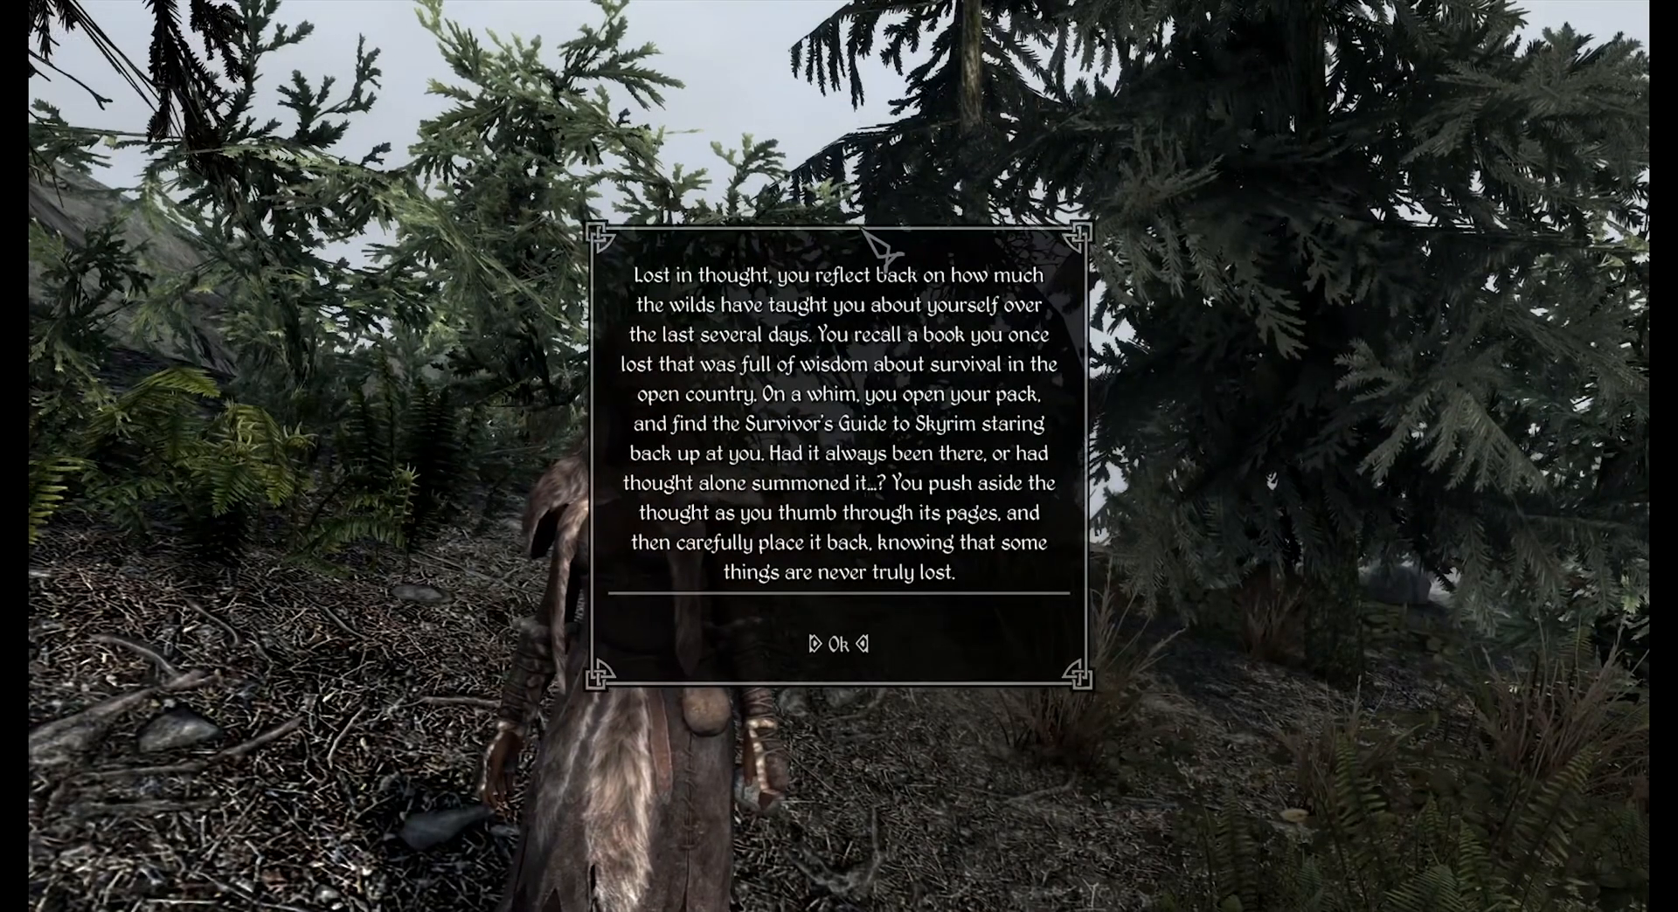
pyautogui.press('Return')
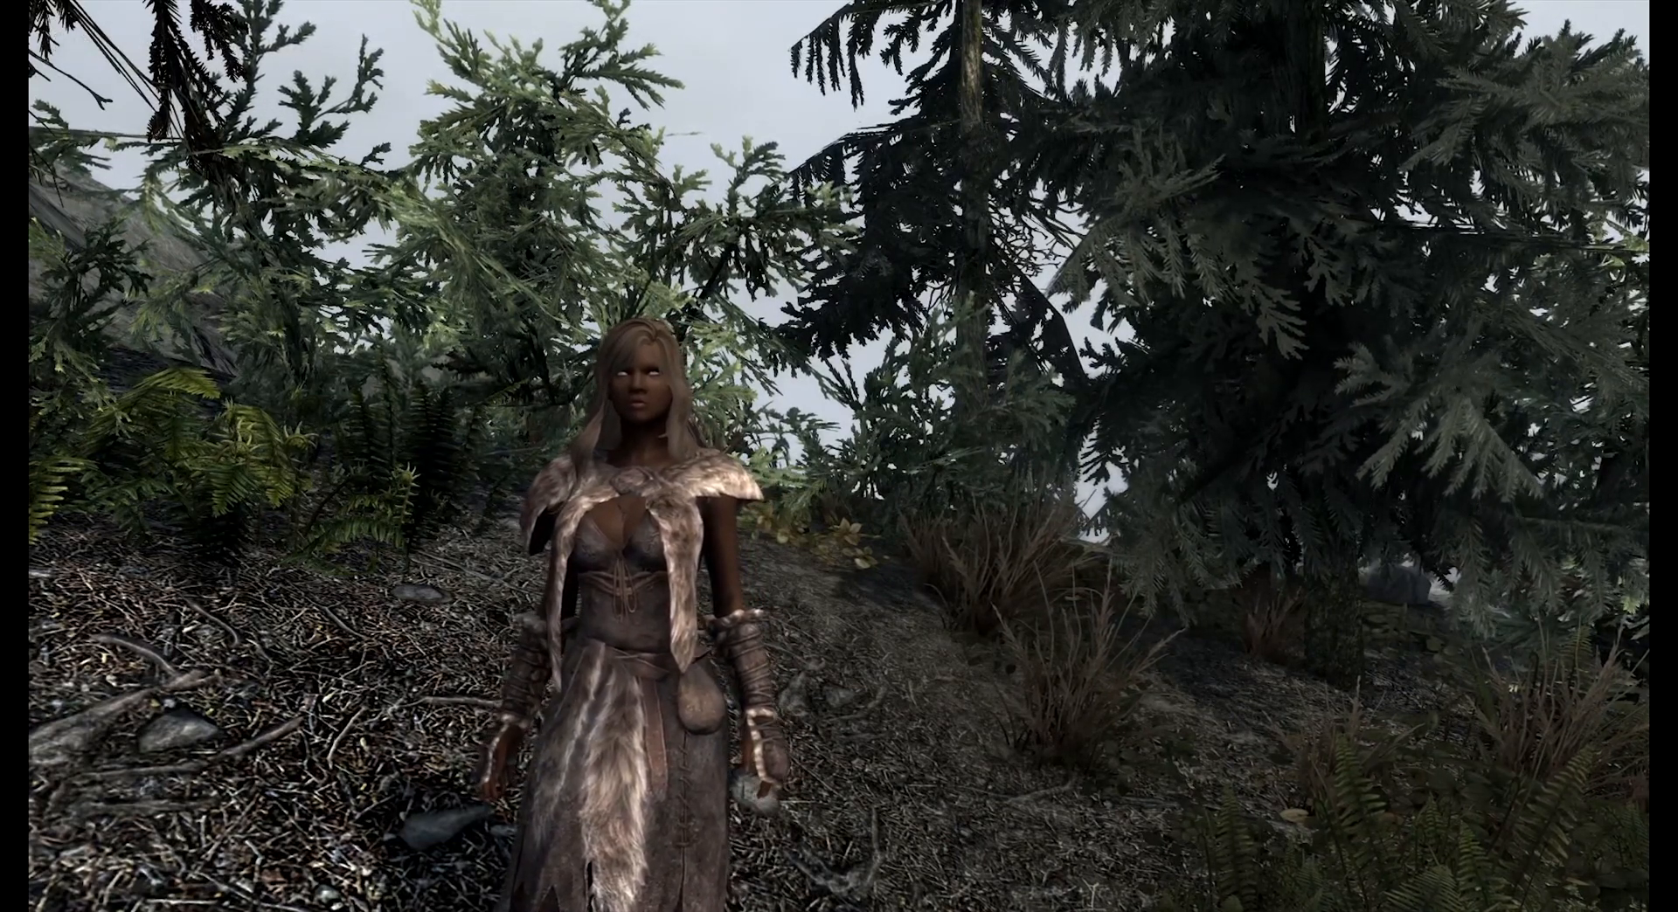
# Set the Timescale to 1:15 in Requiem's Atmosphere settings in the mod configuration
pyautogui.press('j')
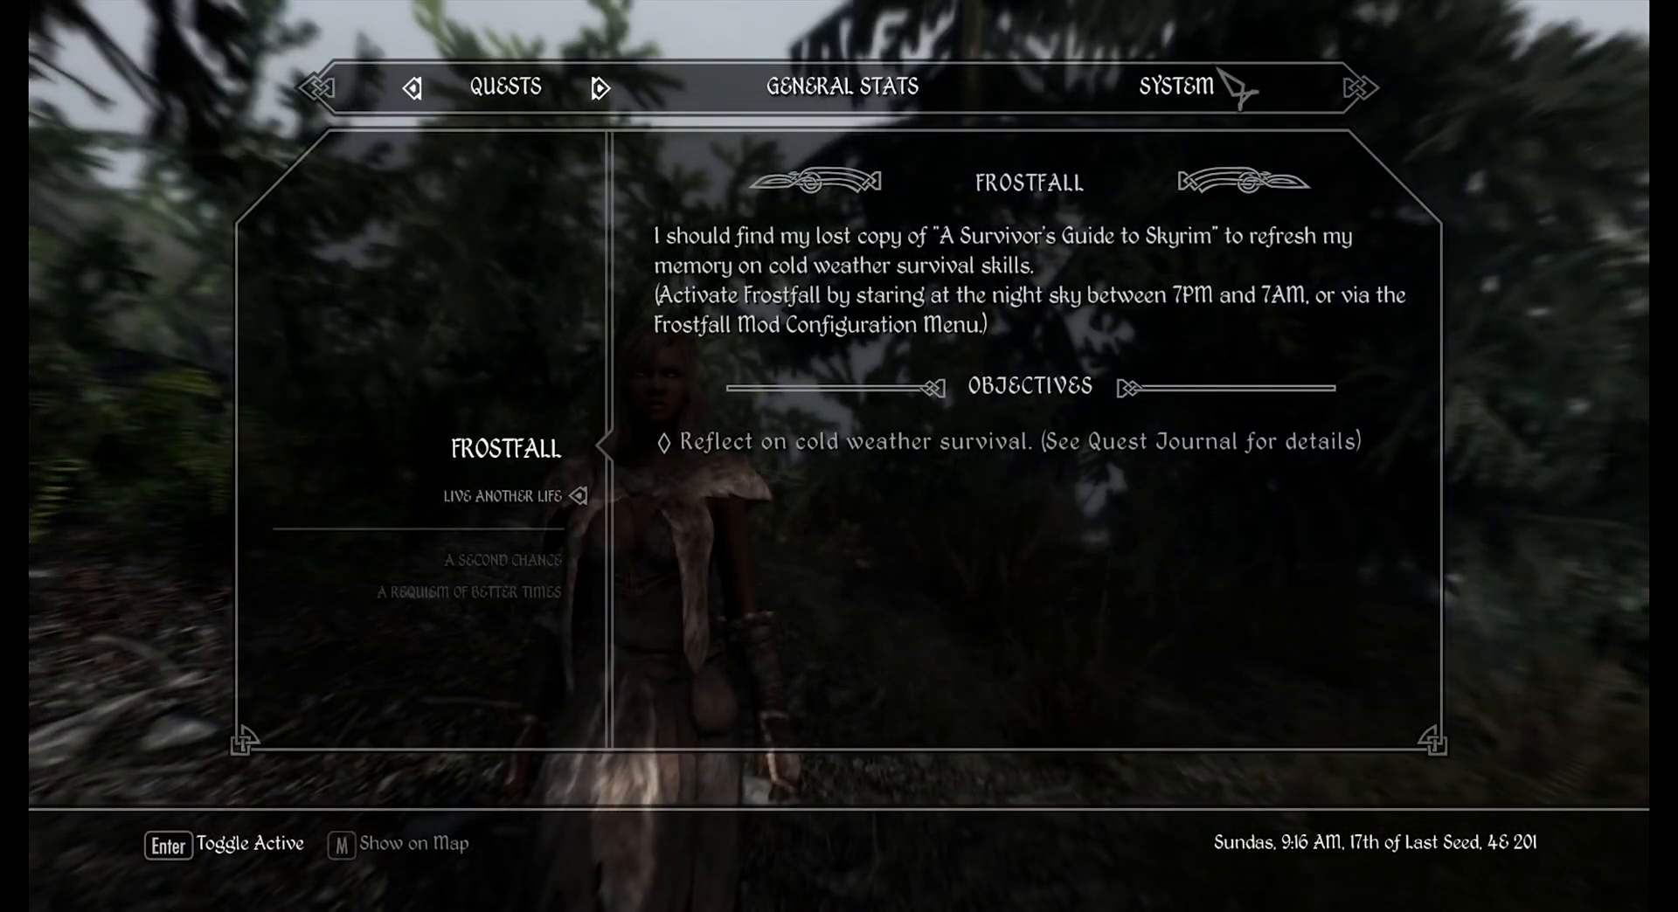
pyautogui.click(1200, 86)
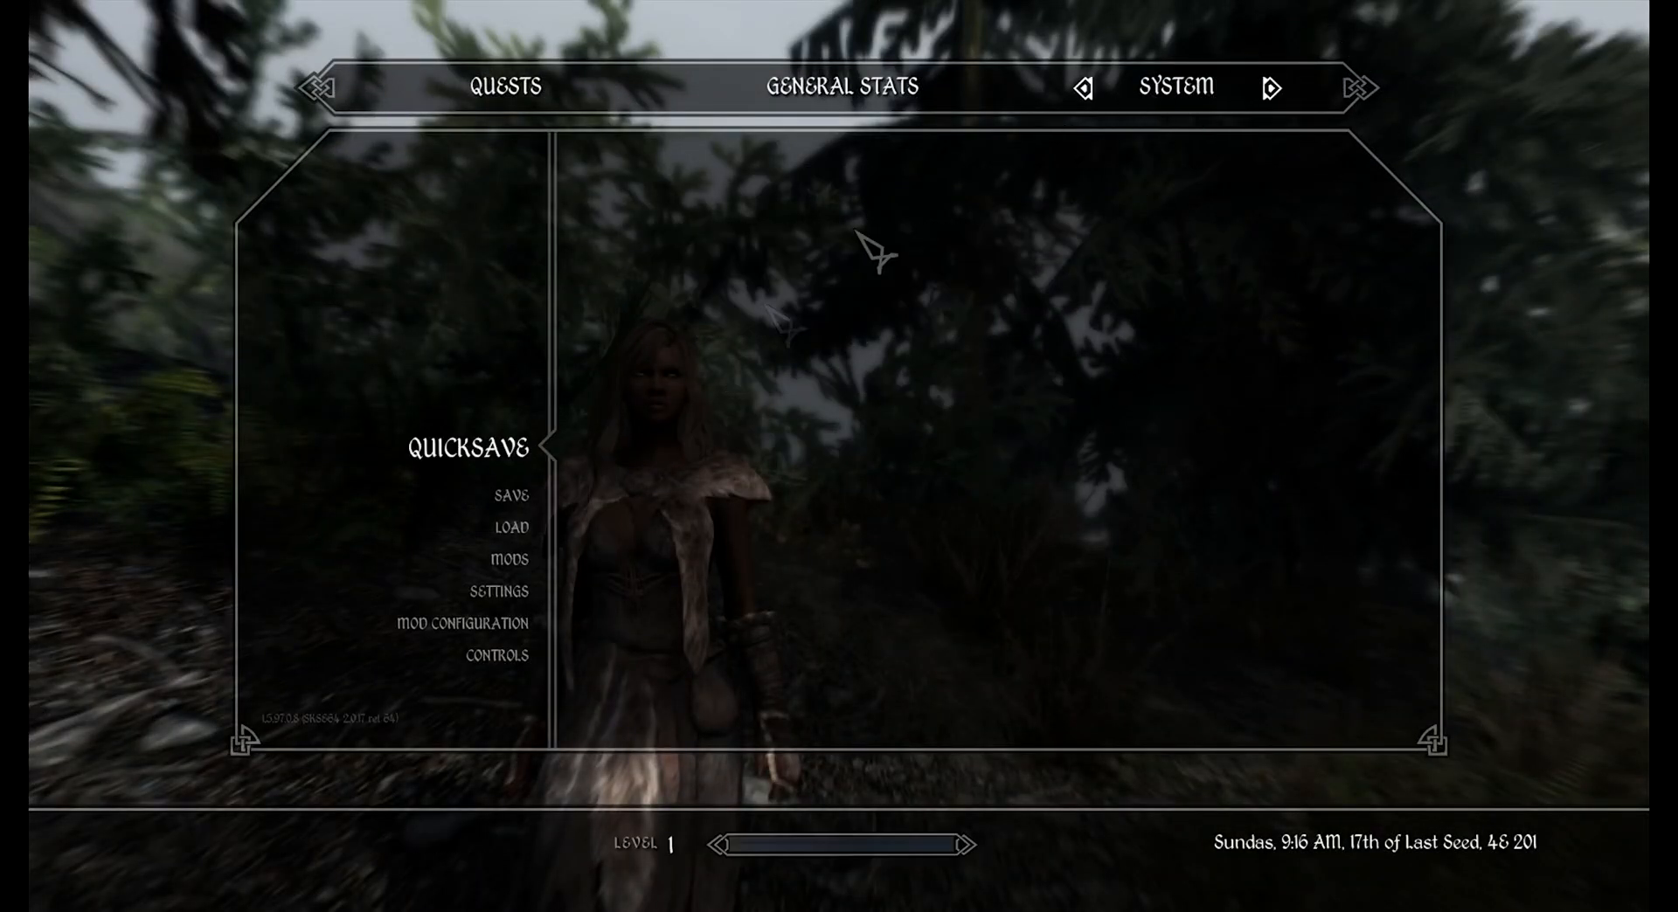
pyautogui.click(455, 631)
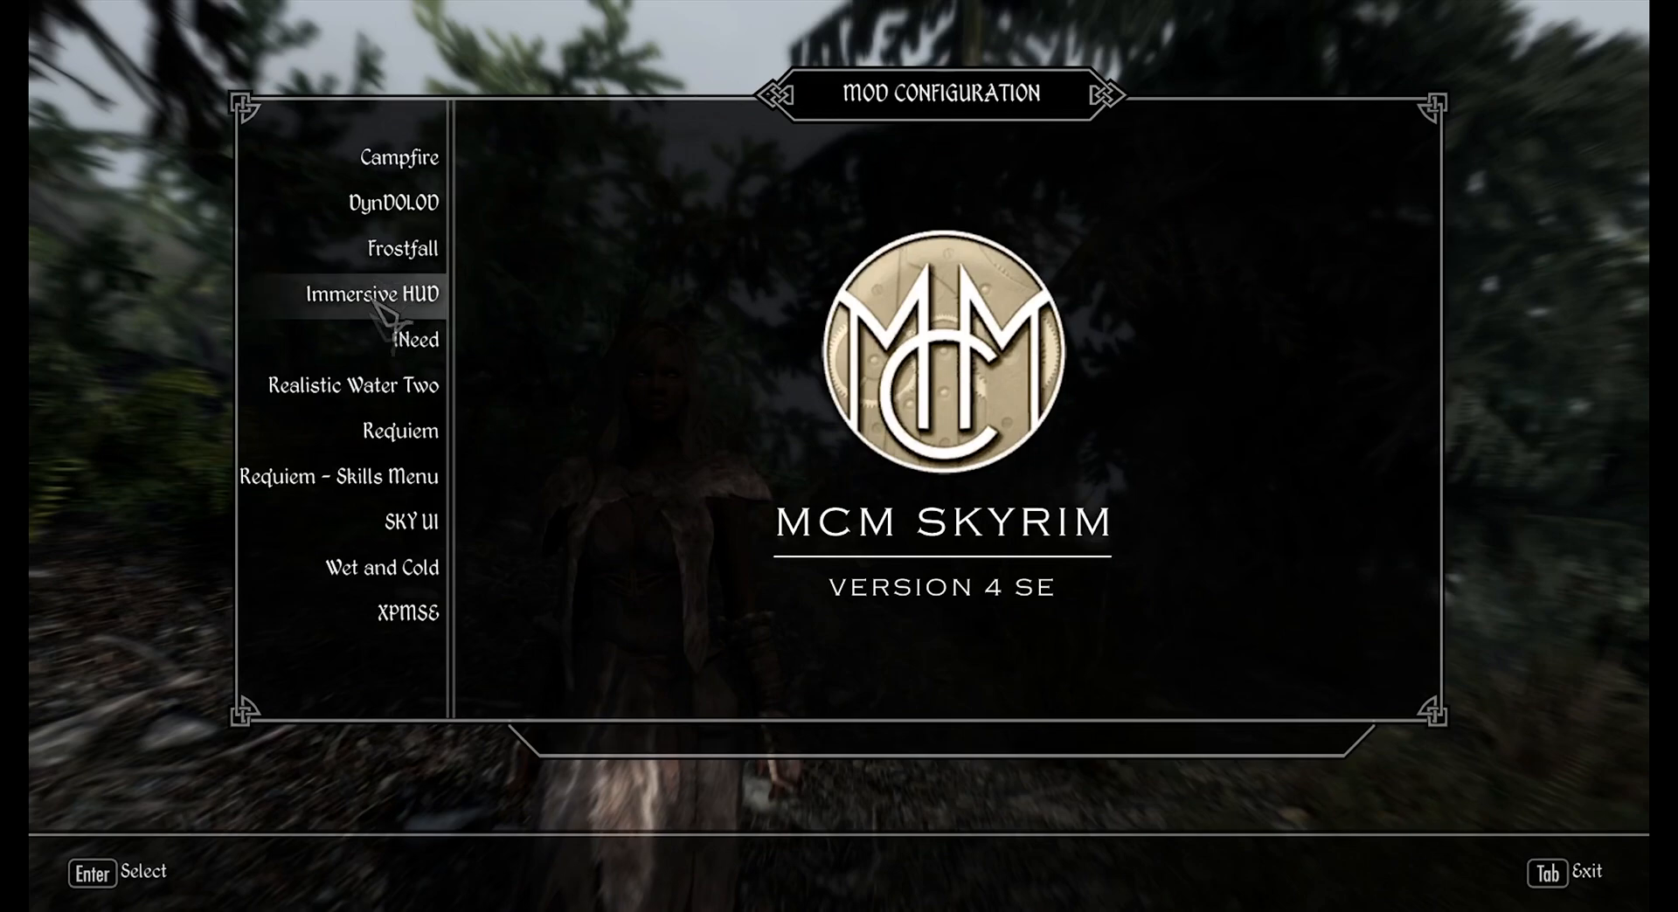
pyautogui.click(415, 437)
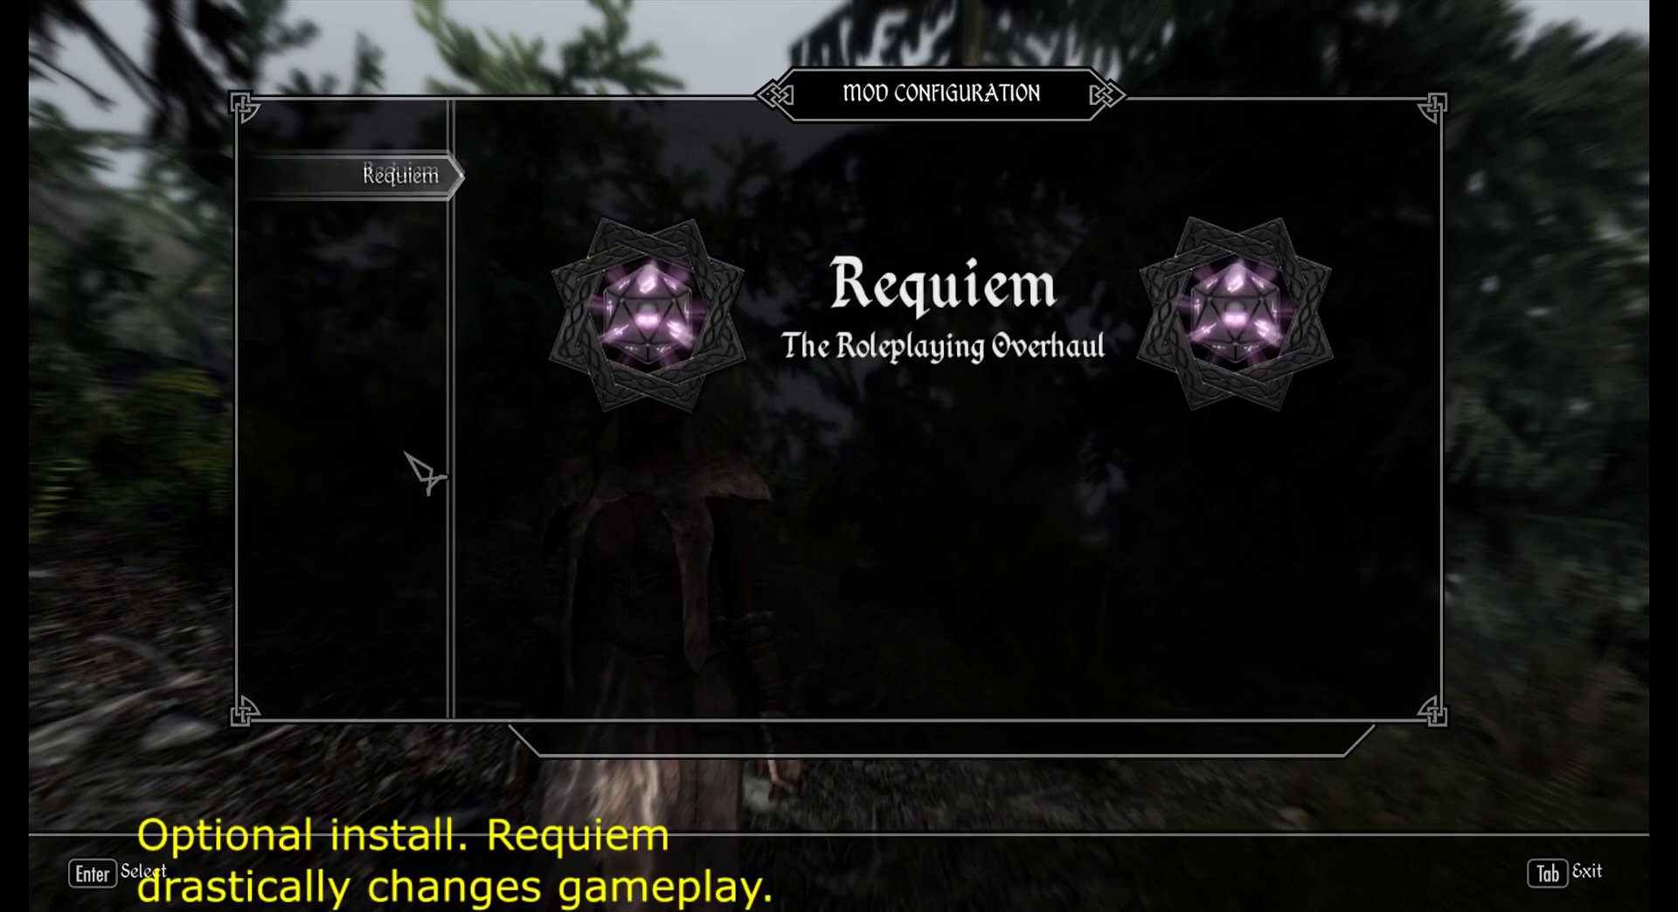
pyautogui.click(393, 293)
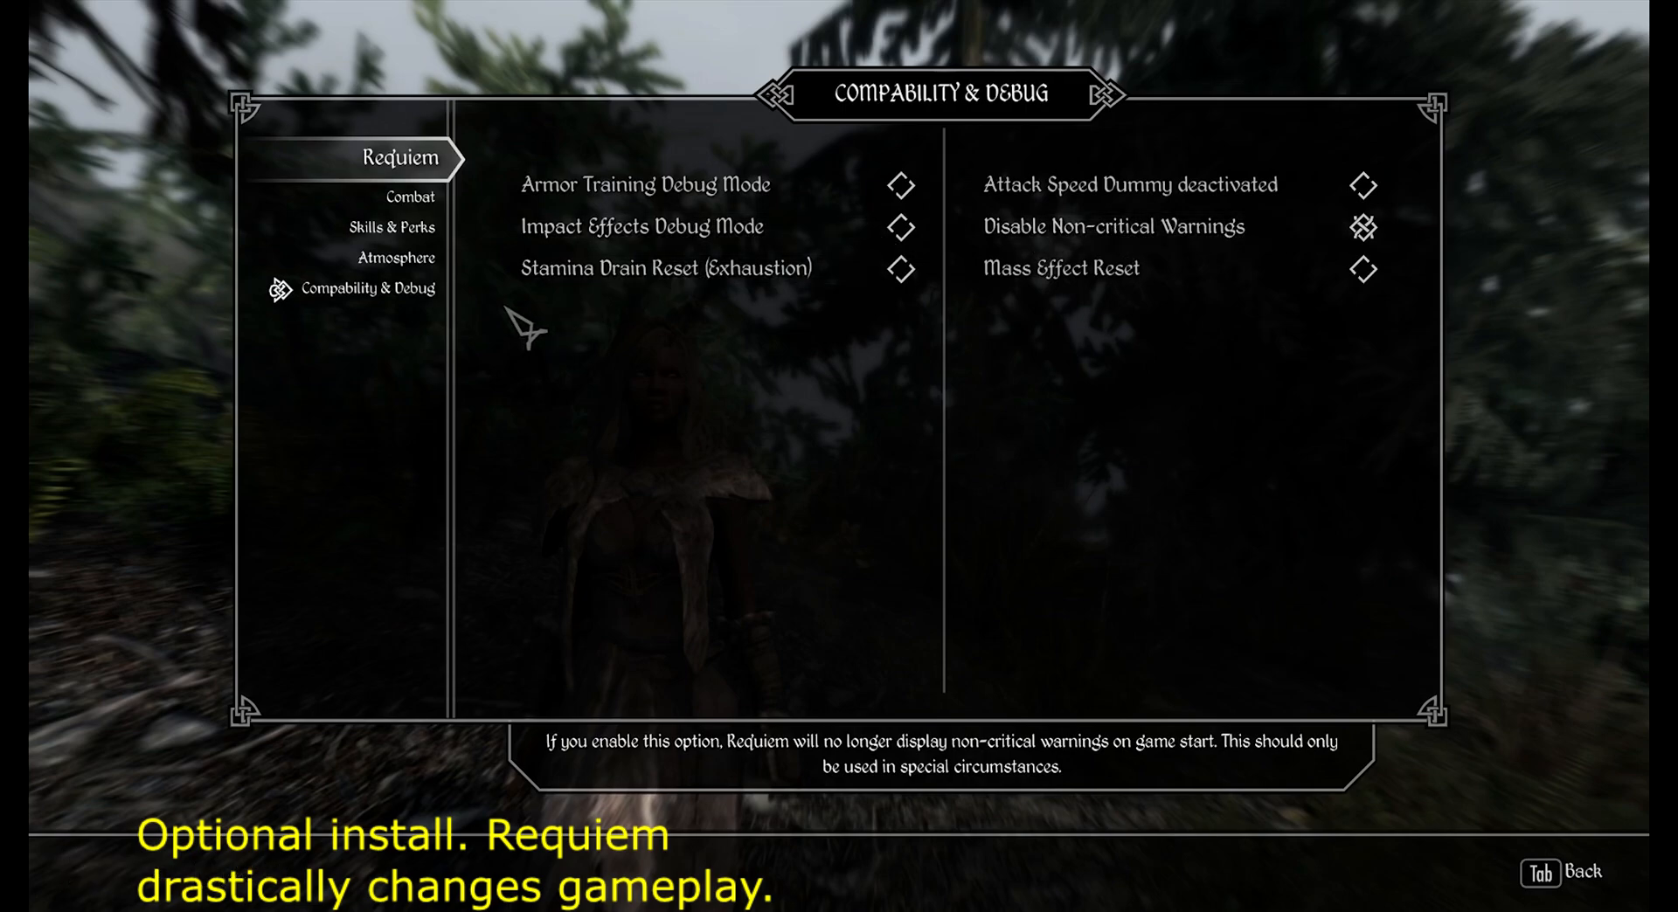
pyautogui.click(409, 255)
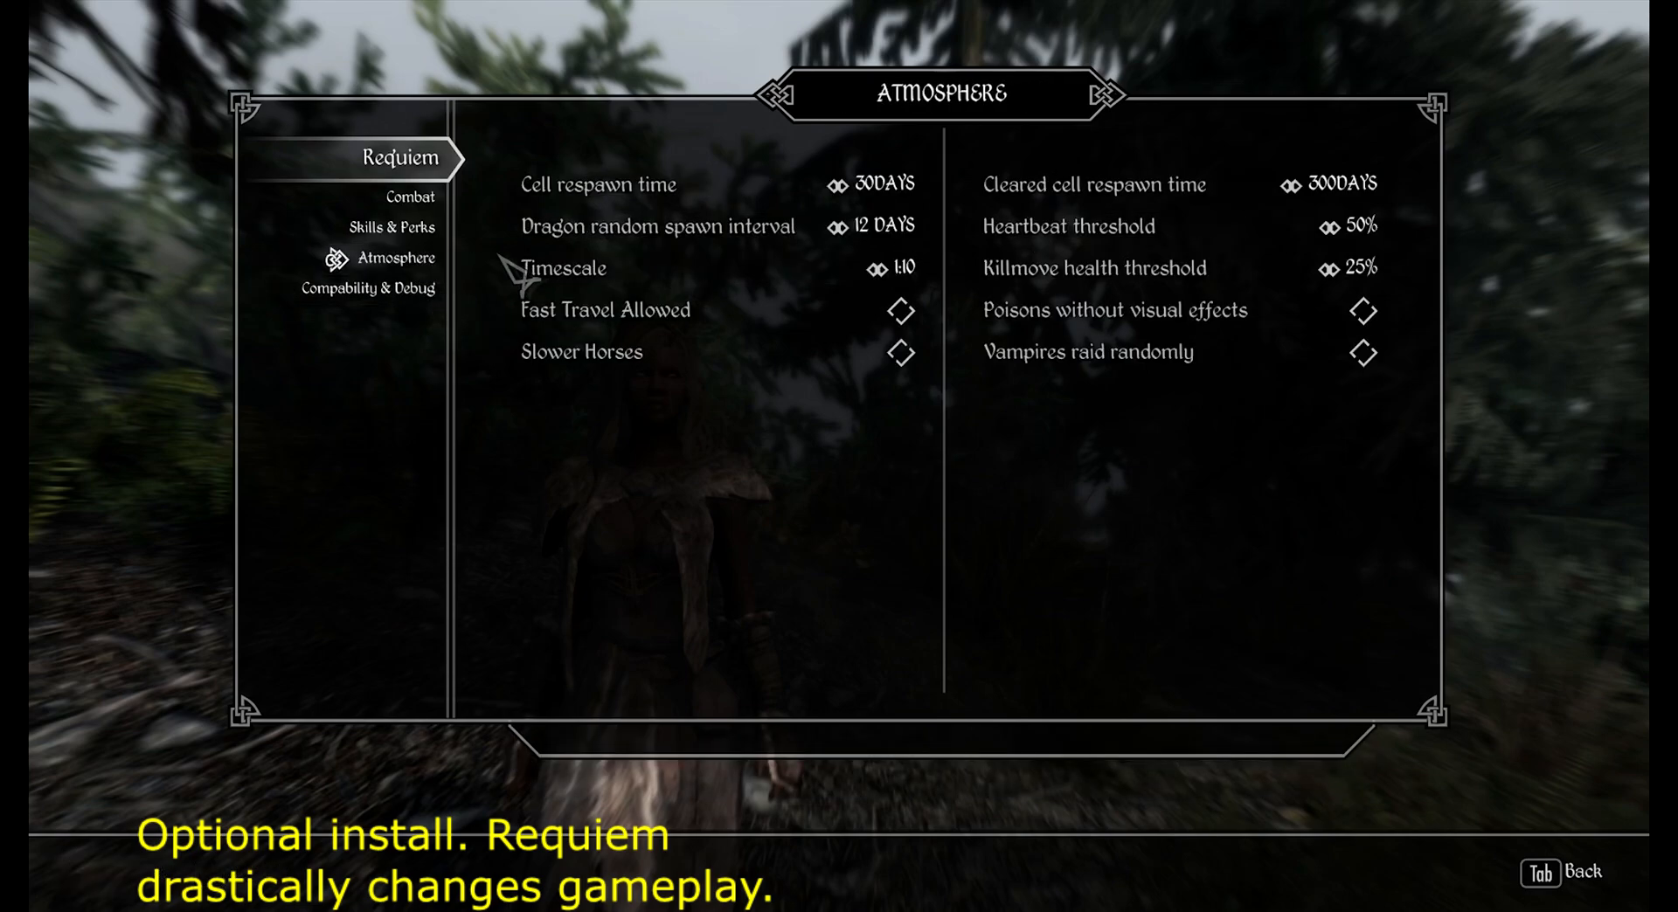
pyautogui.click(899, 266)
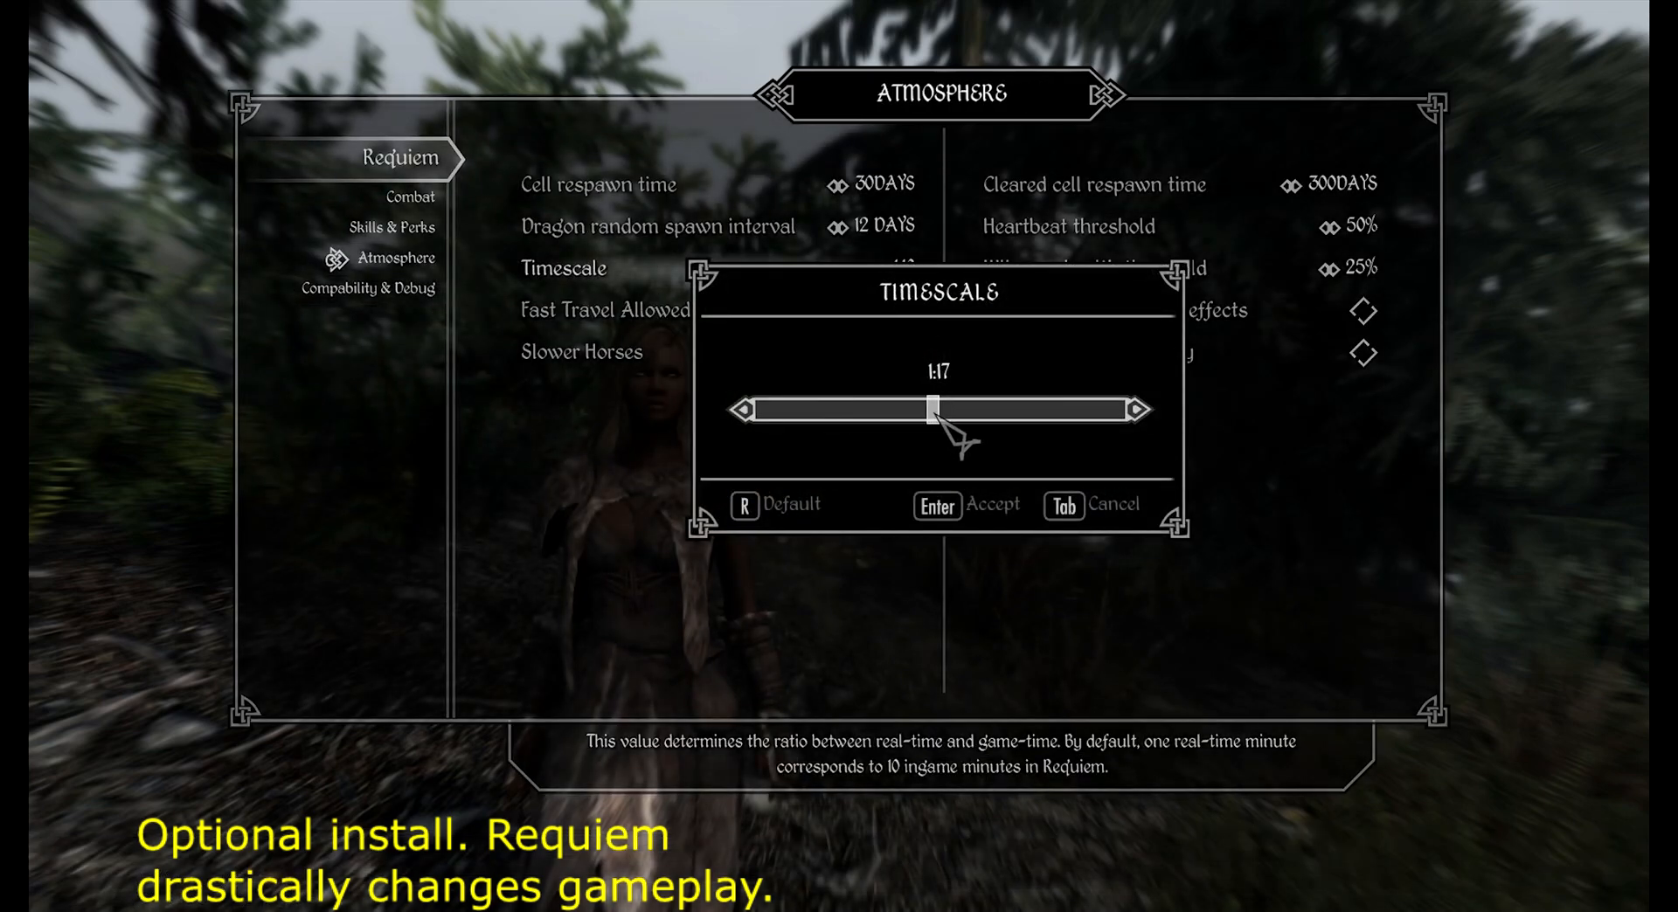
pyautogui.press('Return')
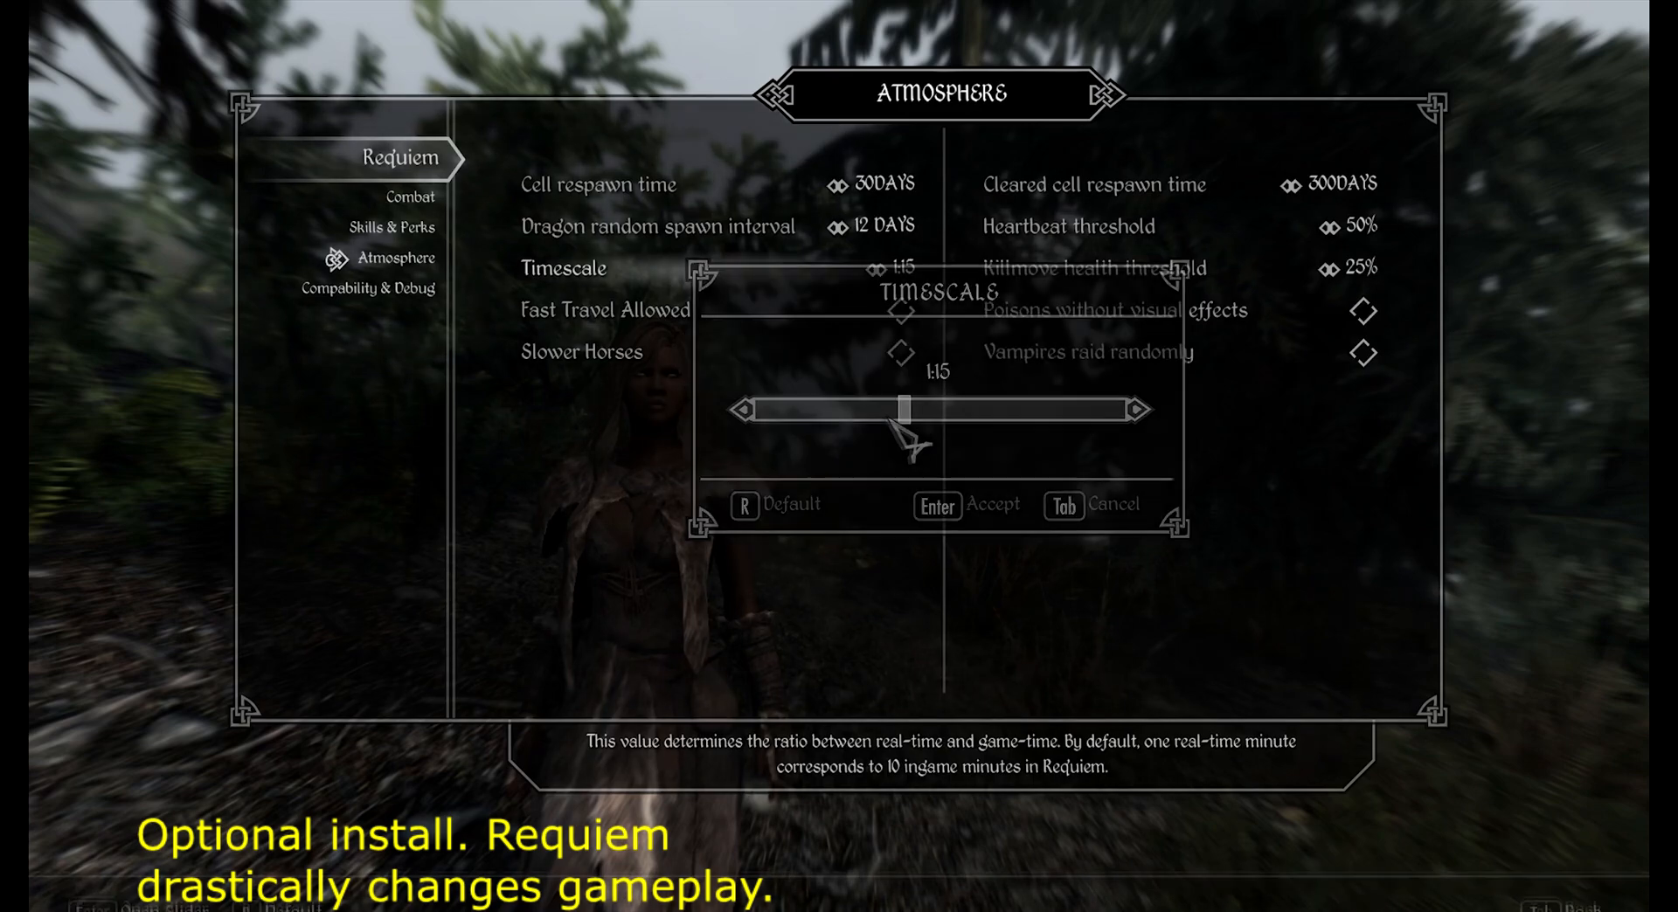
pyautogui.press('Tab')
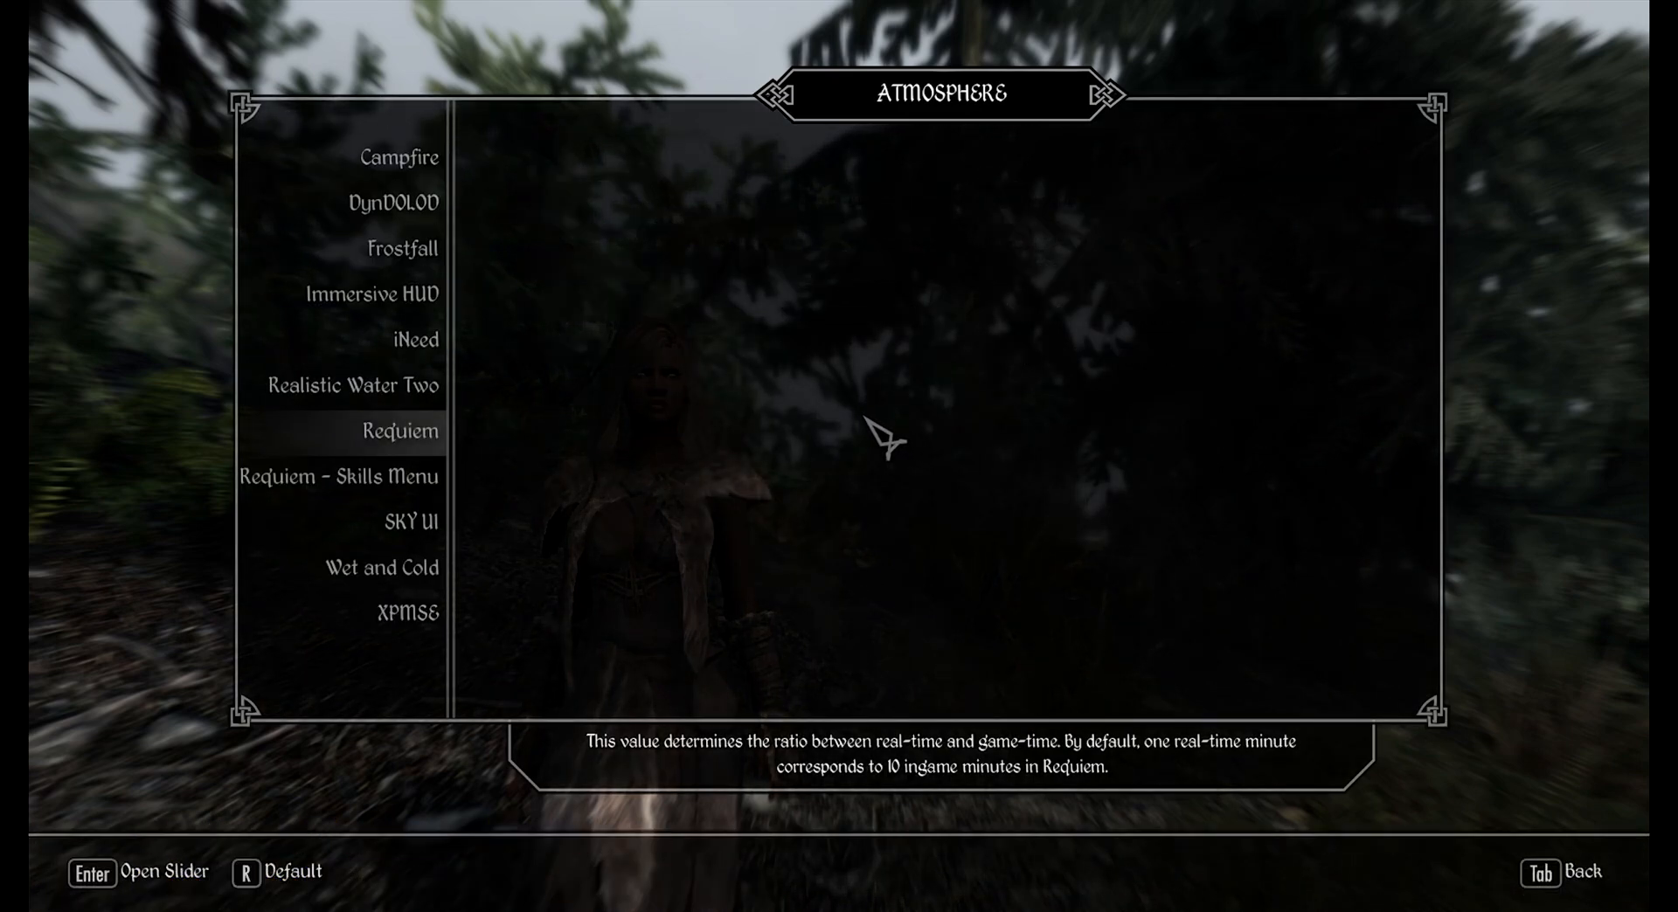
# Review the XPMSE Styles settings for fitting animations and weapon styles, leaving them as they are
pyautogui.click(408, 613)
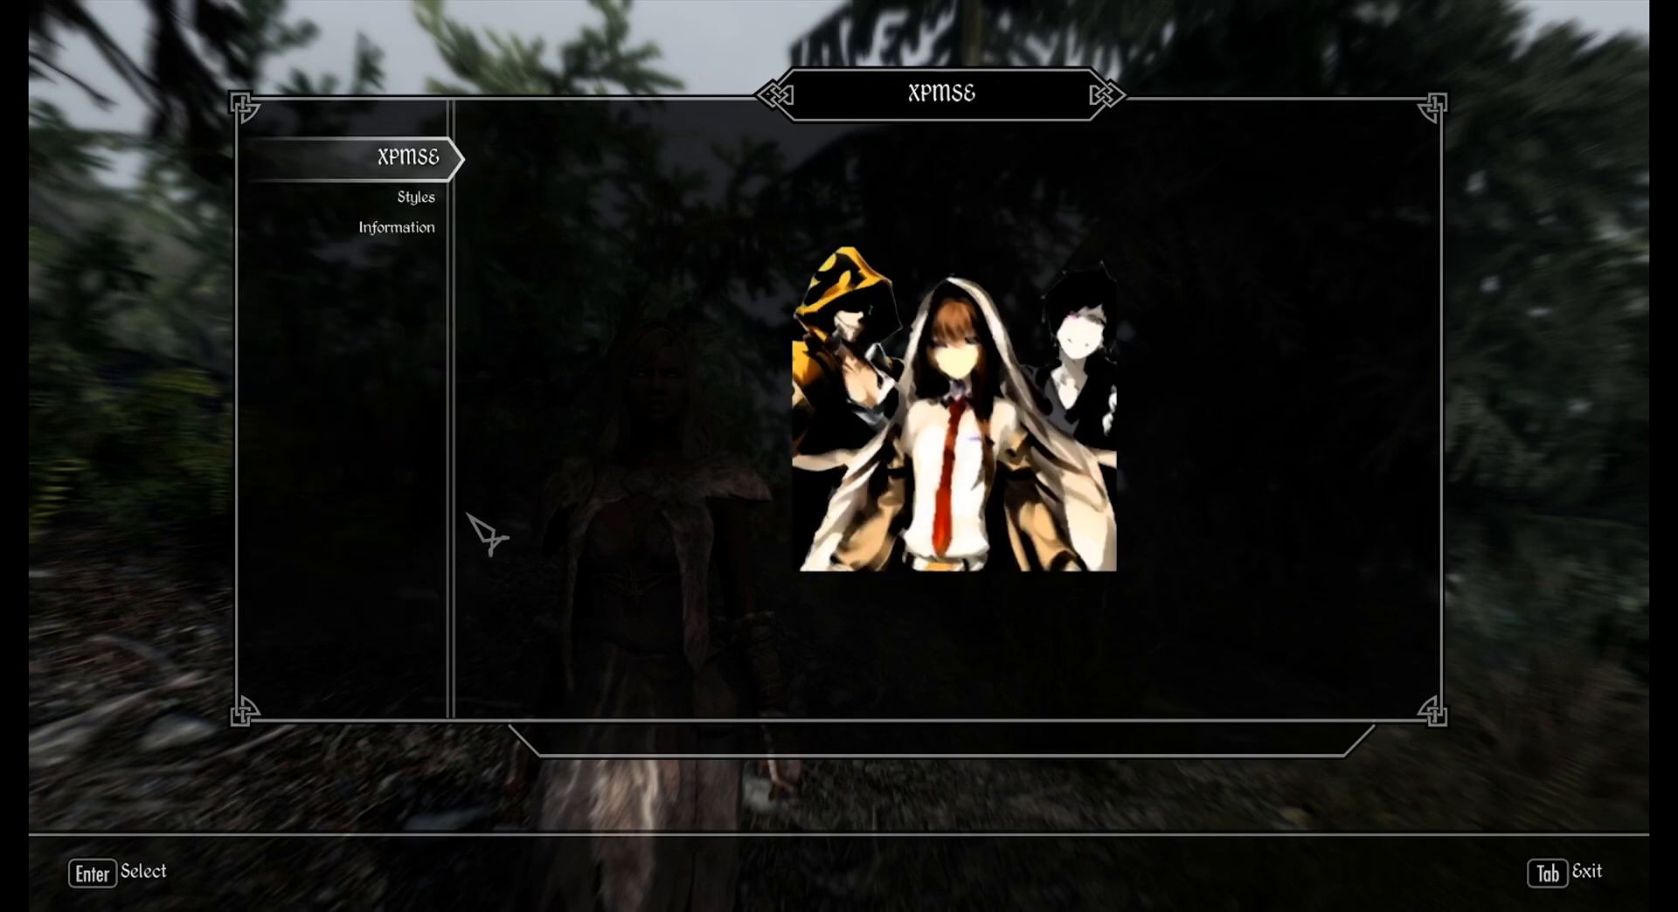
pyautogui.click(427, 203)
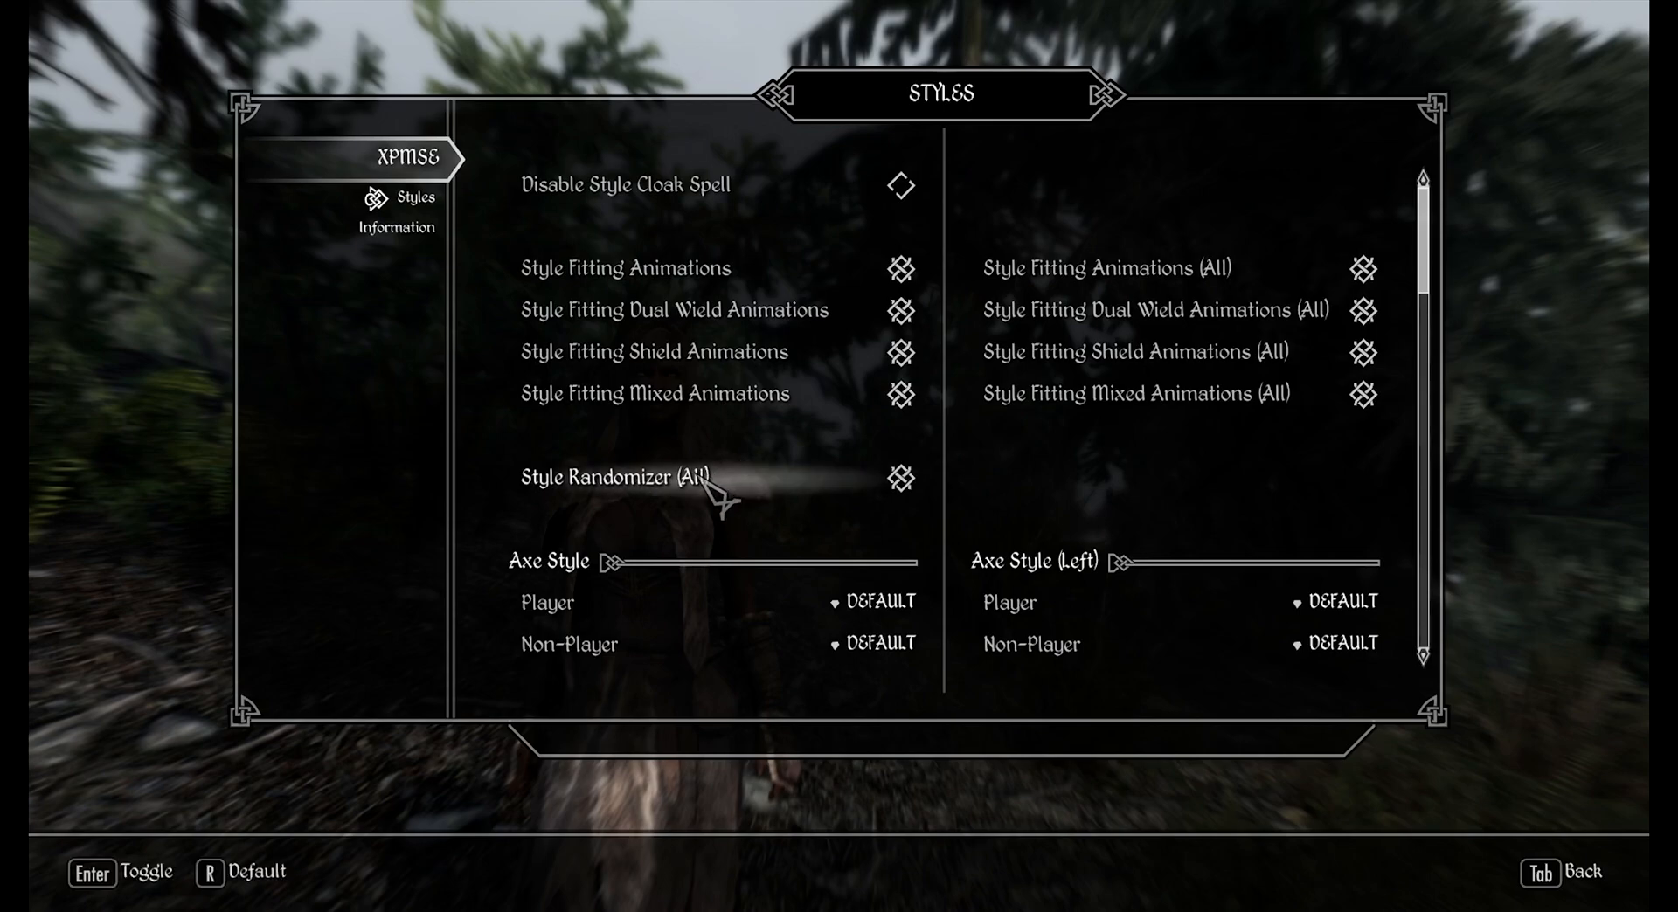
pyautogui.press('Tab')
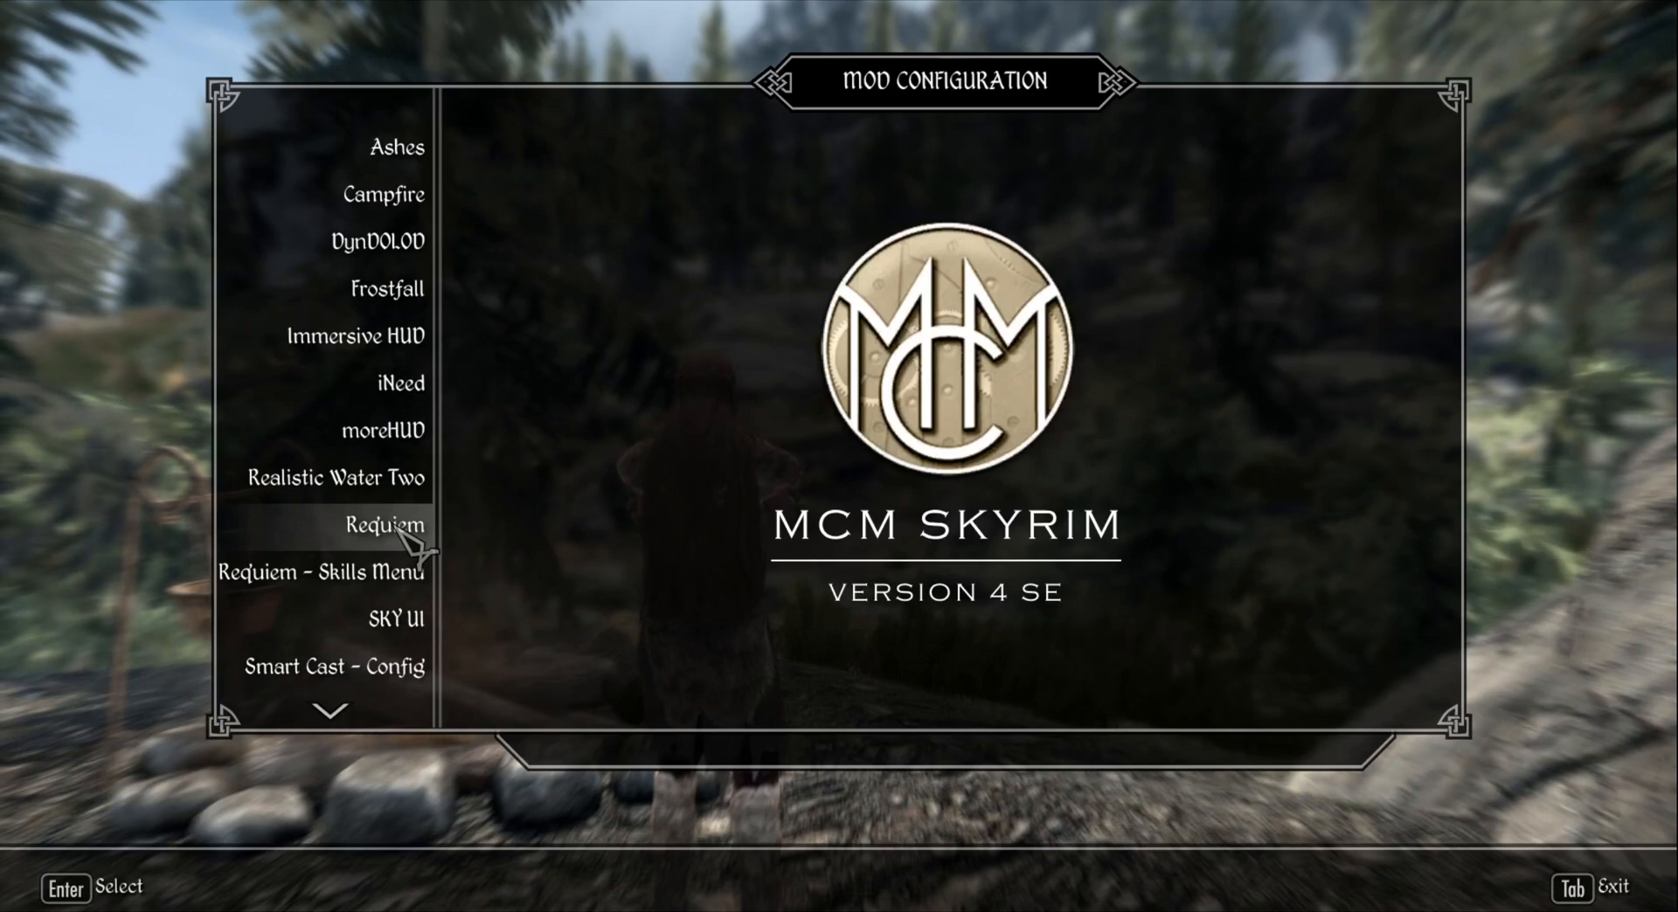
# Set "Difficulty - Damage dealt" to 400% in Requiem's Combat settings
pyautogui.click(384, 526)
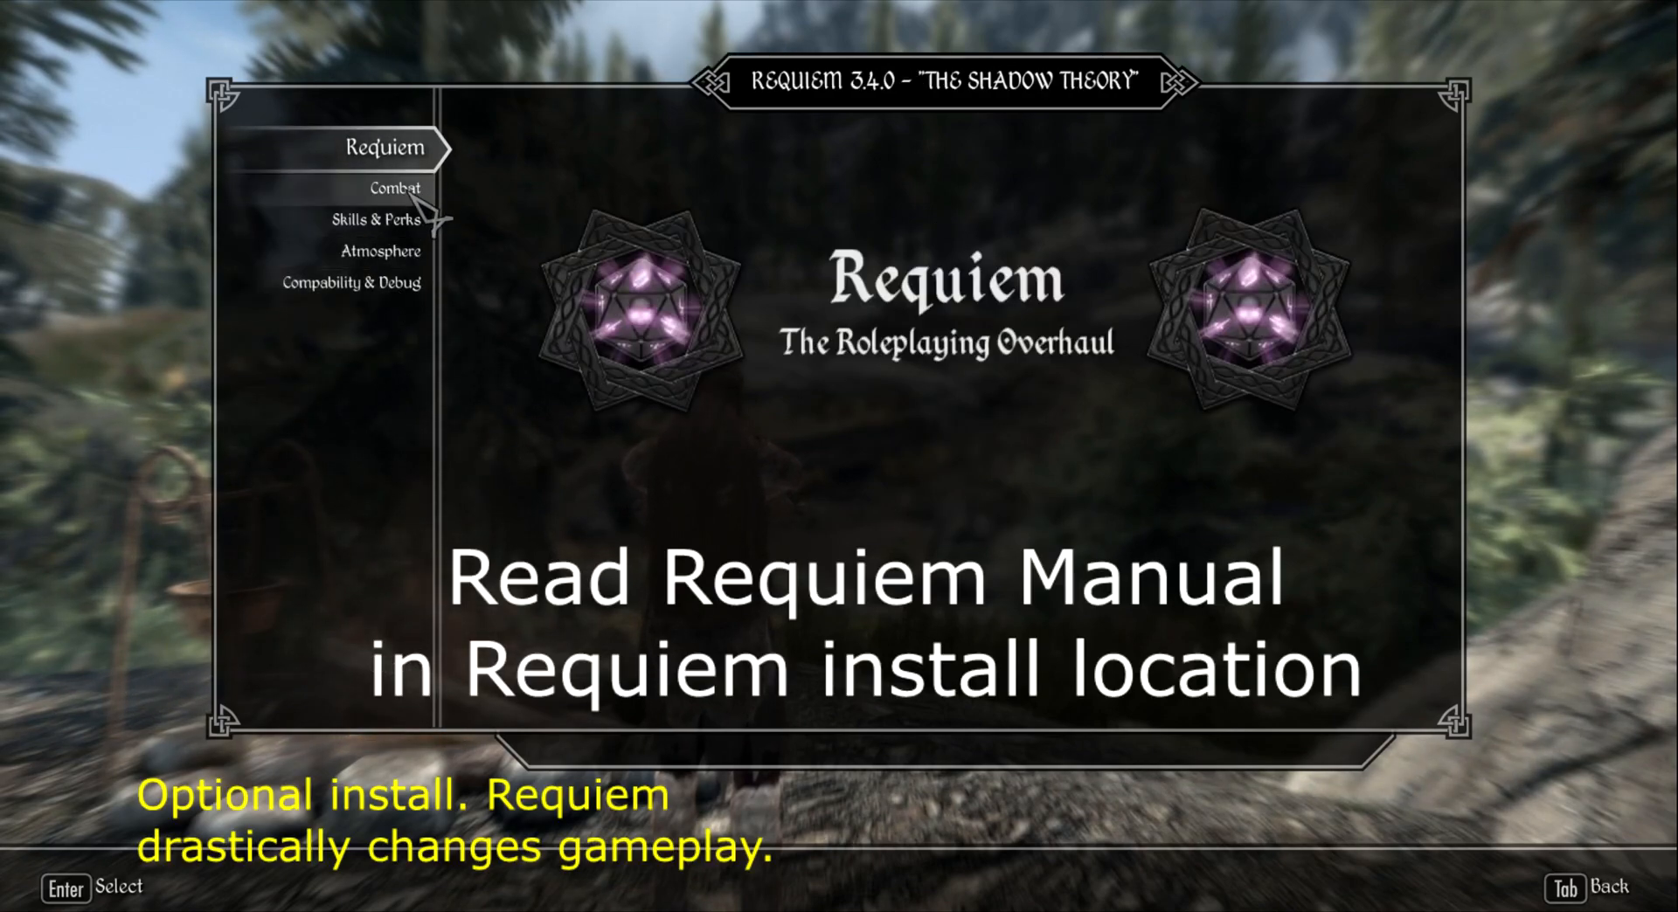
pyautogui.click(412, 195)
pyautogui.click(893, 229)
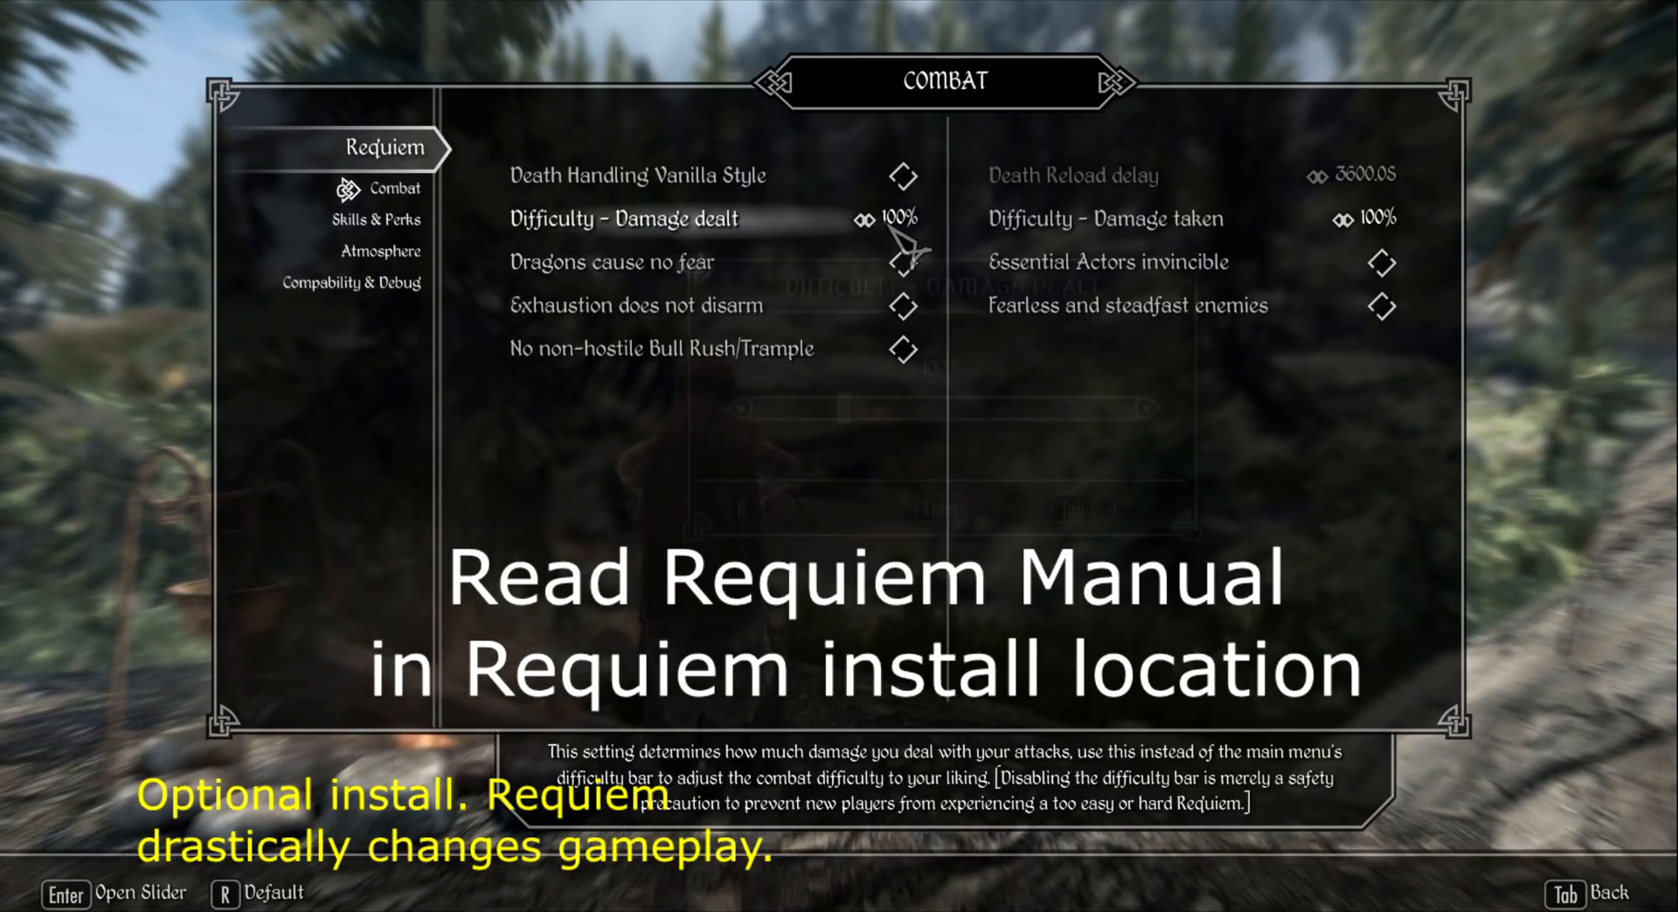
pyautogui.moveTo(852, 408); pyautogui.dragTo(1210, 399)
pyautogui.click(1210, 398)
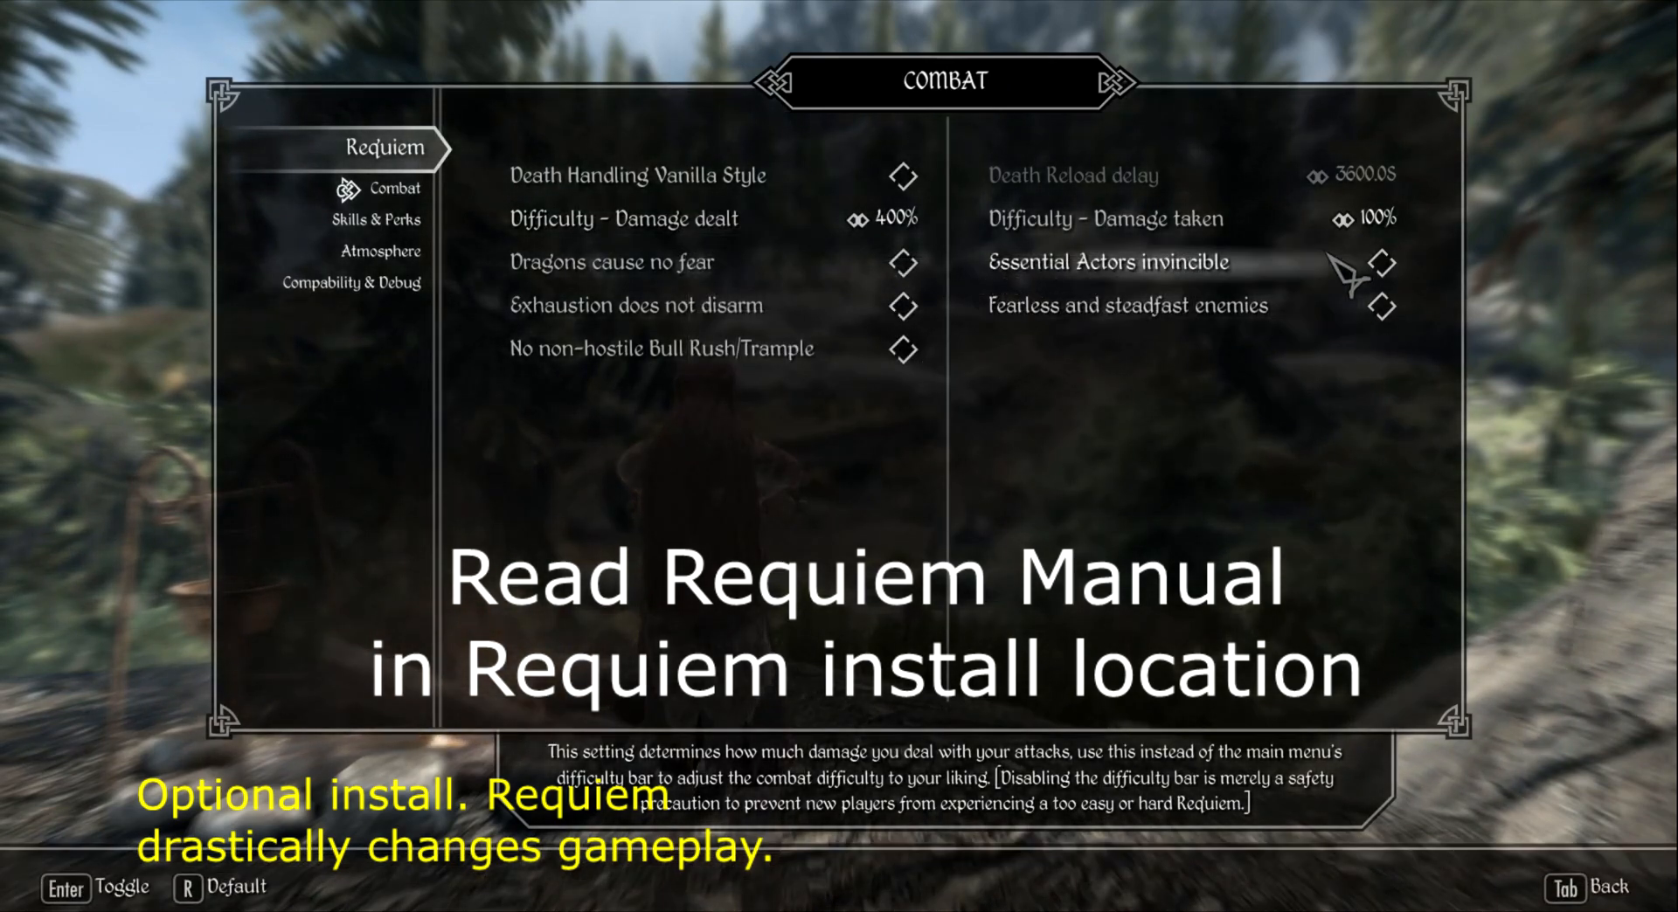
# Set "Difficulty - Damage taken" to 10% and return to the list of configurable mods
pyautogui.click(1382, 219)
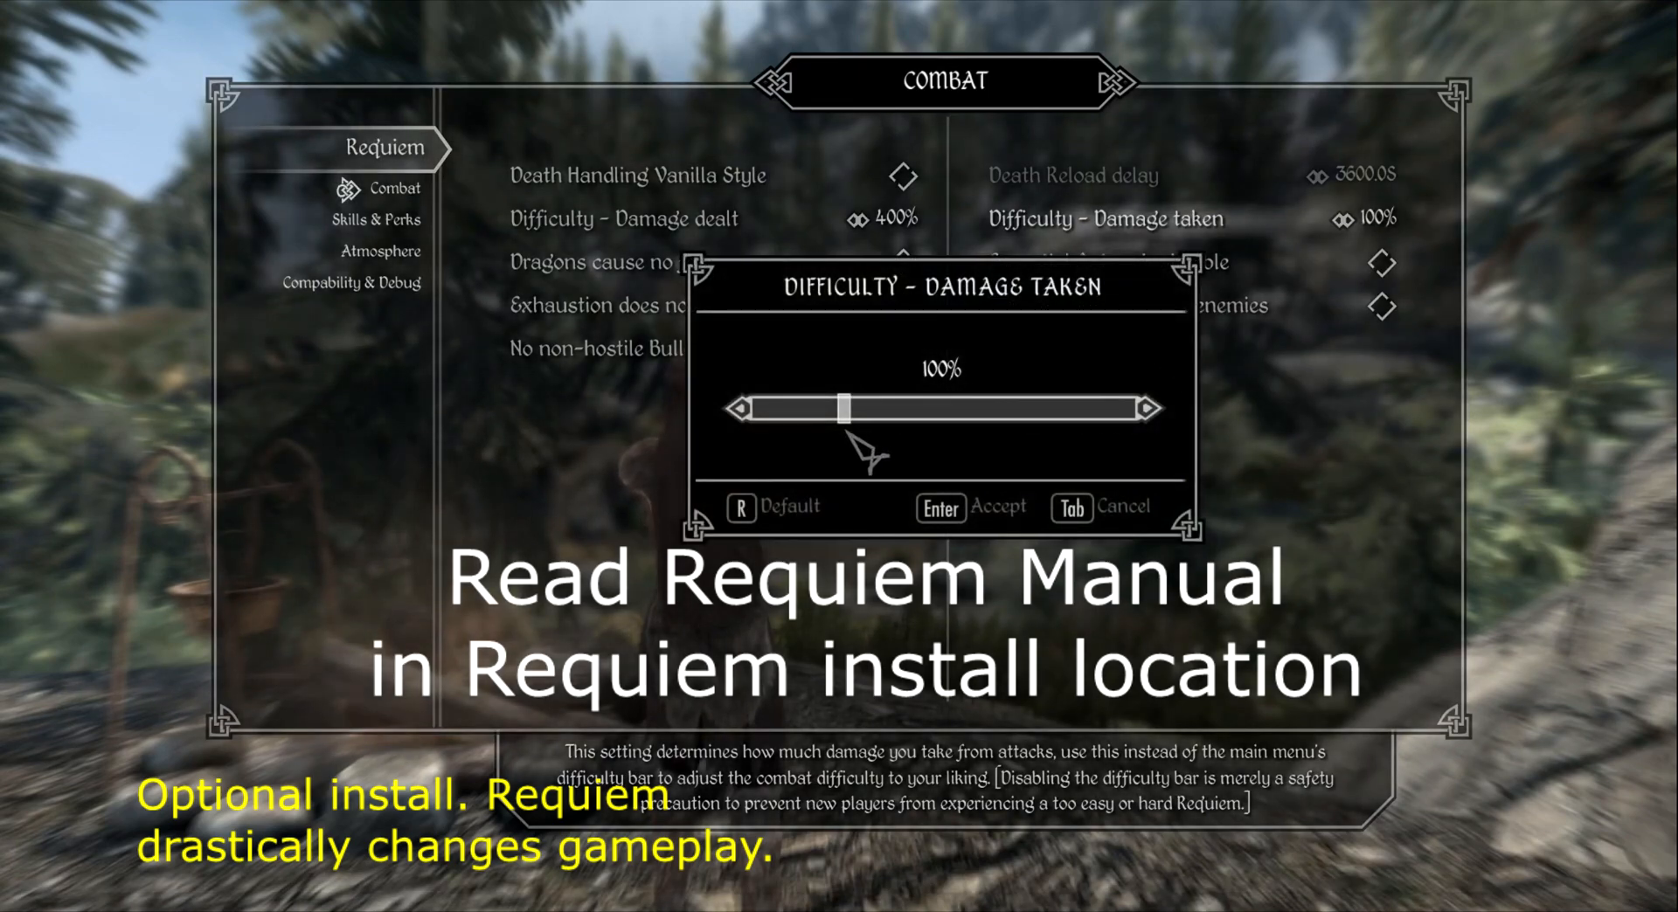
pyautogui.moveTo(849, 410); pyautogui.dragTo(732, 444)
pyautogui.press('Return')
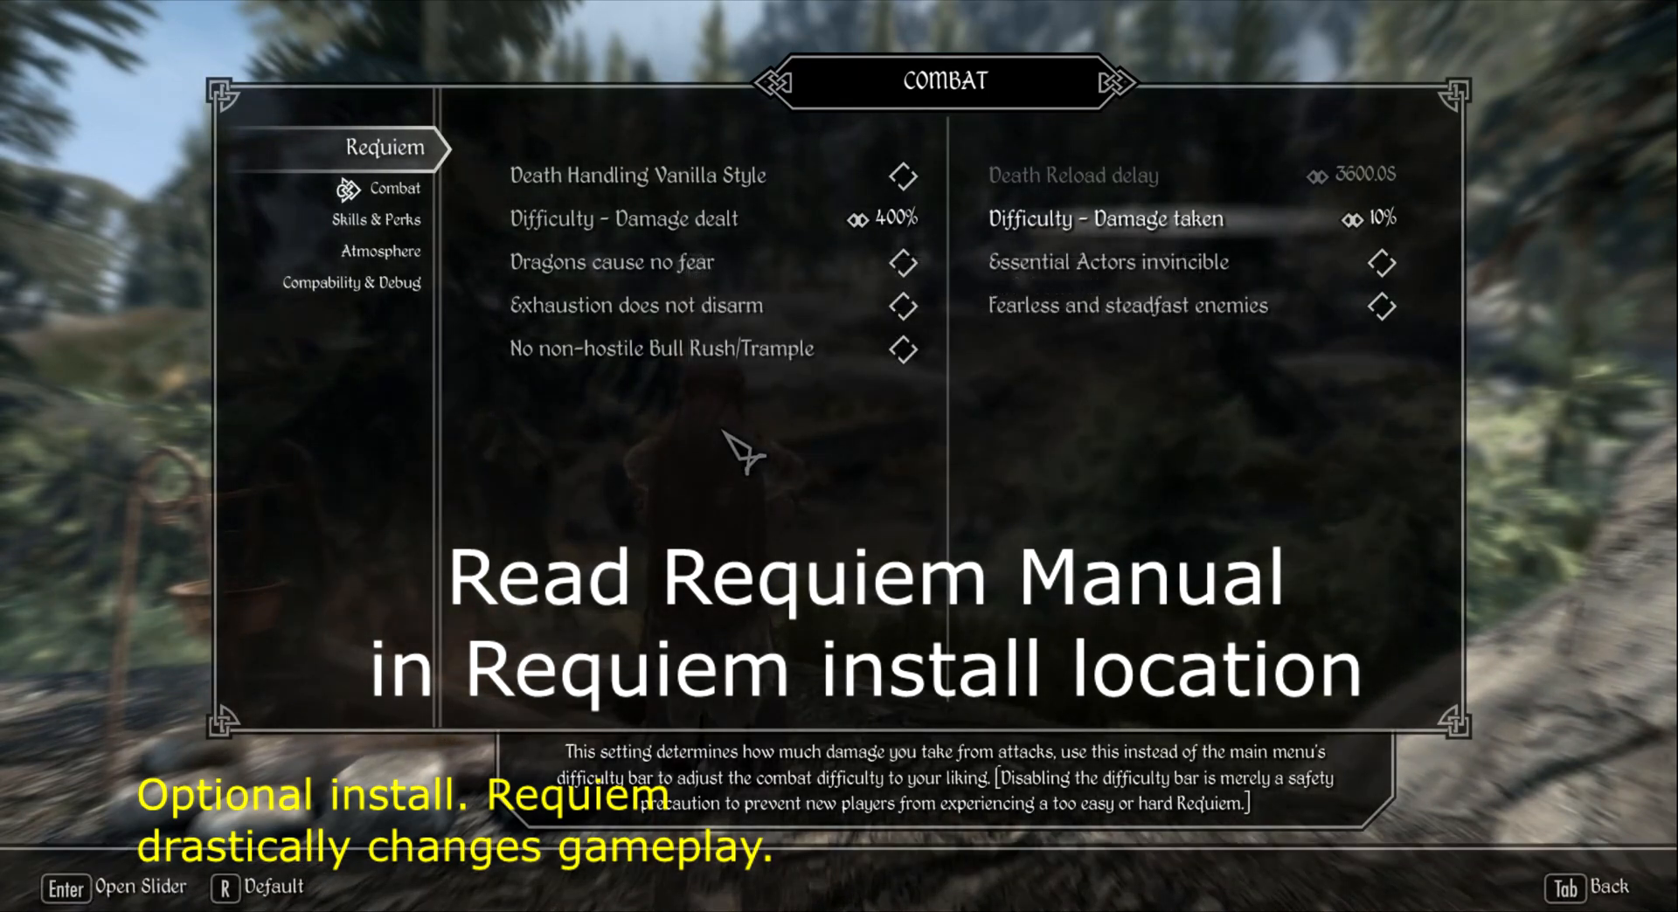
pyautogui.press('Tab')
# Examine iNeed's Difficulty options, including the Death setting, and return to the list of configurable mods
pyautogui.click(434, 388)
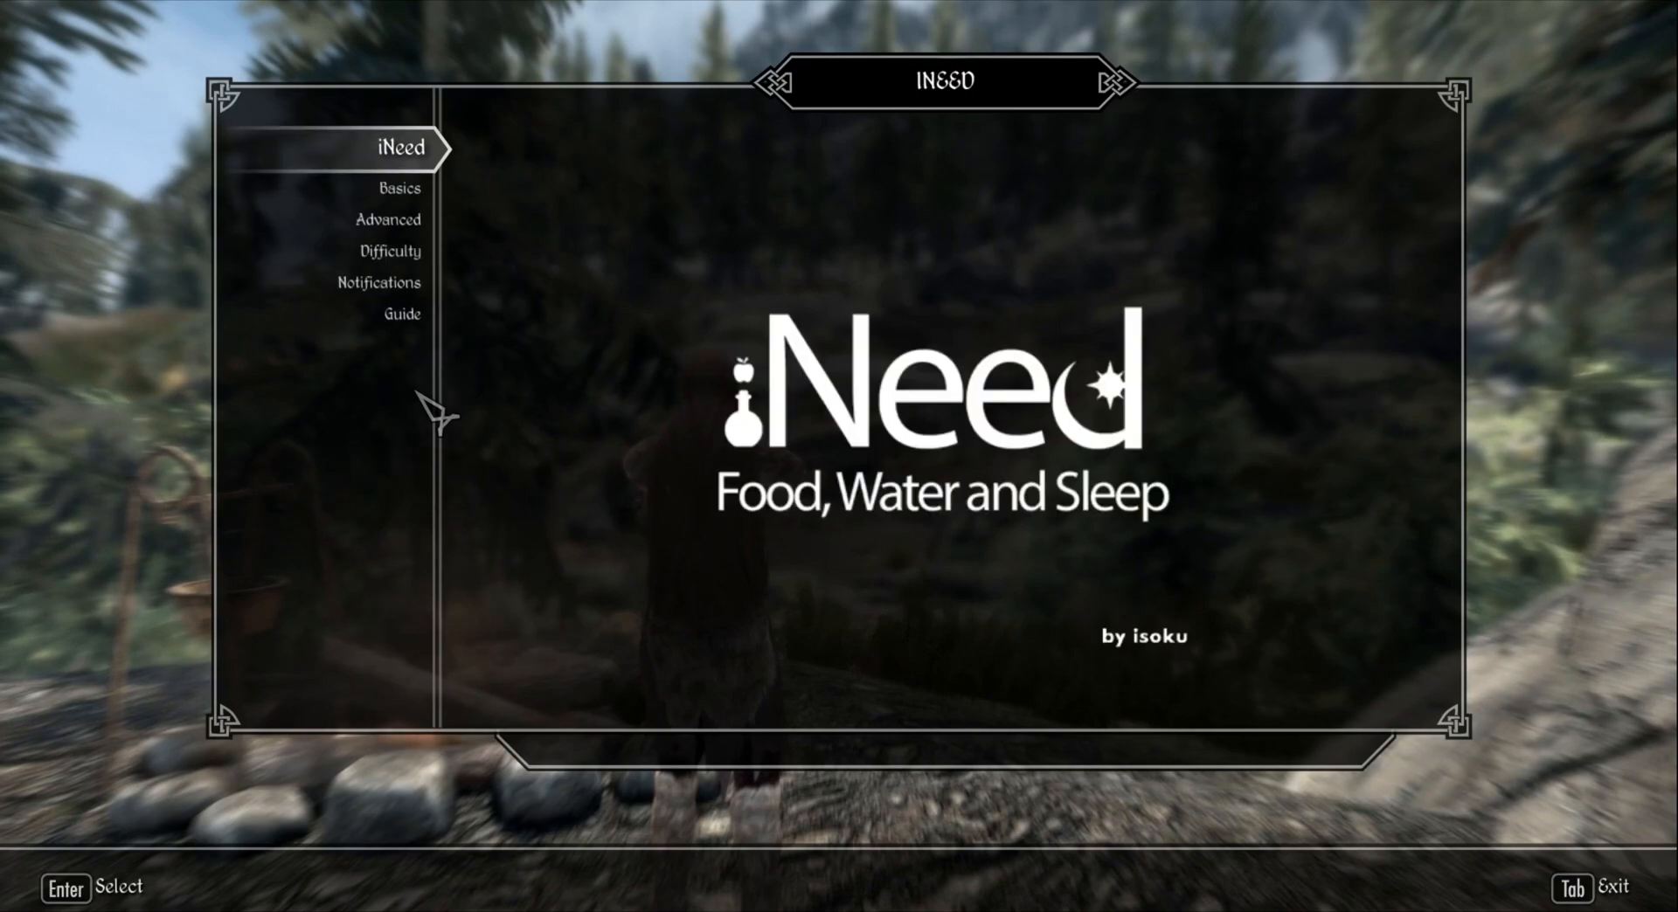
pyautogui.click(421, 255)
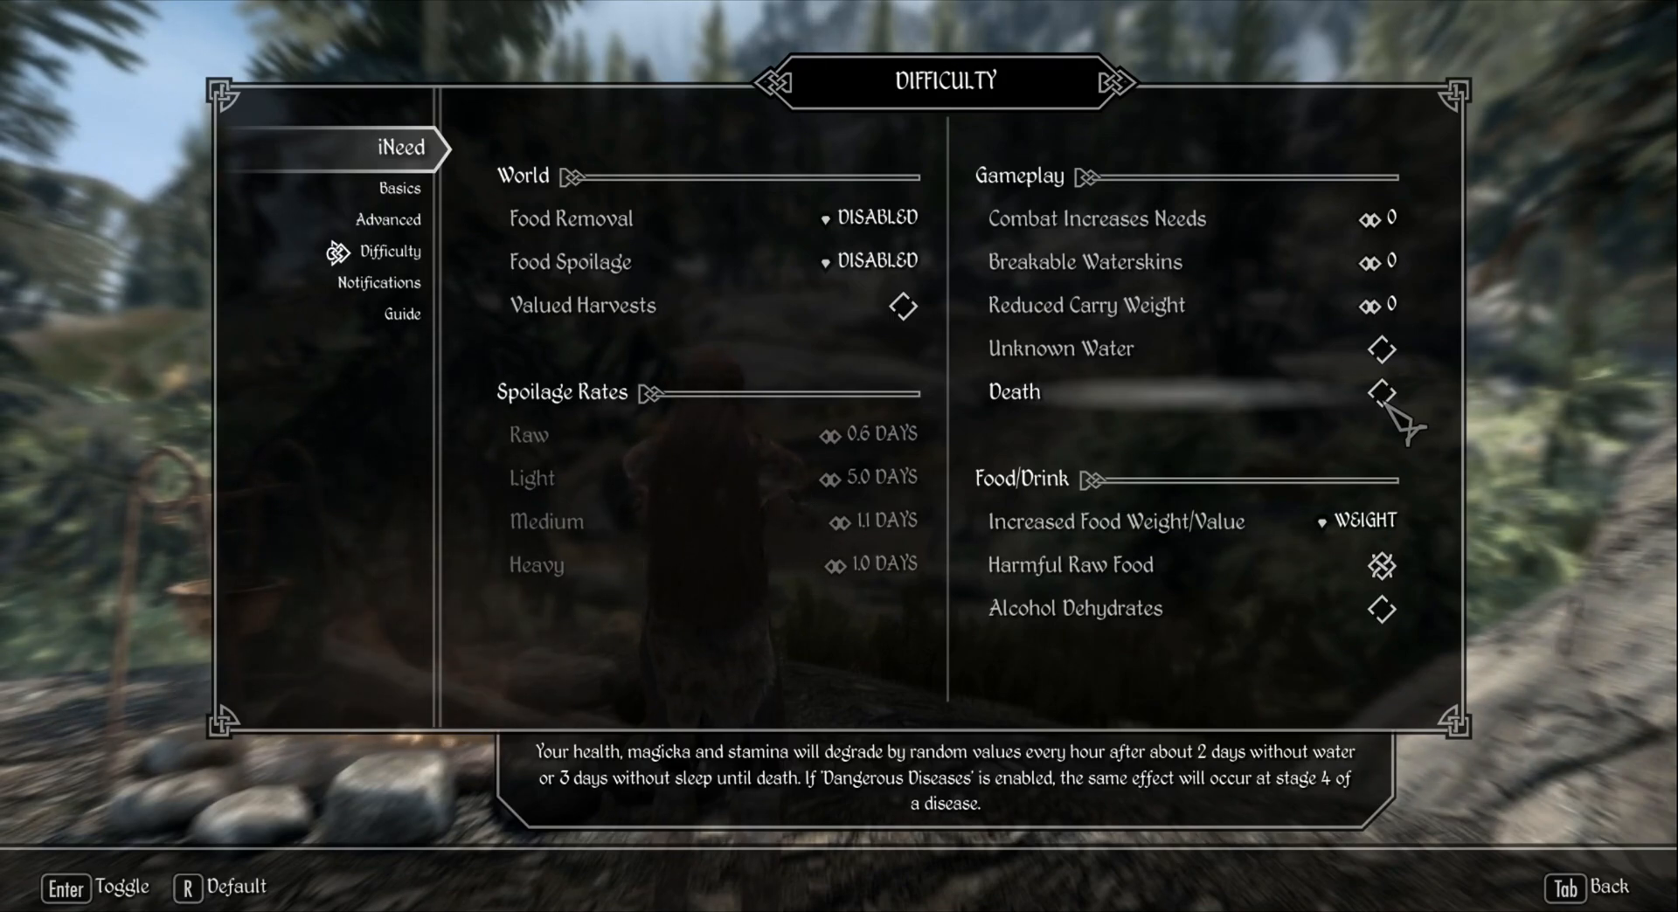
pyautogui.press('Tab')
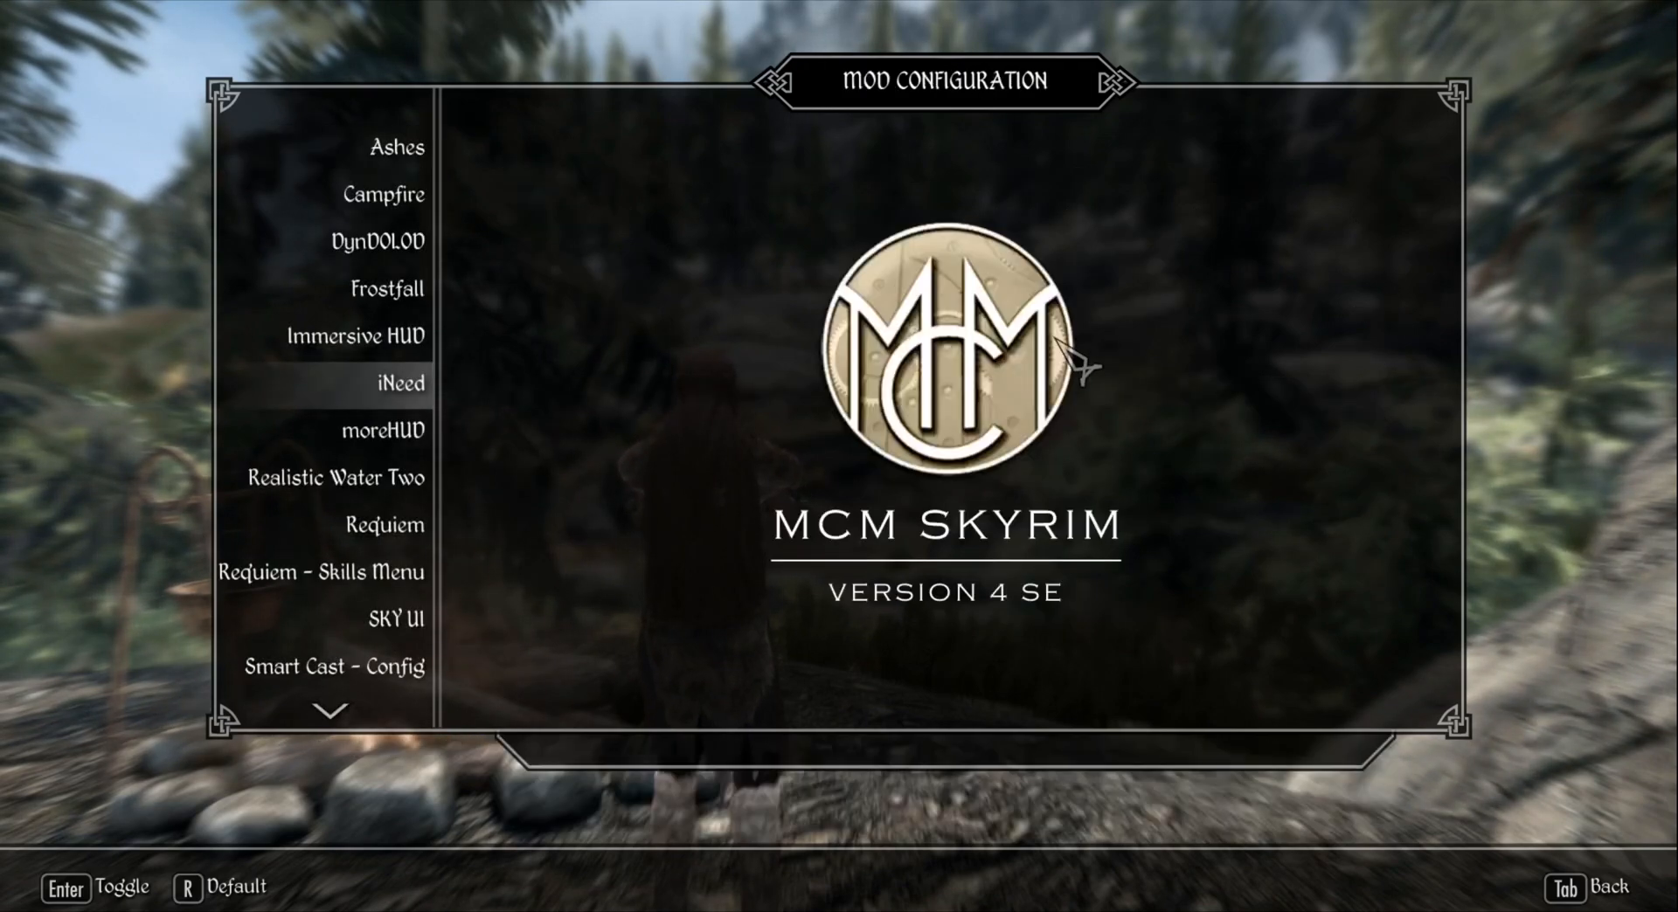
# Set "At Max Exposure" to Nothing in Frostfall's Gameplay settings
pyautogui.click(430, 278)
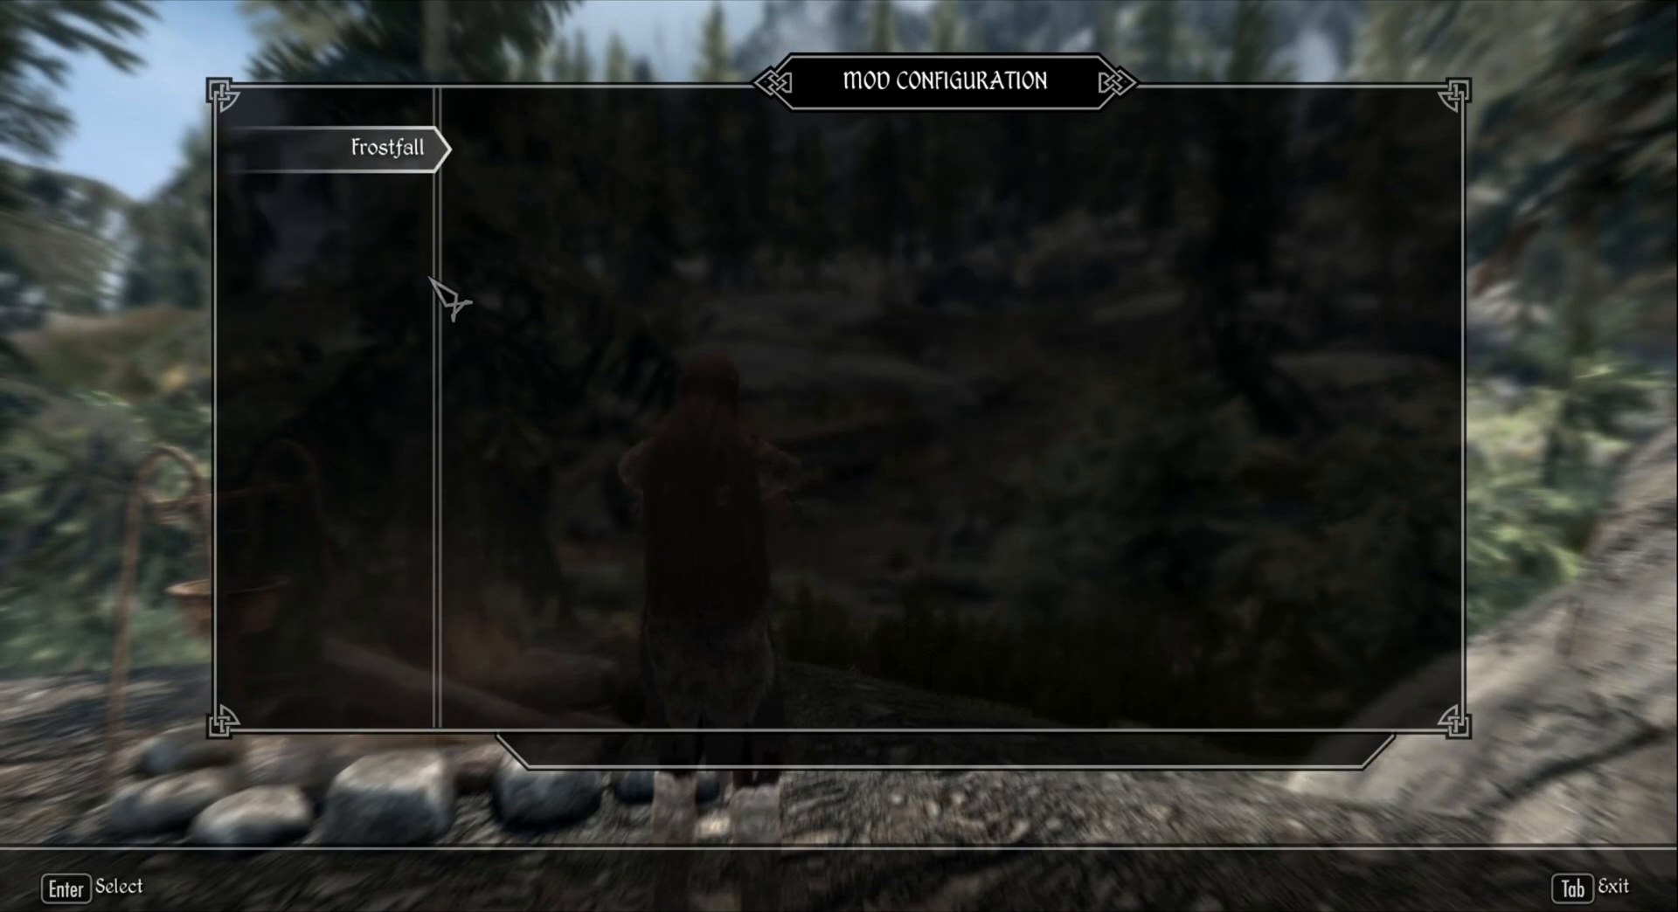
pyautogui.click(395, 229)
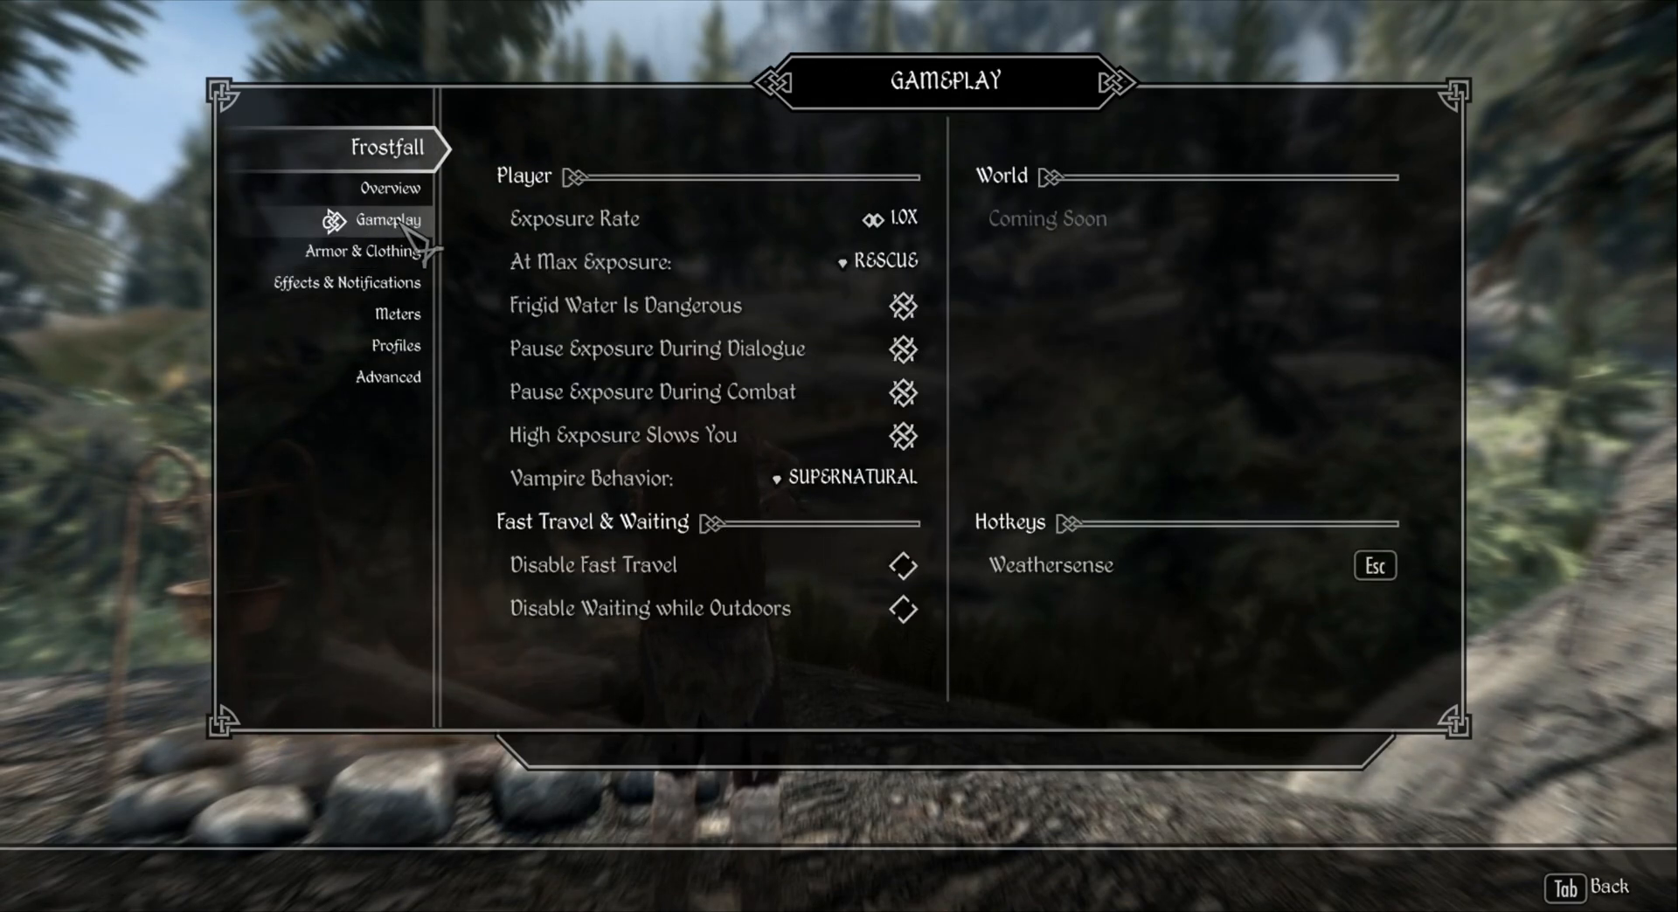
pyautogui.click(884, 262)
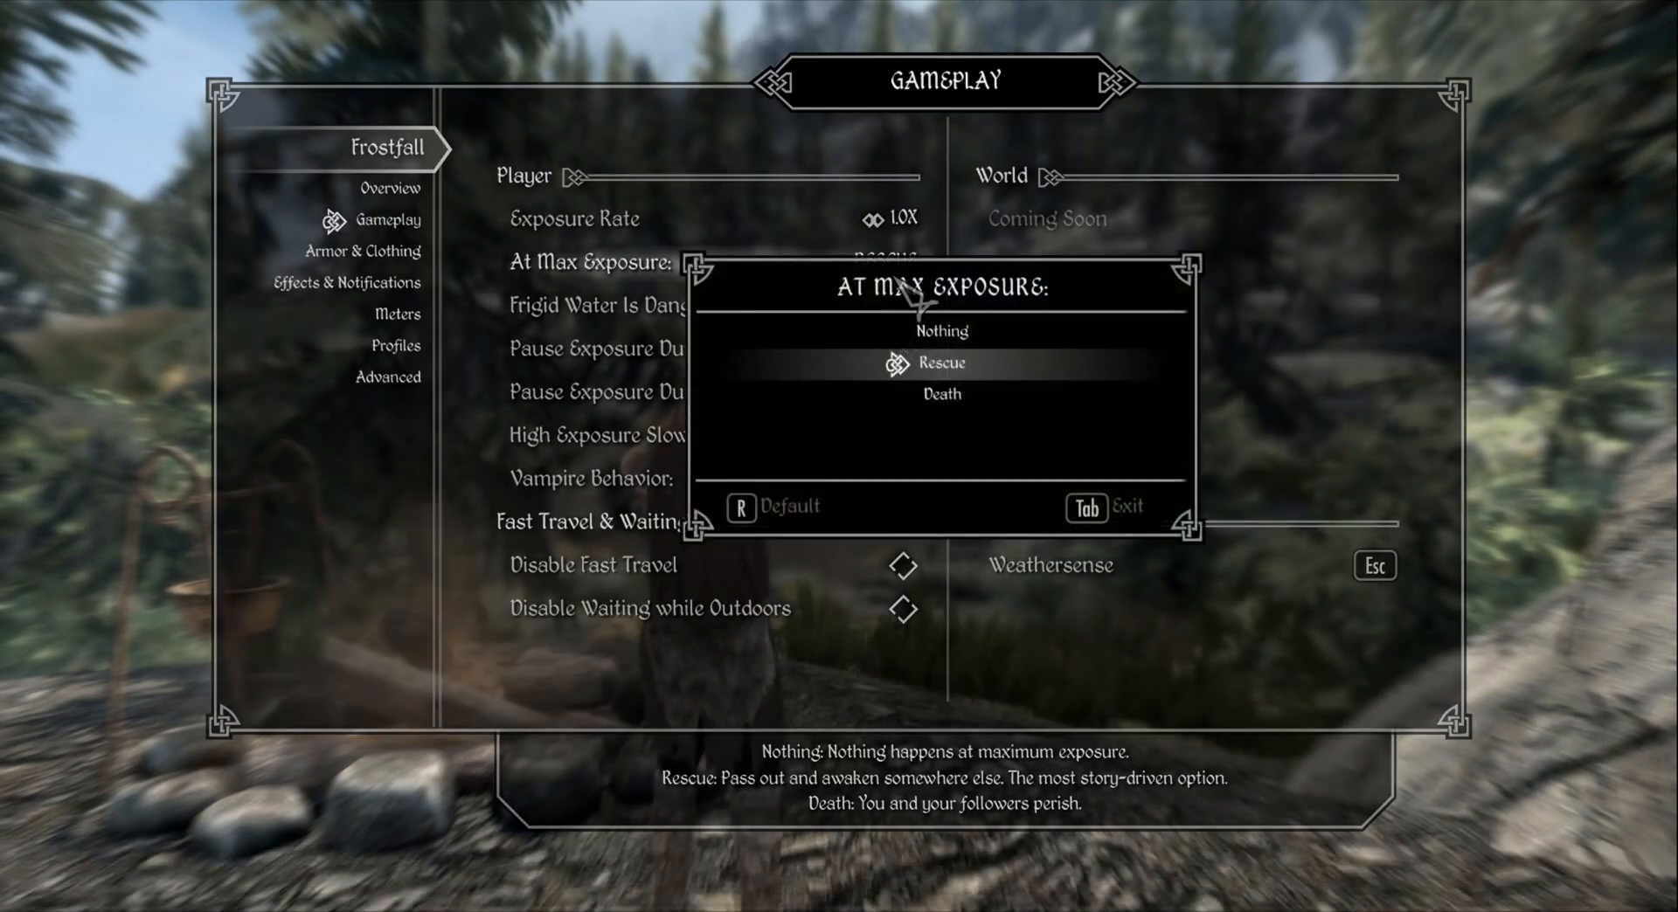
pyautogui.click(936, 335)
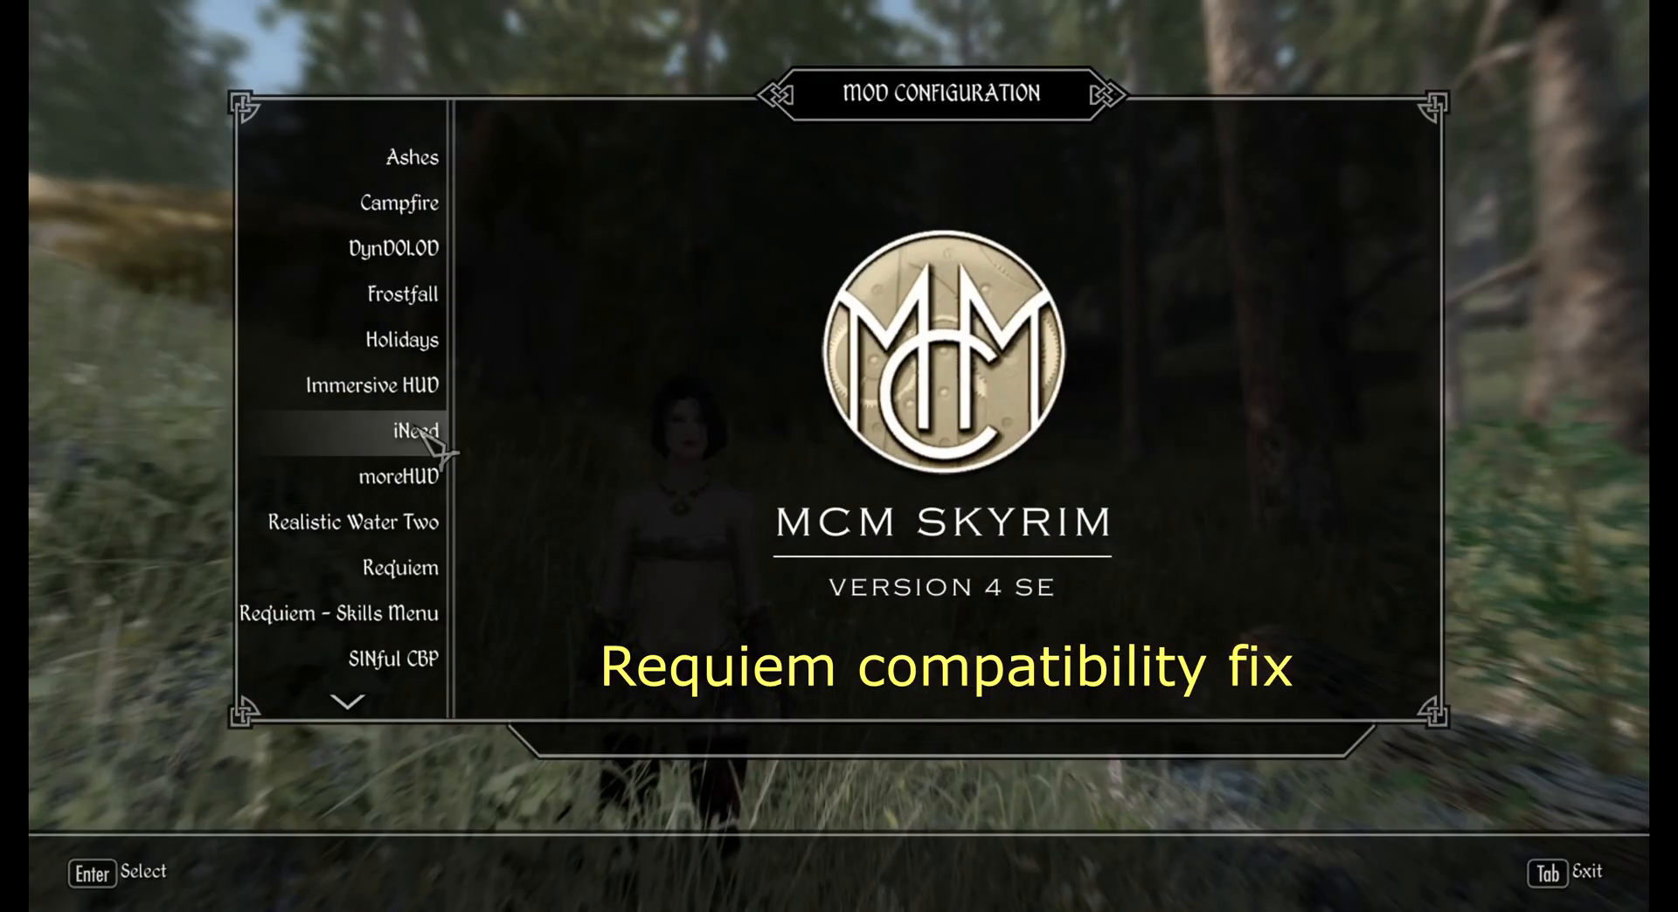
# Open iNeed's Difficulty settings for the Requiem compatibility fix, and leave the mod configuration to return to the game
pyautogui.click(422, 430)
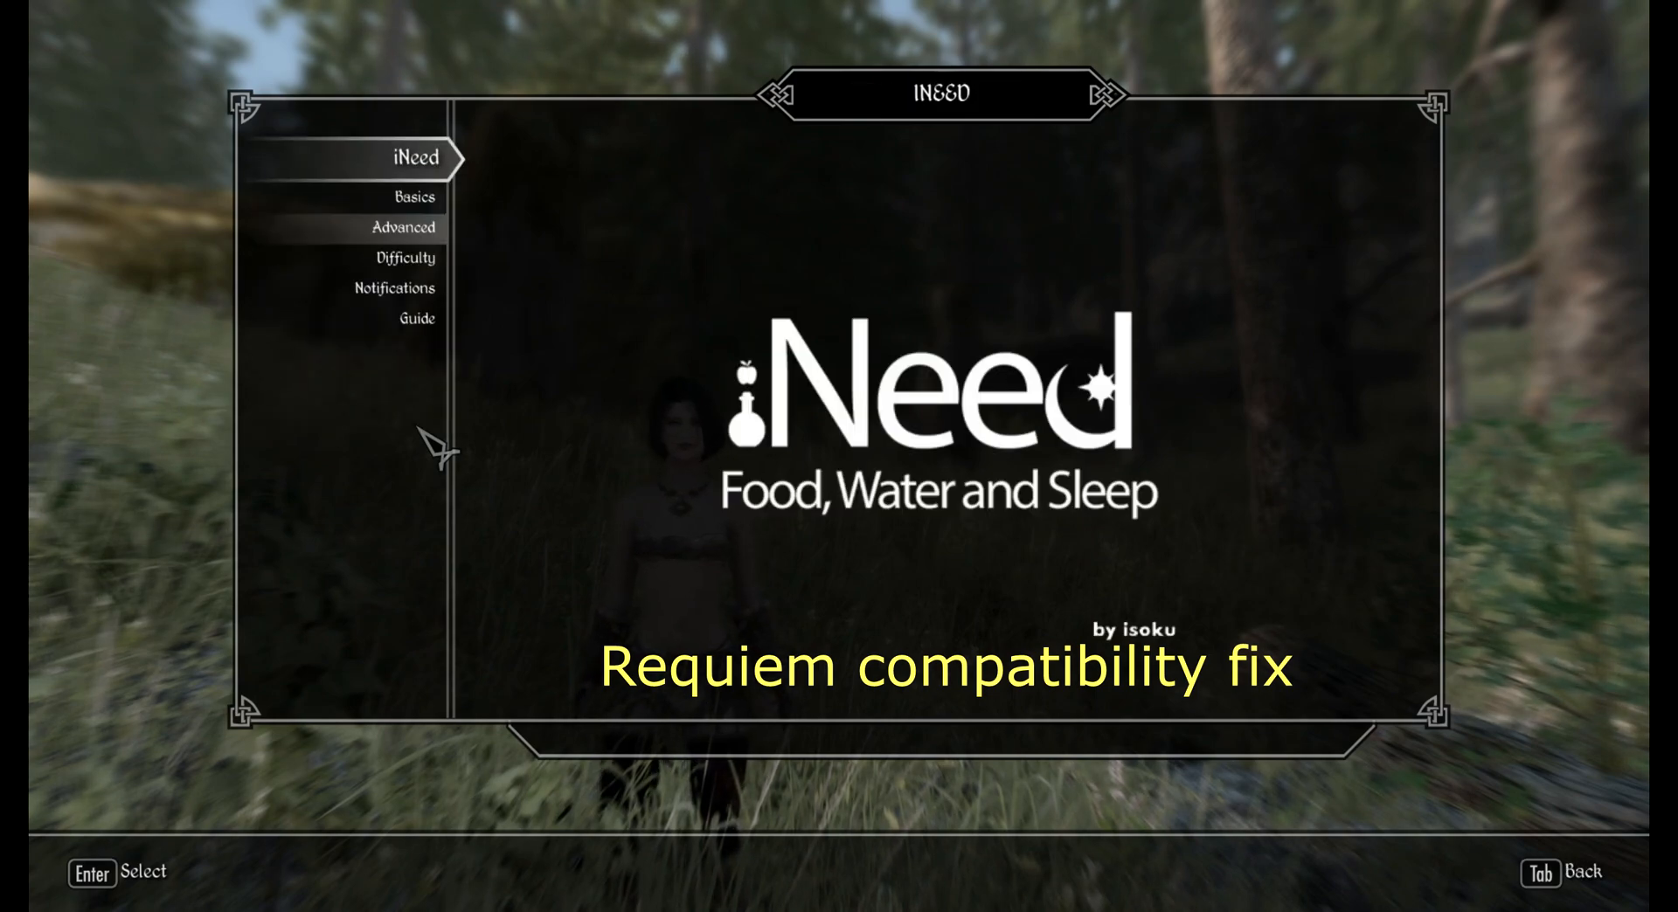
pyautogui.click(421, 266)
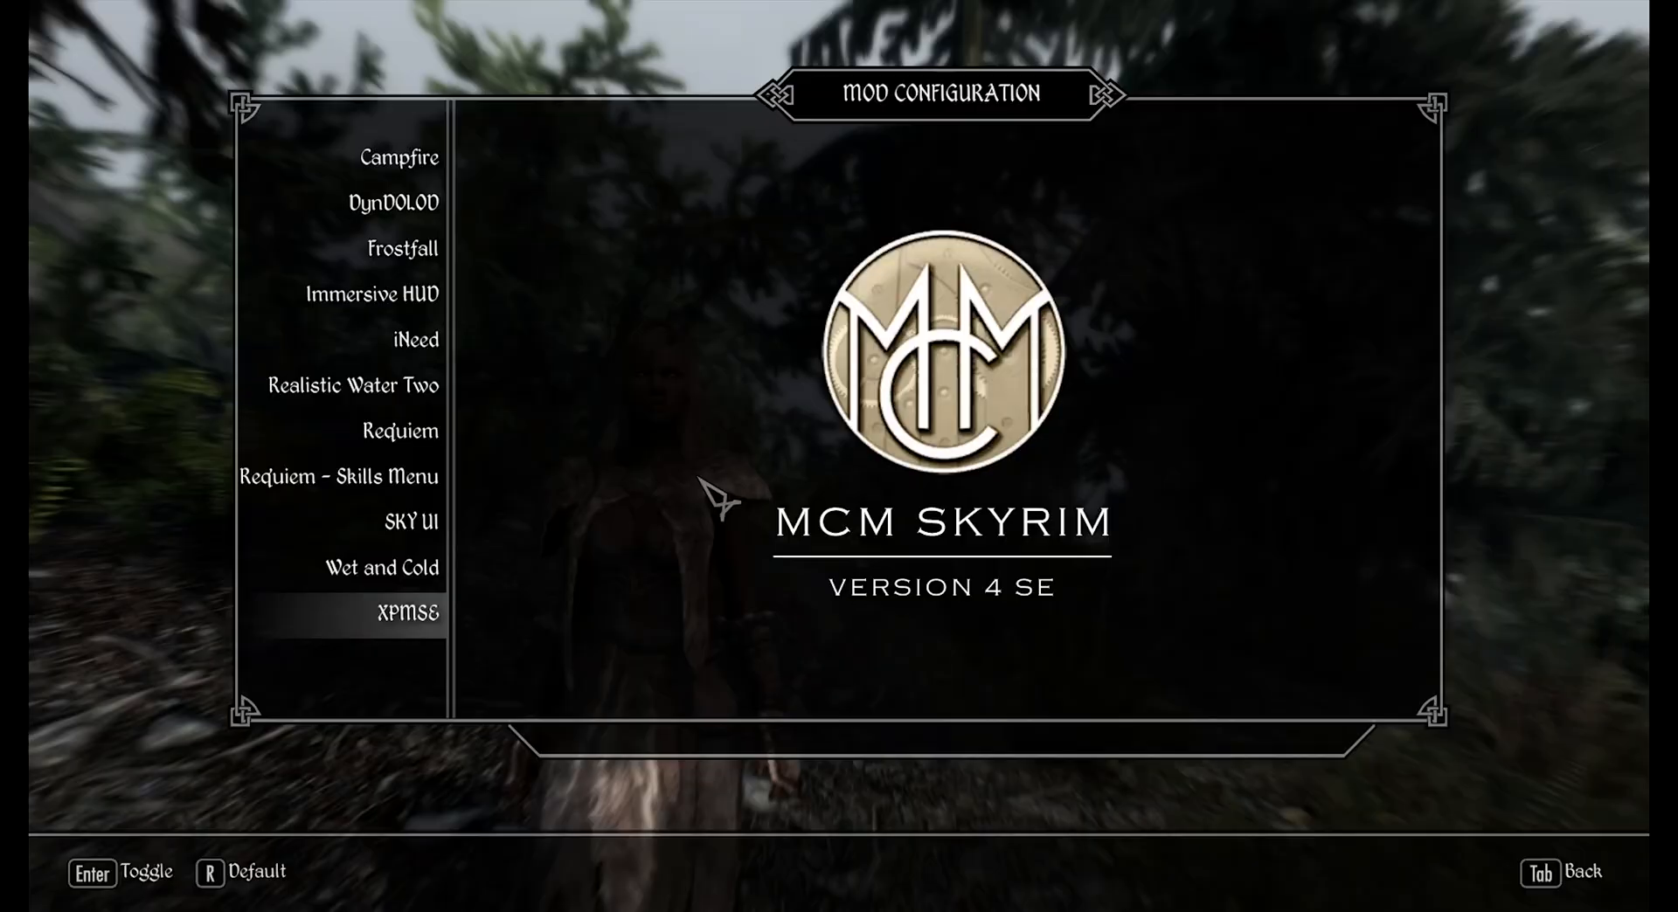
pyautogui.press('Tab')
pyautogui.press('Tab')
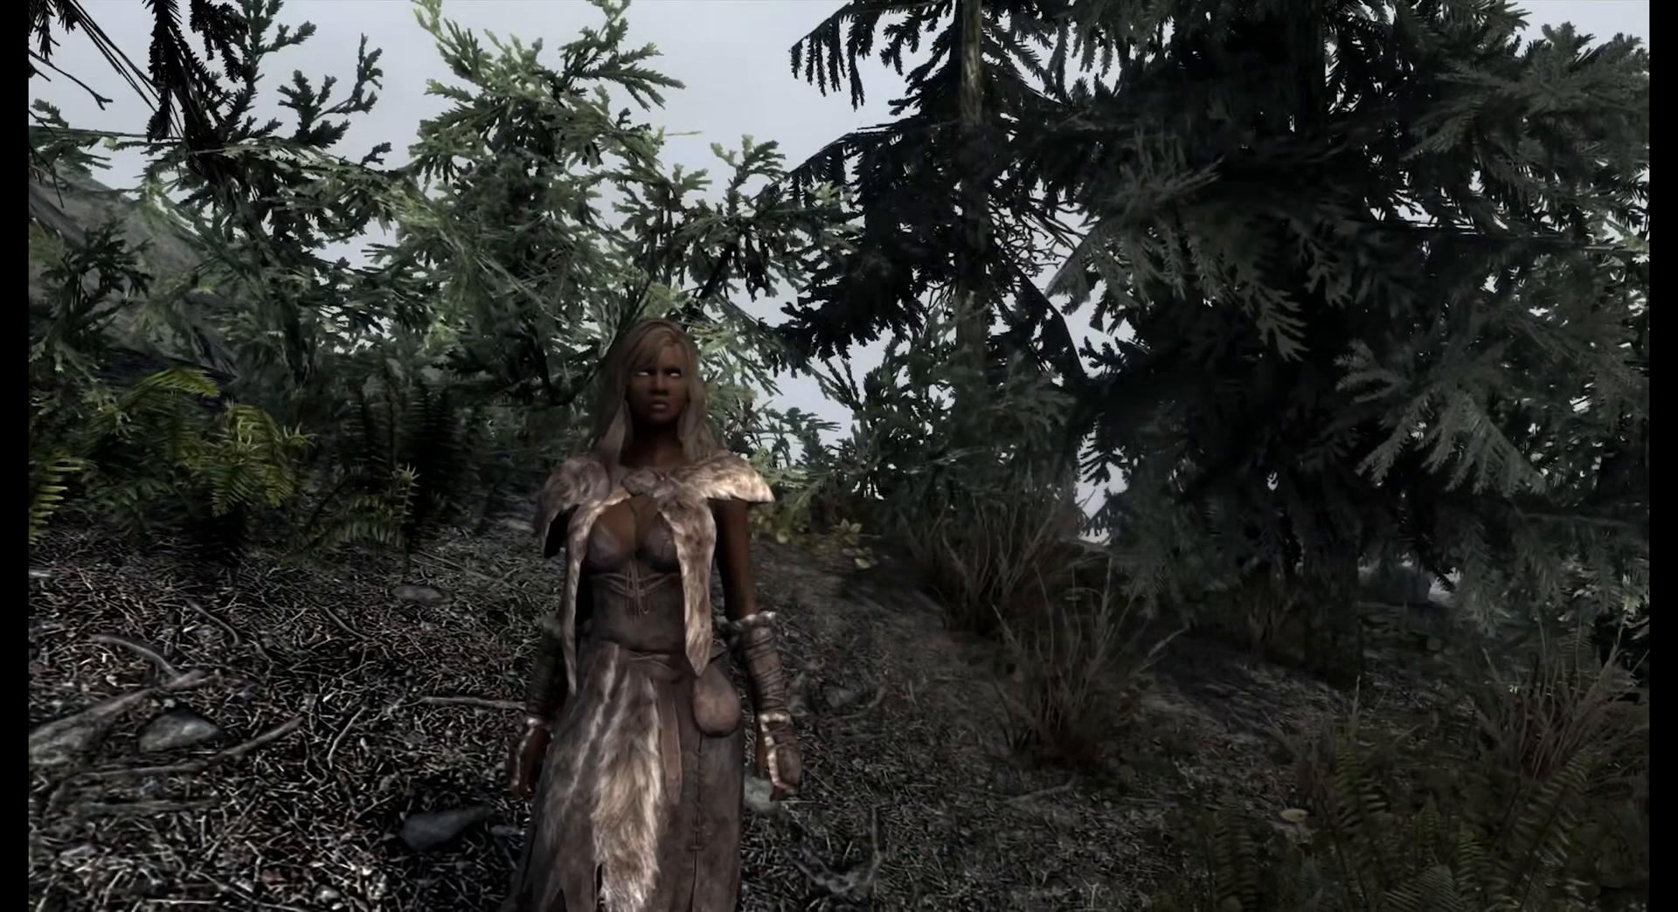